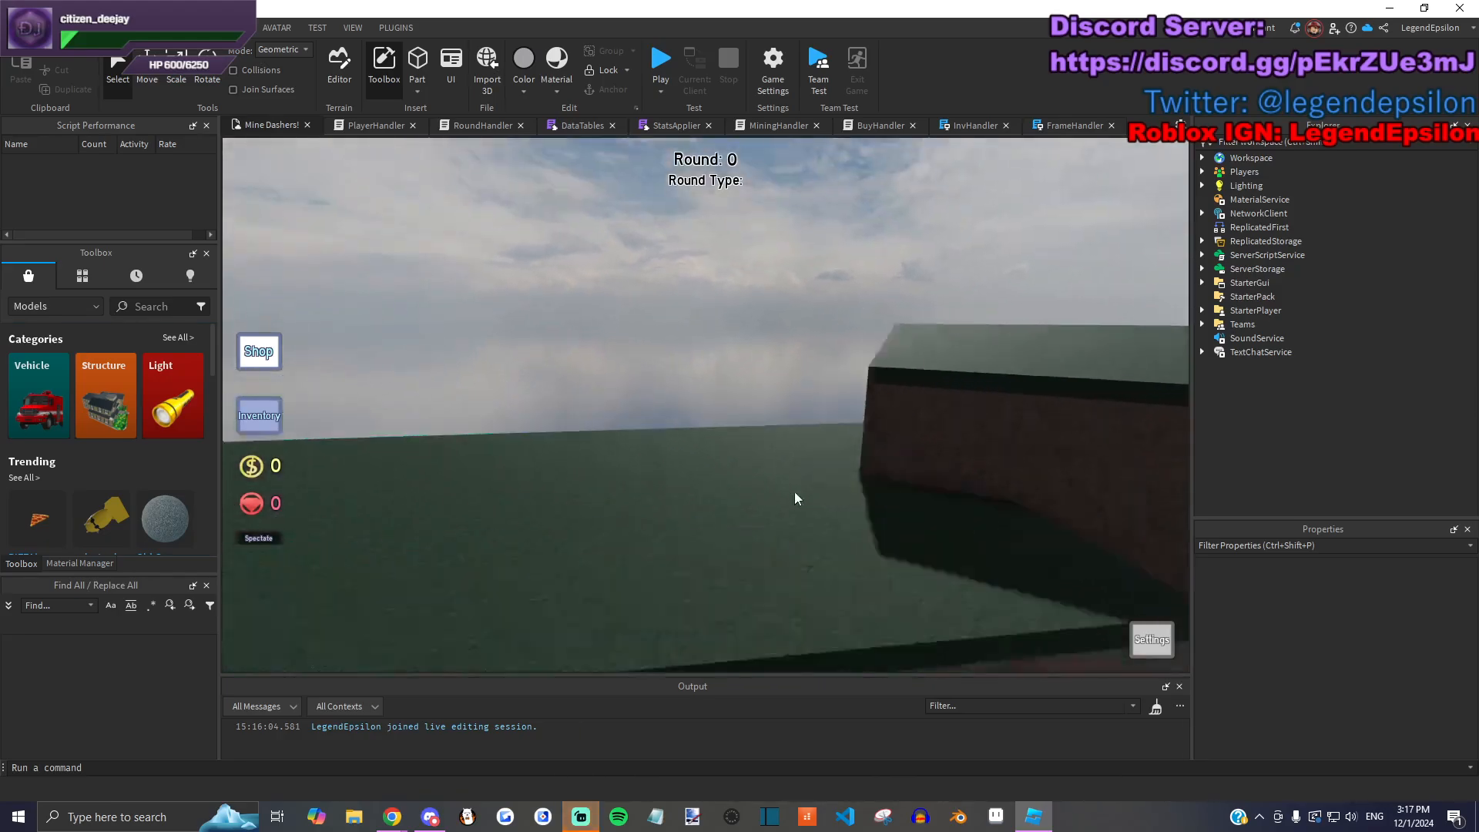
Step: Fly through the lobby to the Future Additions board and read its list of planned updates
key("w")
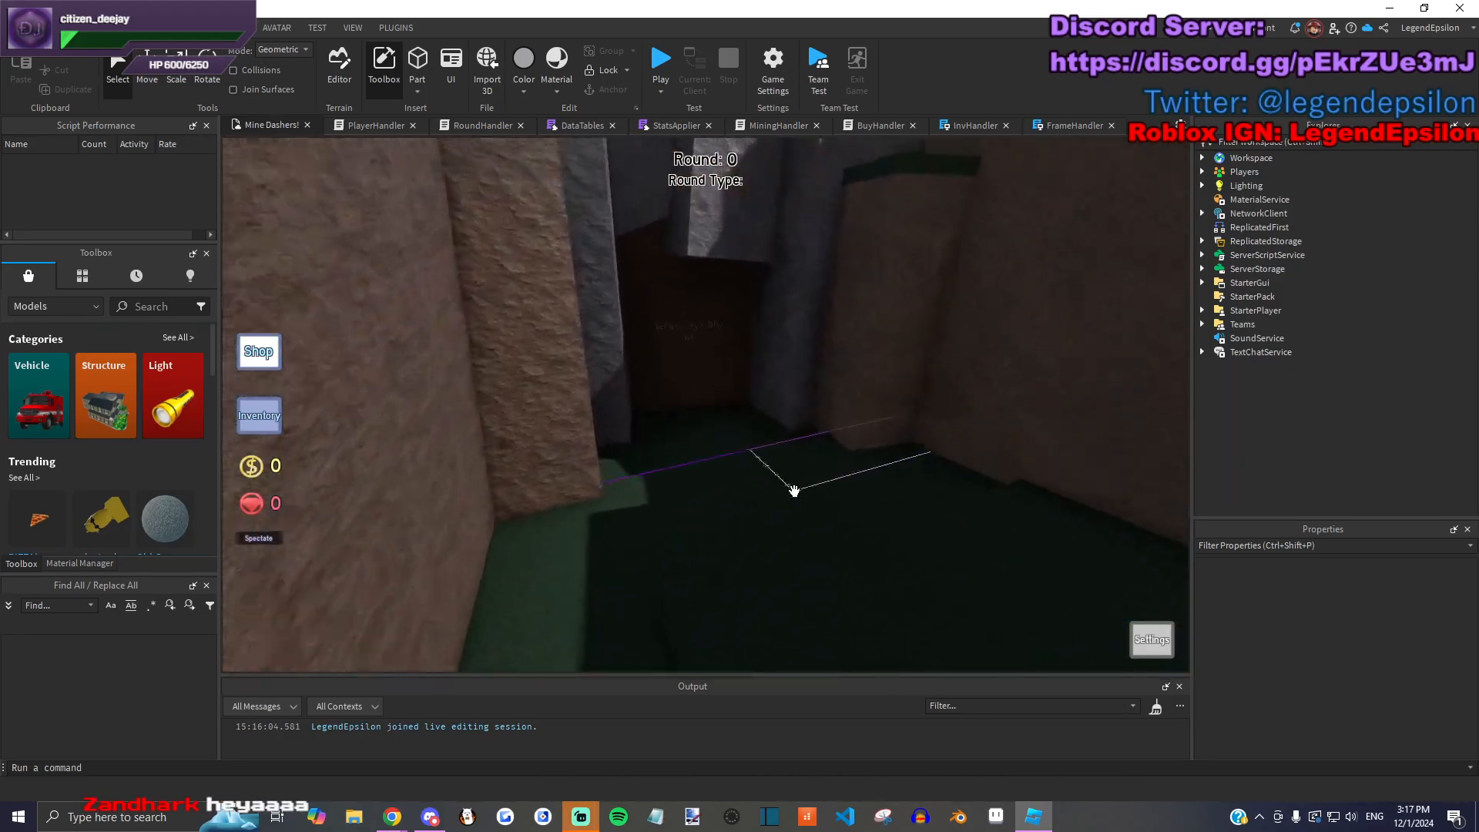
key("w")
key("s")
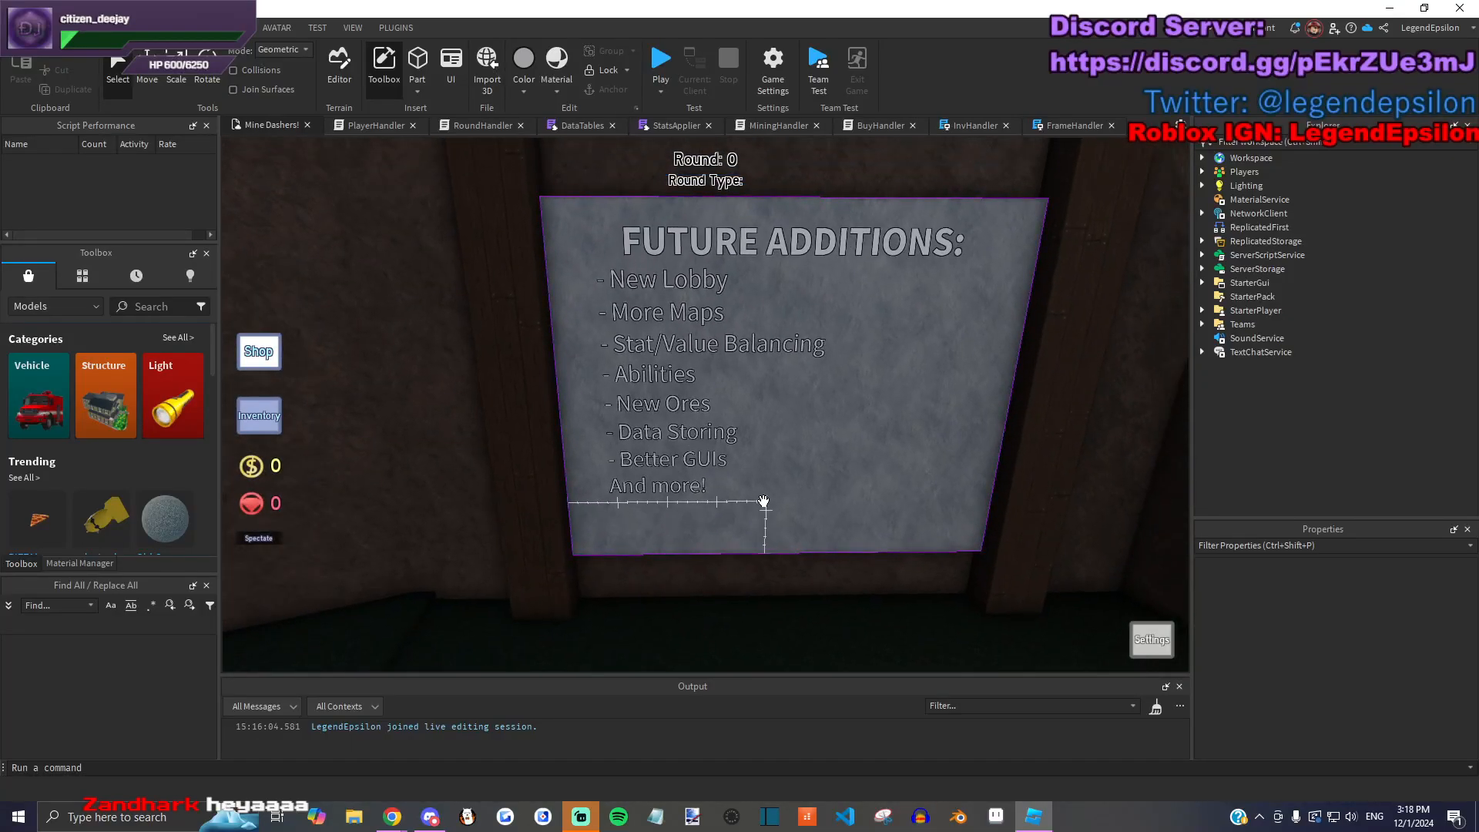
key("w")
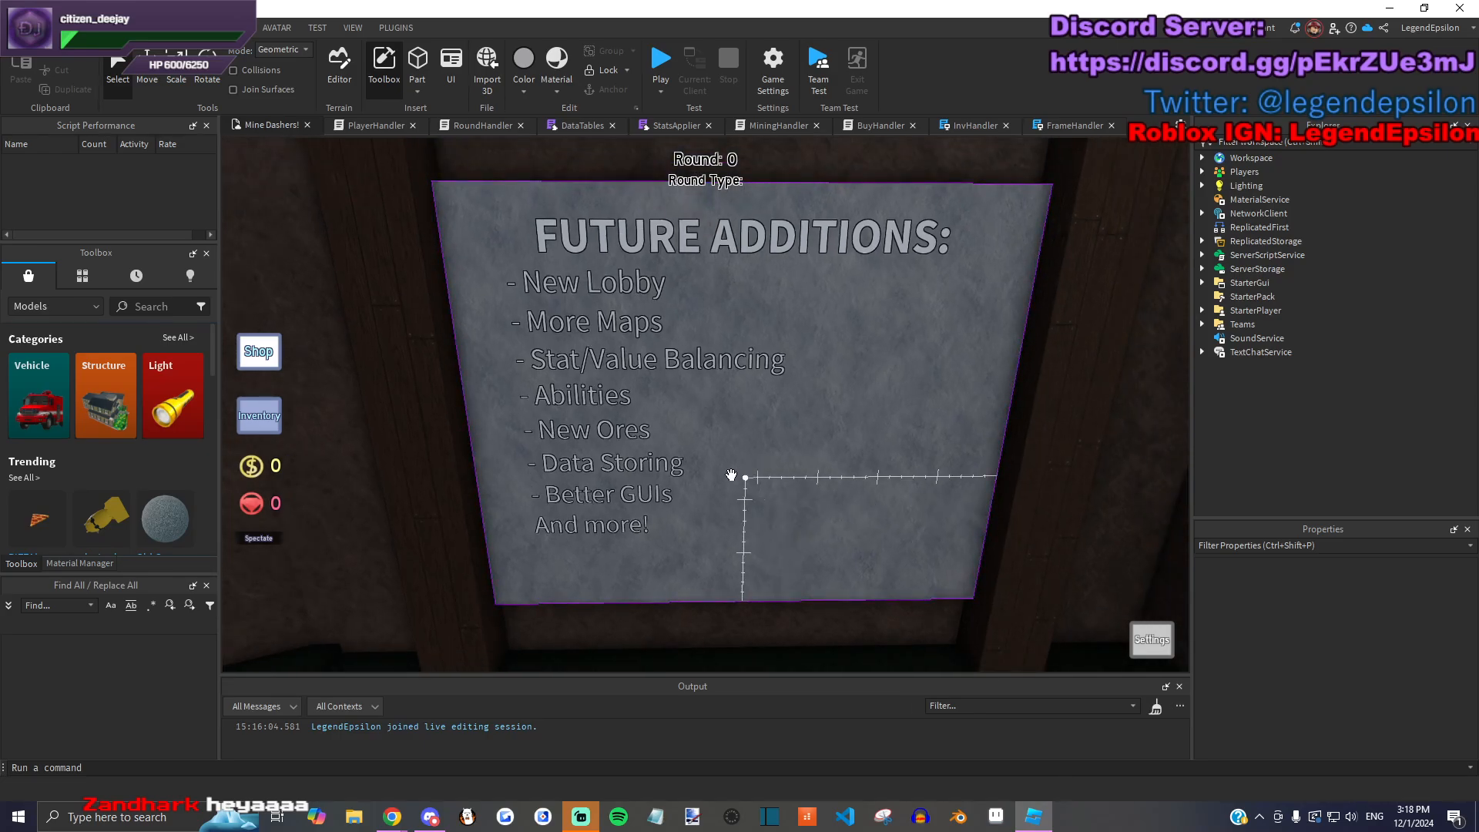
right_click_drag(829, 374, 865, 423)
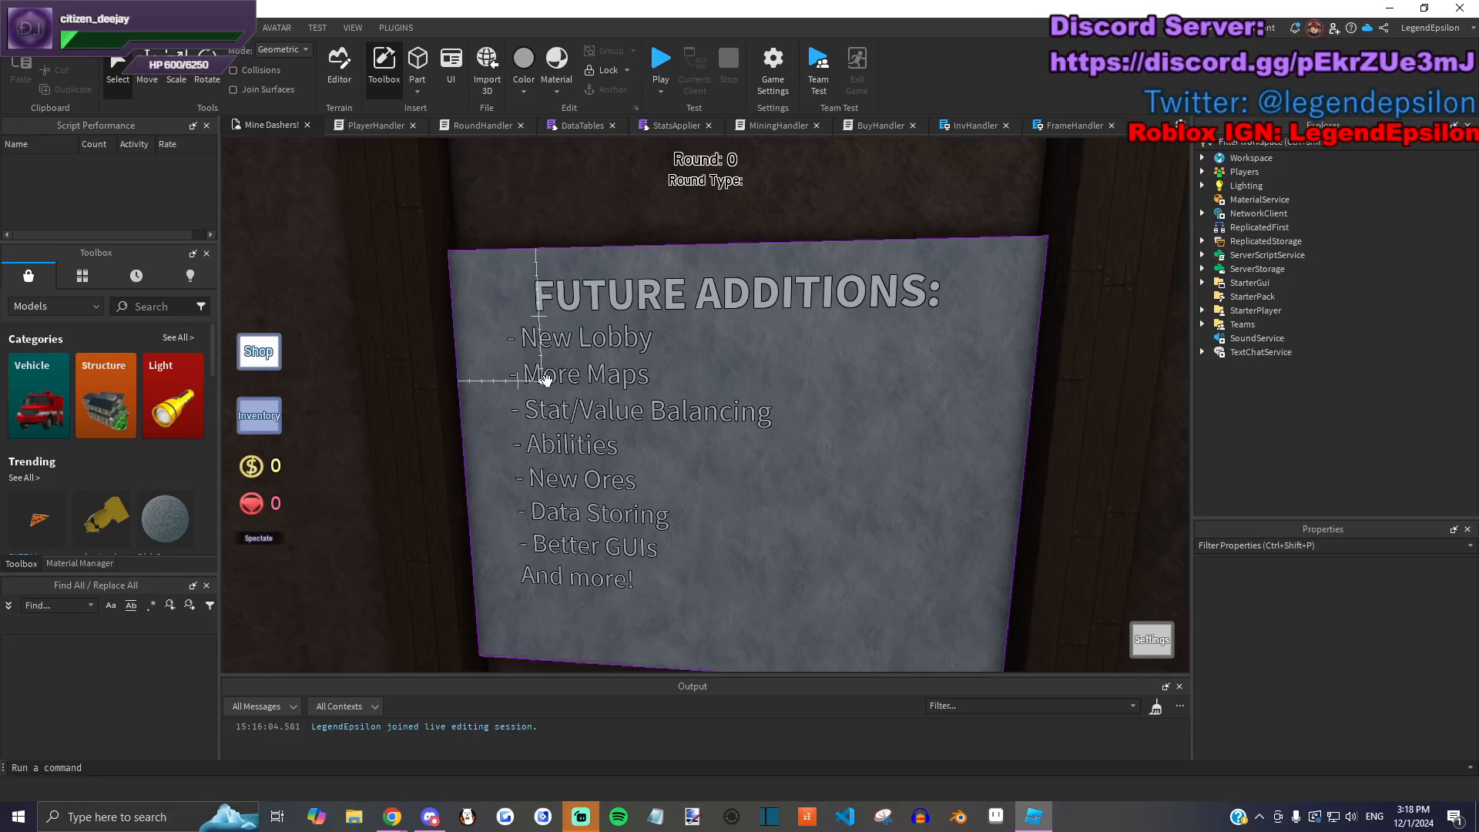
right_click_drag(548, 379, 537, 384)
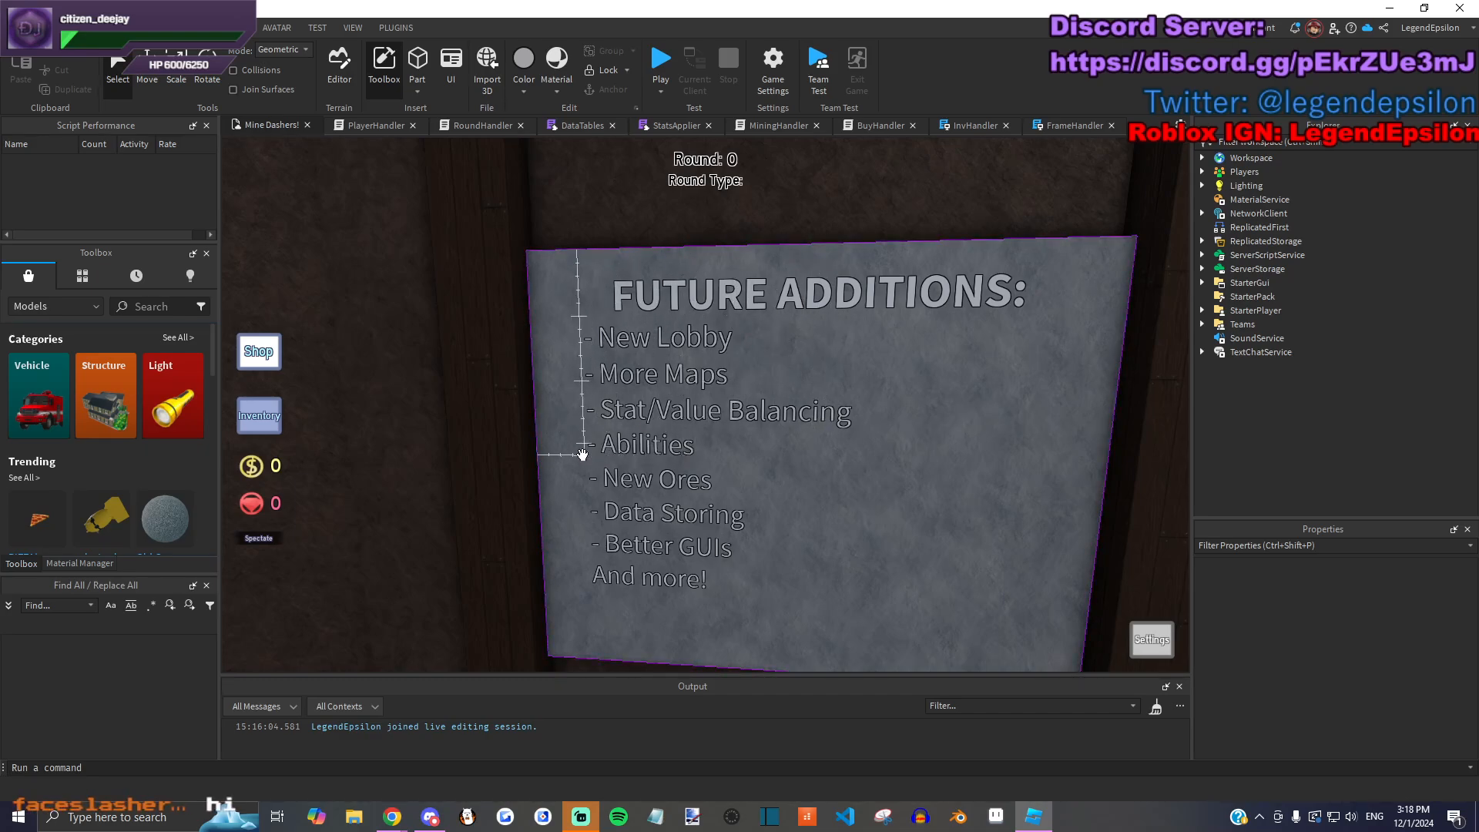
key("w")
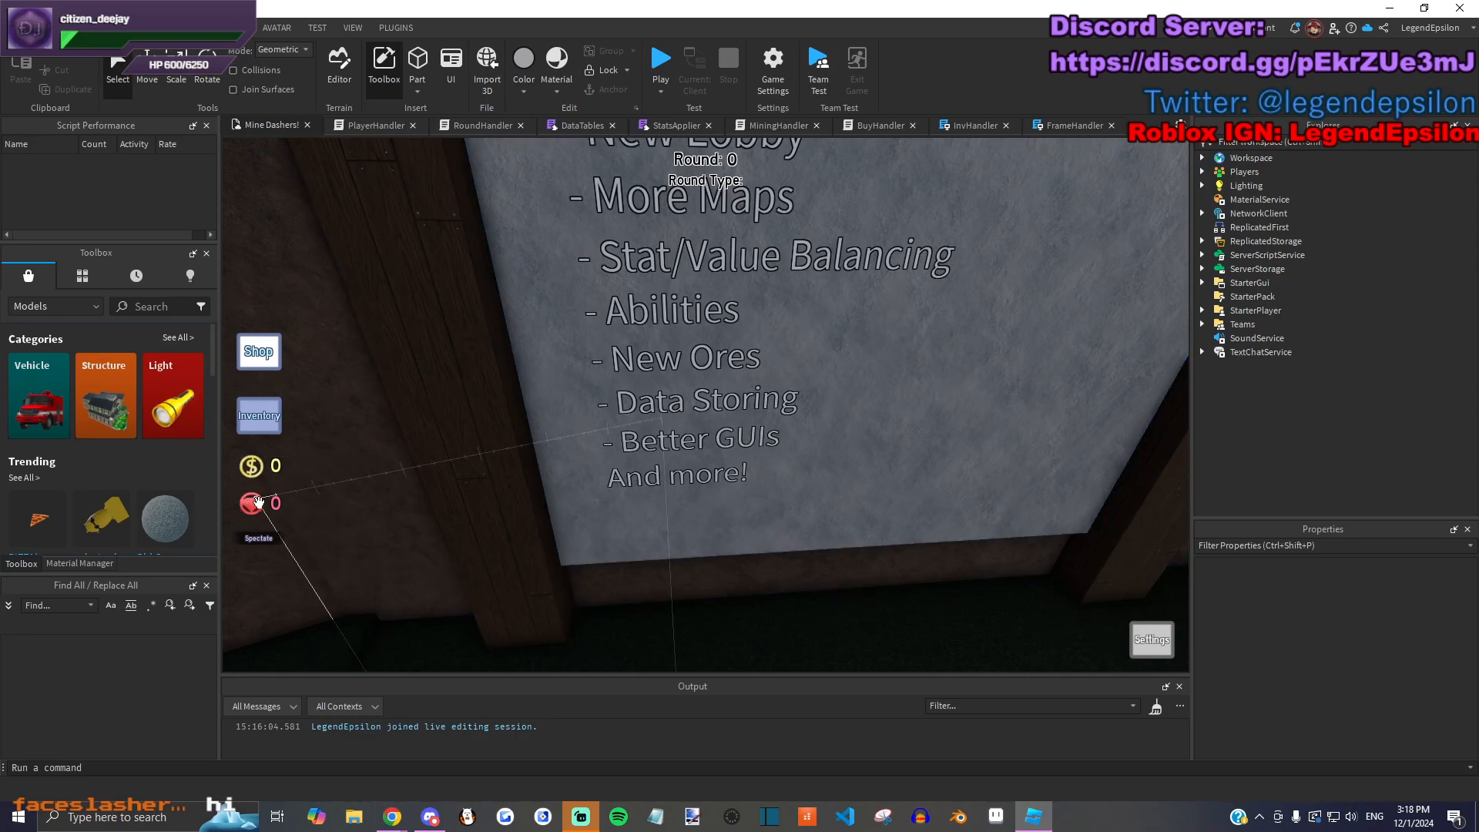
right_click_drag(756, 458, 763, 456)
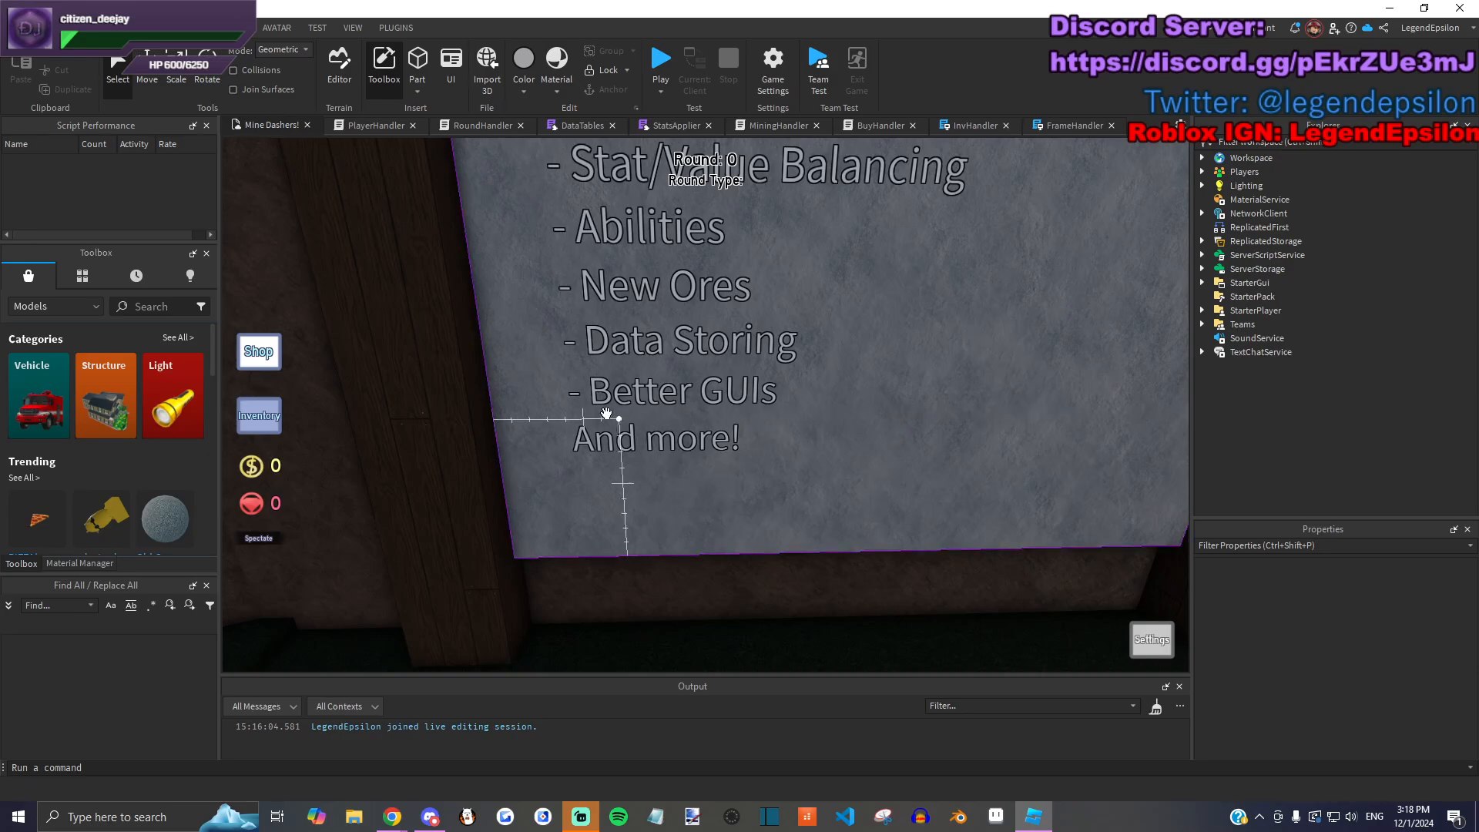
Step: Look over the lobby walls and floor surrounding the Future Additions board
scroll(683, 416, "down", 5)
scroll(732, 434, "down", 10)
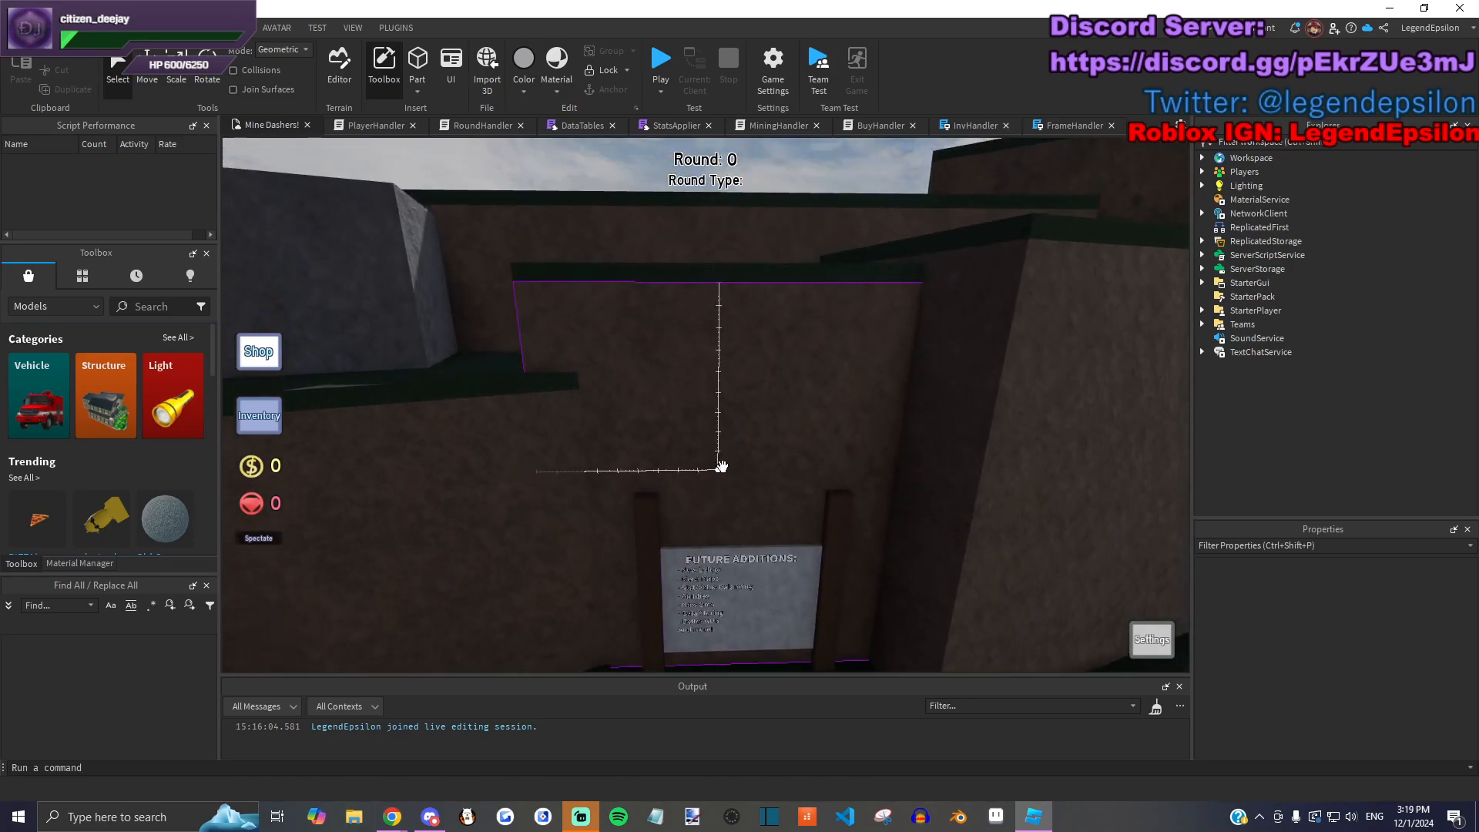
right_click_drag(723, 458, 665, 403)
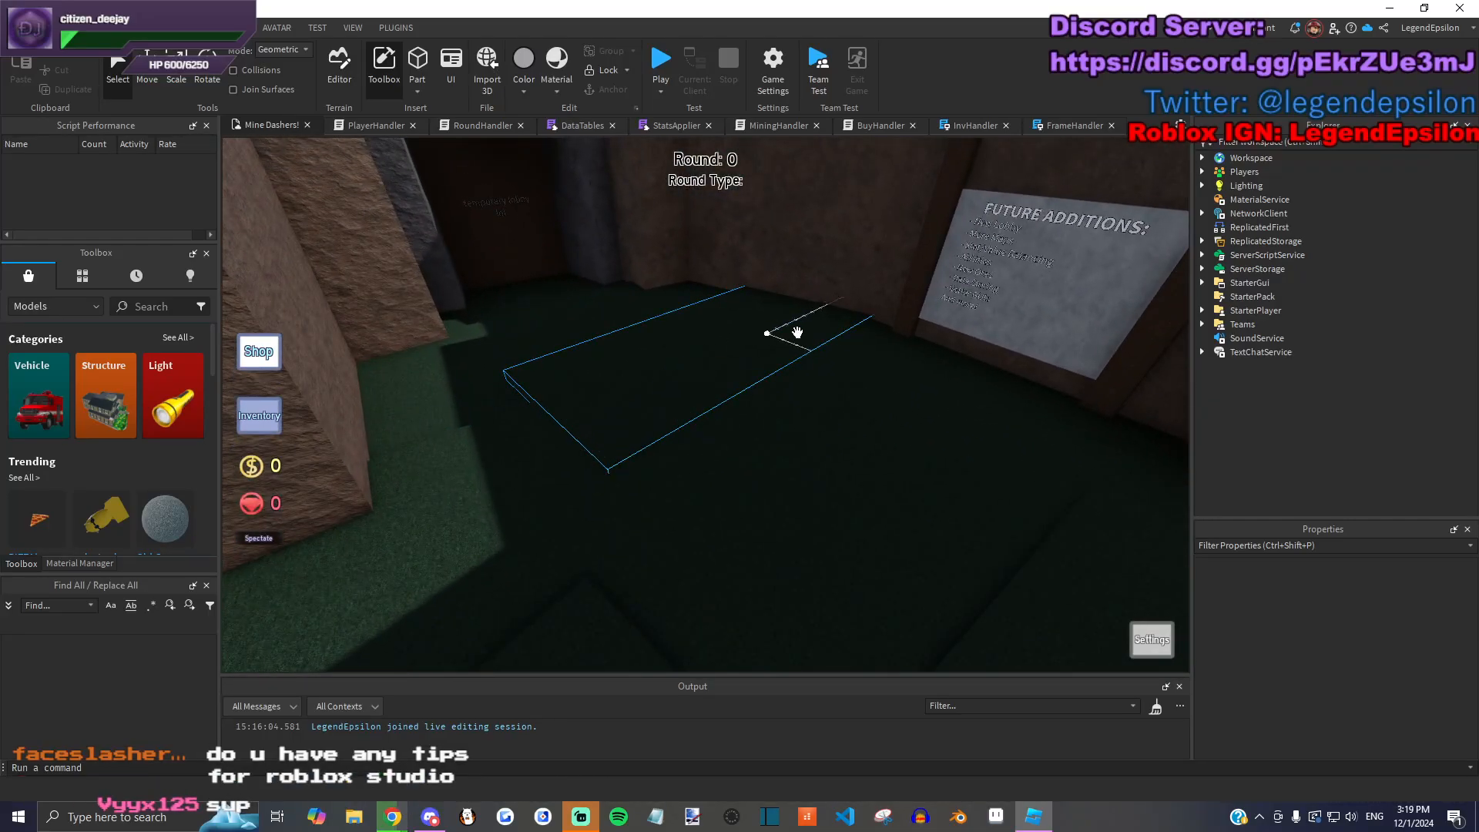
right_click_drag(838, 425, 832, 379)
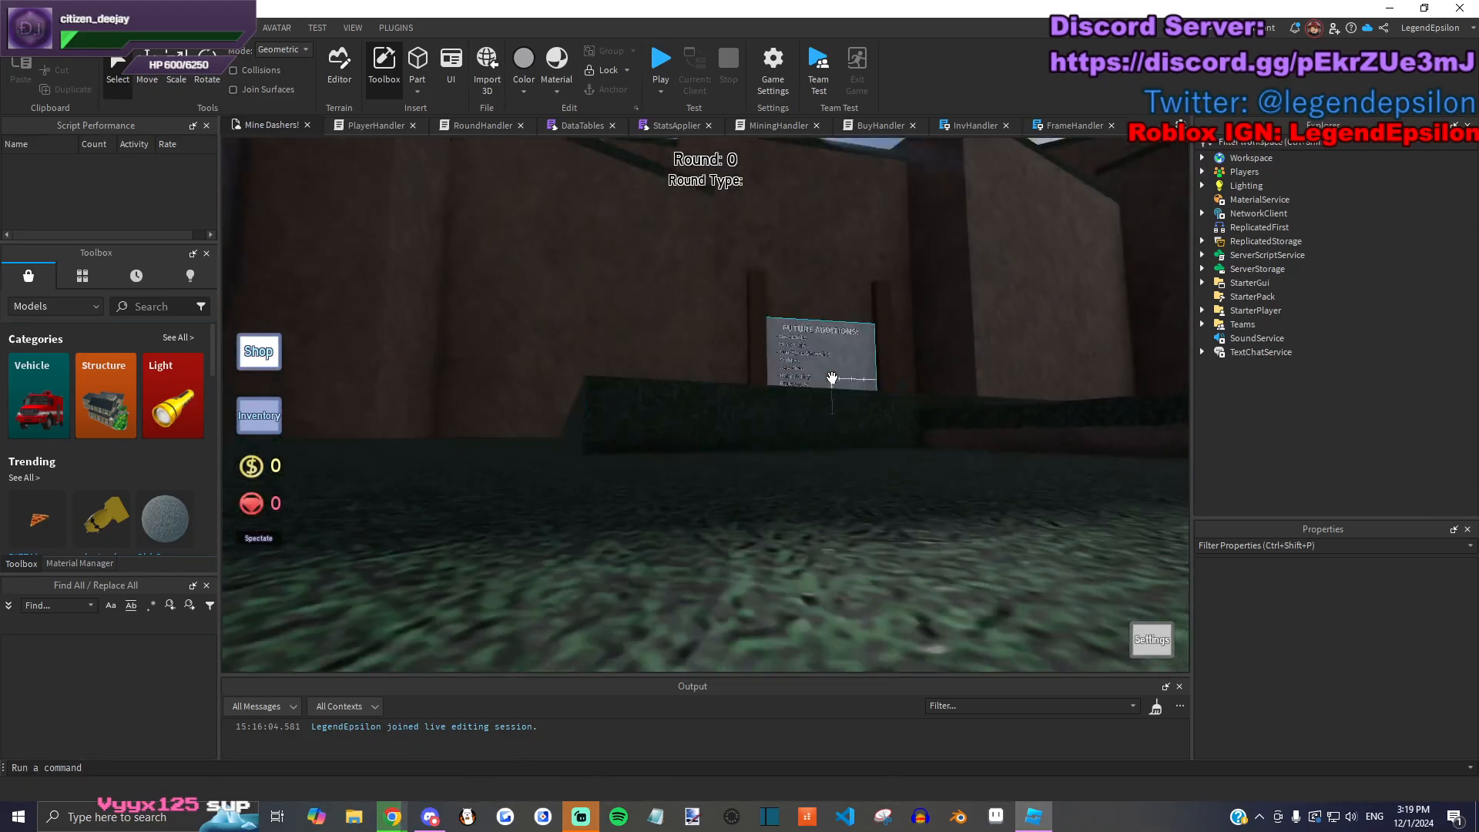
right_click_drag(734, 407, 703, 385)
key("d")
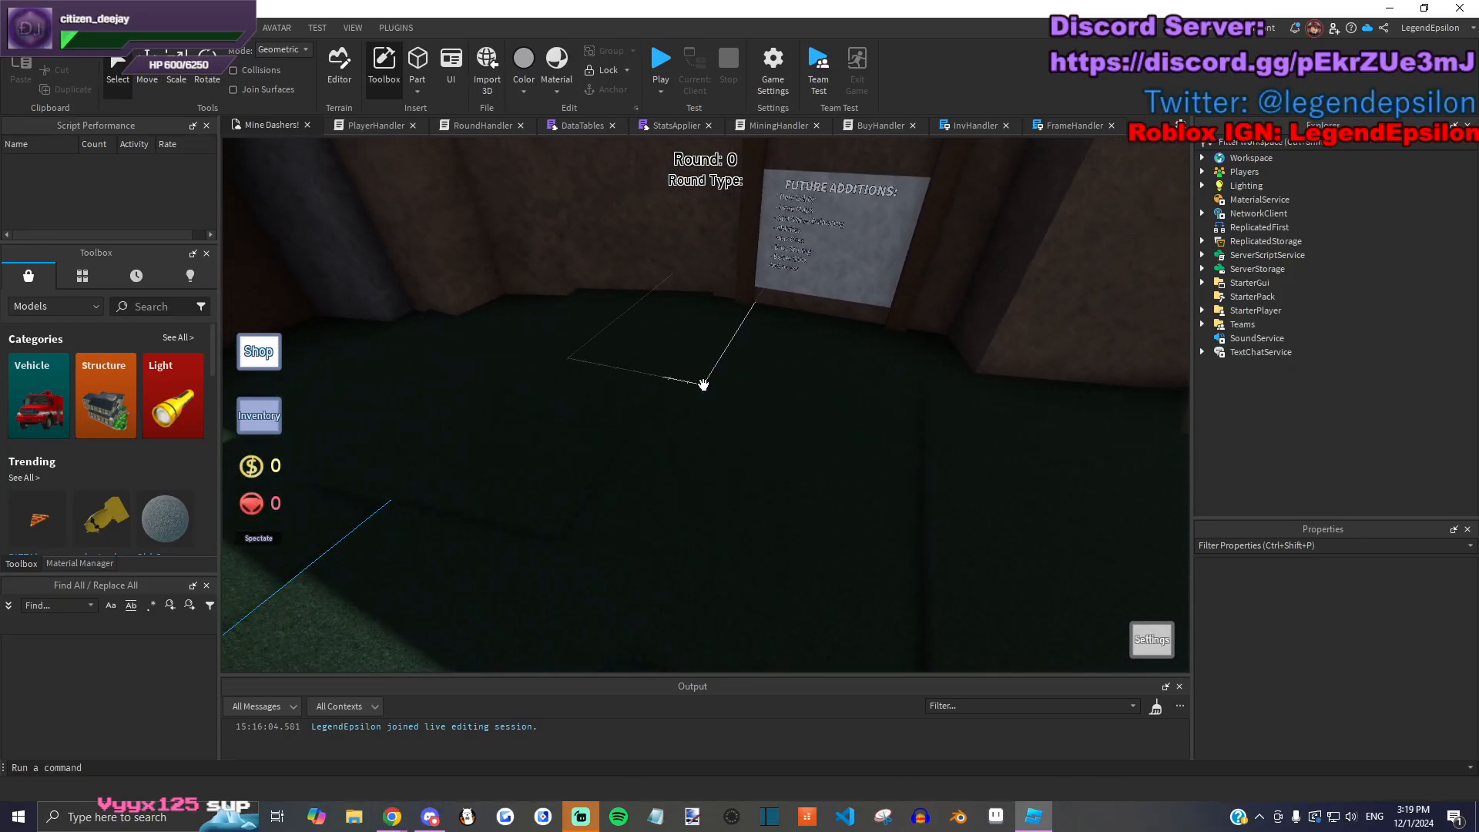
key("s")
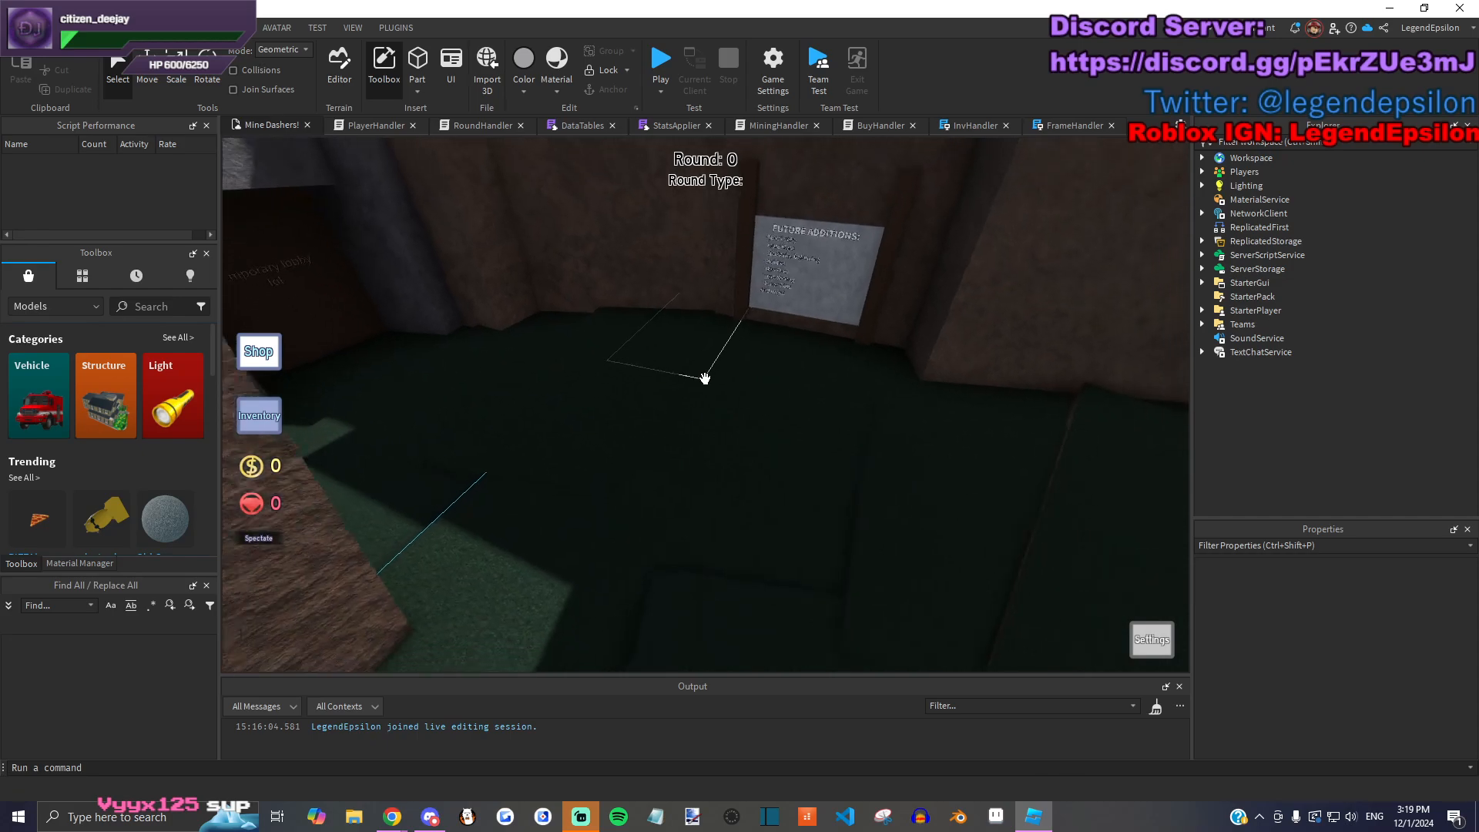
right_click_drag(591, 441, 588, 568)
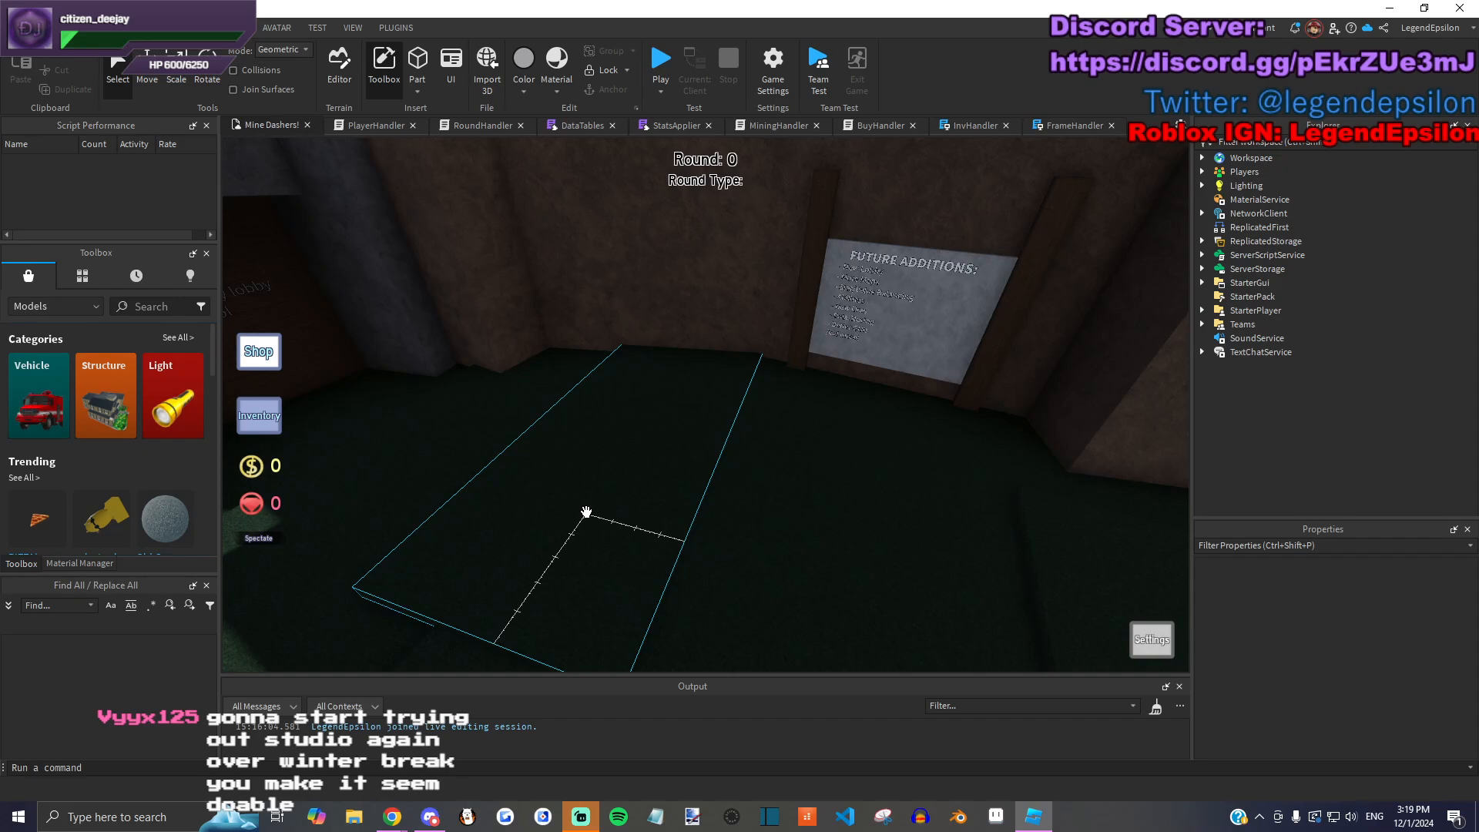
scroll(587, 512, "up", 2)
right_click_drag(552, 416, 654, 436)
scroll(654, 436, "down", 3)
scroll(792, 462, "up", 3)
right_click_drag(792, 463, 773, 460)
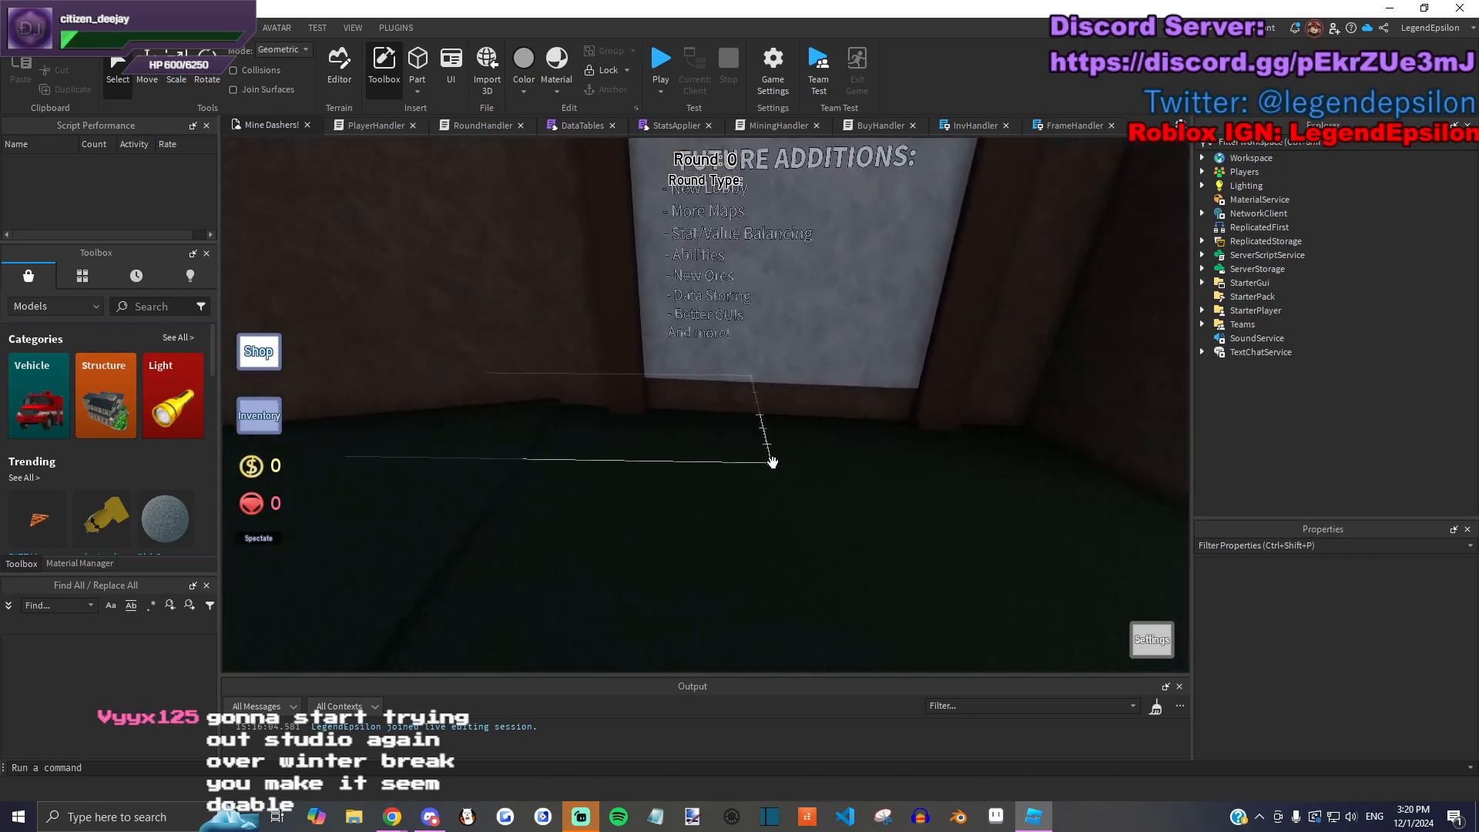
Step: Inspect the Future Additions board and its wooden posts up close and reread the planned features
key("w")
key("e")
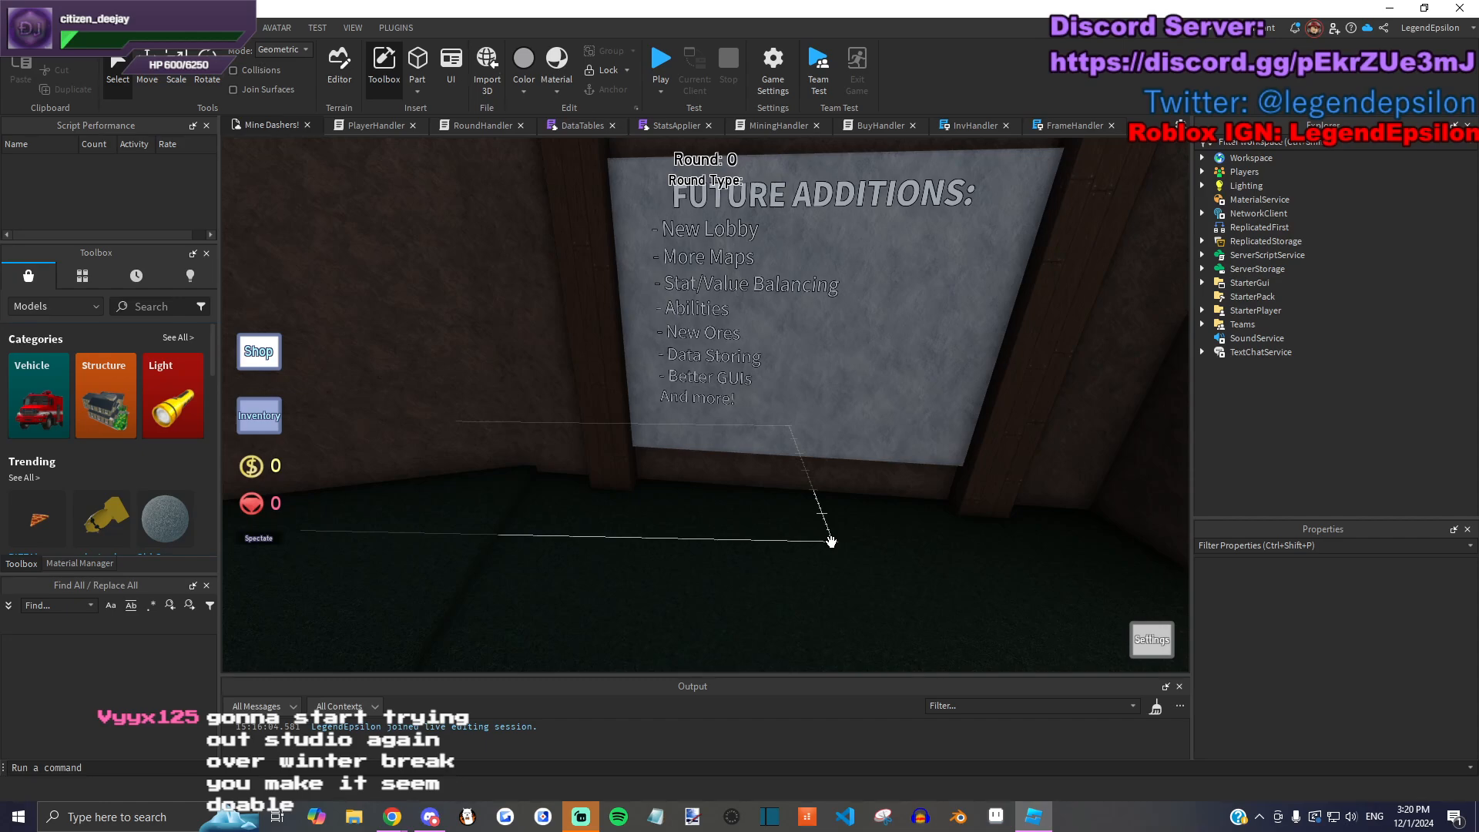
scroll(839, 539, "down", 5)
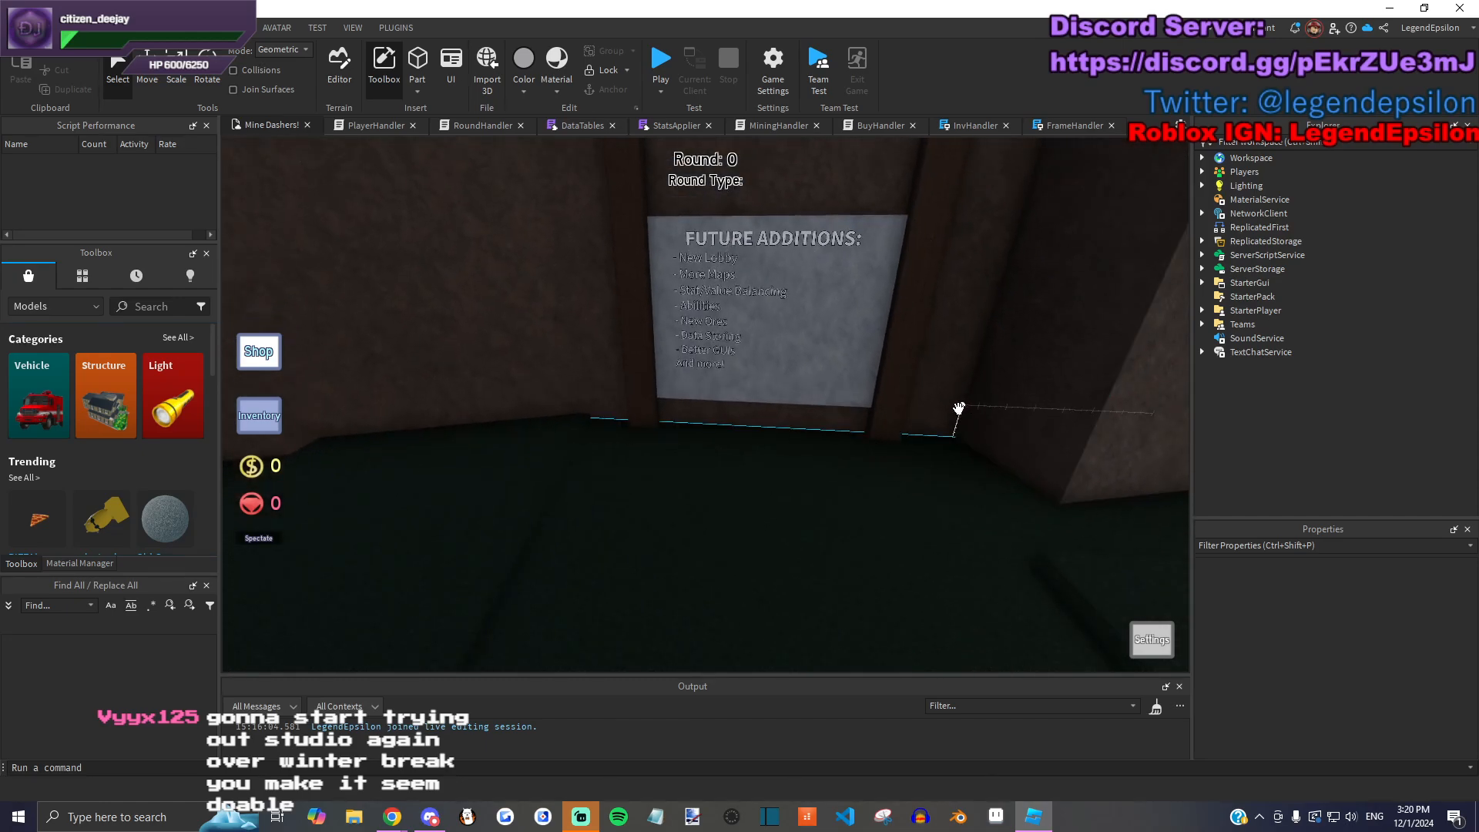
right_click_drag(1027, 433, 816, 486)
key("a")
key("q")
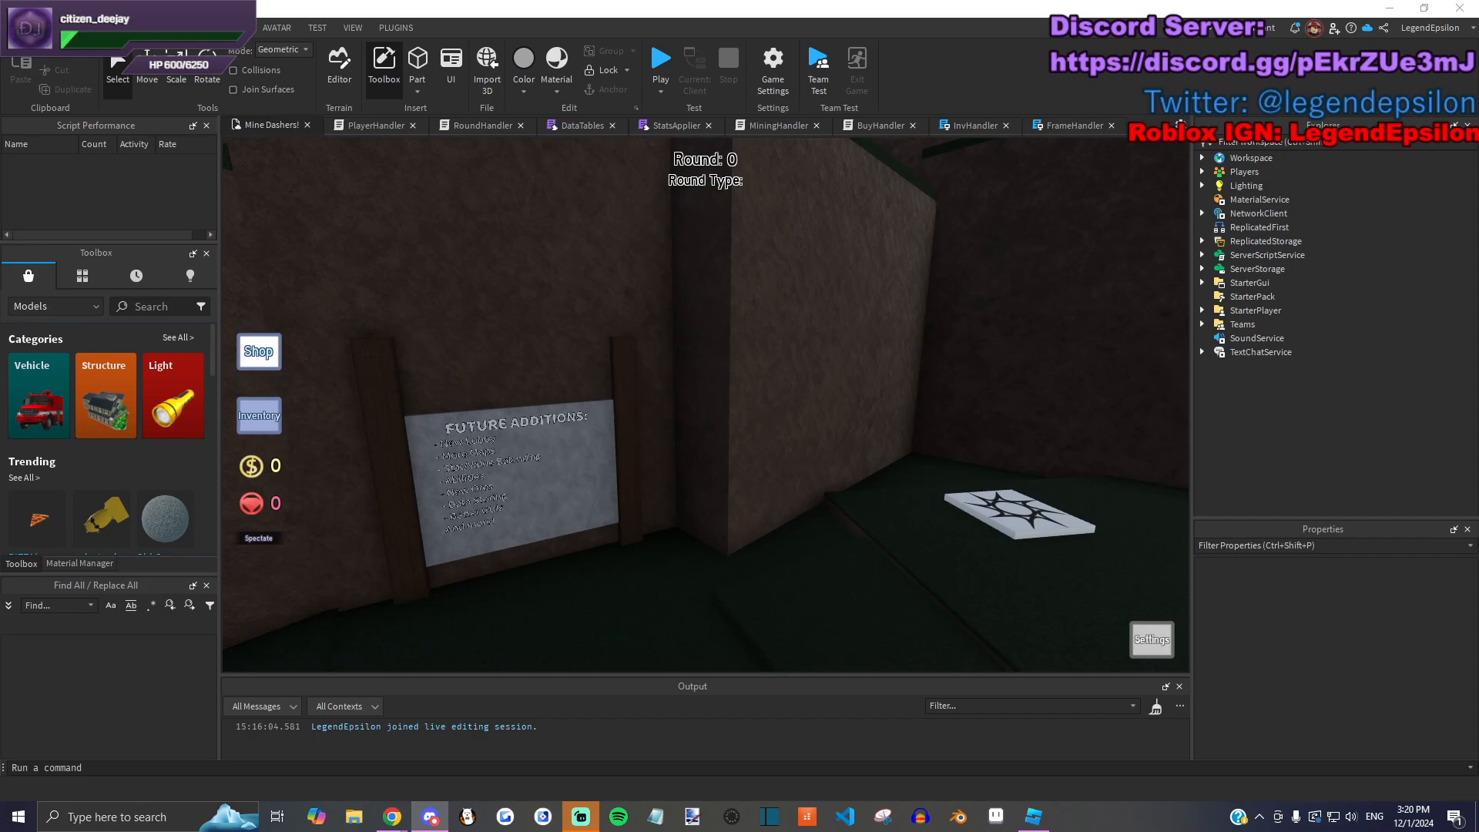
right_click_drag(736, 423, 749, 451)
key("w")
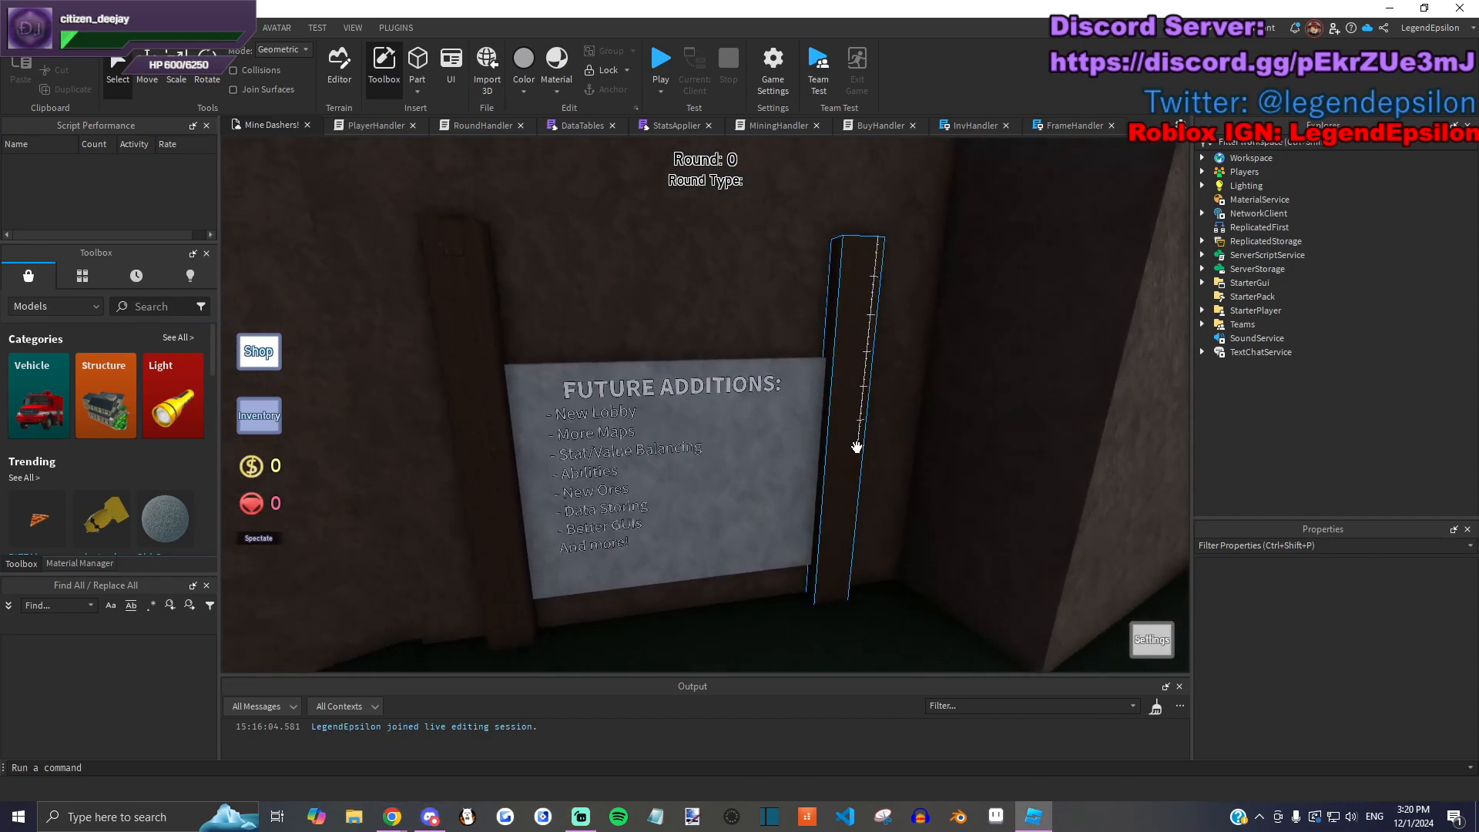
key("s")
right_click_drag(850, 425, 850, 425)
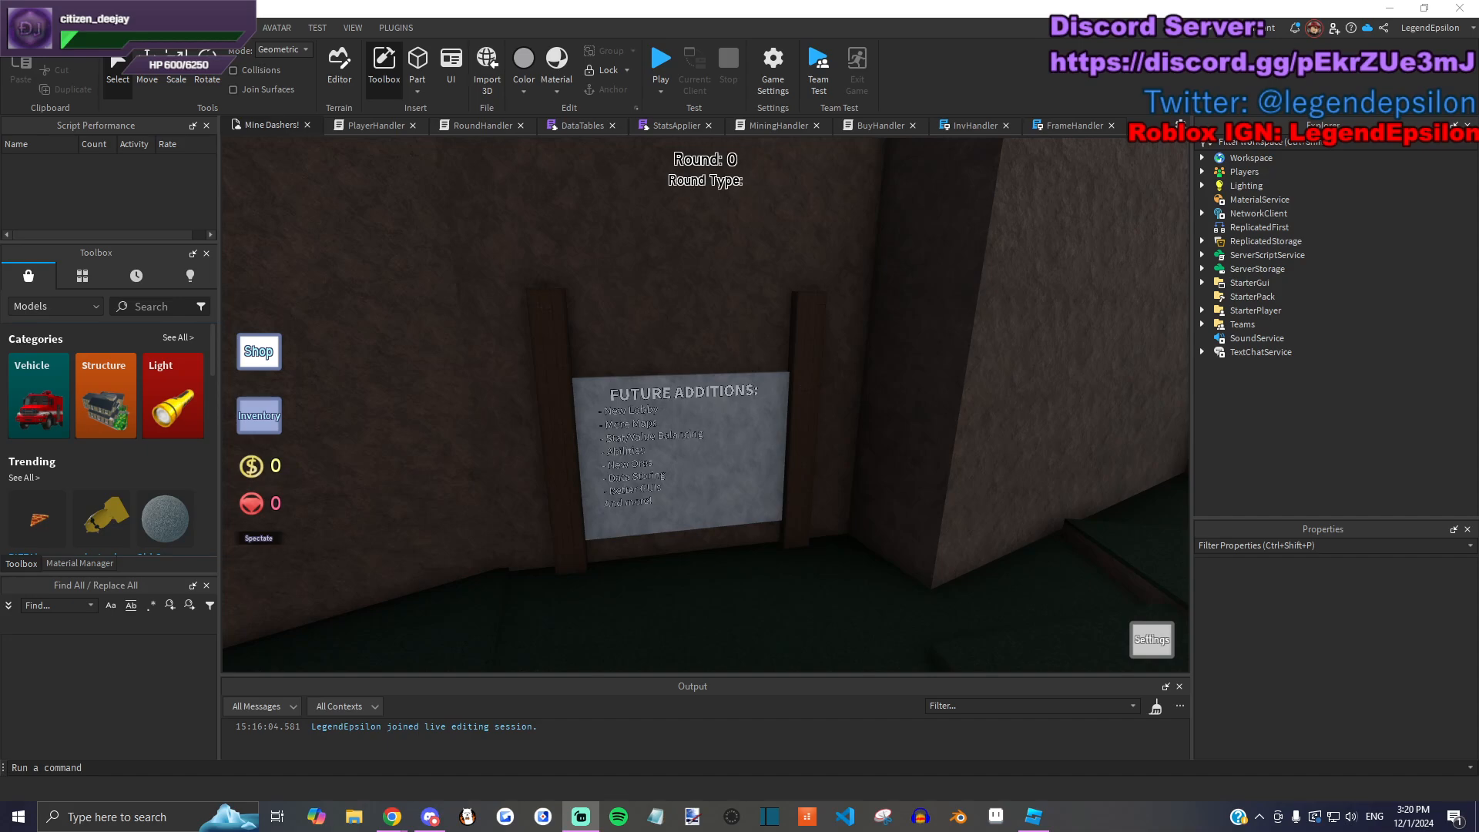
right_click_drag(1093, 510, 788, 472)
key("w")
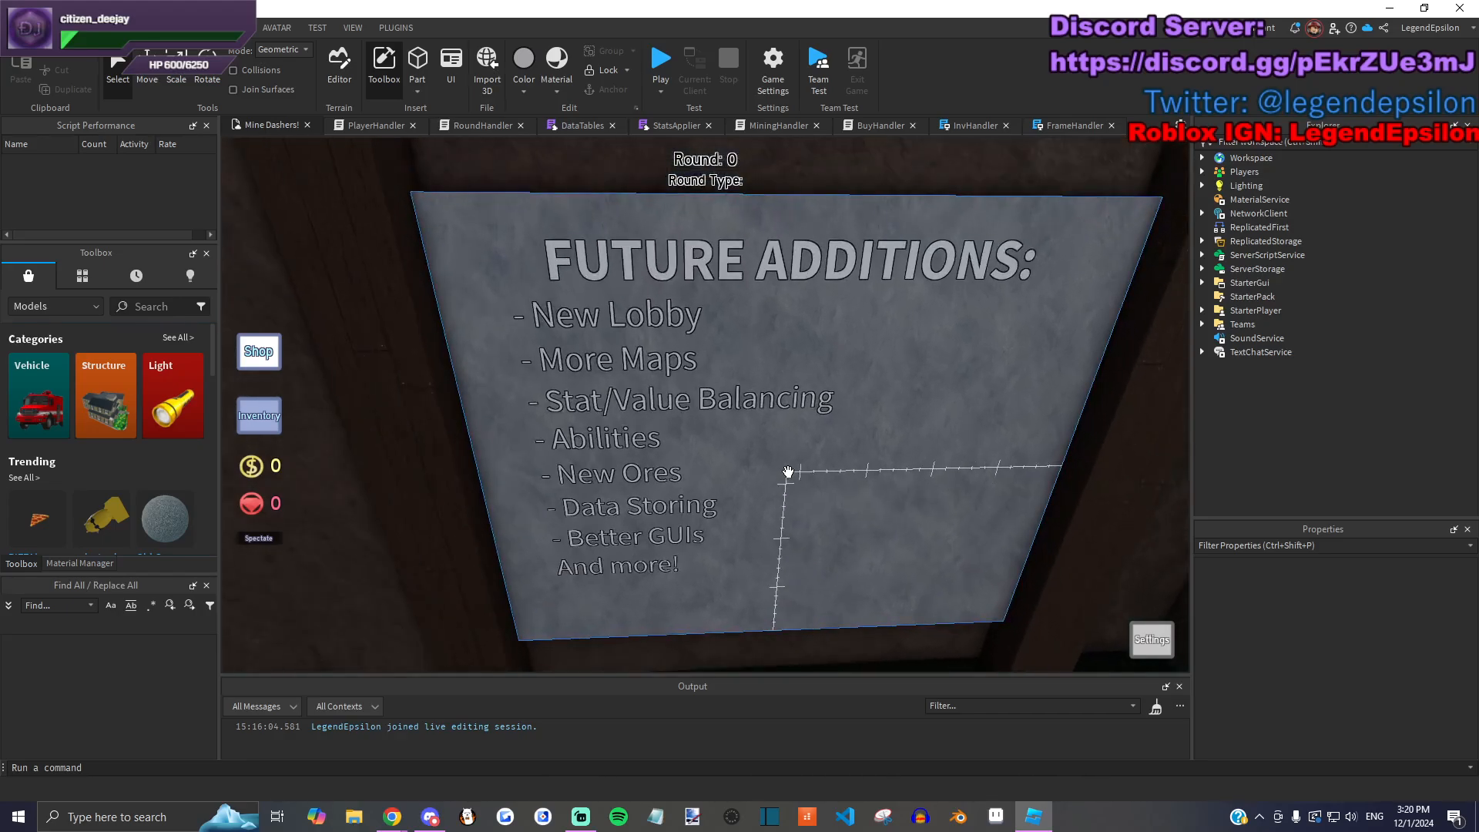
scroll(788, 472, "down", 2)
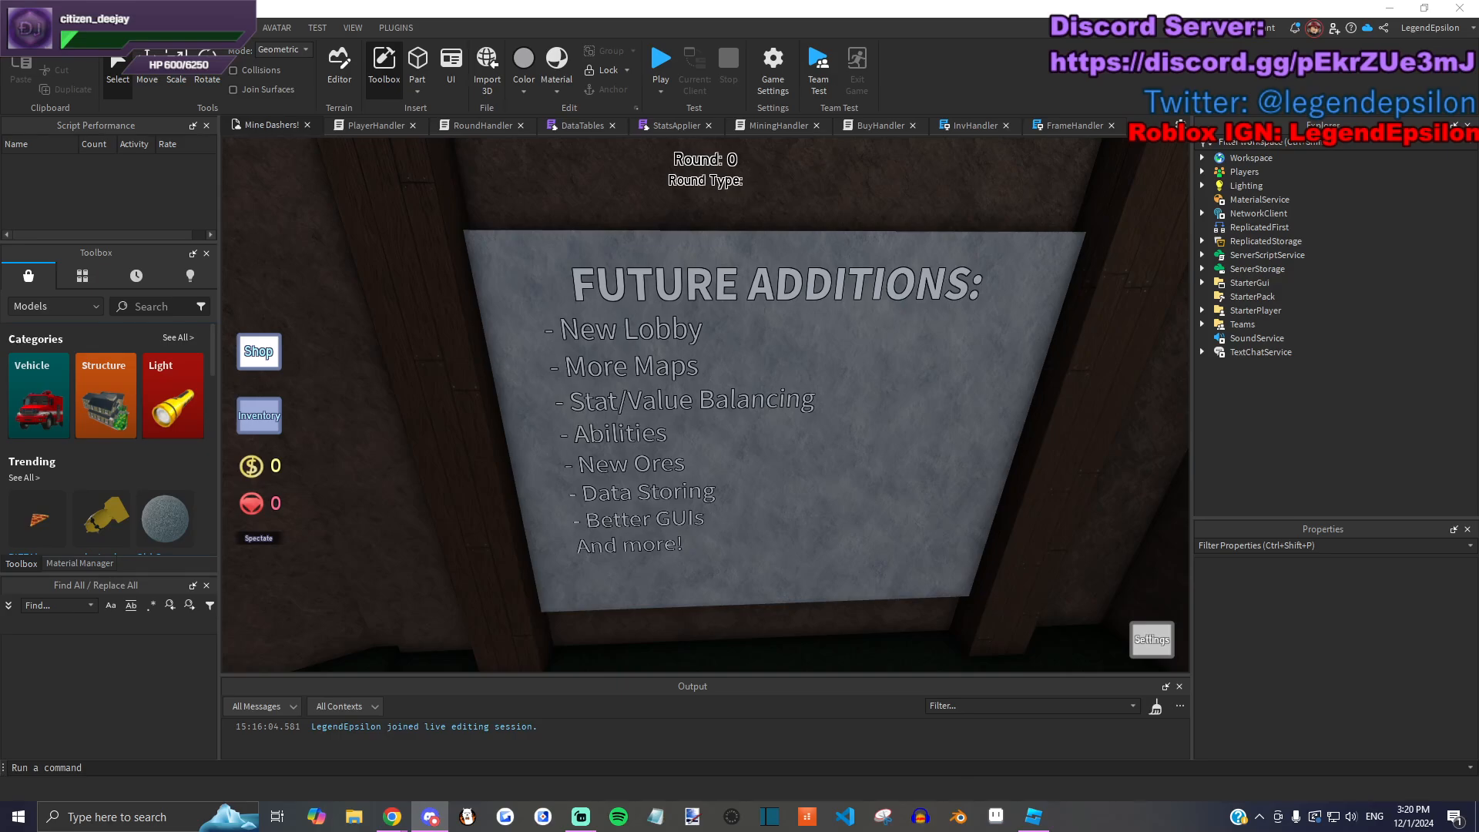
Step: Survey the lobby from above, and return to the Future Additions board to review its entries
right_click_drag(919, 495, 888, 339)
right_click_drag(758, 331, 806, 538)
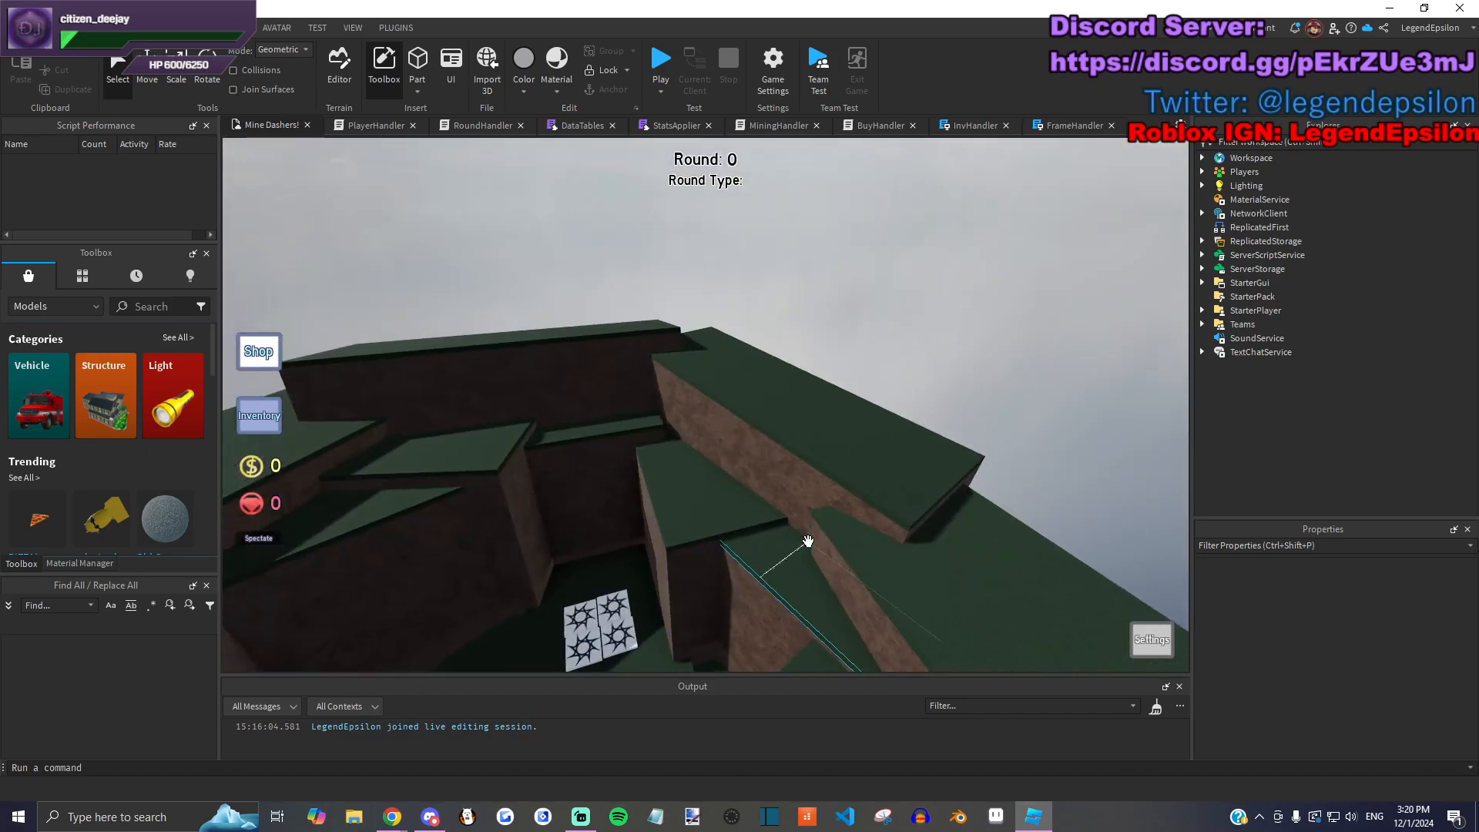
right_click_drag(885, 413, 735, 505)
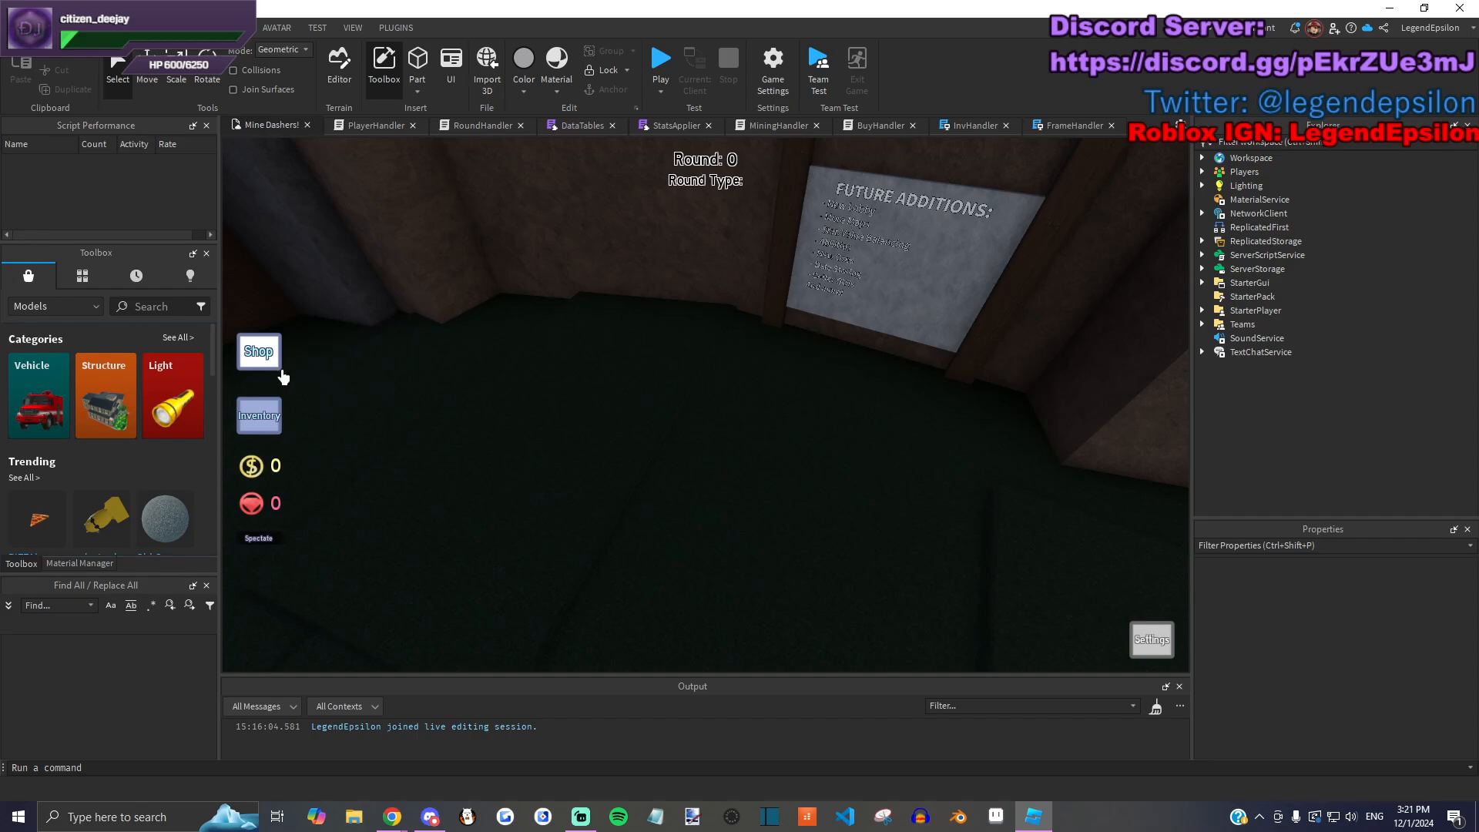
right_click_drag(843, 522, 703, 478)
right_click_drag(475, 537, 771, 534)
right_click_drag(773, 534, 762, 522)
key("w")
left_click_drag(761, 522, 763, 522)
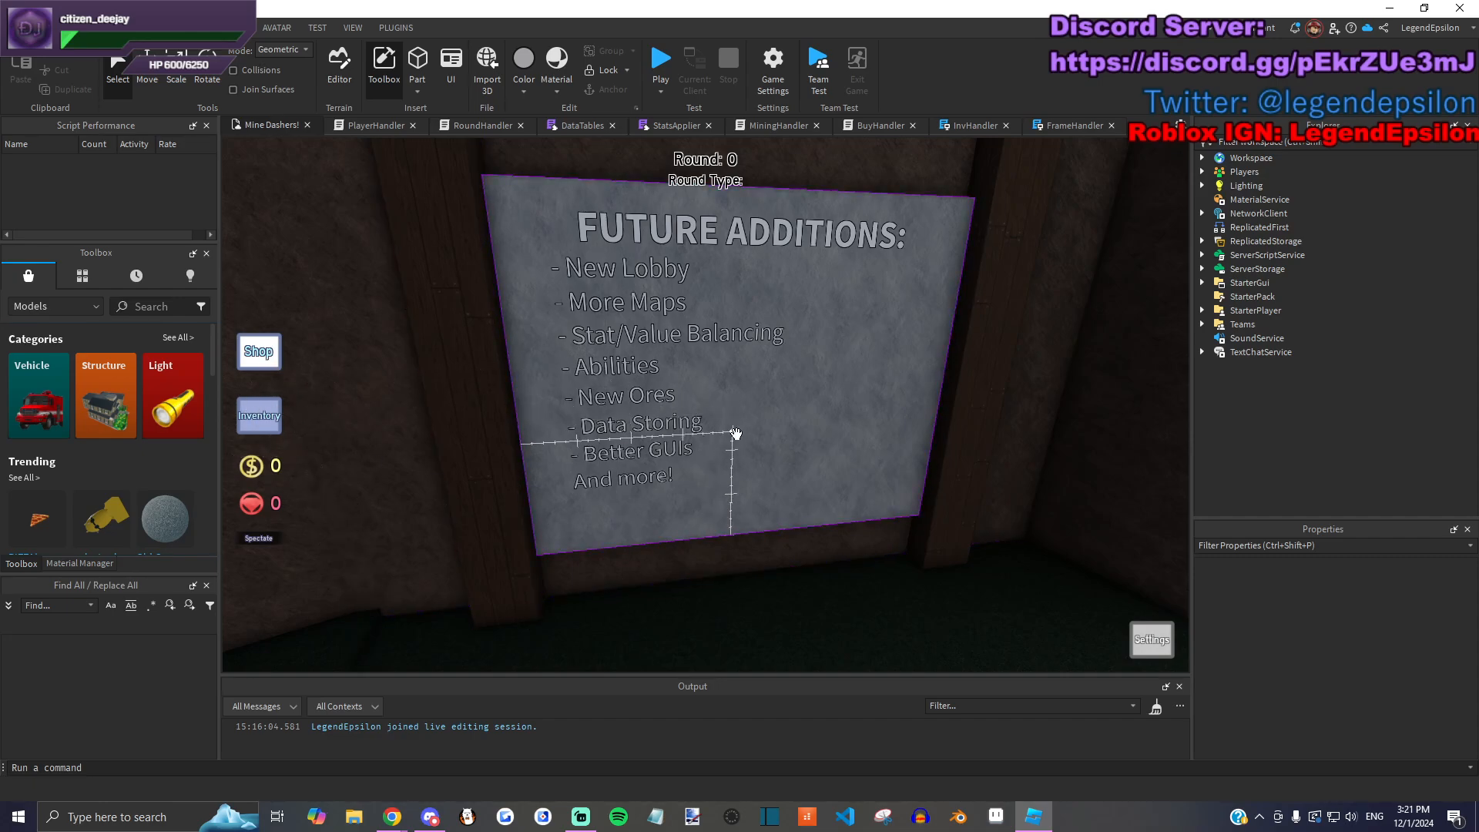
right_click_drag(741, 412, 812, 441)
key("w")
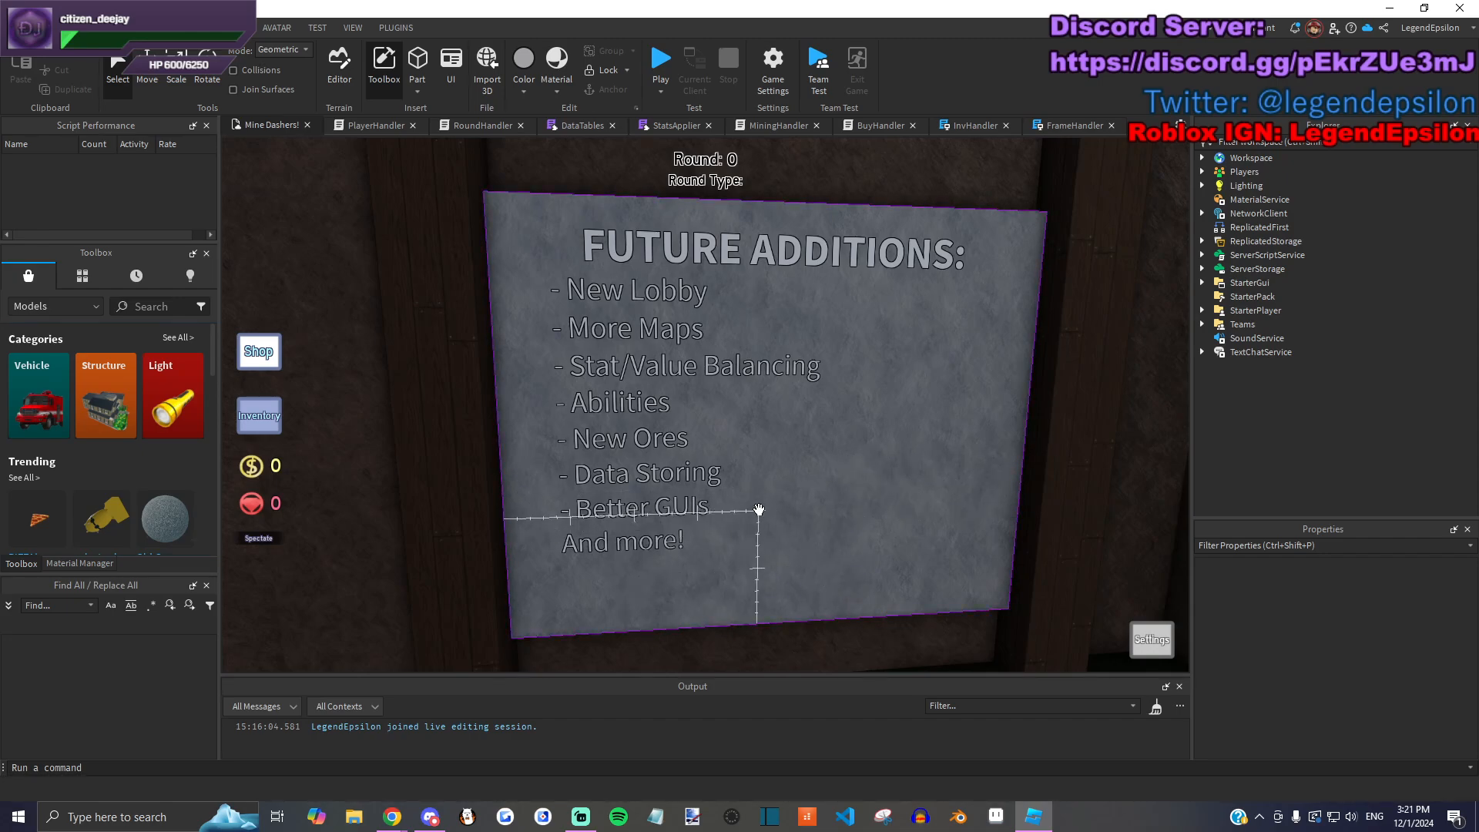
scroll(709, 512, "down", 5)
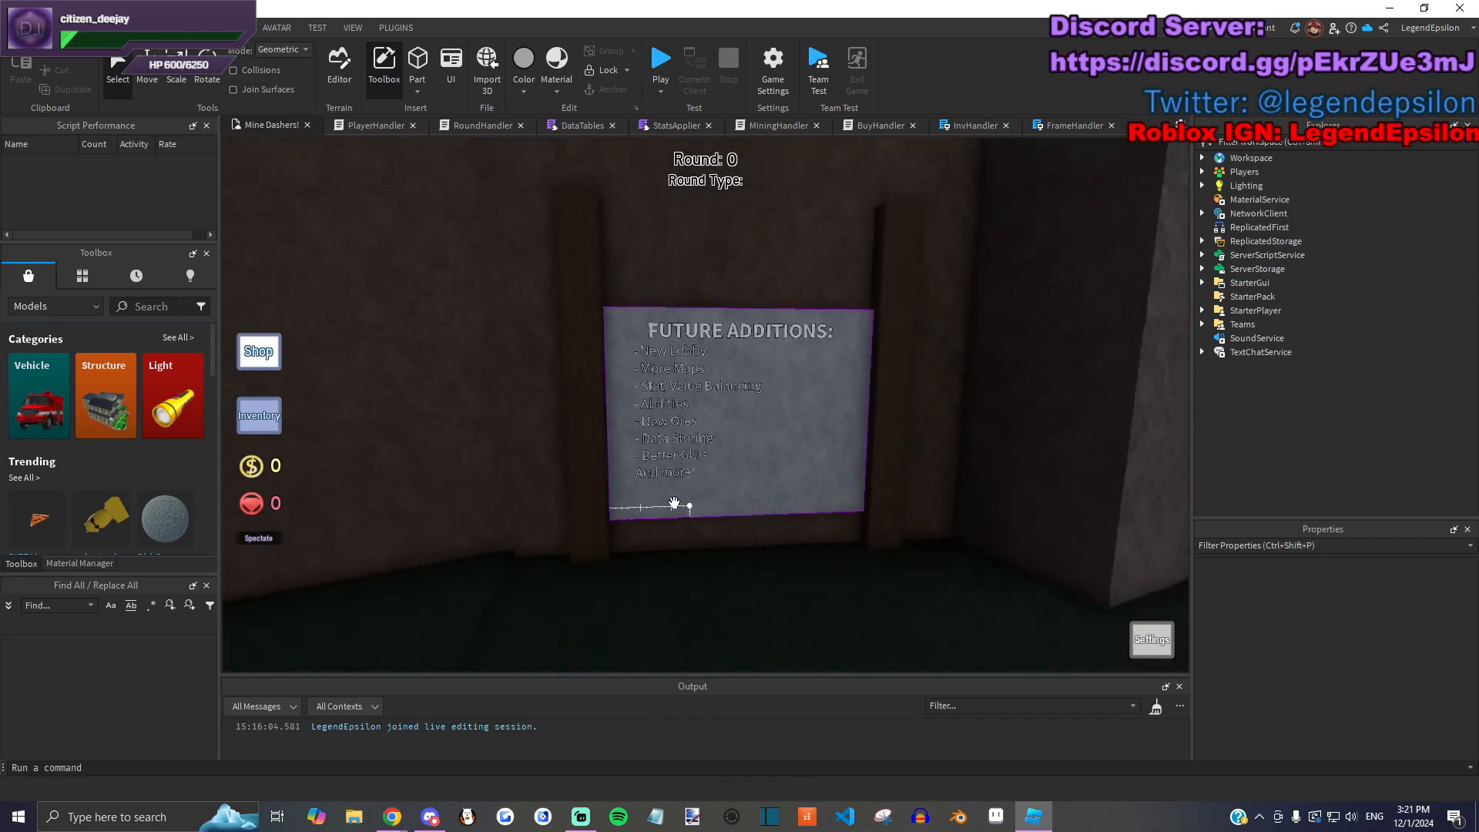
scroll(650, 400, "up", 2)
scroll(624, 503, "up", 3)
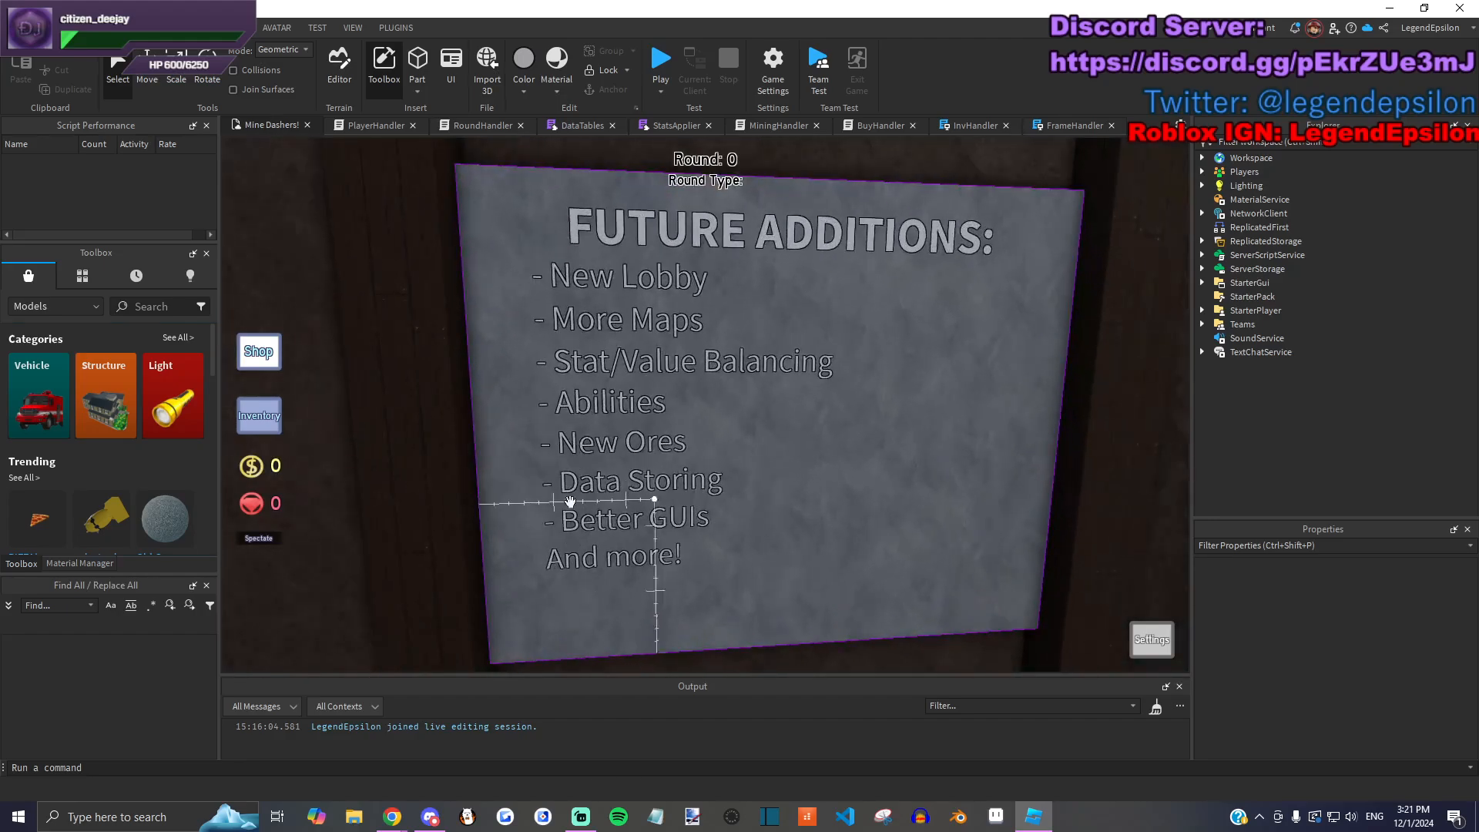
scroll(718, 481, "down", 5)
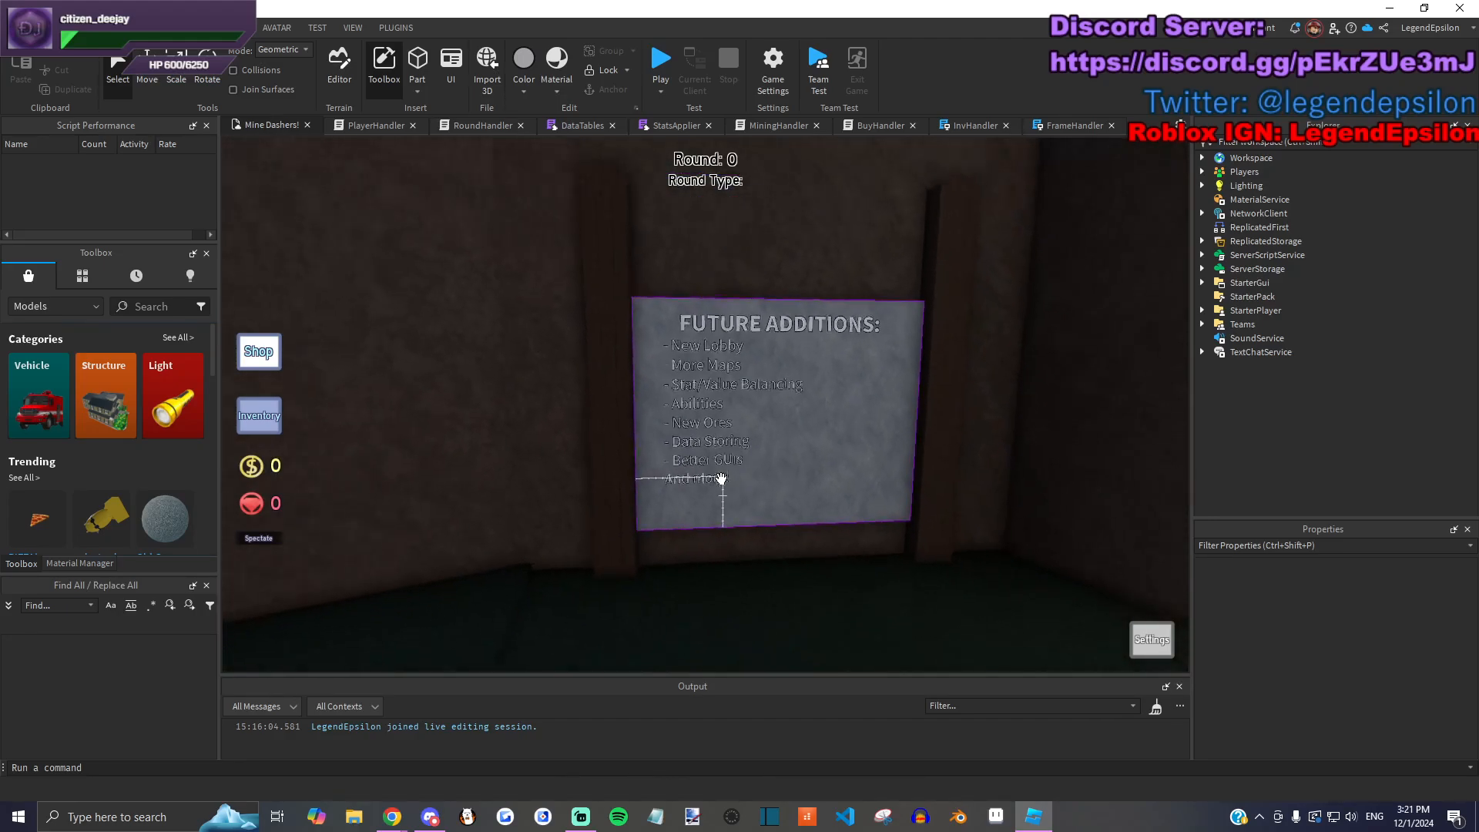
Step: Examine the lobby terrain and spawn pads from above and check the folders inside ReplicatedStorage
scroll(721, 478, "down", 10)
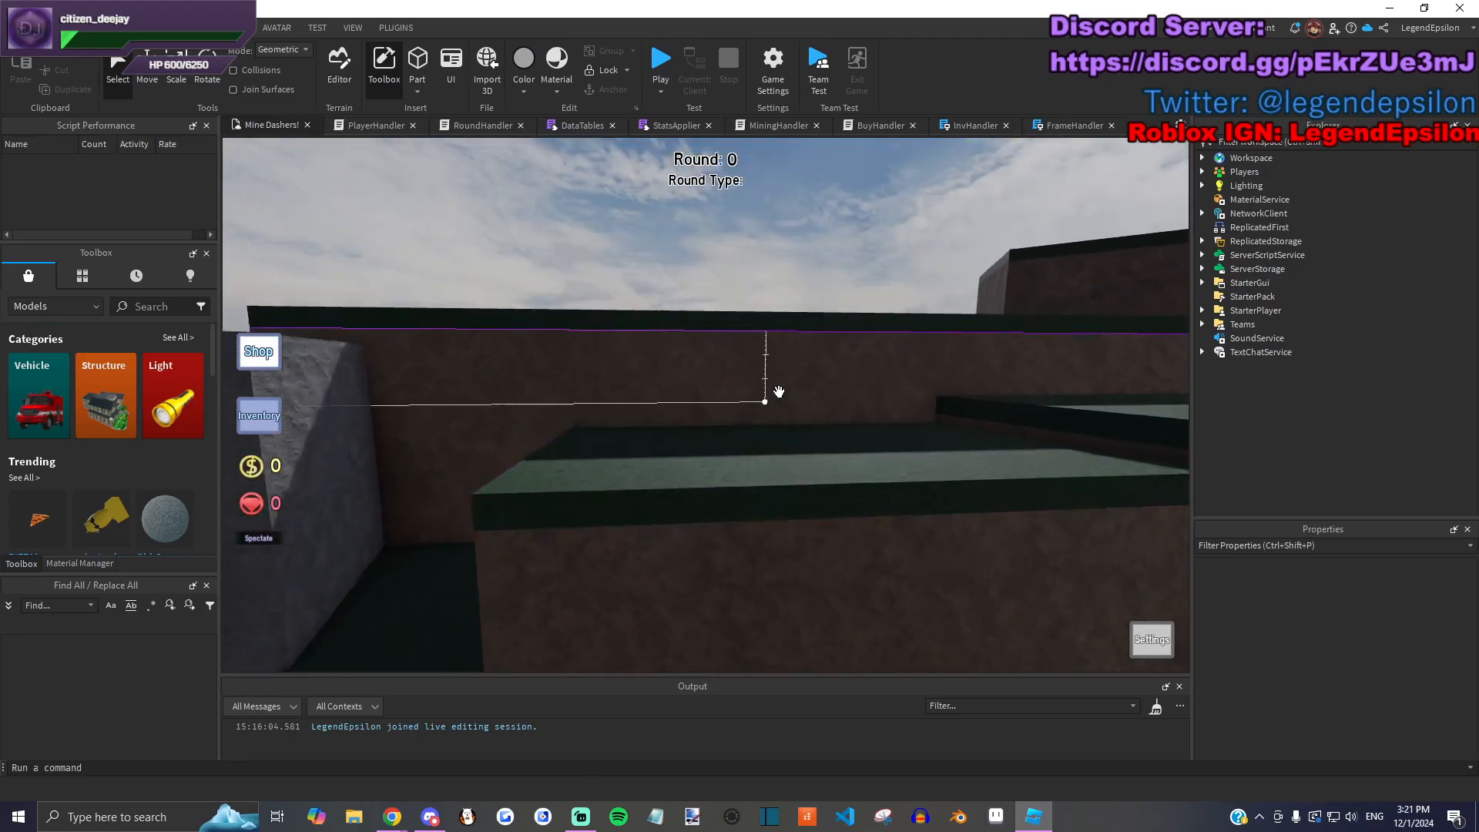
right_click_drag(907, 312, 907, 312)
scroll(907, 312, "up", 3)
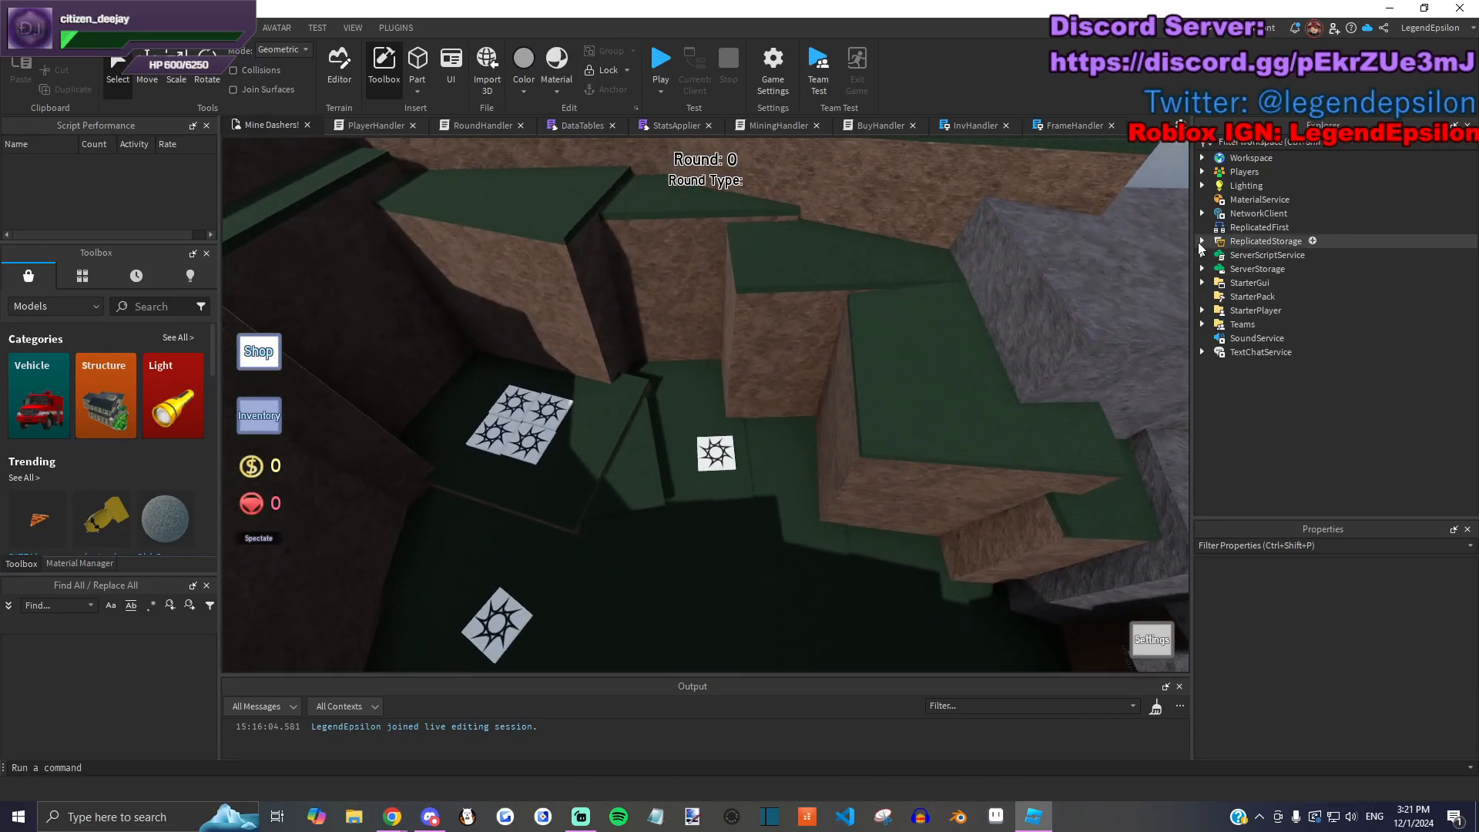
left_click(1200, 242)
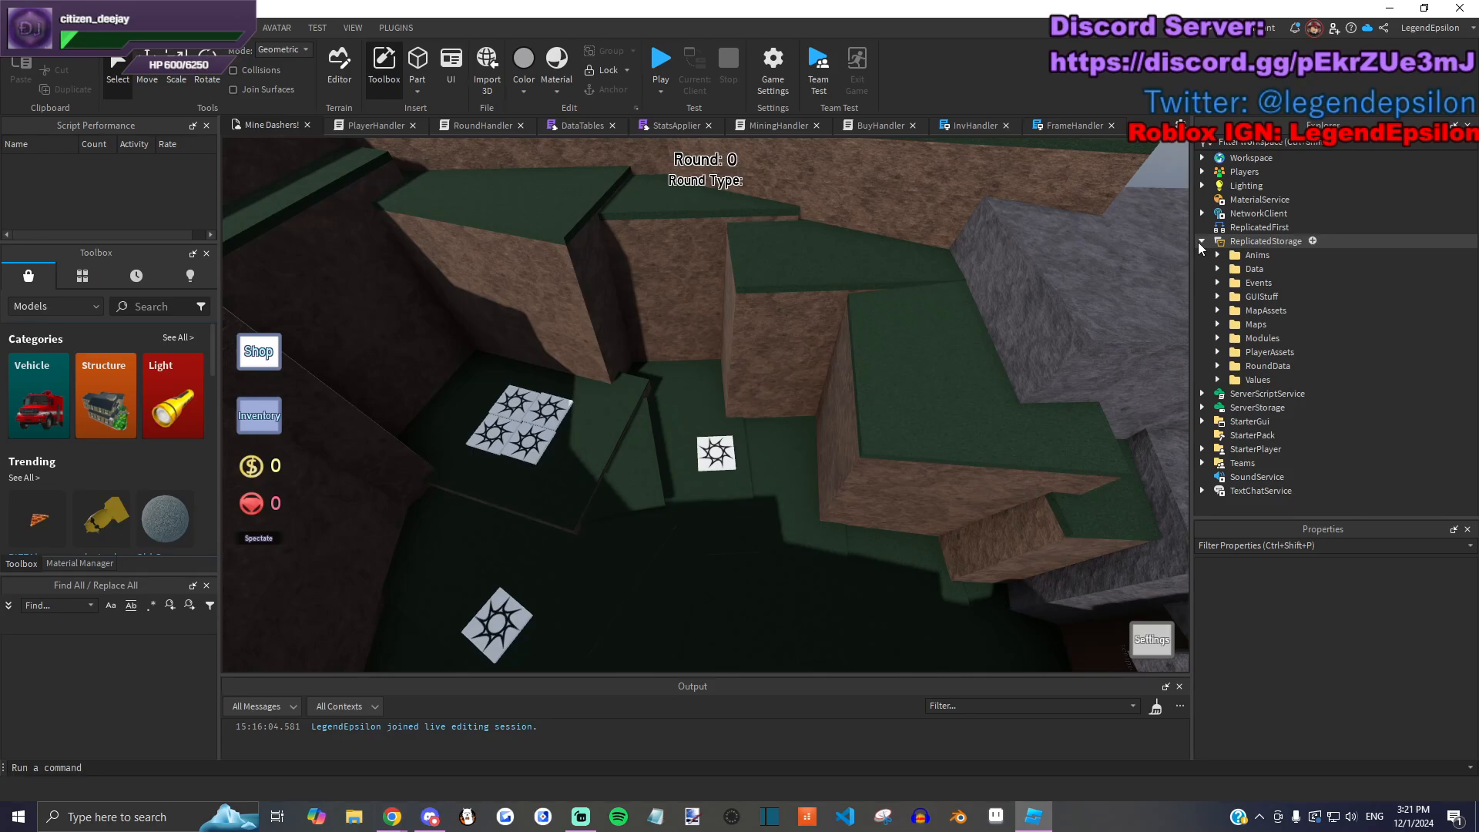
left_click(1200, 241)
right_click_drag(879, 299, 273, 431)
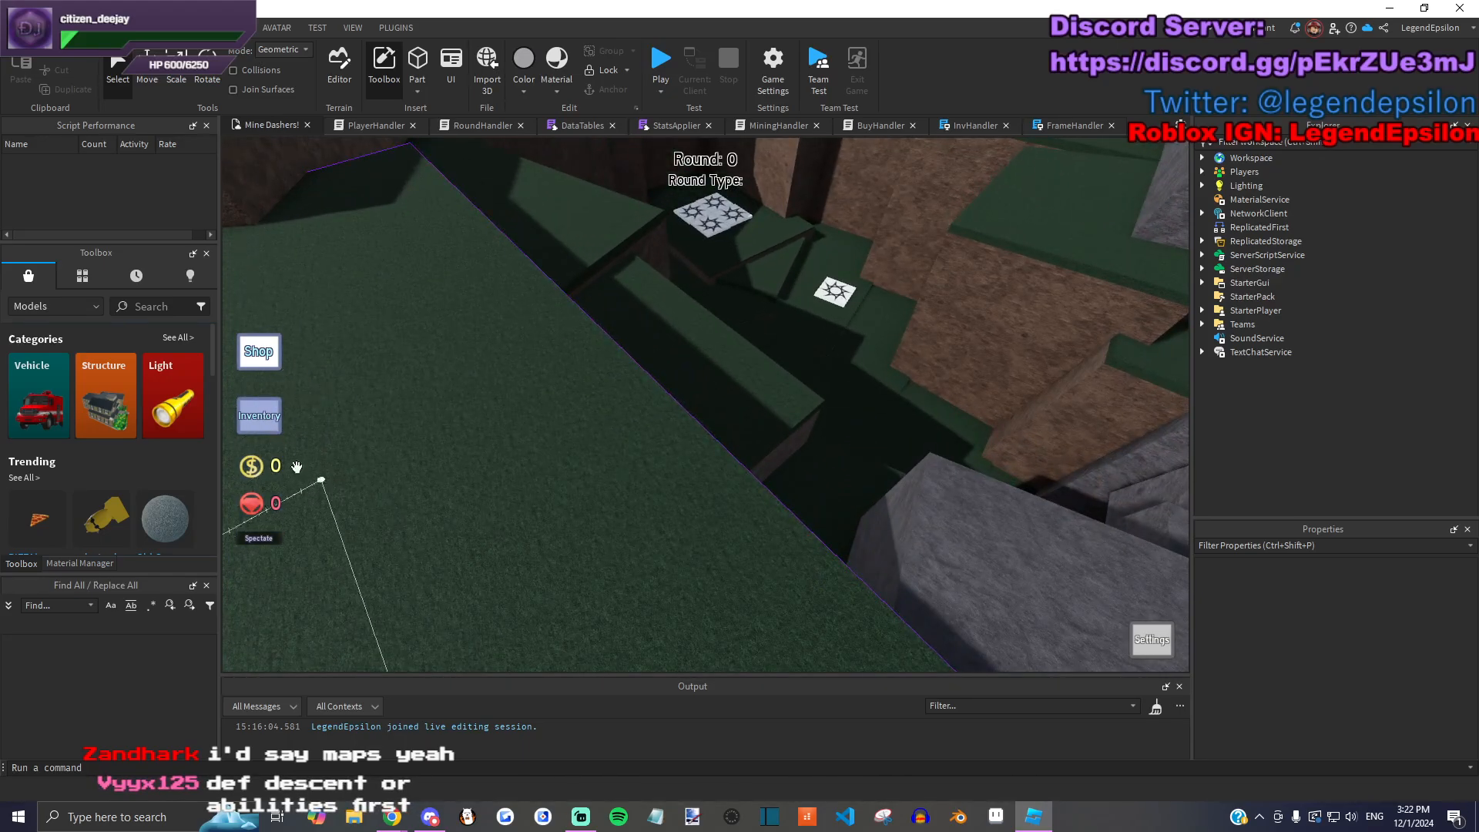
right_click_drag(385, 422, 737, 452)
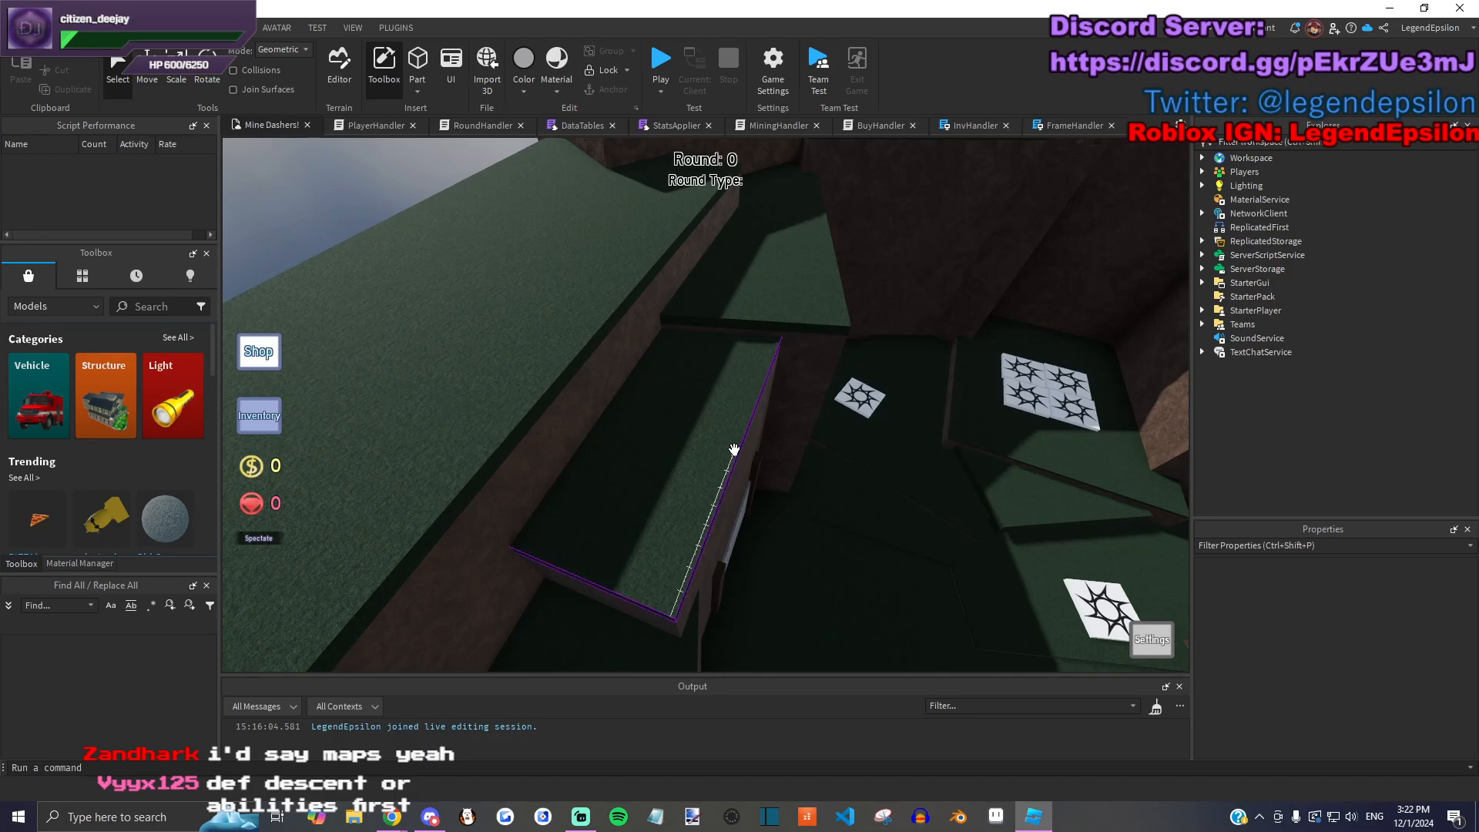
right_click_drag(741, 426, 789, 417)
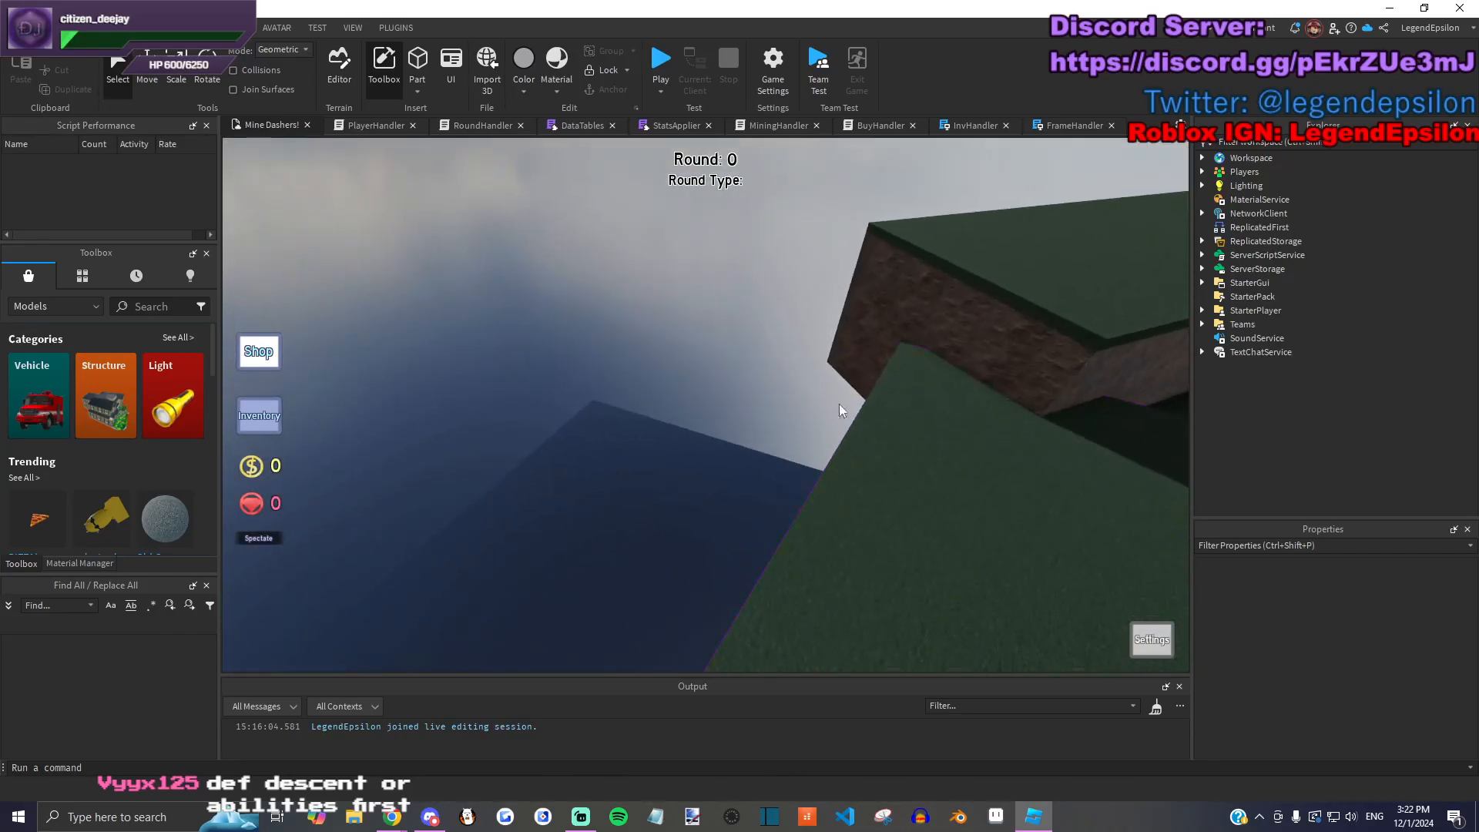
Step: Move the StorageItems folder from ServerStorage into Workspace and look over its contents
left_click(1202, 269)
left_click(1271, 296)
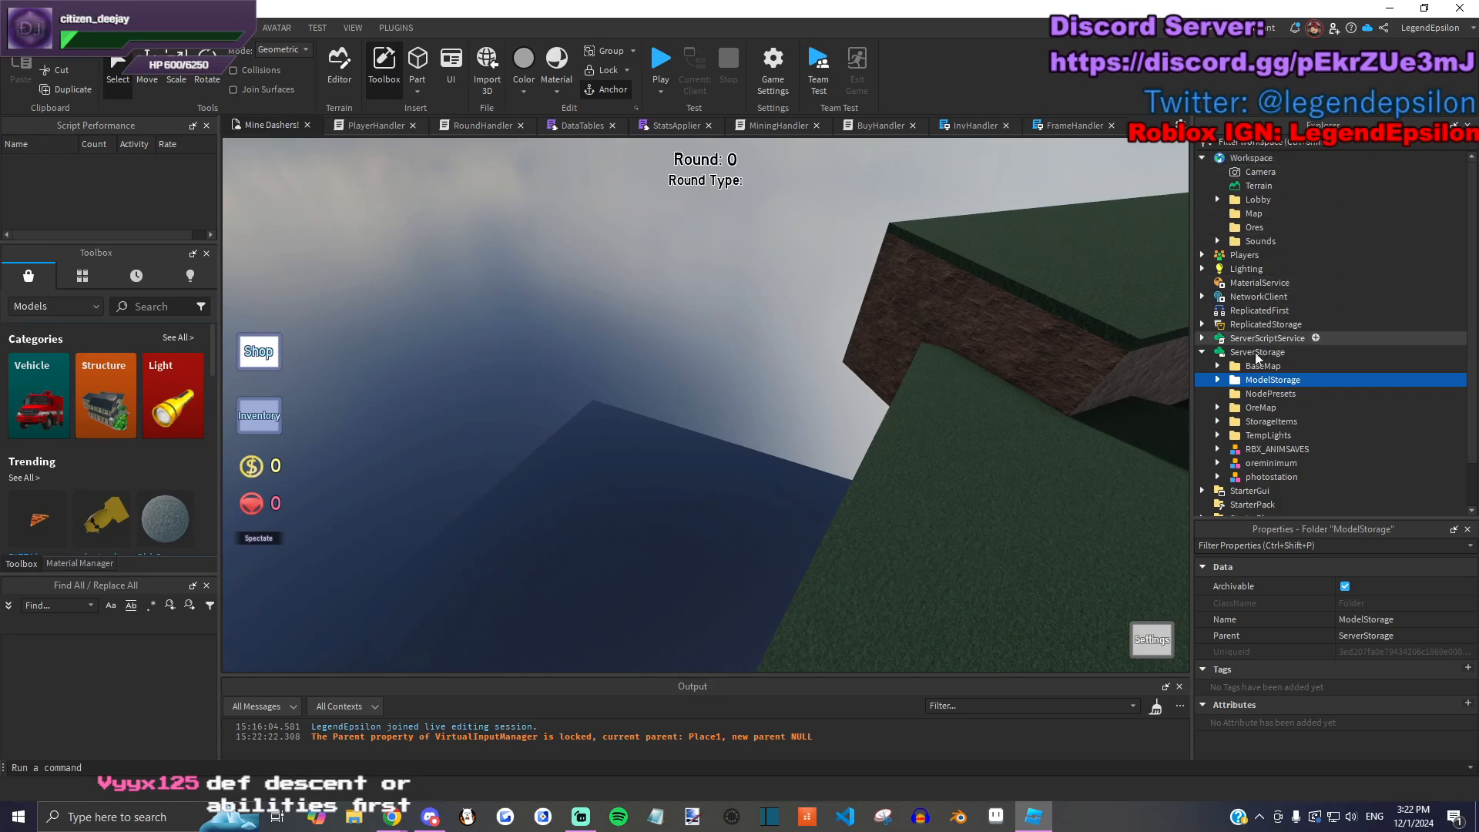
scroll(1249, 374, "down", 2)
left_click_drag(1241, 368, 1283, 179)
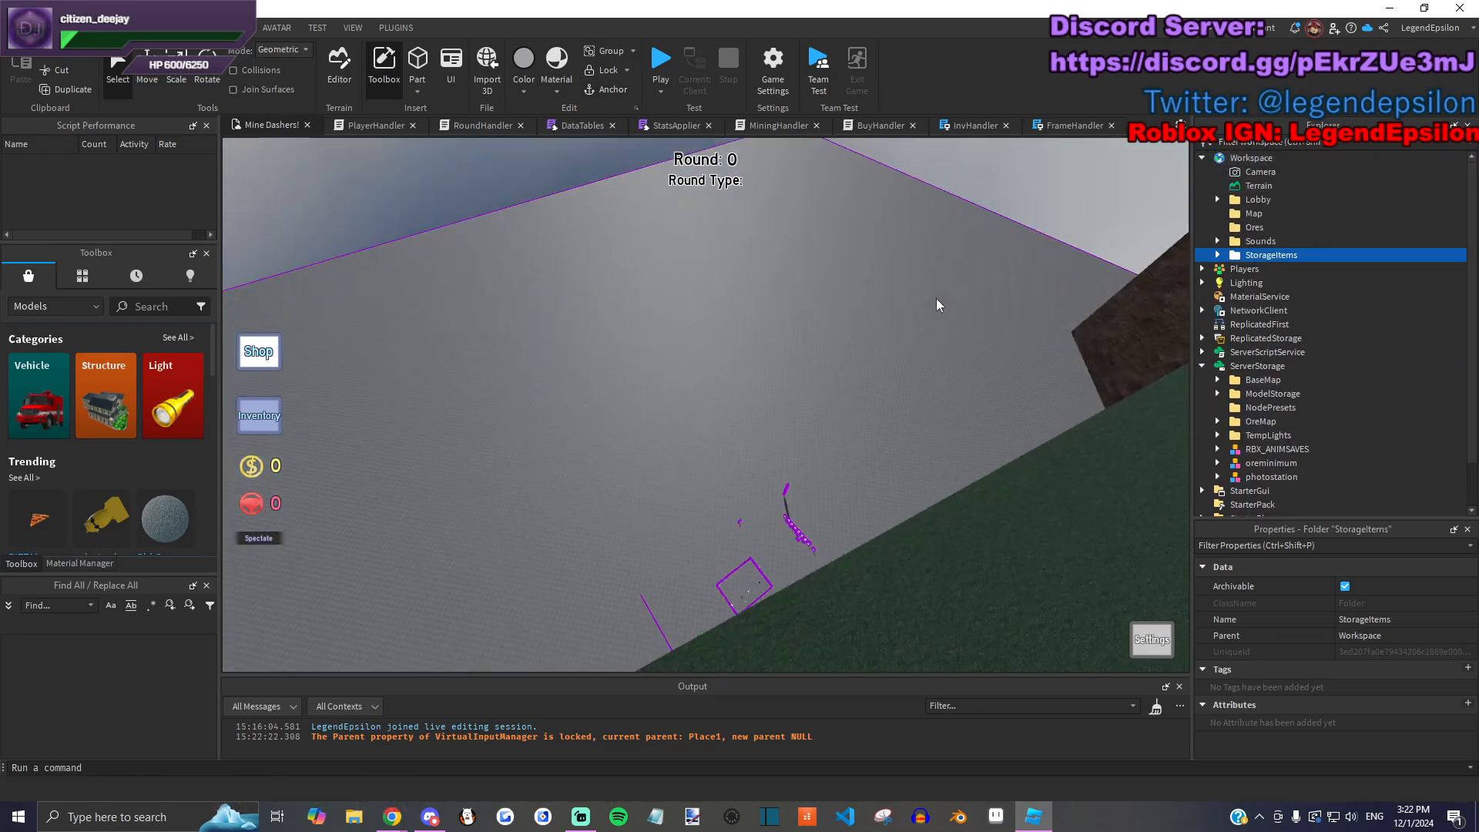
left_click(921, 342)
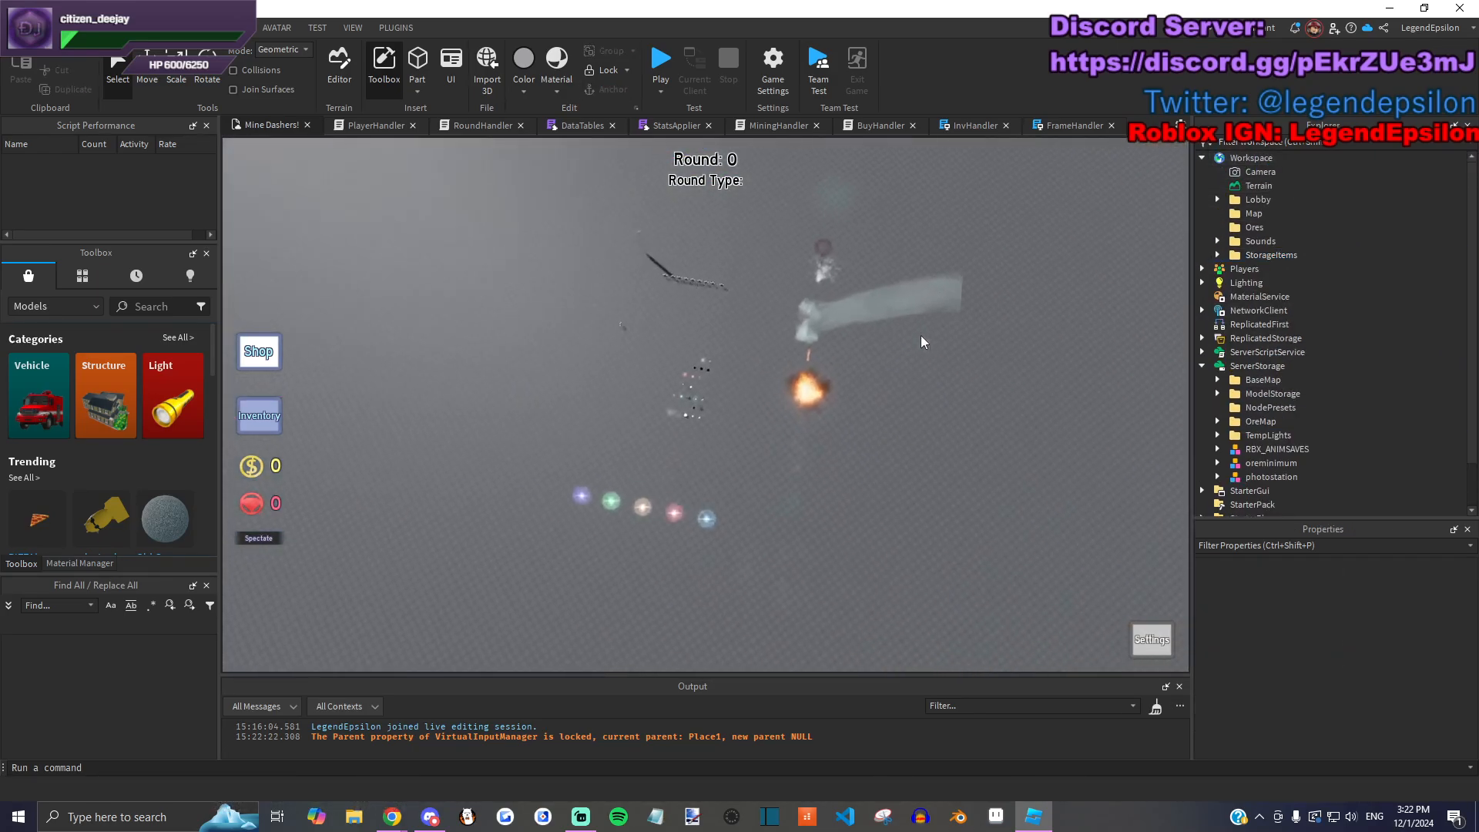
key("w")
mouse_move(921, 336)
right_mouse_down()
mouse_move(935, 343)
mouse_move(917, 354)
right_mouse_up()
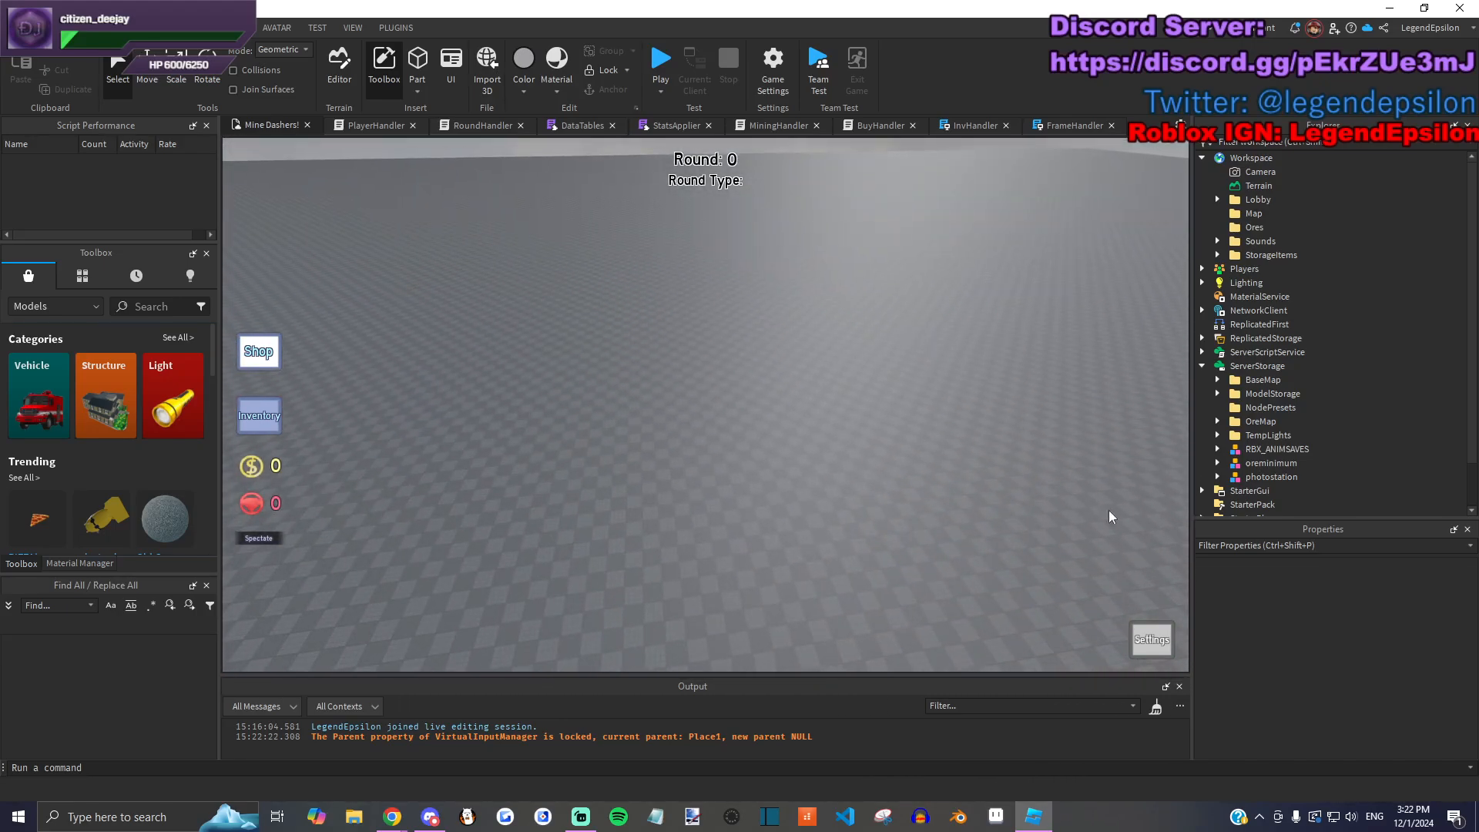
Step: Look through the map folders in ReplicatedStorage and ServerStorage, and move the BaseMap folder into Workspace
scroll(1225, 453, "down", 2)
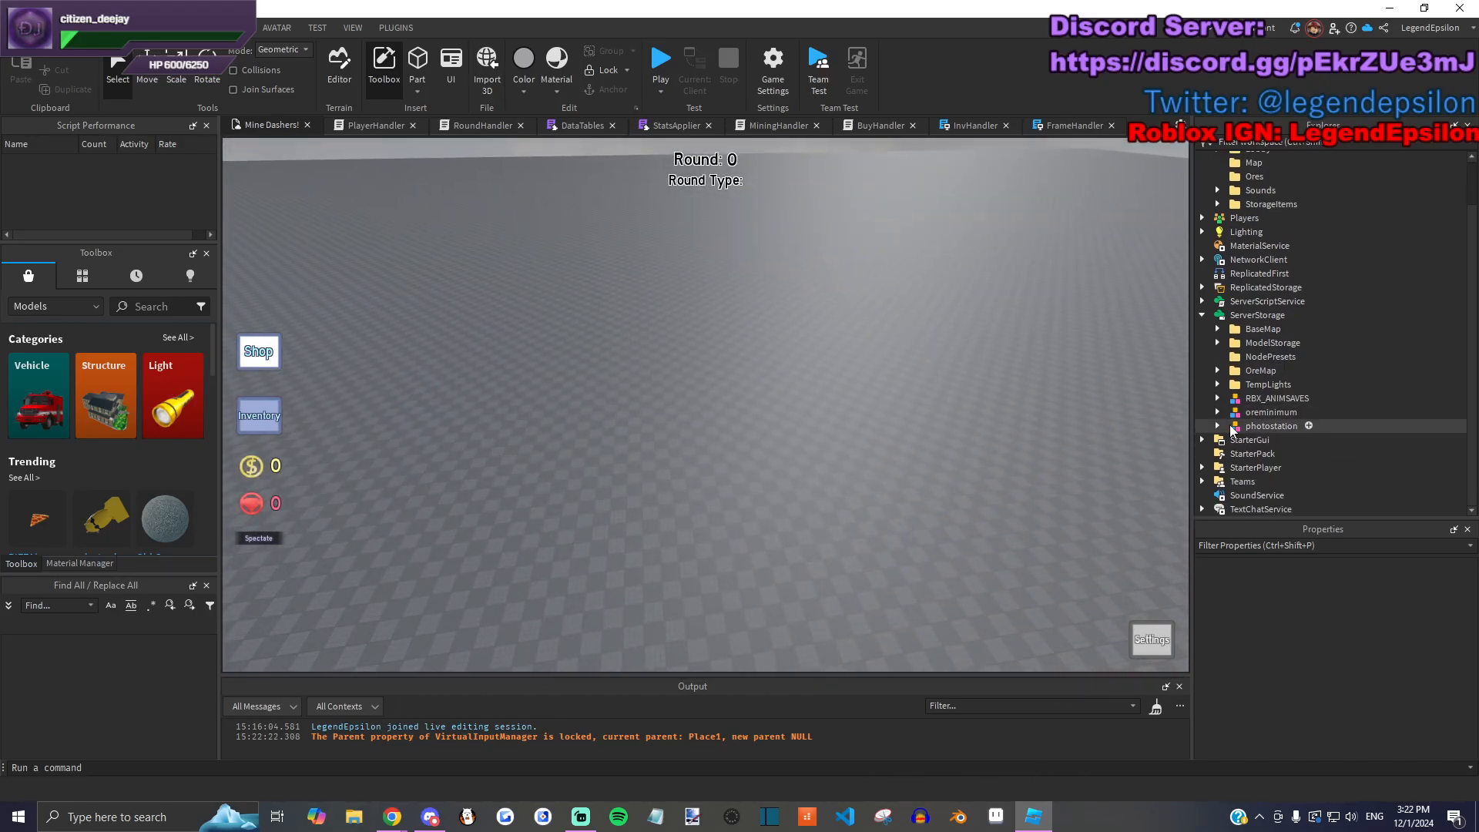
left_click(1202, 288)
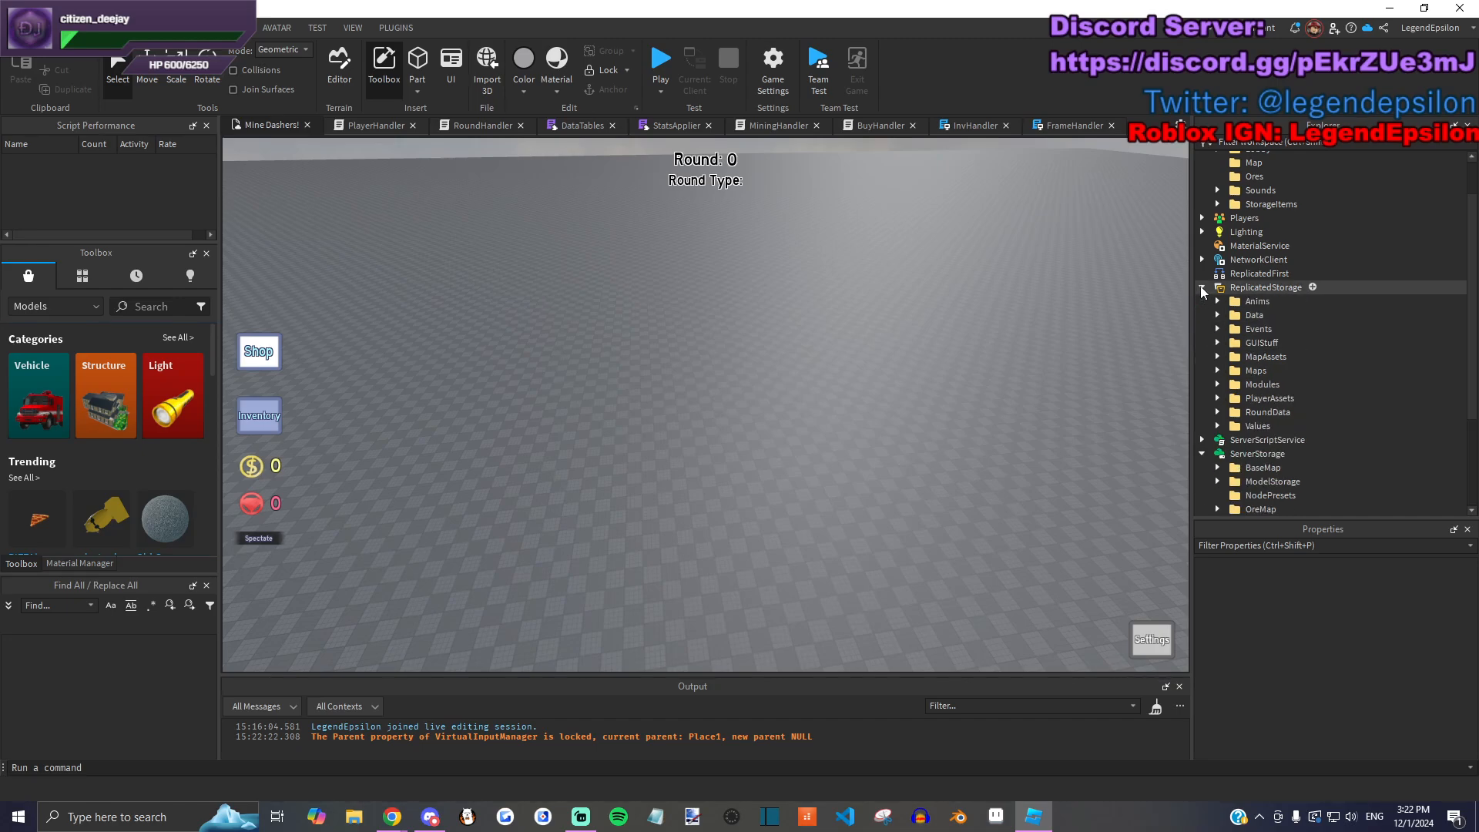
left_click(1218, 371)
left_click(1218, 371)
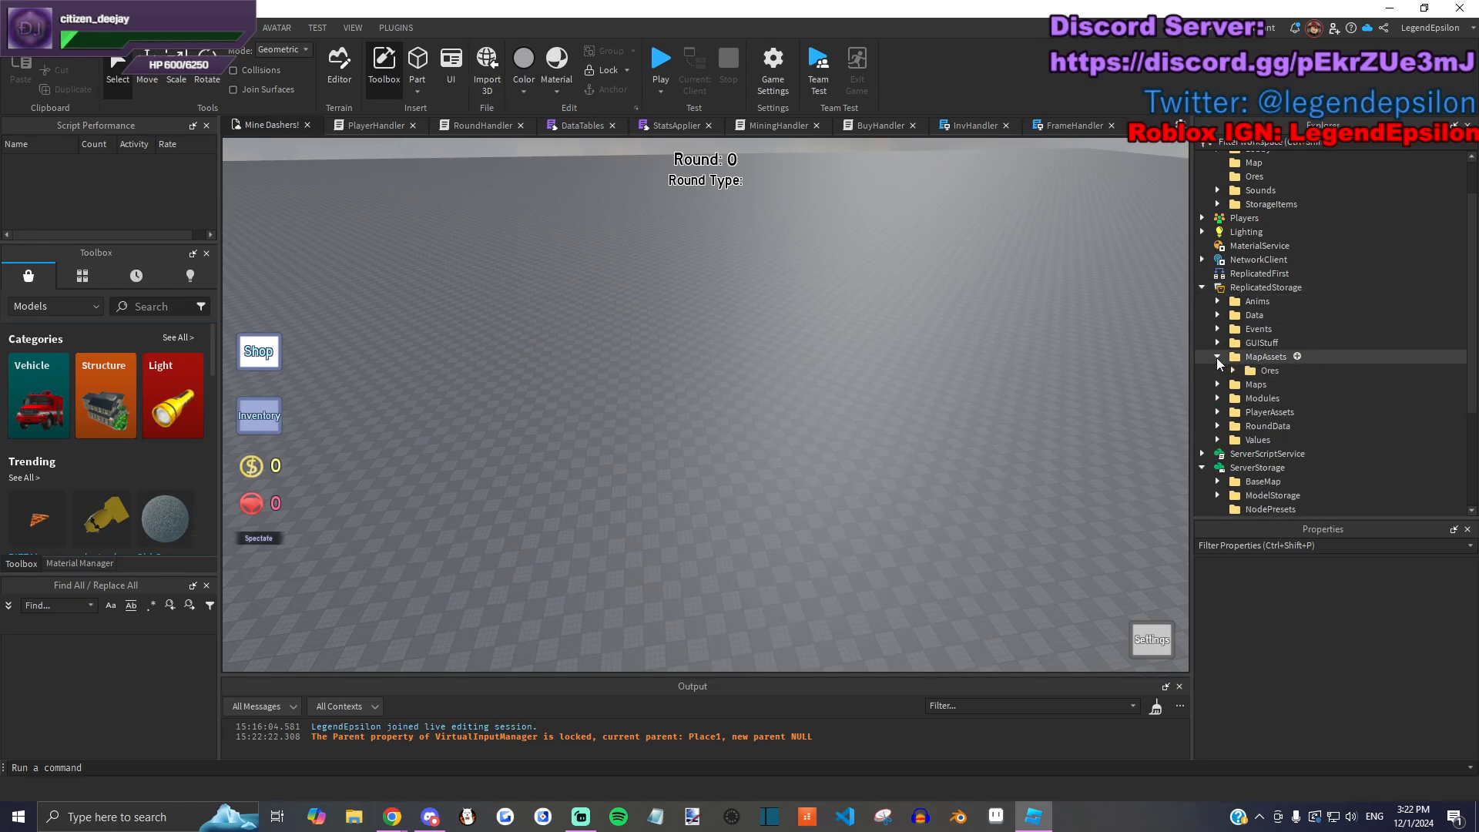
scroll(1217, 370, "down", 3)
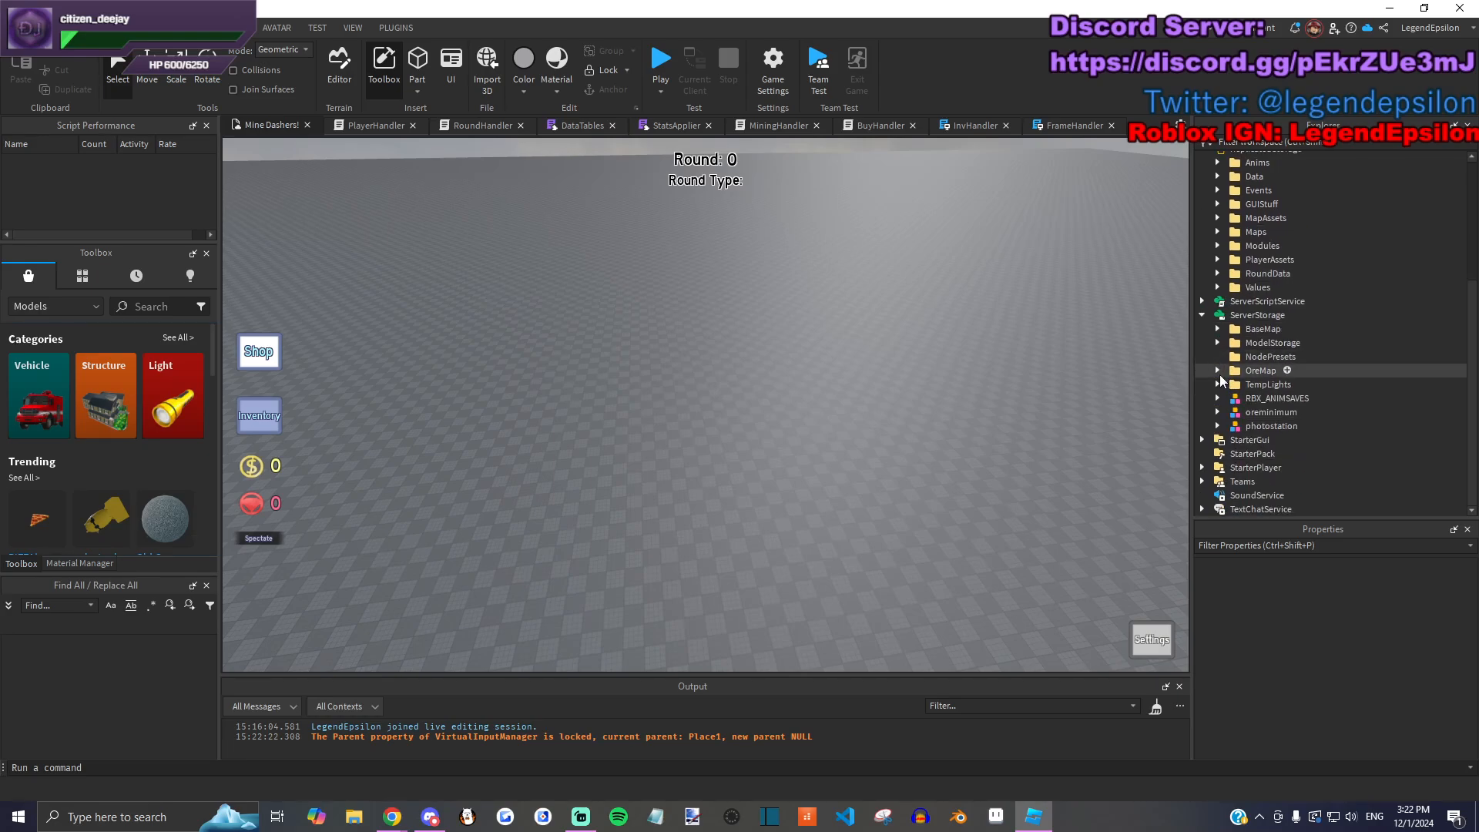
left_click(1217, 370)
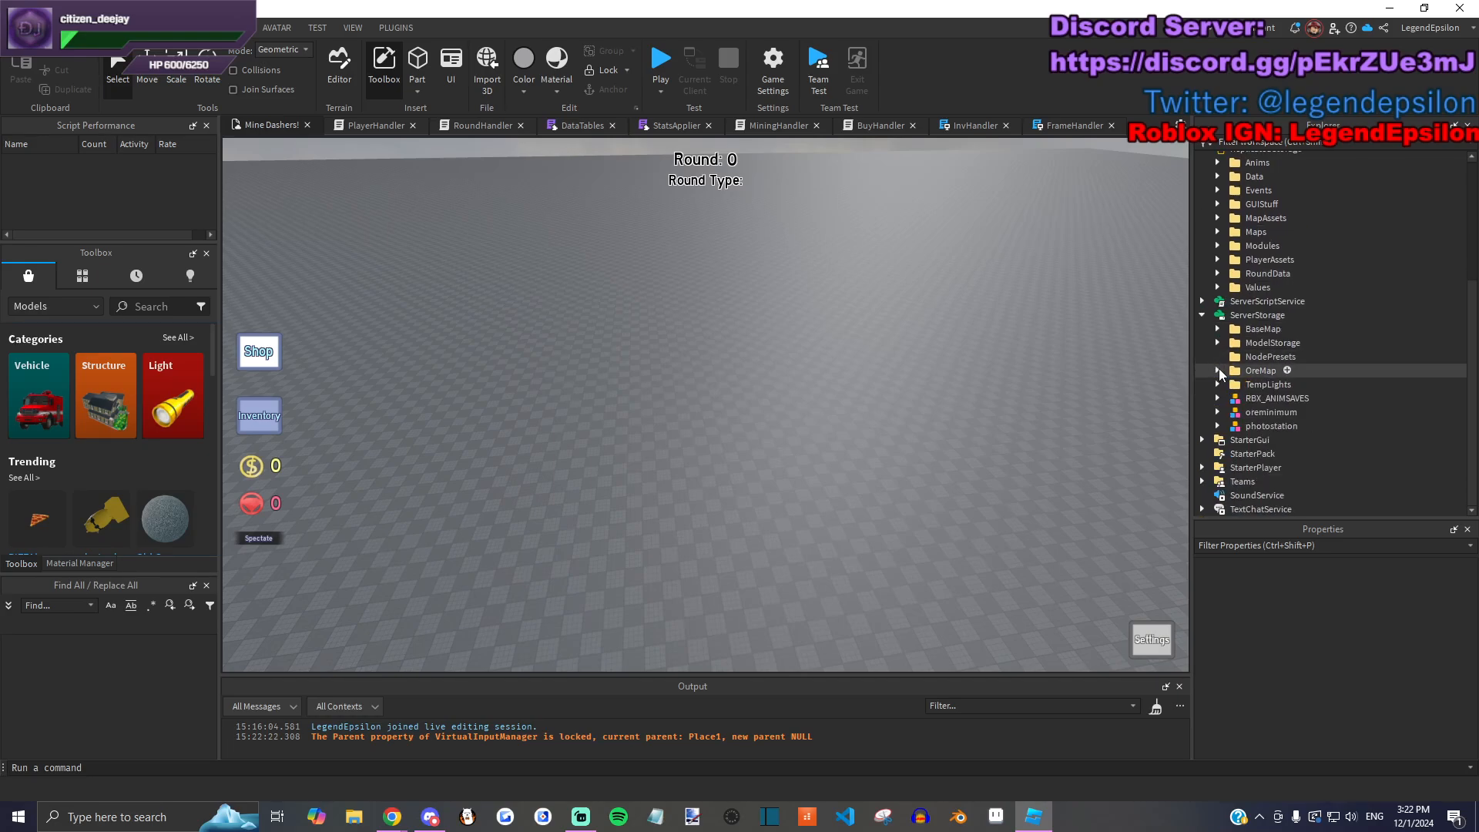
left_click(1220, 328)
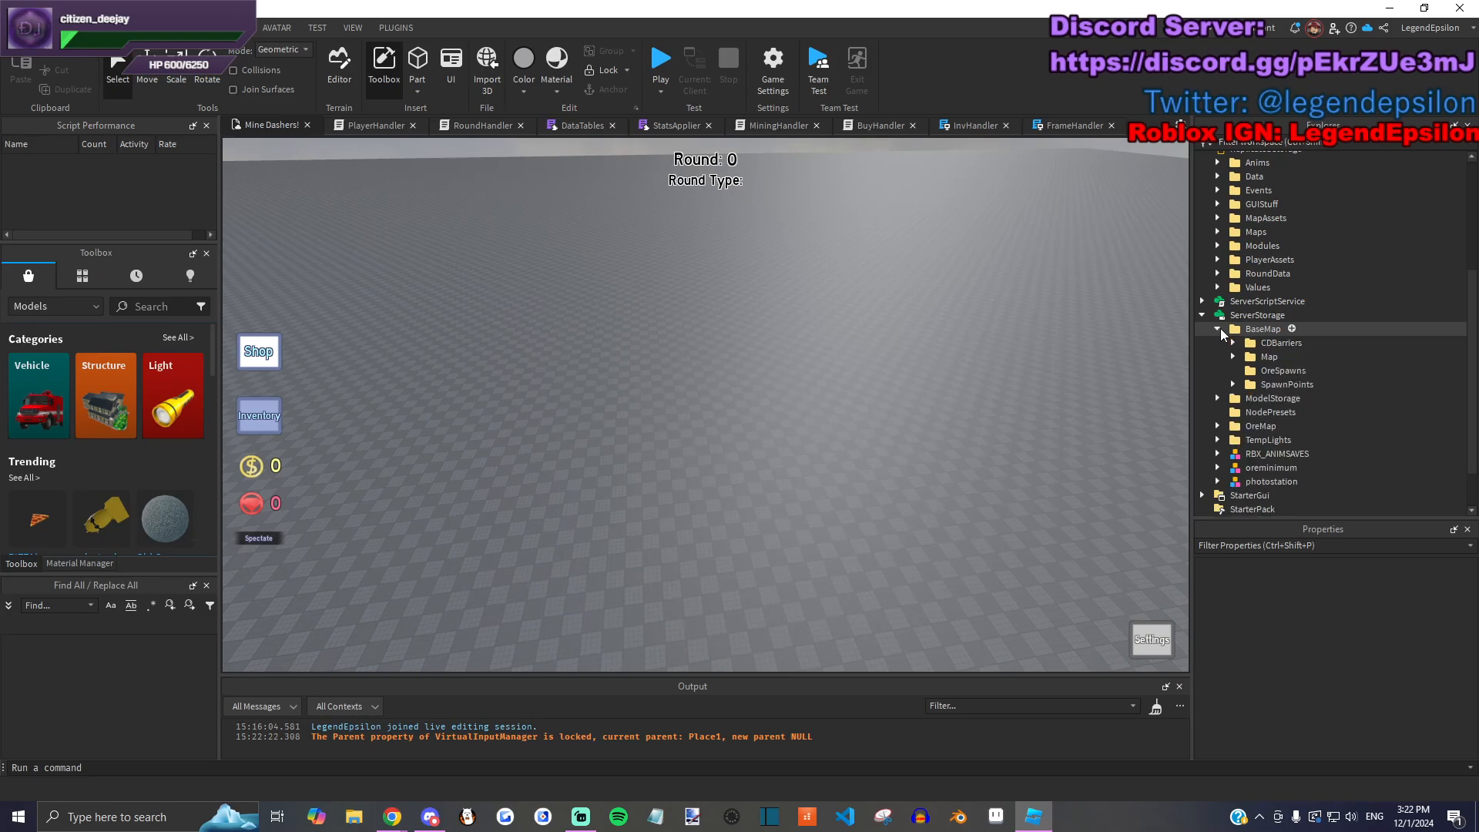
left_click(1220, 328)
left_click_drag(1276, 333, 1291, 156)
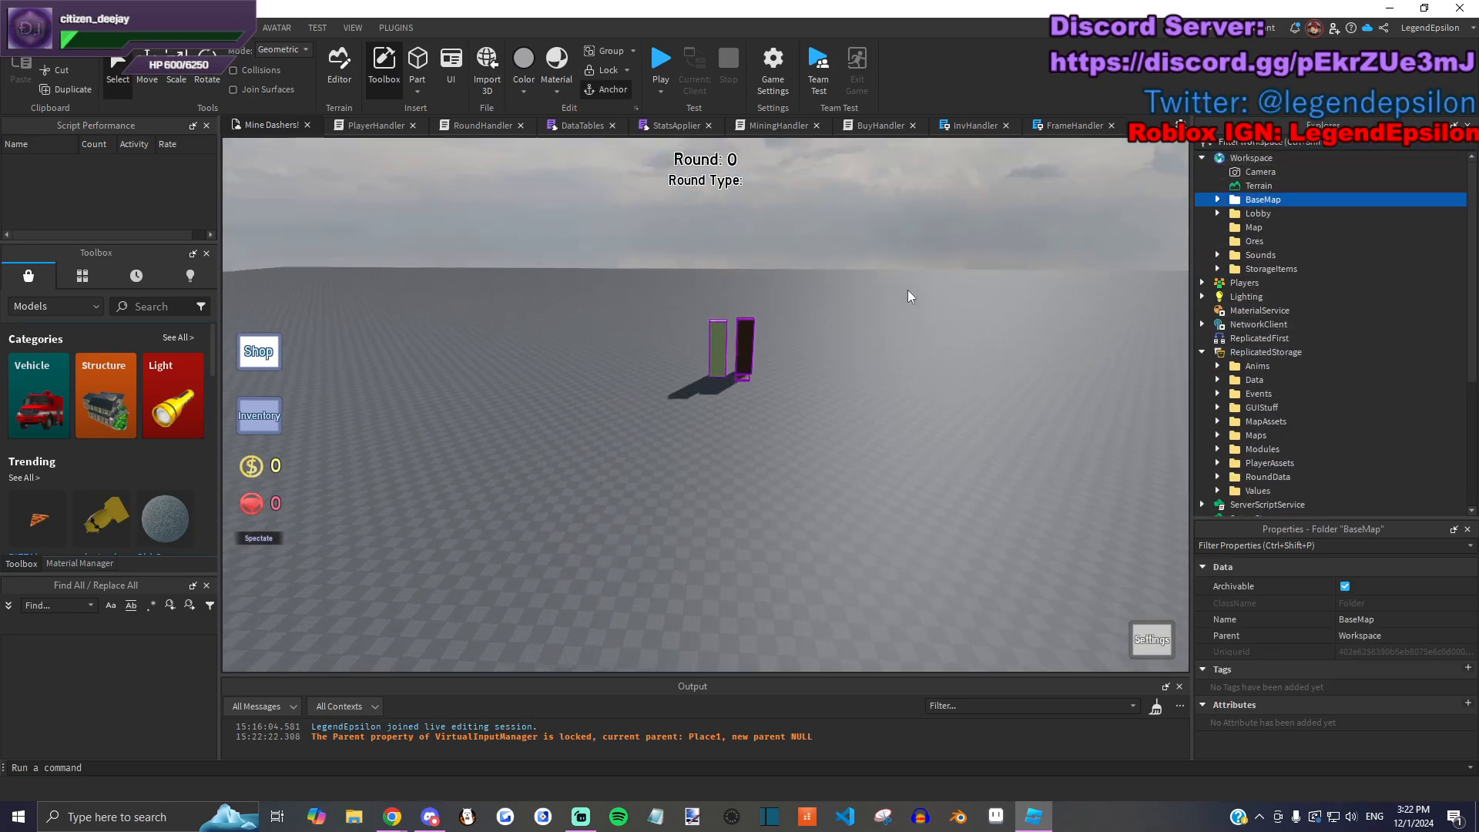
right_click_drag(908, 290, 1179, 220)
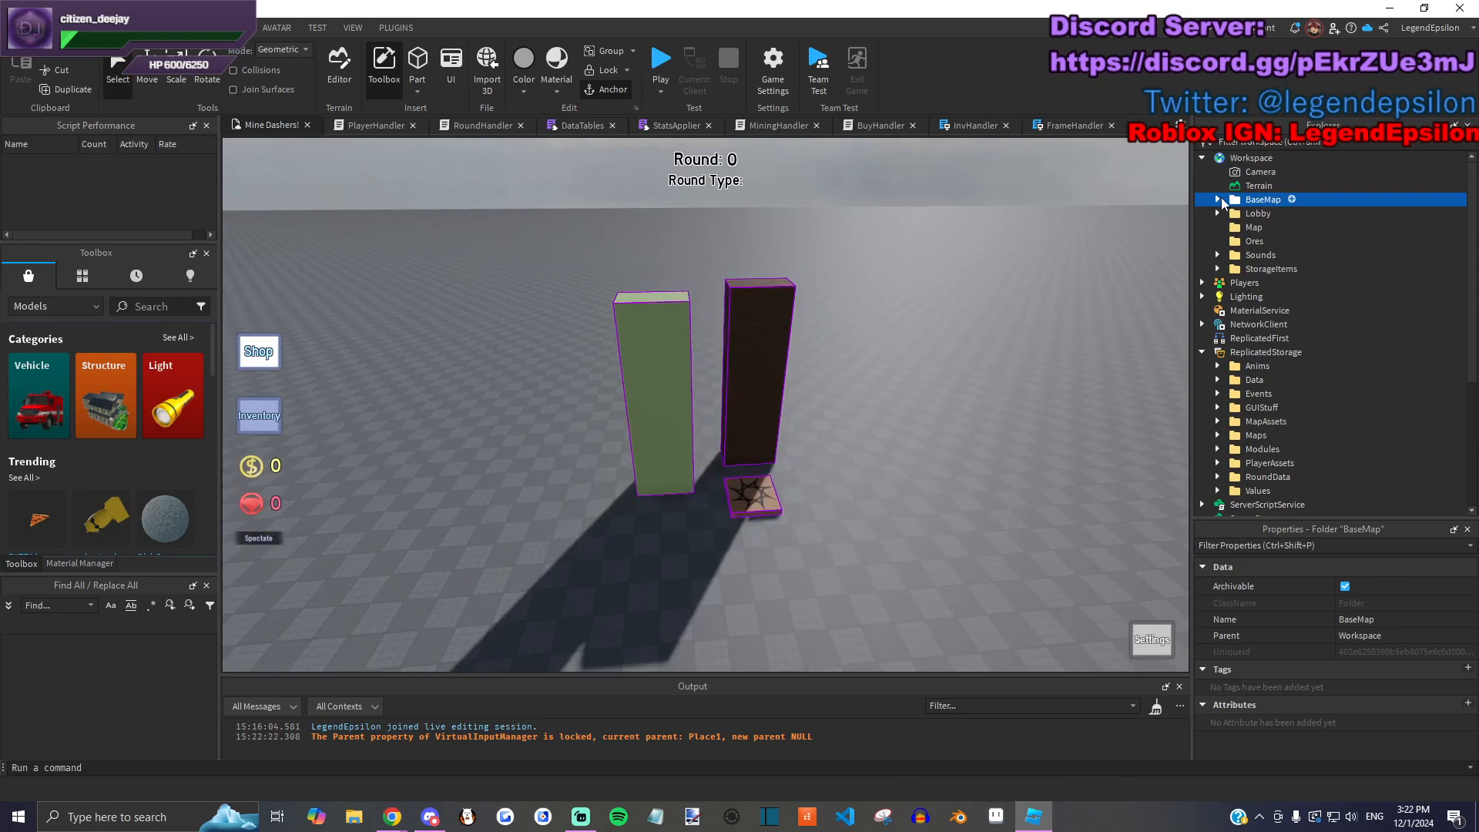
Step: Rename the BaseMap folder in Workspace as Descent
left_click(1217, 200)
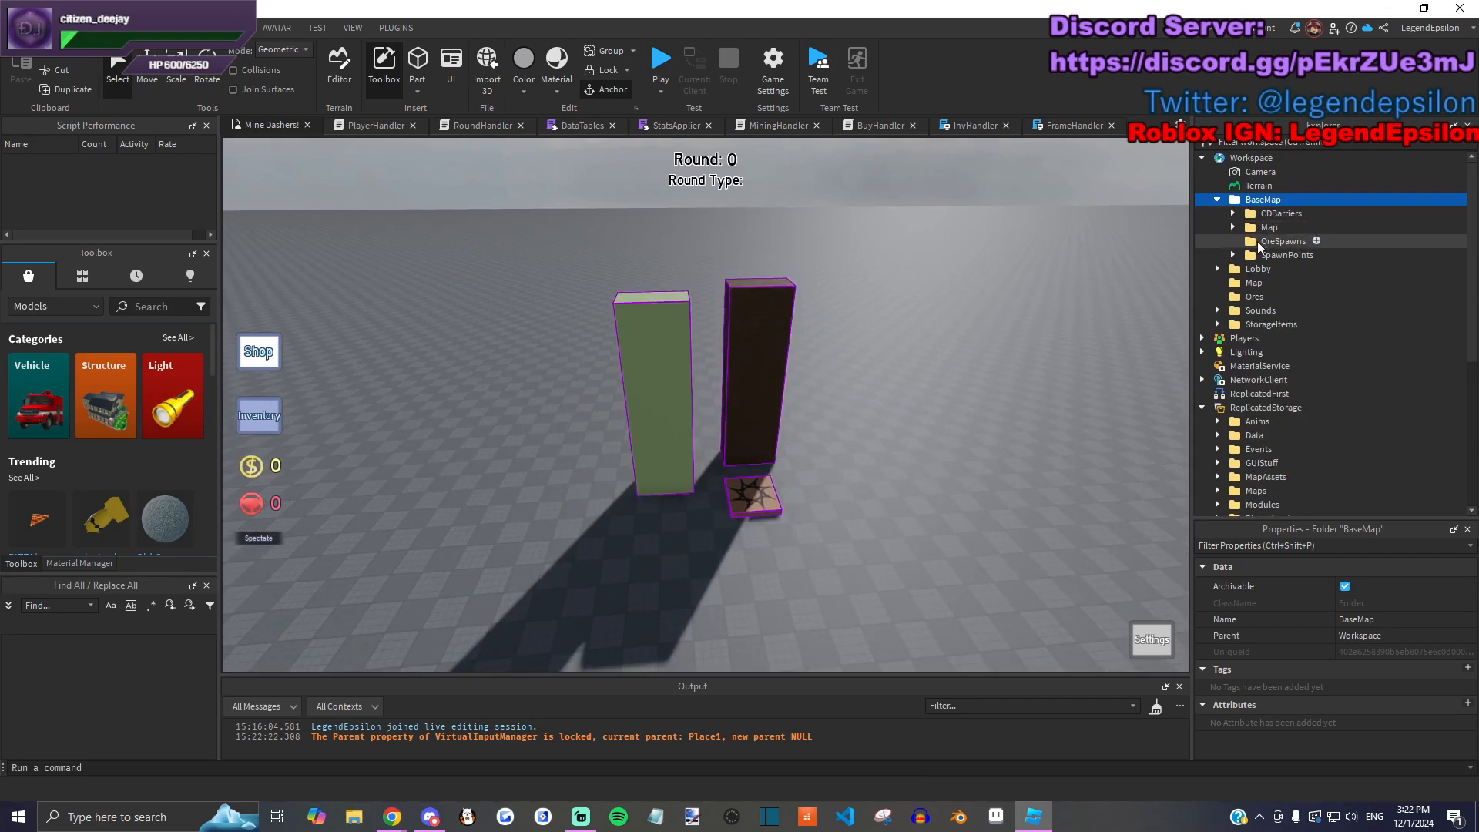
left_click(1233, 228)
scroll(1264, 323, "down", 5)
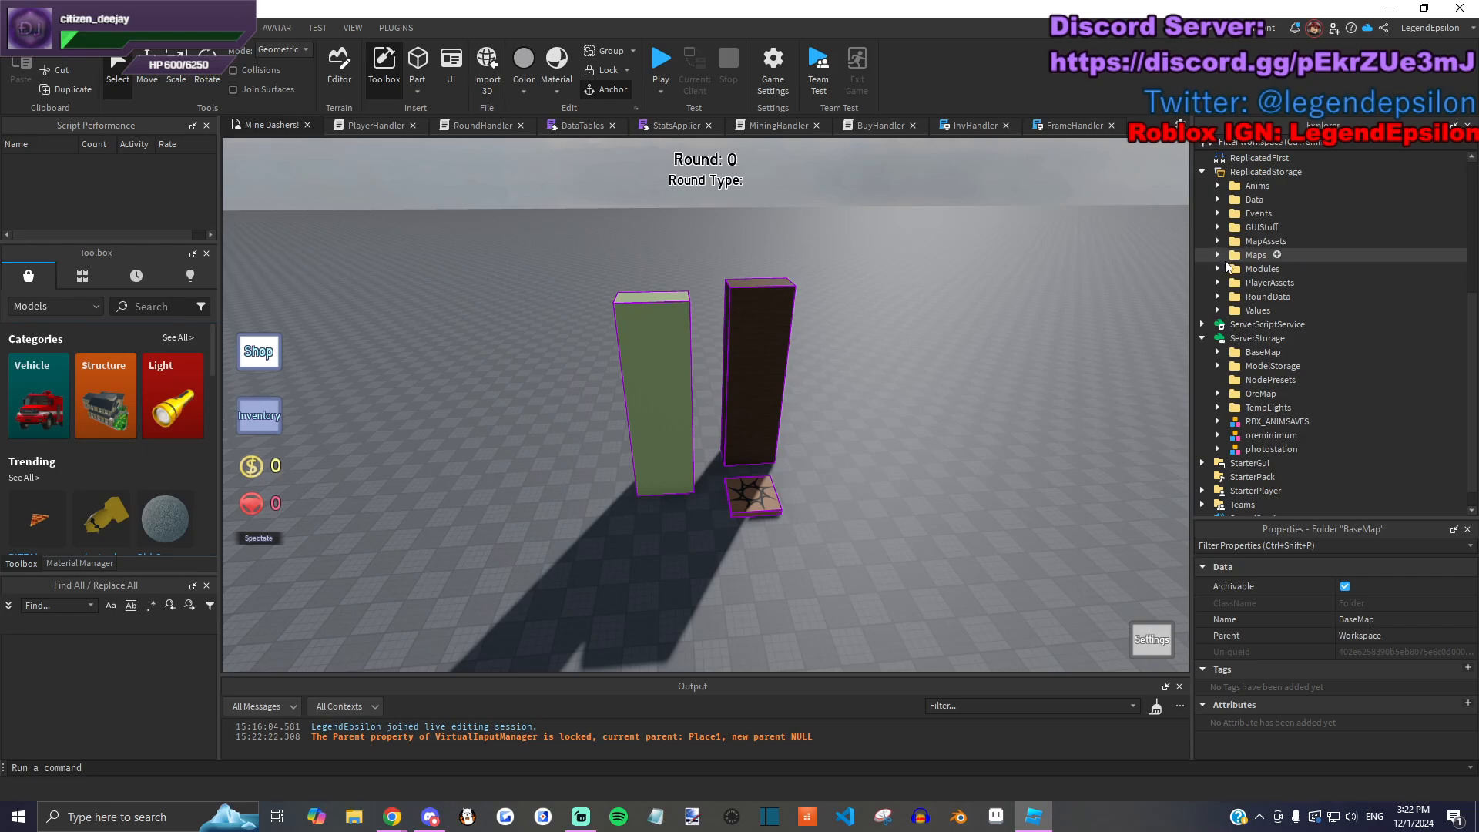
scroll(1225, 256, "up", 6)
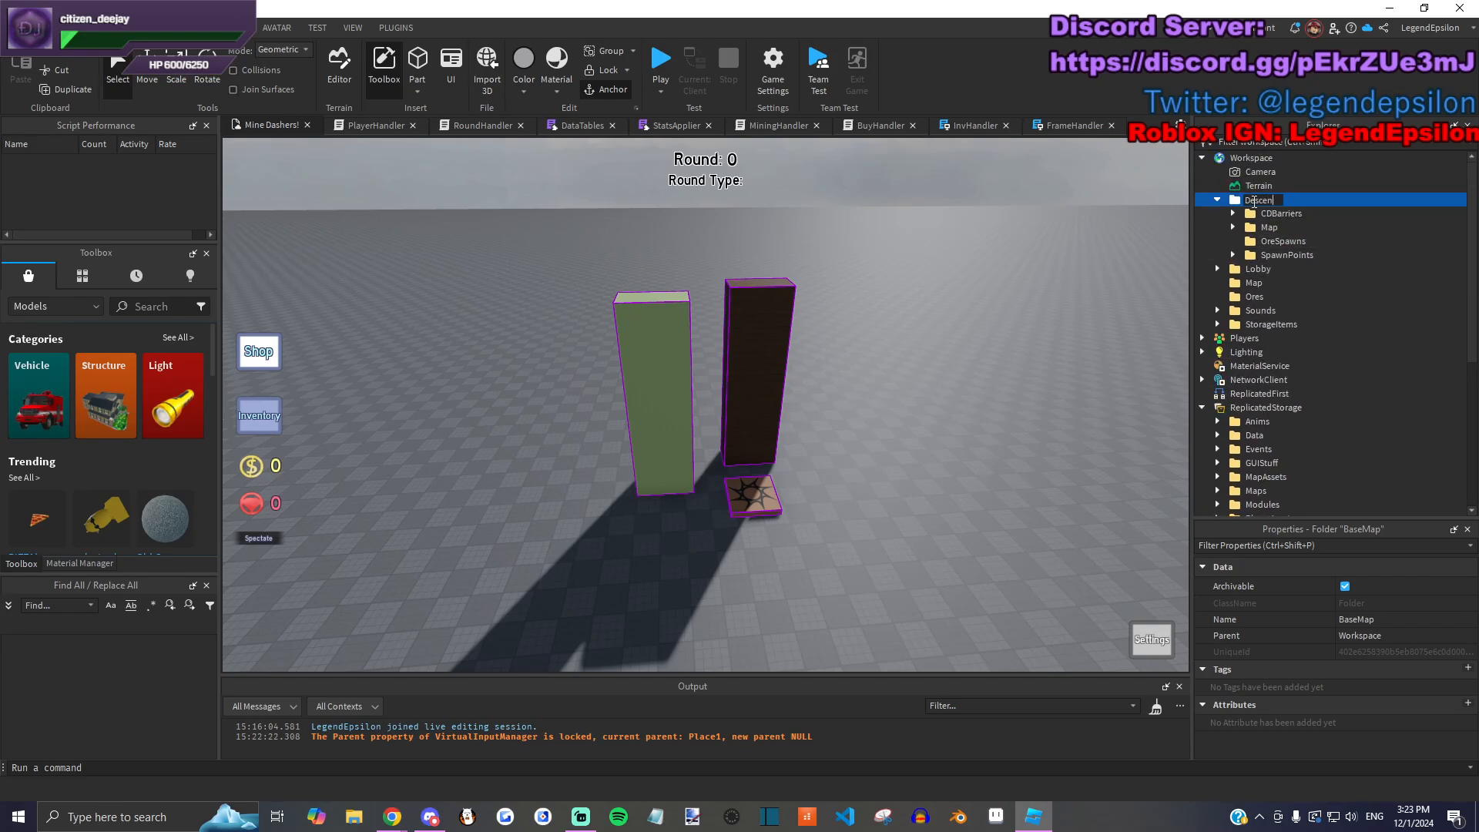
Step: Spread the maplayout block, the CDBarrier part and the MinerSpawn pad apart on the baseplate
left_click_drag(662, 485, 470, 439)
left_click_drag(736, 437, 925, 401)
scroll(749, 494, "down", 3)
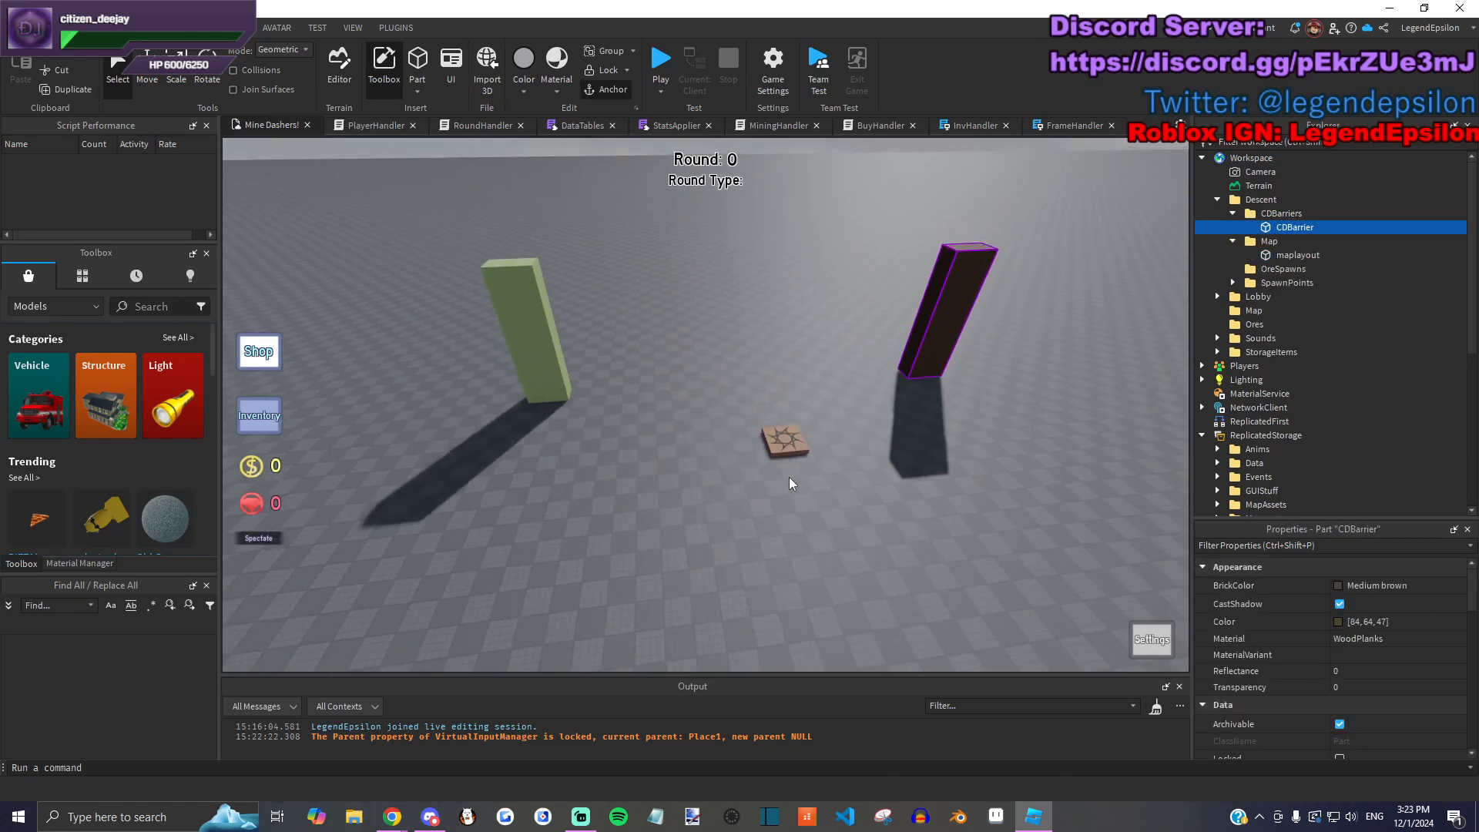
left_click_drag(909, 348, 909, 361)
left_click_drag(791, 429, 1001, 488)
left_click(894, 451)
key("a")
key("e")
right_click_drag(865, 466, 865, 466)
key("s")
key("w")
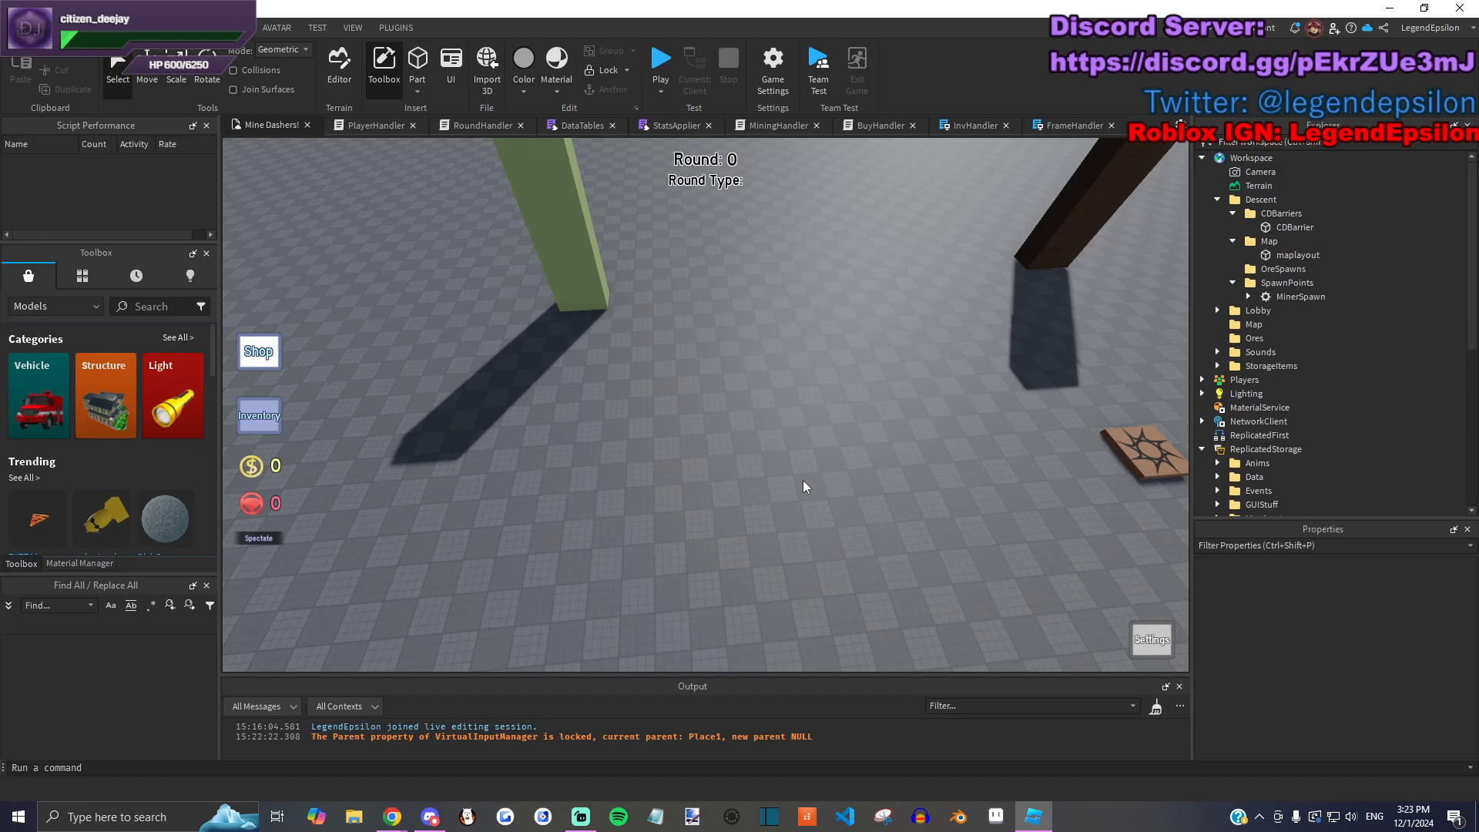
key("s")
right_click_drag(773, 490, 770, 490)
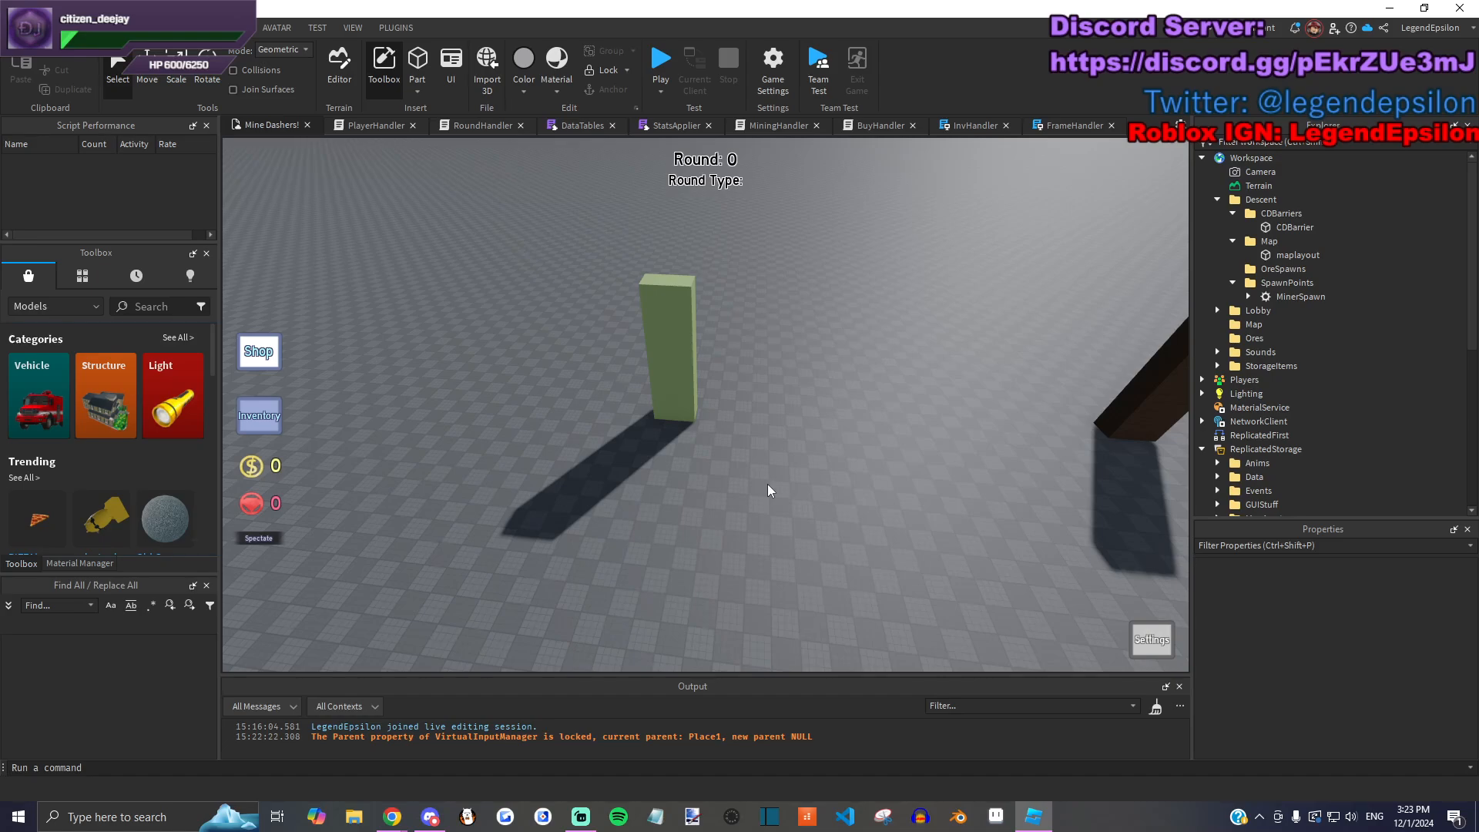
Step: Switch to Chrome, search Google Images for "screw" and view a screw picture as reference, and return to Roblox Studio
left_click(1390, 9)
left_click(591, 16)
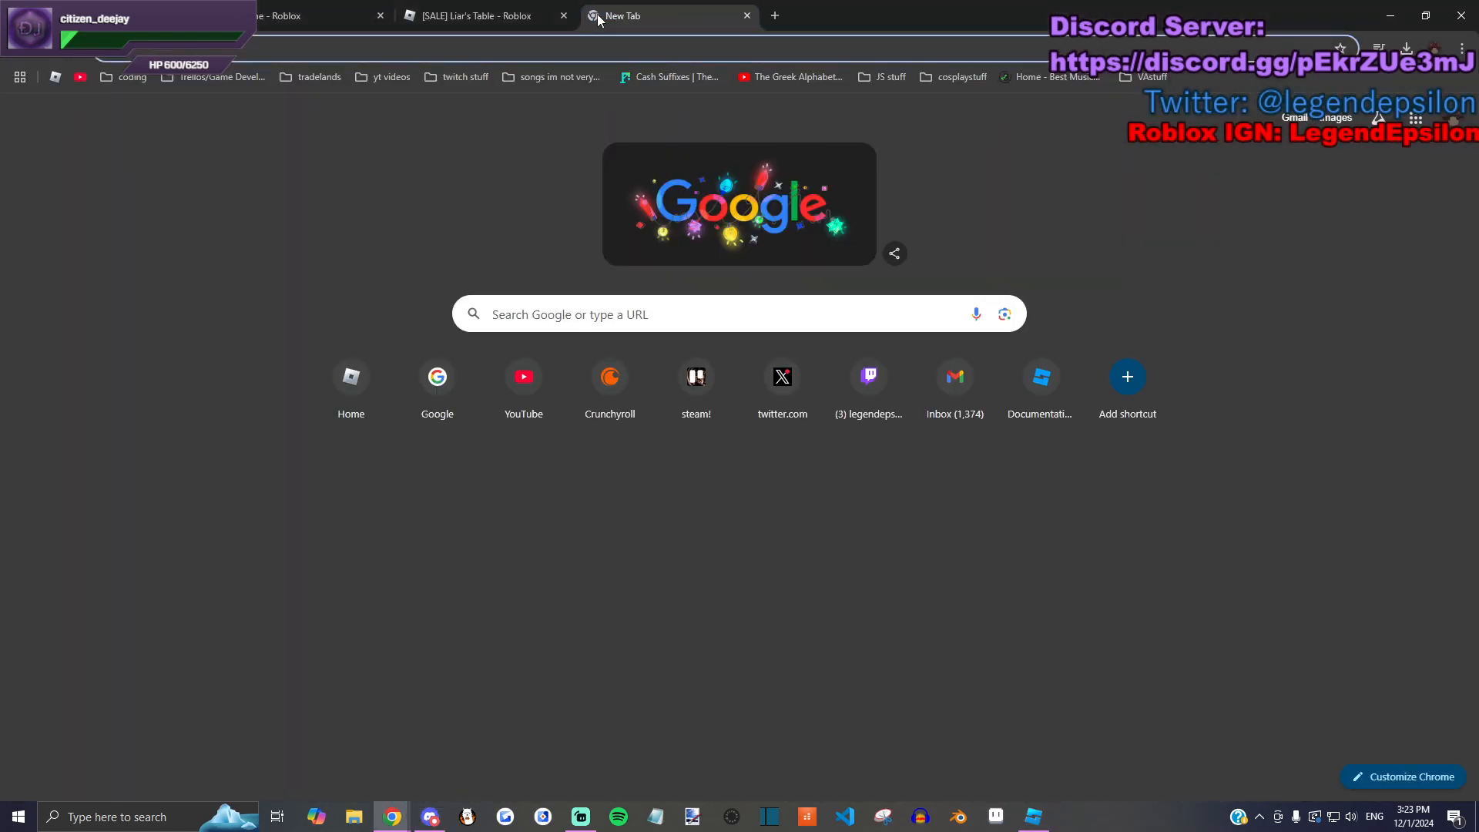
type("screw")
key("Return")
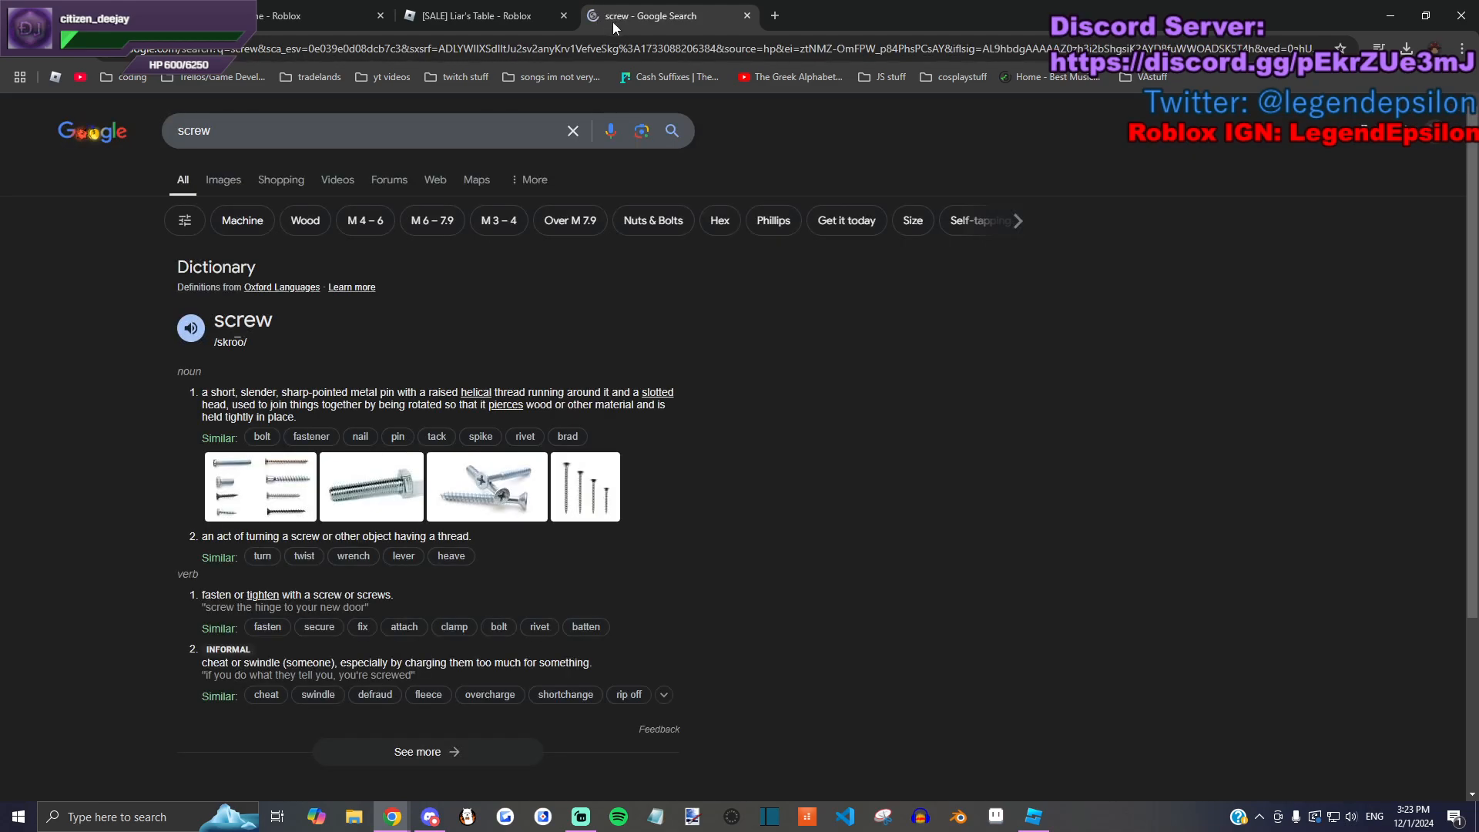
left_click(224, 182)
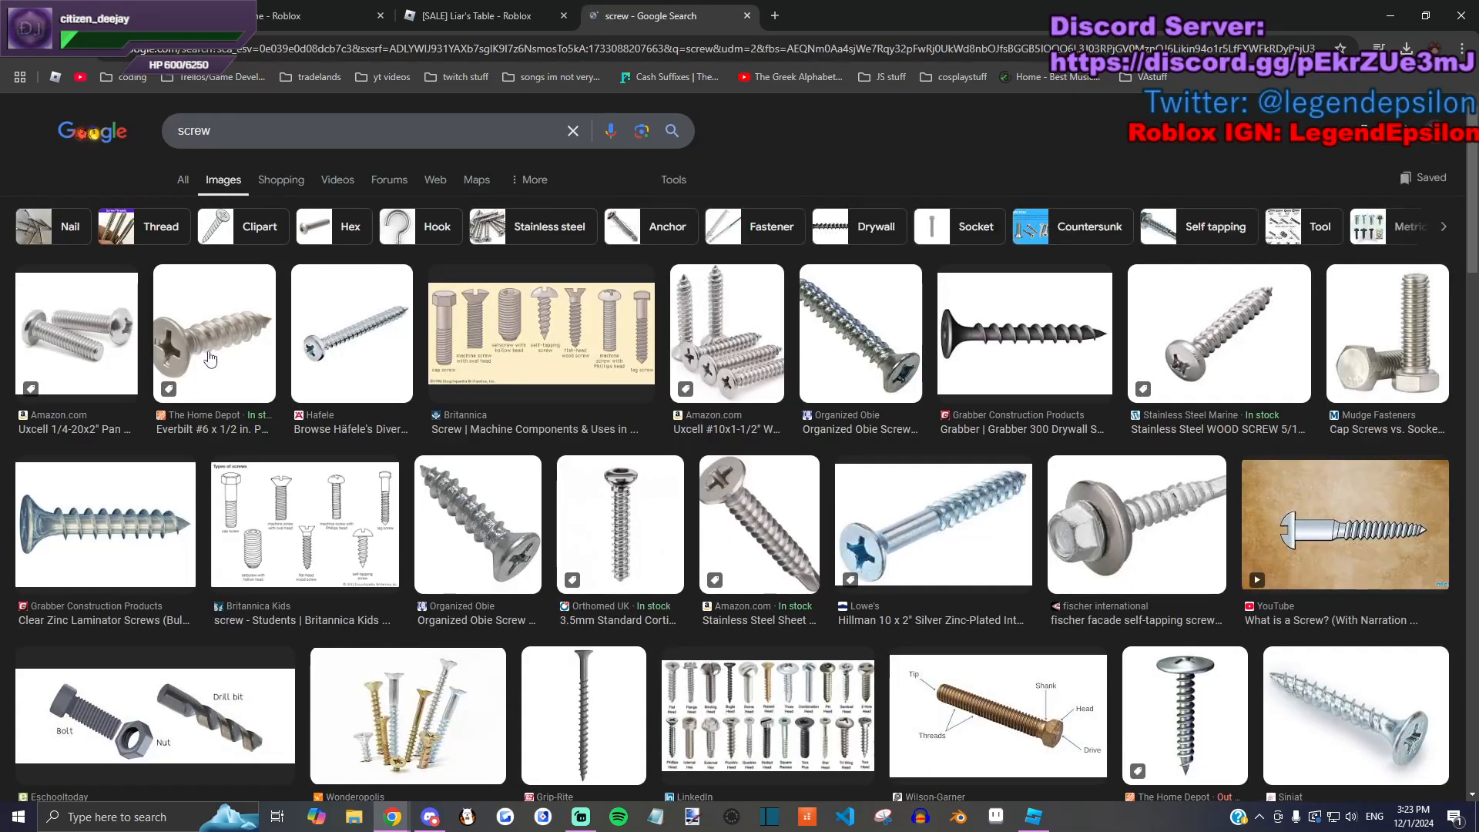
left_click(438, 476)
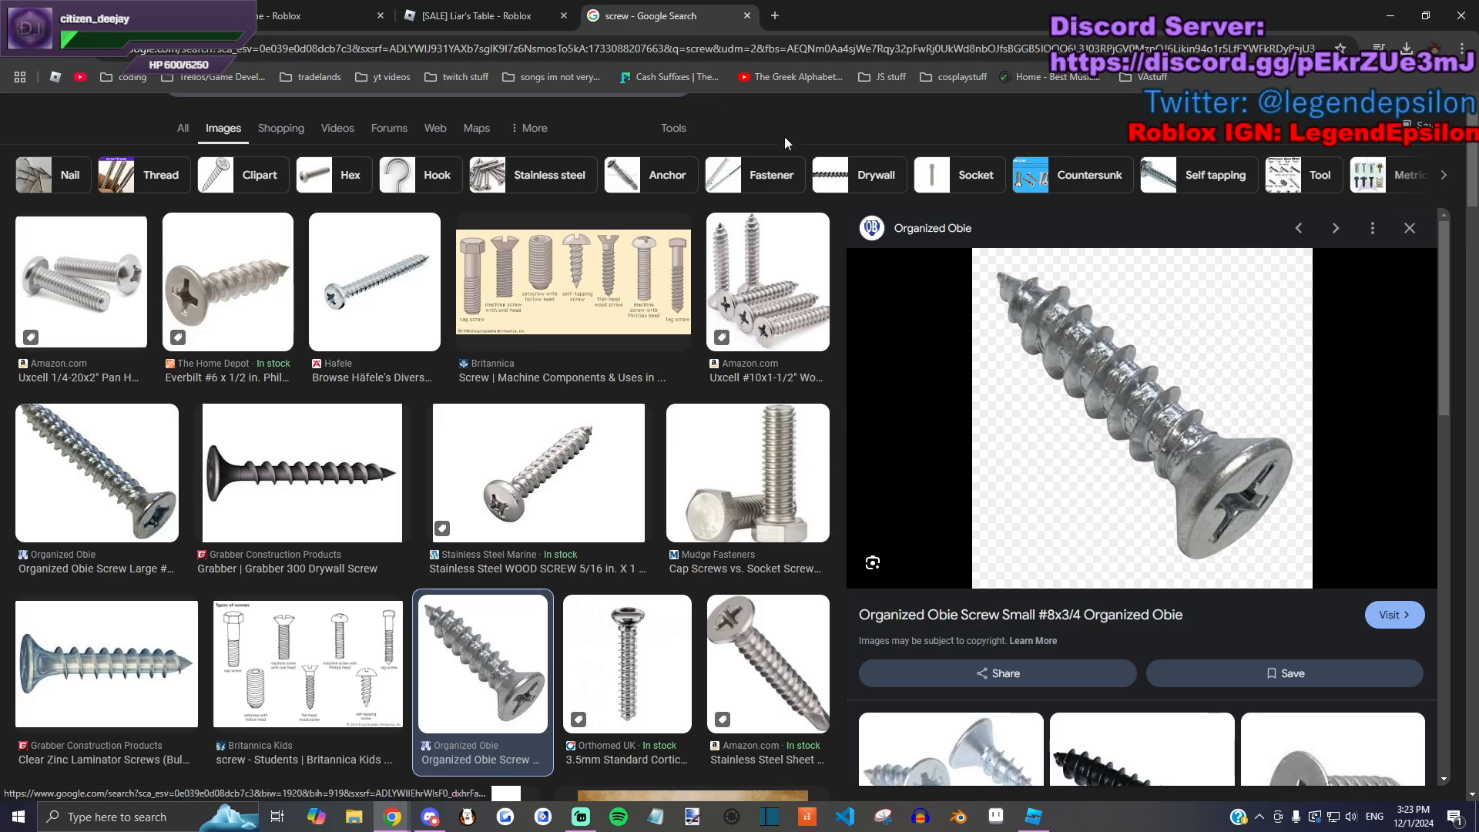
left_click(748, 17)
key("alt+Tab")
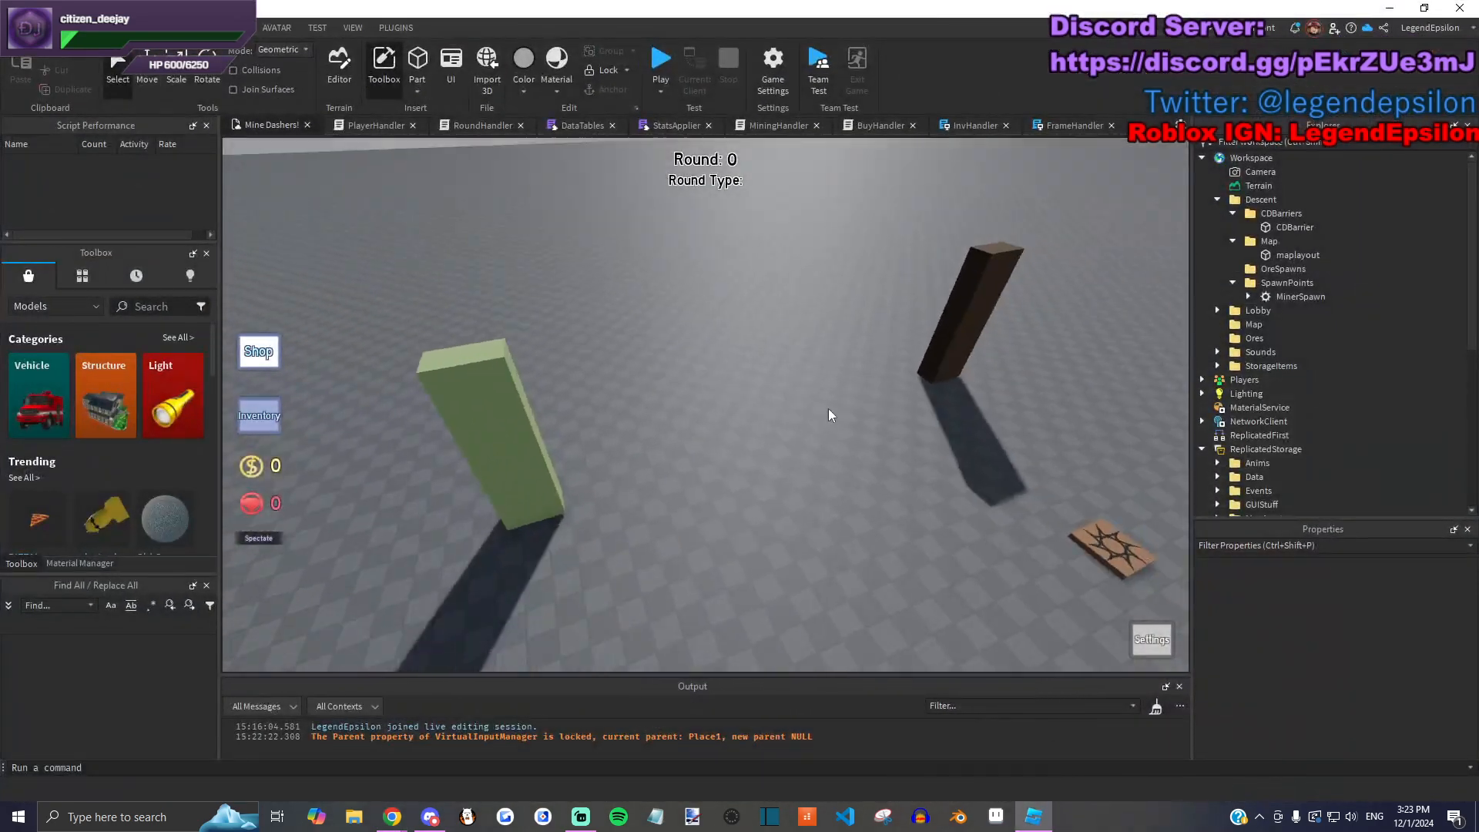
Step: Scale the maplayout part from a tall pillar into a low block and lengthen it sideways
right_click_drag(828, 409, 655, 397)
left_click(600, 388)
key("f")
key("ctrl+3")
left_click_drag(689, 382, 697, 265)
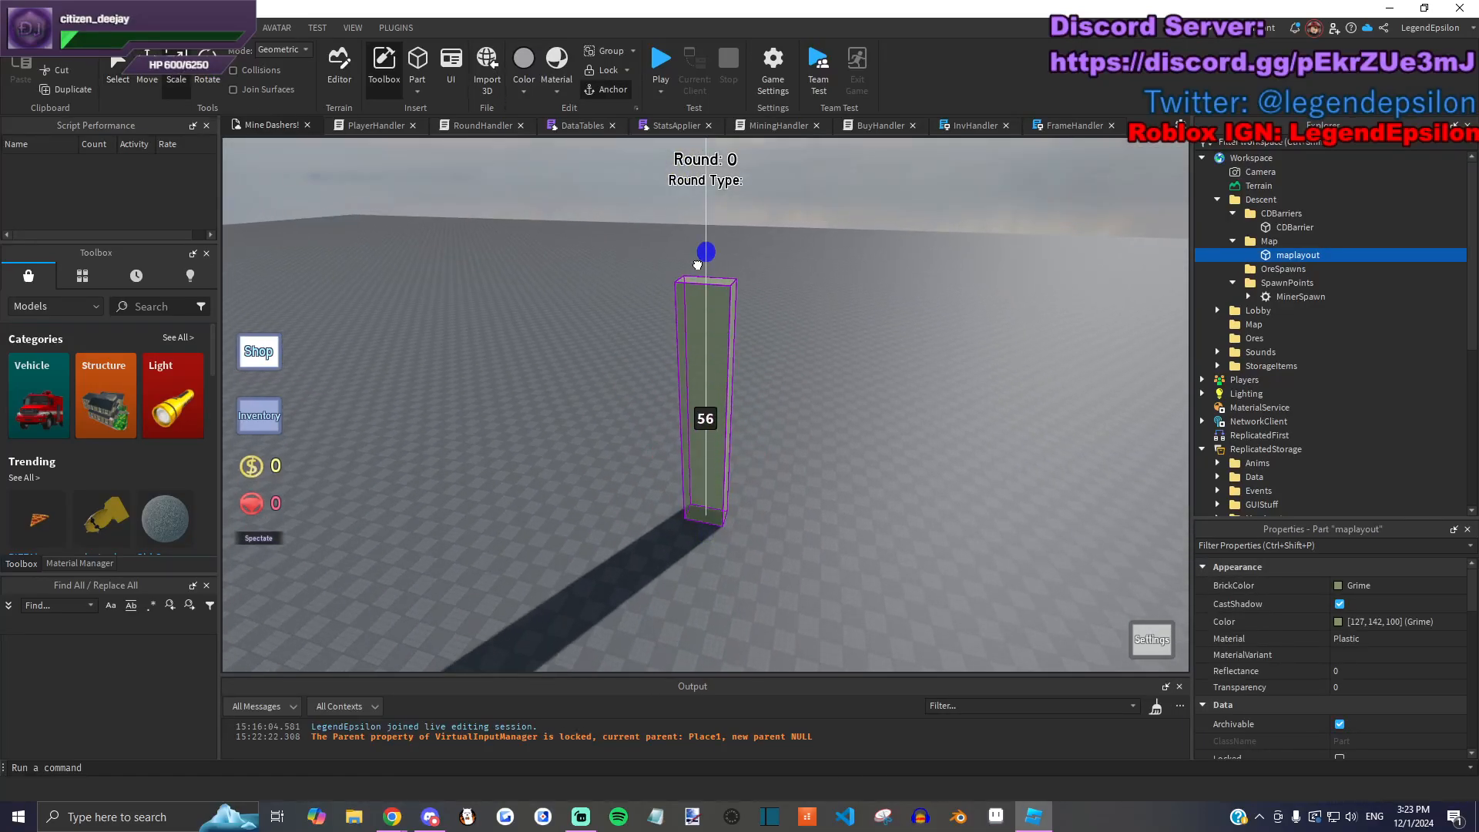
left_click_drag(704, 515, 703, 468)
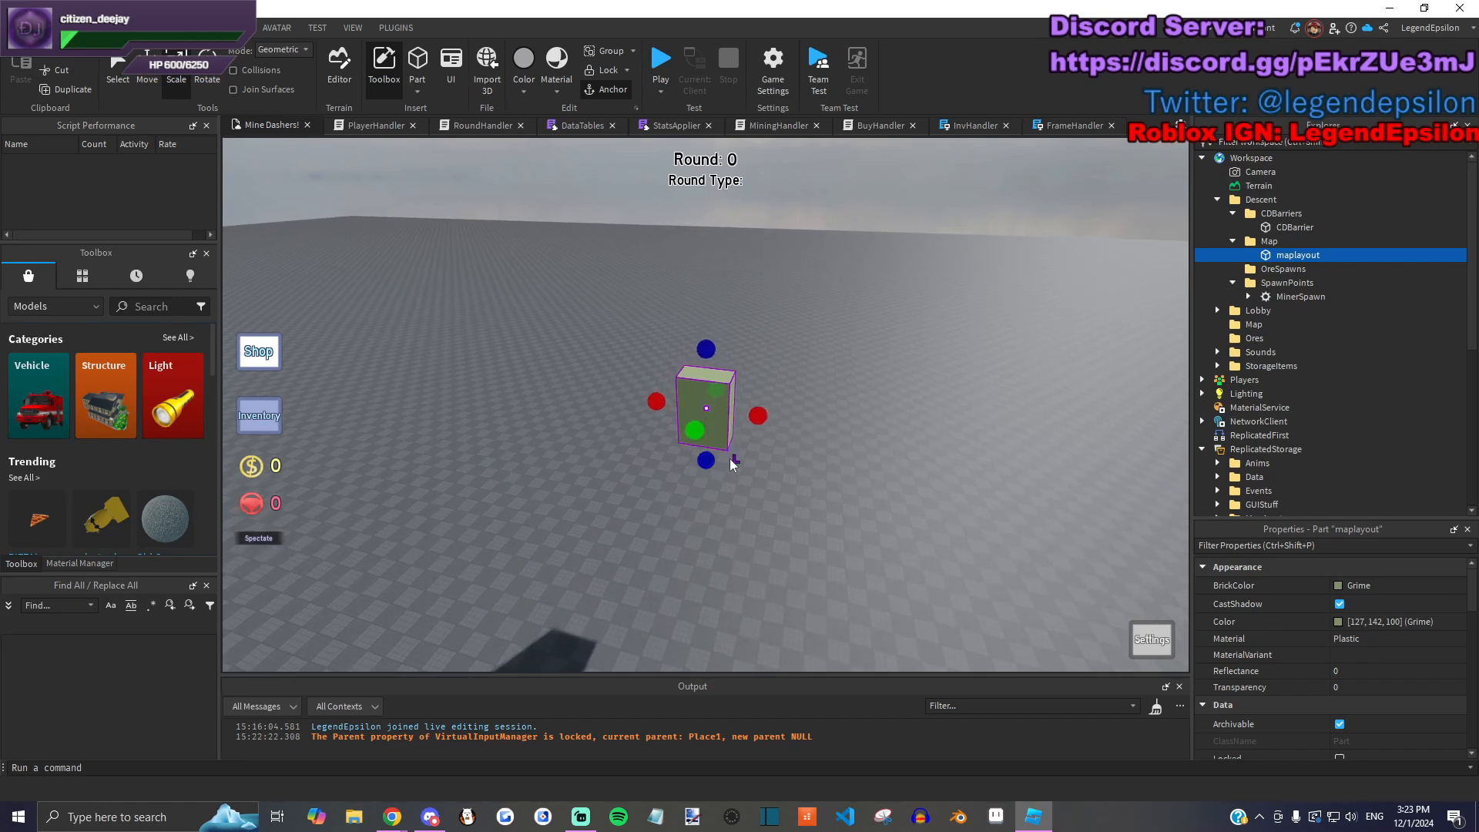
right_click_drag(730, 451, 730, 443)
left_click_drag(732, 433, 646, 423)
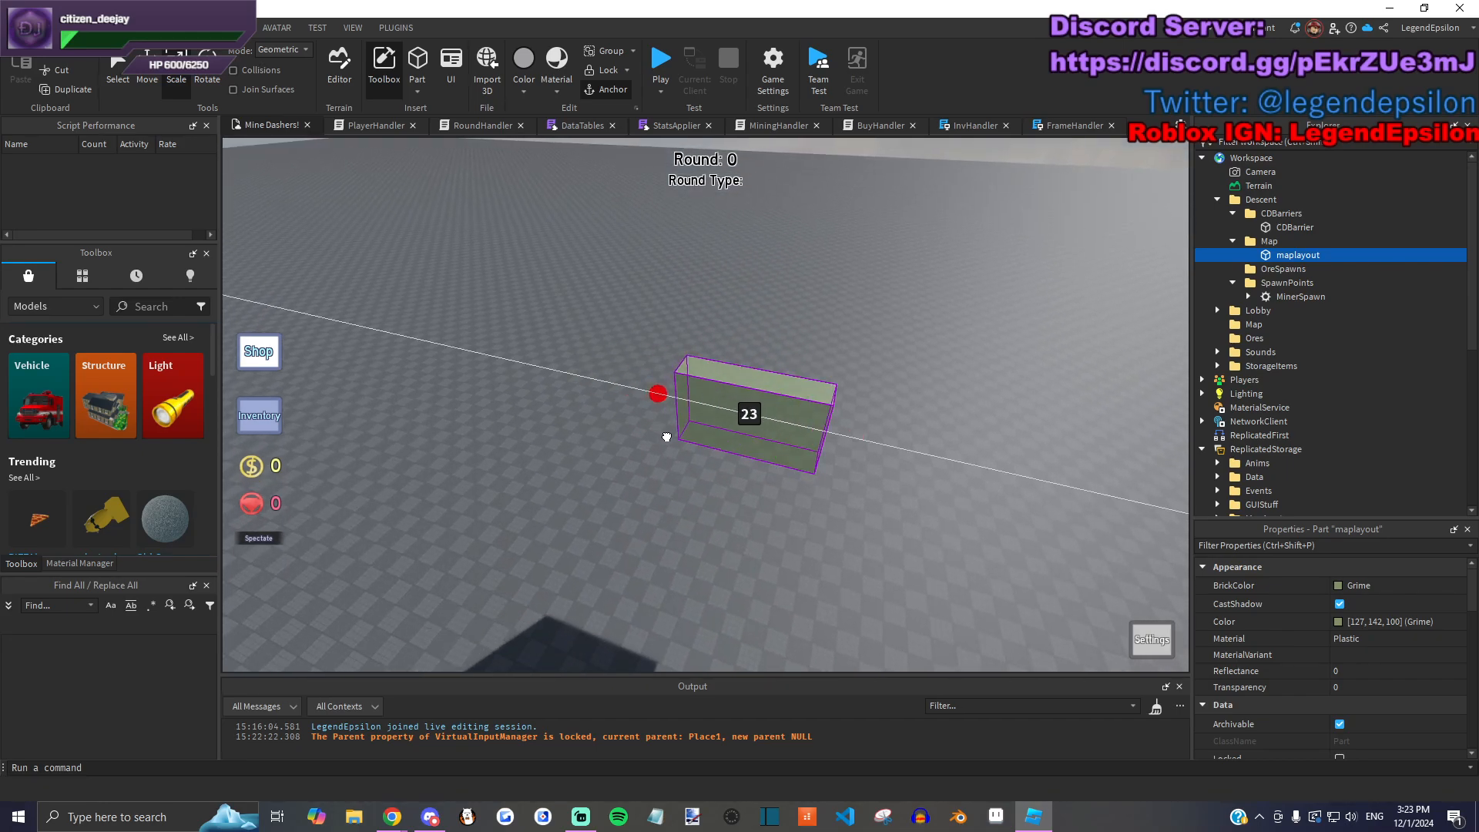
Step: Move the R6 dummy from StorageItems onto the top of the maplayout block as a size reference
right_click_drag(874, 465, 878, 463)
left_click(873, 465)
left_click(691, 359)
key("f")
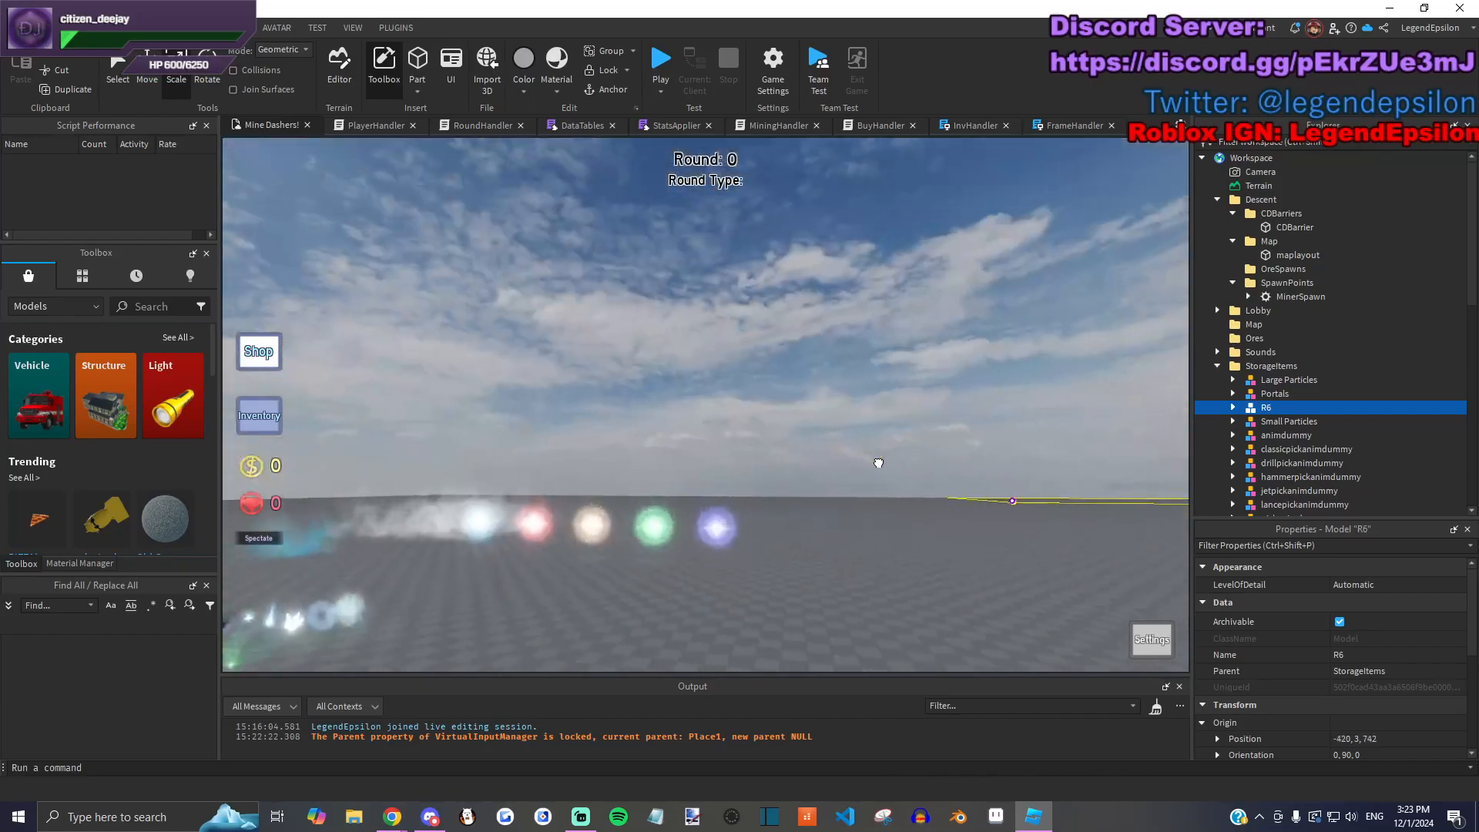
left_click_drag(1012, 501, 861, 400)
right_click_drag(862, 400, 861, 399)
Step: Scale the maplayout block deeper so its top forms a broad platform around the R6 dummy
left_click(710, 491)
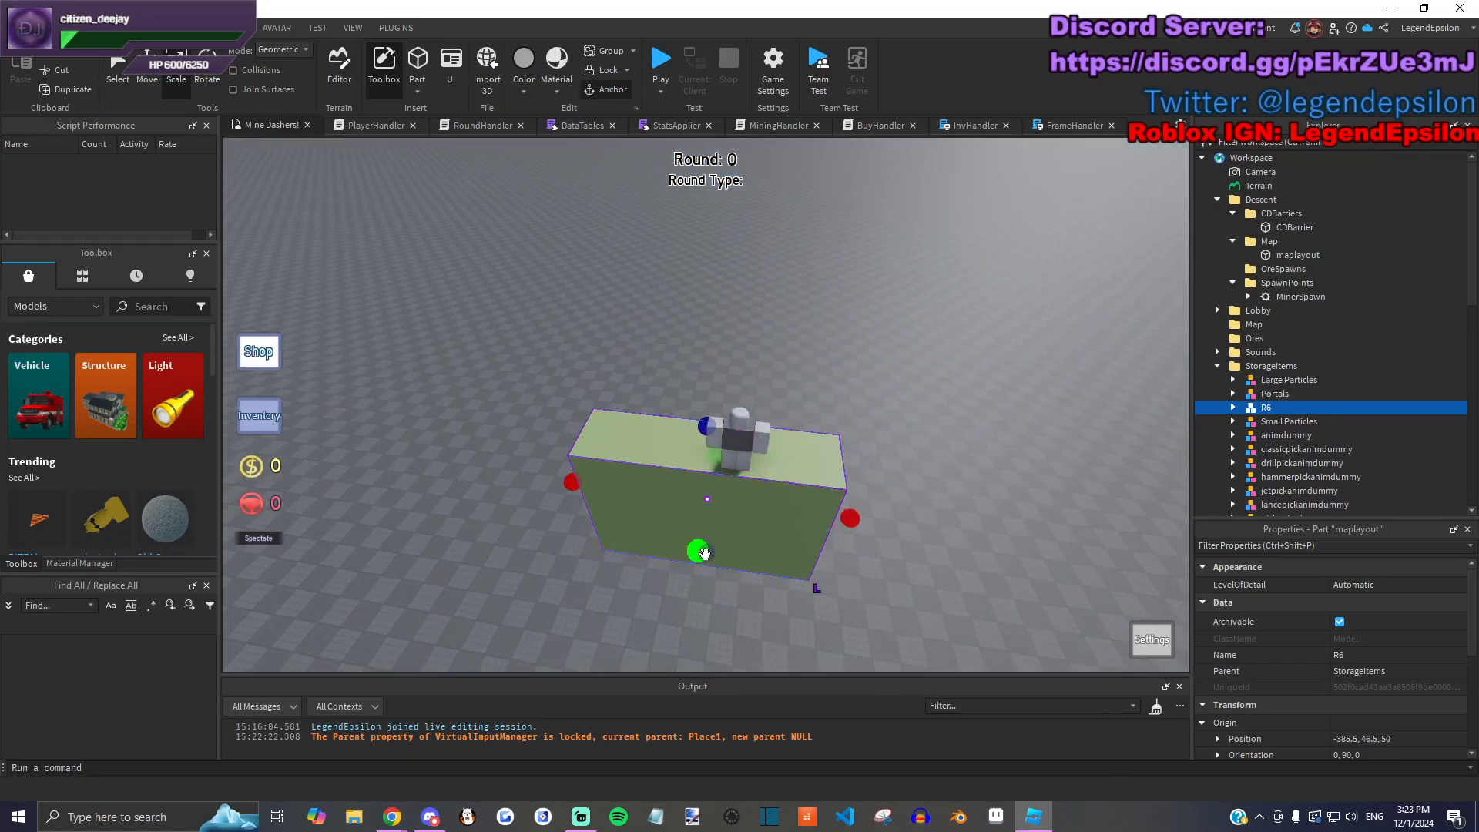
right_click_drag(711, 491, 711, 491)
left_click_drag(710, 491, 654, 396)
right_click_drag(654, 396, 812, 439)
left_click(806, 444)
Step: Duplicate the maplayout block and place a smaller copy beside the original
left_click(486, 385)
key("ctrl+d")
left_click_drag(486, 385, 692, 430)
right_click_drag(692, 430, 692, 430)
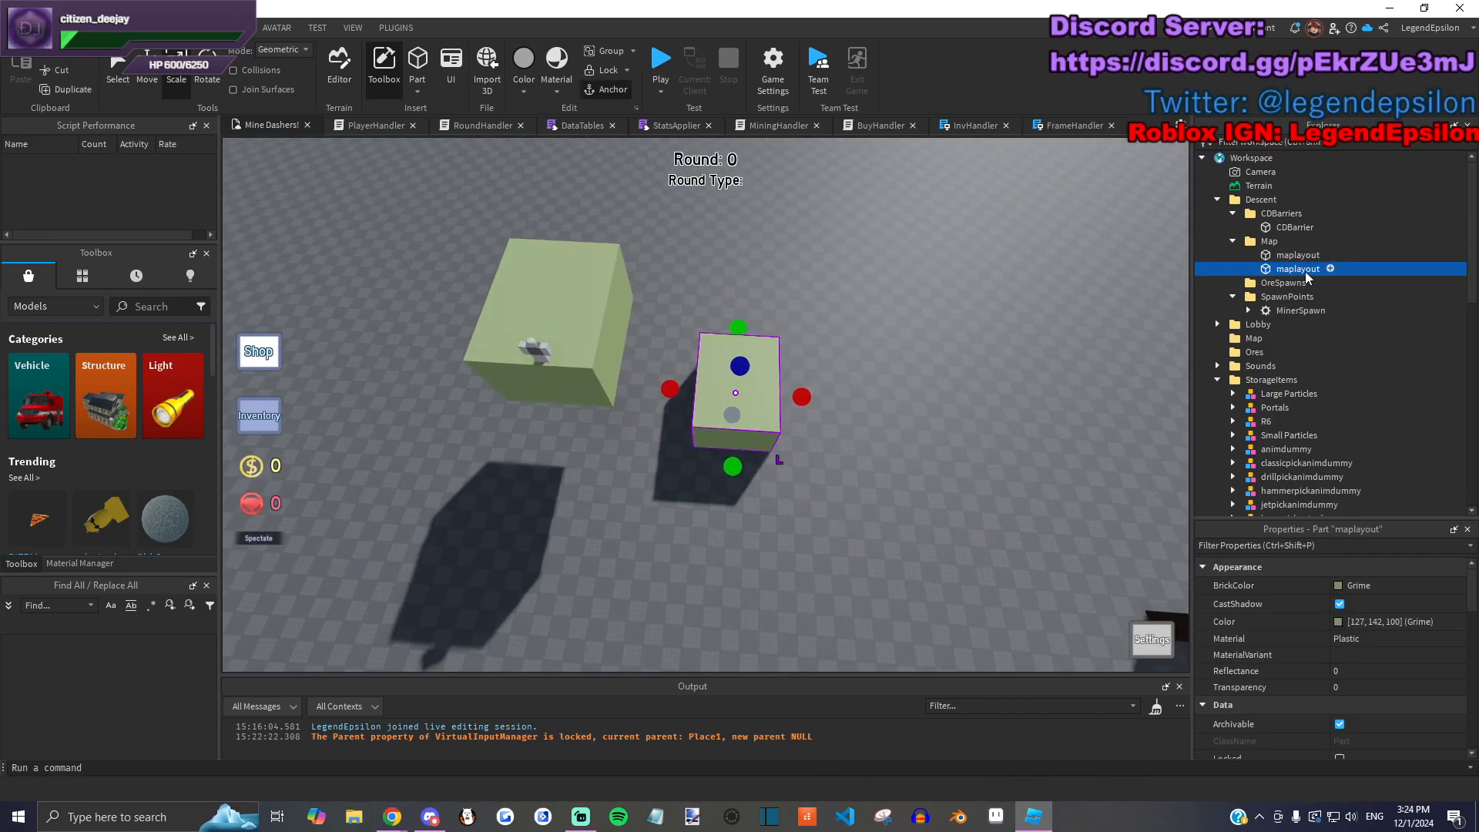
Step: Turn the maplayout copy into an upright Cylinder and stretch it to about 58.5 studs tall
scroll(1370, 654, "down", 5)
left_click(1361, 662)
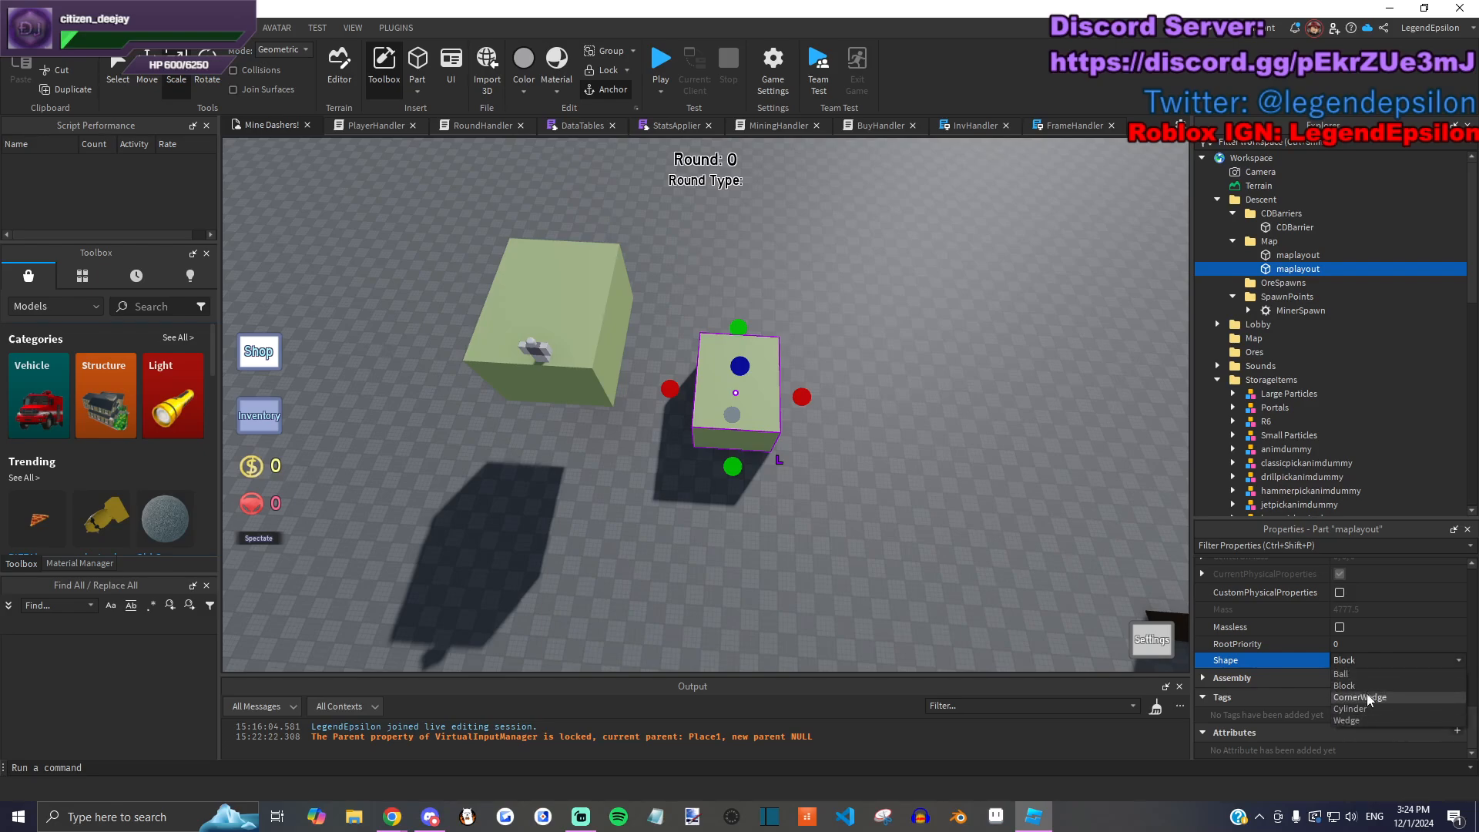
left_click(1364, 708)
key("ctrl+t")
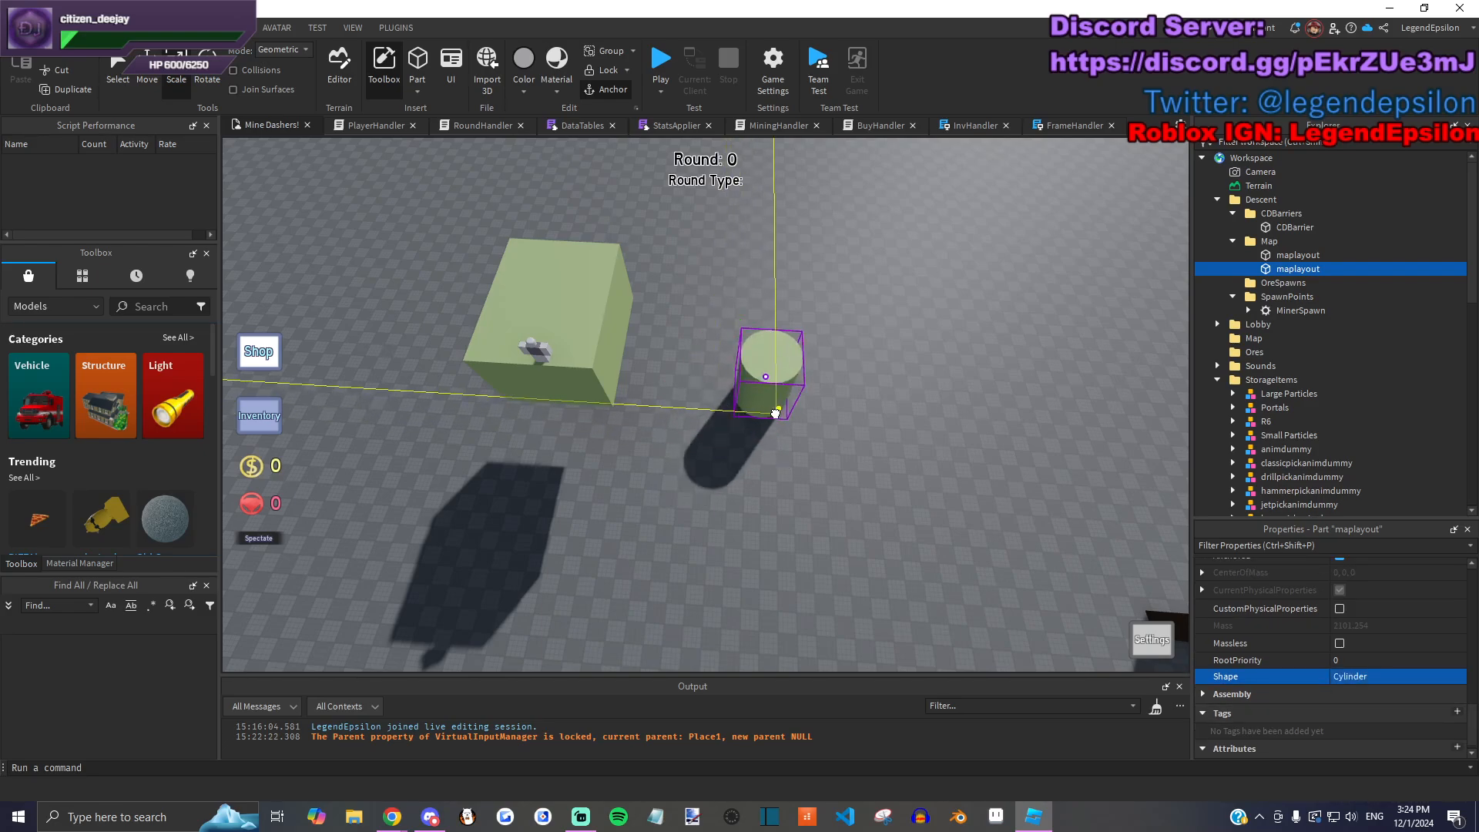
mouse_move(762, 309)
left_mouse_down()
mouse_move(753, 272)
mouse_move(784, 312)
left_mouse_up()
mouse_move(689, 340)
left_mouse_down()
mouse_move(639, 354)
mouse_move(679, 360)
left_mouse_up()
Step: Try a size of 58.5, 25, 5 on the cylinder, and undo it
scroll(1417, 655, "up", 5)
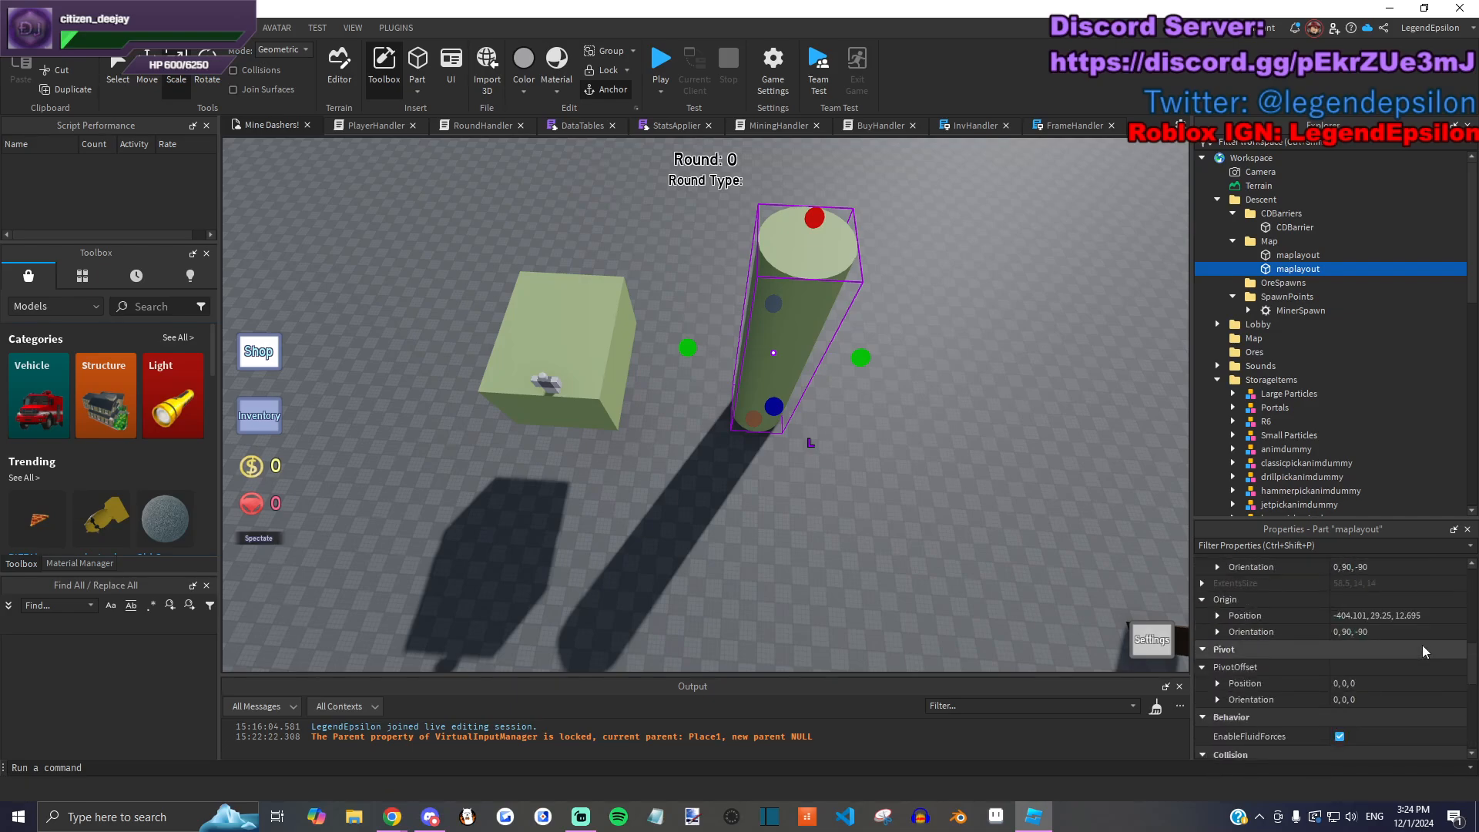
left_click(1435, 615)
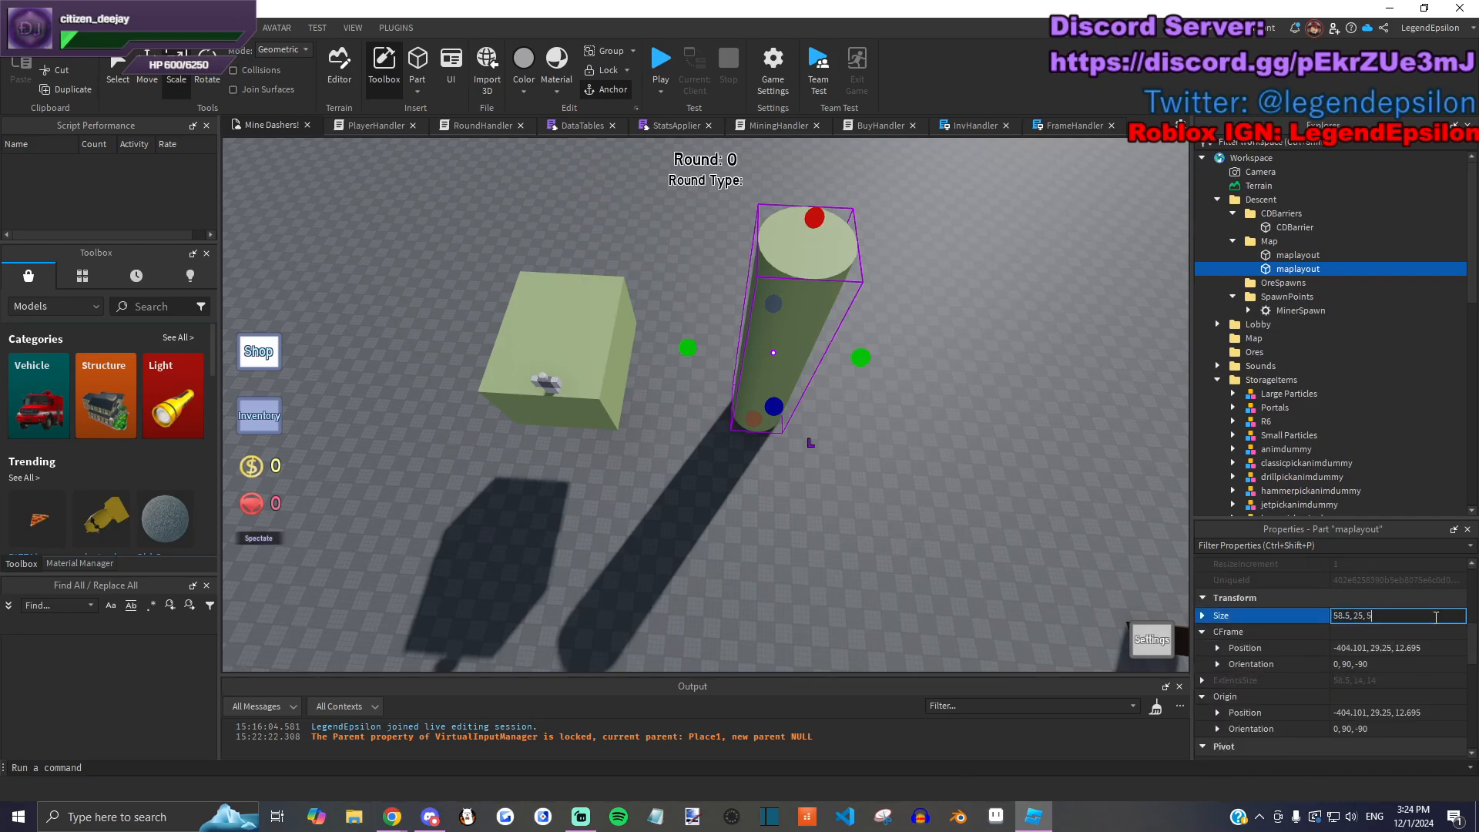
key("Return")
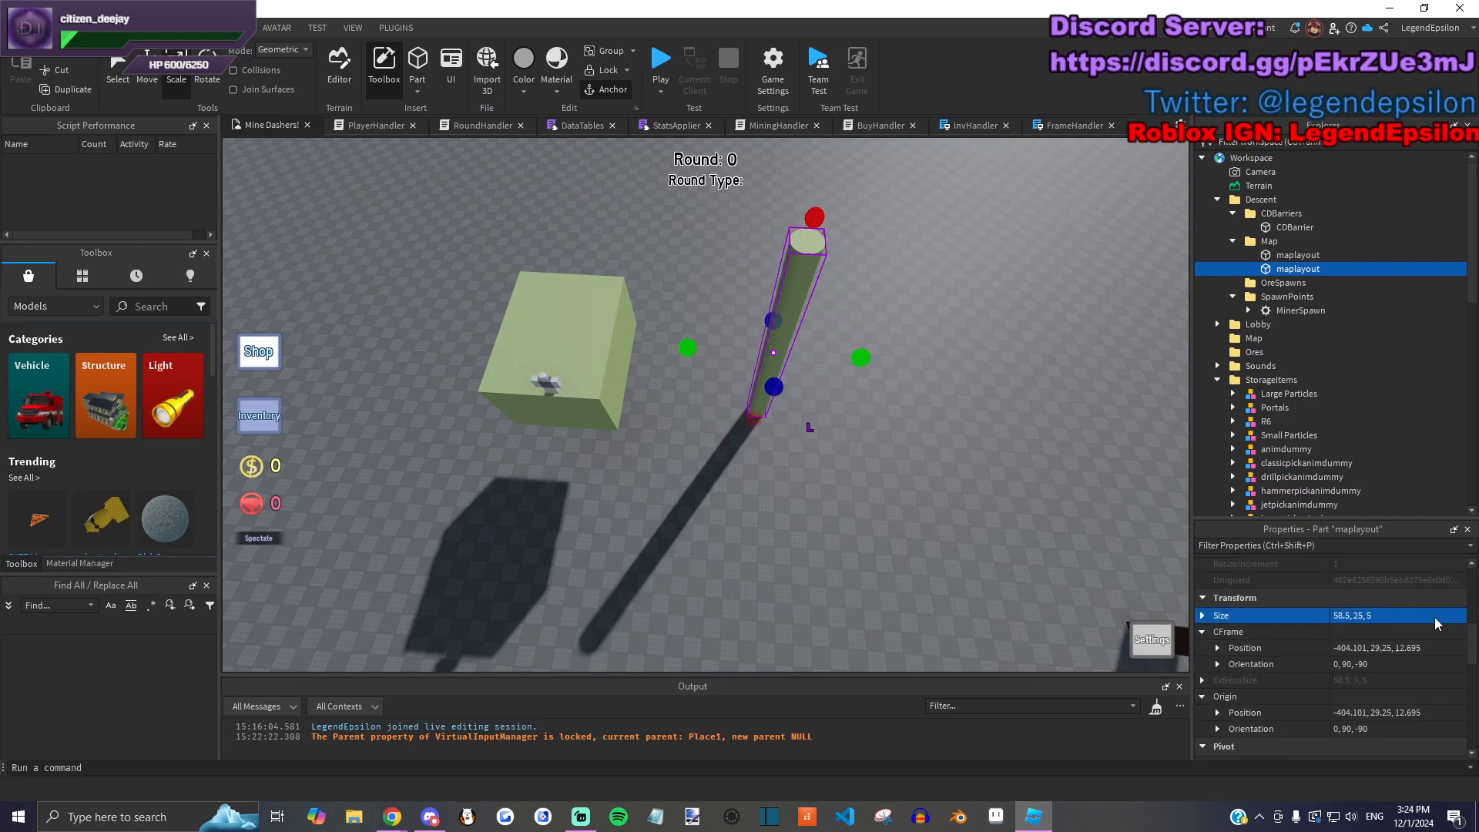
key("ctrl+z")
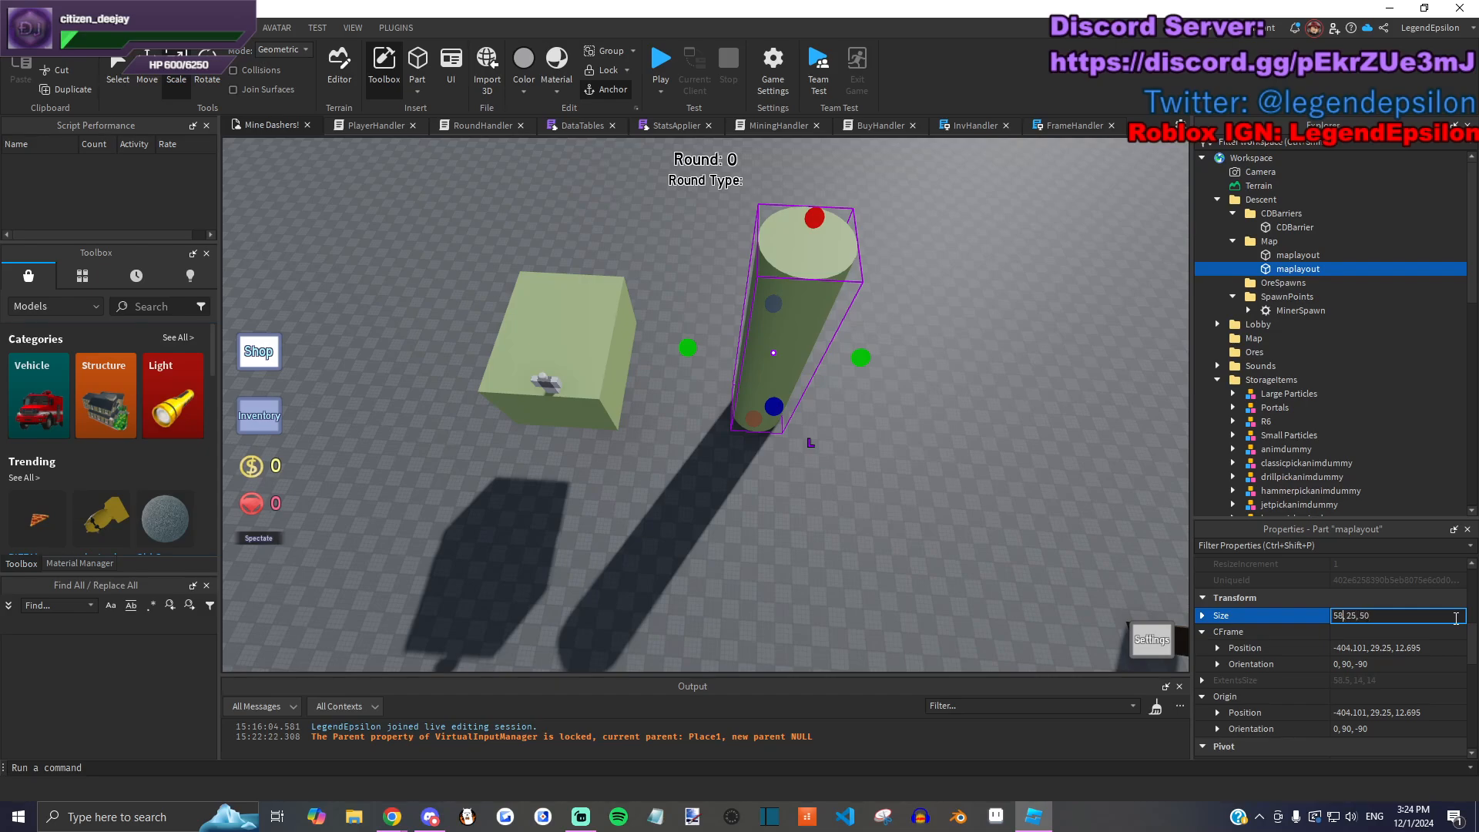
Step: Set the cylinder's size to 50, 25, 50, and delete the cylinder
type(",")
key("Return")
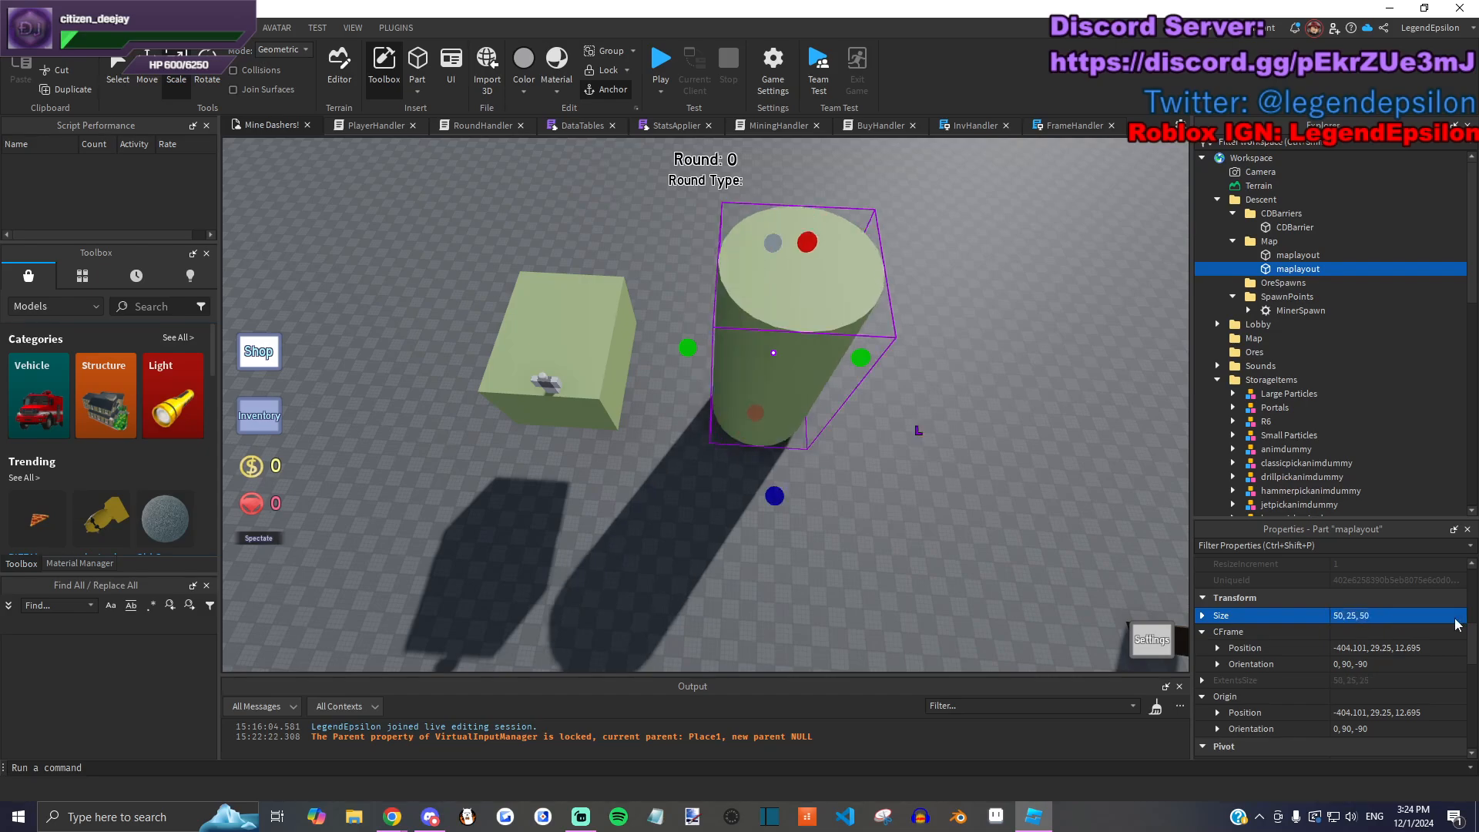
right_click_drag(793, 485, 759, 490)
key("Delete")
Step: Recolor the remaining maplayout block Dark stone grey
left_click(588, 495)
right_click_drag(693, 343, 924, 332)
scroll(708, 365, "up", 5)
mouse_move(914, 330)
left_mouse_down()
mouse_move(968, 326)
mouse_move(940, 323)
left_mouse_up()
right_click_drag(940, 324, 865, 445)
right_click_drag(720, 356, 763, 426)
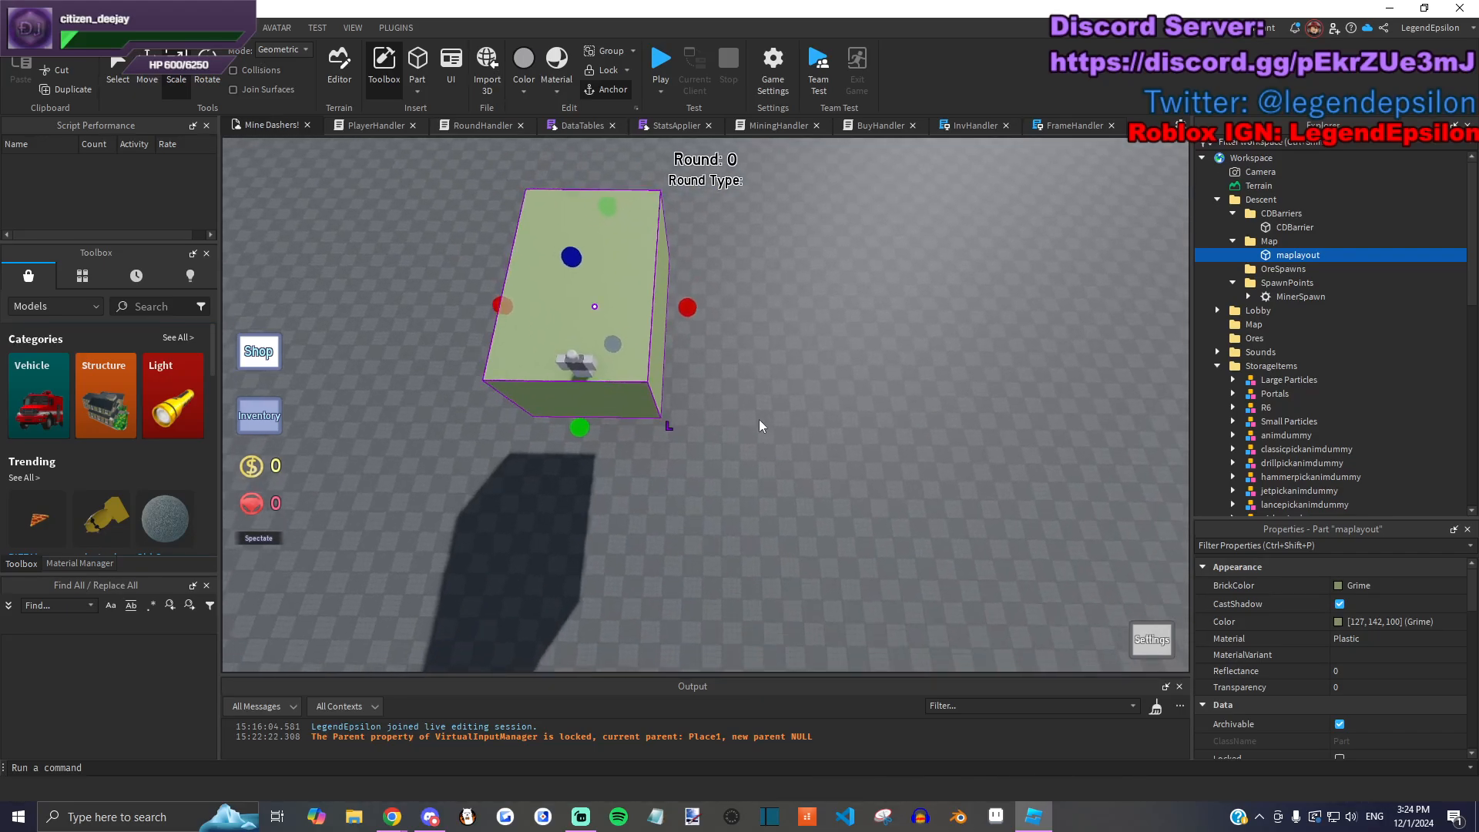
key("d")
scroll(1224, 641, "down", 1)
left_click(524, 91)
left_click(631, 339)
key("d")
scroll(1359, 653, "down", 2)
scroll(1379, 653, "down", 5)
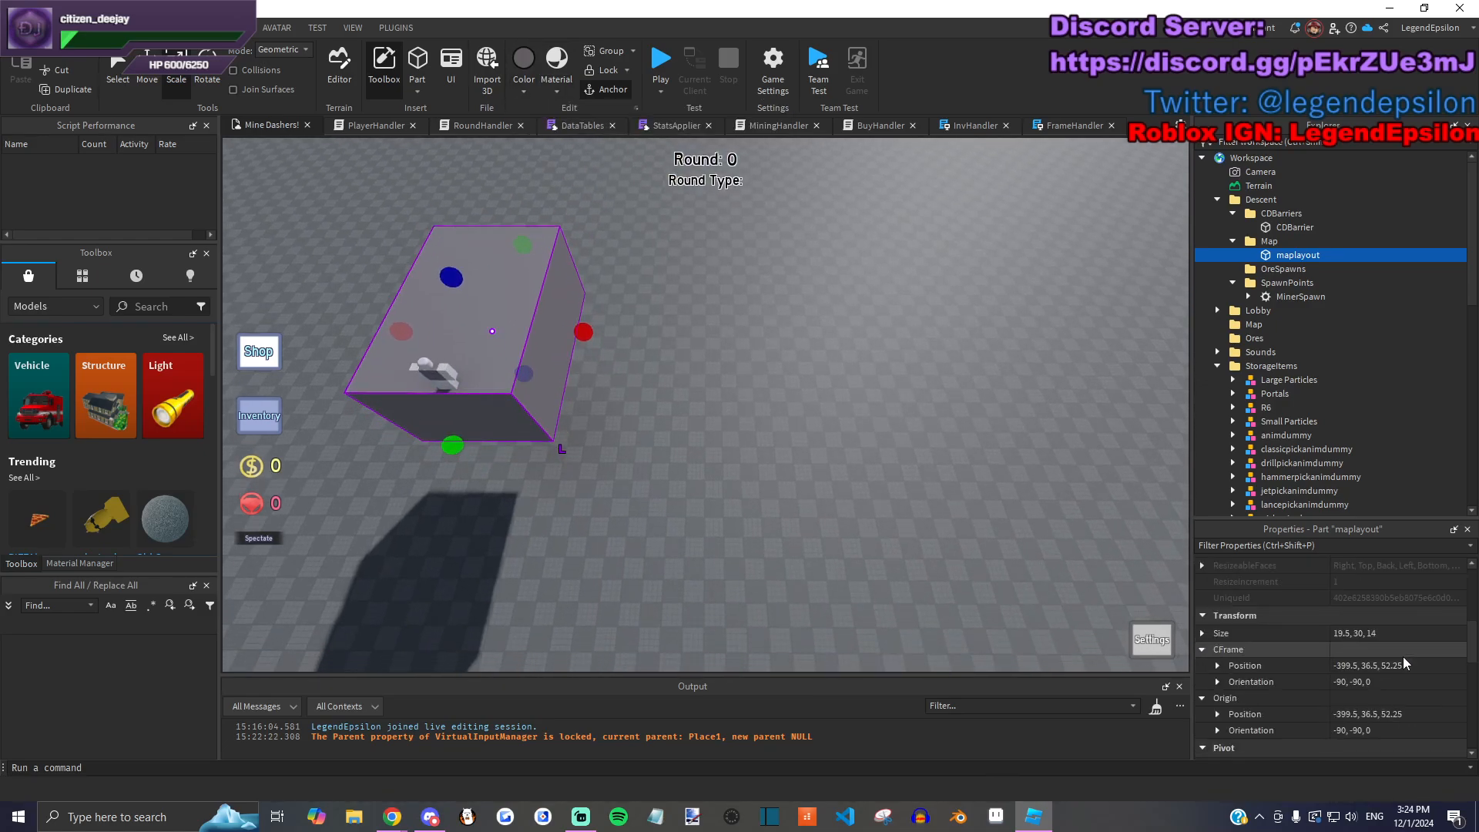
scroll(1402, 652, "down", 1)
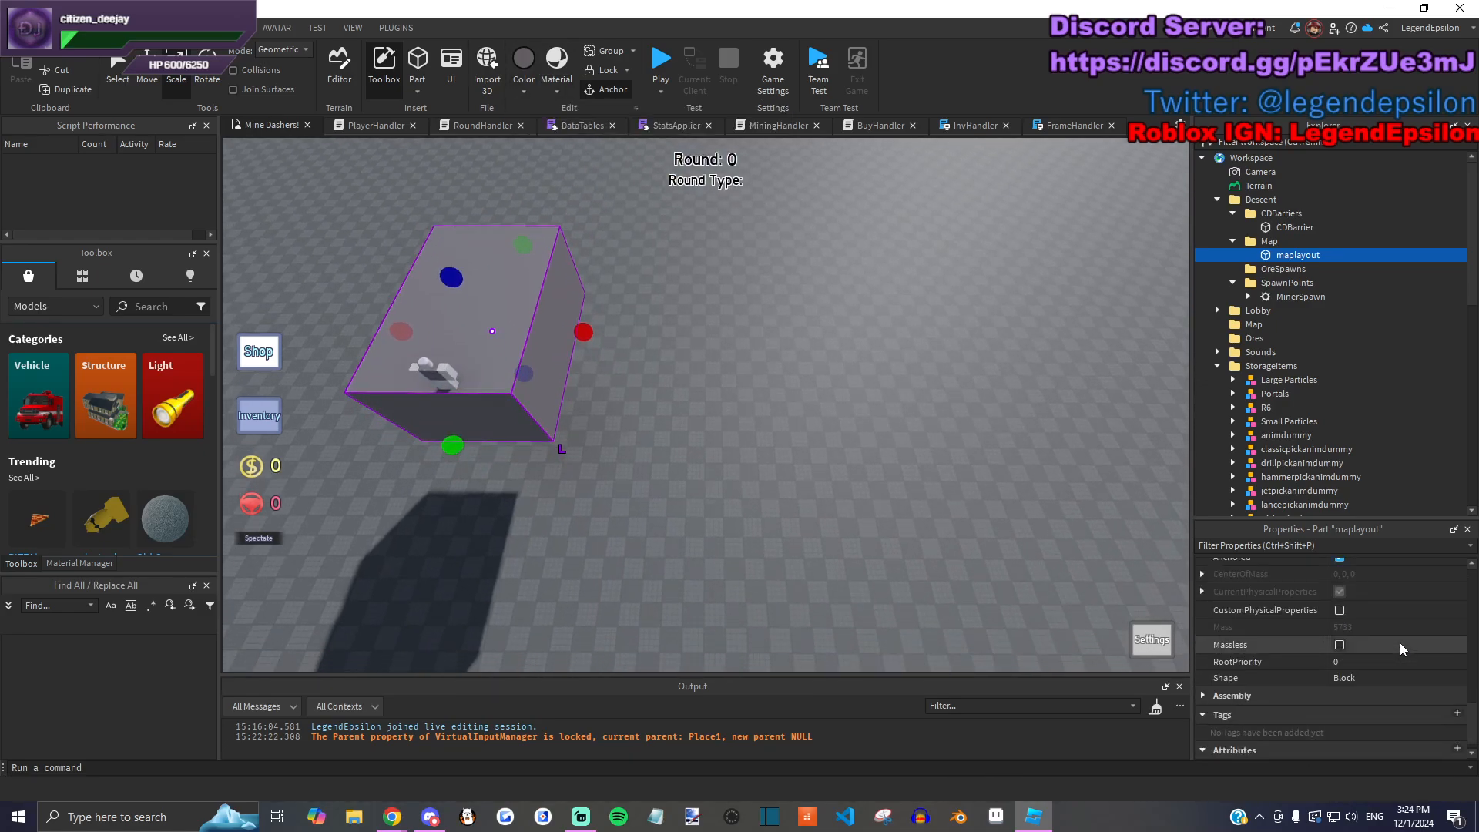
Step: Duplicate the maplayout block and move the copy 100 studs away from the original
left_click(147, 74)
key("ctrl+d")
left_click_drag(570, 333, 1036, 337)
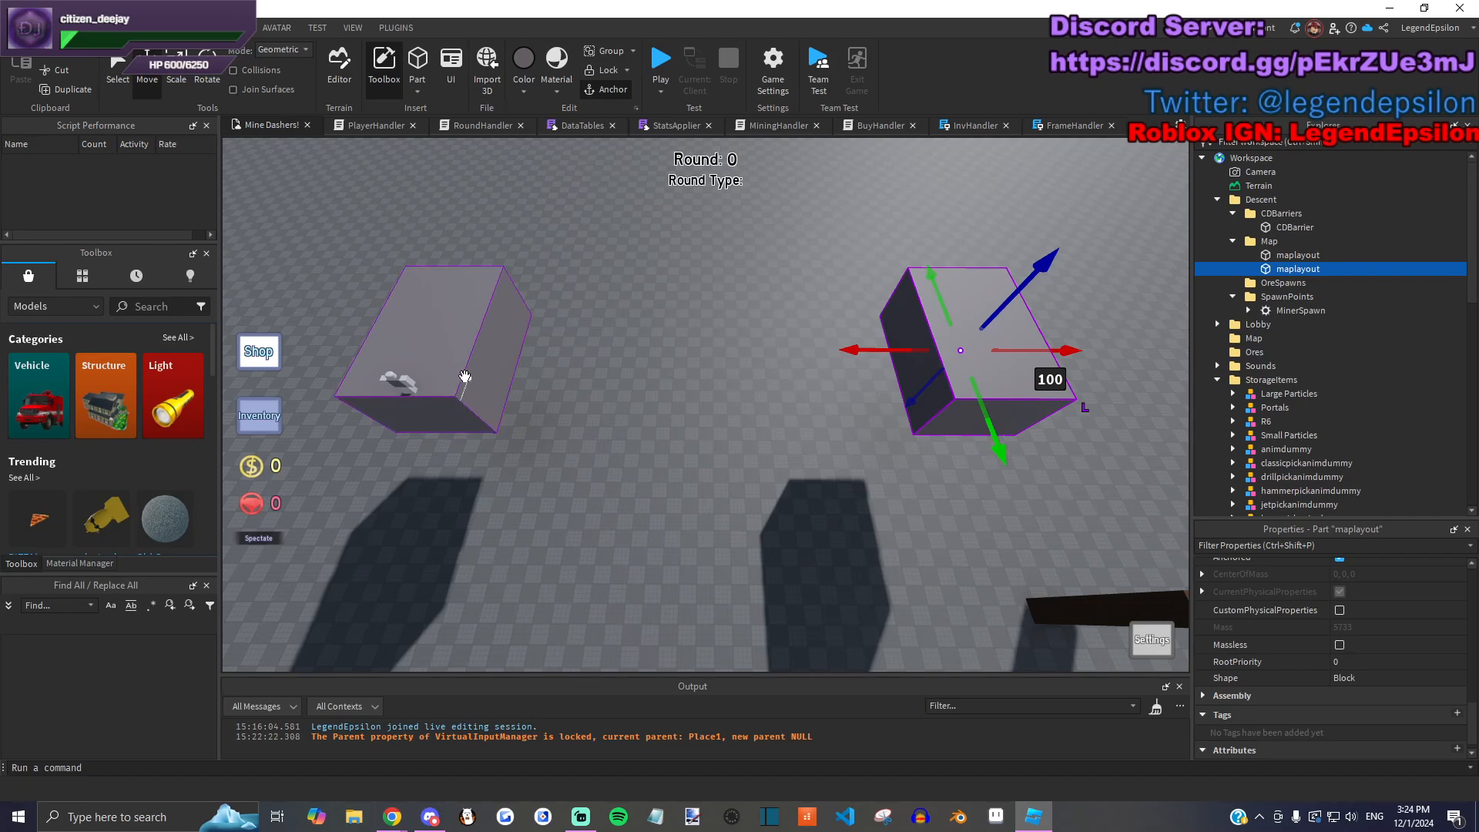
Step: Duplicate both blocks repeatedly and rotate each pair around their shared center to form two opposite arcs
left_click(462, 375, "ctrl")
left_click(404, 377, "ctrl")
left_click_drag(705, 432, 680, 409)
key("e")
left_click(655, 439)
left_click(493, 458)
left_click(1043, 488, "ctrl")
right_click_drag(834, 460, 751, 406)
key("ctrl+4")
key("ctrl+d")
left_click_drag(751, 406, 784, 387)
key("ctrl+d")
left_click_drag(707, 429, 731, 453)
key("ctrl+d")
left_click(694, 433)
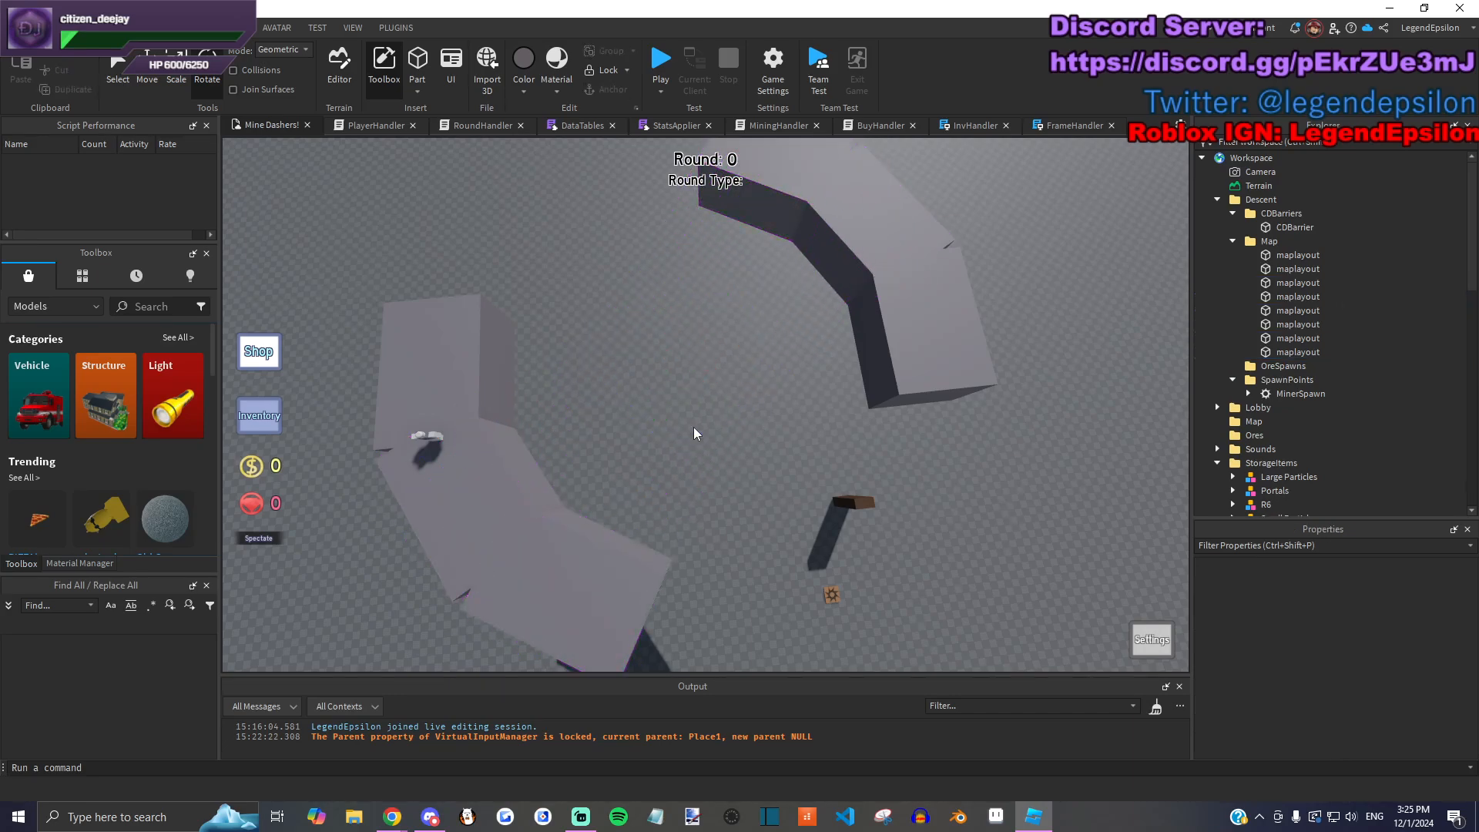
Step: Undo the last duplication and add further rotated block pairs to close the arcs into a complete ring
key("ctrl+z")
left_click_drag(737, 419, 825, 360)
key("ctrl+d")
key("ctrl+d")
key("d")
left_click(1024, 463)
right_click_drag(1024, 463, 997, 412)
Step: Set the move snapping to 5 studs and select all the ring blocks for moving
left_click(231, 27)
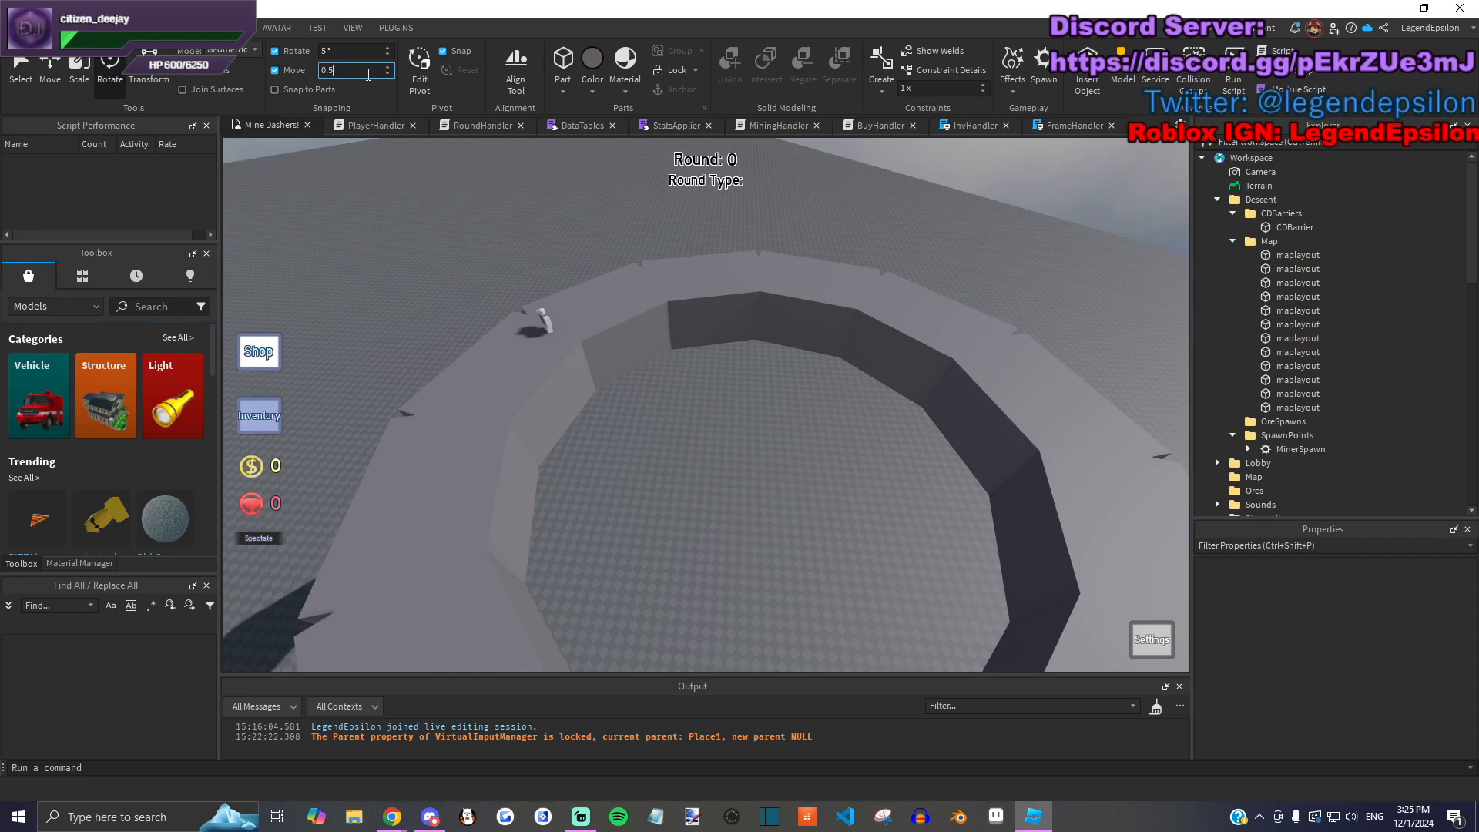
right_click_drag(556, 343, 539, 350)
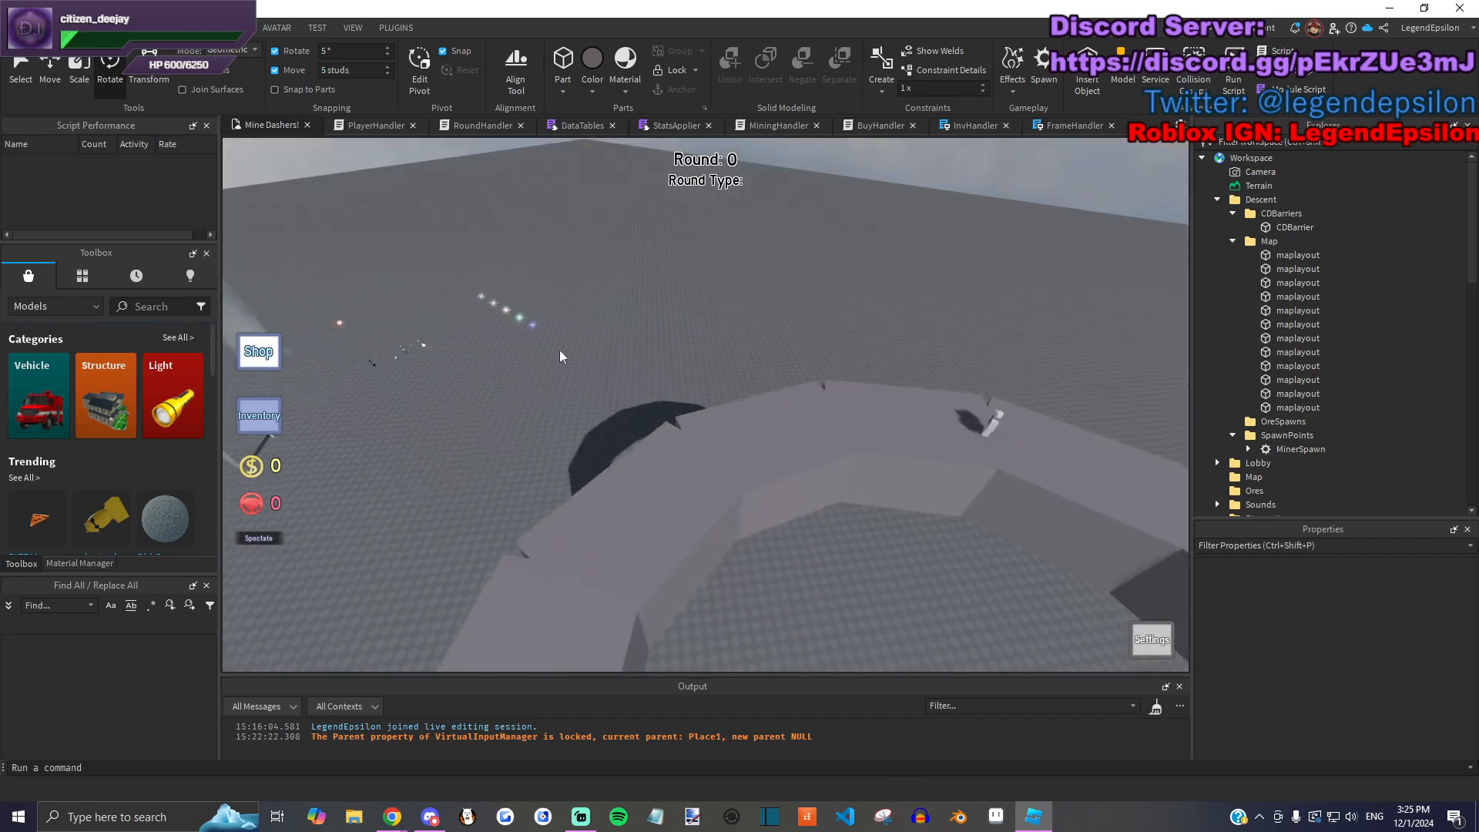
right_click_drag(729, 413, 582, 227)
left_click(747, 407)
key("ctrl+2")
left_click_drag(581, 226, 928, 482)
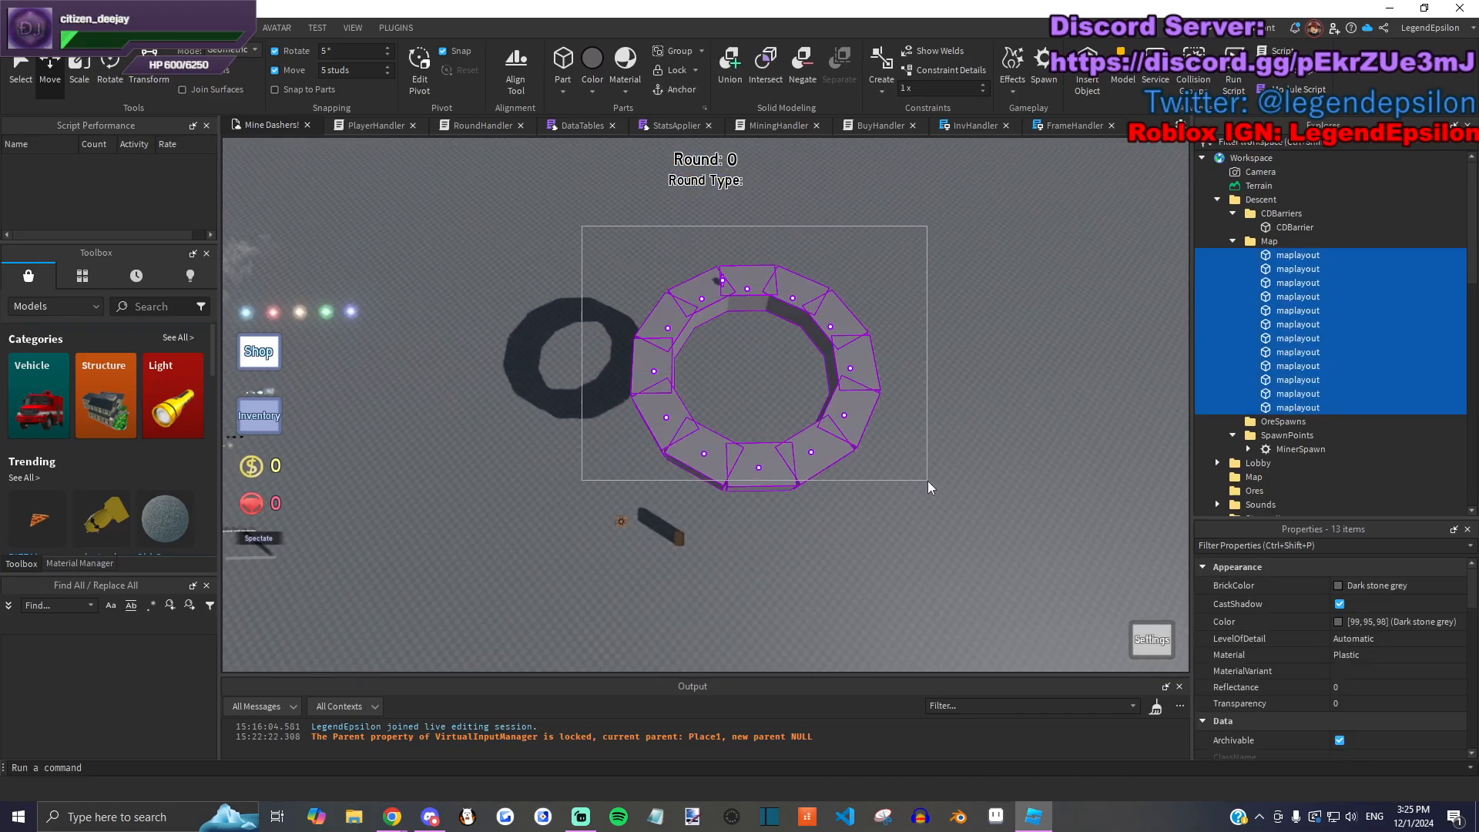
Step: Exclude the dummy and the starting block from the selection and lower the rest of the ring 5 studs
scroll(817, 332, "up", 2)
right_click_drag(817, 331, 747, 268)
left_click(765, 257, "ctrl")
scroll(745, 279, "up", 4)
scroll(746, 271, "up", 2)
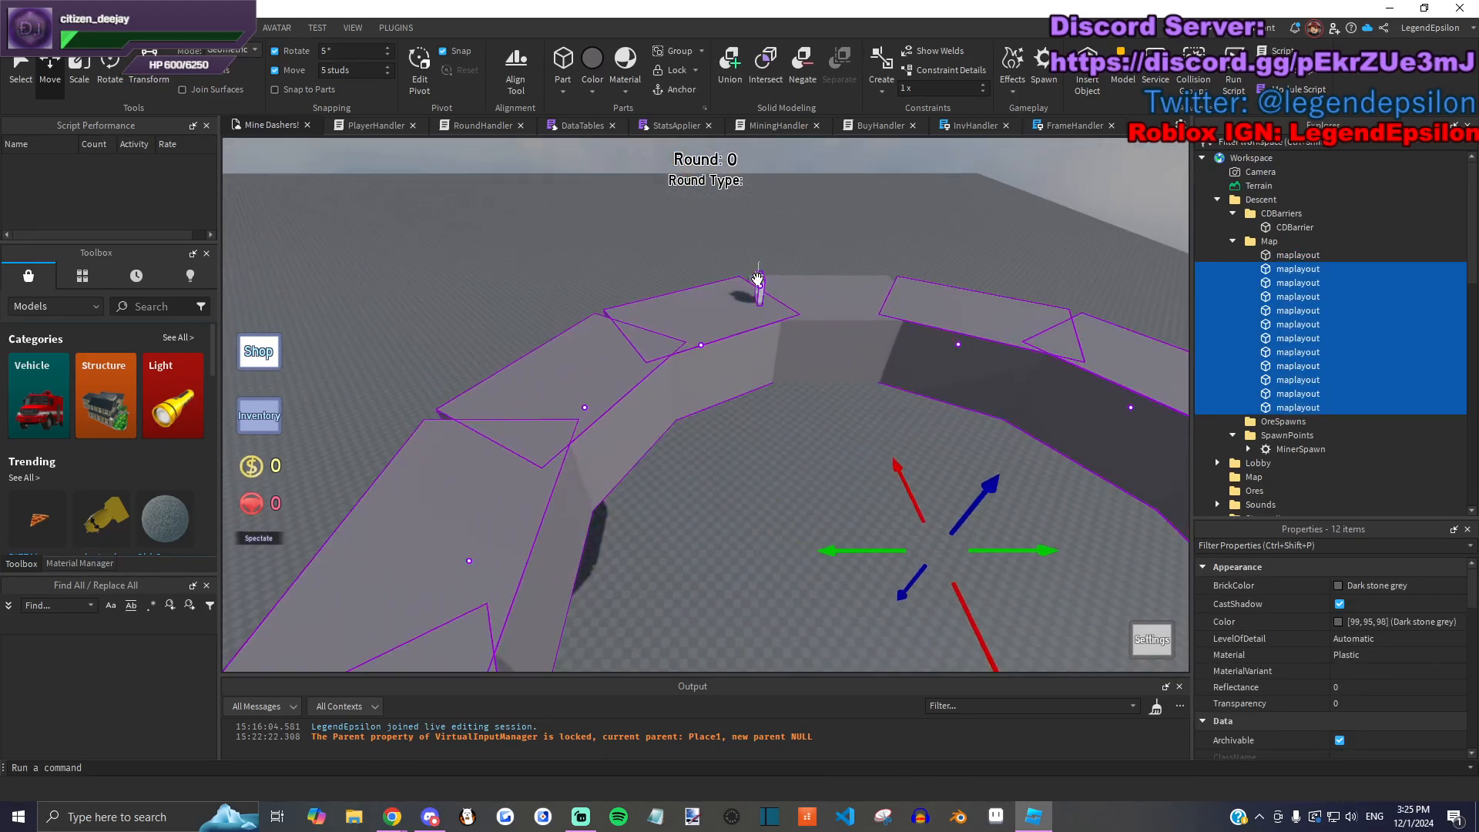
left_click(760, 301, "ctrl")
scroll(829, 383, "down", 2)
right_click_drag(829, 383, 853, 431)
mouse_move(855, 428)
left_mouse_down()
mouse_move(848, 398)
mouse_move(841, 428)
left_mouse_up()
scroll(746, 419, "down", 2)
Step: Step the next ring blocks downward, excluding one block at a time and lowering the others 5 studs
left_click(784, 409, "ctrl")
right_click_drag(784, 409, 660, 433)
left_click(660, 433, "ctrl")
left_click_drag(828, 392, 820, 432)
left_click(571, 562, "ctrl")
right_click_drag(819, 436, 813, 459)
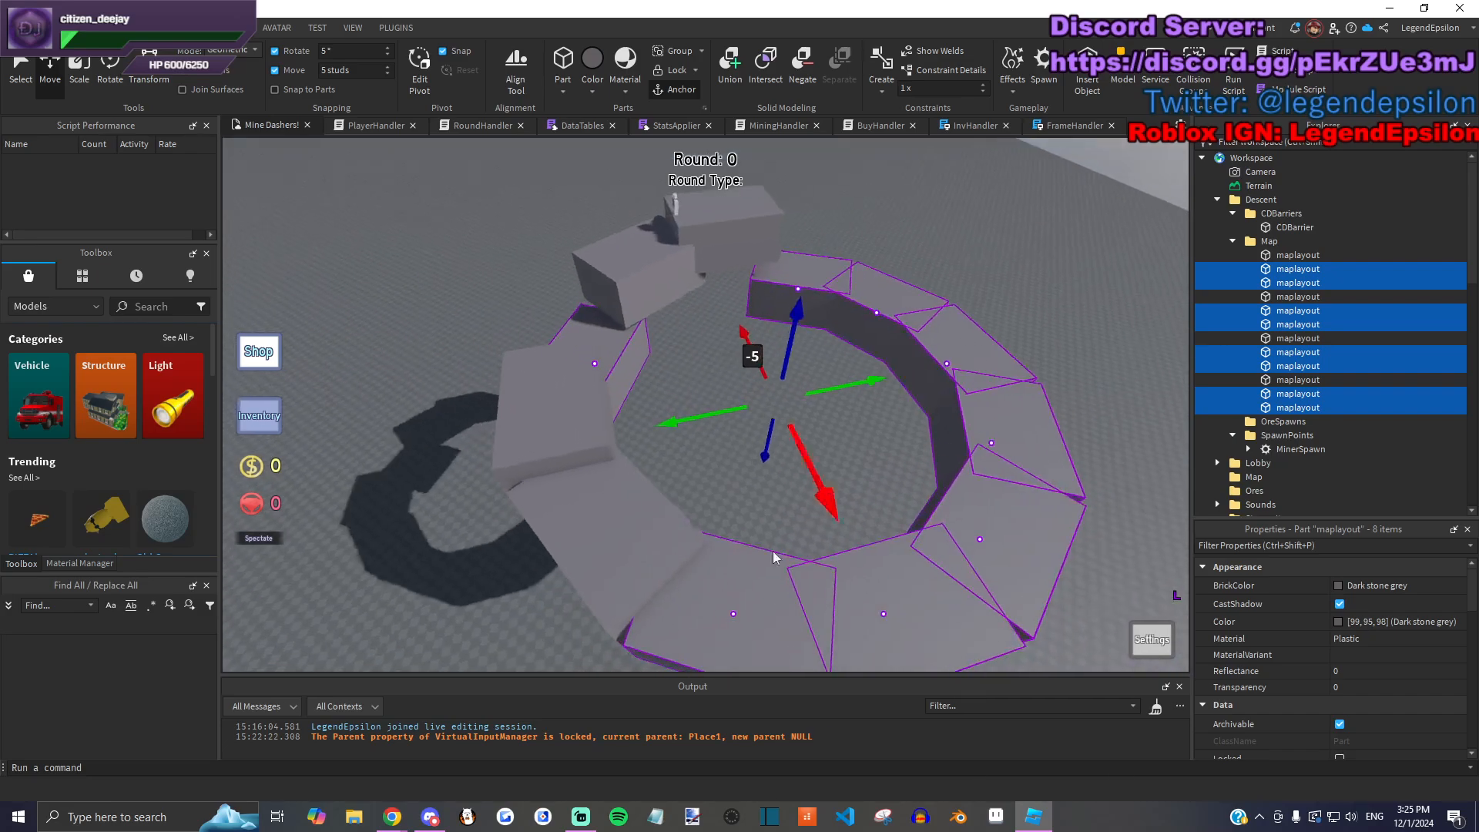
left_click(736, 614, "ctrl")
right_click_drag(802, 385, 801, 391)
mouse_move(790, 311)
left_mouse_down()
mouse_move(791, 327)
mouse_move(802, 258)
mouse_move(785, 311)
left_mouse_up()
Step: Narrow the selection to the last six ring blocks and lower them another step
left_click(572, 382, "ctrl")
left_click(617, 492, "ctrl")
left_click(742, 555, "ctrl")
left_click(594, 422, "ctrl")
left_click(612, 499, "ctrl")
left_click(735, 566, "ctrl")
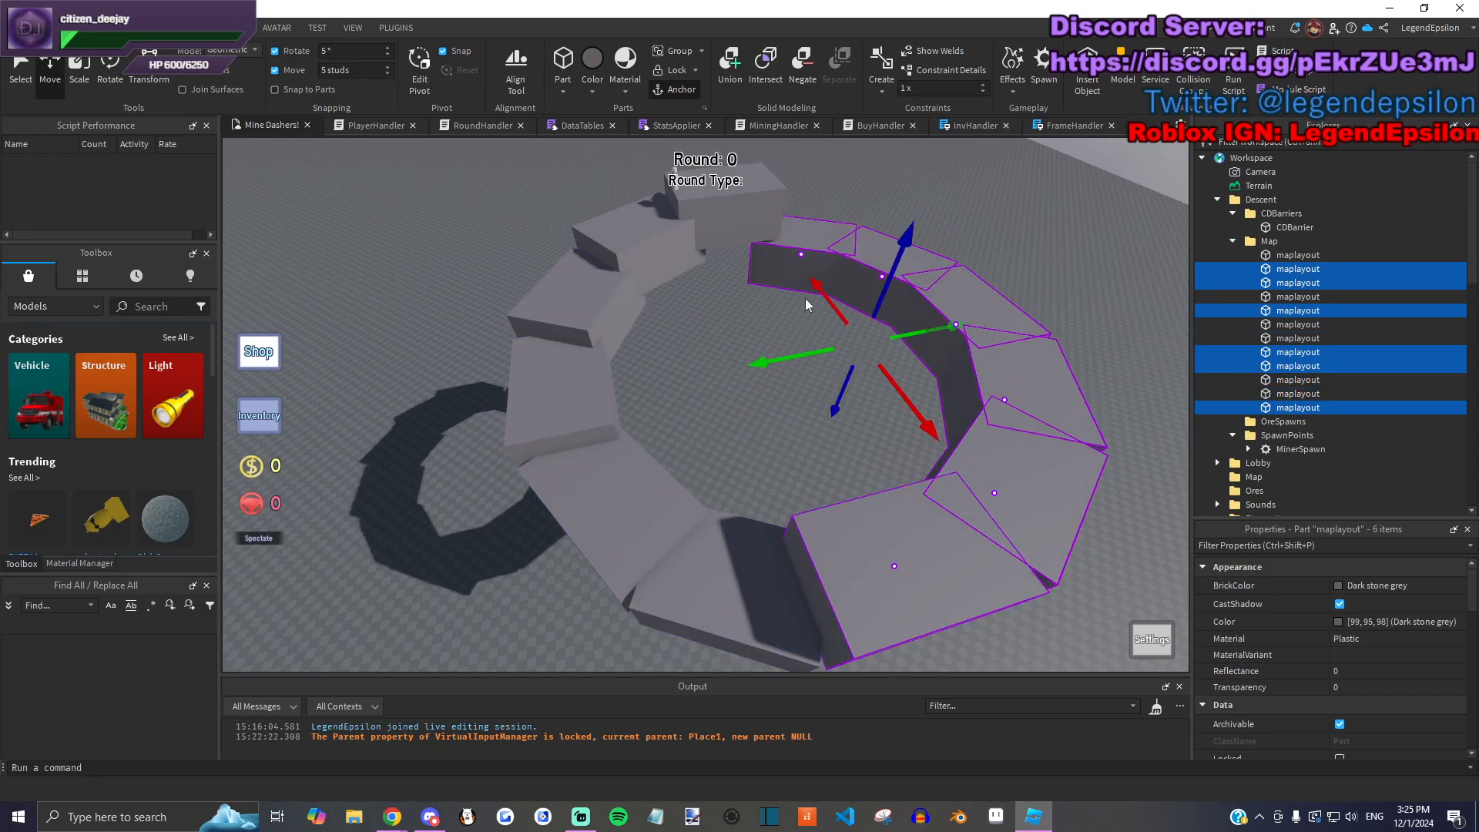
left_click_drag(890, 277, 830, 332)
Step: Continue the descent through the last five ring blocks, excluding one more block before each drop
left_click(838, 616, "ctrl")
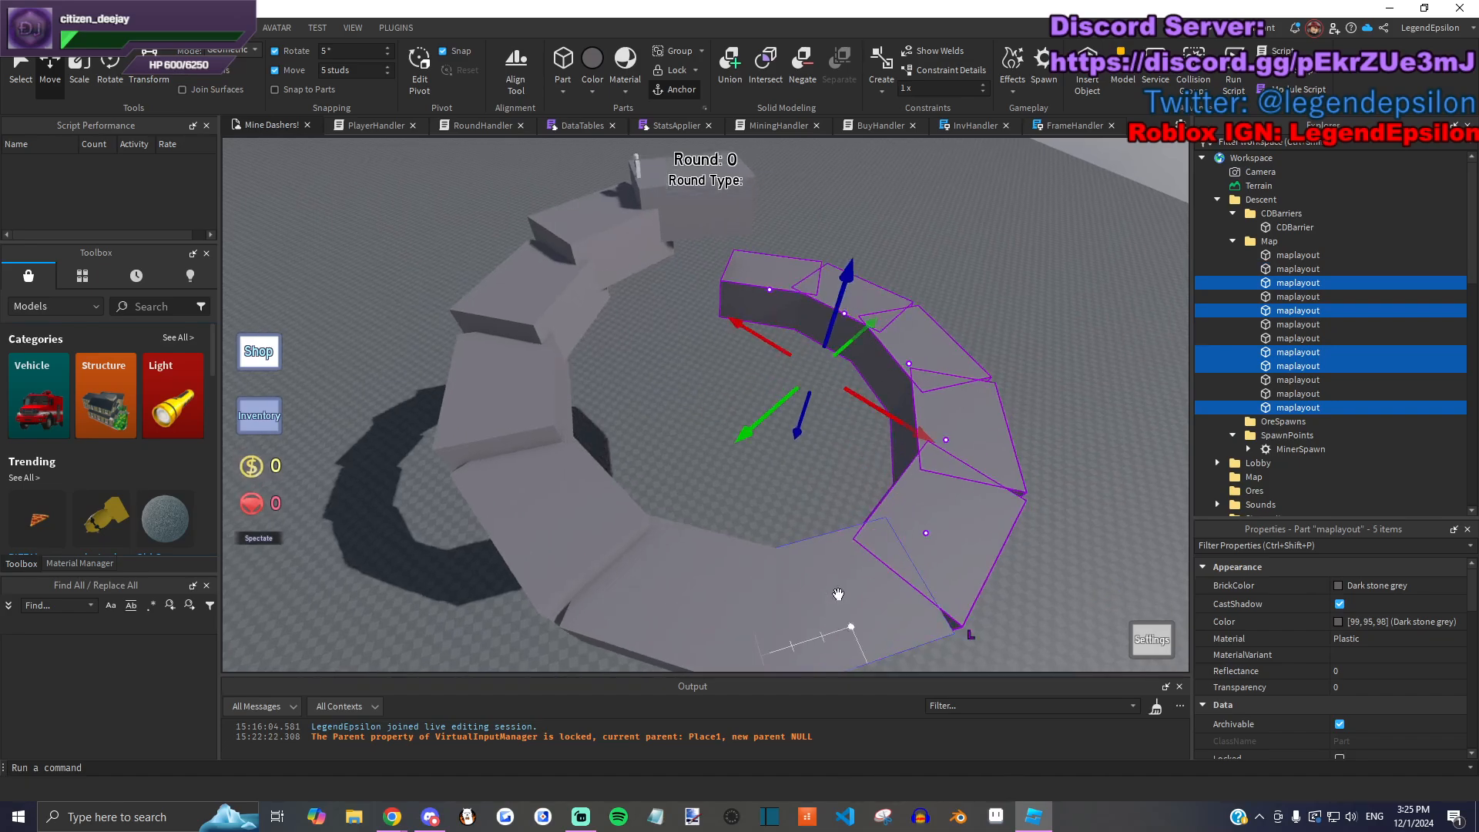
middle_click_drag(834, 312, 793, 340)
left_click(864, 420, "ctrl")
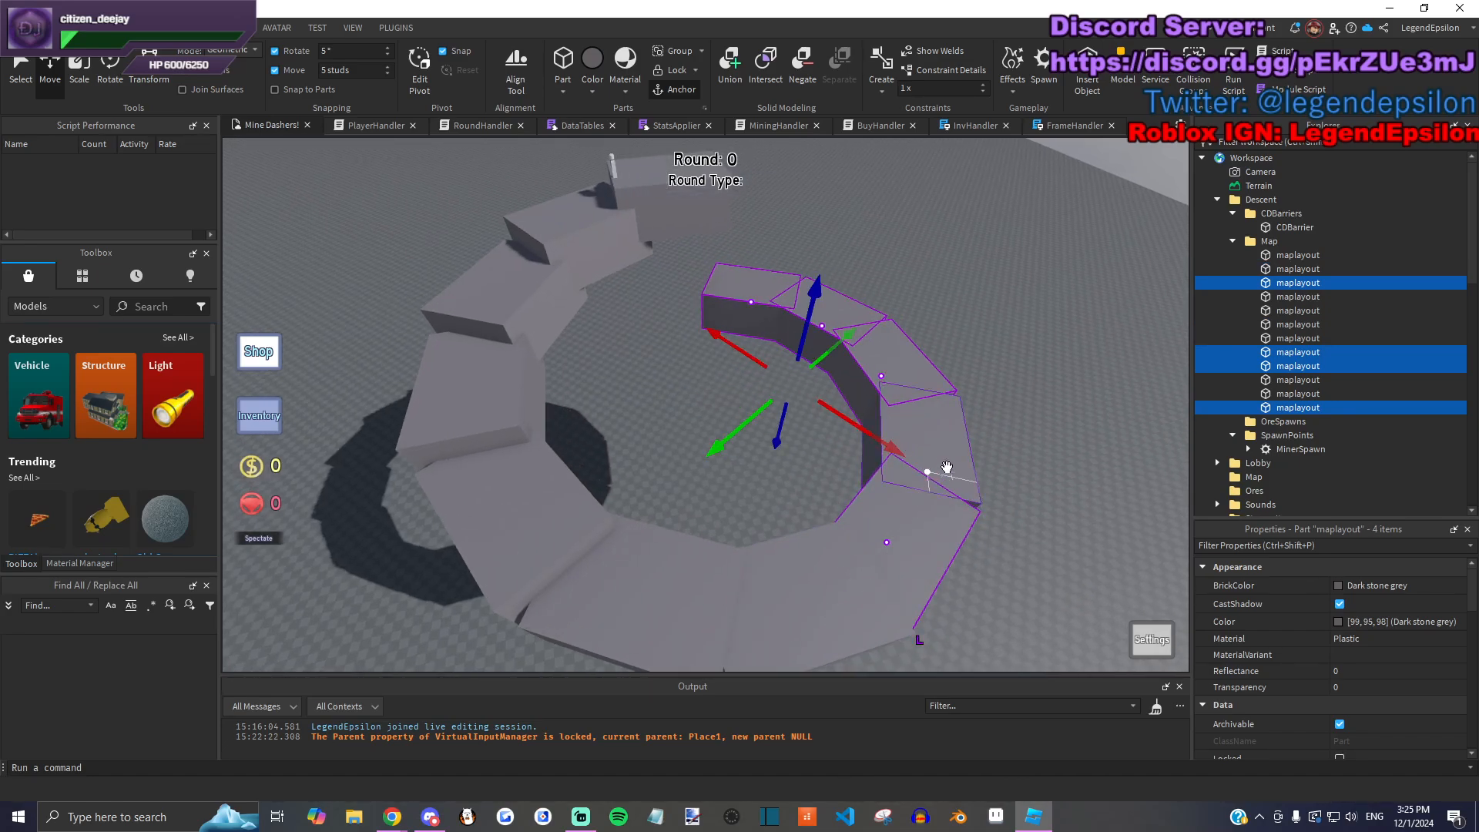
left_click(942, 471, "ctrl")
left_click(925, 538, "ctrl")
left_click_drag(830, 308, 817, 332)
left_click(935, 452, "ctrl")
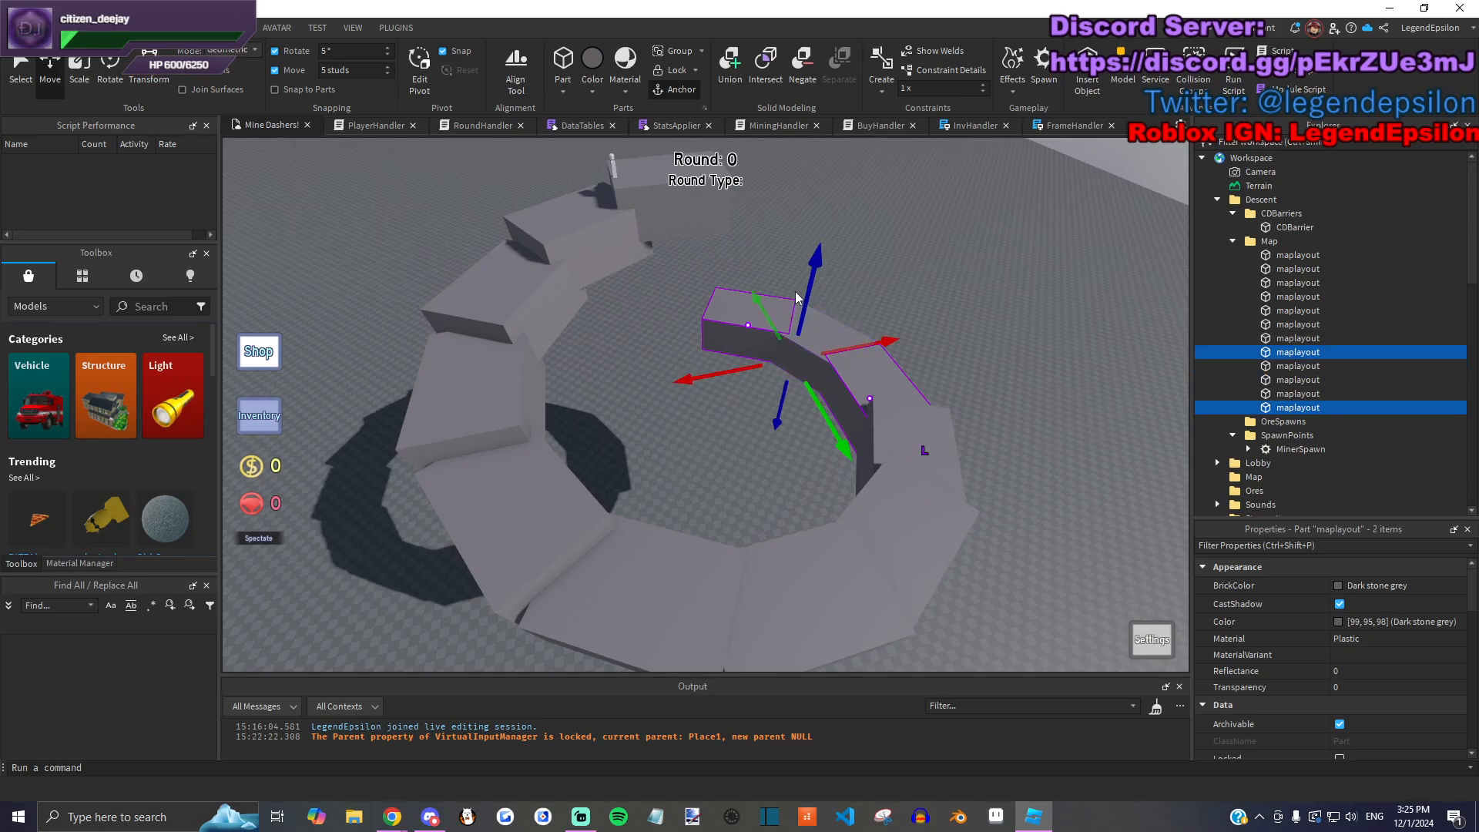
Step: Lower the last two ring blocks together, and lower the final block one more step to finish the spiral turn
left_click(839, 335, "ctrl")
left_click(876, 367, "ctrl")
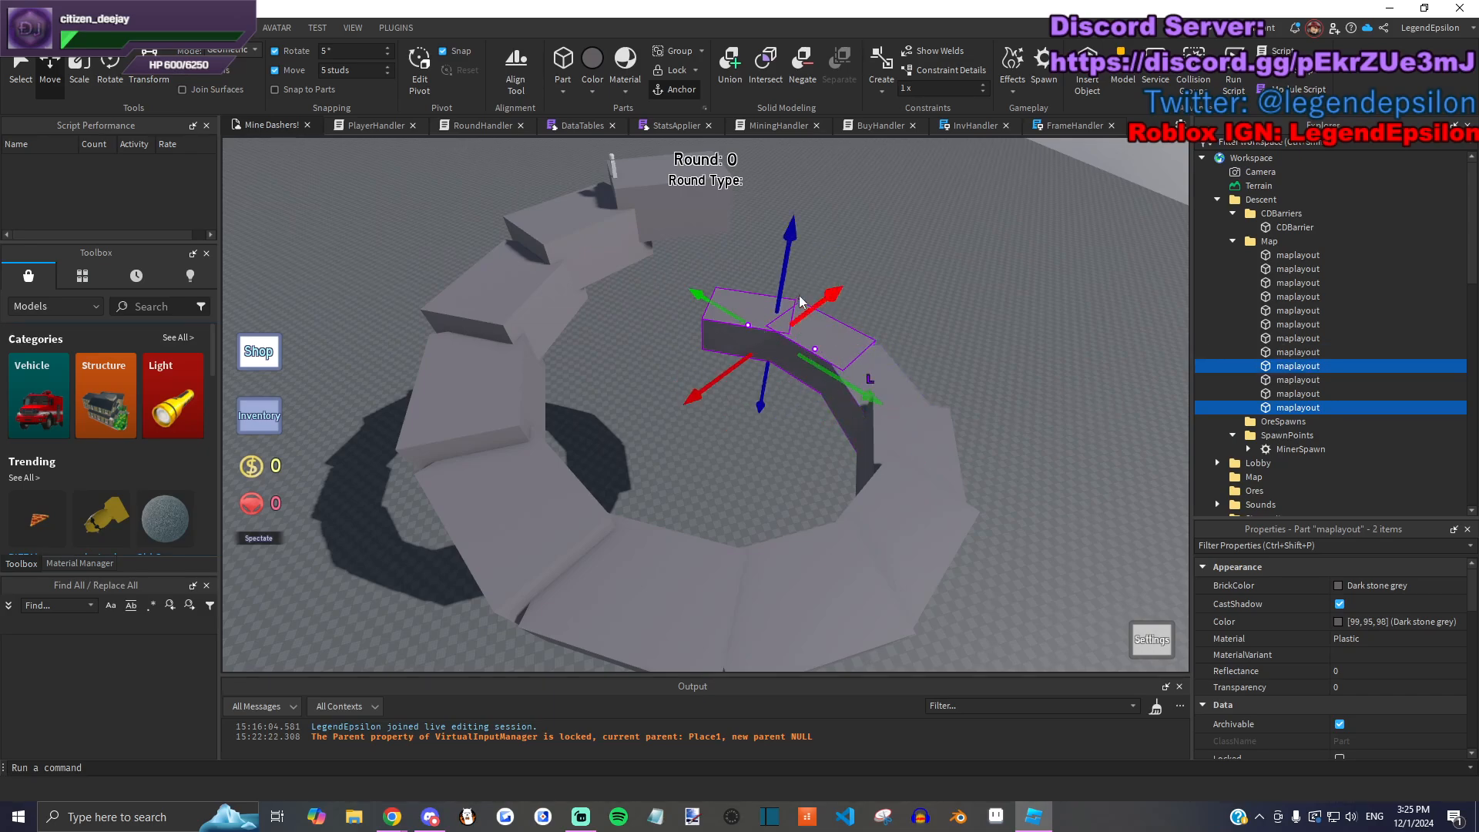
left_click(726, 344, "ctrl")
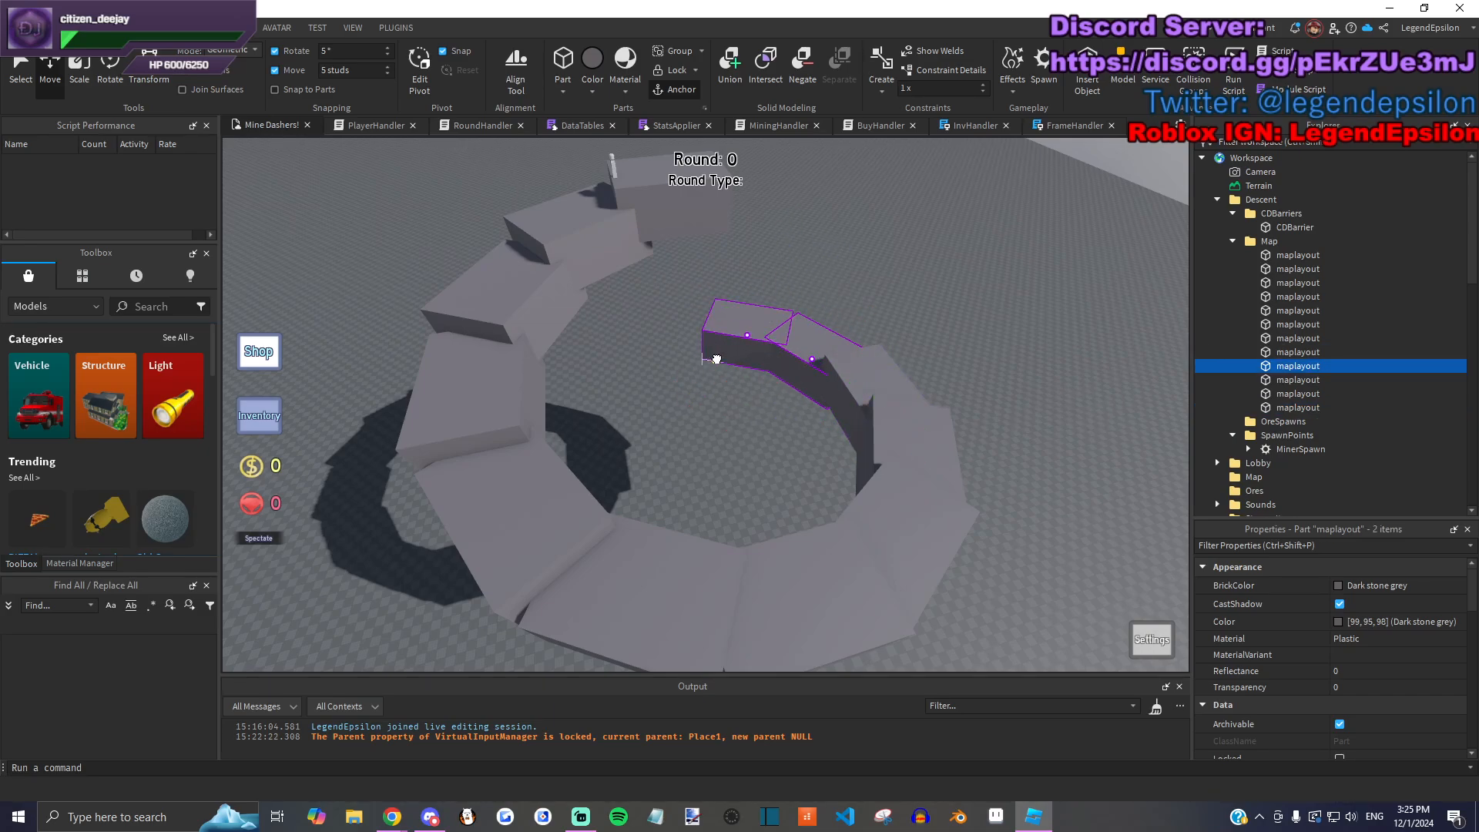
left_click(717, 359)
left_click_drag(751, 278, 751, 280)
left_click(819, 287)
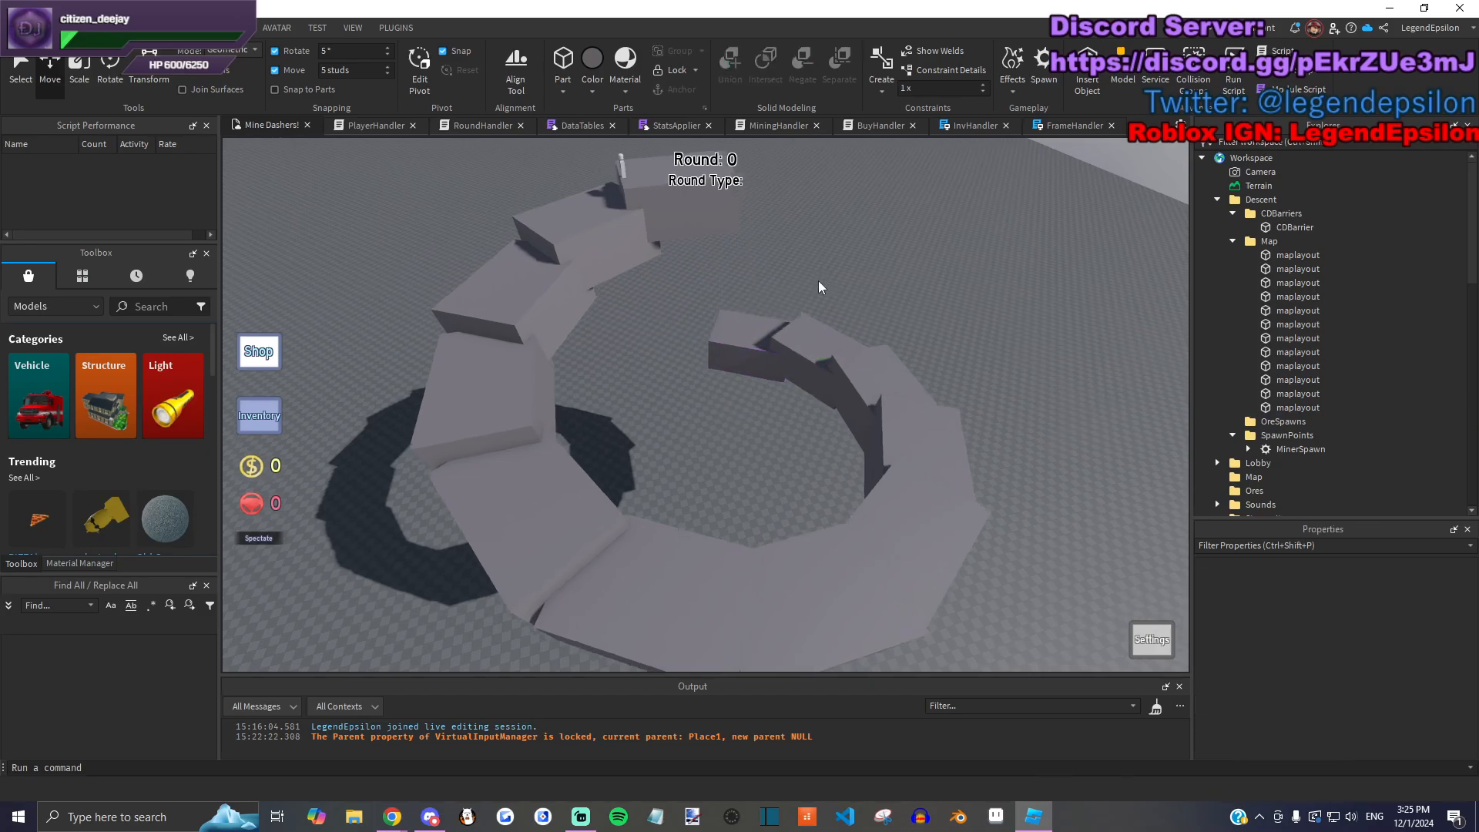
Step: Duplicate the blocks of the spiral turn and place the copy directly beneath it as a second turn
scroll(818, 287, "down", 5)
left_click_drag(547, 243, 886, 531)
right_click_drag(886, 531, 650, 299)
key("ctrl+d")
left_click_drag(717, 345, 731, 436)
left_click(922, 386)
right_click_drag(922, 386, 921, 387)
key("ctrl+y")
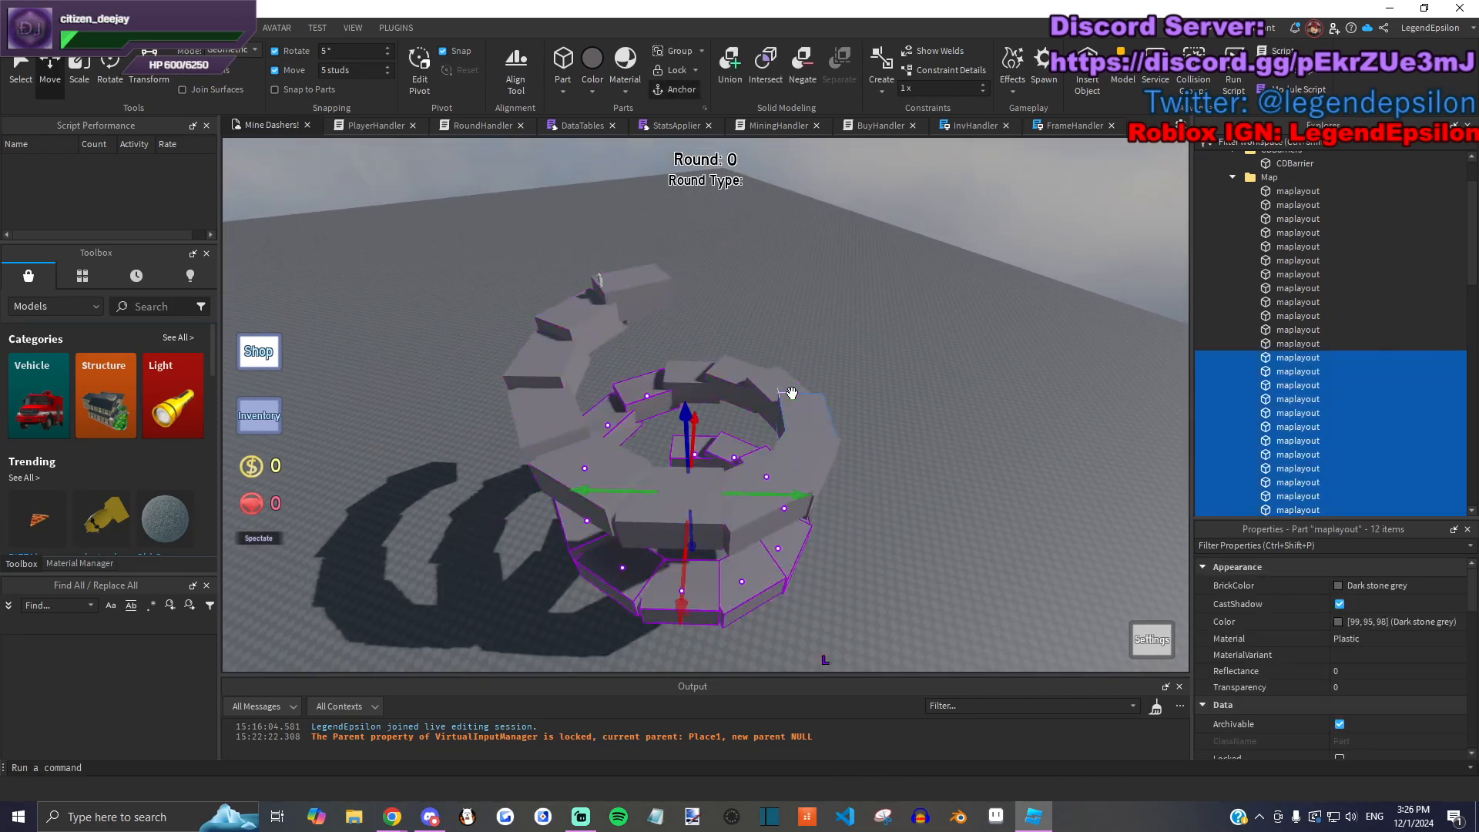
Step: Select the whole stacked spiral together with the dummy and raise it higher above the ground
right_click_drag(721, 437, 666, 340)
left_click_drag(666, 339, 775, 447)
key("s")
left_click(871, 487)
right_click_drag(871, 488, 874, 493)
left_click_drag(535, 244, 974, 655)
left_click_drag(739, 396, 770, 150)
left_click(935, 493)
right_click_drag(935, 487, 935, 486)
scroll(934, 432, "up", 5)
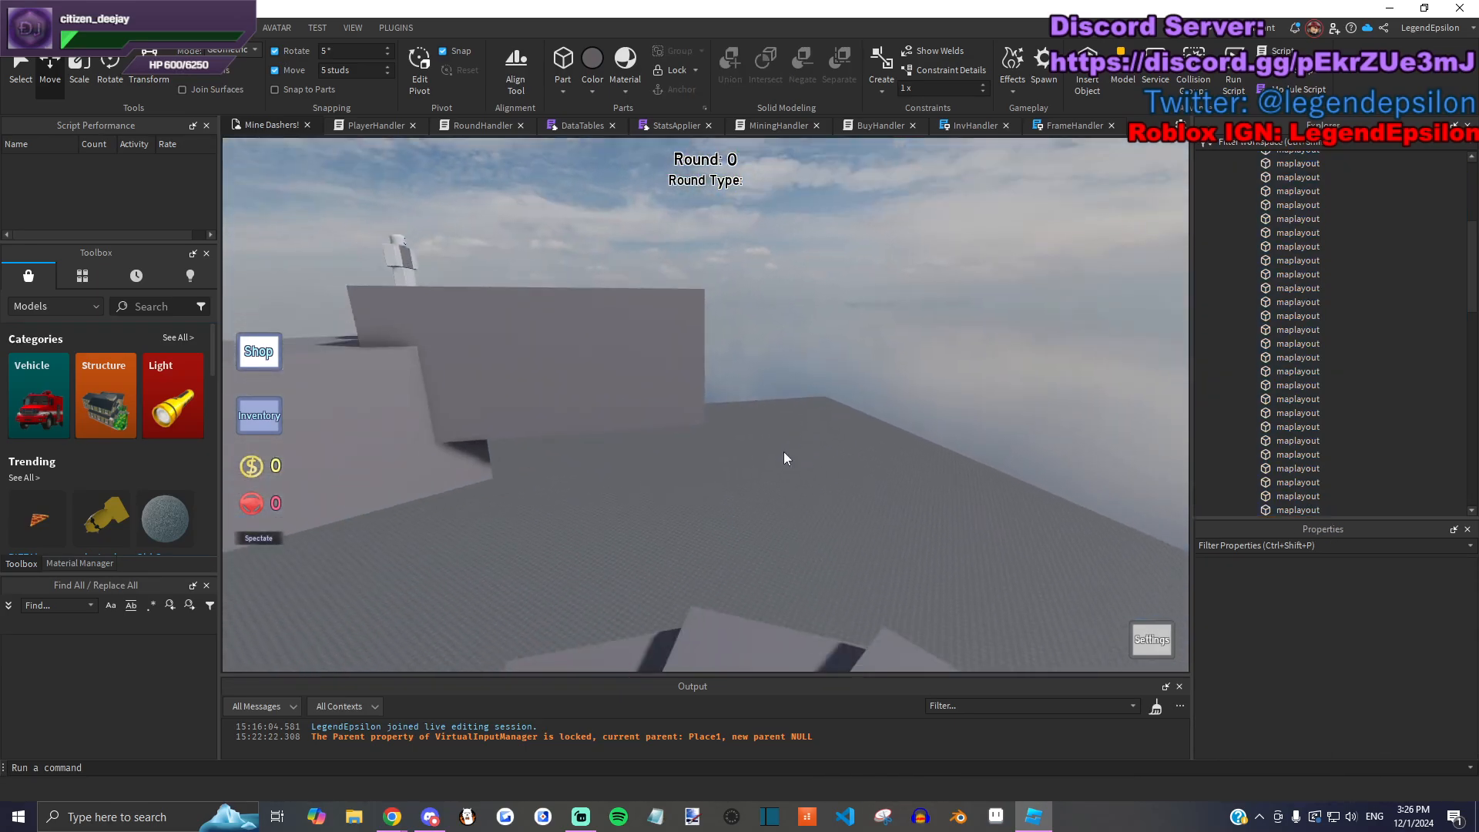
Step: Rotate the topmost spiral block beside the dummy in 5° increments to adjust its angle
left_click(677, 419)
scroll(717, 421, "up", 2)
right_click_drag(716, 421, 716, 421)
key("ctrl+4")
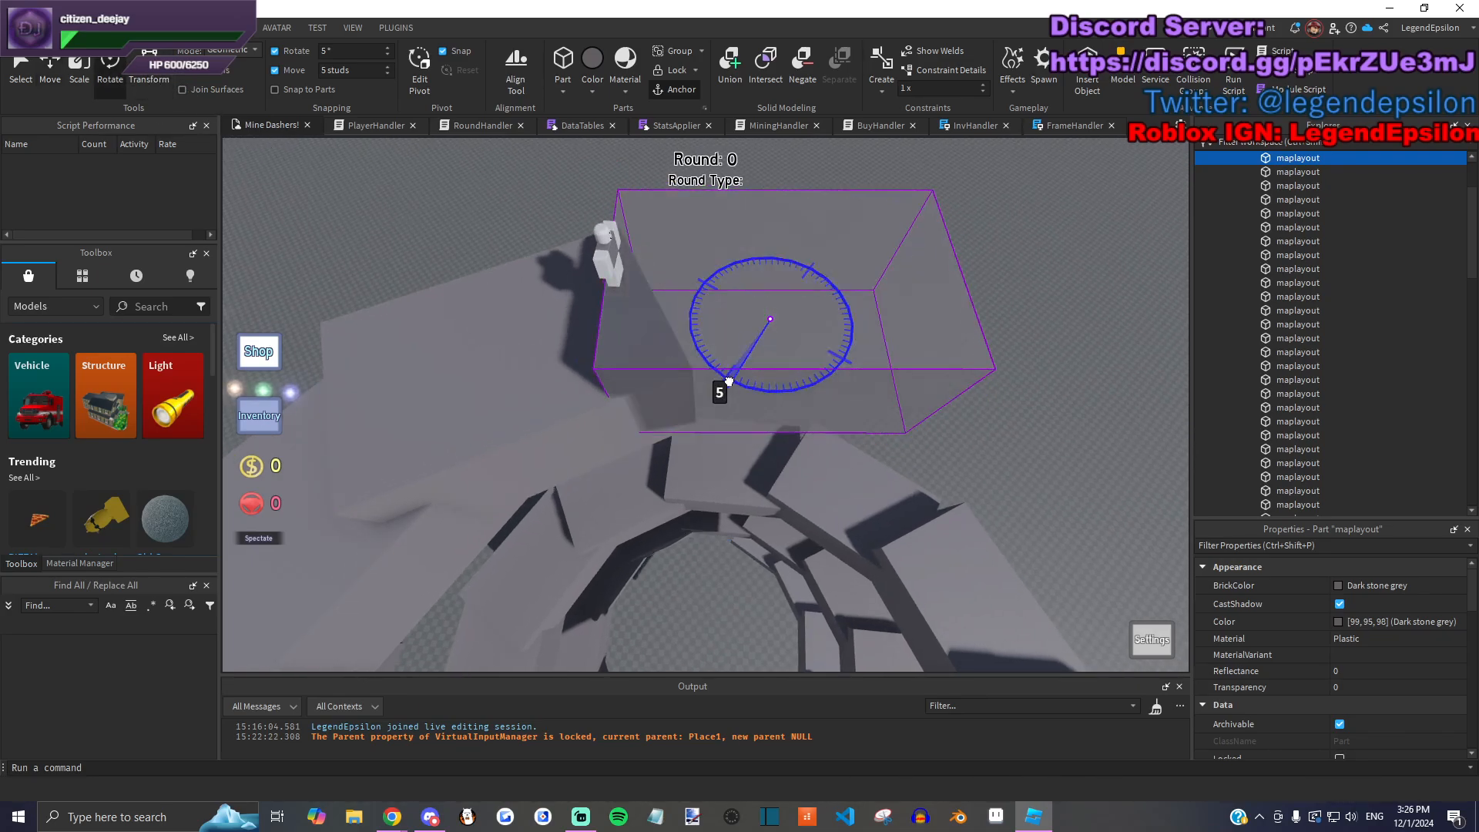
left_click_drag(788, 342, 755, 332)
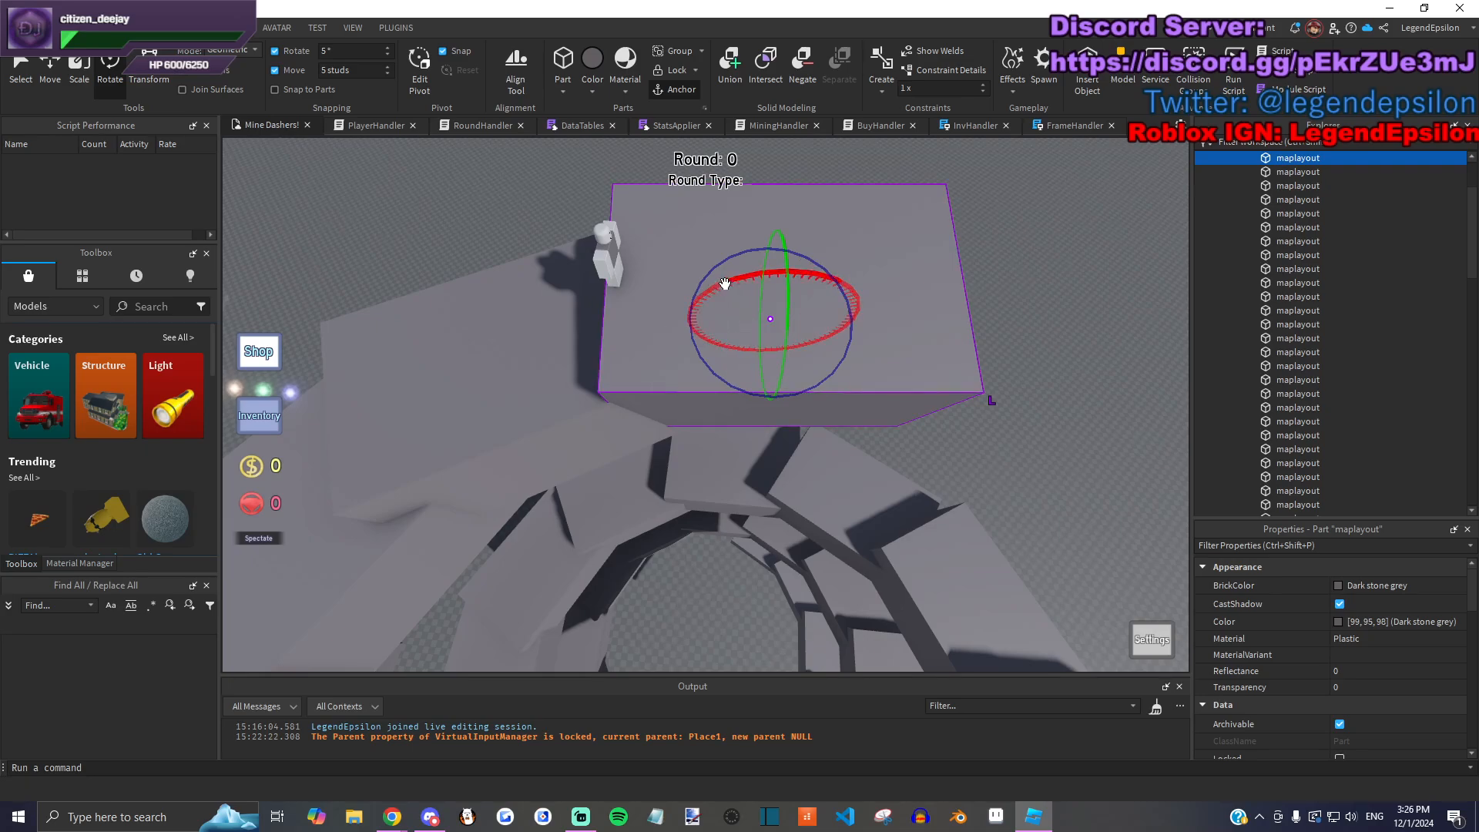
right_click_drag(724, 284, 740, 283)
left_click_drag(715, 290, 713, 284)
key("f")
Step: Set the move snapping to 1 stud and lengthen the top block so it extends under the dummy
left_click(82, 76)
right_click_drag(454, 216, 485, 239)
left_click_drag(744, 441, 658, 586)
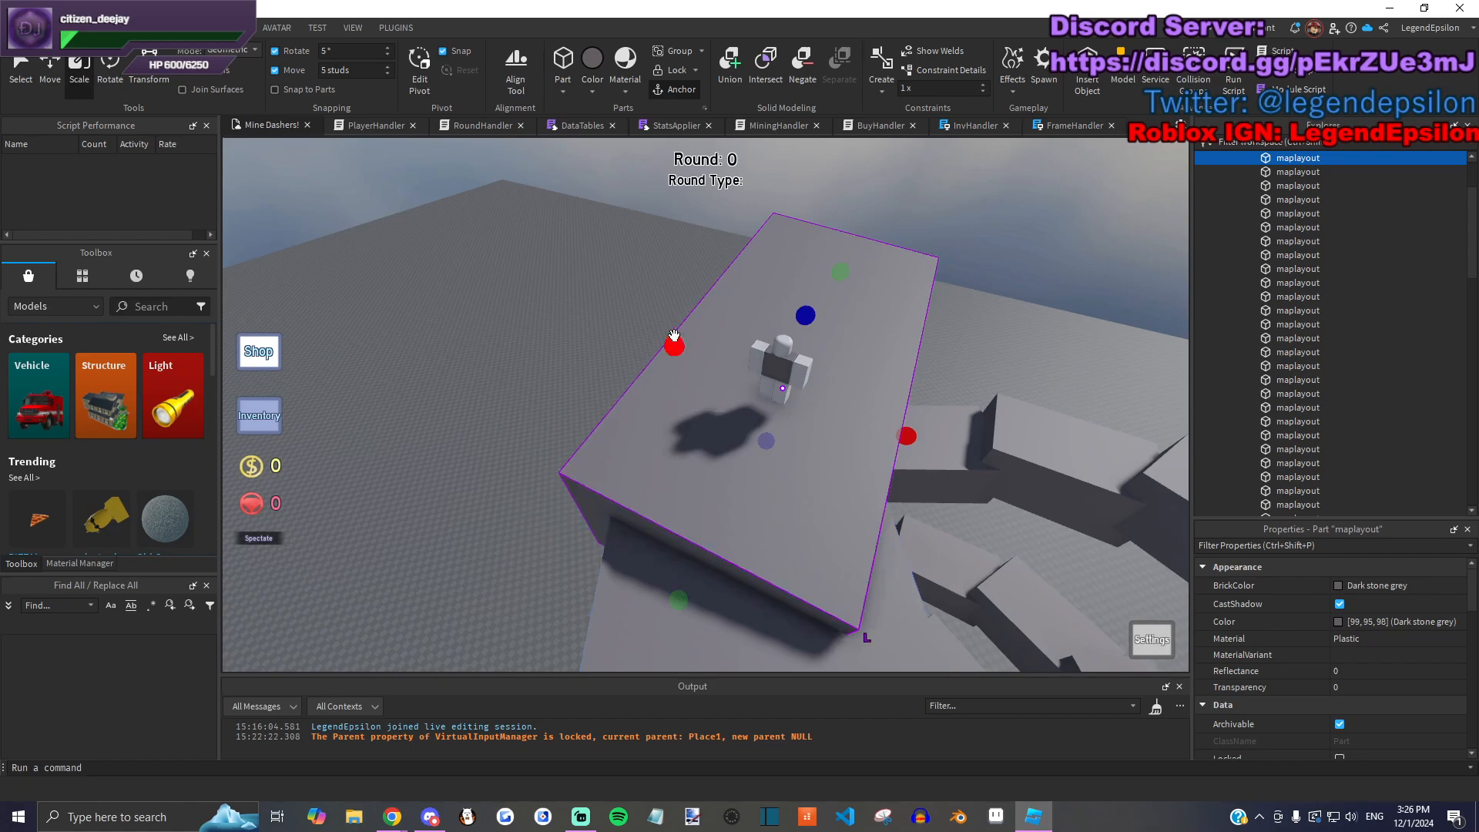
key("ctrl+z")
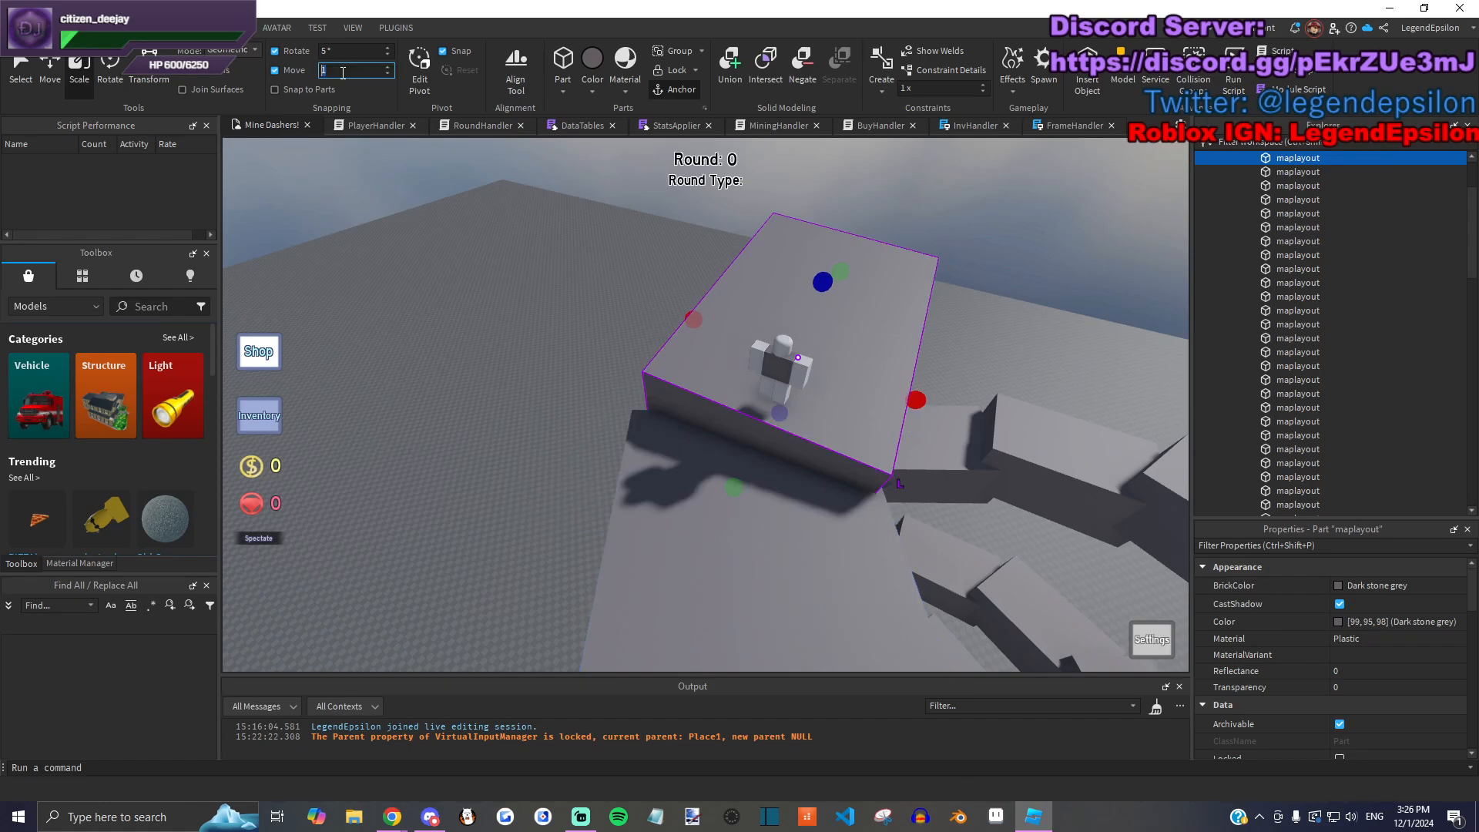
right_click_drag(737, 362, 706, 399)
left_click_drag(719, 415, 702, 528)
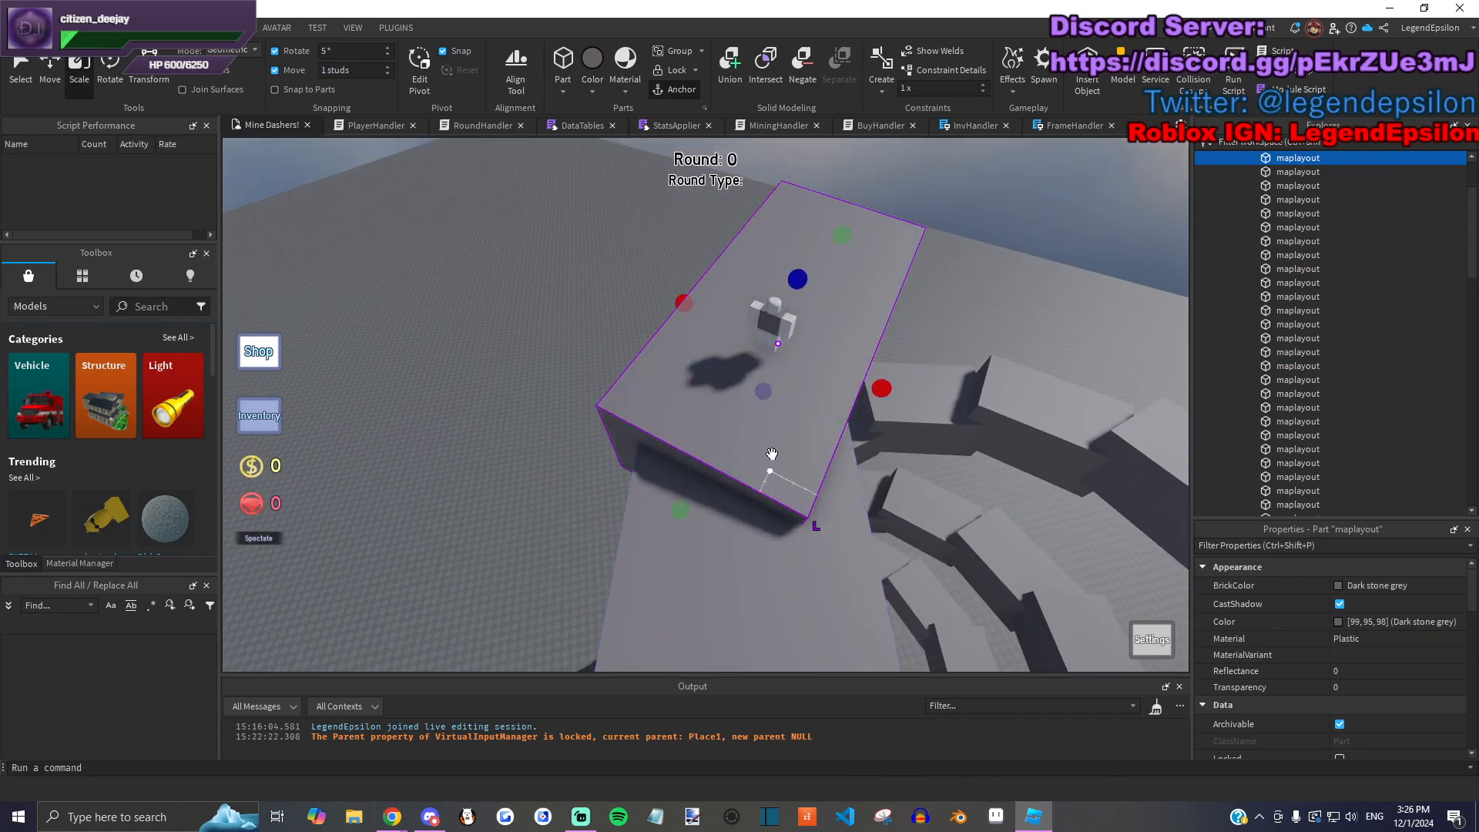
Step: Scale the top block outward in several directions into a broad starting platform around the dummy
right_click_drag(770, 460, 828, 258)
key("w")
left_click_drag(795, 186, 792, 209)
left_click_drag(683, 266, 611, 242)
left_click_drag(601, 407, 495, 491)
key("d")
Step: Rotate the second spiral block so it slopes down from the starting platform
right_click_drag(812, 416, 739, 328)
left_click(738, 328)
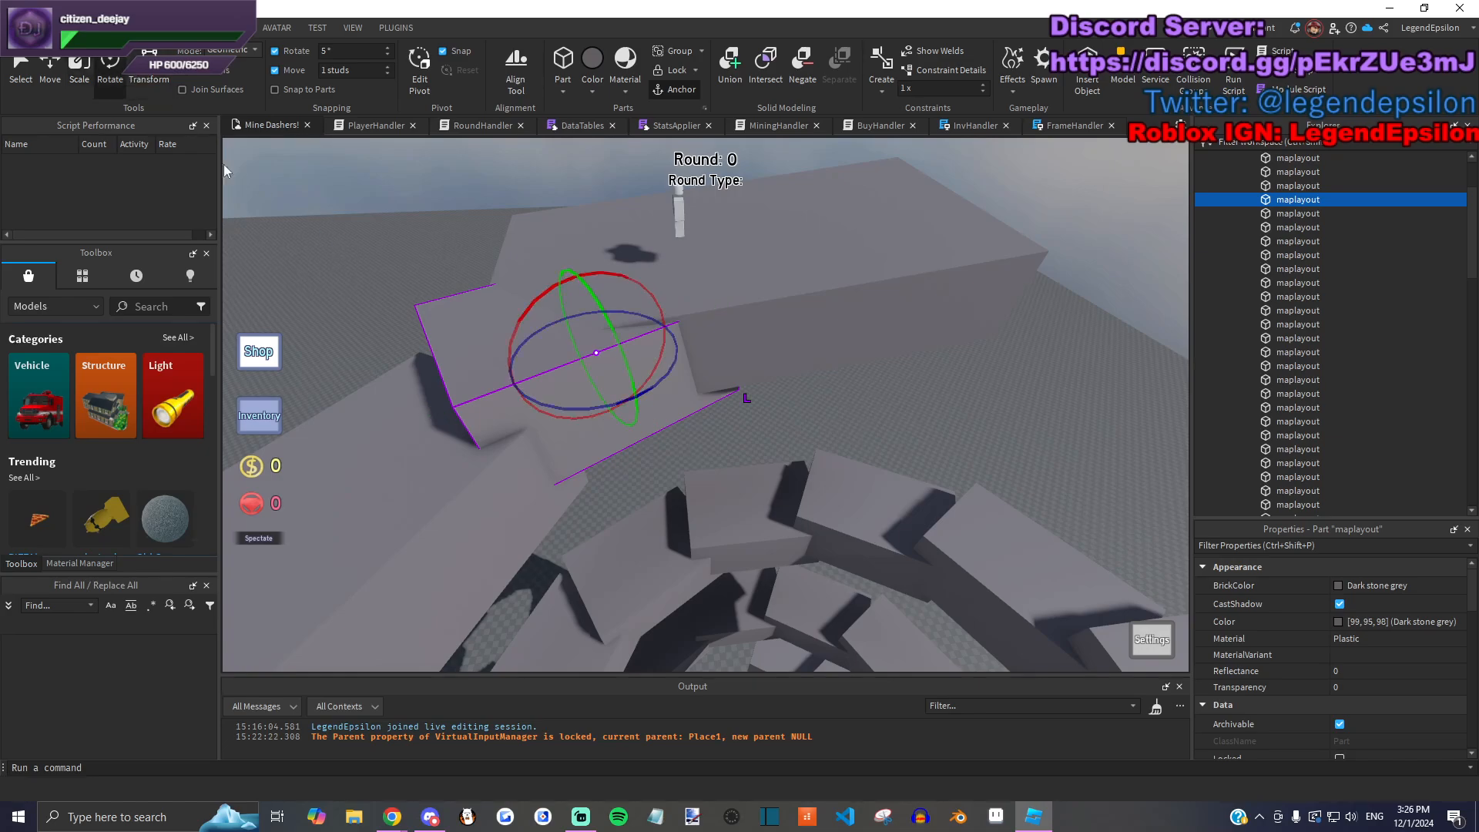
left_click_drag(632, 356, 616, 359)
mouse_move(511, 346)
left_mouse_down()
mouse_move(496, 340)
mouse_move(509, 347)
left_mouse_up()
left_click_drag(560, 413, 591, 417)
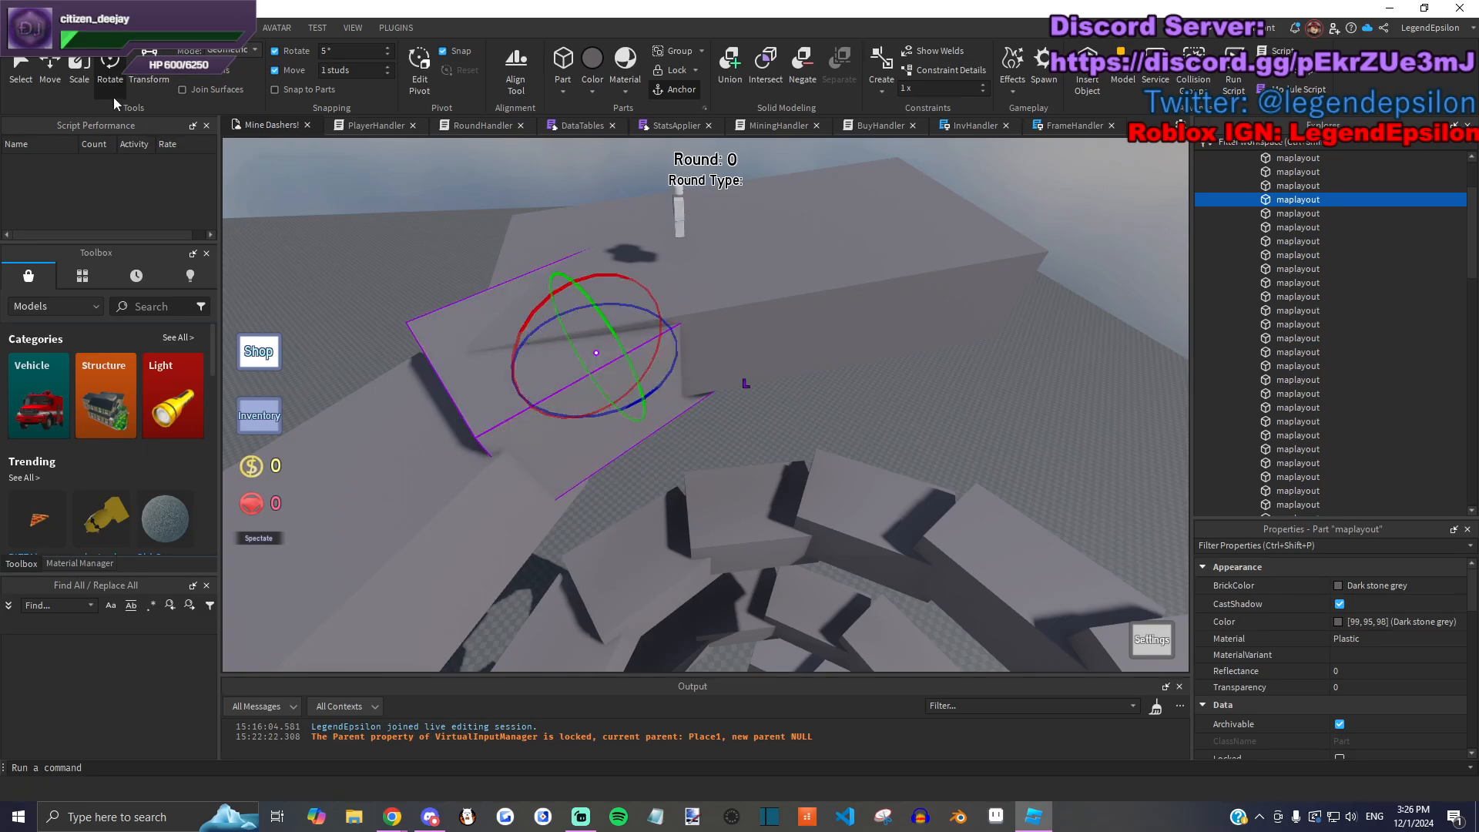
Step: Widen the second spiral block to about 28.5 studs where it meets the starting platform
left_click(79, 66)
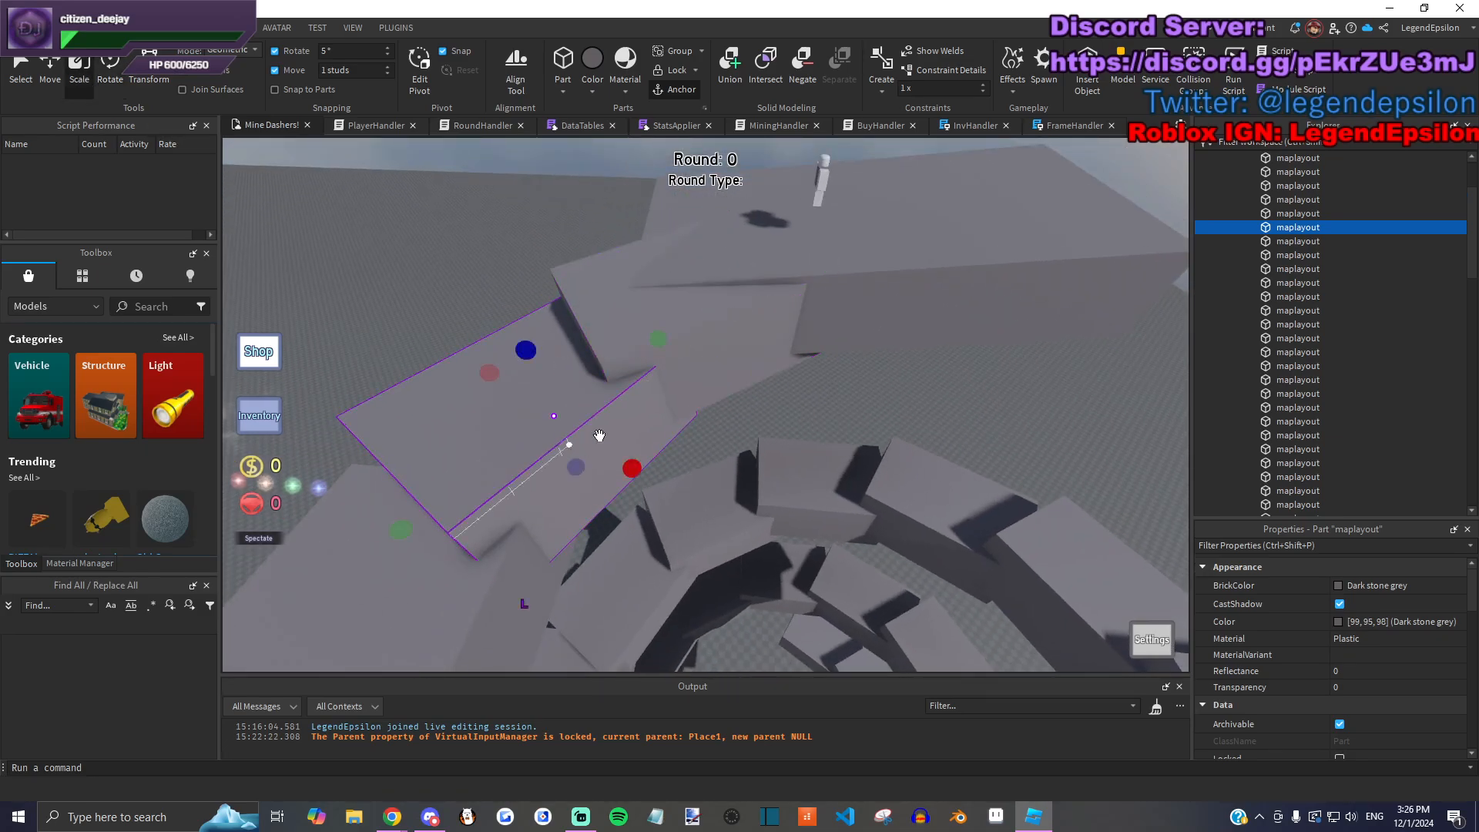
mouse_move(831, 289)
left_mouse_down()
mouse_move(869, 261)
mouse_move(827, 275)
left_mouse_up()
left_click_drag(662, 273, 636, 262)
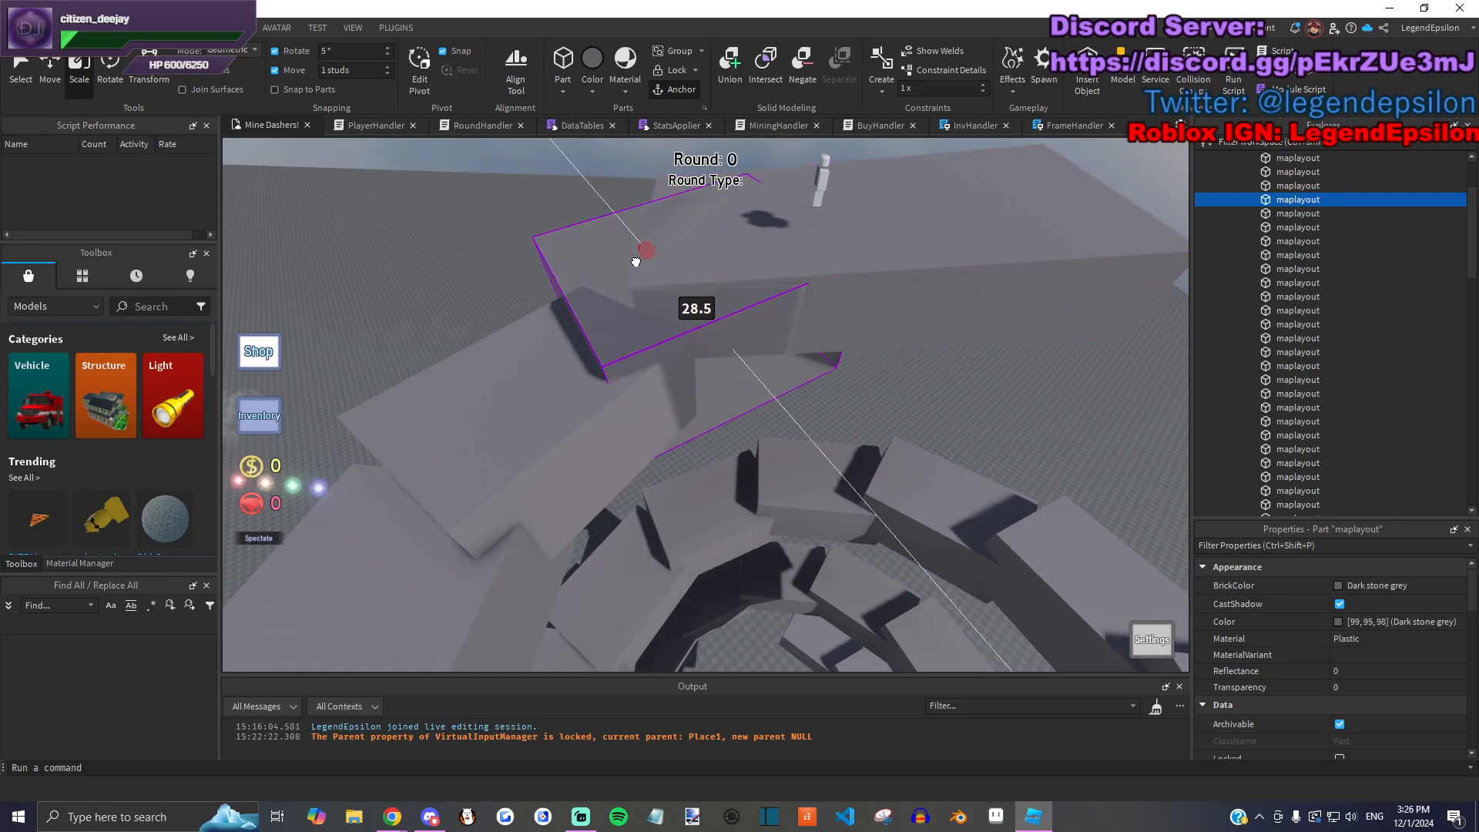
Step: Tilt the third spiral block to follow the slope and lower it 1 stud
mouse_move(479, 246)
right_mouse_down()
mouse_move(627, 307)
mouse_move(462, 232)
right_mouse_up()
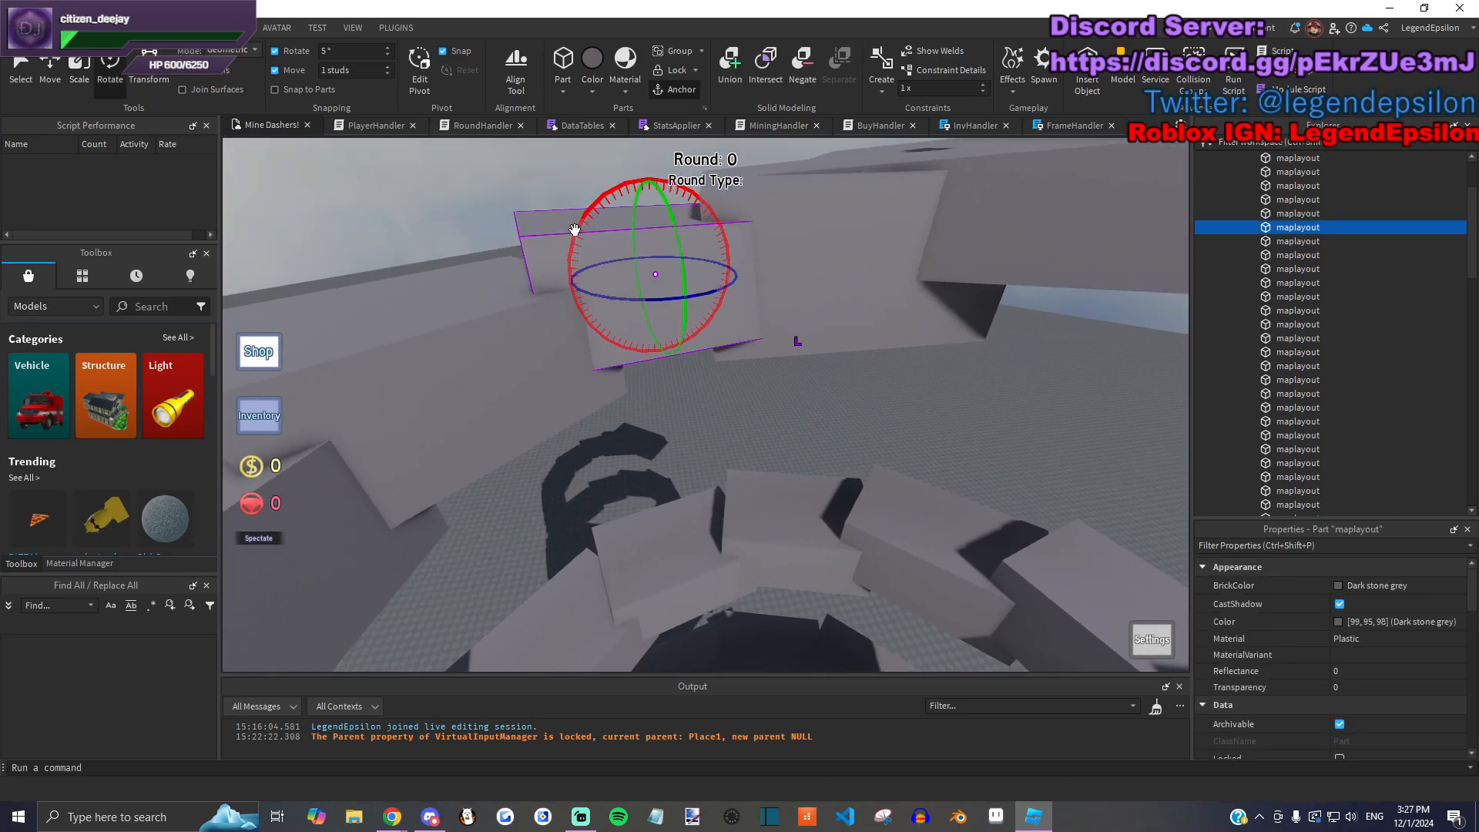
right_click_drag(764, 262, 699, 298)
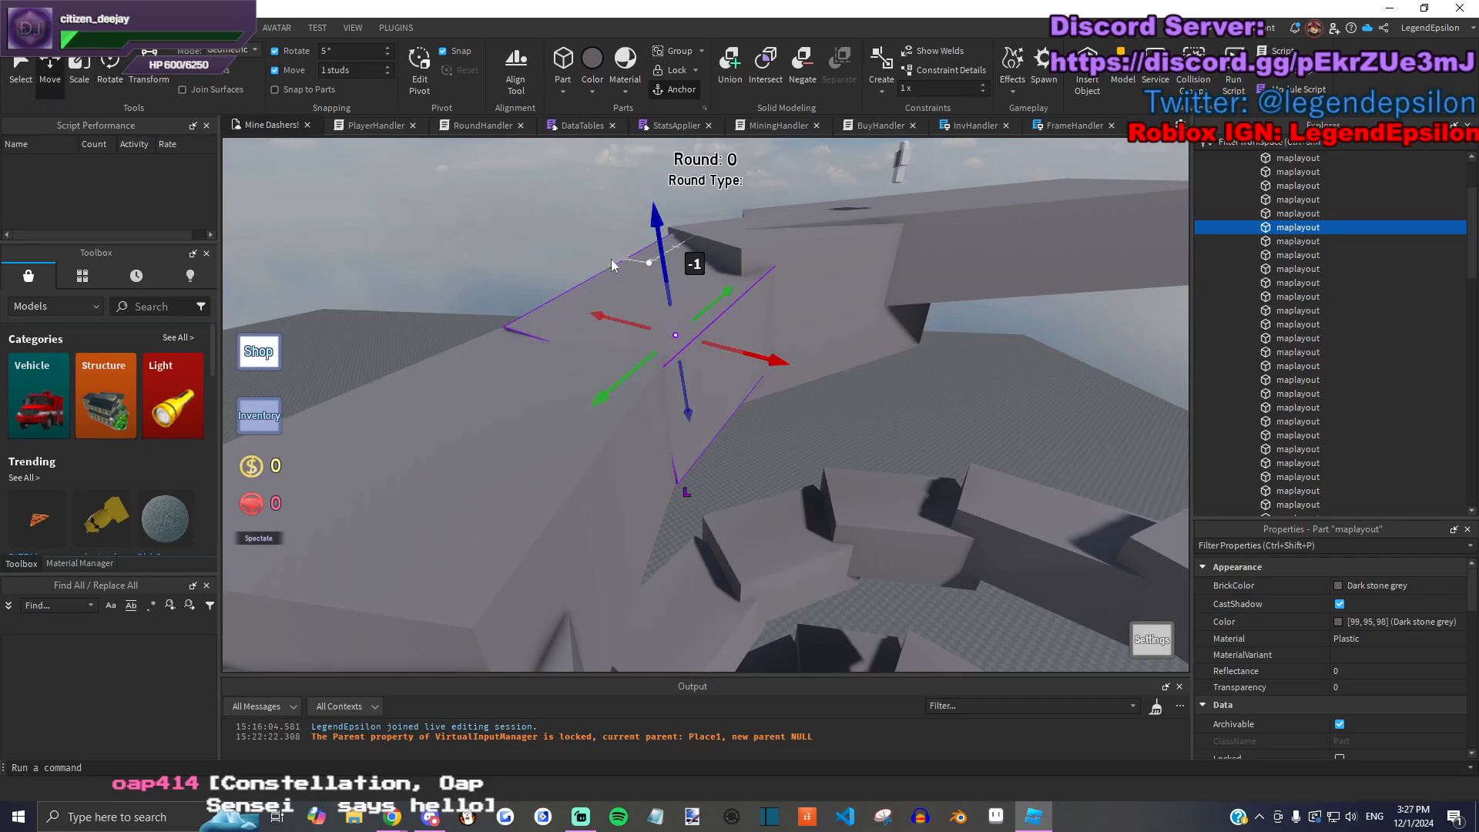
Step: Rotate the fourth spiral block so its slope and direction line up with the neighbouring blocks
left_click(565, 439)
right_click_drag(565, 439, 665, 402)
left_click_drag(665, 401, 684, 400)
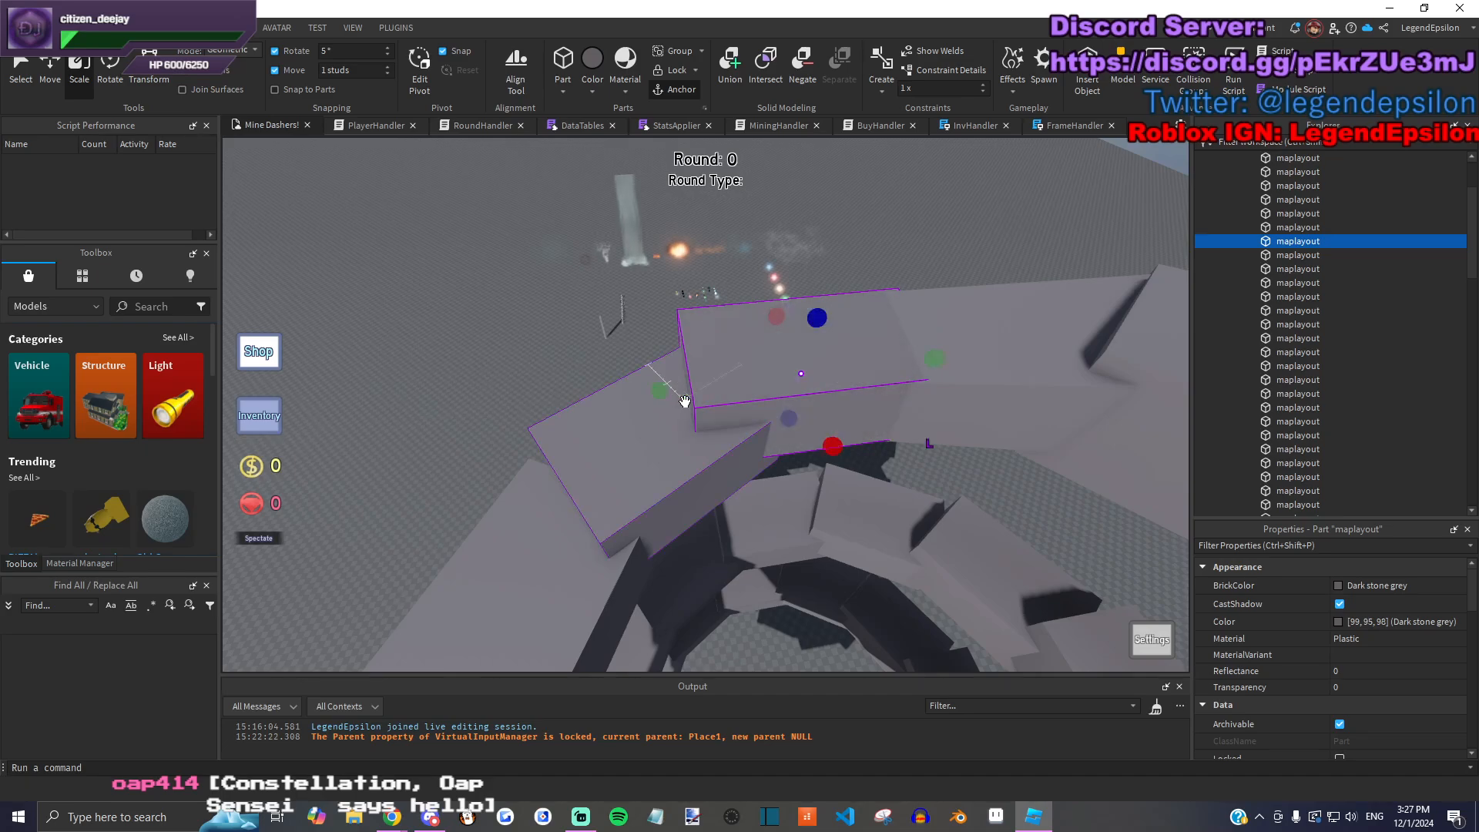
key("q")
key("w")
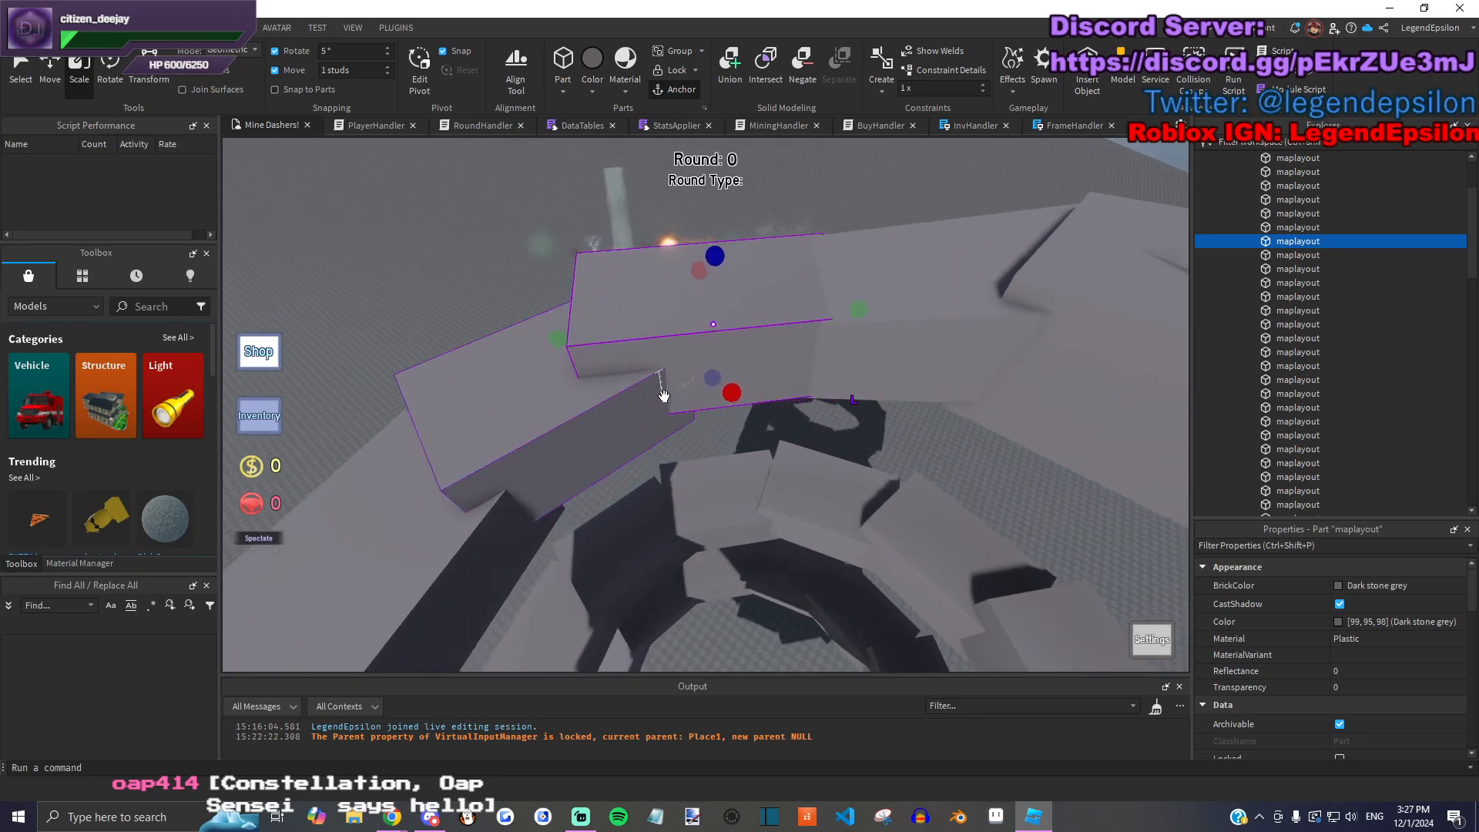
key("s")
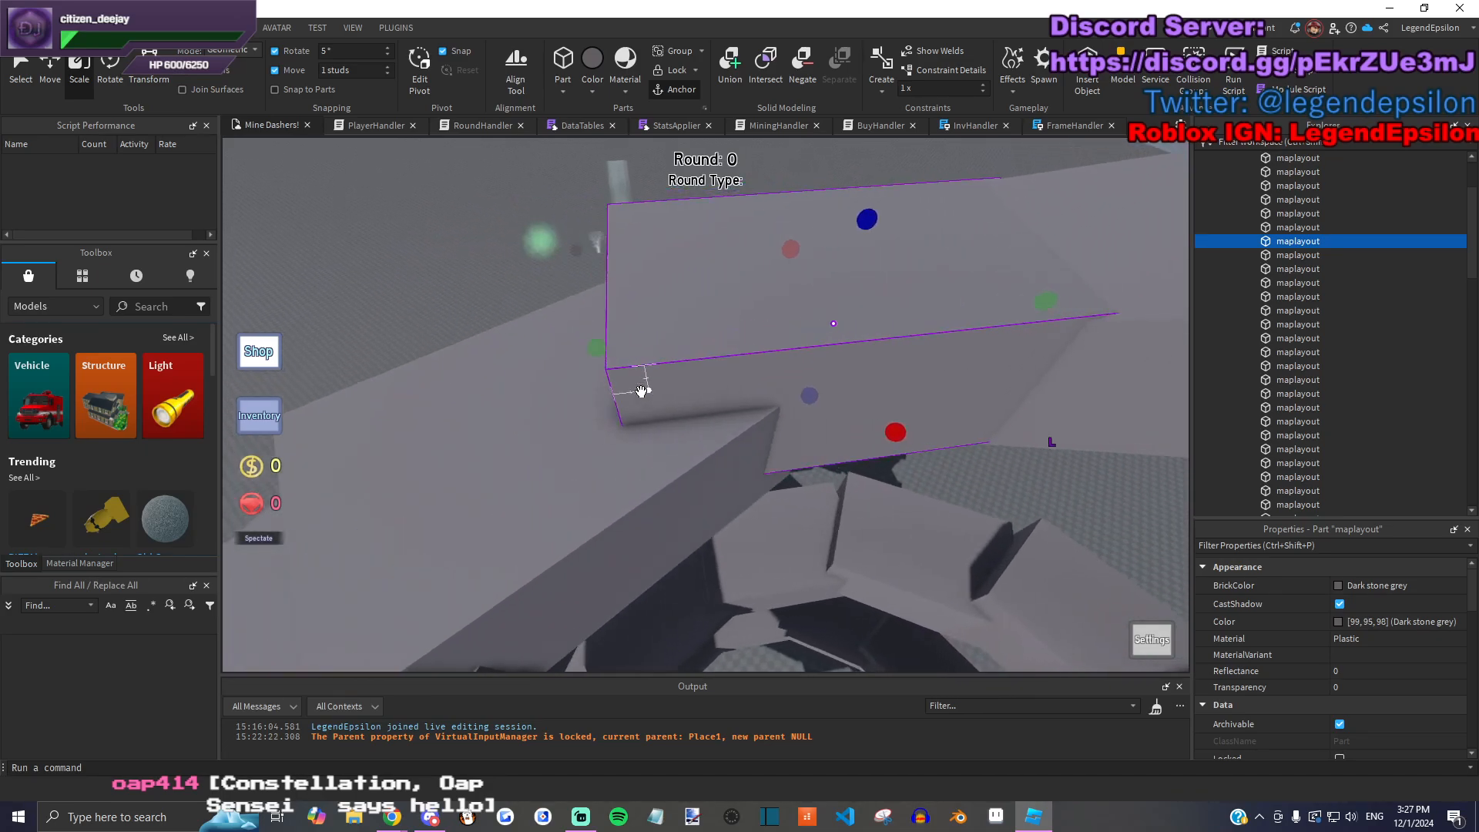
left_click(110, 80)
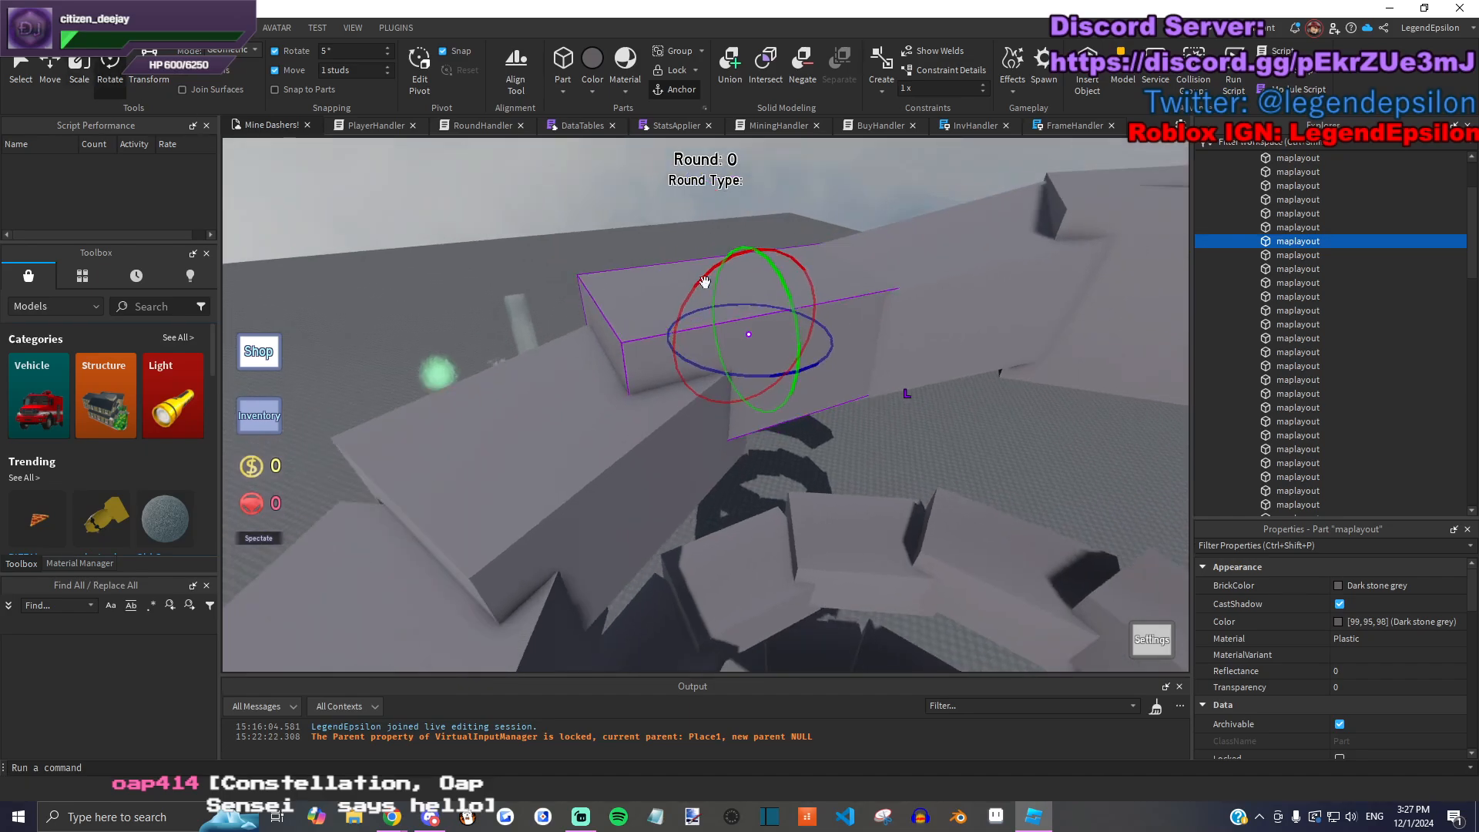
left_click_drag(785, 319, 803, 306)
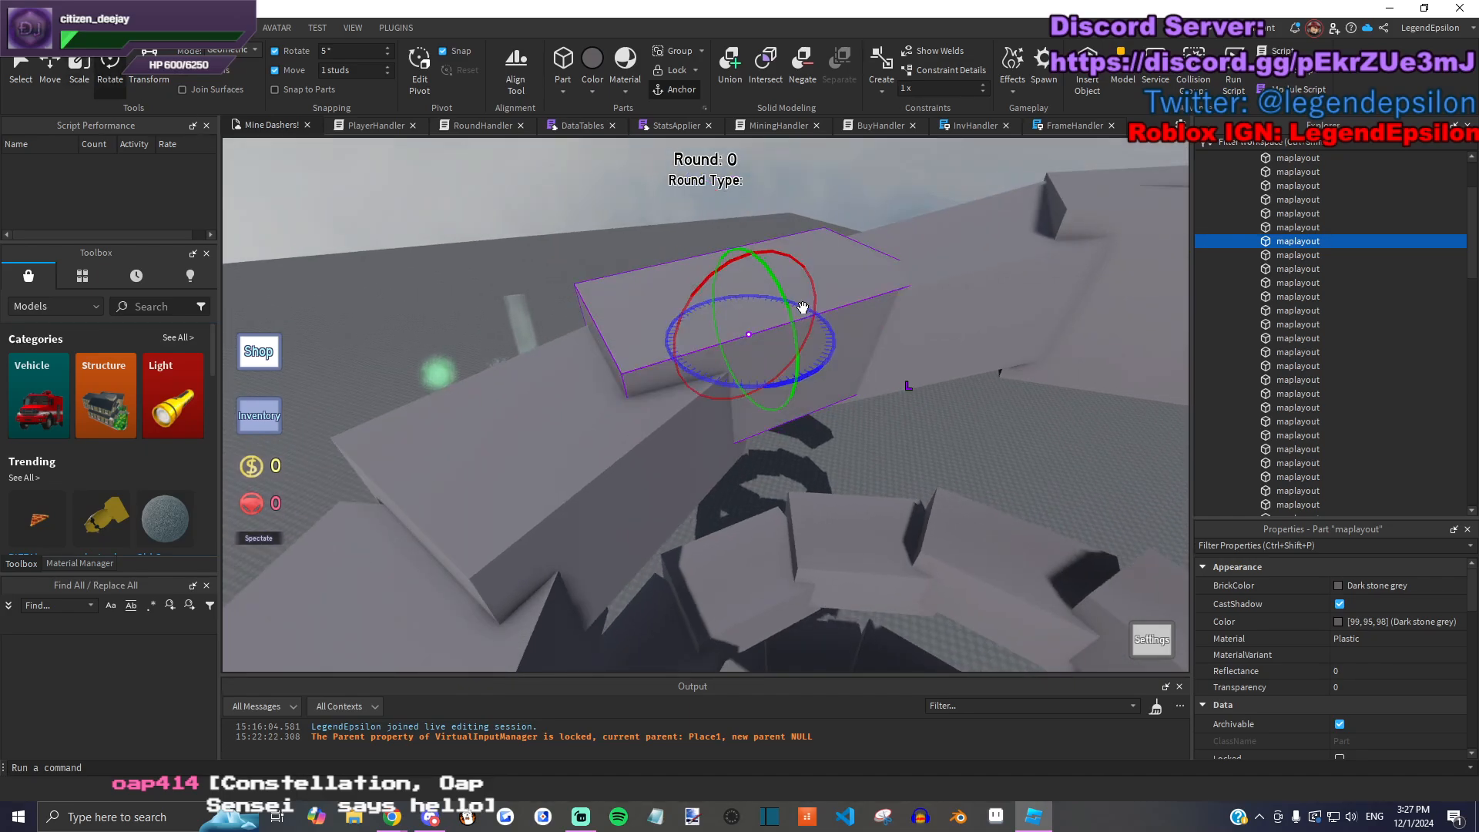
left_click_drag(817, 362, 693, 300)
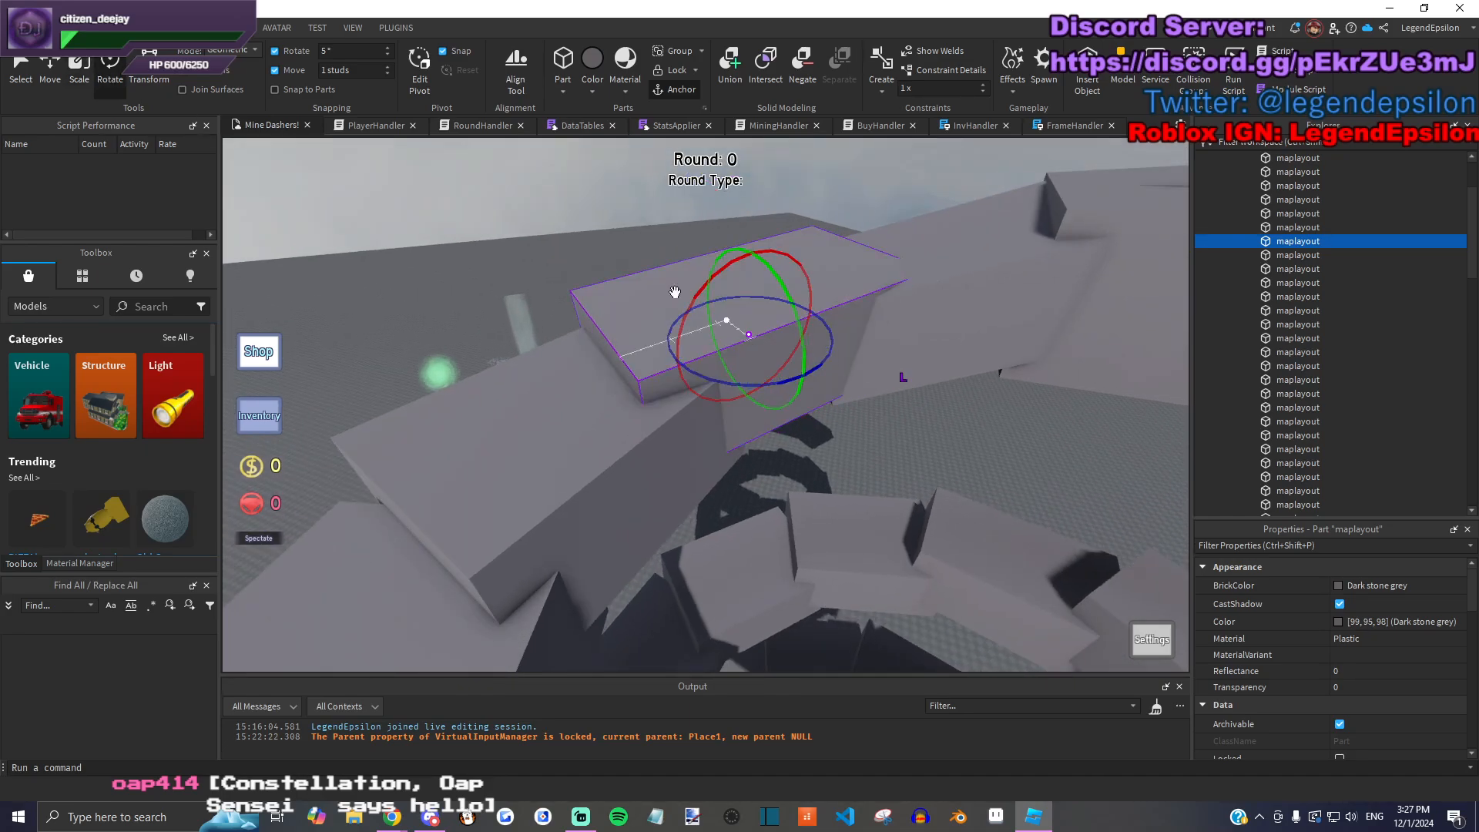
left_click_drag(792, 260, 794, 231)
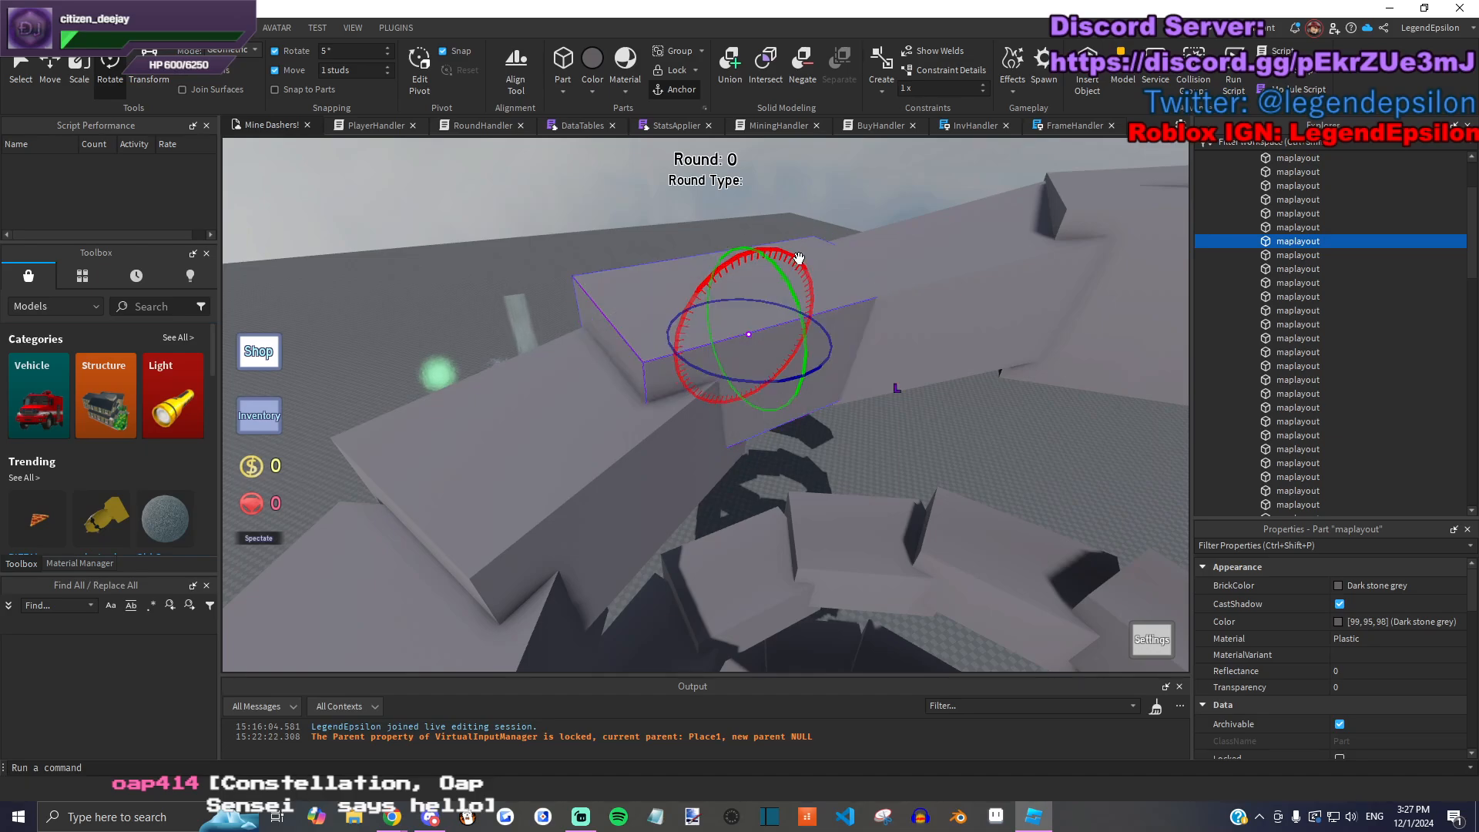
Step: Tilt the next spiral block down the path in 5-degree increments to follow the descent
right_click_drag(770, 308, 627, 463)
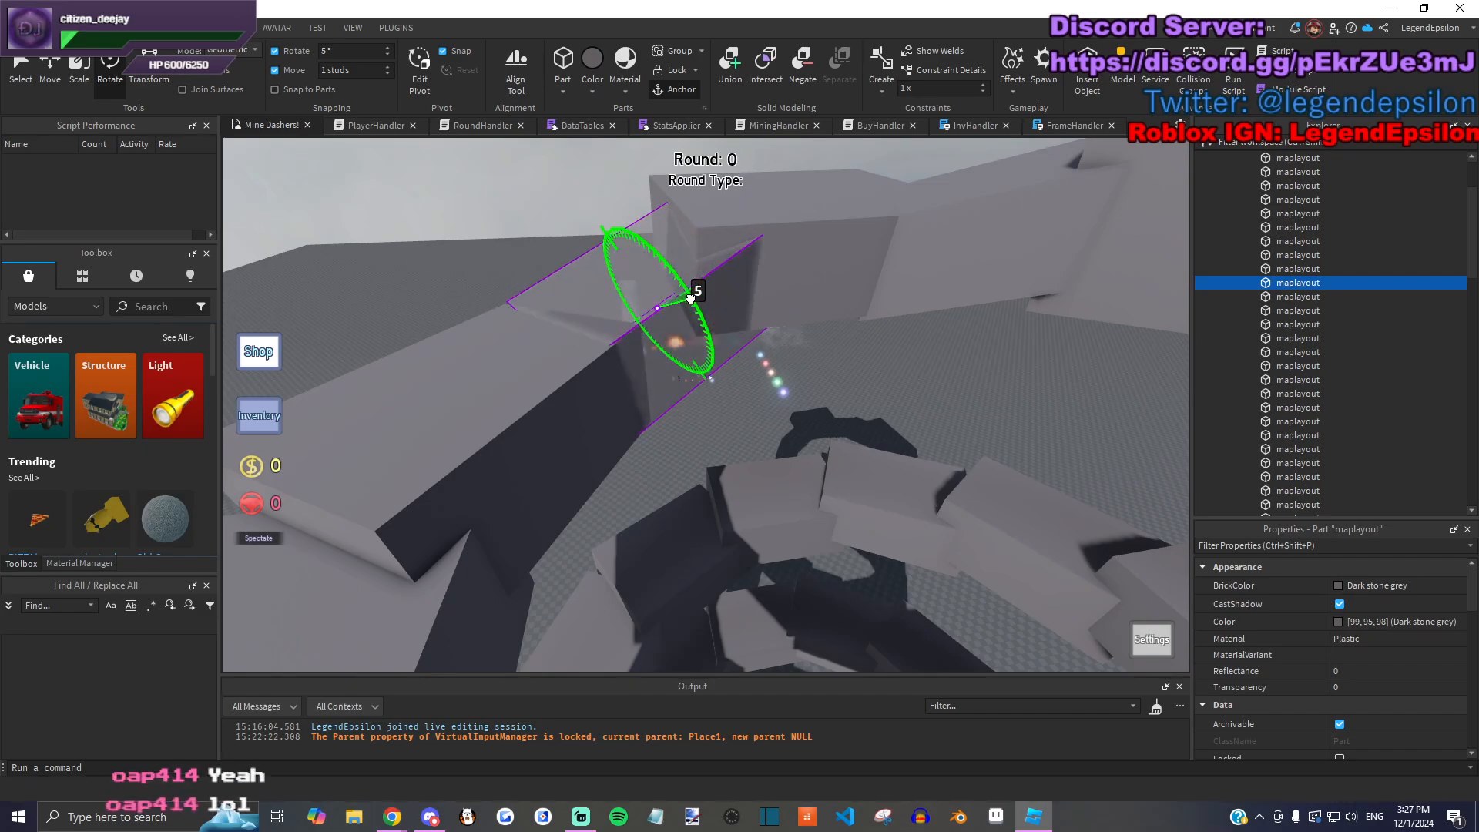
right_click_drag(321, 193, 431, 262)
key("ctrl+3")
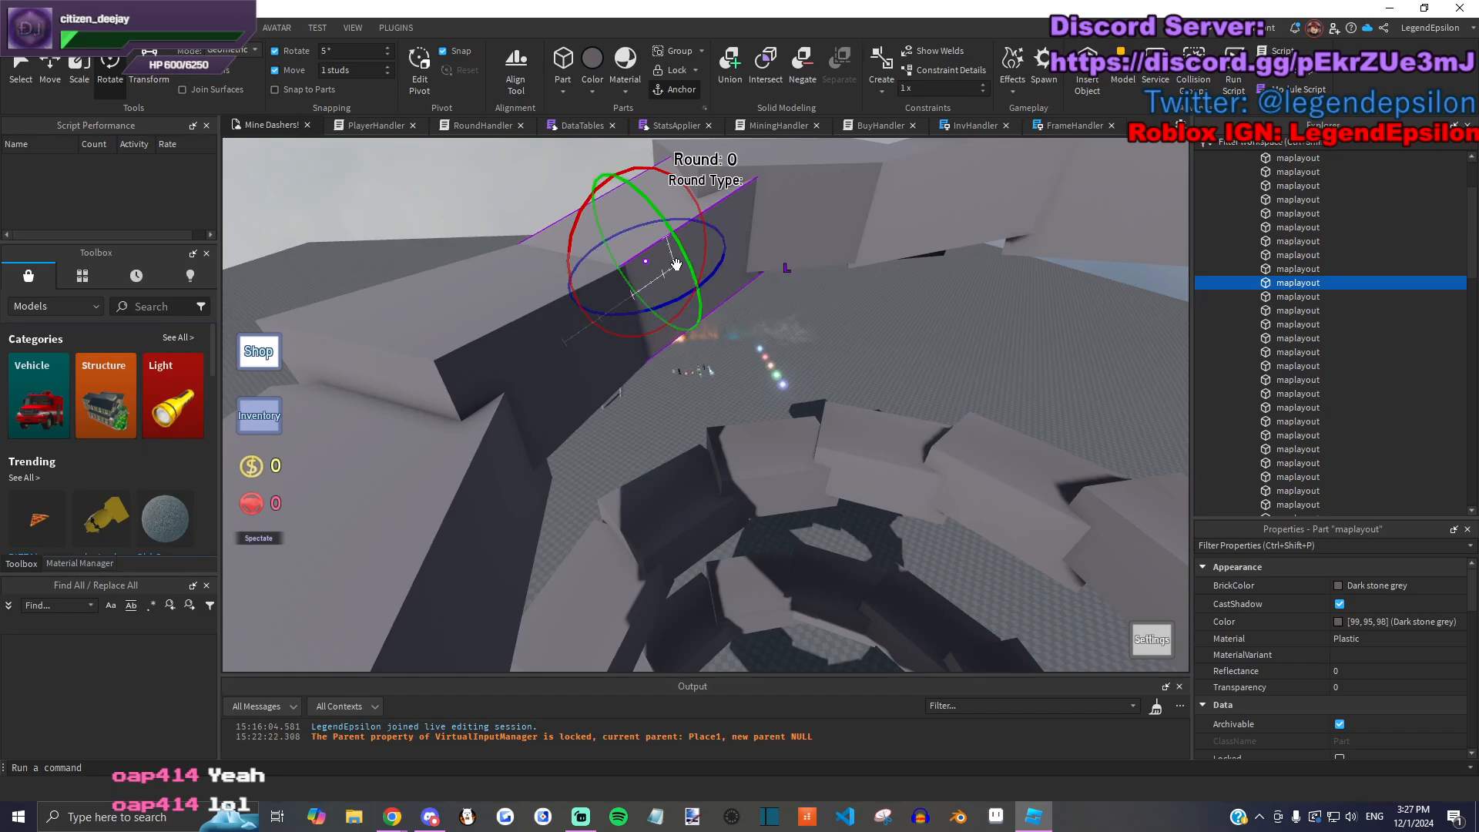
left_click_drag(691, 272, 691, 272)
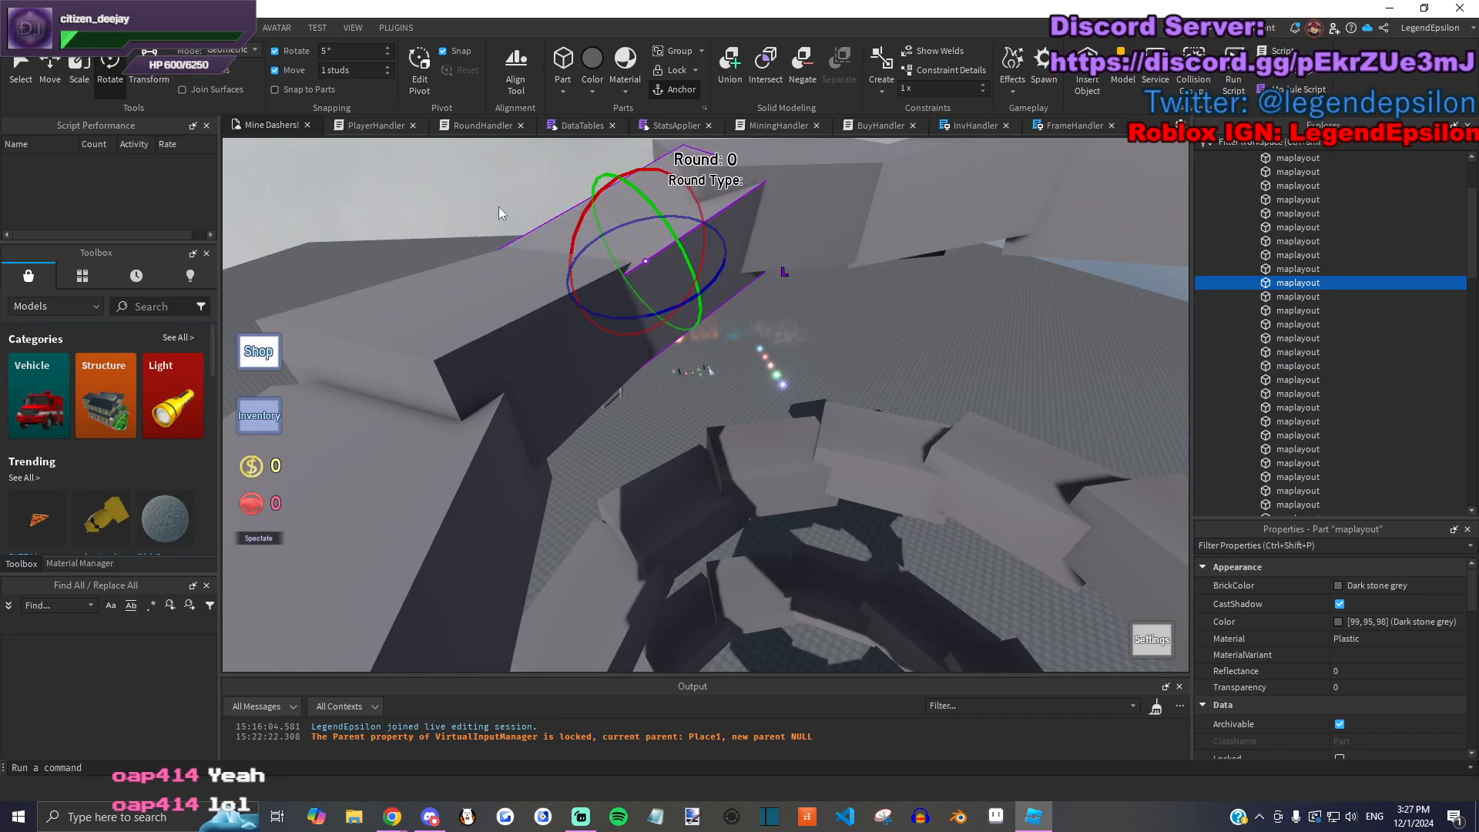
left_click_drag(618, 201, 620, 209)
key("f")
Step: Scale the tilted spiral block downward to deepen its underside
right_click_drag(458, 447, 711, 395)
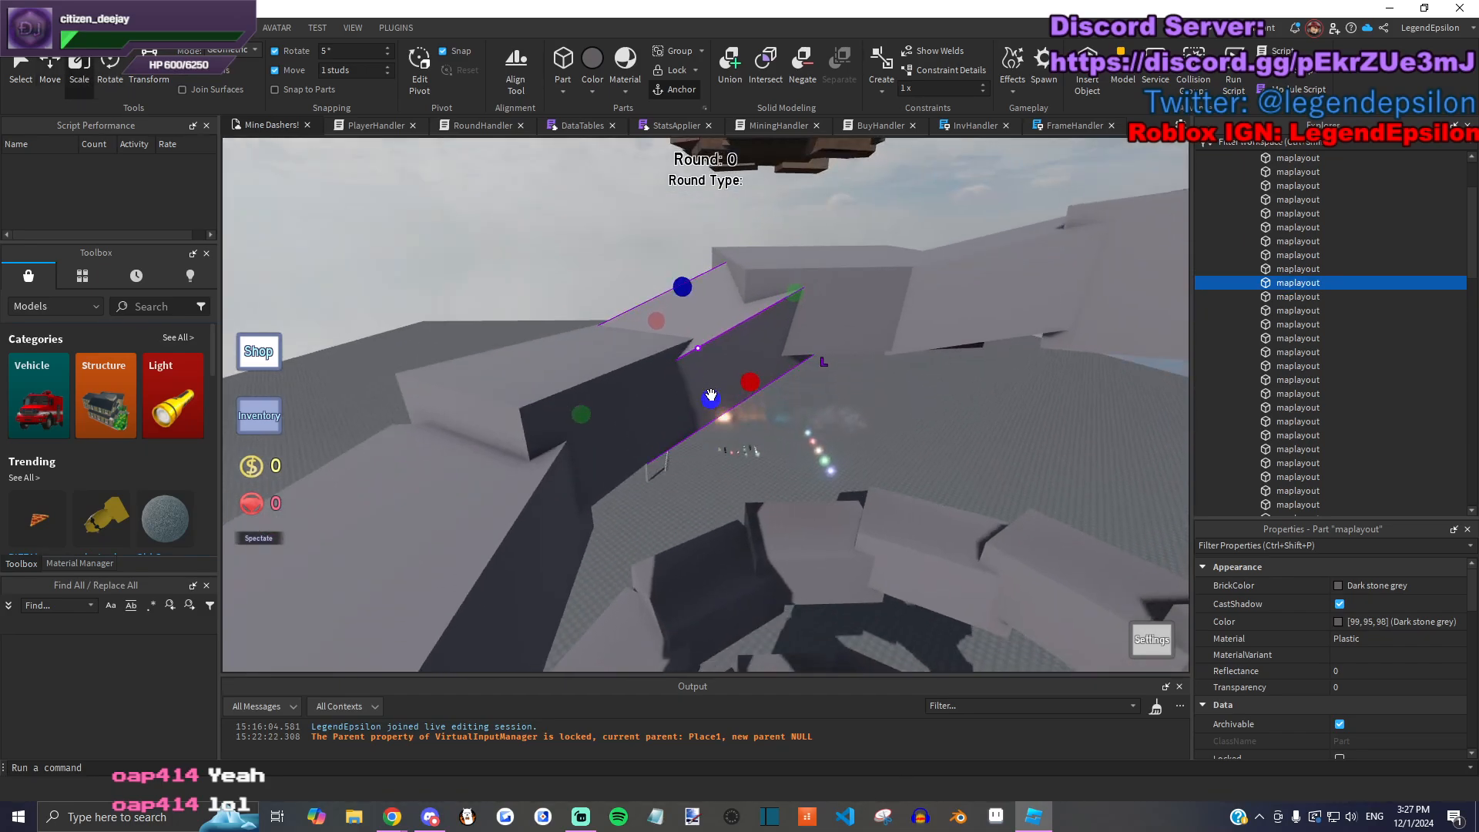
left_click_drag(711, 397, 721, 472)
left_click(738, 409)
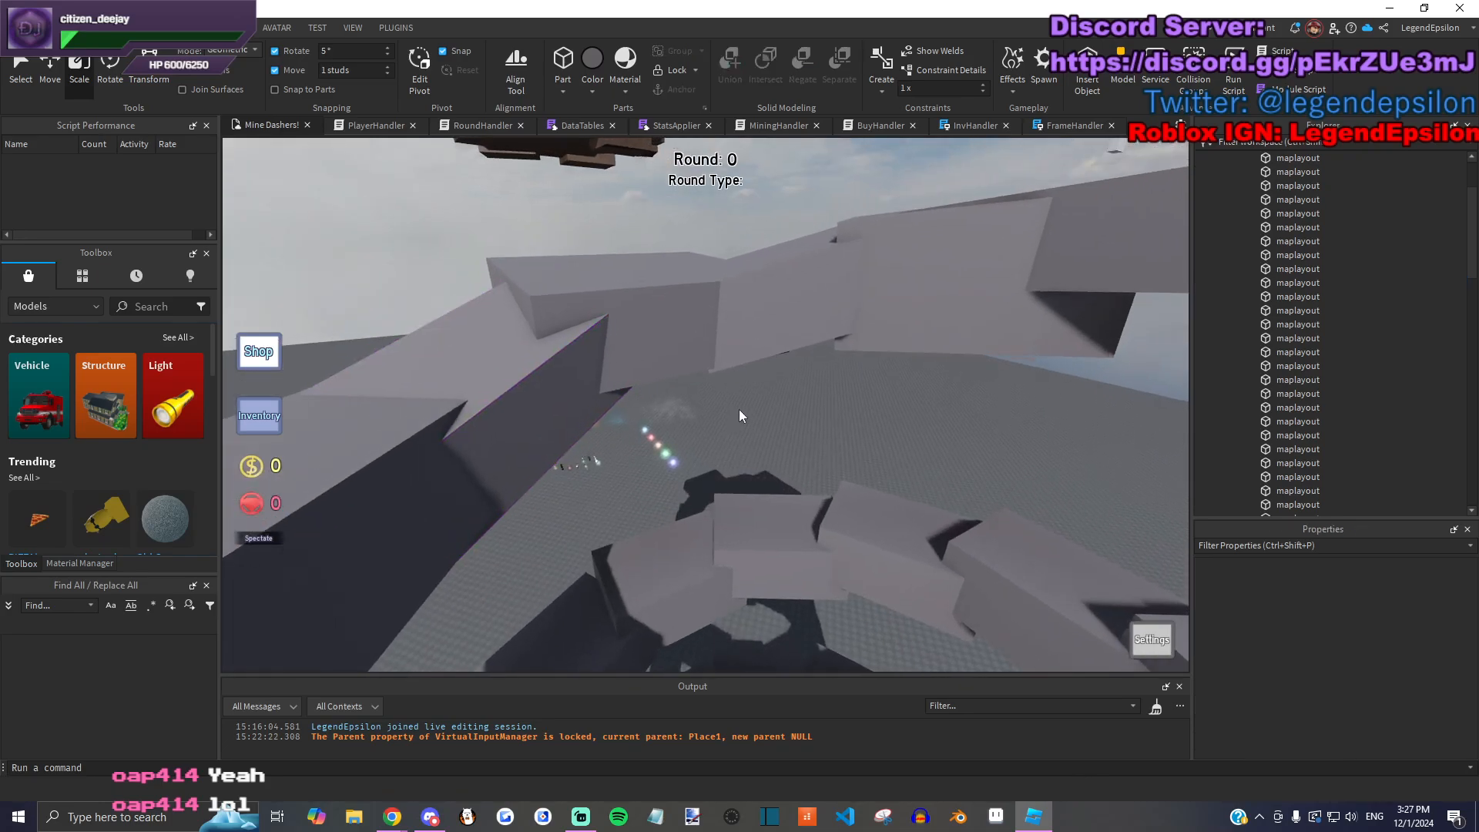
Step: Stretch the undersides of the neighbouring spiral blocks, up to those near the starting platform, downward
left_click(687, 408)
left_click_drag(649, 310, 810, 242)
left_click_drag(835, 291, 811, 356)
right_click_drag(810, 357, 855, 290)
left_click(853, 293)
left_click_drag(792, 354, 792, 378)
left_click_drag(936, 304, 930, 340)
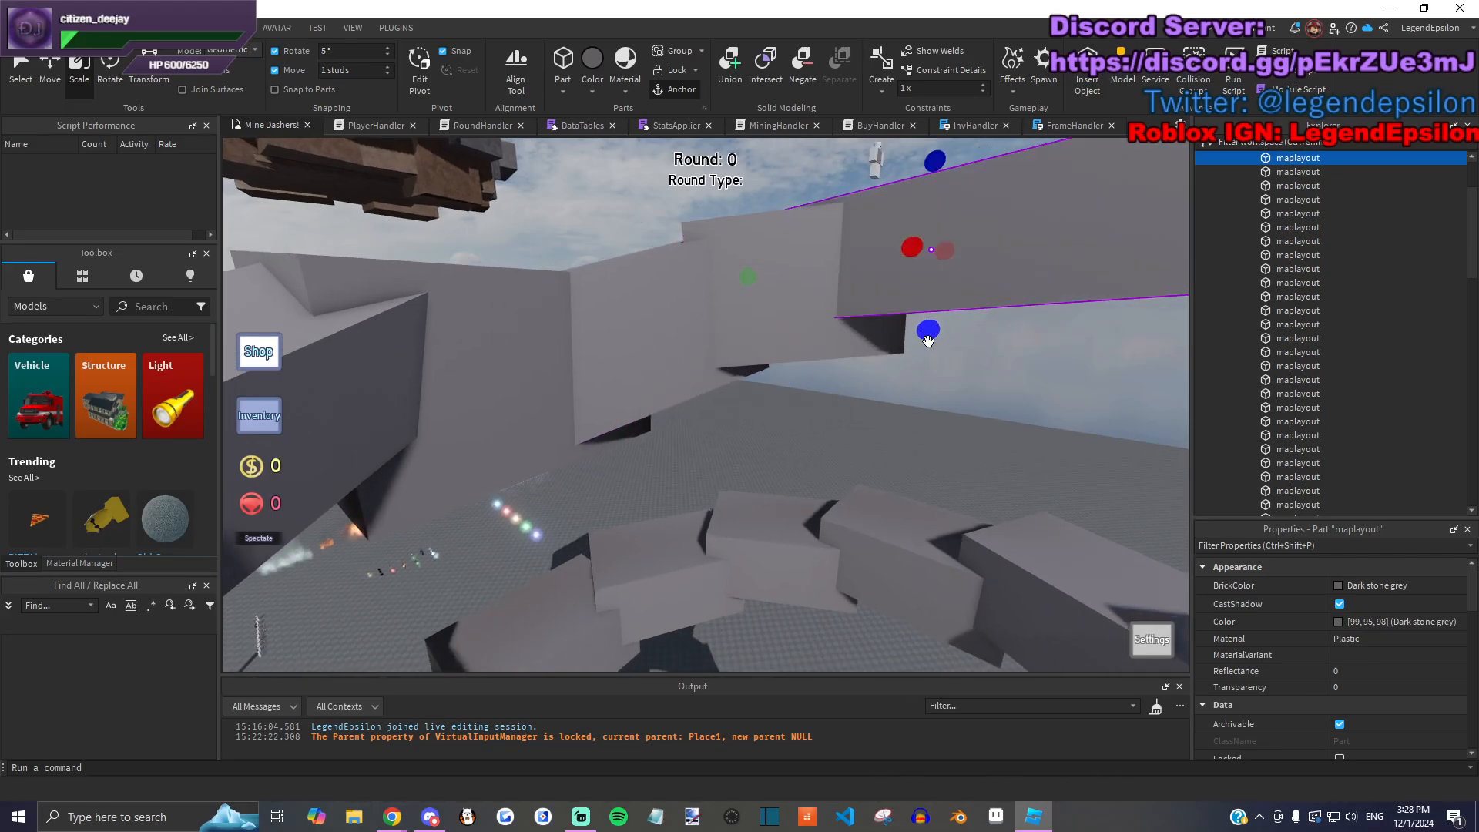
left_click(875, 385)
right_click_drag(875, 386, 678, 352)
left_click(679, 353)
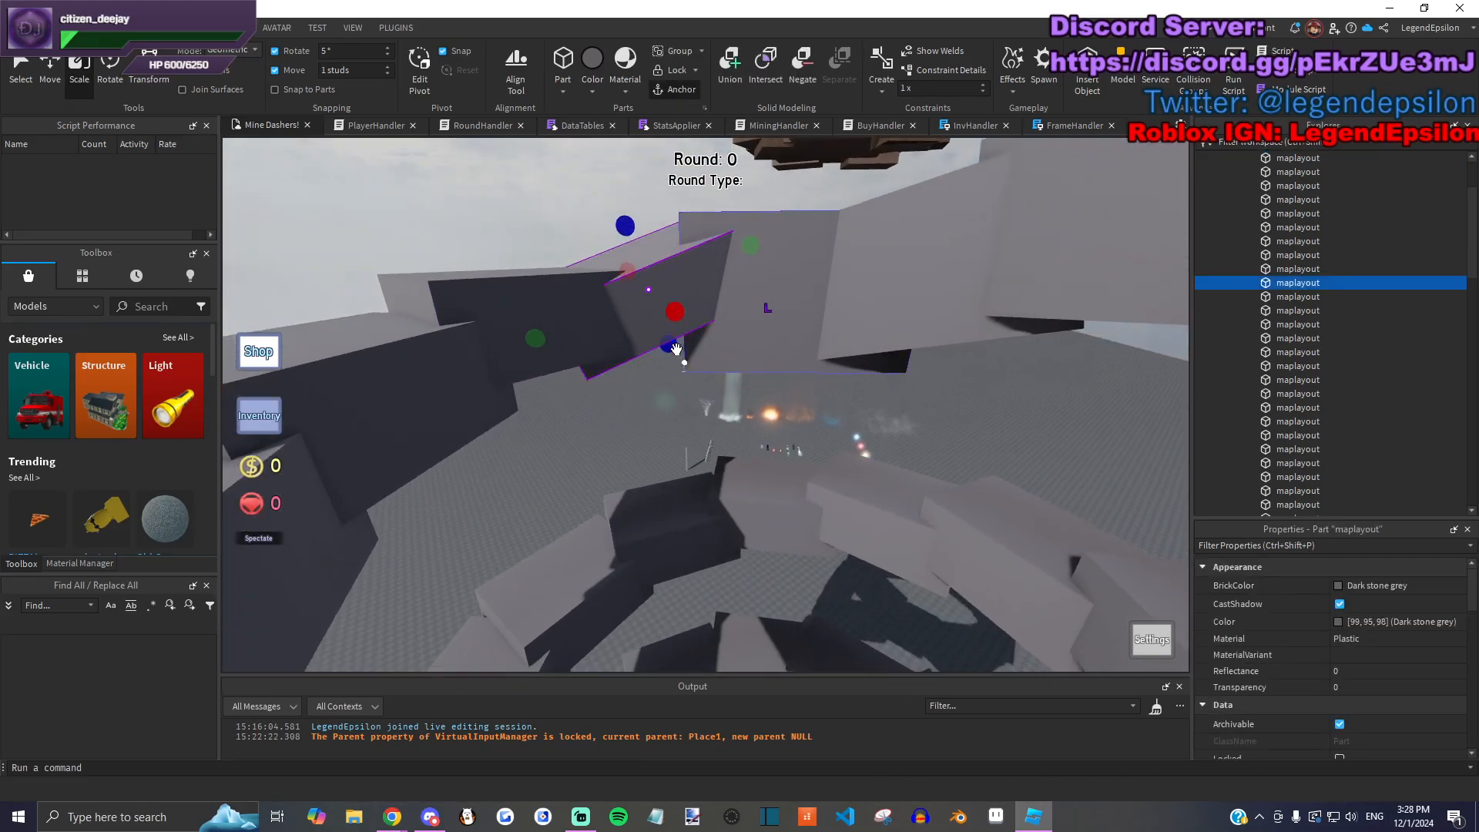
left_click_drag(684, 379, 684, 382)
Step: Duplicate the starting platform block beside the dummy and rotate the copy into a slope
left_click(594, 423)
right_click_drag(594, 423, 475, 376)
left_click(794, 436)
key("ctrl+d")
left_click_drag(476, 376, 563, 391)
key("q")
left_click(112, 73)
key("q")
key("s")
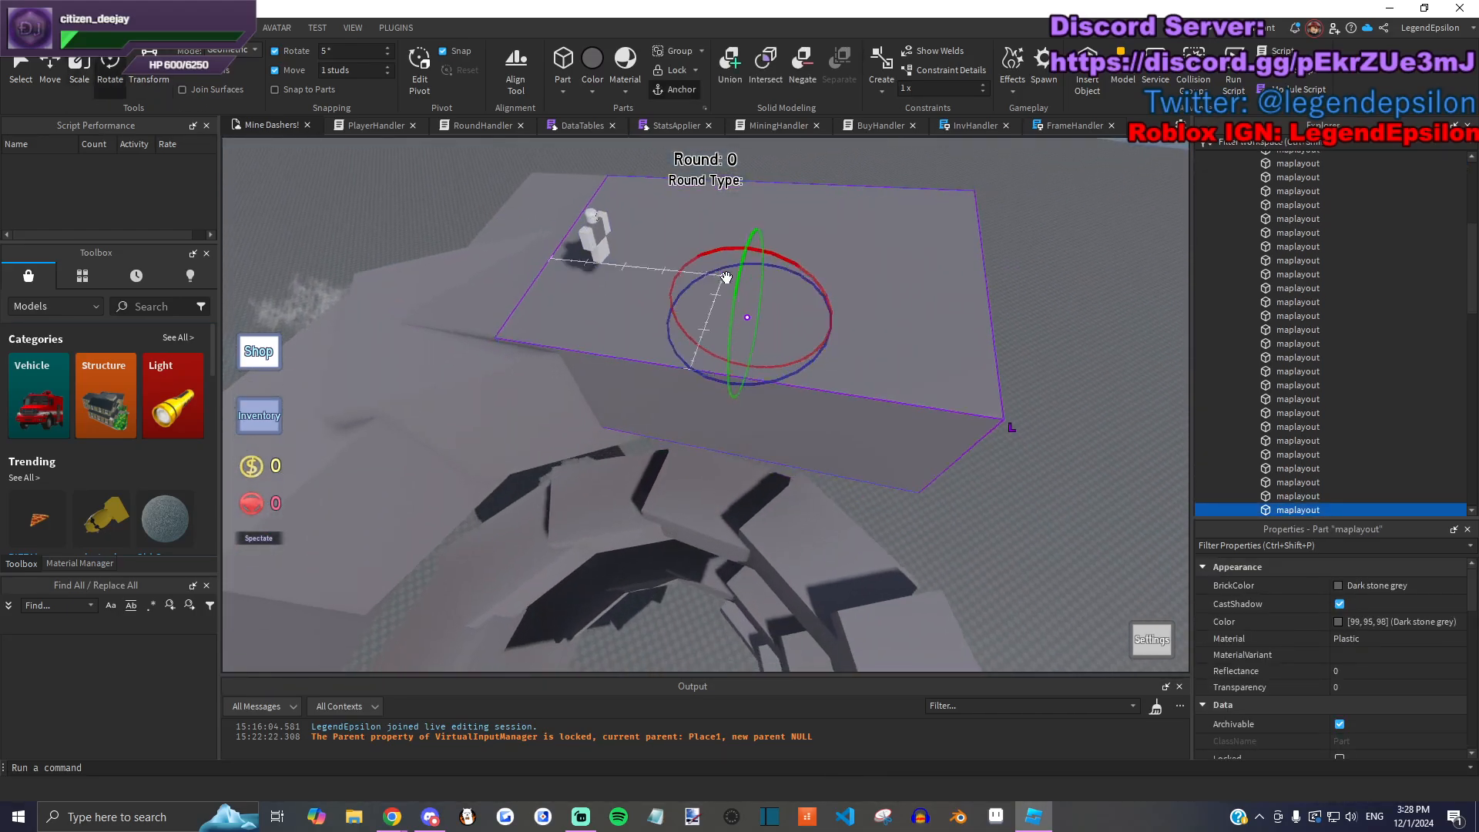
left_click_drag(771, 246, 783, 215)
Step: Move the rotated platform copy outward and fit it against the edge of the starting platform
right_click_drag(783, 215, 479, 241)
left_click_drag(619, 436, 716, 380)
right_click_drag(716, 380, 837, 315)
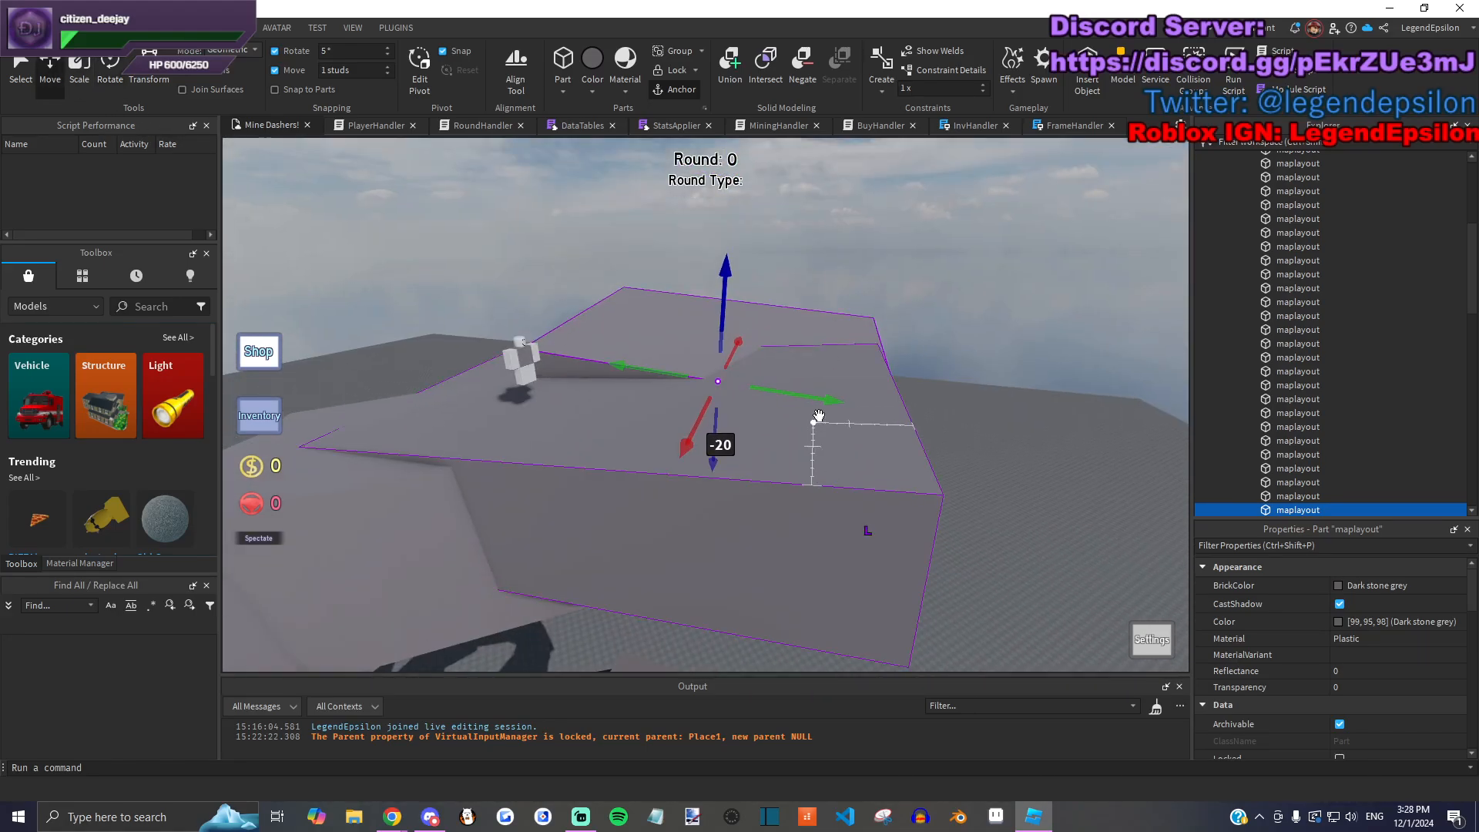
left_click_drag(816, 391, 795, 394)
scroll(718, 298, "up", 3)
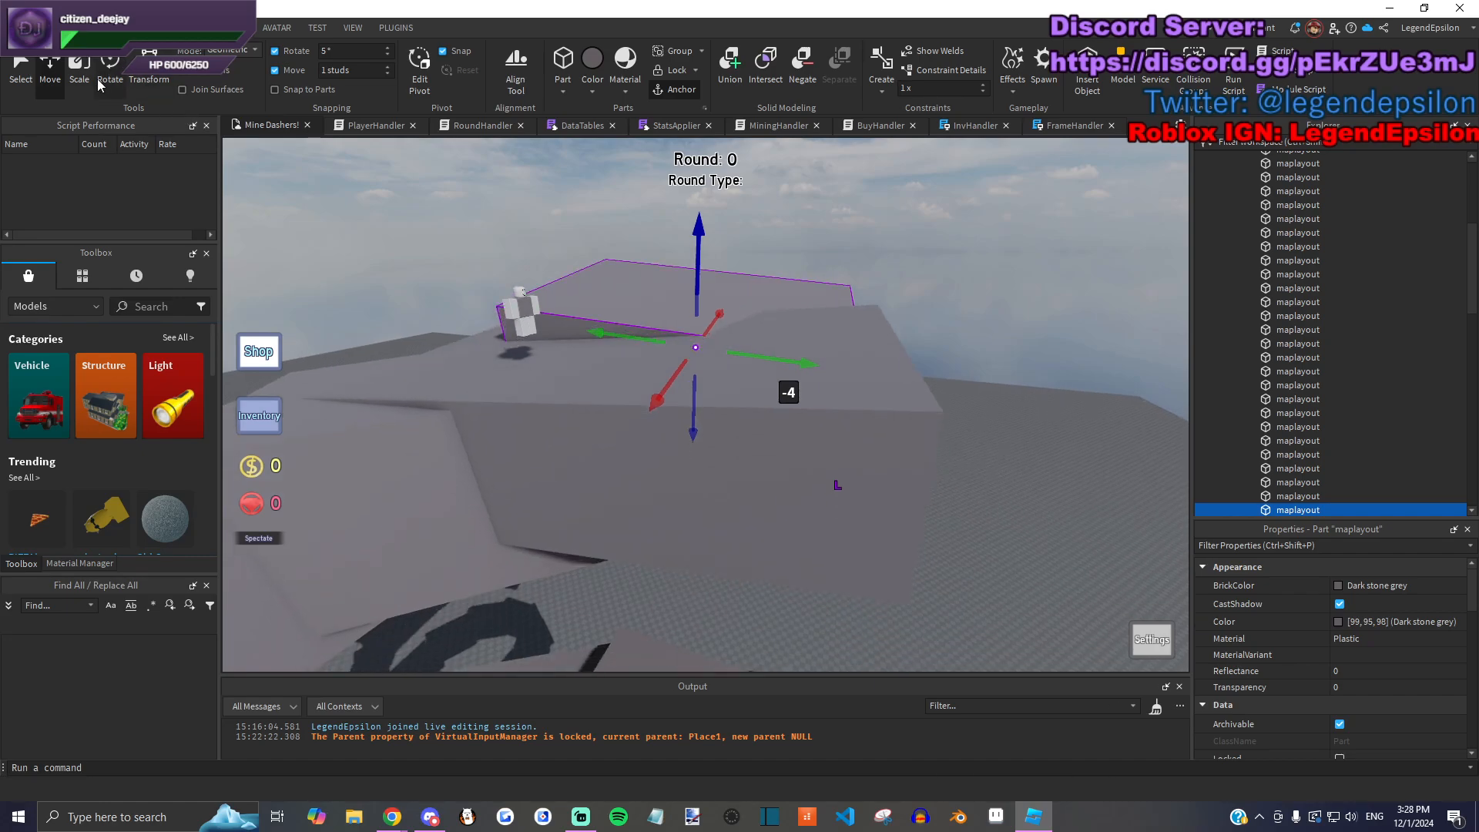
left_click_drag(753, 297, 667, 311)
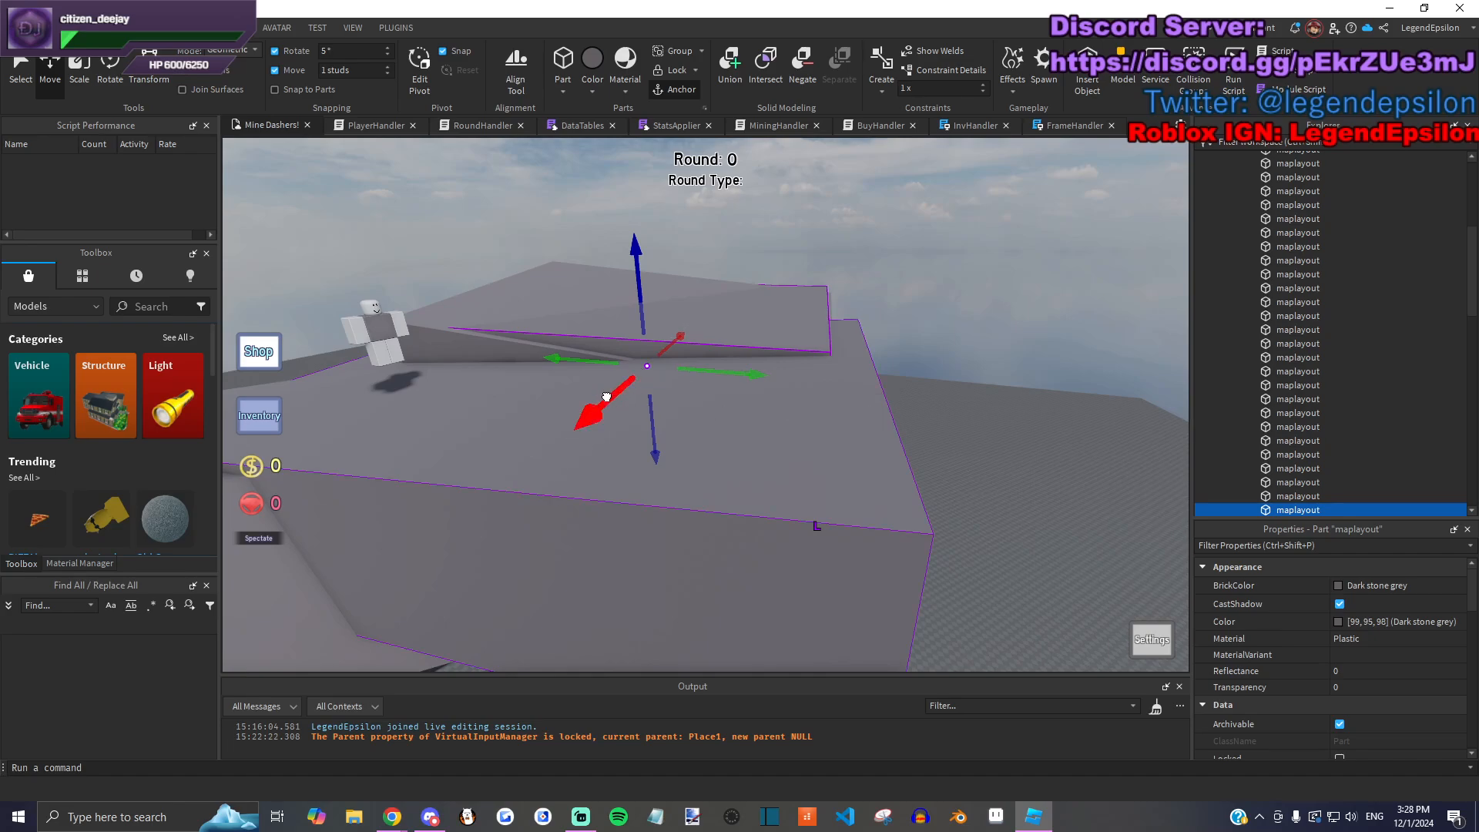
left_click_drag(607, 396, 636, 371)
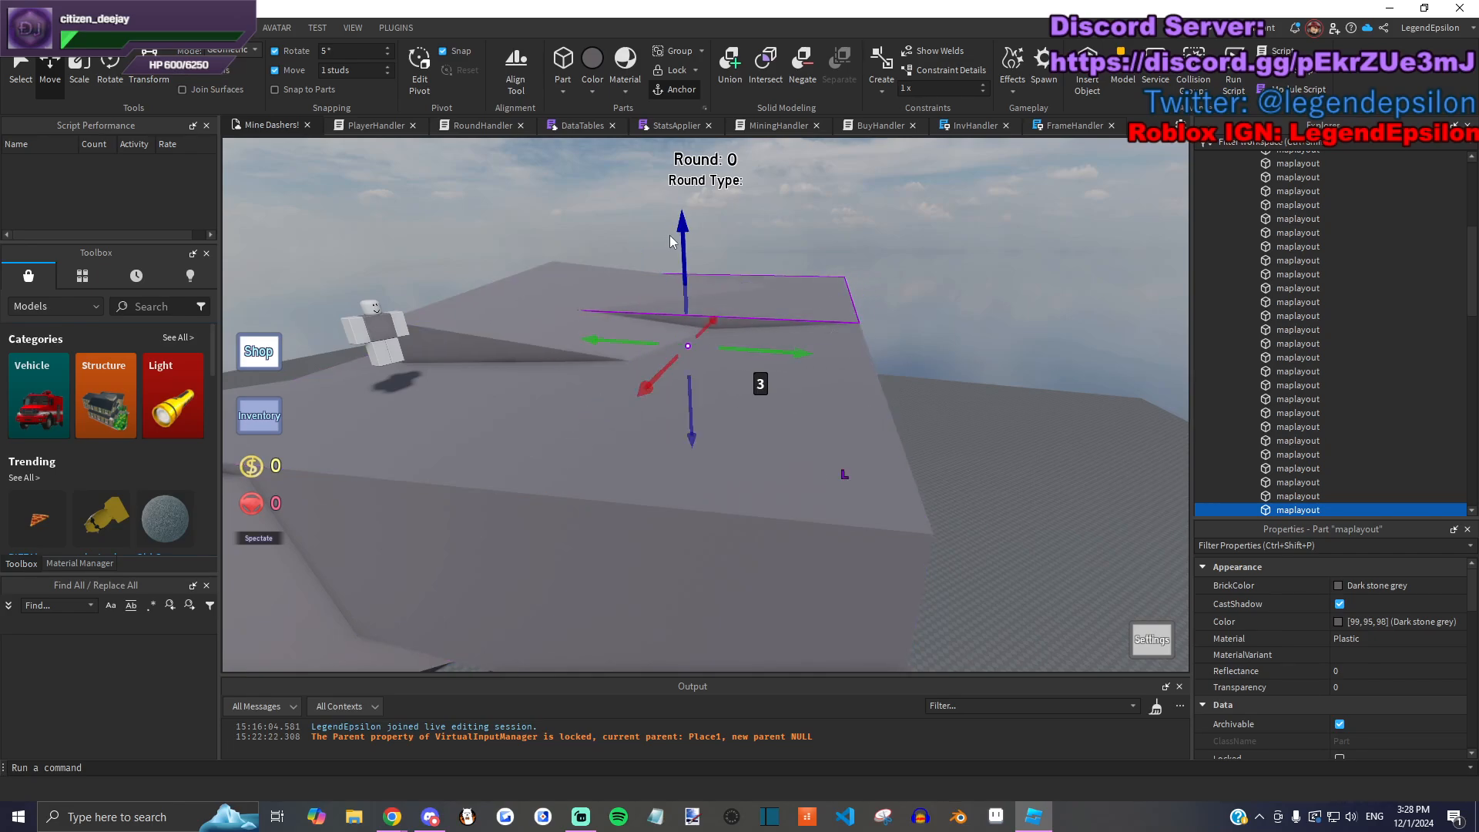
left_click(816, 260)
right_click_drag(816, 260, 820, 344)
left_click(820, 345)
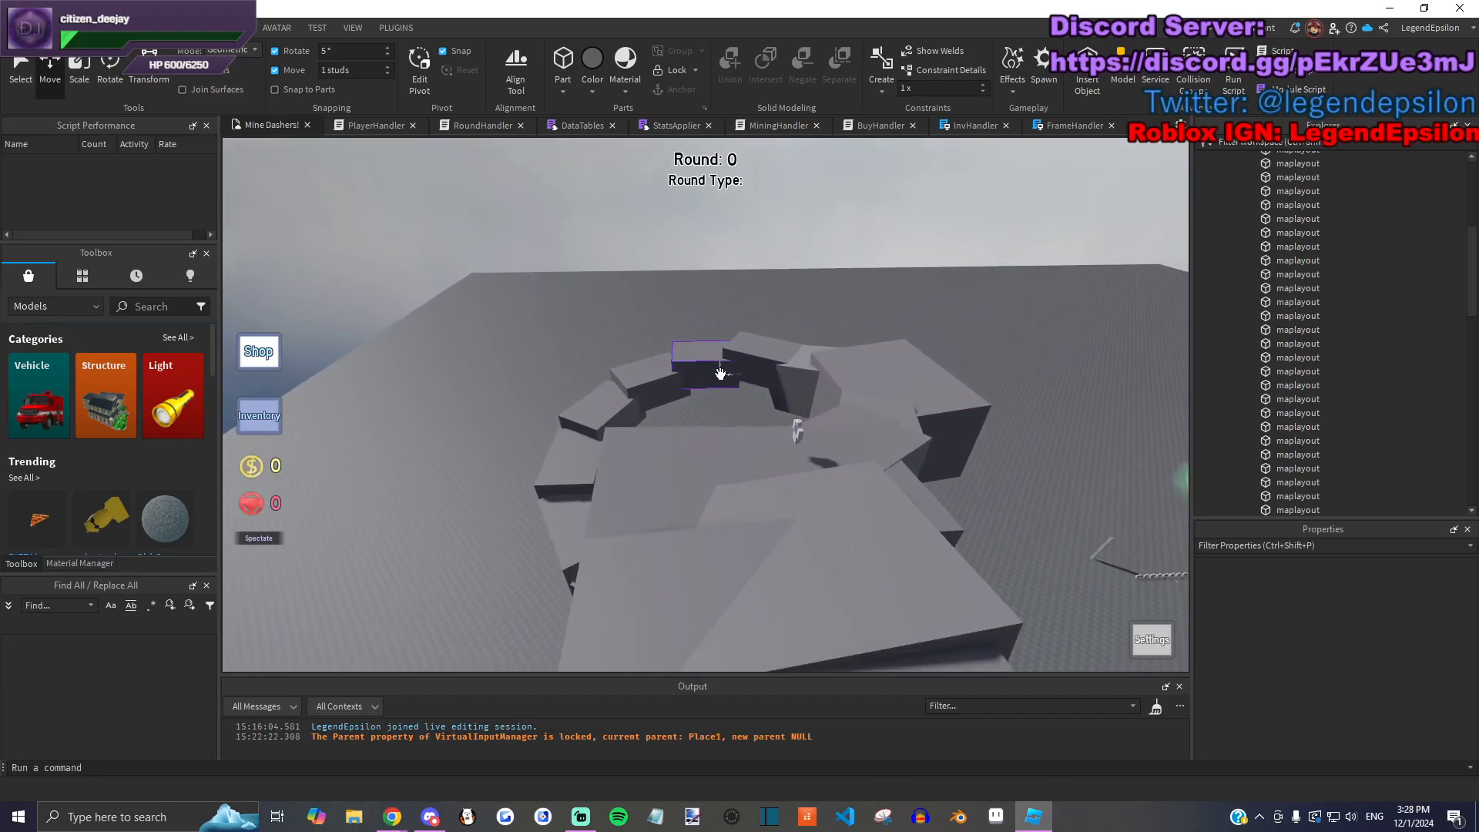
Step: Duplicate the high spiral block across the ring and tilt the copy down toward the next block
key("f")
left_click_drag(850, 553, 807, 575)
left_click(85, 71)
right_click_drag(561, 413, 1022, 456)
left_click(612, 599)
left_click(622, 349)
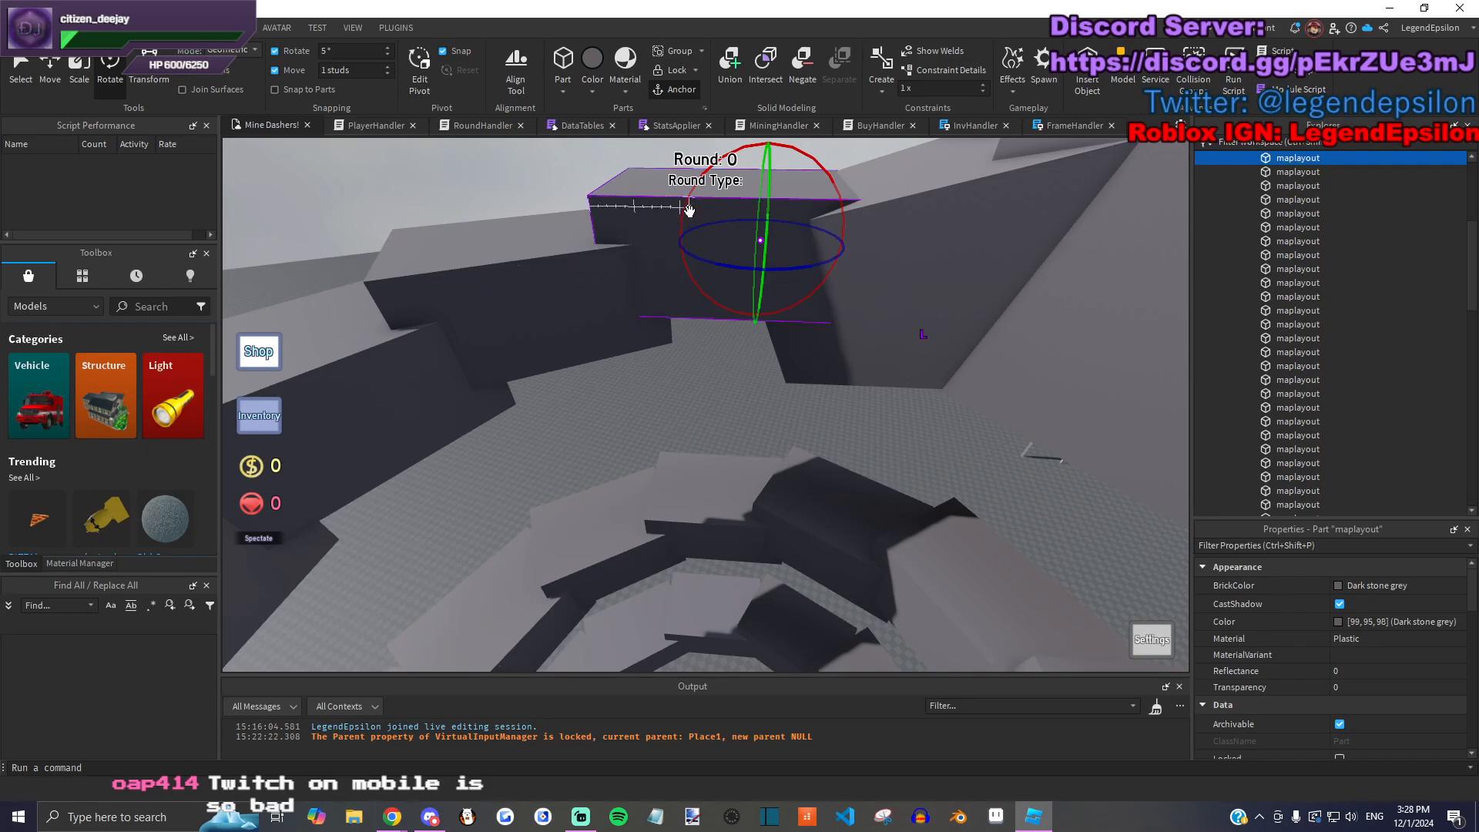
right_click_drag(702, 233, 829, 341)
key("ctrl+3")
key("ctrl+4")
left_click(829, 341)
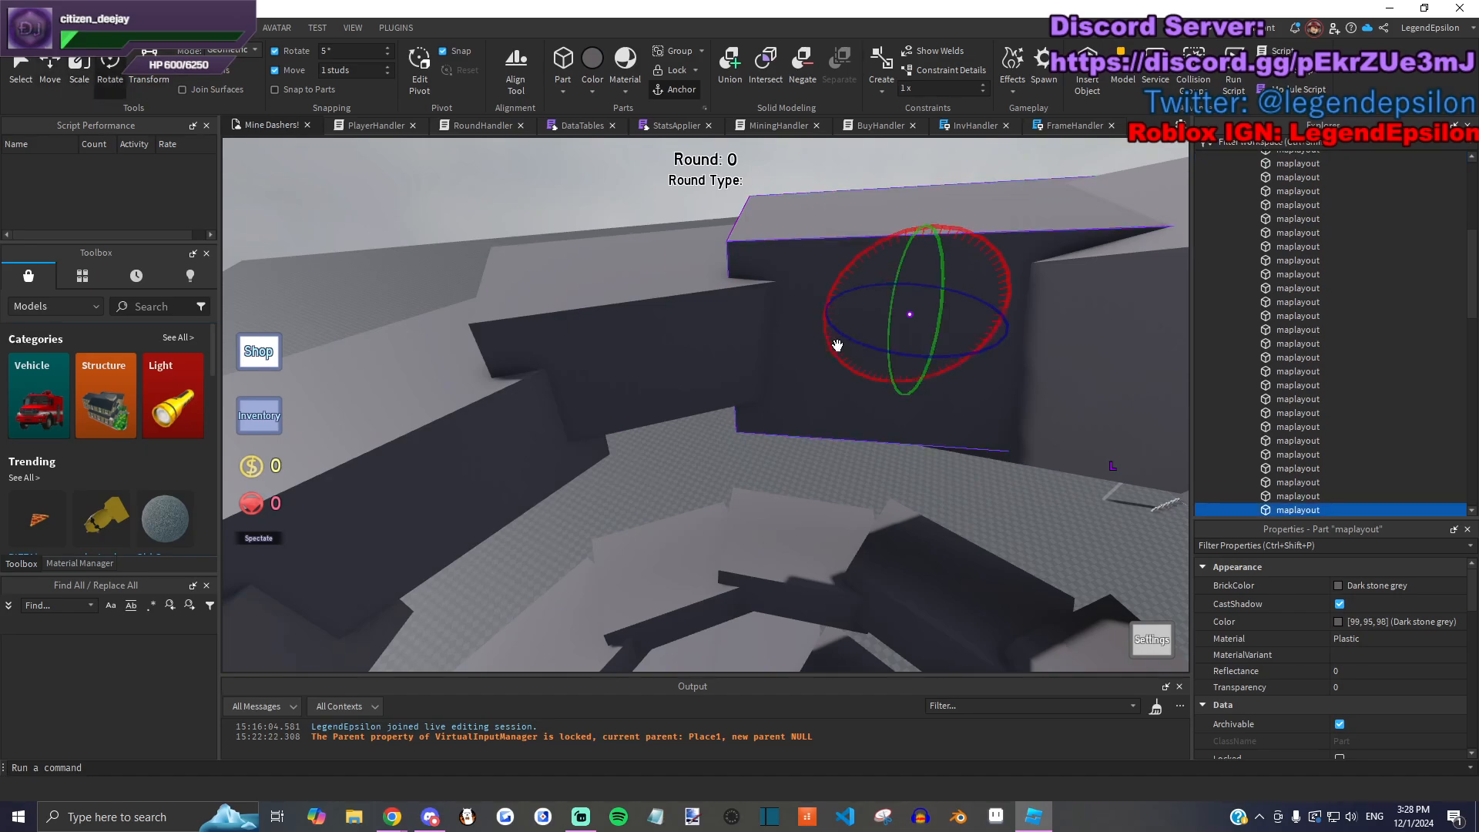
left_click_drag(869, 342, 959, 305)
left_click_drag(986, 247, 967, 147)
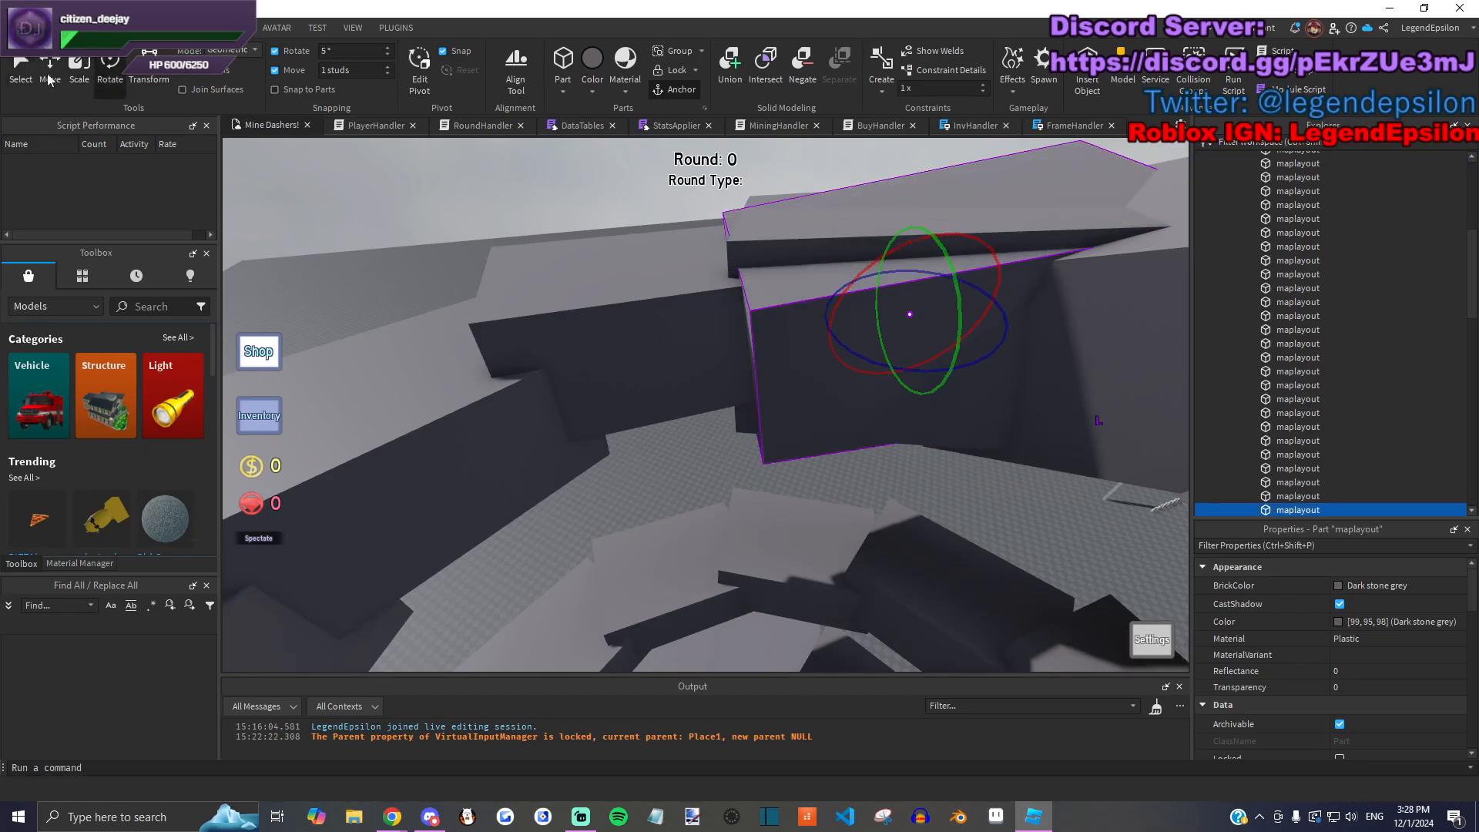
Step: Slide the tilted copy down the spiral to bridge the gap to the next block and lower it 1 stud
left_click_drag(827, 329, 699, 352)
mouse_move(797, 380)
left_mouse_down()
mouse_move(785, 345)
mouse_move(777, 374)
left_mouse_up()
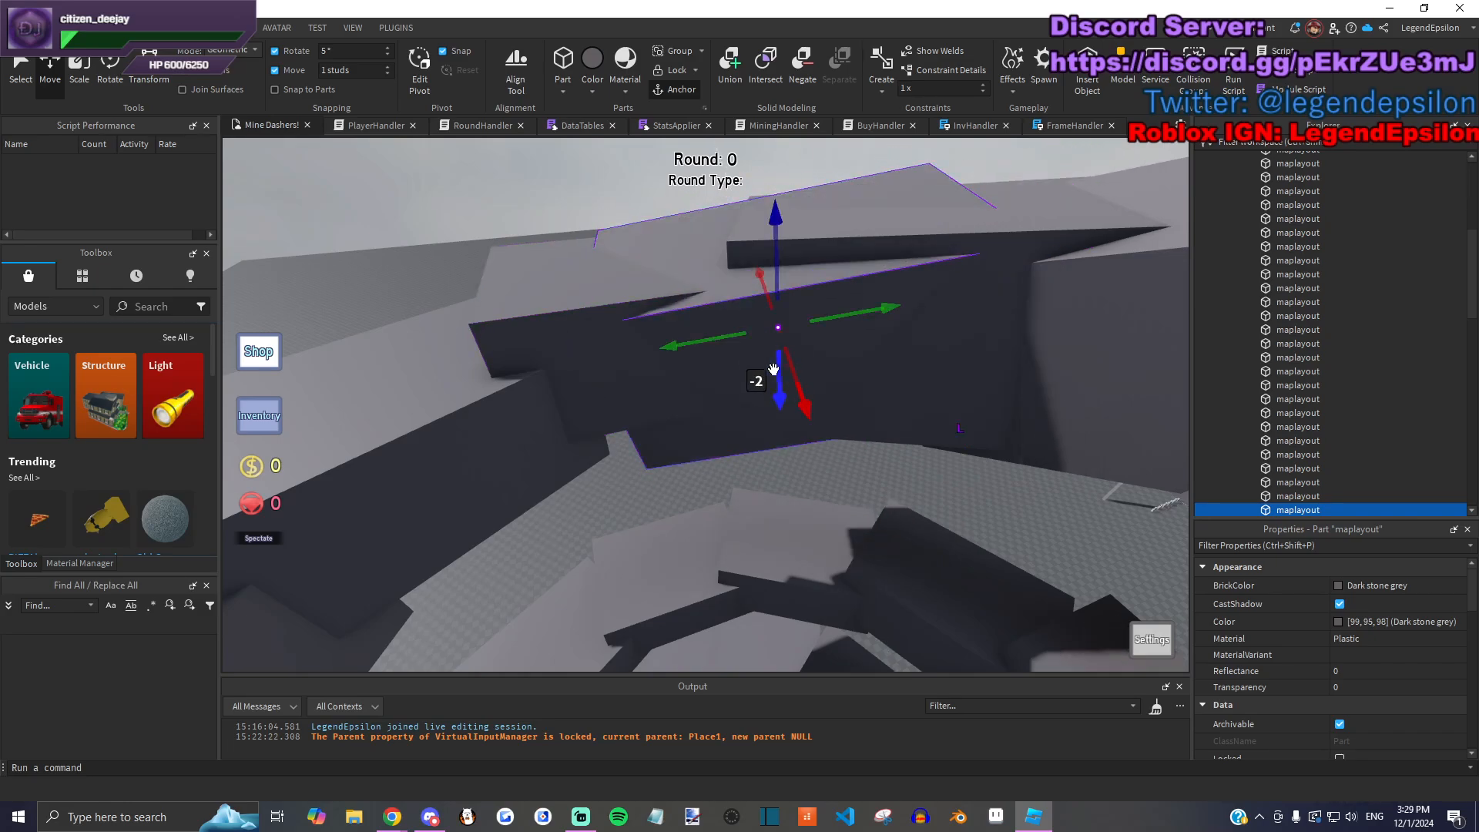
mouse_move(778, 260)
left_mouse_down()
mouse_move(776, 285)
mouse_move(768, 269)
left_mouse_up()
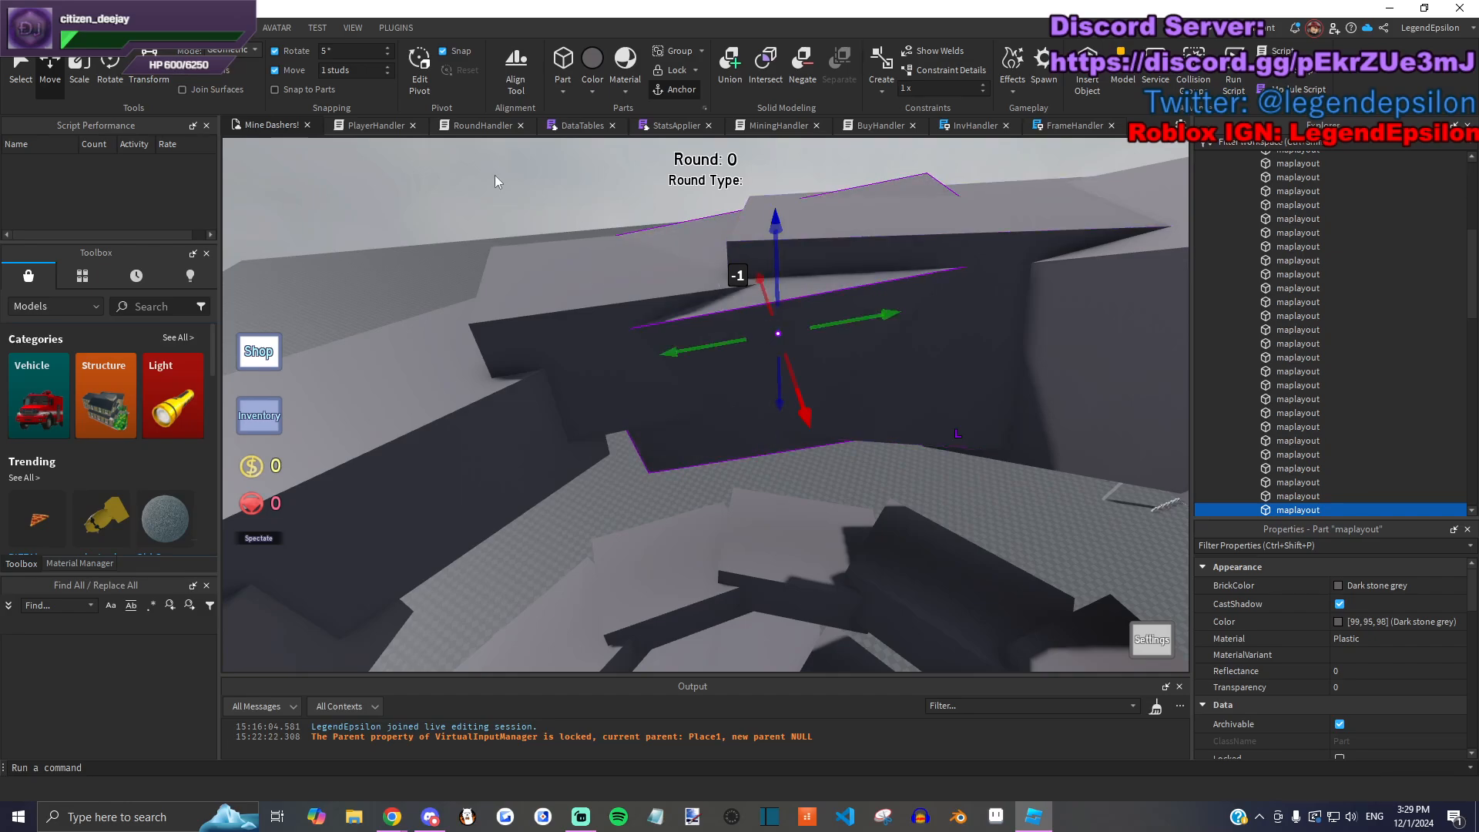
key("f")
left_click_drag(860, 301, 821, 330)
left_click_drag(642, 227, 644, 232)
left_click(808, 177)
right_click_drag(798, 279, 813, 299)
Step: Rotate the adjoining spiral block to match the slope and lengthen it to about 30 studs
left_click(737, 472)
right_click_drag(737, 472, 802, 402)
left_click(110, 73)
left_click_drag(663, 276, 644, 275)
left_click_drag(741, 353, 741, 353)
key("d")
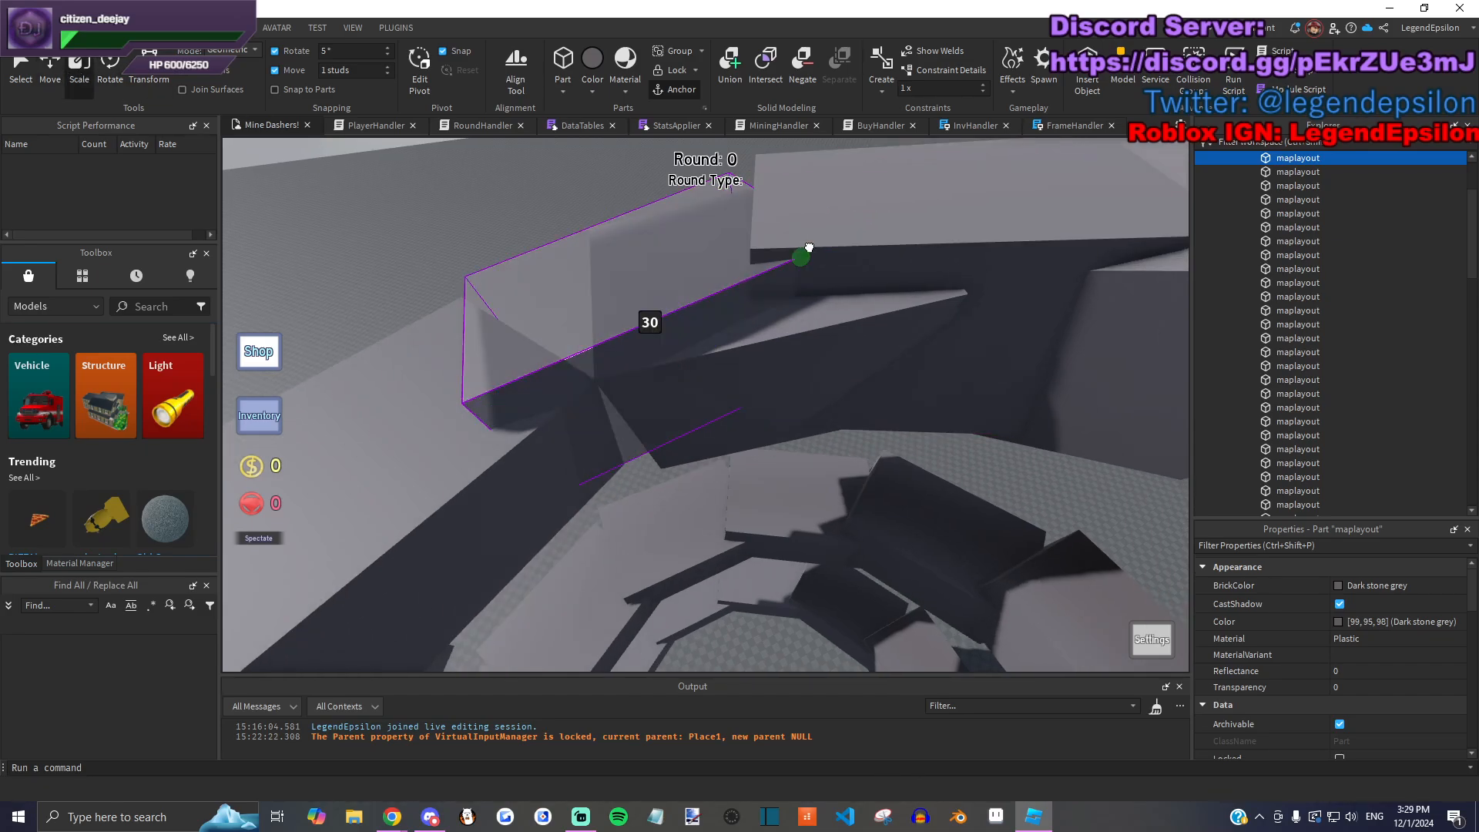
middle_click_drag(827, 275, 604, 324)
middle_click_drag(724, 379, 734, 301)
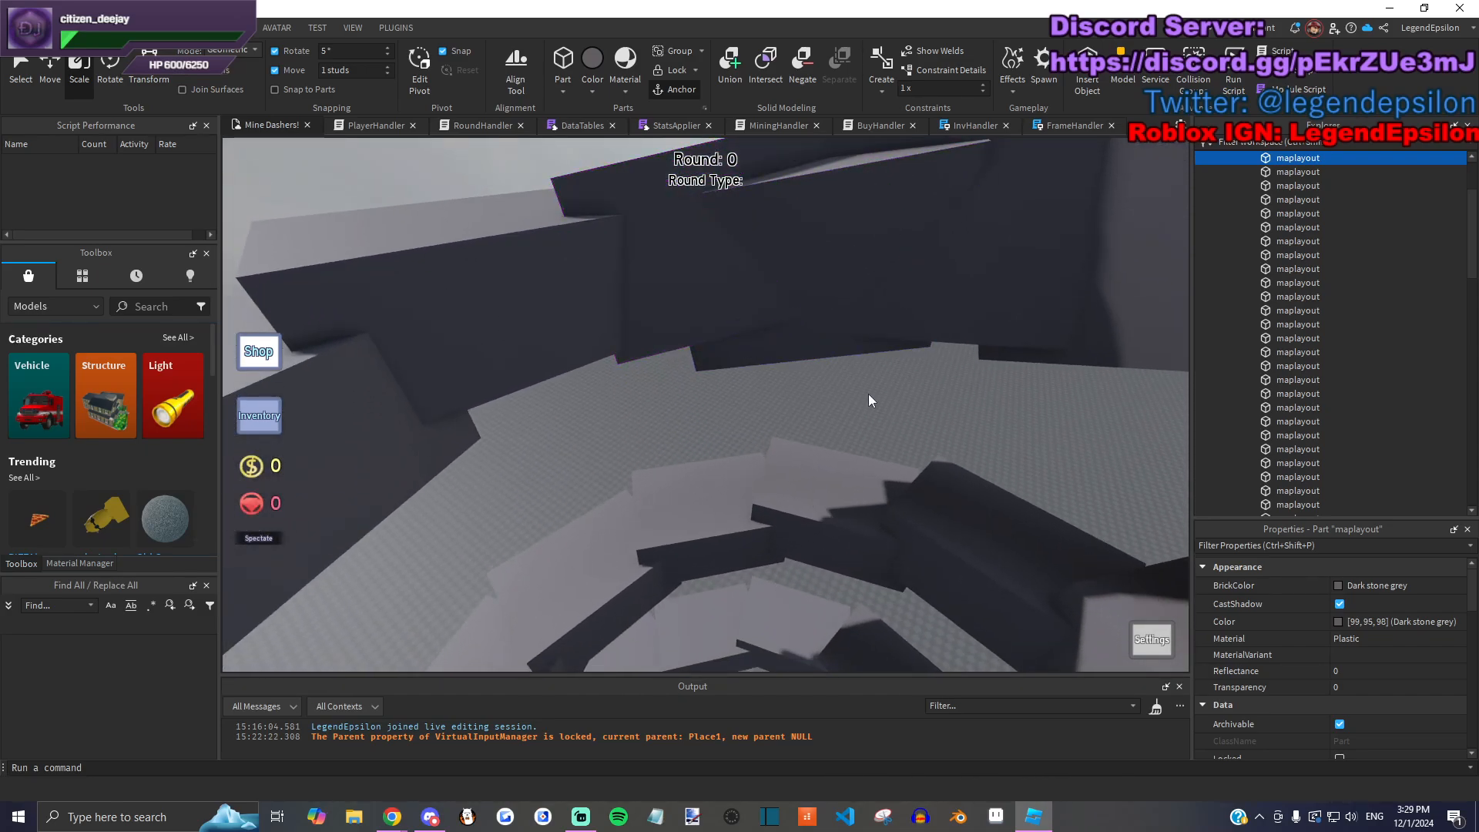
Step: Scale the following spiral block so it closes up with its neighbour
left_click(867, 395)
right_click_drag(866, 395, 898, 367)
left_click(770, 328)
scroll(779, 319, "up", 2)
right_click_drag(779, 319, 780, 319)
left_click_drag(847, 318, 846, 253)
key("q")
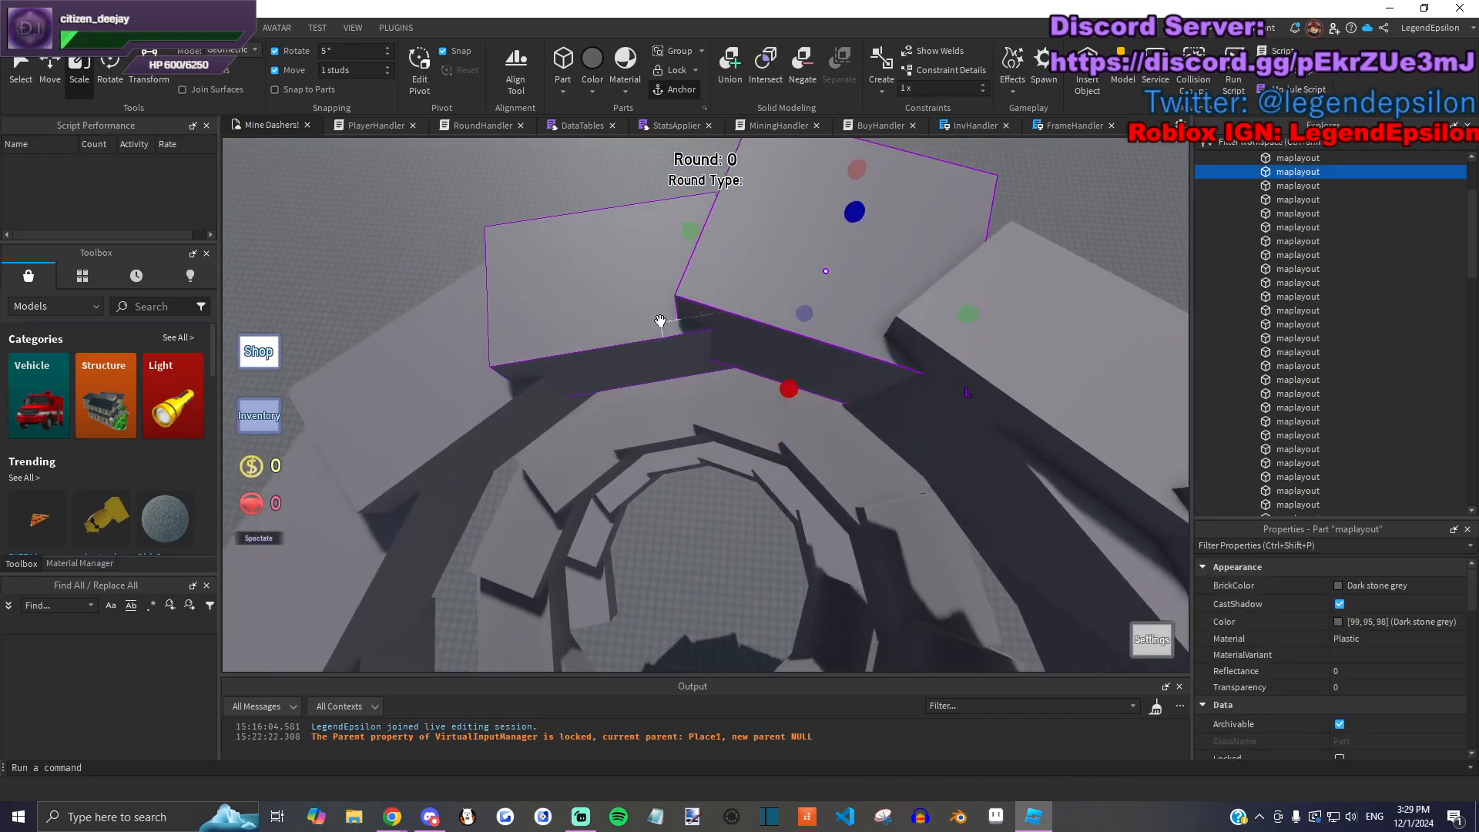
Step: Duplicate the spiral block beside the raised ledge and change the copy's shape to Wedge
right_click_drag(747, 343, 753, 348)
left_click(714, 395)
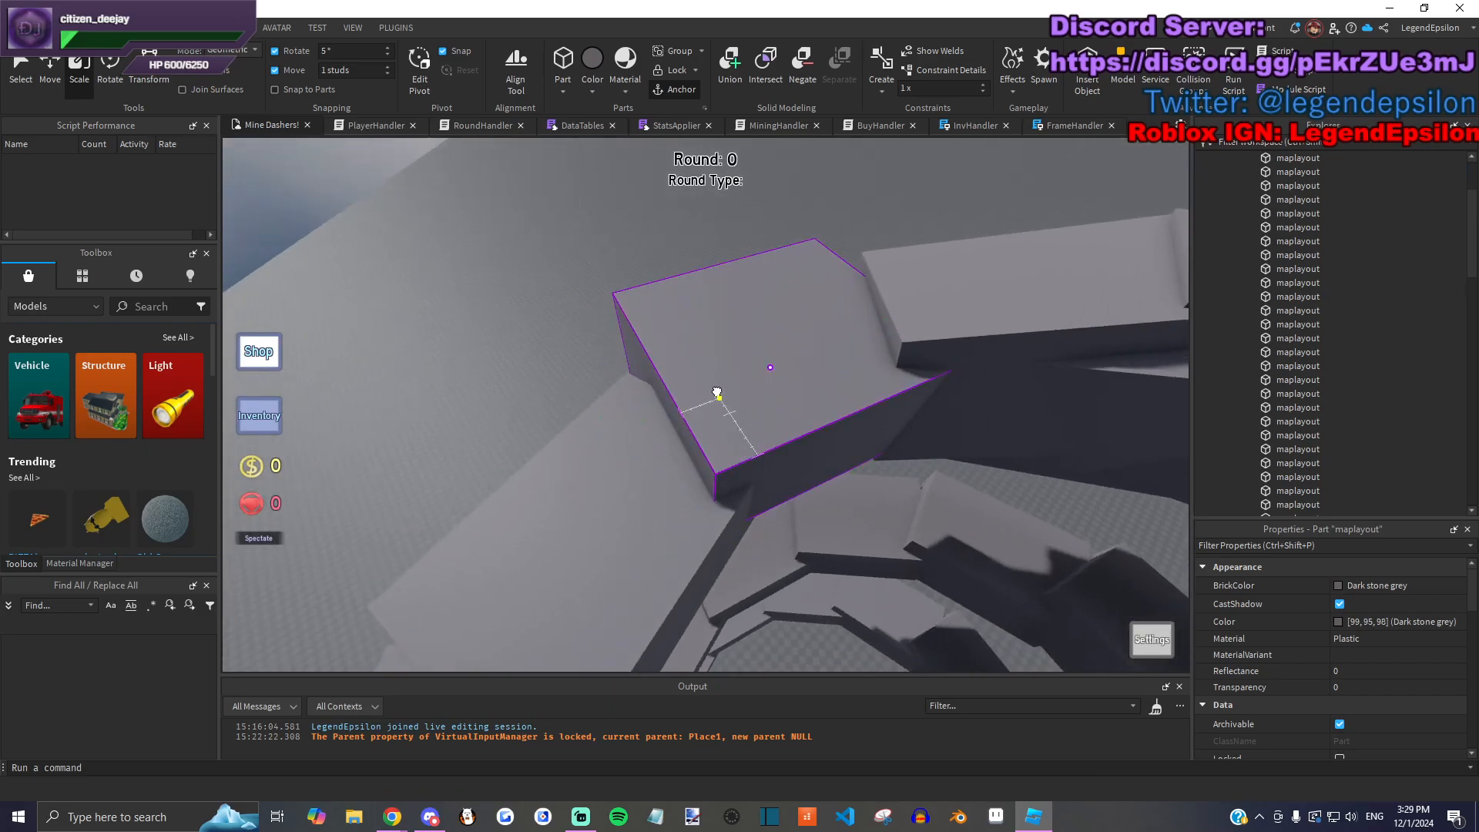
left_click_drag(714, 394, 755, 275)
scroll(1368, 691, "down", 10)
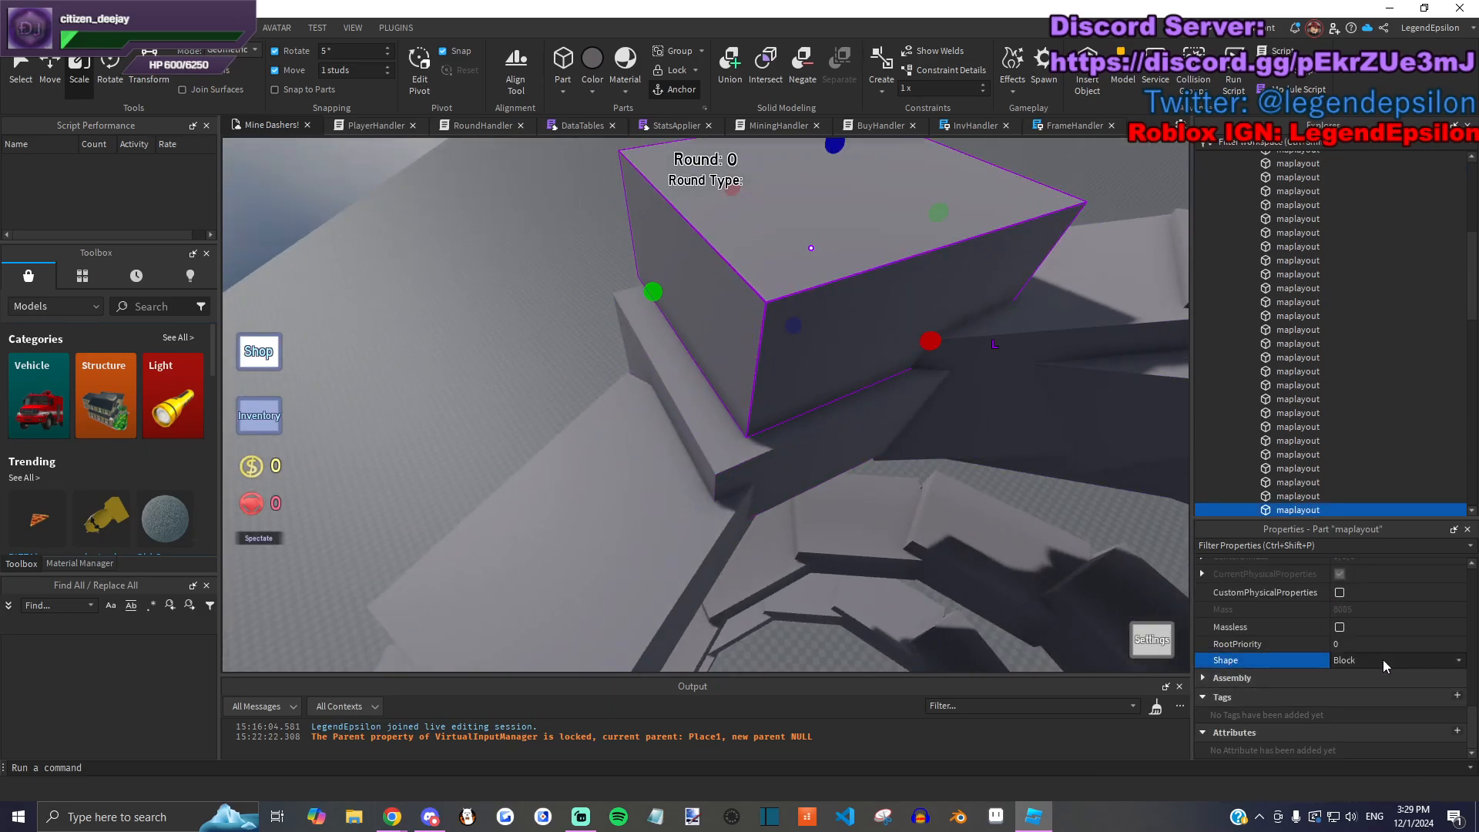
left_click(1356, 720)
Step: Scale and rotate the wedge into a thin ramp about 28.5 studs wide against the ledge between the two blocks
left_click_drag(721, 362, 875, 336)
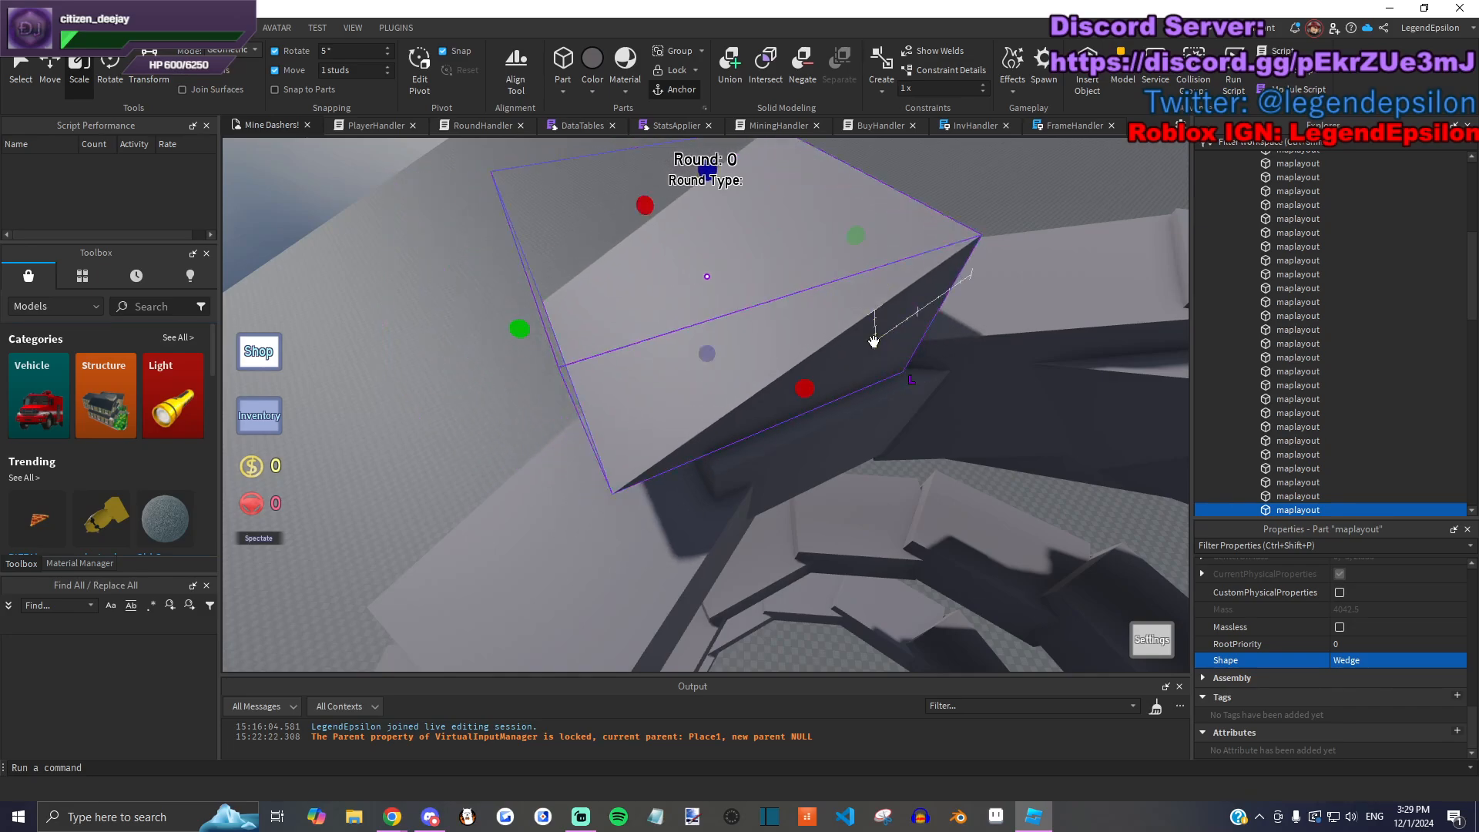
right_click_drag(875, 336, 783, 350)
left_click_drag(694, 223, 713, 352)
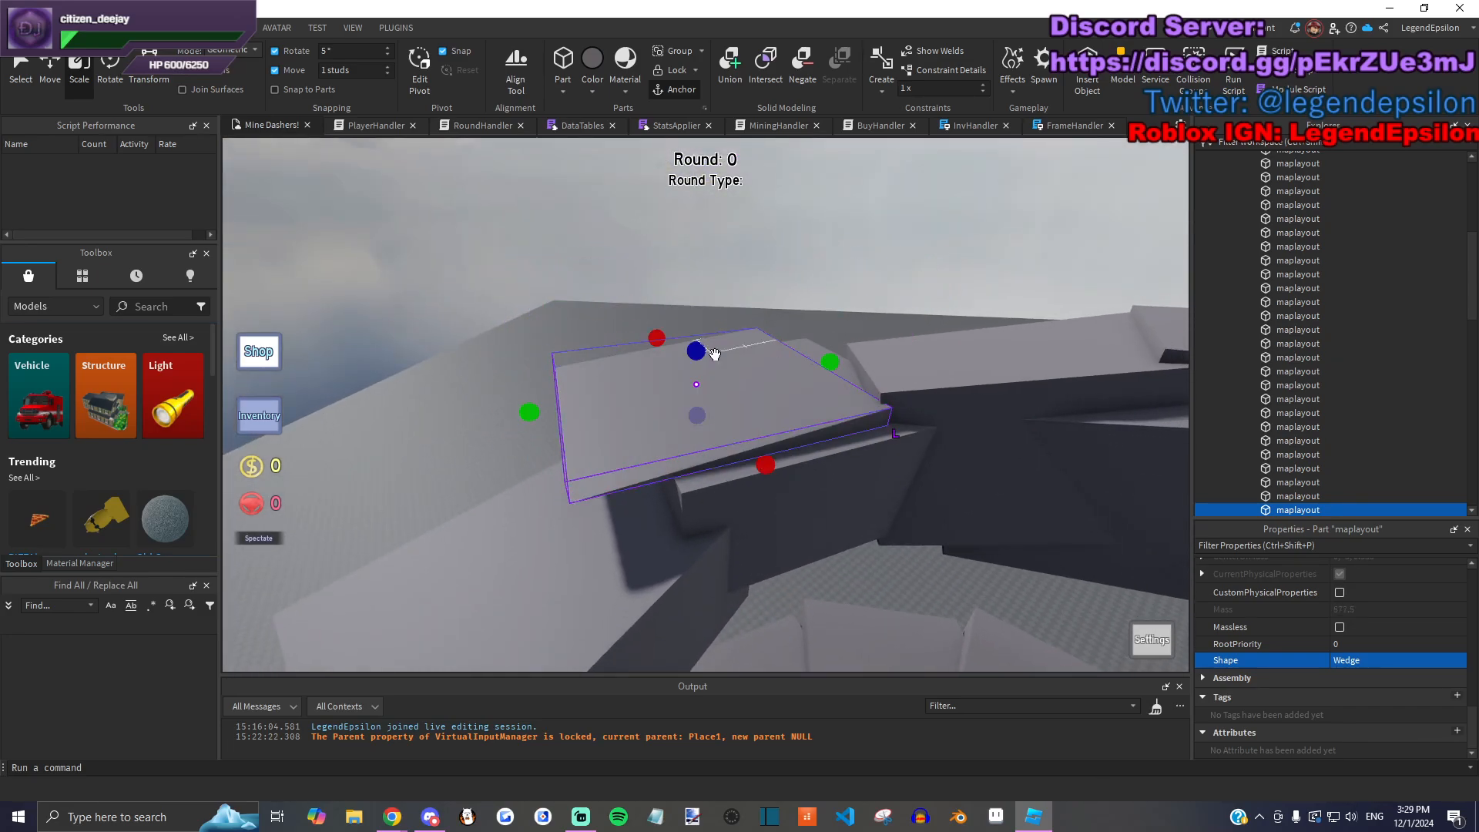
left_click_drag(523, 412, 694, 400)
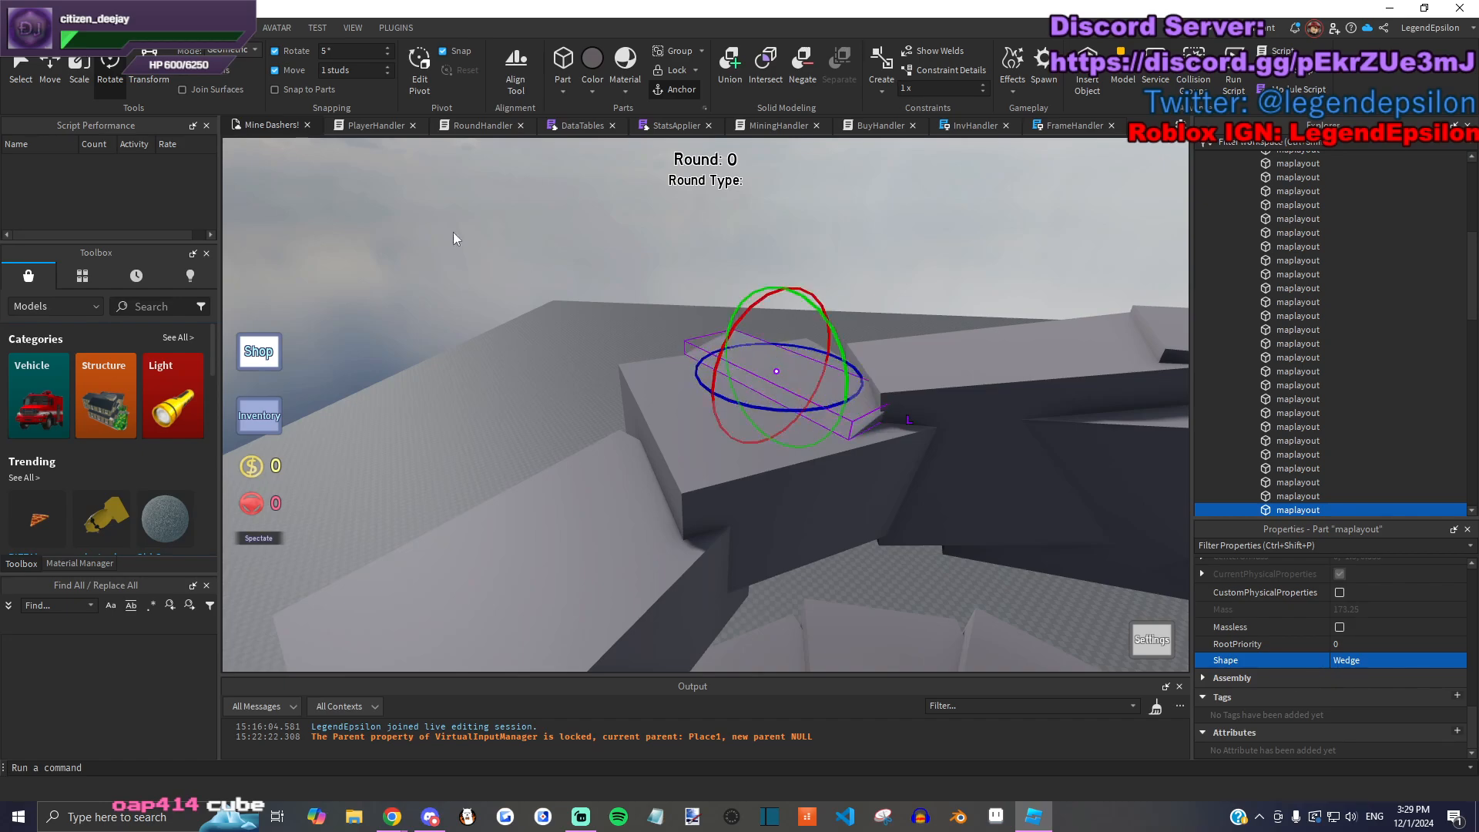
key("d")
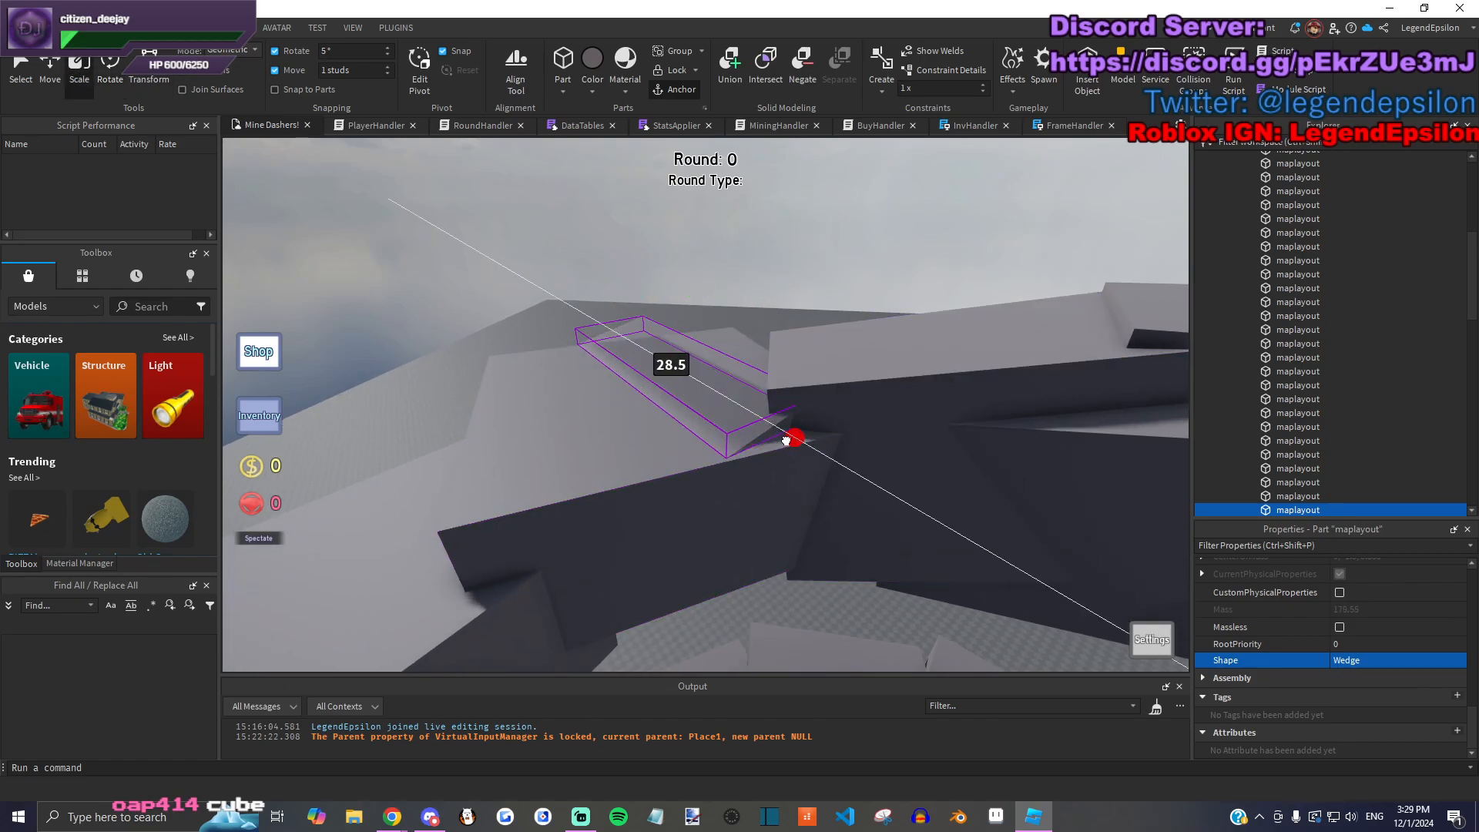
left_click_drag(794, 437, 869, 409)
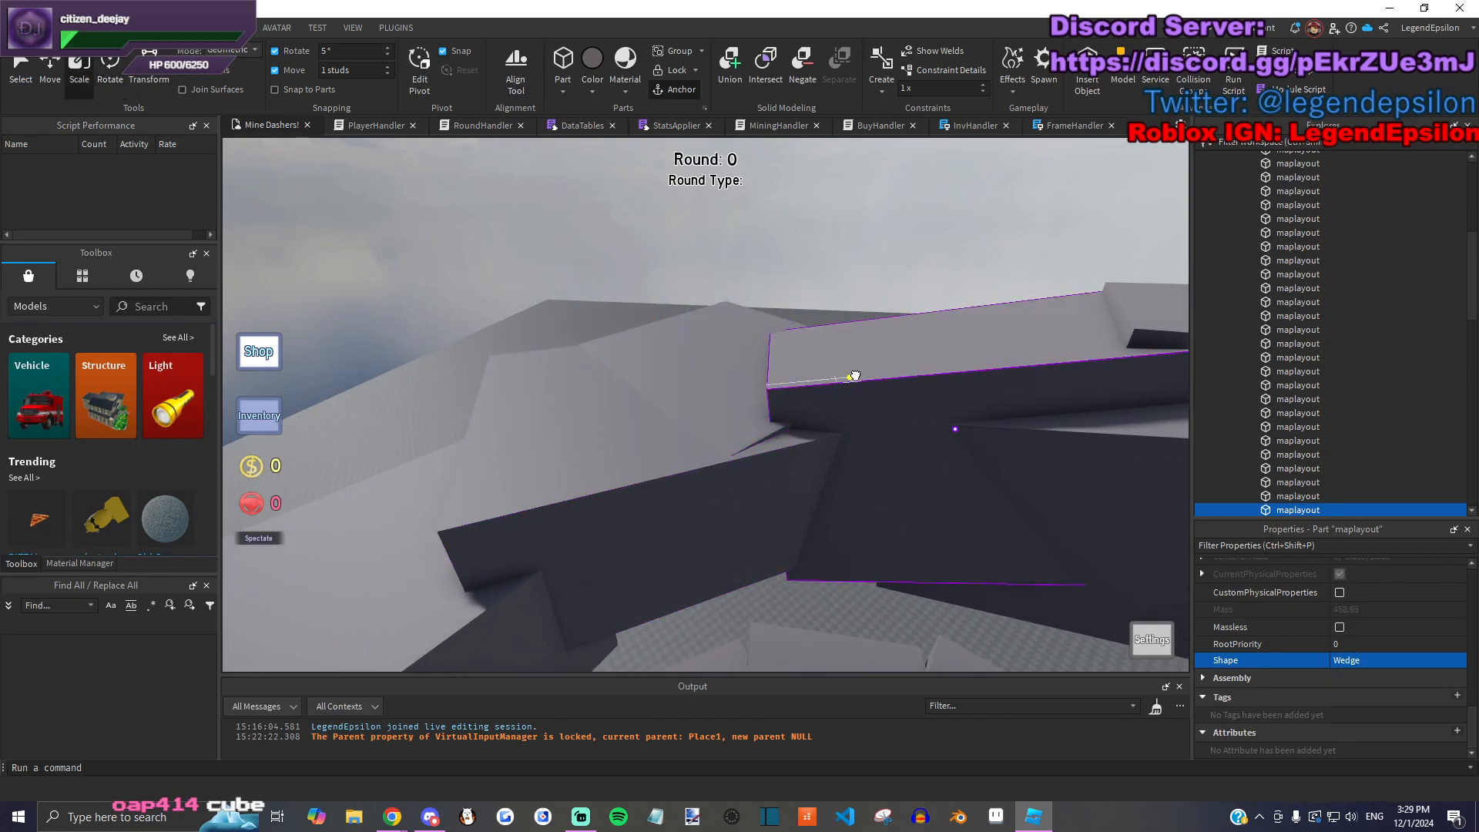
Step: Select the spiral block together with its wedge ramp and rotate both slightly to follow the slope
left_click(854, 376)
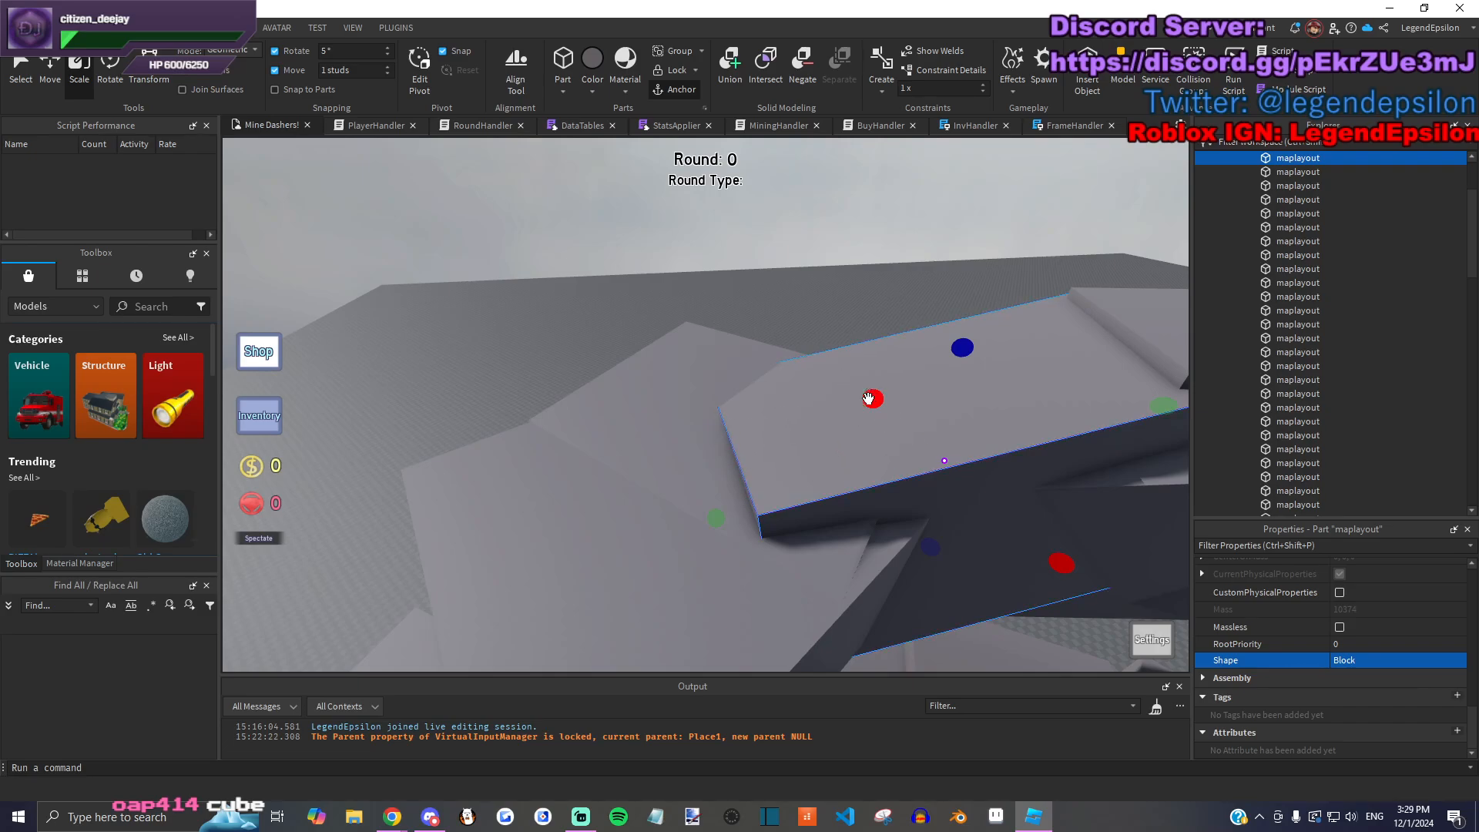
left_click(742, 362)
left_click(759, 406)
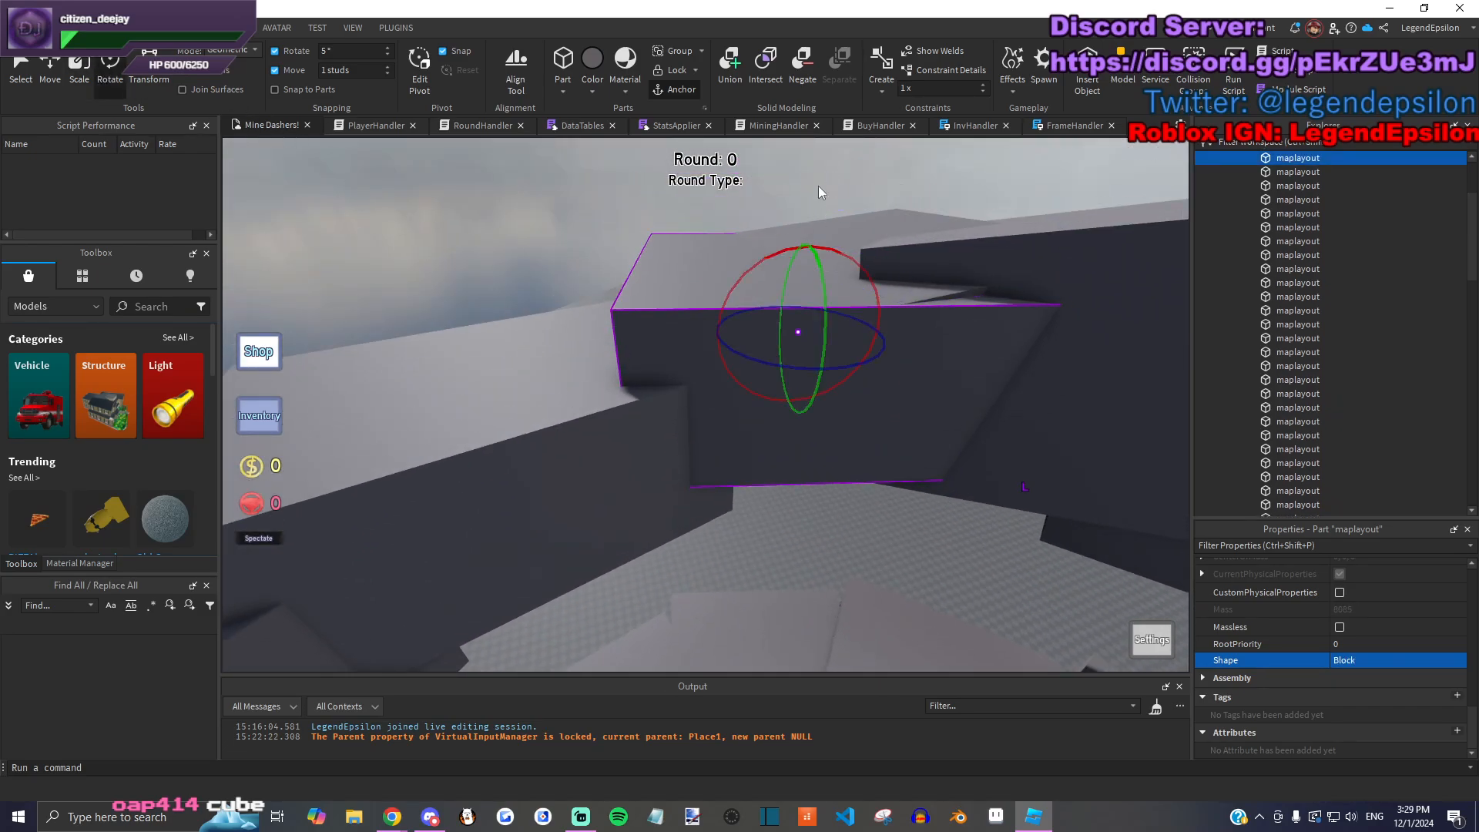
left_click(657, 250, "ctrl")
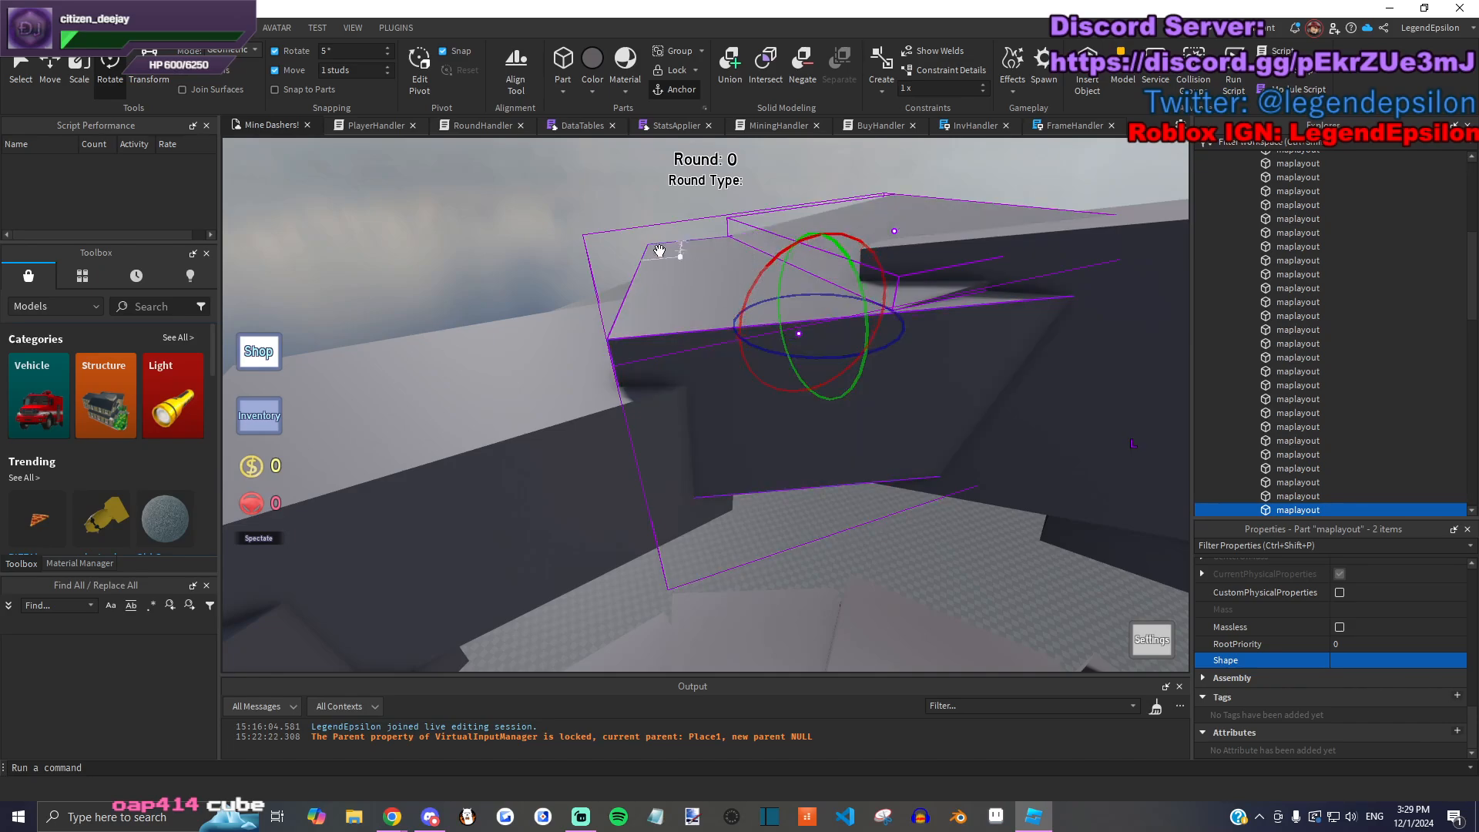
left_click_drag(889, 274, 885, 275)
Step: Scale the block's underside downward so it reaches deeper beneath the neighbouring spiral block
left_click(80, 69)
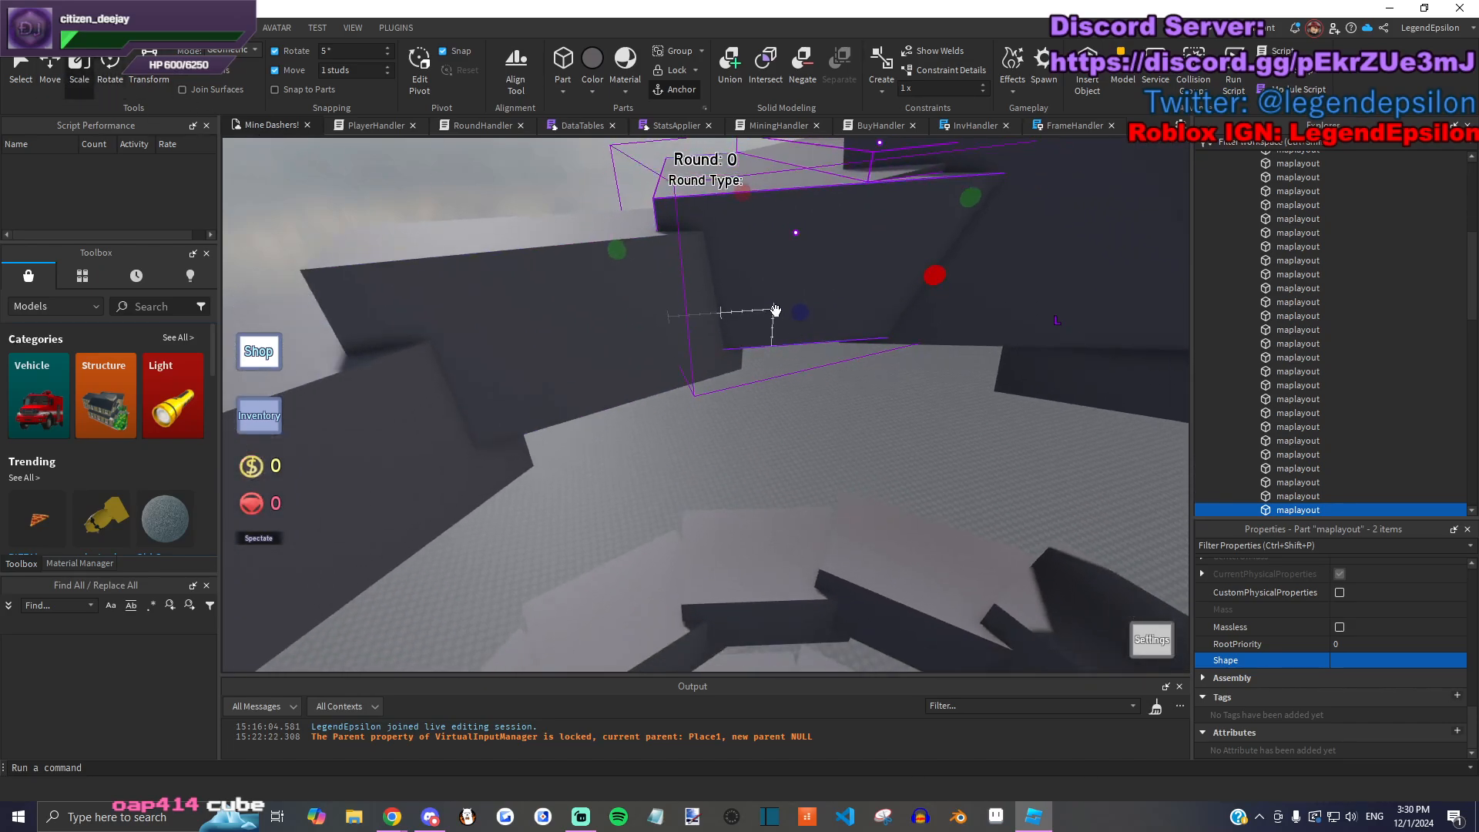
left_click(783, 340)
left_click_drag(785, 315, 785, 360)
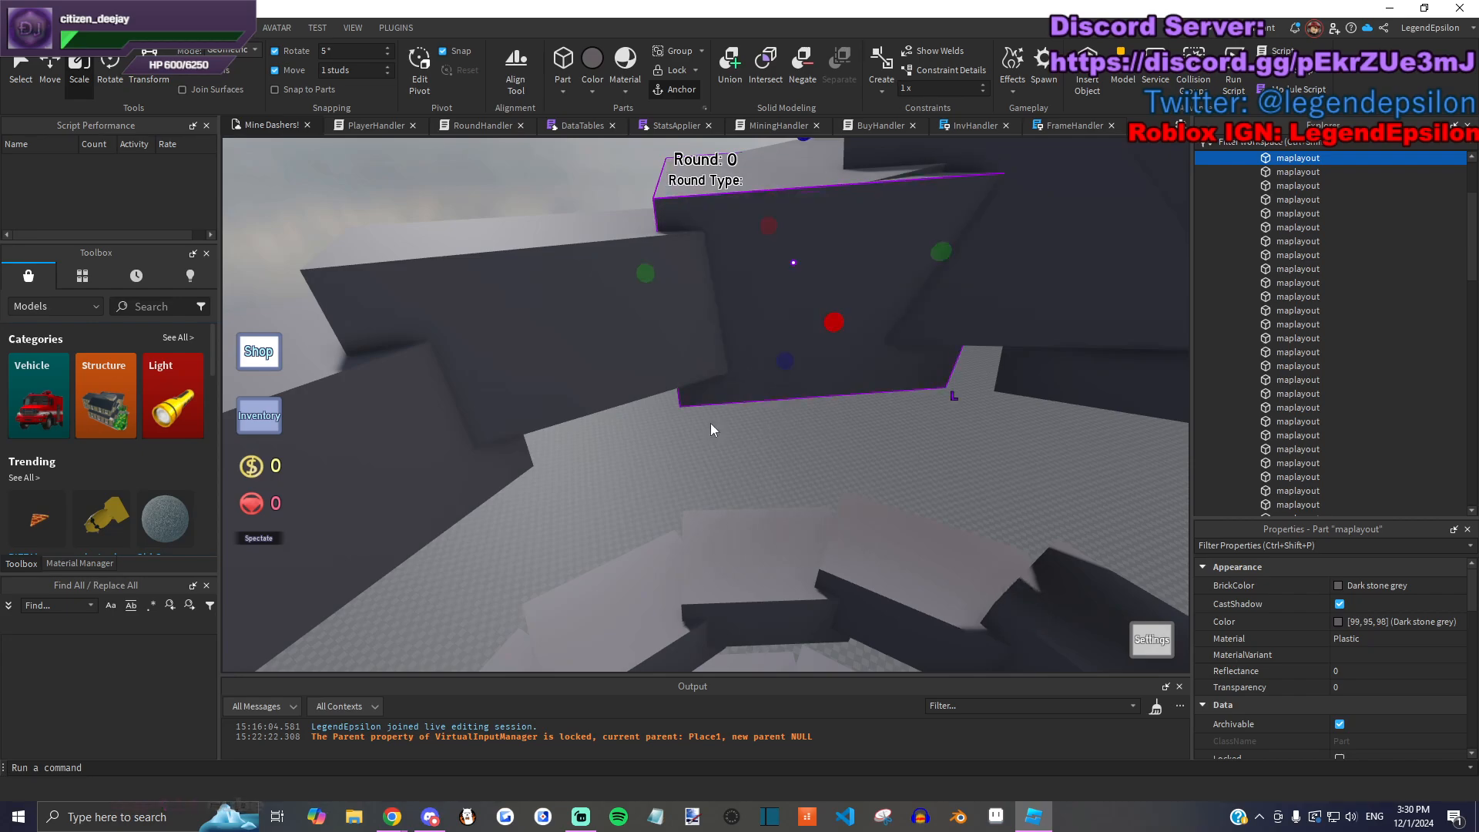
left_click(729, 425)
right_click_drag(857, 423, 766, 449)
left_click(766, 447)
Step: Scale the wedge ramp so it covers the top of the block at the joint
left_click(634, 255)
right_click_drag(693, 287, 815, 399)
left_click(797, 320)
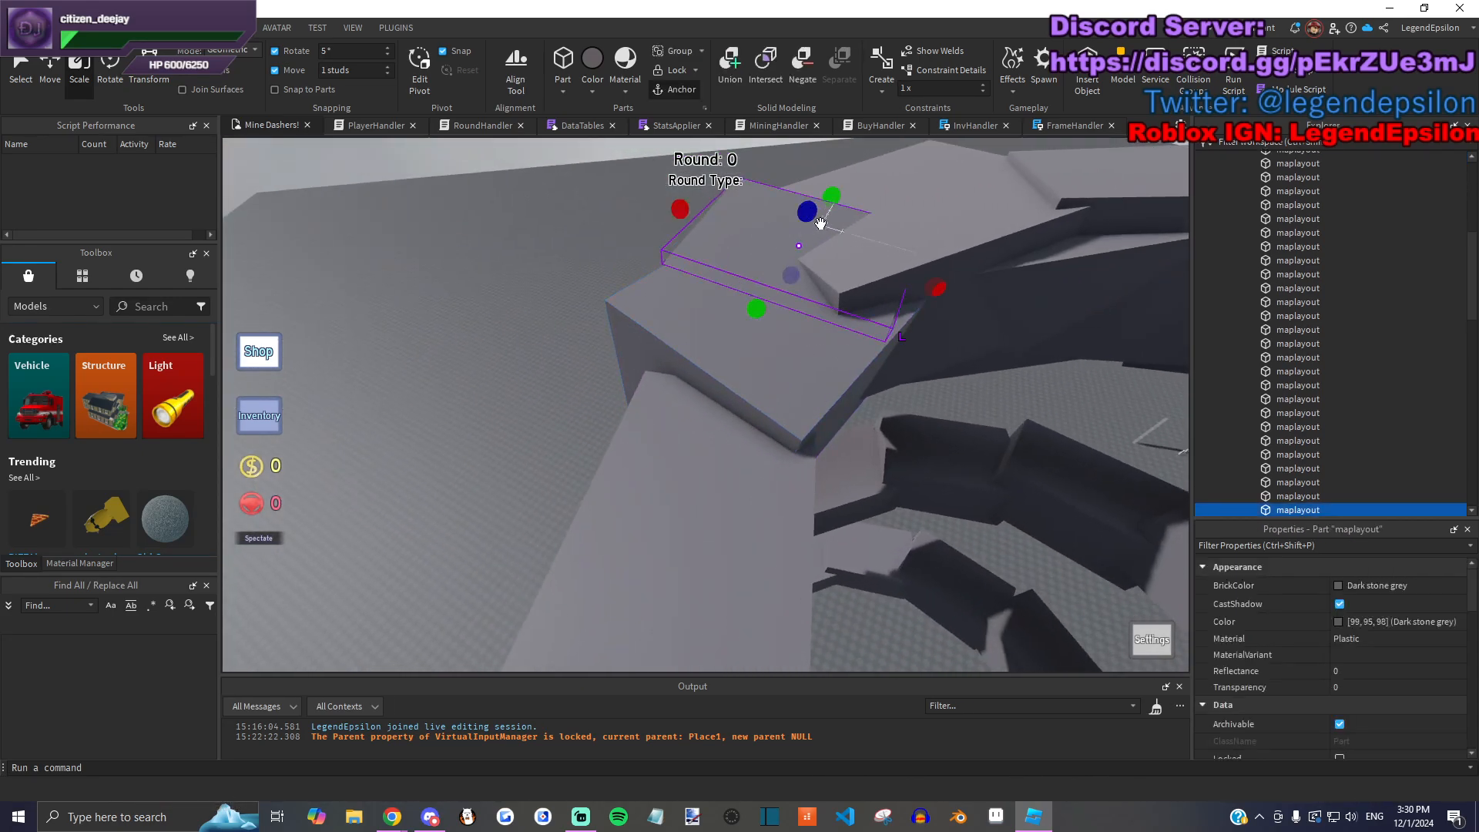
right_click_drag(797, 320, 803, 232)
scroll(732, 287, "up", 3)
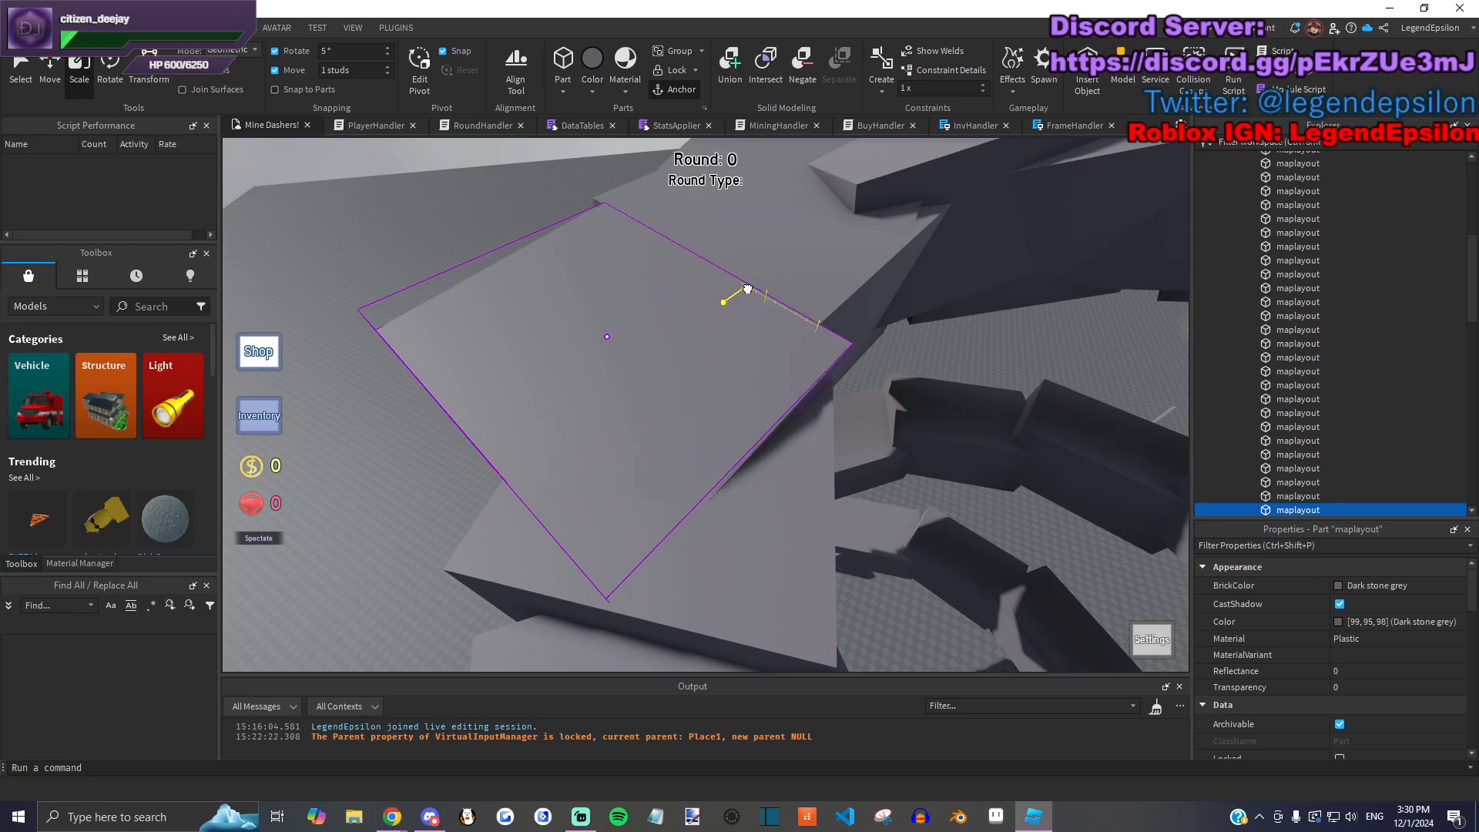
left_click_drag(778, 466, 706, 409)
left_click_drag(589, 346, 601, 380)
right_click_drag(794, 431, 782, 436)
left_click_drag(741, 417, 761, 444)
Step: Scale the block next to the wedge ramp so its ends close up with the neighbouring blocks
left_click(756, 521)
right_click_drag(786, 505, 738, 474)
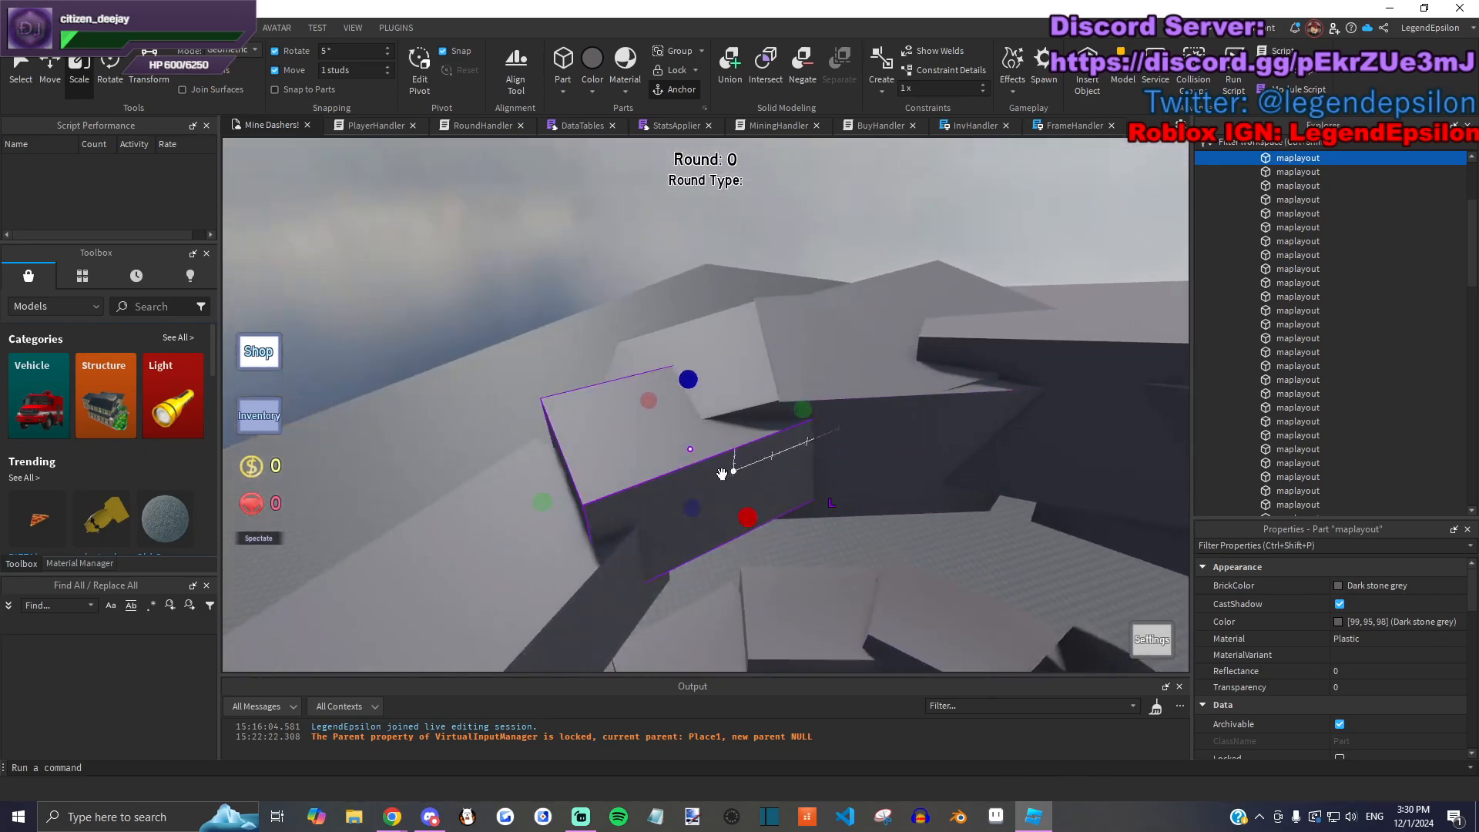
left_click(727, 406)
left_click_drag(677, 395, 598, 331)
left_click(630, 408)
key("q")
left_click_drag(723, 288, 709, 302)
left_click_drag(520, 257, 532, 270)
Step: Adjust the wedge ramp's fit at the joint and extend the adjoining block to the lower block
right_click_drag(495, 416, 495, 419)
left_click(667, 205)
right_click_drag(685, 282, 691, 284)
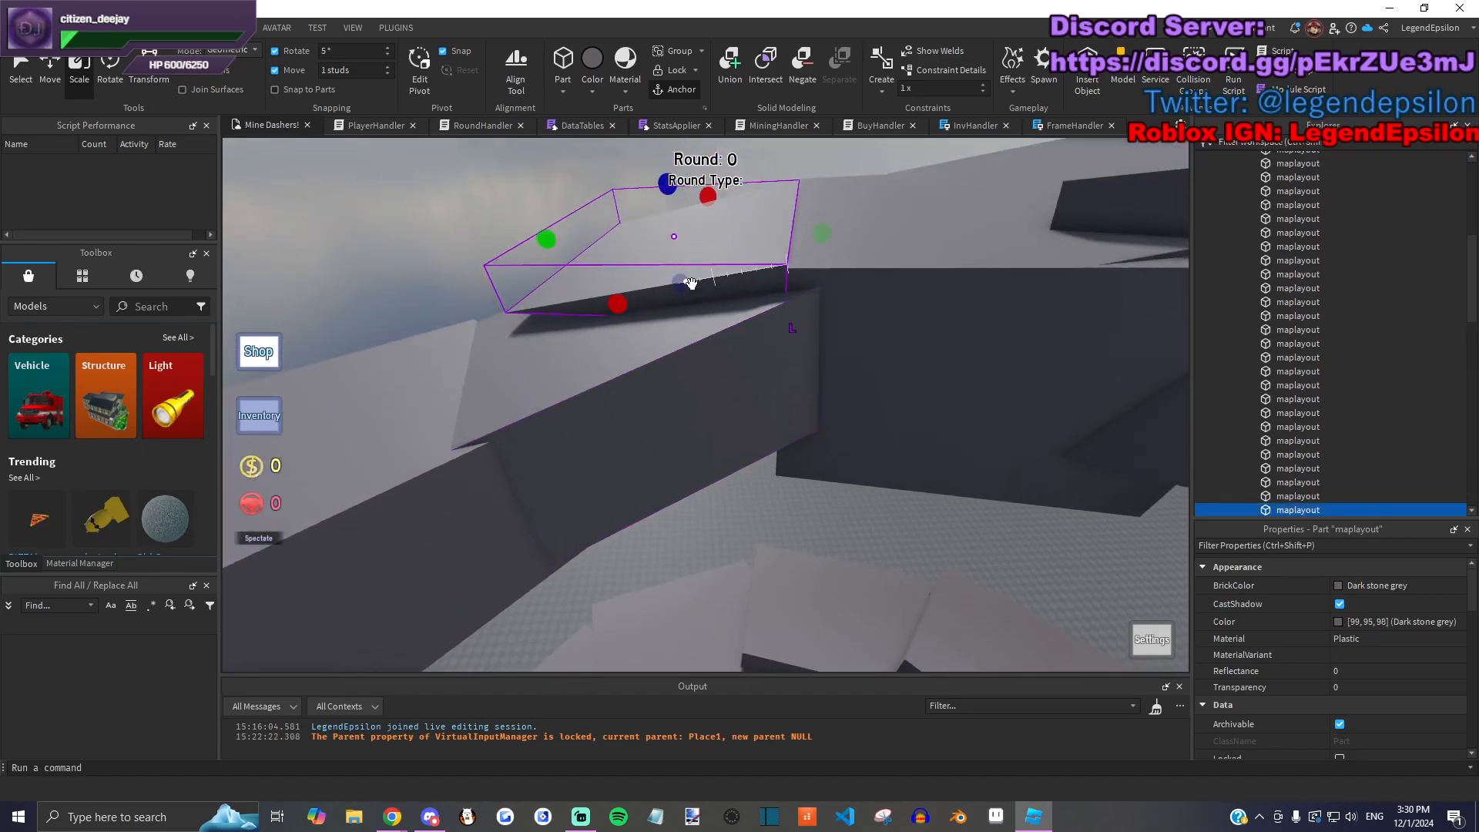
left_click_drag(691, 284, 683, 299)
left_click_drag(600, 414, 606, 412)
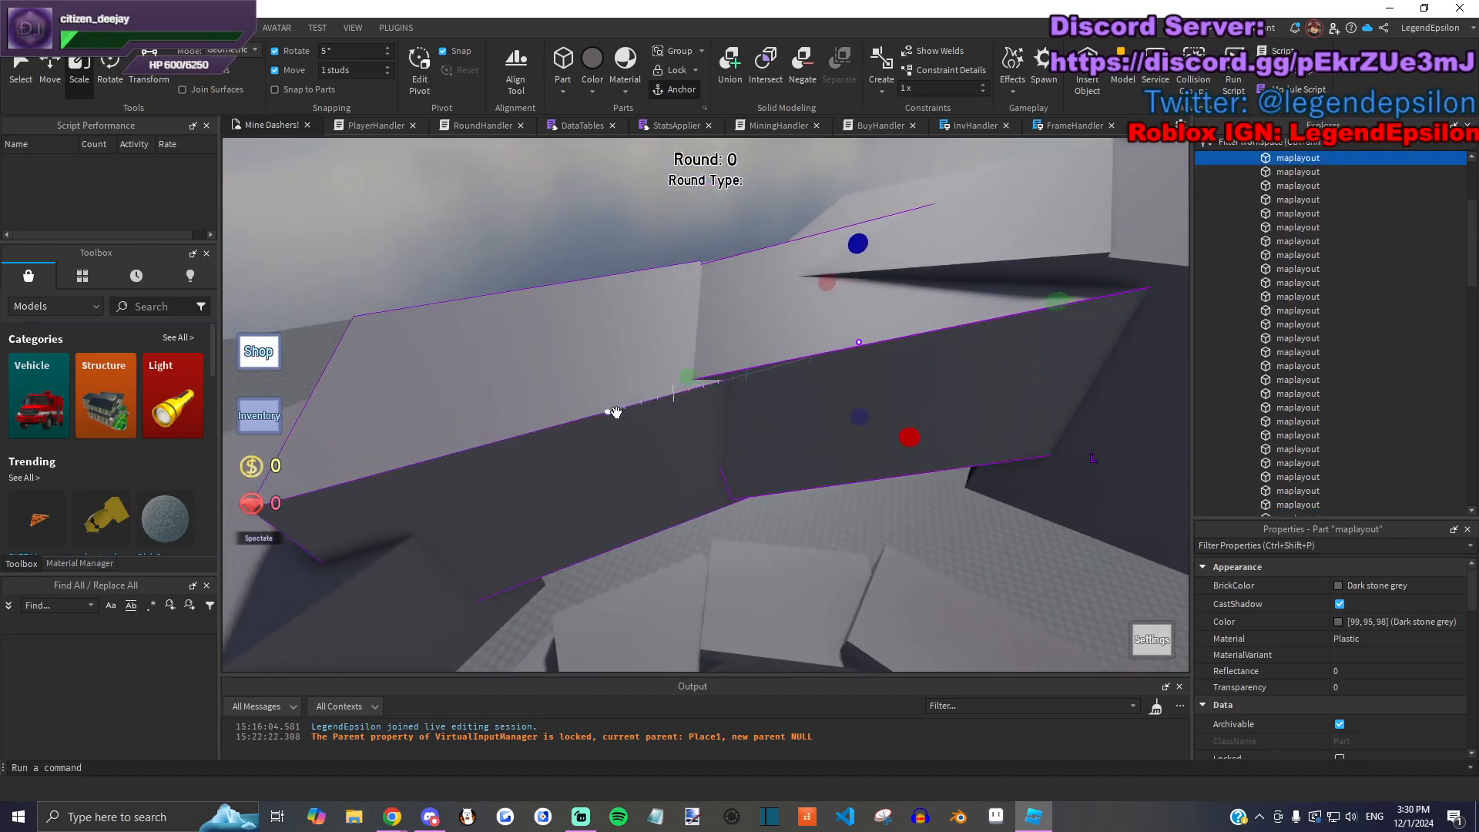
Step: Examine the whole spiral path from above and from the side for gaps and uneven joints
right_click_drag(684, 377, 821, 429)
left_click(828, 450)
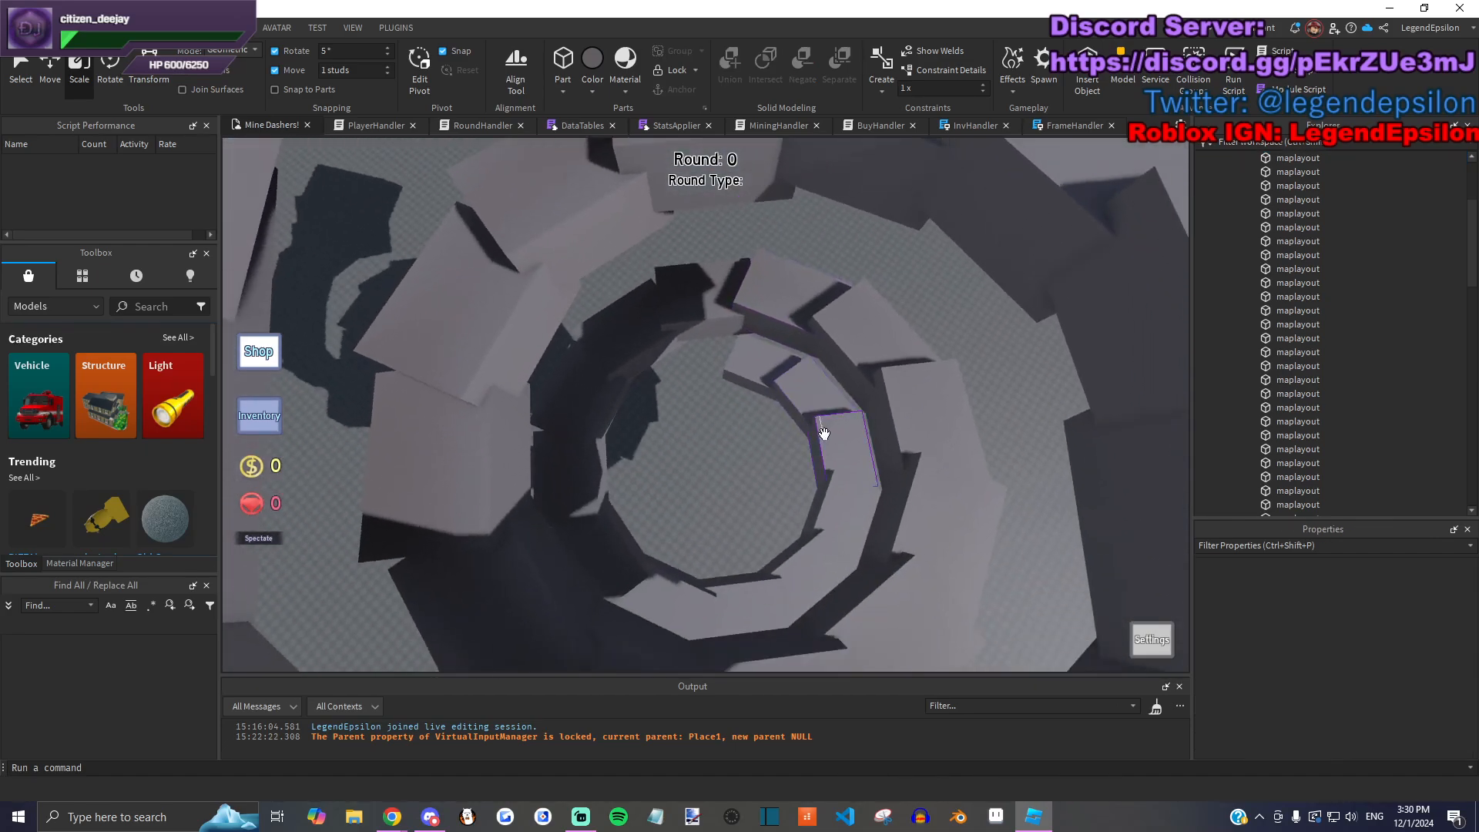
scroll(852, 459, "up", 5)
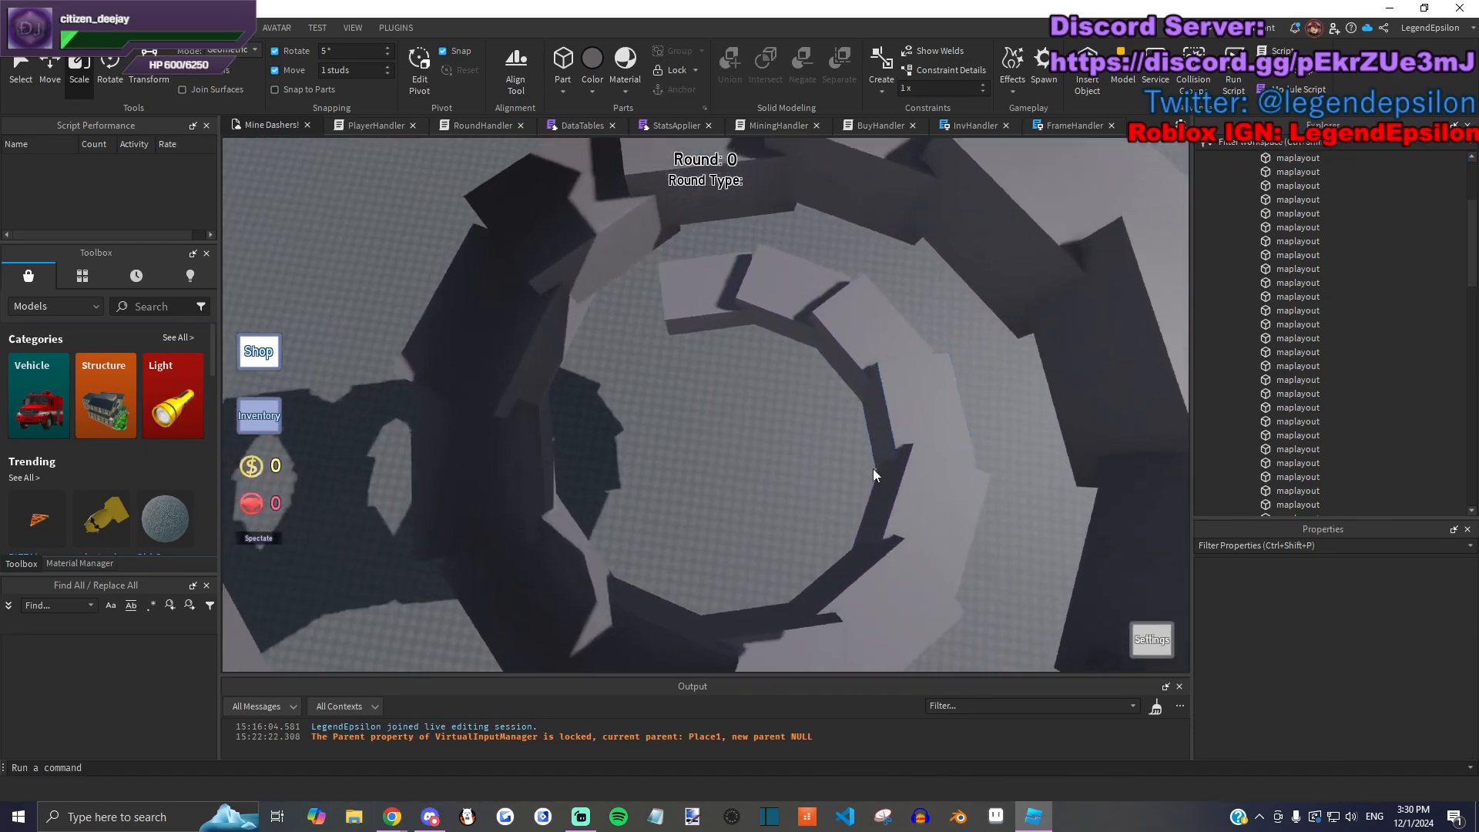
scroll(766, 353, "down", 5)
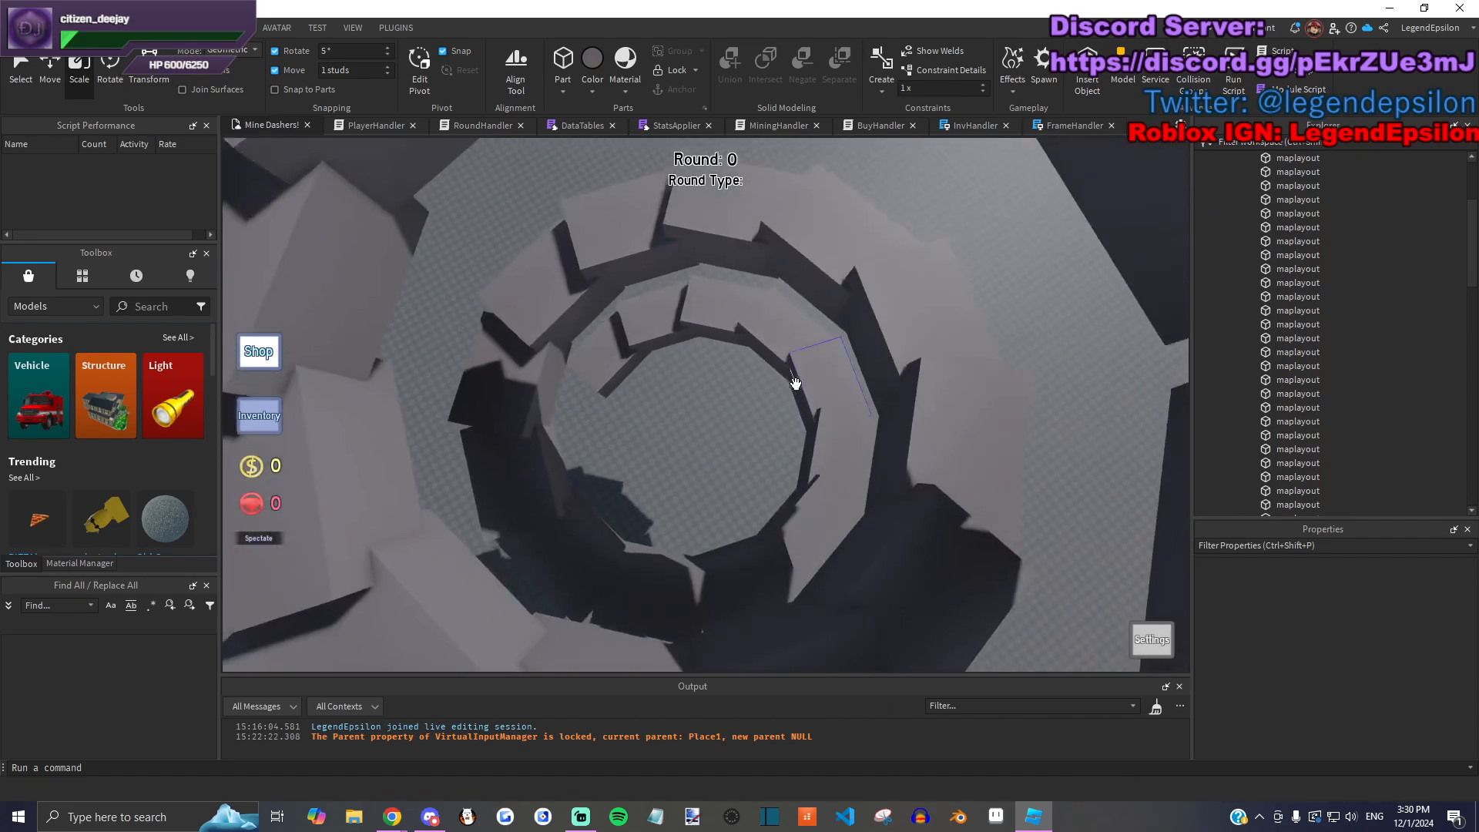
right_click_drag(795, 383, 876, 418)
scroll(954, 370, "down", 5)
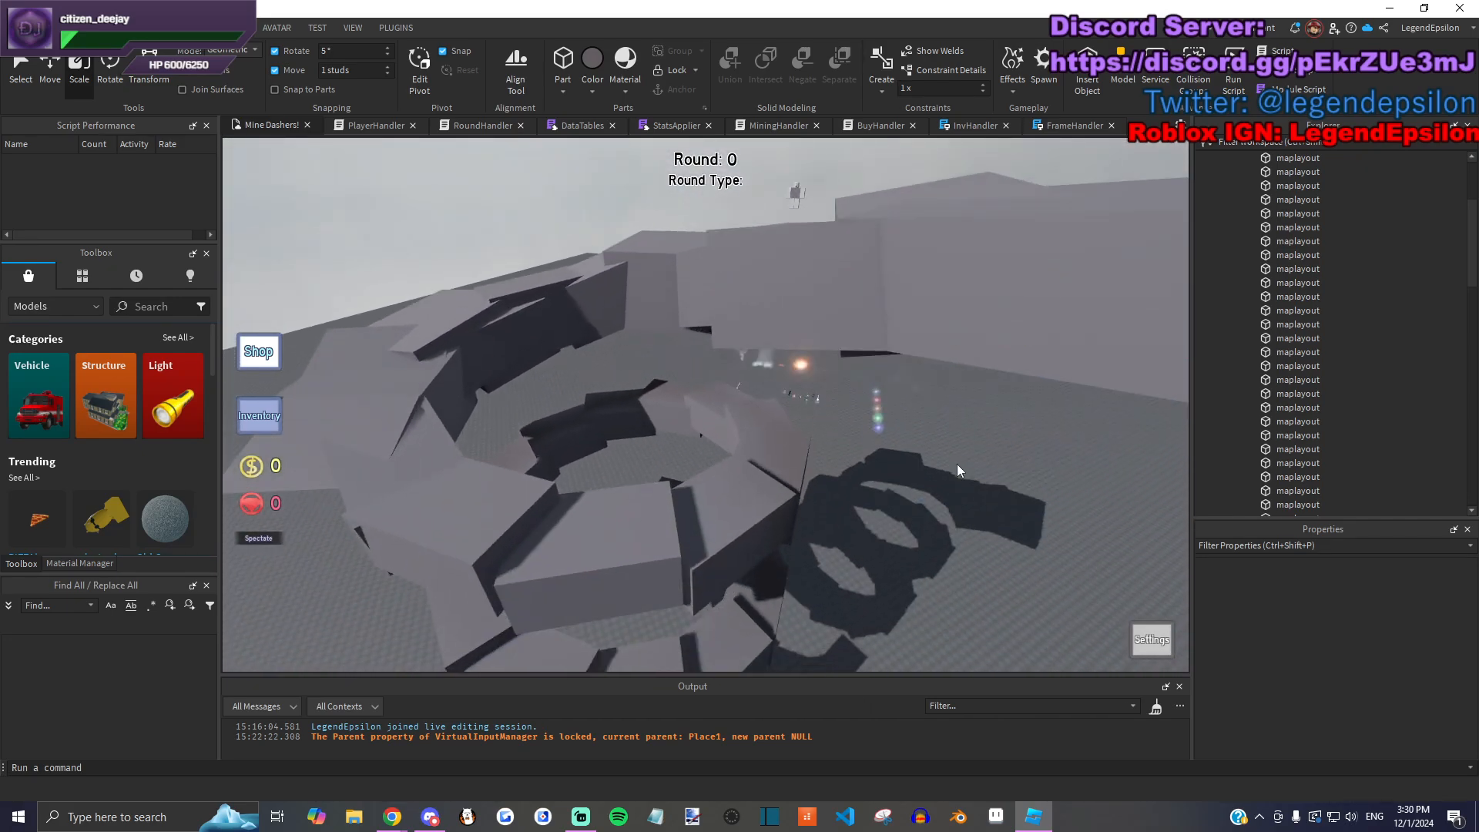
scroll(957, 464, "up", 5)
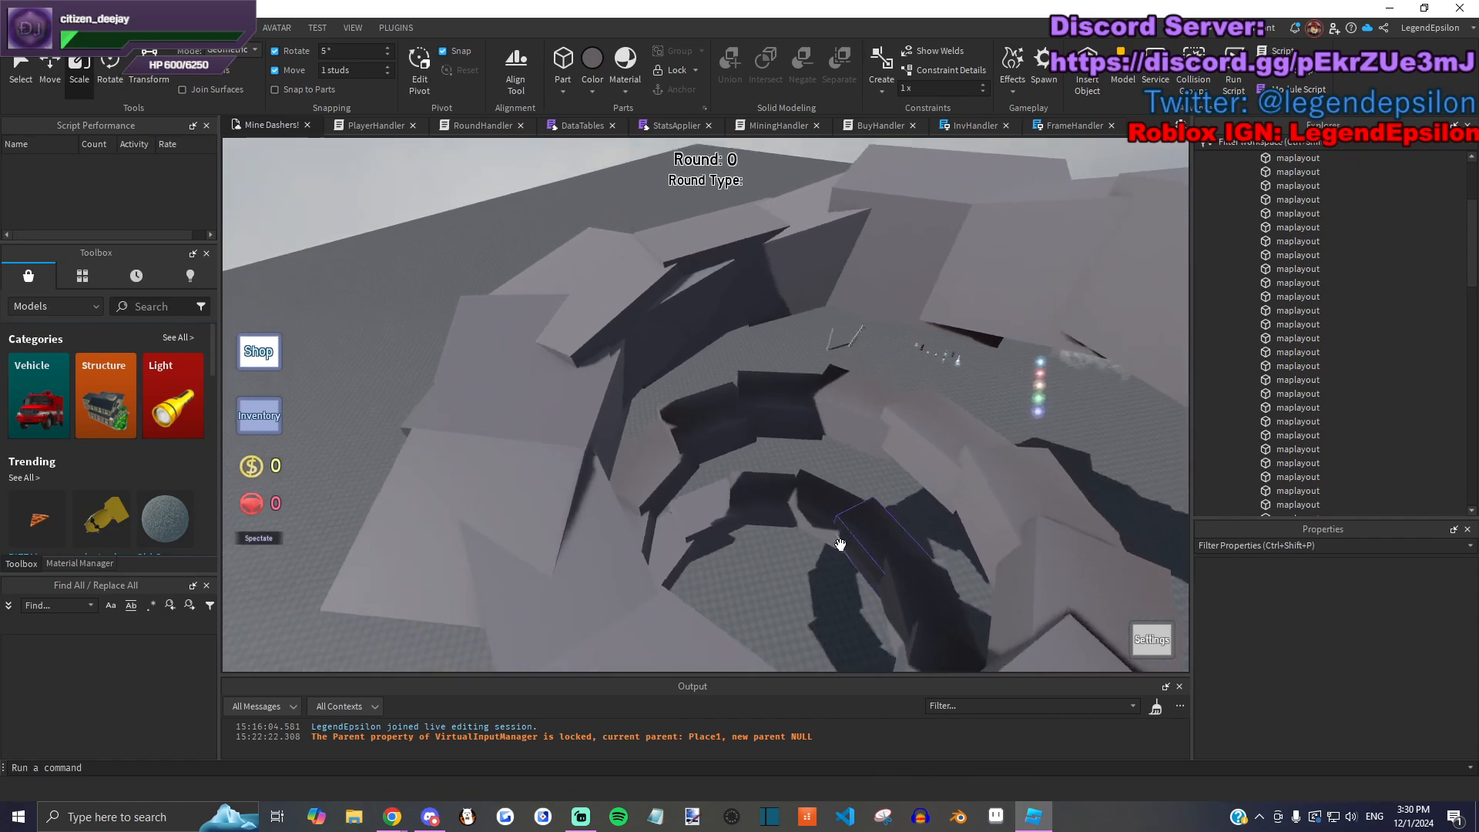
scroll(831, 546, "down", 4)
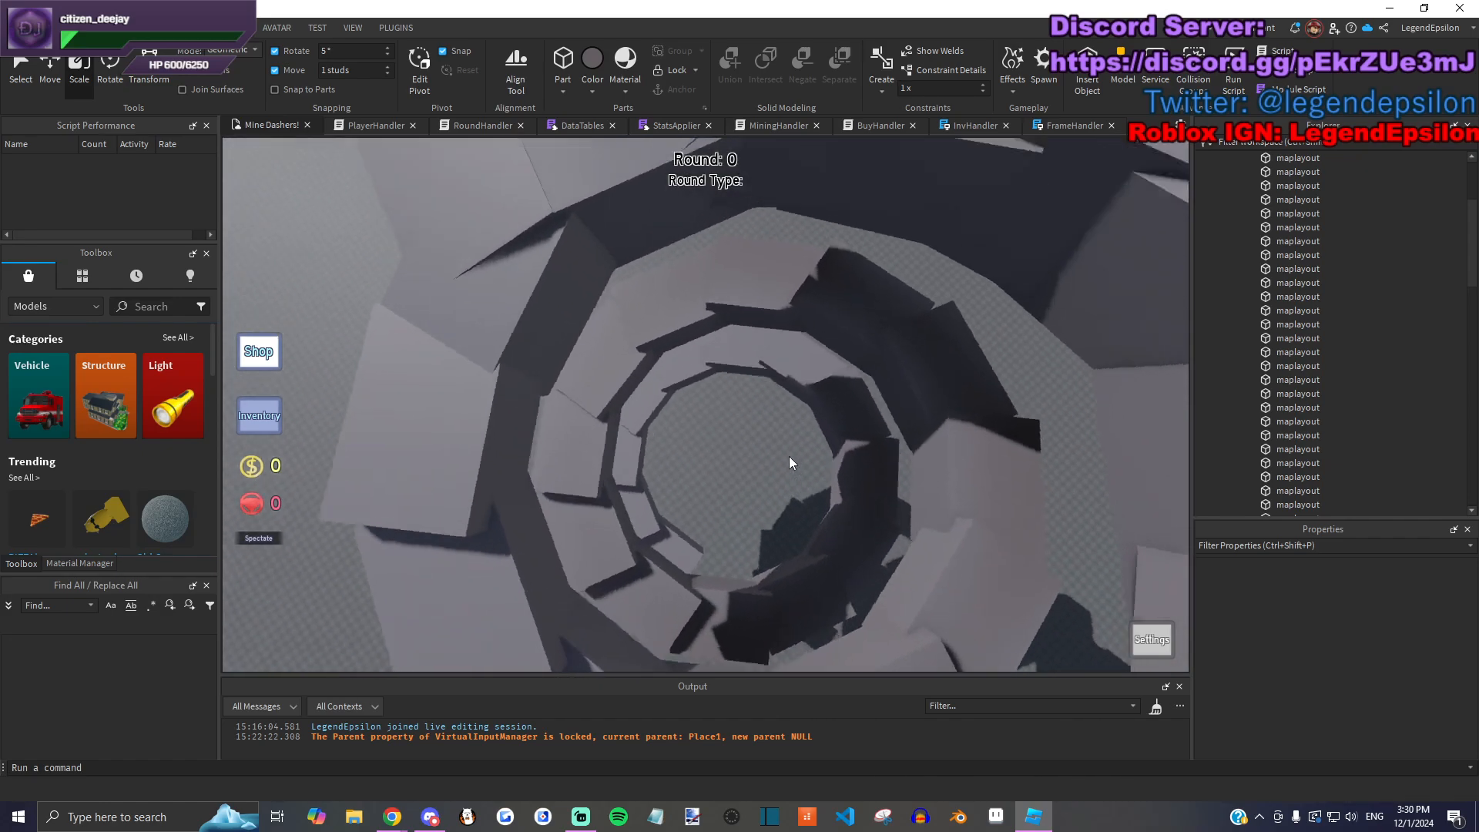
scroll(789, 456, "up", 5)
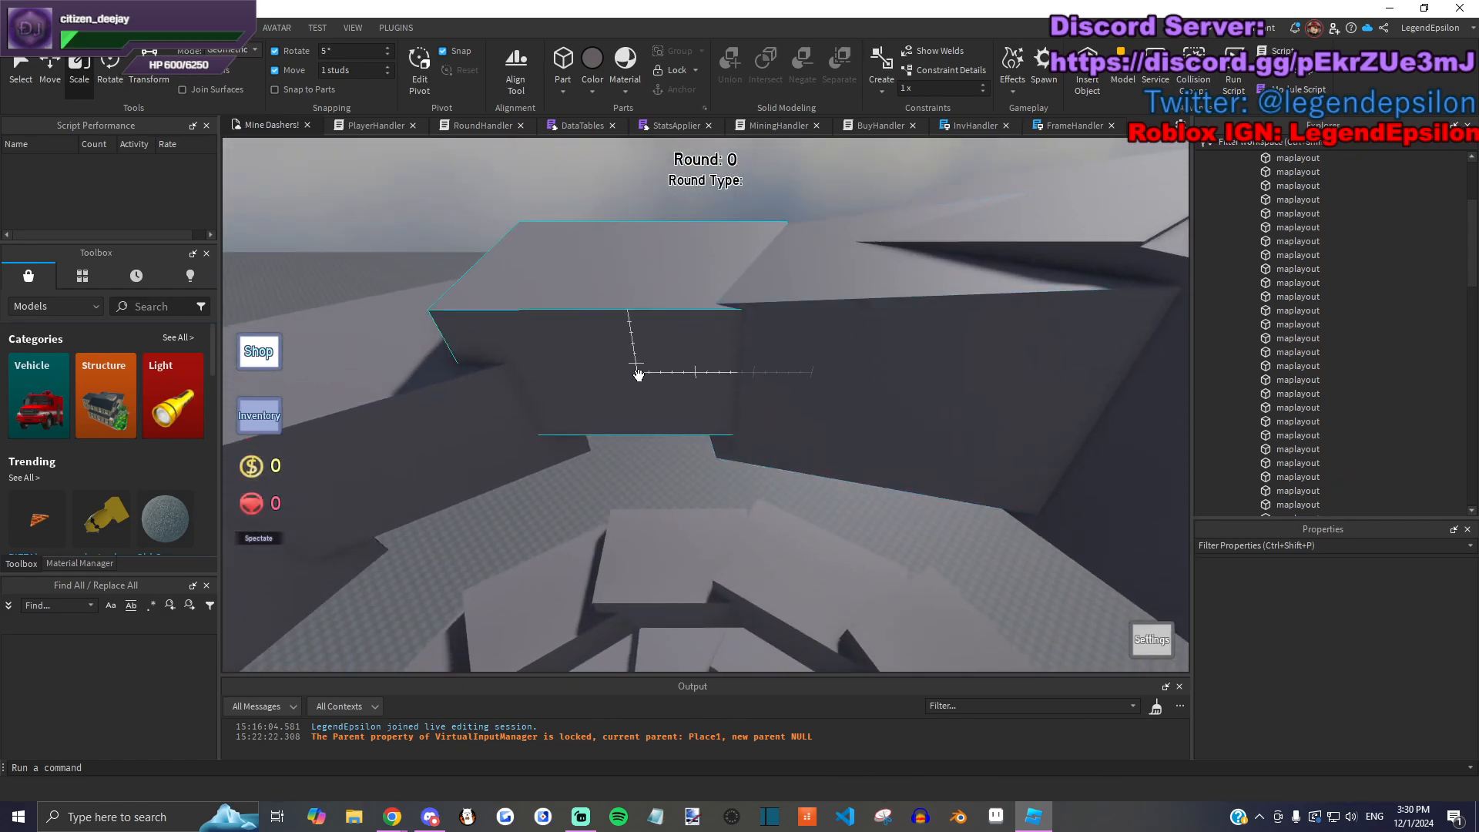
Step: Rotate the next lower spiral block to match the slope and move it down 2 studs
left_click(638, 375)
key("f")
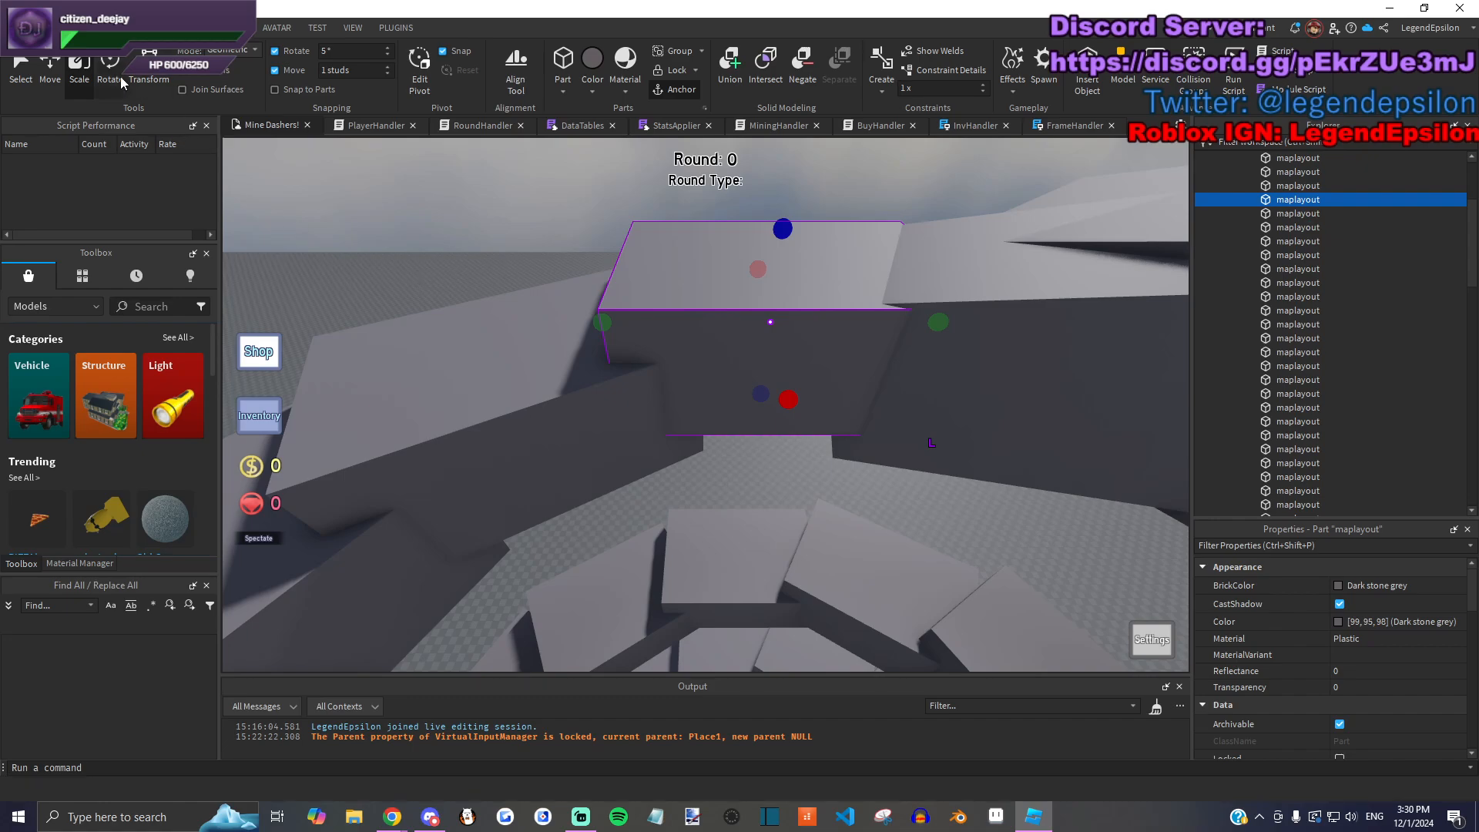
right_click_drag(742, 339, 753, 333)
left_click_drag(754, 334, 765, 383)
key("q")
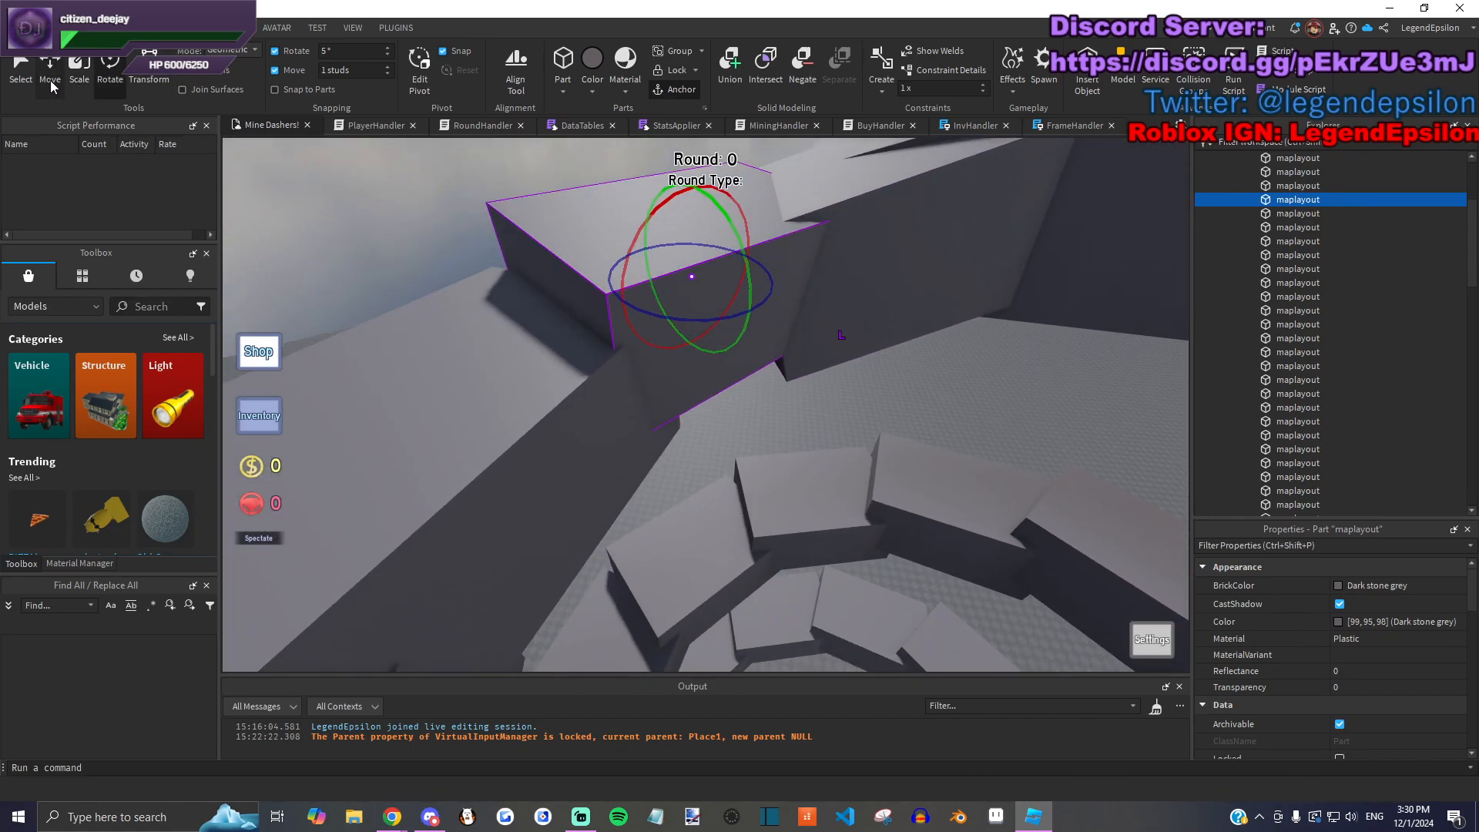
left_click_drag(641, 221, 688, 222)
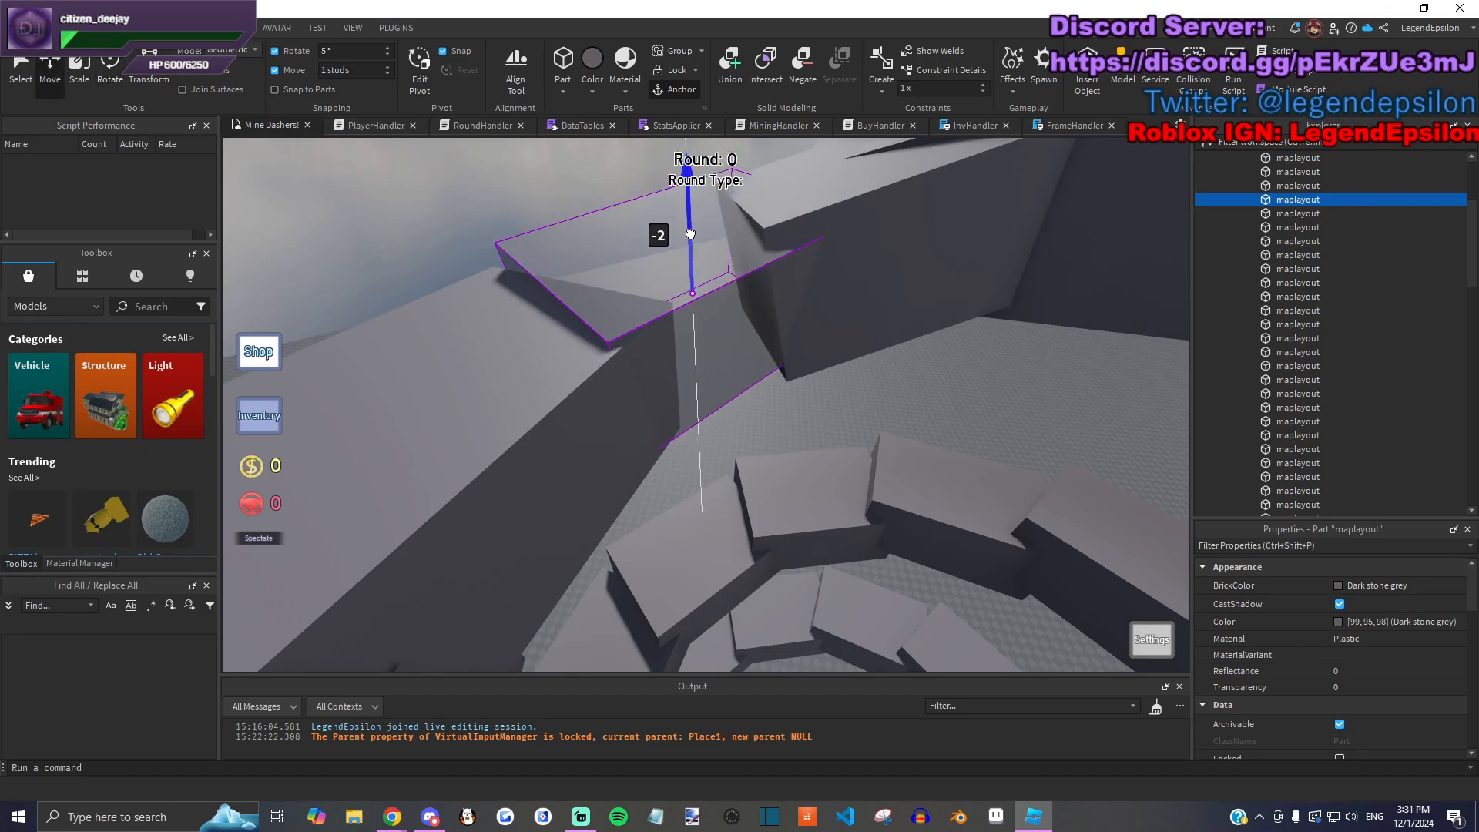
Step: Scale the adjoining higher block to about 33 studs so it meets the lowered block
left_click(77, 77)
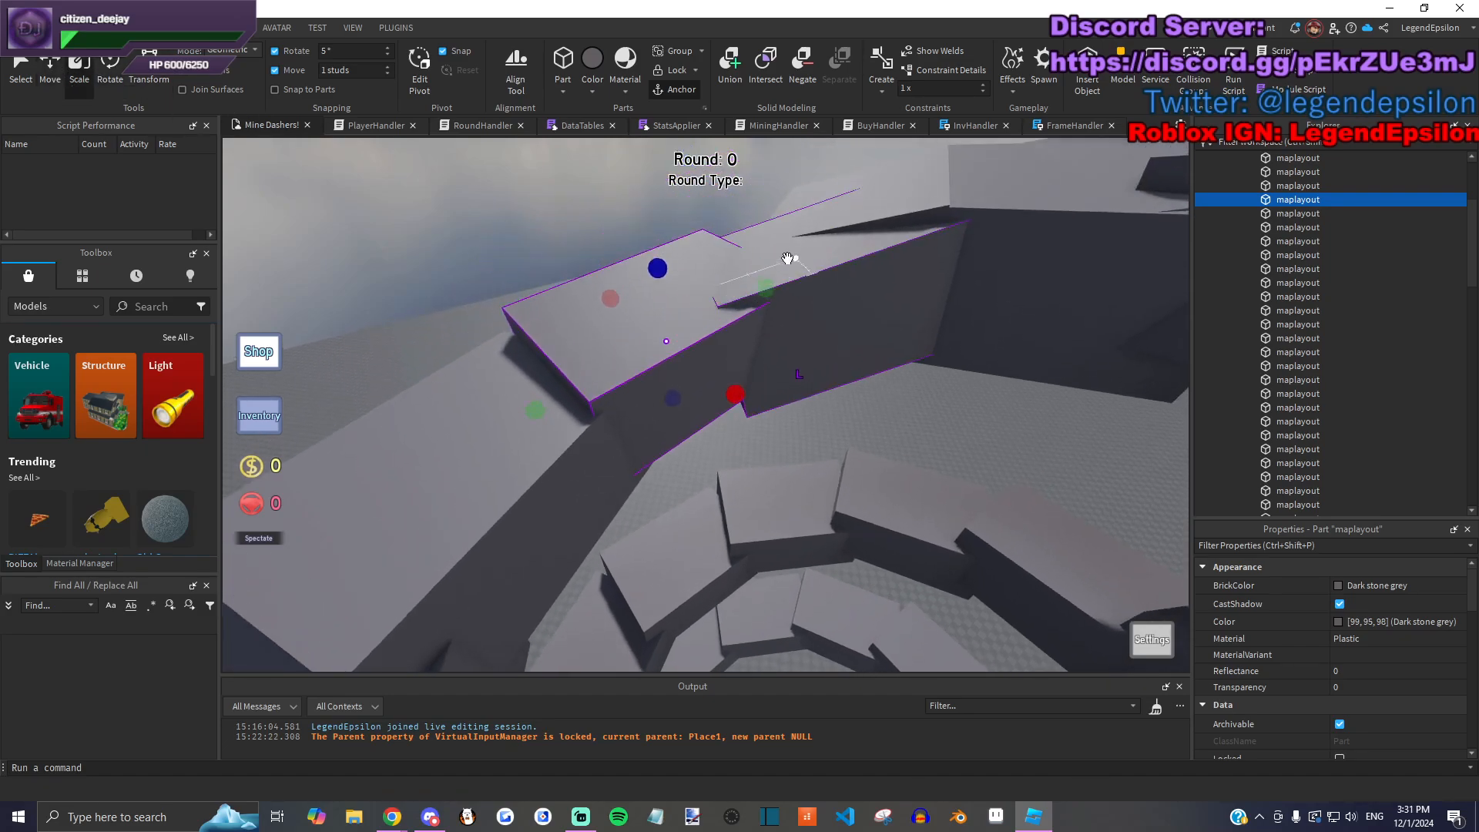
left_click_drag(846, 249, 775, 329)
left_click_drag(719, 439, 807, 342)
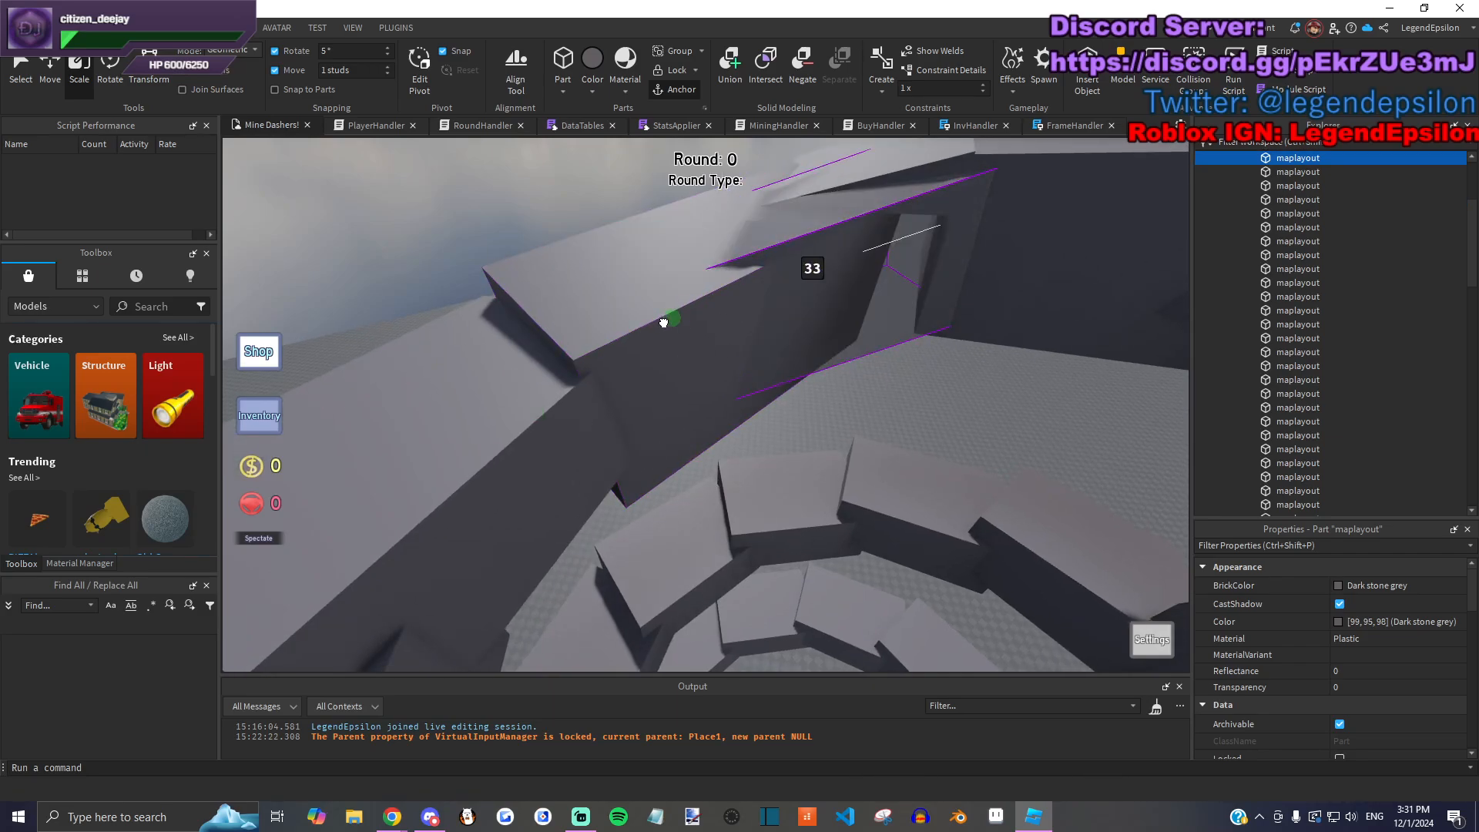
right_click_drag(760, 315, 742, 408)
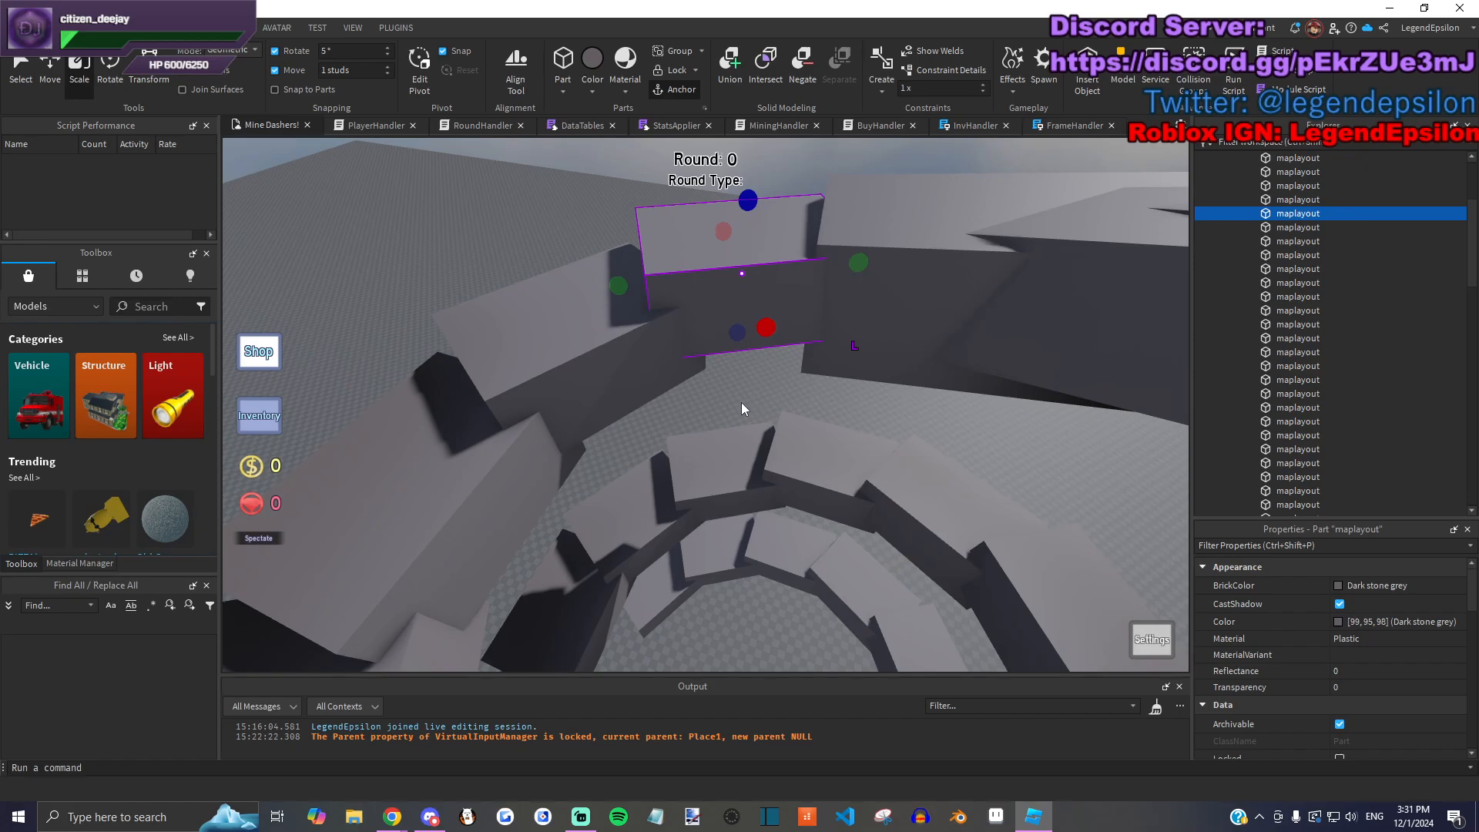
Step: Turn and tilt the following spiral block in line with the descent and scale it toward its neighbours
left_click(805, 355, "ctrl")
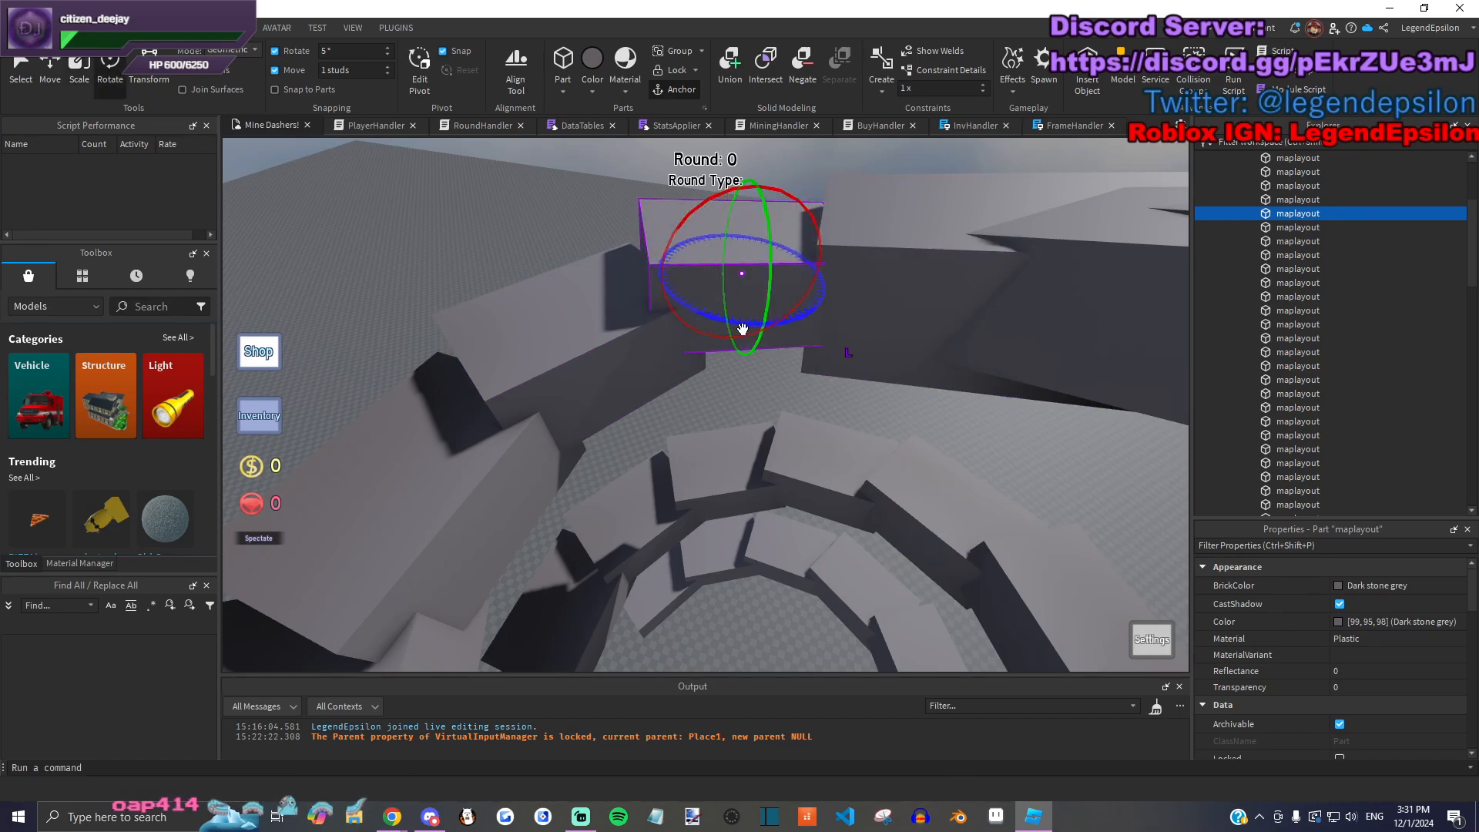
left_click_drag(739, 316, 744, 317)
key("a")
right_click_drag(745, 317, 775, 265)
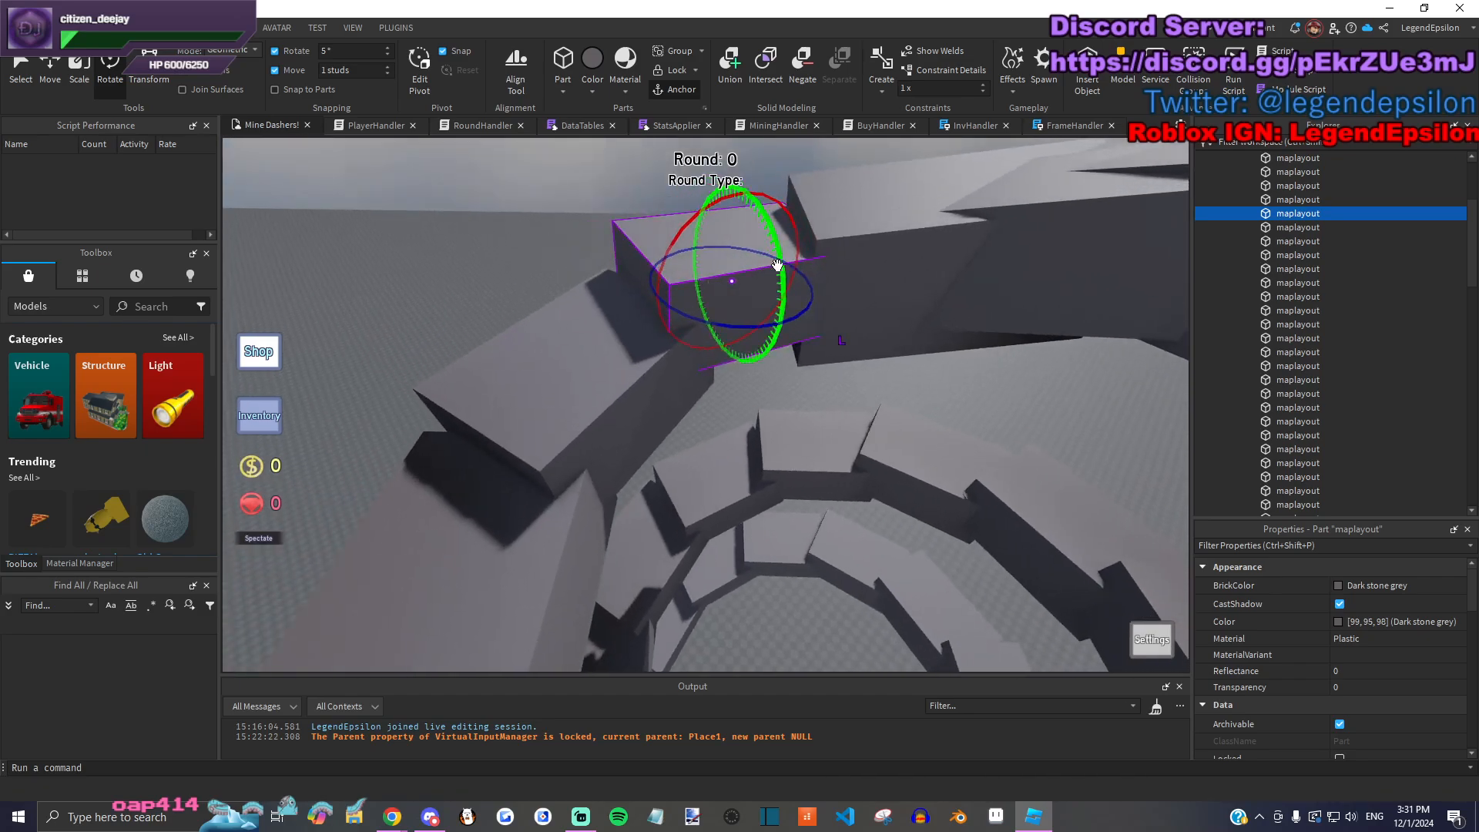
left_click_drag(780, 255, 780, 254)
key("w")
key("q")
left_click_drag(712, 291, 600, 356)
left_click_drag(663, 275, 673, 253)
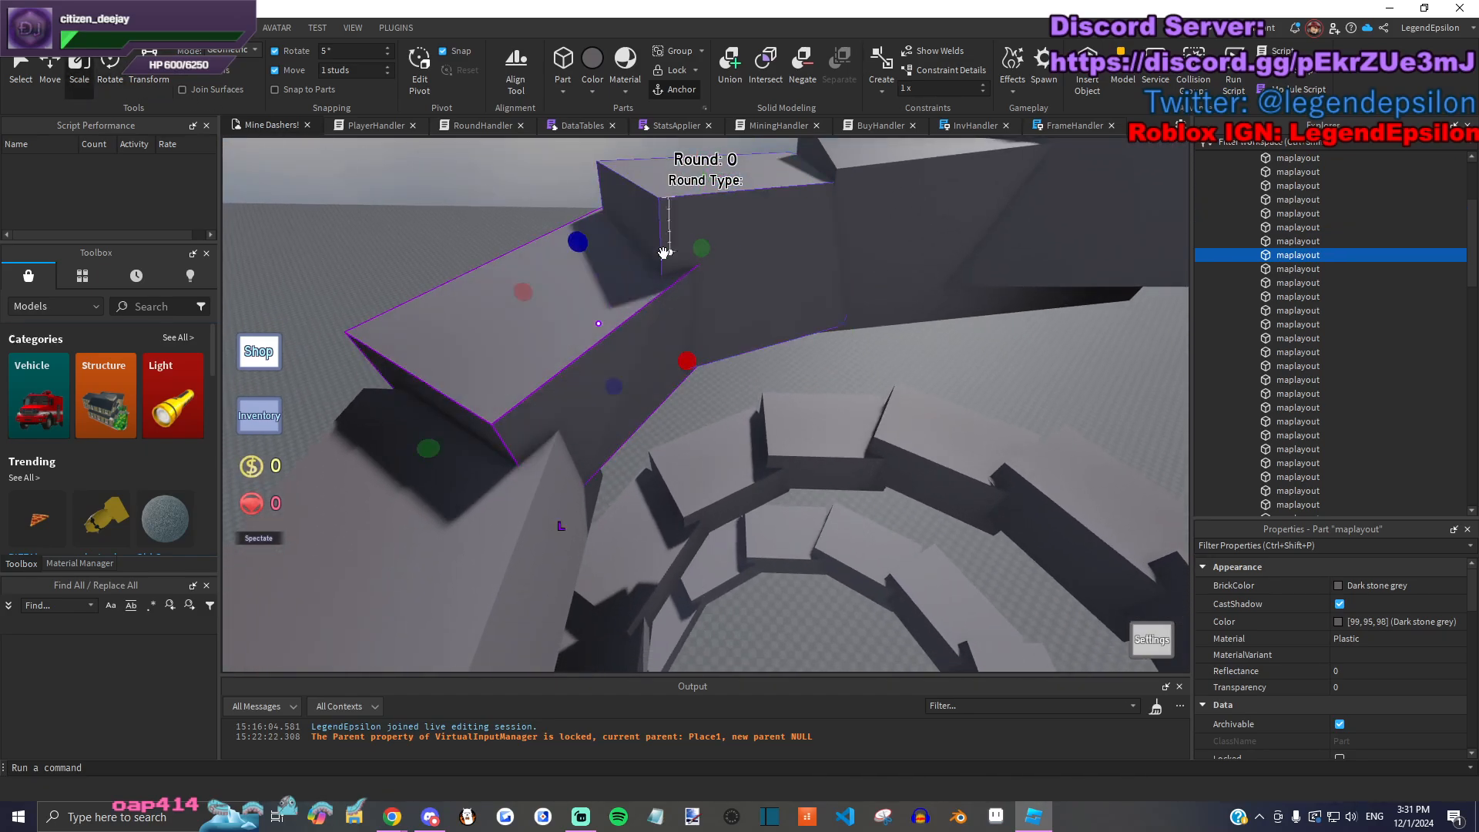
Step: Rotate the next block down the spiral and lengthen it up into the block above
key("q")
left_click_drag(538, 251, 478, 454)
left_click_drag(604, 372, 601, 470)
left_click(80, 67)
left_click_drag(617, 293, 644, 251)
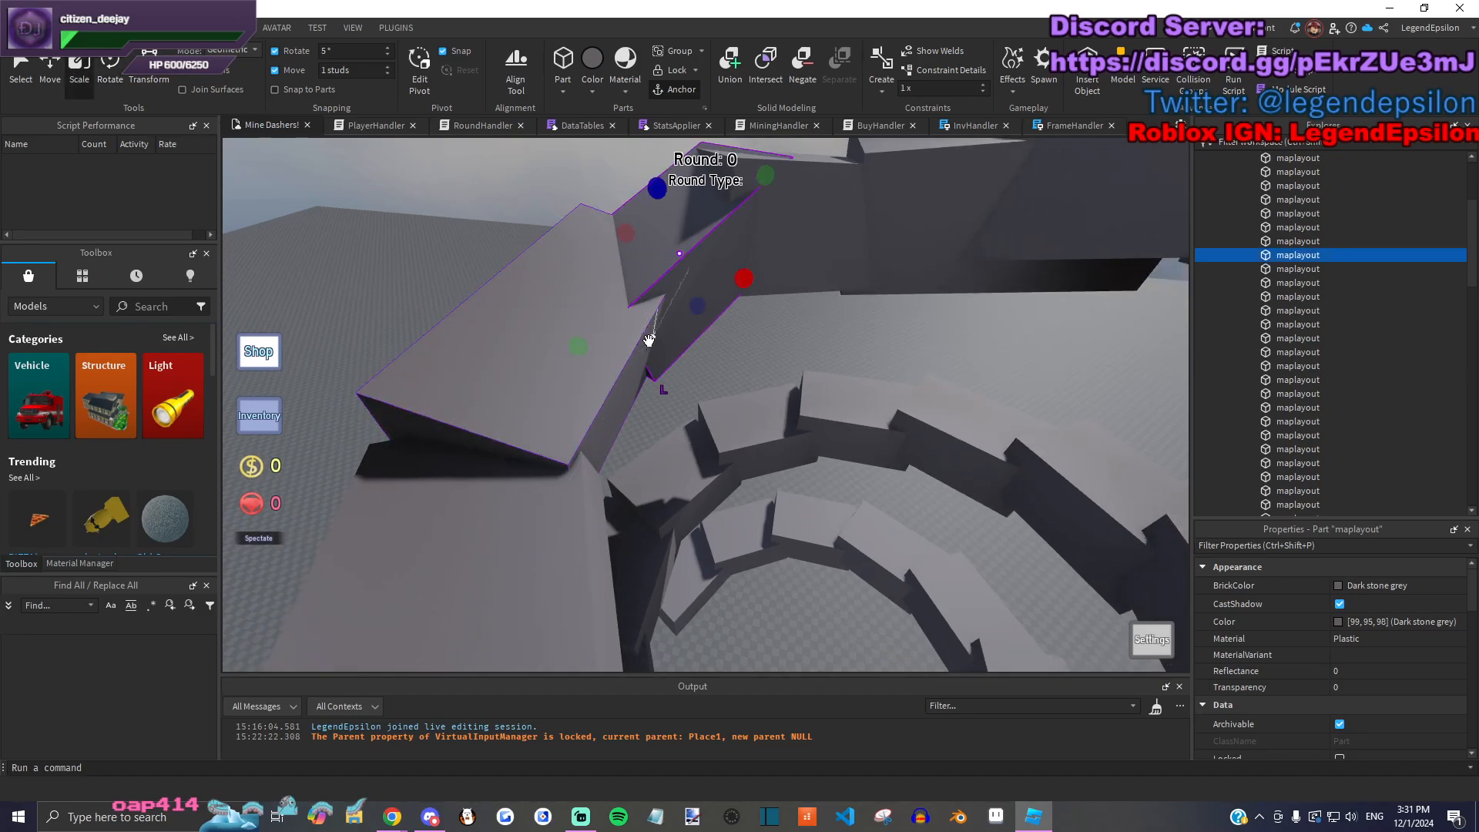
Step: Scale the rotated block's underside downward and fit the block above it so the joint closes
right_click_drag(533, 363, 722, 425)
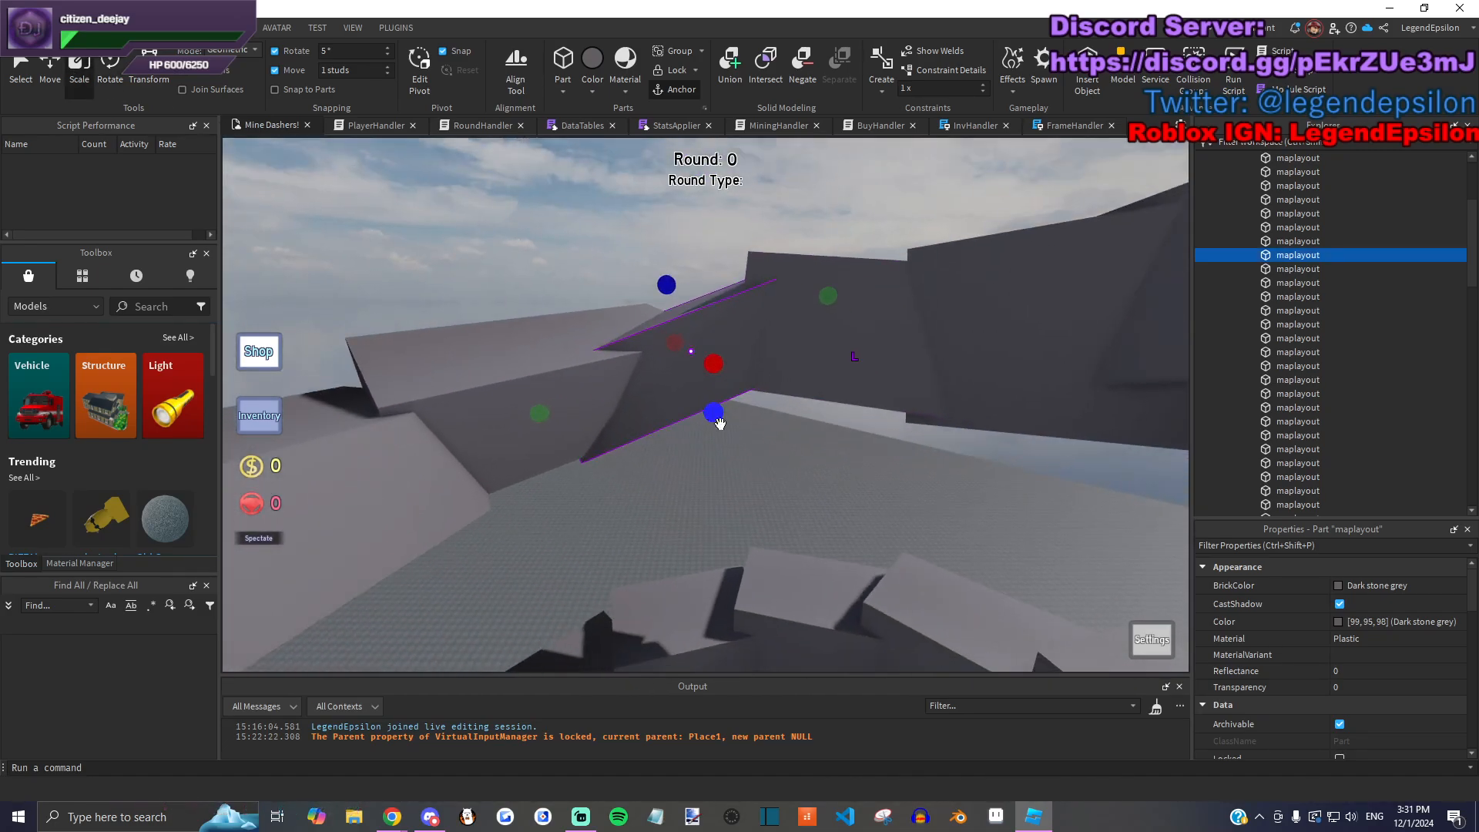
left_click_drag(825, 421, 809, 456)
left_click_drag(962, 370, 1083, 384)
Step: Inspect the joints between the reshaped spiral blocks from several sides
right_click_drag(1003, 386, 912, 394)
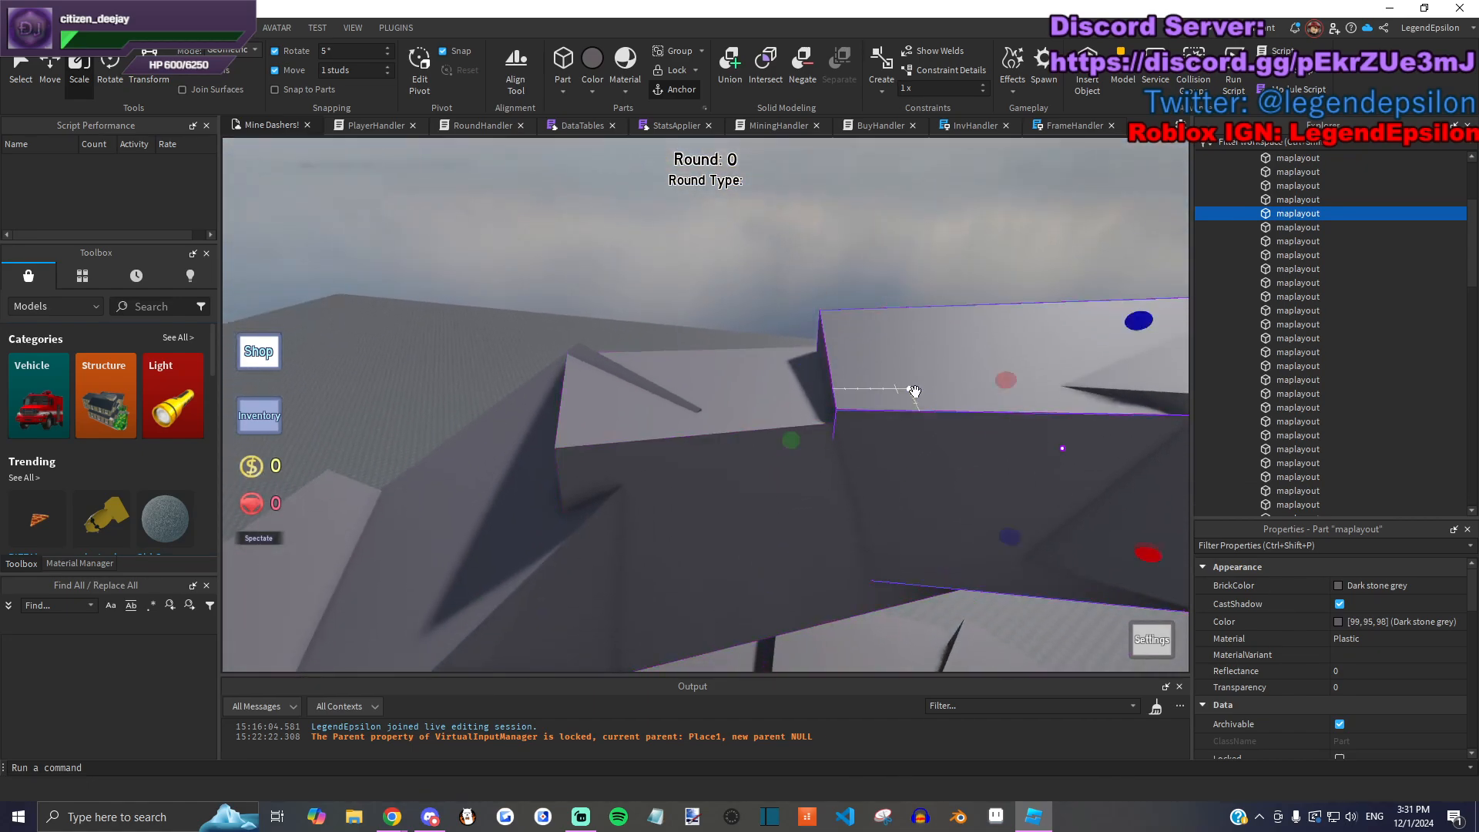
left_click(912, 393)
left_click(822, 262)
right_click_drag(822, 262, 664, 390)
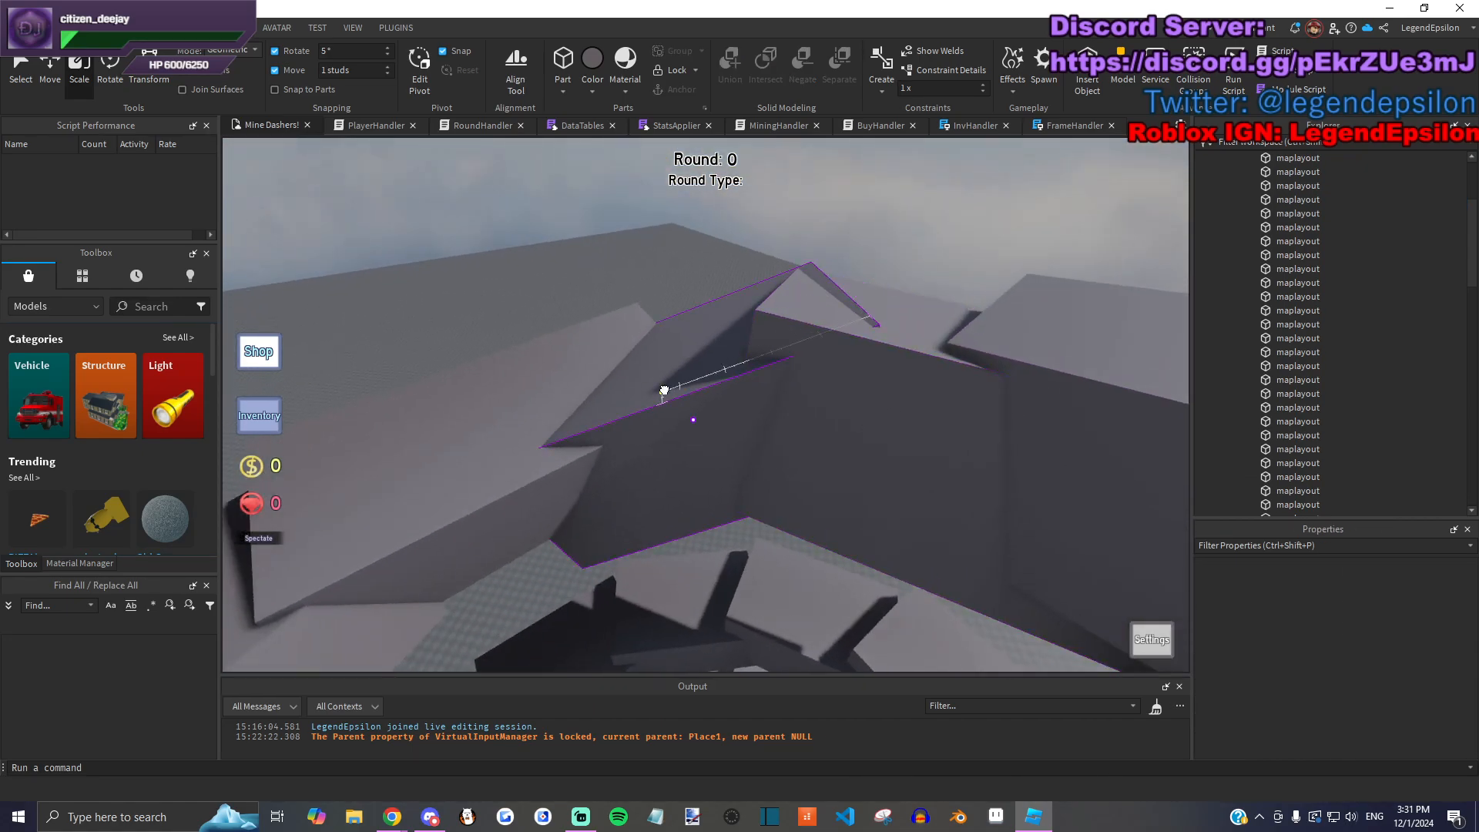
left_click(887, 234)
right_click_drag(887, 234, 703, 346)
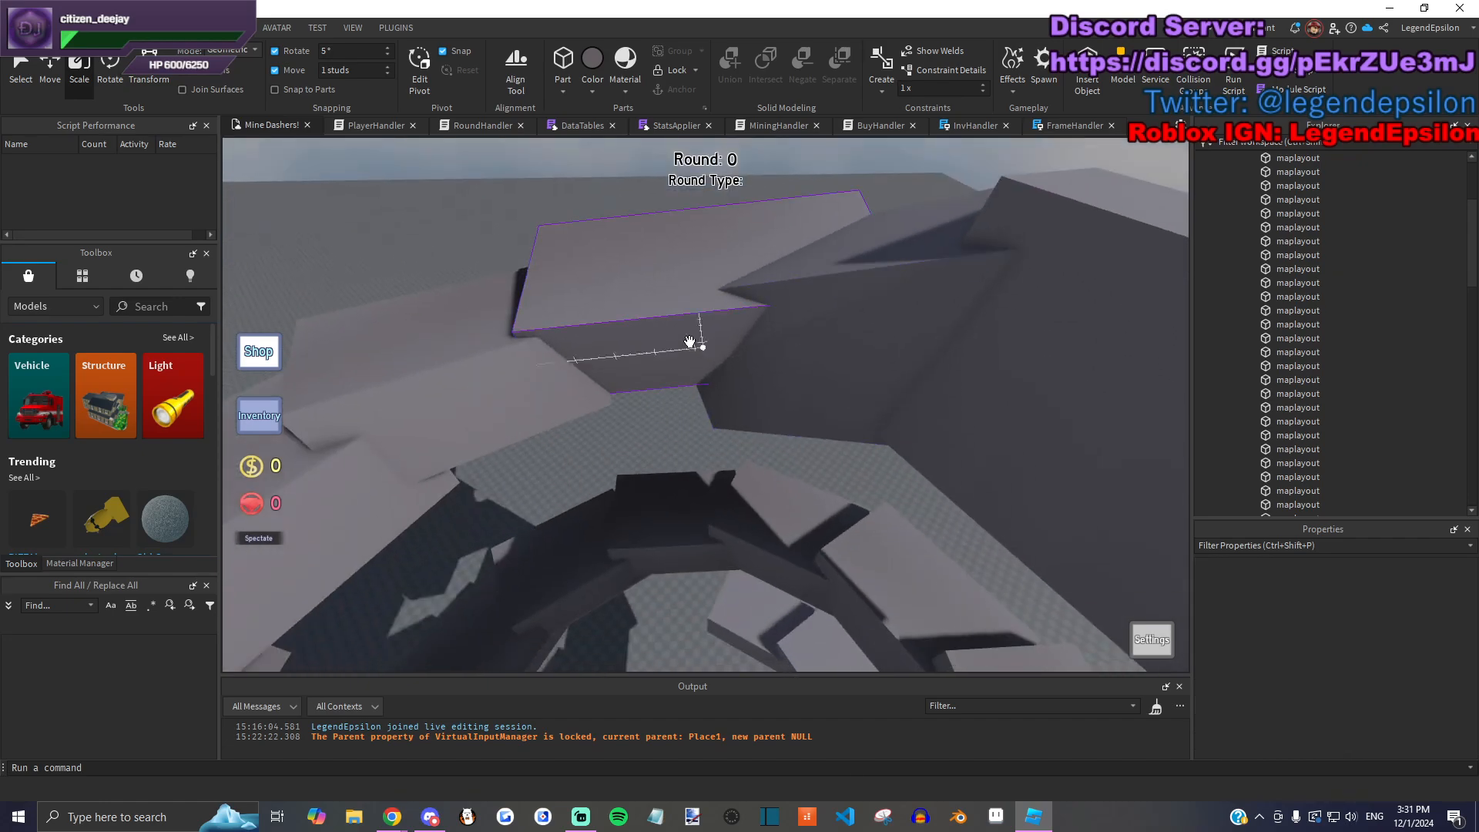
left_click(727, 318)
left_click(723, 423)
right_click_drag(722, 423, 872, 485)
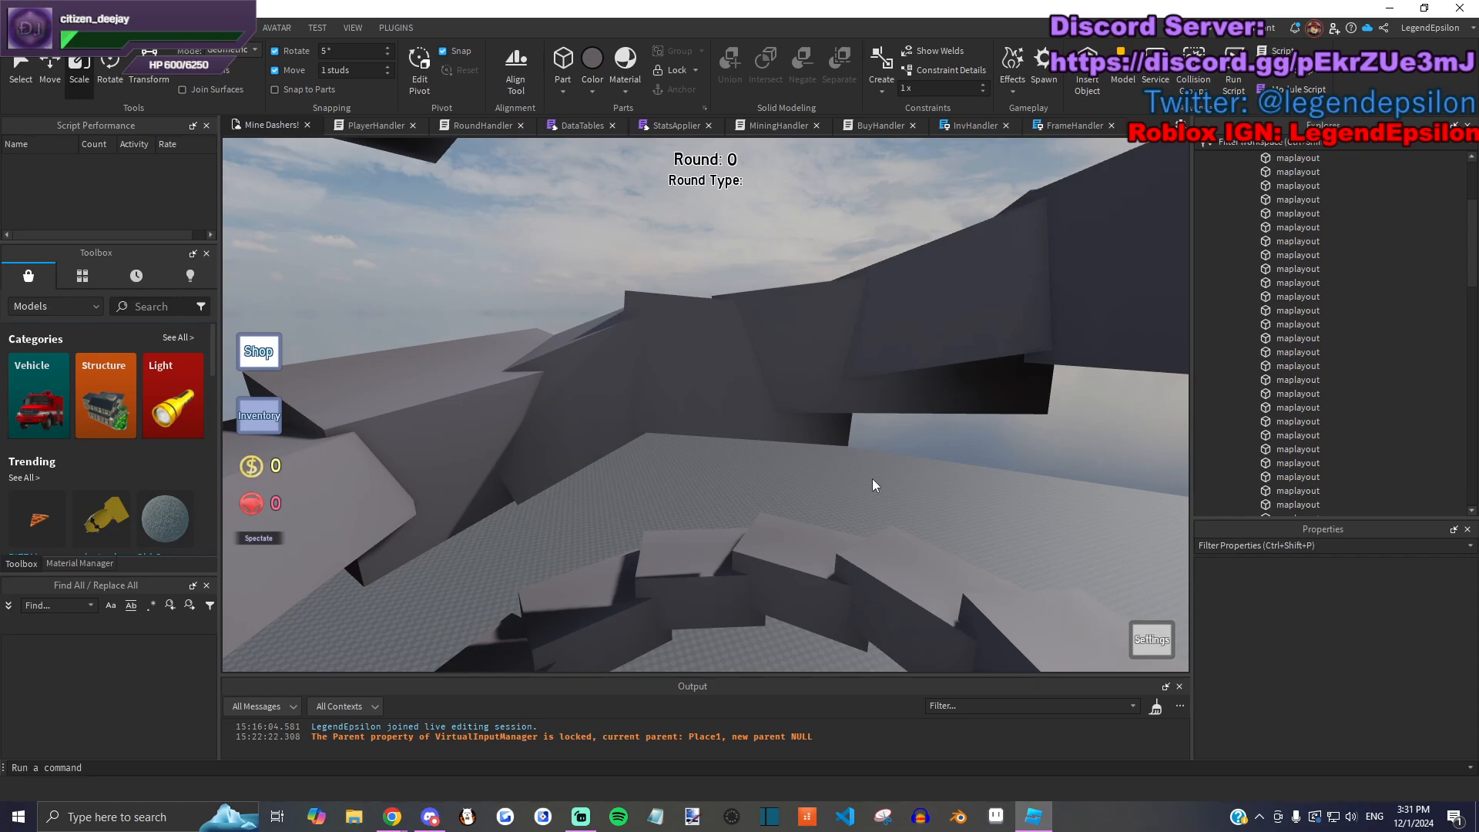
Step: Rotate the next spiral block along the curve and scale its ends to meet the neighbouring blocks
right_click_drag(862, 471, 740, 327)
left_click(743, 323)
right_click_drag(518, 277, 709, 225)
key("ctrl+4")
left_click_drag(710, 224, 676, 204)
right_click_drag(680, 205, 669, 224)
left_click_drag(843, 283, 944, 287)
right_click_drag(943, 287, 719, 277)
left_click_drag(725, 304, 621, 318)
Step: Tilt the spiral block below it to continue the descending slope
right_click_drag(621, 318, 660, 370)
left_click(604, 324)
key("w")
key("a")
left_click(110, 69)
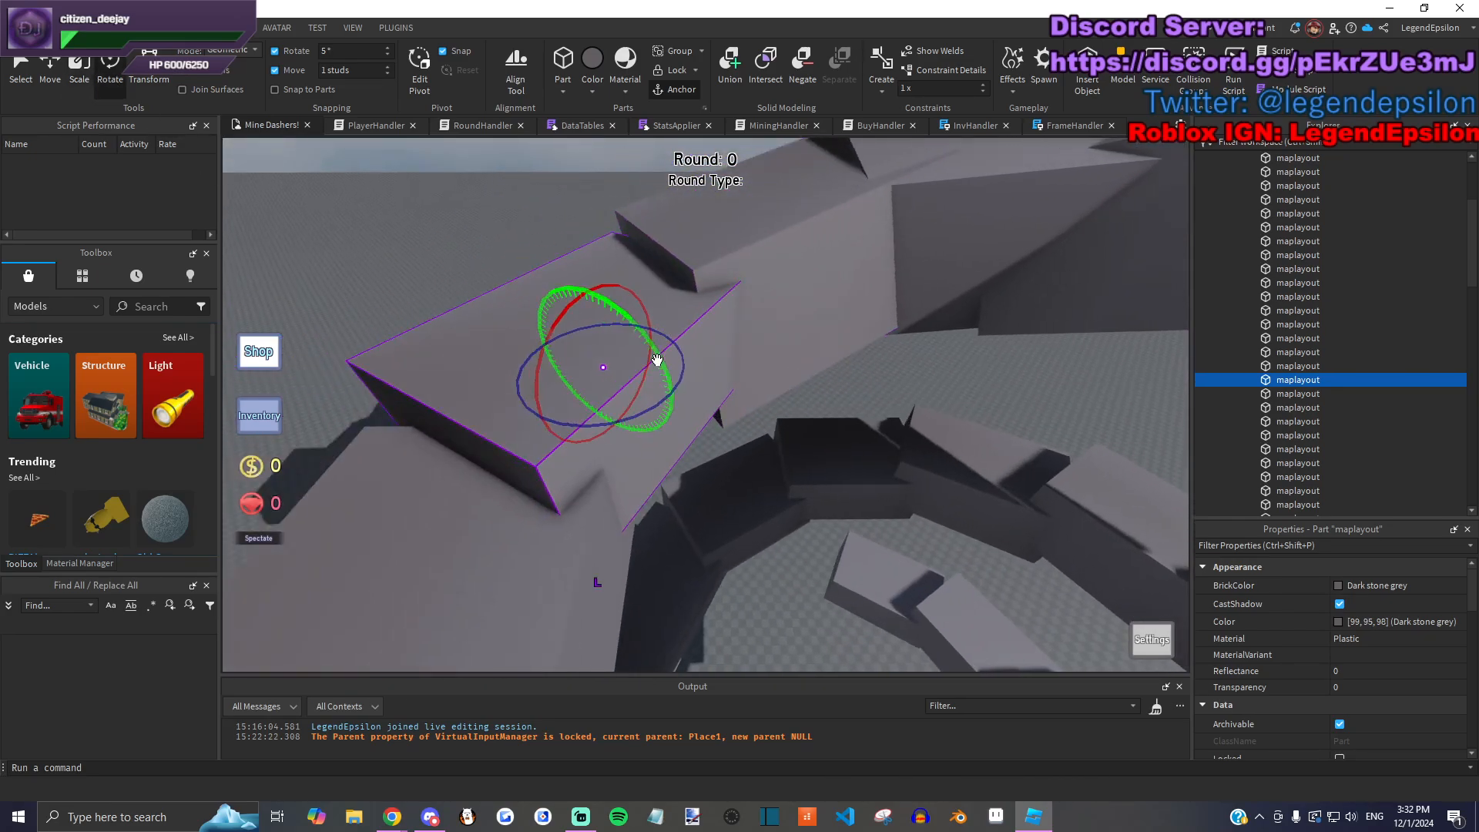
left_click_drag(554, 349, 586, 386)
left_click_drag(629, 438, 627, 429)
Step: Undo the first resize of the tilted block and scale it again to close up with the block above
key("s")
key("e")
left_click_drag(697, 297, 739, 224)
key("ctrl+z")
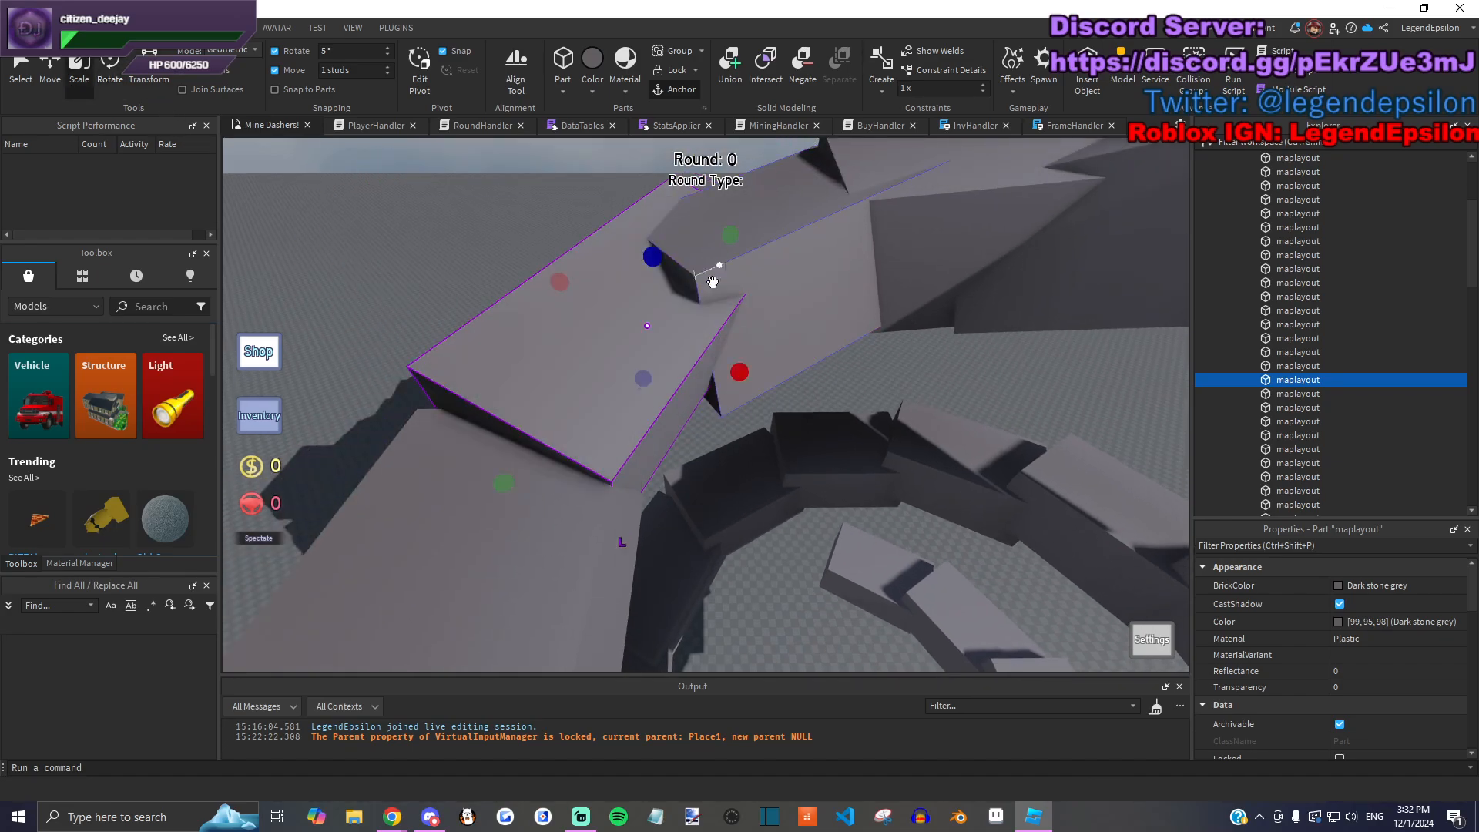
right_click_drag(696, 339, 694, 348)
left_click_drag(737, 275, 755, 281)
right_click_drag(755, 285, 755, 282)
left_click_drag(679, 339, 680, 360)
right_click_drag(680, 359, 680, 351)
Step: Select the next lower spiral block and scale its end to close up with the neighbouring block
left_click(563, 497)
key("s")
right_click_drag(693, 491, 702, 490)
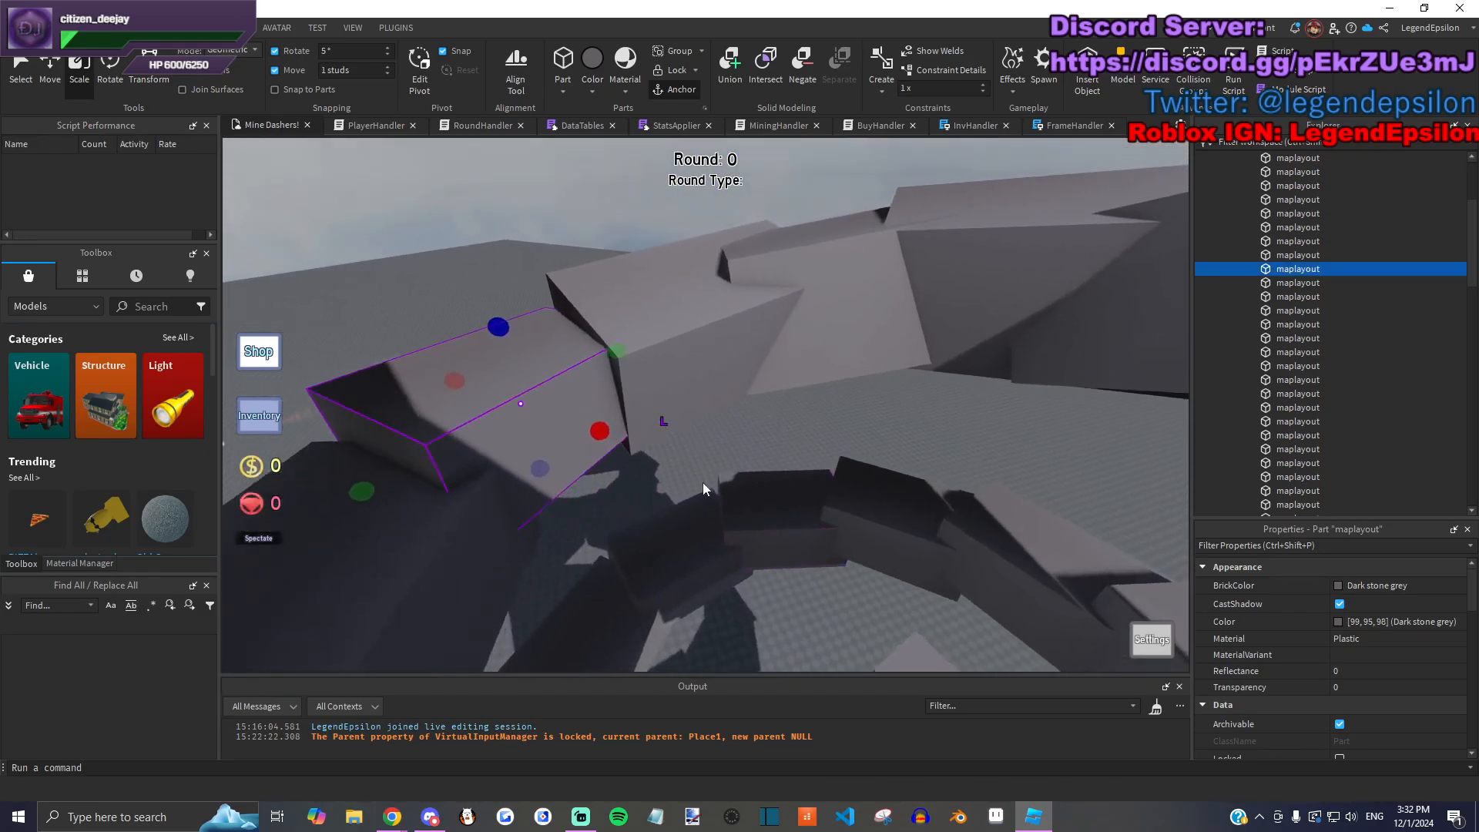
key("w")
key("s")
right_click_drag(670, 370, 664, 362)
left_click(622, 437)
left_click_drag(614, 418, 479, 437)
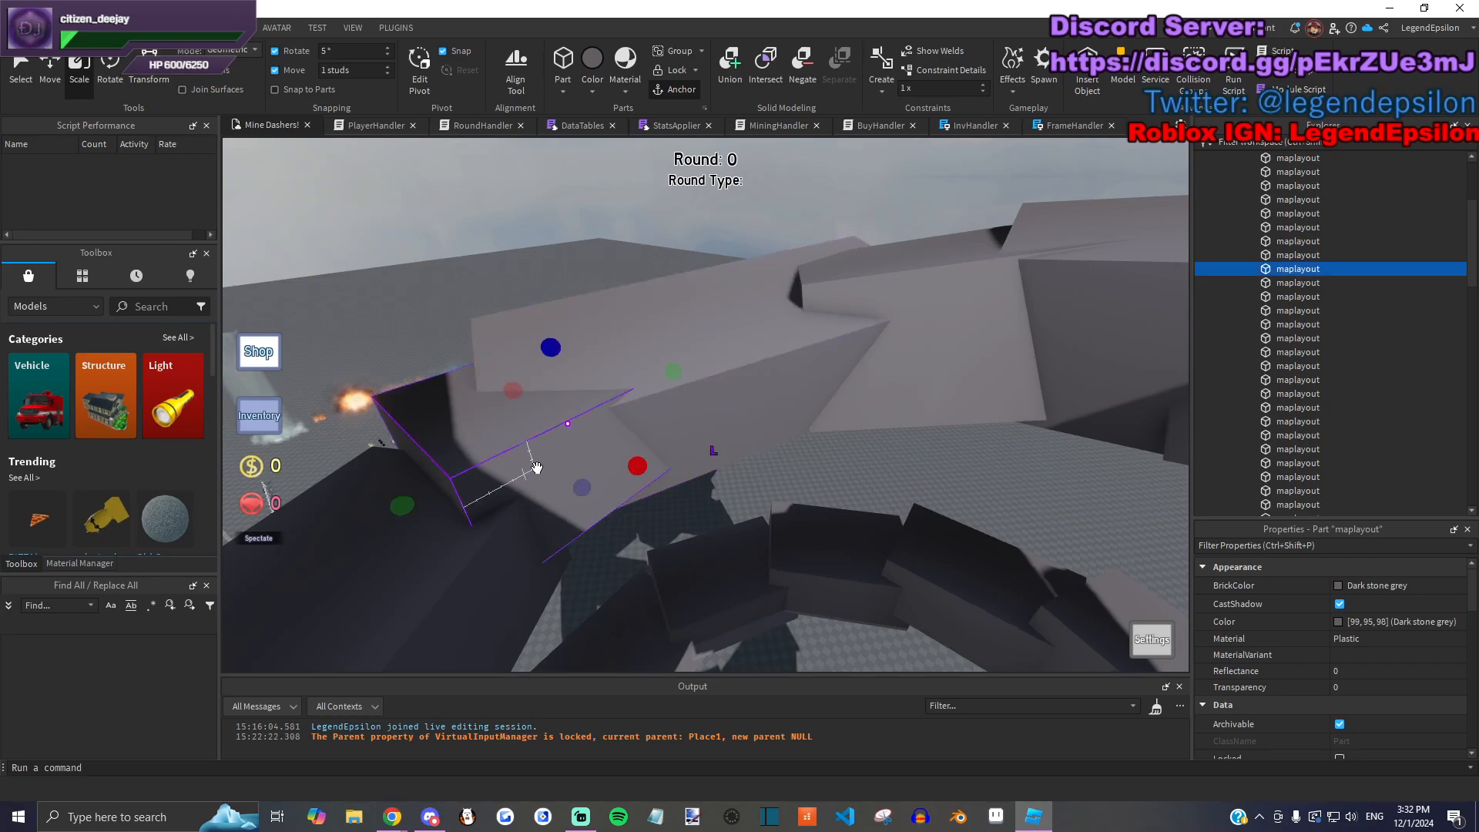
Step: Rotate the adjoining spiral block to follow the descending curve and extend its upper end into the block above
left_click(554, 420)
key("ctrl+4")
left_click_drag(514, 271, 510, 296)
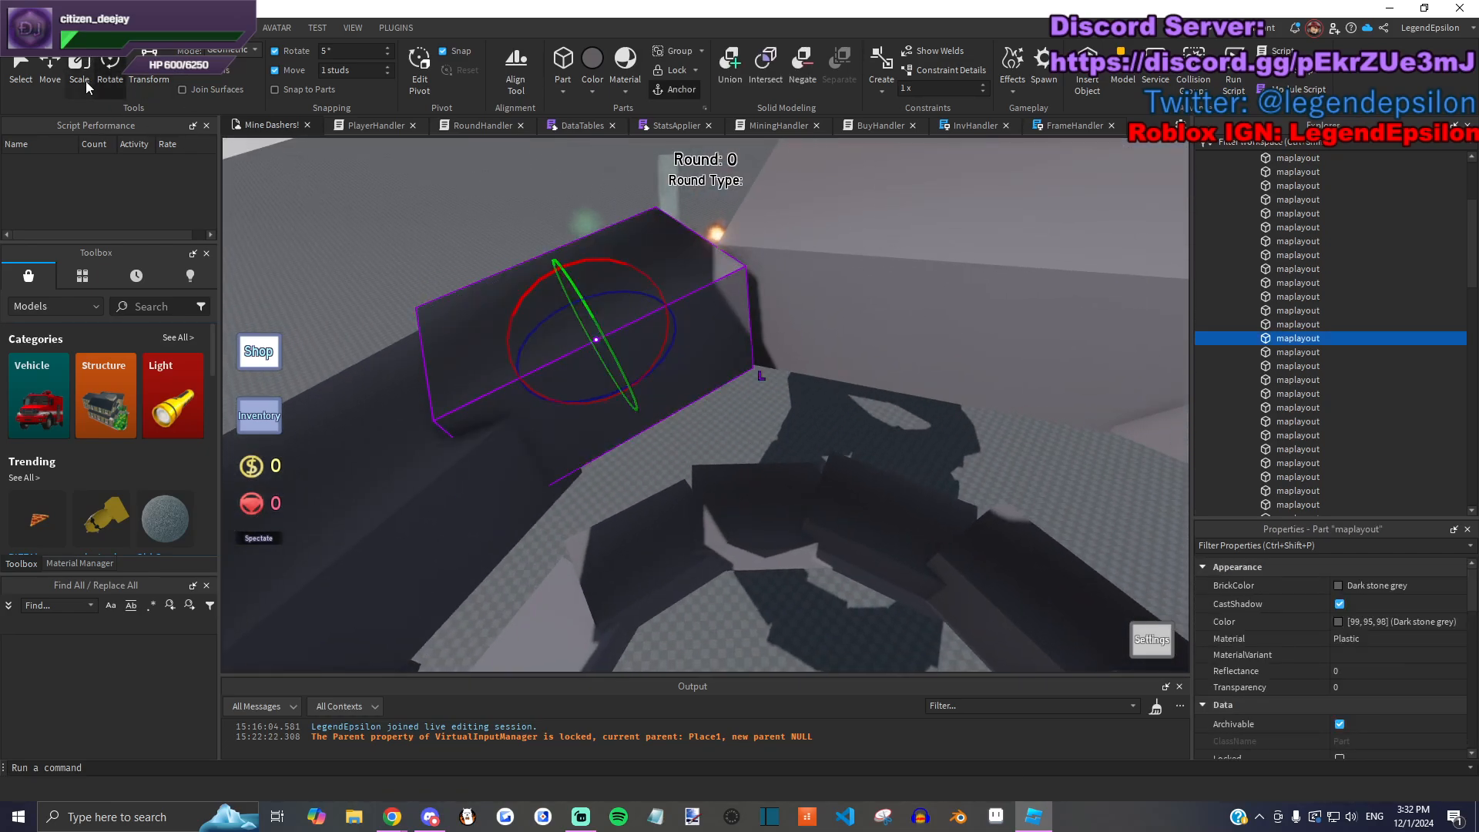
scroll(713, 282, "up", 5)
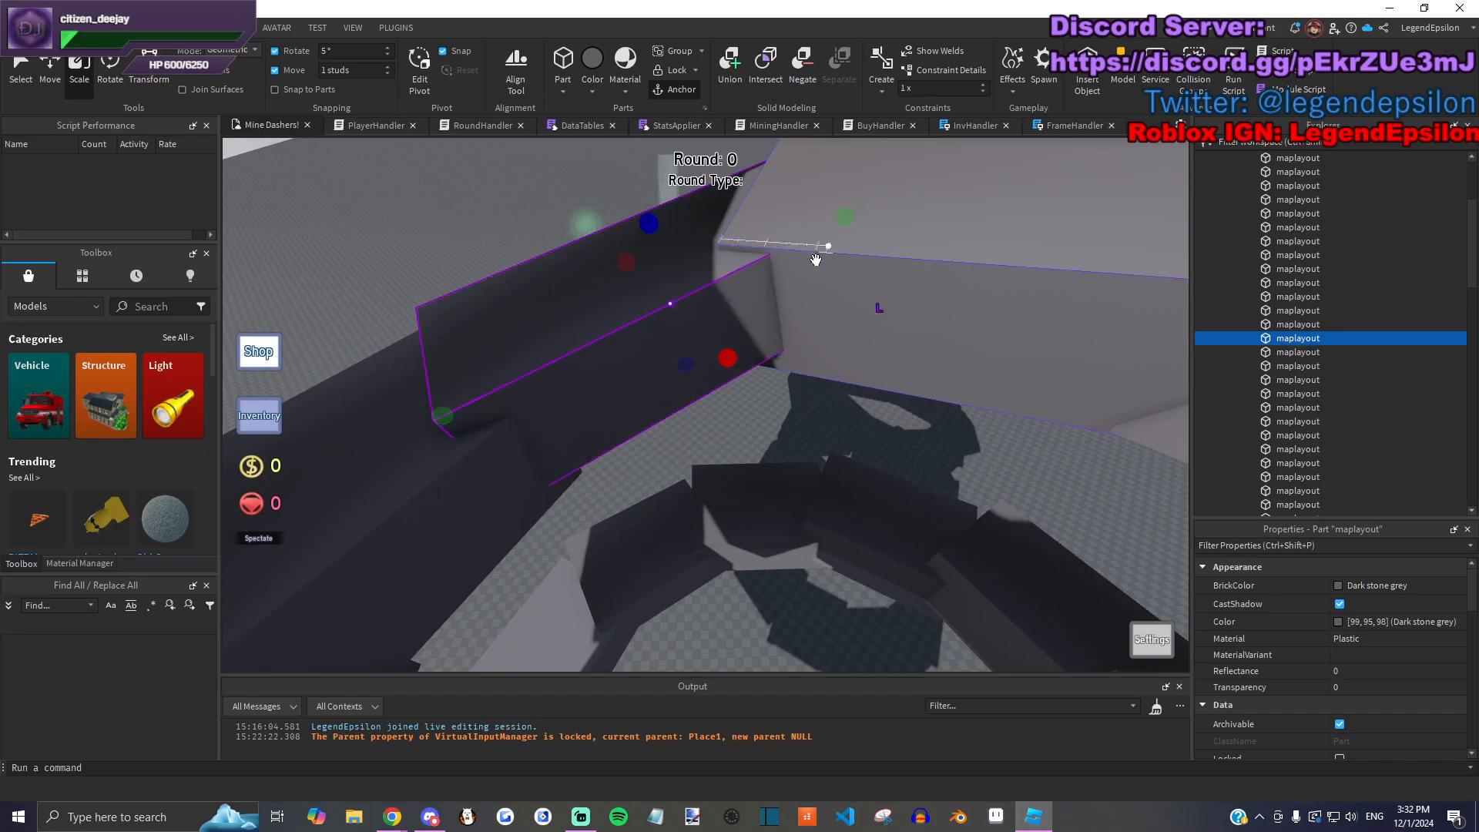
left_click(789, 298)
left_click_drag(772, 286, 667, 302)
left_click(671, 404)
key("q")
key("a")
Step: Rotate the same spiral block further and scale its ends and side to fit between its neighbours
left_click(116, 73)
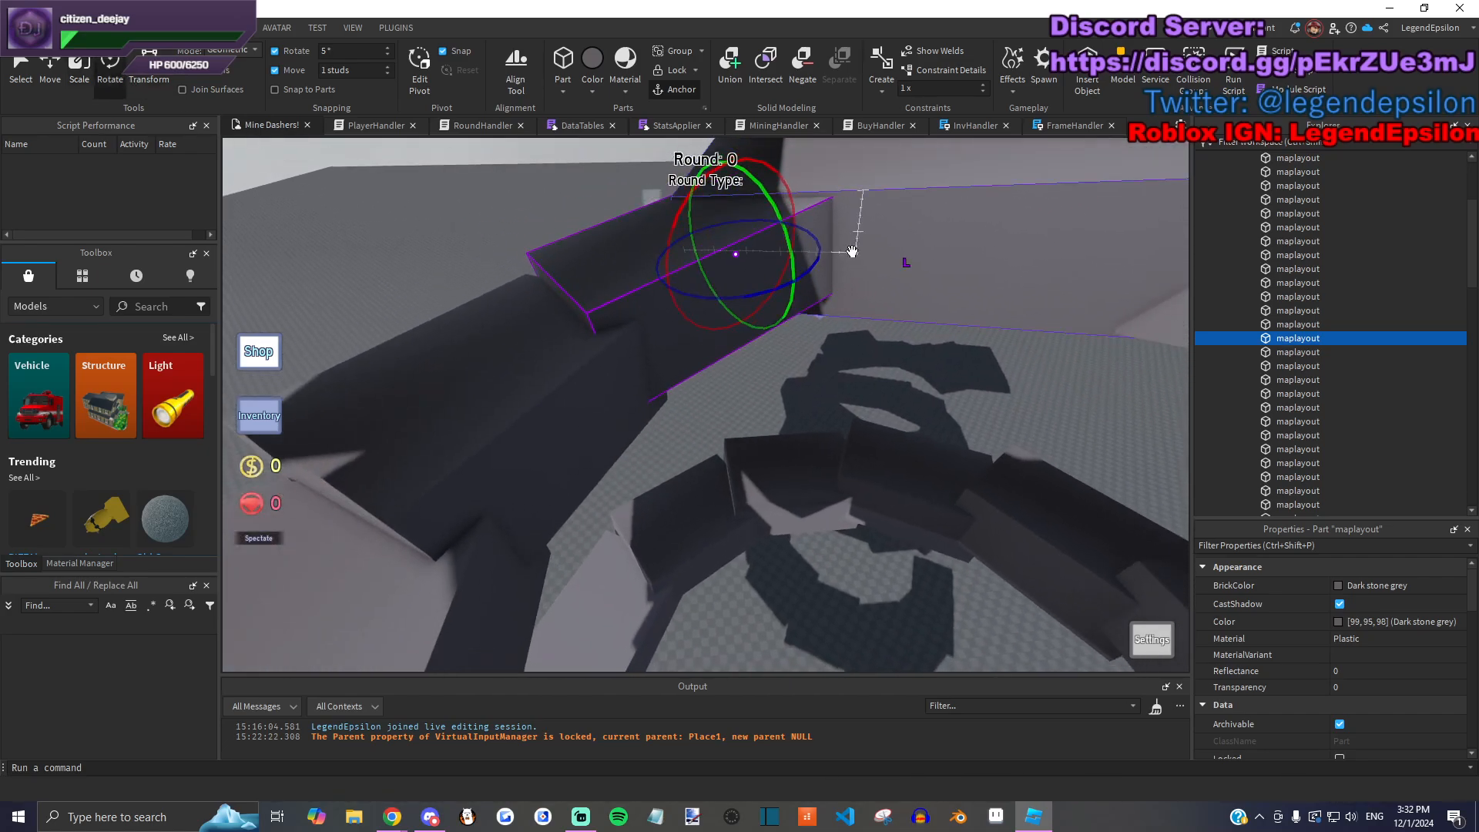
left_click_drag(779, 228, 788, 236)
key("q")
key("d")
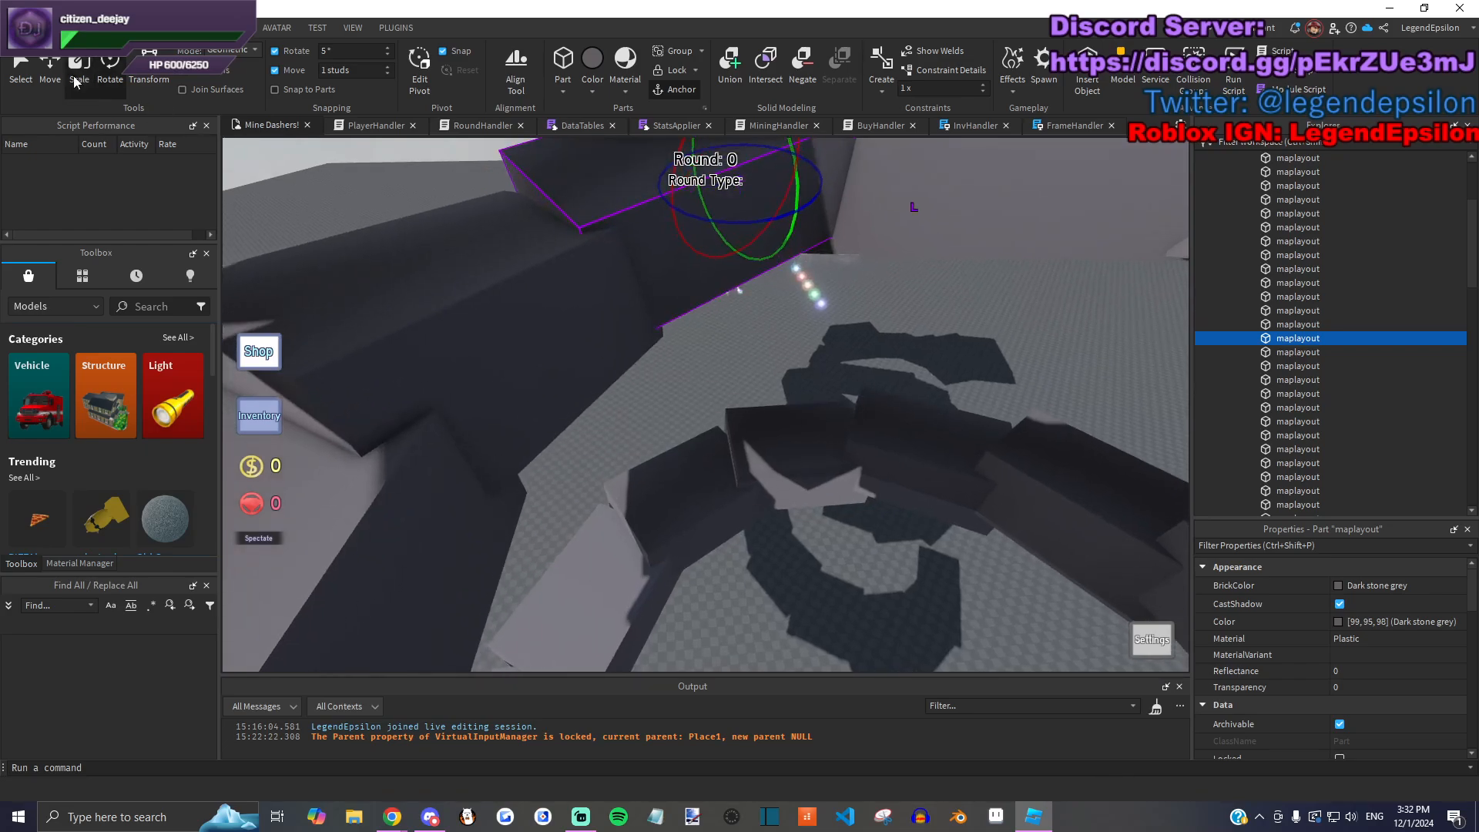
left_click(80, 71)
left_click_drag(687, 254, 691, 291)
right_click_drag(691, 290, 881, 290)
key("w")
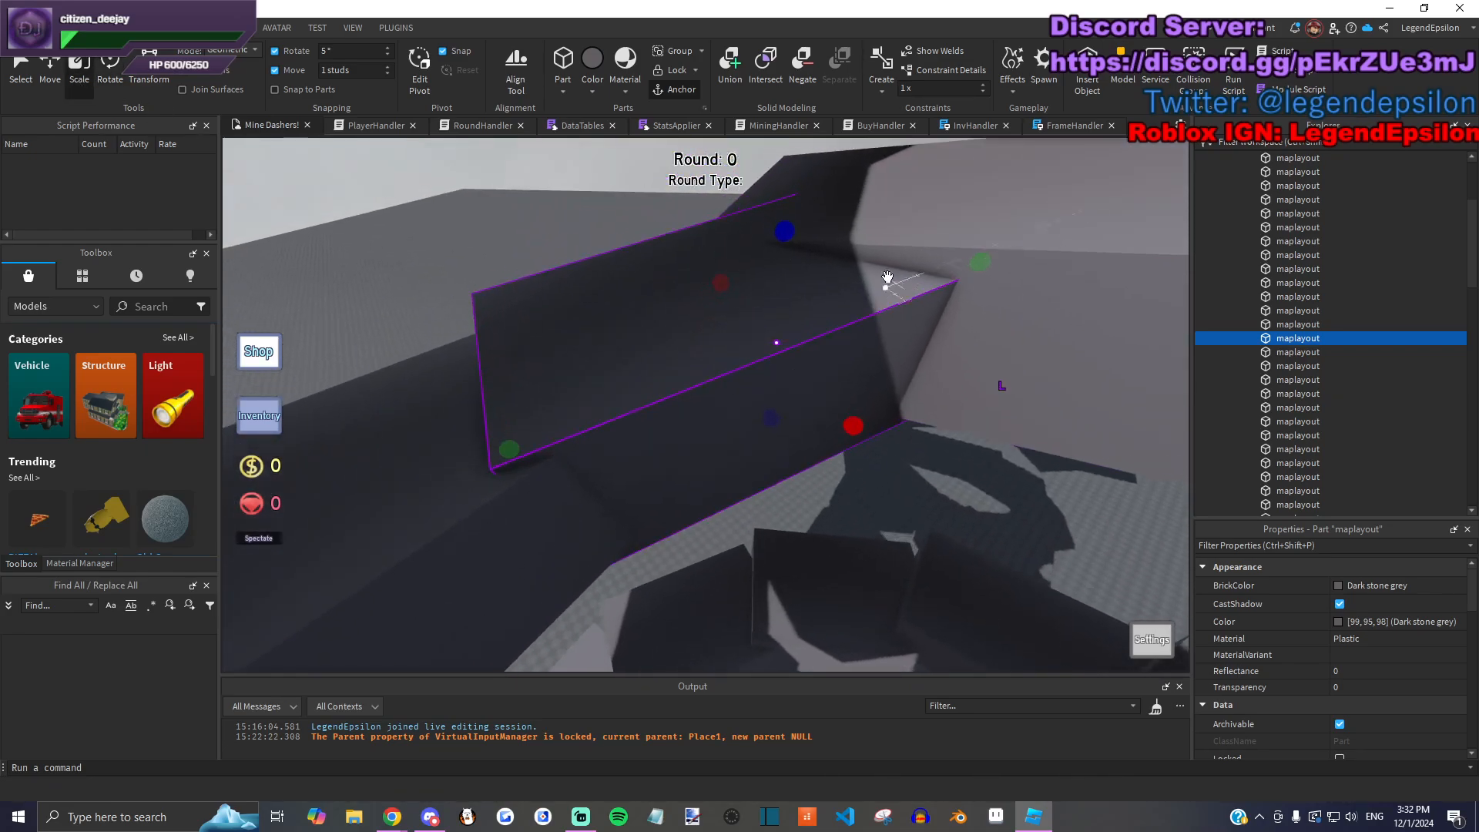
key("s")
left_click_drag(727, 312, 700, 282)
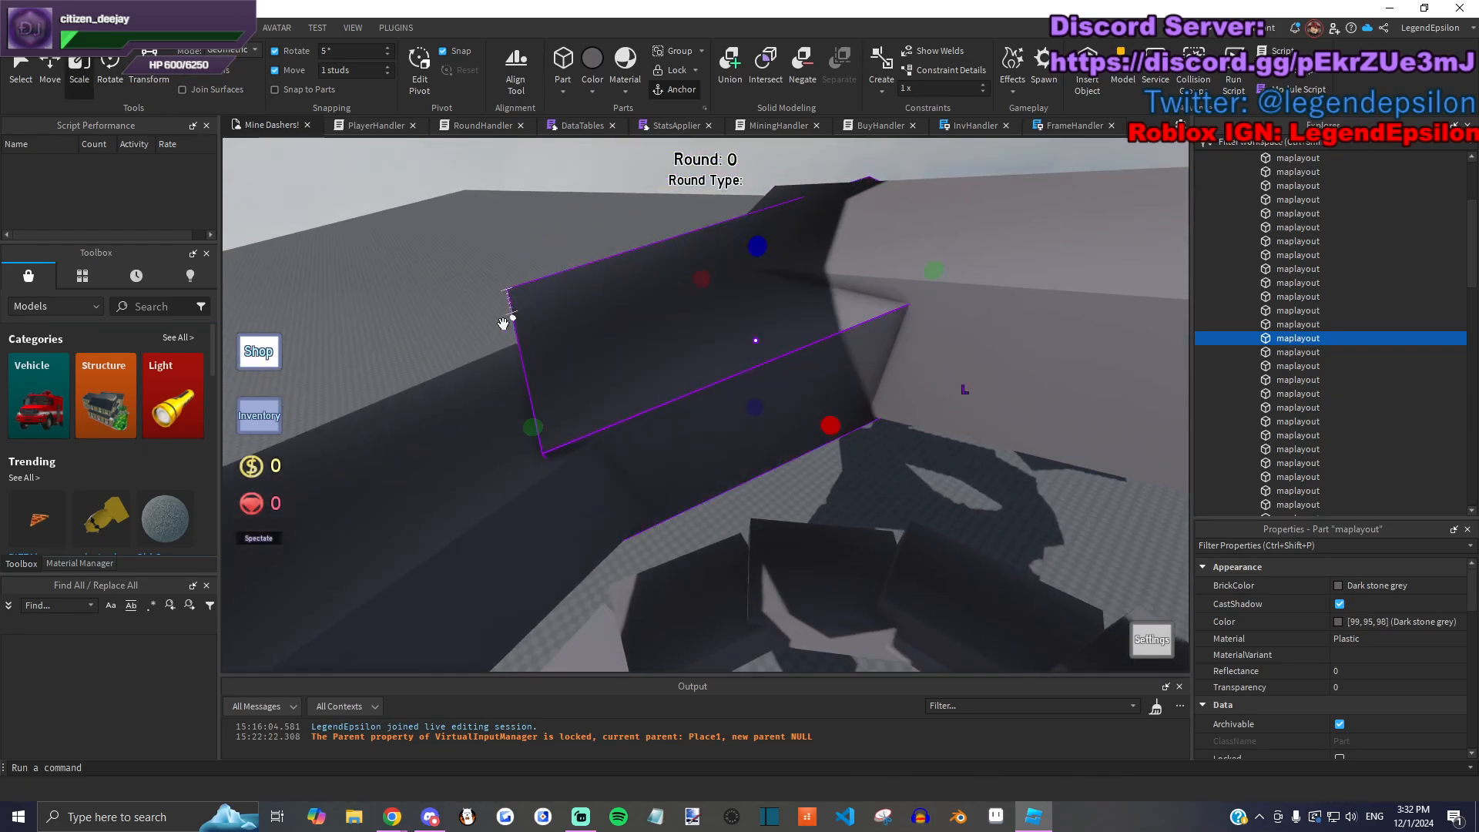
left_click_drag(634, 403, 543, 405)
Step: Inspect the next lower spiral block and its joints, followed by the overall spiral path
left_click(520, 336)
key("s")
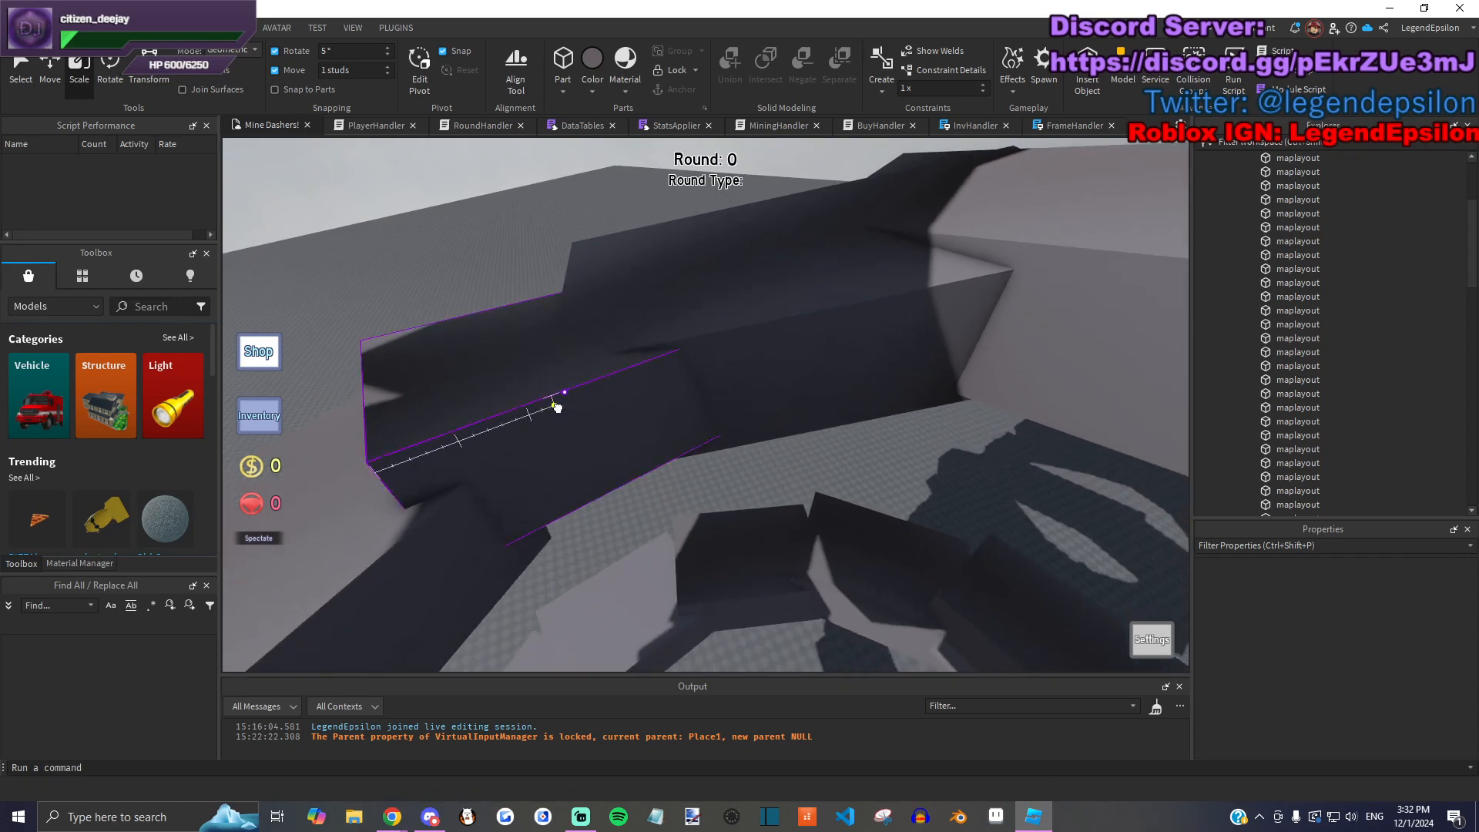
left_click(555, 406)
key("a")
left_click(122, 68)
left_click(564, 302)
key("s")
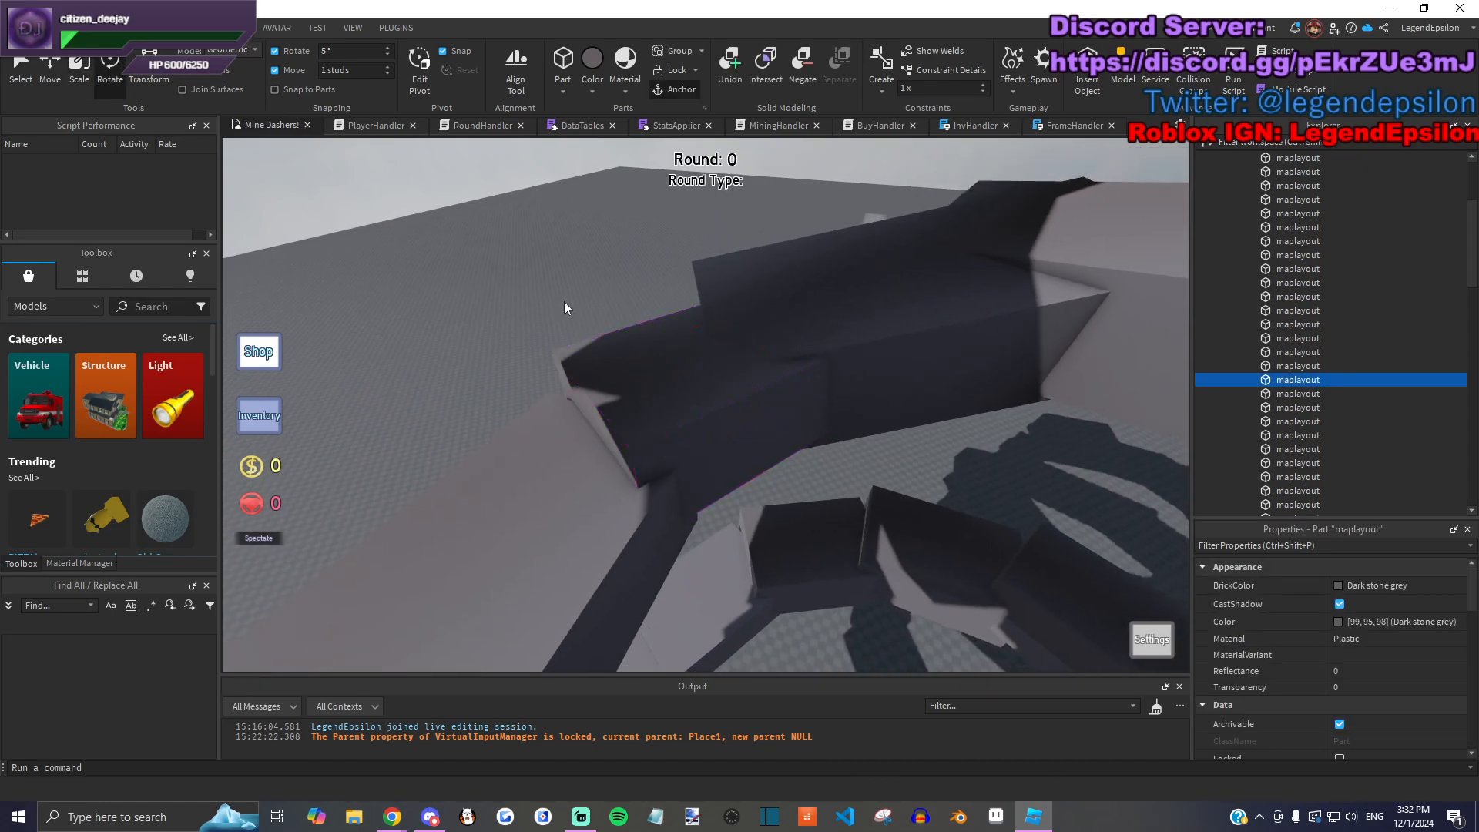
scroll(1313, 302, "up", 4)
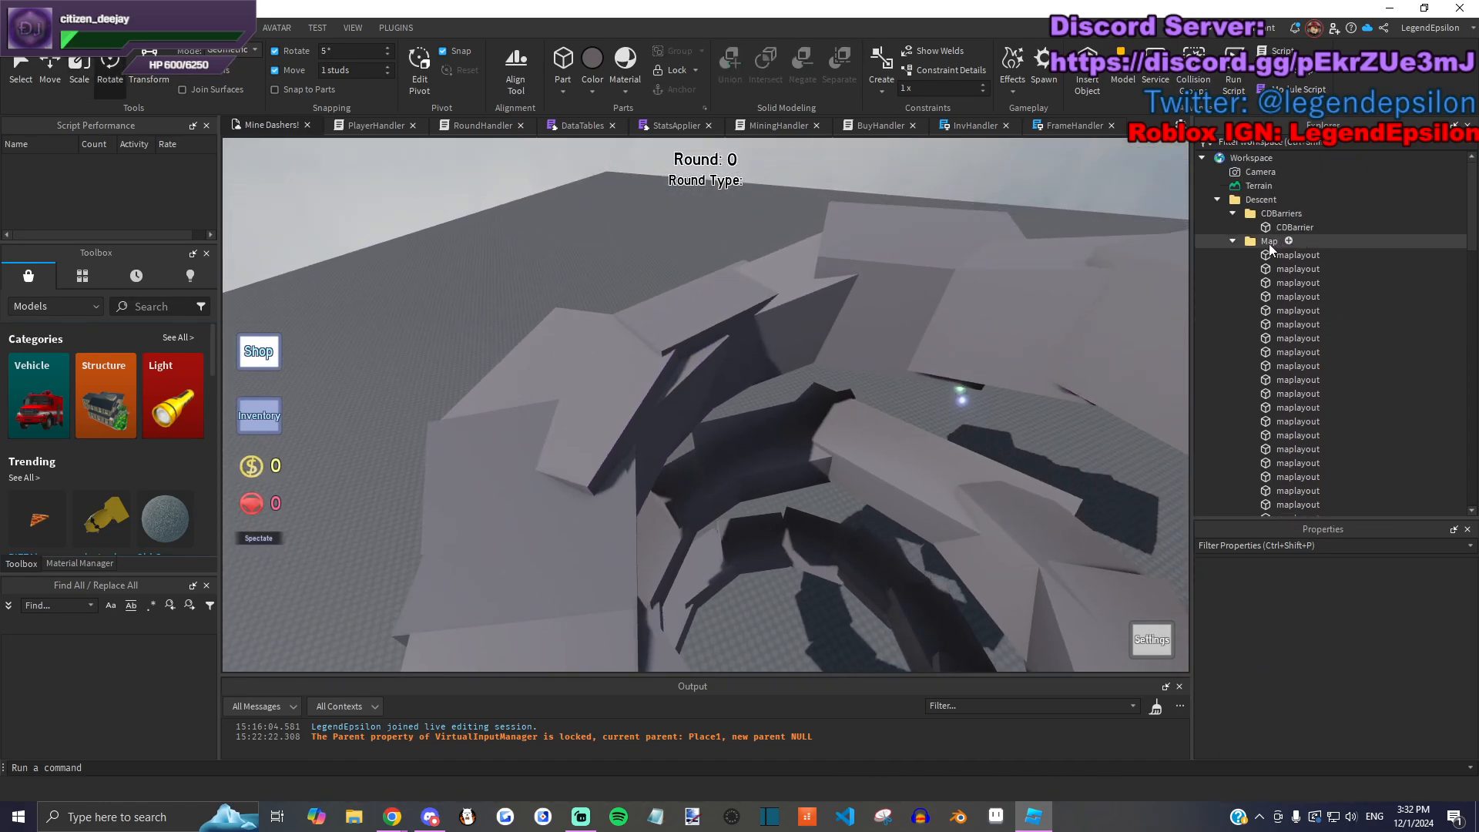
Step: Collapse the Descent folder and move the Maps folder from ReplicatedStorage into Workspace
left_click(1217, 202)
scroll(1233, 274, "down", 5)
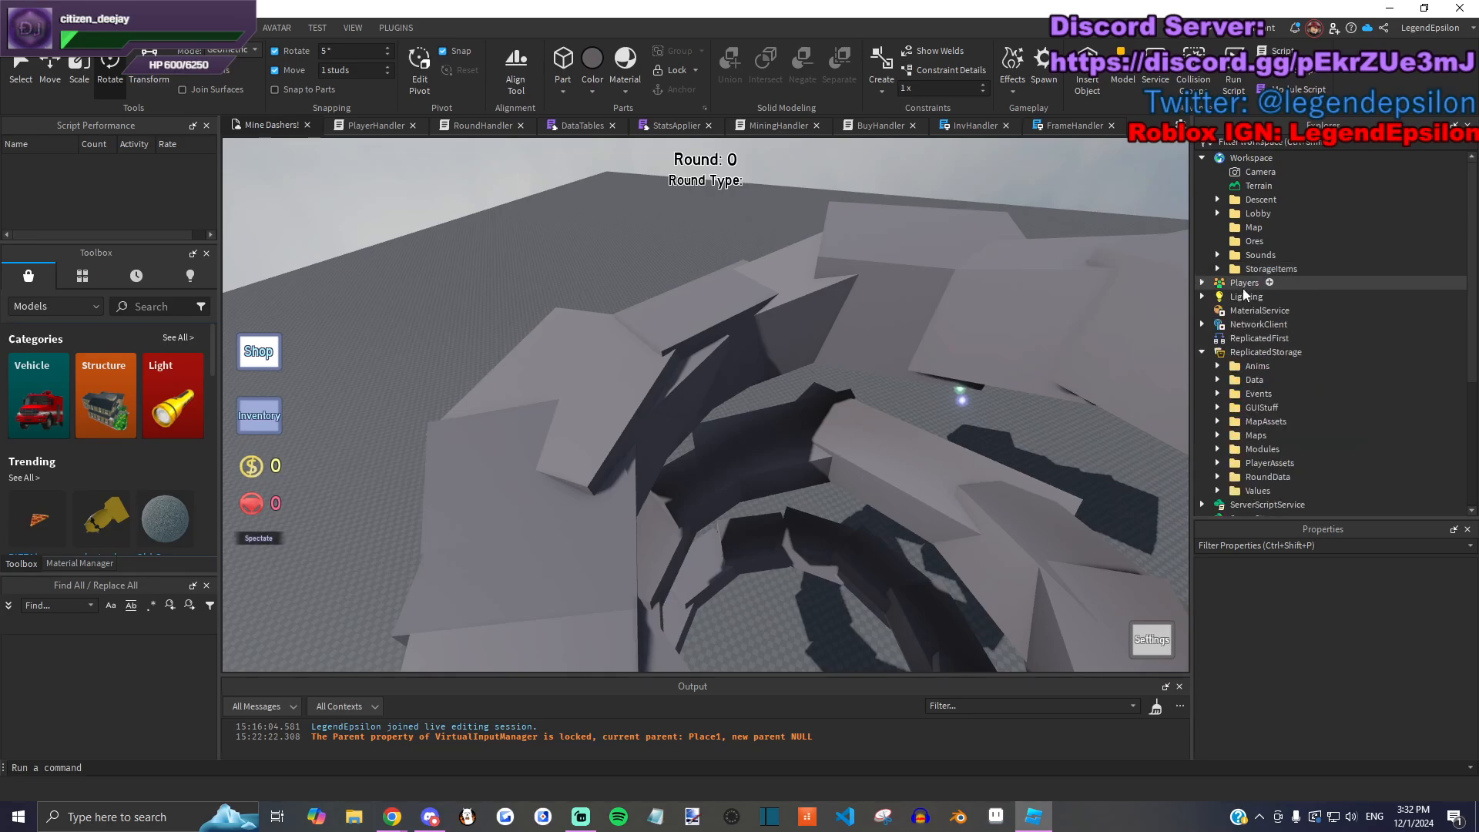
left_click_drag(1250, 362, 1250, 160)
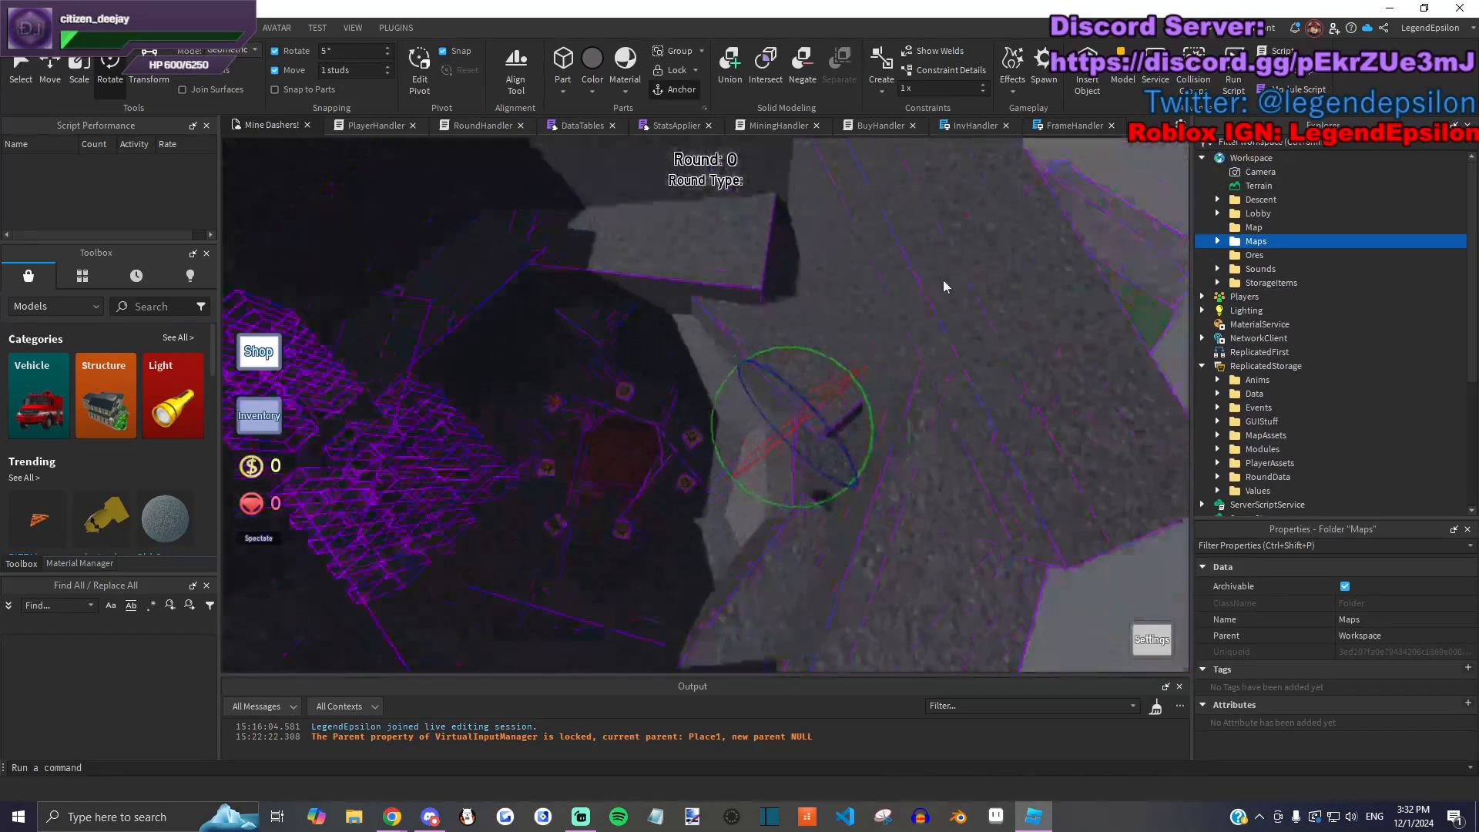
left_click(1089, 248)
Step: Expand the Maps folder and examine the Volcano map's crater, its subfolders and its ore spawns
left_click(1217, 241)
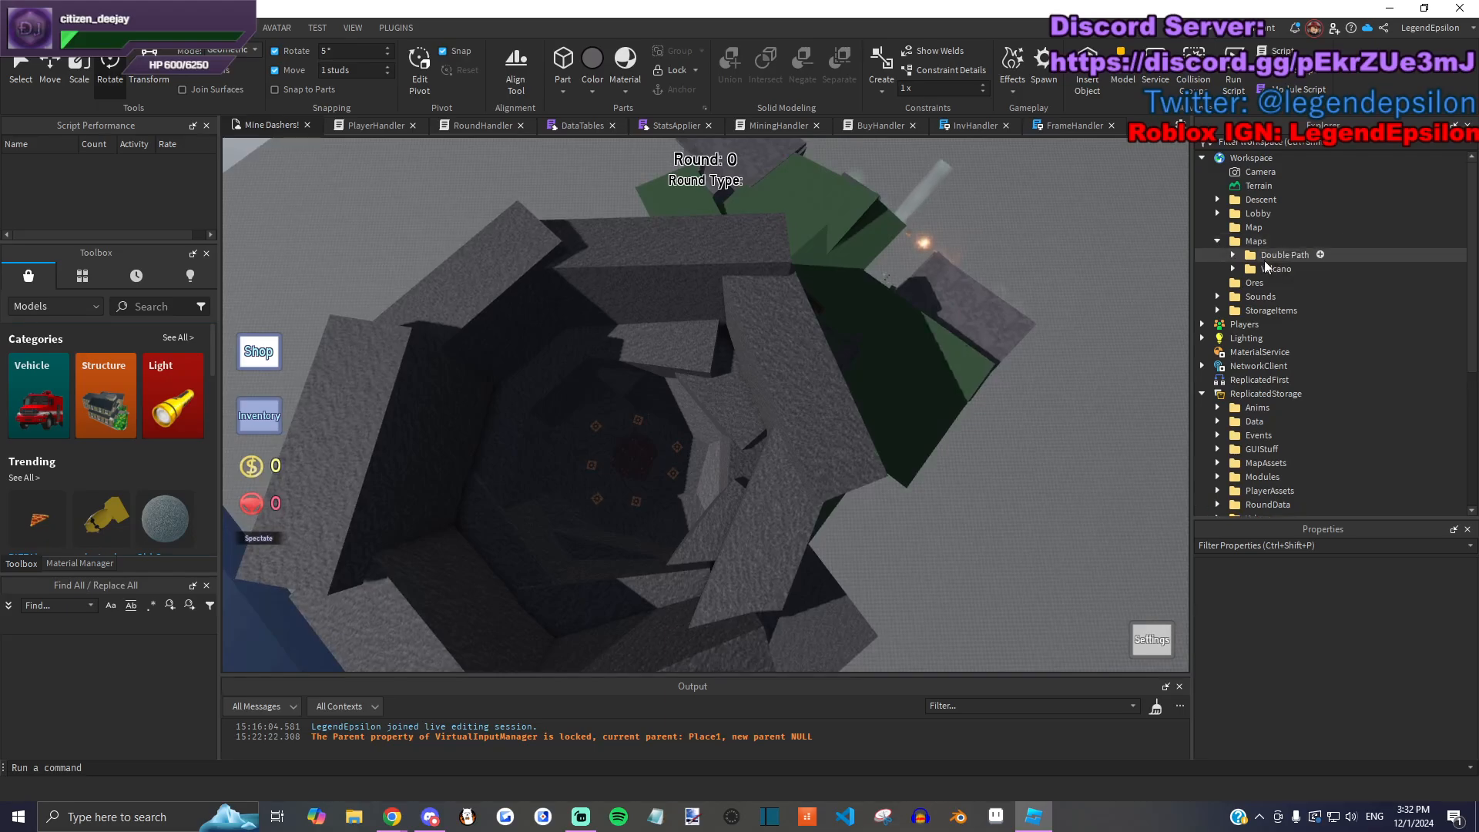
left_click(1272, 268)
key("f")
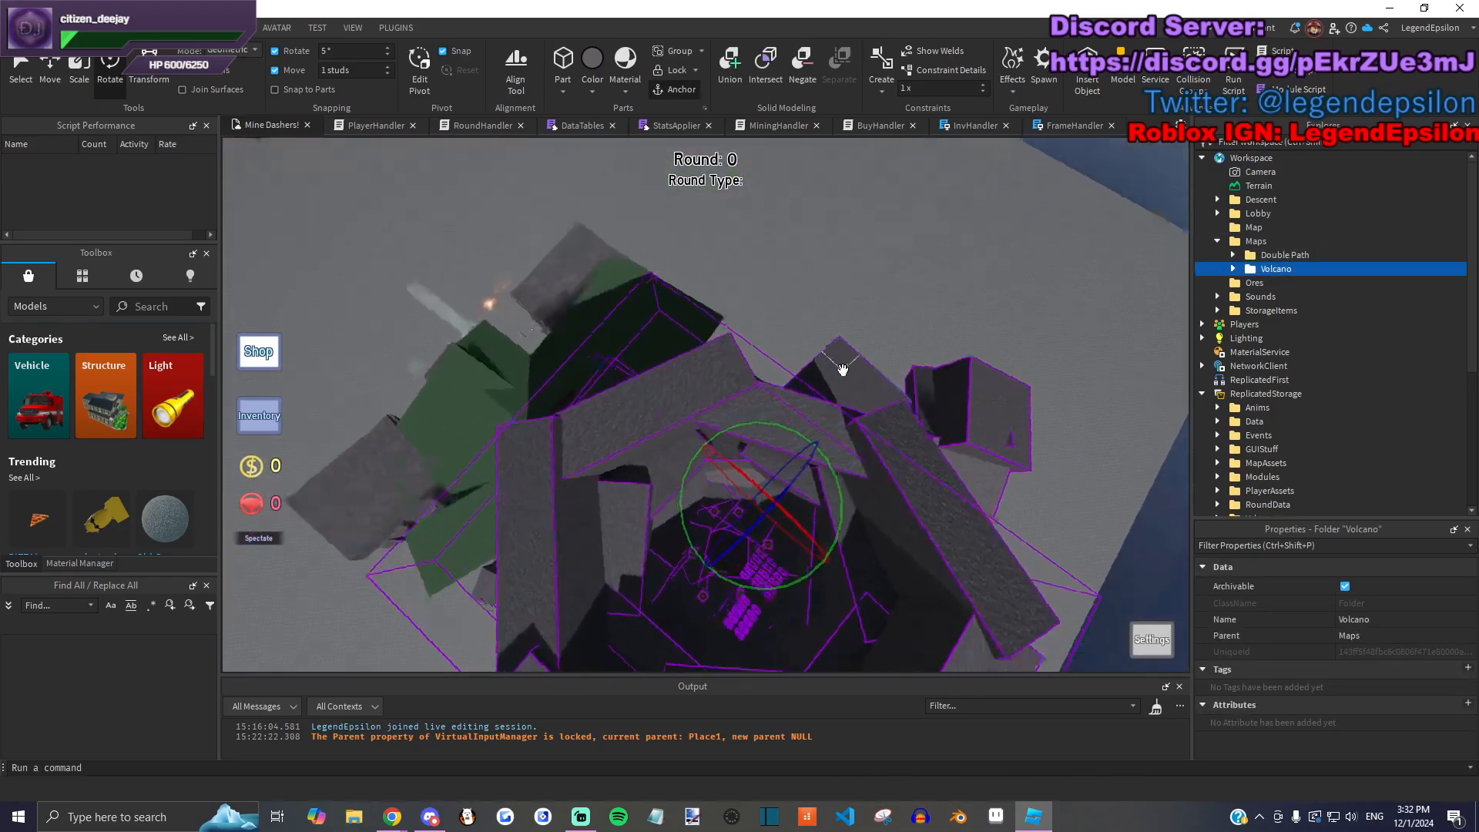
scroll(843, 371, "up", 6)
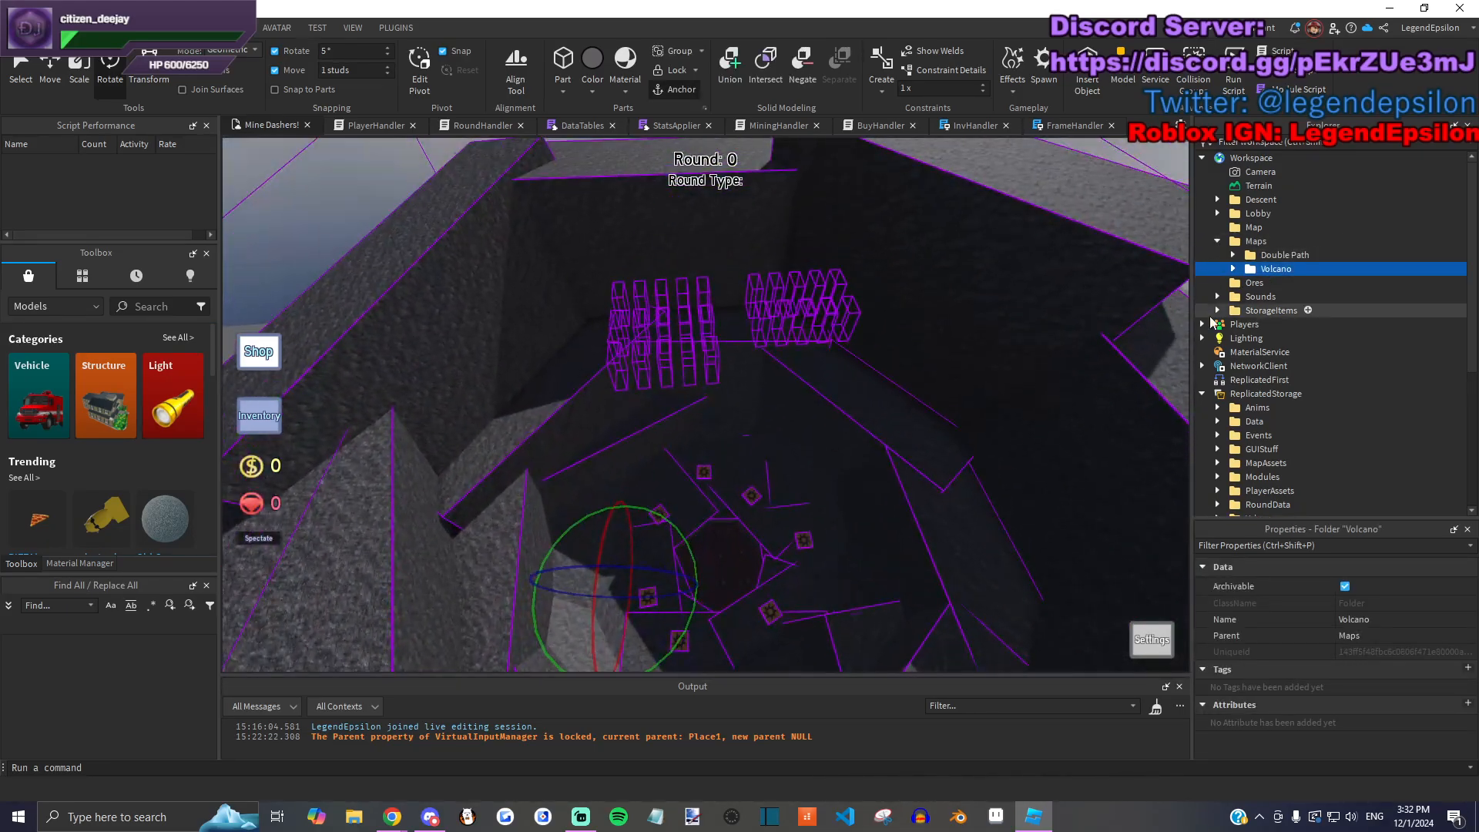
left_click(1234, 269)
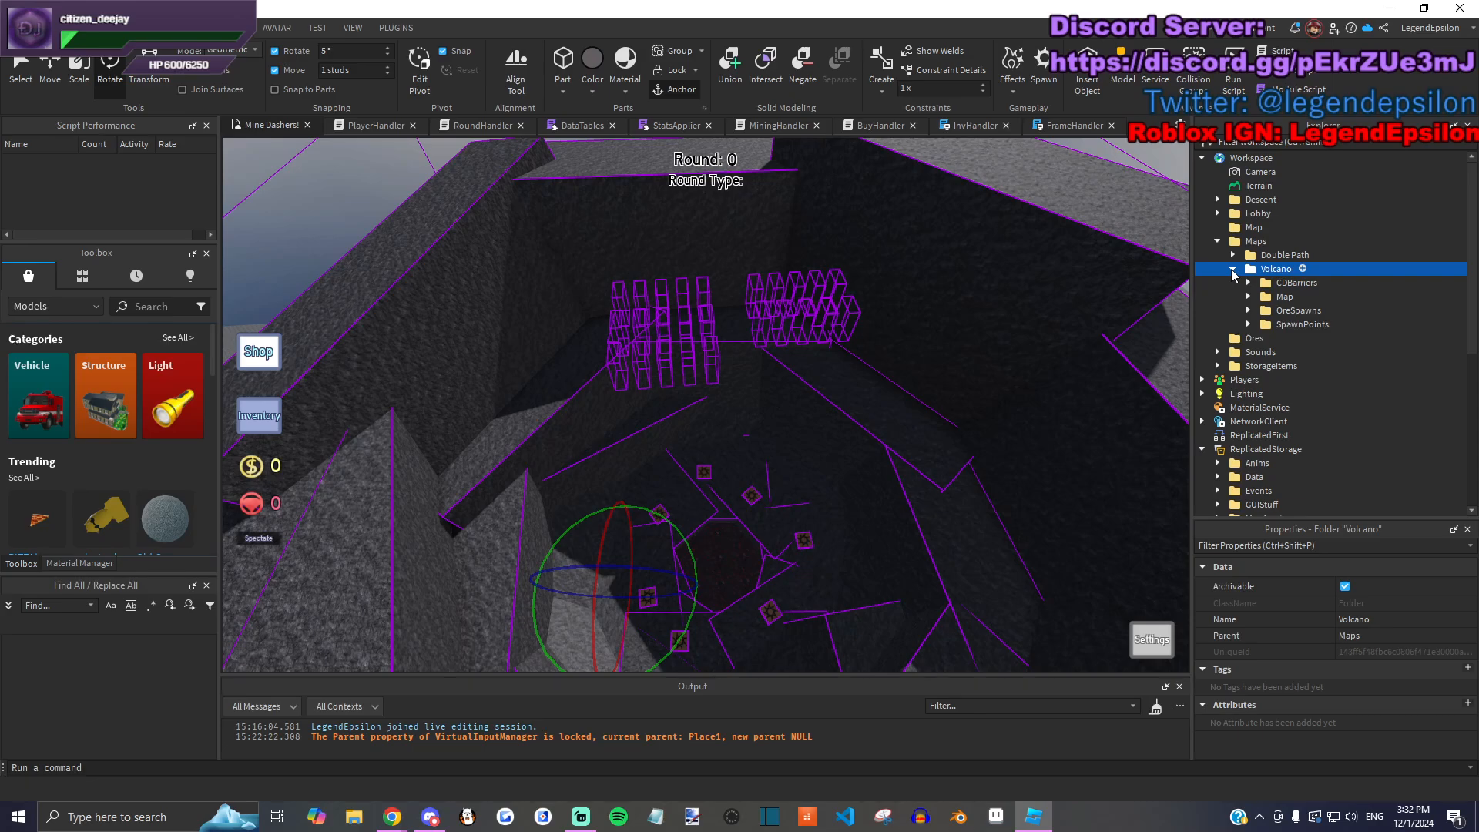
scroll(920, 320, "up", 5)
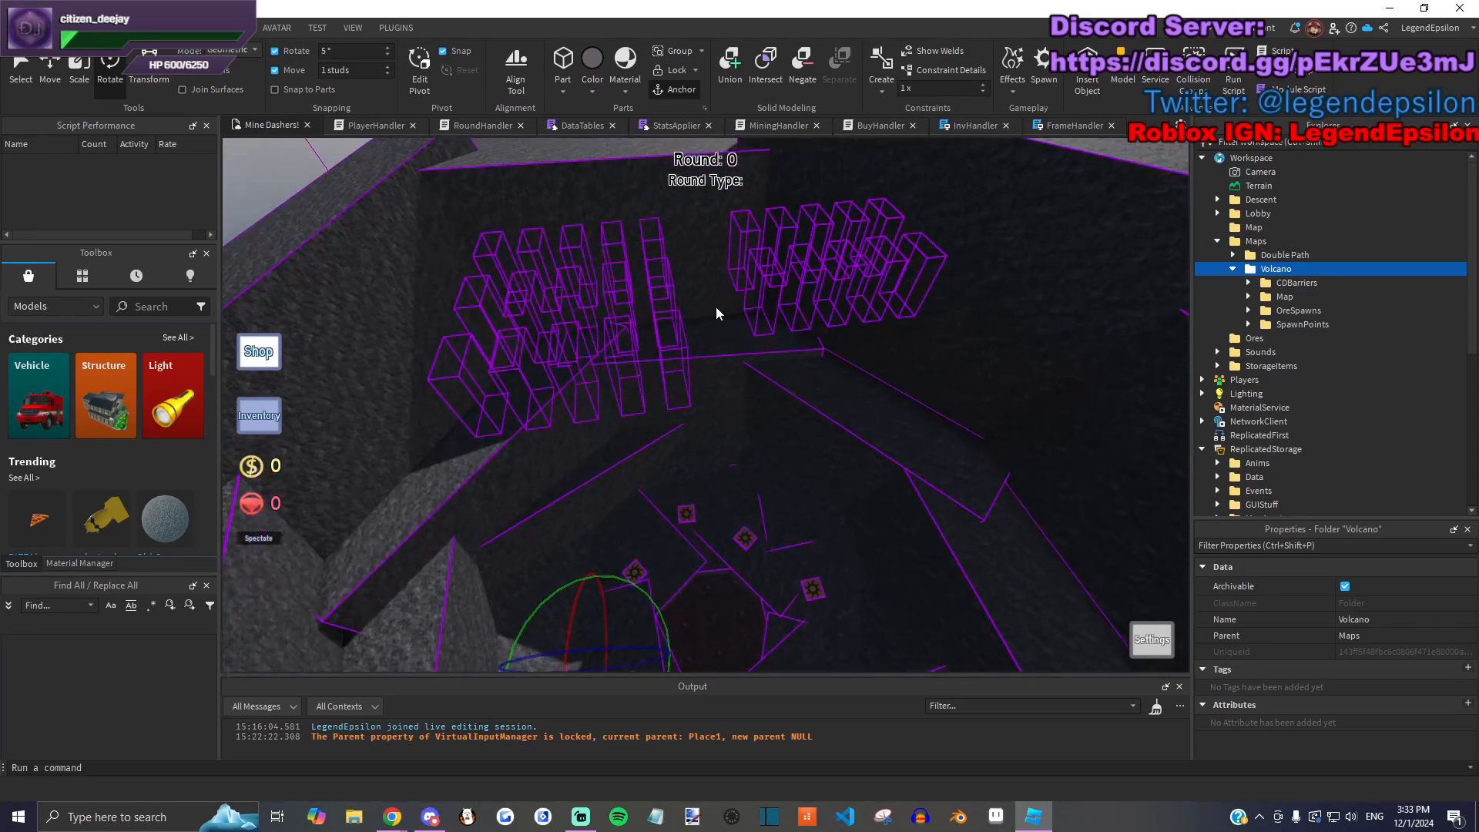
right_click_drag(761, 292, 761, 293)
left_click(921, 260)
right_click_drag(921, 260, 921, 261)
key("s")
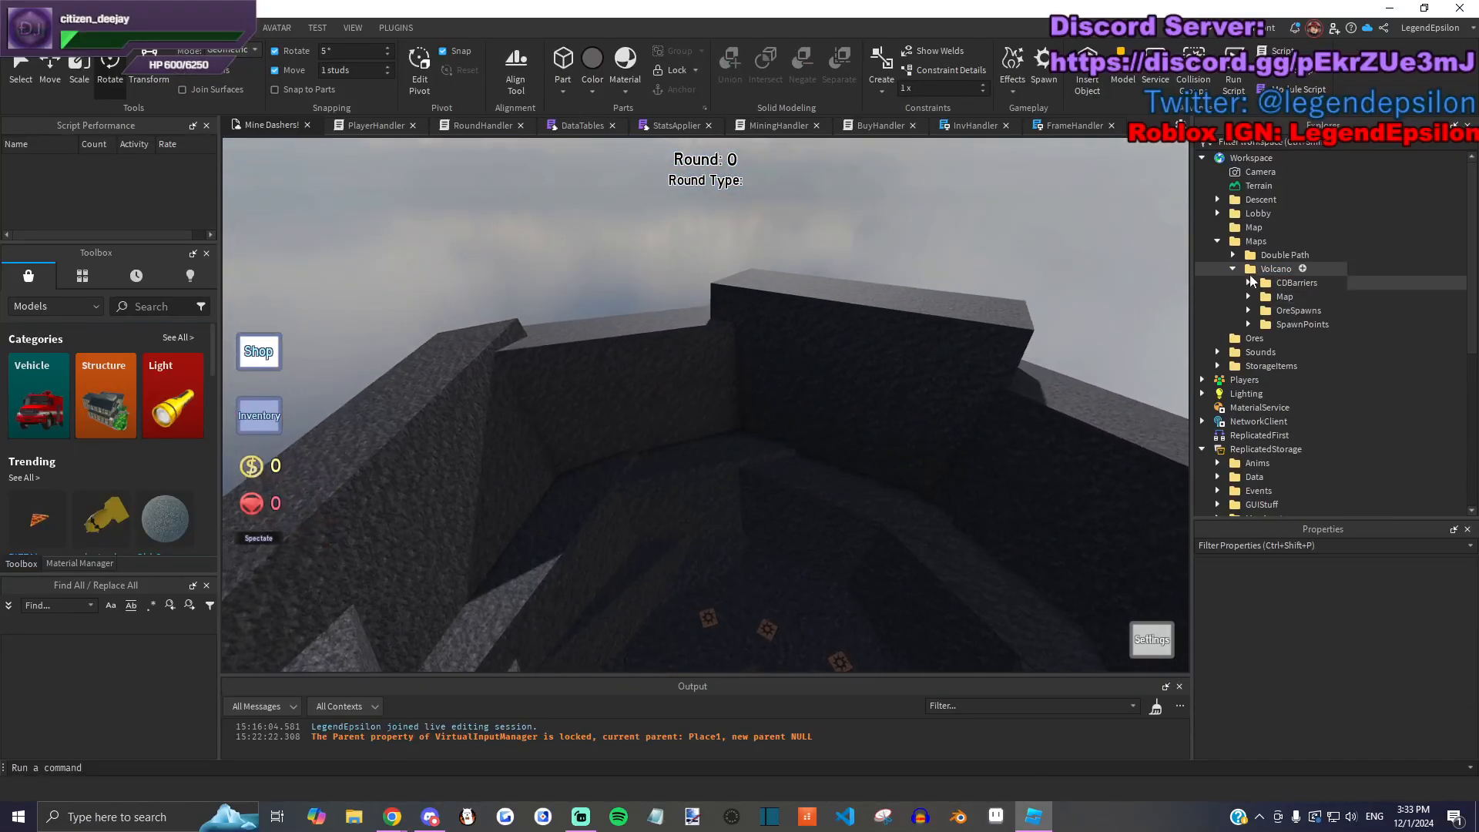
right_click_drag(921, 337, 922, 338)
left_click(1283, 297)
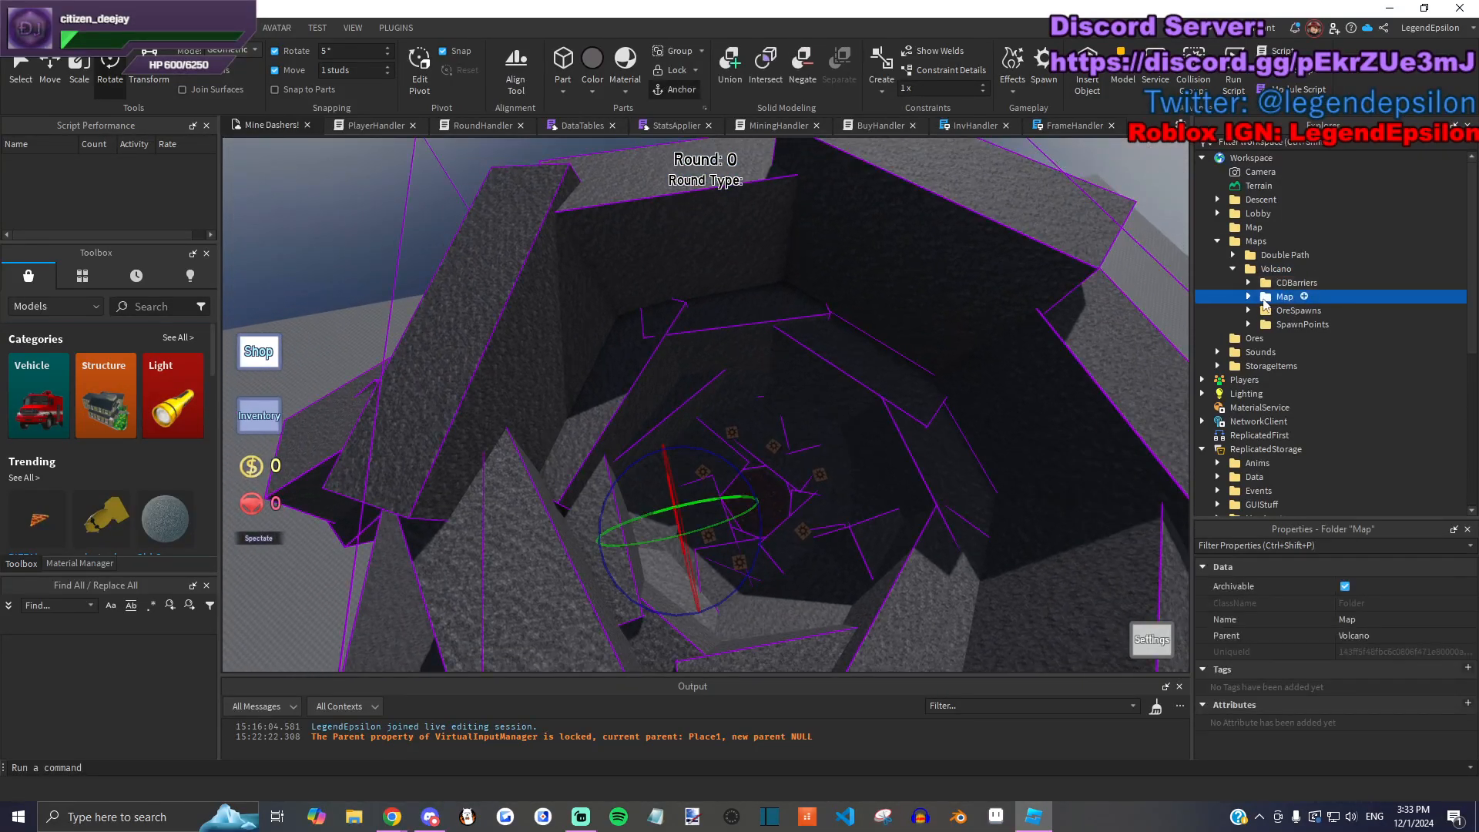
scroll(688, 287, "down", 2)
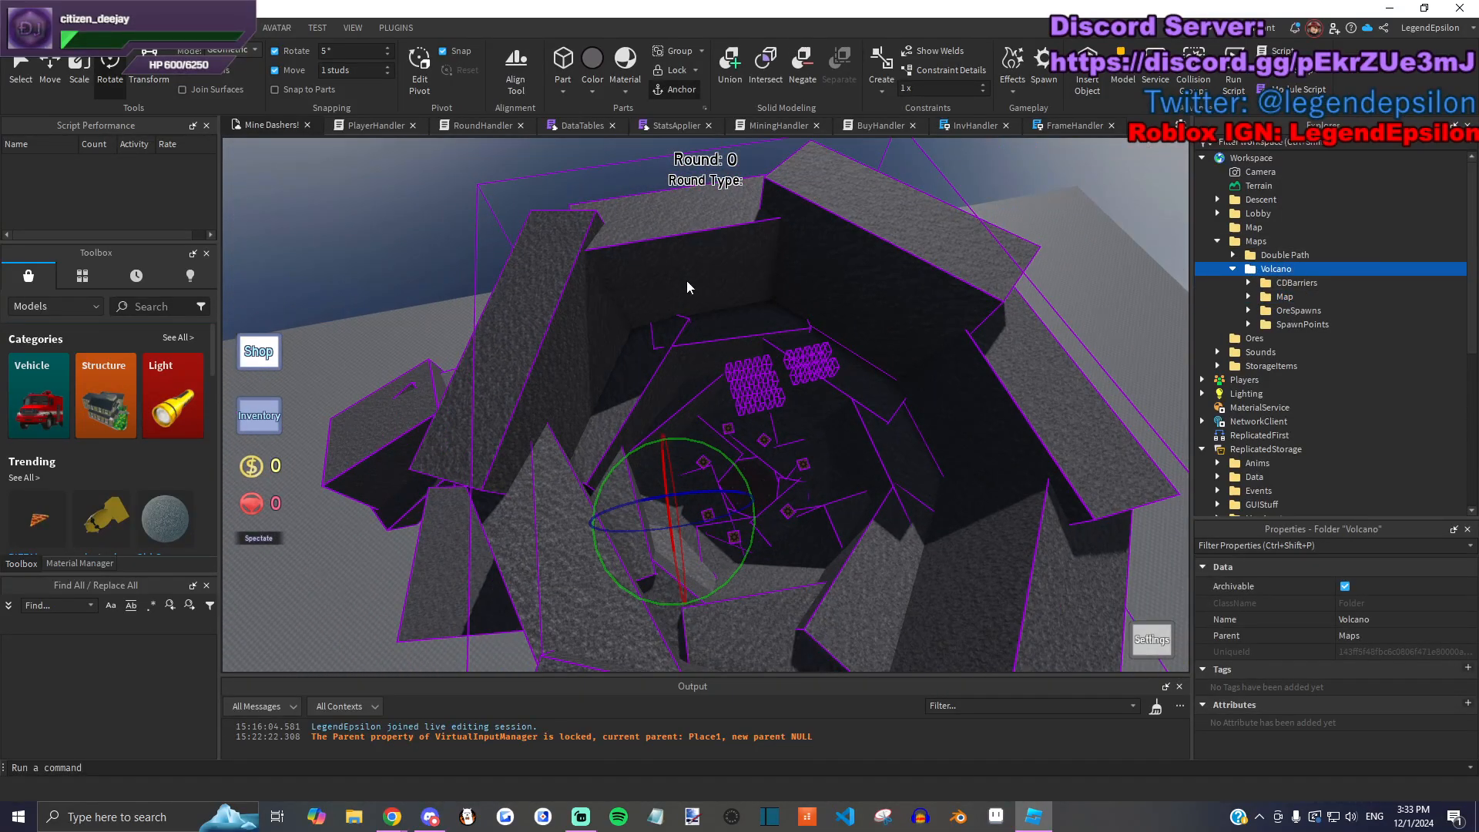
Step: Move the Volcano and Double Path maps apart so they no longer overlap above the baseplate
left_click(42, 77)
left_click_drag(770, 426, 824, 360)
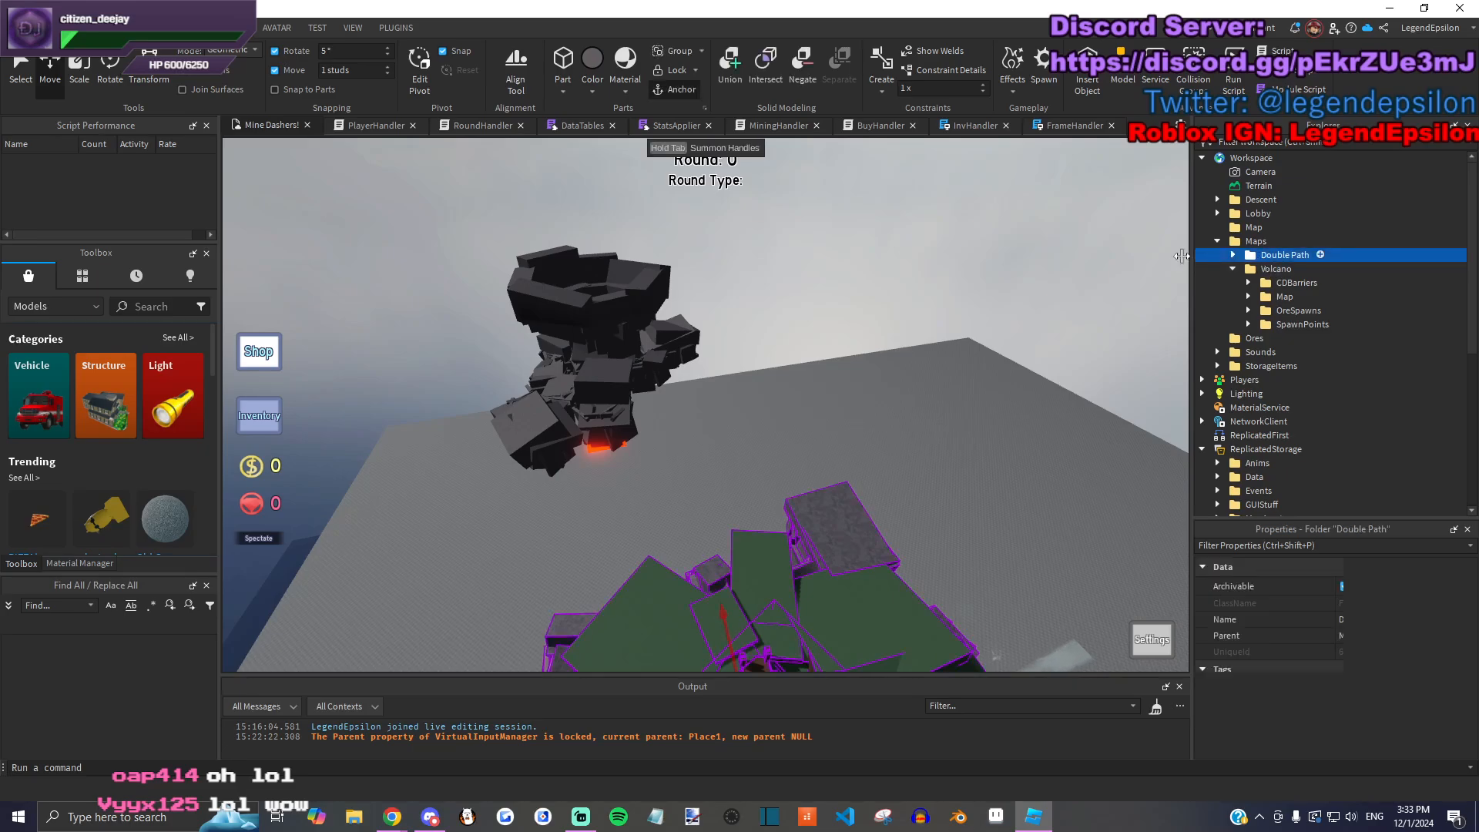
right_click_drag(886, 362, 865, 384)
left_click_drag(719, 436, 926, 276)
left_click_drag(837, 275, 656, 248)
left_click(664, 417)
Step: Inspect the Volcano map's exterior and the placement of its OreSpawns inside the crater
right_click_drag(696, 414, 696, 414)
key("w")
right_click_drag(783, 476, 793, 419)
key("e")
key("w")
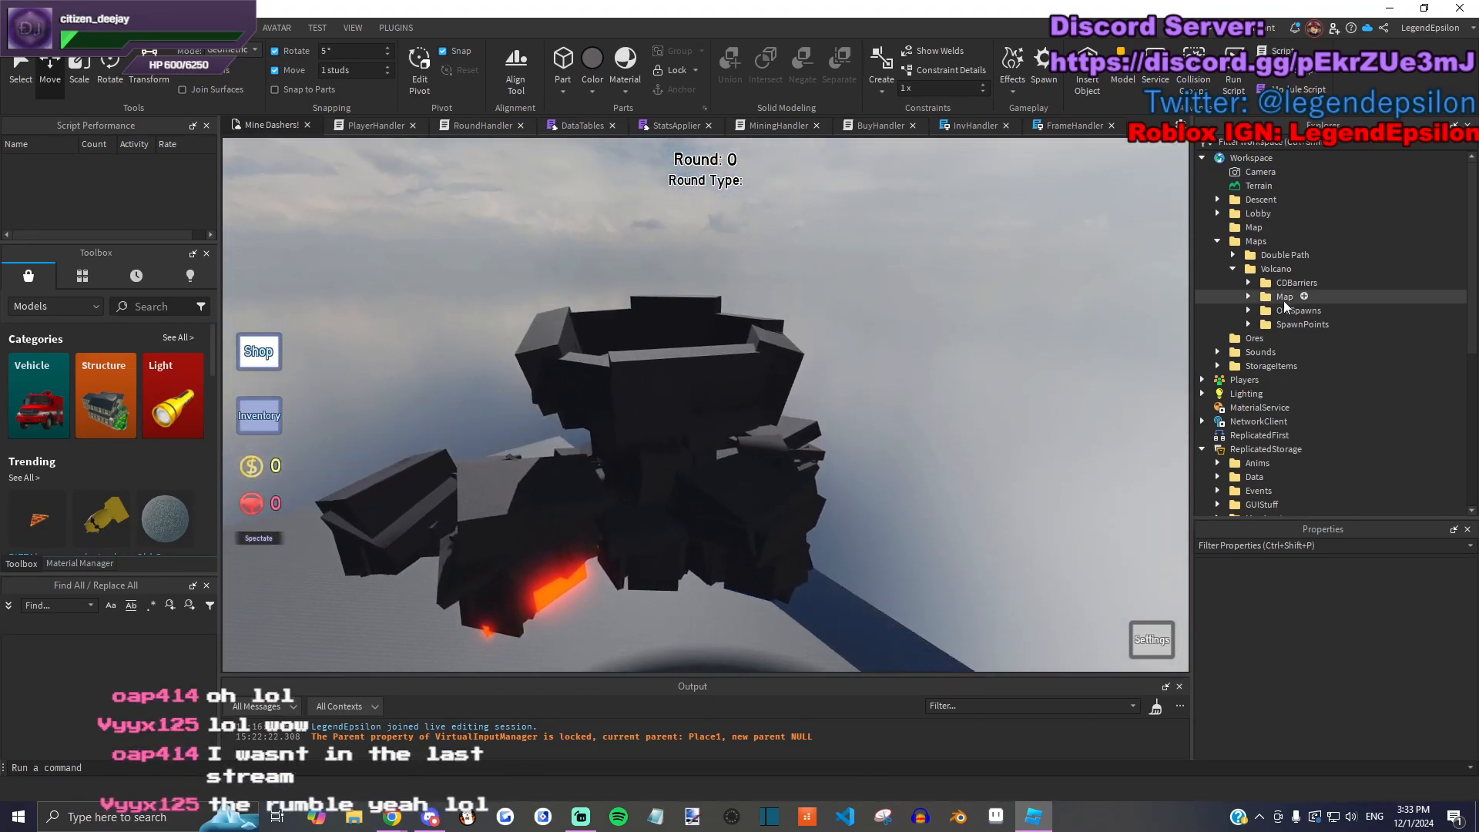
left_click(1297, 310)
key("f")
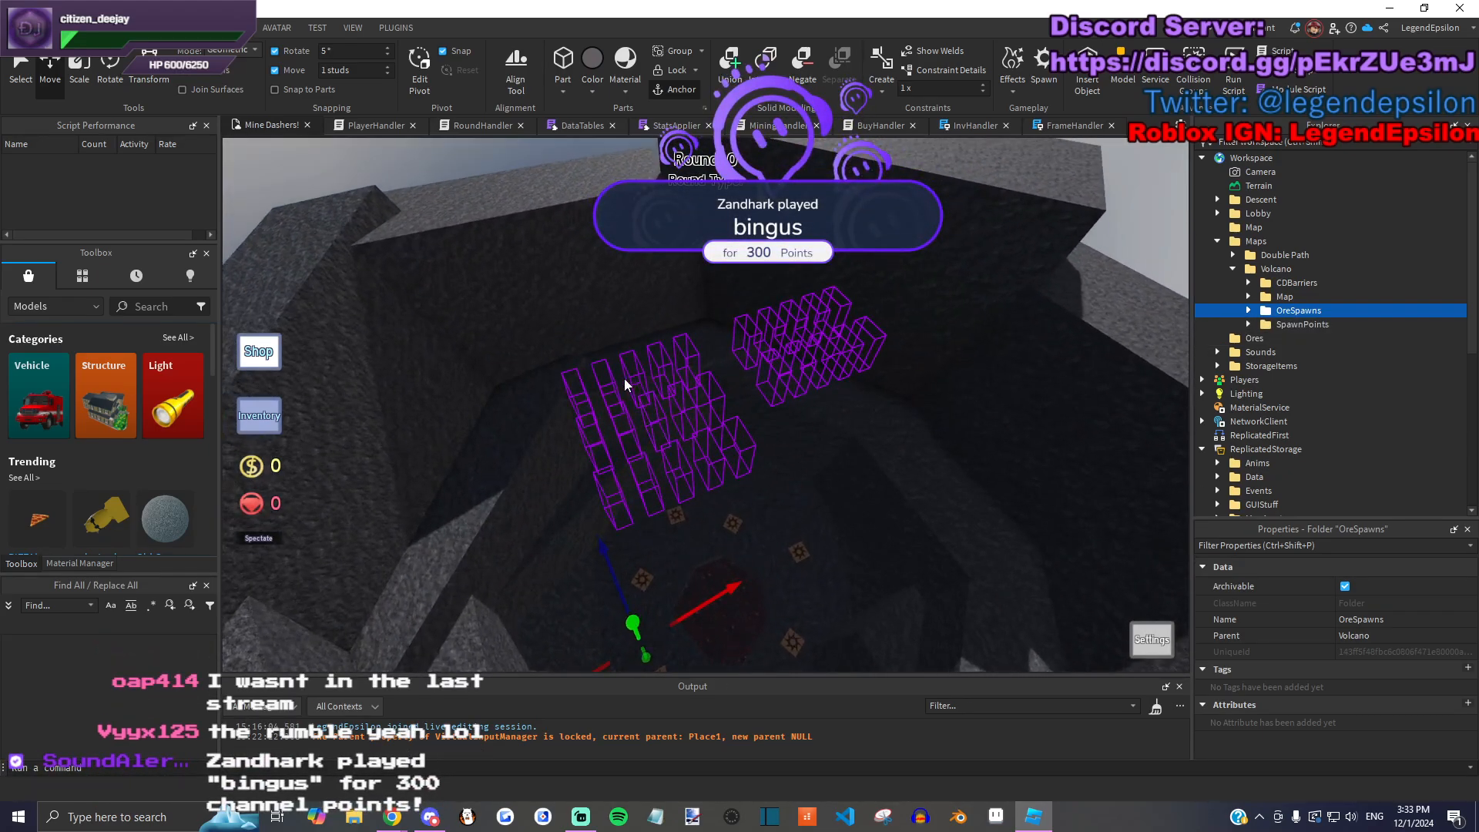
scroll(852, 371, "down", 8)
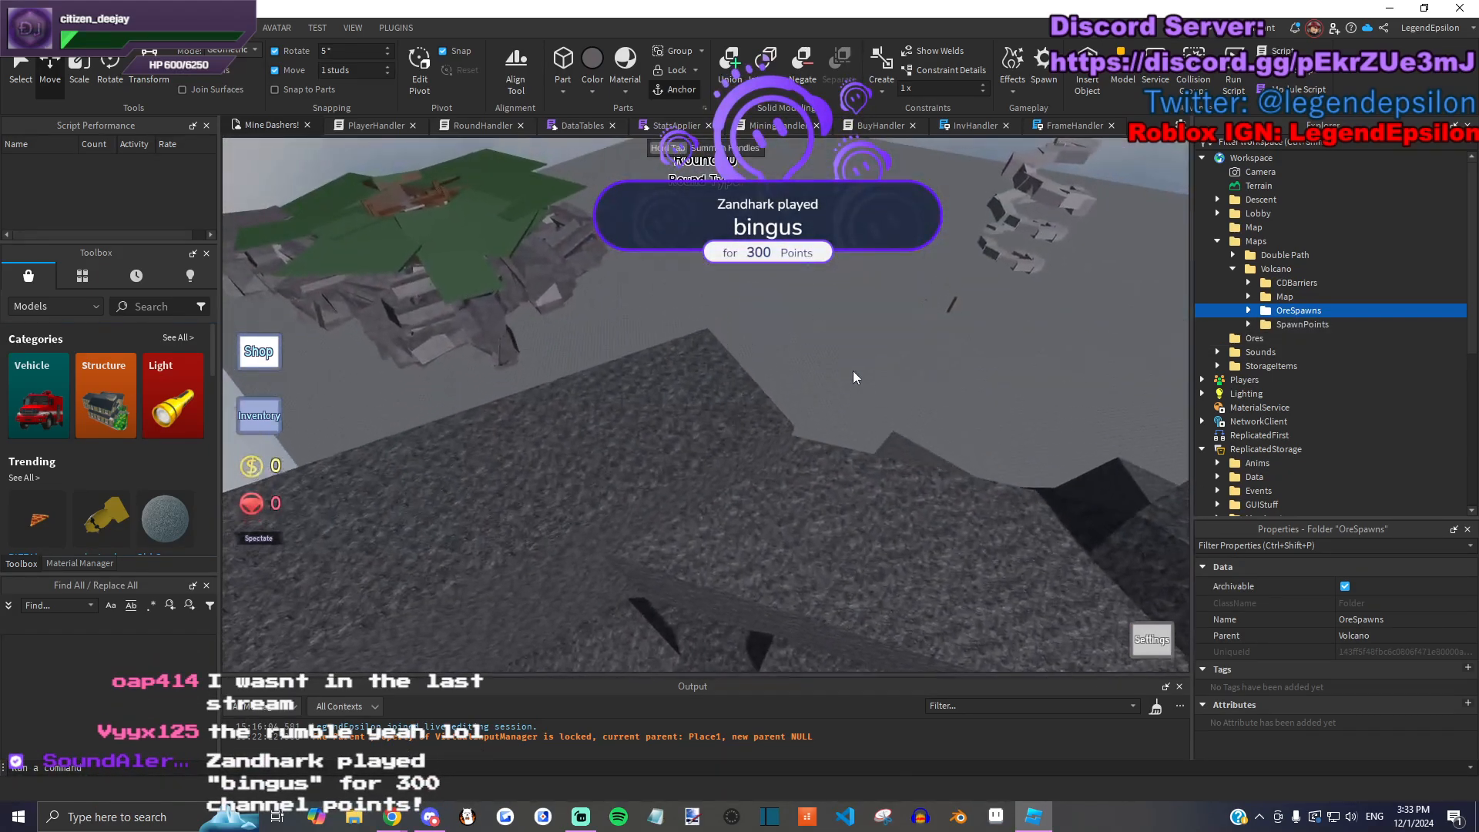
Step: Examine the Volcano and Double Path maps from several distances and angles to compare their layouts
scroll(853, 371, "up", 10)
scroll(852, 371, "up", 5)
scroll(857, 372, "down", 5)
scroll(723, 475, "up", 5)
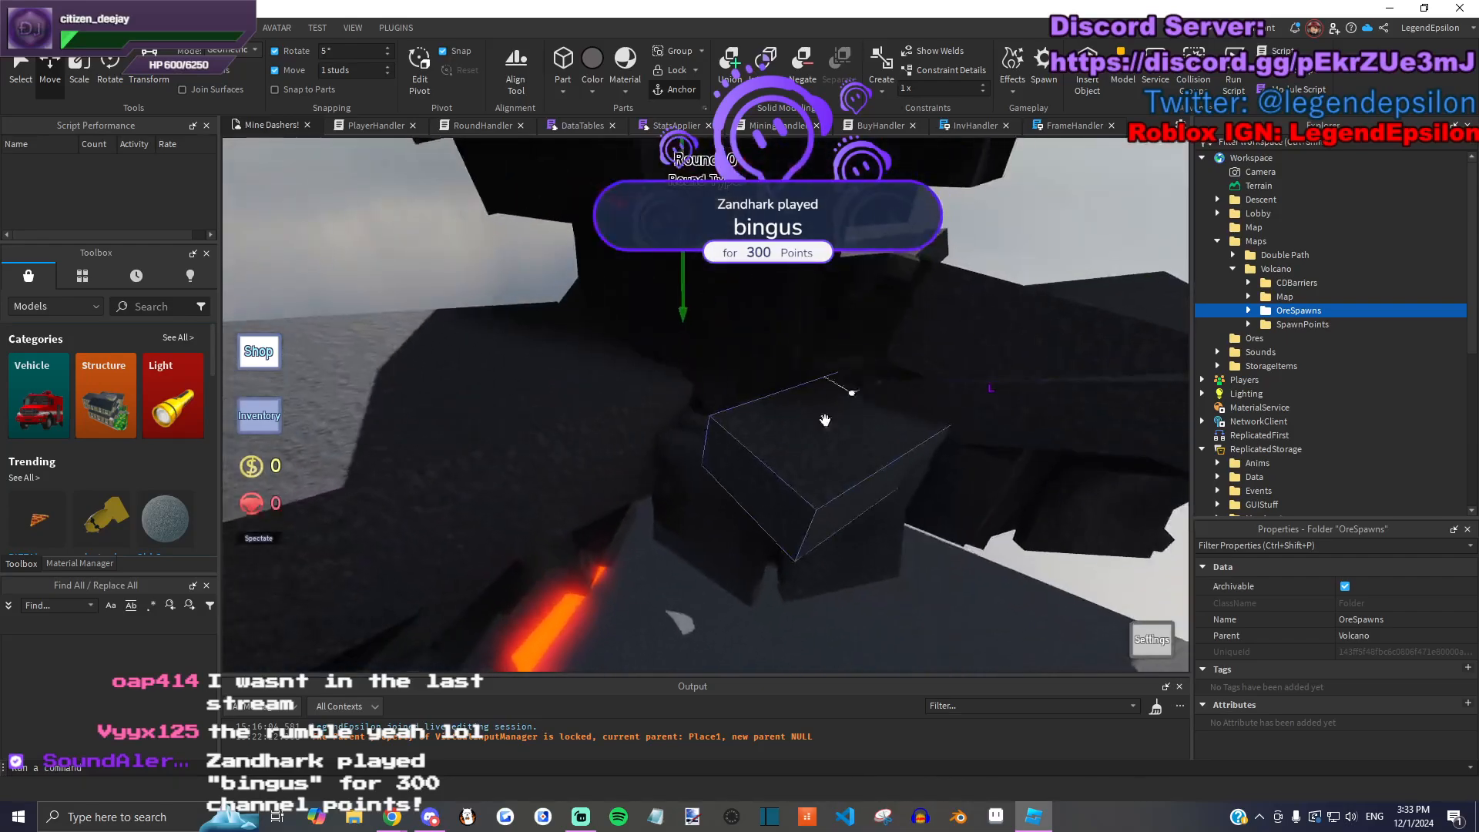
left_click(721, 590)
scroll(721, 590, "down", 10)
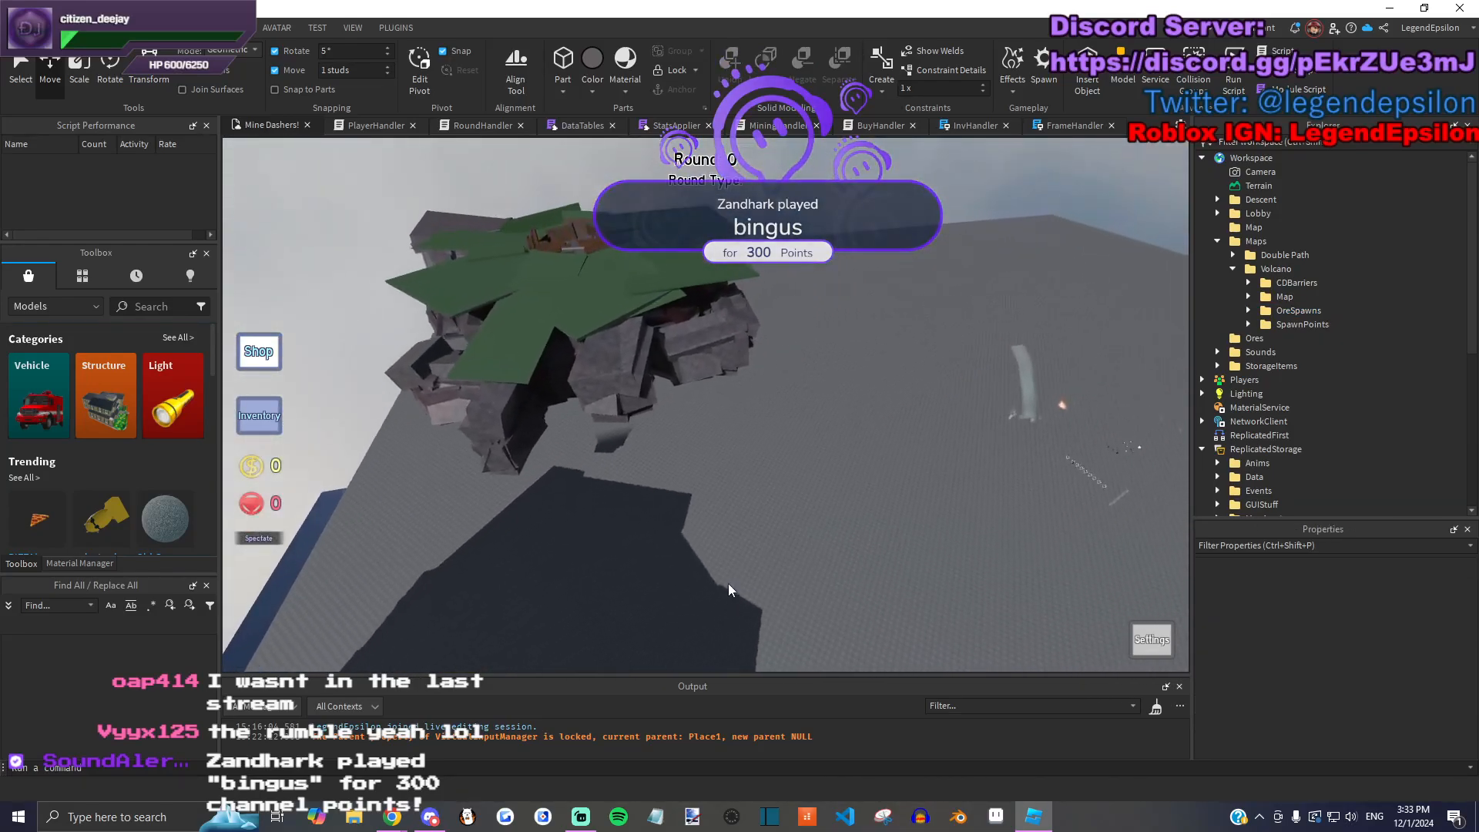
scroll(721, 579, "up", 6)
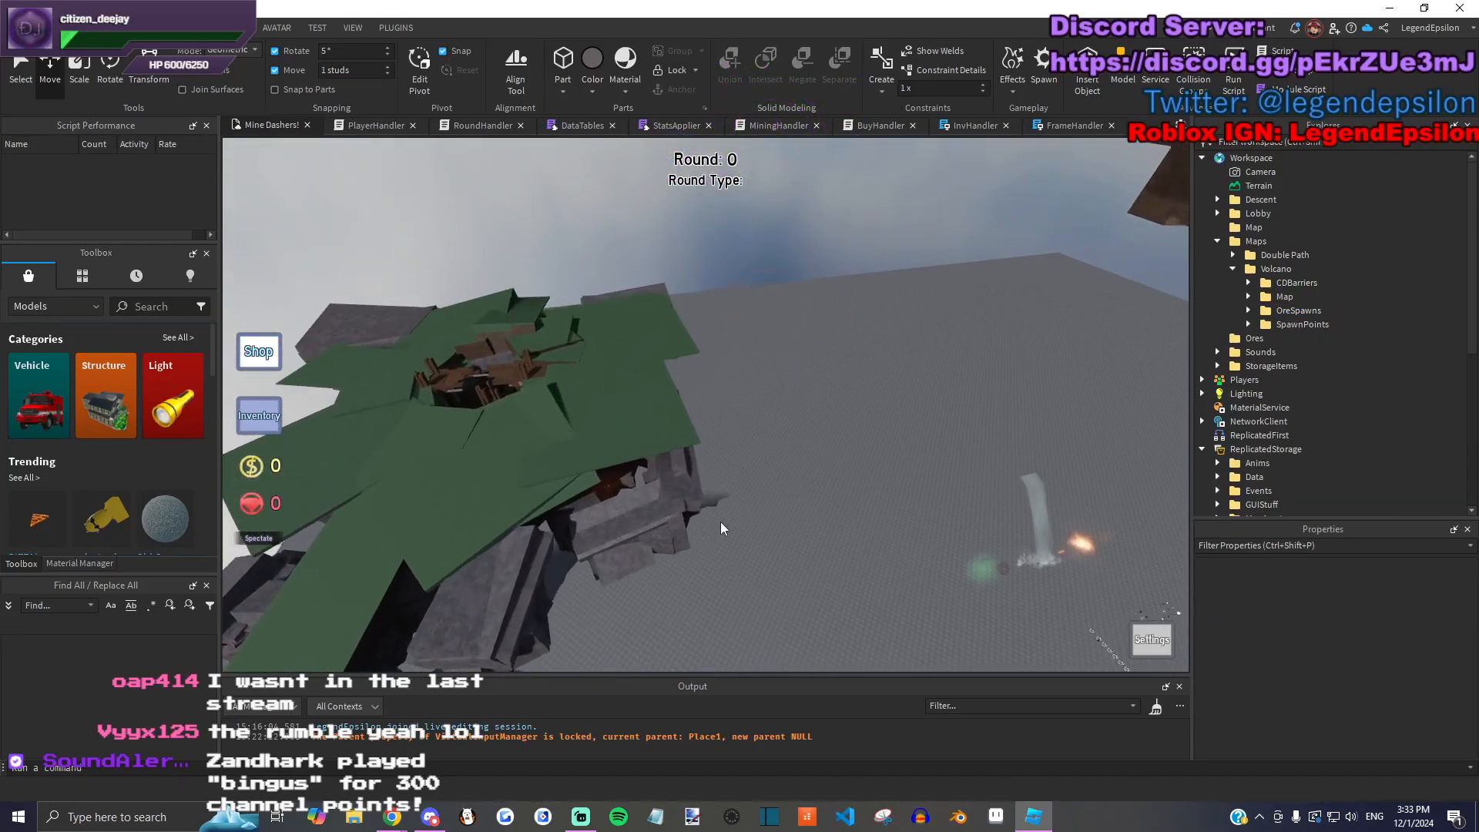
scroll(709, 530, "up", 10)
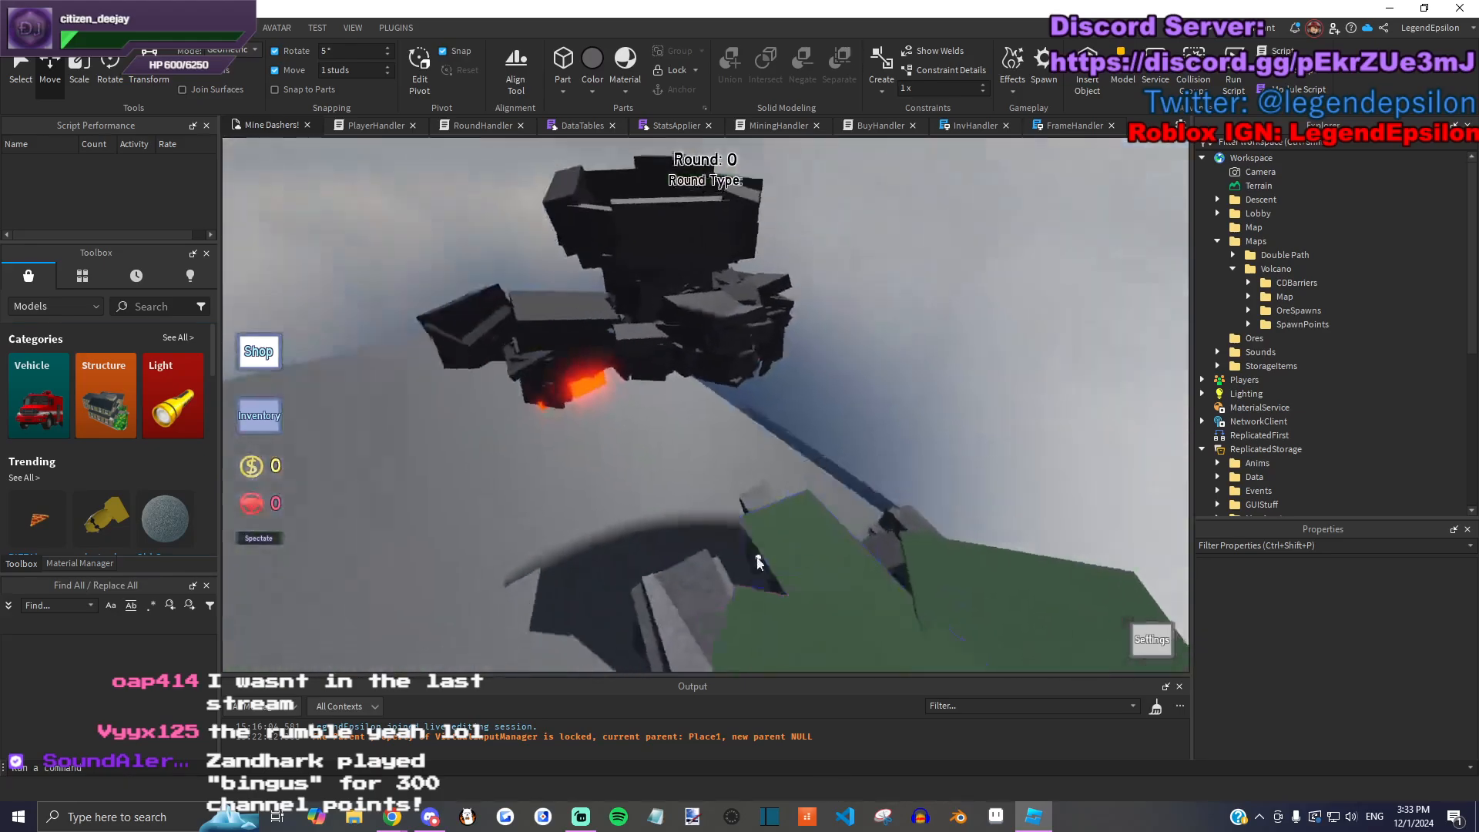
right_click_drag(756, 558, 946, 336)
scroll(857, 527, "down", 8)
right_click_drag(871, 366, 928, 357)
scroll(927, 358, "up", 3)
key("w")
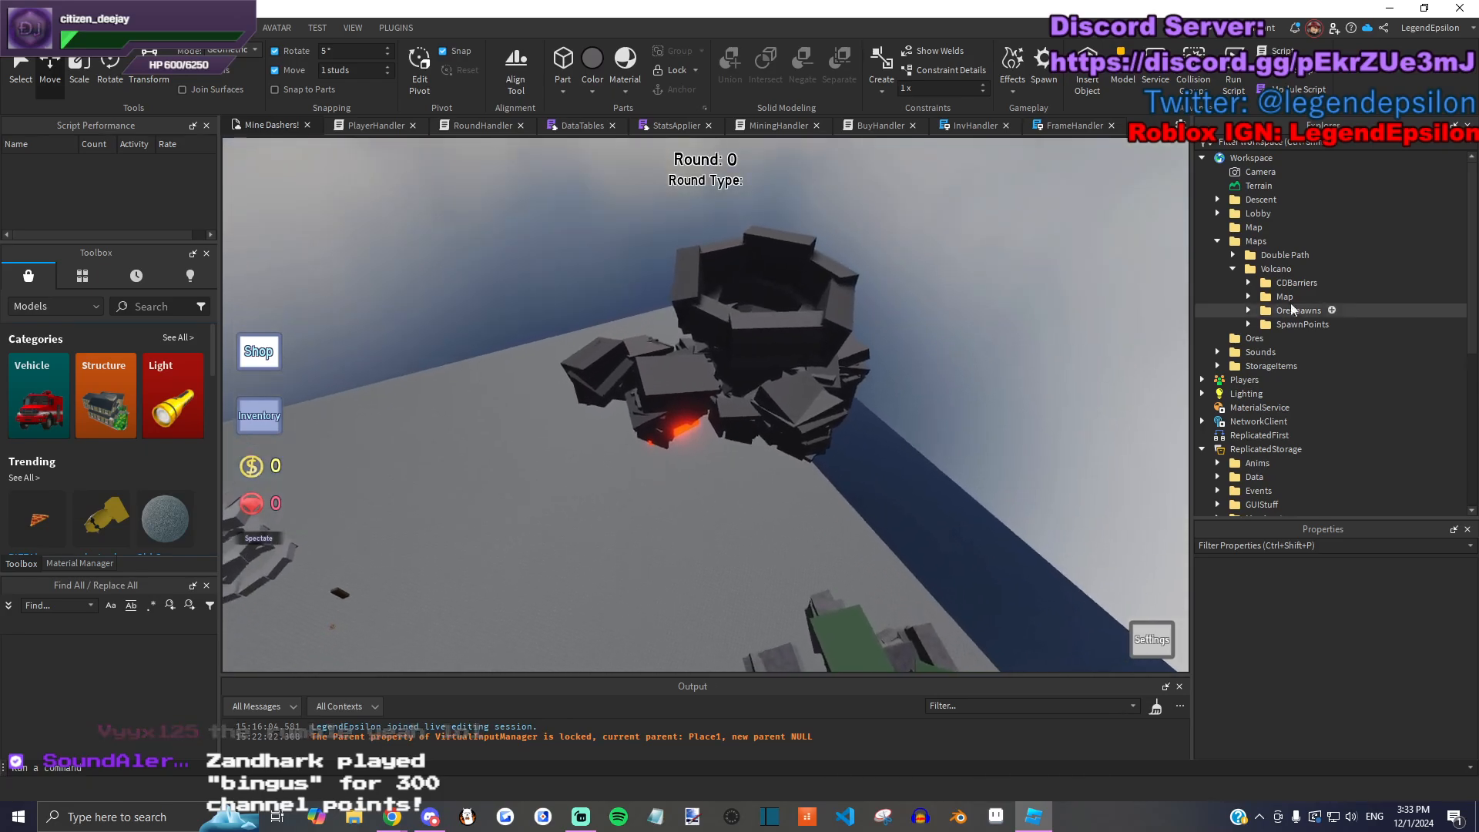
Step: Look through the contents of the Volcano map's OreSpawns and Map folders
left_click(1242, 310)
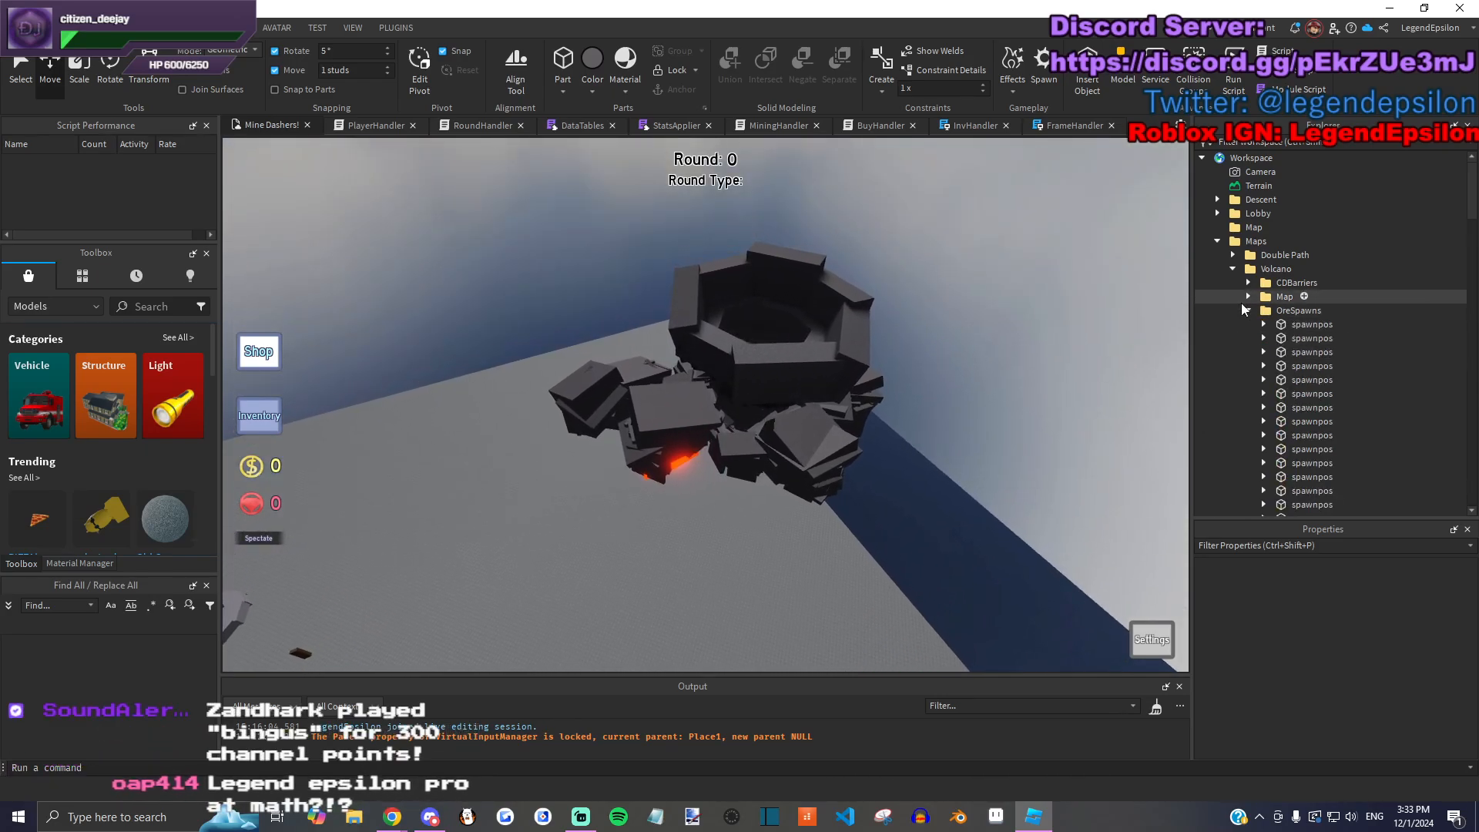
scroll(1256, 313, "down", 5)
scroll(1263, 332, "up", 5)
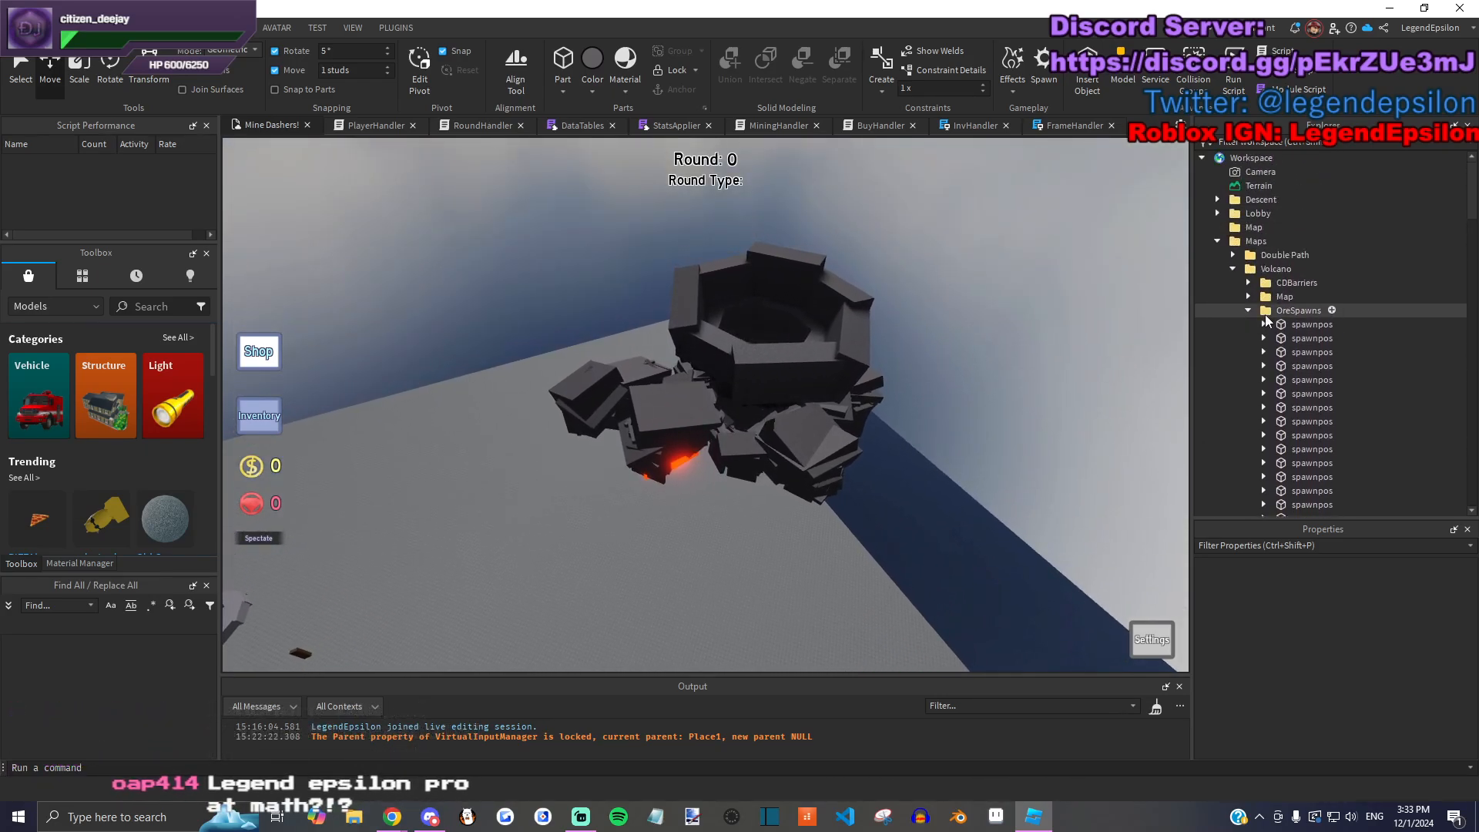
left_click(1247, 310)
left_click(1248, 296)
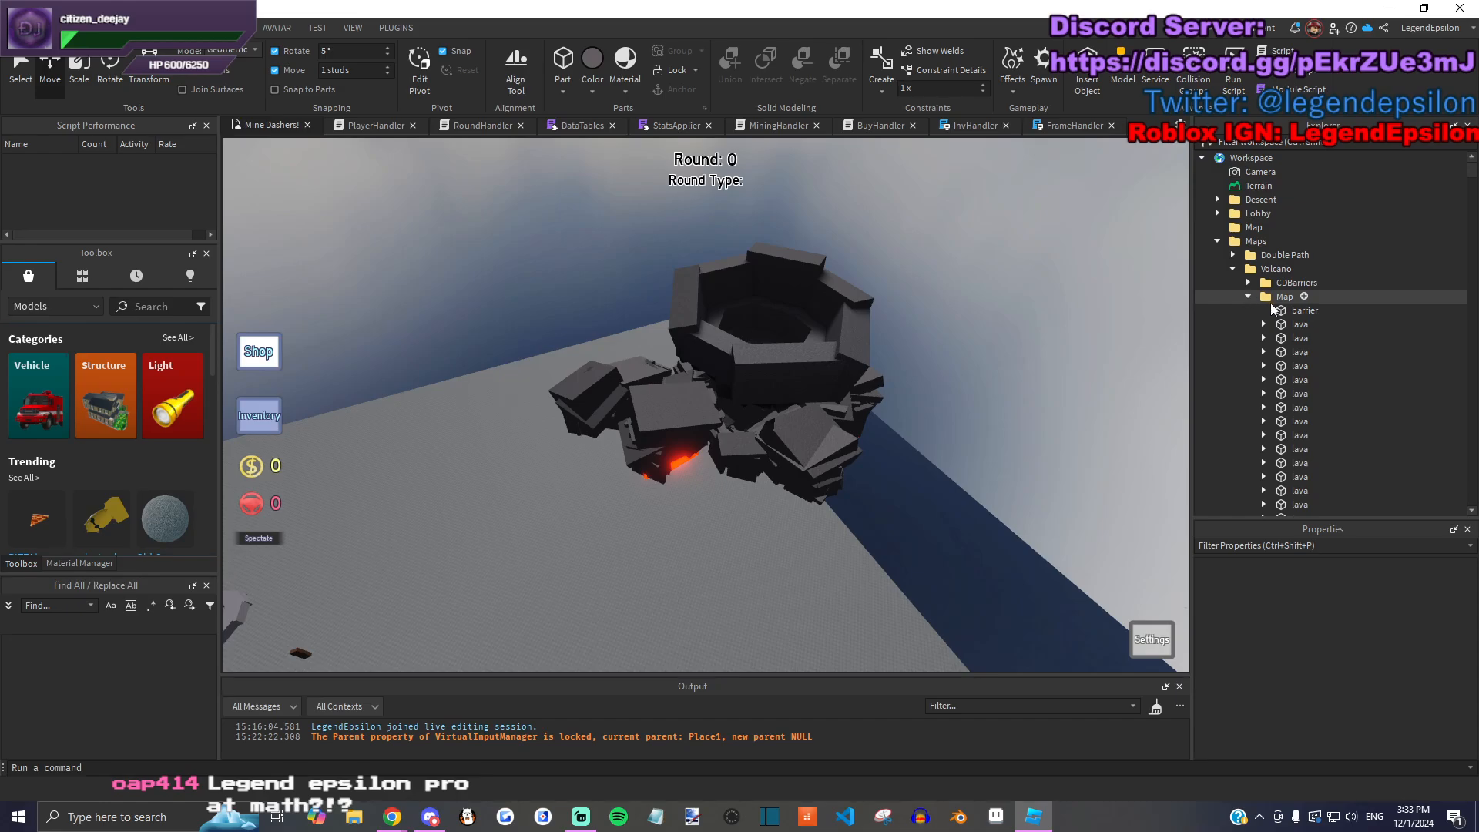
left_click(1248, 296)
Step: Examine the playback properties of the VolcanoAmbience sound inside the Volcano map's CDBarrier
left_click(1264, 296)
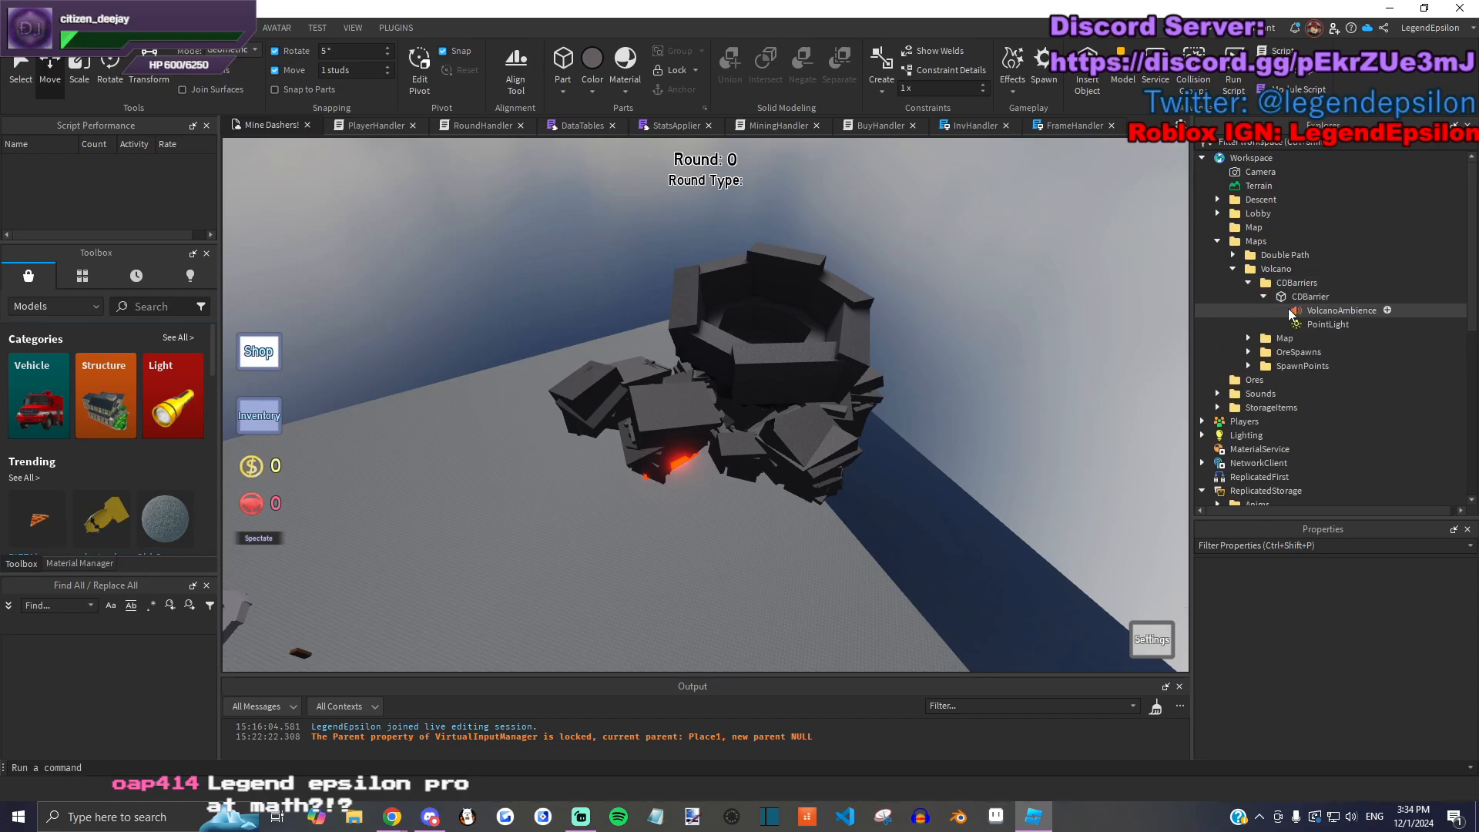
left_click(1288, 310)
scroll(1340, 689, "down", 5)
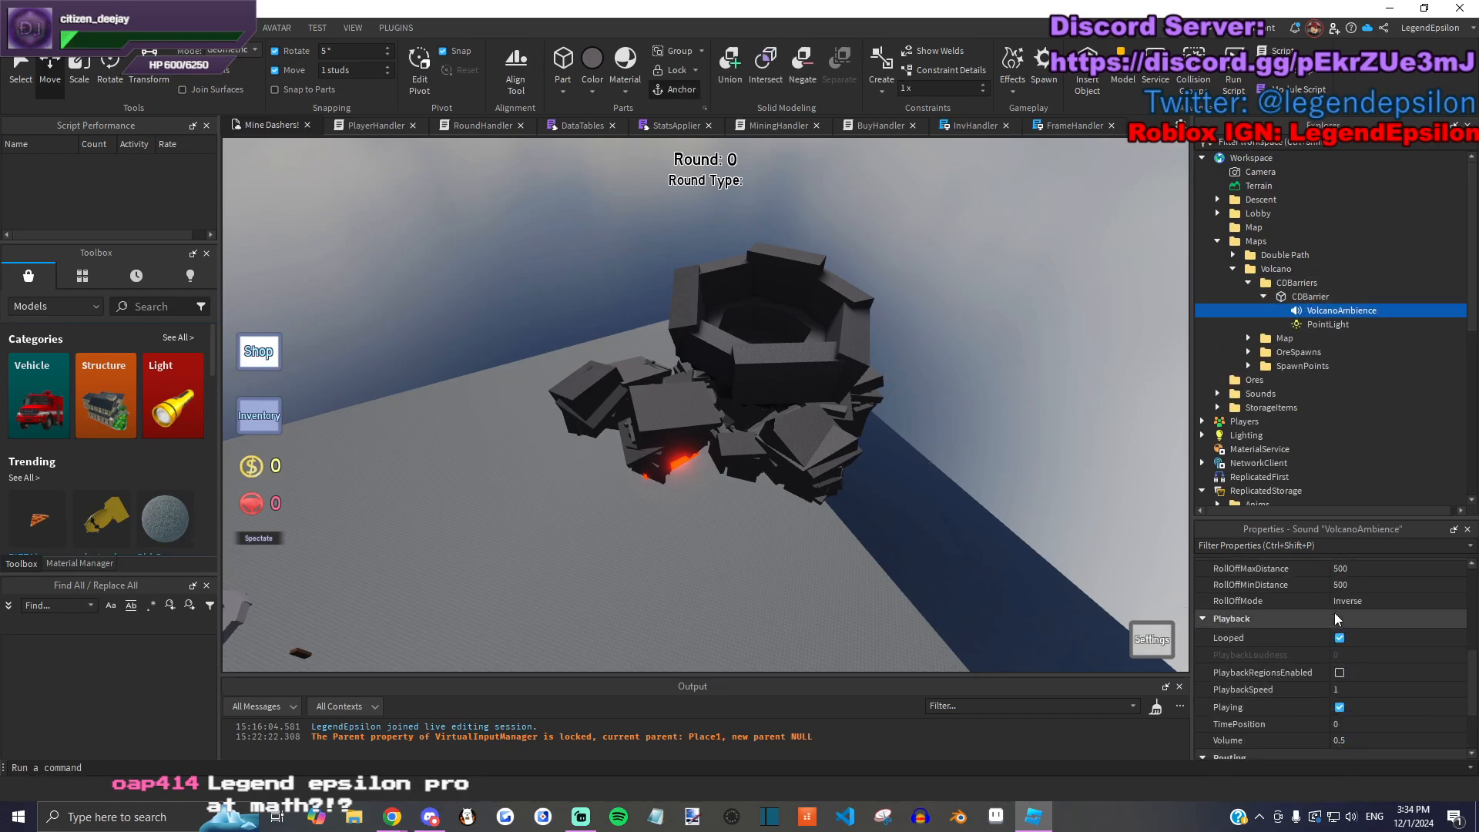
Step: Set the size of the Volcano map's CDBarrier to 500, 500, 500 to visualise the sound's current range
left_click(1313, 297)
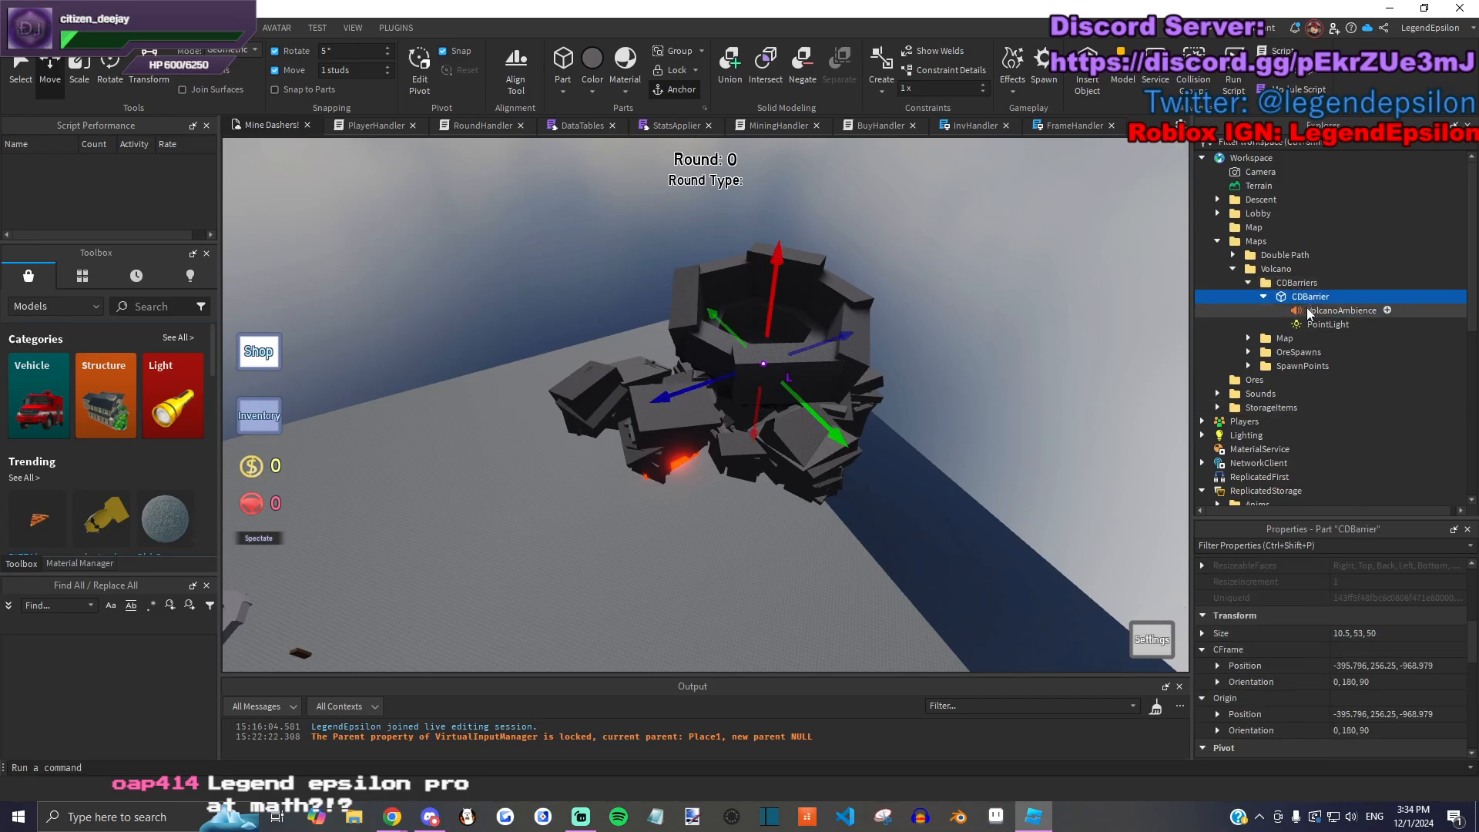
scroll(1388, 664, "down", 3)
scroll(1399, 663, "up", 5)
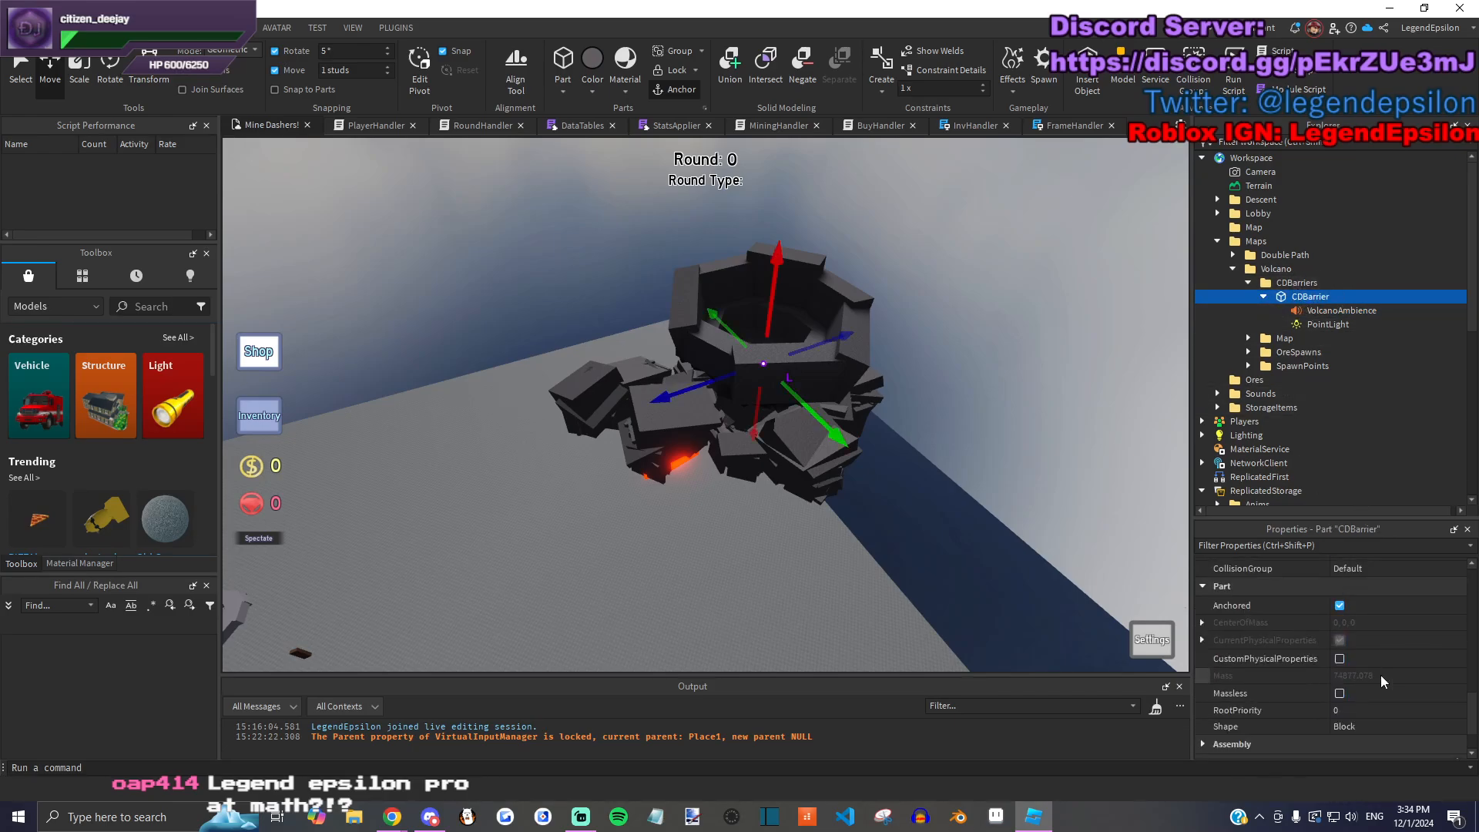
left_click(1388, 679)
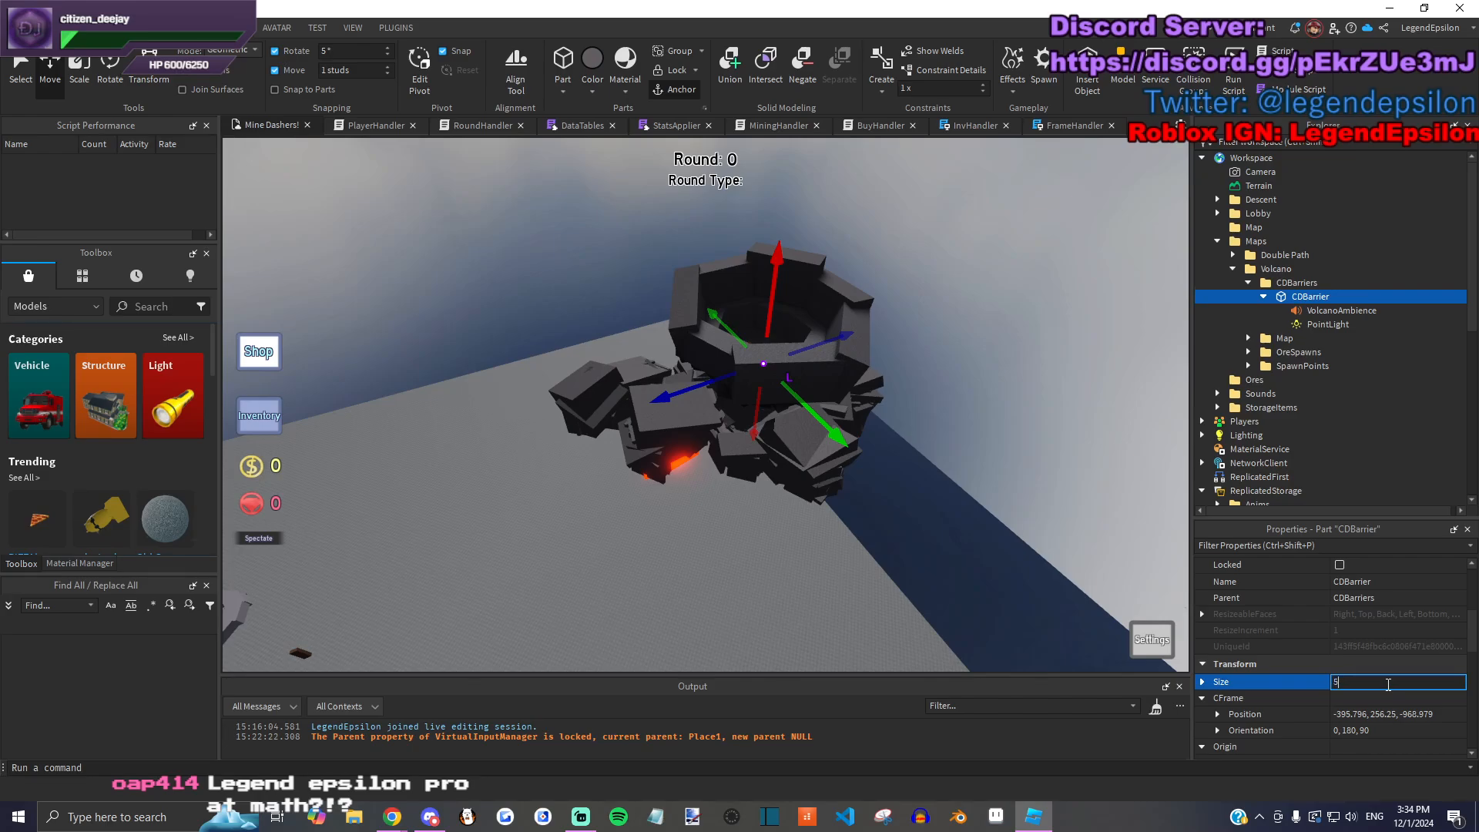
type("500, 500, 500")
key("Return")
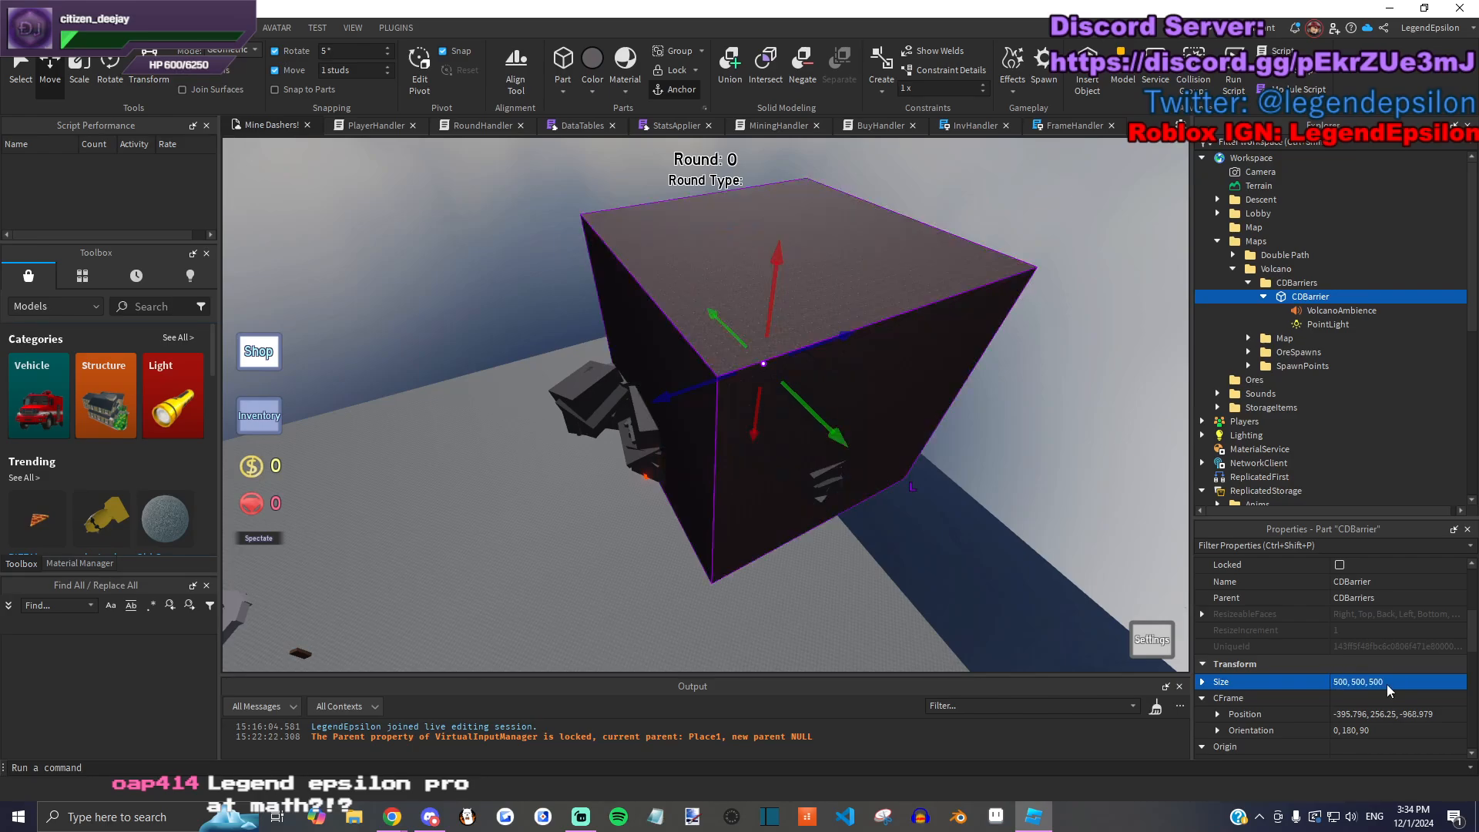
Step: Set the CDBarrier's size to 600, 600, 600 and check how much of the Volcano map it covers
scroll(713, 540, "down", 5)
scroll(713, 541, "down", 5)
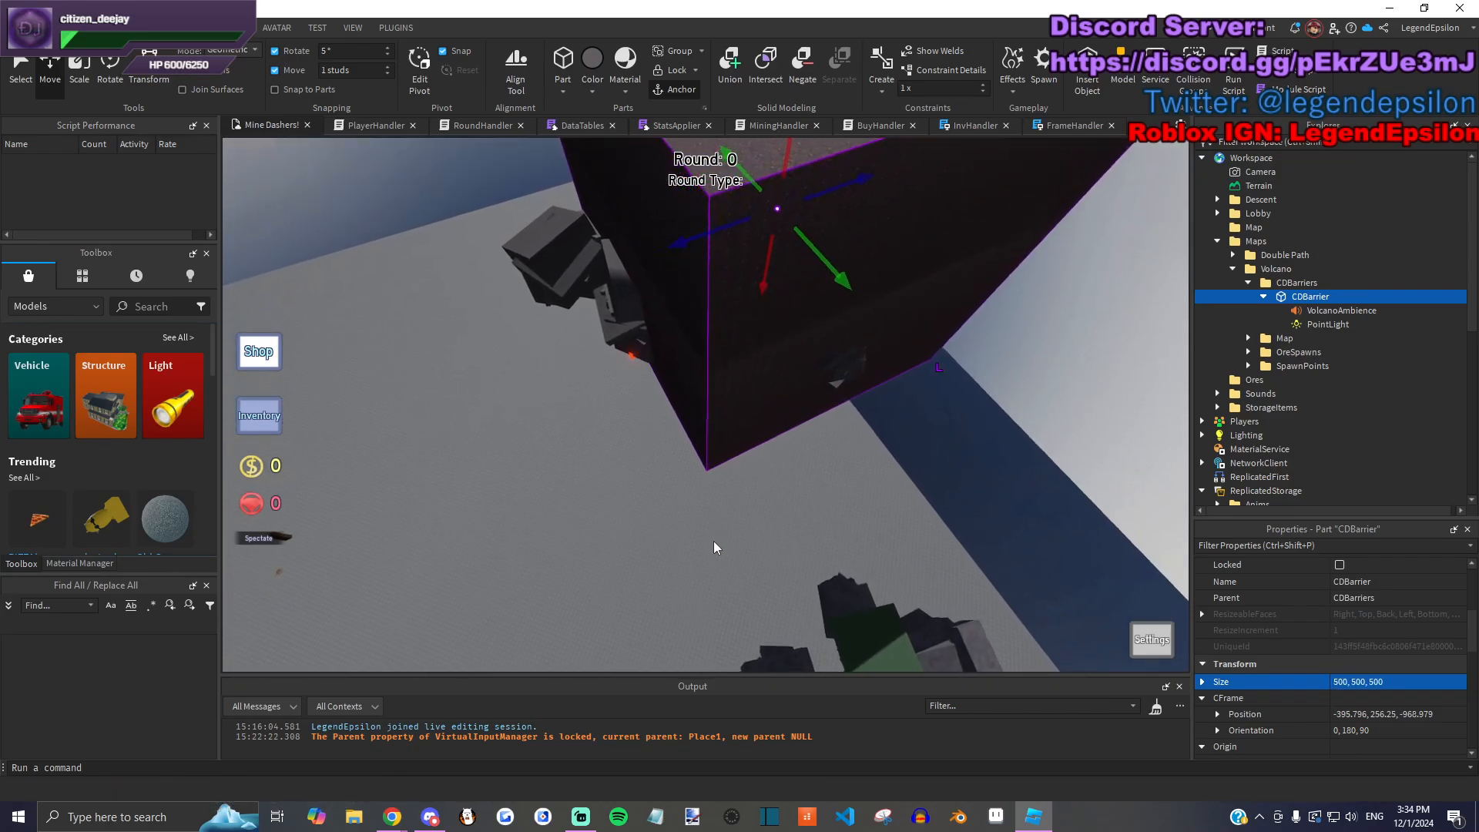
scroll(1154, 425, "down", 3)
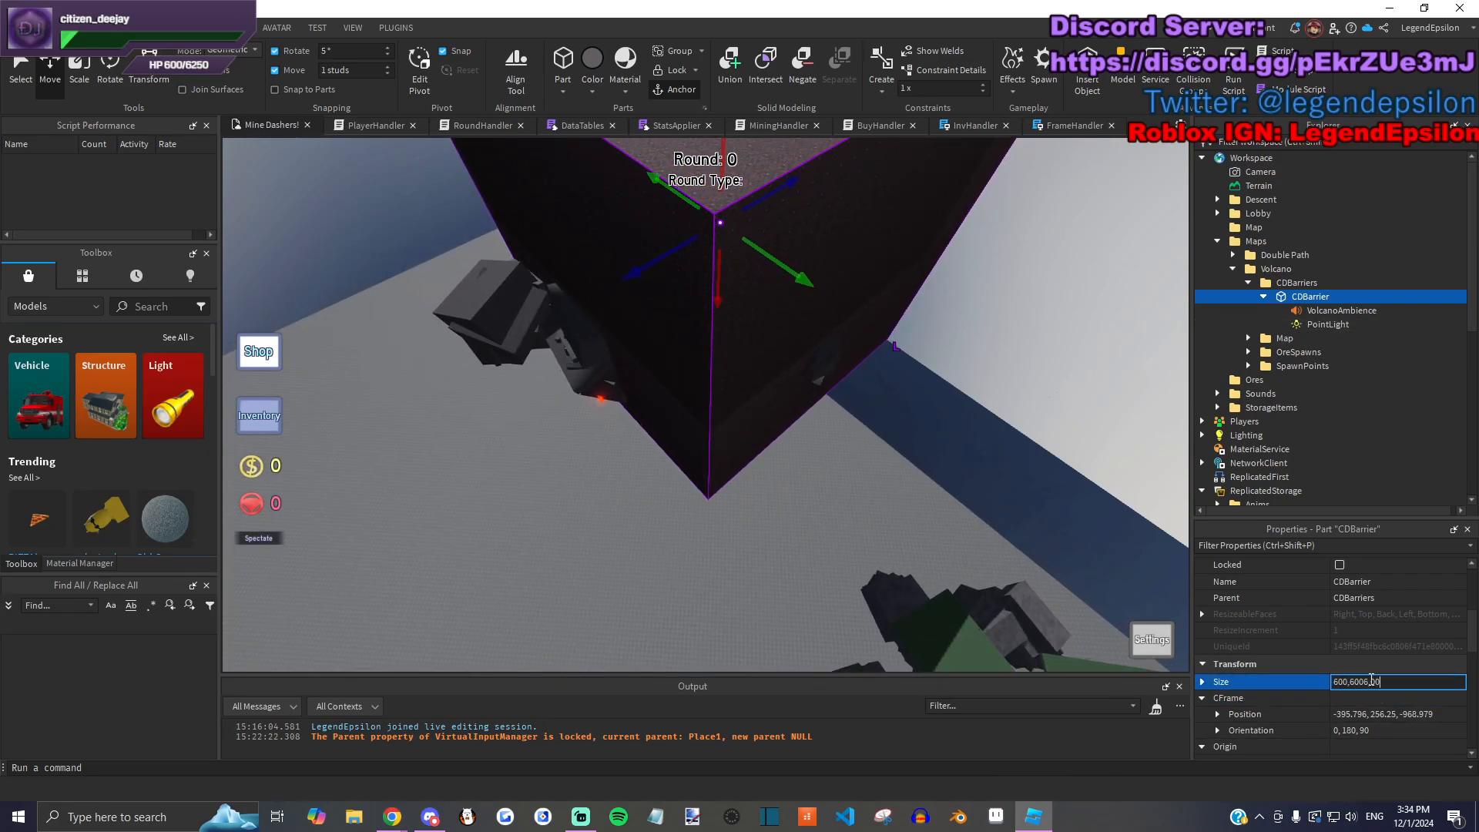
left_click(1371, 679)
type("600, 600, 600")
key("Return")
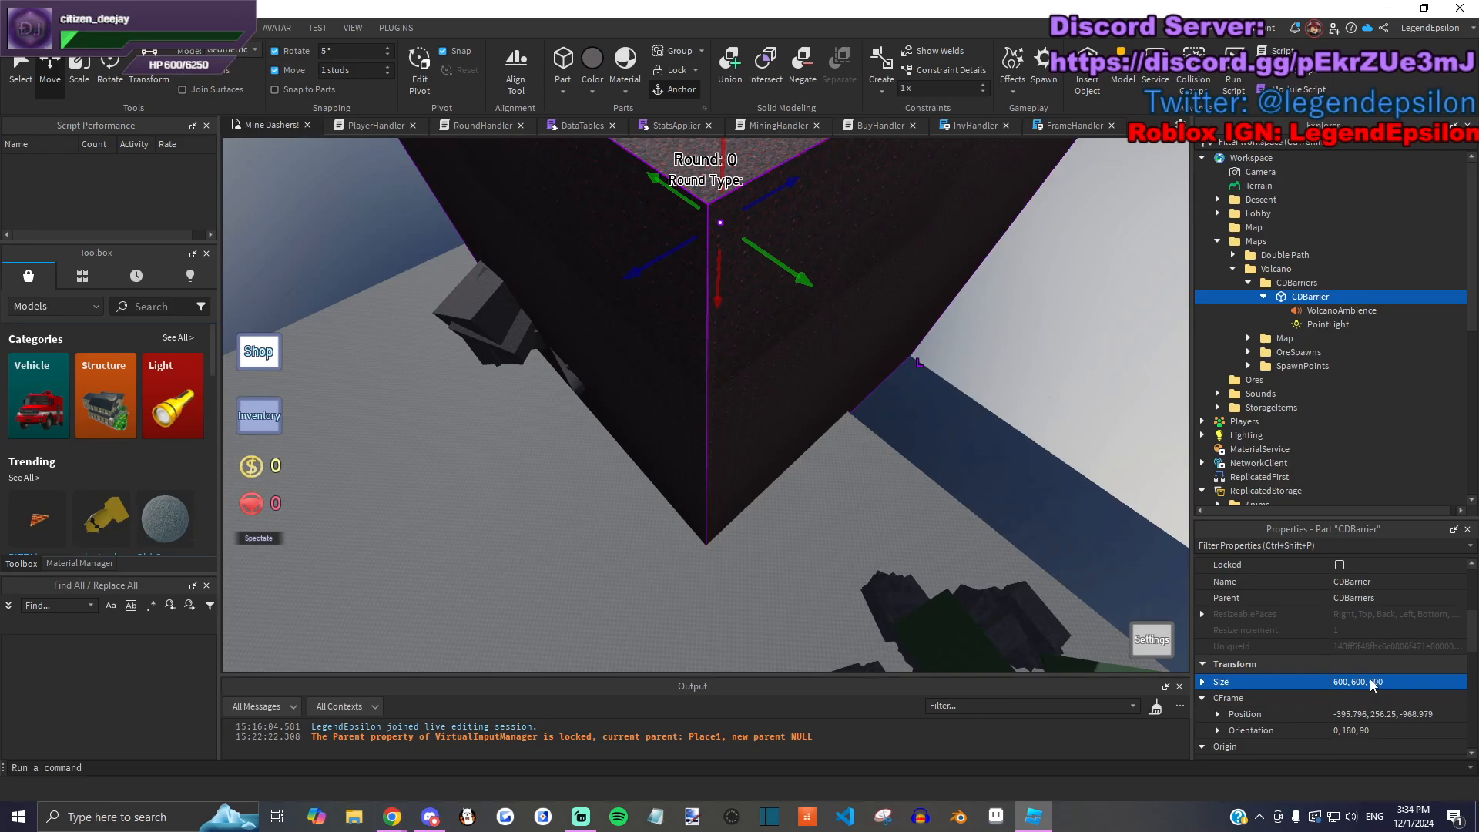
right_click_drag(913, 604, 913, 604)
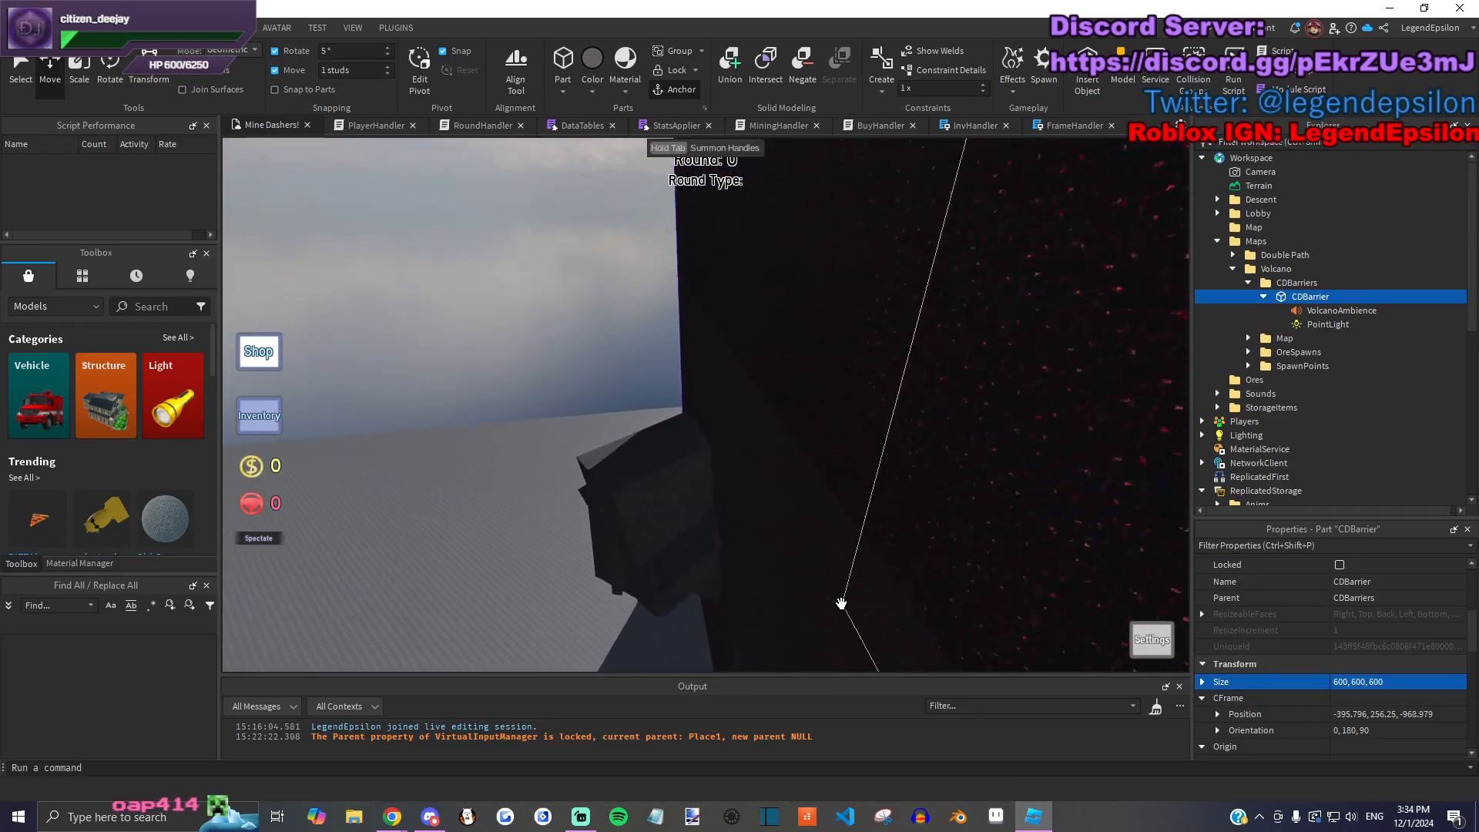
right_click_drag(828, 586, 829, 586)
Step: Set the CDBarrier's size to 700, 700, 700 and check its coverage of the map
left_click(1403, 682)
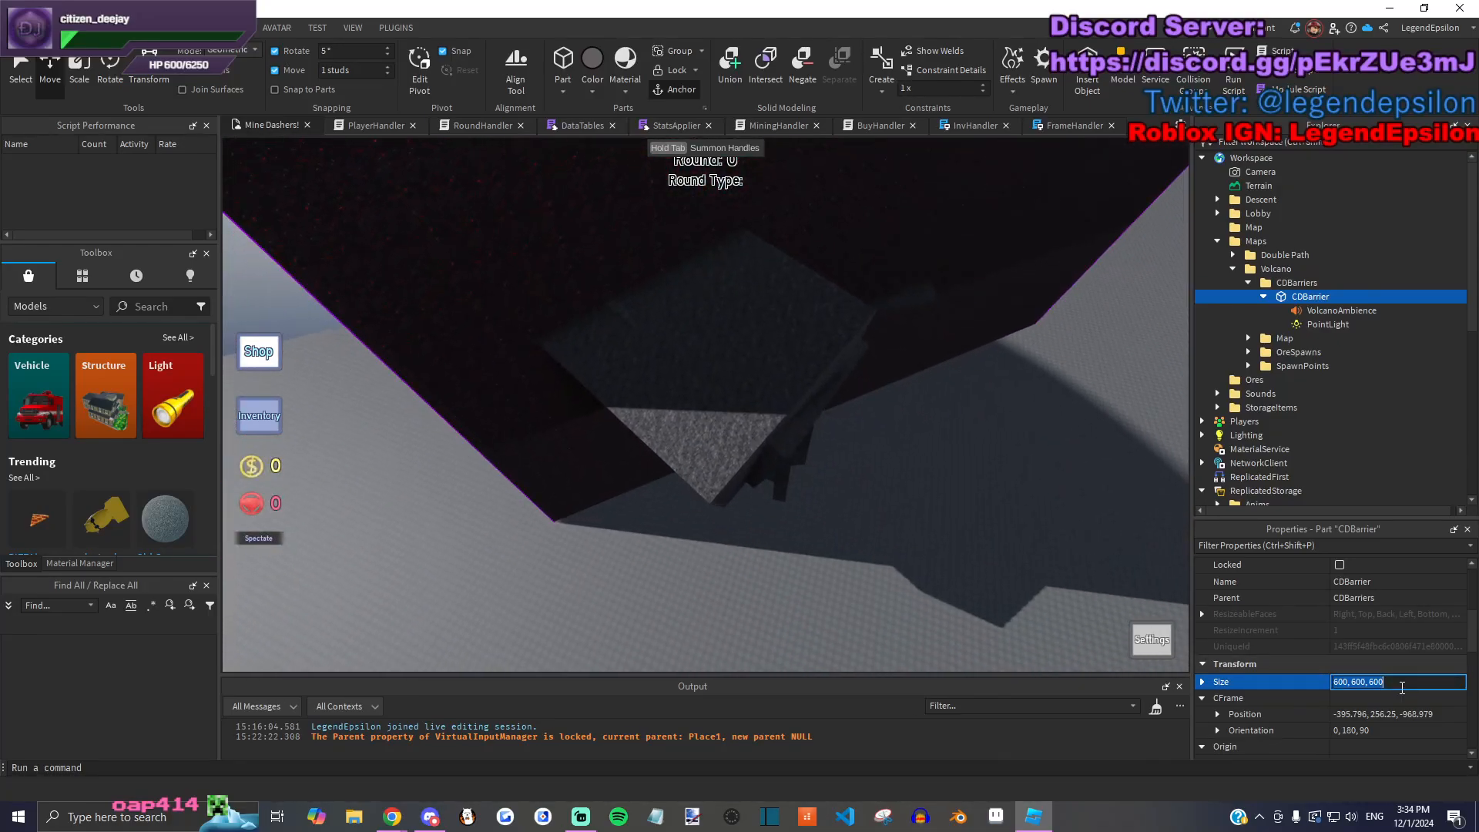
type("700")
key("Return")
right_click_drag(949, 466, 932, 511)
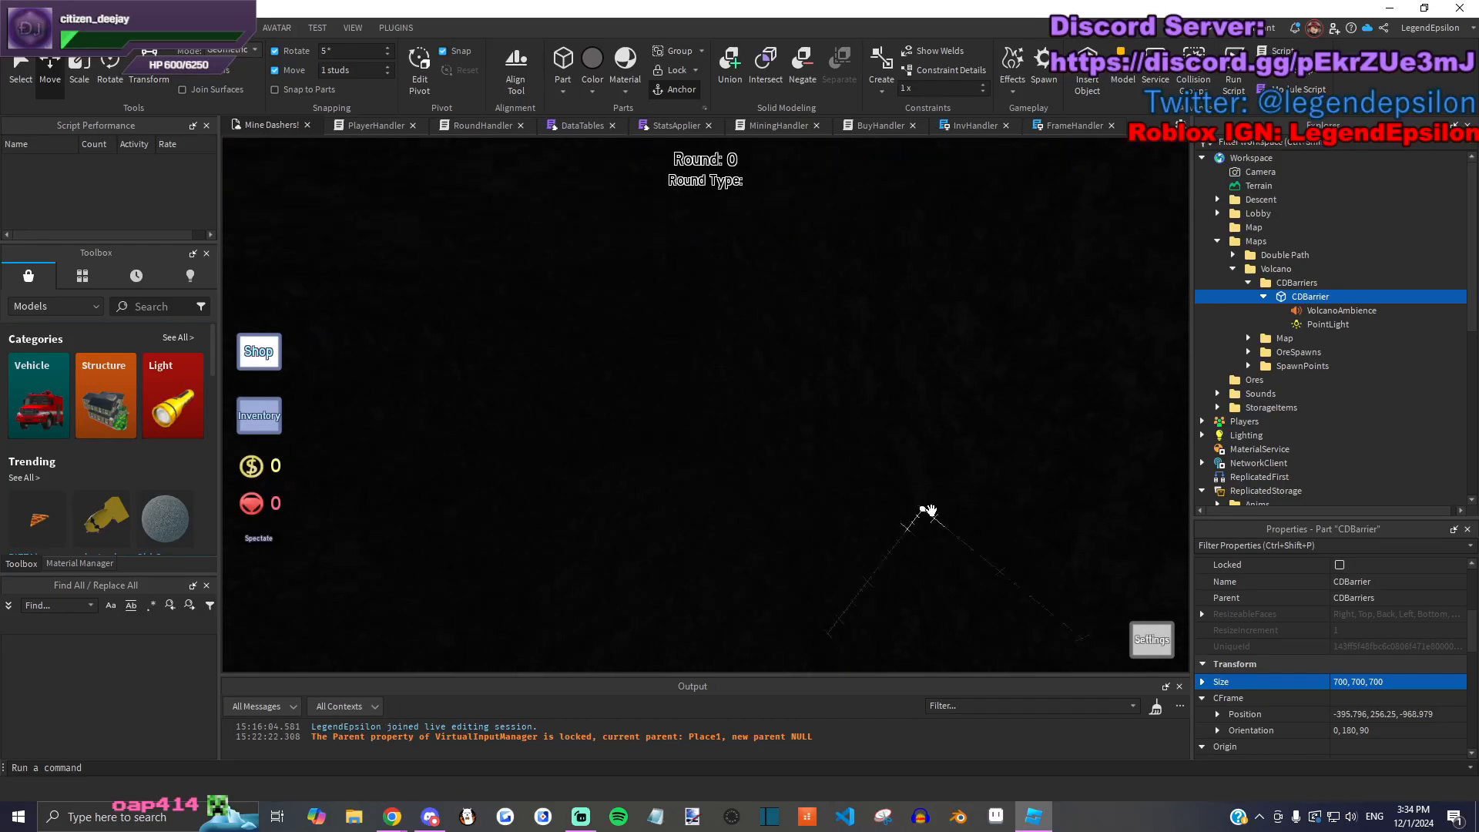
Step: Try a CDBarrier size of 750, 750, 750 and undo all of its test resizes
left_click(1380, 682)
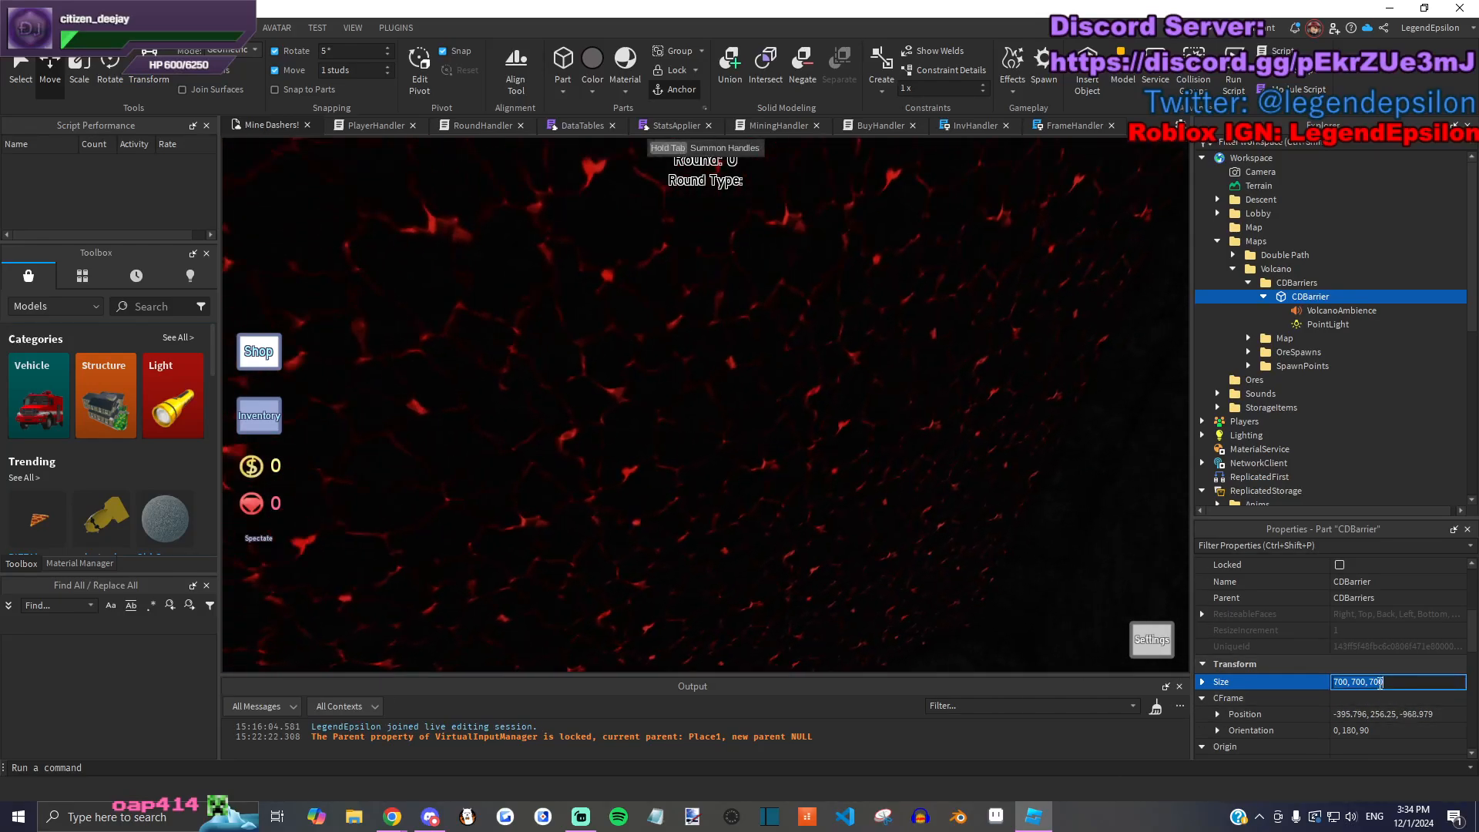
type("750")
key("Return")
scroll(885, 603, "down", 10)
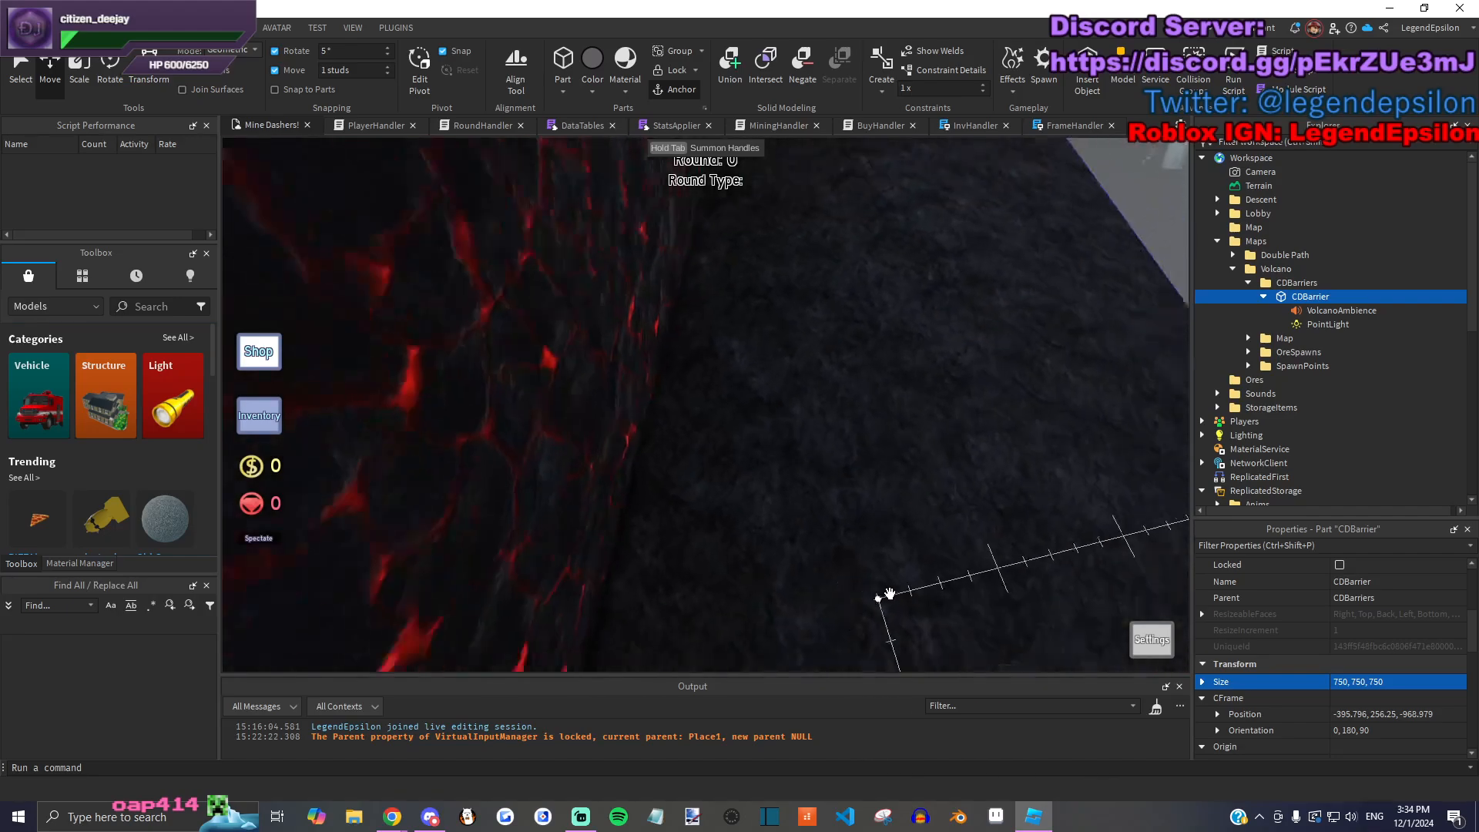
key("ctrl+z")
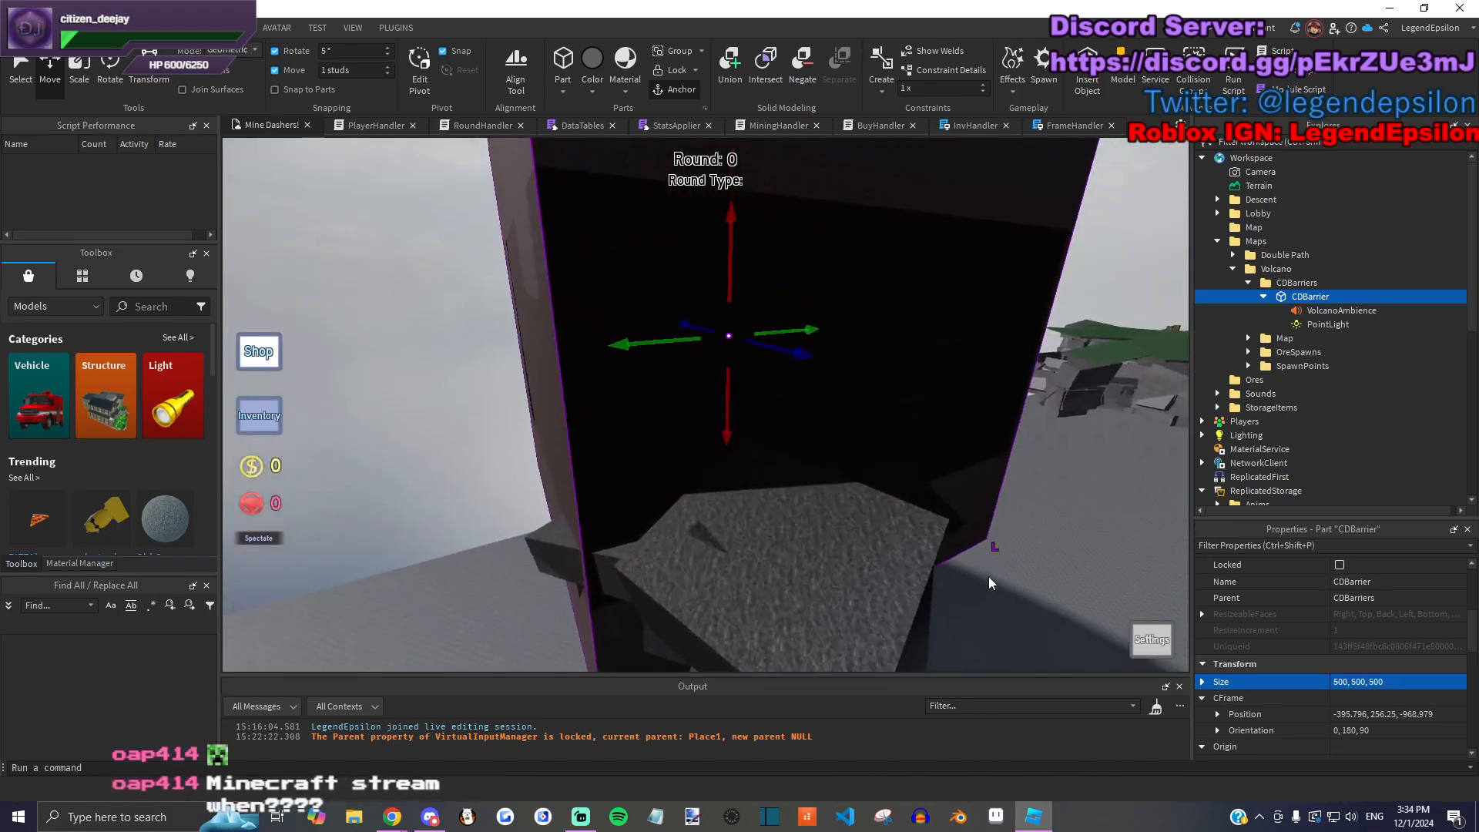
scroll(988, 576, "down", 3)
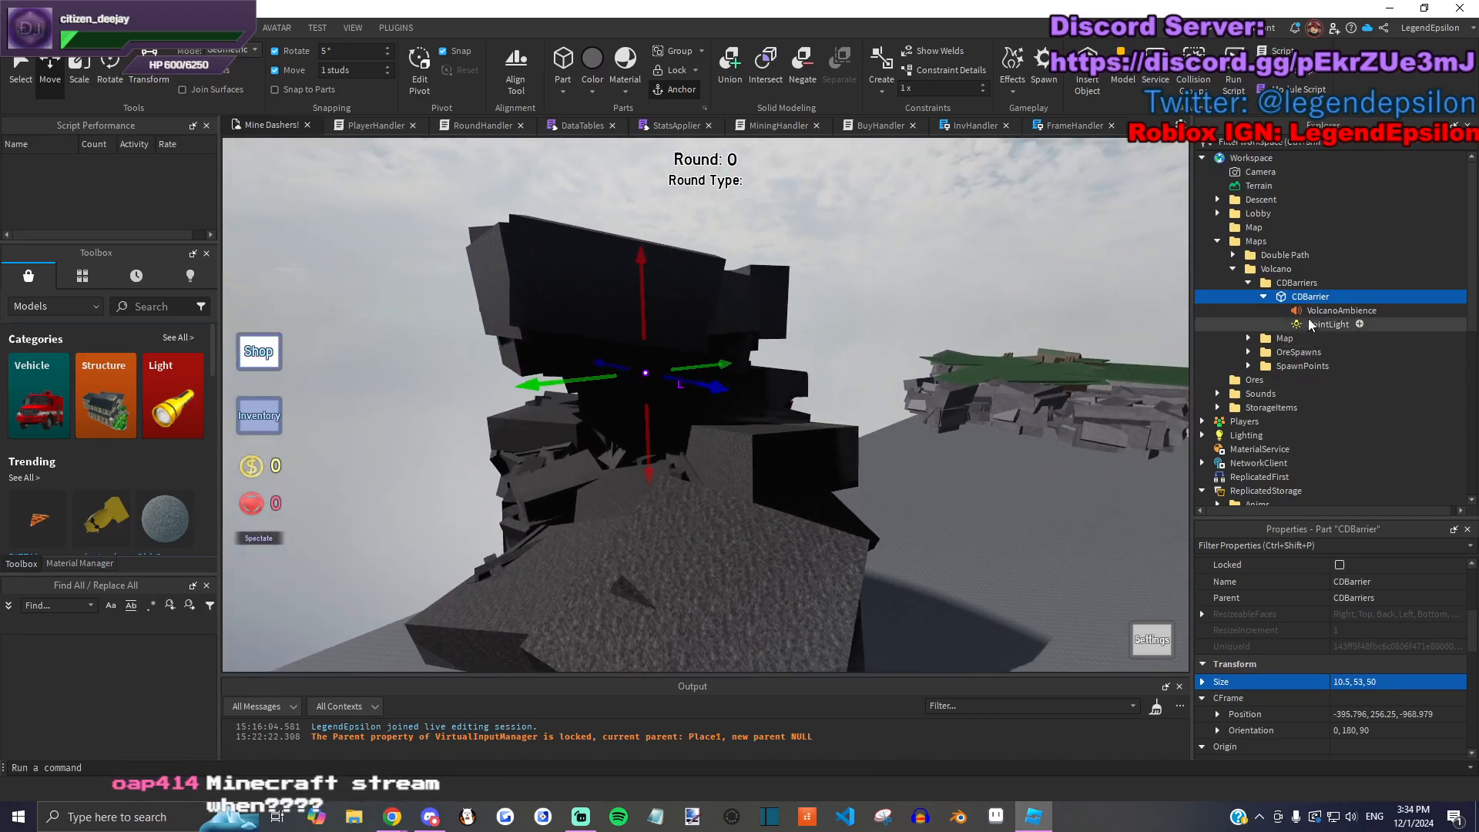
Step: Set both RollOffMaxDistance and RollOffMinDistance of the VolcanoAmbience sound to 750
left_click(1341, 310)
left_click(1353, 688)
type("750")
double_click(1358, 673)
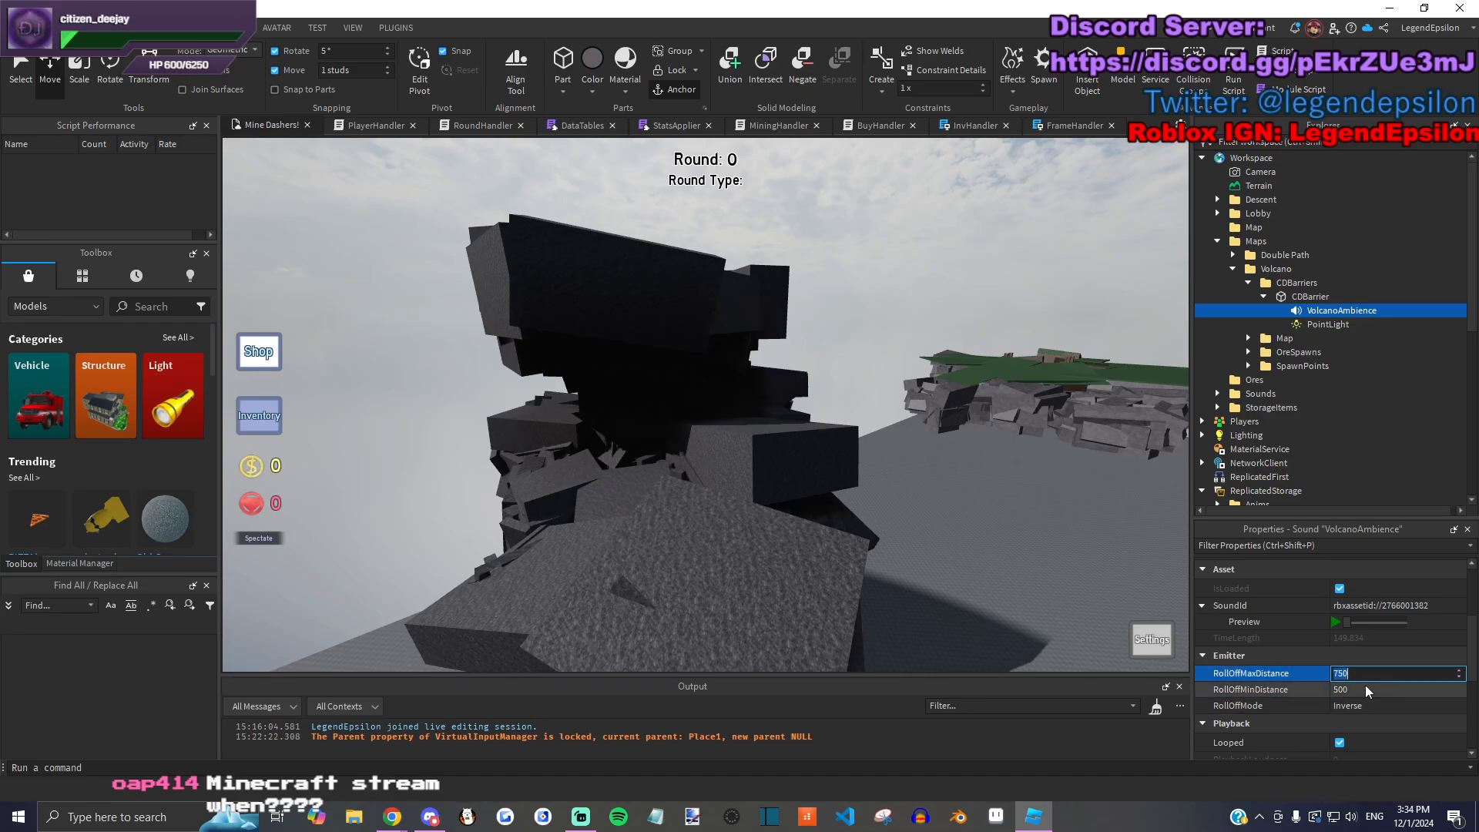
key("w")
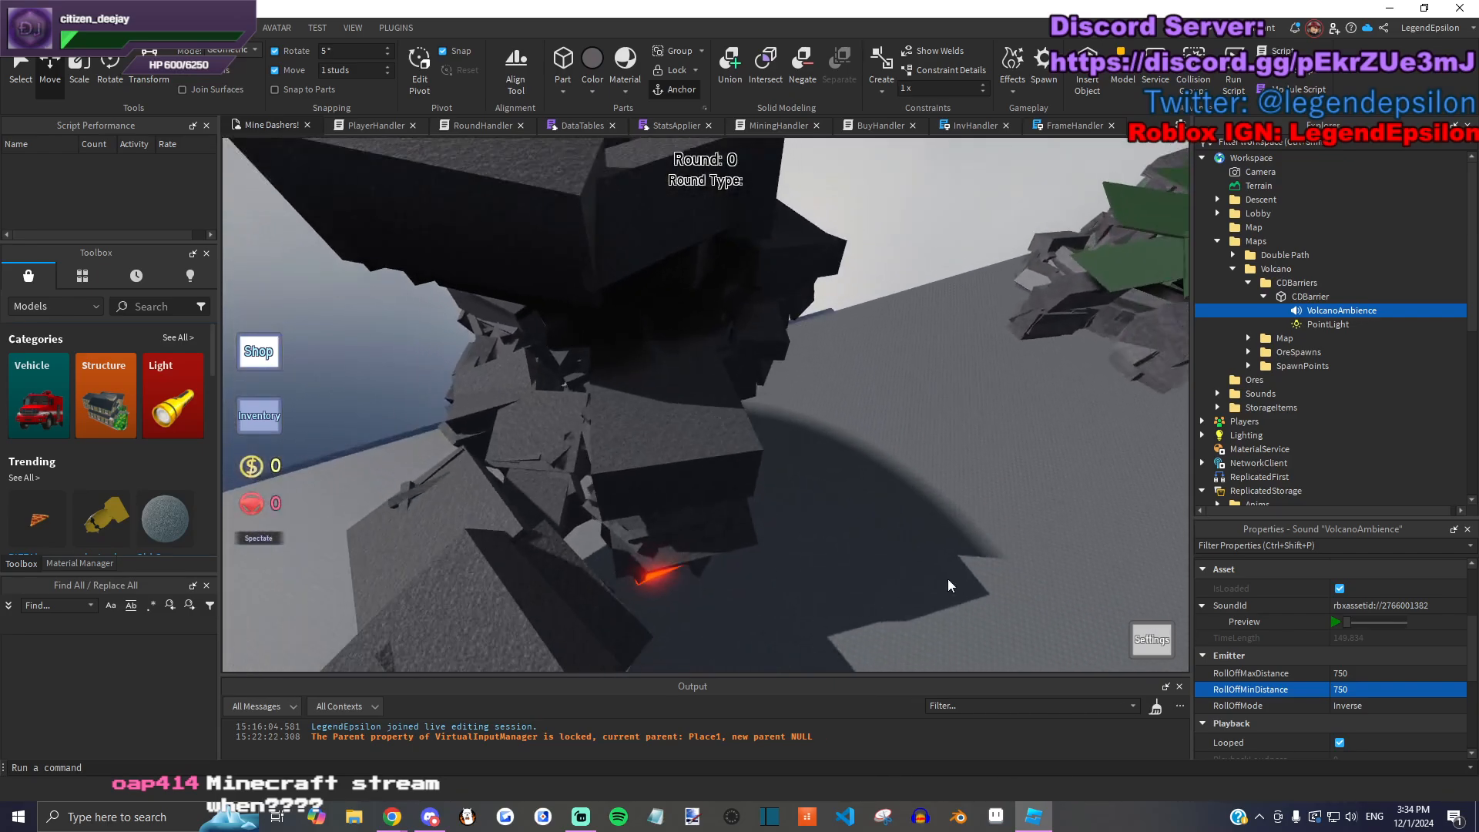
Step: Enlarge the Volcano map's CDBarrier to 750, 750, 750 as a stand-in for the new sound range
key("s")
right_click_drag(947, 579, 955, 581)
left_click(1298, 298)
scroll(1396, 659, "up", 4)
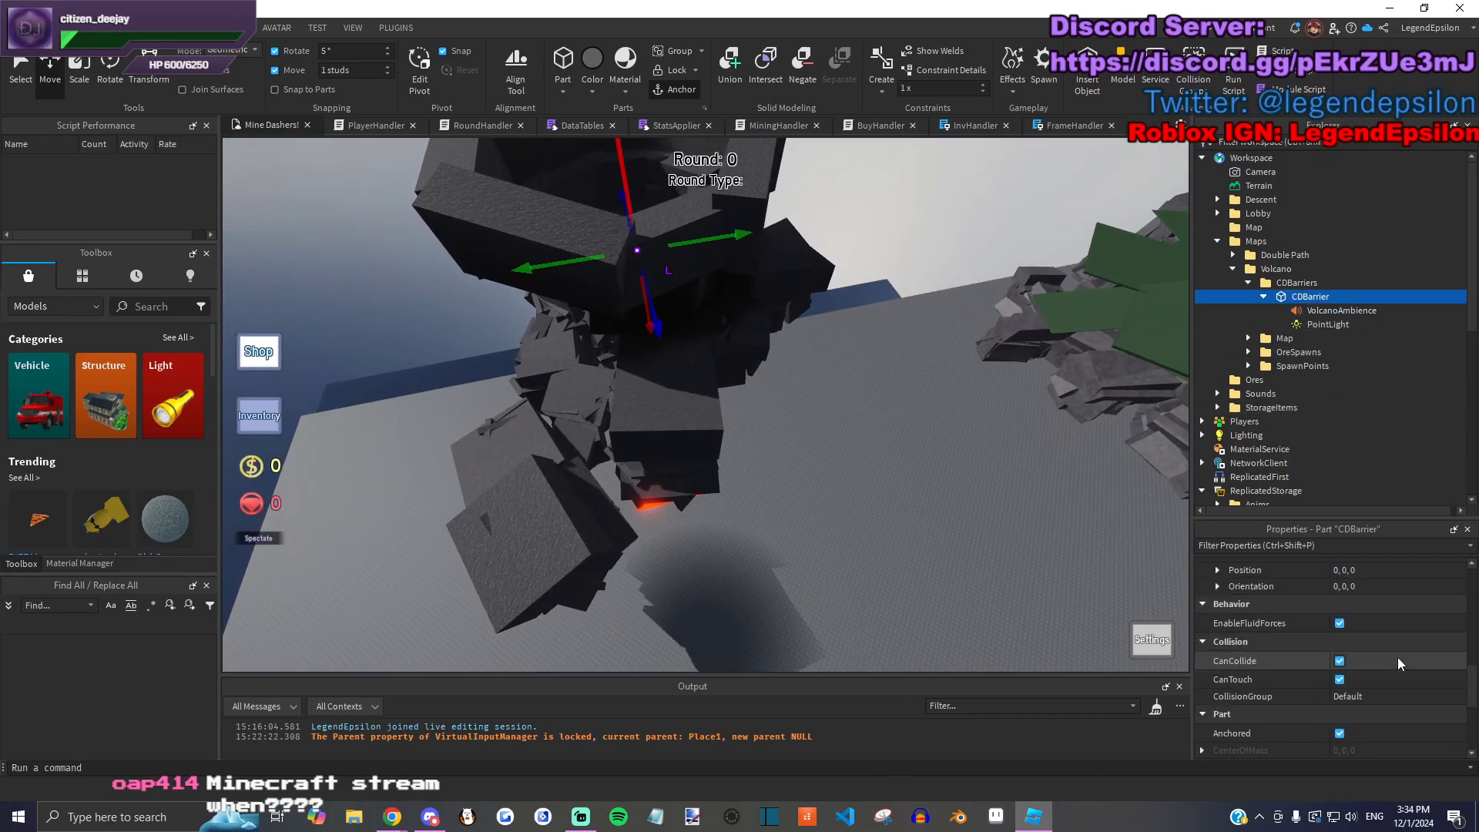
left_click(1355, 662)
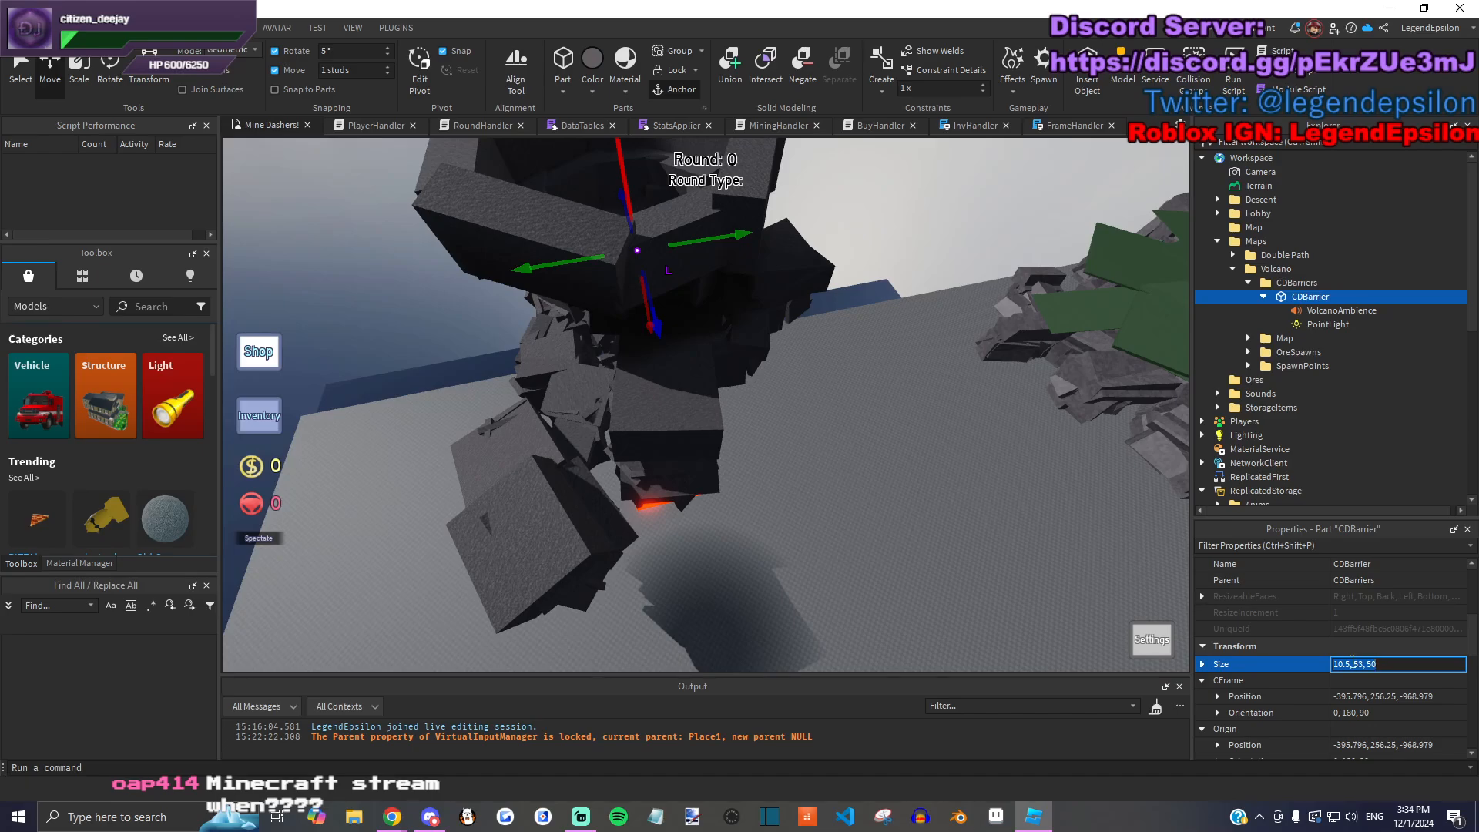
type("750")
key("Return")
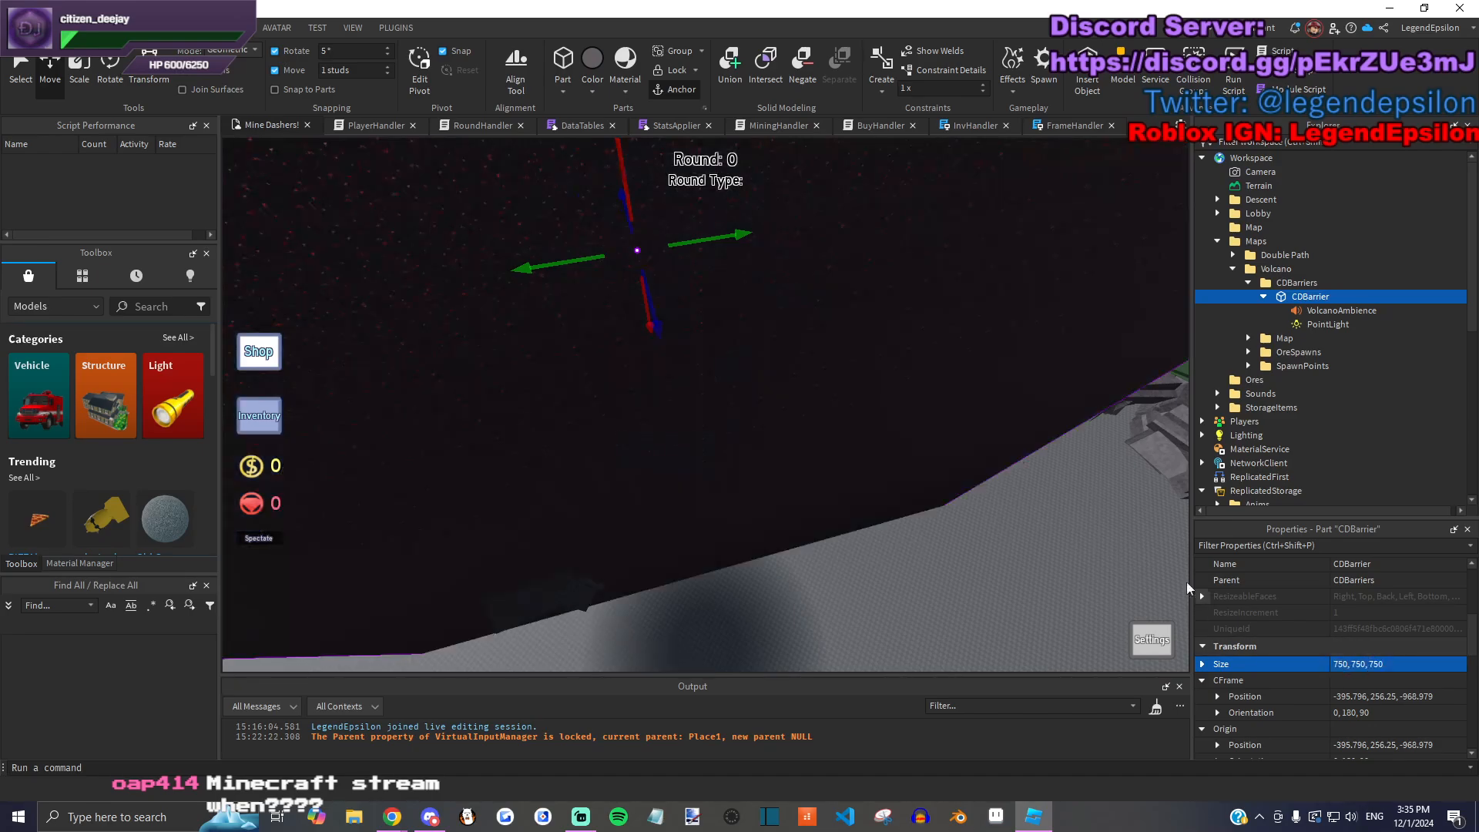
Step: Compare the enlarged barrier's extent with the neighbouring Double Path map, undoing and redoing the resize
key("s")
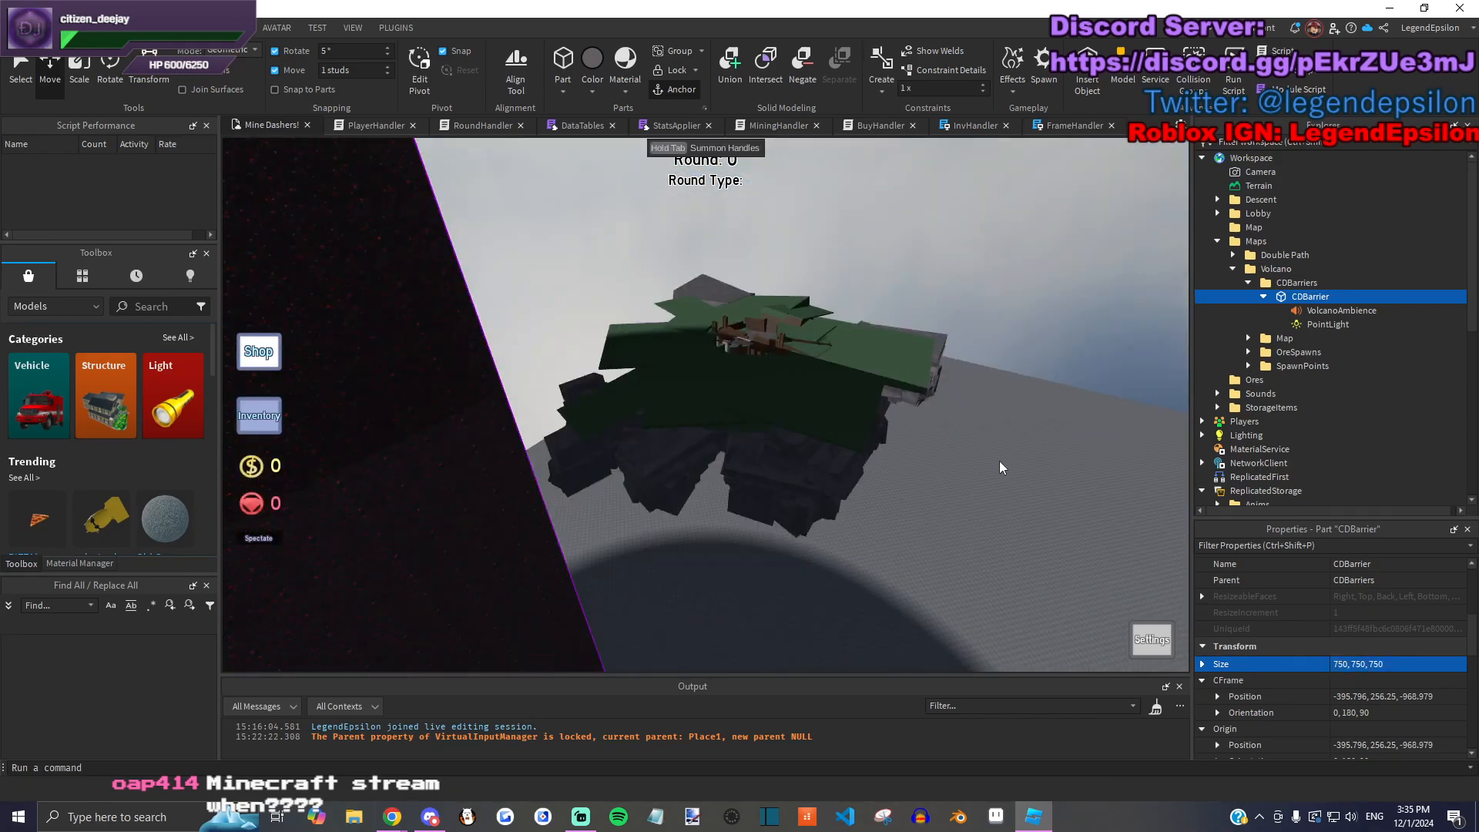
right_click_drag(1000, 461, 1003, 455)
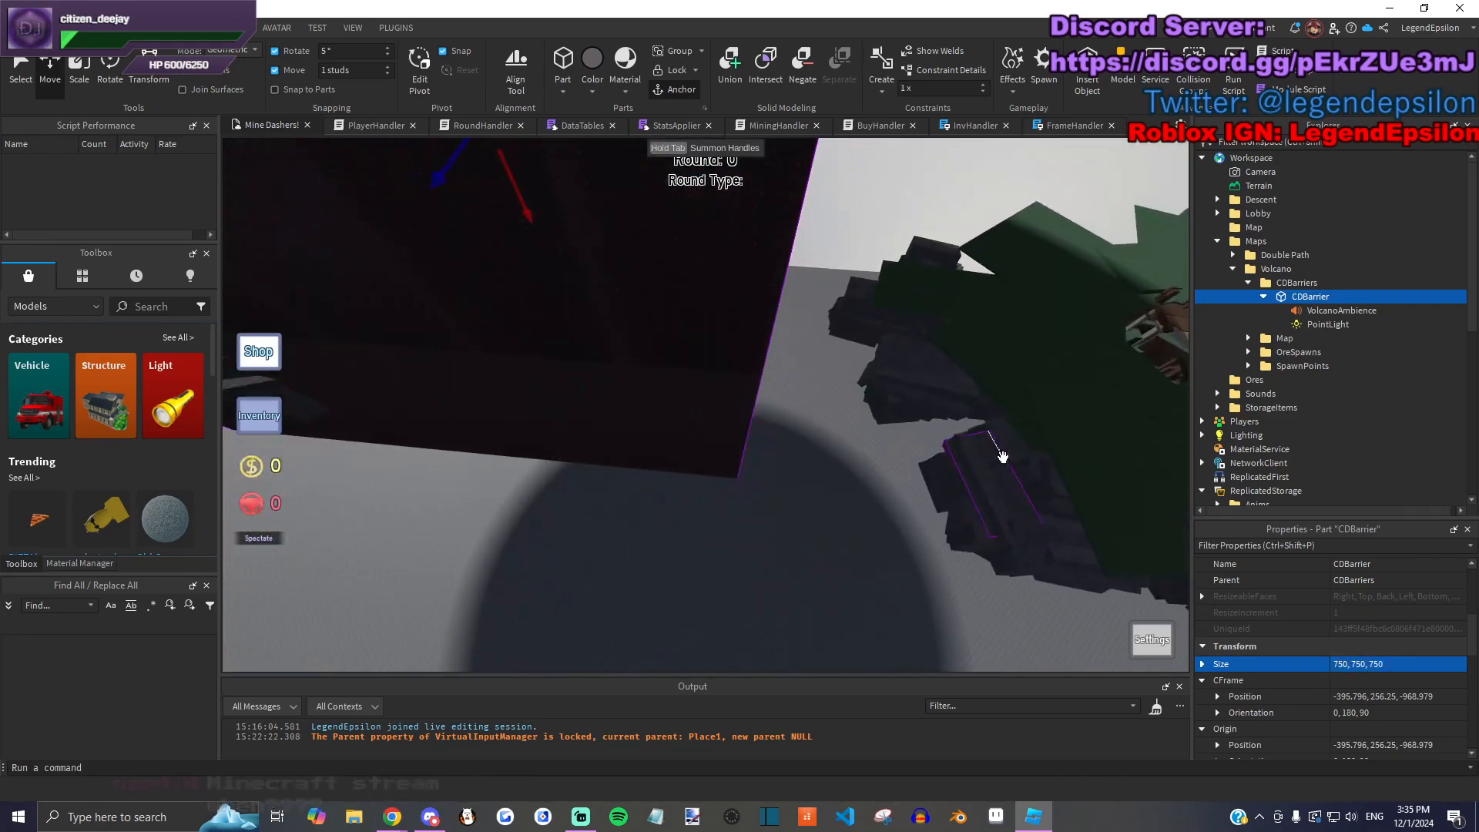
key("s")
key("s")
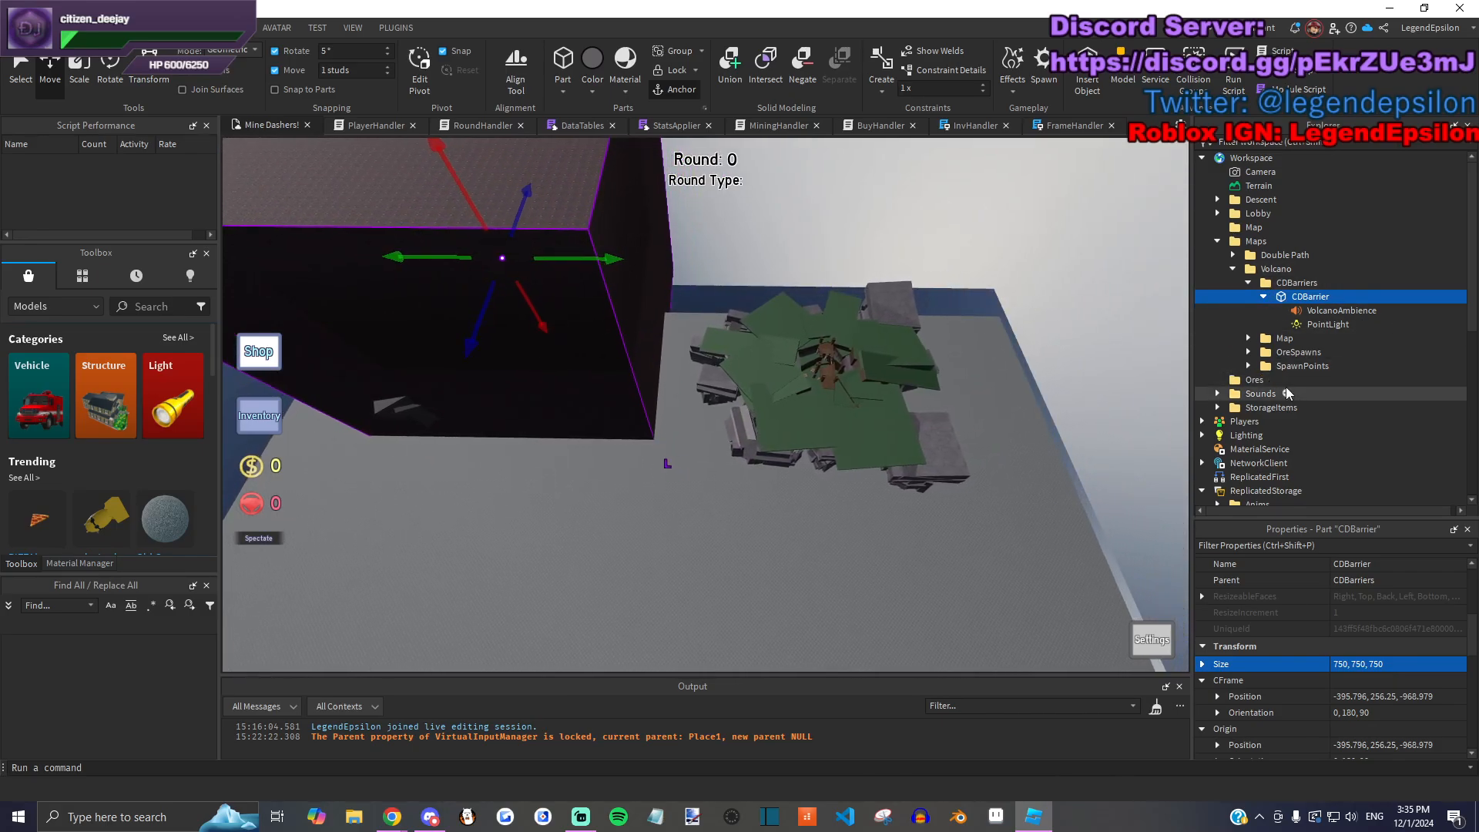
key("a")
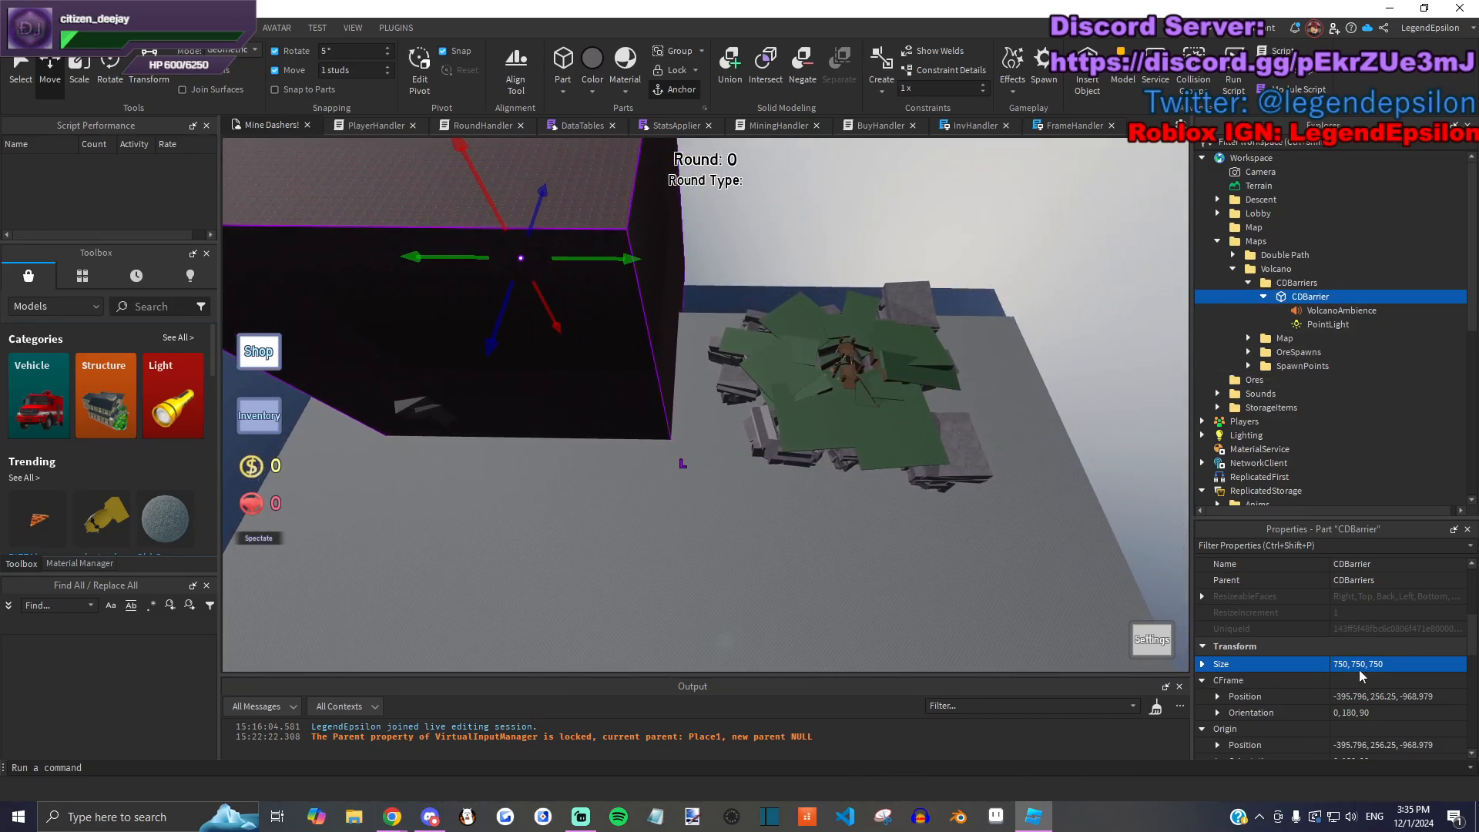
key("ctrl+z")
key("ctrl+y")
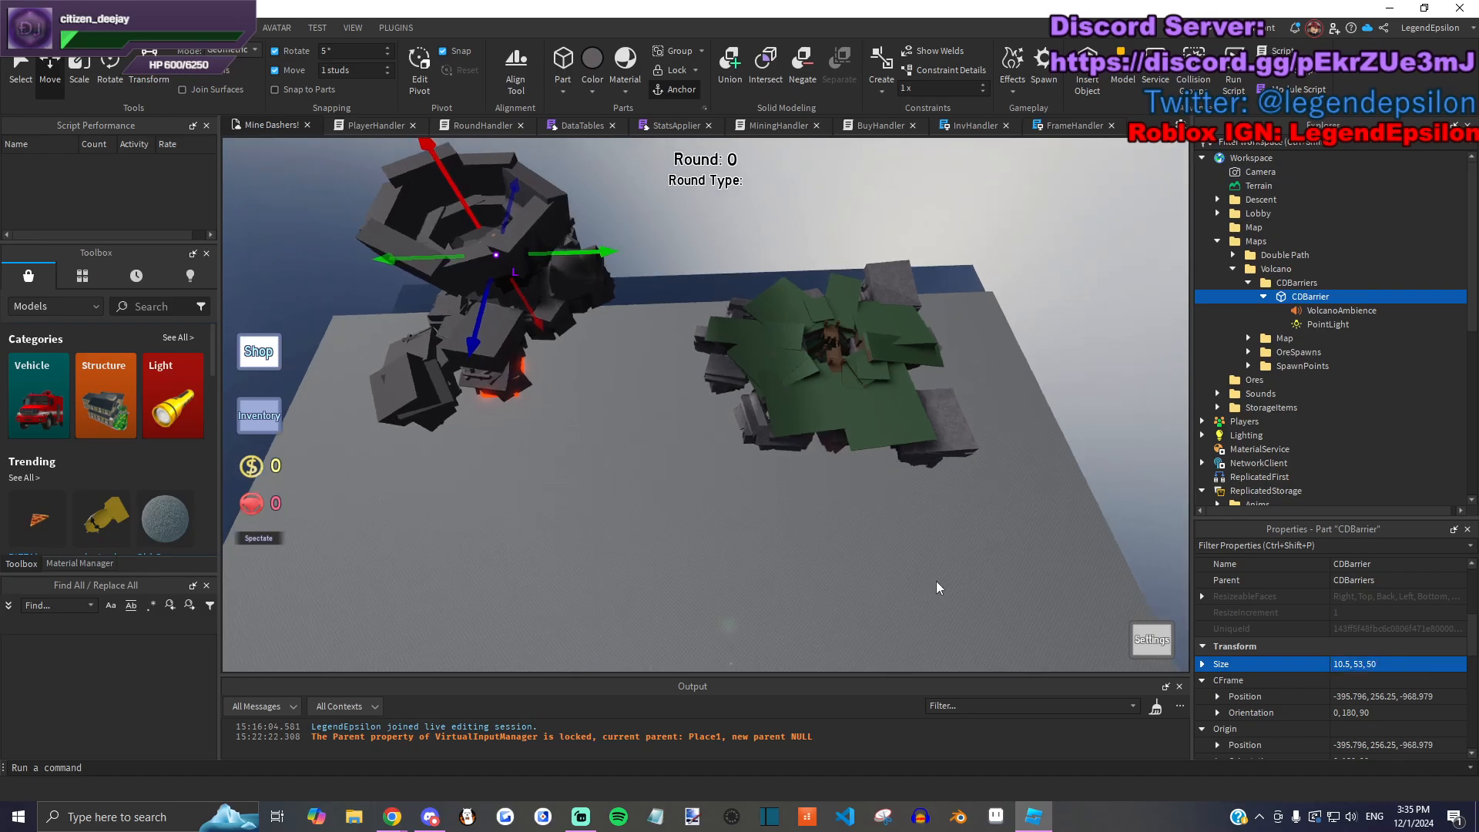
Step: Move the whole Double Path map by about 80 studs and check the spacing between the maps
left_click(879, 550)
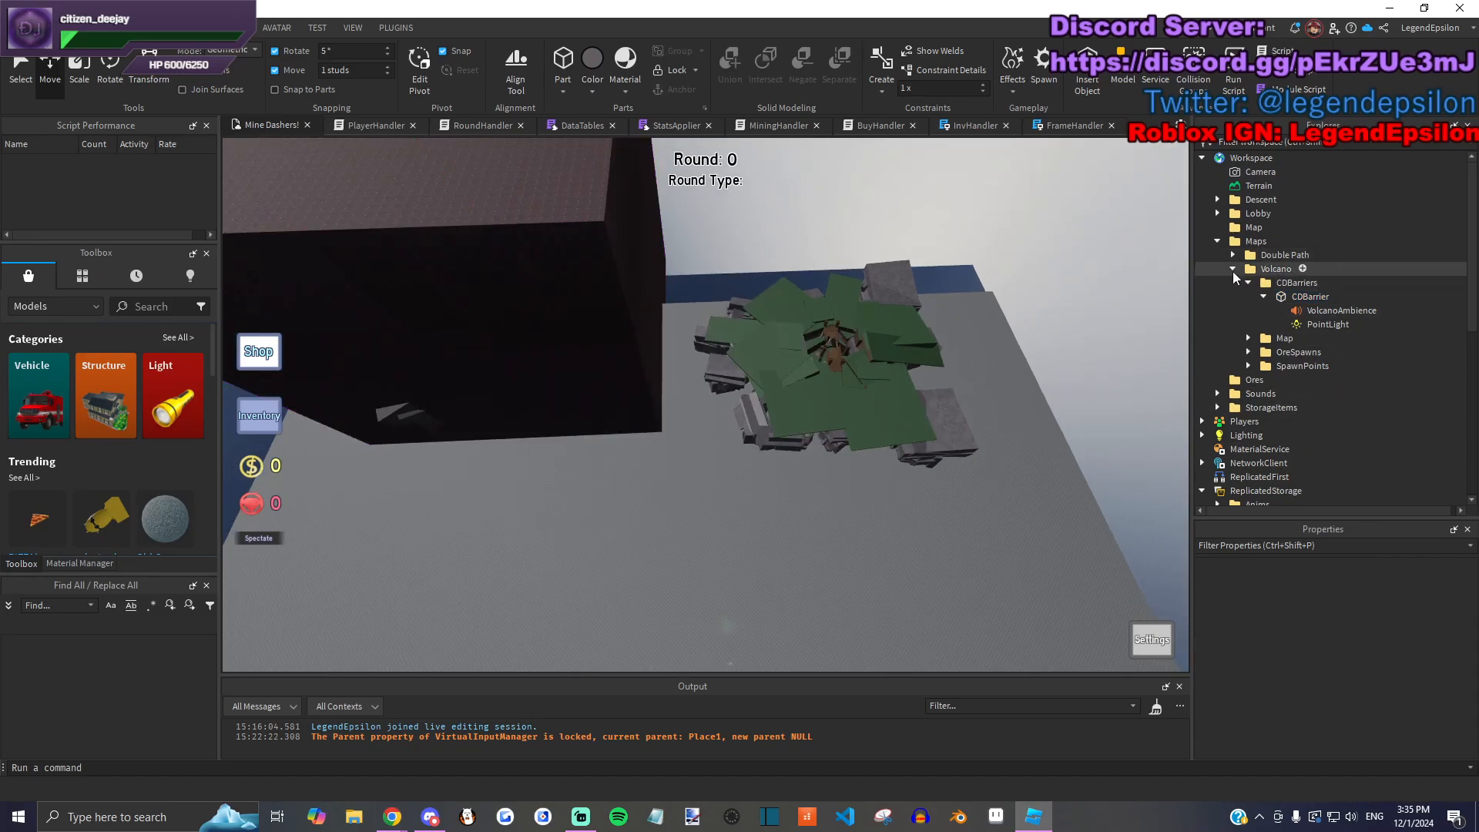
left_click(1233, 269)
left_click(1261, 255)
left_click_drag(821, 410, 729, 301)
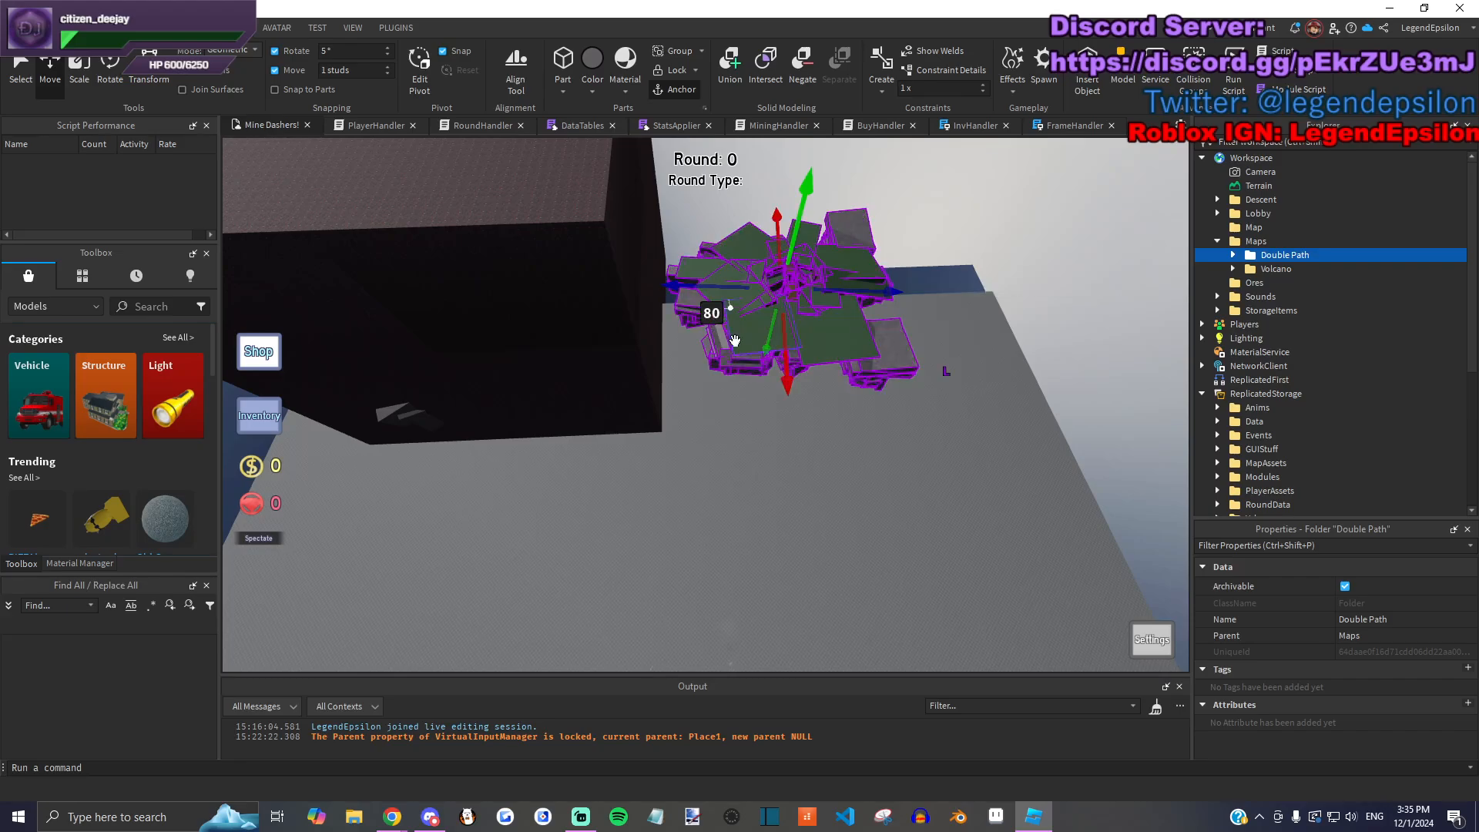
left_click(906, 456)
right_click_drag(906, 457, 905, 455)
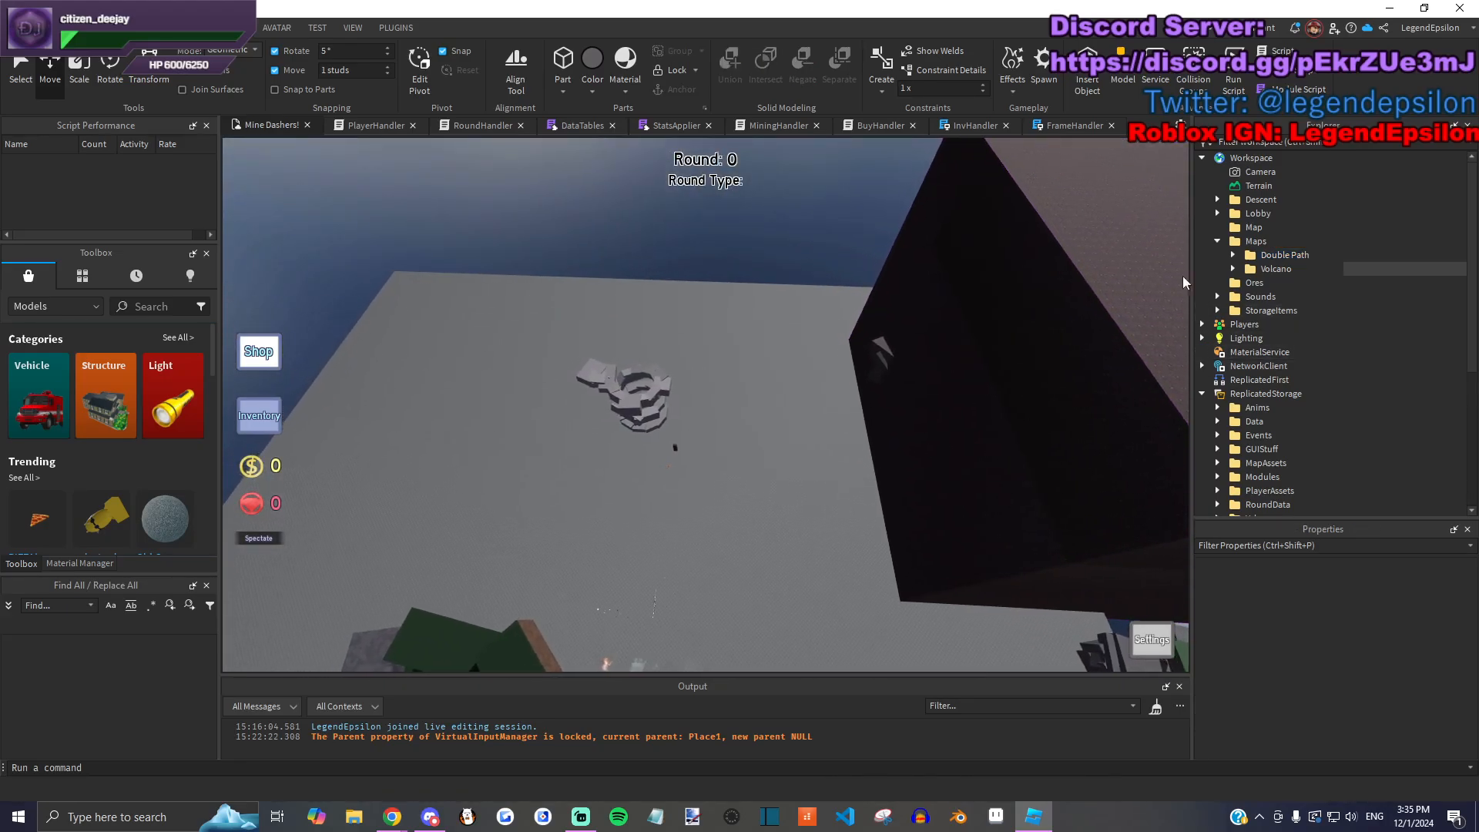
right_click_drag(826, 405, 869, 383)
right_click_drag(773, 352, 763, 354)
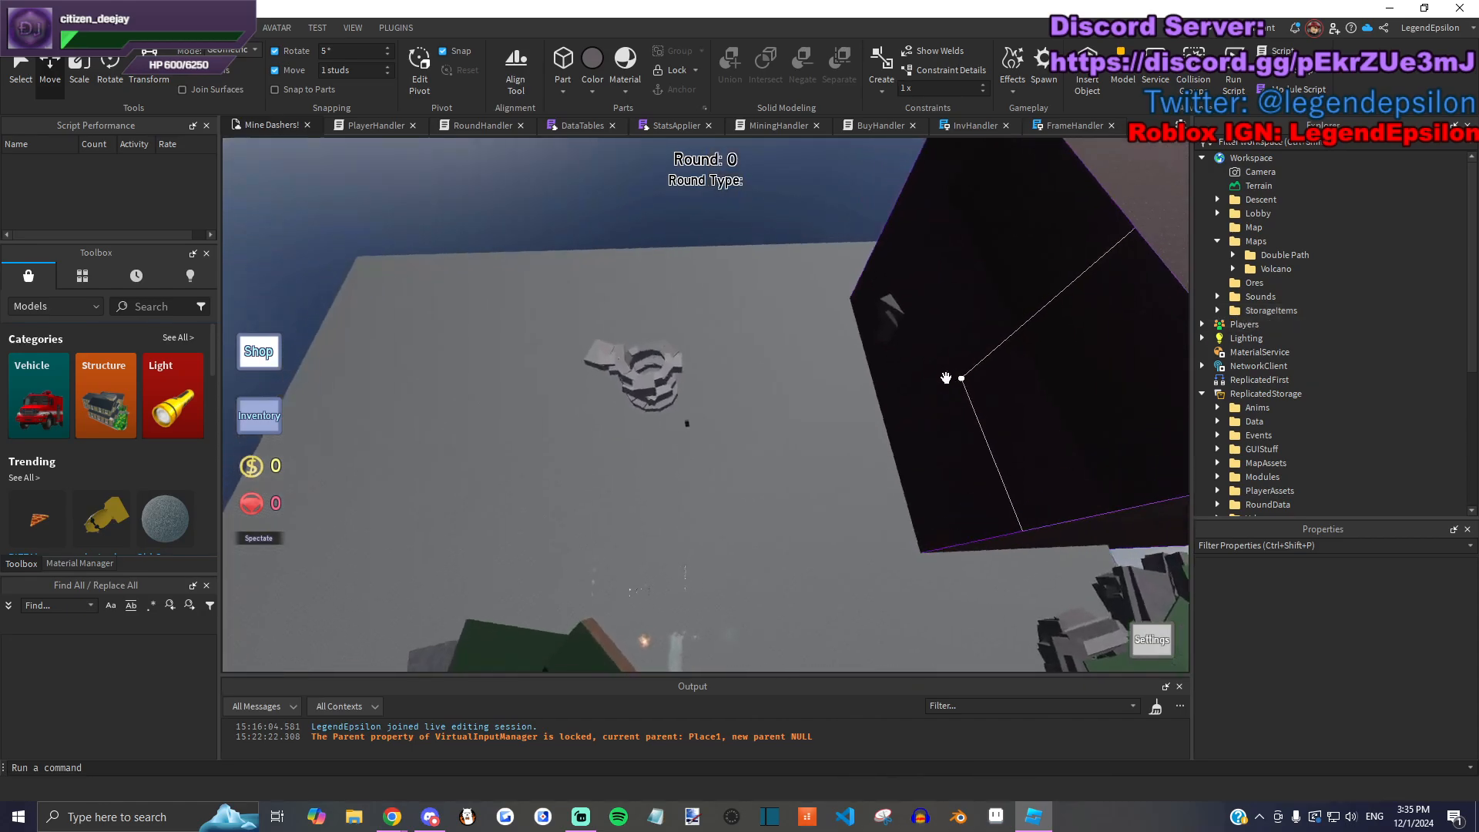
Step: Restore the Volcano map's CDBarrier to its original size of 10.5, 53, 50
left_click(1217, 241)
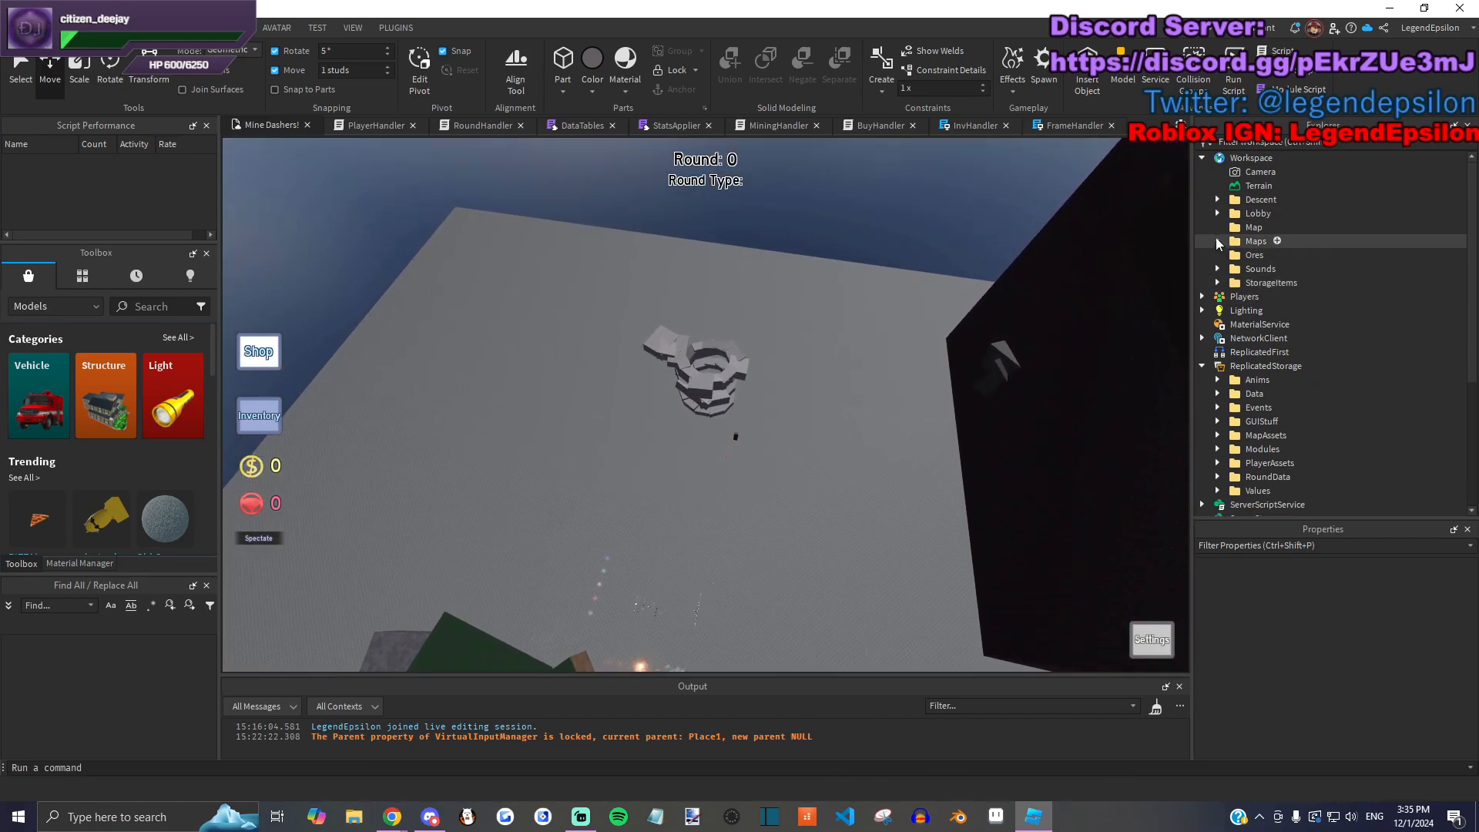
left_click(1217, 200)
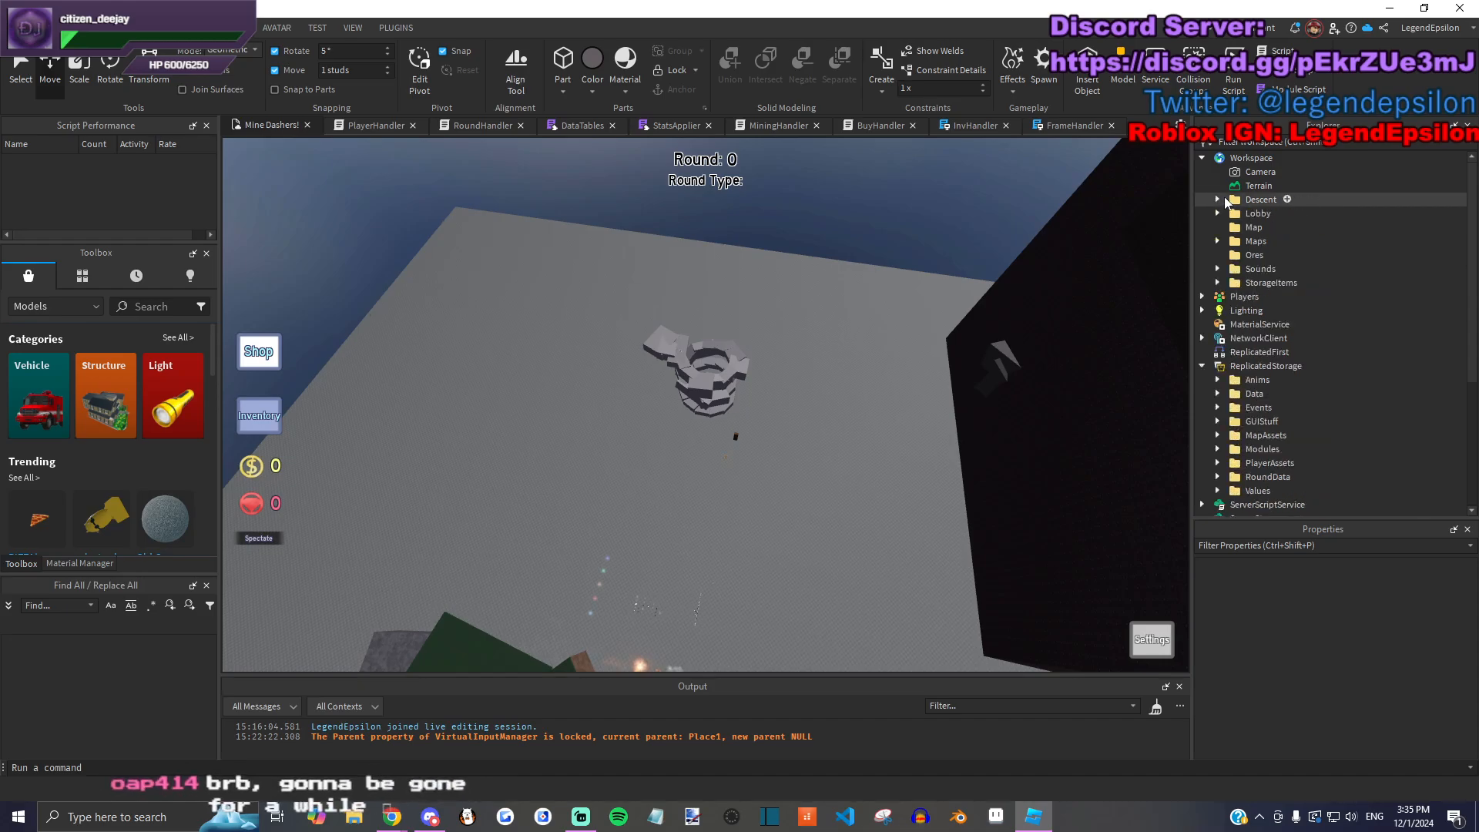
left_click(1153, 329)
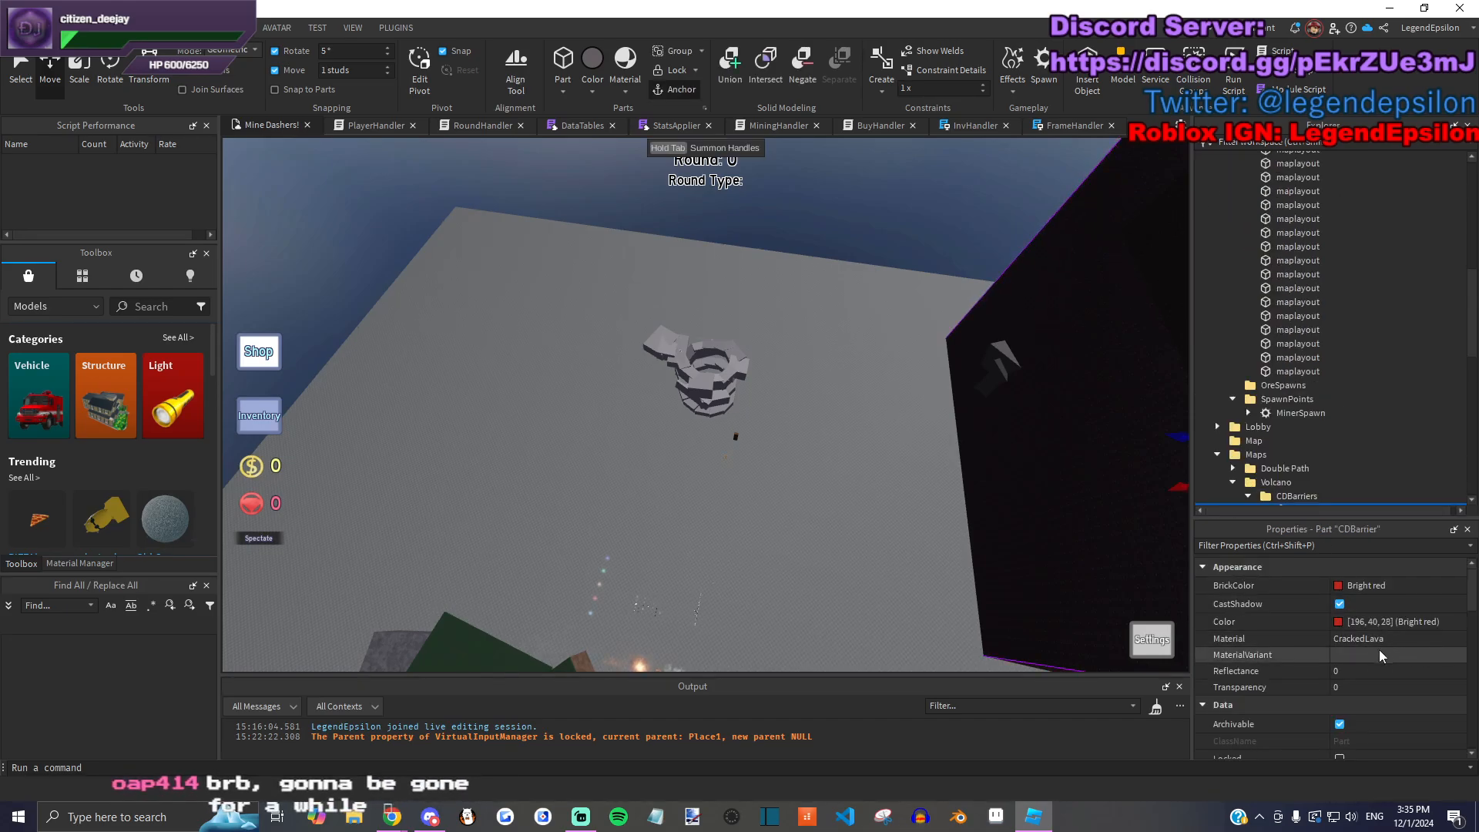
scroll(1384, 649, "down", 4)
left_click(1374, 684)
key("ctrl+v")
right_click_drag(977, 605, 963, 589)
left_click(852, 539)
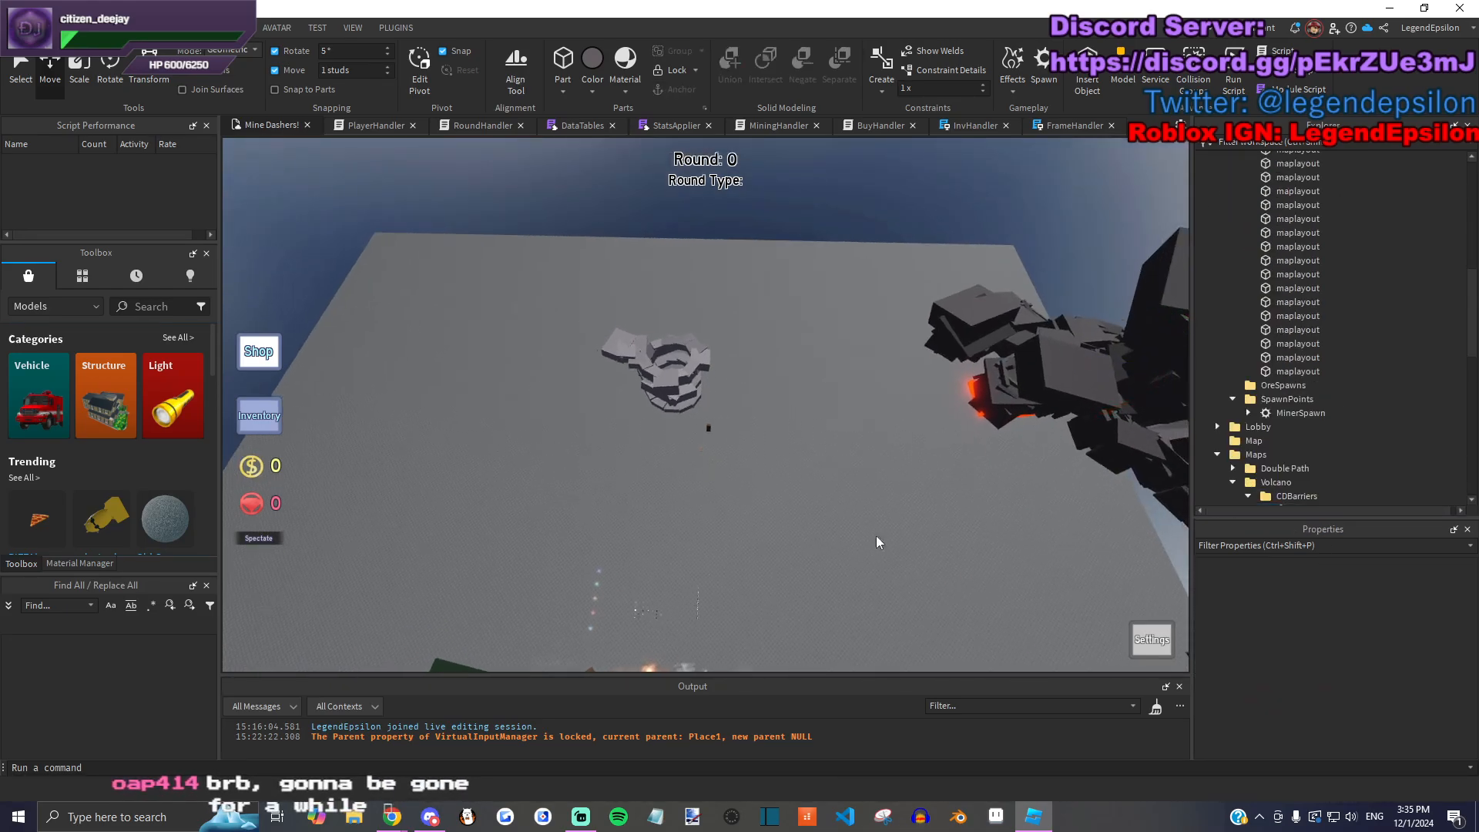
Step: Collapse the Descent and Maps folders and bring the Descent map's spiral path into close view
scroll(1277, 382, "up", 5)
left_click(1218, 199)
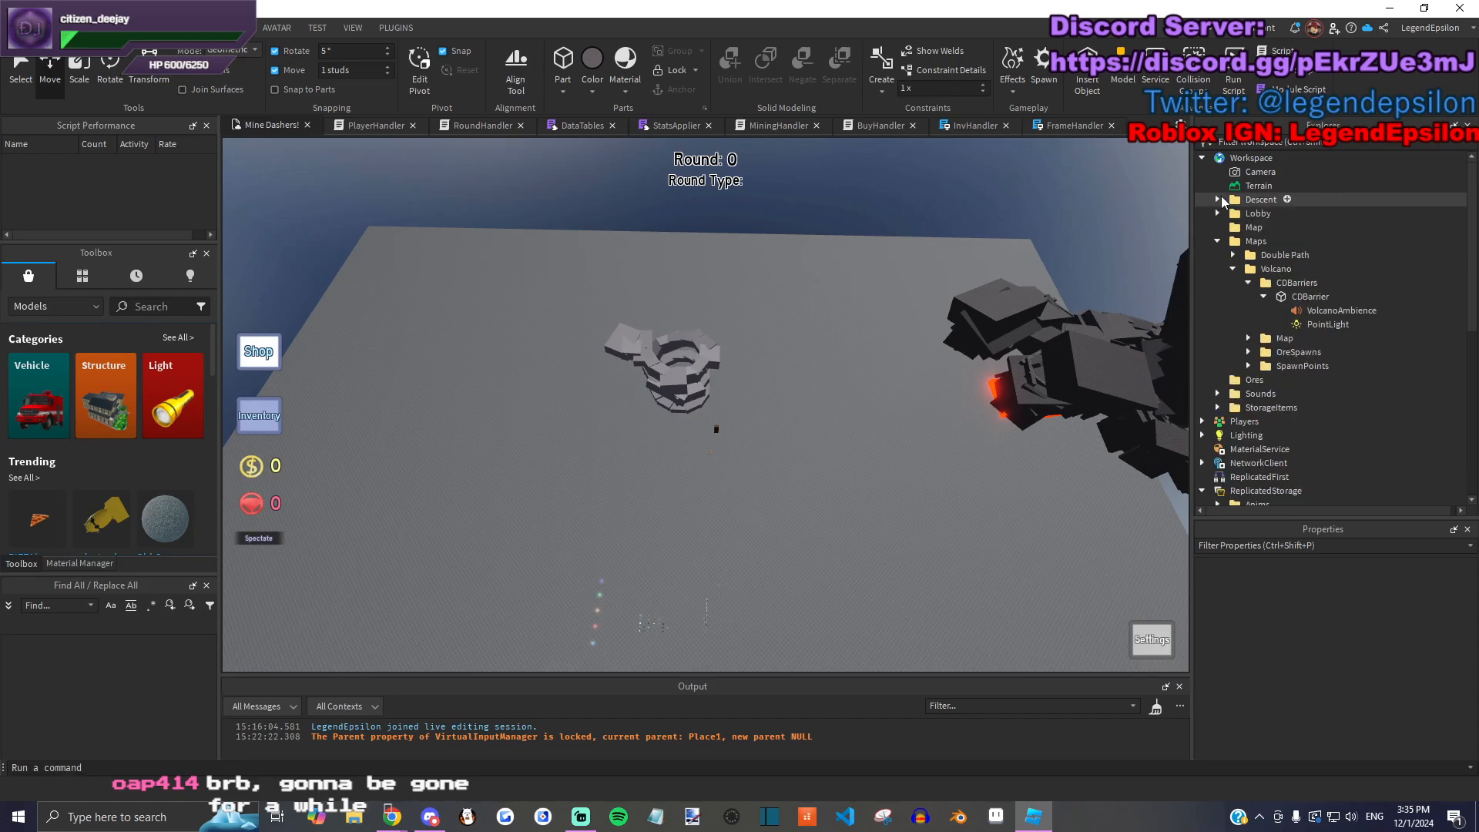
left_click_drag(1218, 241, 1192, 258)
left_click(813, 456)
right_click_drag(804, 463, 890, 506)
scroll(891, 506, "up", 5)
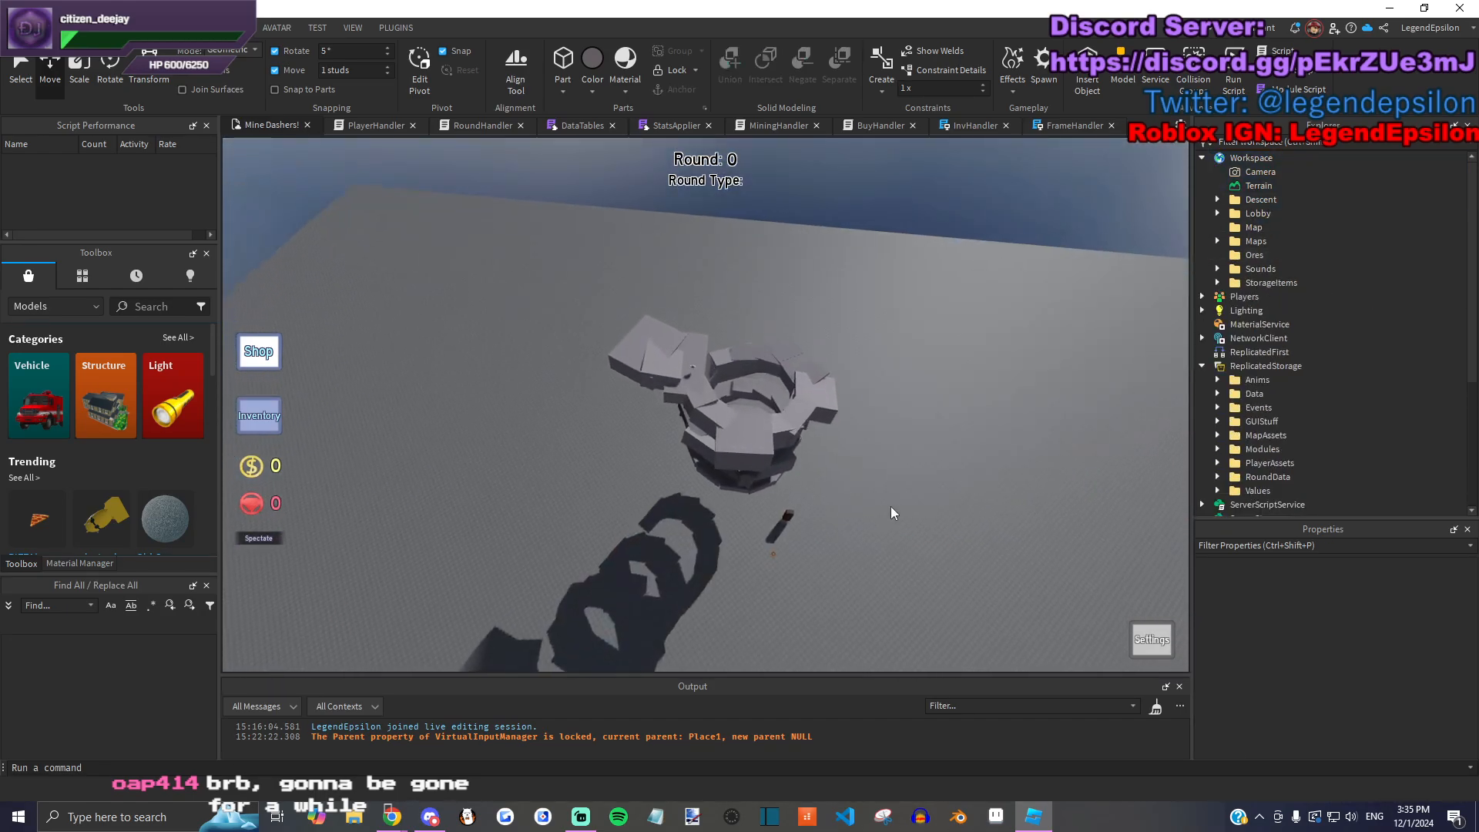
scroll(891, 506, "up", 10)
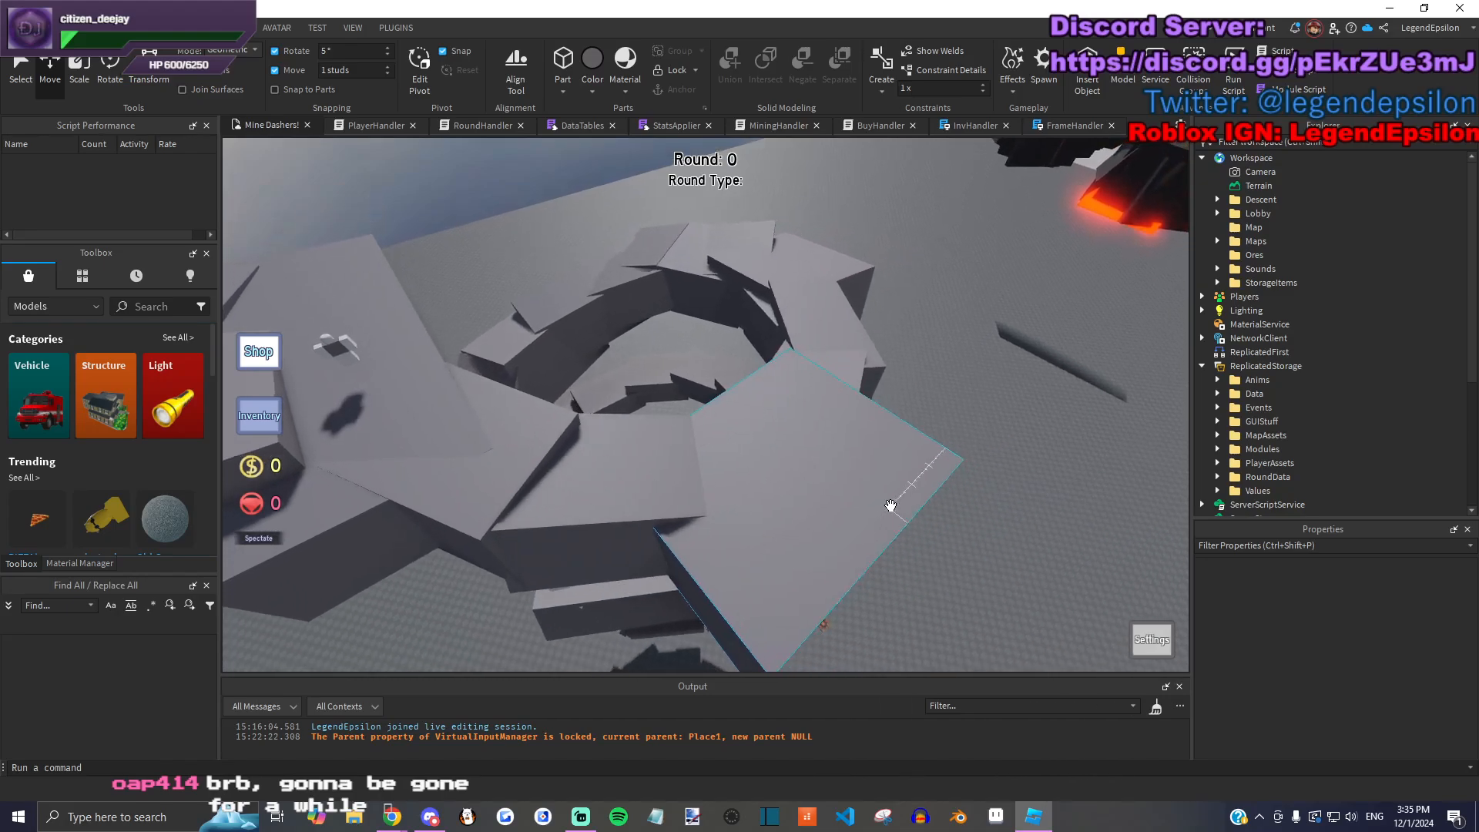
Step: Rotate a path segment on the inner curve of the Descent spiral to line it up with its neighbours
scroll(890, 506, "up", 10)
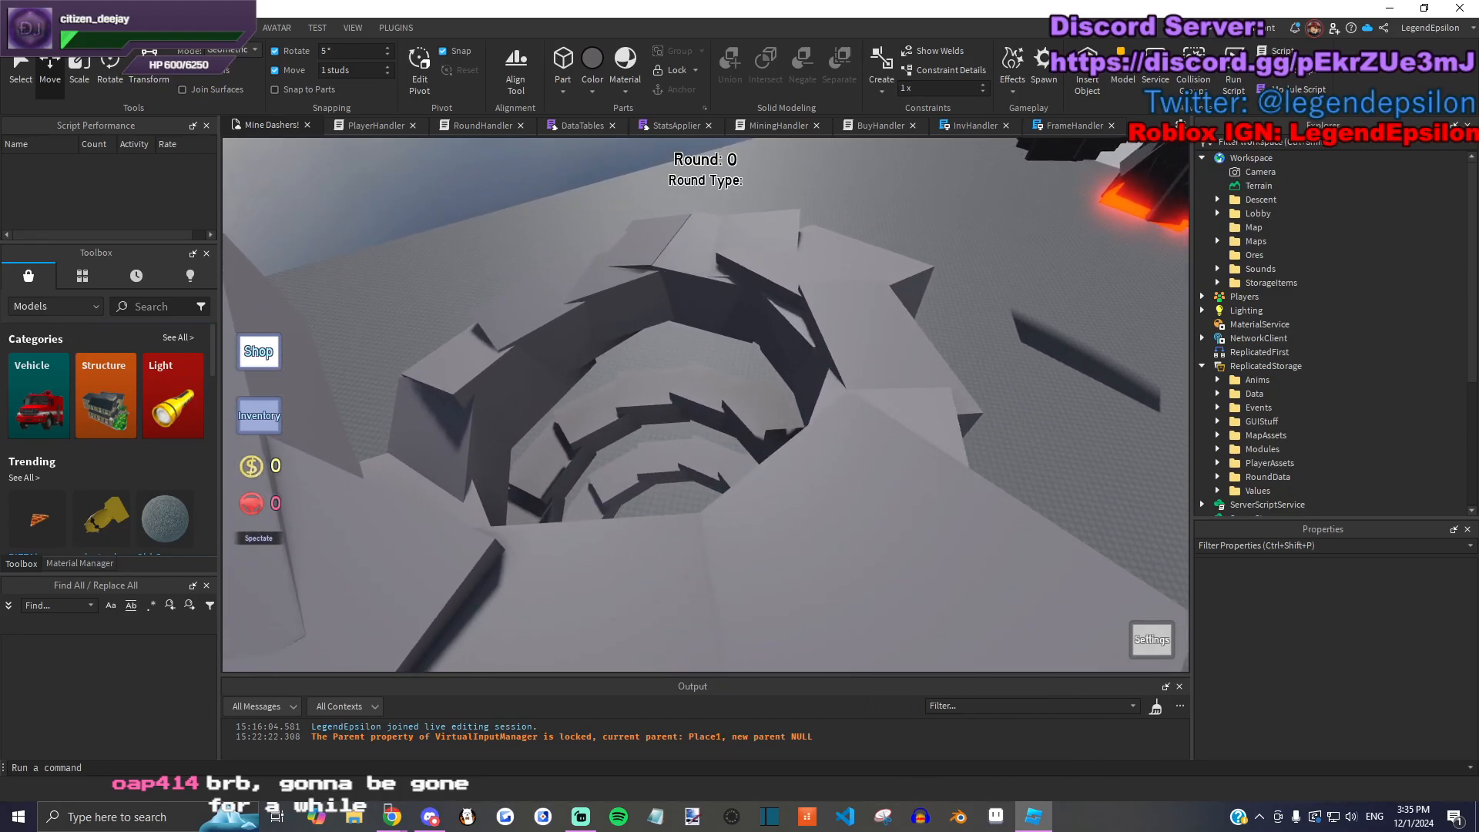
scroll(782, 447, "up", 10)
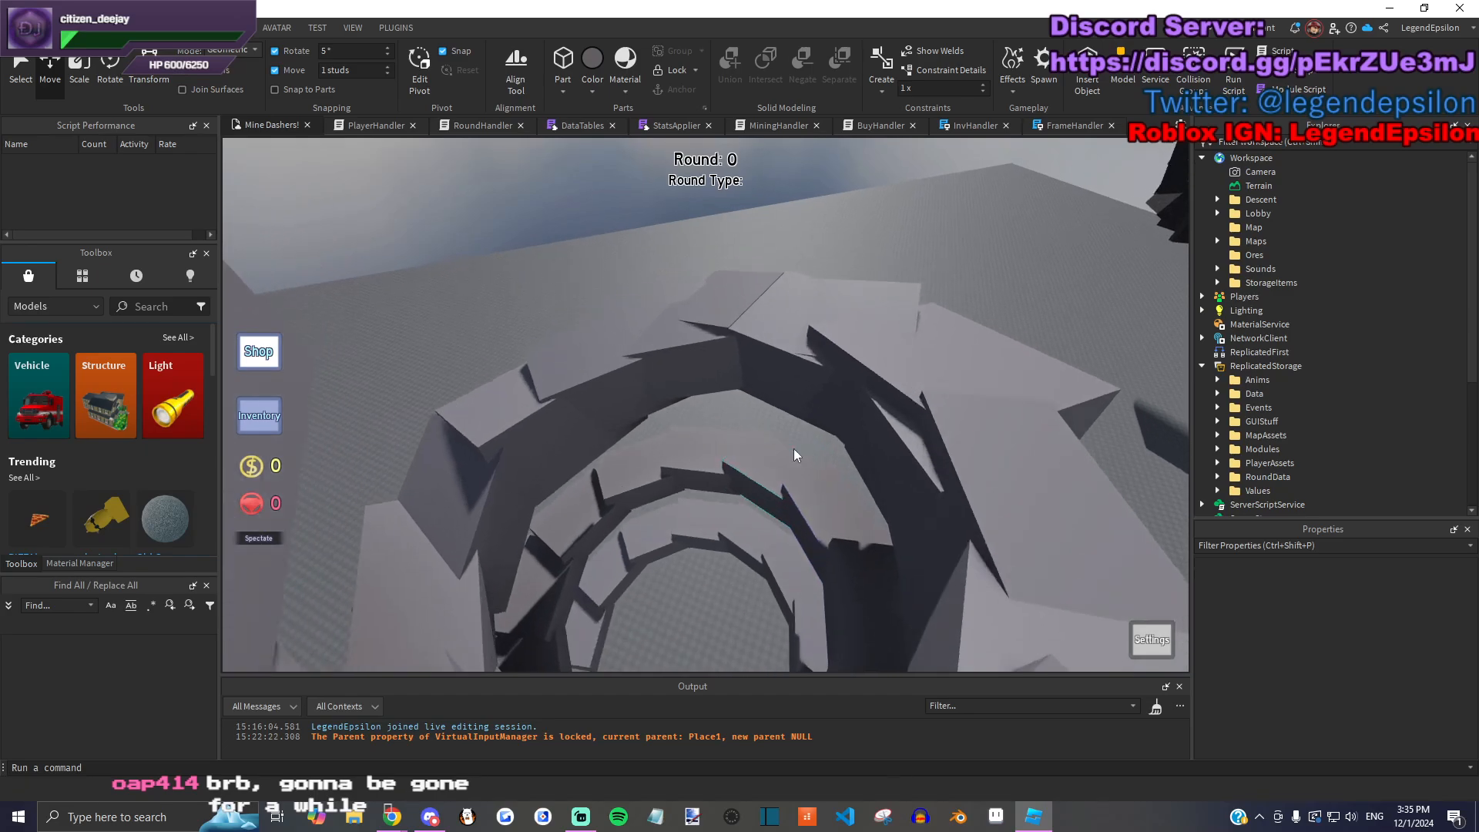
scroll(794, 447, "up", 10)
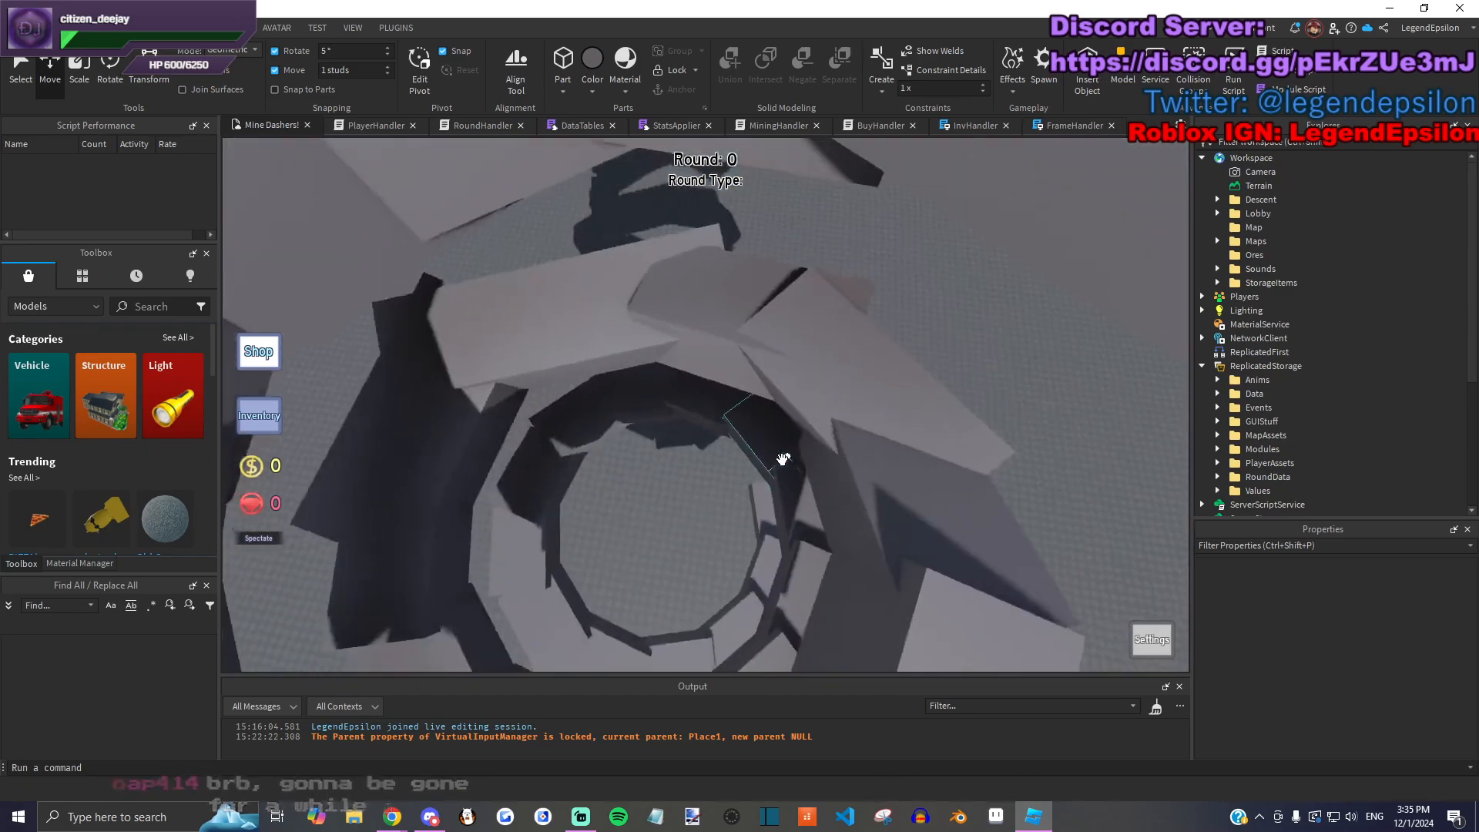
scroll(783, 460, "up", 10)
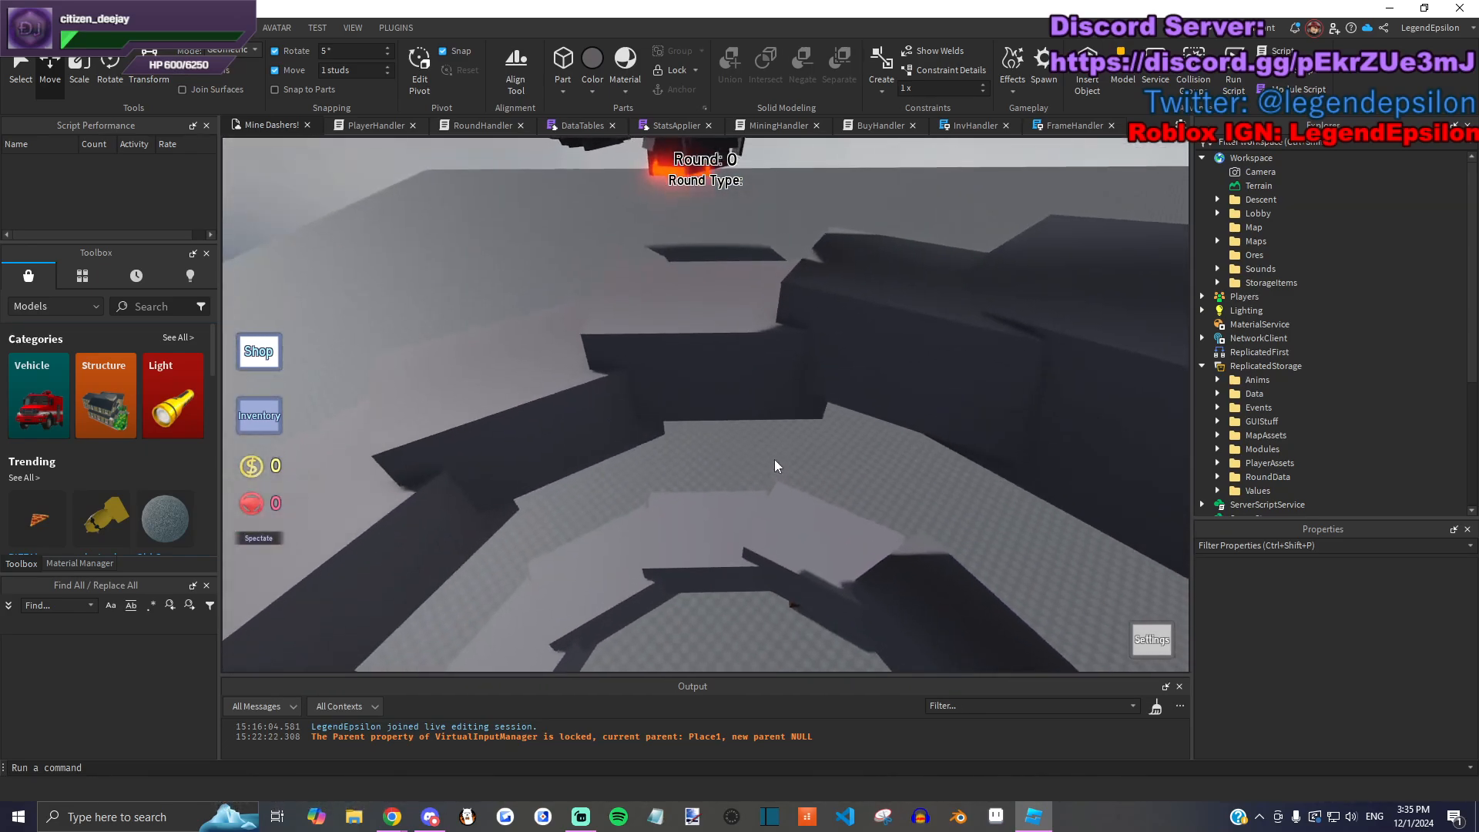
left_click(866, 419)
scroll(866, 418, "up", 3)
left_click(122, 83)
left_click_drag(723, 259, 714, 263)
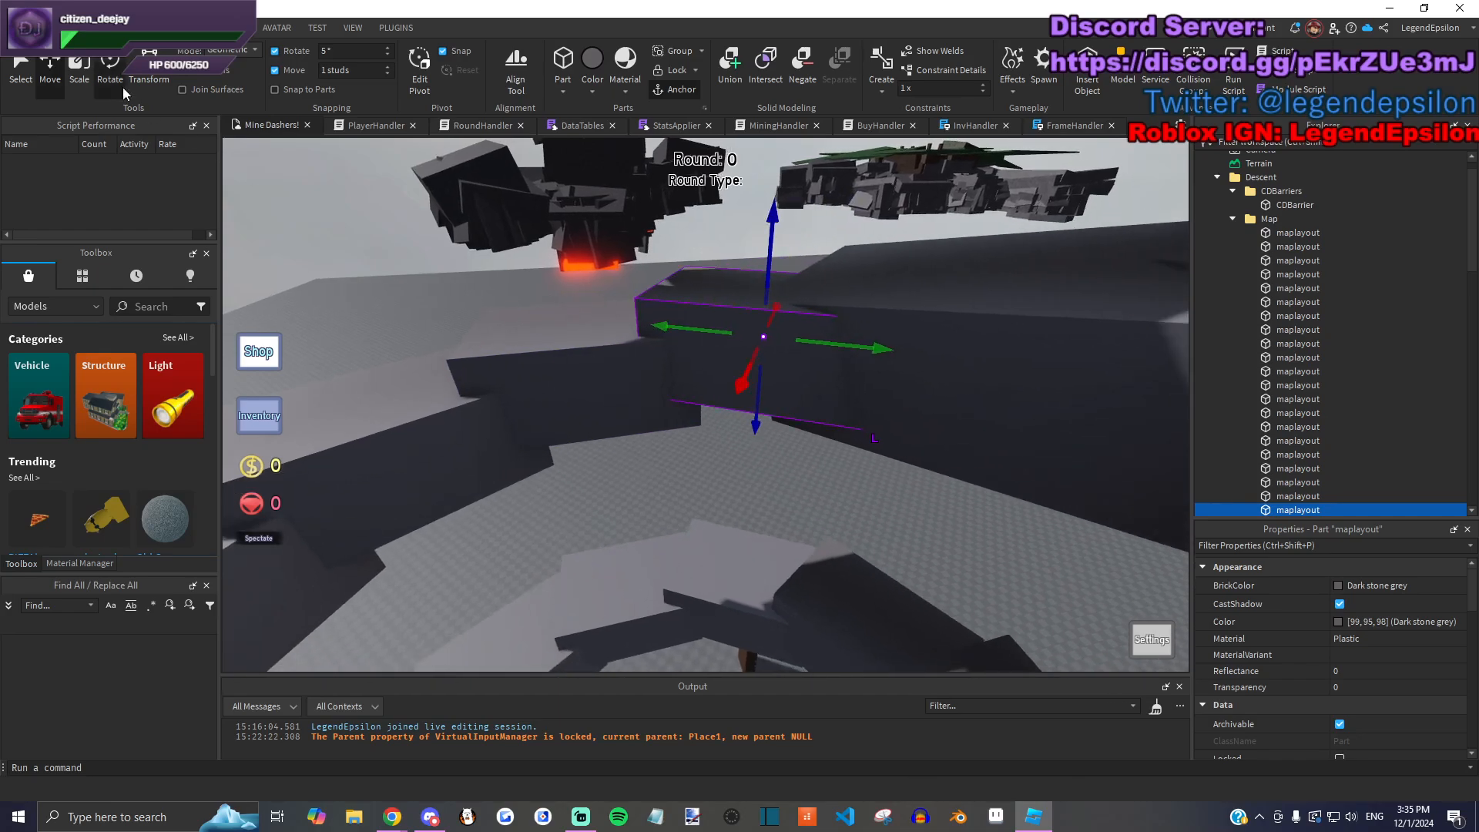
key("a")
right_click_drag(717, 263, 736, 266)
left_click_drag(785, 332, 756, 331)
Step: Scale the rotated segment lengthwise so its end meets the adjoining segment on the inner curve
key("ctrl+3")
key("a")
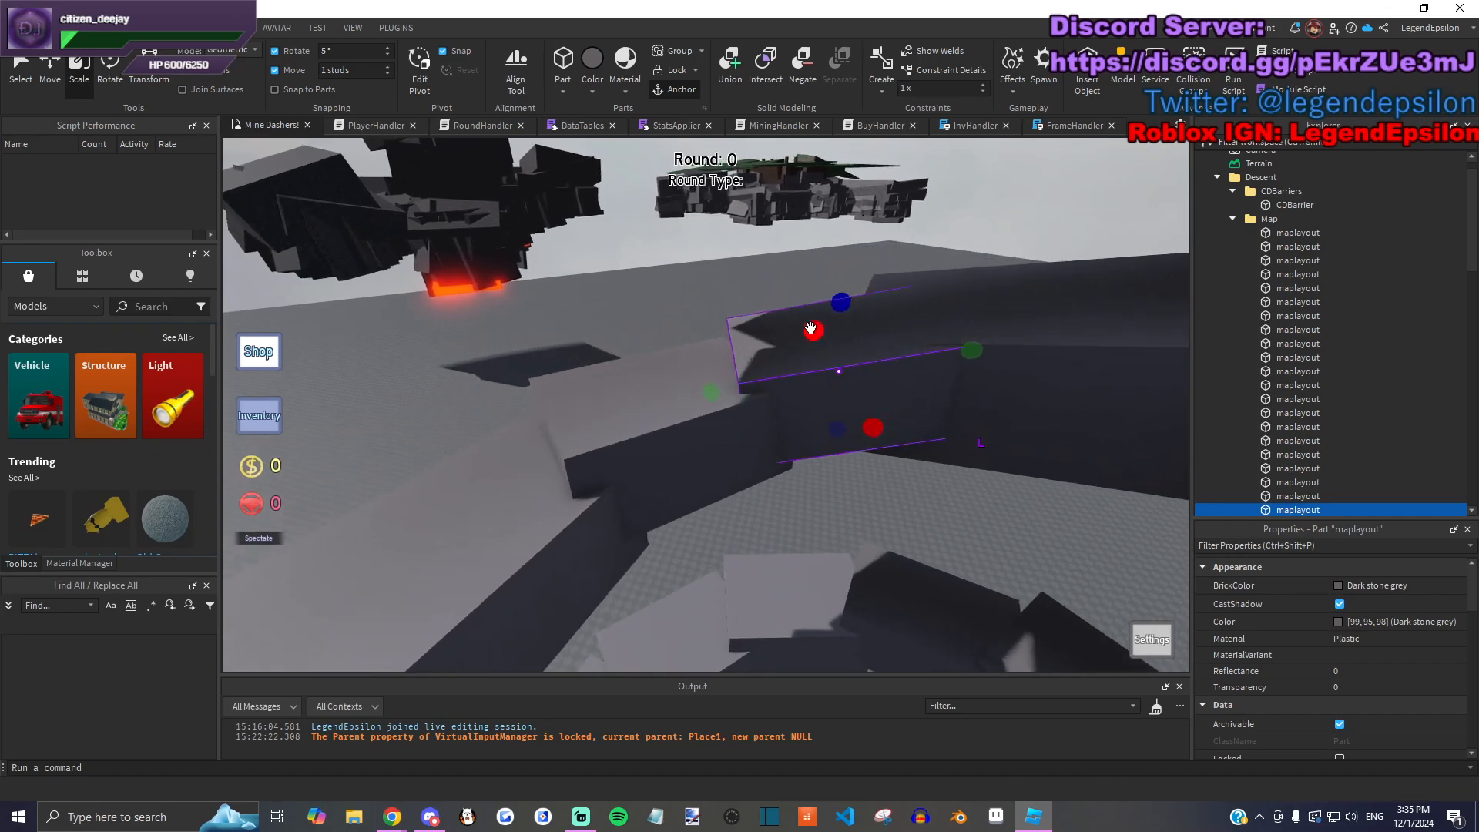
left_click_drag(714, 387, 800, 457)
right_click_drag(801, 458, 832, 429)
left_click(838, 402)
Step: Rotate the next segment along the curve and scale its length and thickness to fit the spiral path
left_click(847, 416)
left_click(832, 428)
left_click_drag(662, 364, 641, 319)
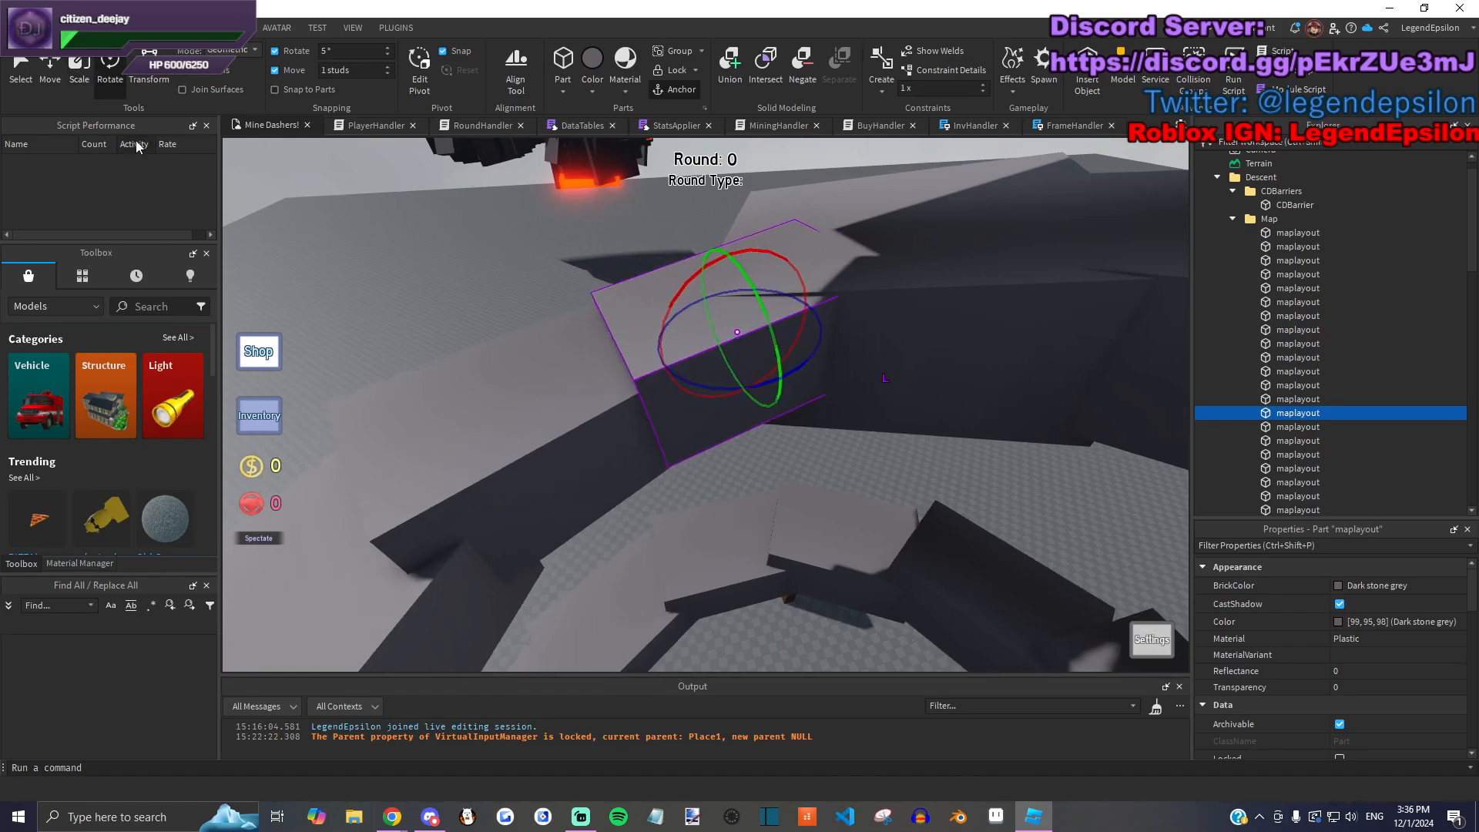
left_click(91, 77)
left_click_drag(761, 284, 545, 406)
left_click_drag(459, 445, 453, 444)
left_click_drag(597, 450, 874, 295)
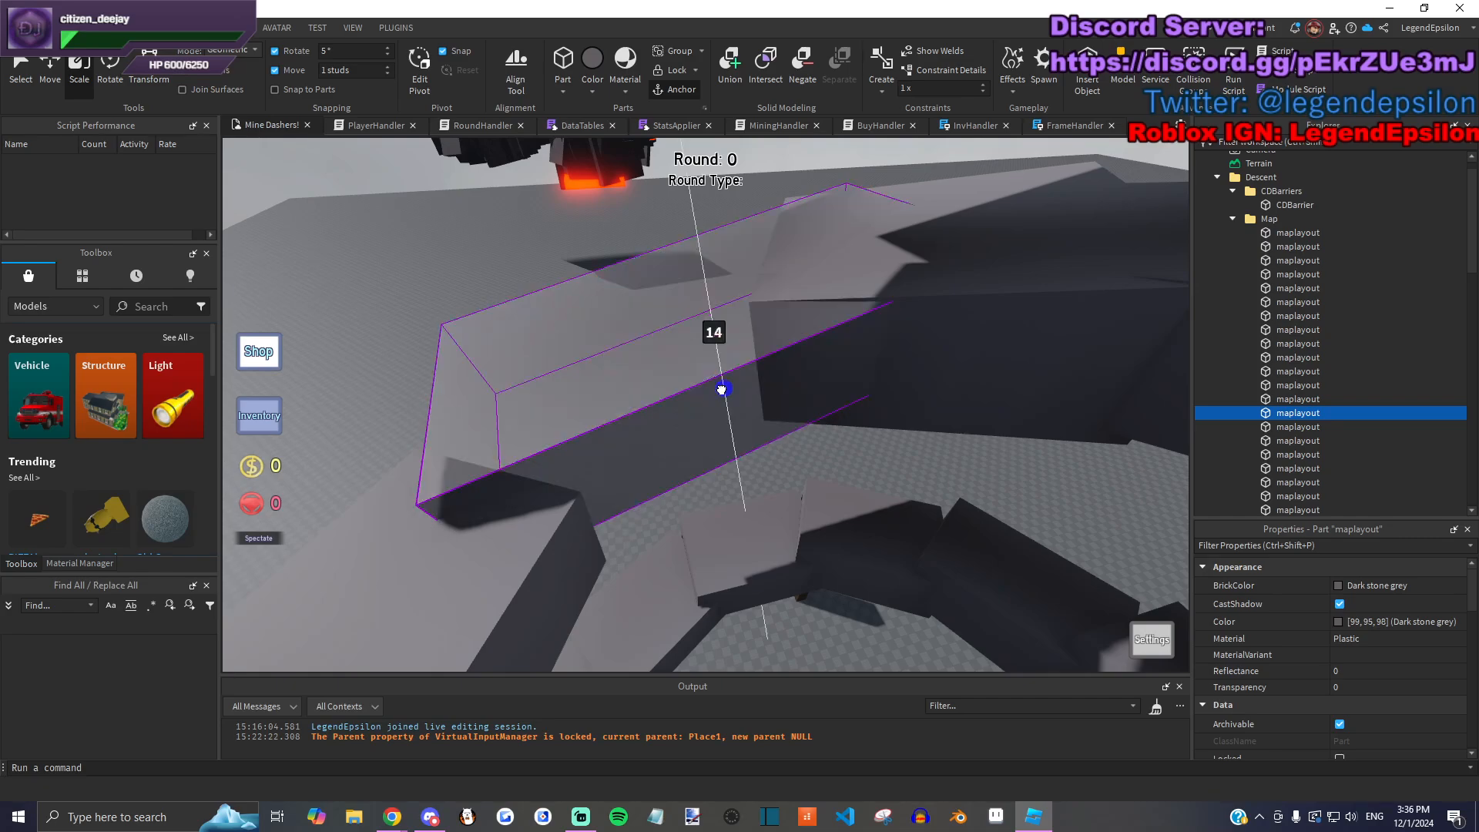
left_click_drag(721, 389, 710, 432)
Step: Lengthen the adjoining segment into its neighbour and tilt it to follow the spiral's downward slope
left_click(555, 539)
right_click_drag(555, 539, 555, 539)
left_click_drag(790, 350, 841, 338)
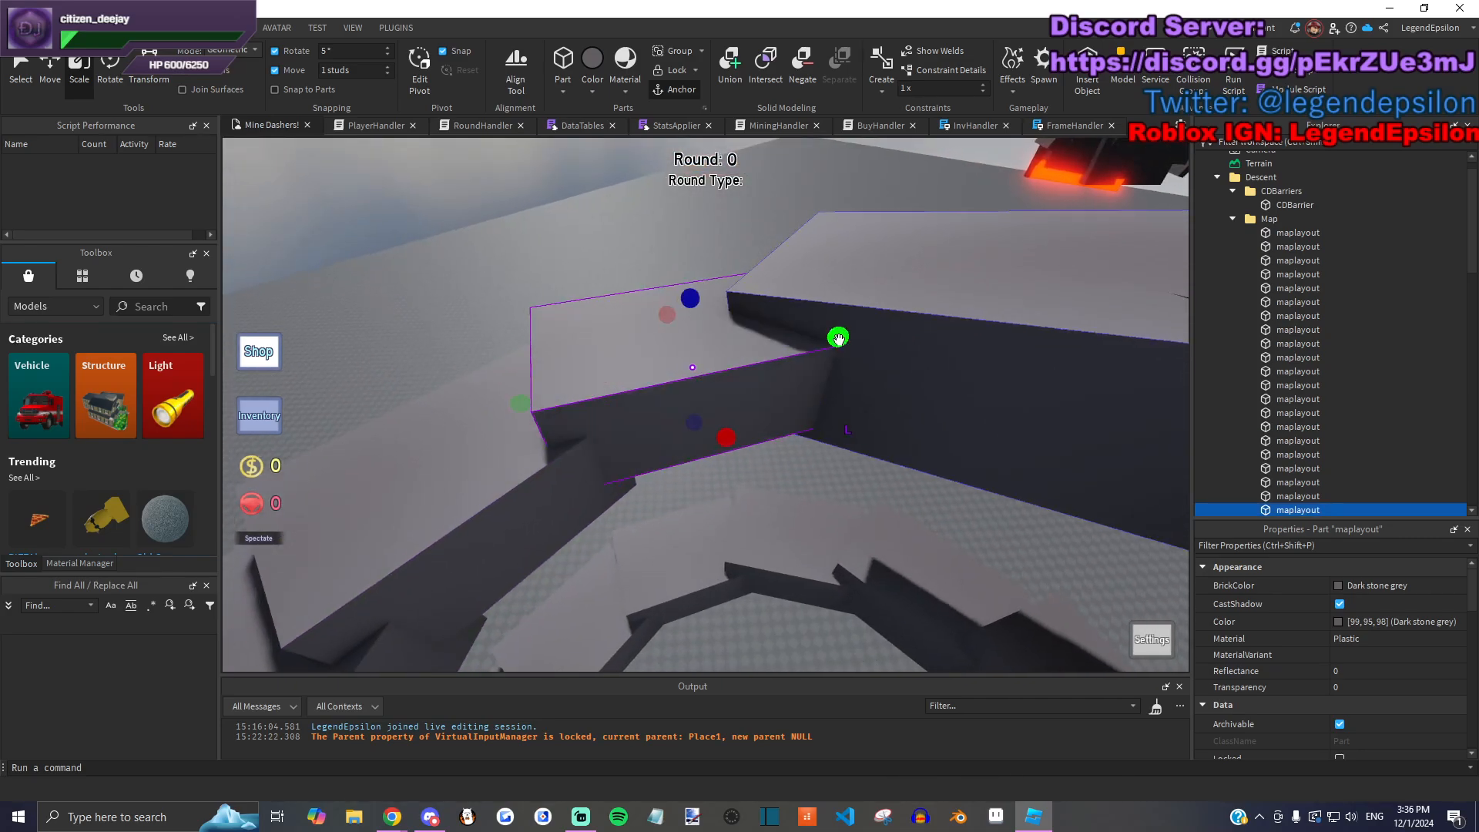
right_click_drag(841, 337, 841, 337)
key("ctrl+4")
mouse_move(702, 377)
left_mouse_down()
mouse_move(619, 379)
mouse_move(734, 403)
mouse_move(714, 402)
left_mouse_up()
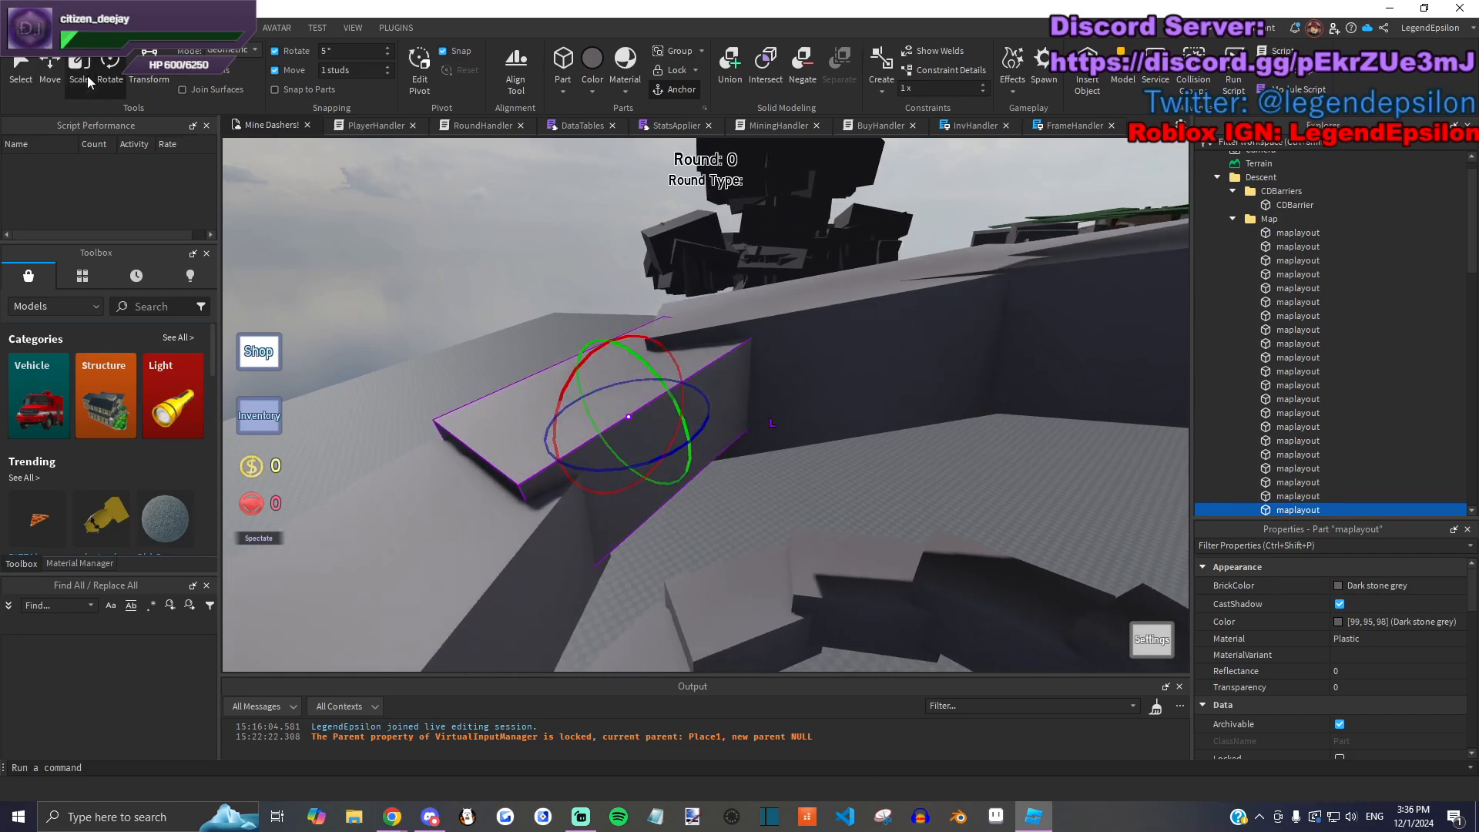
Step: Stretch the tilted segment's lower end over the next segment and adjust its remaining dimensions
left_click_drag(459, 524, 347, 596)
key("s")
key("a")
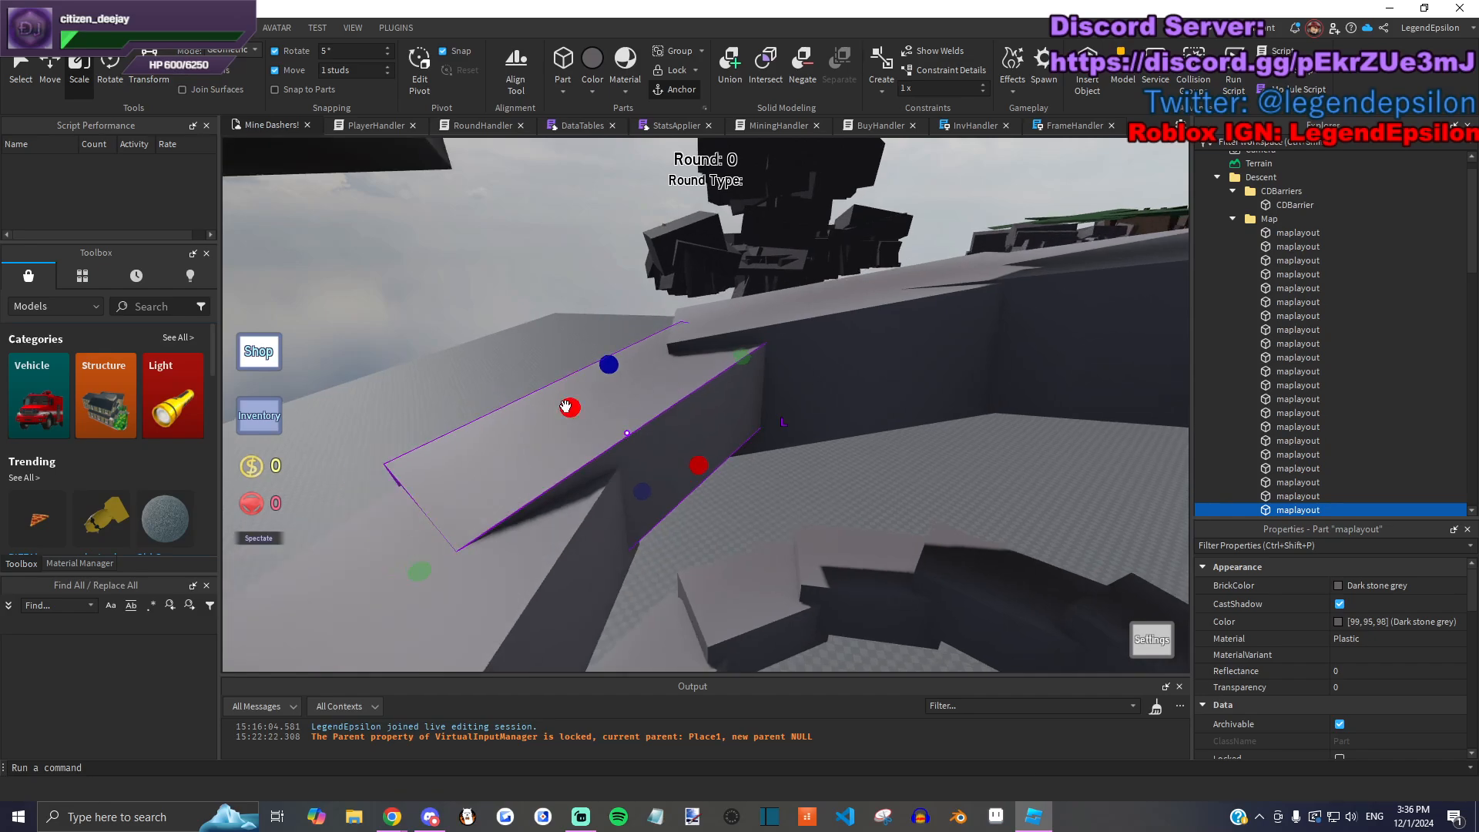
left_click_drag(566, 409, 531, 394)
left_click_drag(629, 483, 721, 332)
right_click_drag(868, 446, 853, 428)
Step: Rotate the neighbouring wall-side segment to smooth the bend in the spiral path
left_click(667, 294)
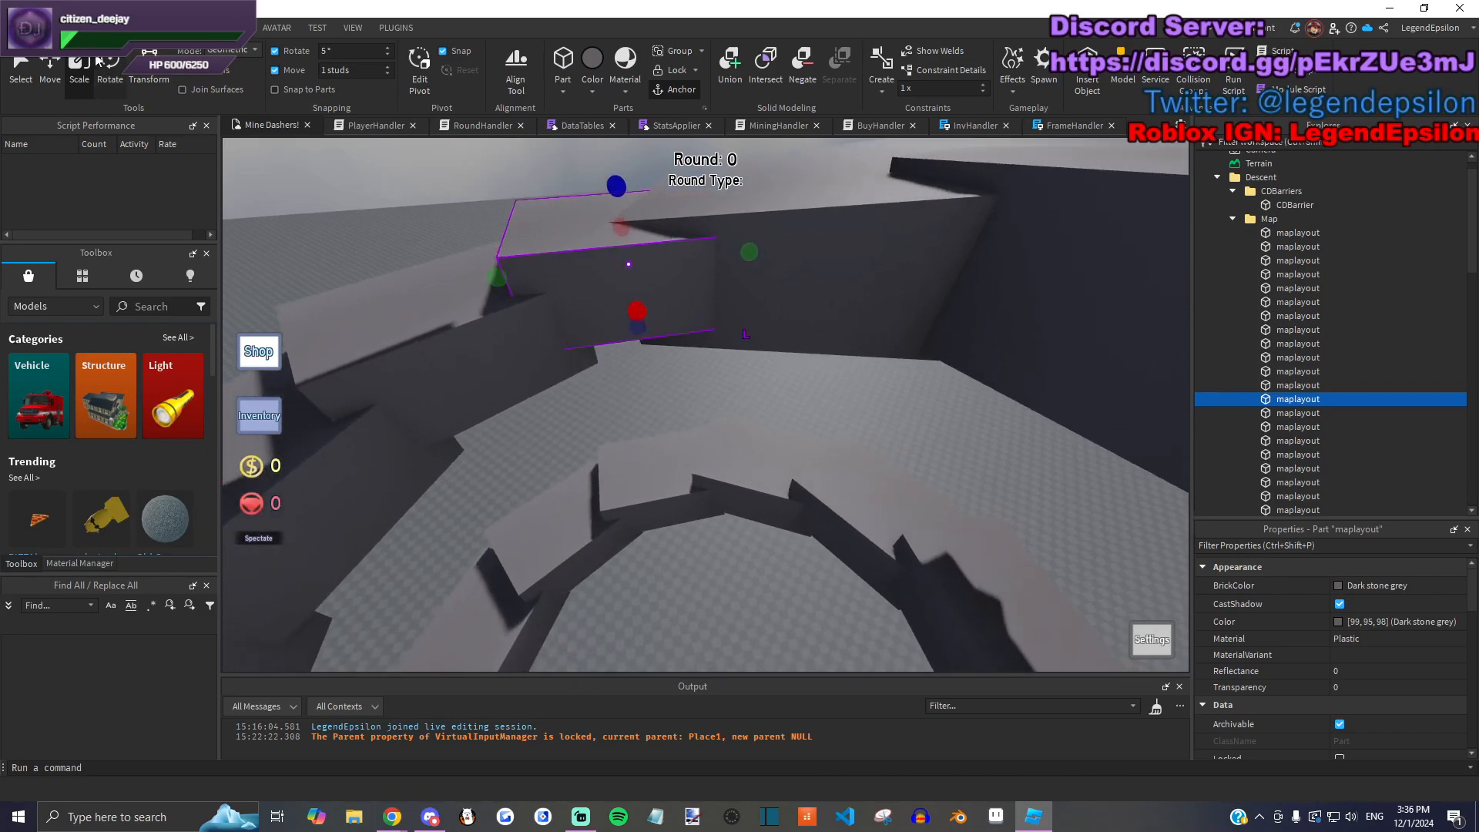
key("ctrl+4")
left_click_drag(636, 229, 624, 233)
key("a")
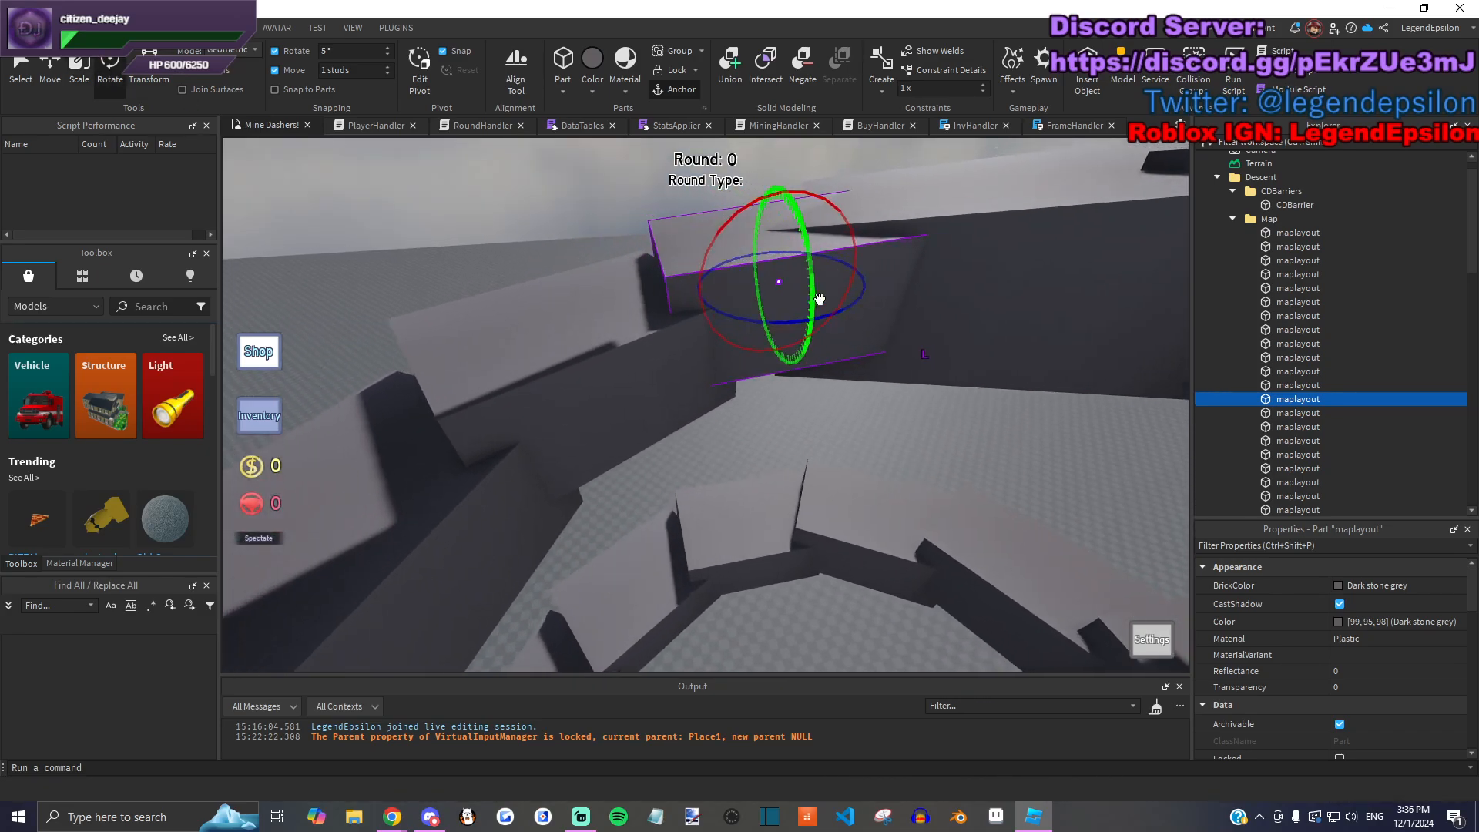
left_click_drag(813, 275, 863, 274)
Step: Tilt the lower segment of the bend by 15 degrees and resize it to meet the surrounding segments
key("s")
key("a")
left_click_drag(638, 319, 533, 325)
left_click(586, 399)
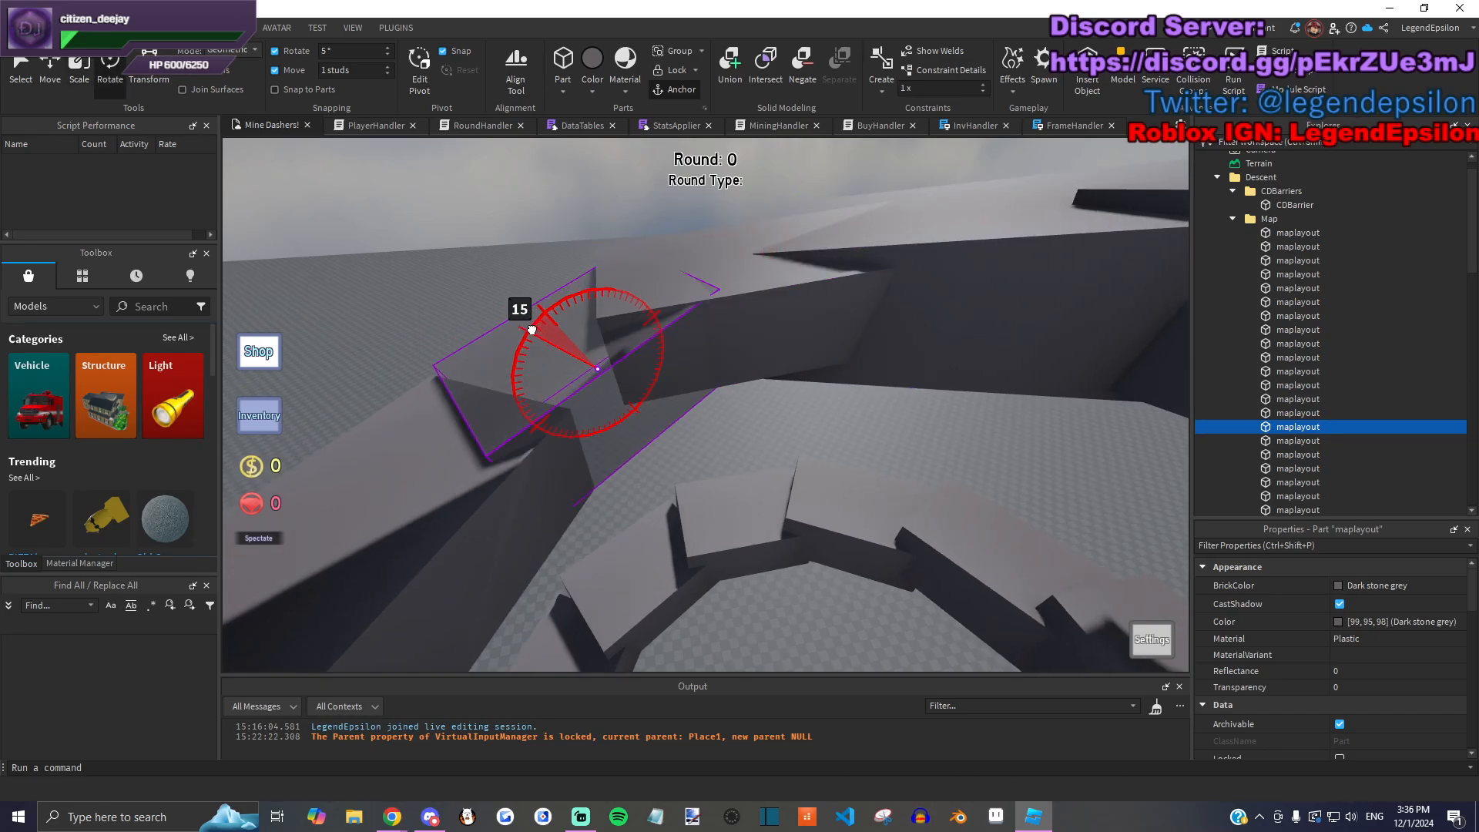
left_click_drag(534, 334, 534, 334)
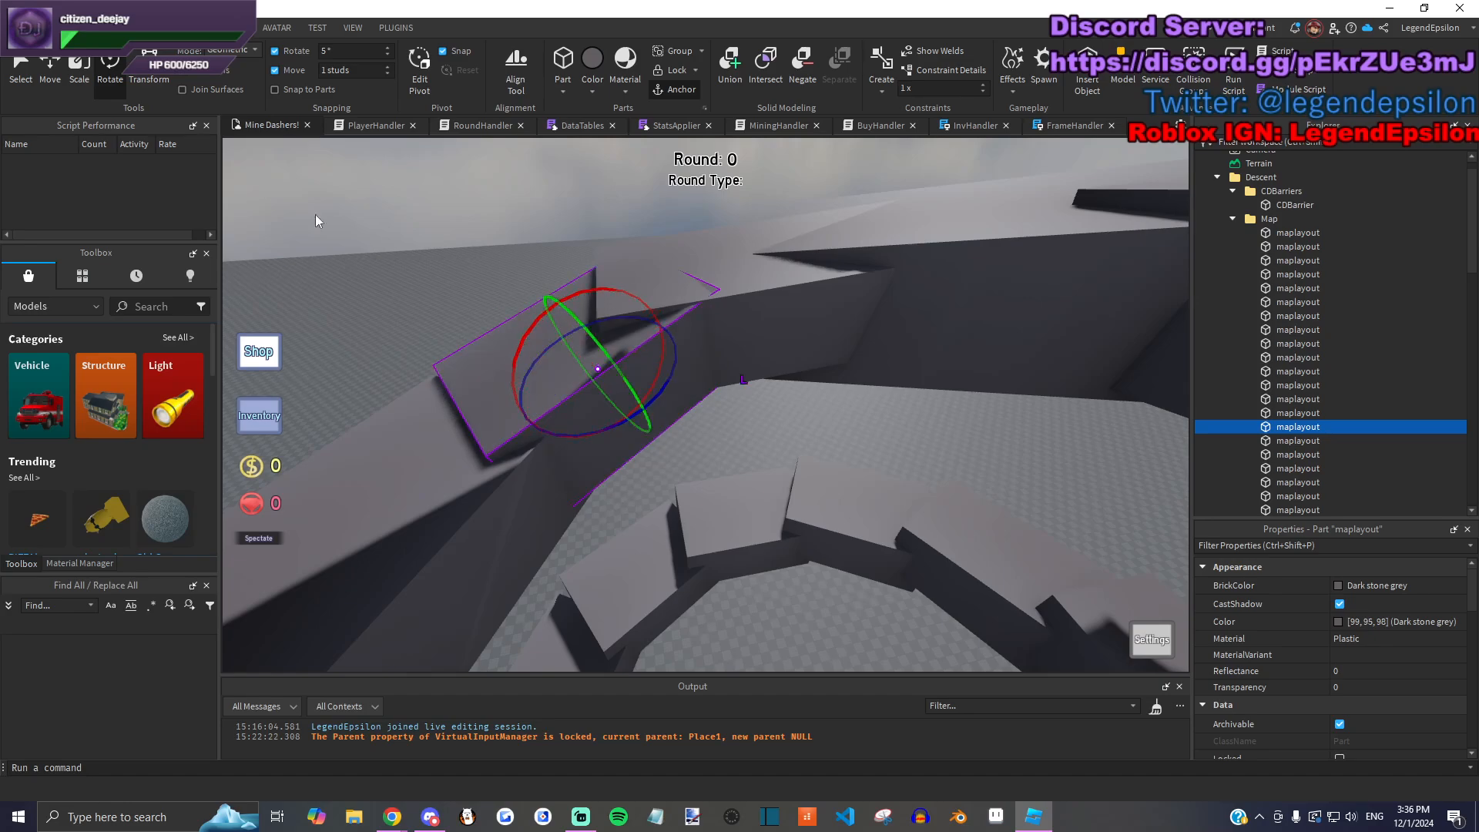
key("q")
left_click_drag(710, 268, 691, 275)
left_click_drag(621, 412, 540, 324)
Step: Select the raised shadowed segment further along the spiral and scale its upper end into the adjoining path
left_click(809, 591)
right_click_drag(806, 404, 805, 404)
left_click(747, 353)
right_click_drag(746, 354, 740, 287)
scroll(788, 419, "up", 5)
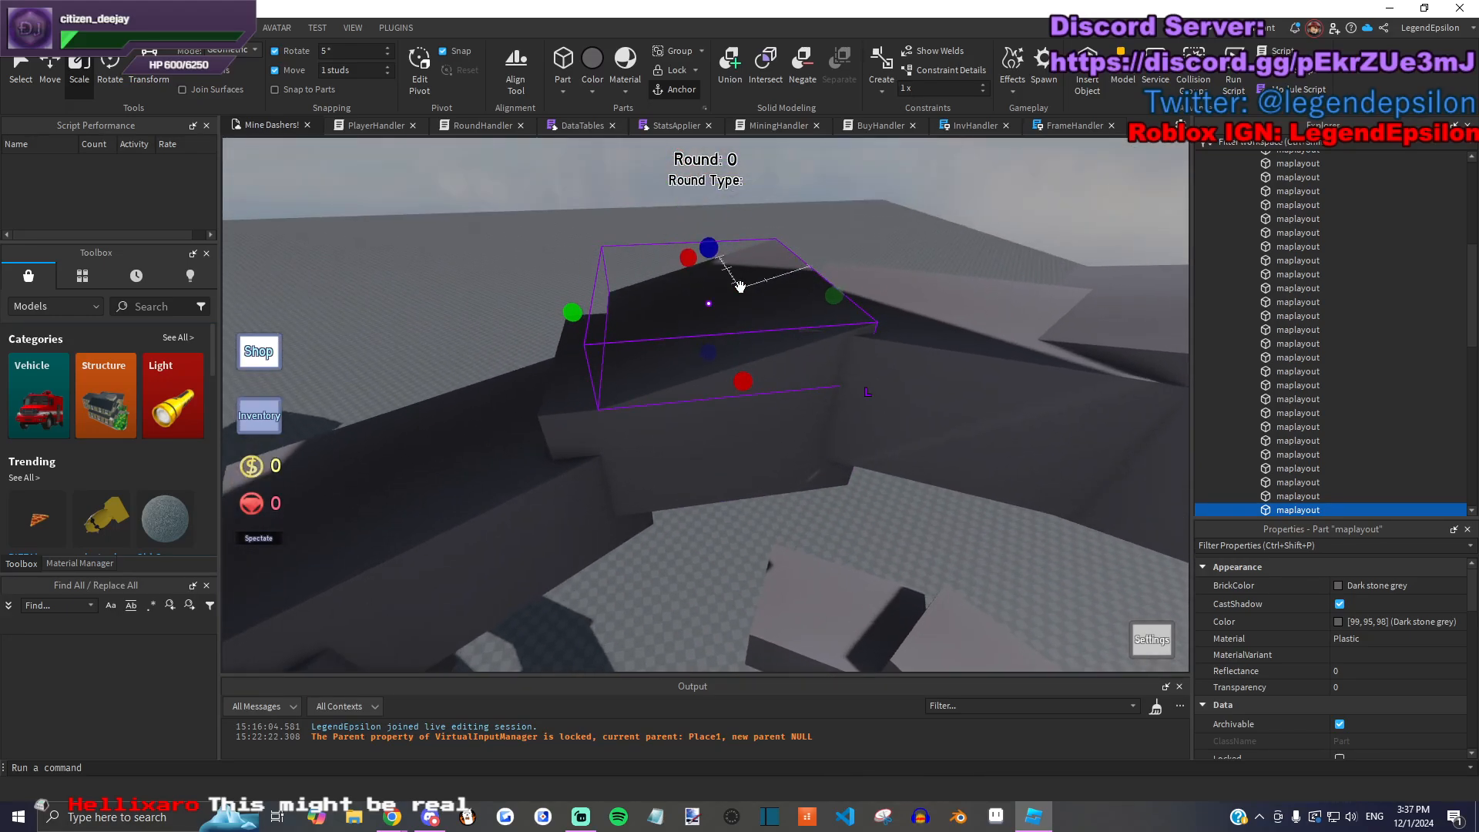
mouse_move(739, 287)
left_mouse_down()
mouse_move(707, 219)
mouse_move(716, 269)
left_mouse_up()
left_click_drag(848, 307, 886, 359)
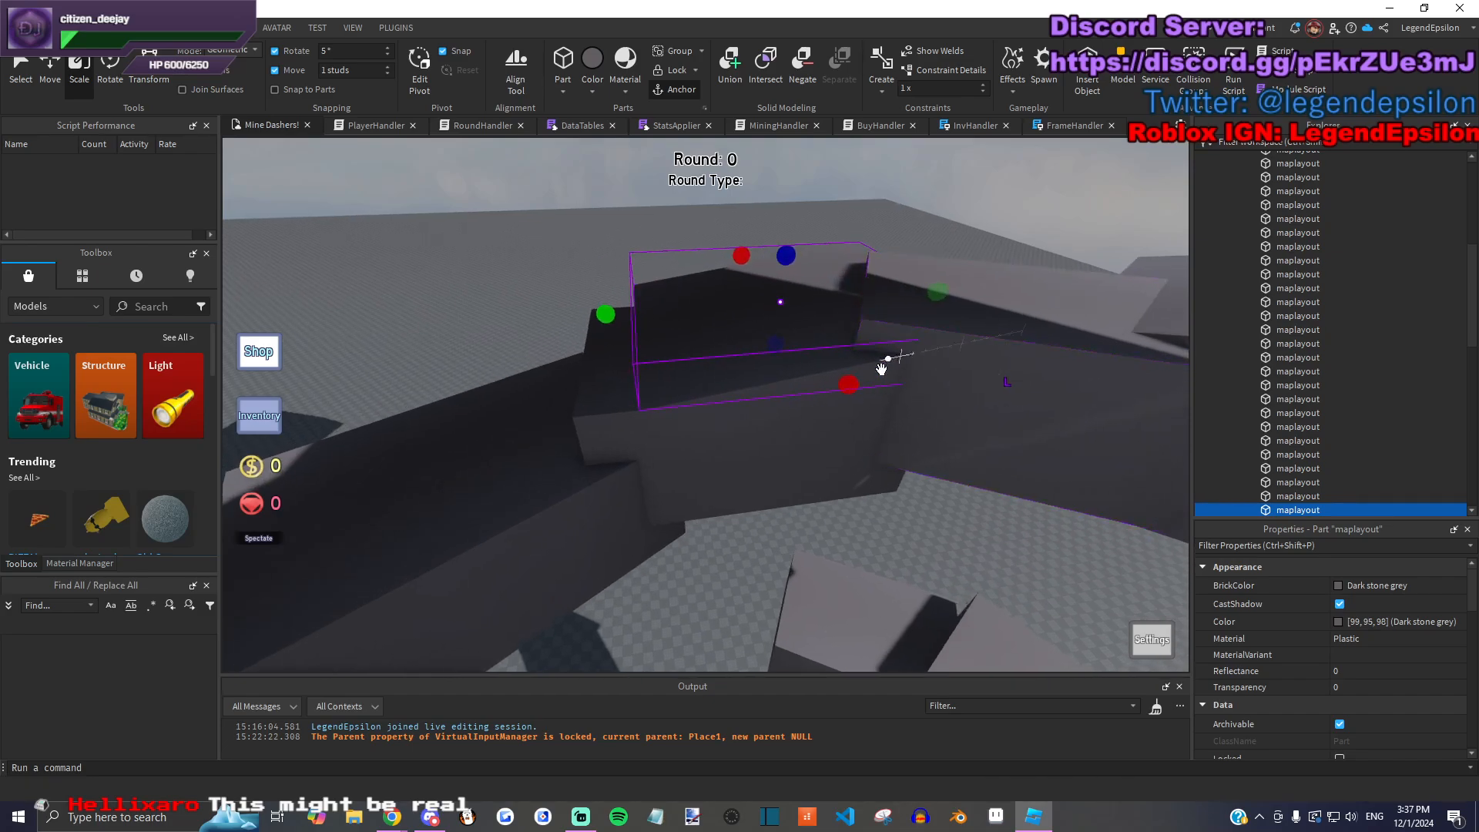
key("q")
left_click_drag(715, 366, 785, 316)
key("ctrl+z")
key("s")
key("d")
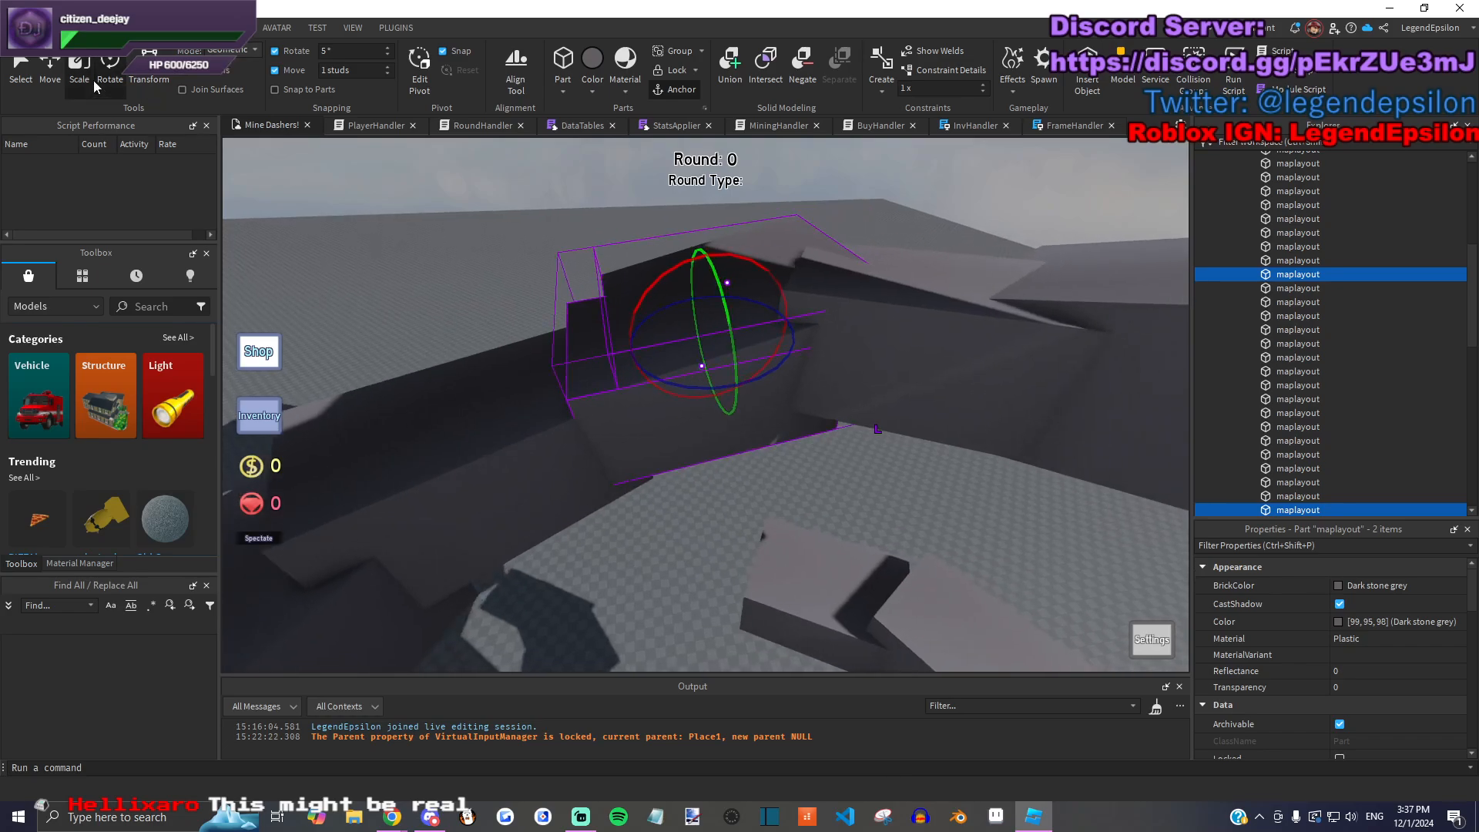
Step: Select only the raised segment again and adjust the length of its upper end
left_click(841, 228)
left_click_drag(874, 301, 917, 228)
left_click(922, 225)
left_click(768, 263)
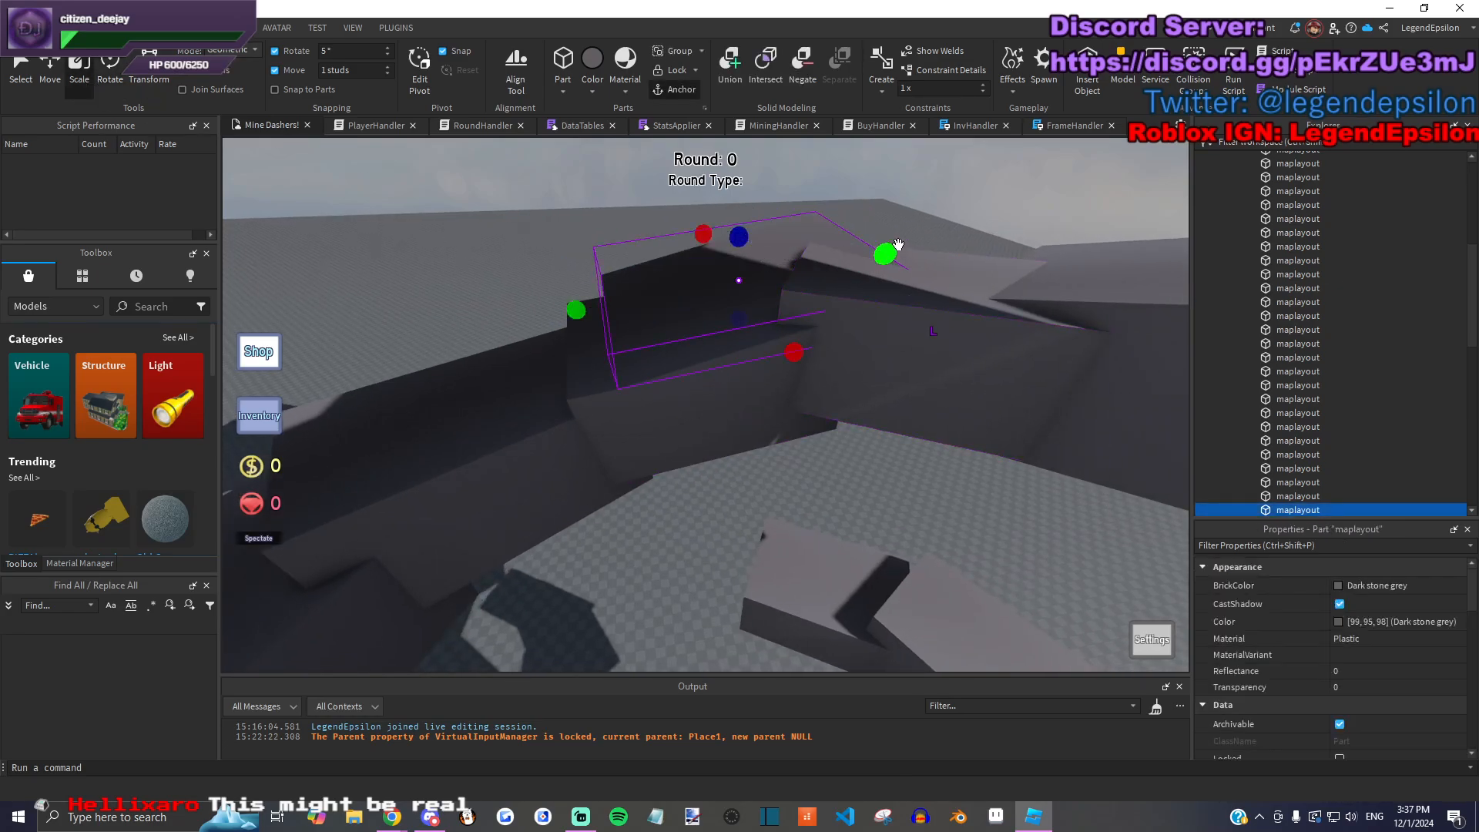
mouse_move(842, 267)
left_mouse_down()
mouse_move(785, 108)
mouse_move(724, 199)
mouse_move(794, 245)
left_mouse_up()
Step: Stretch the raised surface's lower end further along the curve to cover the path below it
right_click_drag(882, 249, 742, 337)
left_click(776, 396)
left_click_drag(742, 337, 598, 353)
left_click(941, 274)
left_click(885, 307)
right_click_drag(885, 307, 546, 416)
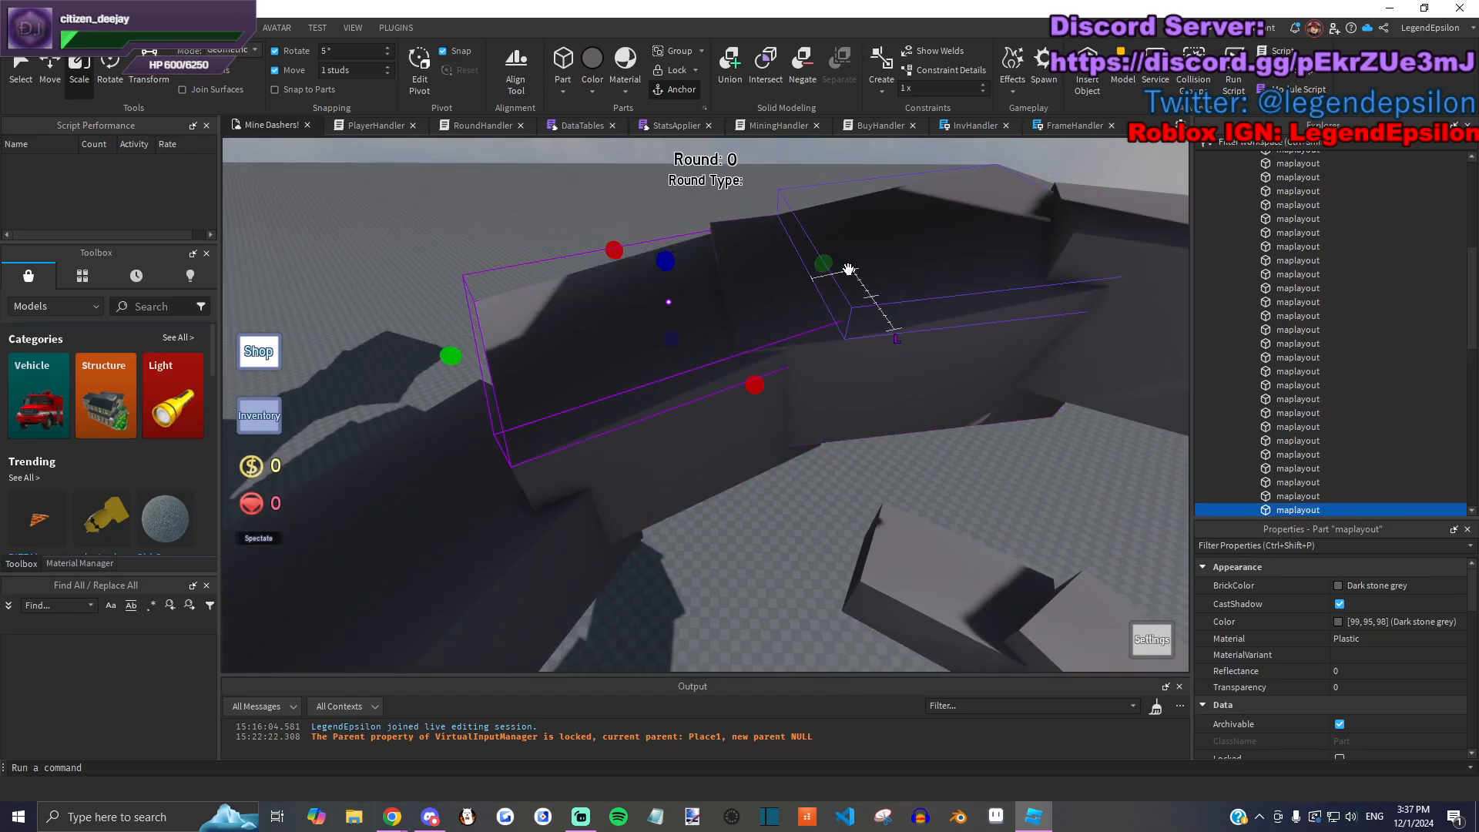
Step: Rotate the next lower segment on several axes and lengthen it to join the segment above
right_click_drag(816, 368, 778, 534)
left_click(778, 534)
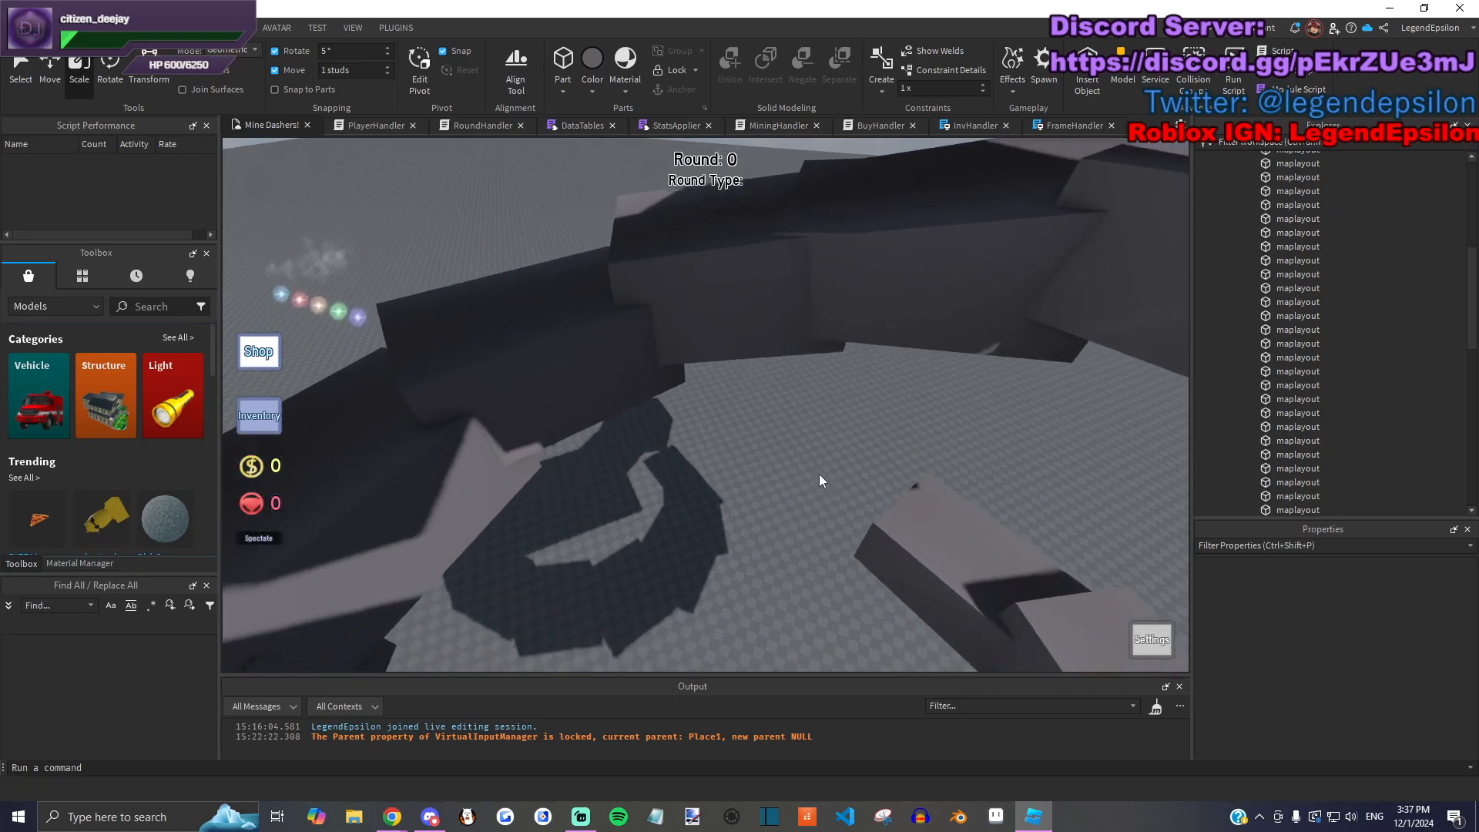
left_click(793, 472)
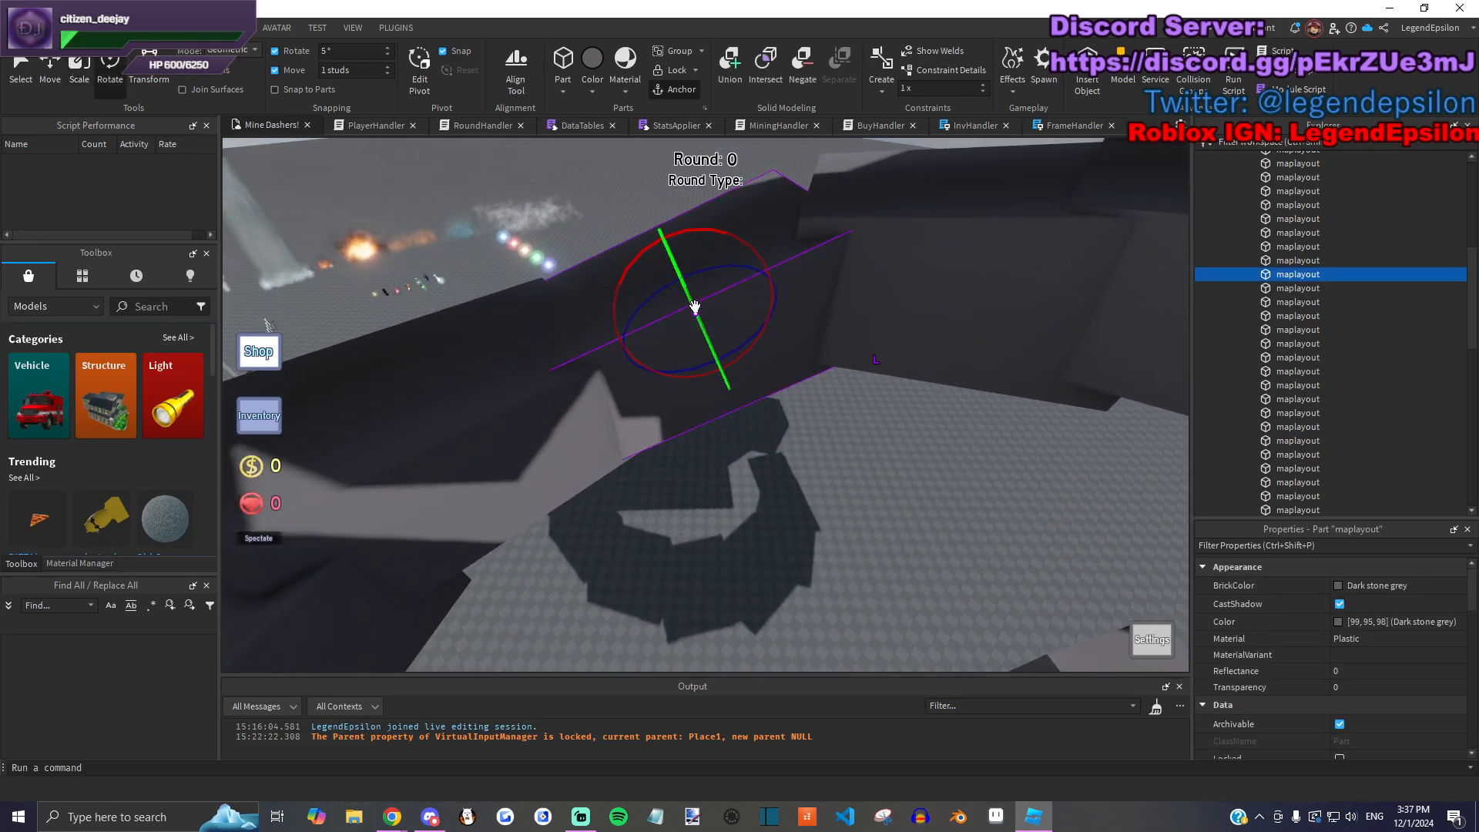
left_click_drag(696, 313, 713, 393)
left_click_drag(723, 279, 690, 288)
left_click_drag(743, 231, 730, 280)
left_click_drag(656, 329, 756, 343)
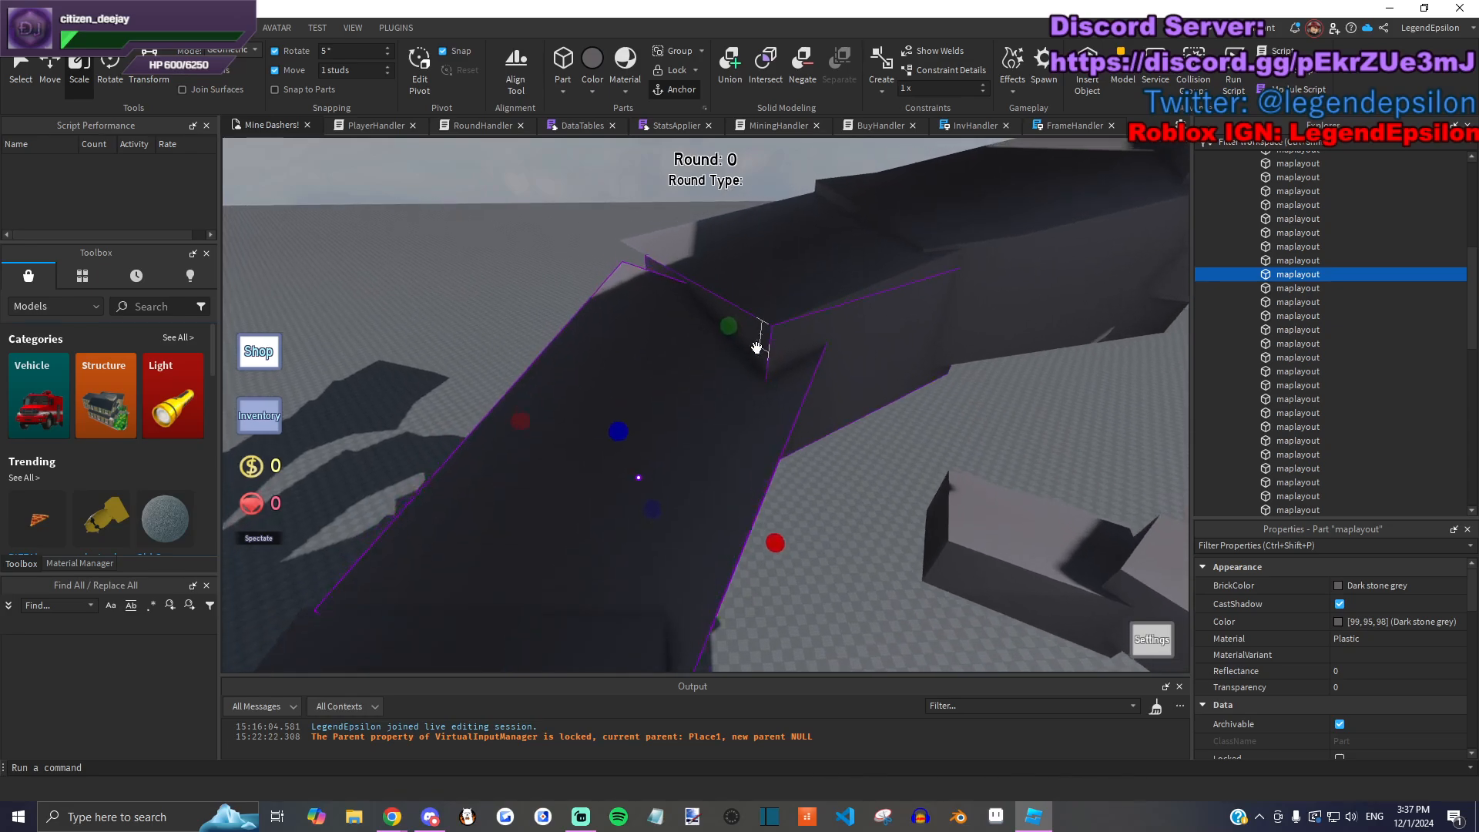
Step: Extend the undersides of the adjoining curve segments downward one after another
right_click_drag(755, 344, 760, 402)
left_click(739, 334)
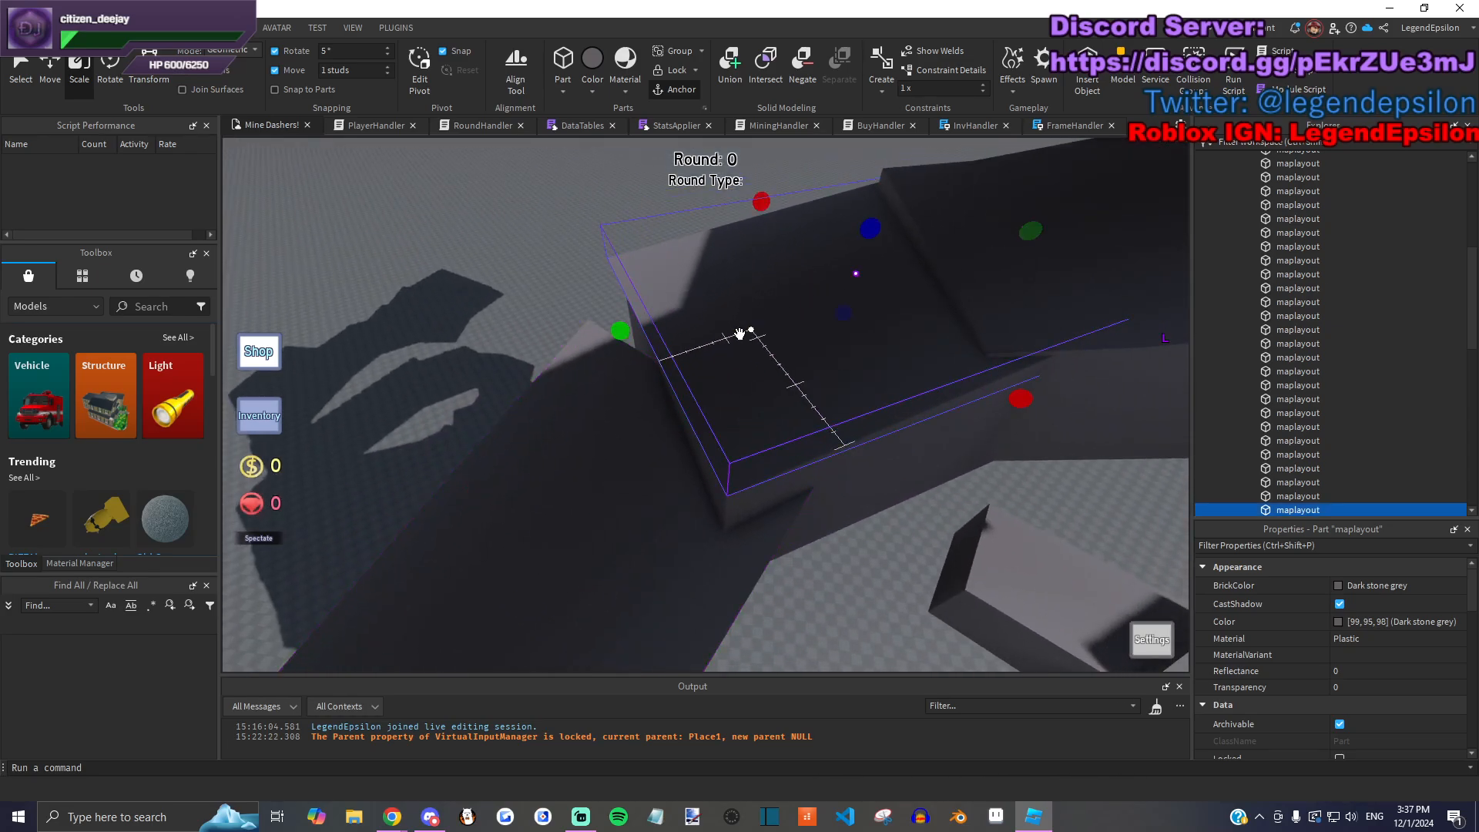
left_click(736, 505)
right_click_drag(736, 504, 664, 370)
left_click(734, 402)
left_click(734, 402)
left_click_drag(652, 389, 651, 431)
left_click(793, 339)
left_click_drag(809, 358, 807, 402)
left_click(866, 309)
left_click_drag(868, 360, 866, 400)
left_click(881, 445)
Step: Select the next segment from beneath the spiral and extend its underside downward
right_click_drag(881, 445, 777, 337)
key("w")
key("d")
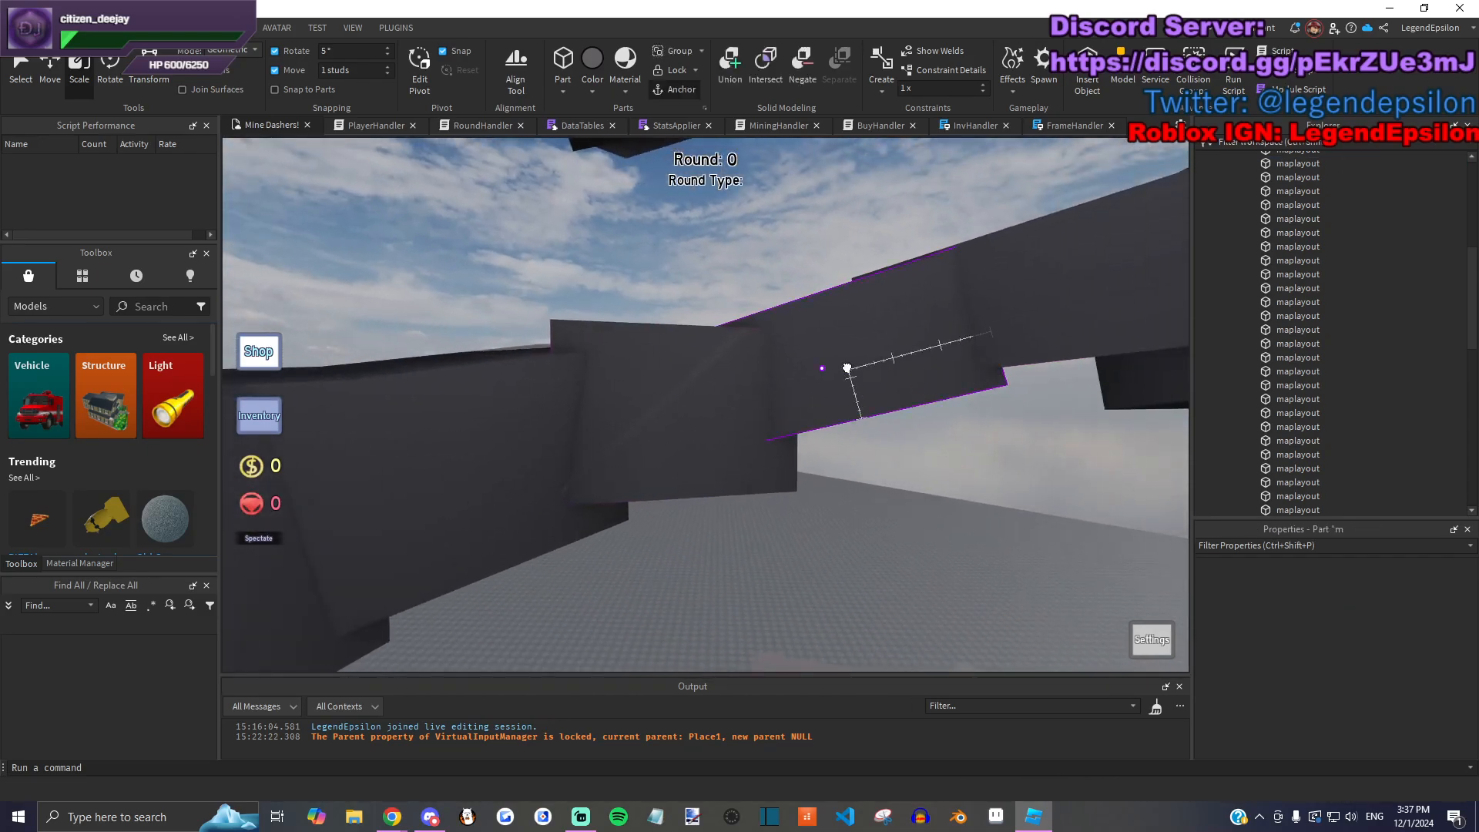
left_click(851, 370)
right_click_drag(851, 369, 742, 365)
left_click(653, 378)
left_click(777, 225)
left_click_drag(827, 290, 828, 328)
left_click(828, 359)
Step: Try to adjust a segment on the lower curve of the spiral, then undo the last change
key("e")
key("w")
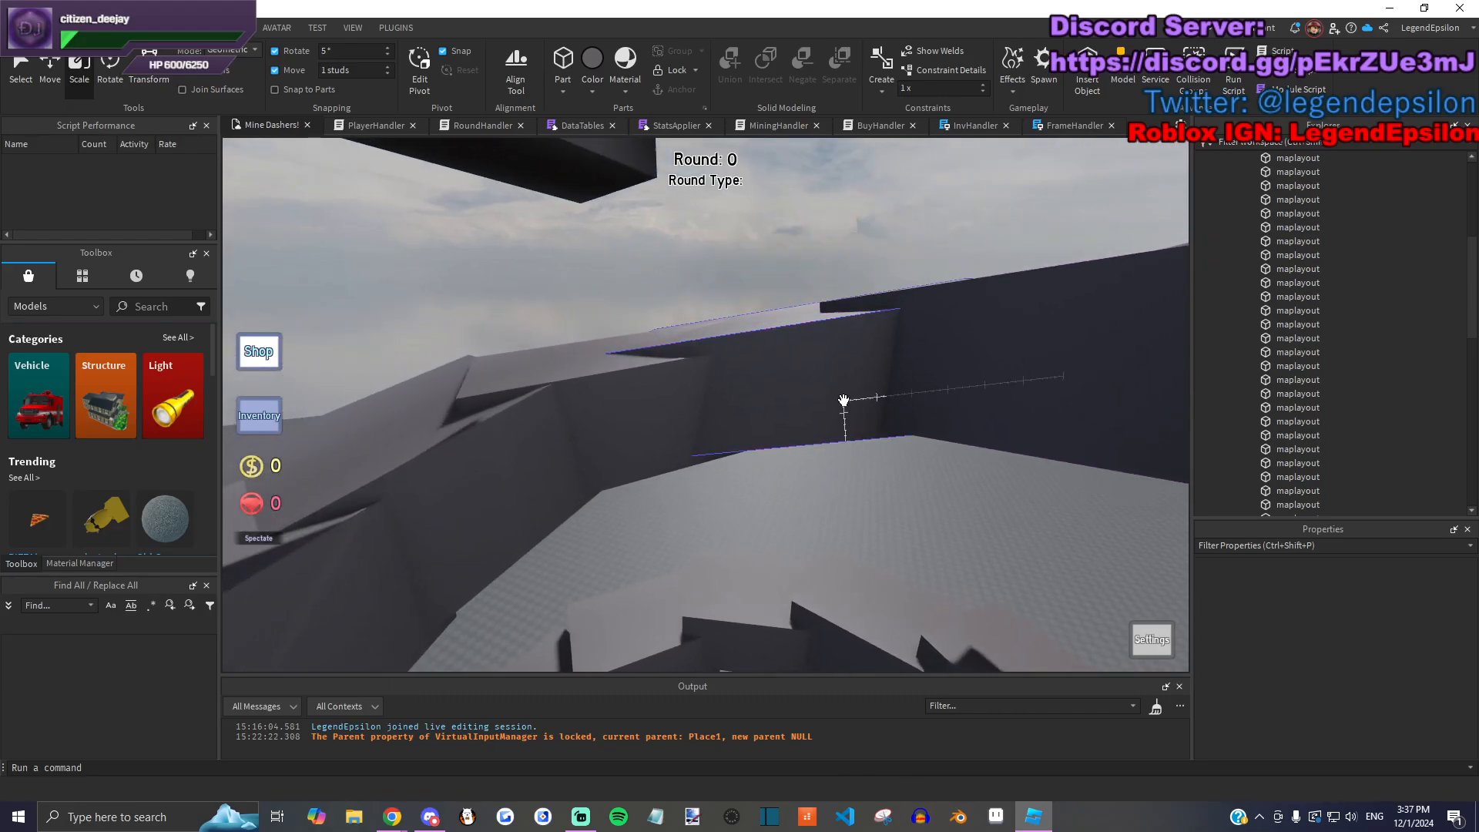
left_click(845, 400)
left_click_drag(845, 400, 825, 400)
key("s")
right_click_drag(825, 399, 788, 415)
key("w")
left_click_drag(617, 321, 623, 317)
key("ctrl+z")
Step: Rotate the sunlit lower-curve segment and lengthen it into the large segment beside it
right_click_drag(728, 300, 724, 329)
left_click_drag(724, 330, 806, 287)
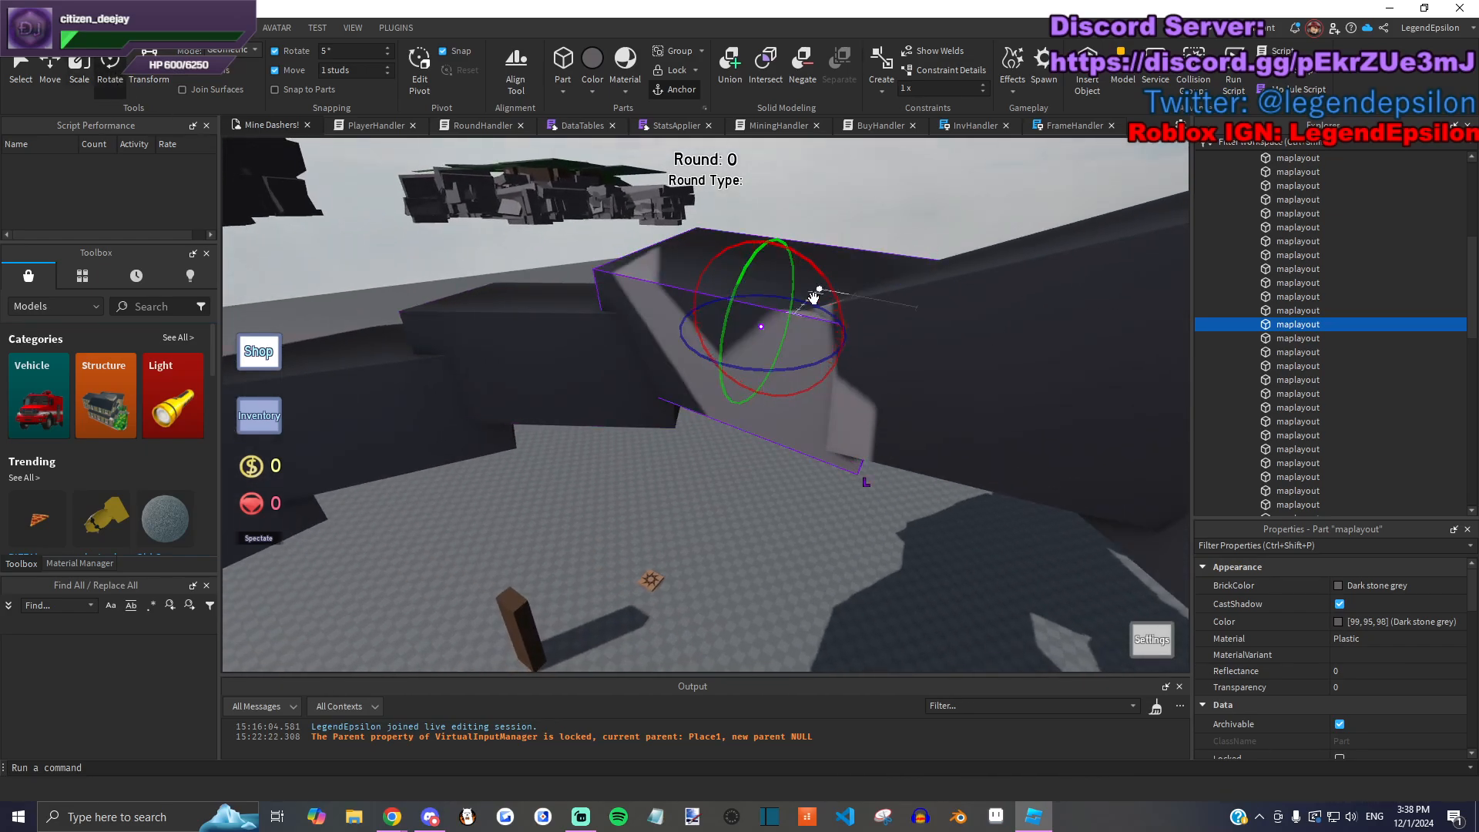
left_click_drag(790, 370, 809, 362)
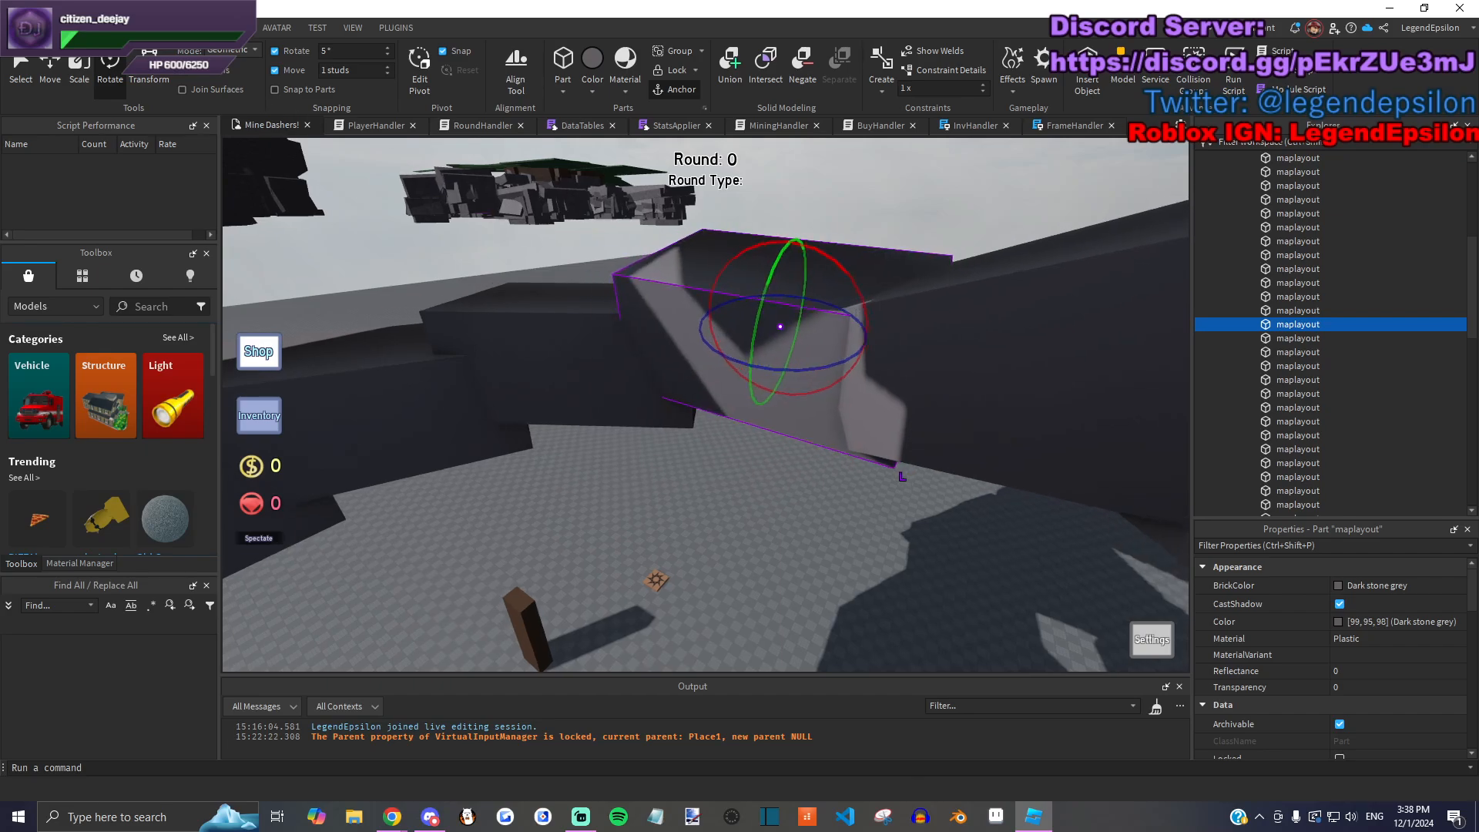
left_click_drag(980, 361, 1033, 363)
Step: Reselect the sunlit segment and extend its underside slightly downward
left_click(948, 339)
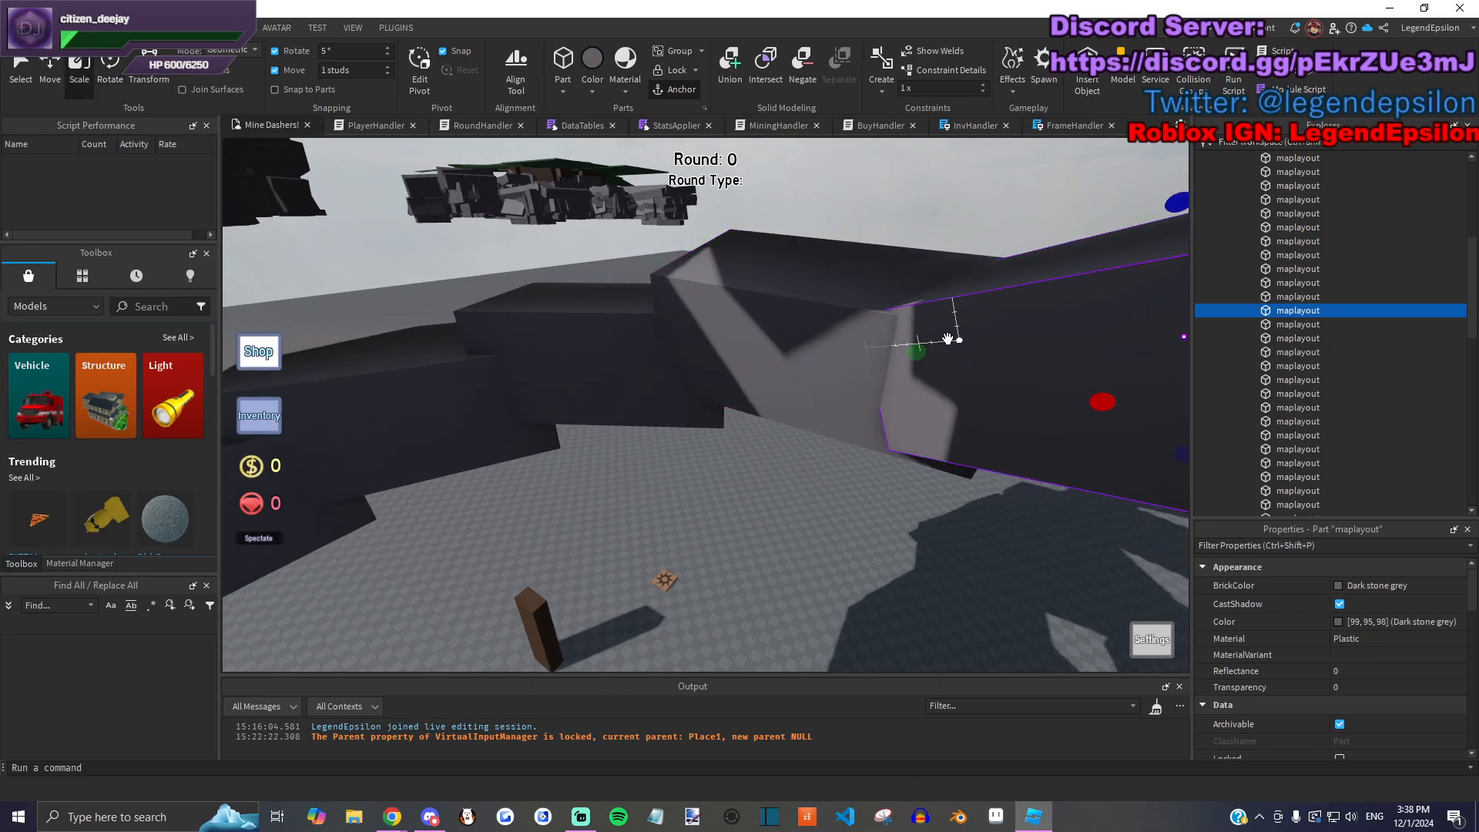
left_click(739, 315)
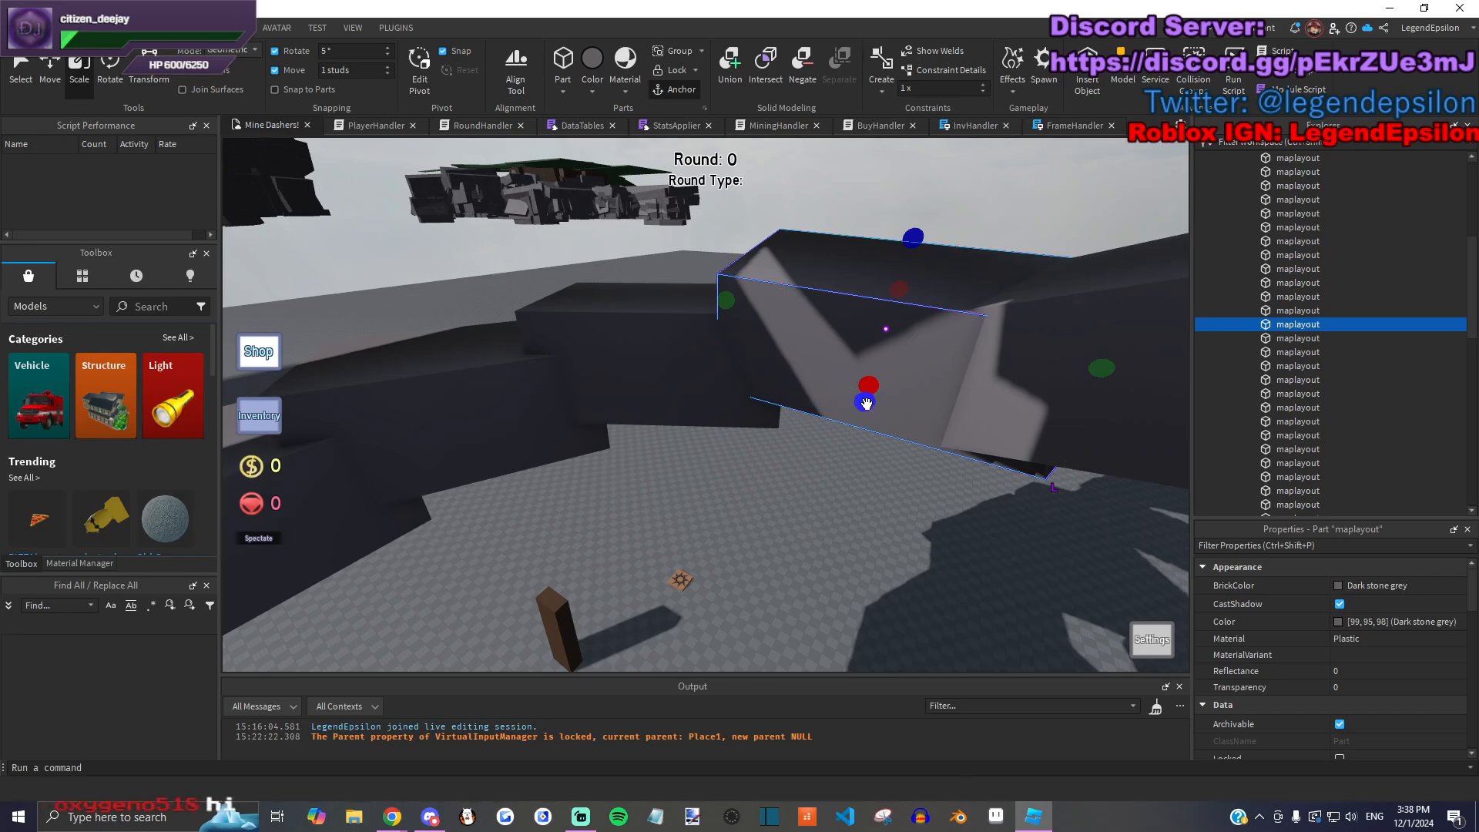
left_click_drag(867, 404, 862, 416)
left_click(820, 492)
Step: Select the adjacent lower segment and rotate it to follow the spiral's curve and slope
key("a")
left_click(765, 403)
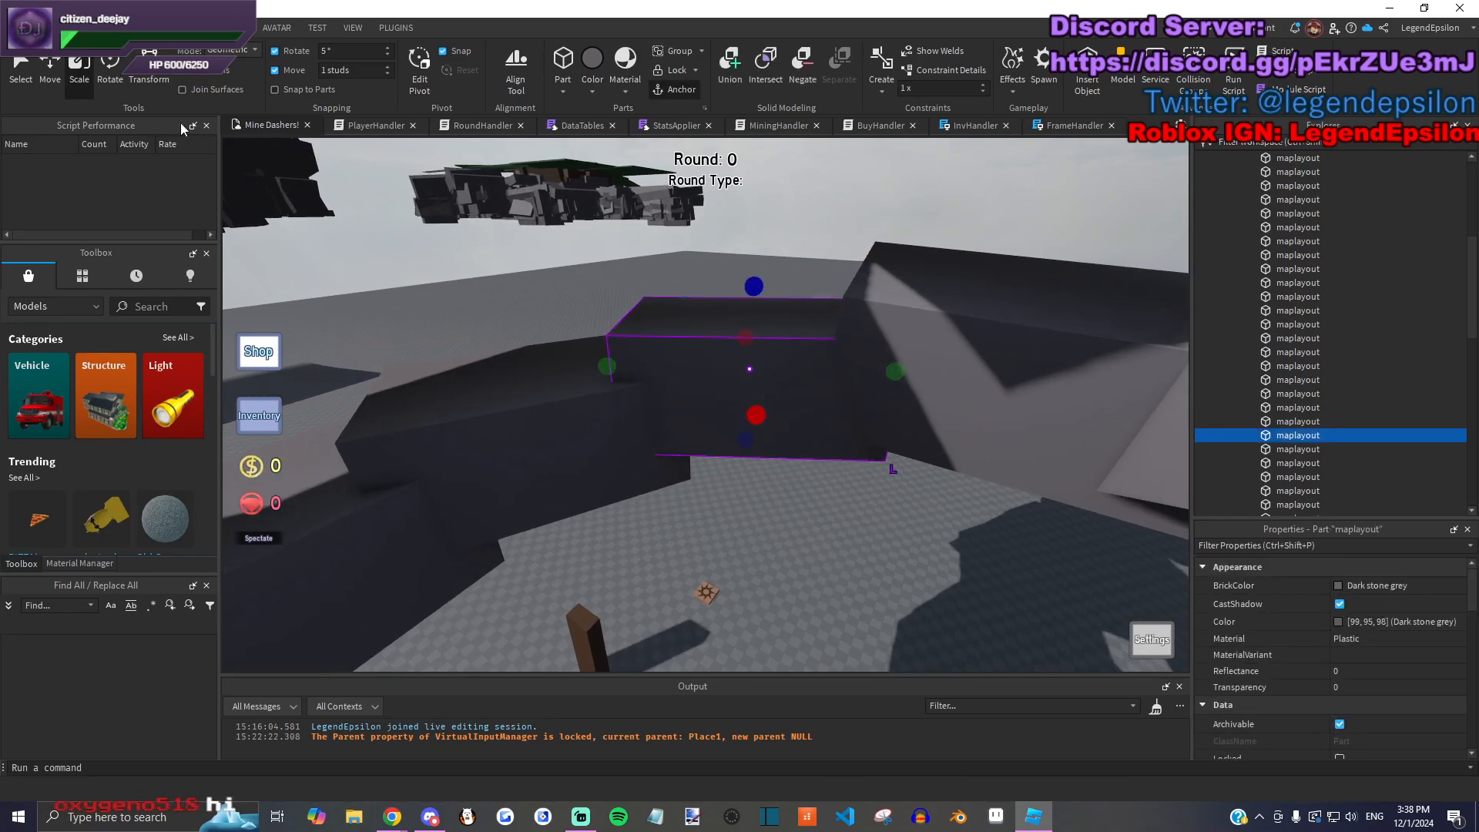
key("a")
right_click_drag(400, 182, 725, 313)
left_click_drag(696, 308, 648, 303)
key("a")
right_click_drag(665, 301, 698, 324)
left_click_drag(732, 361, 787, 392)
Step: Scale the ends of the rotated lower segment to fit between its neighbours
left_click(85, 69)
right_click_drag(809, 254, 811, 267)
left_click_drag(881, 247, 937, 320)
left_click_drag(706, 325, 732, 313)
right_click_drag(732, 313, 664, 413)
left_click_drag(664, 412, 845, 373)
scroll(863, 414, "down", 5)
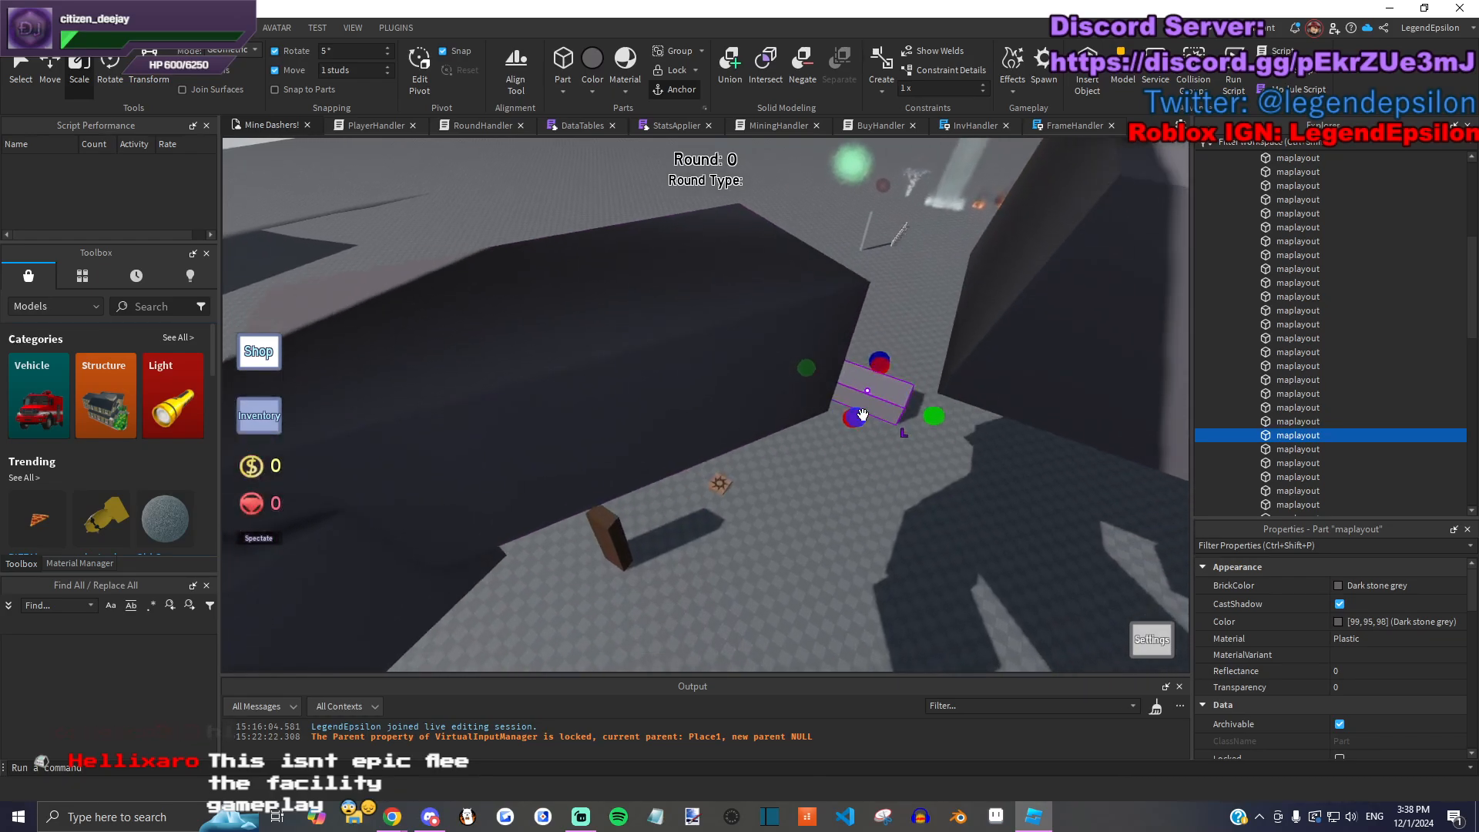
Step: Resize the lower segment again and extend its underside downward, then clear the selection
right_click_drag(863, 414, 855, 454)
left_click_drag(855, 455, 839, 409)
right_click_drag(839, 409, 773, 394)
left_click_drag(744, 397, 758, 478)
left_click(748, 570)
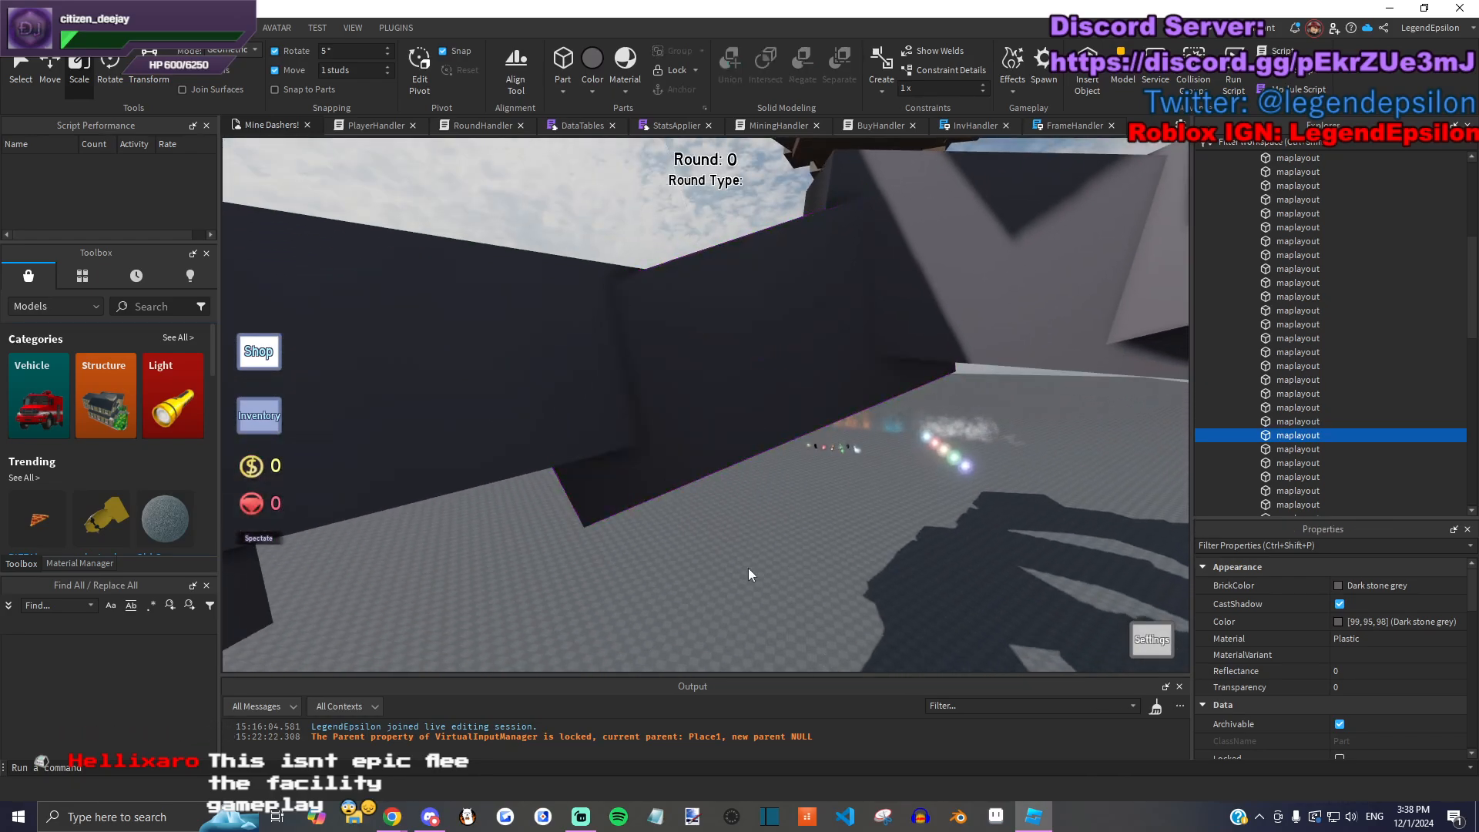
Step: Select the next dark segment down the spiral and rotate it to follow the curve and slope
scroll(751, 570, "down", 4)
left_click(914, 379)
right_click_drag(914, 379, 864, 478)
left_click(864, 479)
scroll(865, 478, "down", 3)
right_click_drag(769, 468, 751, 474)
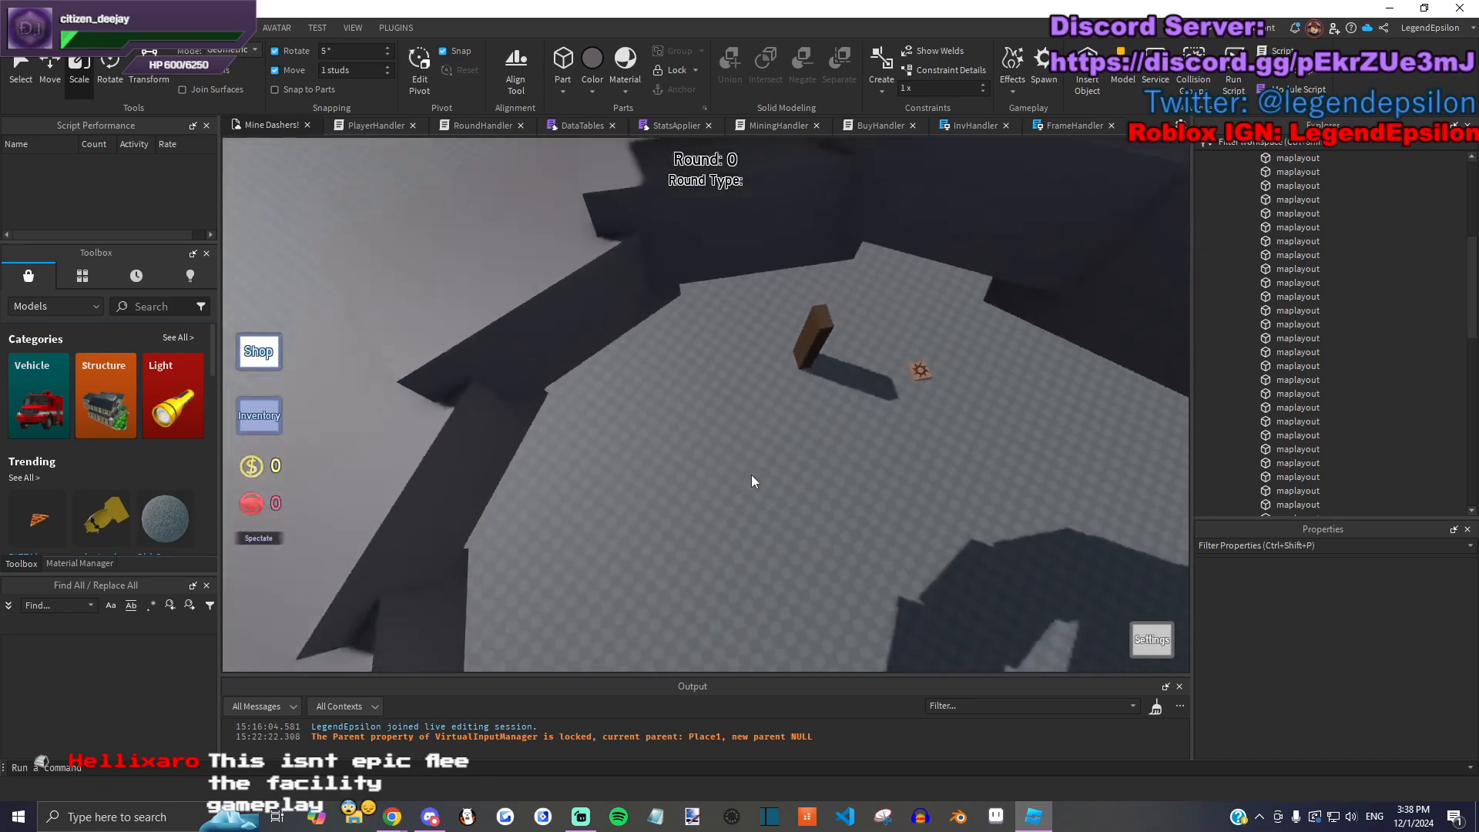
left_click(852, 314)
right_click_drag(852, 314, 785, 262)
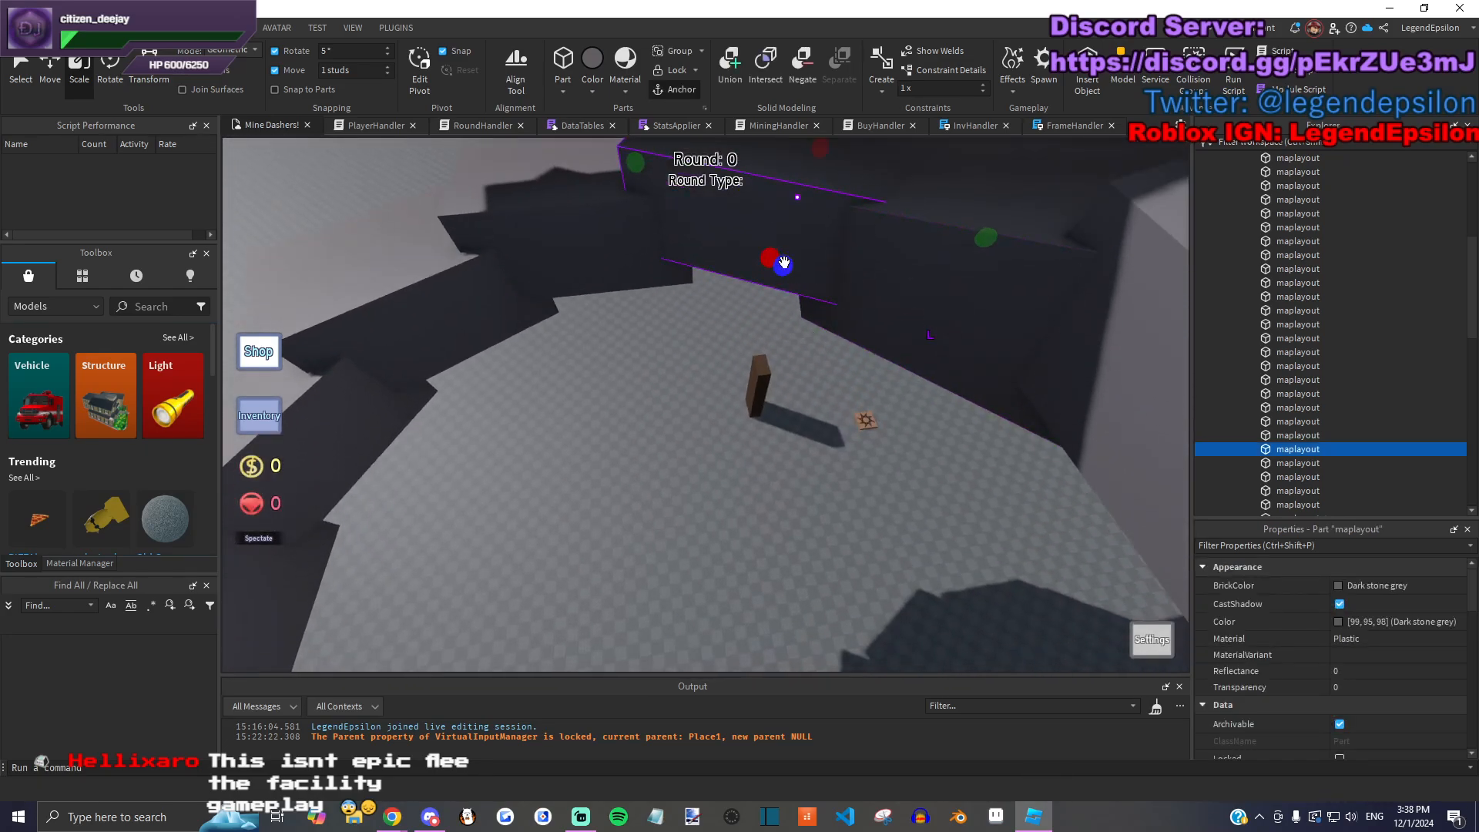
right_click_drag(673, 432, 673, 432)
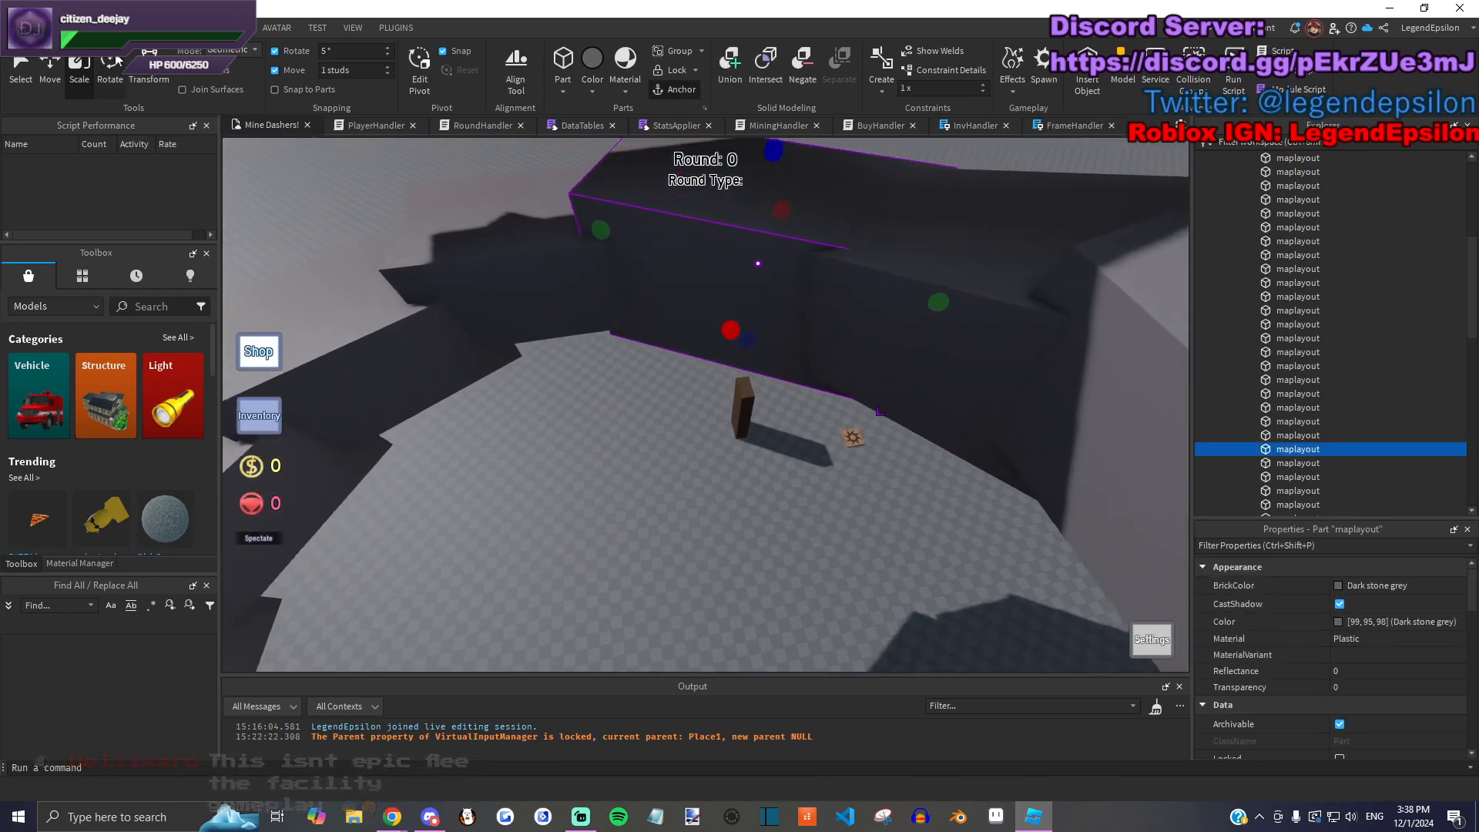
key("d")
mouse_move(712, 265)
left_mouse_down()
mouse_move(697, 270)
mouse_move(720, 264)
left_mouse_up()
left_click_drag(724, 328, 749, 290)
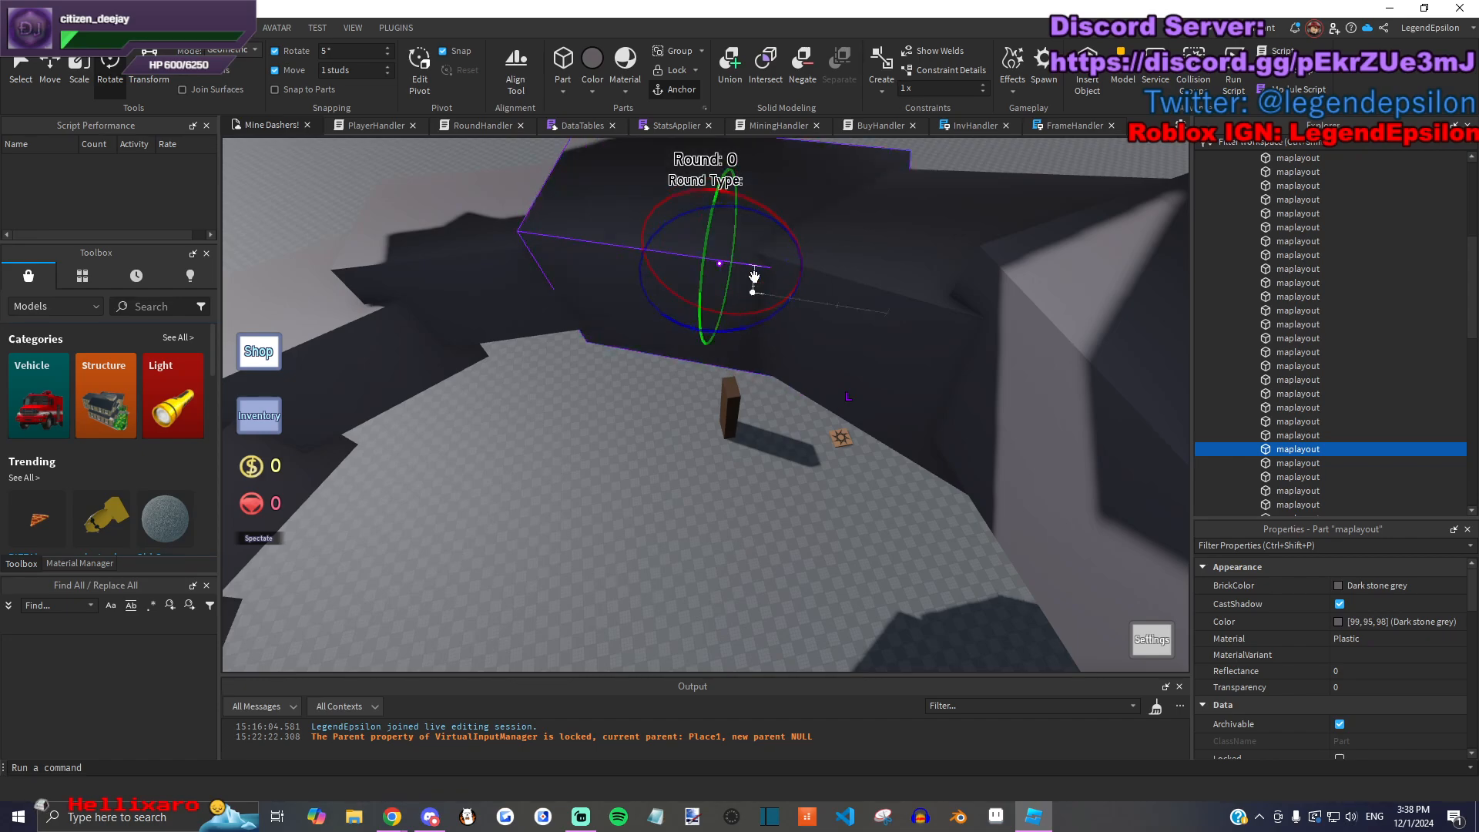
left_click_drag(772, 224, 744, 207)
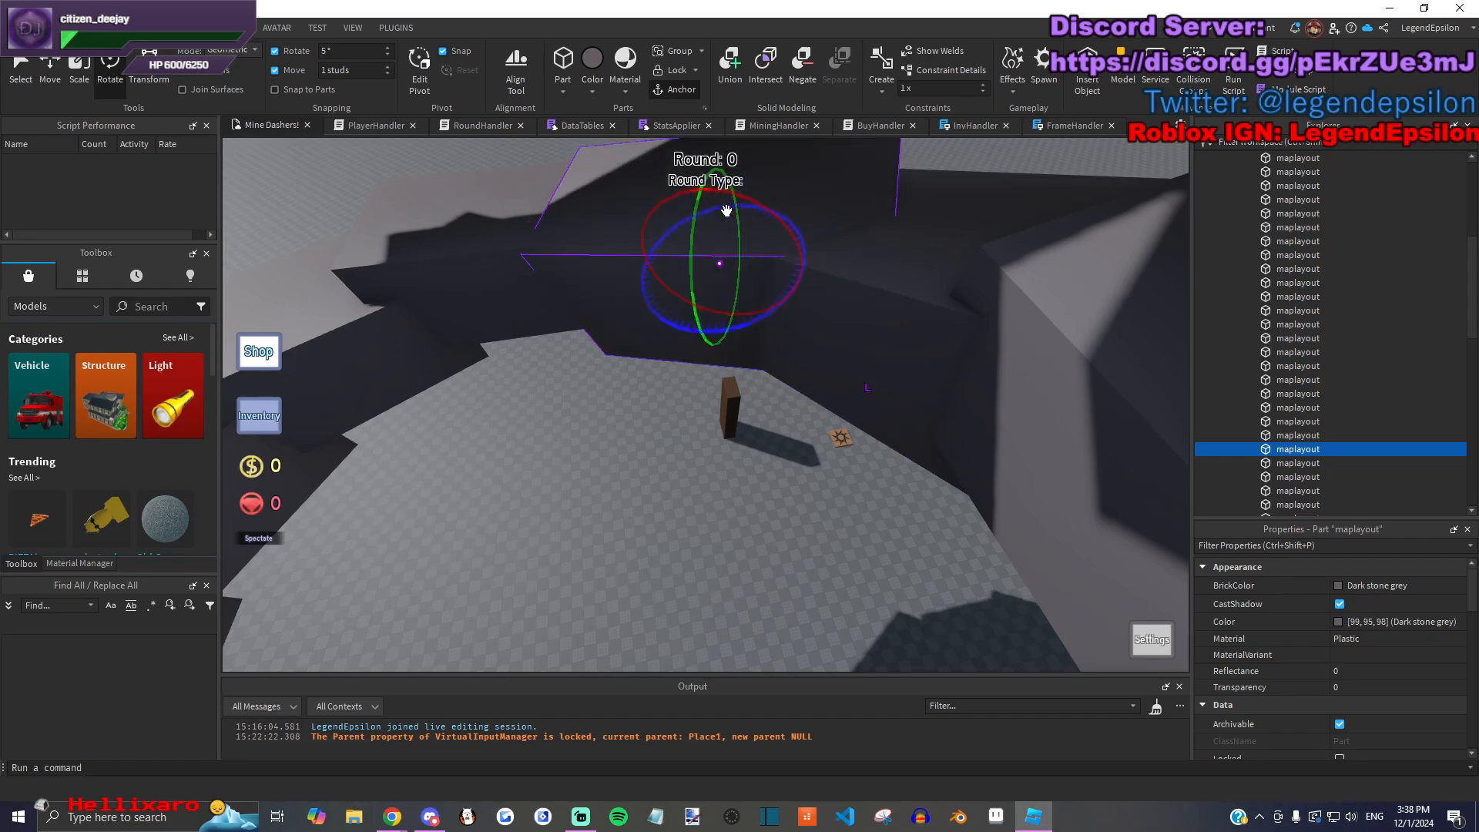
Step: Scale the rotated segment's ends to meet its neighbours, then clear the selection
key("ctrl+3")
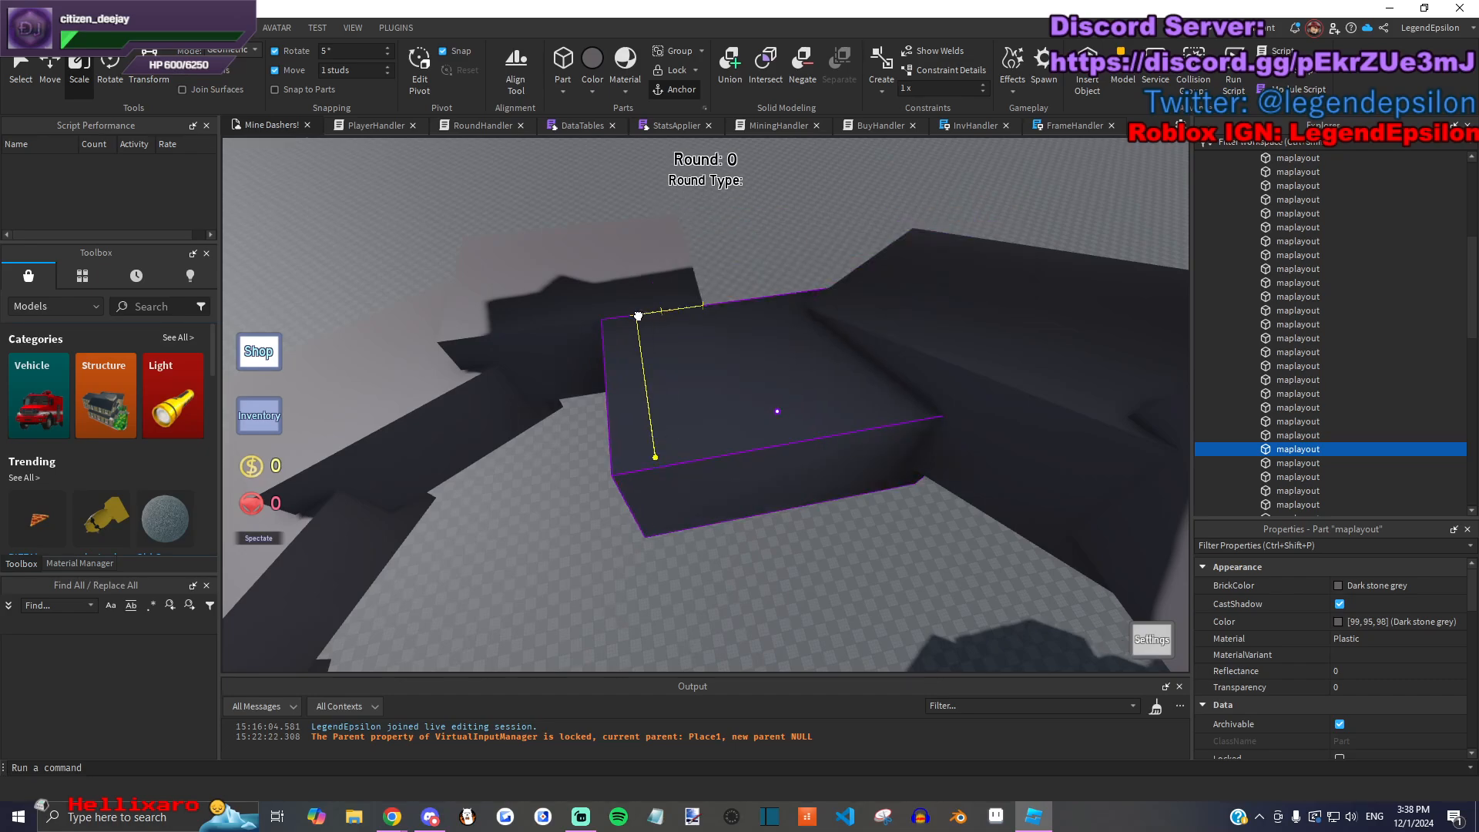
left_click_drag(651, 314, 631, 307)
key("d")
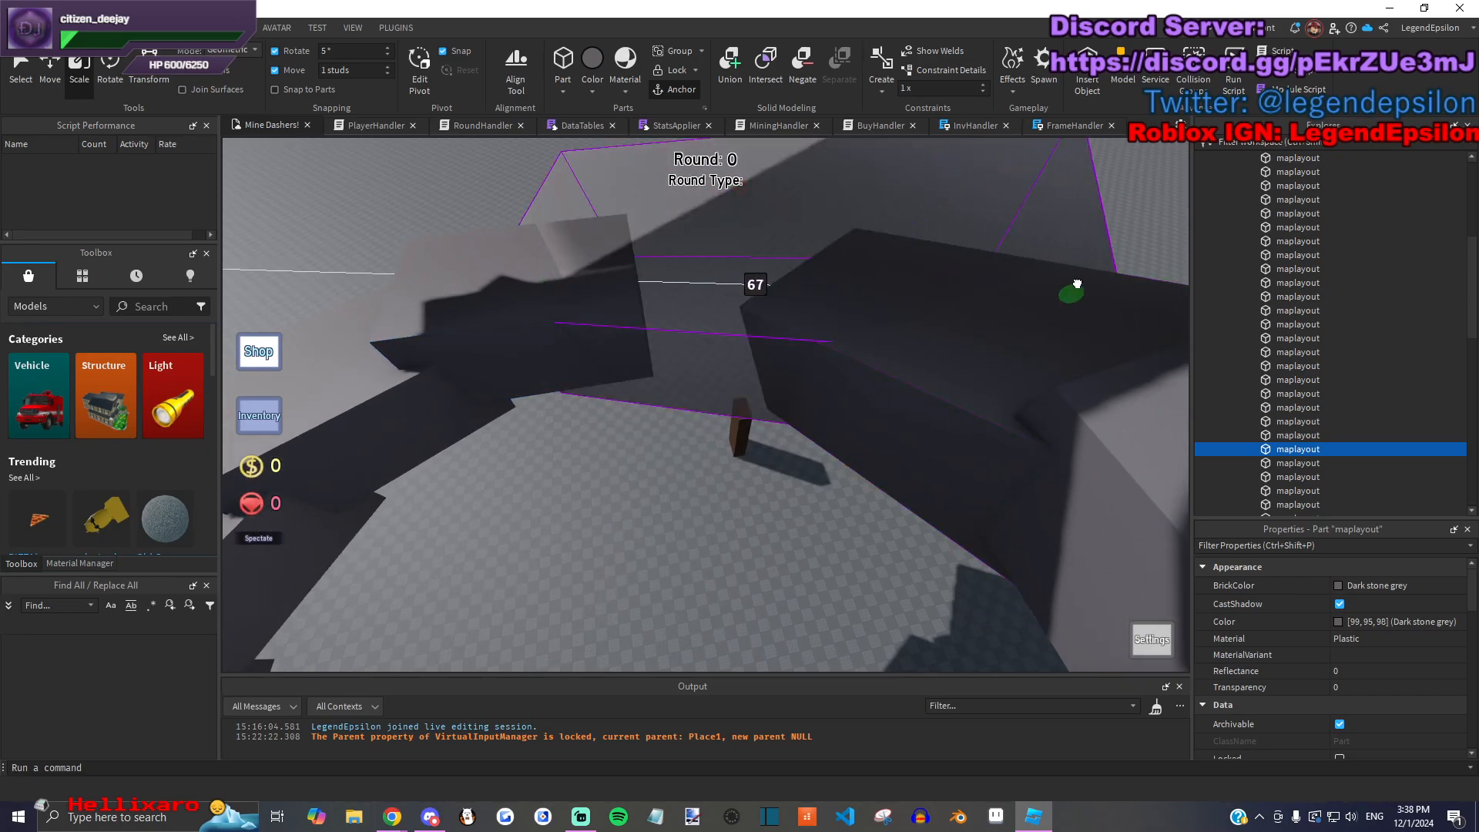
left_click(1088, 258)
right_click_drag(1084, 252, 1025, 262)
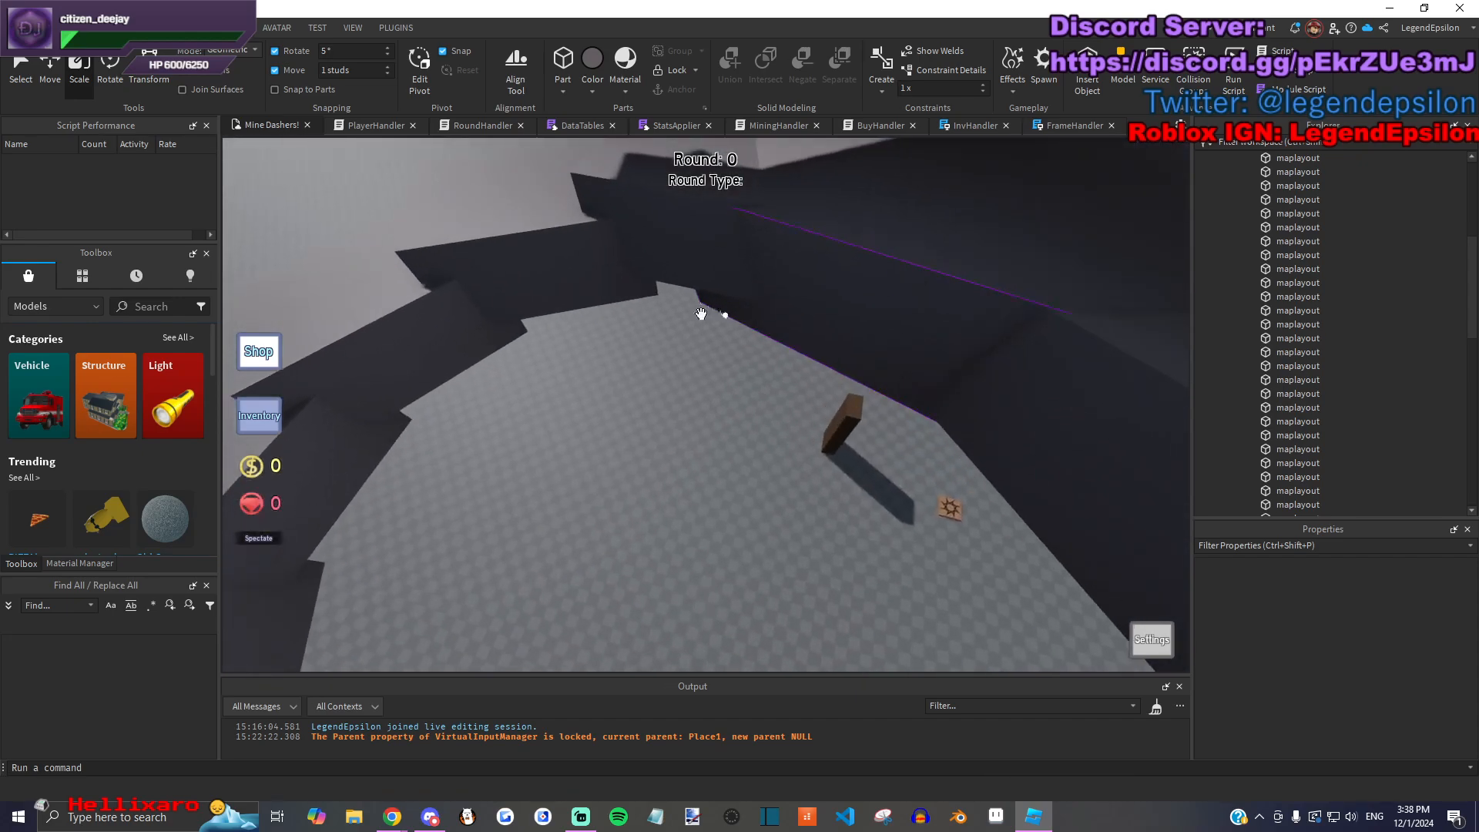
left_click(708, 263)
right_click_drag(586, 315, 518, 336)
left_click(718, 412)
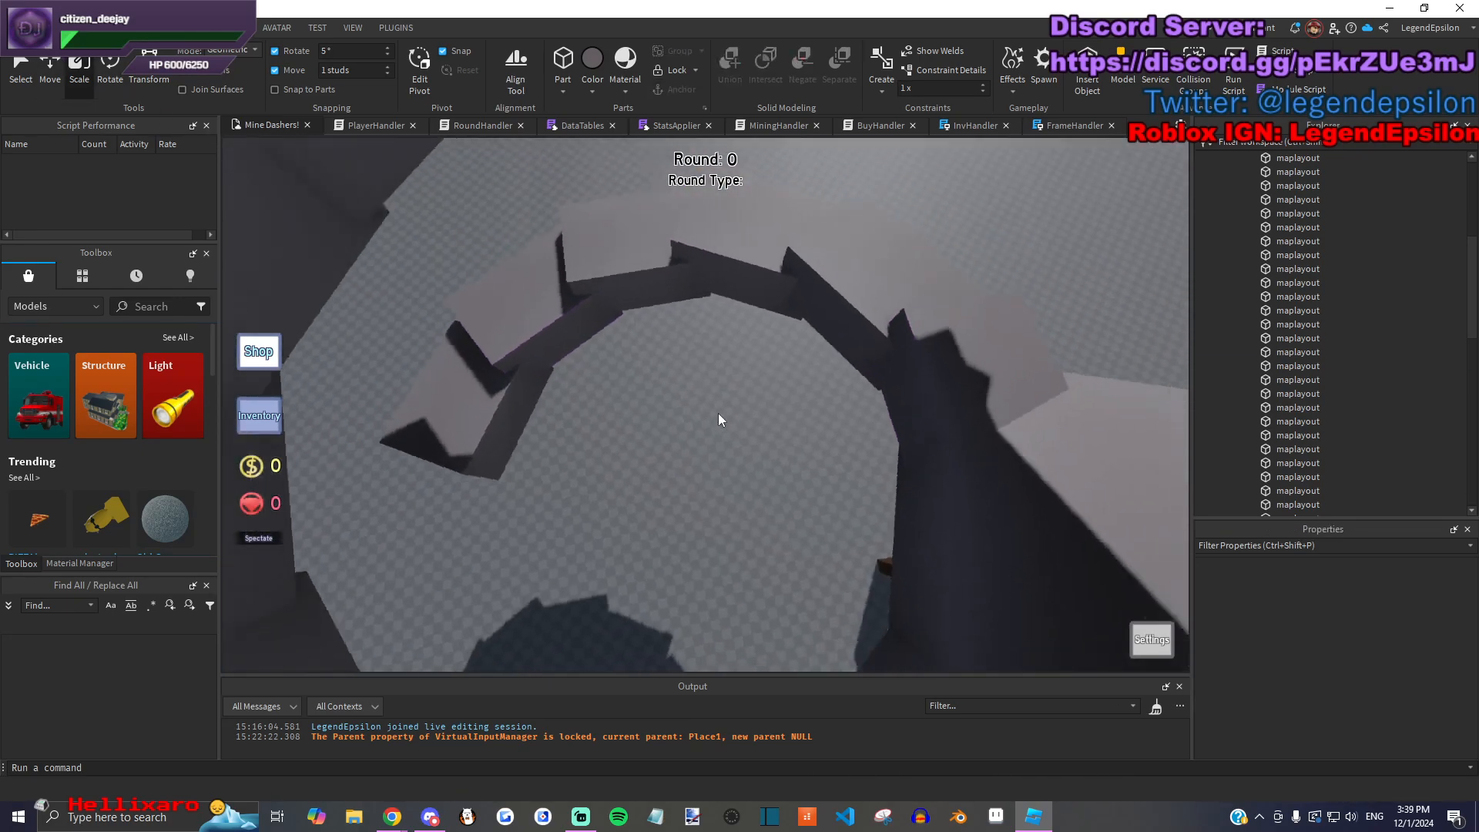
Step: Select the four lowest spiral segments together and rotate them as a group to continue the curve
key("s")
right_click_drag(563, 257, 526, 315)
left_click_drag(605, 359, 817, 191)
right_click_drag(817, 191, 801, 202)
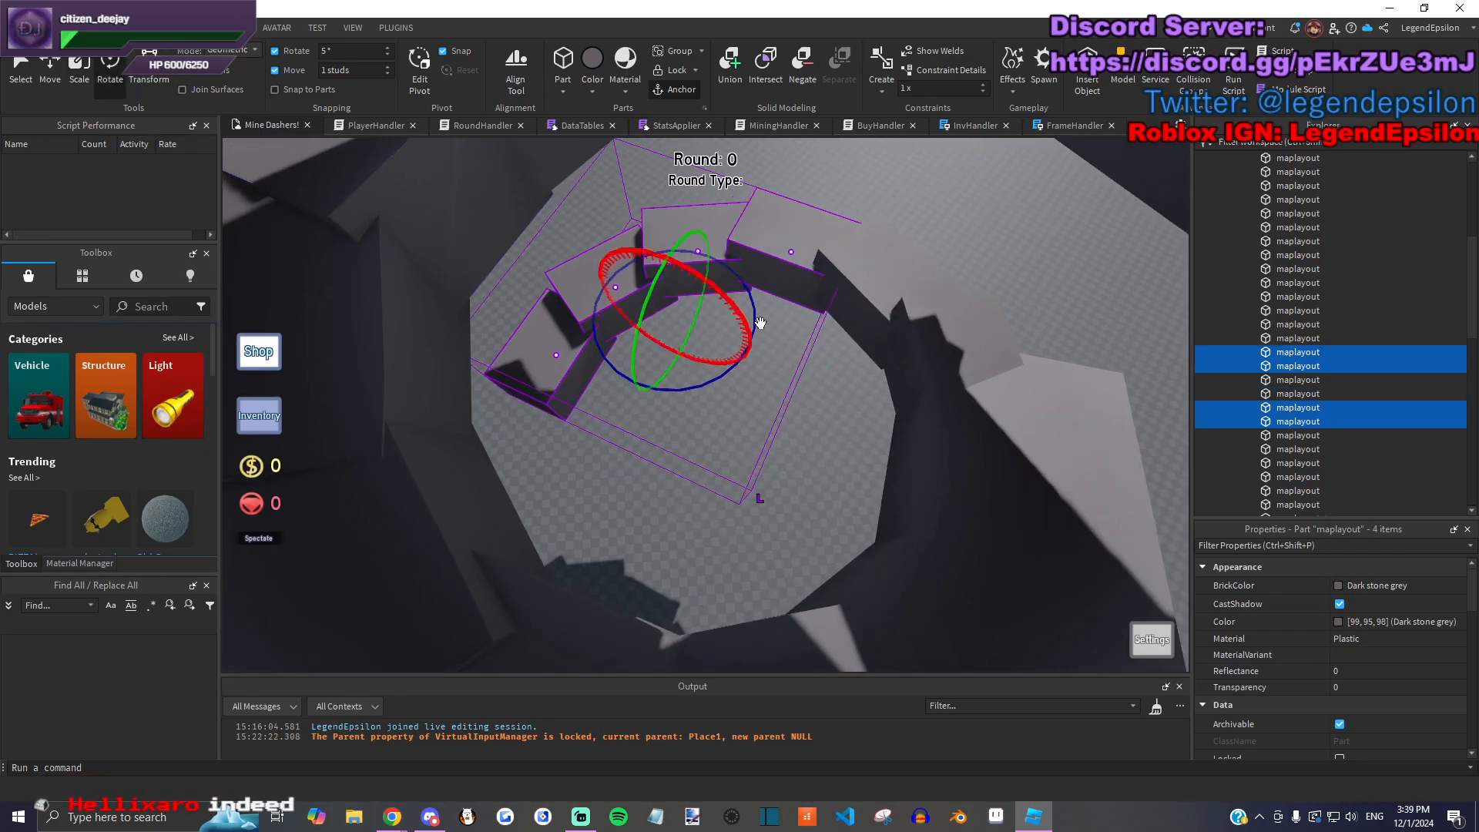
left_click_drag(708, 378, 693, 539)
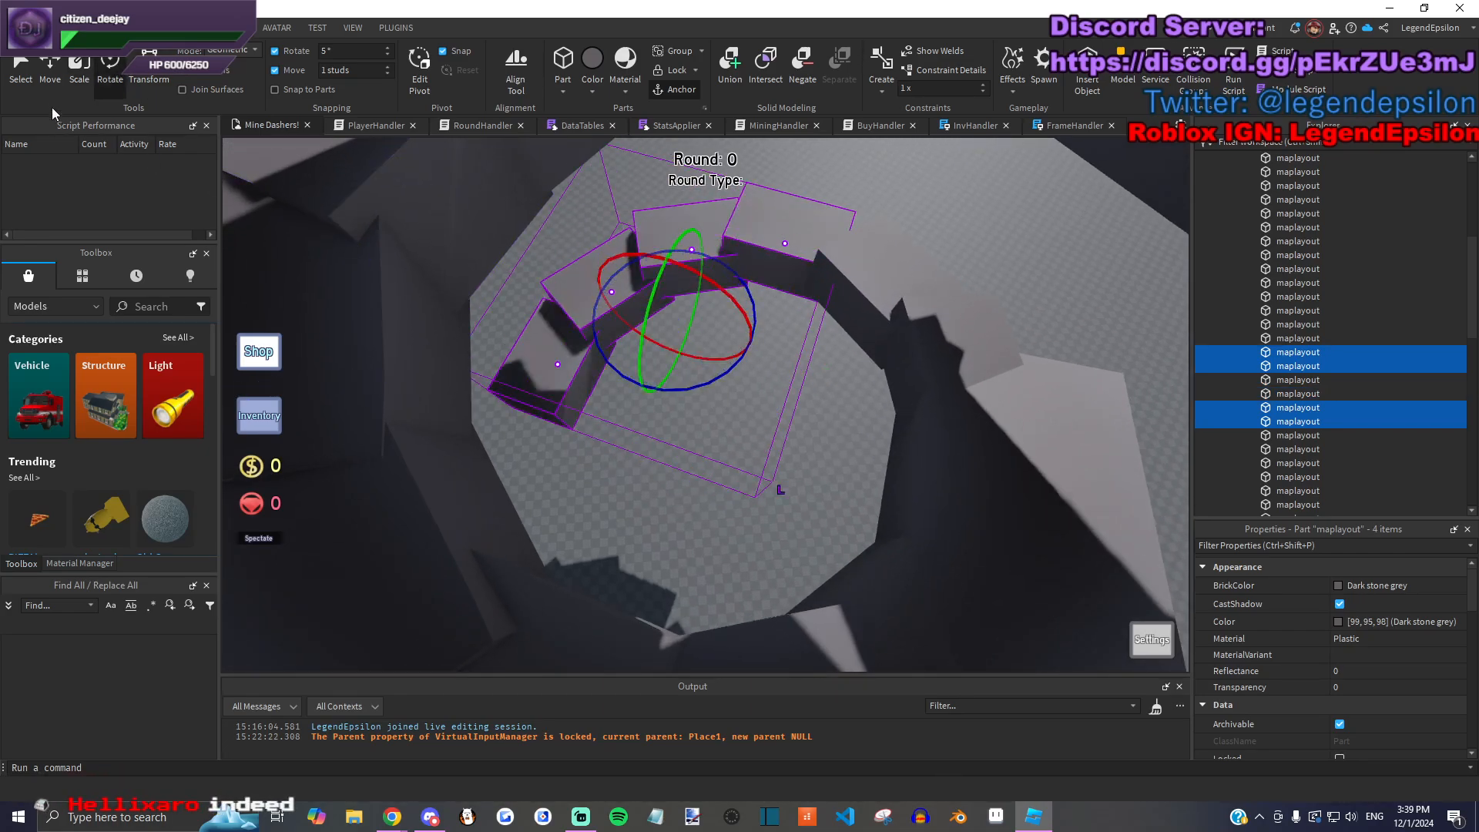
left_click_drag(637, 343, 765, 411)
right_click_drag(764, 405, 741, 404)
Step: Narrow the selection down to the last two segments, then rotate and move them inward along the curve
left_click(826, 265, "ctrl")
left_click_drag(718, 361, 670, 395)
left_click(51, 73)
left_click_drag(770, 308, 788, 314)
right_click_drag(766, 386, 746, 381)
scroll(770, 369, "up", 1)
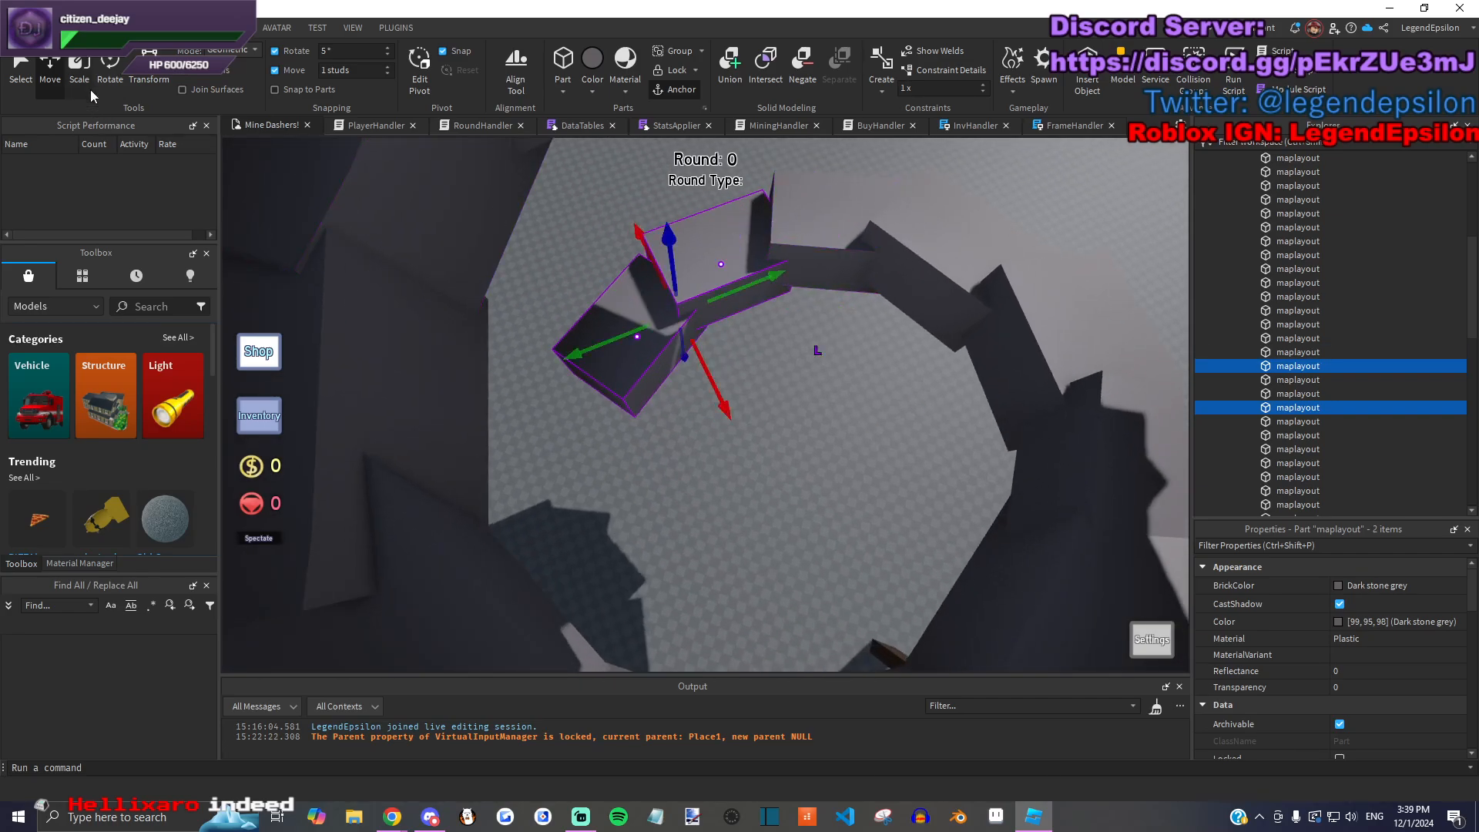
left_click_drag(669, 394, 744, 405)
key("q")
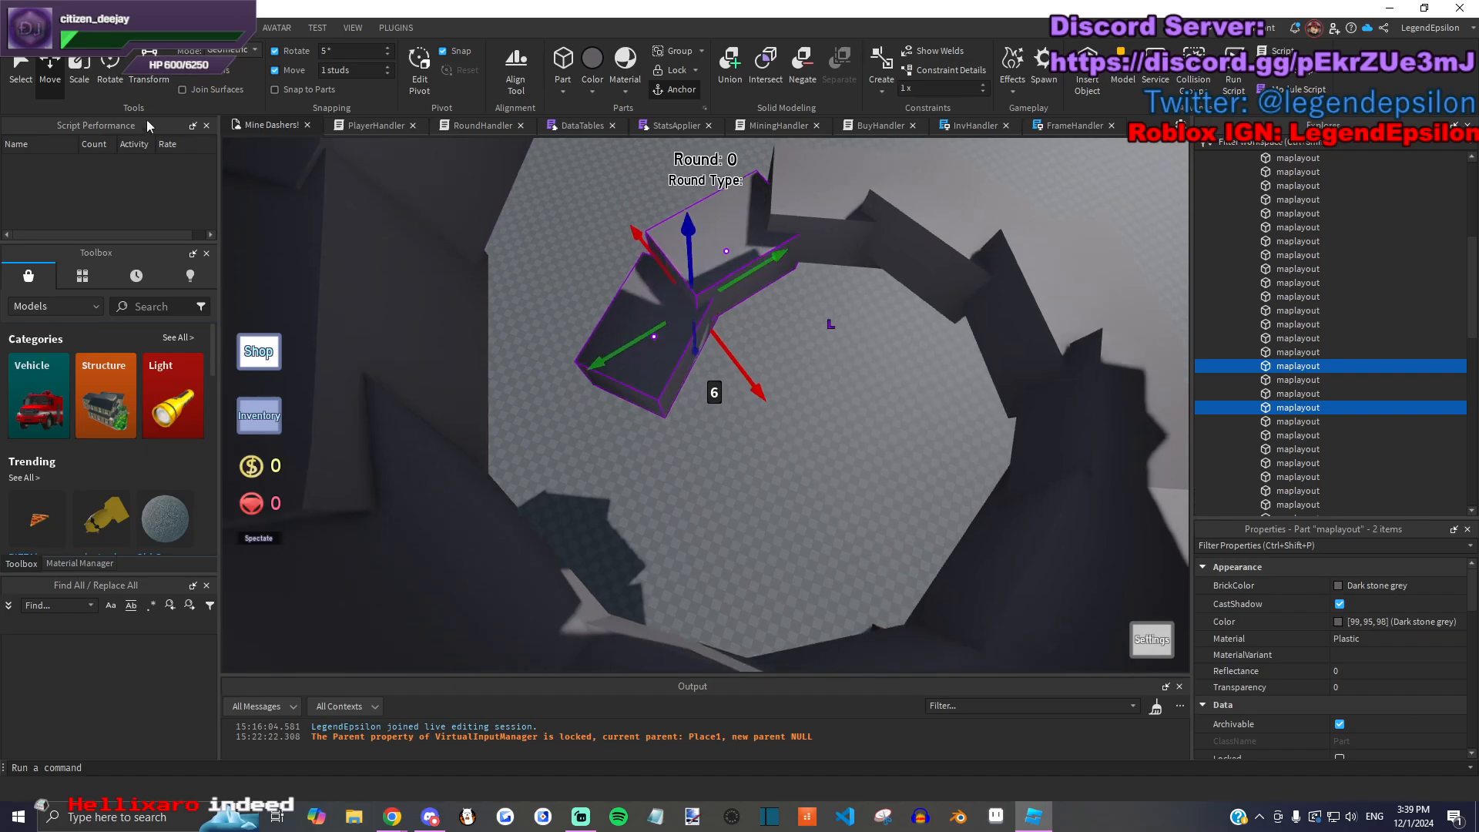
Step: Select only the final spiral segment, rotate and move it against its neighbour, then clear the selection
left_click(581, 387)
left_click(598, 339)
key("w")
left_click(114, 83)
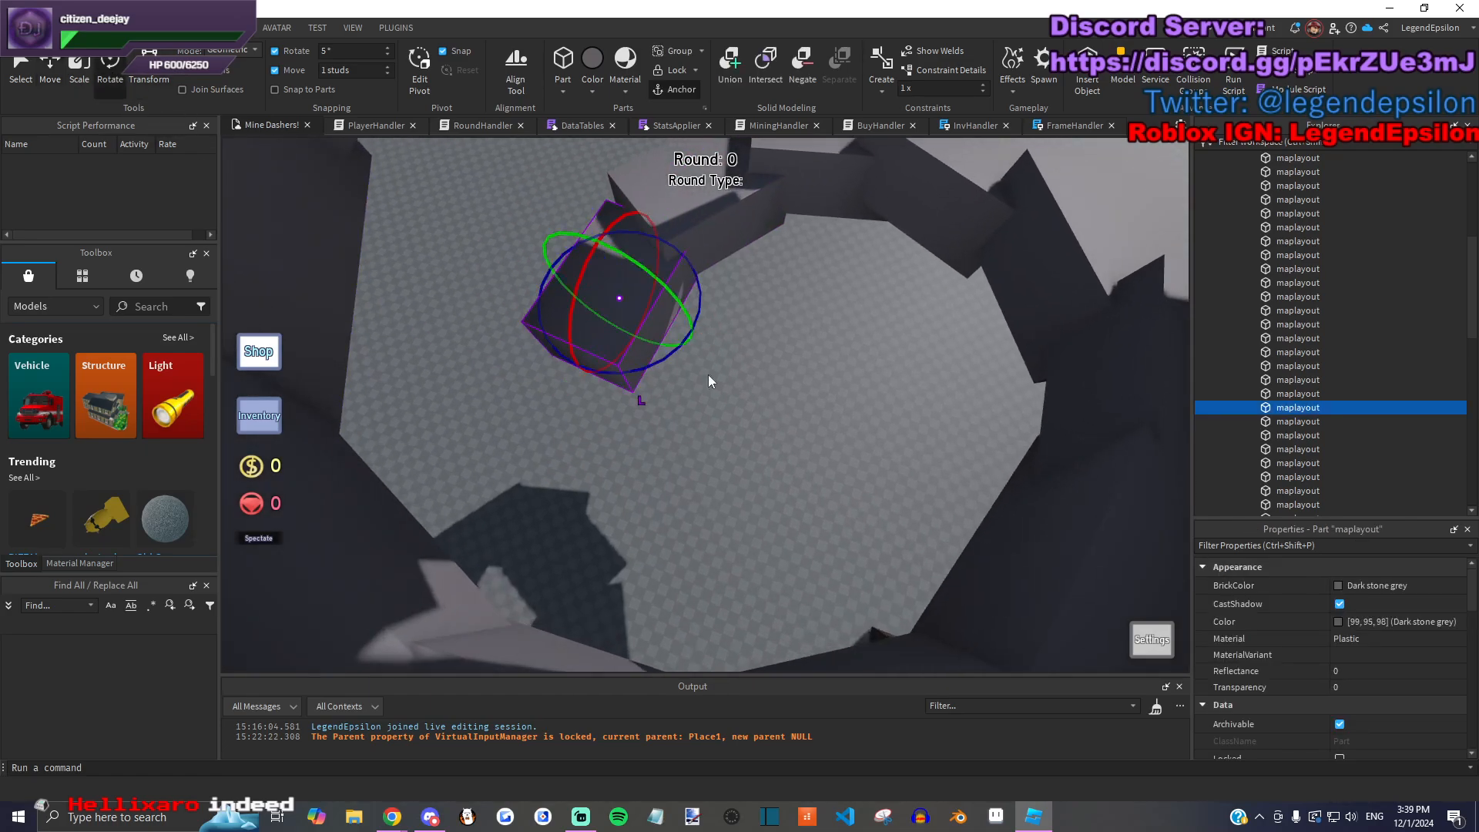
left_click_drag(625, 371, 644, 370)
right_click_drag(644, 370, 608, 362)
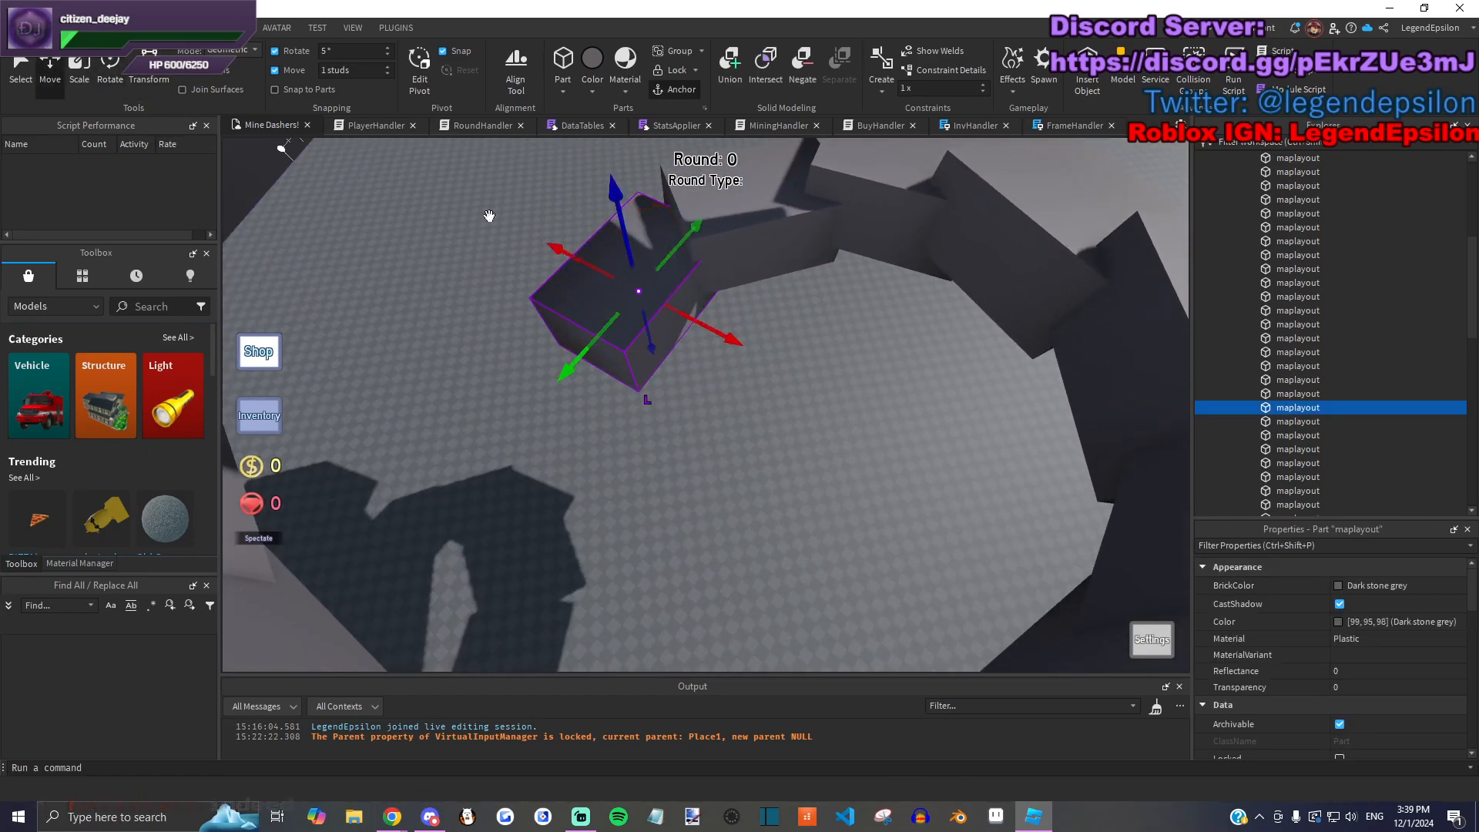
left_click_drag(695, 323, 708, 327)
left_click(813, 376)
right_click_drag(813, 377, 815, 376)
Step: Select the unaligned segment further up the spiral, rotate it along the path and scale it toward its neighbours
key("s")
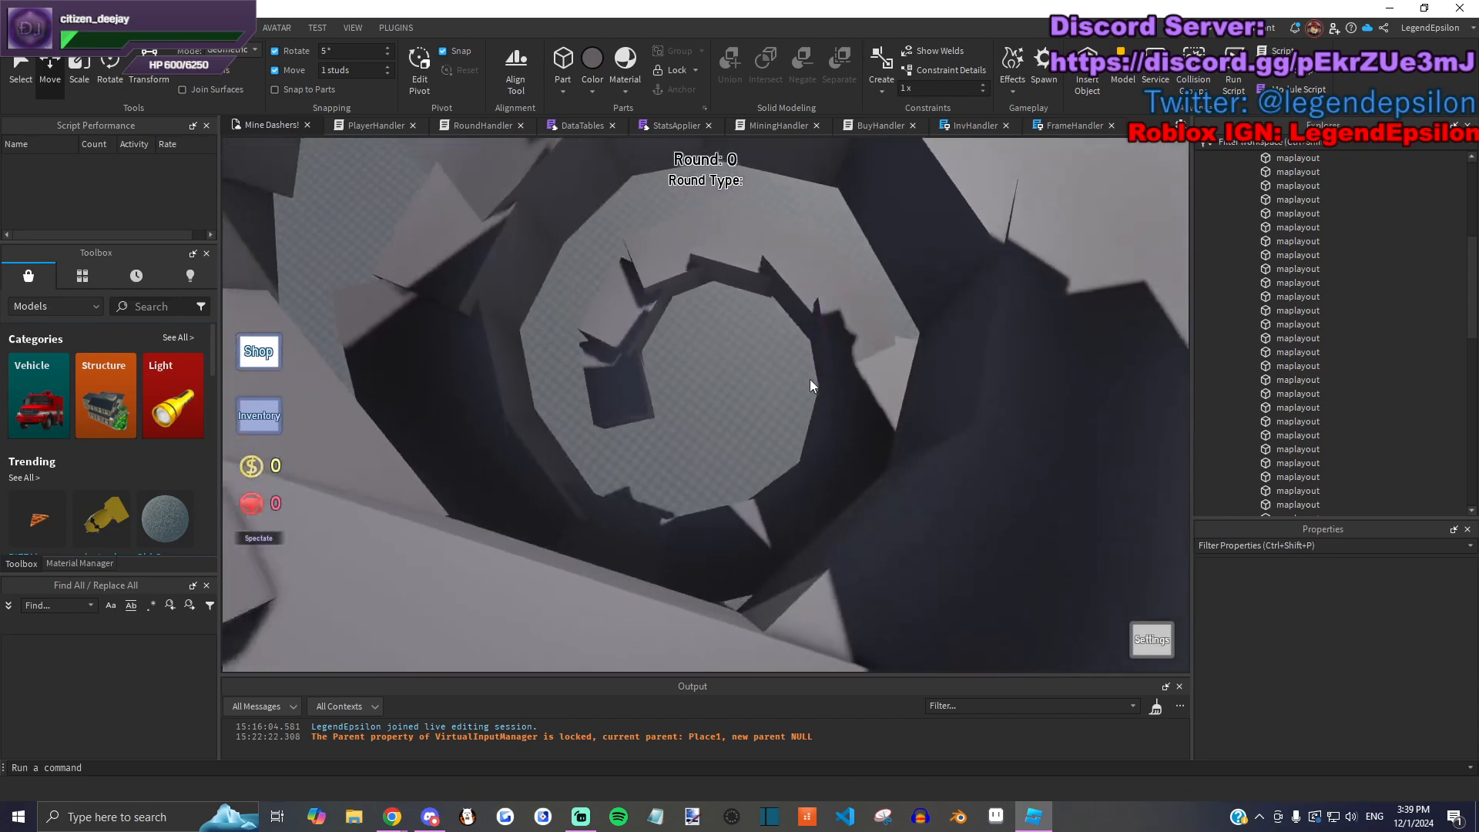
right_click_drag(868, 459, 875, 485)
left_click(769, 362)
right_click_drag(769, 362, 895, 295)
key("ctrl+4")
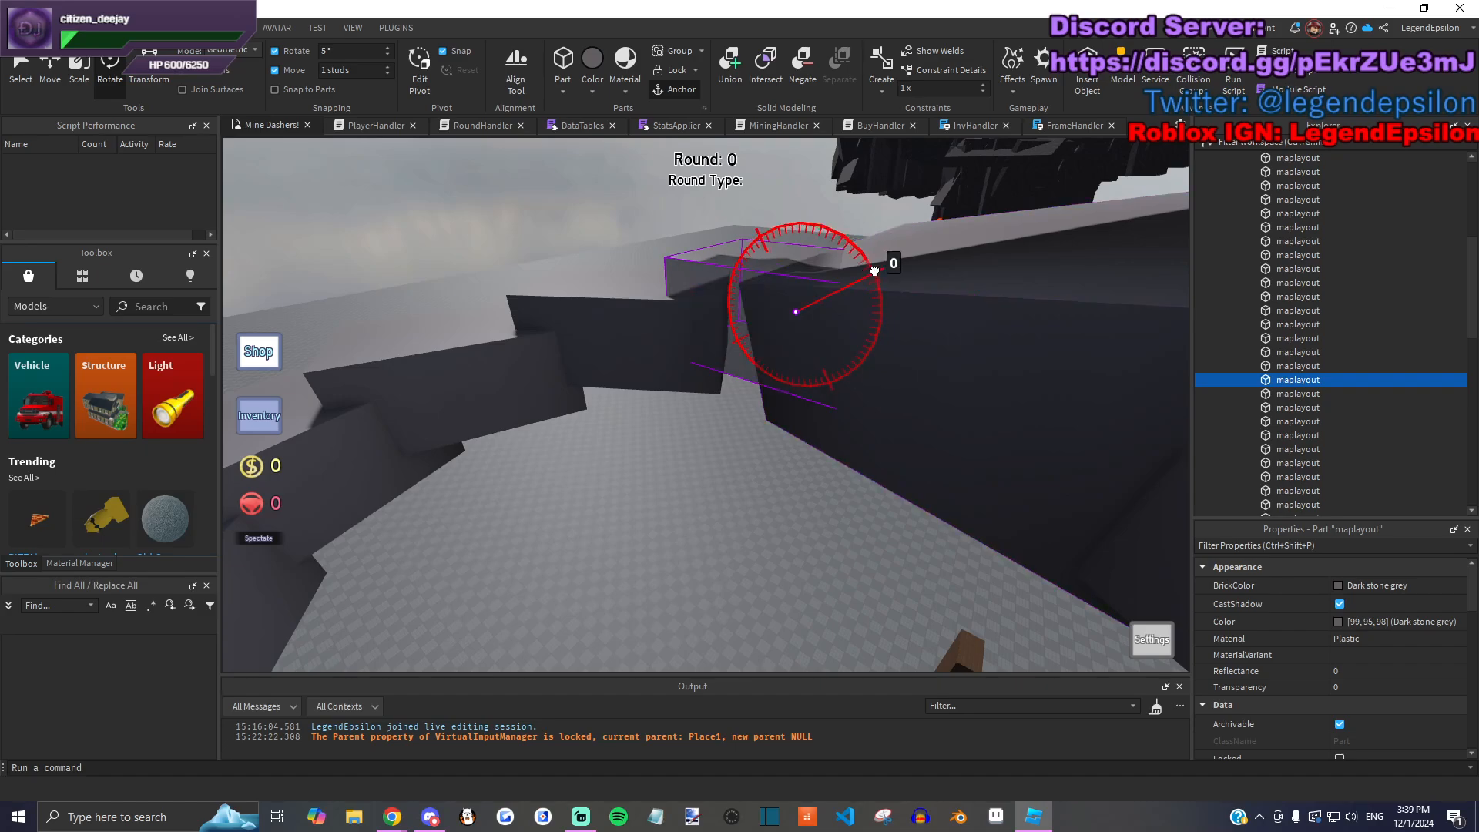
left_click_drag(753, 298, 640, 314)
key("ctrl+3")
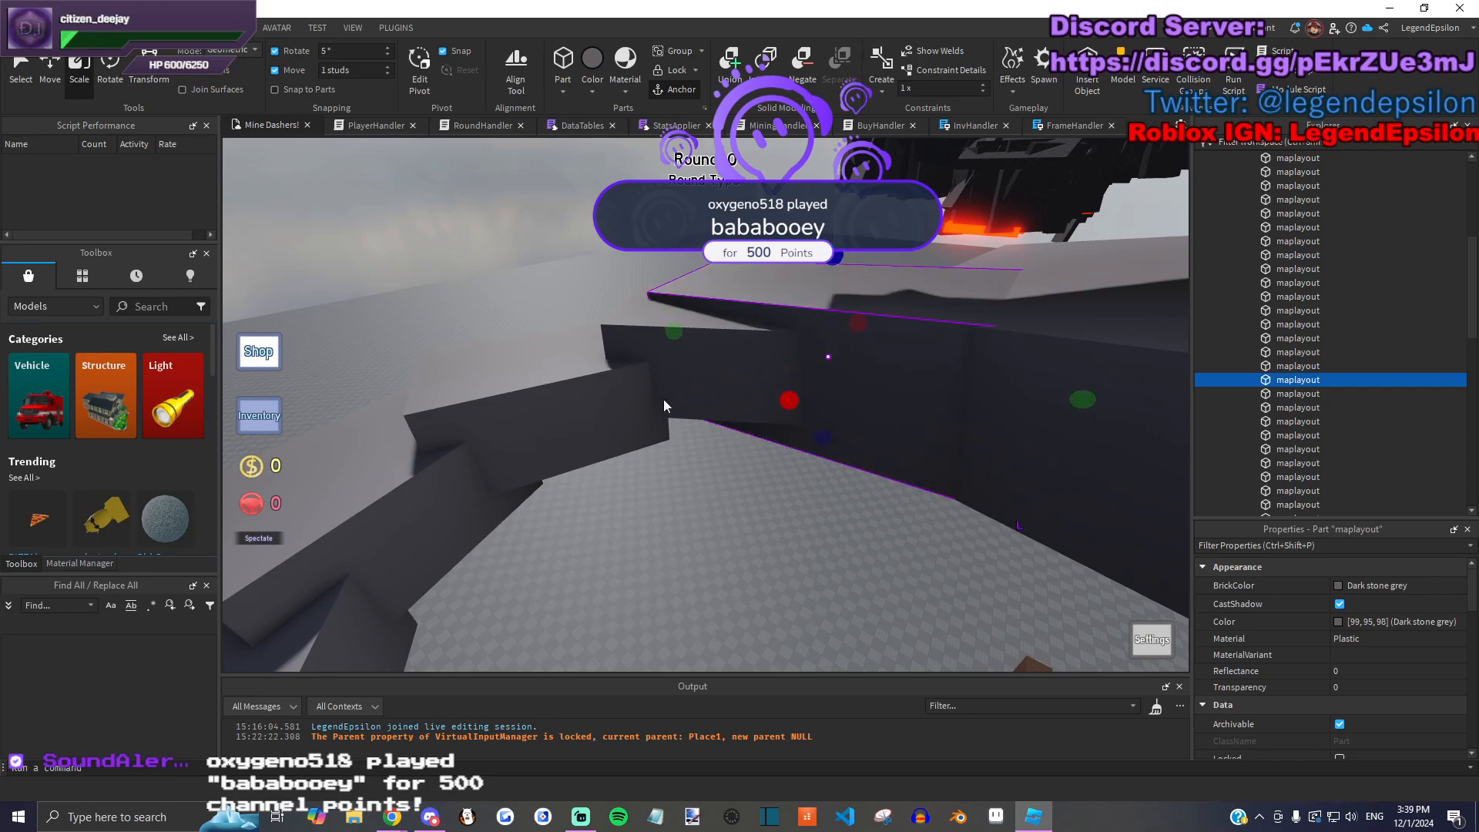
Step: Select the adjoining lower segment, extend its underside downward and rotate it to match the spiral
left_click(682, 377)
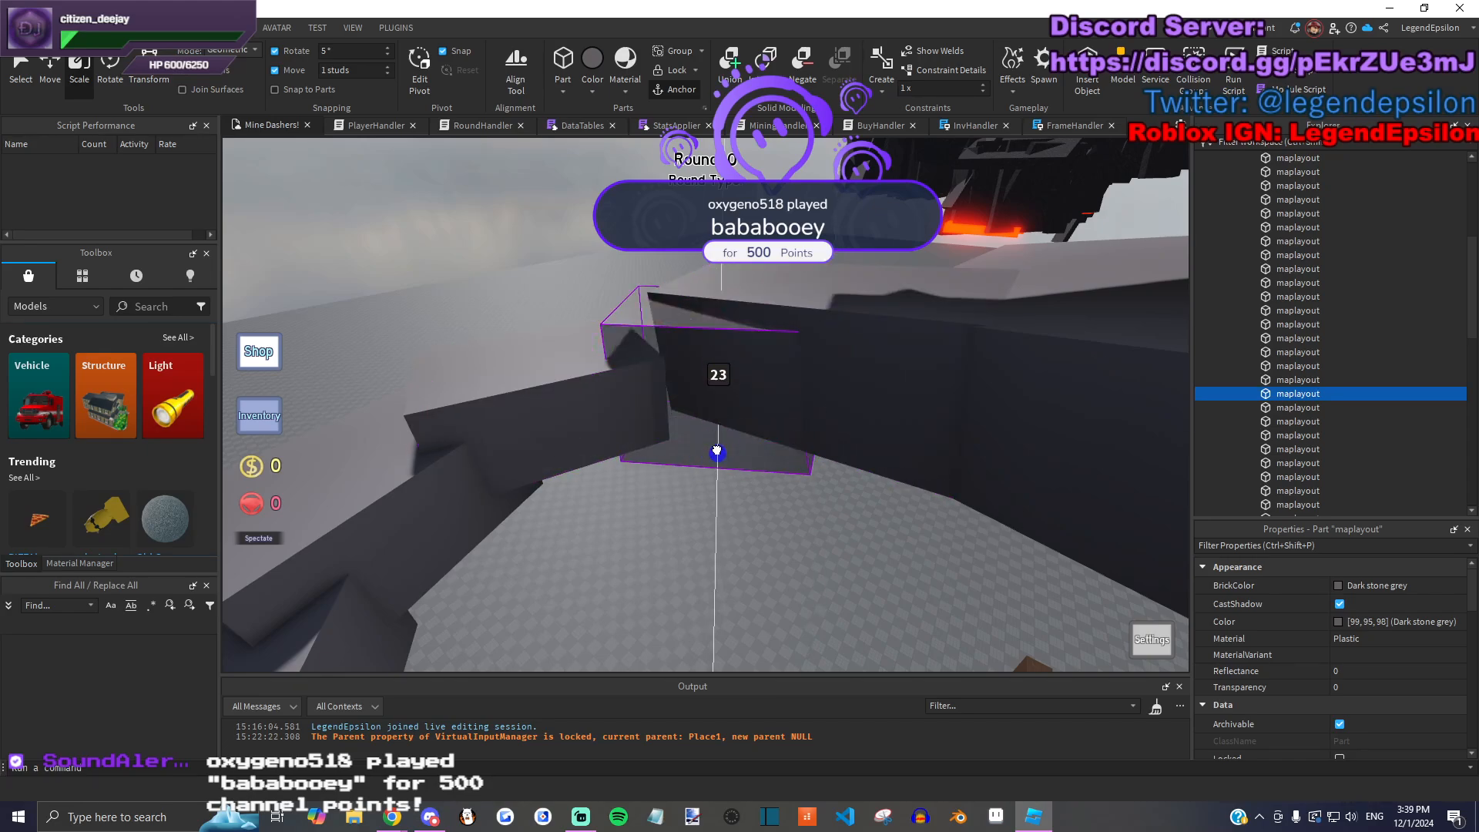
left_click(109, 77)
left_click_drag(639, 349, 618, 360)
left_click_drag(686, 428, 694, 423)
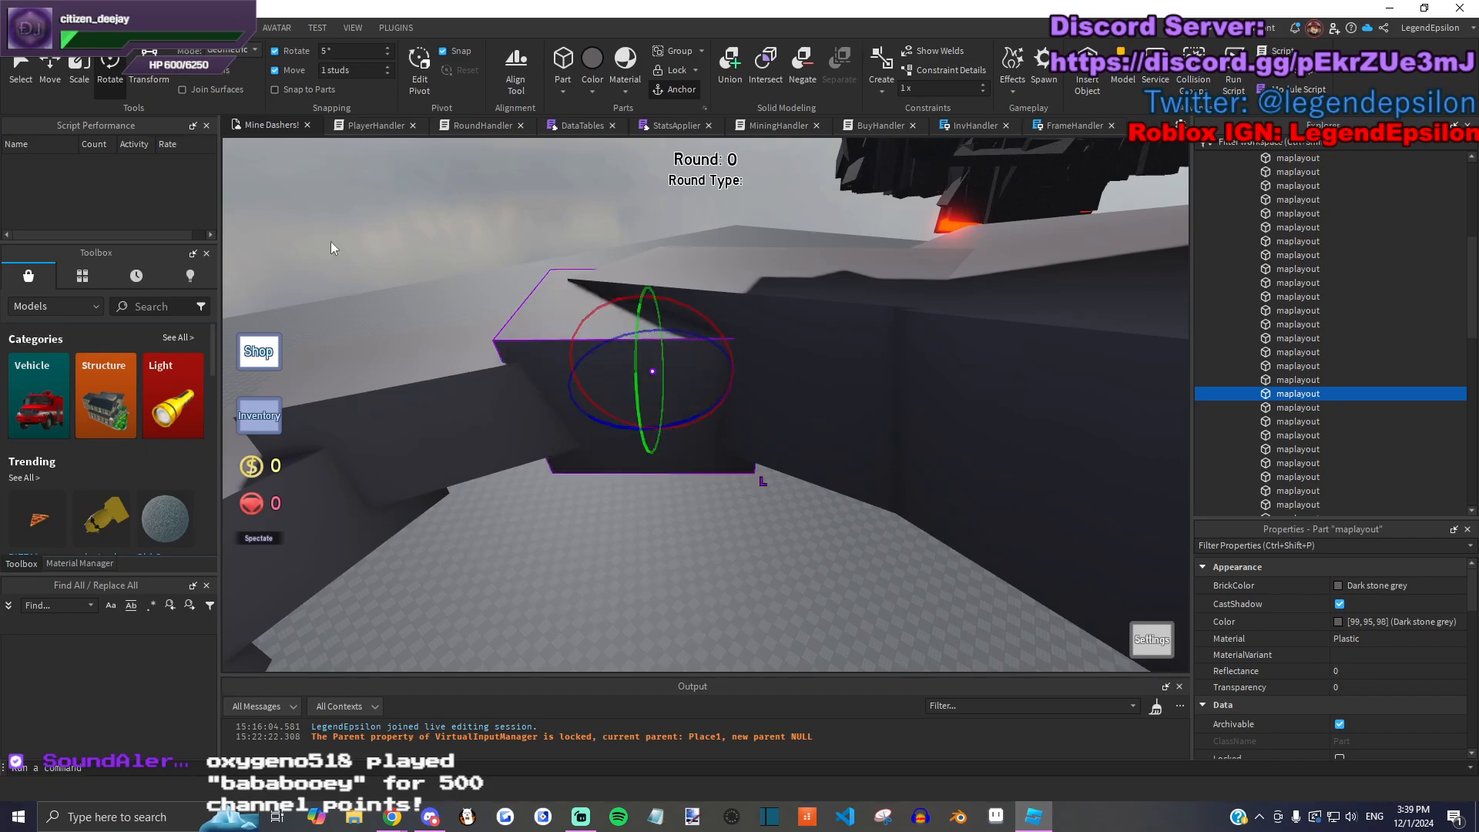
Step: Scale the adjoining segment's ends to close the gaps on both sides
scroll(261, 193, "up", 2)
left_click(77, 70)
left_click_drag(809, 339, 917, 311)
left_click_drag(763, 356, 717, 340)
right_click_drag(759, 405, 786, 397)
Step: Select the following segment and rotate it on several axes to align with the descending curve
left_click(691, 356)
right_click_drag(691, 361, 686, 354)
key("w")
key("d")
left_click_drag(769, 252, 661, 241)
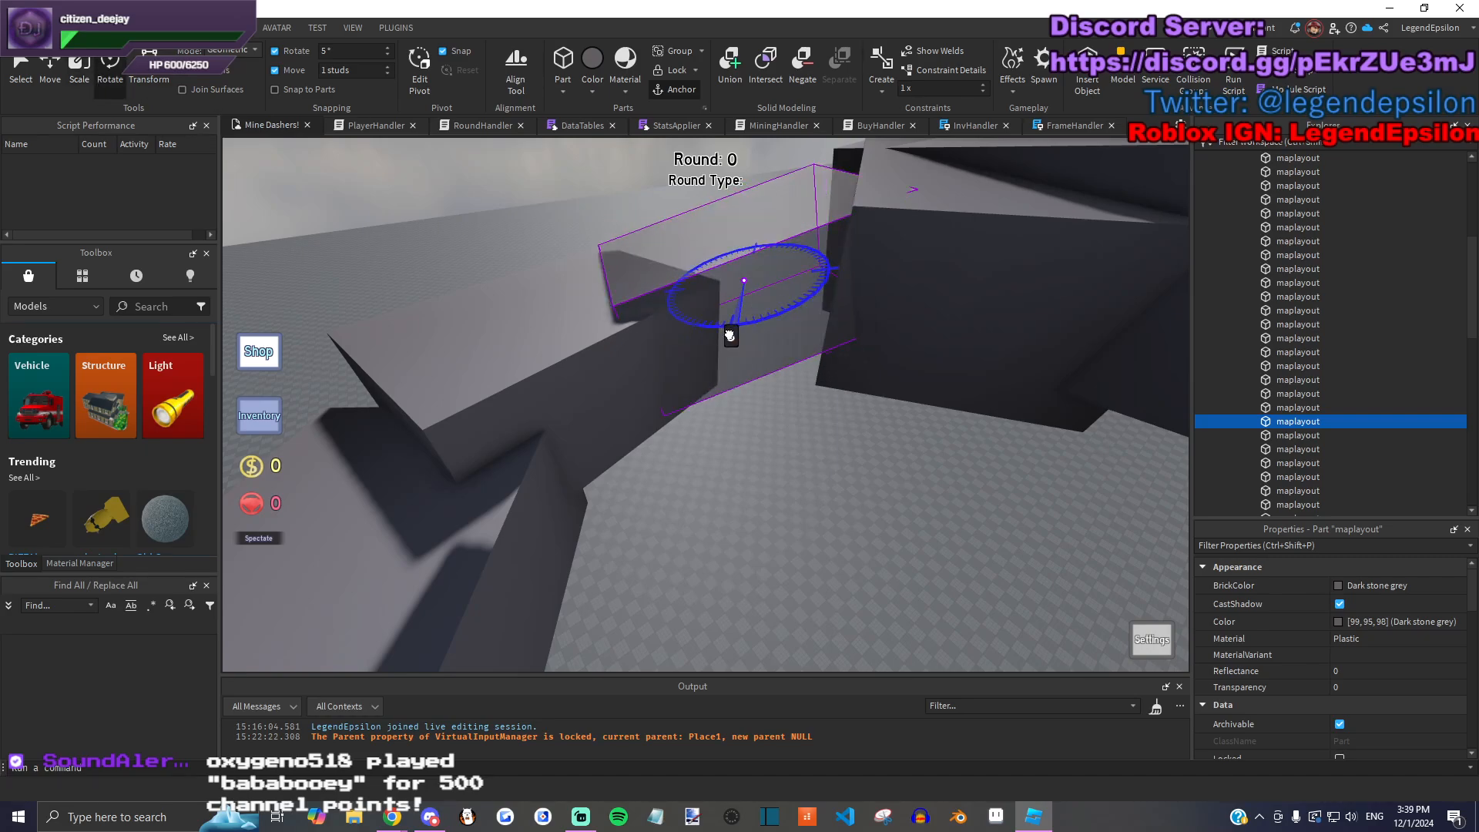
left_click_drag(797, 212, 801, 212)
key("a")
mouse_move(841, 268)
left_mouse_down()
mouse_move(841, 292)
mouse_move(856, 291)
mouse_move(843, 287)
left_mouse_up()
key("d")
key("e")
Step: Scale the newly aligned segment so it fits flush between its neighbours
left_click(77, 81)
right_click_drag(772, 382, 728, 374)
key("e")
key("q")
scroll(820, 411, "down", 5)
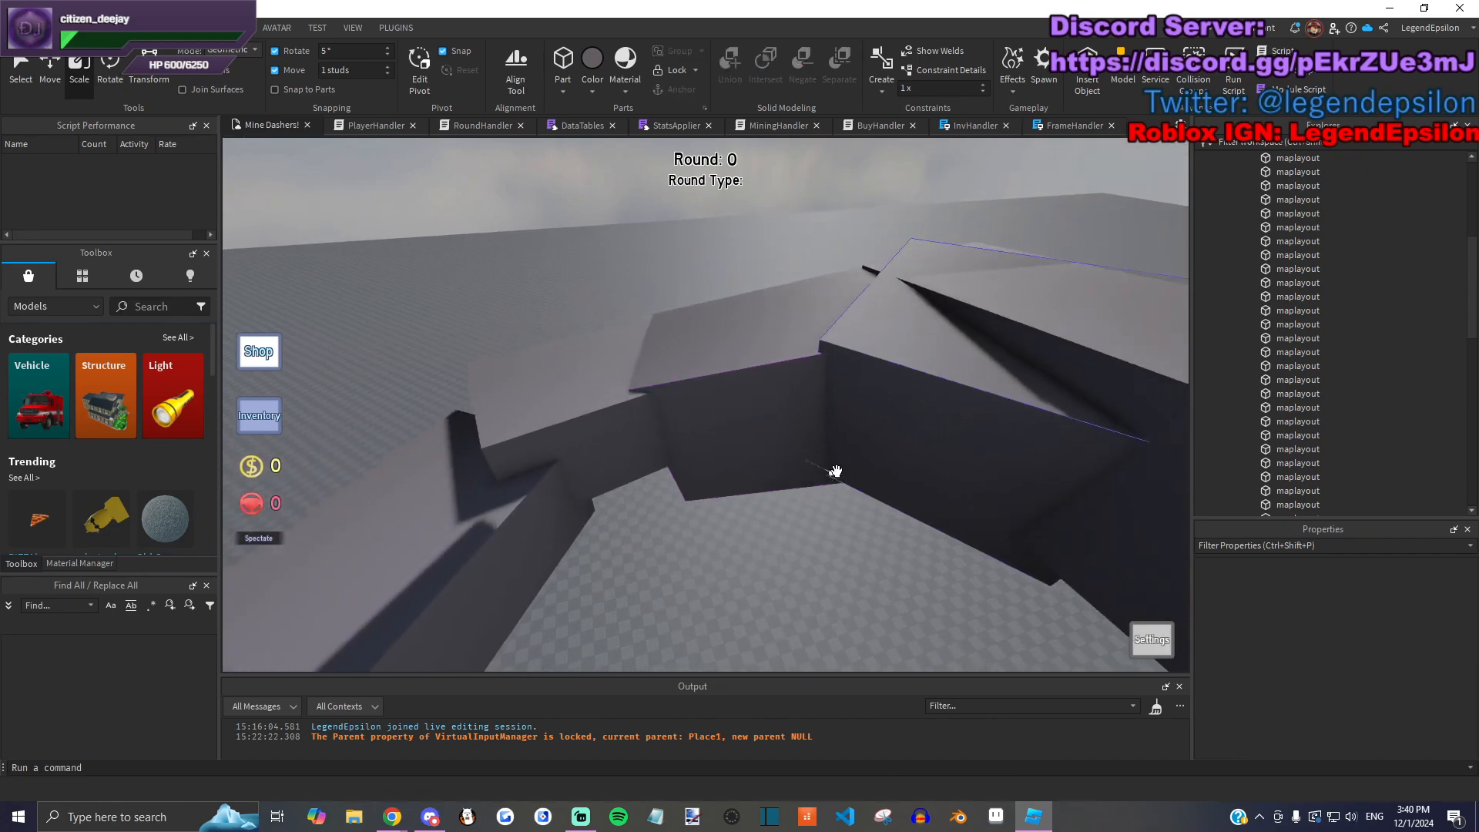
scroll(832, 396, "up", 2)
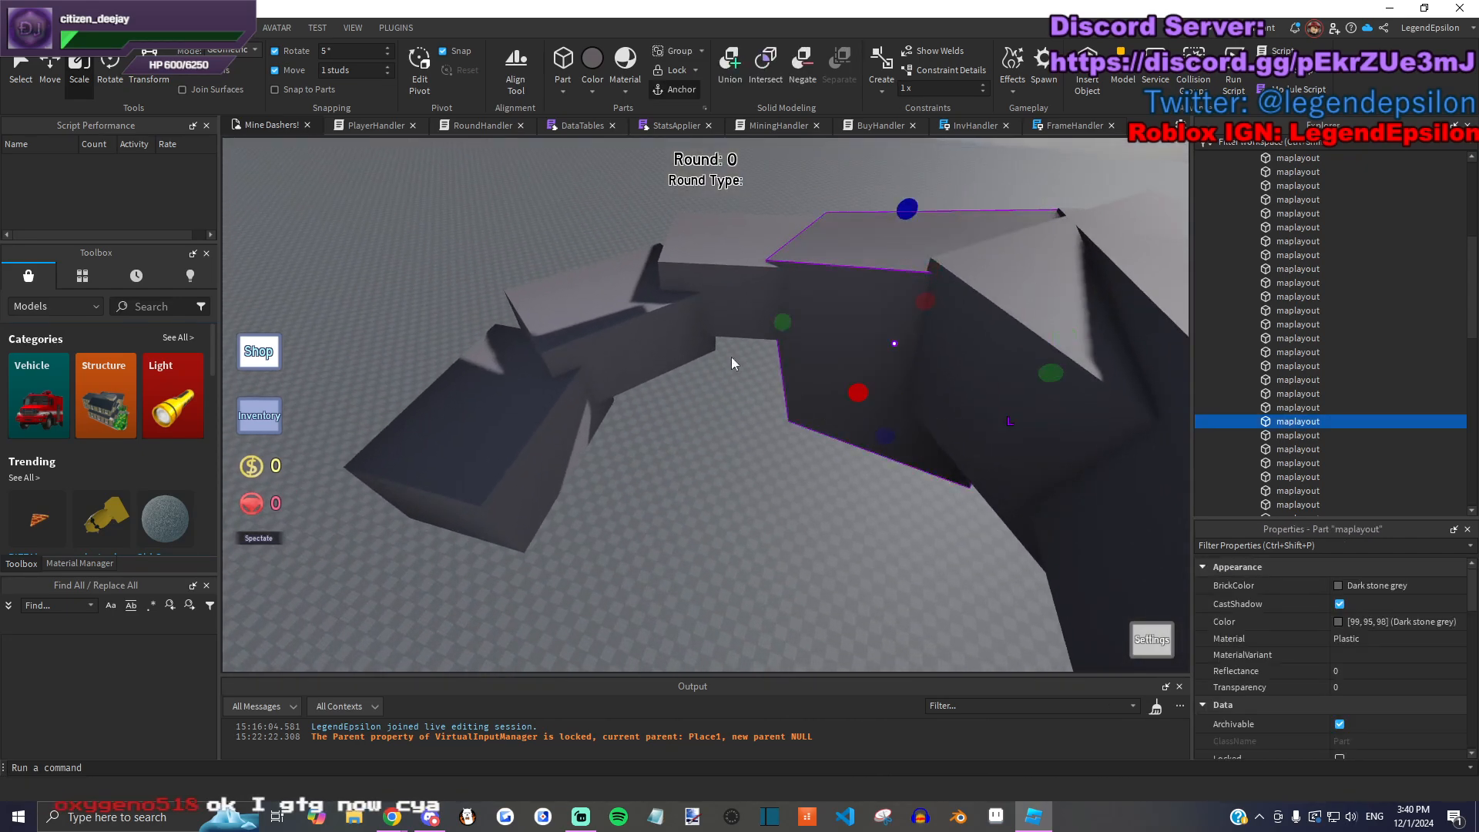
Step: Rotate the short segment beyond it to continue the bend and downward slope, and fit it to the path
left_click(115, 70)
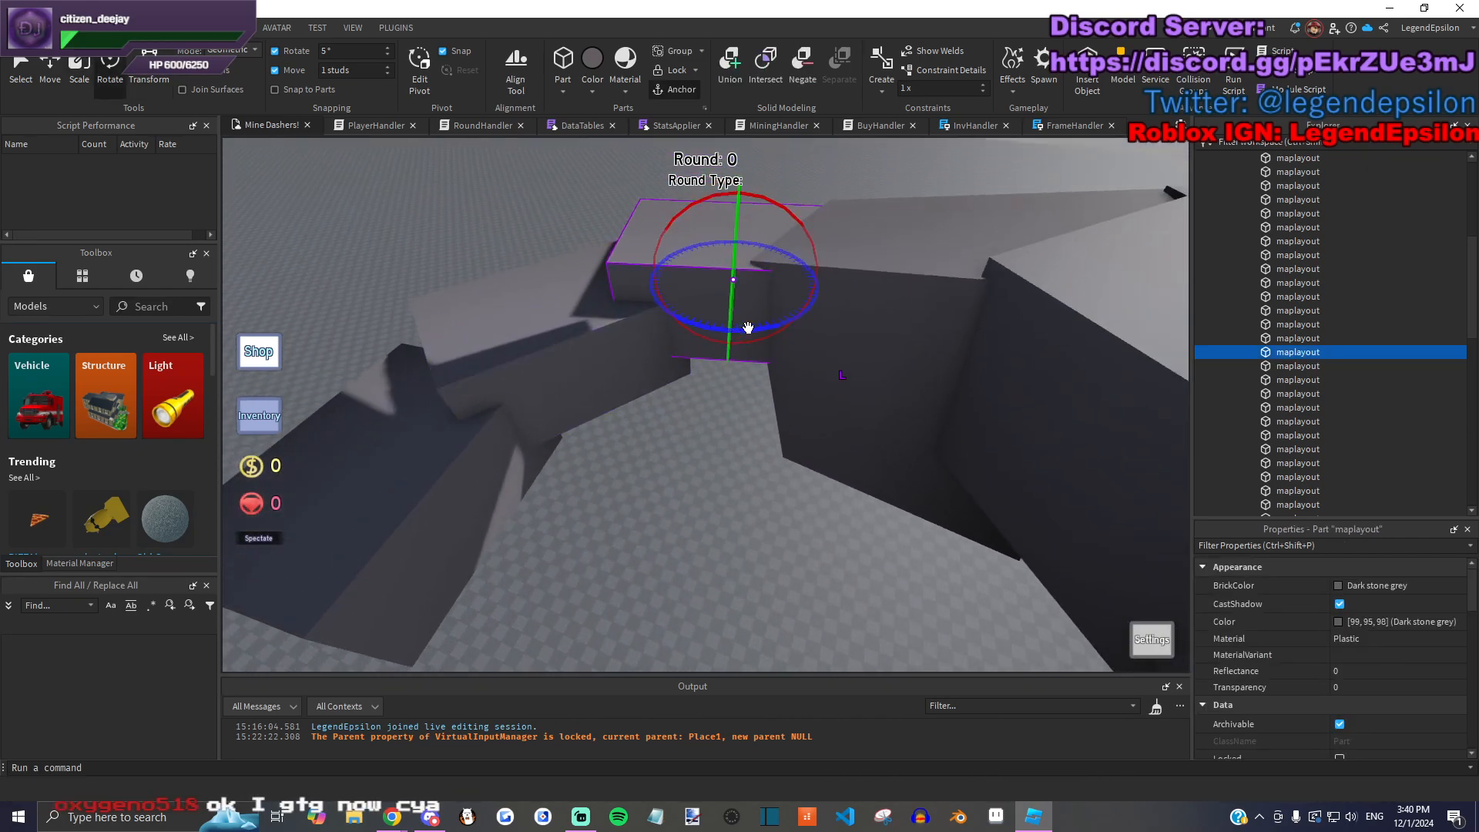
left_click_drag(662, 238, 668, 233)
right_click_drag(720, 246, 759, 267)
key("q")
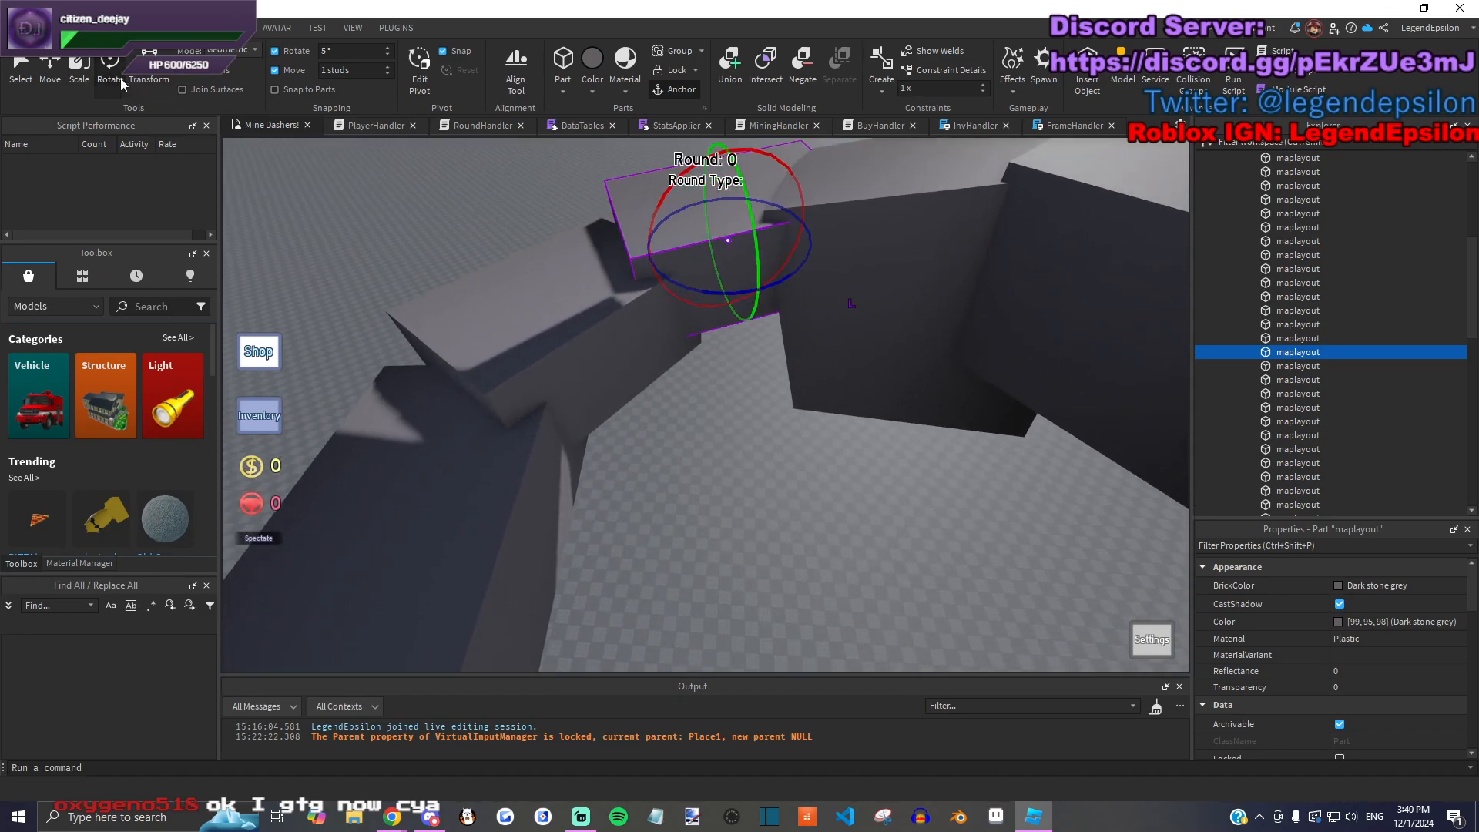
left_click_drag(746, 266, 711, 316)
Step: Select the second-to-last segment, rotate it into the bend and scale it toward the preceding one
left_click(592, 348)
key("q")
key("a")
left_click(110, 72)
left_click_drag(565, 216, 655, 231)
left_click_drag(439, 266, 690, 265)
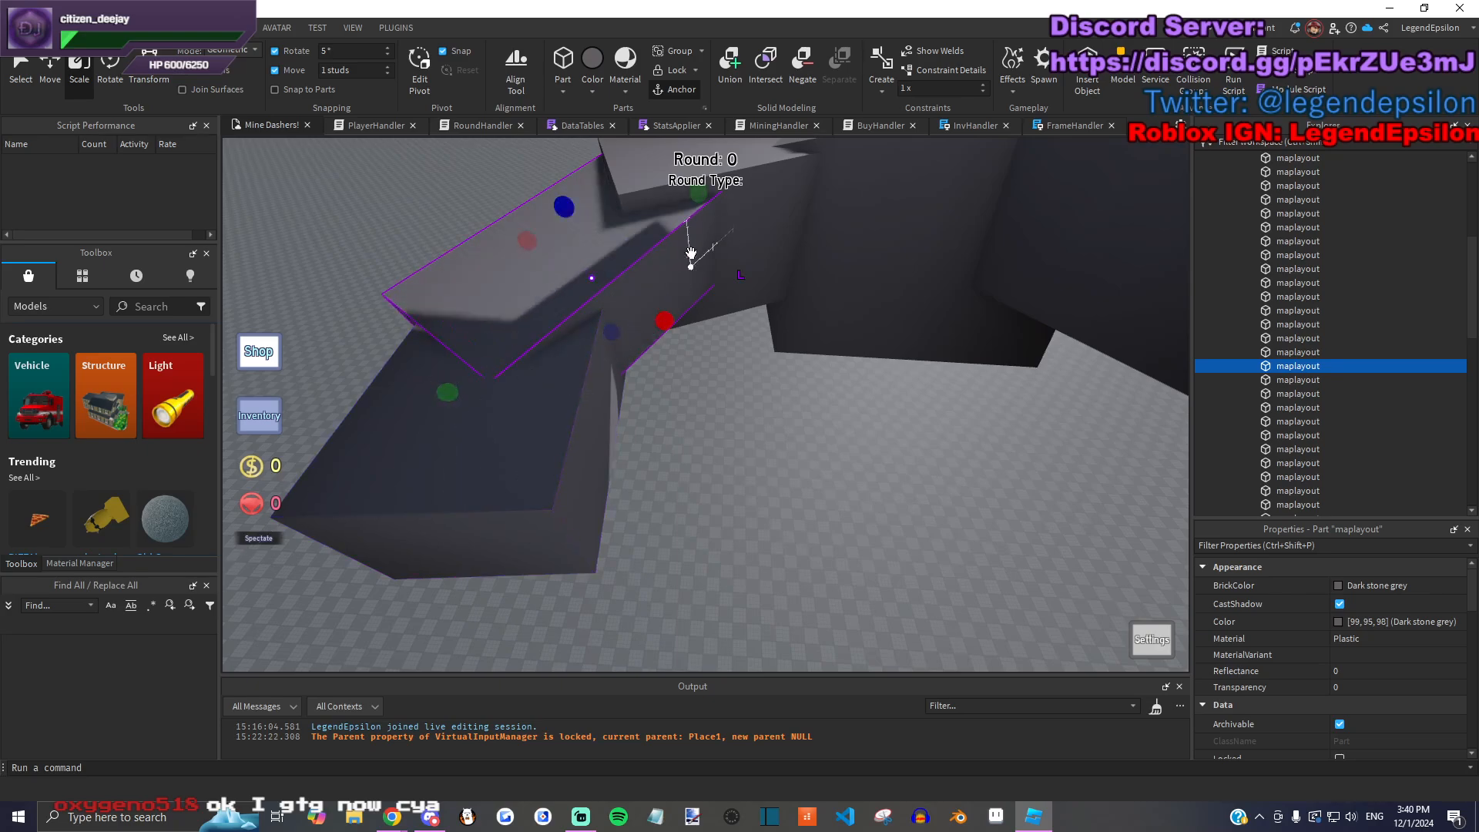
Step: Select the last spiral segment and rotate it to line up with the end of the path
left_click_drag(556, 435, 556, 436)
key("ctrl+d")
key("s")
key("a")
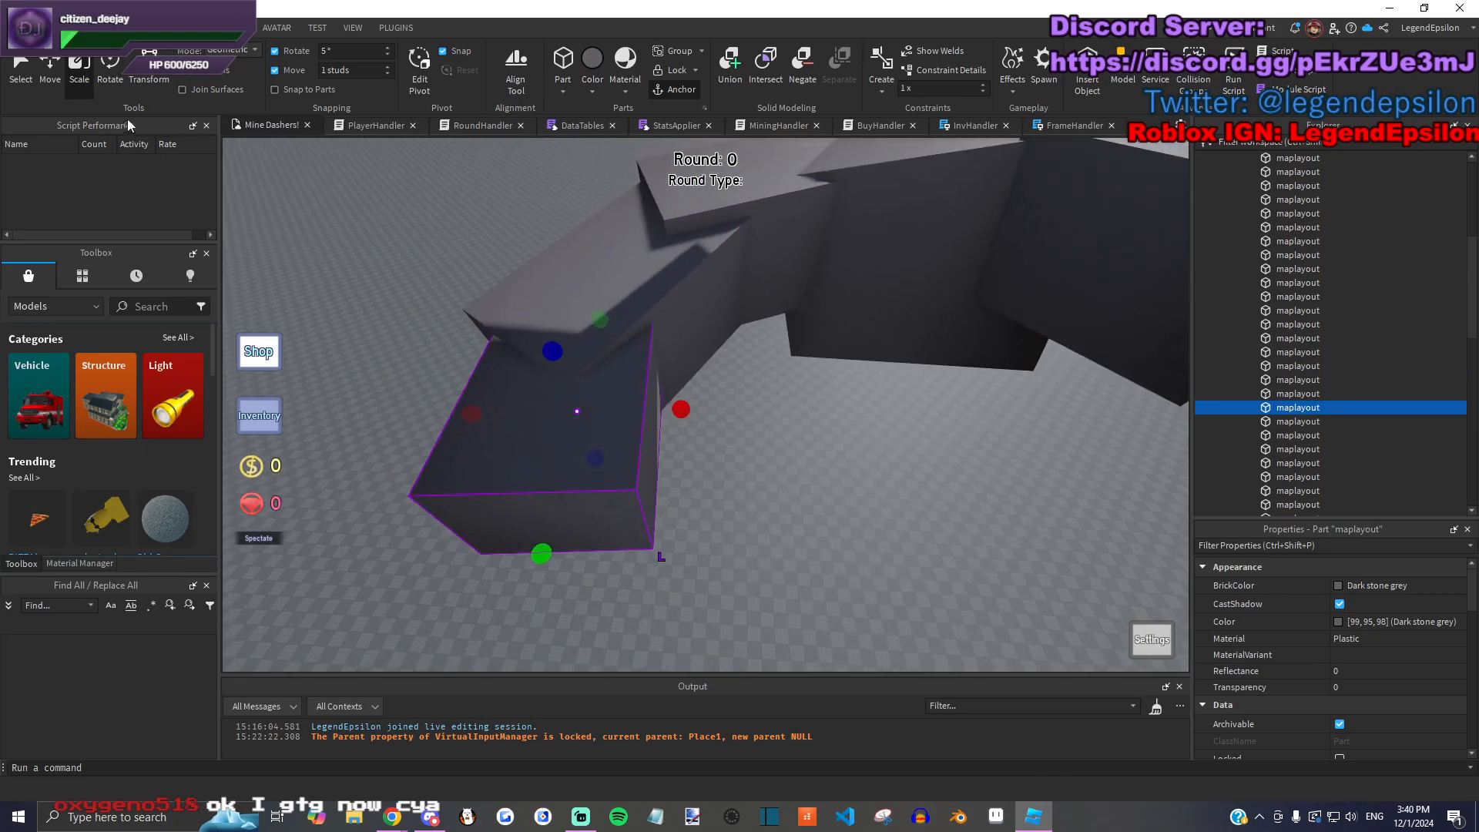
left_click_drag(609, 367, 619, 372)
left_click_drag(567, 414, 628, 480)
right_click_drag(626, 269, 627, 262)
Step: Scale the last segment wider and longer to form a broad base at the bottom of the spiral
key("ctrl+3")
left_click_drag(734, 357, 692, 356)
right_click_drag(692, 356, 720, 343)
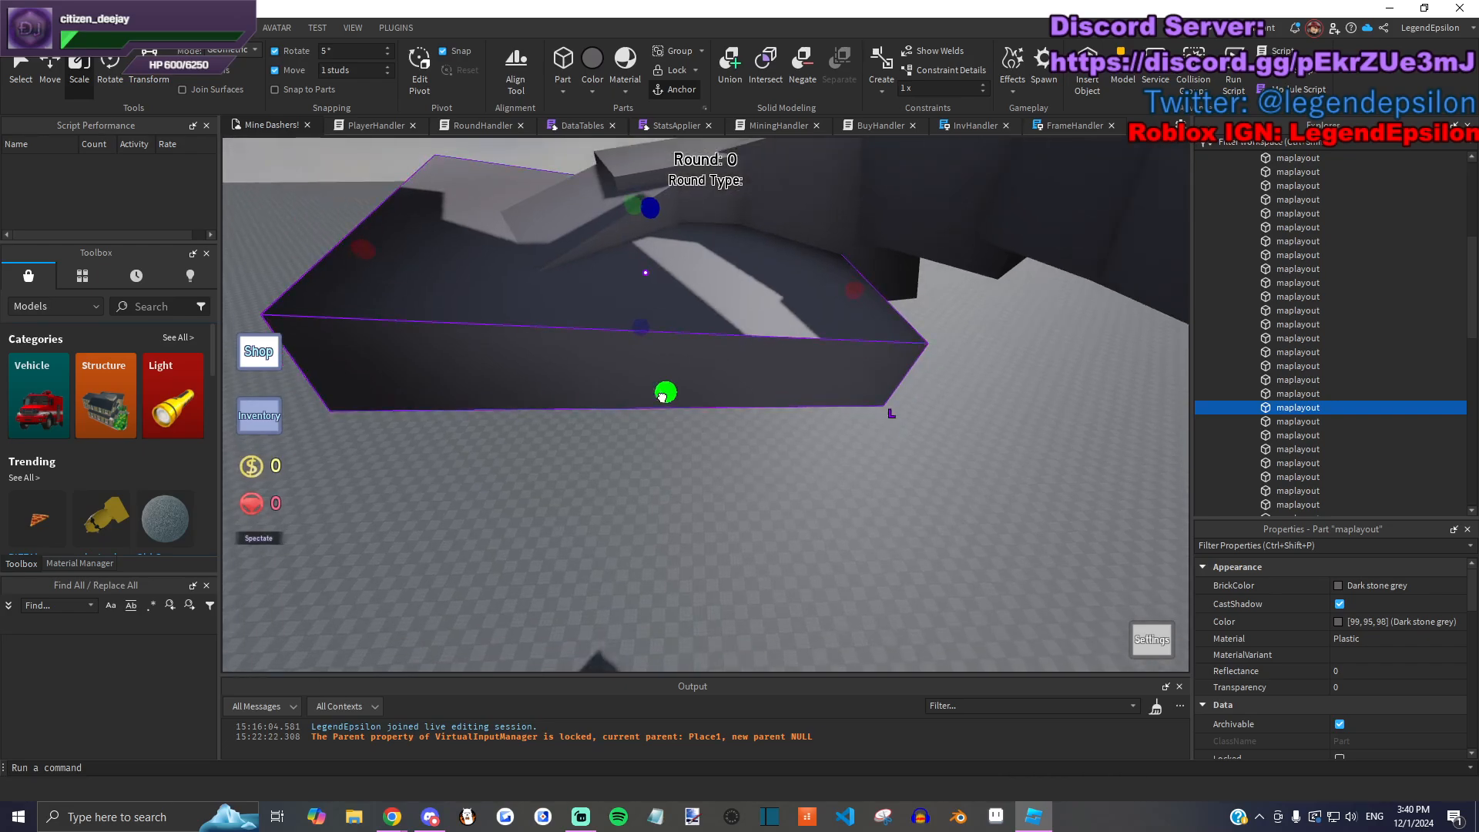
scroll(720, 346, "up", 3)
right_click_drag(425, 169, 425, 154)
left_click_drag(759, 446, 681, 404)
Step: Move the broad base piece into place beneath the lowest turn of the spiral
left_click(50, 75)
left_click_drag(568, 413, 478, 274)
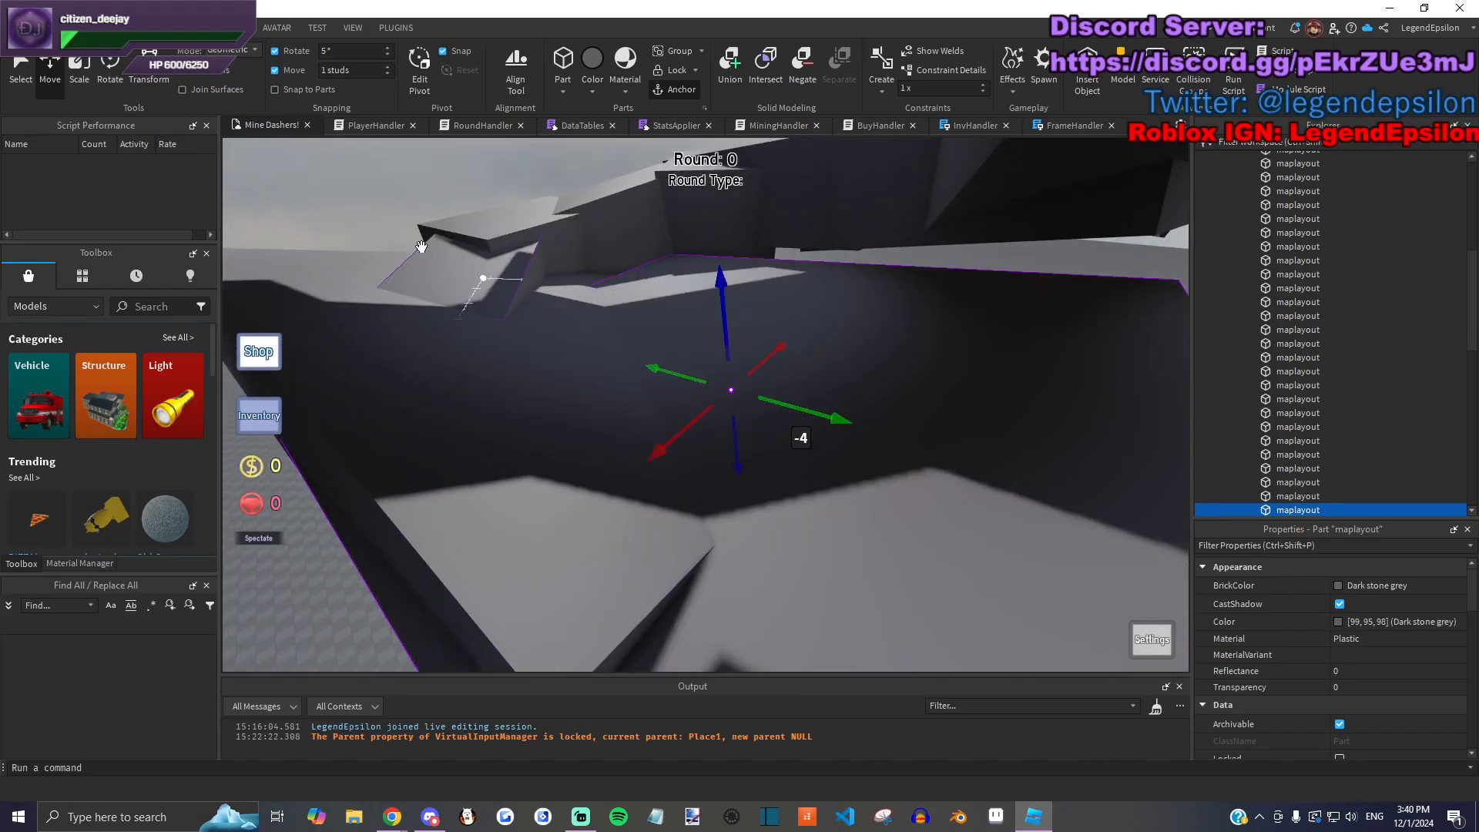
left_click_drag(778, 344, 790, 370)
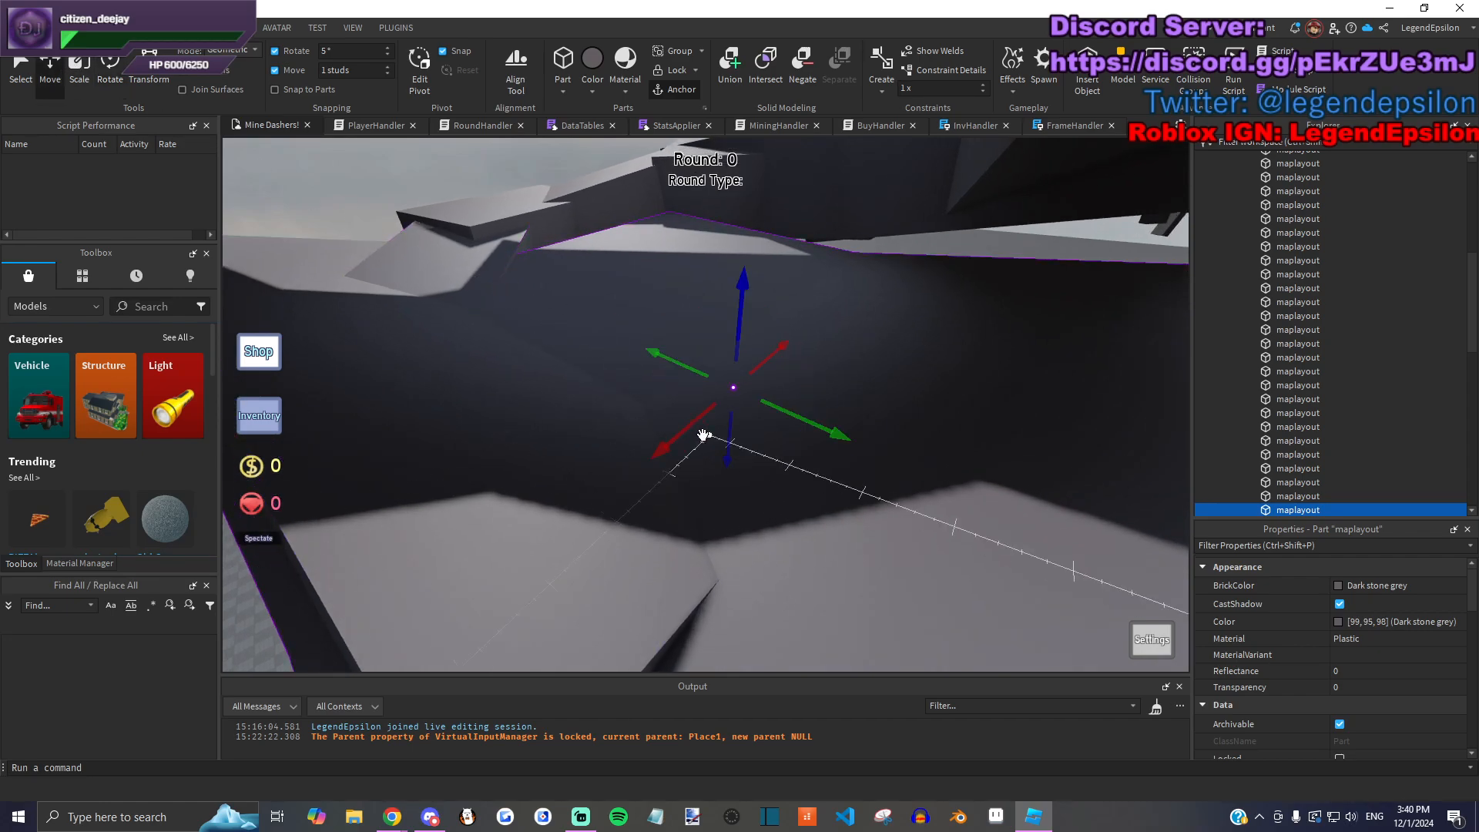
left_click_drag(704, 436, 741, 383)
left_click_drag(838, 372, 746, 336)
Step: Select the wall segments above the base and scale their undersides downward to close the gap
right_click_drag(746, 336, 677, 353)
left_click(466, 363)
right_click_drag(466, 364, 539, 347)
key("ctrl+3")
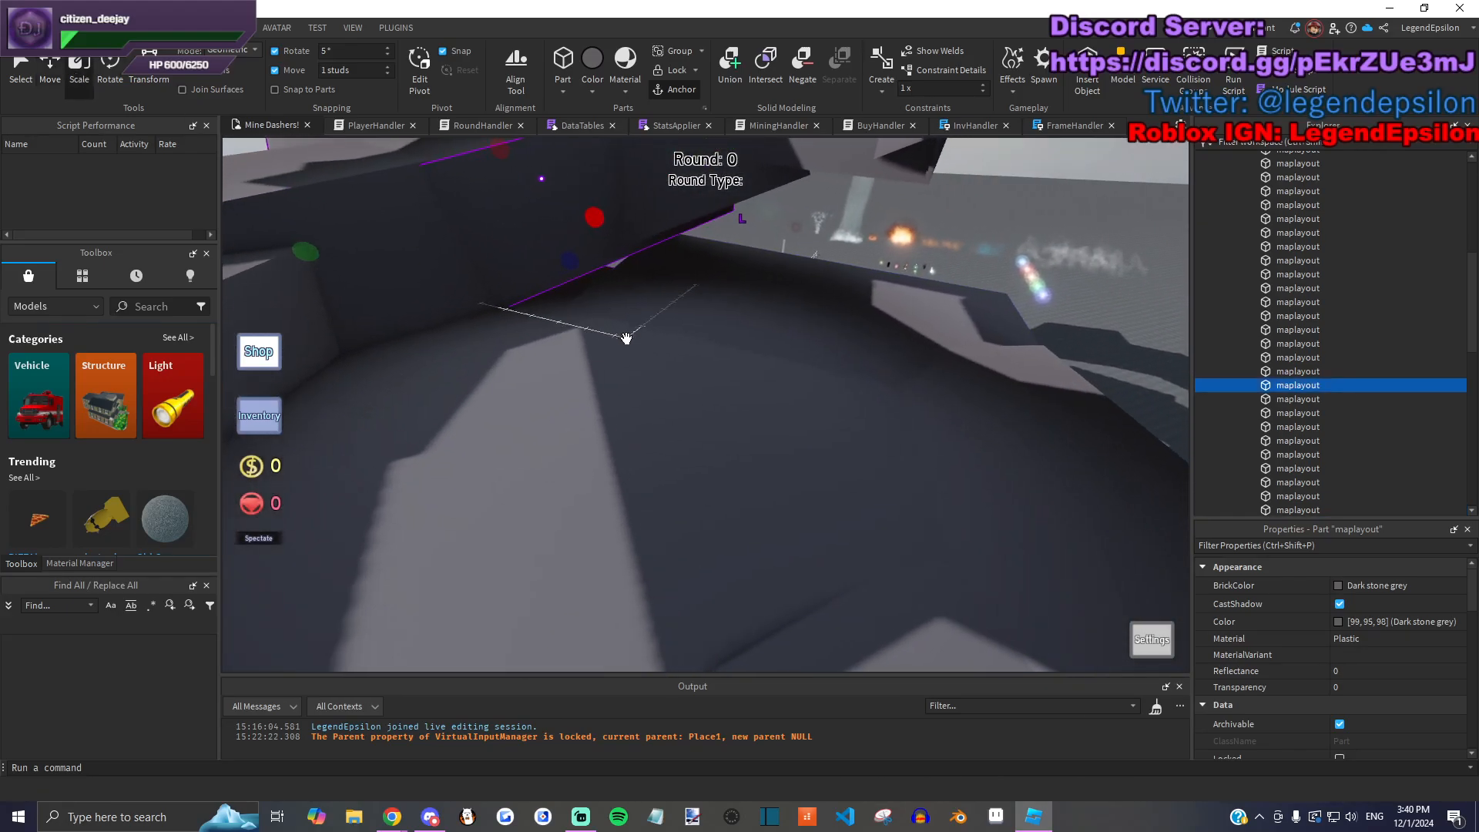
scroll(568, 257, "down", 5)
left_click(736, 326)
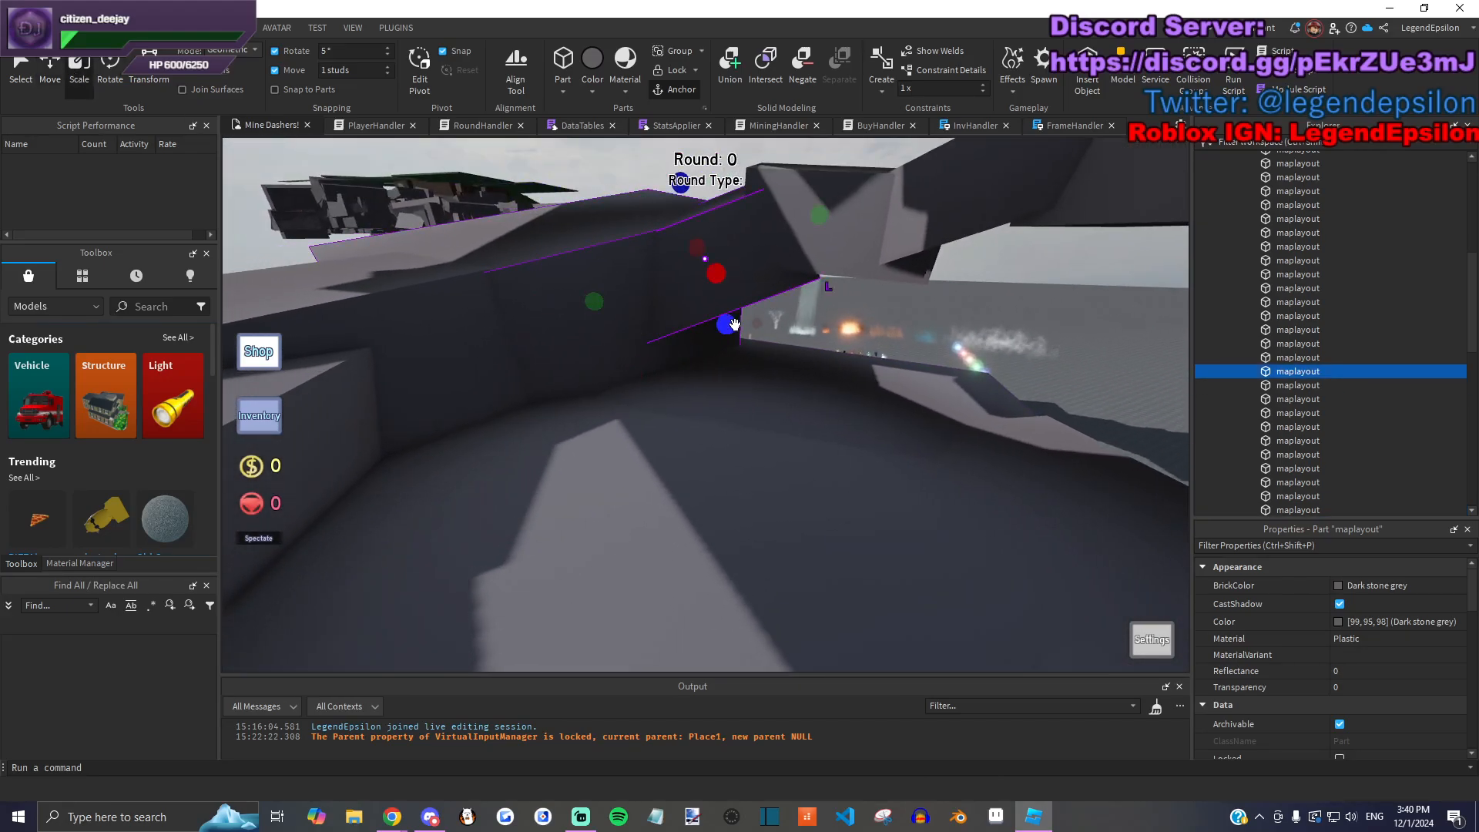
Step: Extend the undersides of the next wall segments along the turn down to the base
left_click(795, 241)
right_click_drag(818, 324, 812, 322)
left_click_drag(809, 312, 763, 458)
left_click_drag(687, 417, 629, 428)
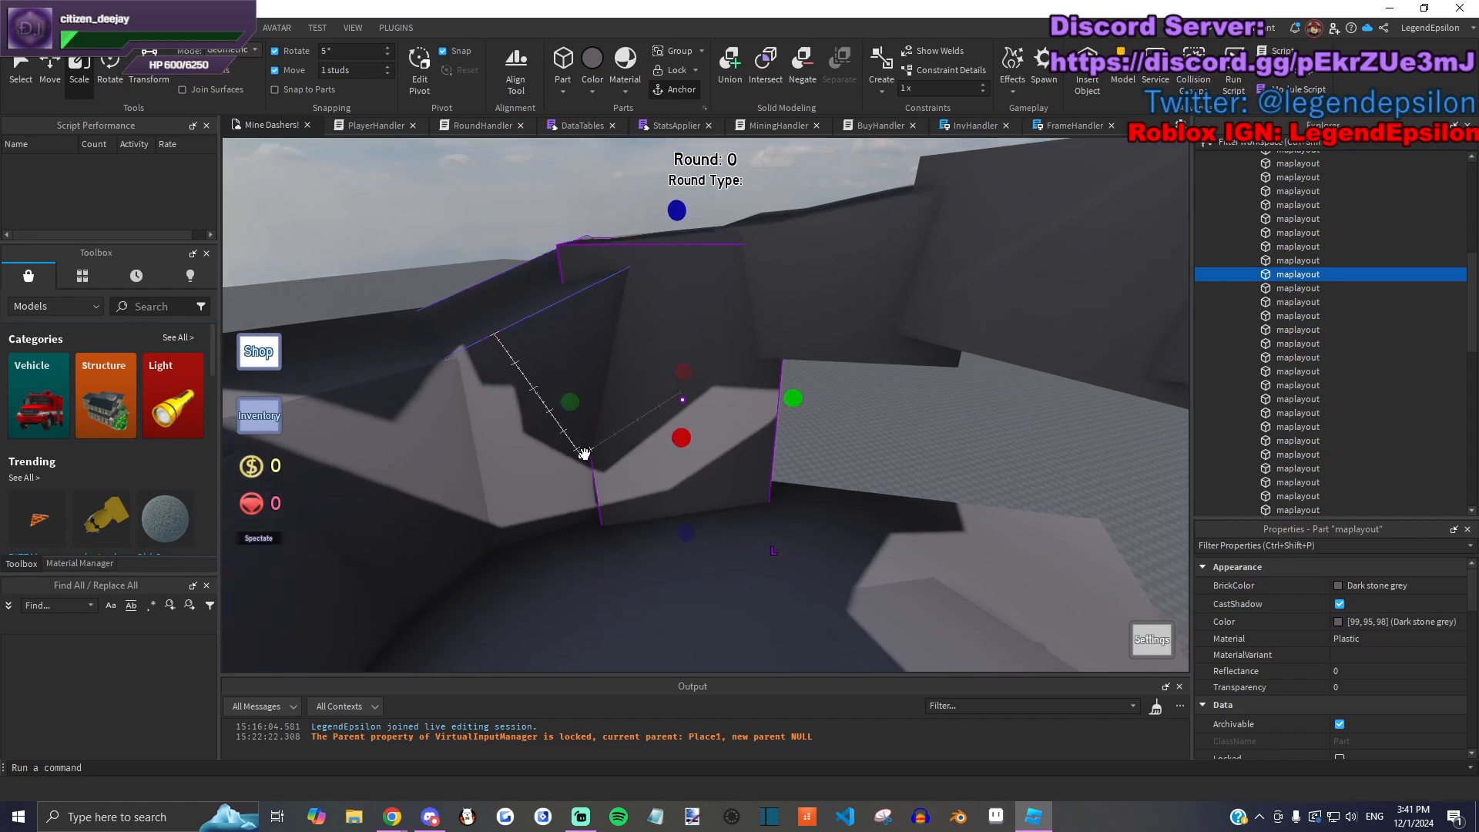
left_click_drag(822, 356, 746, 531)
left_click_drag(644, 384, 645, 387)
Step: Extend the underside of the wall segment beside the remaining opening down to the base
right_click_drag(645, 386, 674, 530)
scroll(674, 530, "down", 5)
mouse_move(834, 456)
right_mouse_down()
mouse_move(890, 366)
mouse_move(832, 363)
mouse_move(849, 438)
right_mouse_up()
left_click_drag(849, 438, 831, 517)
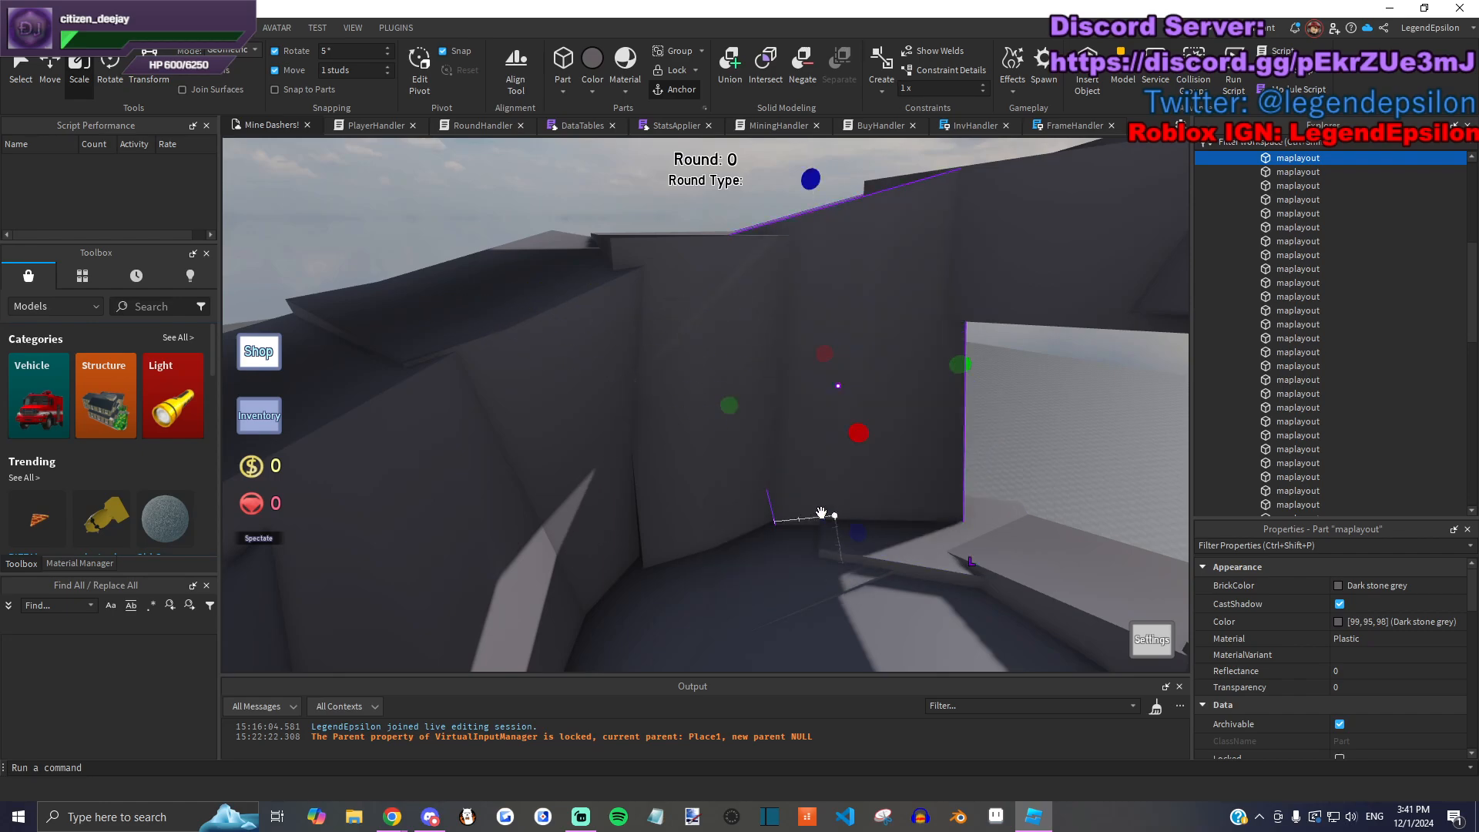
right_click_drag(703, 416, 726, 360)
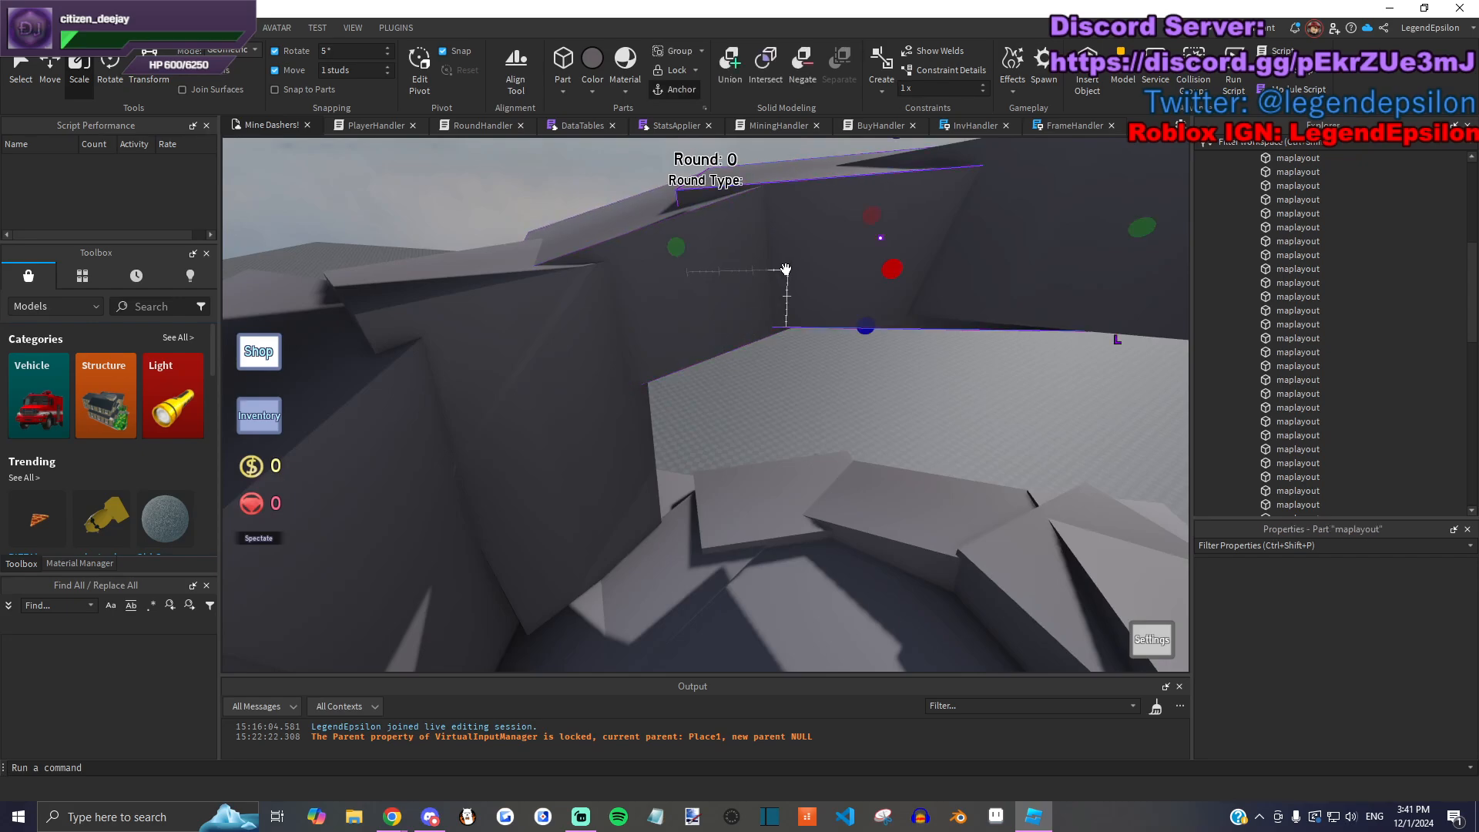
Step: Scale the undersides of the next two wall segments down to close the gap above the base
right_click_drag(875, 327, 616, 270)
left_click(589, 251)
left_click_drag(550, 258, 583, 330)
right_click_drag(606, 308, 653, 260)
left_click(661, 287)
left_click_drag(699, 365, 698, 393)
left_click(717, 392)
Step: Extend the underside of the last open wall segment down to the base and clear the selection
right_click_drag(793, 287, 833, 280)
left_click(833, 279)
mouse_move(825, 334)
left_mouse_down()
mouse_move(825, 321)
mouse_move(832, 348)
left_mouse_up()
left_click(901, 391)
mouse_move(899, 391)
right_mouse_down()
mouse_move(881, 373)
mouse_move(872, 397)
right_mouse_up()
Step: Select all spiral parts except the character dummy and set their material to Slate
key("s")
left_click_drag(524, 206, 881, 538)
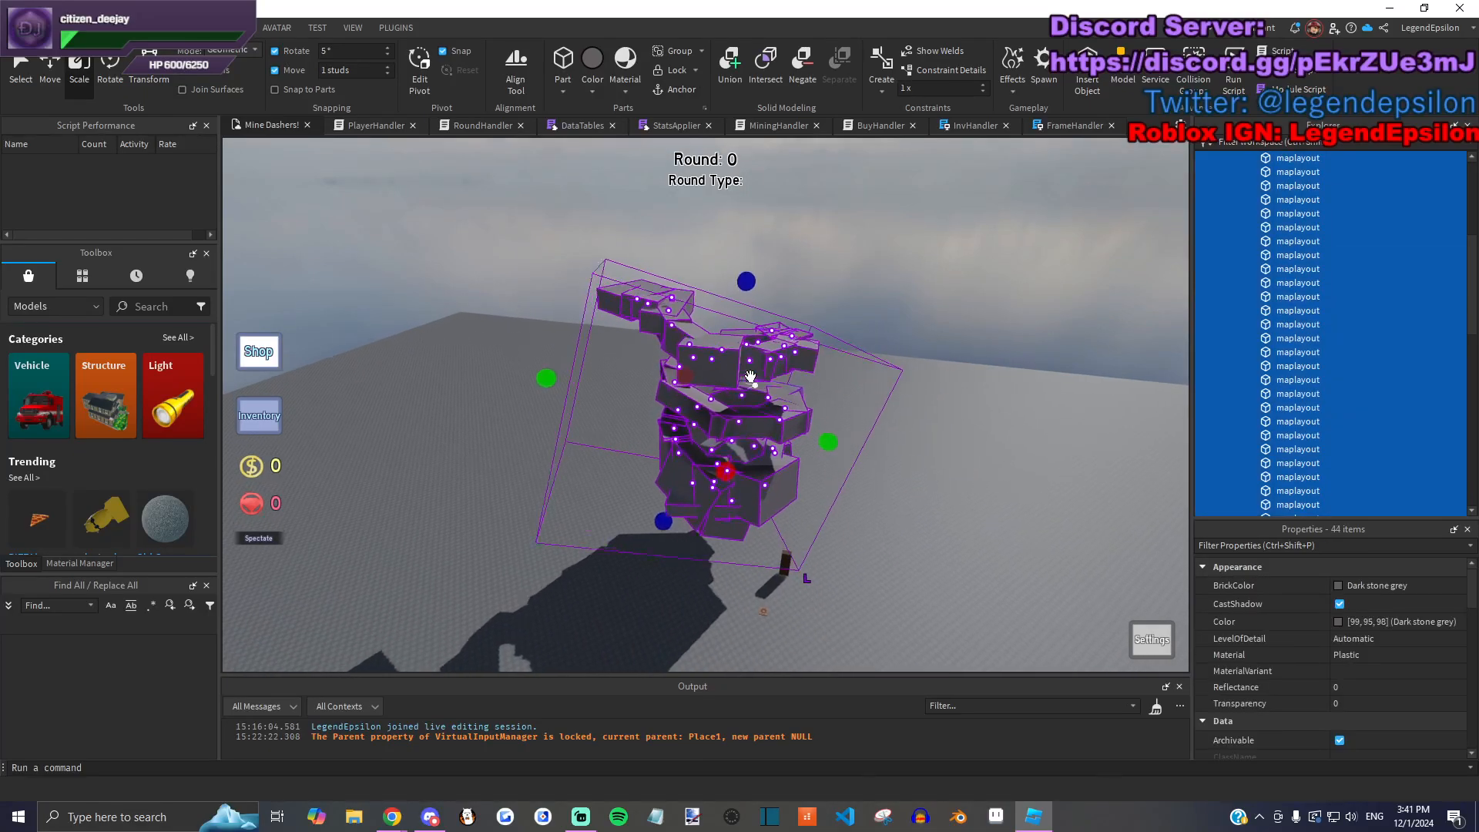
scroll(706, 294, "up", 10)
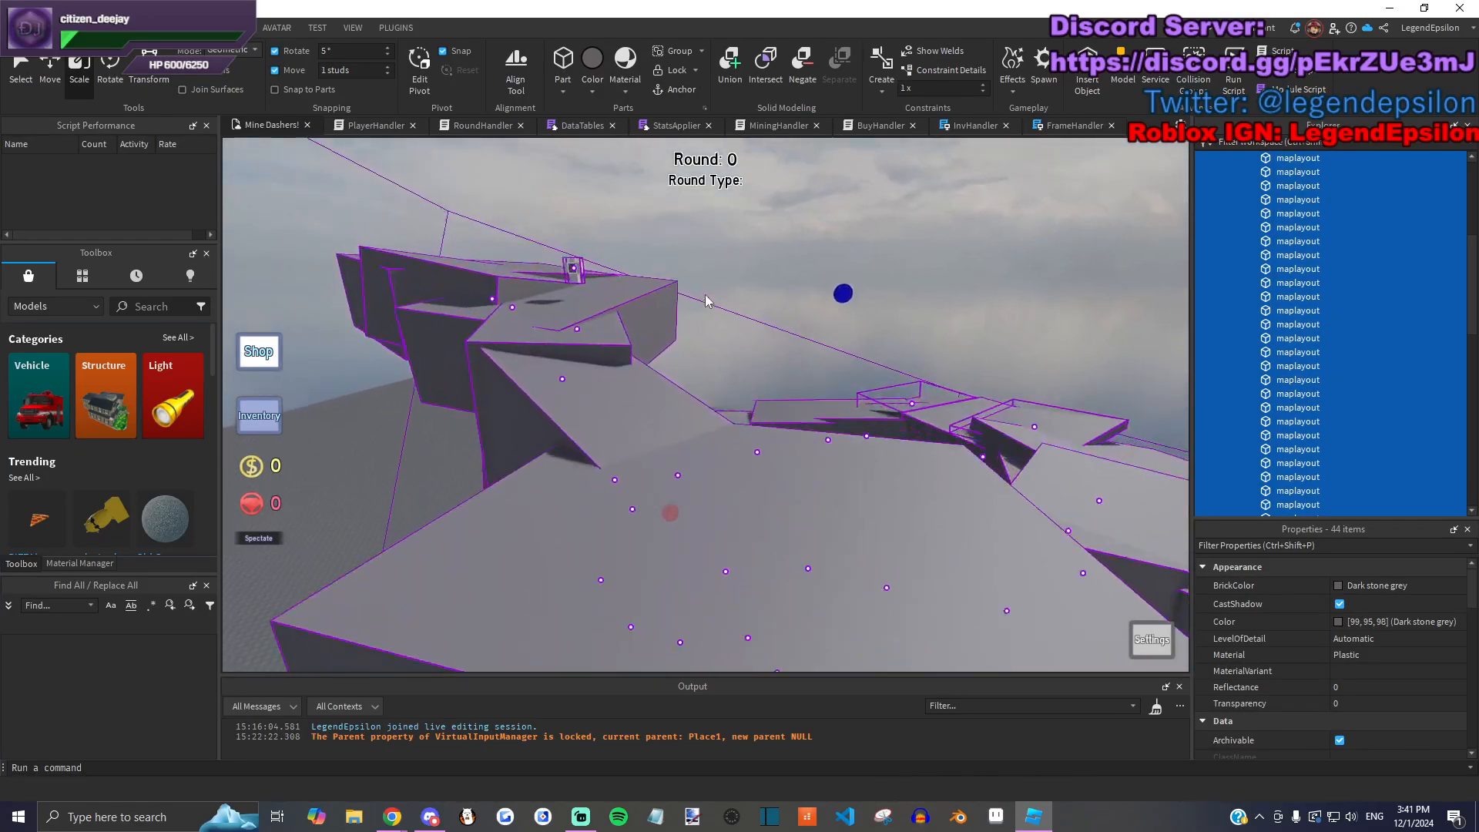
scroll(705, 294, "up", 5)
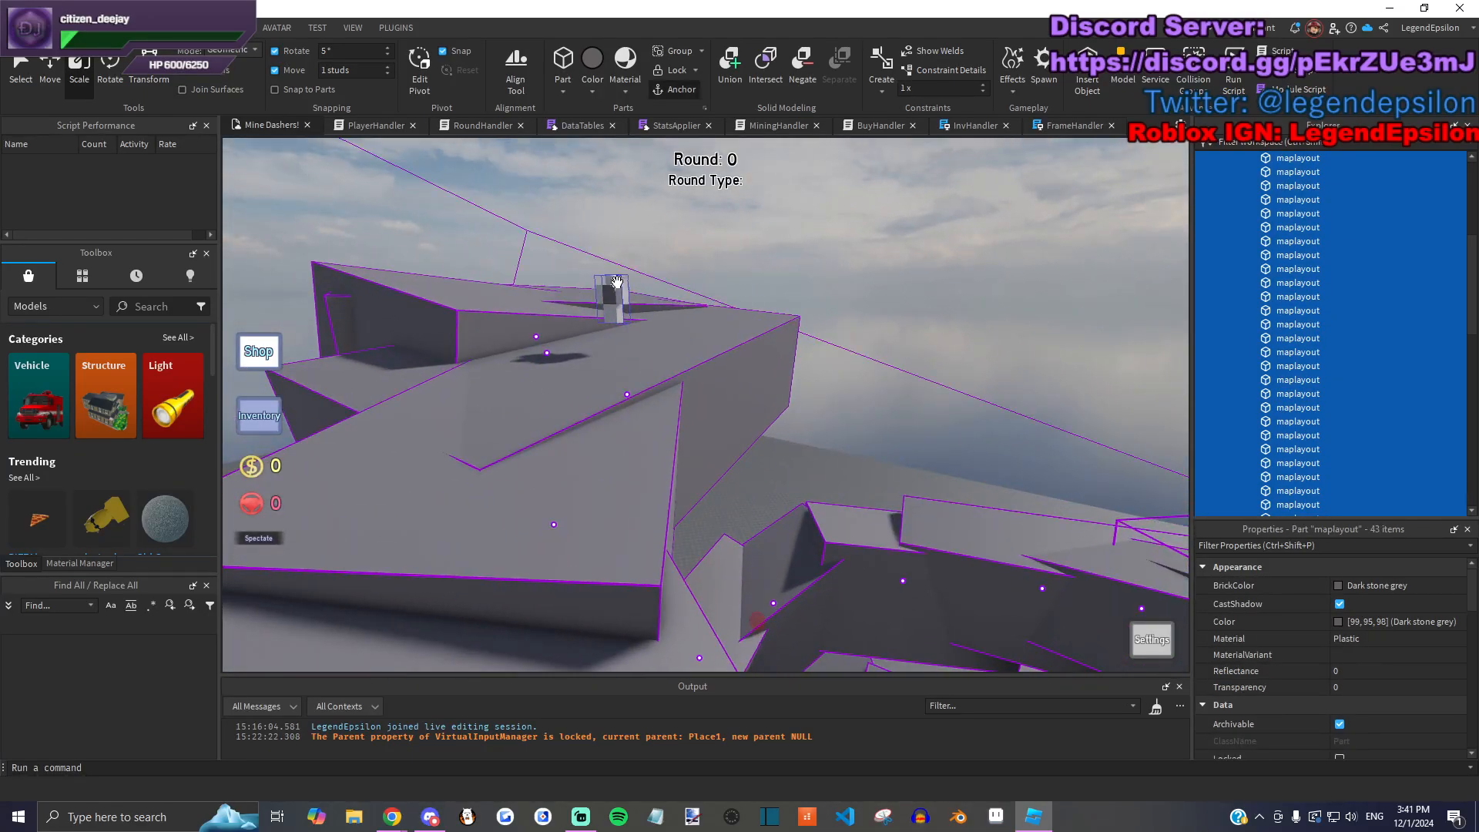
left_click(623, 77)
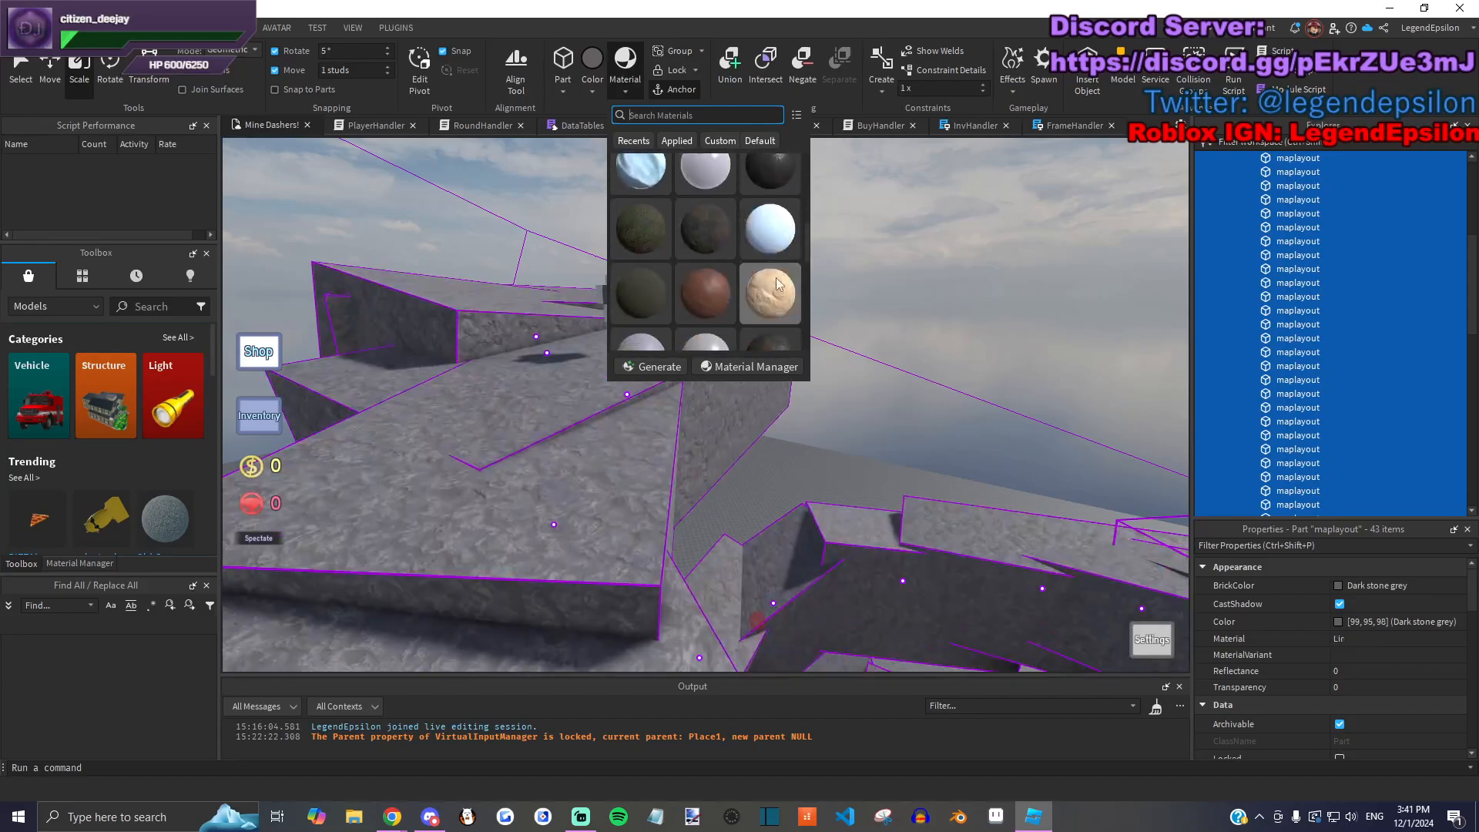
scroll(751, 279, "down", 2)
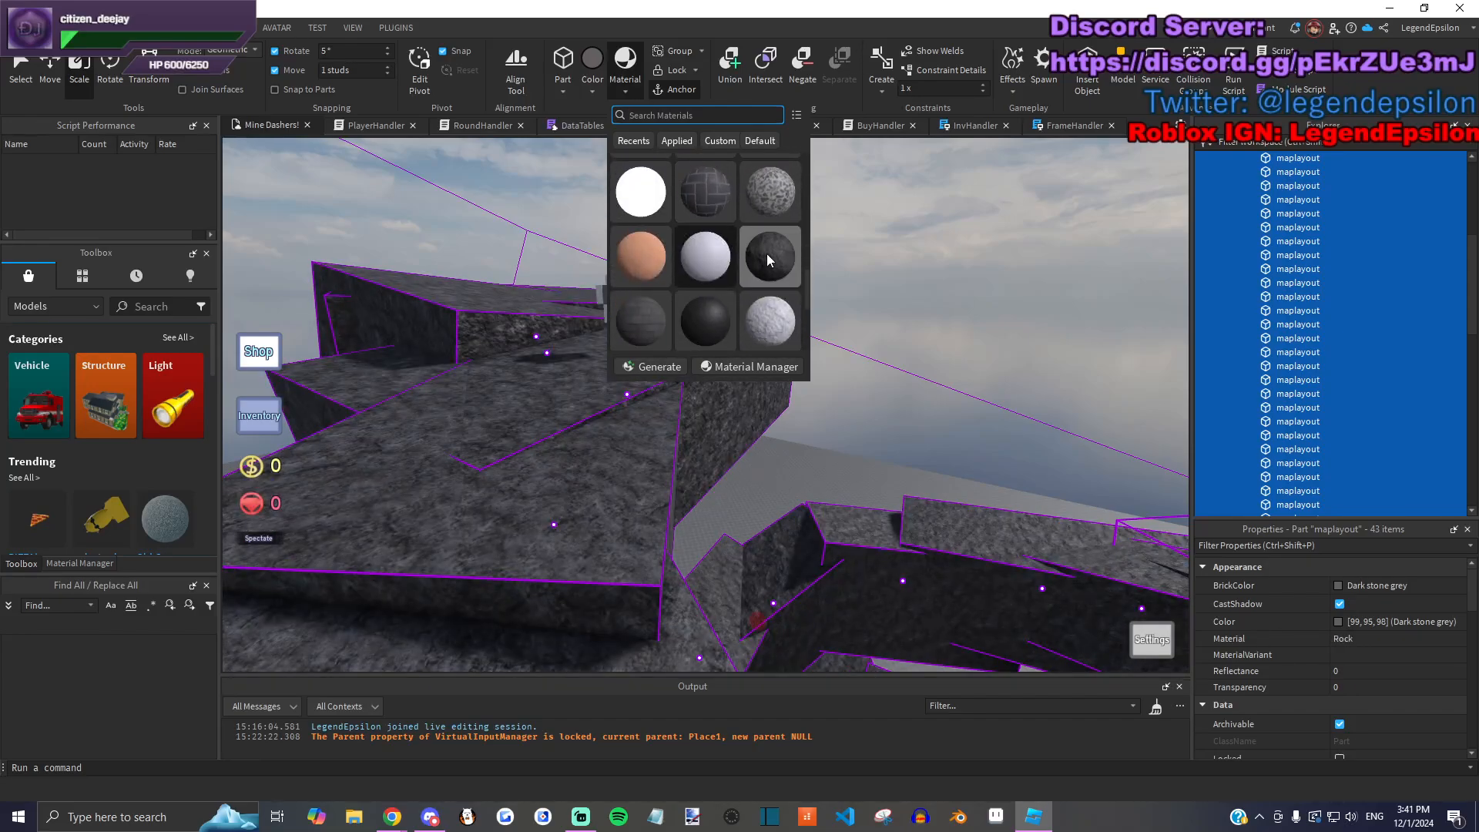
scroll(766, 254, "down", 2)
left_click(760, 262)
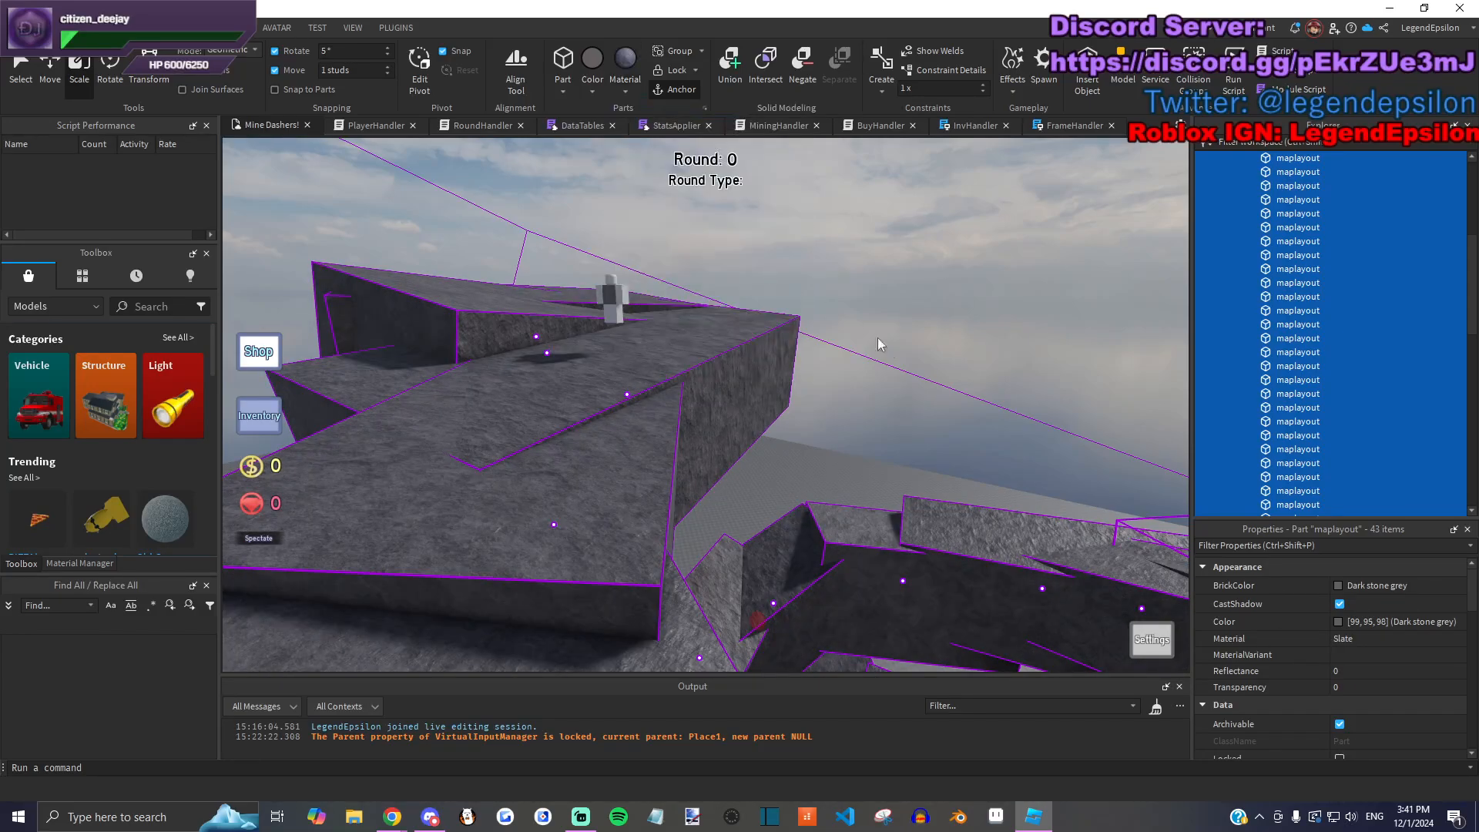
Step: Rename all the selected spiral parts to stonefloor and clear the selection
scroll(1306, 673, "down", 2)
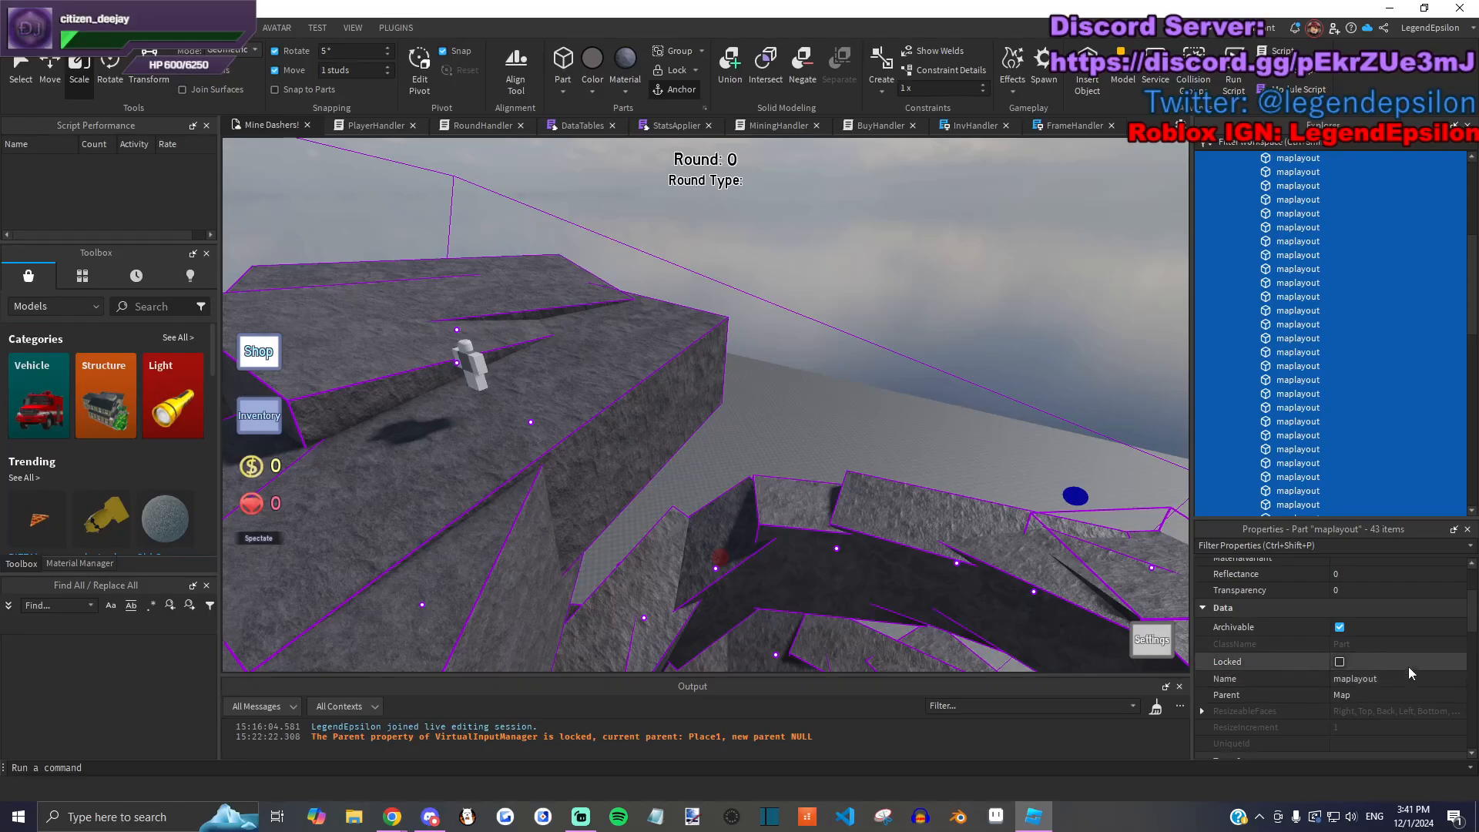
left_click(1415, 686)
type("stonefloor")
key("Return")
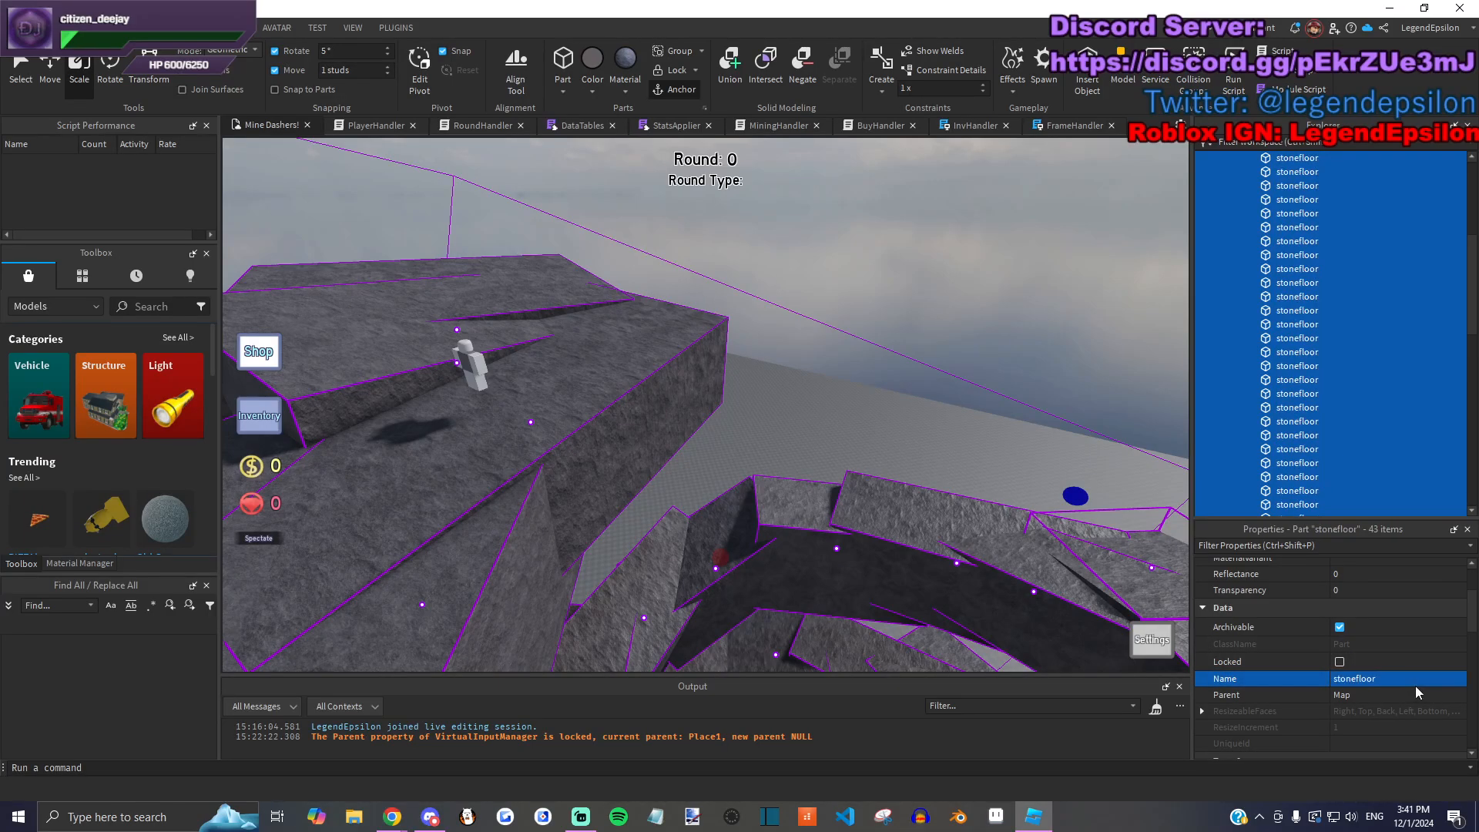
left_click(967, 448)
Step: Select the path segments at the spiral's upper end and scale their ends
scroll(862, 458, "up", 10)
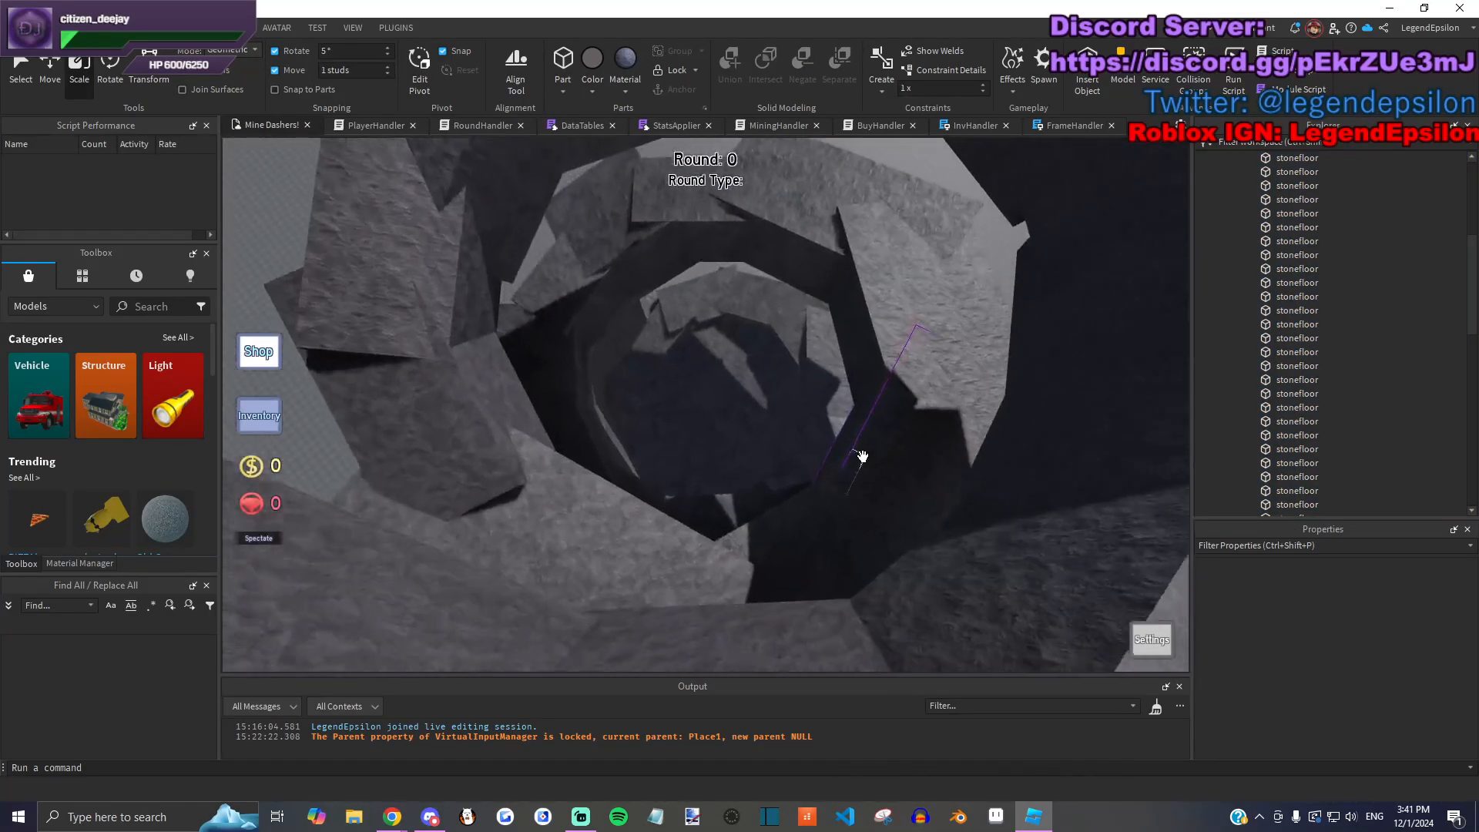
scroll(862, 456, "up", 2)
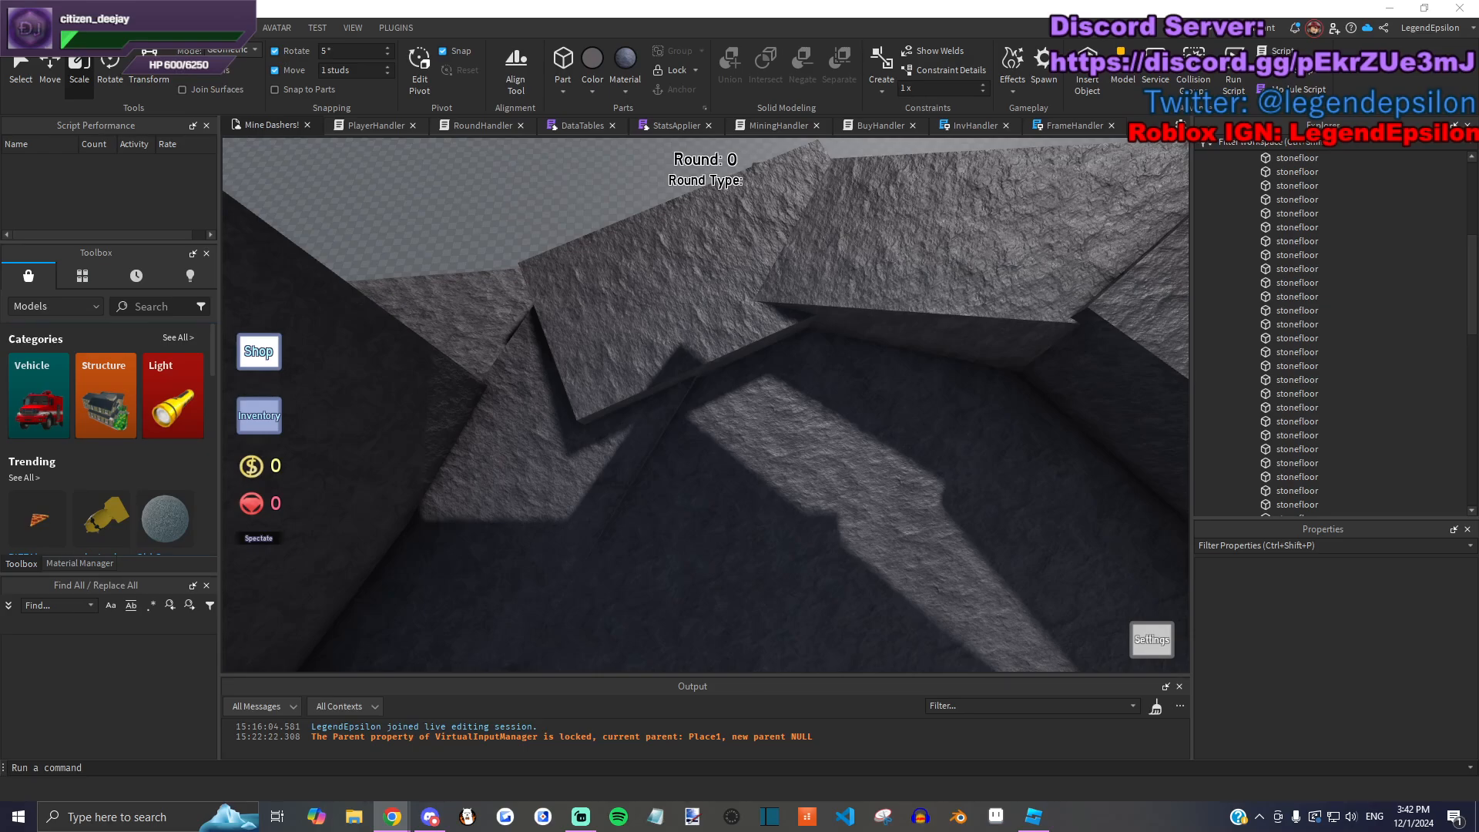
right_click_drag(553, 319, 745, 363)
left_click(764, 450)
right_click_drag(764, 450, 785, 379)
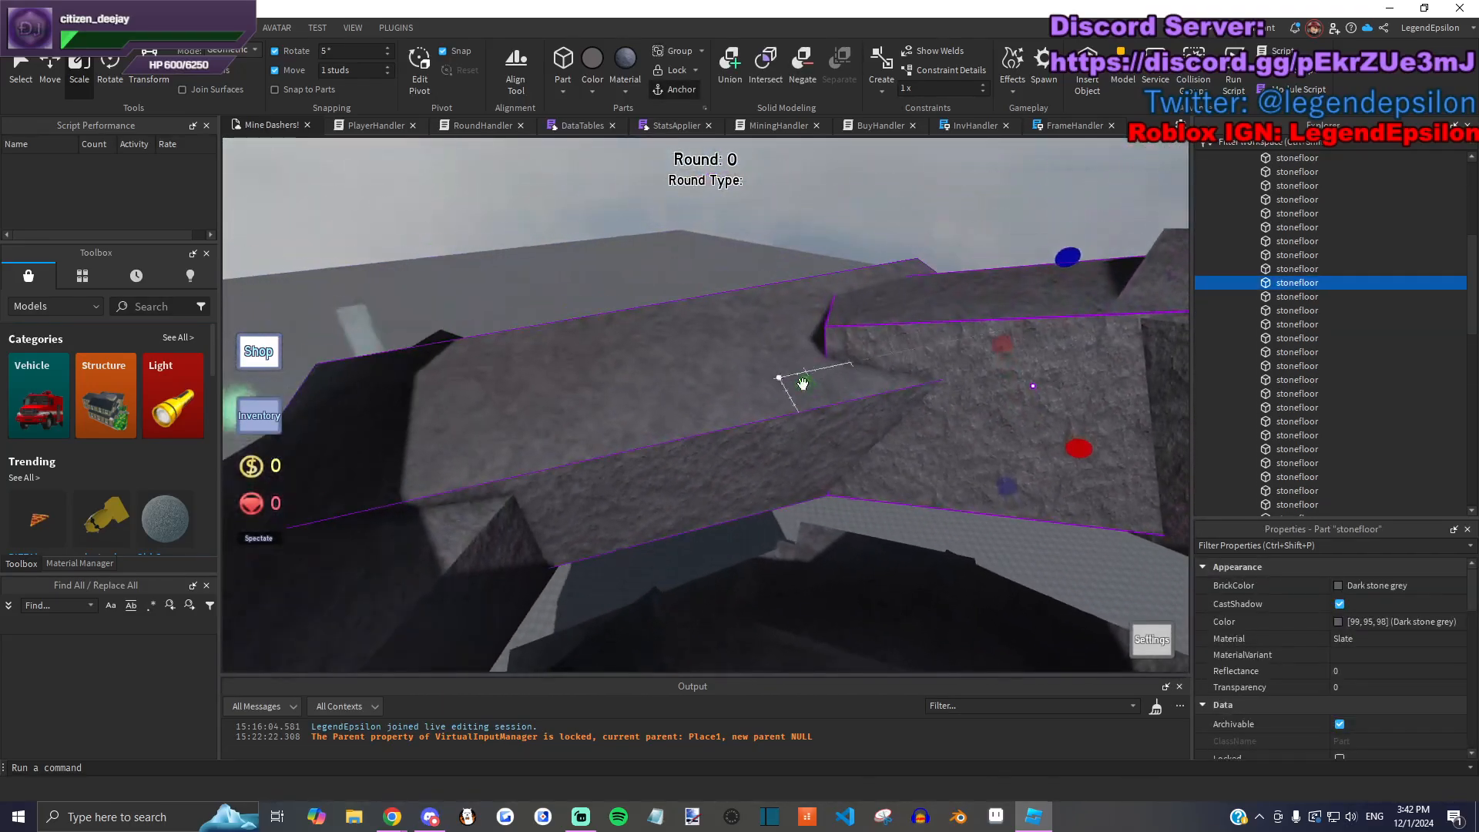
left_click_drag(786, 379, 801, 383)
left_click_drag(688, 384, 660, 280)
right_click_drag(660, 281, 751, 346)
left_click(809, 343)
left_click_drag(751, 346, 718, 304)
right_click_drag(718, 303, 751, 420)
Step: Duplicate the upper path segment, scale the copy down and rotate it to continue the turn
key("ctrl+d")
left_click_drag(796, 409, 717, 308)
right_click_drag(716, 308, 727, 315)
left_click_drag(725, 258, 738, 302)
key("ctrl+4")
right_click_drag(780, 362, 766, 368)
left_click(542, 312)
left_click(493, 378)
left_click_drag(530, 317, 523, 312)
right_click_drag(566, 292, 570, 295)
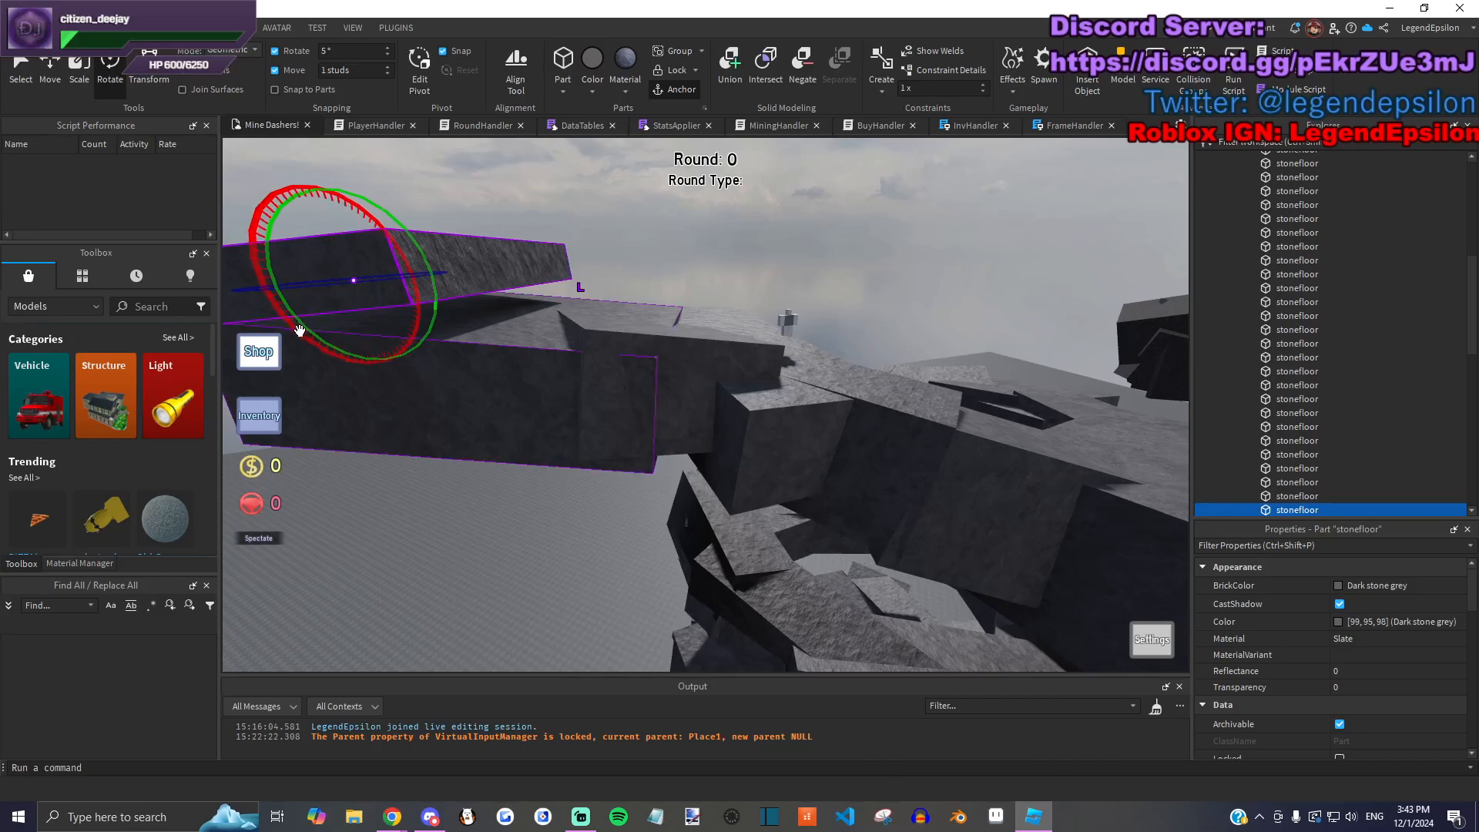
Step: Scale the rotated segment's underside downward, then try a sideways resize and undo it
key("ctrl+3")
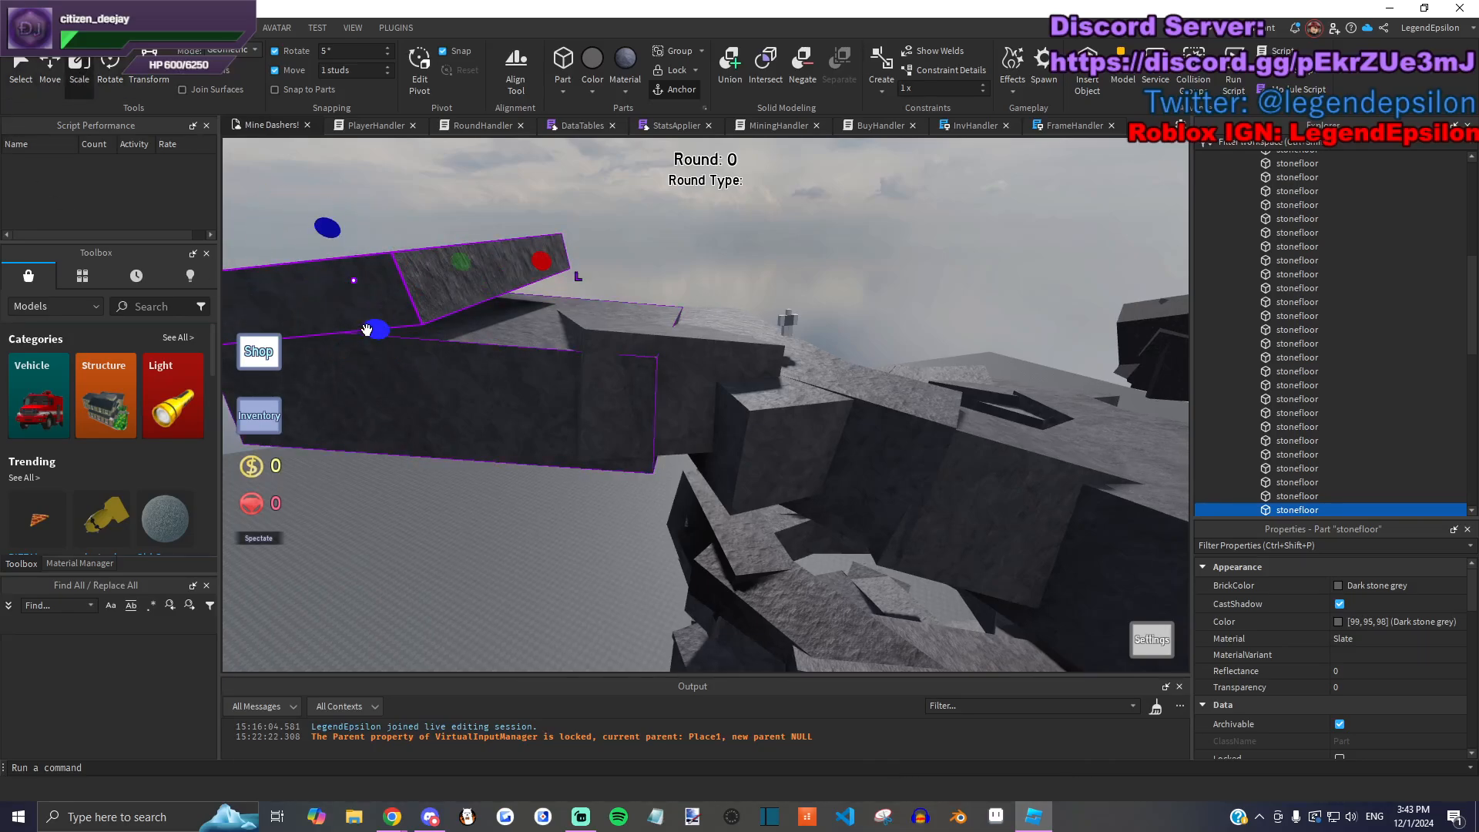
left_click_drag(369, 331, 397, 389)
key("s")
key("a")
left_click_drag(597, 293, 524, 308)
key("ctrl+z")
key("w")
left_click(608, 313)
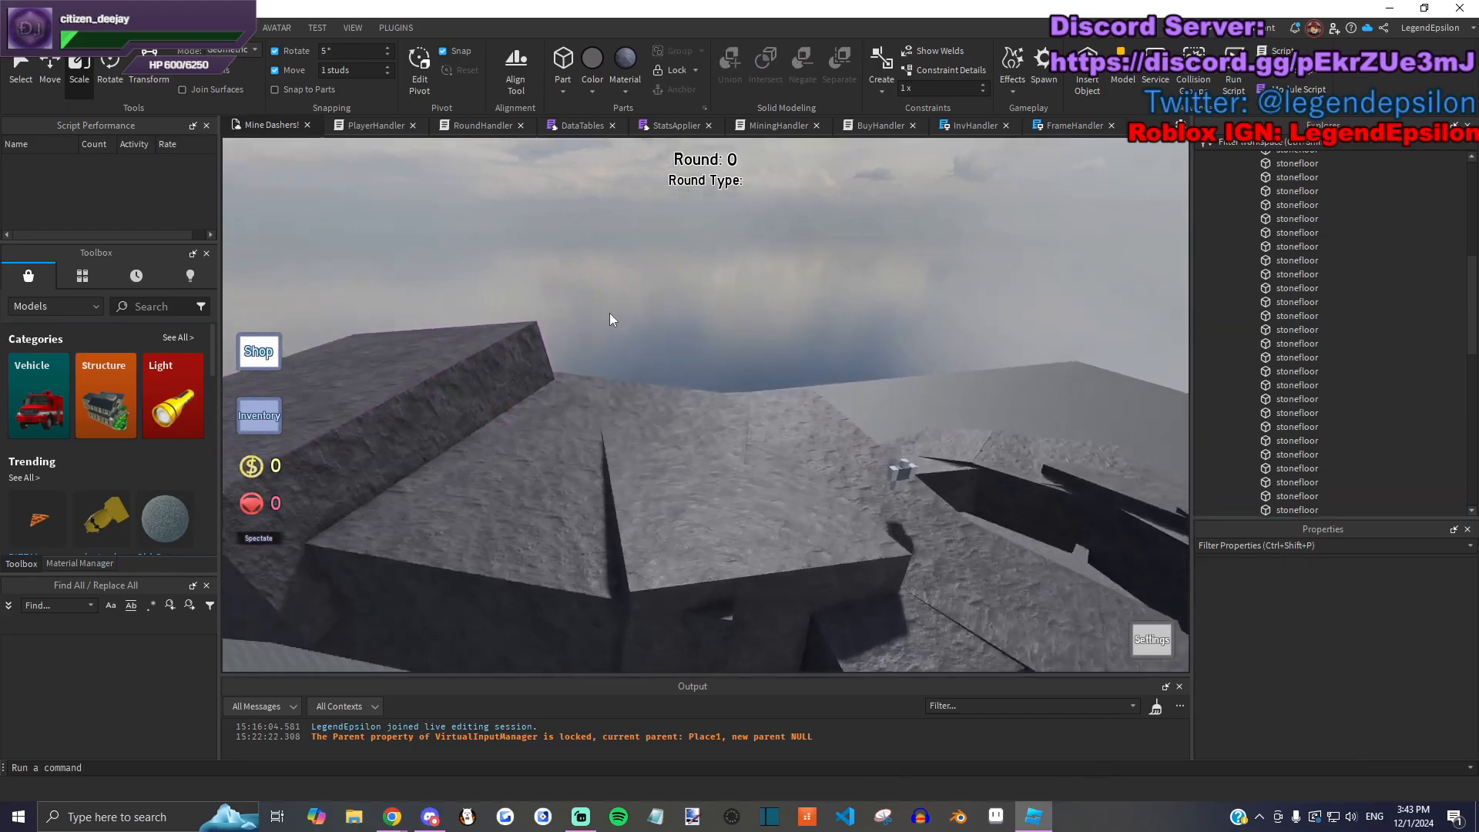
Step: Select the neighbouring segment at the upper turn and scale its faces to fit the path
right_click_drag(609, 313, 710, 300)
left_click(697, 300)
key("w")
left_click_drag(637, 270, 670, 258)
left_click_drag(722, 215, 723, 221)
left_click_drag(688, 293, 583, 263)
key("s")
key("a")
key("w")
Step: Scale the small block at the upper path's outer edge, widening it alongside the neighbouring segment
left_click(906, 283)
right_click_drag(907, 283, 747, 340)
key("s")
left_click(894, 374)
key("w")
left_click_drag(907, 258, 670, 418)
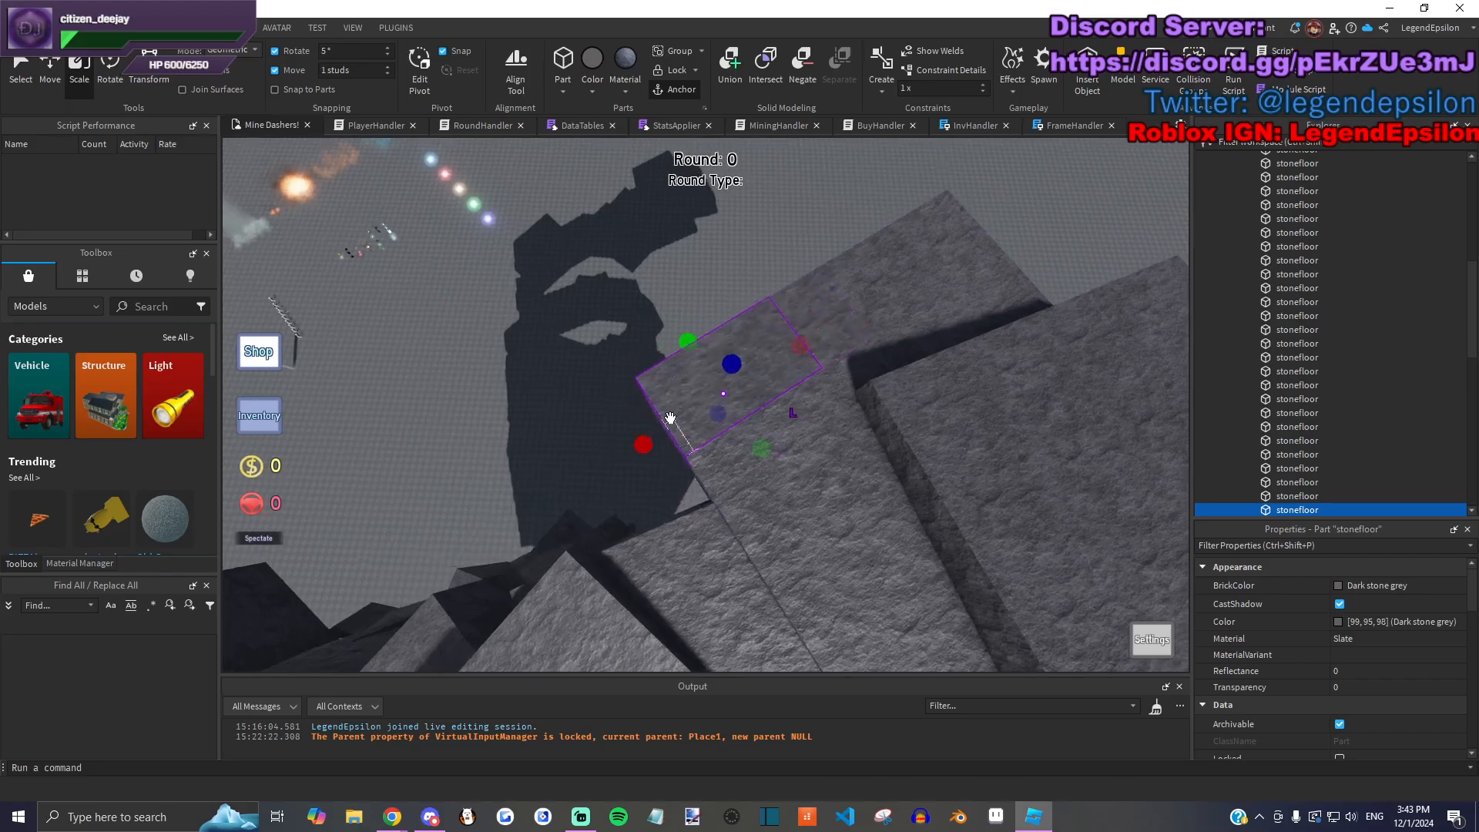
left_click_drag(797, 353, 804, 313)
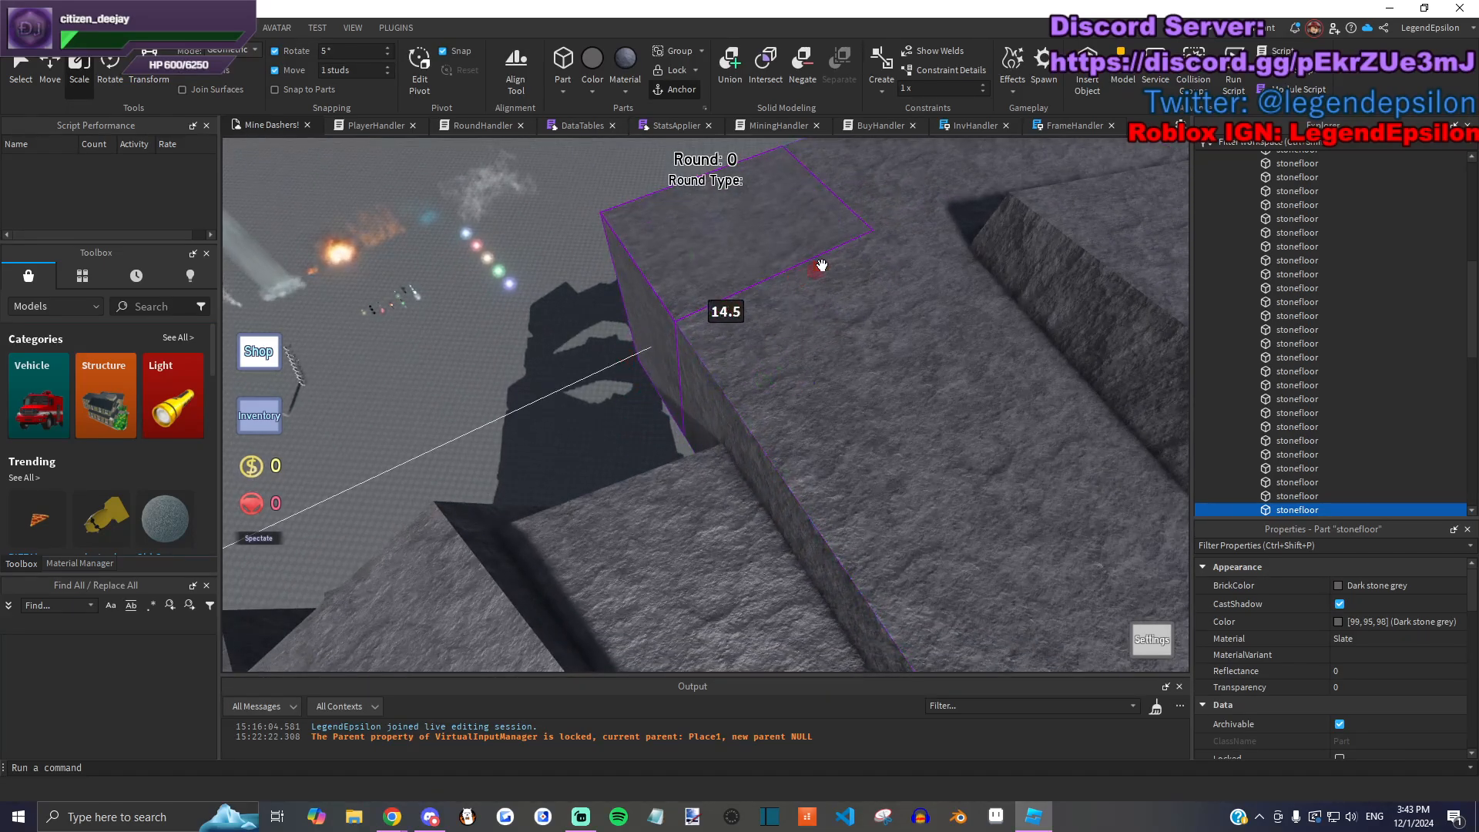
left_click_drag(705, 287, 705, 299)
right_click_drag(705, 299, 694, 385)
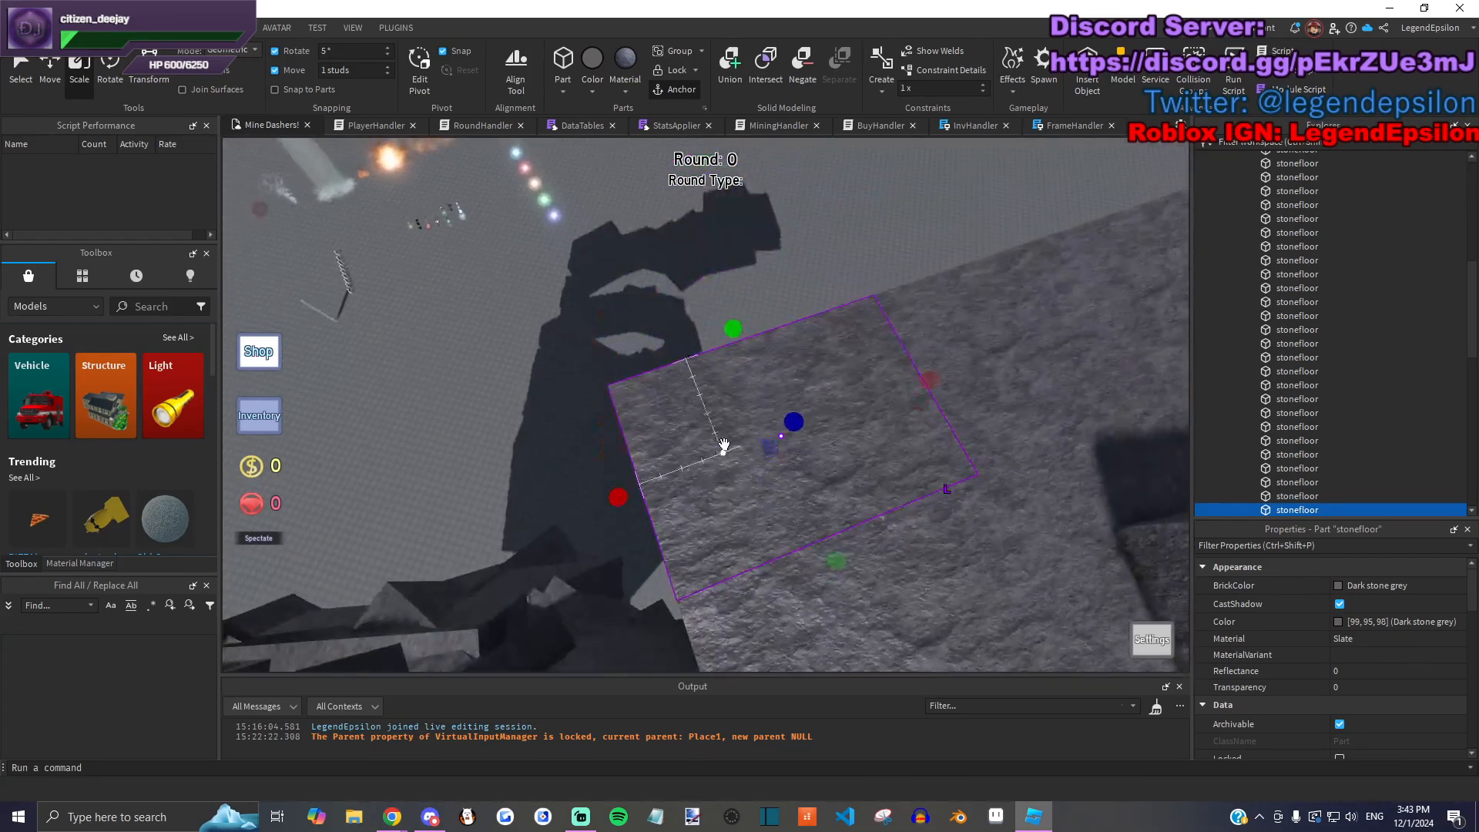
right_click_drag(727, 443, 885, 452)
Step: Duplicate the edge block and scale the copy into a smaller, thin block at the path's end
left_click_drag(898, 447, 767, 328)
right_click_drag(767, 328, 795, 443)
key("ctrl+d")
left_click_drag(680, 465, 703, 423)
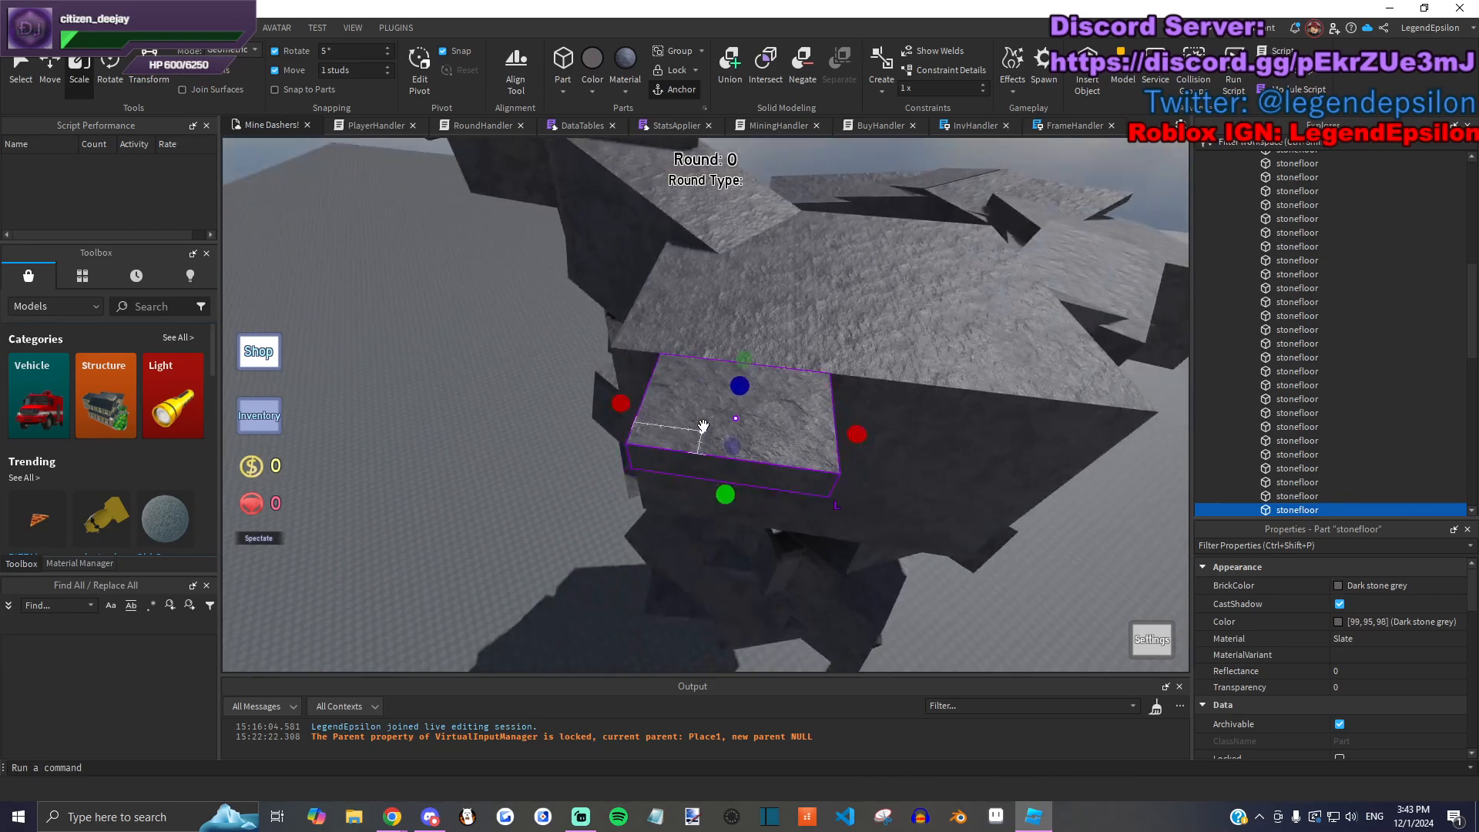
Step: Rotate the small block and move it against the end of the path segment
key("ctrl+4")
right_click_drag(676, 253, 803, 362)
key("d")
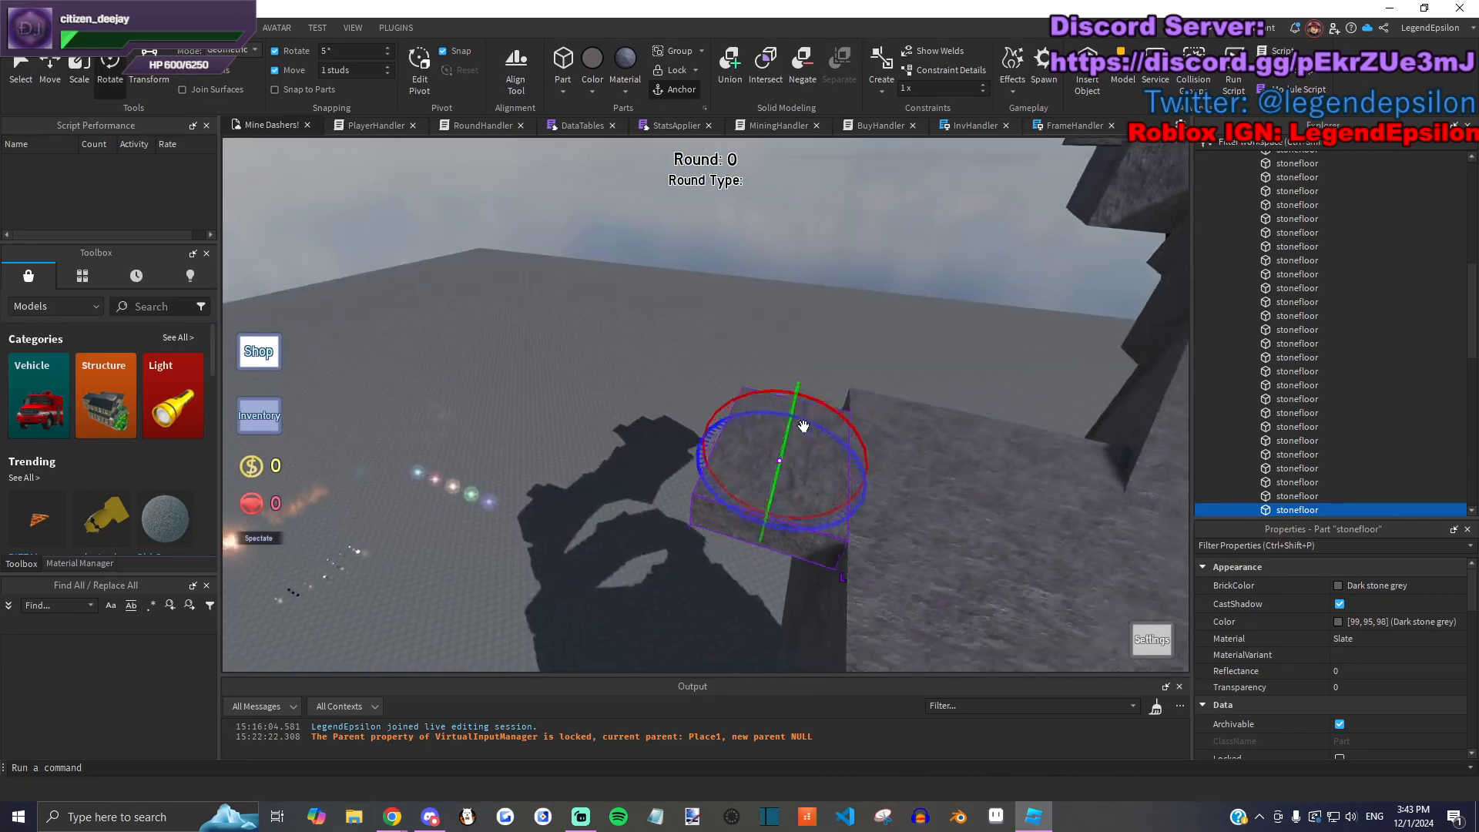
left_click_drag(746, 463, 727, 461)
left_click_drag(862, 381, 865, 396)
key("q")
left_click(50, 77)
left_click_drag(852, 337, 886, 385)
key("ctrl+3")
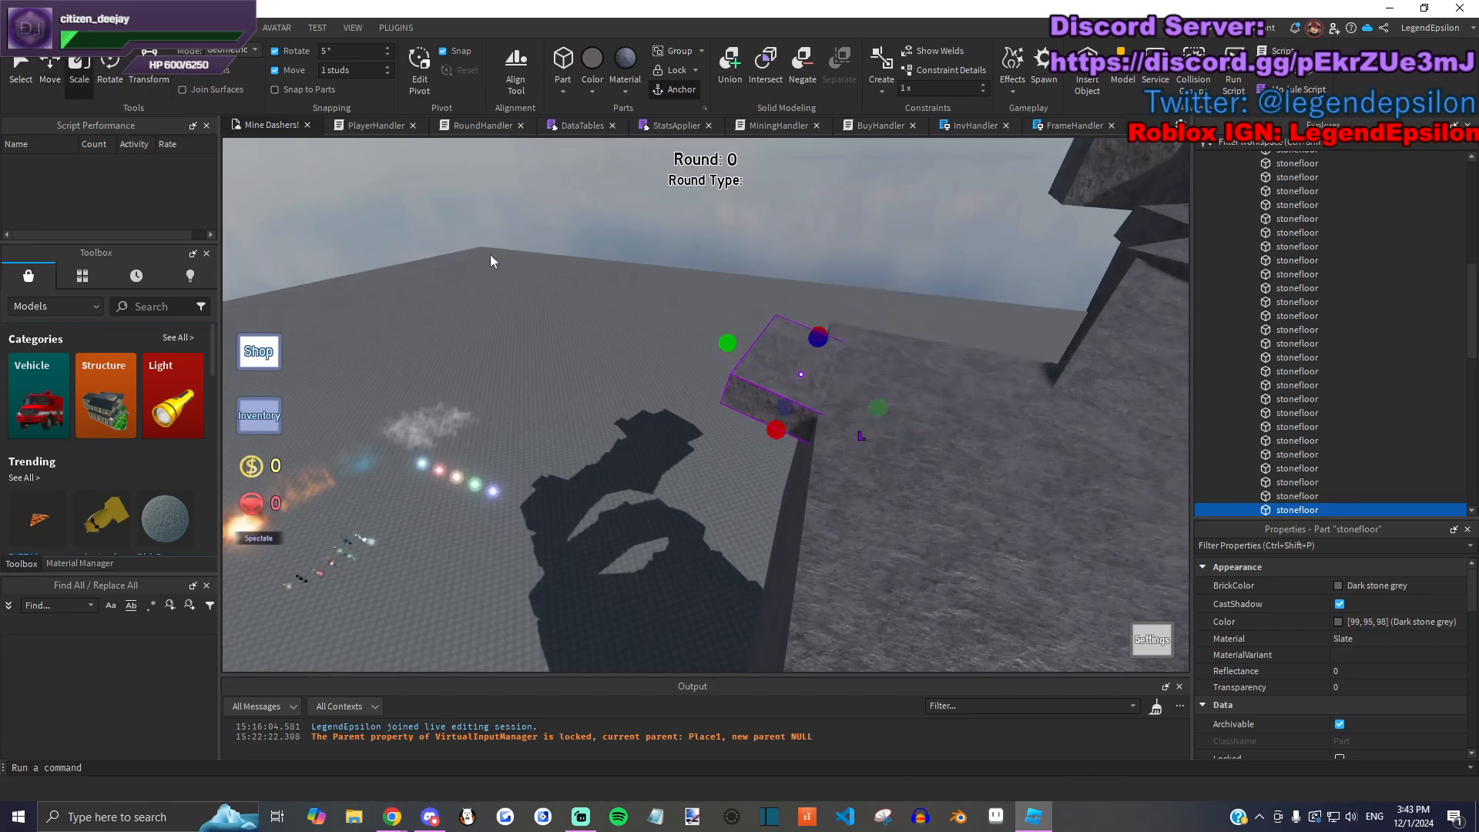
right_click_drag(838, 334, 835, 359)
scroll(839, 534, "up", 3)
scroll(839, 535, "up", 5)
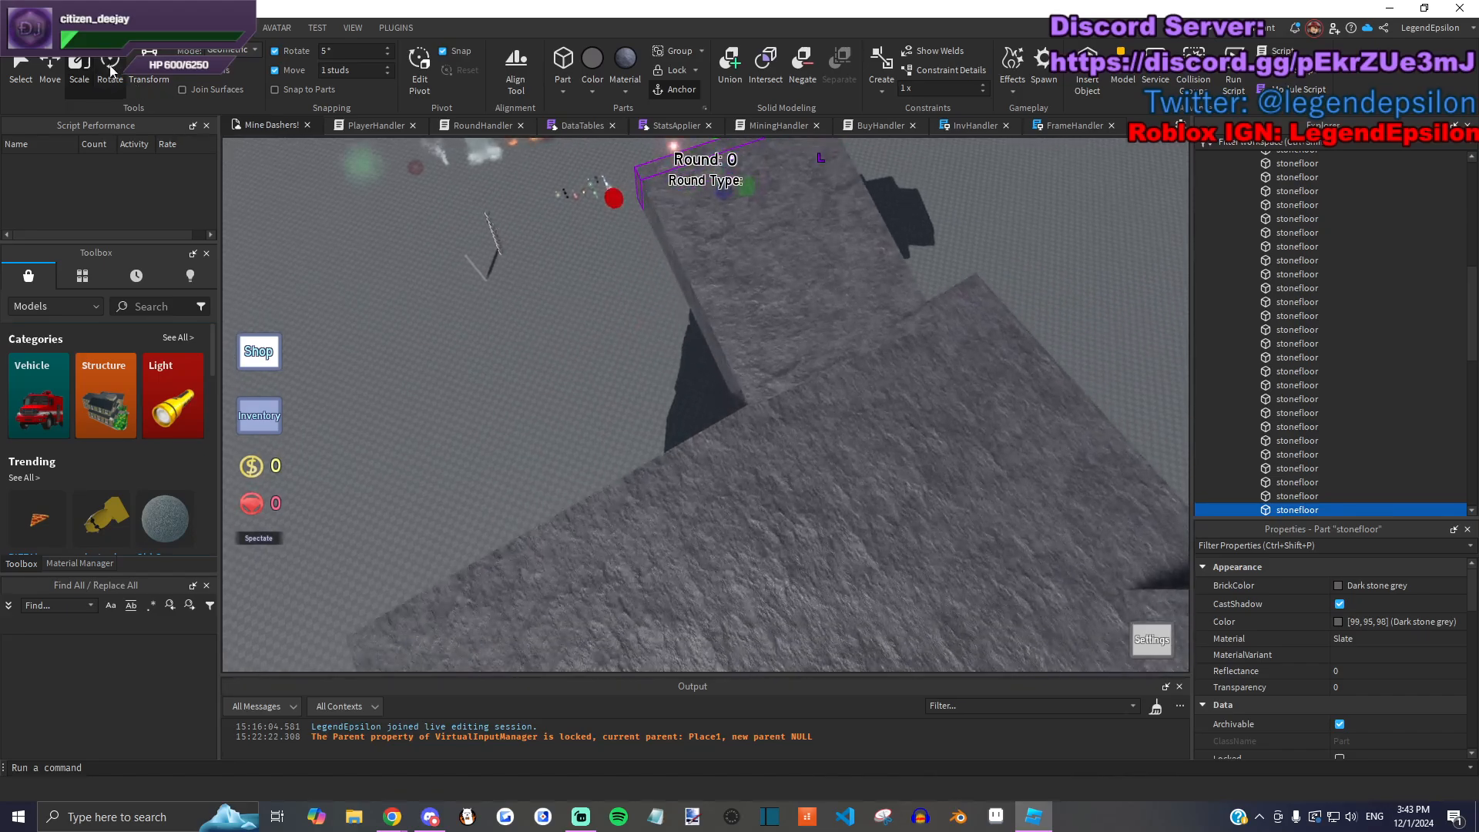
left_click_drag(699, 226, 660, 229)
right_click_drag(728, 328, 737, 312)
key("ctrl+z")
Step: Rotate the small end block and scale it outward to extend the path from the upper turn
left_click_drag(877, 412, 922, 397)
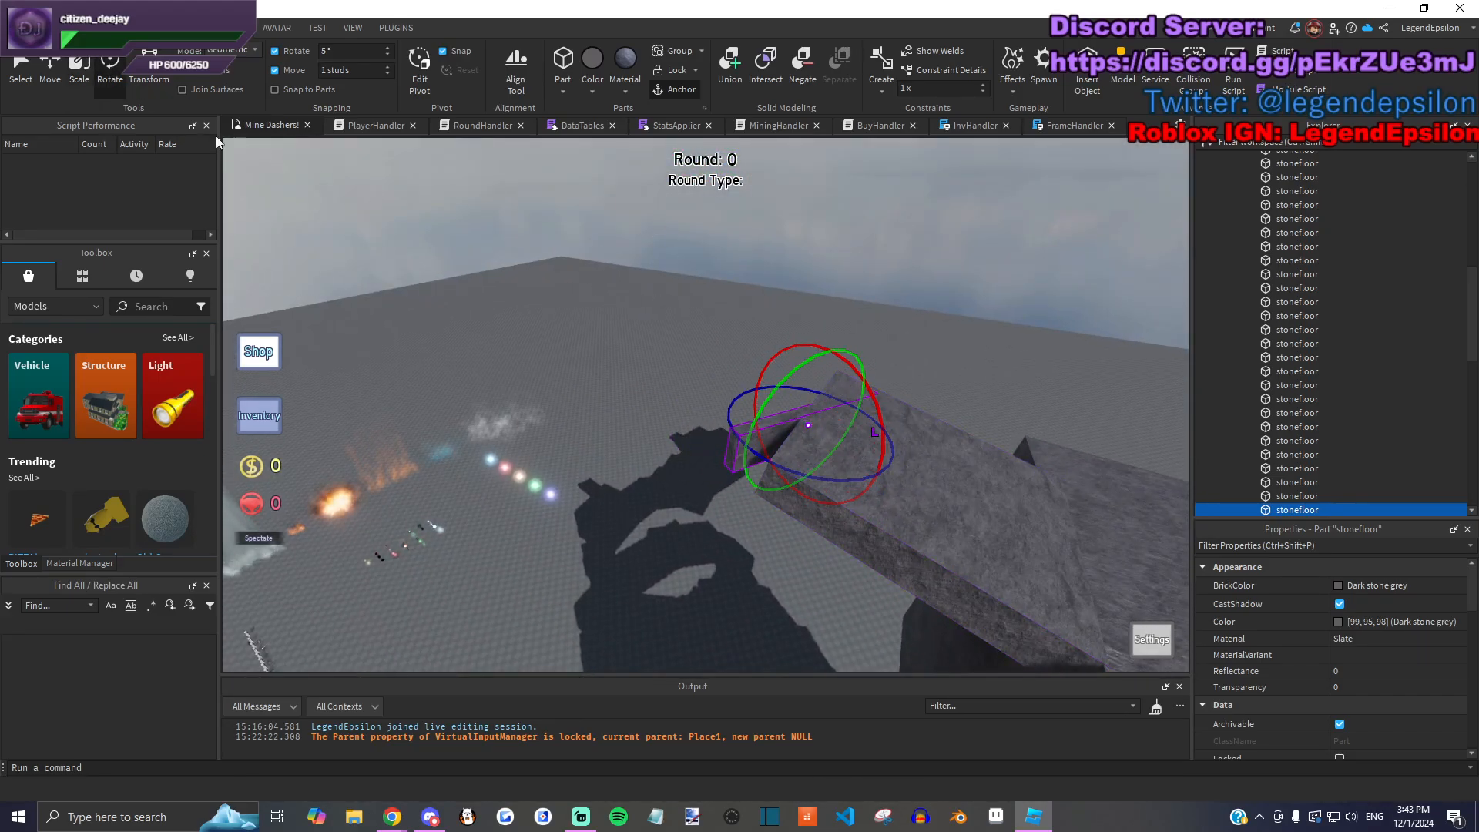
key("ctrl+3")
left_click_drag(779, 412, 704, 261)
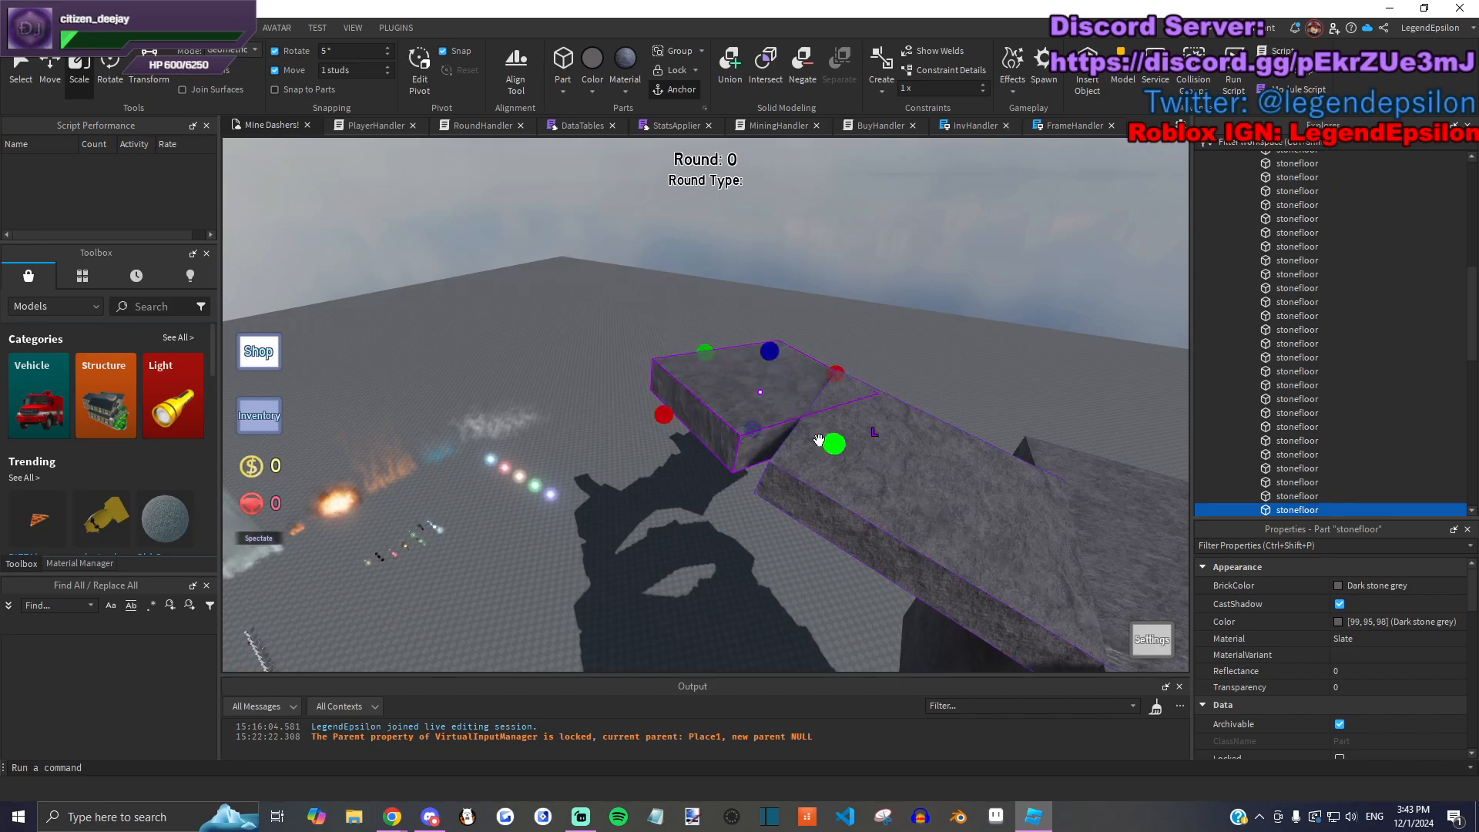
left_click_drag(796, 409, 729, 382)
right_click_drag(729, 382, 662, 374)
key("ctrl+3")
left_click_drag(643, 369, 570, 287)
right_click_drag(571, 287, 586, 300)
Step: Move the thin block beside the upper wall by 3 studs and lengthen it into a projecting arm
left_click(50, 70)
left_click_drag(697, 204, 720, 214)
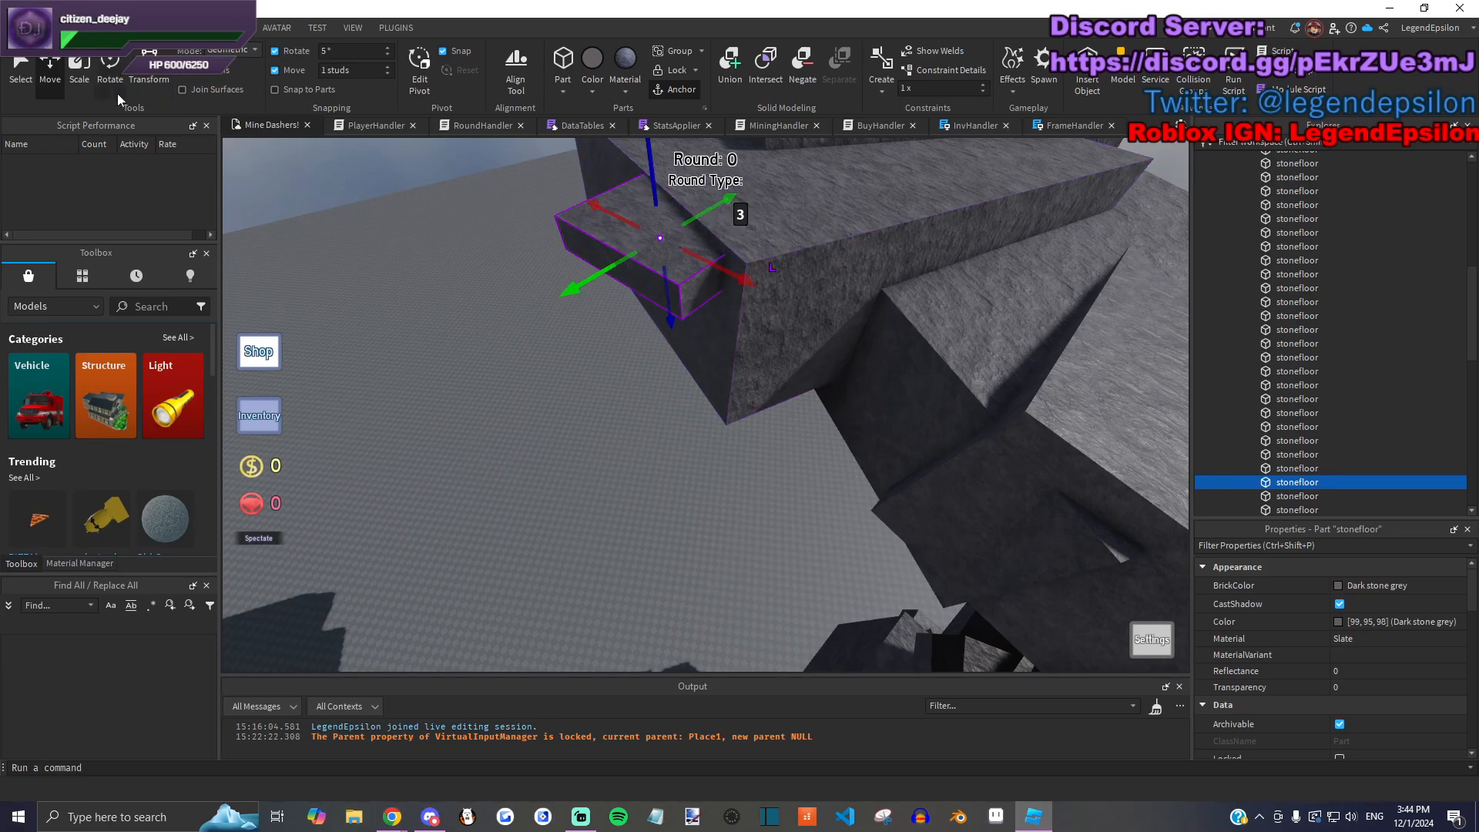
left_click(79, 69)
right_click_drag(586, 254, 639, 234)
left_click_drag(711, 188, 528, 436)
right_click_drag(528, 435, 863, 436)
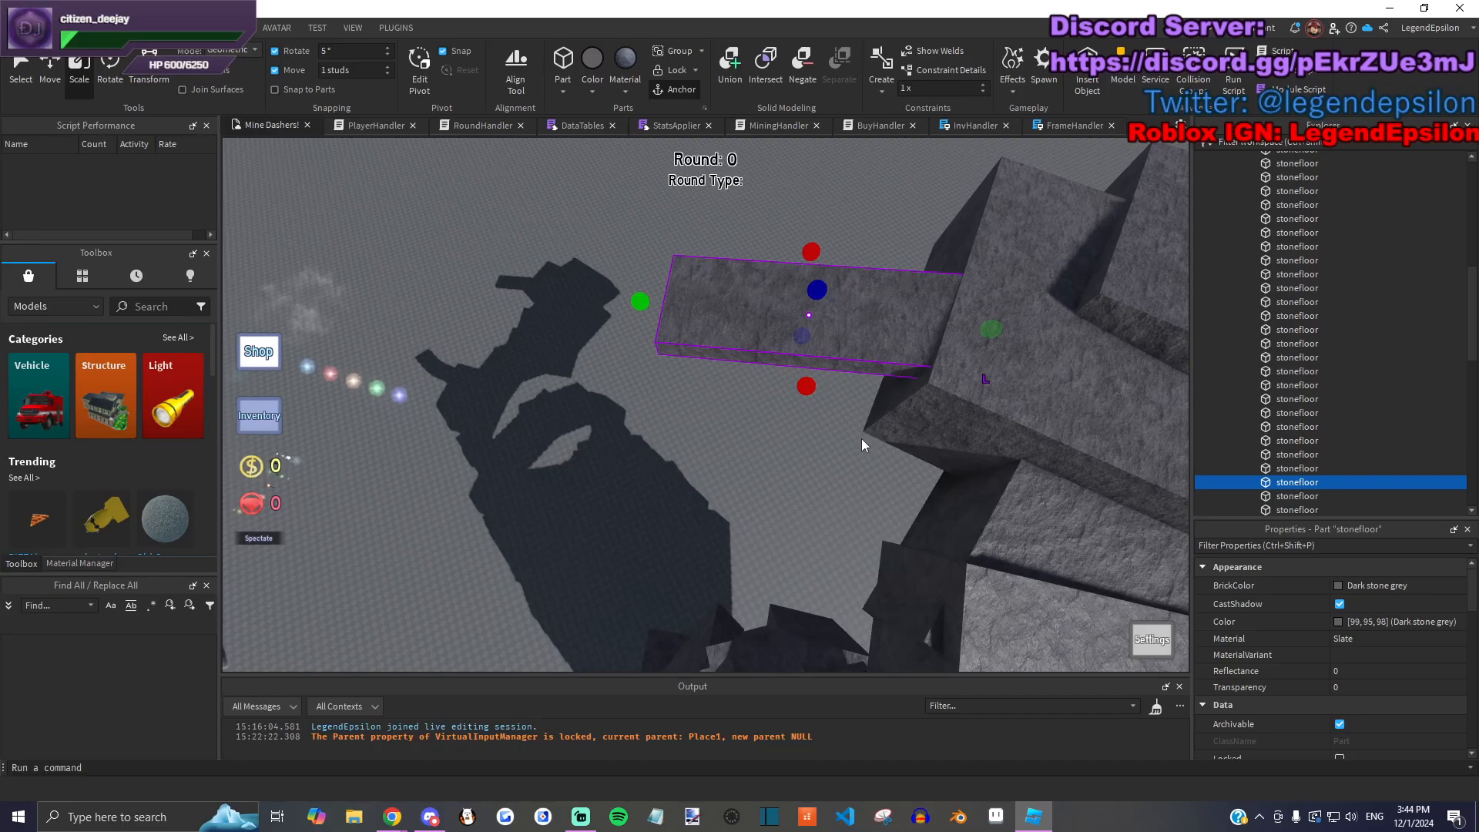
Step: Shrink a copy of the projecting arm to a narrow strip at its outer end and rotate it
left_click_drag(999, 325, 743, 313)
right_click_drag(743, 313, 786, 356)
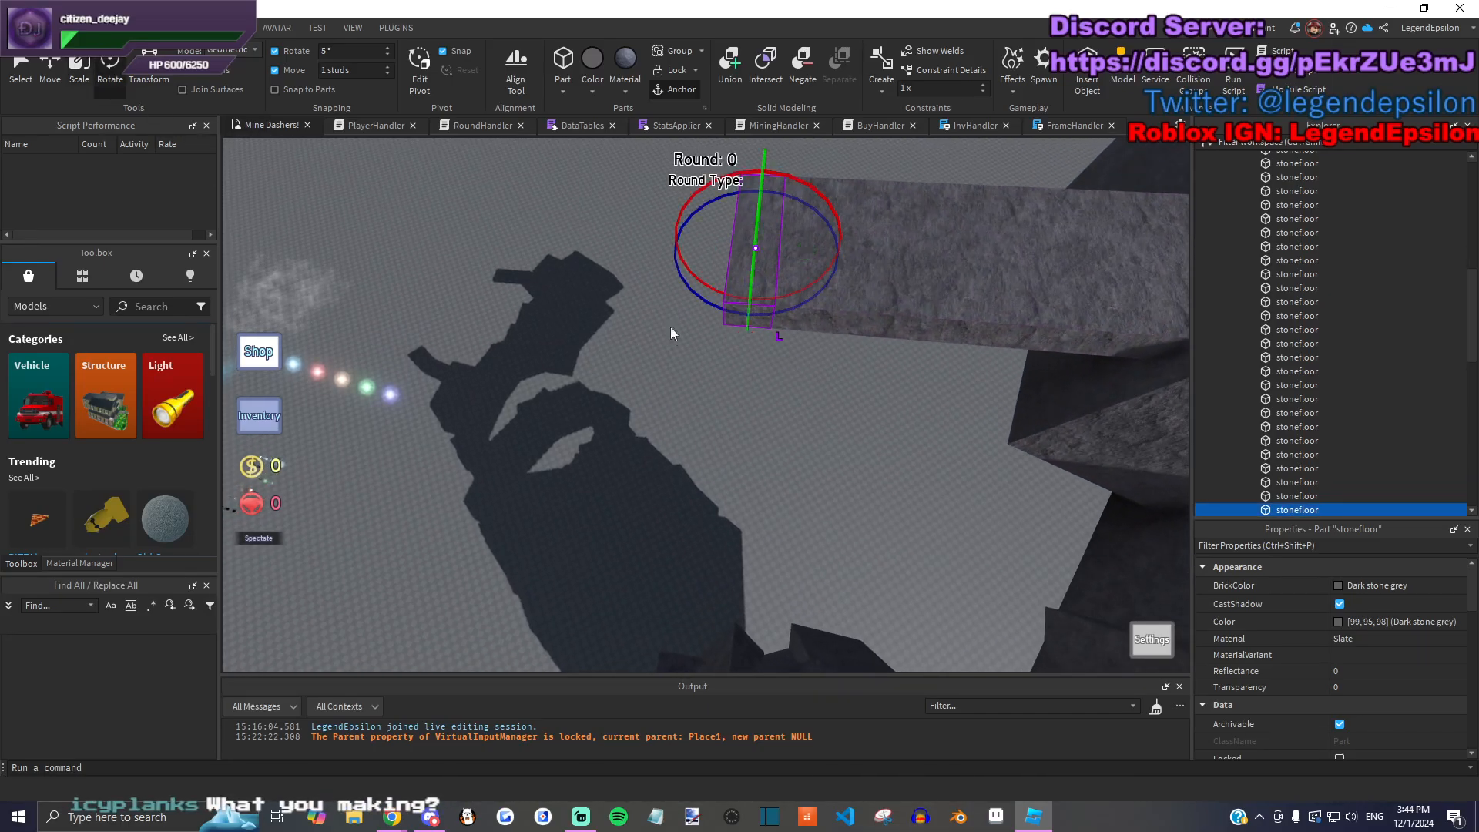
left_click_drag(738, 319, 703, 231)
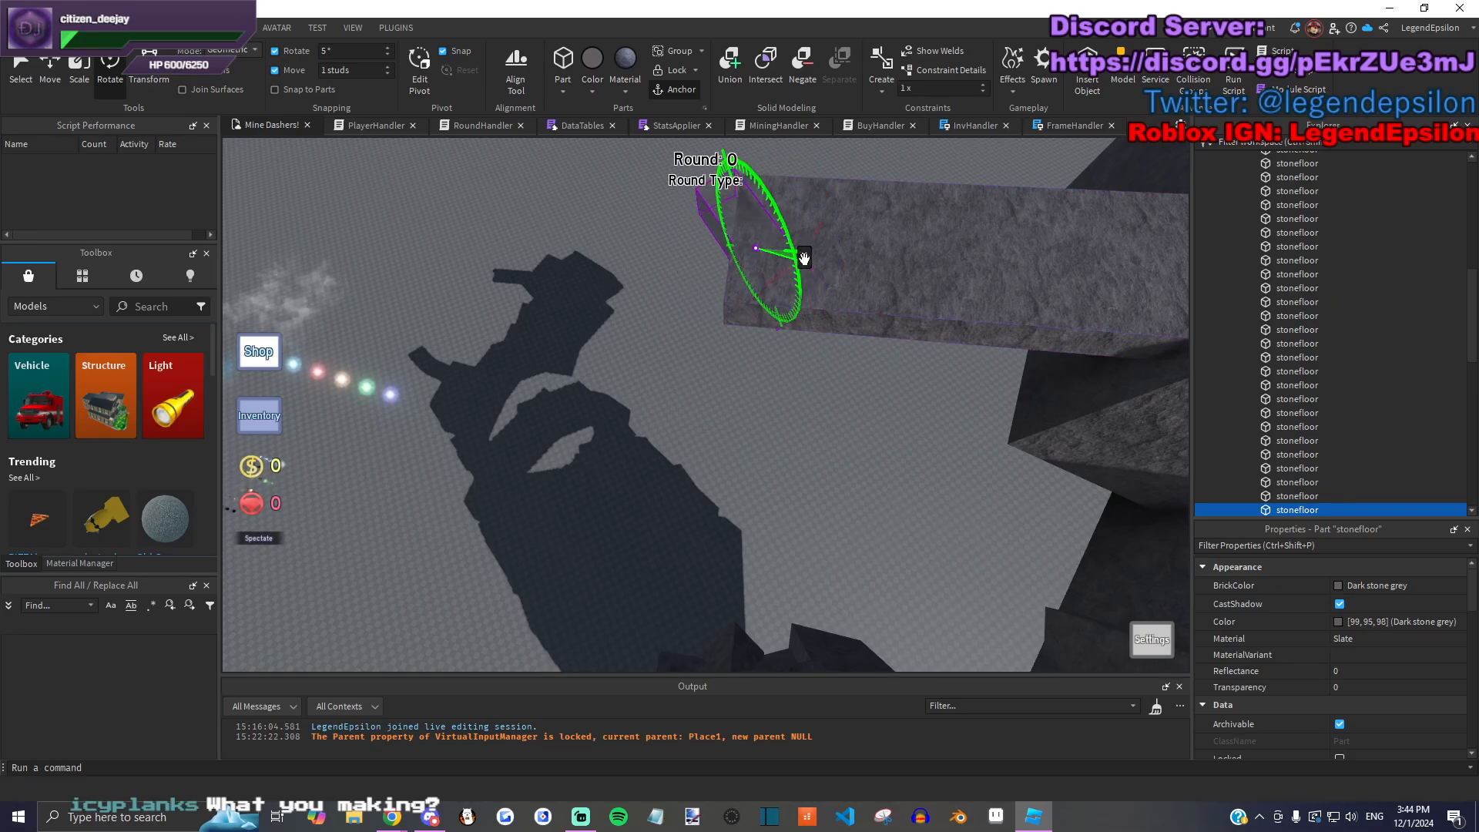
Step: Angle the stone slab at the open end of the walkway and adjust its length to meet the neighbouring slab
key("ctrl+3")
left_click_drag(801, 254, 814, 223)
right_click_drag(762, 269, 838, 242)
left_click_drag(847, 341, 956, 378)
left_click_drag(837, 413, 975, 415)
right_click_drag(788, 485, 997, 337)
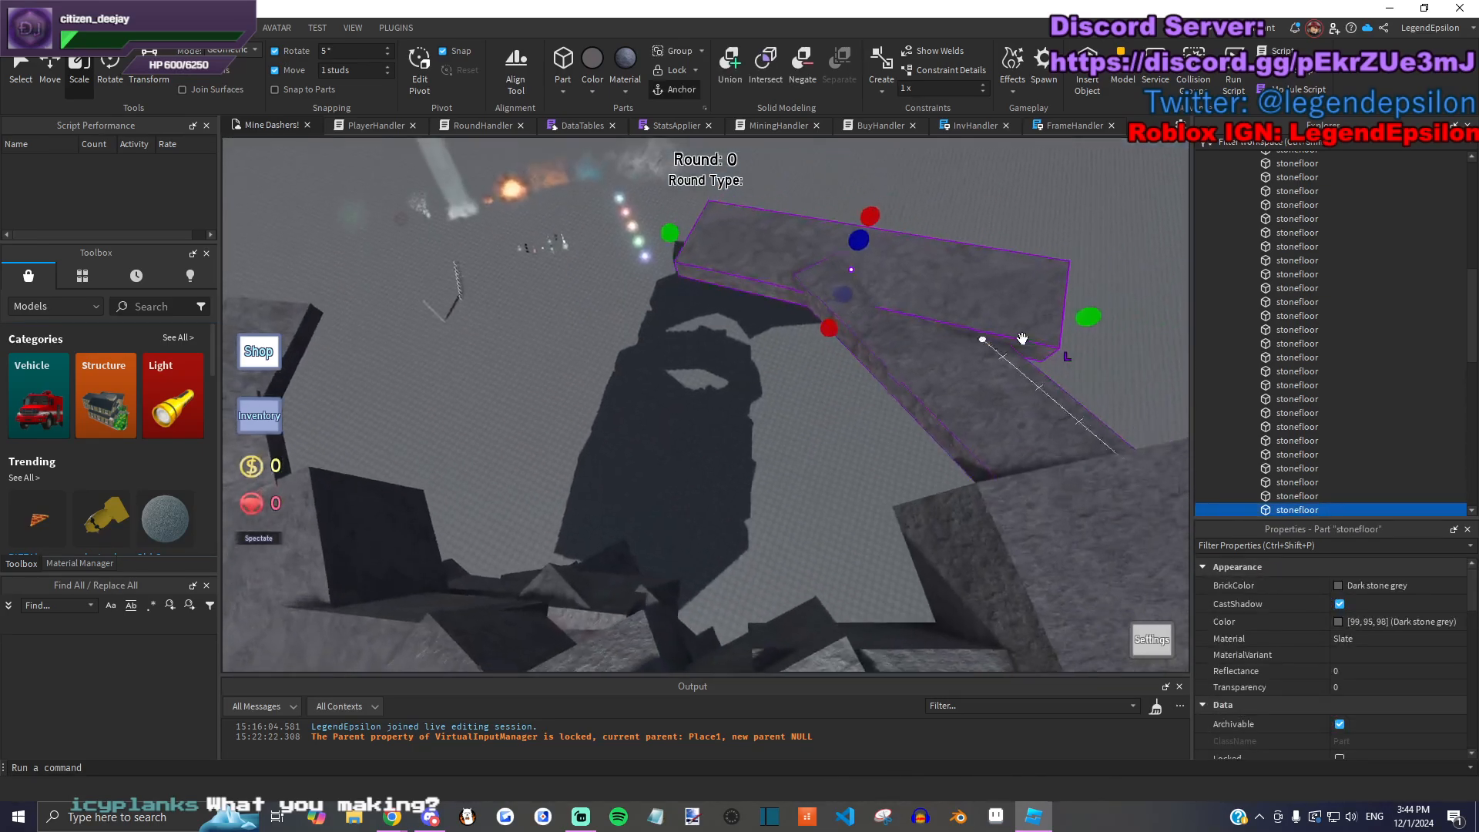
left_click_drag(998, 336, 1054, 324)
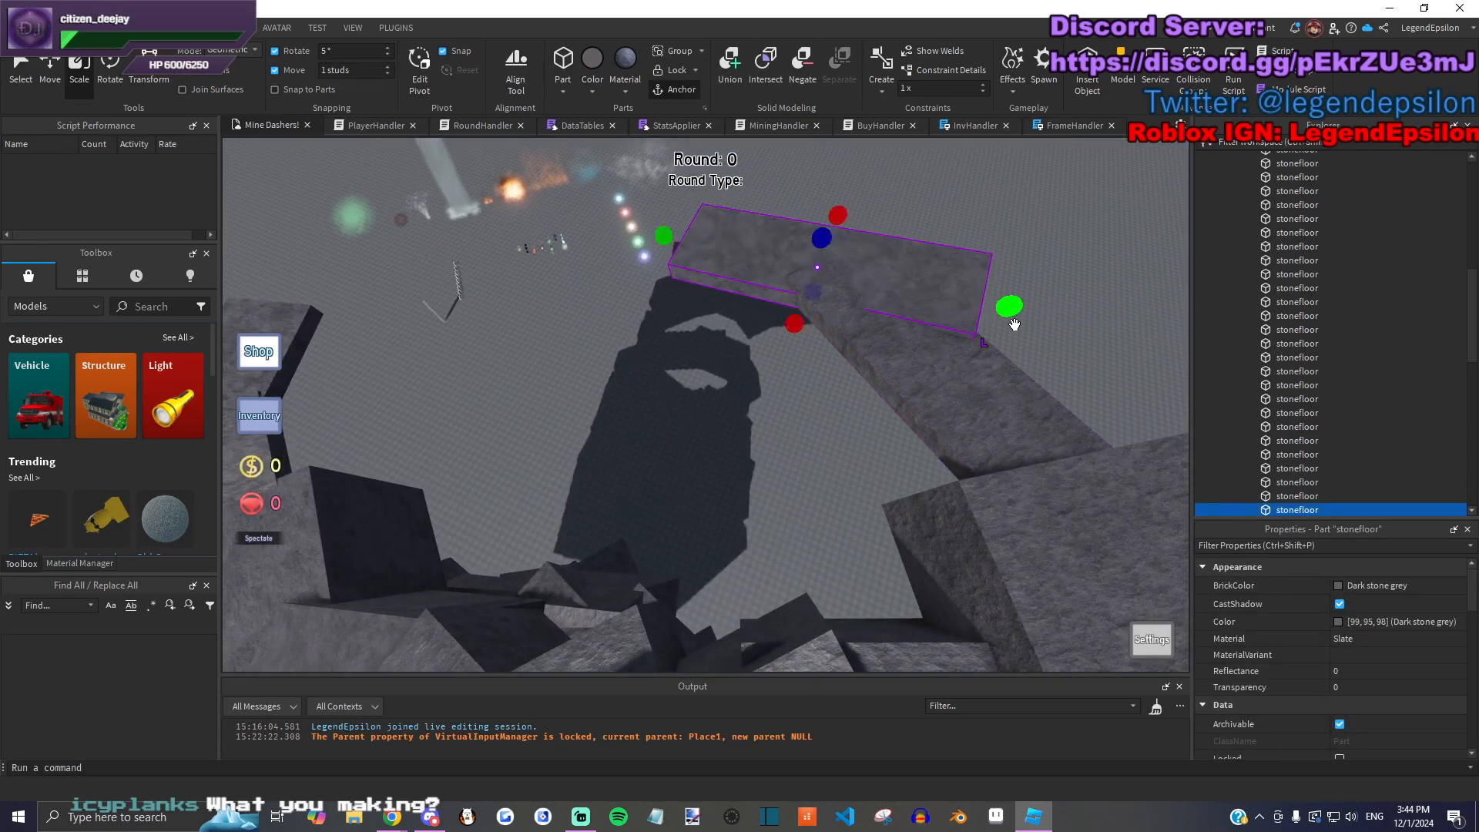
Step: Fine-tune the size of the walkway's end slab so it extends outward from the adjoining stone section
right_click_drag(1015, 325, 726, 244)
left_click(734, 445)
right_click_drag(734, 445, 838, 336)
left_click_drag(838, 336, 853, 333)
scroll(853, 333, "up", 5)
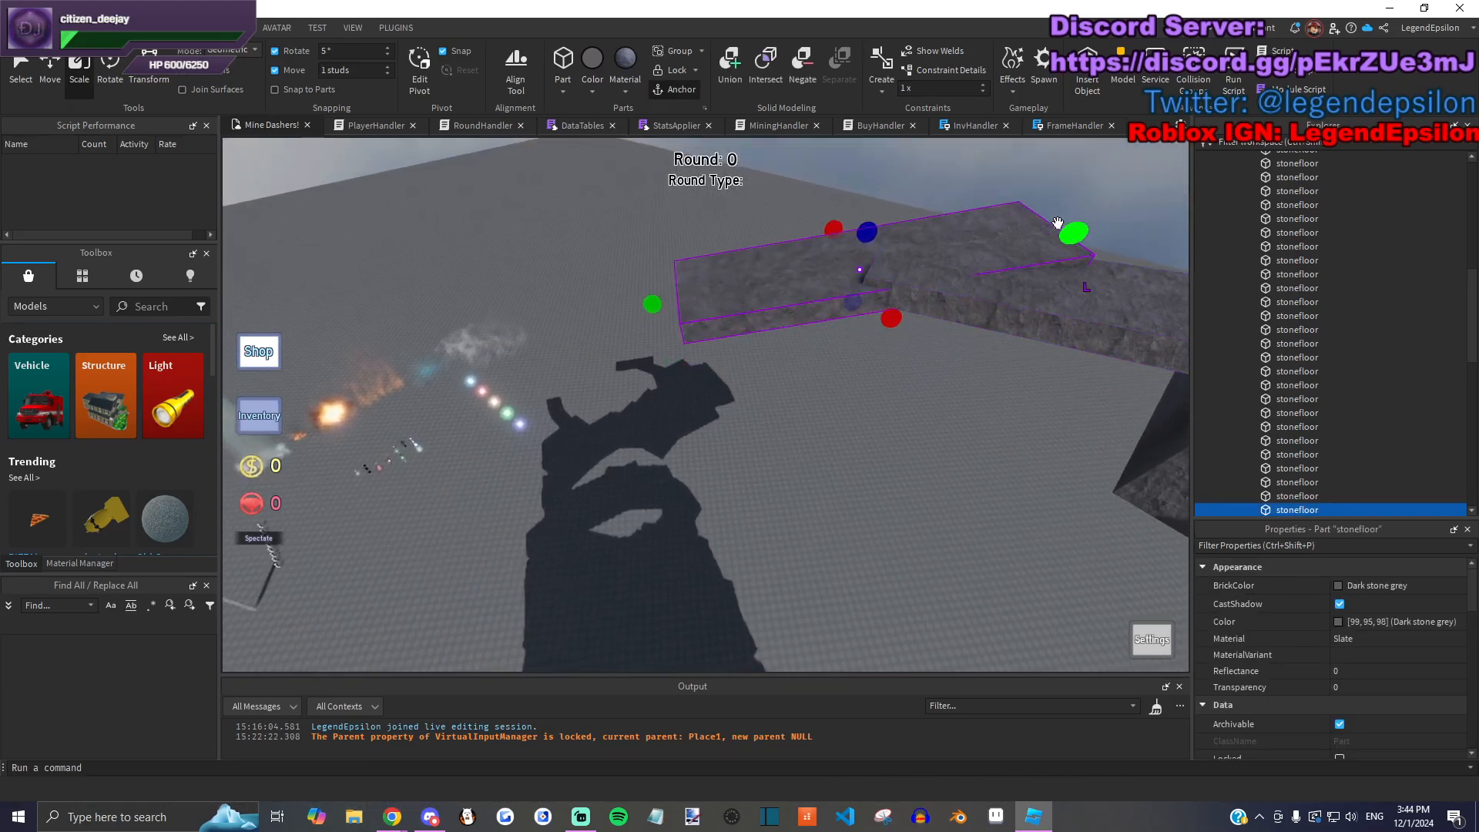
Step: Place a copy of the end slab beyond the walkway, then rotate and widen it into a broad platform
left_click_drag(834, 273, 707, 229)
left_click(74, 74)
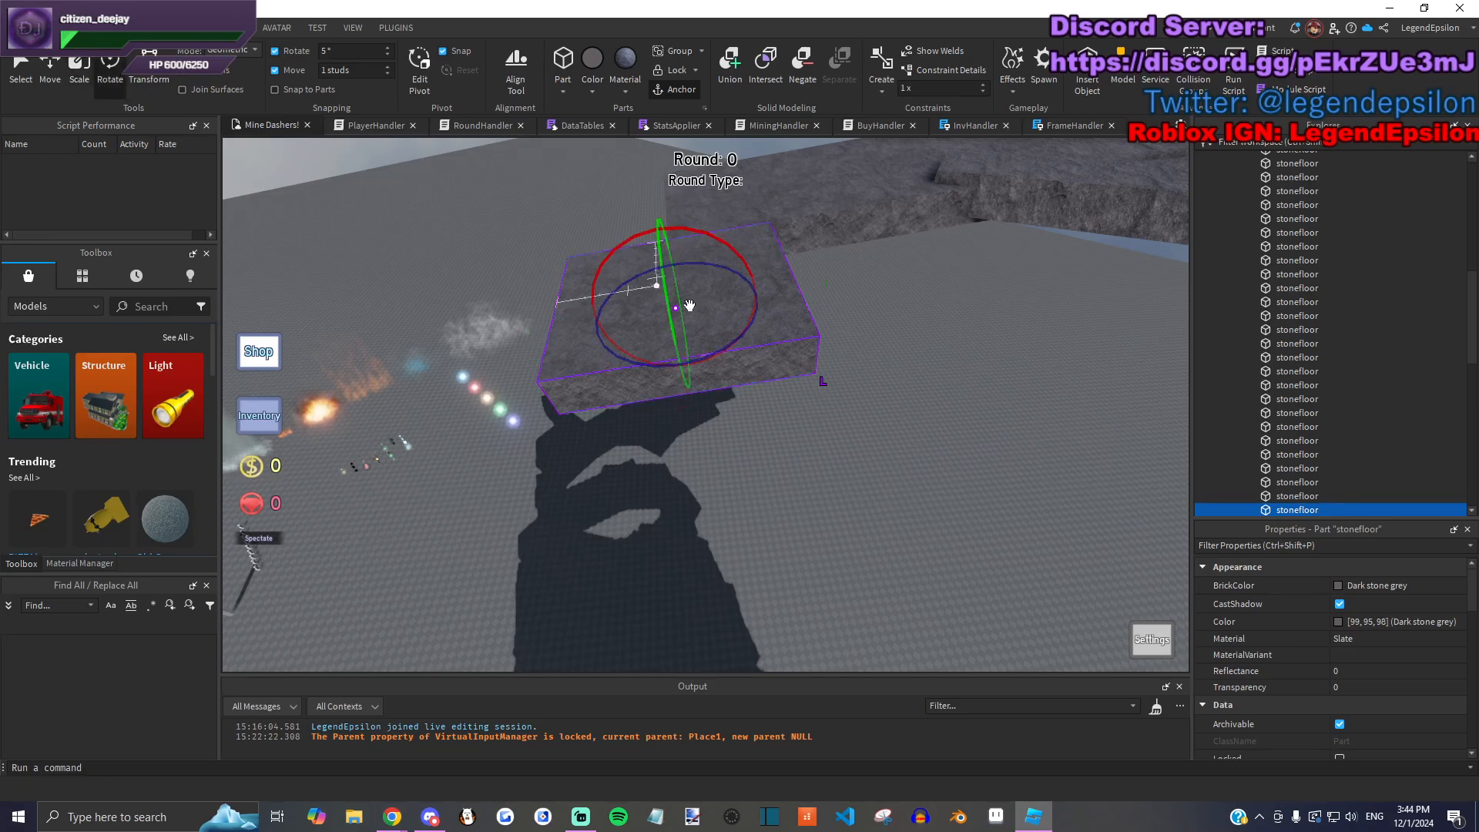
left_click_drag(637, 363, 518, 434)
key("ctrl+3")
left_click_drag(759, 433, 792, 491)
left_click_drag(684, 302, 276, 132)
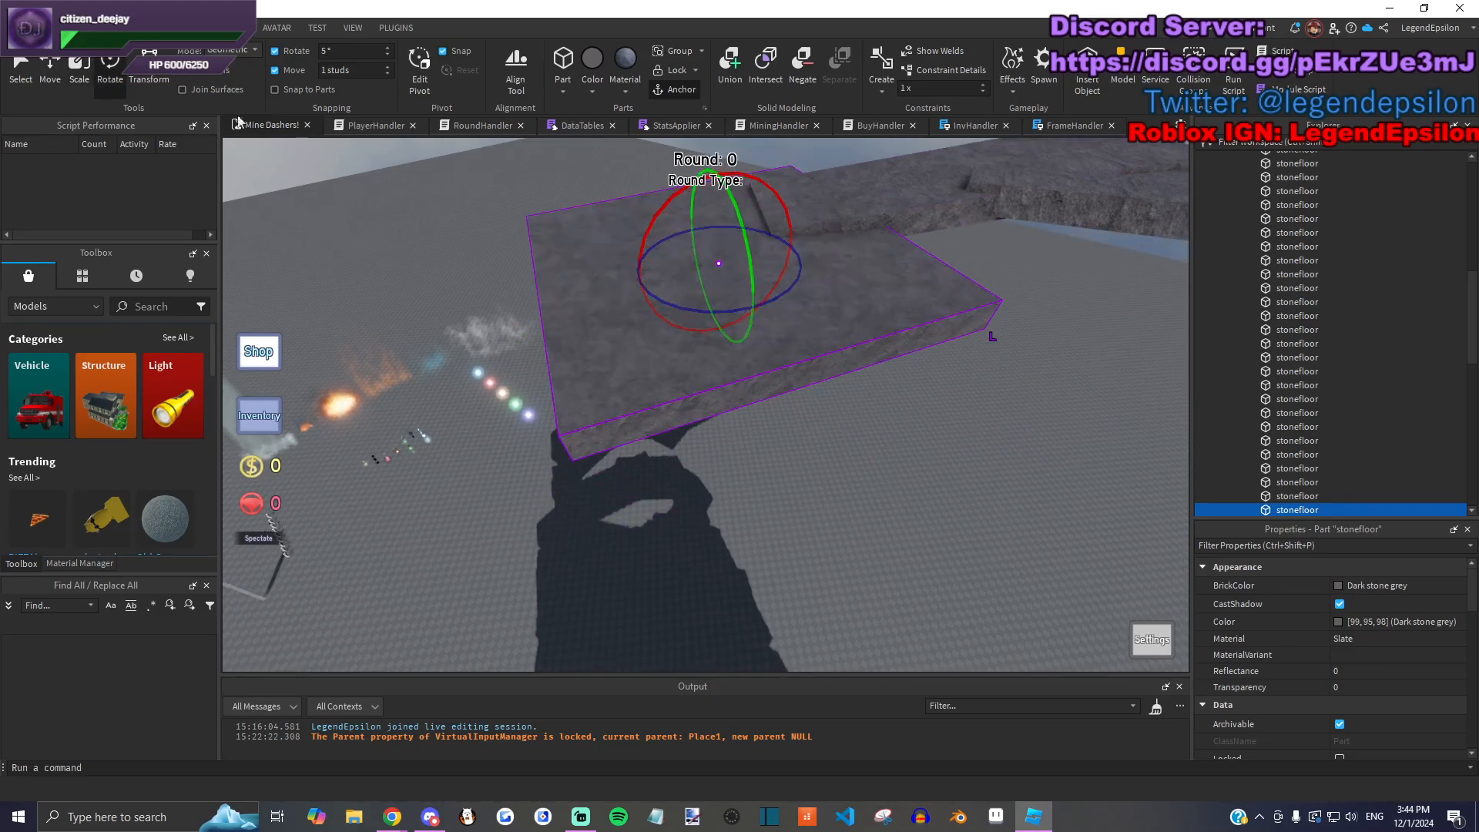
Step: Shift the broad platform slab against the walkway's end, then narrow and thicken it into a solid block
left_click_drag(718, 253, 847, 259)
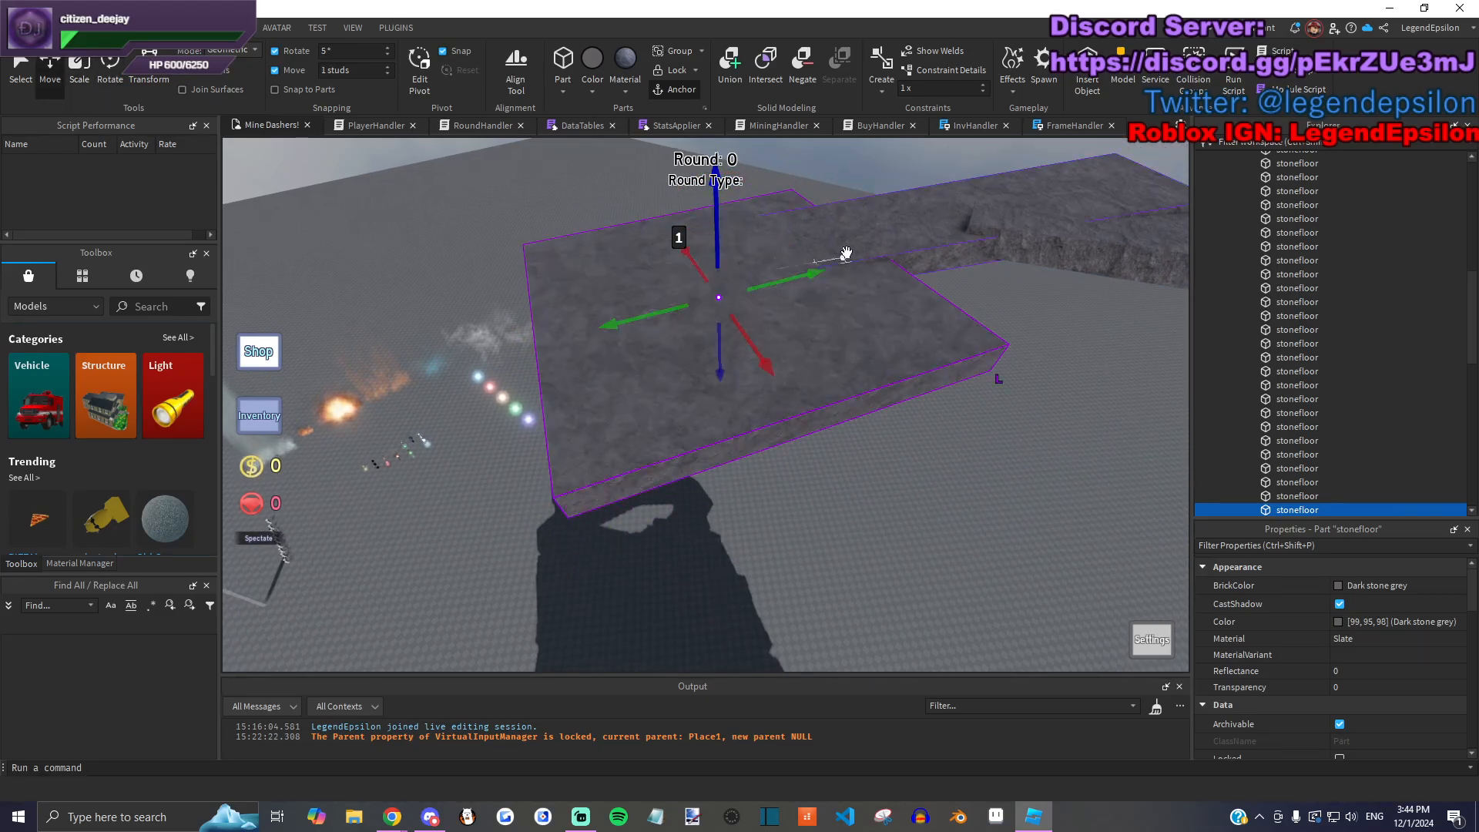
left_click_drag(816, 449, 776, 386)
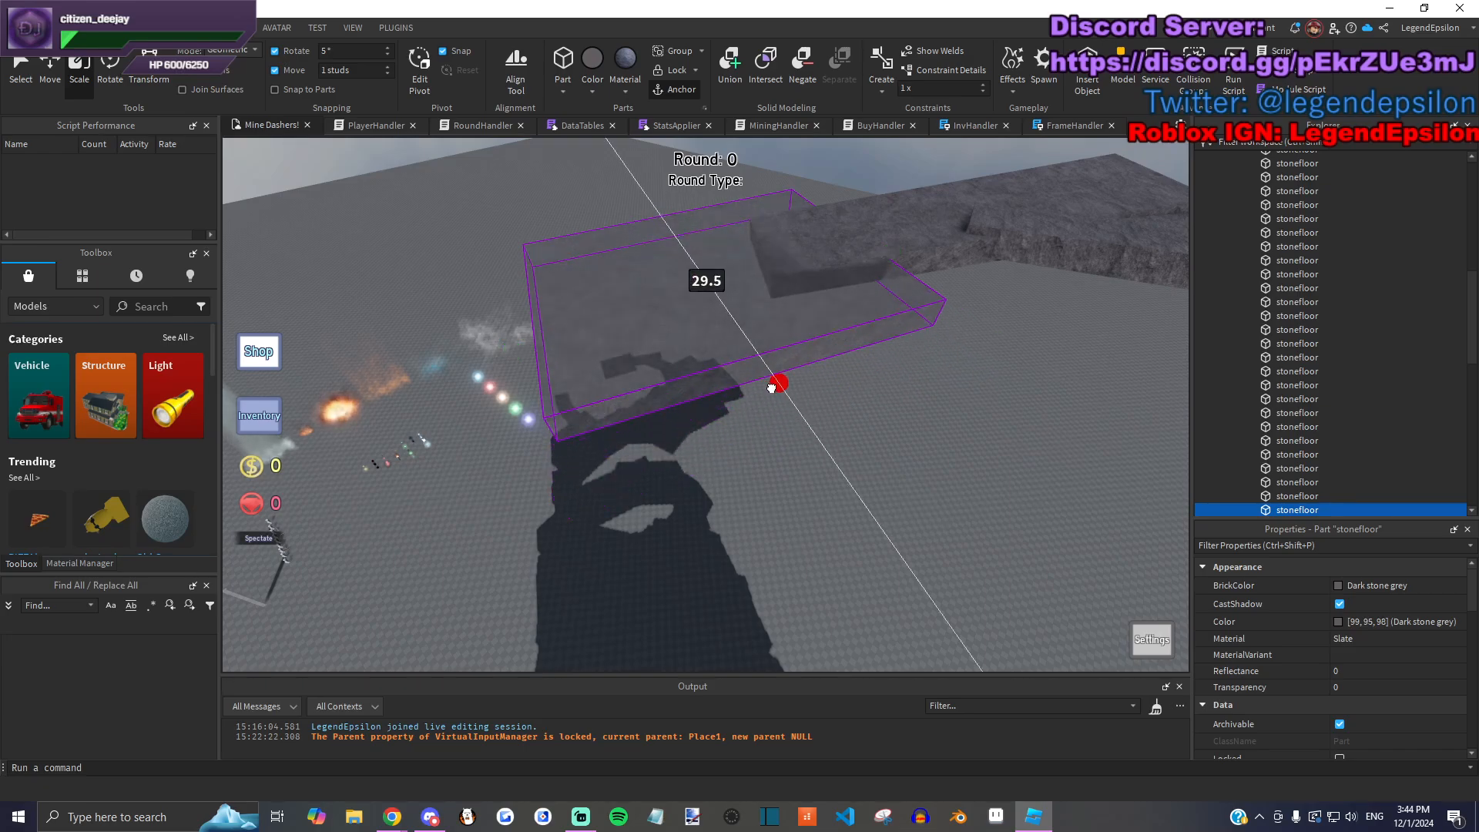
right_click_drag(776, 385, 799, 365)
left_click_drag(799, 365, 794, 395)
right_click_drag(793, 396, 961, 314)
left_click_drag(961, 314, 936, 353)
right_click_drag(936, 353, 942, 350)
Step: Duplicate the thick stone block, move the copy out to continue the path, and rotate it to a new angle
key("ctrl+d")
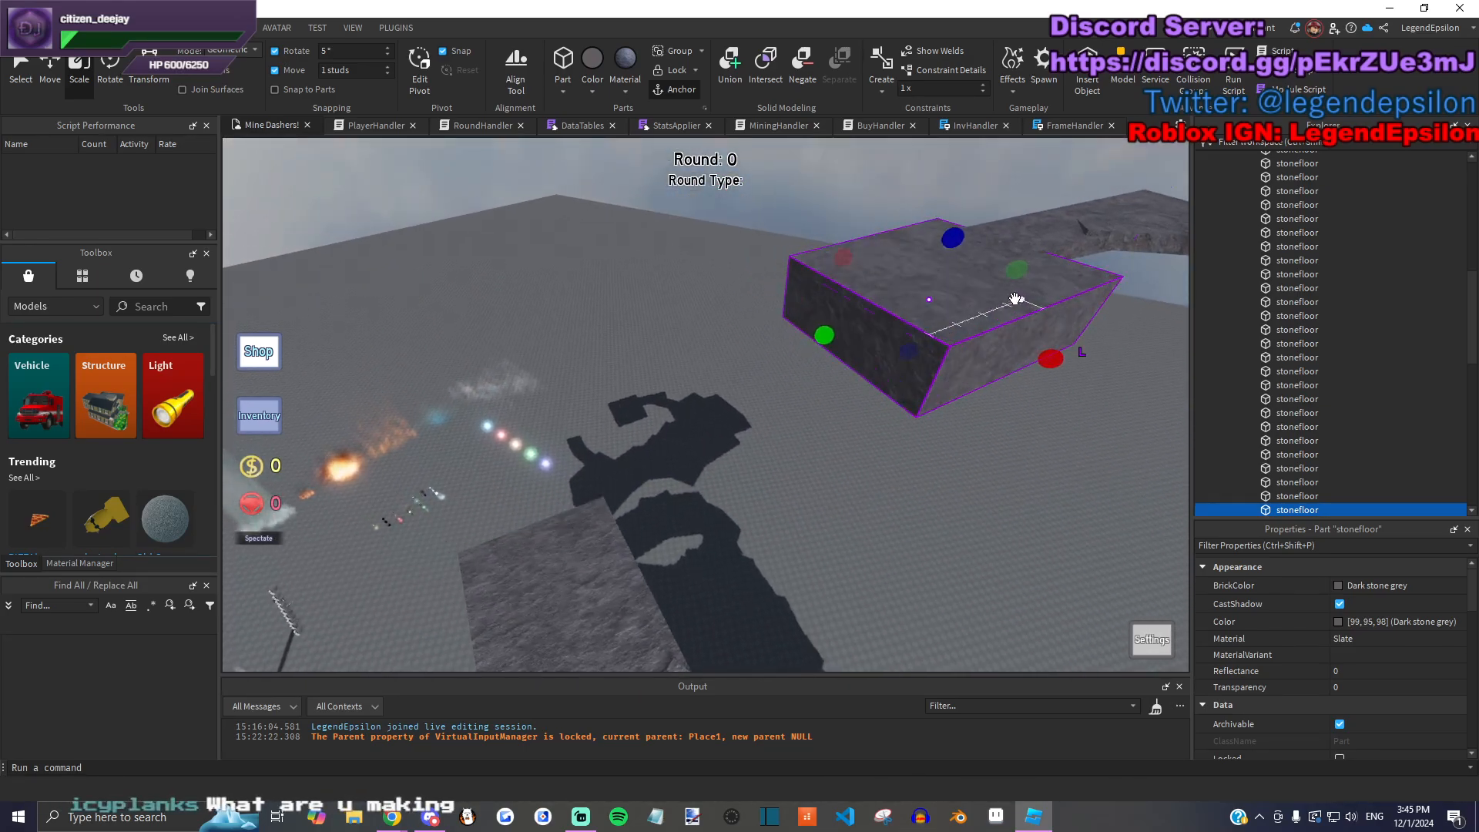
left_click_drag(1020, 300, 829, 319)
left_click_drag(695, 382, 791, 439)
left_click(79, 70)
key("a")
key("a")
right_click_drag(639, 324, 600, 223)
key("ctrl+4")
left_click_drag(672, 223, 660, 224)
left_click_drag(744, 192, 744, 212)
Step: Scale the newly placed block into a large slab connecting the neighbouring stone sections
left_click(647, 347)
key("w")
left_click(79, 73)
left_click_drag(608, 517, 570, 355)
left_click(720, 383)
key("w")
right_click_drag(720, 383, 719, 383)
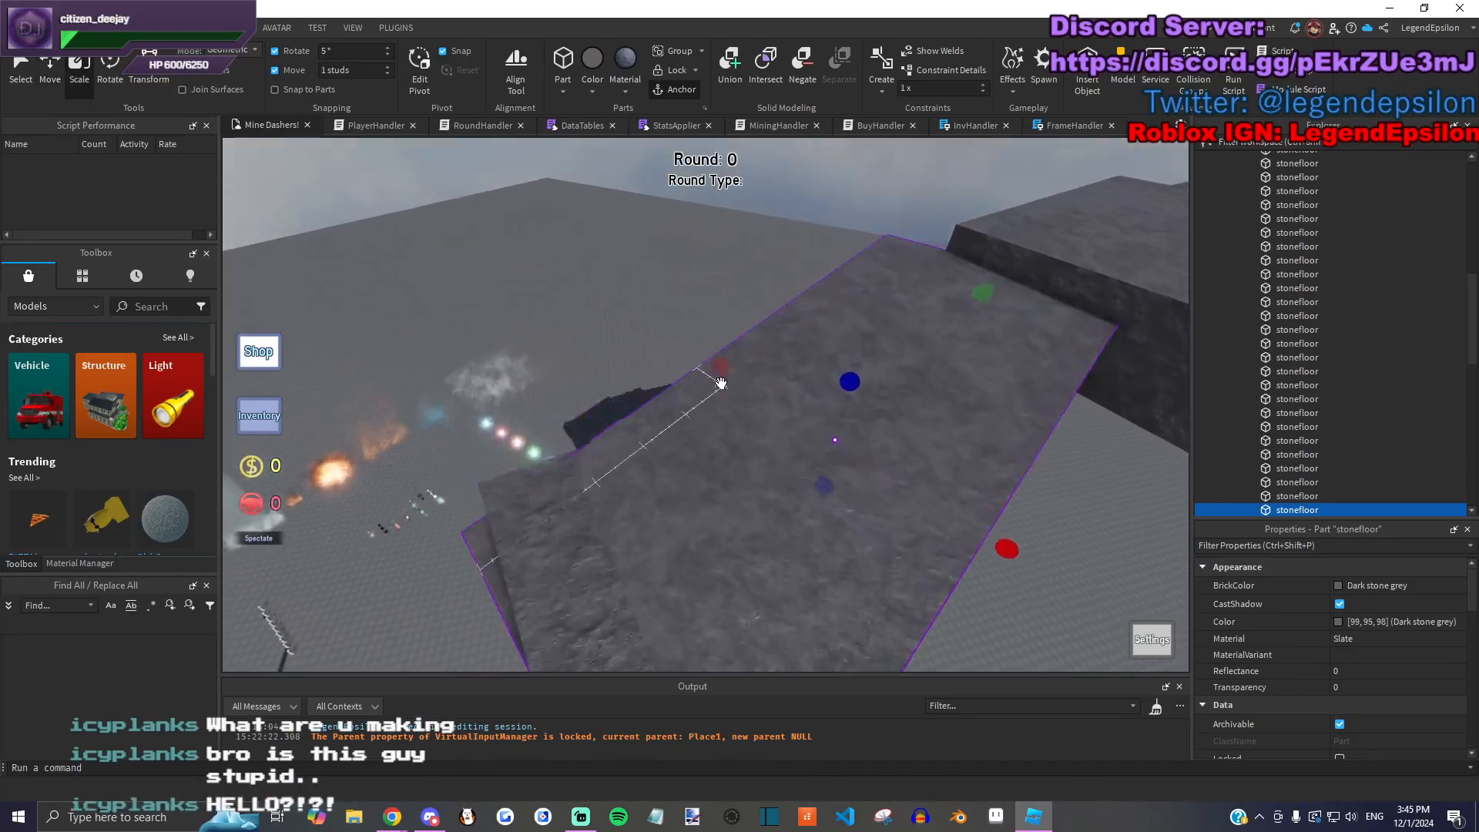
Step: Add another stone slab along the outer side of the large slab and rotate it to overlap the edge
left_click_drag(756, 403, 673, 366)
left_click_drag(1001, 566, 820, 479)
key("s")
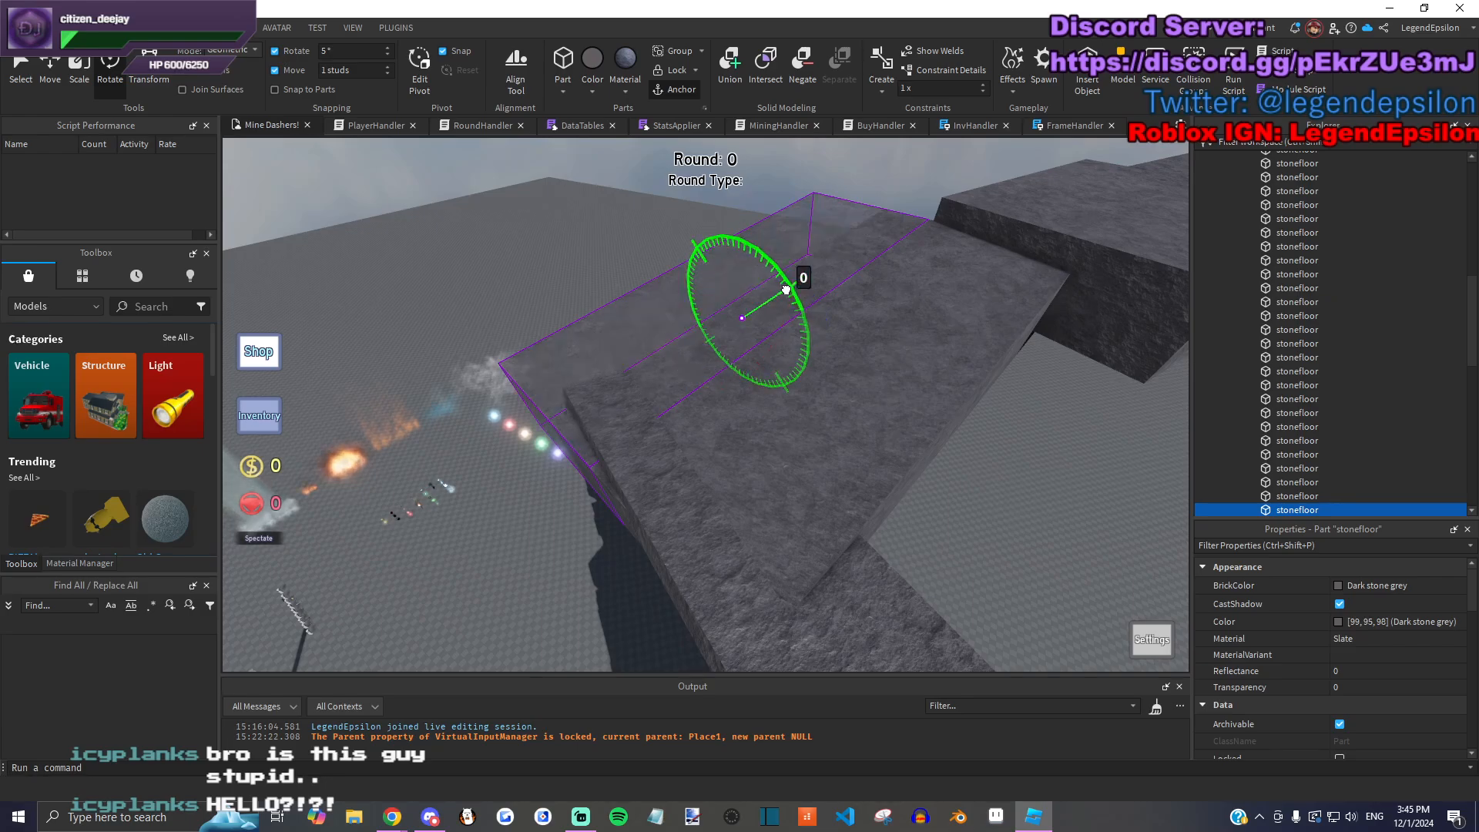
left_click_drag(689, 291, 693, 292)
mouse_move(740, 380)
left_mouse_down()
mouse_move(746, 450)
mouse_move(741, 400)
left_mouse_up()
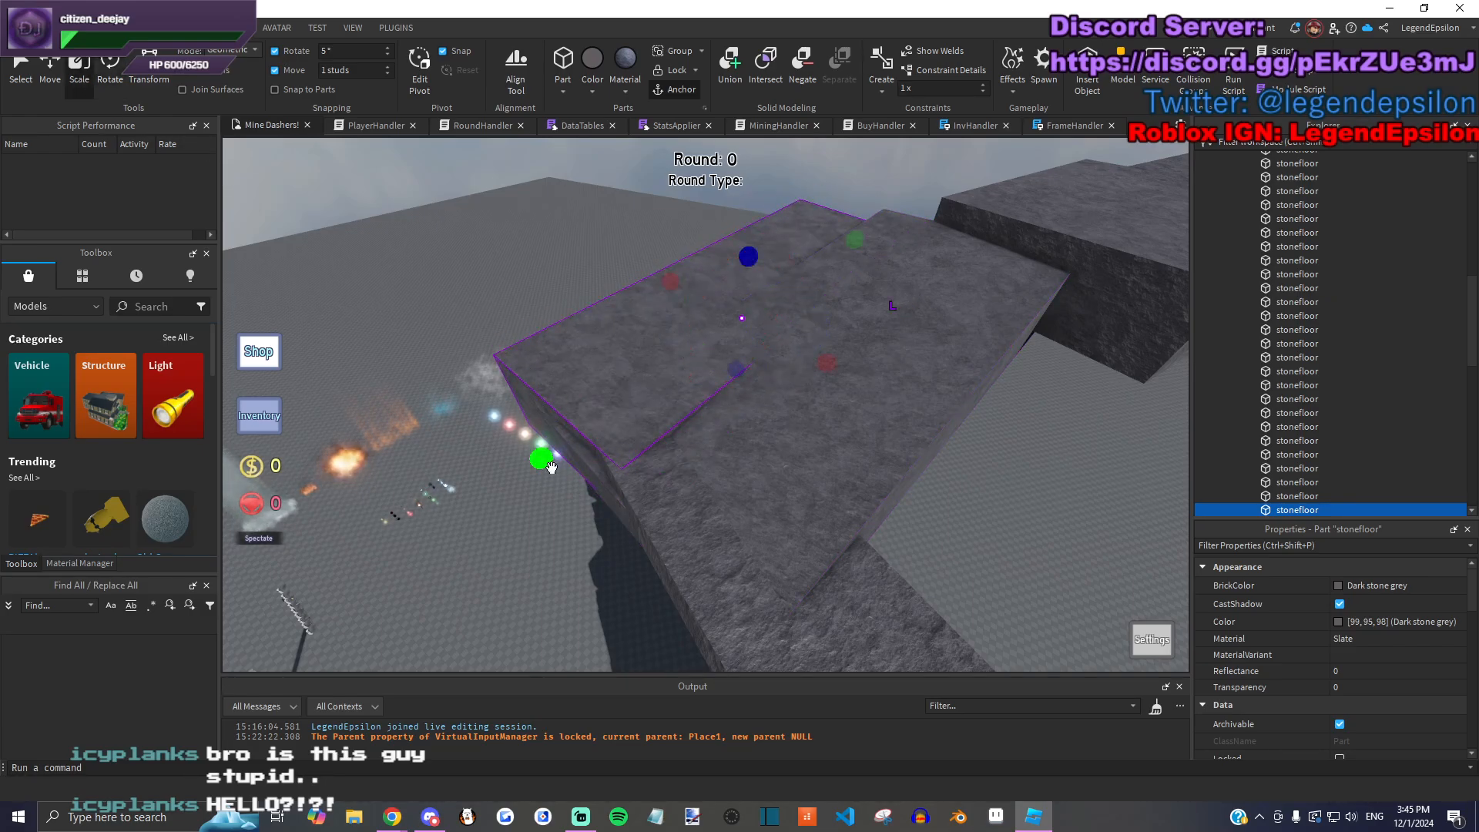
Step: Shorten the outer side slab and adjust its width and position against the large slab
left_click_drag(551, 468, 621, 368)
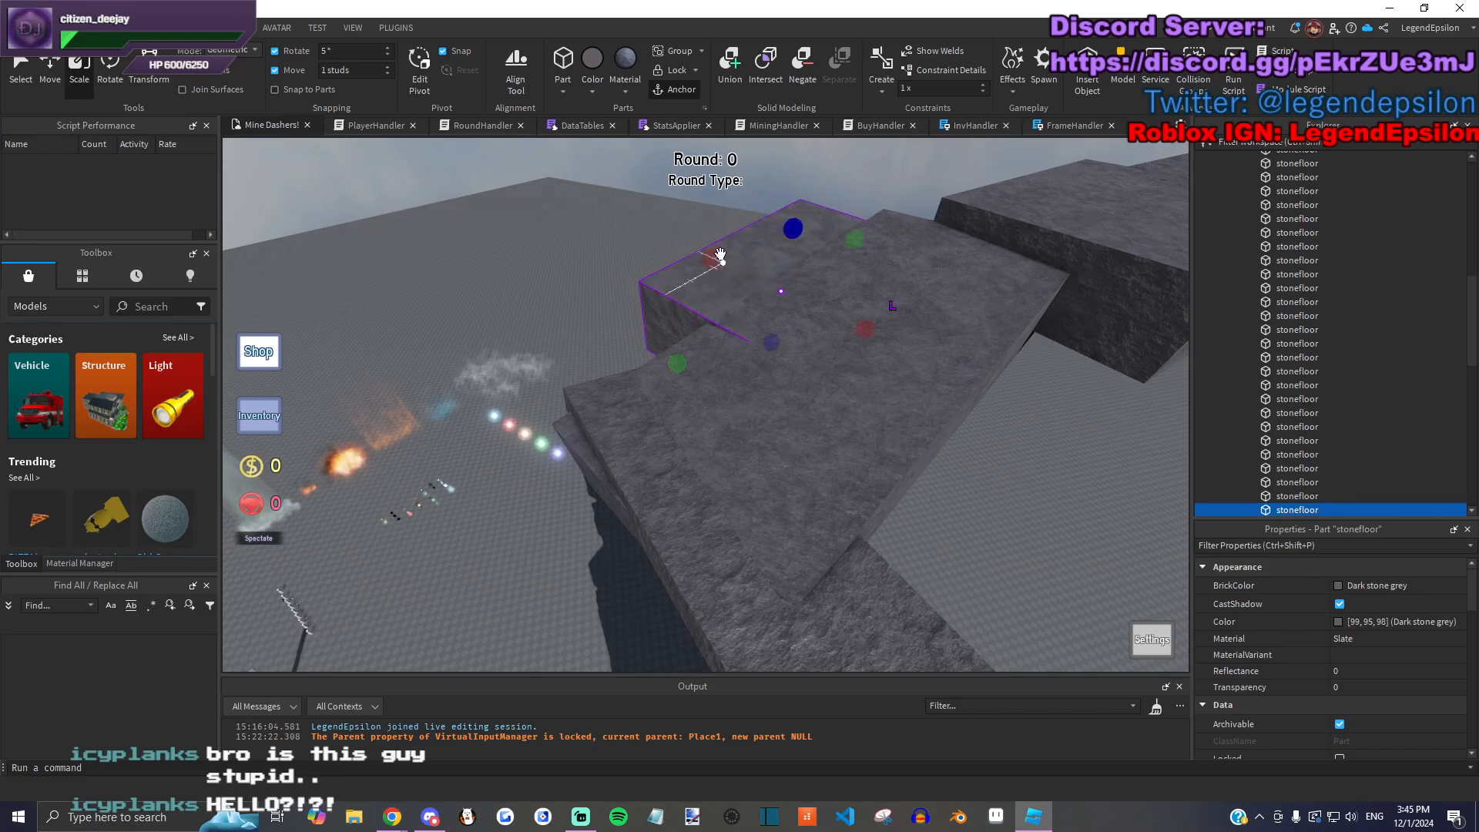
left_click_drag(825, 251, 653, 345)
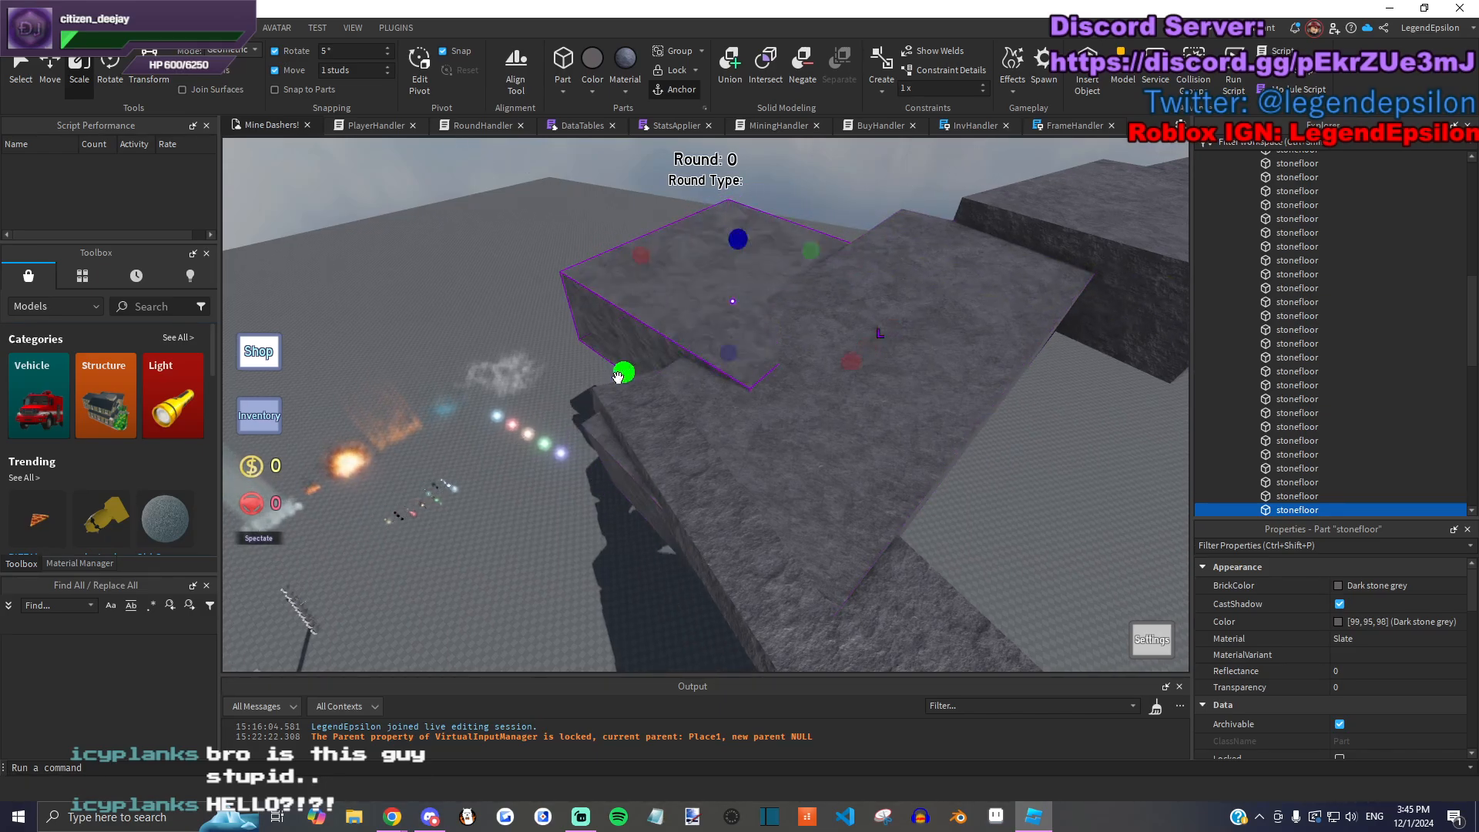
left_click_drag(641, 256, 710, 309)
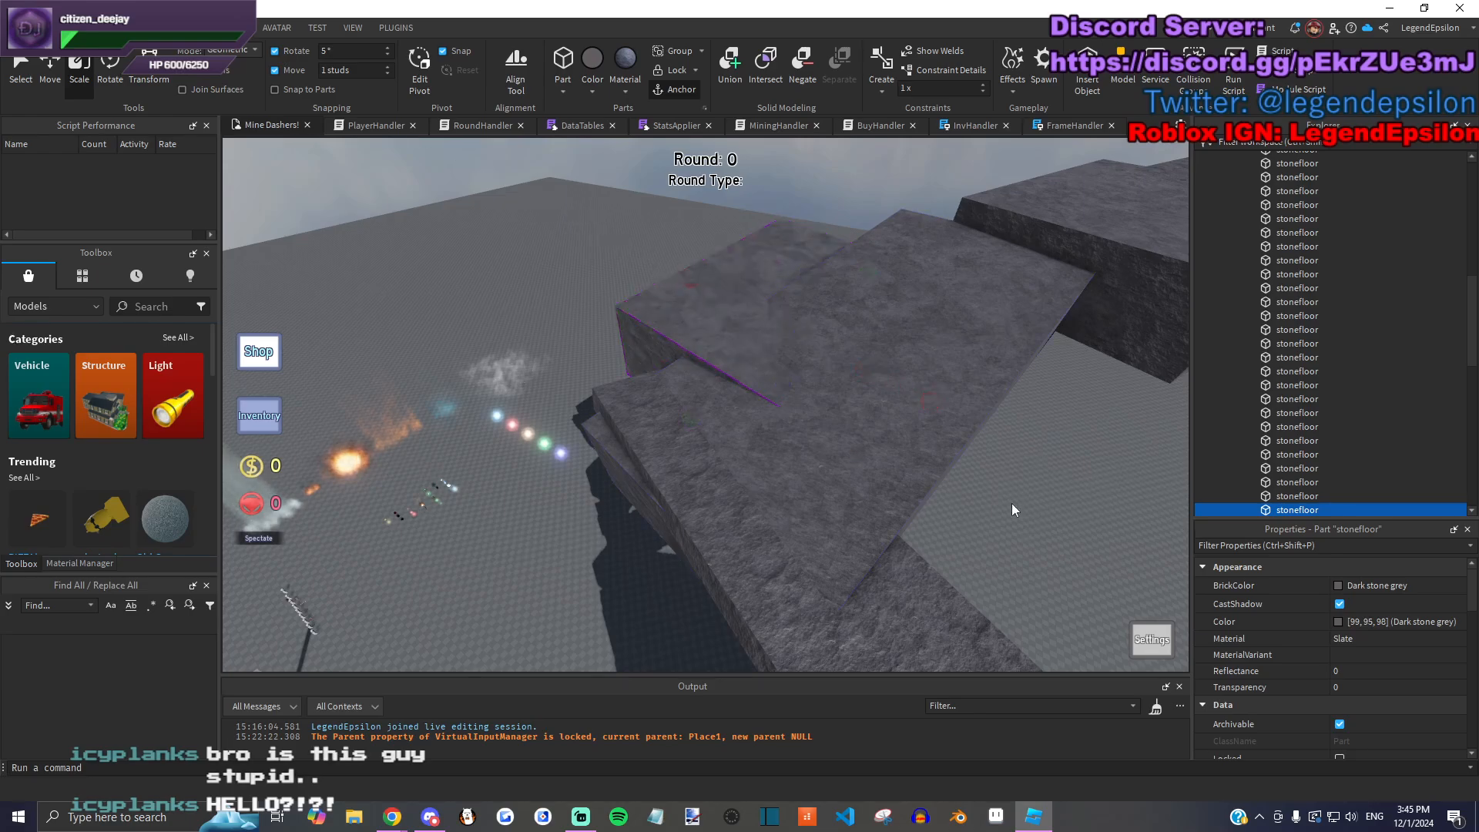
left_click(1013, 508)
Step: Add a small stone slab to bridge the gap between the large slab and the next section of the ring
right_click_drag(848, 307, 690, 393)
left_click(716, 330)
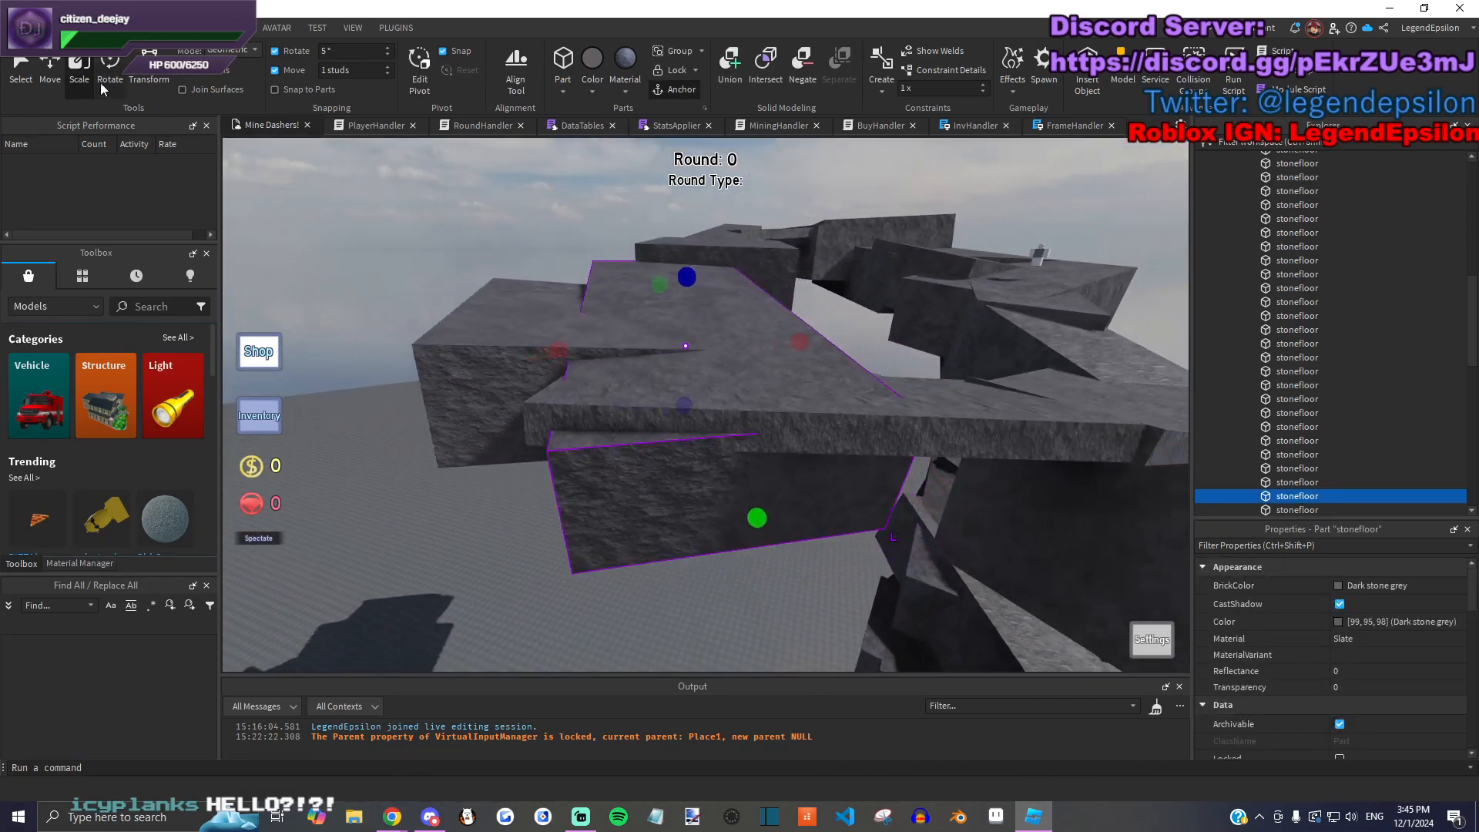
left_click(709, 359)
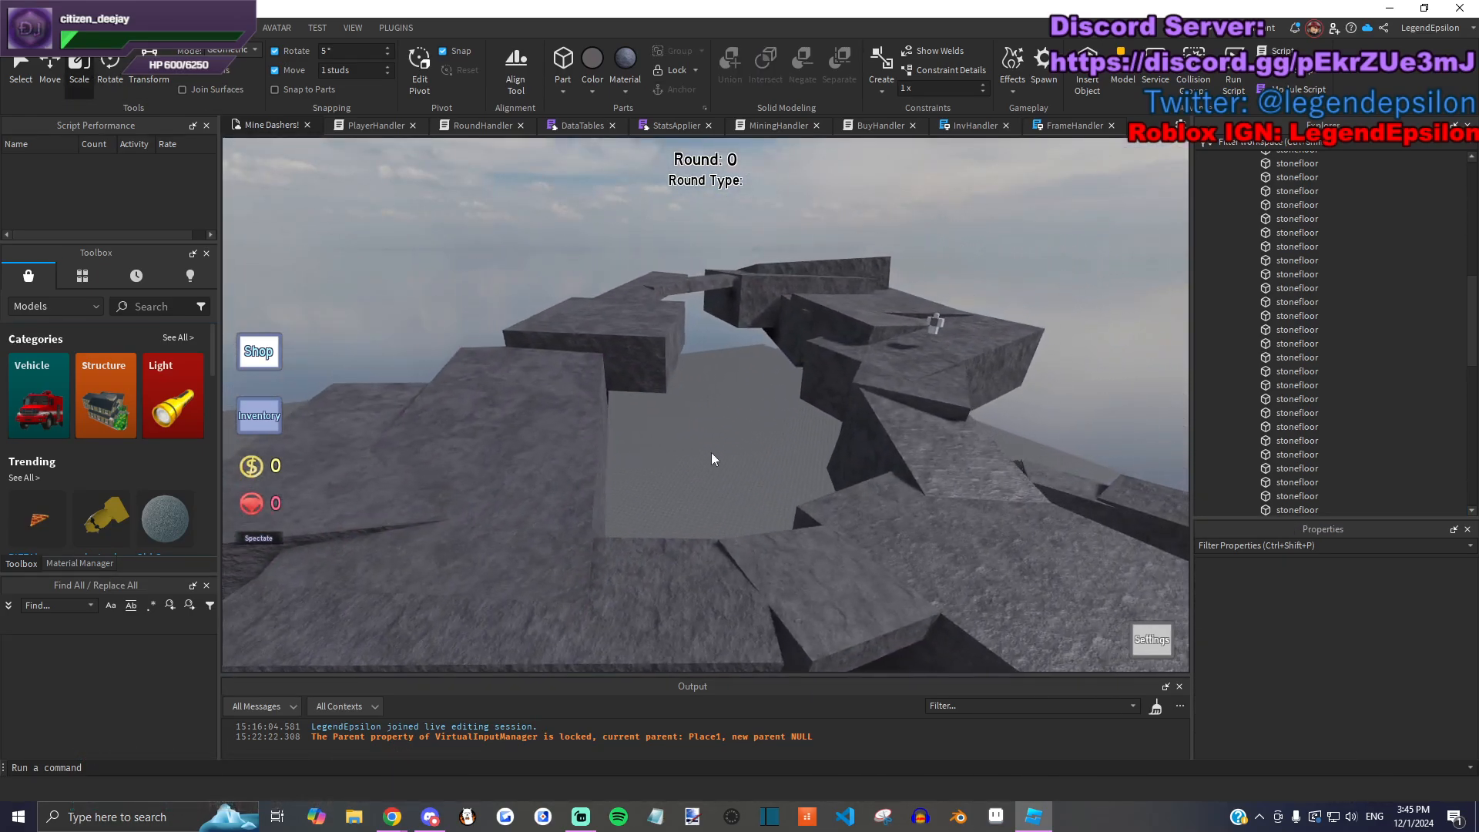
key("w")
right_click_drag(707, 450, 738, 469)
left_click(723, 462)
left_click_drag(723, 463, 664, 497)
left_click(664, 496)
right_click_drag(685, 514, 775, 460)
left_click(776, 457)
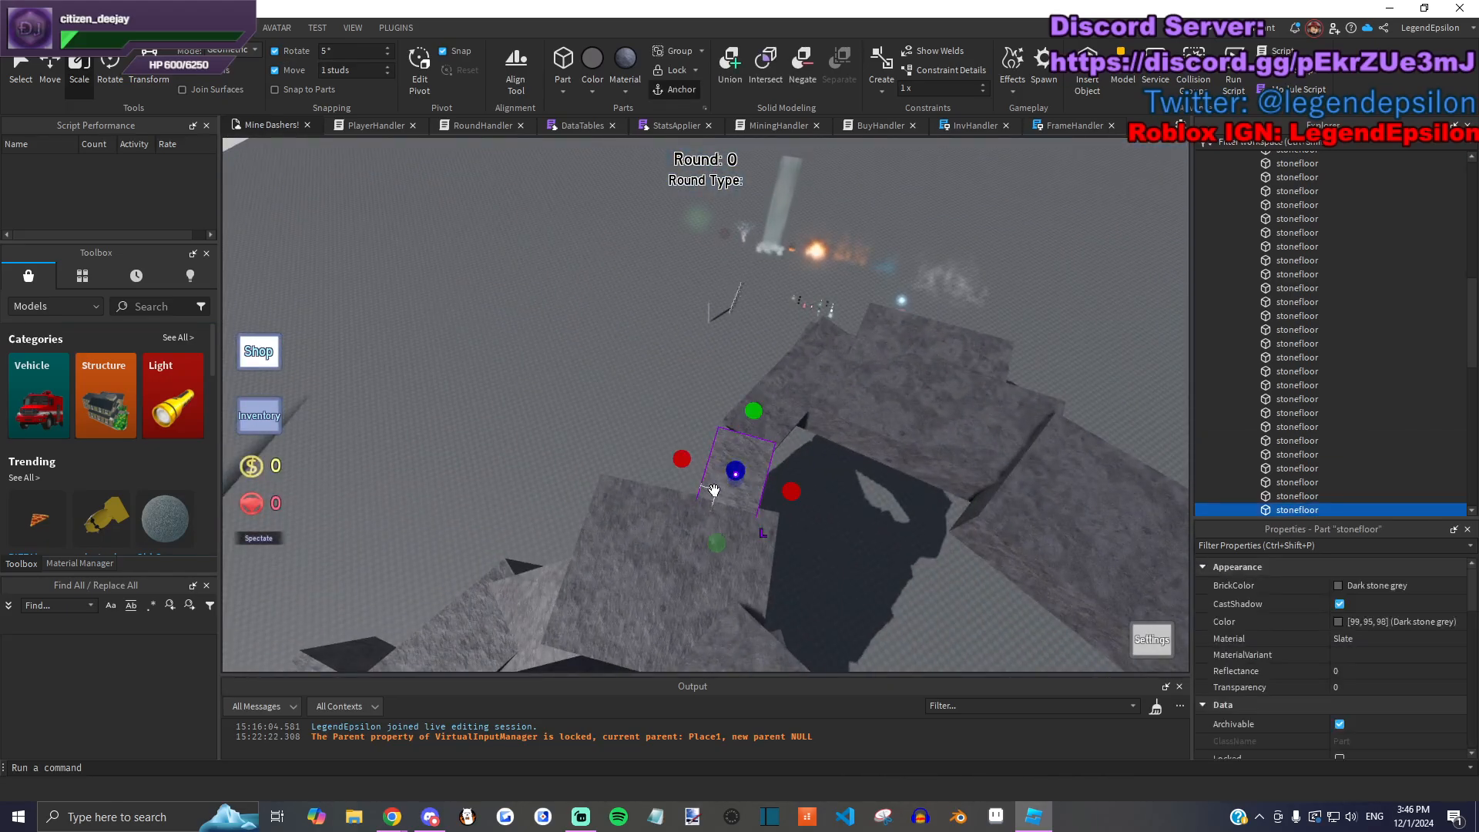
Step: Position a flat stone slab on the rim of the dark rock wall and tilt it along the slope
key("f")
right_click_drag(790, 558, 732, 477)
scroll(732, 478, "down", 3)
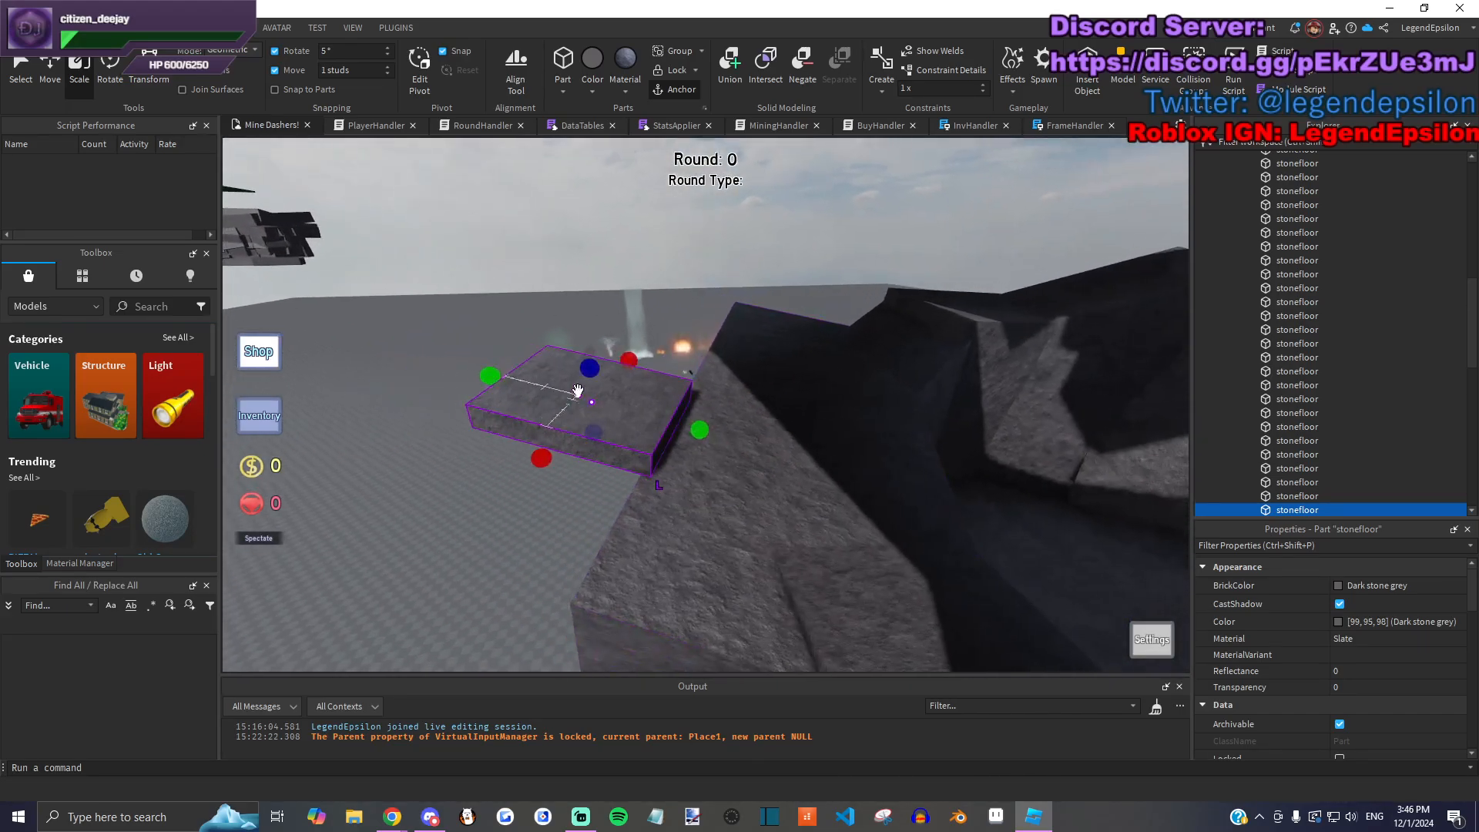
left_click_drag(646, 349, 576, 274)
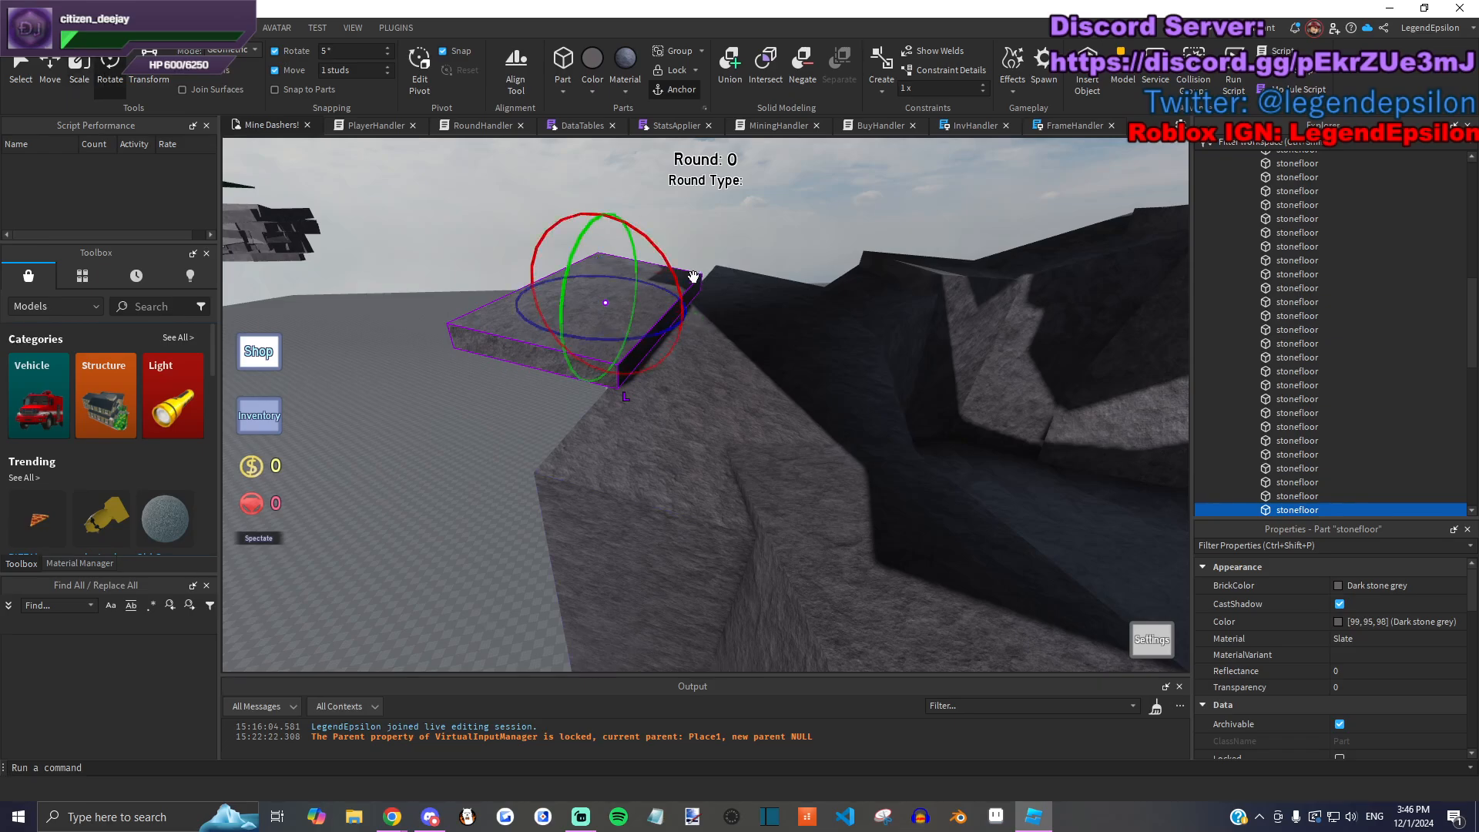
left_click_drag(693, 277, 658, 257)
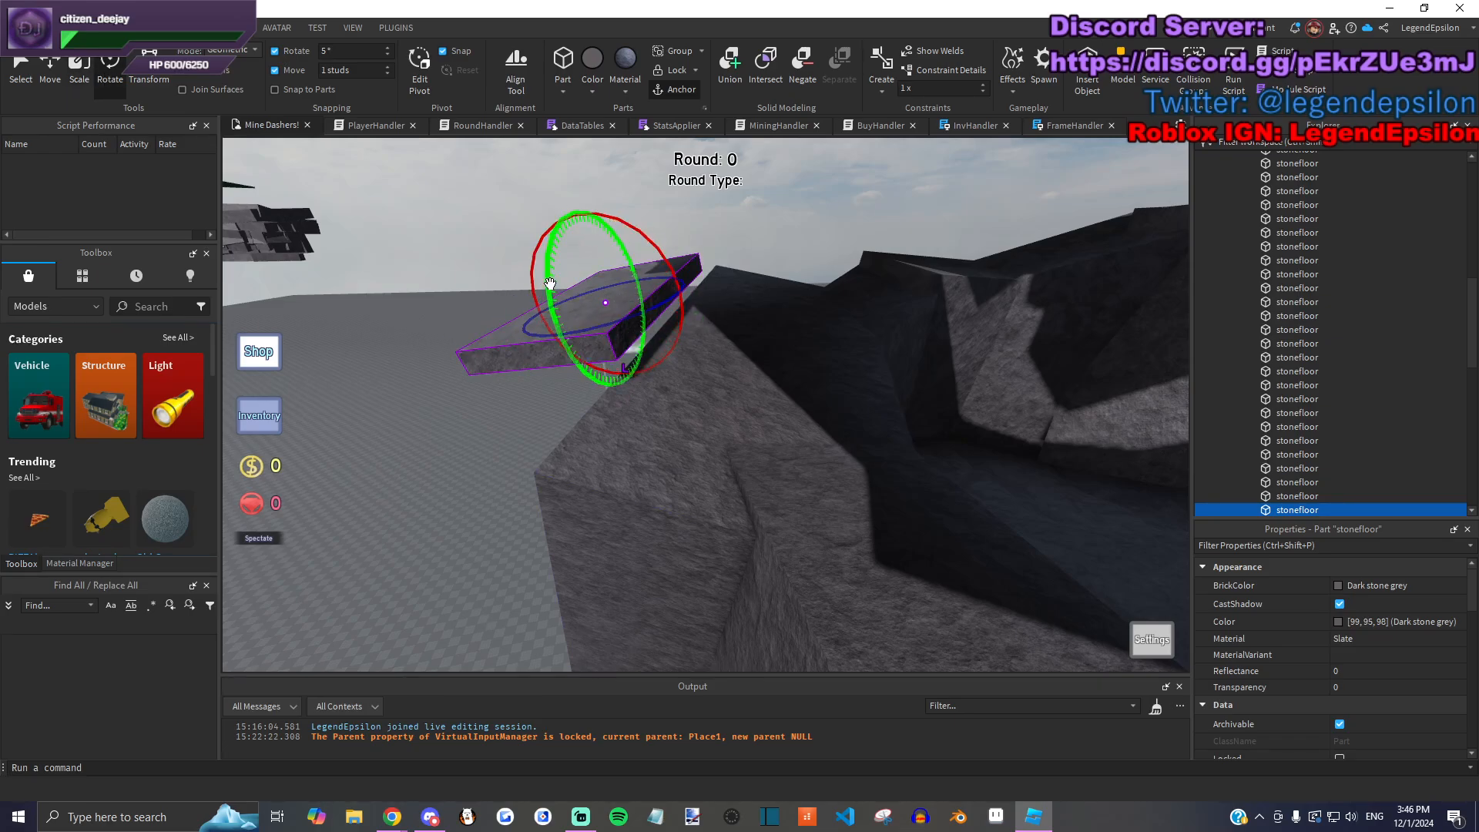
left_click_drag(550, 283, 543, 271)
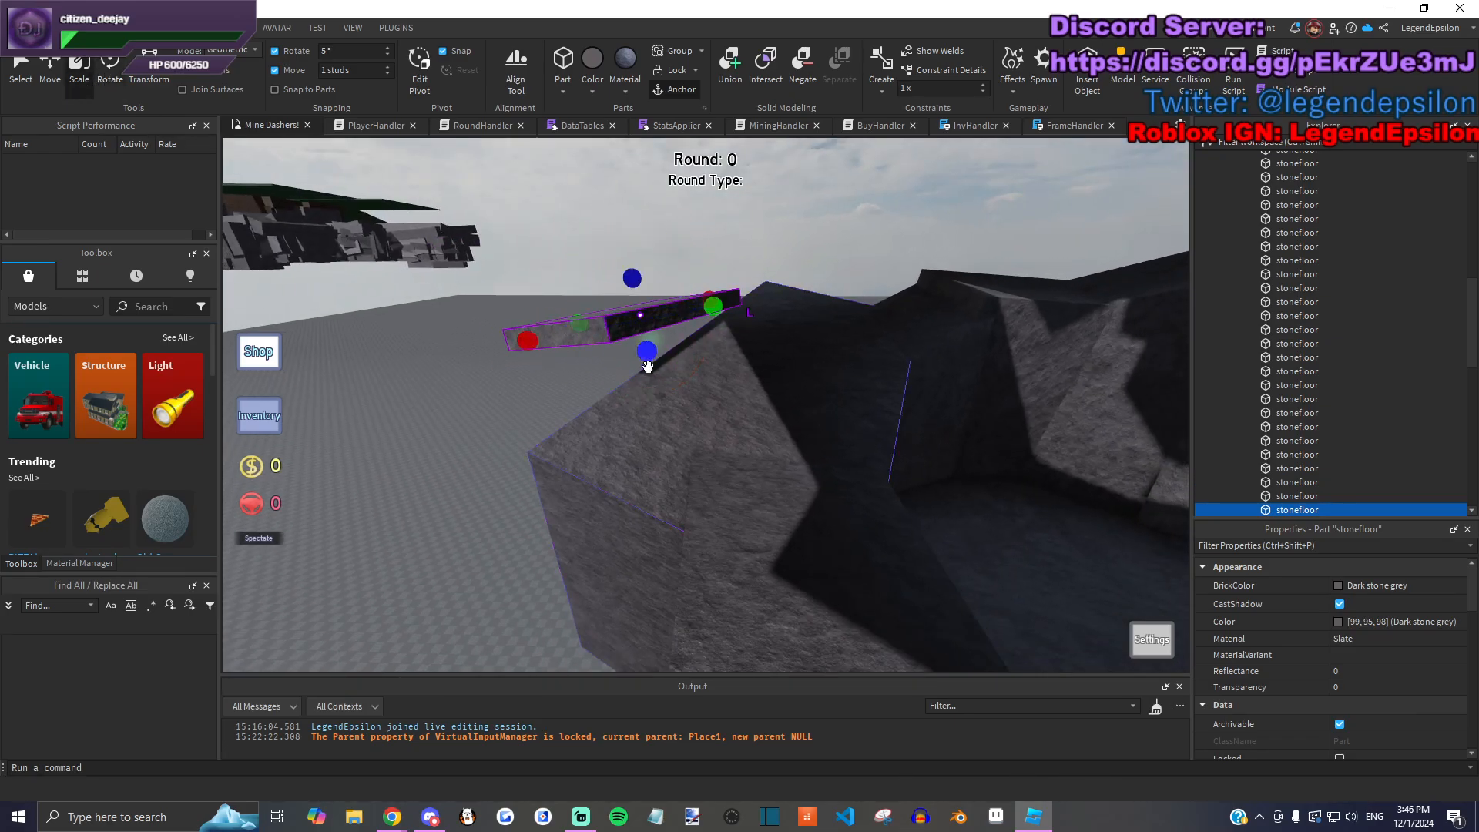
Step: Extend the tilted rim slab downward into the rock wall and adjust its fit against the adjoining stones
left_click_drag(646, 369, 698, 397)
left_click_drag(750, 321, 751, 323)
key("e")
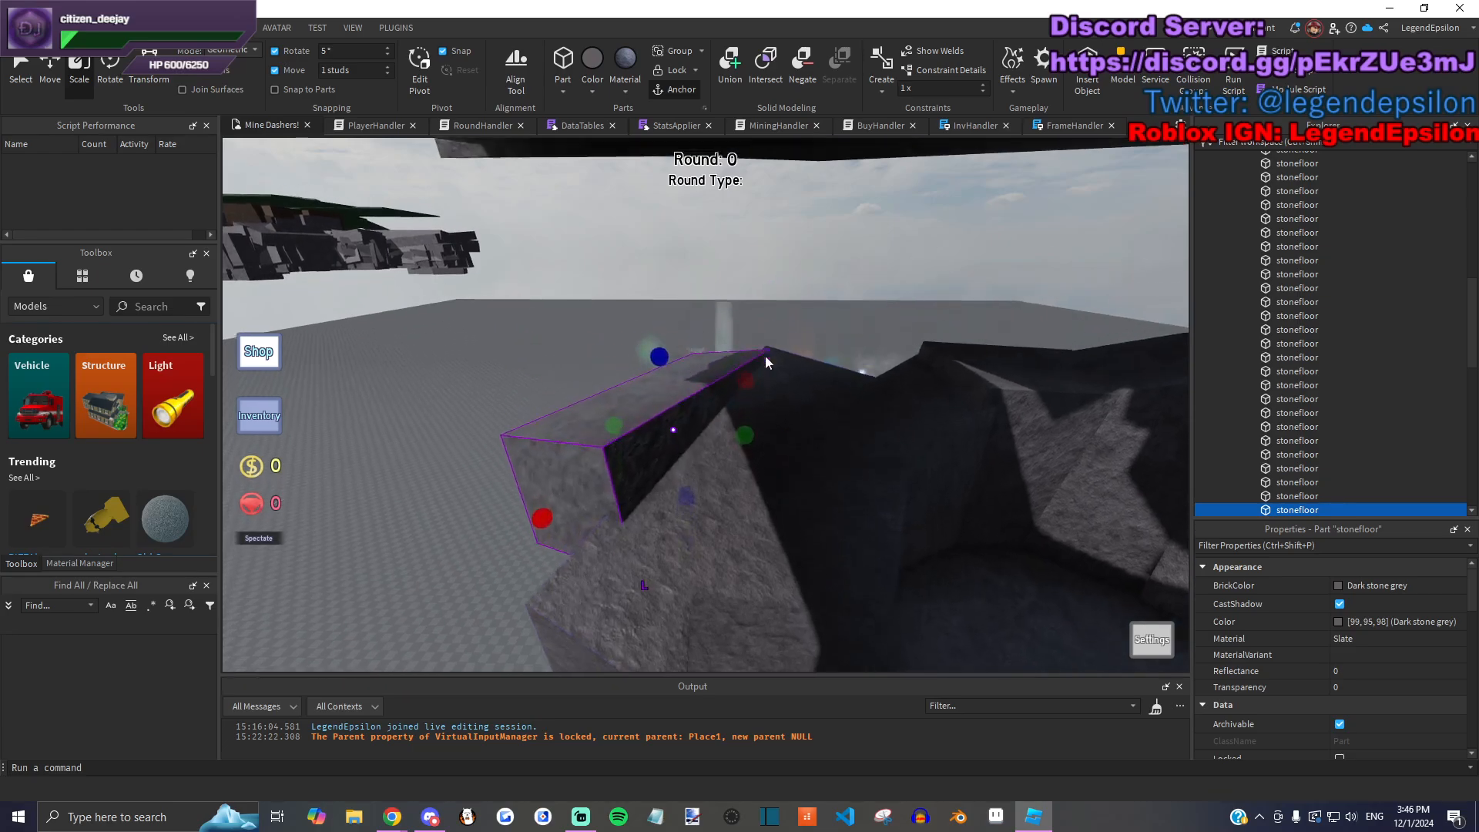
key("a")
left_click_drag(787, 465, 825, 488)
right_click_drag(855, 430, 560, 409)
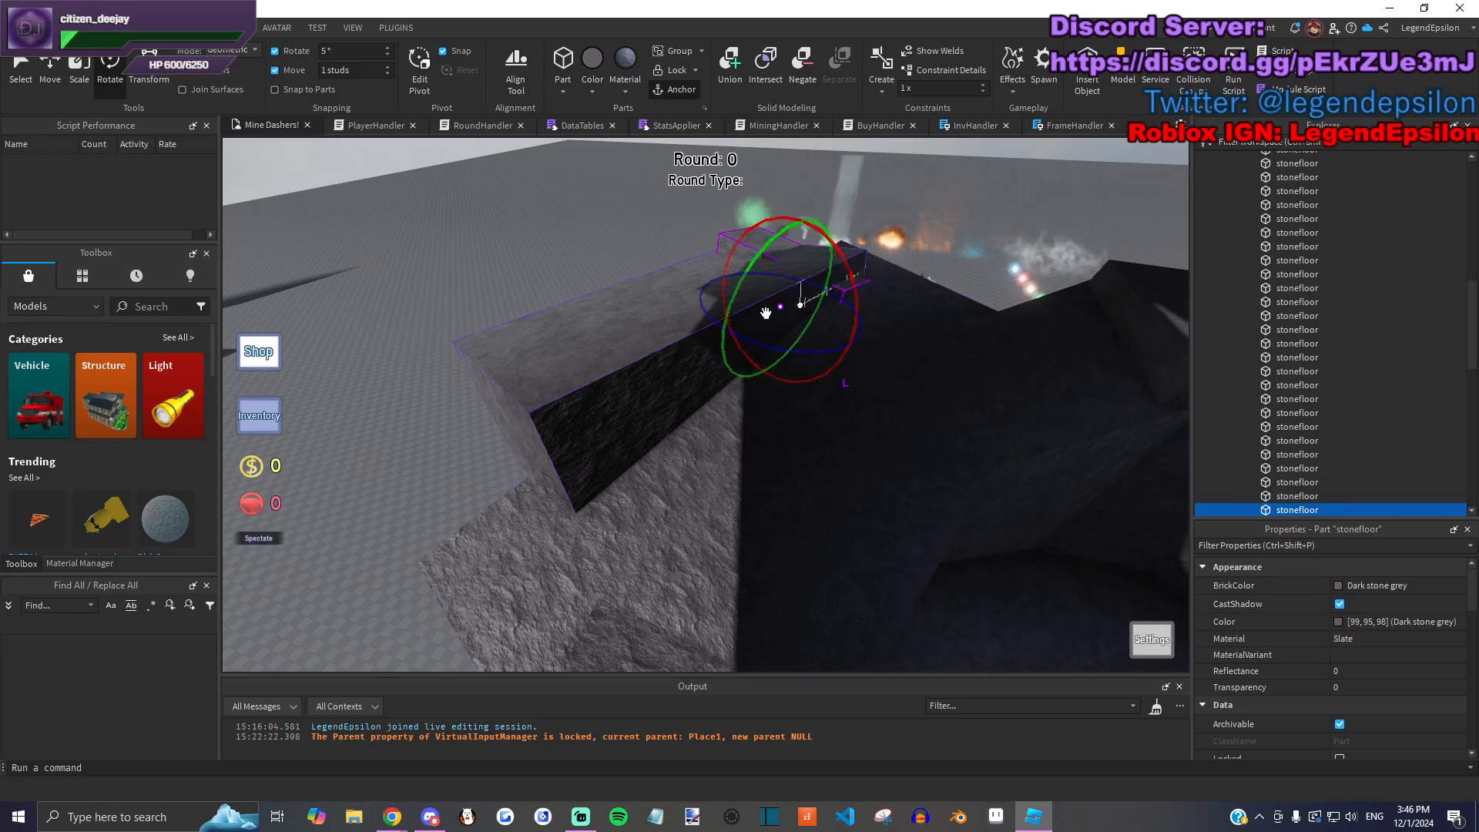
Step: Raise the next rim slab 3 studs and resize it to overlap the neighbouring slab on the wall
key("d")
key("ctrl+2")
left_click_drag(751, 235, 762, 223)
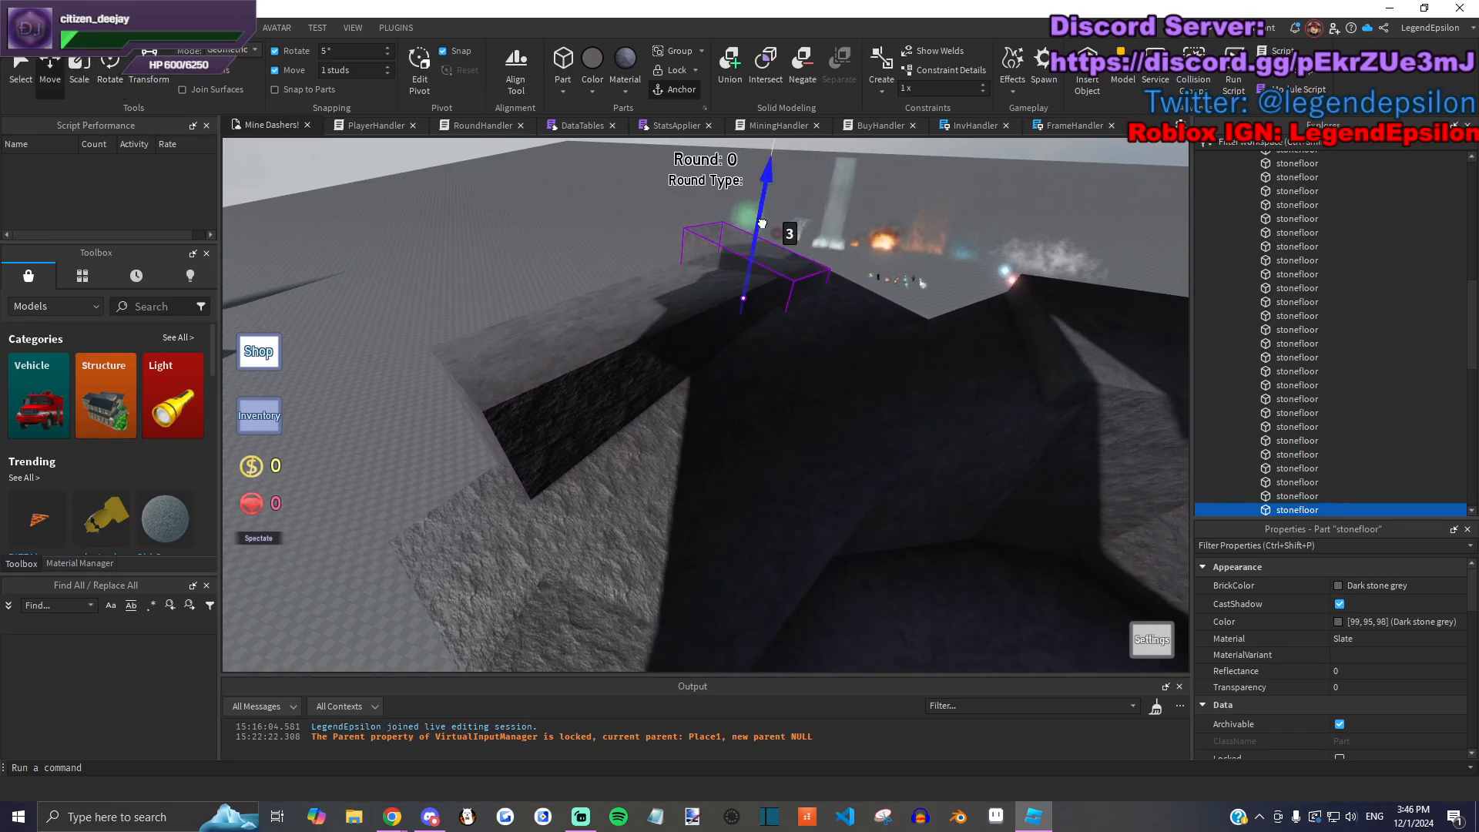
key("d")
key("ctrl+4")
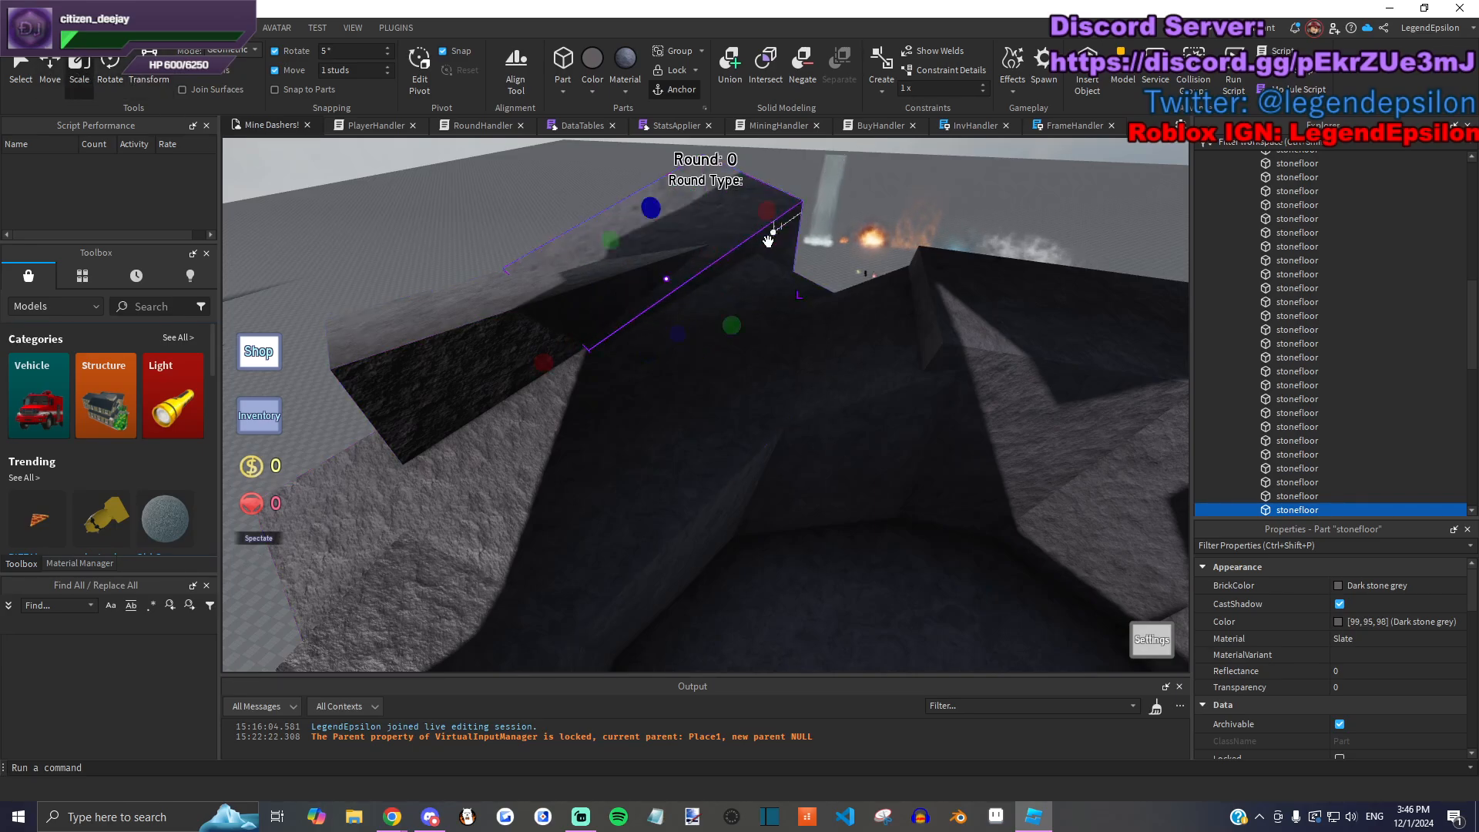
left_click_drag(728, 333, 658, 343)
Step: Adjust the raised rim slab's rotation and deselect it
right_click_drag(658, 343, 832, 362)
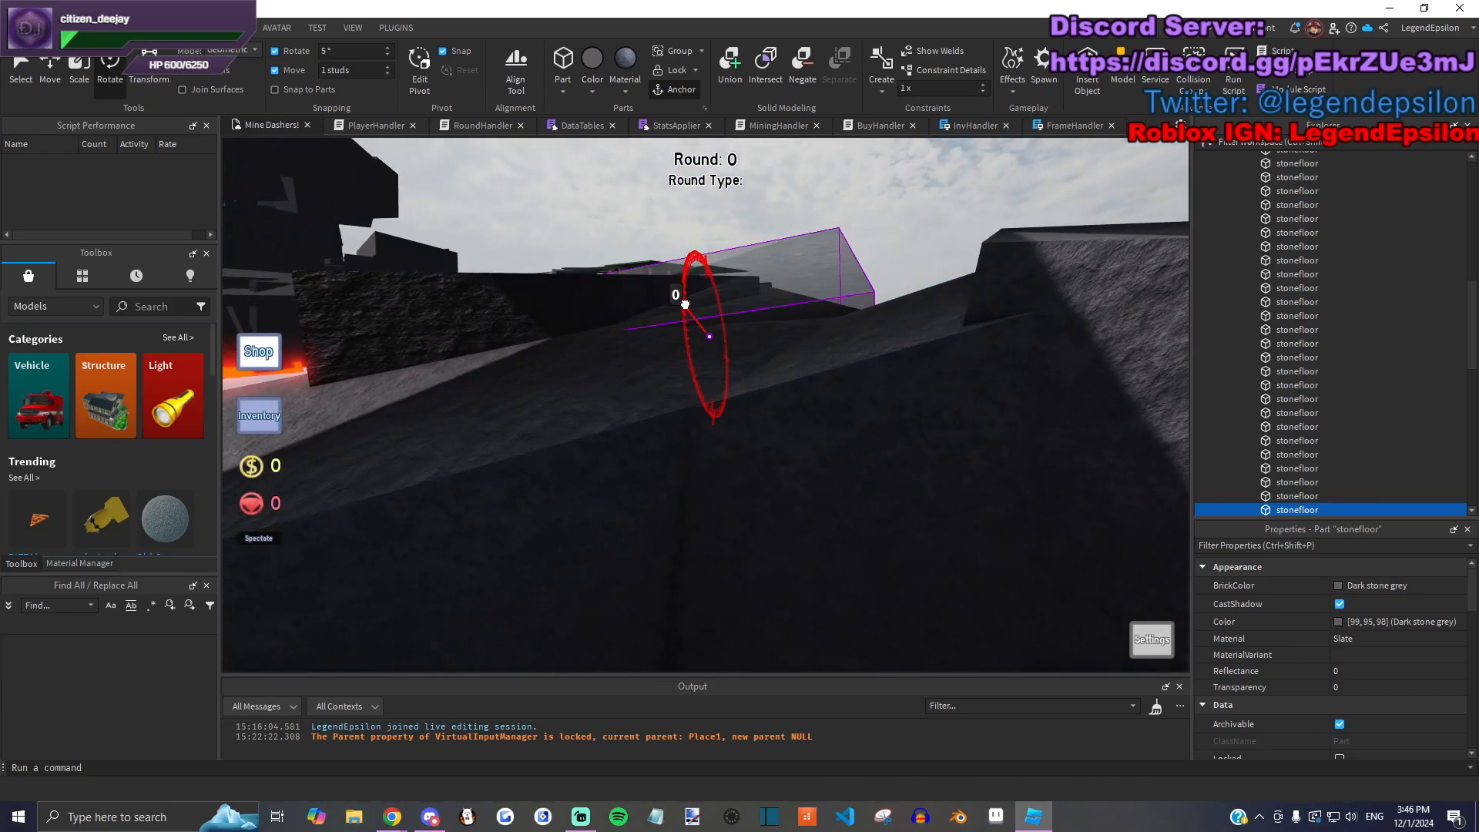
left_click_drag(691, 328, 680, 304)
mouse_move(680, 303)
right_mouse_down()
mouse_move(691, 320)
mouse_move(815, 356)
mouse_move(881, 296)
mouse_move(703, 419)
mouse_move(732, 320)
mouse_move(714, 265)
mouse_move(660, 296)
right_mouse_up()
left_click(715, 265)
key("ctrl+3")
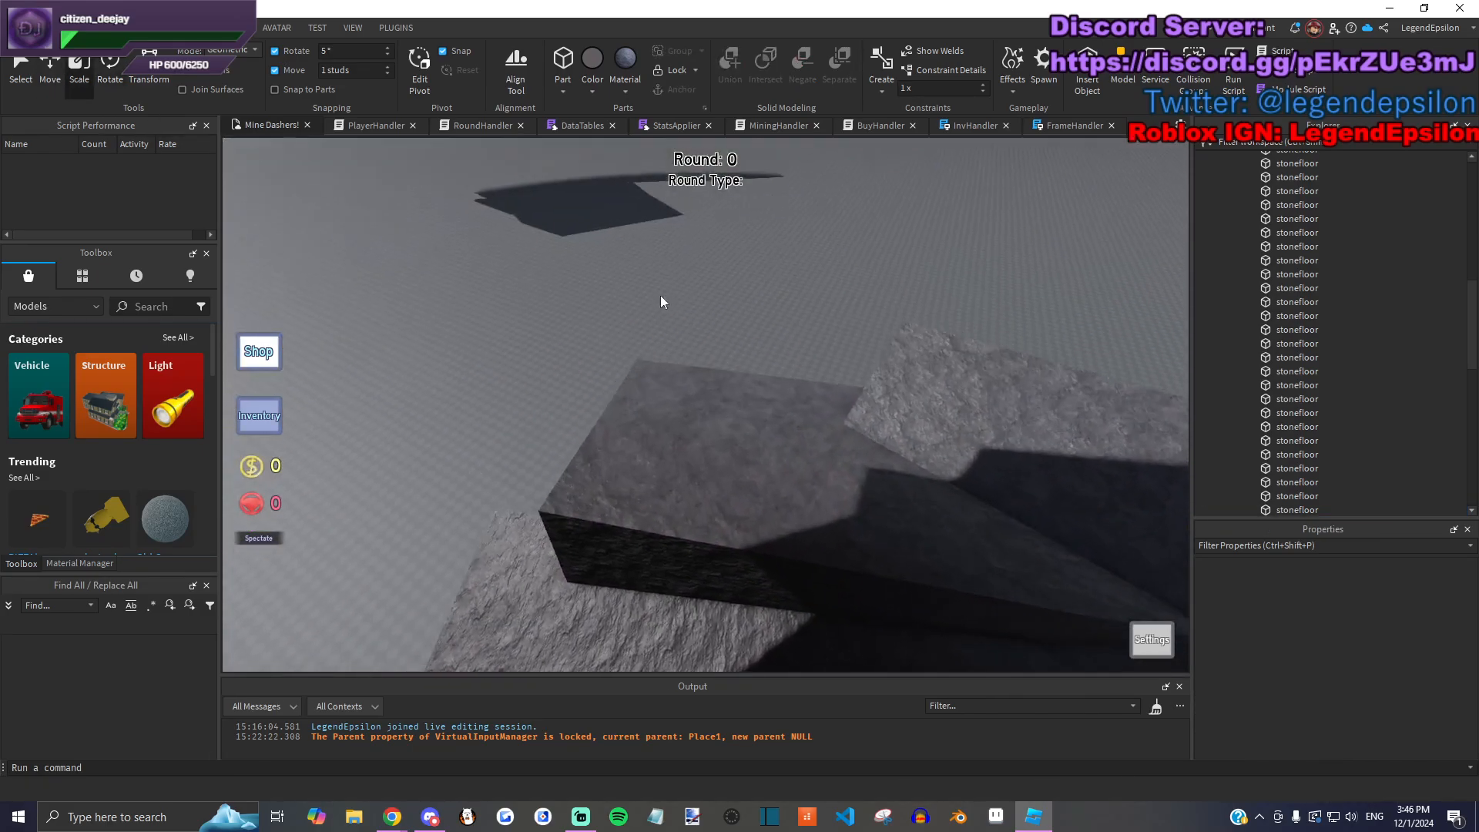
Step: Adjust the stone slabs along the outer rim of the rock wall to fit the surrounding stones
left_click(782, 424)
right_click_drag(829, 403, 683, 419)
left_click_drag(683, 419, 649, 469)
left_click(649, 470)
right_click_drag(649, 470, 738, 311)
left_click(738, 311)
left_click_drag(604, 357, 408, 436)
left_click(381, 445)
left_click(645, 353)
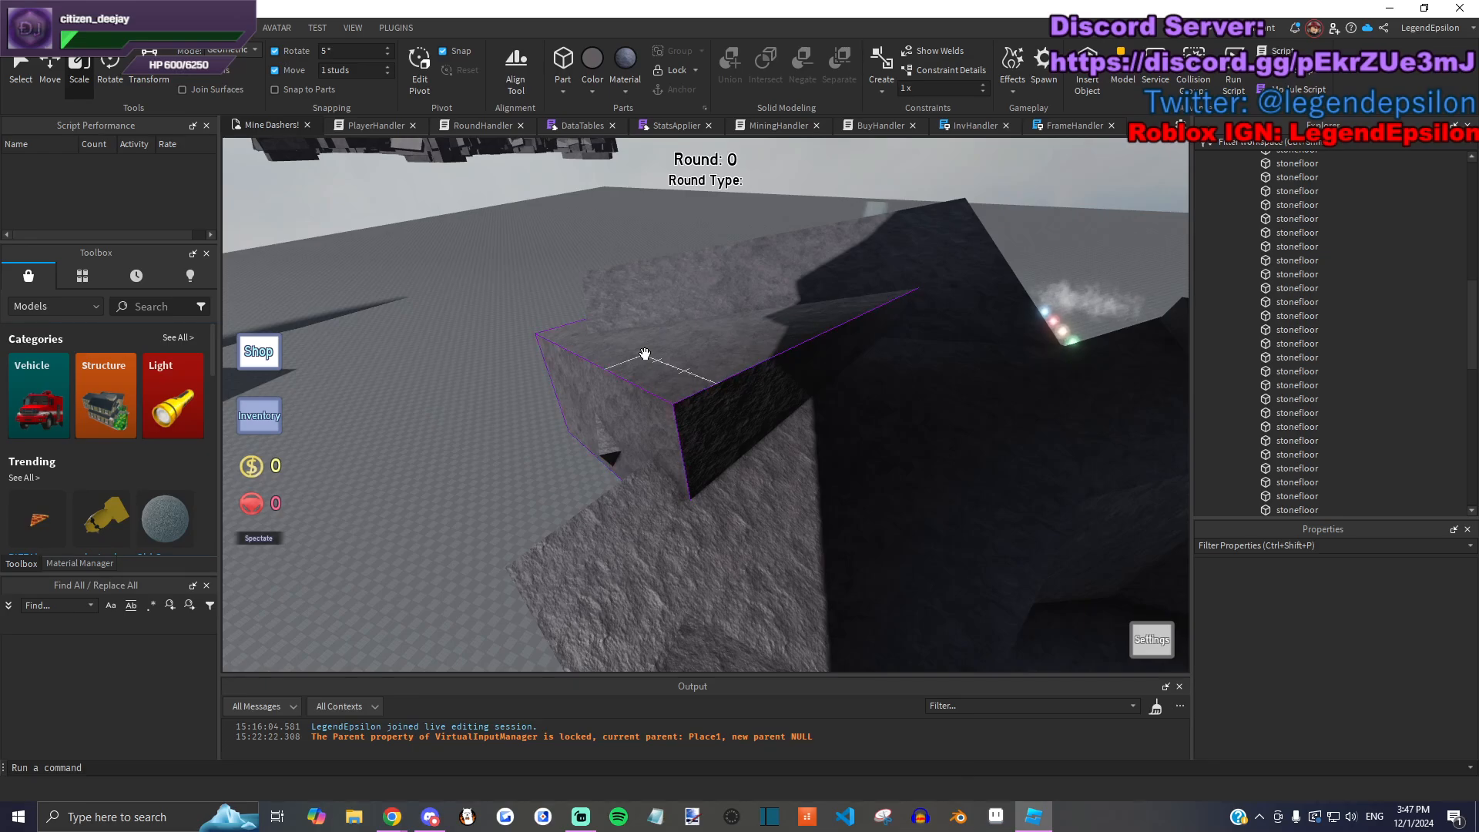
Step: Try to place a copy of the dark stone slab beside the central pit
key("w")
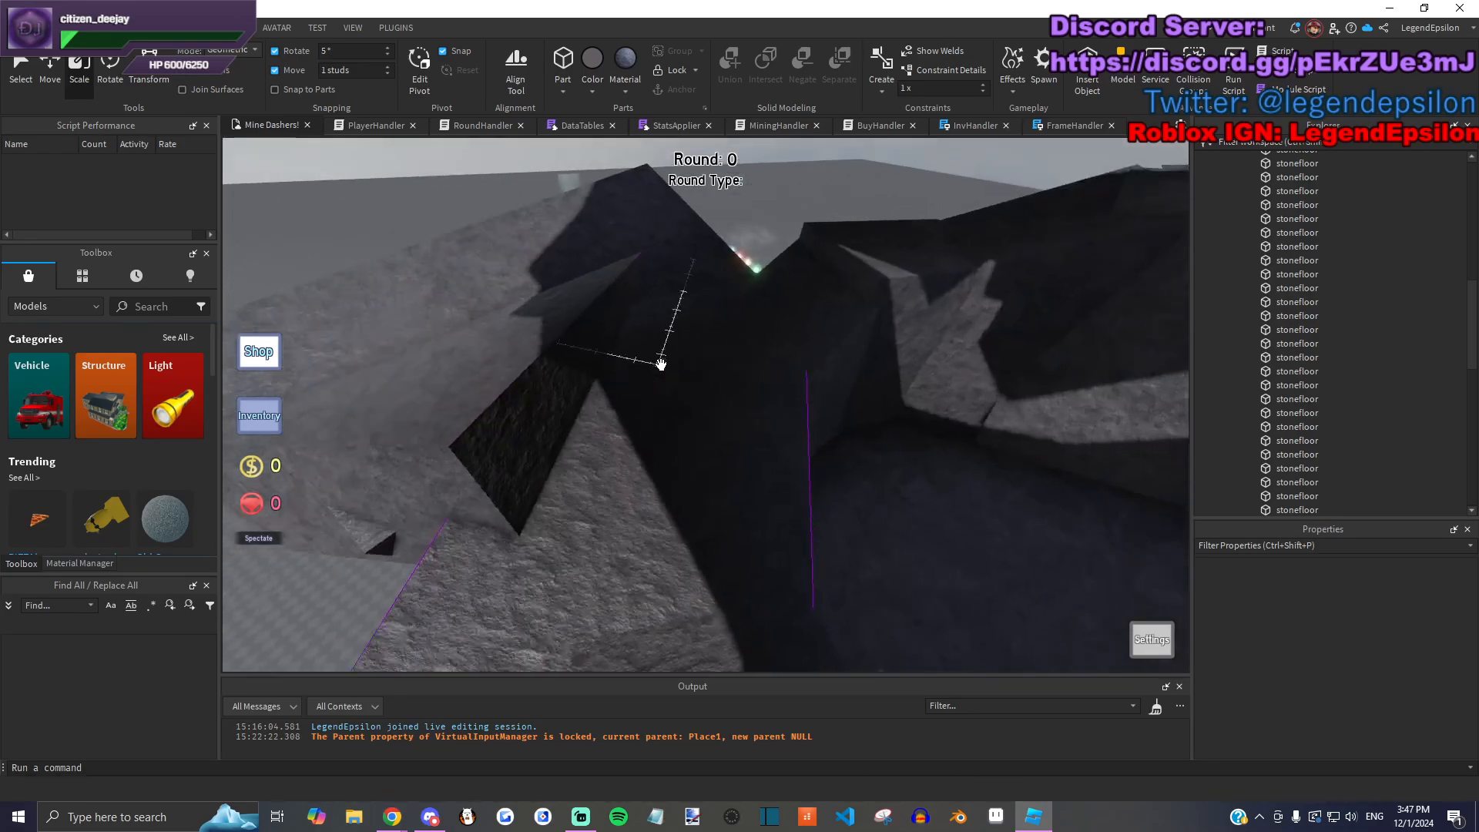
key("s")
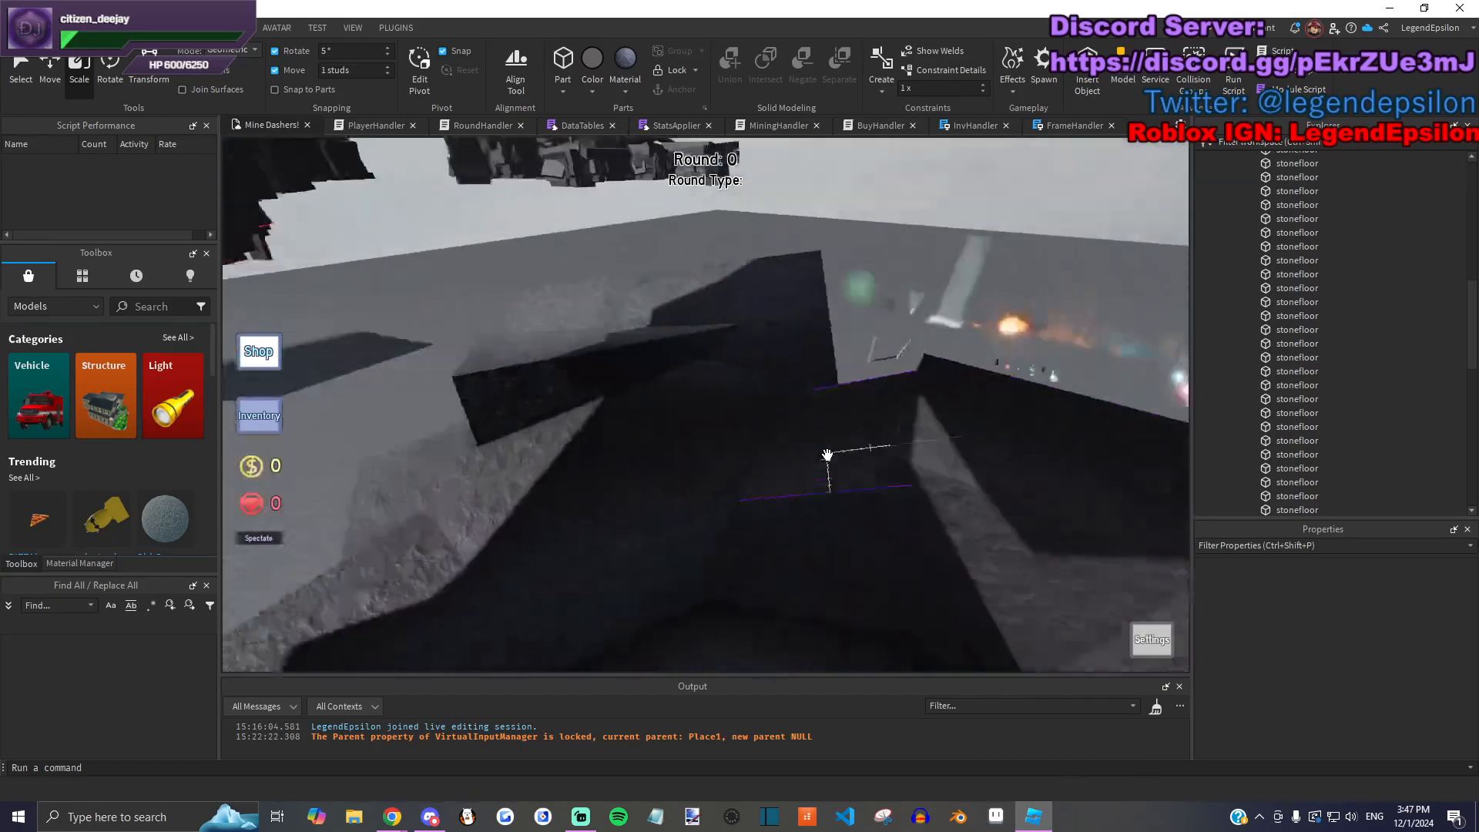
key("w")
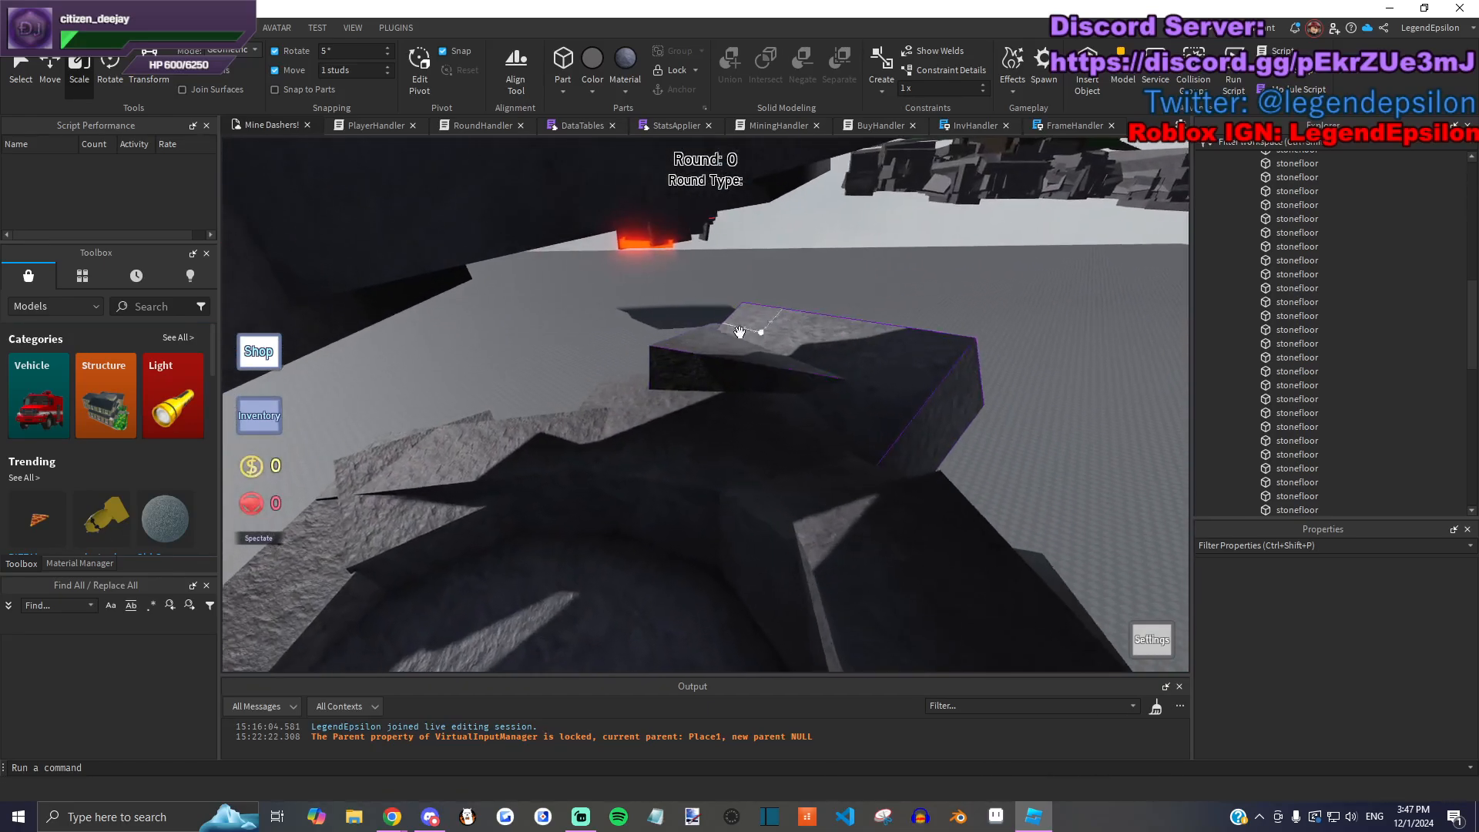
key("w")
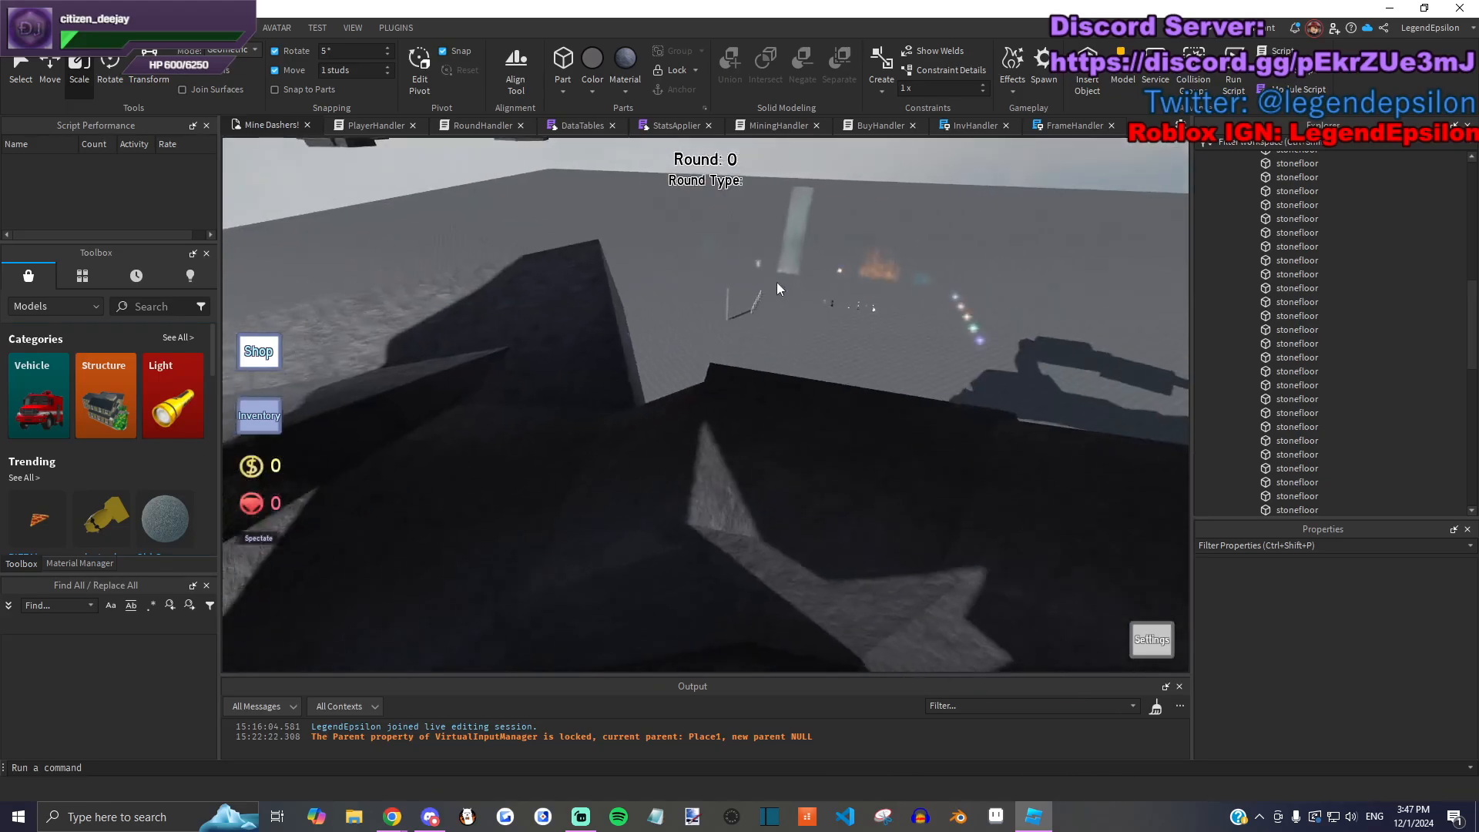
key("s")
left_click(753, 485)
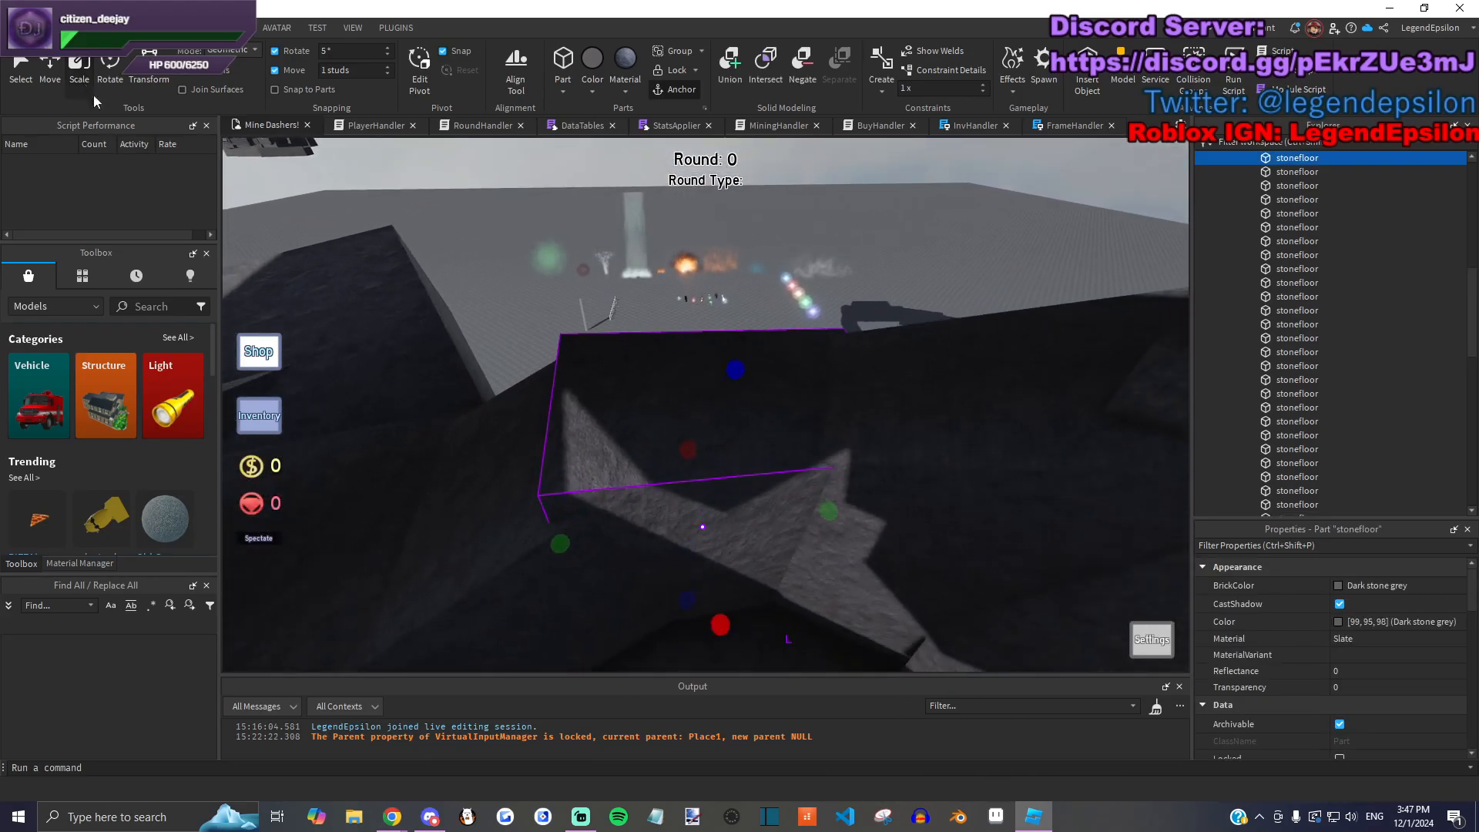
key("w")
left_click(729, 333)
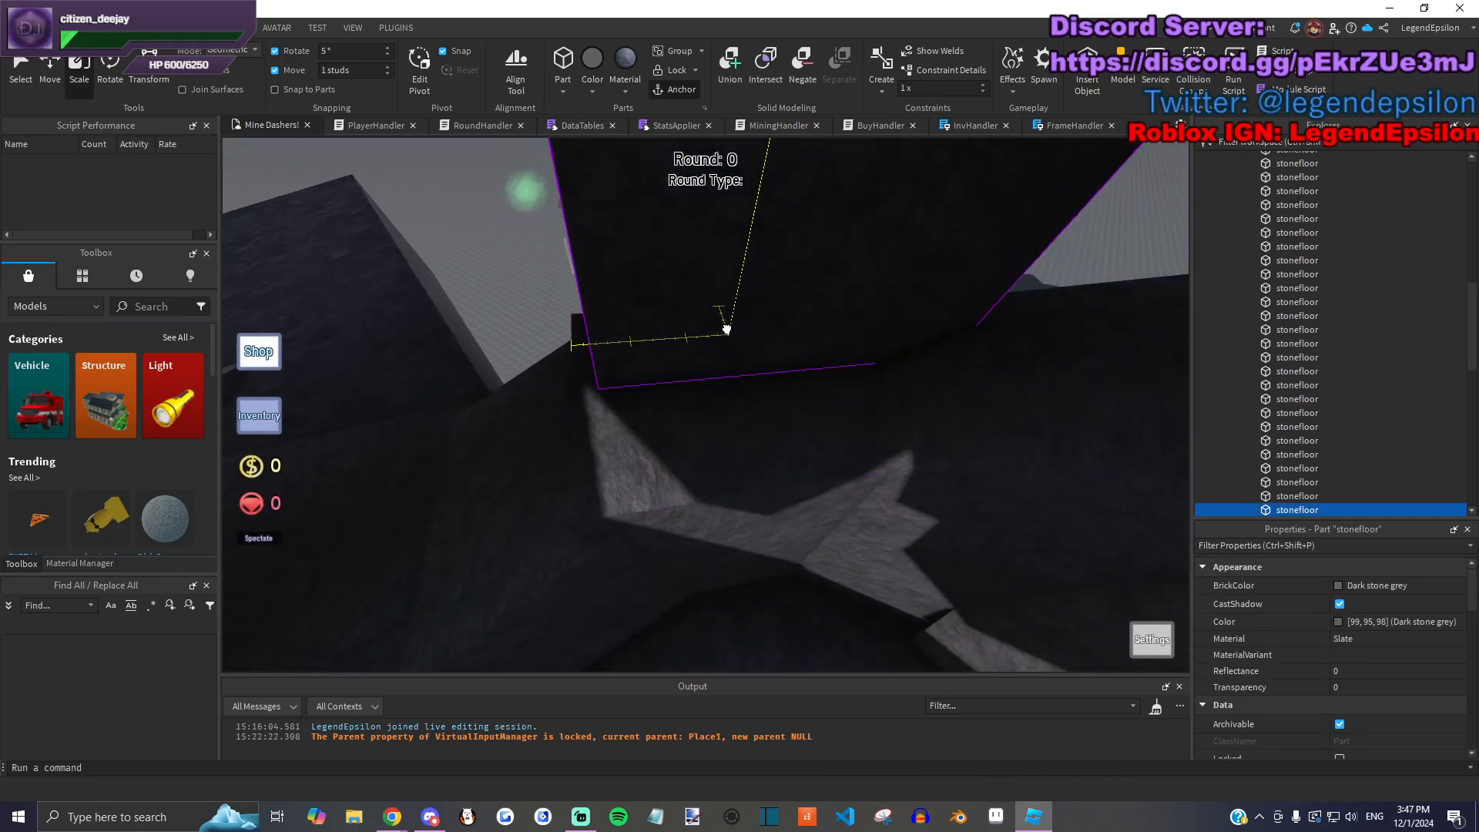
left_click(719, 432)
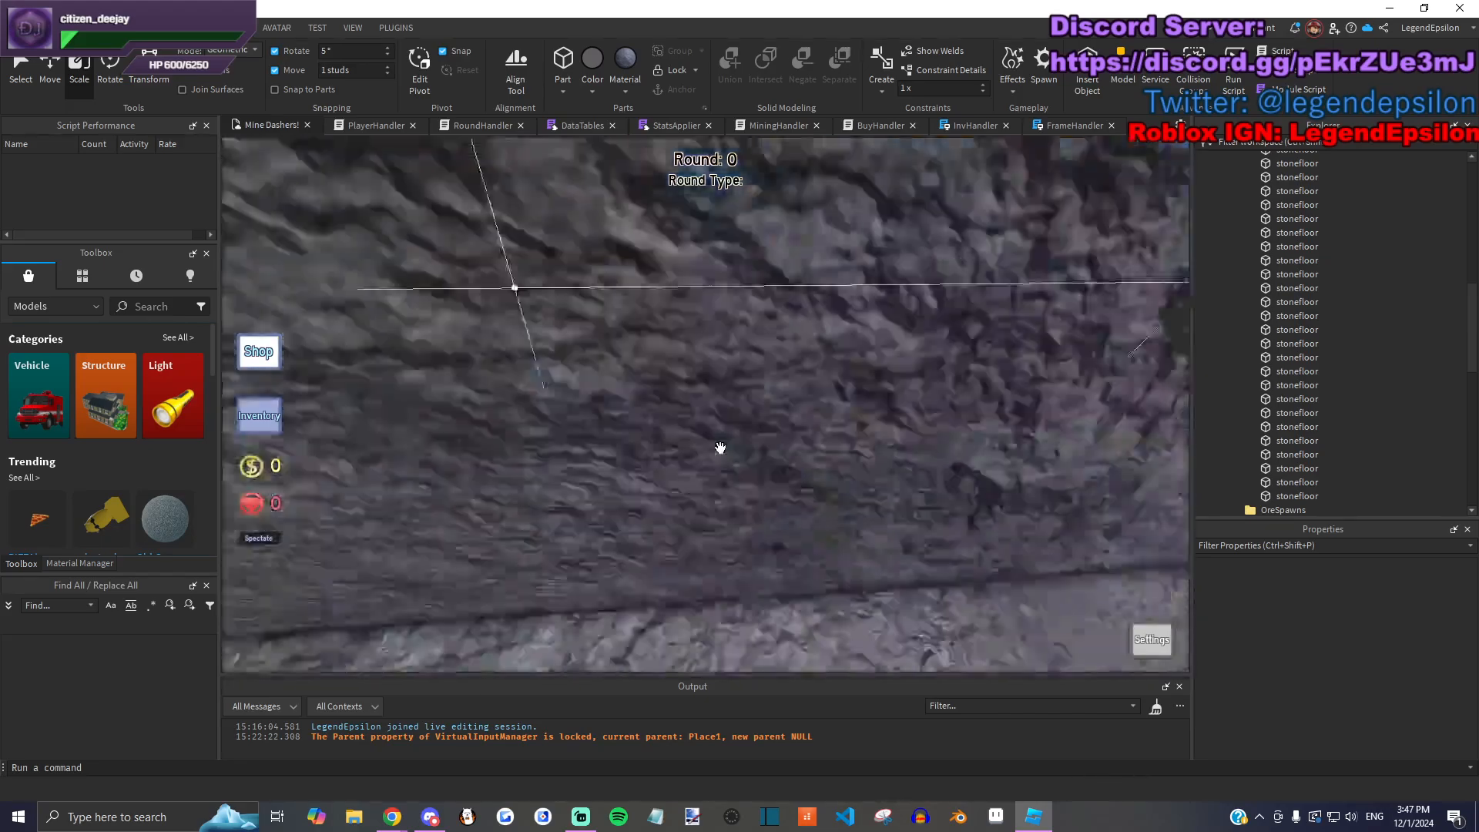
Step: Resize the slab projecting from the open end of the rock wall so that it joins the neighbouring stones
scroll(720, 448, "down", 5)
left_click(714, 417)
left_click_drag(723, 434, 203, 91)
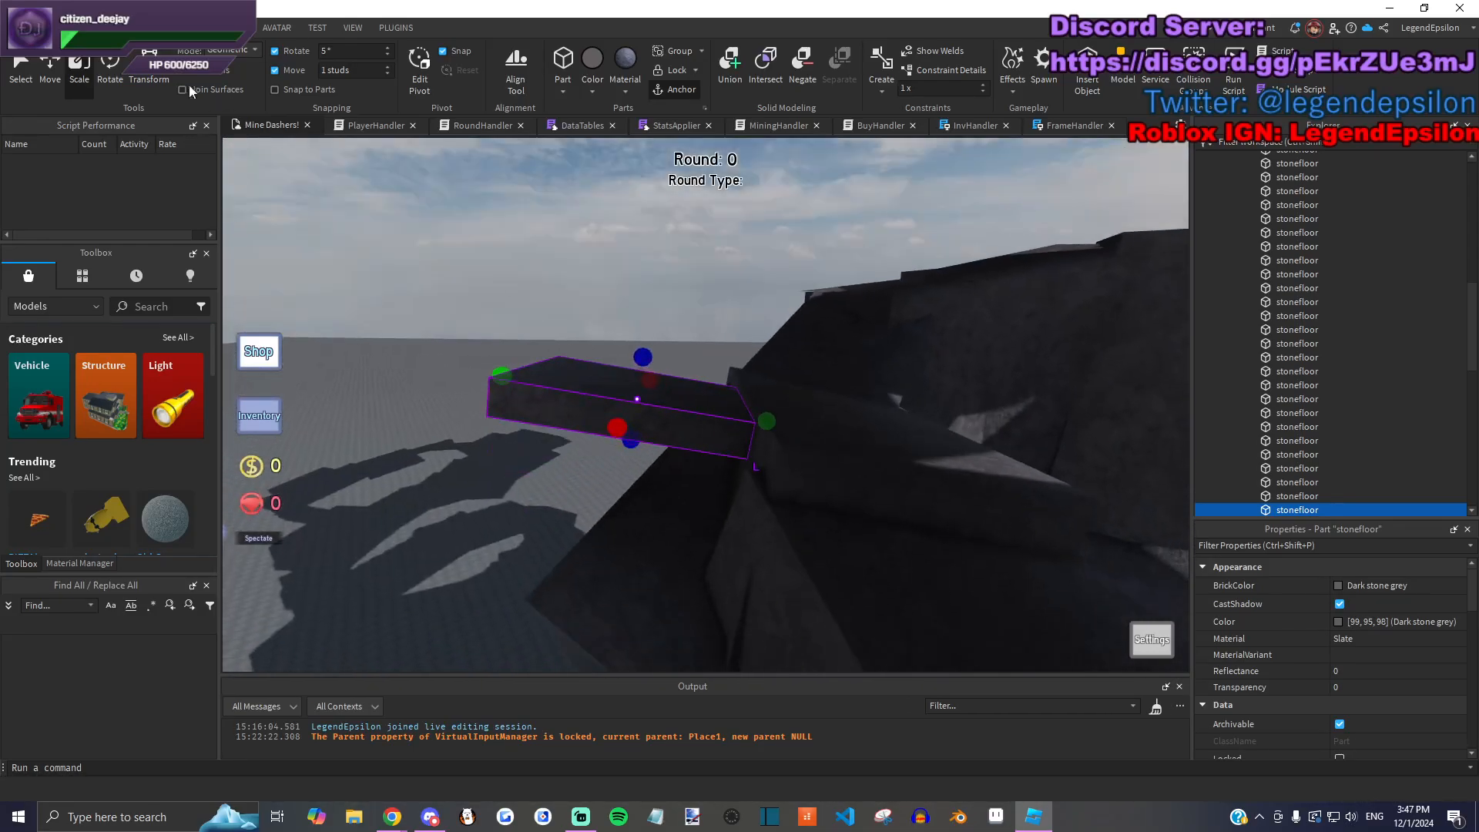
left_click_drag(574, 338, 678, 400)
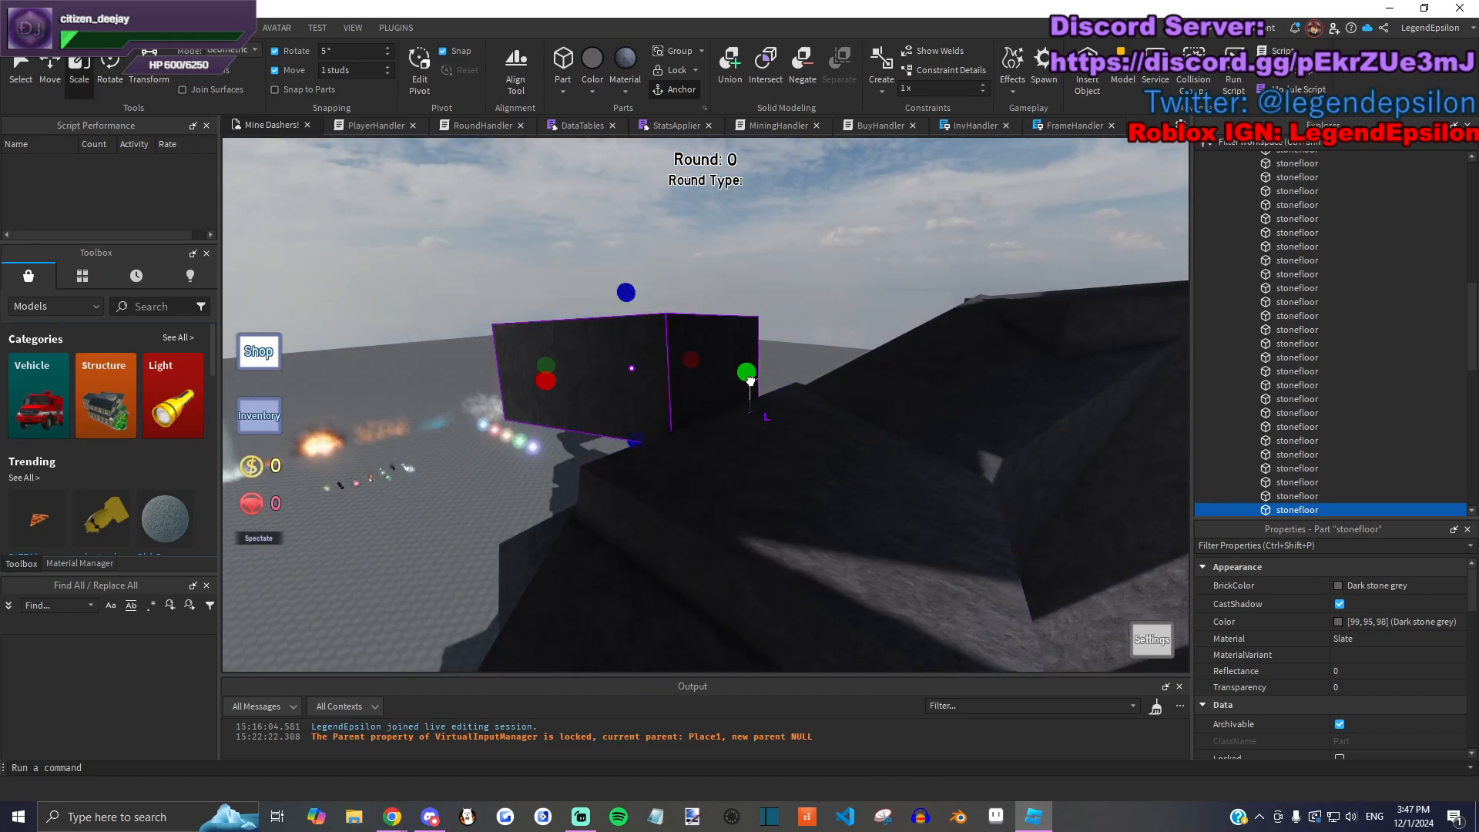
left_click_drag(636, 429, 638, 443)
right_click_drag(637, 479, 859, 432)
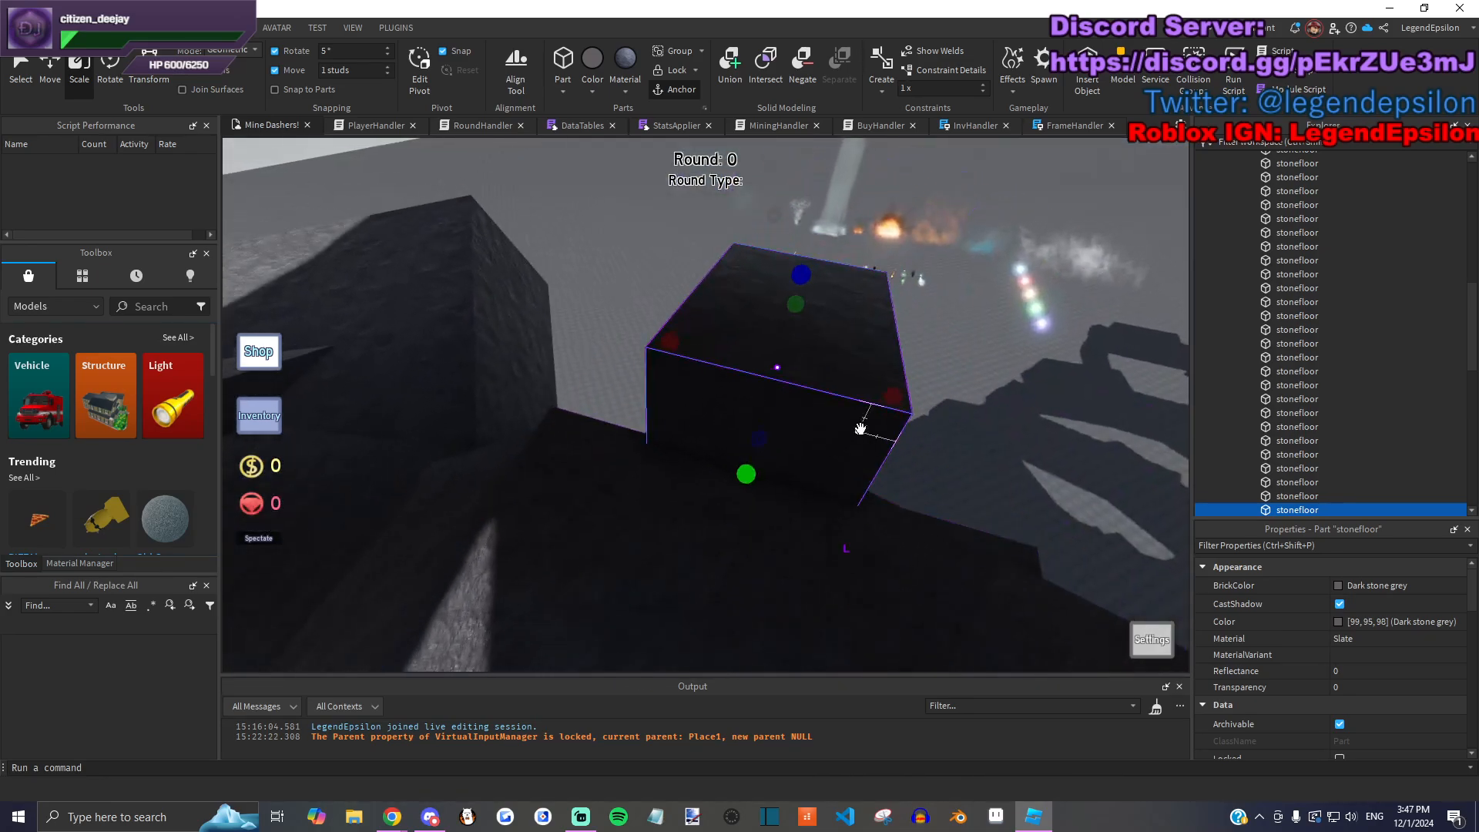
Step: Adjust the projecting slab's rotation and lengthen it outward from the wall
key("s")
key("d")
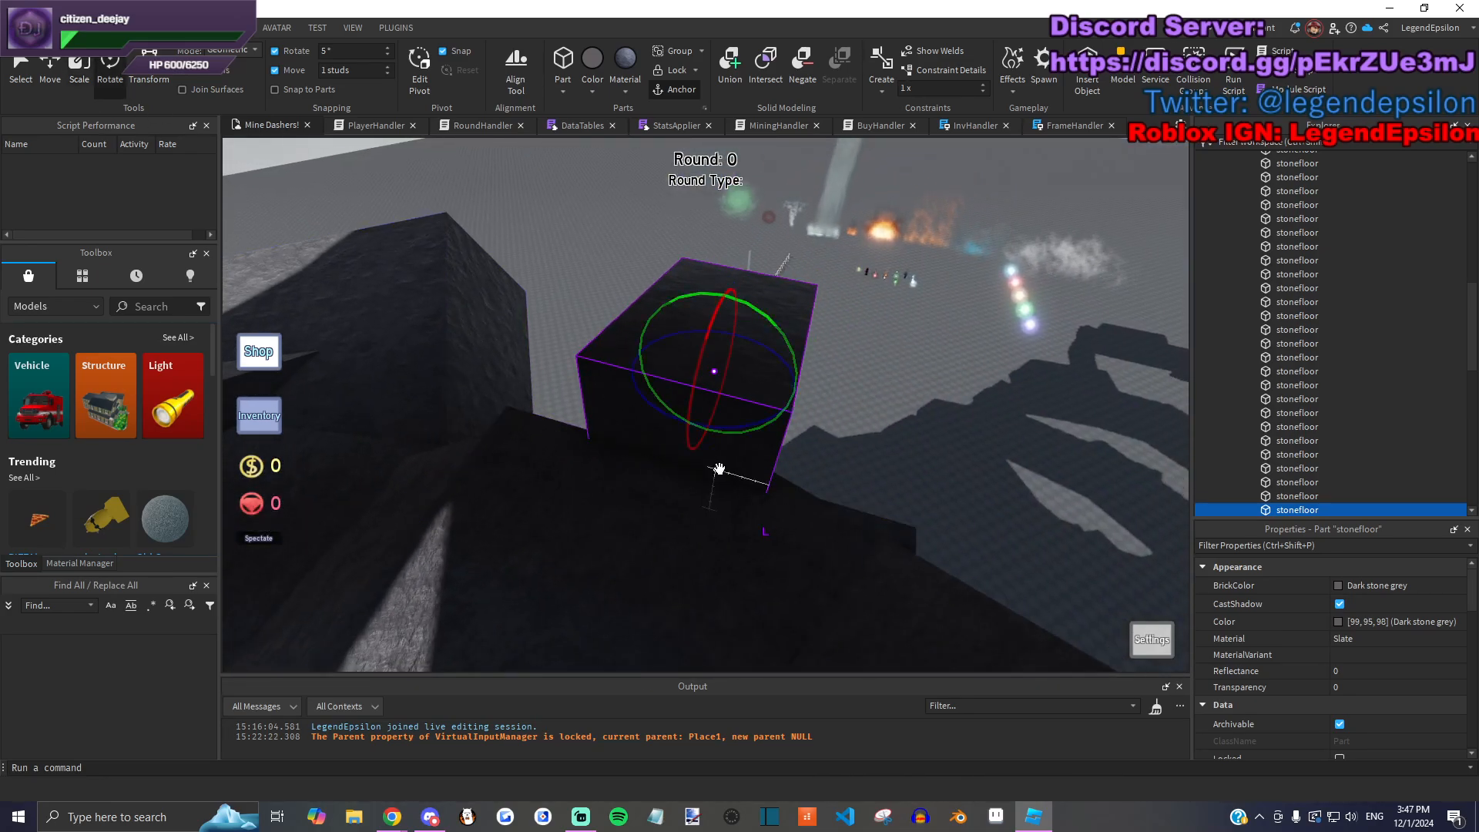
key("d")
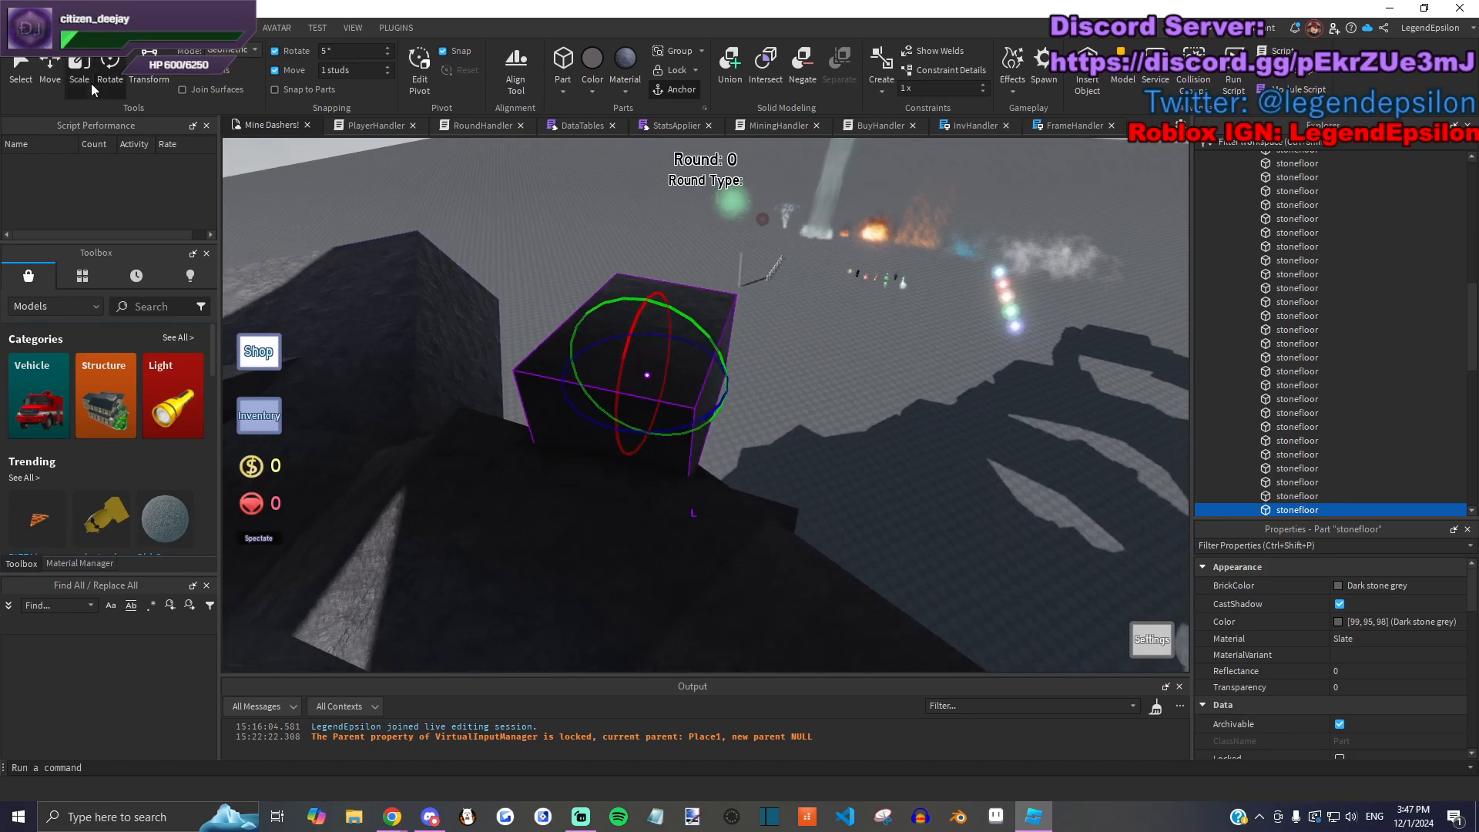
left_click_drag(644, 286, 766, 343)
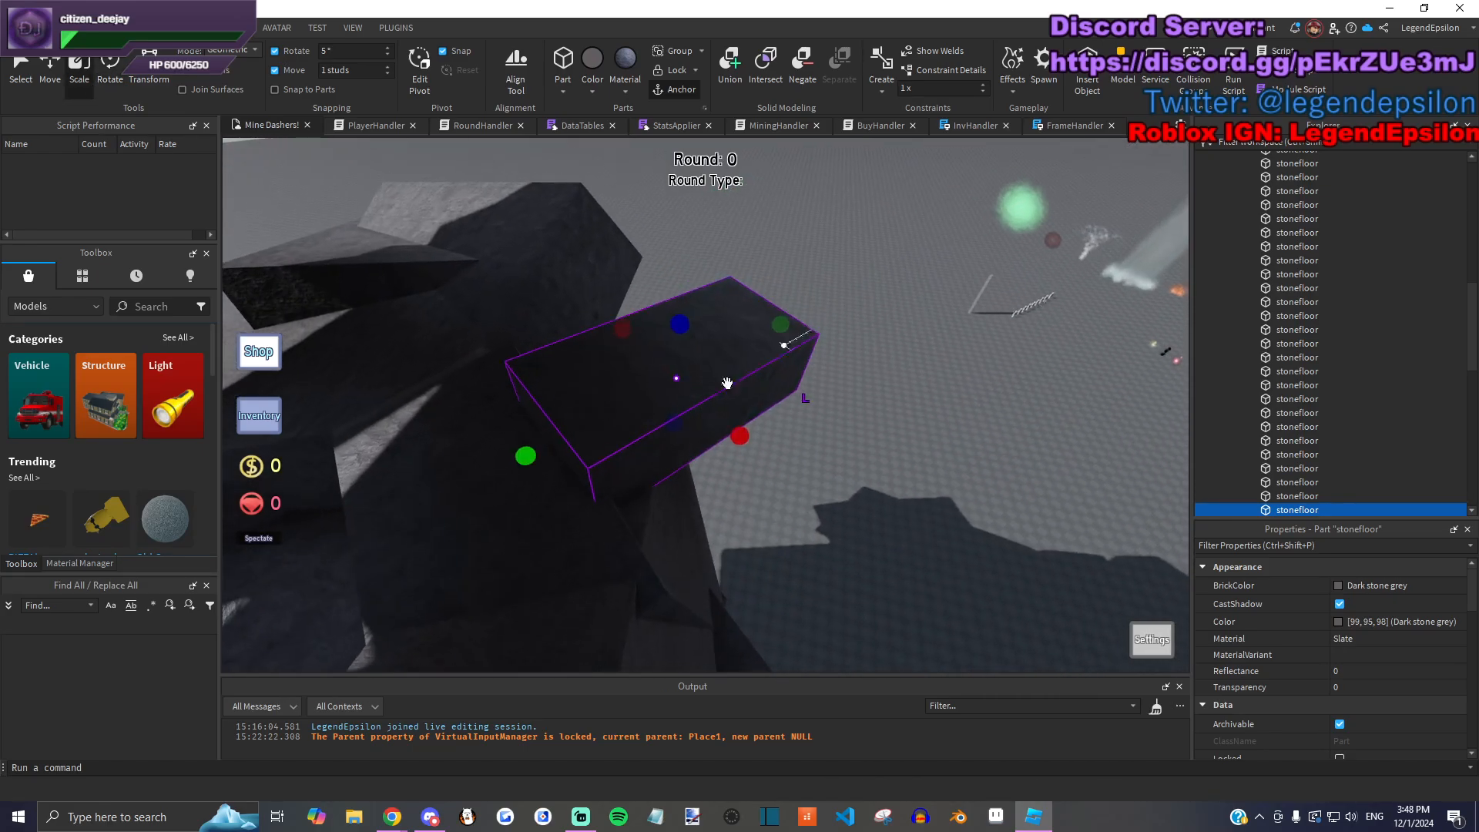
Step: Add a rotated slab at the outer tip of the lengthened slab and stretch it outward
key("q")
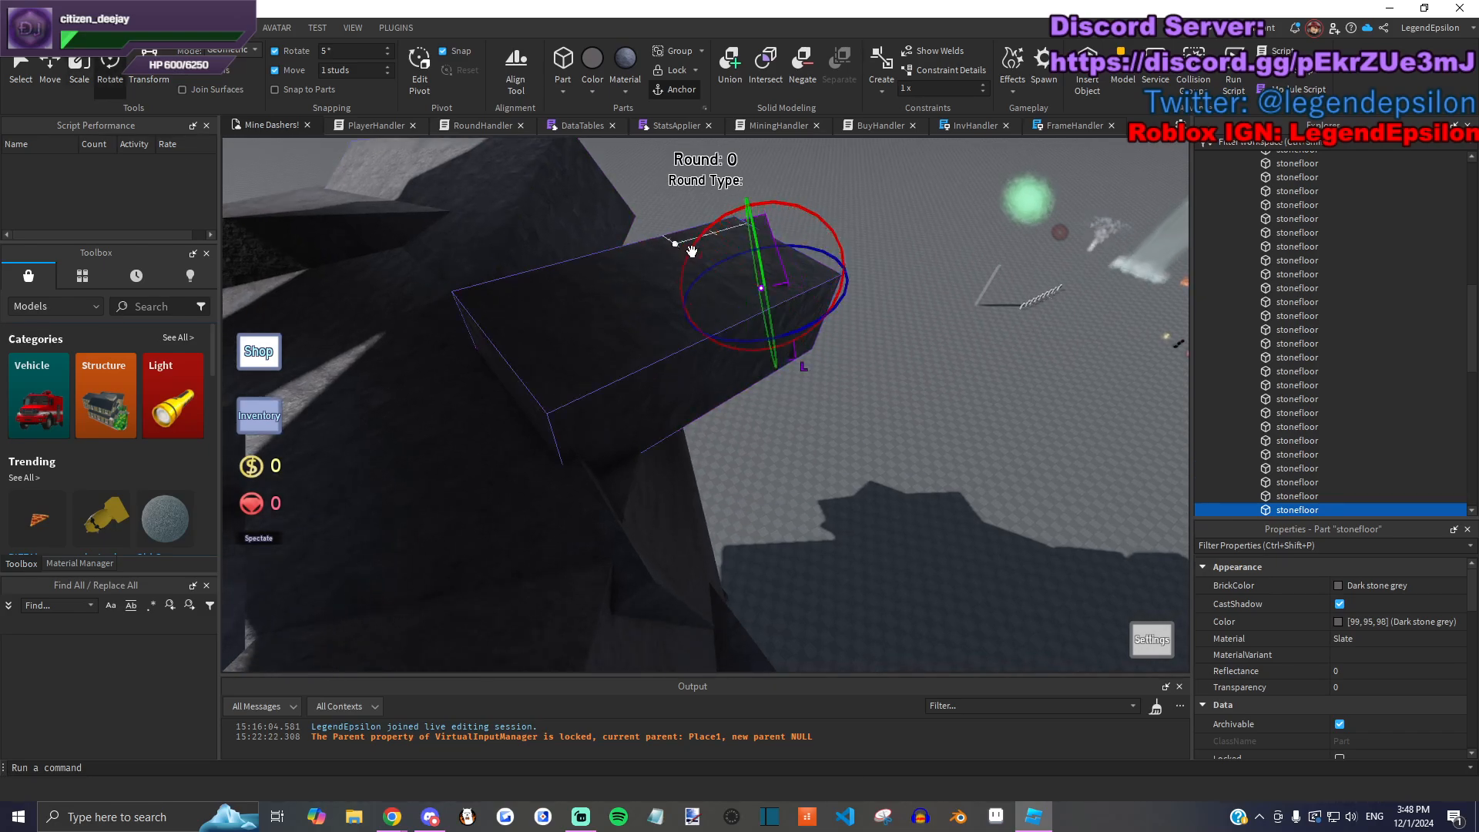
key("e")
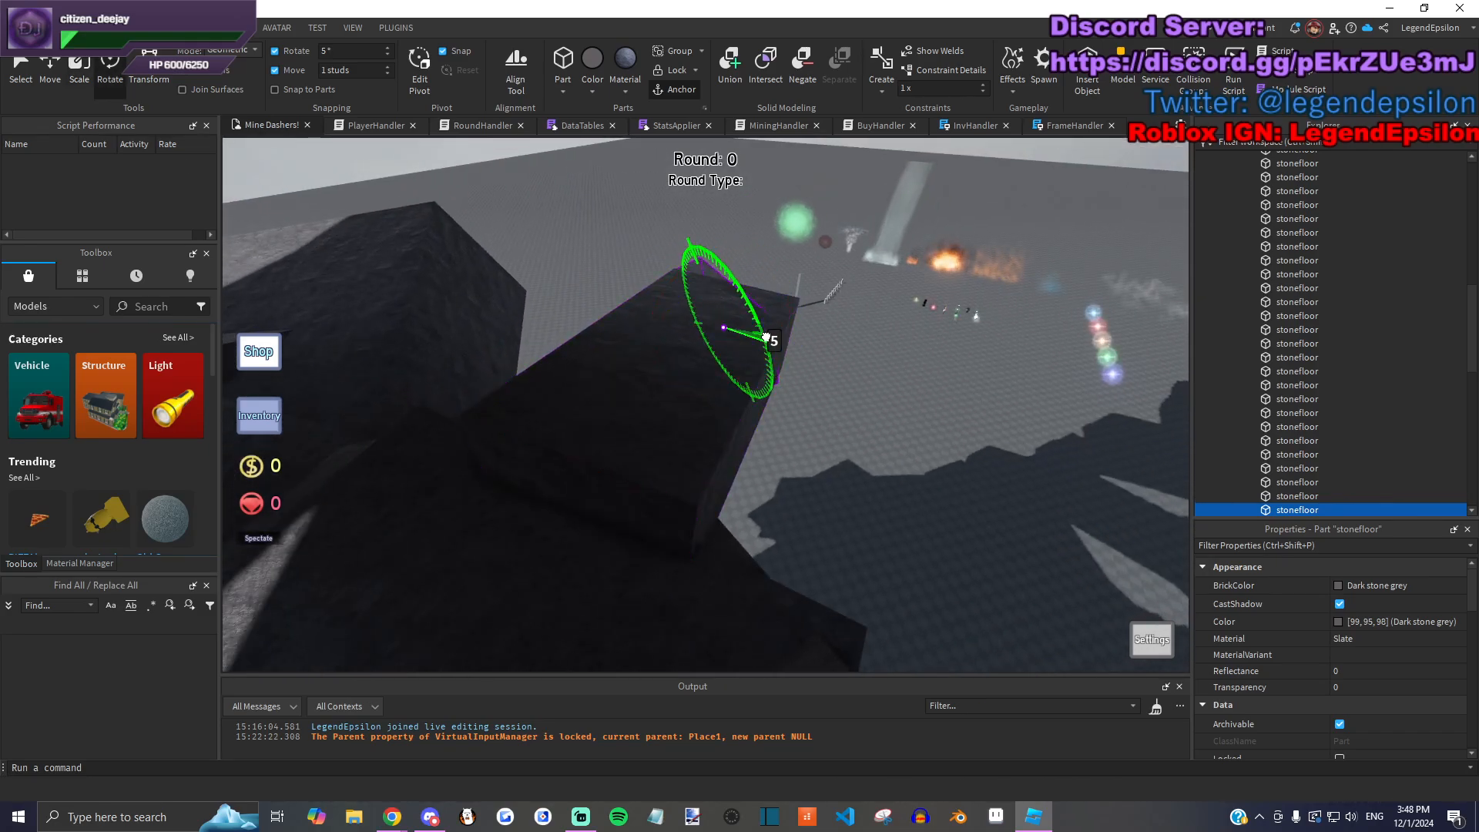
left_click_drag(757, 305, 856, 265)
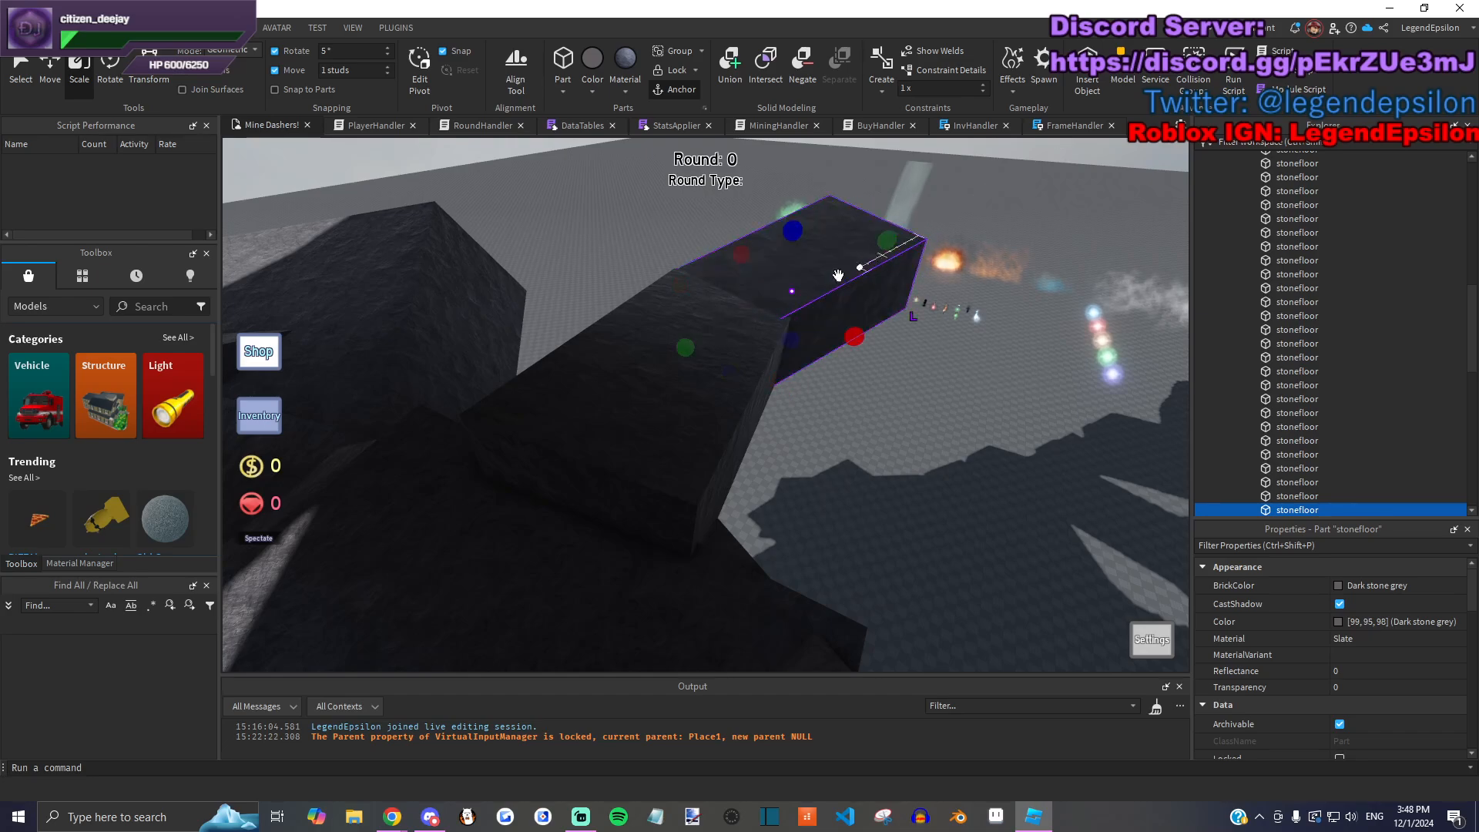
left_click_drag(858, 341, 878, 352)
Step: Adjust the new tip slab's rotation and fit the slab behind it to close the joint
key("e")
left_click_drag(744, 290, 730, 278)
key("d")
left_click_drag(697, 383, 703, 337)
left_click(614, 356)
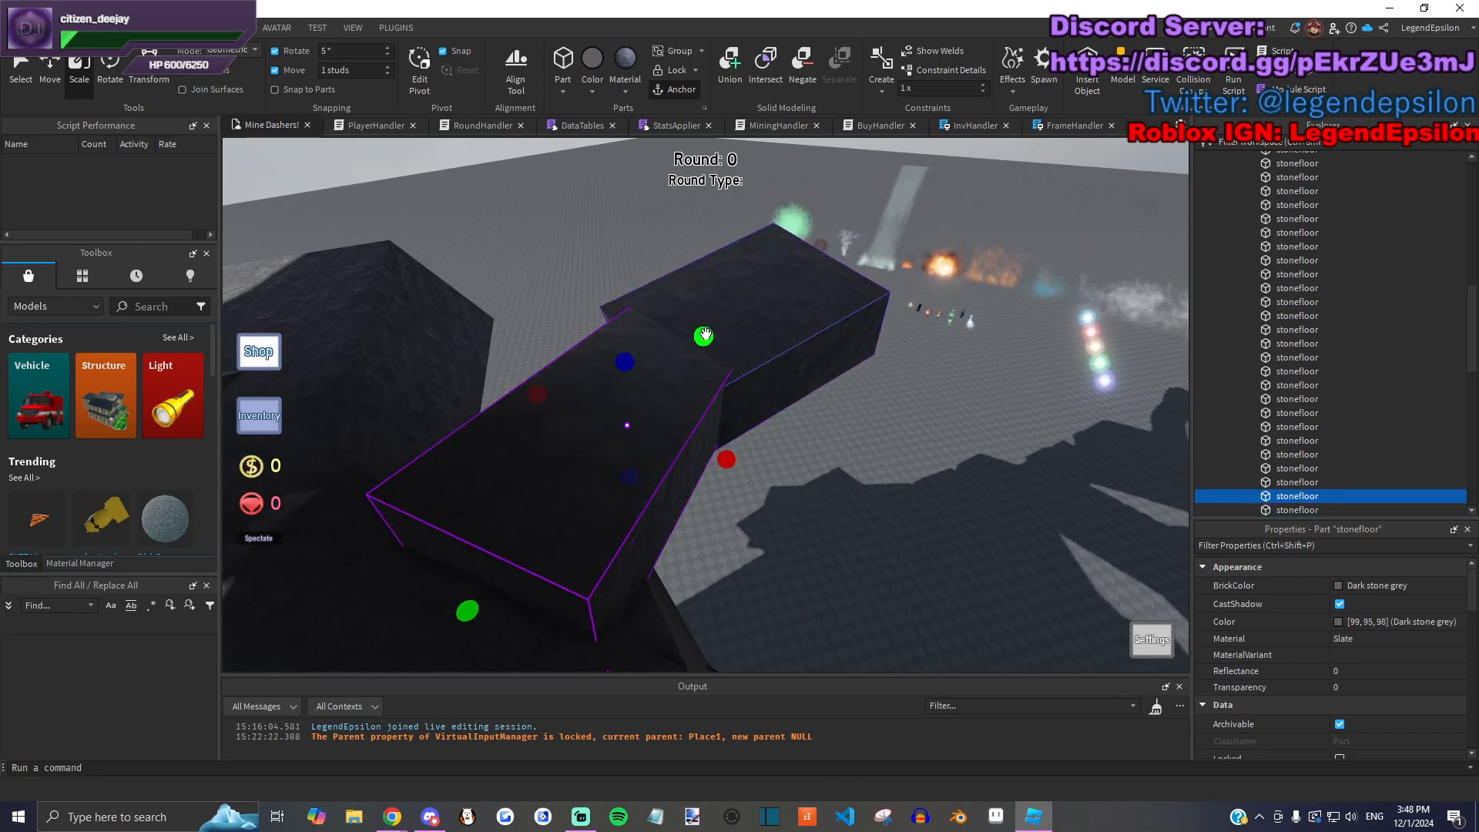
key("d")
key("s")
left_click(726, 362)
key("d")
left_click_drag(741, 286, 829, 246)
key("ctrl+z")
Step: Adjust the rotation and size of the outermost slab on the outer side of the rock wall
key("s")
right_click_drag(877, 428, 773, 446)
key("f")
key("q")
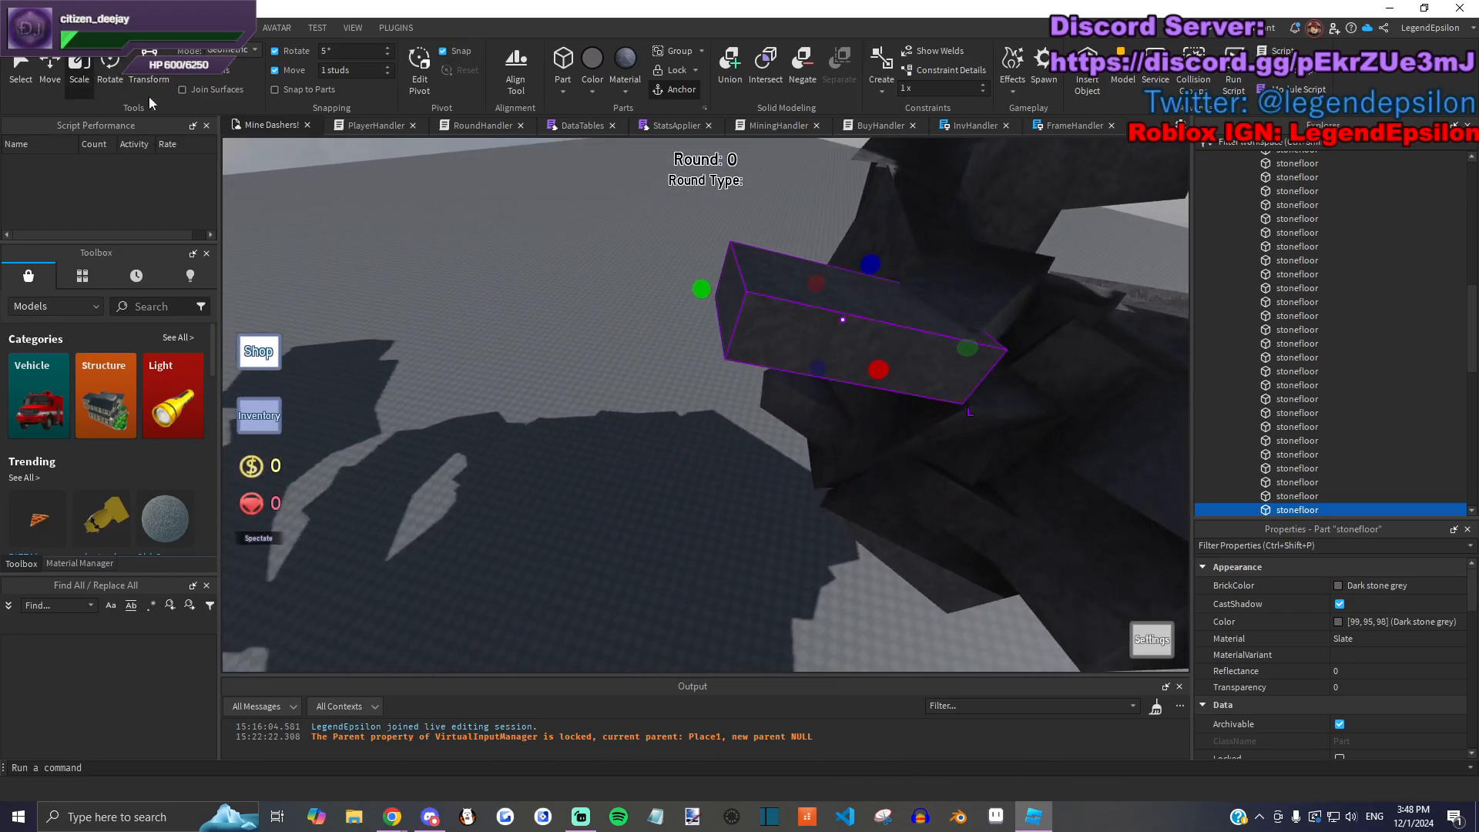
key("d")
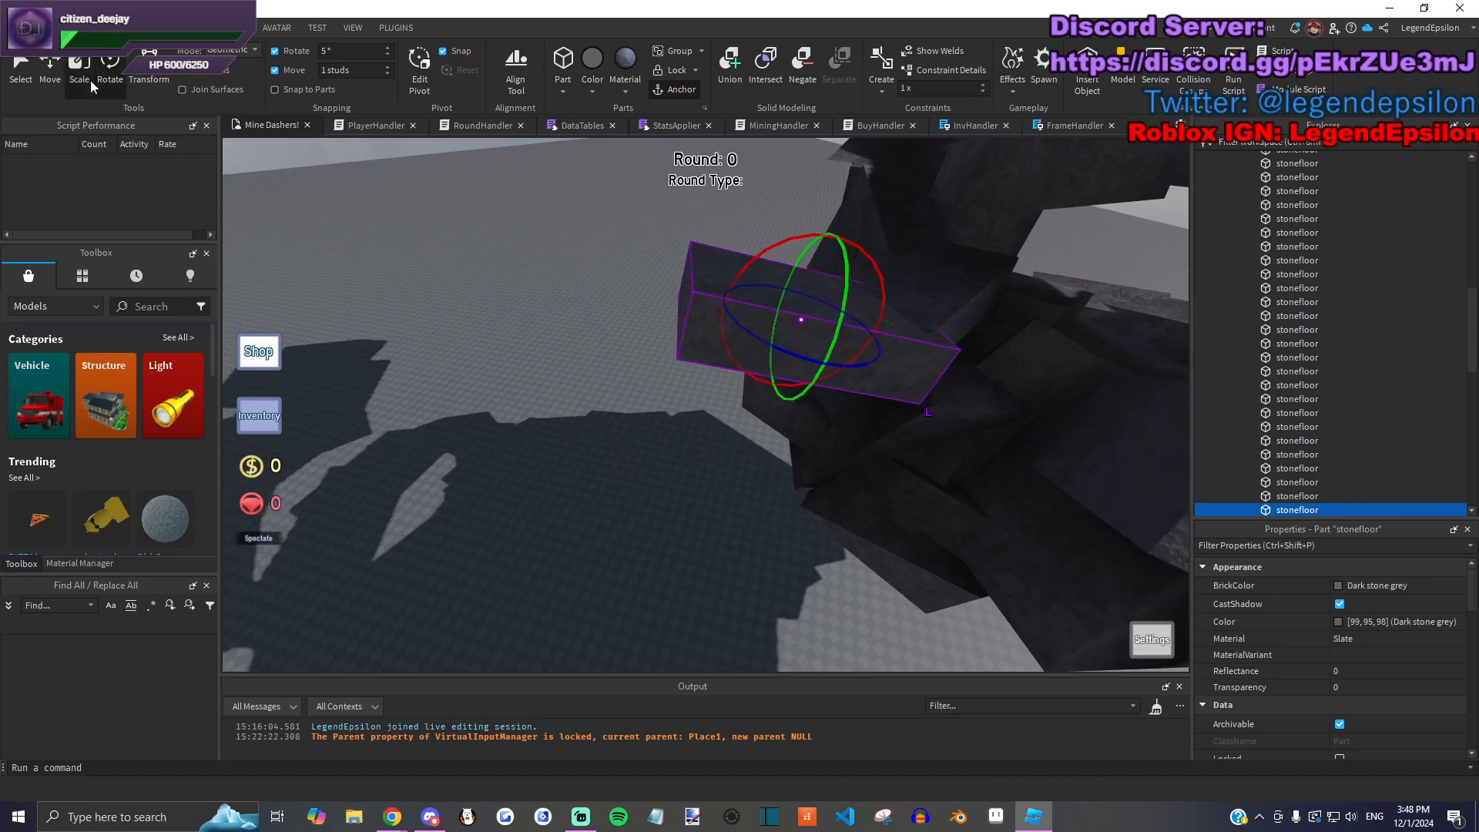
left_click_drag(737, 329, 725, 327)
Step: Rotate a thin slab at the end of the projecting stone and stretch it outward
key("w")
key("q")
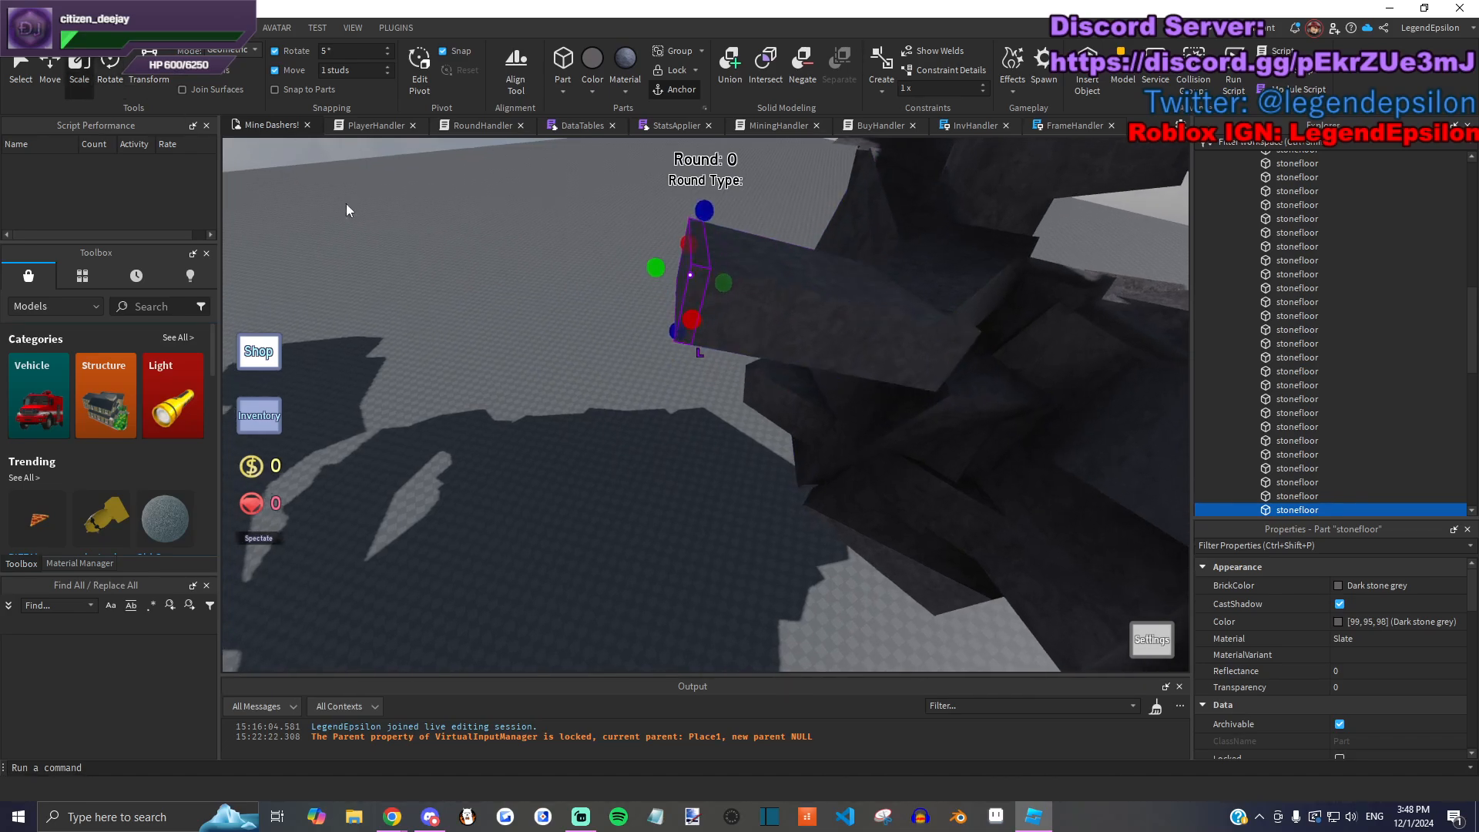
left_click_drag(609, 178, 611, 179)
key("a")
right_click_drag(708, 230, 709, 233)
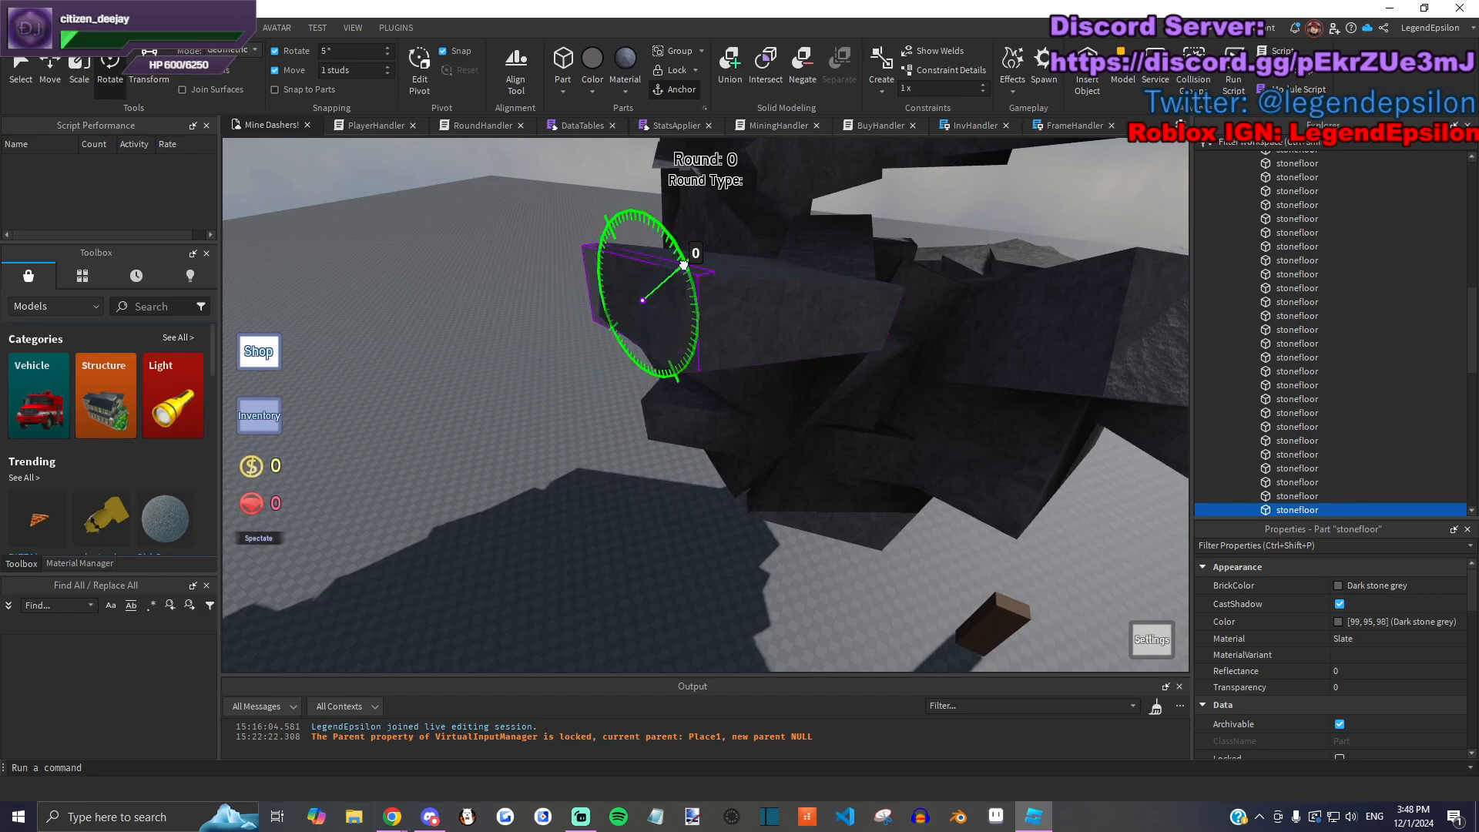
key("ctrl+3")
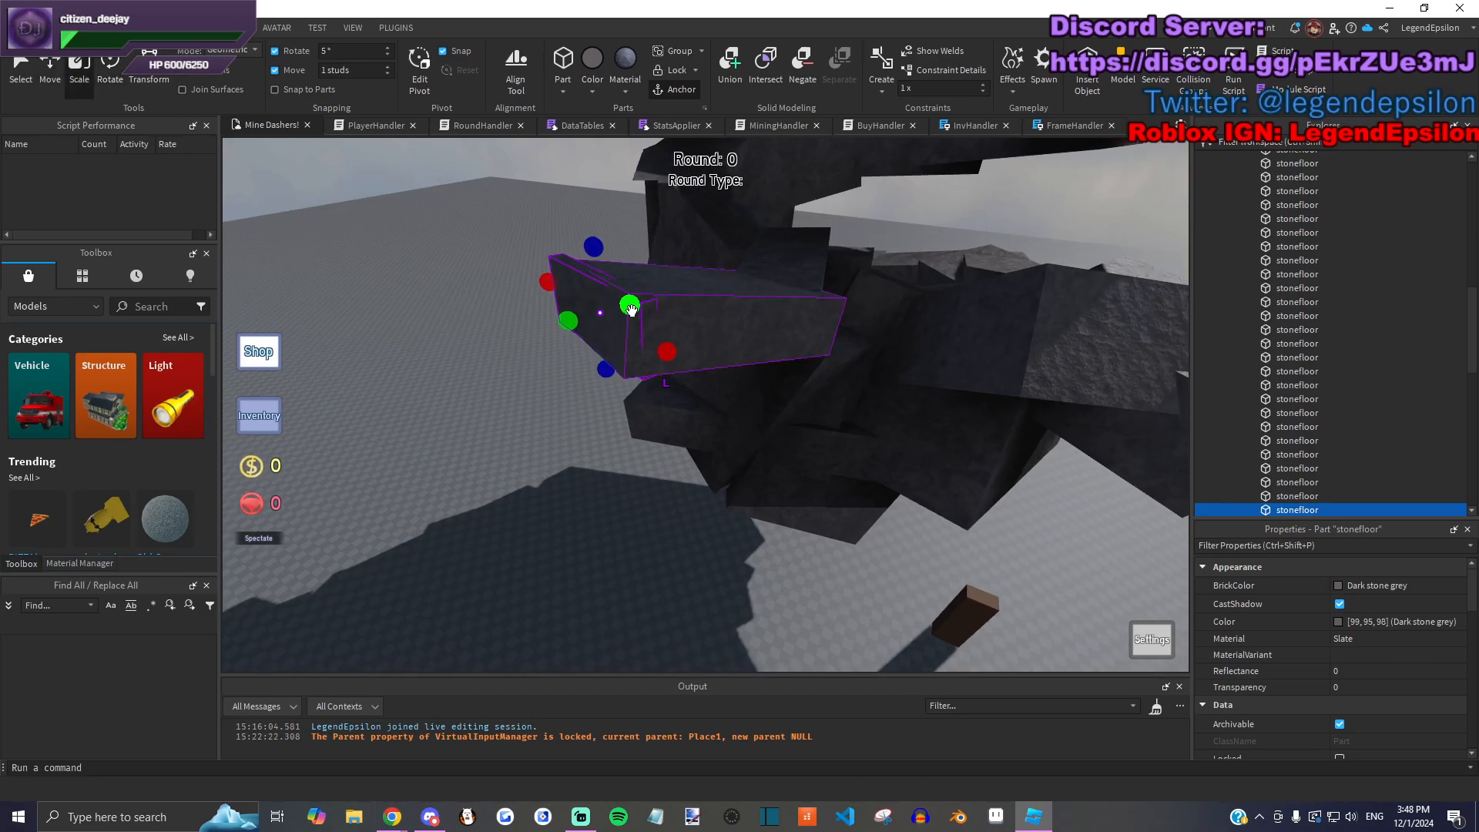
left_click_drag(560, 326, 469, 371)
Step: Widen and lengthen the stretched end slab into a broad stone platform
right_click_drag(619, 386, 617, 386)
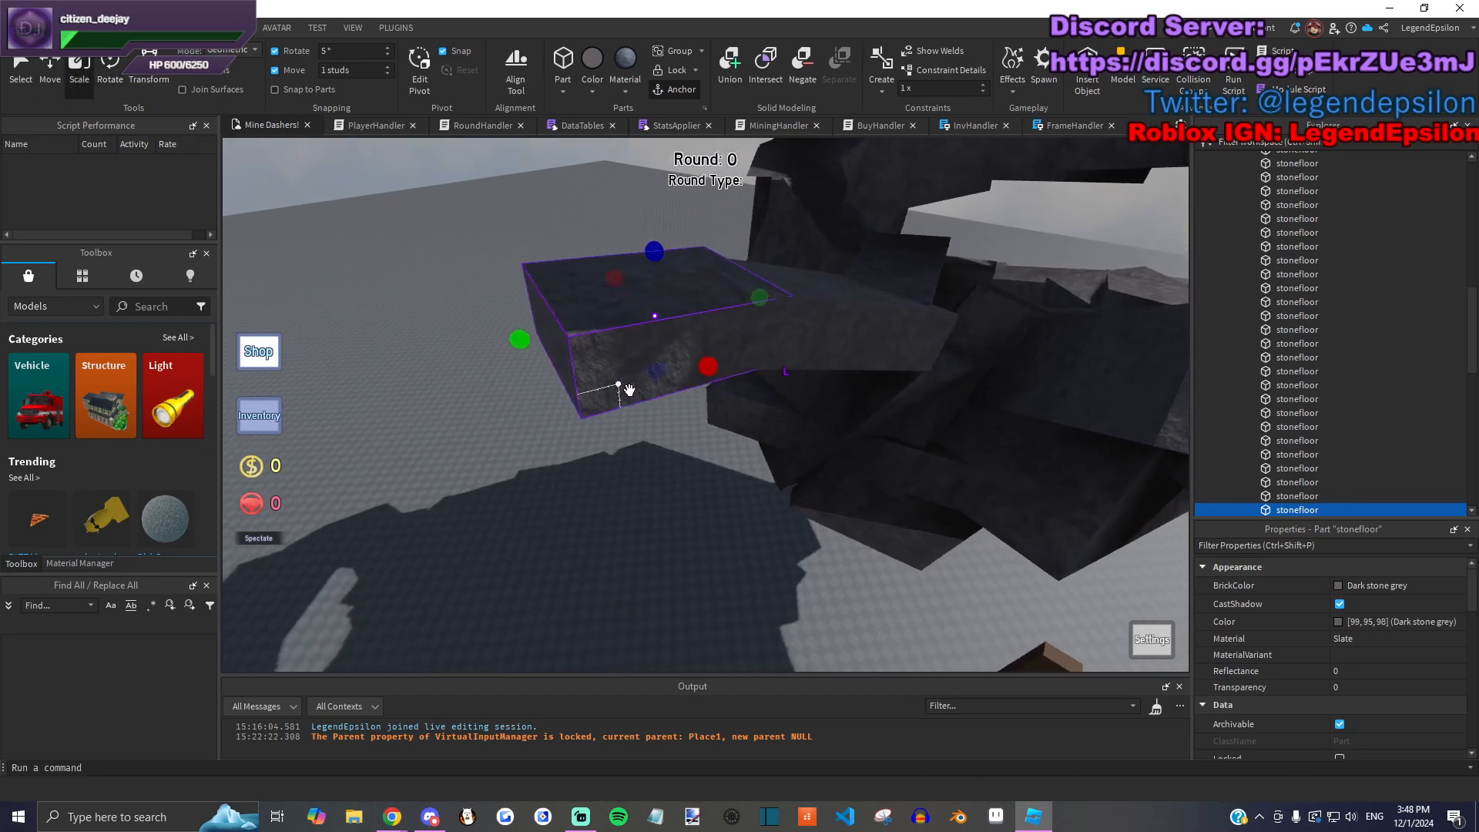
left_click_drag(755, 378, 827, 437)
right_click_drag(706, 388, 706, 391)
left_click_drag(706, 391, 645, 401)
left_click_drag(750, 290, 735, 257)
left_click(616, 346)
right_click_drag(687, 390, 687, 391)
left_click(833, 451)
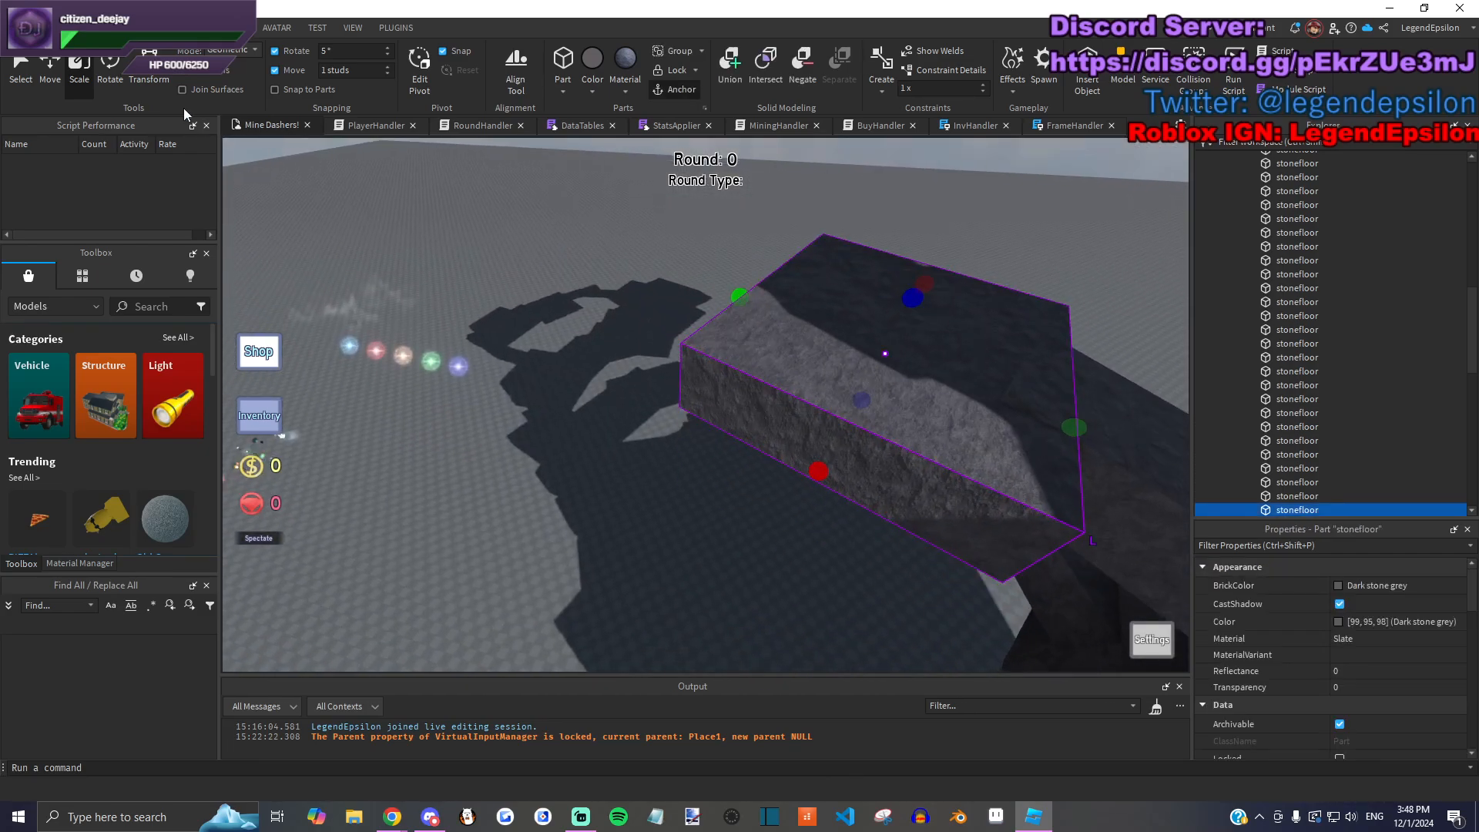
Step: Tilt a copy of the broad platform slab and raise it 5 studs above the original
left_click(110, 65)
left_click_drag(866, 341, 142, 137)
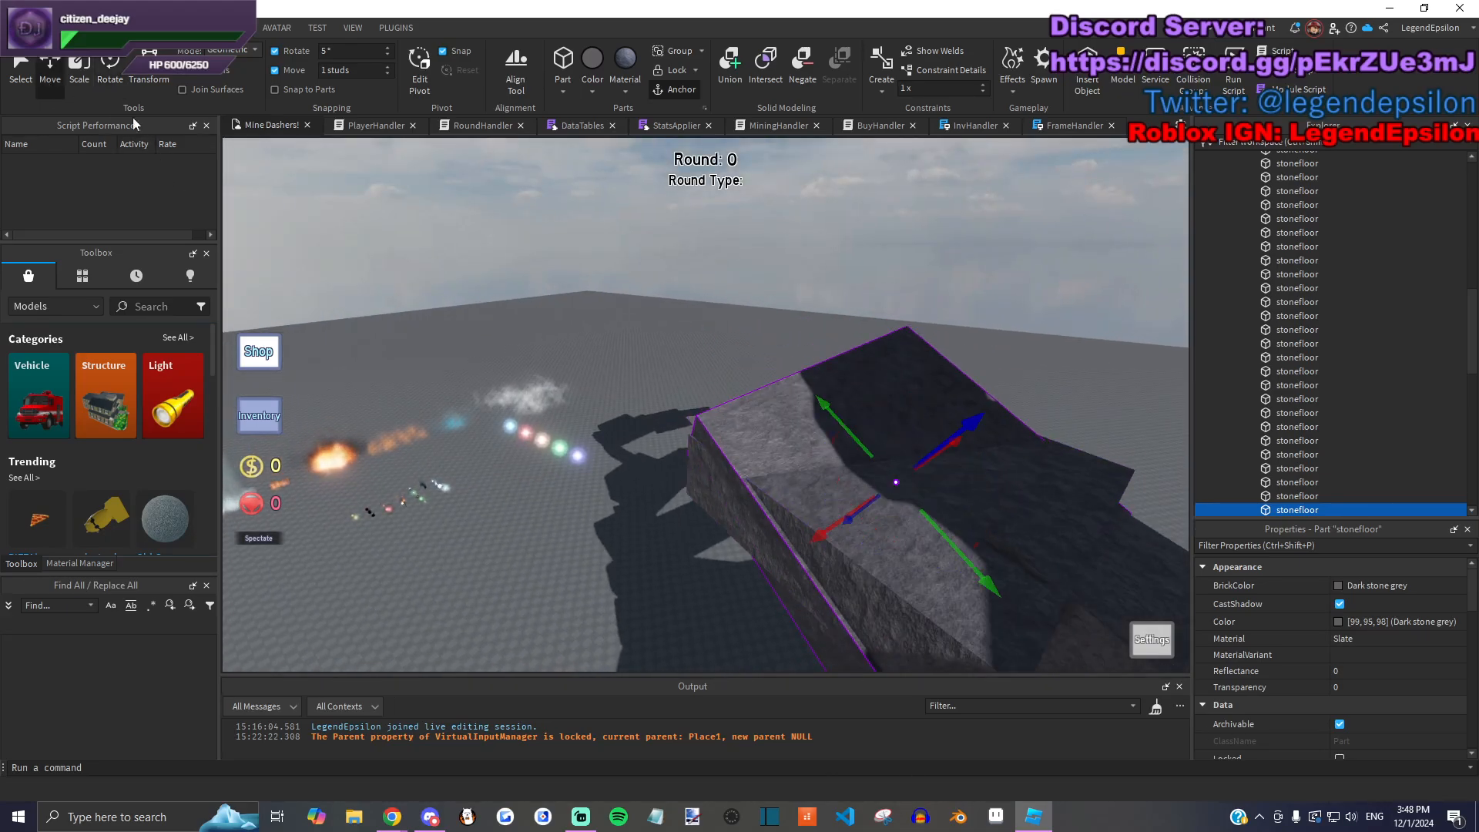
left_click_drag(845, 433, 955, 447)
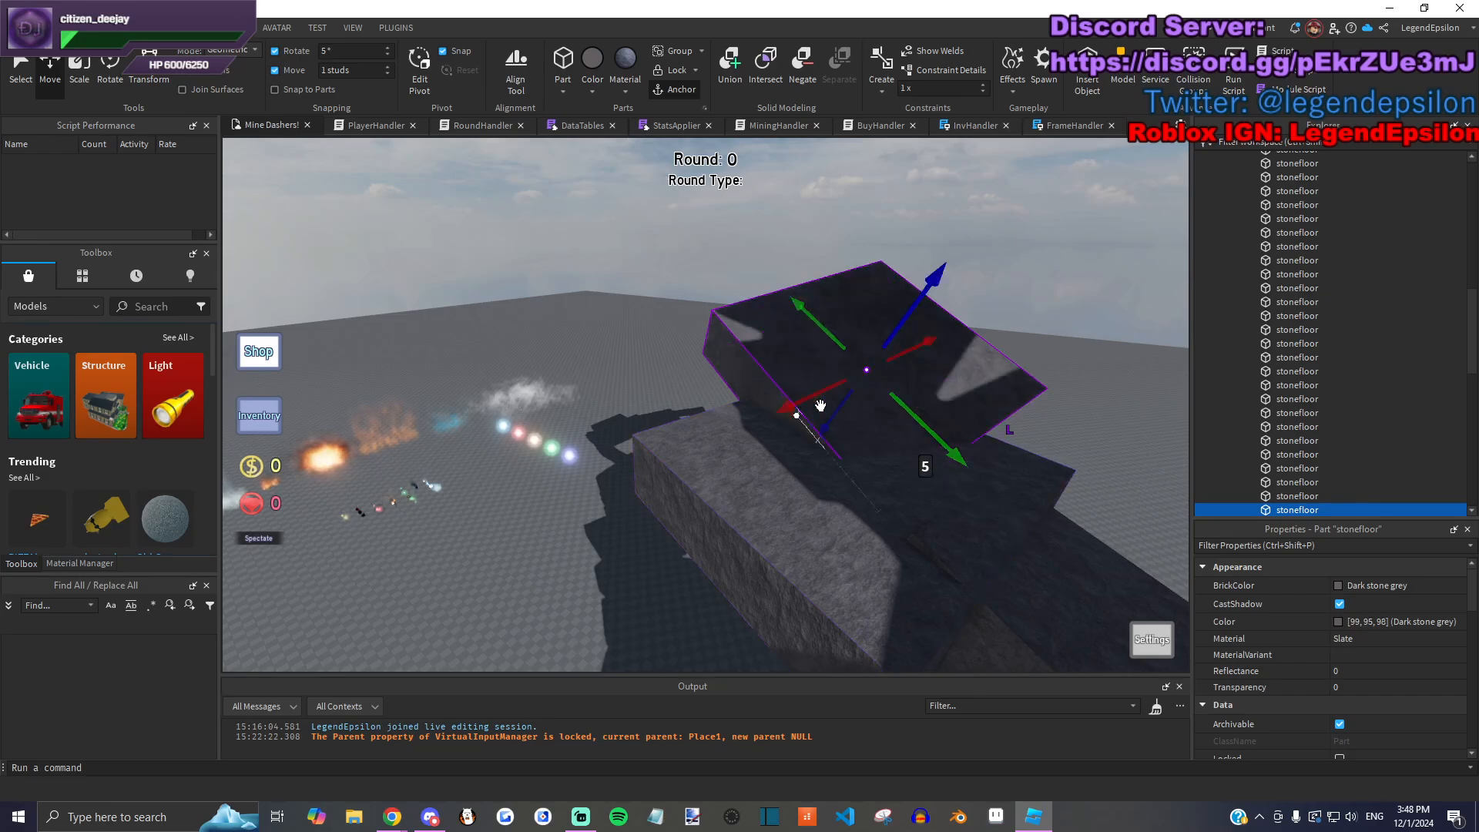
right_click_drag(787, 401, 920, 304)
Step: Rotate the raised slab to stand at a steep angle on the platform and deselect it
key("ctrl+4")
left_click_drag(932, 292, 972, 294)
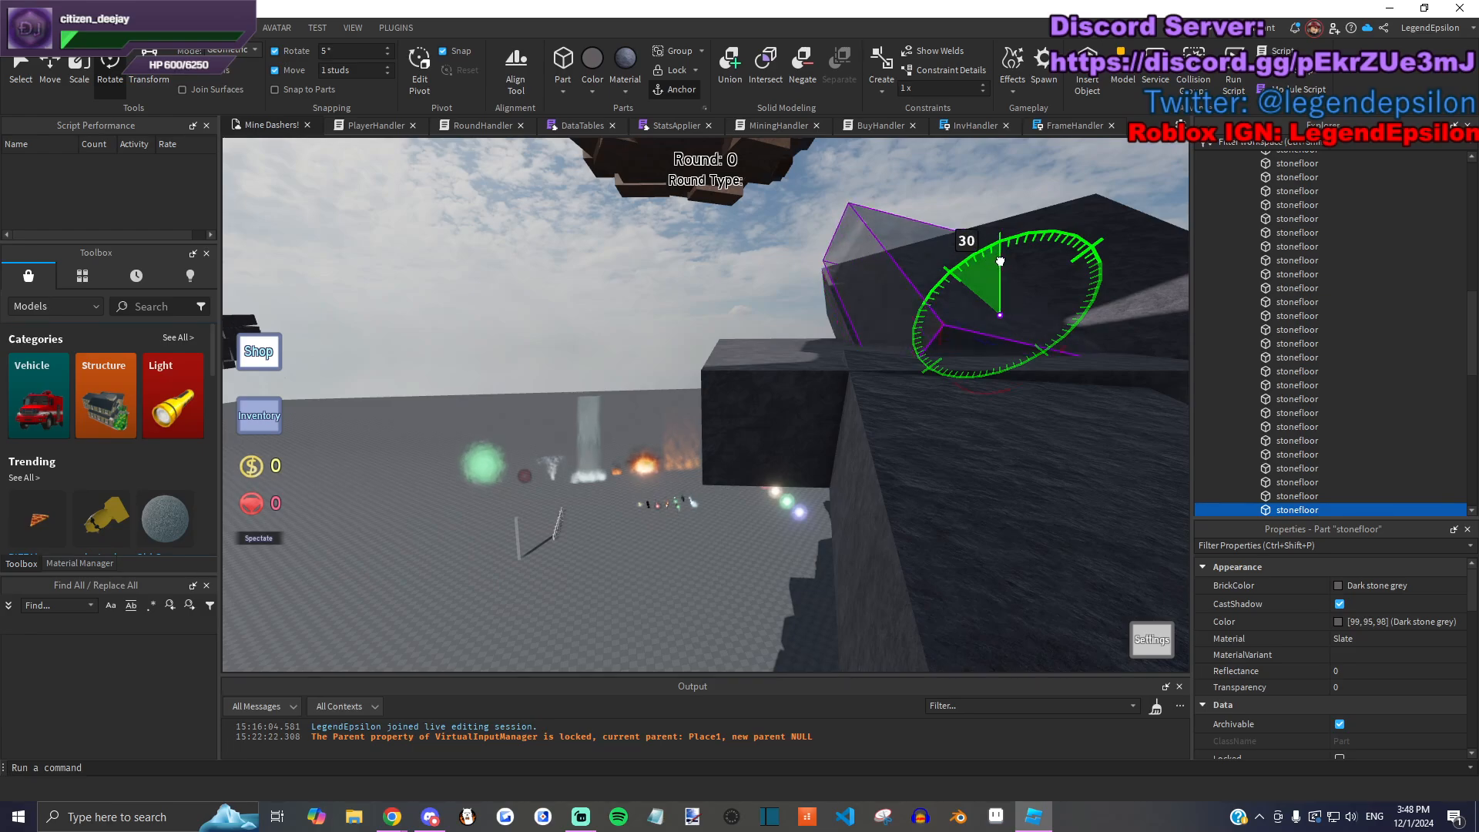
left_click_drag(1080, 307, 1079, 321)
key("d")
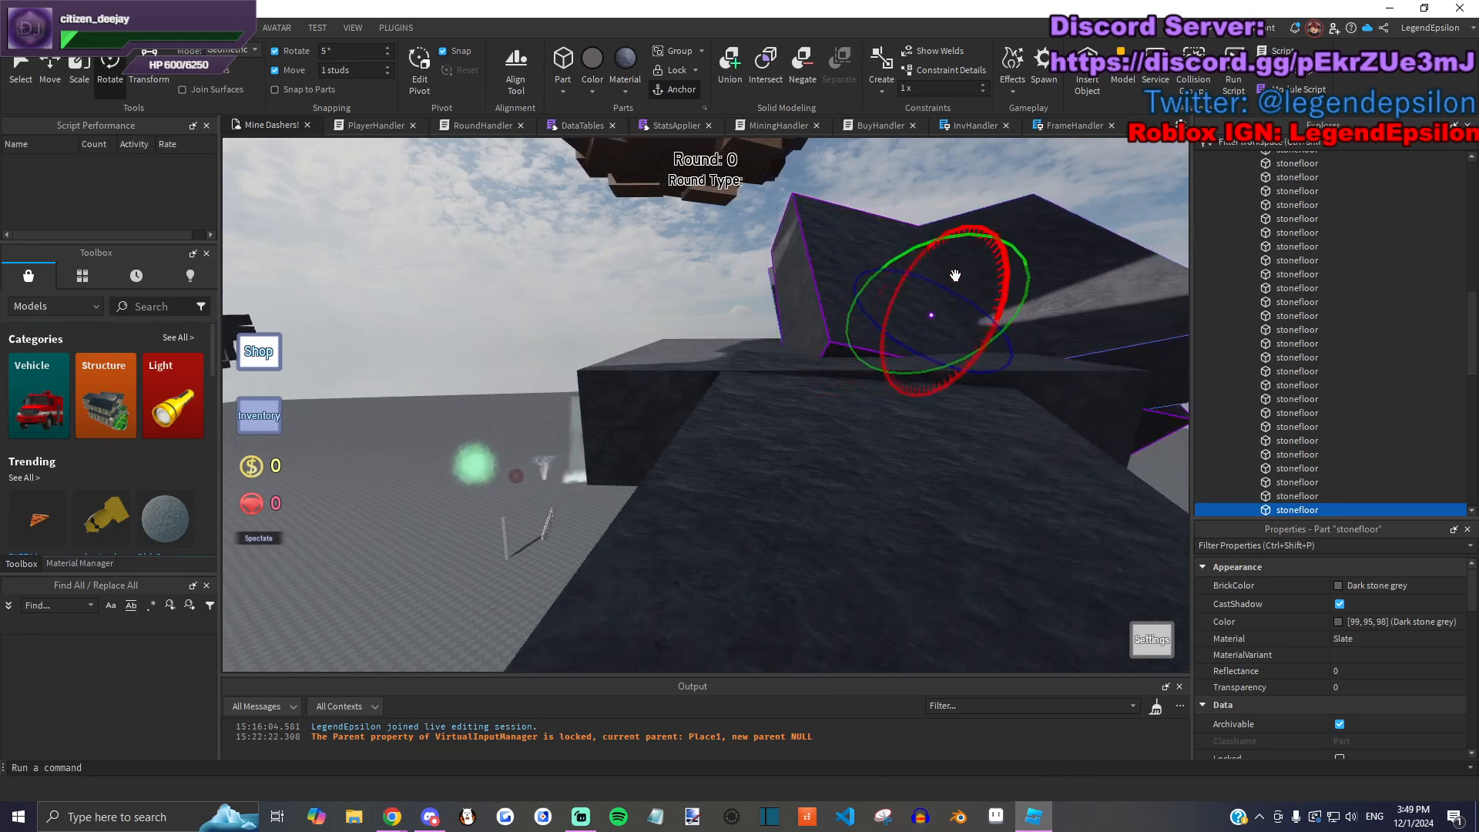
key("a")
left_click_drag(773, 292, 659, 301)
key("e")
key("w")
left_click(774, 306)
Step: Select a slab beside the steep rock and move a copy to the platform's outer end
right_click_drag(773, 305, 782, 340)
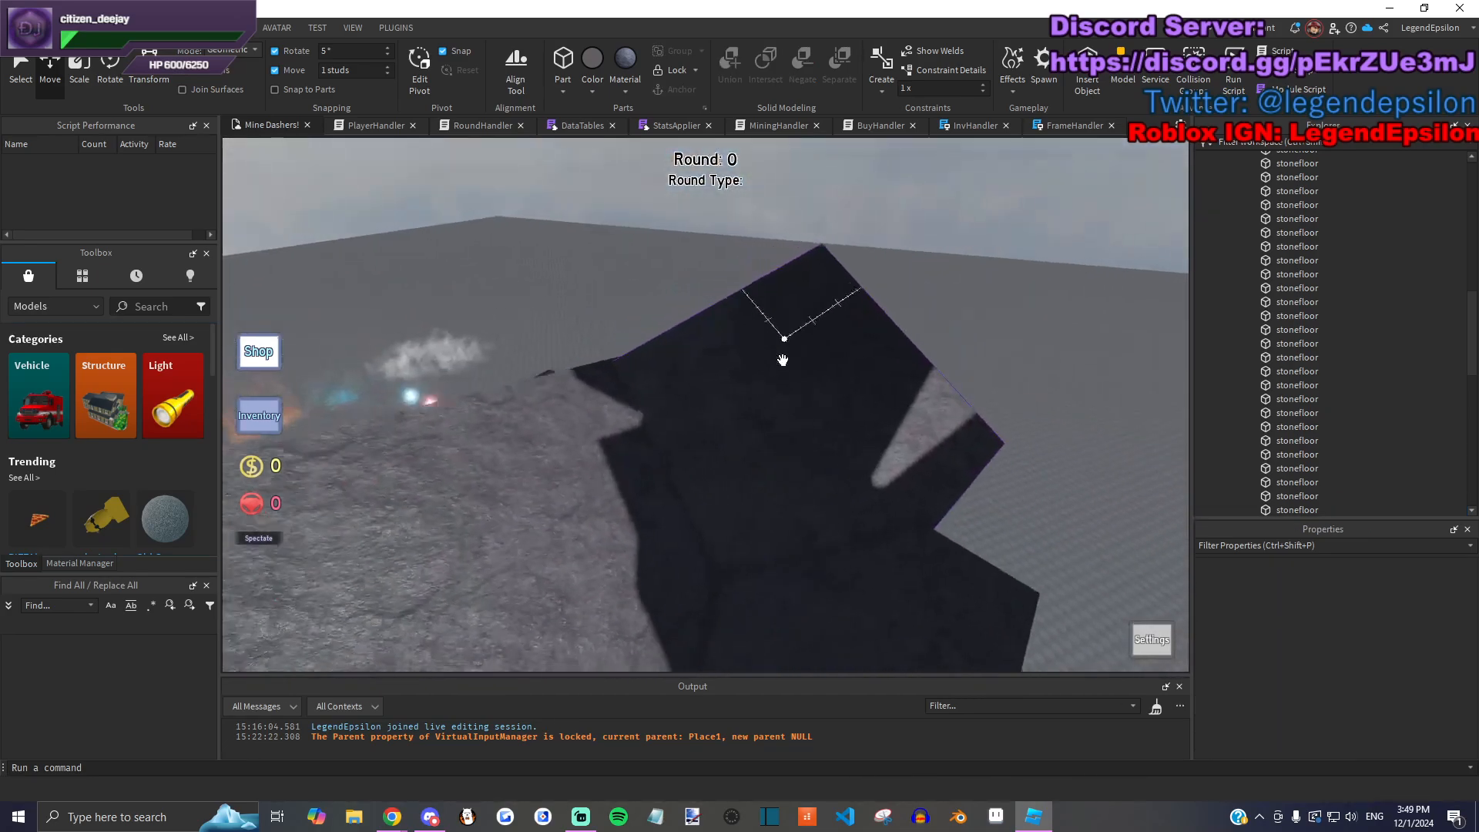
key("a")
right_click_drag(835, 463, 825, 445)
key("w")
left_click(920, 515)
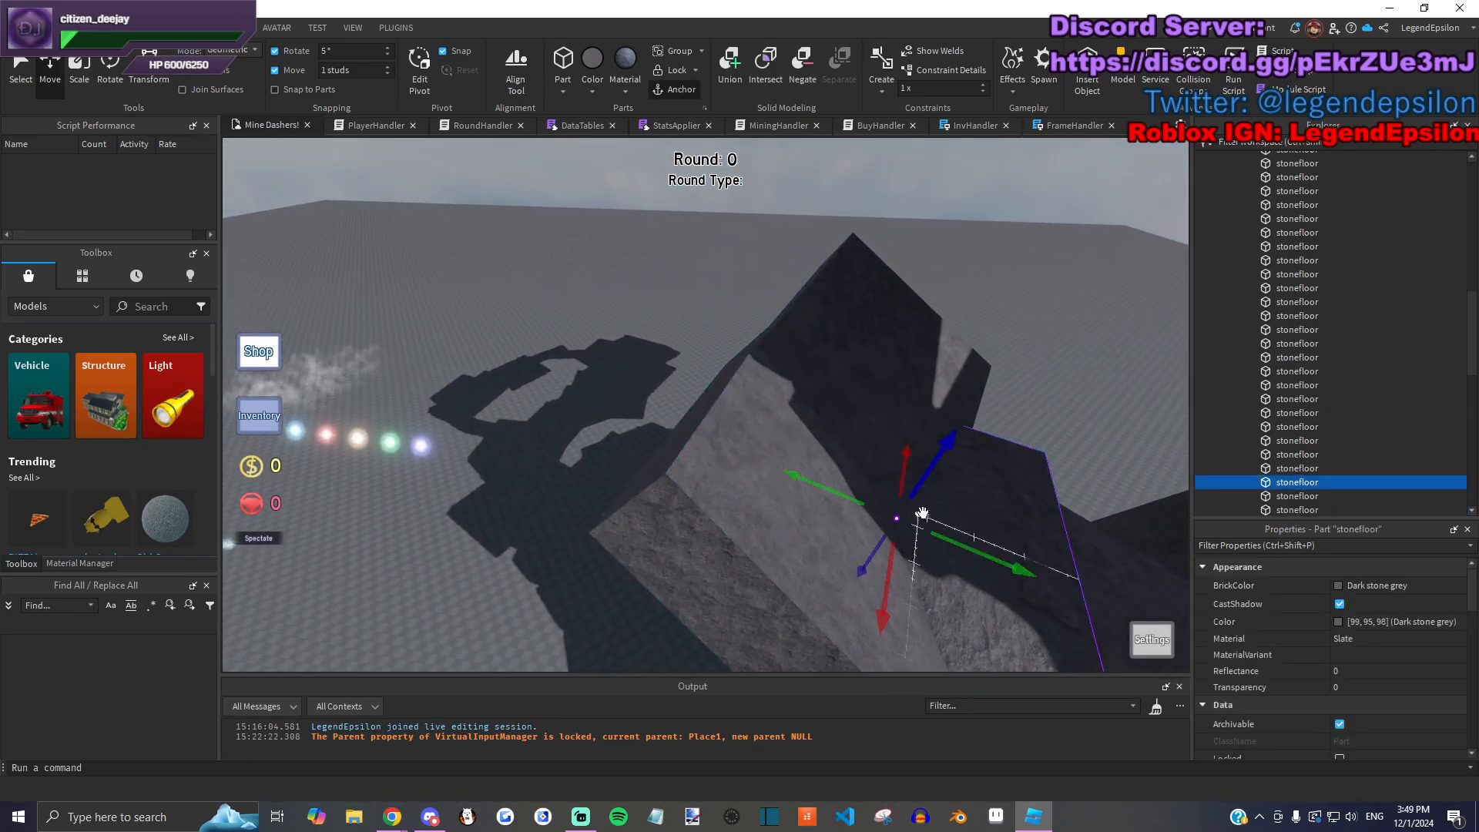
left_click_drag(933, 463, 975, 374)
left_click_drag(1070, 487, 728, 410)
Step: Rotate the copied slab at the platform's outer end and enlarge it into a broad ledge
right_click_drag(674, 383, 606, 277)
key("ctrl+4")
left_click_drag(605, 277, 588, 165)
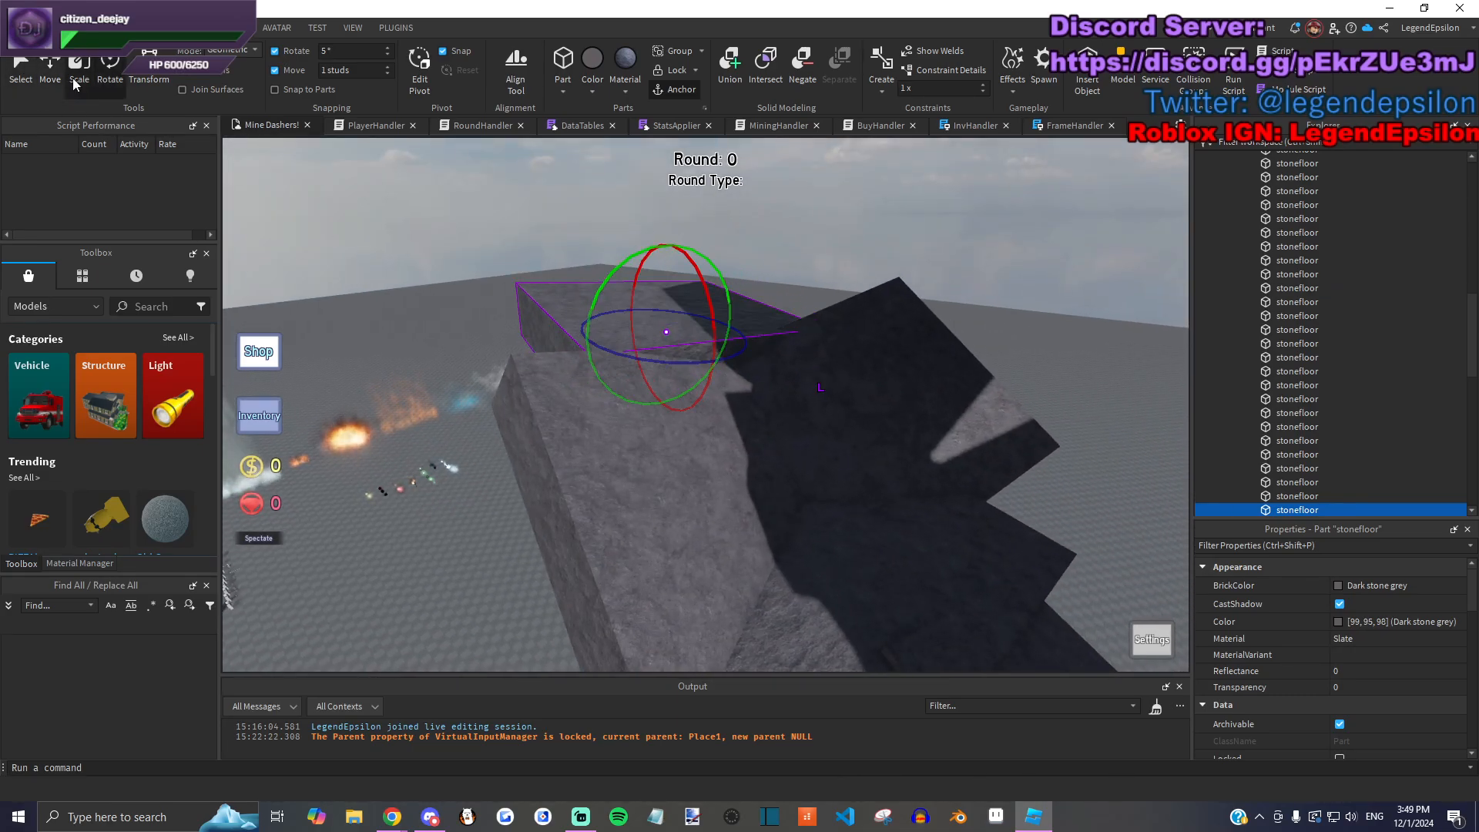
left_click_drag(504, 342, 406, 266)
left_click_drag(746, 322, 842, 318)
key("w")
left_click(764, 262)
left_click(704, 395)
right_click_drag(704, 395, 707, 392)
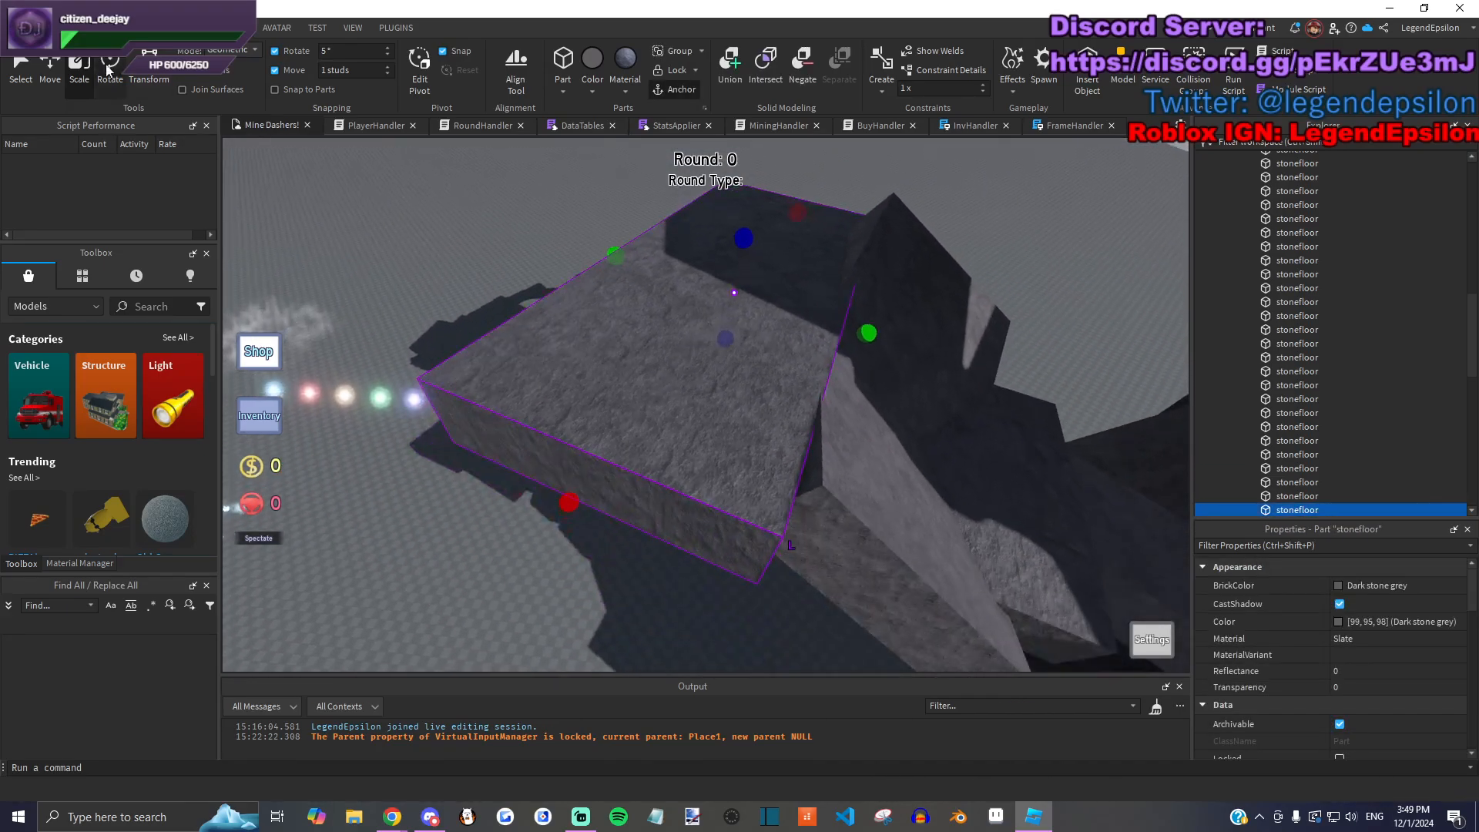
Step: Rotate a copy of the broad ledge slab and move it 7 studs to overlap the ledge
key("ctrl+4")
left_click_drag(648, 232, 676, 156)
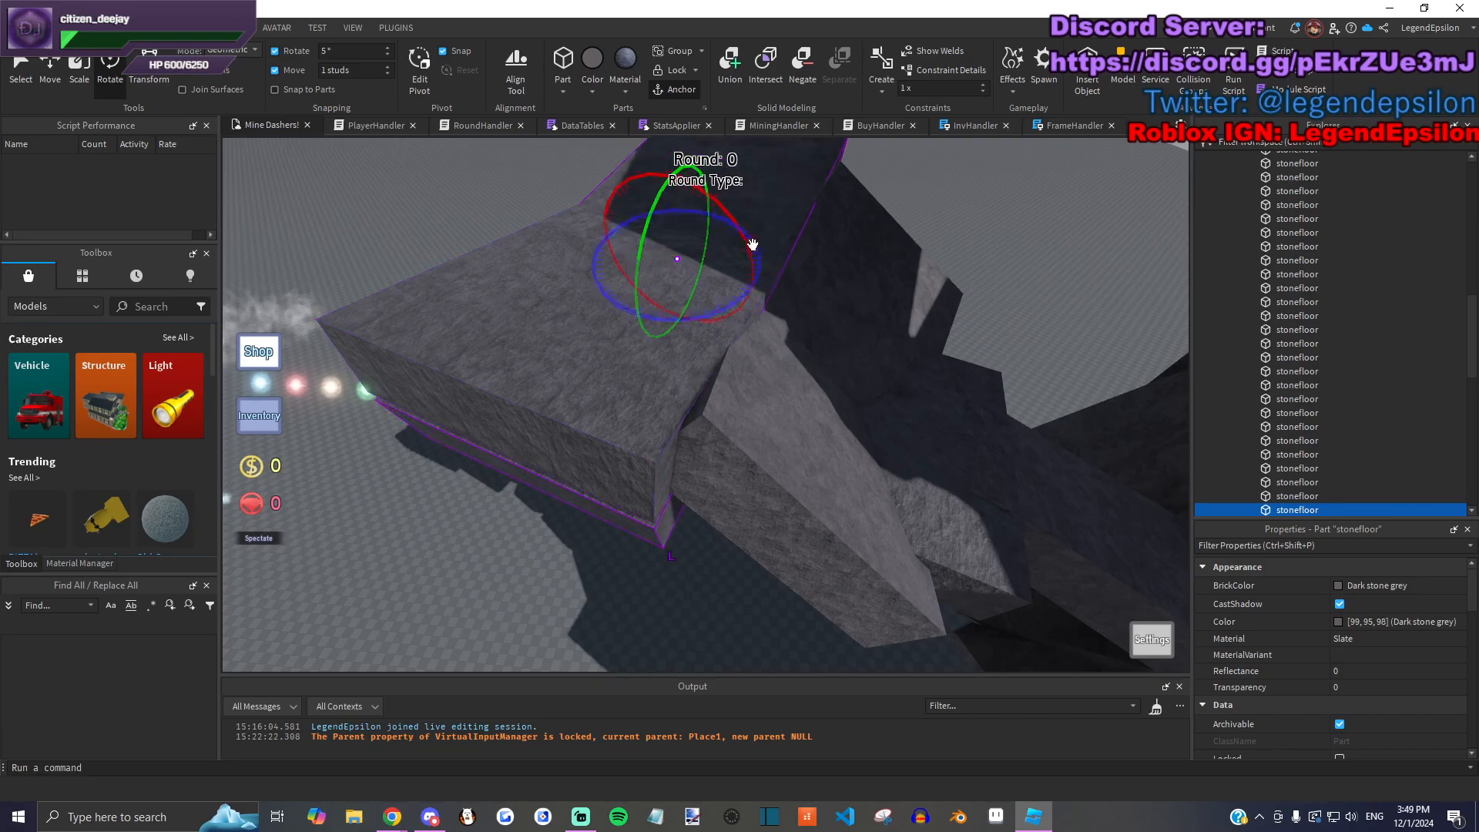
left_click_drag(710, 312, 713, 304)
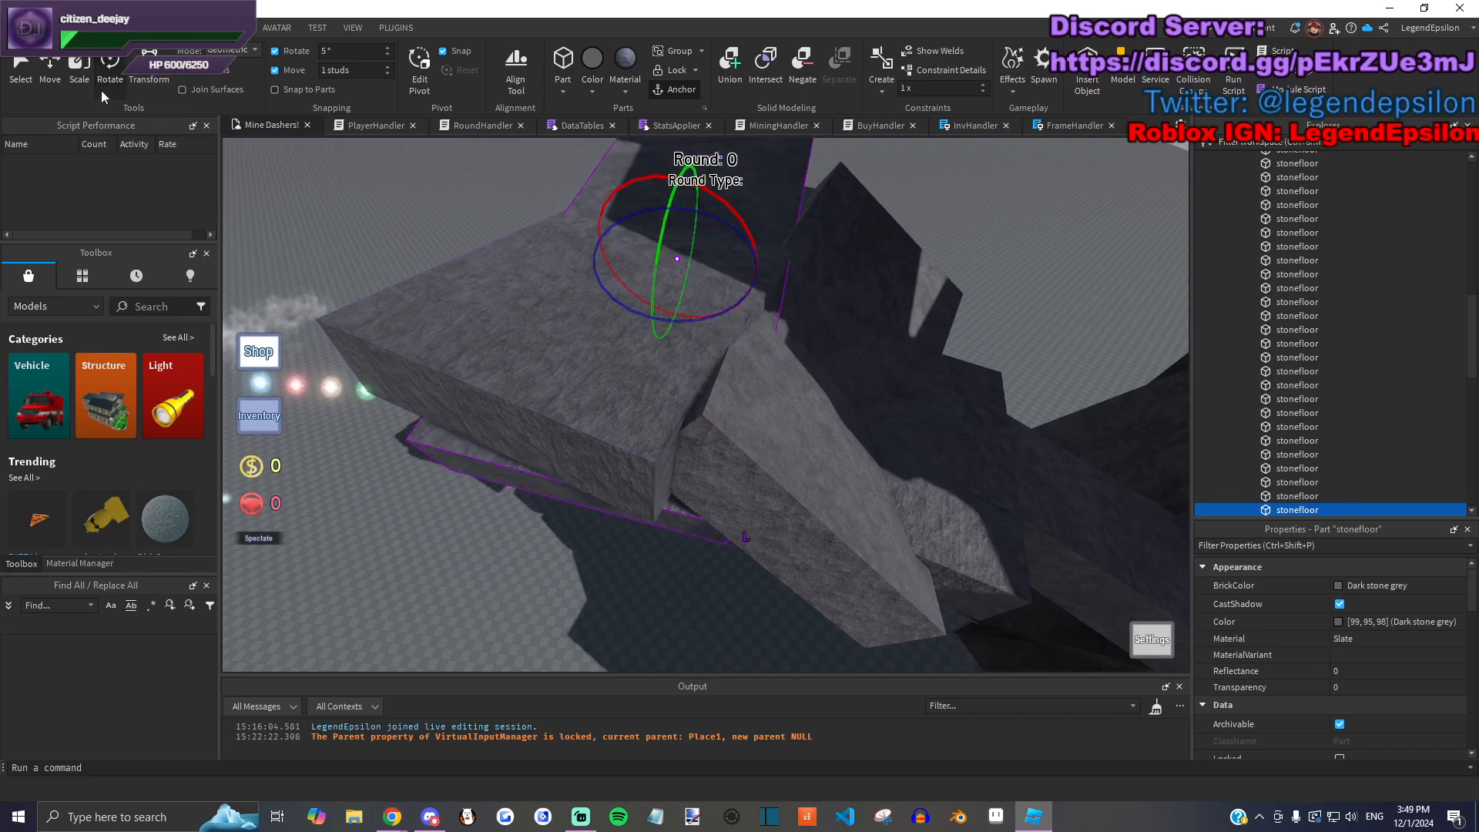
left_click_drag(674, 231, 670, 207)
left_click_drag(654, 321, 684, 262)
left_click_drag(764, 232, 727, 226)
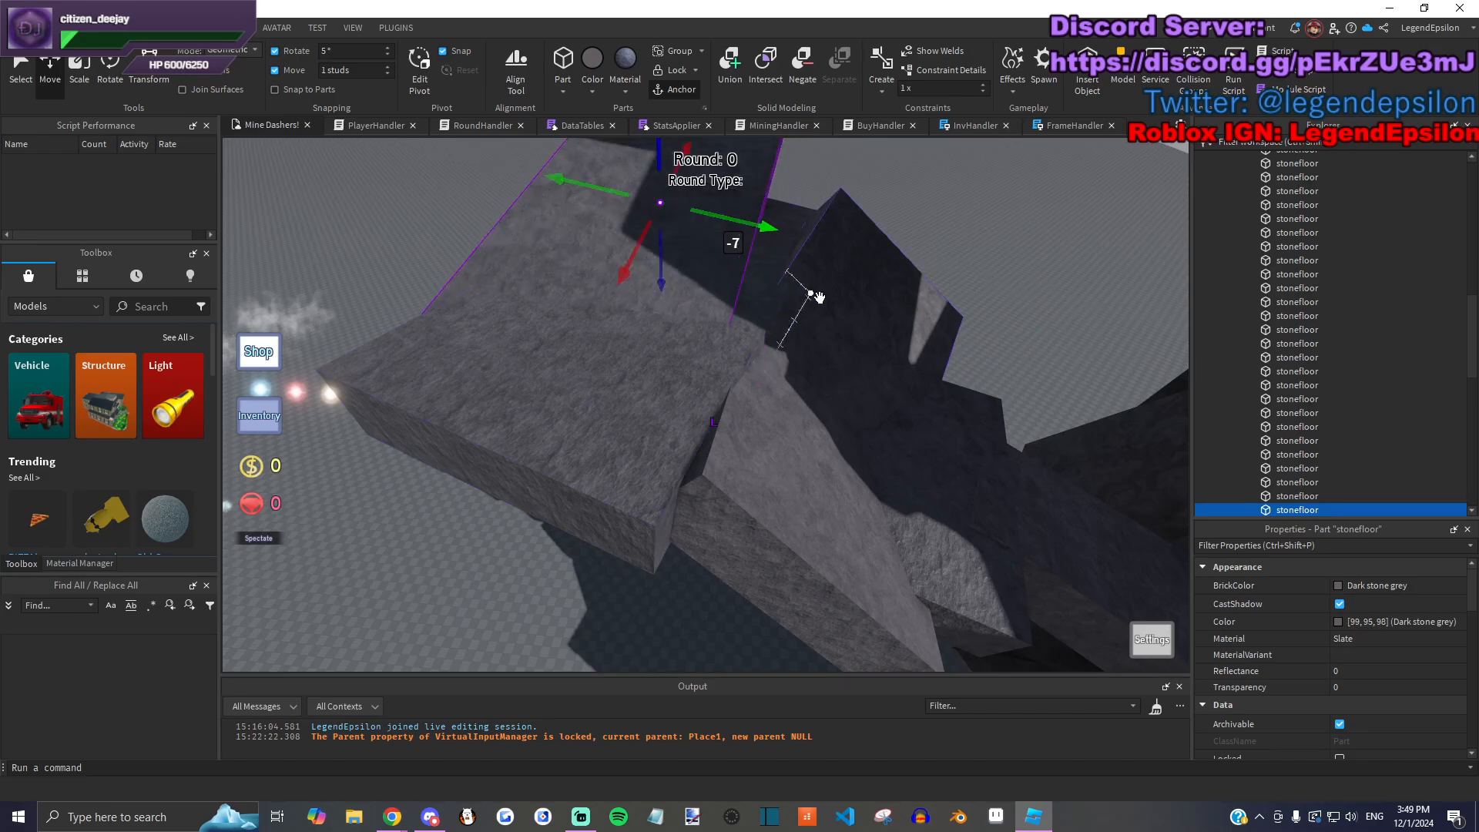
key("w")
left_click(812, 298)
Step: Resize the overlapping ledge slab to reach the steep dark rock
left_click(79, 77)
left_click_drag(685, 275, 621, 248)
left_click(752, 252)
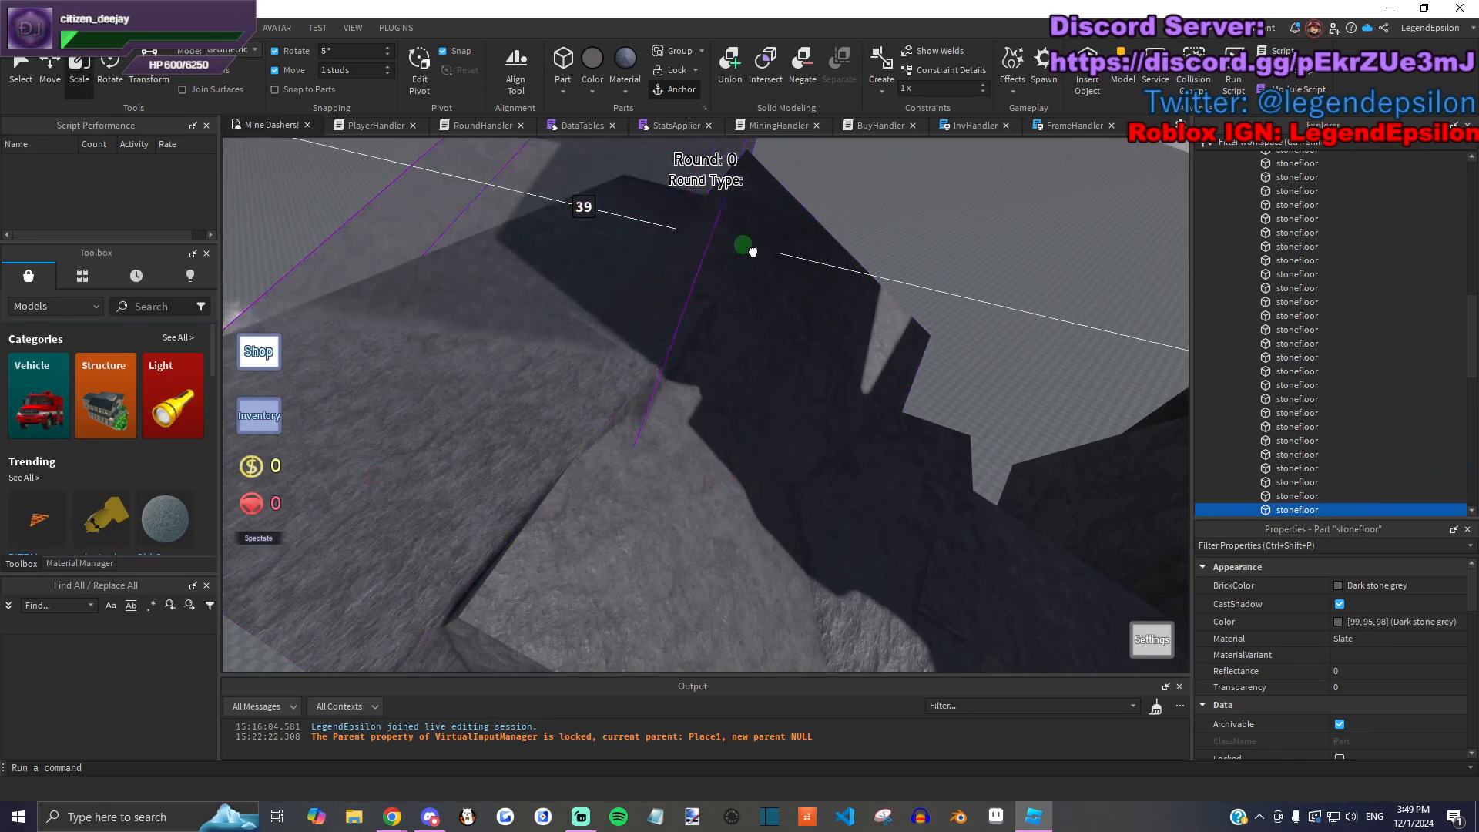
left_click_drag(743, 250, 738, 247)
Step: Resize the steep dark slab beside the ledge to fit the adjoining stones
right_click_drag(776, 316, 766, 317)
left_click(765, 317)
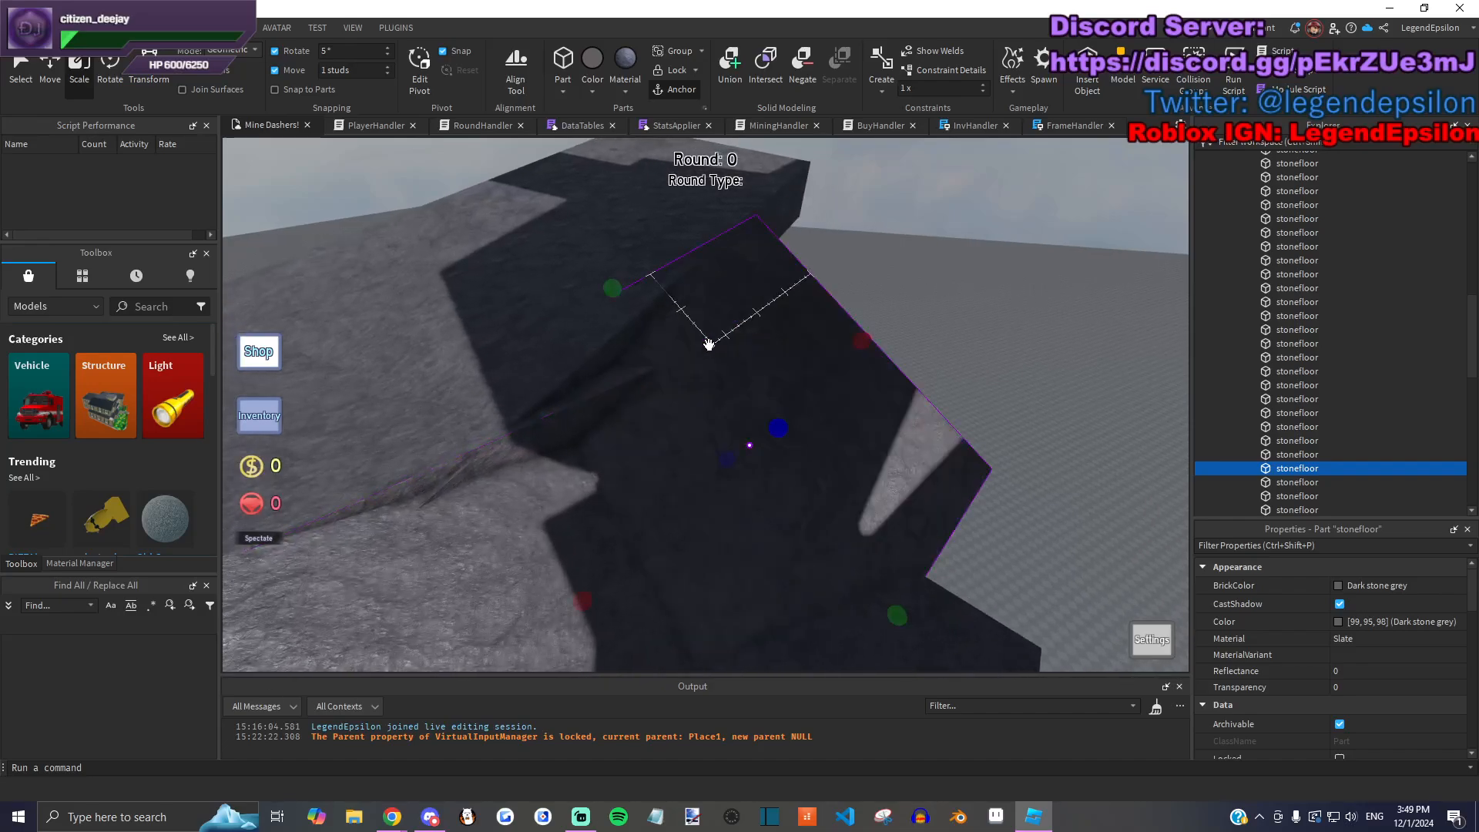
left_click_drag(779, 420, 768, 437)
left_click_drag(616, 298, 600, 282)
left_click_drag(760, 427, 756, 430)
Step: Move a slab copy to the ledge's outer end and rotate it to follow the ring's curve
left_click(951, 353)
right_click_drag(952, 353, 881, 469)
scroll(755, 409, "up", 5)
left_click(758, 396)
left_click_drag(989, 410, 723, 402)
key("q")
key("ctrl+4")
right_click_drag(622, 354, 716, 304)
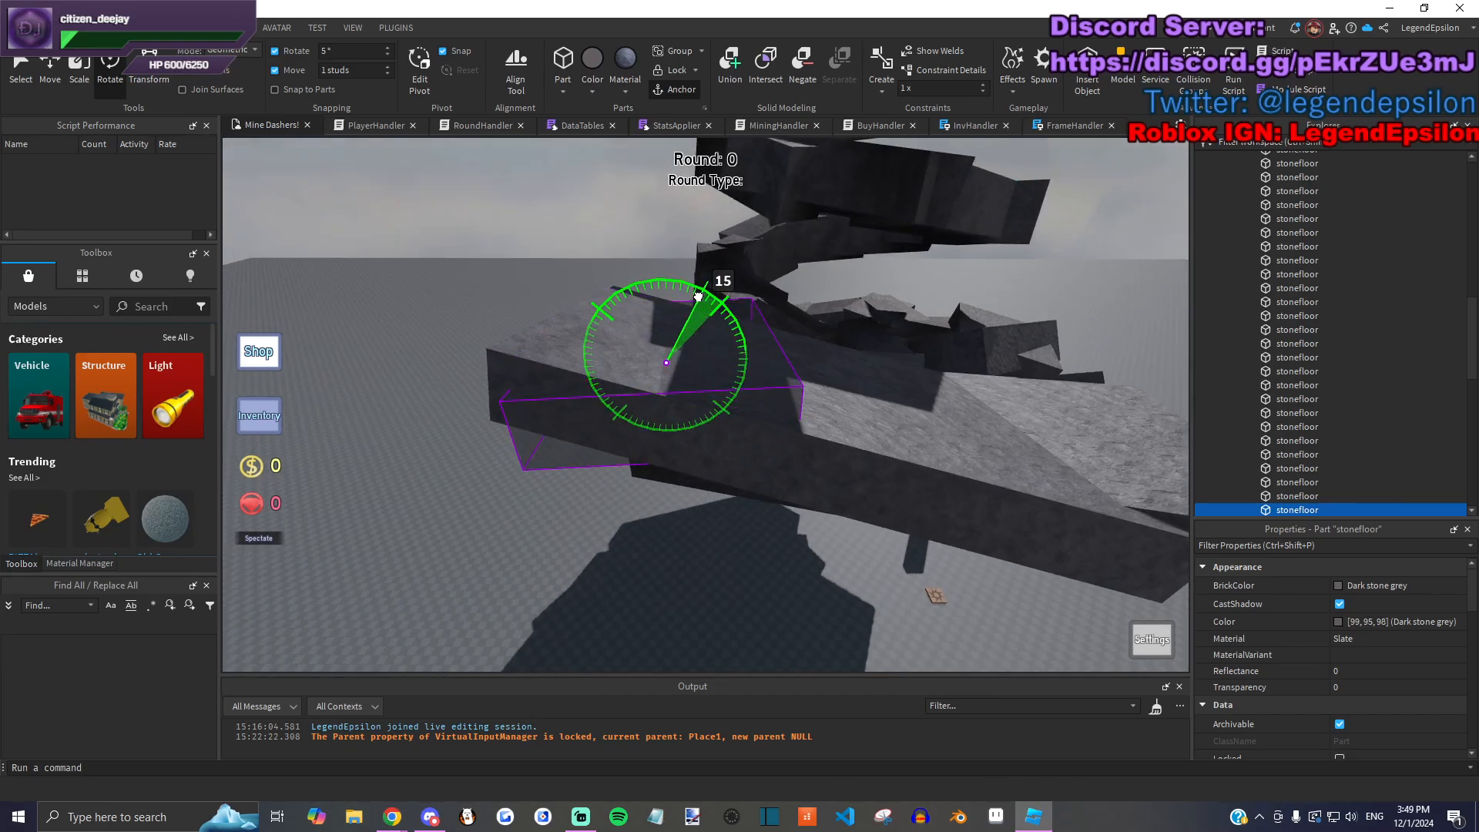
Step: Resize the slab at the ledge's outer end to cover the joint with its neighbour
left_click(963, 462)
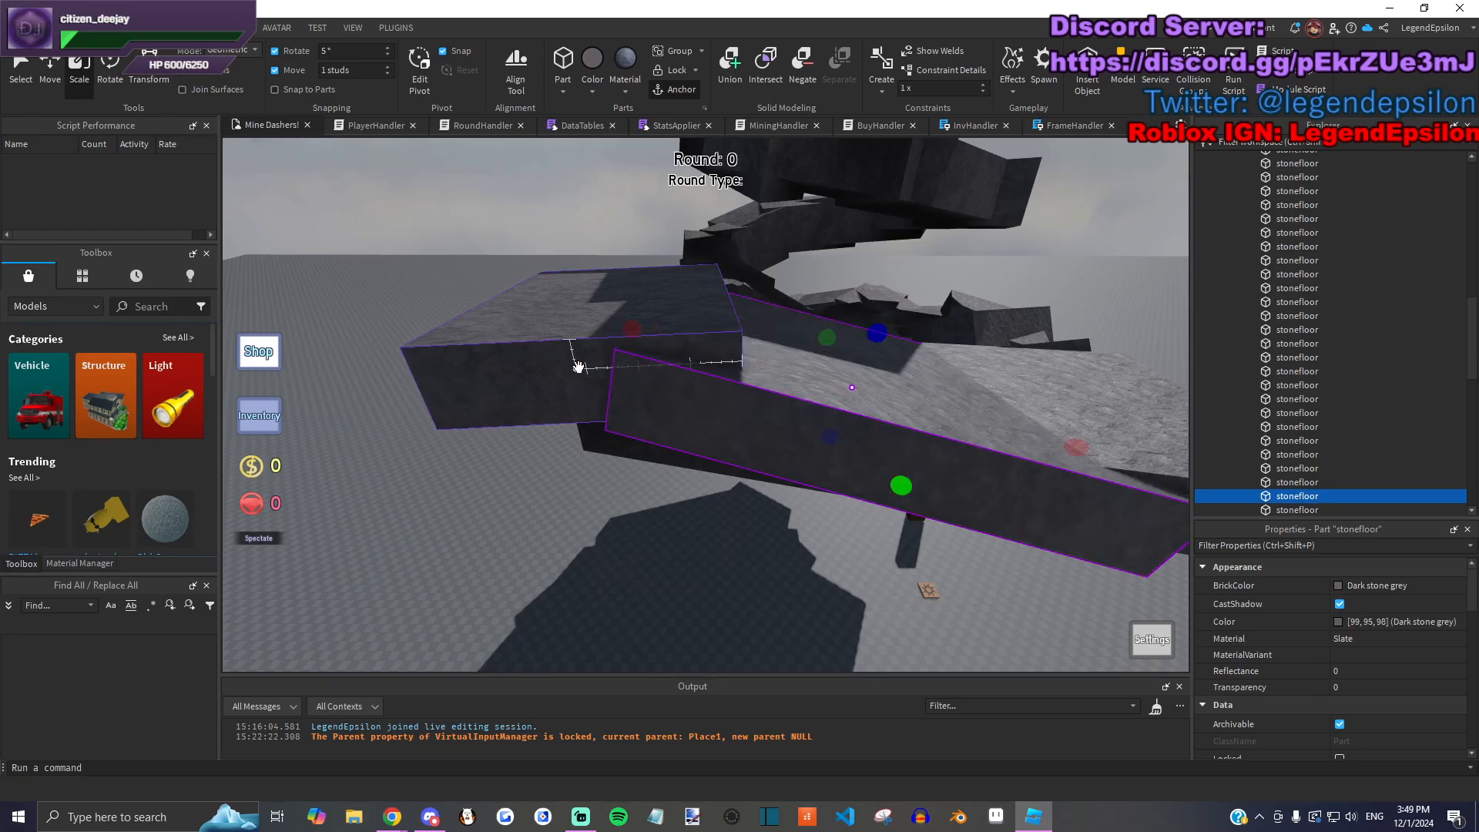
left_click(663, 389)
left_click_drag(463, 394, 415, 533)
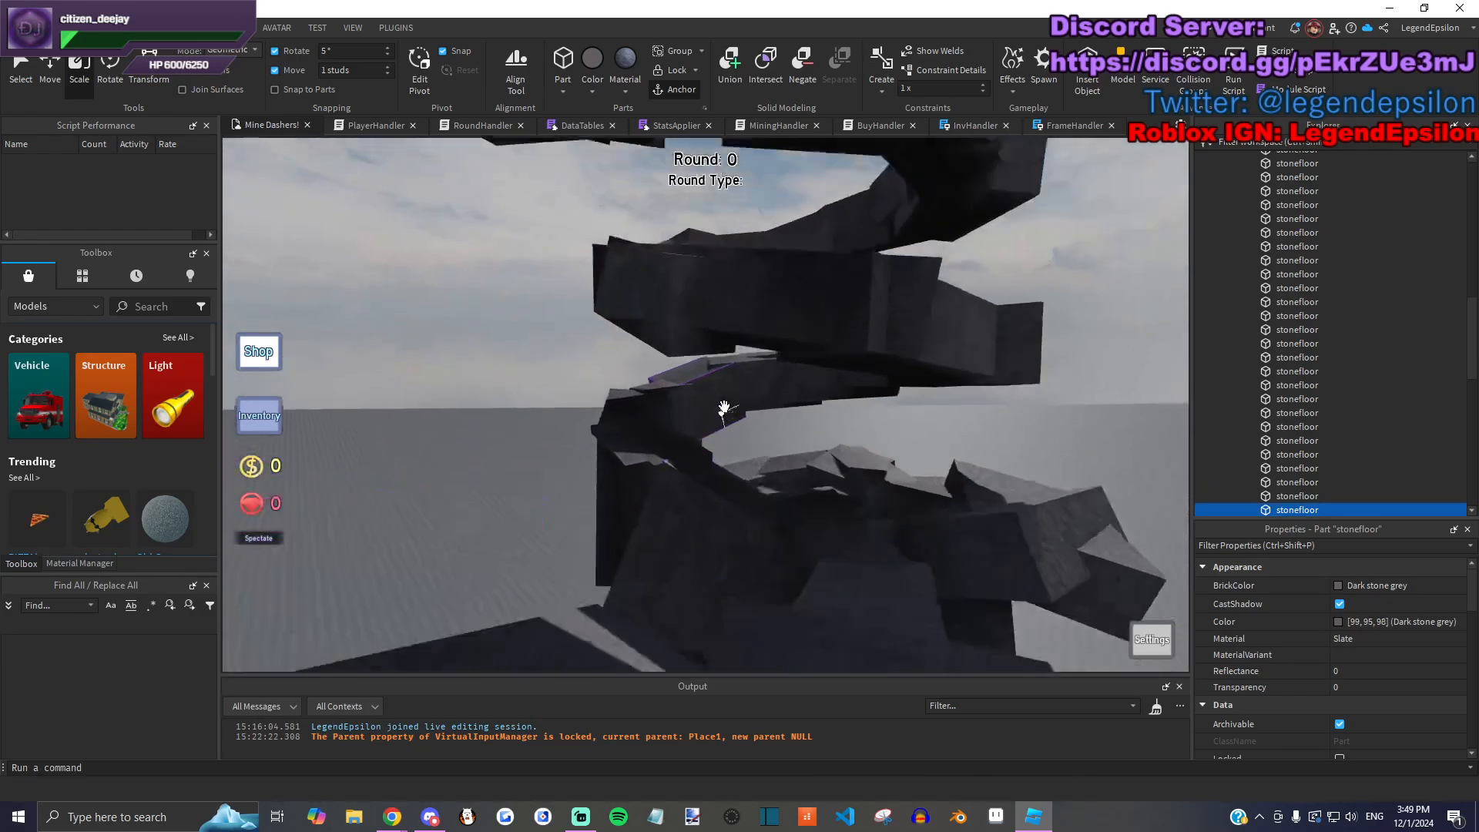
Step: Rotate the outer ledge slab about its vertical axis and extend it along the ring
left_click(110, 65)
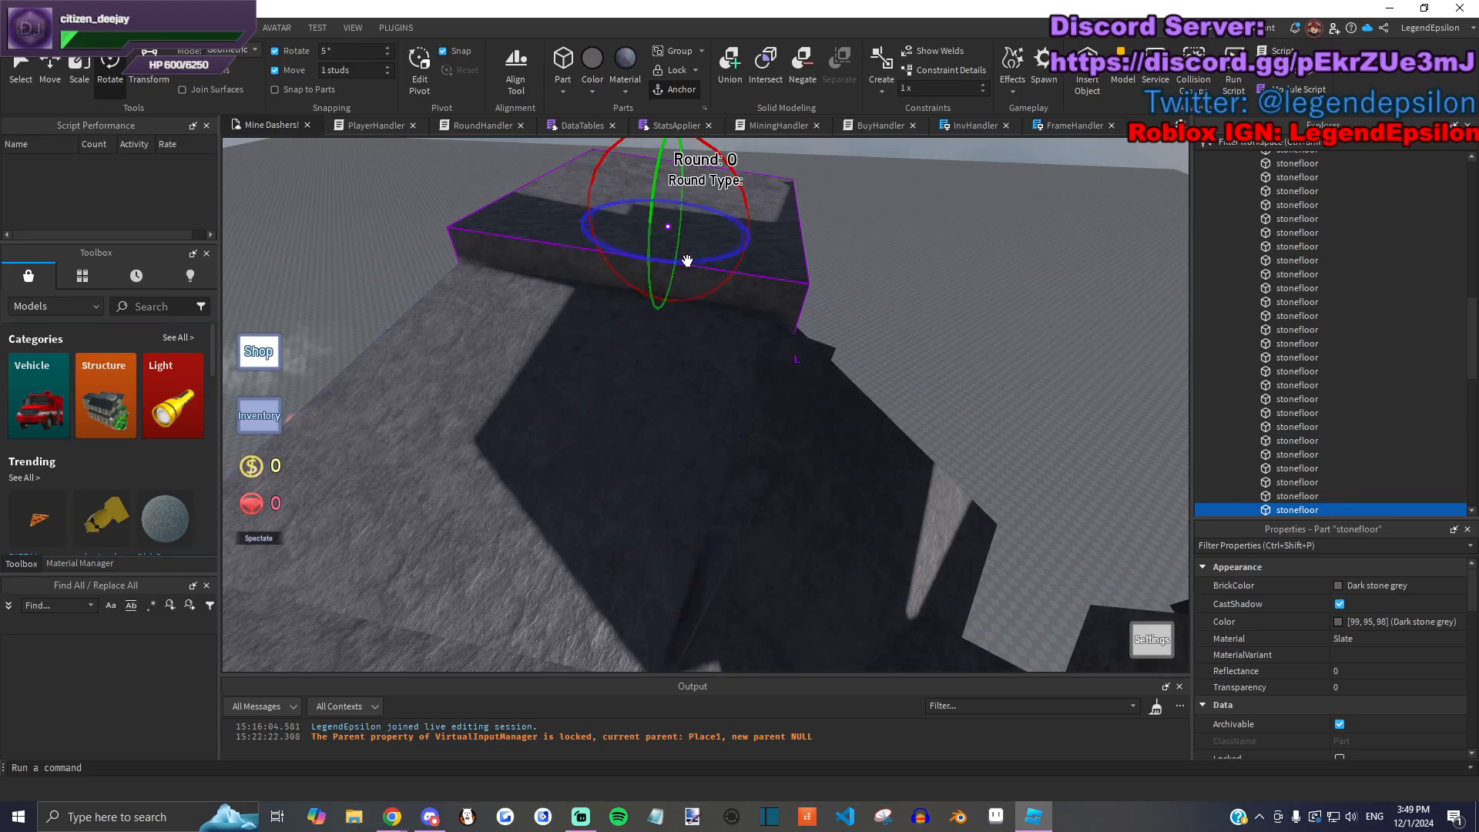
left_click_drag(687, 261, 634, 248)
key("a")
left_click_drag(536, 216, 339, 212)
key("f")
Step: Duplicate a stone slab and position the copy jutting out from the side of the ledge
left_click_drag(877, 377, 803, 393)
right_click_drag(803, 392, 783, 460)
left_click(831, 416)
key("ctrl+d")
left_click_drag(831, 417, 770, 408)
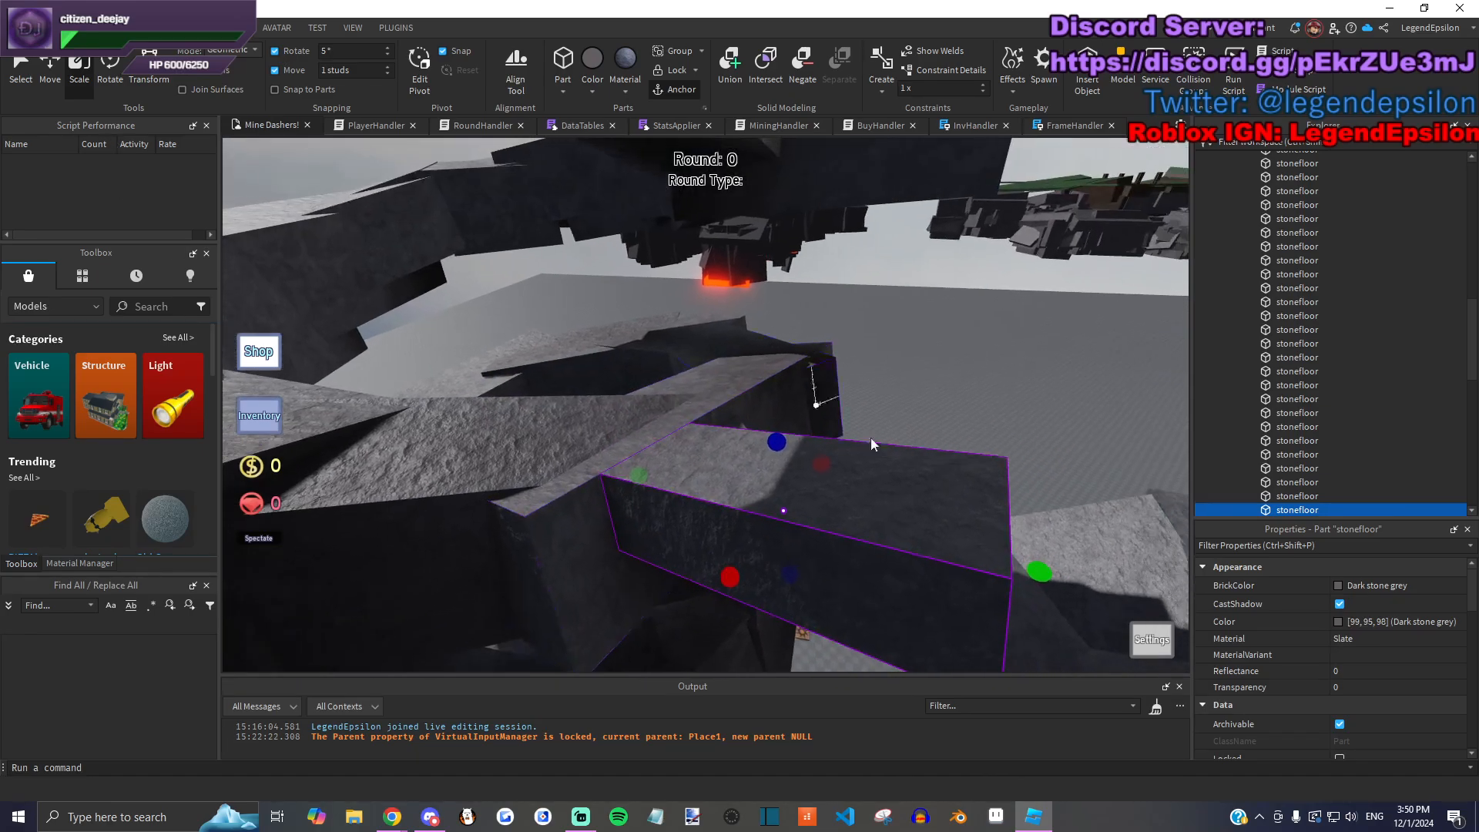
Step: Shorten the slab jutting from the ledge's side and rotate it to line up with the ledge
left_click_drag(1040, 571, 811, 501)
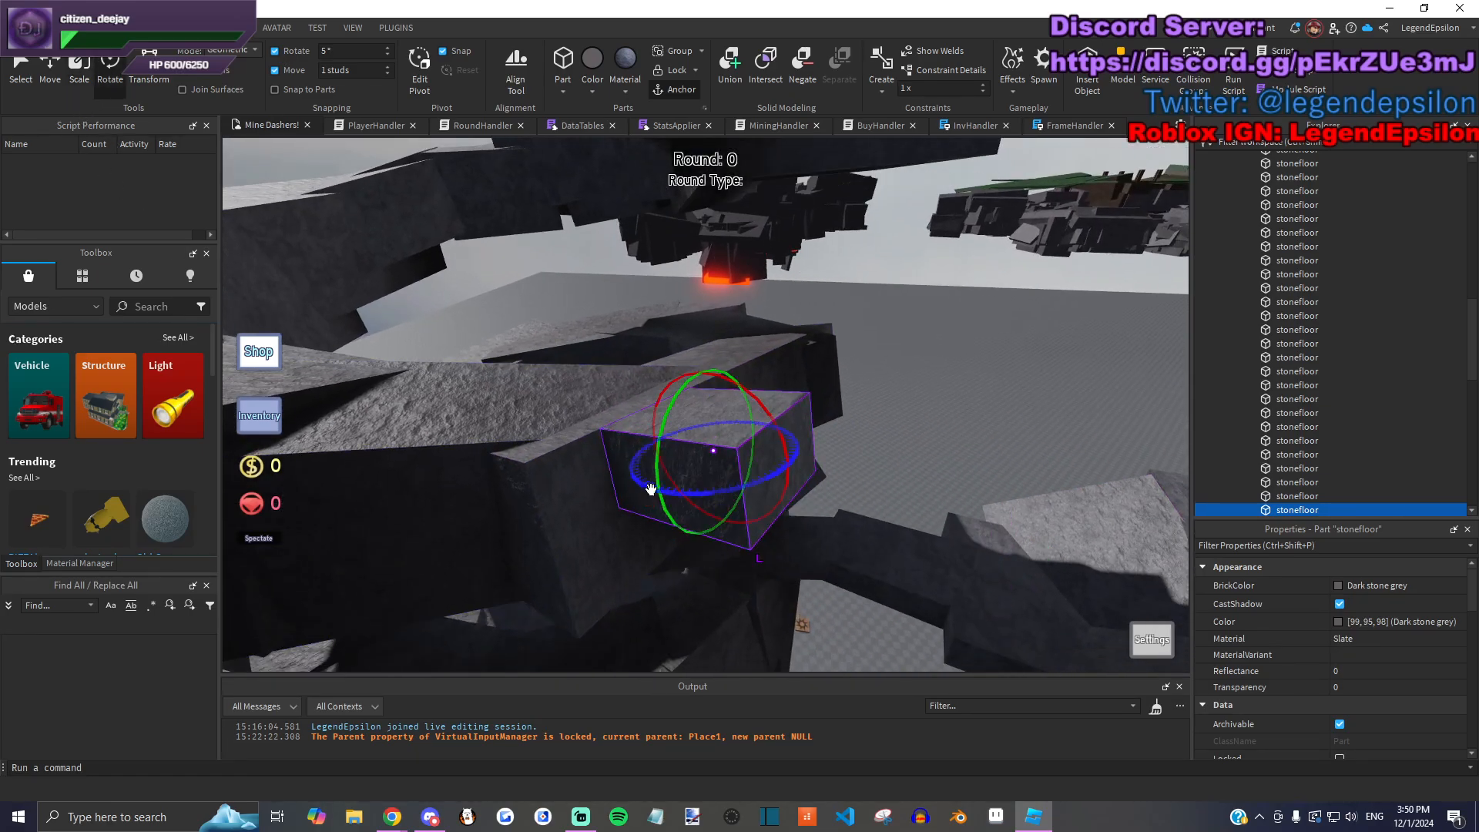
left_click_drag(690, 500, 754, 423)
left_click_drag(669, 397, 661, 409)
key("q")
left_click(79, 77)
key("f")
left_click_drag(669, 462, 672, 420)
key("f")
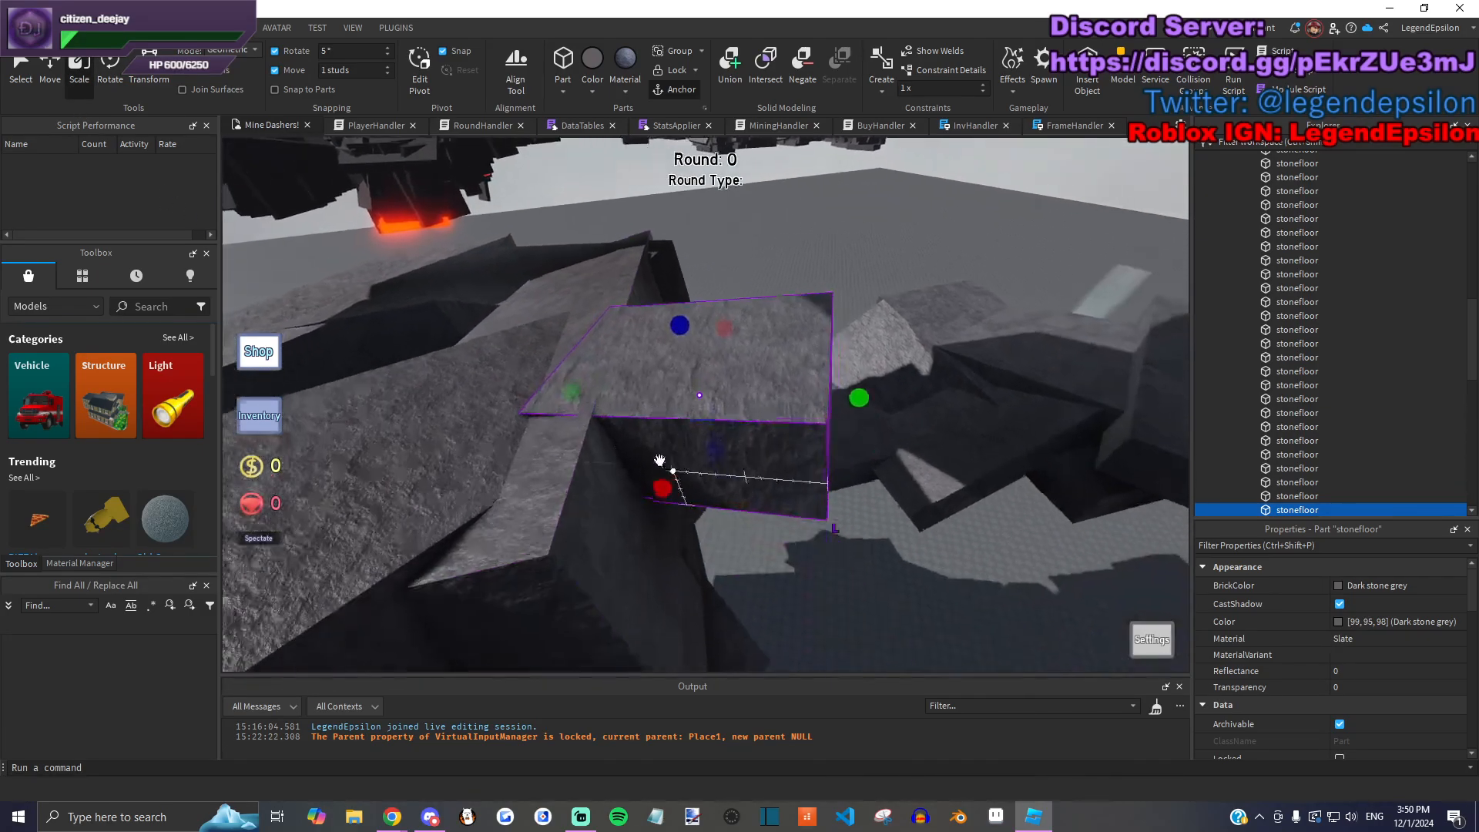
Step: Lengthen the side slab at both ends so it overlaps the ledge and reaches further out
key("d")
left_click_drag(809, 392, 870, 393)
right_click_drag(832, 400, 462, 356)
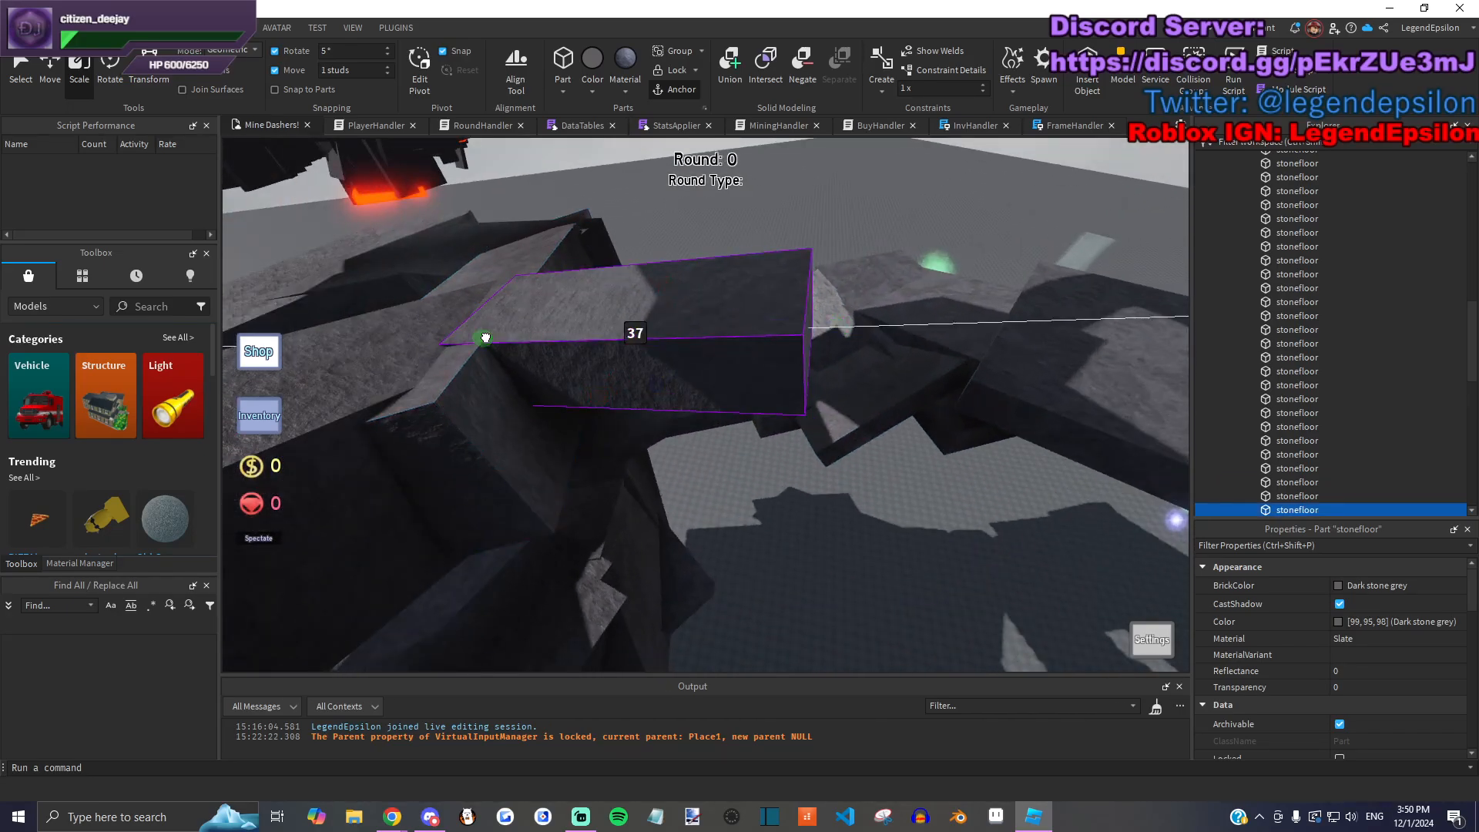
Step: Rotate the stone slab at the ledge's side and resize its outer end
right_click_drag(755, 342, 698, 299)
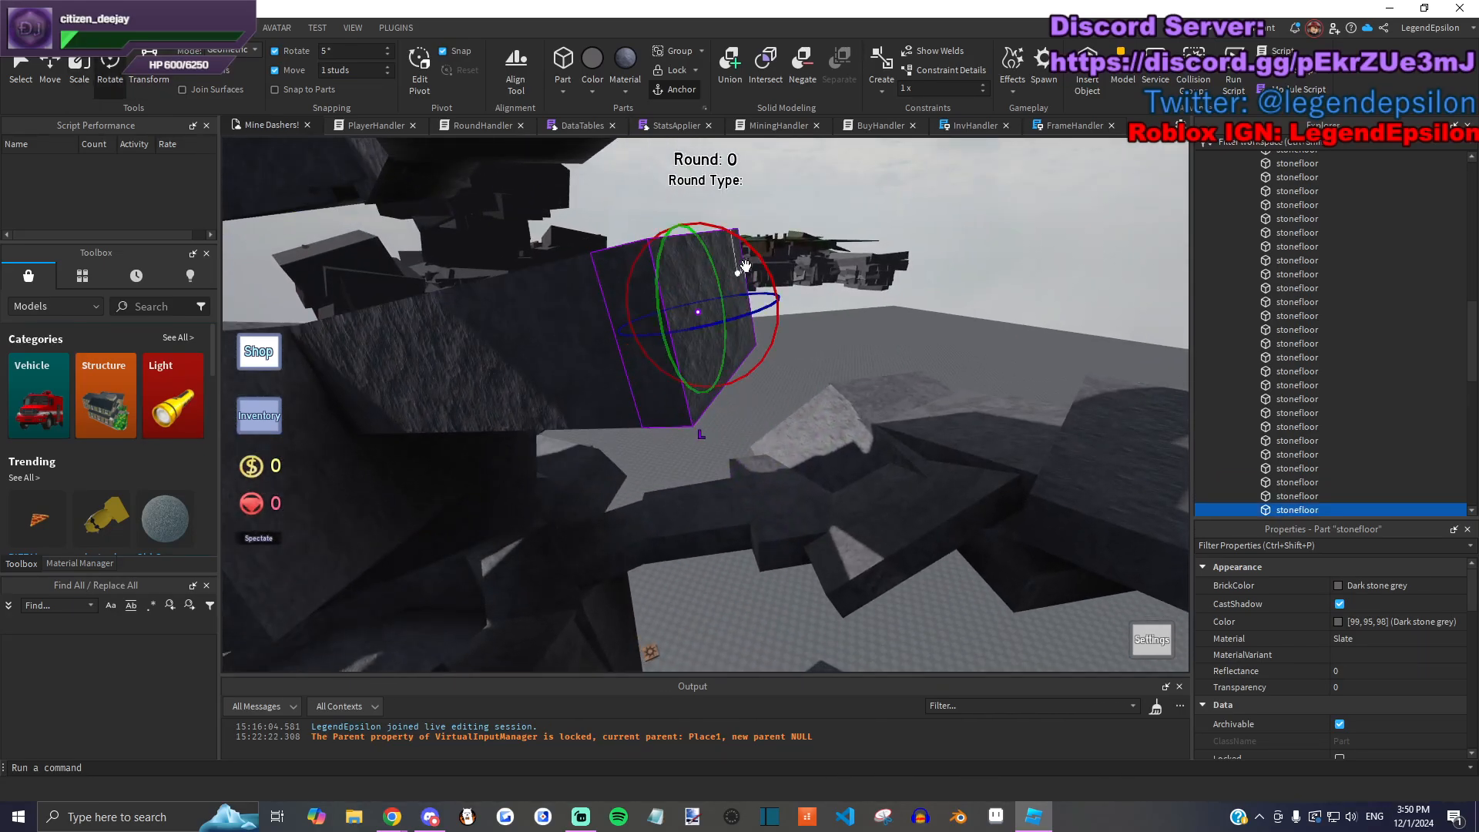
left_click_drag(776, 306, 616, 348)
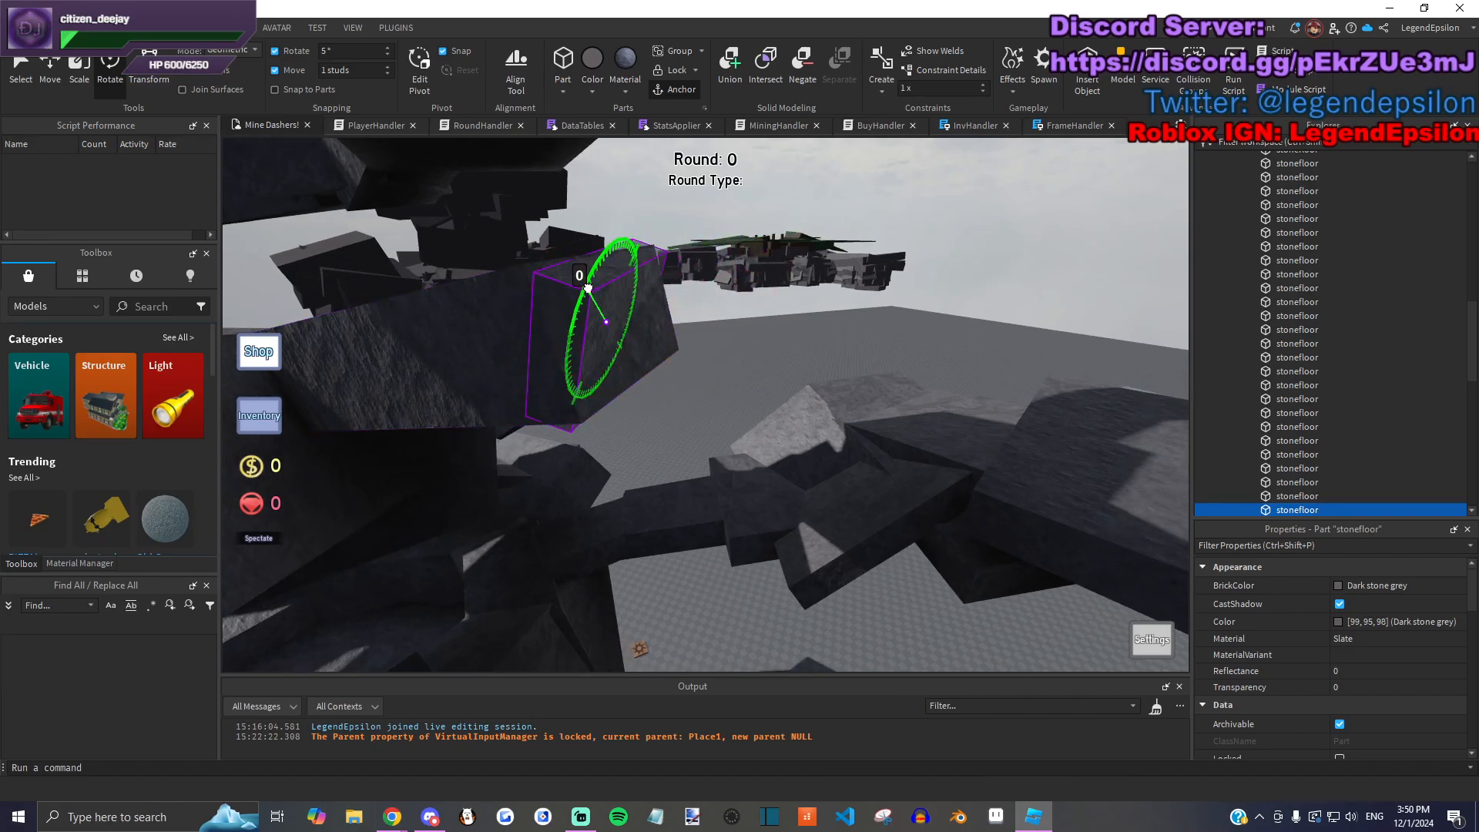
scroll(462, 238, "up", 5)
key("ctrl+3")
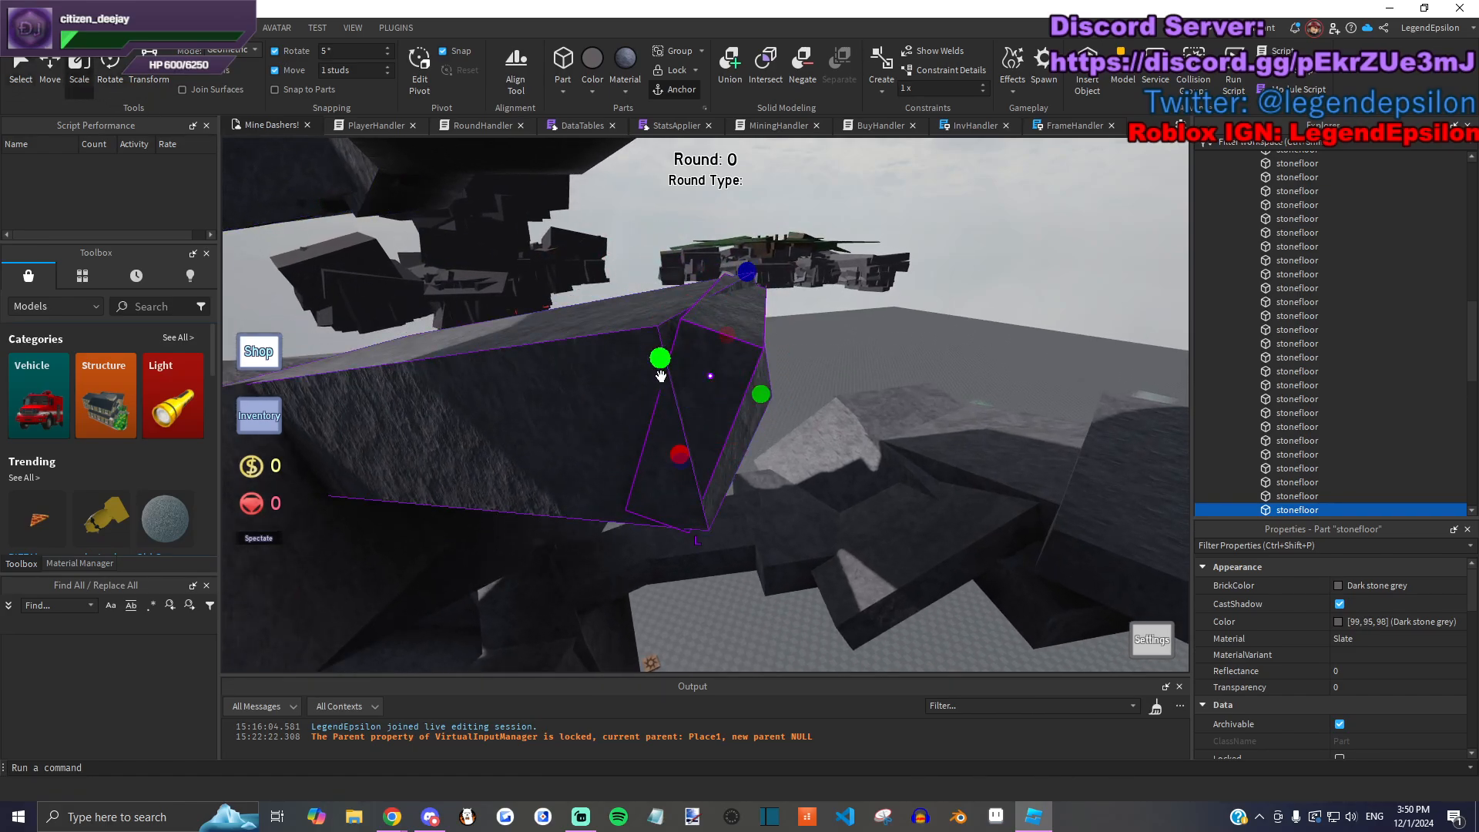
left_click_drag(761, 394, 697, 419)
left_click(713, 582)
left_click(614, 409)
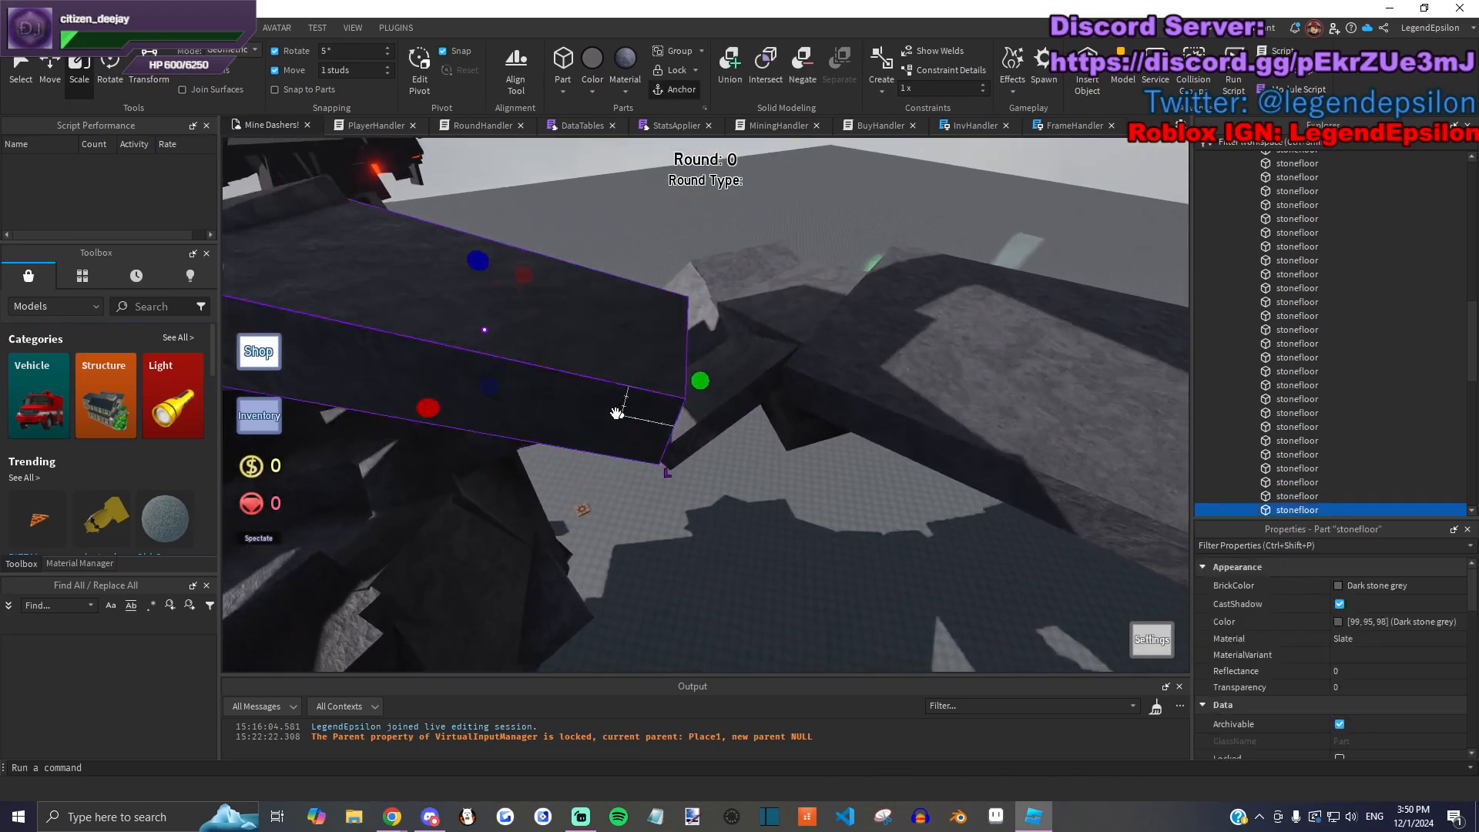
Step: Position a slab copy below the ledge's outer end, tilt it and enlarge it
left_click_drag(667, 282, 489, 418)
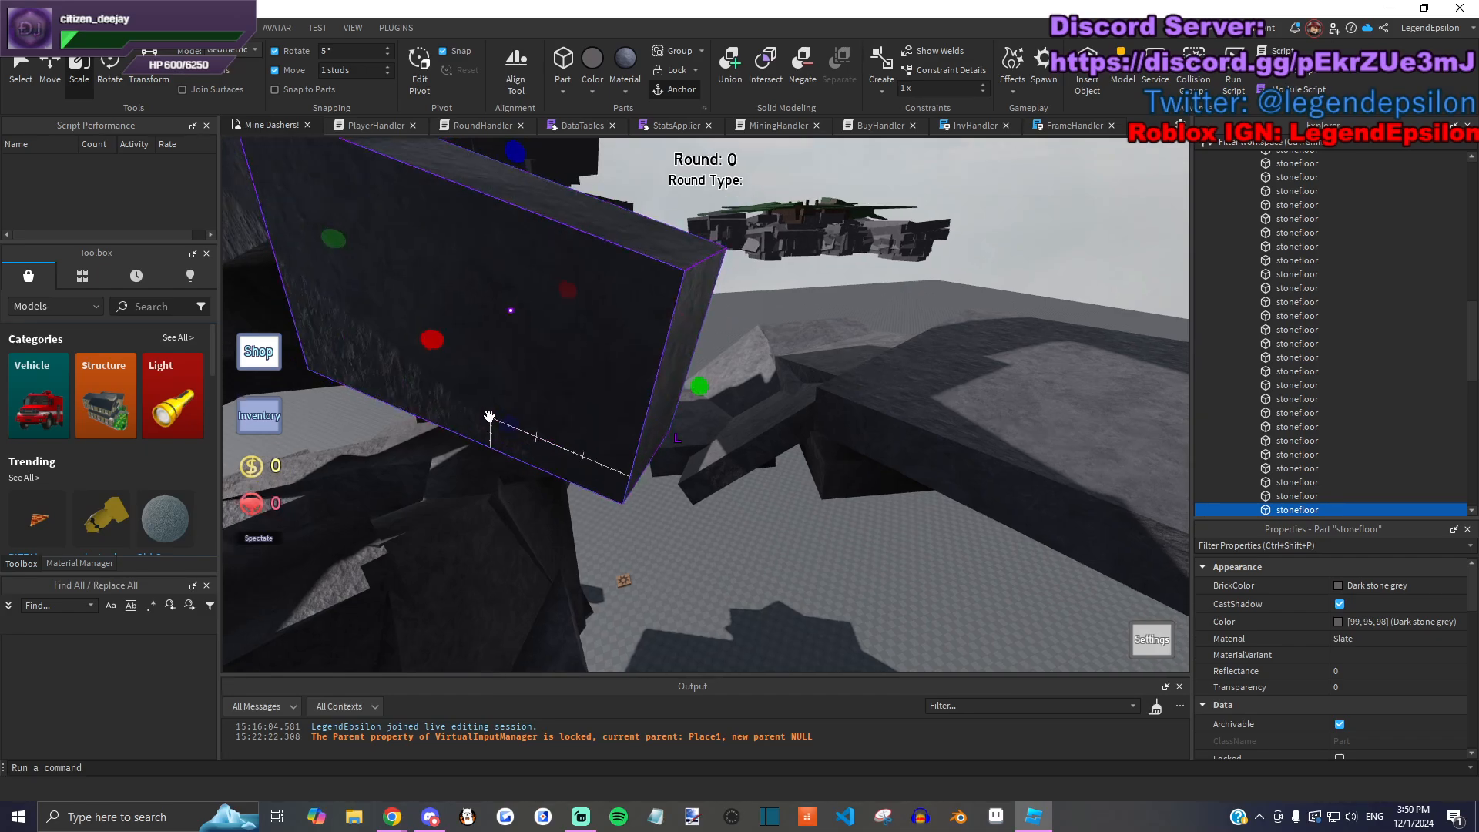
left_click_drag(560, 335, 674, 355)
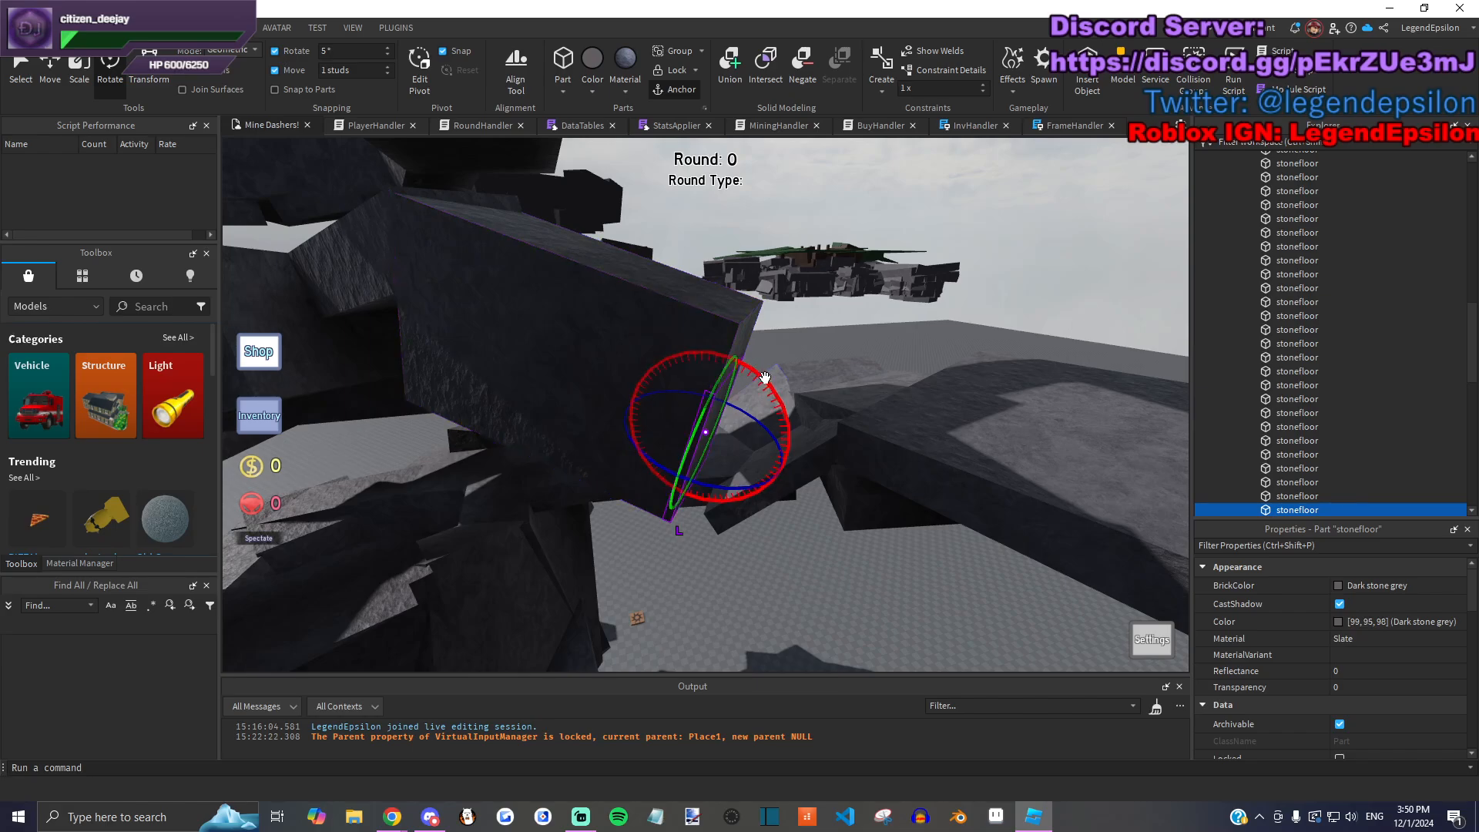
left_click_drag(737, 366, 732, 374)
right_click_drag(732, 373, 719, 455)
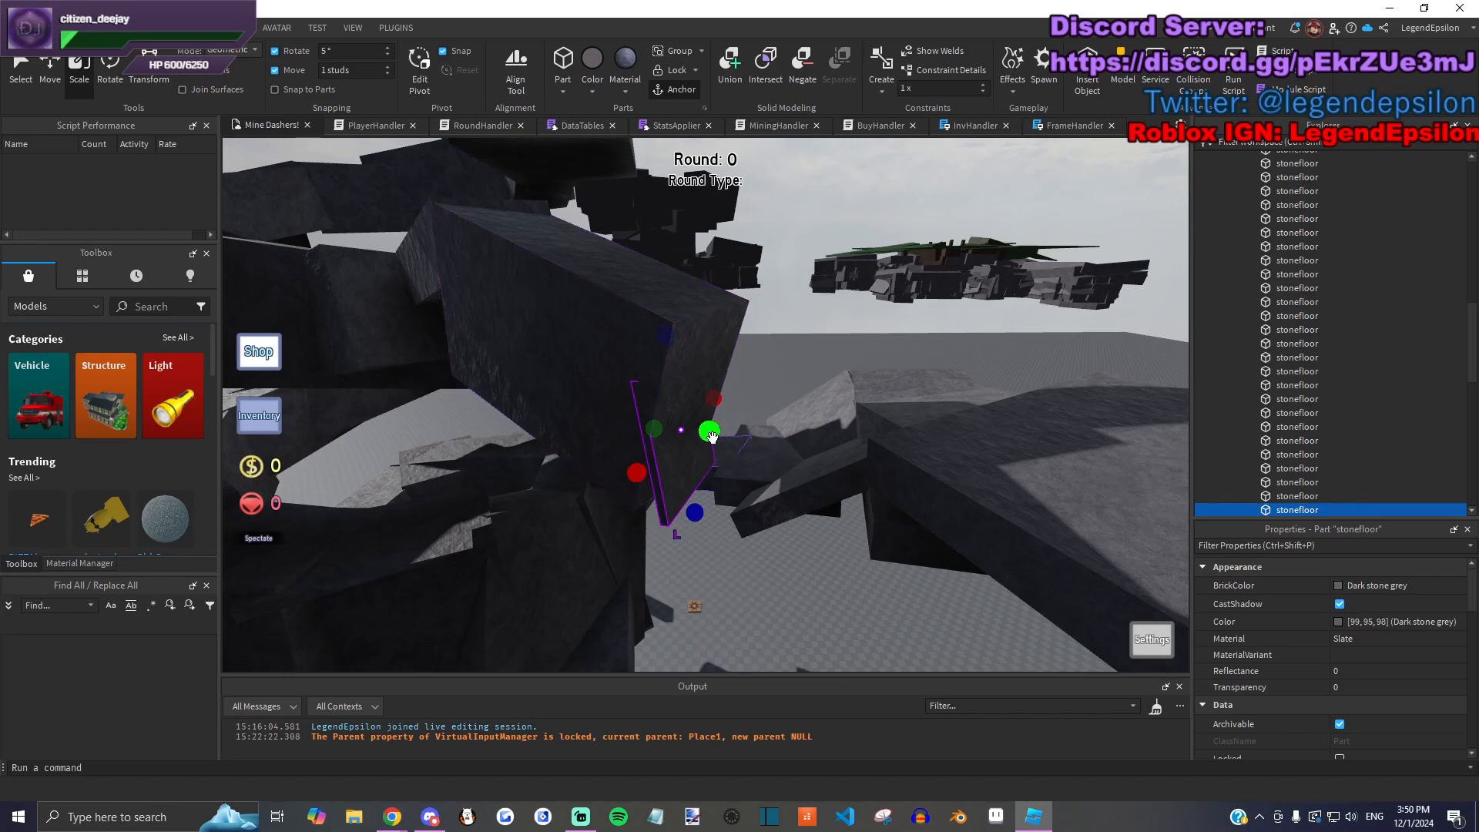
left_click_drag(763, 449, 704, 502)
key("d")
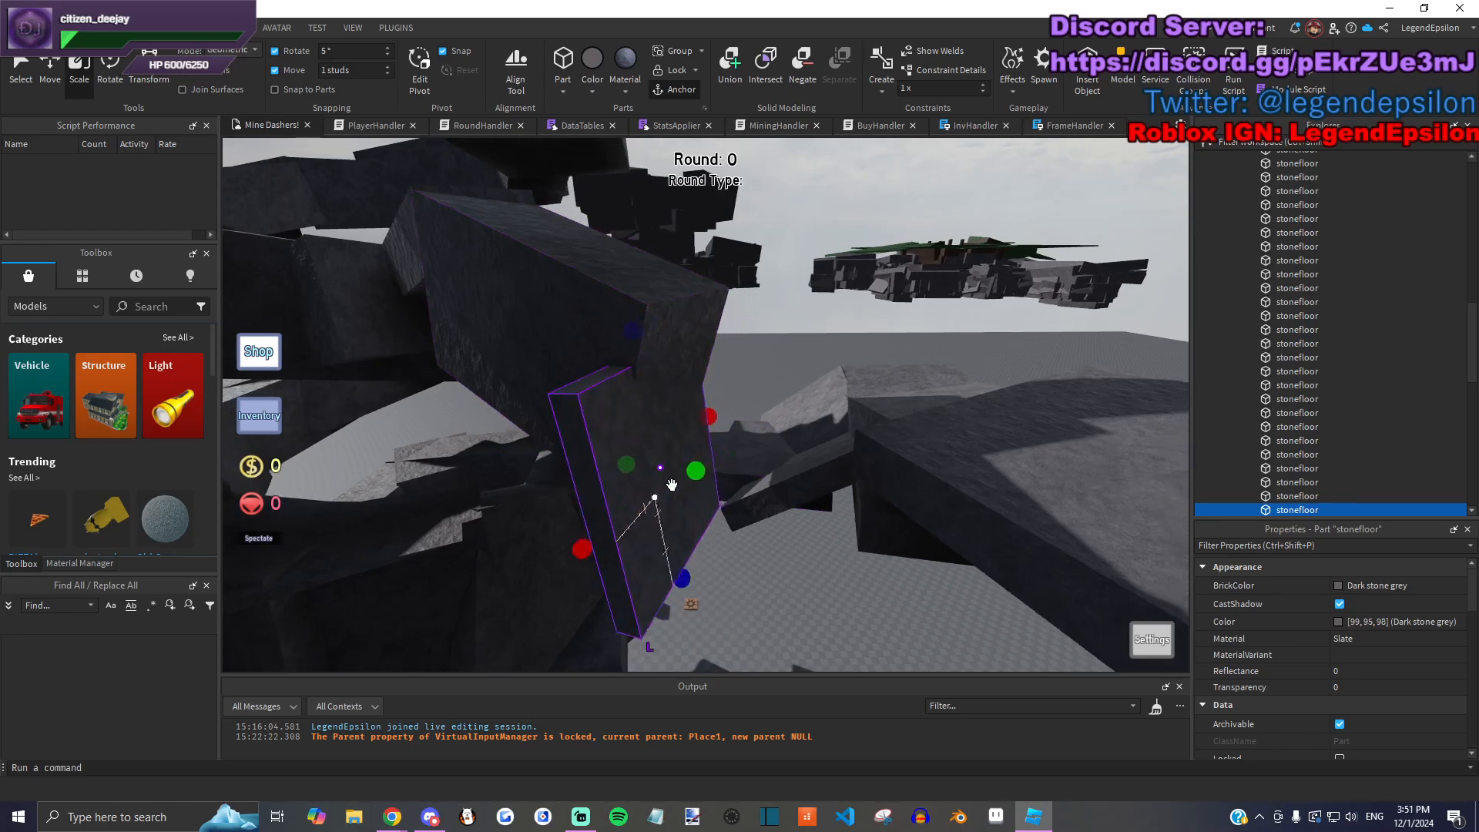
Step: Lay the lower slab nearly flat and extend it across the gap to the neighbouring stone platform
right_click_drag(640, 414, 612, 321)
left_click_drag(567, 495, 688, 393)
left_click_drag(760, 361, 763, 424)
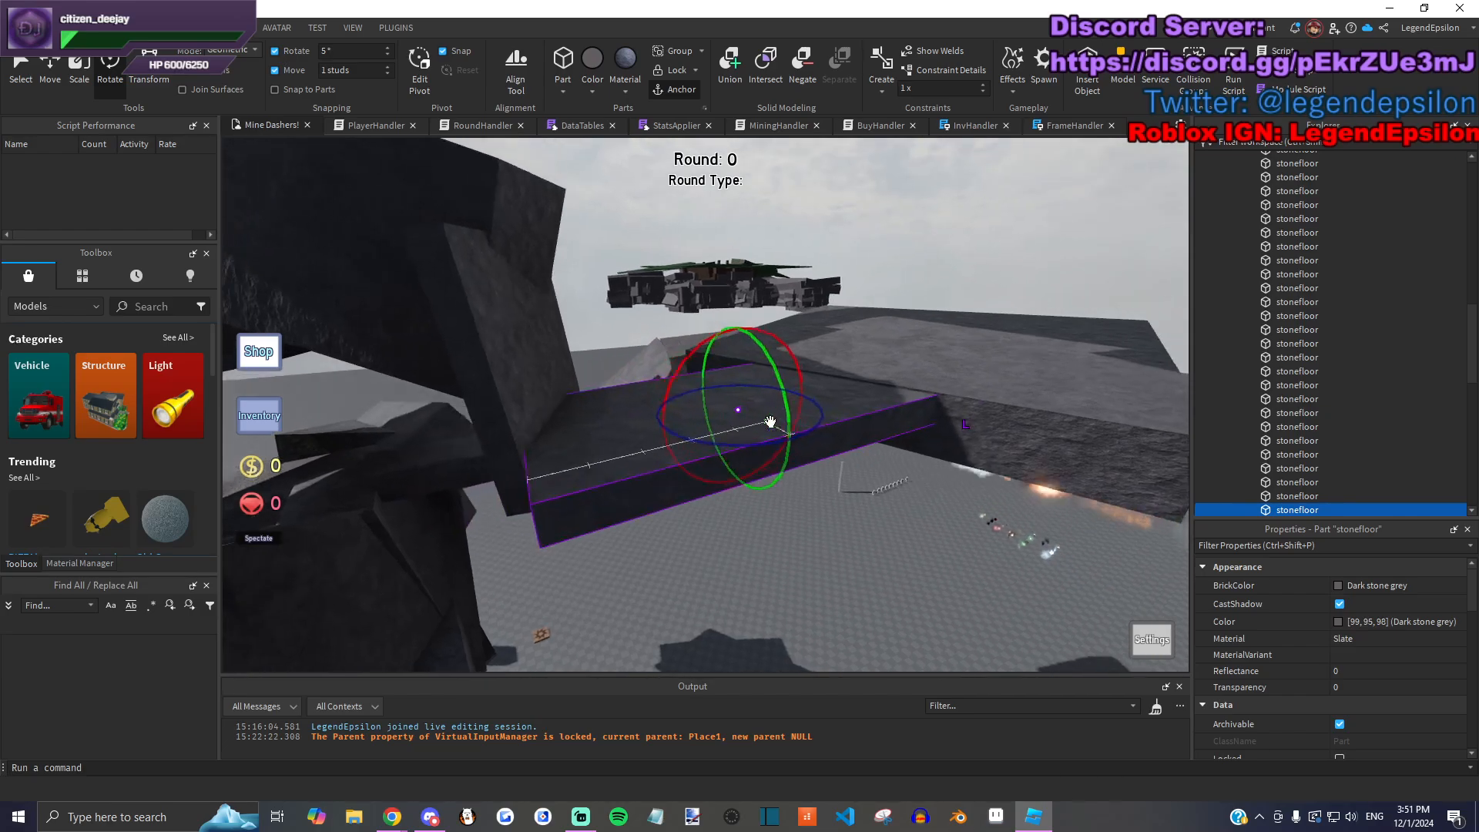
right_click_drag(766, 419, 776, 390)
left_click_drag(876, 396, 877, 395)
left_click_drag(875, 387, 955, 371)
Step: Fine-tune the bridging slab's rotation and fit between the ledge and the stone platform
right_click_drag(952, 377, 847, 416)
left_click_drag(757, 413, 724, 416)
right_click_drag(724, 416, 802, 376)
left_click_drag(802, 377, 809, 376)
right_click_drag(808, 376, 534, 505)
left_click(534, 506)
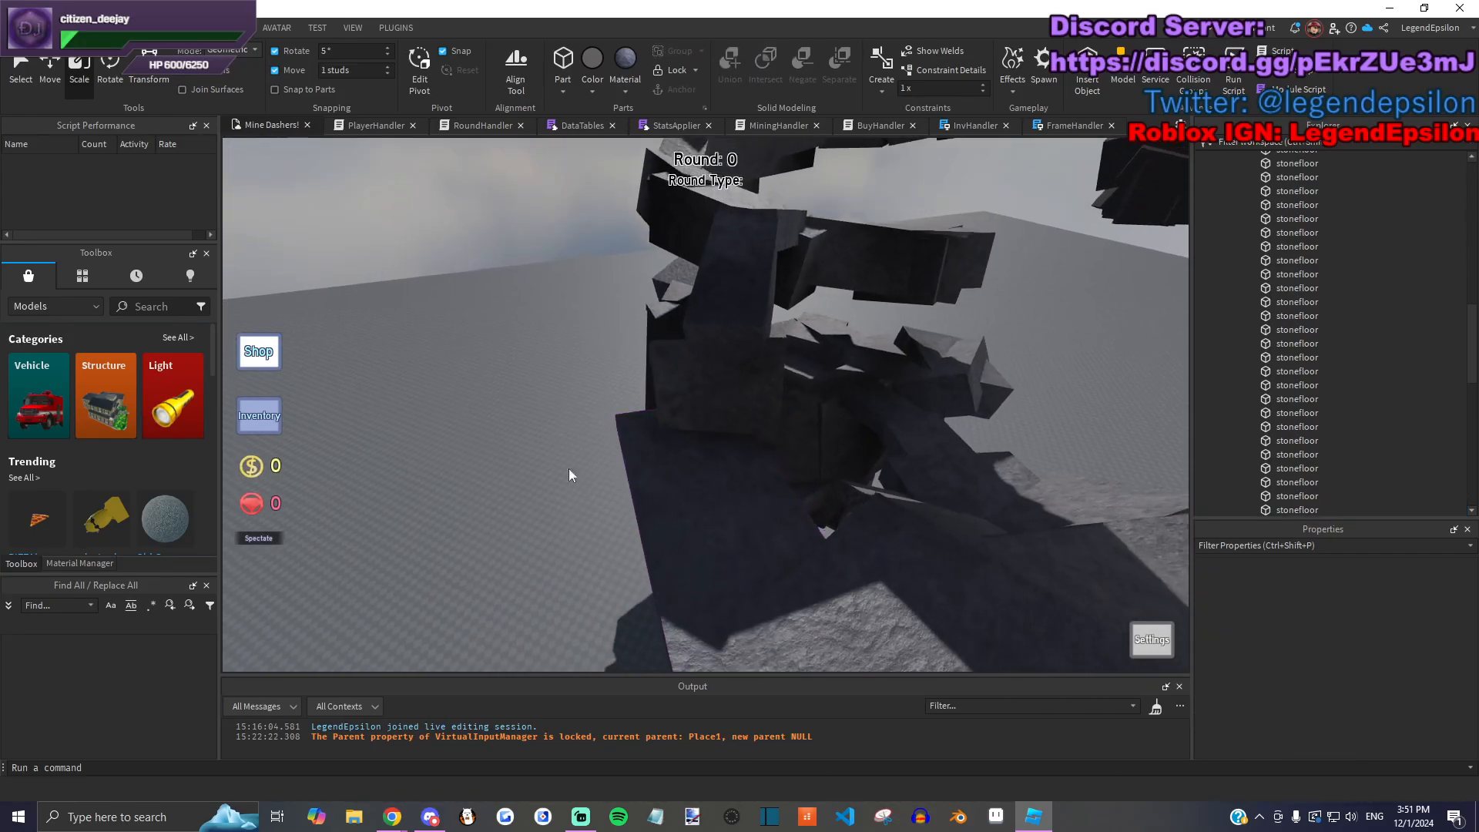
Step: Select the dark slab beside the stone walls and extend it to cover the gap in the floor
right_click_drag(719, 409, 676, 393)
left_click(672, 415)
left_click_drag(672, 414, 700, 428)
right_click_drag(699, 429, 533, 295)
left_click(483, 298)
left_click(608, 417)
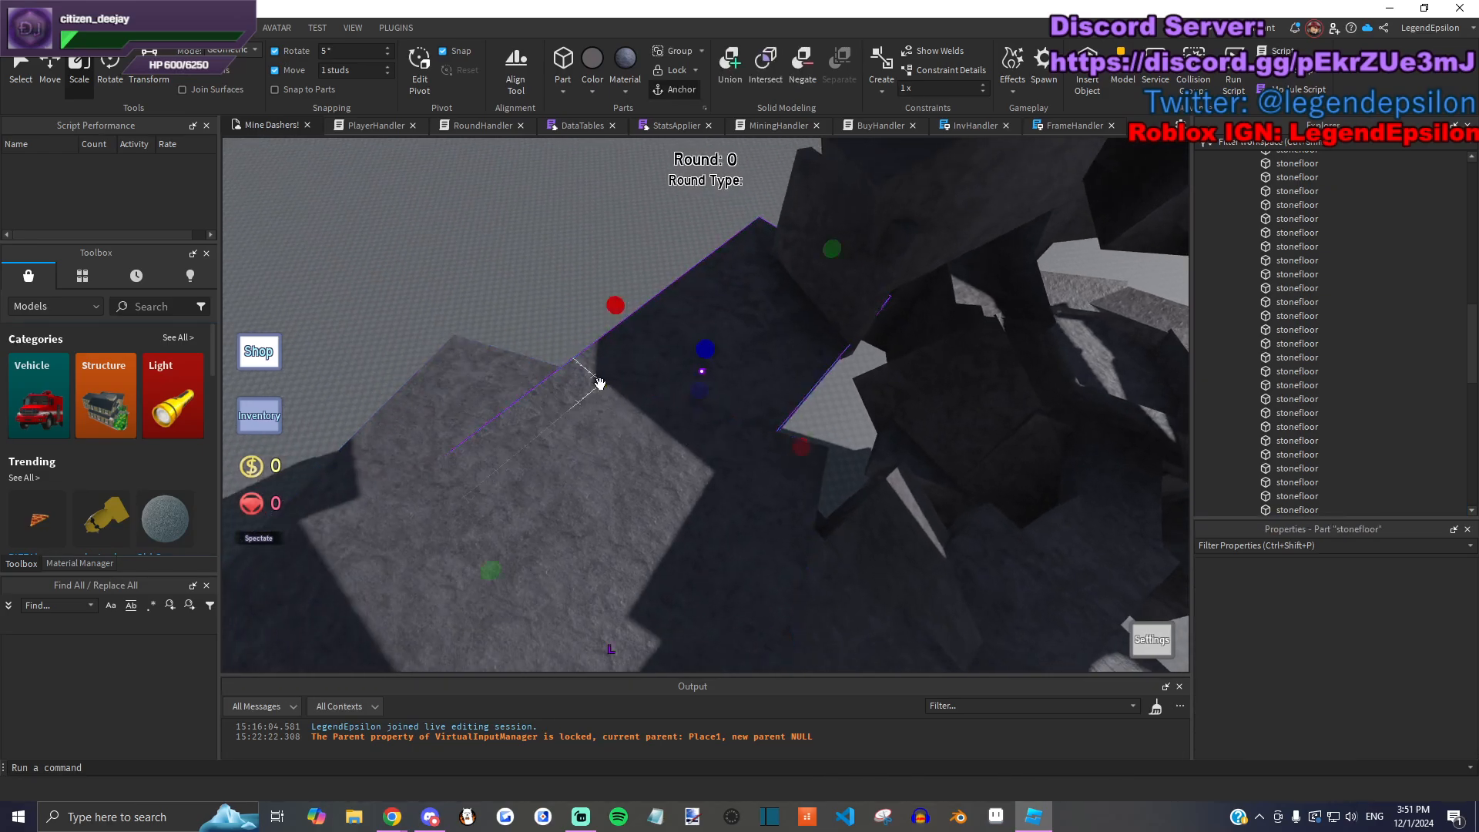
right_click_drag(598, 383, 650, 399)
left_click_drag(650, 400, 576, 253)
left_click_drag(504, 506, 283, 564)
left_click(507, 320)
Step: Select the low slab between the stone wall and the ledge and rotate it to match the slope
right_click_drag(507, 321, 710, 396)
left_click(825, 475)
left_click(696, 291)
left_click_drag(690, 275, 689, 289)
left_click(701, 286)
right_click_drag(701, 287, 492, 202)
key("w")
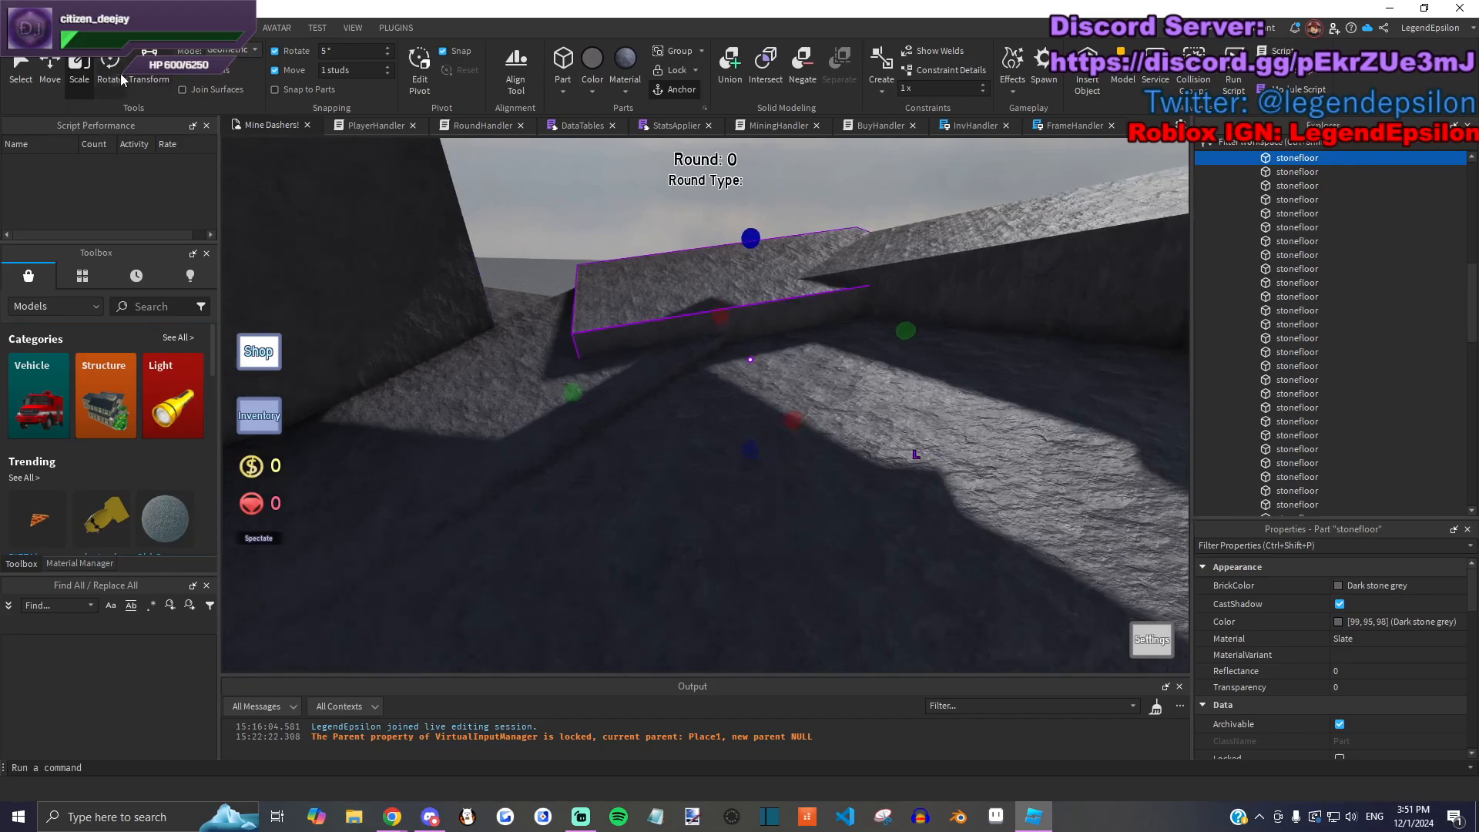
left_click_drag(716, 300, 698, 290)
key("d")
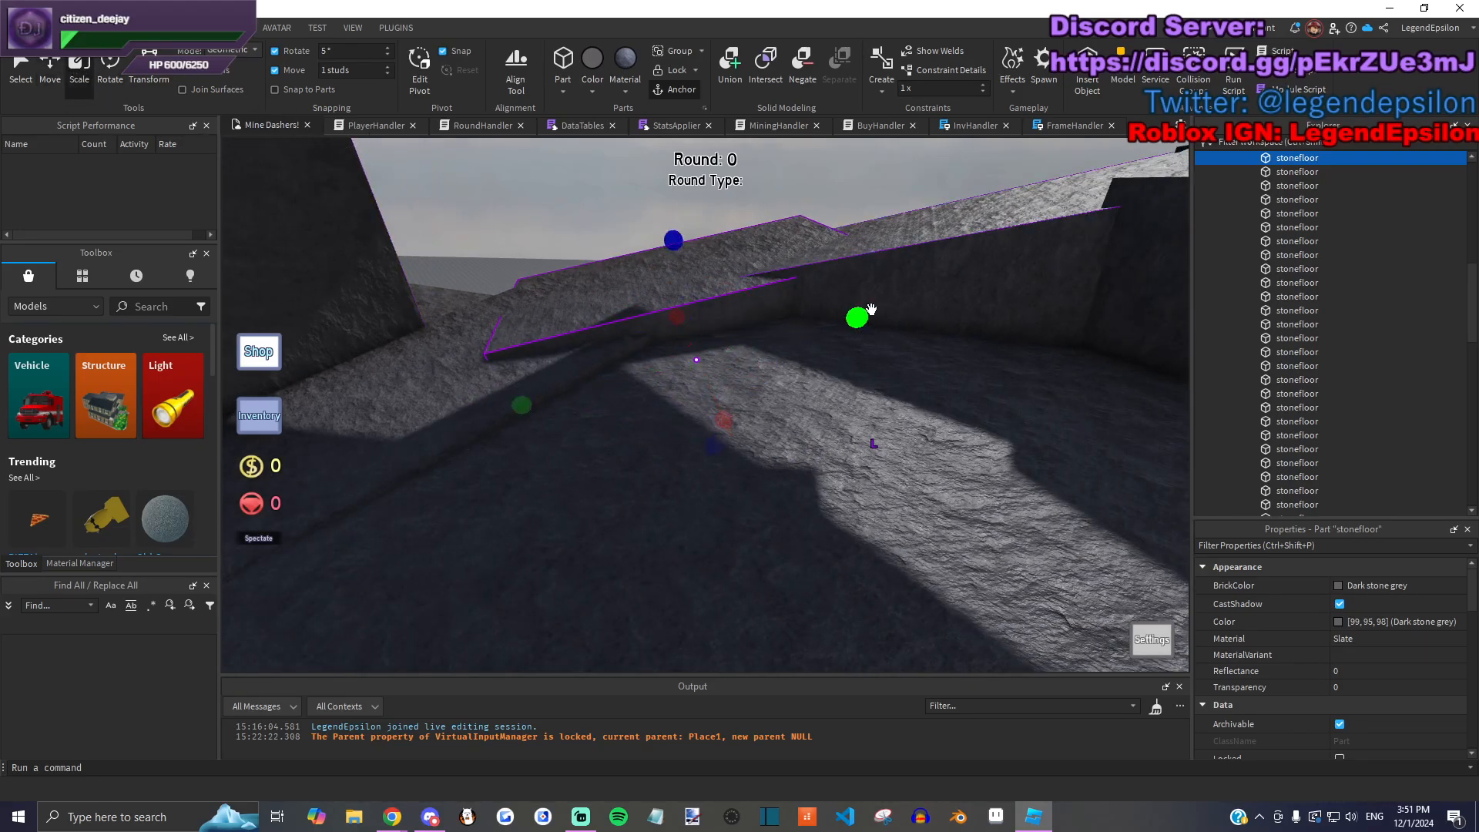
Step: Extend the low slab at both ends so it merges into the neighbouring stone floor
left_click_drag(869, 310, 993, 277)
key("a")
left_click_drag(647, 403, 527, 428)
key("e")
left_click_drag(636, 419, 664, 306)
key("w")
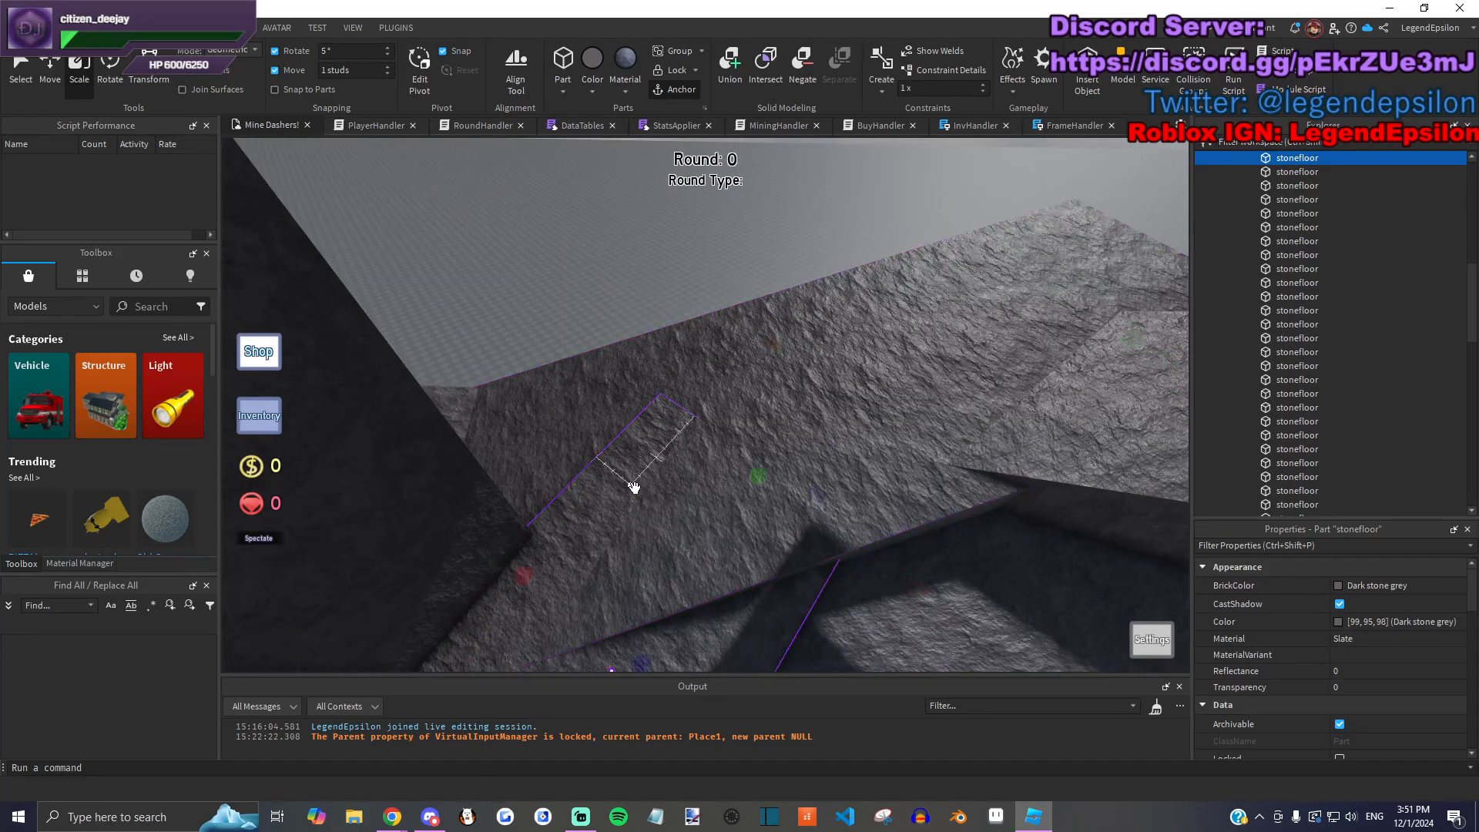
left_click_drag(633, 488, 686, 484)
Step: Place a small stone slab at the far edge of the ledge beside the wall
left_click(778, 302)
right_click_drag(778, 302, 776, 373)
left_click(736, 402)
left_click_drag(785, 362, 774, 396)
left_click(817, 333)
scroll(816, 333, "up", 1)
right_click_drag(702, 469, 724, 443)
left_click(724, 443)
Step: Raise the small slab high above the ring and widen it into a long overhead panel
right_click_drag(703, 386, 977, 434)
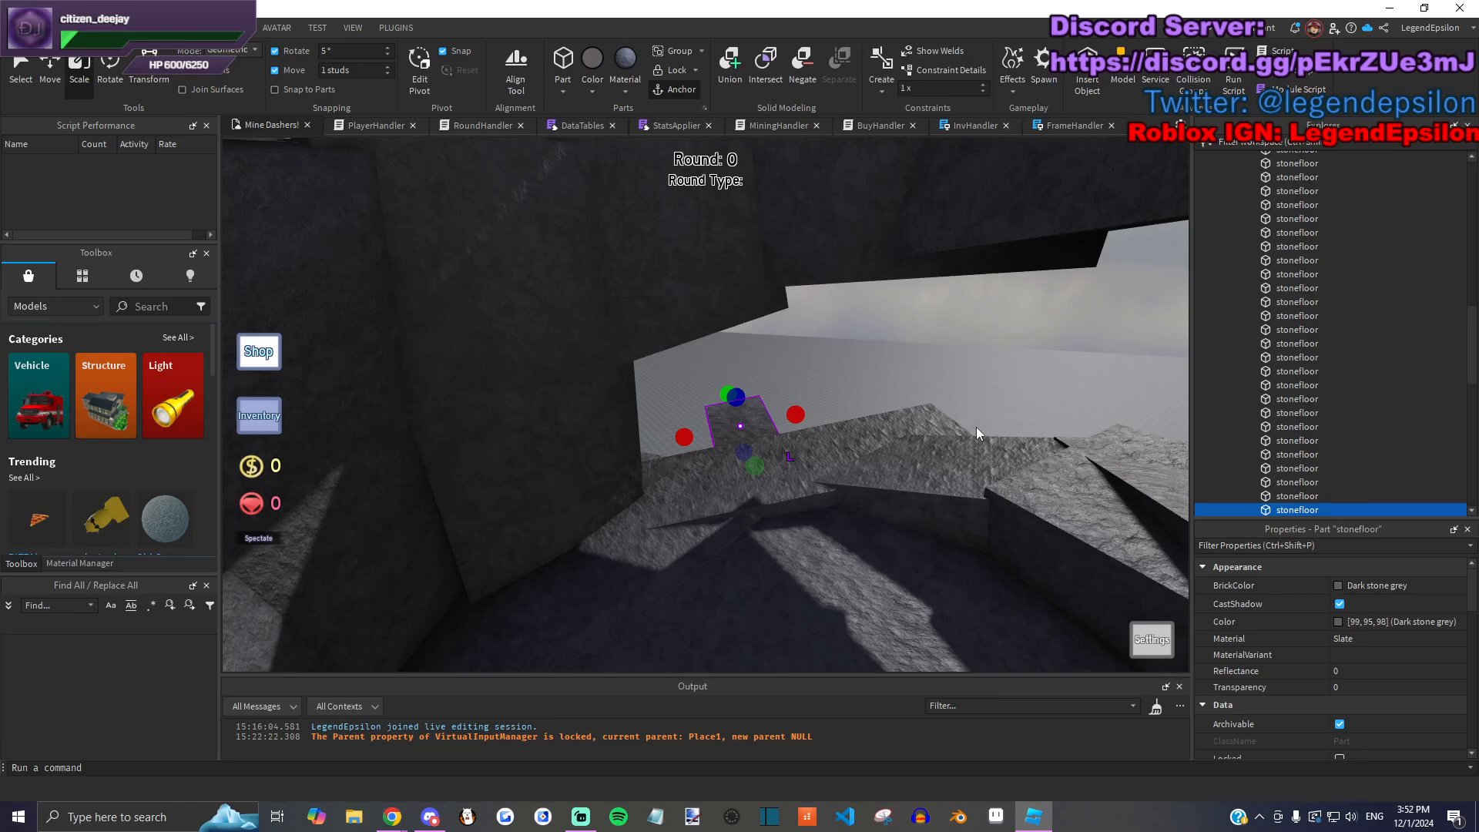
right_click_drag(746, 359, 707, 491)
left_click_drag(707, 480, 704, 238)
left_click_drag(708, 612, 735, 341)
left_click_drag(763, 284, 981, 290)
left_click_drag(682, 322, 614, 329)
right_click_drag(817, 308, 867, 351)
Step: Colour the overhead panel Cool yellow and set its material to Neon
scroll(1343, 439, "down", 5)
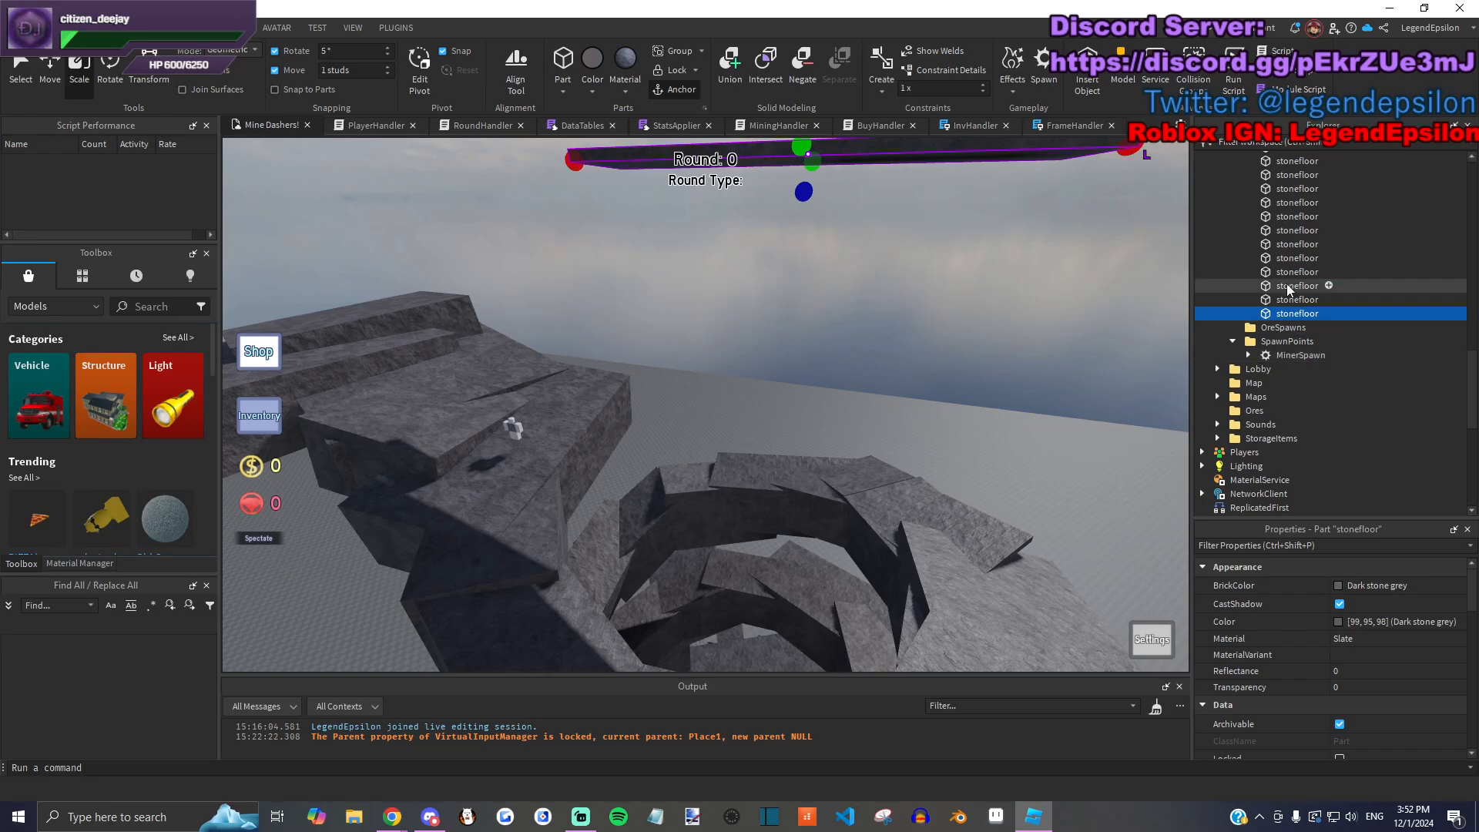
left_click(1380, 586)
left_click(1445, 692)
key("f")
left_click(1375, 645)
left_click(1374, 646)
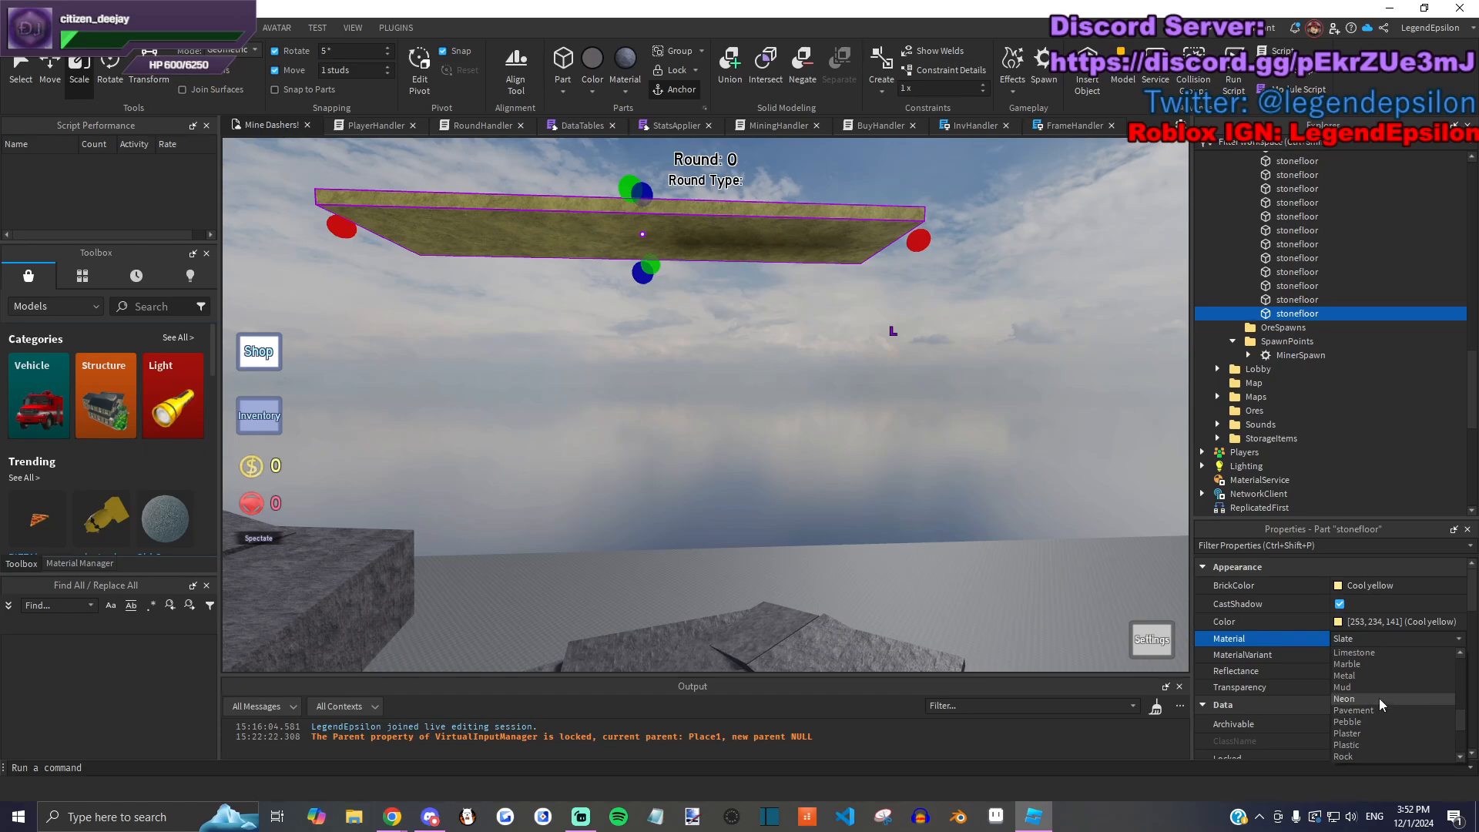
left_click(1379, 698)
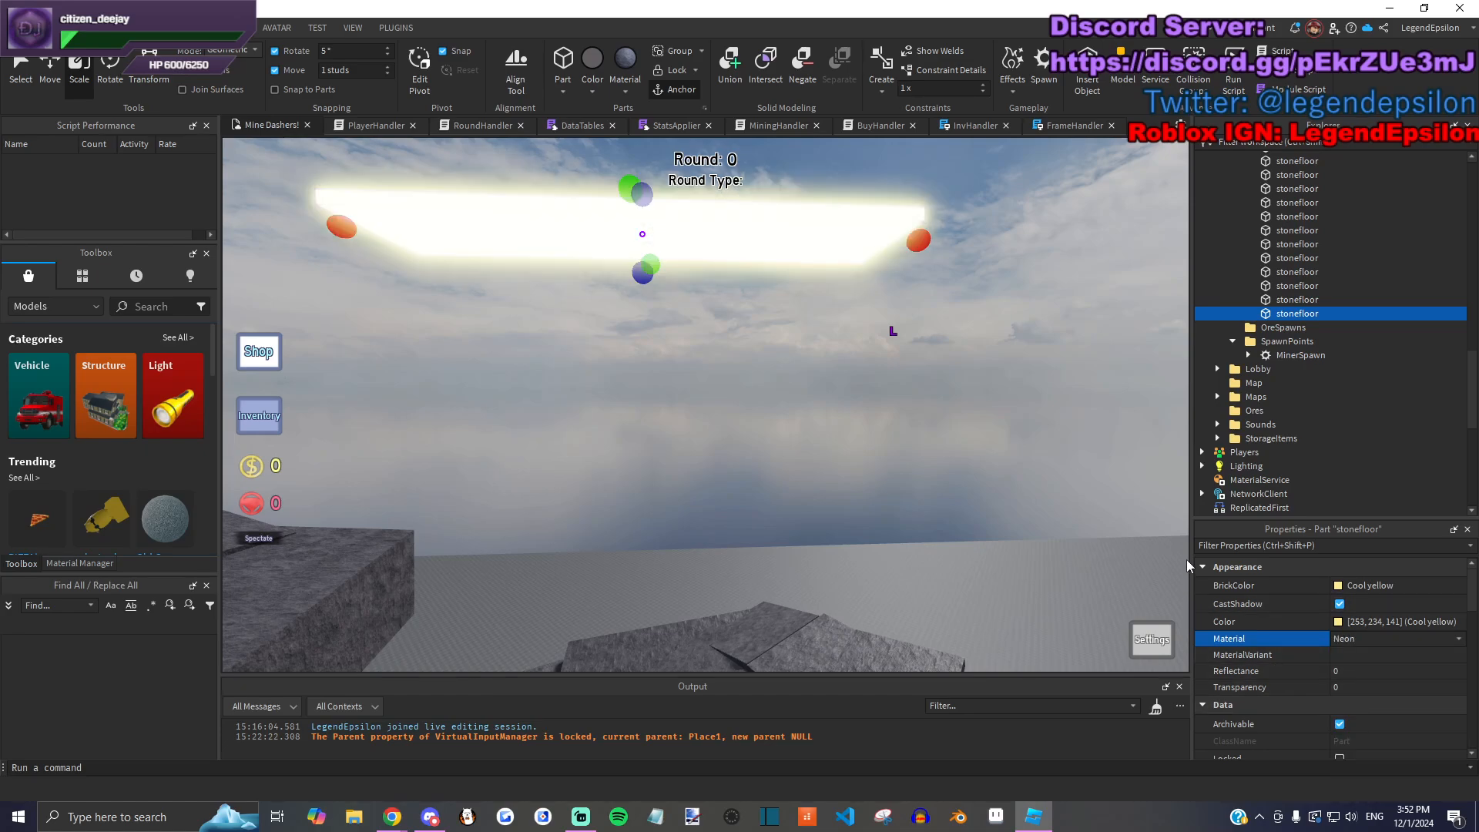
Step: Add a SurfaceLight to the neon overhead panel and select it
left_click(1328, 314)
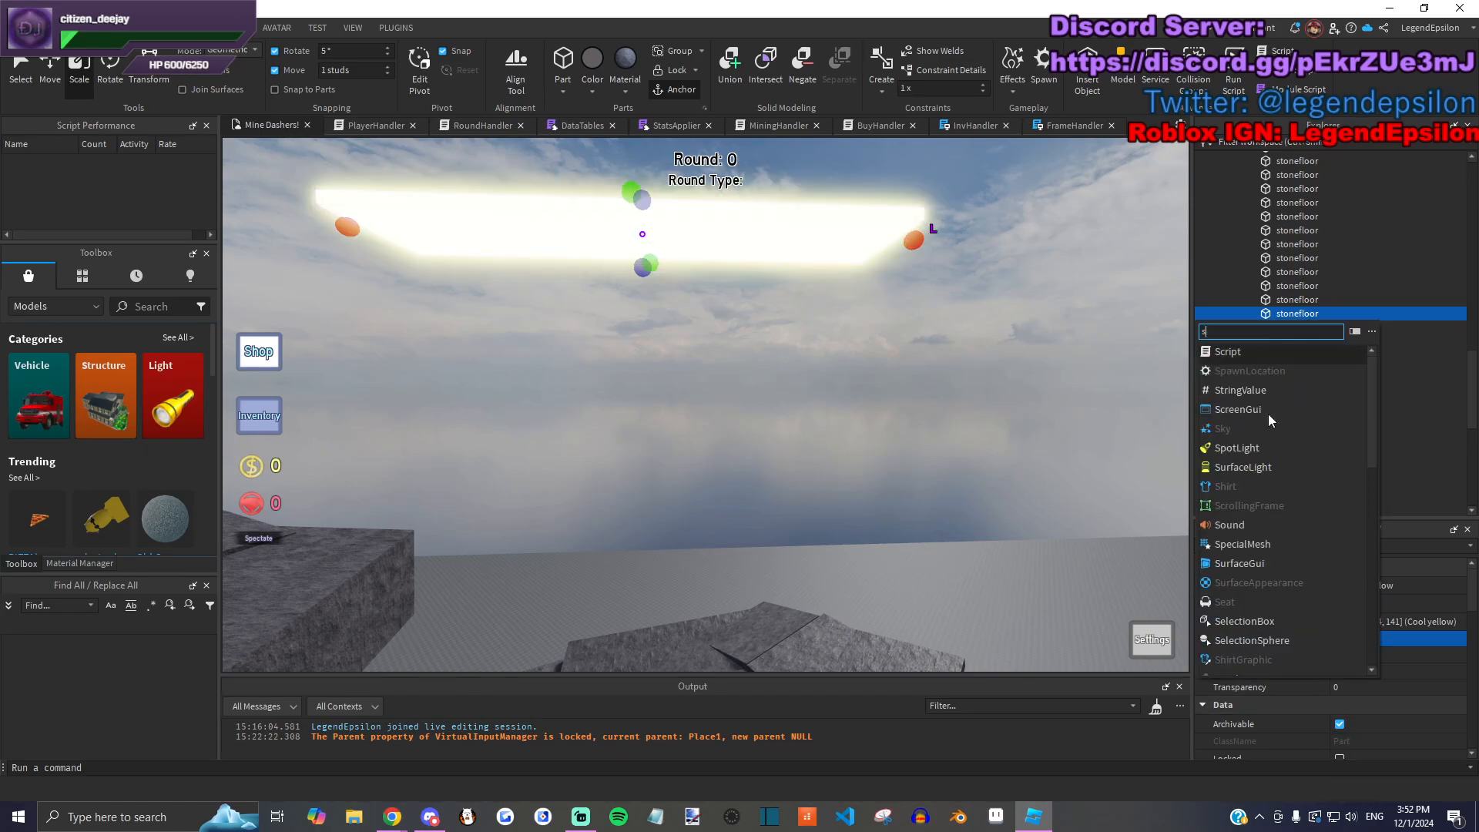
type("su")
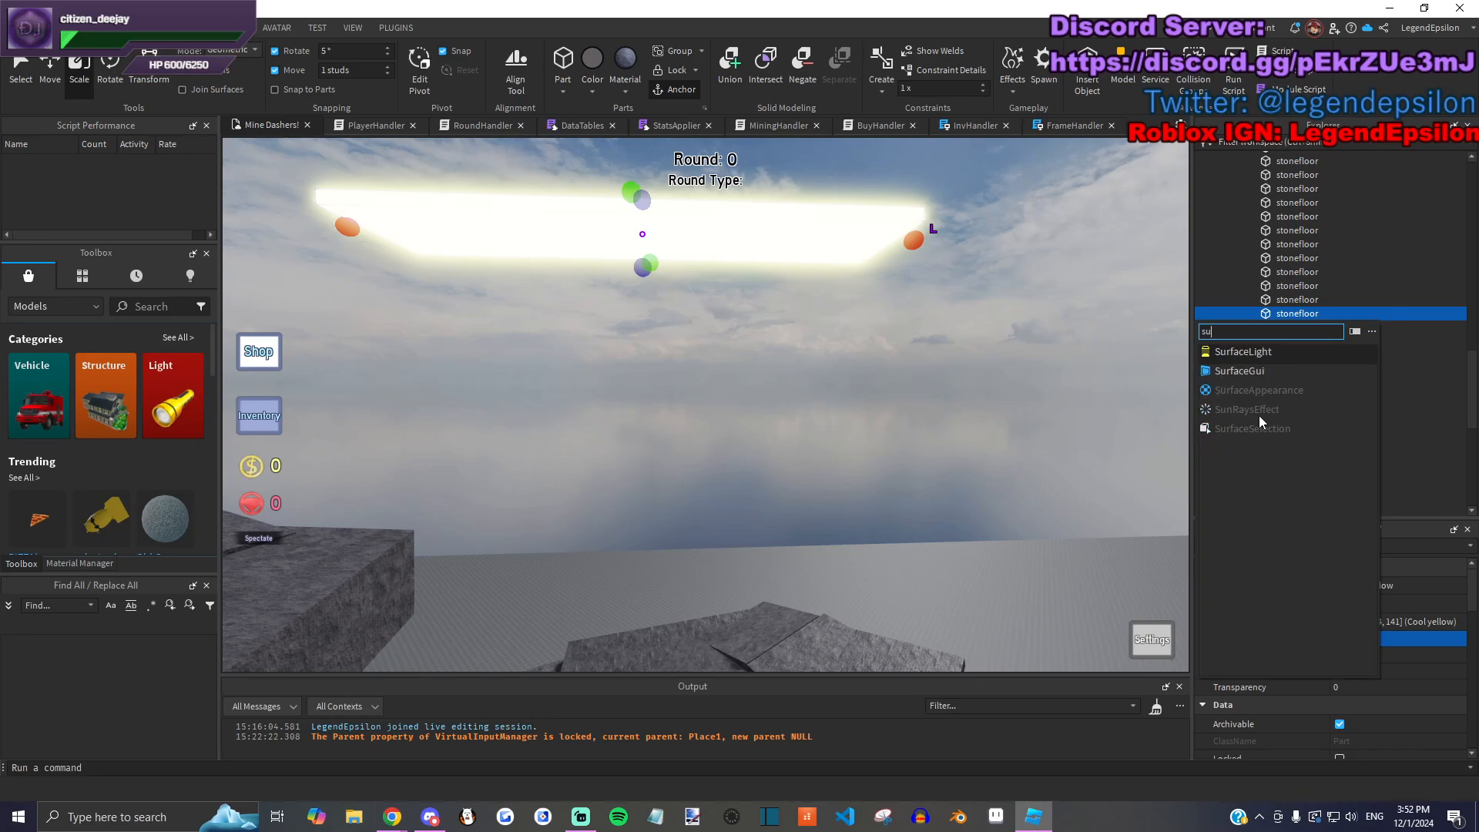
left_click(1210, 352)
left_click(1297, 330)
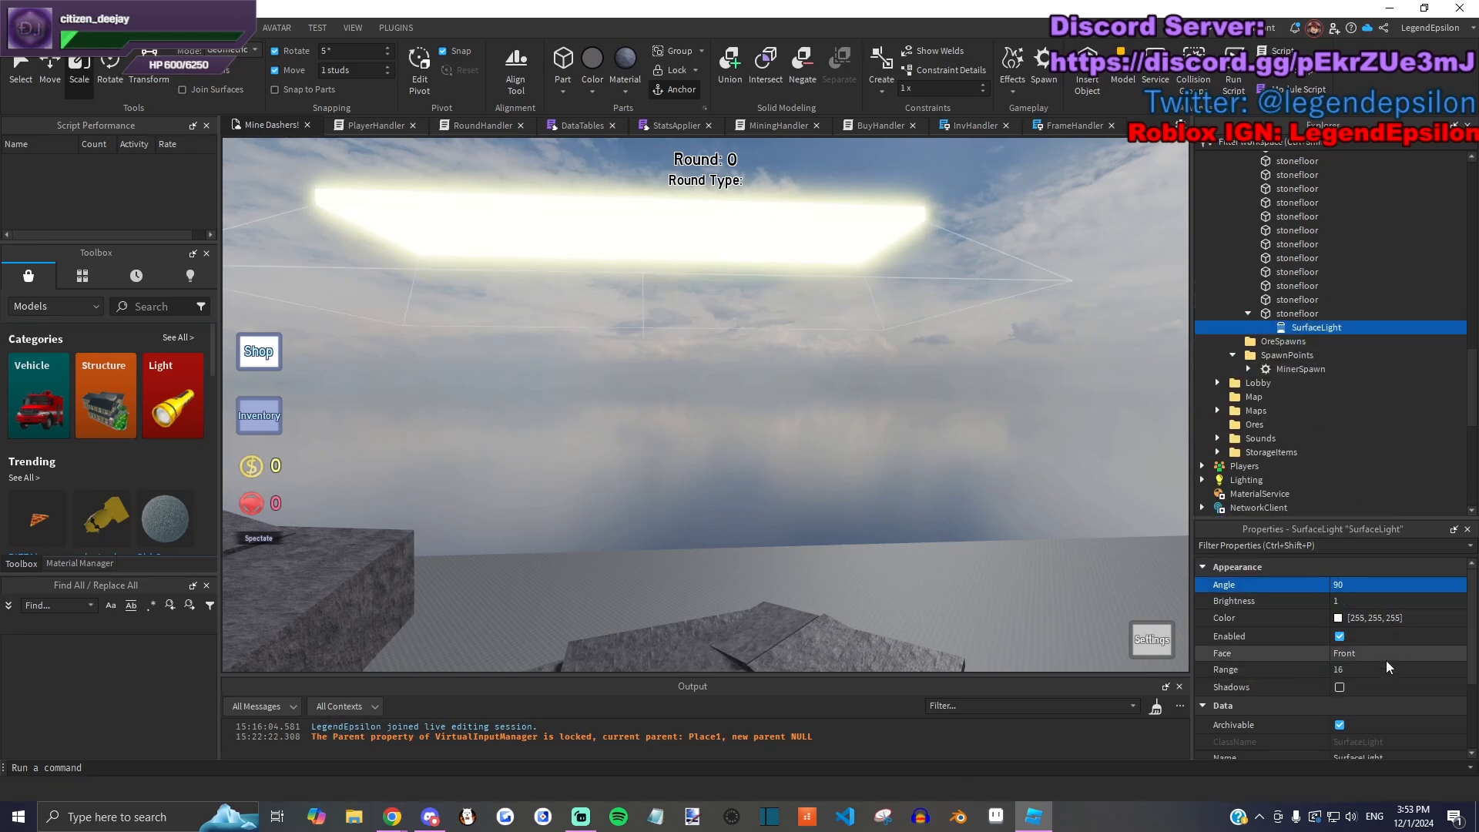
Step: Try a different emitting face for the SurfaceLight and undo the change
left_click(1385, 654)
left_click(1380, 681)
right_click_drag(1074, 530, 1074, 529)
key("ctrl+z")
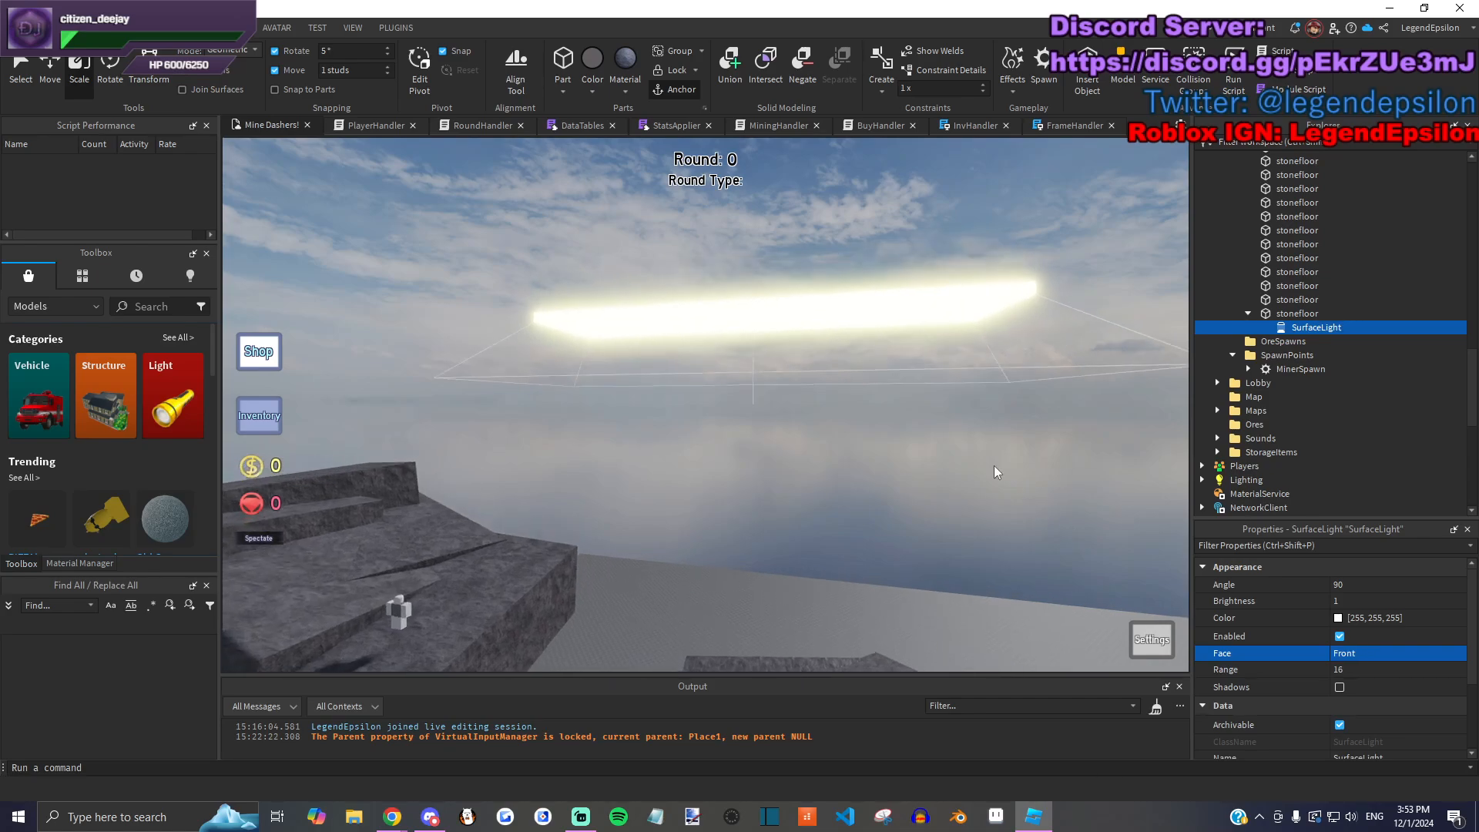
Step: Set the SurfaceLight's range to 60 and check its reach over the ring
key("s")
left_click(1357, 584)
left_click(1374, 600)
left_click_drag(1407, 670, 1463, 669)
right_click_drag(825, 497, 825, 497)
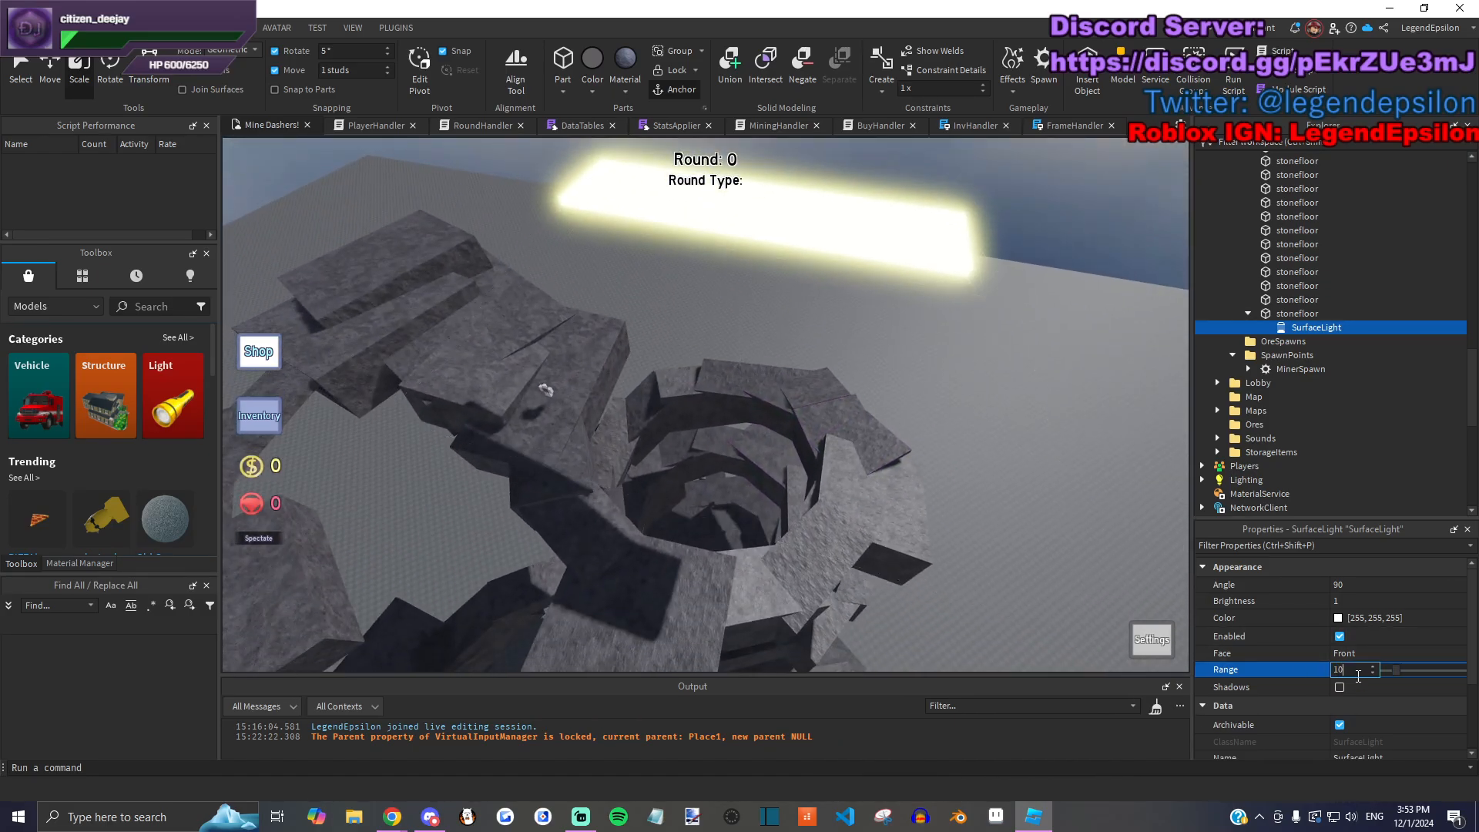
scroll(1361, 673, "down", 3)
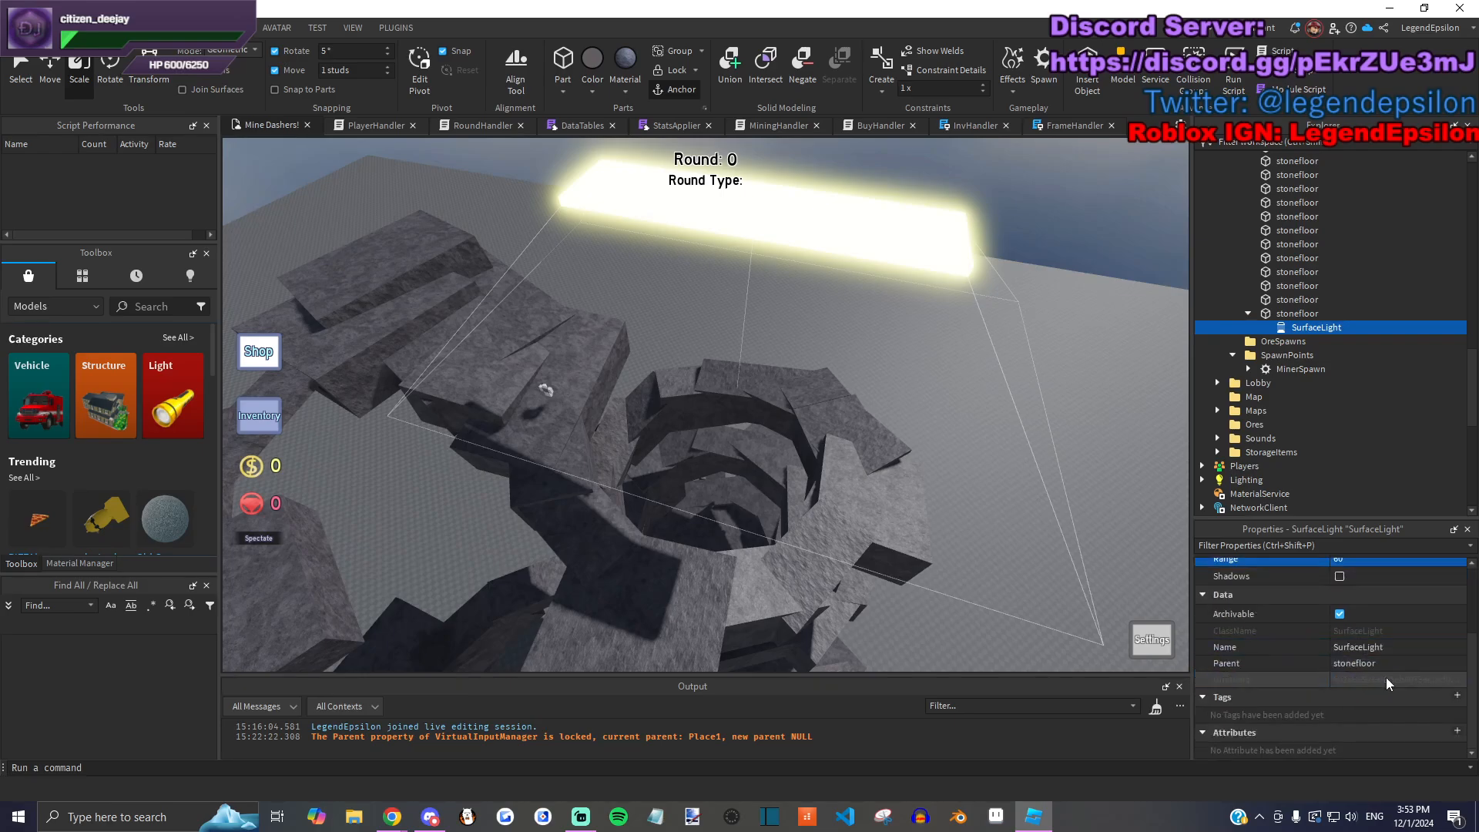
Step: Replace the panel's SurfaceLight with a SpotLight that has a range of 60
key("Delete")
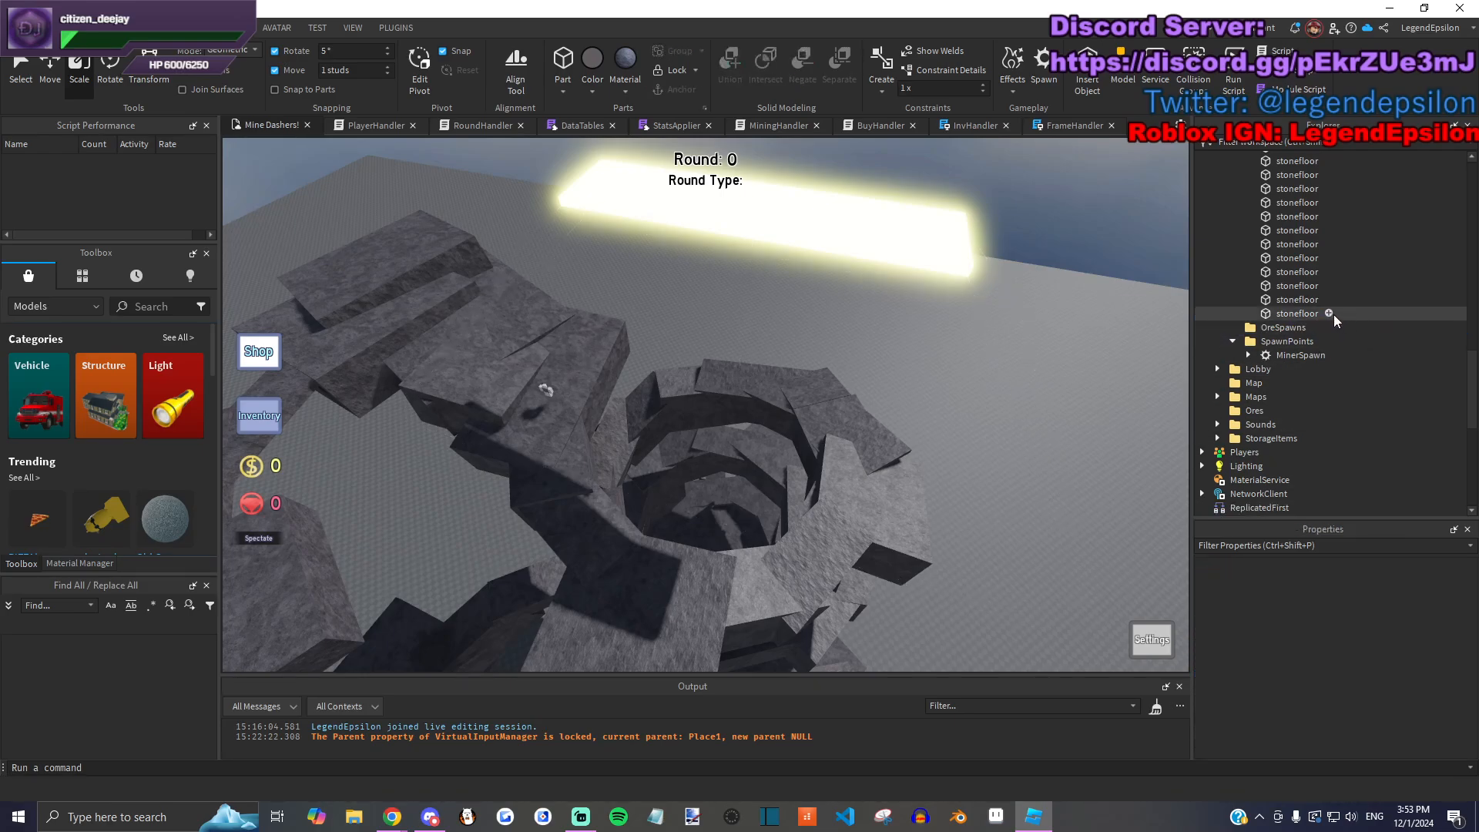
left_click(1328, 314)
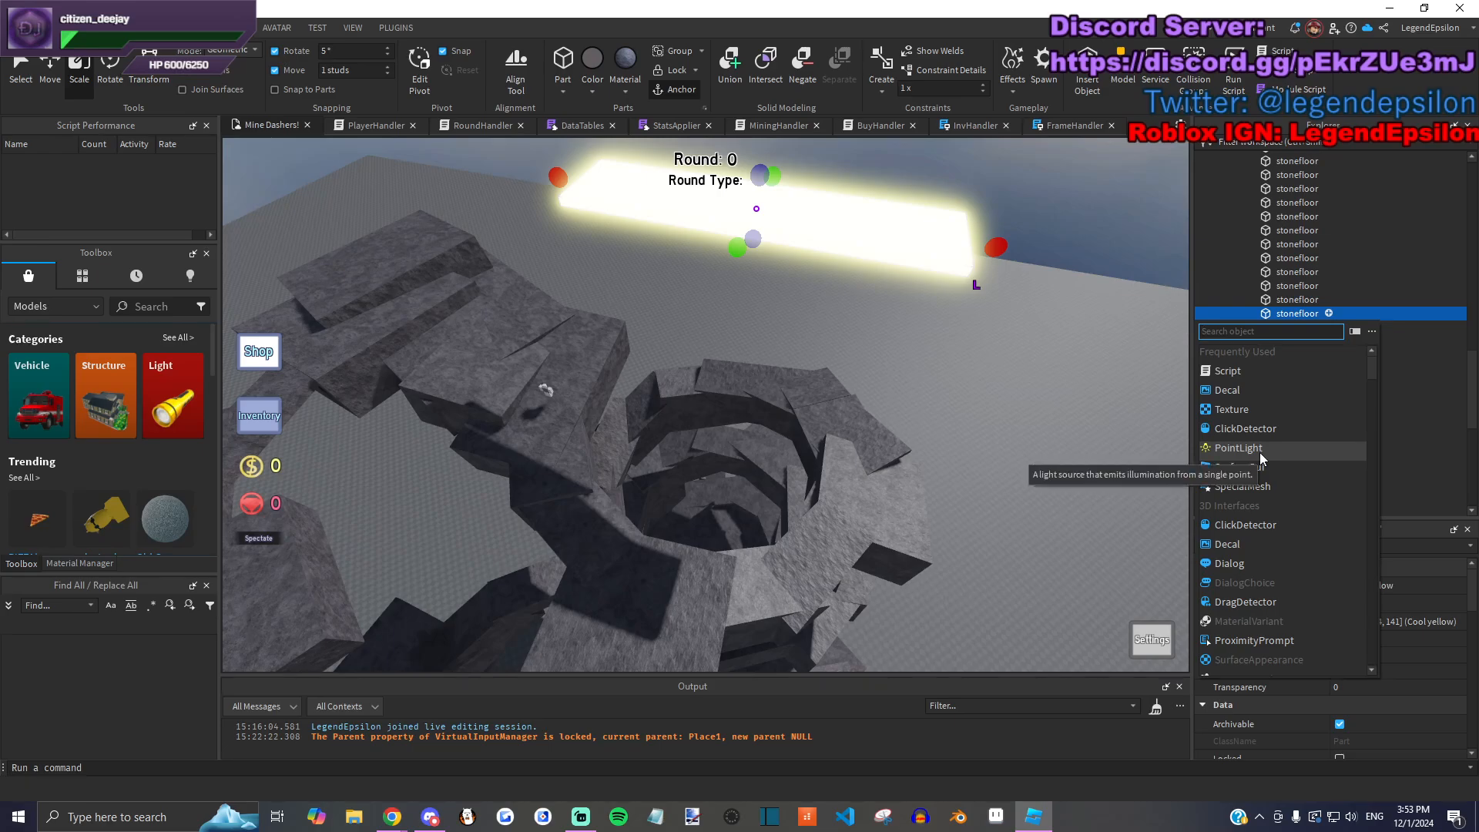
type("spo")
left_click(1211, 355)
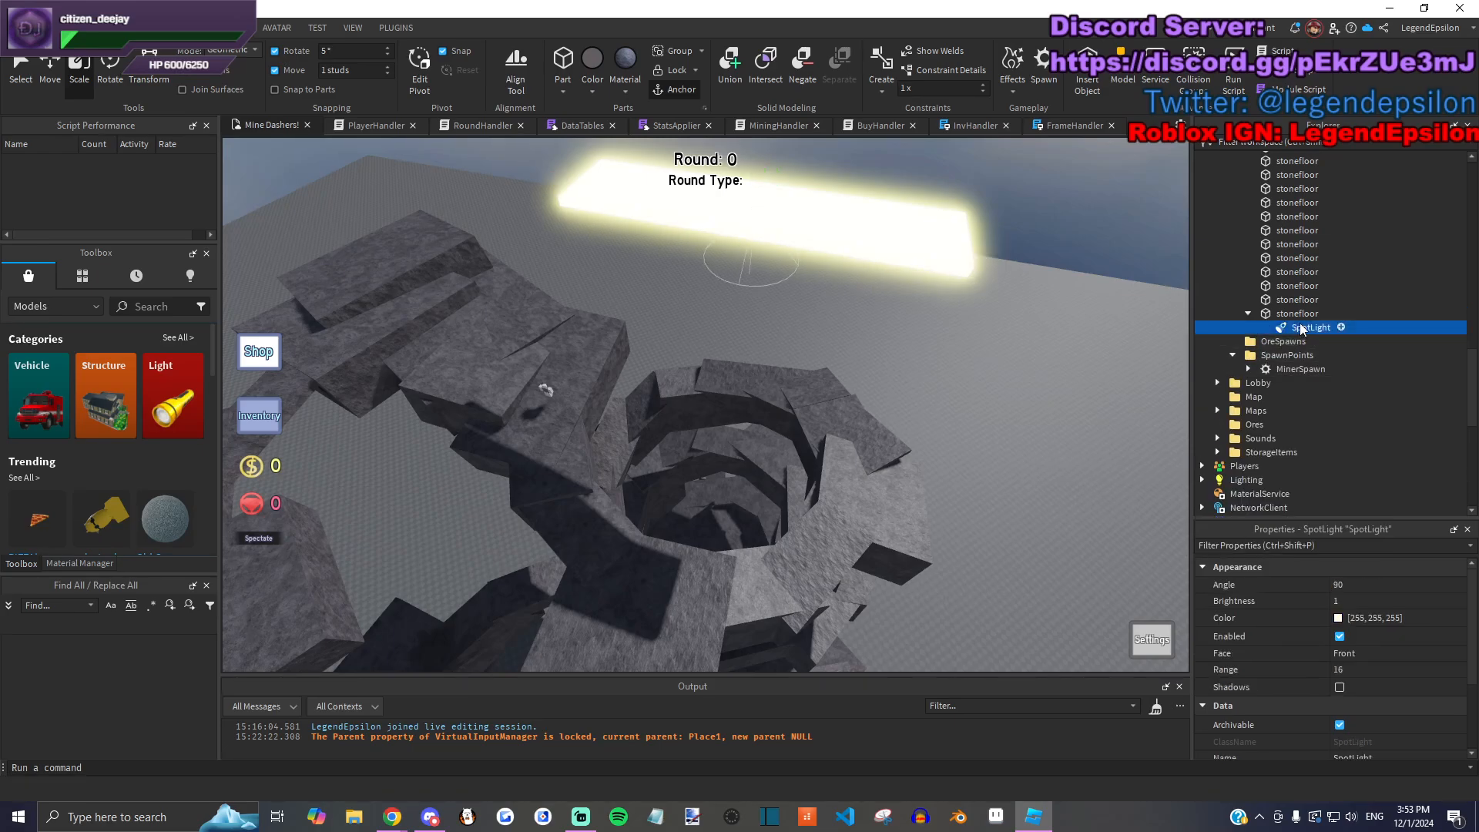
left_click(1382, 670)
left_click_drag(1409, 671, 1462, 670)
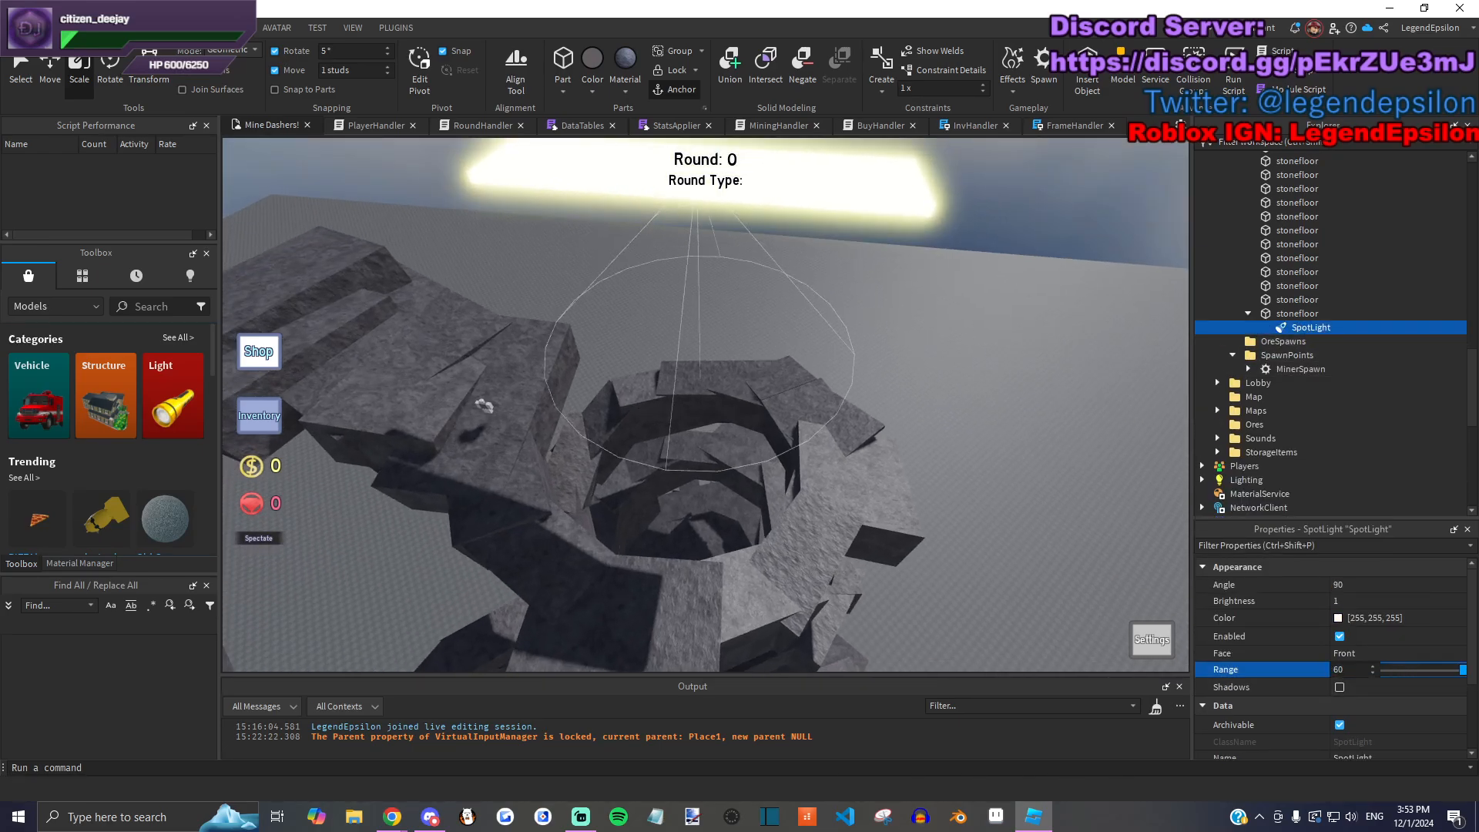
right_click_drag(880, 516, 877, 522)
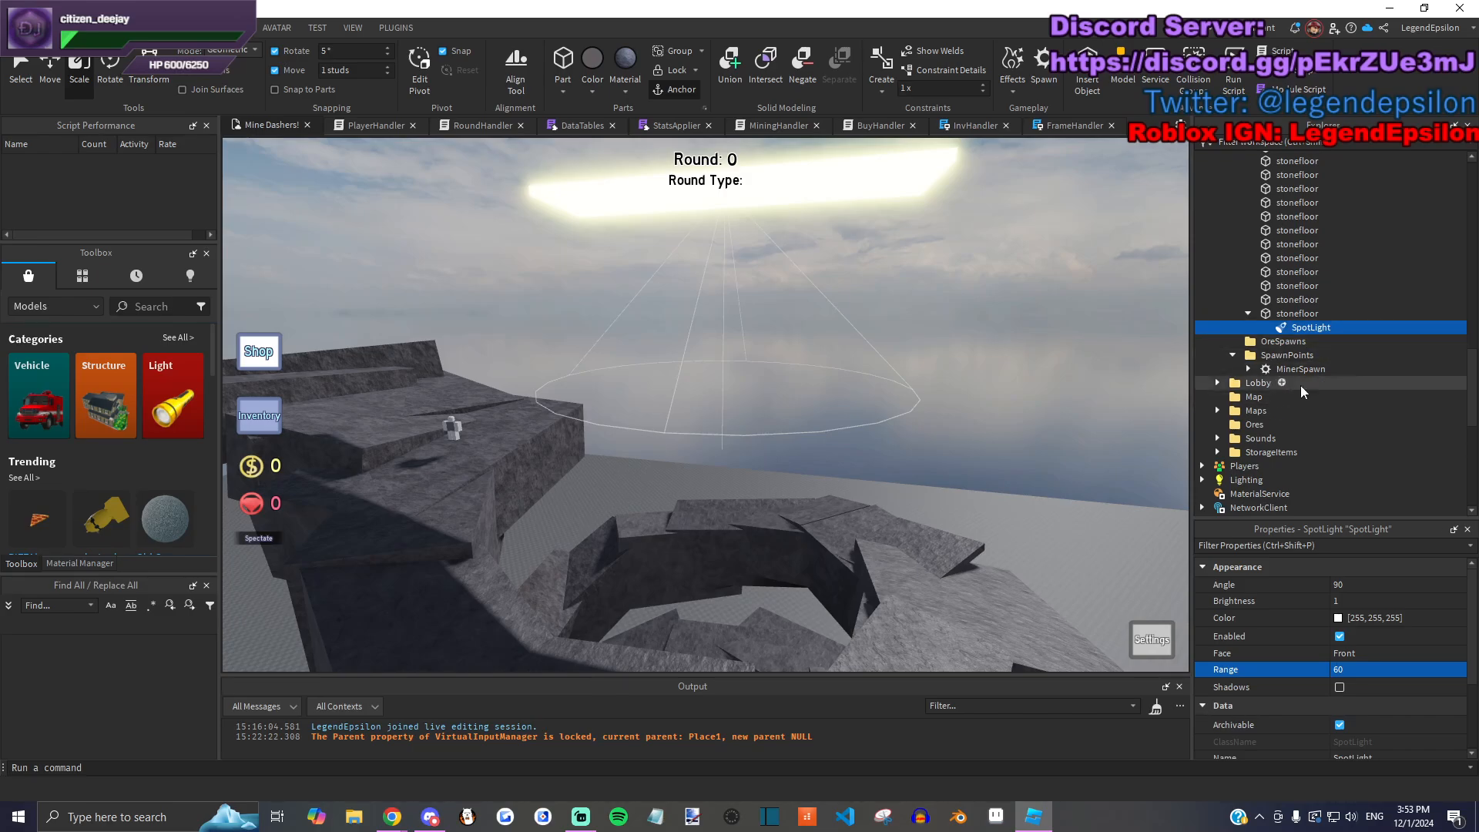
Step: Delete the SpotLight and the neon overhead panel
key("Delete")
right_click_drag(969, 313, 967, 308)
left_click(967, 310)
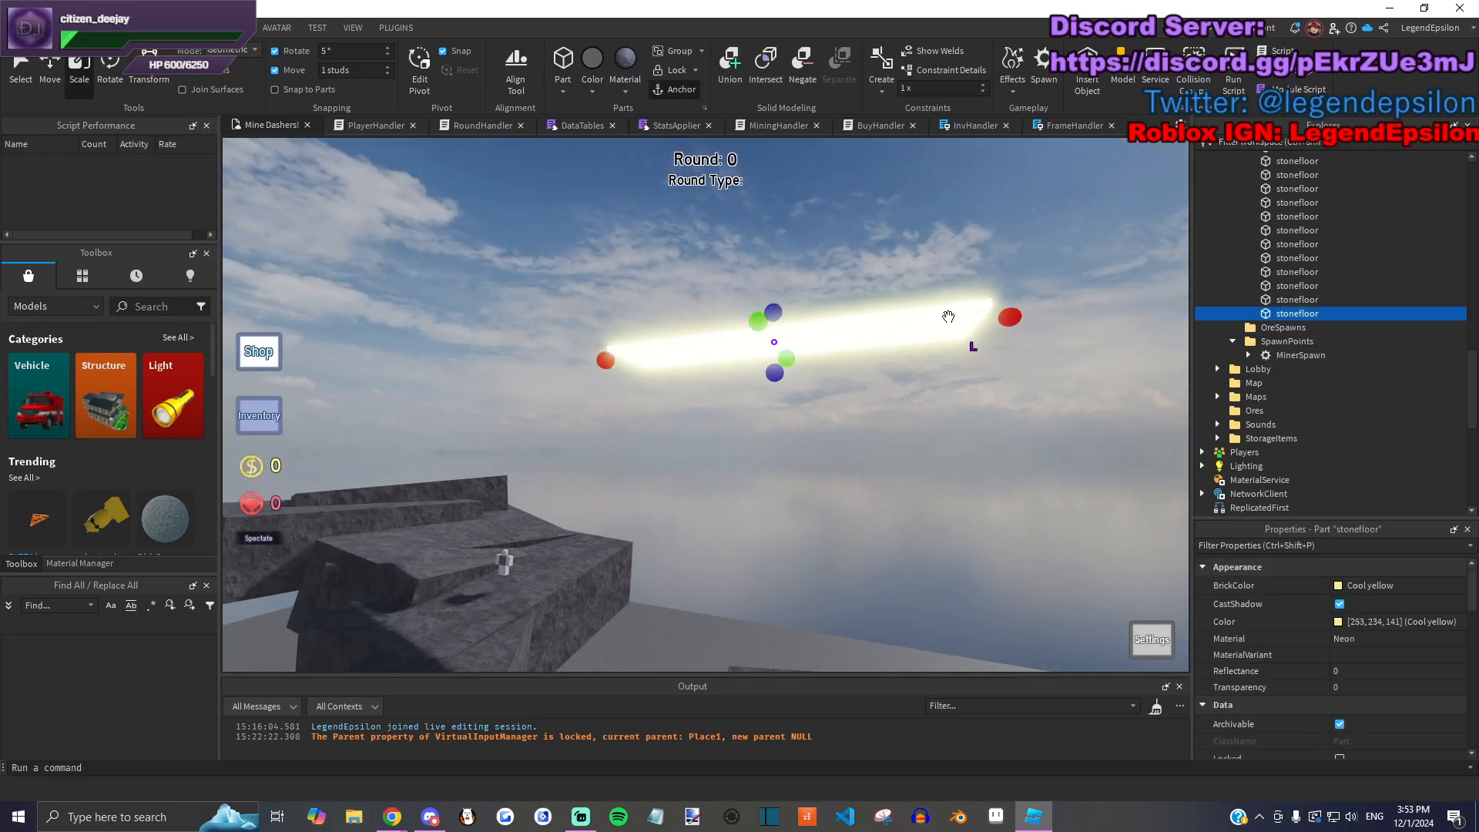
key("Delete")
Step: Select the stonefloor slab on the ring's outer edge and scale its sides to widen the ledge
right_click_drag(951, 382, 812, 462)
key("w")
key("w")
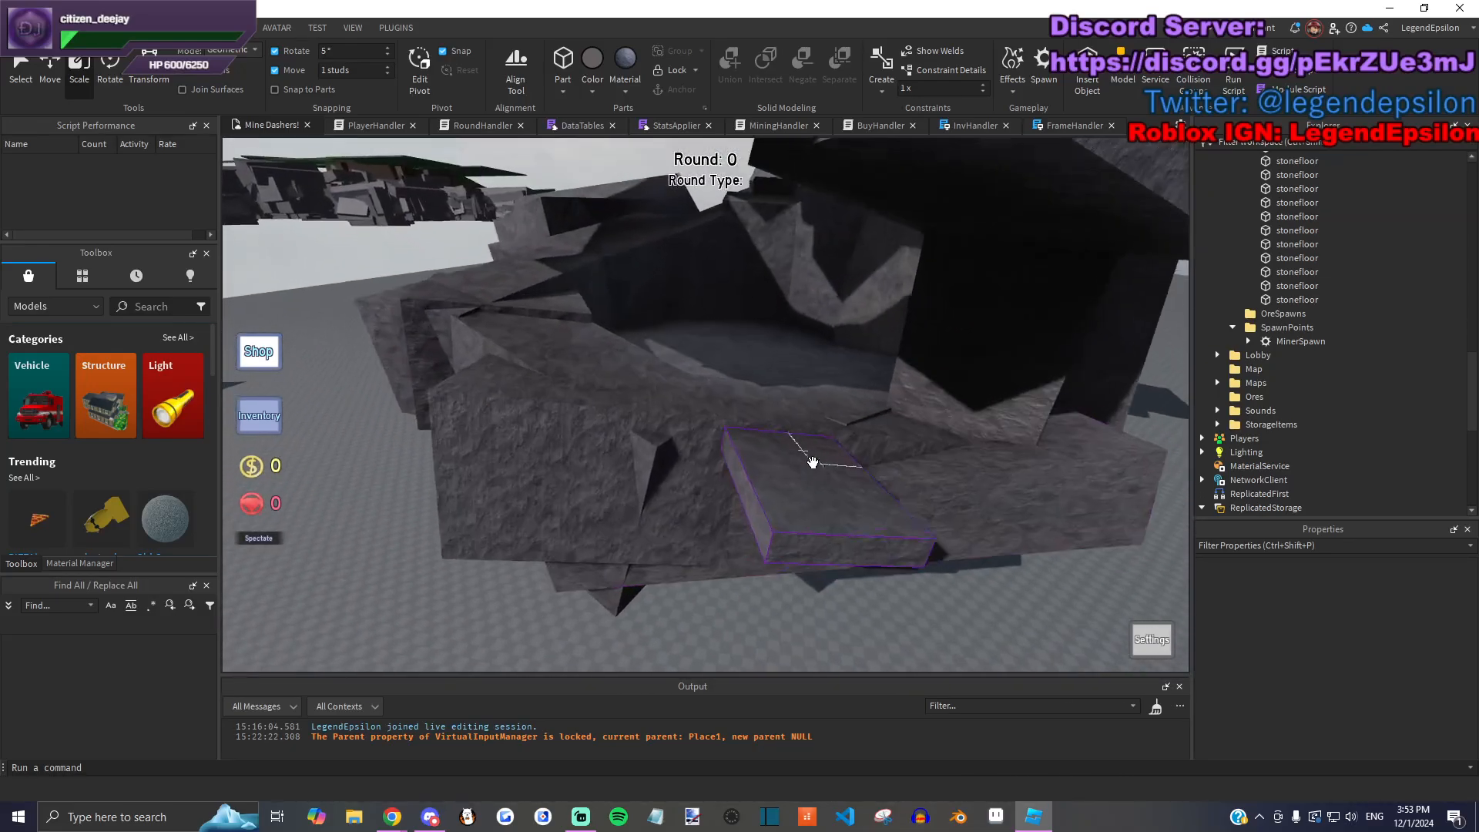
left_click(785, 482)
left_click_drag(785, 483, 774, 439)
key("w")
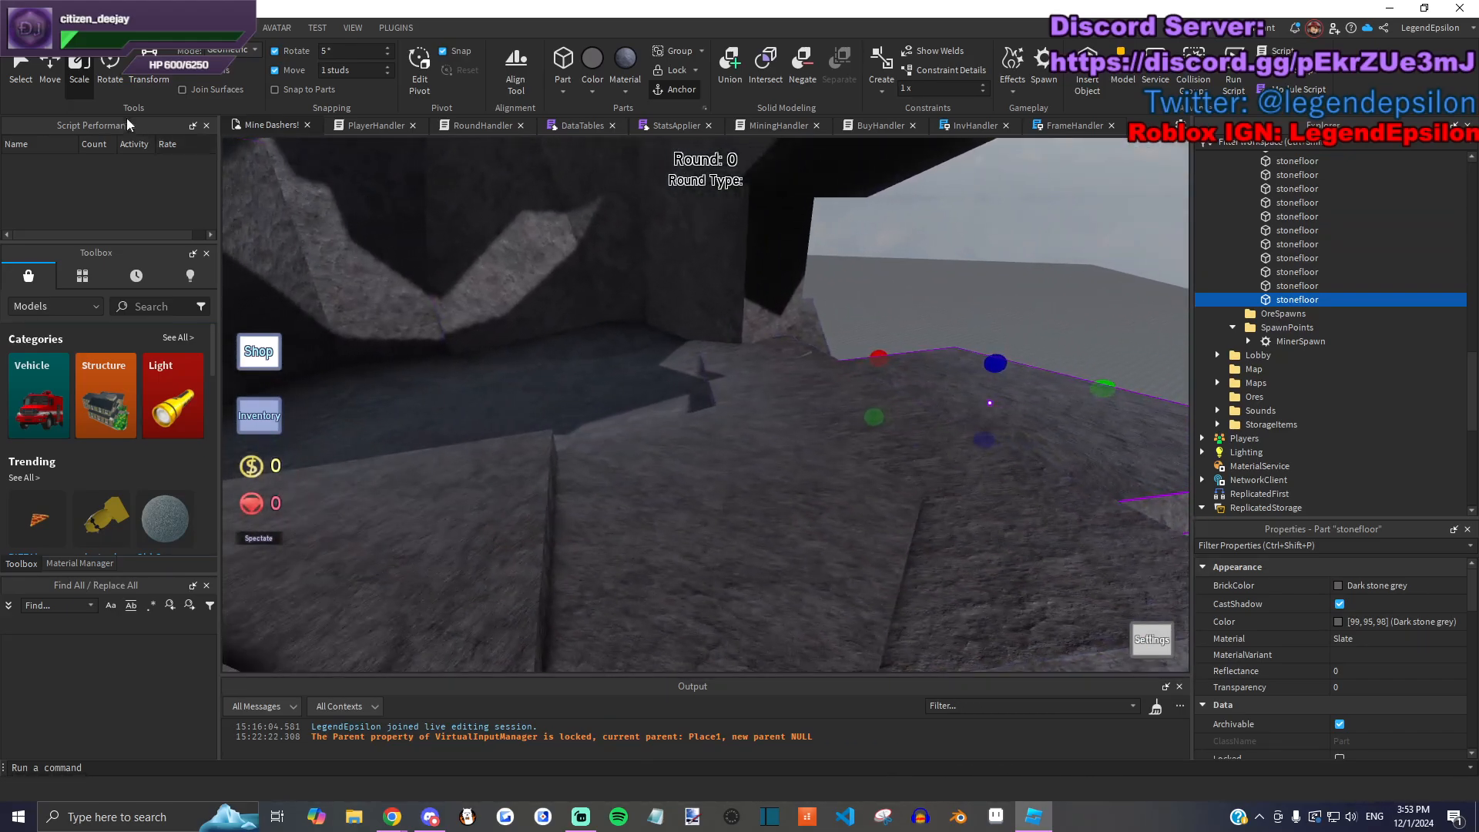
left_click_drag(932, 362, 863, 351)
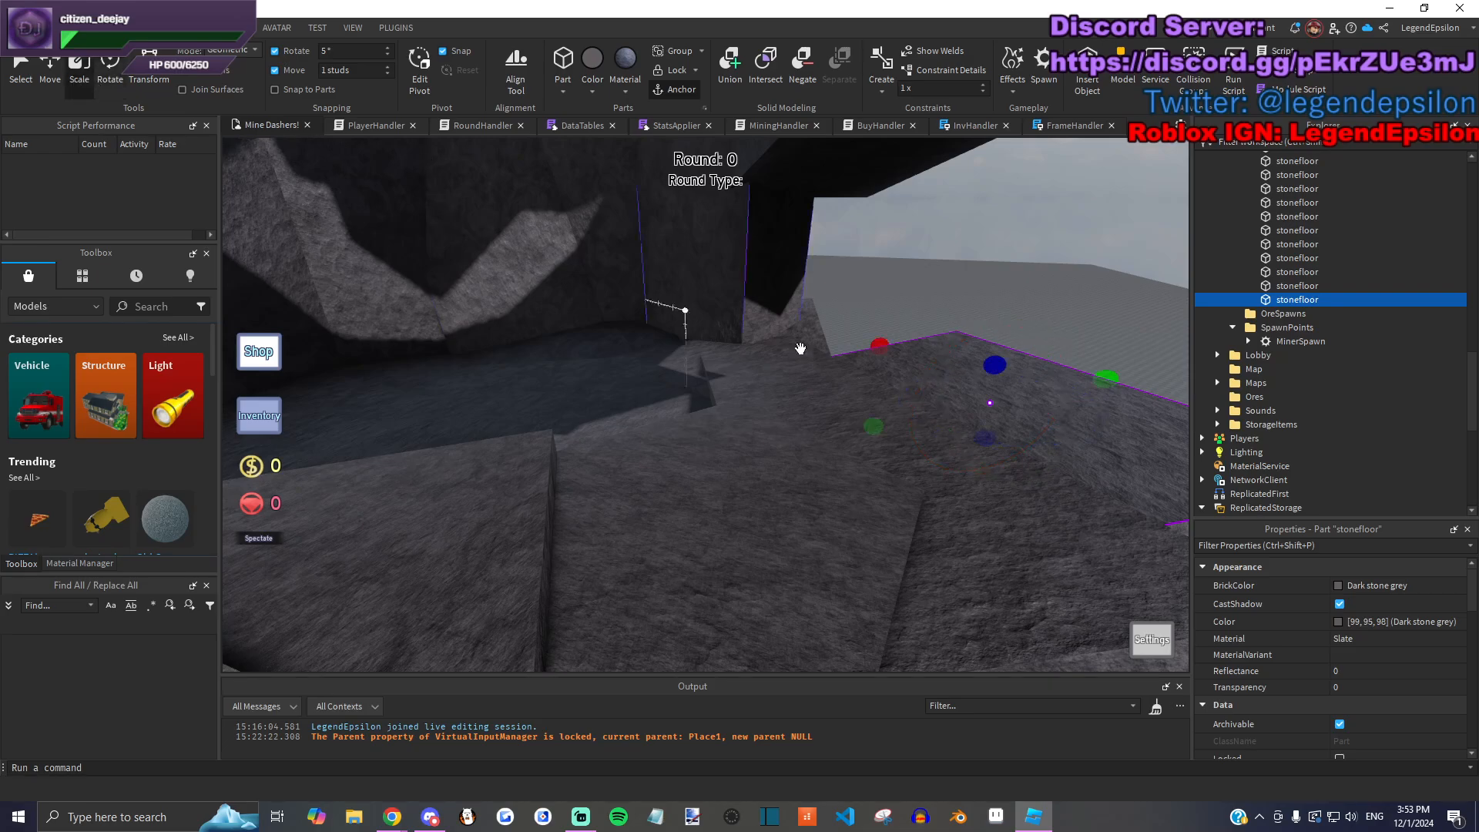
left_click_drag(1001, 367, 885, 370)
right_click_drag(885, 370, 796, 375)
left_click_drag(796, 375, 937, 491)
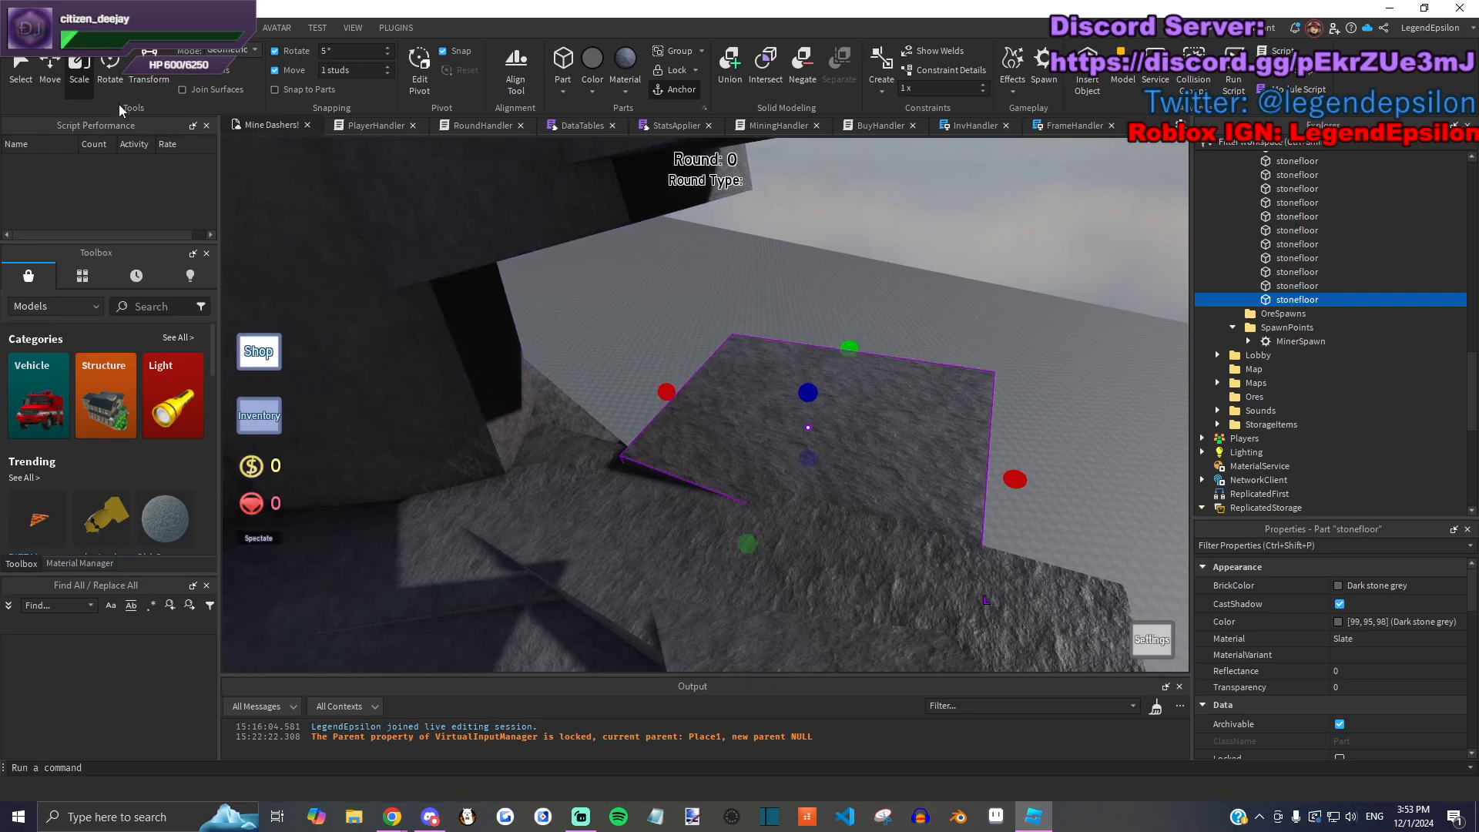
Step: Add a narrow stonefloor piece along the ledge's outer edge and scale its sides and length
left_click_drag(829, 504, 829, 501)
right_click_drag(829, 502, 801, 431)
left_click(825, 419)
left_click_drag(659, 461, 563, 412)
right_click_drag(560, 417, 911, 347)
scroll(848, 362, "up", 5)
right_click_drag(782, 373, 763, 315)
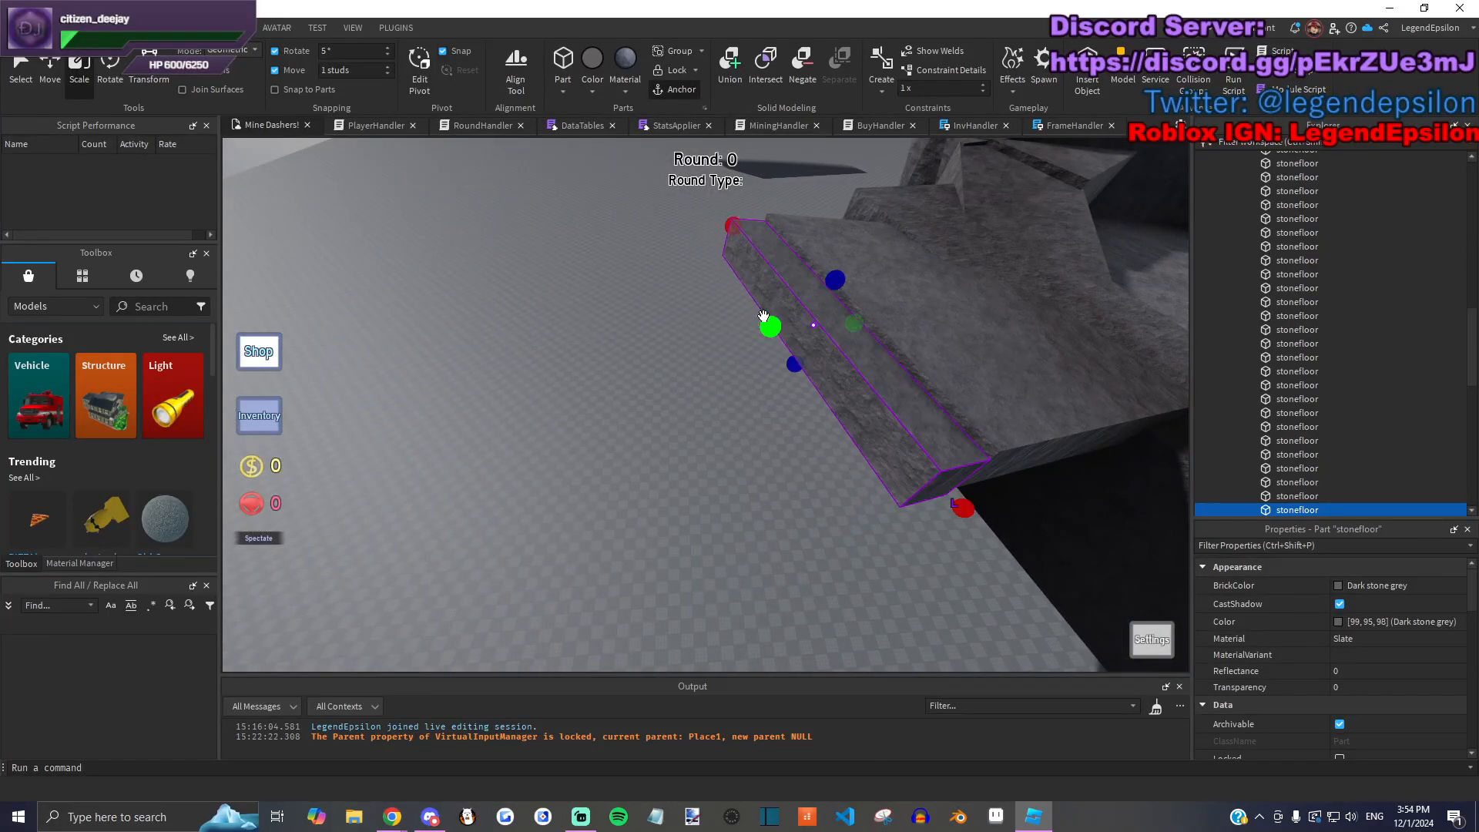
left_click_drag(781, 306, 753, 254)
left_click_drag(963, 508, 917, 452)
Step: Rotate the narrow edge piece and scale it to overlap the neighbouring slab
right_click_drag(918, 452, 636, 201)
key("ctrl+4")
left_click_drag(637, 201, 639, 225)
left_click_drag(710, 275, 725, 289)
right_click_drag(725, 289, 600, 262)
key("ctrl+3")
mouse_move(713, 379)
left_mouse_down()
mouse_move(745, 373)
mouse_move(730, 375)
left_mouse_up()
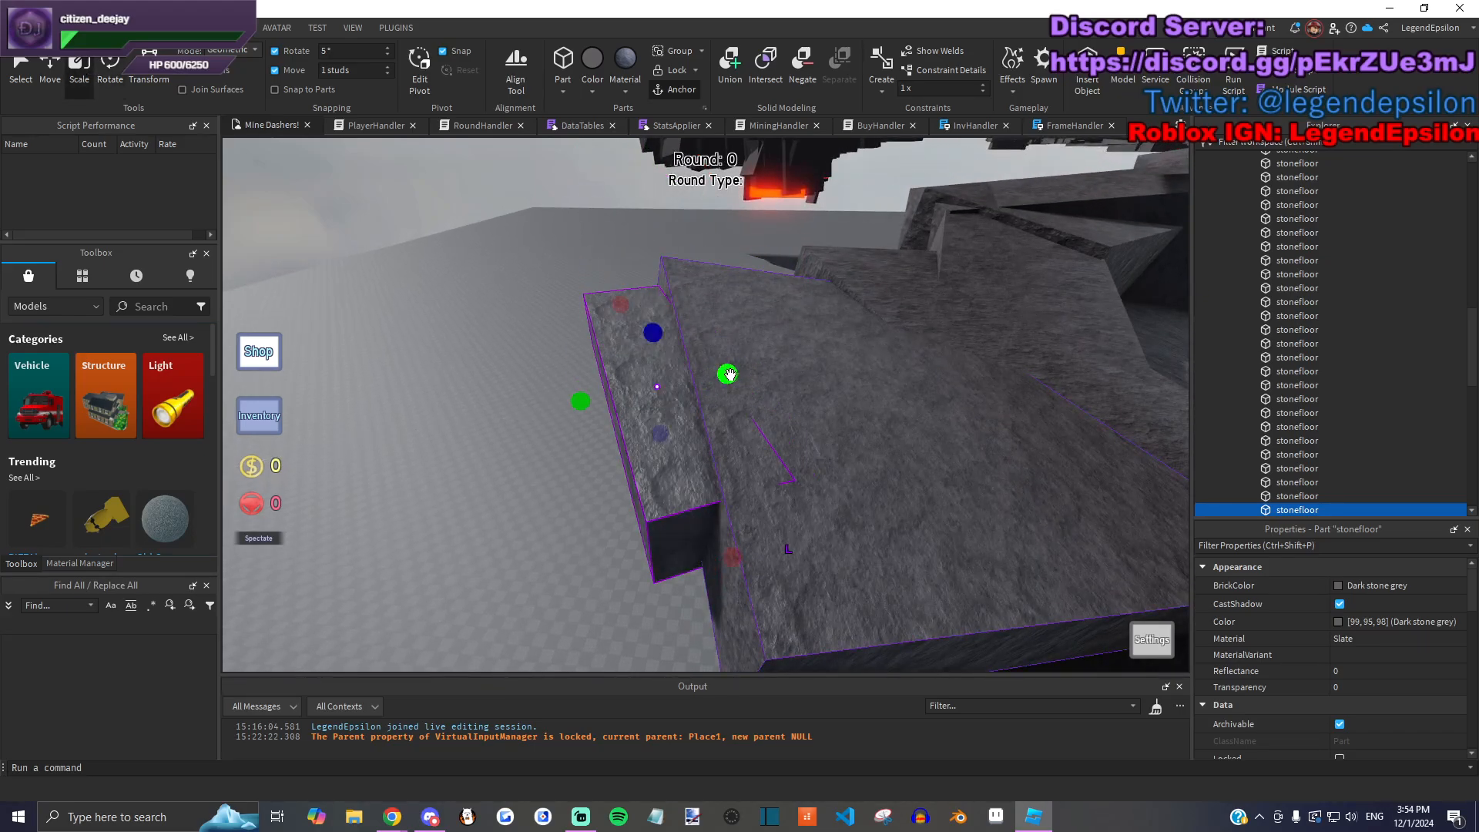
left_click_drag(720, 429, 714, 429)
Step: Extend the ledge with a wider stonefloor slab at its end and rotate that slab
right_click_drag(714, 429, 647, 408)
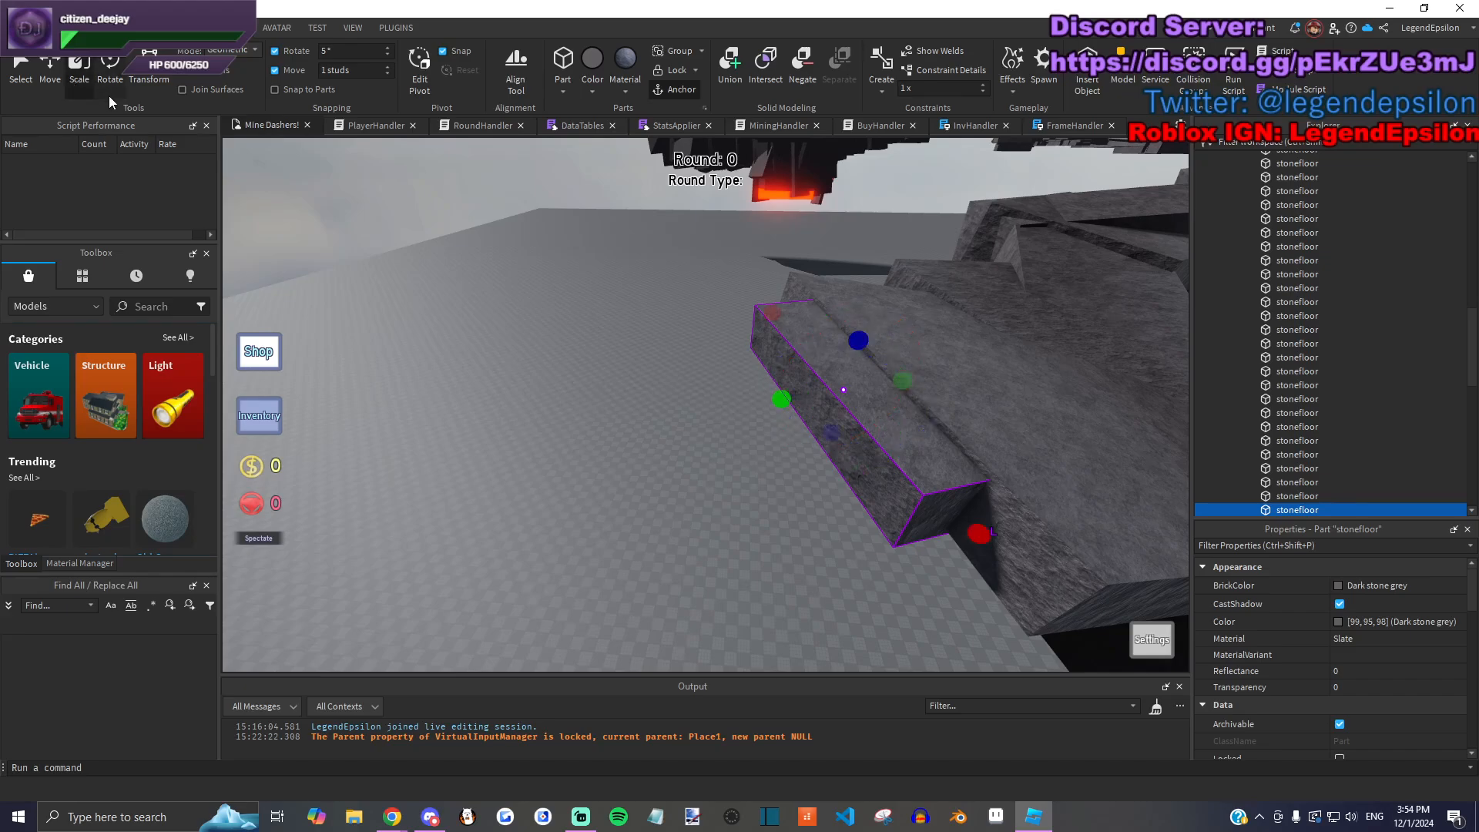
left_click_drag(780, 399, 879, 421)
key("f")
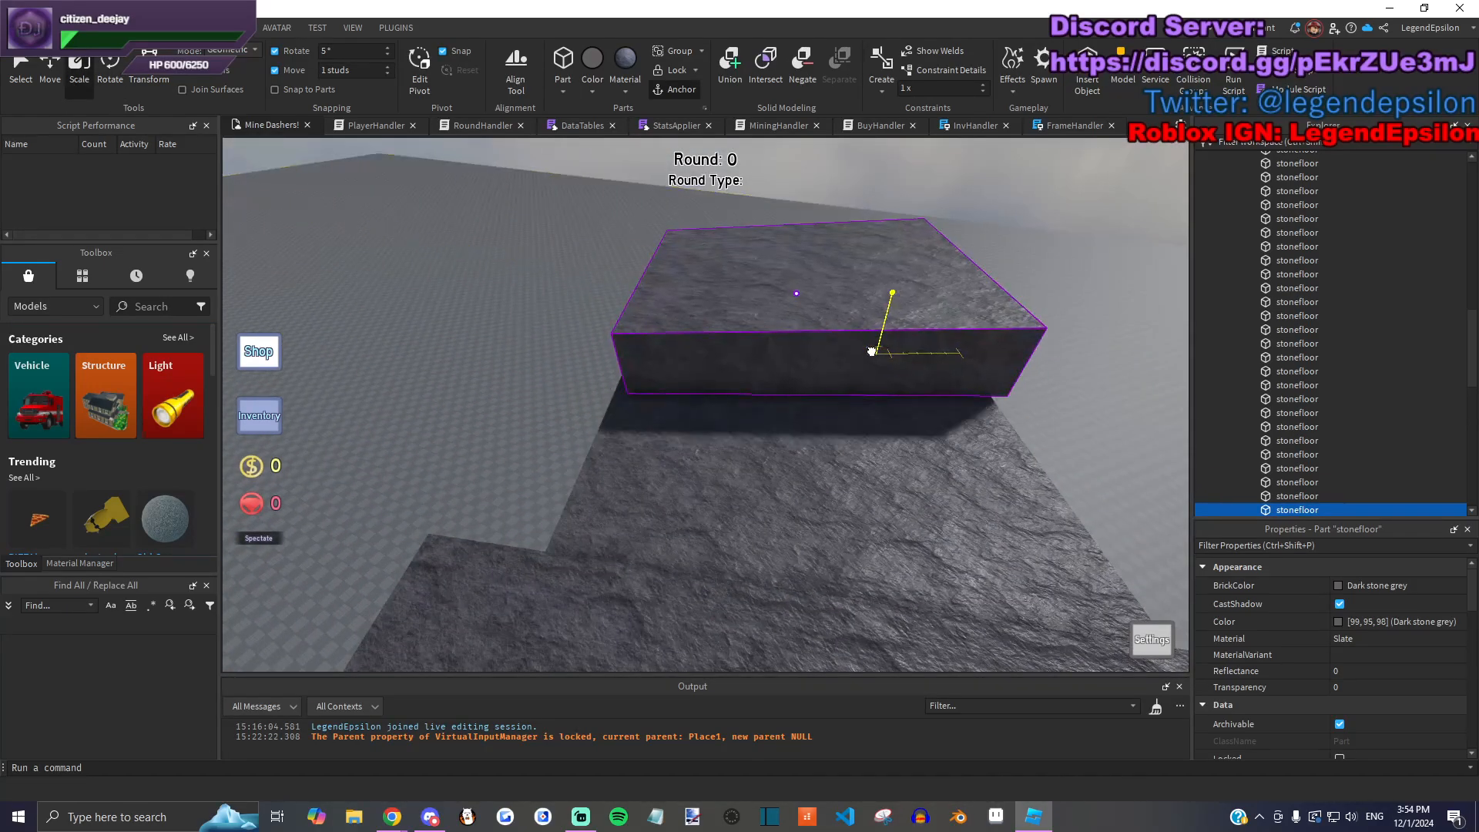
key("ctrl+4")
left_click_drag(693, 261, 666, 368)
left_click(870, 539)
right_click_drag(884, 548, 896, 475)
left_click(843, 489)
left_click_drag(896, 475, 648, 253)
Step: Angle the next stonefloor piece and scale its sides to carry the ledge further outward
right_click_drag(648, 252, 754, 320)
key("ctrl+4")
left_click_drag(755, 321, 842, 295)
key("ctrl+2")
key("ctrl+3")
left_click_drag(756, 441, 851, 497)
left_click_drag(531, 423, 571, 410)
left_click_drag(516, 335, 791, 444)
Step: Rotate the thin stonefloor piece at the ledge's end so it points in a new direction
left_click(110, 68)
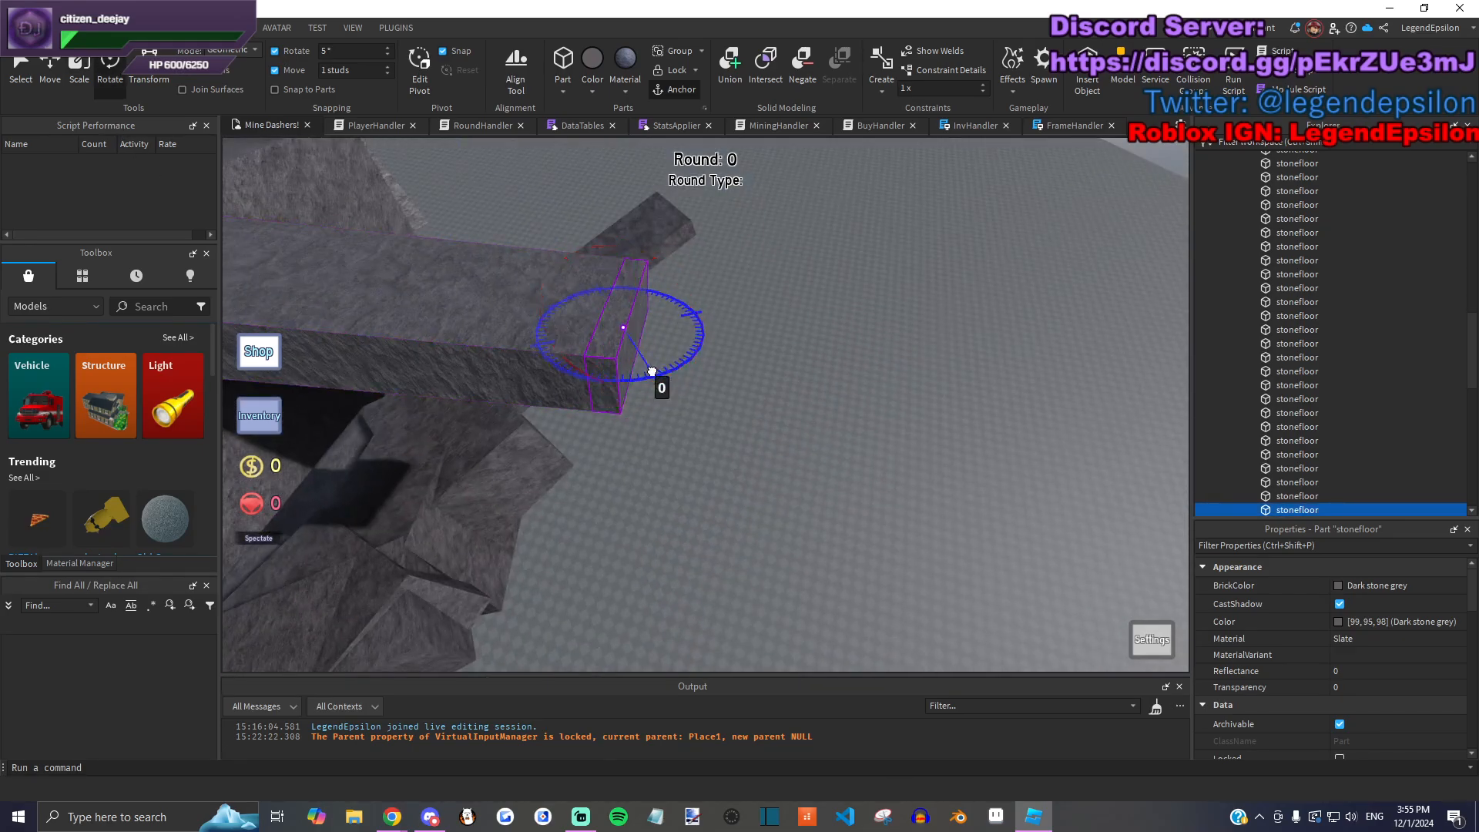
key("a")
left_click_drag(847, 329, 848, 329)
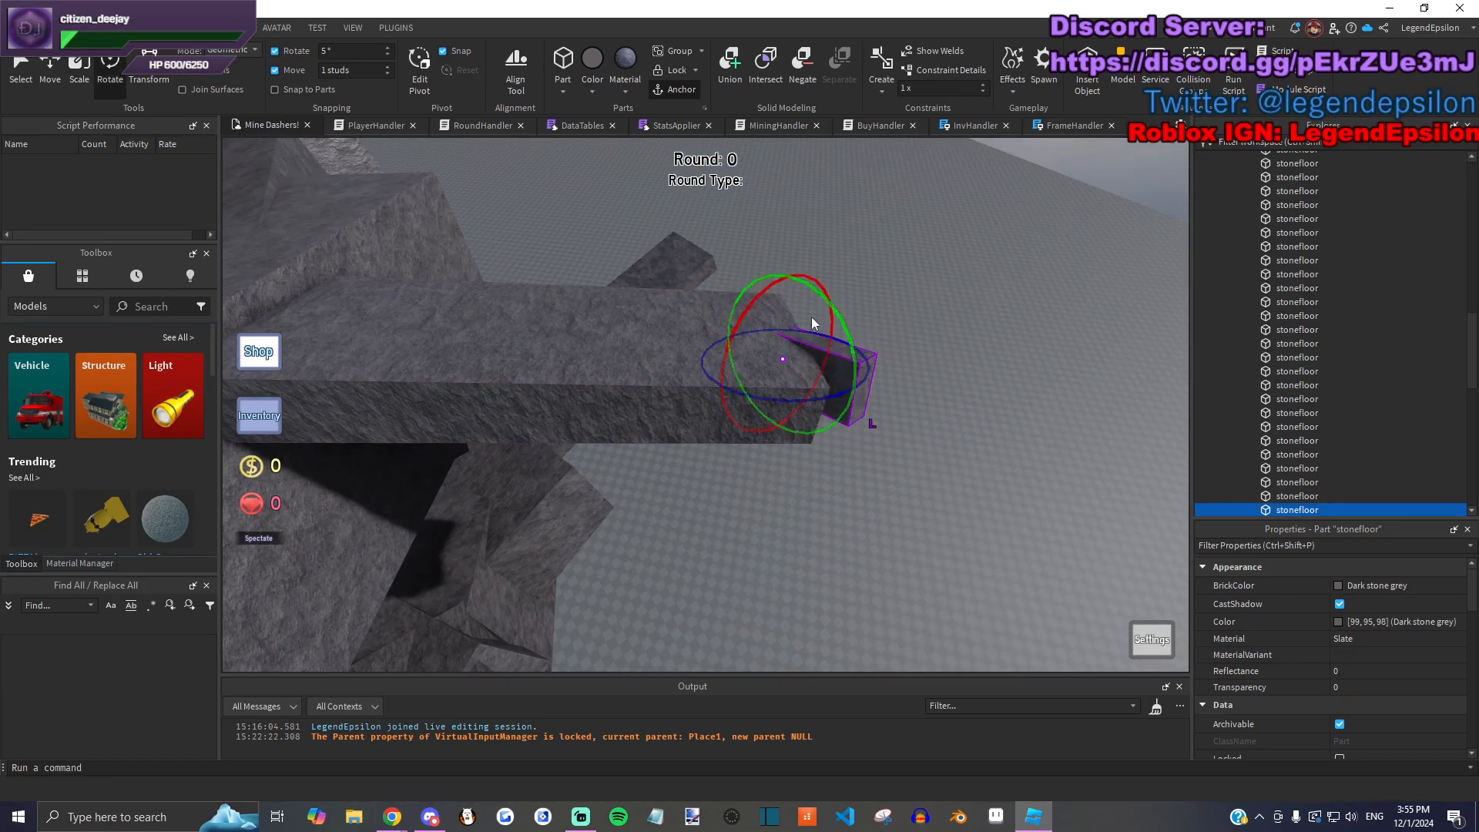
left_click_drag(747, 317, 733, 303)
key("ctrl+2")
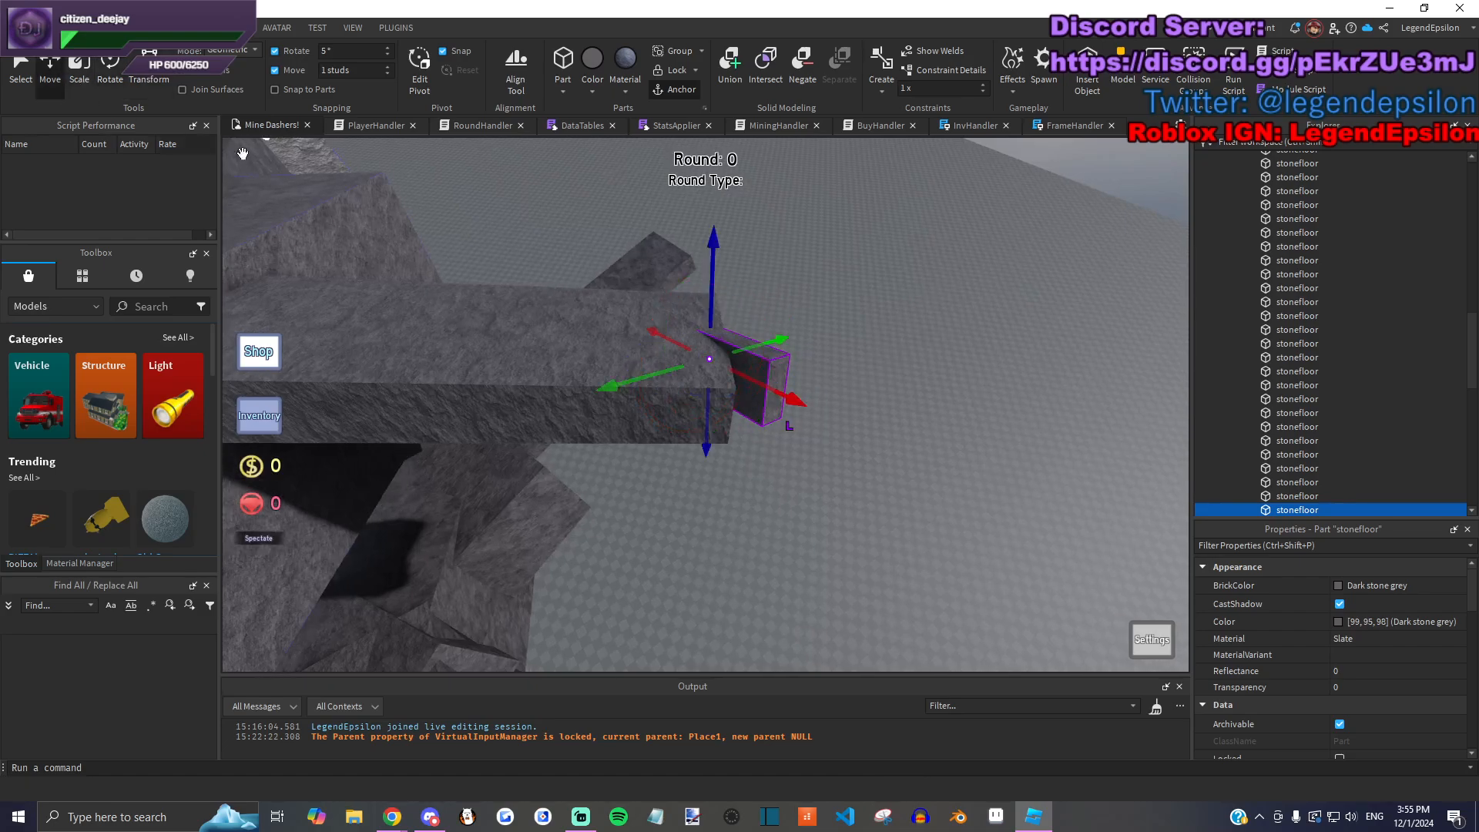
Step: Stretch the rotated end piece outward and back over the ledge to close the gap
left_click_drag(415, 305, 832, 320)
left_click_drag(589, 369, 569, 360)
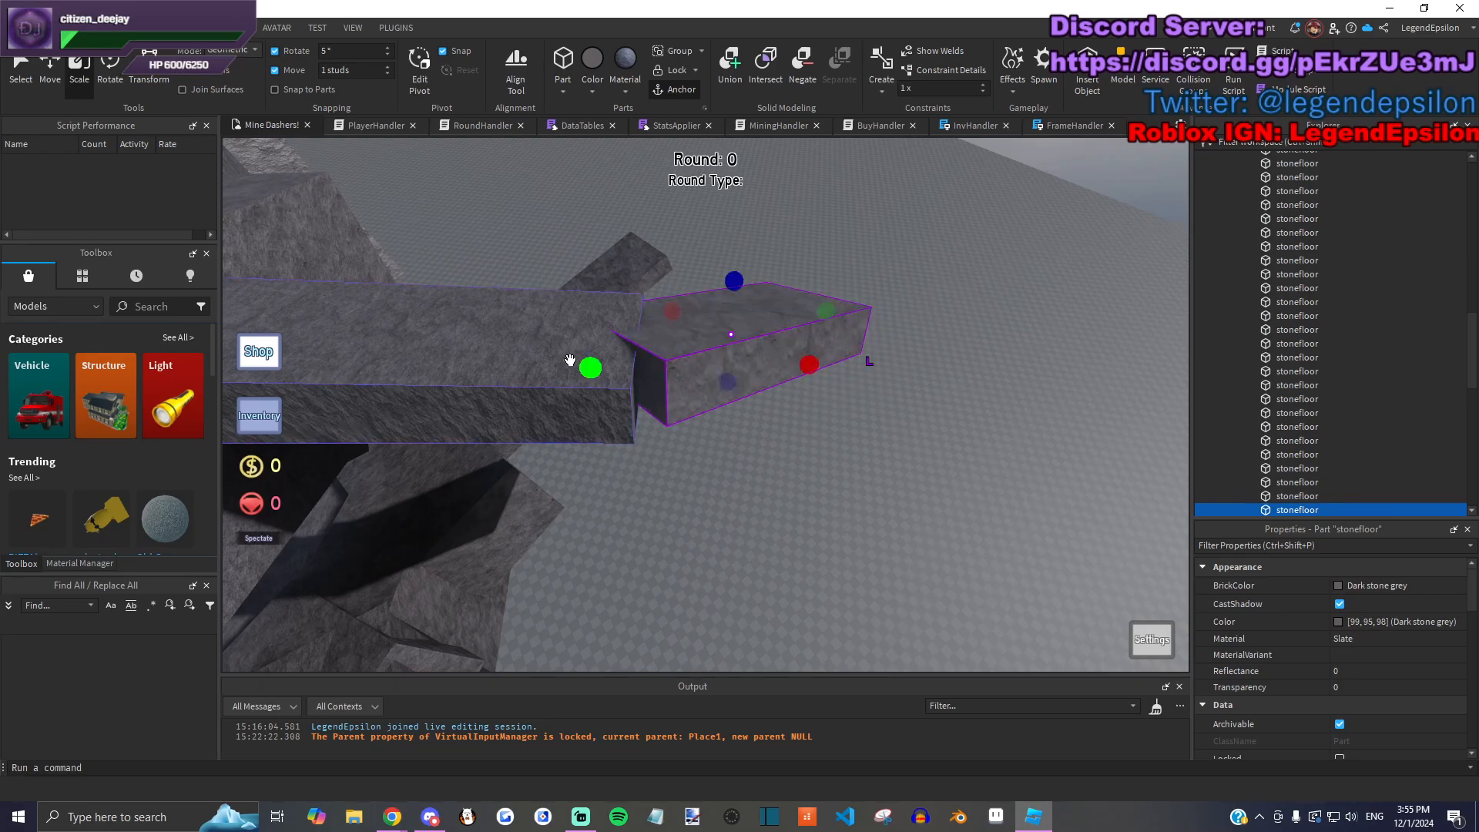
key("e")
key("a")
left_click(587, 498)
left_click_drag(744, 438, 693, 490)
right_click_drag(835, 400, 843, 444)
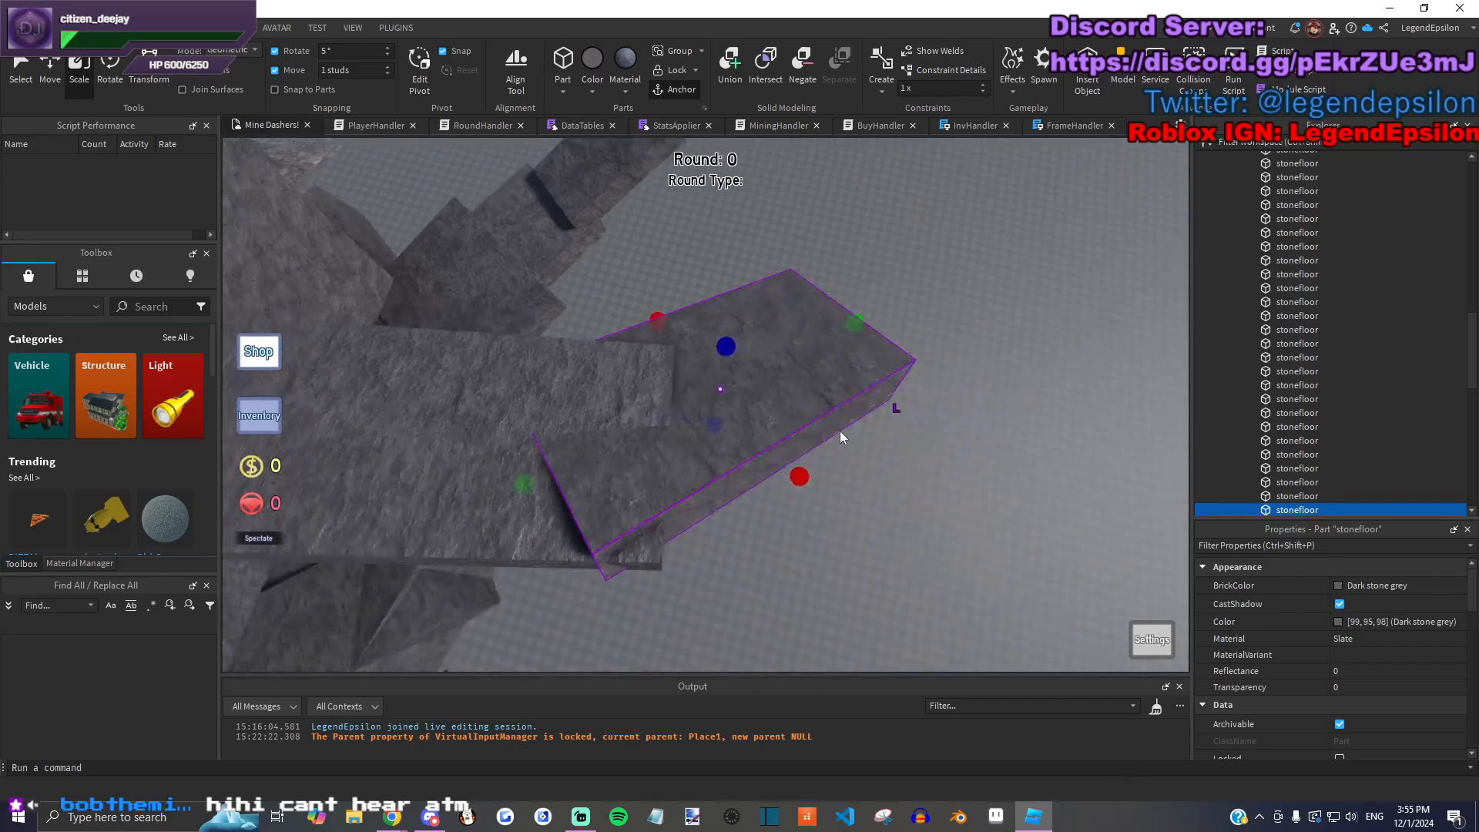
Step: Rotate a new thin piece at the walkway's end and scale it lengthwise in both directions, about 13 studs at the far side
right_click_drag(800, 370, 847, 394)
right_click_drag(685, 416, 573, 268)
key("ctrl+4")
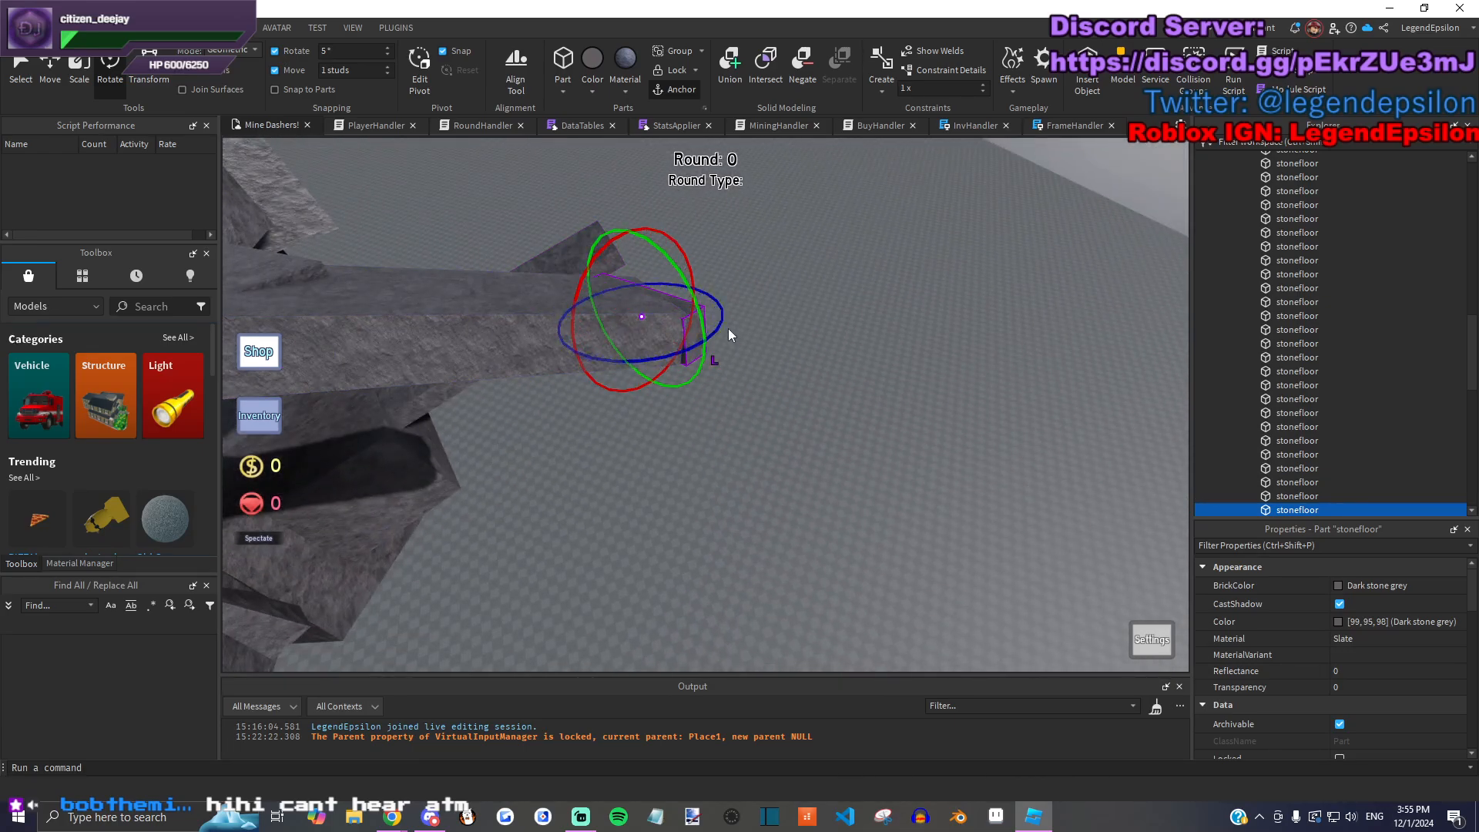
left_click_drag(731, 315, 150, 120)
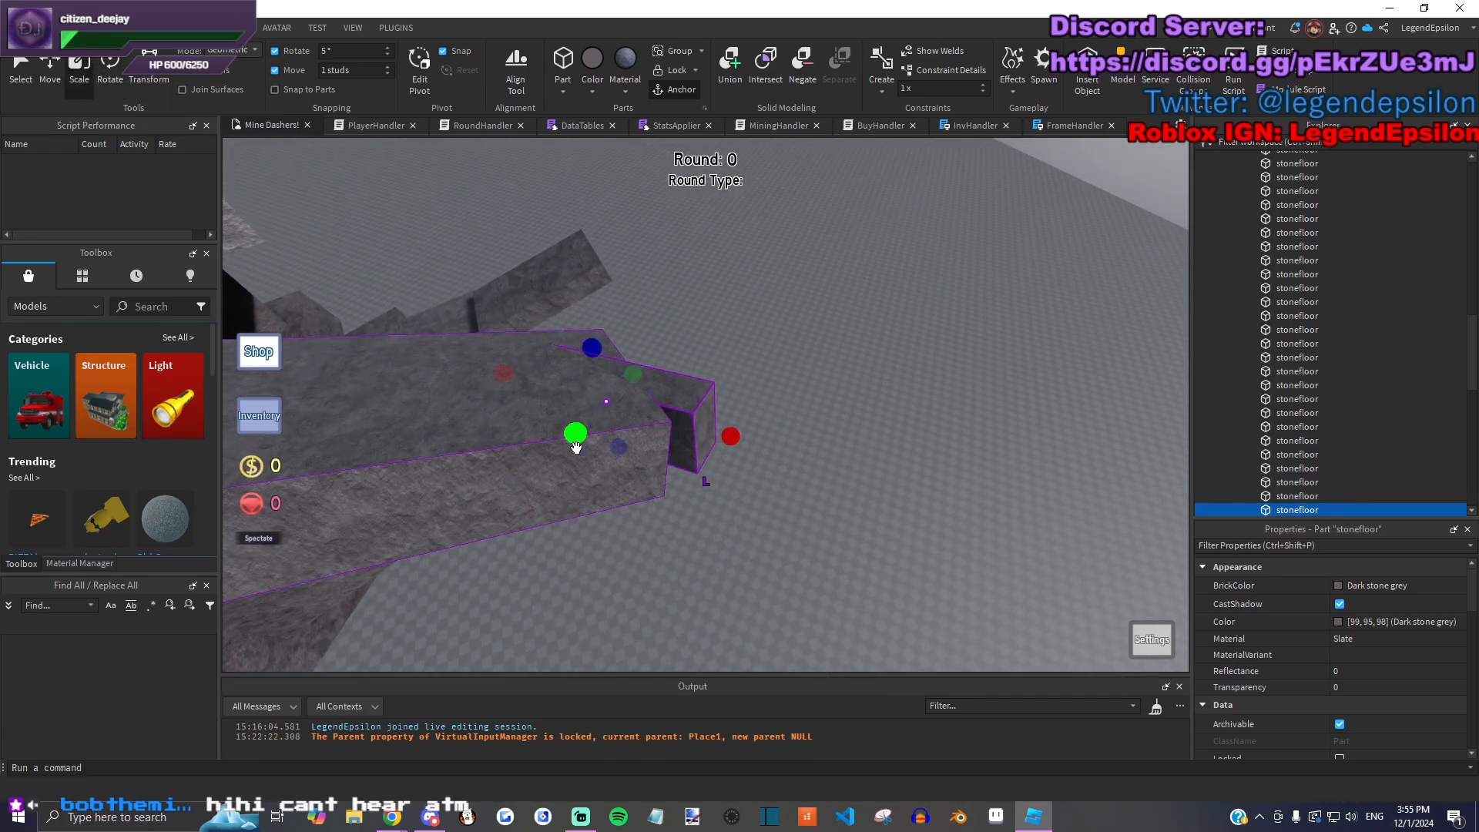
left_click_drag(583, 448, 543, 476)
left_click_drag(639, 383, 673, 323)
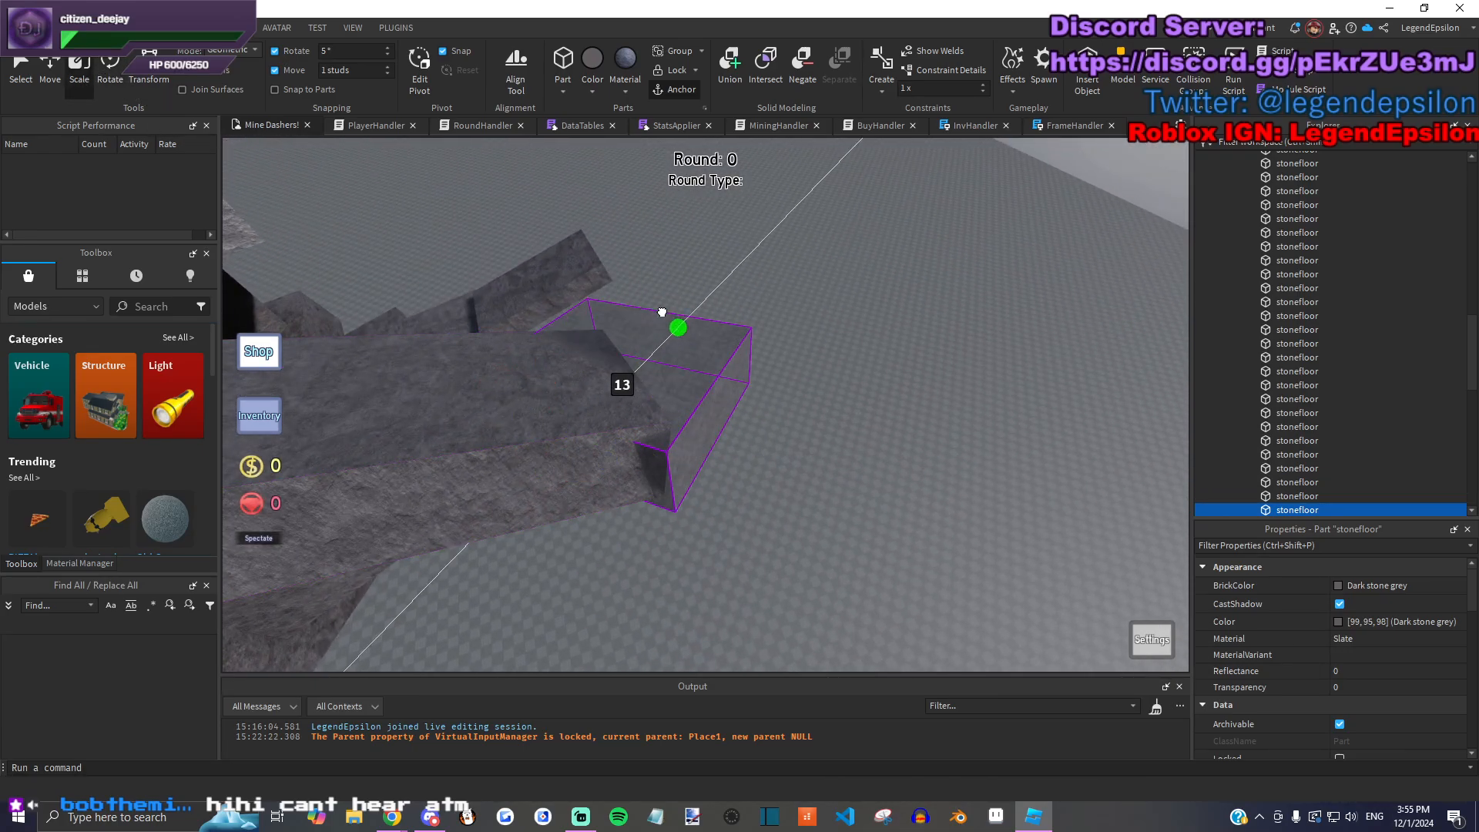
Step: Widen the new end slab on both sides so it forms a broad platform
left_click(489, 429)
left_click(725, 359)
key("f")
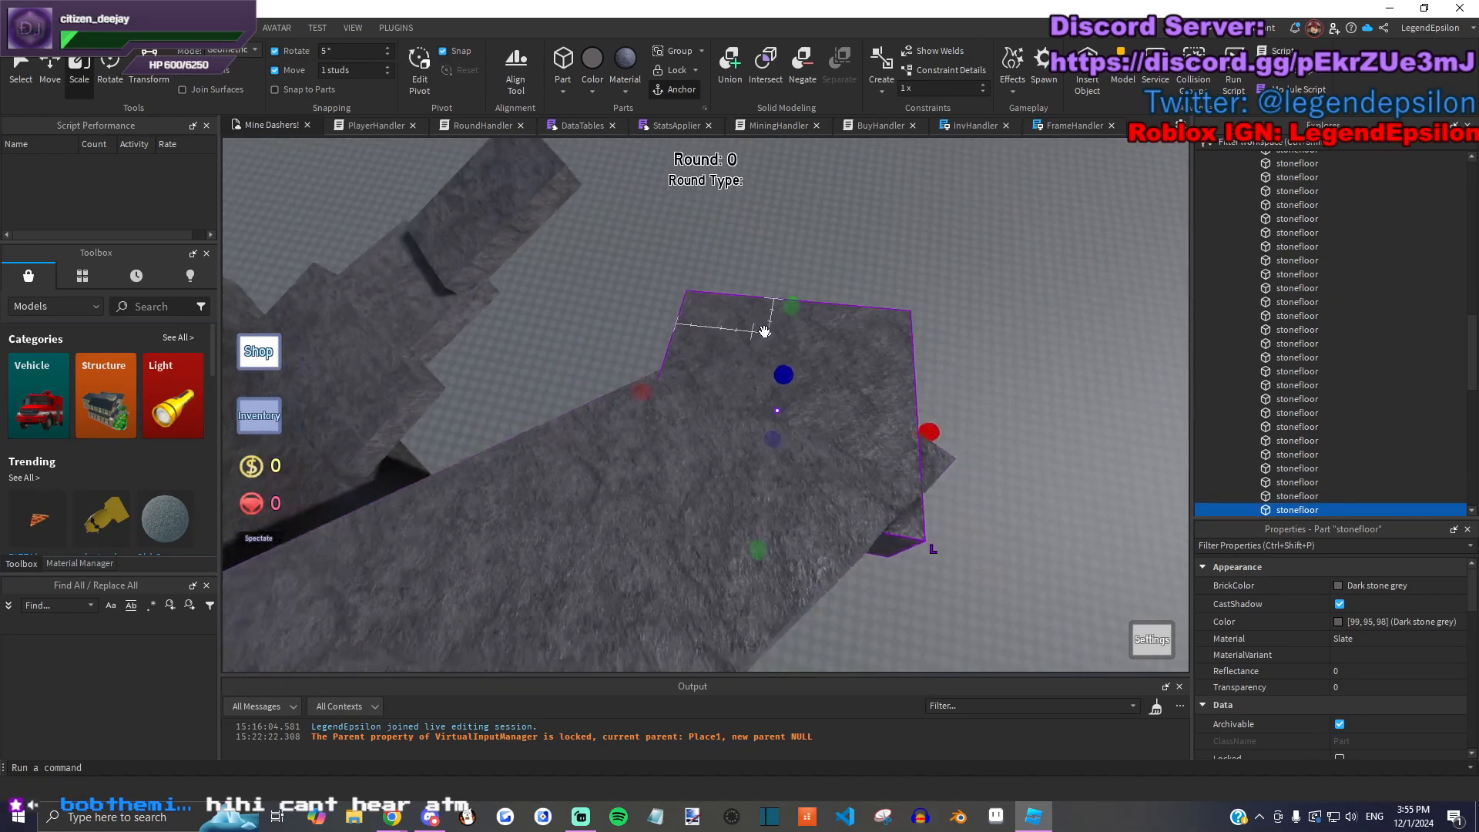
left_click_drag(669, 321, 549, 321)
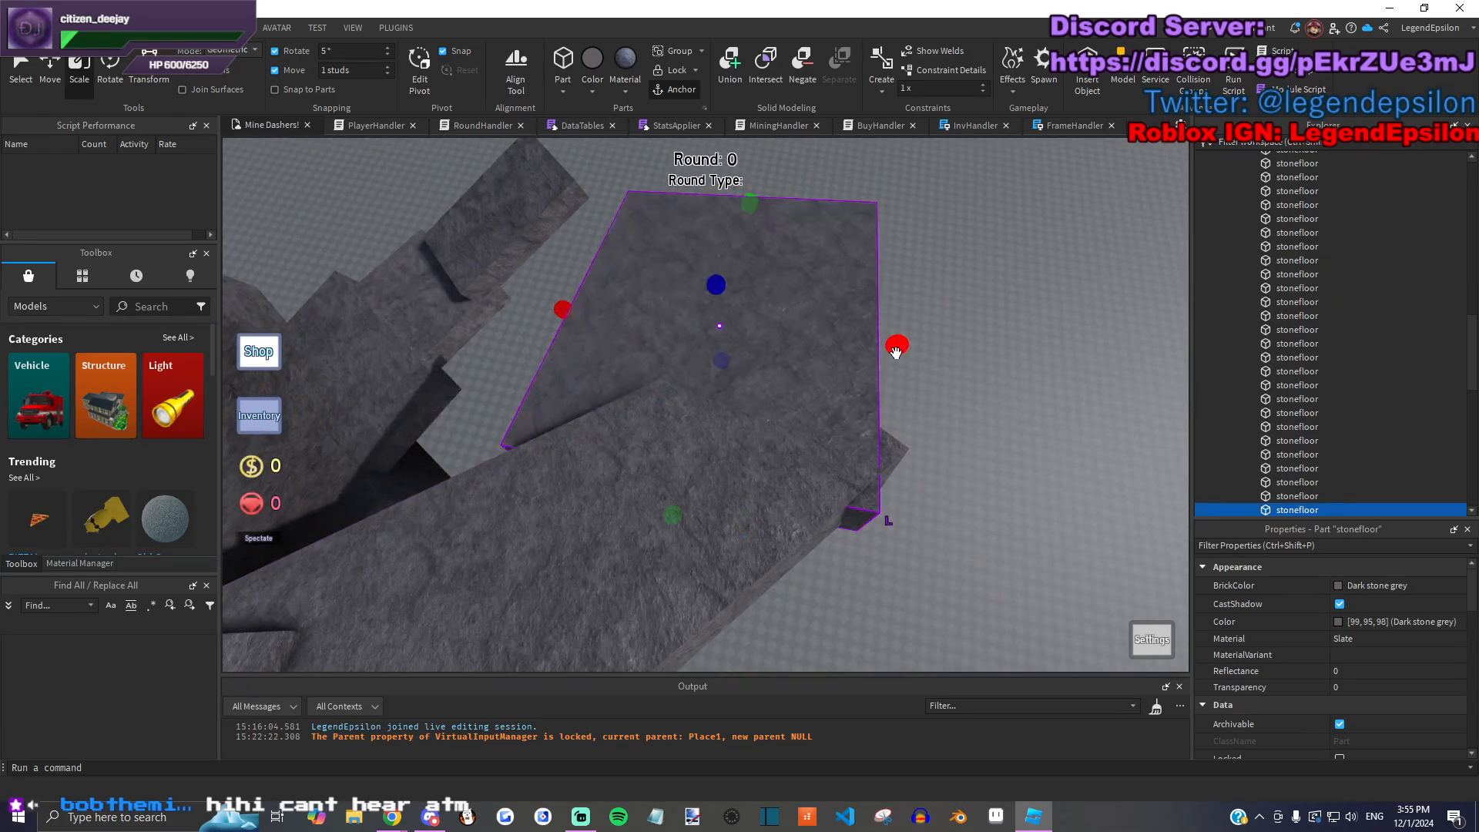
left_click_drag(896, 347, 959, 352)
Step: Select the slab at the outer end of the walkway and scale a thin stonefloor piece from its end face
key("e")
left_click(852, 392)
right_click_drag(852, 391, 839, 386)
key("s")
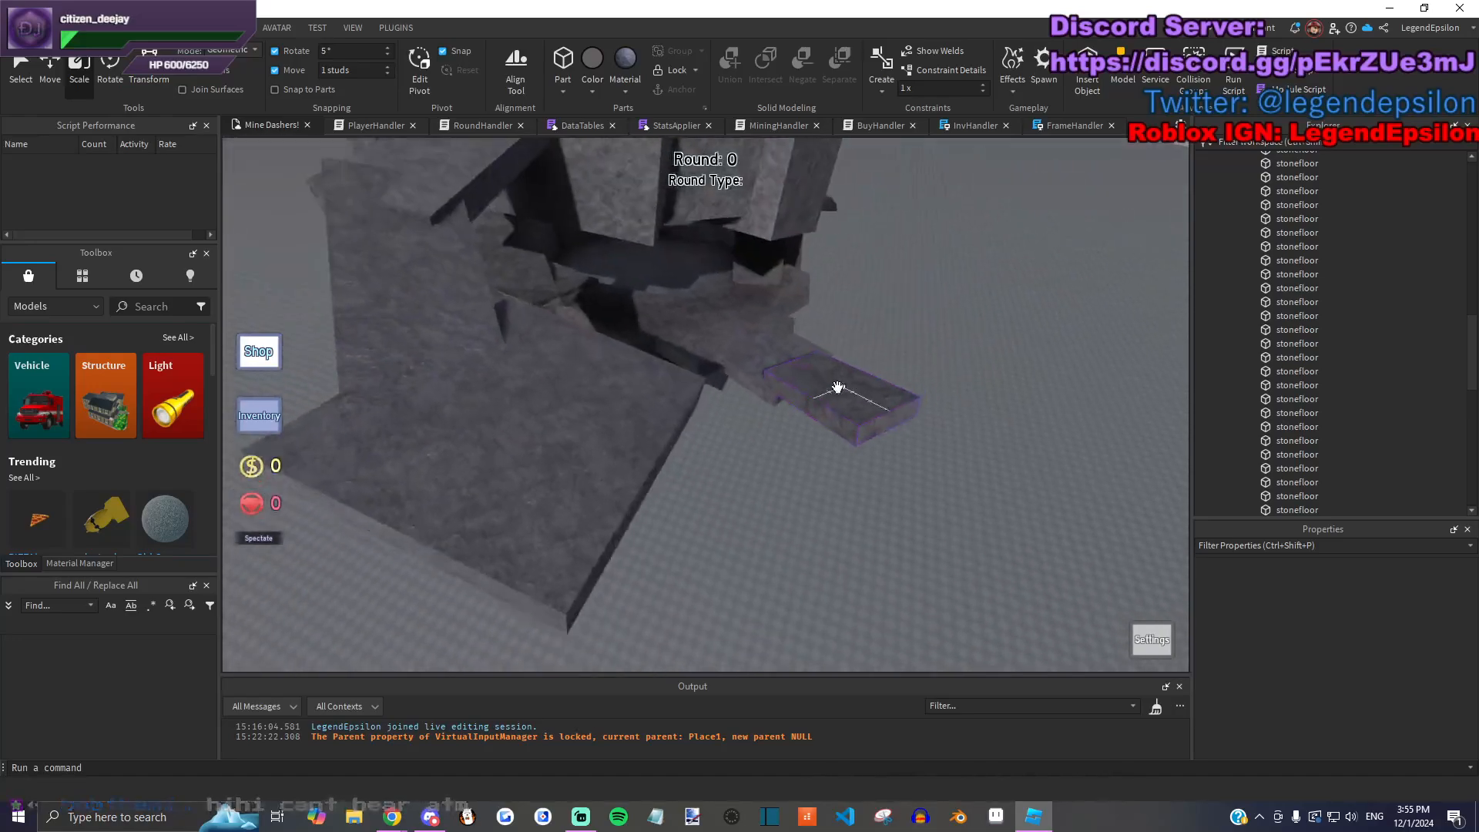
left_click(505, 374)
right_click_drag(506, 373, 687, 369)
key("w")
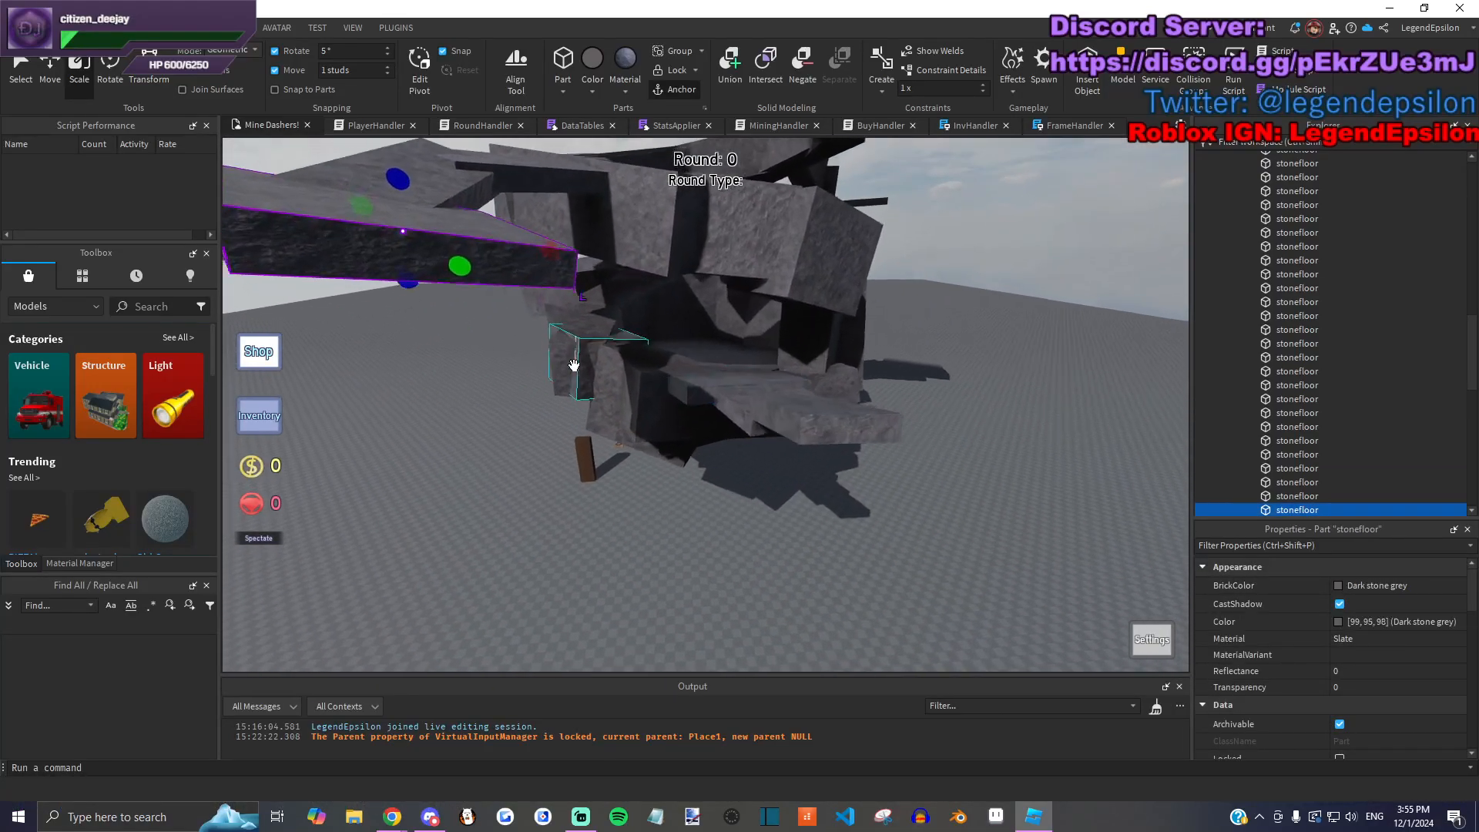
right_click_drag(576, 346, 575, 374)
key("s")
right_click_drag(183, 139, 228, 145)
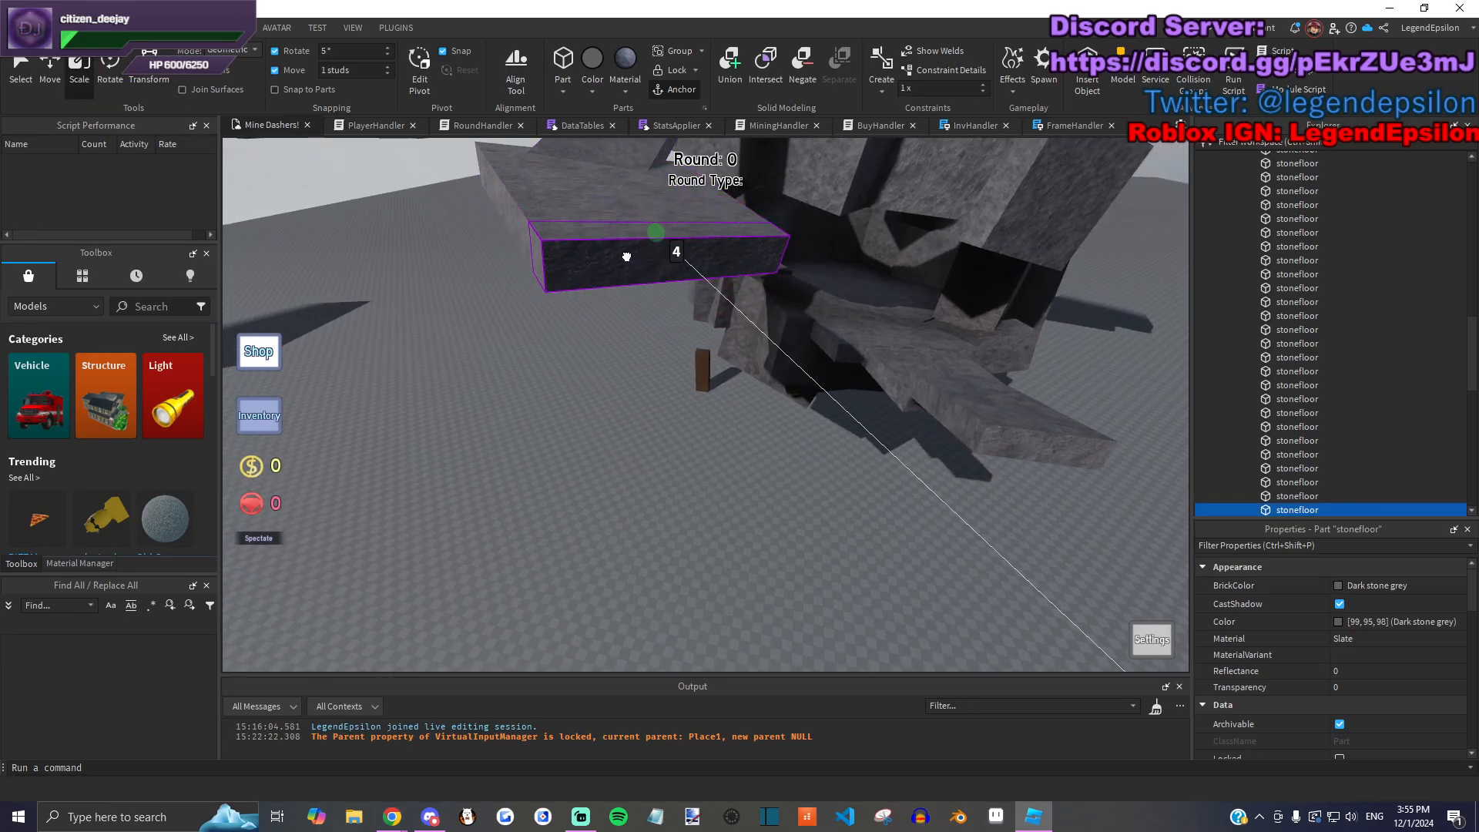
Step: Rotate the end piece and scale it outward to continue the walkway around the ring
right_click_drag(131, 77, 55, 104)
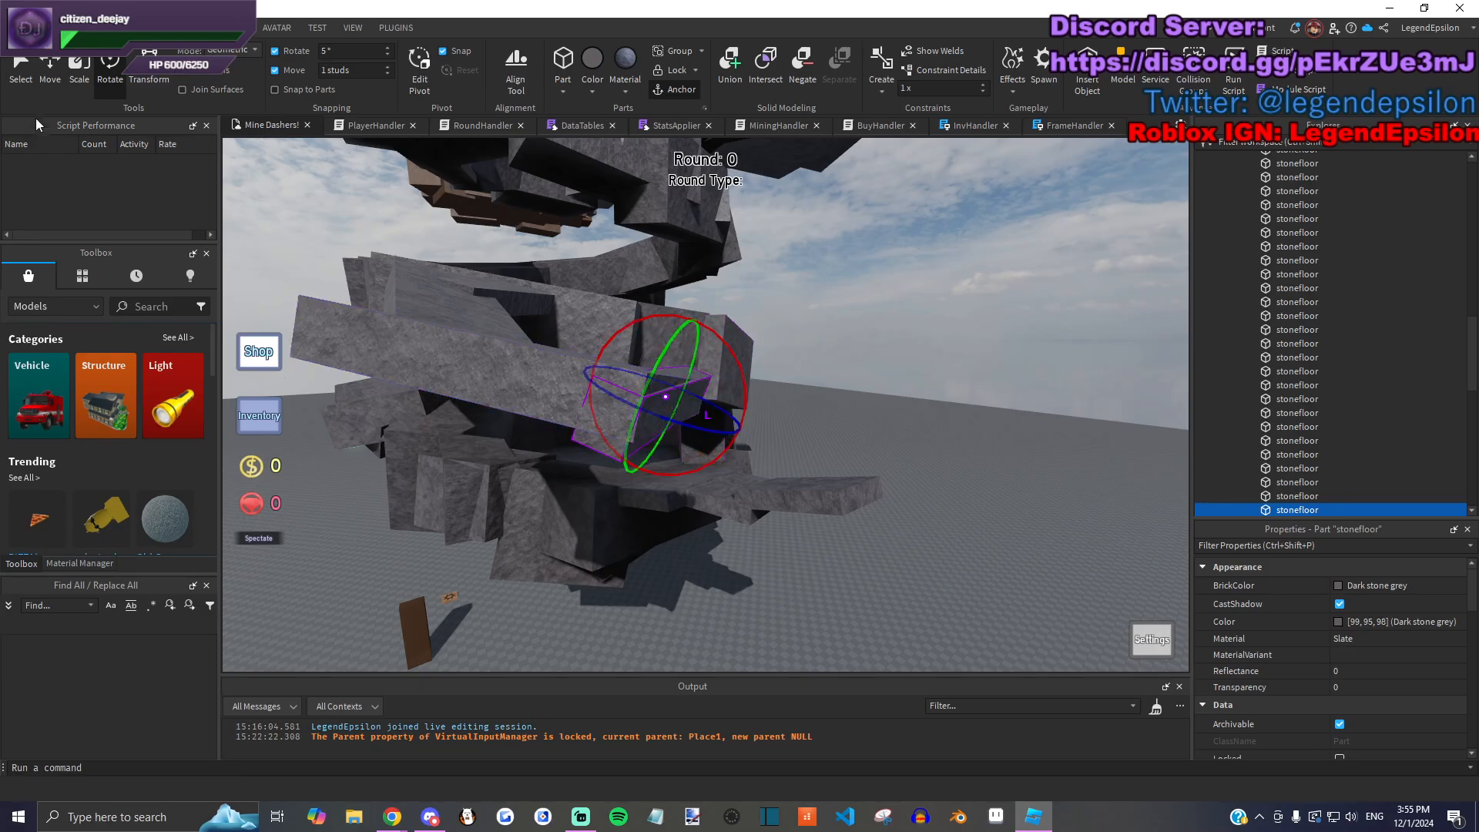
left_click_drag(709, 413, 836, 484)
right_click_drag(846, 485, 852, 501)
left_click(490, 377)
left_click_drag(574, 379, 611, 388)
left_click(595, 446)
left_click_drag(693, 417, 809, 457)
left_click(826, 425)
Step: Rotate the next walkway slab about 20° horizontally and scale its outer end
right_click_drag(826, 425, 580, 306)
left_click(581, 307)
key("e")
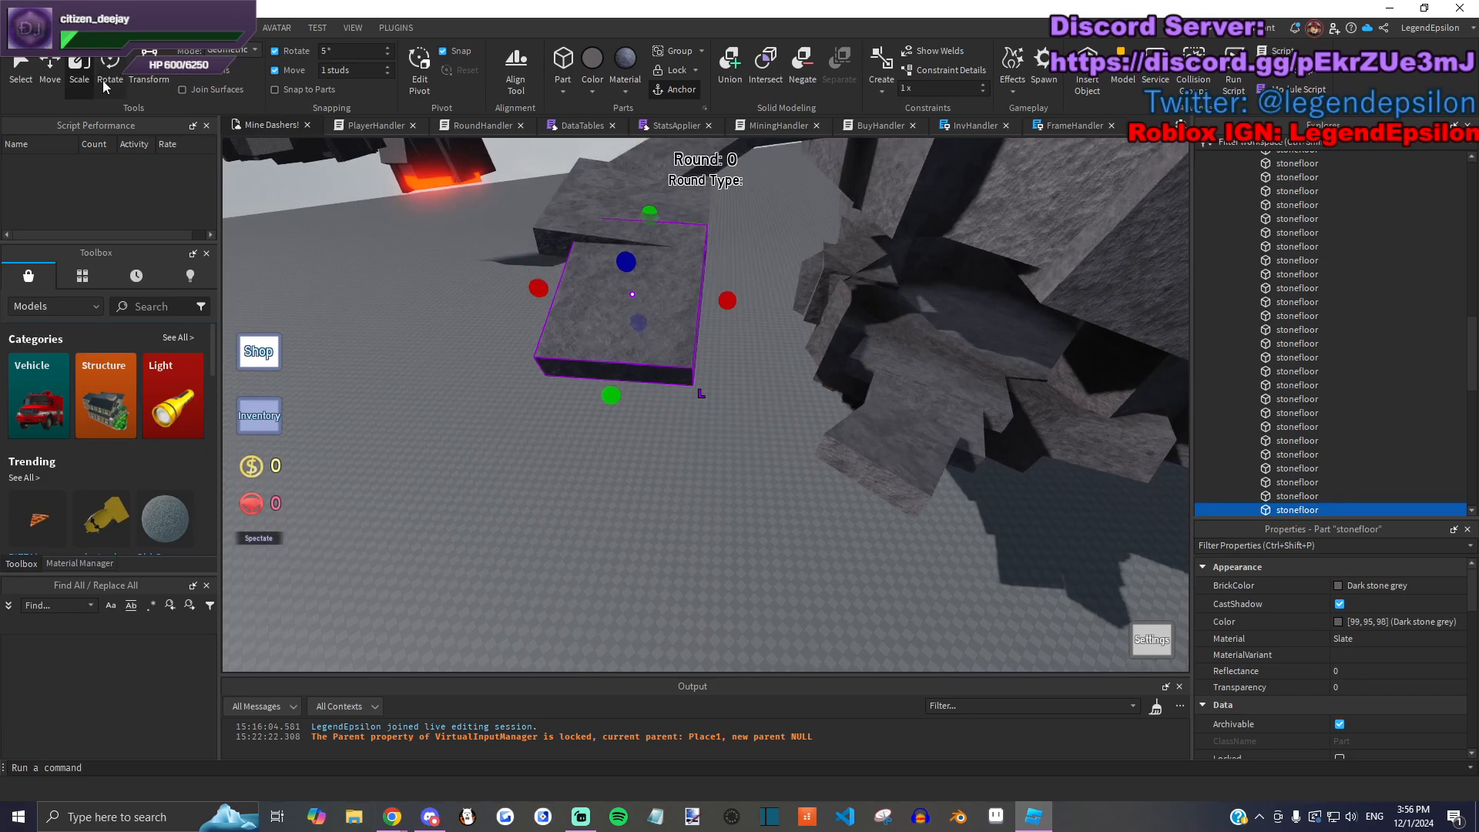
left_click_drag(597, 354, 564, 351)
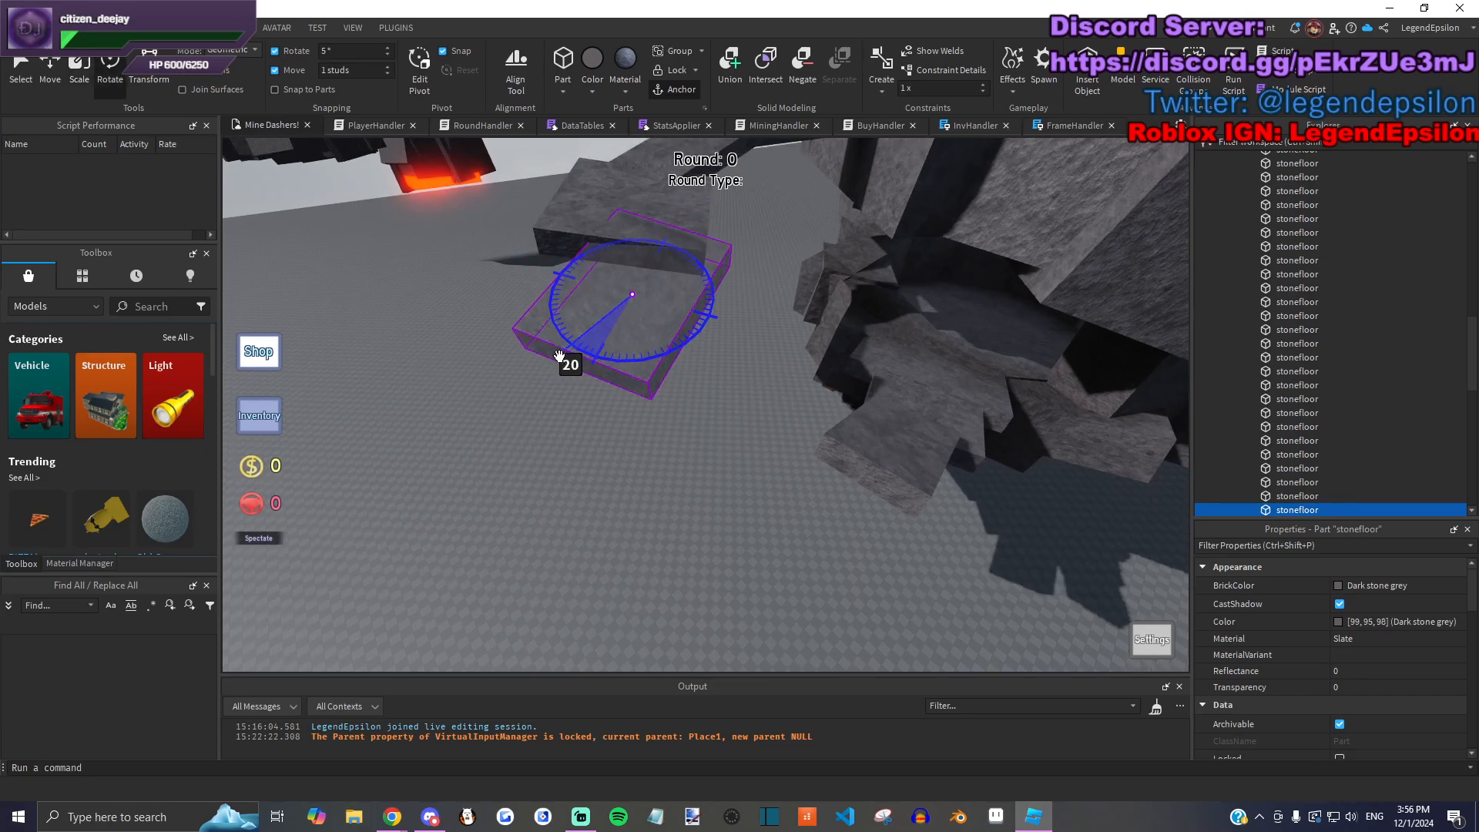
left_click(549, 506)
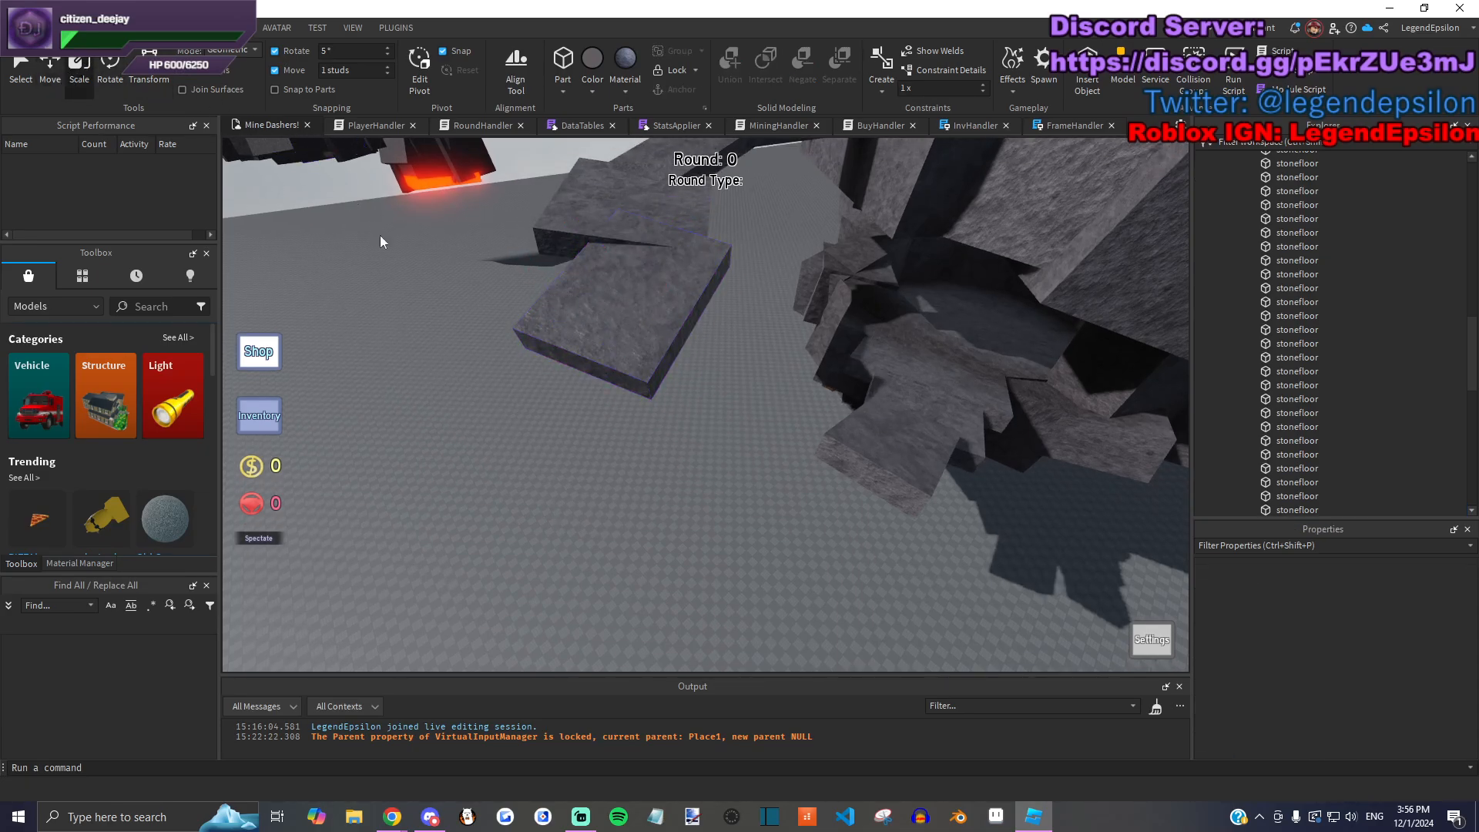
left_click(591, 367)
left_click_drag(566, 384, 495, 450)
Step: Scale a stonefloor piece lengthwise by about 11 studs at the end of the lower ledge
key("q")
left_click(737, 472)
key("d")
left_click(819, 357)
right_click_drag(818, 357, 840, 365)
left_click_drag(839, 366, 839, 366)
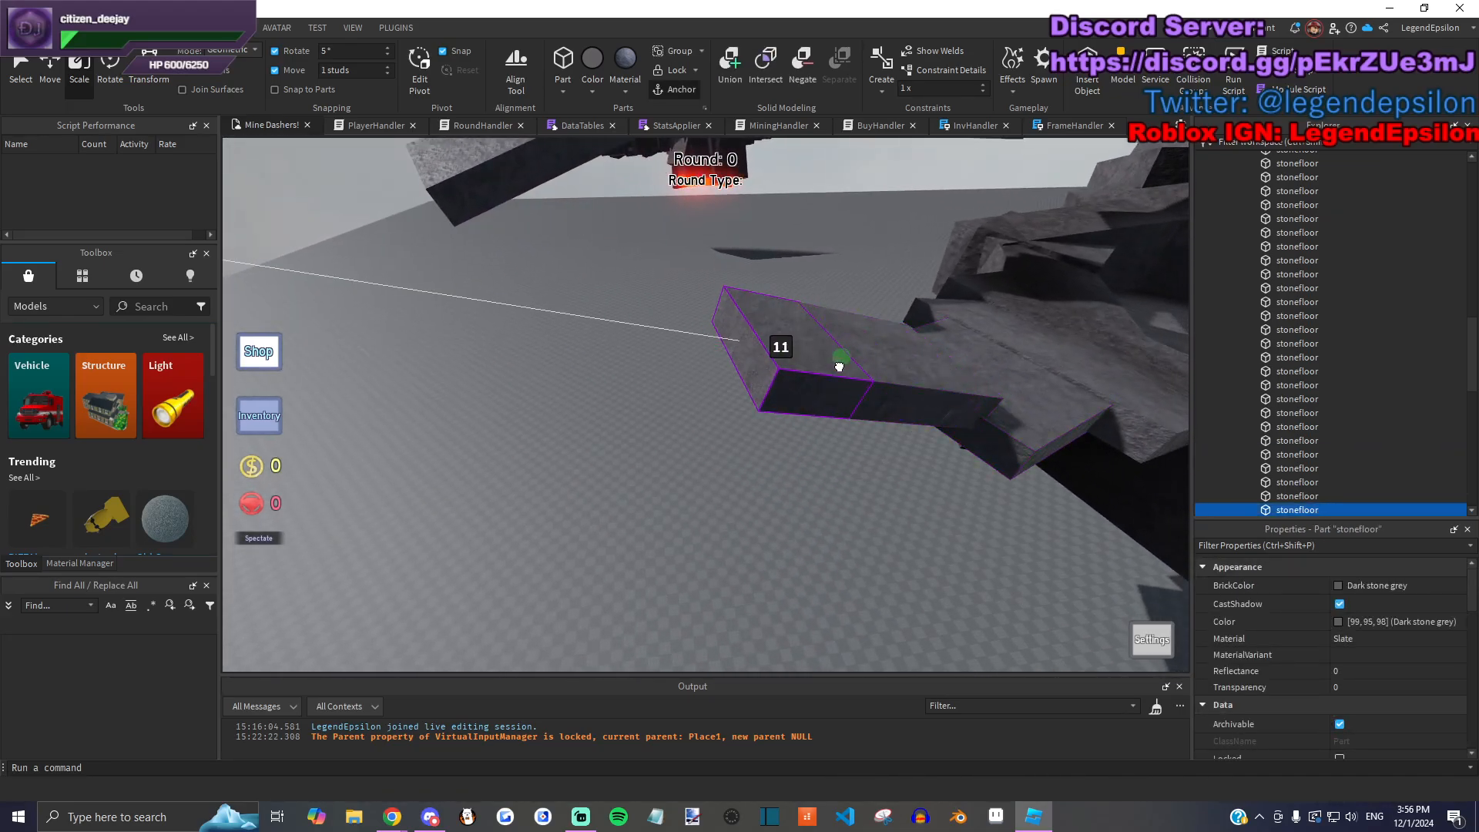
Step: Tilt the lower ledge's end piece by about 5° and stretch it outward
key("q")
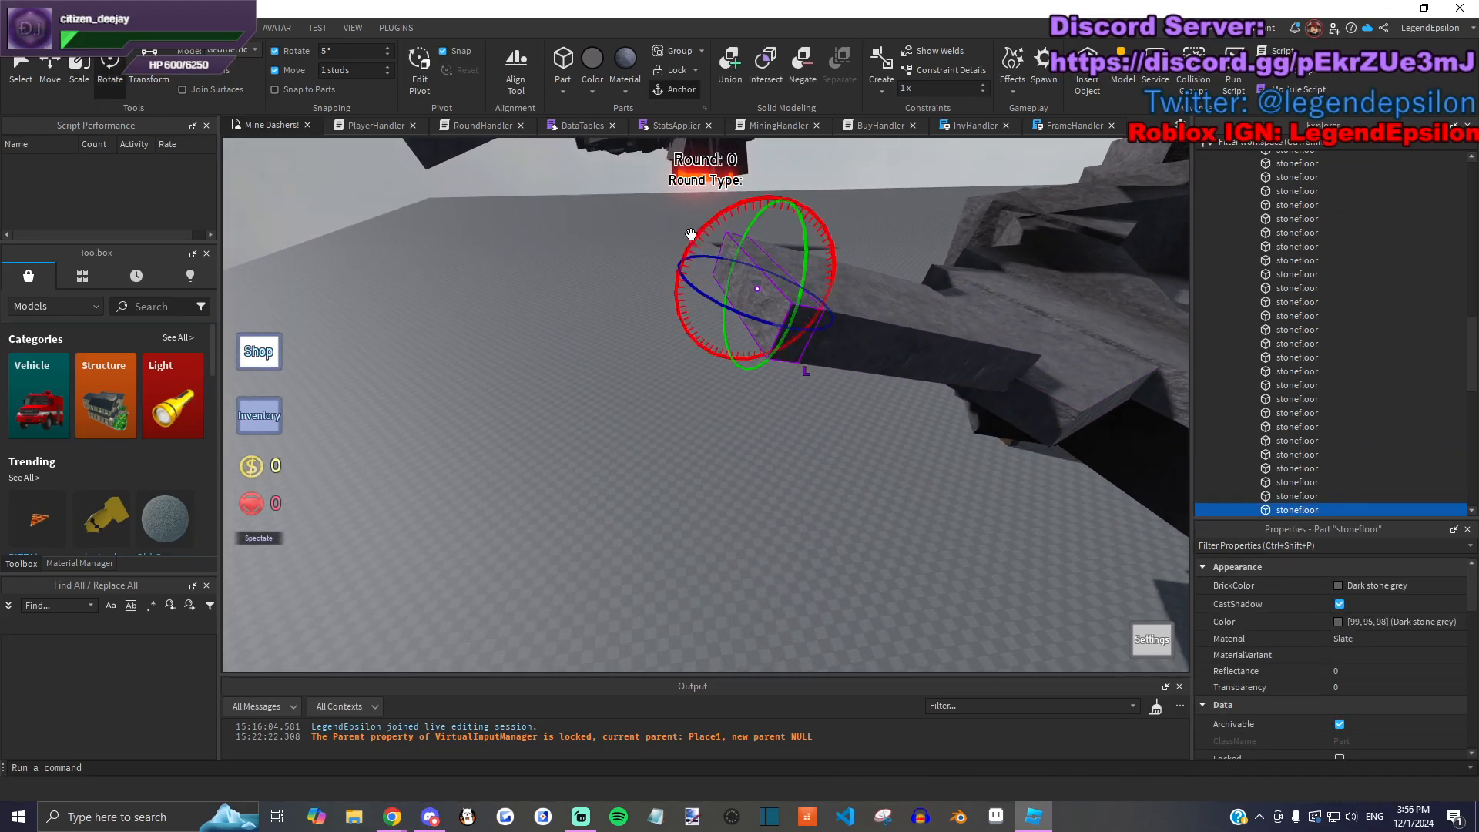
left_click_drag(672, 256, 674, 259)
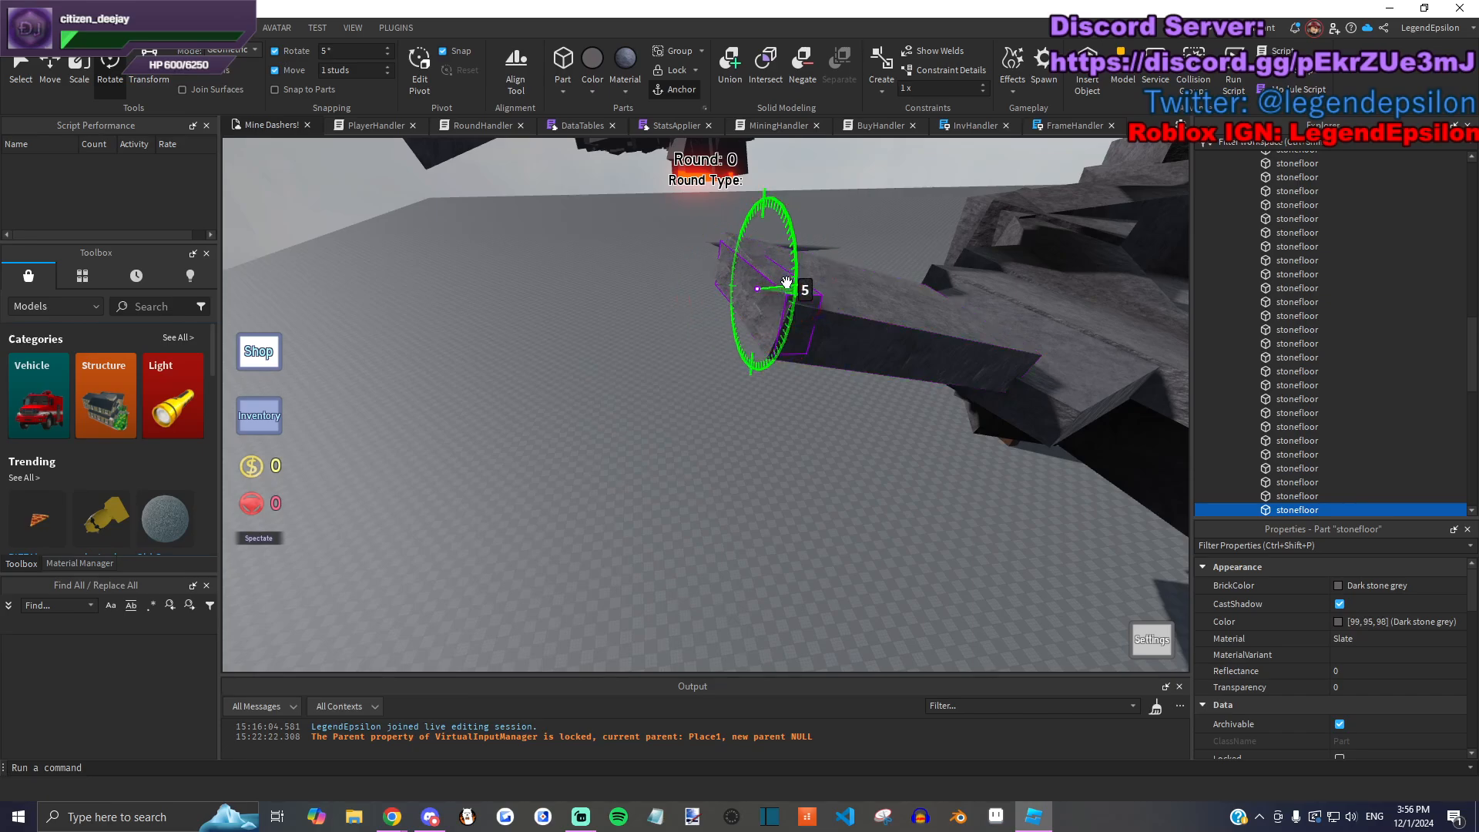
left_click_drag(786, 283, 786, 283)
key("e")
left_click_drag(706, 330, 531, 344)
Step: Adjust the width of the lower ledge's end piece and turn it to a new horizontal angle
right_click_drag(570, 323, 647, 389)
left_click_drag(649, 375, 657, 379)
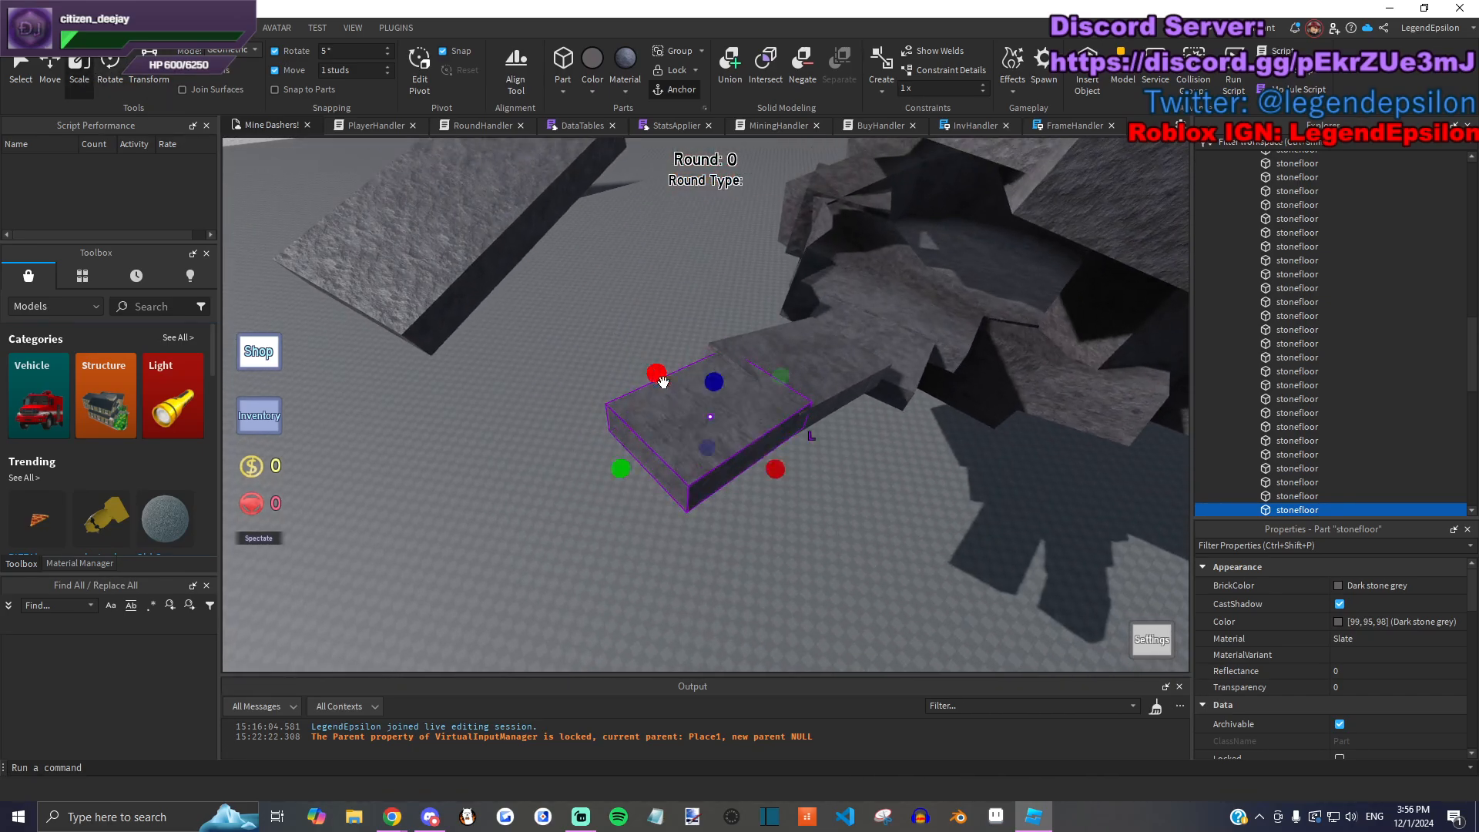
left_click_drag(712, 485, 693, 500)
key("ctrl+3")
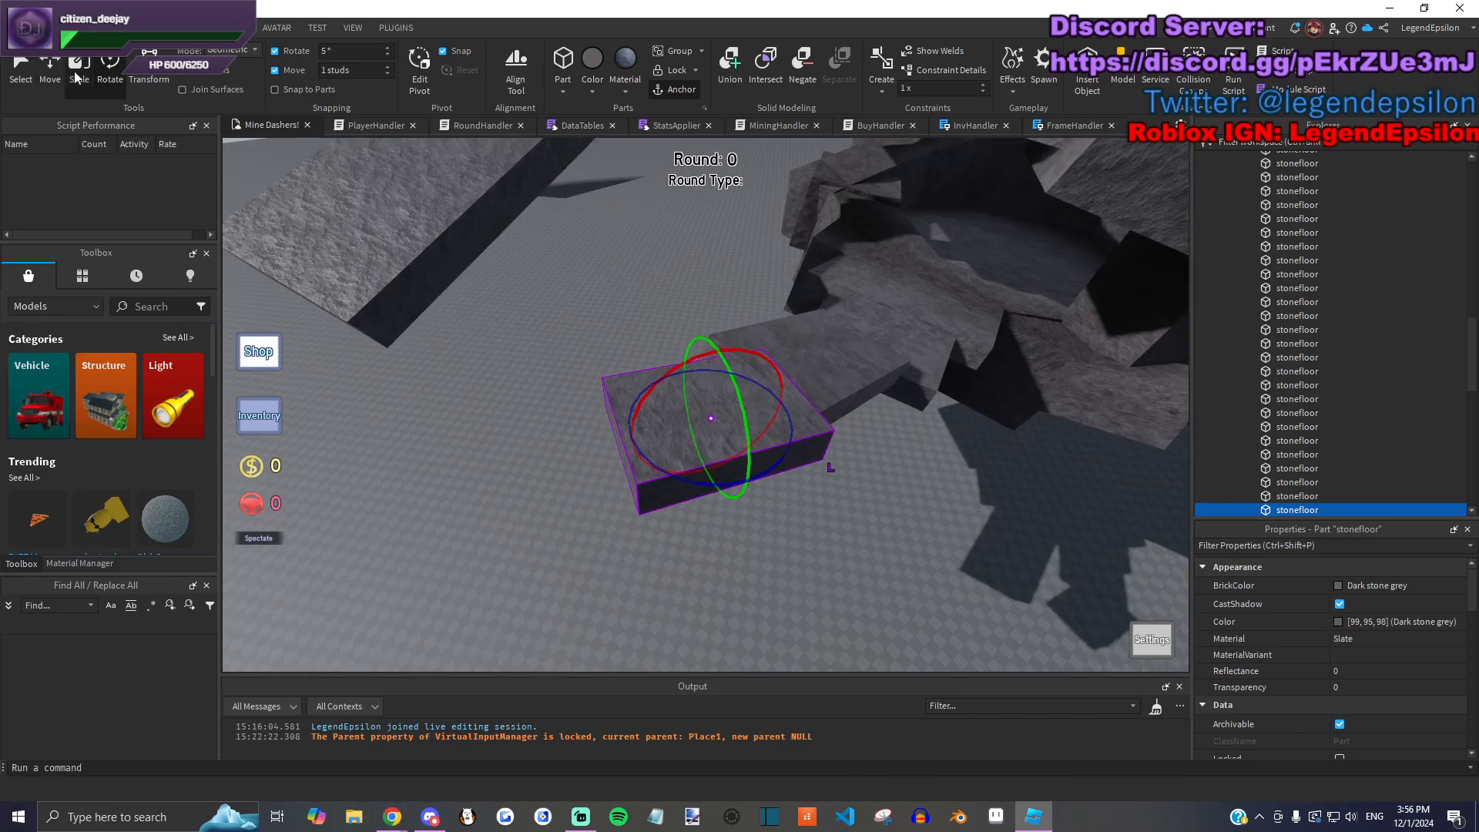
Step: Lengthen the turned end slab into a long walkway and scale the adjoining slab where the two meet
right_click_drag(693, 499, 599, 374)
left_click_drag(599, 374, 421, 405)
mouse_move(622, 320)
left_mouse_down()
mouse_move(612, 297)
mouse_move(630, 316)
mouse_move(637, 300)
left_mouse_up()
right_click_drag(800, 323, 822, 419)
left_click_drag(729, 399, 595, 385)
left_click(840, 296)
left_click_drag(762, 312, 644, 409)
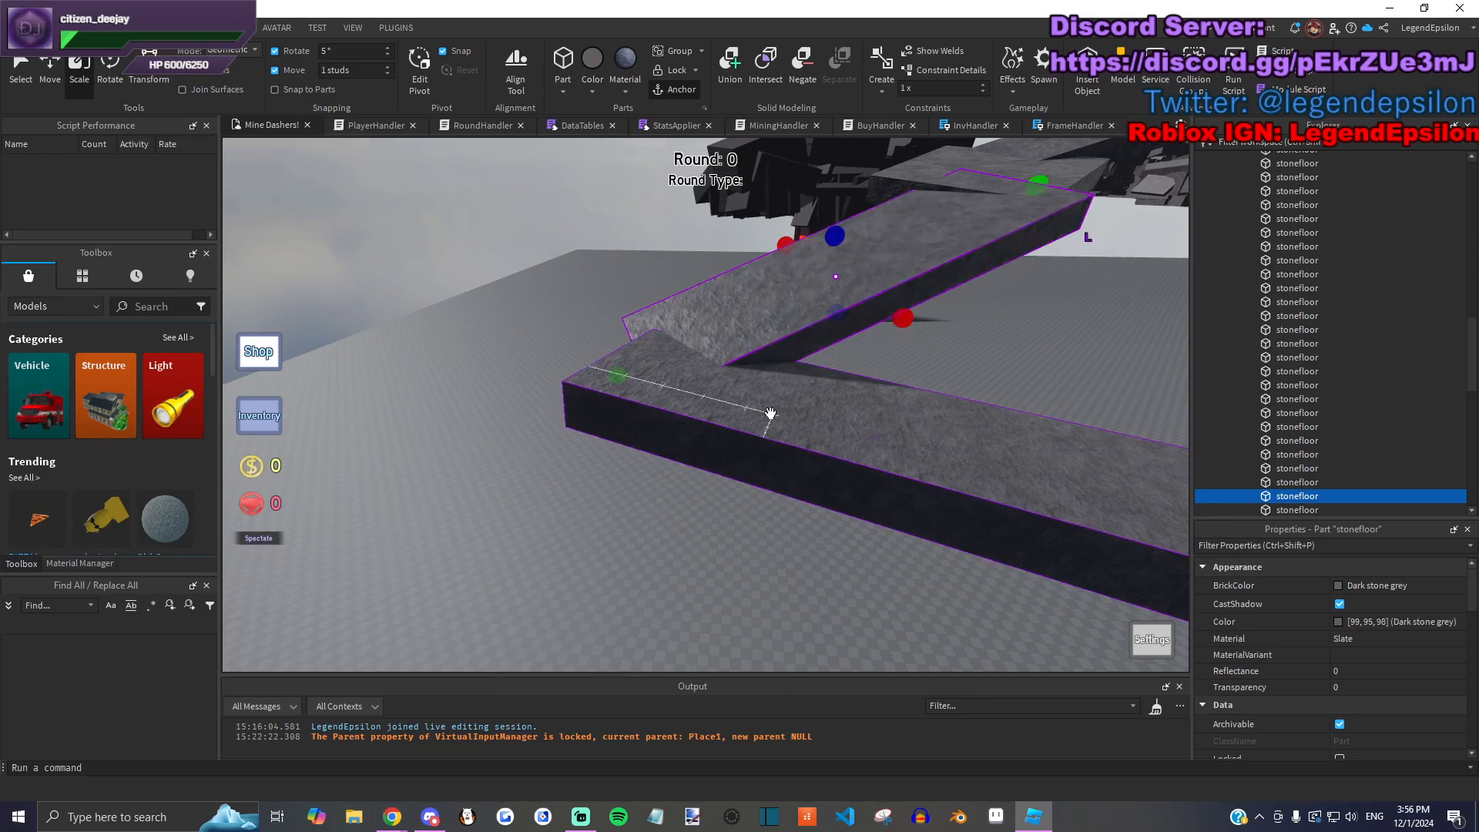
Step: Reselect the long front slab and adjust its length at the corner with the adjoining walkway
left_click(771, 414)
right_click_drag(682, 395, 675, 395)
left_click_drag(651, 400, 608, 406)
right_click_drag(799, 409, 802, 412)
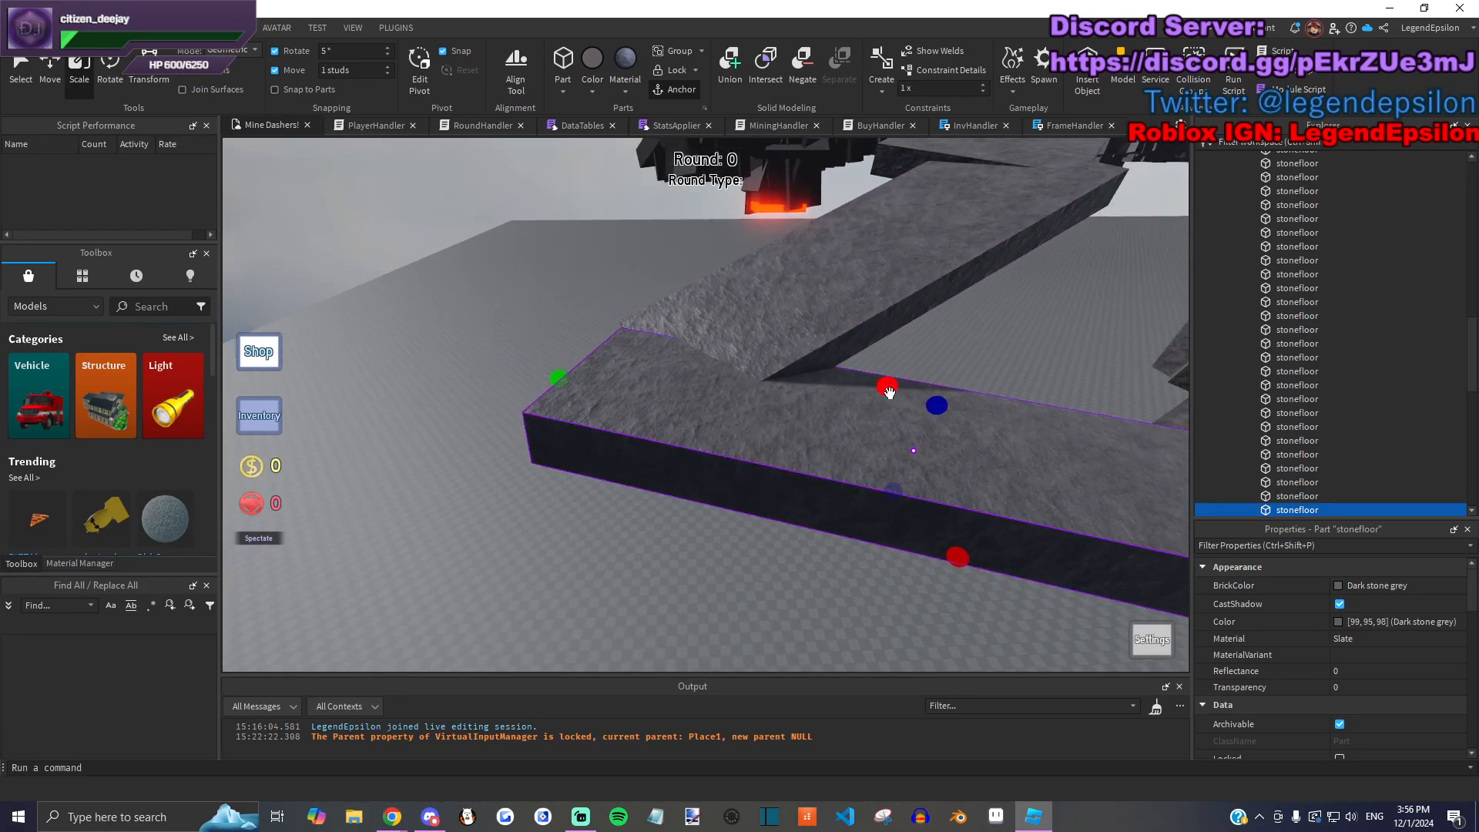
left_click_drag(558, 378, 663, 394)
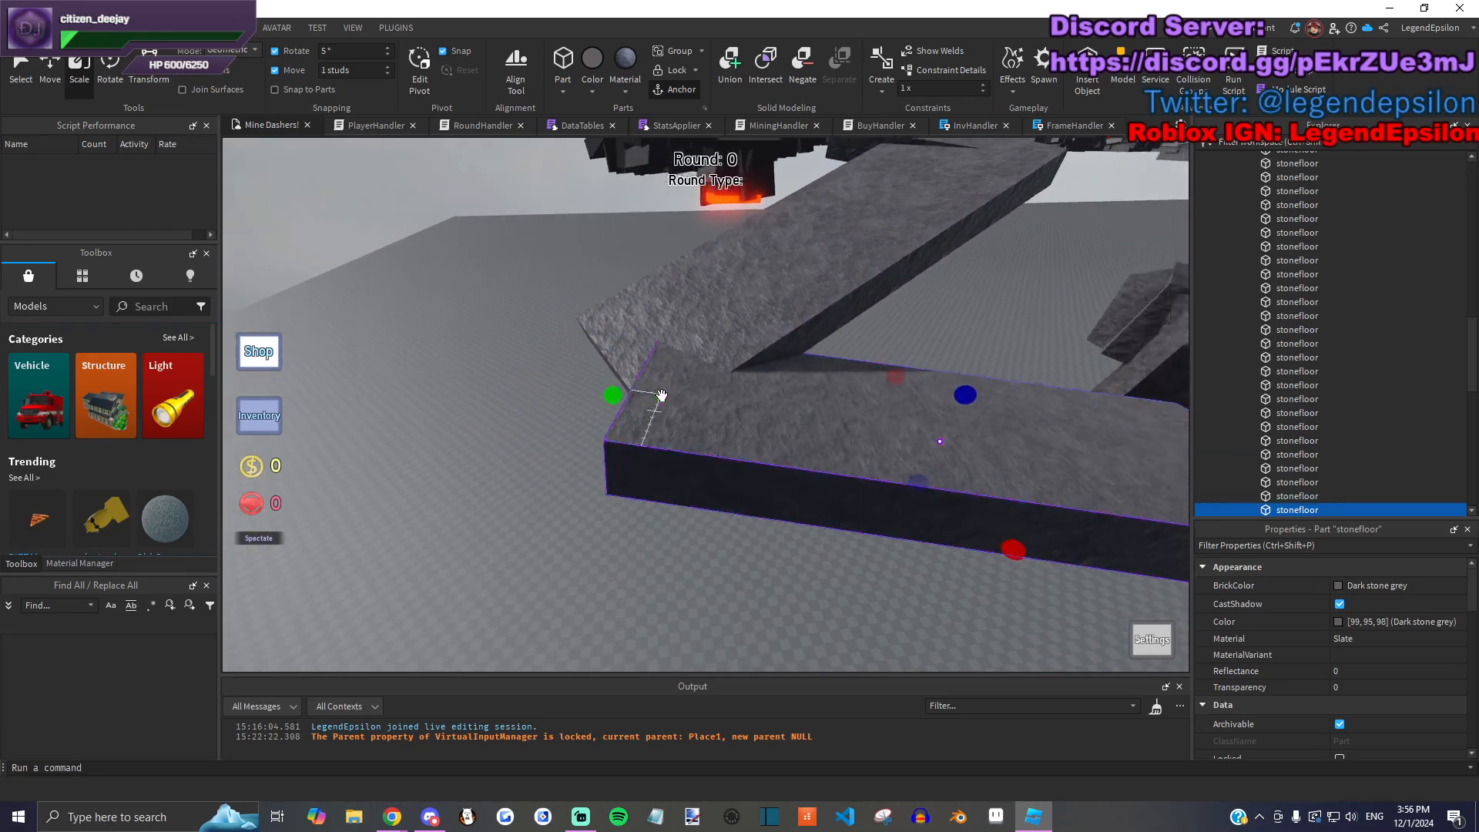
Step: Shape a thin stonefloor piece at the walkway corner and rotate it to a new angle
right_click_drag(662, 395, 981, 344)
scroll(852, 427, "up", 3)
right_click_drag(852, 427, 852, 442)
scroll(852, 443, "down", 3)
left_click_drag(382, 301, 656, 330)
left_click(120, 85)
right_click_drag(745, 355, 736, 270)
left_click_drag(648, 314, 648, 327)
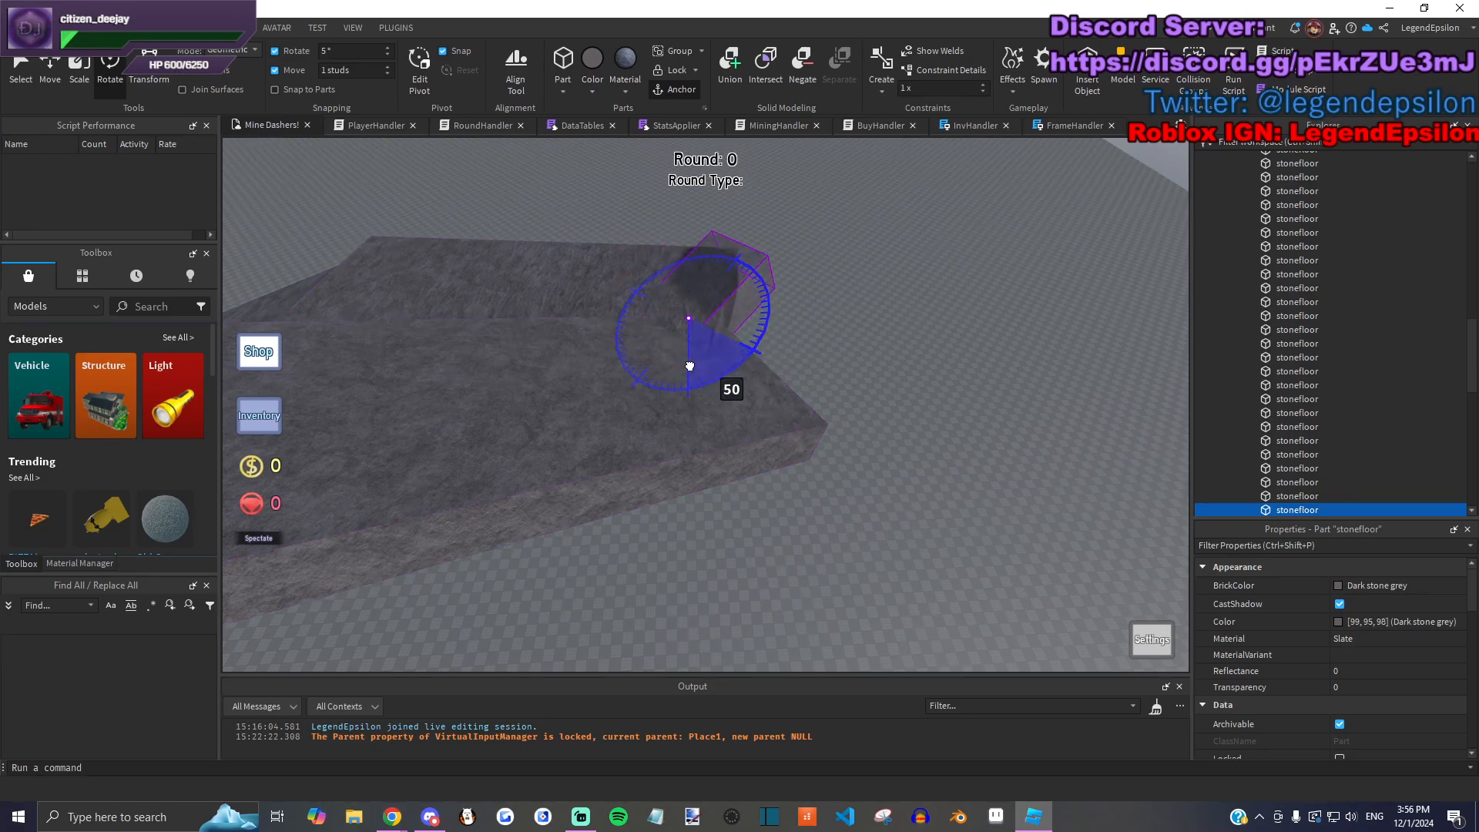
left_click_drag(717, 376, 718, 375)
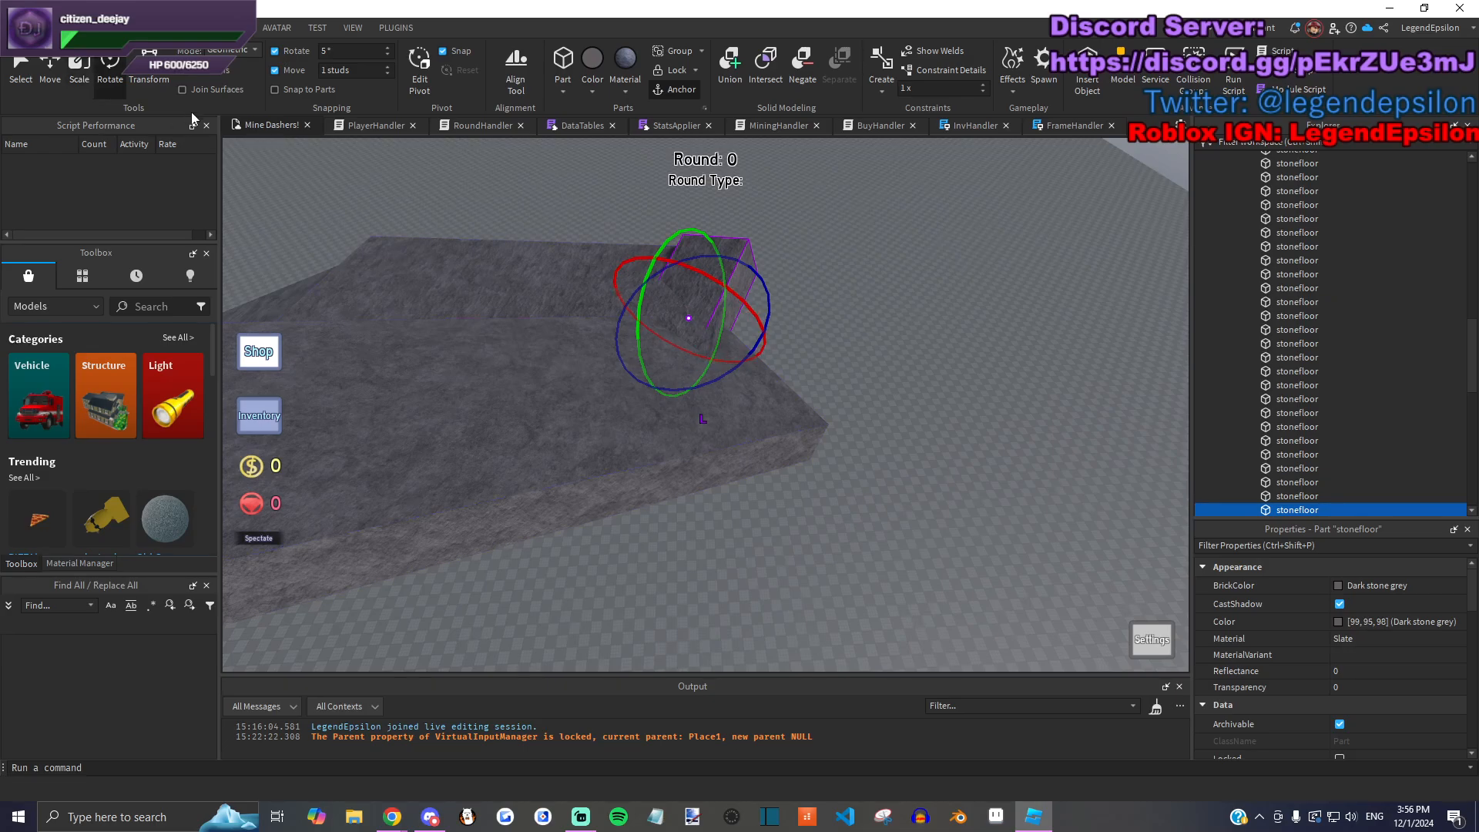
Step: Lengthen the rotated corner piece in both directions so it becomes a long slab crossing the walkway's end
left_click_drag(743, 325, 969, 373)
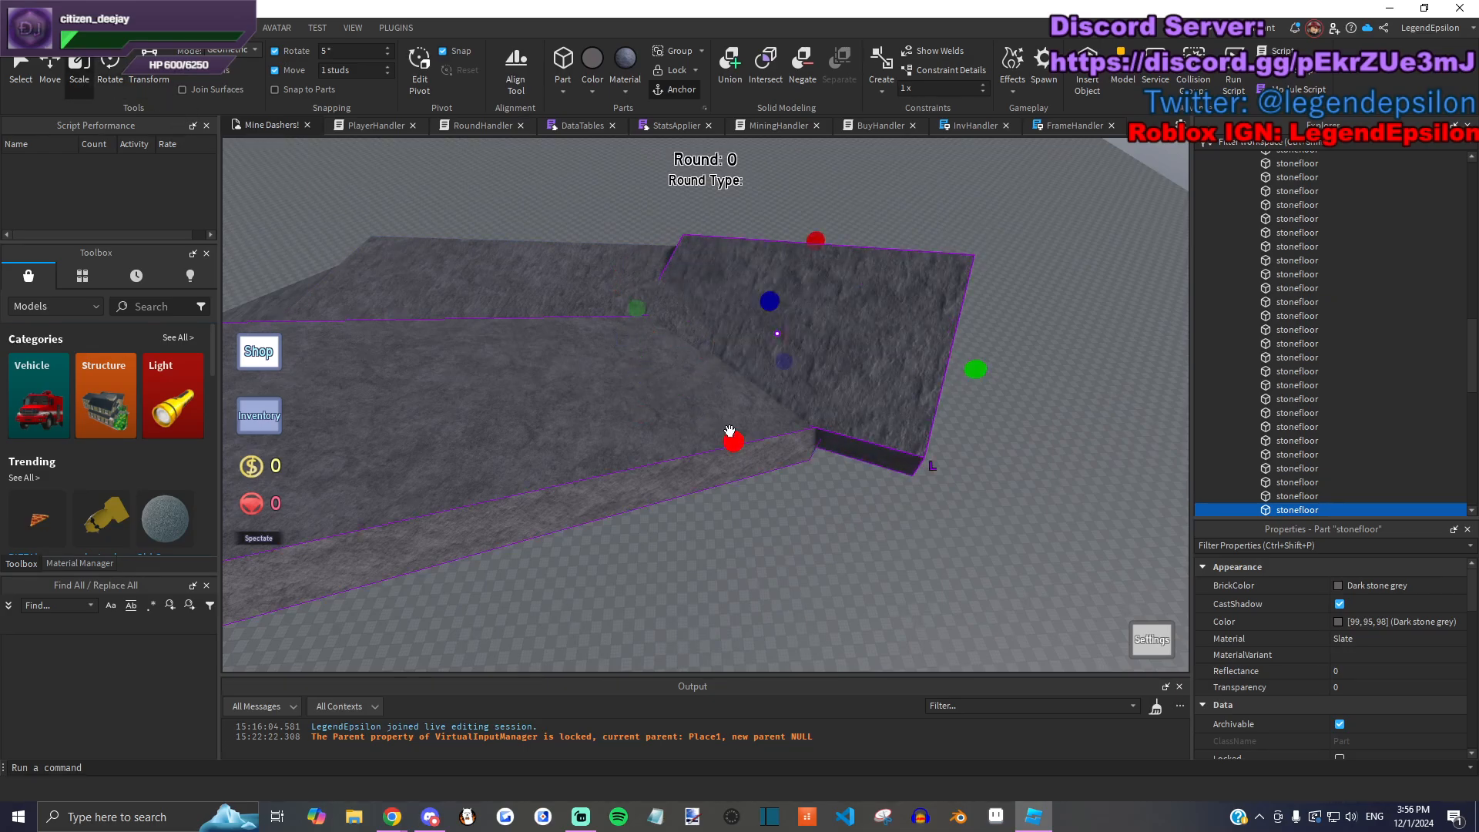
left_click_drag(643, 331, 543, 312)
left_click(802, 220)
key("w")
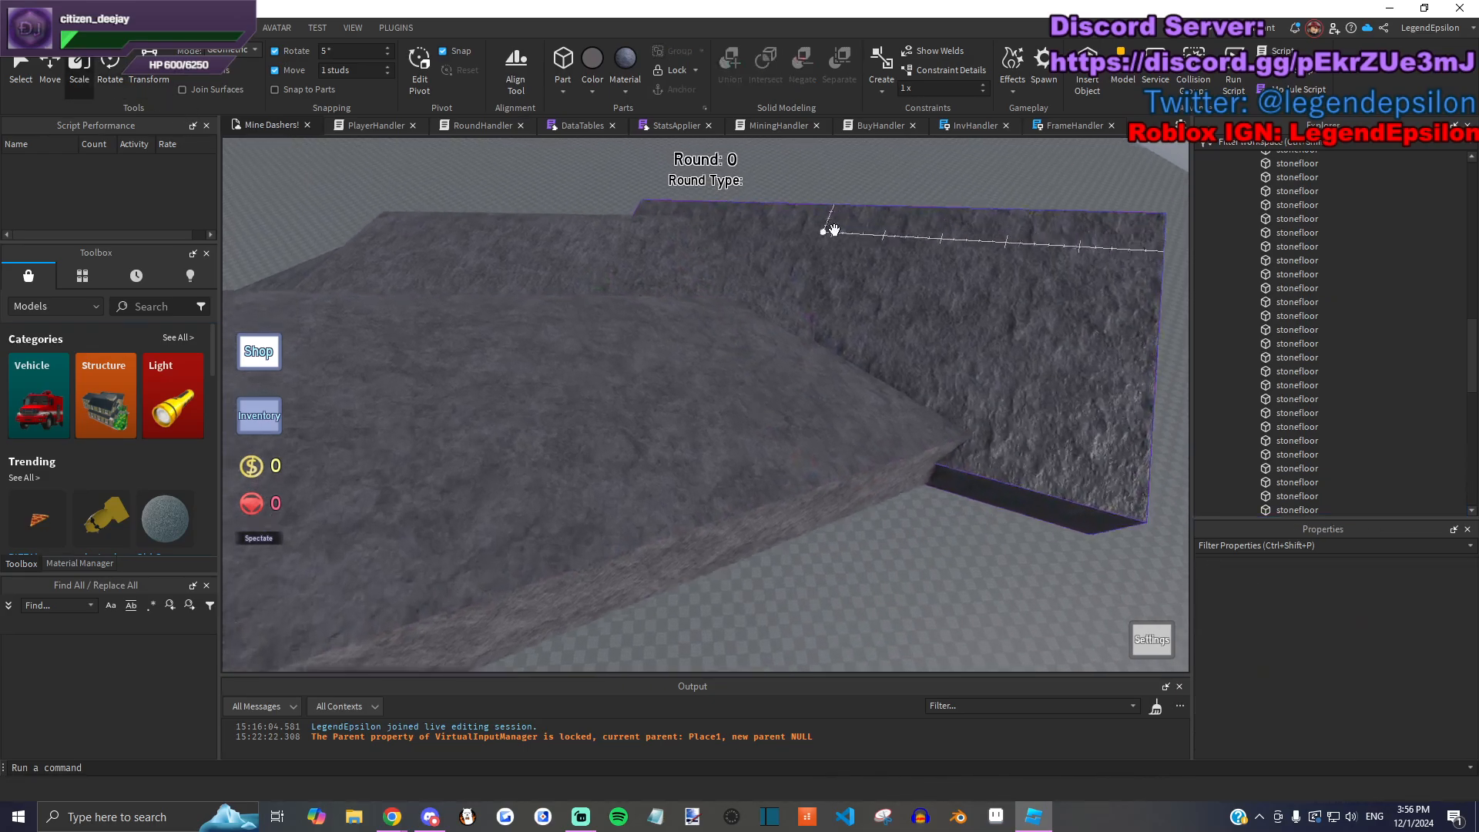
Step: Extend the adjoining slab toward the new cross slab and adjust its width at the corner
right_click_drag(832, 231, 683, 396)
left_click(684, 396)
left_click(718, 353)
left_click_drag(803, 331, 924, 309)
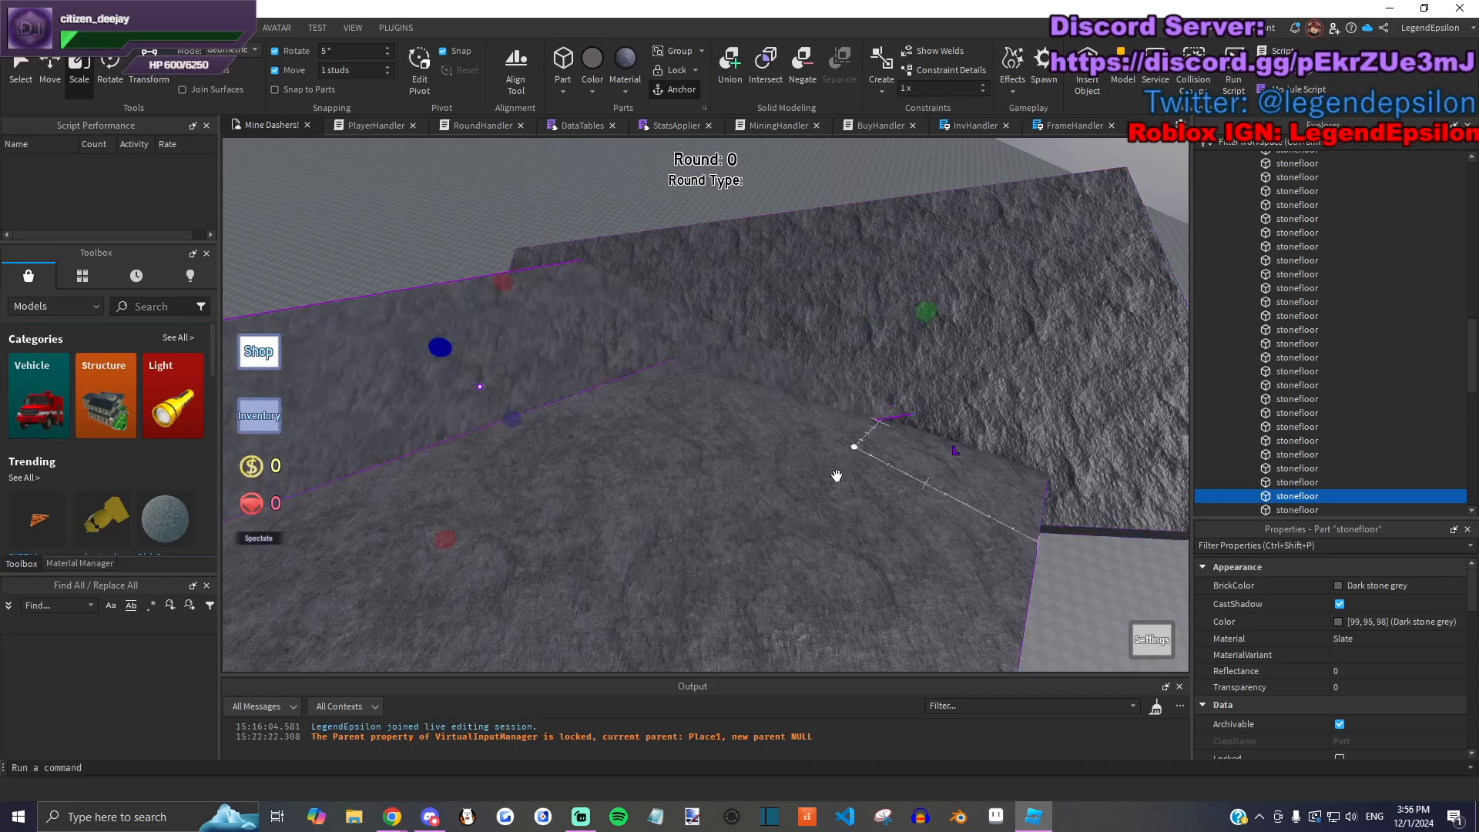
scroll(493, 503, "down", 2)
left_click_drag(501, 522, 491, 573)
left_click(555, 301)
Step: Stretch a stonefloor slab on the other side of the rock cluster outward by about 44 studs
right_click_drag(614, 264, 822, 422)
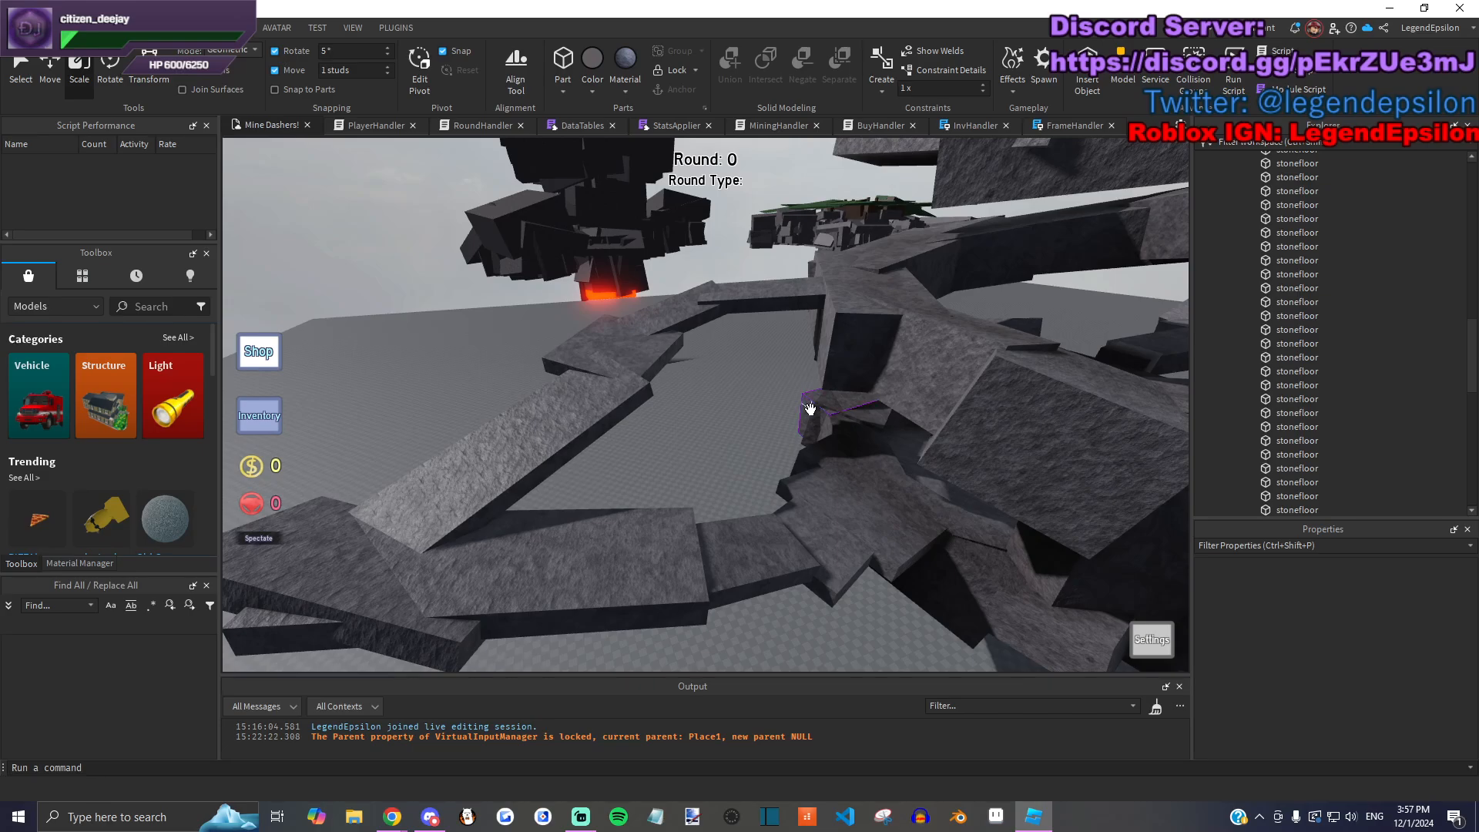
right_click_drag(688, 431, 708, 289)
left_click(686, 458)
left_click(562, 473)
right_click_drag(693, 400, 734, 324)
left_click_drag(733, 323, 831, 315)
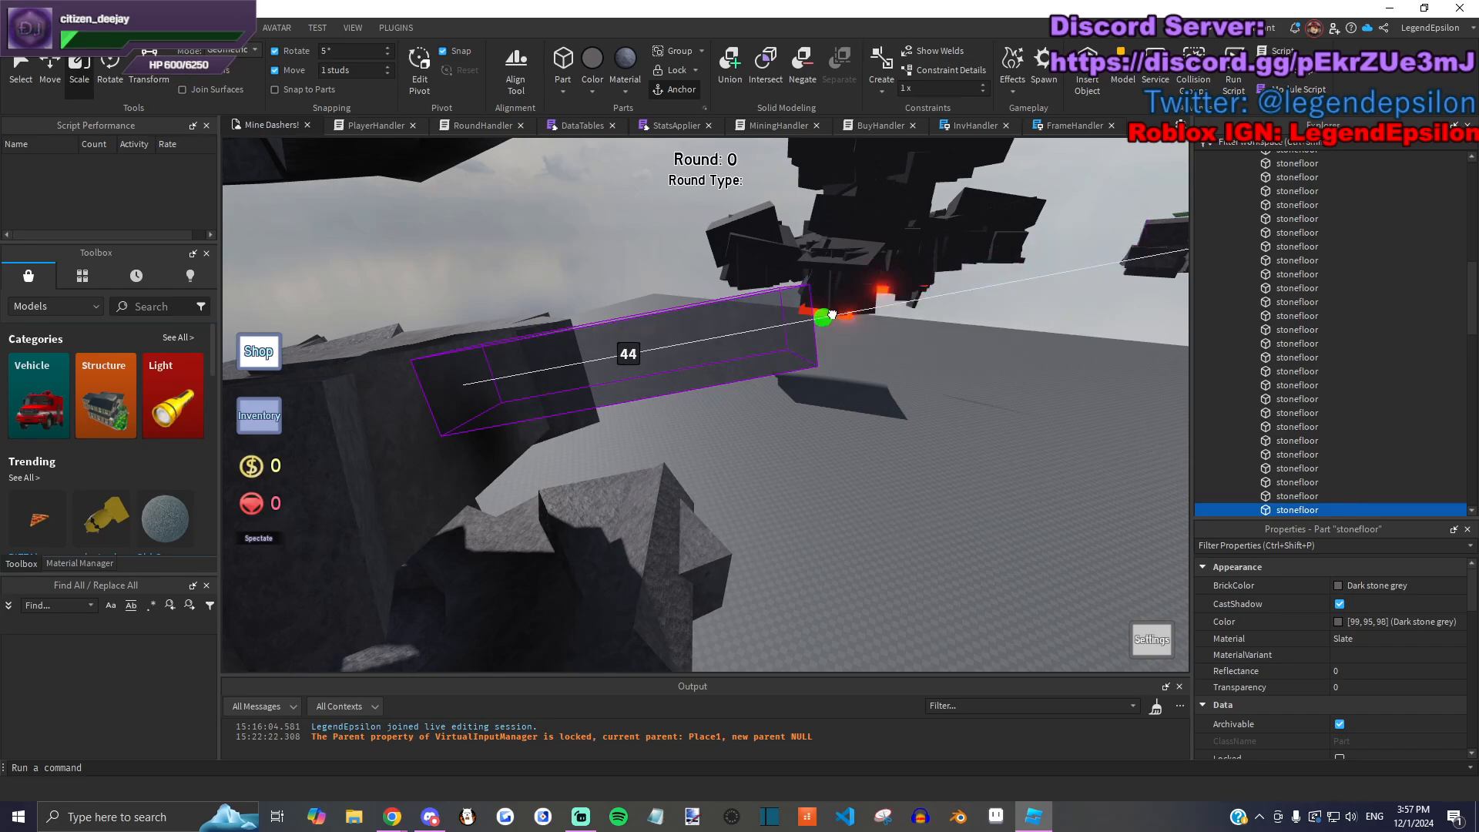
Step: Duplicate the stretched slab, shorten the copy to a thin piece at its outer end, and rotate it horizontally
right_click_drag(850, 314, 564, 466)
key("ctrl+d")
left_click_drag(375, 490, 762, 401)
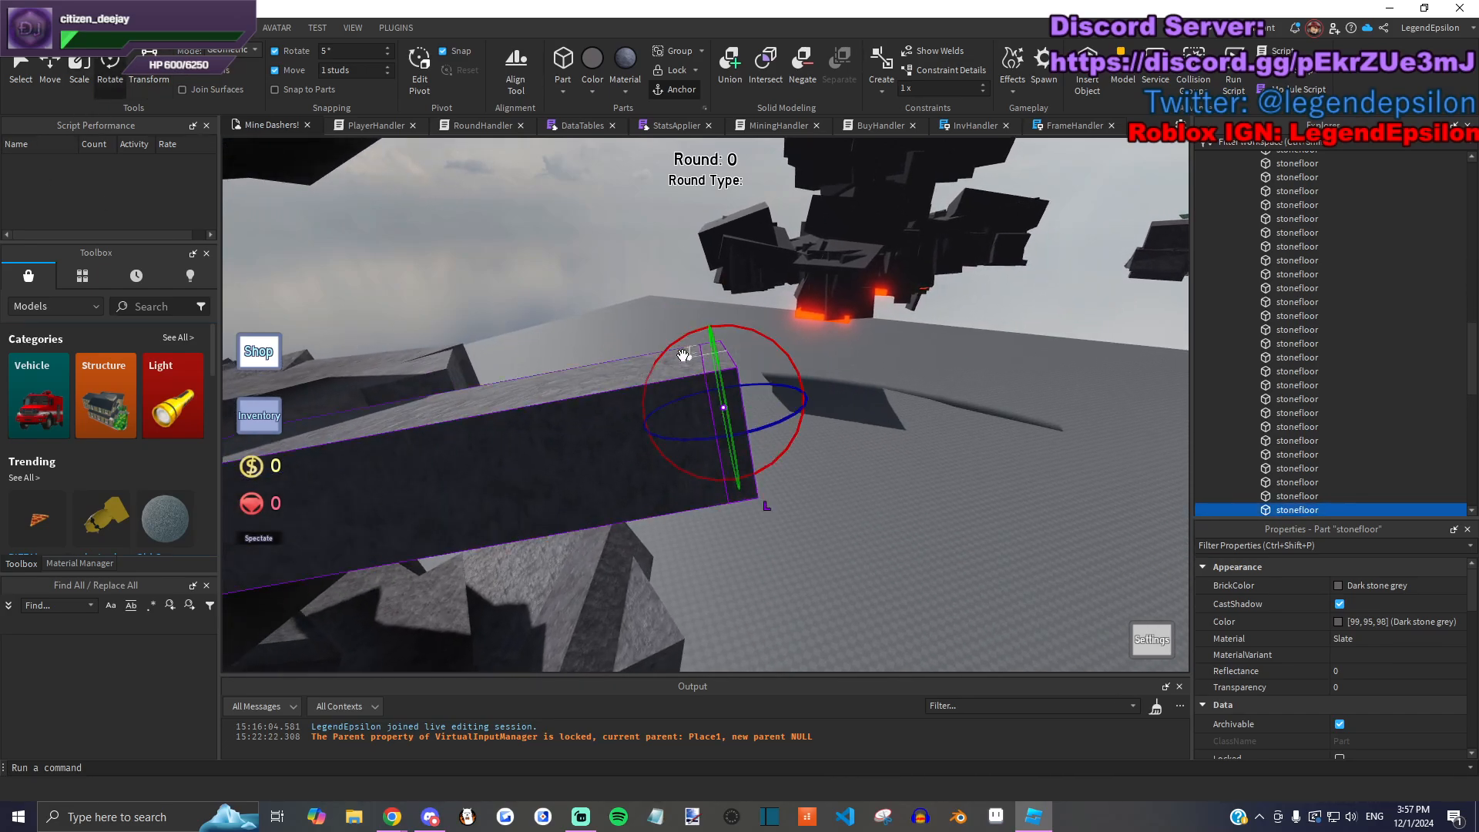
left_click_drag(696, 337, 694, 339)
key("d")
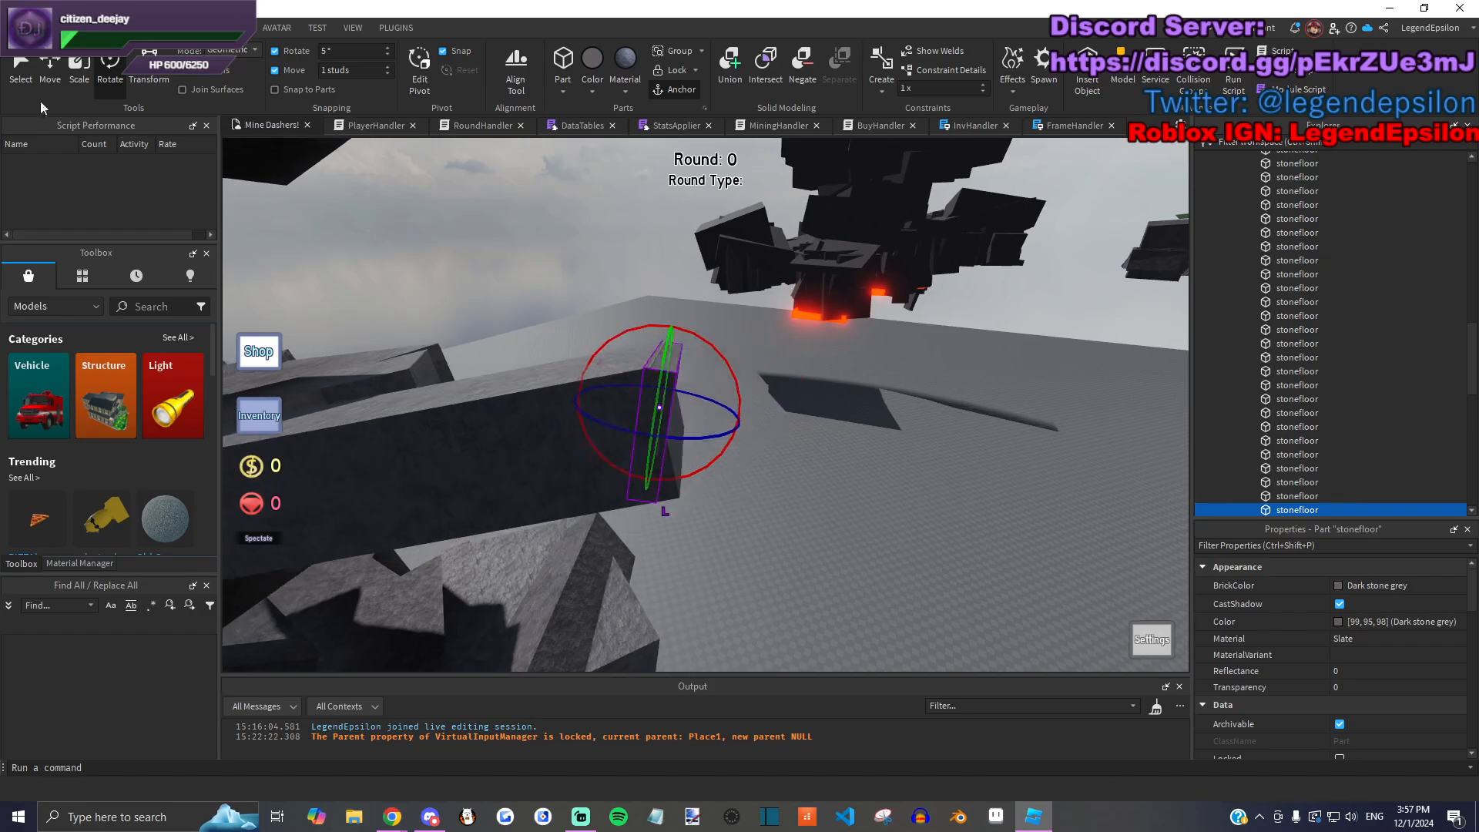
Step: Lengthen the rotated end piece outward into a walkway slab and adjust its width
left_click_drag(676, 422, 991, 462)
right_click_drag(833, 543, 884, 546)
left_click(844, 533)
left_click(844, 534)
left_click_drag(902, 552, 871, 565)
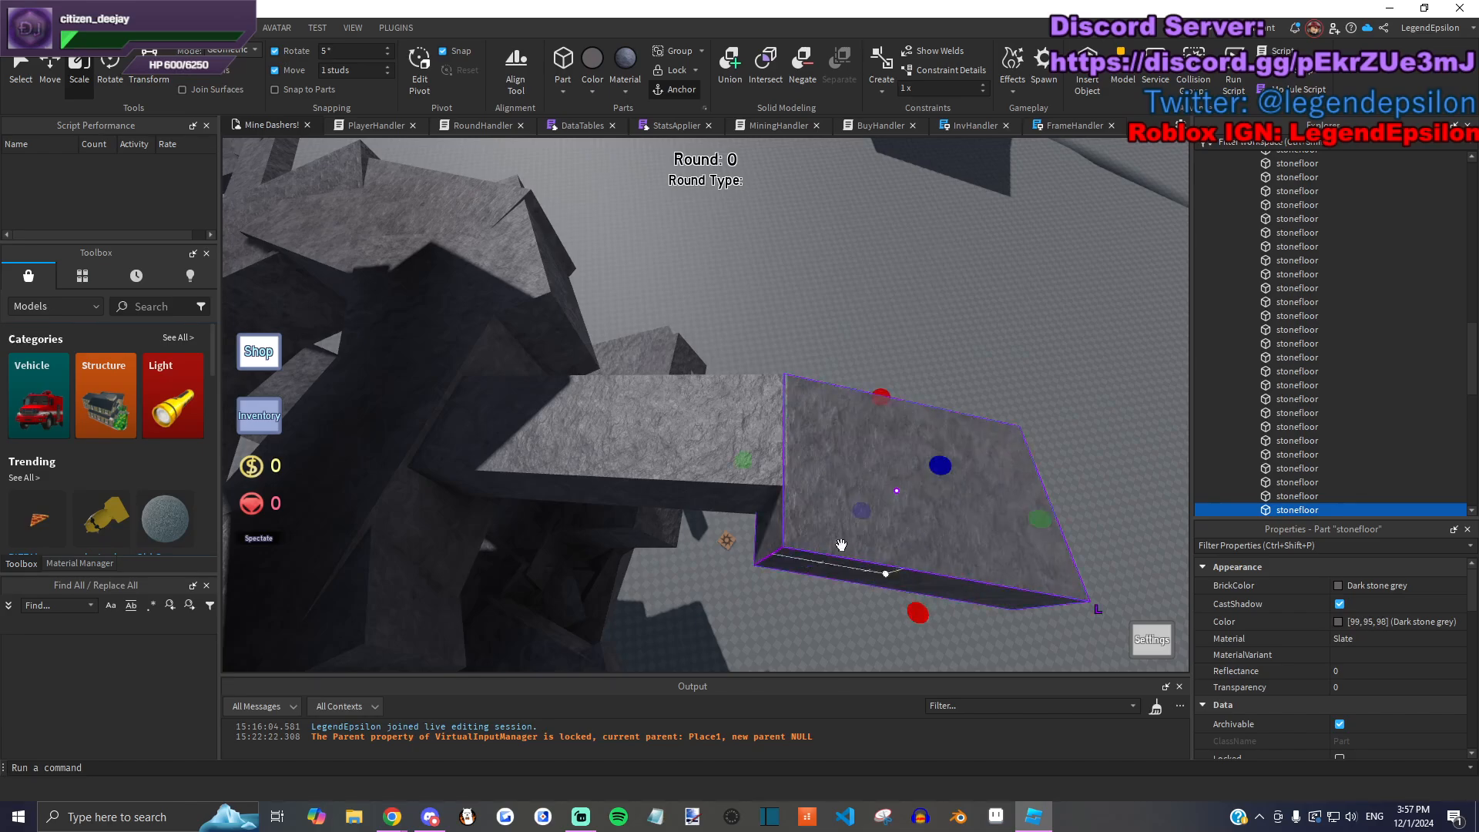
Step: Adjust the outer walkway slab's rotation where it meets the adjoining slab
key("ctrl+2")
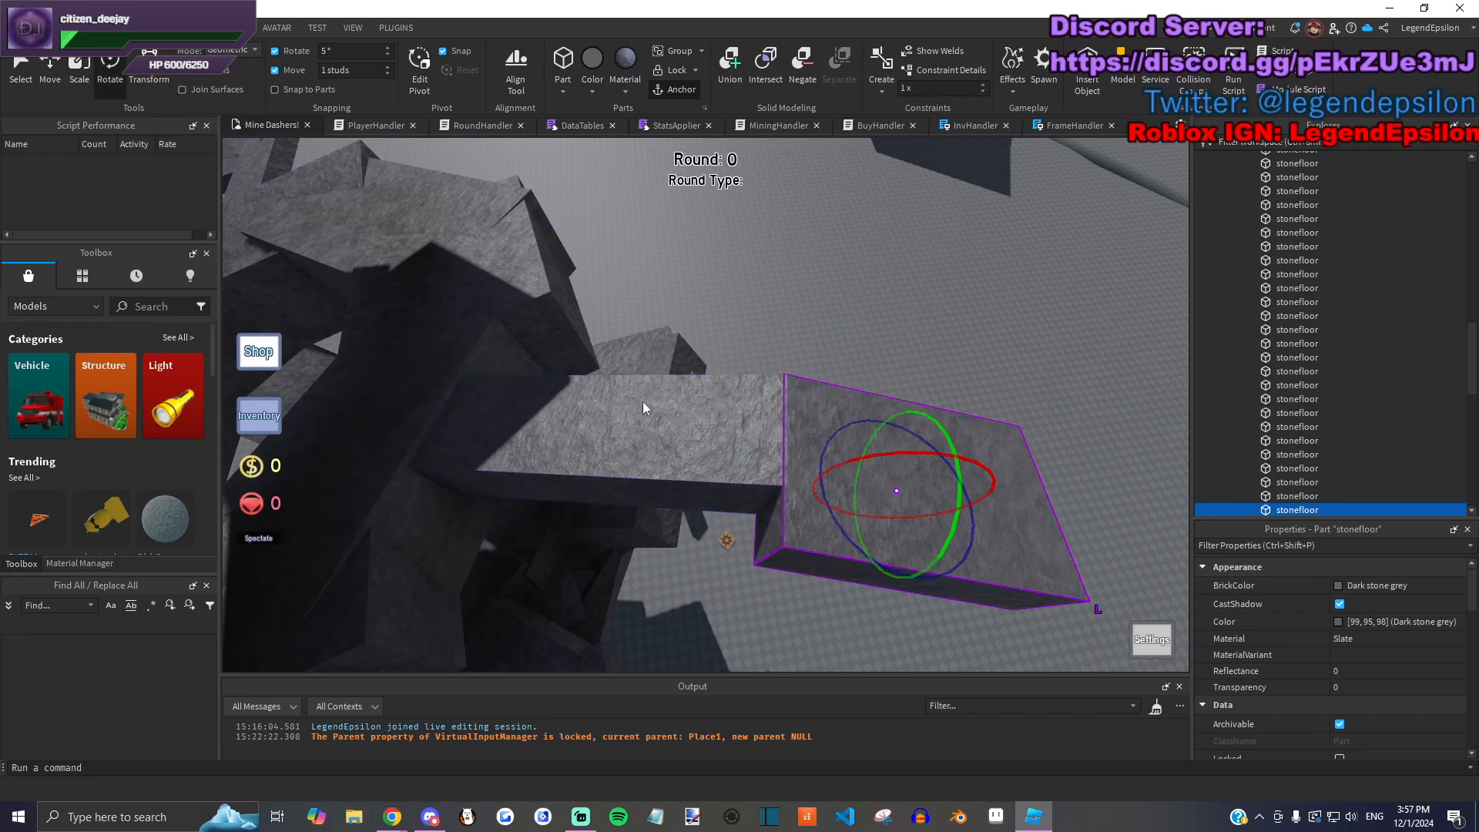
left_click_drag(874, 551, 843, 542)
key("w")
key("q")
key("d")
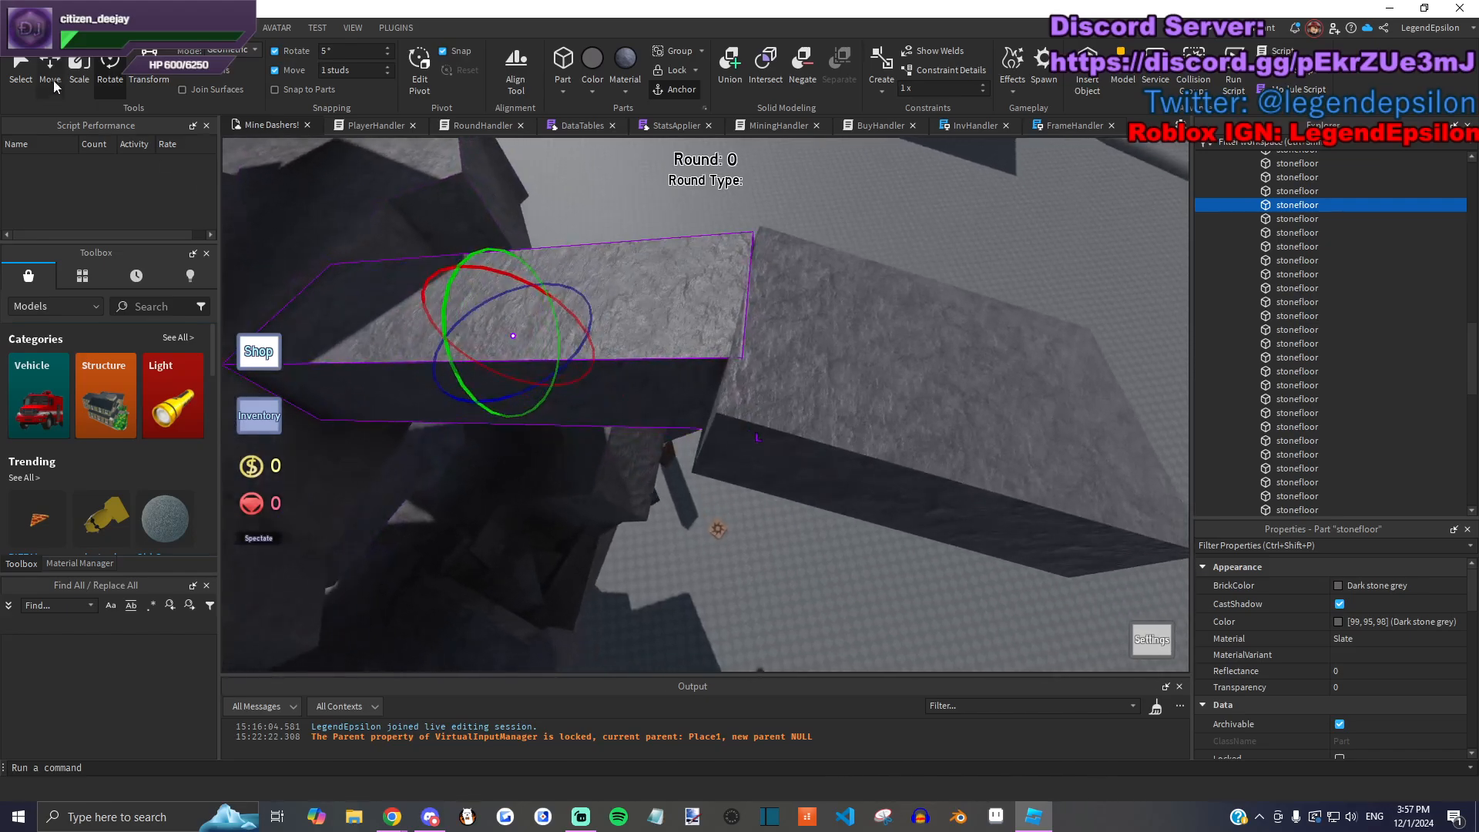
left_click(798, 301)
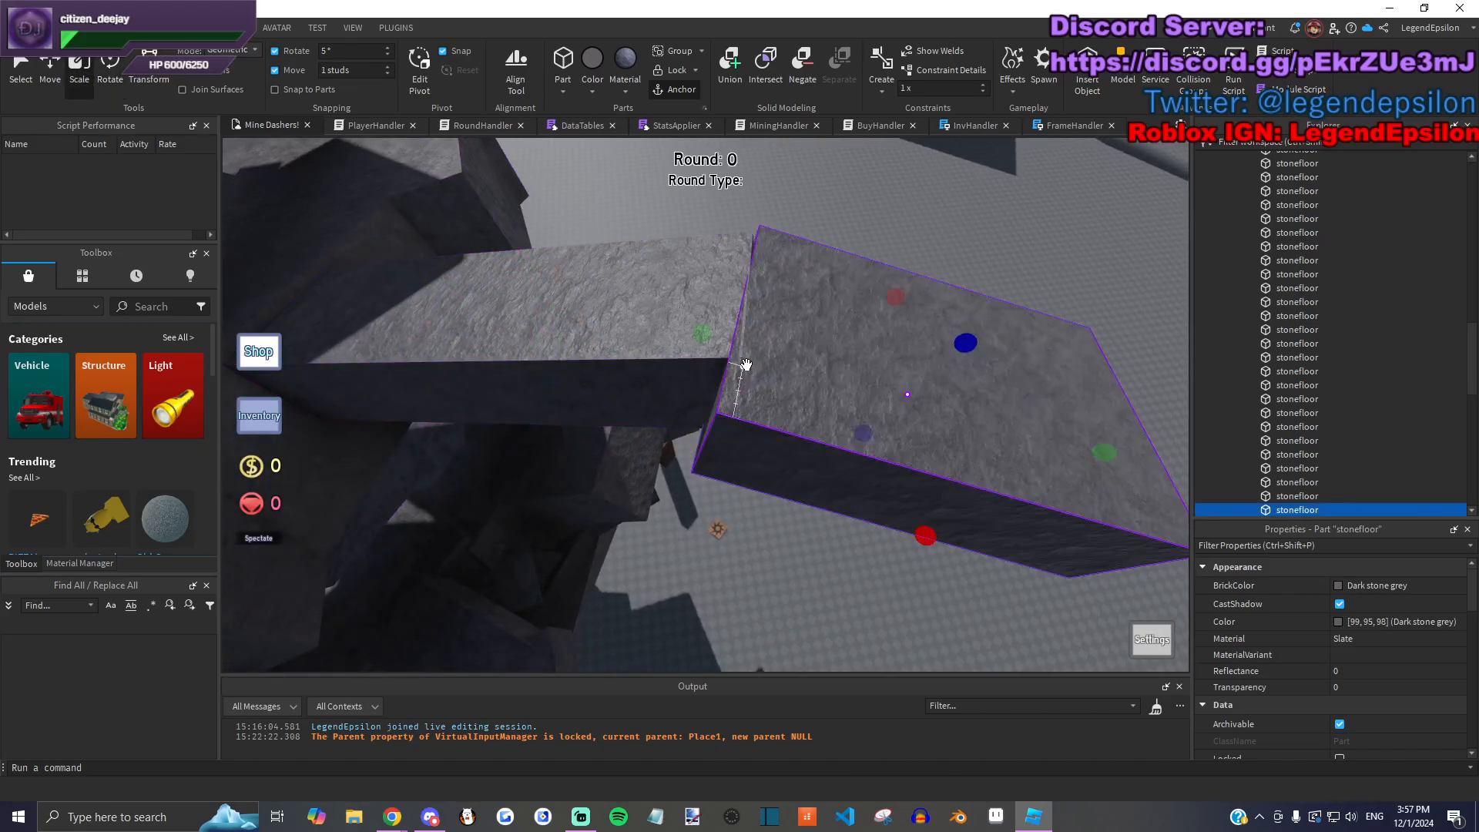
left_click(792, 590)
Step: Examine the walkways, the other floating maps and their interiors, and the whole stone map from several angles
key("w")
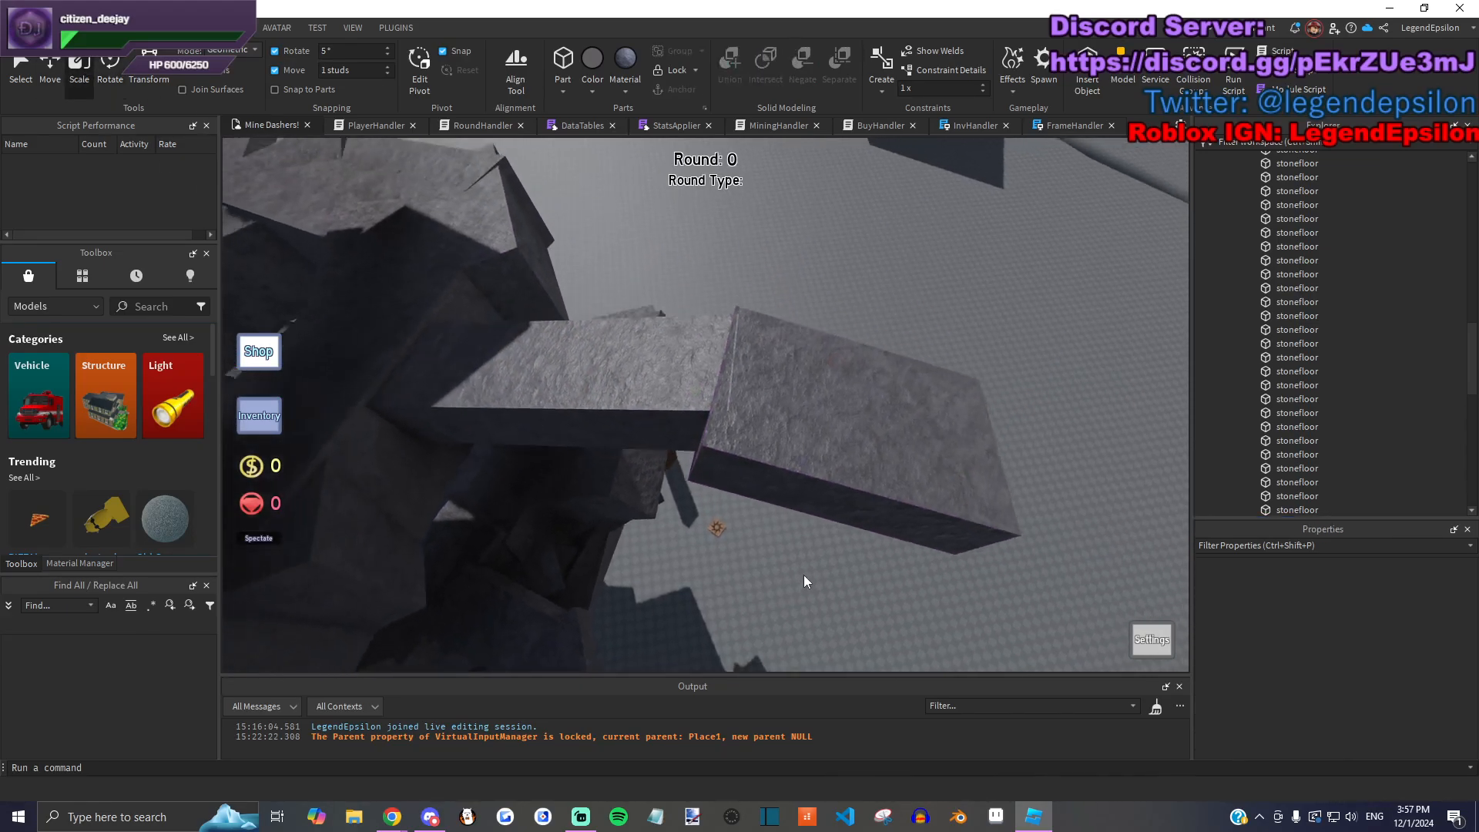
key("w")
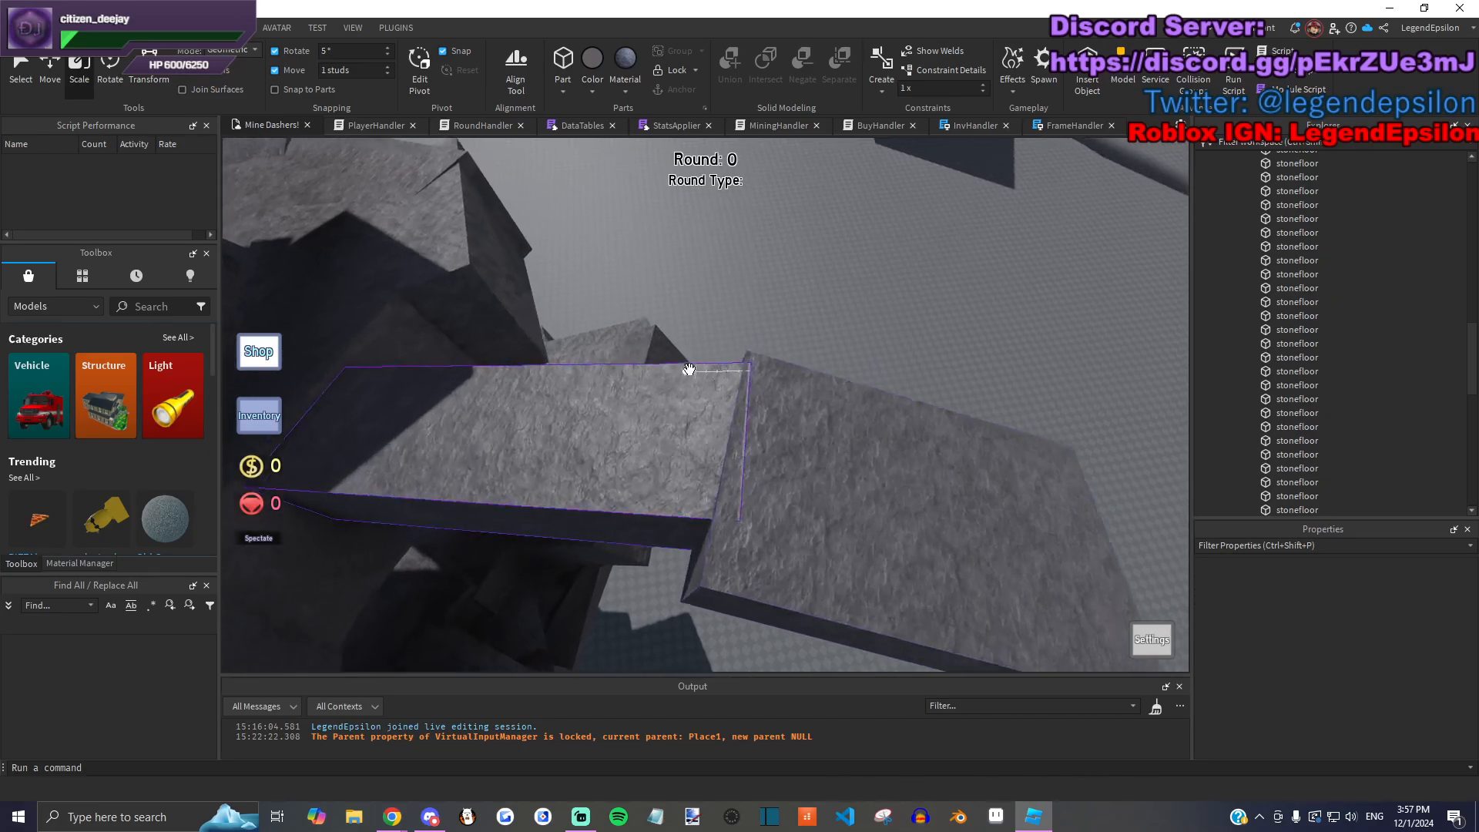
key("w")
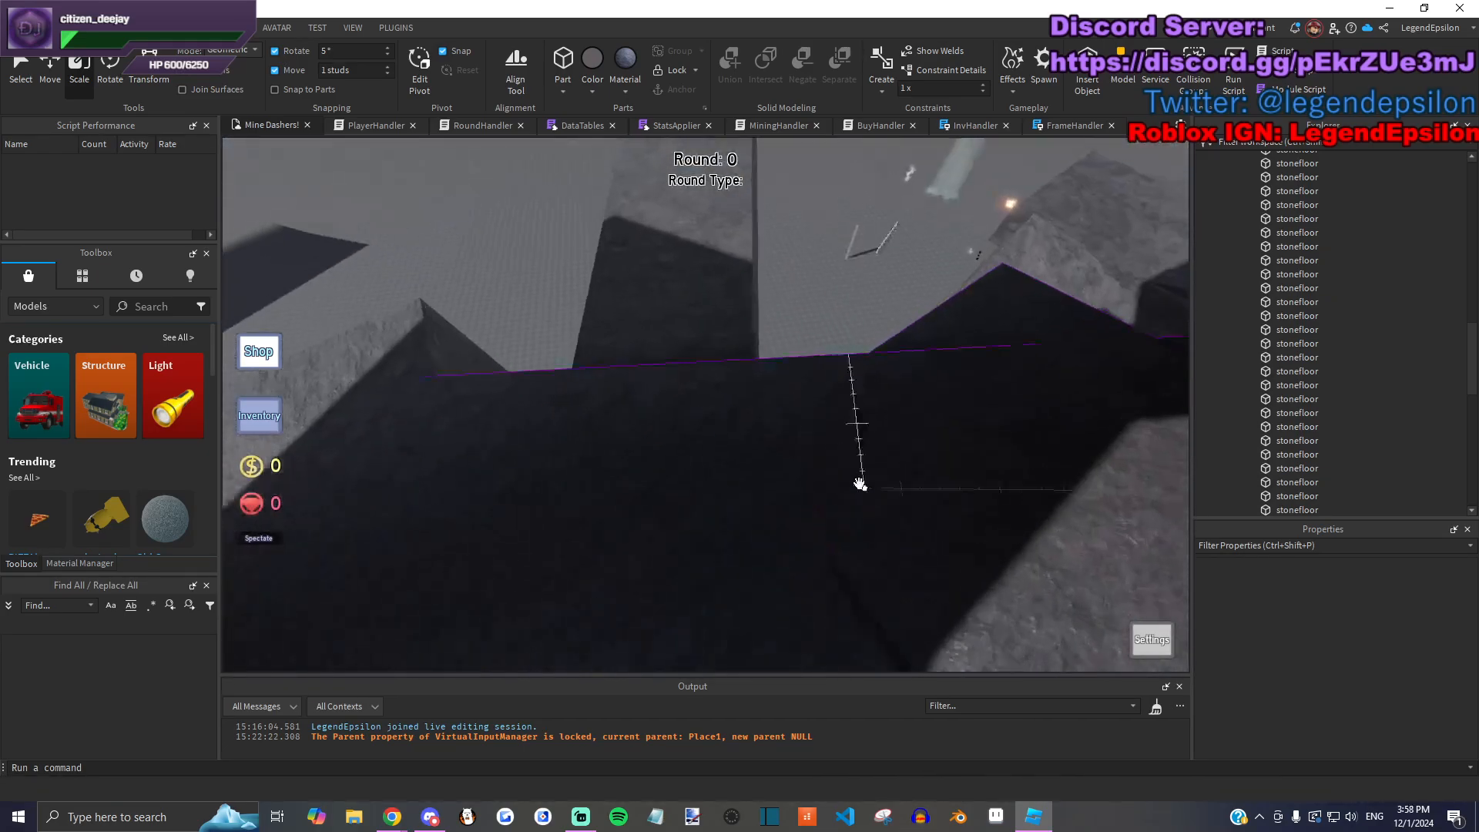
key("w")
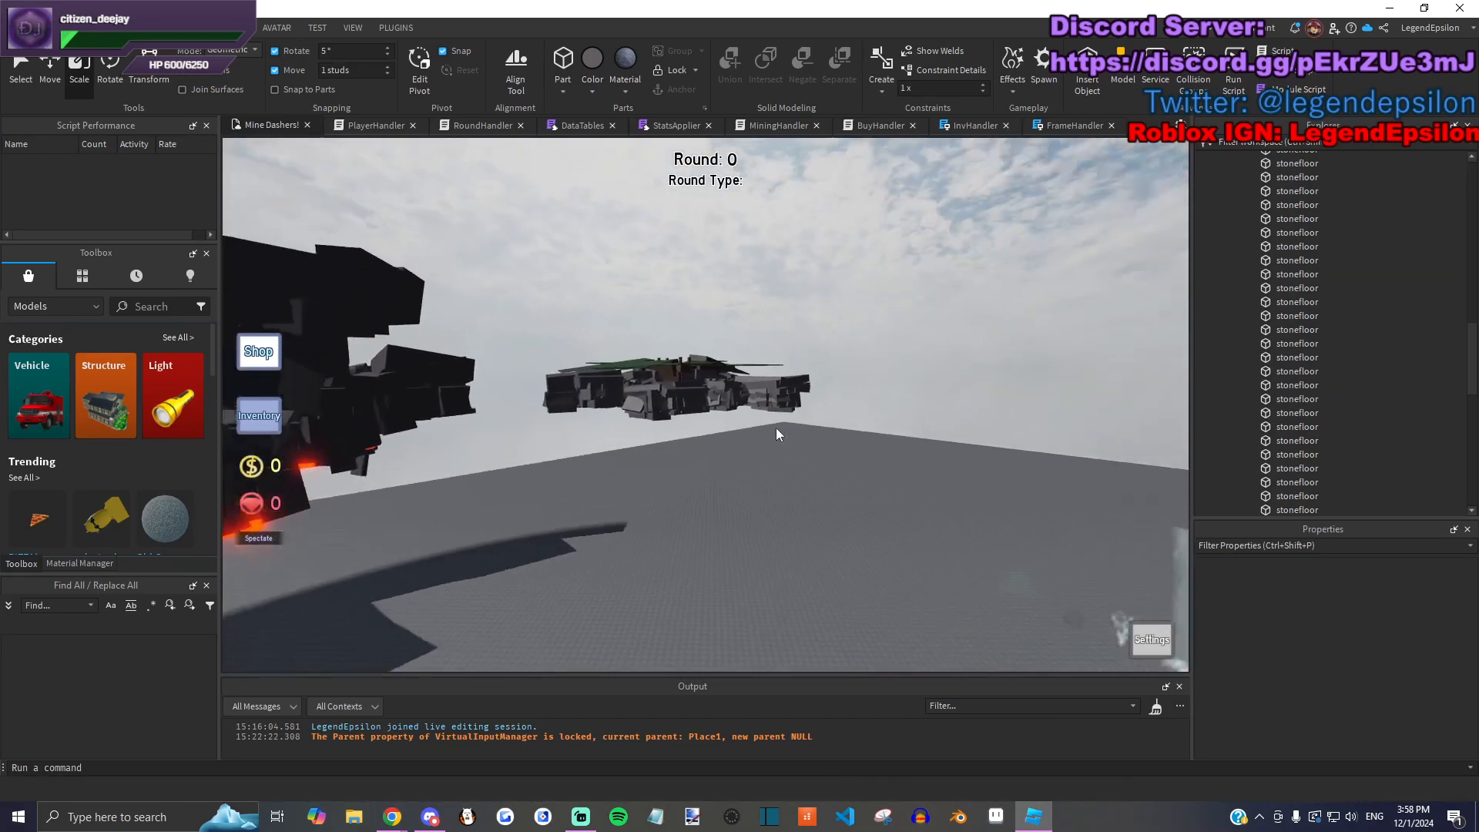
key("w")
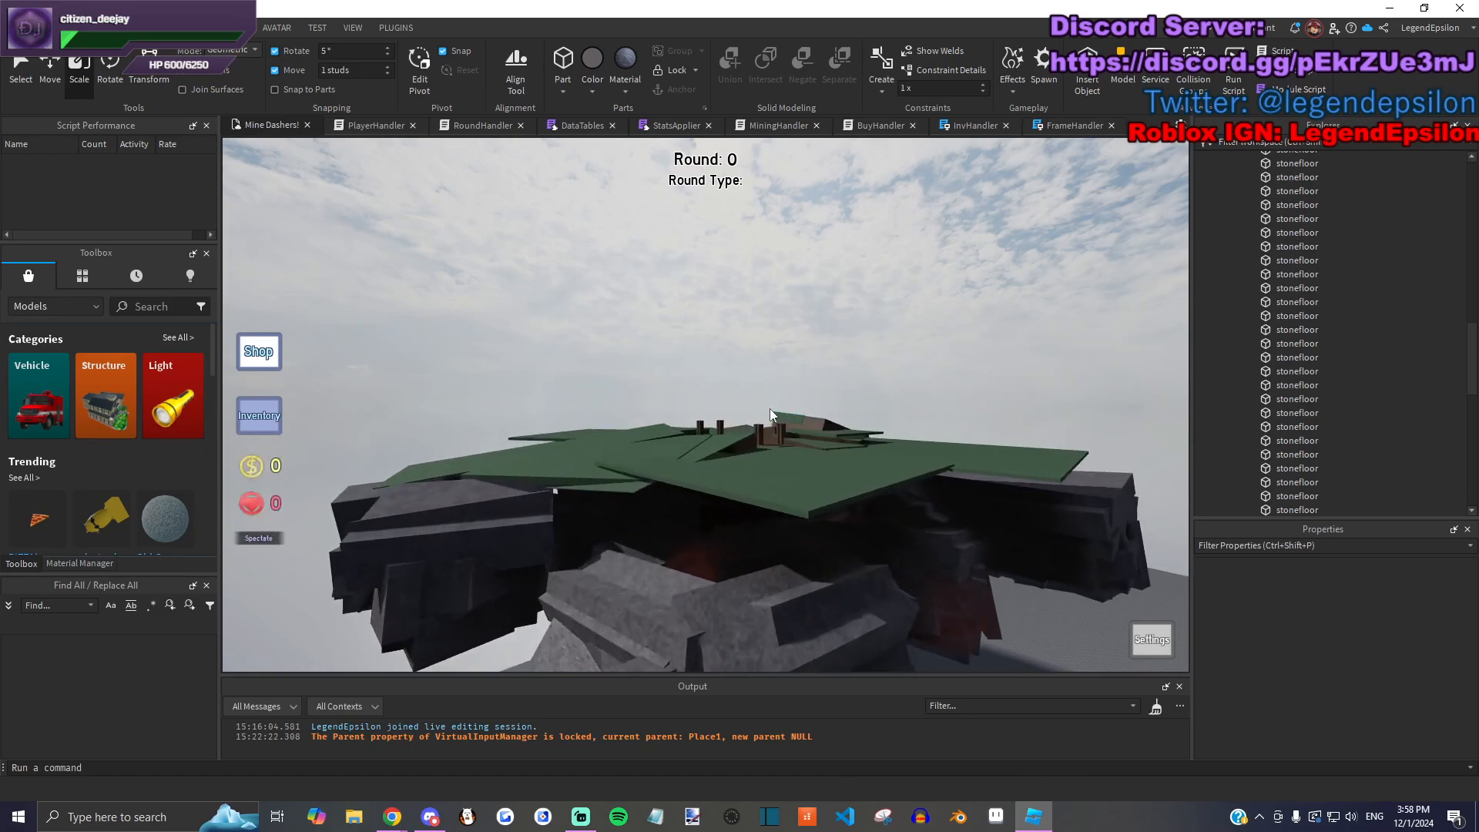
key("w")
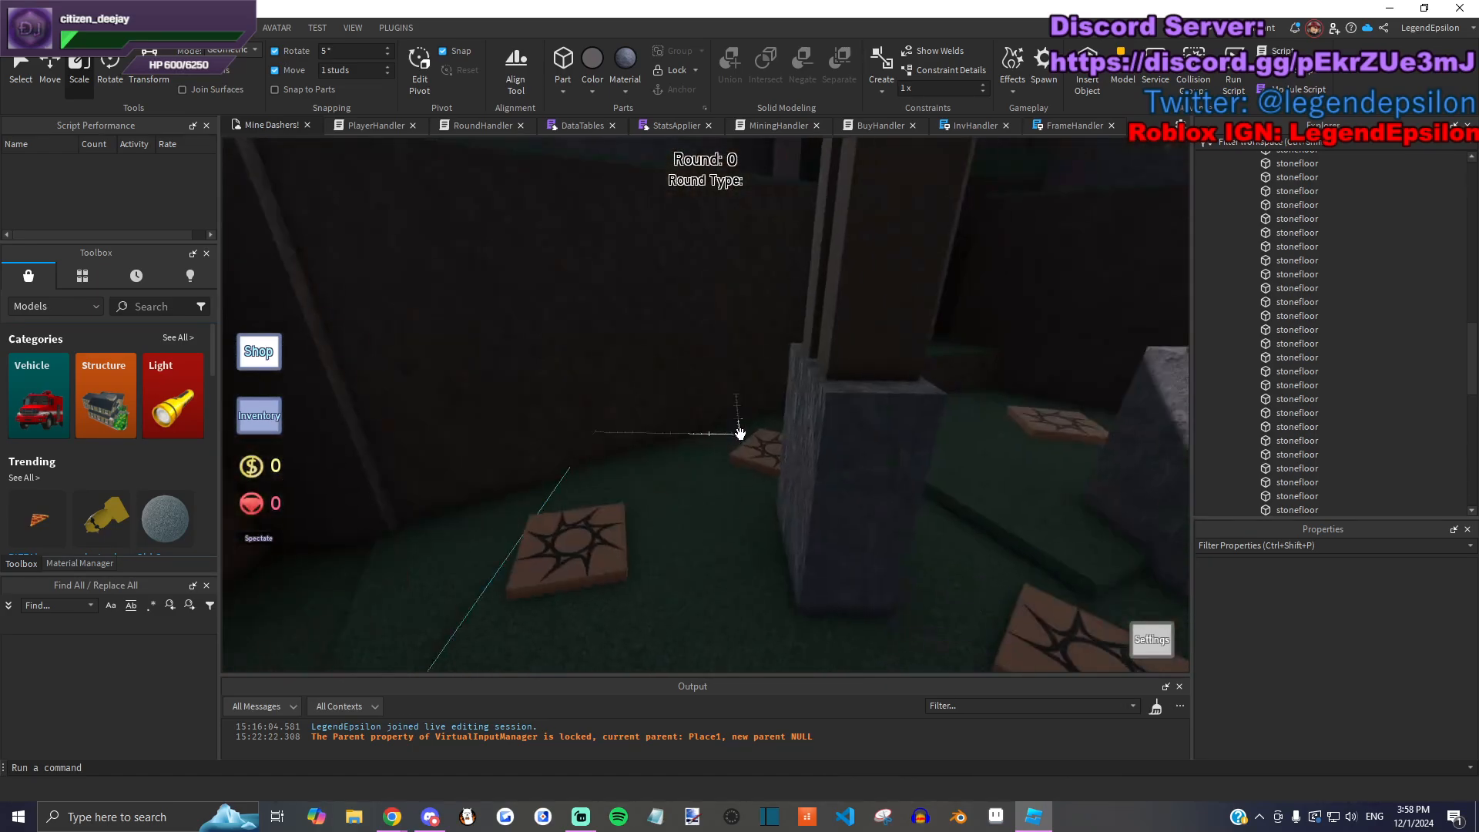
key("w")
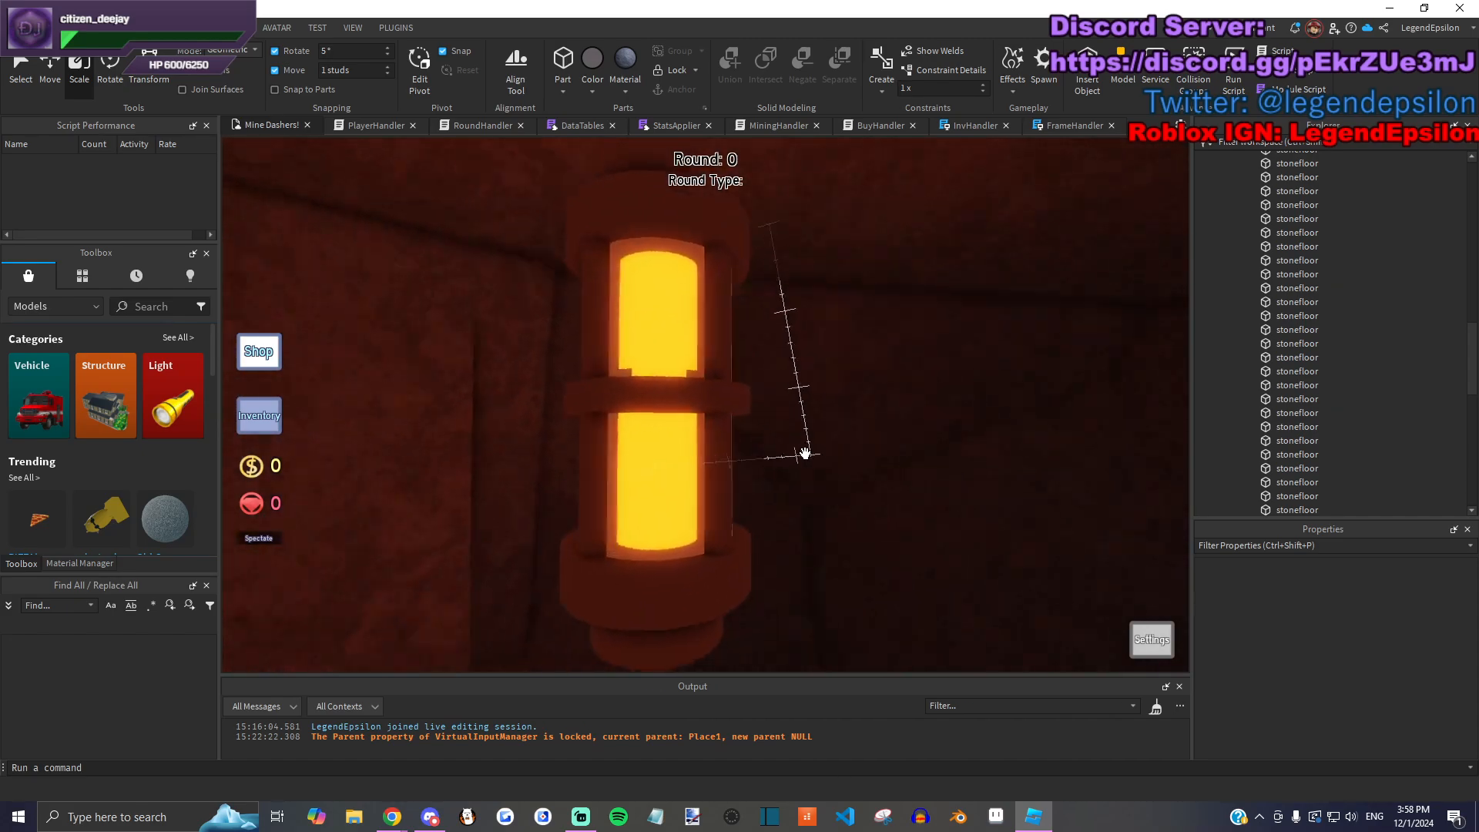
key("s")
key("s")
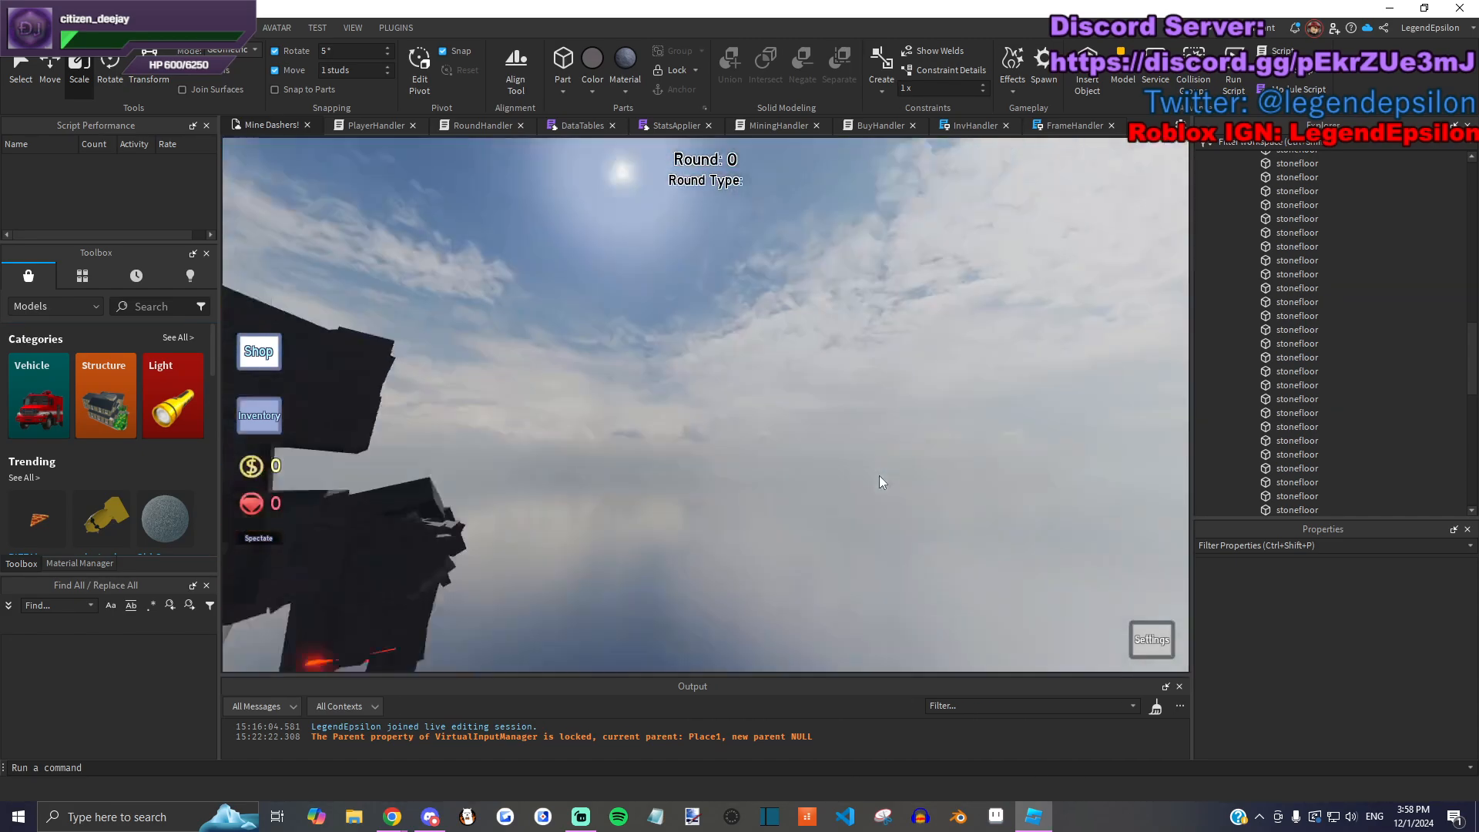
key("w")
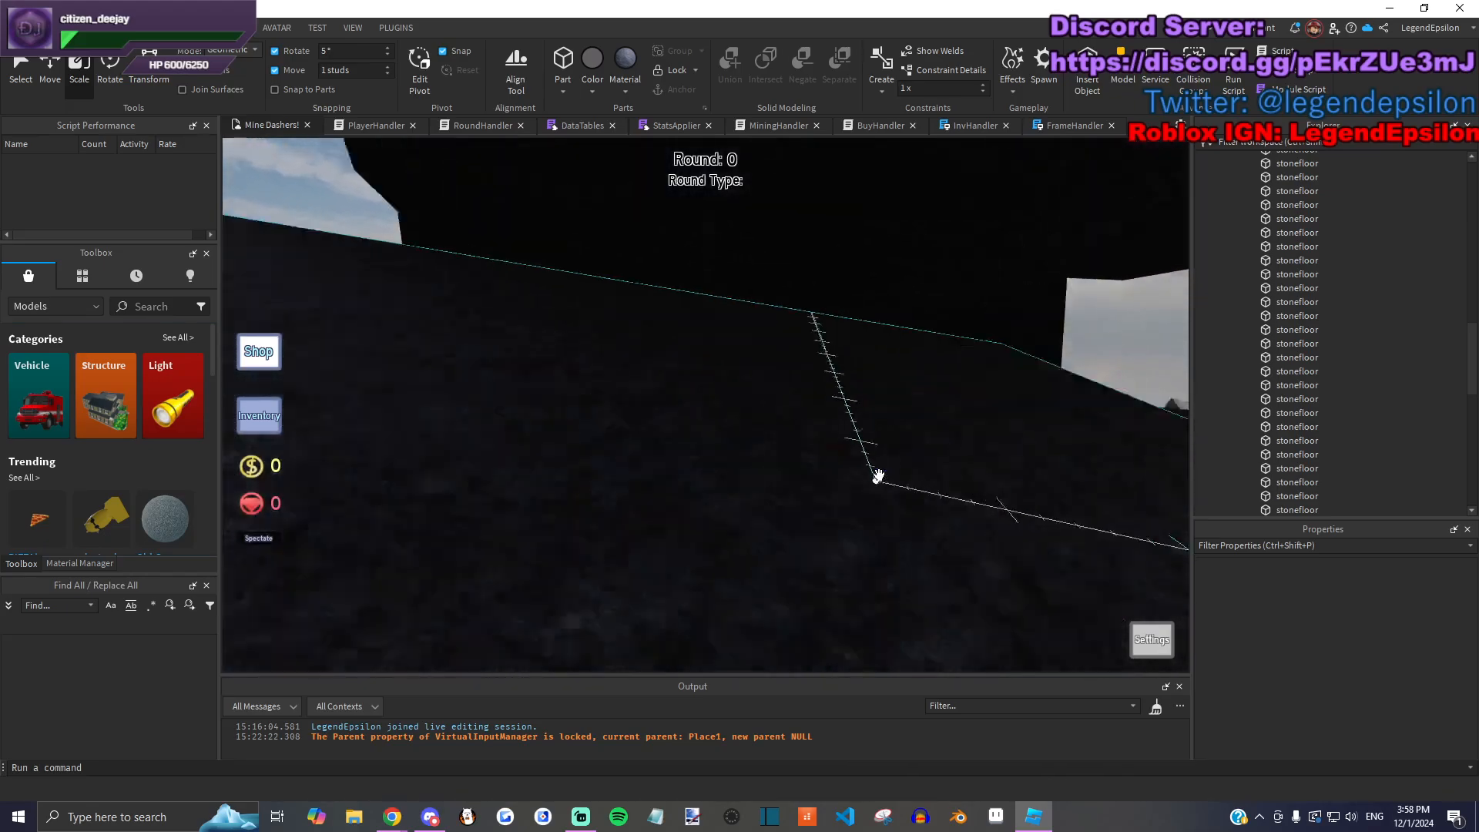
key("s")
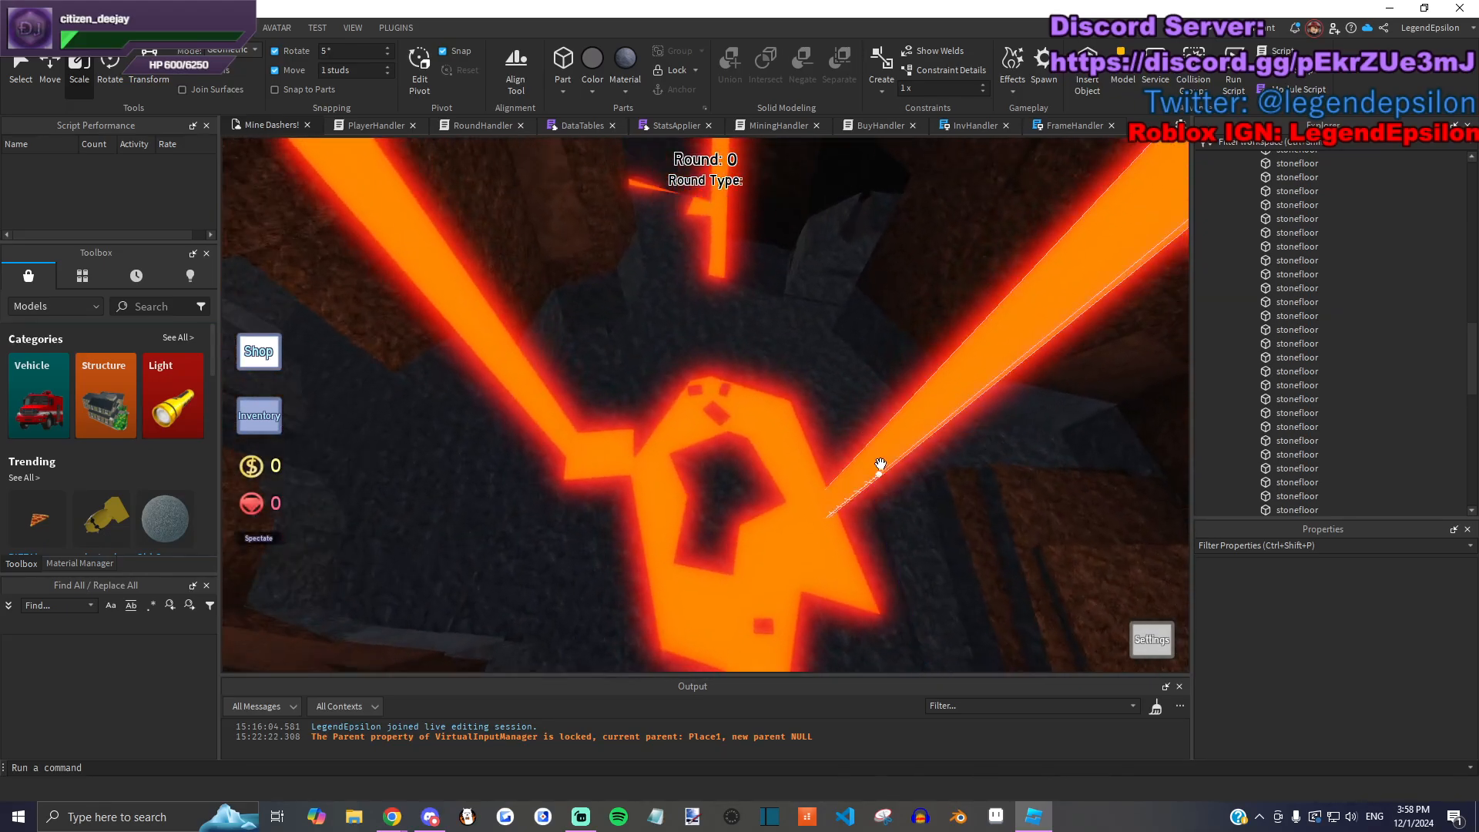
key("w")
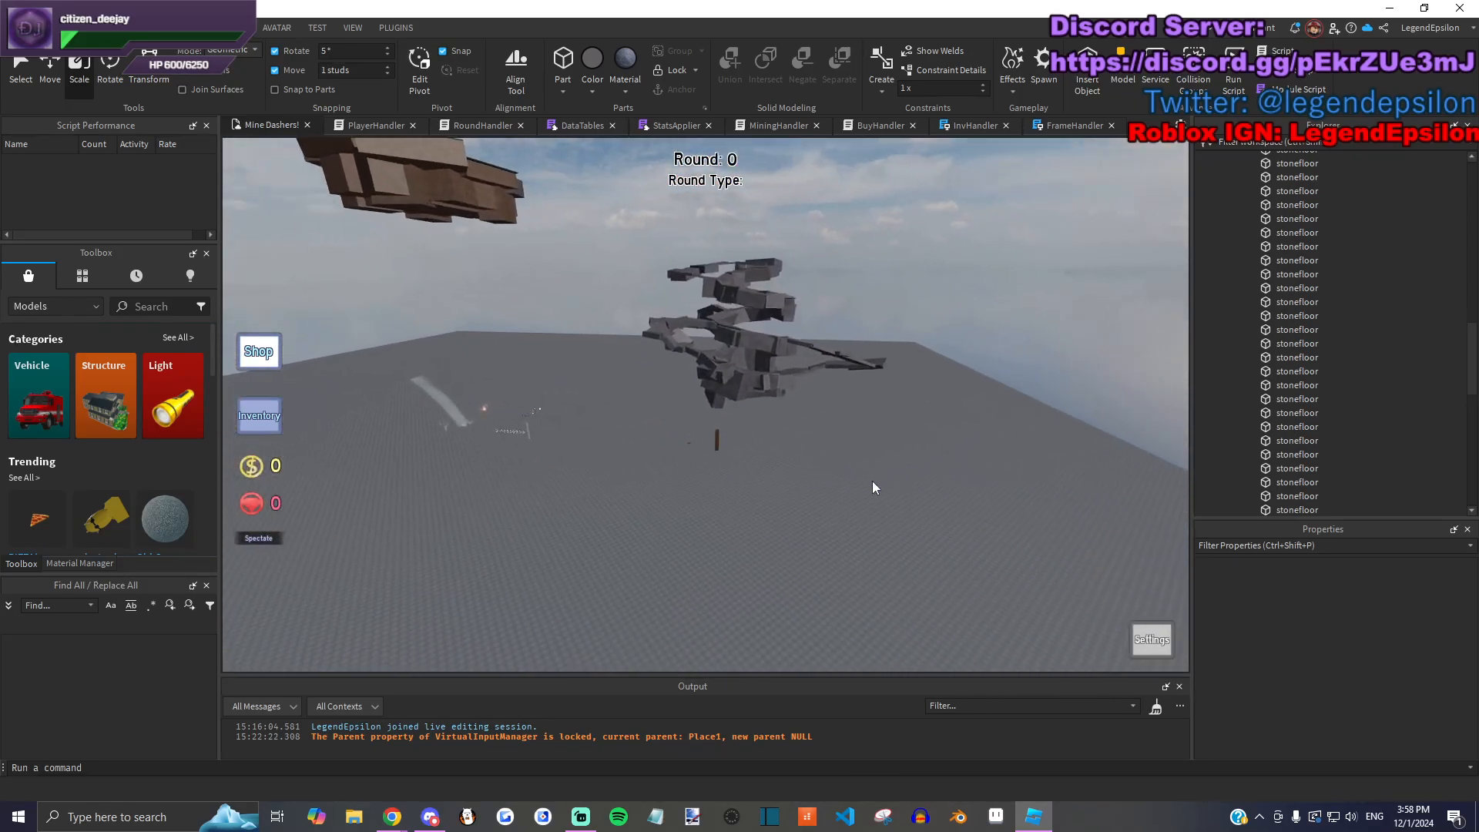
key("w")
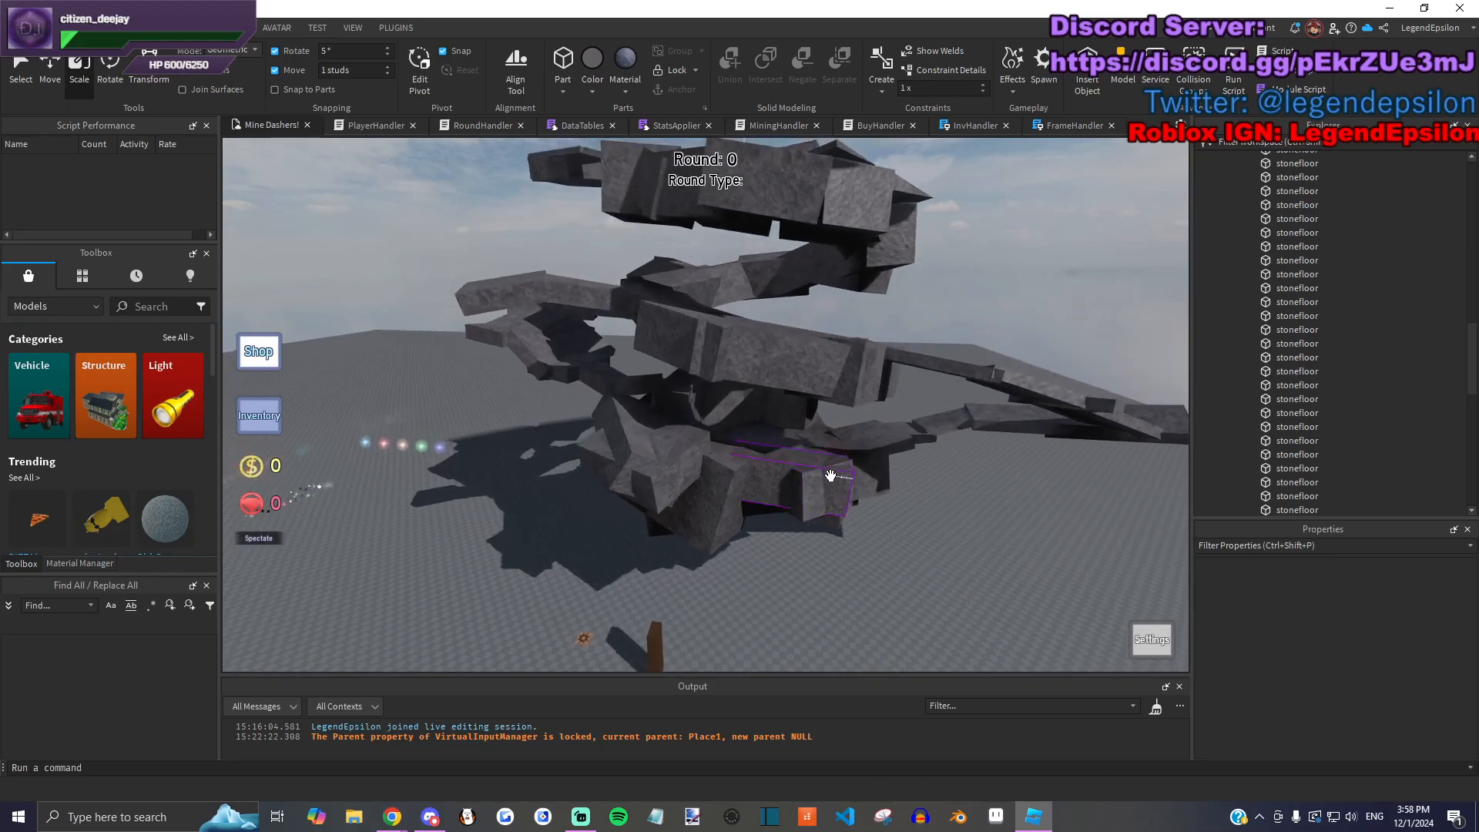
key("w")
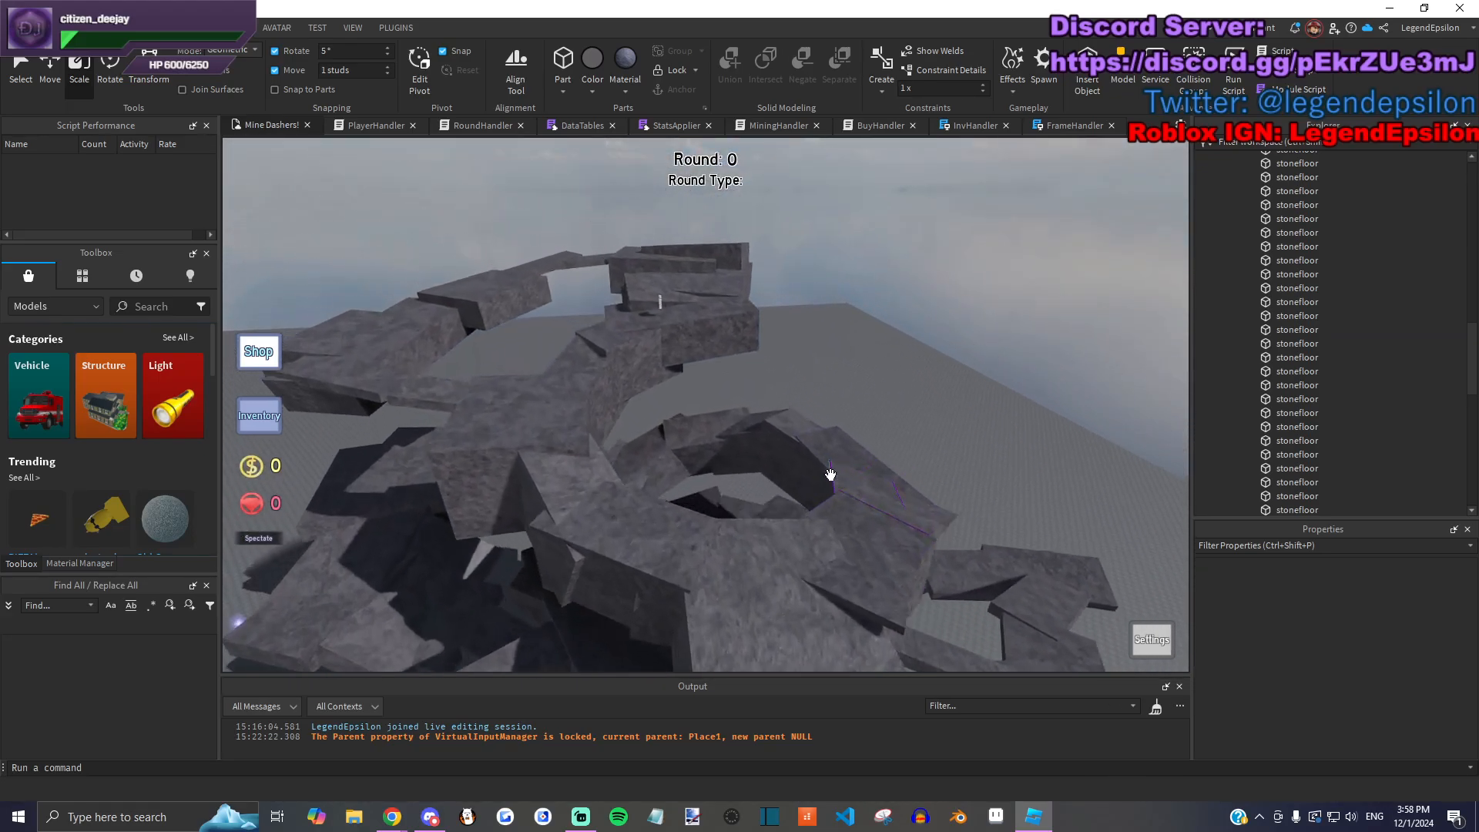
key("w")
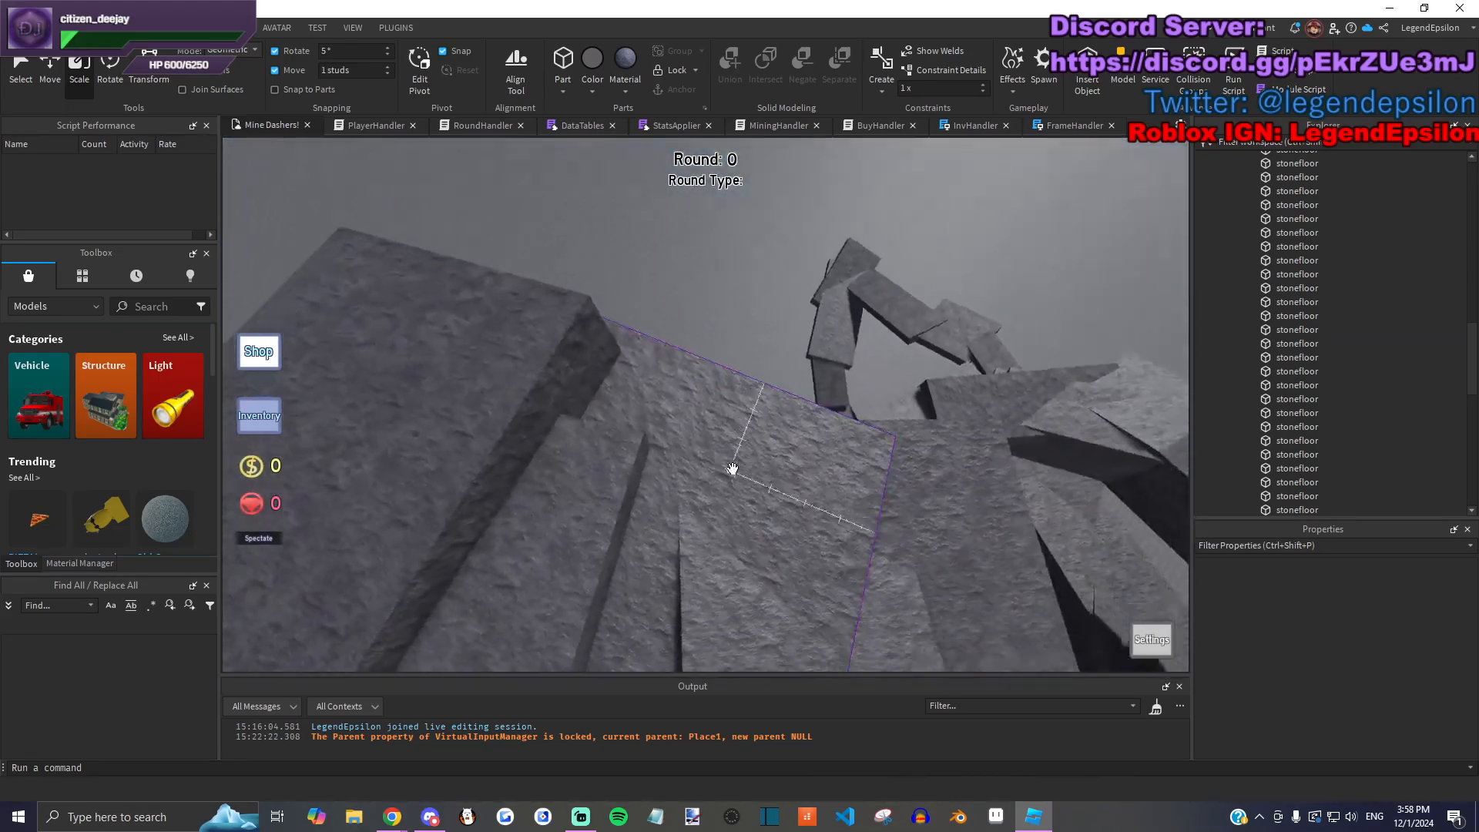
key("s")
Step: Duplicate the upper ledge's top slab and extend the copy beyond the original's outer edge
right_click_drag(682, 467, 724, 429)
left_click(657, 399)
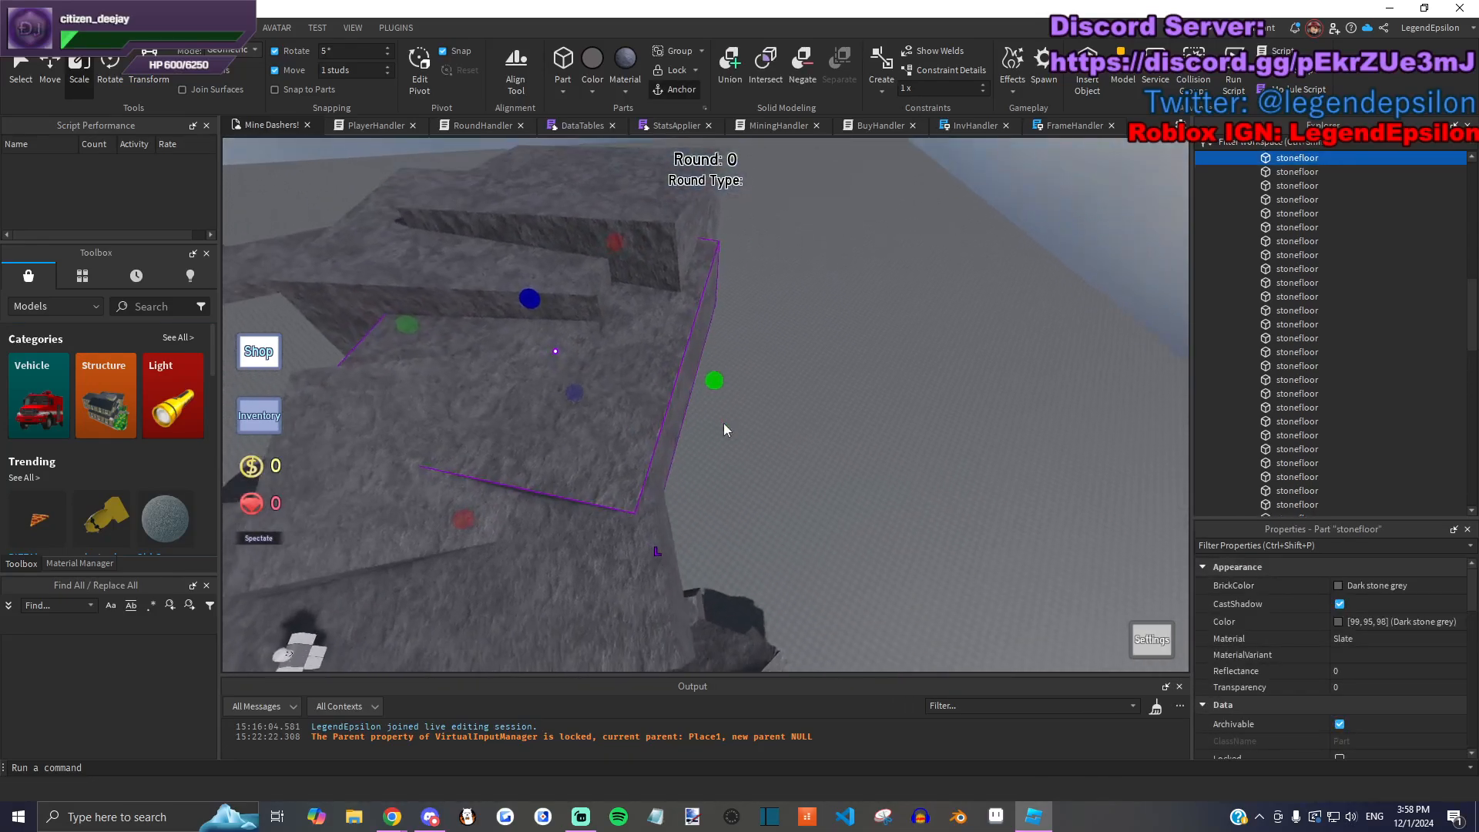
key("d")
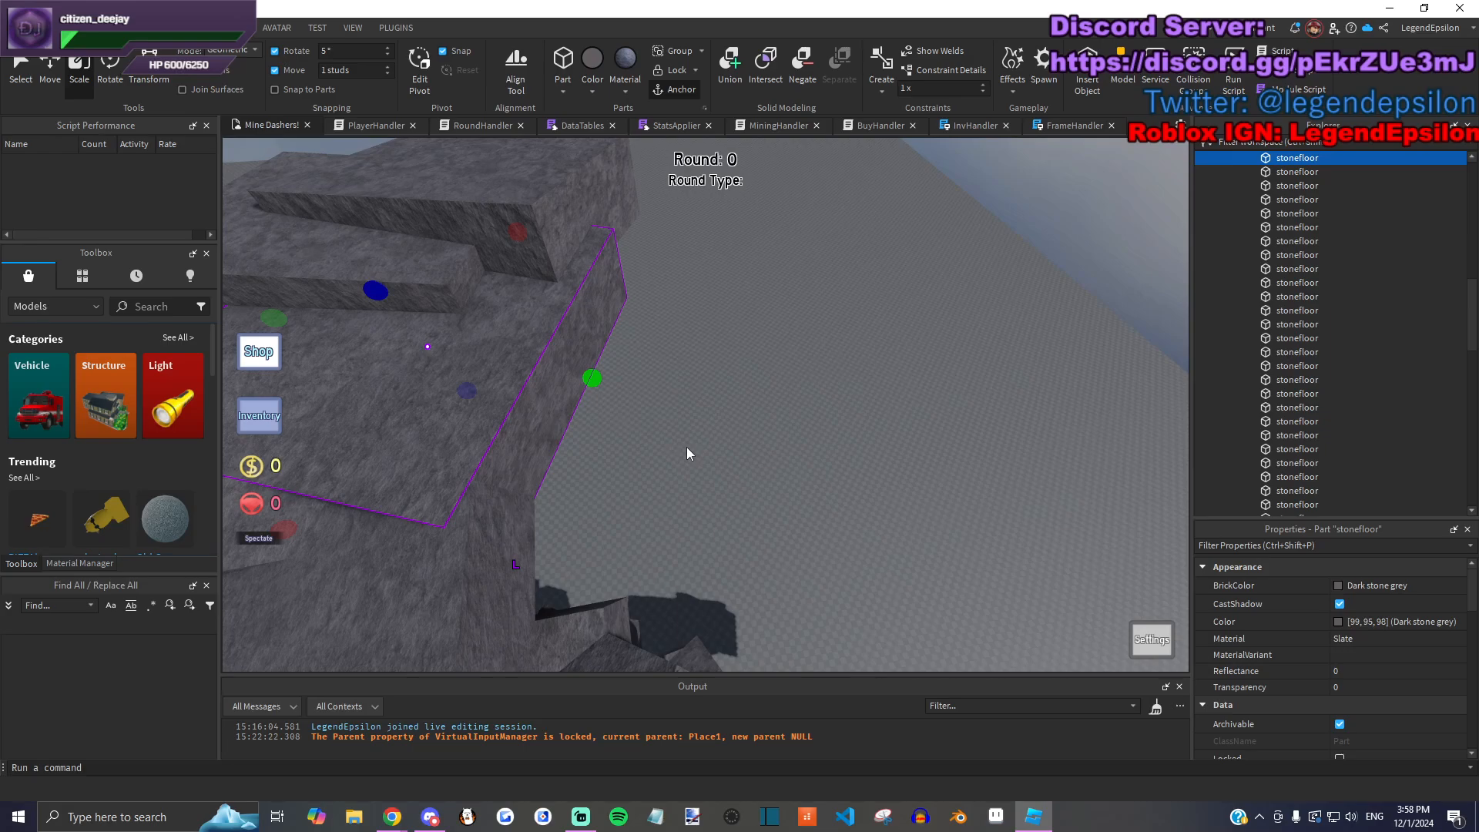
key("s")
right_click_drag(686, 447, 776, 413)
right_click_drag(699, 385, 501, 287)
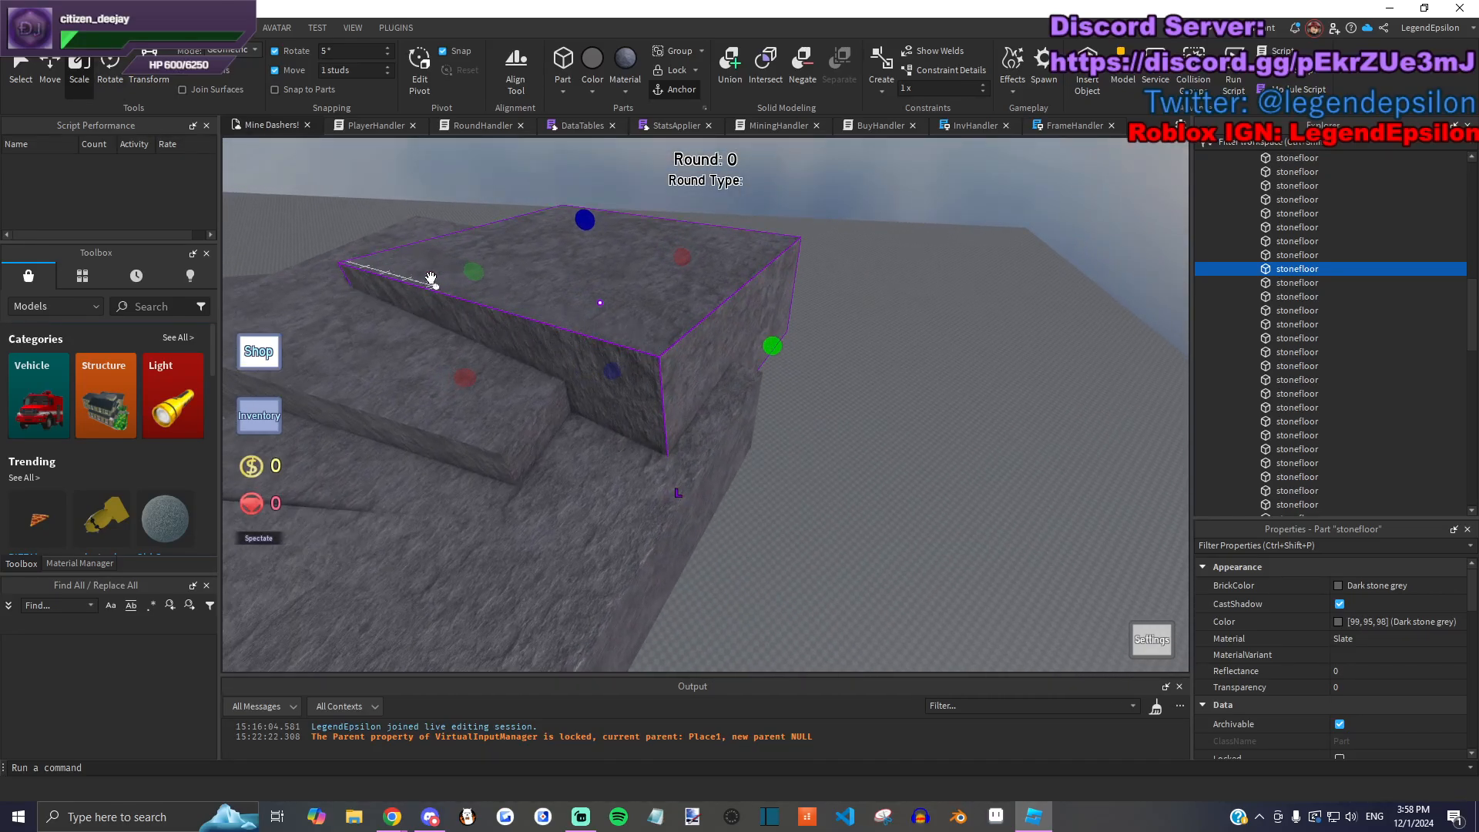
key("ctrl+d")
left_click_drag(424, 286, 662, 359)
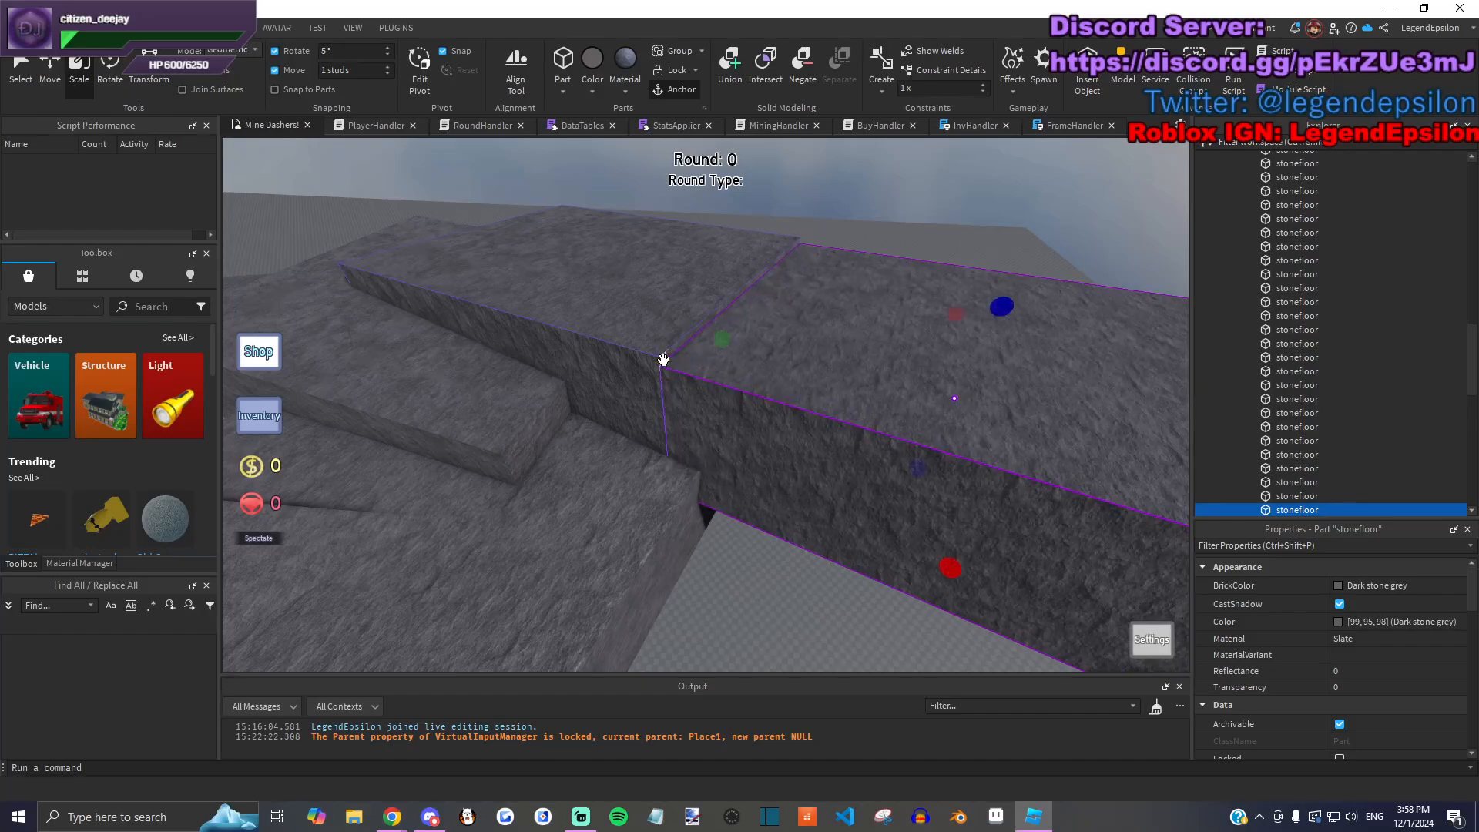
Step: Adjust the copied ledge slab's width, shorten it at the outer edge, and rotate it to a new angle
right_click_drag(662, 360, 837, 467)
left_click_drag(789, 456, 791, 499)
left_click_drag(941, 349, 721, 374)
key("q")
right_click_drag(638, 299, 731, 317)
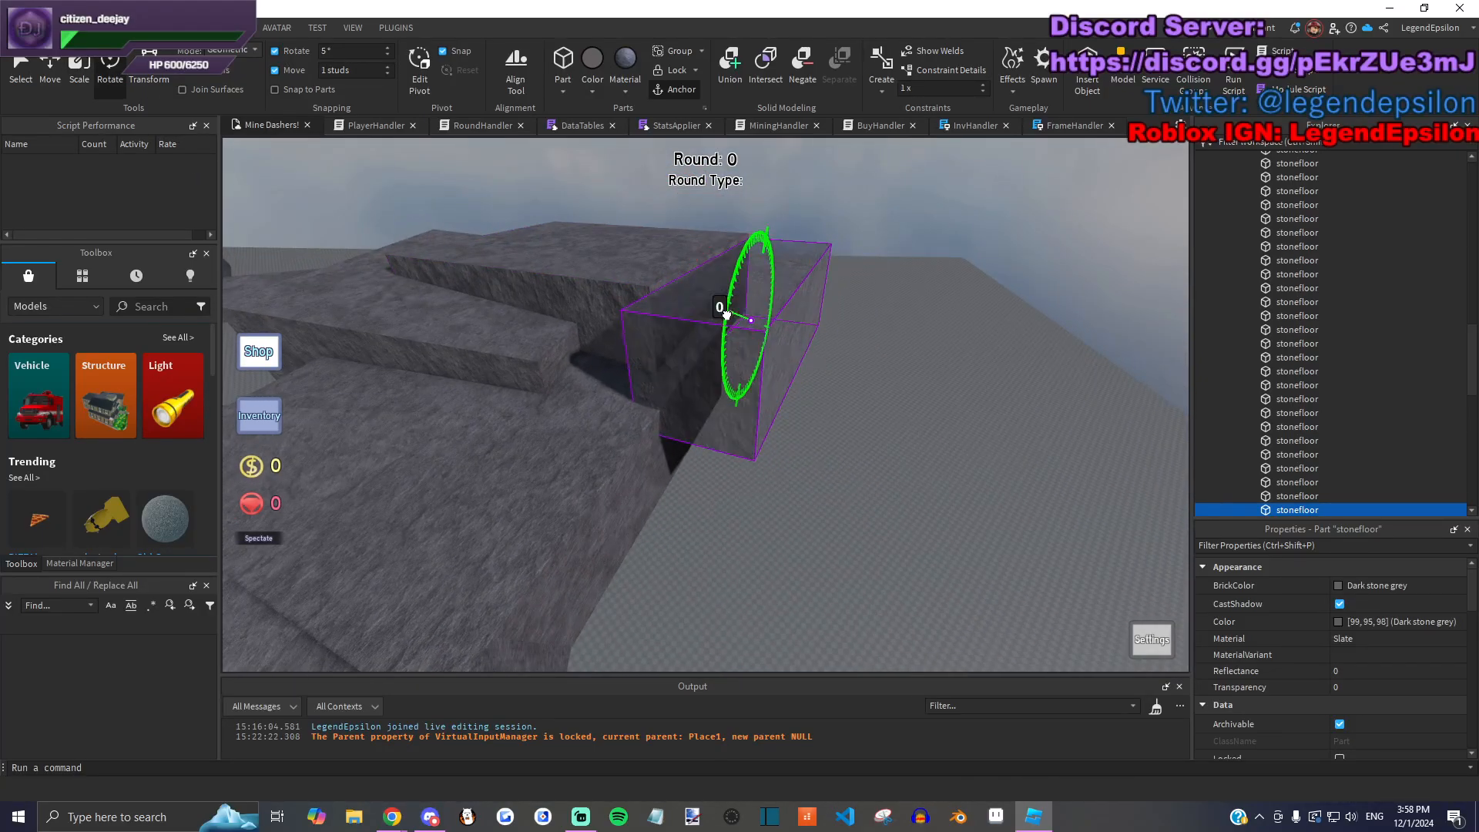
left_click_drag(771, 374, 761, 368)
Step: Scale the rotated ledge slab's length and width so it overlaps the ledge and projects outward
key("a")
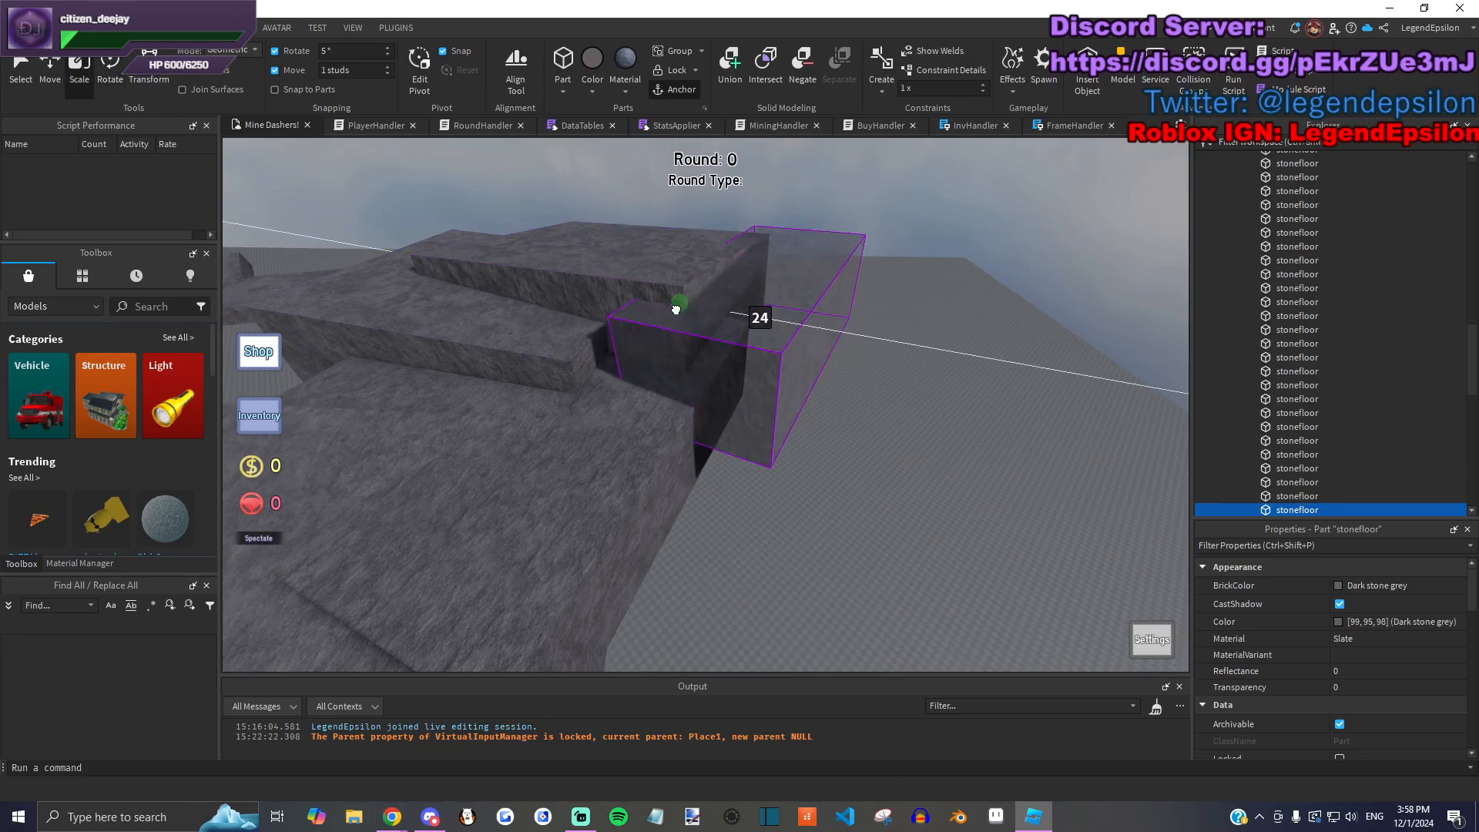
left_click_drag(814, 316, 774, 370)
right_click_drag(775, 370, 774, 370)
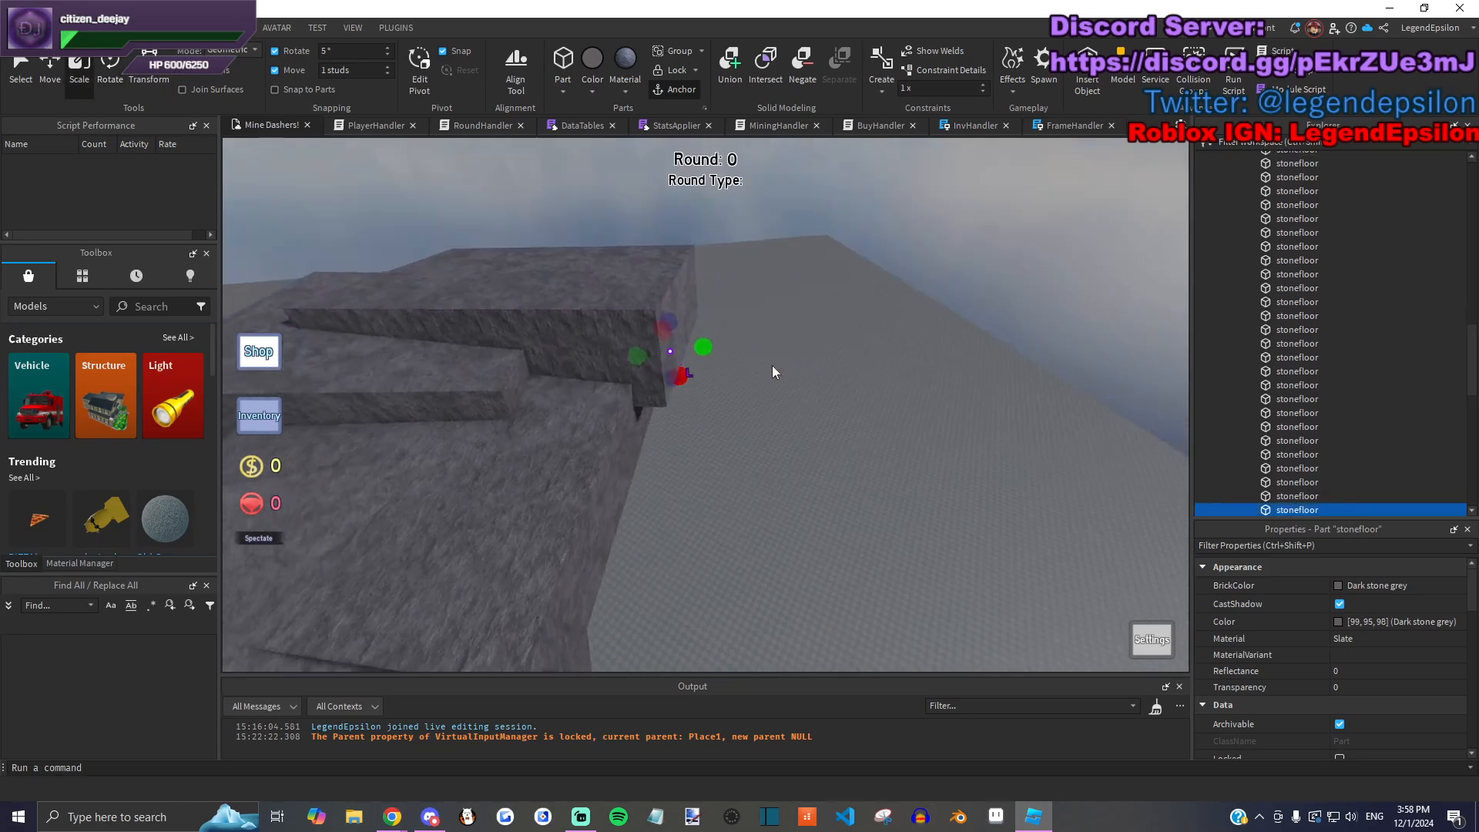
left_click_drag(737, 342, 802, 328)
left_click_drag(739, 271, 733, 294)
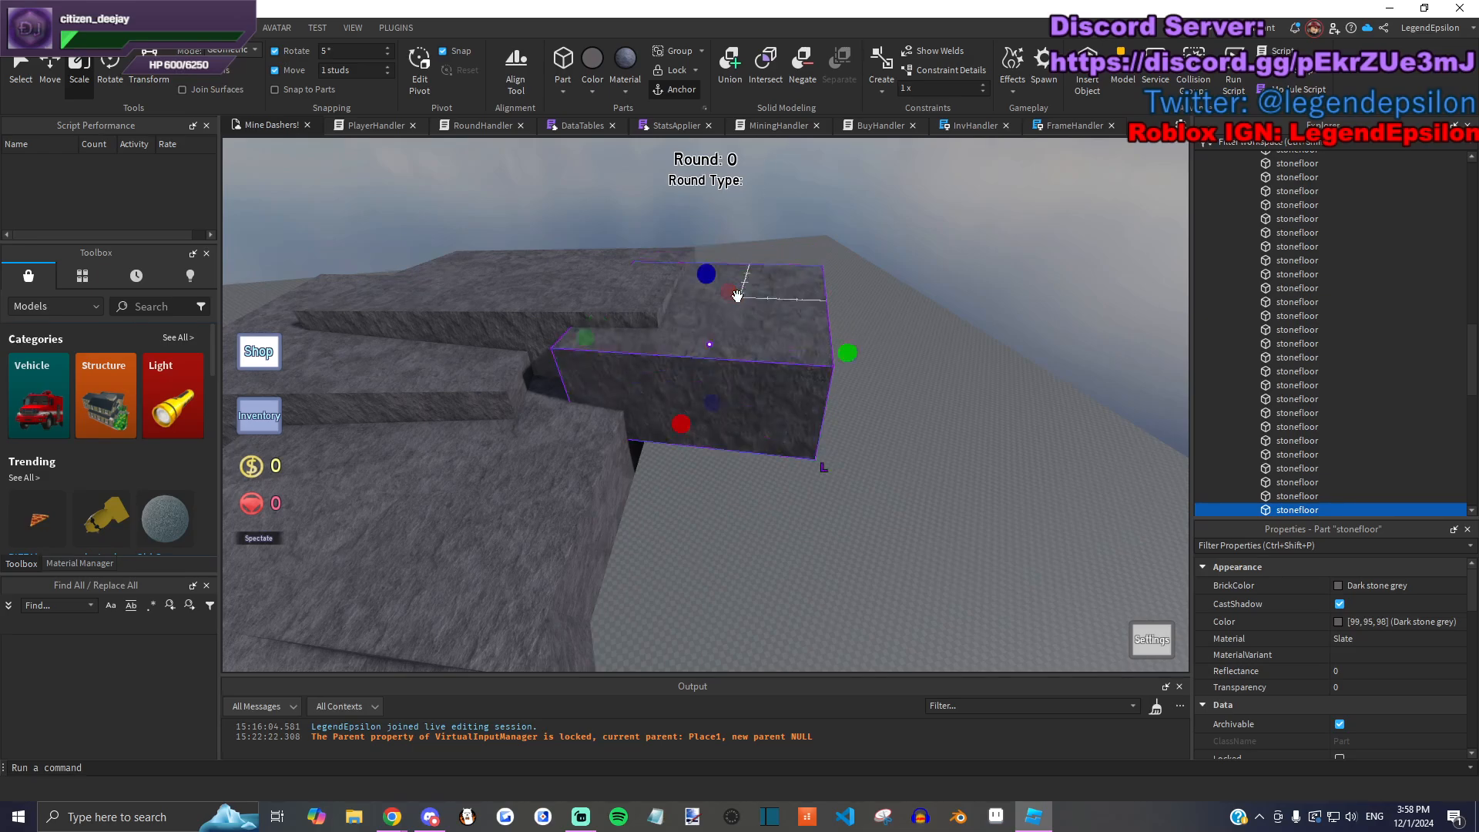
Step: Try to adjust the projecting ledge slab's outer end and undo the last change
right_click_drag(775, 418, 775, 418)
key("a")
left_click(771, 473)
right_click_drag(773, 473, 743, 418)
key("a")
key("e")
left_click(565, 444)
key("e")
right_click_drag(650, 349, 667, 383)
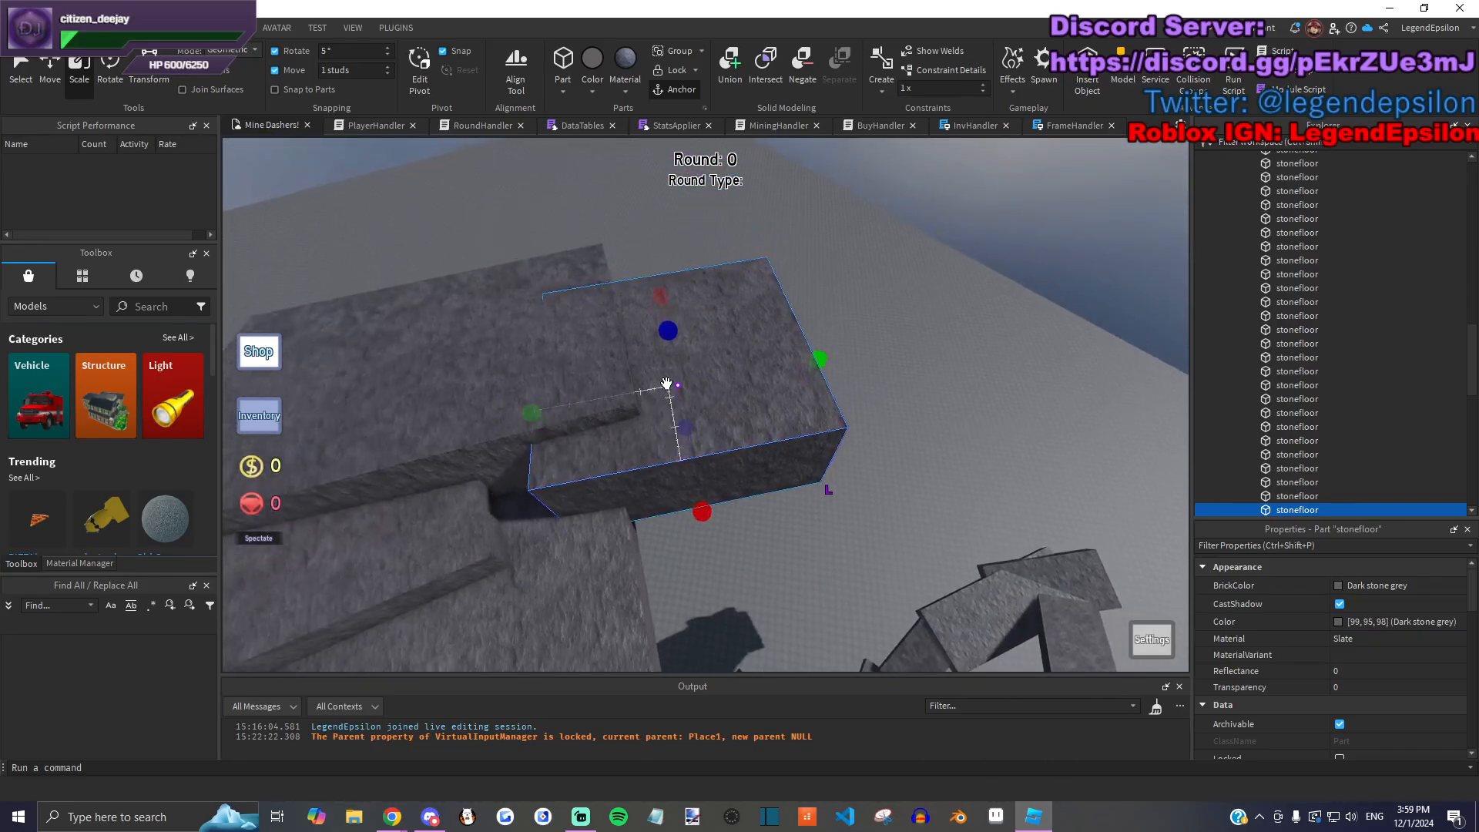
left_click_drag(717, 388, 736, 376)
key("ctrl+z")
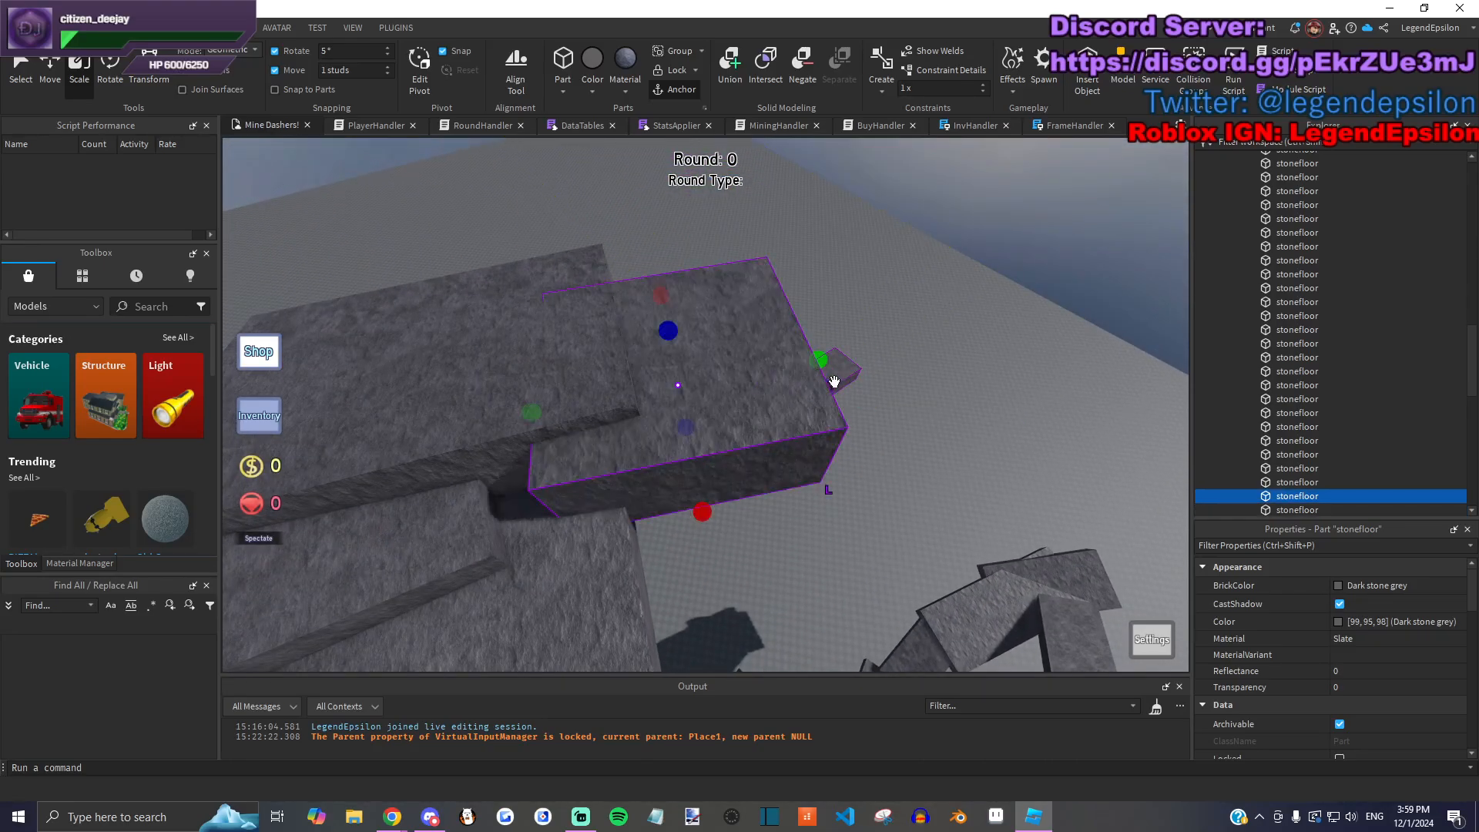
Step: Duplicate the projecting ledge slab and flatten the copy into a 1-stud-thick sheet resting on top of it
left_click_drag(831, 381, 776, 403)
right_click_drag(775, 403, 829, 329)
left_click_drag(845, 305, 820, 431)
right_click_drag(820, 431, 831, 379)
left_click_drag(808, 346, 863, 389)
left_click_drag(636, 214, 603, 205)
right_click_drag(724, 308, 736, 304)
Step: Restyle the thin sheet as a wooden floor with Medium brown color, WoodPlanks material and the name woodfloor
left_click(1364, 587)
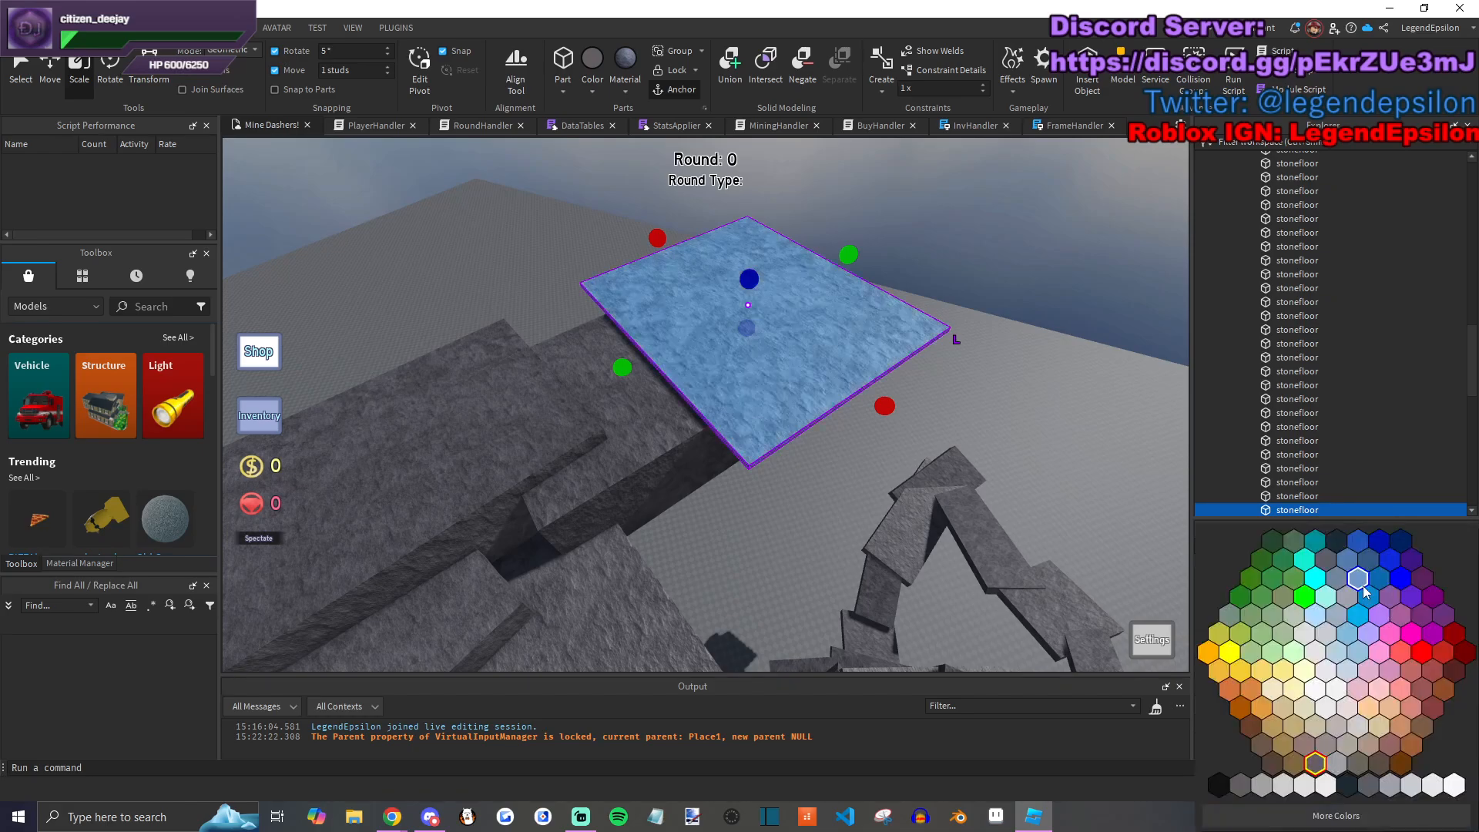
left_click(1272, 763)
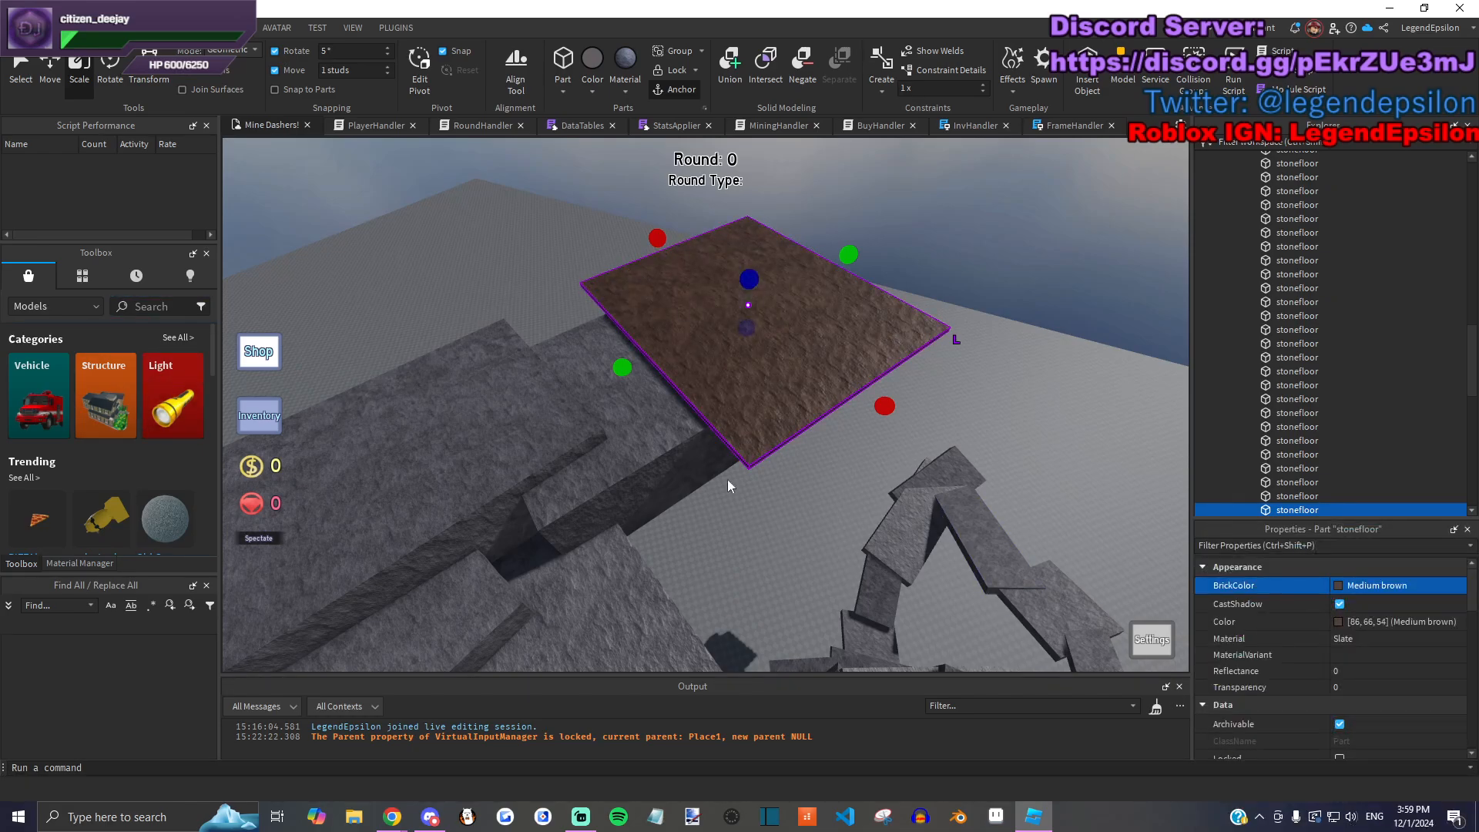
left_click(1362, 639)
left_click(1367, 756)
scroll(1382, 743, "down", 3)
left_click(1383, 630)
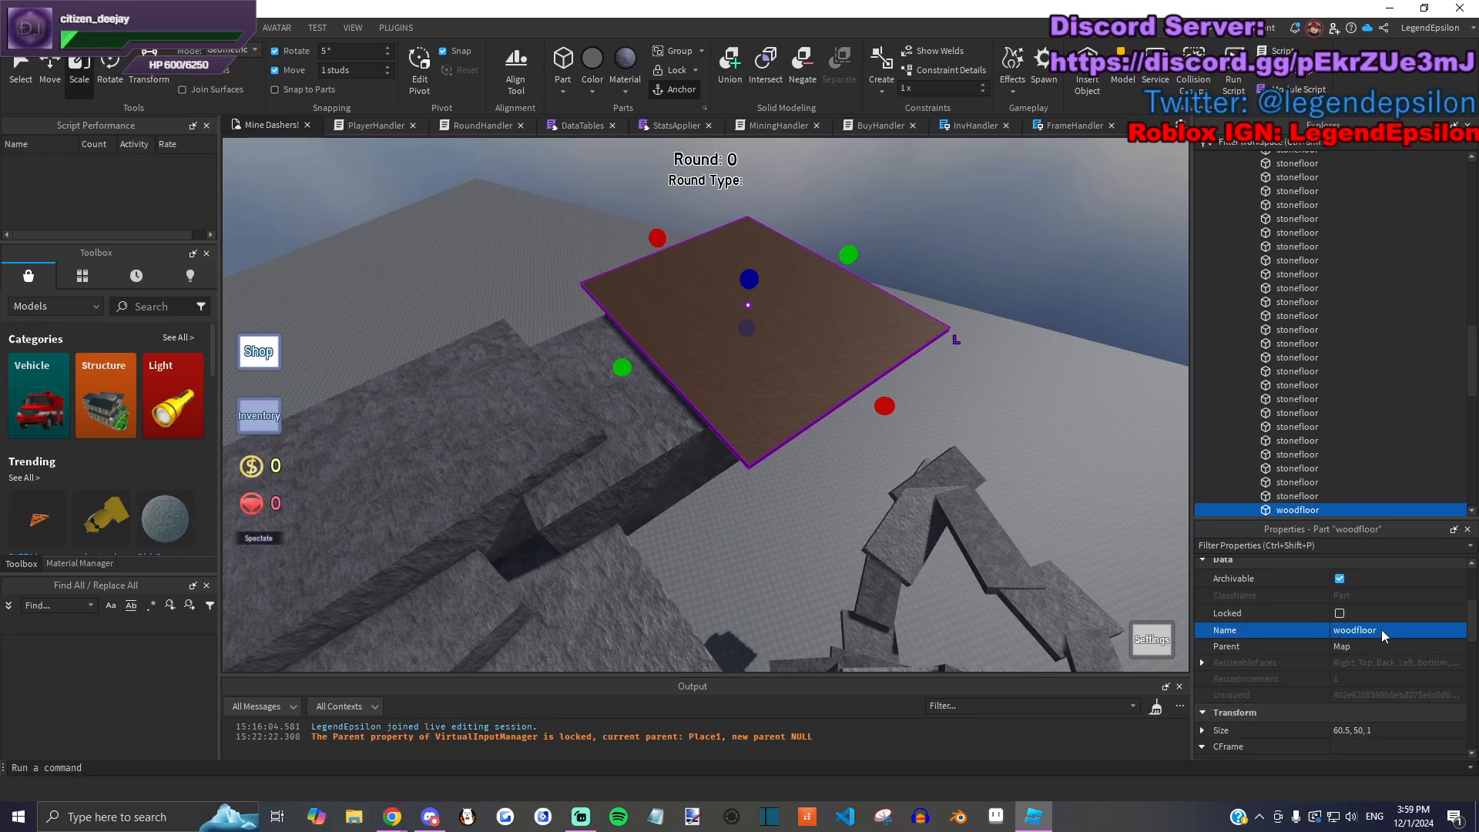
Step: Lengthen the wood floor to 74.5 studs and narrow it from its outer side
scroll(603, 438, "up", 5)
right_click_drag(603, 437, 610, 440)
scroll(592, 396, "down", 4)
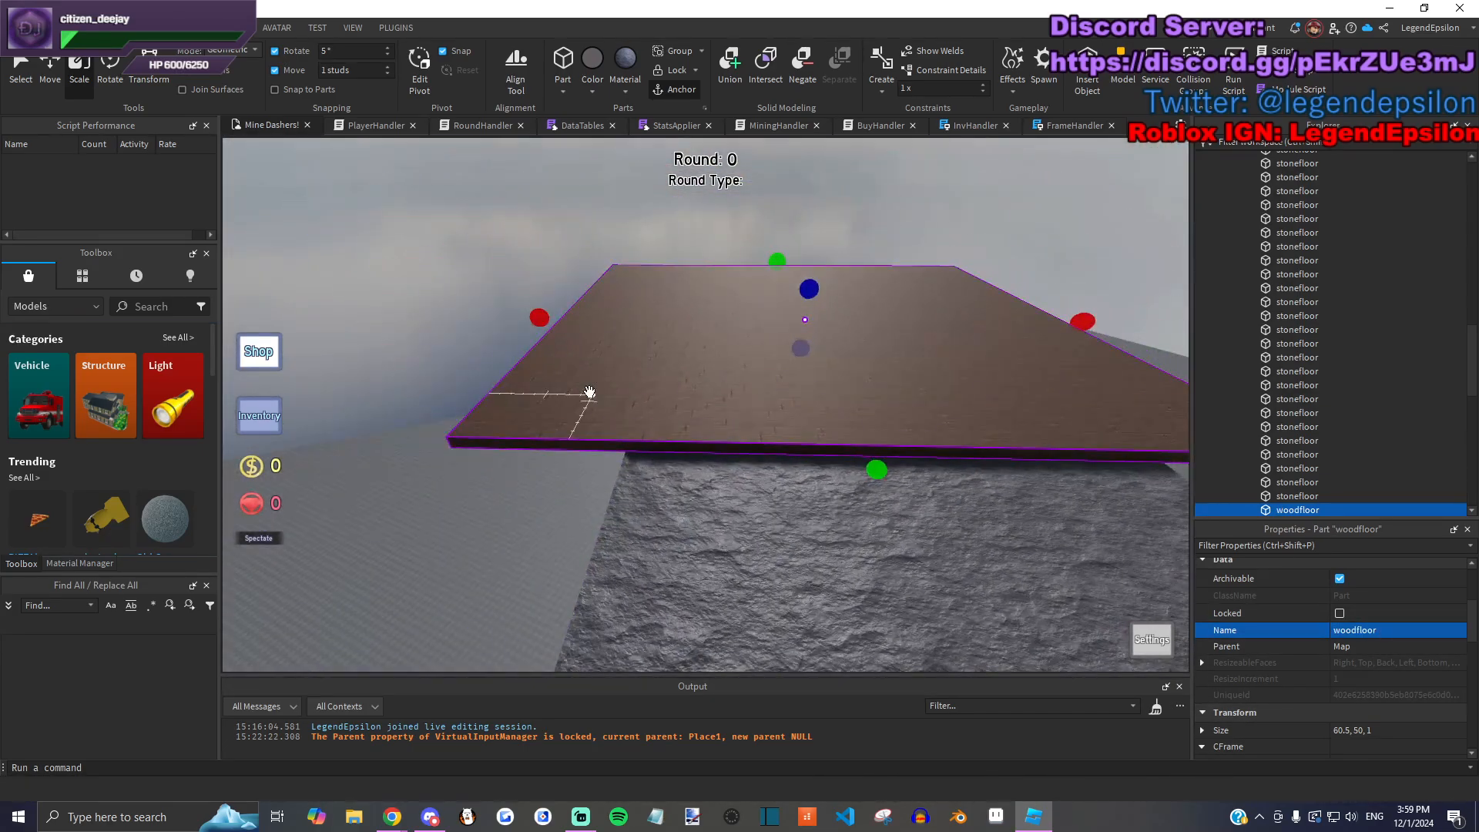
left_click_drag(493, 324, 363, 321)
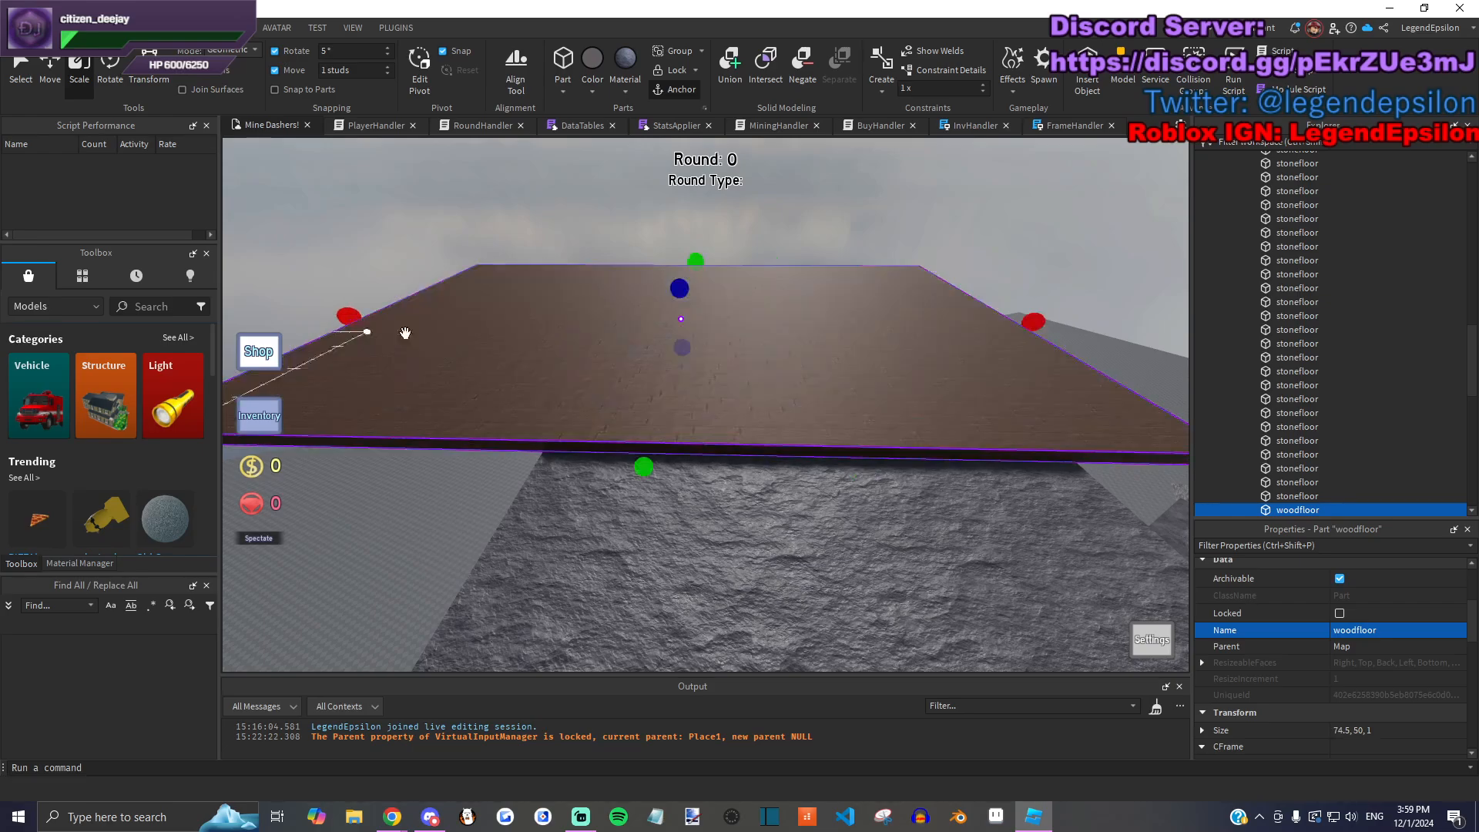
left_click_drag(693, 257, 685, 309)
right_click_drag(685, 308, 654, 363)
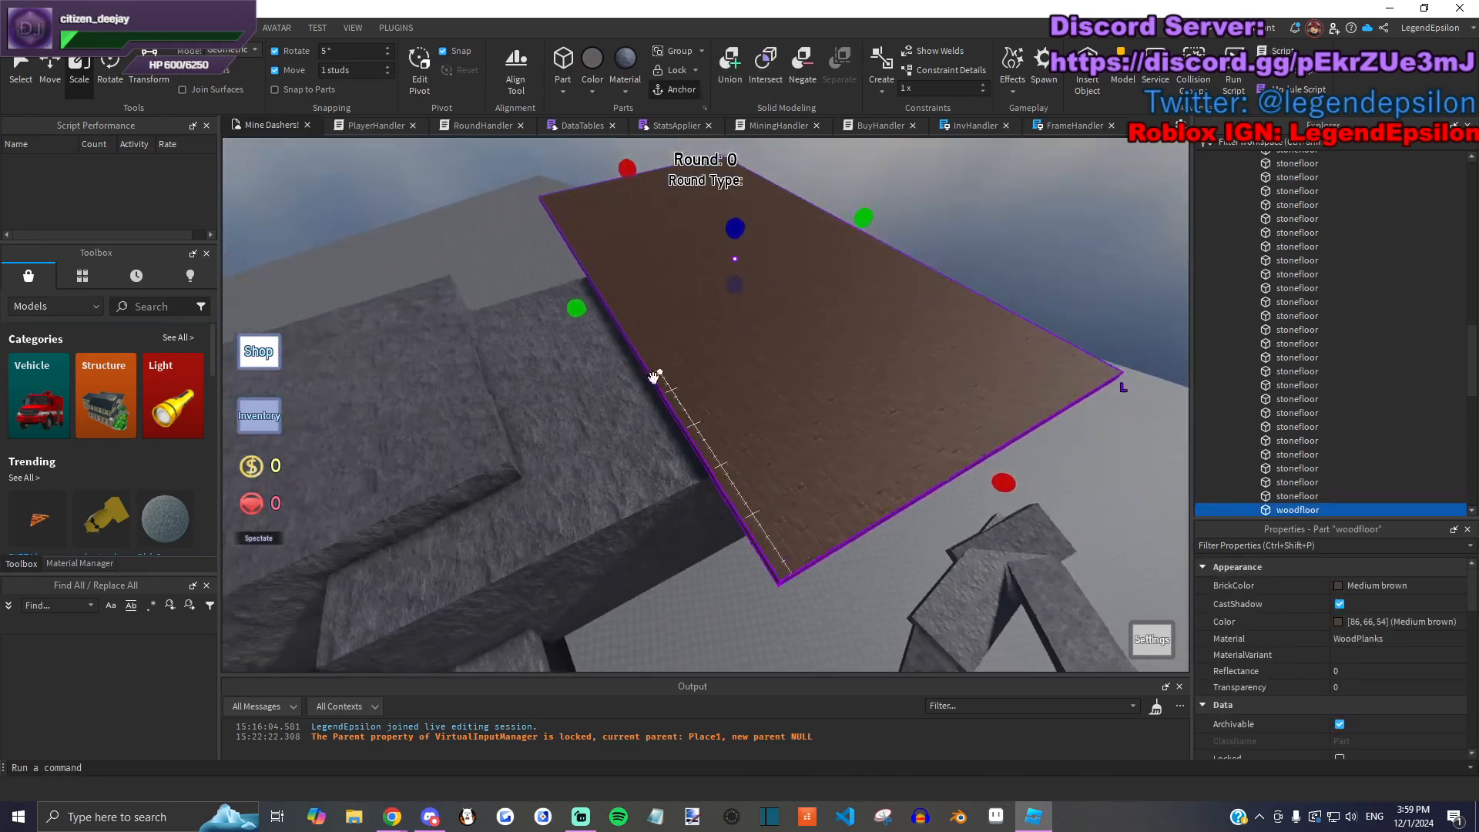
right_click_drag(618, 423, 729, 489)
Step: Duplicate the stone ledge block and extend the copy outward beneath the overhanging wood floor
left_click(704, 414)
left_click(704, 415)
right_click_drag(704, 415, 755, 380)
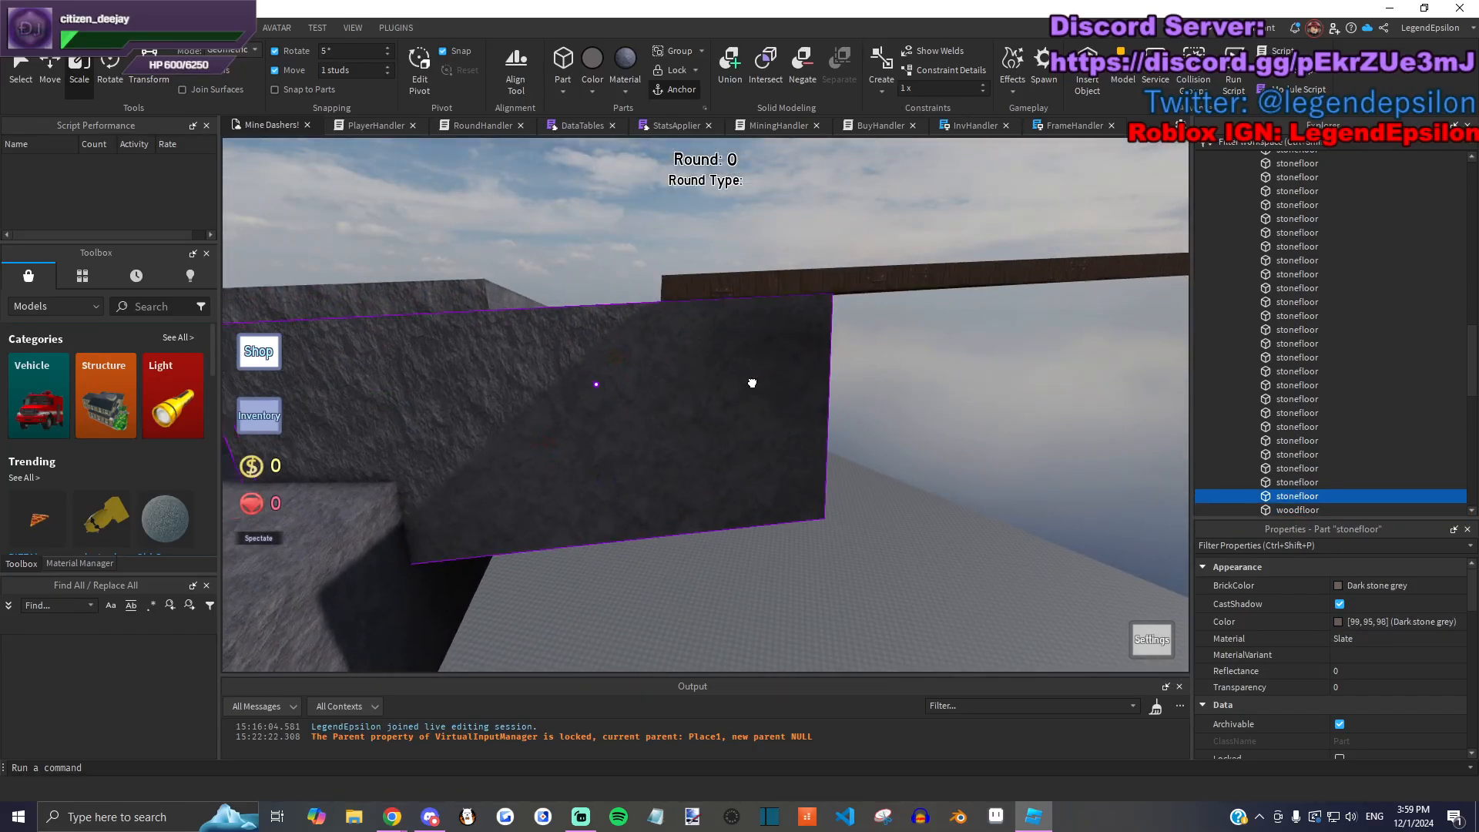
left_click_drag(786, 371, 693, 373)
right_click_drag(693, 373, 496, 399)
left_click_drag(495, 400, 575, 396)
left_click_drag(666, 393, 654, 399)
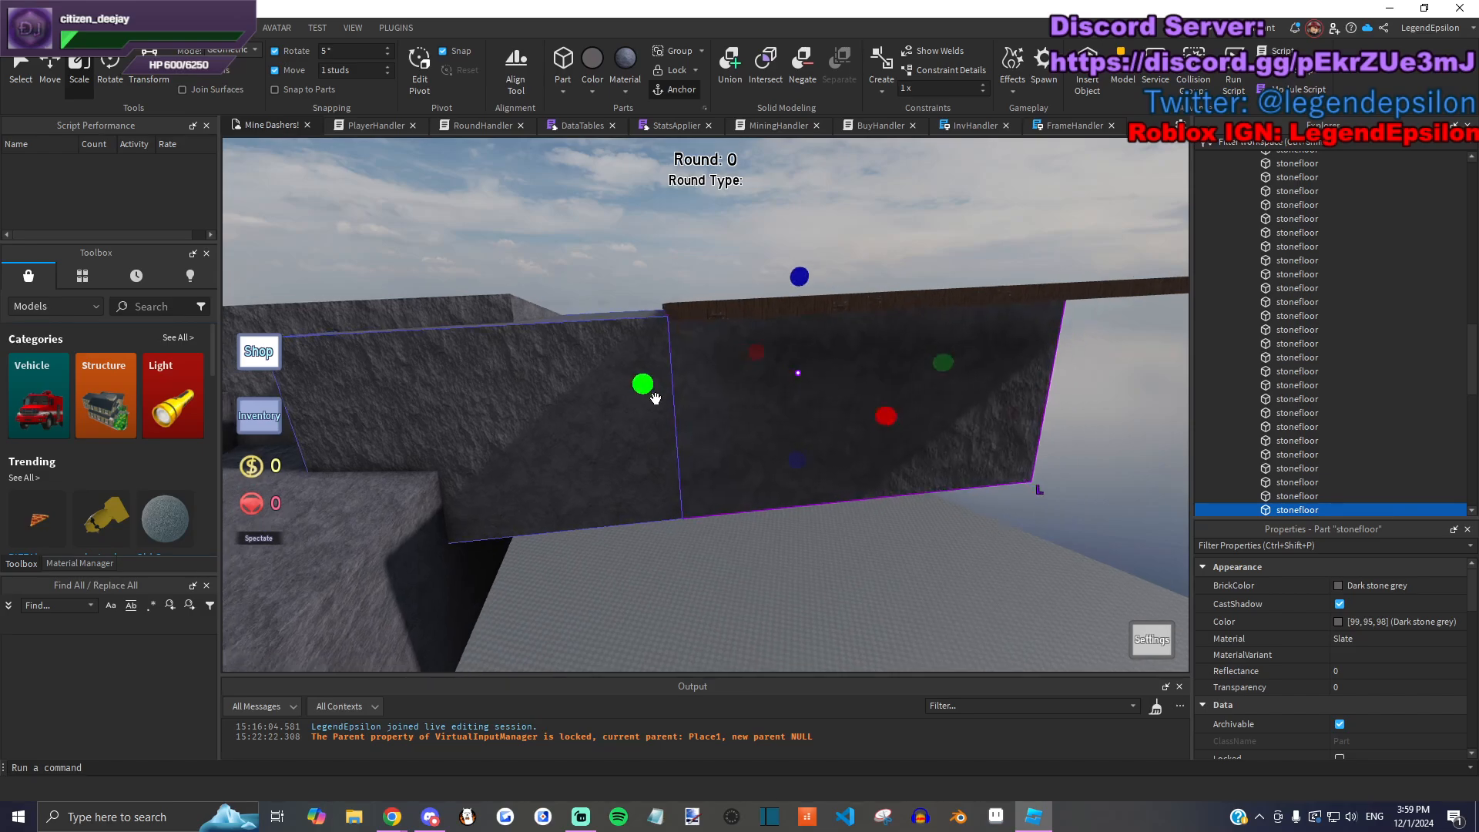
Step: Scale the copied stone block's sides so it supports the wood floor
right_click_drag(654, 400, 671, 400)
left_click_drag(861, 375, 757, 390)
key("d")
right_click_drag(757, 390, 761, 395)
left_click_drag(816, 350, 664, 415)
key("d")
Step: Select the wood floor and resize its inner end over the enlarged stone platform
left_click(706, 280)
key("d")
left_click_drag(633, 346, 711, 312)
key("d")
key("d")
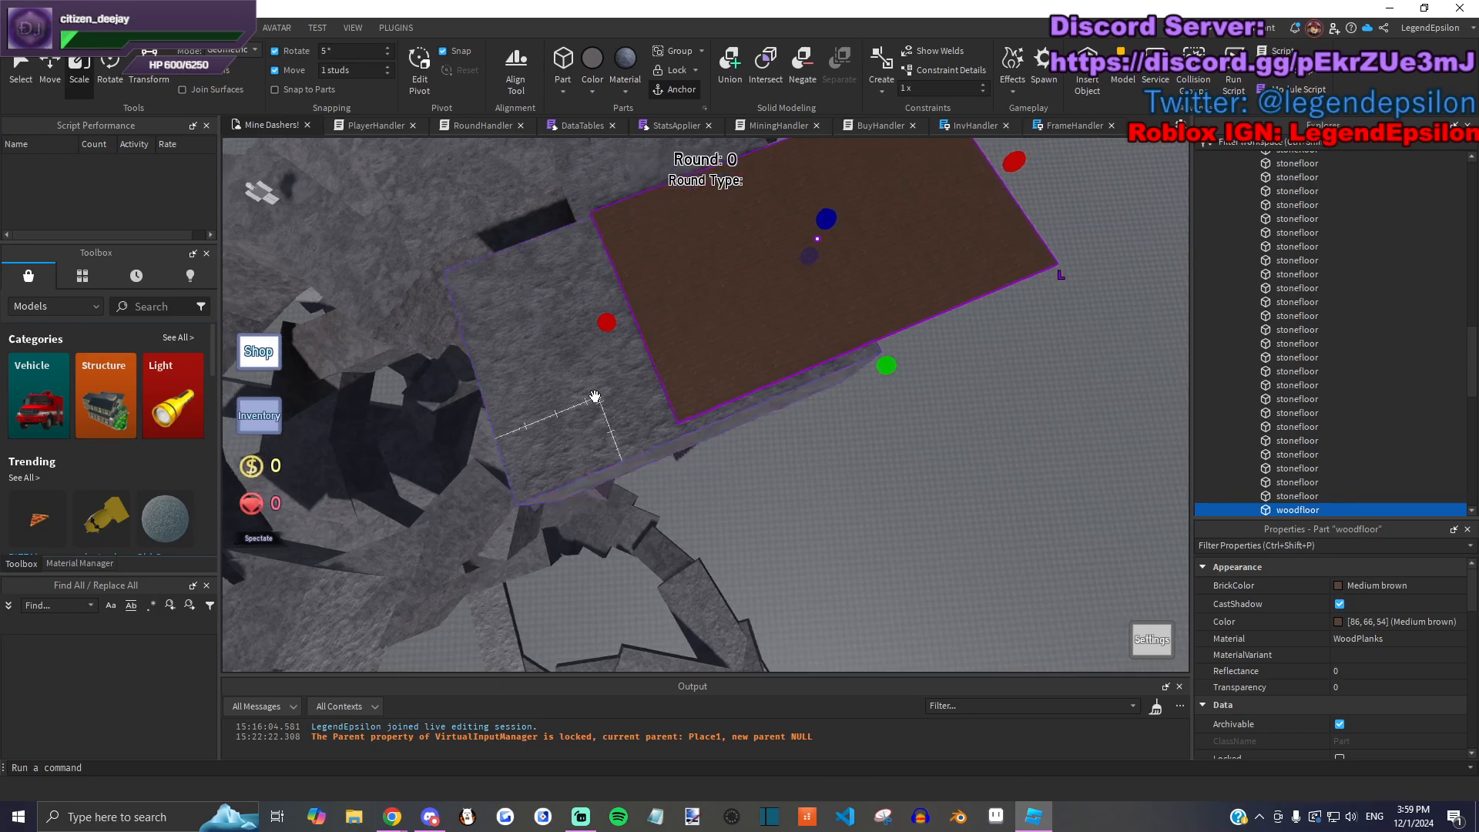
left_click(595, 399)
left_click(863, 451)
right_click_drag(863, 451, 868, 455)
key("a")
key("w")
left_click(897, 480)
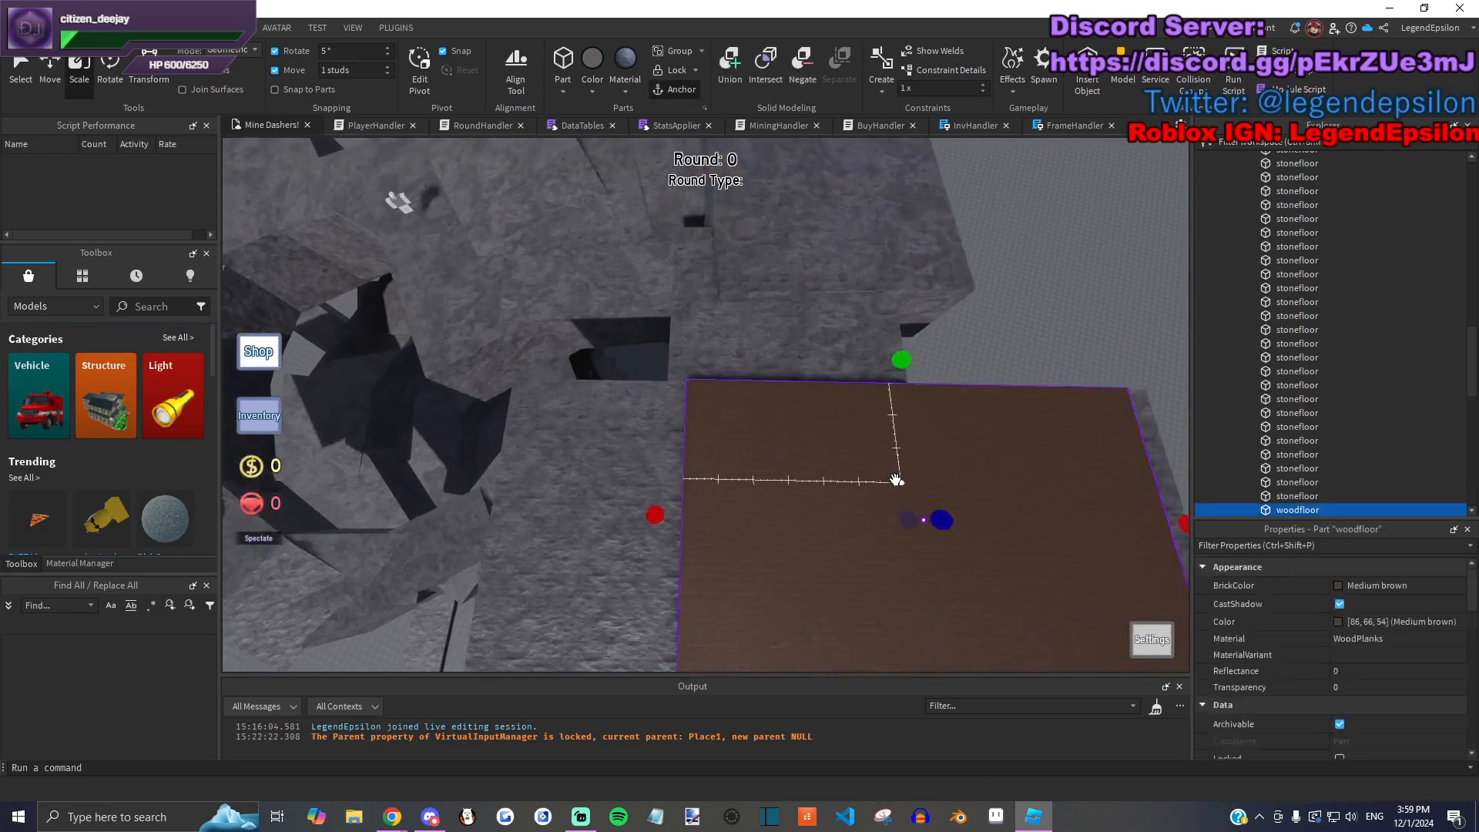
Step: Adjust the wood floor's remaining edges to fit within the stone platform and clear the selection
key("w")
key("s")
right_click_drag(745, 462, 852, 423)
key("d")
left_click(918, 363)
left_click(848, 465)
key("s")
left_click_drag(836, 416, 829, 404)
right_click_drag(829, 404, 980, 337)
left_click_drag(974, 303, 990, 281)
left_click(1019, 595)
Step: Duplicate a stonefloor slab on the central rock and pull the copy toward the rock's outer side
right_click_drag(1019, 594, 696, 431)
scroll(697, 428, "down", 6)
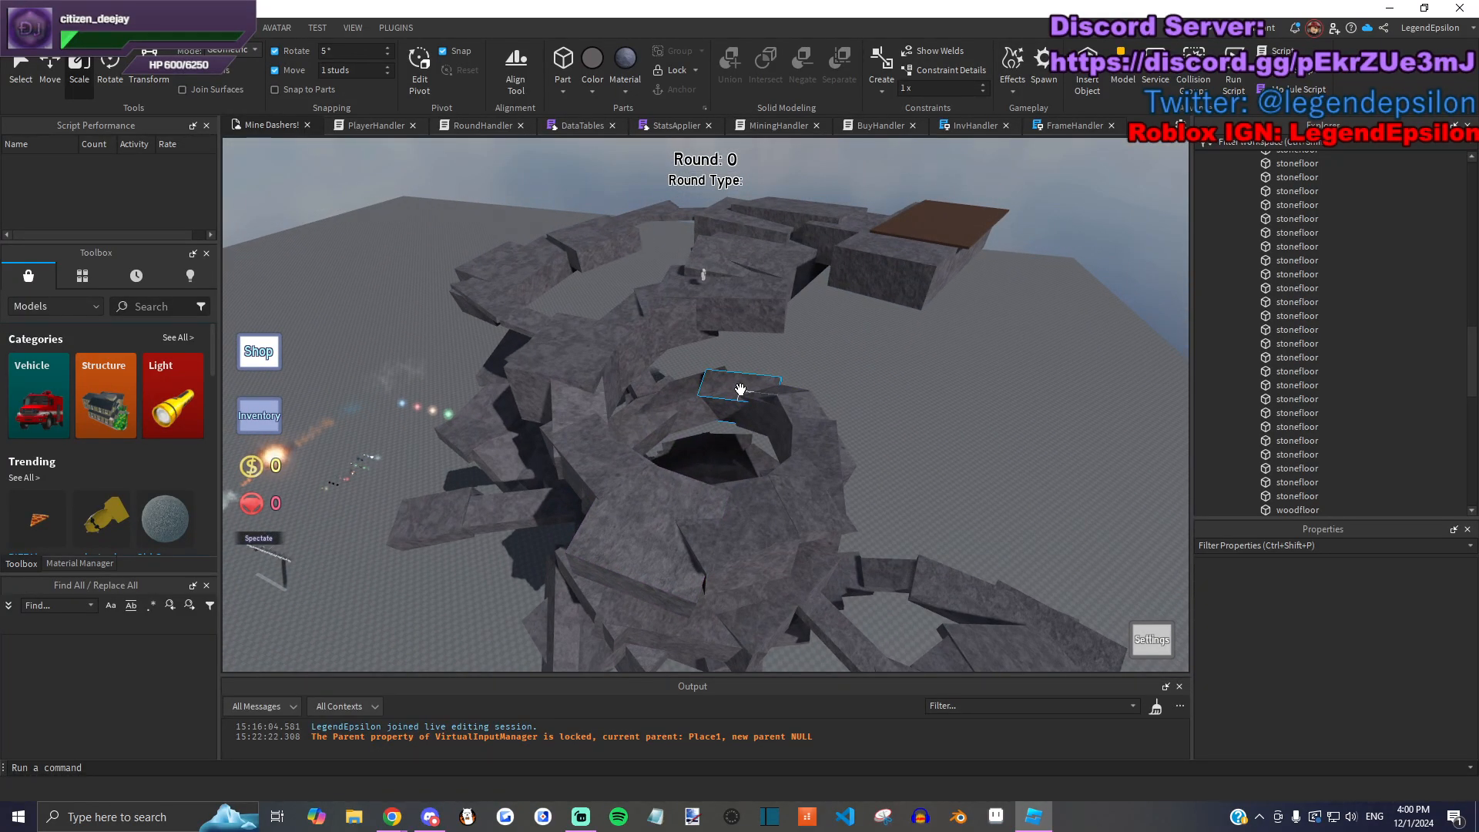
key("e")
right_click_drag(753, 388, 672, 428)
key("q")
scroll(632, 389, "up", 3)
key("ctrl+d")
scroll(479, 369, "down", 2)
left_click_drag(479, 370, 825, 516)
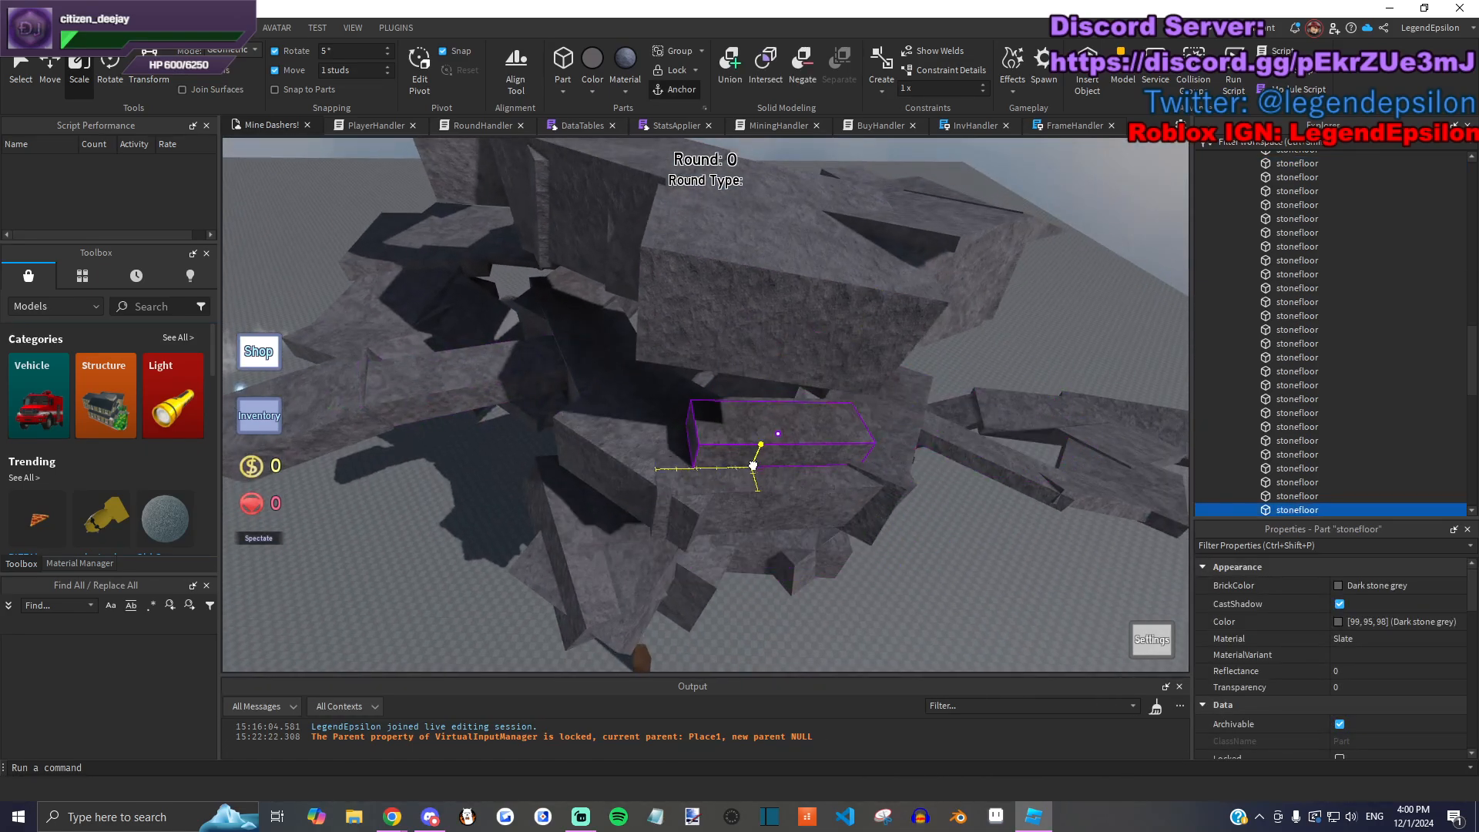
Step: Place the copied slab against the rock's outer wall as a projecting walkway, raising it and sliding it inward
left_click_drag(753, 465, 885, 429)
right_click_drag(886, 429, 825, 310)
left_click_drag(679, 224, 686, 235)
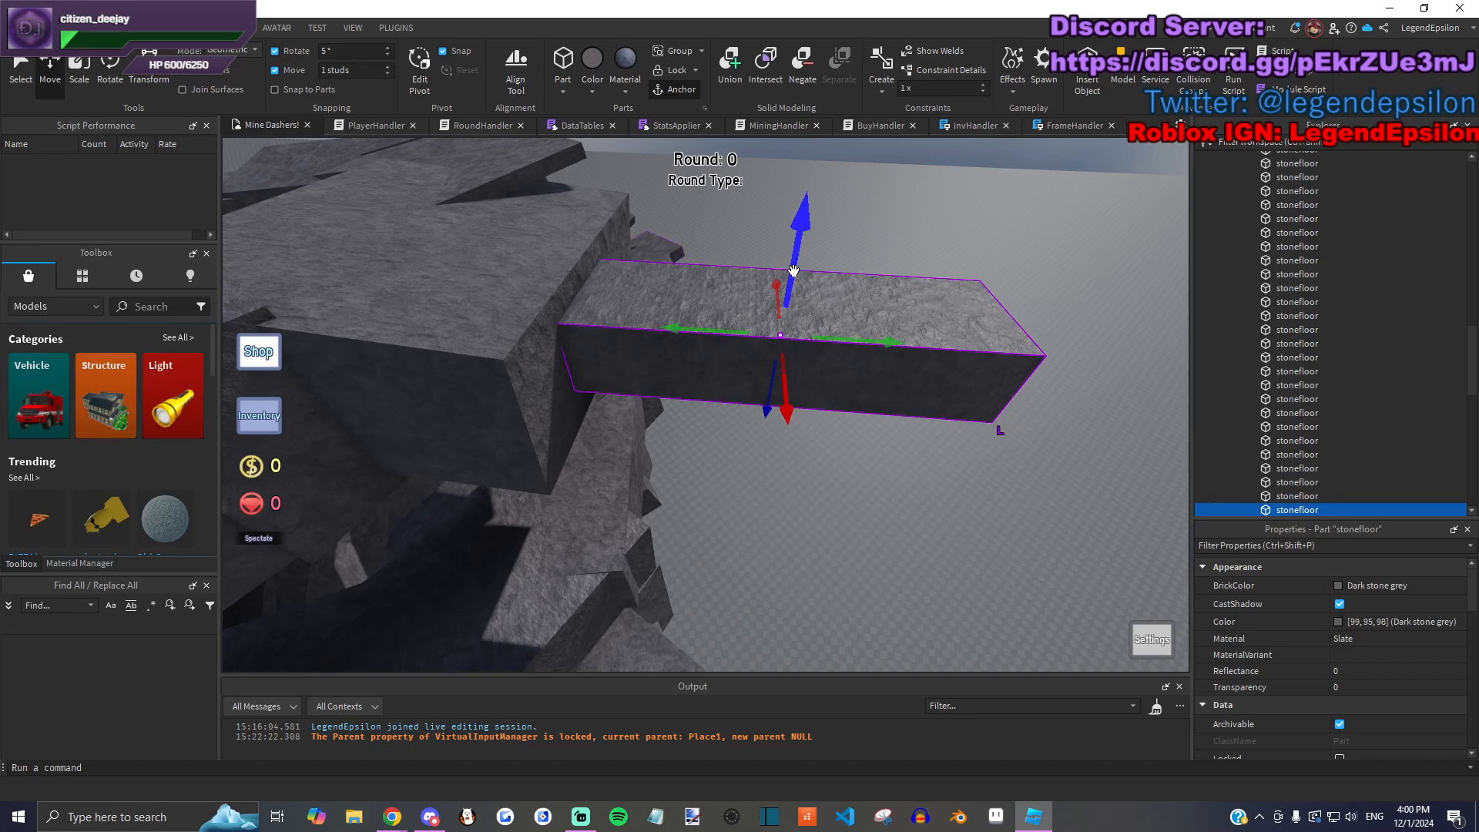
left_click_drag(794, 270, 790, 243)
left_click_drag(705, 320, 635, 313)
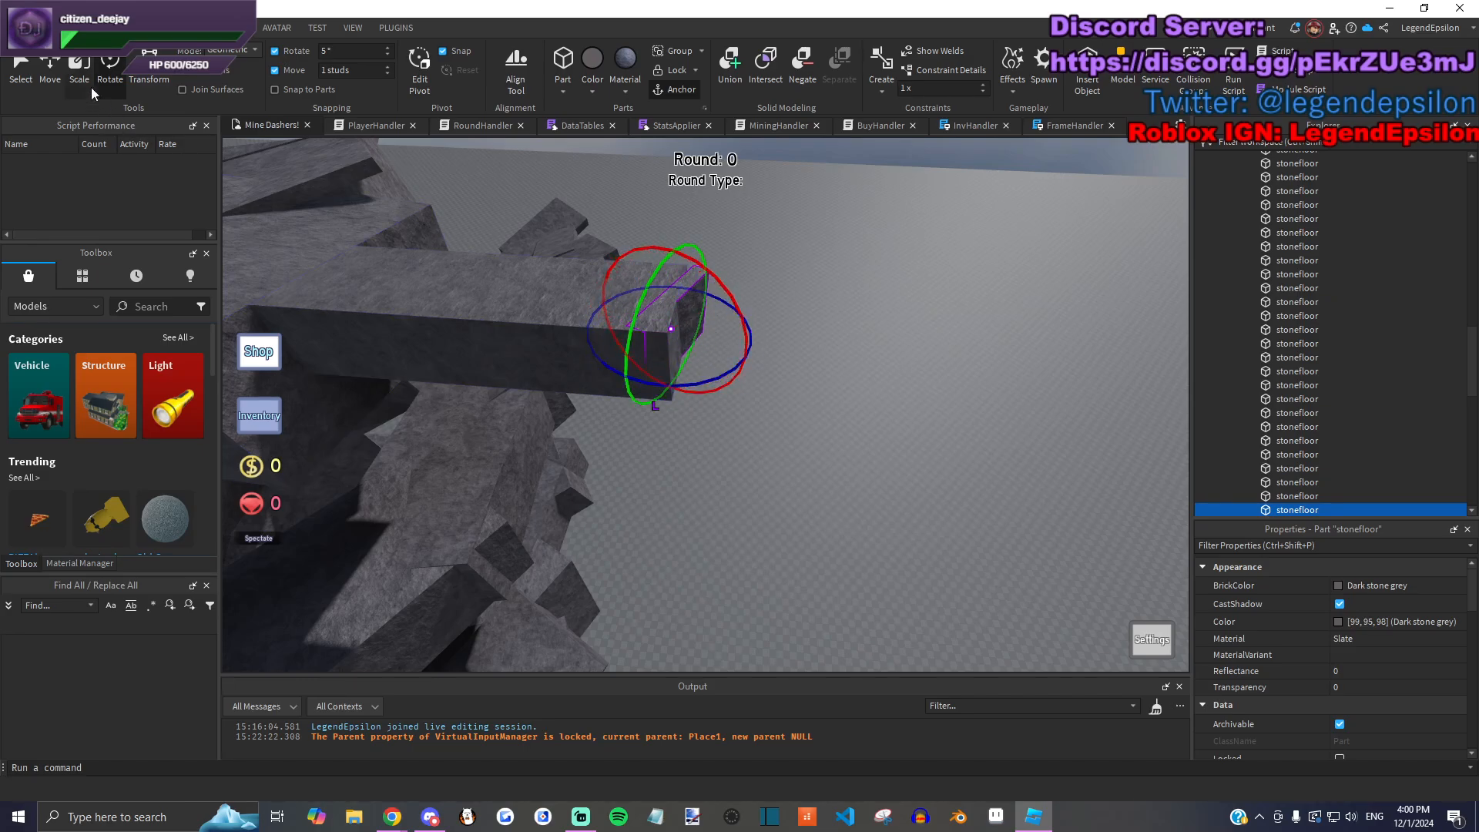
Step: Angle a further segment at the walkway's outer end and stretch the walkway farther out from the rock
left_click_drag(825, 405, 609, 293)
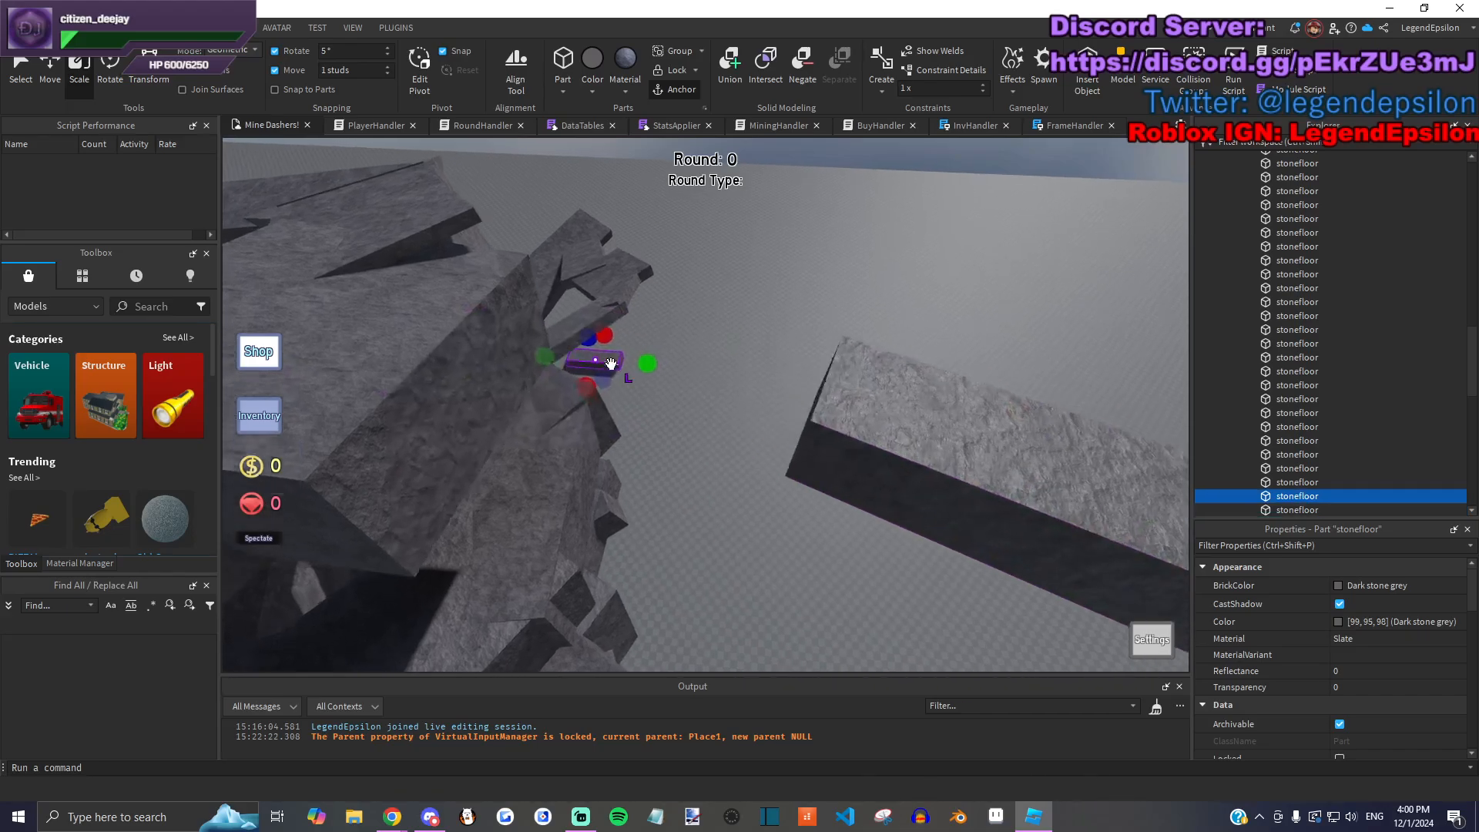
left_click(853, 411)
key("f")
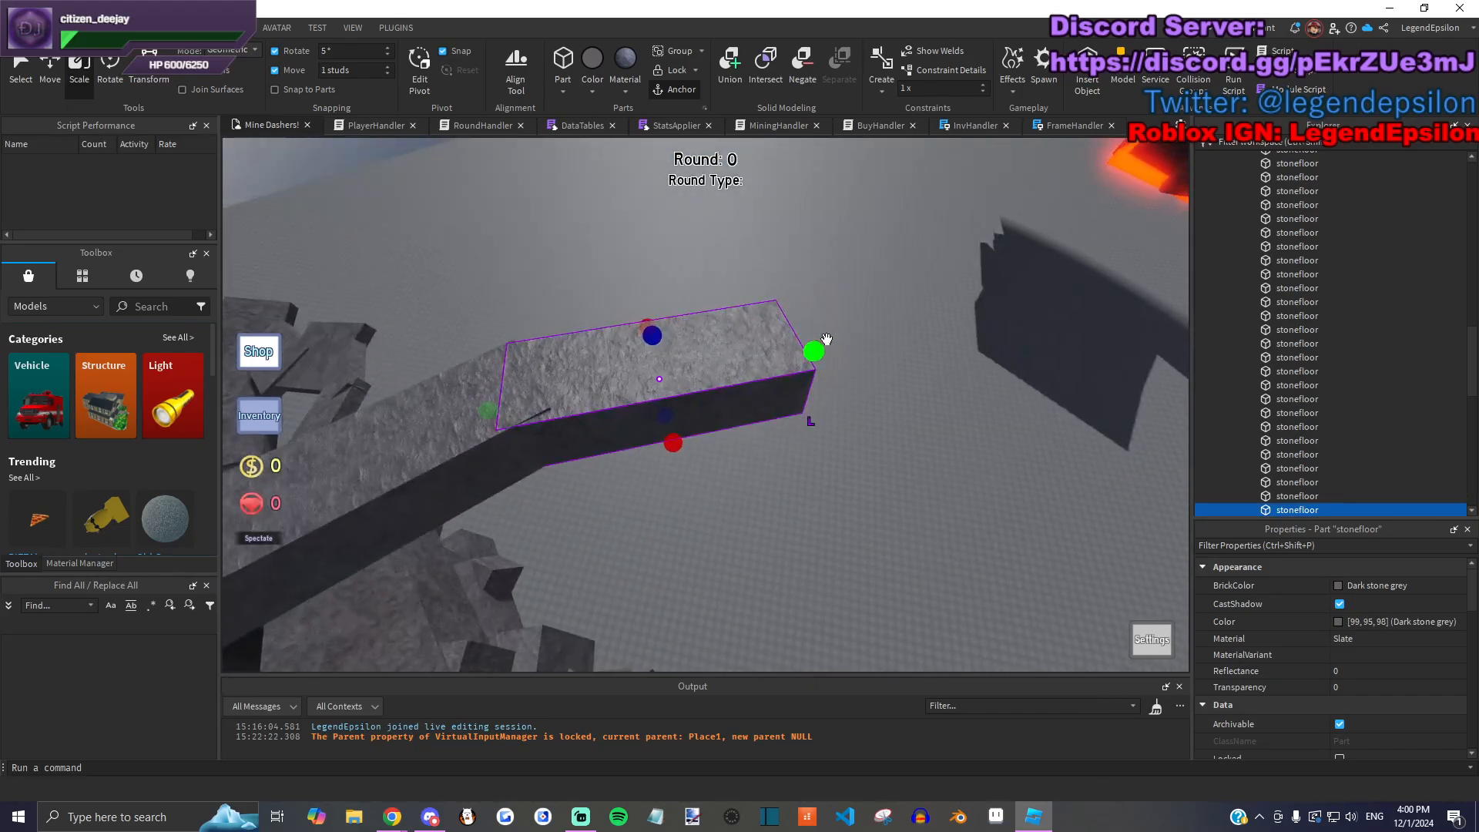
left_click_drag(935, 324, 1041, 347)
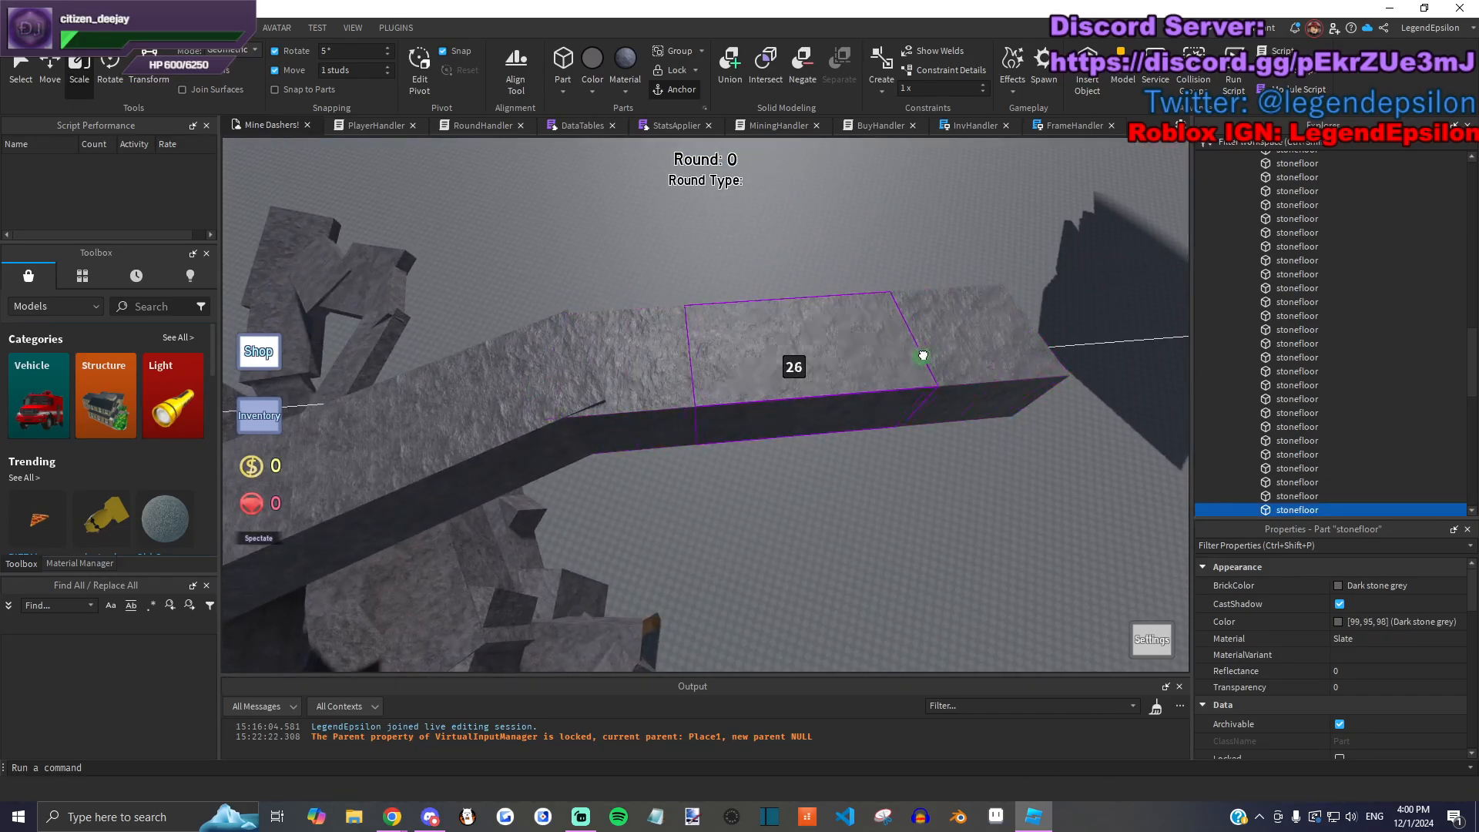
Step: Rotate the walkway's end segment copy and scale it sideways into a long branch
key("ctrl+4")
right_click_drag(763, 380, 763, 381)
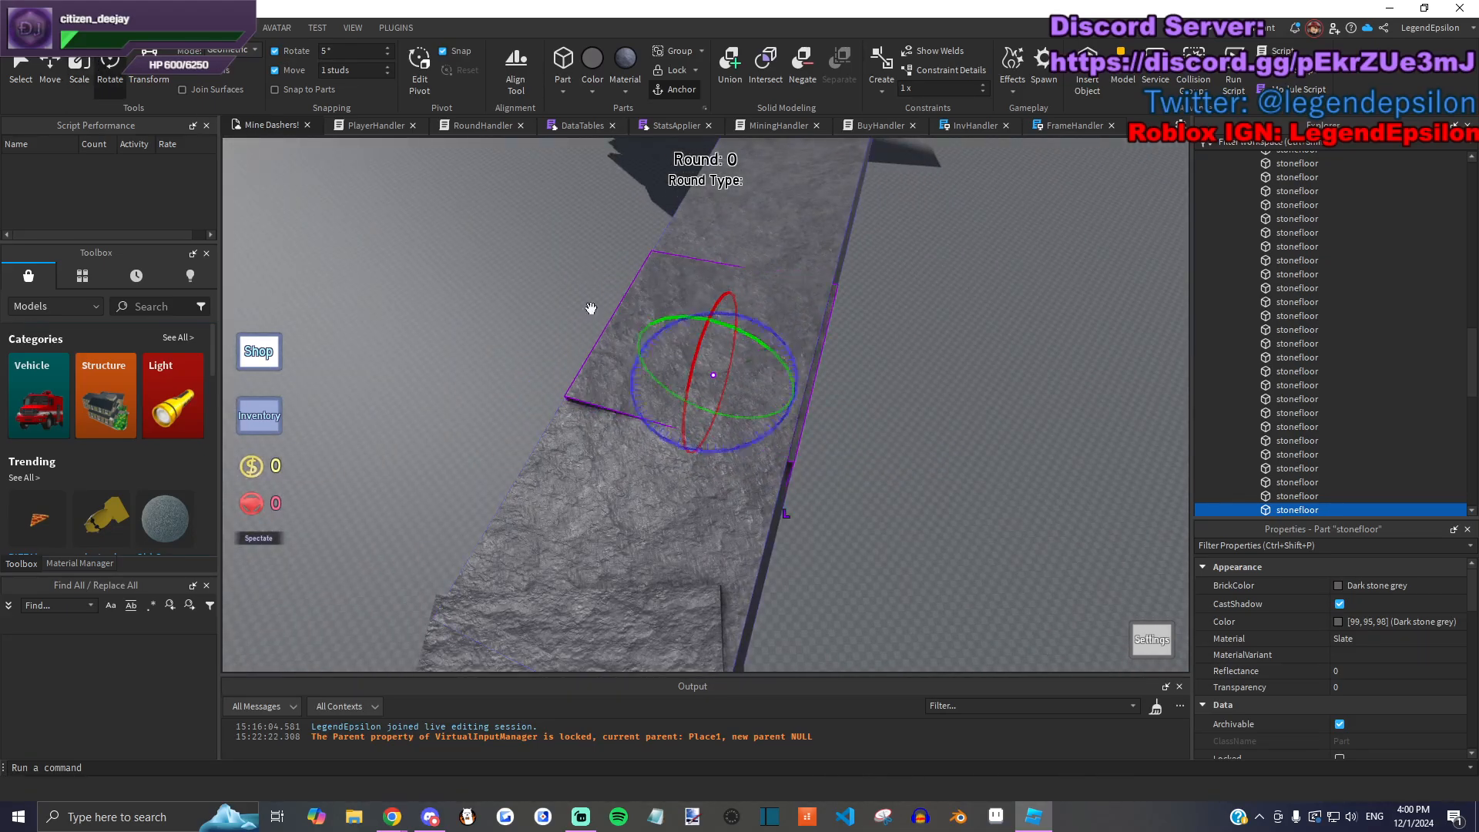
middle_click_drag(649, 329, 718, 328)
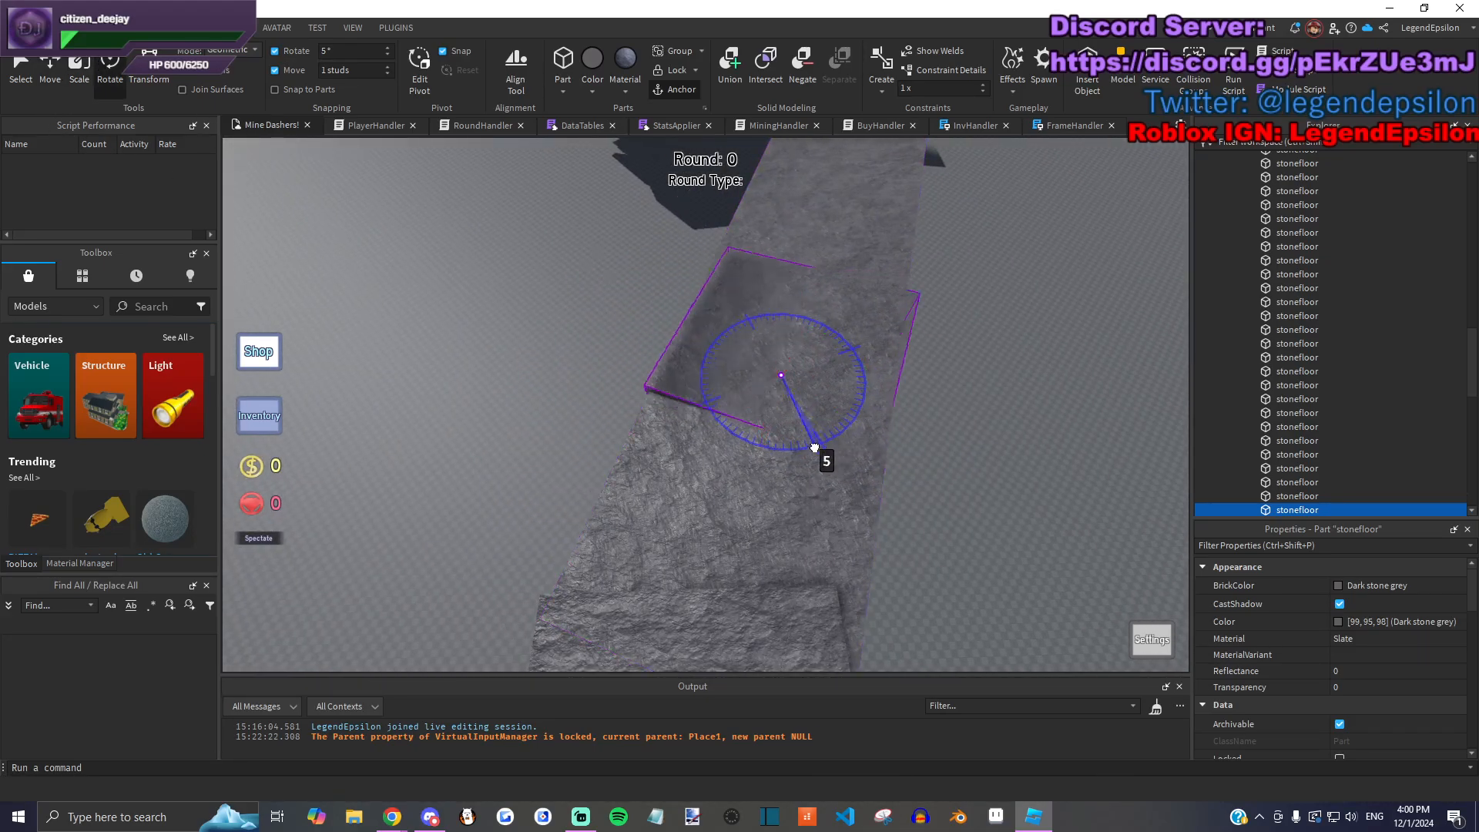
left_click_drag(575, 312, 433, 273)
left_click_drag(797, 387, 836, 401)
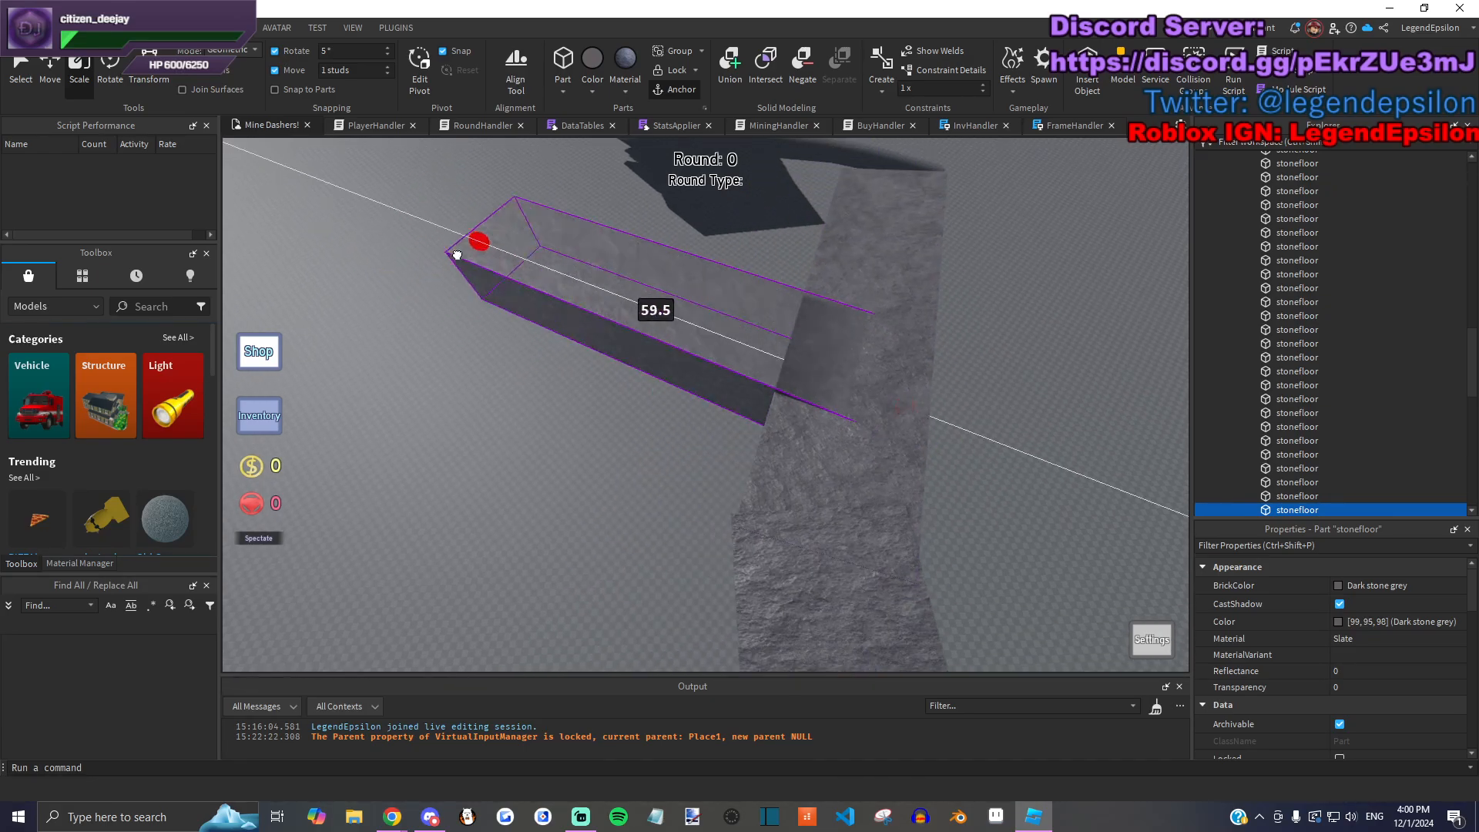
left_click_drag(362, 224, 469, 400)
right_click_drag(469, 400, 604, 313)
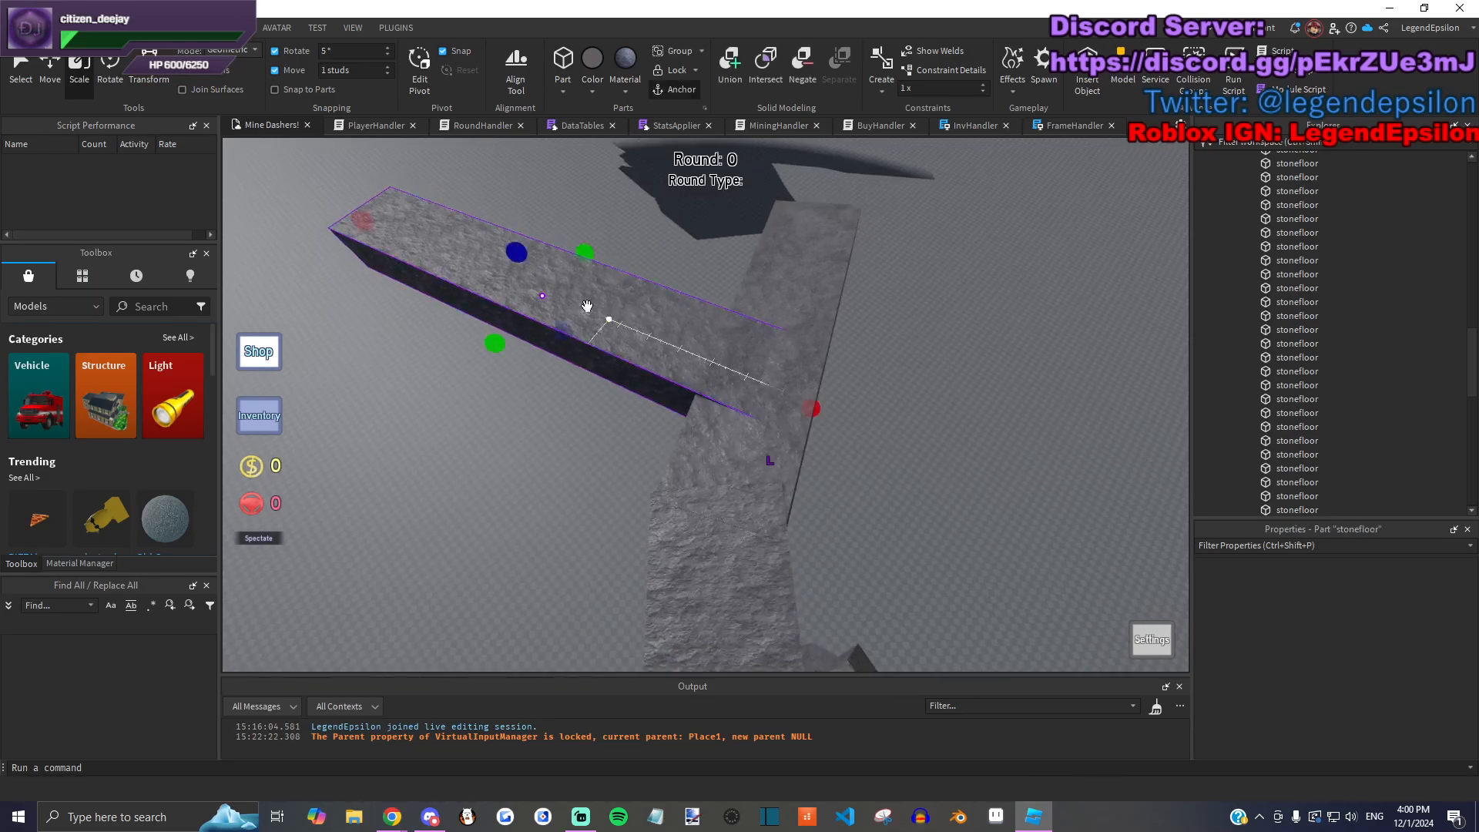
left_click_drag(502, 287, 769, 382)
right_click_drag(769, 381, 889, 416)
Step: Scale the large block on the rock mass's outer side and adjust the smaller block beside it
left_click(593, 372)
left_click(593, 372)
right_click_drag(593, 372, 647, 382)
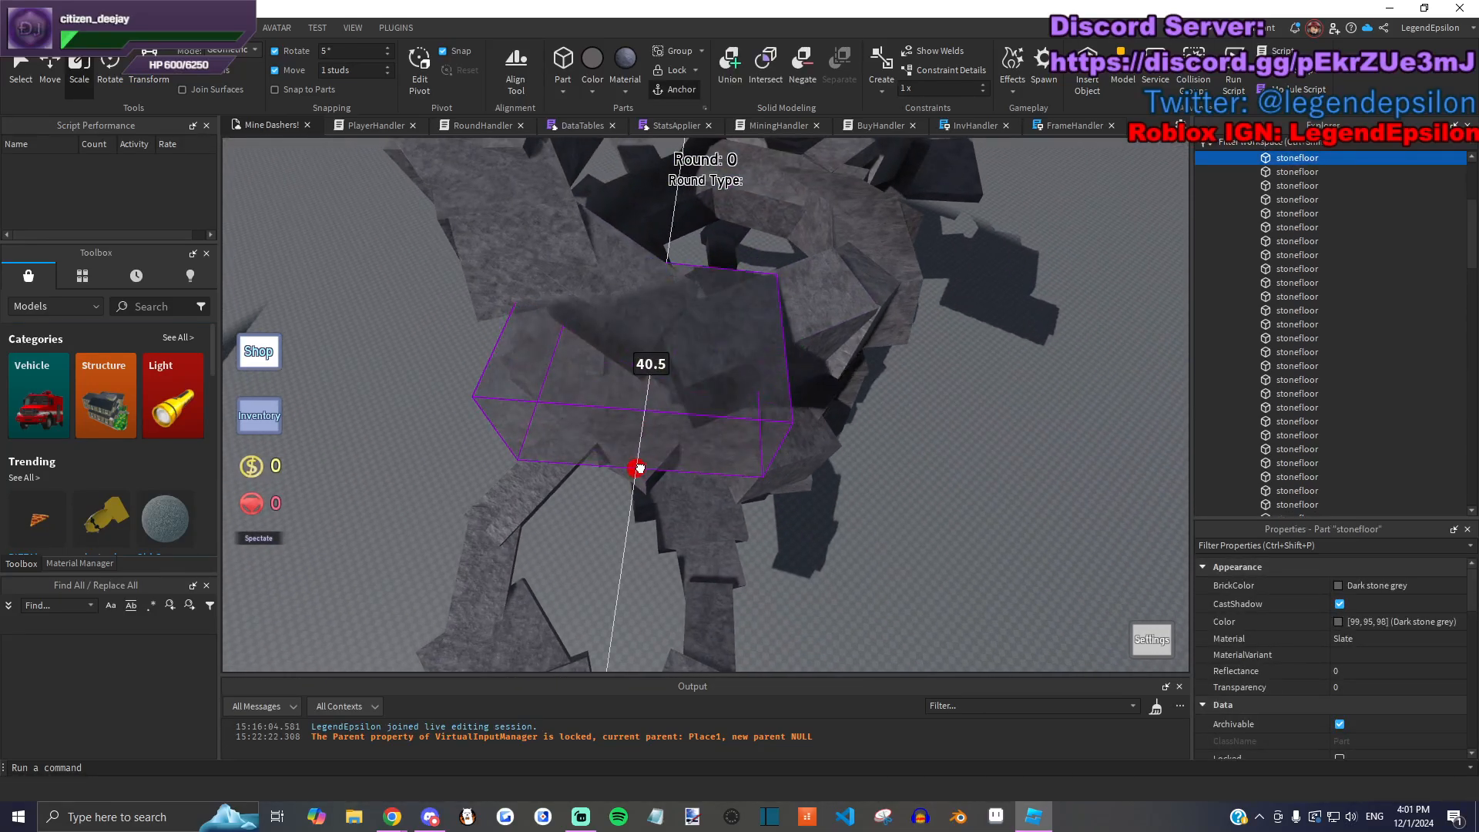
left_click_drag(640, 468, 670, 373)
left_click(734, 425)
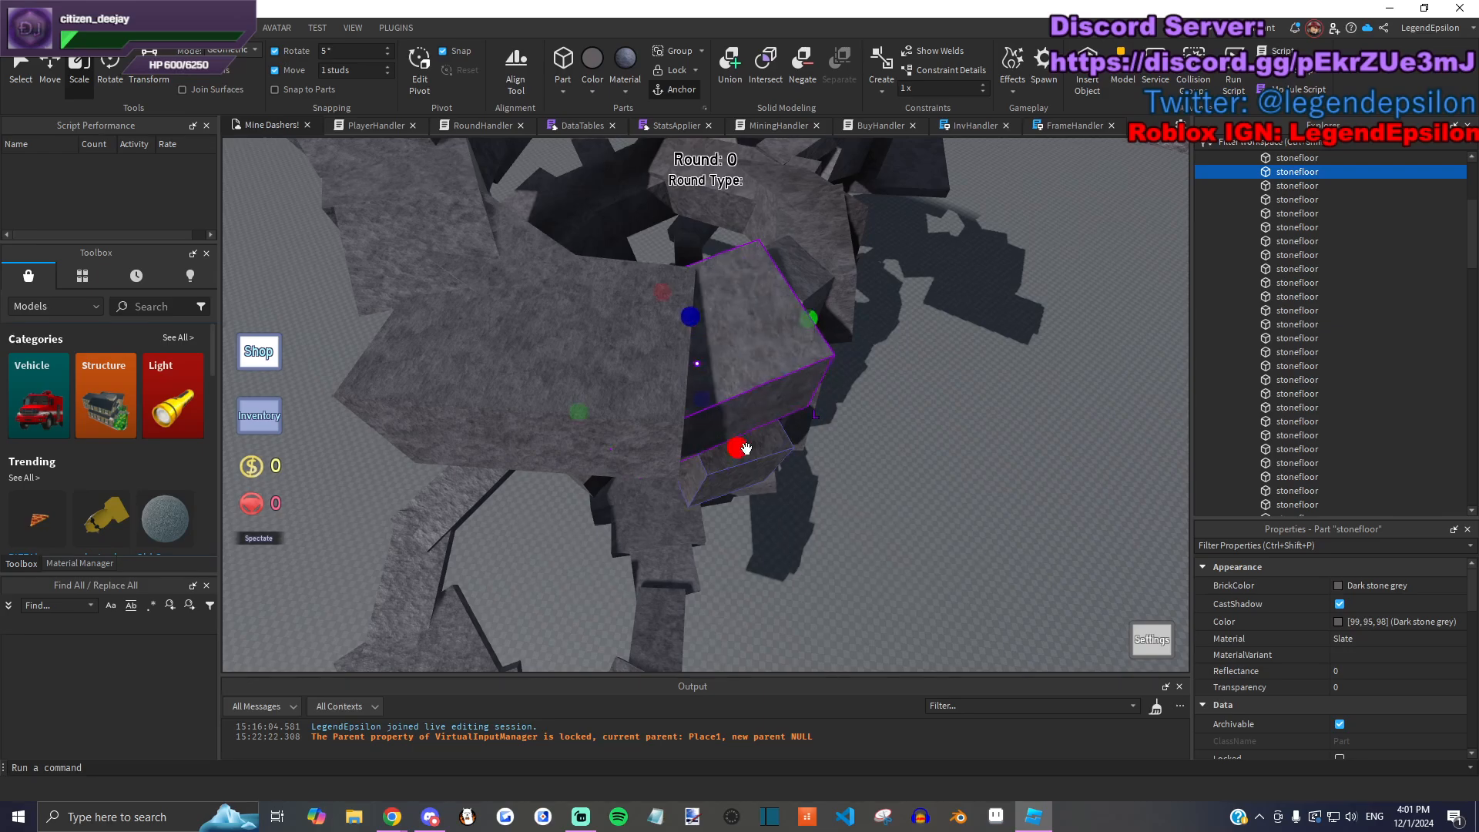
right_click_drag(890, 484, 647, 483)
left_click_drag(639, 474, 615, 479)
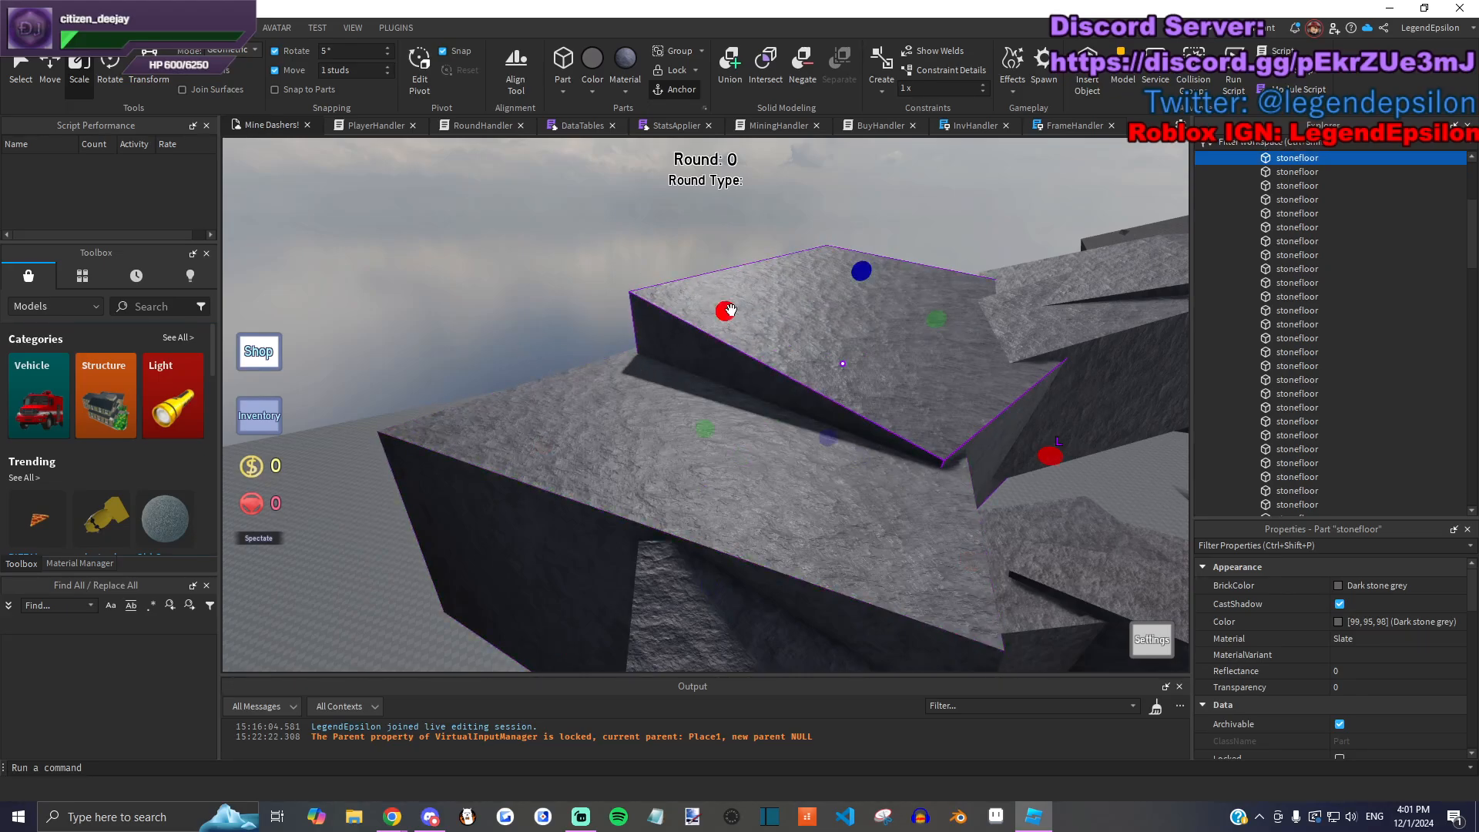
Step: Adjust the tilted top slab's edge and lengthen the neighbouring slab to fill the gap between the upper blocks
left_click_drag(793, 339, 789, 343)
right_click_drag(790, 343, 755, 399)
left_click(774, 367)
left_click(660, 428)
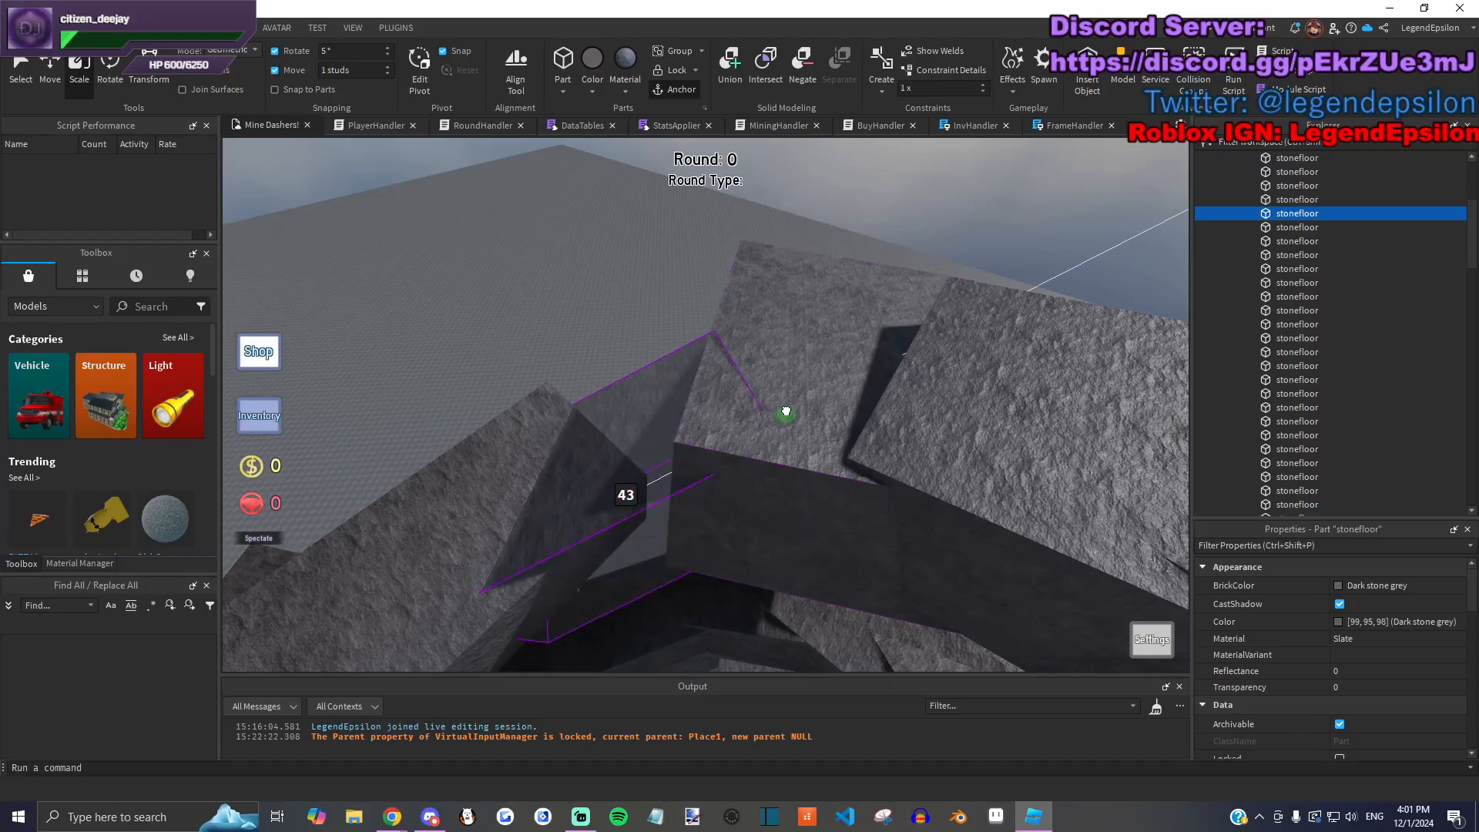
left_click(716, 380)
left_click_drag(687, 361, 670, 369)
Step: Rescale the adjacent upper blocks, undoing one change and scaling again
left_click(604, 300)
right_click_drag(605, 300, 661, 460)
left_click(661, 461)
left_click_drag(657, 601, 623, 402)
left_click(788, 472)
key("ctrl+z")
left_click_drag(787, 587, 773, 409)
Step: Try to scale a block around the rock's inner opening and undo the change
key("w")
key("q")
scroll(763, 451, "up", 5)
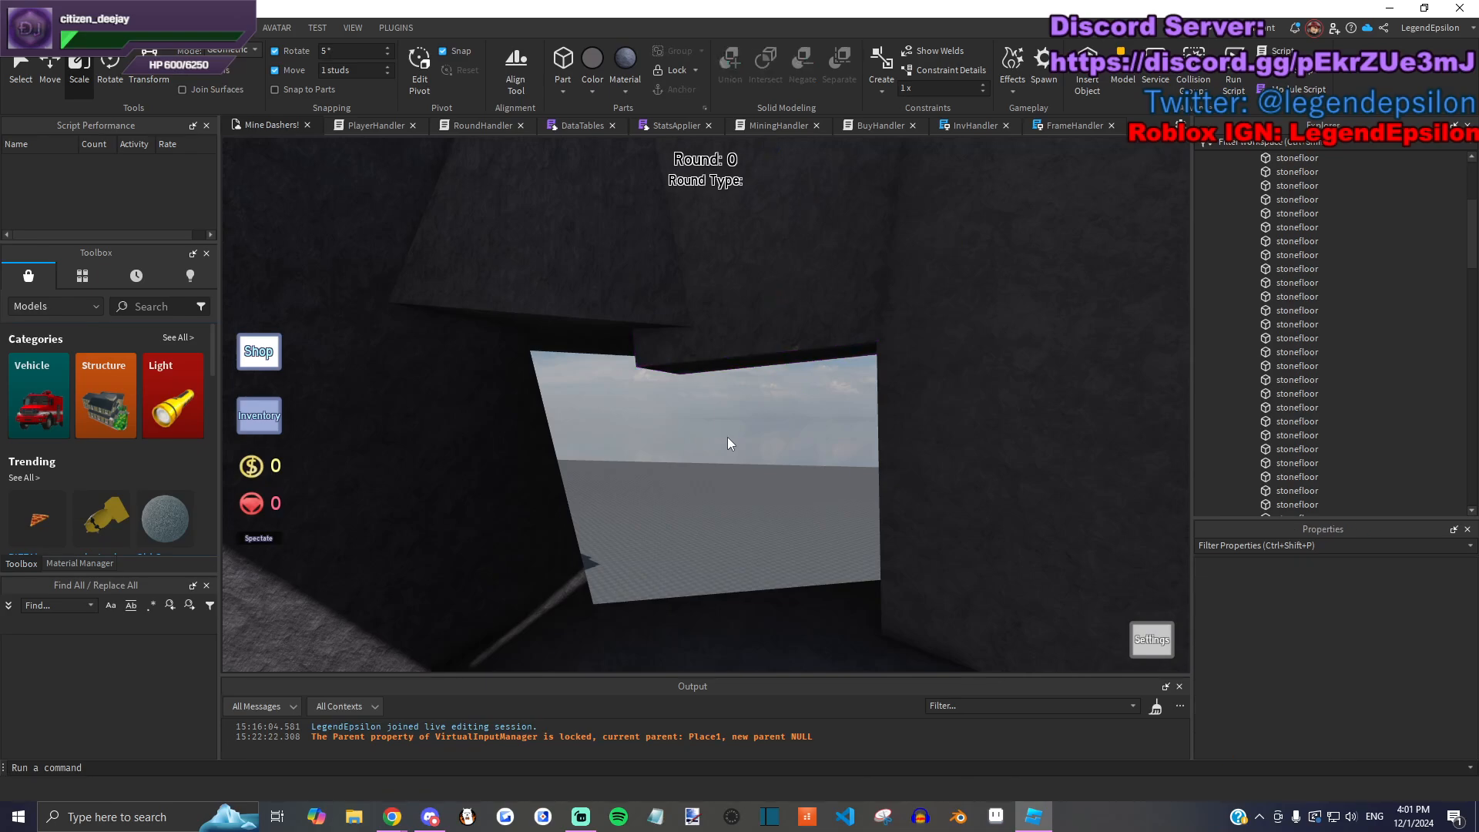
right_click_drag(727, 437, 728, 436)
left_click_drag(738, 401, 721, 319)
right_click_drag(798, 471, 760, 461)
key("ctrl+z")
Step: Select the stone slab forming the floor of the rock's lower opening and adjust its size
left_click_drag(808, 445, 858, 381)
left_click(857, 349)
right_click_drag(856, 349, 856, 349)
left_click_drag(857, 349, 730, 409)
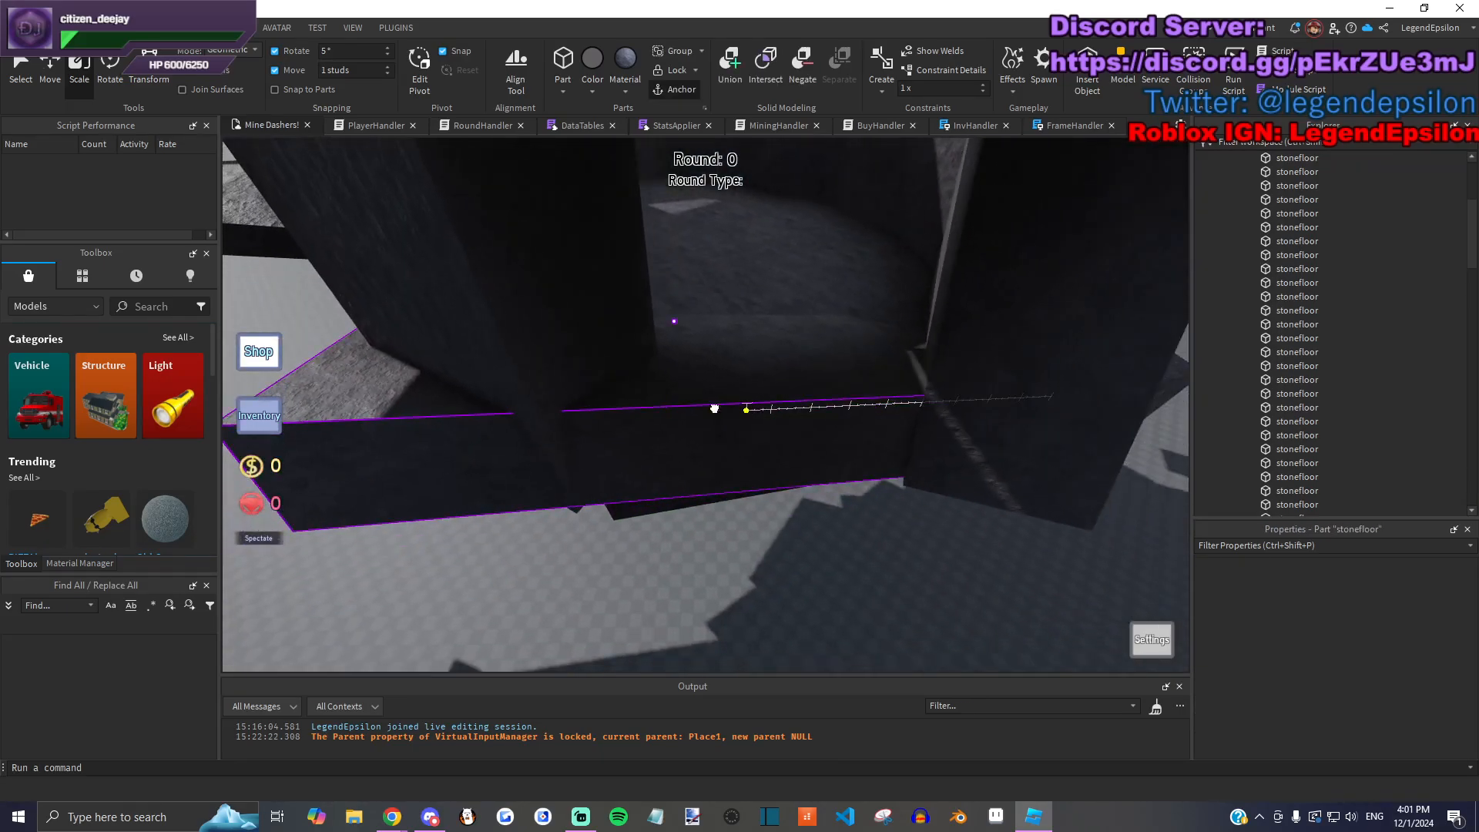
right_click_drag(383, 344, 393, 357)
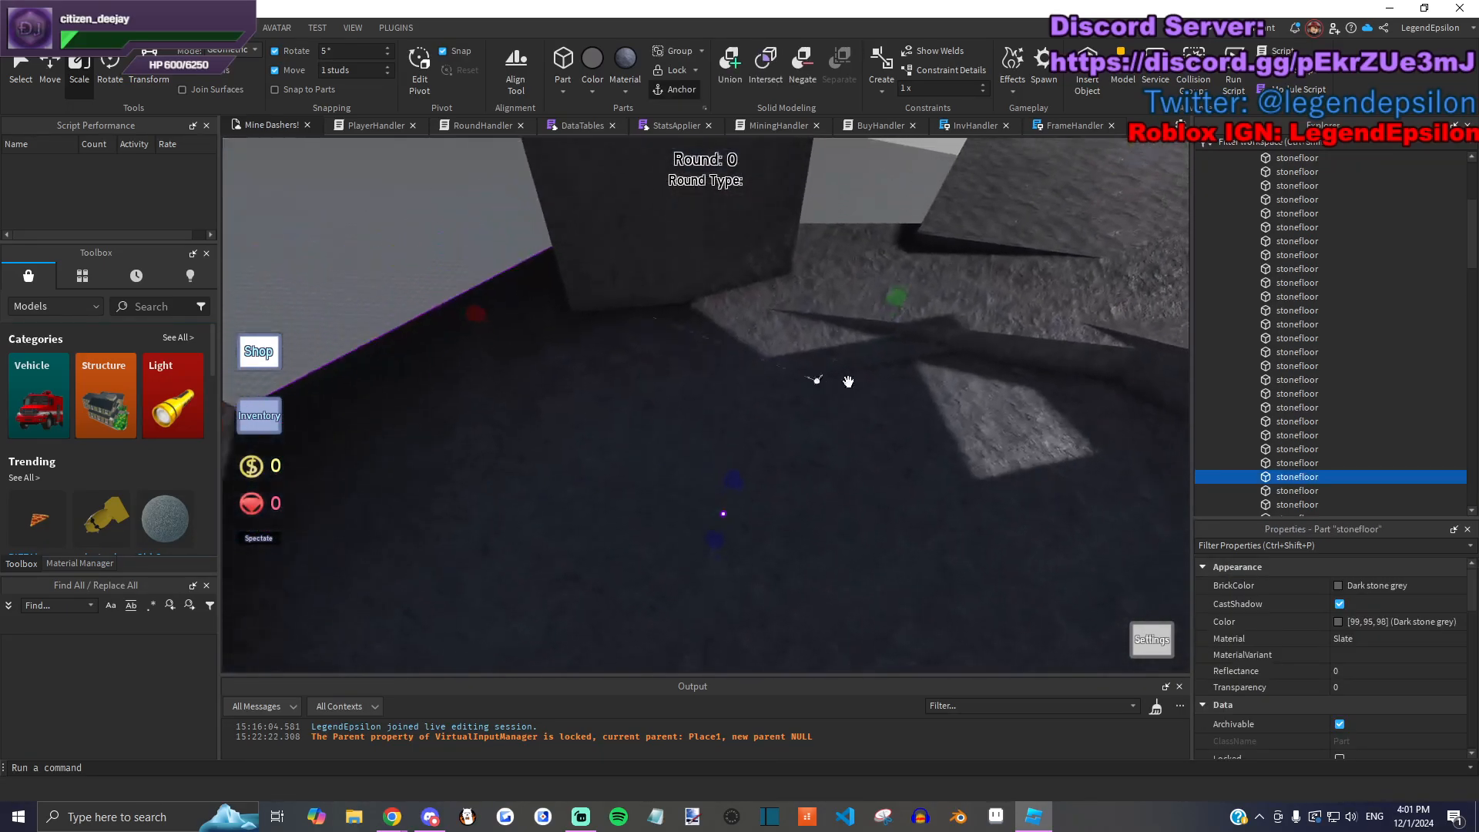
right_click_drag(825, 384, 824, 384)
left_click_drag(881, 332, 723, 448)
left_click_drag(803, 399, 803, 398)
Step: Duplicate the lower opening's floor slab and scale the copy along the opening
right_click_drag(654, 347, 654, 347)
right_click_drag(594, 307, 594, 307)
right_click_drag(642, 426, 746, 442)
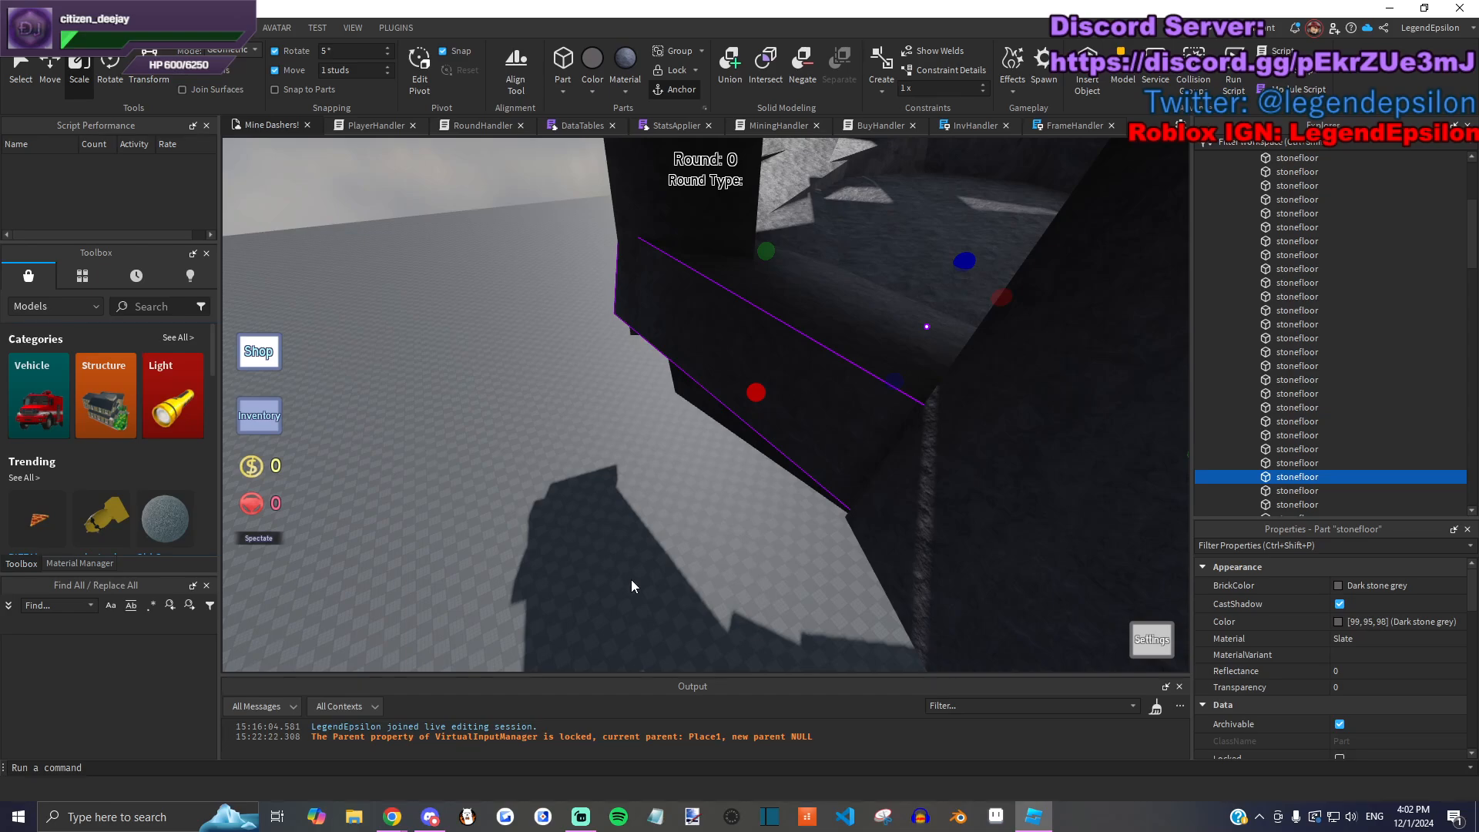
right_click_drag(644, 511, 824, 375)
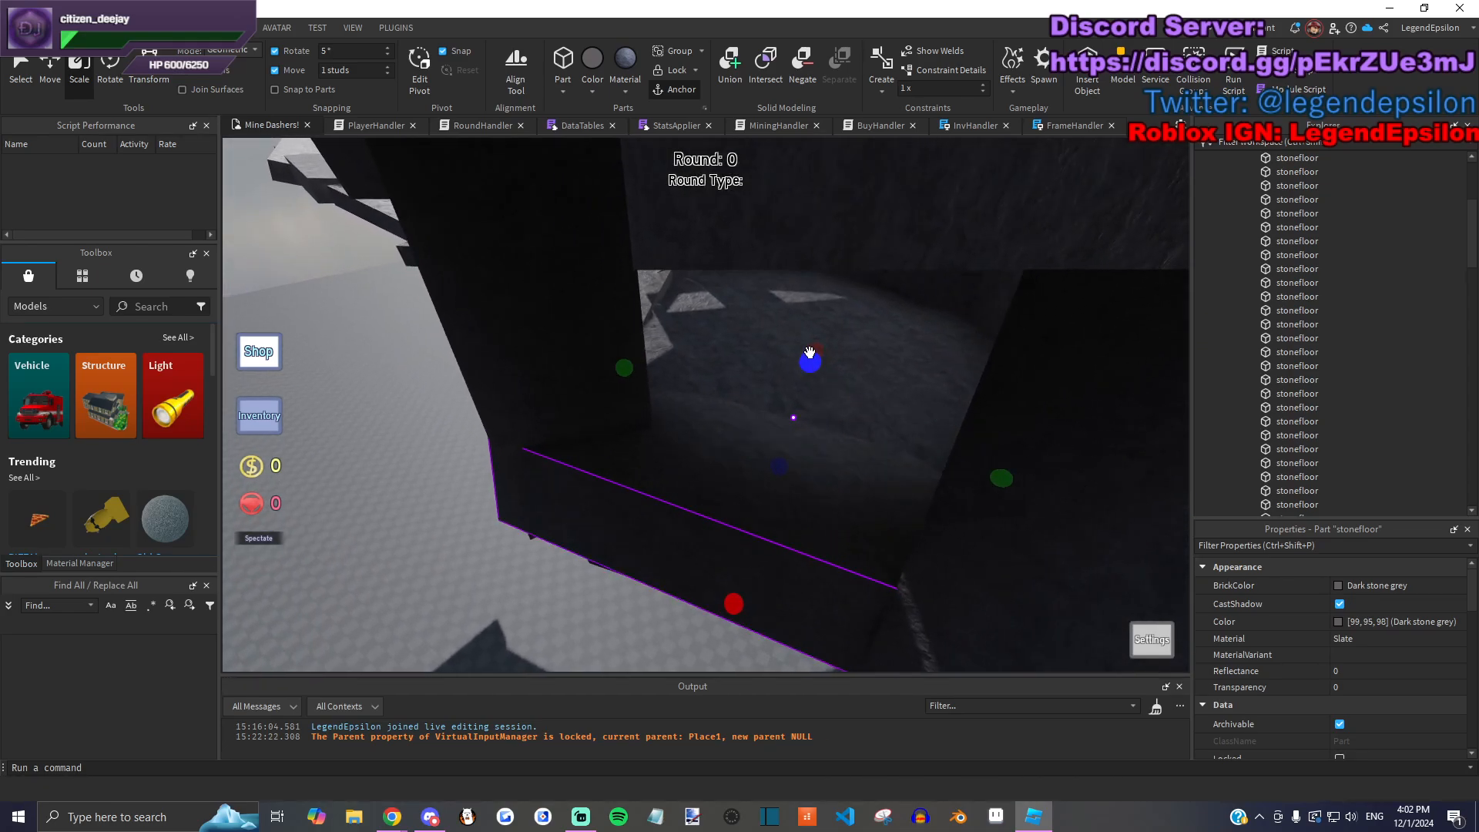
left_click_drag(809, 356, 718, 442)
right_click_drag(689, 488, 925, 475)
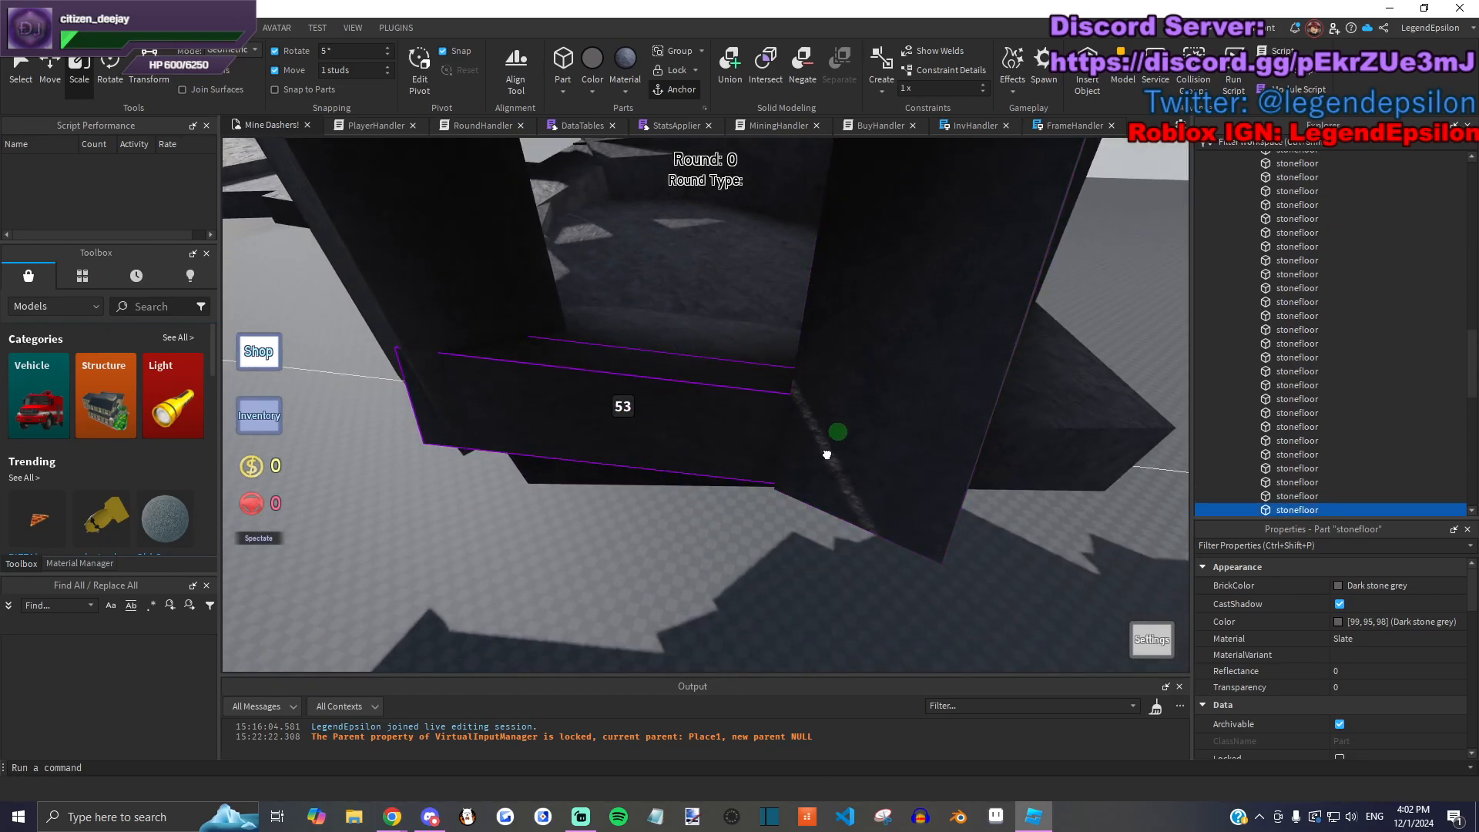
right_click_drag(825, 455, 771, 431)
Step: Rotate the copied floor slab at the opening and rescale it from its new angle
left_click(110, 70)
scroll(557, 298, "up", 2)
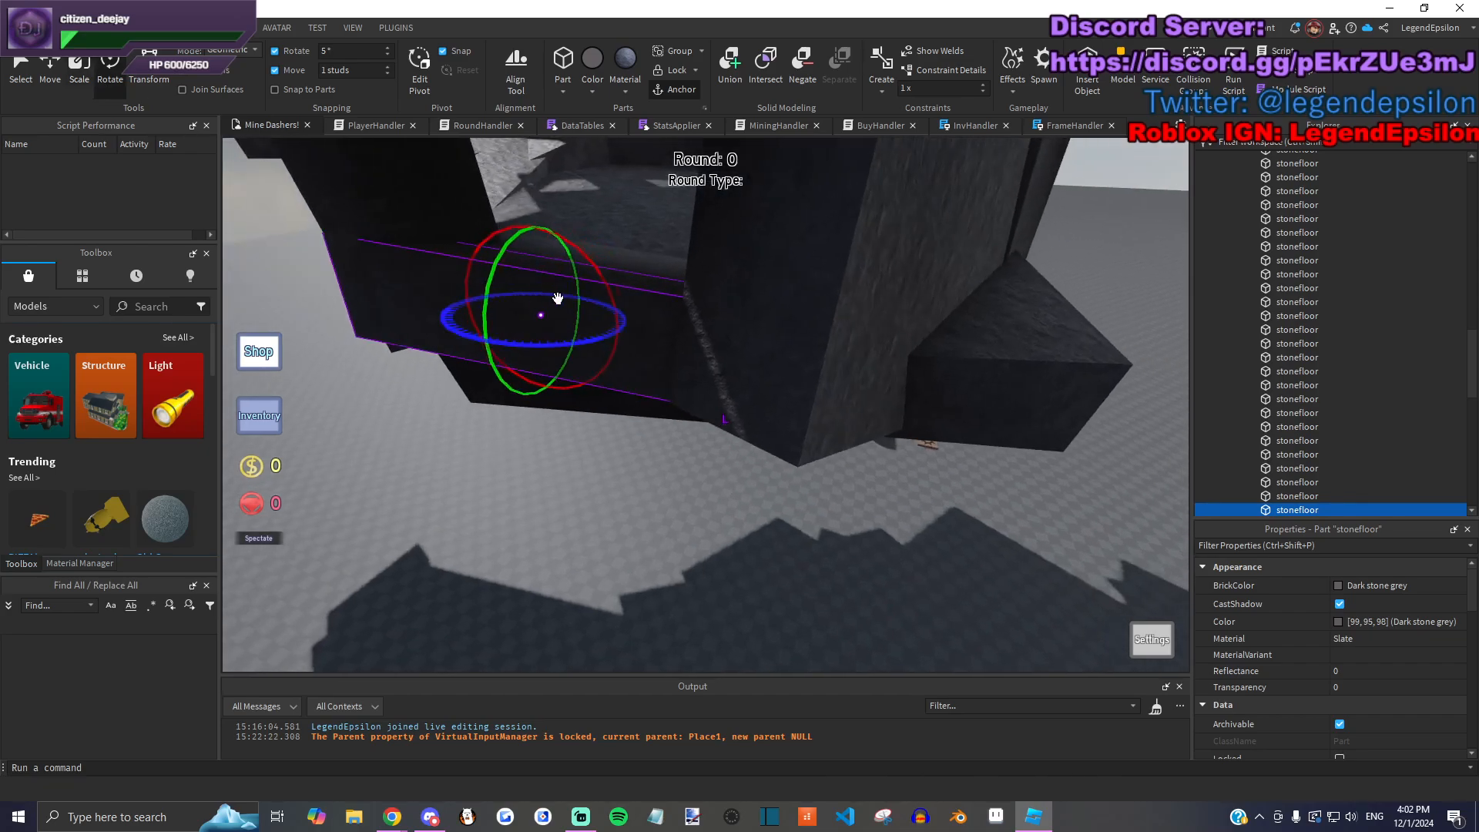
left_click_drag(482, 291, 458, 654)
left_click(76, 70)
key("s")
key("w")
left_click_drag(719, 344, 725, 352)
Step: Scale the rotated floor slab so it projects outward from the base of the opening
right_click_drag(798, 372, 779, 439)
left_click_drag(512, 444, 585, 466)
left_click(591, 505)
left_click_drag(660, 361, 725, 380)
left_click(808, 474)
left_click(810, 470)
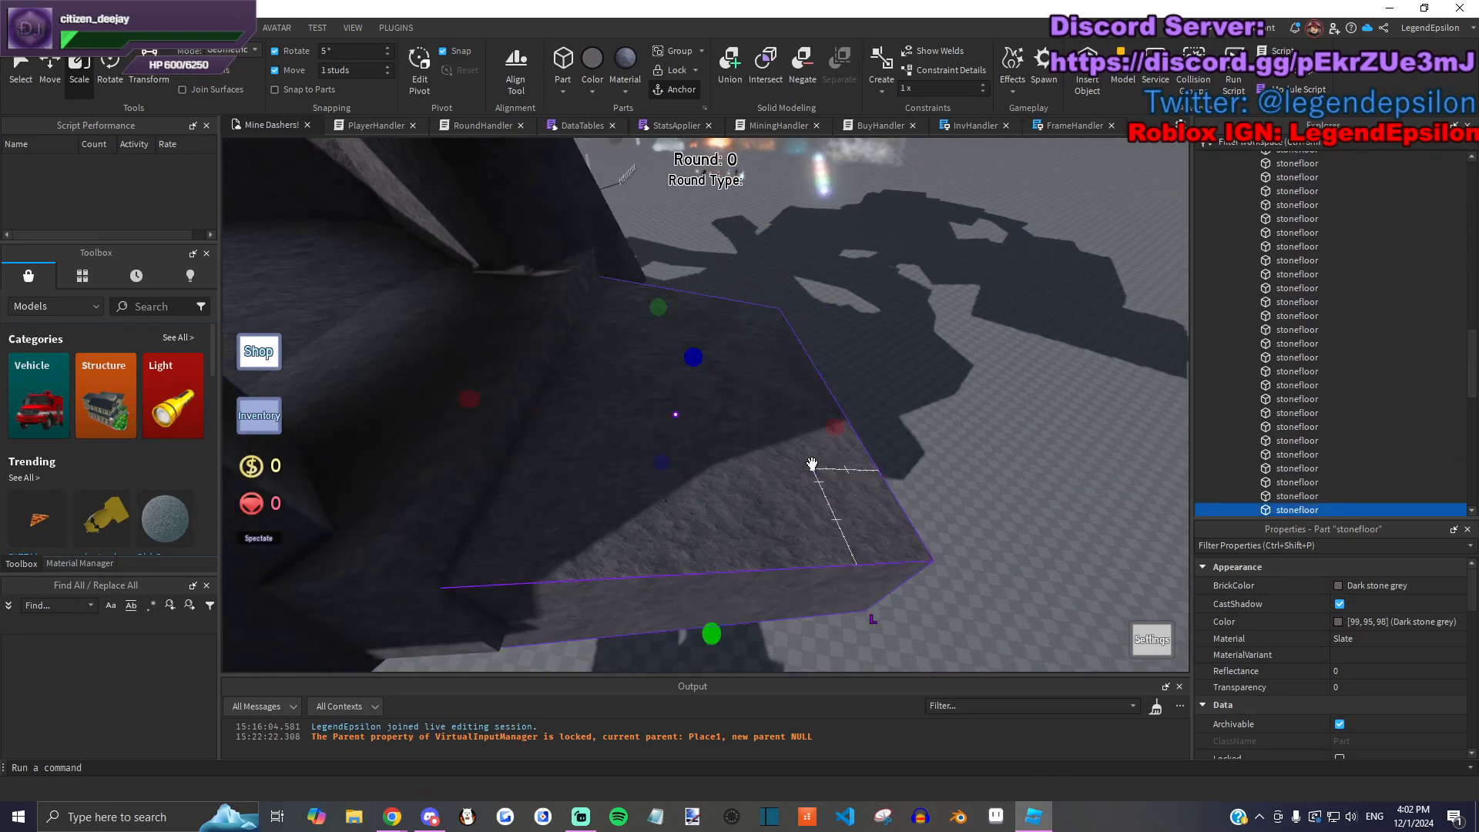
Step: Extend the projecting floor slab outward and narrow its copy to a strip about 11.5 studs wide along the outer edge
left_click_drag(833, 428, 931, 433)
key("s")
key("d")
left_click_drag(645, 325, 647, 311)
right_click_drag(643, 313, 604, 324)
key("d")
left_click_drag(370, 277, 653, 370)
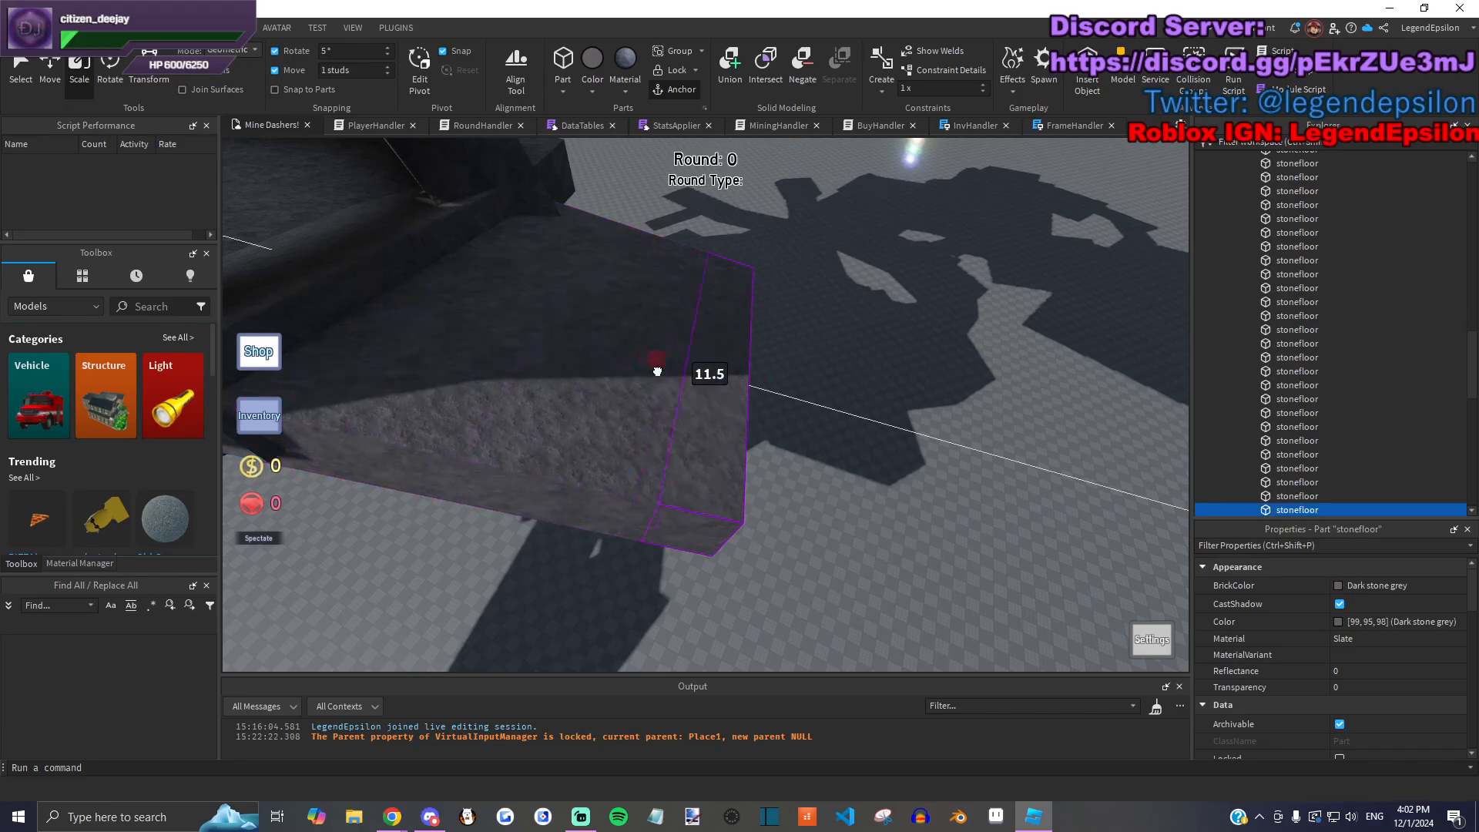
Step: Rotate the narrow edge strip by 10 degrees to tilt it against the floor slab
right_click_drag(654, 370, 651, 385)
key("w")
left_click(110, 65)
left_click_drag(570, 302, 559, 319)
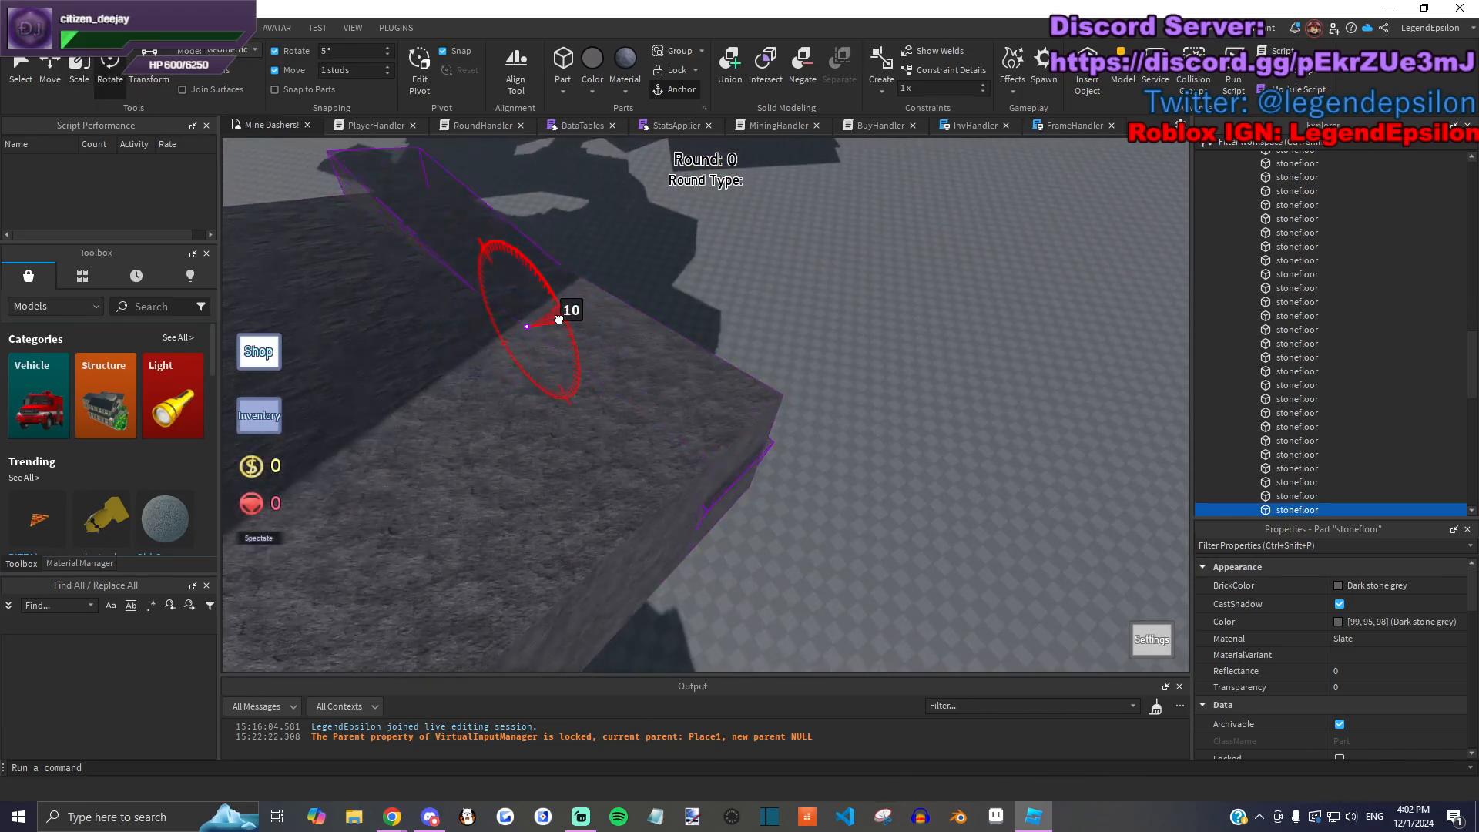
Step: Extend the tilted edge strip outward past the floor slab and trim its inner side into a block at the slab's end
left_click_drag(500, 396, 493, 401)
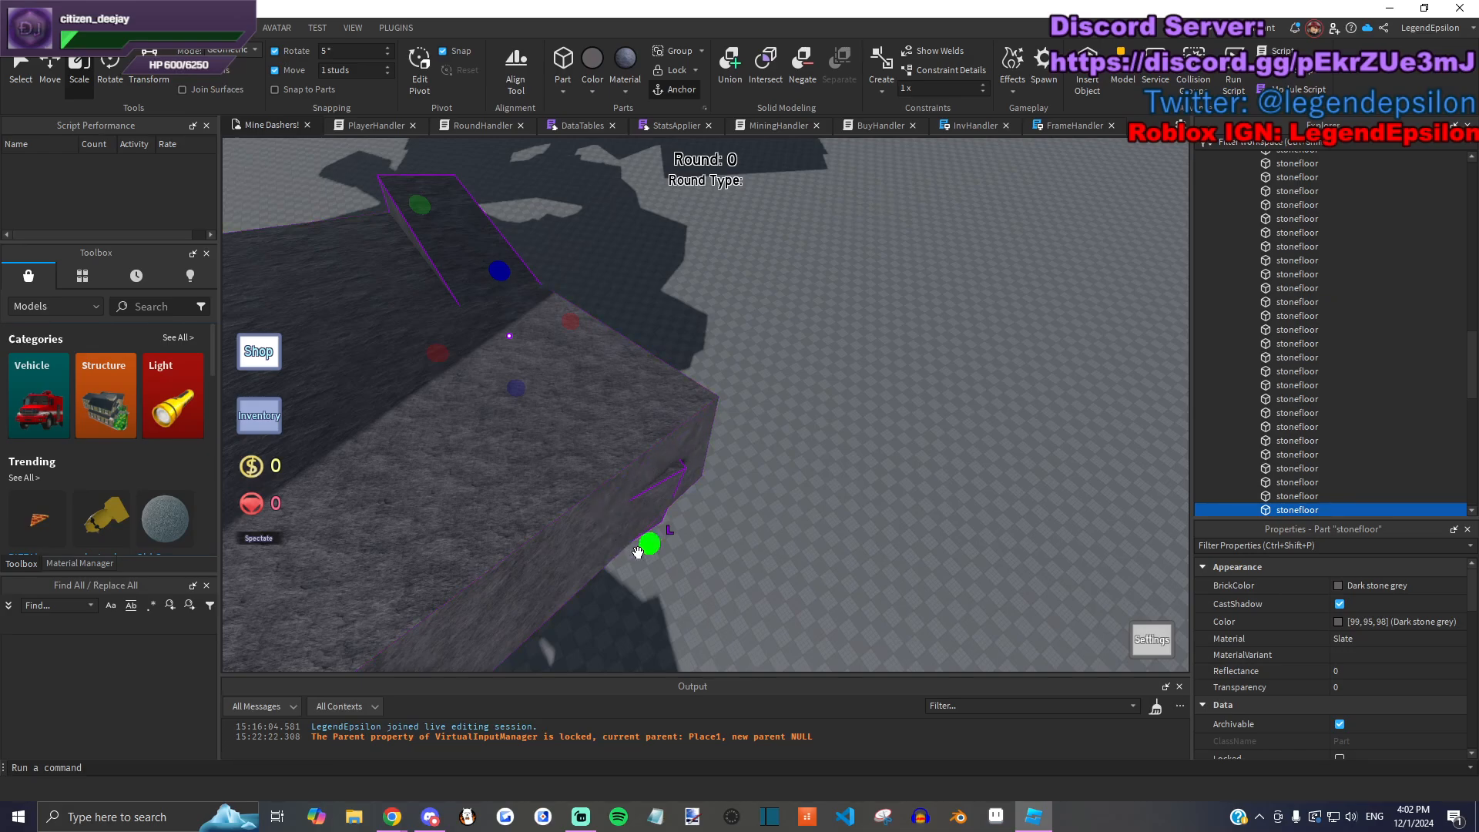
left_click_drag(556, 307, 760, 285)
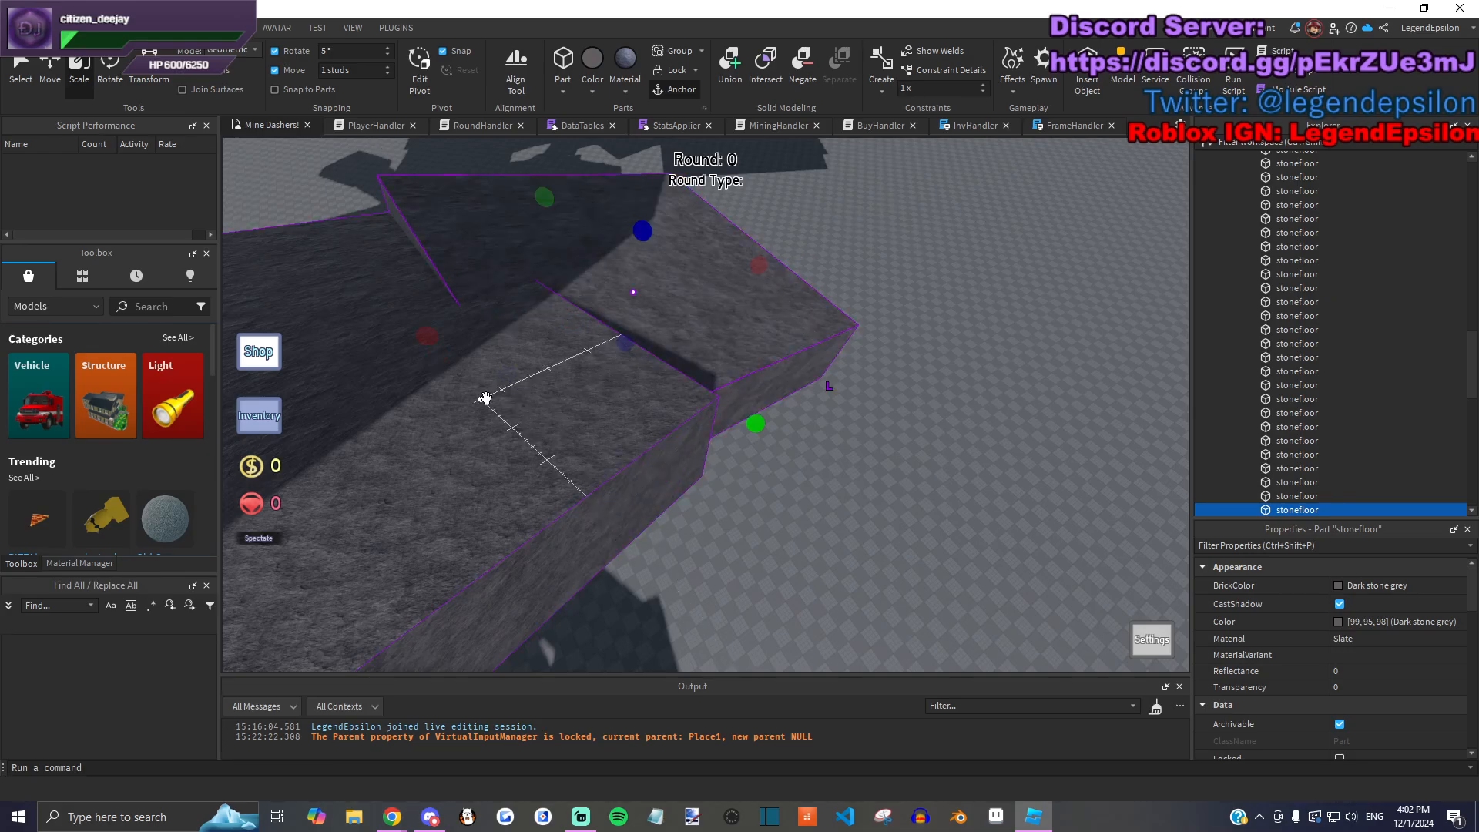
key("d")
left_click_drag(495, 205, 518, 213)
key("d")
right_click_drag(588, 277, 696, 419)
key("q")
left_click_drag(472, 317, 713, 409)
key("d")
key("q")
Step: Rotate the end block so it turns and tilts relative to the slab behind it
key("ctrl+4")
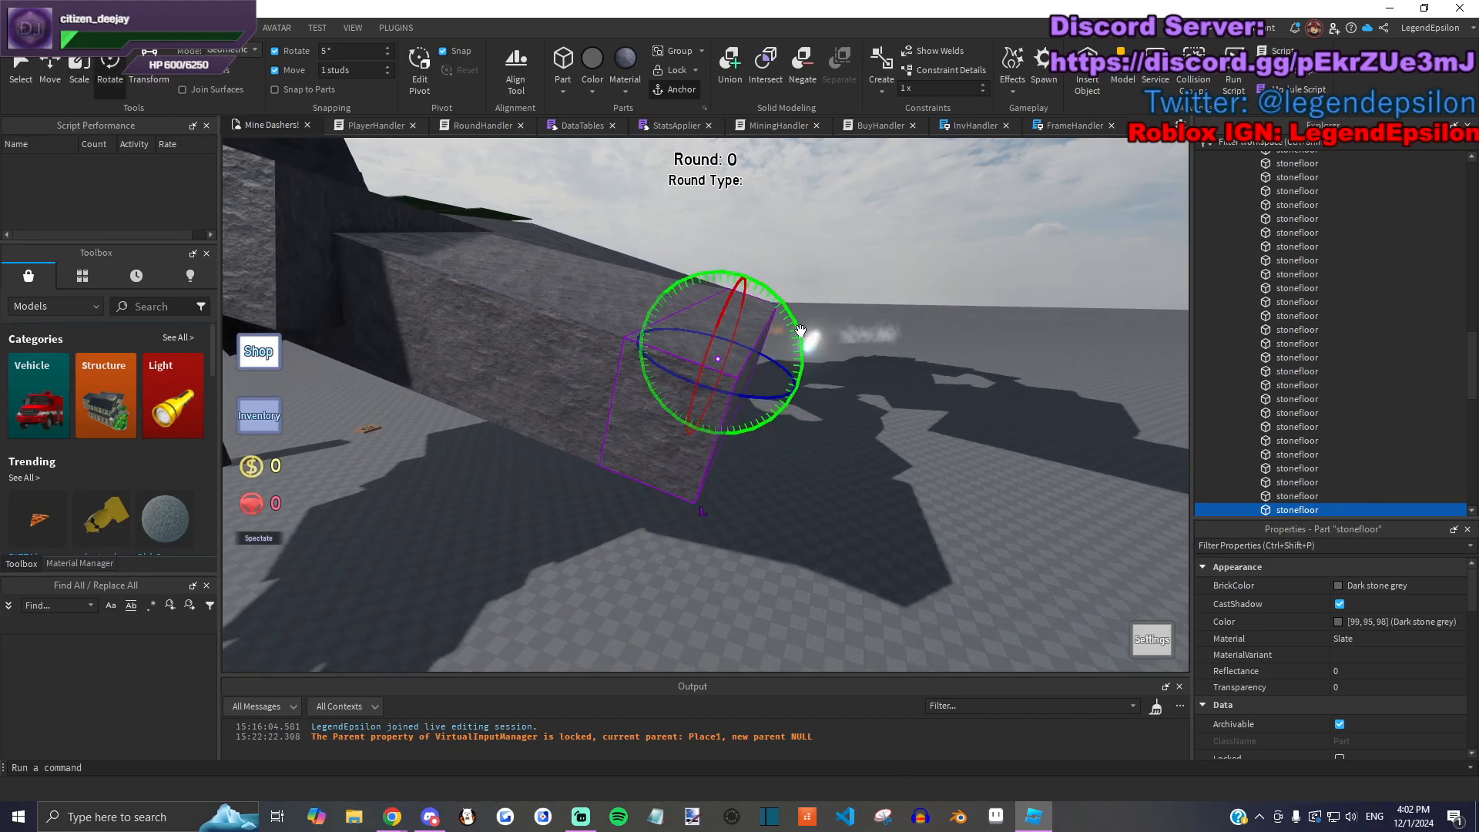
left_click_drag(800, 331, 781, 290)
key("e")
right_click_drag(774, 314, 808, 255)
left_click_drag(825, 310, 854, 308)
right_click_drag(625, 246, 624, 248)
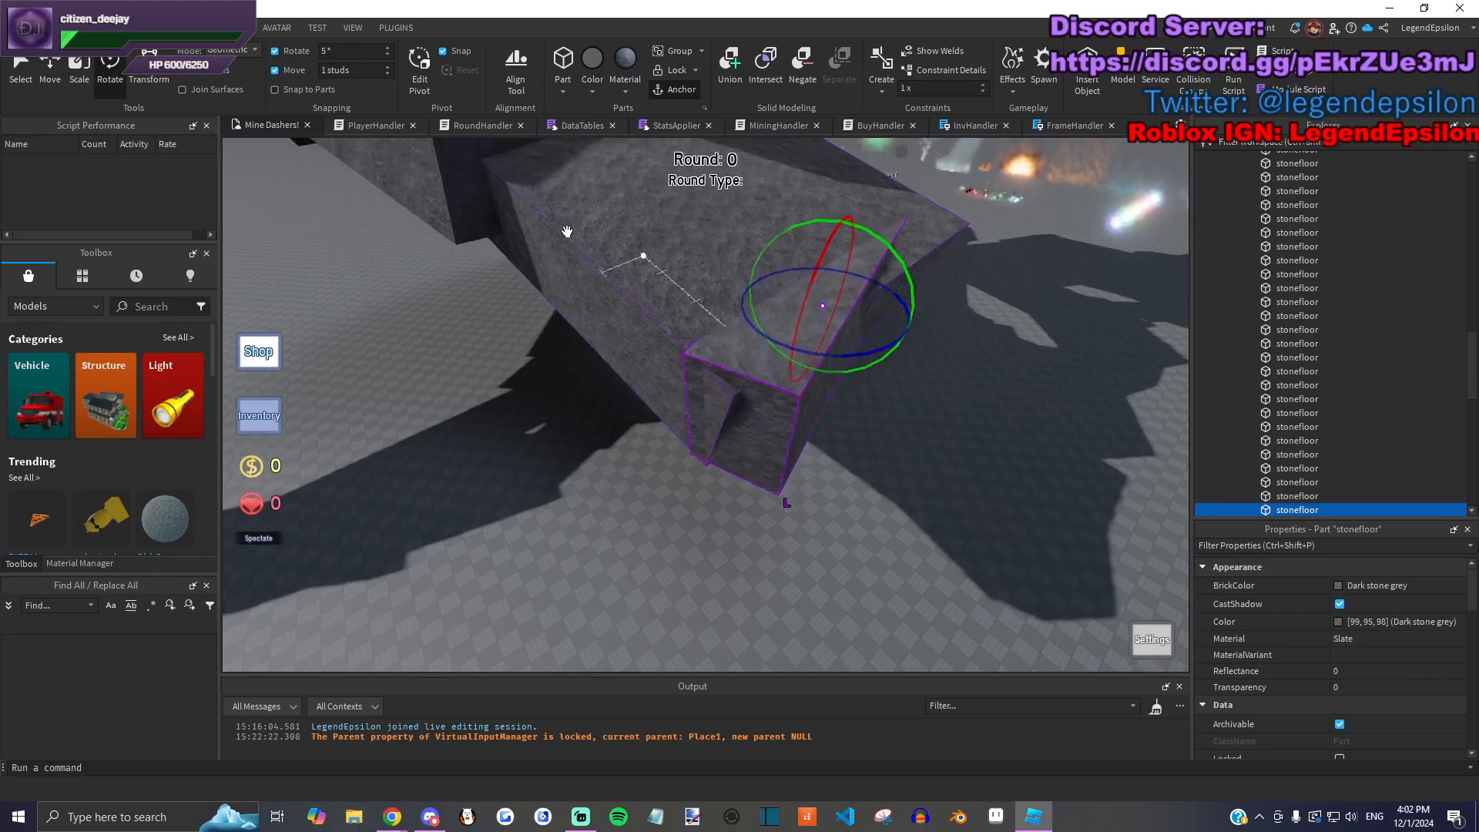
Step: Scale the rotated end block into a wider floor slab that continues the walkway outward
key("d")
key("e")
key("ctrl+3")
key("d")
left_click_drag(566, 505, 973, 362)
mouse_move(868, 291)
left_mouse_down()
mouse_move(846, 325)
mouse_move(858, 312)
left_mouse_up()
right_click_drag(858, 313, 838, 383)
key("s")
left_click(950, 576)
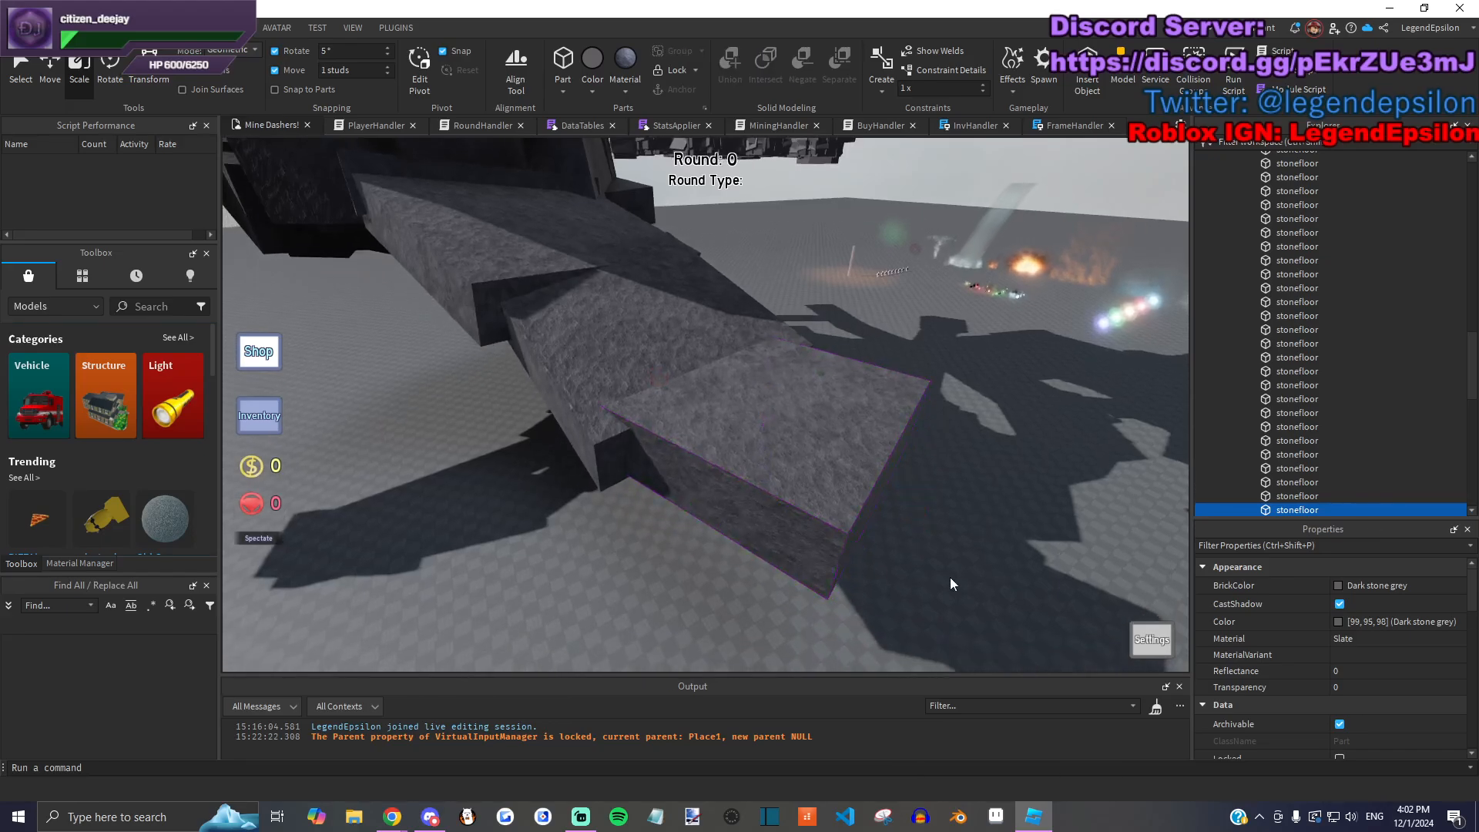
Step: Narrow a copy of the end slab and raise it as a block along the walkway's outer edge
left_click(805, 514)
right_click_drag(805, 515, 716, 398)
key("a")
left_click_drag(470, 468, 406, 476)
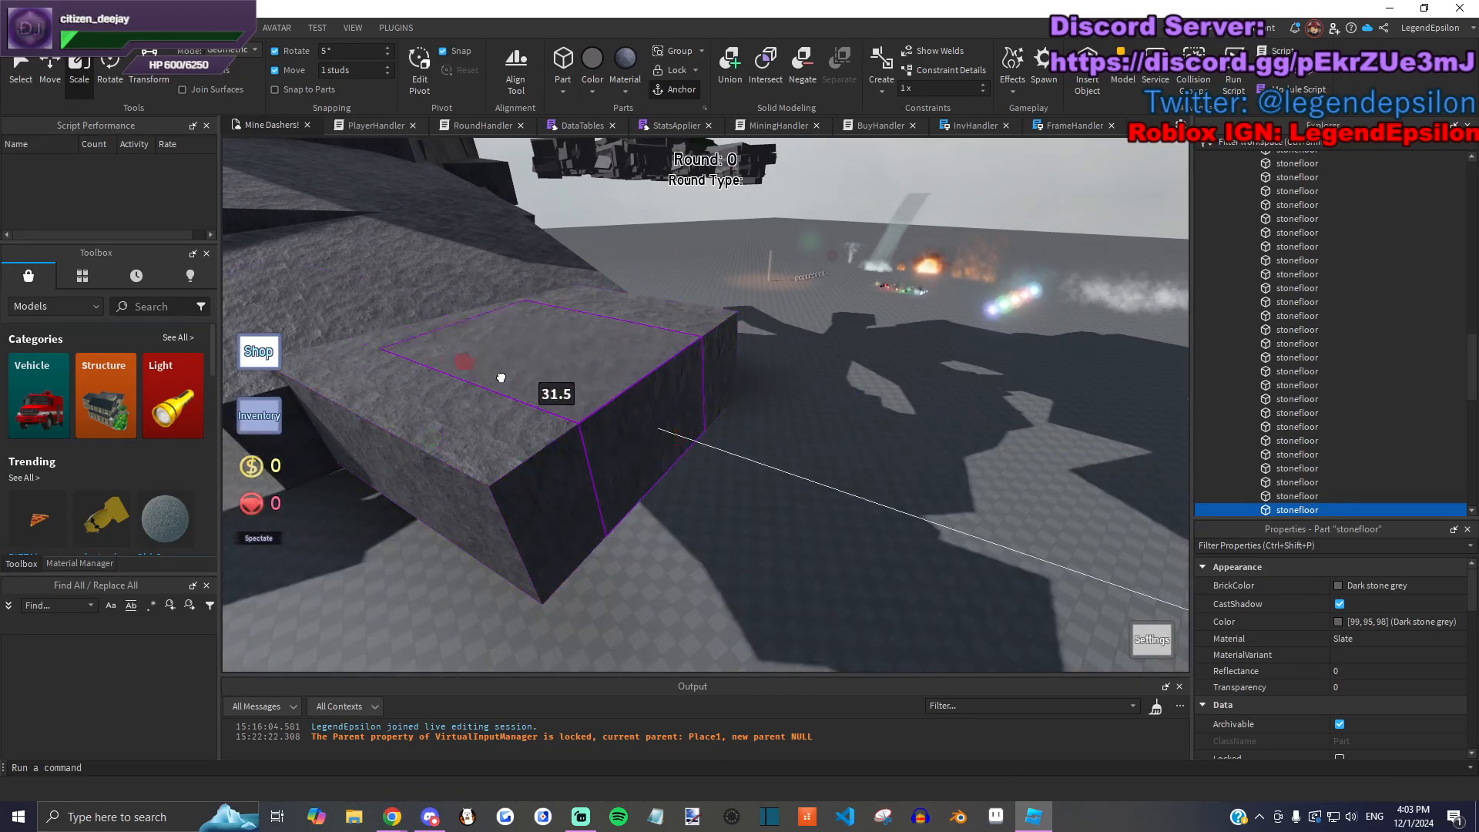
left_click_drag(614, 406, 1007, 439)
left_click_drag(809, 386, 812, 439)
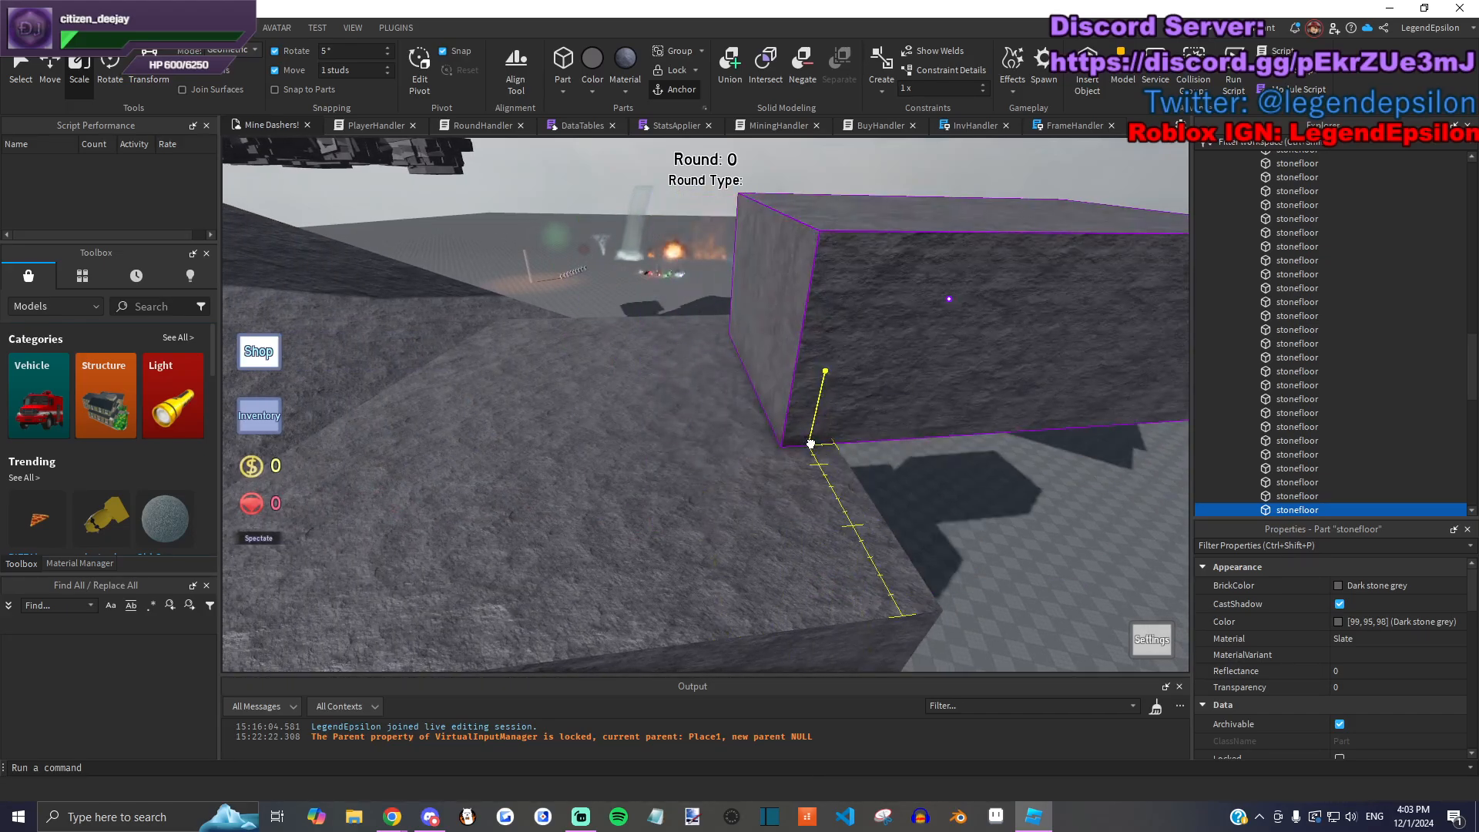
left_click_drag(1001, 185, 969, 271)
Step: Shorten the edge block and rotate a copy of it so the two meet at an angle
key("s")
key("d")
left_click_drag(1063, 340, 776, 308)
key("a")
right_click_drag(775, 307, 797, 336)
left_click_drag(877, 401, 821, 303)
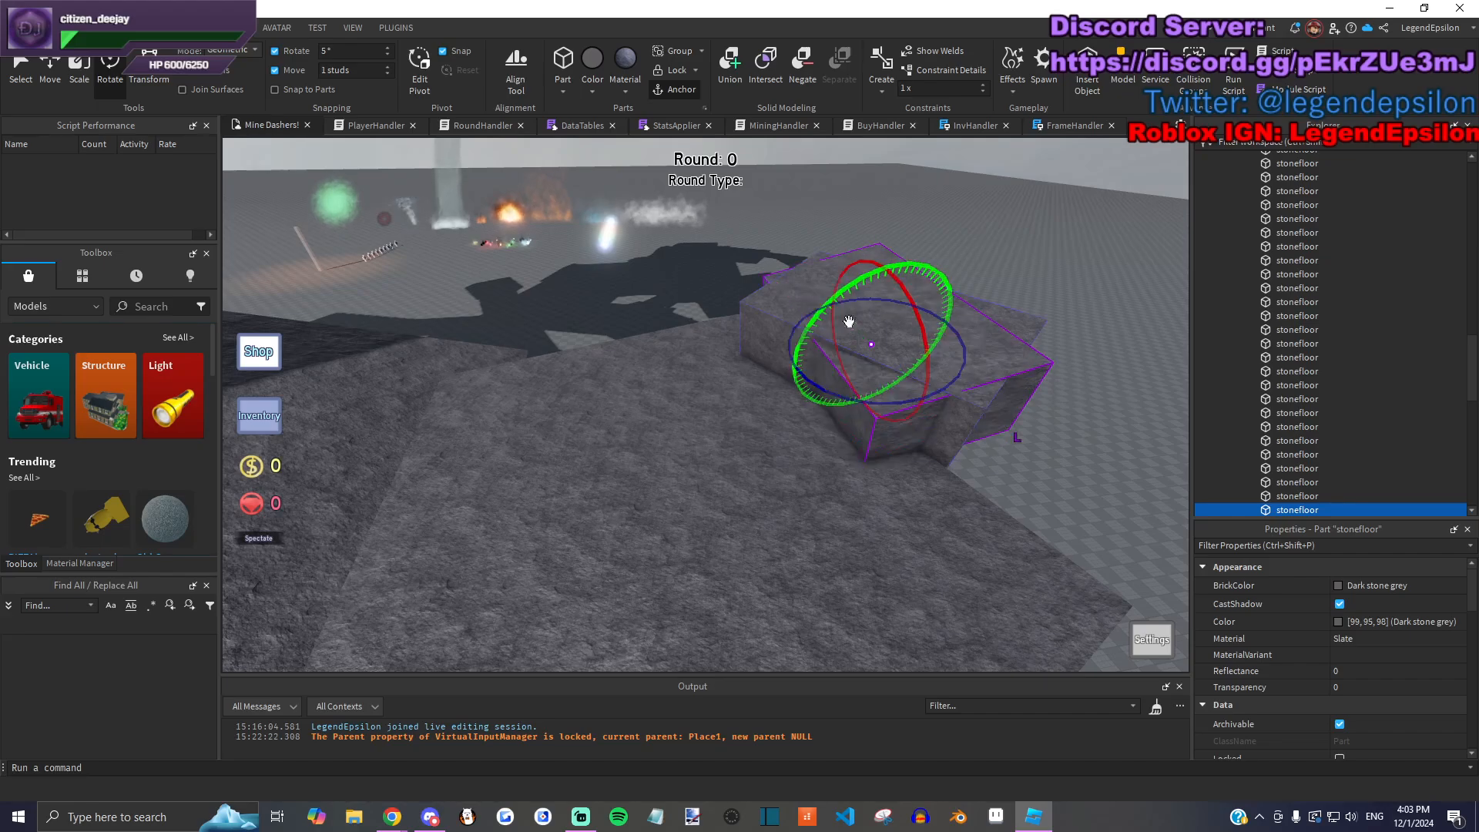
left_click_drag(926, 357, 934, 332)
right_click_drag(706, 325, 560, 323)
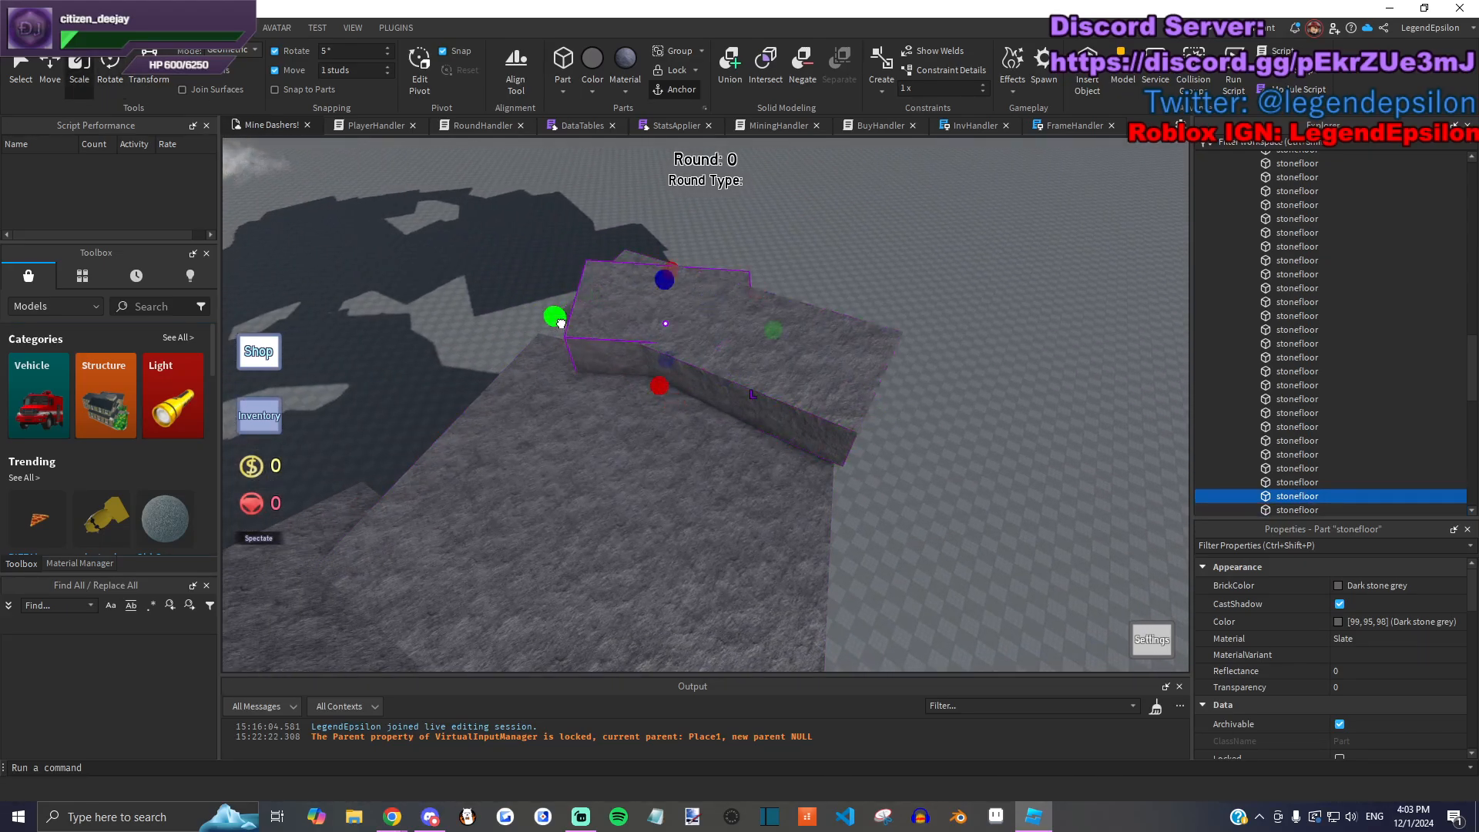
Step: Scale the two angled edge blocks so they join along the end of the walkway
left_click_drag(561, 323, 476, 314)
scroll(670, 370, "up", 2)
left_click(670, 369)
left_click_drag(578, 288, 638, 316)
left_click_drag(778, 293, 791, 264)
left_click(620, 273)
left_click_drag(616, 262, 634, 233)
right_click_drag(634, 232, 681, 336)
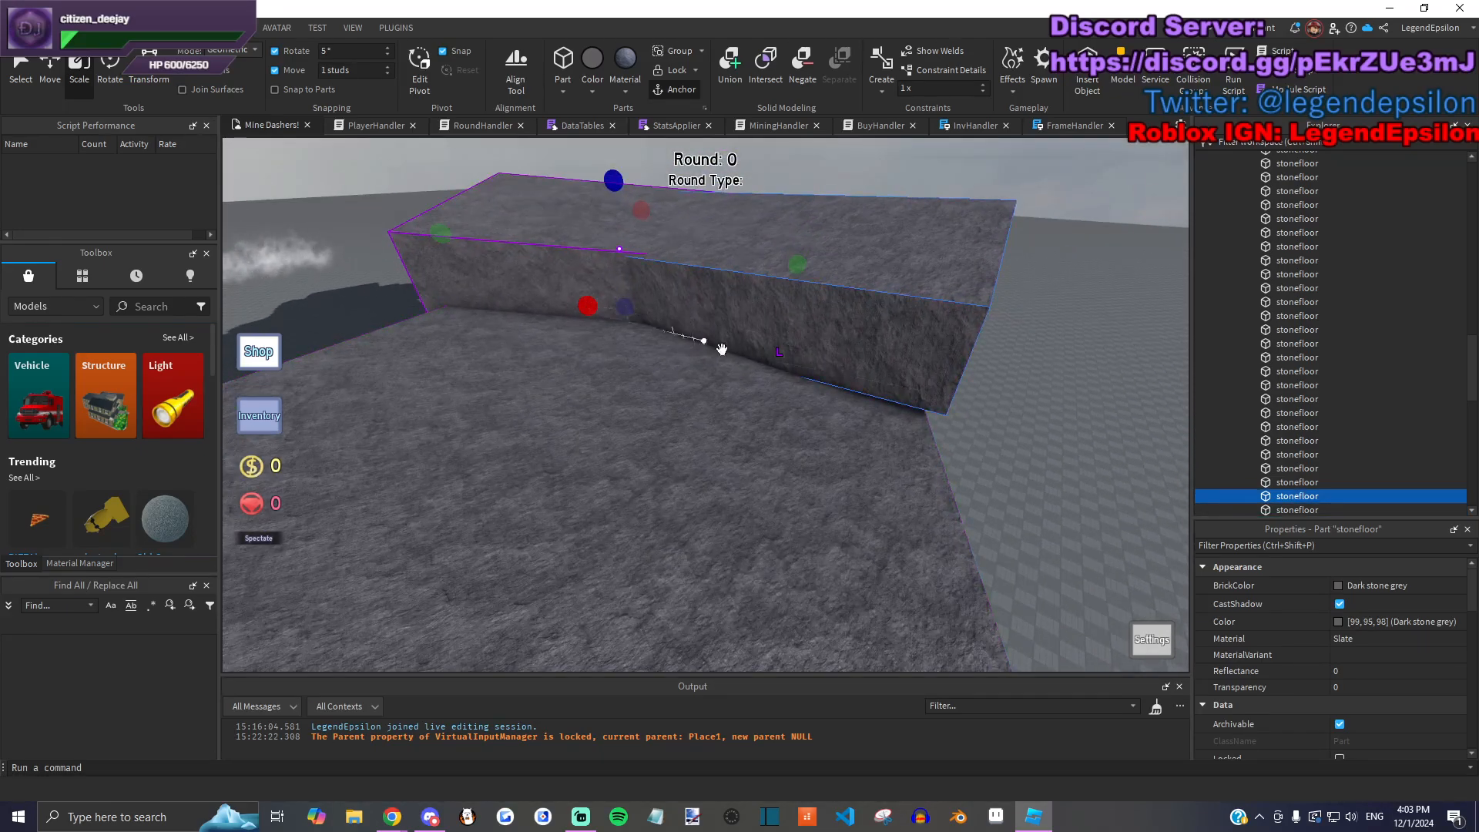
Step: Resize the outer edge block so the pair closes off the walkway's end as a low wall
left_click(762, 339)
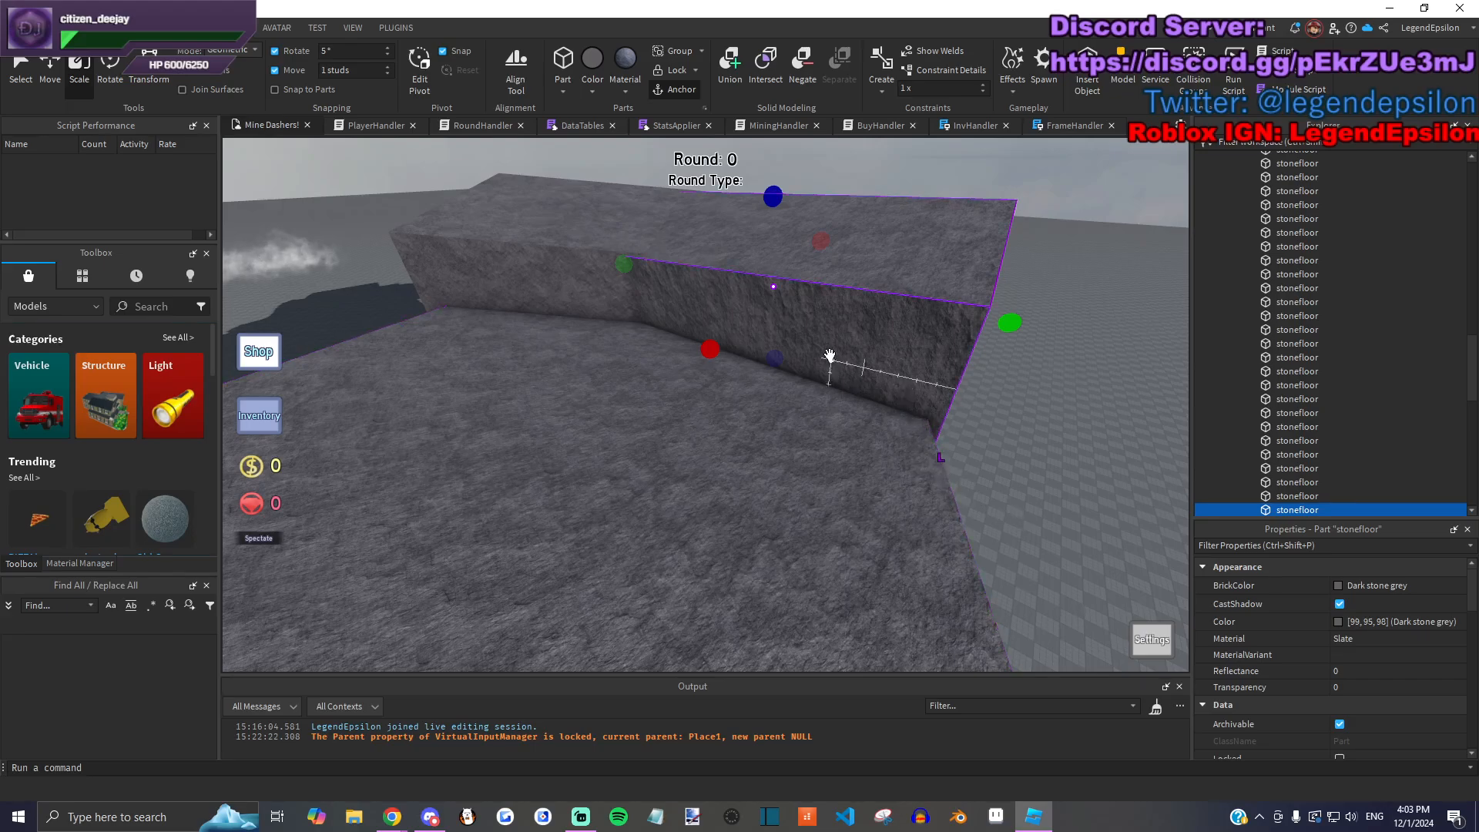
left_click_drag(770, 226, 830, 226)
scroll(1008, 456, "down", 2)
left_click(927, 333)
left_click_drag(978, 339, 903, 328)
left_click(991, 449)
key("a")
scroll(960, 419, "up", 2)
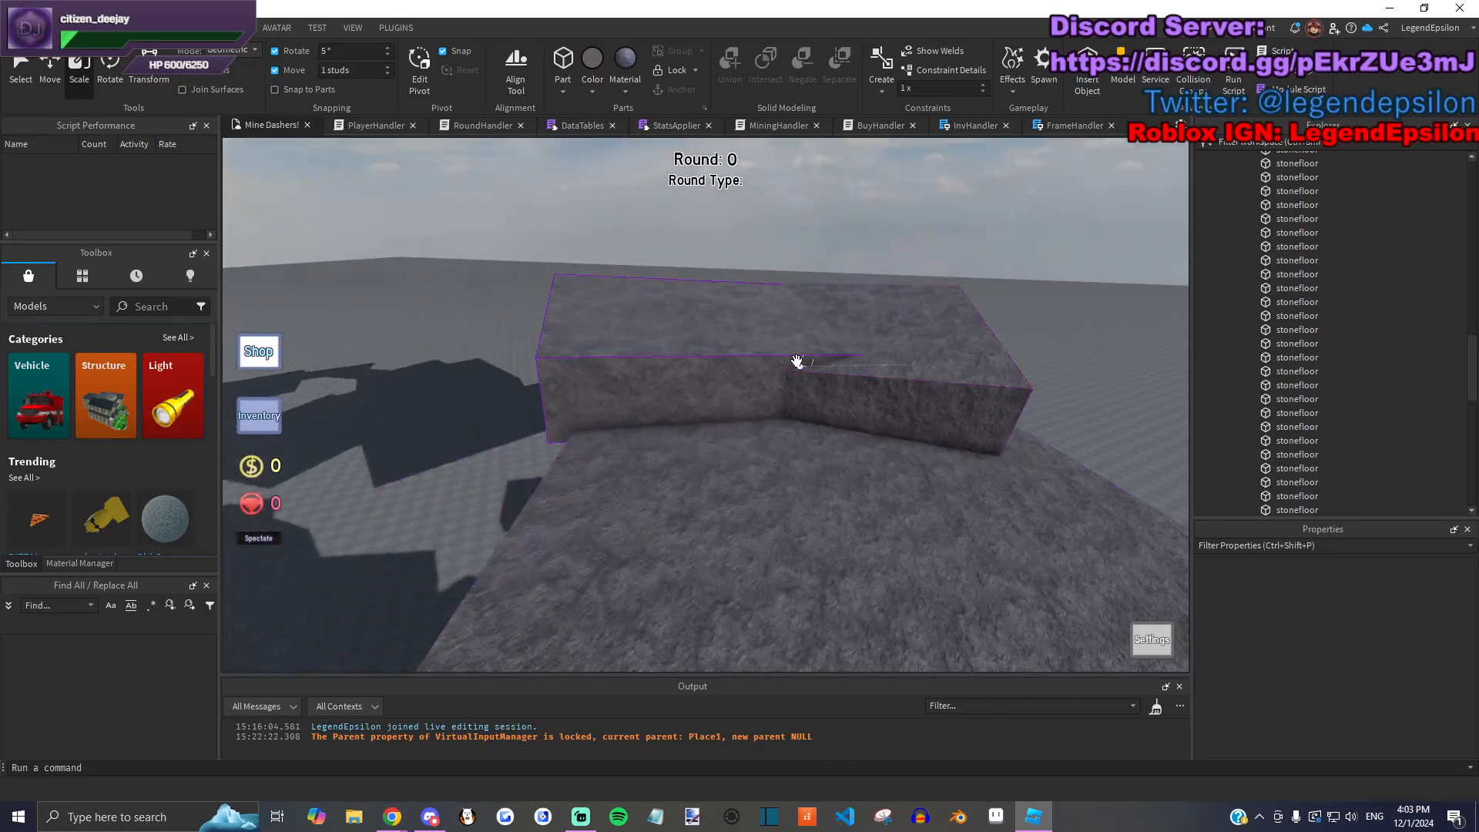
left_click(660, 347)
Step: Duplicate the stone slab under the wood floor and scale the copy into a short block projecting from its front end
right_click_drag(602, 252, 806, 333)
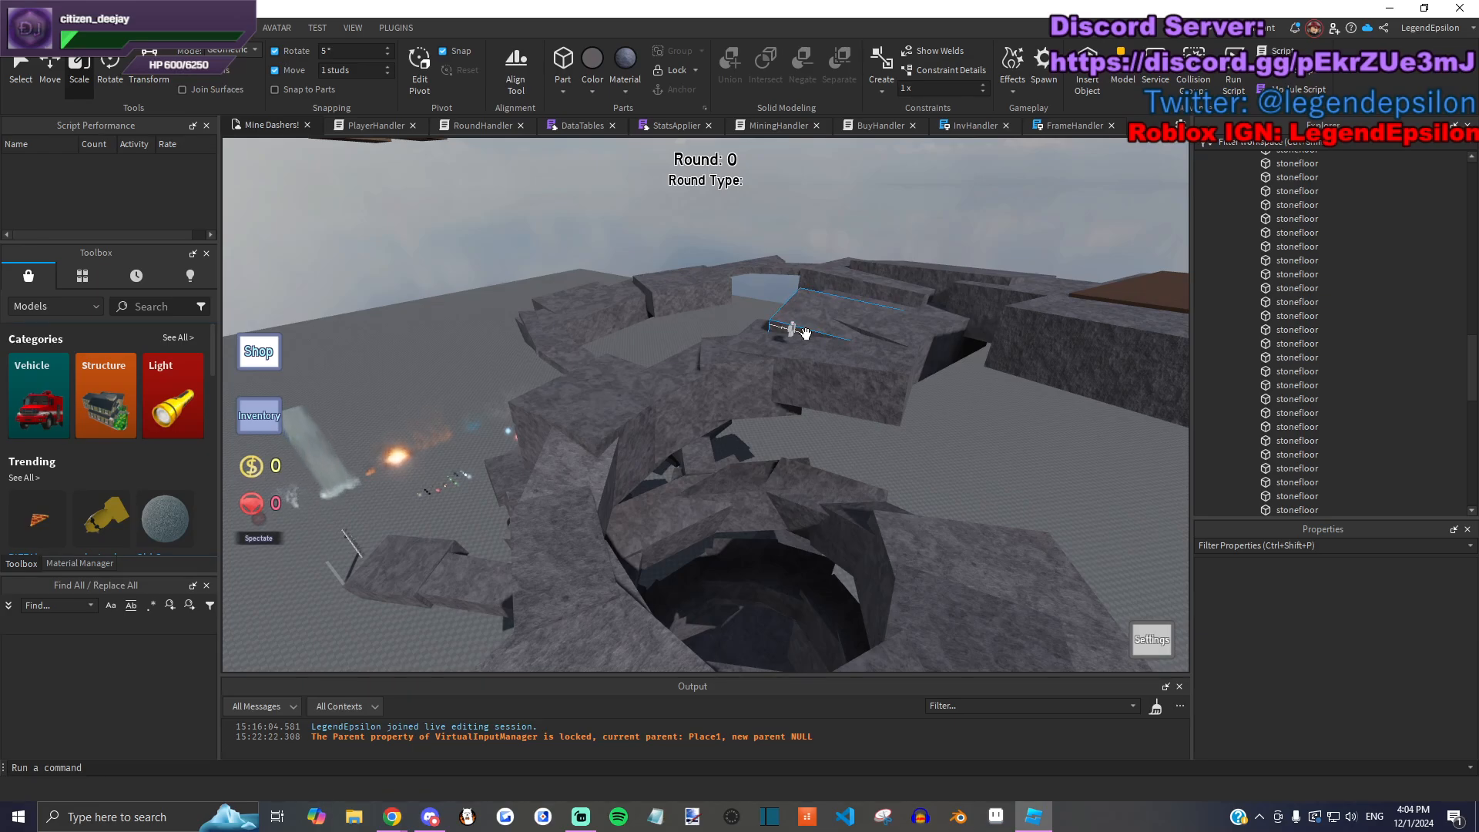
key("w")
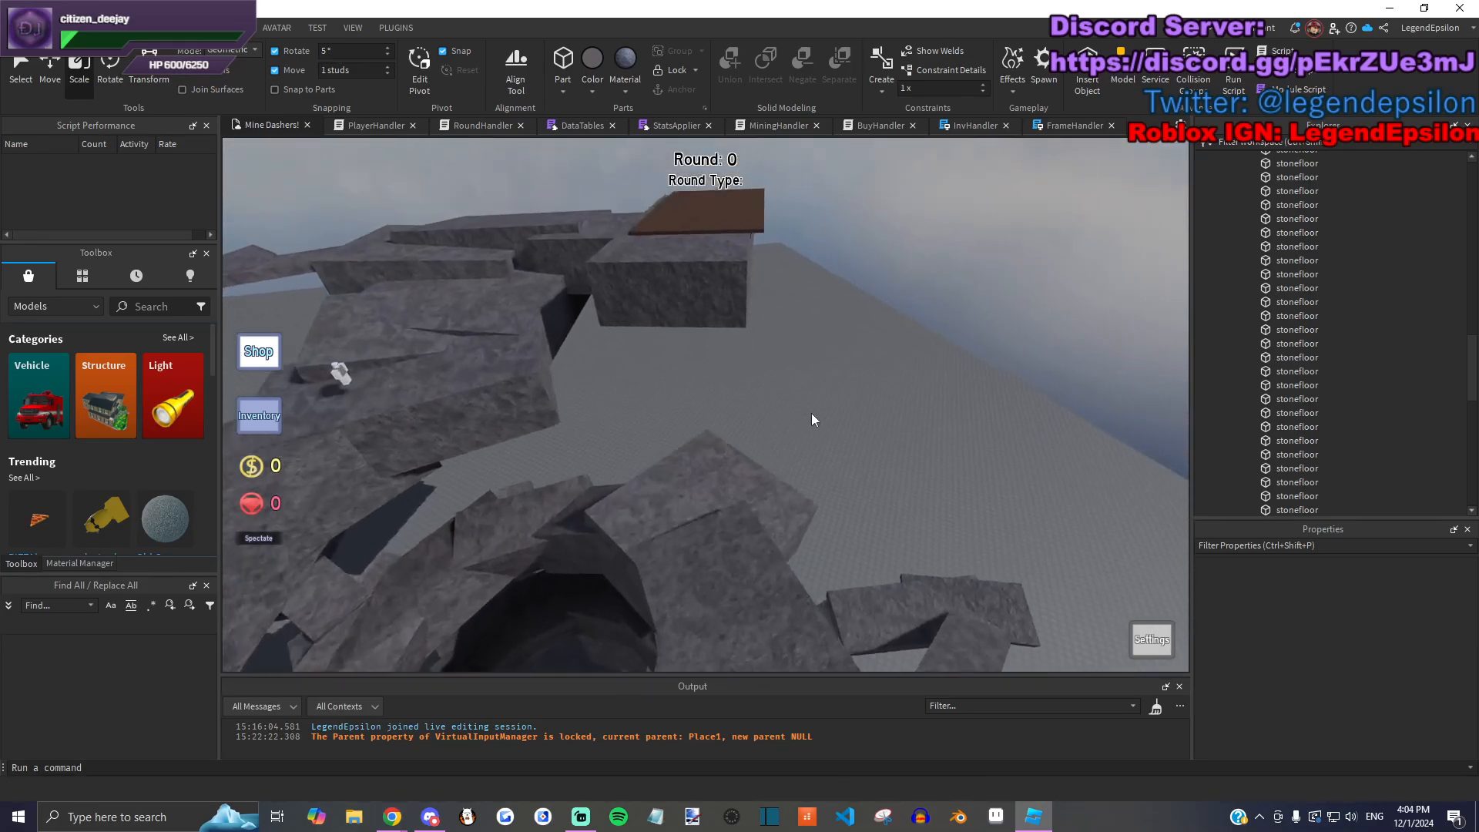
key("w")
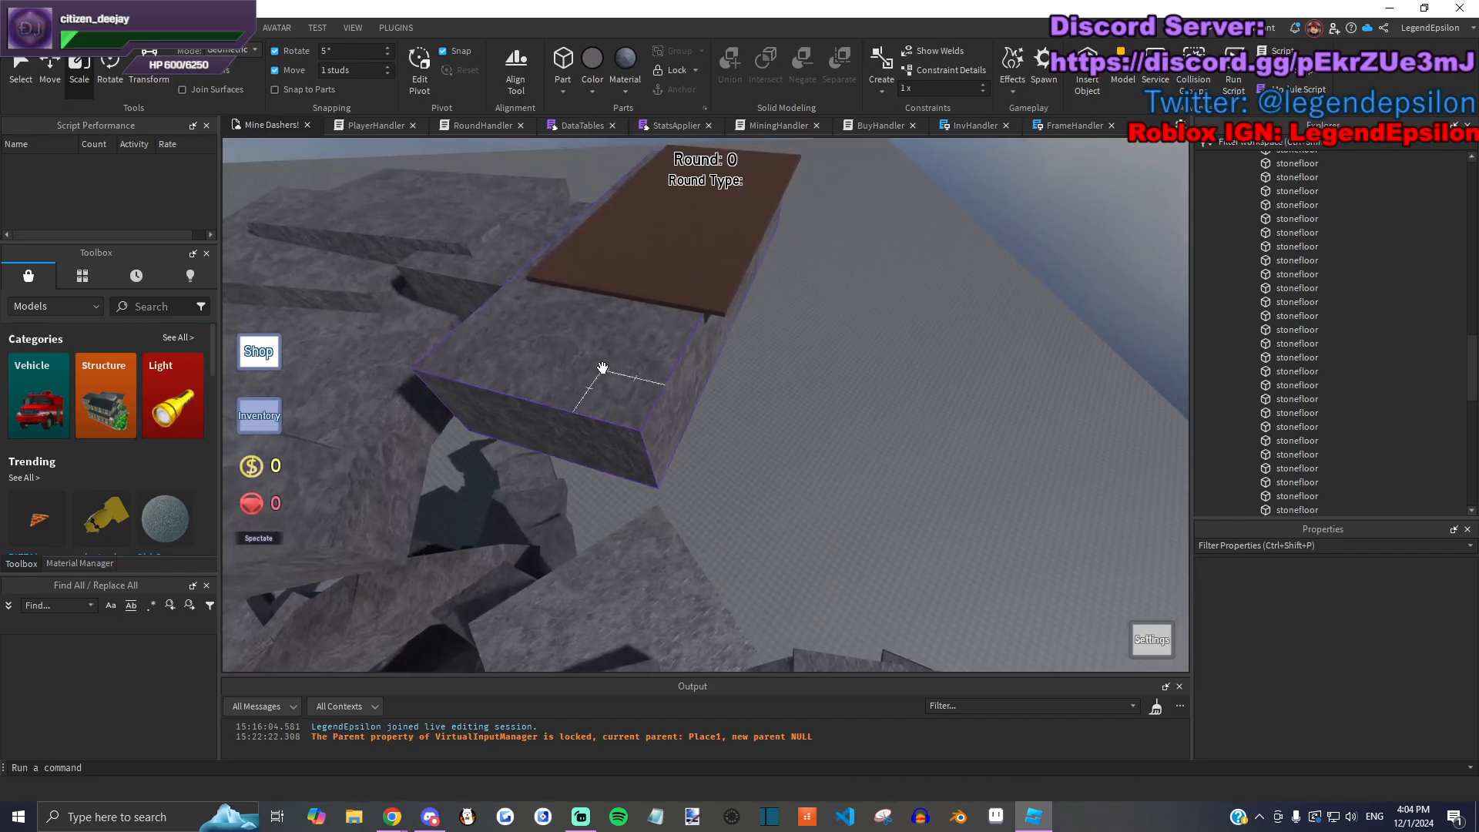
left_click(621, 420)
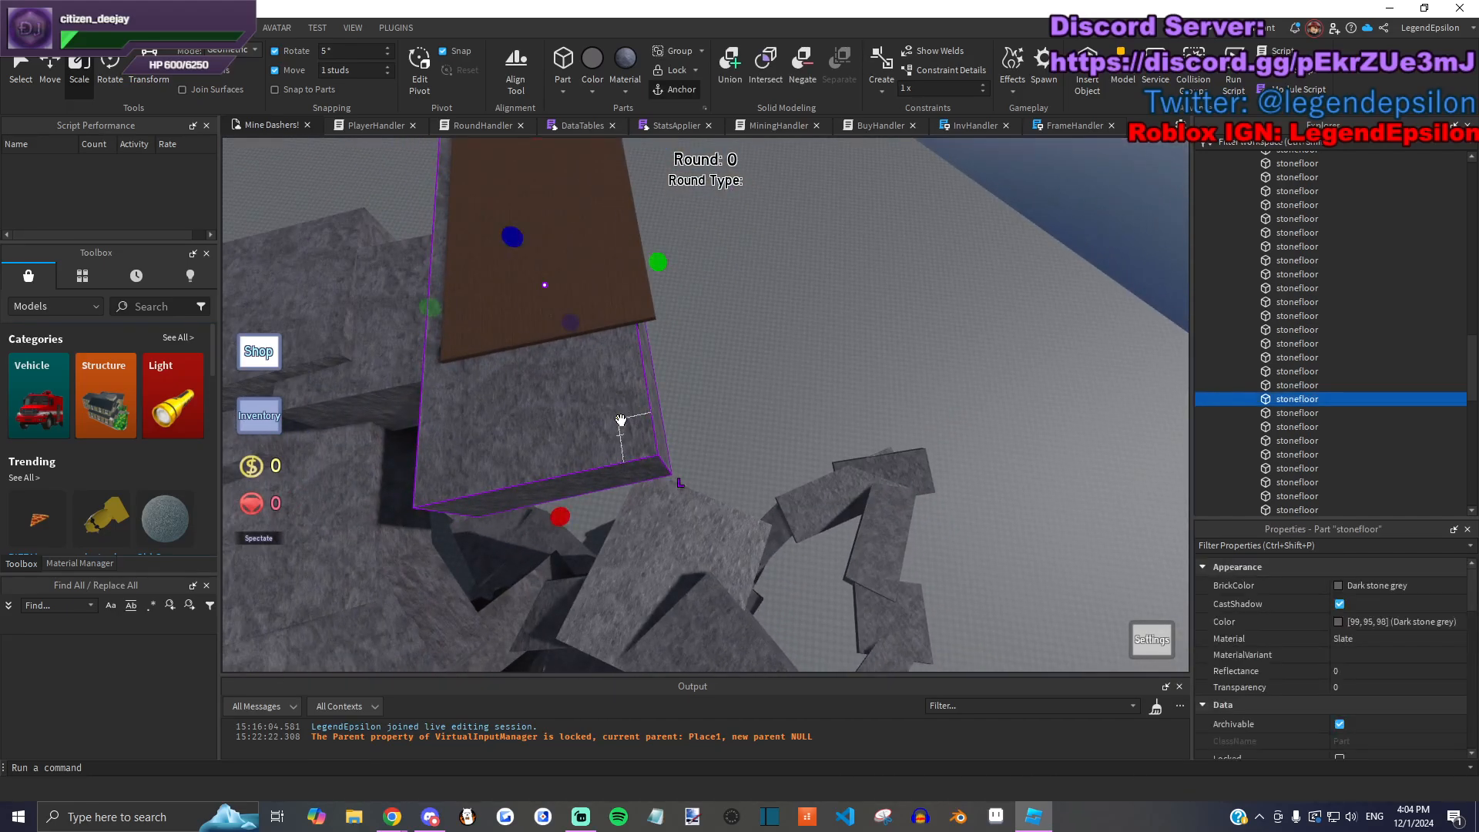
key("w")
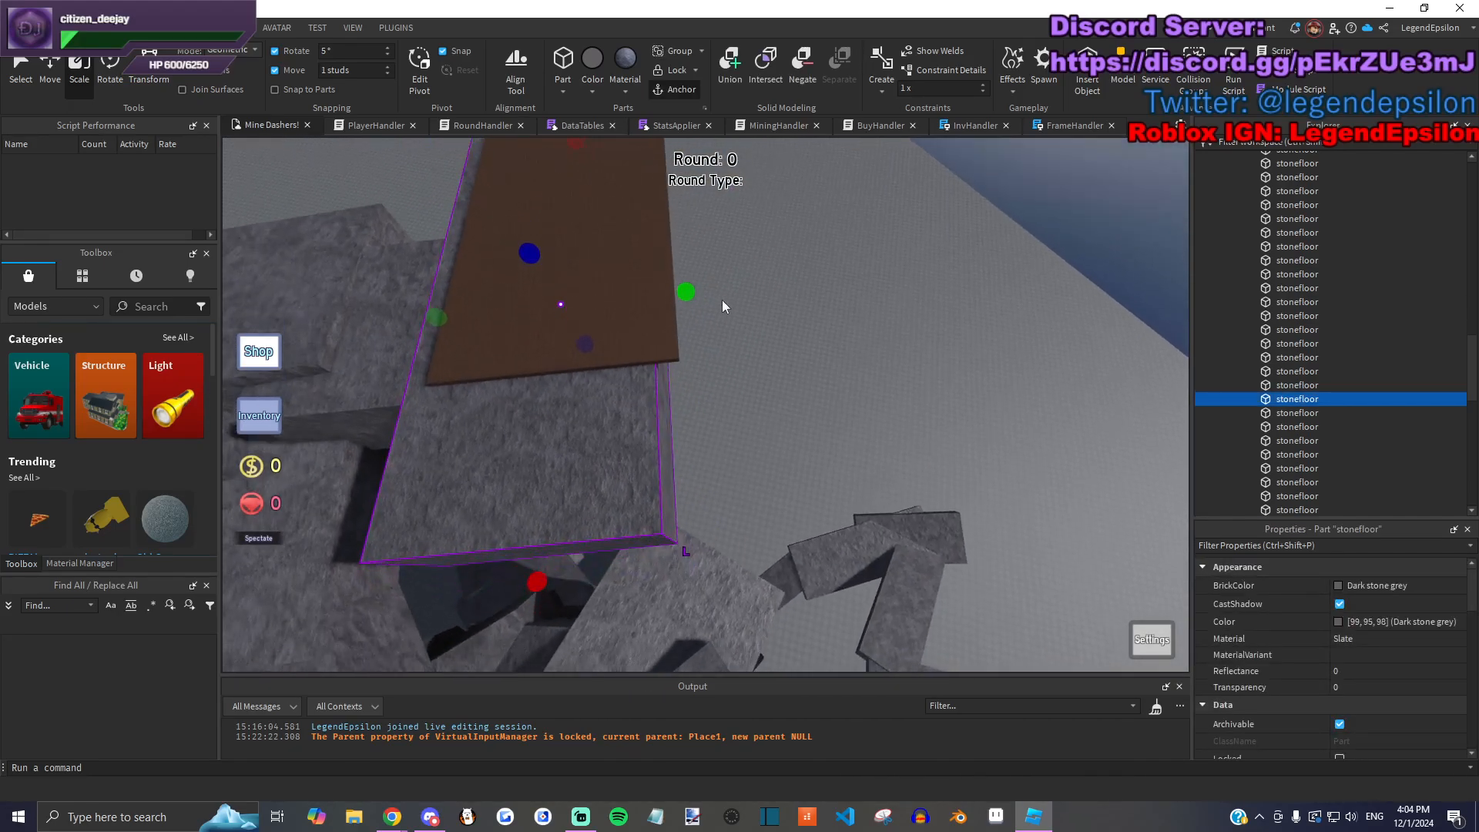
left_click_drag(691, 291, 644, 324)
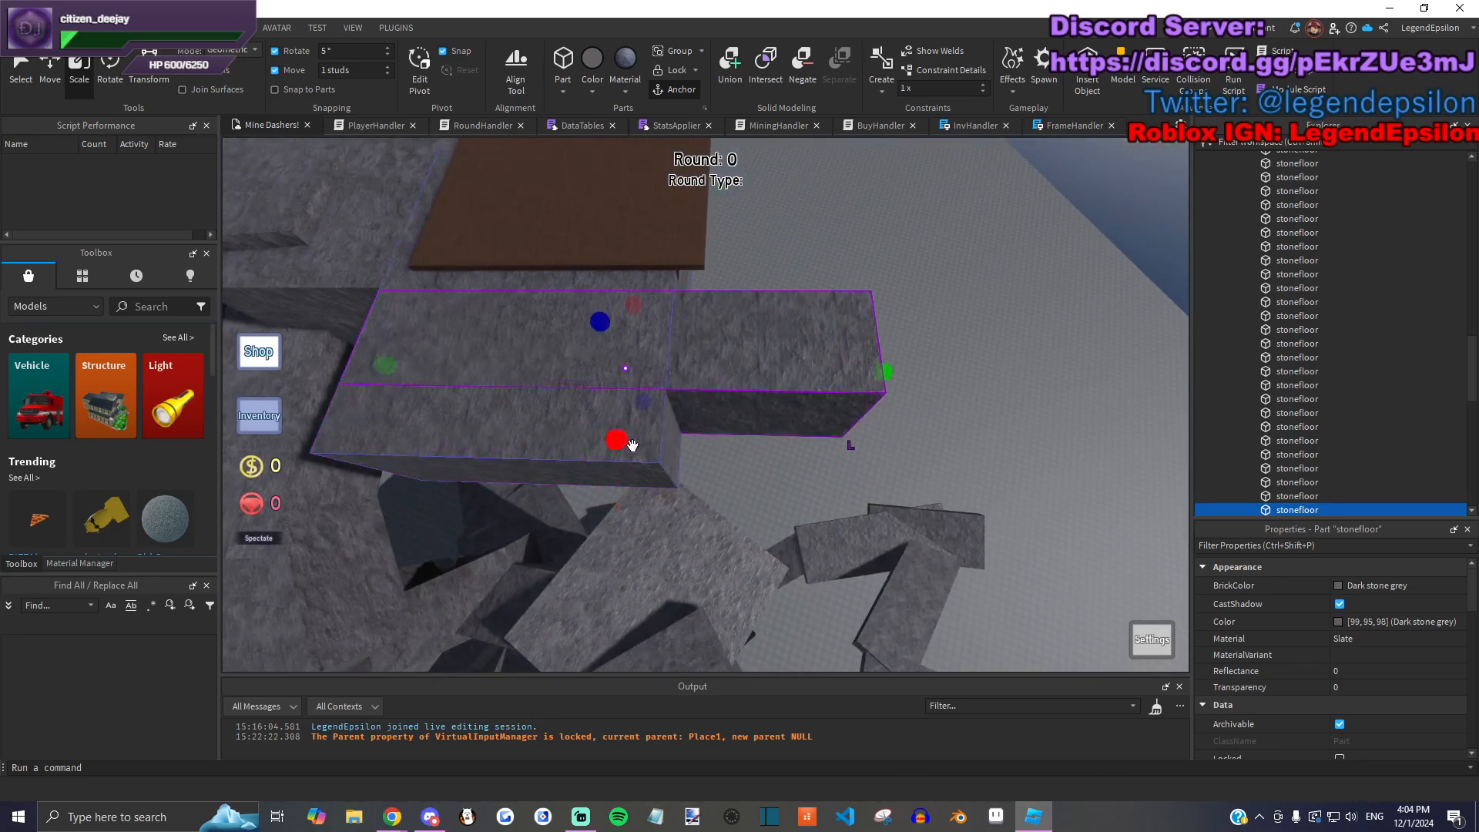
left_click_drag(874, 373, 780, 379)
left_click_drag(455, 365, 683, 370)
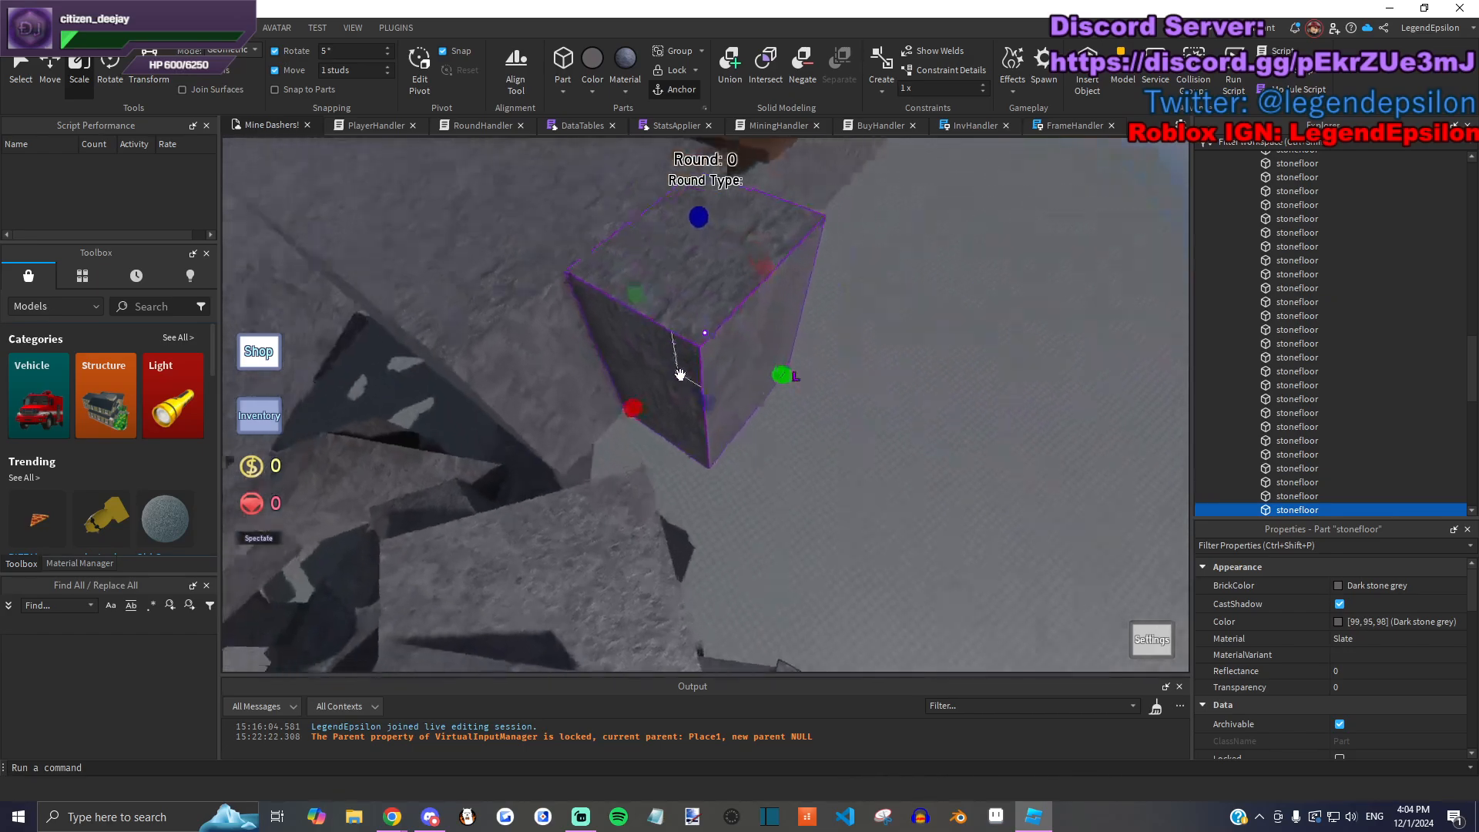
key("Delete")
Step: Insert a TrussPart into the Map folder and place it on top of the projecting stone block
scroll(1329, 381, "up", 8)
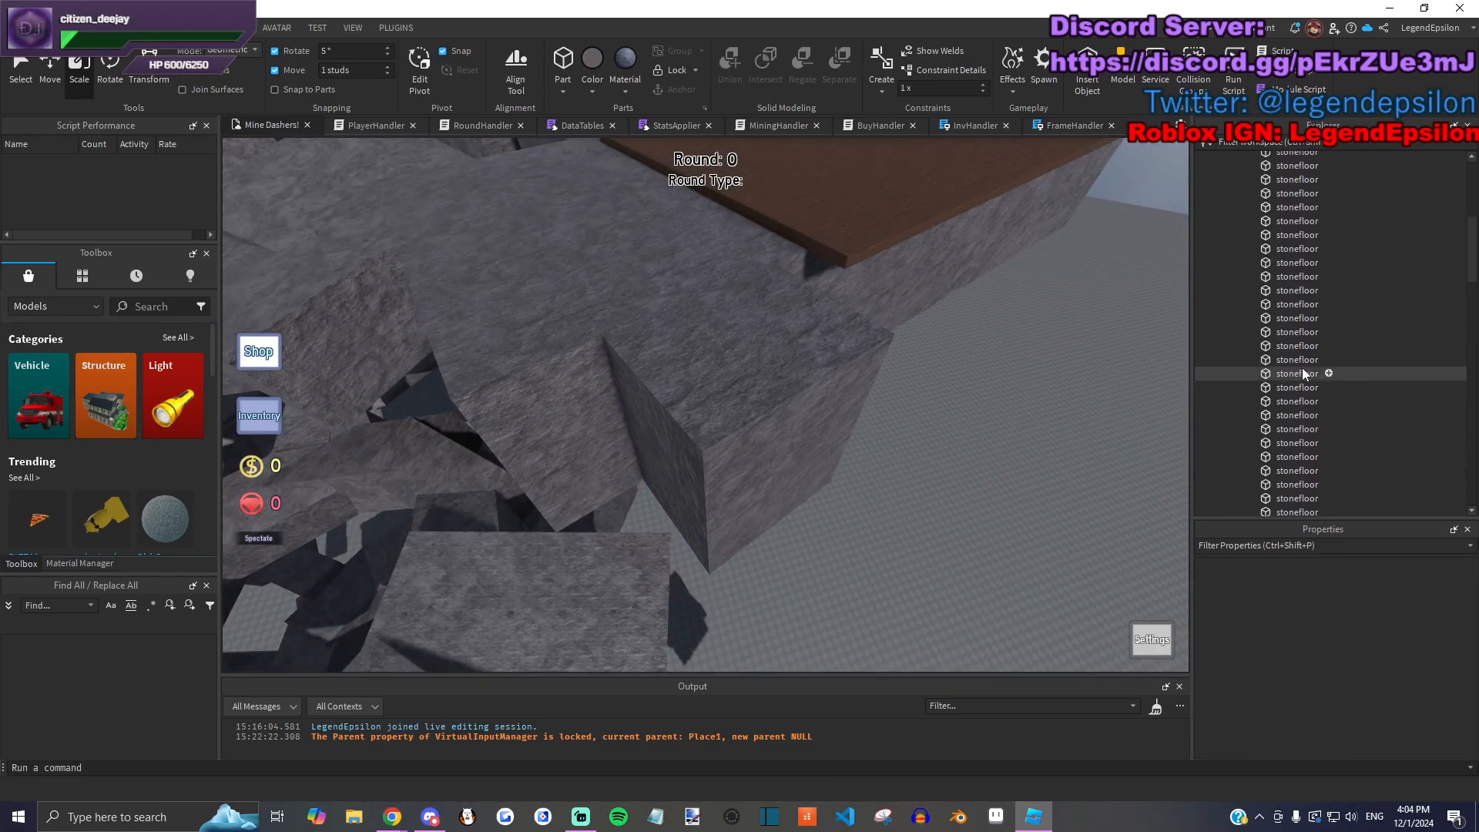
left_click(1270, 241)
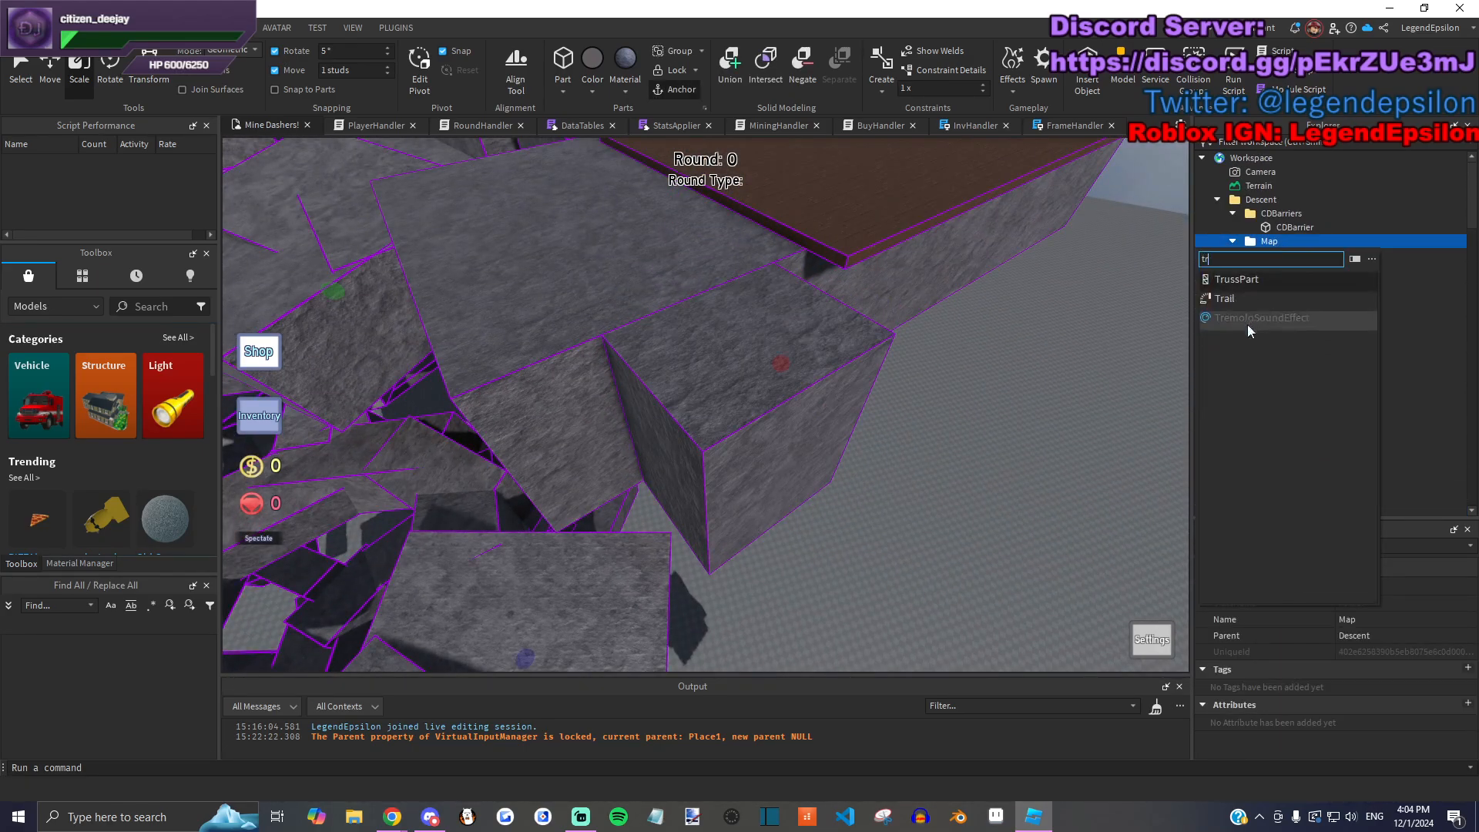
left_click(698, 397)
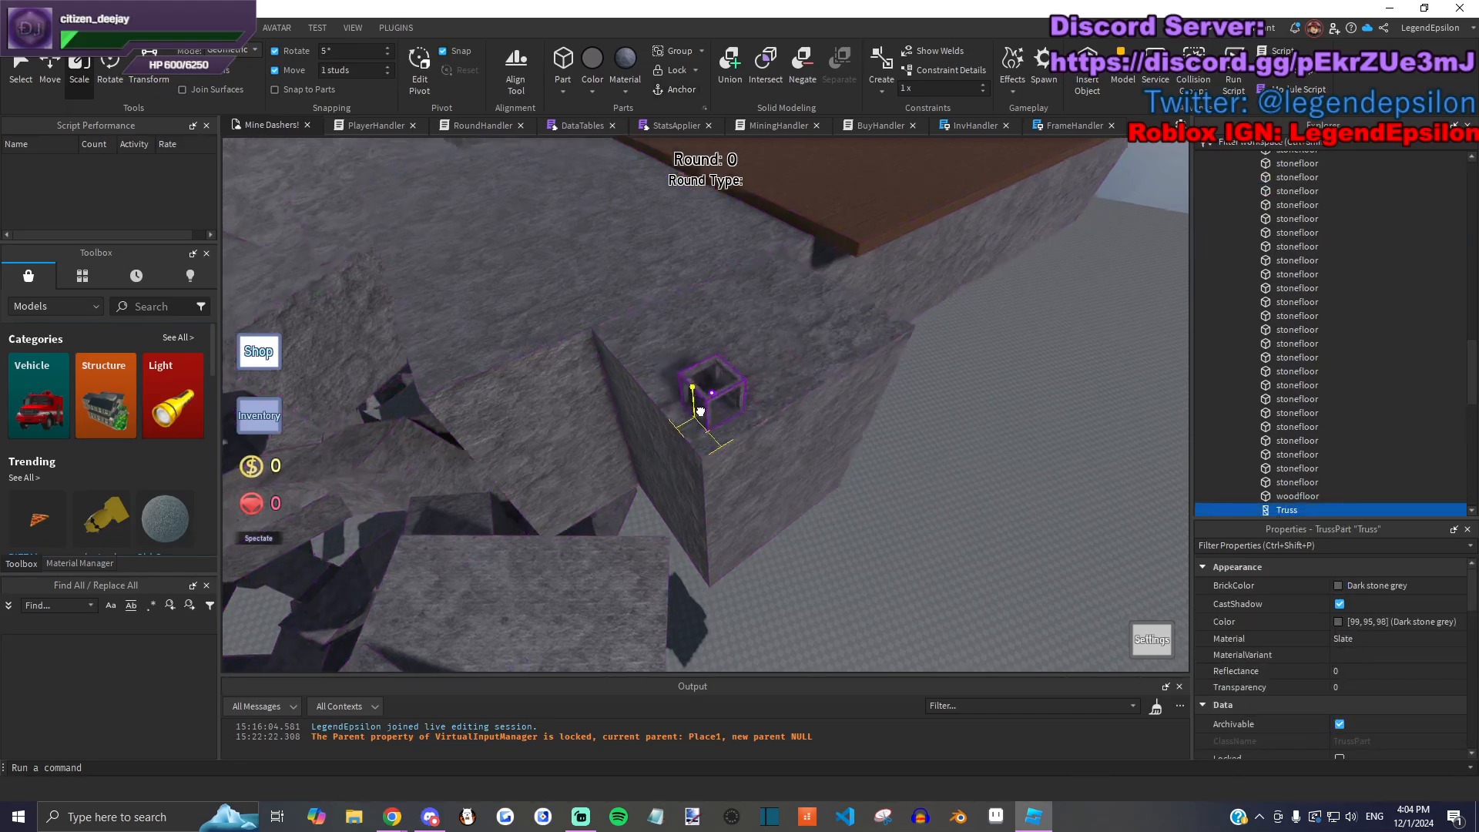
key("f")
Step: Set the truss's material to Metal and its color to Medium stone grey
left_click(1361, 639)
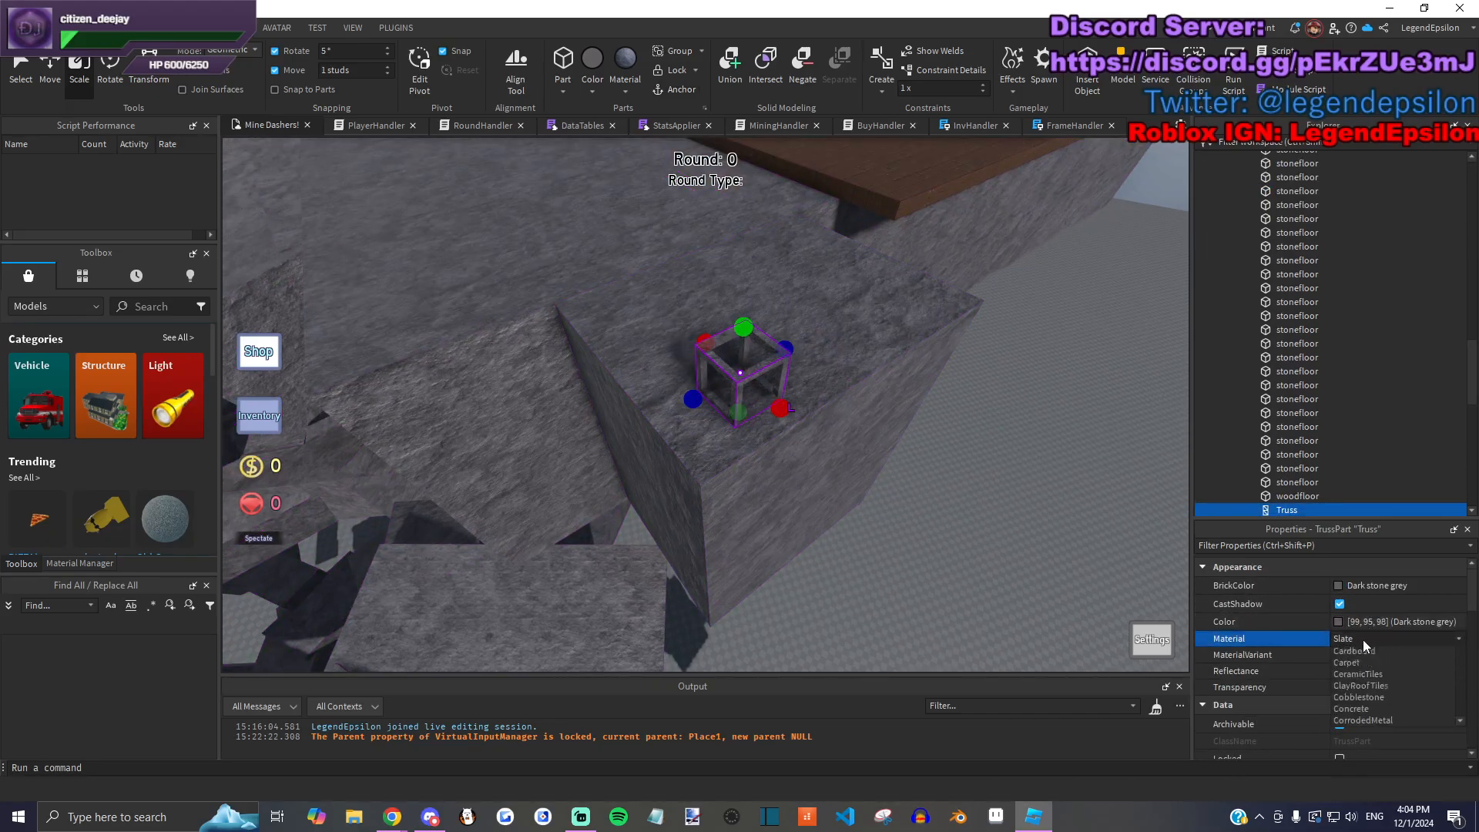
left_click(1371, 710)
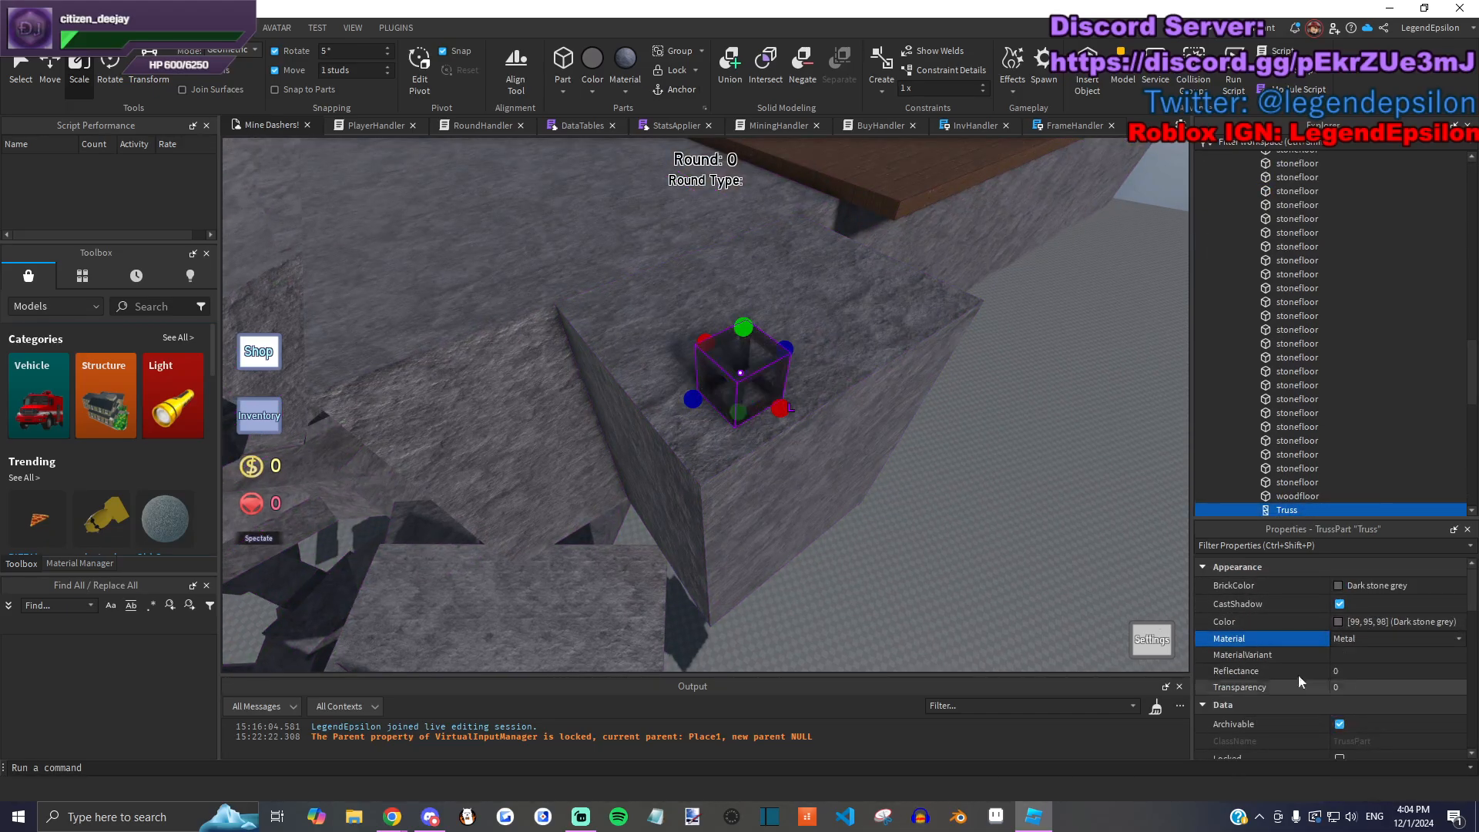
left_click(624, 77)
left_click(594, 90)
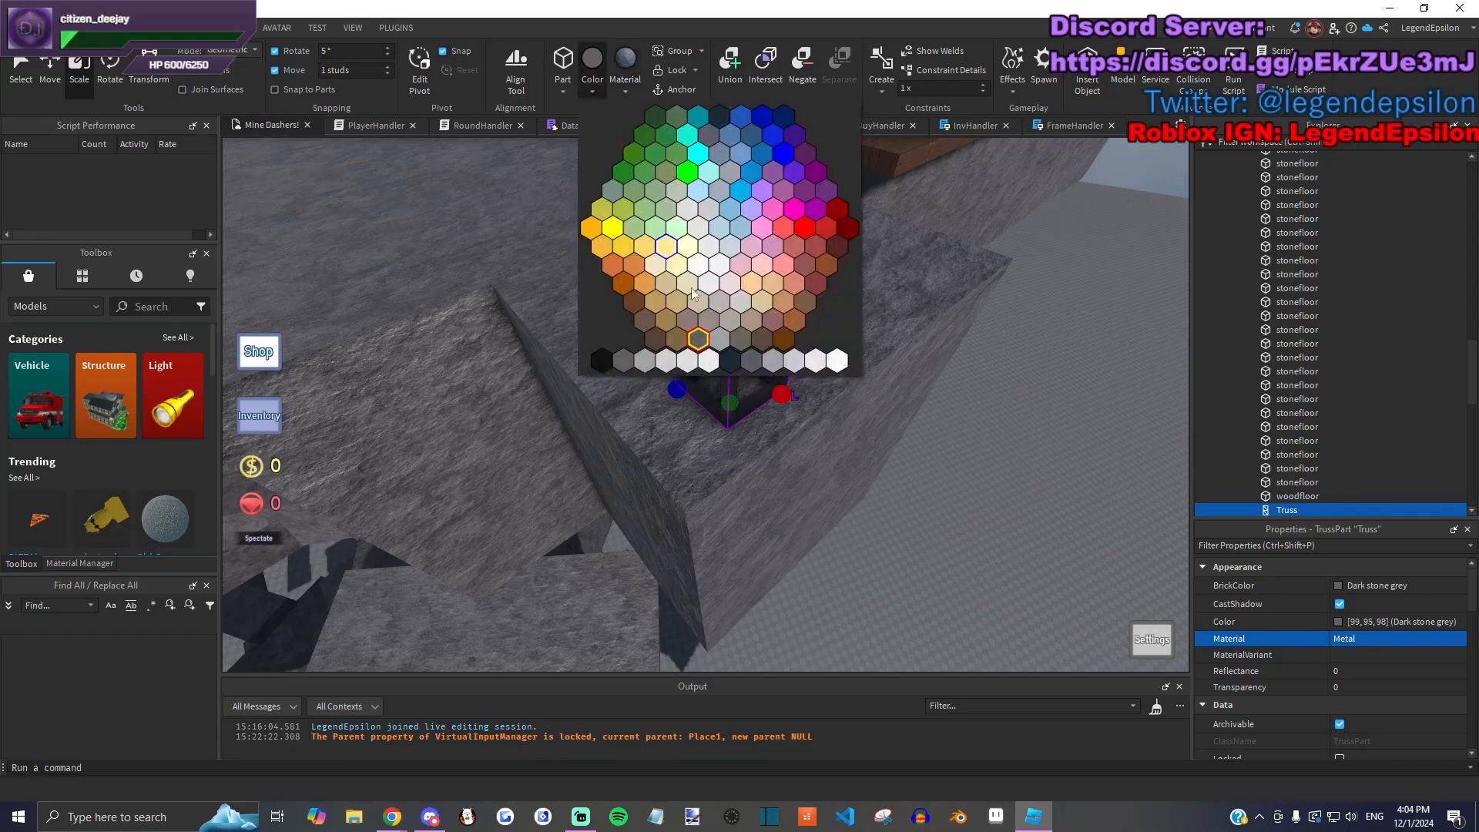
left_click(721, 340)
Step: Move the truss to the outer face of the projecting block and extend it down toward the lower level
left_click_drag(715, 373, 697, 311)
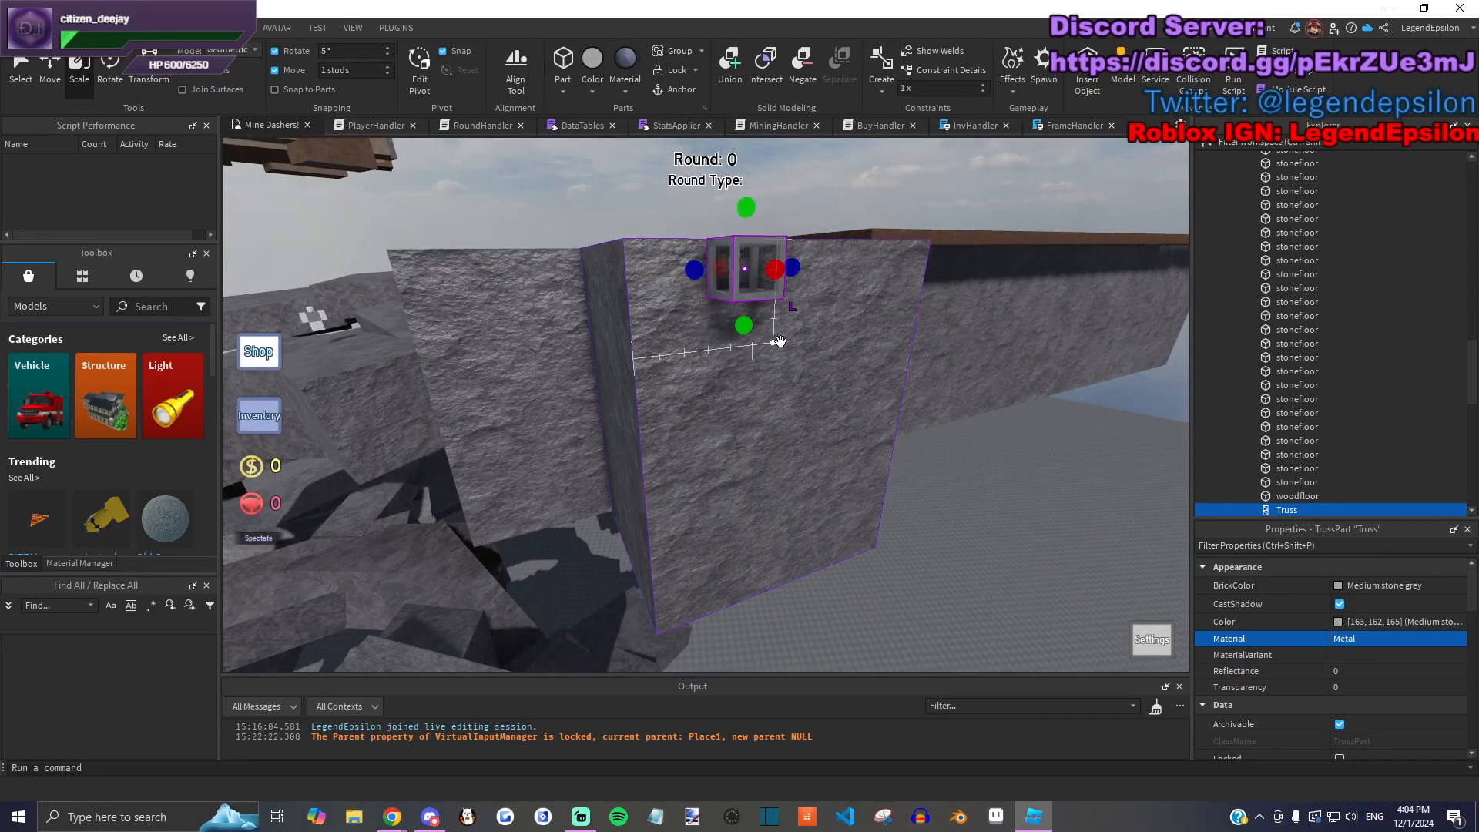
left_click_drag(740, 362, 745, 491)
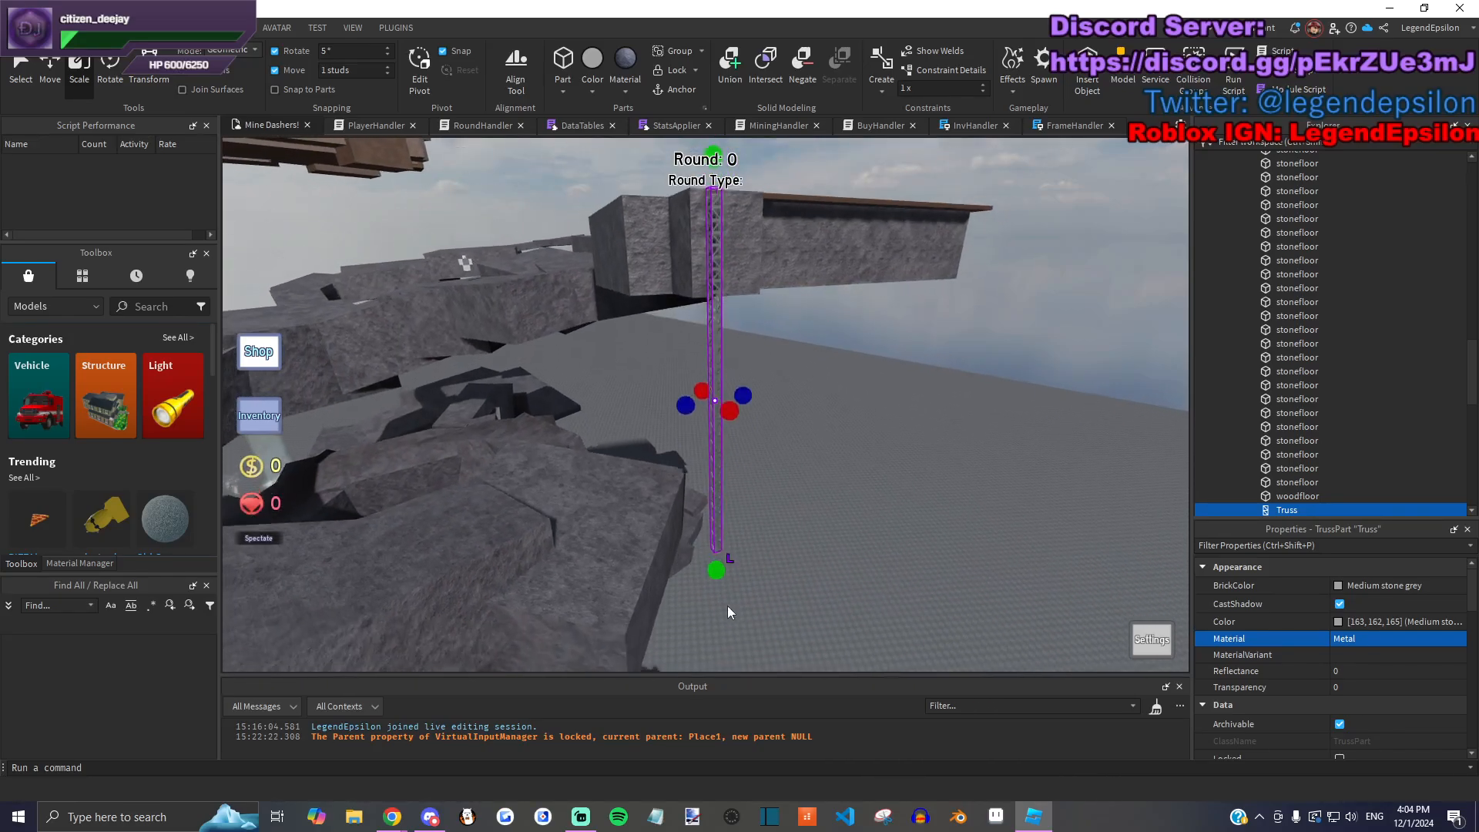
left_click(840, 590)
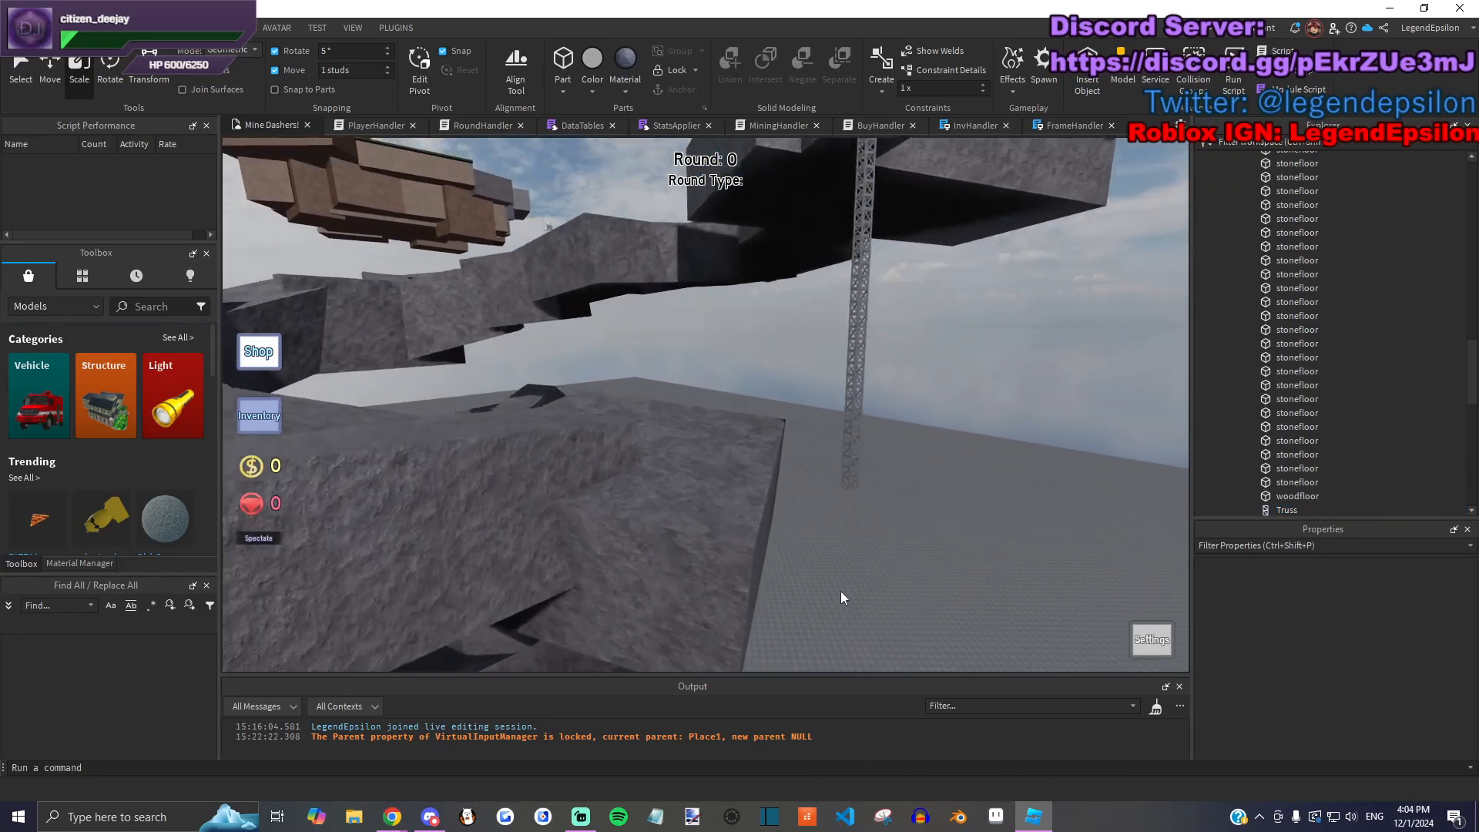
Step: Duplicate the lower-level floor slab and scale the copy into a landing beneath the base of the truss
left_click(739, 600)
right_click_drag(739, 601, 750, 469)
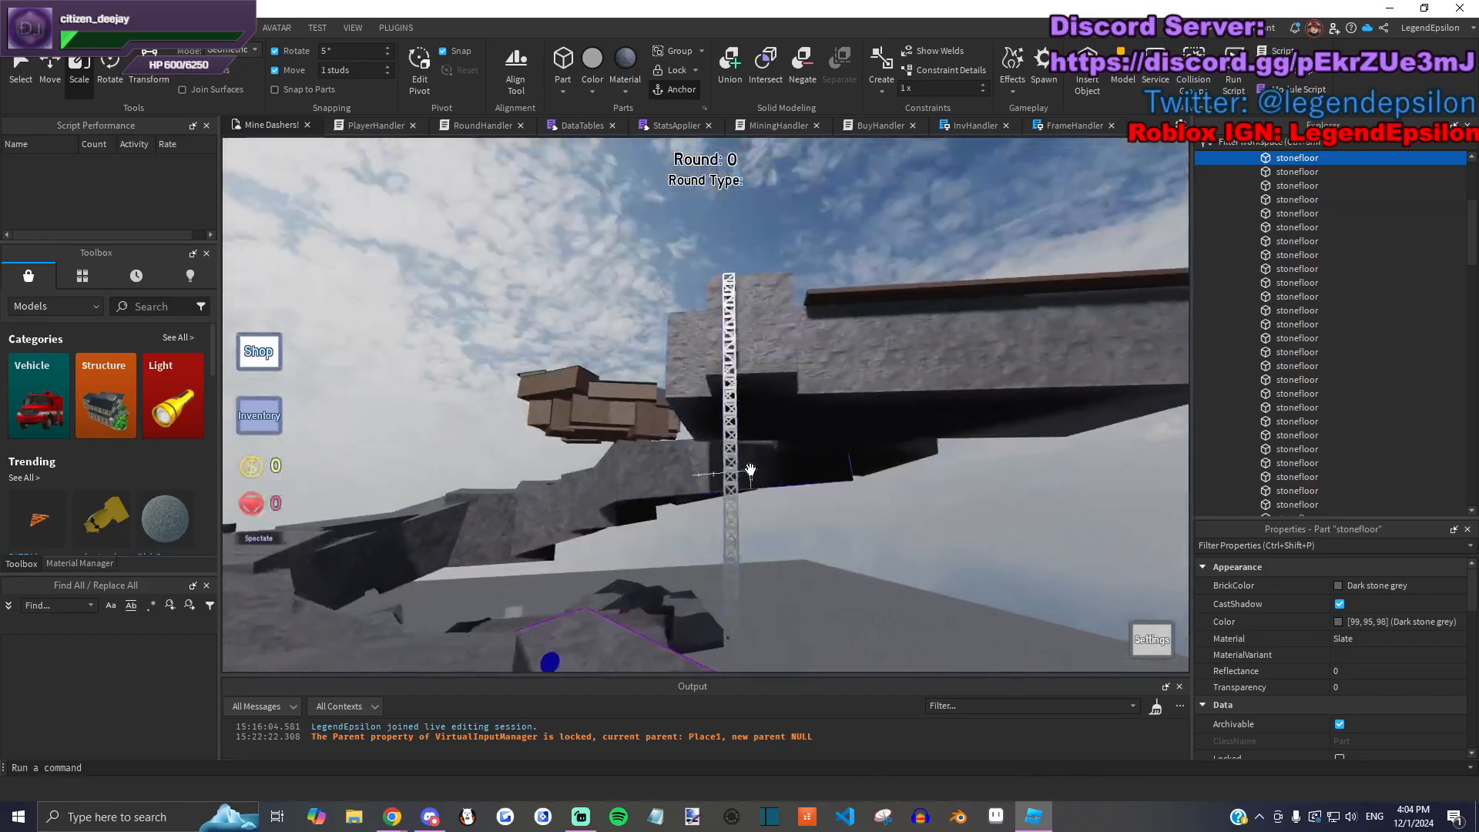
left_click(736, 339)
key("ctrl+d")
left_click_drag(746, 264, 685, 509)
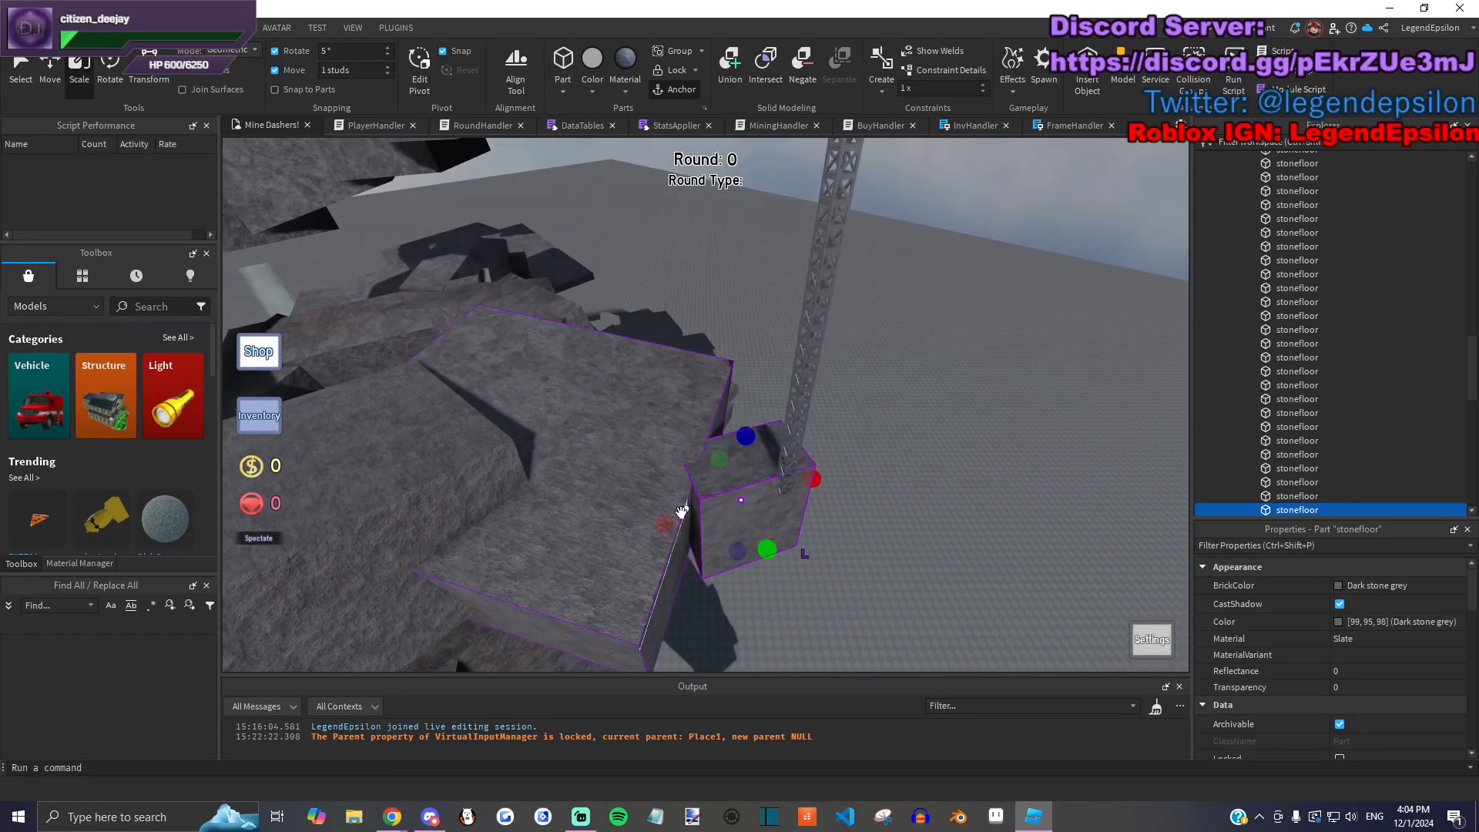
left_click_drag(599, 560, 766, 509)
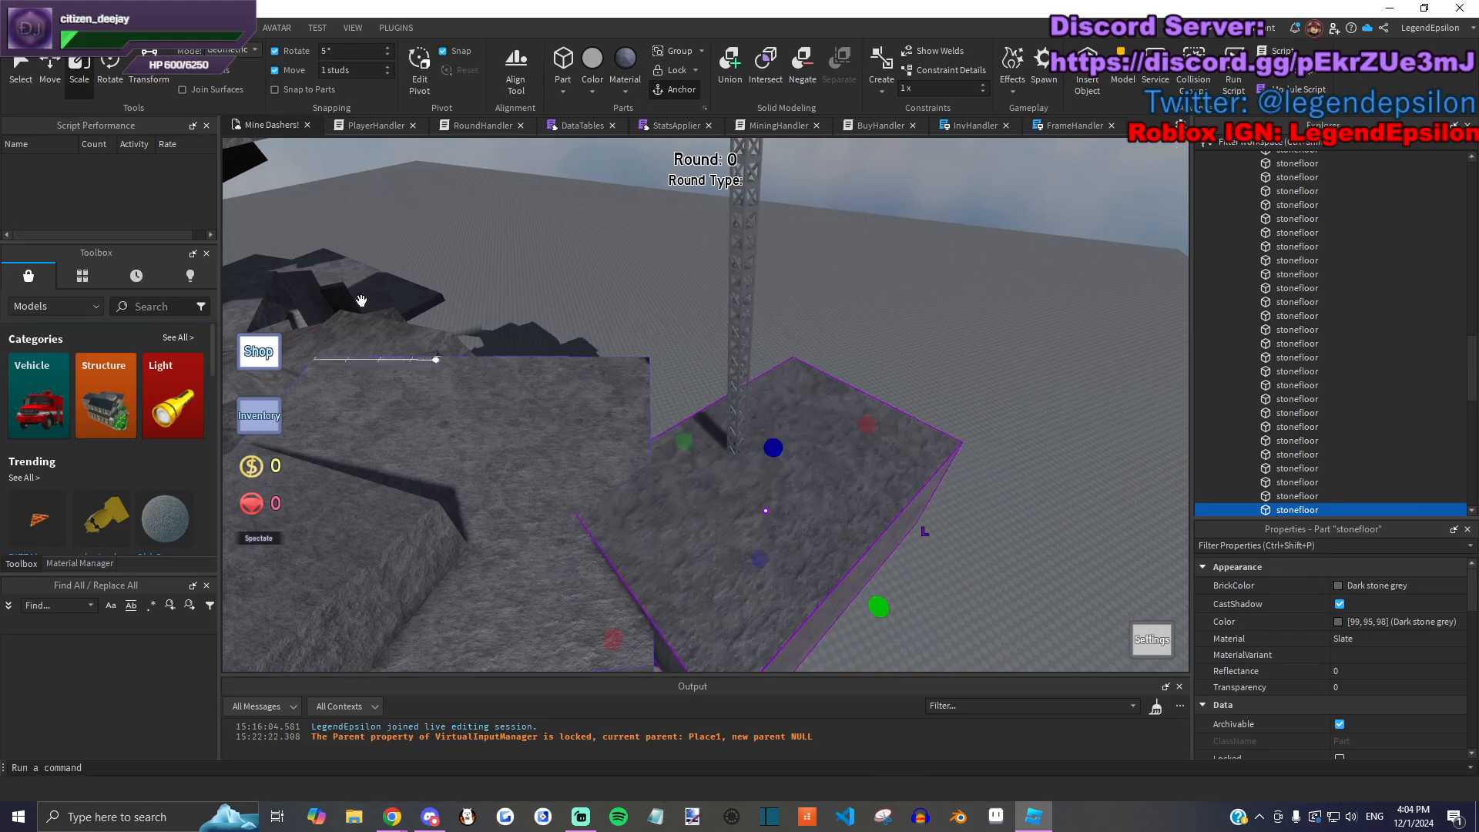
Step: Rotate the landing slab under the truss to angle it against the neighbouring lower floor
left_click(113, 86)
right_click_drag(586, 431, 596, 388)
mouse_move(739, 429)
left_mouse_down()
mouse_move(692, 433)
mouse_move(715, 436)
left_mouse_up()
left_click(825, 465)
right_click_drag(825, 465, 824, 464)
left_click_drag(759, 551, 753, 564)
right_click_drag(770, 598, 768, 612)
Step: Scale the rotated landing slab outward and adjust its sides around the base of the truss
left_click(80, 76)
right_click_drag(566, 332, 564, 340)
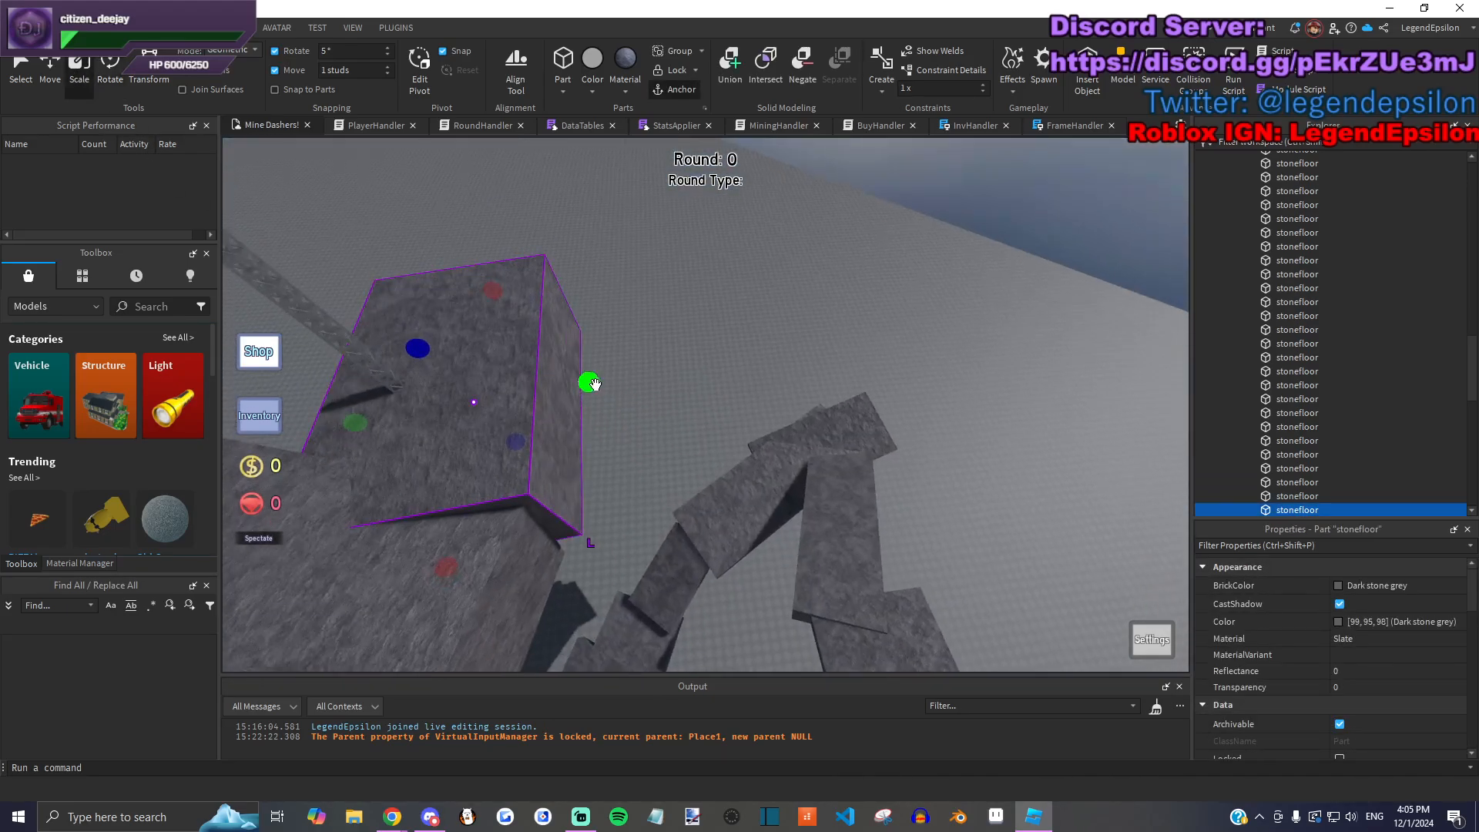
left_click_drag(594, 383, 713, 380)
left_click_drag(523, 553, 568, 497)
left_click_drag(383, 406, 633, 377)
left_click(909, 266)
scroll(868, 390, "down", 6)
right_click_drag(867, 391, 866, 387)
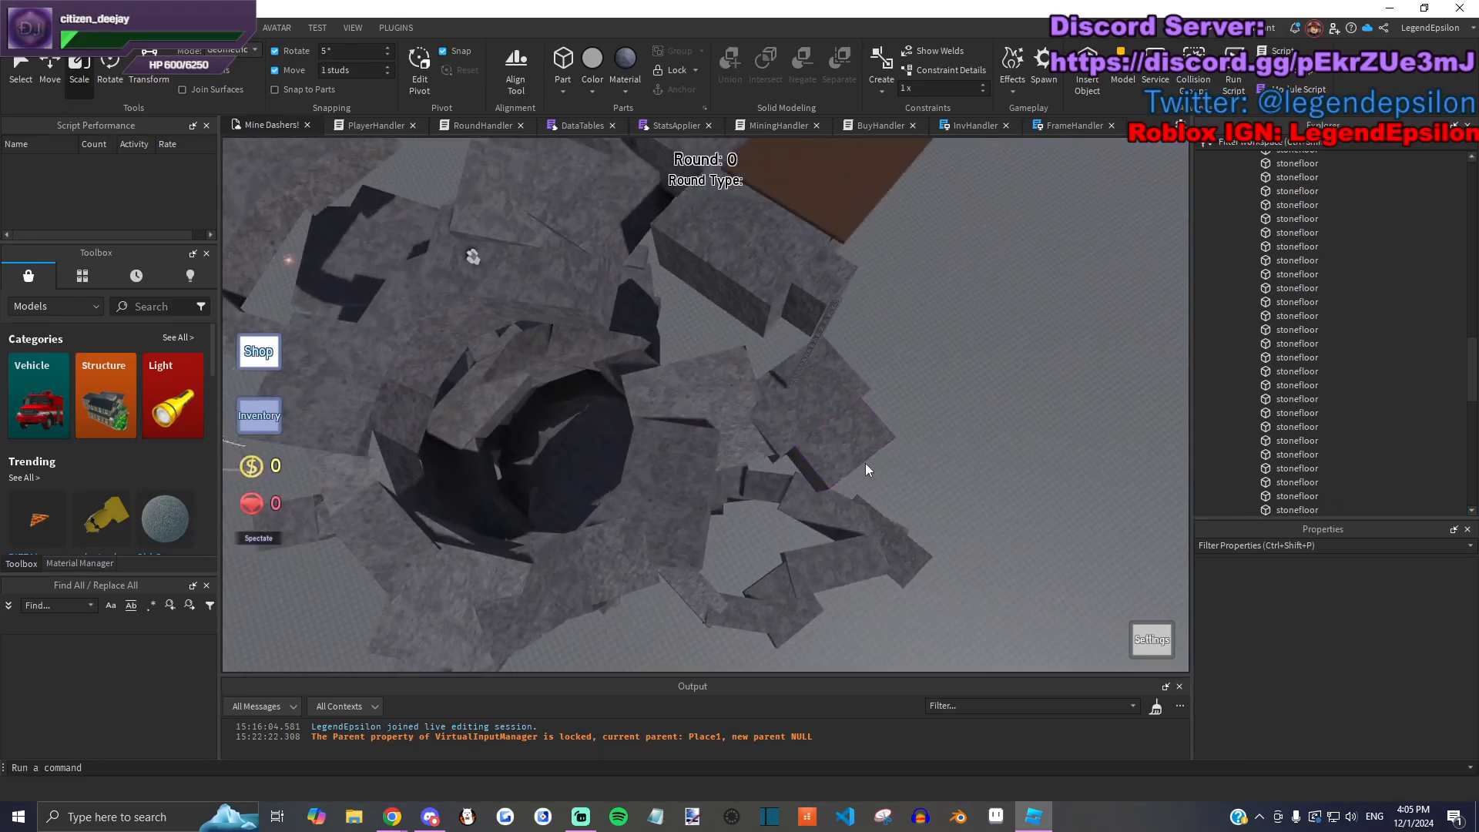
left_click(922, 465)
right_click_drag(922, 466, 908, 472)
scroll(907, 470, "down", 5)
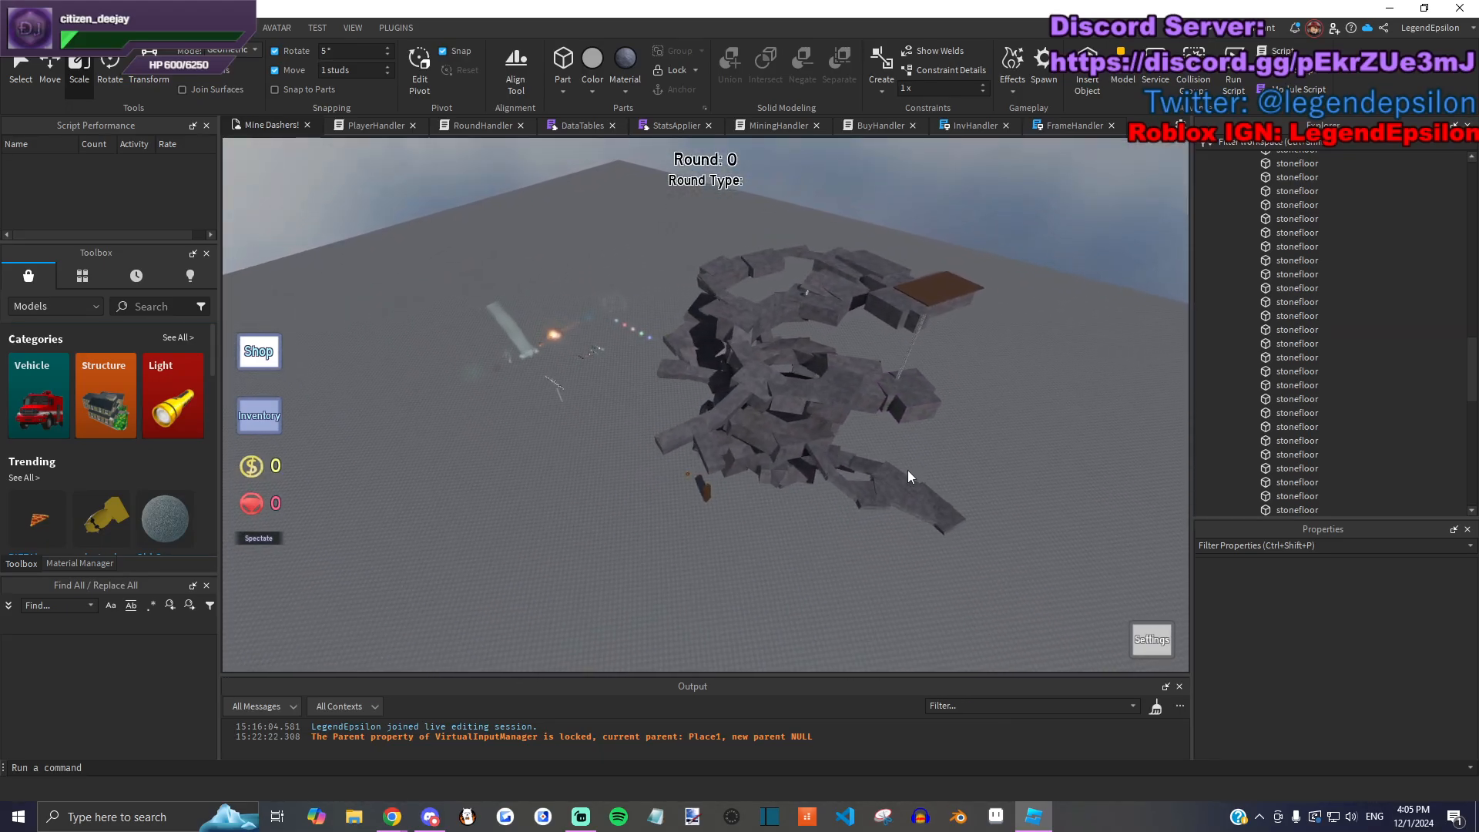
scroll(893, 466, "up", 3)
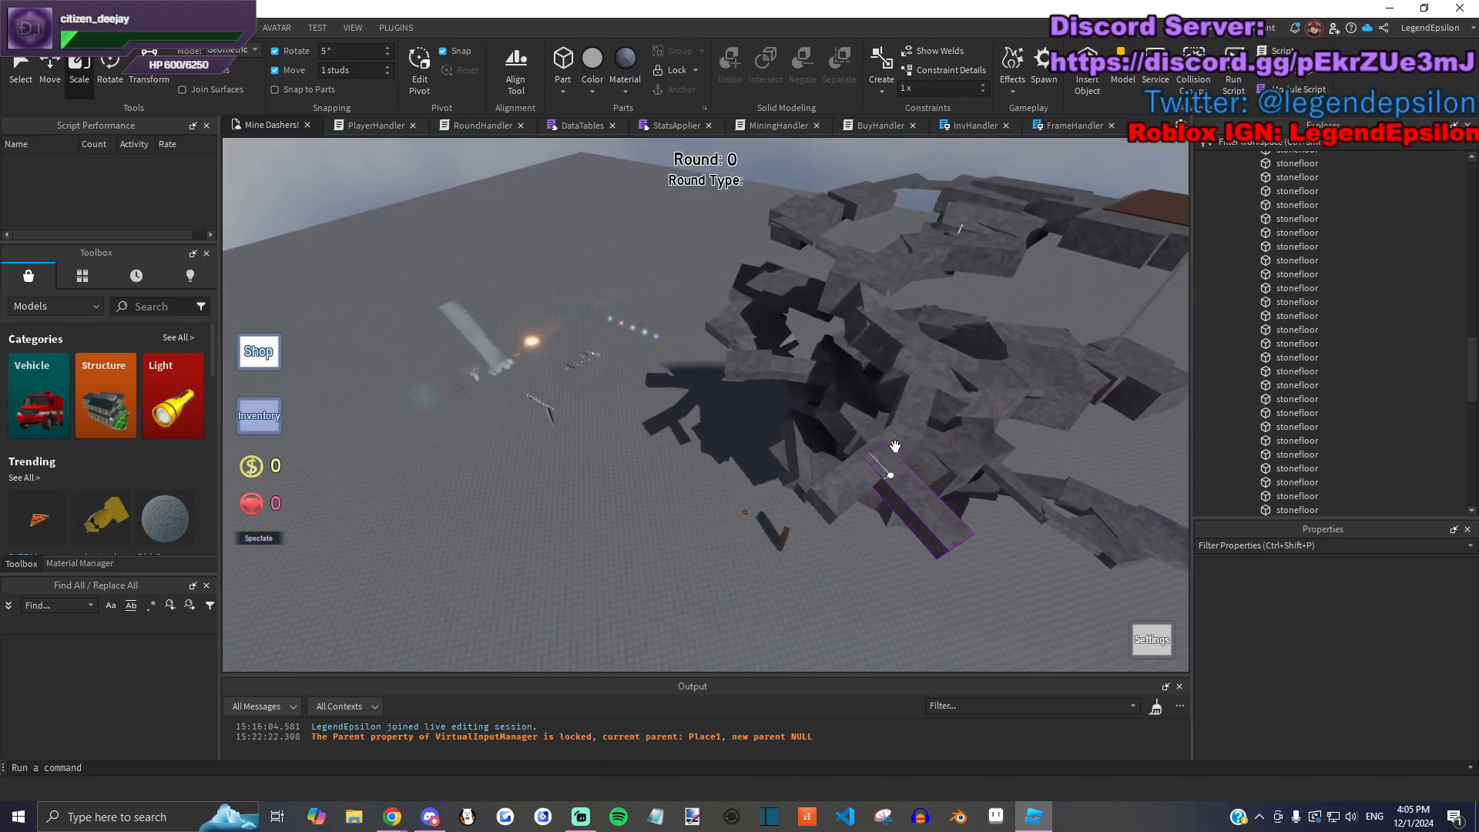
Step: Duplicate a stone floor slab and place the copies at the outer edge of the upper platform near the wood floor
right_click_drag(895, 447, 829, 499)
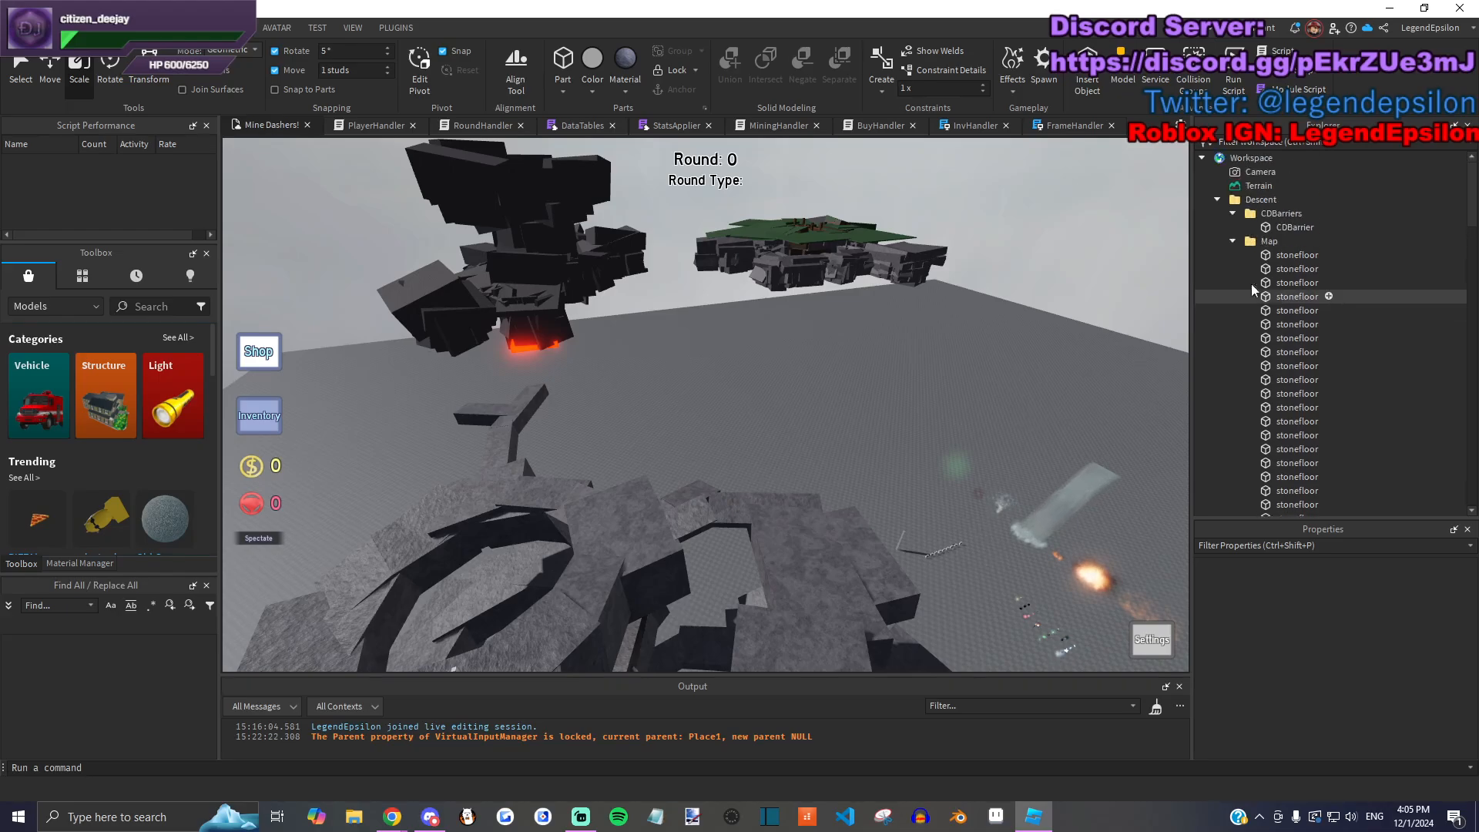
left_click(1233, 241)
scroll(811, 424, "up", 8)
right_click_drag(811, 425, 671, 316)
left_click(706, 328)
left_click_drag(671, 316, 673, 314)
left_click_drag(546, 253, 566, 312)
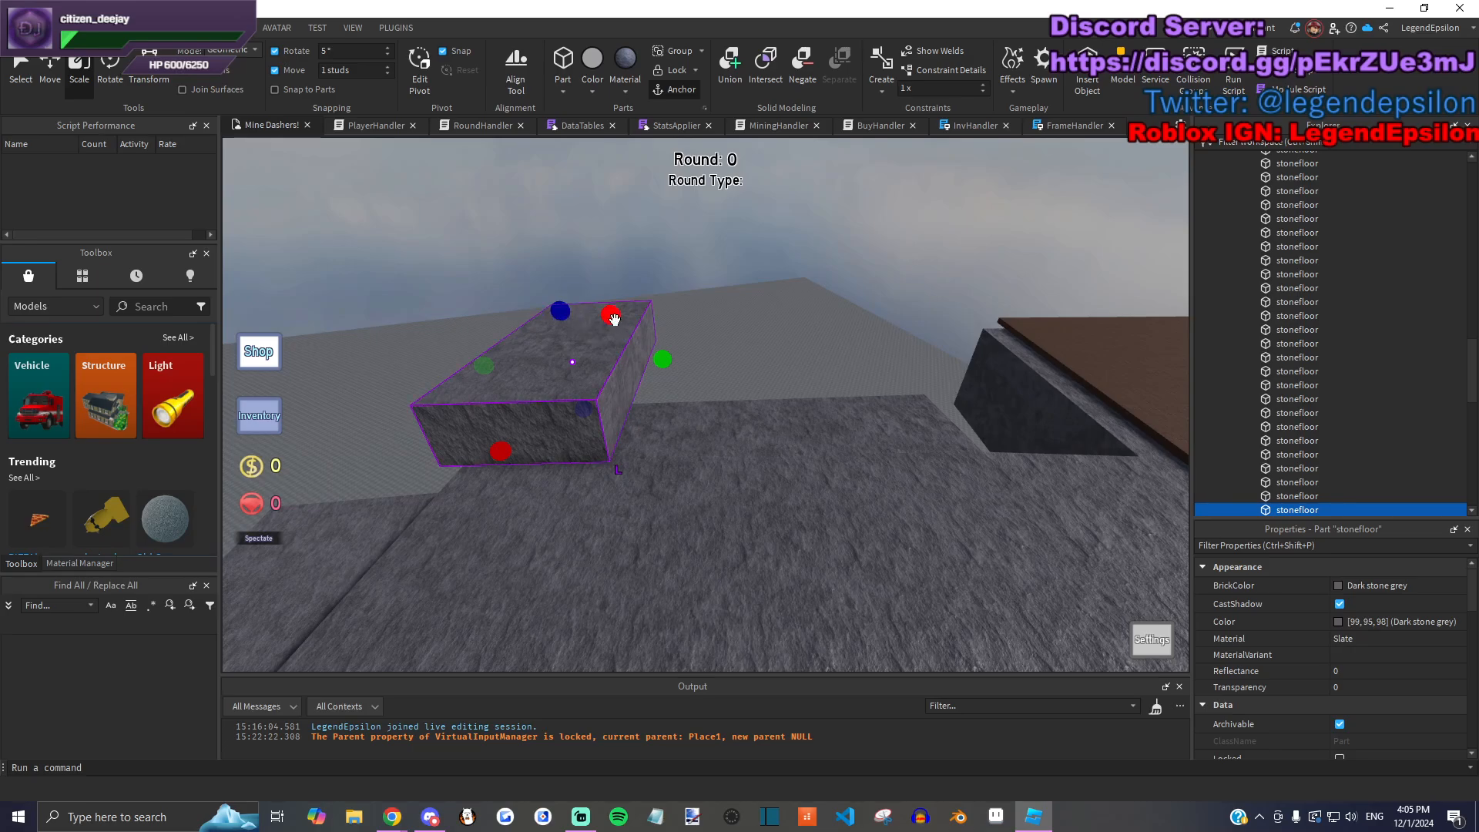
scroll(603, 435, "down", 5)
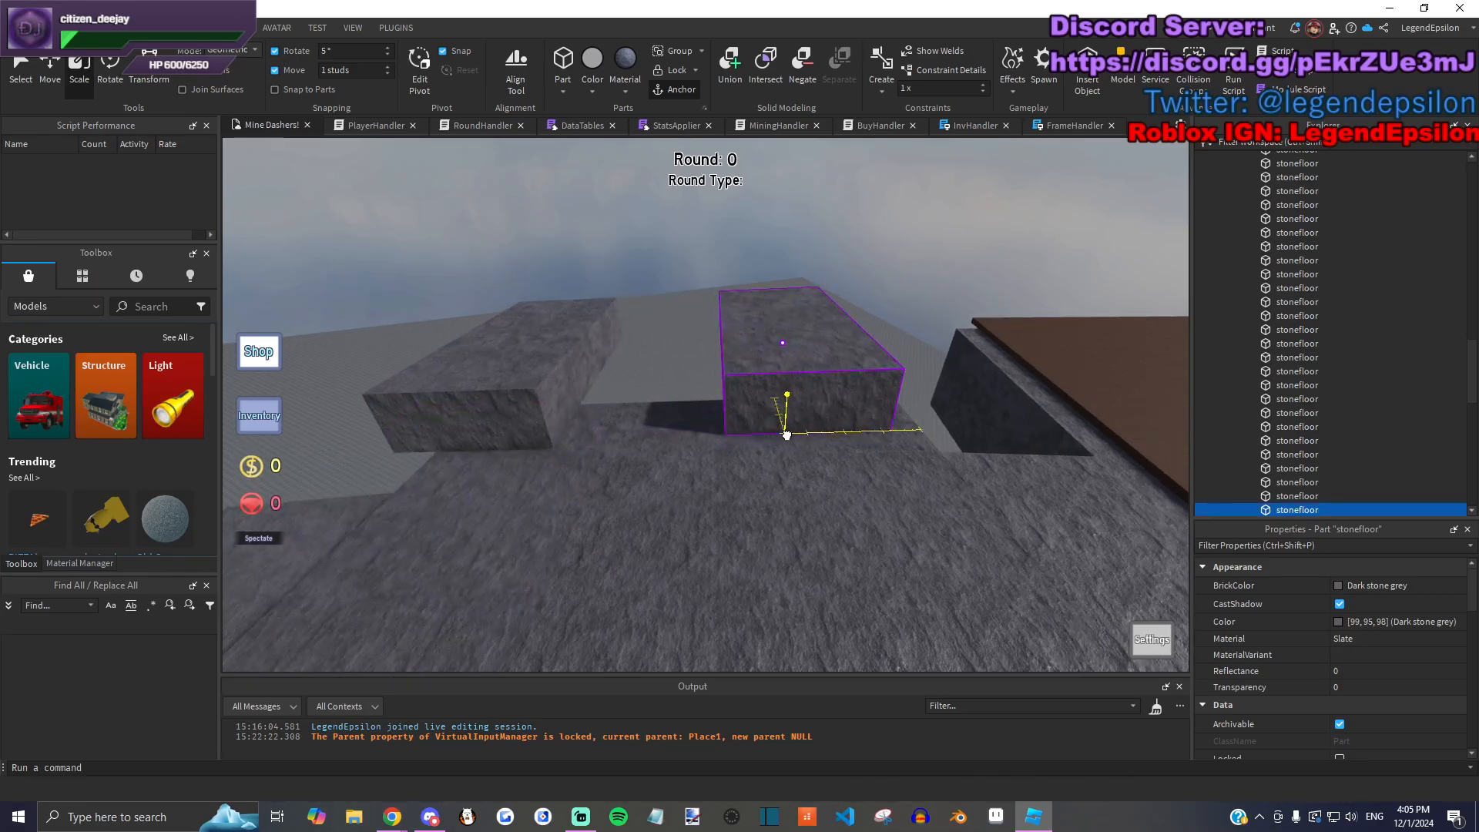
Step: Rotate the slab farther from the wood floor to project outward and lower it by 4 studs
left_click(485, 396)
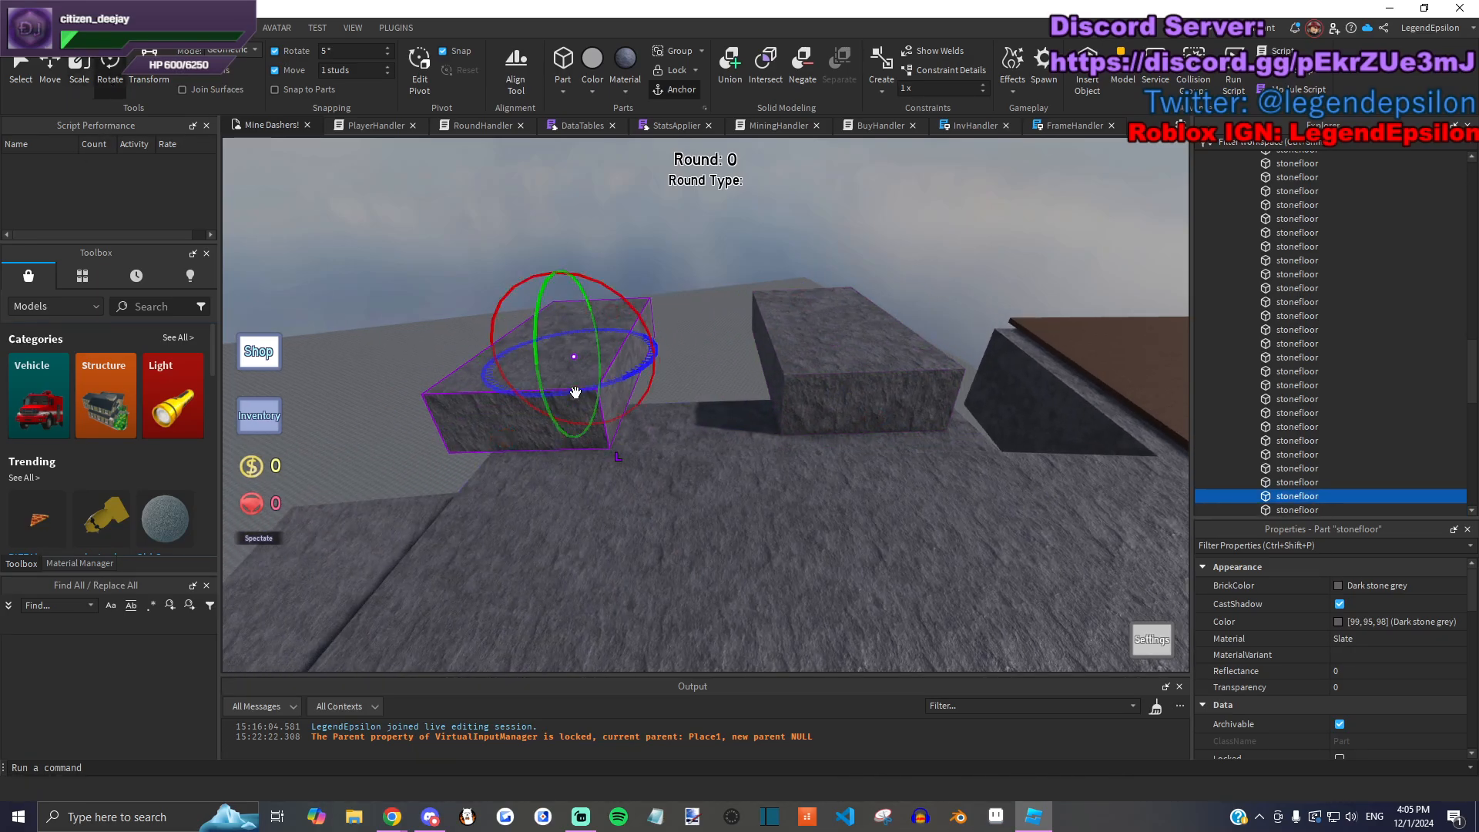
left_click_drag(630, 392, 633, 392)
key("a")
left_click_drag(750, 349, 754, 375)
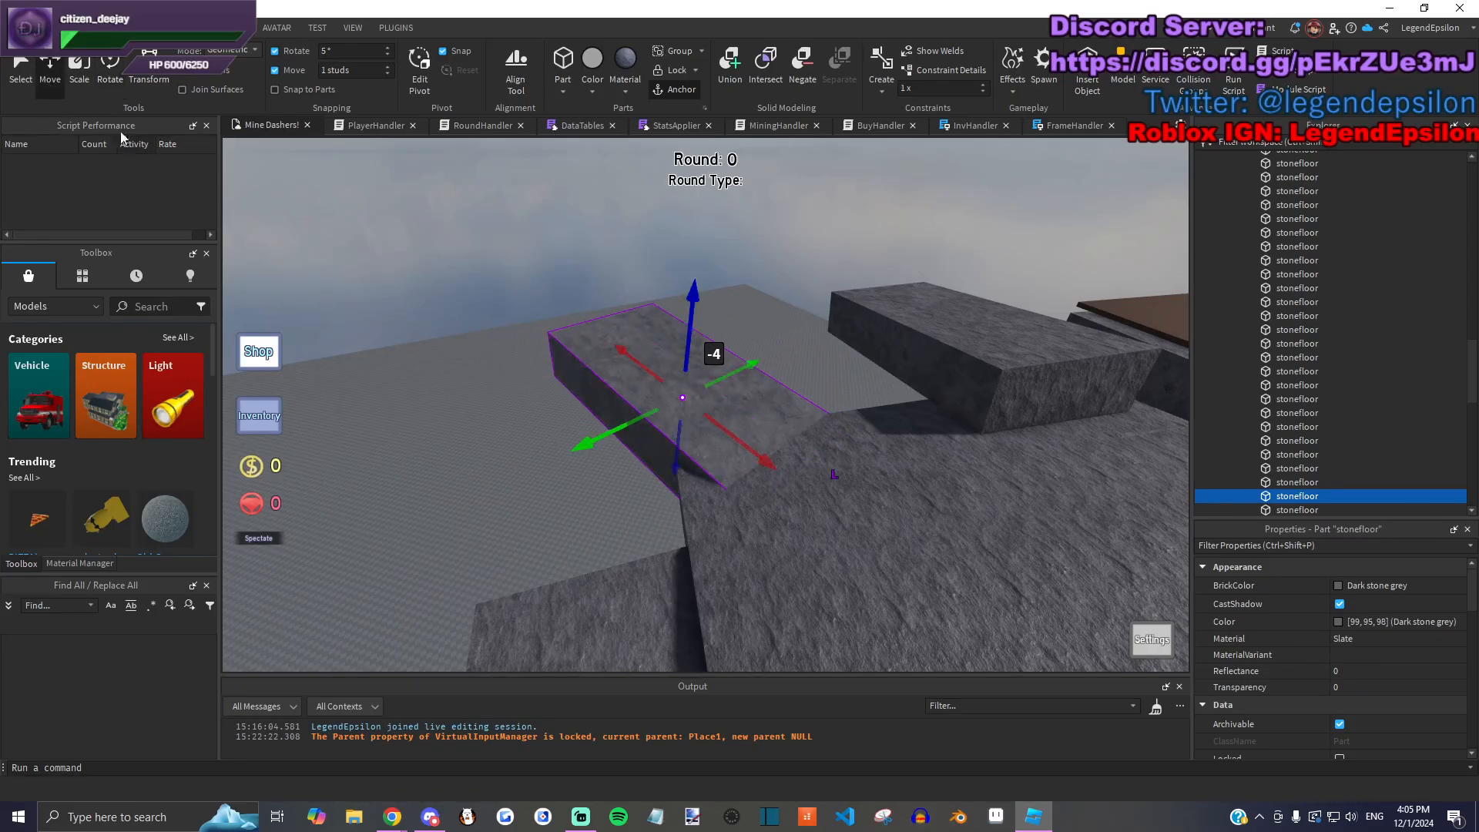
key("d")
Step: Rotate the slab nearer the wood floor to angle it outward and lower it by 4 studs
left_click(885, 348)
key("ctrl+4")
left_click_drag(746, 361, 705, 365)
key("a")
right_click_drag(746, 367, 772, 365)
left_click_drag(778, 323, 775, 346)
key("ctrl+2")
left_click_drag(761, 230, 760, 267)
key("e")
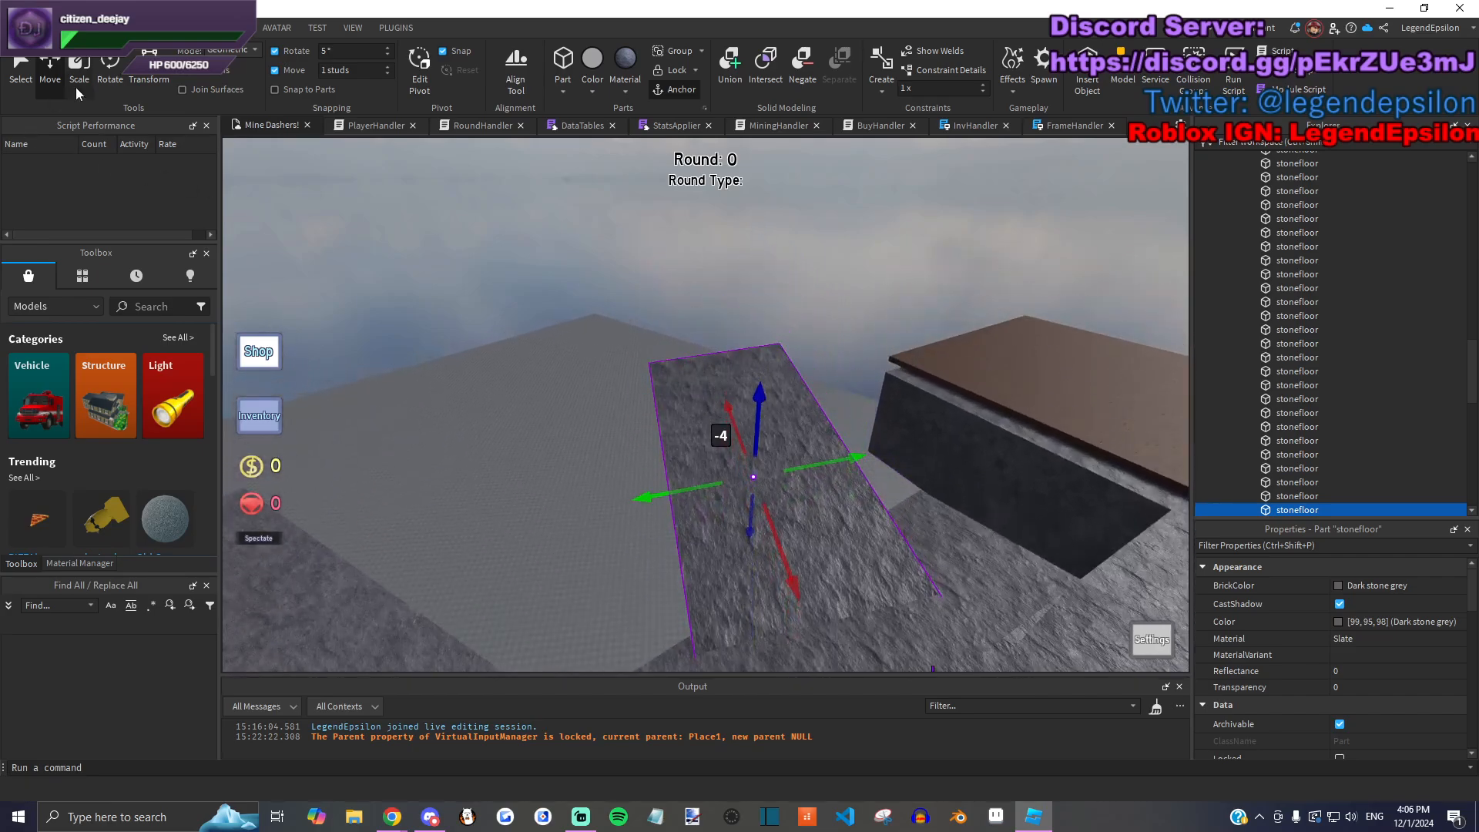
Step: Scale the lowered slab, duplicate it and shrink the copy to a short block at its outer end
left_click(75, 81)
key("w")
right_click_drag(543, 252, 677, 302)
key("ctrl+d")
key("w")
left_click_drag(952, 408, 705, 298)
key("a")
Step: Rotate the short end block and scale its faces outward to form an angled tip on the slab
key("ctrl+4")
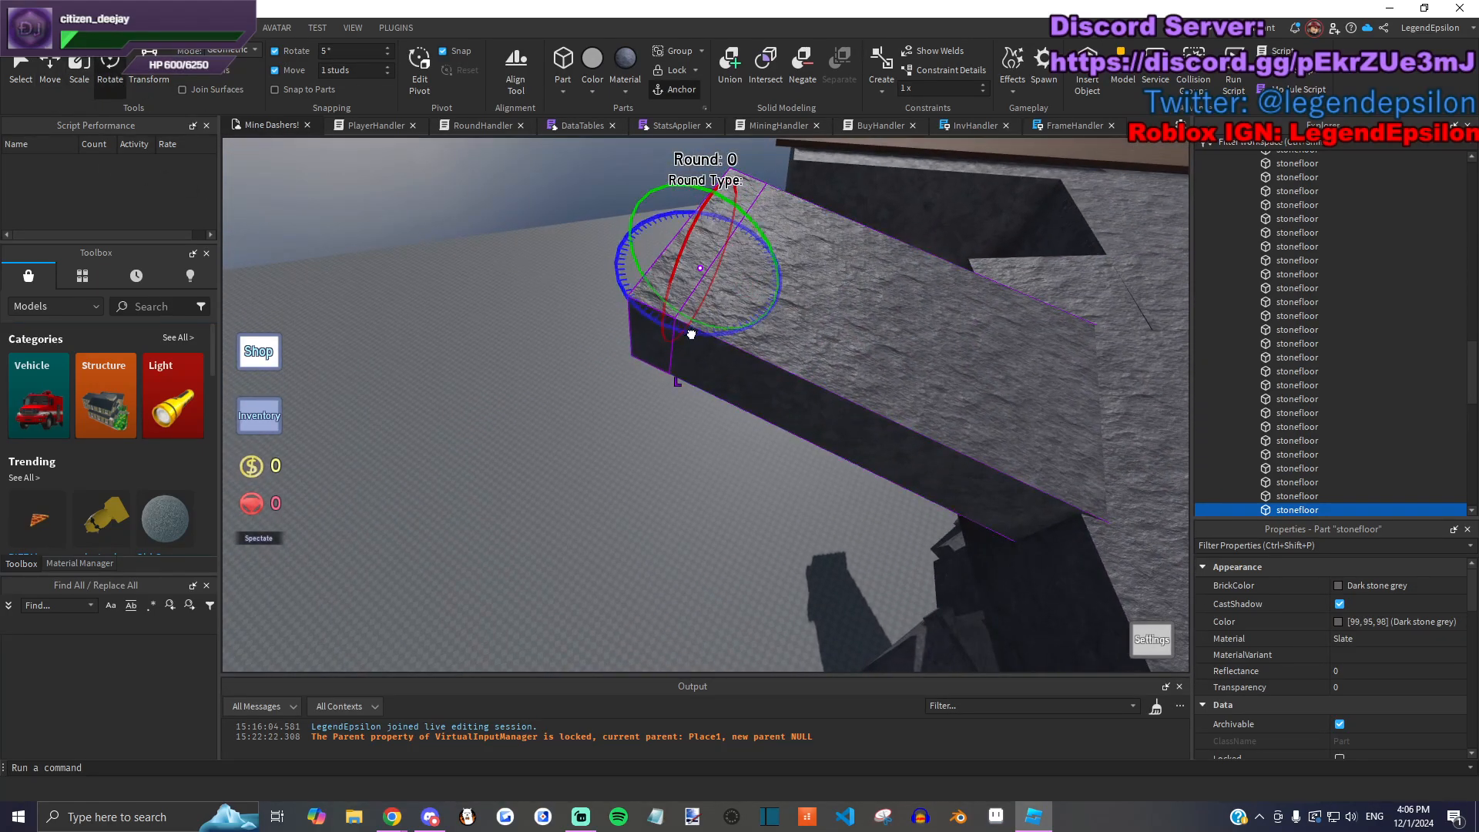
key("a")
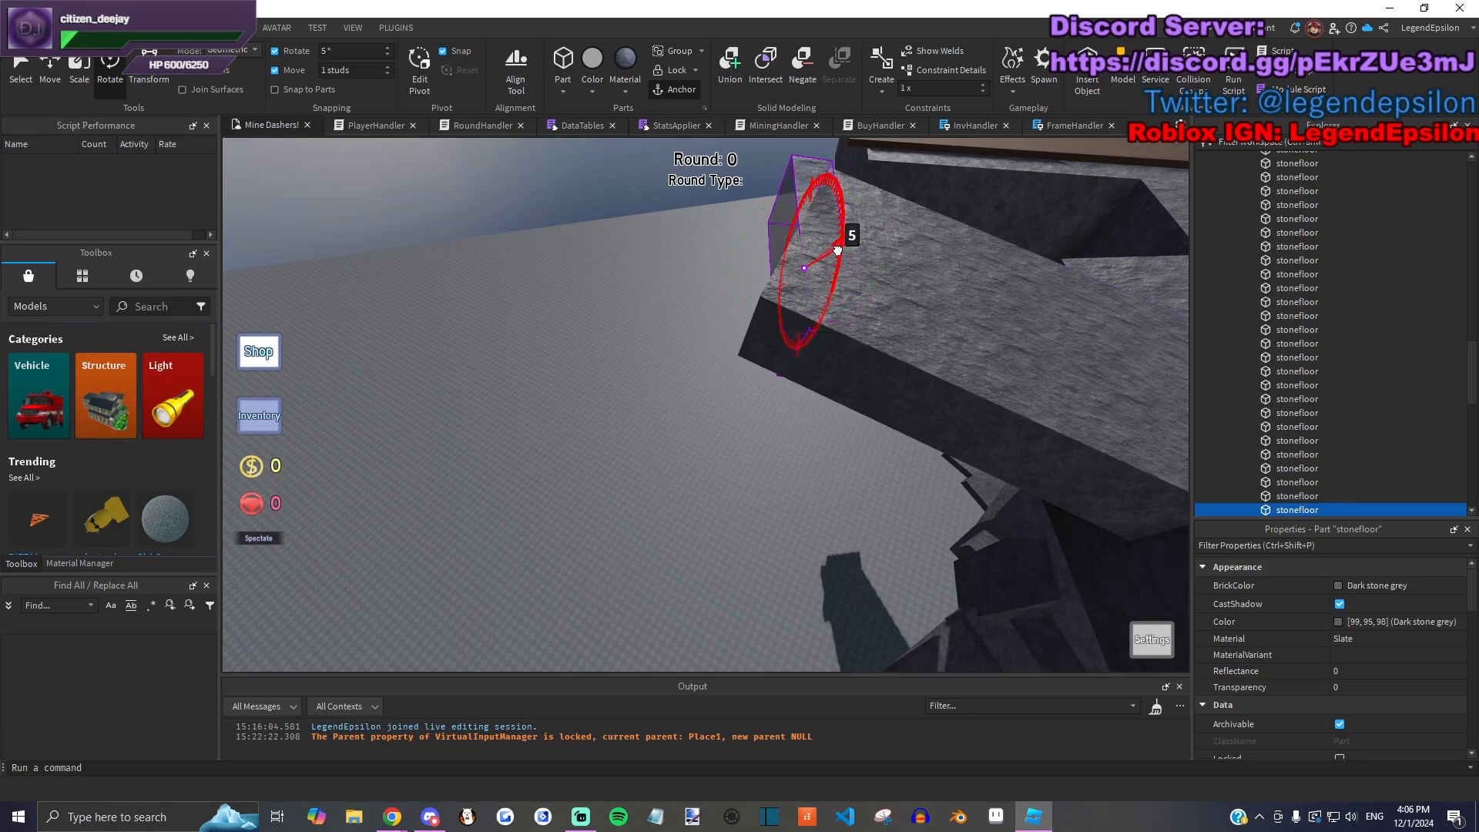
left_click_drag(837, 250, 832, 255)
key("s")
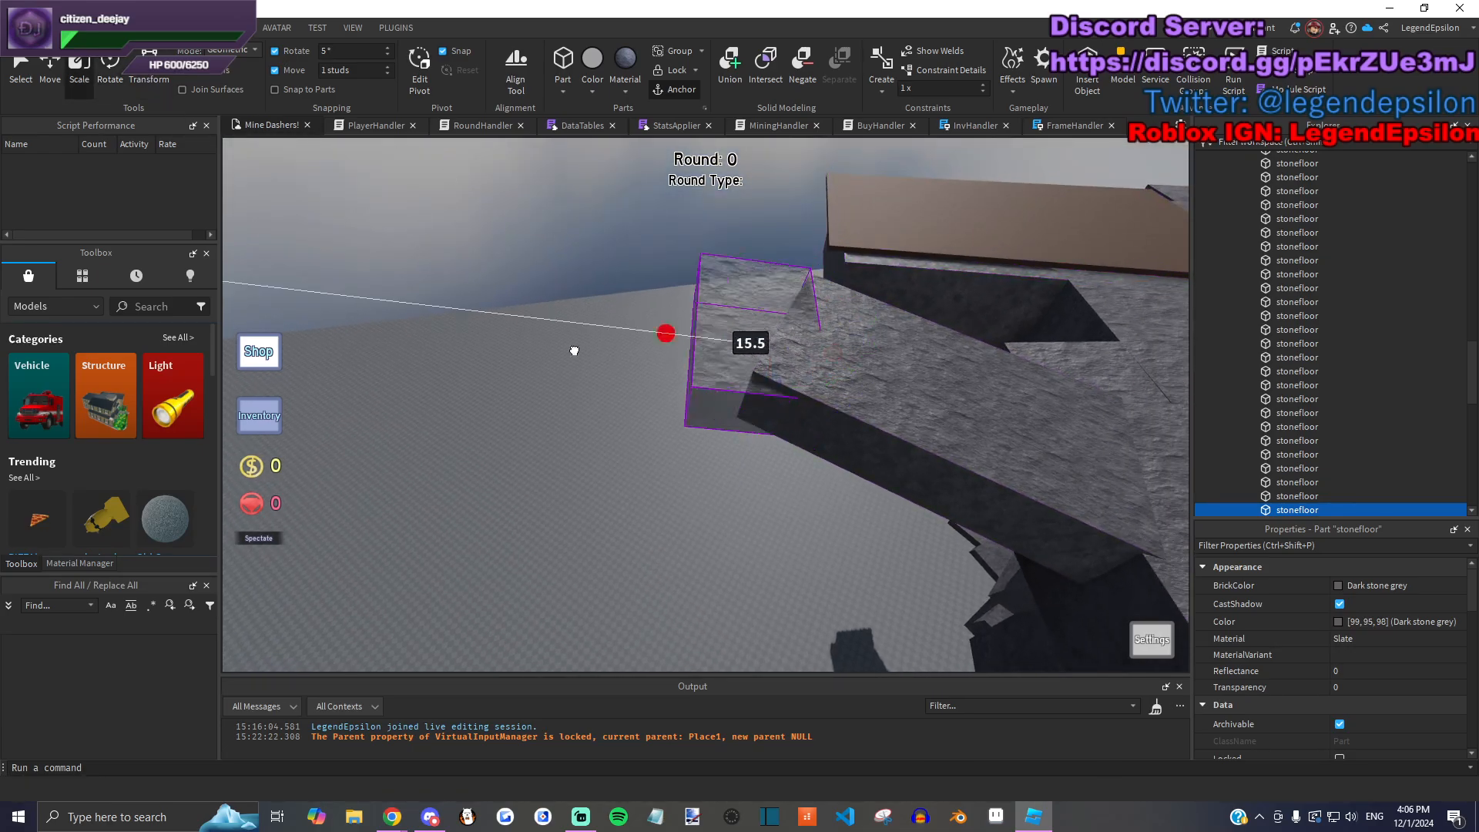
left_click_drag(617, 350, 515, 325)
left_click_drag(835, 352, 857, 357)
left_click_drag(696, 296, 828, 331)
right_click_drag(829, 331, 699, 449)
Step: Duplicate the other projecting slab as an end piece, rotate it and scale it outward into a bent extension
left_click(696, 447)
key("s")
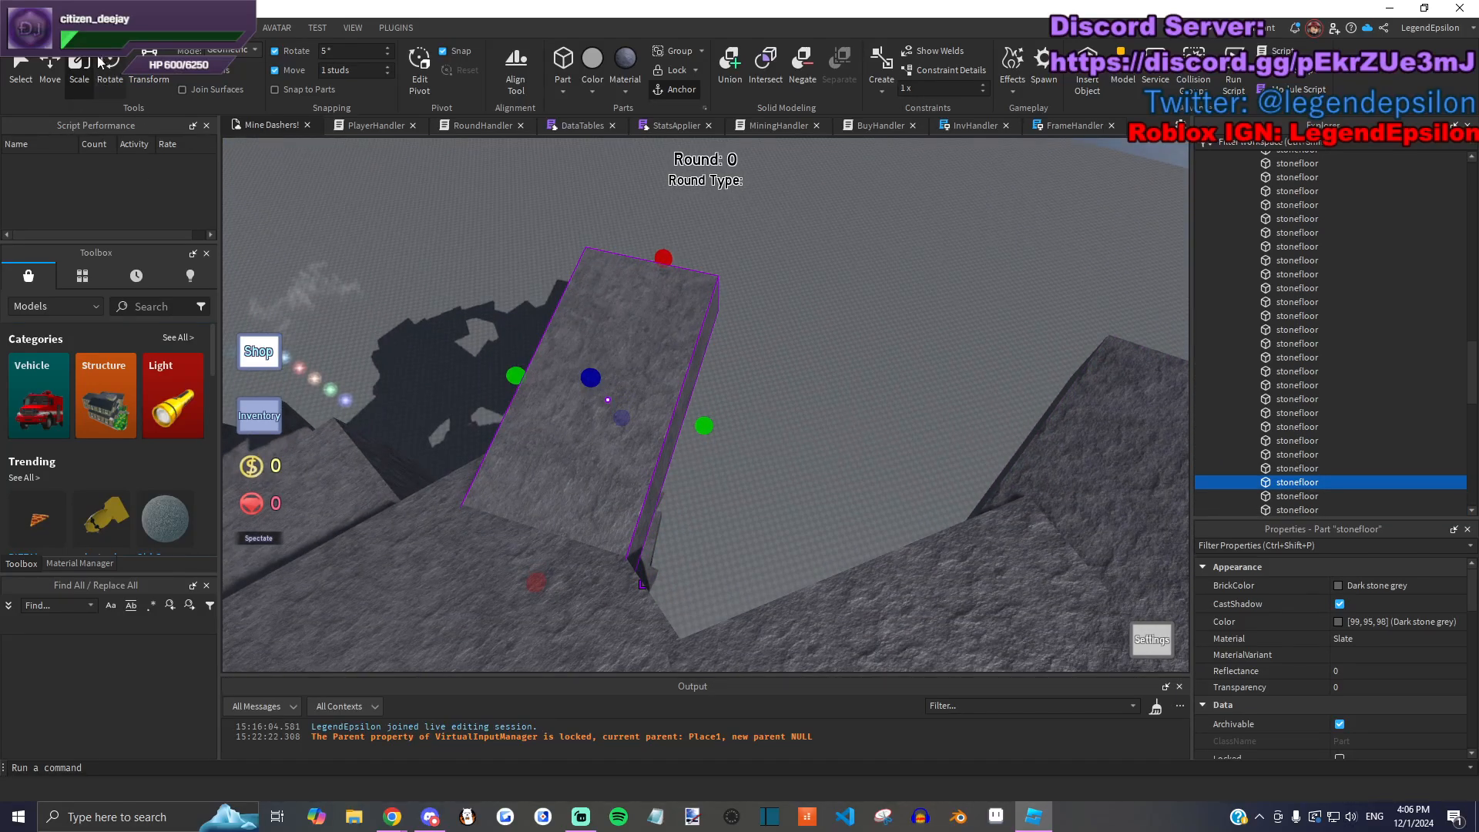
left_click(110, 65)
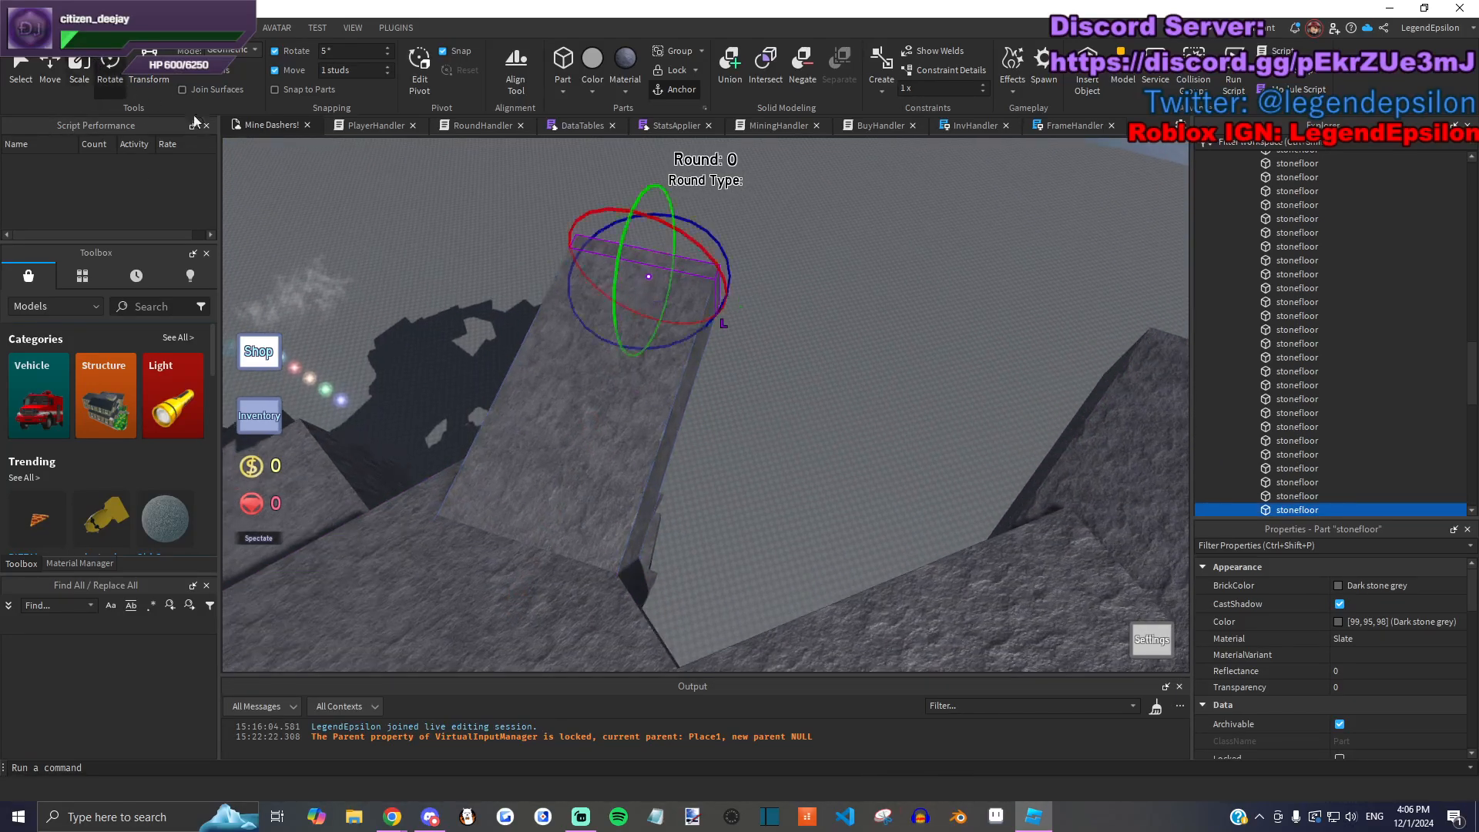
left_click_drag(632, 355, 633, 355)
key("d")
right_click_drag(650, 354, 651, 354)
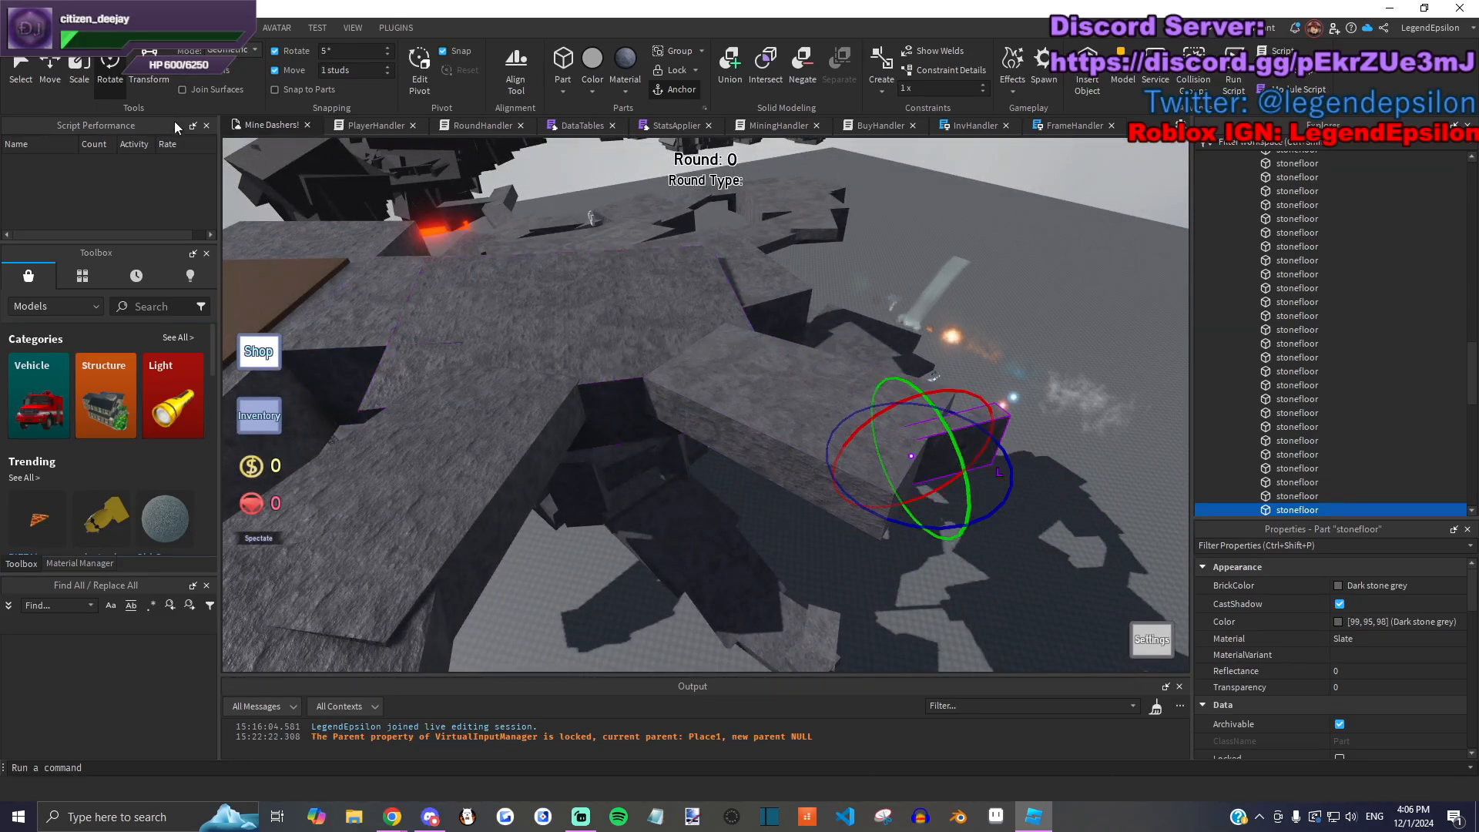
key("d")
left_click_drag(697, 337, 905, 371)
left_click_drag(617, 298, 617, 299)
key("s")
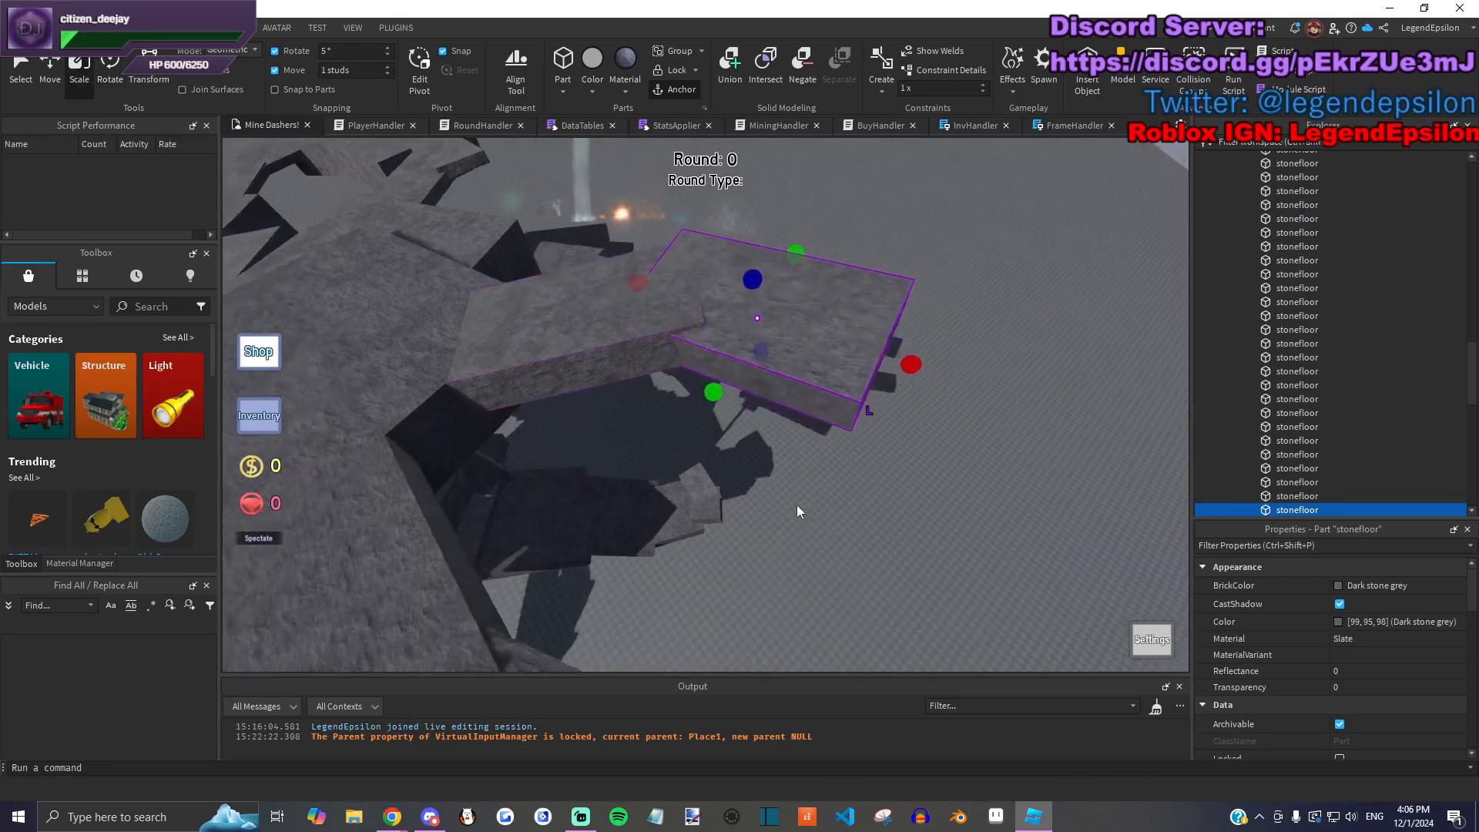
Step: Duplicate the bent extension's outer slab and shrink the copy to a short block at its outer edge
left_click(796, 506)
right_click_drag(797, 506, 794, 506)
key("w")
key("d")
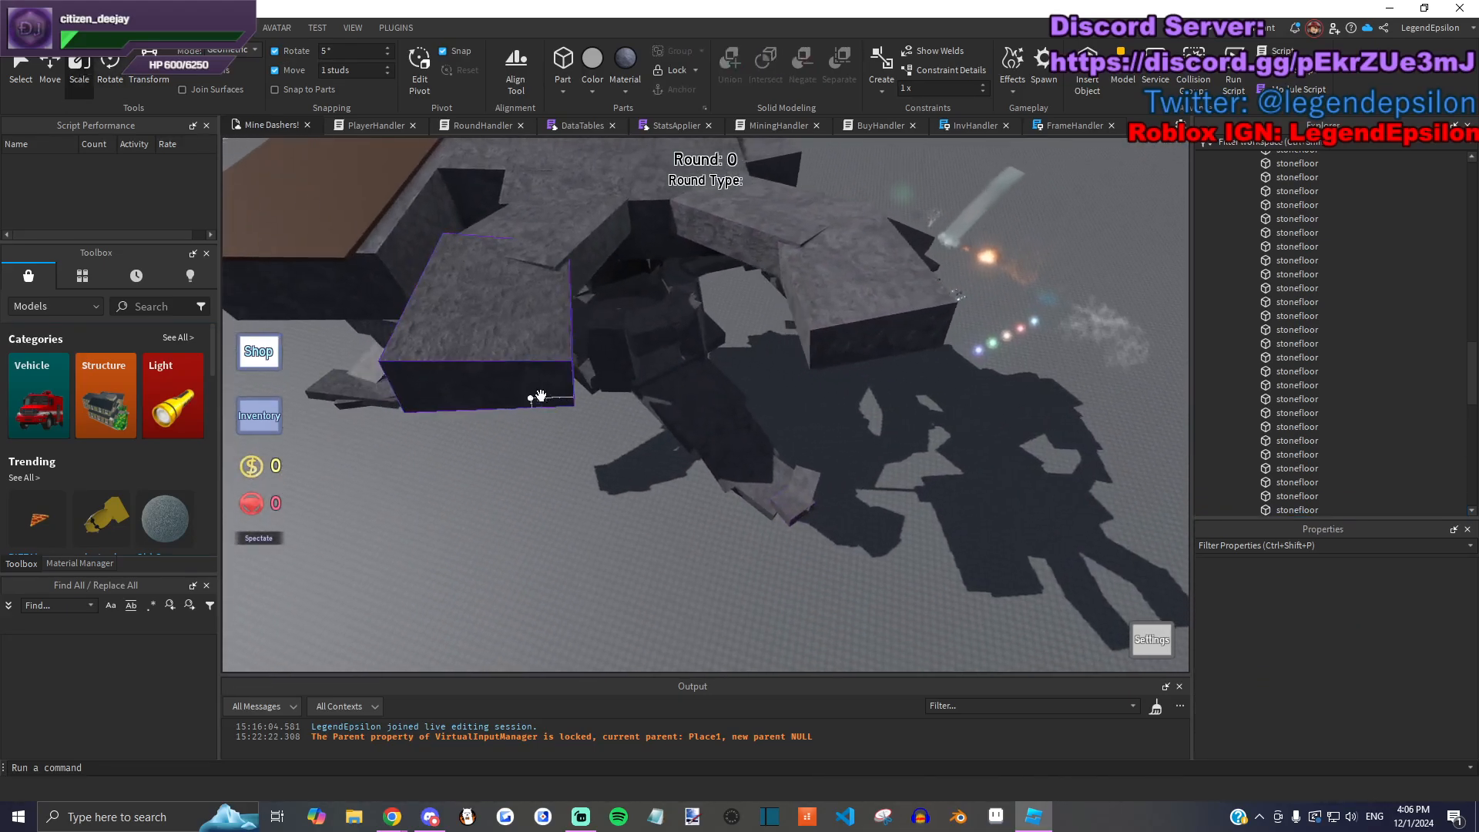
left_click_drag(954, 474, 950, 470)
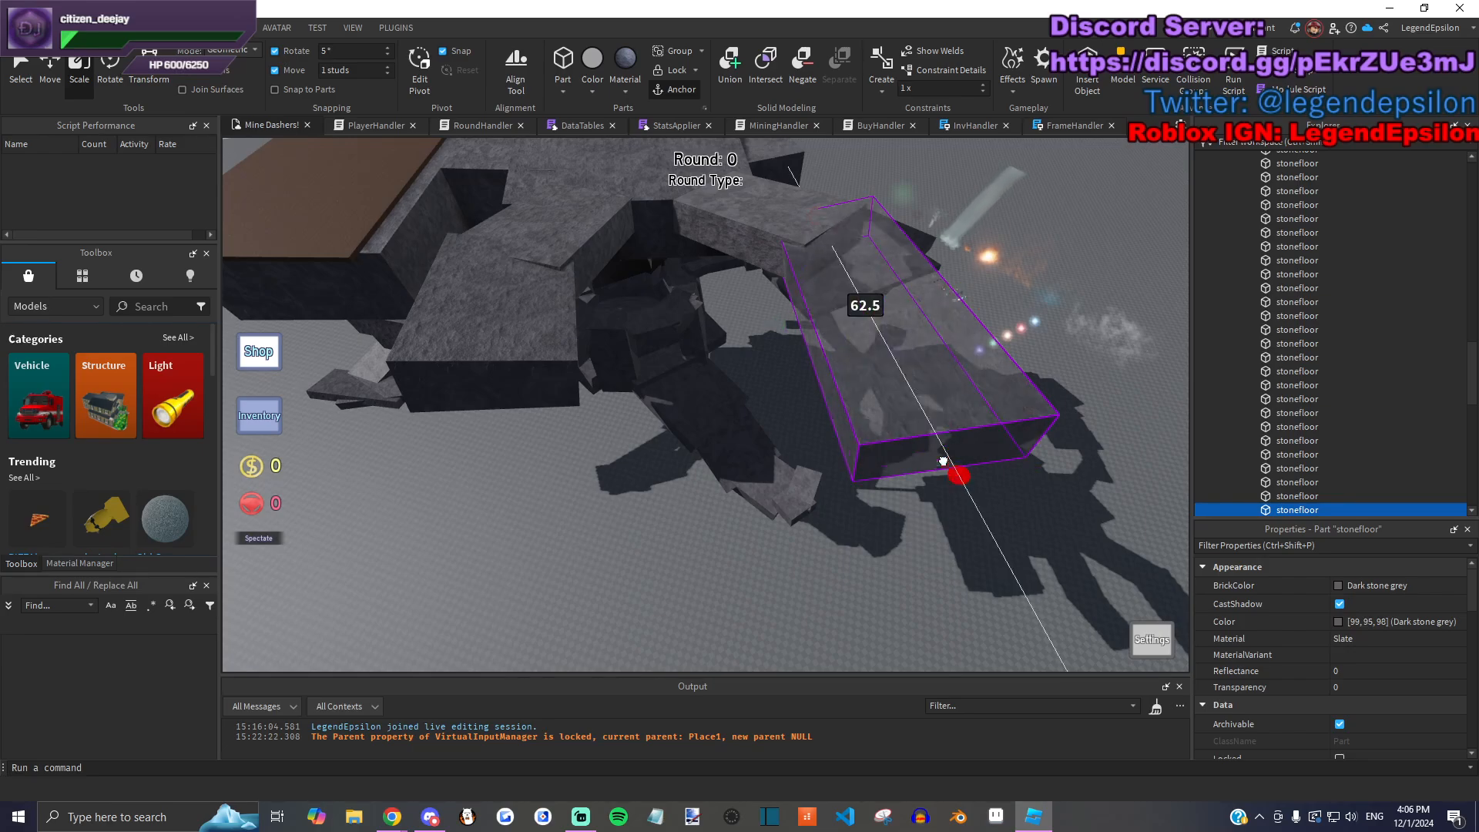
key("d")
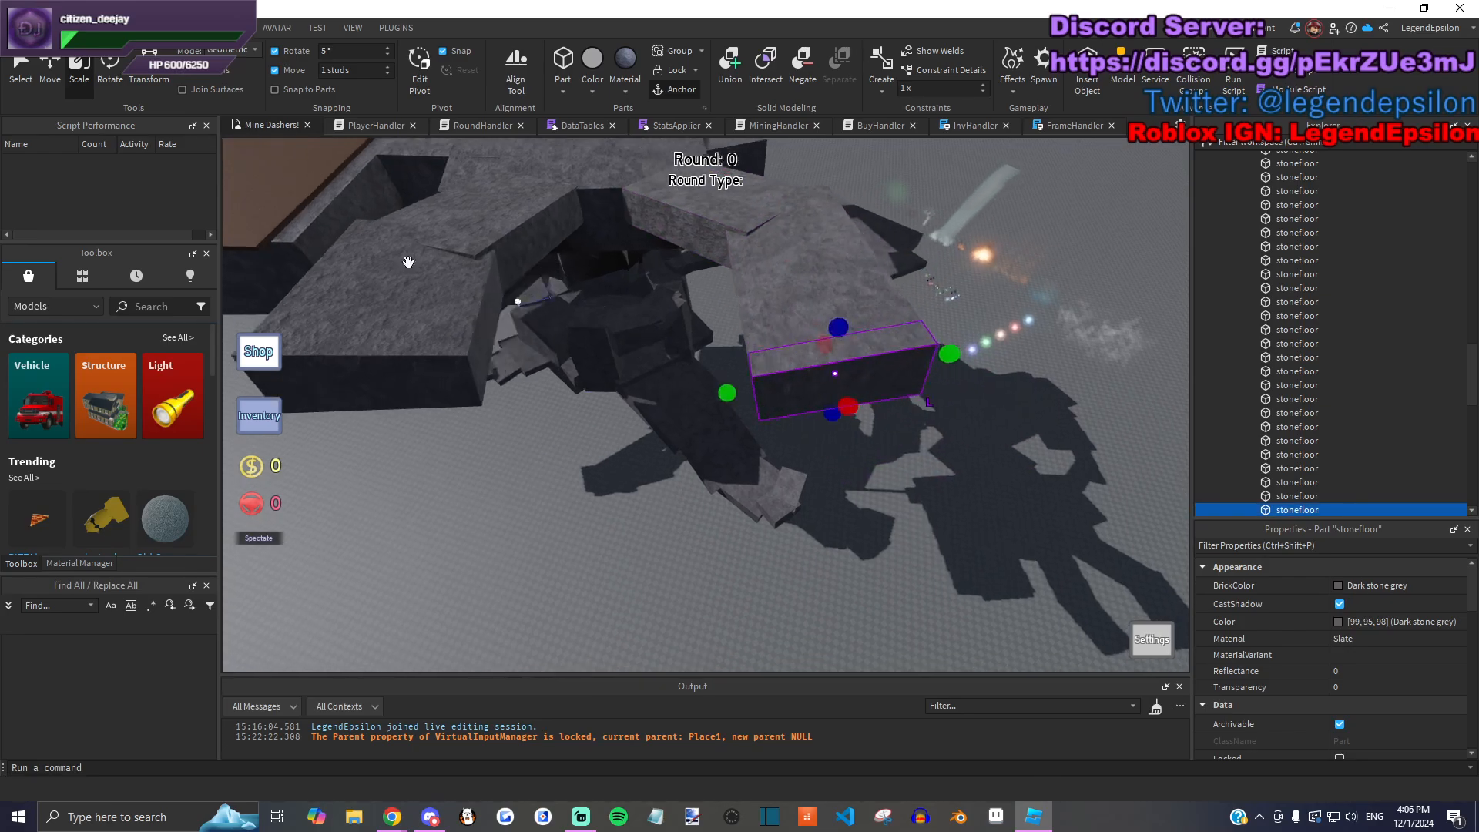
Step: Rotate the short edge block and scale it outward to widen the end of the bent ledge
left_click(107, 73)
left_click_drag(692, 341, 692, 341)
right_click_drag(693, 341, 696, 339)
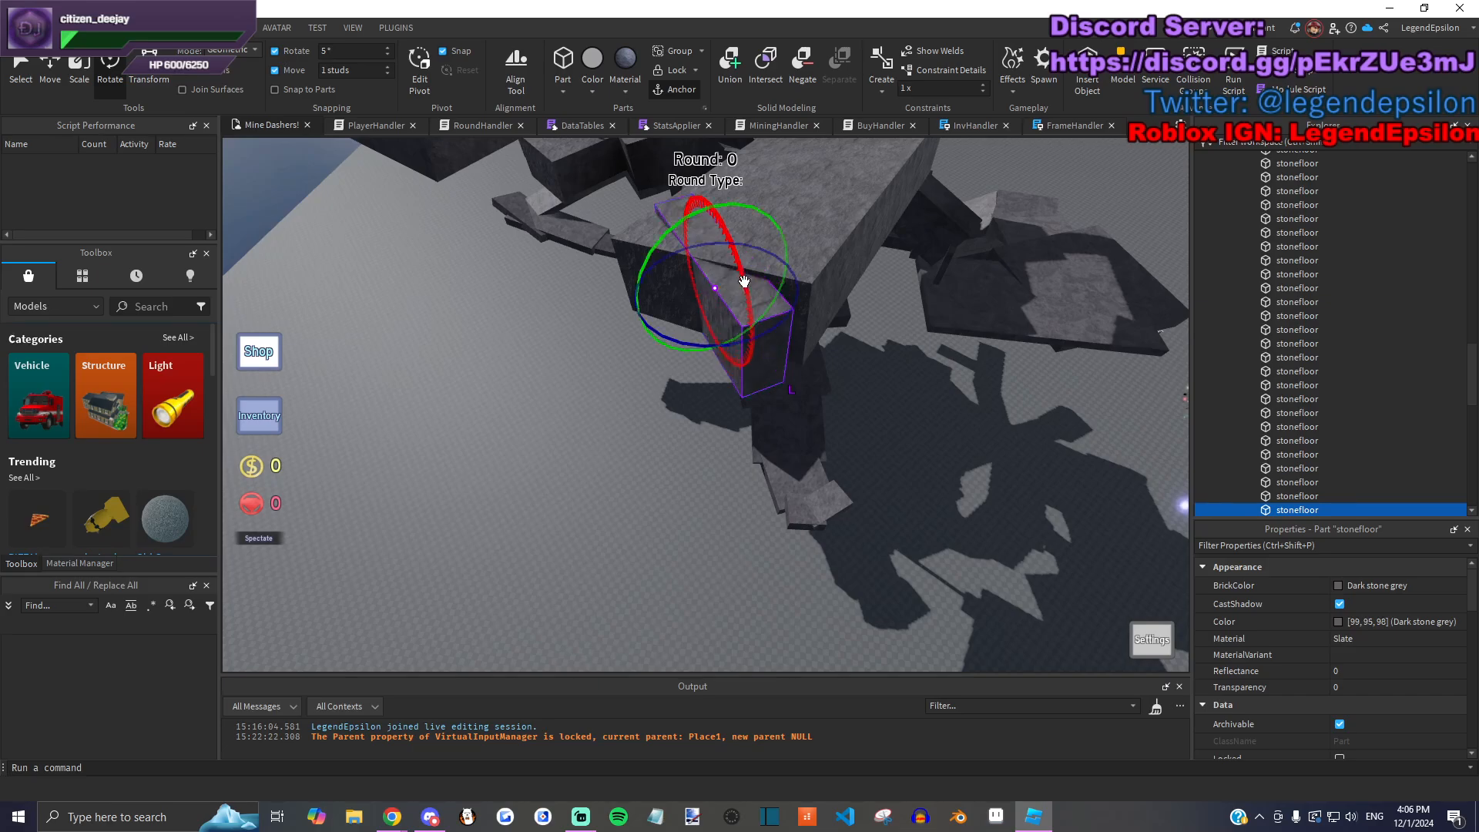
key("a")
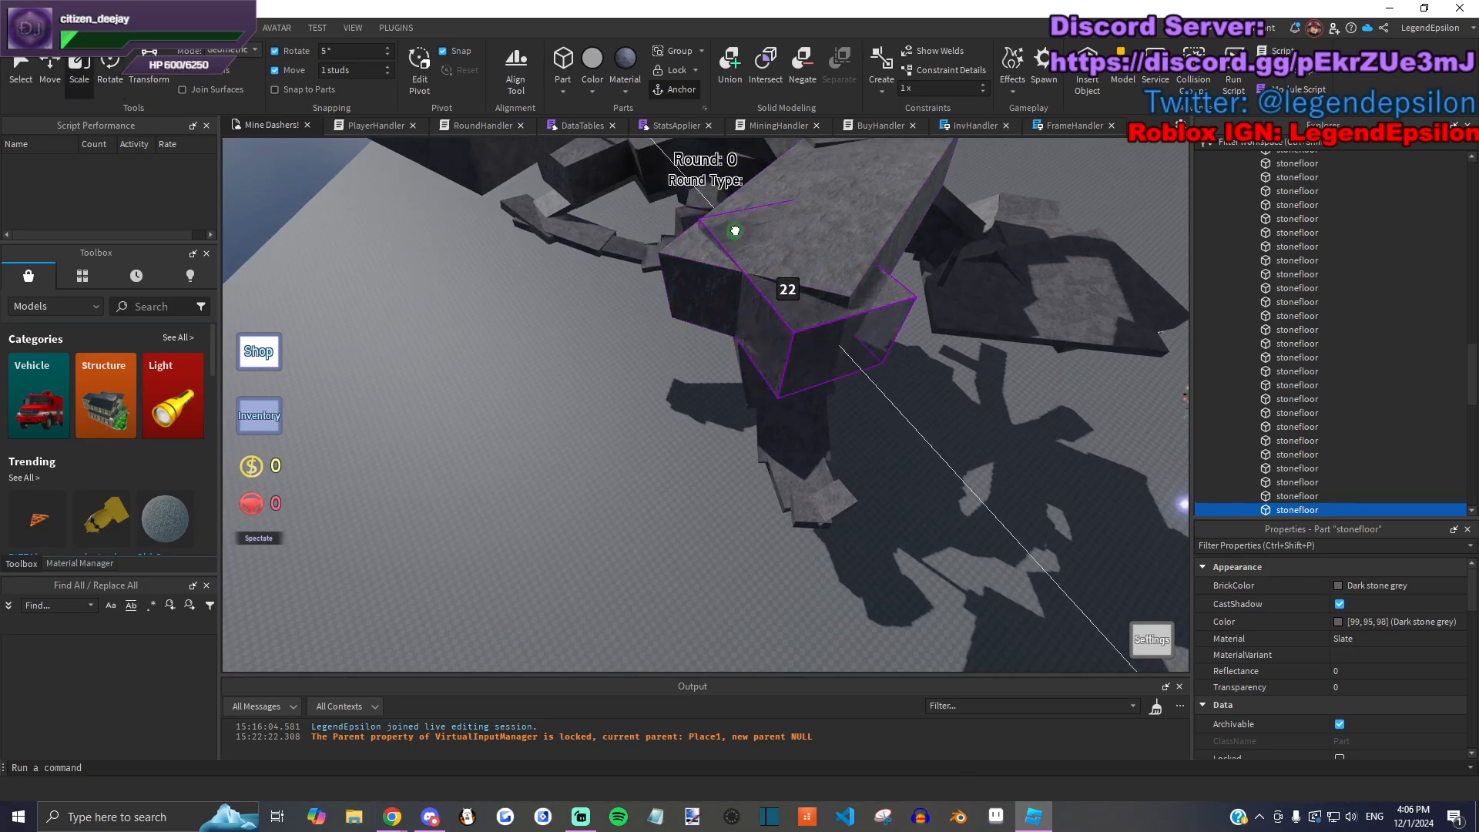
left_click_drag(696, 291, 564, 329)
right_click_drag(565, 329, 551, 339)
key("a")
Step: Lengthen the projecting slab beside the wood floor outward from its end face
right_click_drag(647, 464, 701, 466)
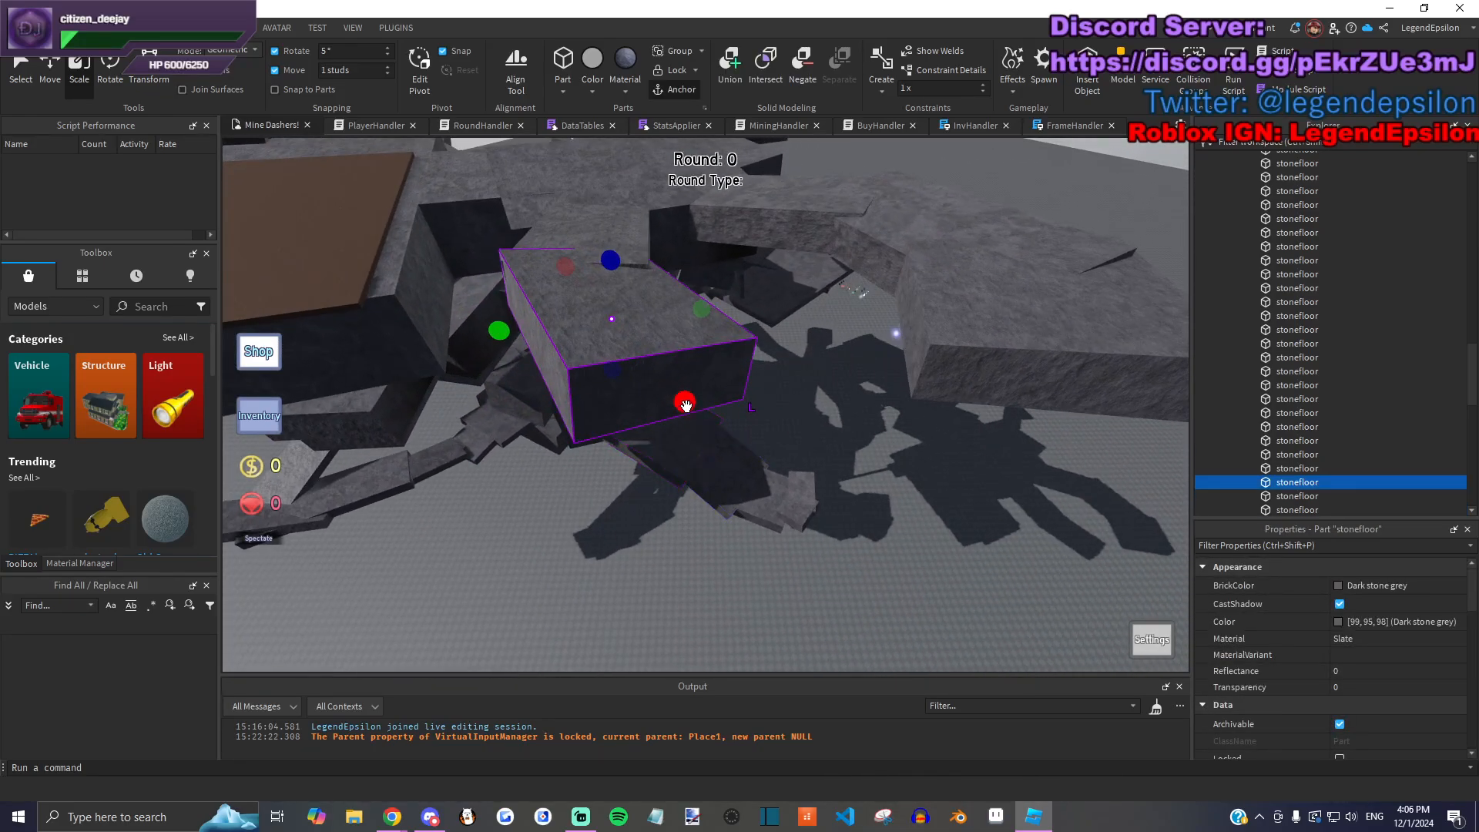
left_click_drag(685, 406, 702, 431)
right_click_drag(702, 432, 861, 547)
left_click(871, 553)
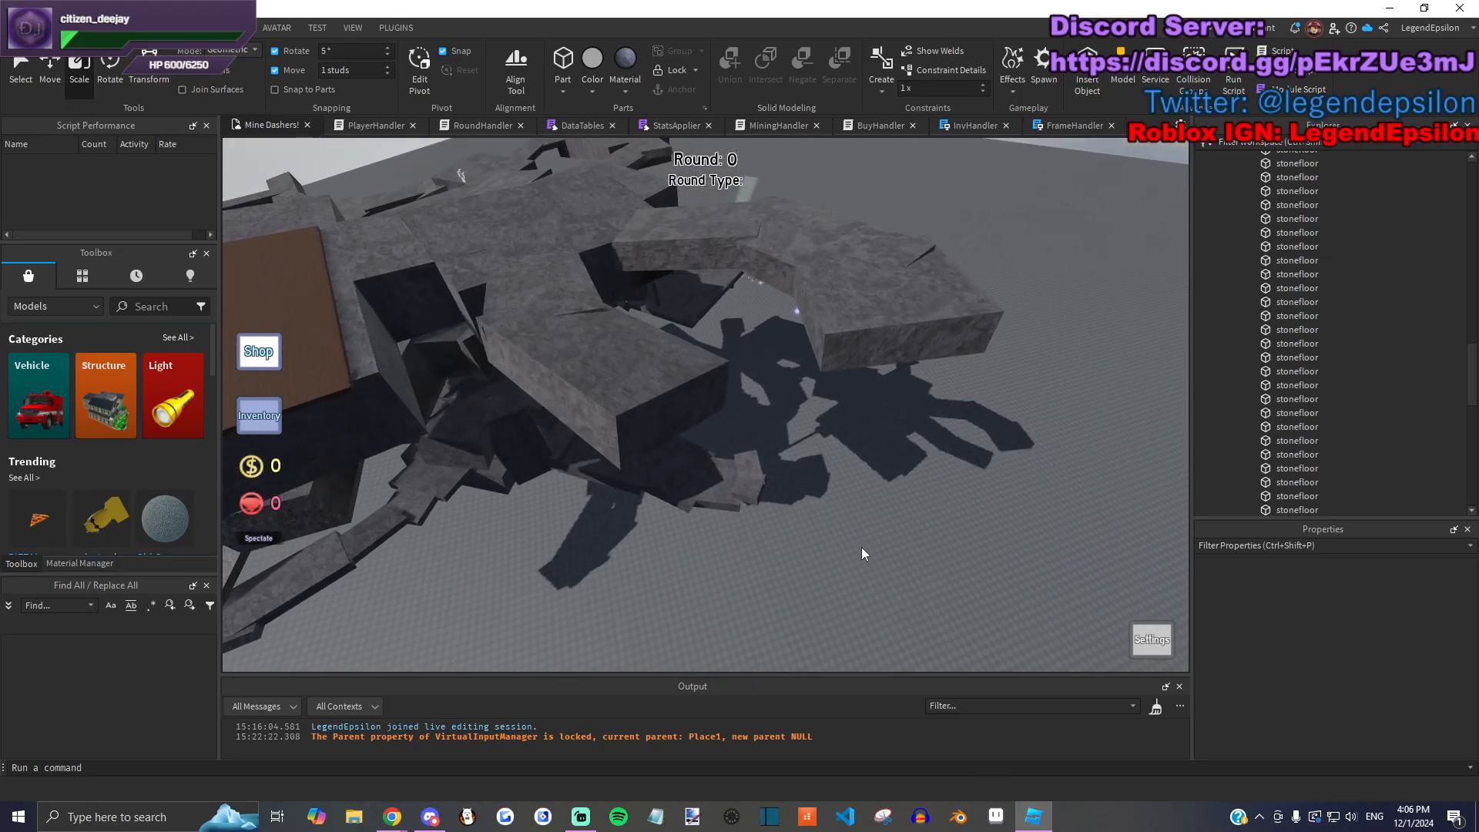
Step: Examine the stone map from several angles, including the new projecting ledges and the ringed opening
right_click_drag(861, 547, 614, 400)
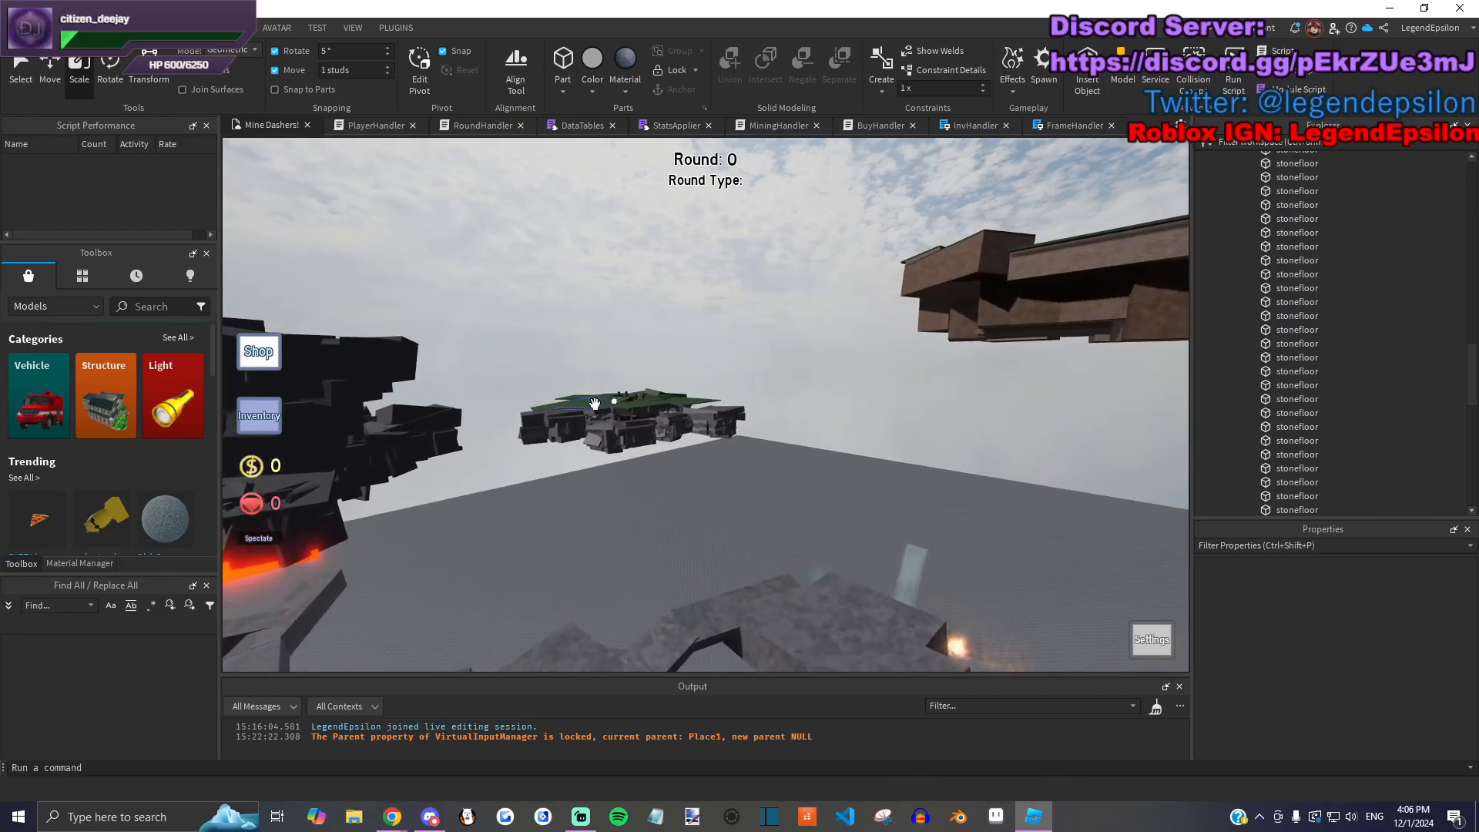
right_click_drag(722, 482, 911, 529)
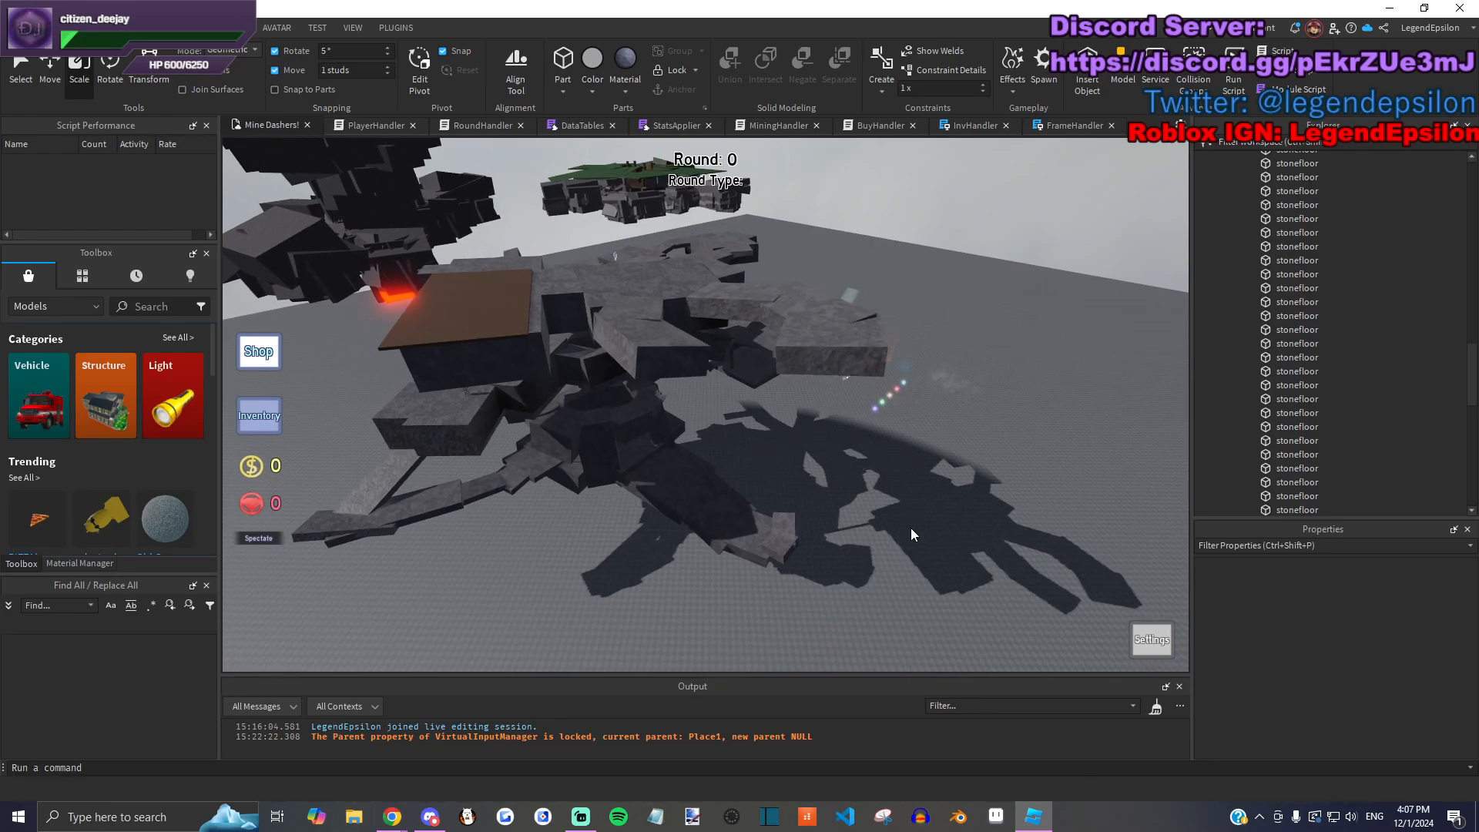
scroll(911, 528, "up", 5)
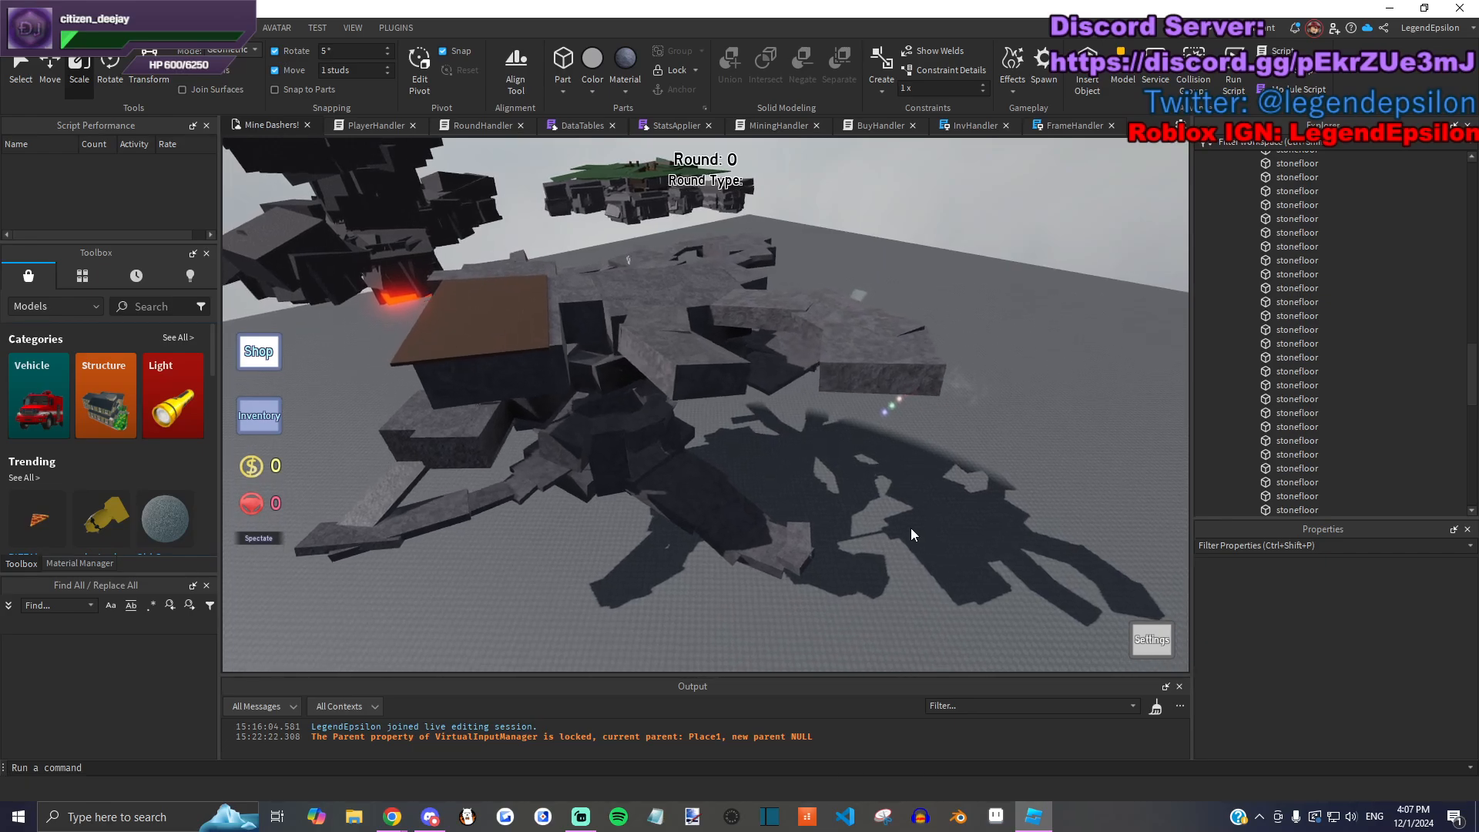
right_click_drag(918, 515, 918, 515)
right_click_drag(800, 487, 766, 399)
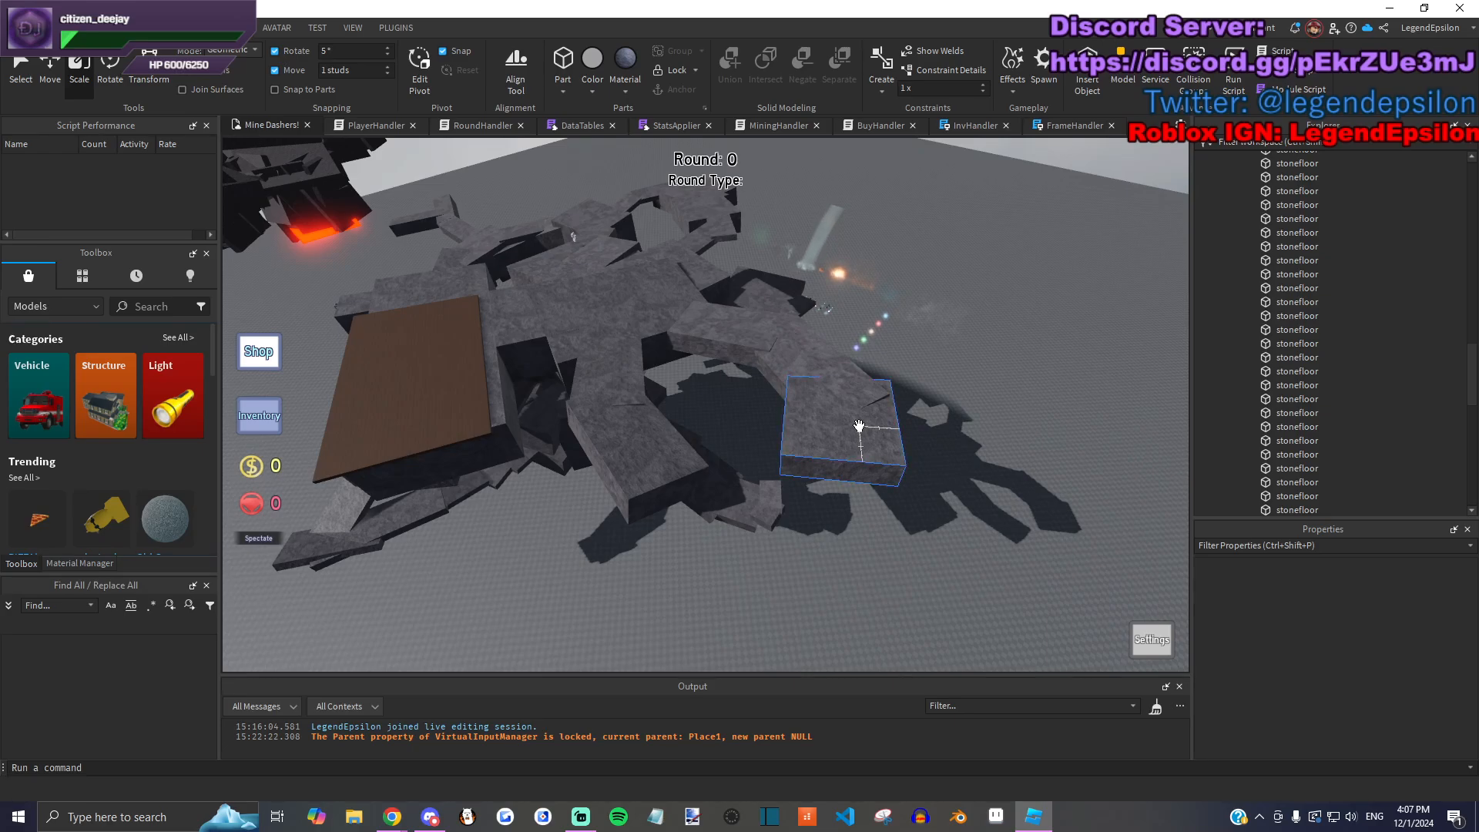
right_click_drag(859, 425, 940, 406)
key("a")
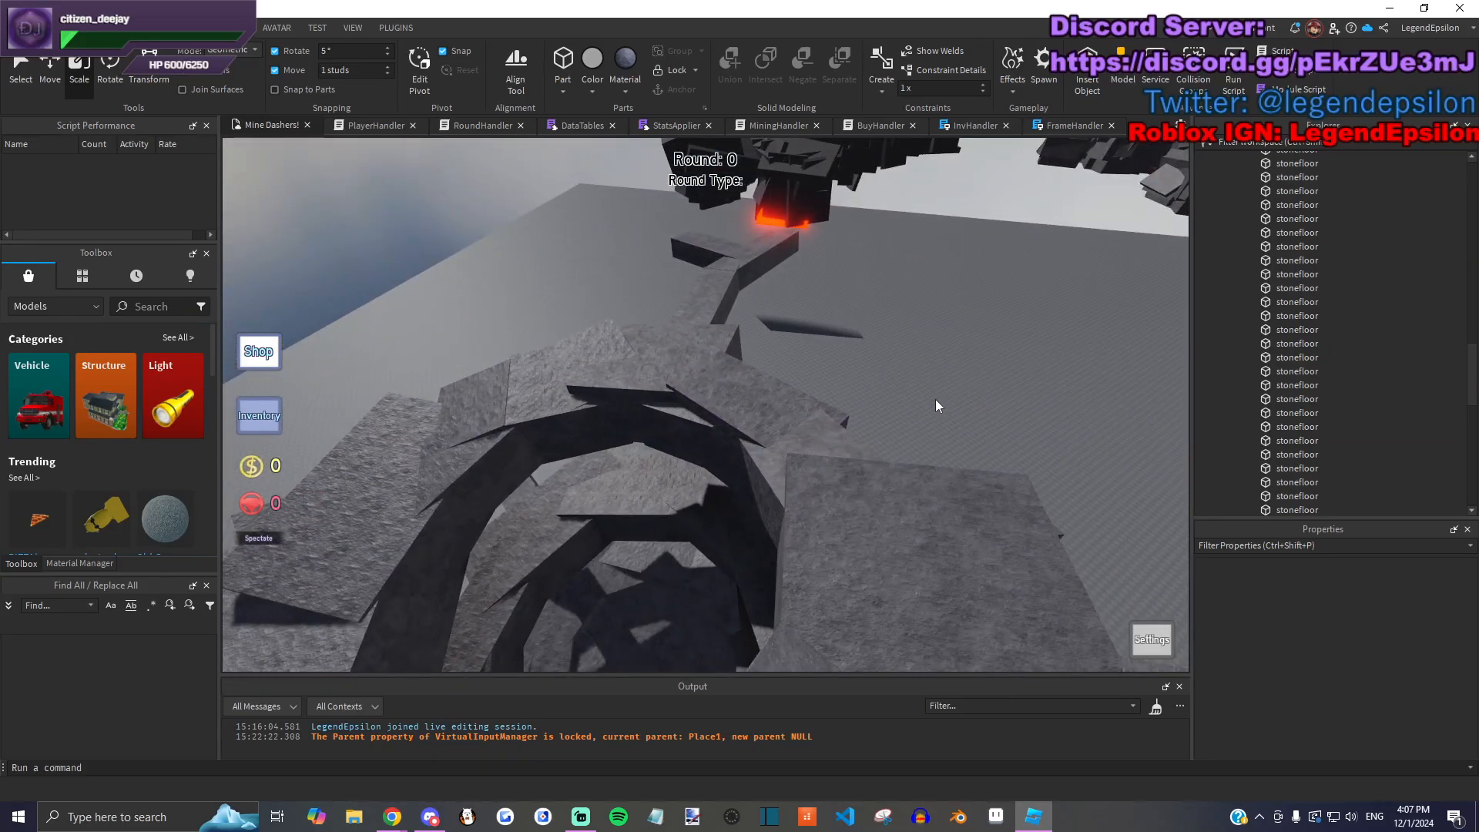
key("w")
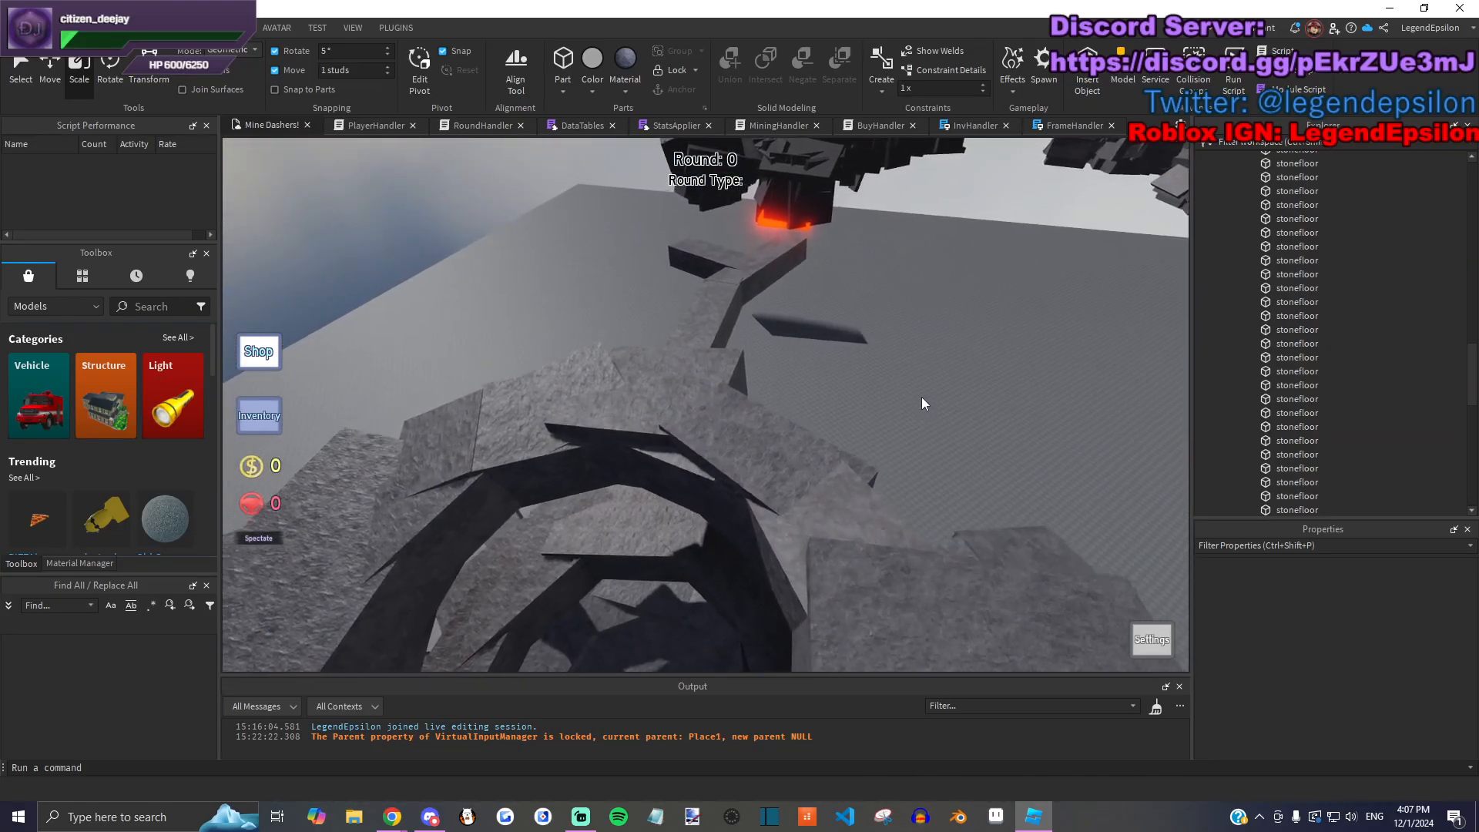
Step: Duplicate the existing truss ladder and move the copy to the edge of the forked walkway across the map
right_click_drag(838, 450, 786, 492)
left_click(702, 520)
left_click_drag(702, 520, 674, 560)
key("f")
right_click_drag(670, 552, 716, 455)
left_click_drag(649, 502, 770, 462)
mouse_move(769, 462)
right_mouse_down()
mouse_move(670, 568)
mouse_move(704, 555)
mouse_move(771, 480)
right_mouse_up()
left_click_drag(758, 480, 783, 486)
right_click_drag(783, 486, 926, 487)
left_click(924, 487)
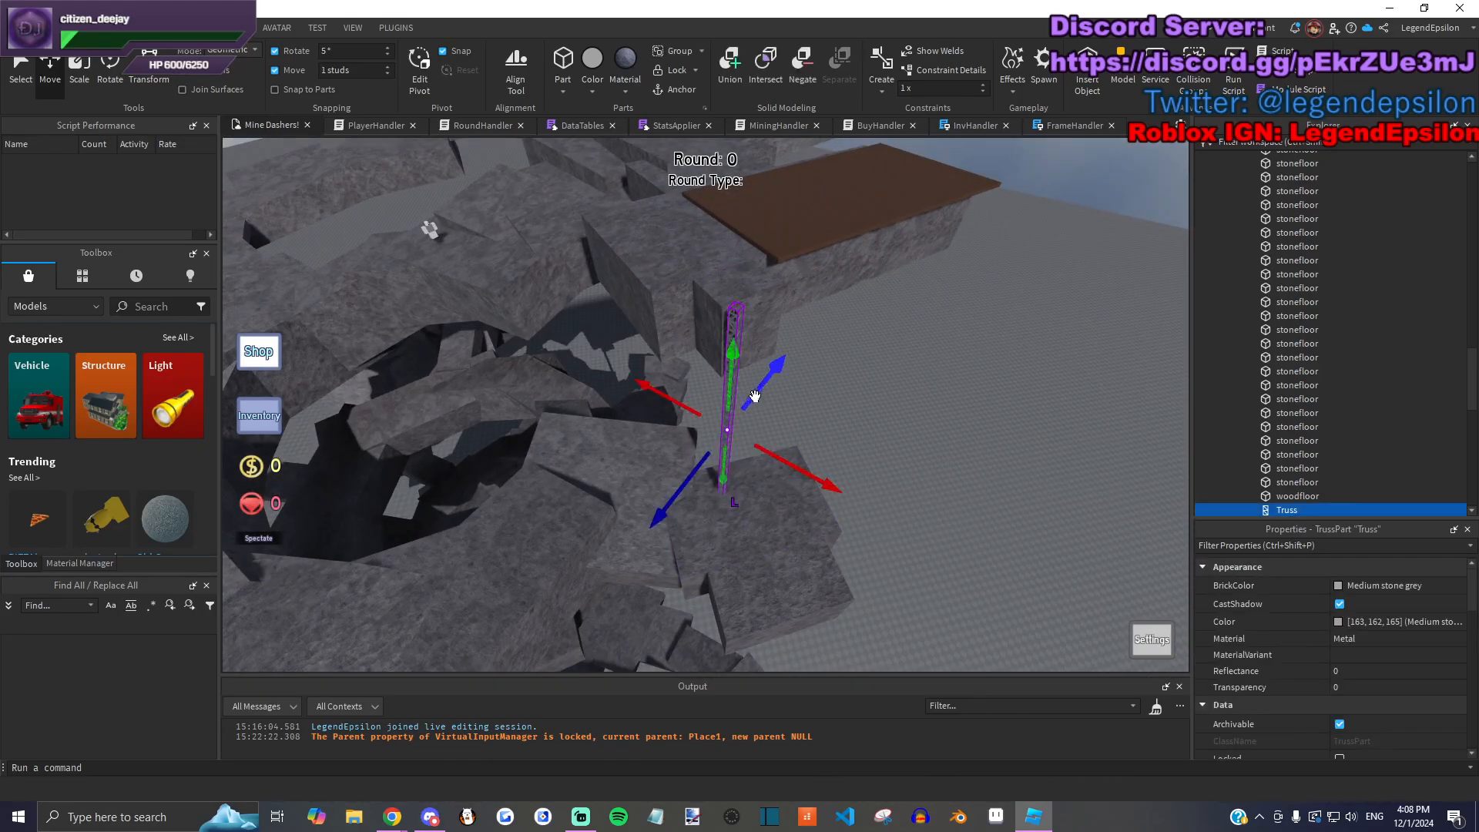
left_click_drag(754, 404, 715, 449)
left_click_drag(757, 352, 765, 330)
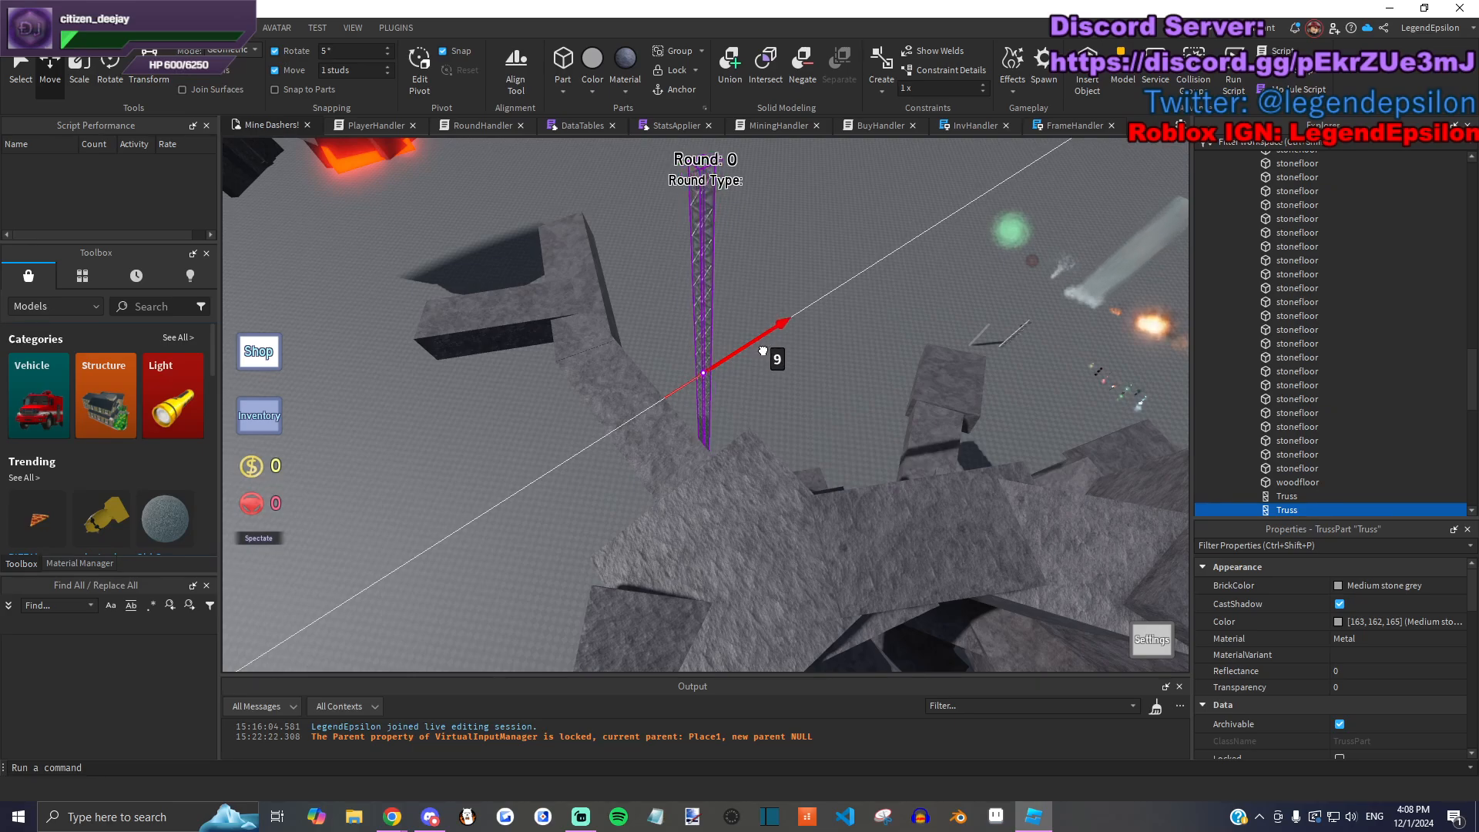
Step: Scale the copied truss along its height at the walkway's edge
scroll(769, 406, "up", 3)
key("ctrl+3")
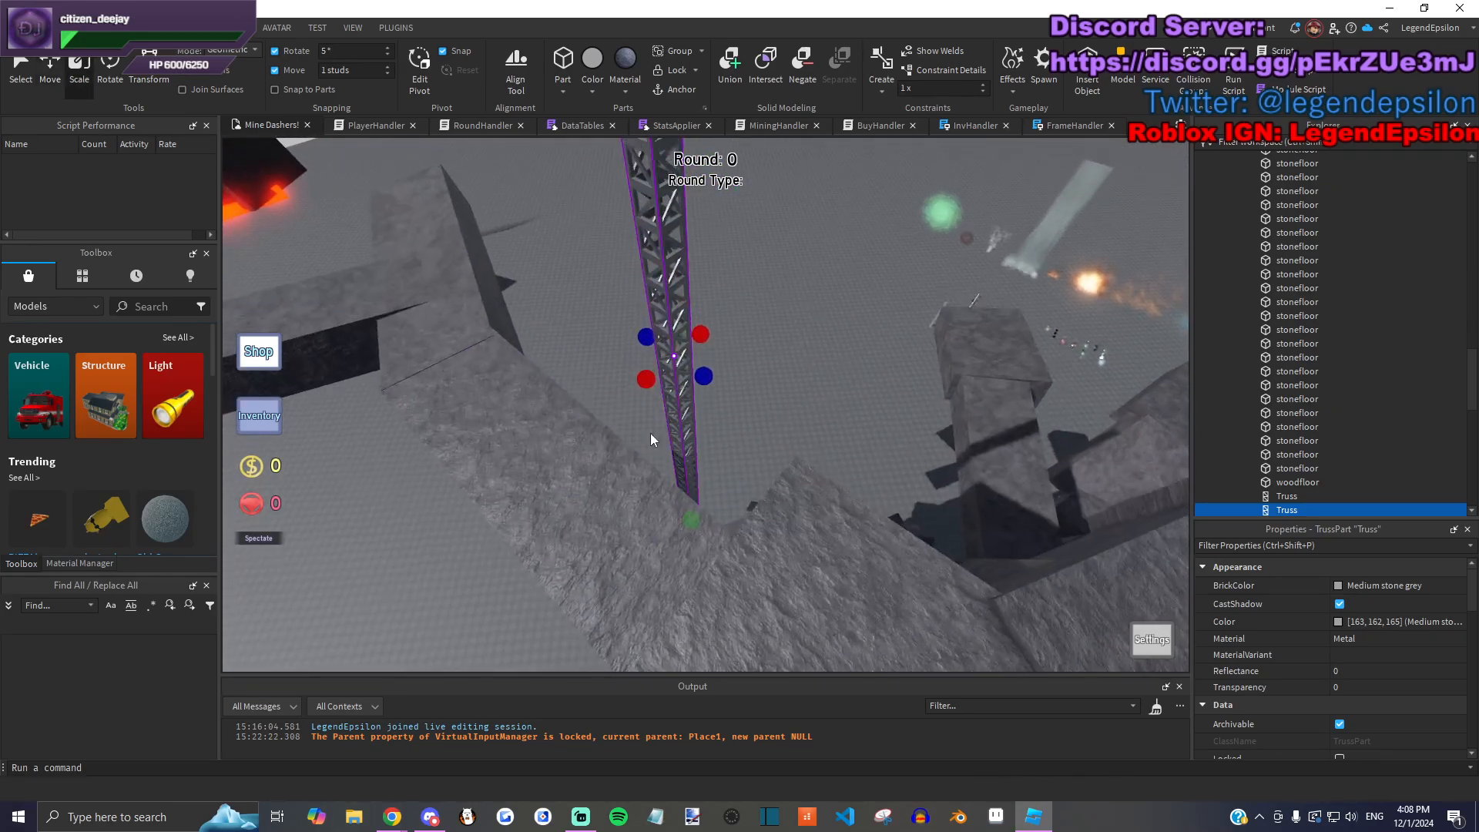
scroll(691, 480, "up", 2)
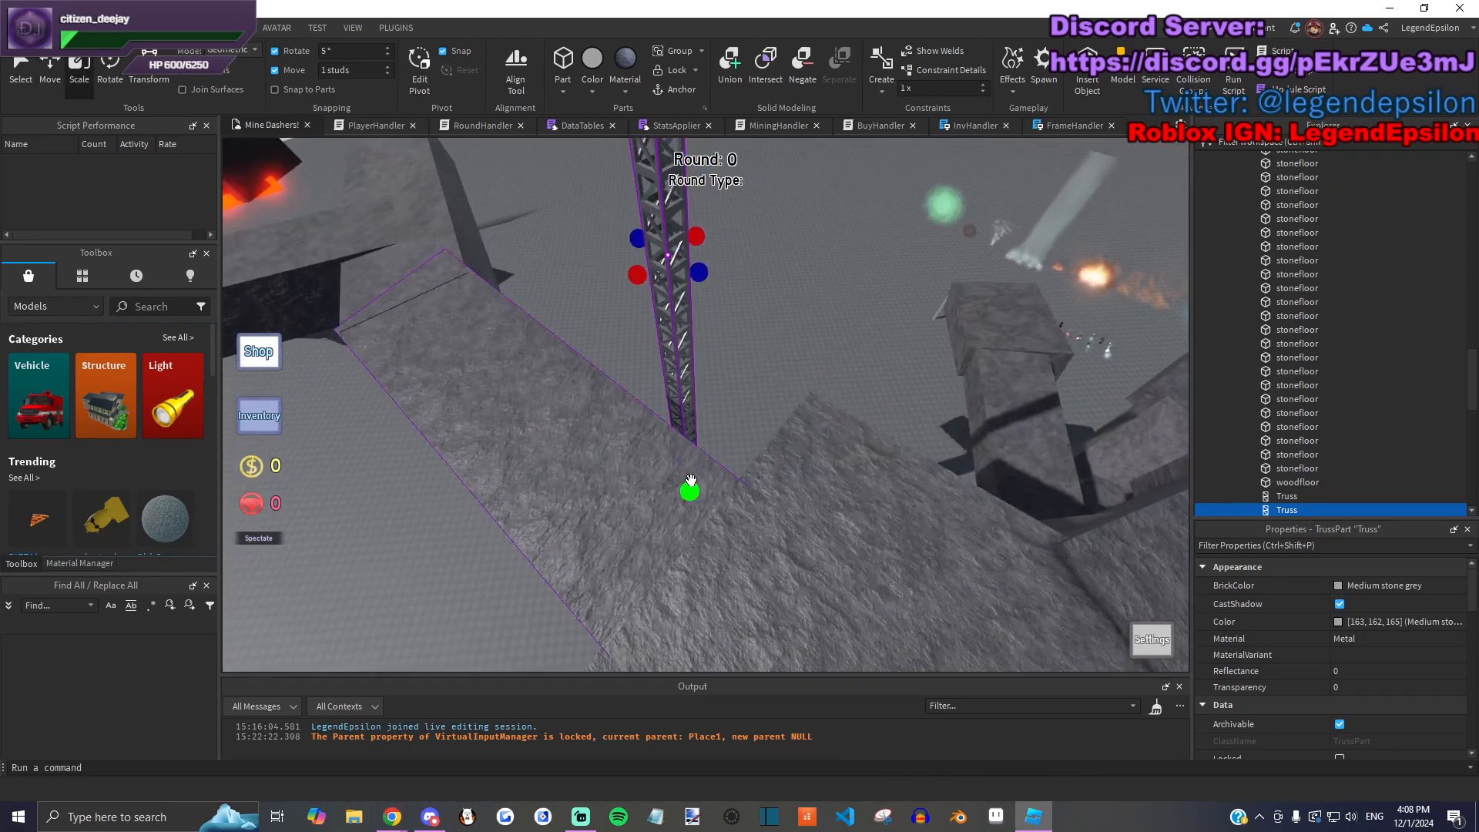
left_click_drag(674, 364, 675, 365)
right_click_drag(667, 389, 668, 388)
scroll(639, 419, "down", 3)
Step: Duplicate the walkway slab beside the truss, move the copy clear and rotate it across the walkway's direction
left_click(616, 442)
right_click_drag(616, 441, 616, 441)
key("ctrl+d")
left_click_drag(637, 601, 637, 605)
right_click_drag(637, 607, 637, 605)
left_click_drag(637, 605, 659, 609)
right_click_drag(637, 605, 802, 322)
left_click_drag(637, 221, 744, 280)
right_click_drag(744, 279, 738, 499)
key("ctrl+4")
left_click_drag(738, 499, 504, 406)
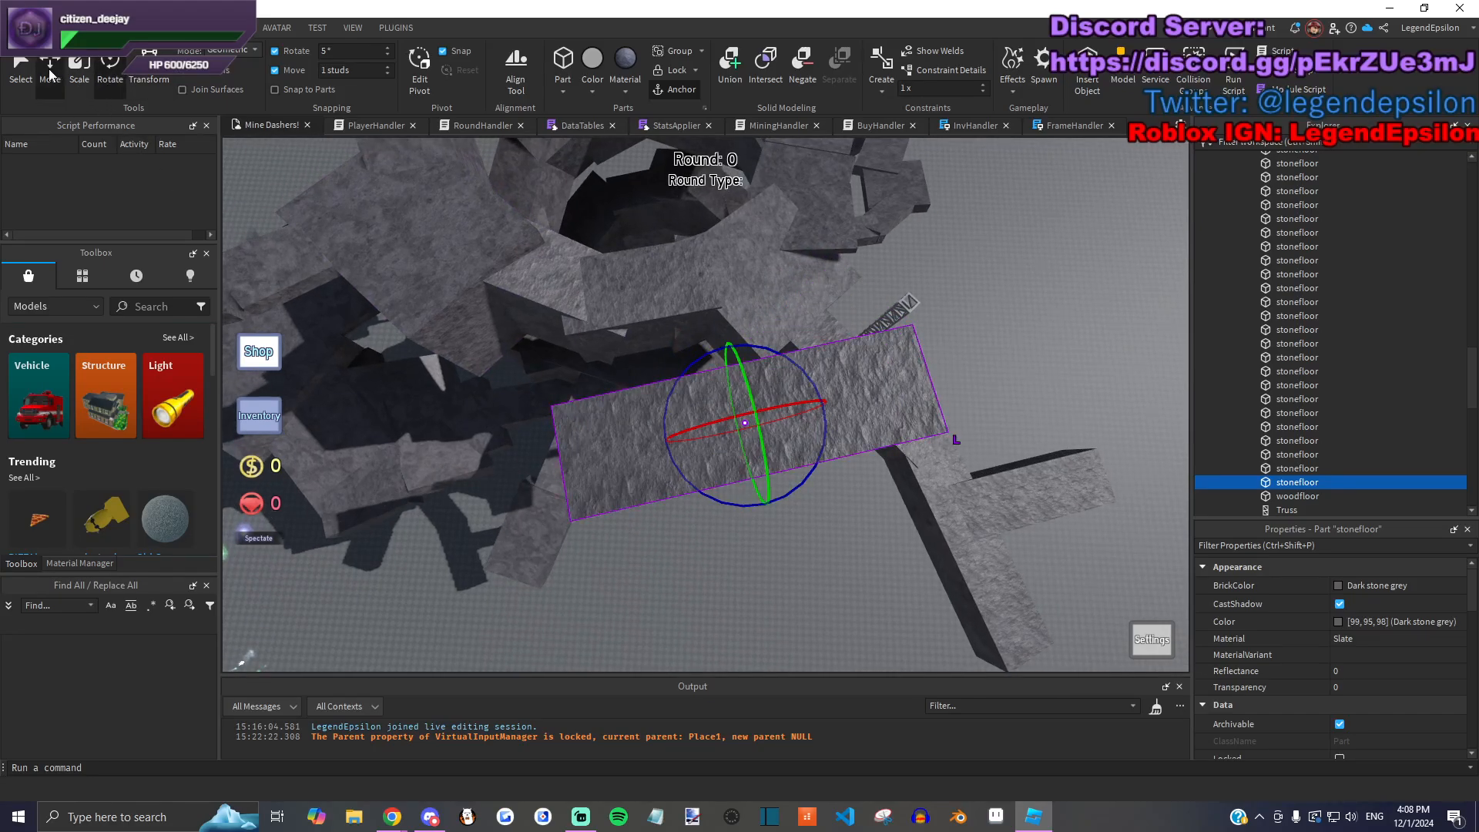
Step: Move the rotated slab copy toward the ringed opening, beyond the base of the truss
key("w")
key("a")
left_click_drag(724, 345, 699, 258)
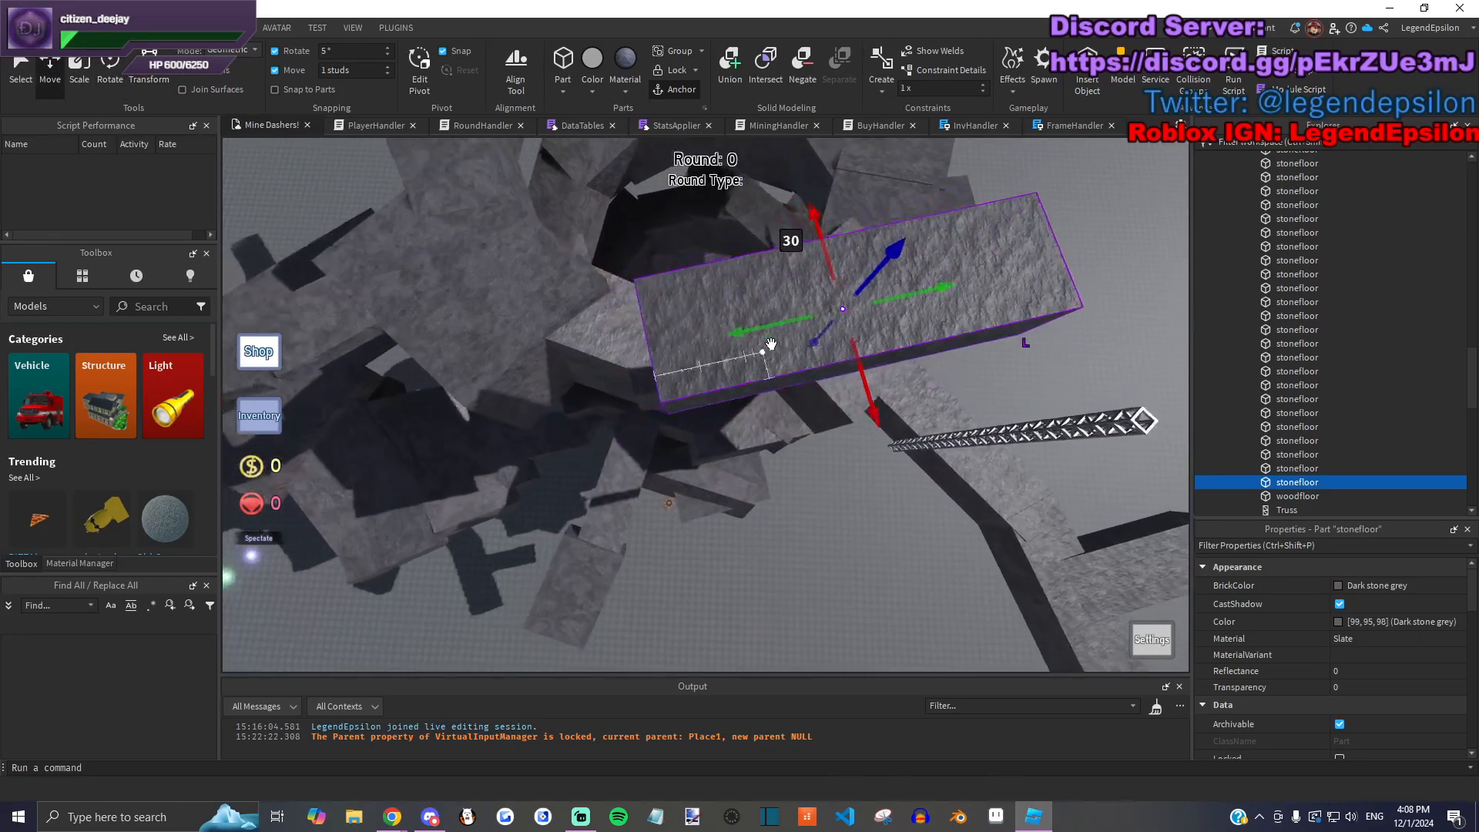
left_click_drag(783, 324, 659, 357)
right_click_drag(658, 356, 914, 346)
Step: Scale the slab copy at its end and underside to resize it beside the ringed opening
key("ctrl+3")
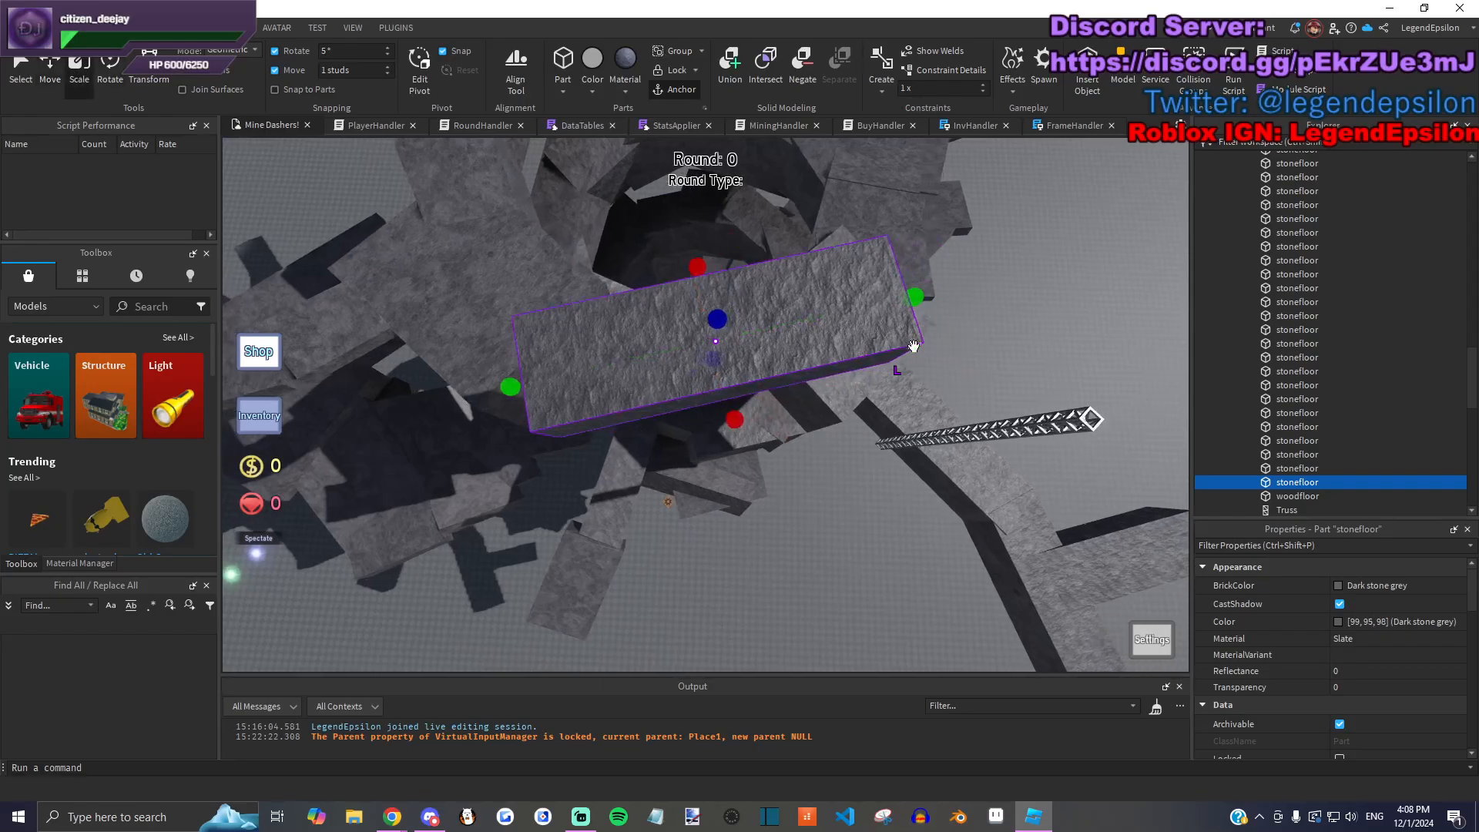
left_click_drag(912, 296, 913, 300)
scroll(703, 323, "up", 3)
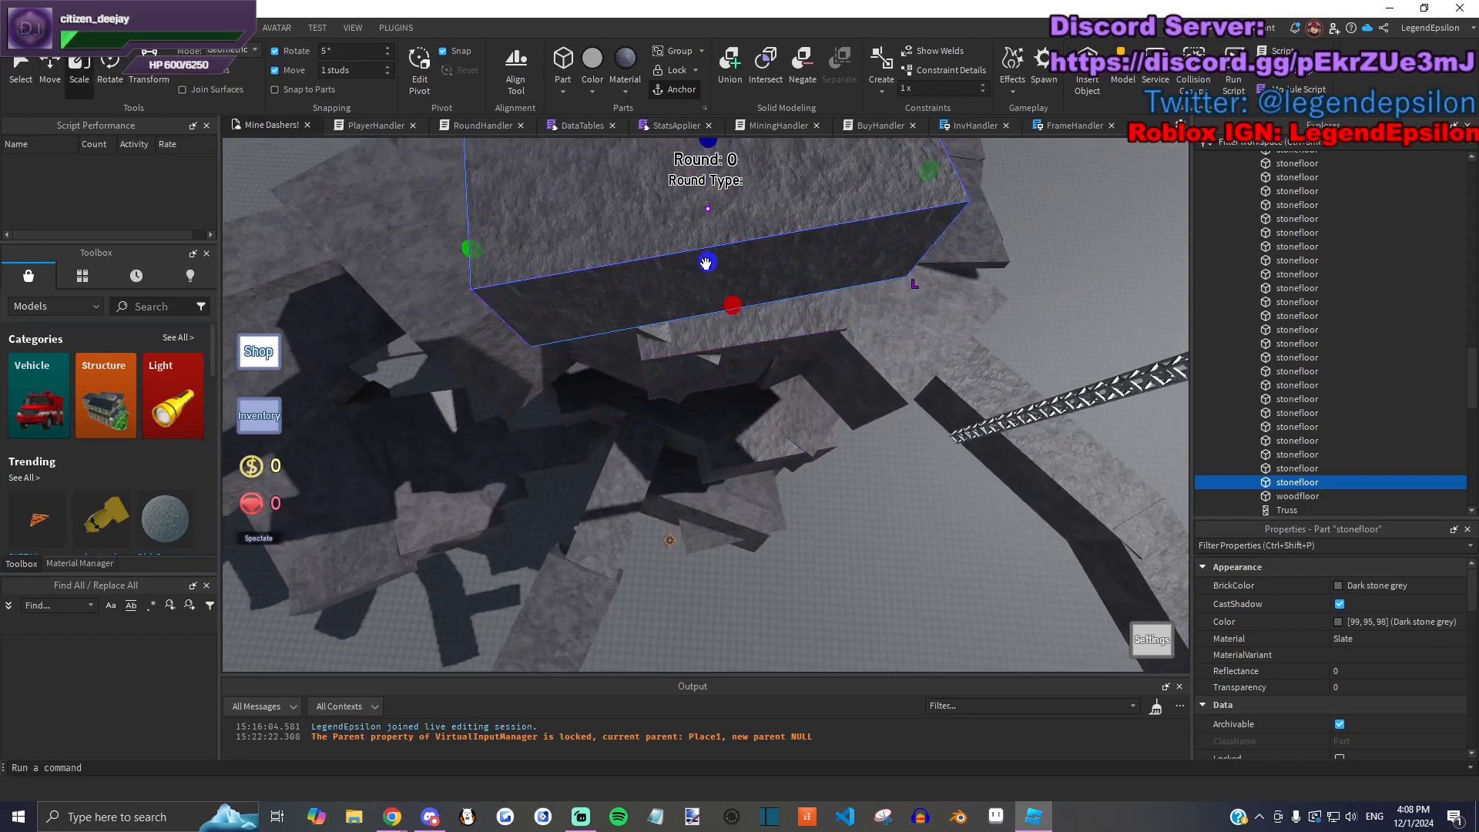
right_click_drag(705, 263, 727, 357)
left_click_drag(727, 356, 741, 367)
Step: Rotate the slab copy beside the ringed opening about 10 degrees around its upright axis and adjust its fit against the neighbouring stone
right_click_drag(741, 367, 655, 197)
left_click(112, 71)
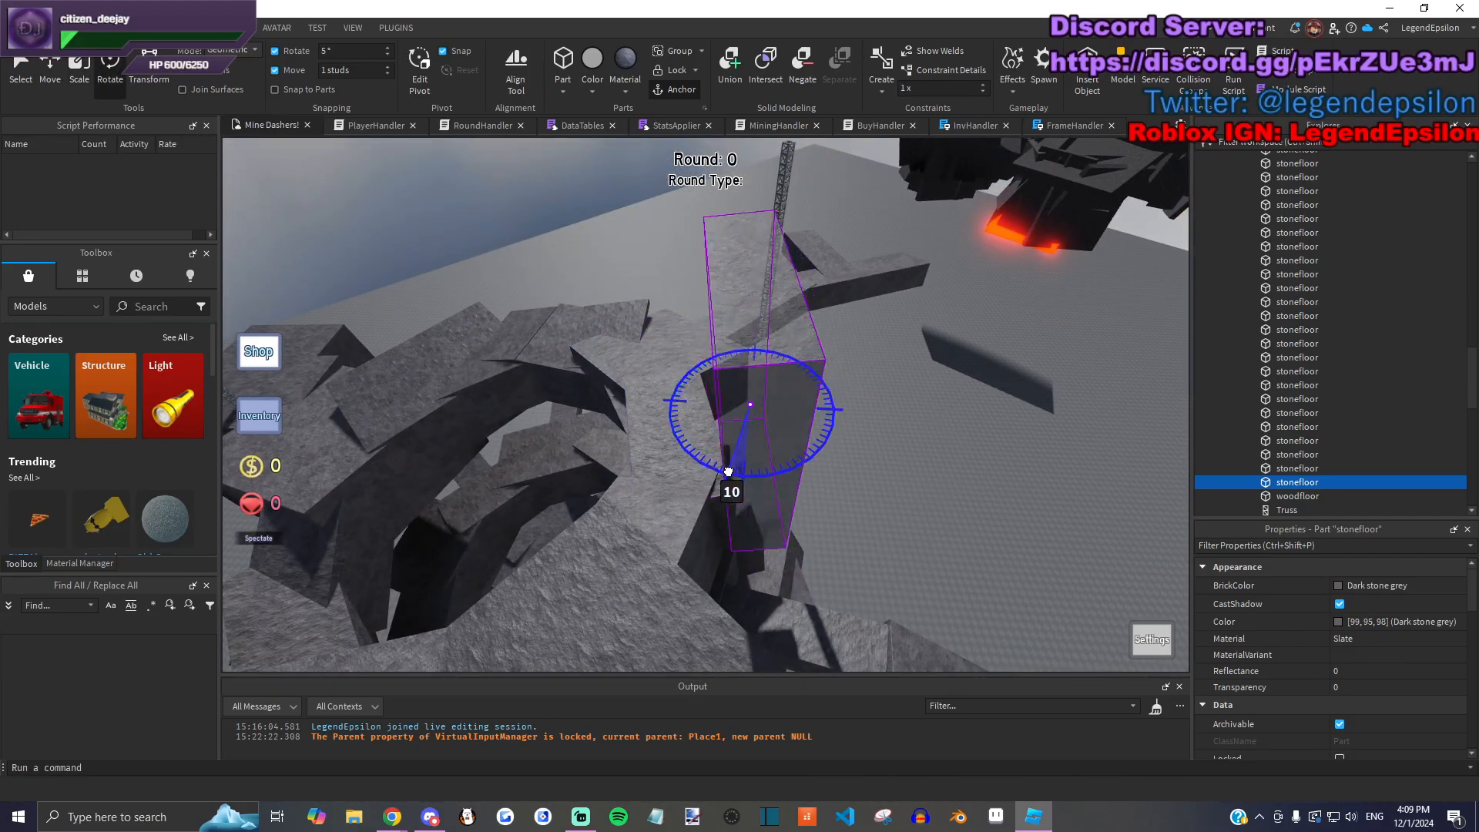
key("w")
key("a")
key("d")
left_click_drag(711, 434, 687, 436)
right_click_drag(687, 436, 729, 464)
key("s")
left_click_drag(724, 416, 715, 426)
right_click_drag(683, 418, 723, 363)
key("s")
mouse_move(708, 342)
left_mouse_down()
mouse_move(707, 359)
mouse_move(698, 331)
left_mouse_up()
Step: Scale the rotated slab copy at its two opposite side faces to change its width
left_click_drag(561, 505, 488, 506)
left_click_drag(855, 483, 694, 498)
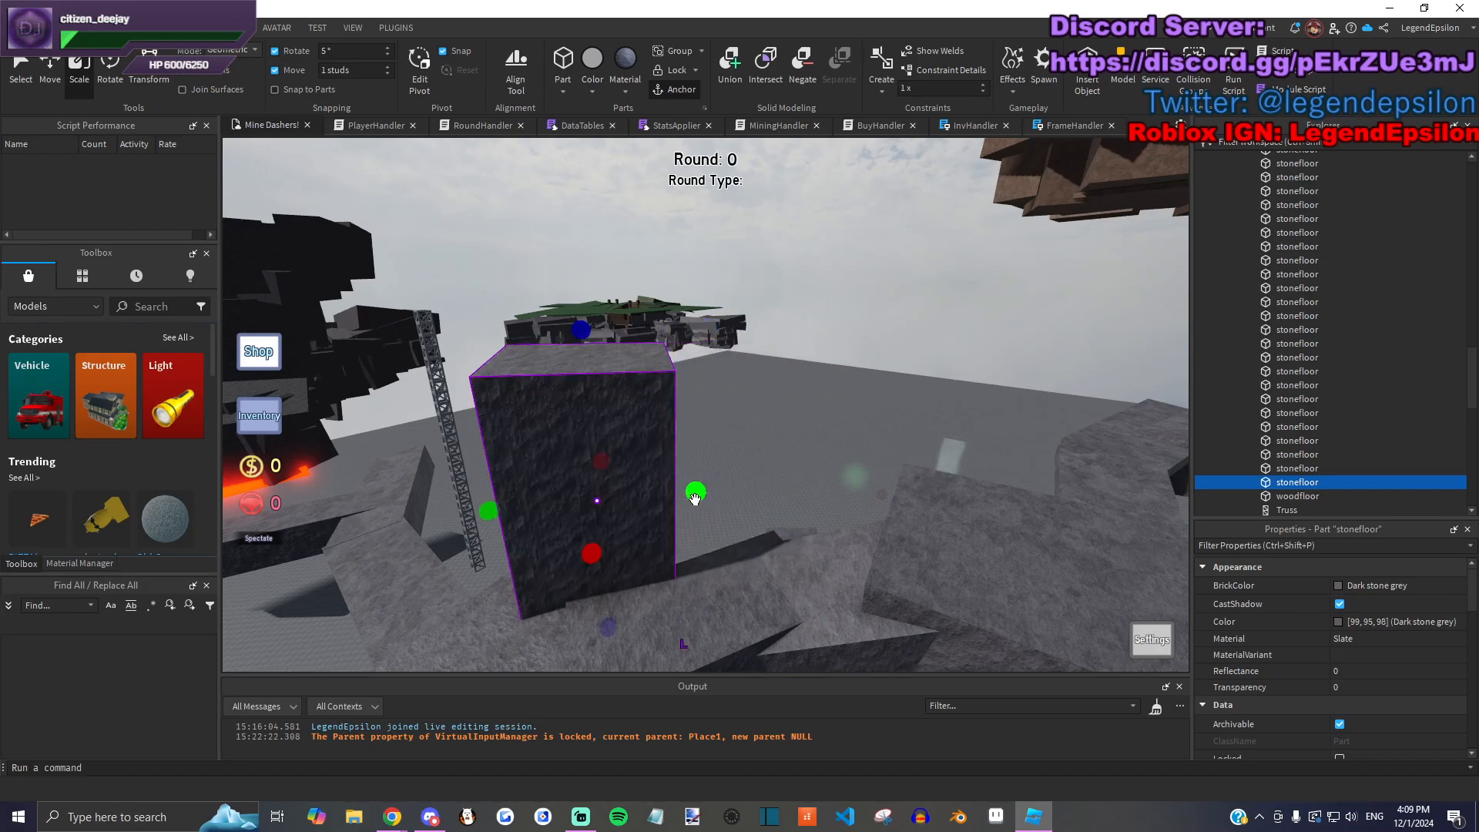
left_click_drag(785, 488, 863, 481)
Step: Duplicate the large slab, move the copy to its far side and rotate it out of line with the original
key("w")
key("e")
left_click_drag(466, 584, 630, 558)
left_click_drag(744, 614, 779, 539)
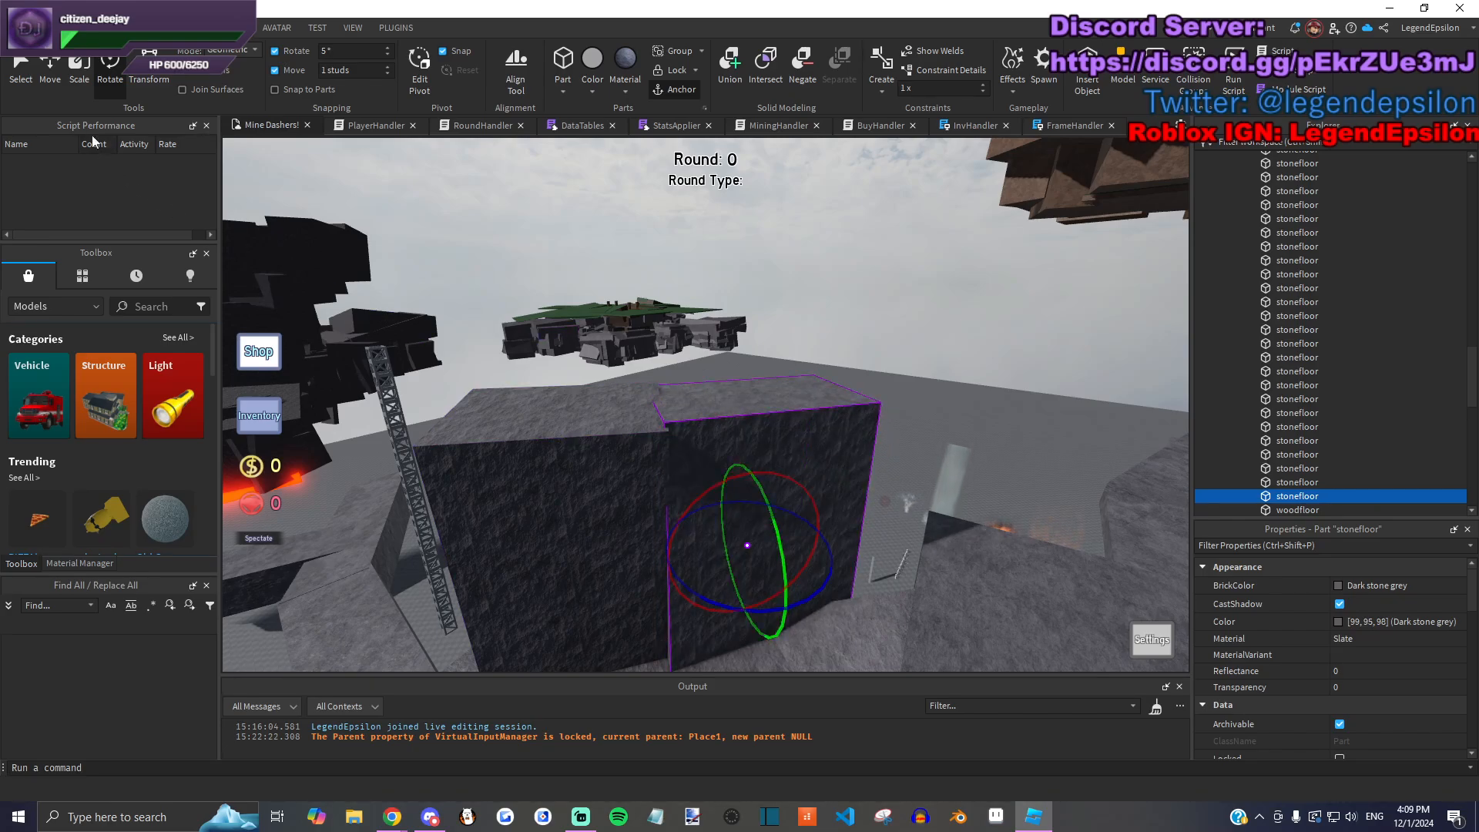
right_click_drag(476, 269, 560, 395)
left_click_drag(627, 400, 700, 373)
Step: Duplicate the angled slab and position the new copy so it continues the raised stone ledge
left_click(713, 288)
right_click_drag(713, 288, 765, 333)
mouse_move(765, 334)
left_mouse_down()
mouse_move(740, 340)
mouse_move(758, 337)
left_mouse_up()
key("w")
key("e")
left_click(755, 500)
mouse_move(720, 434)
left_mouse_down()
mouse_move(744, 381)
mouse_move(695, 418)
left_mouse_up()
key("s")
key("e")
right_click_drag(770, 404, 769, 399)
left_click(766, 399)
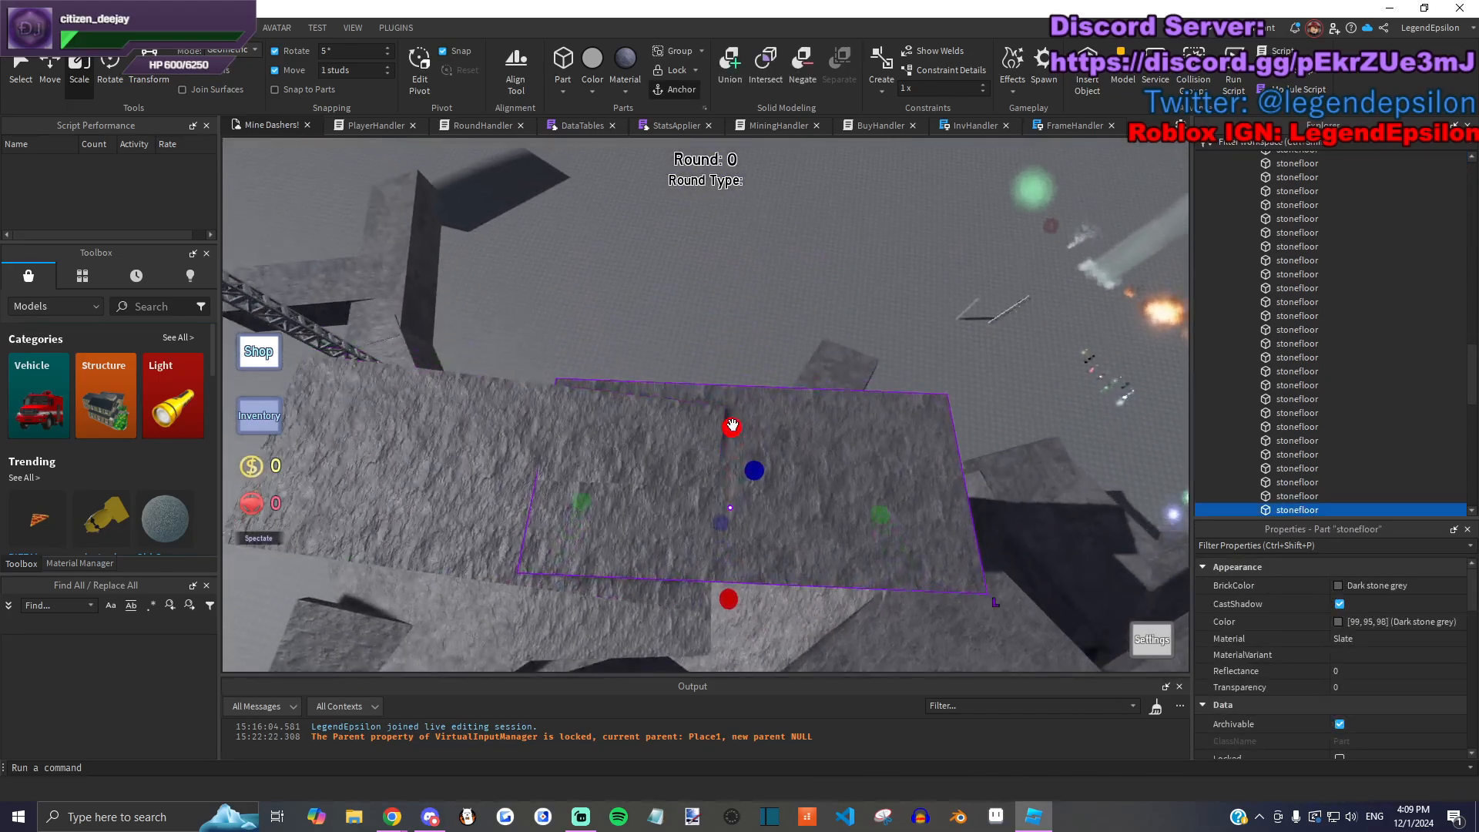
Step: Scale the newest ledge slab at its long sides, changing one side by about 4.5 studs
left_click_drag(732, 426, 717, 294)
key("w")
right_click_drag(828, 396, 827, 396)
key("s")
left_click_drag(774, 391, 763, 496)
right_click_drag(763, 496, 759, 534)
left_click_drag(759, 534, 867, 291)
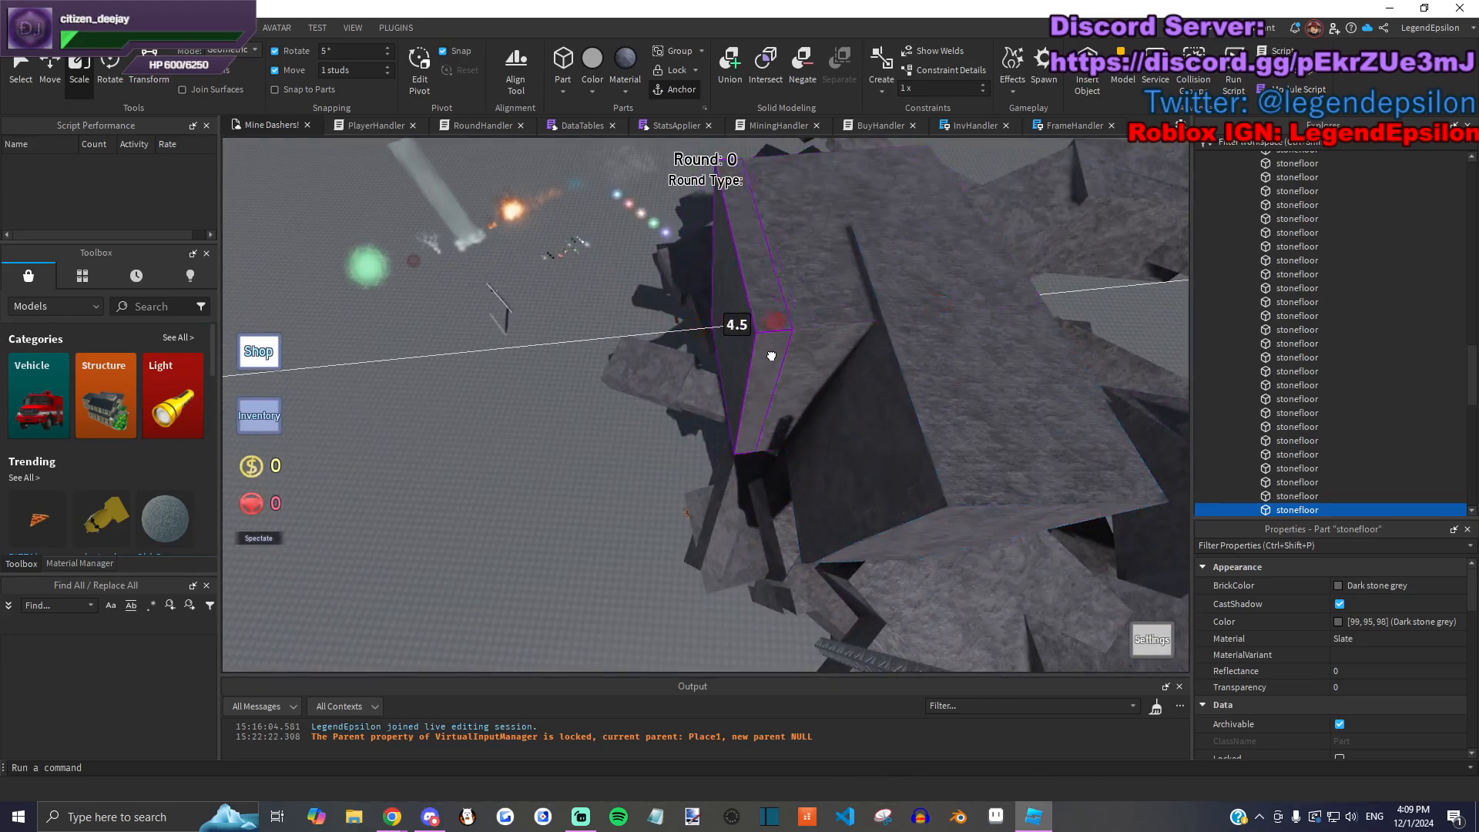
left_click_drag(787, 353, 733, 258)
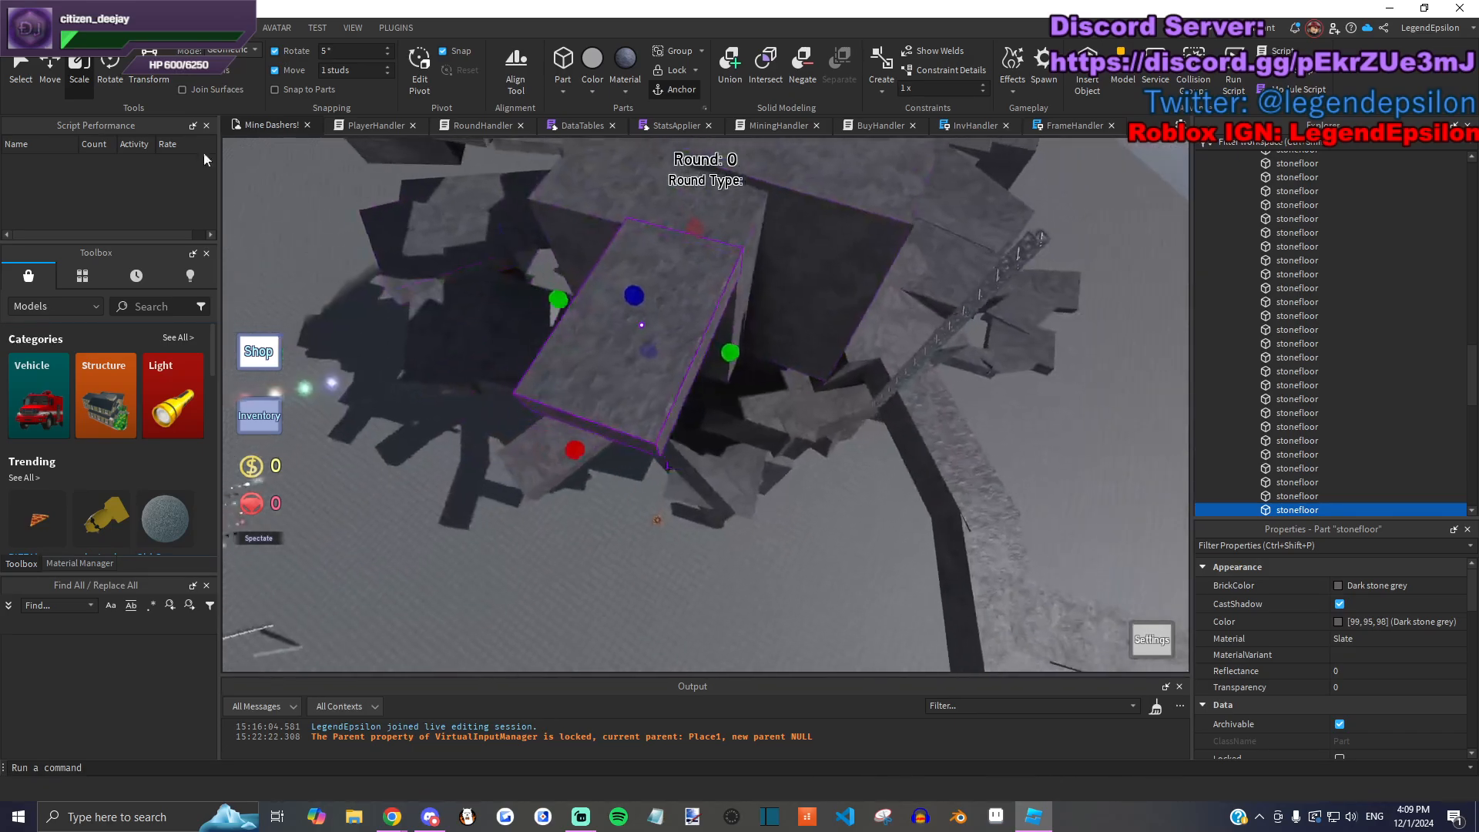
Step: Rotate the newest ledge slab to a new angle and move it outward from the raised ledge
left_click(115, 73)
left_click_drag(709, 393, 757, 387)
right_click_drag(728, 353, 616, 282)
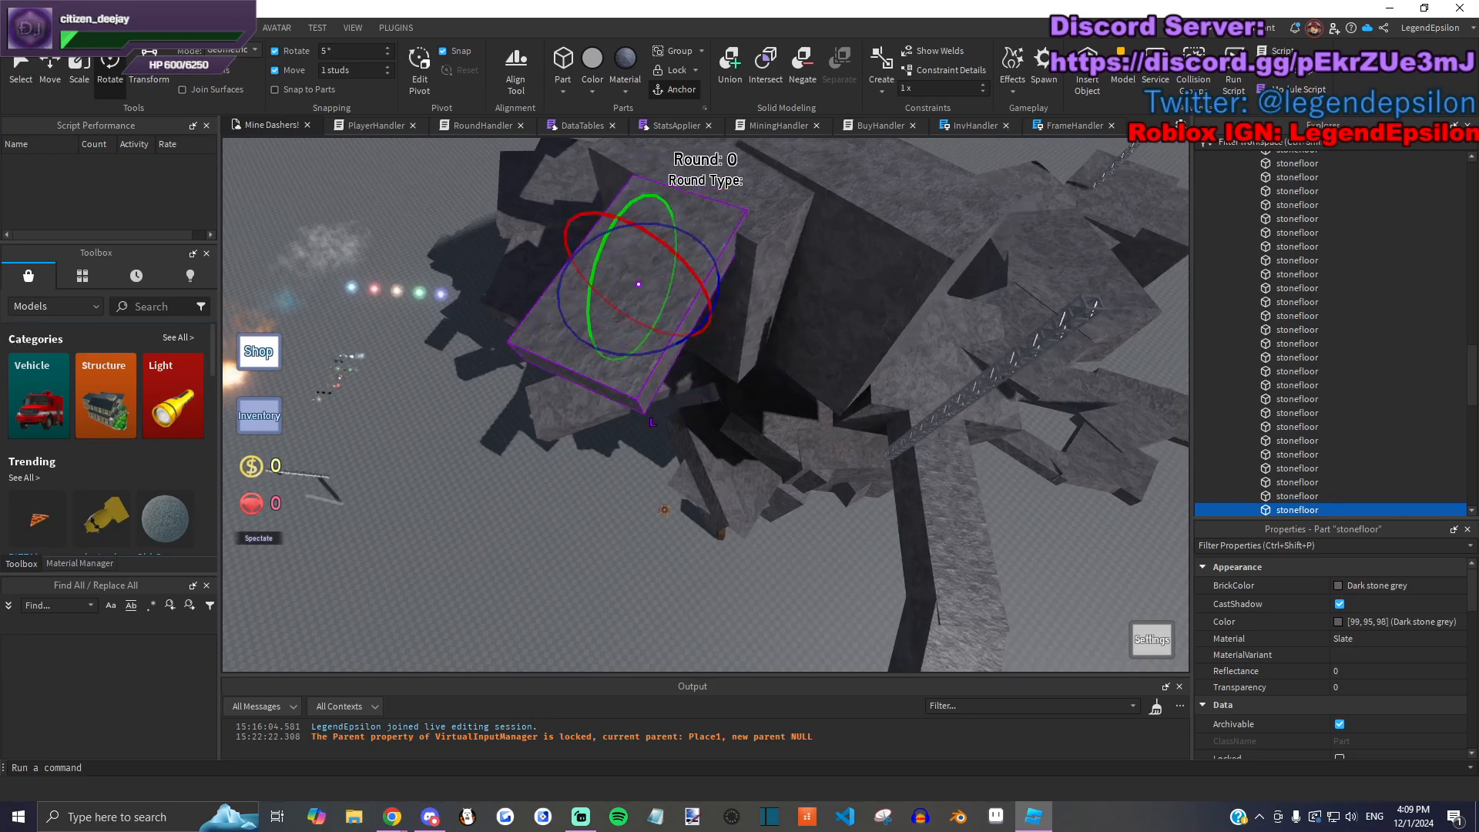
left_click_drag(711, 308, 728, 292)
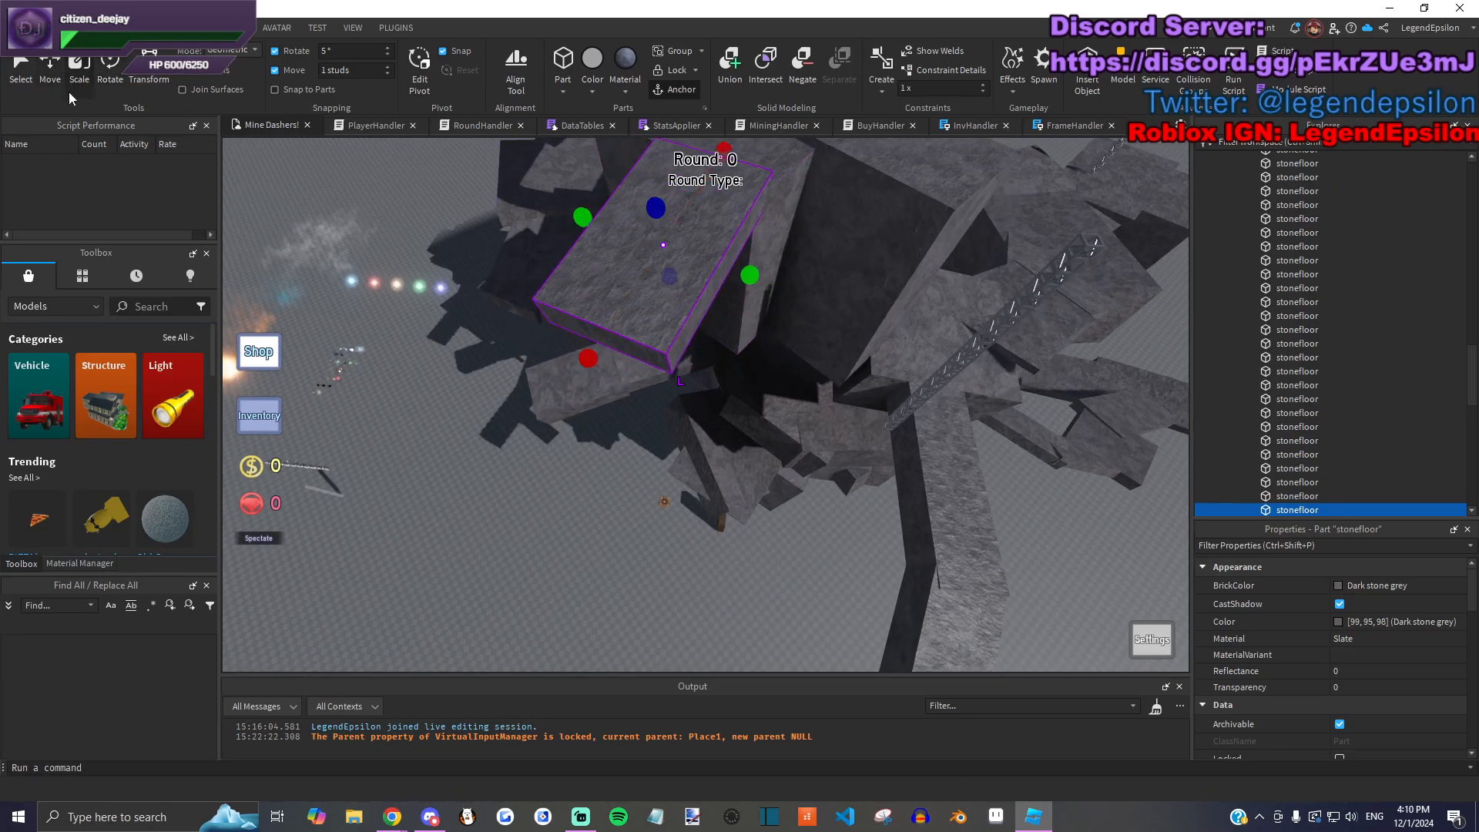
left_click(49, 68)
key("s")
left_click(51, 68)
left_click(51, 67)
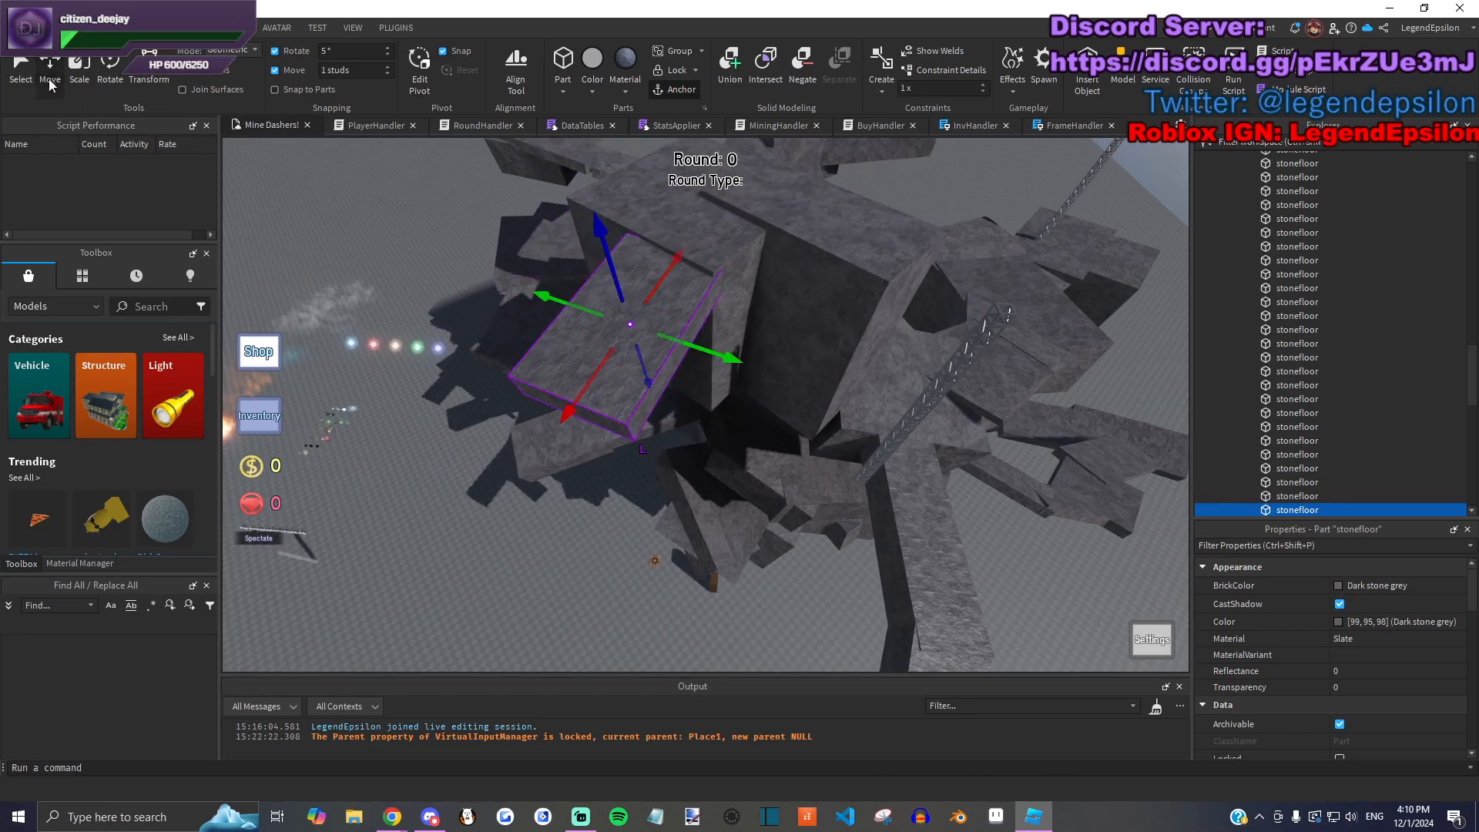
left_click_drag(591, 452, 530, 485)
Step: Scale the outer slab at its end by about 12.5 studs and at its side by about 14 studs
right_click_drag(531, 484, 493, 477)
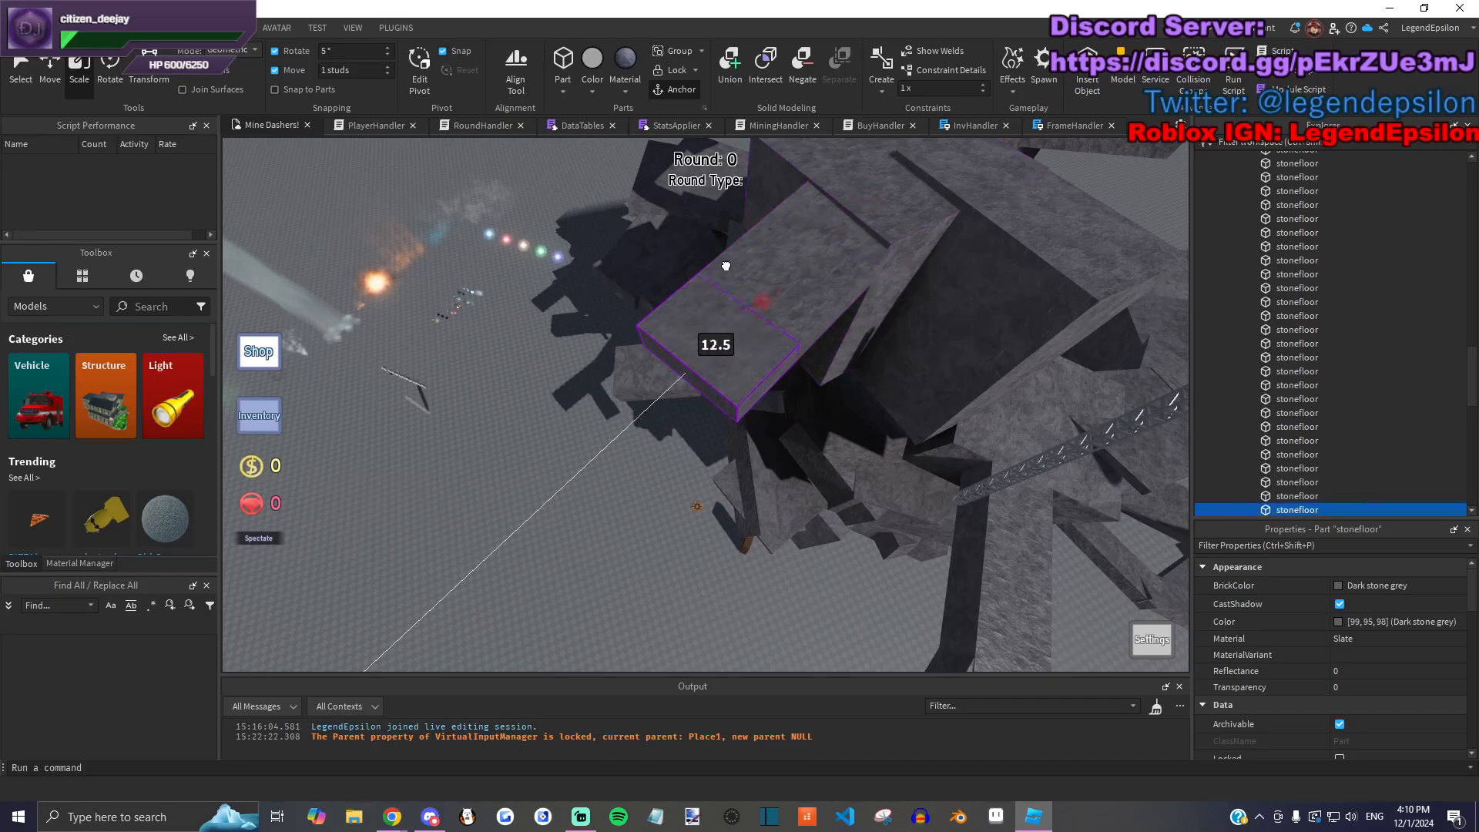
key("w")
key("a")
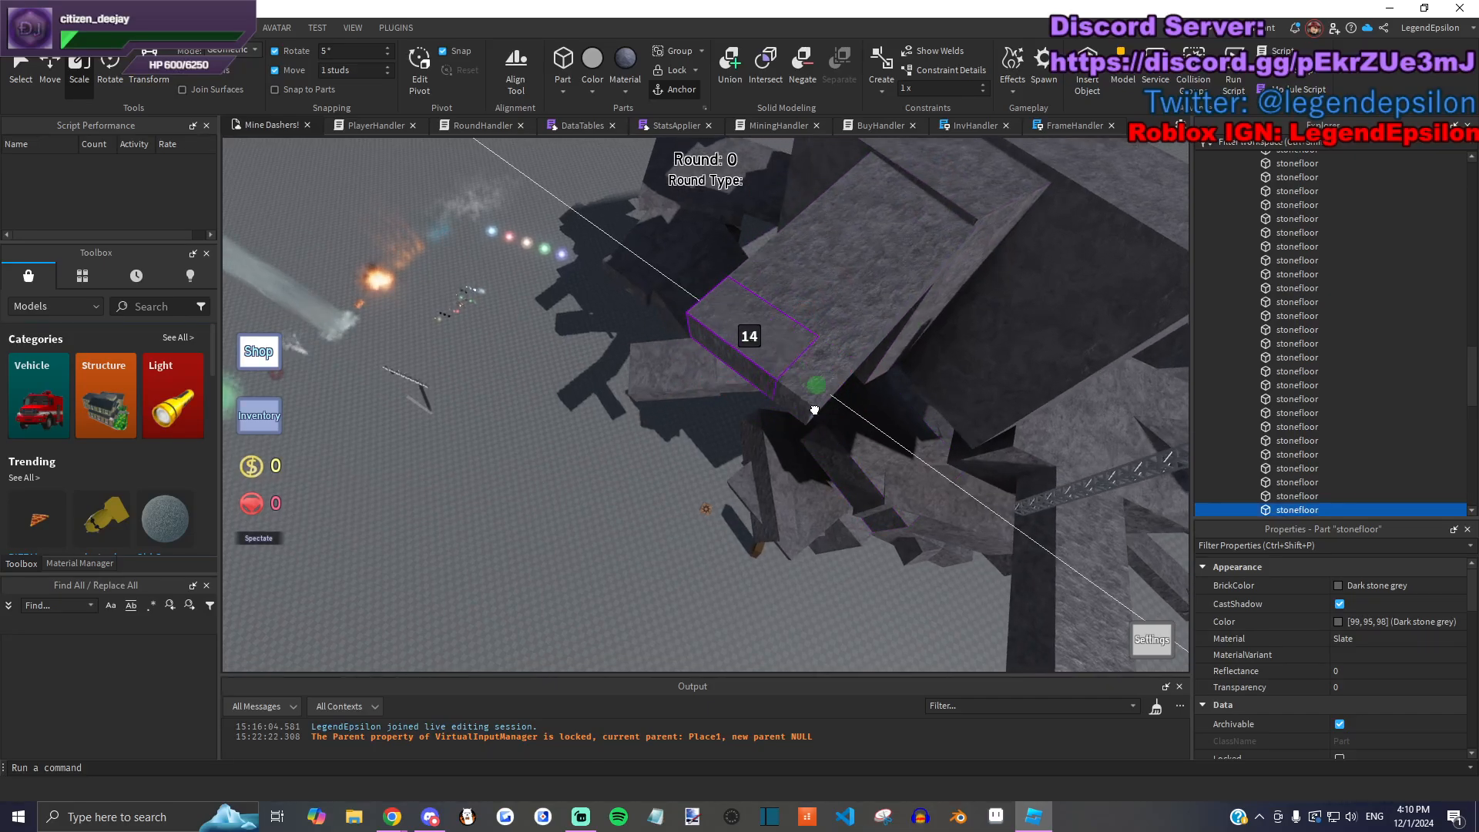
left_click_drag(812, 409, 829, 422)
key("q")
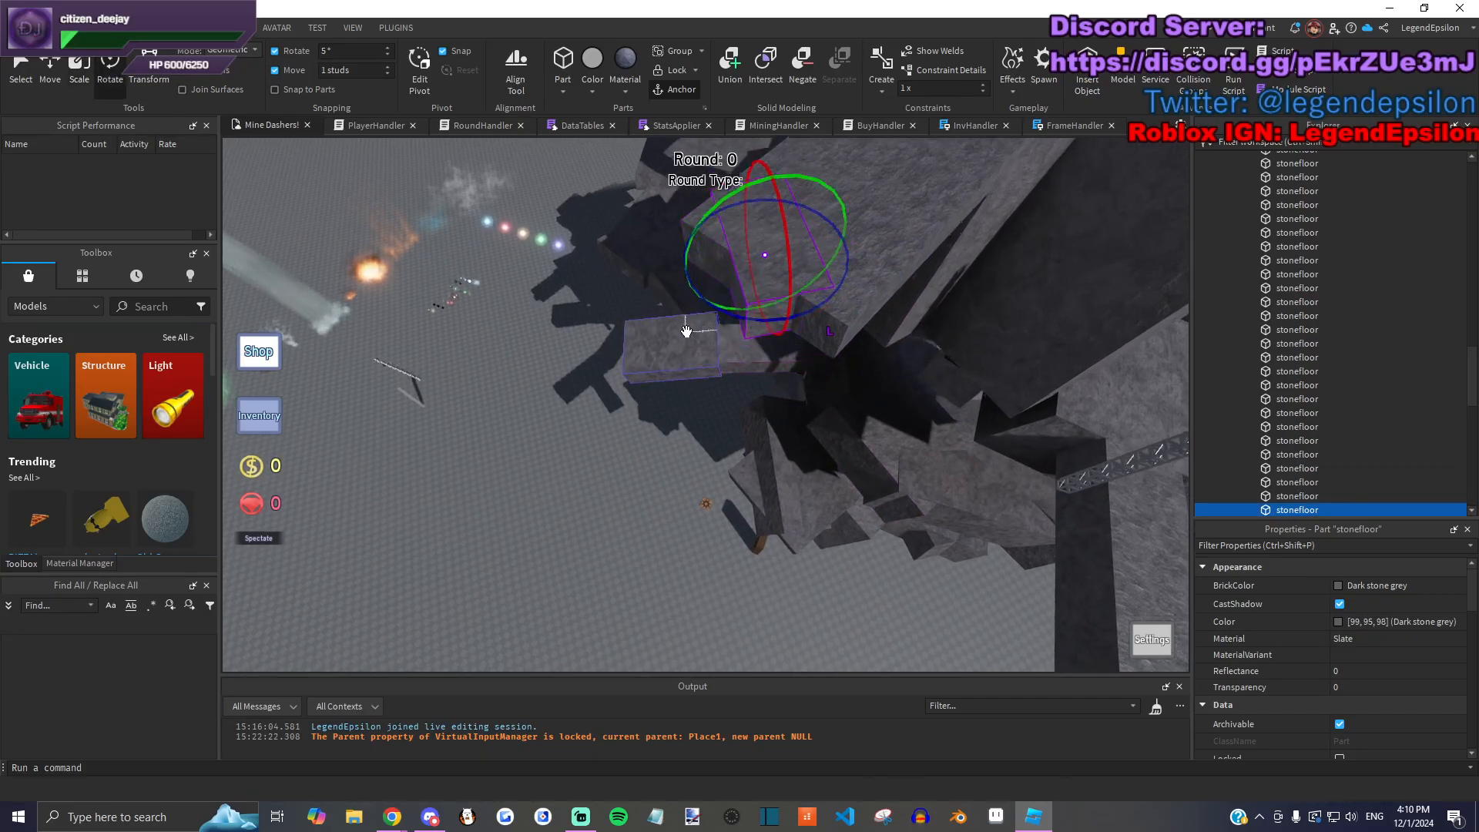
Step: Rotate the outer slab to tilt it against the edge of the raised stone ledge
right_click_drag(686, 330, 695, 243)
key("e")
key("a")
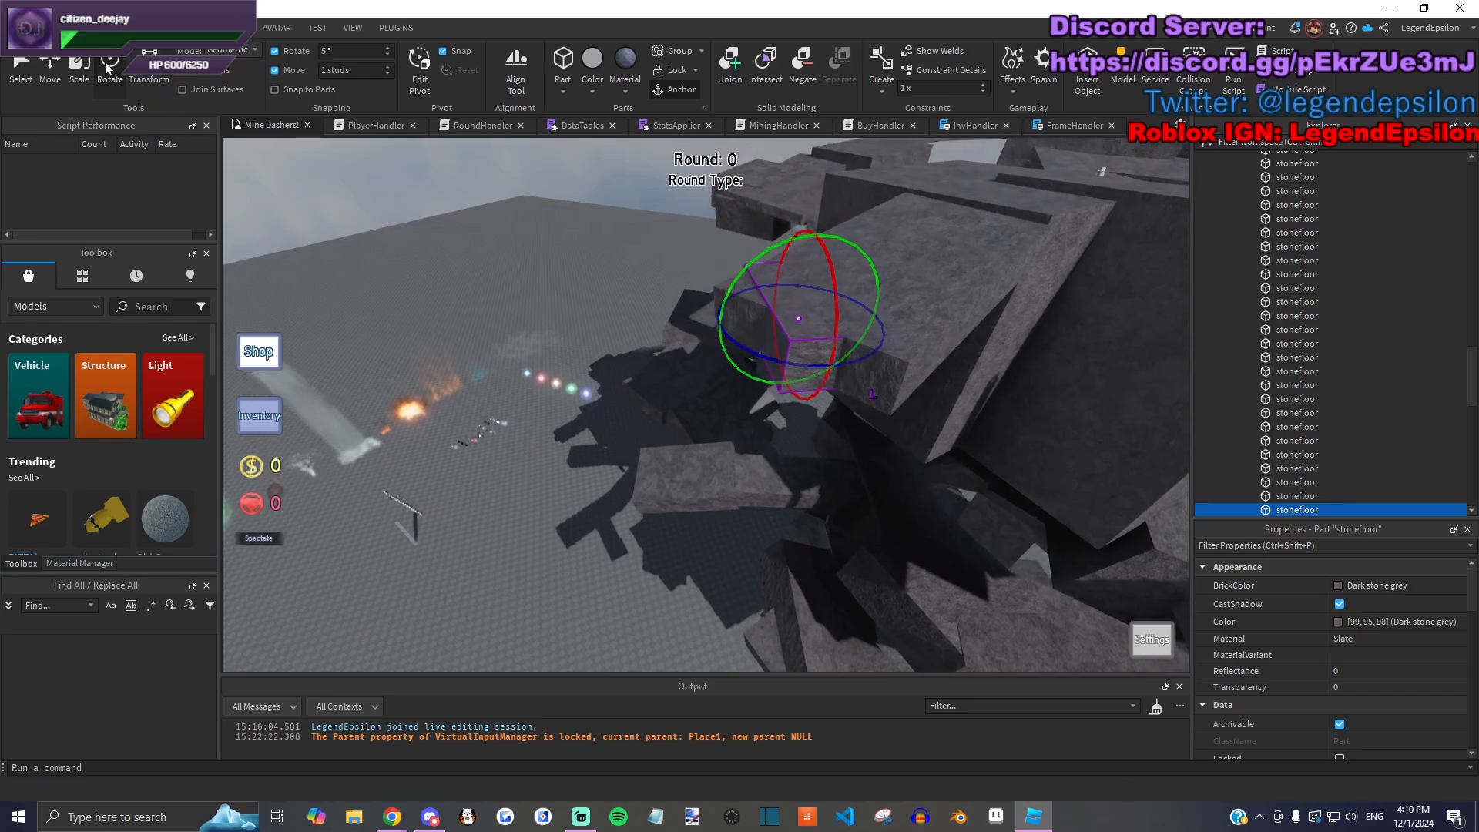
left_click_drag(709, 343, 495, 347)
right_click_drag(495, 346, 811, 270)
left_click_drag(812, 270, 791, 333)
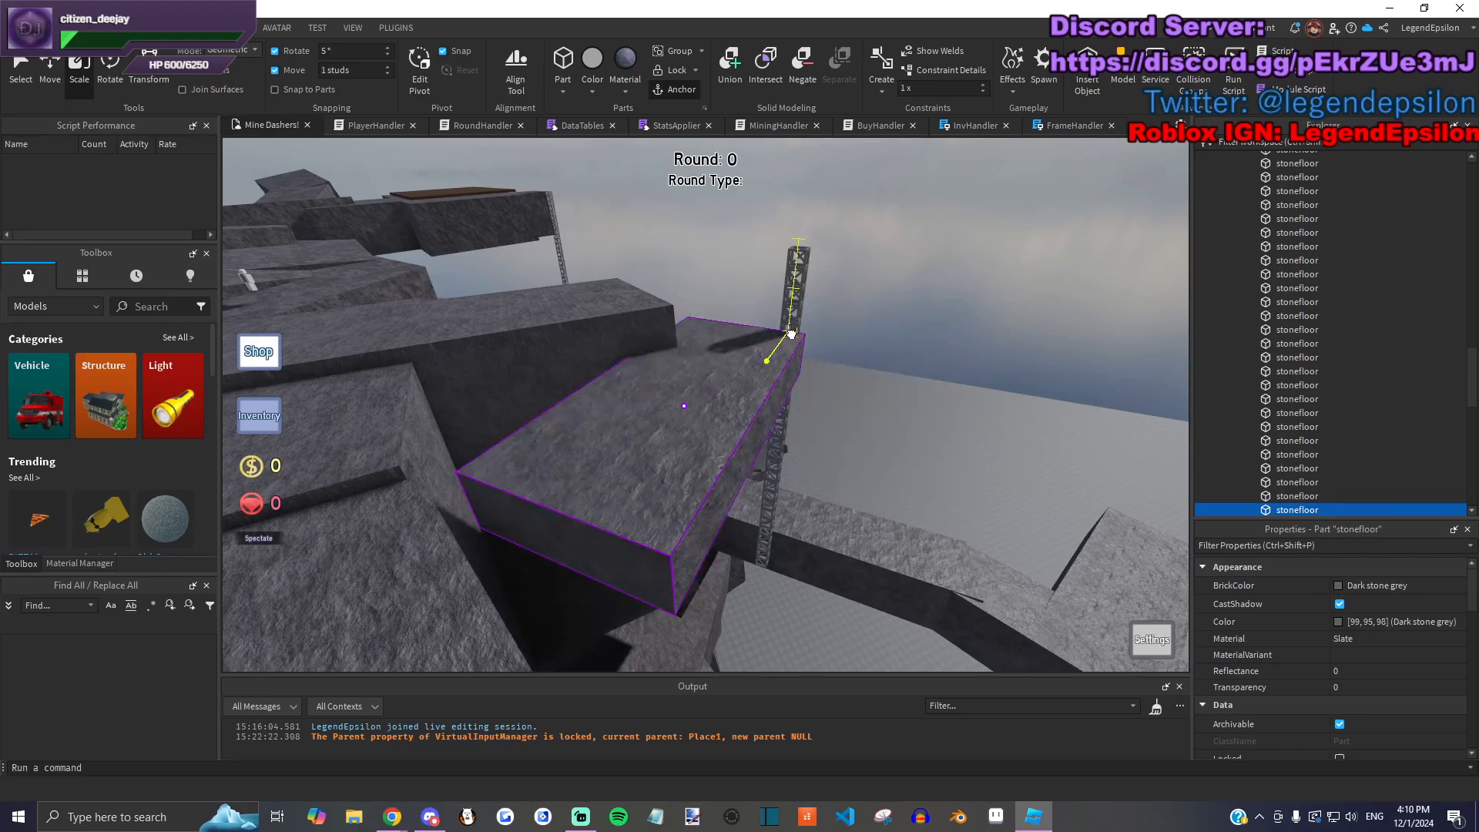
Step: Scale the faces of the newest slab where it reaches the top of the truss ladder
left_click_drag(690, 383, 704, 409)
right_click_drag(704, 409, 889, 391)
left_click_drag(889, 391, 905, 410)
right_click_drag(904, 410, 866, 373)
left_click_drag(865, 373, 808, 422)
left_click_drag(813, 356, 808, 436)
Step: Move the truss ladder alongside the edge of the new upper slab and adjust its height
right_click_drag(808, 436, 846, 336)
left_click(845, 336)
key("f")
left_click(845, 336)
key("f")
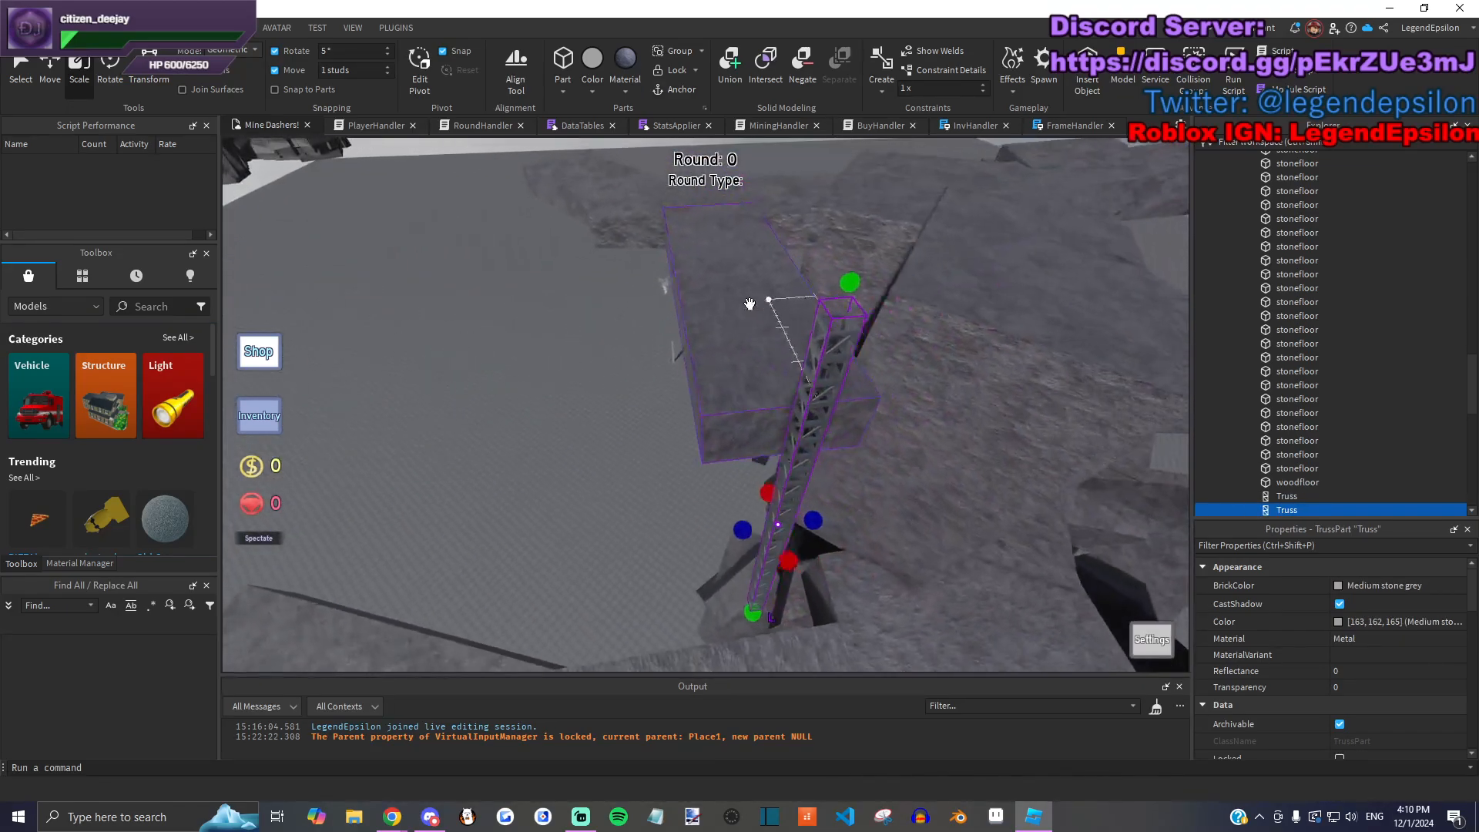
left_click_drag(732, 301, 667, 318)
left_click(903, 365)
key("f")
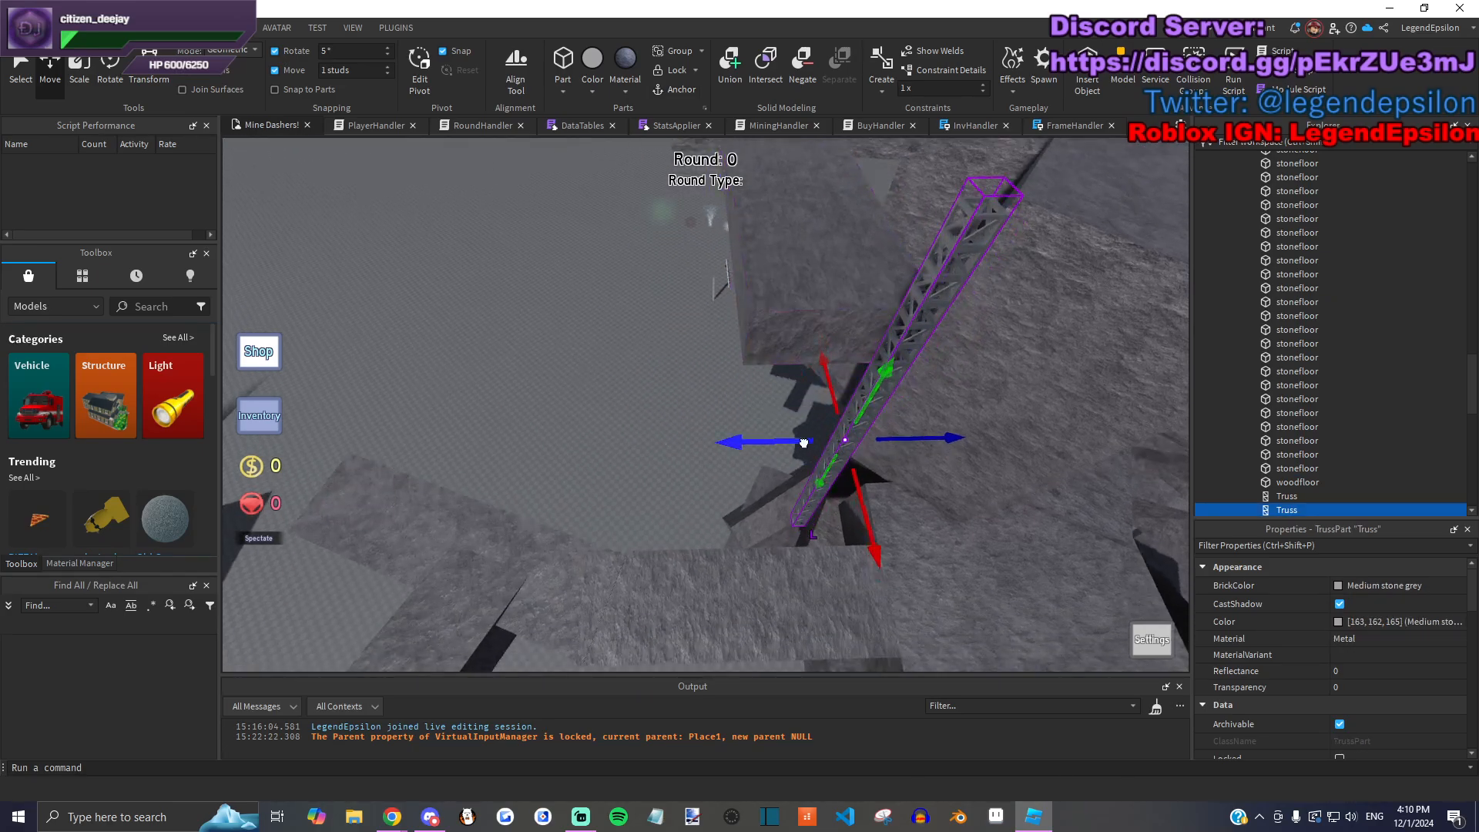
mouse_move(799, 417)
right_mouse_down()
mouse_move(767, 415)
mouse_move(788, 417)
right_mouse_up()
left_click(80, 76)
scroll(724, 212, "down", 2)
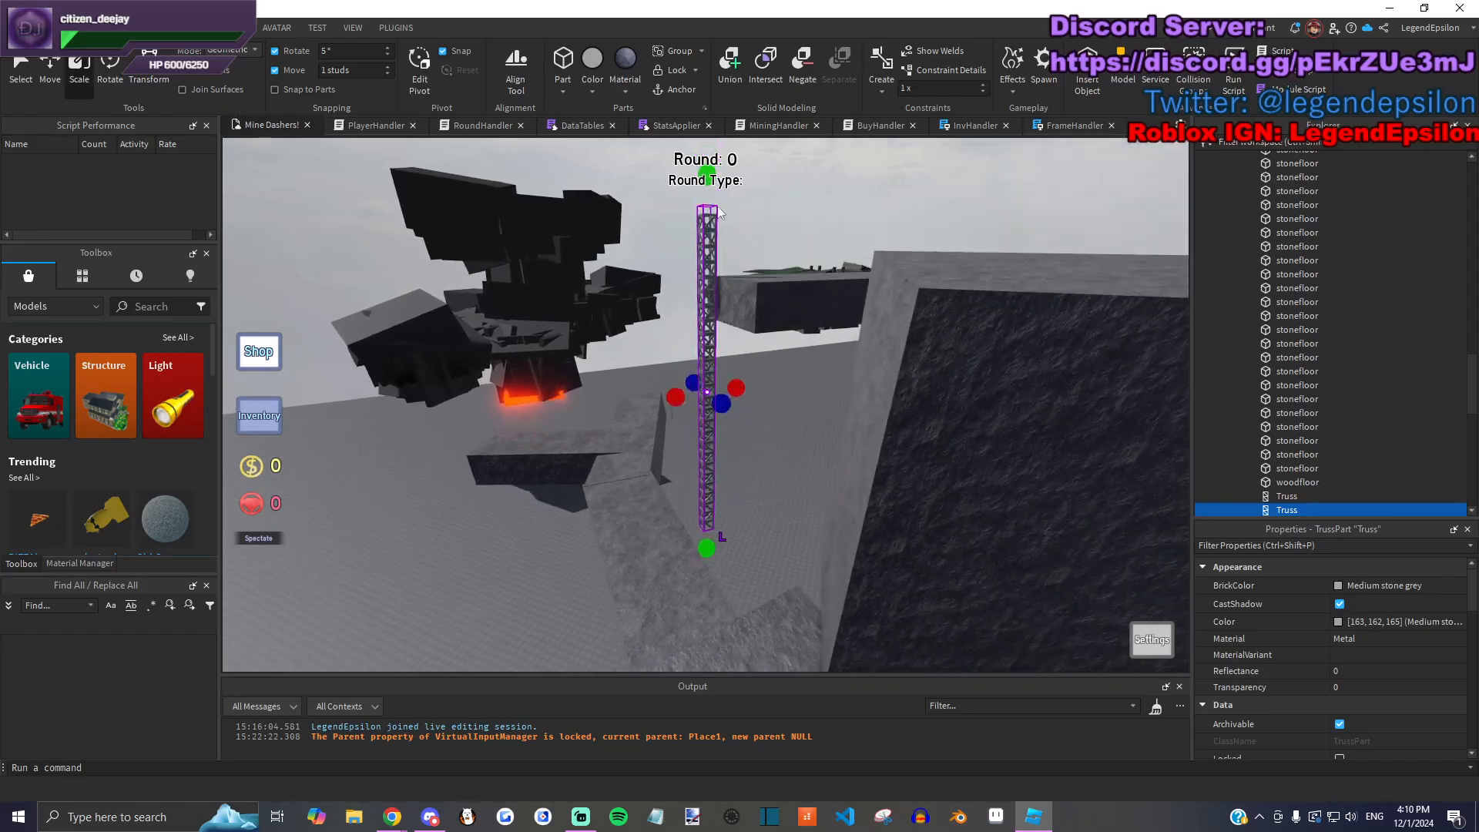
right_click_drag(688, 251, 762, 416)
Step: Duplicate the walkway slab at the truss base and scale the copy into a short landing beneath the ladder, shortening it about 24 studs
left_click(50, 73)
left_click(693, 431)
left_click(81, 73)
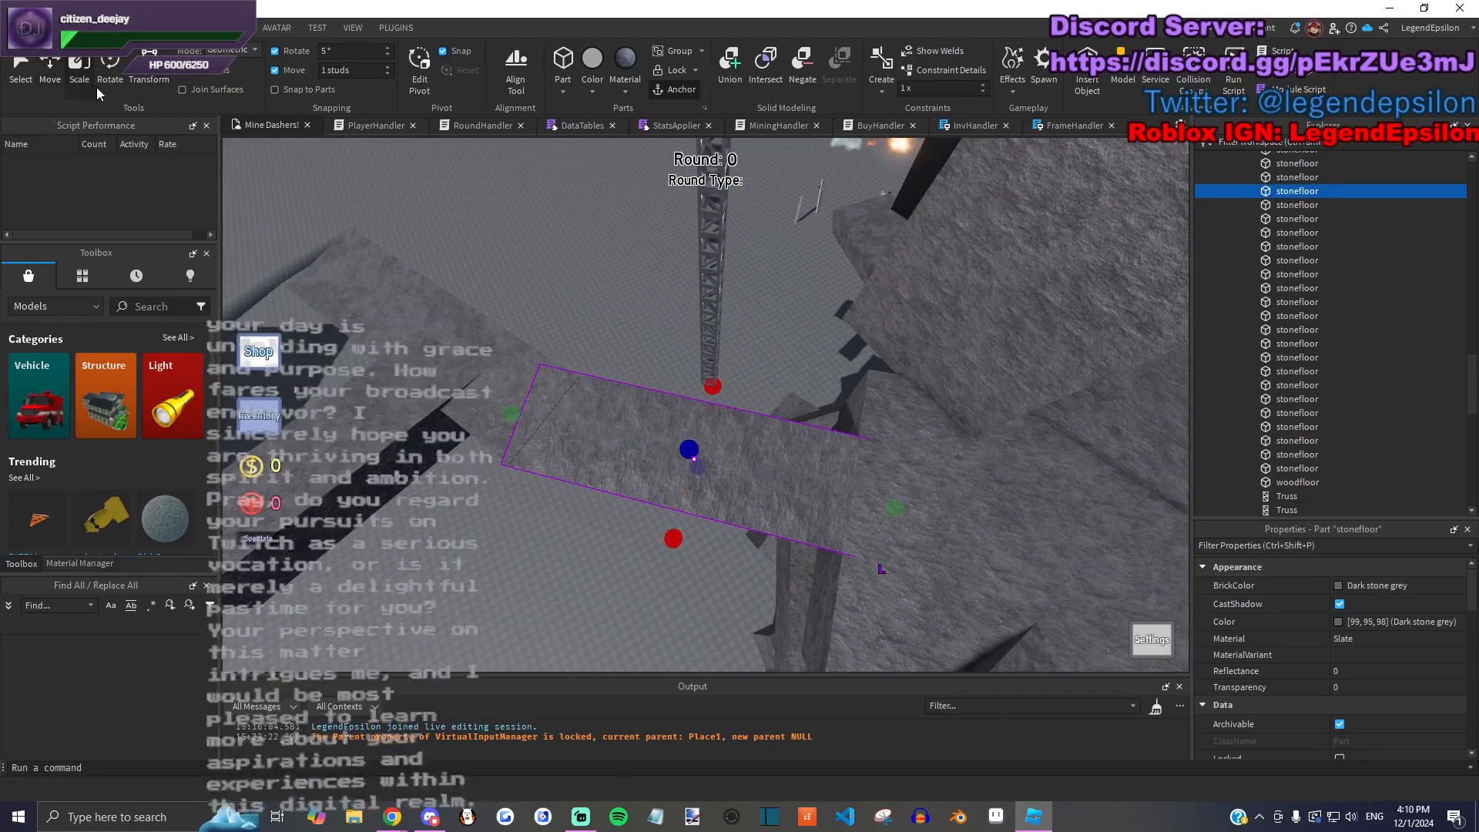
left_click_drag(707, 378, 733, 307)
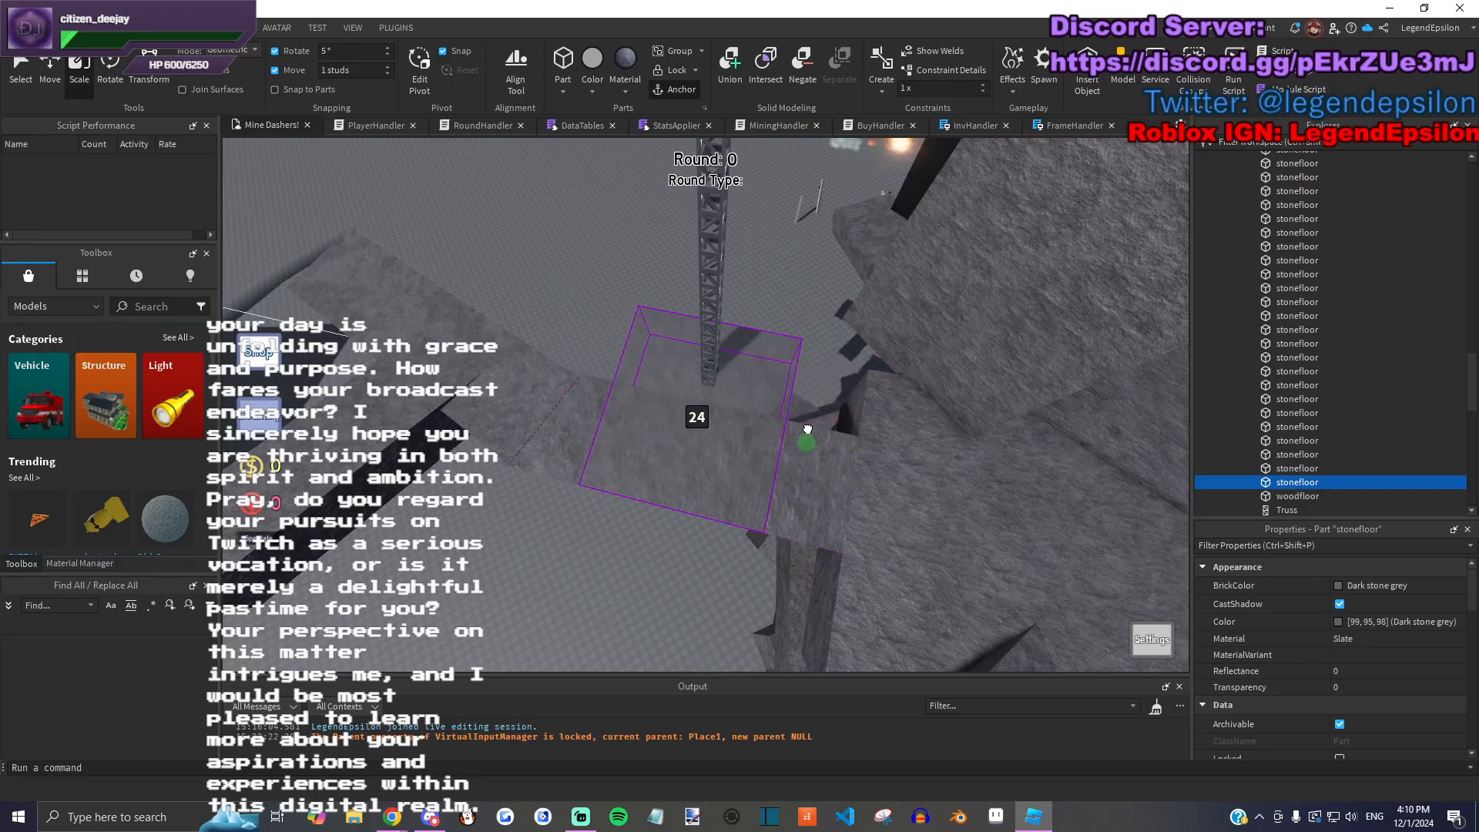
right_click_drag(625, 399, 711, 497)
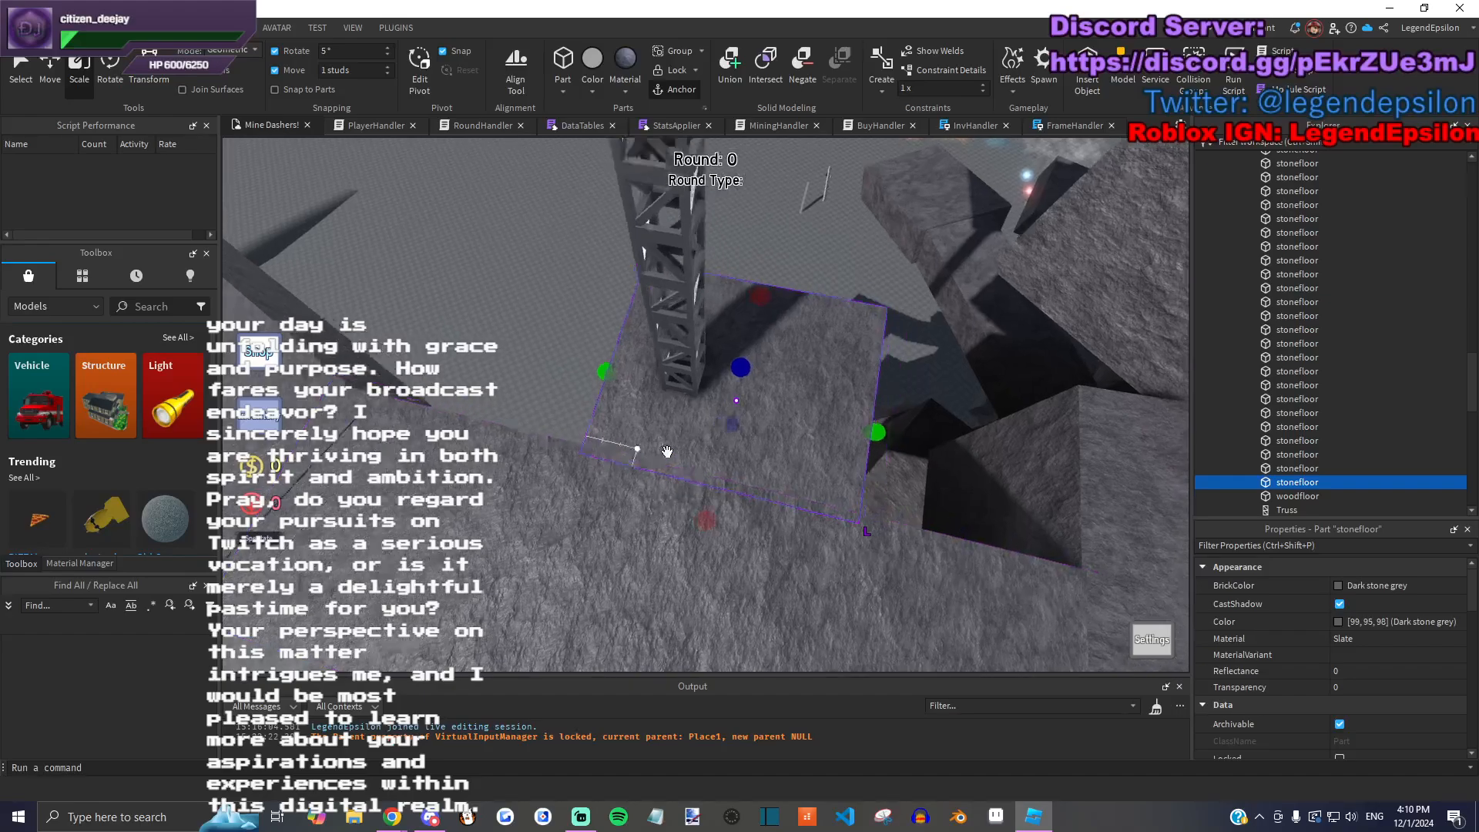
scroll(701, 446, "up", 5)
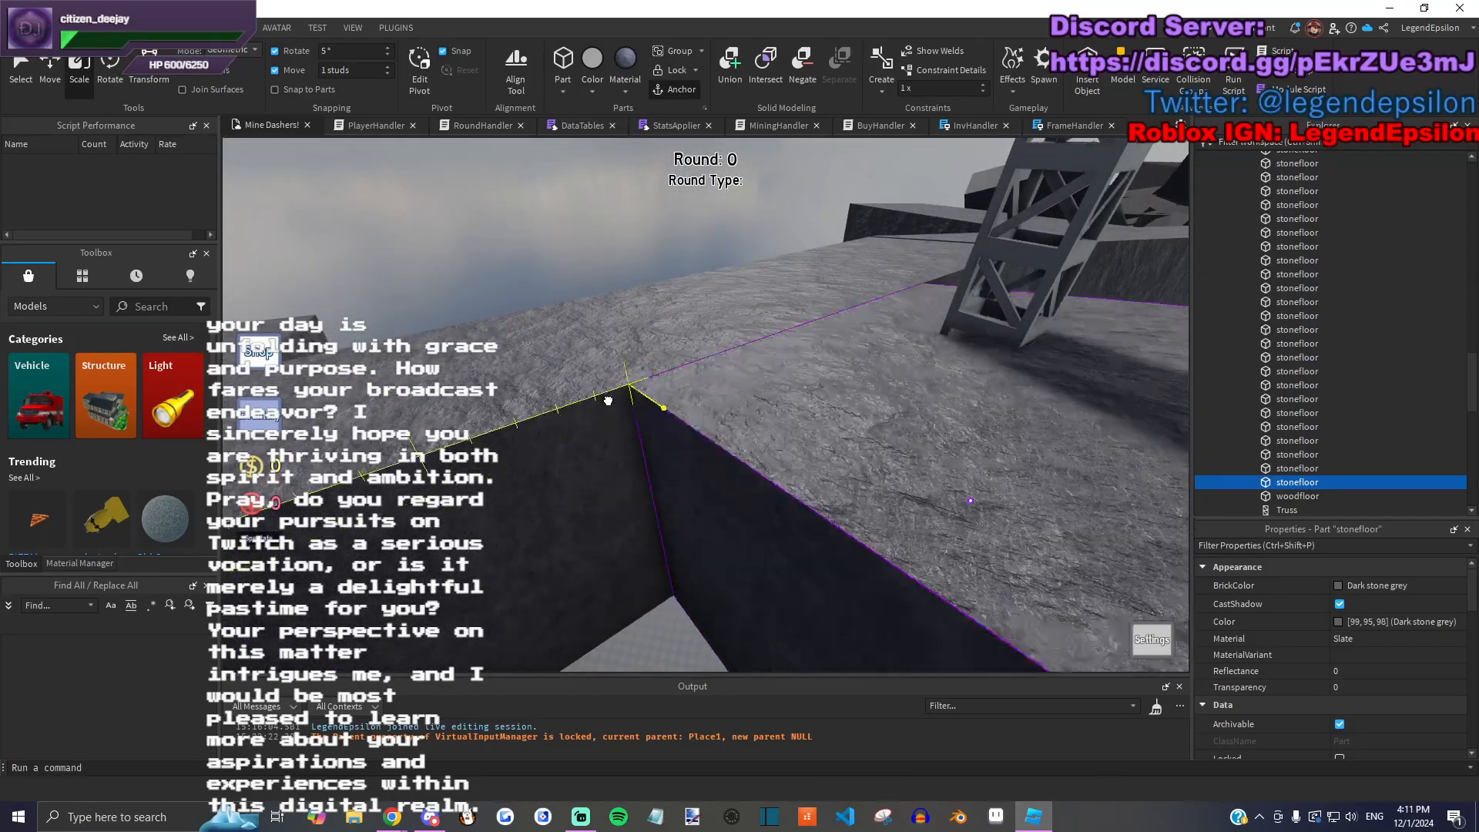
right_click_drag(663, 451, 561, 275)
left_click(562, 275)
key("e")
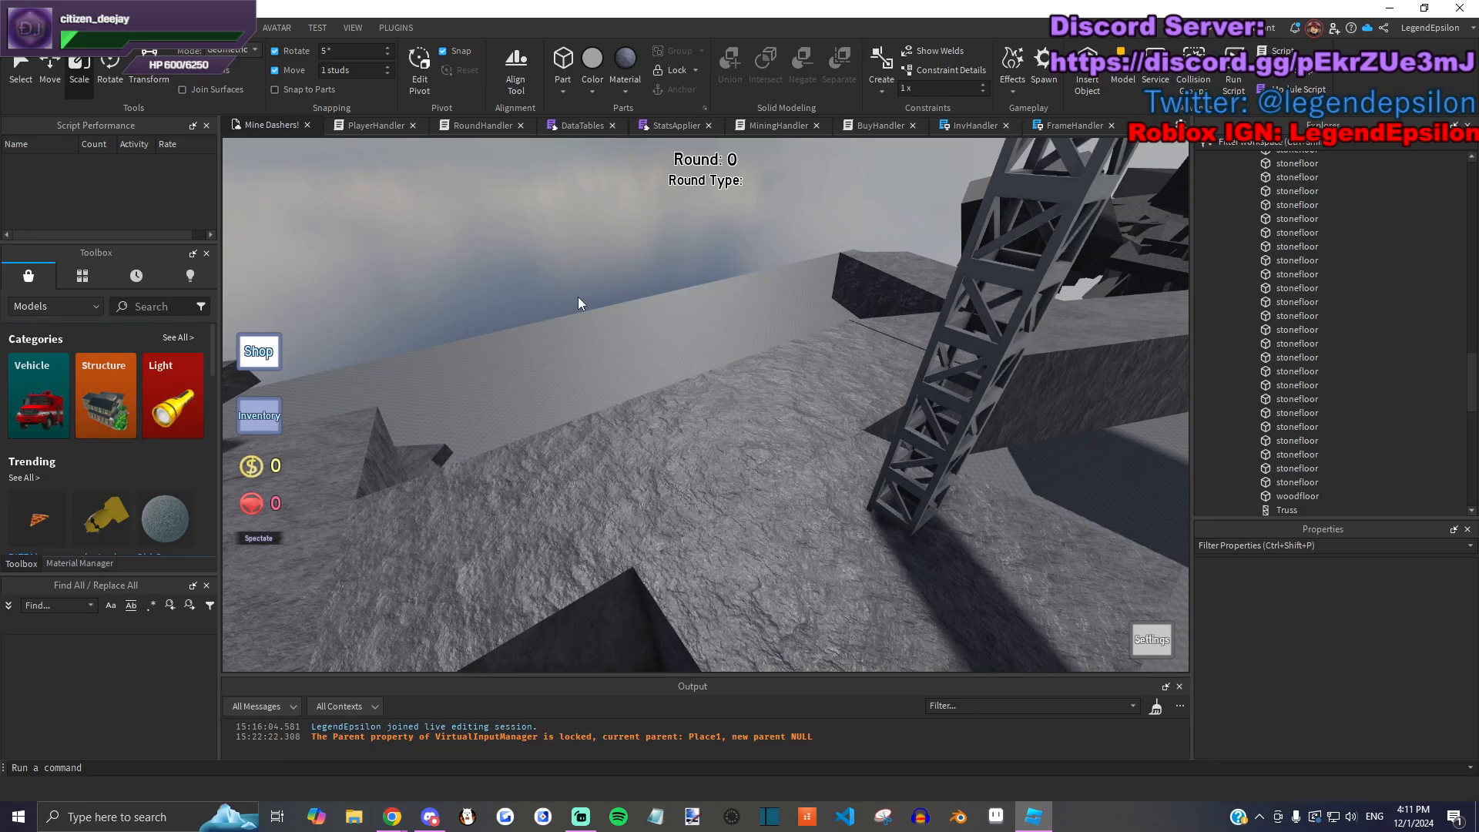
Step: Move the truss ladder about 2 studs across the stone landing at its base
right_click_drag(584, 295, 746, 439)
left_click(767, 343)
right_click_drag(774, 356, 696, 324)
left_click_drag(698, 334, 667, 373)
key("a")
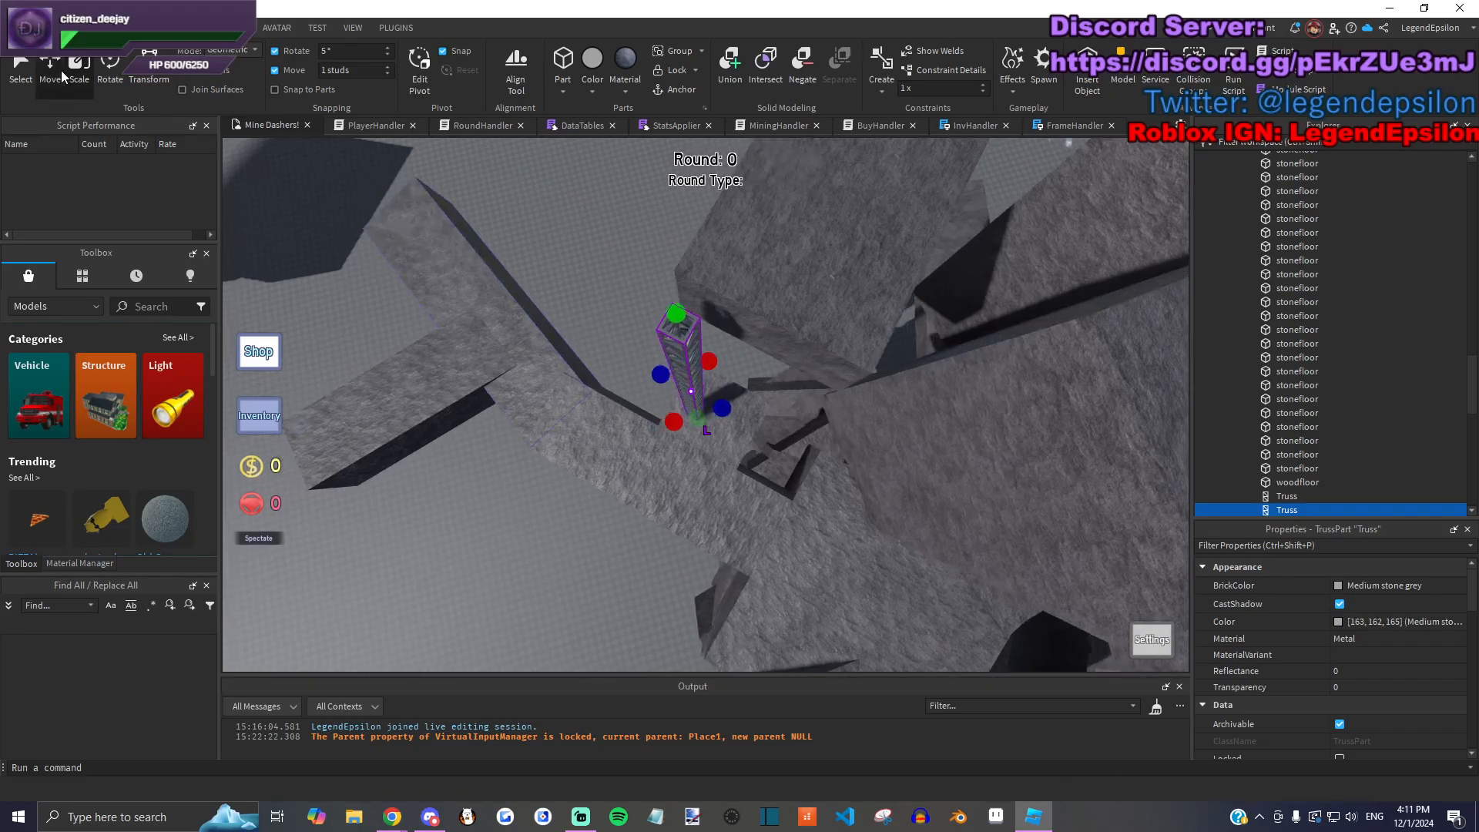
left_click(61, 71)
key("e")
right_click_drag(735, 373, 598, 393)
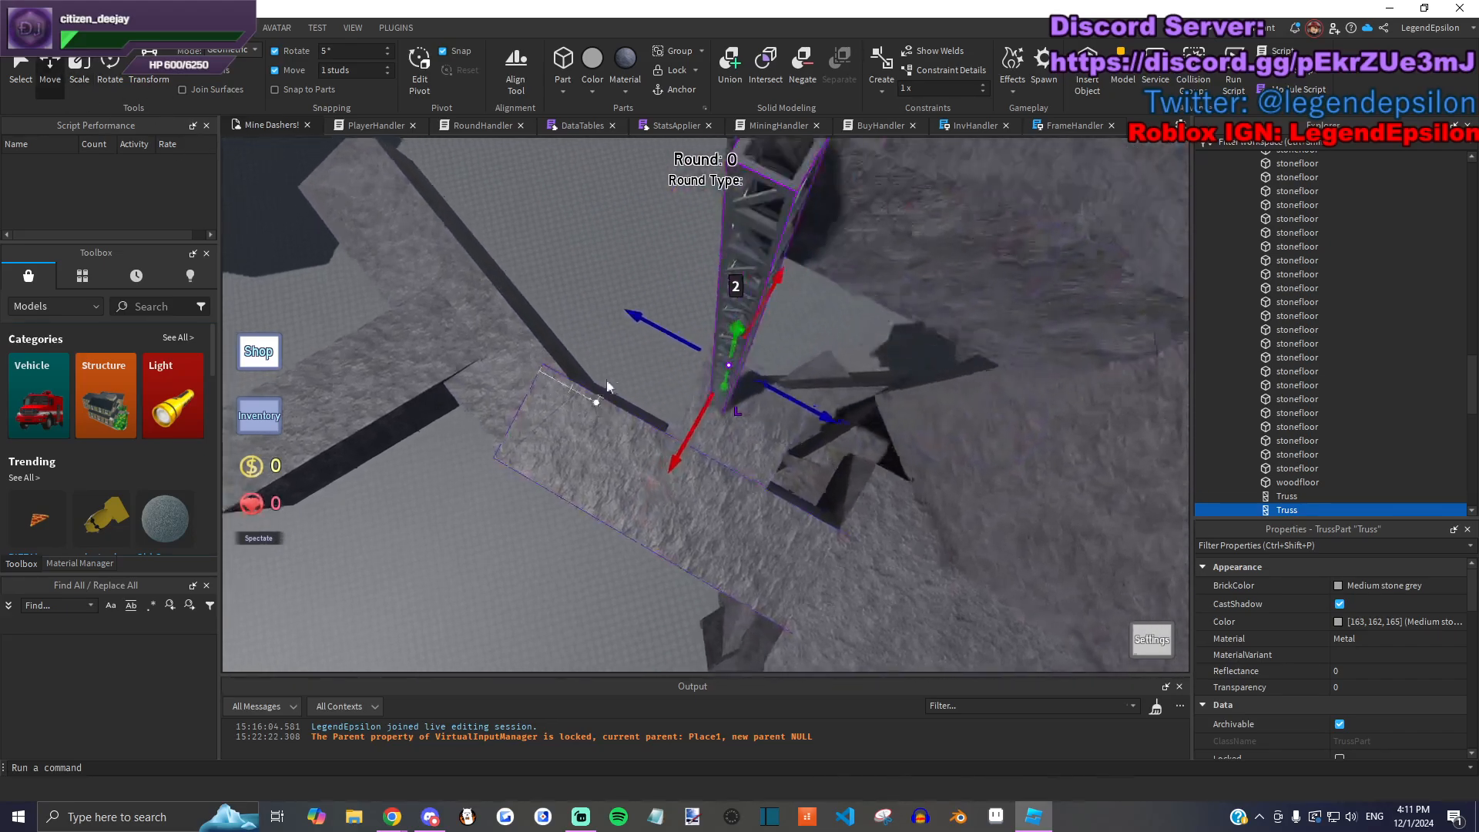
left_click(626, 310)
Step: Lengthen the upper slab beside the forked walkway at its end so it overlaps the walkway further
right_click_drag(623, 312, 775, 424)
key("s")
key("w")
right_click_drag(789, 330, 784, 460)
key("s")
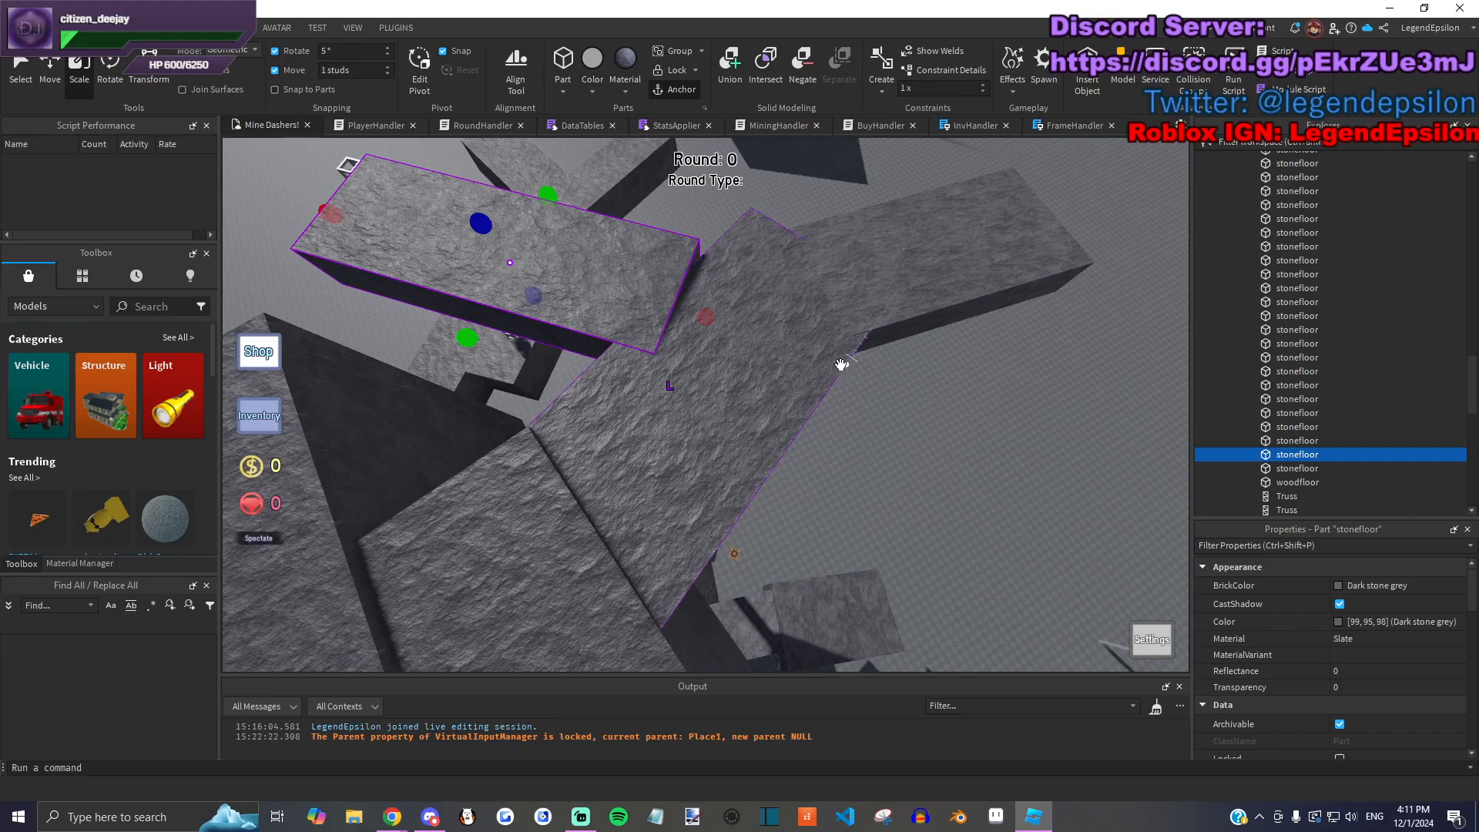
left_click_drag(706, 327, 739, 331)
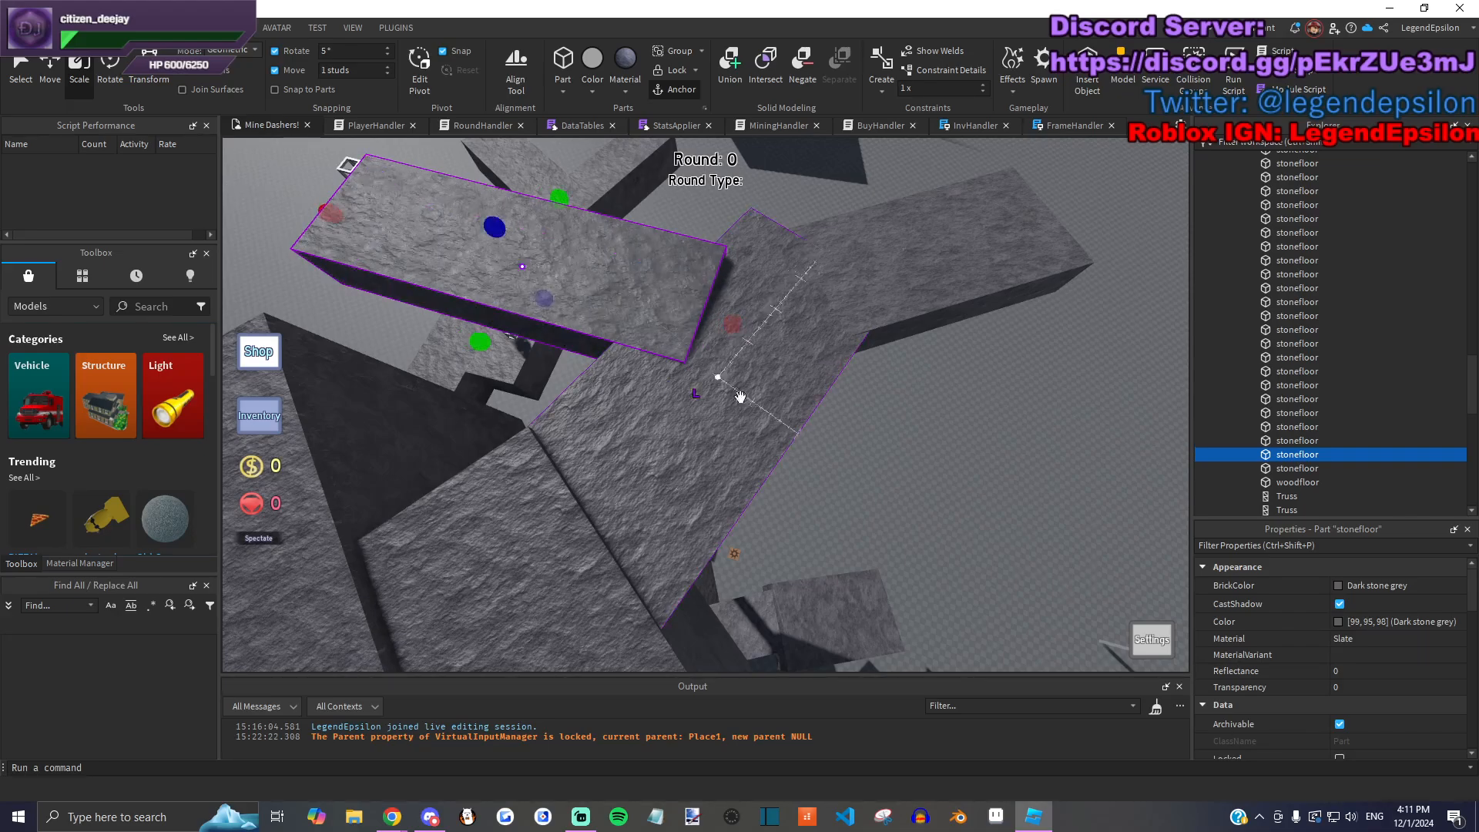
left_click(856, 487)
Step: Scale the wedge-like slab at the walkway's edge through its thickness to fit the surrounding stone
right_click_drag(740, 432, 837, 357)
left_click(752, 325)
left_click_drag(698, 322, 706, 356)
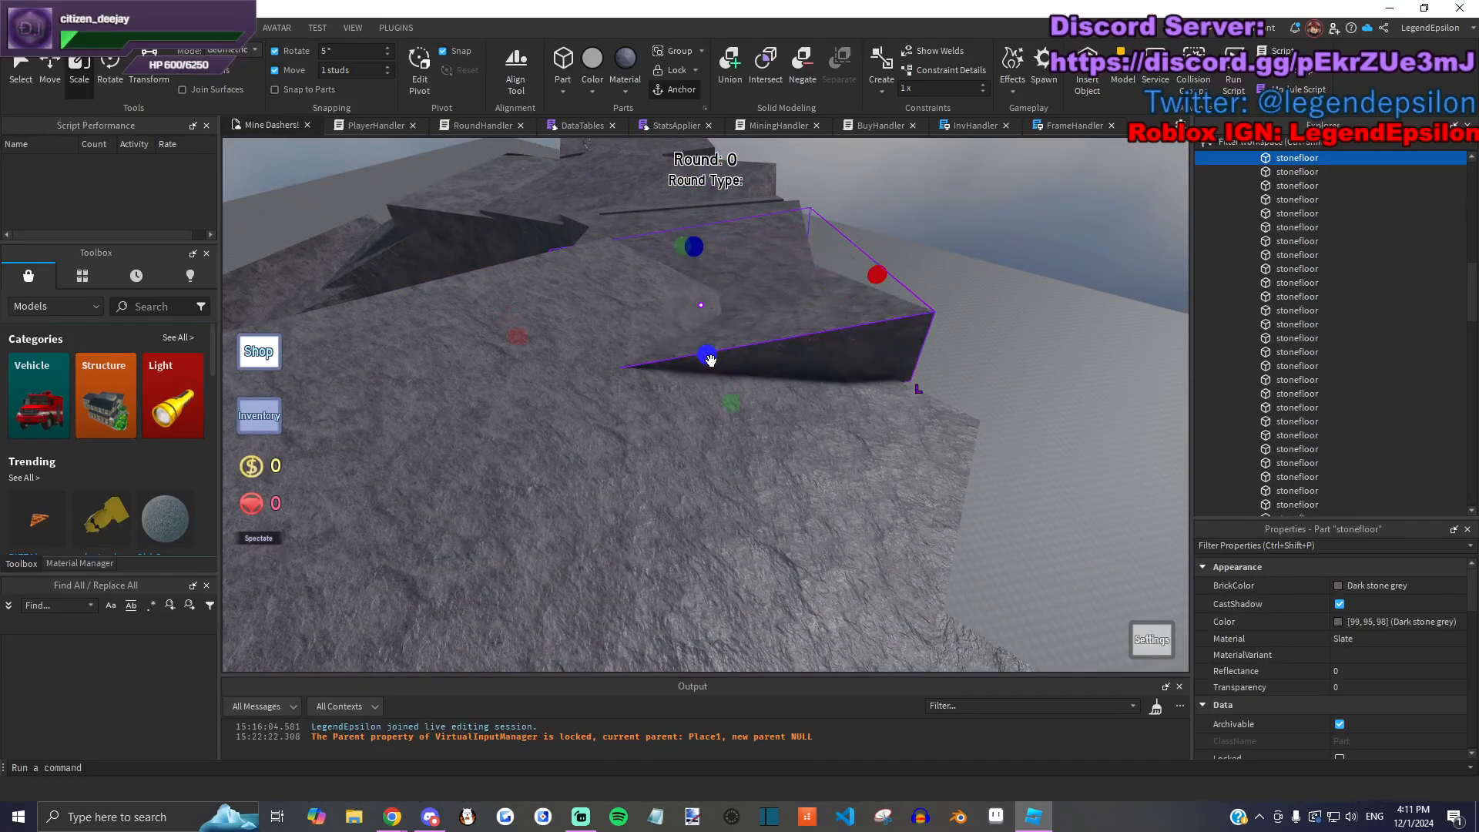
left_click(1001, 367)
Step: Examine the whole stone structure from several angles, checking the walkways and slab joints for gaps
right_click_drag(917, 372, 808, 356)
scroll(808, 357, "down", 8)
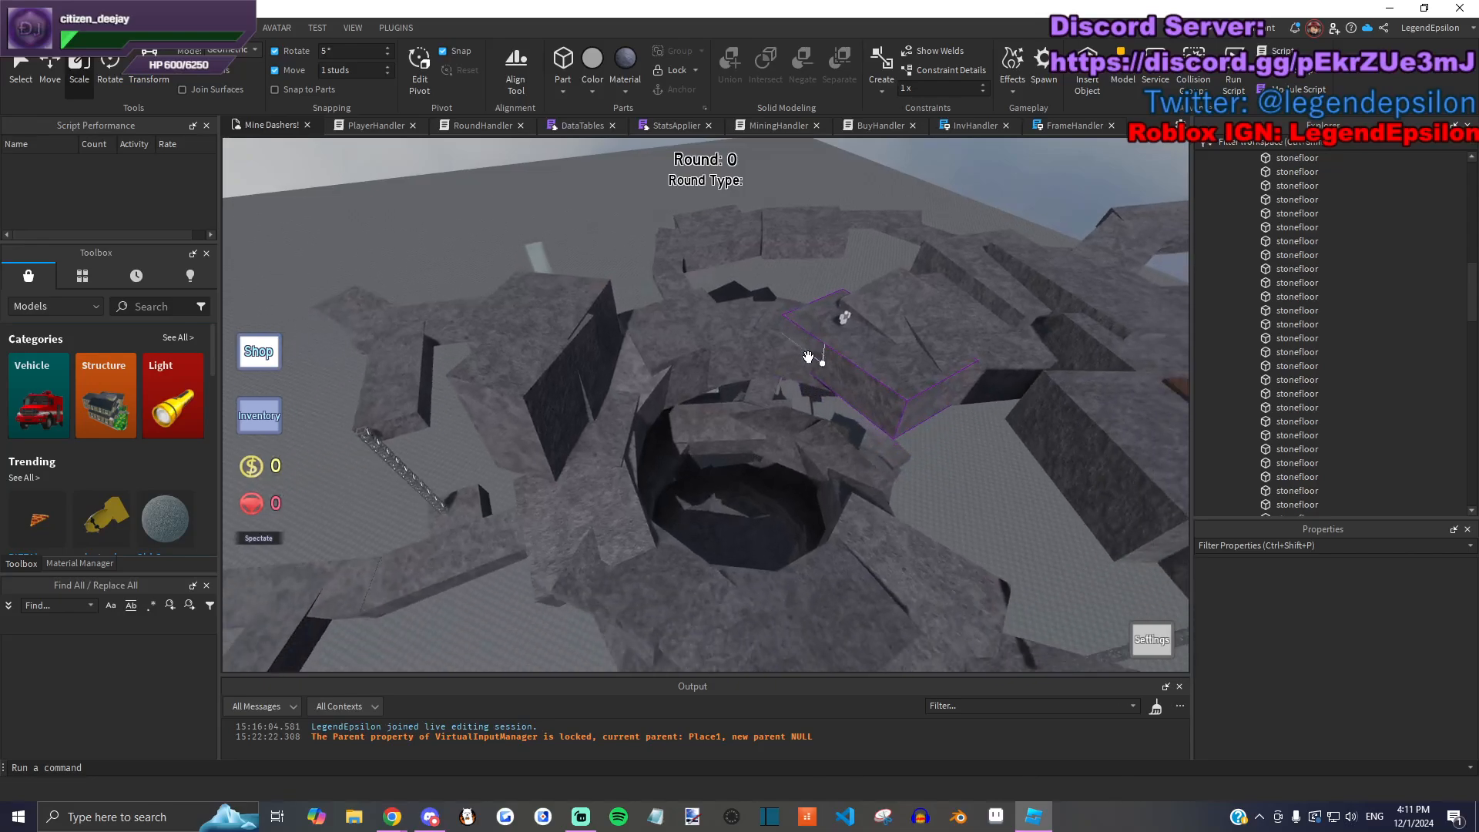
scroll(808, 357, "up", 6)
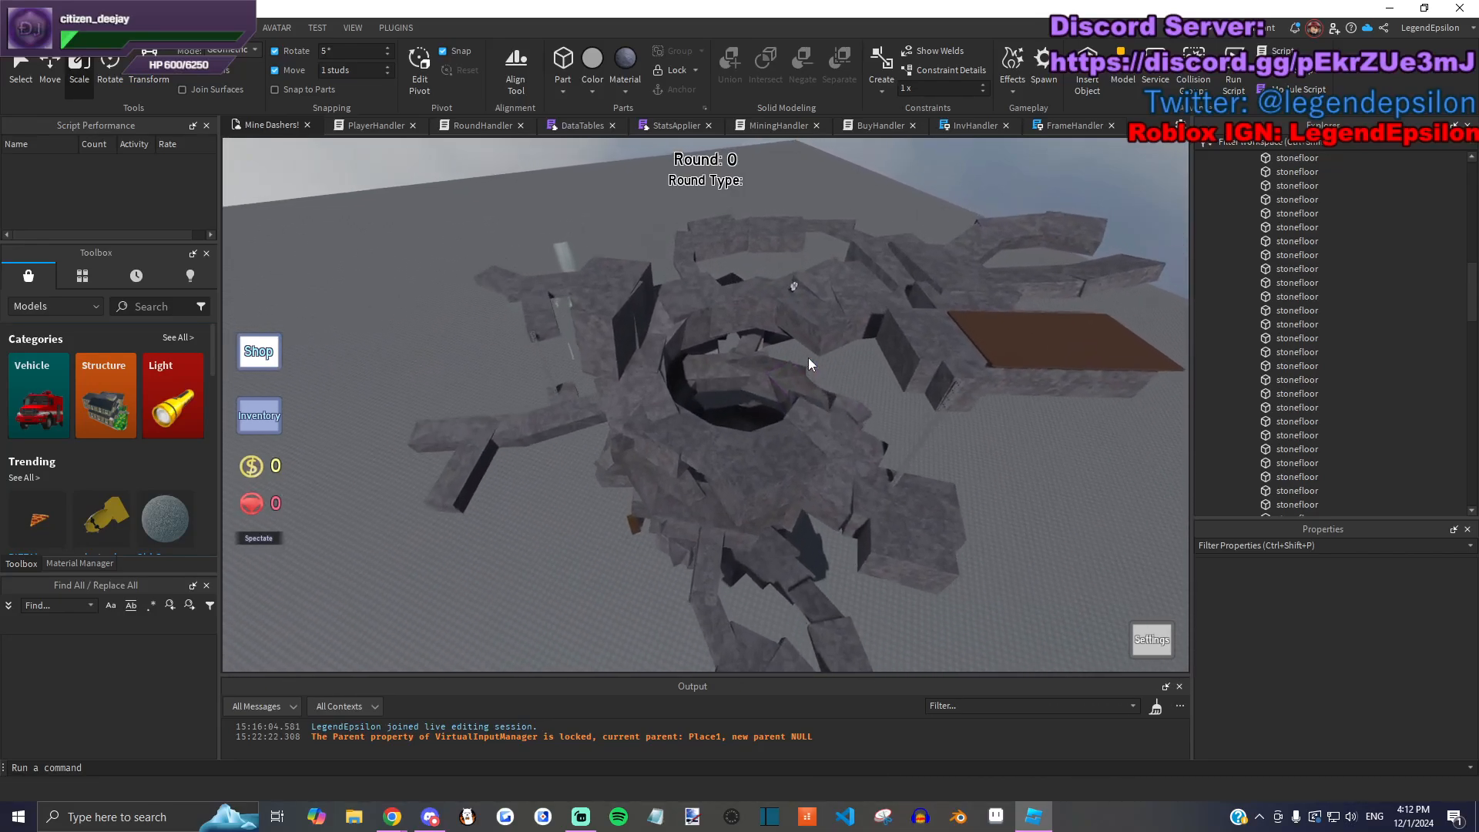
right_click_drag(808, 357, 808, 364)
scroll(807, 358, "up", 5)
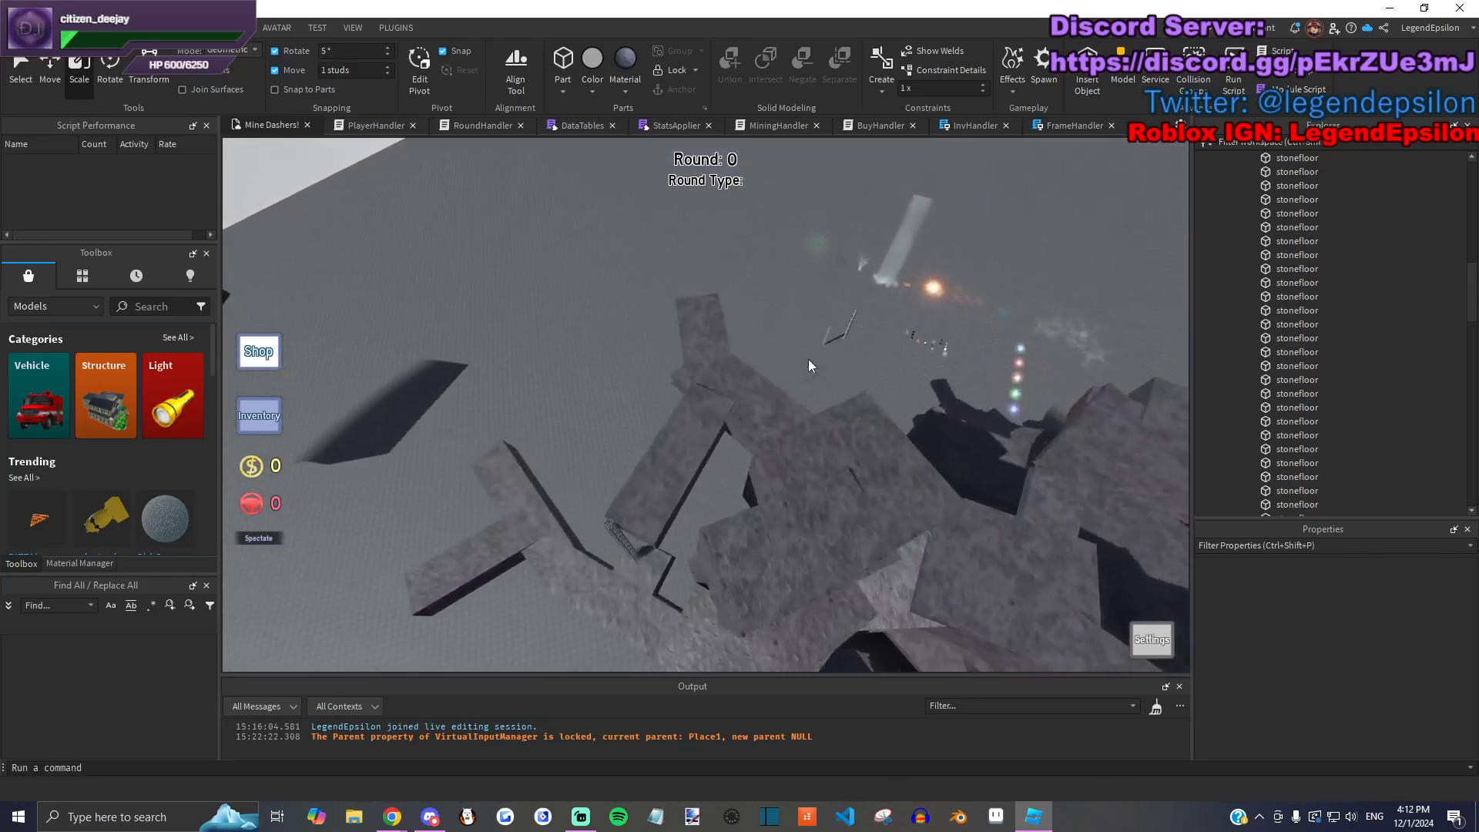
scroll(828, 385, "up", 3)
scroll(832, 386, "up", 3)
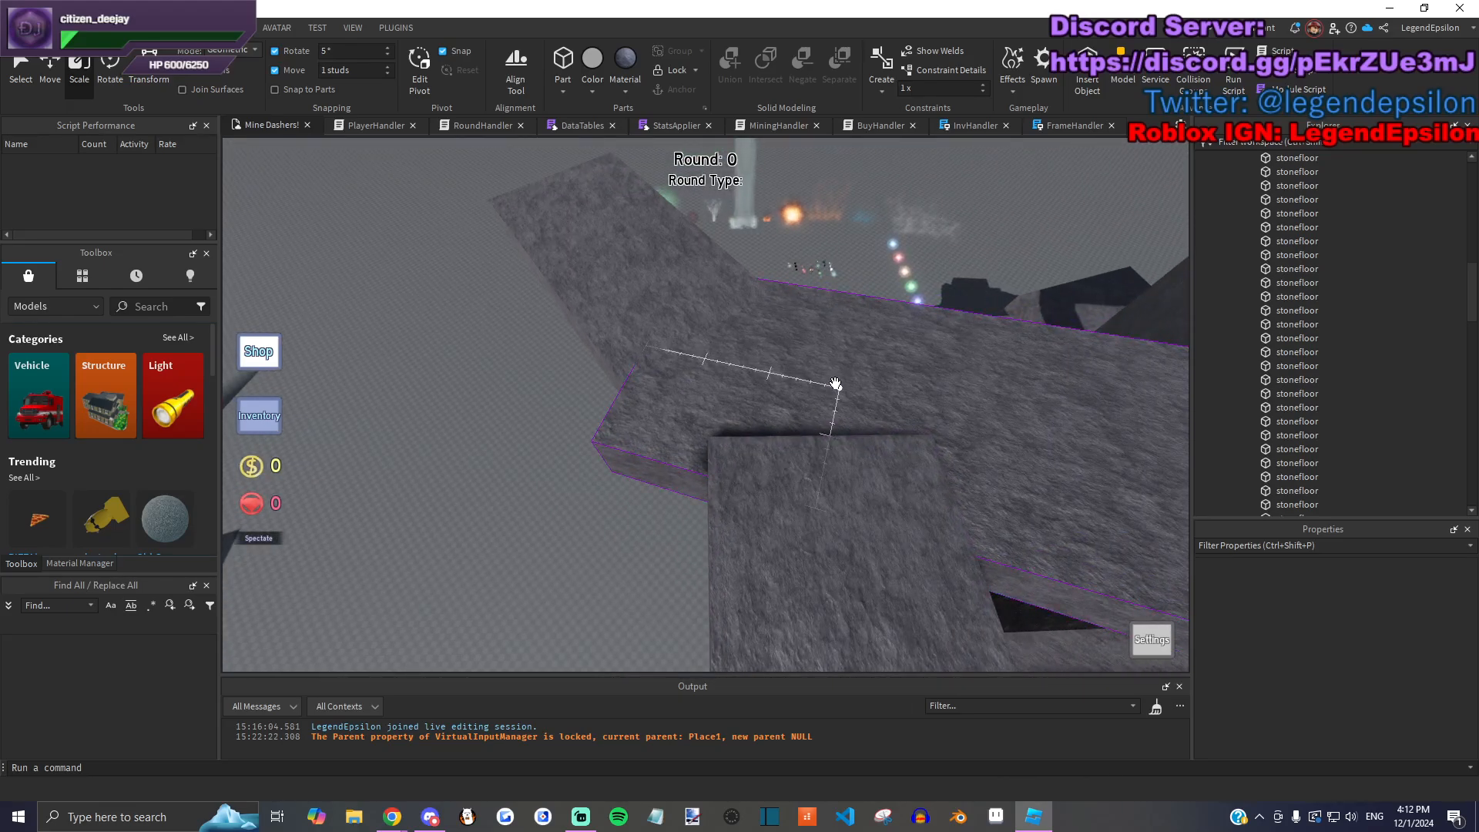
right_click_drag(809, 330, 812, 335)
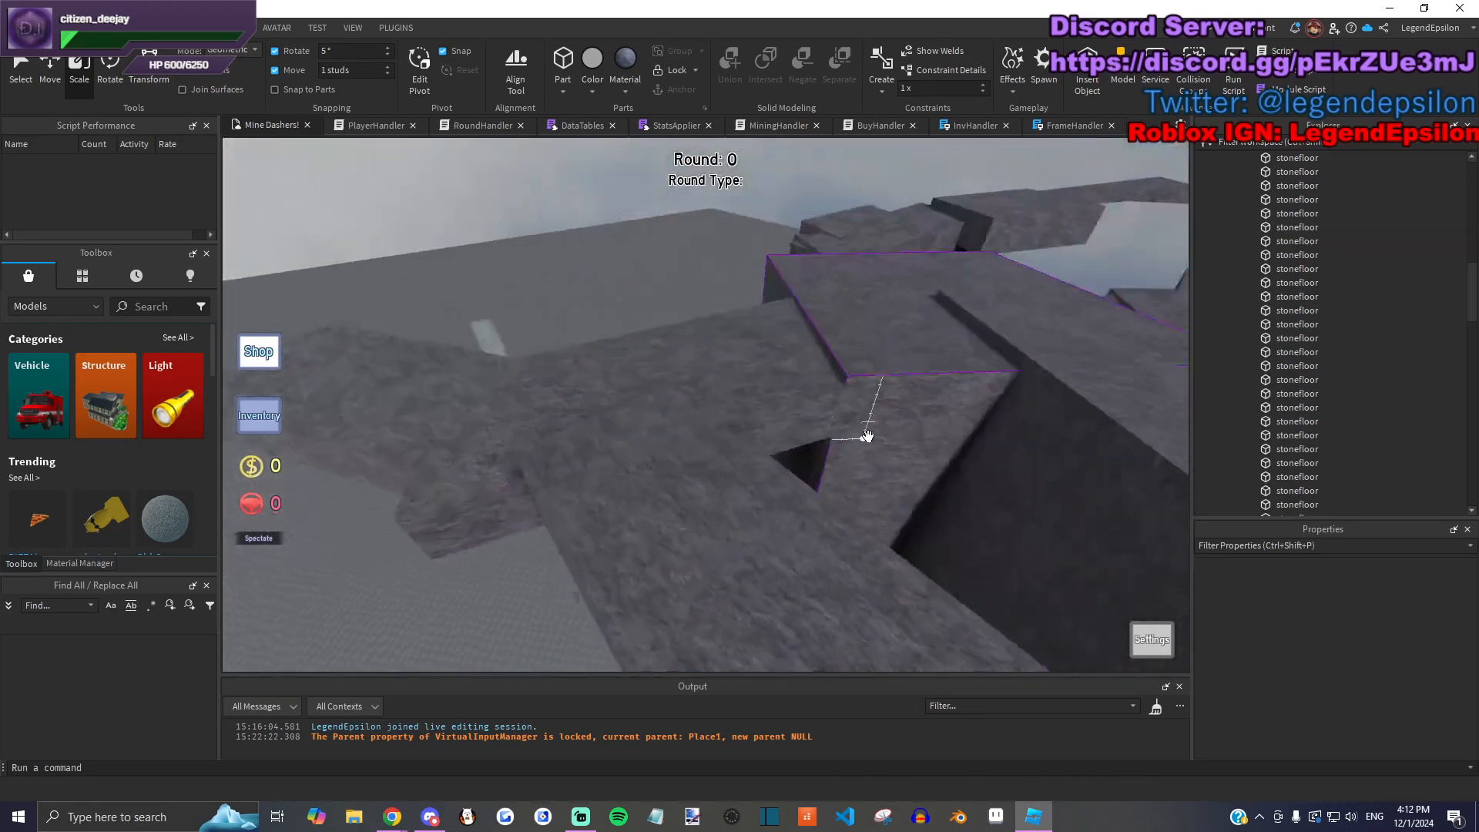
left_click(819, 505)
right_click_drag(819, 505, 816, 501)
right_click_drag(801, 341, 858, 392)
left_click(984, 552)
scroll(985, 552, "down", 4)
right_click_drag(985, 553, 947, 520)
scroll(948, 520, "down", 4)
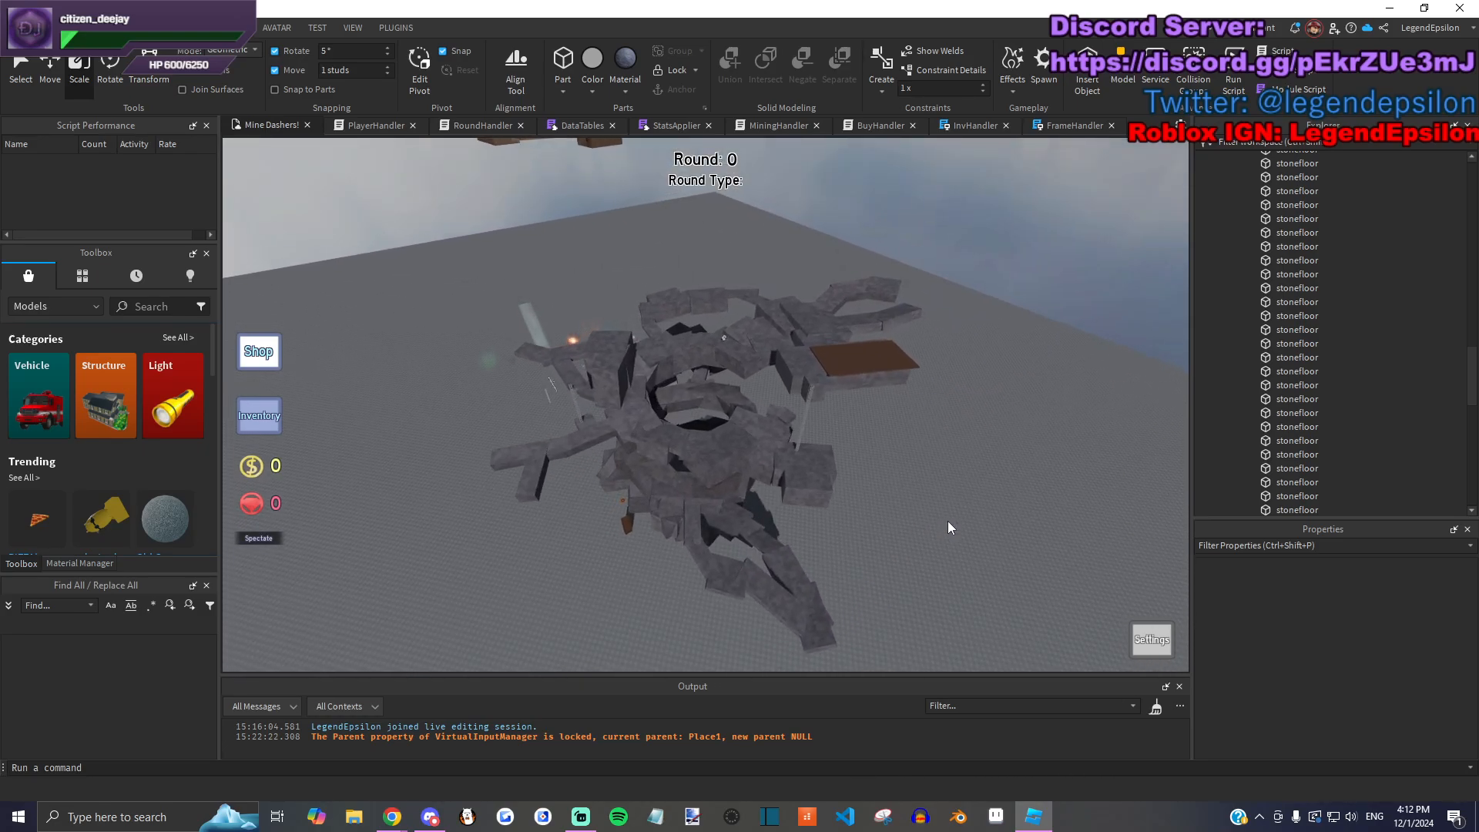
Step: Collapse the Map folder and the folder below it in the object hierarchy, and go to the ServerStorage contents
scroll(1261, 395, "up", 15)
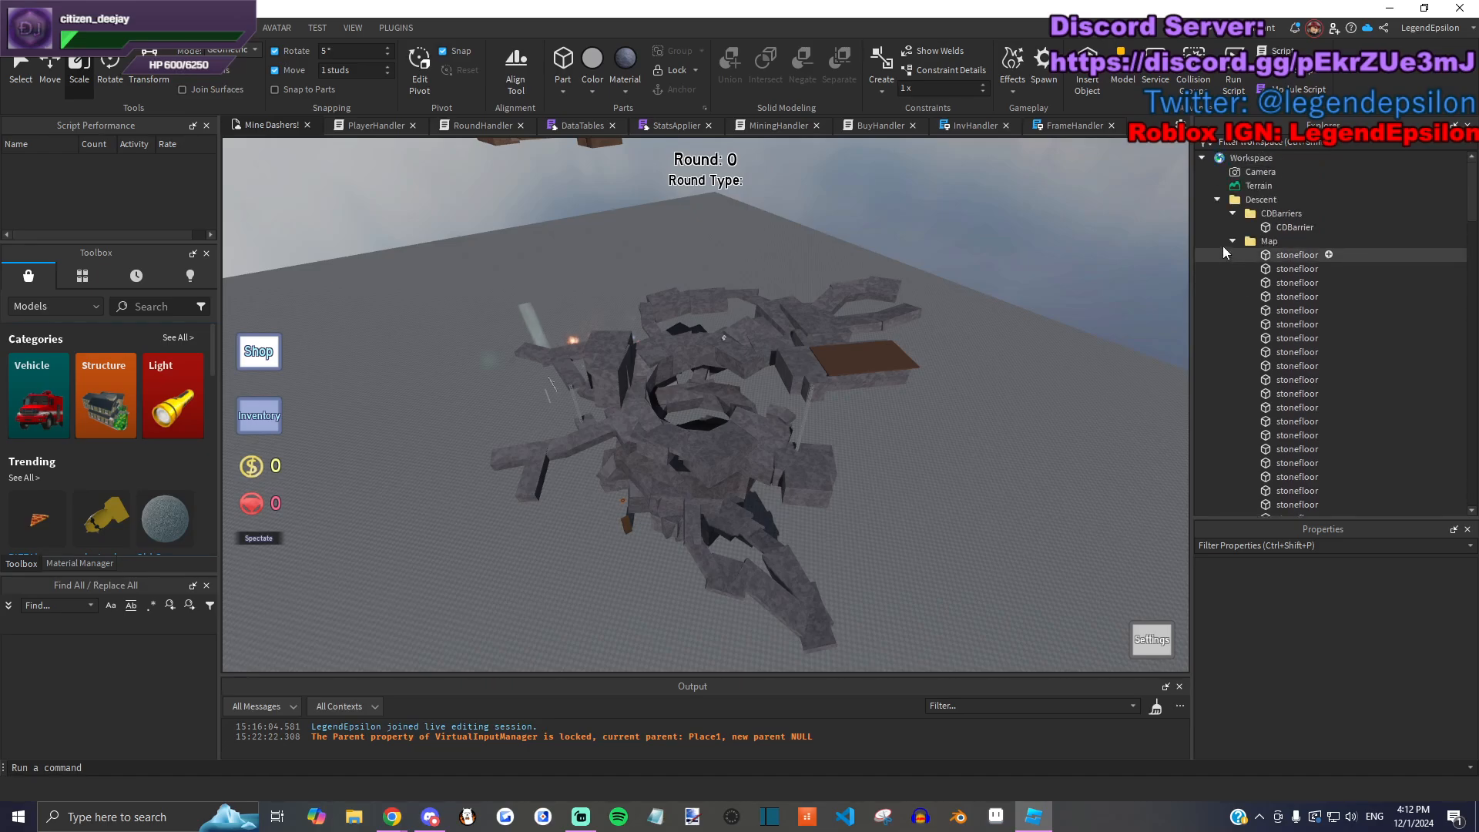
left_click(1230, 241)
left_click(1233, 268)
scroll(1238, 306, "down", 6)
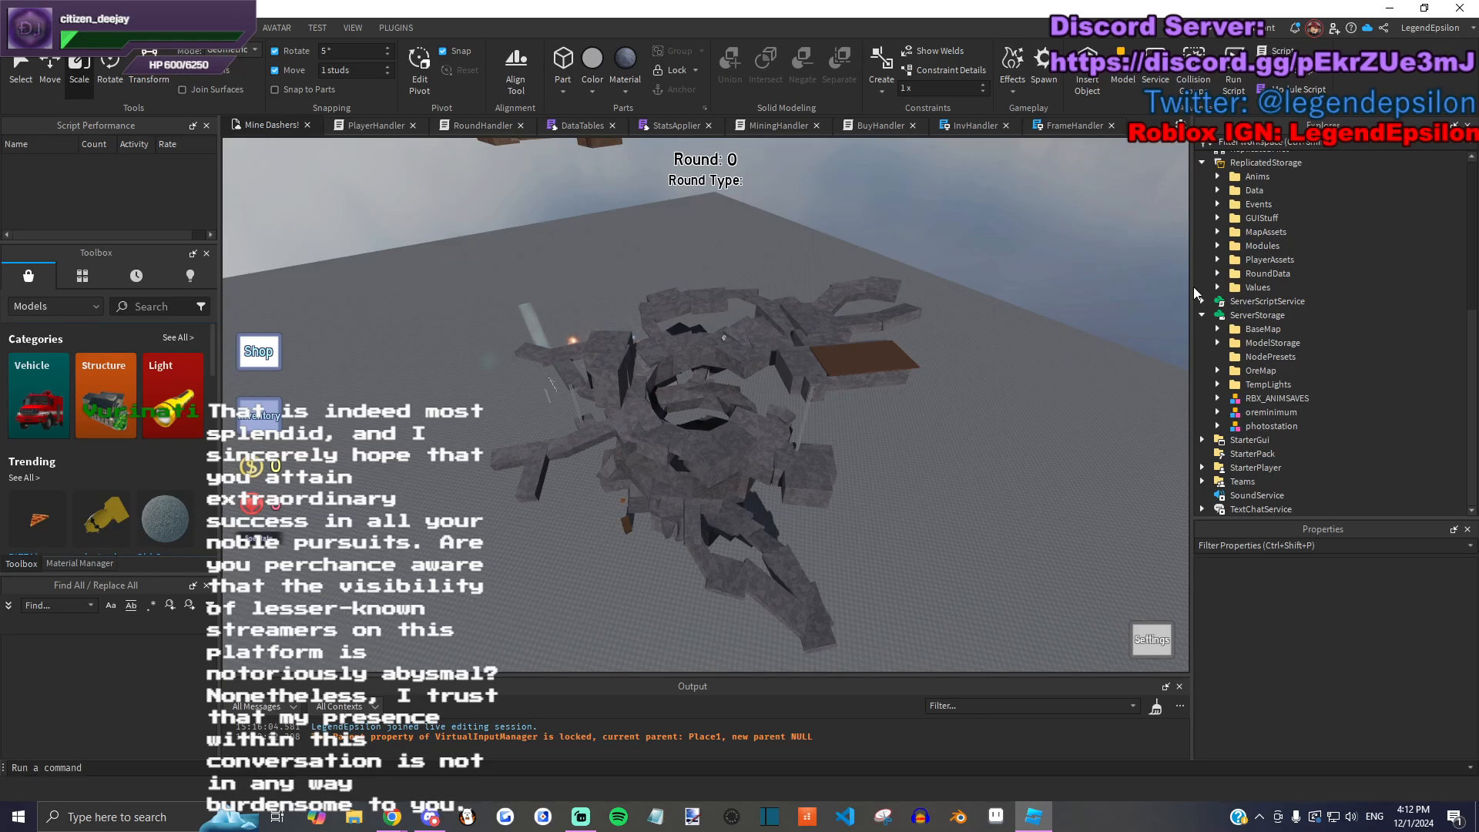
key("w")
right_click_drag(869, 378, 889, 385)
key("w")
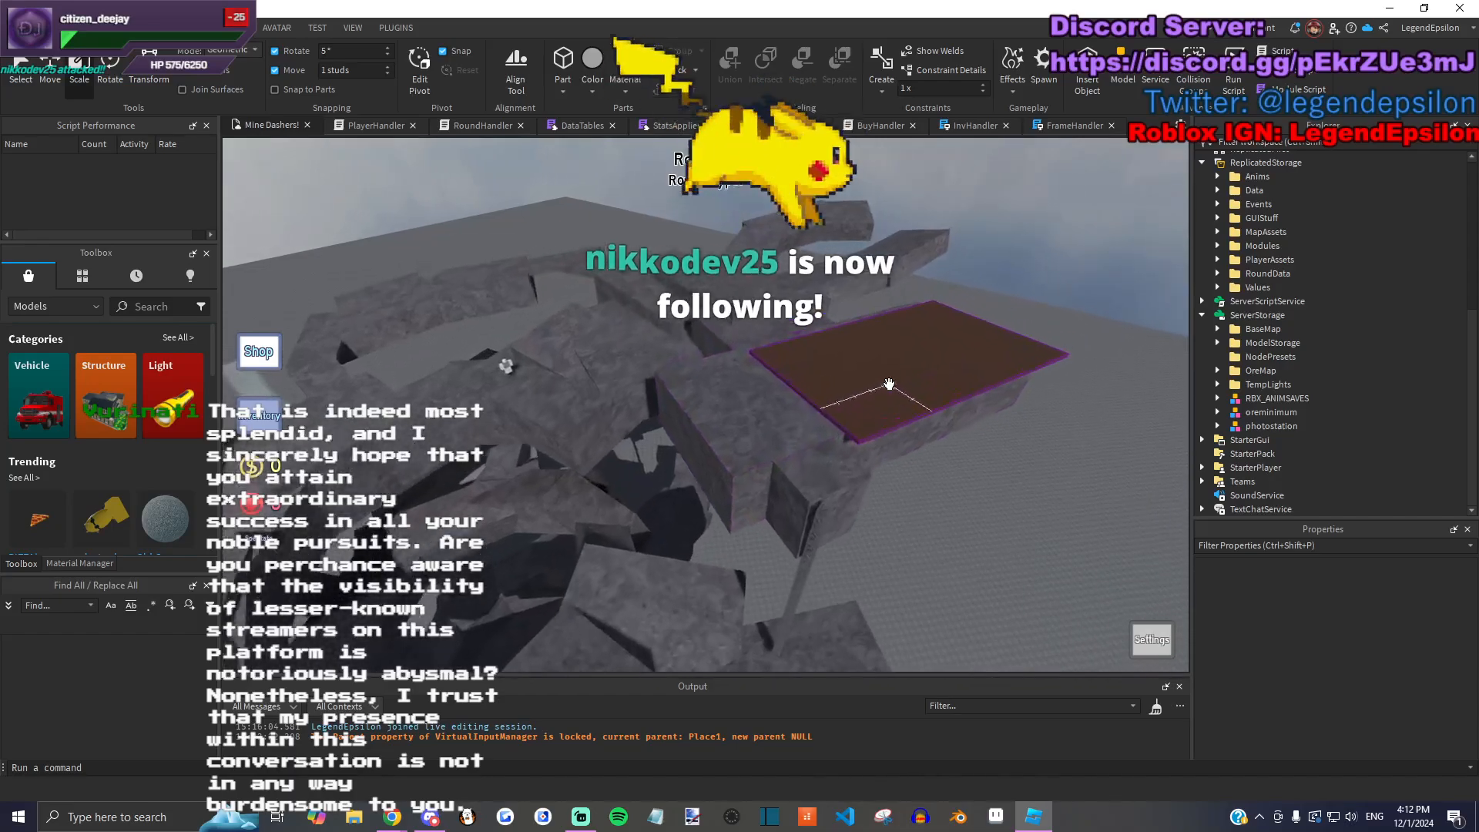
key("w")
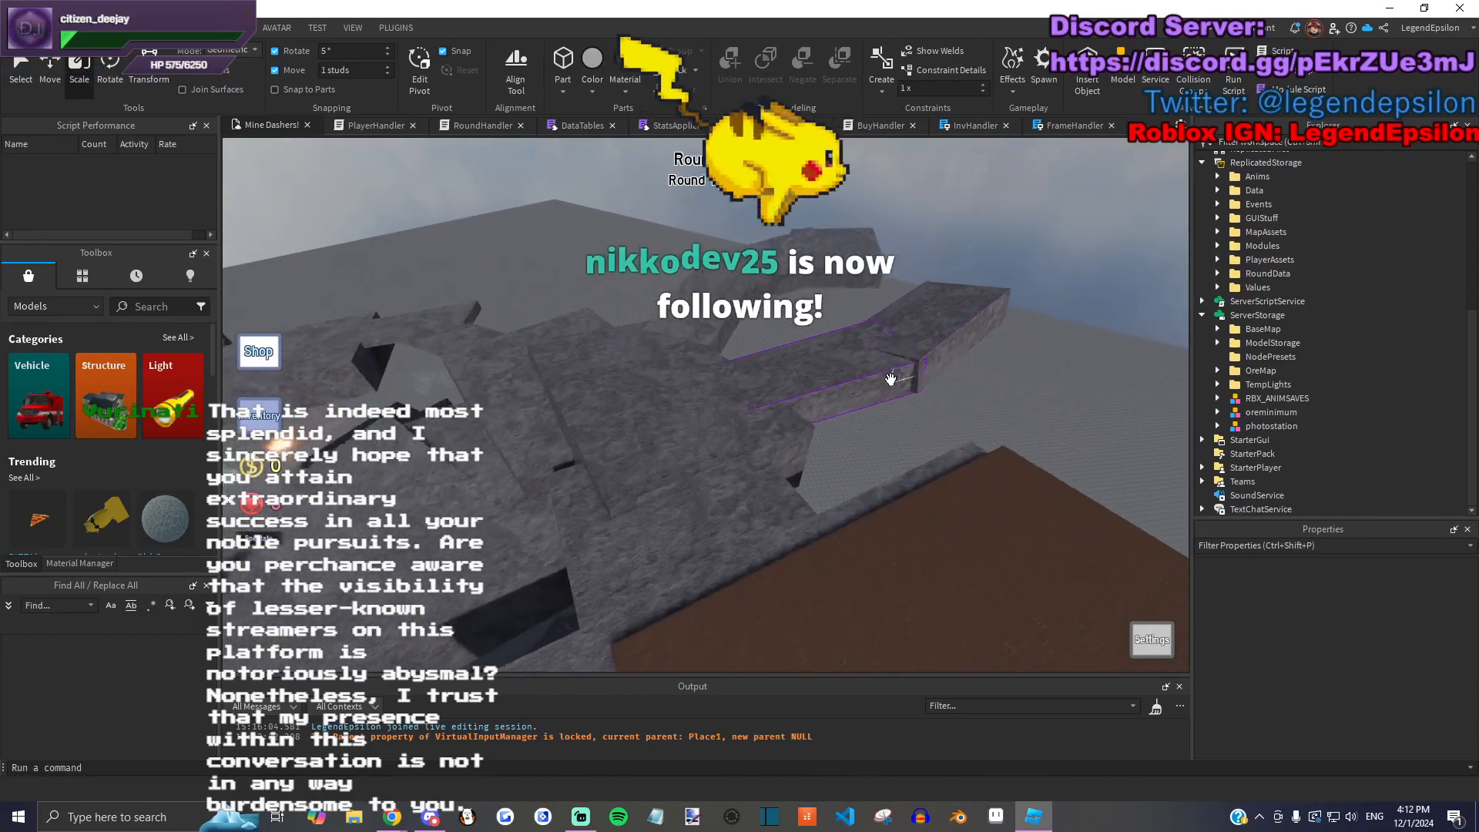
right_click_drag(936, 396, 928, 394)
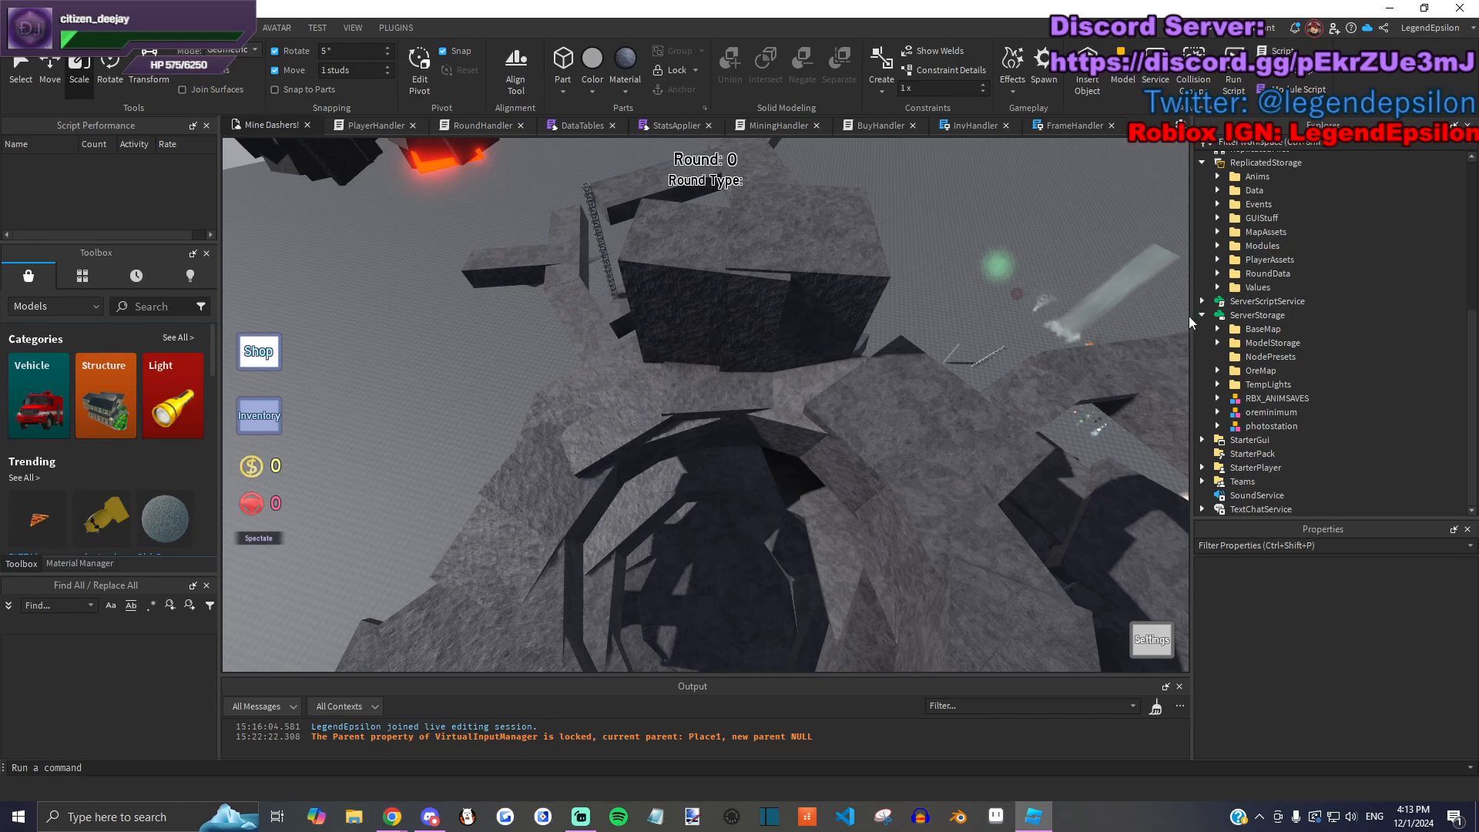
Step: Copy the OreSpawns folder from OreMap into the Descent folder and delete Descent's old empty OreSpawns folder
left_click(1217, 371)
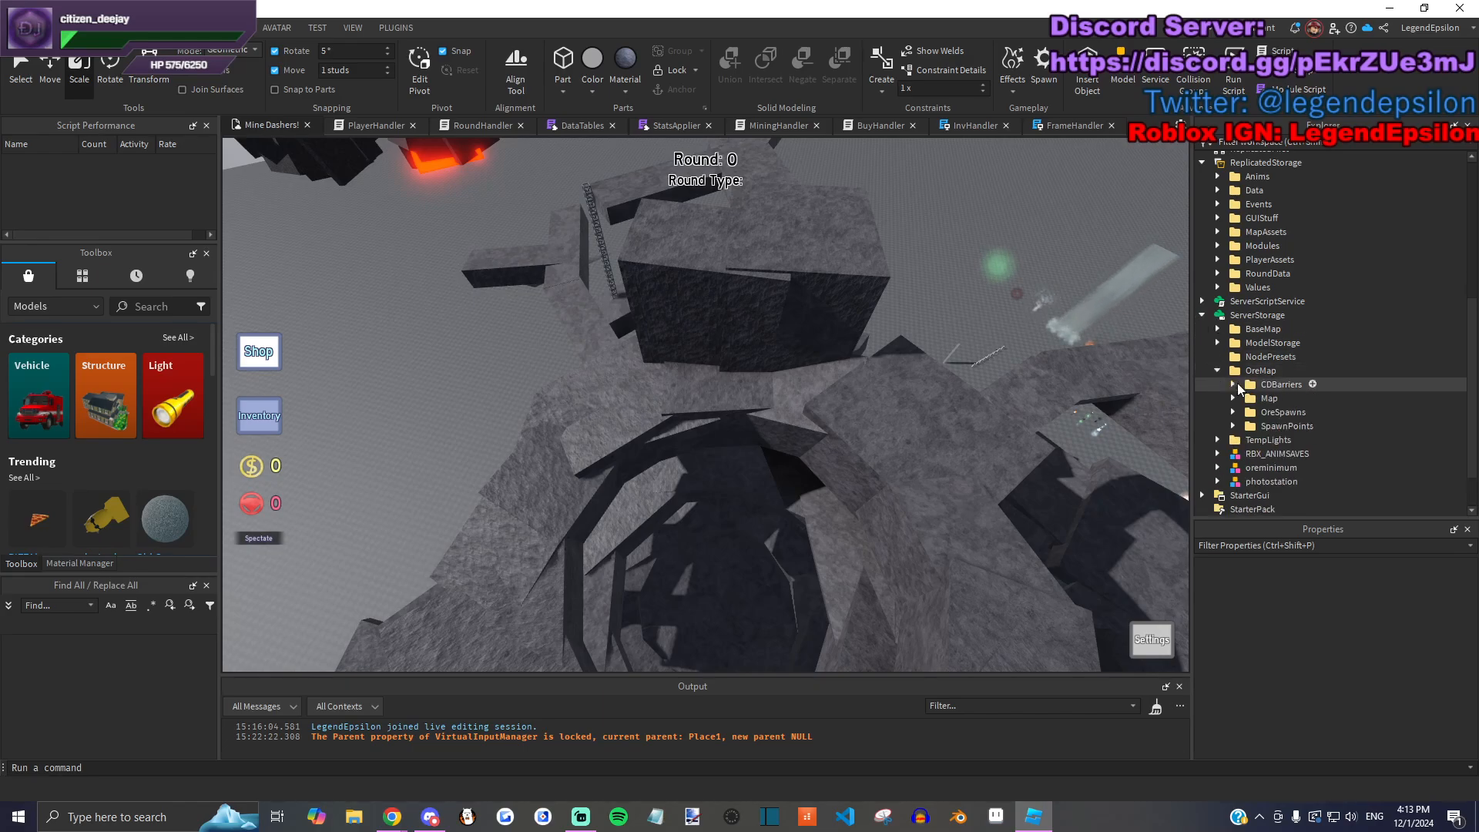
left_click(1249, 413)
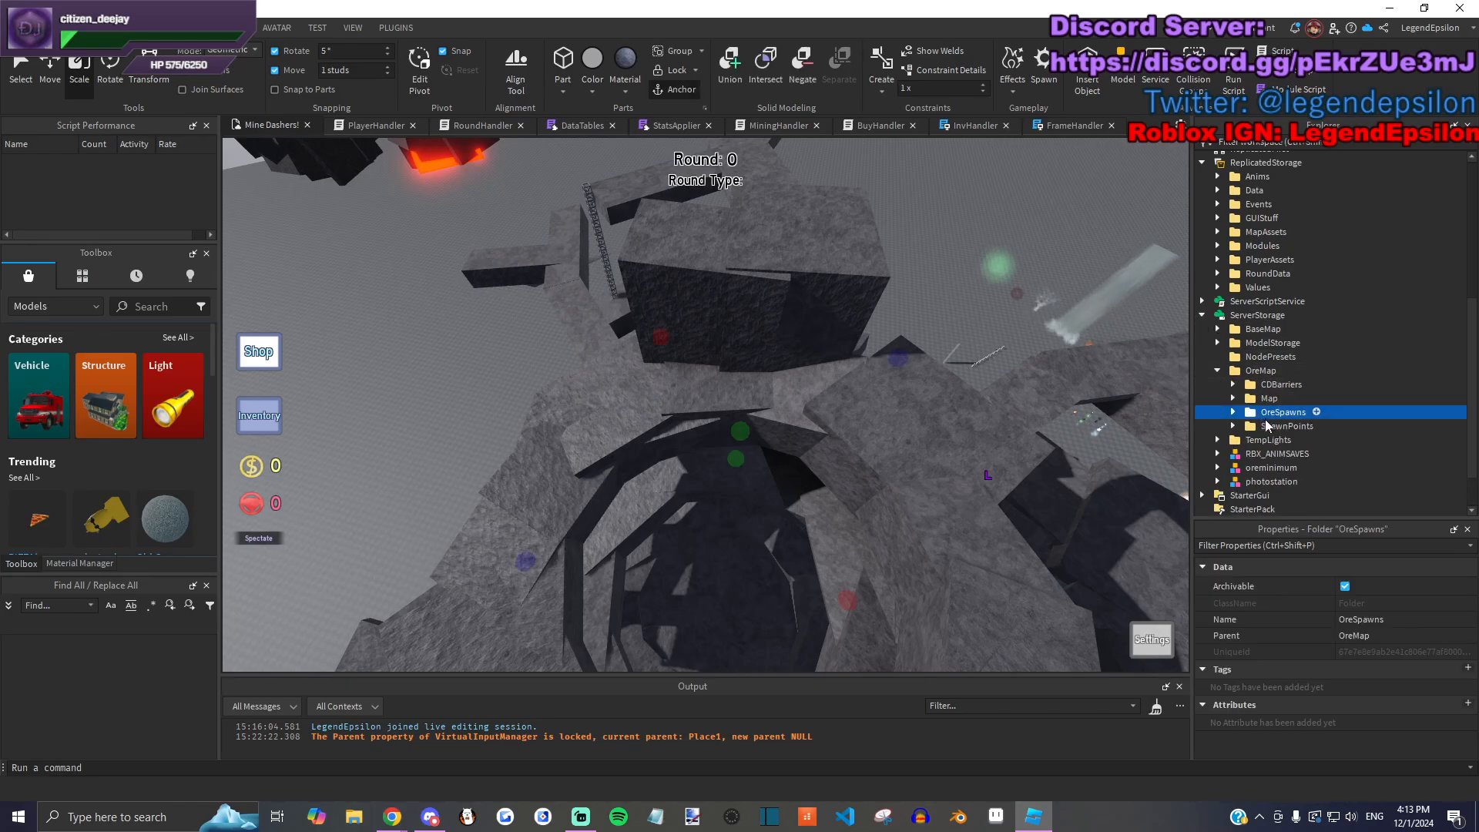
left_click_drag(1336, 391, 1304, 267)
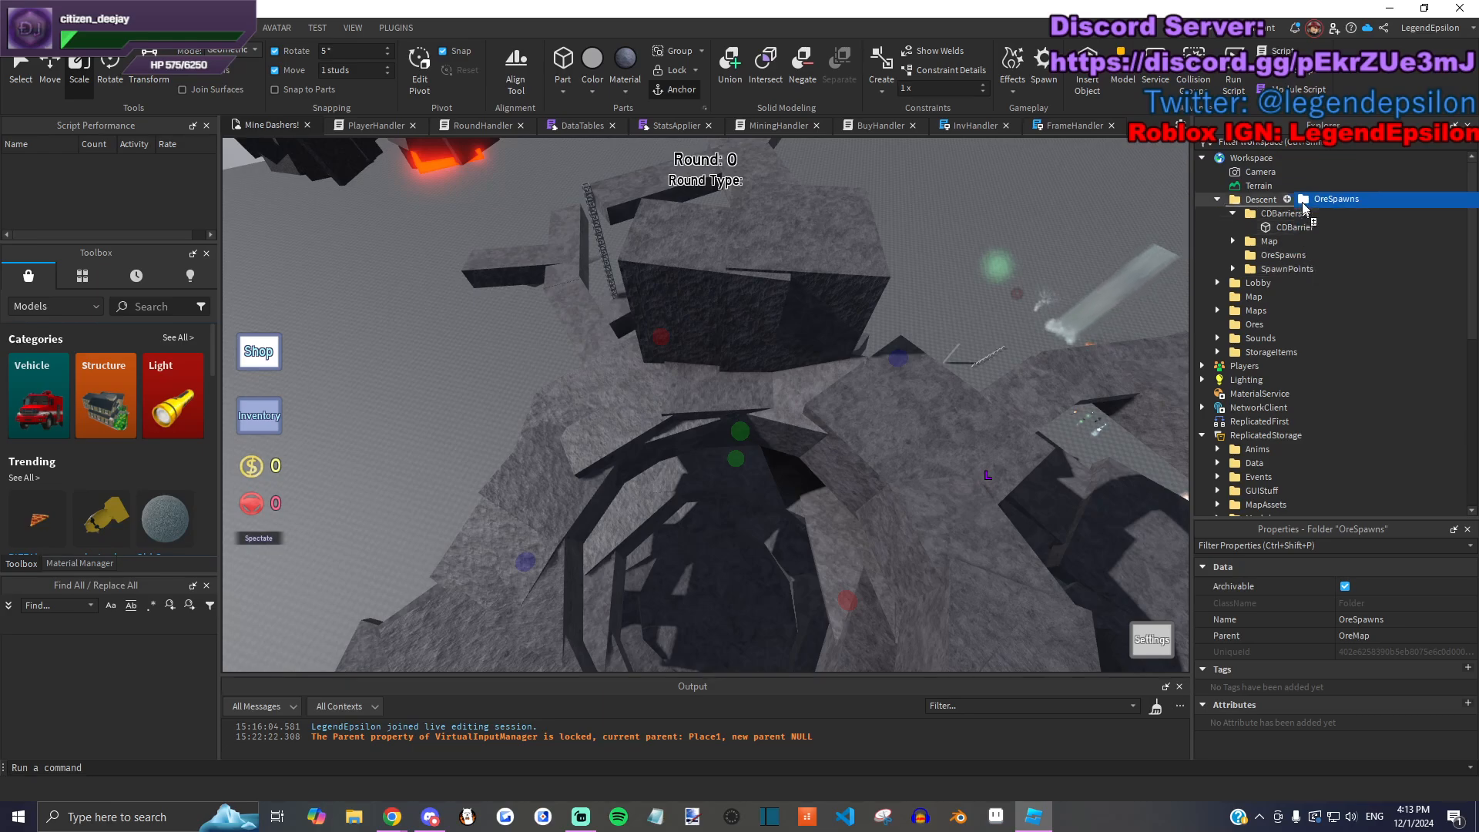
left_click(1277, 255)
key("Delete")
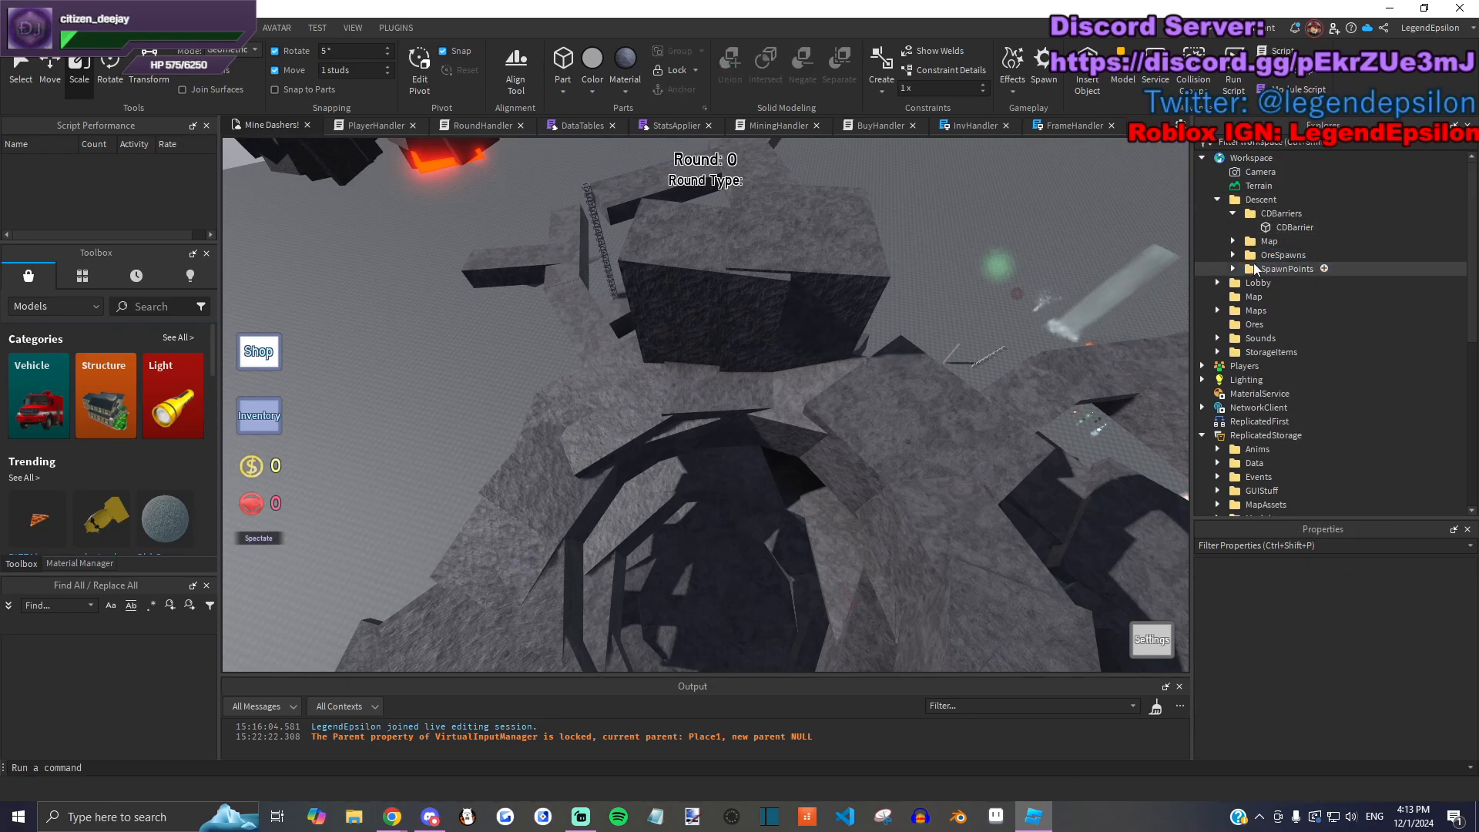
Step: Locate the spawnpos parts of Descent's OreSpawns folder and delete two of their blocks from the baseplate
left_click(1232, 255)
left_click(1274, 268)
key("f")
scroll(1001, 413, "down", 10)
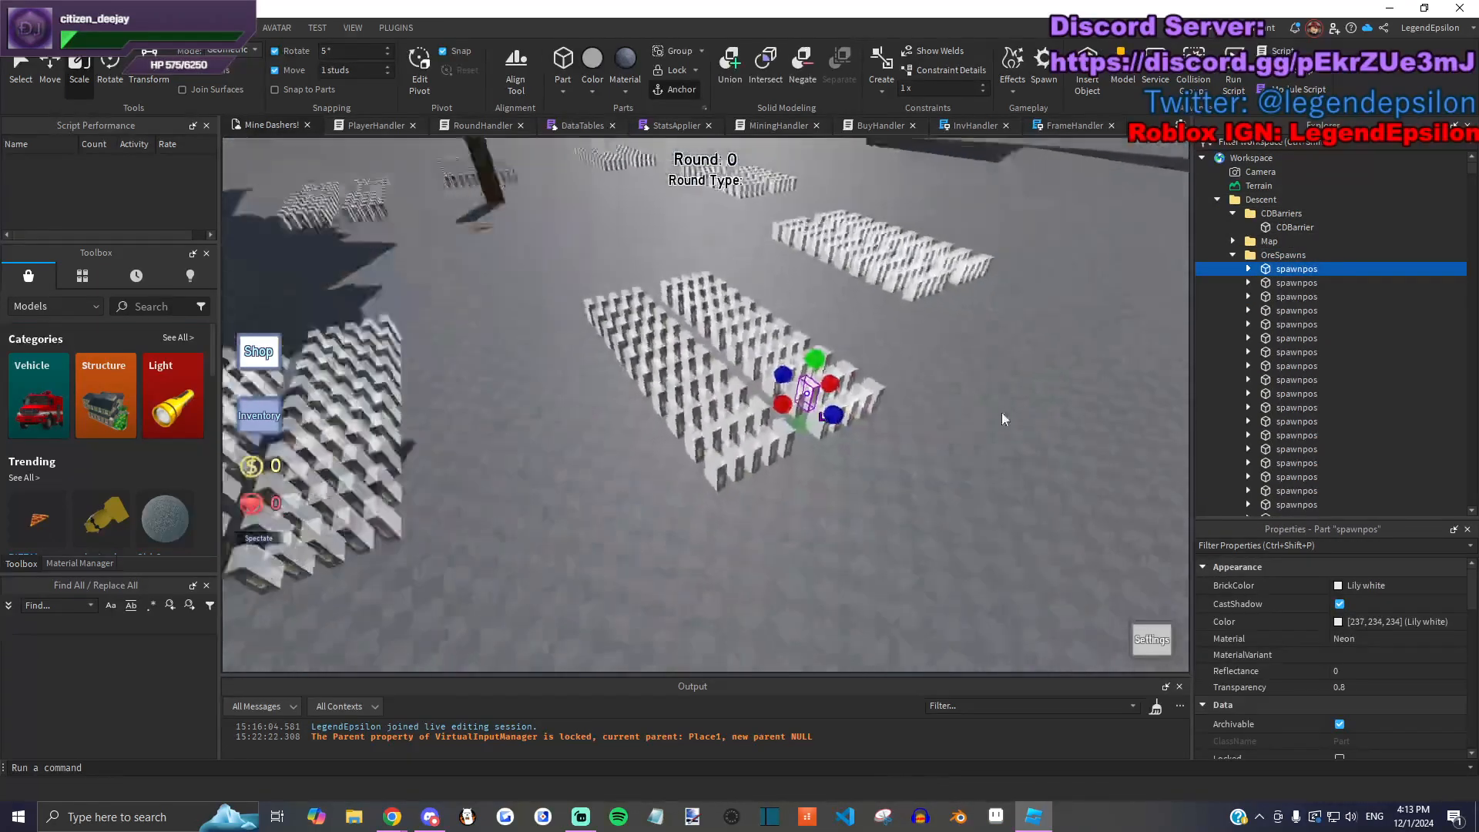
right_click_drag(1001, 413, 476, 331)
left_click_drag(497, 291, 724, 498)
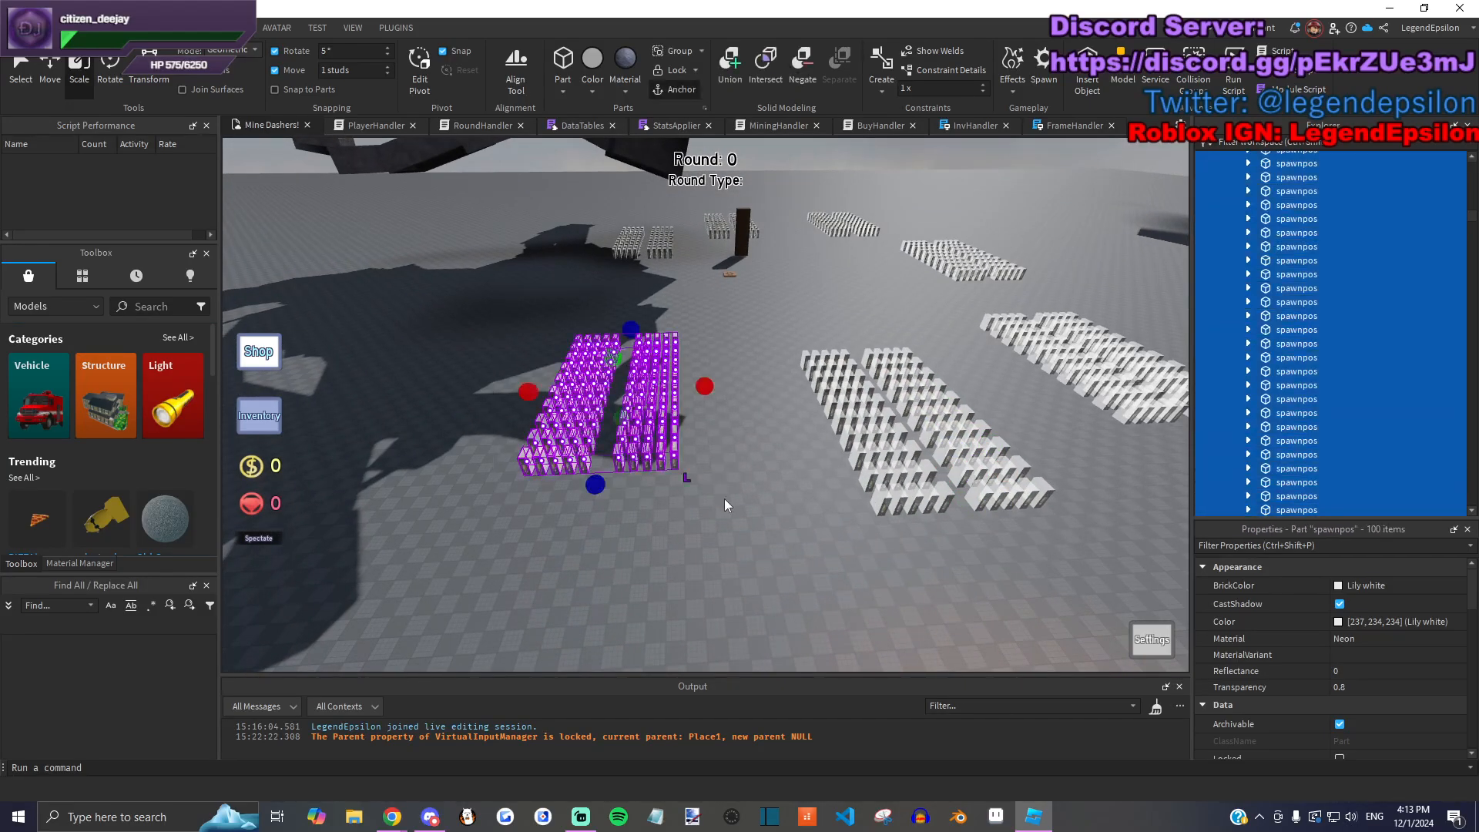
key("Delete")
left_click_drag(593, 210, 683, 279)
key("Delete")
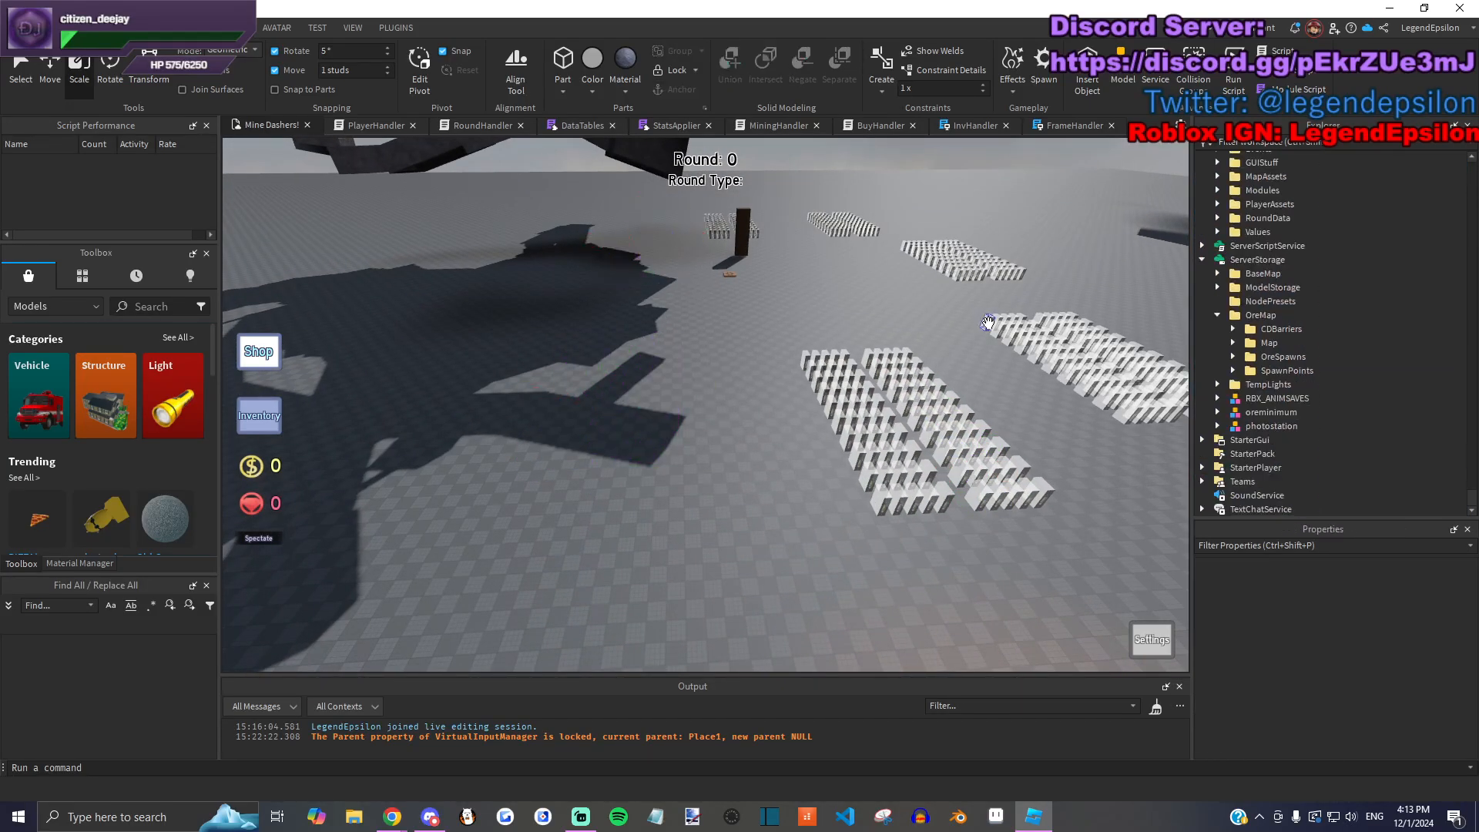
Step: Delete the other spawnpos blocks scattered over the baseplate, keeping only one double block
right_click_drag(682, 279, 890, 287)
left_click_drag(996, 385, 1066, 390)
key("Delete")
right_click_drag(1046, 420, 1045, 418)
left_click_drag(859, 502, 861, 500)
key("Delete")
left_click_drag(796, 335, 929, 209)
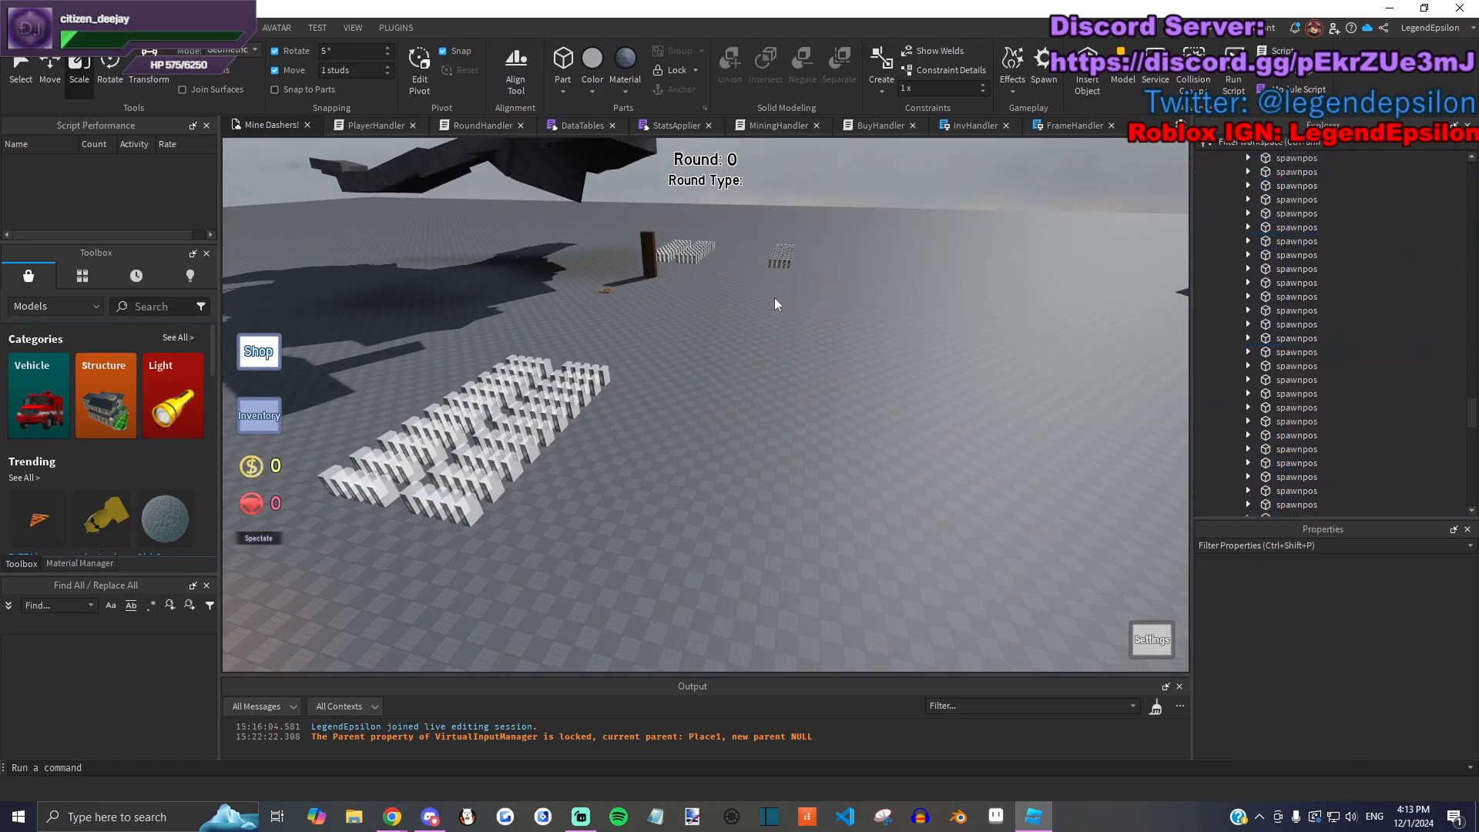
key("Delete")
right_click_drag(488, 382, 488, 382)
left_click_drag(548, 238, 897, 563)
right_click_drag(897, 563, 863, 542)
left_click_drag(440, 356, 849, 562)
key("Delete")
Step: Duplicate the ten spawnpos parts at the block's end three times along the row, spacing the copies out by 16 studs
right_click_drag(849, 562, 849, 561)
key("w")
left_click_drag(681, 484, 825, 298)
key("f")
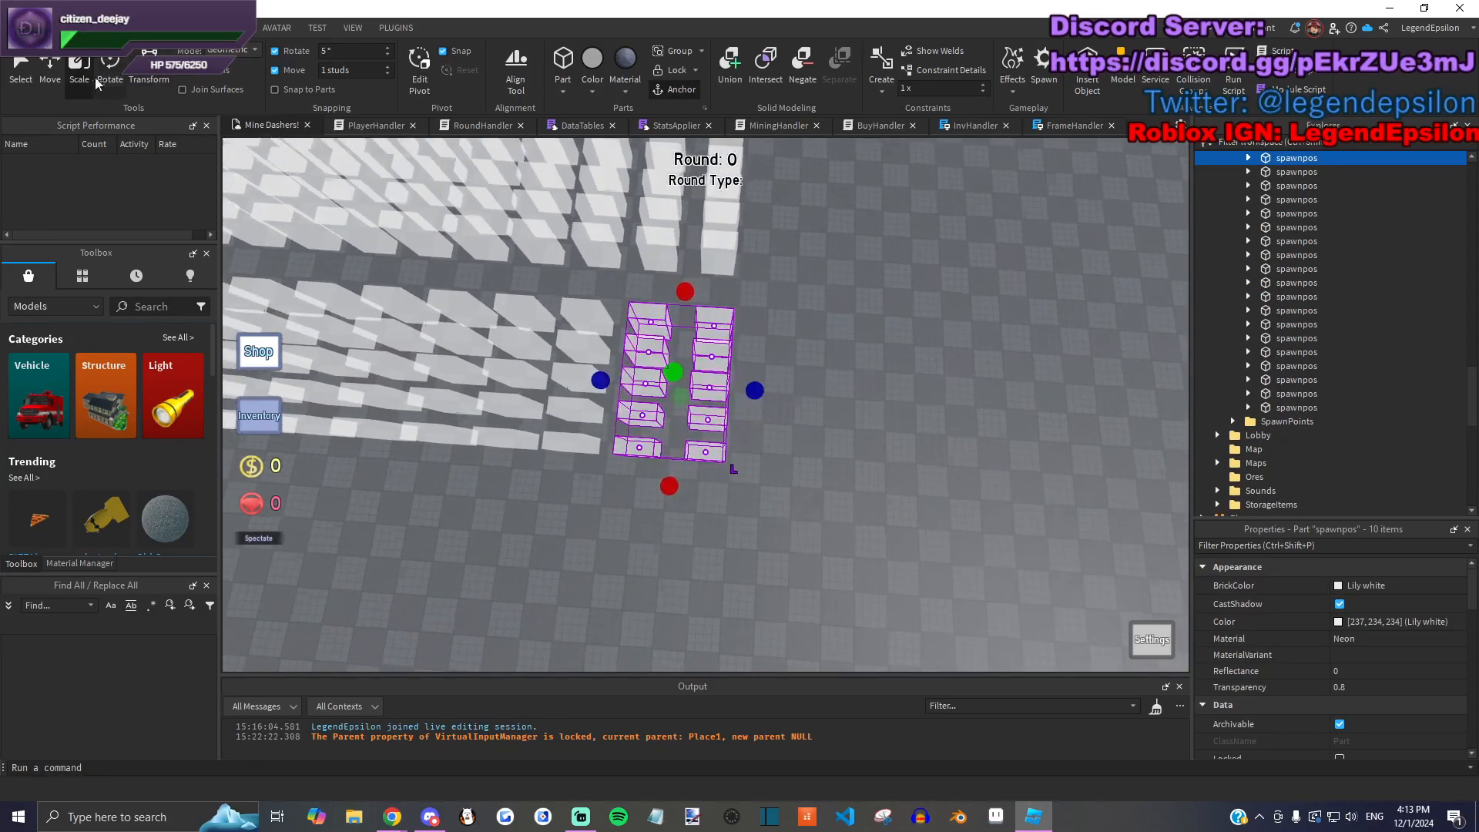
left_click_drag(756, 389, 880, 389)
key("ctrl+d")
scroll(908, 536, "down", 5)
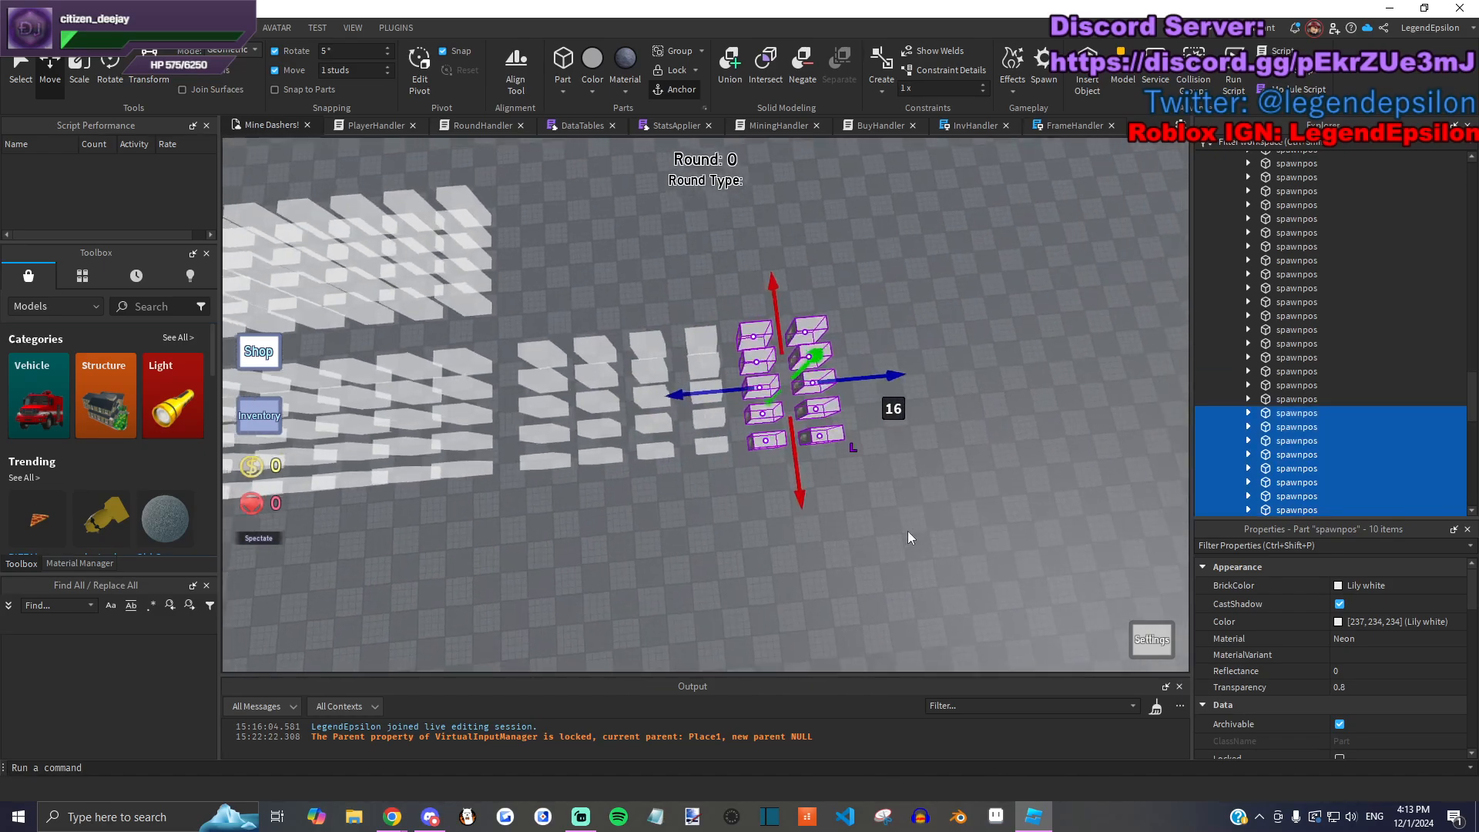
left_click(908, 537)
scroll(907, 537, "down", 3)
Step: Select the whole spawnpos block, including the added copies, and raise it to the level of the stone structure
left_click_drag(446, 291, 858, 469)
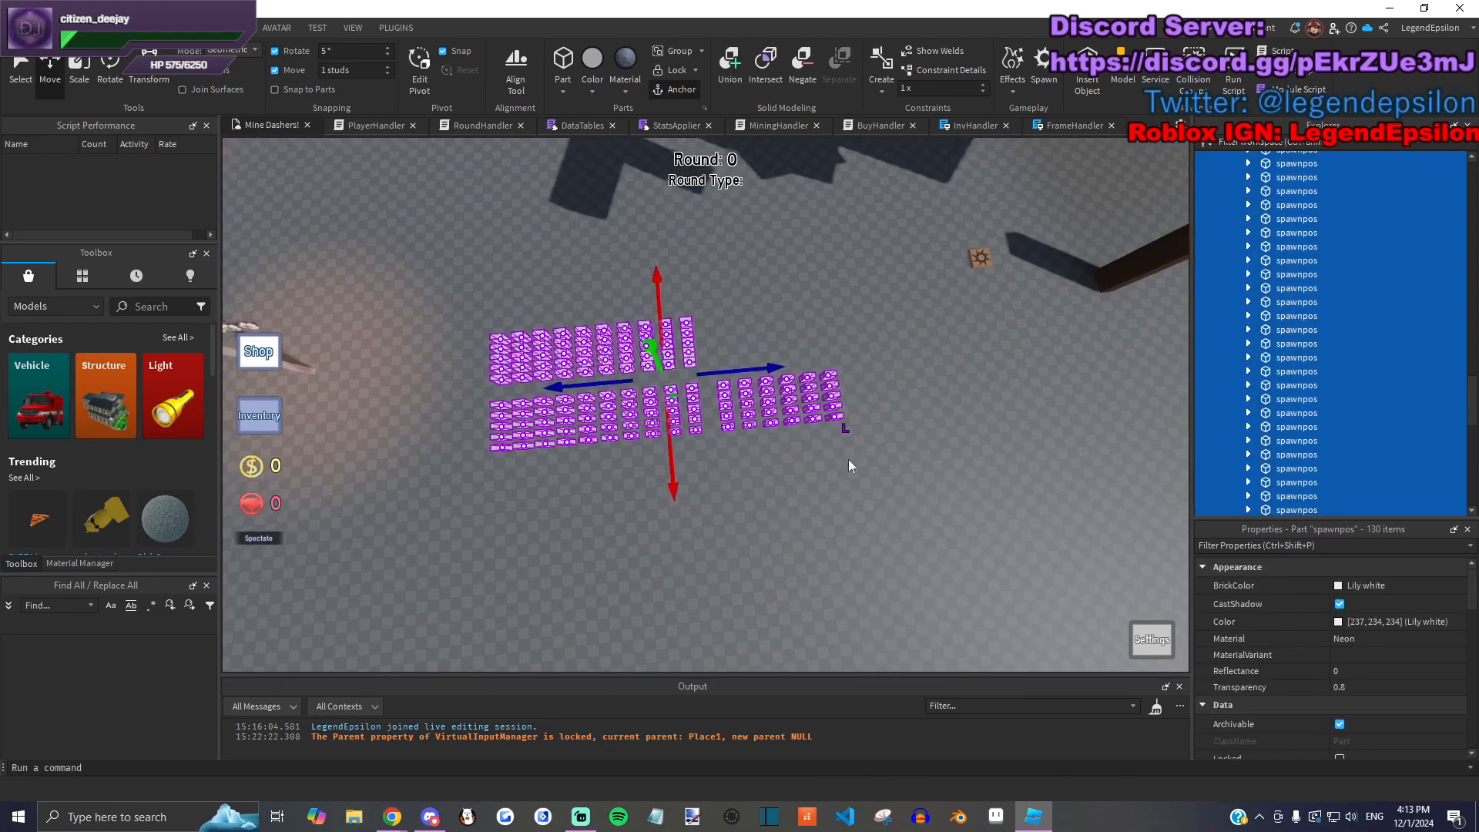
scroll(809, 440, "up", 2)
right_click_drag(788, 450, 771, 523)
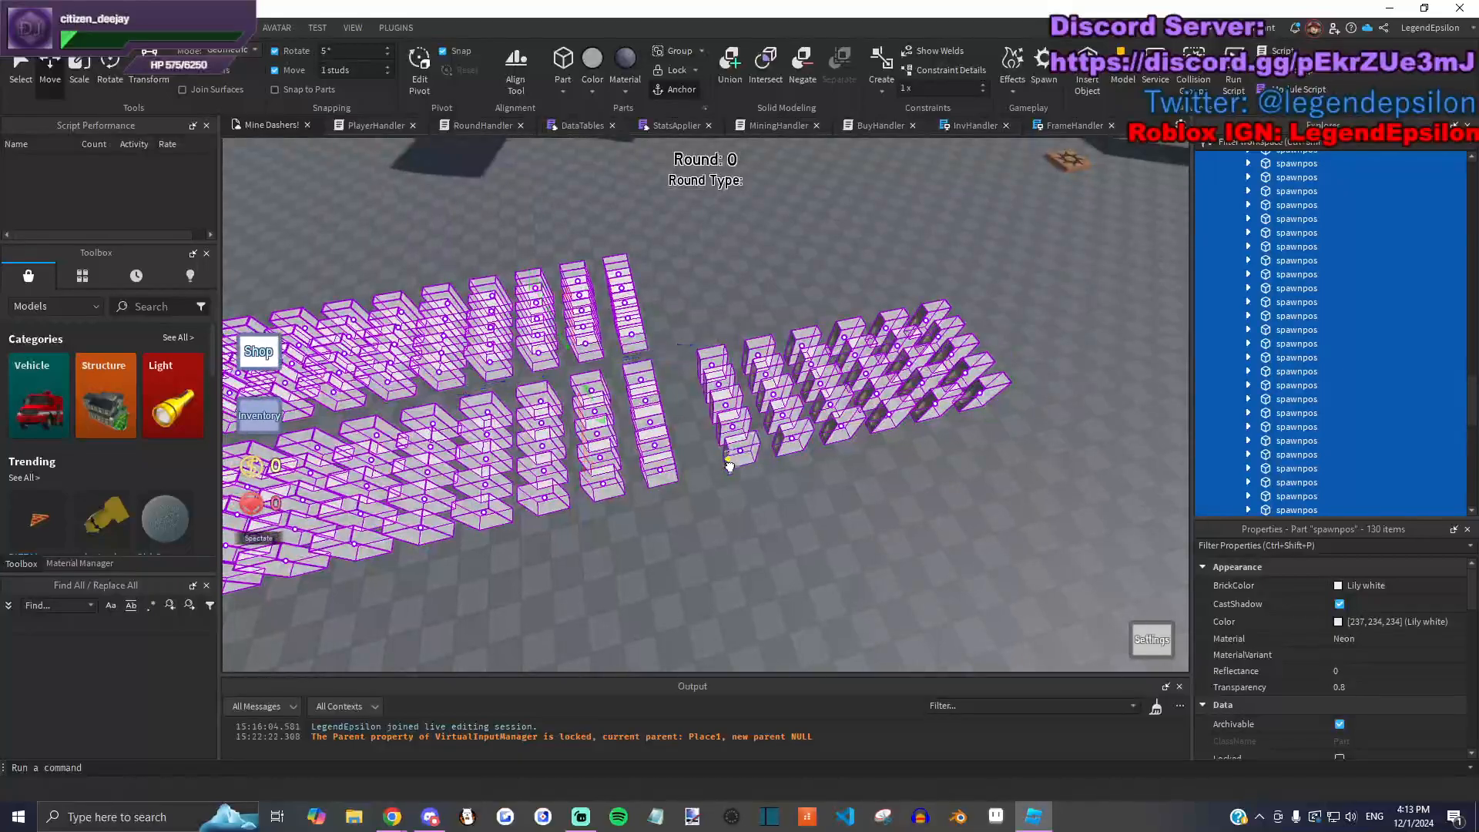
scroll(771, 523, "up", 3)
scroll(770, 523, "down", 6)
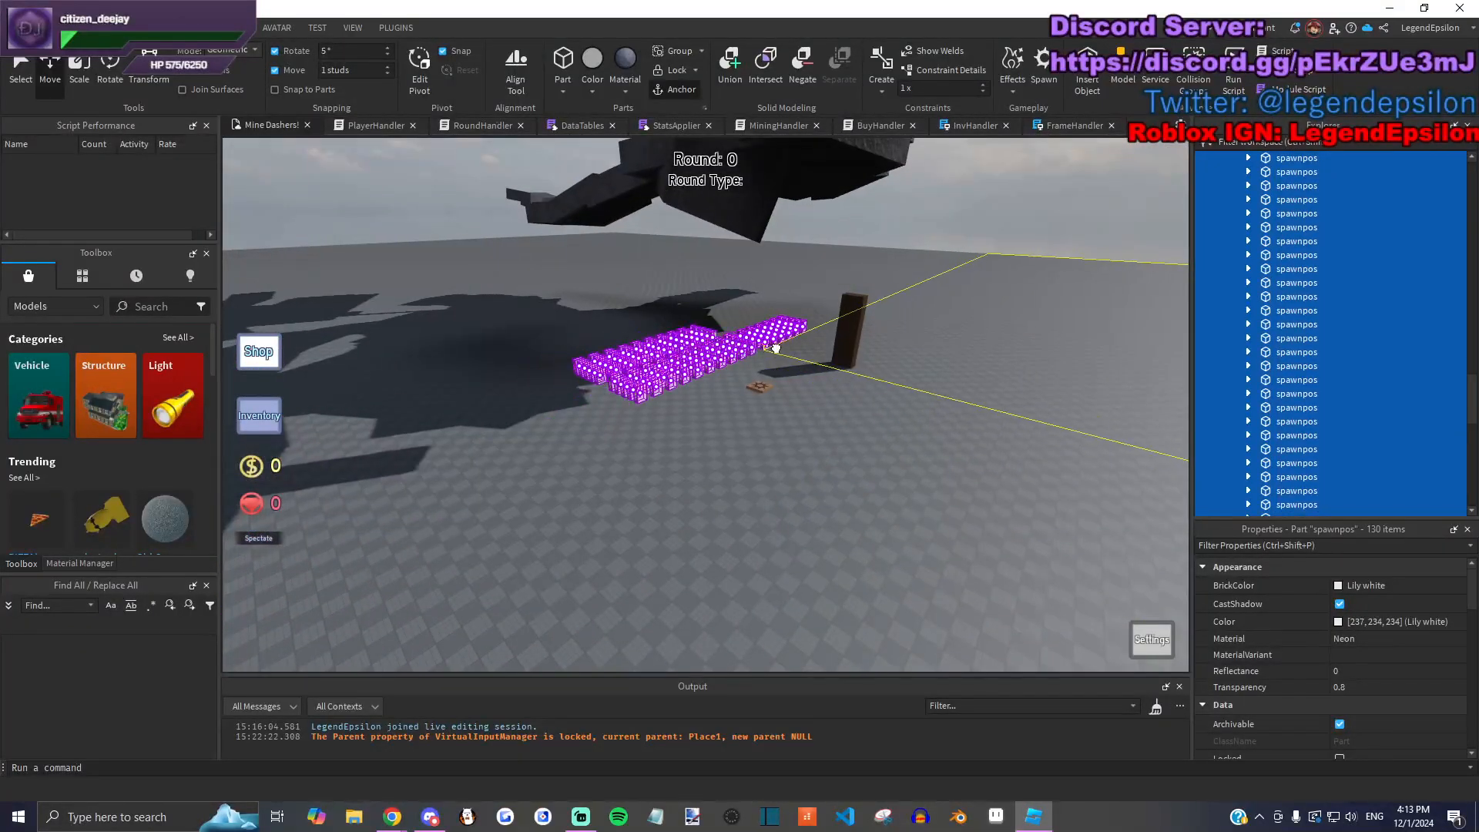
right_click_drag(894, 521, 888, 521)
scroll(713, 479, "up", 2)
left_click_drag(713, 479, 688, 220)
left_click(881, 302)
Step: Select a row of five spawnpos parts from the raised block and move it onto the brown platform
scroll(882, 302, "up", 5)
right_click_drag(880, 302, 838, 388)
scroll(838, 388, "up", 3)
right_click_drag(797, 333, 635, 279)
left_click_drag(1015, 414, 1016, 414)
right_click_drag(1015, 414, 770, 292)
left_click(819, 384, "ctrl")
left_click(845, 261)
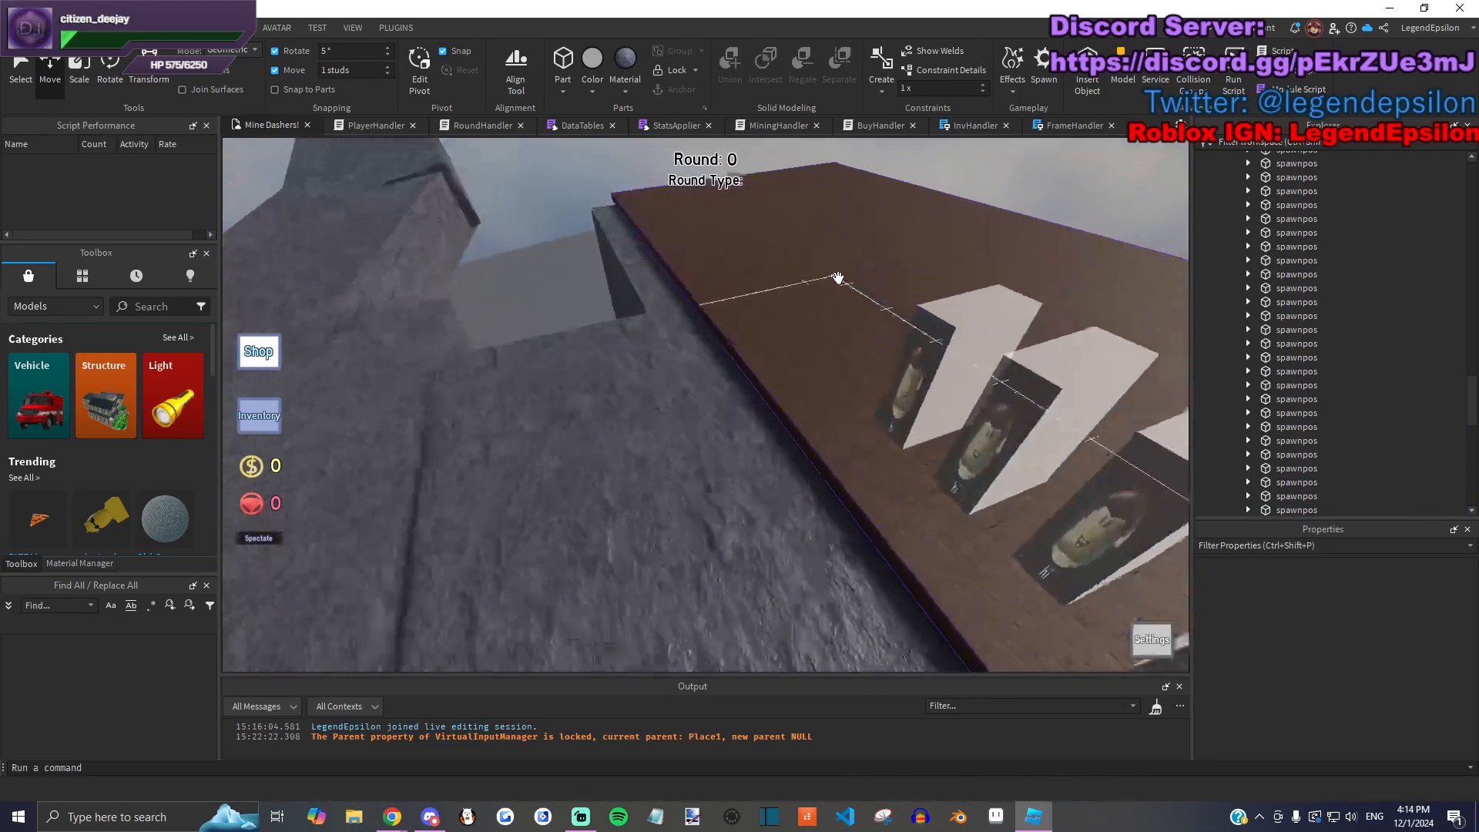
Step: Spread the five spawnpos parts individually across the brown platform, starting from its far corner
left_click(627, 347)
right_click_drag(655, 317, 716, 362)
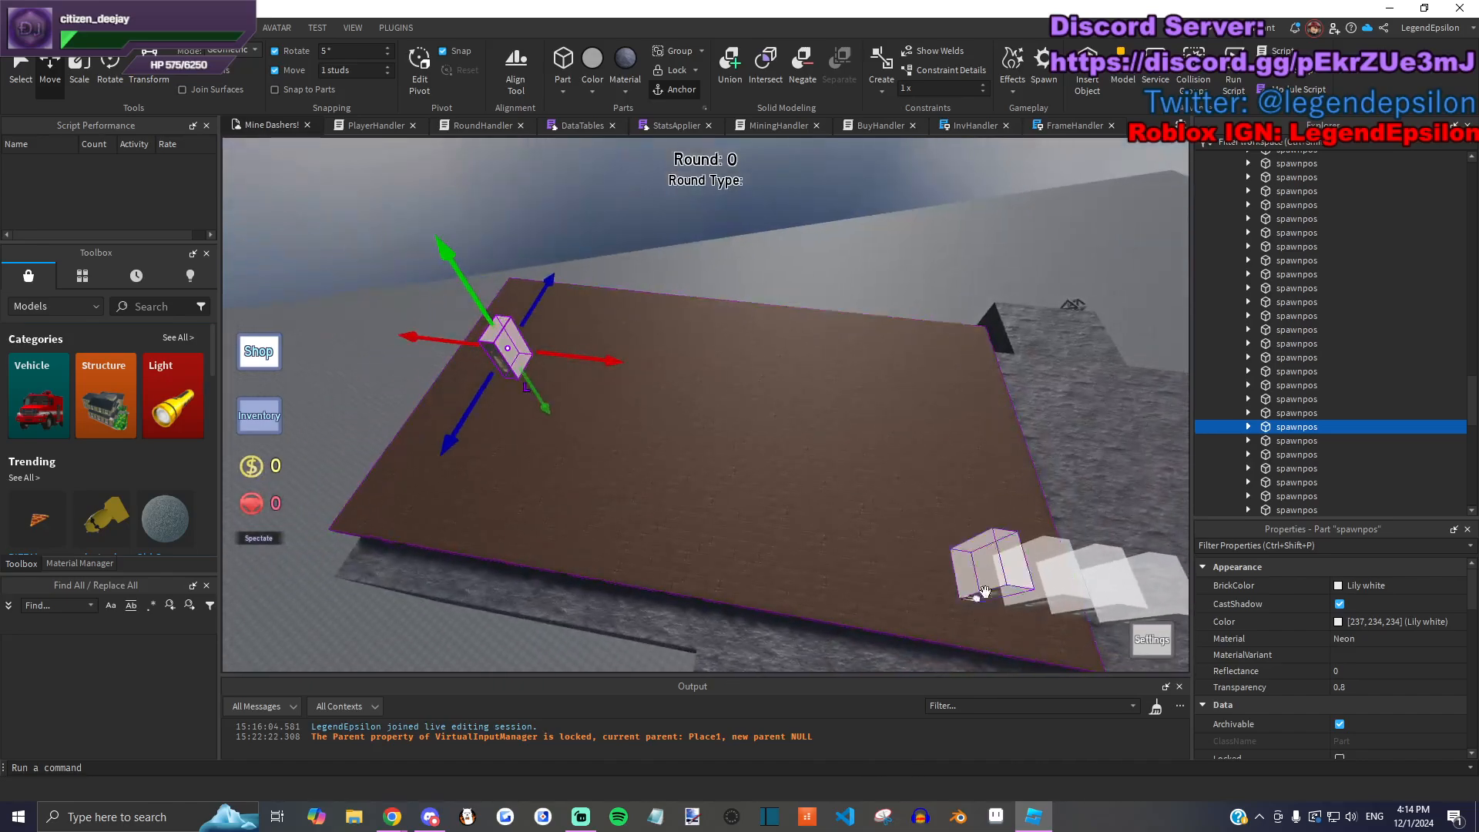
left_click_drag(743, 385, 732, 410)
right_click_drag(650, 376, 616, 366)
left_click_drag(597, 351, 592, 365)
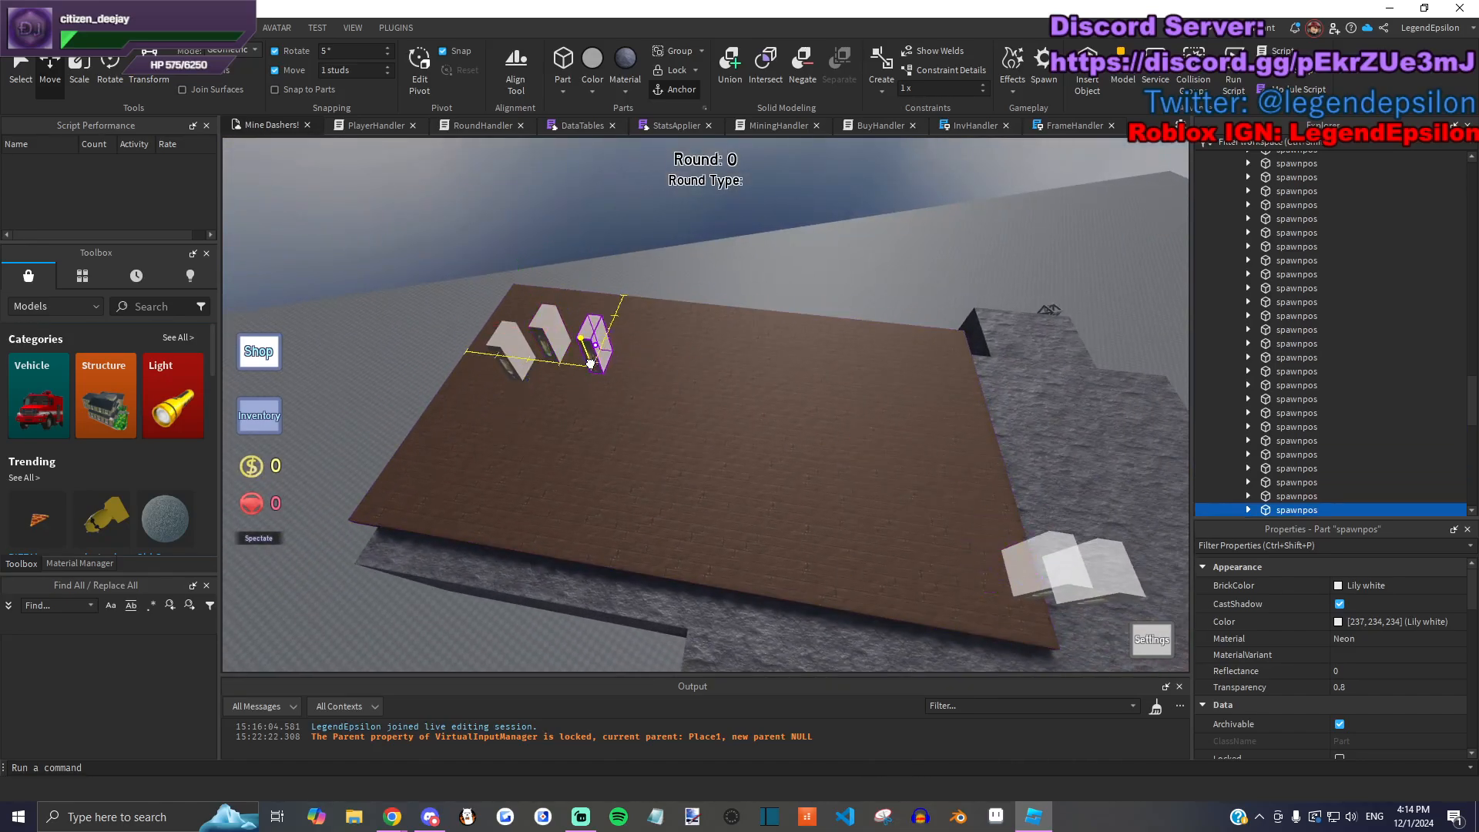
right_click_drag(802, 407, 771, 404)
left_click_drag(620, 317, 851, 455)
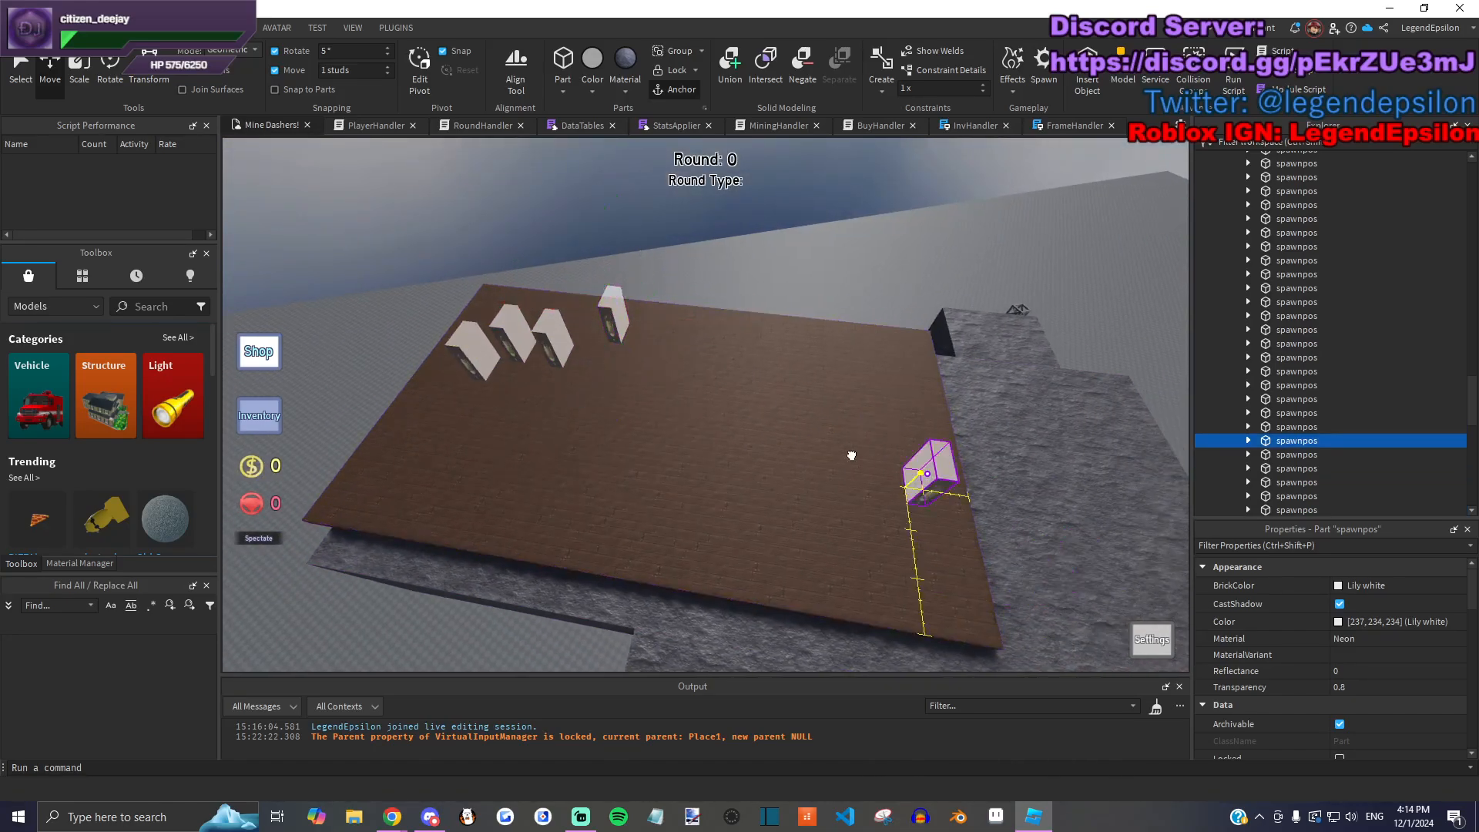
left_click_drag(710, 351, 750, 357)
Step: Take another single spawnpos part out of the raised block for placement on the map
right_click_drag(751, 357, 755, 363)
left_click_drag(697, 333, 847, 432)
left_click(797, 413)
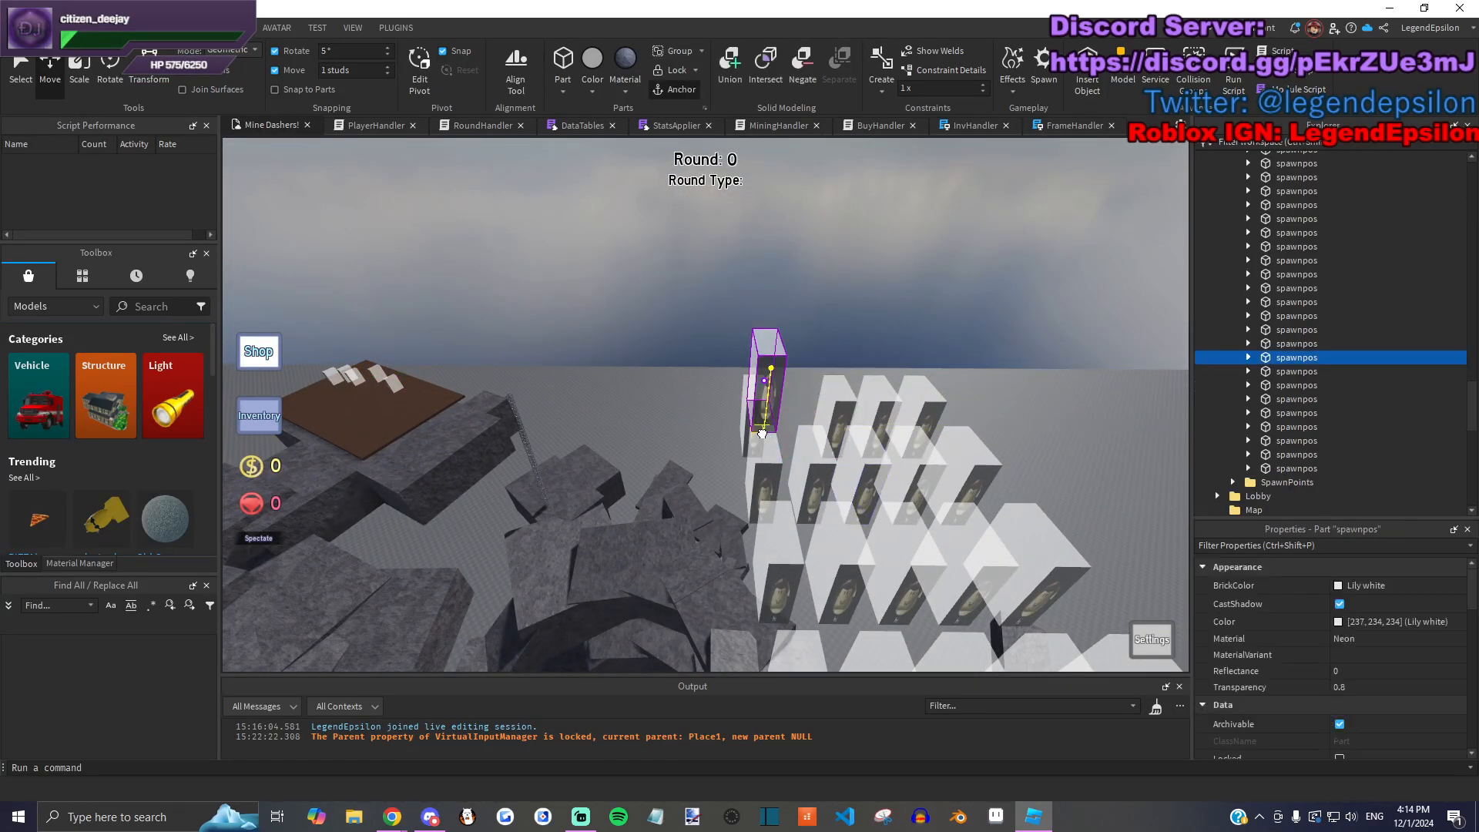
Step: Place single spawnpos parts from the grid onto the rock ledge beside the brown platform
left_click_drag(702, 358, 687, 494)
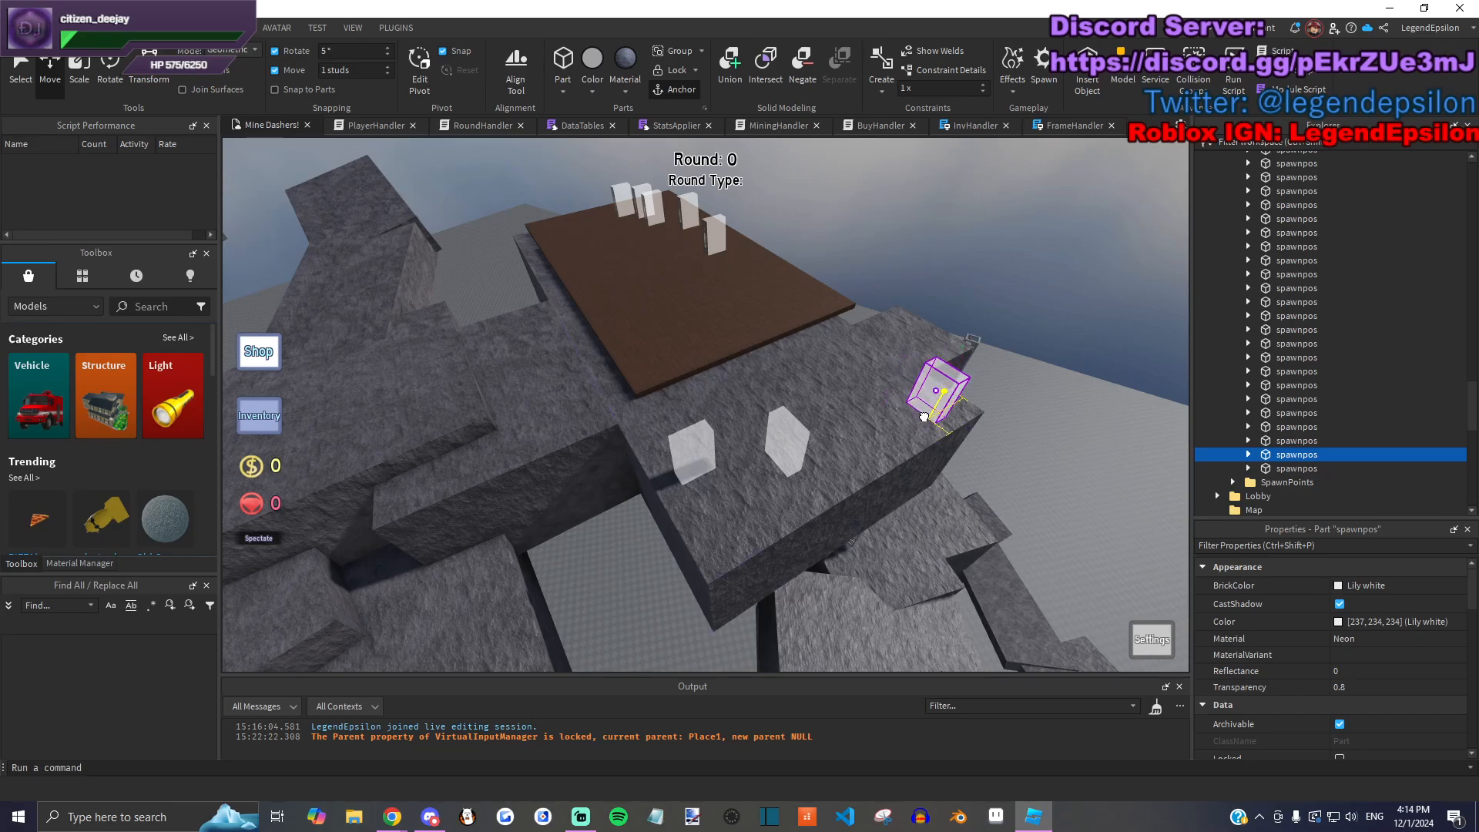
left_click_drag(827, 462, 840, 443)
right_click_drag(744, 437, 743, 437)
Step: Select three spawnpos parts from the back of the grid and move them onto the rock mass beside the brown platform
left_click_drag(644, 275, 937, 409)
left_click(648, 462, "ctrl")
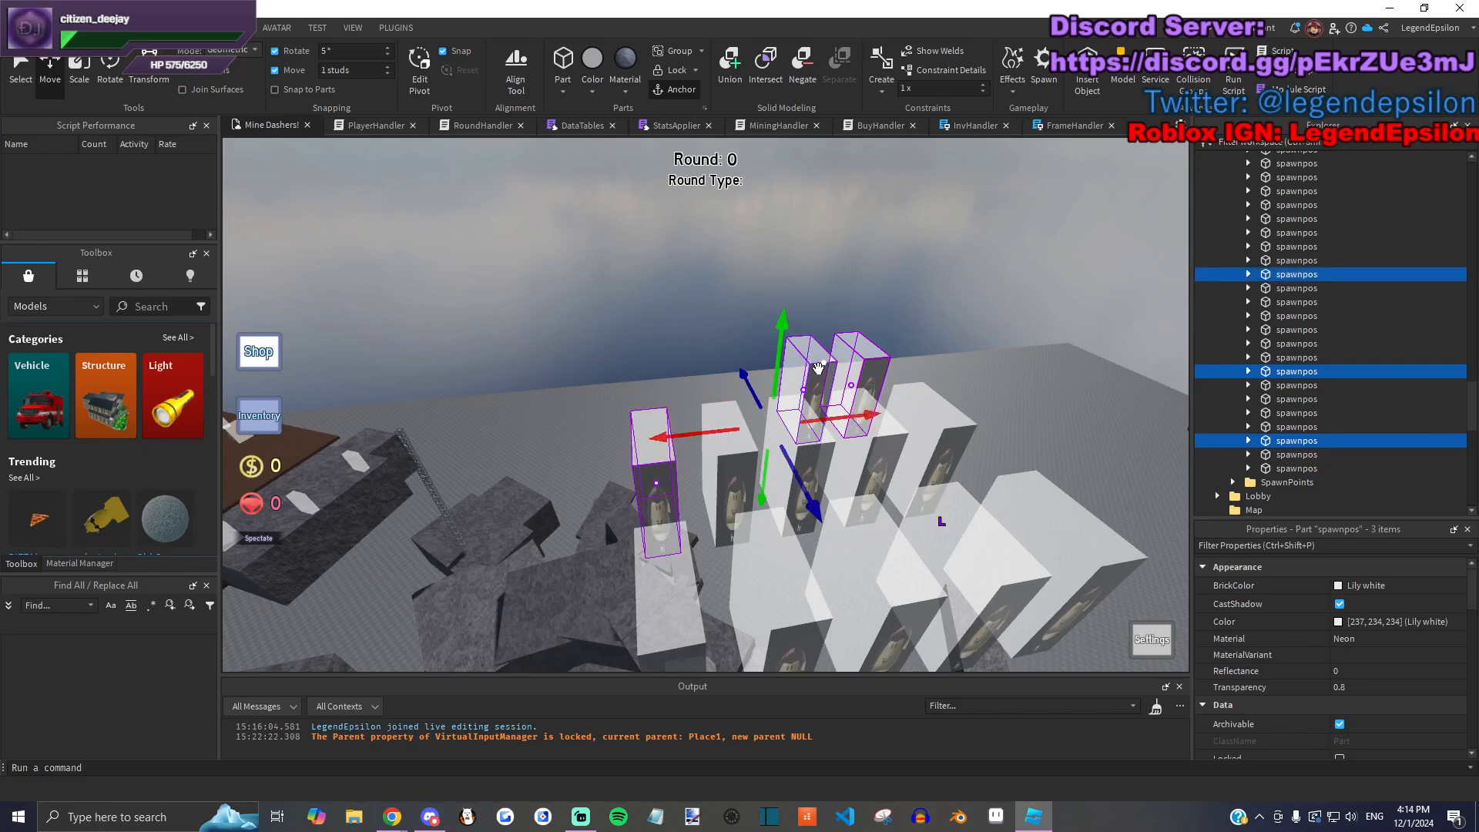
left_click_drag(816, 369, 785, 397)
right_click_drag(816, 369, 786, 396)
left_click_drag(785, 396, 567, 396)
left_click(641, 267)
Step: Spread the three spawnpos parts over the two curved rock arms, one on the near arm and two on the far arm
scroll(664, 277, "up", 3)
right_click_drag(664, 277, 886, 583)
left_click(787, 481)
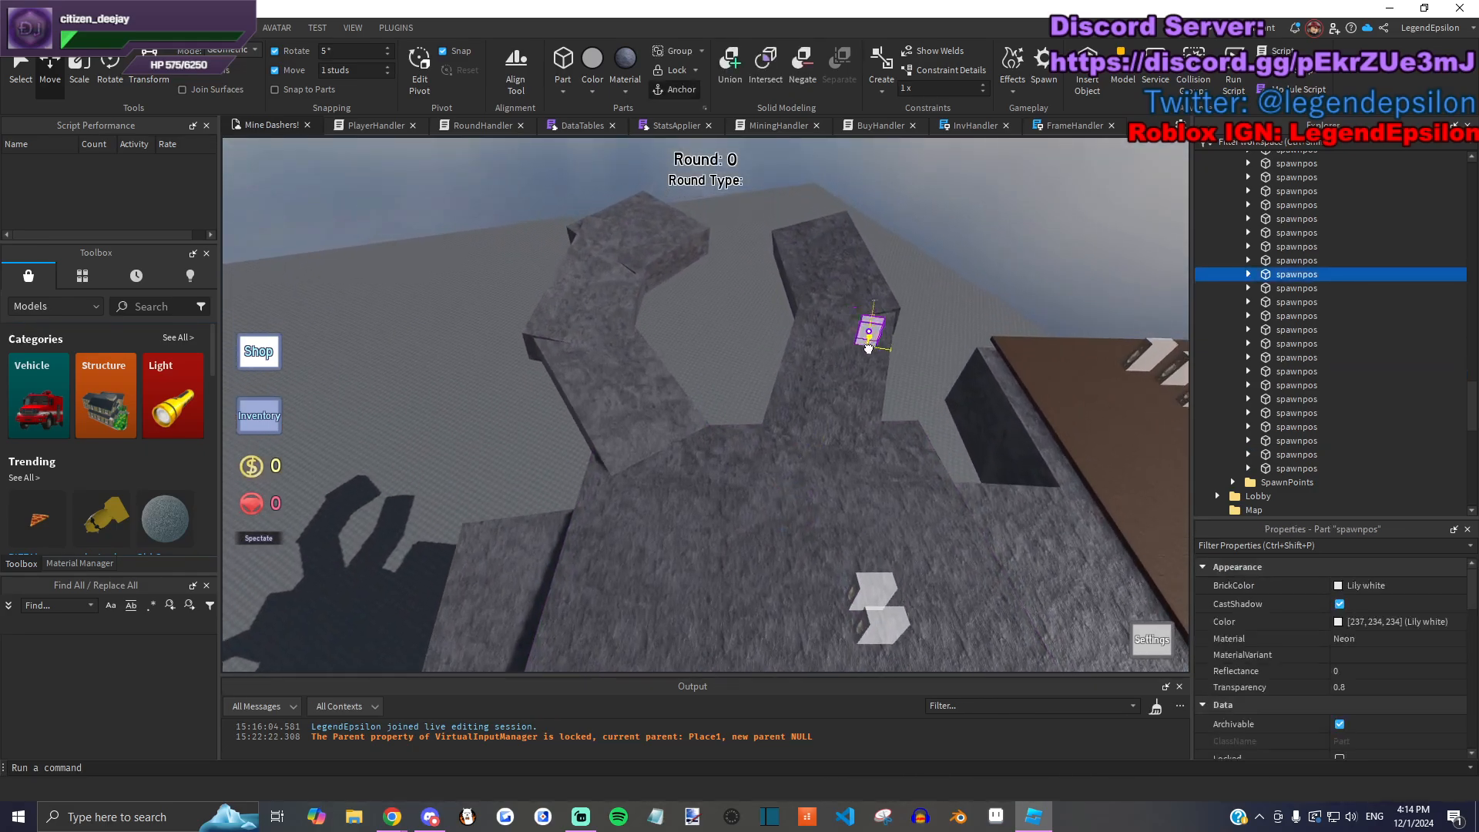
left_click_drag(872, 599, 570, 385)
left_click_drag(885, 624, 600, 326)
left_click_drag(566, 273, 561, 263)
left_click(950, 351)
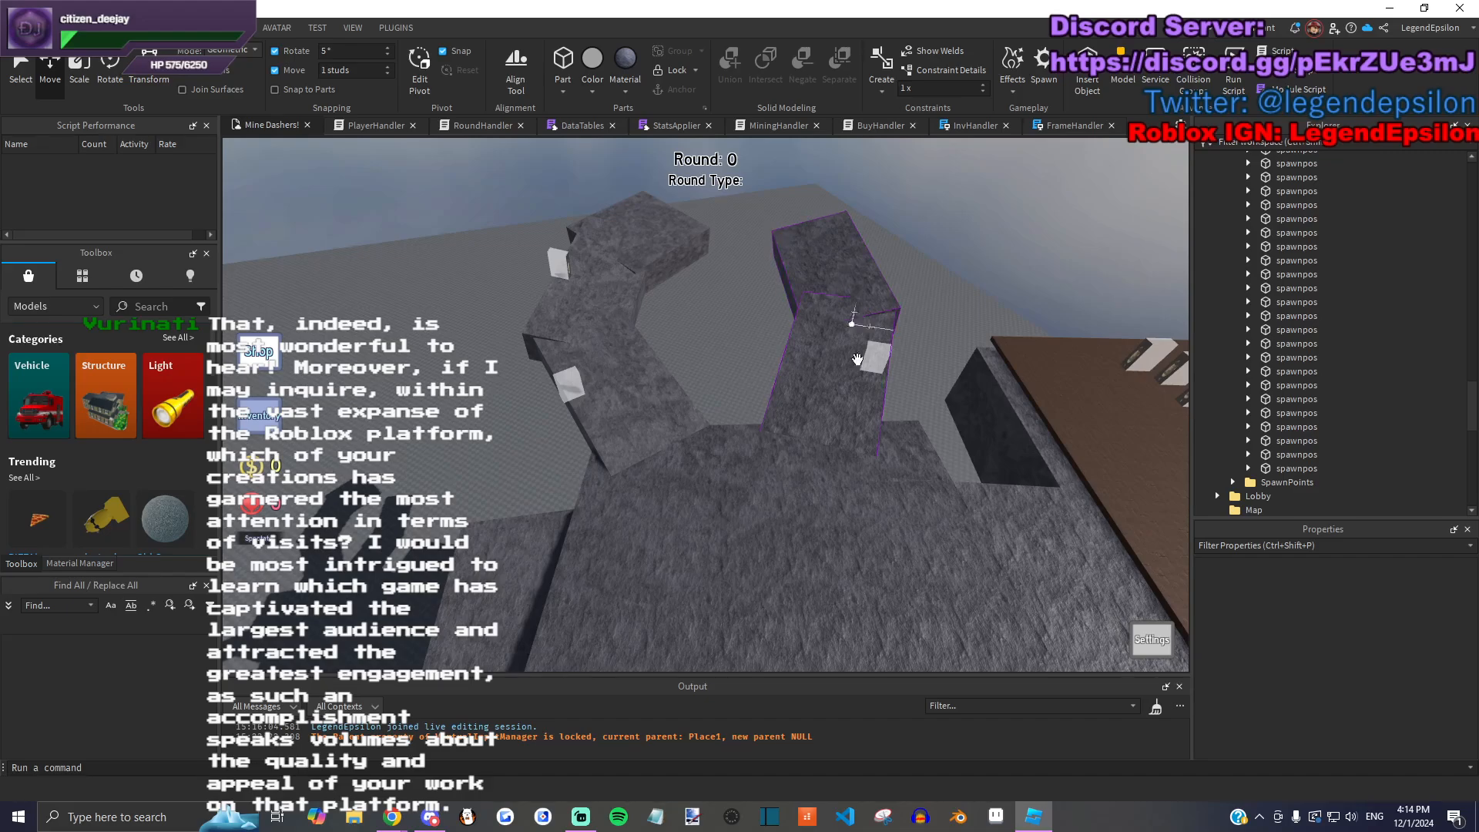
Step: Select the back row of four spawnpos parts and move them together onto the rock slab below the curved arms
right_click_drag(878, 355, 773, 401)
key("w")
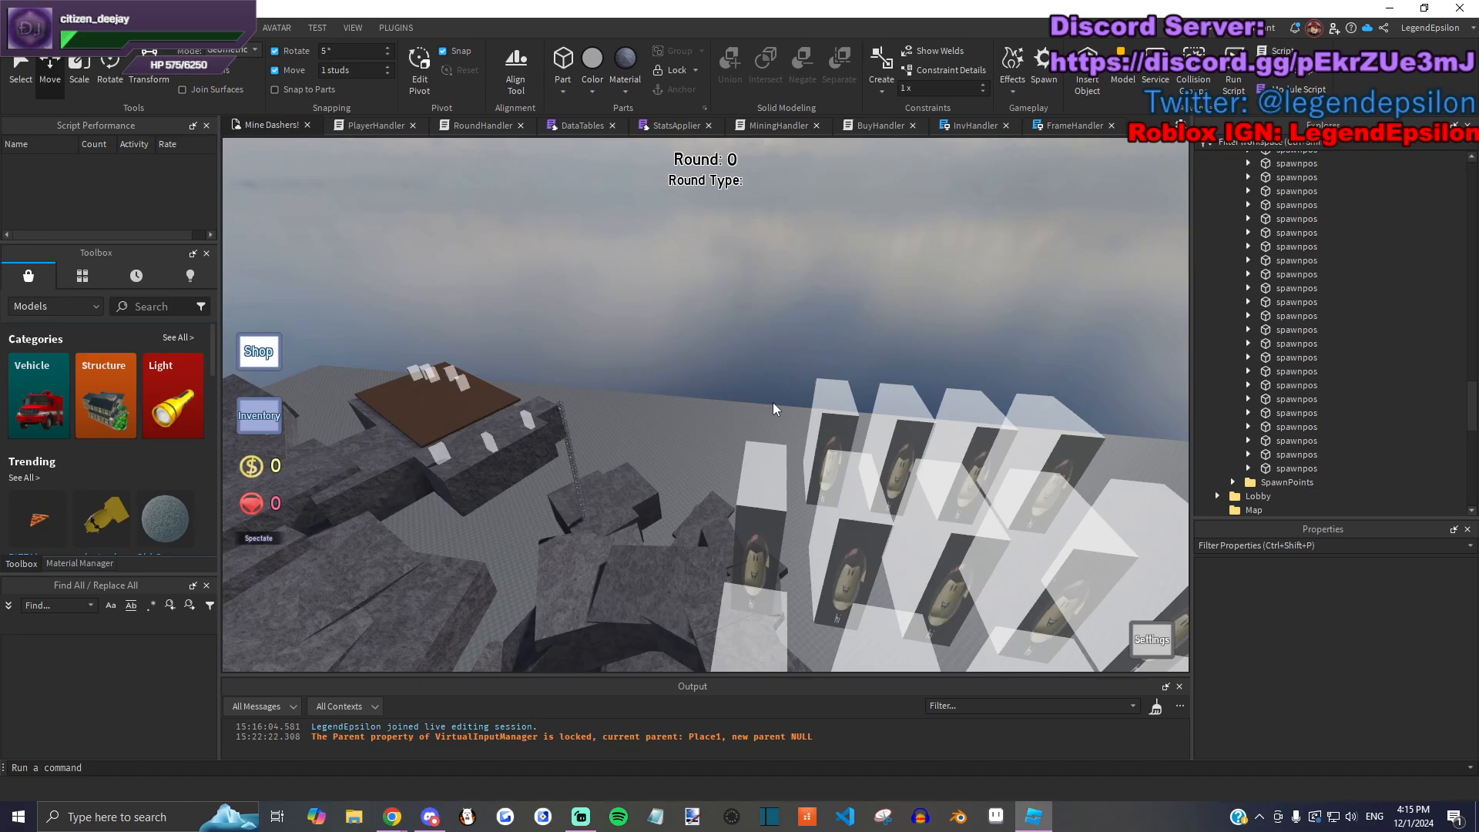
key("s")
key("d")
key("q")
left_click_drag(609, 293, 967, 436)
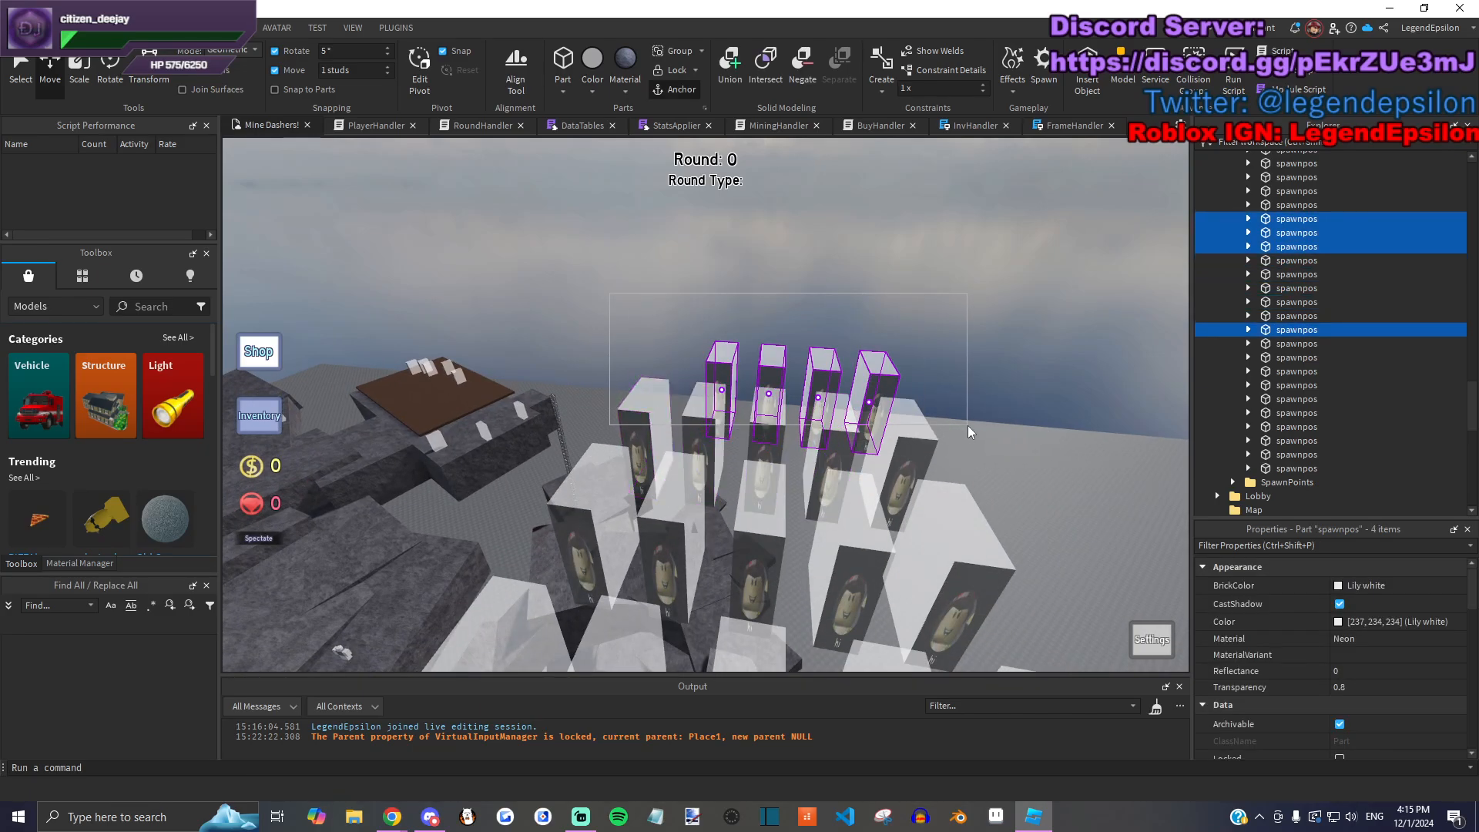
left_click_drag(868, 391, 614, 389)
left_click(561, 298)
Step: Distribute the four spawnpos parts individually across the slab and the neighbouring rock surfaces
right_click_drag(562, 298, 608, 316)
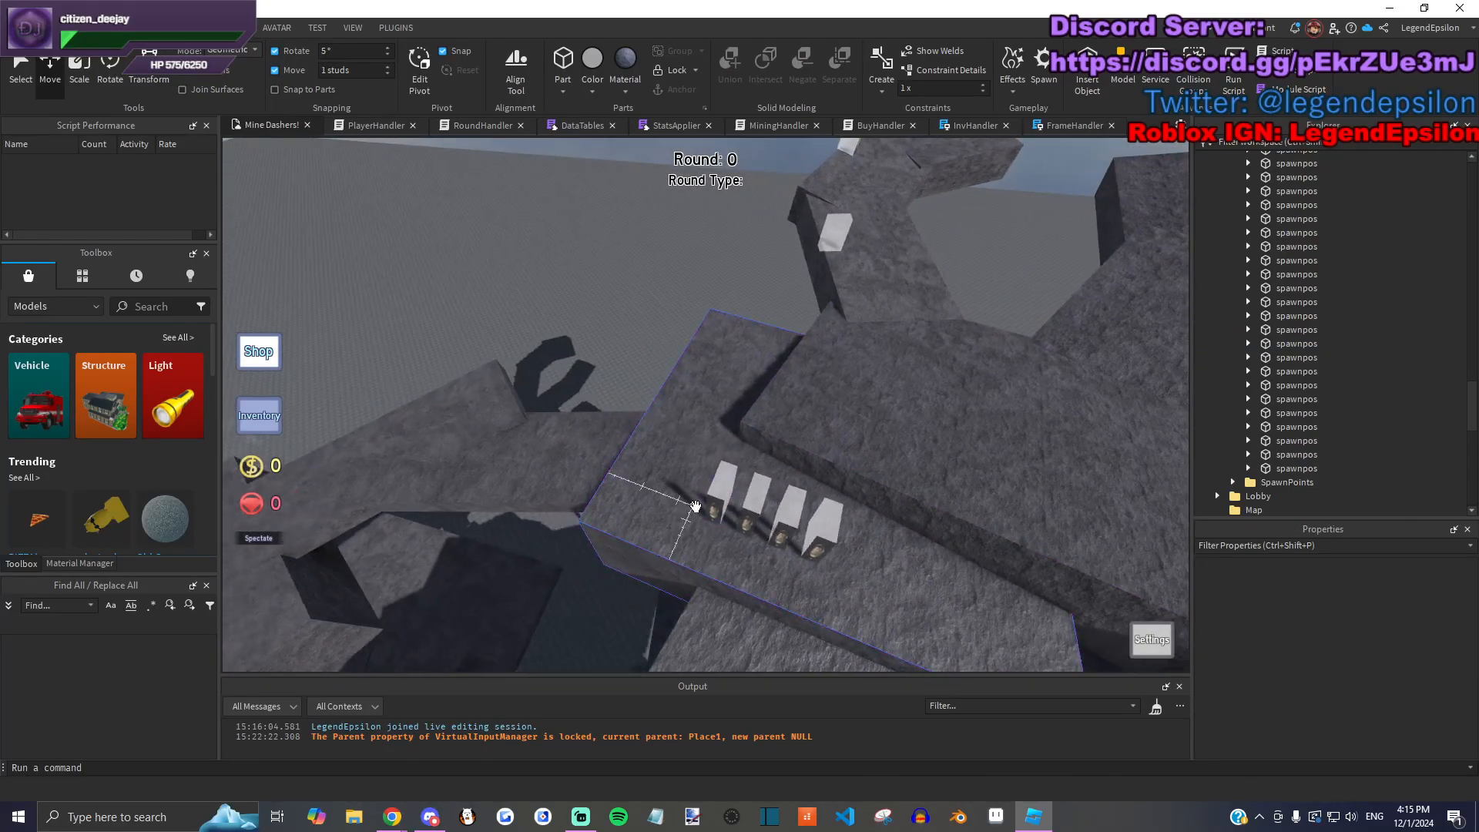
left_click(697, 351)
left_click_drag(755, 517, 669, 430)
key("a")
left_click_drag(891, 543, 539, 425)
left_click_drag(1077, 539, 731, 450)
left_click(668, 368)
right_click_drag(821, 421, 817, 419)
key("w")
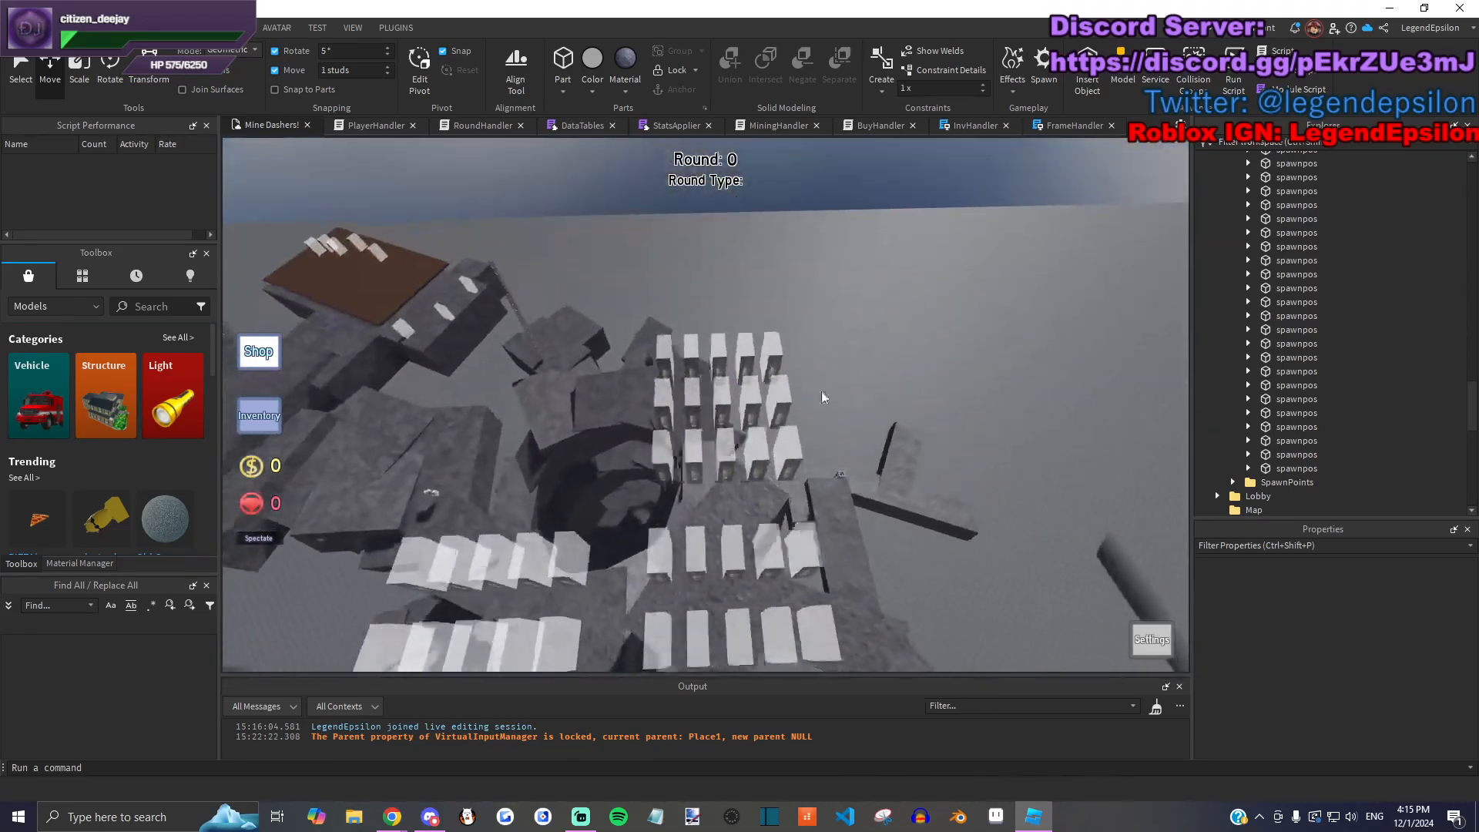
right_click_drag(854, 246, 845, 239)
Step: Switch to the web browser and open the Steam experience page from the Roblox home page
key("alt+Tab")
key("alt+Tab")
key("alt+Tab")
key("alt+Tab")
left_click(266, 17)
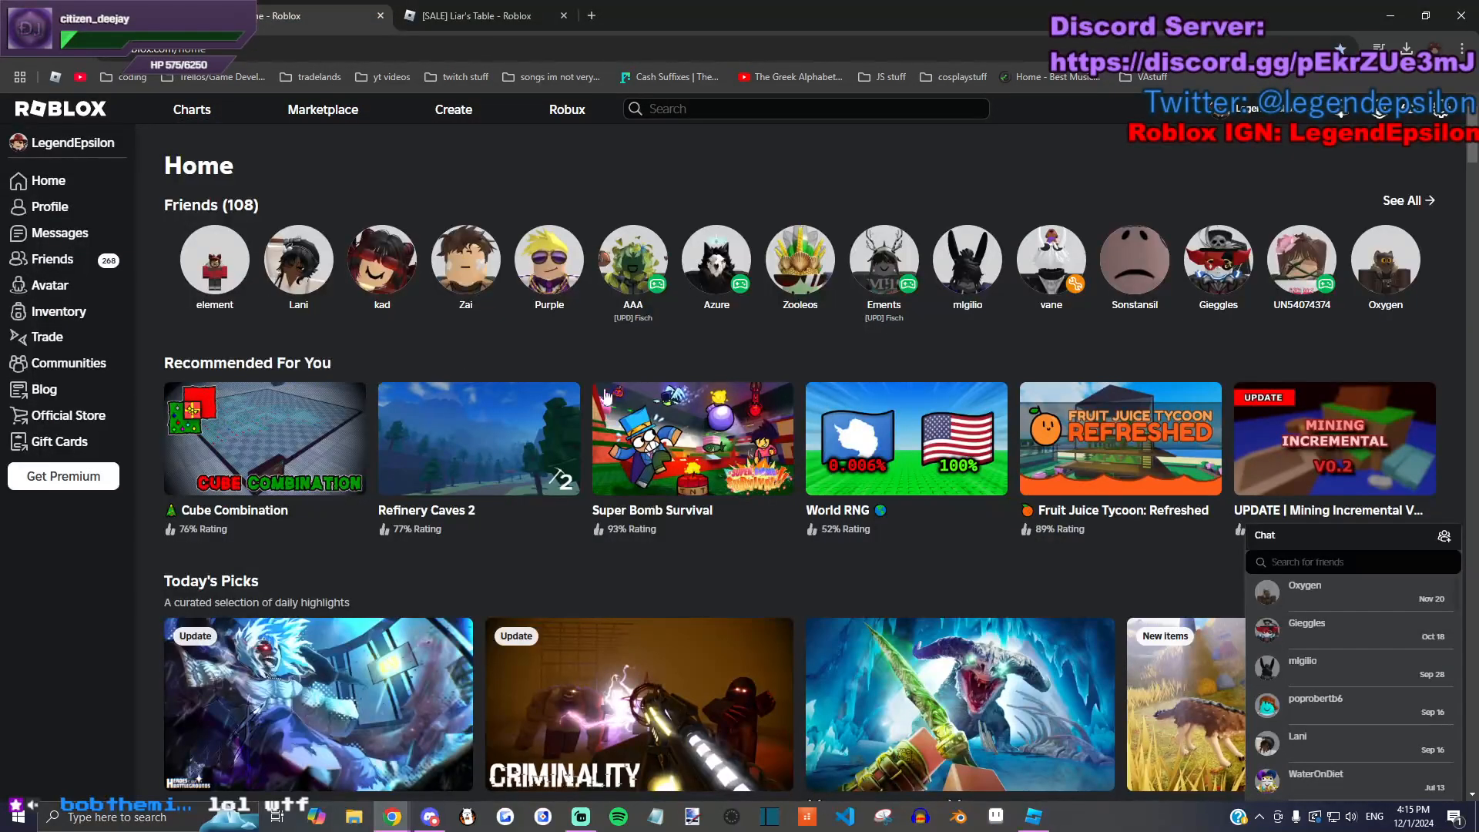
scroll(590, 233, "down", 9)
left_click(589, 232)
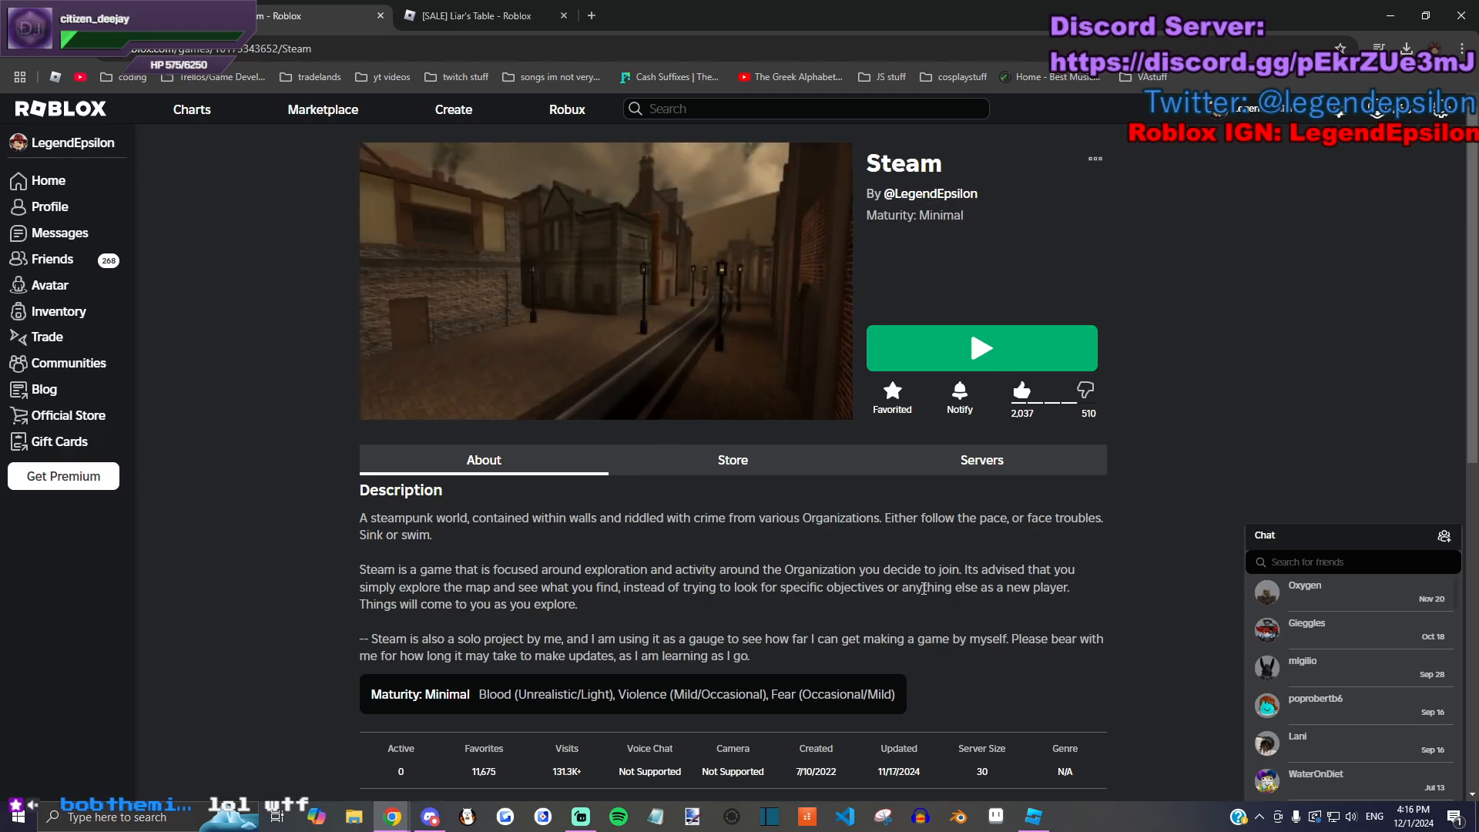
Step: Examine the Steam page's description, visit statistics and social links, then leave for the Roblox home page
scroll(922, 588, "down", 1)
scroll(922, 589, "down", 1)
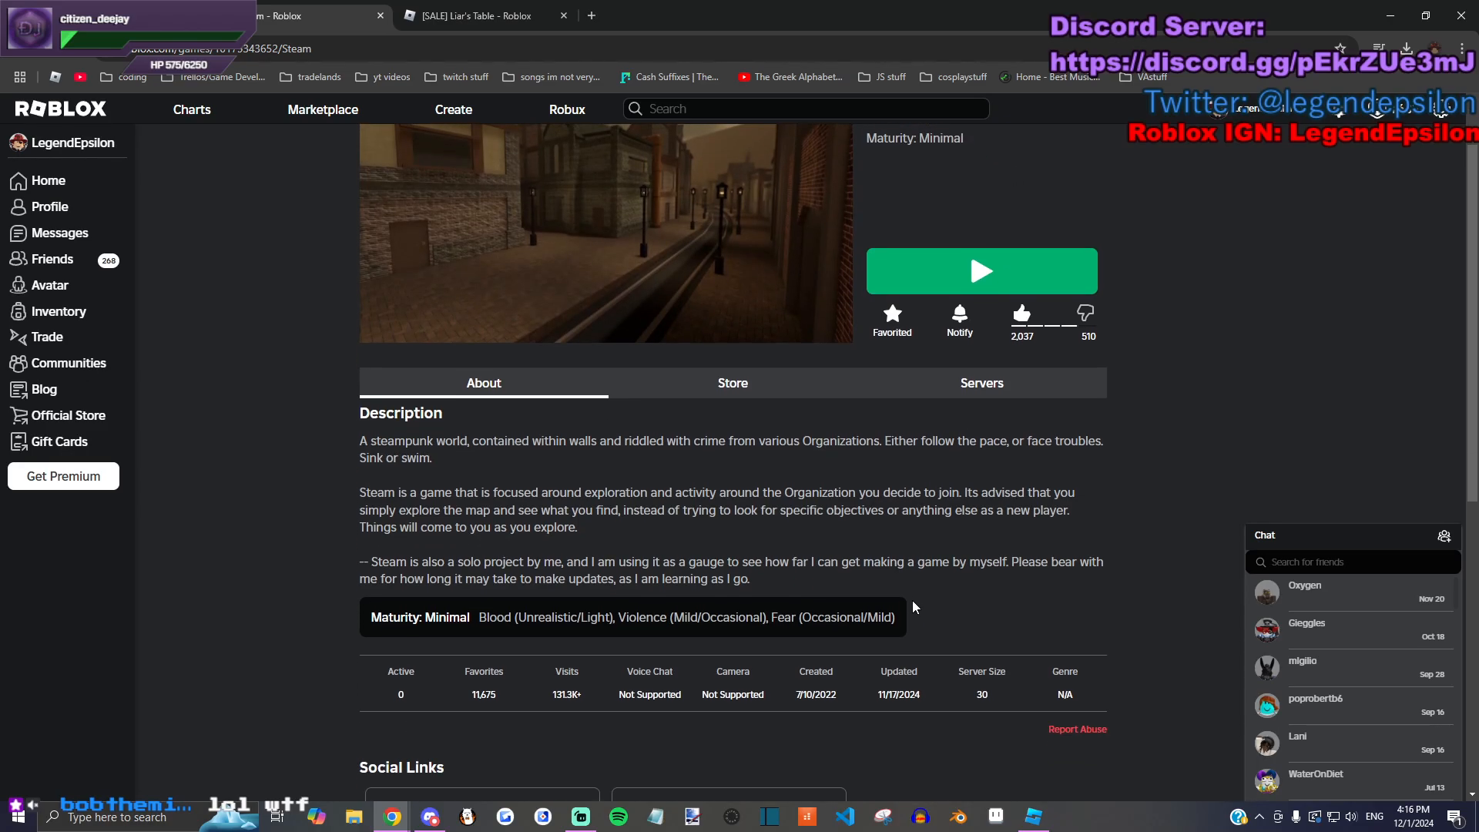
scroll(912, 600, "down", 2)
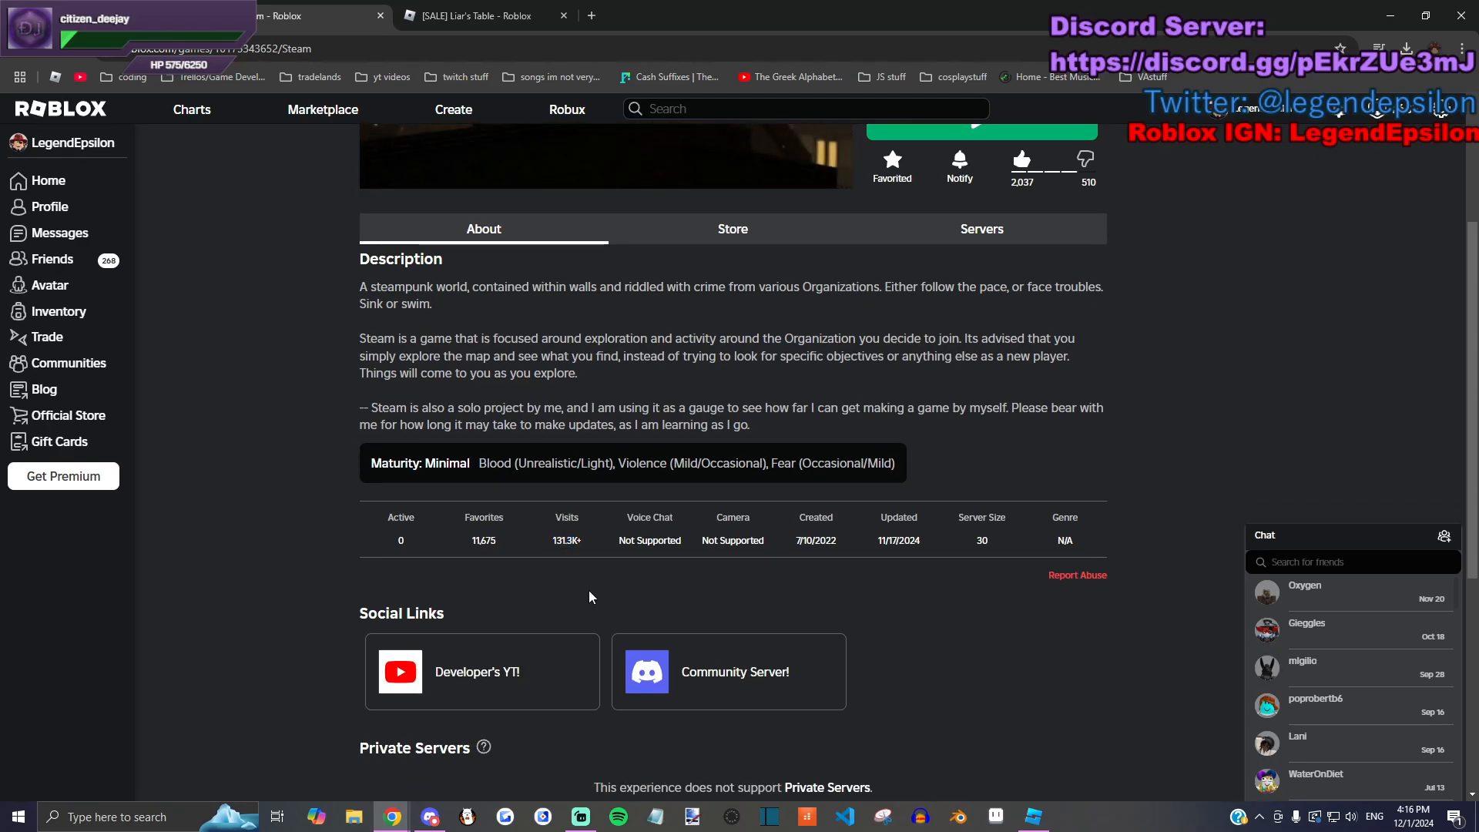
scroll(589, 590, "up", 3)
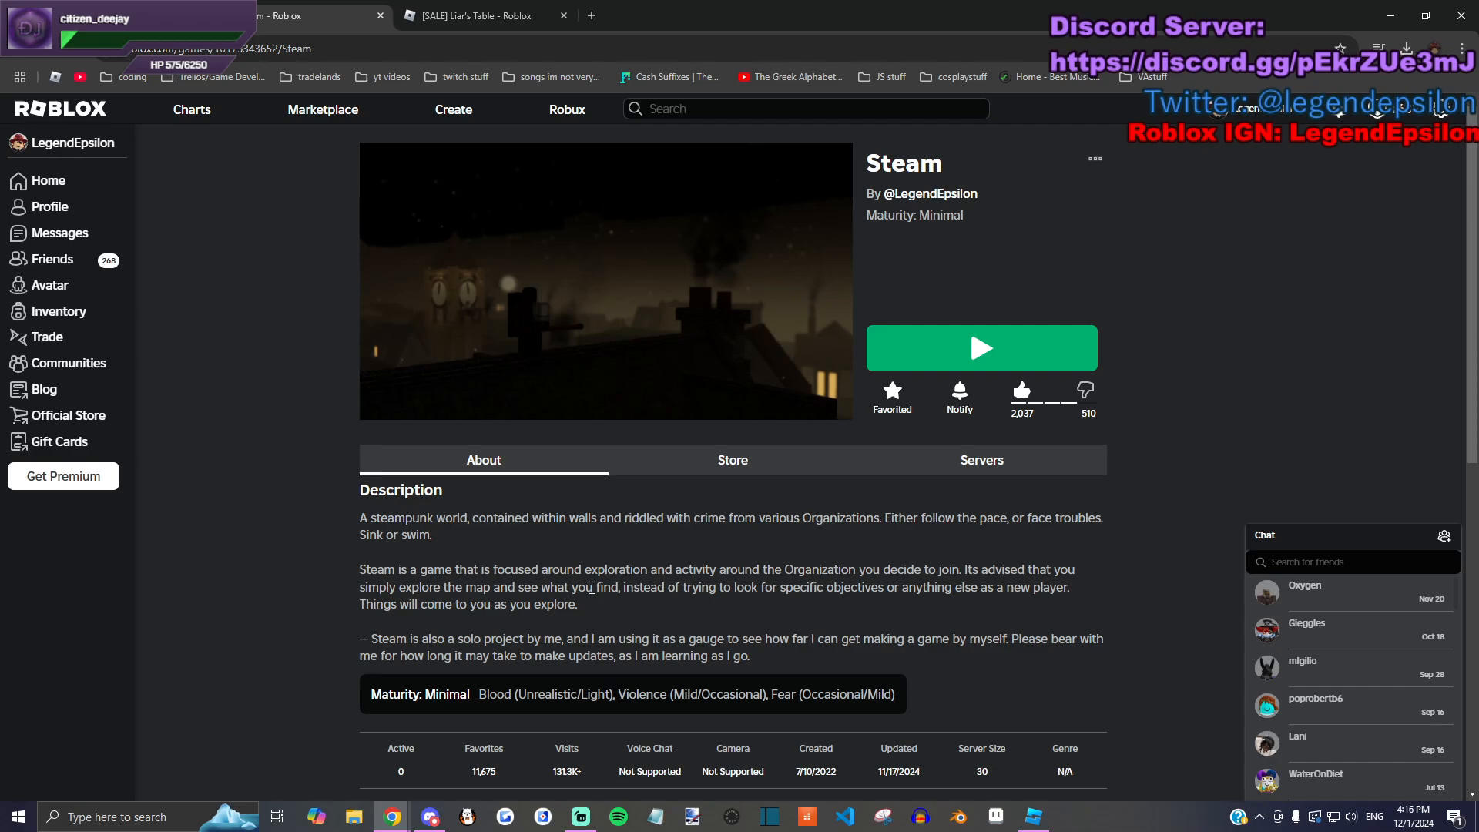
scroll(591, 588, "down", 1)
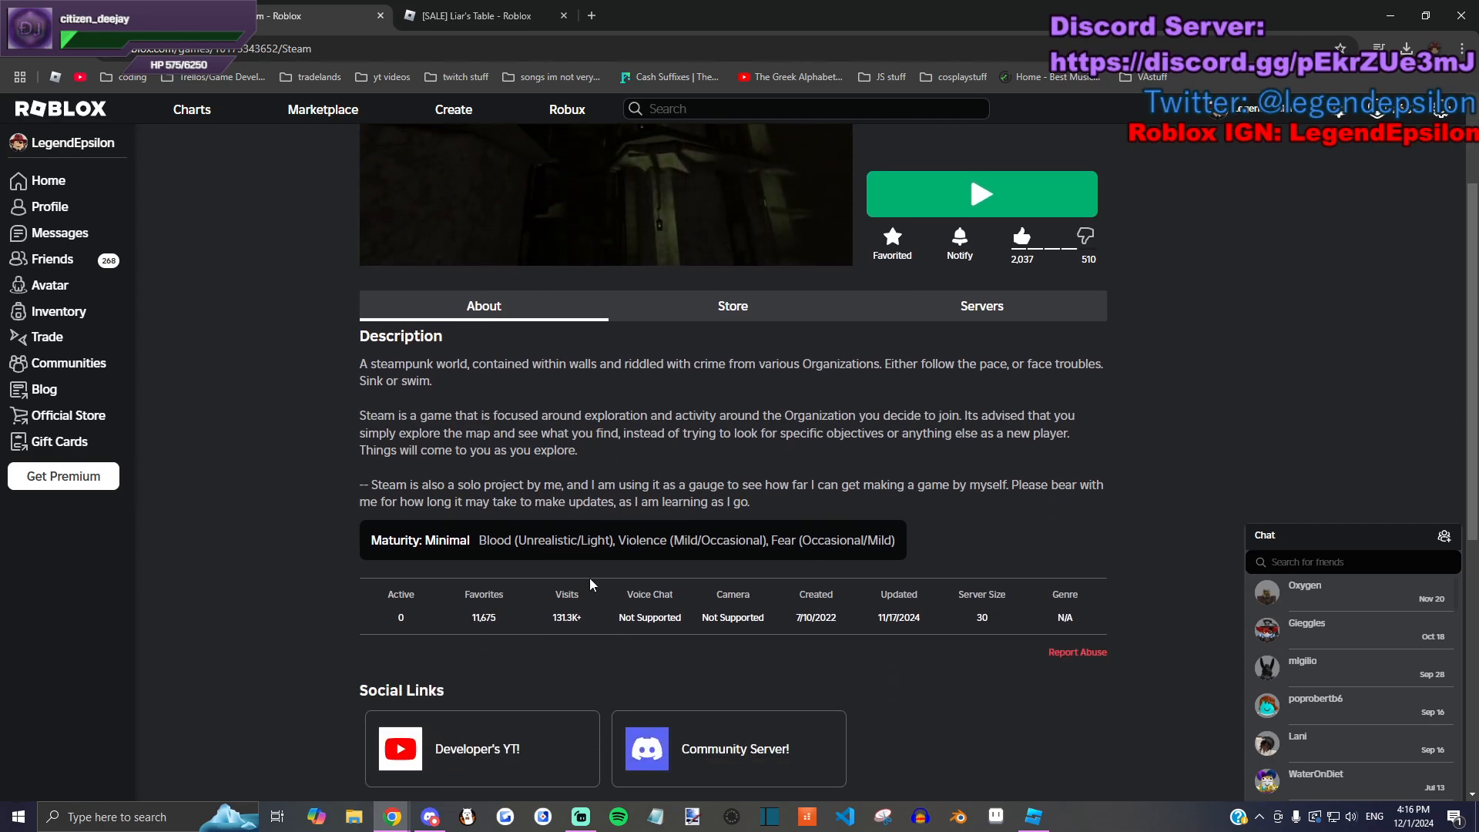
scroll(591, 588, "up", 1)
left_click(902, 152)
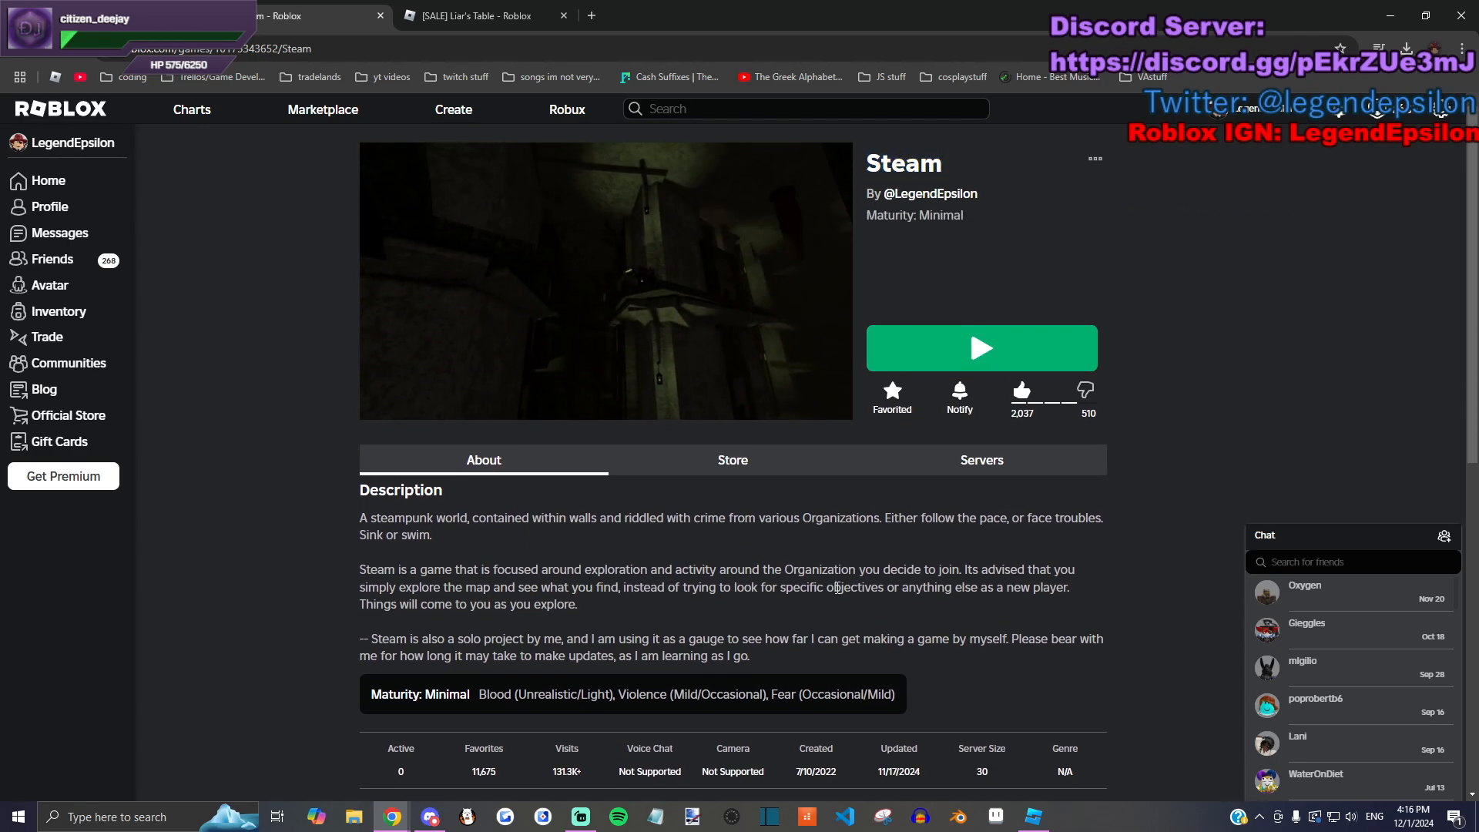
scroll(861, 575, "down", 3)
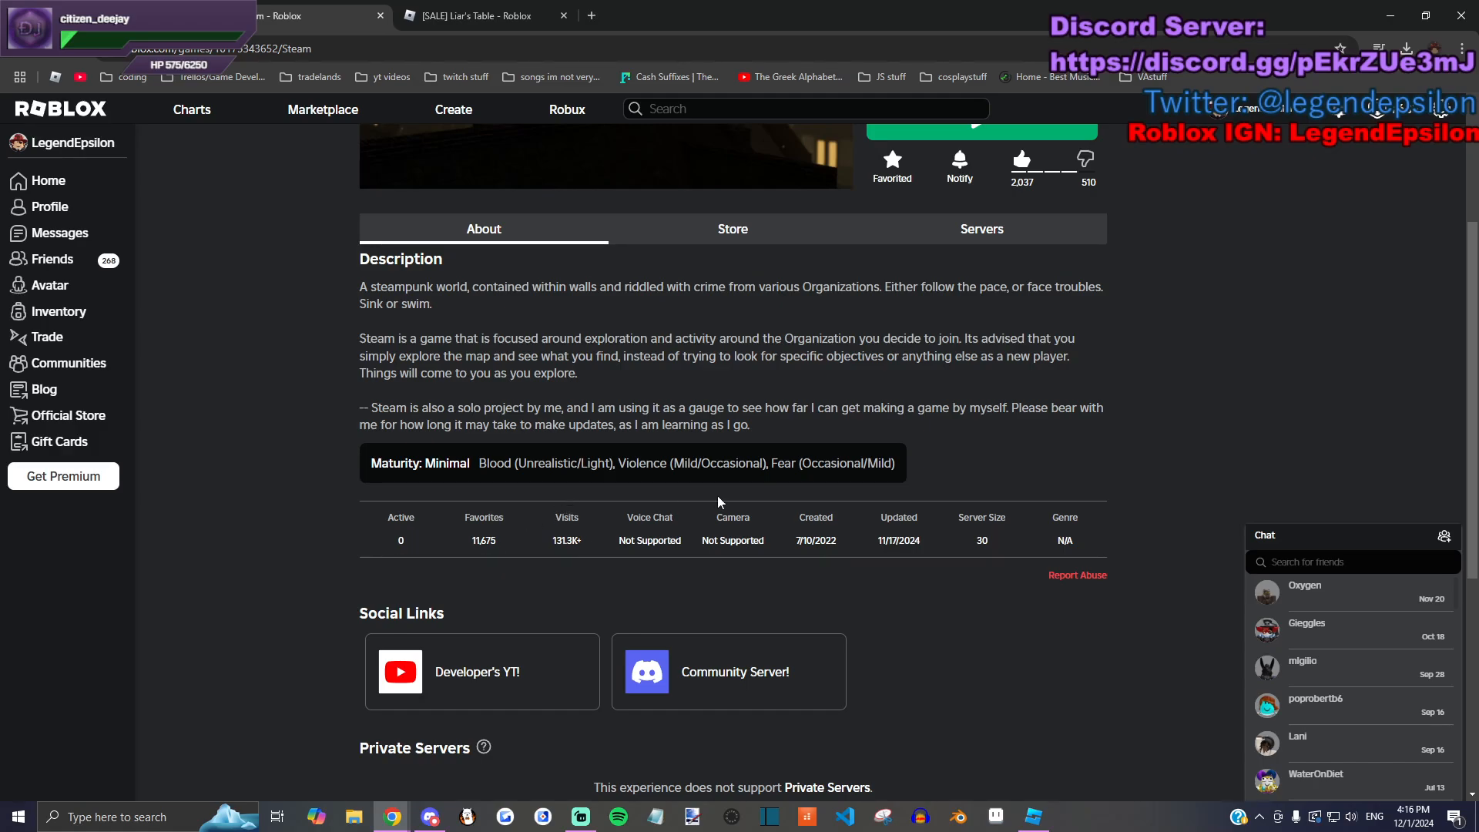
scroll(1009, 329, "up", 3)
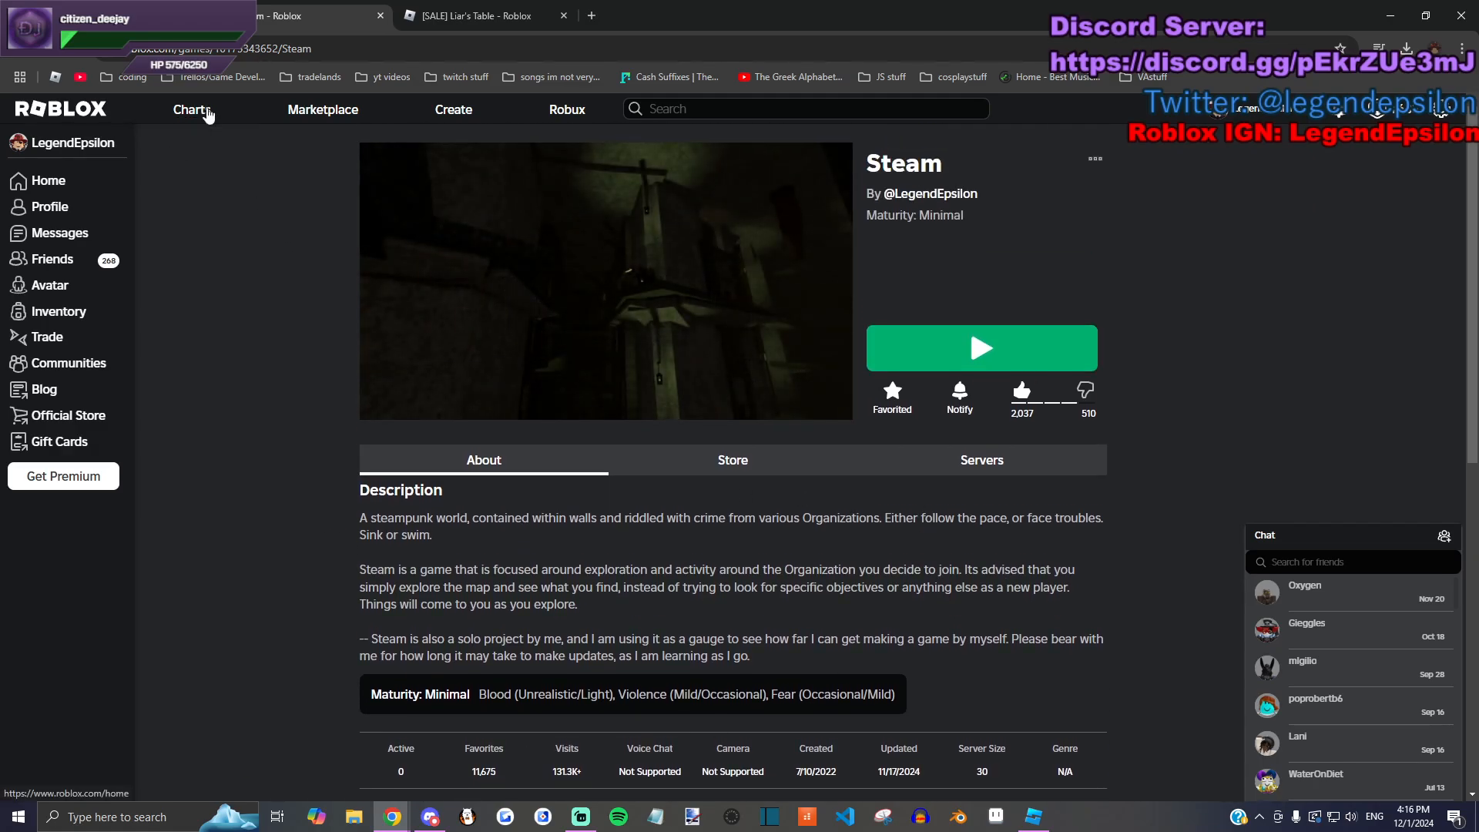
left_click(137, 113)
Step: Switch back to Roblox Studio and move the back row of five spawnpos parts onto the rocks beside the round pit
key("alt+Tab")
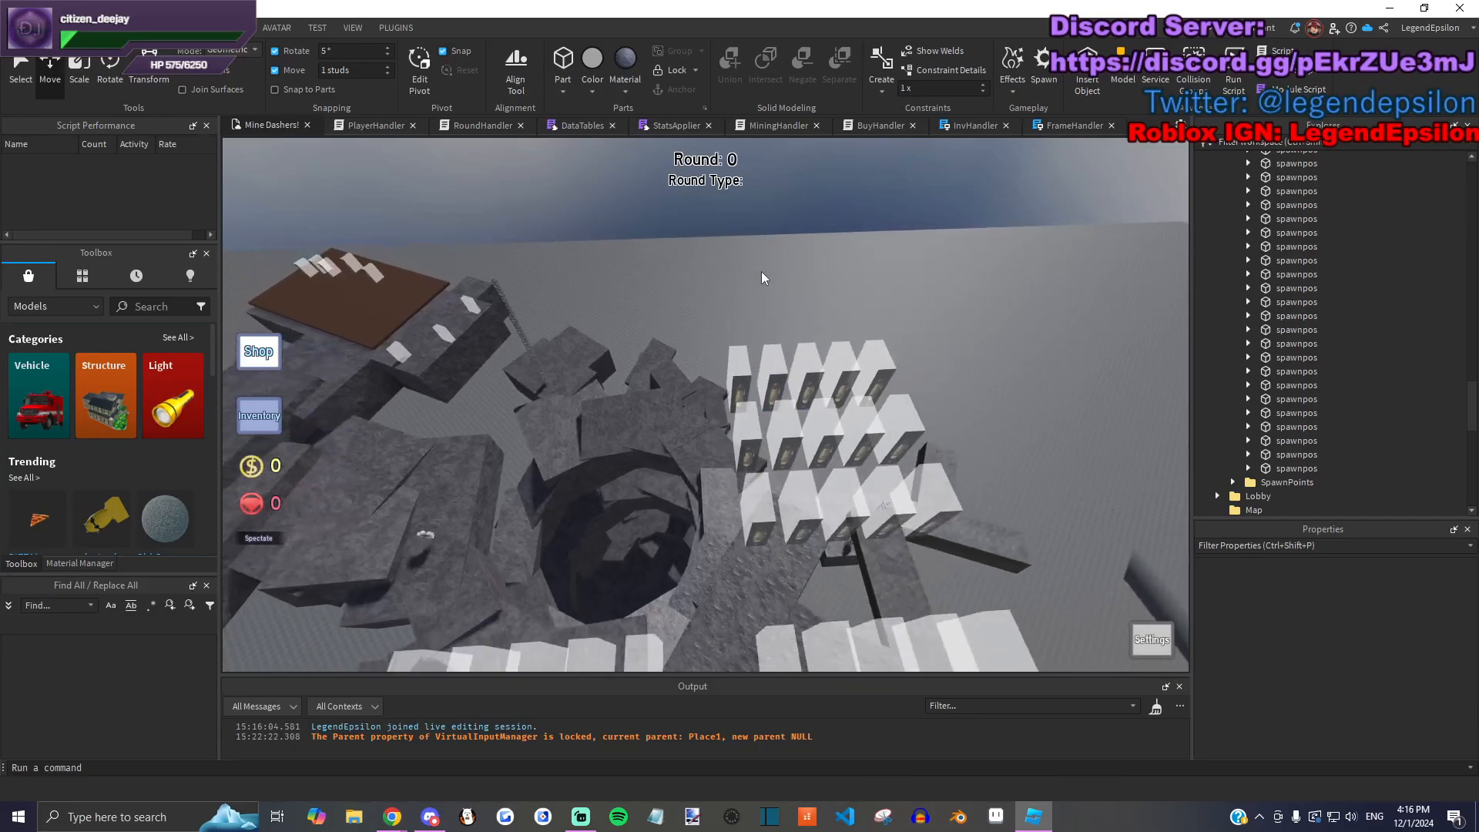
right_click_drag(761, 271, 681, 191)
left_click_drag(659, 163, 1004, 299)
right_click_drag(1004, 298, 772, 472)
left_click_drag(772, 471, 669, 461)
right_click_drag(669, 462, 736, 442)
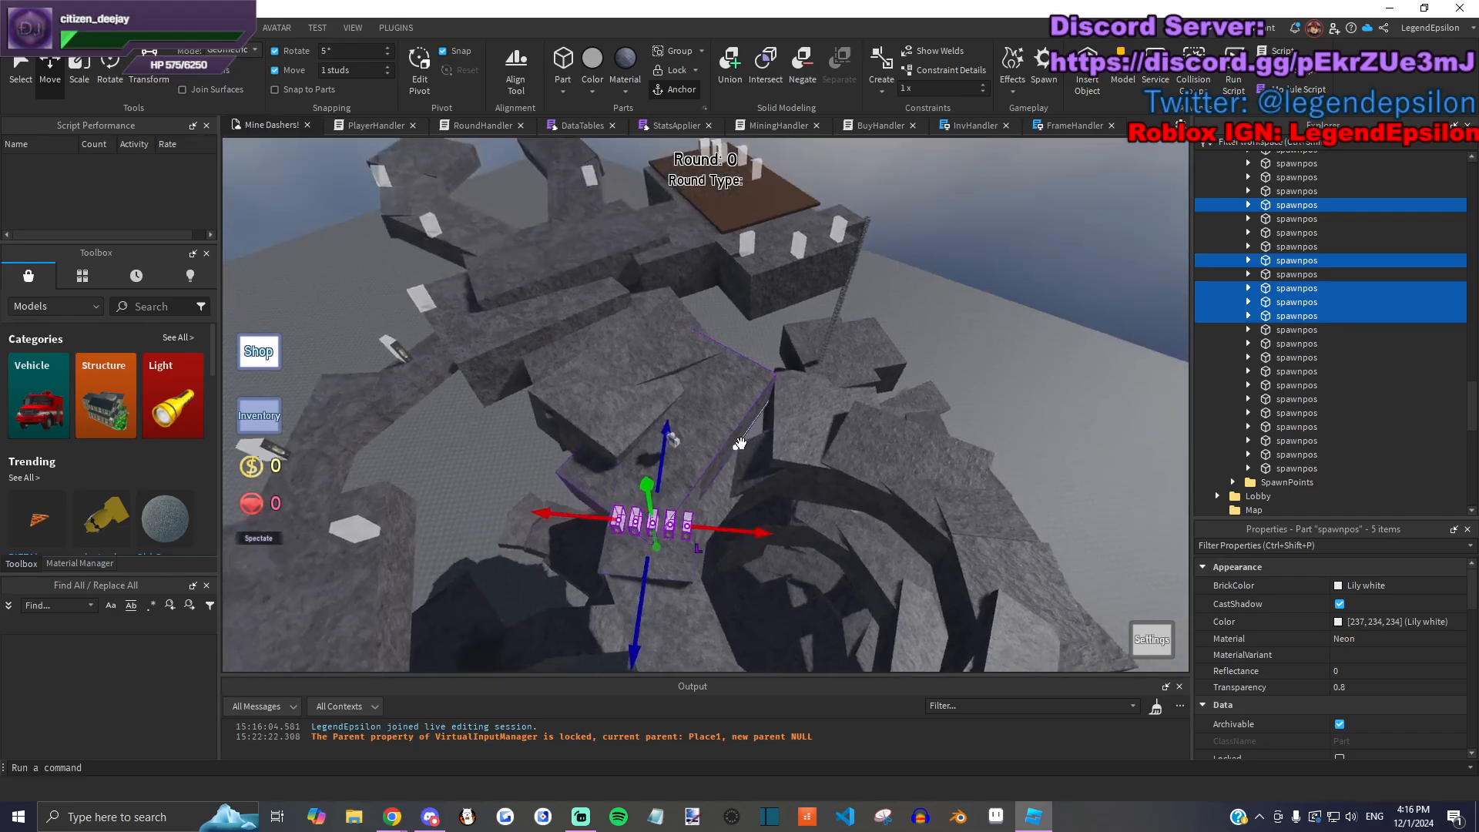
left_click(987, 300)
Step: Spread the first spawnpos parts of the row beside the pit across the surrounding rock slabs
right_click_drag(988, 301, 749, 546)
left_click_drag(725, 539, 697, 327)
left_click_drag(499, 553, 677, 594)
left_click_drag(780, 588, 779, 591)
right_click_drag(779, 591, 772, 591)
key("a")
key("w")
left_click_drag(581, 641, 710, 322)
Step: Place the remaining spawnpos parts of that row along the outer edges of the adjoining rock slabs
right_click_drag(710, 324, 868, 453)
left_click_drag(809, 340, 696, 394)
scroll(703, 396, "up", 3)
scroll(695, 395, "up", 5)
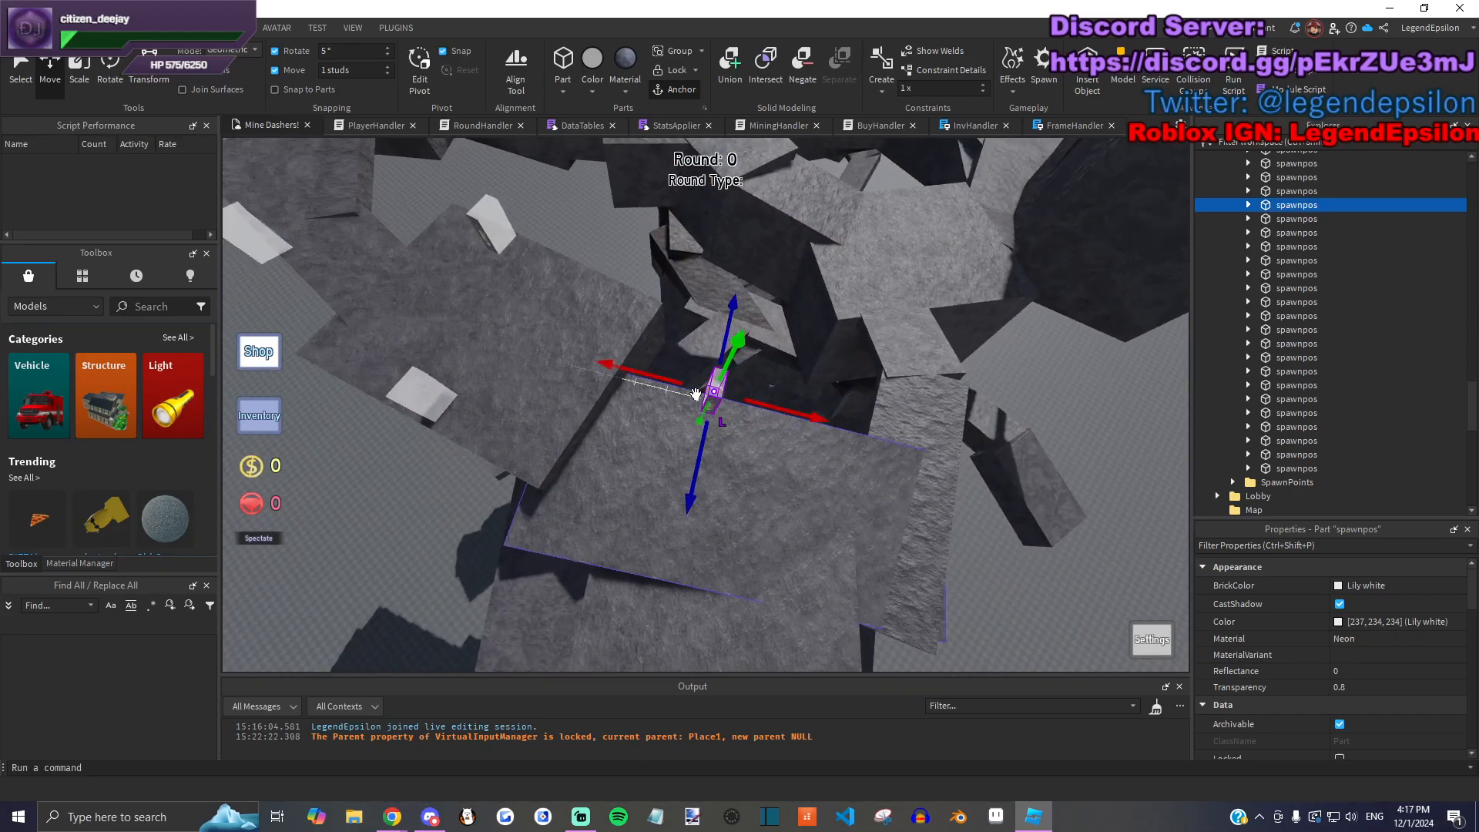
right_click_drag(696, 395, 682, 362)
scroll(696, 394, "down", 5)
left_click_drag(832, 297, 741, 498)
scroll(756, 500, "up", 4)
scroll(749, 501, "down", 8)
right_click_drag(741, 498, 794, 495)
scroll(792, 493, "up", 5)
Step: Select the next back row of five spawnpos parts and move them onto the rough slab beside the pit
left_click_drag(661, 308, 866, 392)
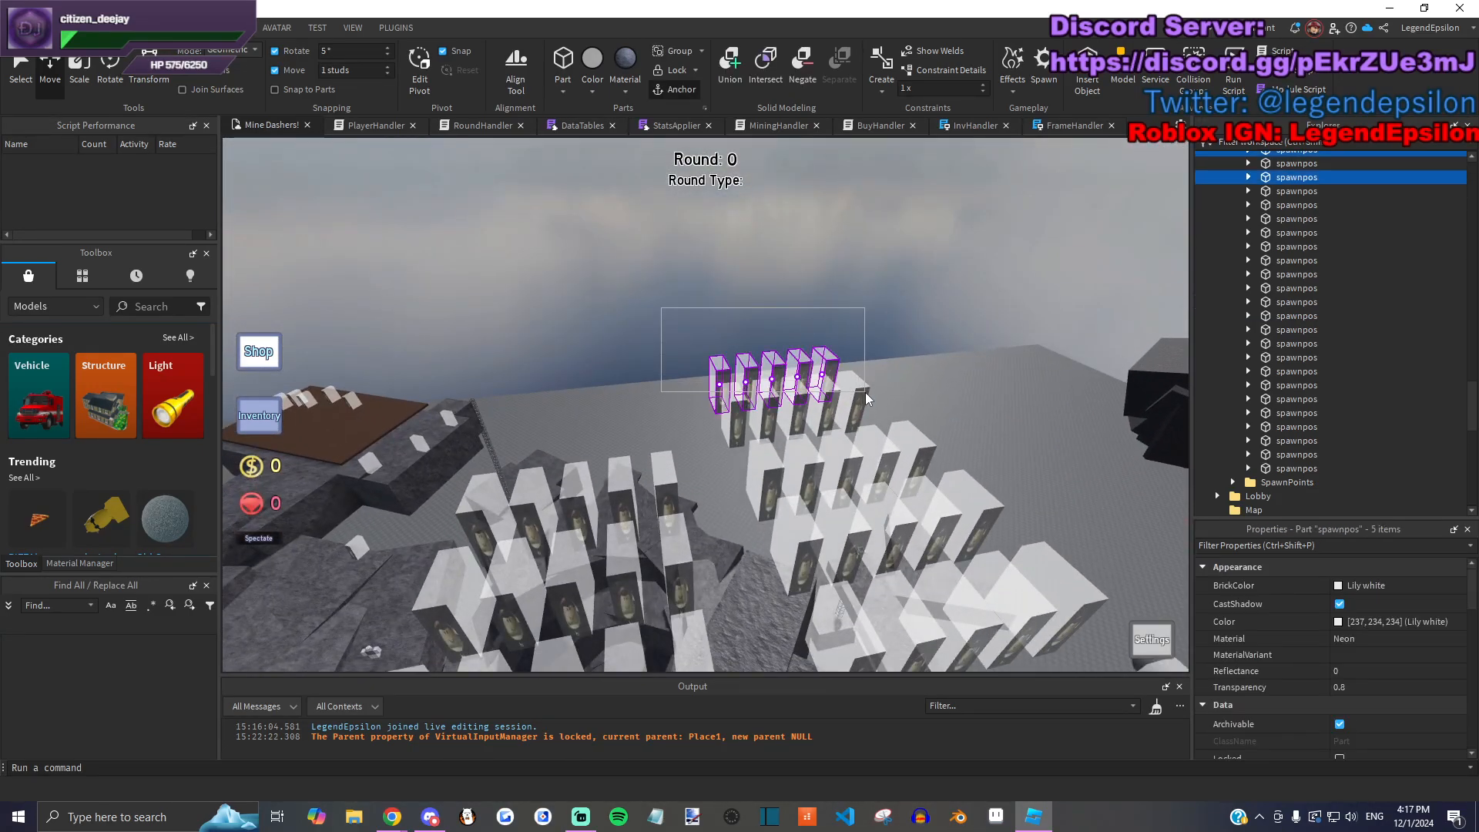
right_click_drag(866, 392, 832, 339)
left_click_drag(825, 339, 743, 594)
right_click_drag(743, 593, 809, 545)
Step: Distribute these five spawnpos parts one by one over the large outer slabs and nearby rocks
left_click_drag(808, 544, 556, 405)
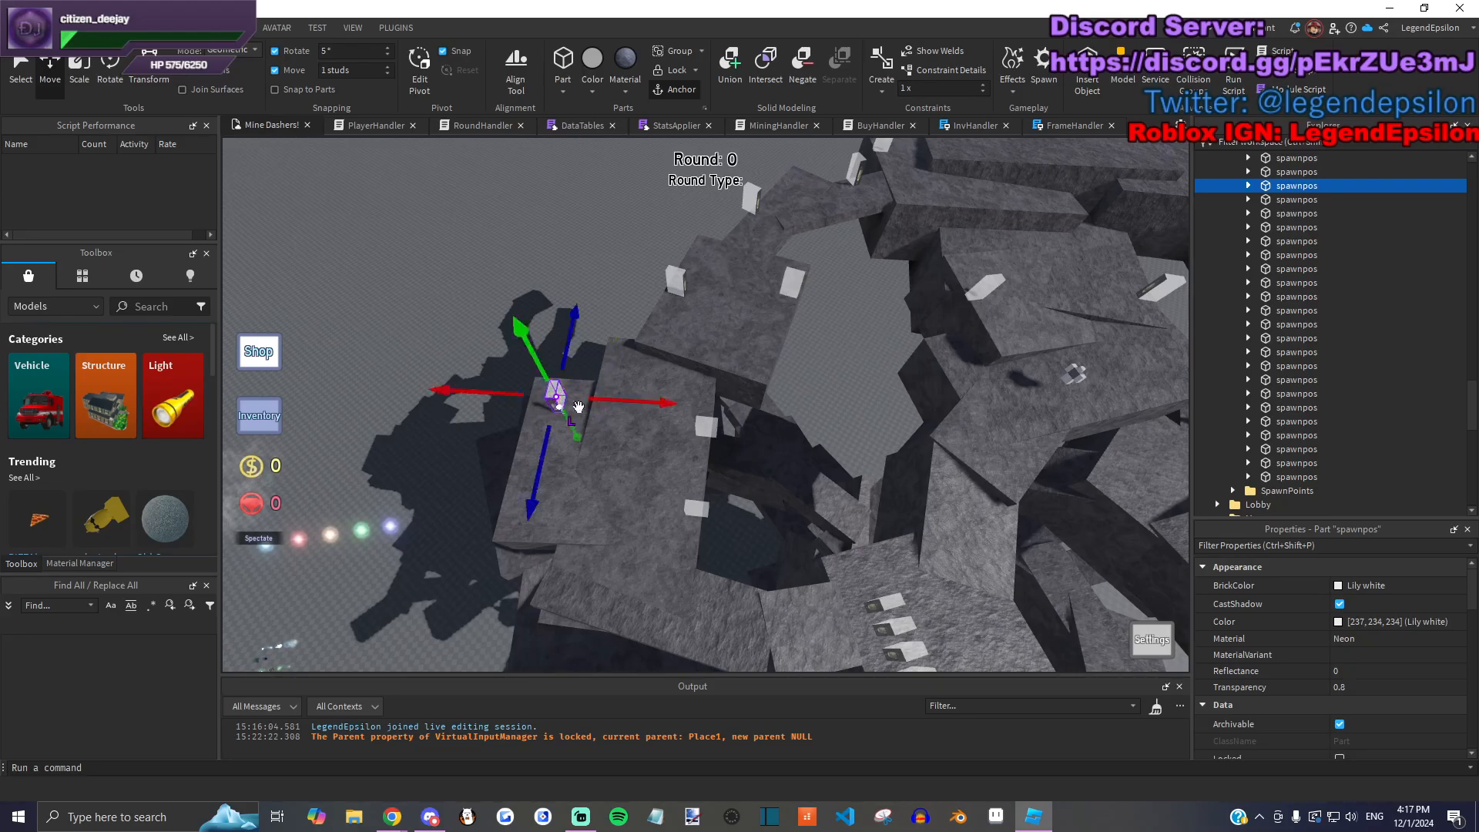
left_click_drag(889, 603, 501, 493)
right_click_drag(501, 493, 539, 385)
left_click_drag(794, 534, 515, 343)
right_click_drag(515, 343, 655, 370)
left_click_drag(693, 362, 701, 332)
right_click_drag(701, 332, 617, 522)
left_click_drag(616, 522, 728, 274)
Step: Select another row of five spawnpos parts from the grid and set them down on the slab above the pit
right_click_drag(729, 274, 710, 331)
left_click_drag(710, 331, 922, 397)
right_click_drag(922, 398, 629, 381)
left_click(568, 372)
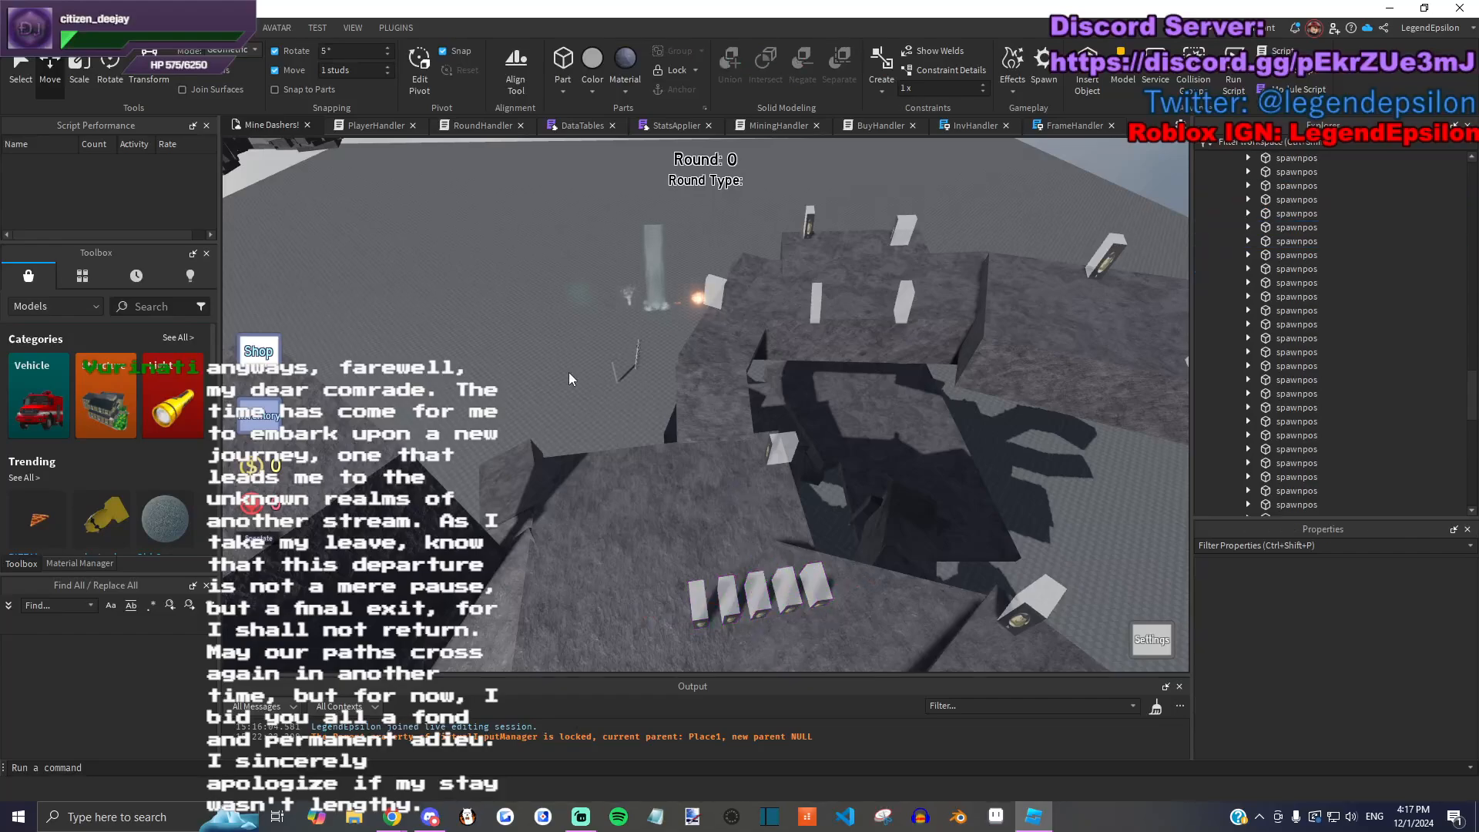
Step: Move one spawnpos part from the new row to the foot of the tall rock block
key("q")
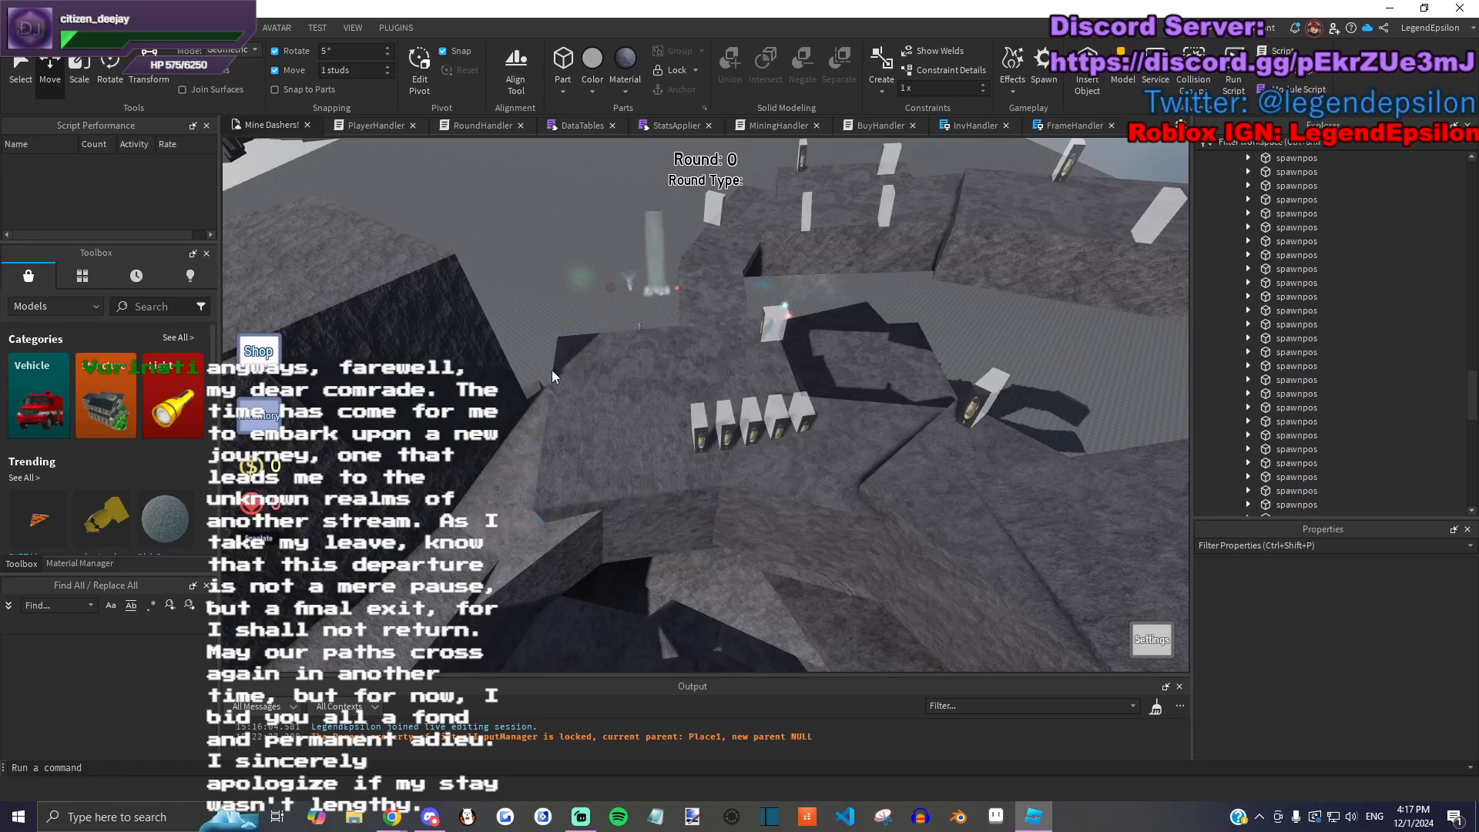
key("q")
left_click_drag(643, 359, 832, 441)
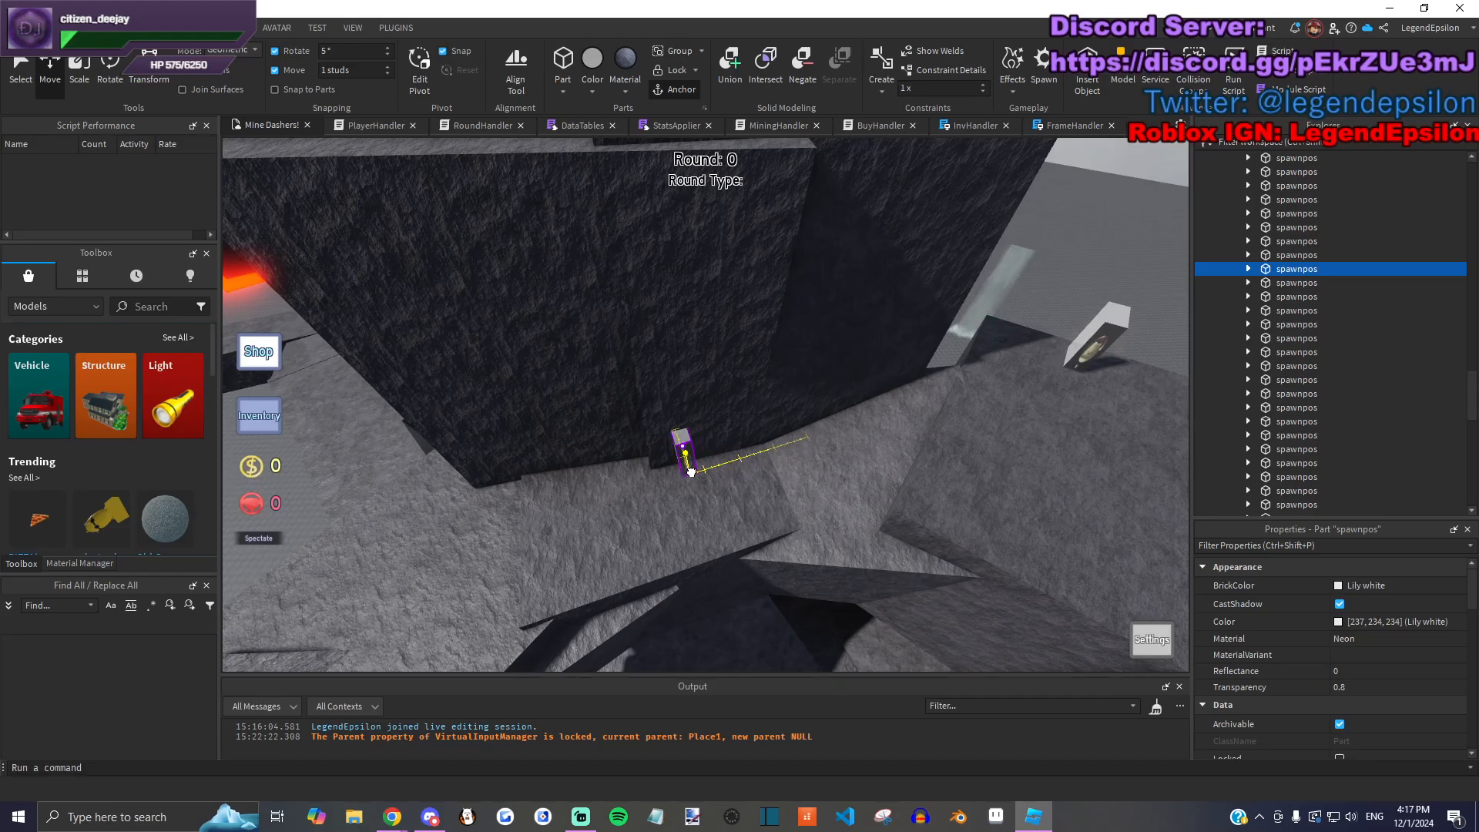
left_click_drag(691, 473, 690, 474)
right_click_drag(694, 477, 1042, 547)
Step: Move the next spawnpos part of the row to the outer edge of the rough rock slab
left_click_drag(1005, 566, 723, 493)
right_click_drag(722, 497, 723, 493)
left_click_drag(723, 492, 724, 500)
right_click_drag(722, 493, 724, 500)
left_click_drag(724, 500, 722, 501)
right_click_drag(724, 499, 723, 501)
left_click_drag(723, 500, 722, 500)
right_click_drag(723, 500, 723, 500)
left_click_drag(722, 500, 723, 499)
right_click_drag(723, 500, 722, 500)
left_click_drag(722, 500, 723, 499)
right_click_drag(722, 500, 722, 500)
left_click_drag(722, 500, 723, 500)
right_click_drag(722, 500, 723, 500)
left_click_drag(723, 499, 722, 500)
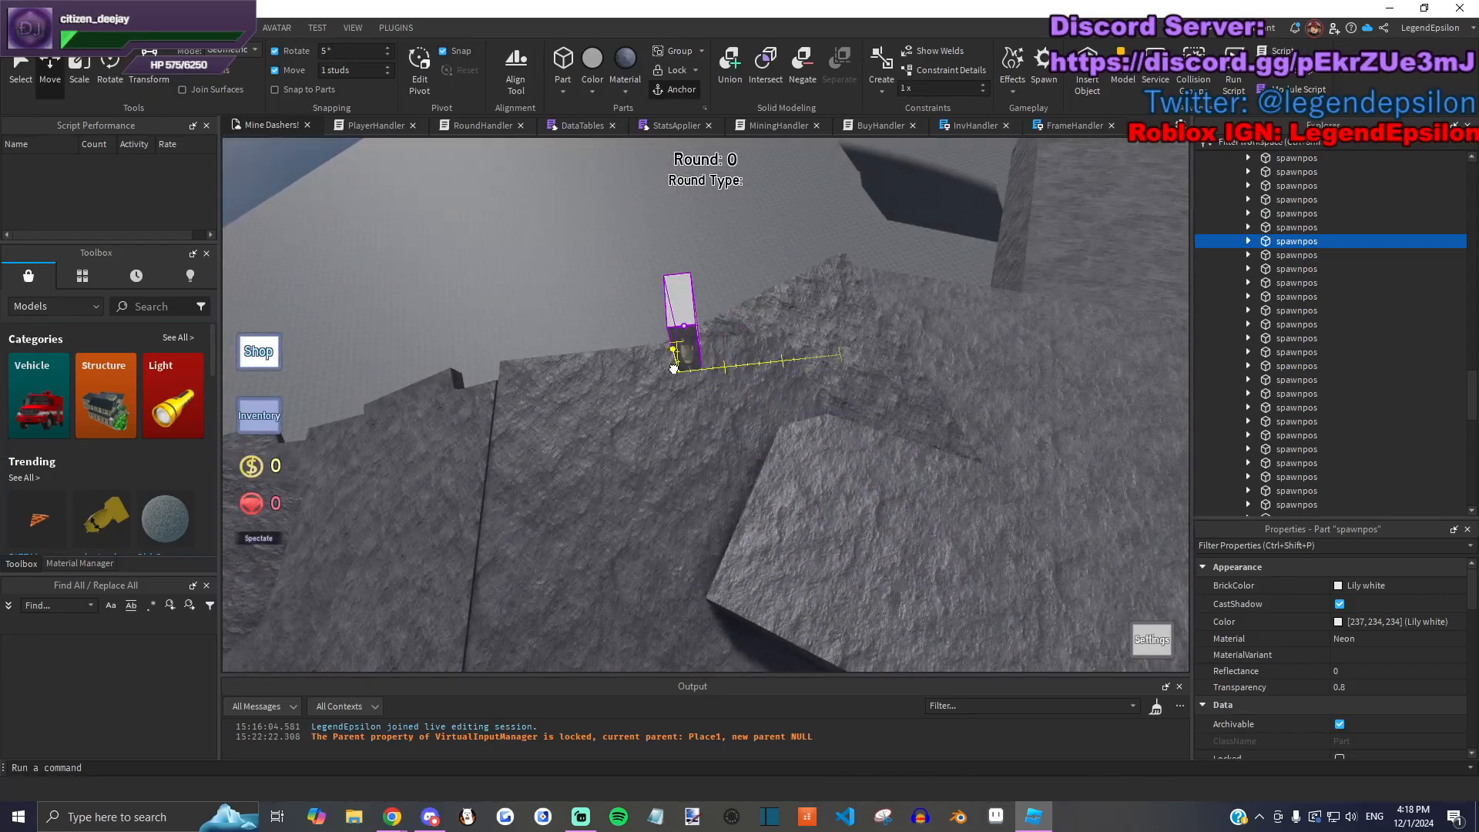
left_click_drag(675, 381, 675, 380)
left_click(652, 307)
Step: Place another spawnpos part of the row on the rock path near the lattice tower
right_click_drag(651, 306, 915, 341)
left_click_drag(885, 329, 768, 487)
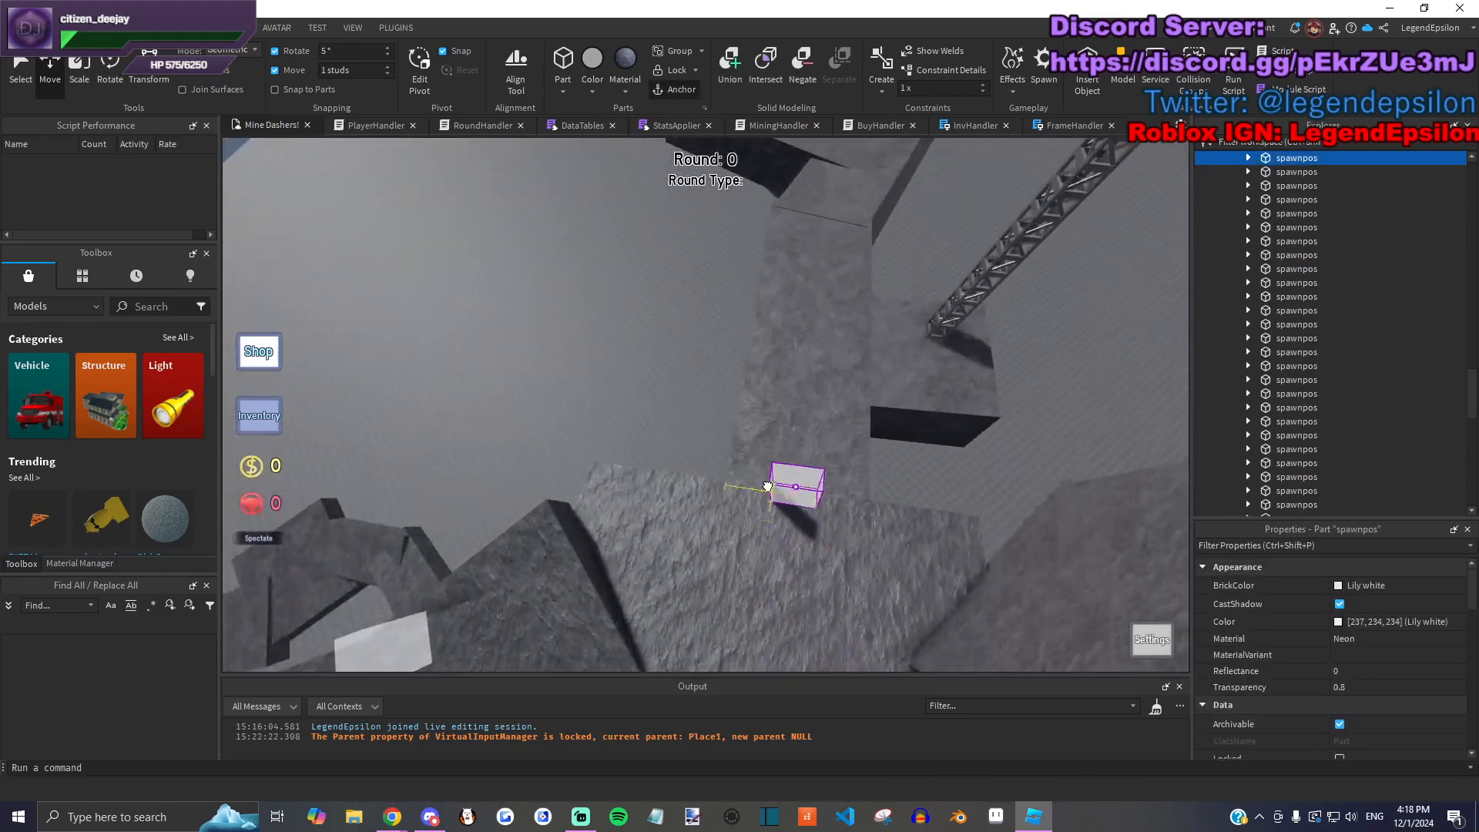
left_click(613, 408)
Step: Reposition another spawnpos part of the row on the rocks around the pit and clear the stonefloor selection
right_click_drag(614, 408, 992, 452)
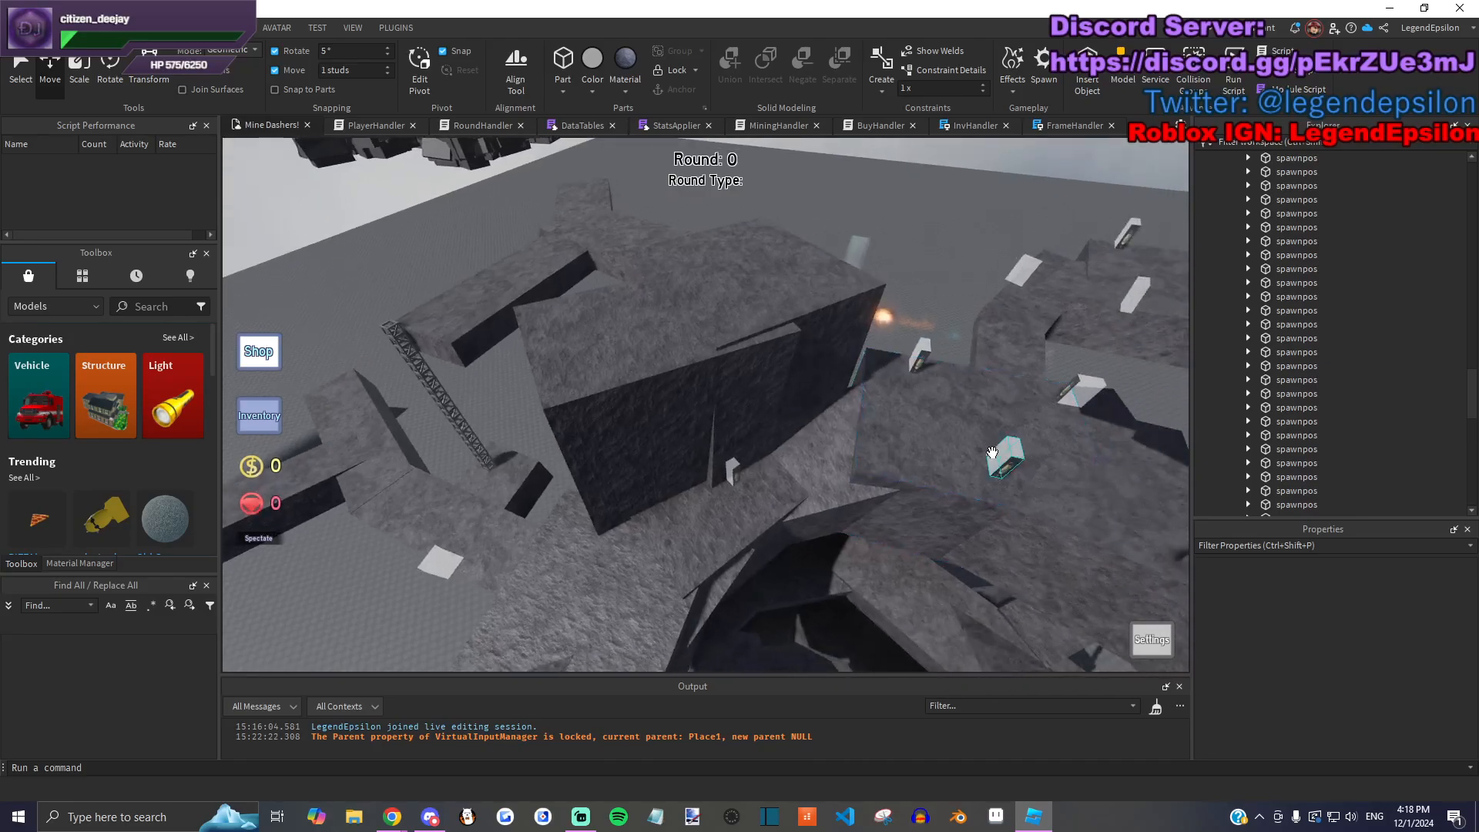
left_click_drag(947, 506, 895, 257)
left_click(895, 257)
right_click_drag(895, 257, 909, 266)
scroll(722, 416, "up", 5)
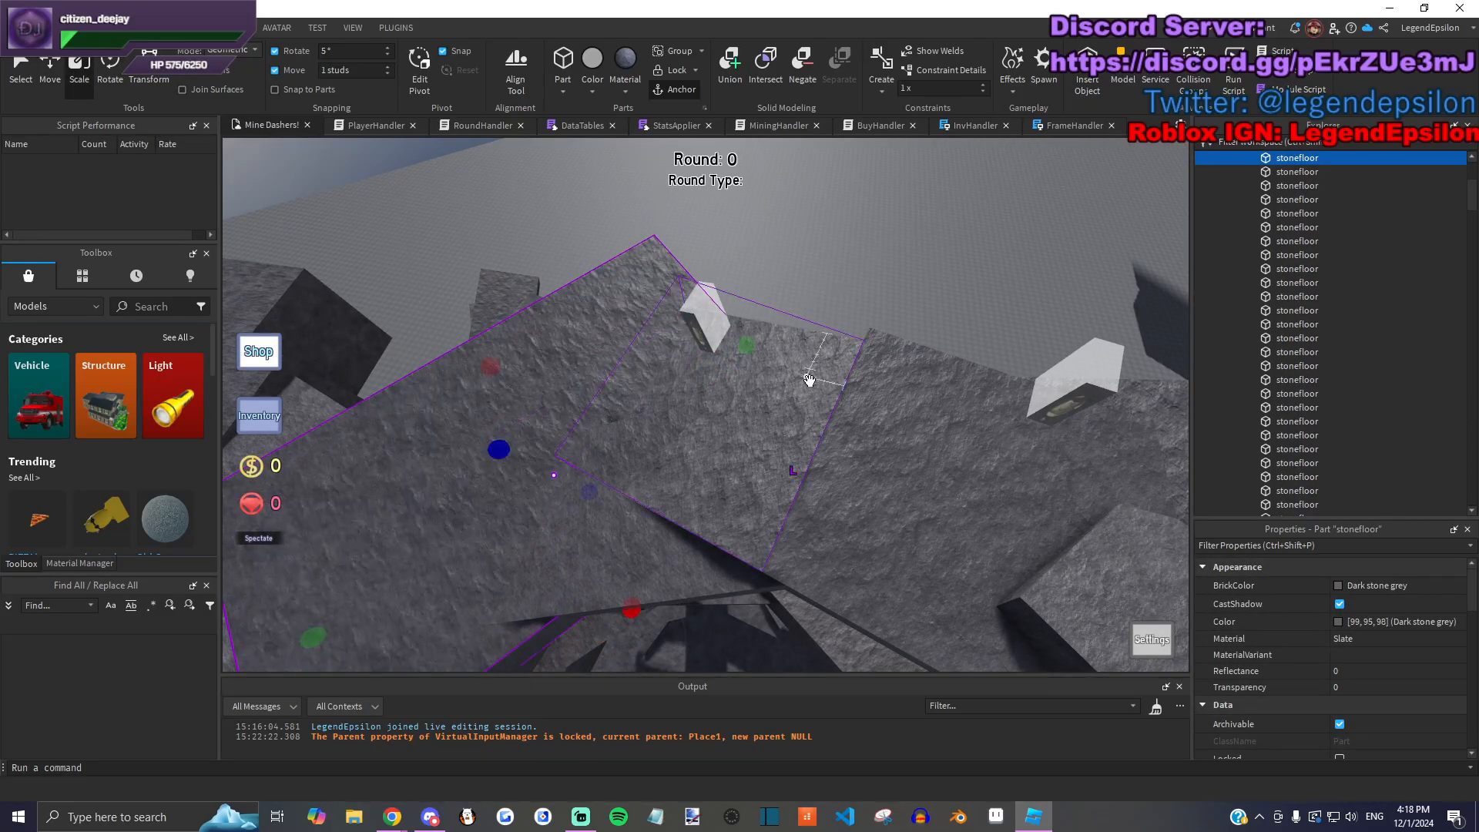
key("s")
left_click(853, 276)
Step: Select the next five spawnpos parts from the grid and move them onto the bare slabs beside the pit
right_click_drag(824, 319, 756, 319)
left_click_drag(735, 295, 916, 406)
key("w")
key("a")
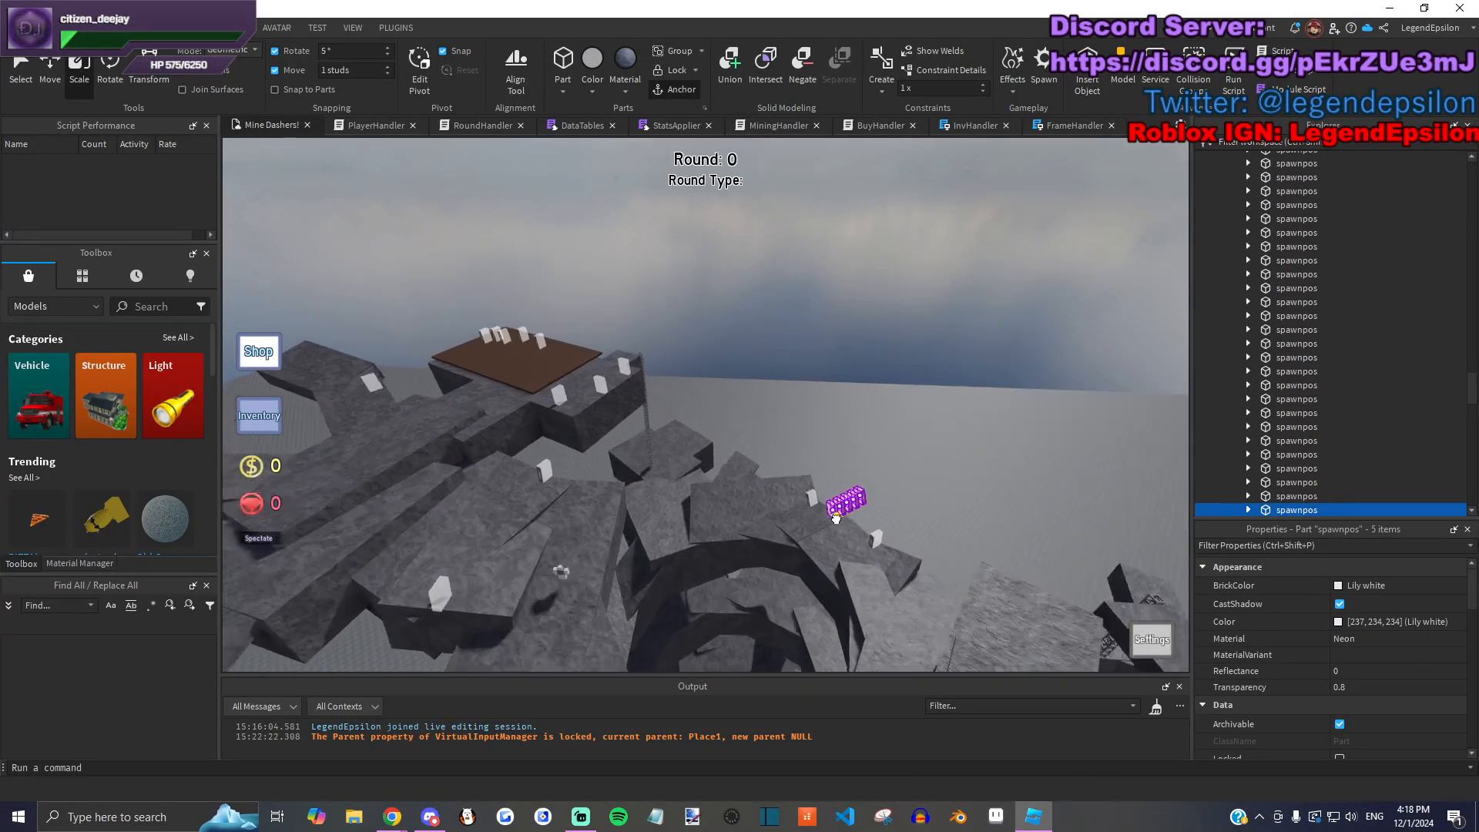
key("f")
left_click(801, 448)
Step: Spread the five spawnpos parts along the slab edges and the adjoining rocks towards the lattice tower
left_click_drag(802, 447, 813, 370)
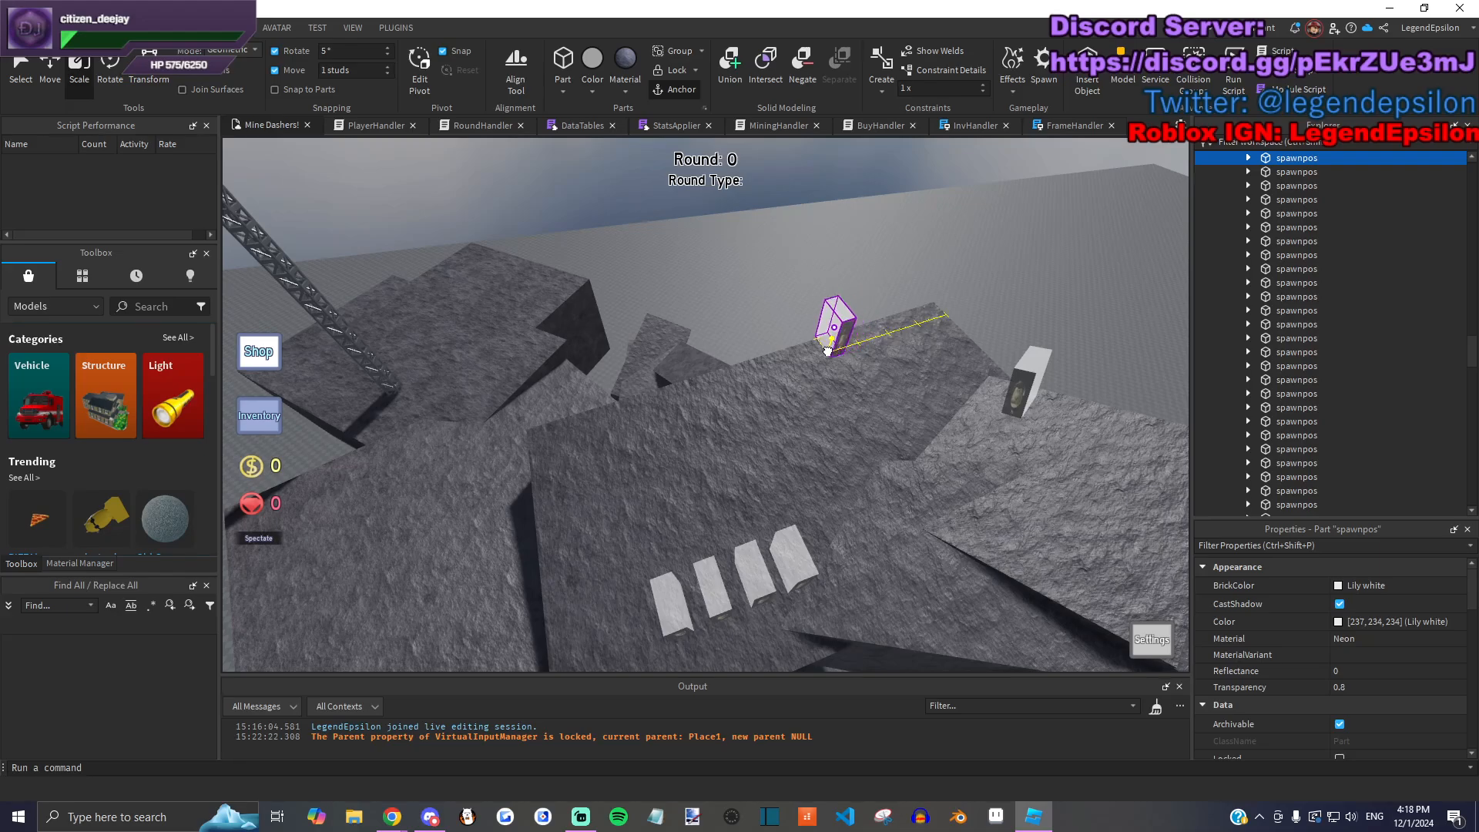
left_click_drag(668, 408, 670, 409)
key("a")
left_click_drag(852, 611, 614, 292)
key("w")
key("a")
key("s")
key("a")
left_click_drag(1017, 634, 577, 293)
key("a")
left_click_drag(948, 594, 527, 408)
left_click(455, 490)
Step: Select another row of spawnpos parts from the grid and set it down on the sloping slab beside the pit
key("w")
right_click_drag(455, 490, 676, 326)
left_click_drag(656, 312, 978, 436)
key("w")
right_click_drag(978, 437, 1009, 439)
left_click_drag(825, 373, 556, 471)
key("w")
right_click_drag(556, 470, 710, 434)
left_click(590, 312)
Step: Spread the row's spawnpos parts from the sloping slab along its ridge and the neighbouring rocks on the pit's far side
key("w")
key("s")
key("w")
left_click_drag(655, 497, 820, 400)
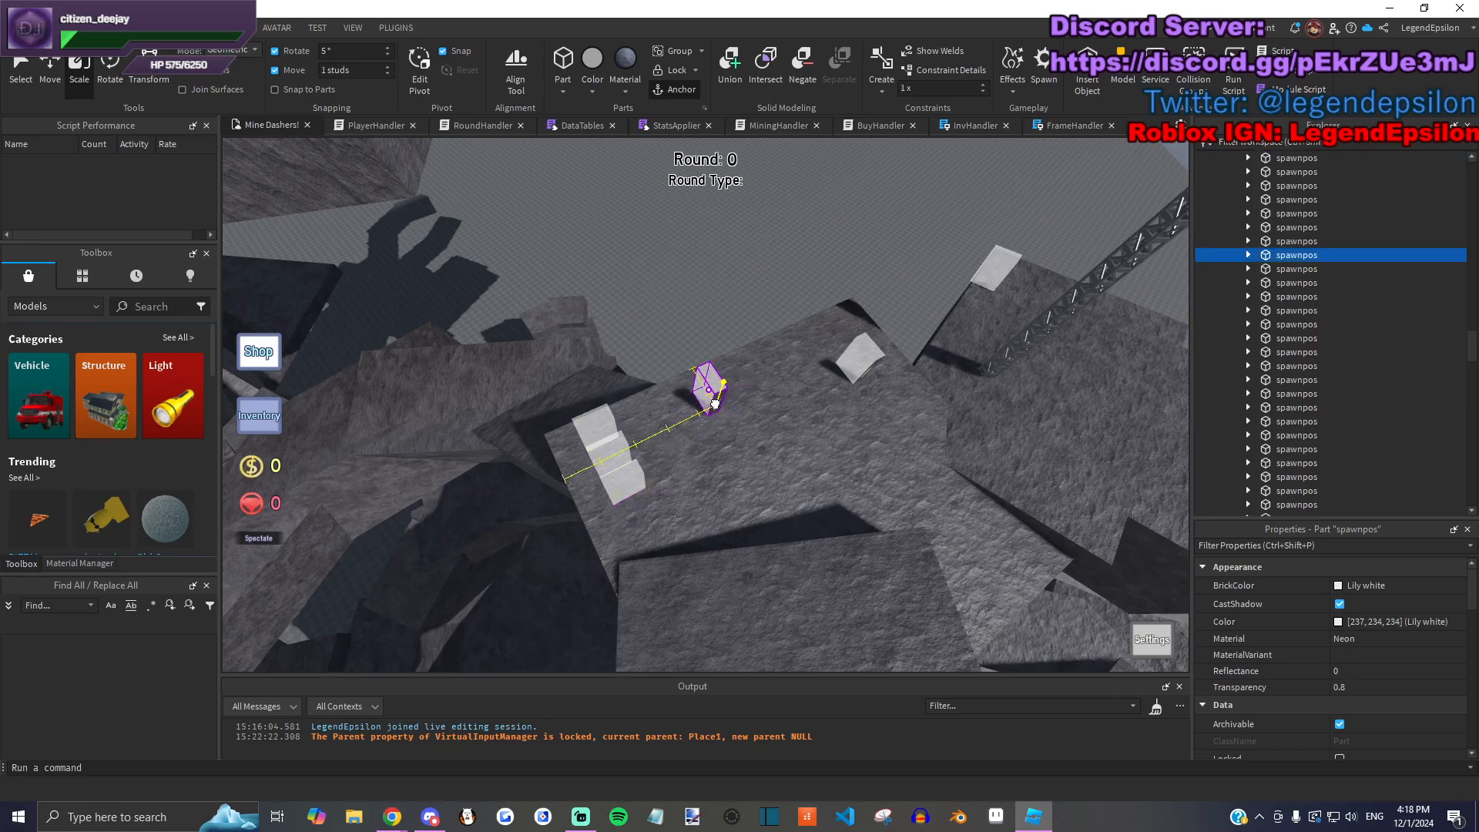
left_click_drag(734, 377, 786, 370)
key("a")
left_click_drag(858, 518, 773, 390)
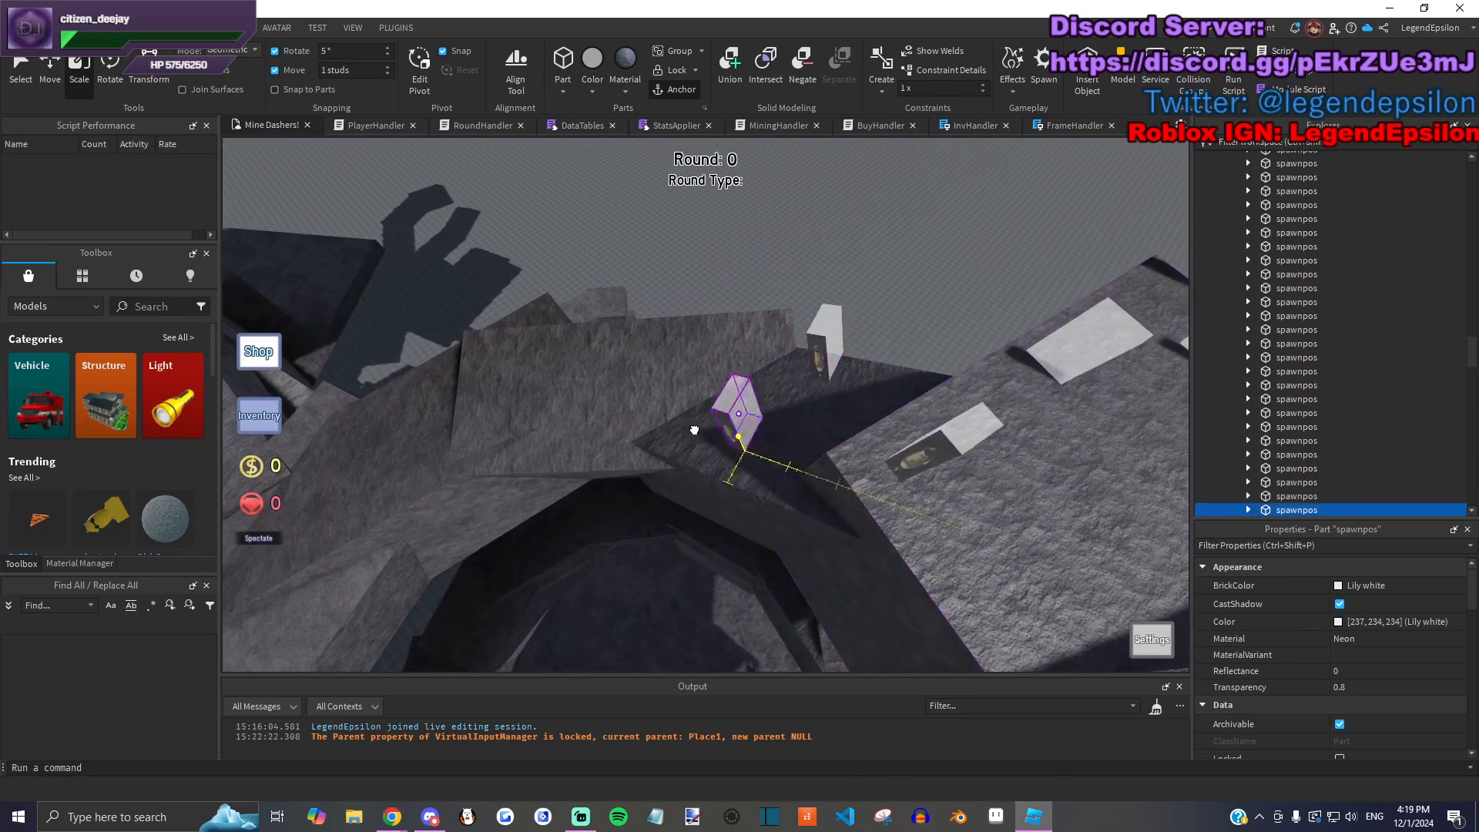
left_click_drag(918, 453, 795, 413)
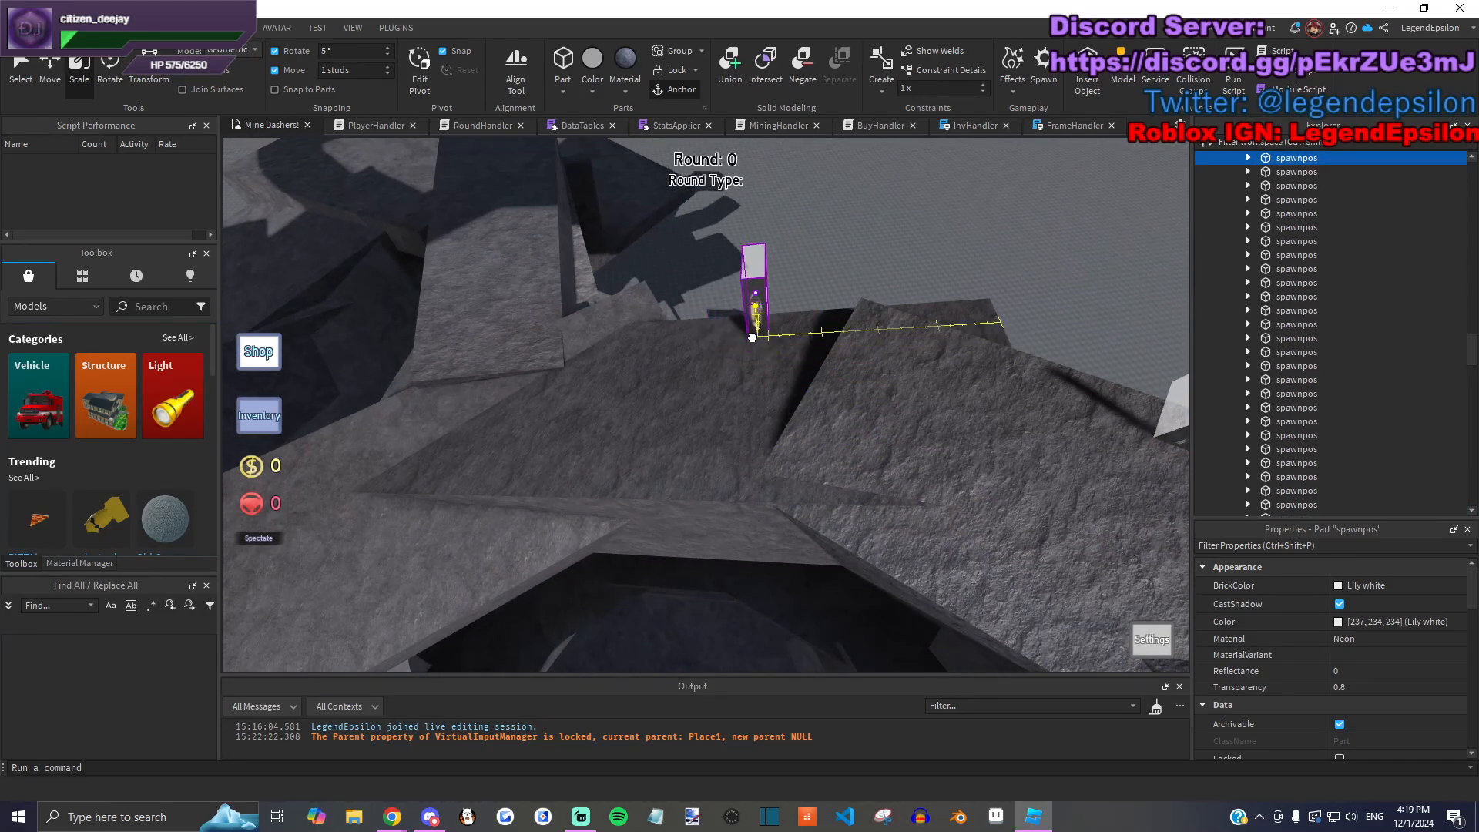
left_click_drag(754, 337, 751, 336)
Step: Select the next five spawnpos parts from the grid and set them down on the flat slab beneath the overhanging rock
key("s")
left_click(826, 266)
right_click_drag(832, 326, 834, 325)
left_click_drag(658, 331, 842, 401)
key("w")
left_click_drag(773, 481, 785, 435)
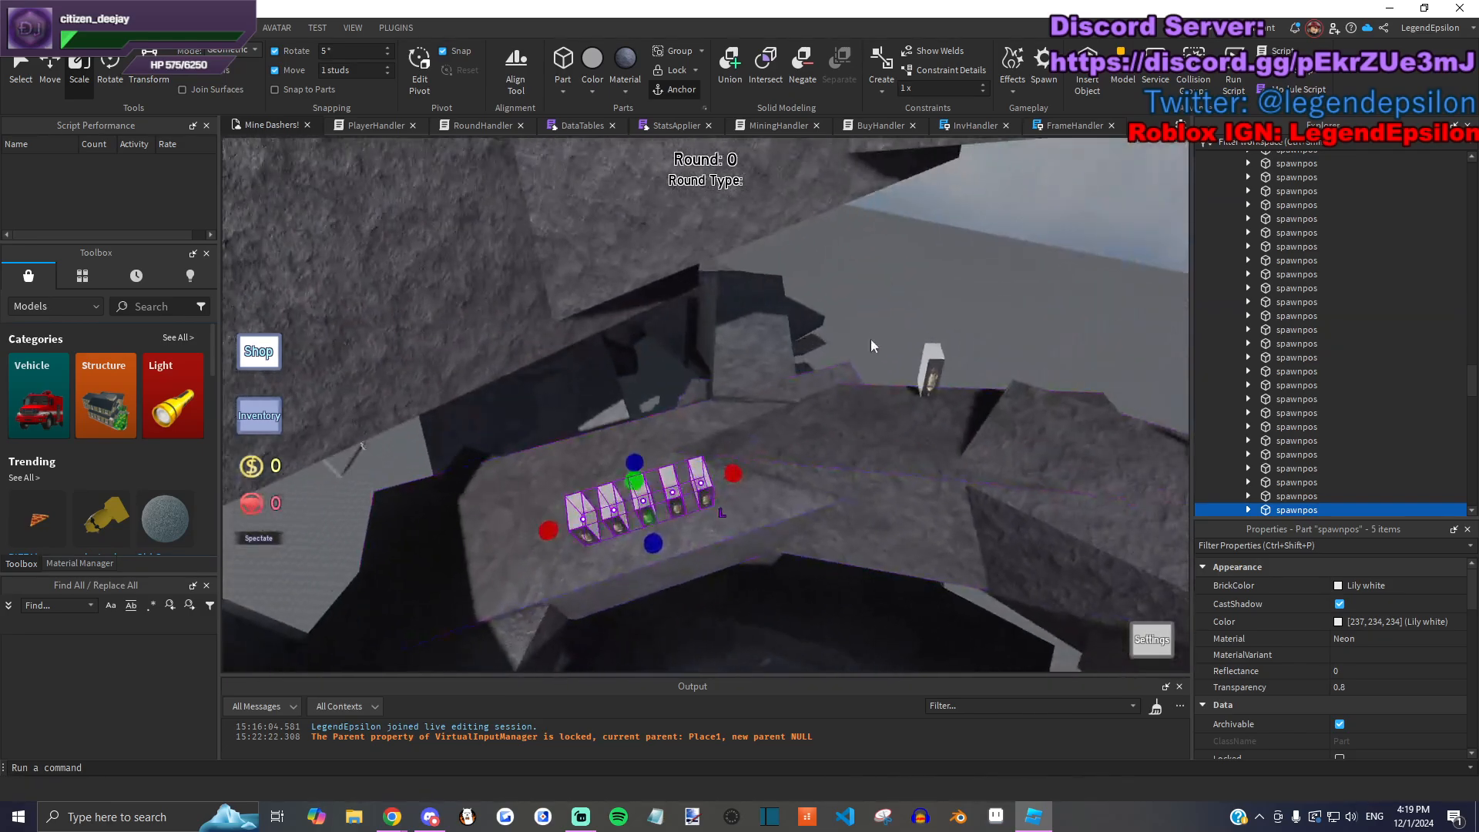
Step: Distribute the five spawnpos parts from the flat slab over the shaded and sunlit rocks along the pit rim
left_click(887, 496)
left_click_drag(867, 515, 650, 425)
left_click_drag(924, 437, 771, 376)
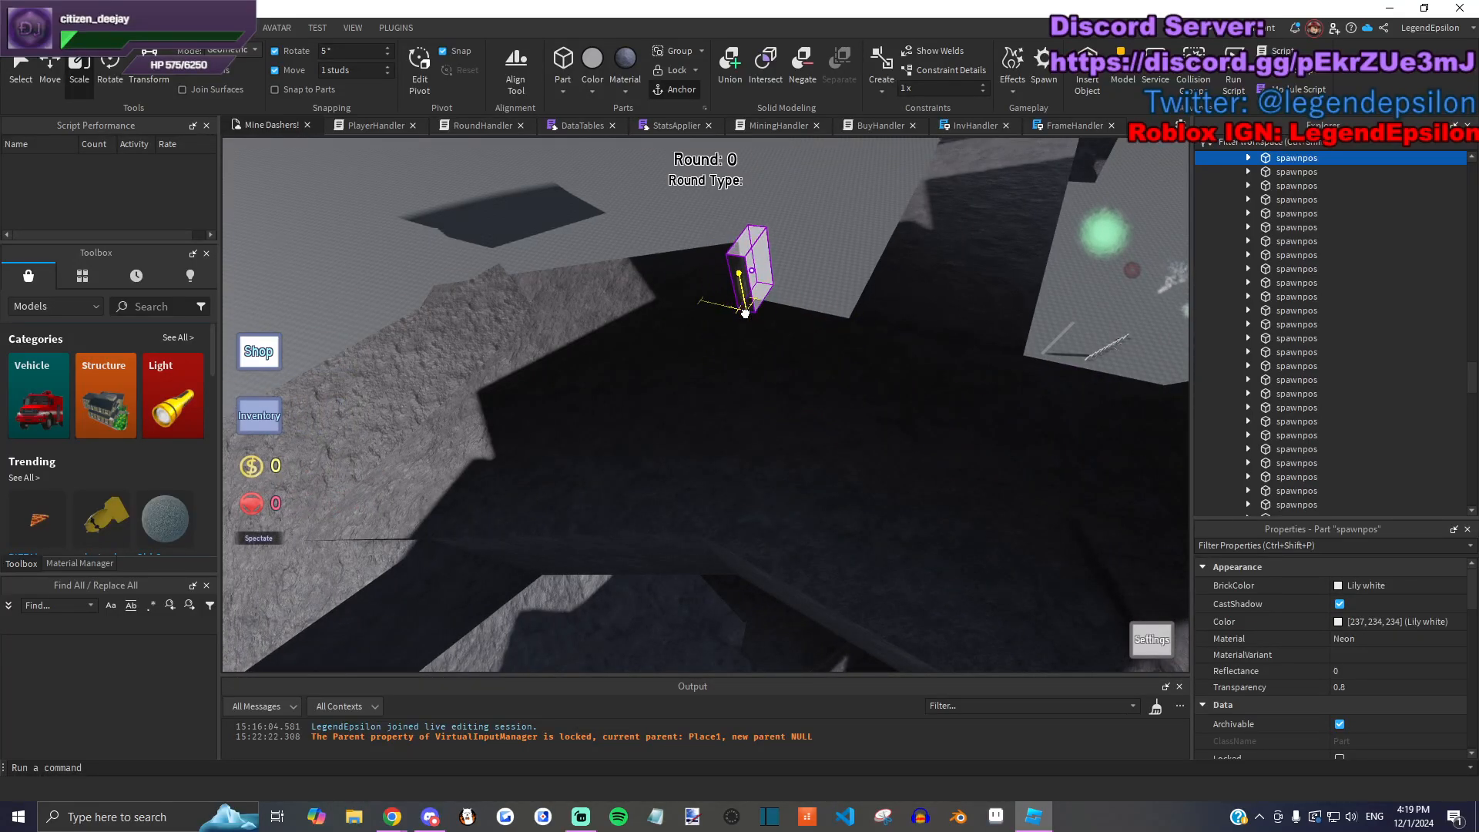
left_click_drag(734, 318, 734, 318)
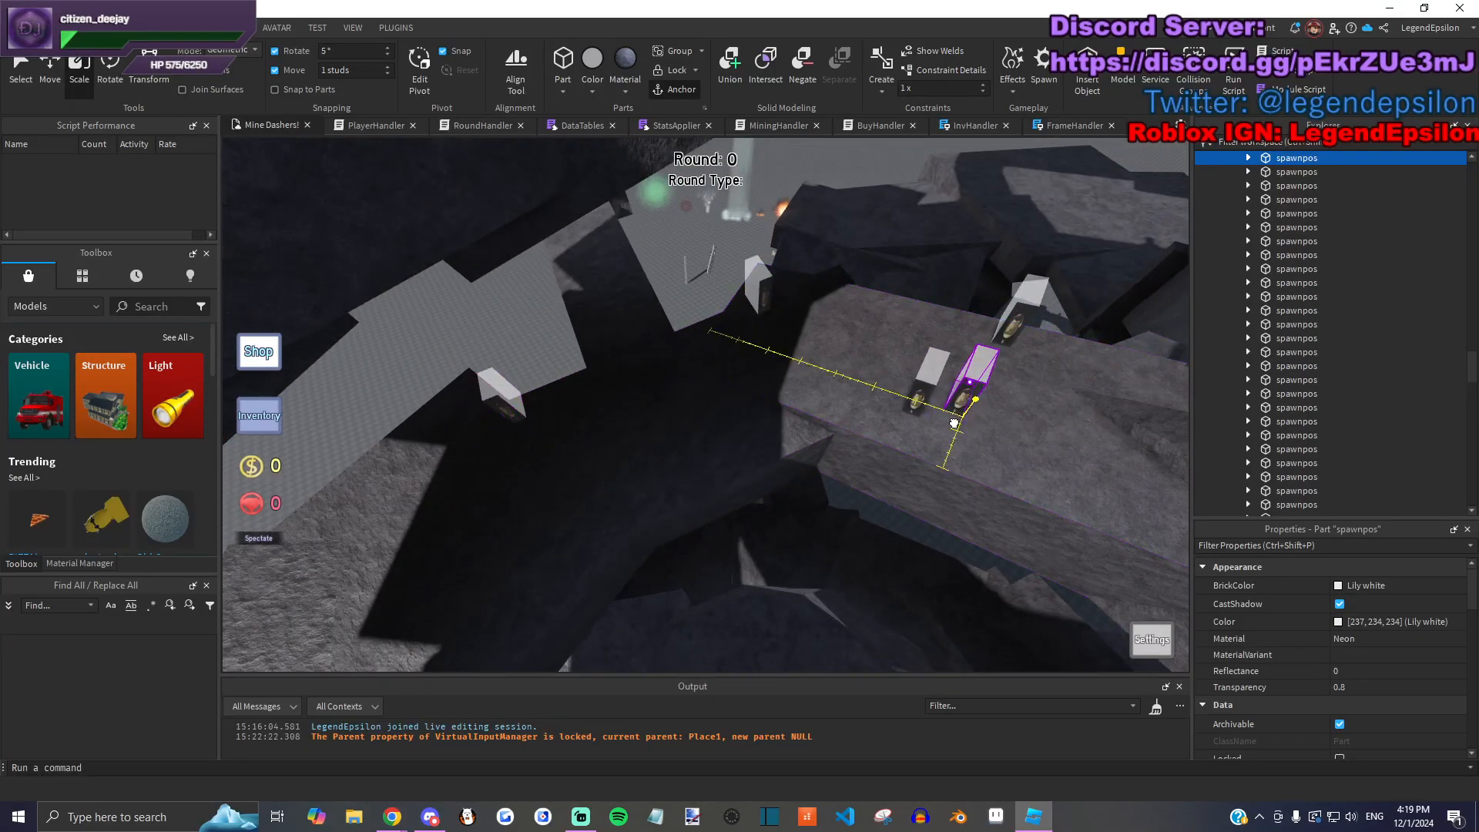
left_click_drag(957, 420, 930, 429)
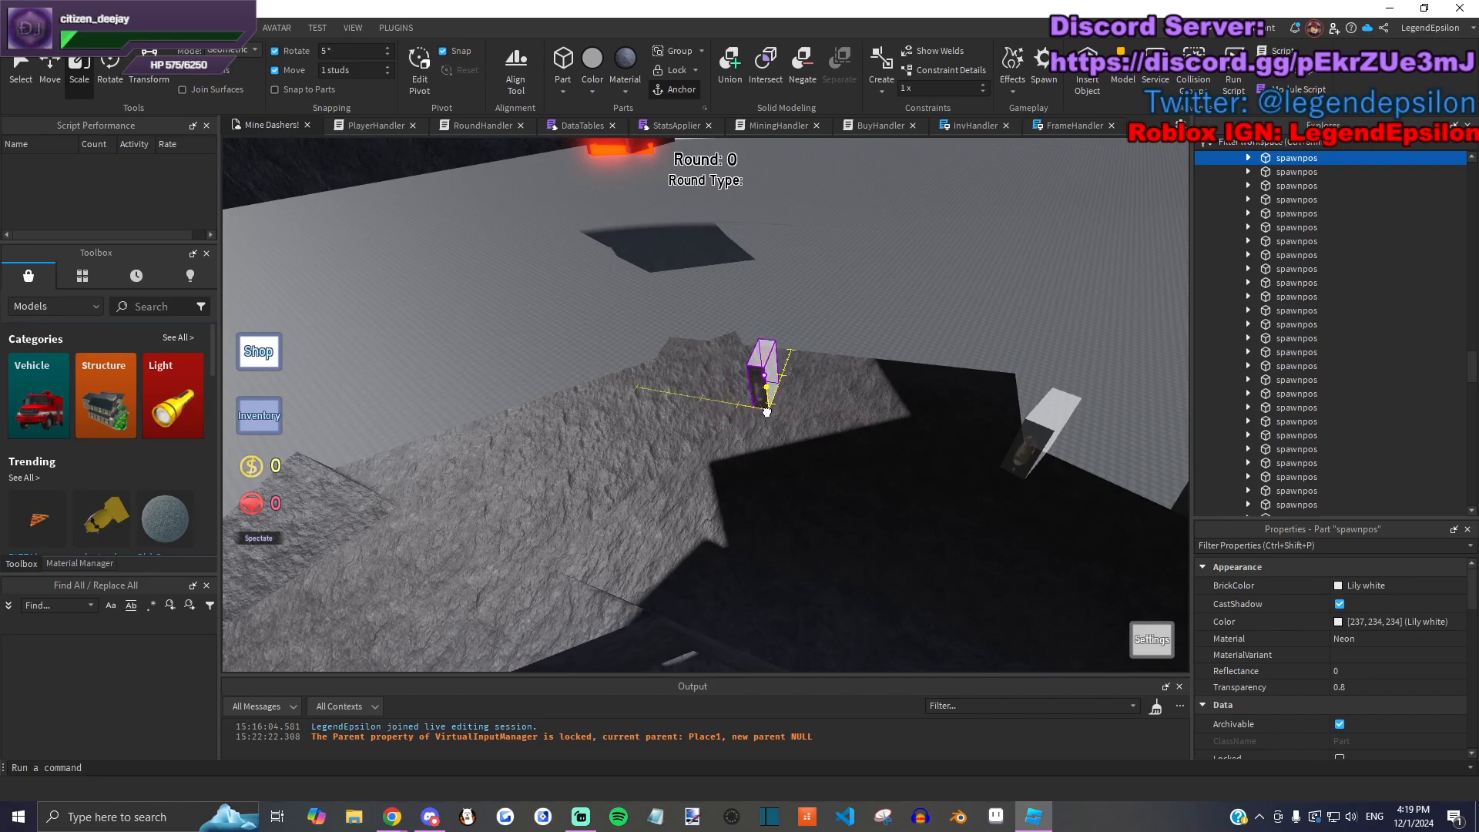
left_click_drag(714, 416, 829, 428)
Step: Select another row of five spawnpos parts from the grid and move it onto the bare sunlit slab above the pit
right_click_drag(828, 428, 829, 428)
key("q")
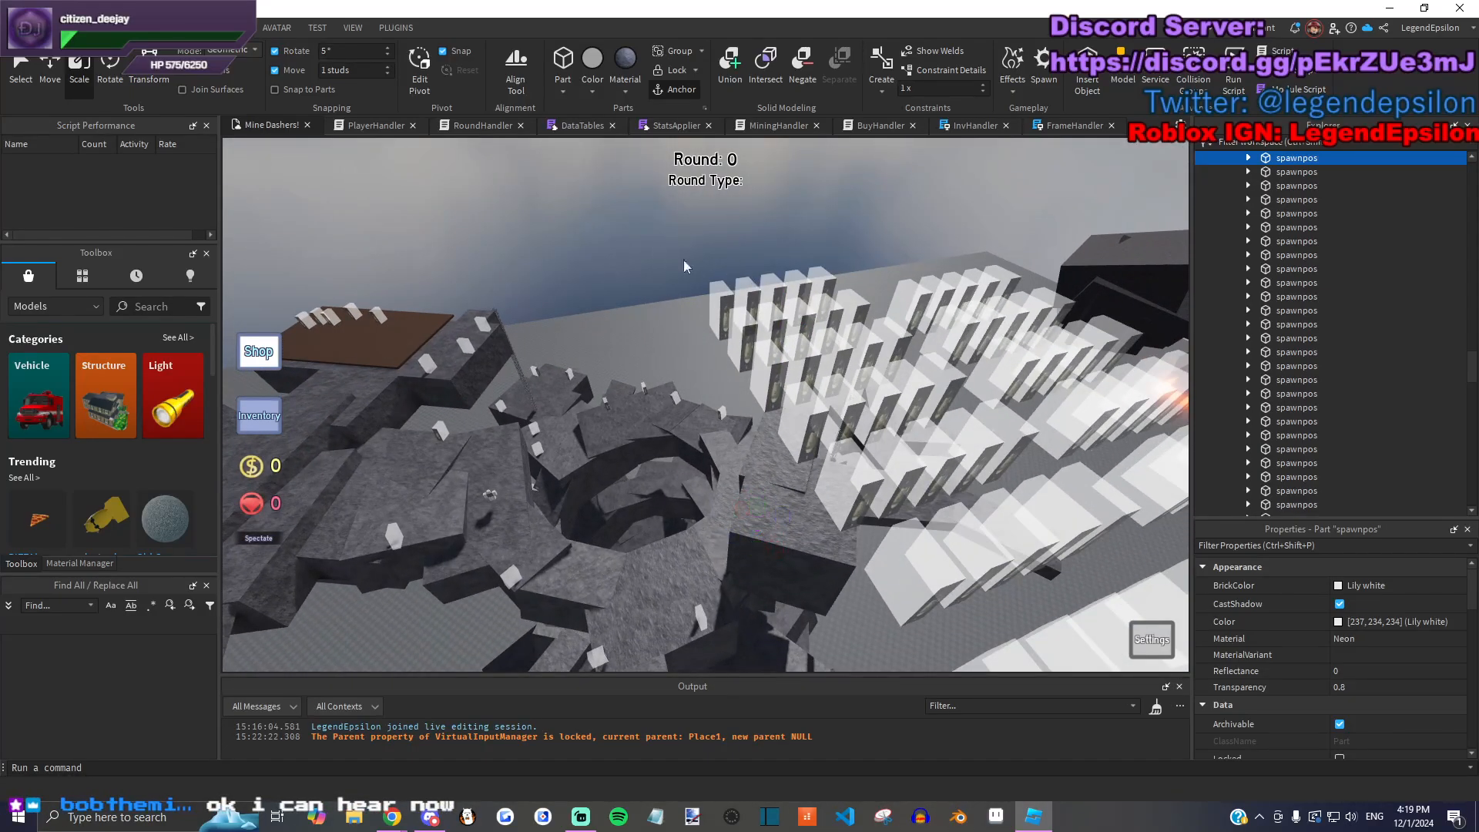
left_click_drag(852, 325, 854, 327)
right_click_drag(824, 381, 824, 381)
key("ctrl+d")
left_click_drag(824, 381, 753, 475)
key("w")
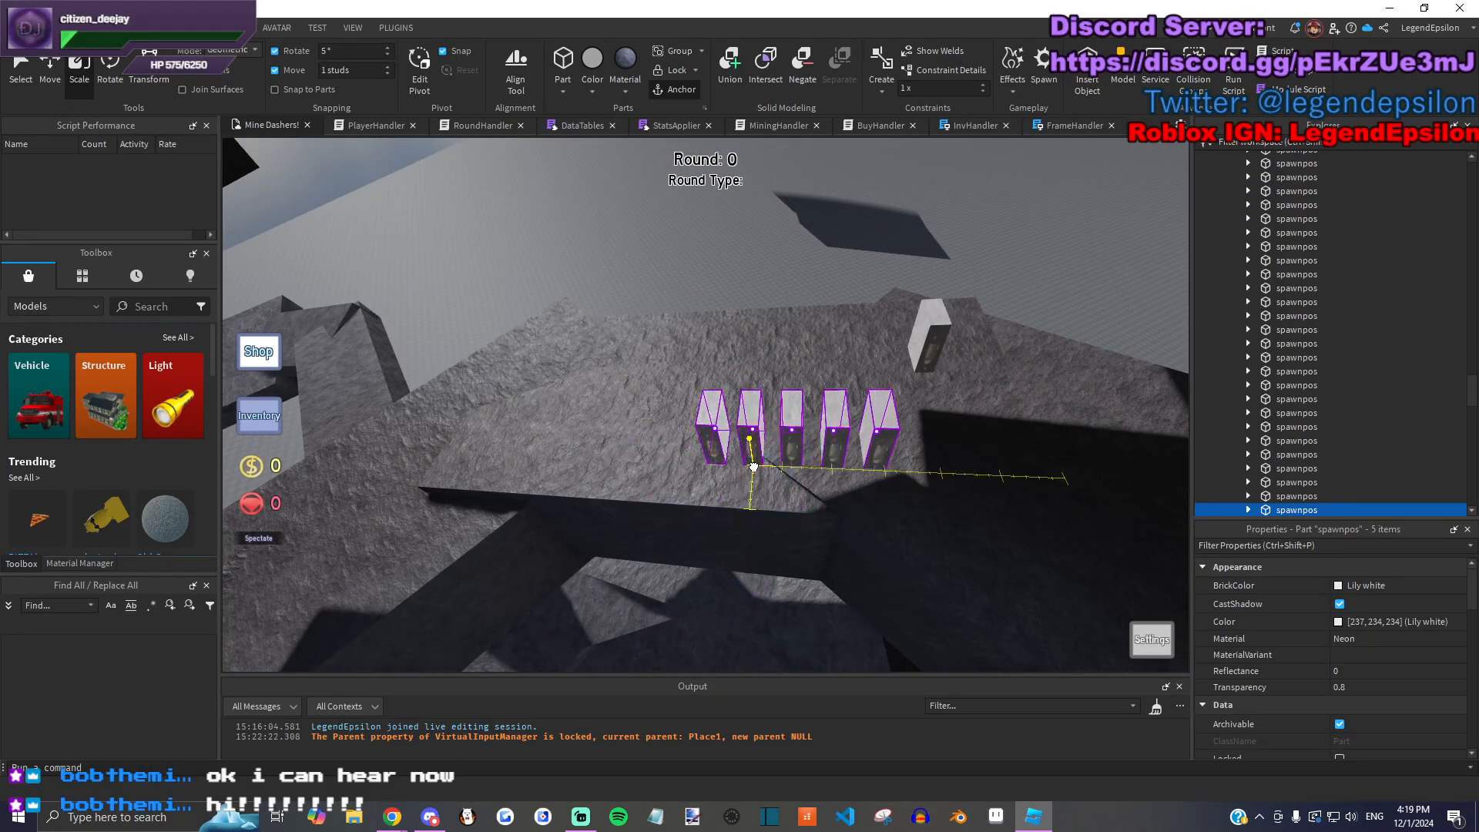
Step: Spread the five spawnpos parts from the sunlit slab to the outer edges of the adjoining rocks and clear the selection
left_click_drag(828, 465, 646, 375)
left_click_drag(1021, 489, 745, 378)
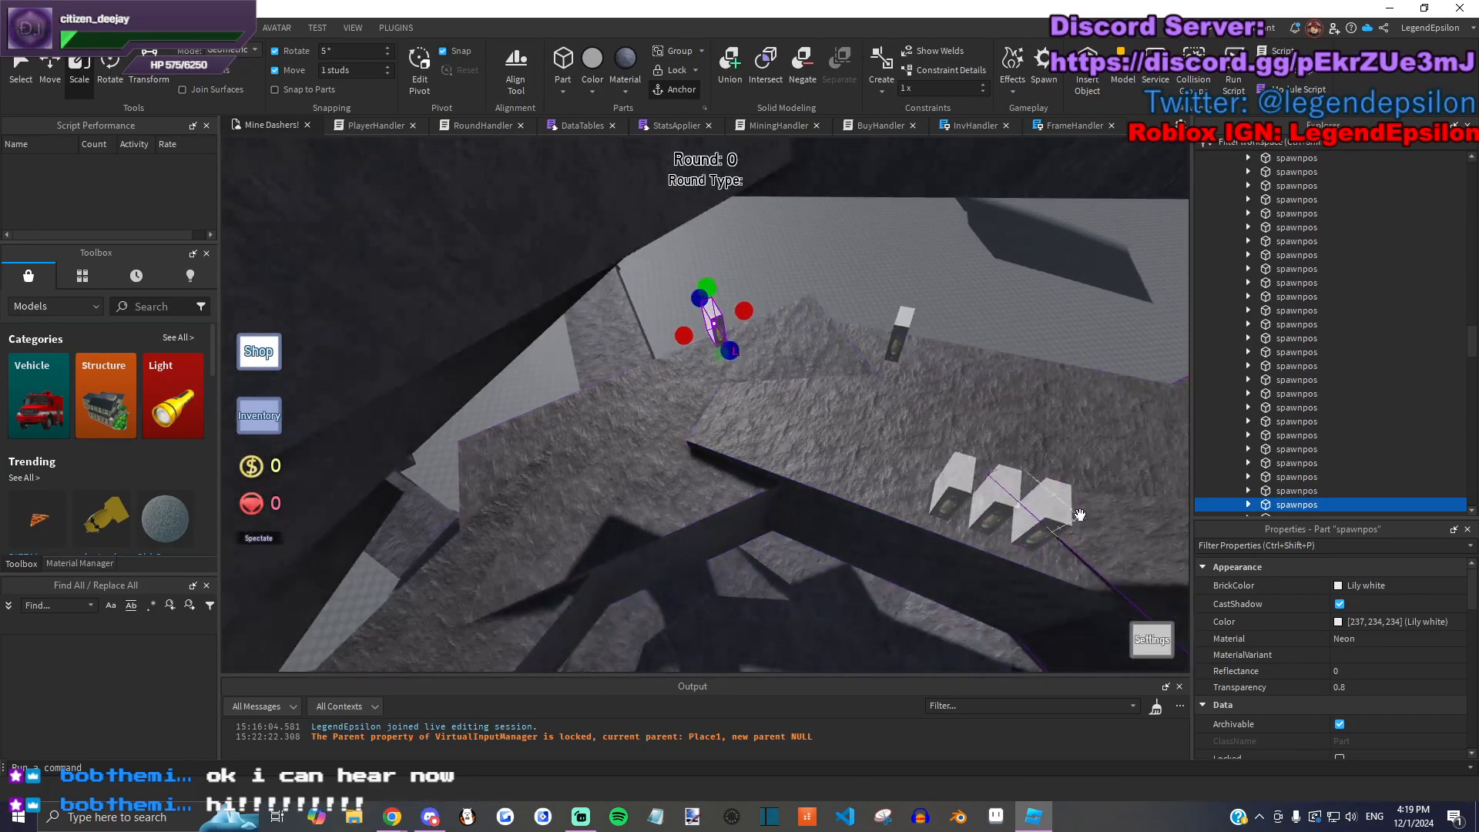
left_click_drag(1040, 518, 547, 450)
left_click_drag(918, 340, 787, 369)
left_click_drag(680, 344, 681, 345)
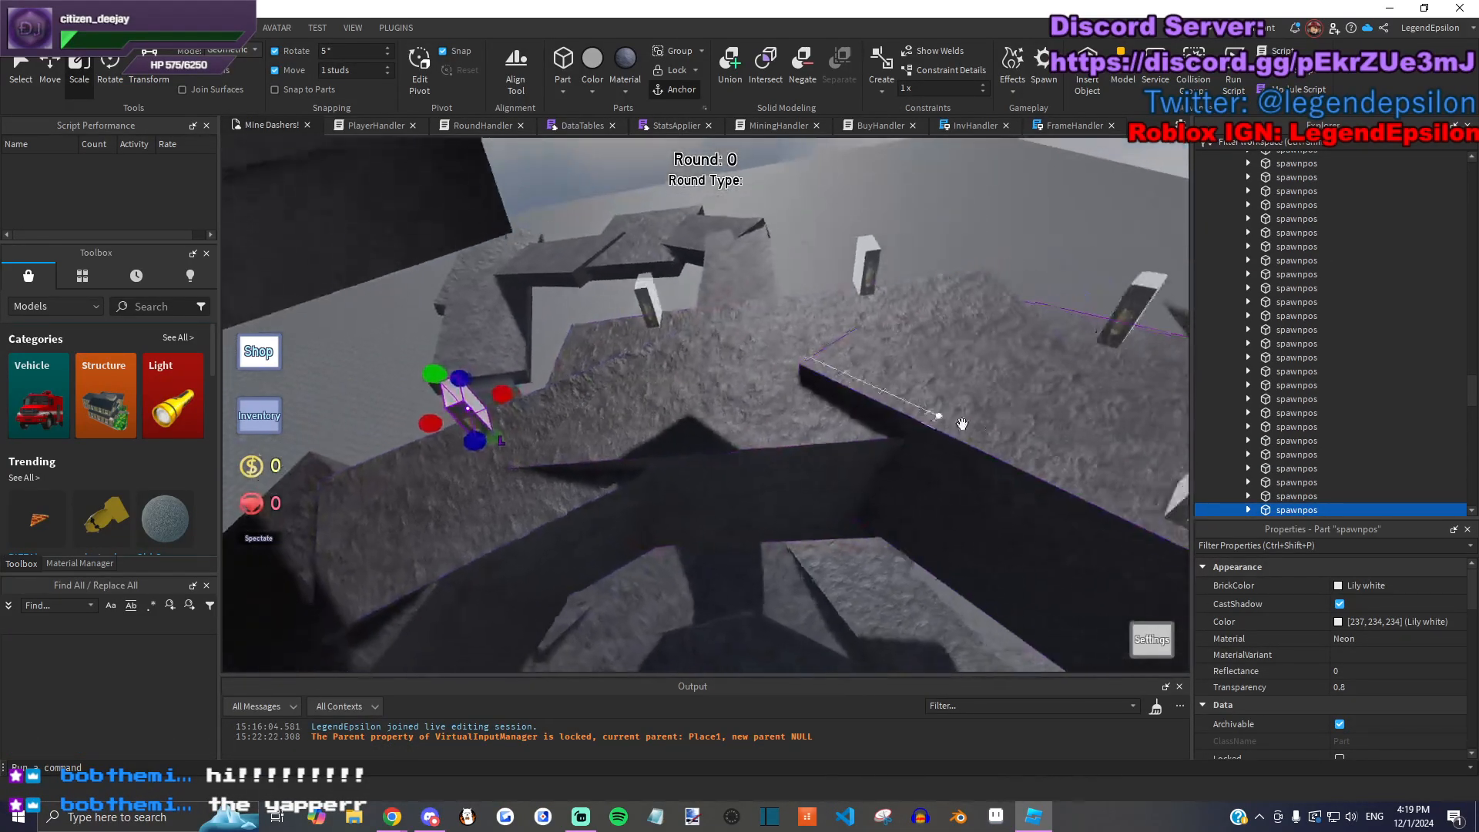
left_click_drag(896, 450, 692, 384)
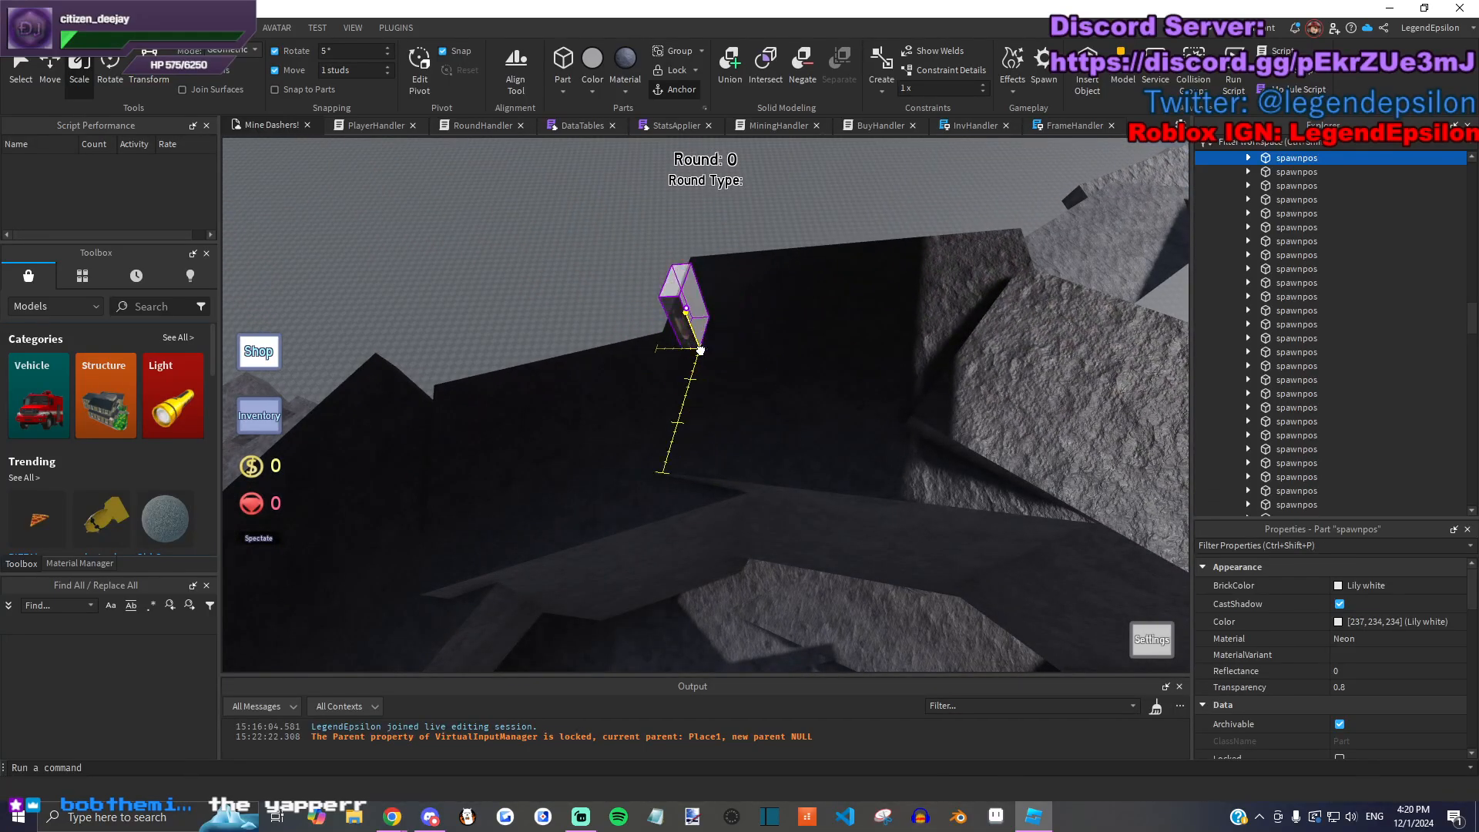
left_click(581, 275)
Step: Select the next row of five spawnpos parts and place it on the shadowed slab at the pit's edge
key("s")
right_click_drag(838, 399, 838, 400)
left_click_drag(663, 275, 825, 354)
scroll(801, 432, "up", 5)
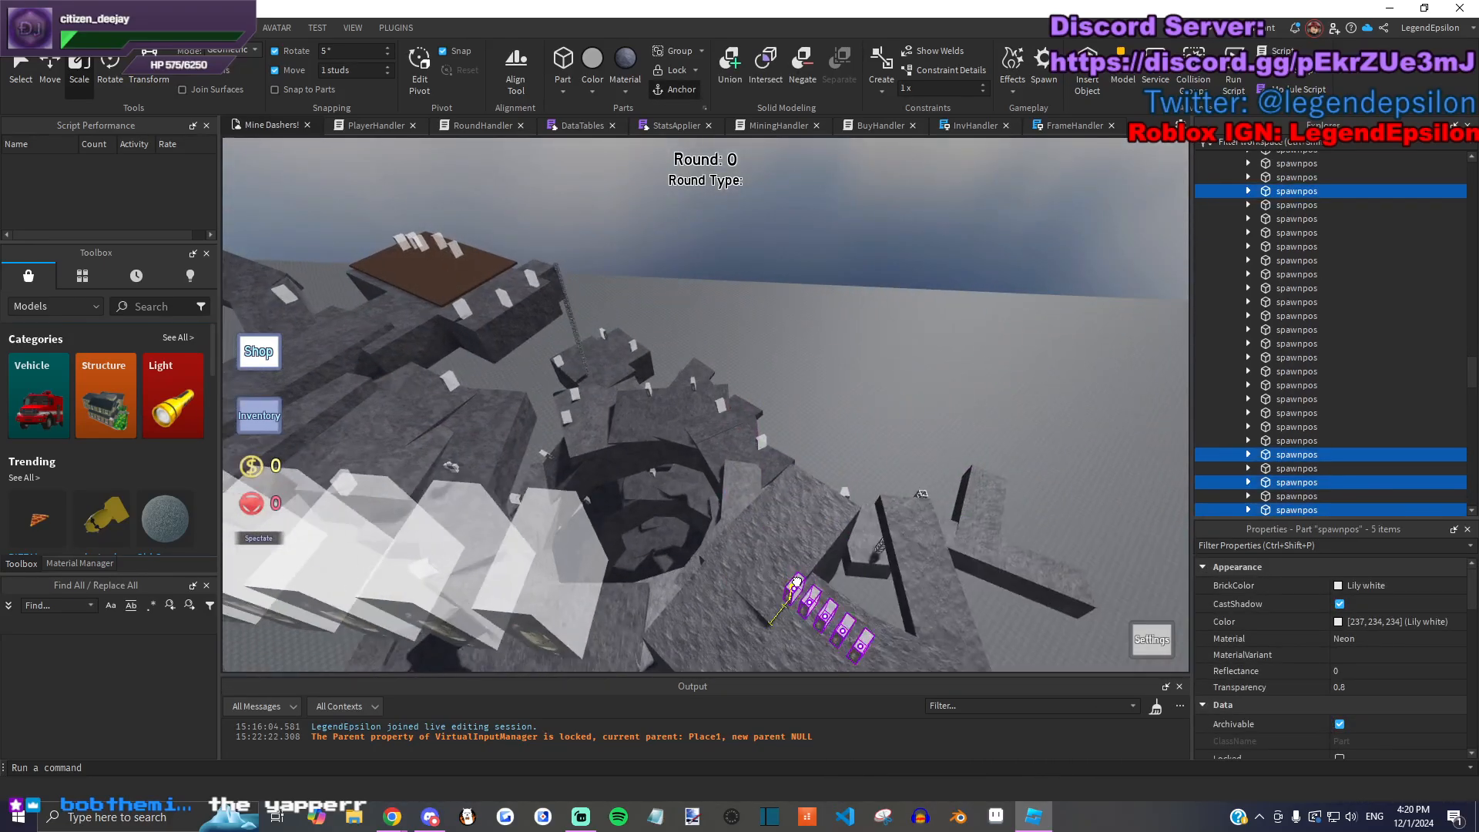
scroll(796, 583, "up", 6)
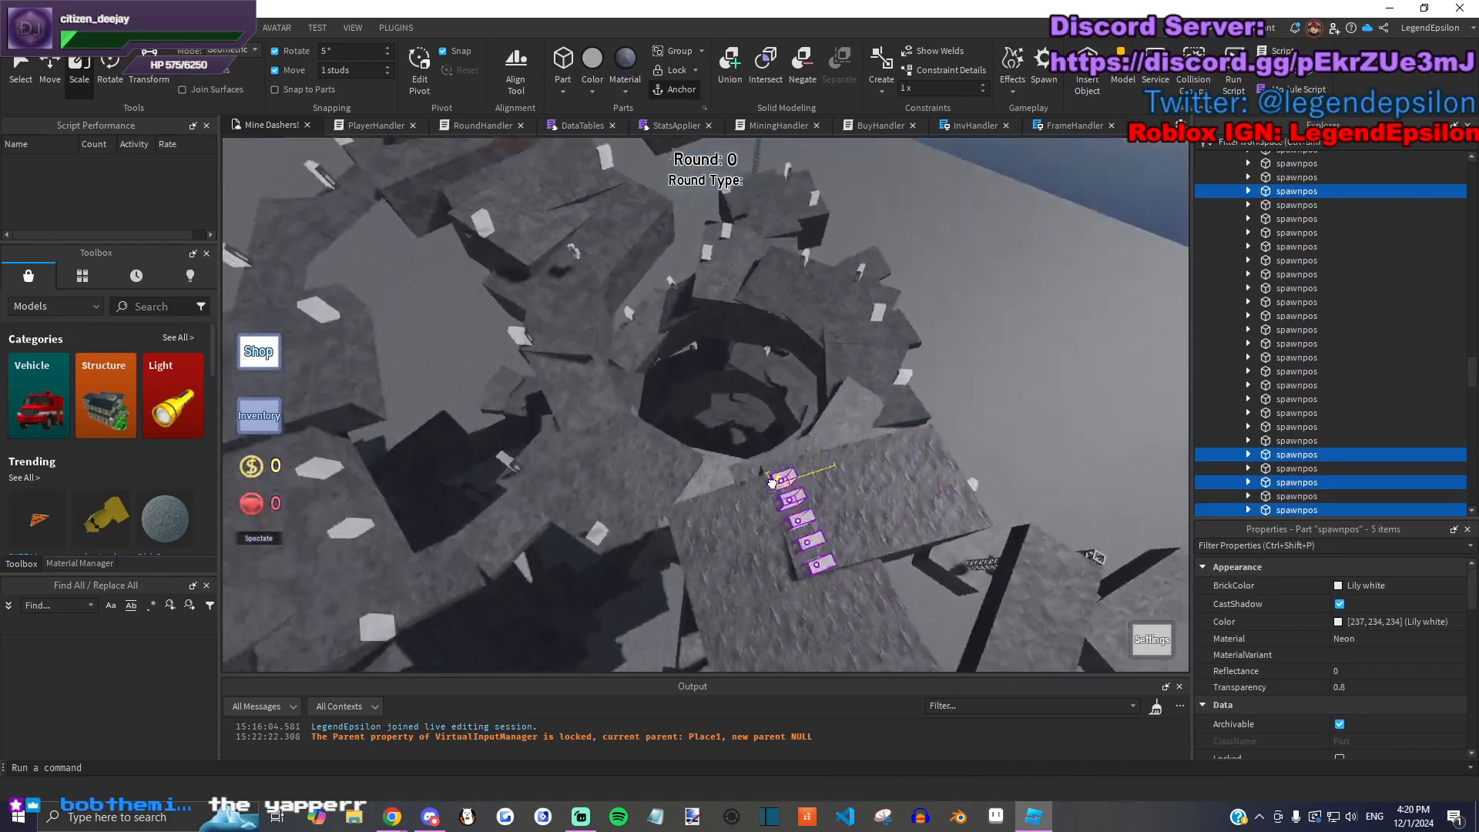
left_click_drag(824, 480, 720, 393)
key("r")
left_click(832, 313)
left_click(694, 401)
scroll(694, 401, "up", 2)
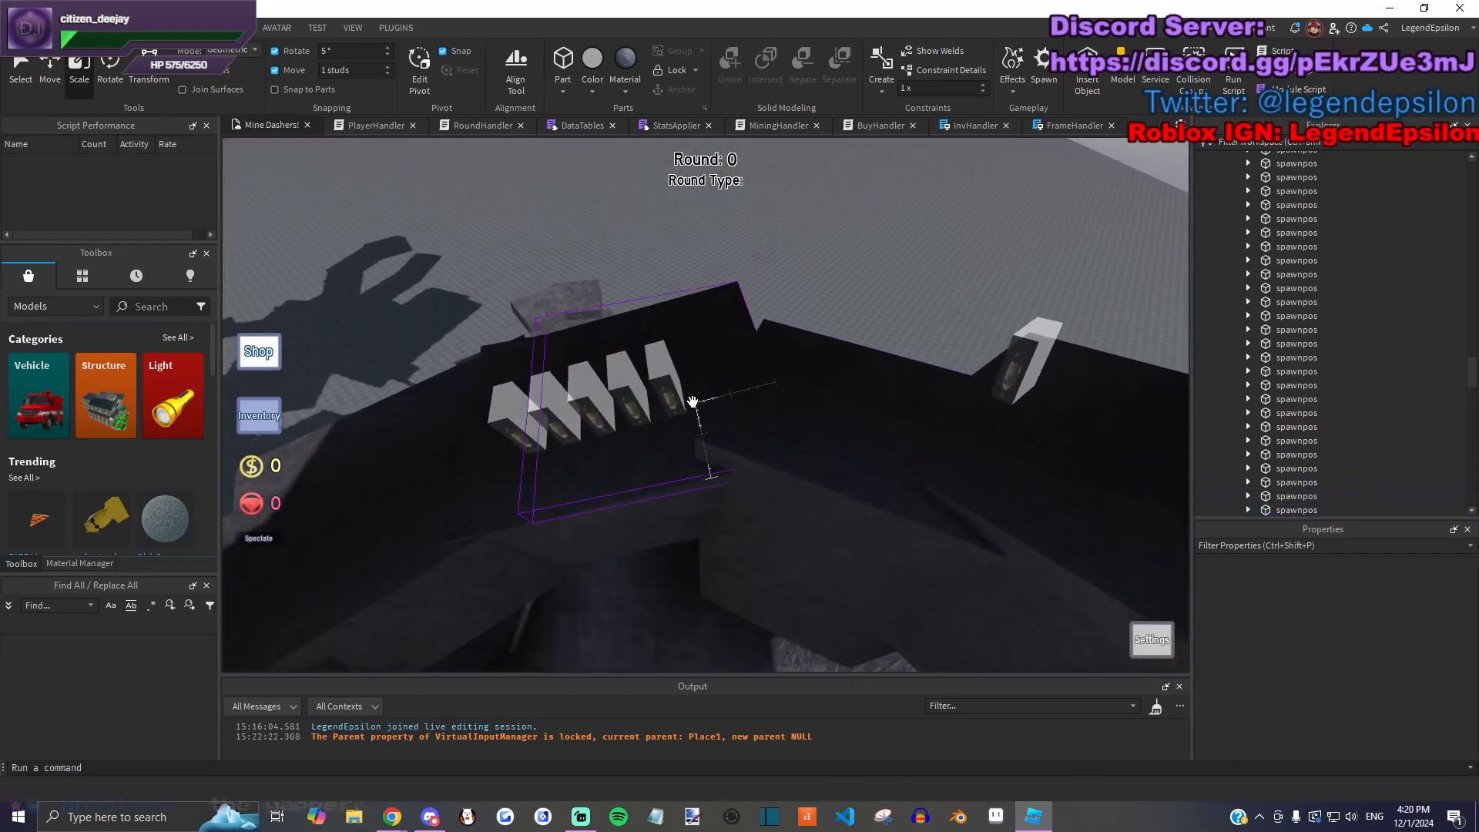
Step: Space the five spawnpos parts out along the shadowed rock rim around the pit and clear the selection
right_click_drag(719, 323, 765, 324)
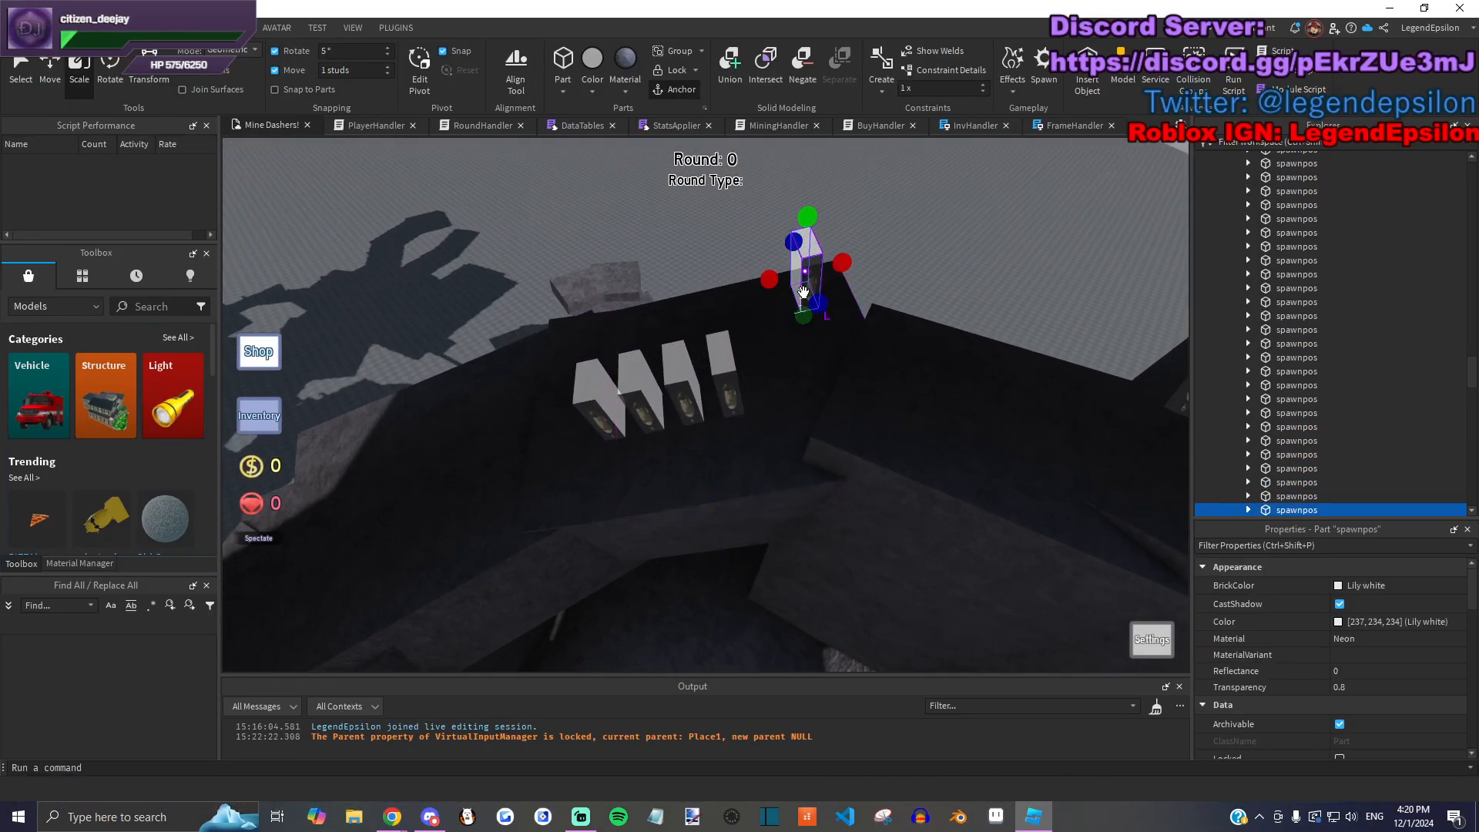
left_click_drag(739, 387, 735, 344)
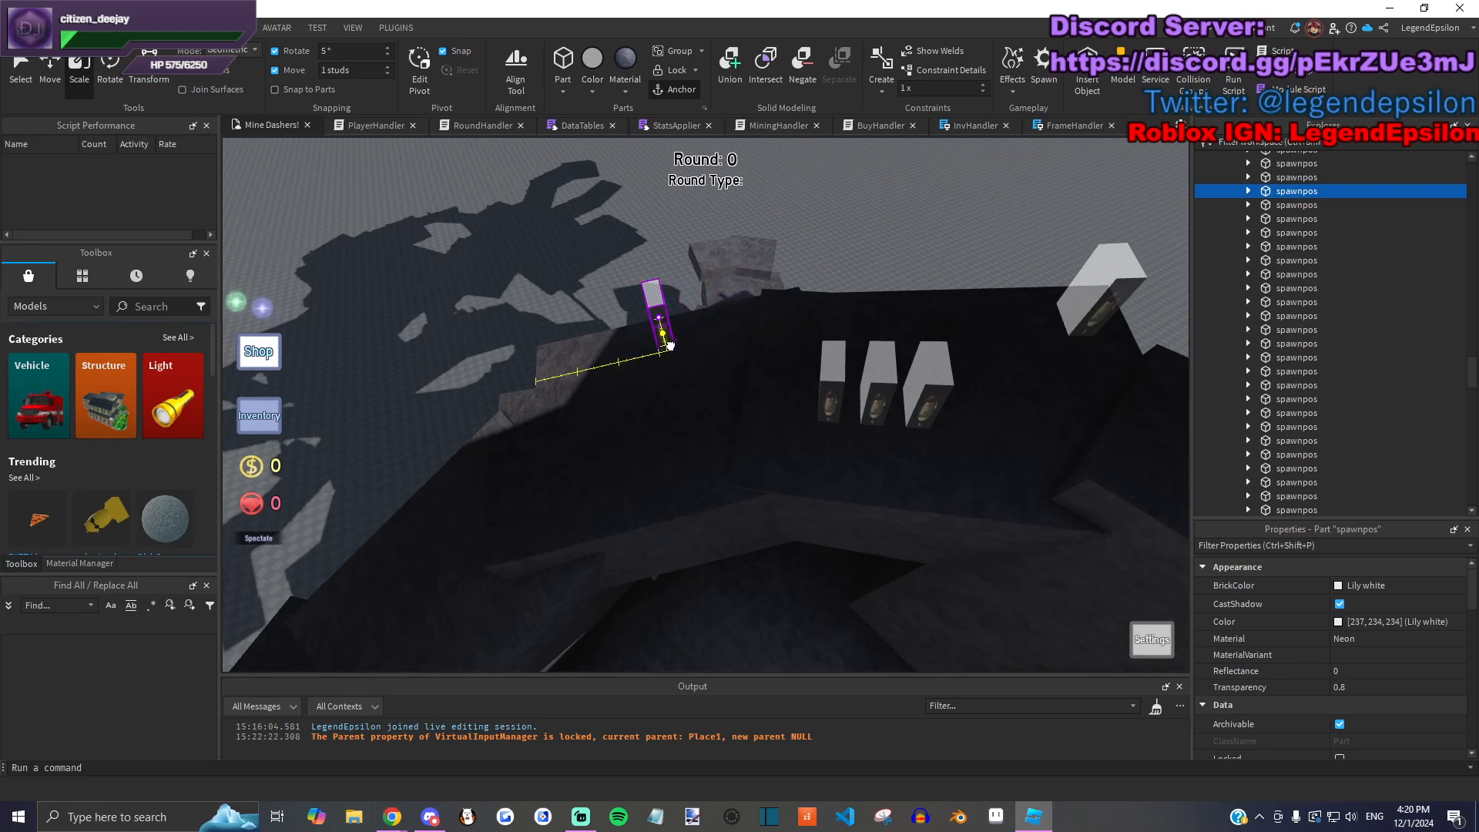
left_click_drag(885, 423, 690, 381)
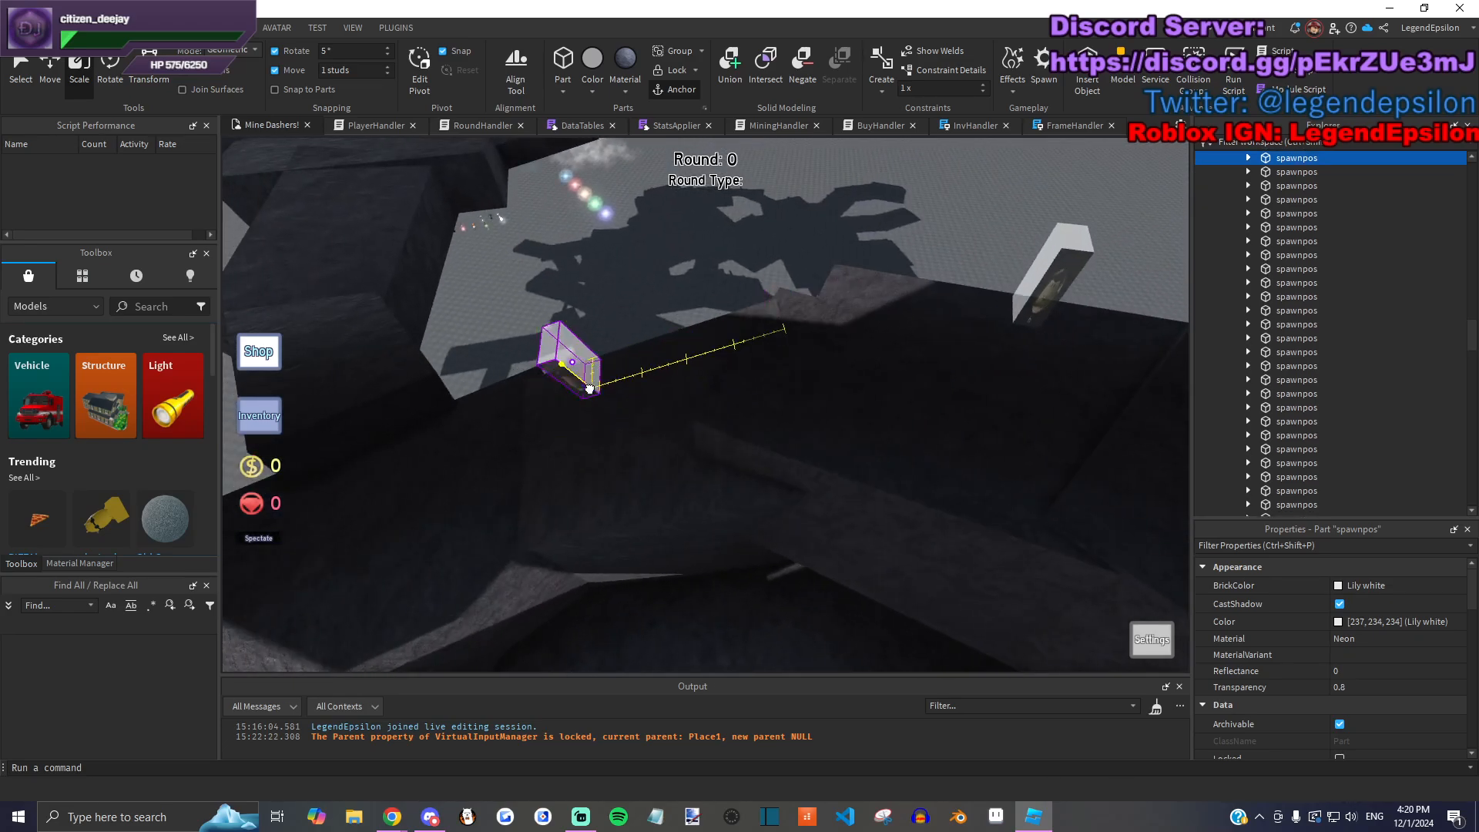
scroll(564, 394, "down", 2)
left_click_drag(1021, 464, 721, 353)
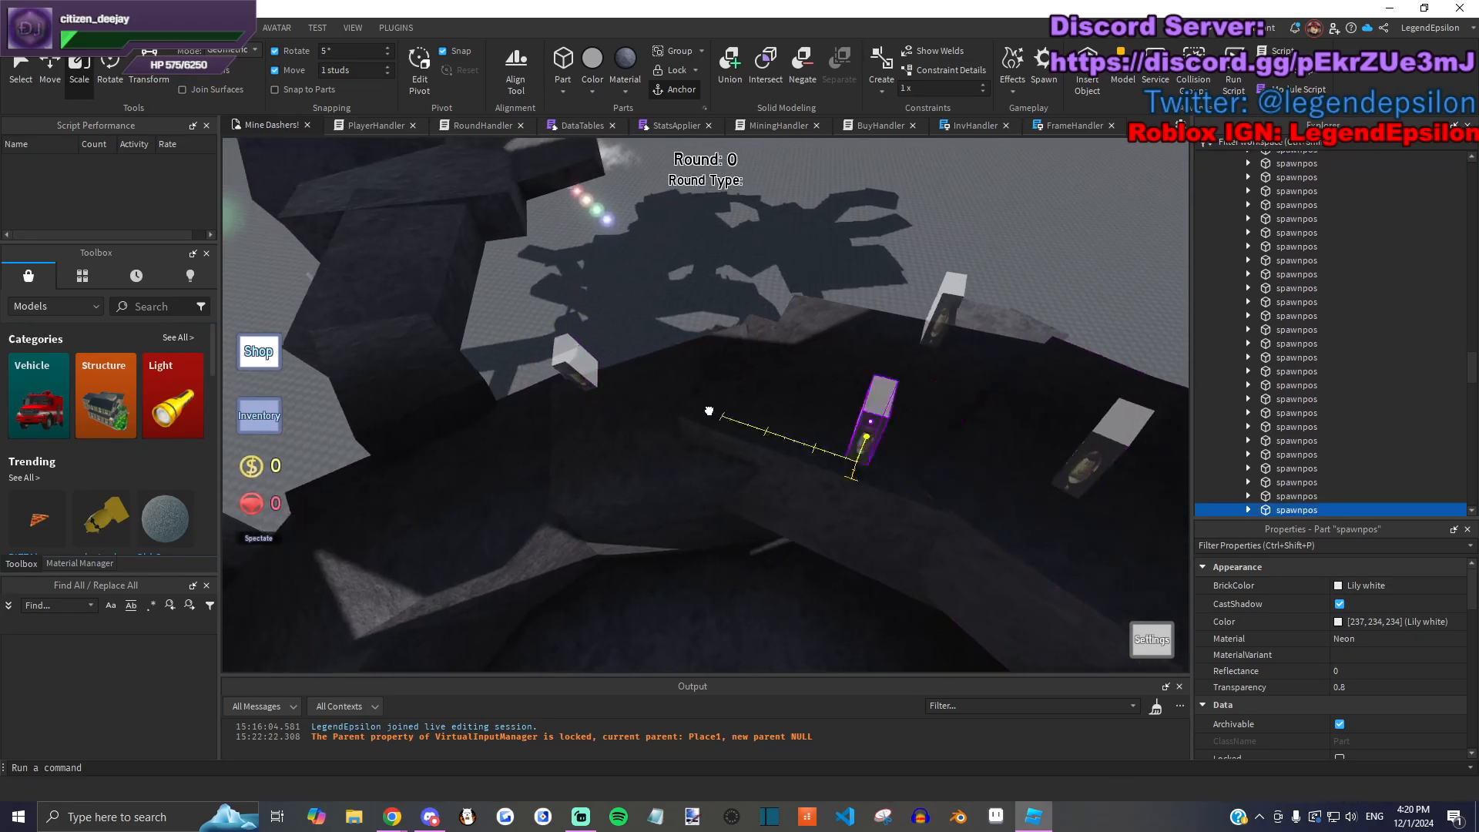
left_click_drag(1088, 456, 952, 493)
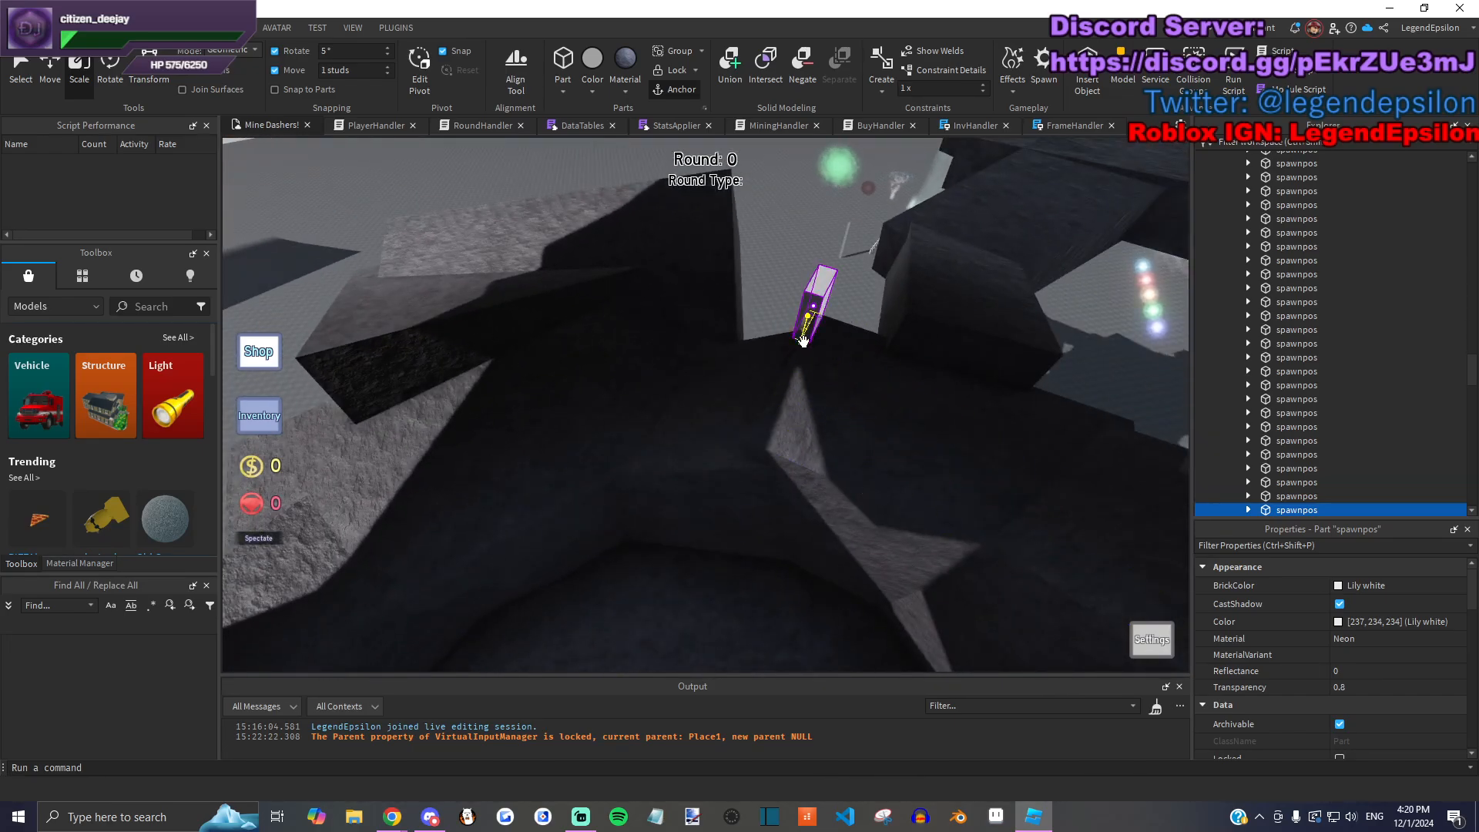
left_click(772, 324)
Step: Select another row of spawnpos parts from the grid and bring it over to the rocks around the pit
scroll(801, 339, "down", 10)
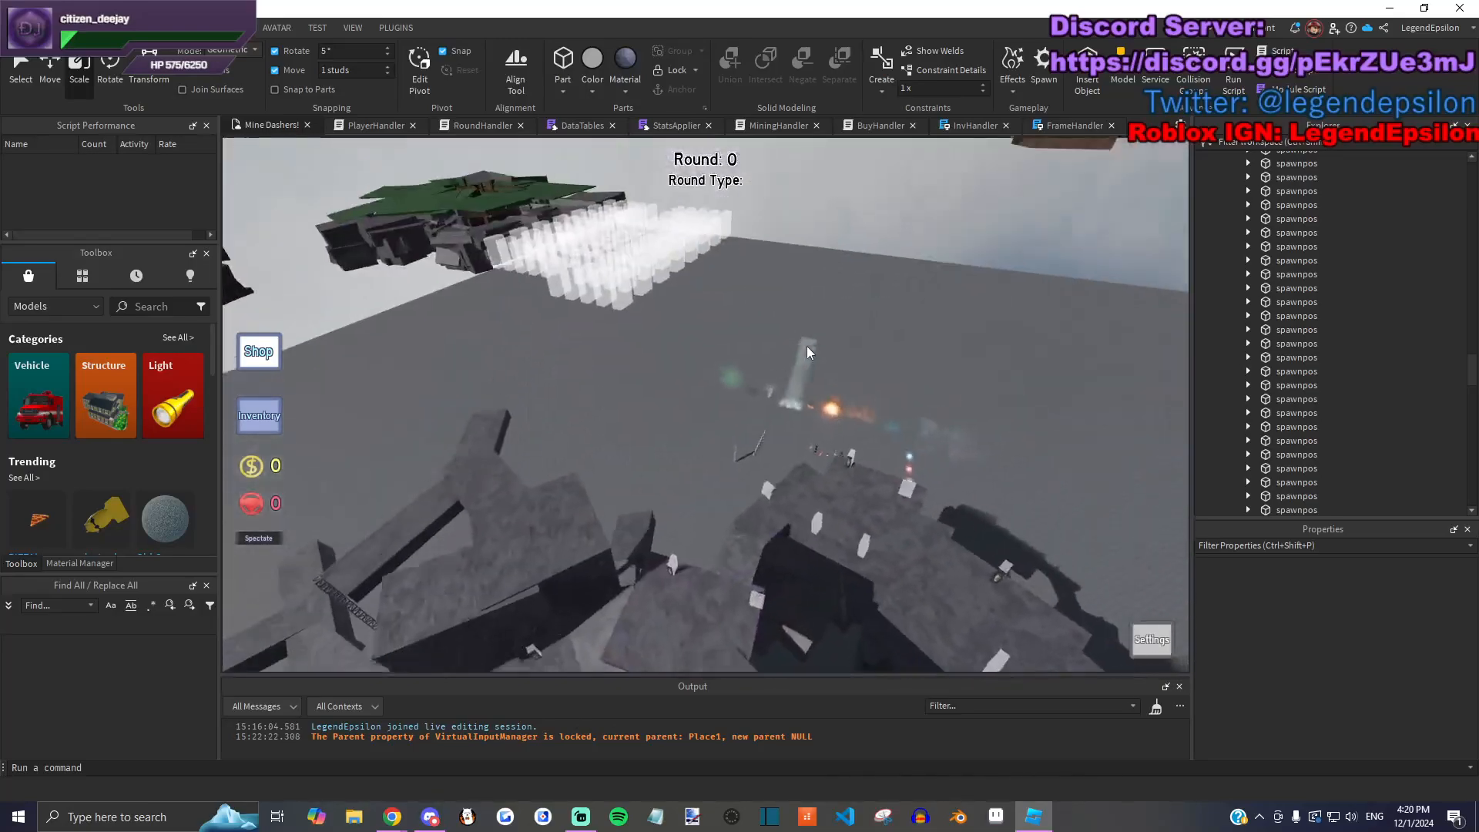
right_click_drag(806, 346, 783, 317)
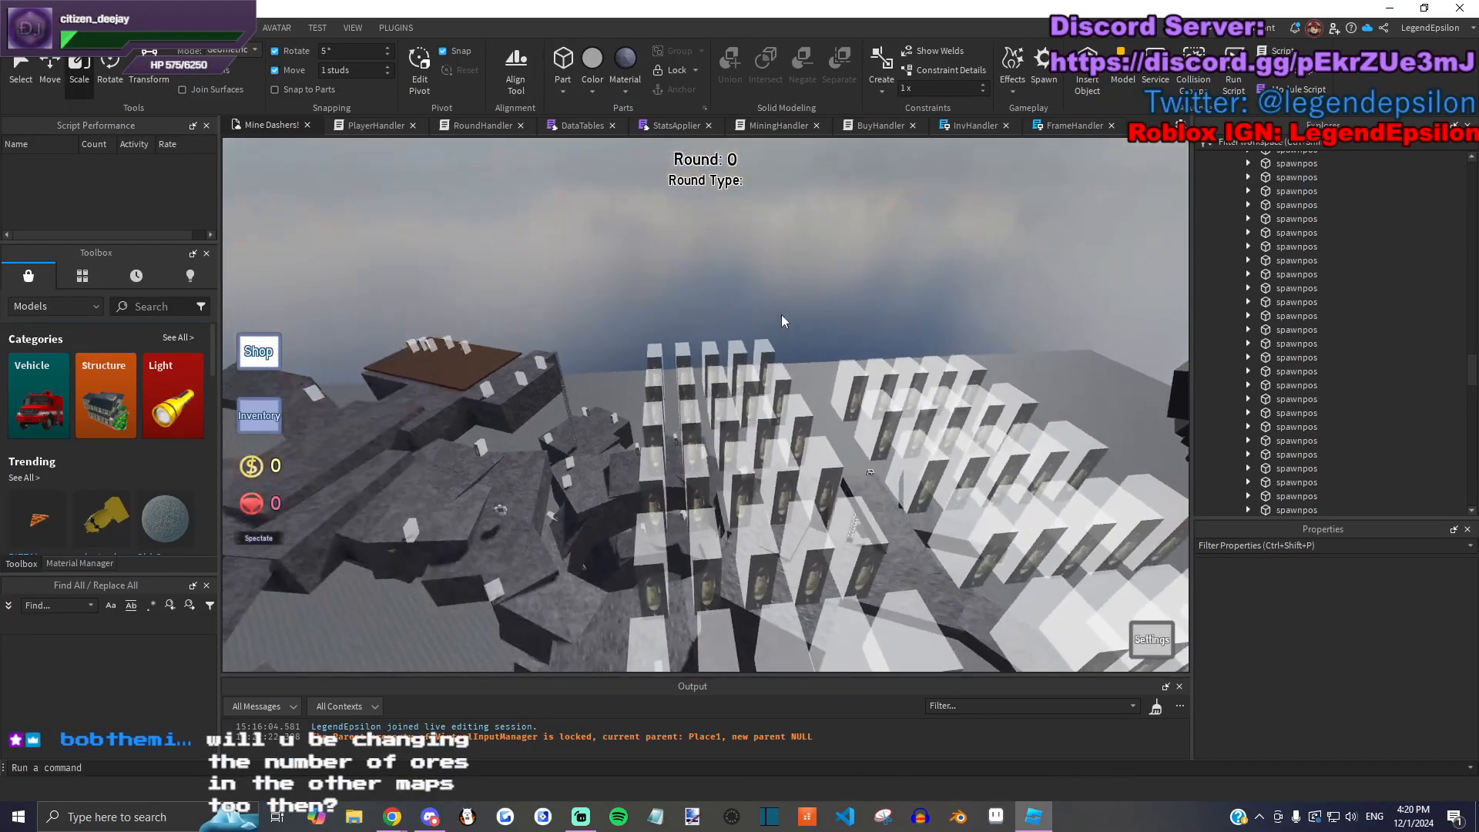
left_click_drag(876, 396, 873, 378)
right_click_drag(873, 377, 873, 377)
right_click_drag(815, 481, 820, 416)
left_click(759, 467)
left_click(713, 497)
Step: Place the row's spawnpos parts individually on the raised ledge and the surrounding rocks
right_click_drag(713, 497, 725, 396)
right_click_drag(687, 342, 722, 570)
left_click(750, 416)
left_click(670, 304)
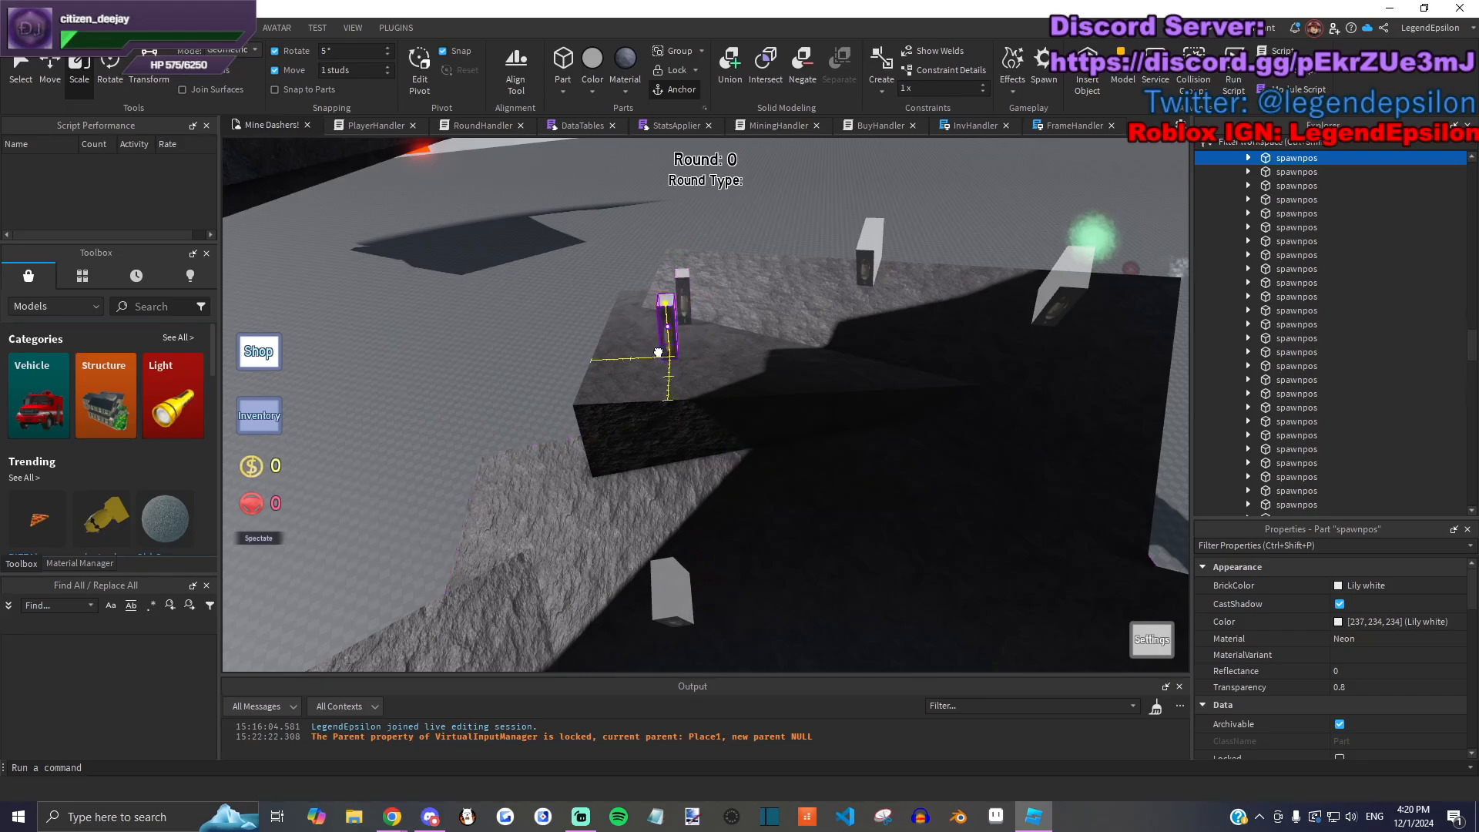
right_click_drag(606, 373, 825, 410)
left_click(675, 421)
Step: Select the next row of spawnpos parts from the grid and set it down on the pit floor
left_click_drag(649, 287, 888, 438)
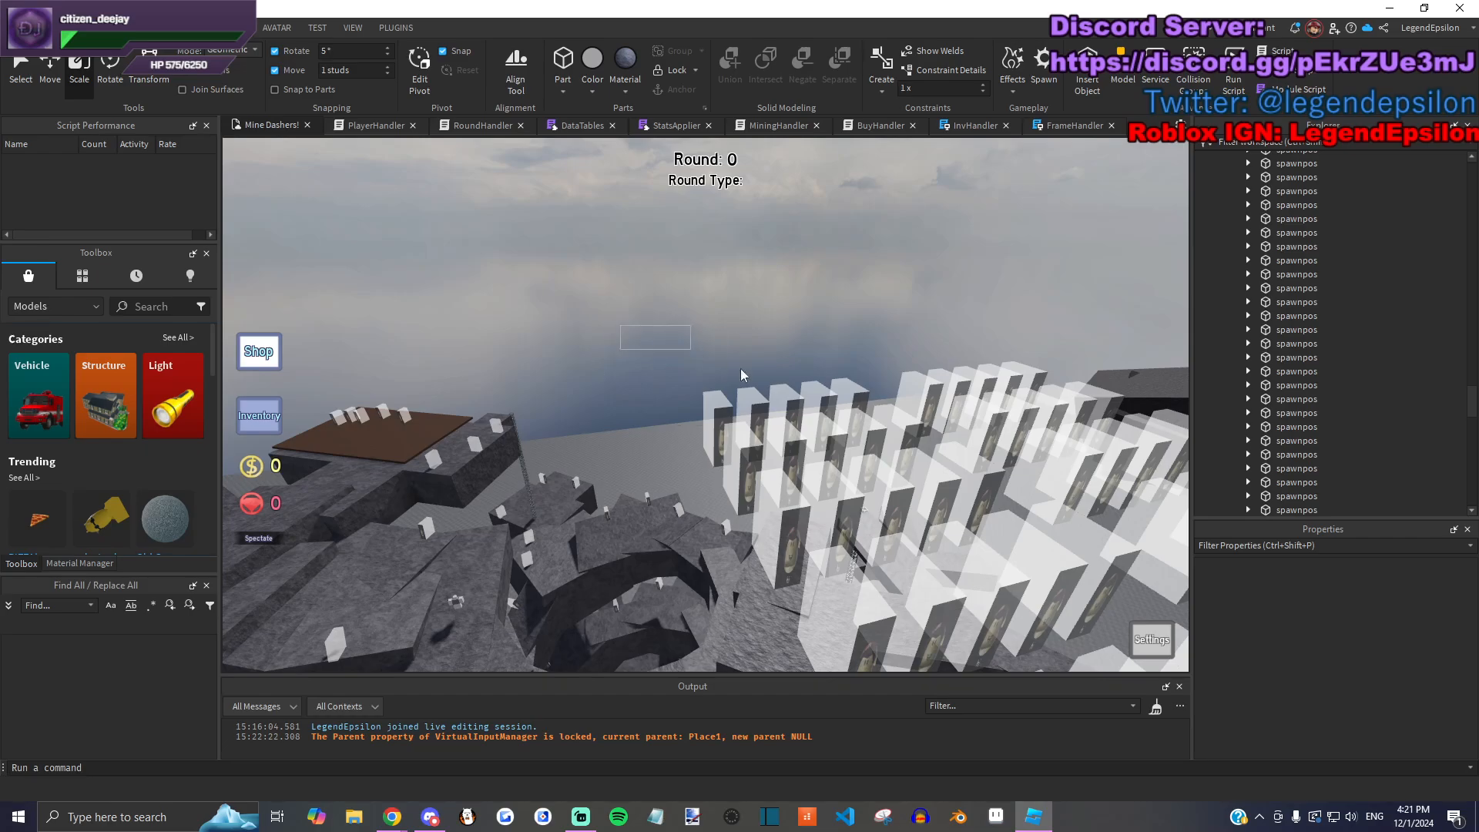
left_click_drag(891, 442, 891, 441)
right_click_drag(891, 442, 706, 286)
scroll(746, 466, "down", 5)
left_click(741, 299)
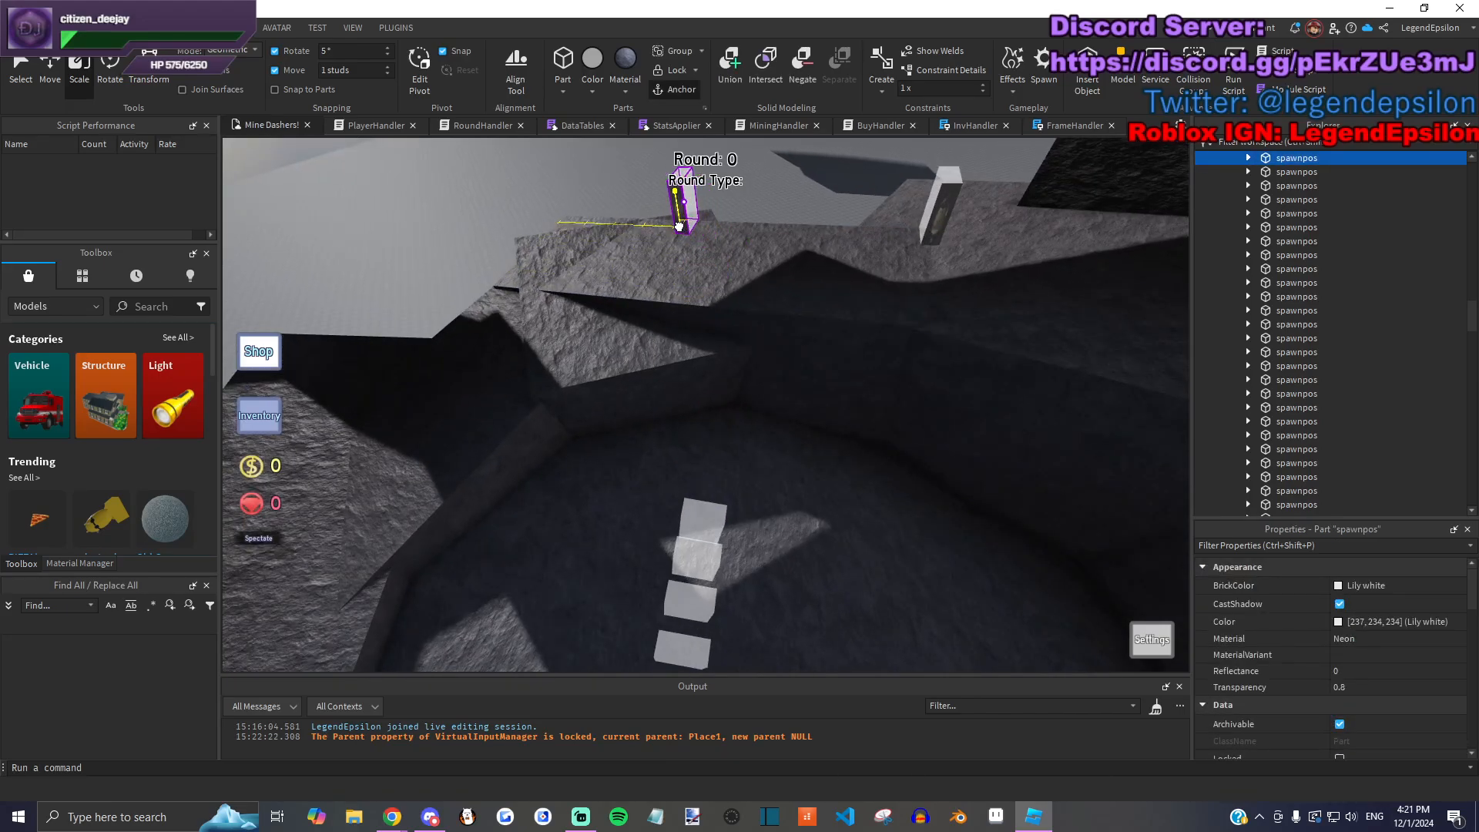
Step: Spread the row's spawnpos parts from the pit floor onto the rocks around its rim
key("ctrl+d")
left_click_drag(693, 120, 681, 369)
right_click_drag(680, 370, 719, 380)
left_click_drag(825, 625, 773, 356)
right_click_drag(782, 370, 859, 511)
left_click_drag(902, 463, 791, 359)
right_click_drag(791, 358, 898, 429)
left_click_drag(967, 518, 659, 432)
left_click(642, 363)
right_click_drag(642, 363, 885, 445)
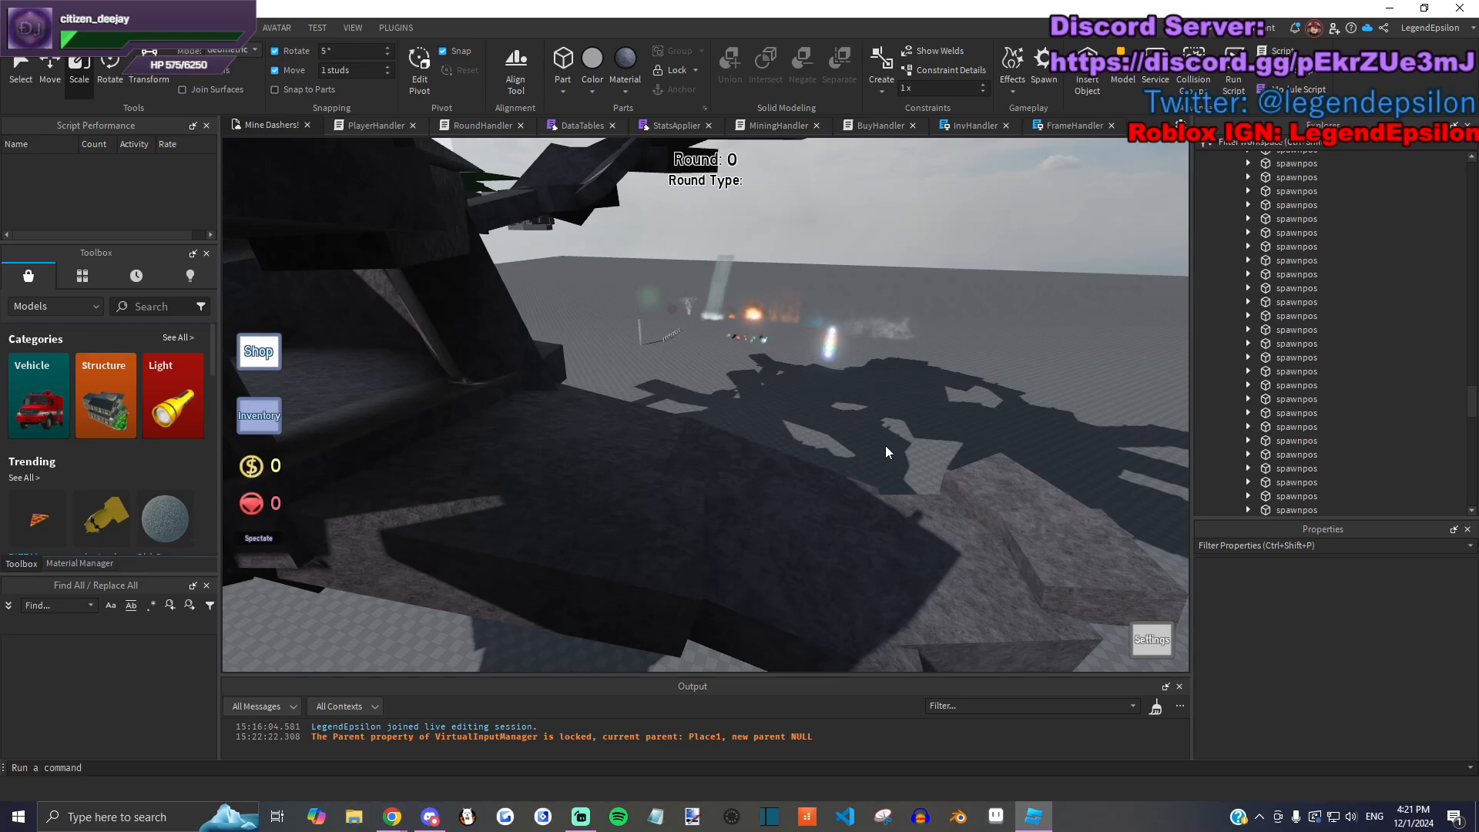
right_click_drag(885, 445, 893, 445)
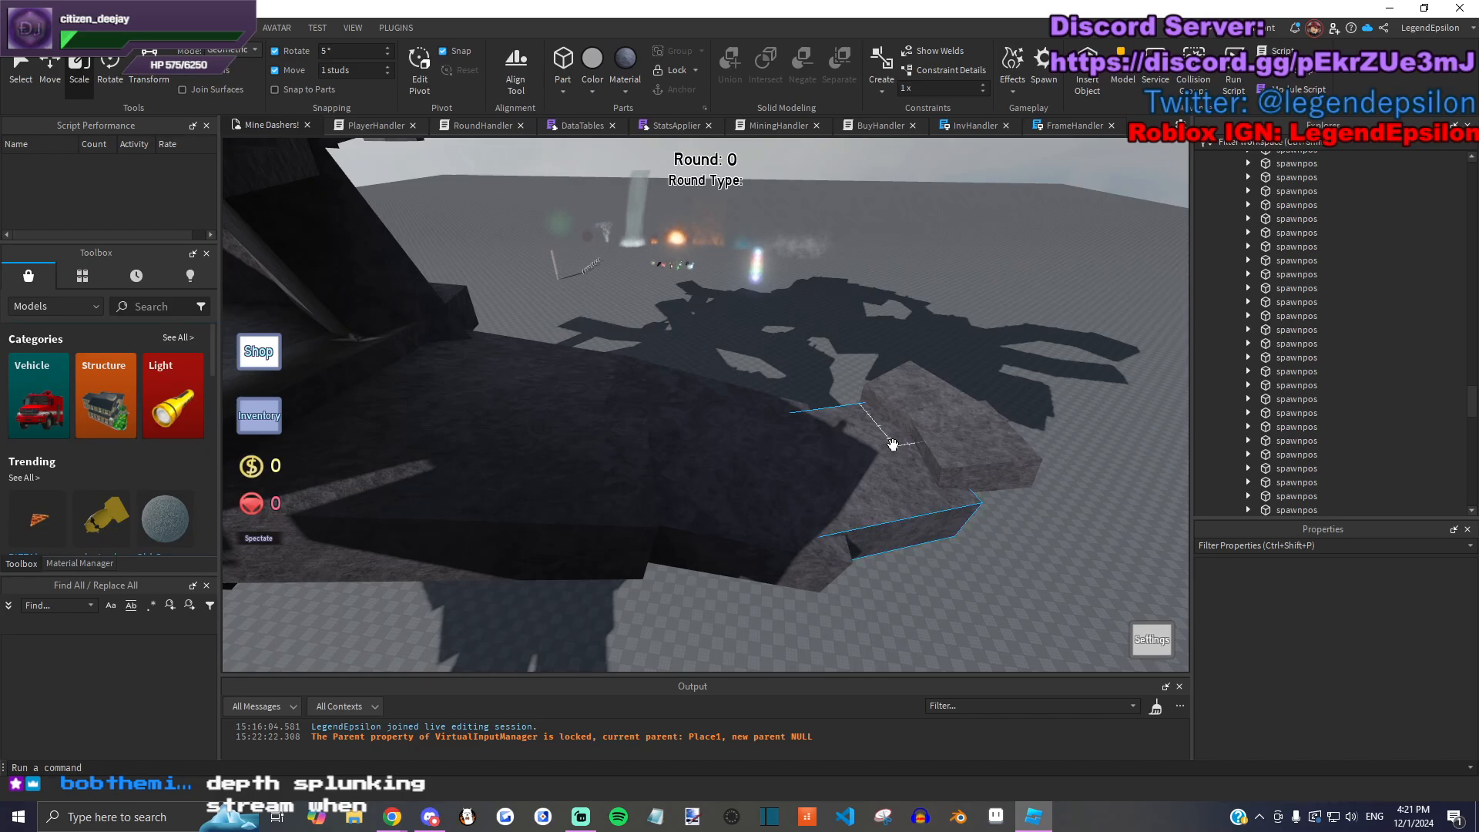
right_click_drag(894, 445, 894, 446)
Step: Select a further row of five spawnpos parts from the grid and place it on the dark pit floor
key("s")
right_click_drag(938, 386, 936, 386)
key("s")
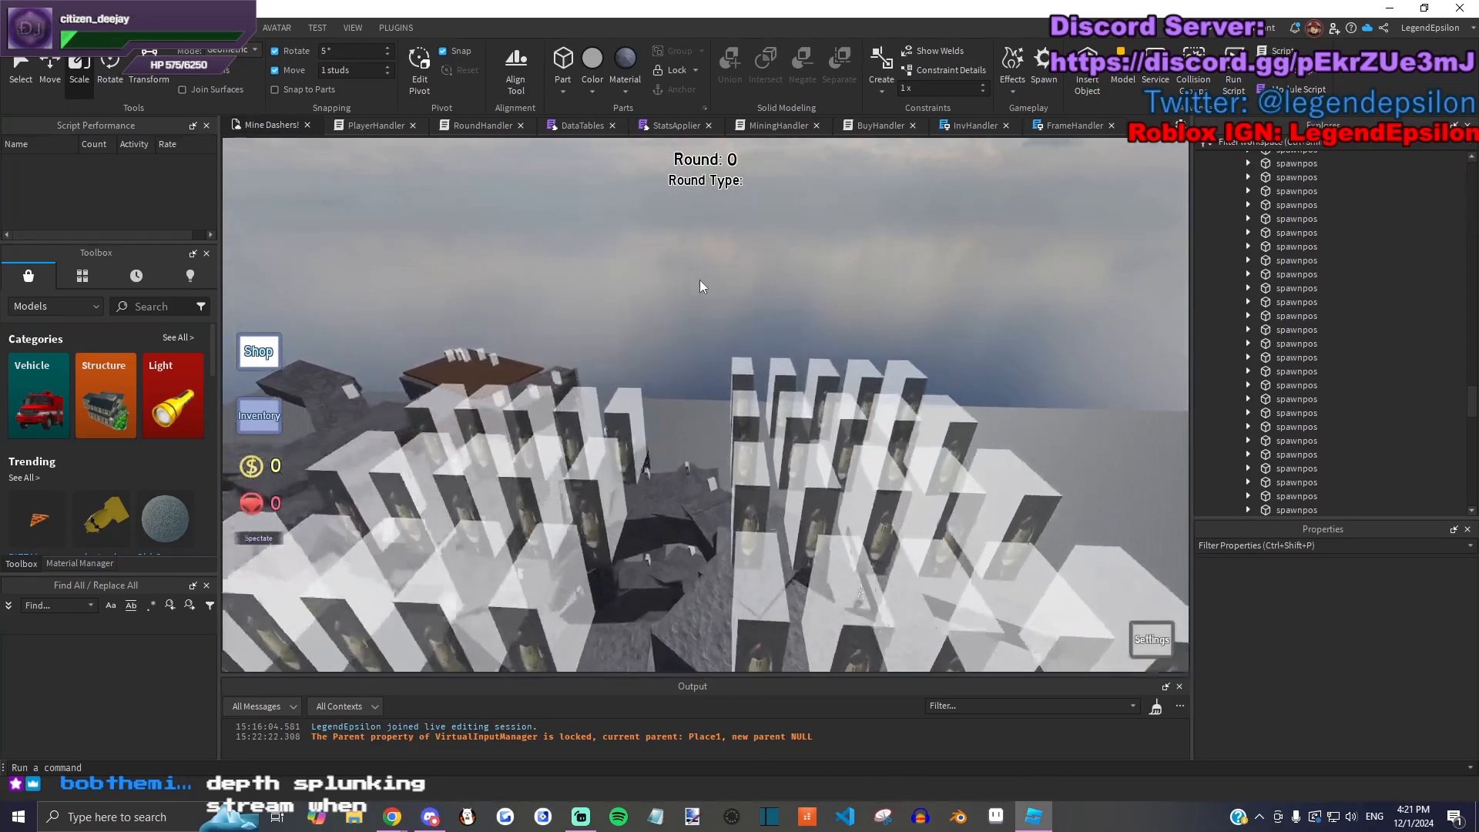
left_click_drag(679, 257, 939, 399)
right_click_drag(940, 399, 697, 511)
scroll(806, 476, "down", 10)
right_click_drag(832, 432, 832, 432)
left_click(945, 304)
right_click_drag(945, 304, 944, 304)
right_click_drag(850, 530, 849, 530)
Step: Move one spawnpos part onto the rocks beside the upright slab and another against the pit wall
left_click(763, 501)
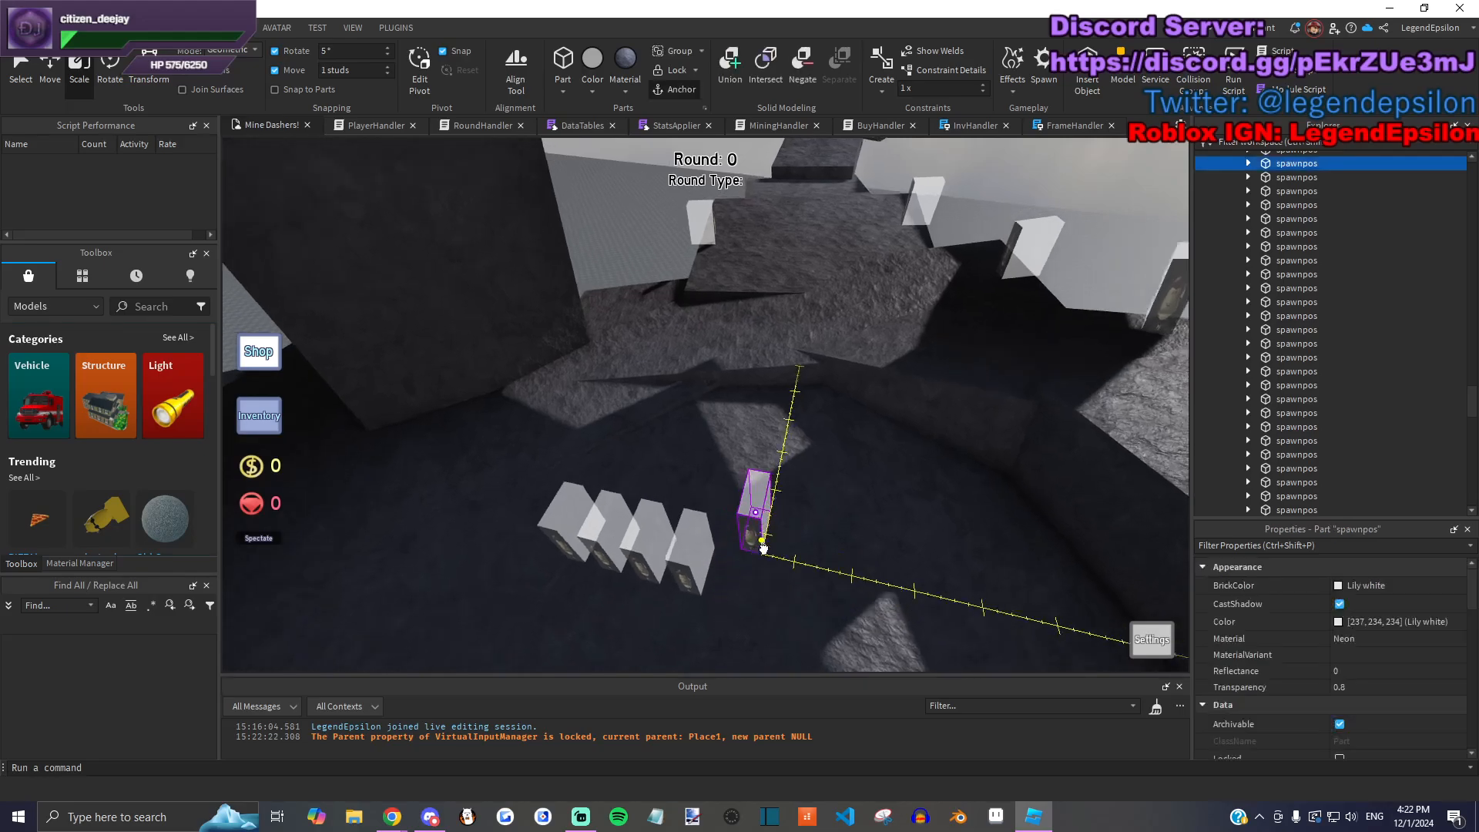
scroll(764, 548, "down", 5)
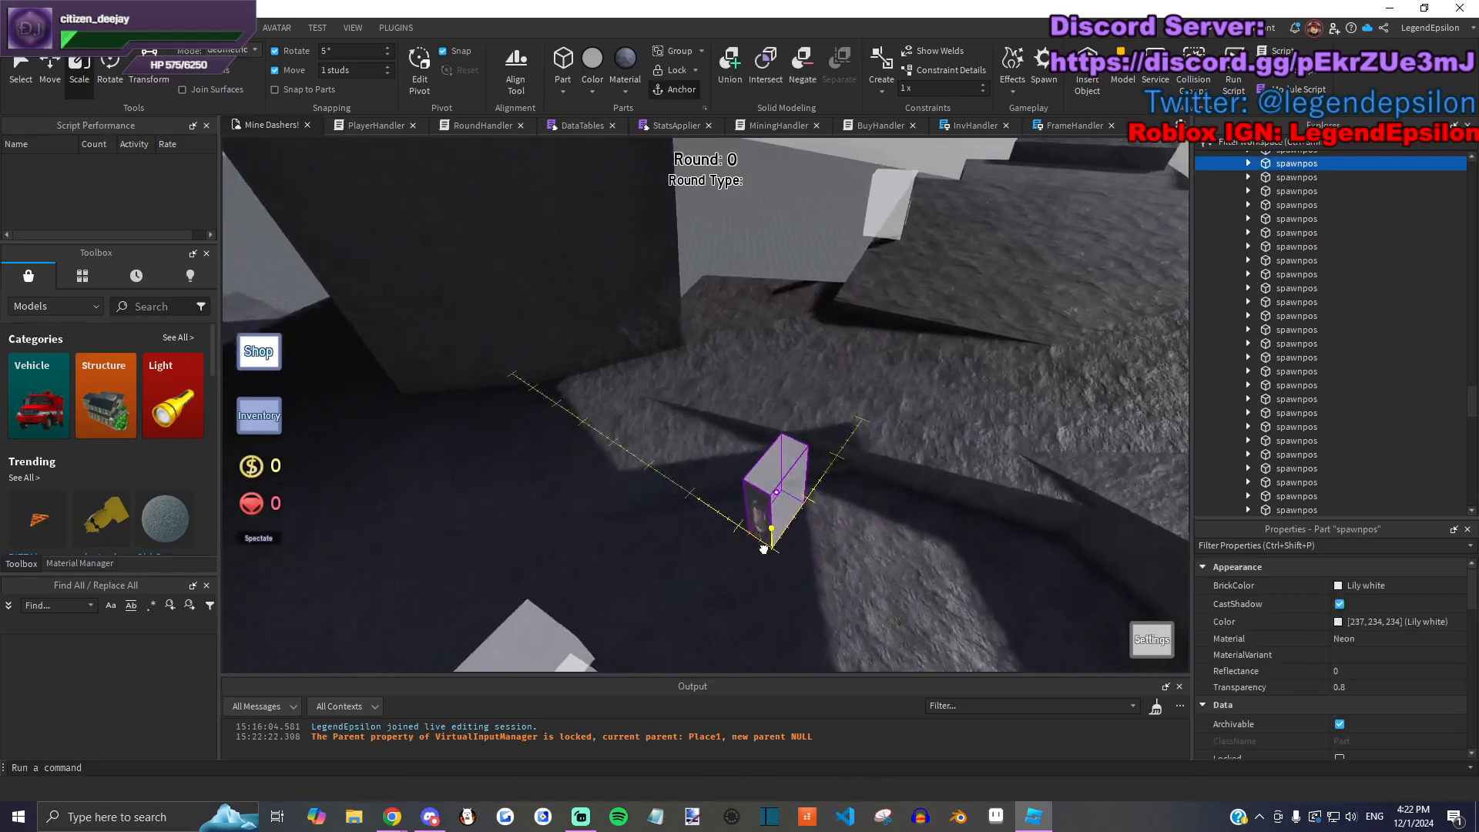
left_click_drag(764, 548, 700, 356)
scroll(679, 446, "down", 4)
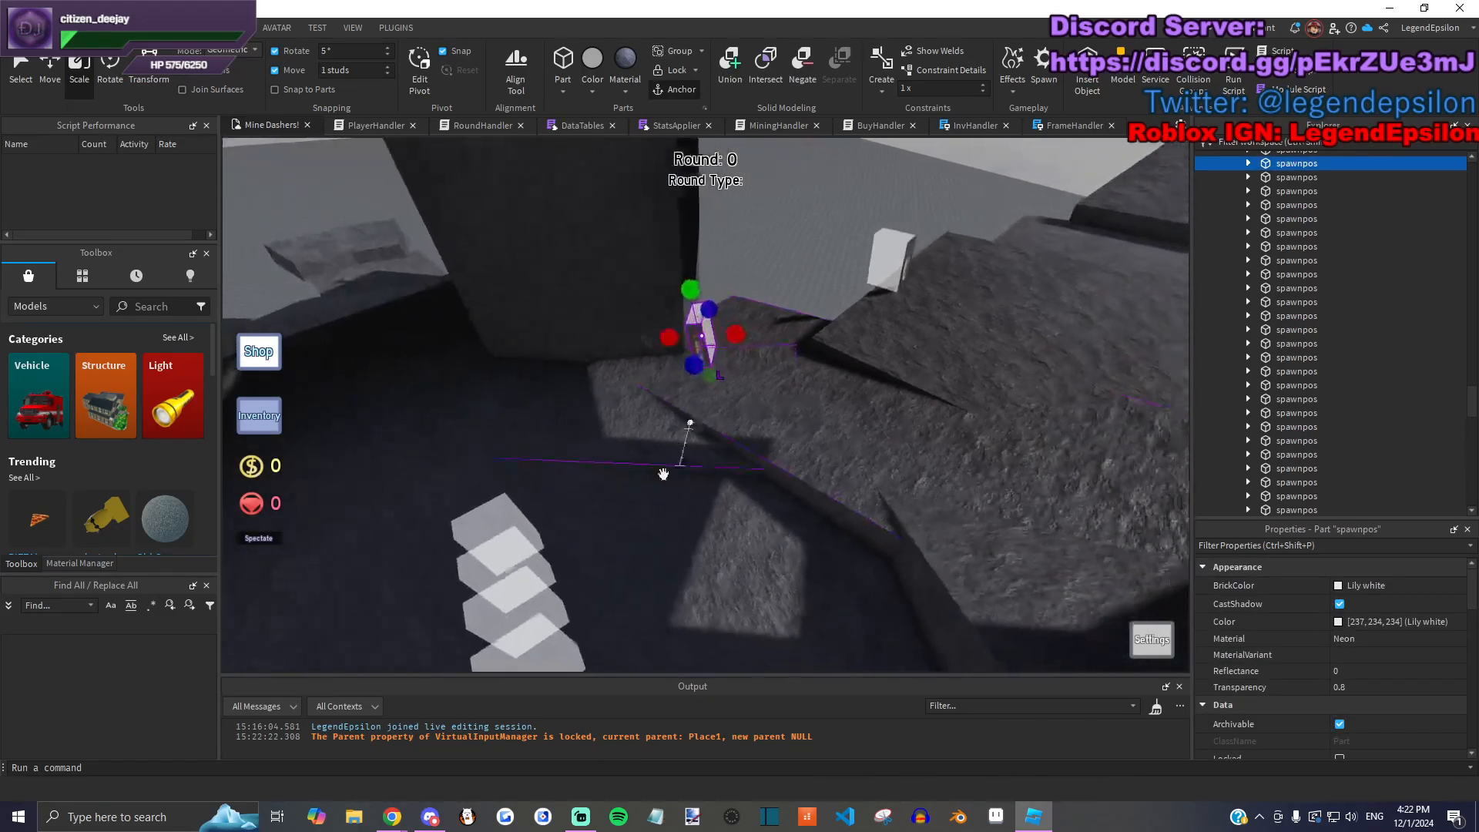
right_click_drag(551, 560, 552, 560)
left_click_drag(693, 640, 805, 437)
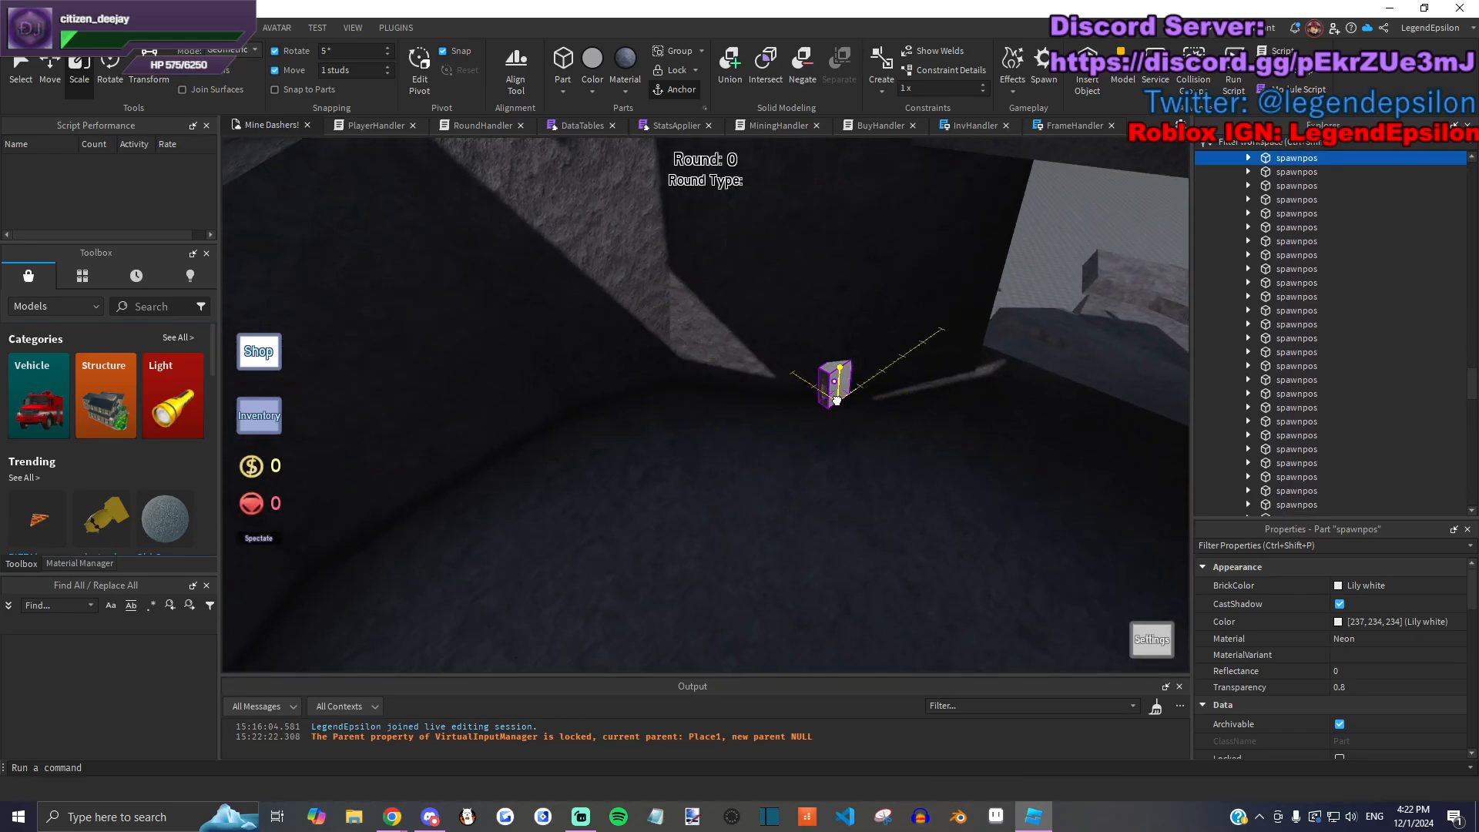
left_click_drag(837, 401, 838, 400)
right_click_drag(839, 400, 838, 400)
Step: Position two more spawnpos parts of the row along the curved pit wall
scroll(839, 400, "down", 3)
scroll(727, 380, "up", 3)
left_click_drag(835, 507, 710, 328)
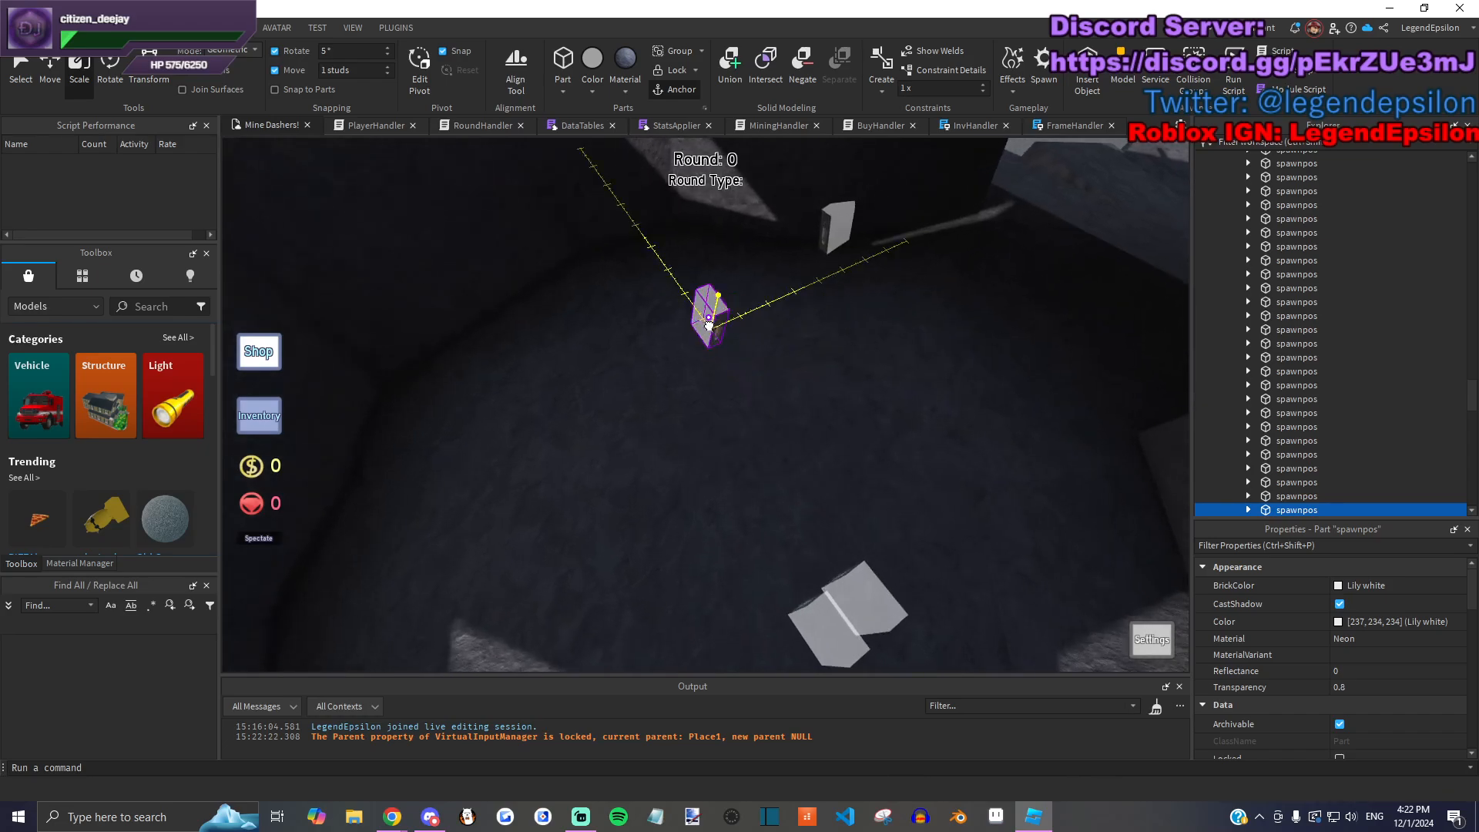
left_click_drag(661, 248, 660, 248)
scroll(662, 251, "down", 3)
left_click_drag(826, 534, 819, 512)
right_click_drag(819, 512, 819, 512)
left_click_drag(819, 511, 694, 400)
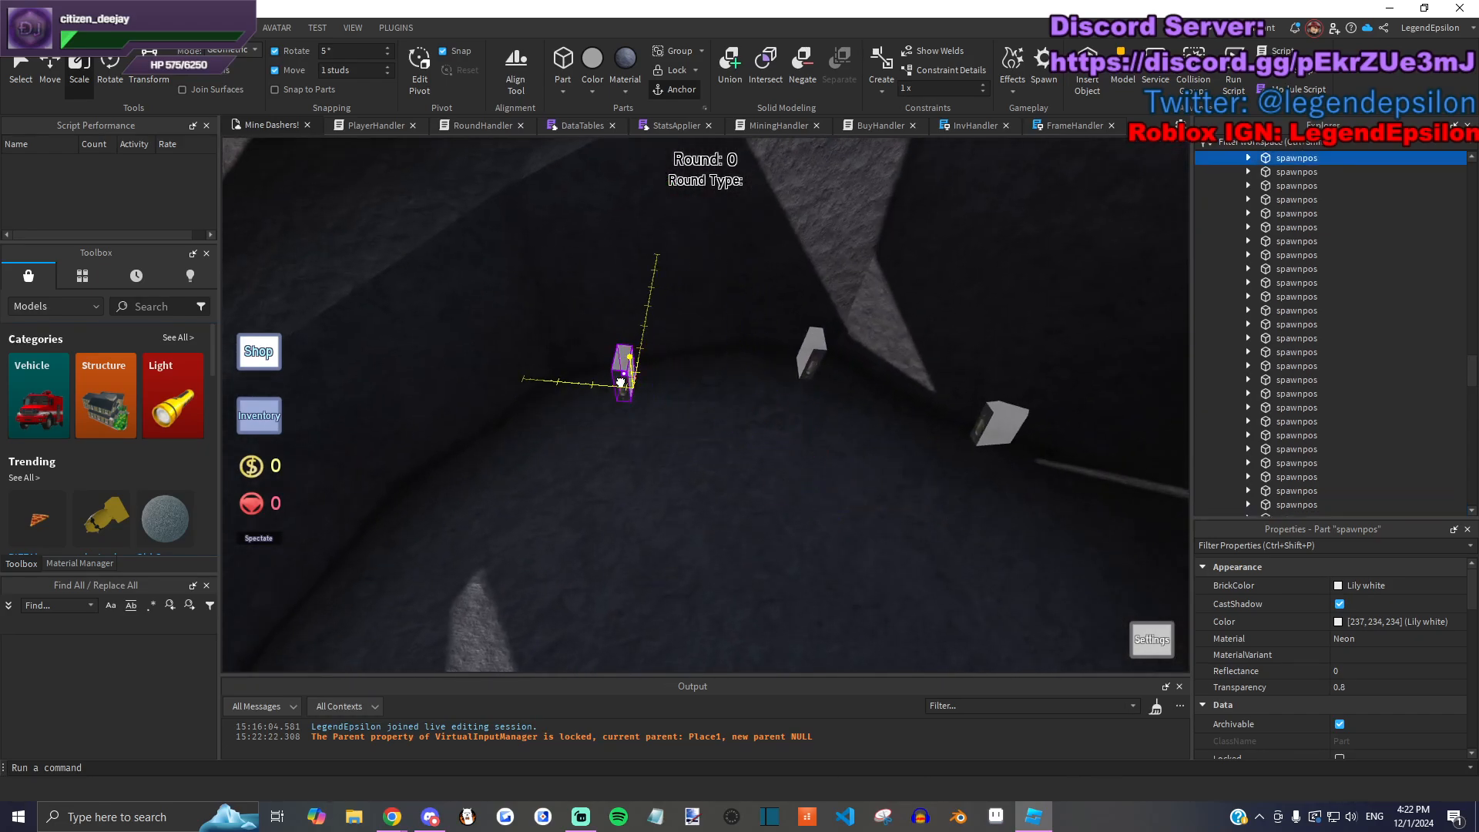
left_click_drag(615, 373, 616, 373)
Step: Place the row's last spawnpos part along the pit wall and undo the accidental move of the stonefloor part
right_click_drag(736, 406, 737, 406)
left_click_drag(727, 482, 860, 451)
right_click_drag(859, 451, 860, 452)
left_click_drag(860, 451, 803, 391)
right_click_drag(883, 466, 885, 468)
left_click_drag(786, 455, 616, 331)
key("ctrl+z")
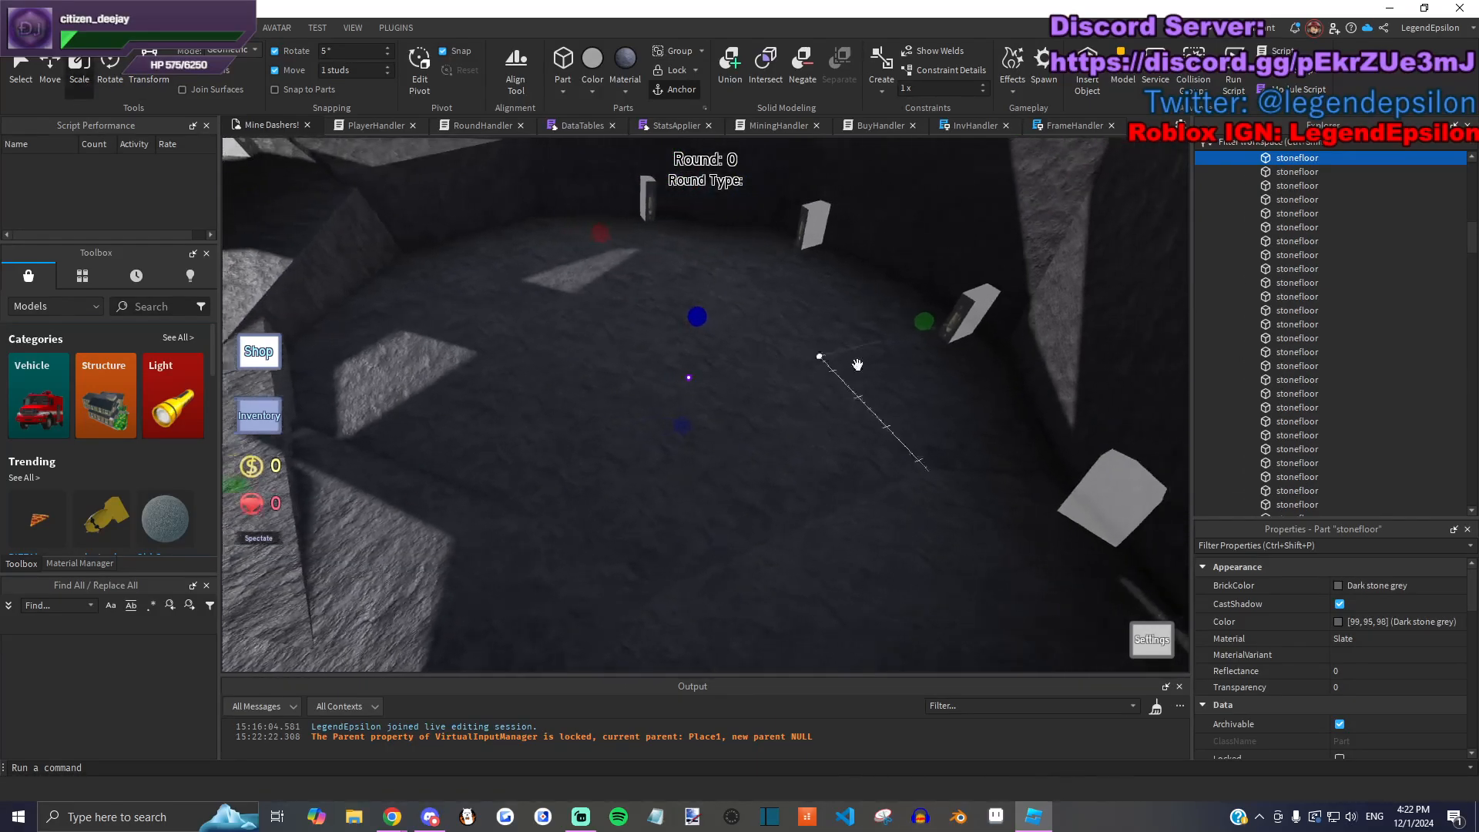
Step: Place a stonefloor block on the dark pit floor and size it into a large rock
right_click_drag(878, 360, 877, 360)
left_click(710, 376)
scroll(637, 393, "down", 5)
left_click_drag(610, 267, 586, 401)
left_click_drag(301, 466, 557, 466)
left_click_drag(674, 616, 630, 411)
Step: Rotate the stonefloor block in the pit so it tilts and overlaps the neighbouring block
key("w")
key("a")
key("q")
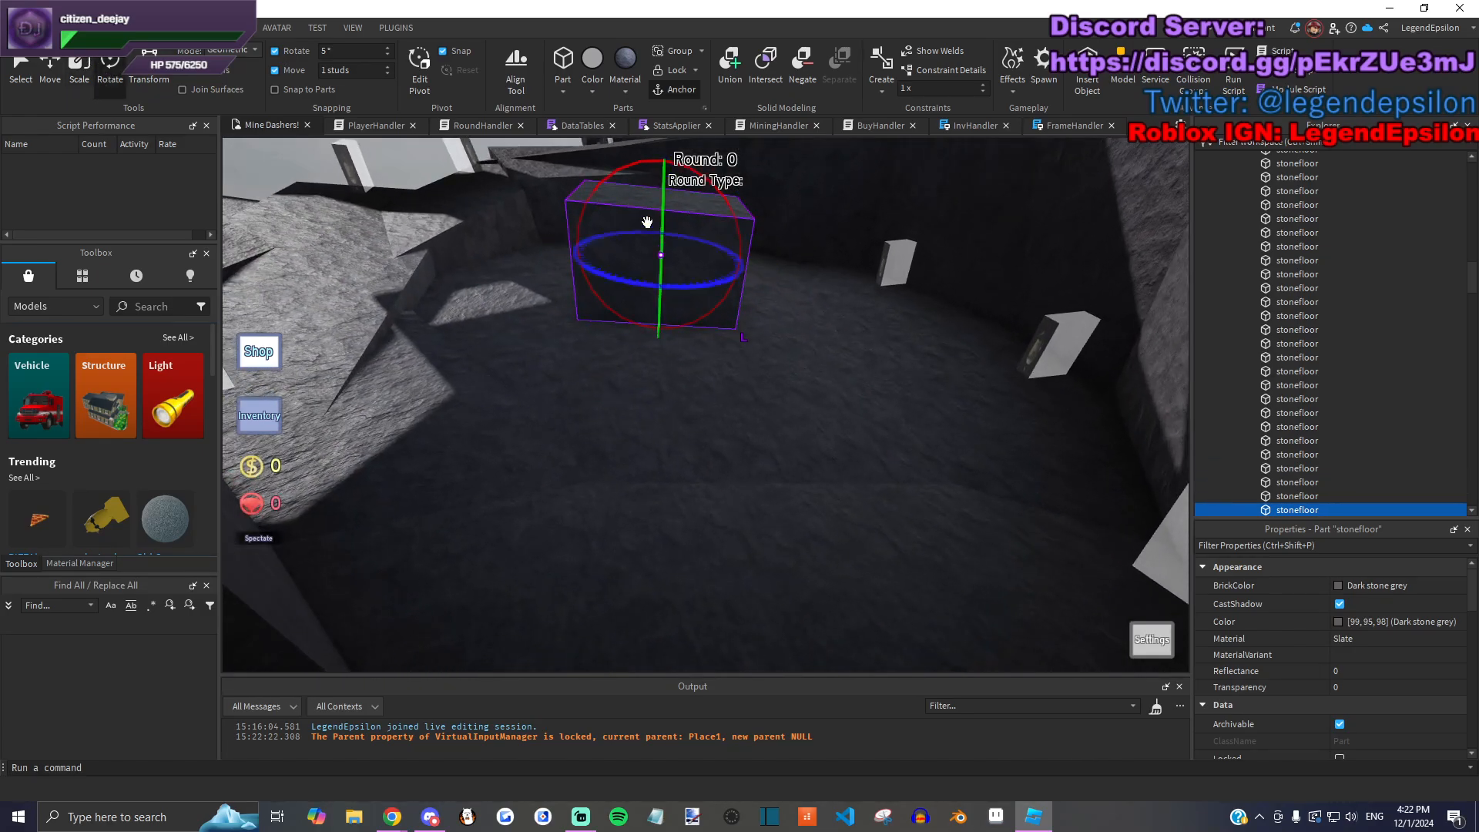
left_click_drag(726, 213, 756, 335)
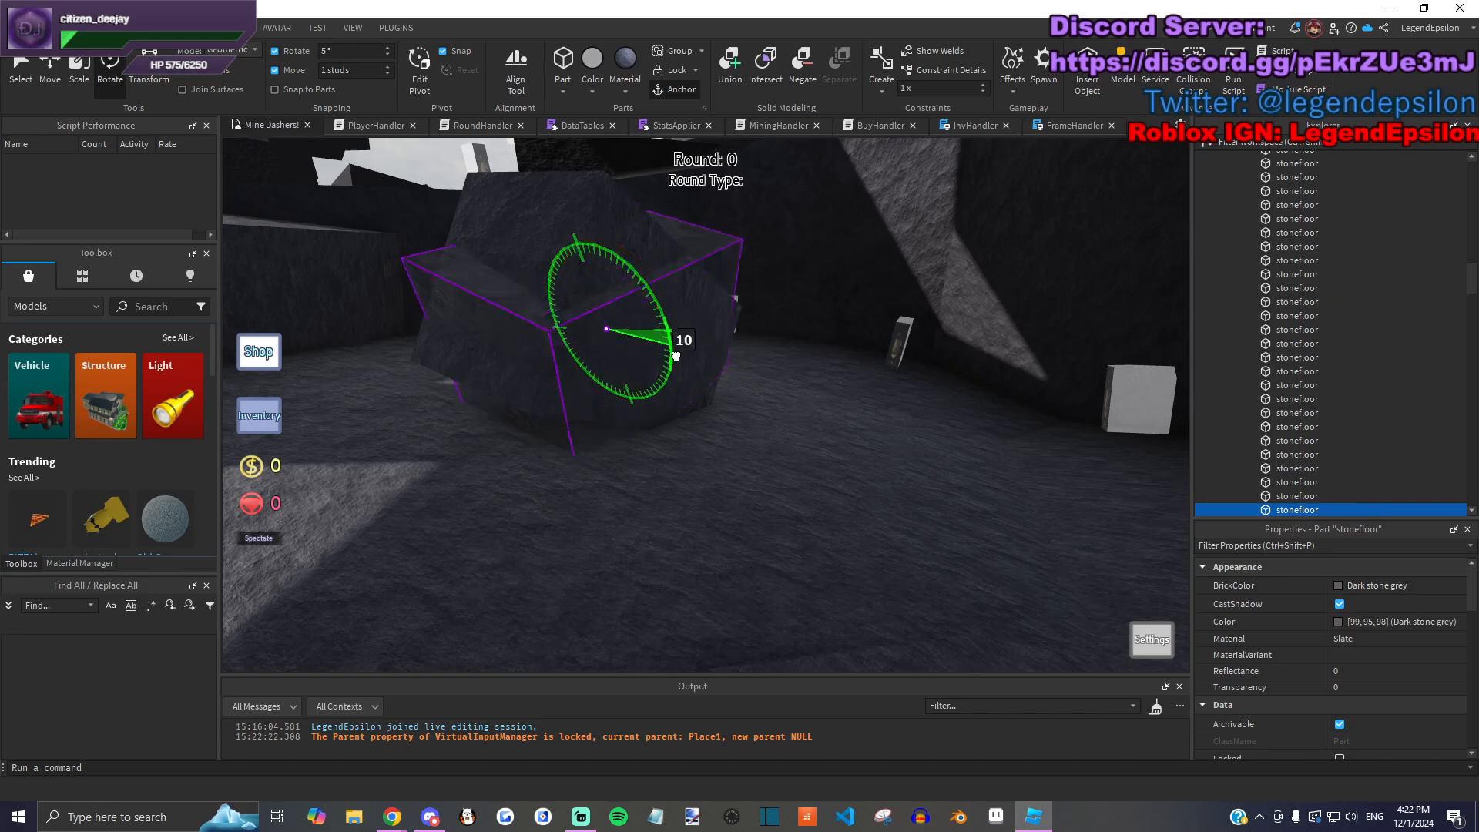
left_click_drag(670, 390, 664, 385)
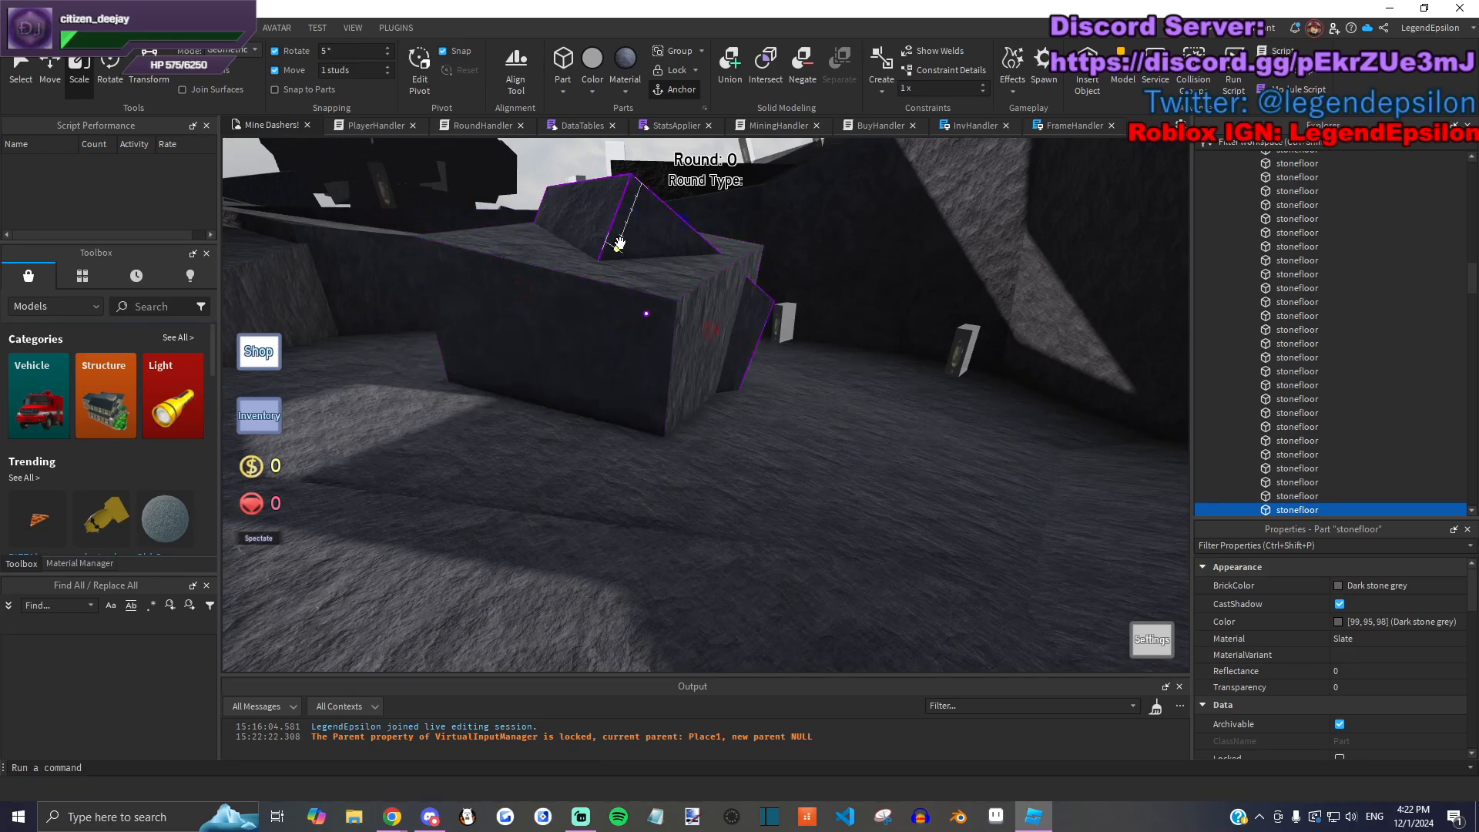
Step: Resize the other stonefloor block of the overlapping pair so it extends past the first one
left_click(620, 244)
key("d")
left_click_drag(544, 297, 545, 298)
key("d")
right_click_drag(627, 390, 657, 352)
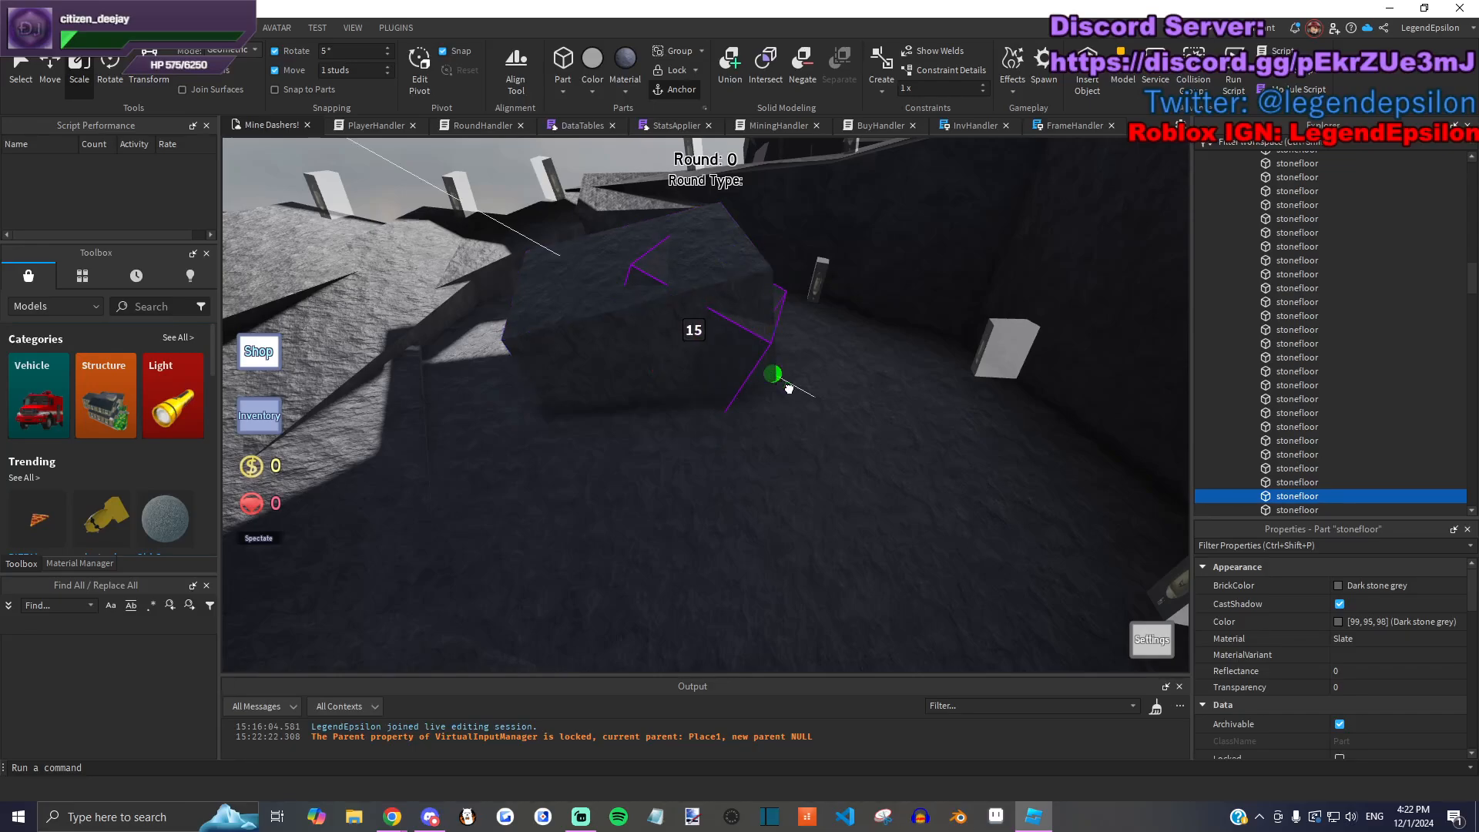
left_click_drag(707, 395, 703, 412)
key("d")
right_click_drag(703, 412, 703, 413)
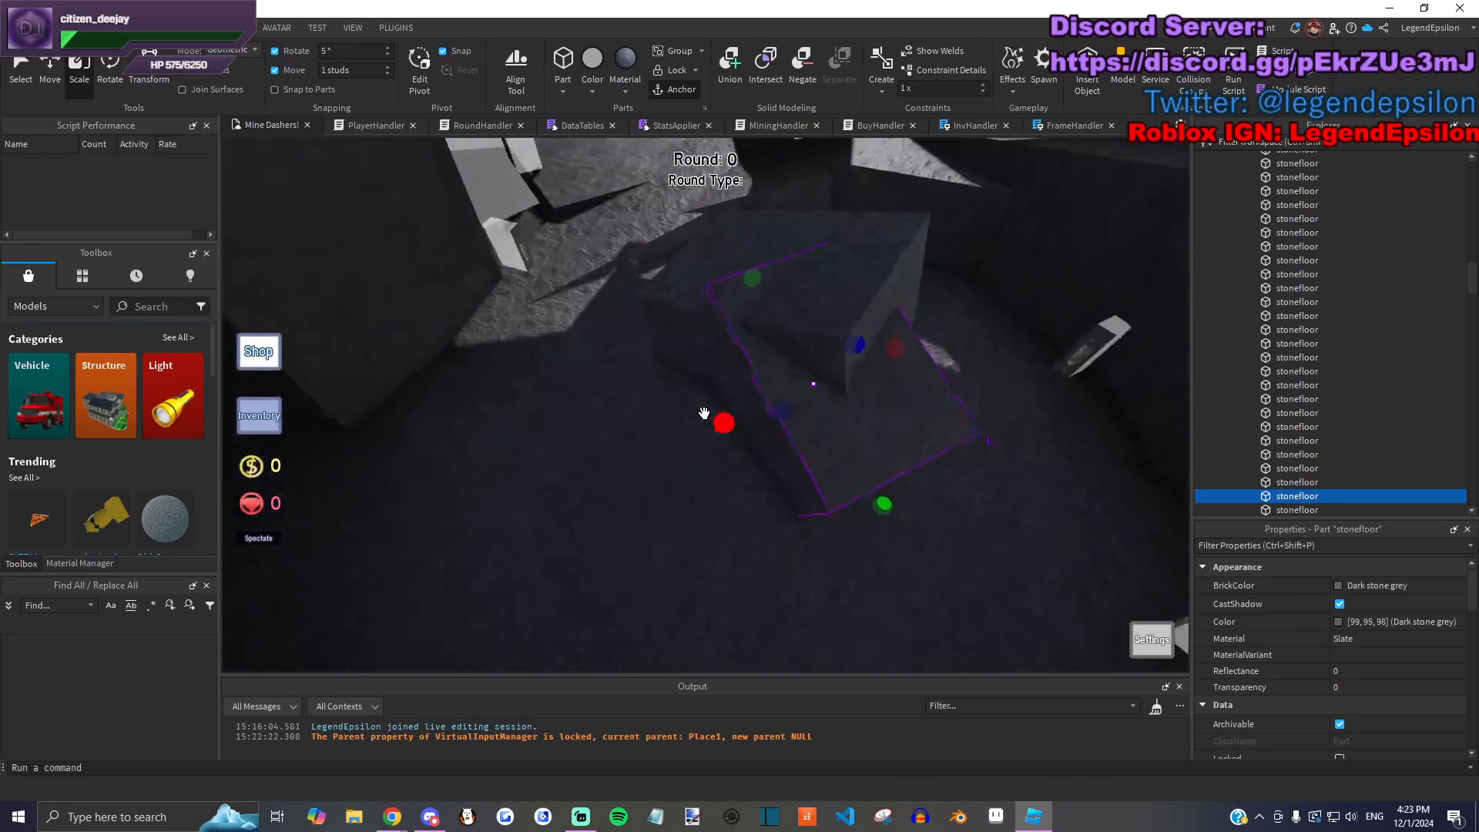
Step: Adjust the stonefloor blocks so they form one rock cluster resting on the pit floor
left_click_drag(761, 333, 761, 332)
right_click_drag(761, 333, 668, 307)
key("a")
left_click_drag(603, 322, 619, 341)
right_click_drag(619, 340, 839, 446)
Step: Select a row of five spawnpos parts from the grid and place it on the pit floor near the rock cluster
left_click(420, 415)
right_click_drag(420, 414, 804, 297)
left_click_drag(527, 201, 818, 348)
right_click_drag(818, 348, 794, 408)
left_click_drag(794, 408, 655, 457)
Step: Place one spawnpos part against the new rock cluster and another on the pit floor beside it
right_click_drag(654, 456, 740, 450)
left_click_drag(740, 451, 755, 428)
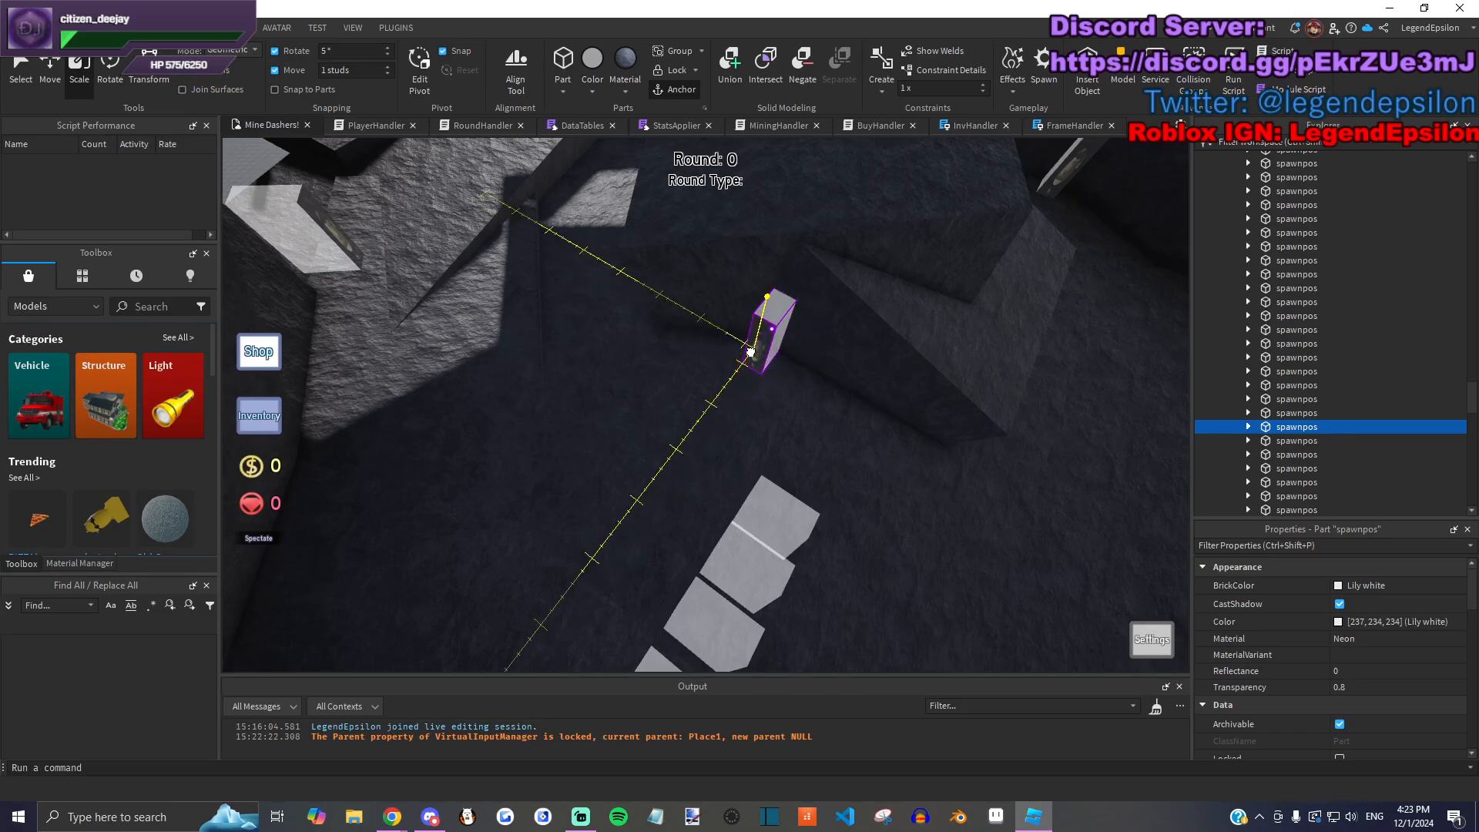
left_click_drag(750, 352, 749, 355)
left_click_drag(752, 487, 724, 539)
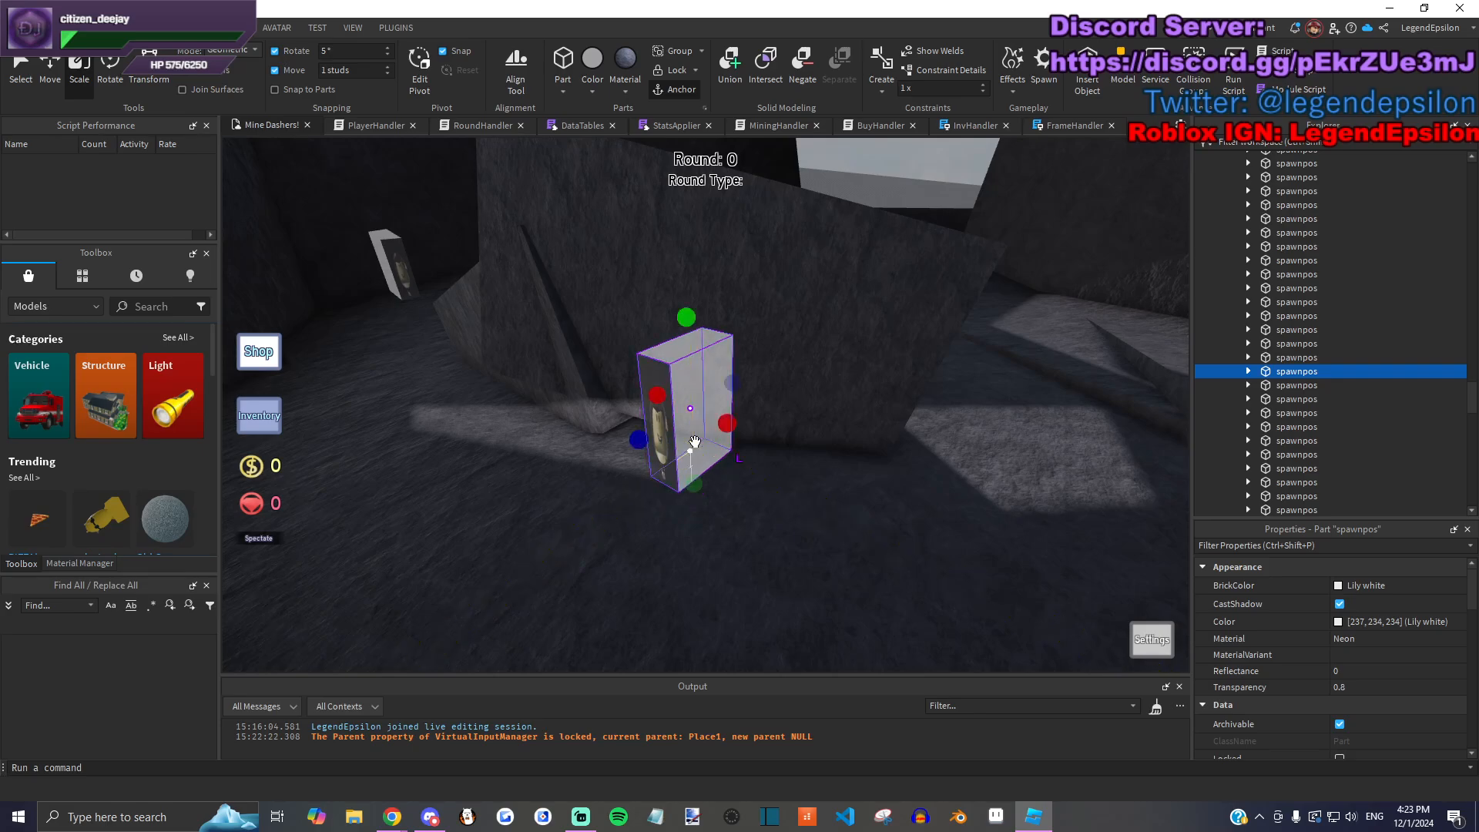
left_click_drag(780, 329, 727, 396)
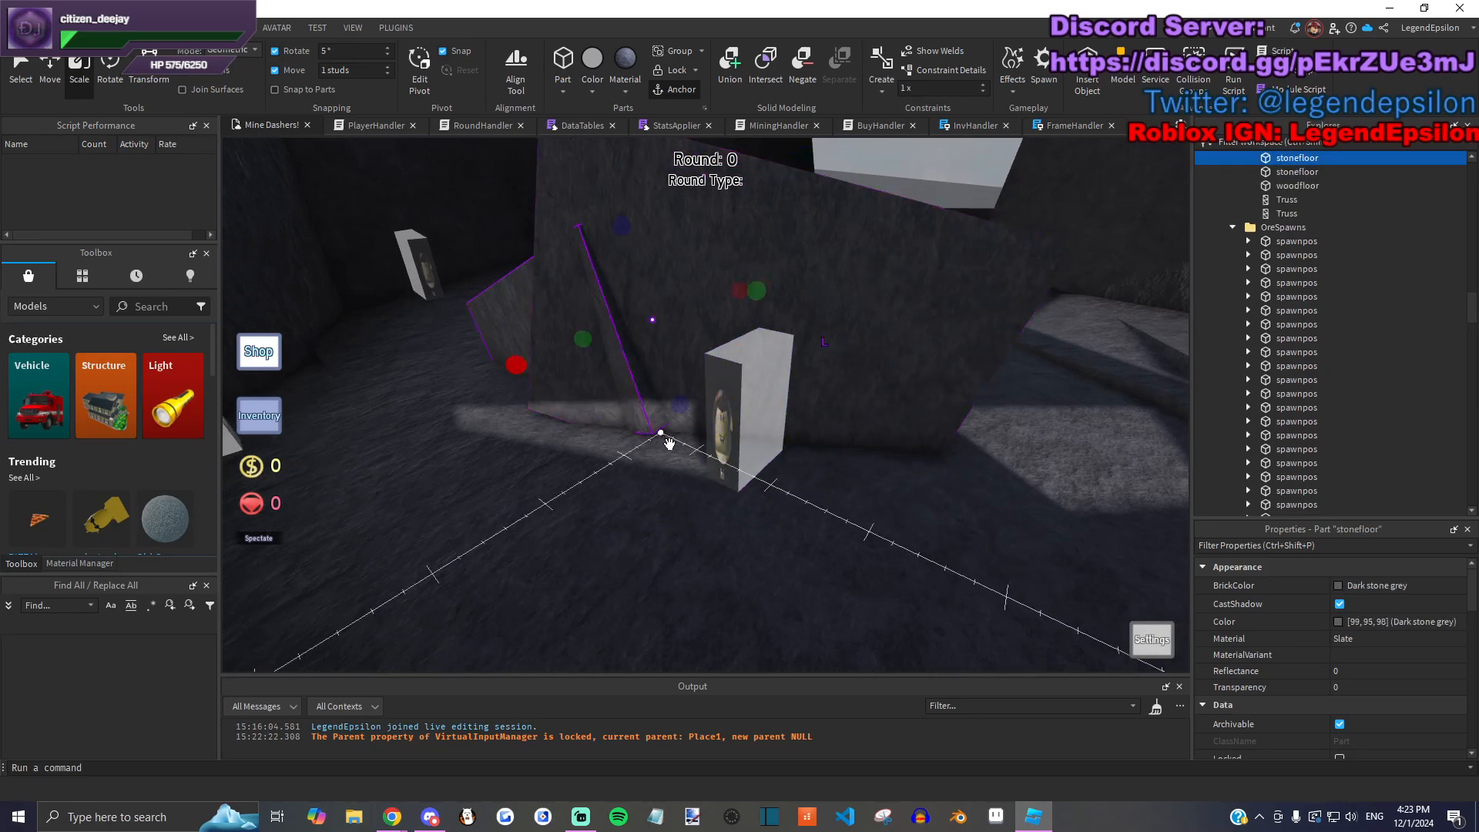
Step: Move a third spawnpos part of the row into the dark corner at the foot of the tall wall
left_click_drag(660, 348, 777, 493)
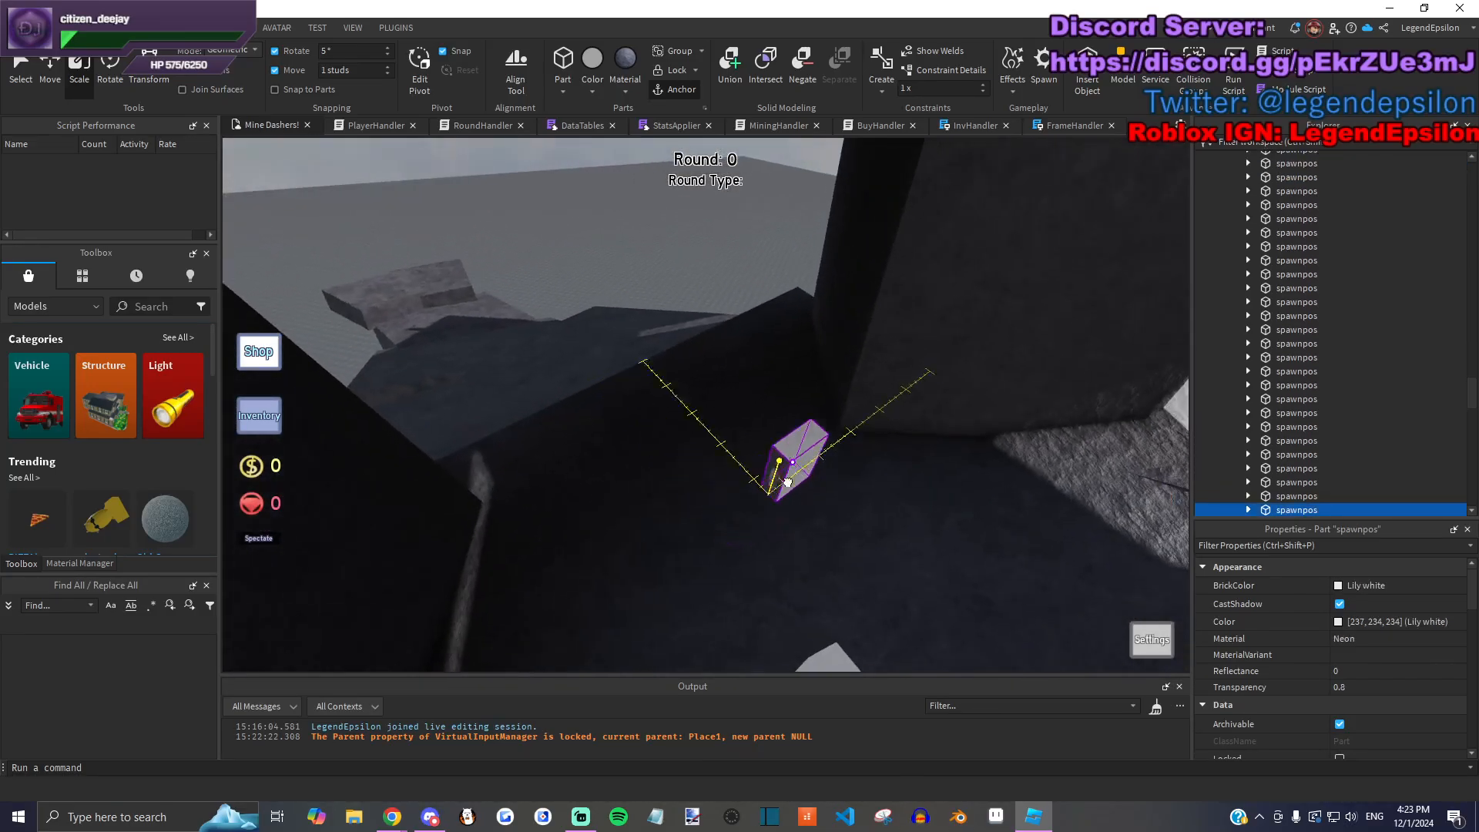
left_click_drag(797, 416, 798, 416)
right_click_drag(798, 417, 788, 495)
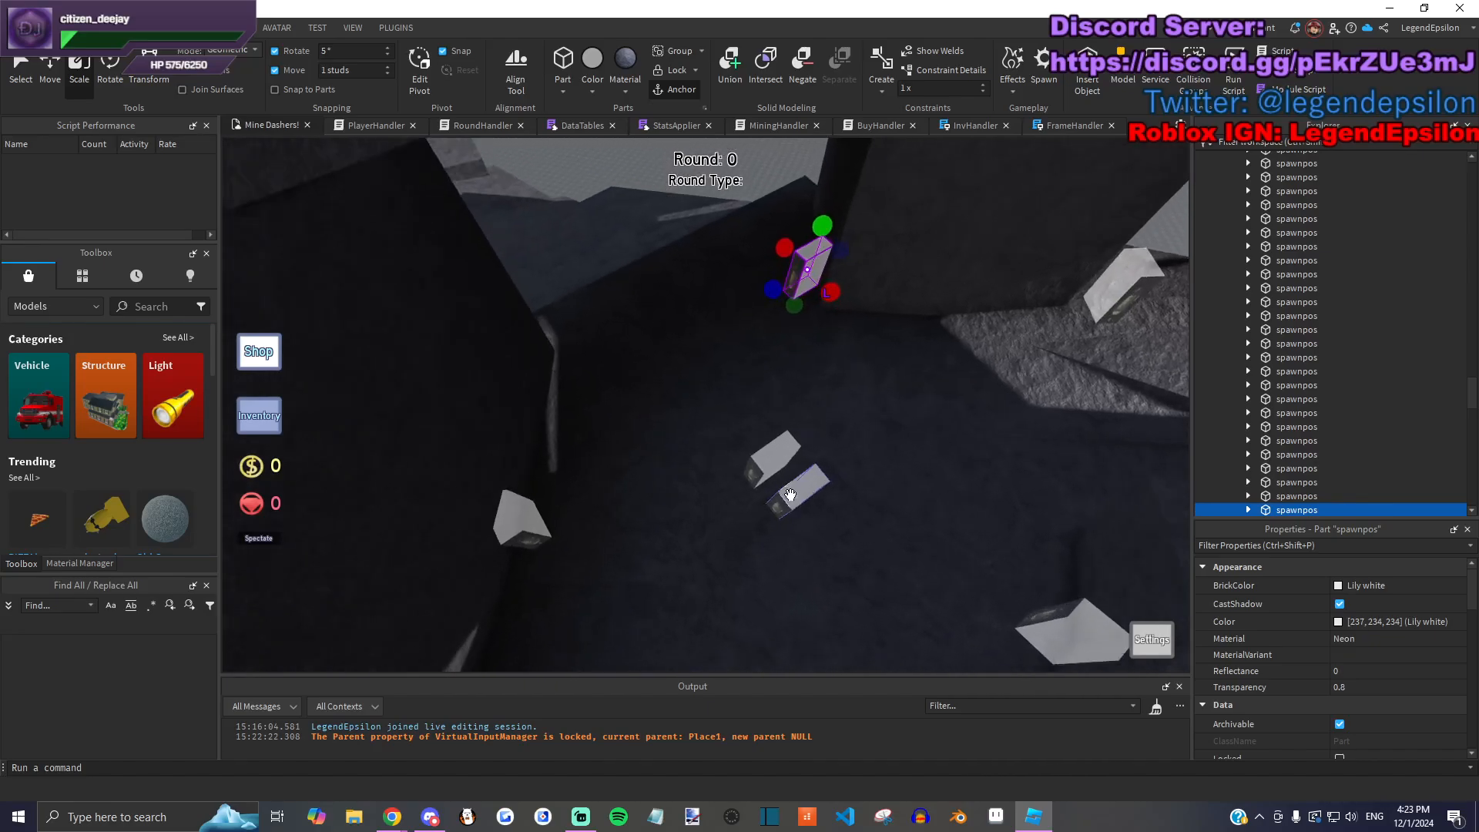
key("w")
Step: Place the row's last two spawnpos parts on free spots of the pit floor
left_click_drag(814, 538, 909, 465)
left_click(778, 498, "ctrl")
left_click(955, 282)
left_click_drag(788, 468, 818, 410)
left_click(906, 335)
Step: Select another row of five spawnpos parts from the grid and place it on the dark outer rock slab
right_click_drag(906, 336, 899, 310)
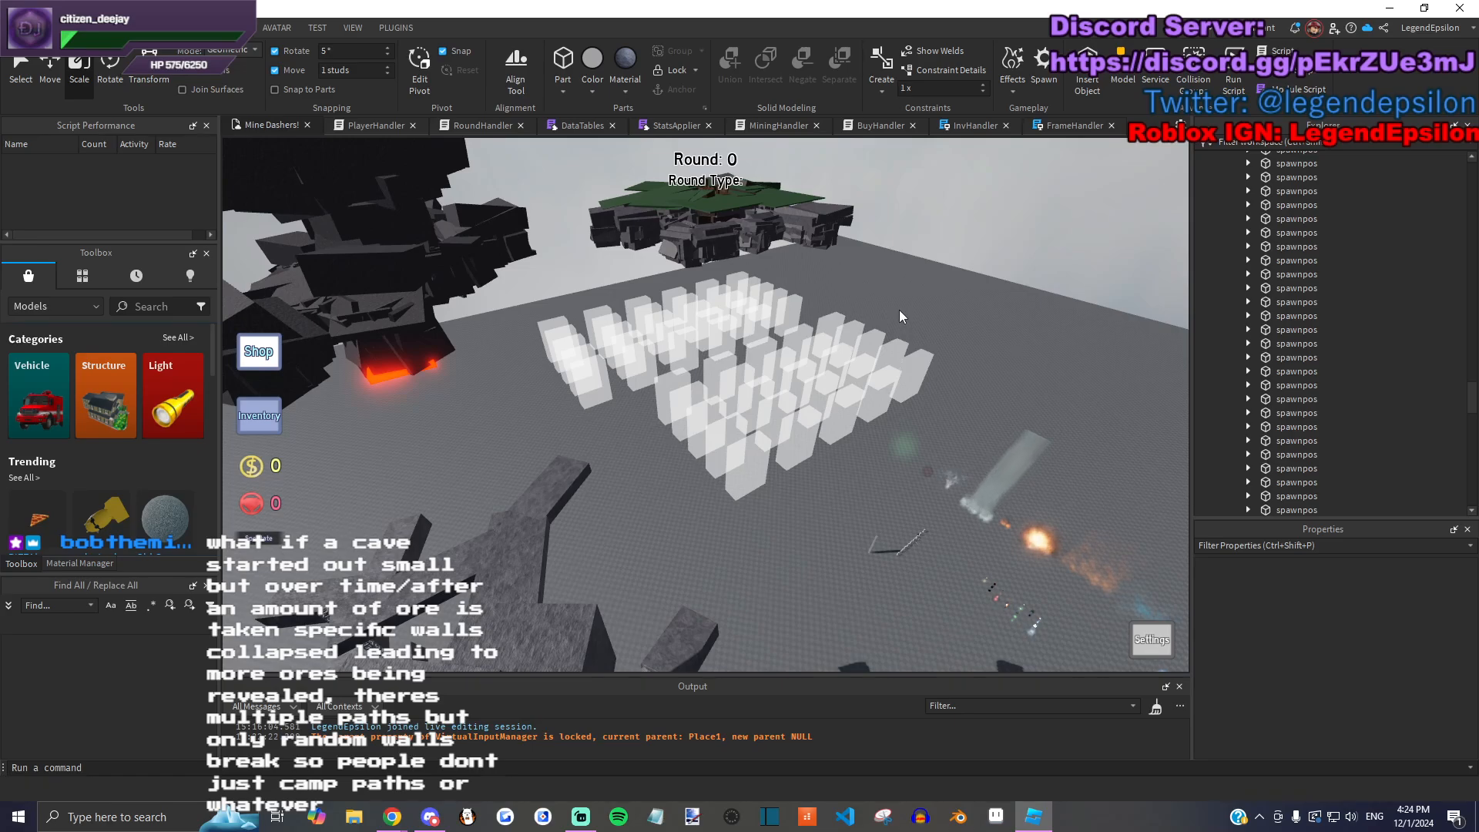
right_click_drag(899, 310, 571, 289)
left_click_drag(572, 289, 843, 393)
right_click_drag(844, 392, 929, 265)
scroll(833, 466, "up", 10)
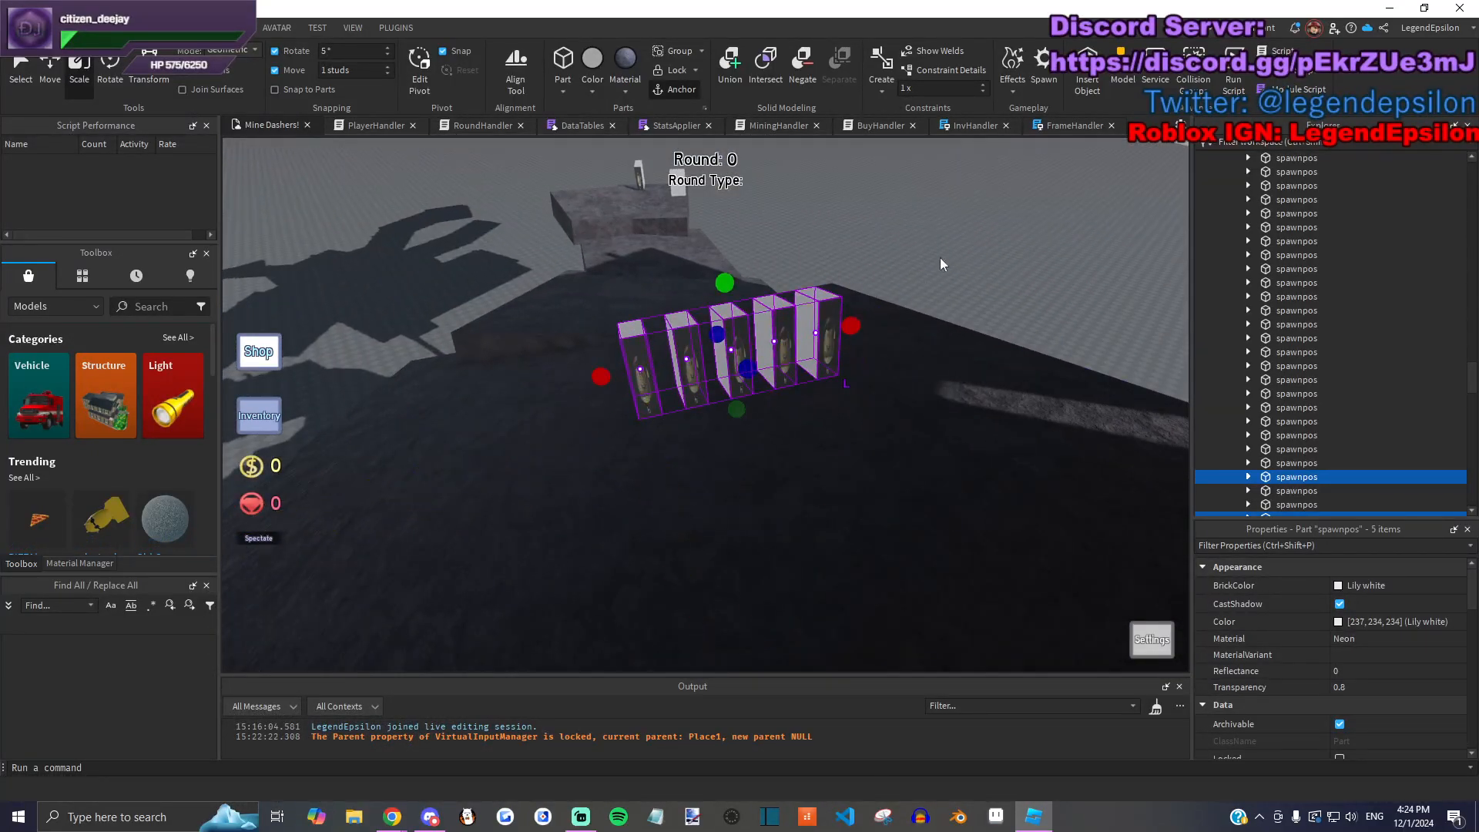
left_click(929, 265)
Step: Spread the row's spawnpos parts over the dark slab, including its edge facing the grey rock platform
left_click_drag(819, 446, 664, 447)
left_click_drag(642, 392, 696, 360)
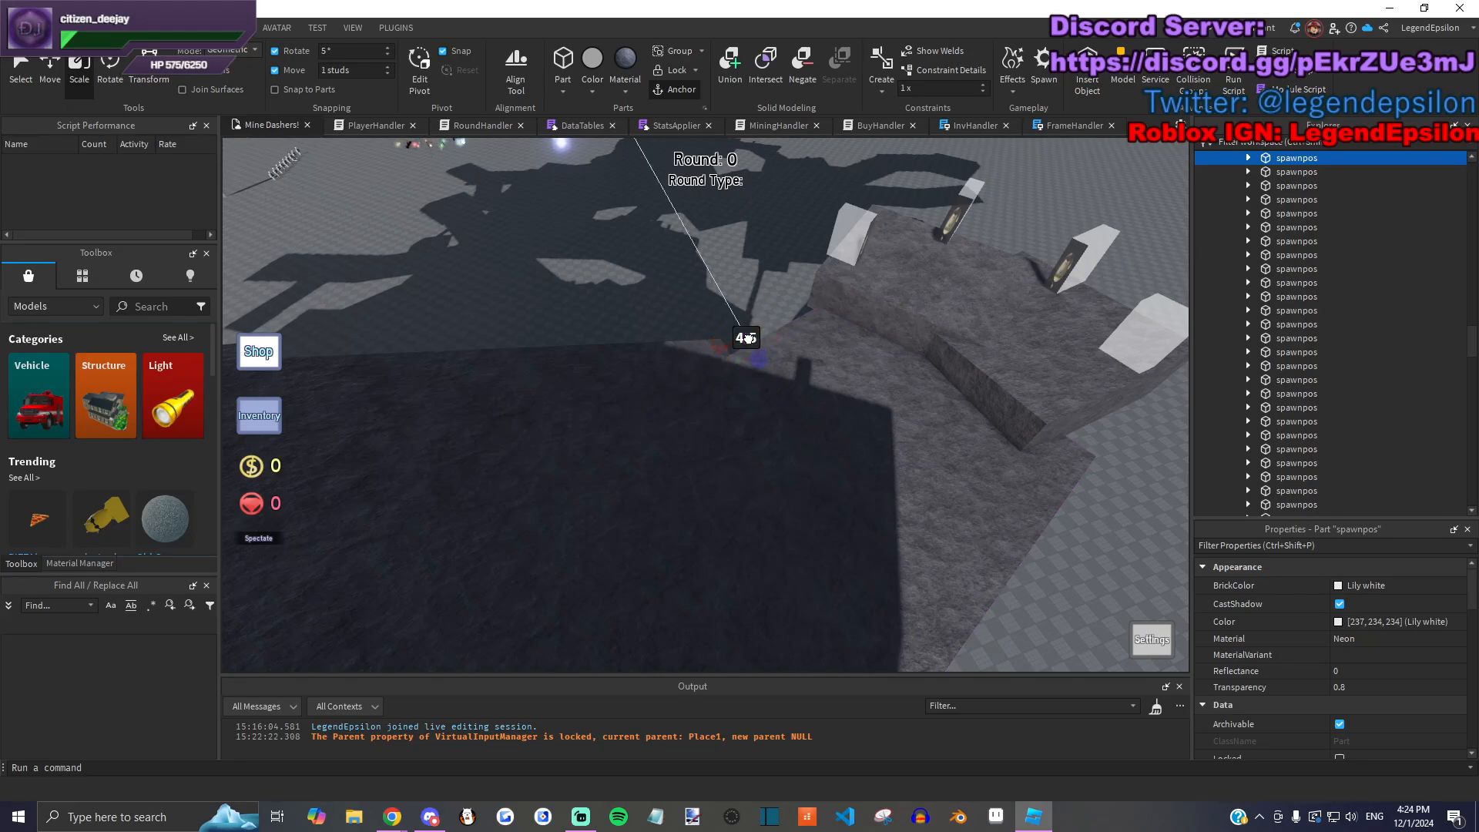
left_click_drag(754, 358, 751, 345)
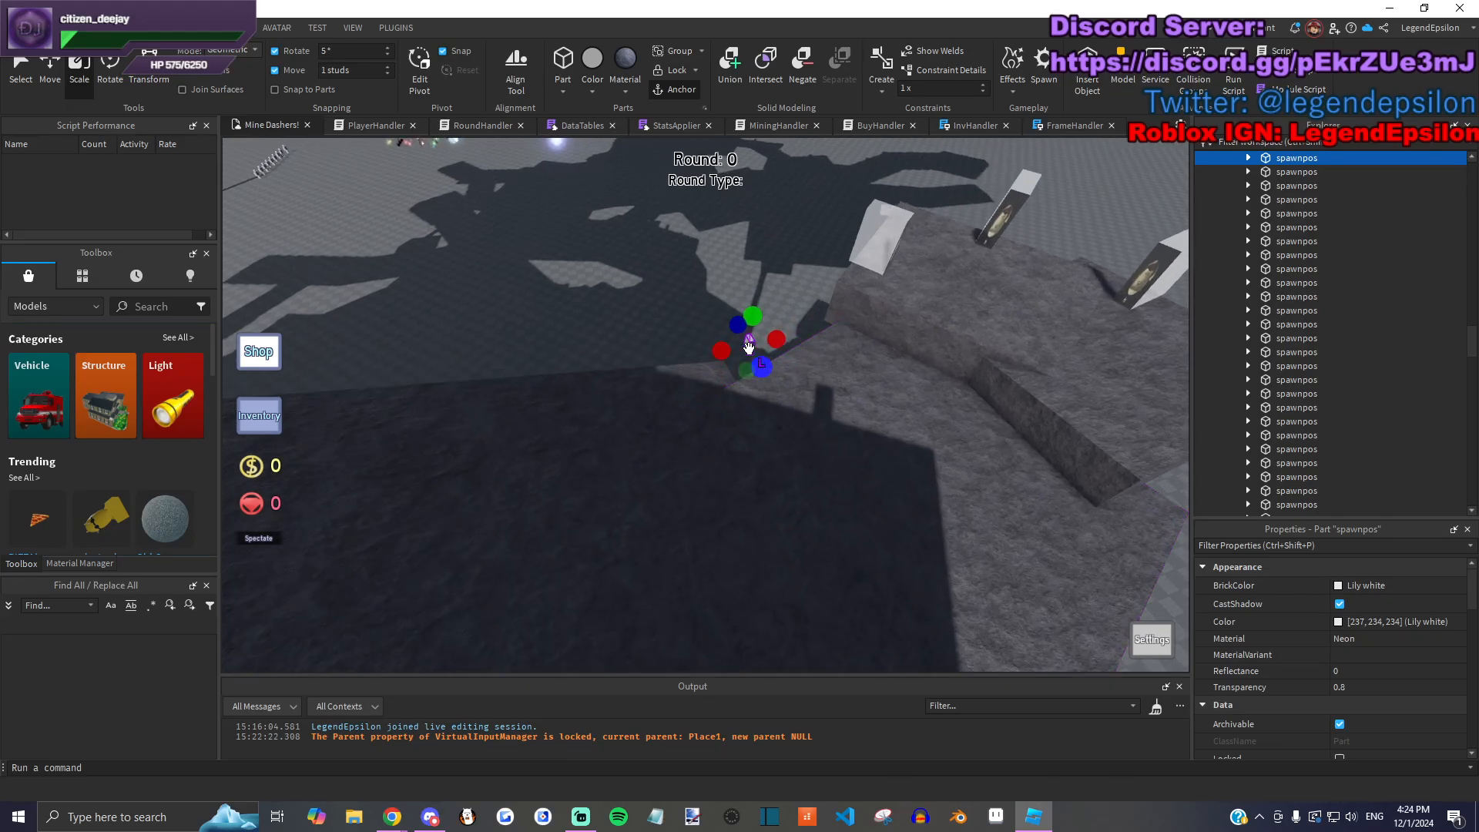
right_click_drag(772, 360, 670, 497)
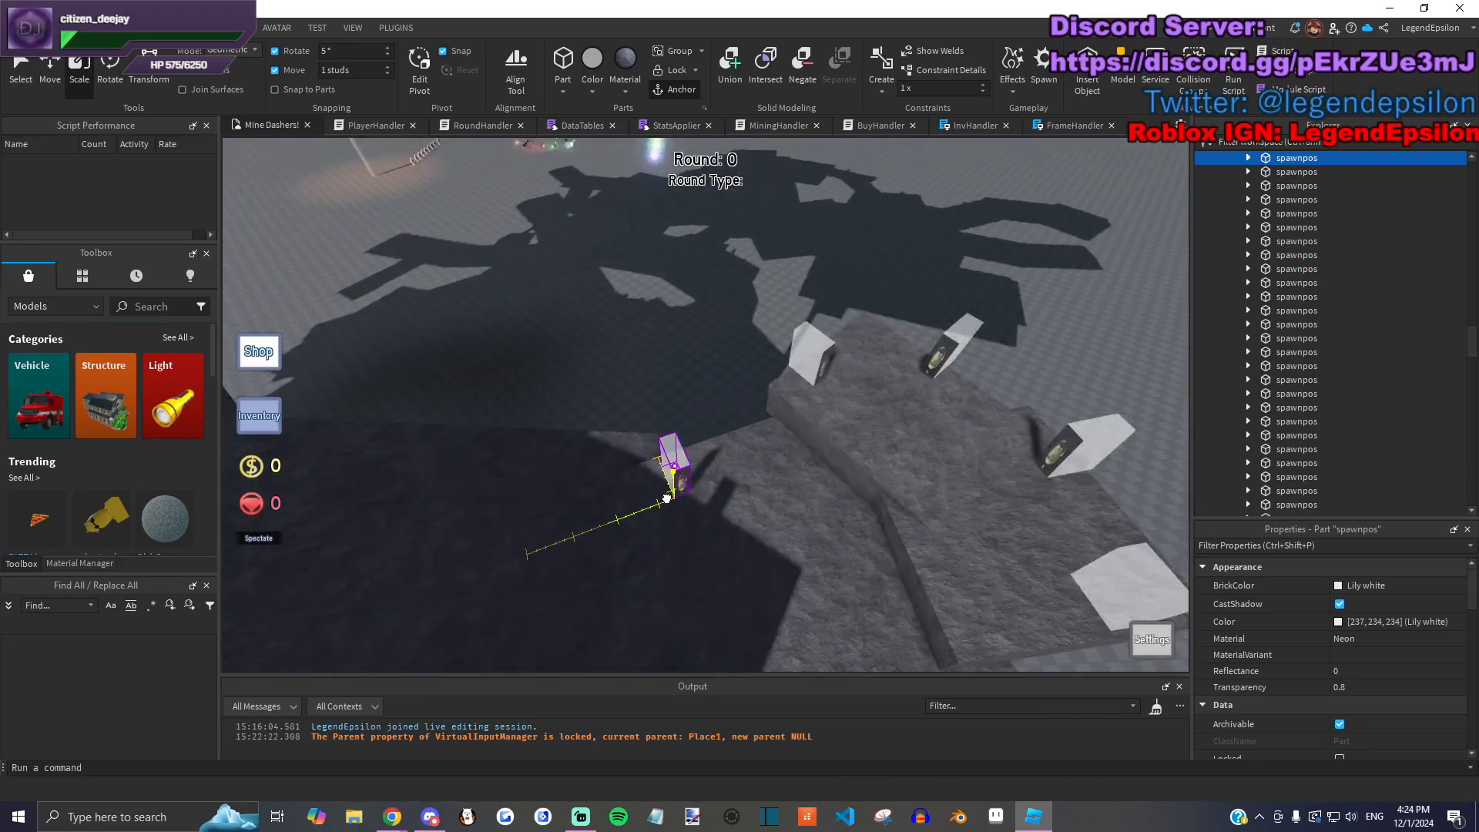
left_click_drag(645, 485, 798, 404)
left_click(893, 359)
right_click_drag(894, 358, 915, 344)
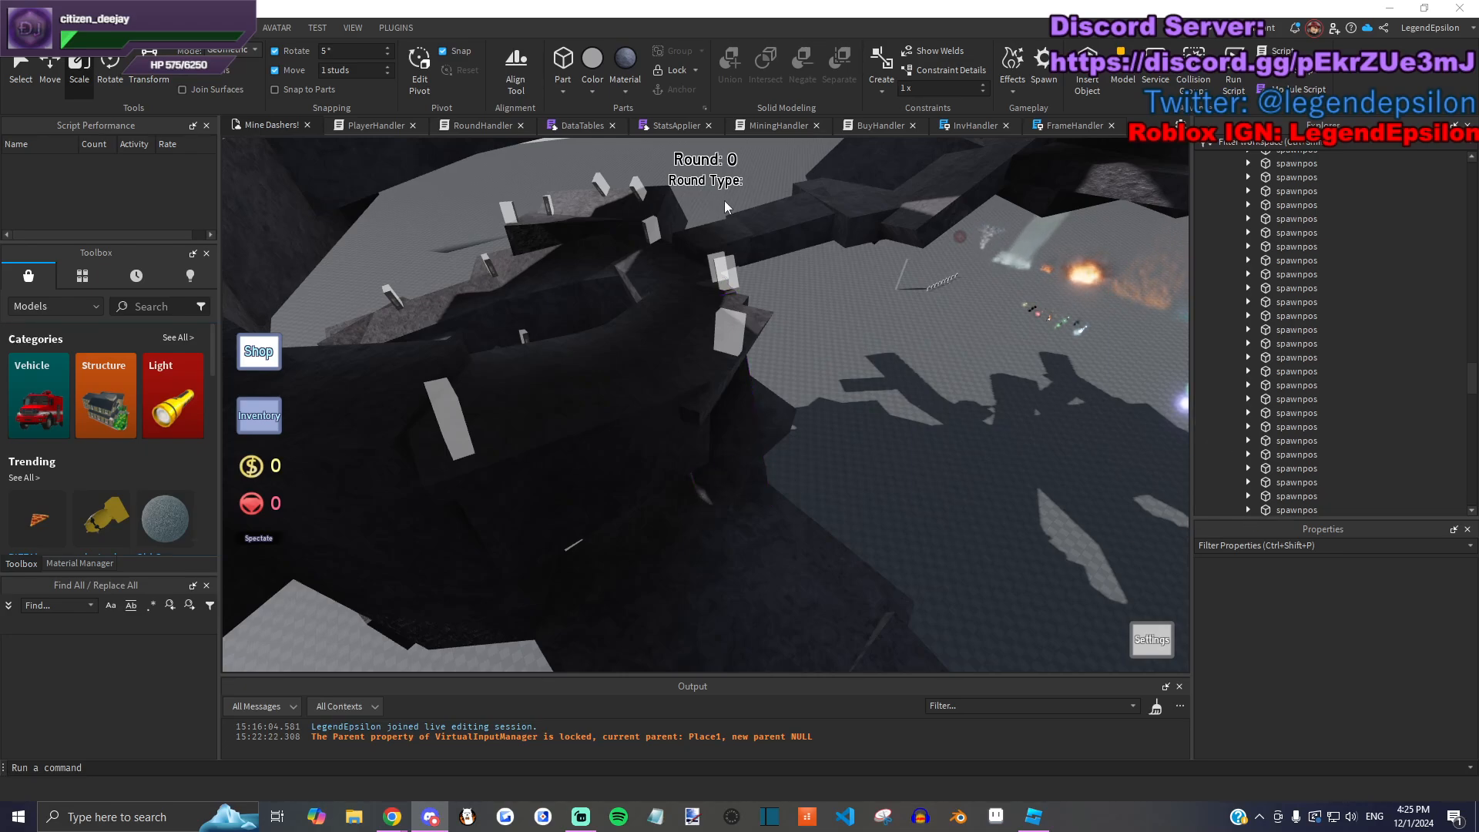
Step: Select the five spawnpos parts at the end of the grid and place them on the next dark slab
right_click_drag(961, 524, 806, 519)
key("w")
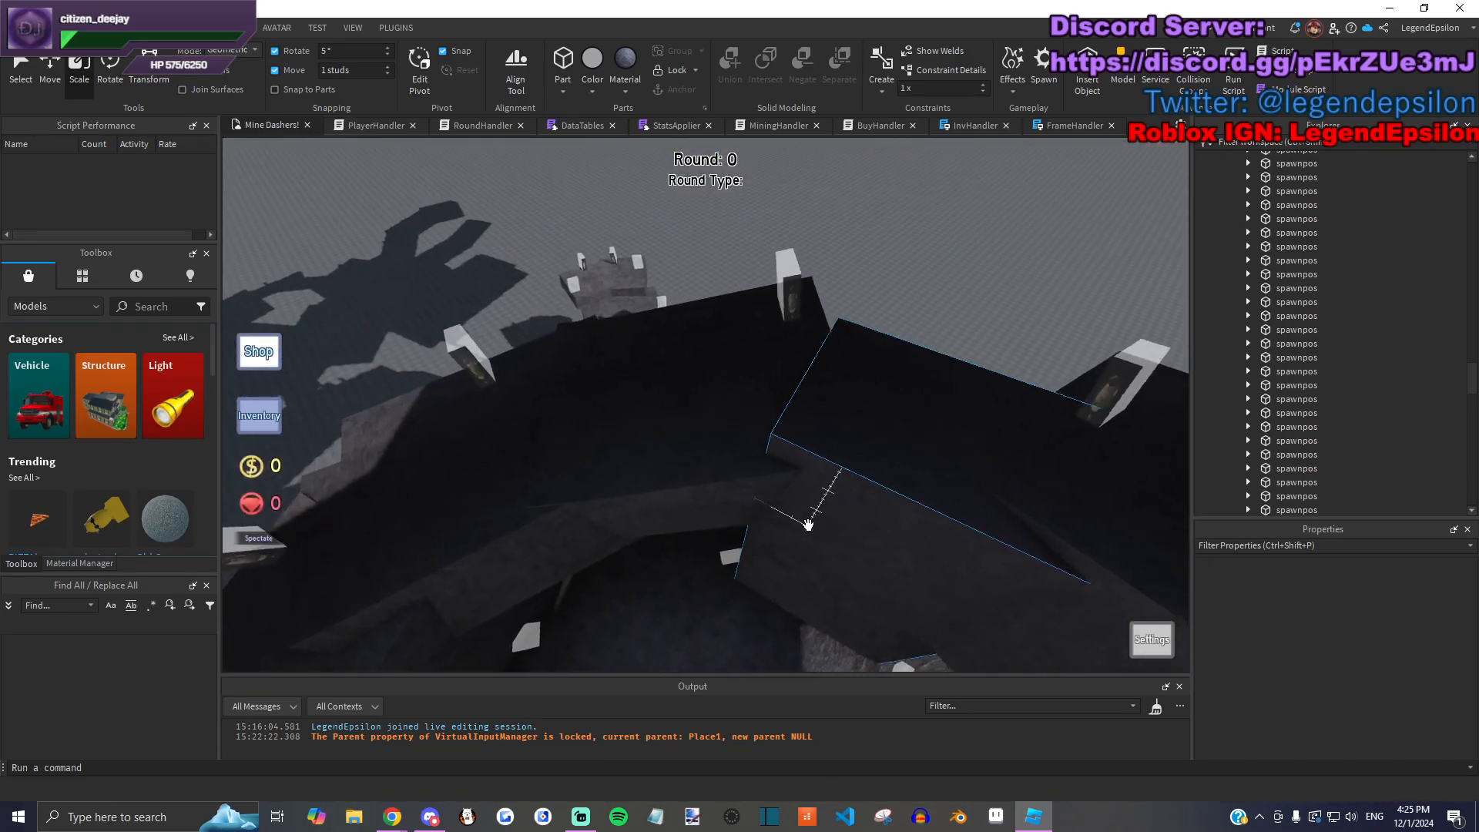
right_click_drag(590, 251, 501, 362)
scroll(502, 363, "down", 10)
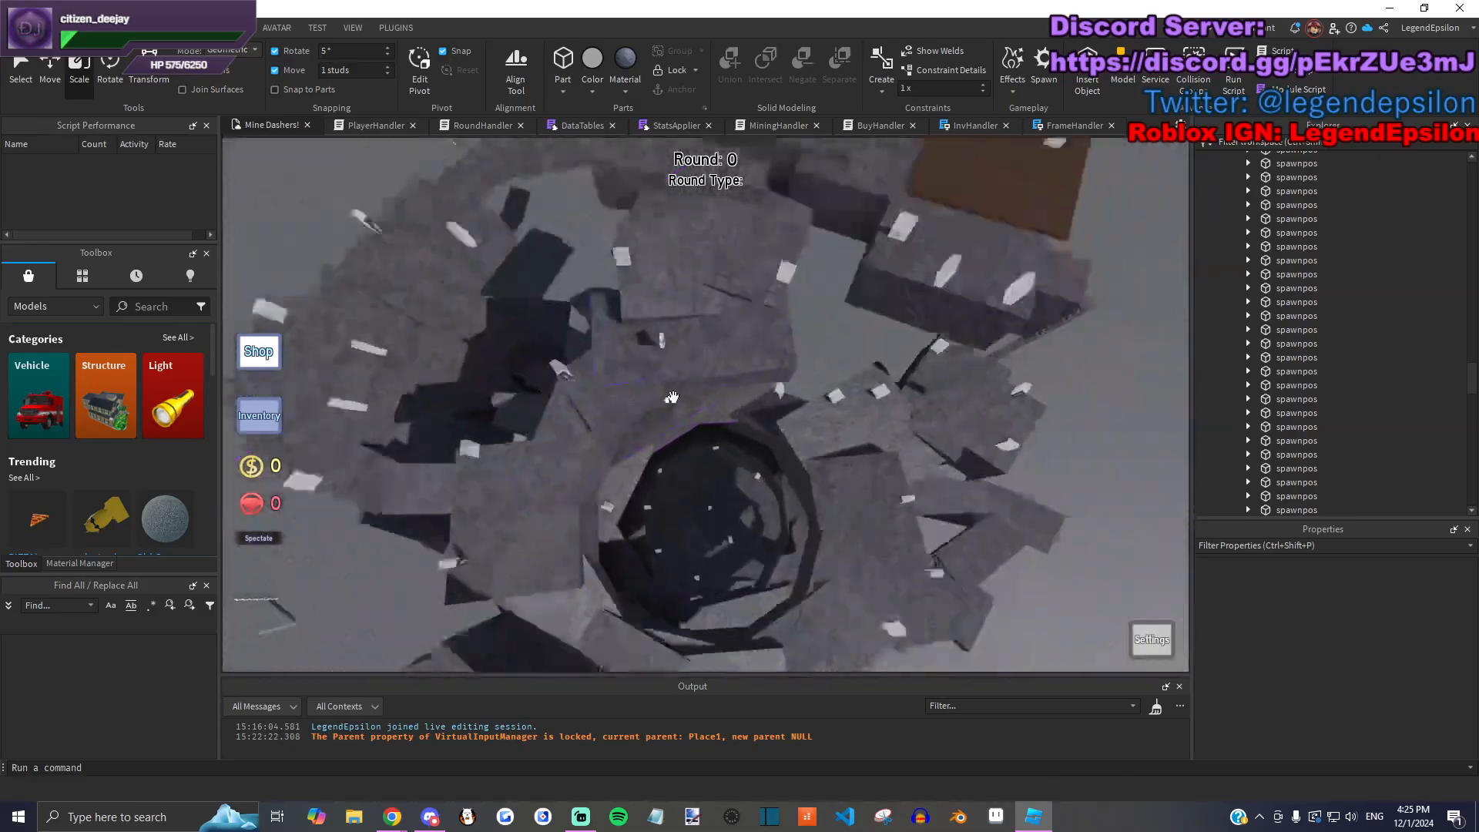
right_click_drag(753, 383, 644, 336)
scroll(755, 382, "up", 5)
scroll(681, 409, "up", 5)
left_click_drag(752, 410, 939, 432)
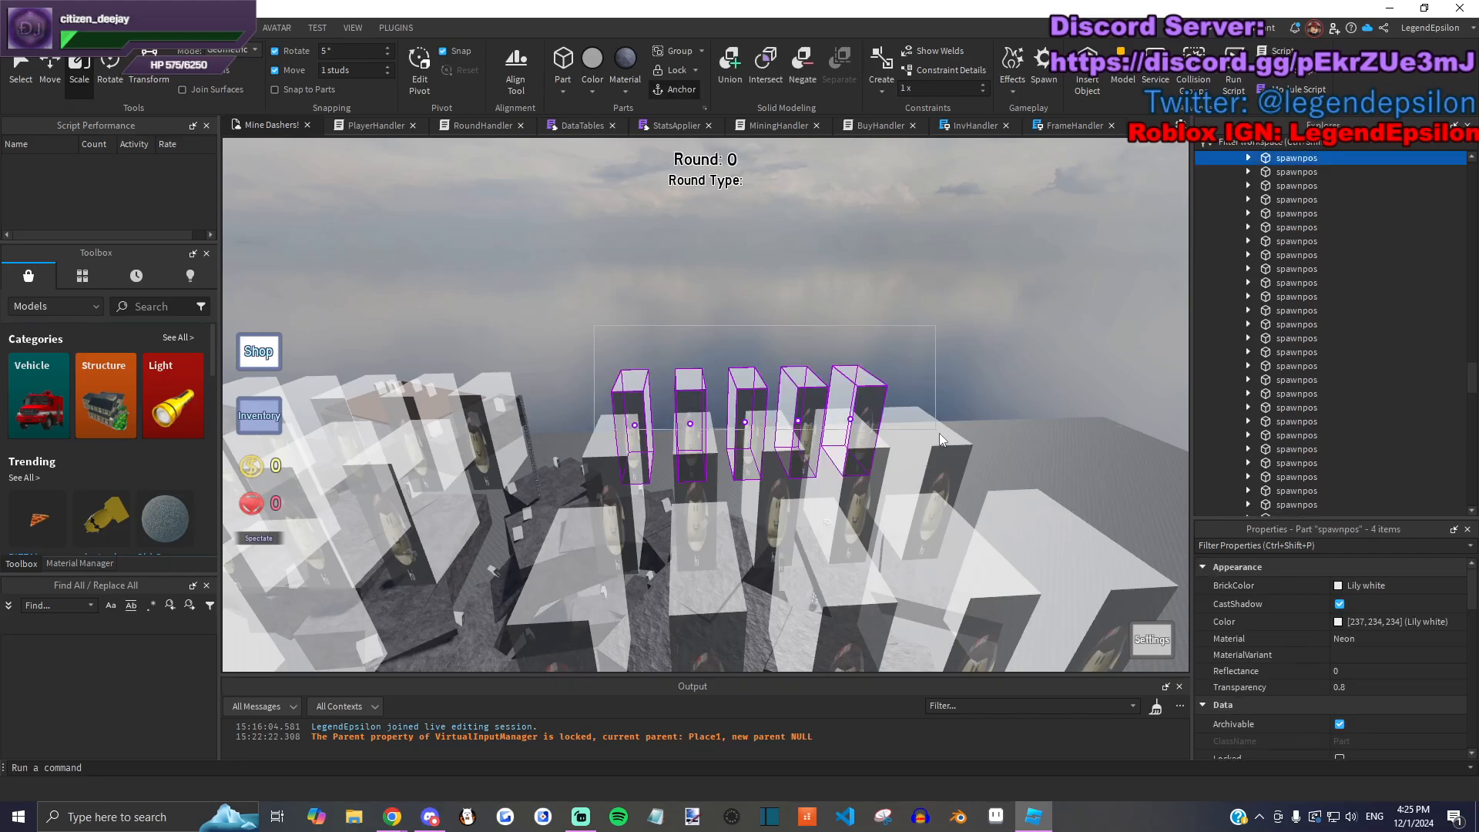
right_click_drag(938, 432, 866, 483)
left_click_drag(793, 474, 710, 574)
left_click(867, 316)
Step: Position two spawnpos parts of the row along one side of the dark slab
right_click_drag(867, 315, 839, 476)
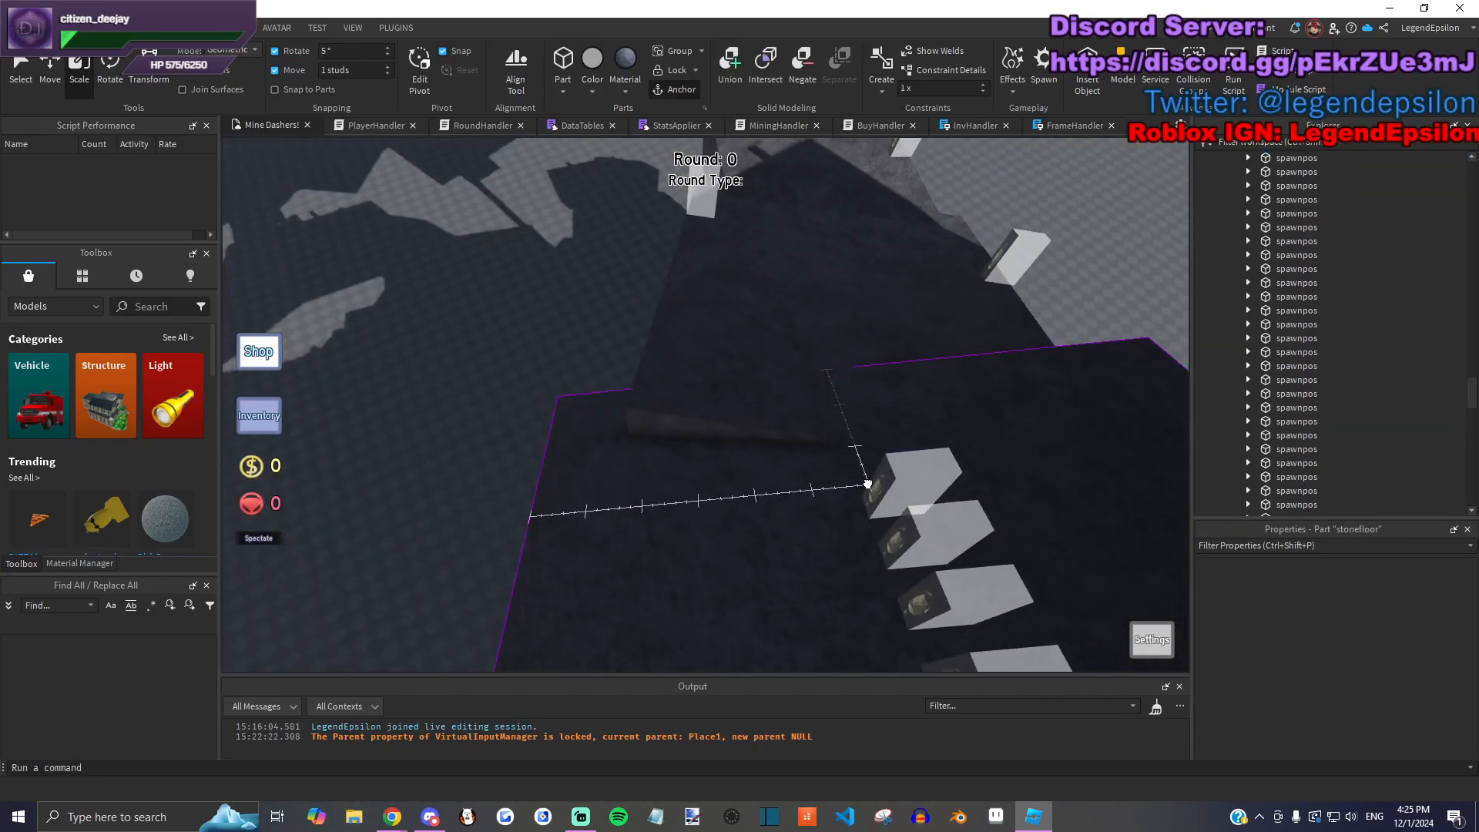
left_click(838, 475)
right_click_drag(874, 393, 732, 449)
left_click_drag(732, 449, 667, 362)
right_click_drag(666, 362, 687, 395)
left_click_drag(729, 588, 721, 389)
left_click_drag(646, 352, 648, 353)
Step: Place the row's remaining three spawnpos parts along the slab's opposite edge and near the tall dark wall
right_click_drag(647, 353, 769, 403)
left_click_drag(769, 403, 906, 313)
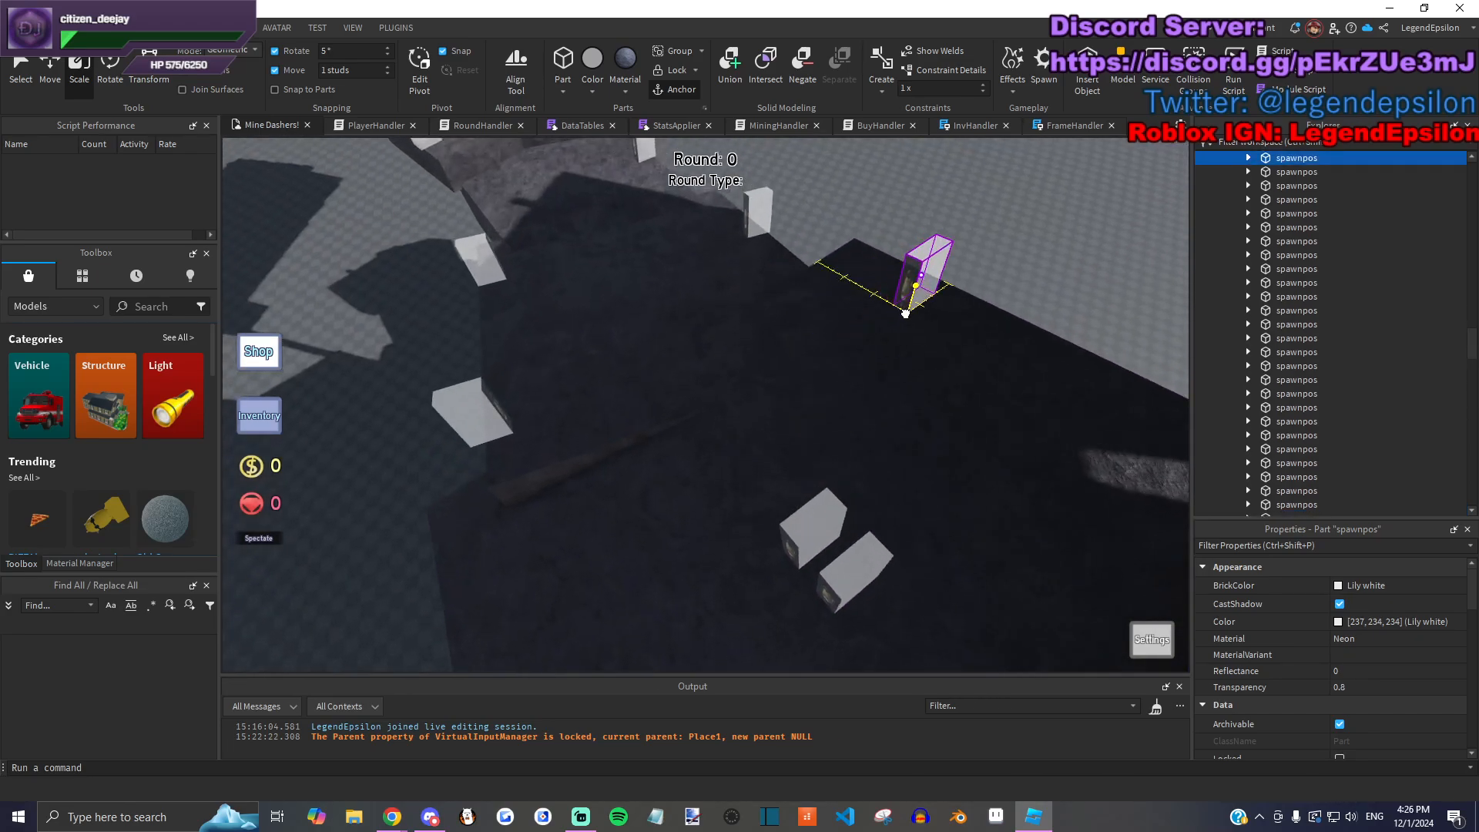
left_click_drag(812, 534, 917, 304)
right_click_drag(917, 304, 786, 428)
left_click_drag(786, 428, 711, 512)
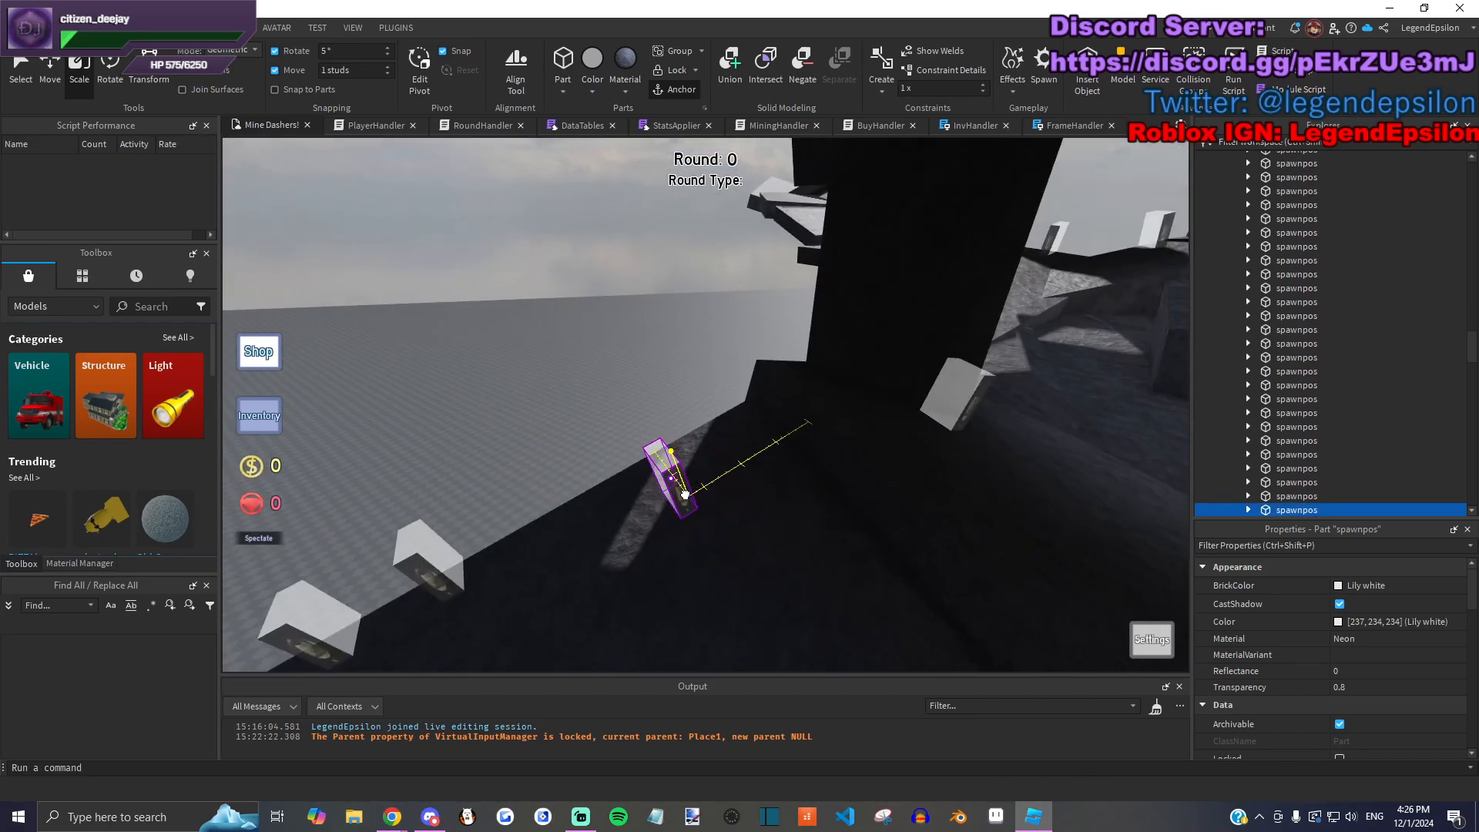
left_click_drag(675, 465, 598, 387)
Step: Select a new row of five spawnpos parts from the grid and place it on the large grey rock platform
right_click_drag(597, 386, 587, 282)
left_click_drag(576, 318, 855, 408)
right_click_drag(811, 429, 857, 485)
left_click_drag(728, 493, 766, 423)
right_click_drag(766, 423, 732, 318)
left_click(733, 318)
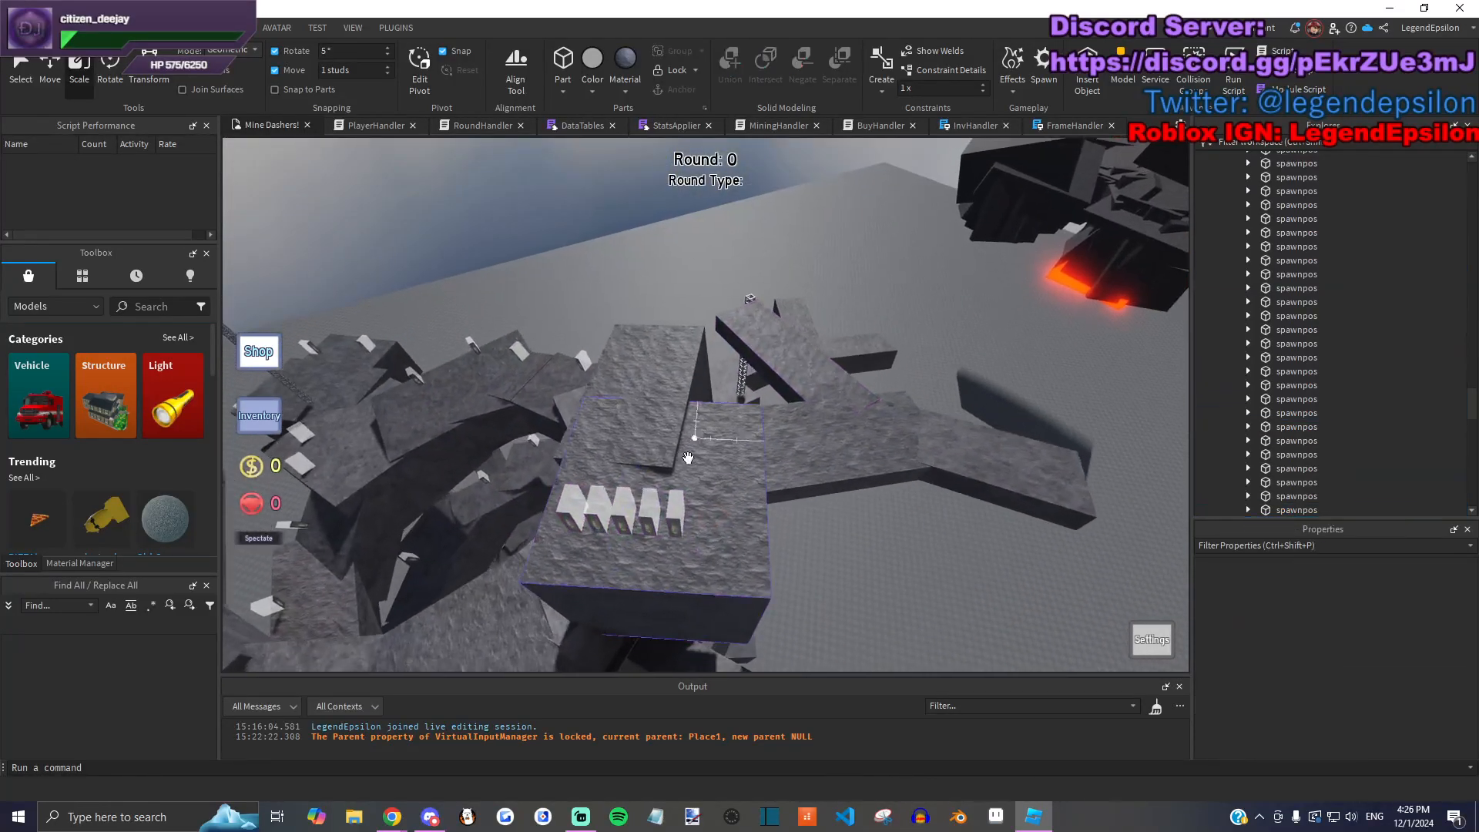
Step: Place one spawnpos part at the far end of the raised slab and another on the platform beside the truss
left_click_drag(673, 508, 737, 395)
right_click_drag(719, 372, 757, 379)
left_click(757, 379)
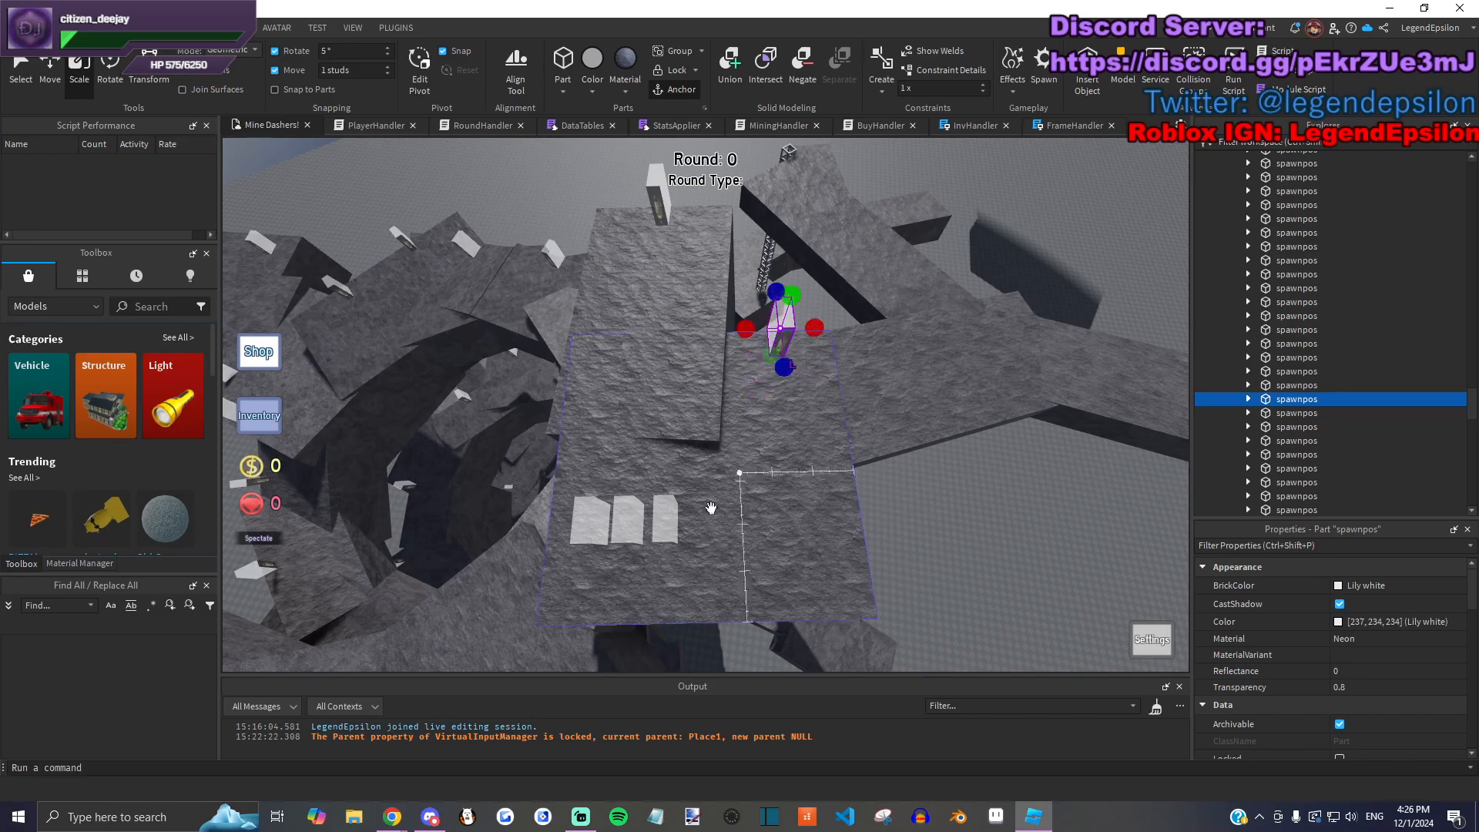
Step: Place the row's other three spawnpos parts at the platform's near edge, beyond the truss and on the rock arm
left_click_drag(667, 520, 773, 579)
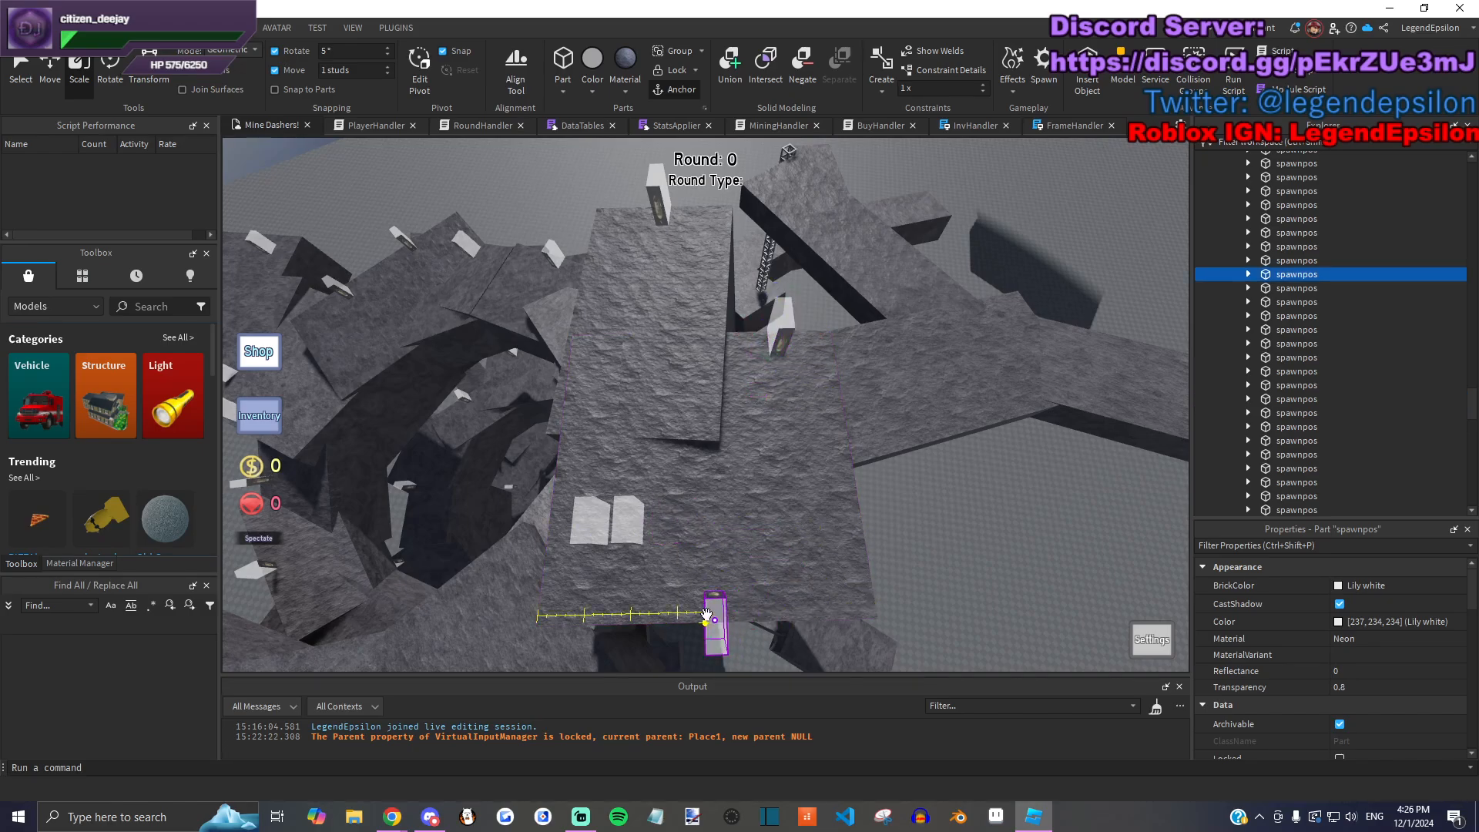
left_click_drag(618, 532, 702, 362)
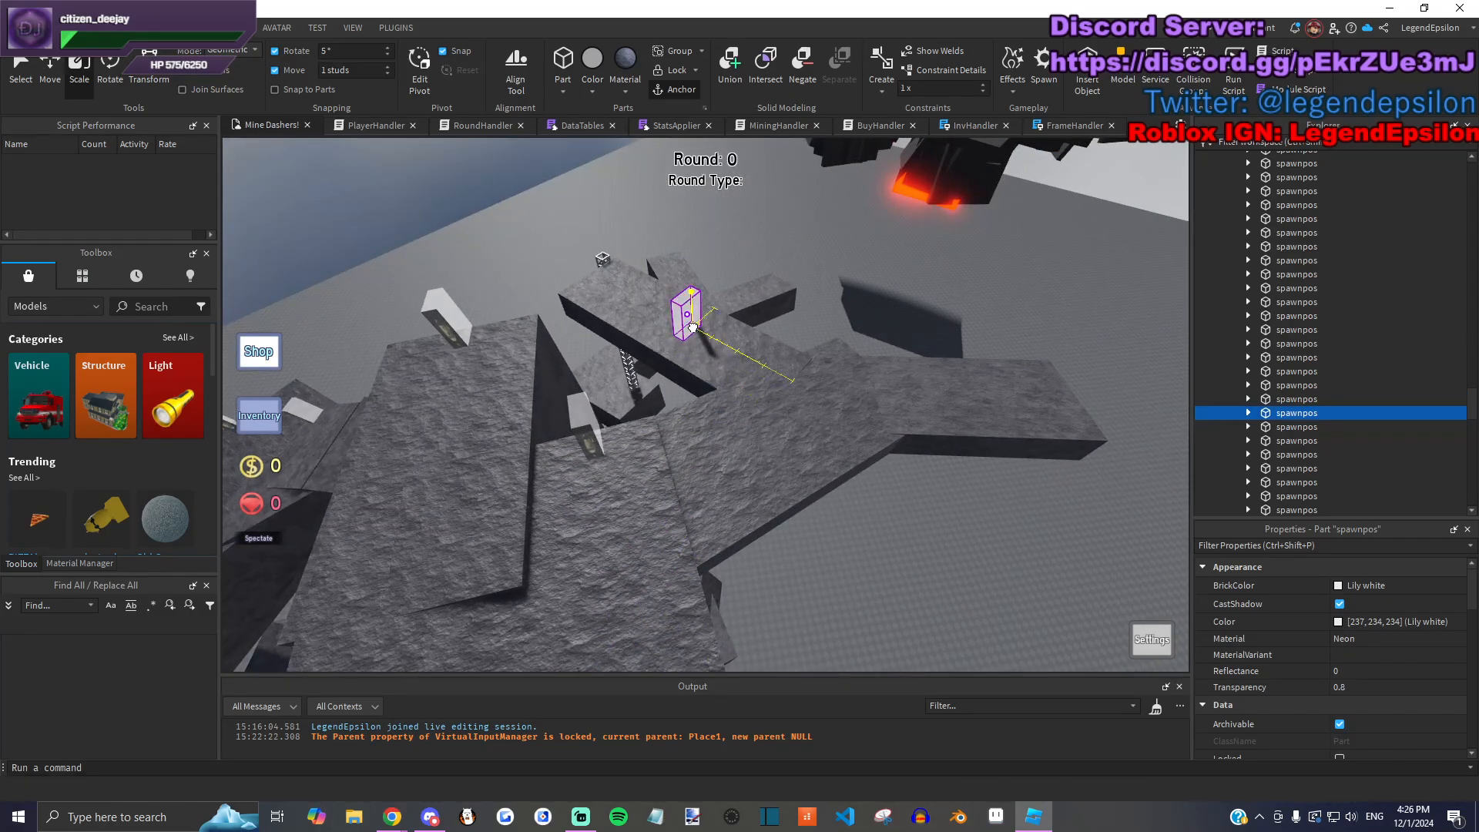
right_click_drag(706, 317, 714, 319)
left_click_drag(573, 497, 857, 519)
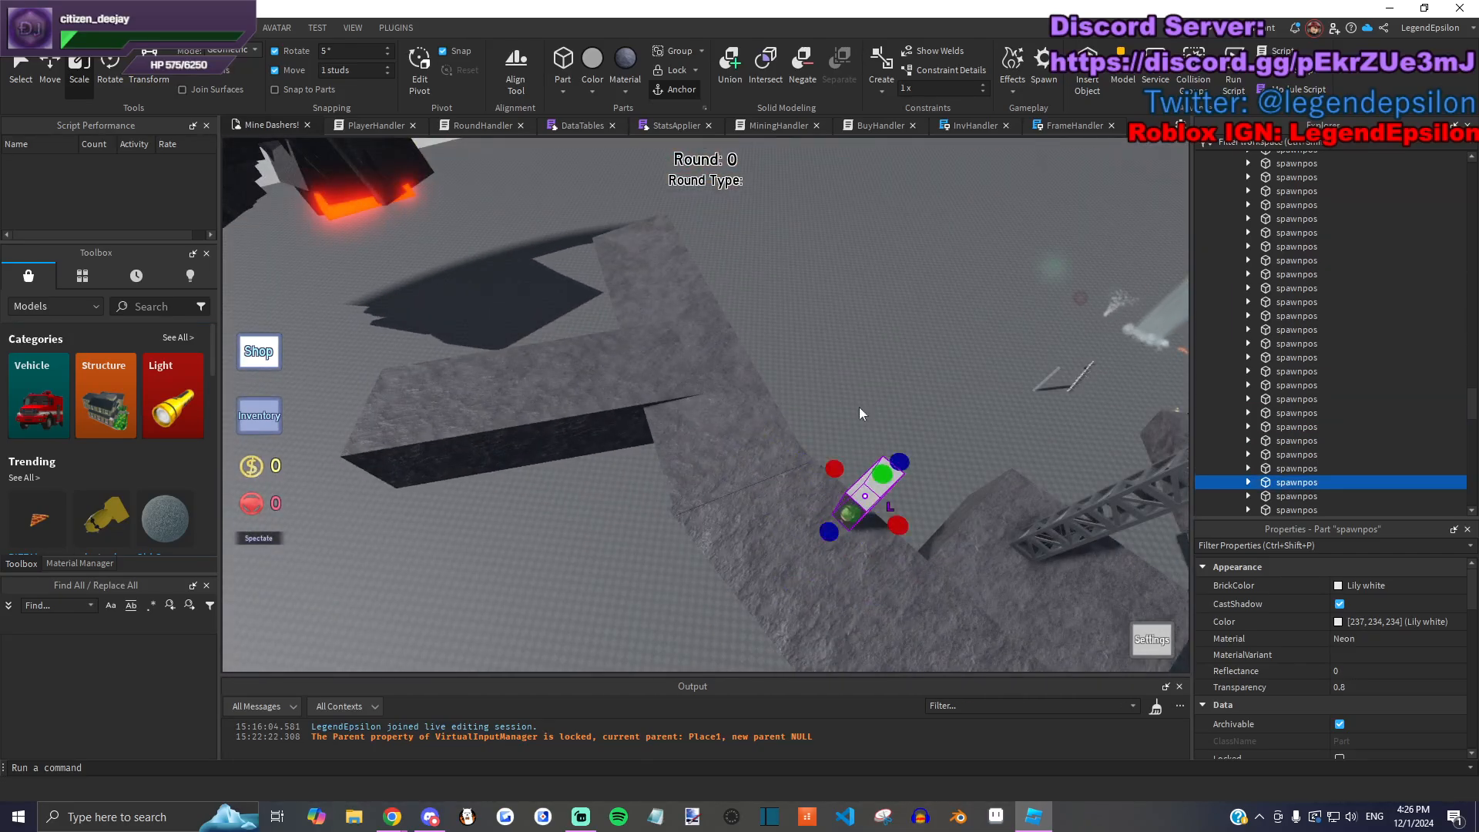
left_click(845, 435)
Step: Select another row of five spawnpos parts from the grid and place it by the branching rock arms
key("s")
right_click_drag(844, 436, 740, 271)
left_click_drag(757, 264, 876, 441)
left_click_drag(822, 386, 743, 500)
left_click(778, 514)
Step: Position spawnpos parts of the row at the junction of the long rock arms and along one arm
left_click(736, 519)
mouse_move(736, 519)
right_mouse_down()
mouse_move(720, 539)
mouse_move(748, 531)
right_mouse_up()
left_click_drag(748, 532, 777, 549)
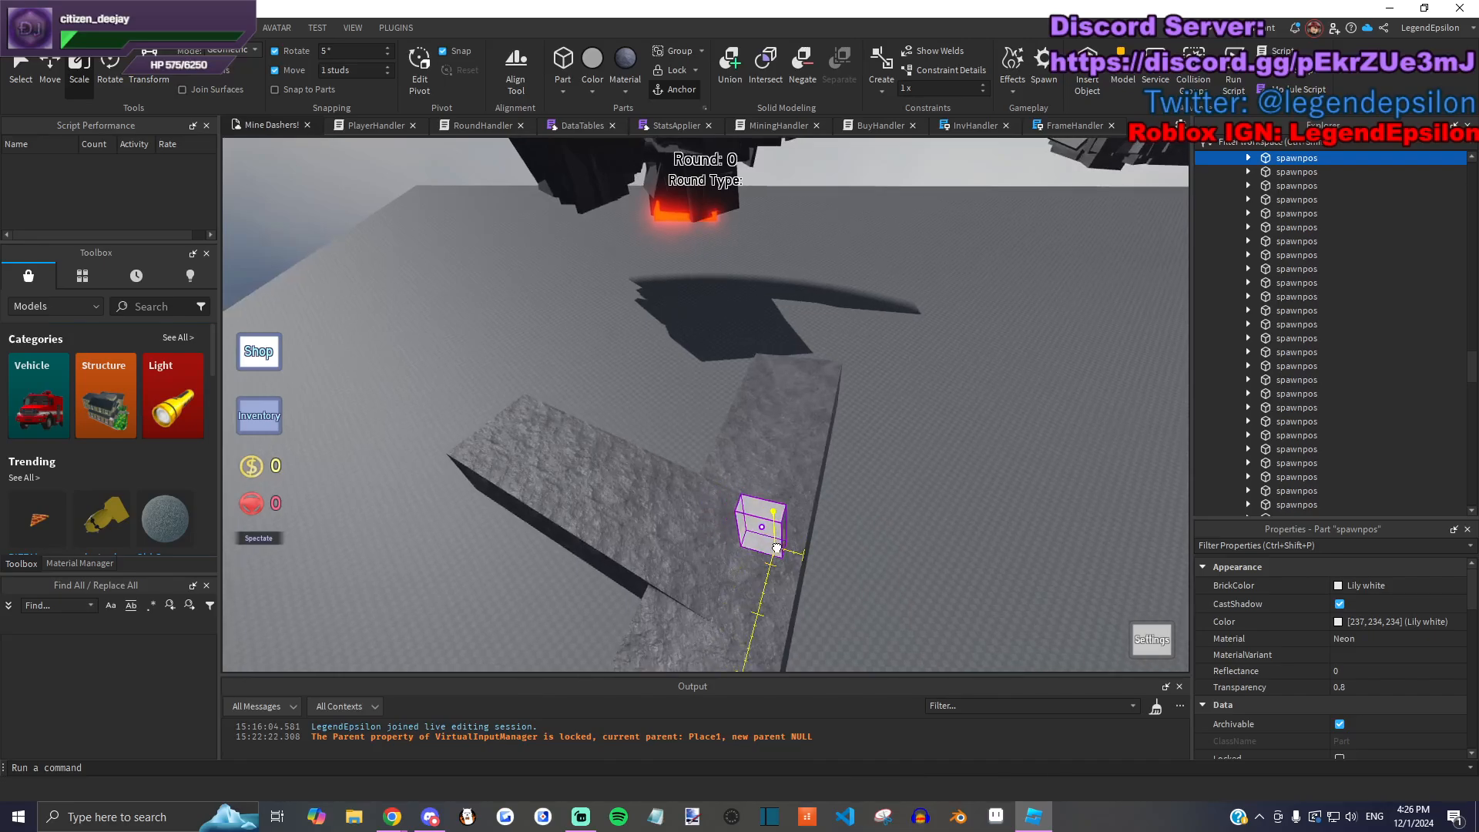
left_click_drag(621, 452, 626, 450)
Step: Move another spawnpos part to the tip of the long rock arm
left_click(678, 349)
right_click_drag(677, 349, 561, 389)
left_click_drag(419, 373, 801, 263)
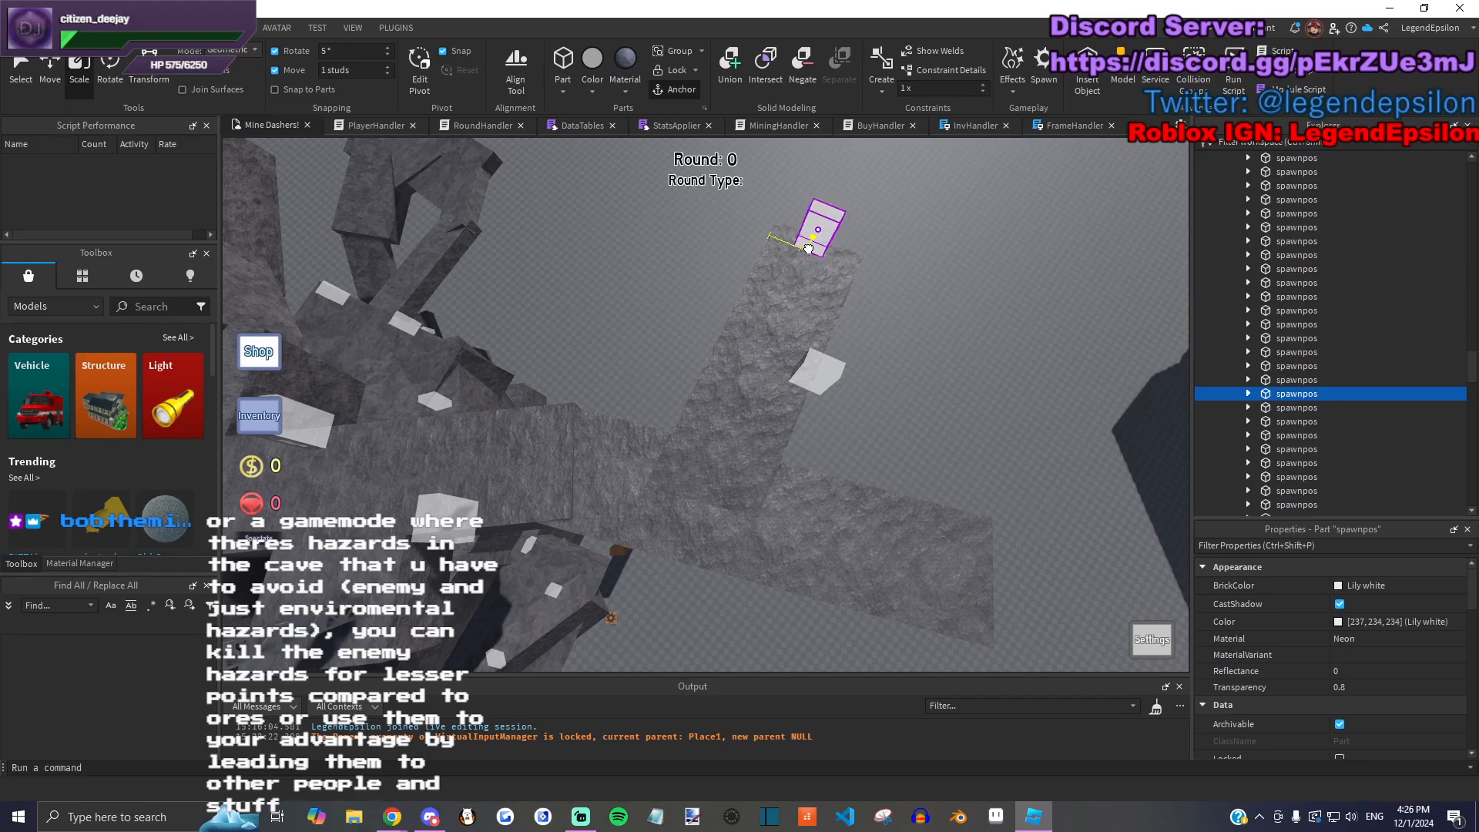
left_click_drag(821, 247, 821, 247)
Step: Place the row's remaining spawnpos parts on the rocks next to the long arms
right_click_drag(821, 247, 716, 347)
mouse_move(717, 347)
left_mouse_down()
mouse_move(728, 360)
mouse_move(718, 345)
left_mouse_up()
right_click_drag(718, 346, 558, 340)
left_click_drag(693, 234, 747, 451)
right_click_drag(746, 451, 682, 439)
left_click_drag(682, 439, 774, 447)
left_click(924, 410)
Step: Select a further row of five spawnpos parts from the grid and place it on the grey slab beside the pit
right_click_drag(924, 410, 924, 410)
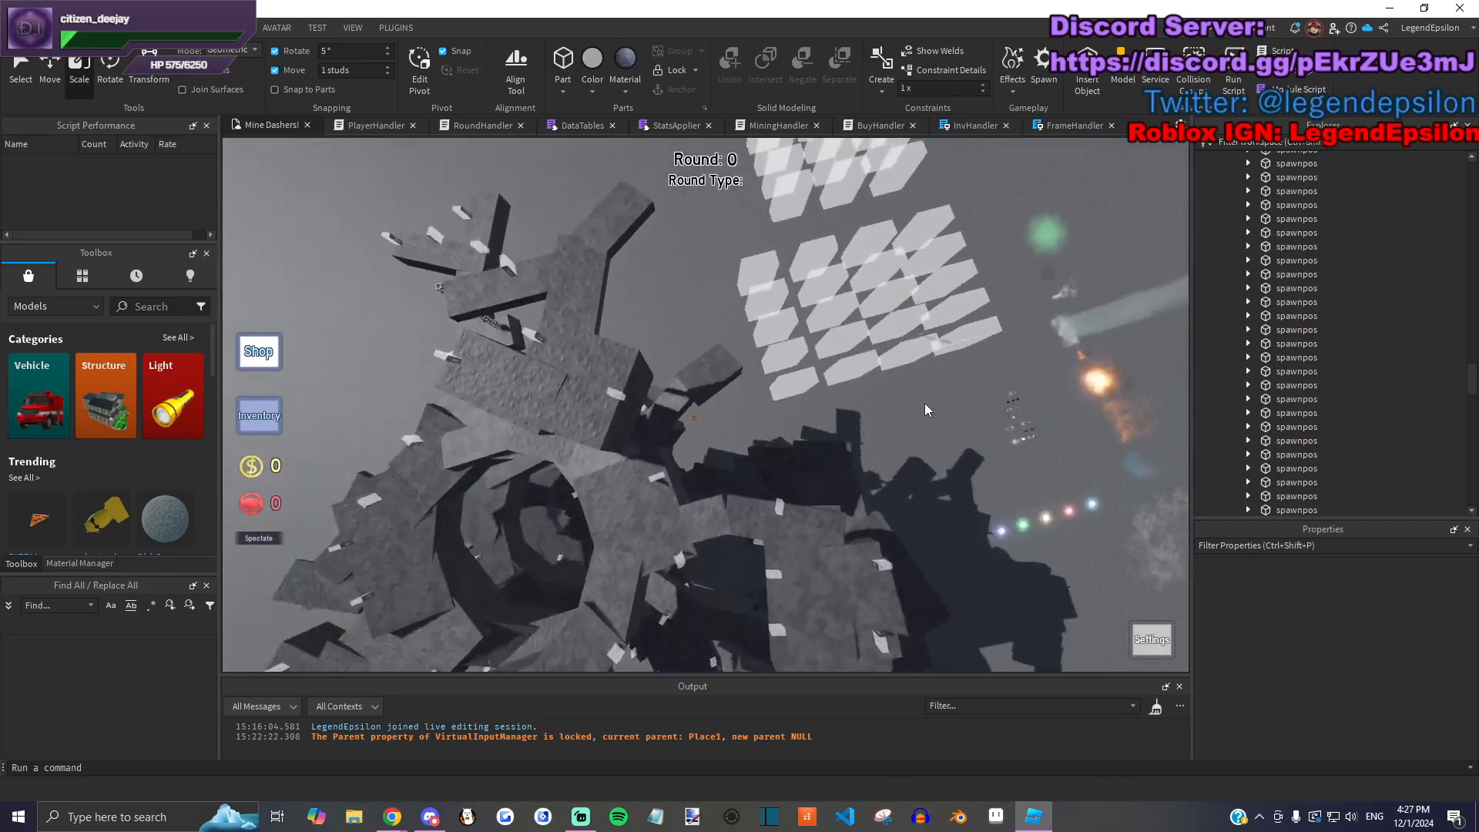
scroll(732, 311, "up", 5)
left_click_drag(750, 247, 838, 410)
right_click_drag(819, 392, 737, 482)
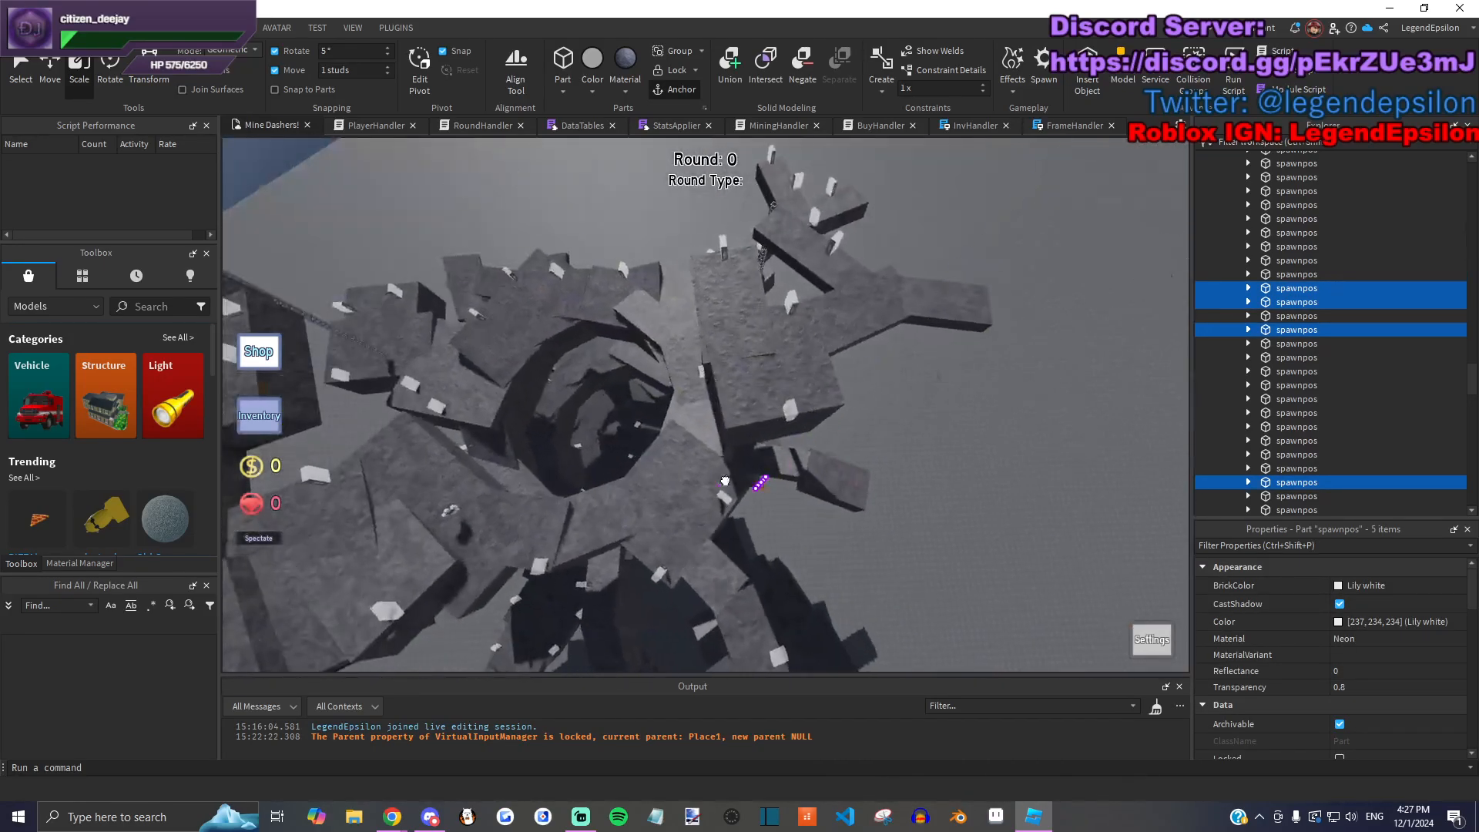
scroll(737, 482, "up", 10)
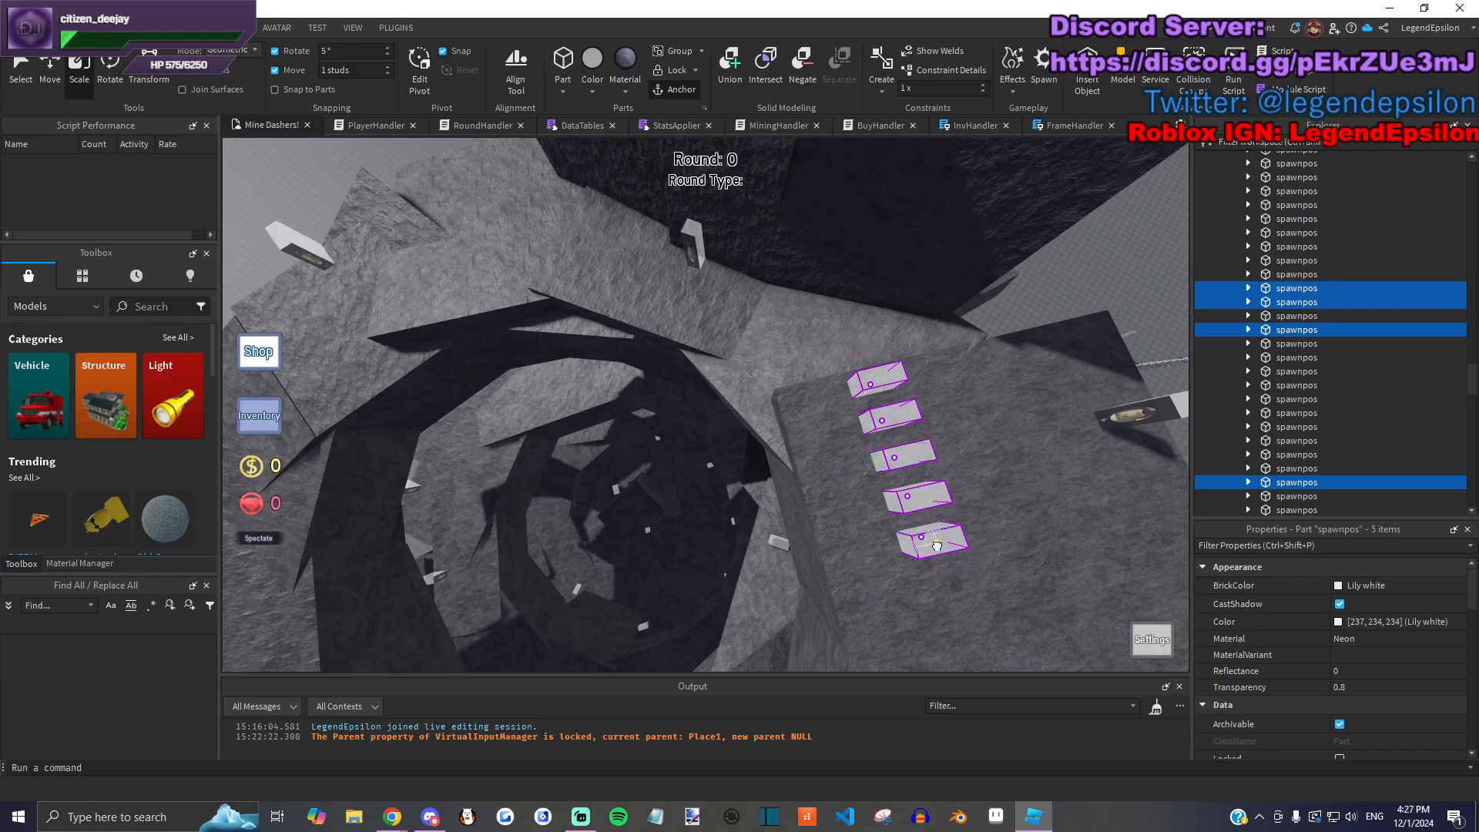
right_click_drag(937, 545, 900, 276)
left_click(785, 463)
Step: Place one spawnpos part on the neighbouring rock and another on the dark slab below the large block
left_click_drag(785, 462, 701, 512)
right_click_drag(701, 512, 962, 416)
left_click_drag(1001, 497, 790, 578)
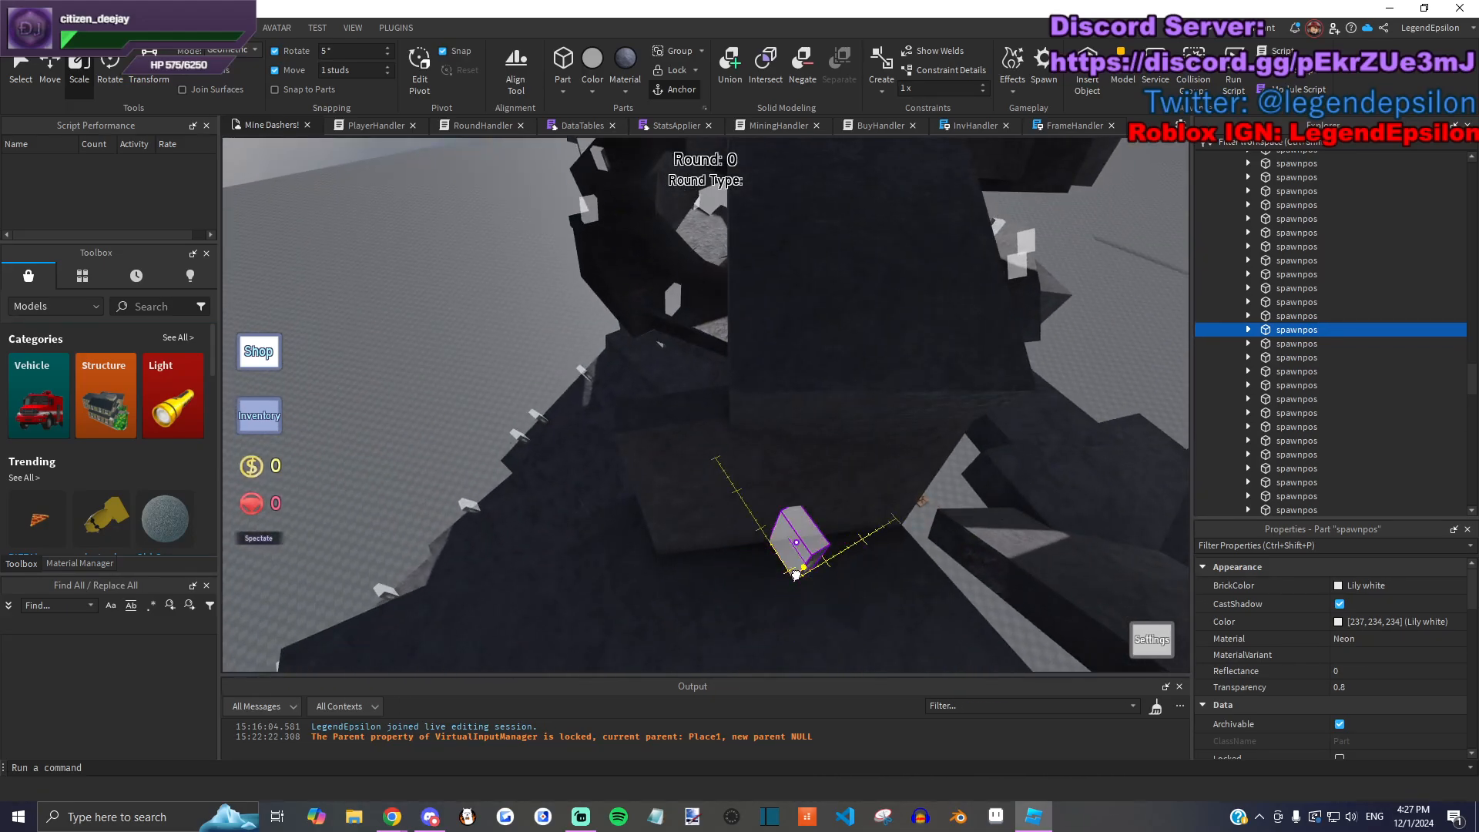
Step: Place the row's remaining three spawnpos parts on the edge of the dark slab and the rocks around it
right_click_drag(809, 567, 771, 362)
left_click_drag(755, 338, 768, 484)
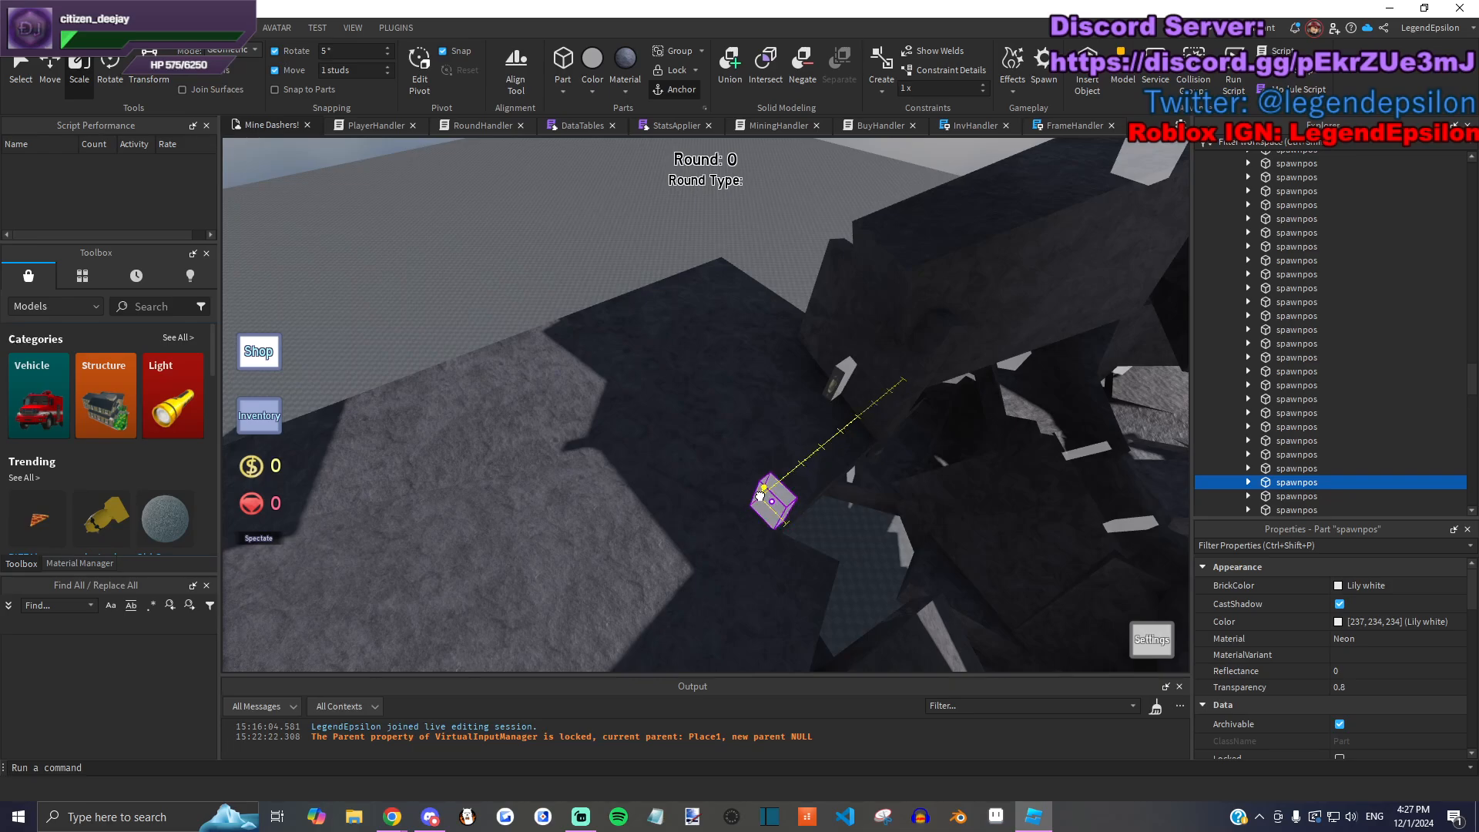
right_click_drag(767, 487, 767, 487)
left_click_drag(867, 408, 661, 517)
right_click_drag(965, 339, 975, 331)
left_click_drag(924, 380, 693, 303)
left_click(753, 257)
right_click_drag(732, 247, 801, 396)
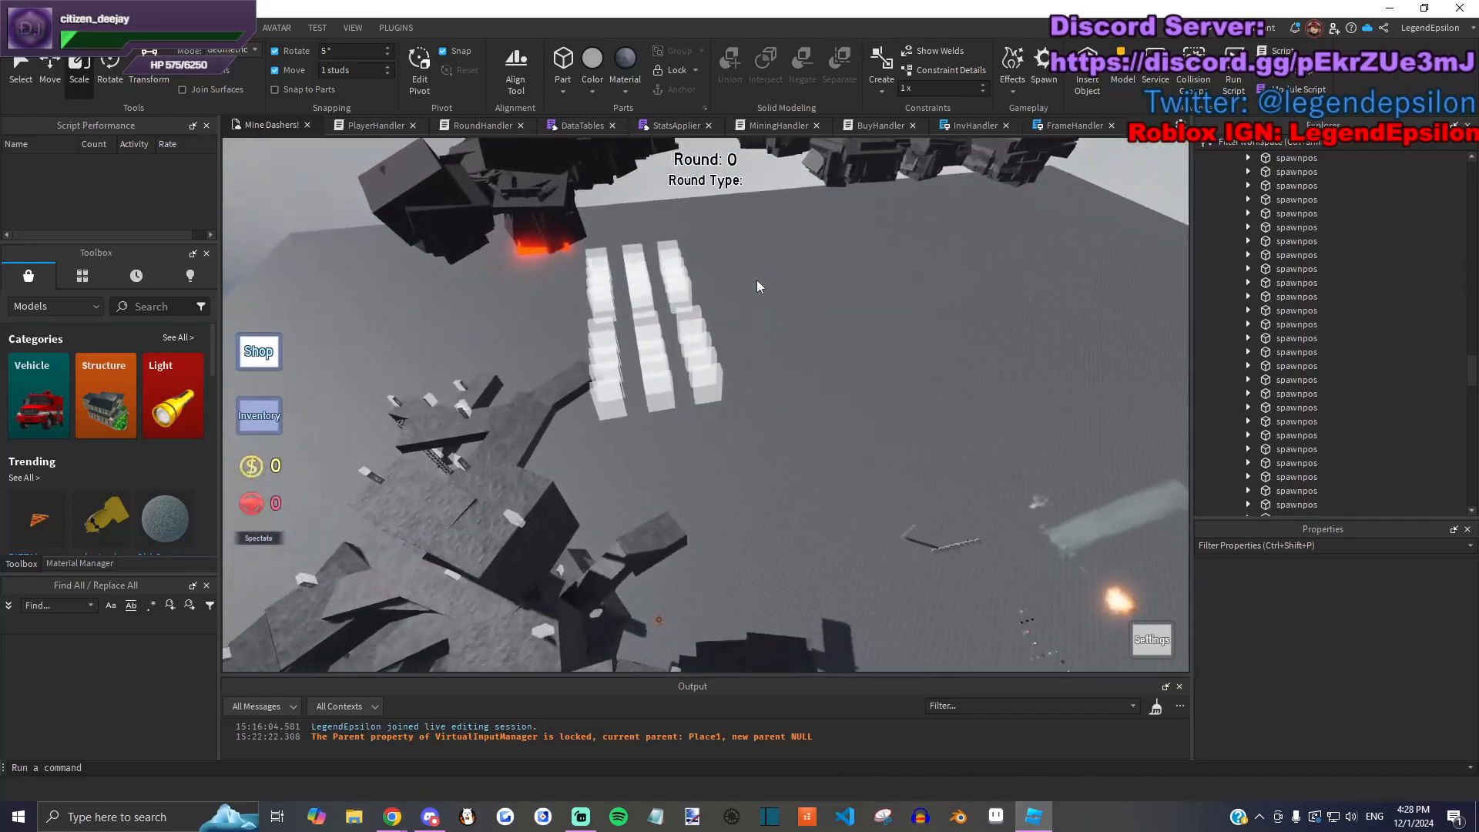
Step: Select a further row of five spawnpos parts from the grid and place it on the large dark slab
left_click_drag(749, 455, 749, 455)
left_click_drag(792, 392, 826, 410)
left_click_drag(721, 390, 777, 409)
left_click(886, 376)
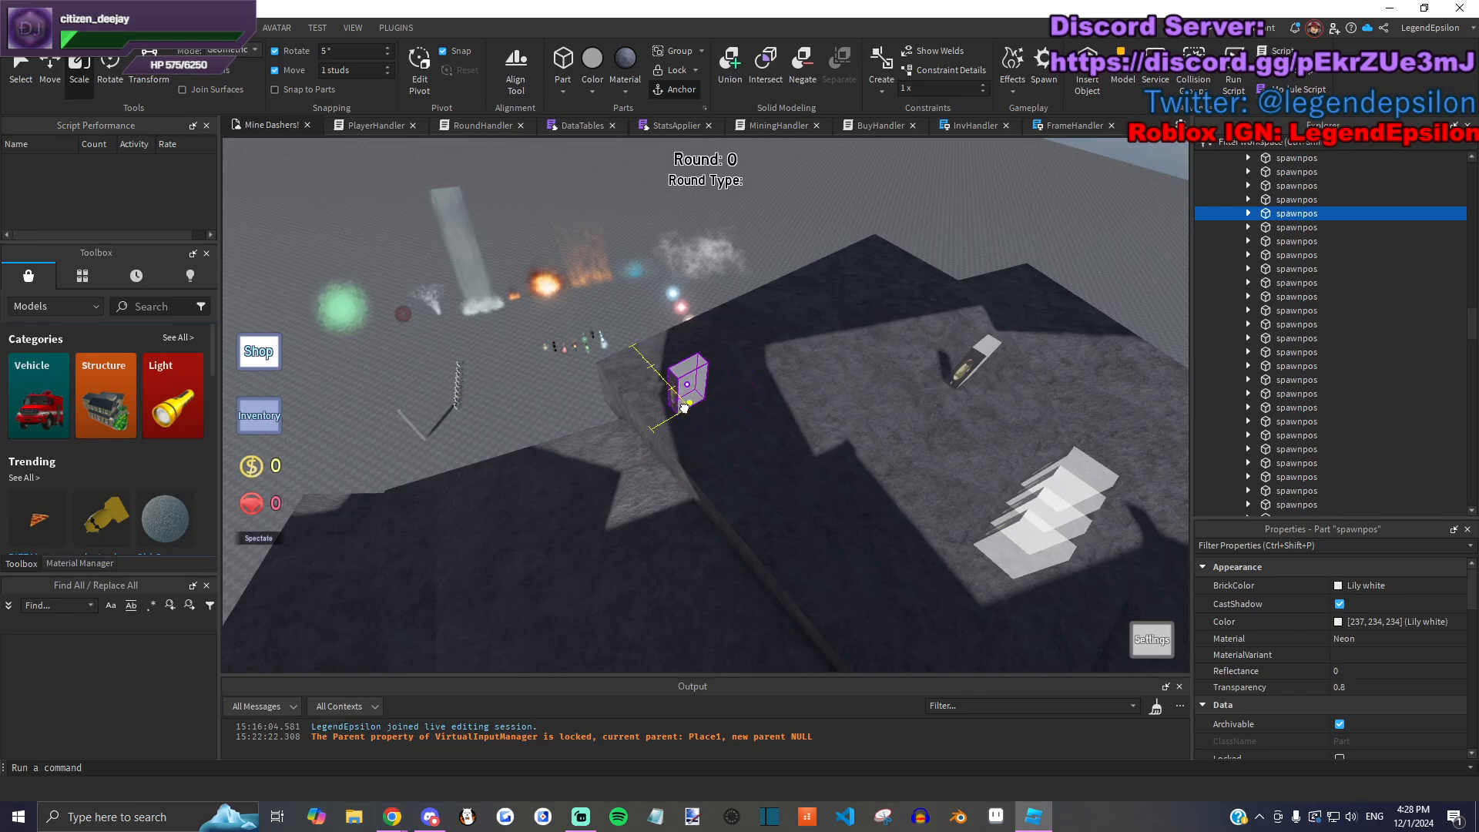
Step: Spread spawnpos parts from this row along the outer edges of the dark slabs
left_click_drag(1019, 539, 798, 509)
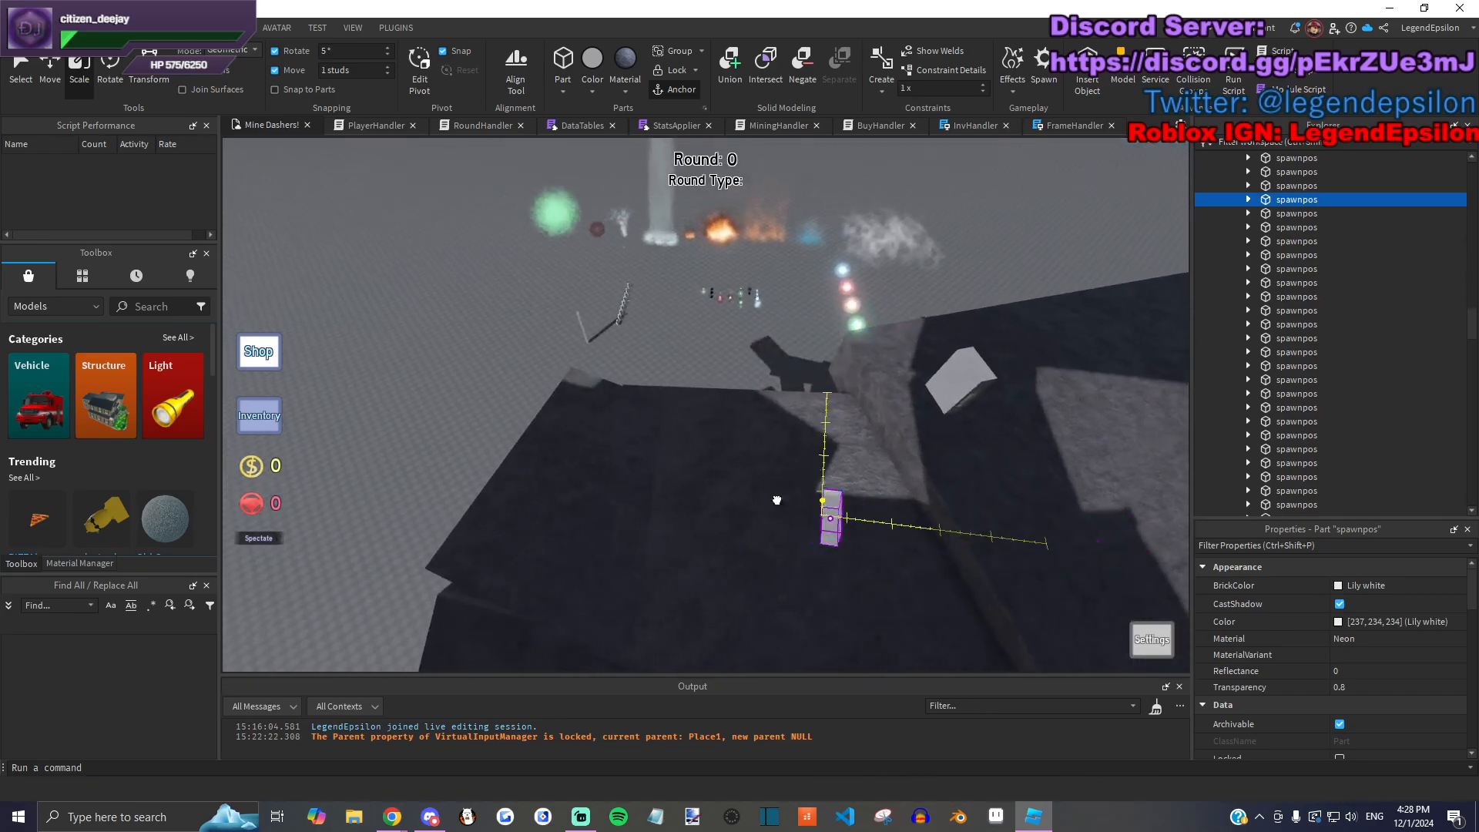
left_click_drag(693, 409, 690, 413)
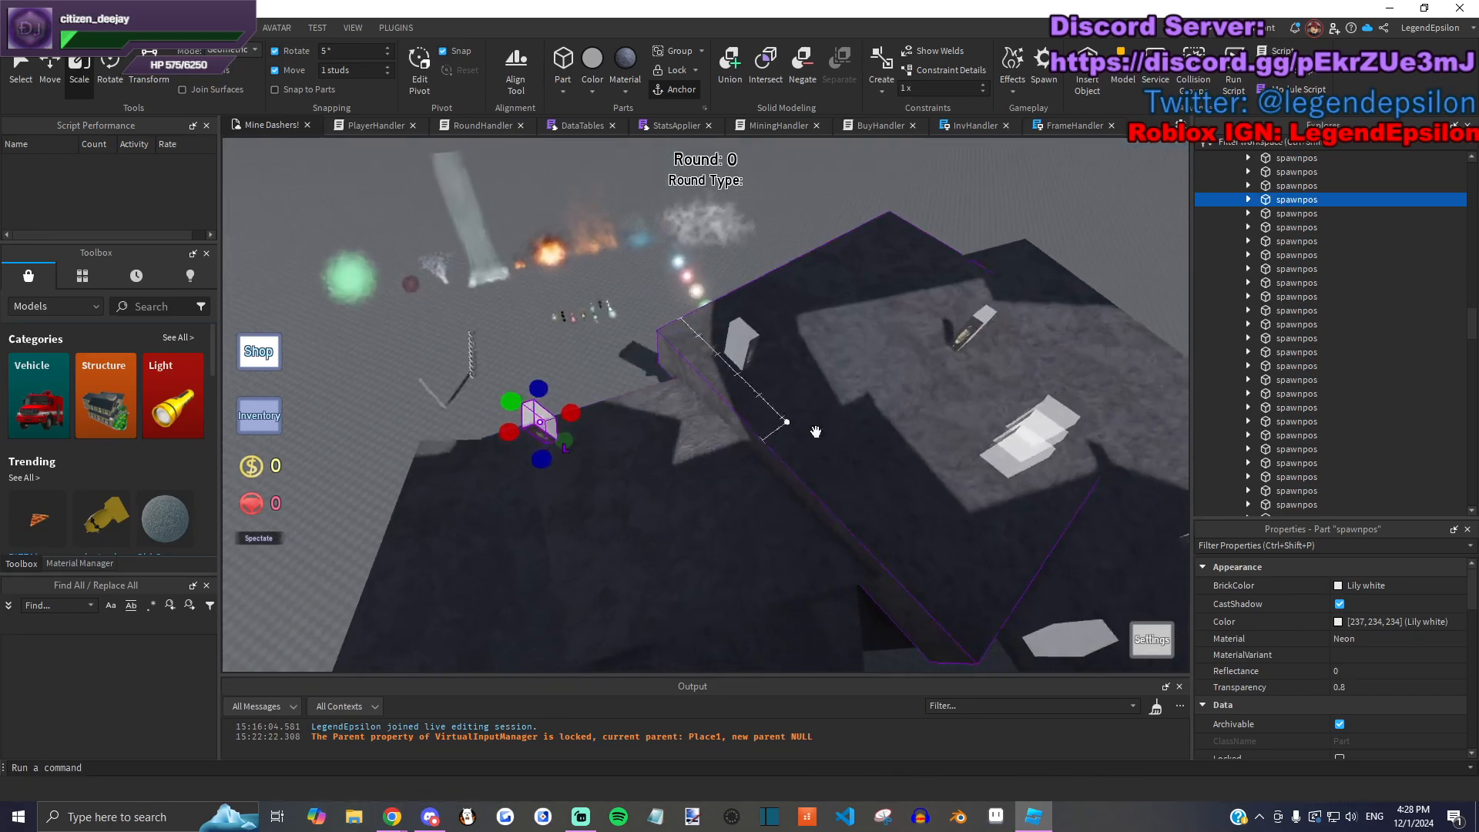
left_click_drag(949, 464, 727, 351)
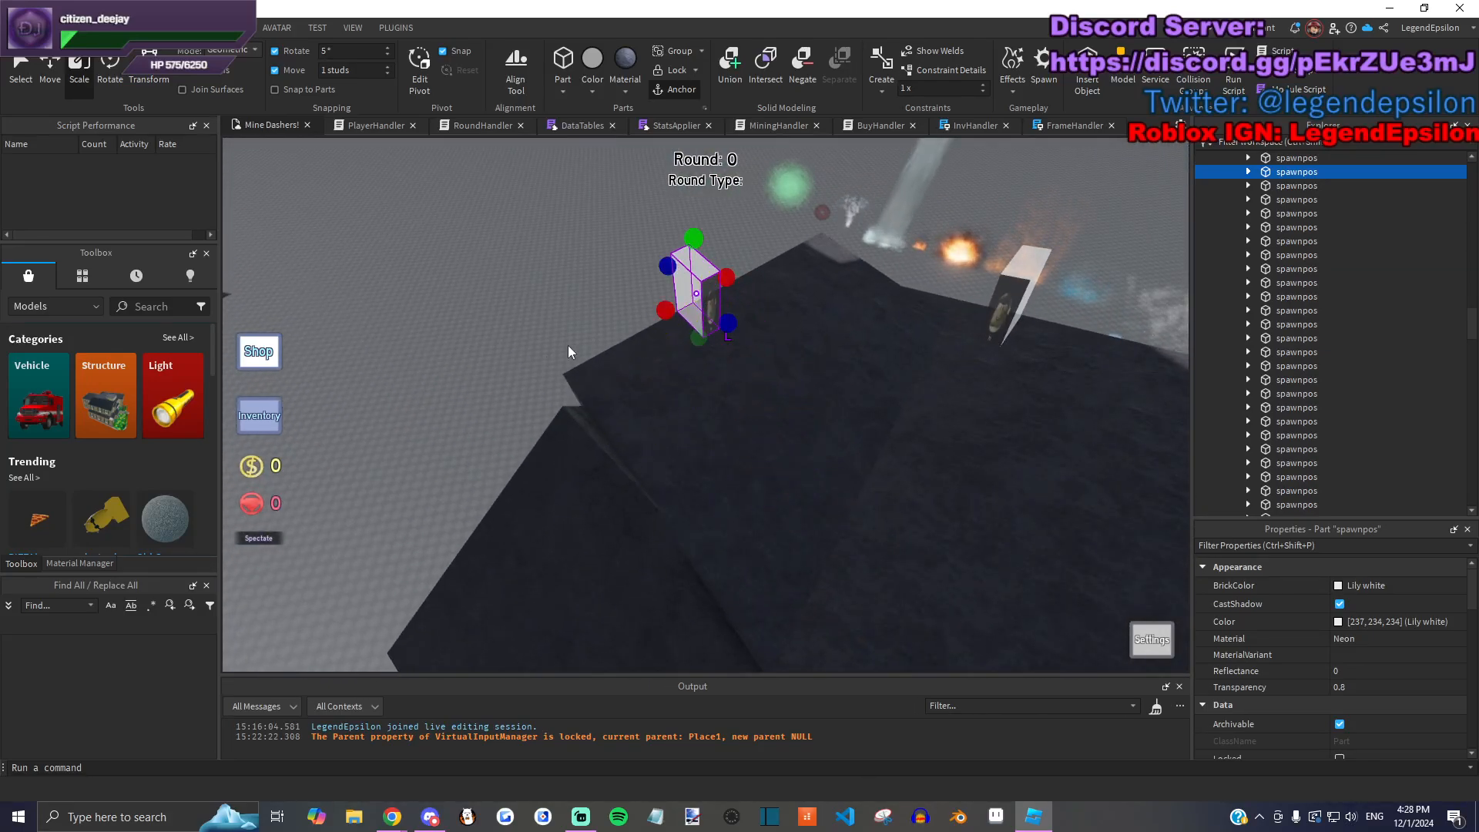
left_click_drag(660, 429, 759, 410)
left_click_drag(639, 439, 835, 460)
left_click(947, 490)
Step: Place the row's leftover spawnpos parts on the dark rocks beside the gap above the floor
right_click_drag(947, 490, 893, 462)
left_click_drag(841, 413, 739, 414)
right_click_drag(740, 414, 743, 414)
left_click_drag(1029, 315, 749, 556)
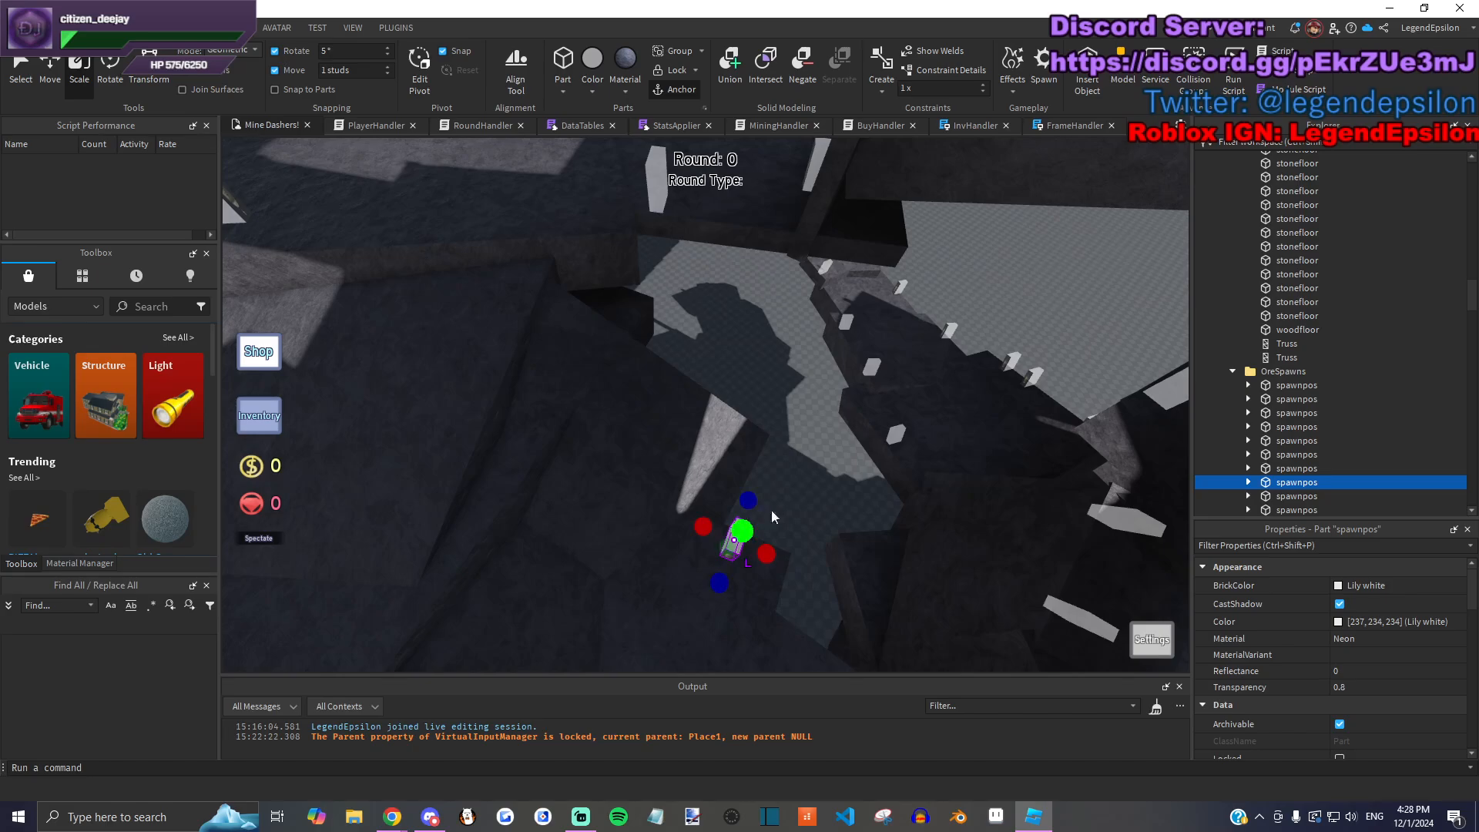
left_click(776, 497)
Step: Select another row of five spawnpos parts from the grid and place it on the dark slab at the beam's end
scroll(778, 491, "down", 8)
right_click_drag(776, 490, 721, 216)
scroll(727, 437, "down", 5)
scroll(726, 437, "up", 5)
left_click_drag(721, 216, 916, 406)
left_click(714, 300)
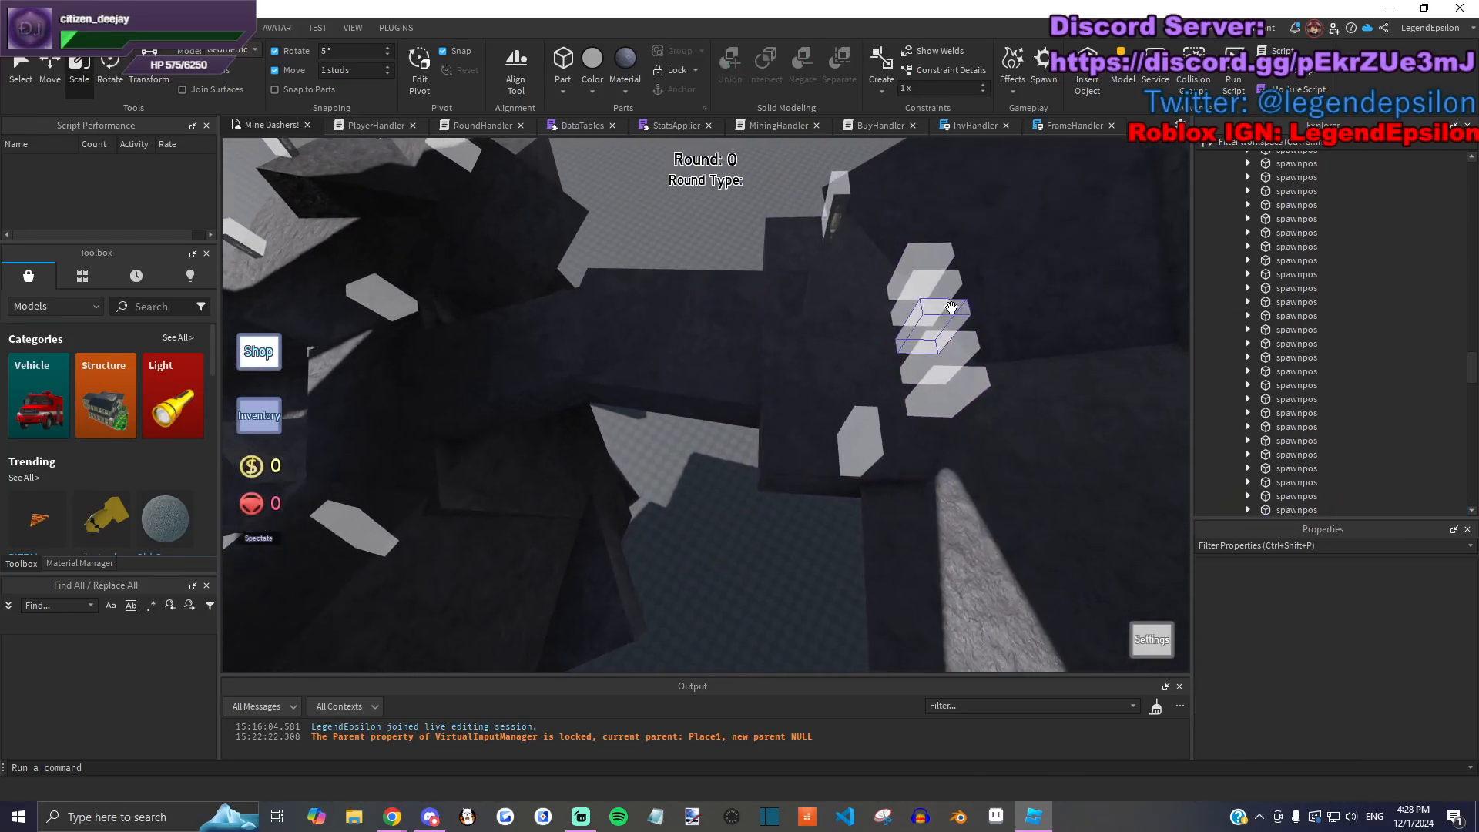
Step: Place single spawnpos parts from this row along the dark beam and on the edge of the grey slab
left_click_drag(943, 259, 734, 294)
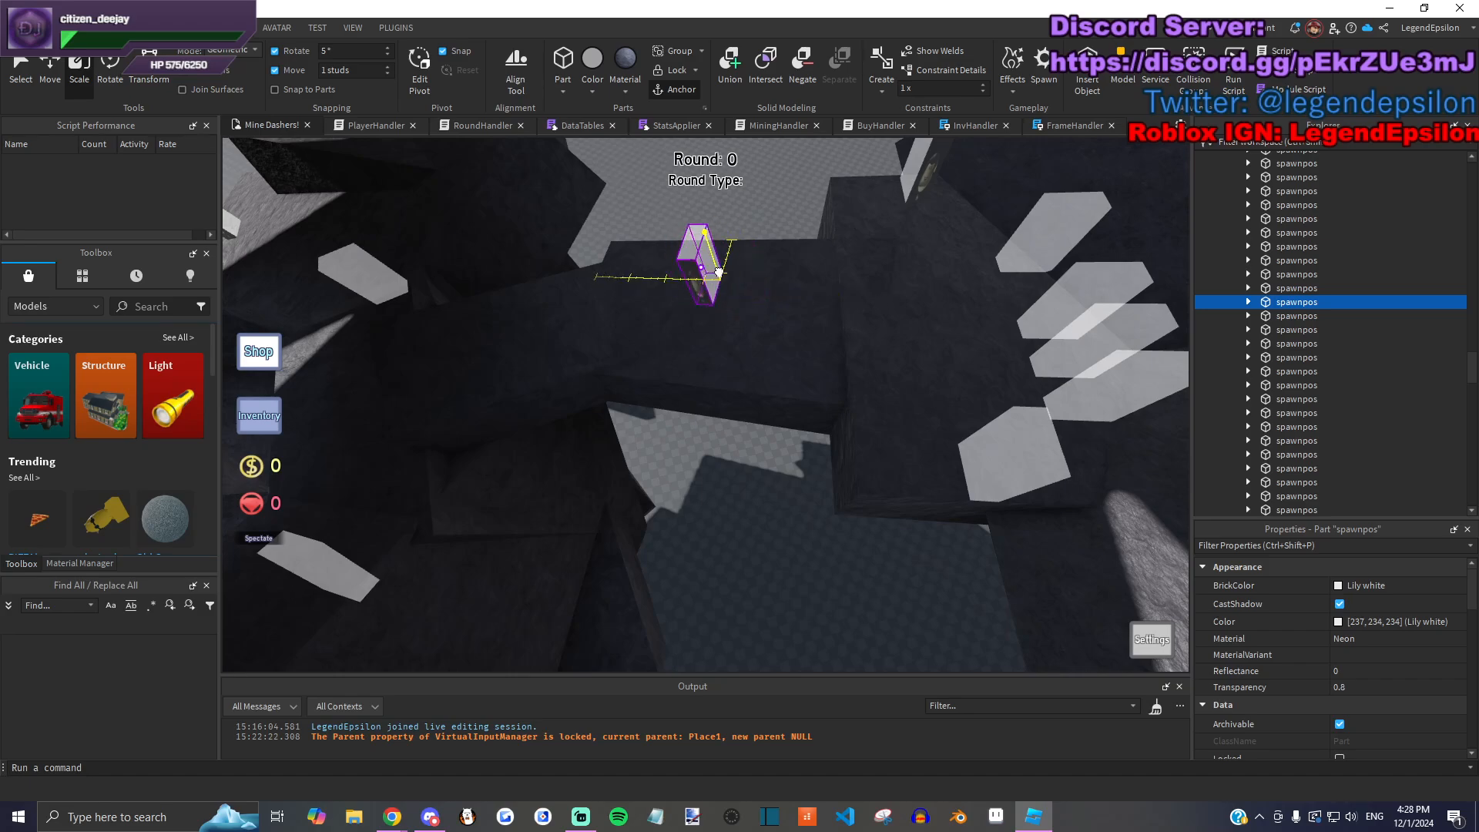
left_click_drag(710, 245, 712, 245)
left_click_drag(1043, 234, 814, 495)
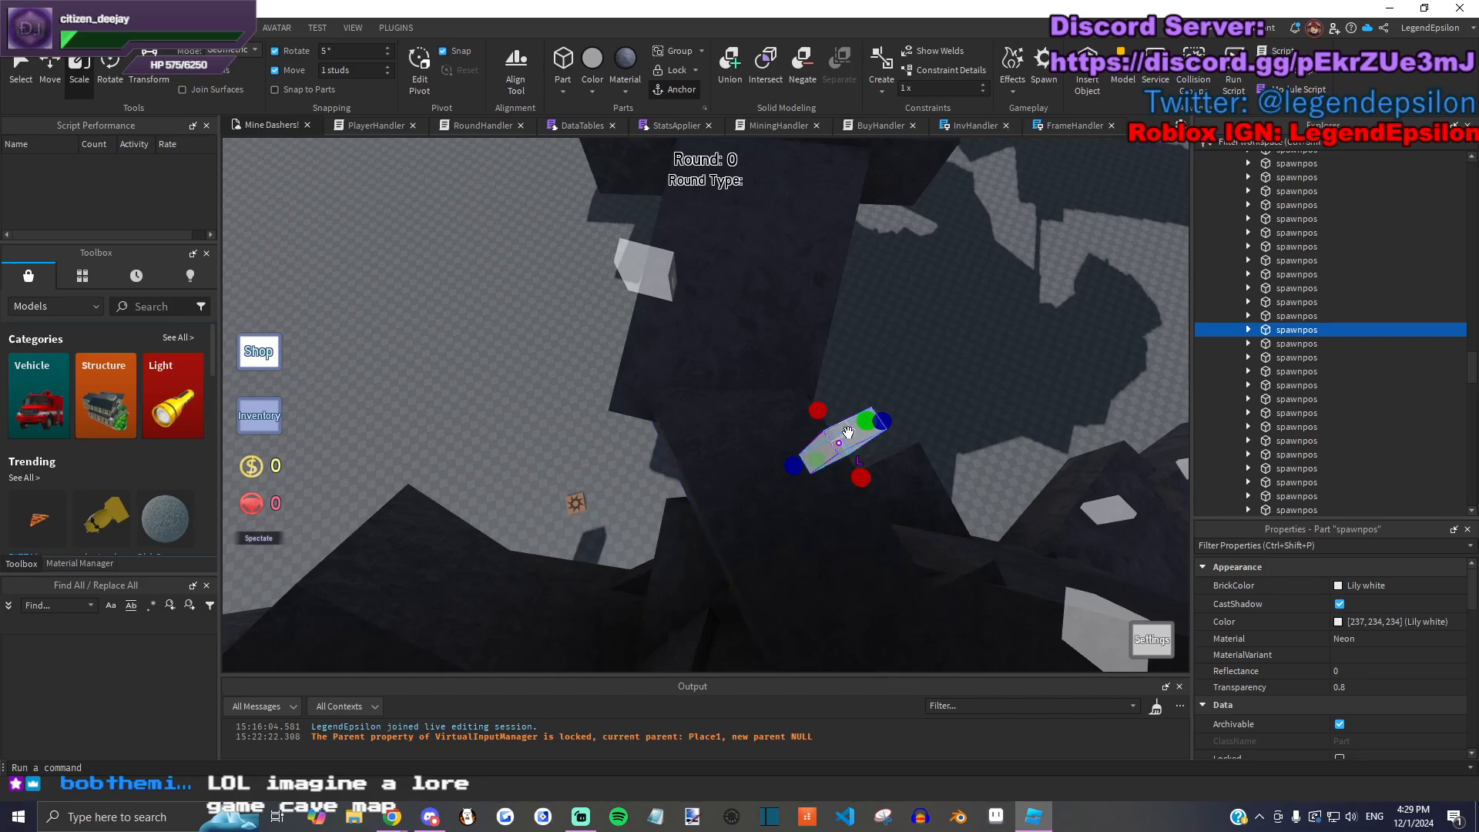
right_click_drag(869, 361, 872, 371)
left_click_drag(674, 499, 720, 447)
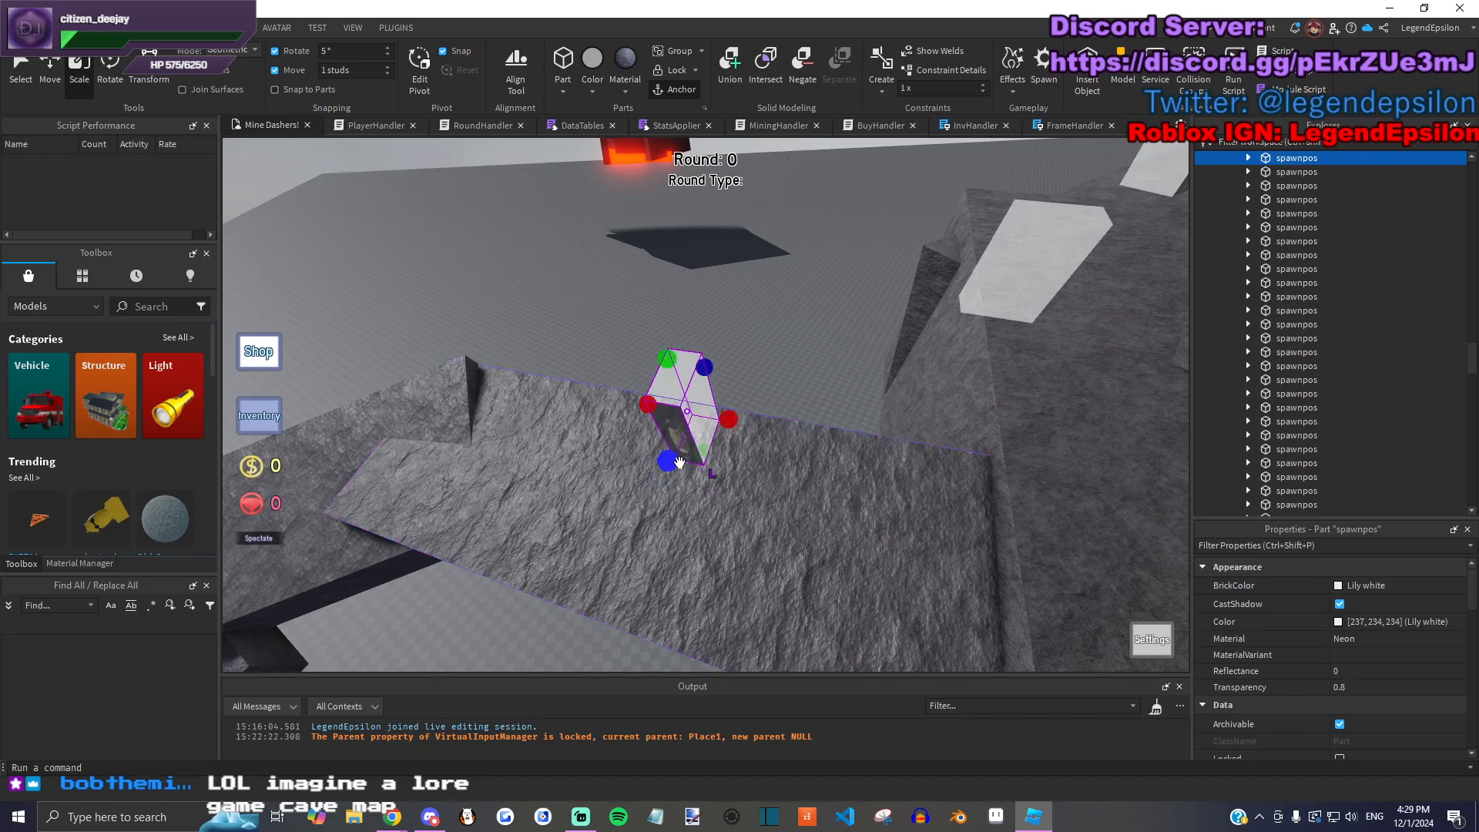
left_click(728, 339)
Step: Select the row's leftover spawnpos parts on the dark rock together and move them onto the grey rock strip
right_click_drag(669, 455, 731, 444)
key("w")
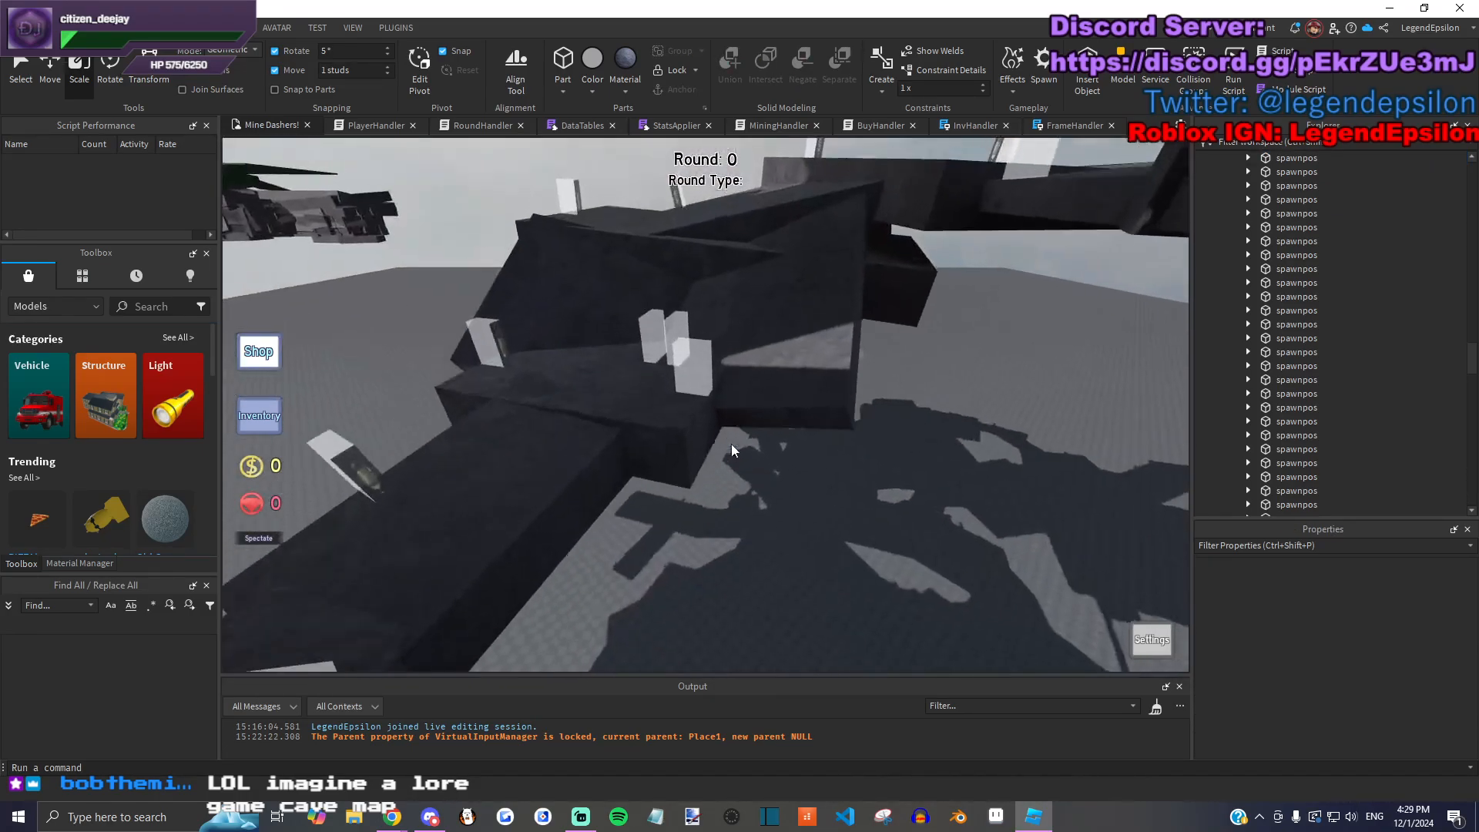
left_click(616, 493)
left_click(583, 530, "ctrl")
left_click_drag(644, 464, 728, 536)
left_click(915, 425)
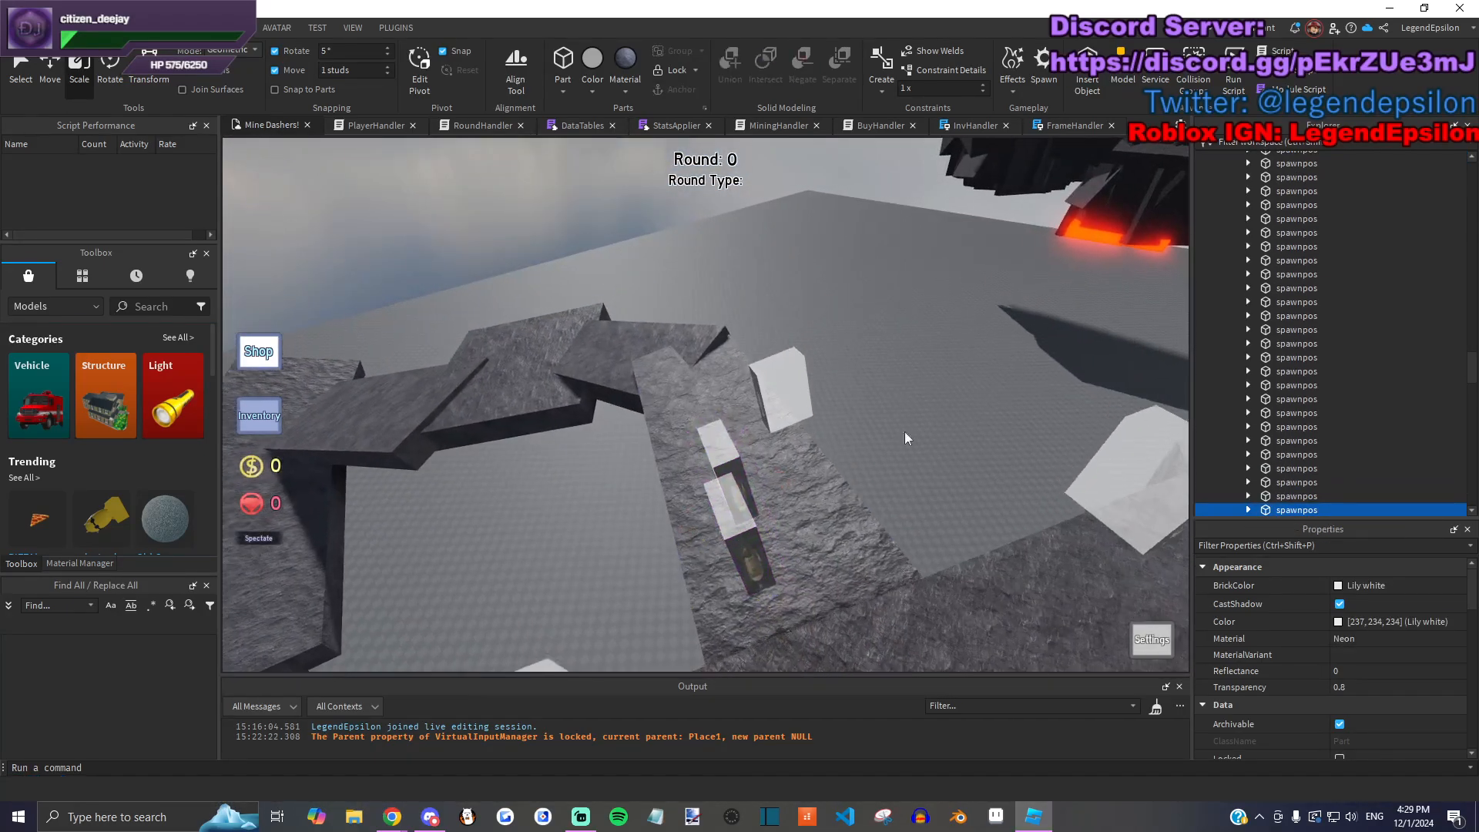
Step: Place the moved spawnpos parts separately along the edges of the grey rock slabs
right_click_drag(914, 430, 875, 479)
left_click_drag(809, 466, 642, 477)
left_click_drag(587, 436, 658, 551)
right_click_drag(659, 551, 661, 551)
left_click_drag(938, 449, 884, 374)
left_click(862, 326)
Step: Select the next row of five spawnpos parts from the grid and place it on the curved chain of grey slabs
key("s")
right_click_drag(781, 375, 780, 375)
left_click_drag(838, 416, 899, 485)
right_click_drag(899, 485, 899, 485)
left_click_drag(899, 486, 898, 486)
mouse_move(899, 486)
right_mouse_down()
mouse_move(893, 431)
mouse_move(855, 493)
mouse_move(718, 471)
mouse_move(801, 493)
mouse_move(890, 471)
right_mouse_up()
key("d")
Step: Place one spawnpos part on the far edge of the chain's middle grey slab and another on its near edge
left_click_drag(882, 472, 568, 326)
left_click(893, 317)
key("w")
key("a")
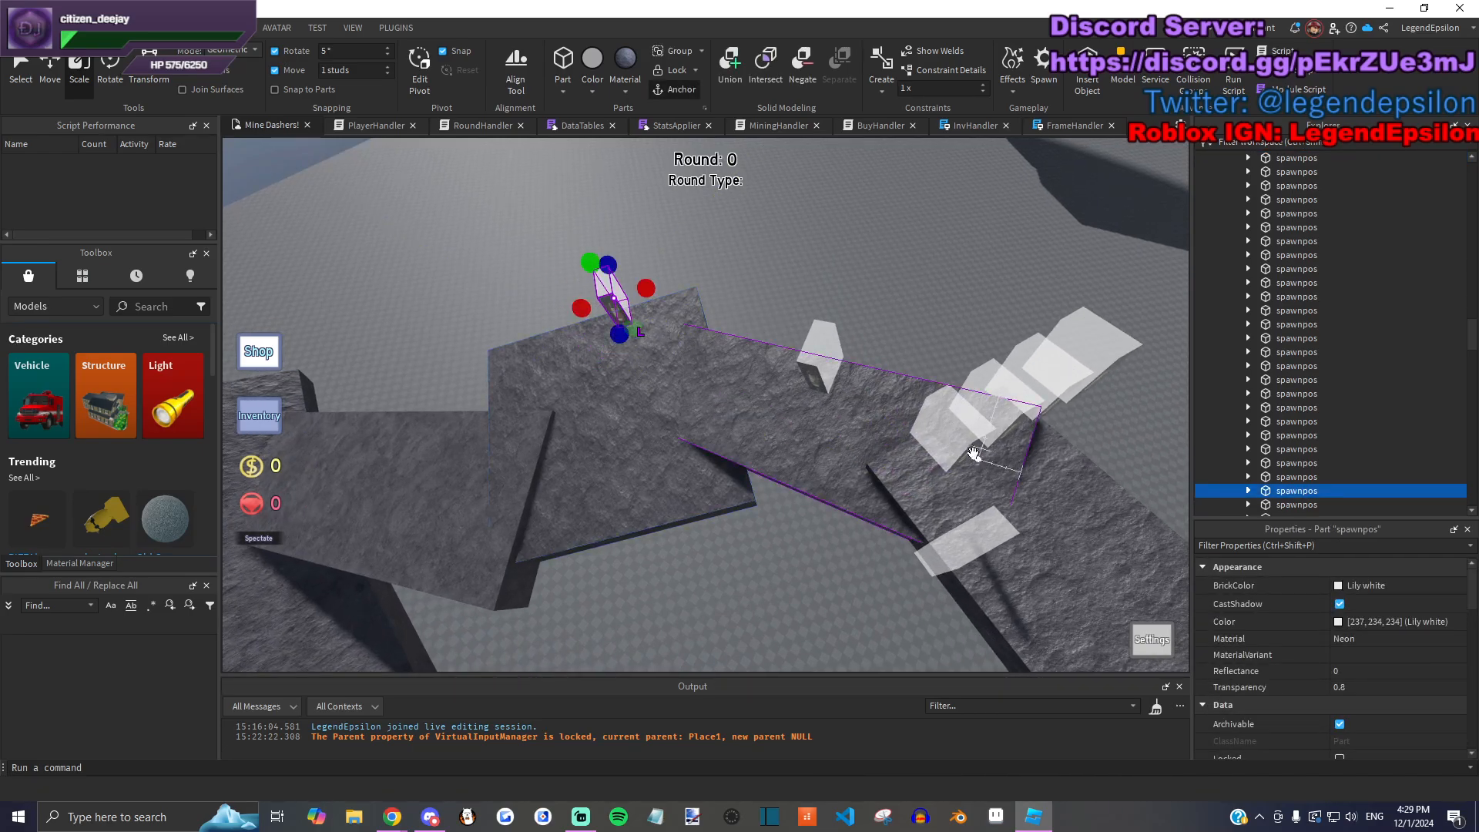
left_click_drag(976, 454, 874, 443)
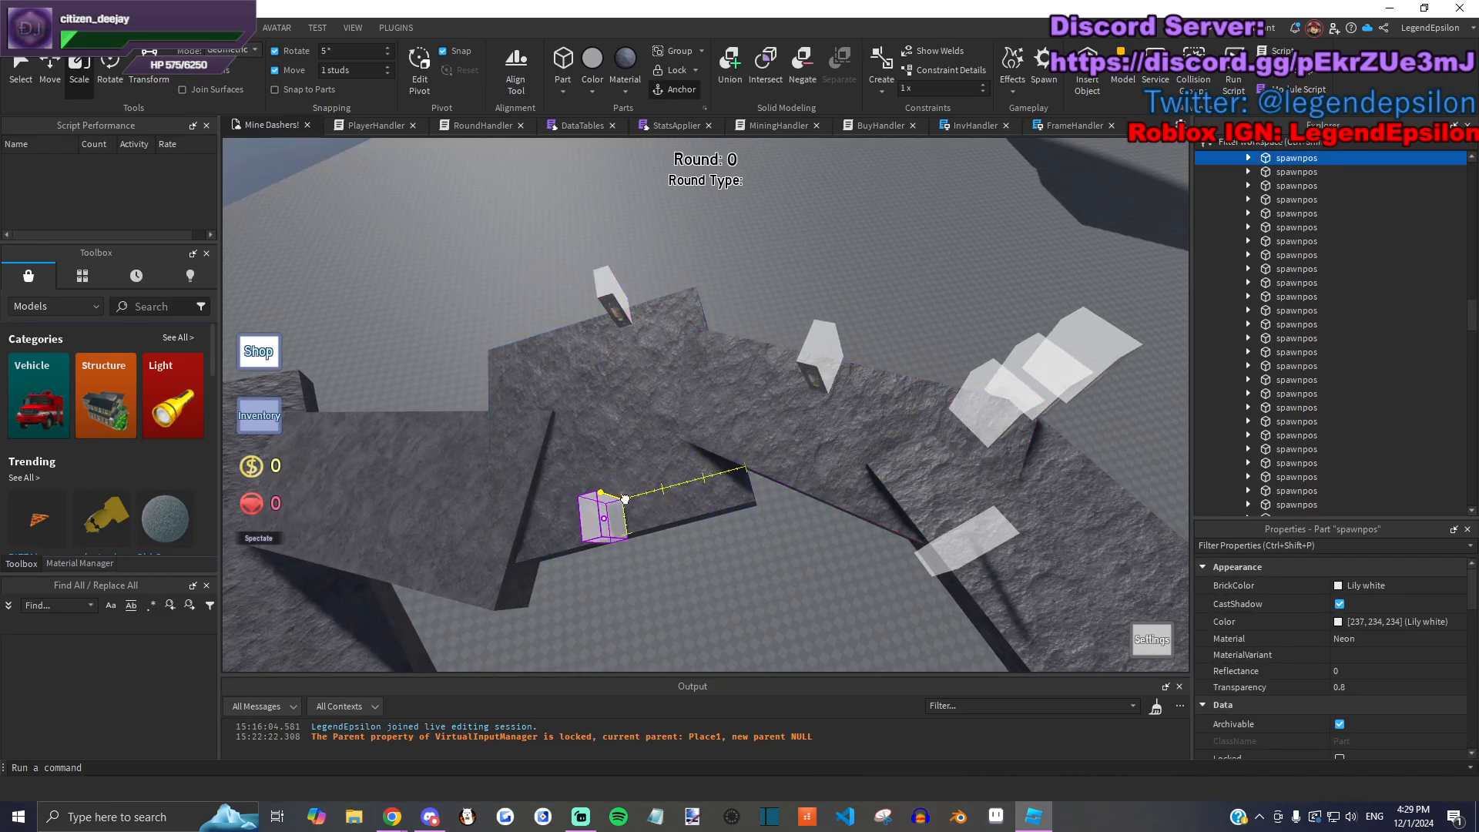
Step: Place the row's remaining three spawnpos parts around the edges of the adjoining grey slab
left_click_drag(1005, 429, 670, 366)
key("d")
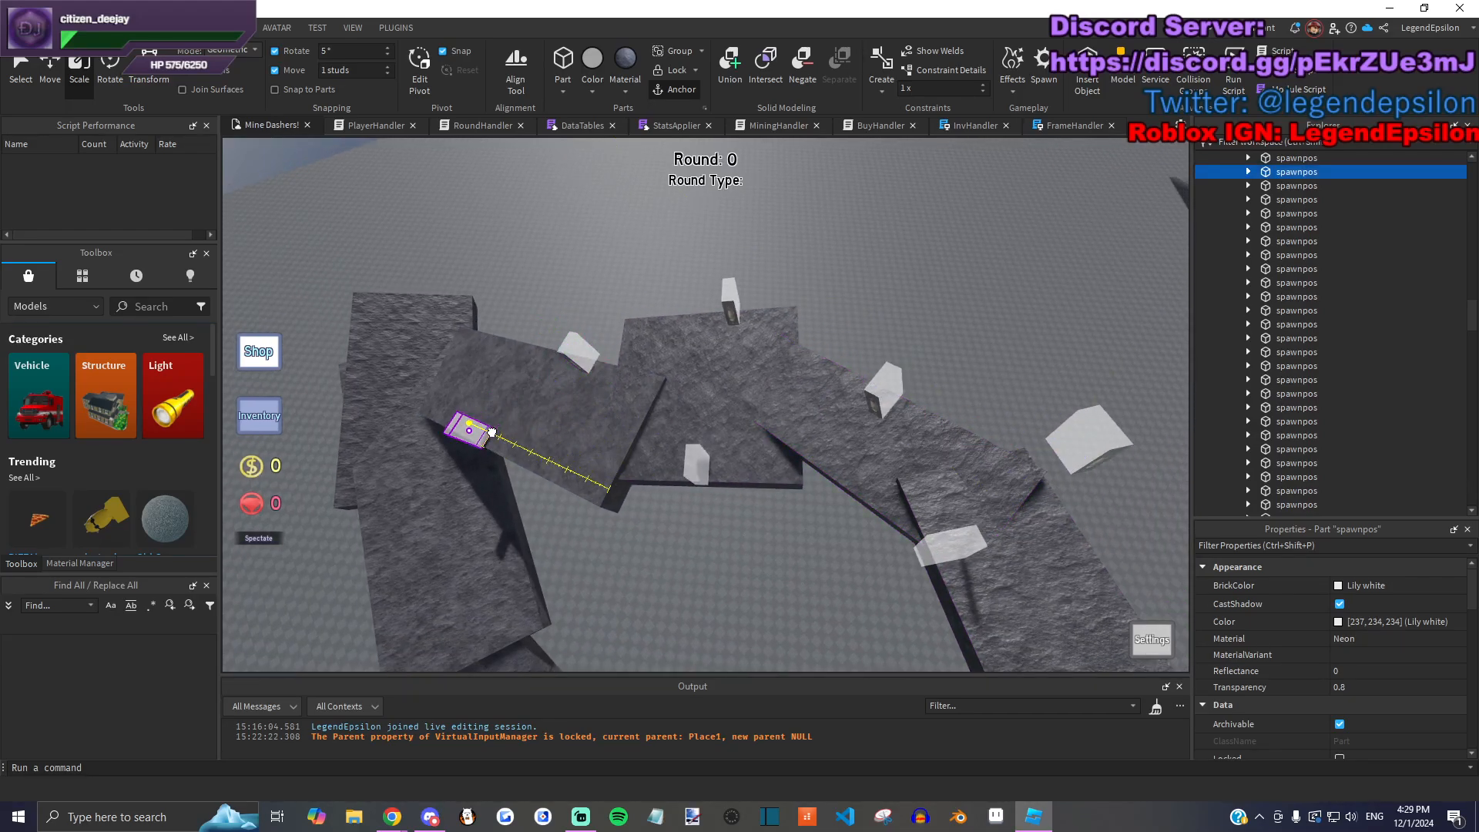
left_click_drag(1099, 451, 545, 316)
left_click(658, 312)
Step: Select a row of five spawnpos parts from the remaining grid and place it on the near edge of the adjoining slab
key("s")
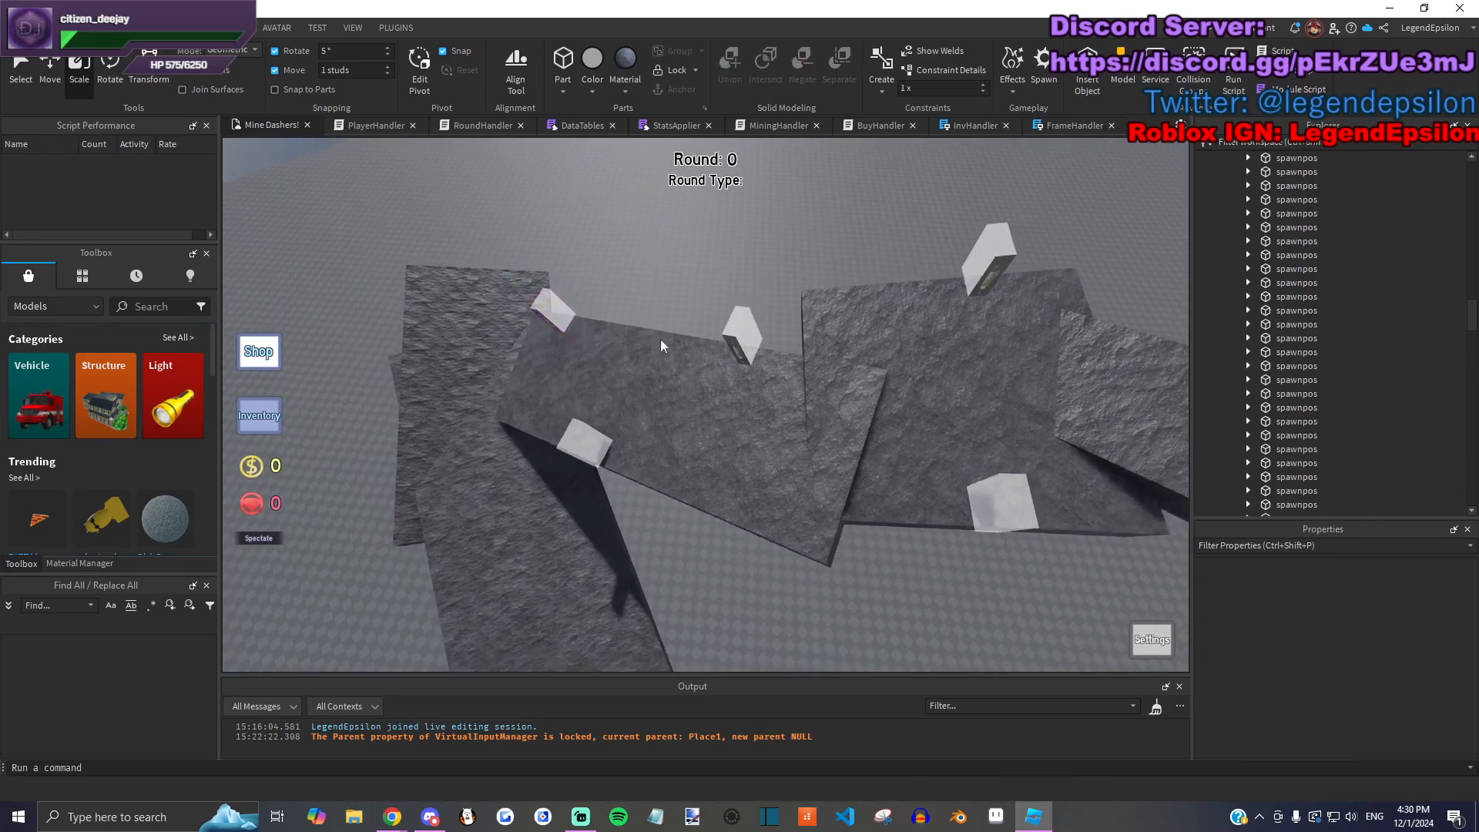
right_click_drag(724, 367, 723, 367)
key("w")
key("w")
key("s")
key("w")
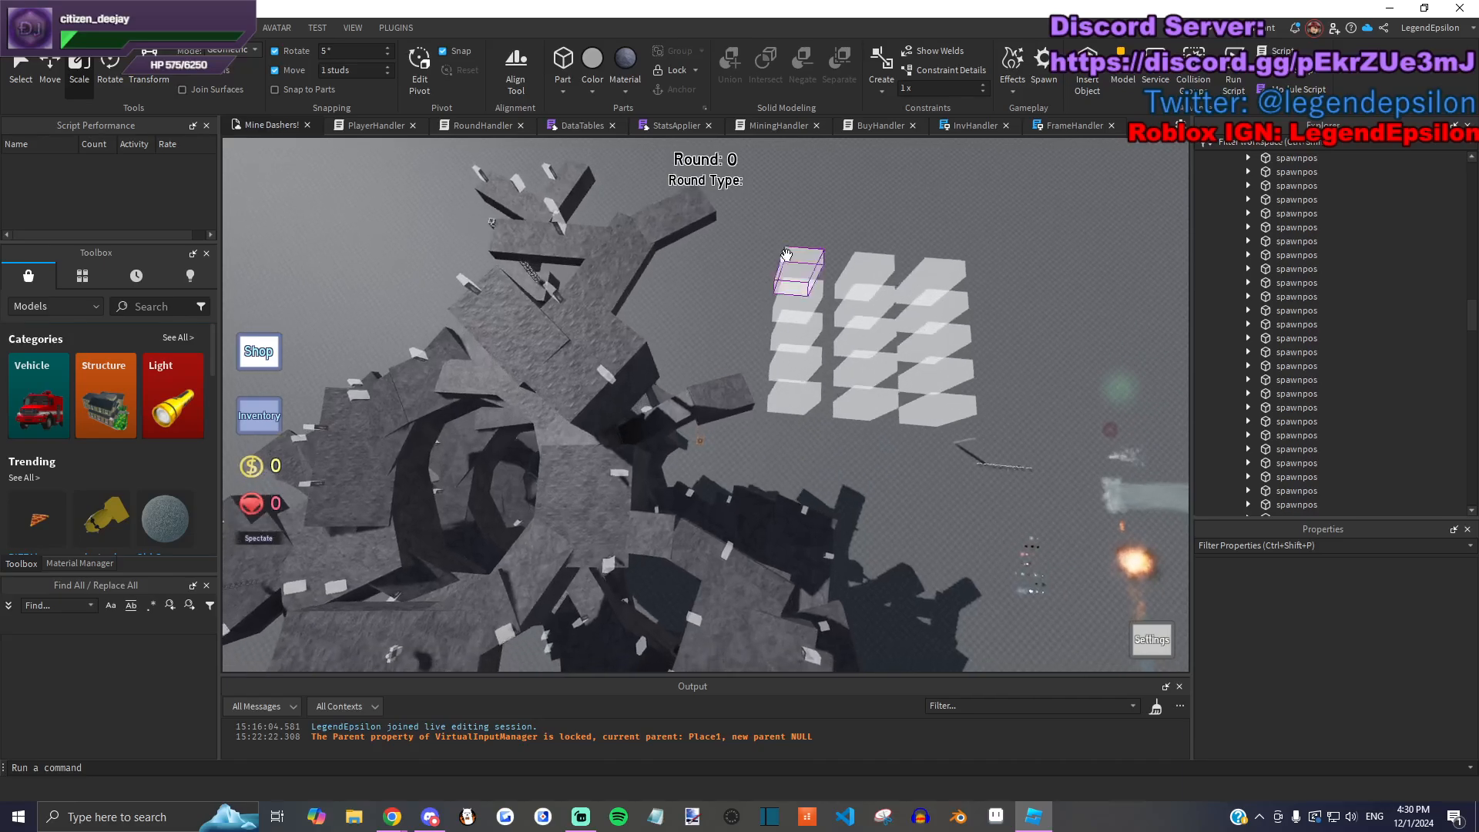
left_click_drag(787, 212, 875, 424)
left_click_drag(857, 374, 769, 437)
Step: Place spawnpos parts from this row one by one along the descending chain of grey slabs
left_click_drag(831, 373, 764, 354)
left_click_drag(840, 514, 760, 420)
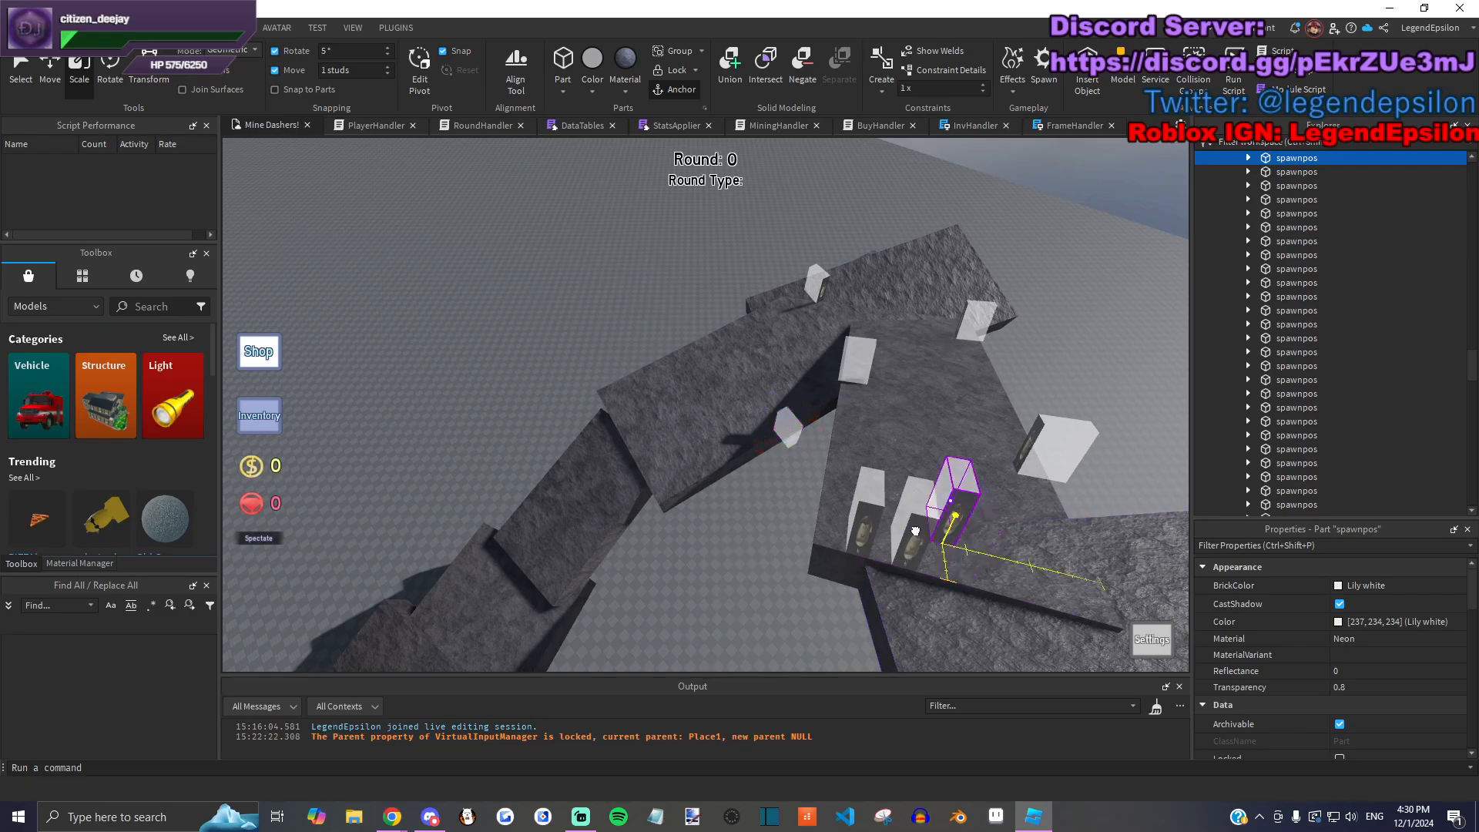
left_click_drag(654, 376, 654, 373)
left_click_drag(921, 491, 916, 422)
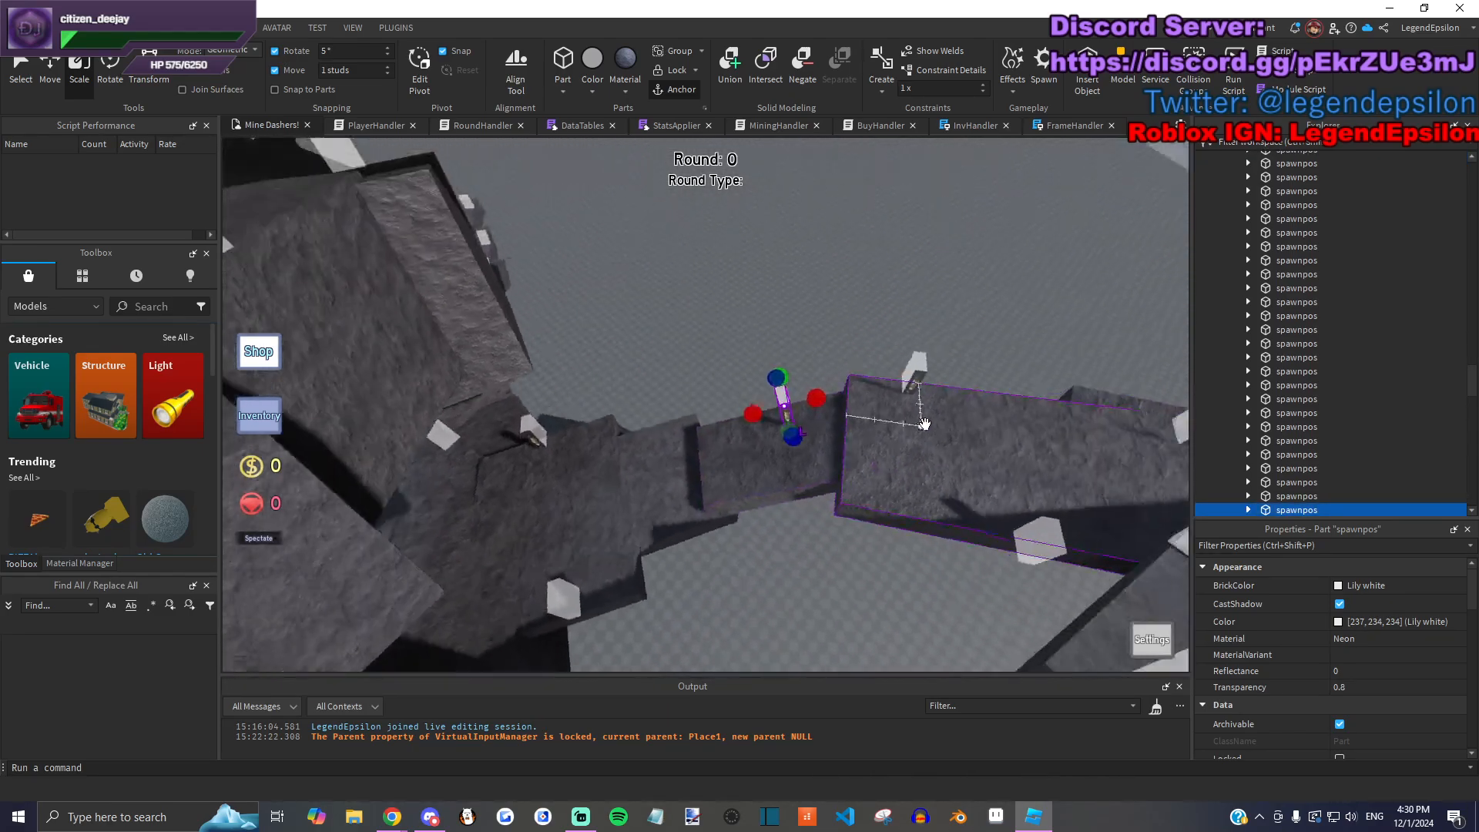
Step: Place one spawnpos part on the wedge at the slab's near corner and adjust the row's last part
left_click_drag(914, 539, 934, 506)
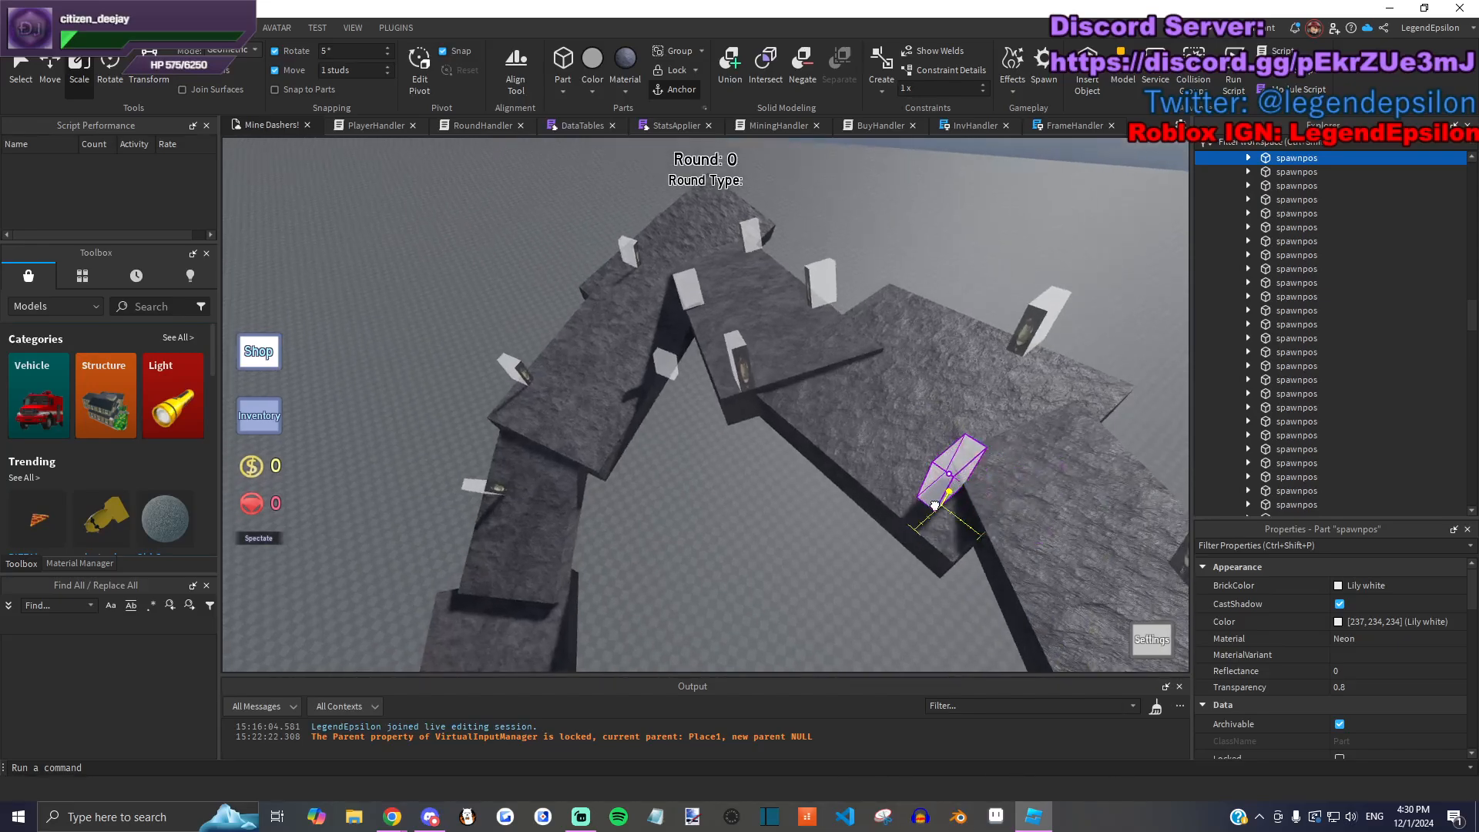
left_click_drag(731, 359, 767, 366)
left_click(727, 261)
scroll(853, 321, "up", 10)
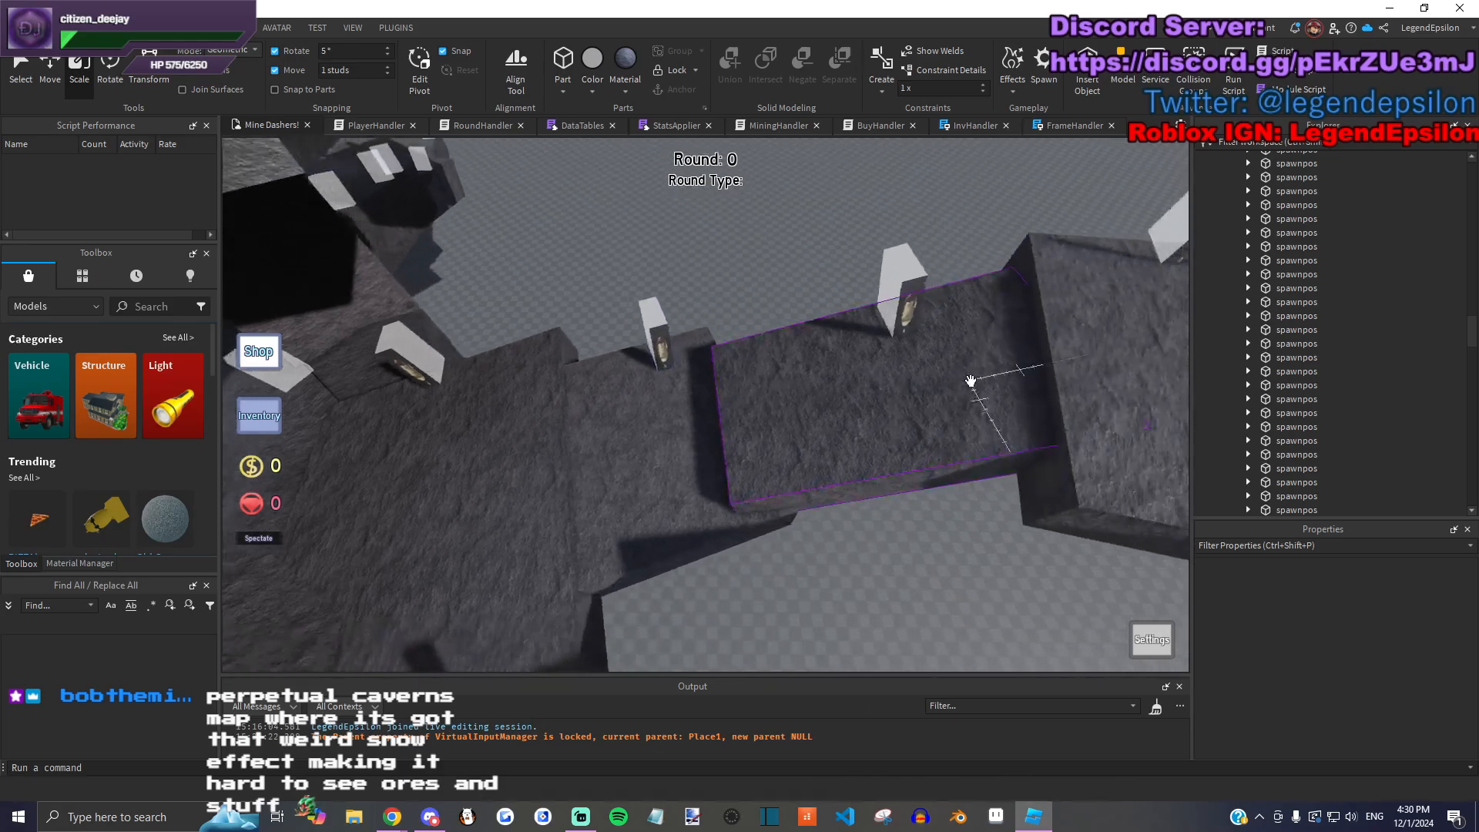
right_click_drag(966, 382, 969, 389)
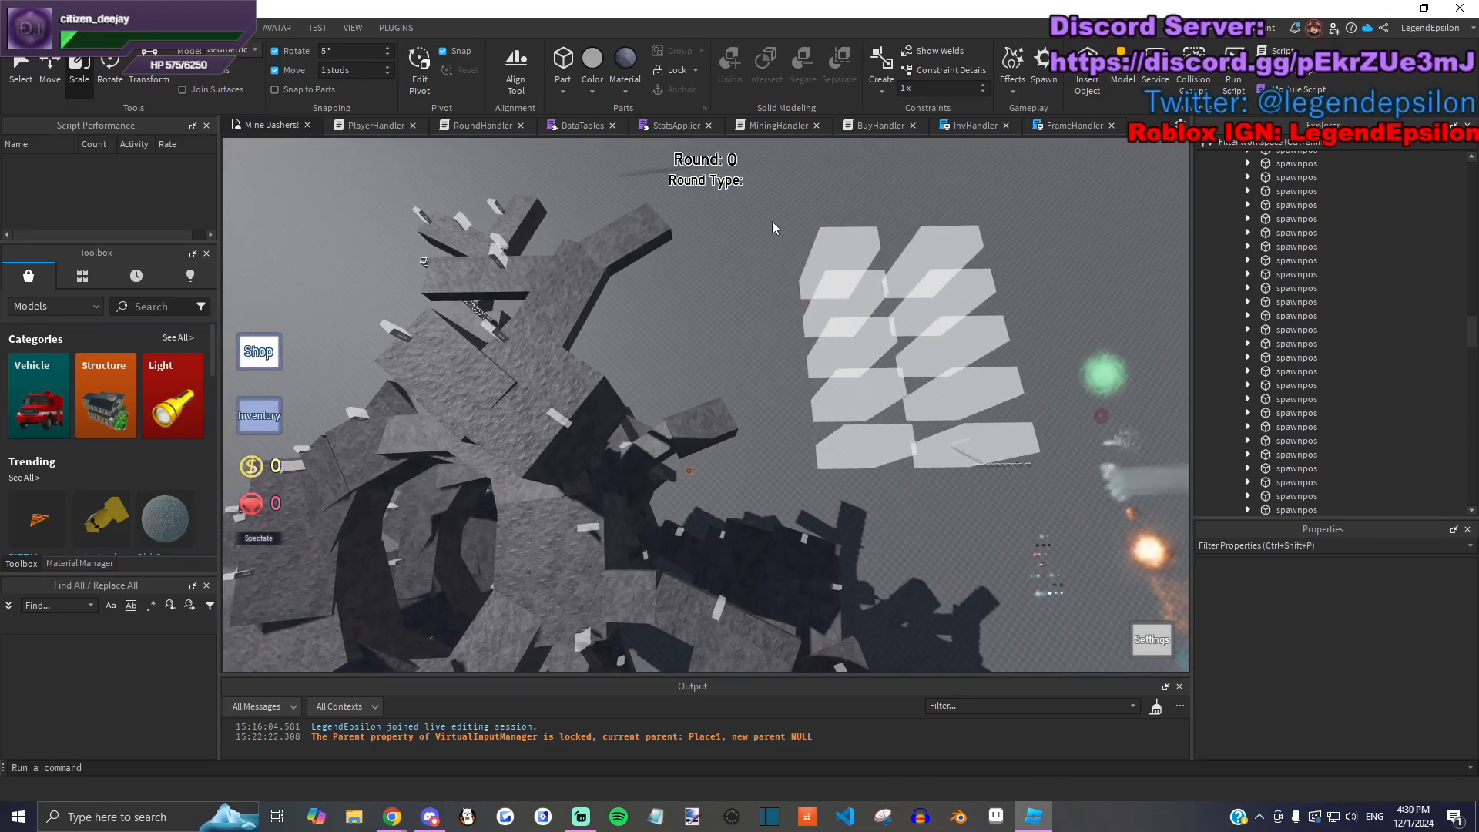
Step: Switch to the browser and open the Zombie Invasion place for editing from the Creator Hub creations
key("alt+Tab")
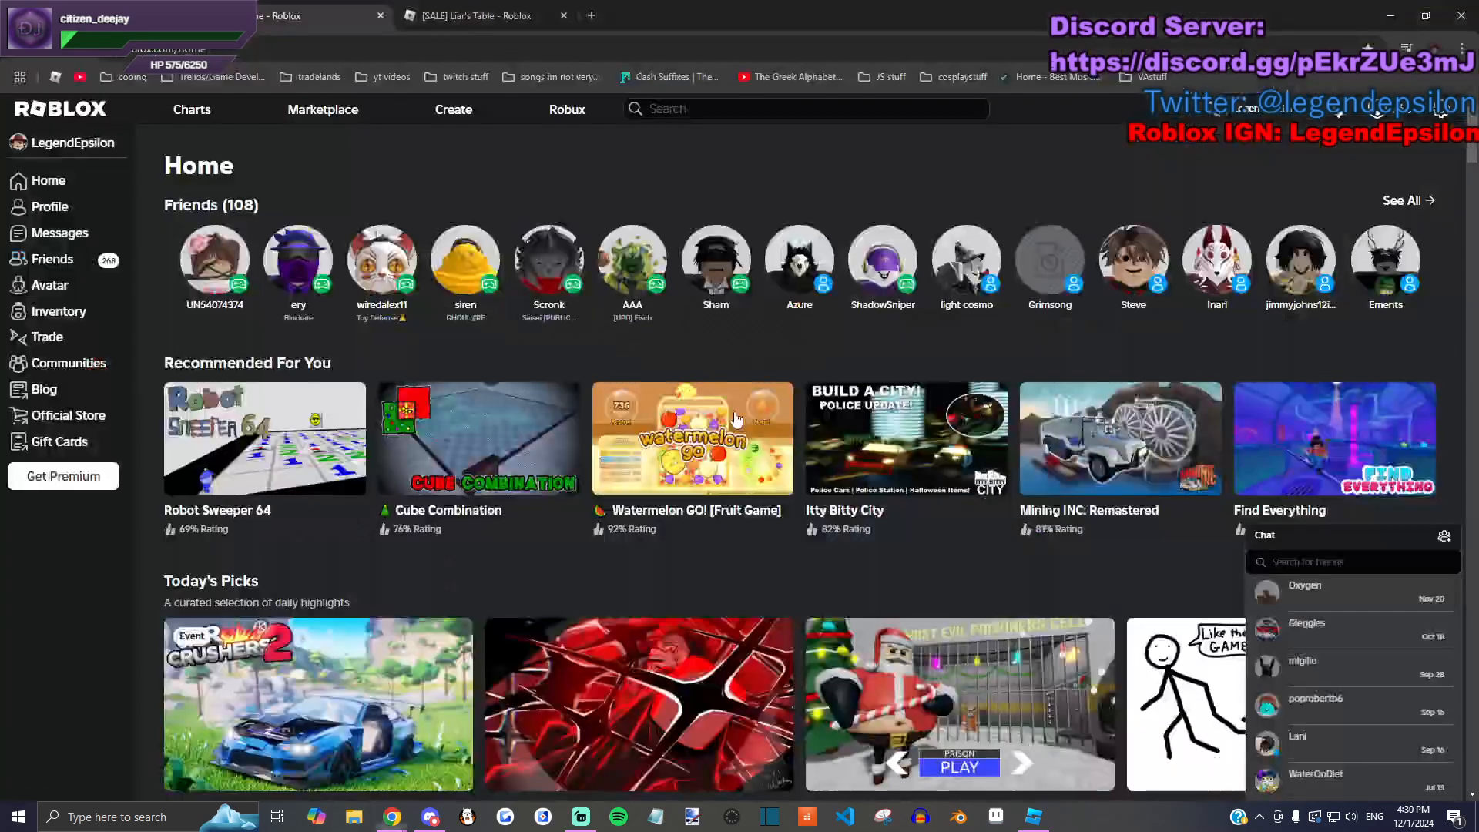
left_click(452, 108)
scroll(796, 283, "down", 2)
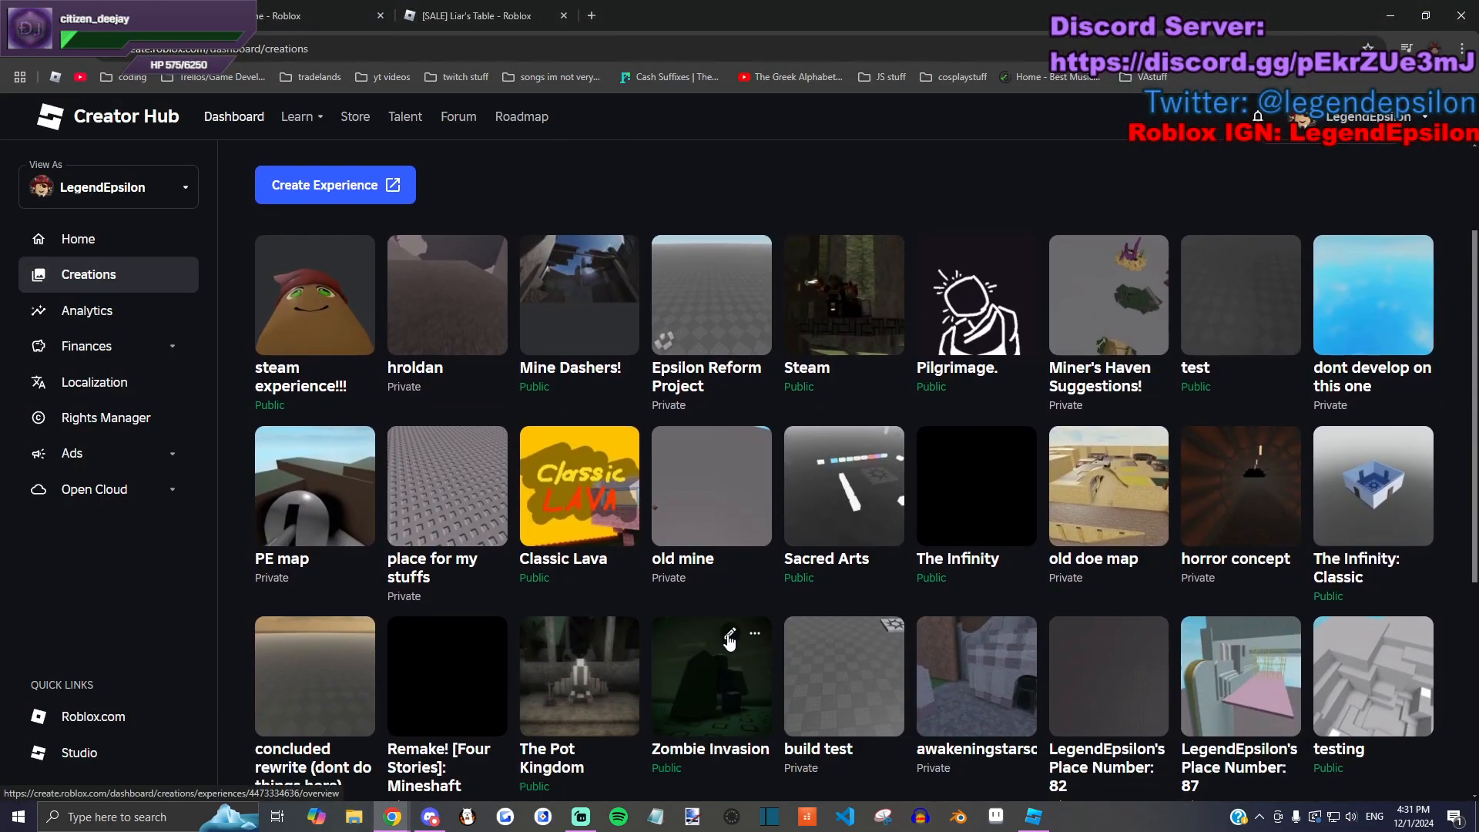
left_click(729, 634)
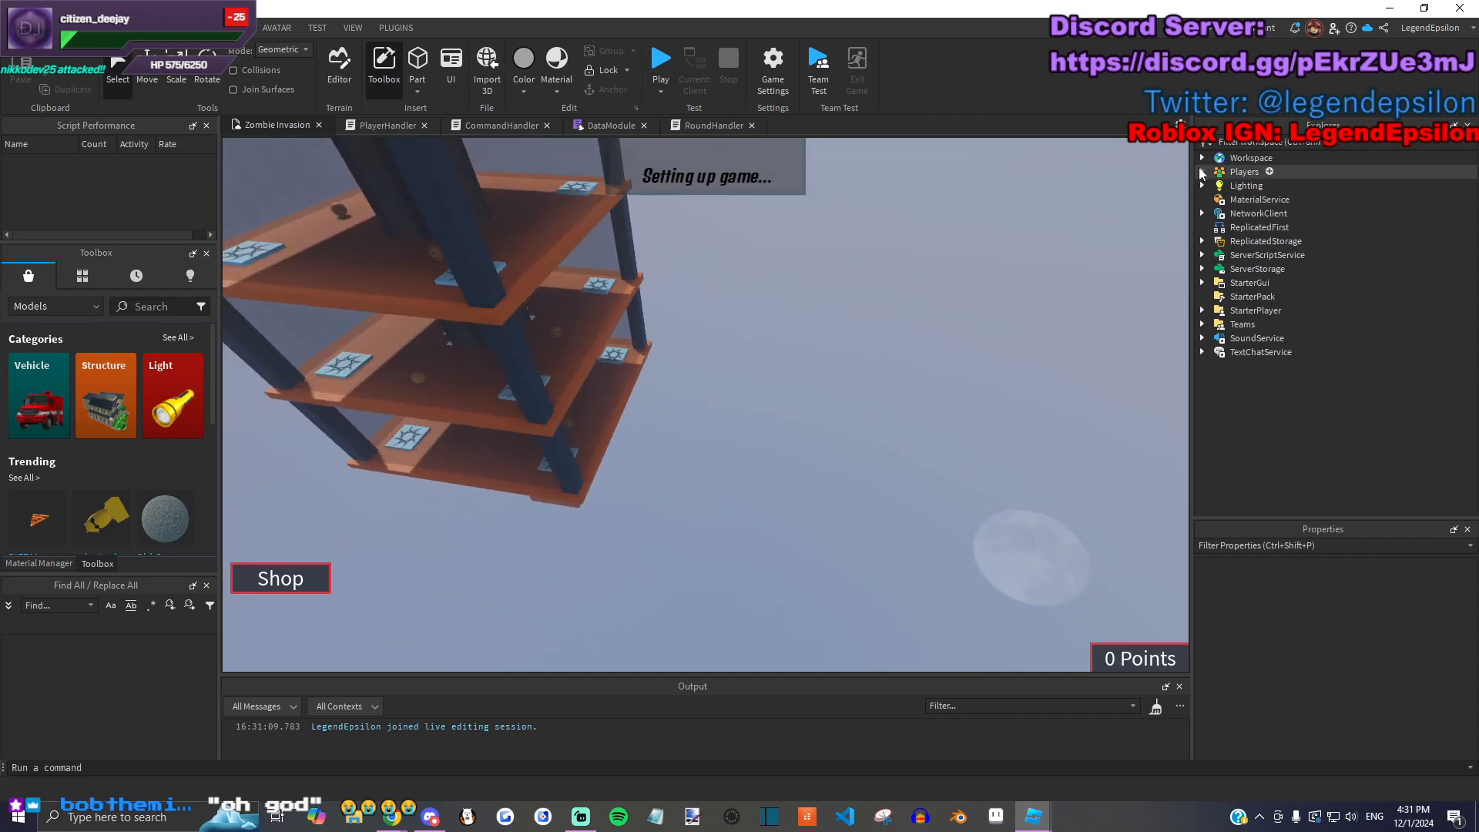
Step: Move the Maps folder from ReplicatedStorage into Workspace and look over the Zombie Invasion maps
left_click(1202, 241)
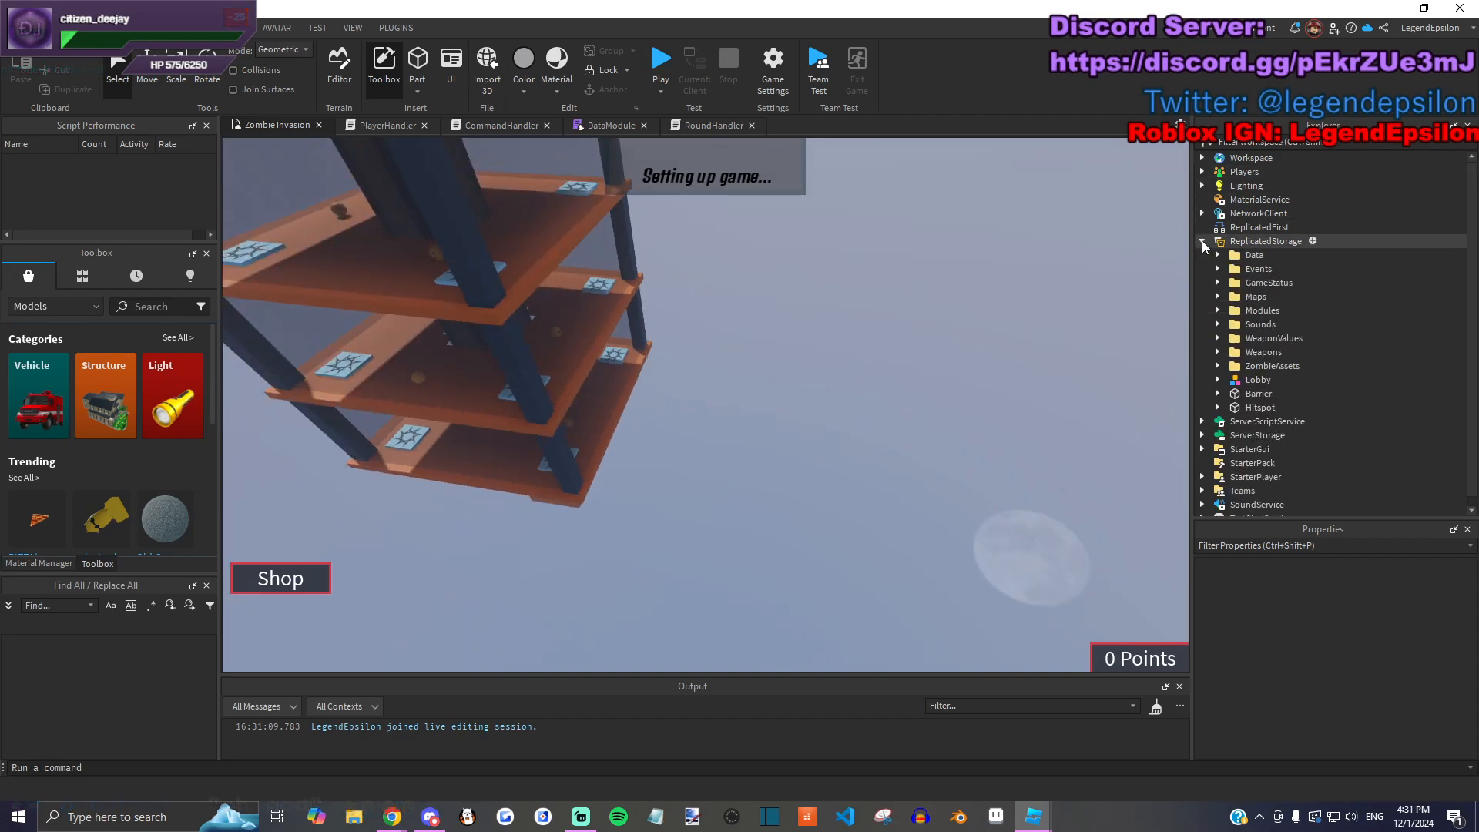
left_click_drag(1248, 299, 1246, 161)
left_click(866, 320)
left_click(842, 512)
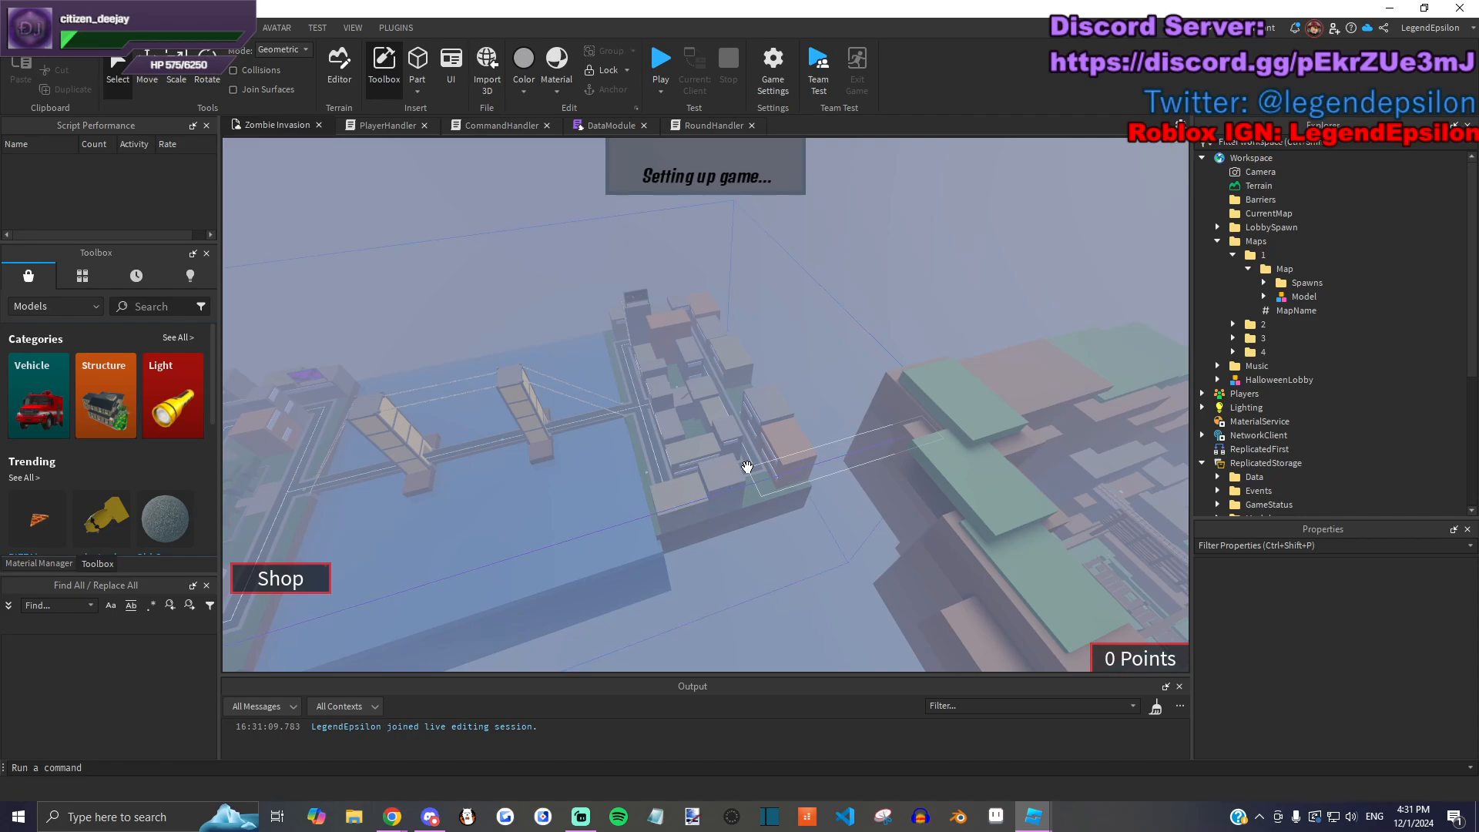
right_click_drag(782, 421, 786, 429)
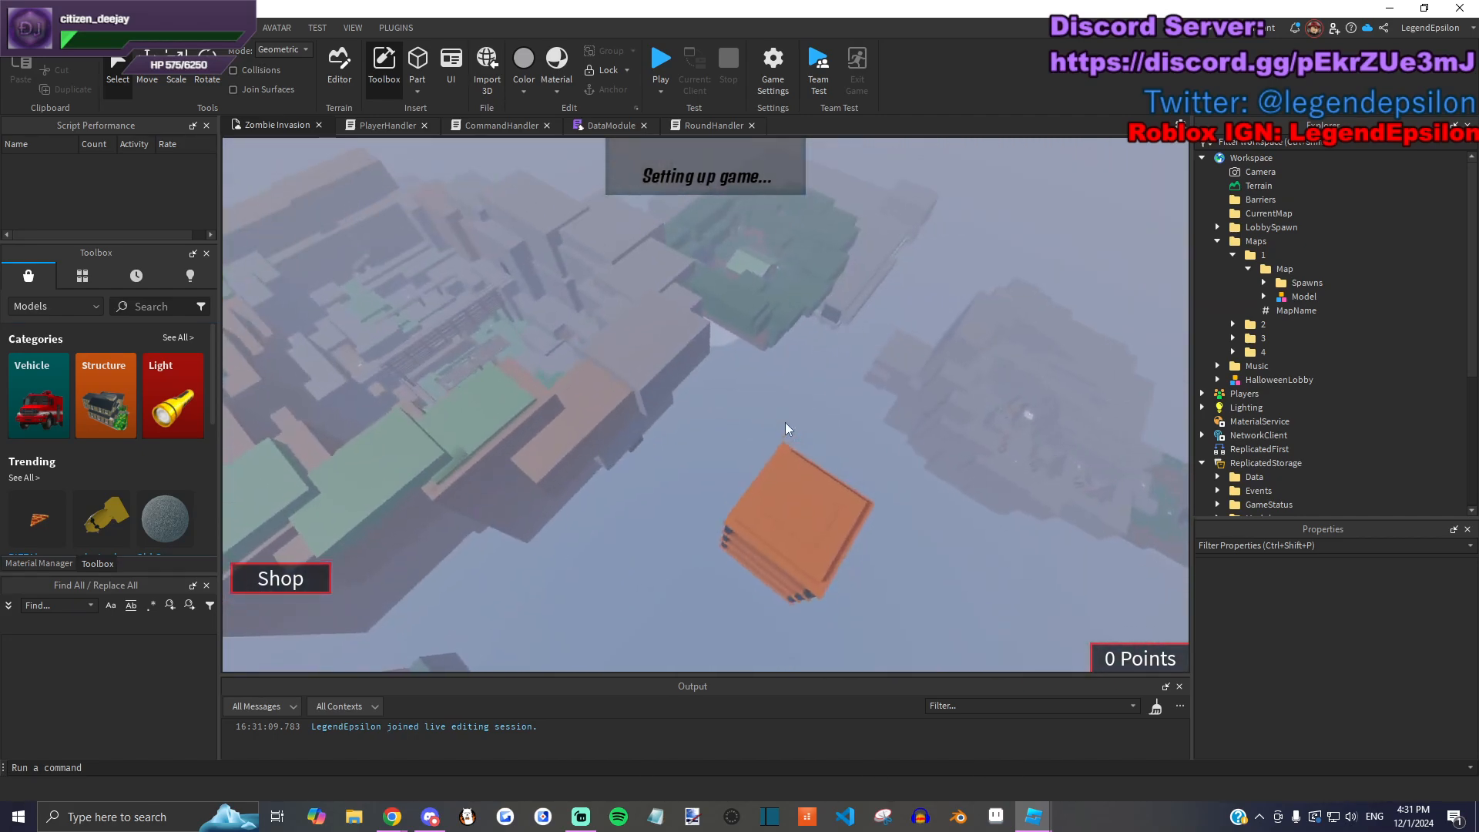
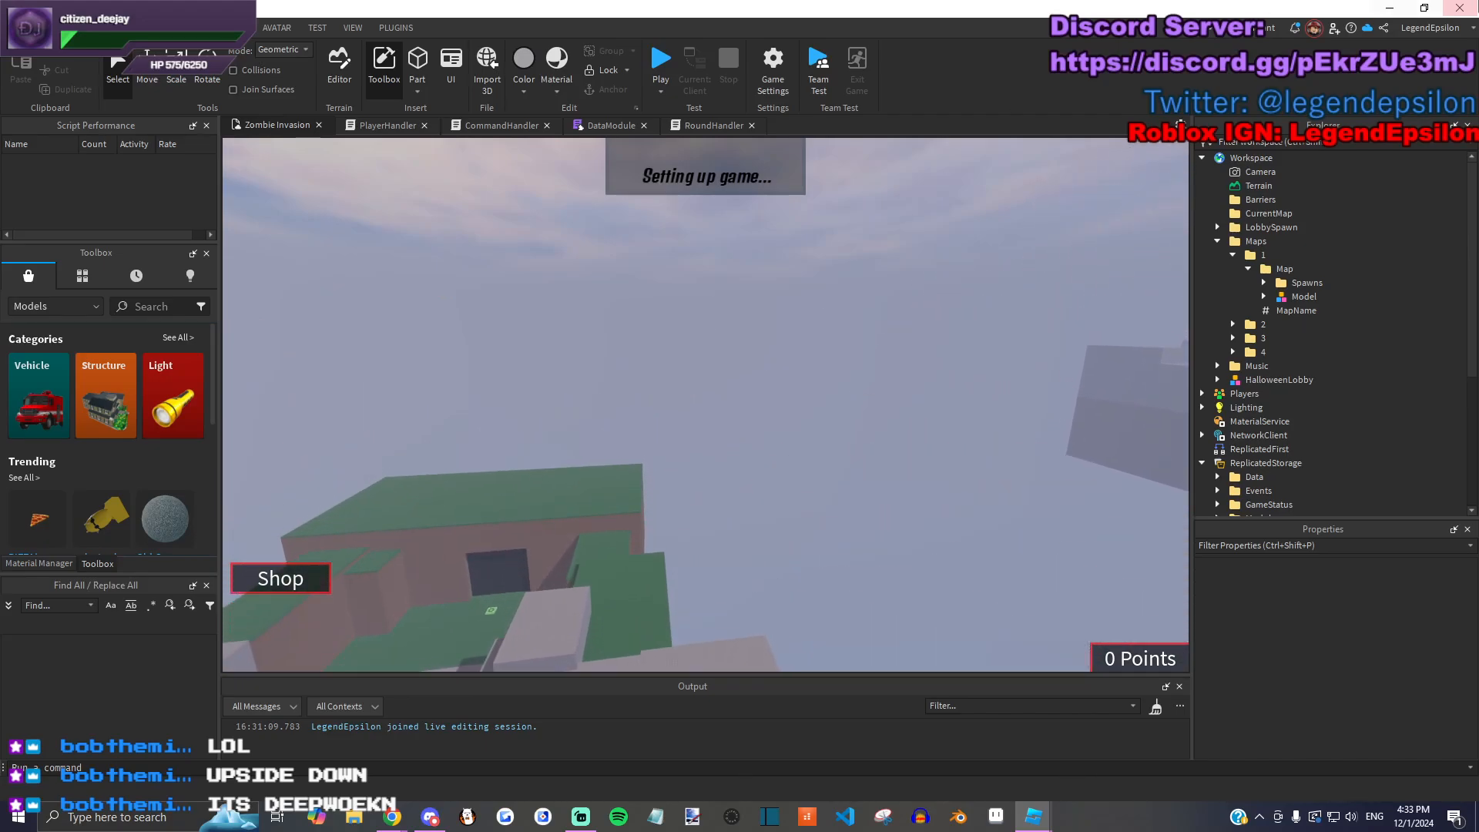
Step: Close the Zombie Invasion place and switch back to the Mine Dashers place in Roblox Studio
left_click(1458, 6)
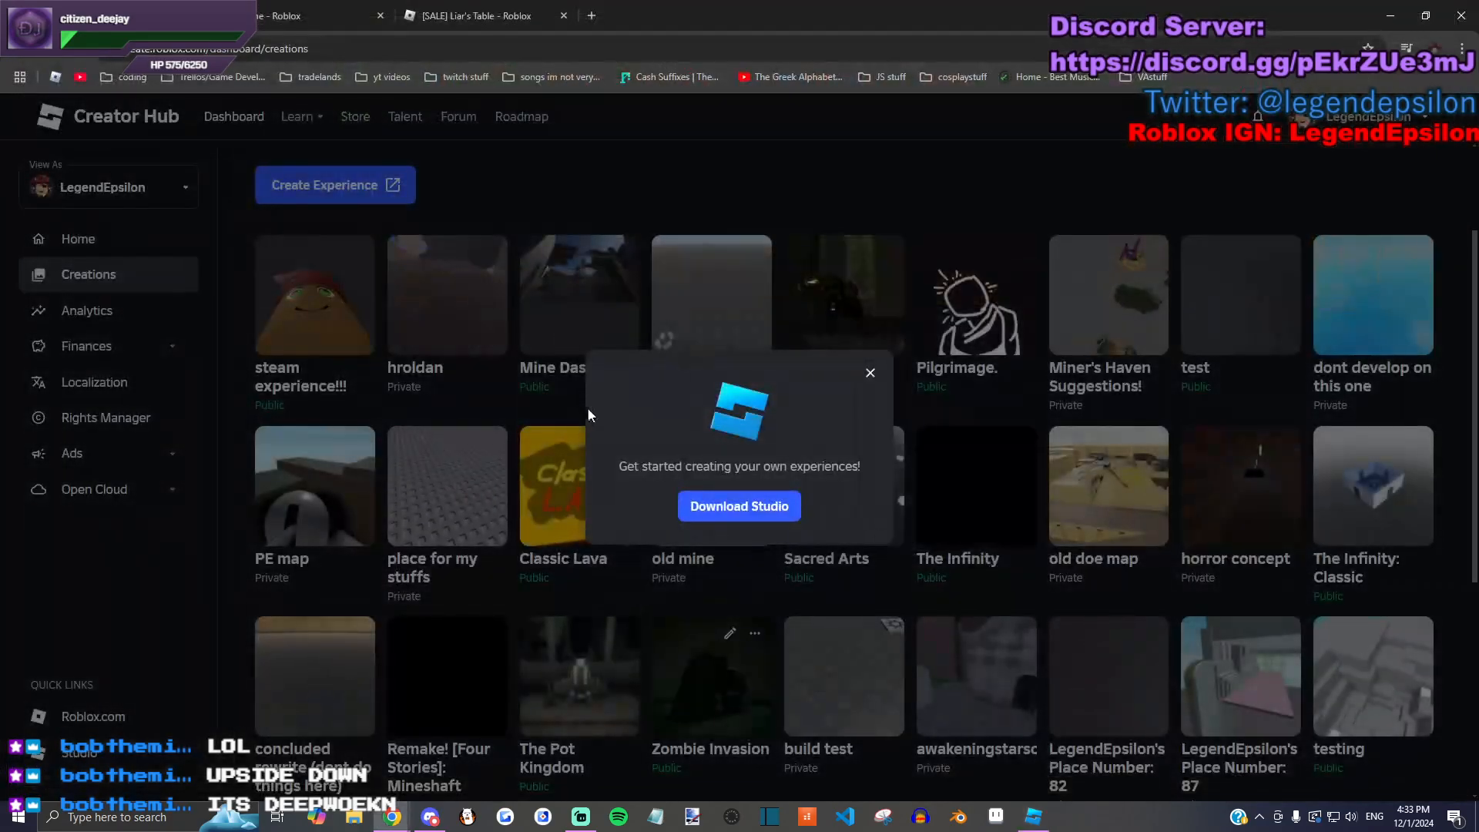
key("alt+Tab")
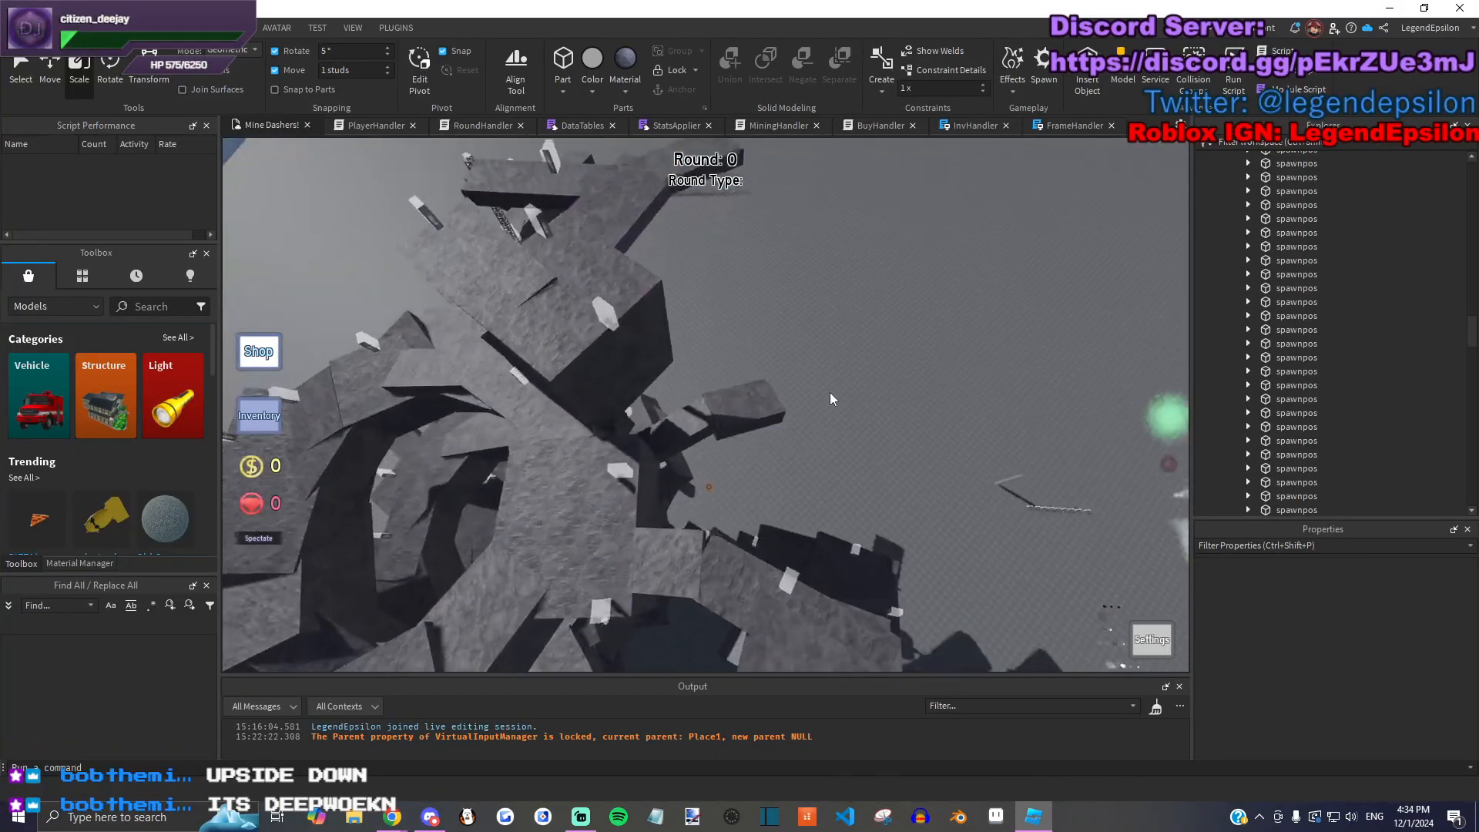
Step: Select one of the two remaining rows of five spawnpos parts and place it on the dark rock beside the jutting slab
left_click_drag(765, 307, 822, 410)
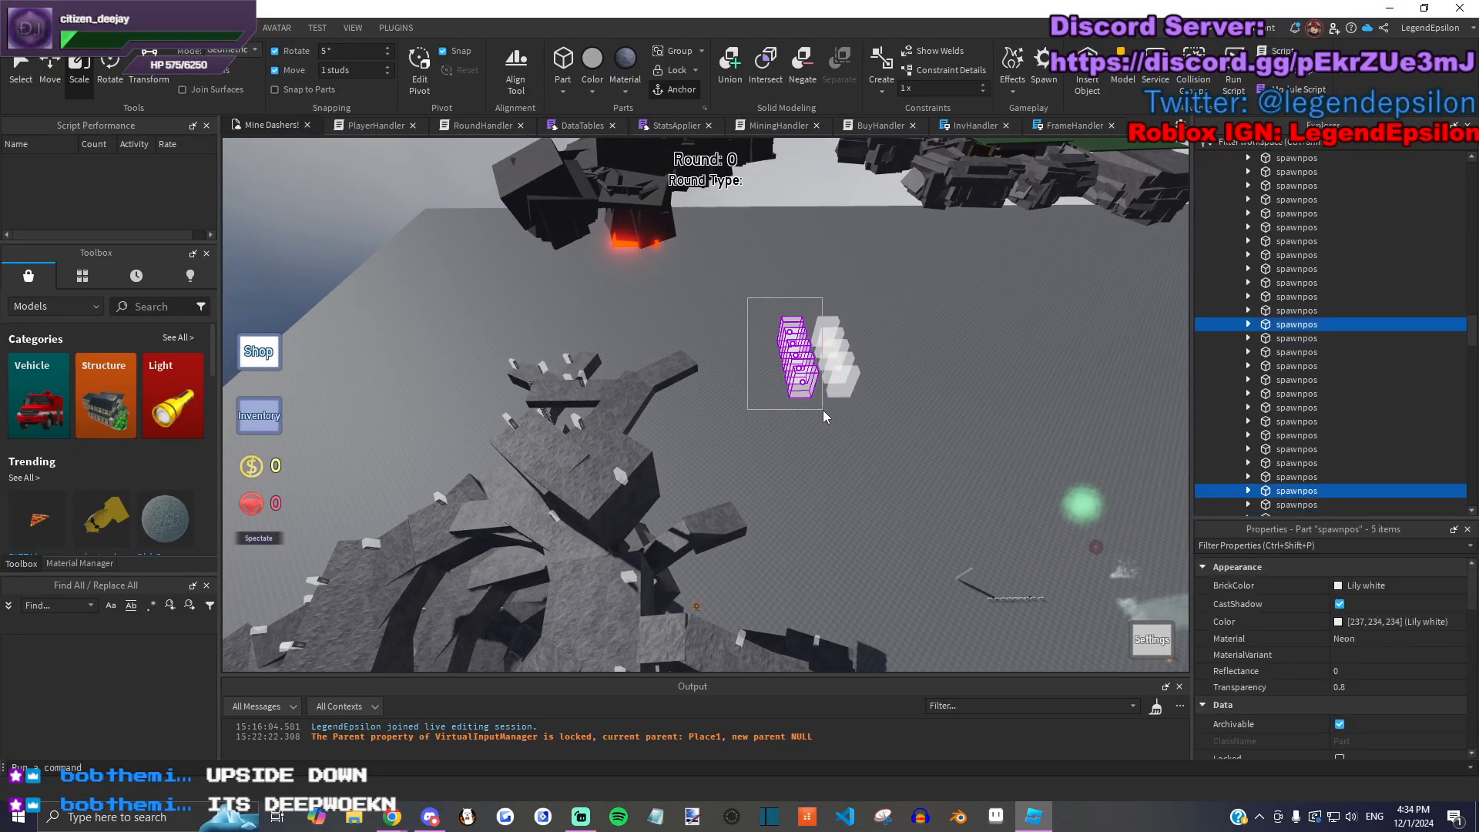
right_click_drag(812, 378, 645, 469)
left_click(644, 468)
left_click_drag(645, 469, 720, 382)
right_click_drag(720, 381, 939, 441)
left_click(939, 441)
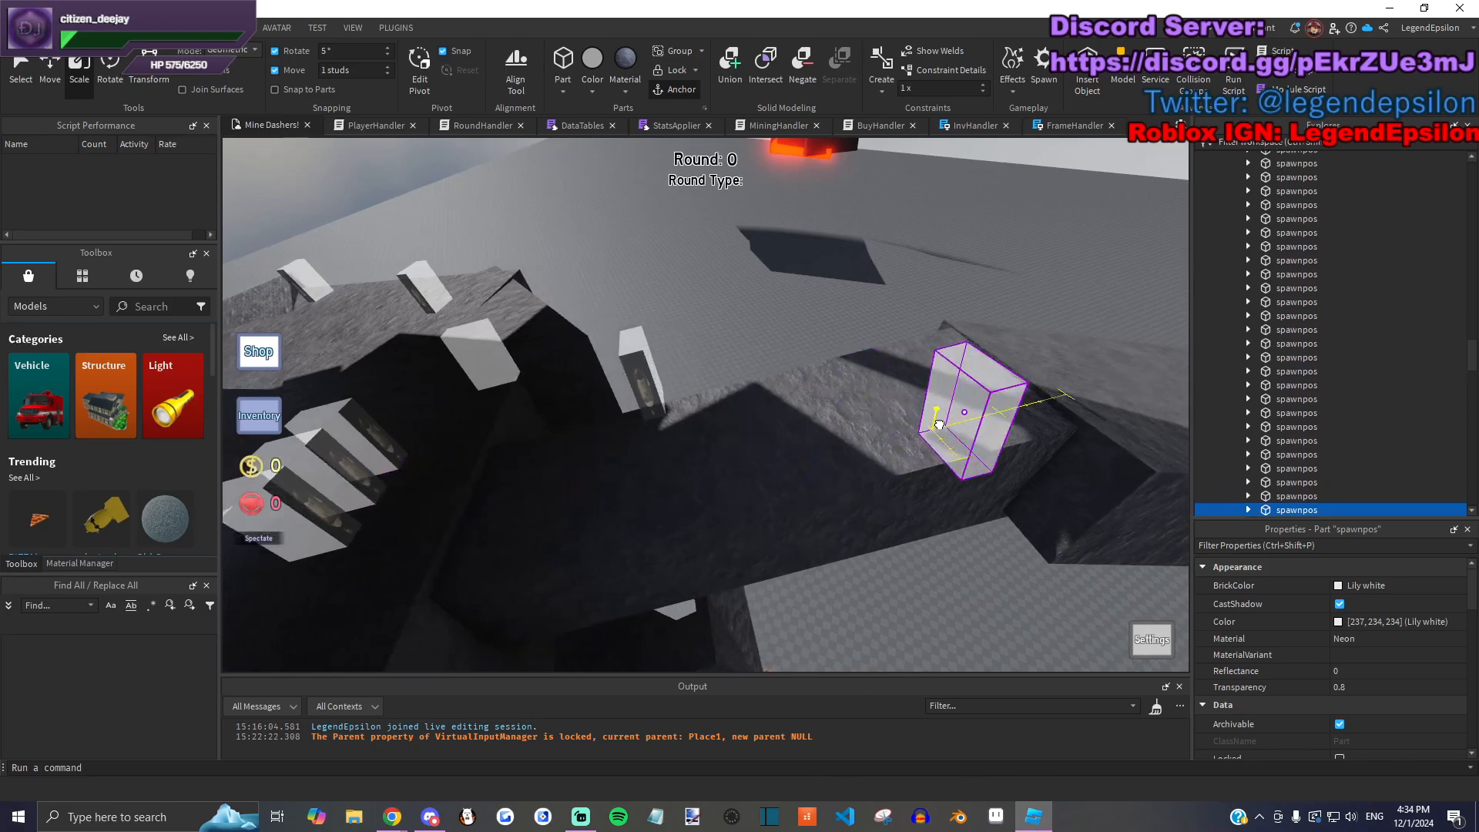
Step: Place the row's spawnpos parts around the edges of the jutting grey slab and on the rock next to it
right_click_drag(362, 540, 852, 381)
left_click_drag(851, 382, 833, 348)
right_click_drag(833, 348, 344, 537)
left_click_drag(330, 481, 1063, 455)
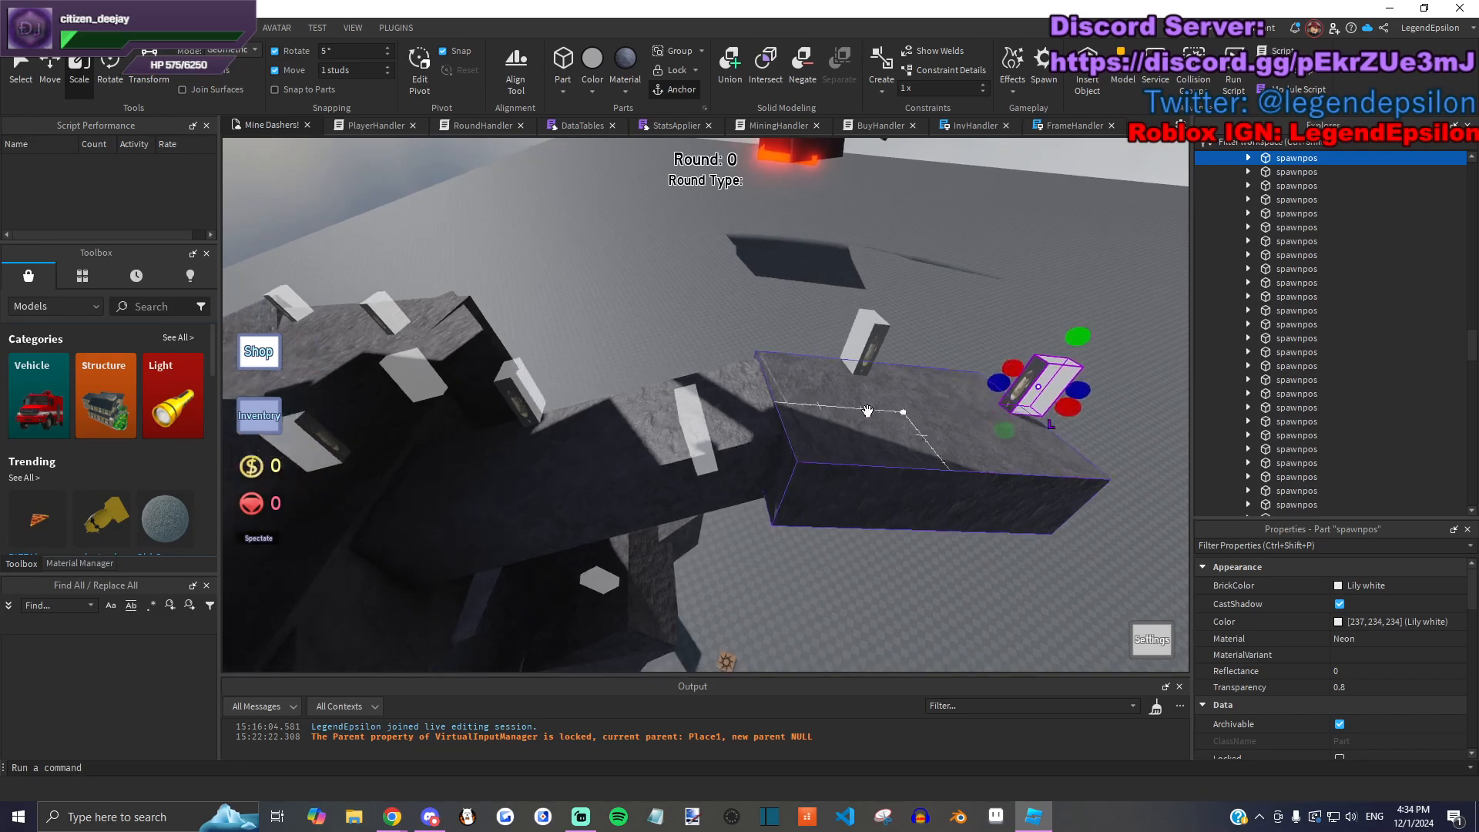
right_click_drag(1063, 455, 446, 555)
left_click_drag(445, 555, 869, 528)
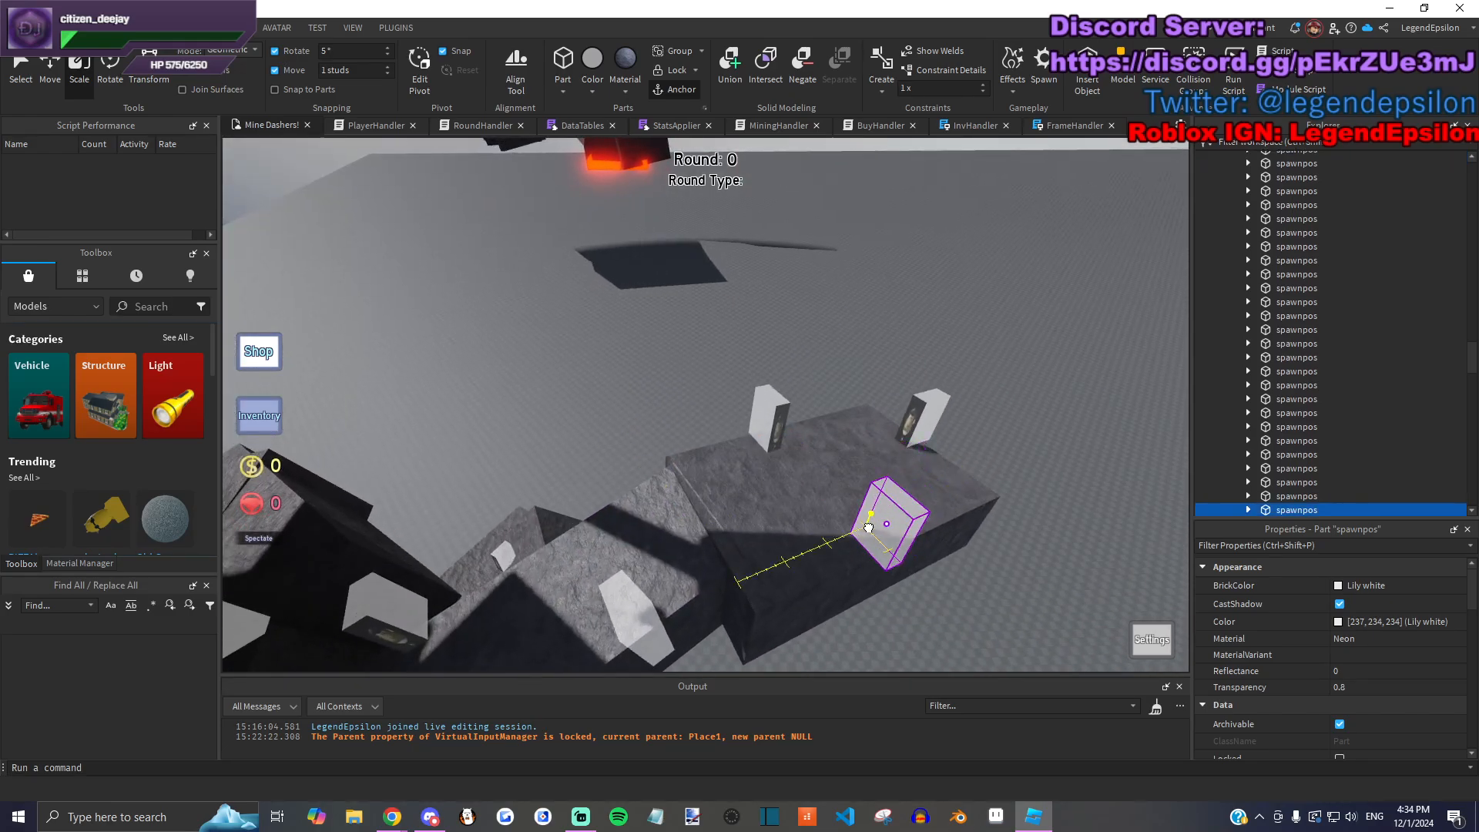
left_click(1000, 433)
Step: Select the last row of five spawnpos parts and place it on the block beside the central pit
right_click_drag(986, 447, 715, 269)
left_click_drag(713, 185, 881, 408)
mouse_move(790, 385)
right_mouse_down()
mouse_move(808, 403)
mouse_move(752, 407)
mouse_move(808, 392)
right_mouse_up()
left_click_drag(808, 330, 974, 507)
right_click_drag(974, 508, 895, 484)
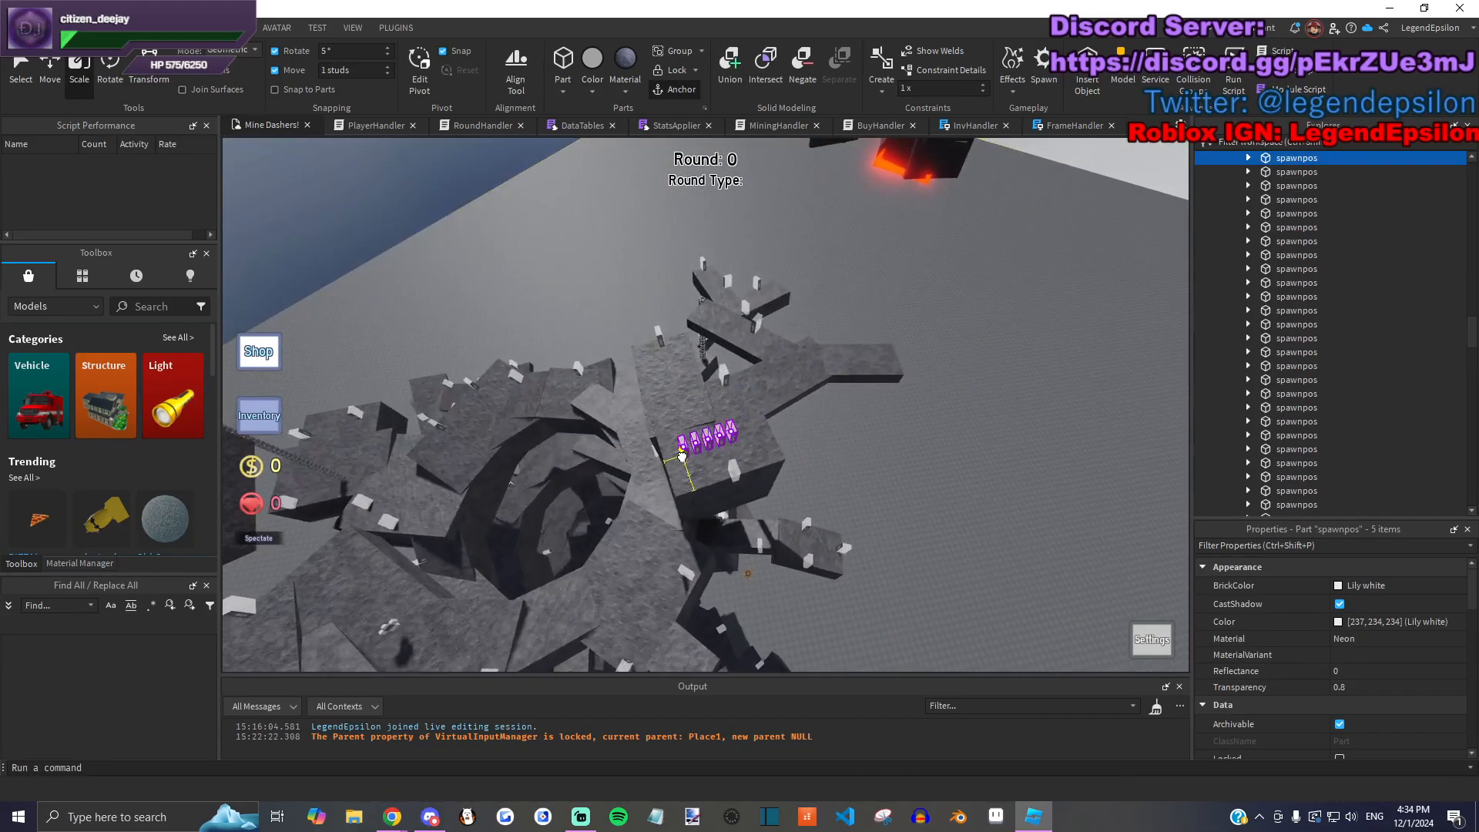
Step: Move one spawnpos from the row to the edge of the slab at the base of the long arm
left_click(894, 484)
scroll(894, 484, "up", 3)
left_click(842, 455)
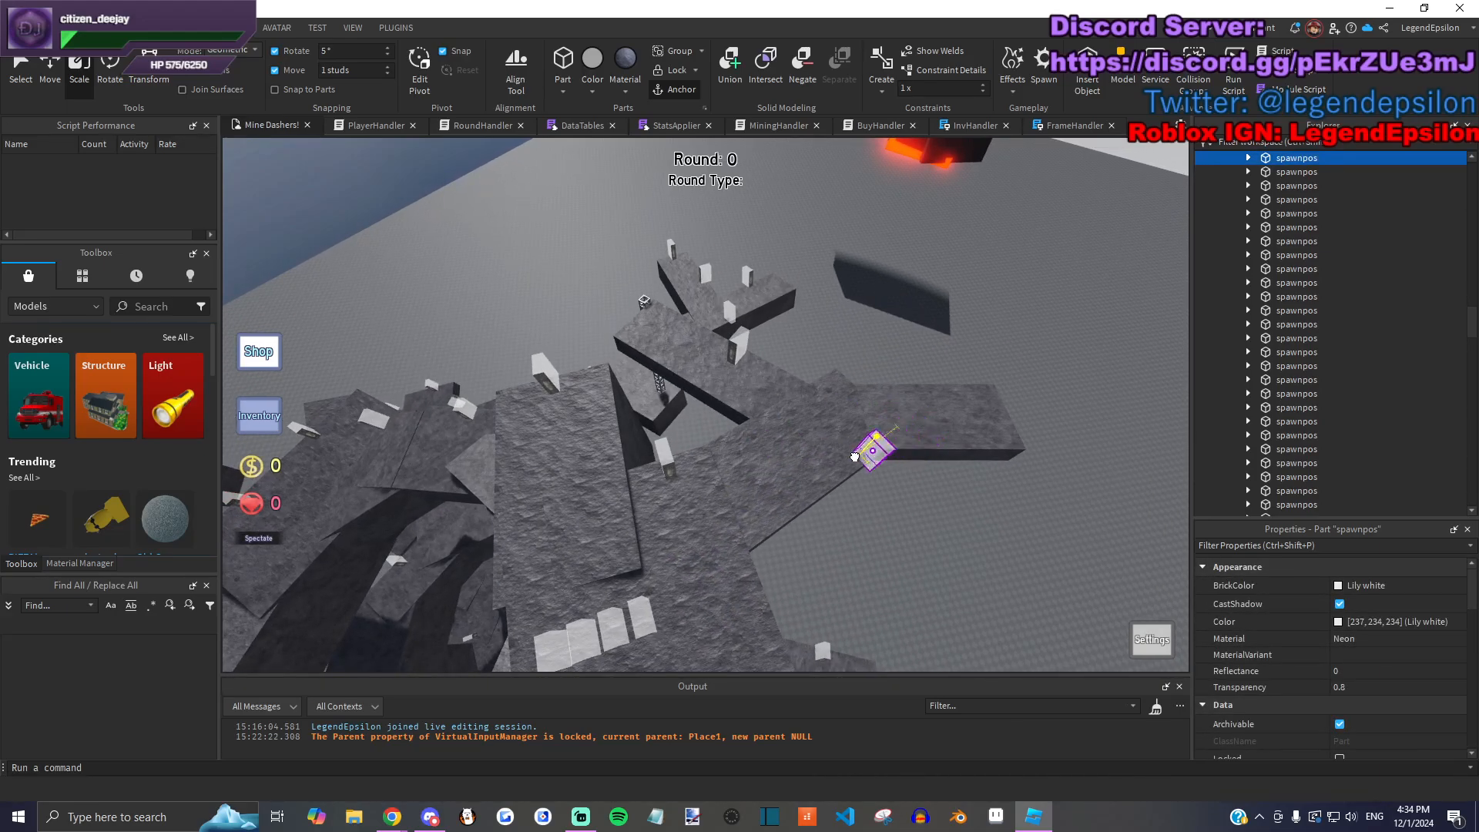
scroll(889, 558, "down", 5)
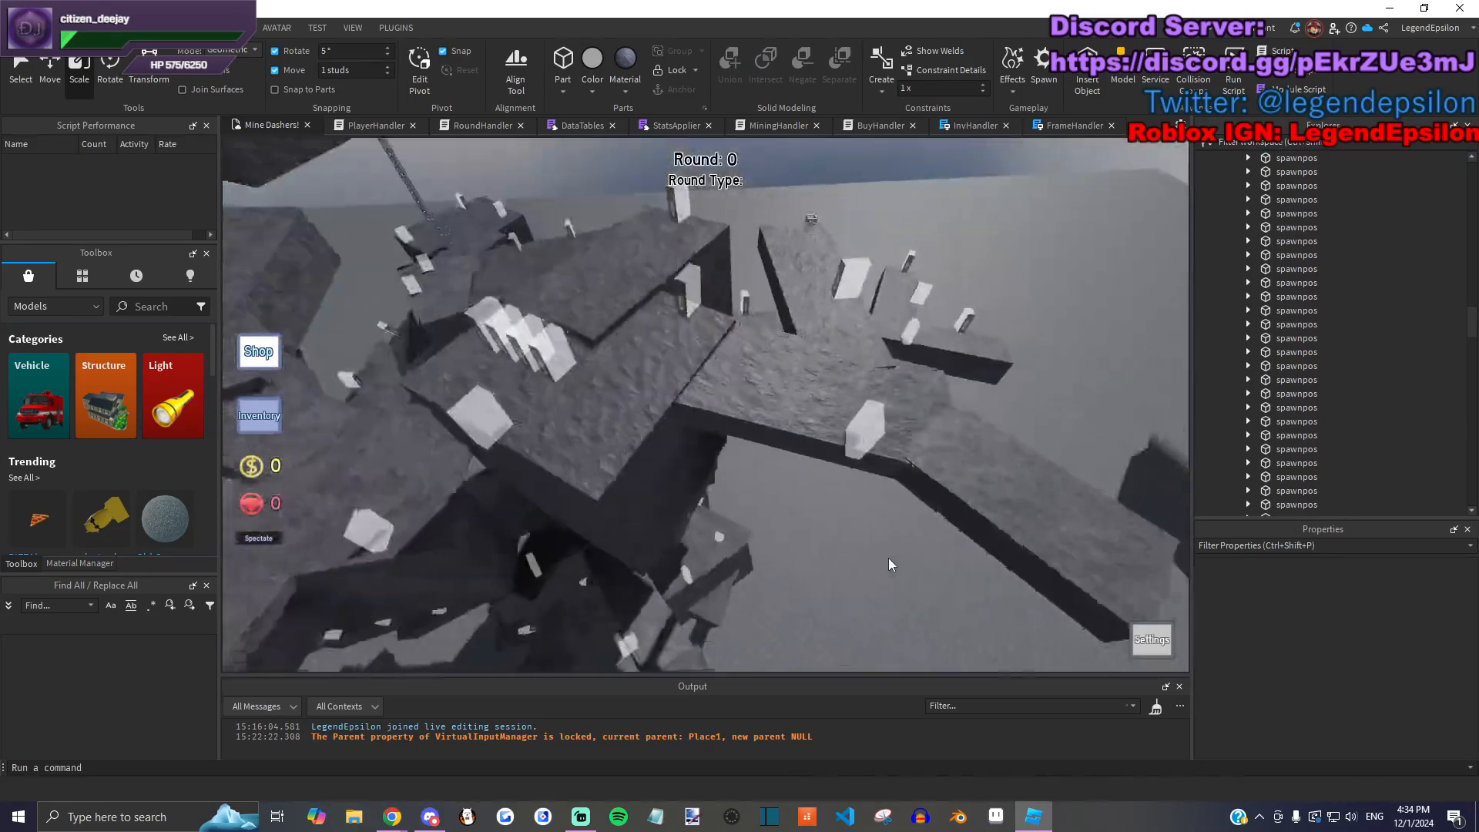
Step: Place another spawnpos from the row on the sloping rock below the stepped slabs near the brown platform
left_click(738, 510)
scroll(738, 510, "up", 8)
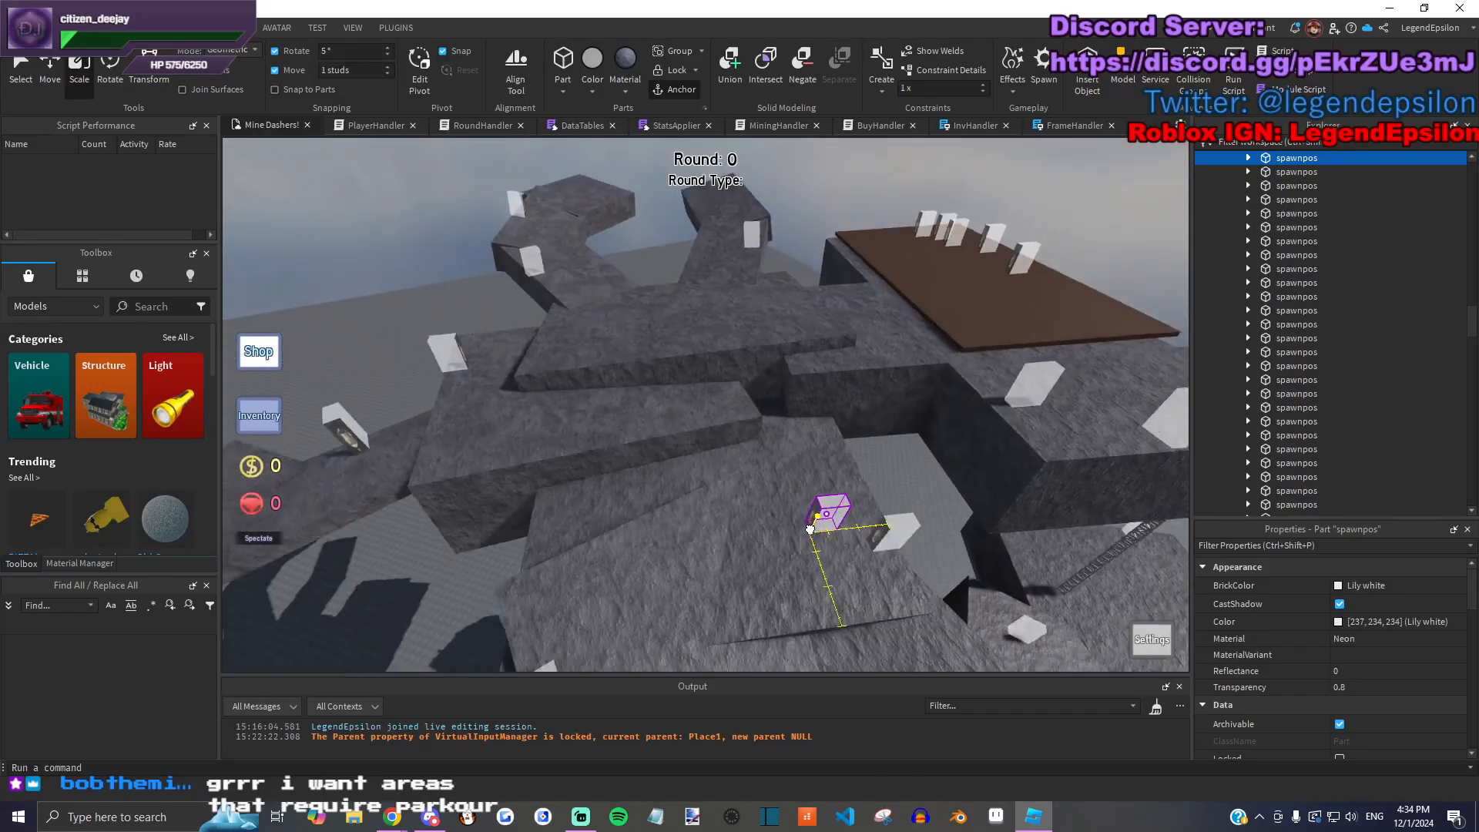
scroll(810, 529, "up", 8)
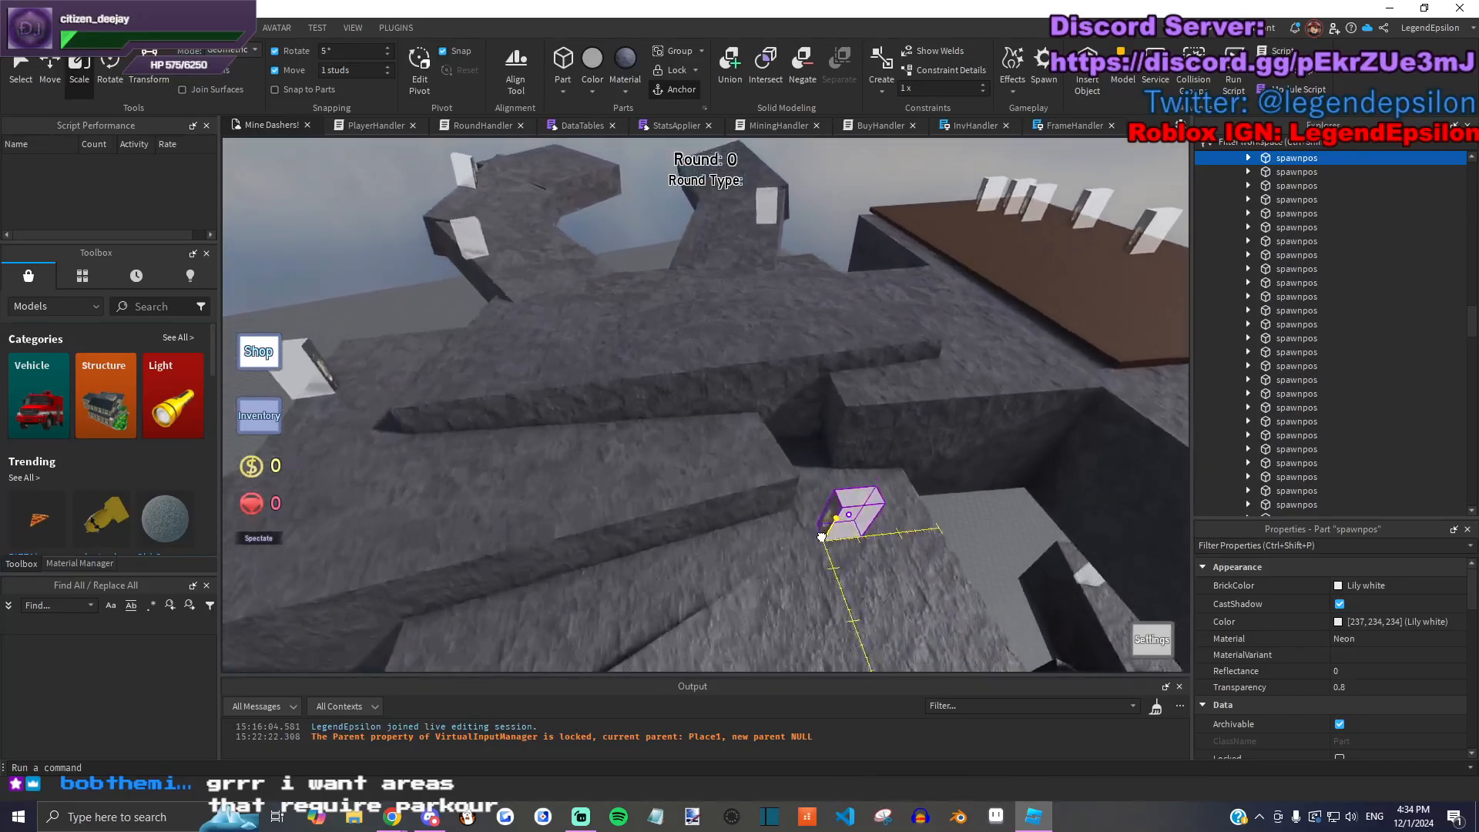
left_click_drag(738, 518, 689, 533)
scroll(886, 531, "down", 10)
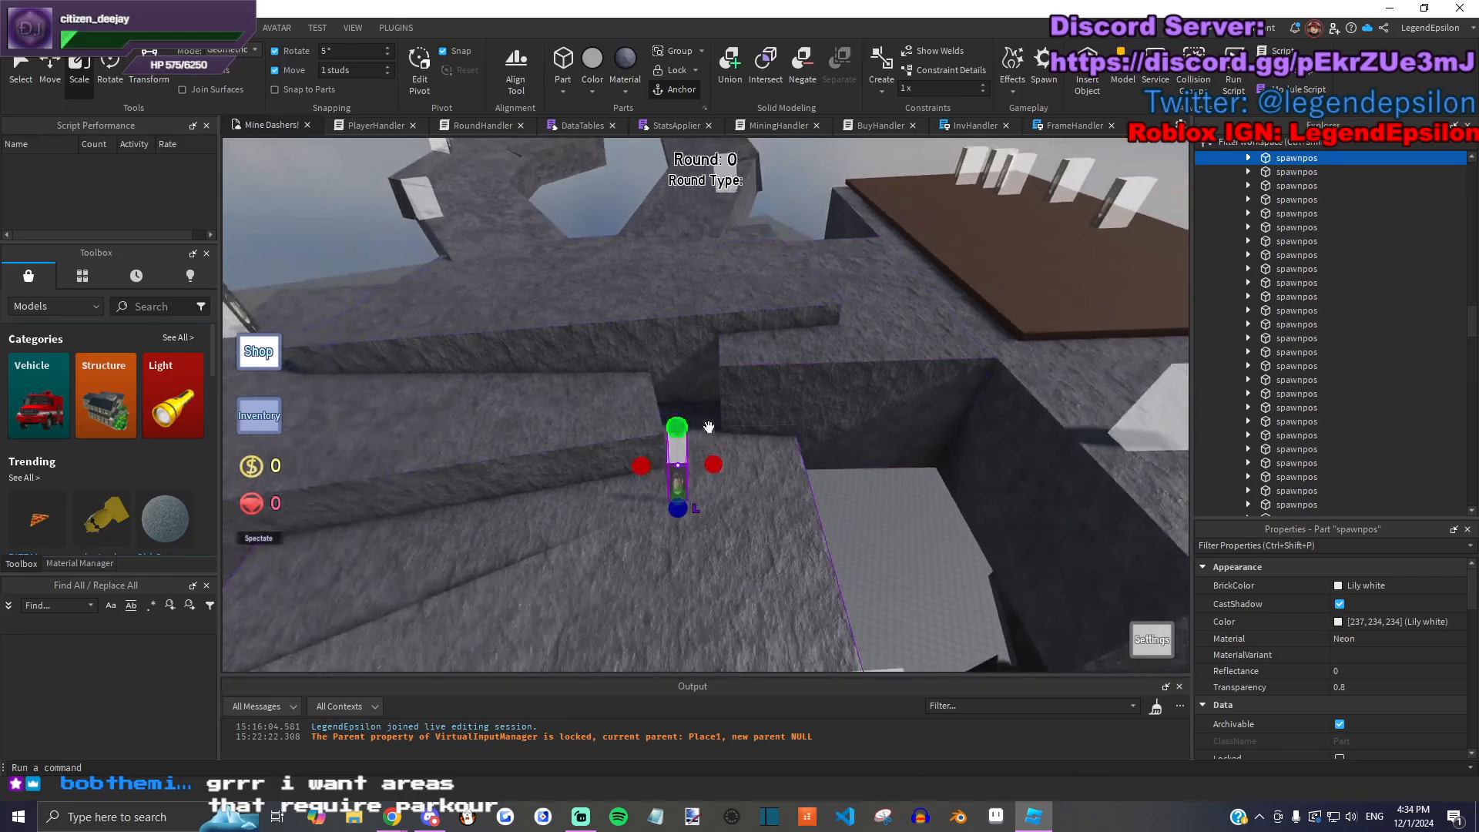
left_click(825, 484)
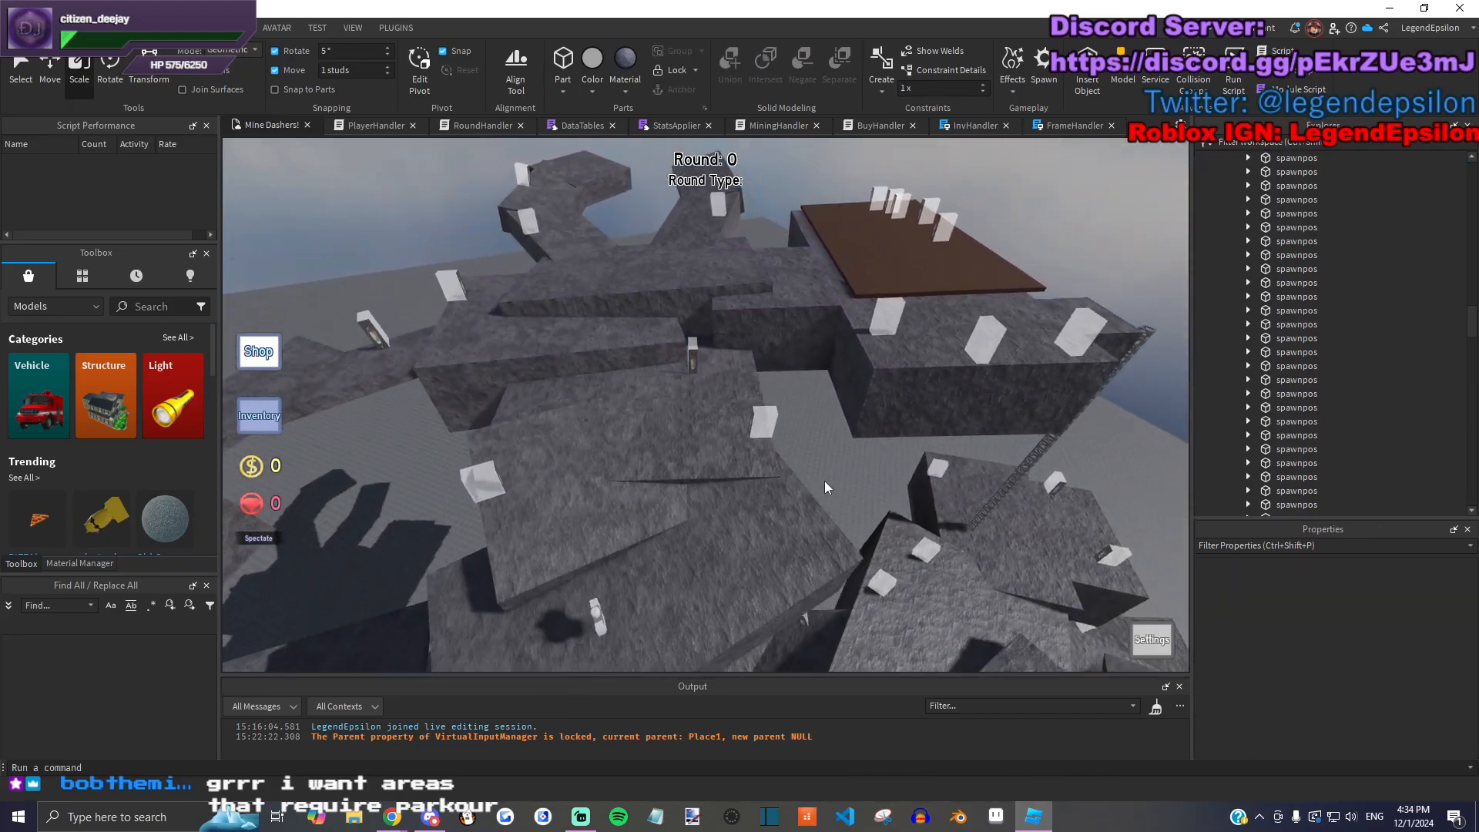
Step: Place a further spawnpos from the row on the outer edge of the dark rock ring around the pit
scroll(824, 482, "down", 8)
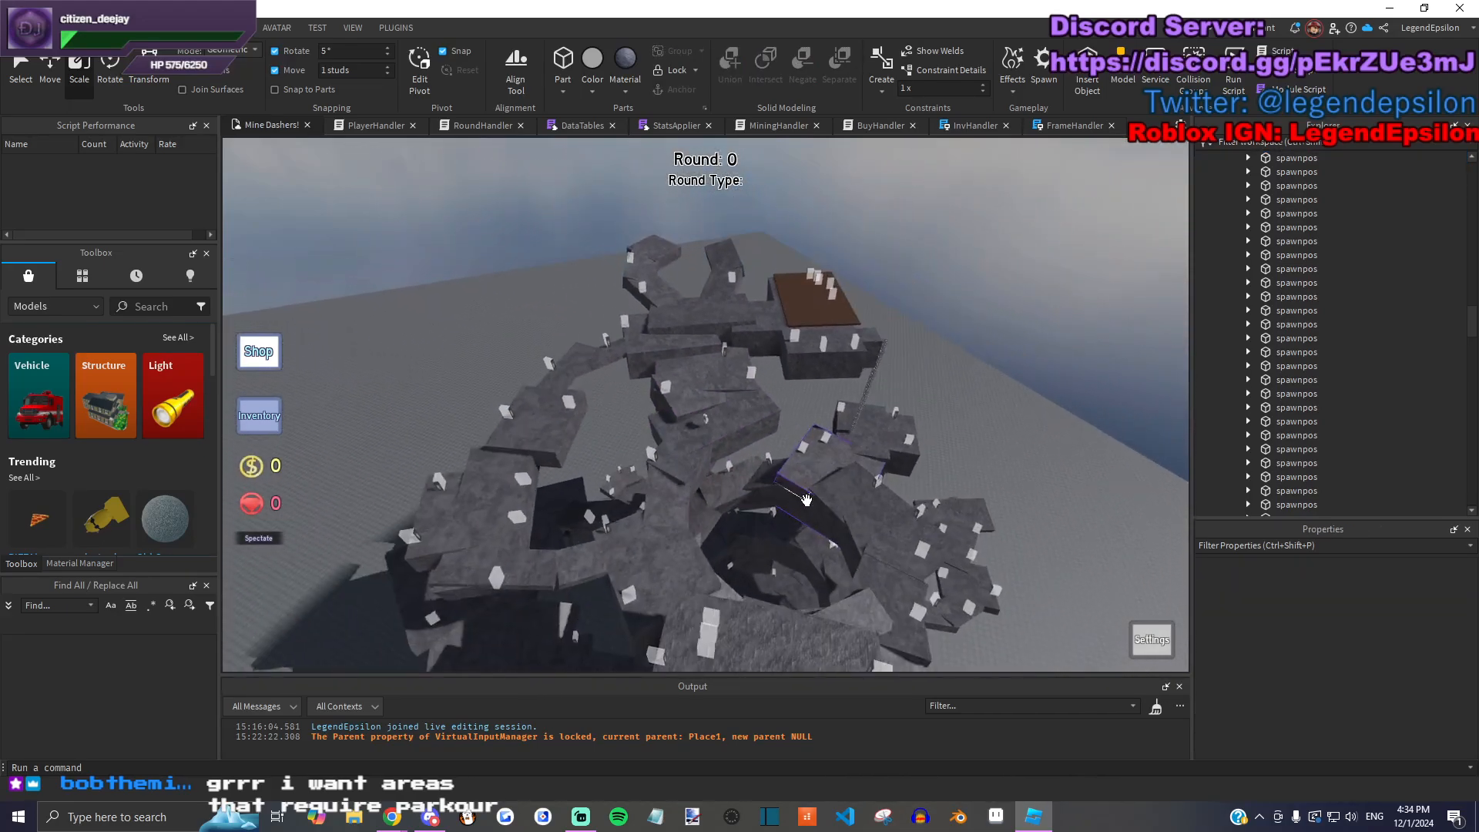
scroll(806, 500, "up", 10)
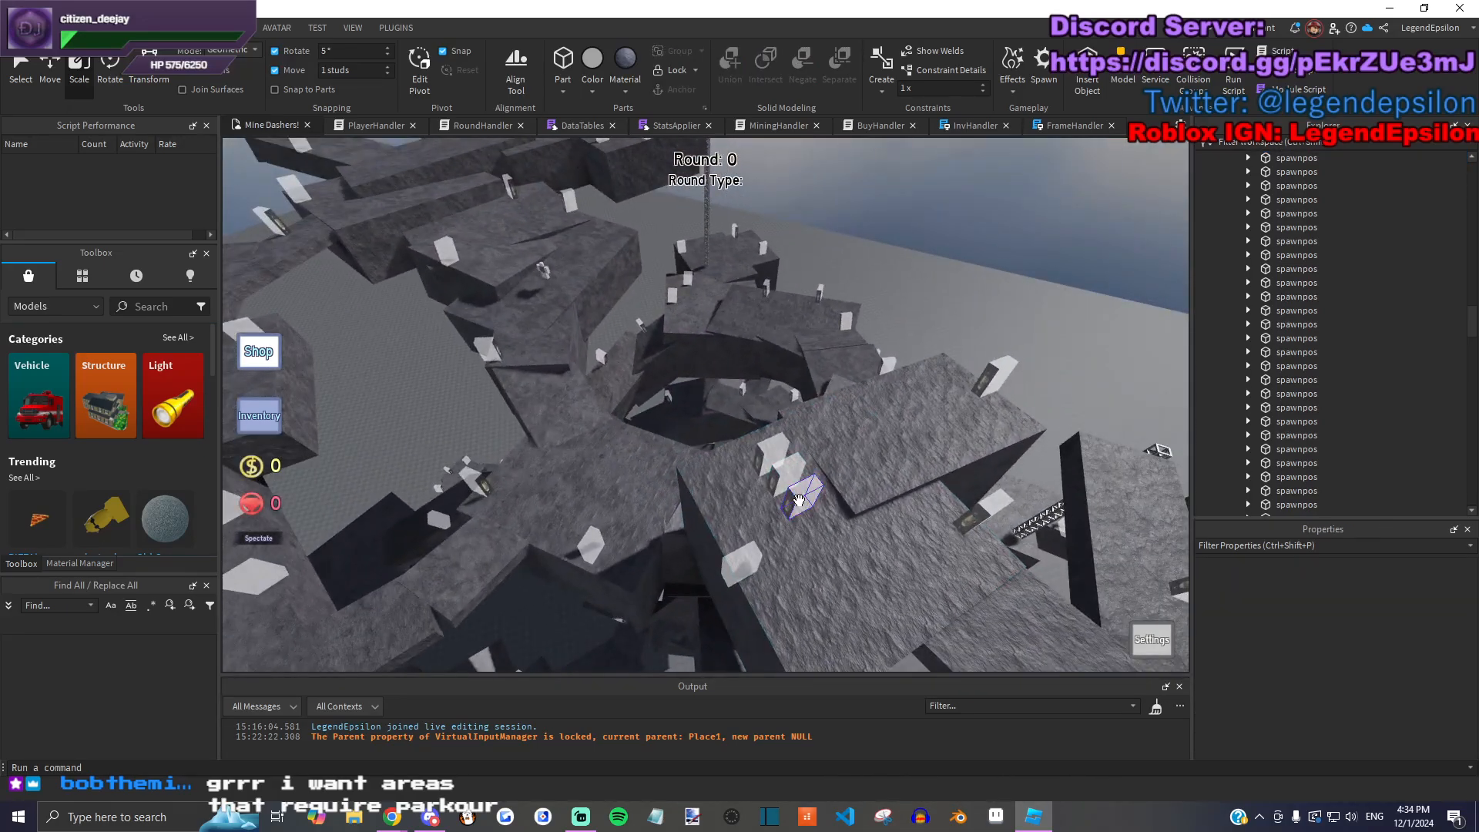
scroll(799, 499, "up", 5)
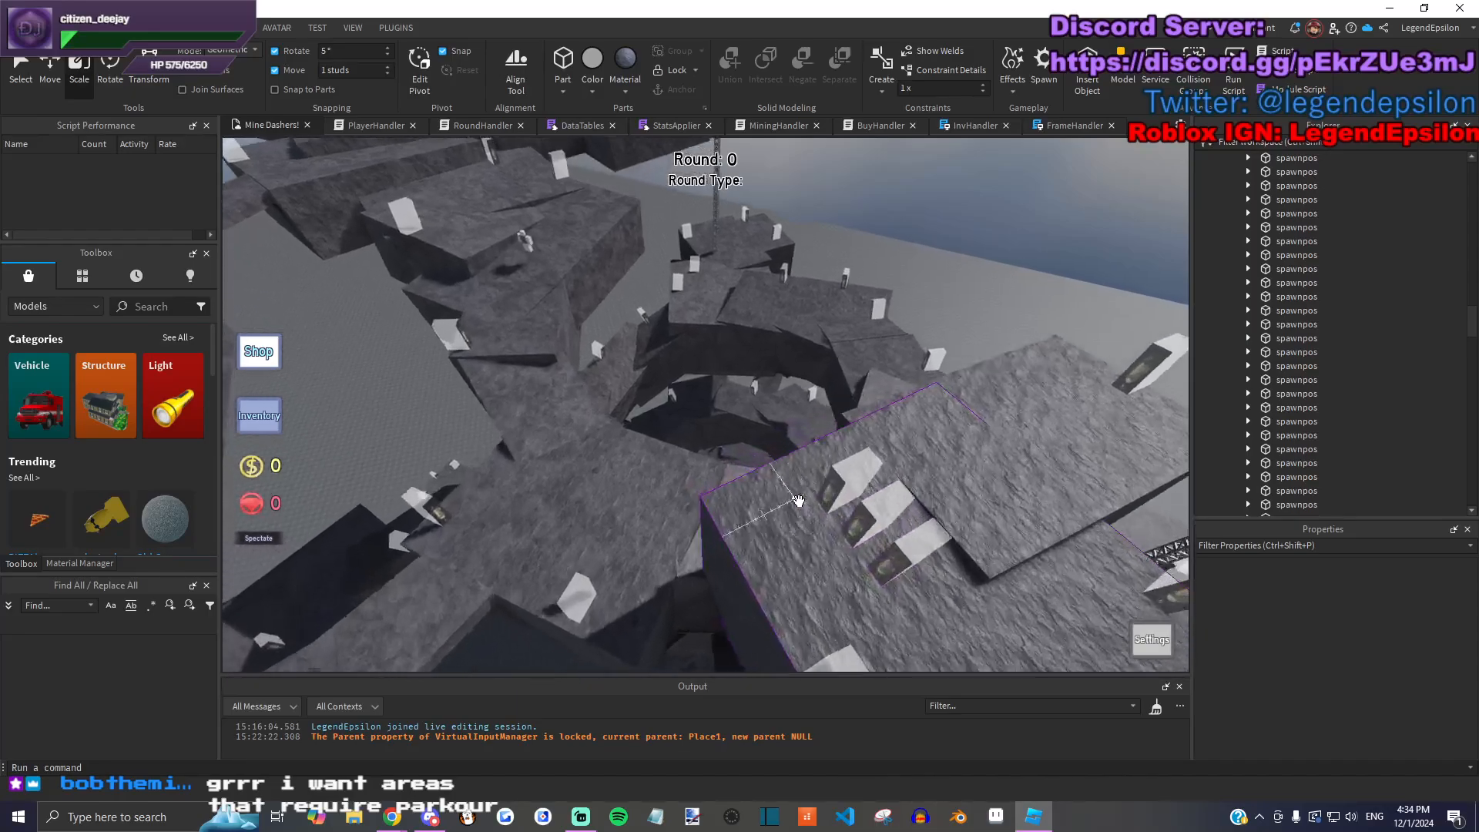
right_click_drag(864, 597, 795, 486)
right_click_drag(887, 449, 653, 386)
left_click(848, 315)
left_click(694, 439)
key("f")
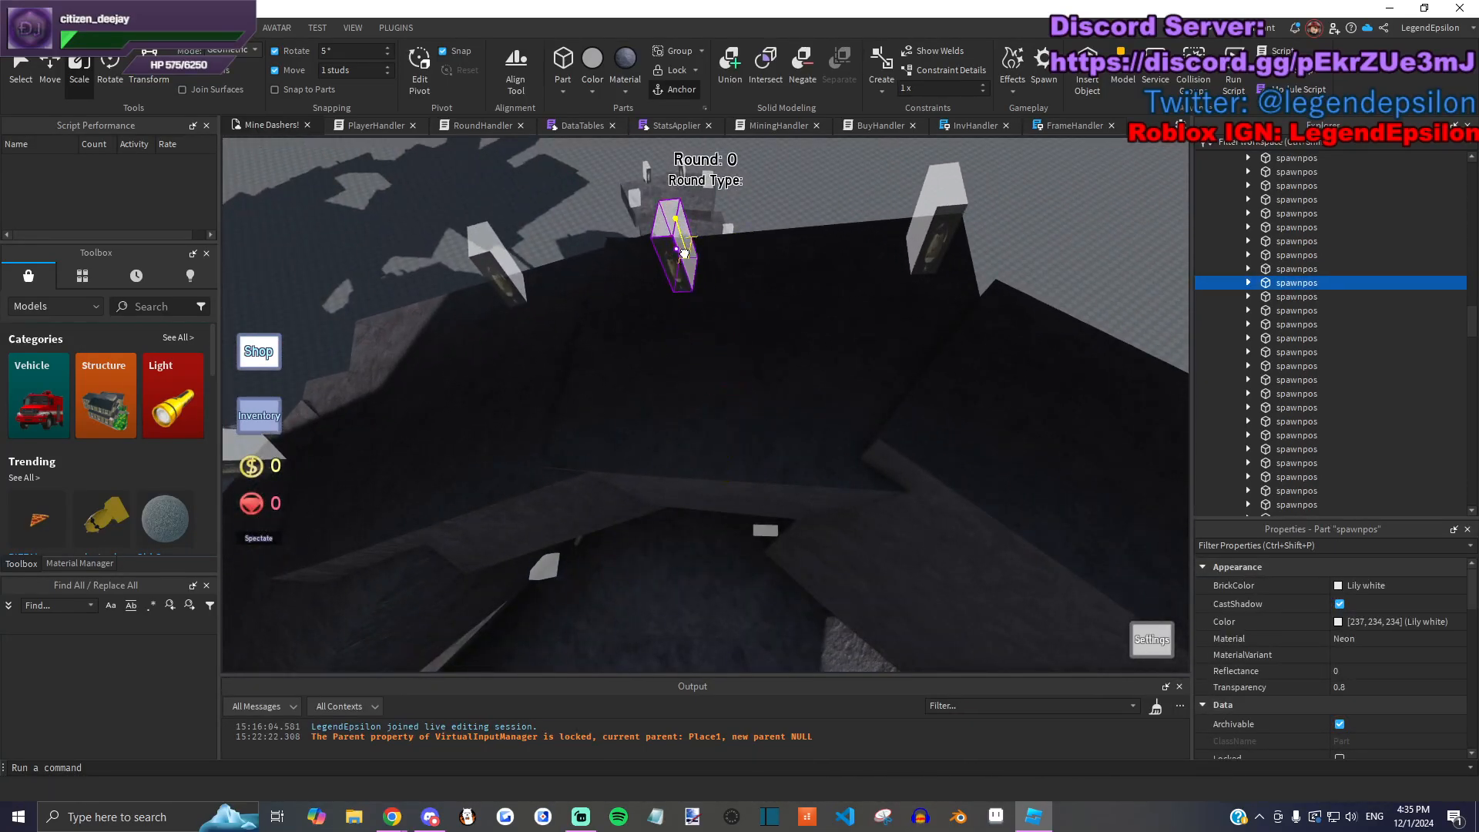
Step: Settle the remaining spawnpos parts on the broad slab beside the long arm
left_click(793, 206)
right_click_drag(793, 206, 820, 454)
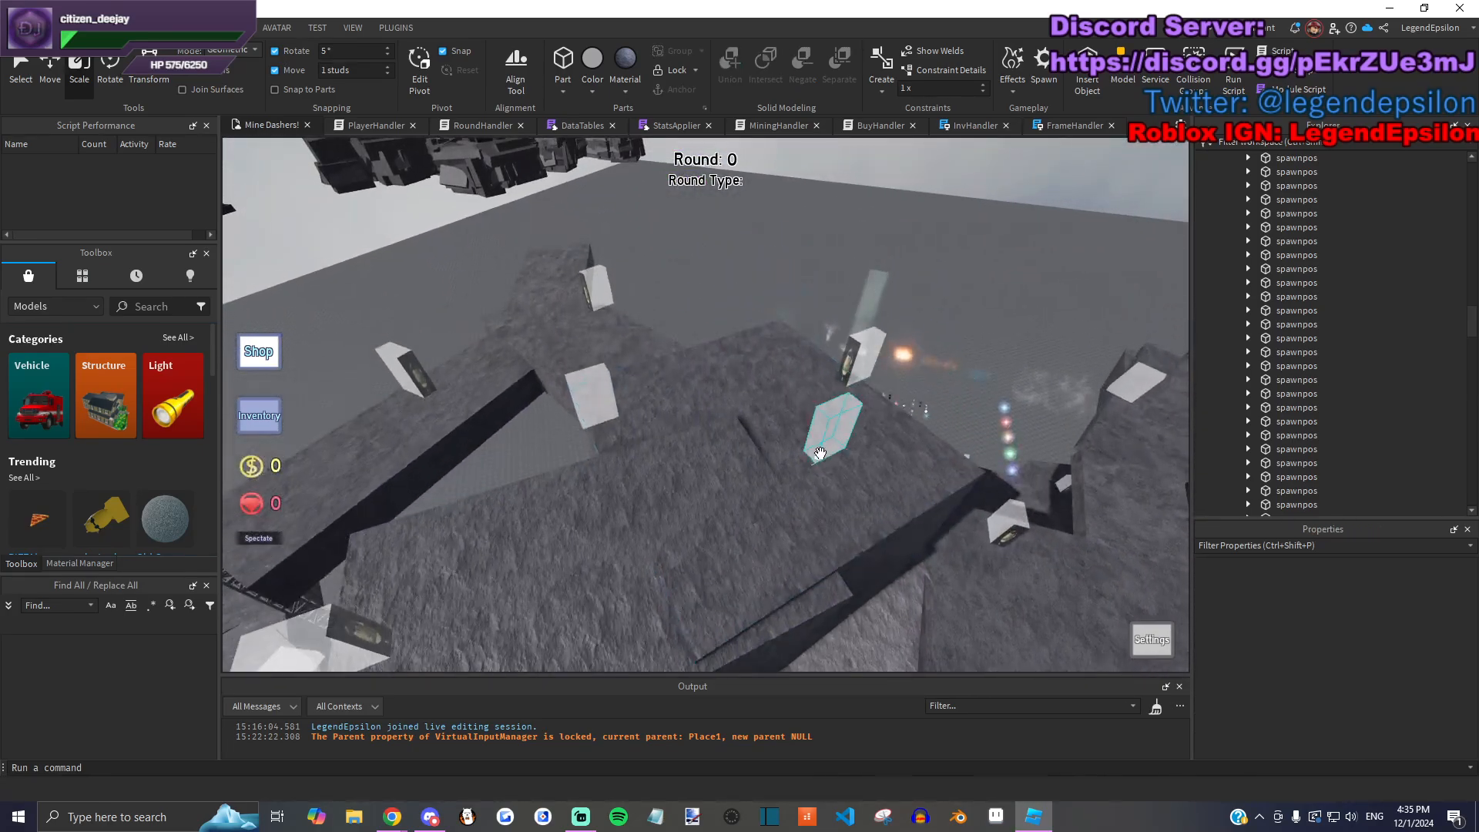
mouse_move(814, 464)
left_mouse_down()
mouse_move(785, 572)
mouse_move(769, 472)
mouse_move(820, 456)
left_mouse_up()
left_click(747, 278)
scroll(755, 540, "down", 5)
right_click_drag(760, 621, 766, 621)
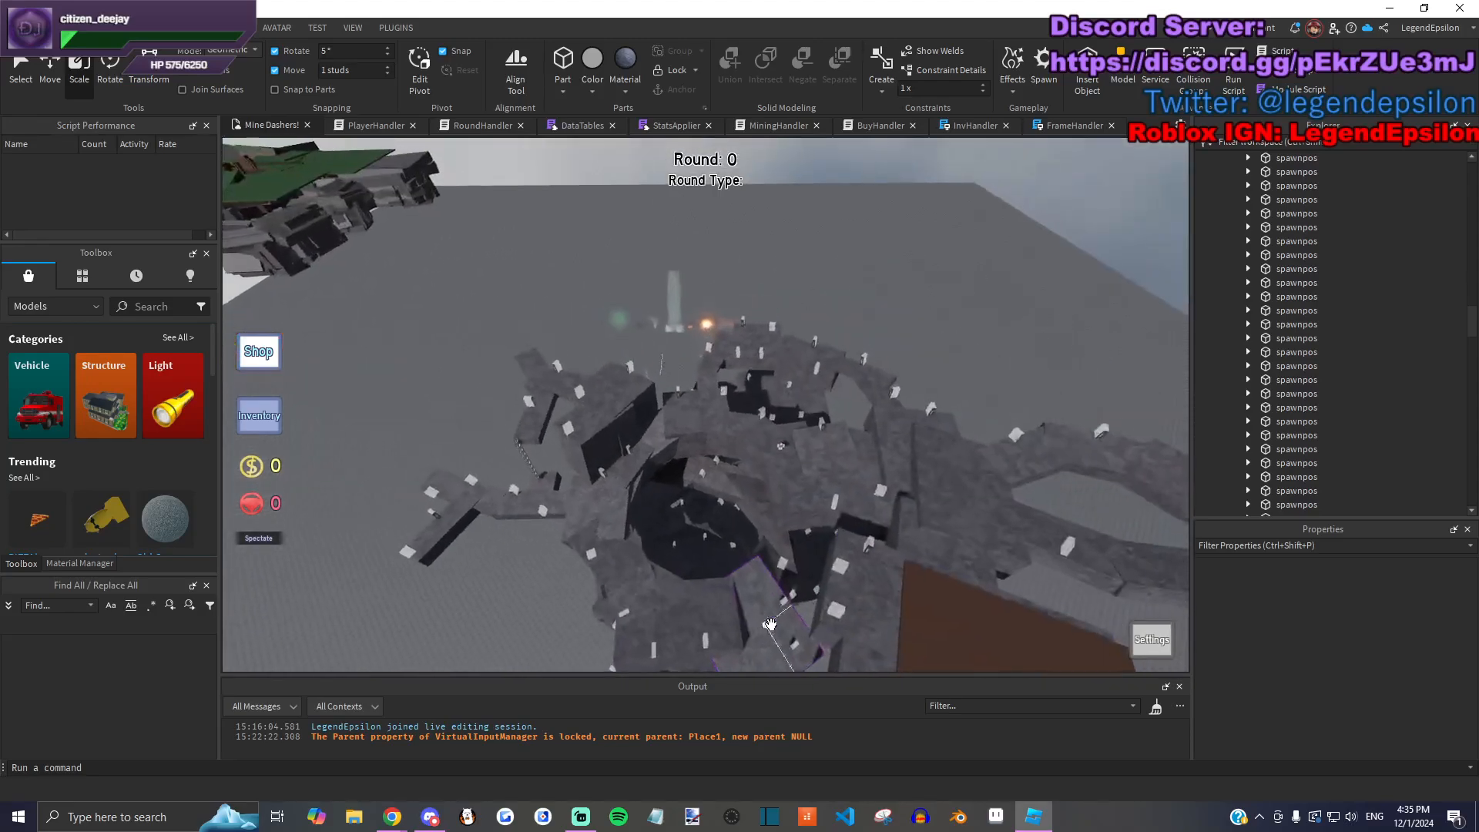
Step: Select the spawnpos parts in Descent's OreSpawns folder to check how many there are, and collapse the folder tree
scroll(1389, 374, "up", 7)
scroll(1387, 362, "down", 1)
left_click(1380, 329)
scroll(1382, 362, "down", 8)
left_click(1389, 389, "shift")
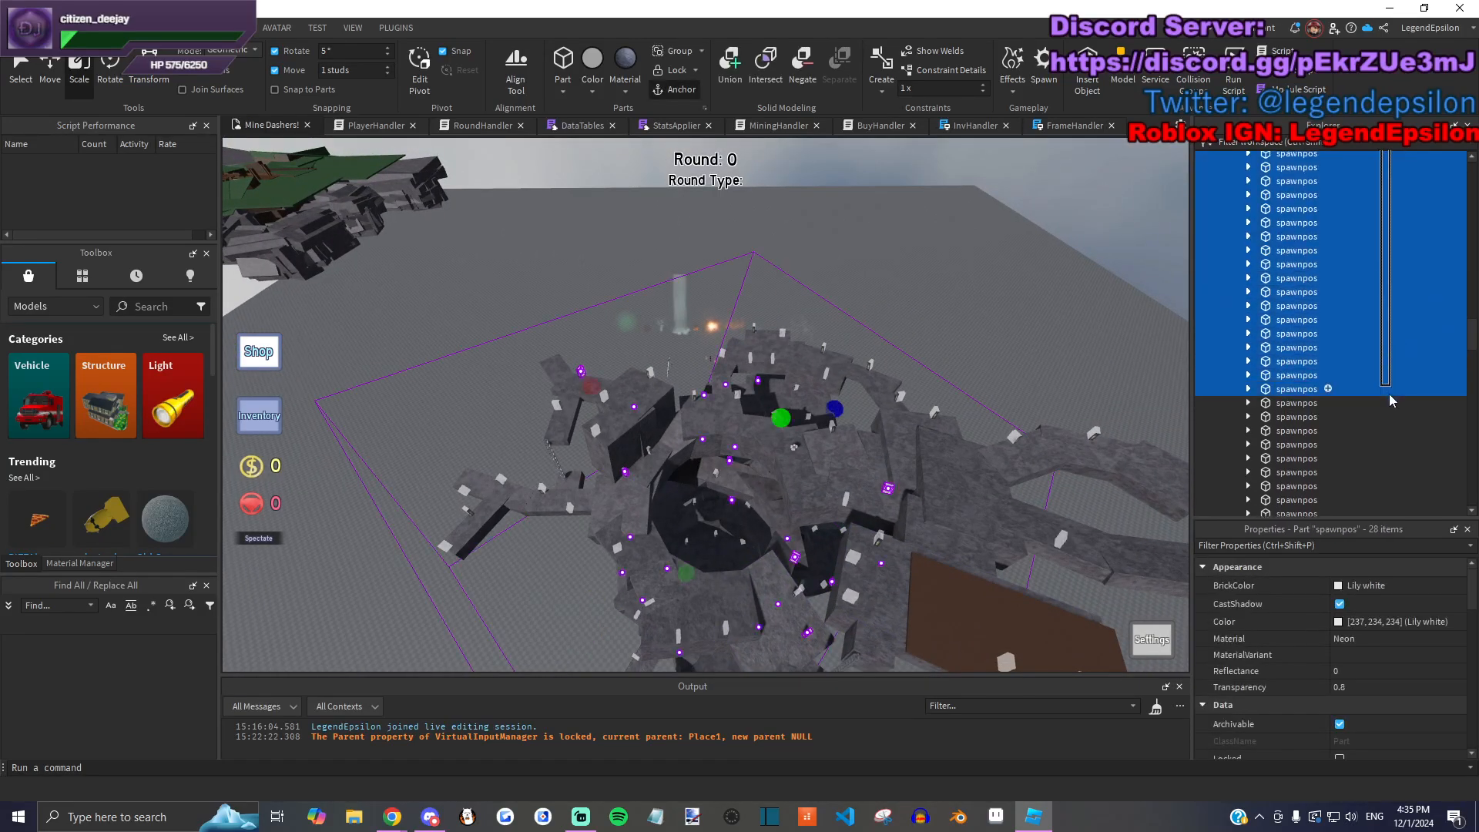
left_click_drag(1368, 445, 1358, 407)
left_click(923, 299)
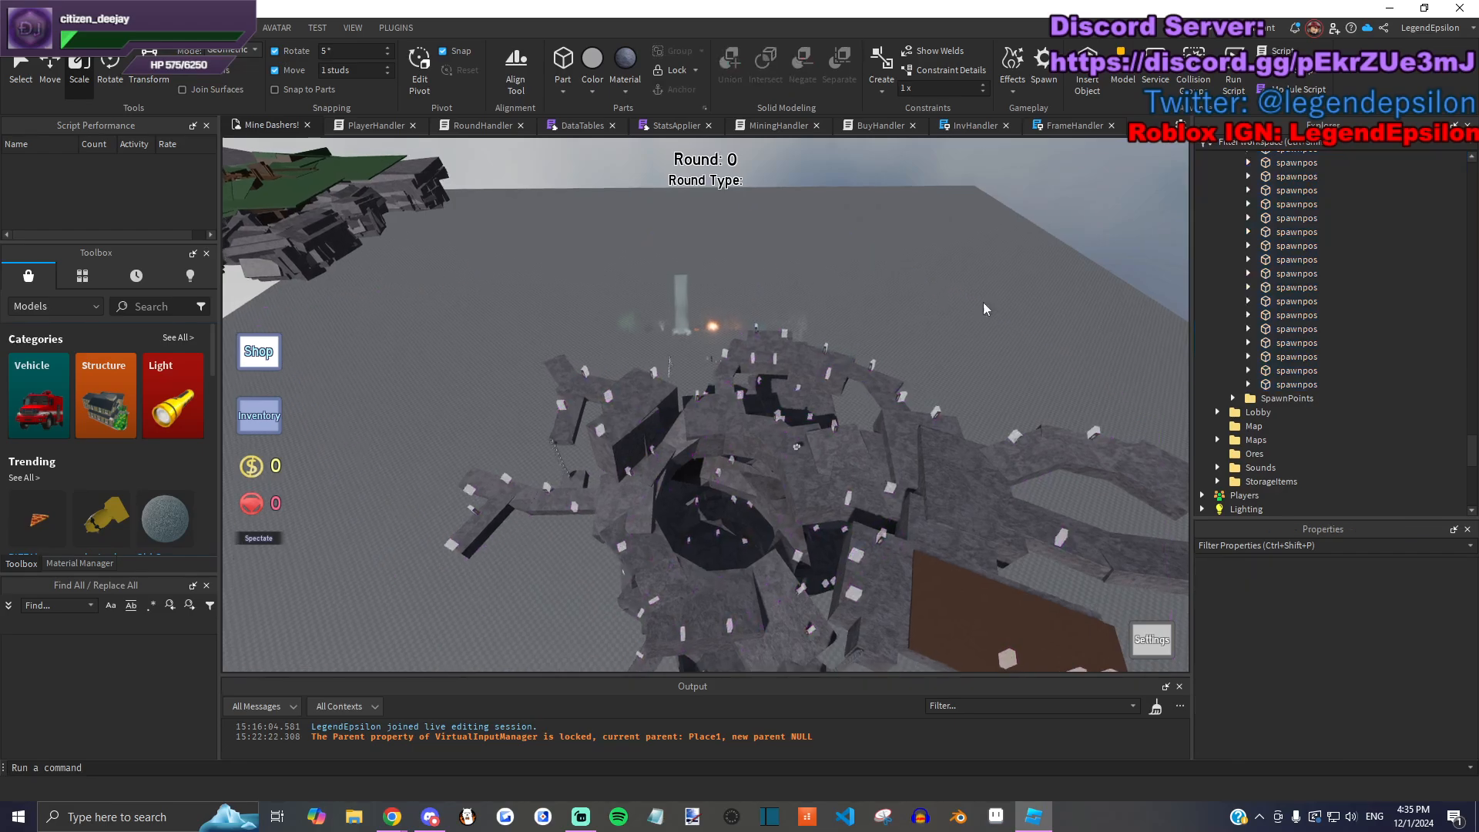
scroll(1320, 382, "up", 10)
left_click(1232, 242)
left_click(1232, 241)
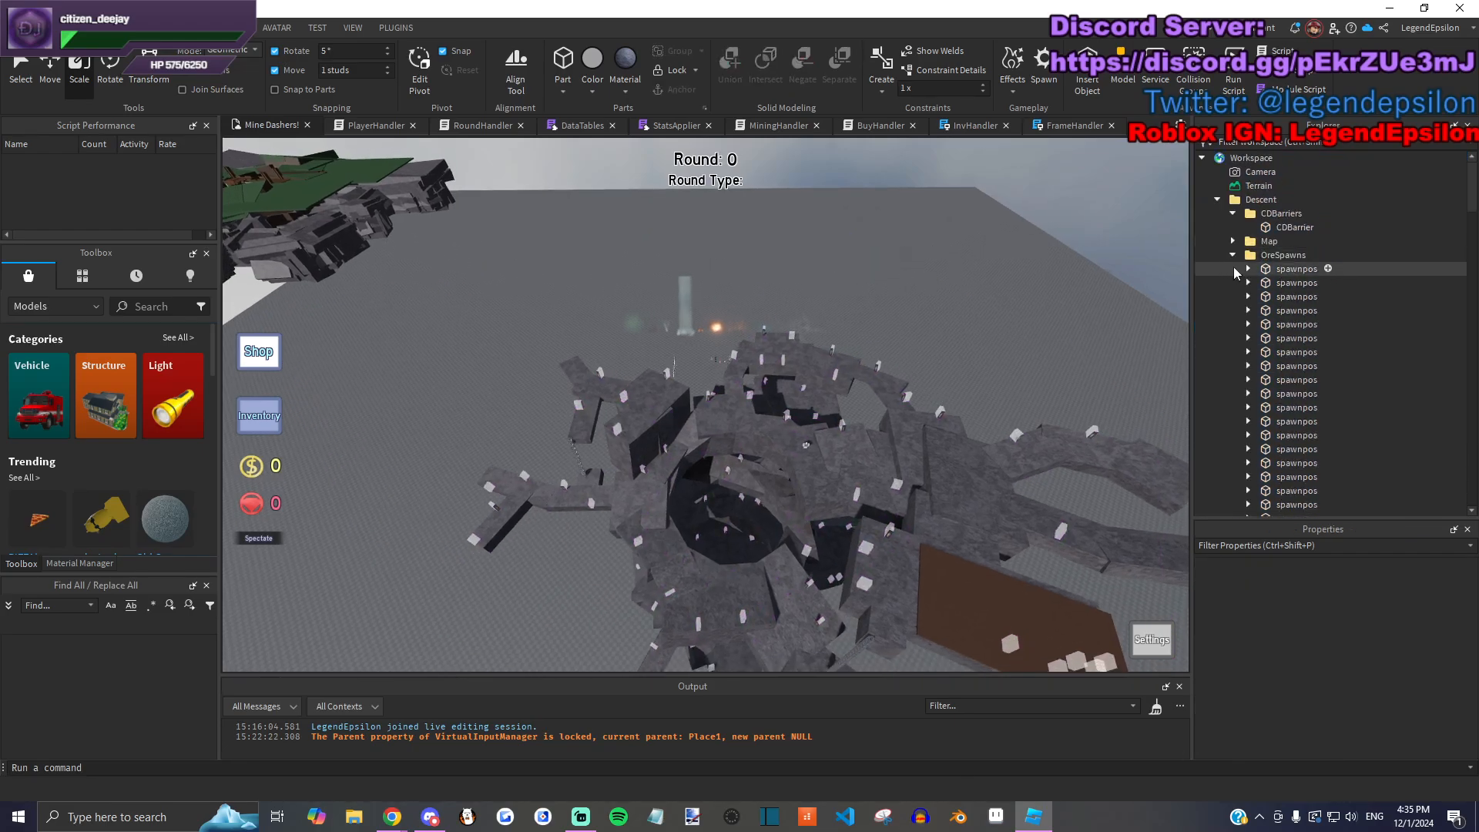
left_click(1231, 255)
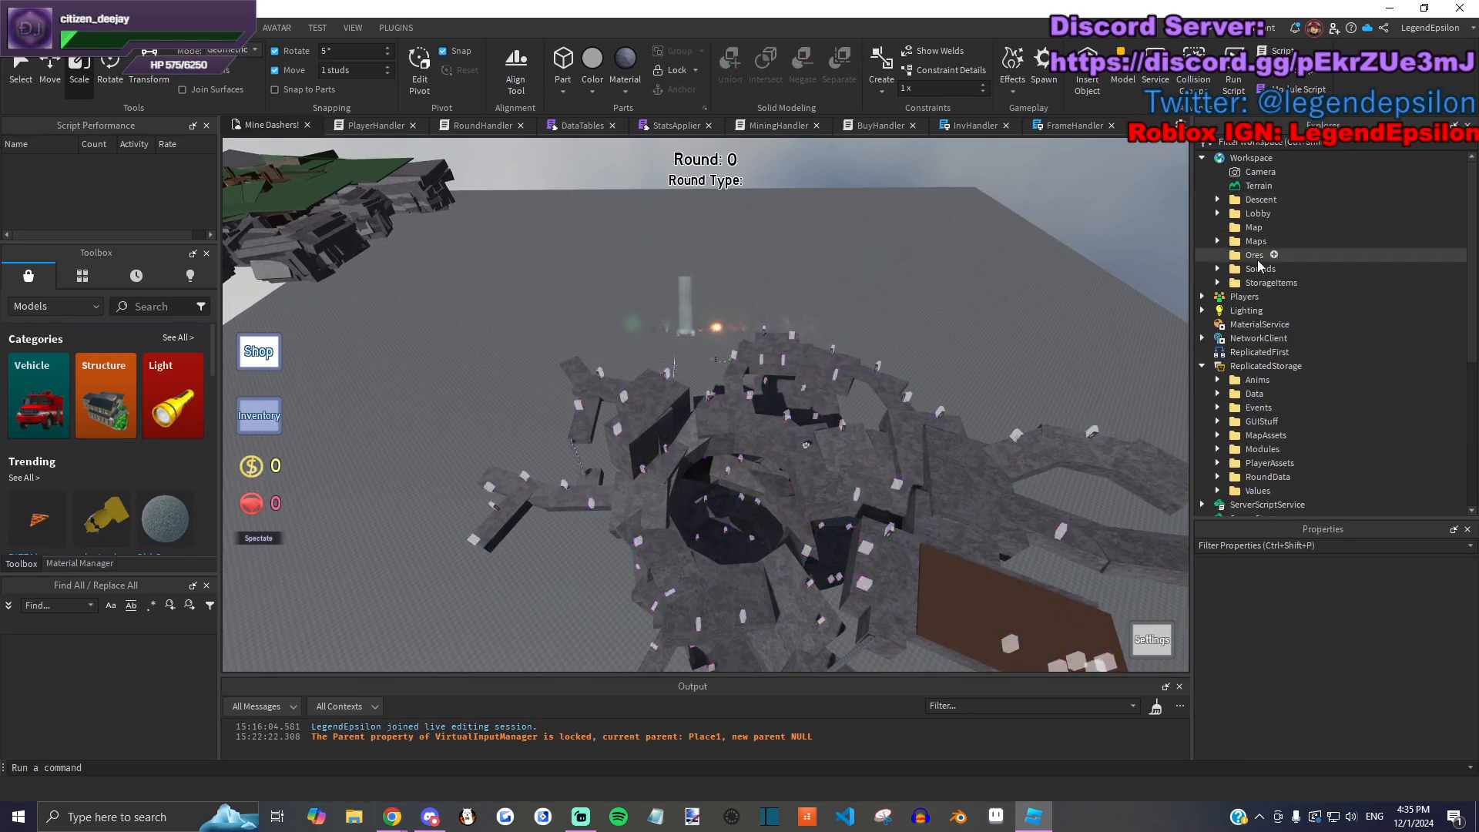
Step: Select the spawnpos parts in the Volcano map's OreSpawns folder to check their count, and collapse the folder
left_click(1217, 242)
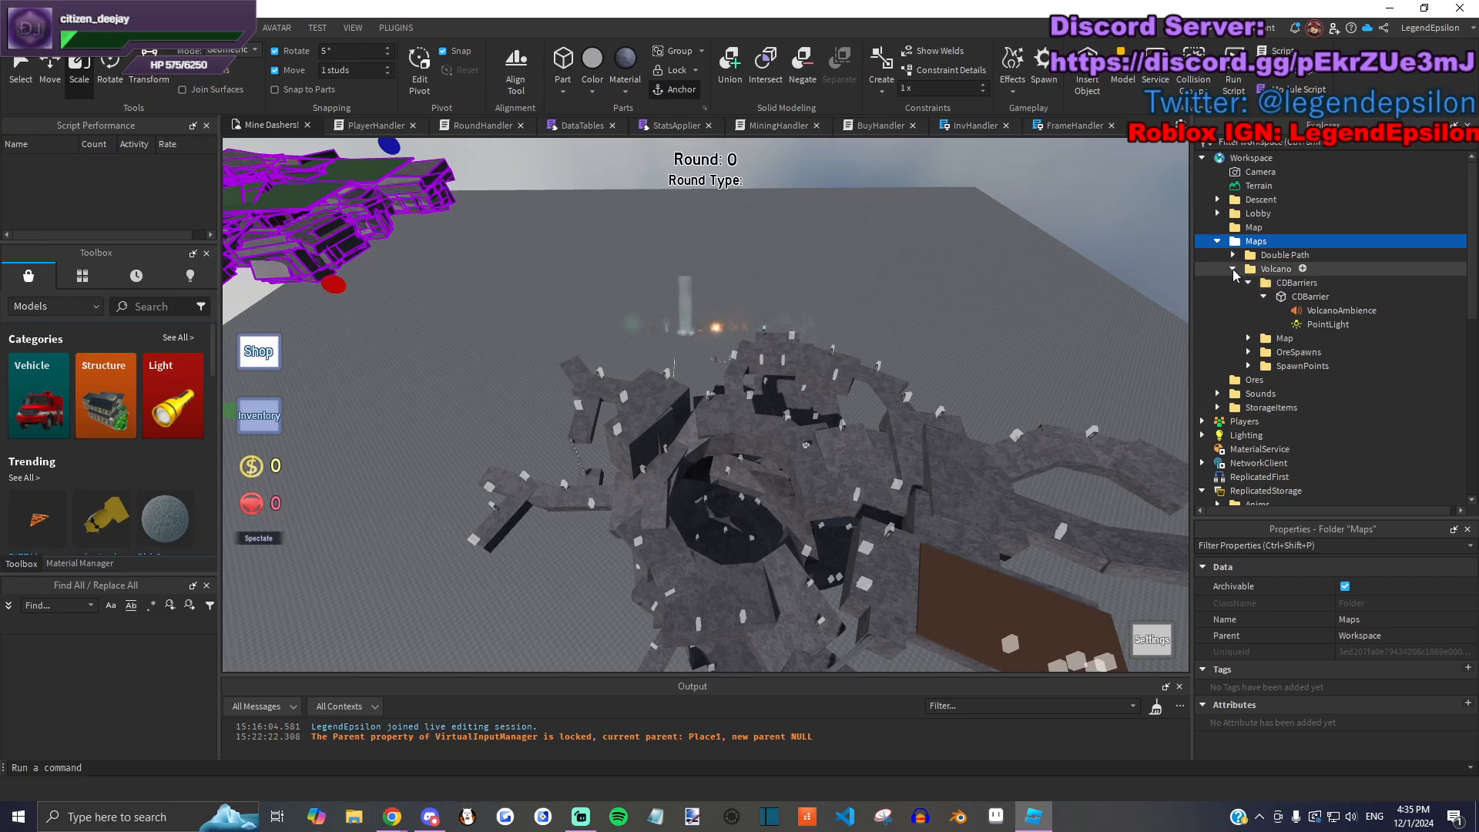
left_click(1249, 282)
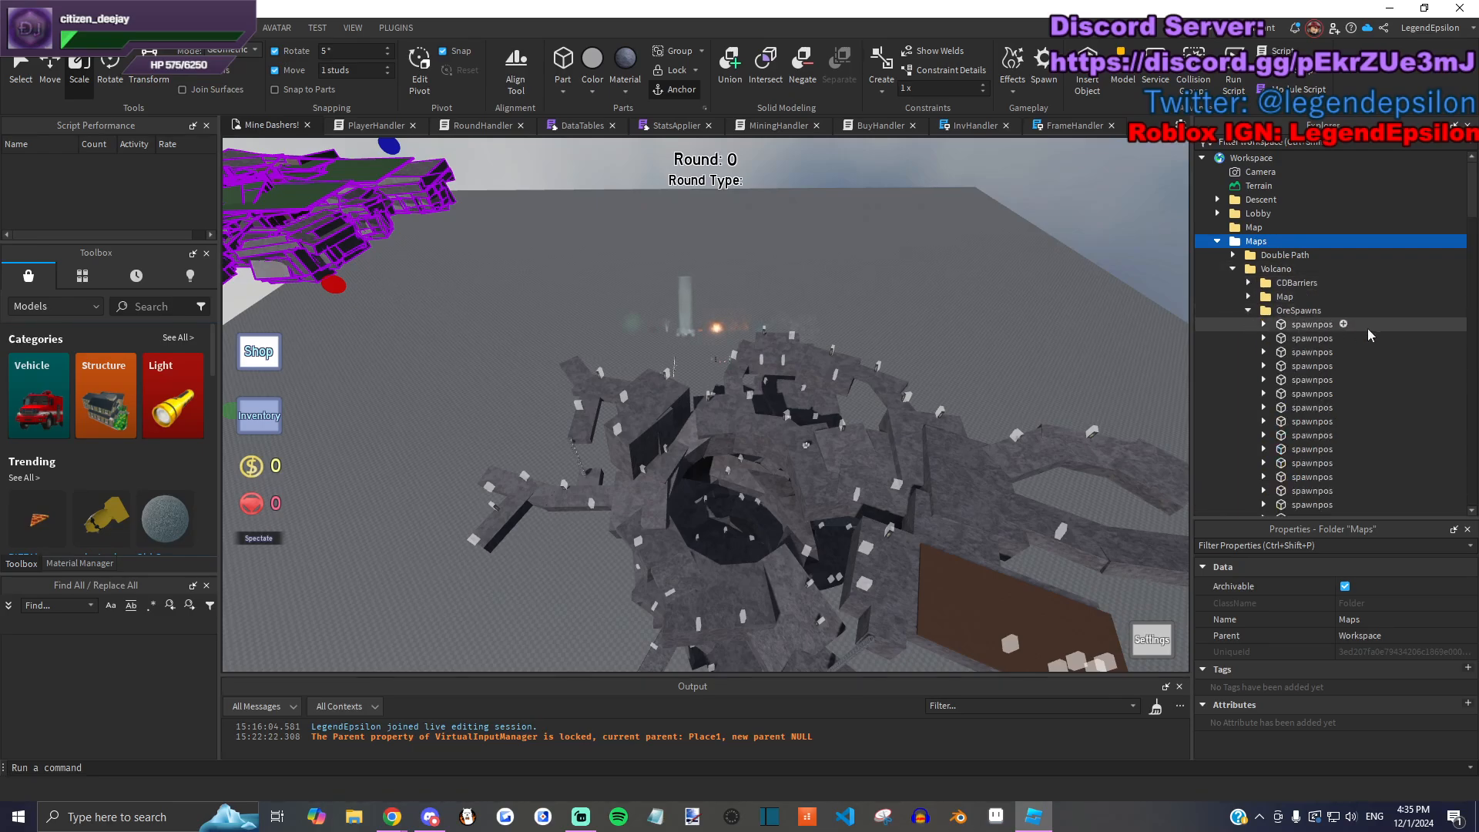
left_click_drag(1397, 413, 1358, 358)
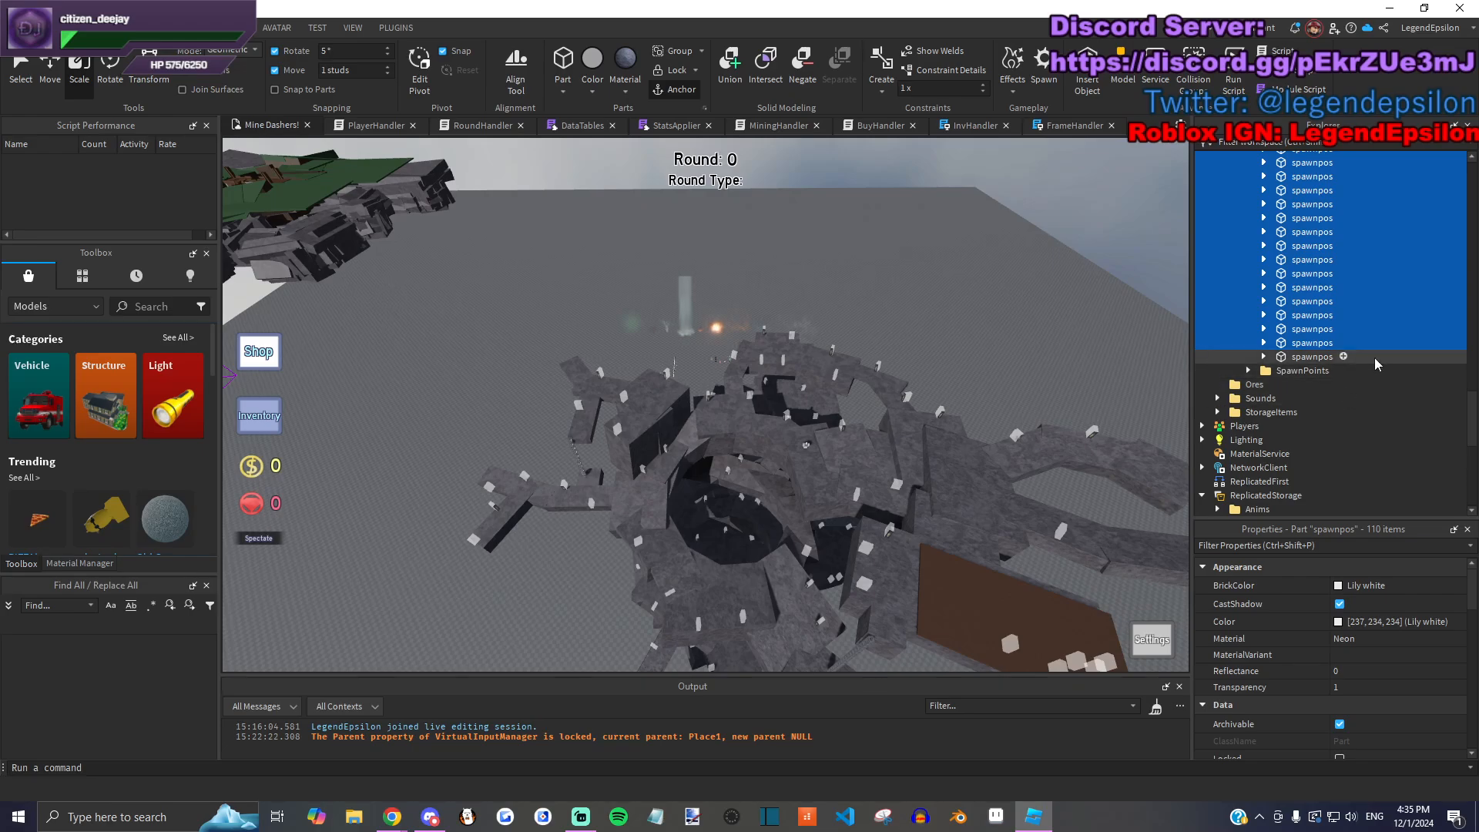
scroll(1399, 391, "up", 15)
left_click(1249, 311)
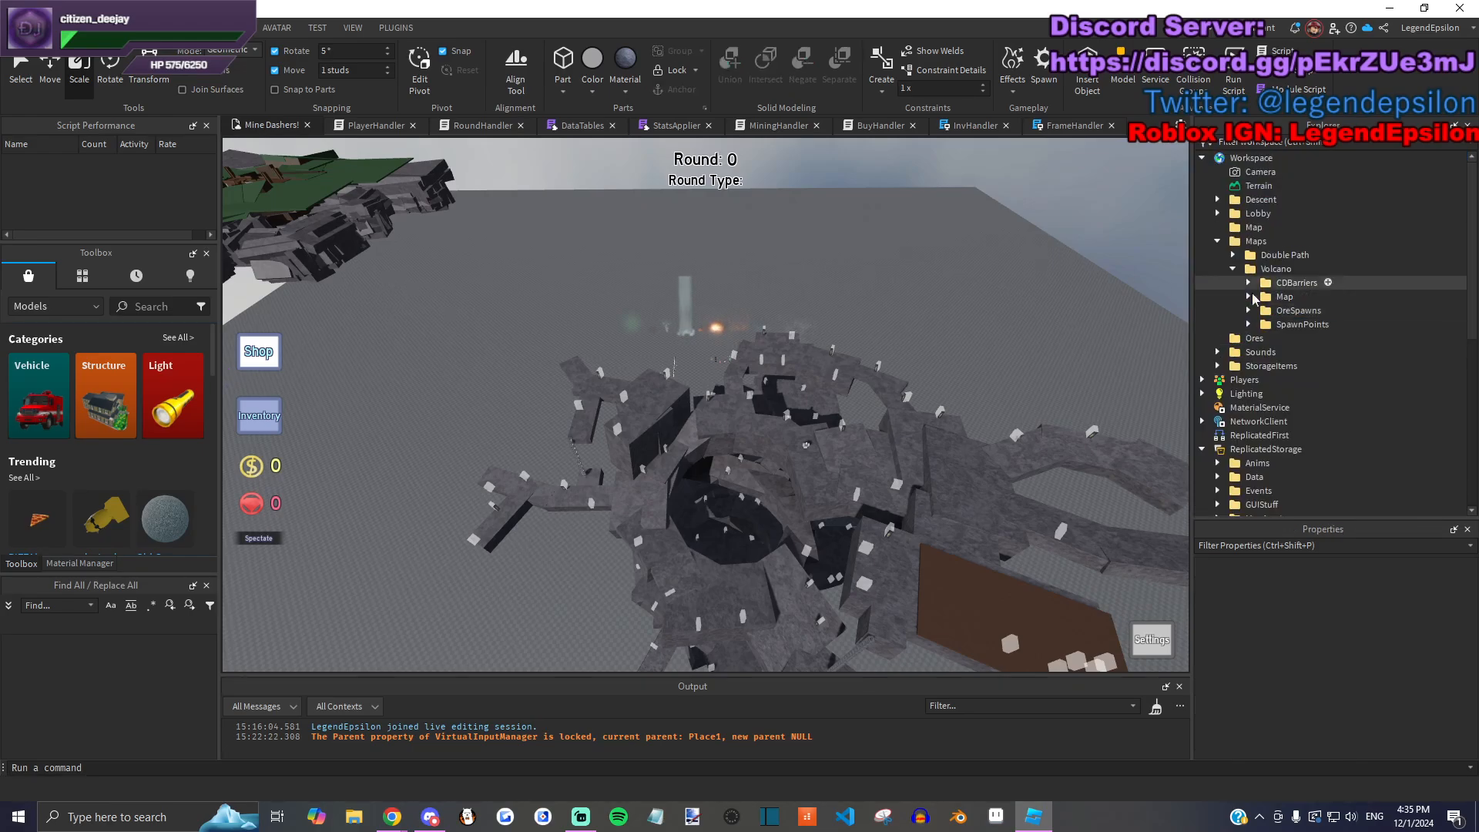
Step: Select all spawnpos parts in the Double Path map's OreSpawns folder to check their count, and collapse the folders
left_click(1233, 255)
left_click(1233, 324)
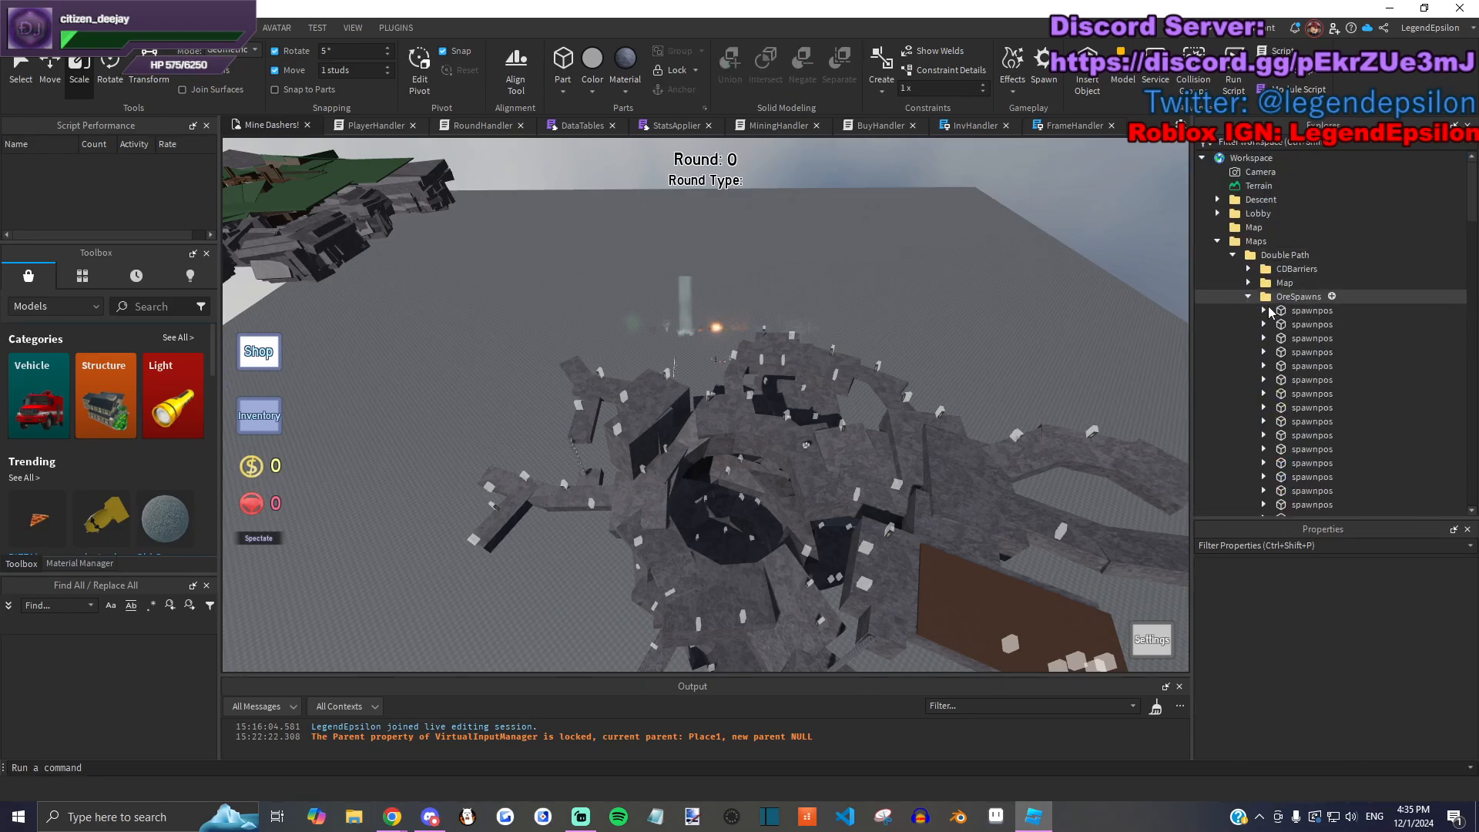
left_click_drag(1399, 318, 1366, 409)
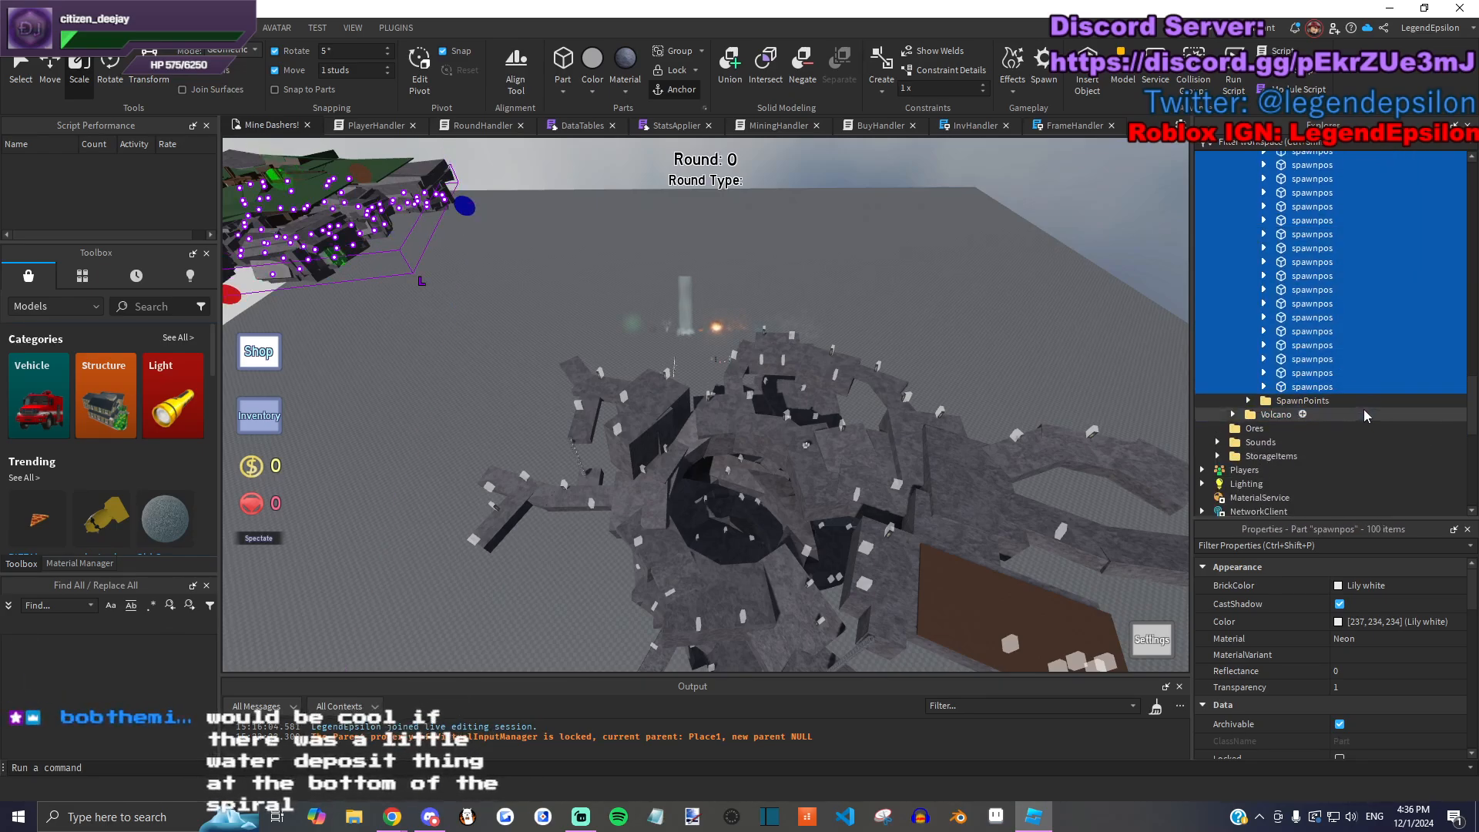
scroll(1355, 401, "up", 20)
left_click(1249, 297)
left_click(1232, 255)
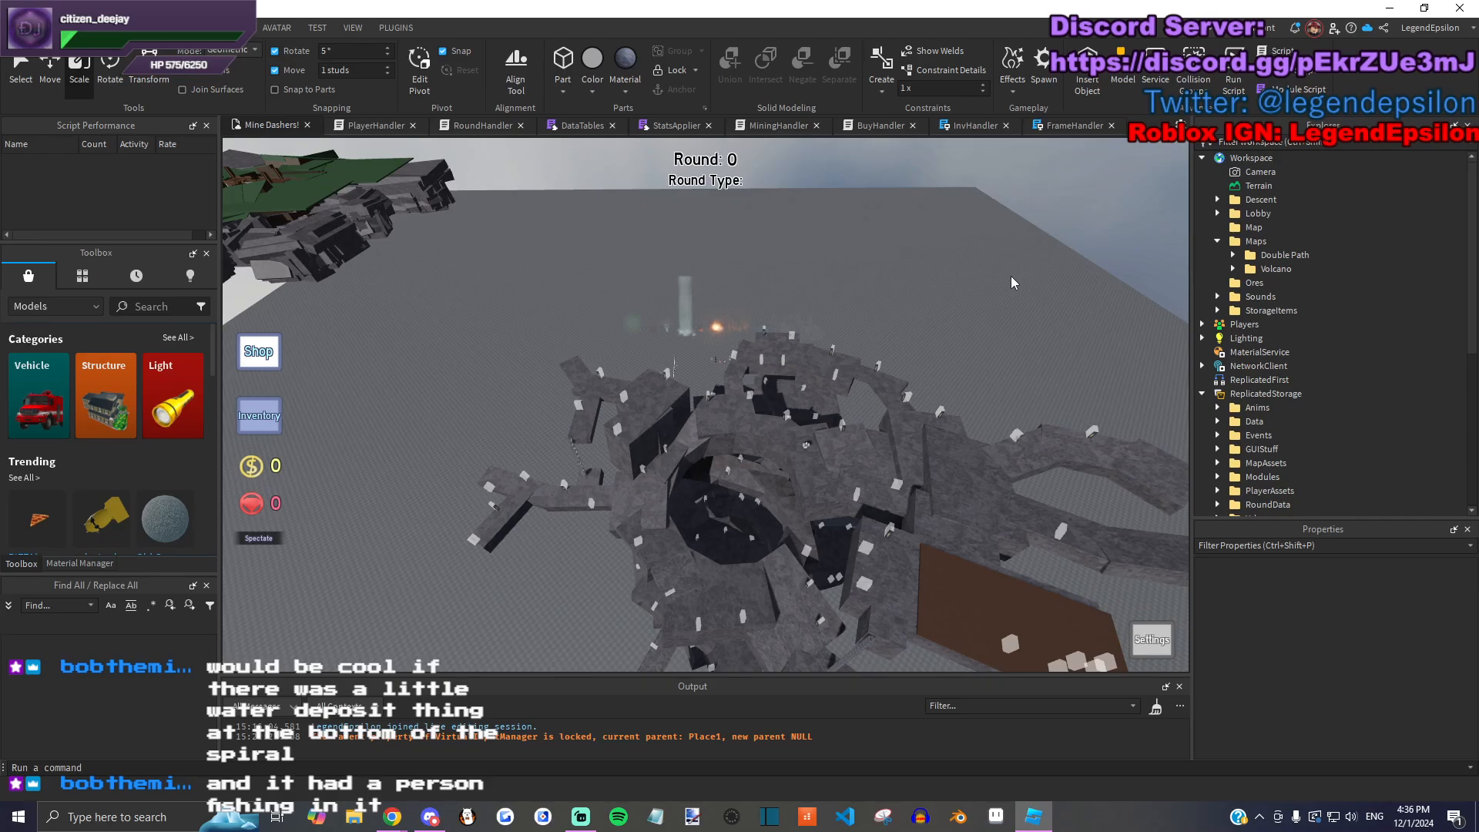
Step: Examine the two slab arms extending beside the brown platform of the Descent map
right_click_drag(904, 471, 860, 446)
key("w")
key("s")
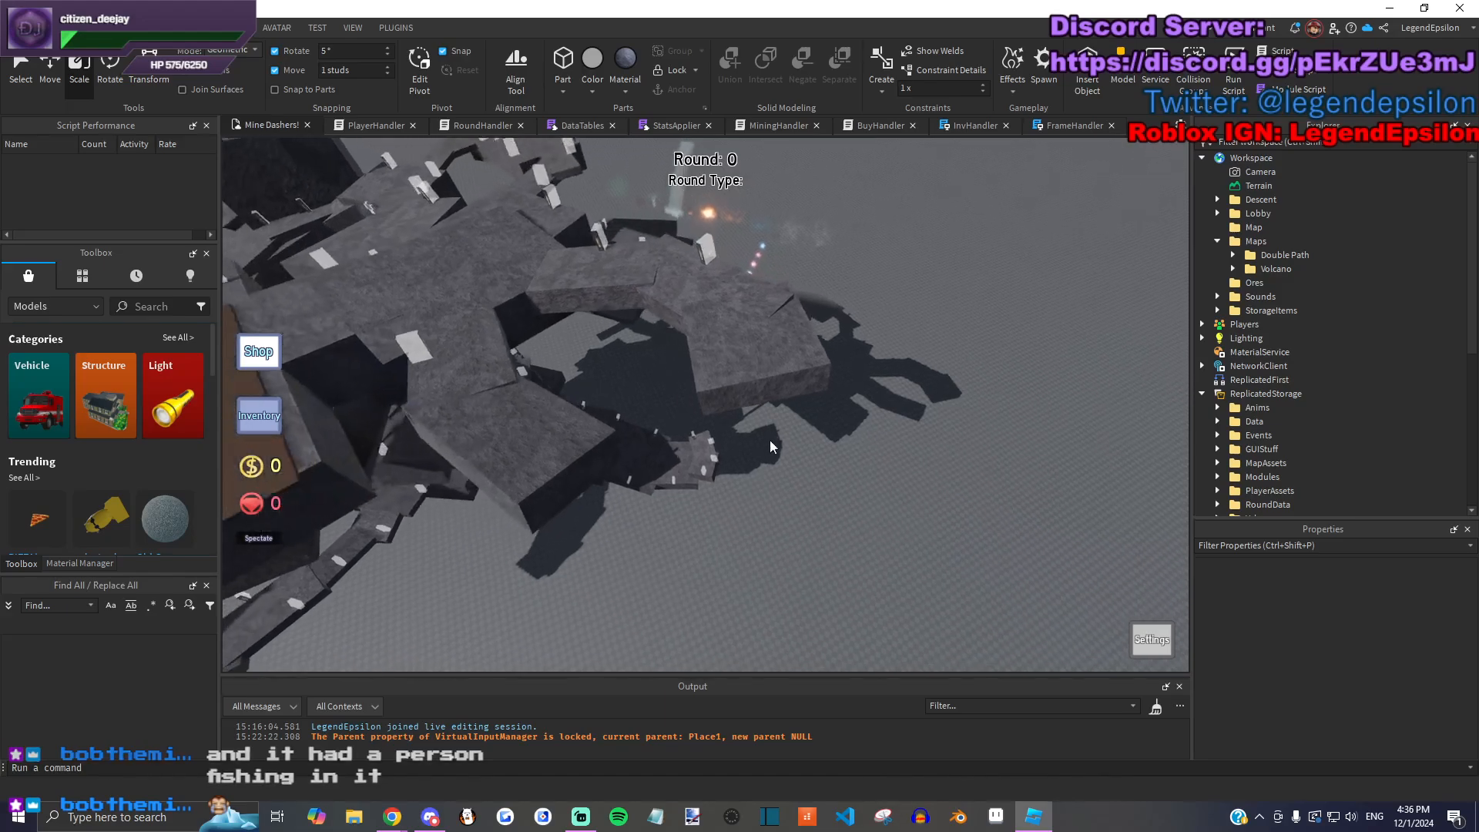
right_click_drag(738, 352, 724, 353)
left_click(710, 440)
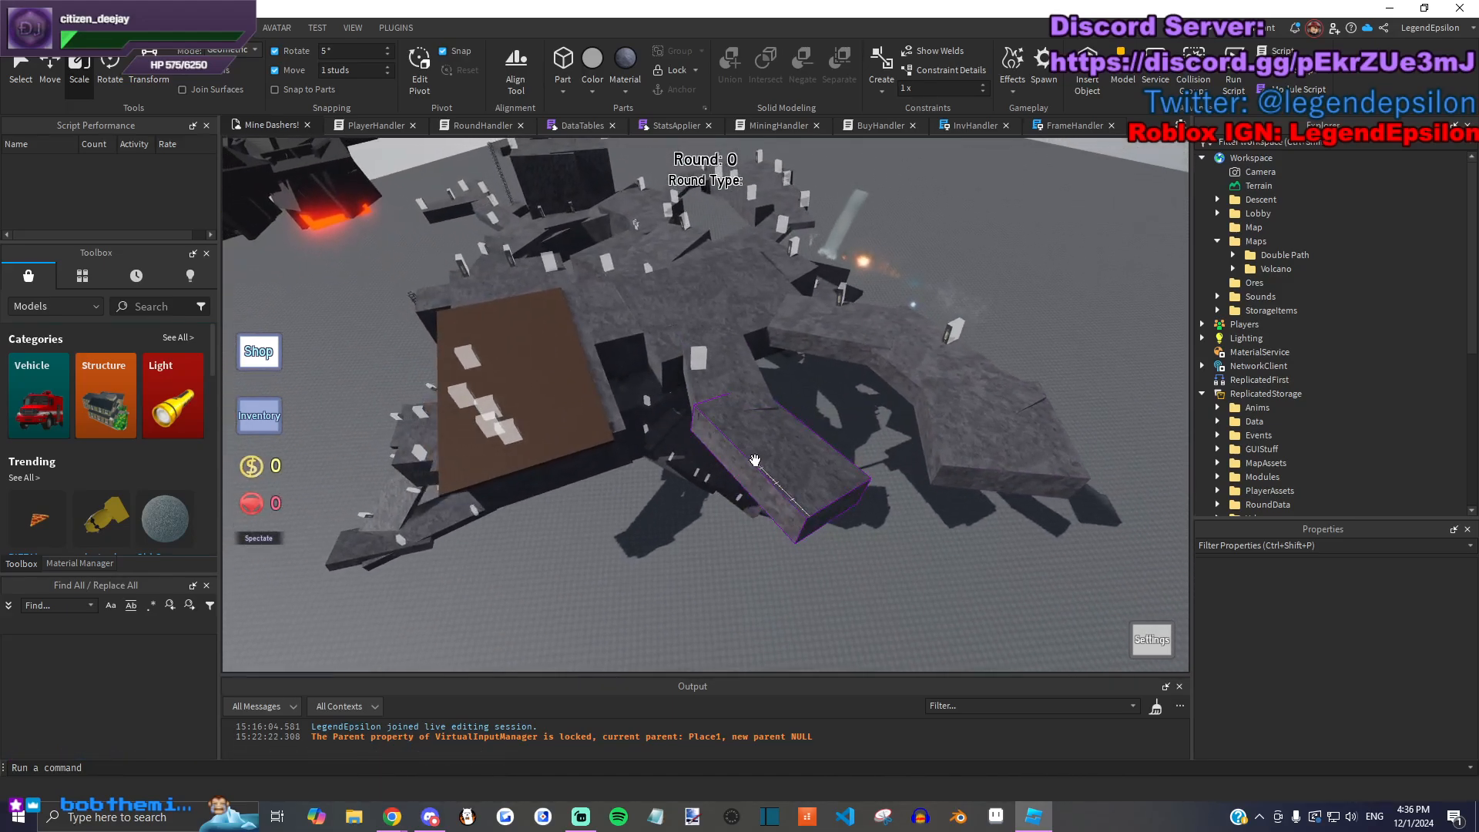
key("a")
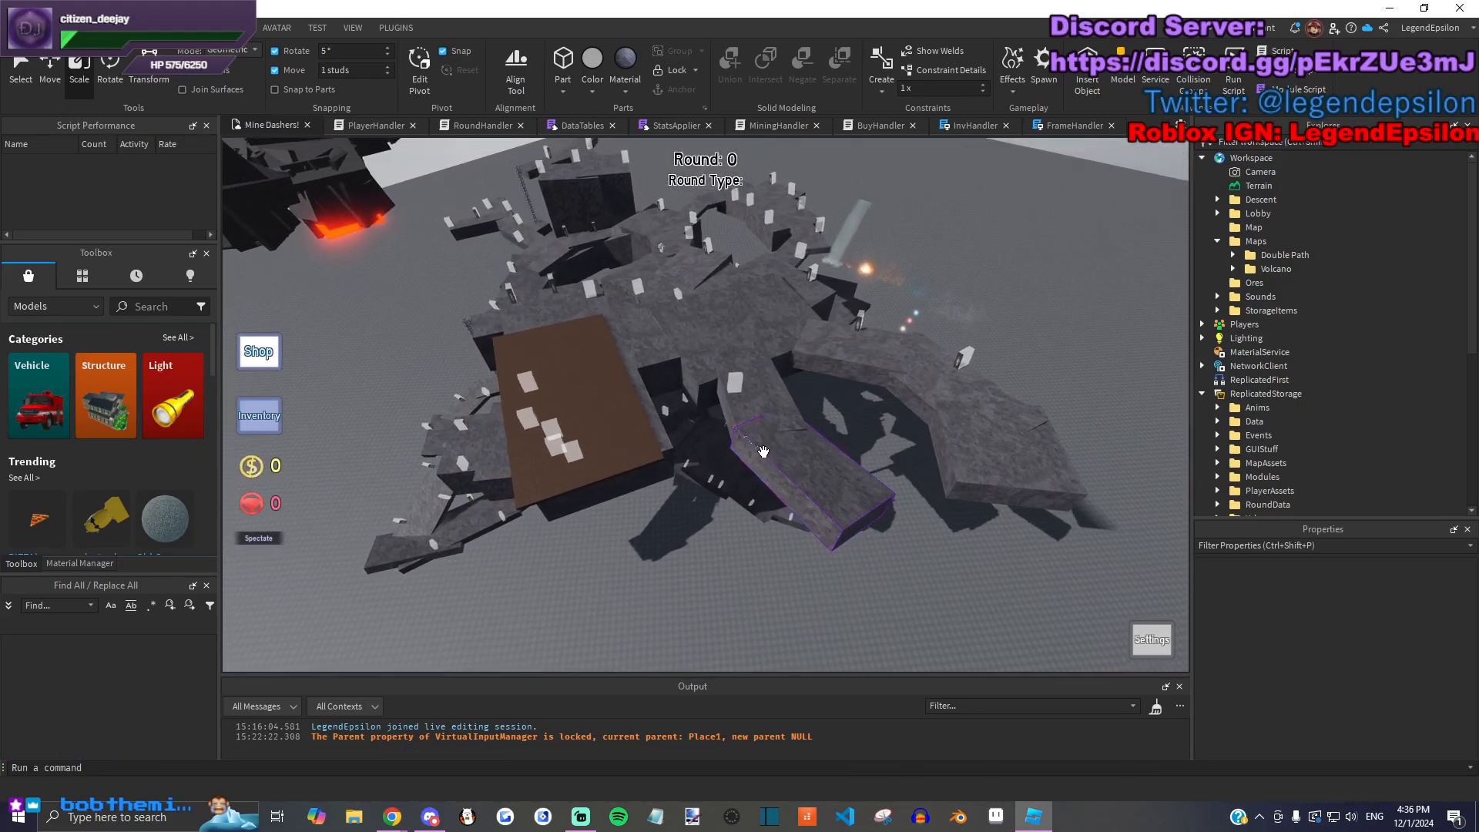
key("w")
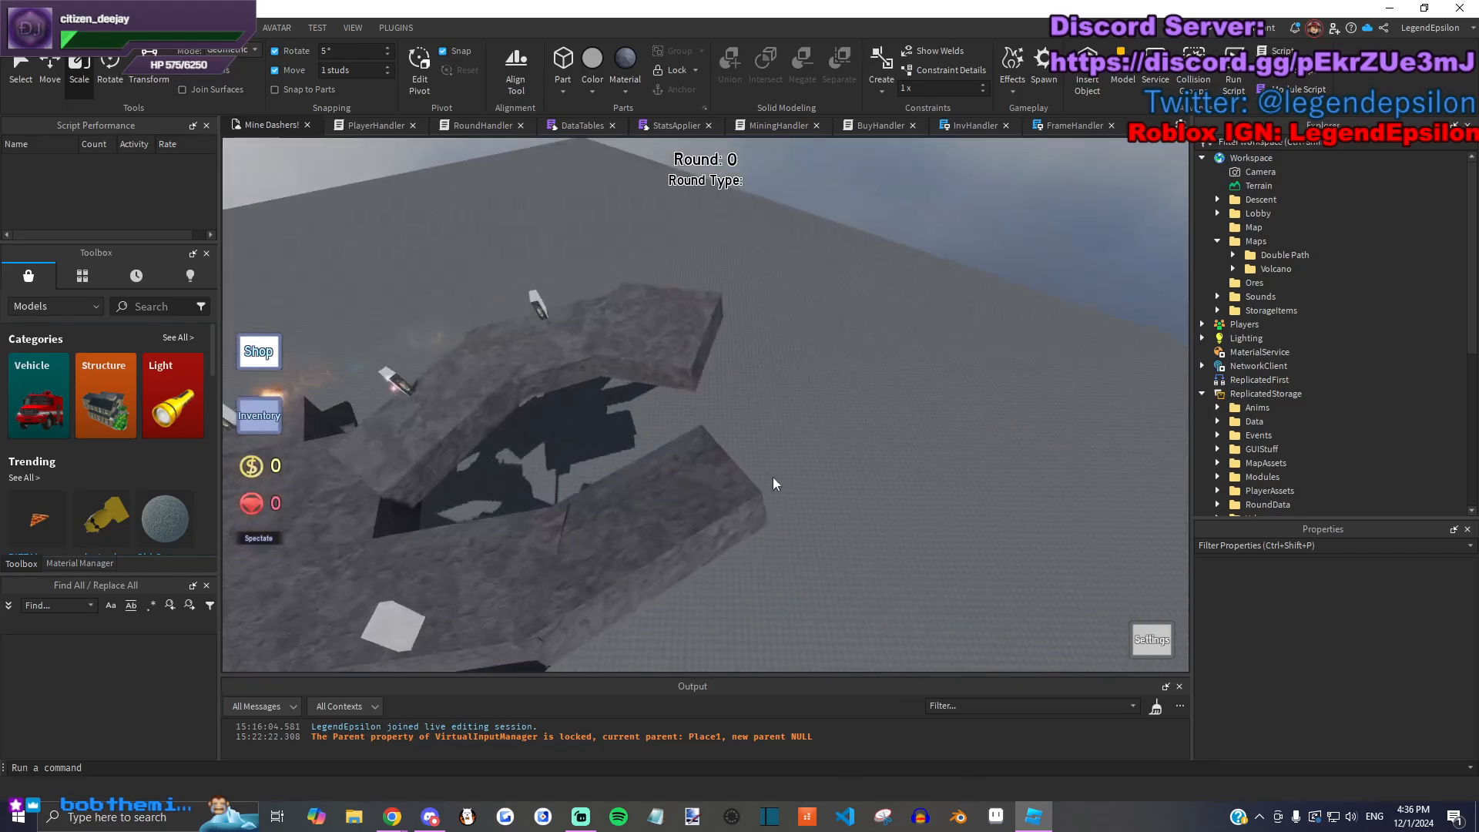
key("w")
Step: Inspect the long slab on the far side of the Descent map and the open ends of the slab arms up close
right_click_drag(771, 469, 862, 383)
key("e")
right_click_drag(797, 427, 801, 426)
key("s")
key("w")
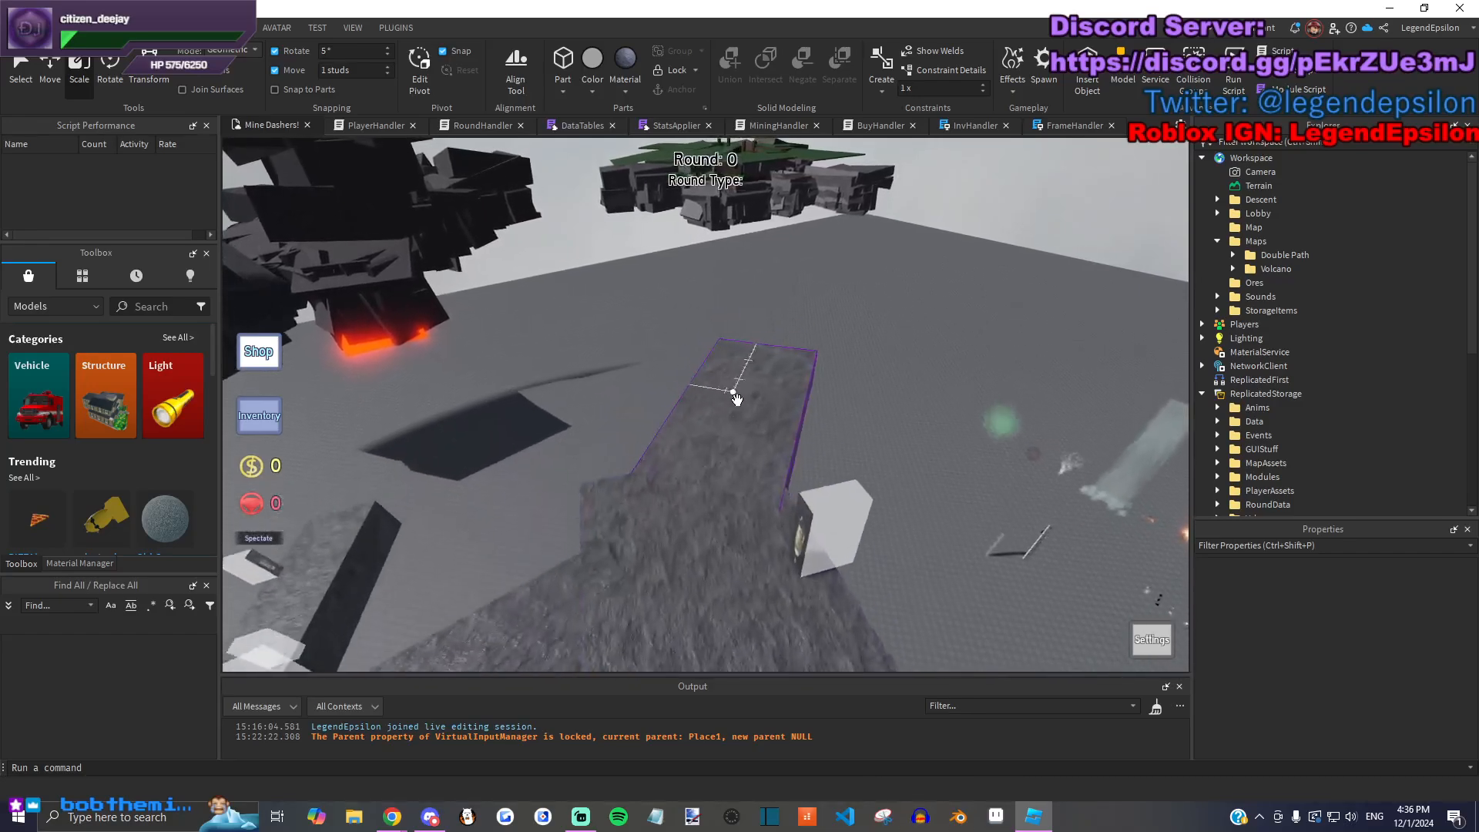
right_click_drag(820, 454, 819, 453)
key("w")
right_click_drag(620, 552, 738, 456)
key("w")
key("w")
key("w")
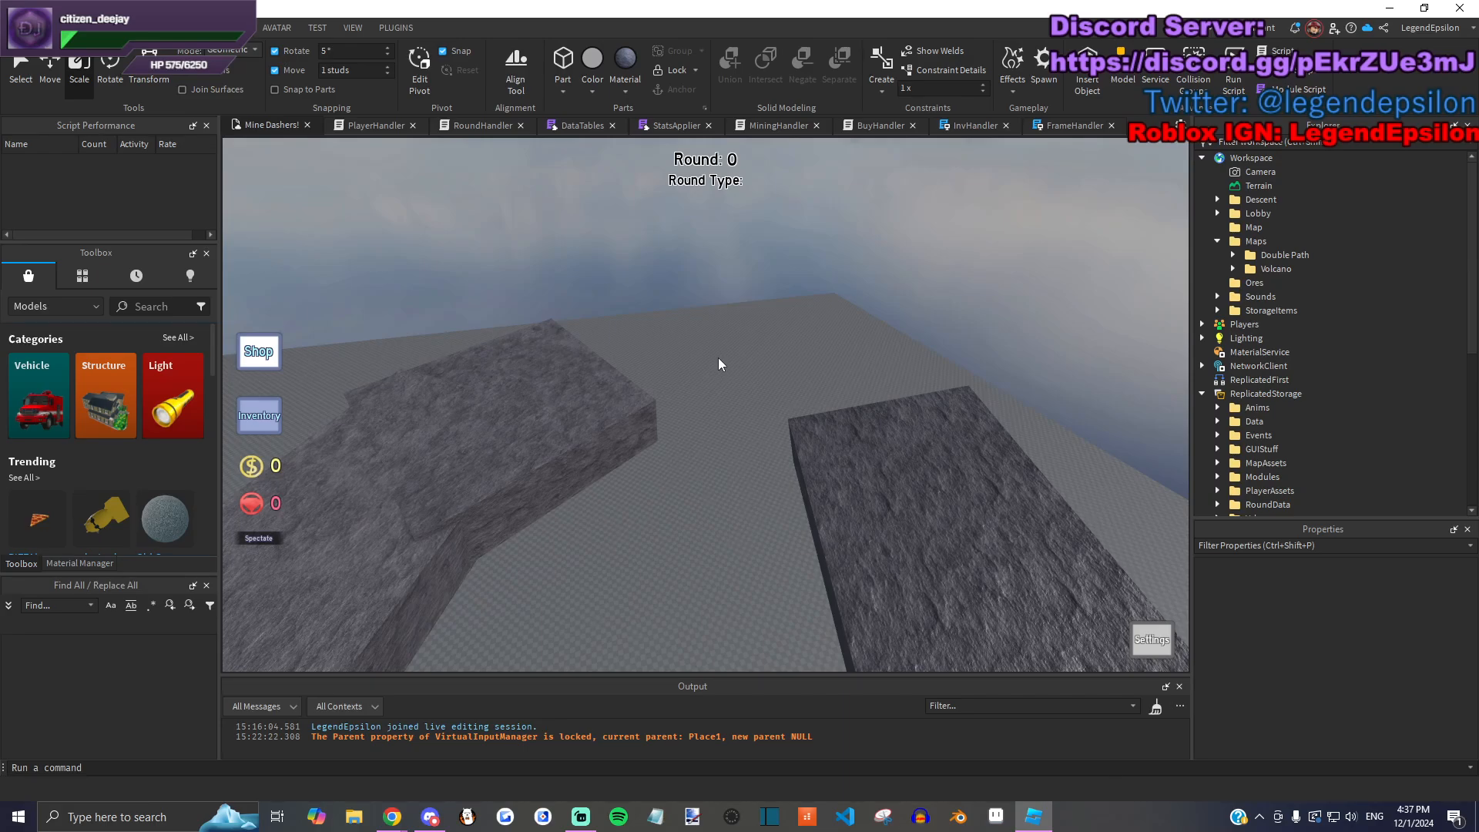
right_click_drag(719, 354, 849, 503)
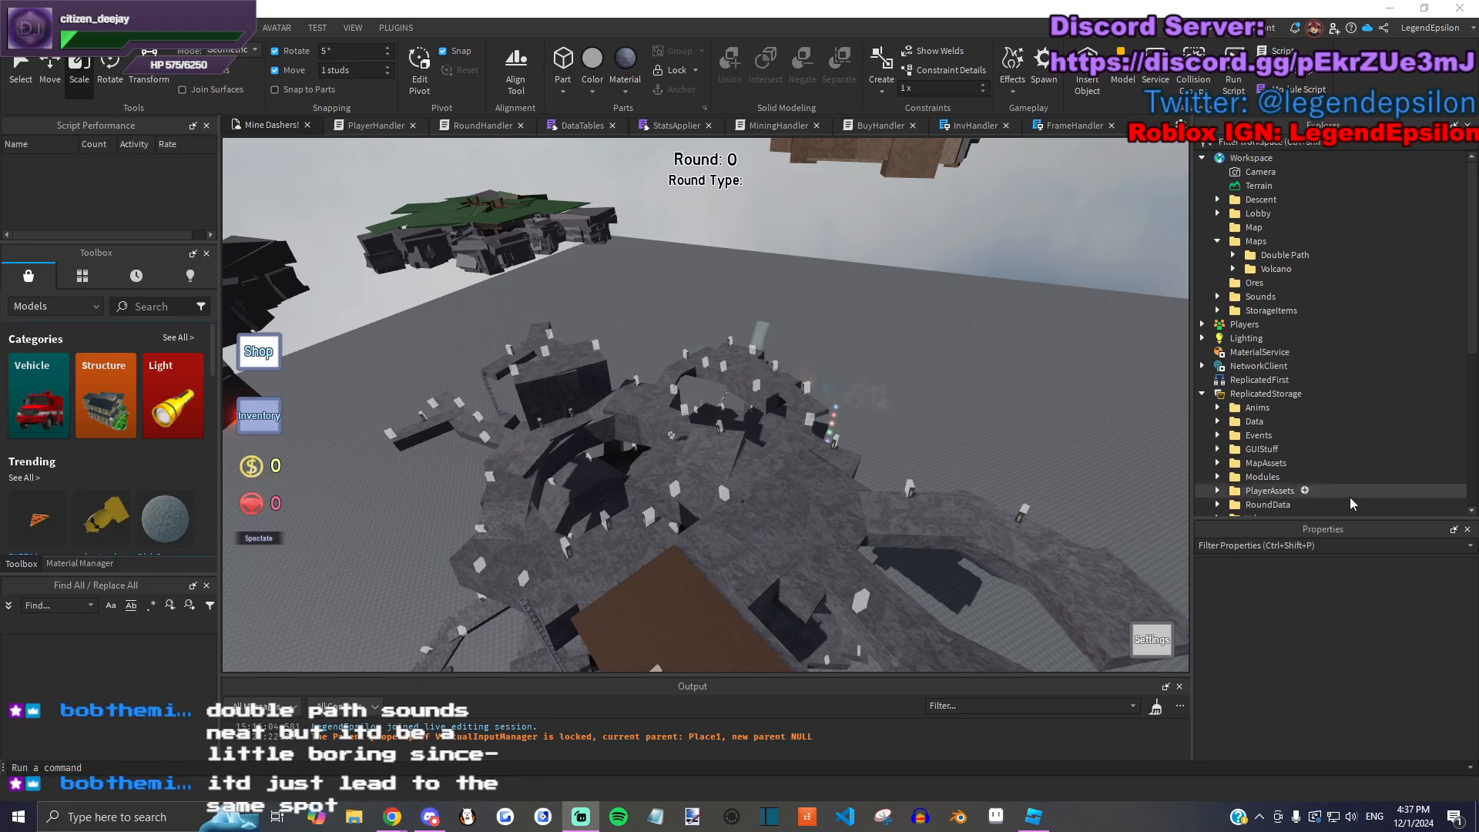
Step: Survey the whole Descent map, checking the spawnpos coverage from the slab arms to the rocks around the pit
scroll(787, 349, "up", 5)
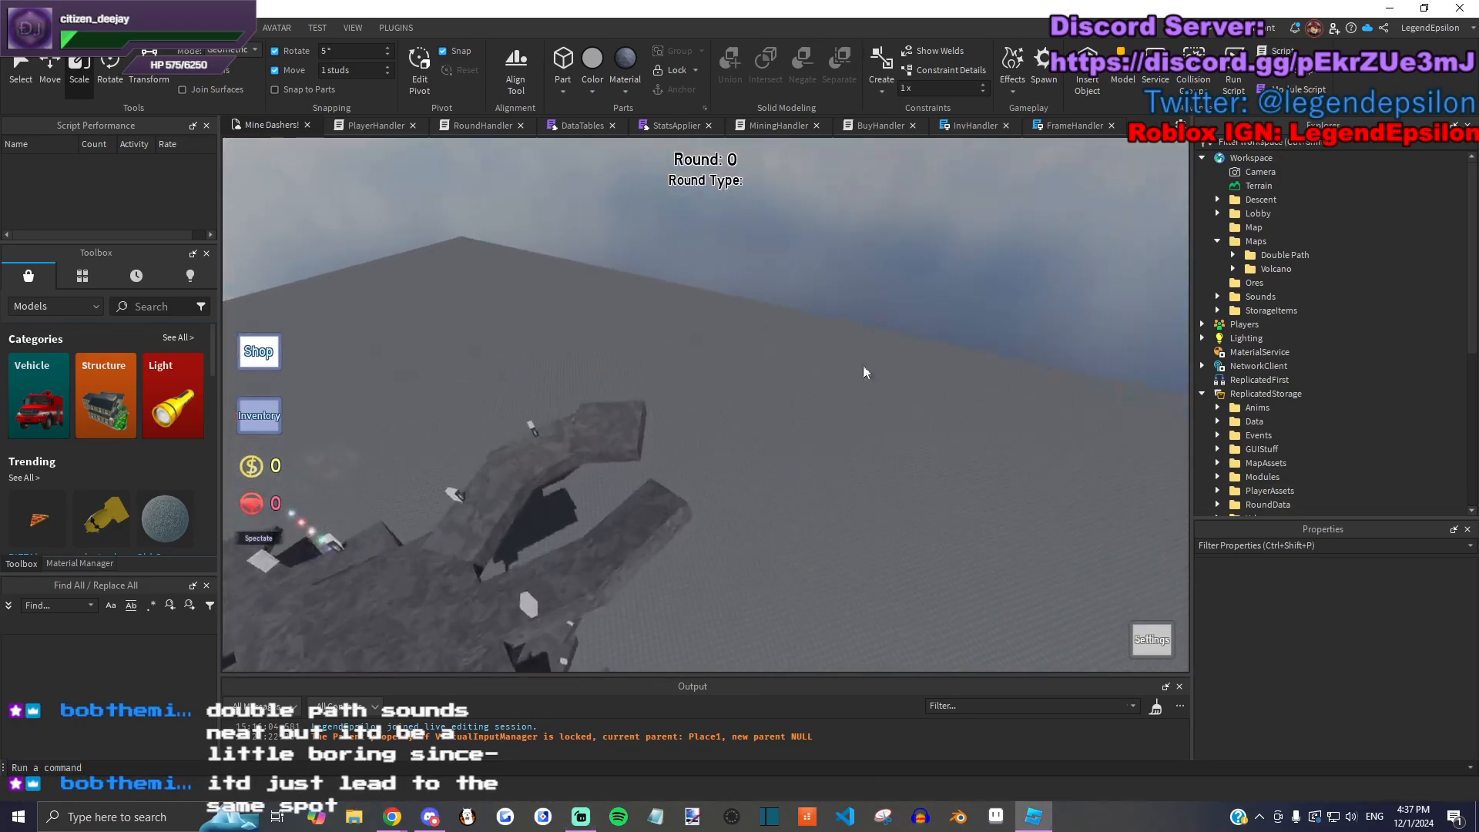
scroll(640, 393, "up", 4)
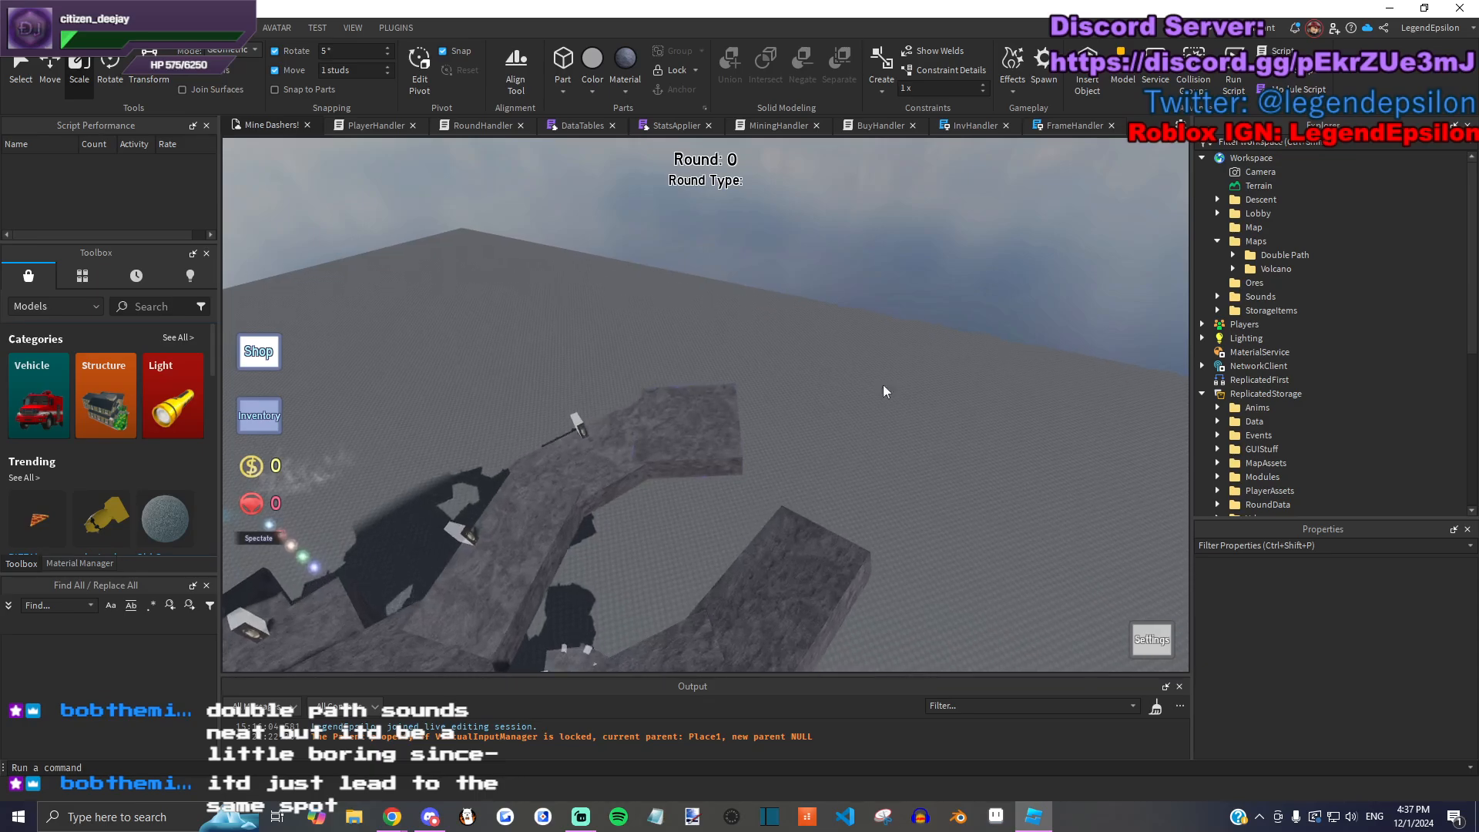
scroll(885, 421, "down", 5)
right_click_drag(885, 421, 766, 354)
scroll(810, 413, "down", 3)
scroll(766, 444, "up", 3)
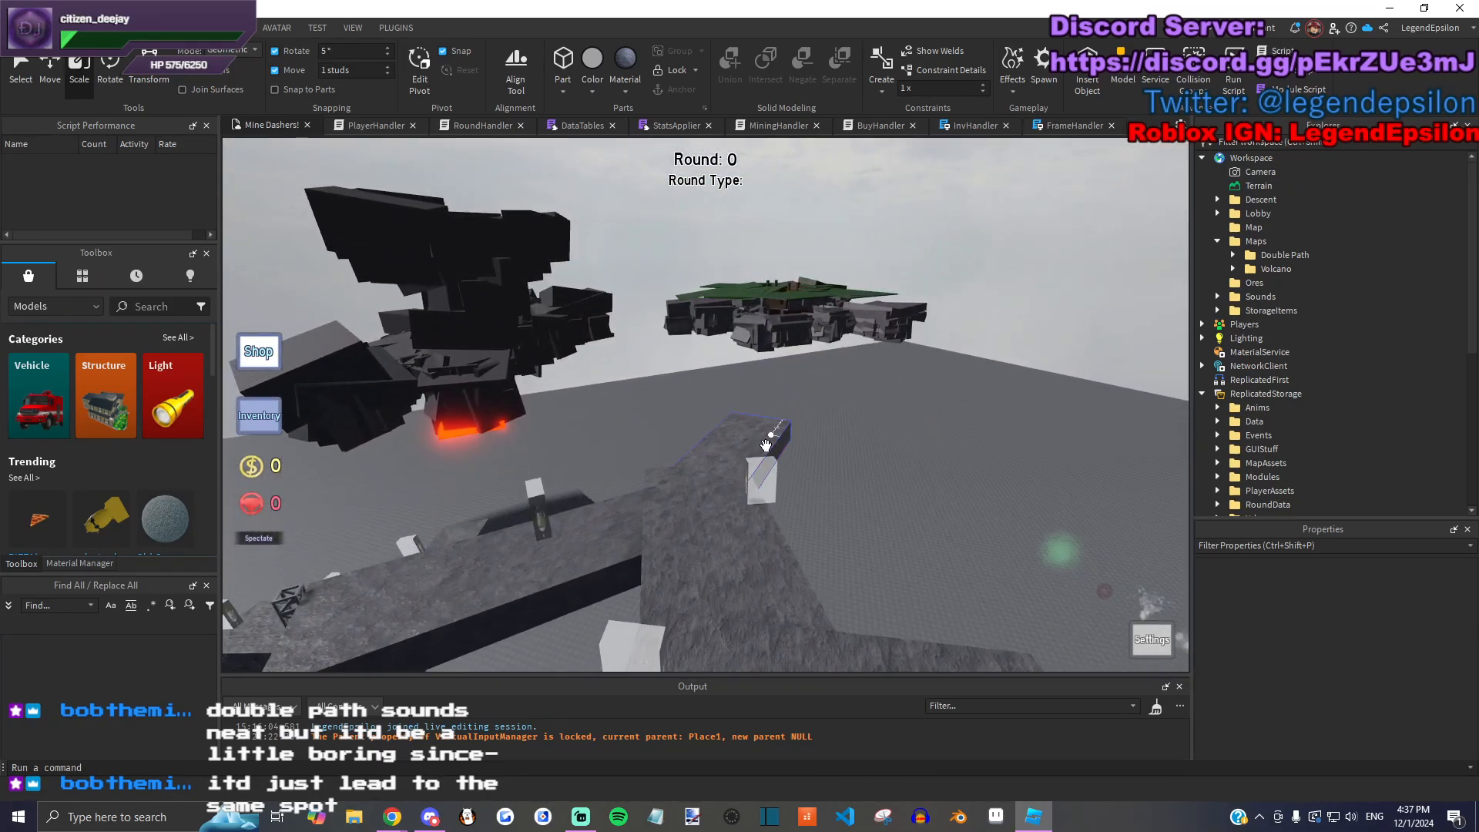
right_click_drag(765, 445, 659, 451)
scroll(698, 473, "up", 3)
scroll(698, 473, "down", 3)
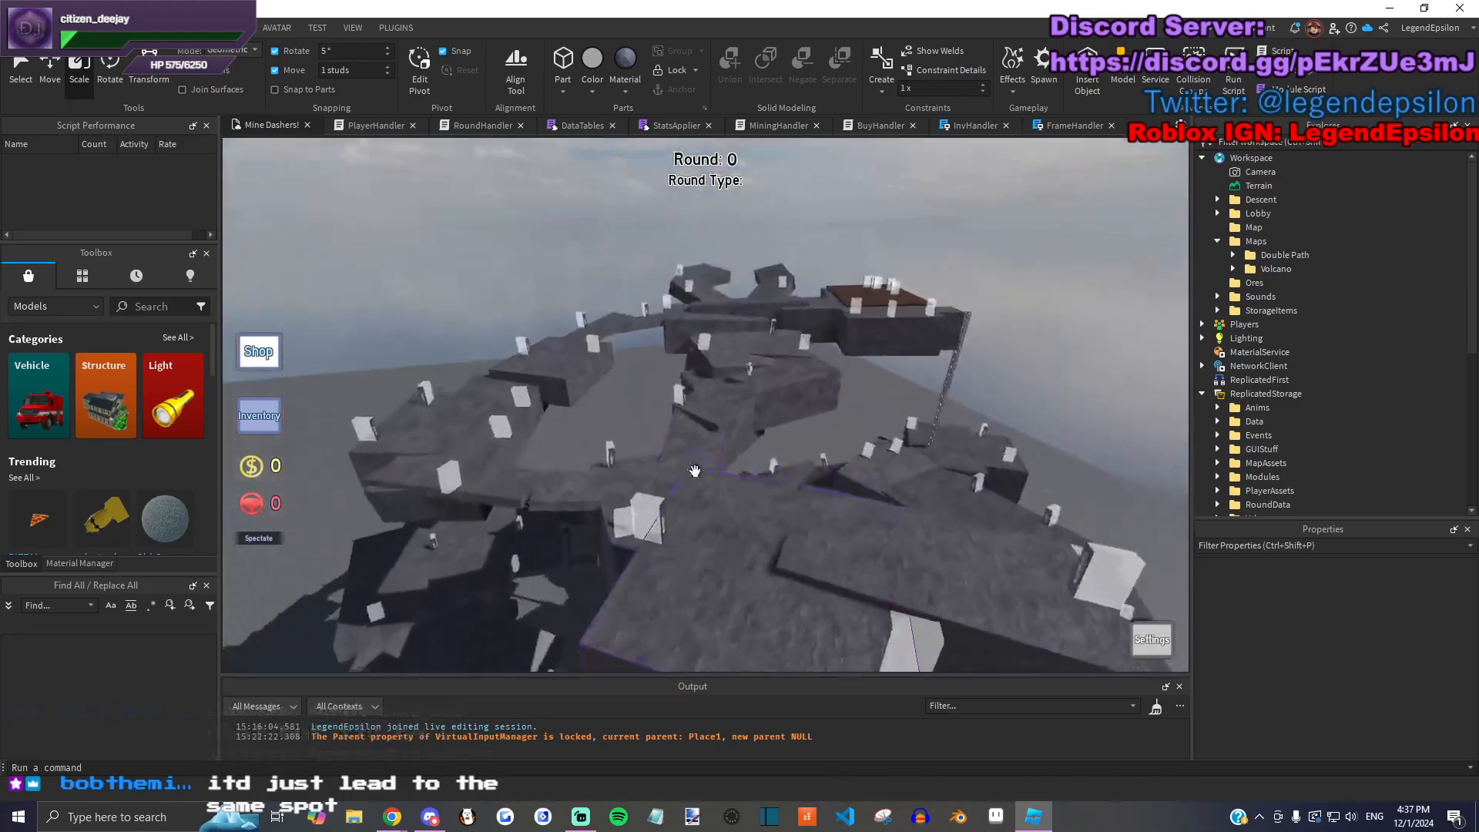
Step: Examine the Descent map's slab arms from above and the wooden bridges and pit of the green-topped map
right_click_drag(812, 516, 765, 493)
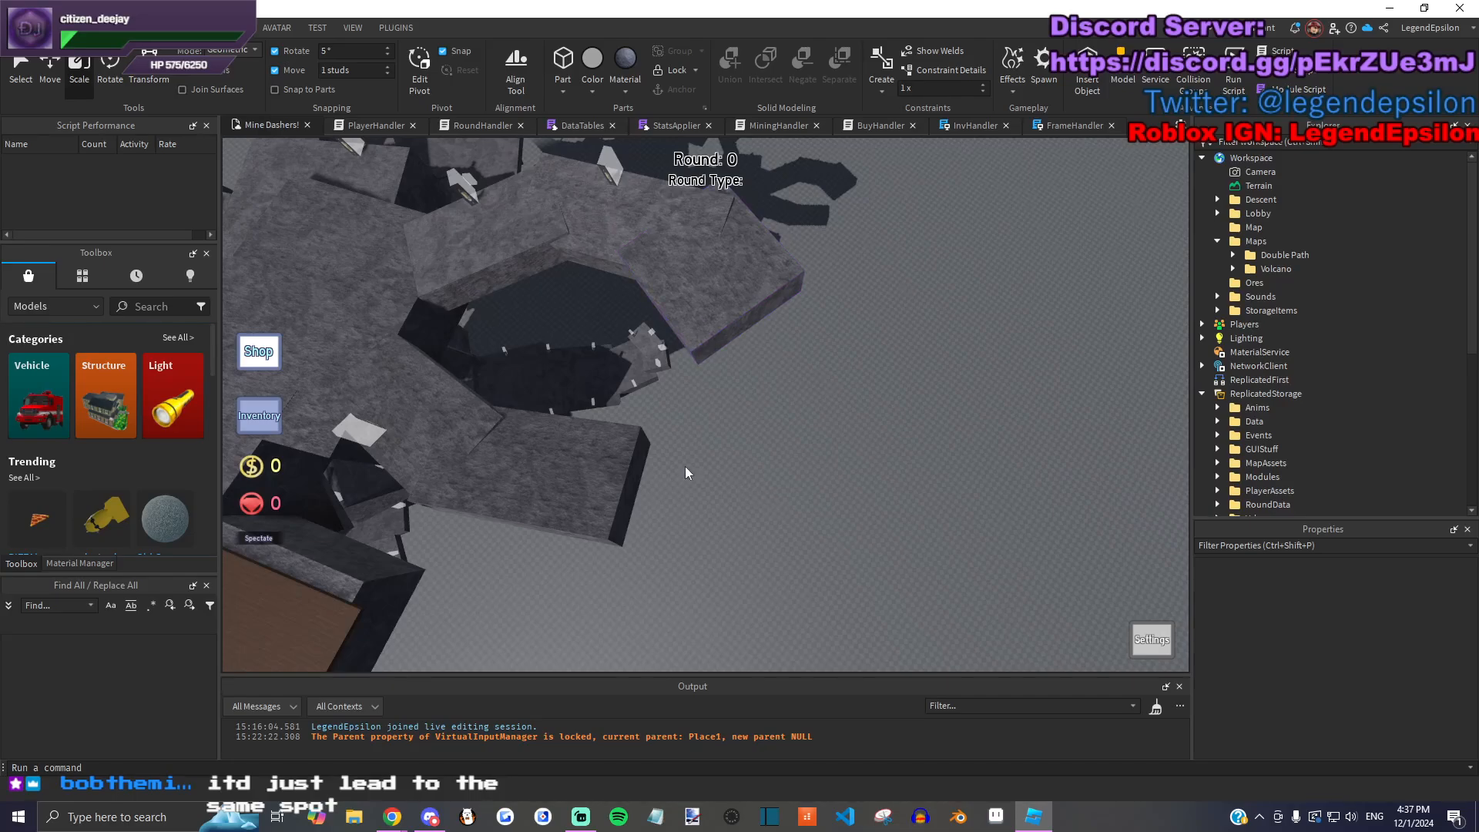
key("w")
key("a")
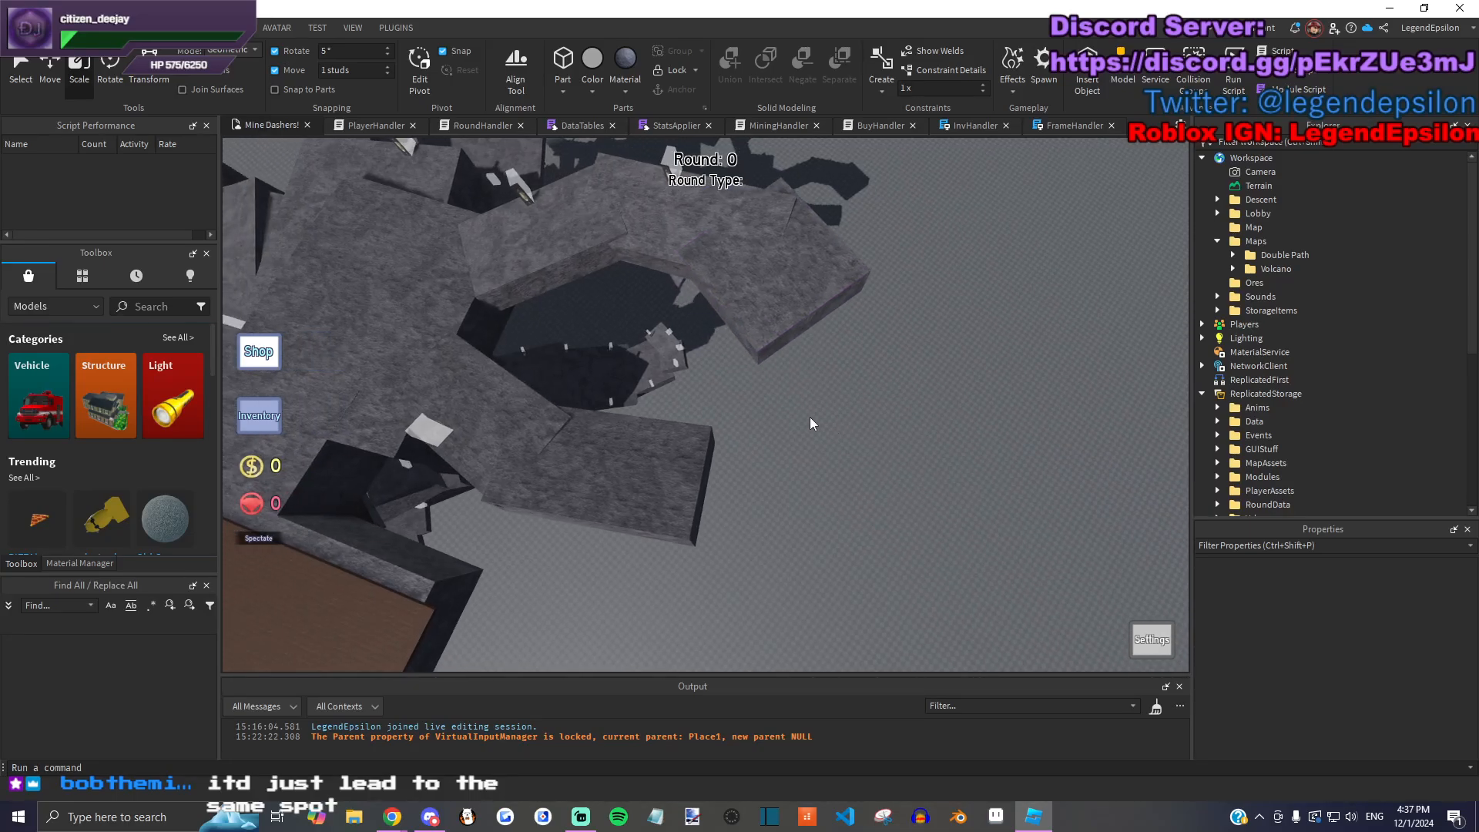
right_click_drag(811, 418, 810, 416)
right_click_drag(753, 307, 680, 462)
scroll(703, 485, "down", 5)
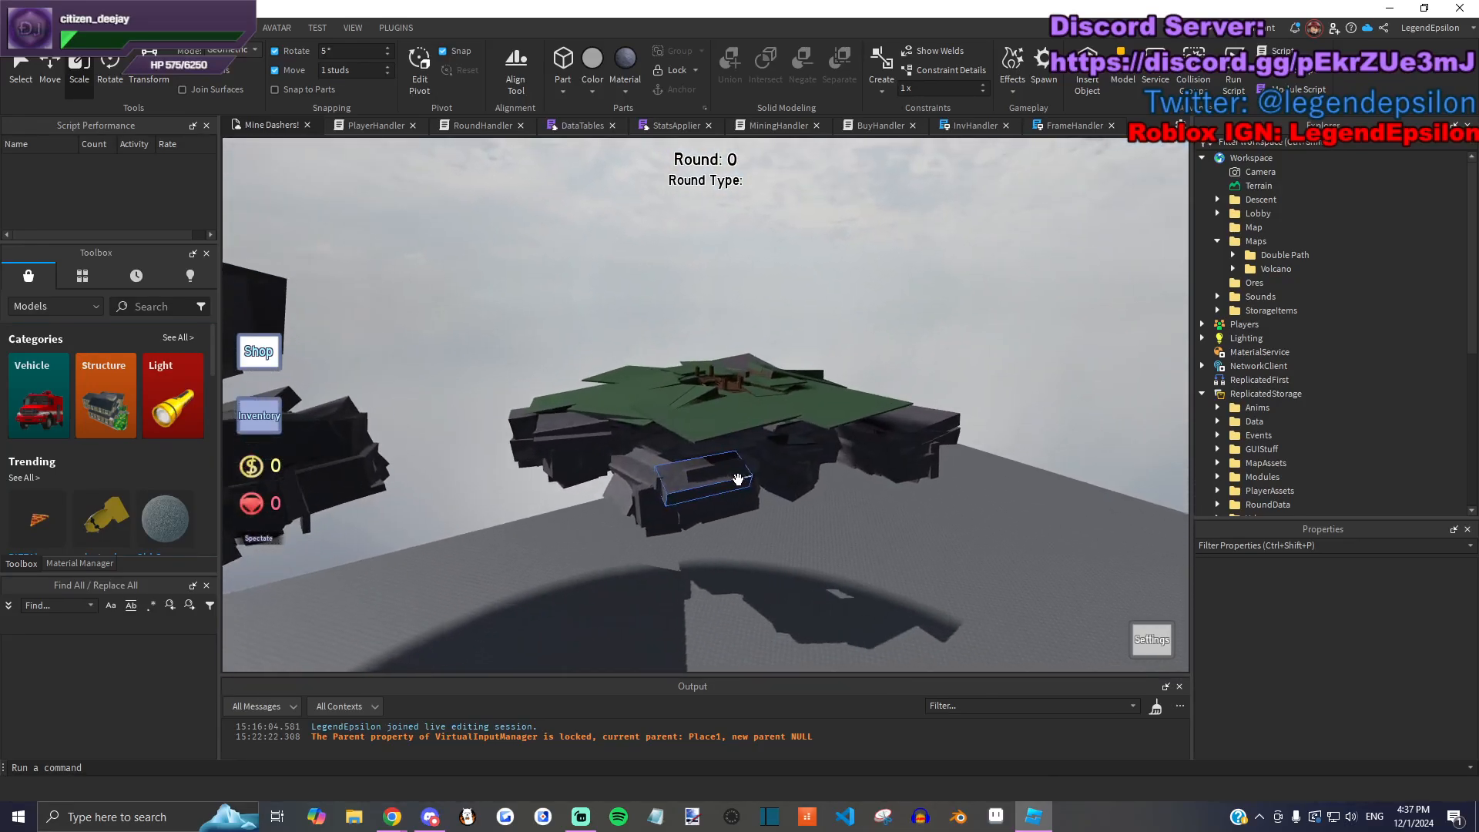
scroll(752, 484, "down", 10)
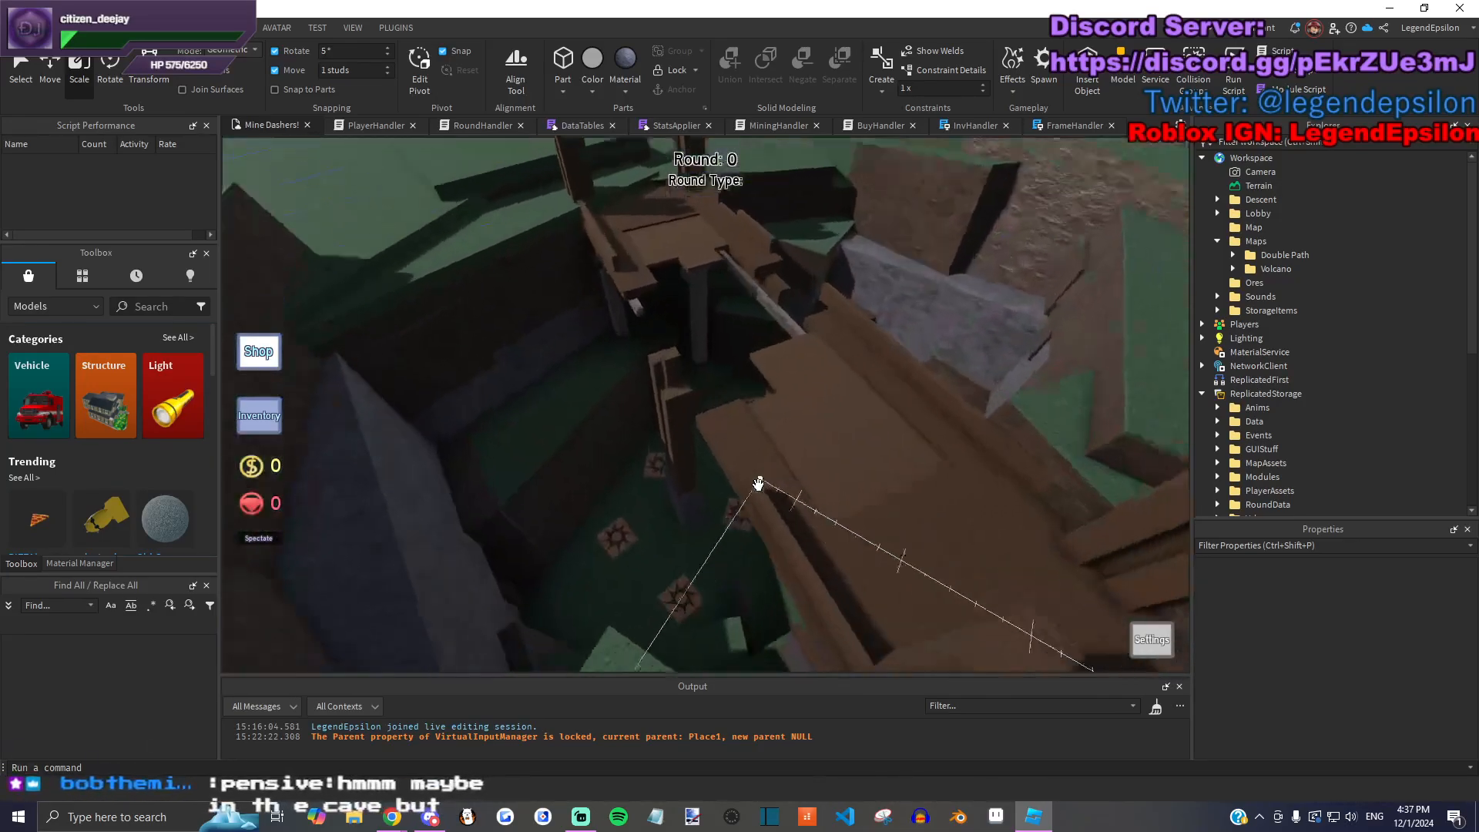
scroll(759, 484, "down", 3)
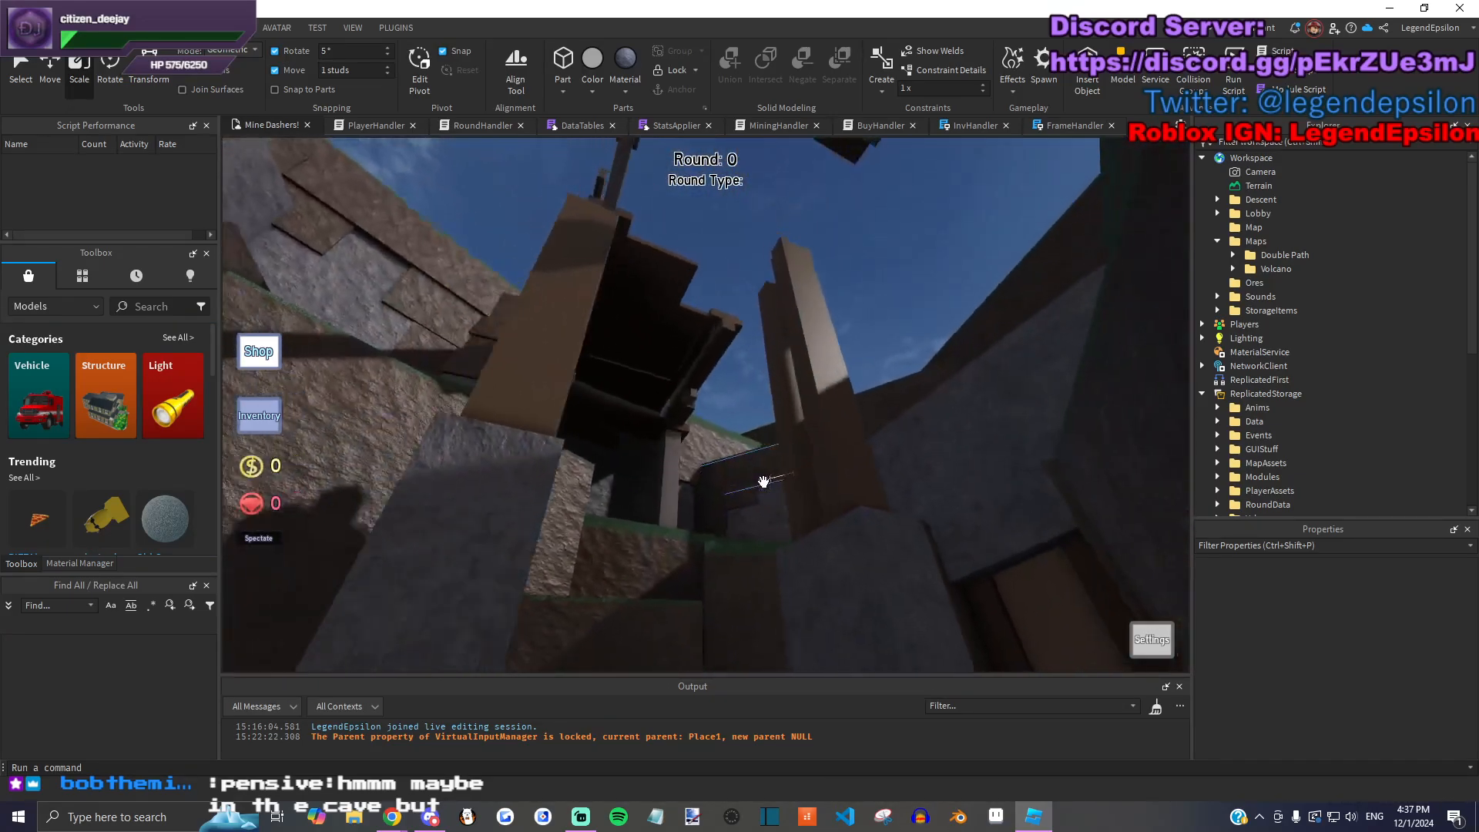
scroll(763, 482, "down", 3)
right_click_drag(763, 482, 783, 508)
key("w")
key("w")
key("w")
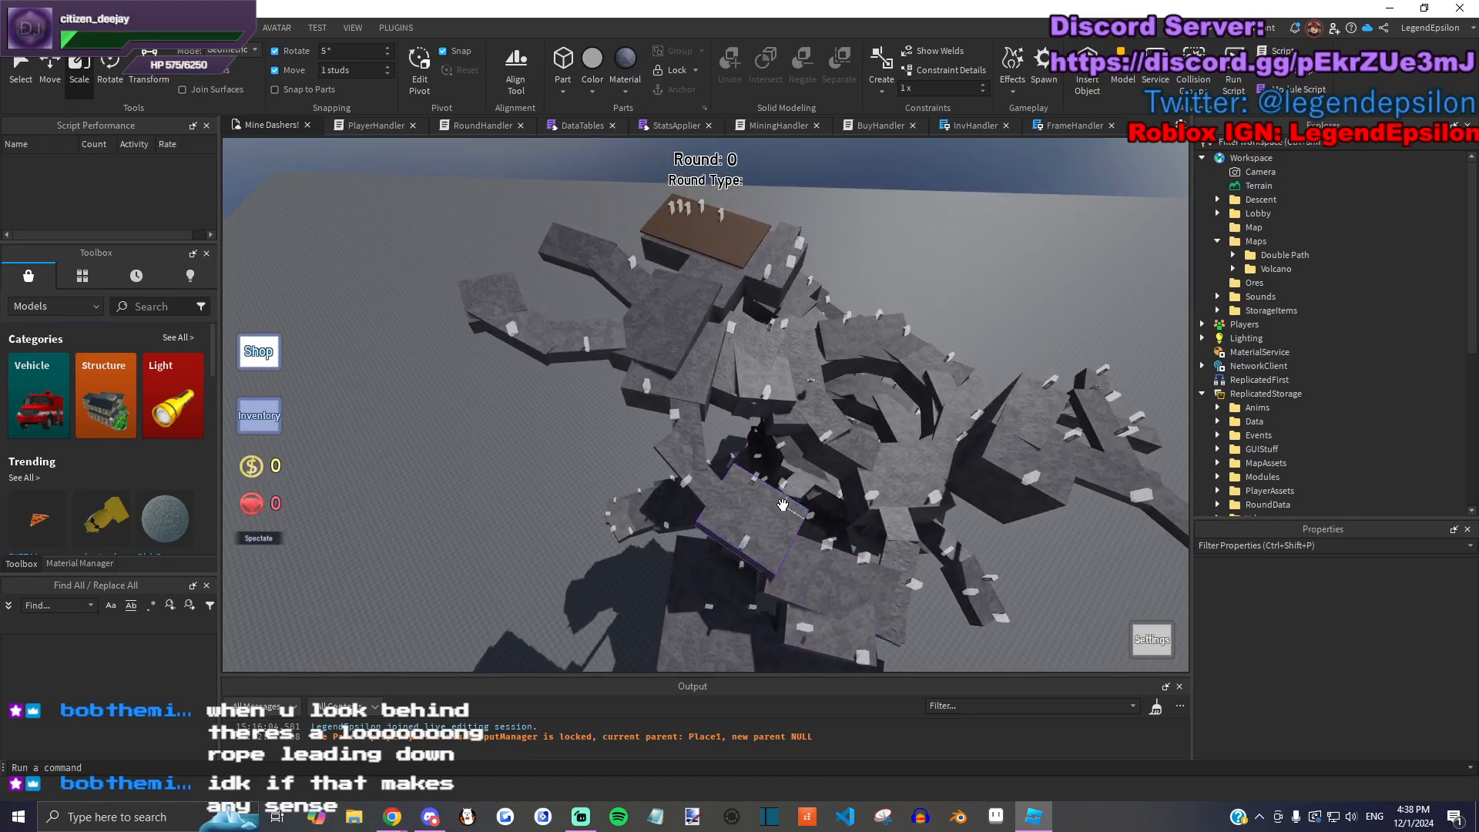
Step: Try out an extra stonefloor slab across the open end of a slab arm on the Descent map
key("w")
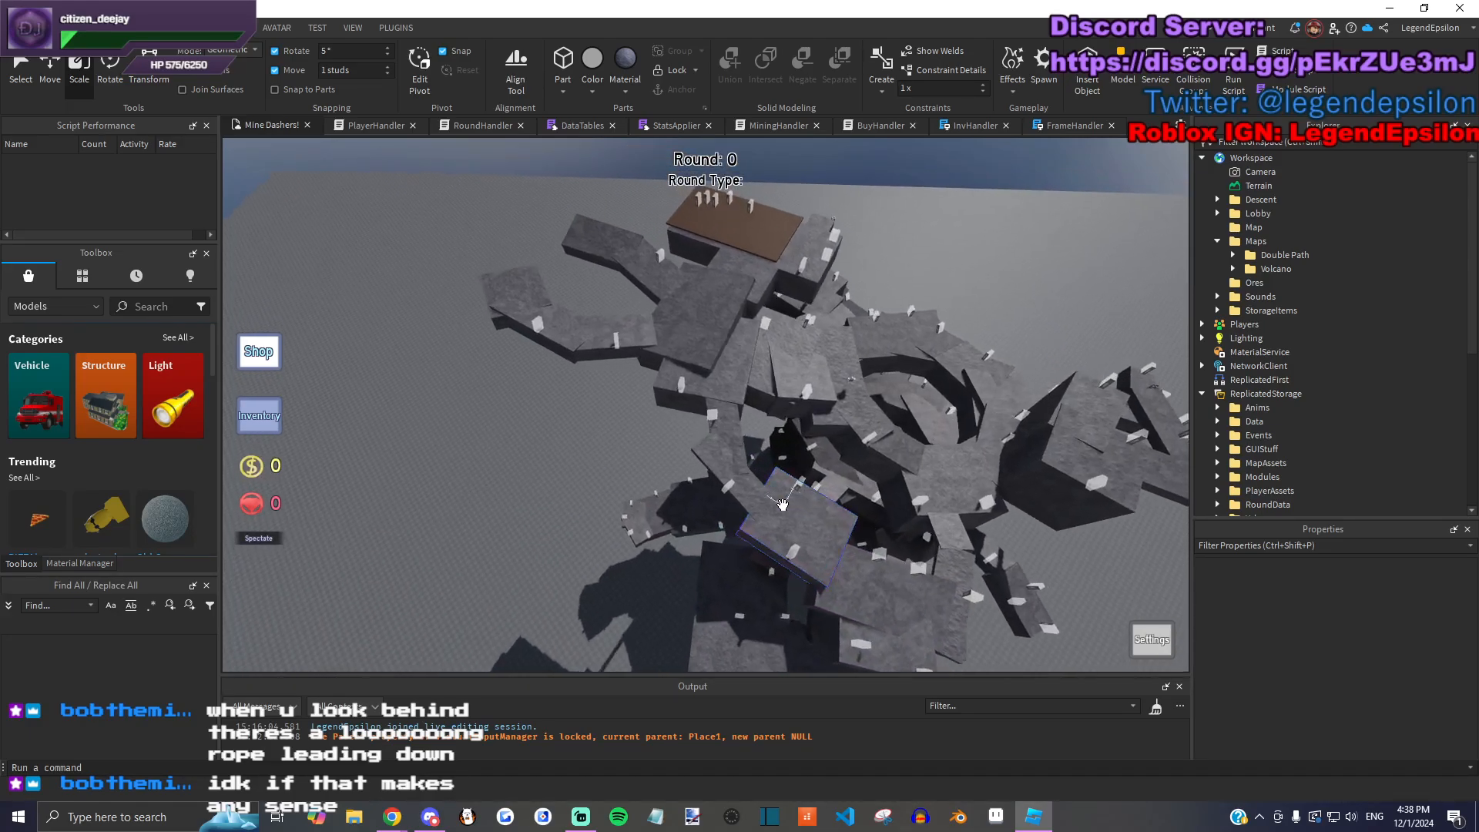
key("w")
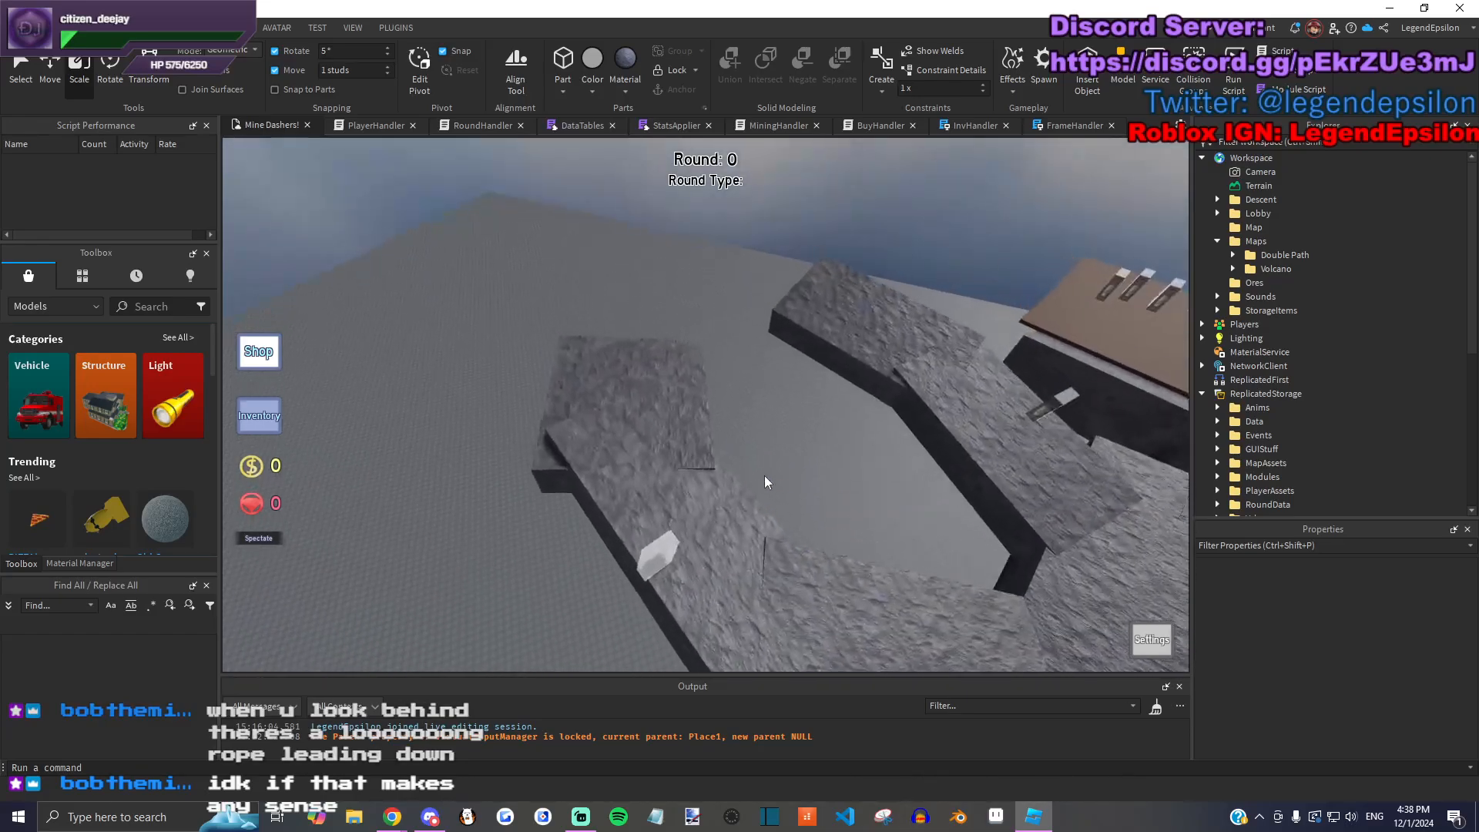
key("s")
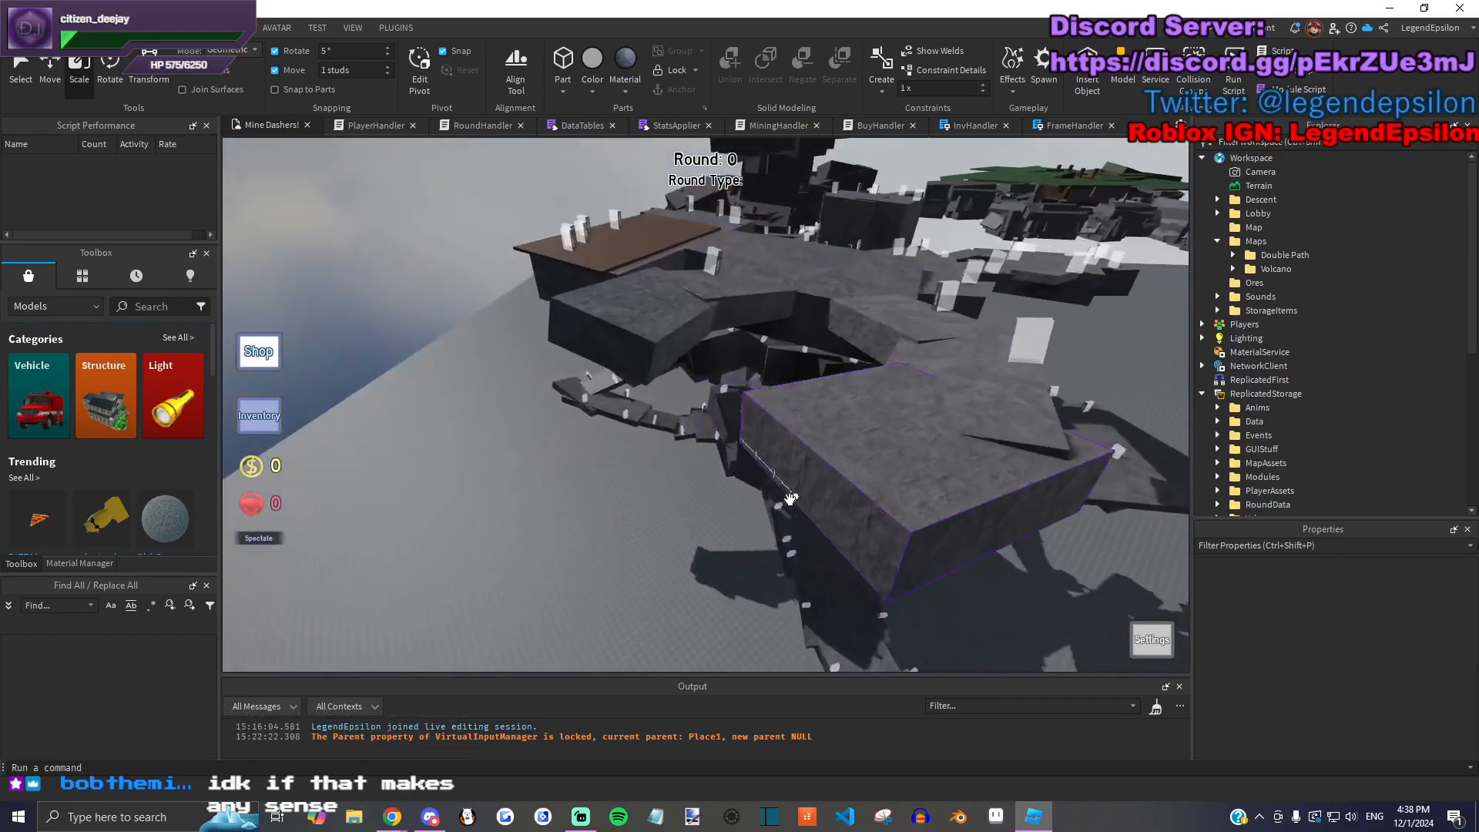
left_click(675, 398)
key("w")
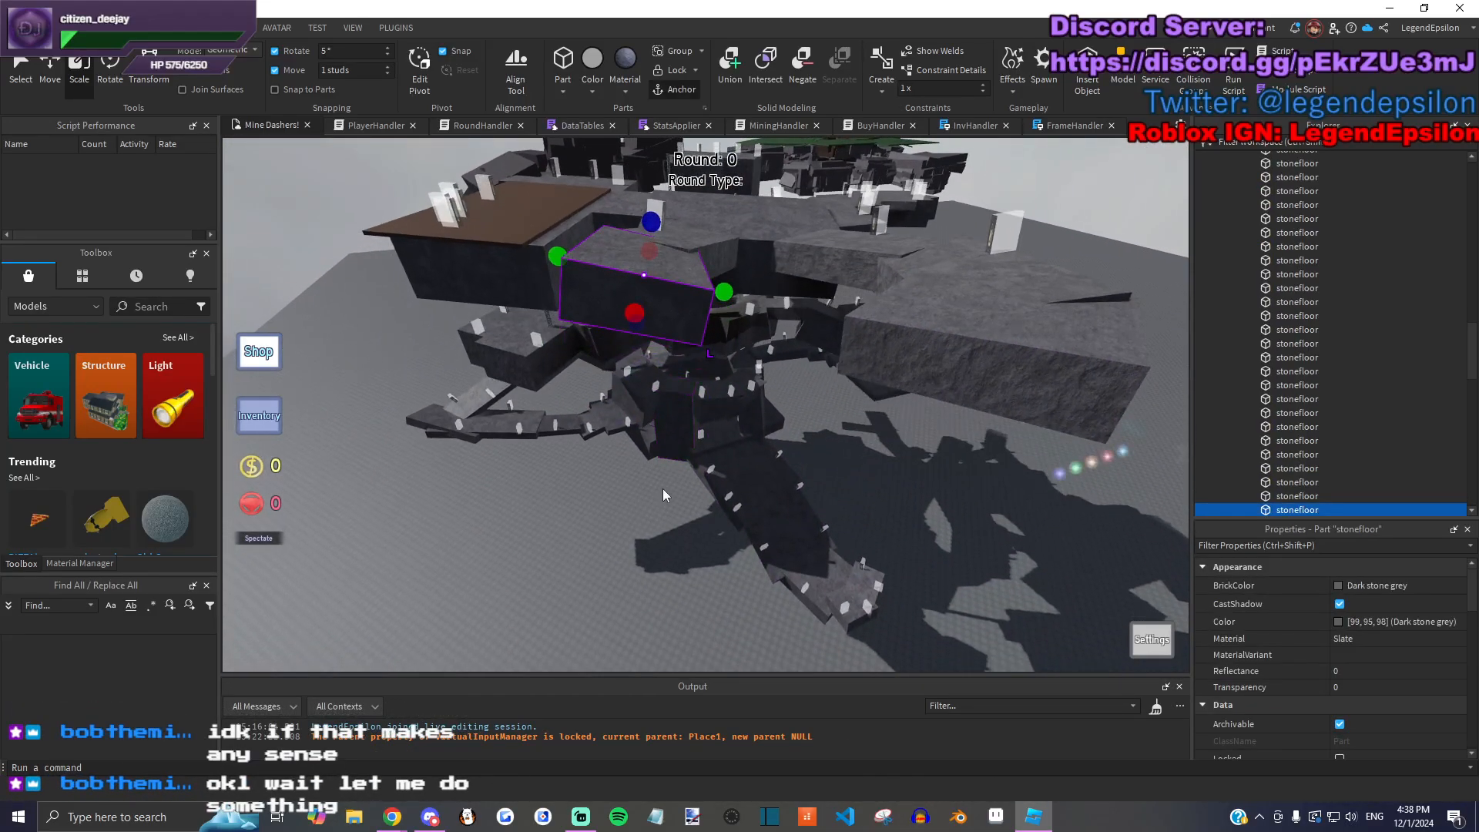
left_click_drag(667, 391, 792, 451)
right_click_drag(792, 450, 759, 441)
left_click_drag(660, 395, 649, 259)
left_click_drag(717, 418, 924, 487)
left_click_drag(726, 512, 730, 394)
left_click_drag(606, 291, 654, 329)
left_click_drag(667, 437, 577, 497)
left_click_drag(838, 313, 919, 226)
left_click_drag(964, 393, 989, 412)
right_click_drag(836, 462, 607, 609)
left_click_drag(607, 609, 750, 345)
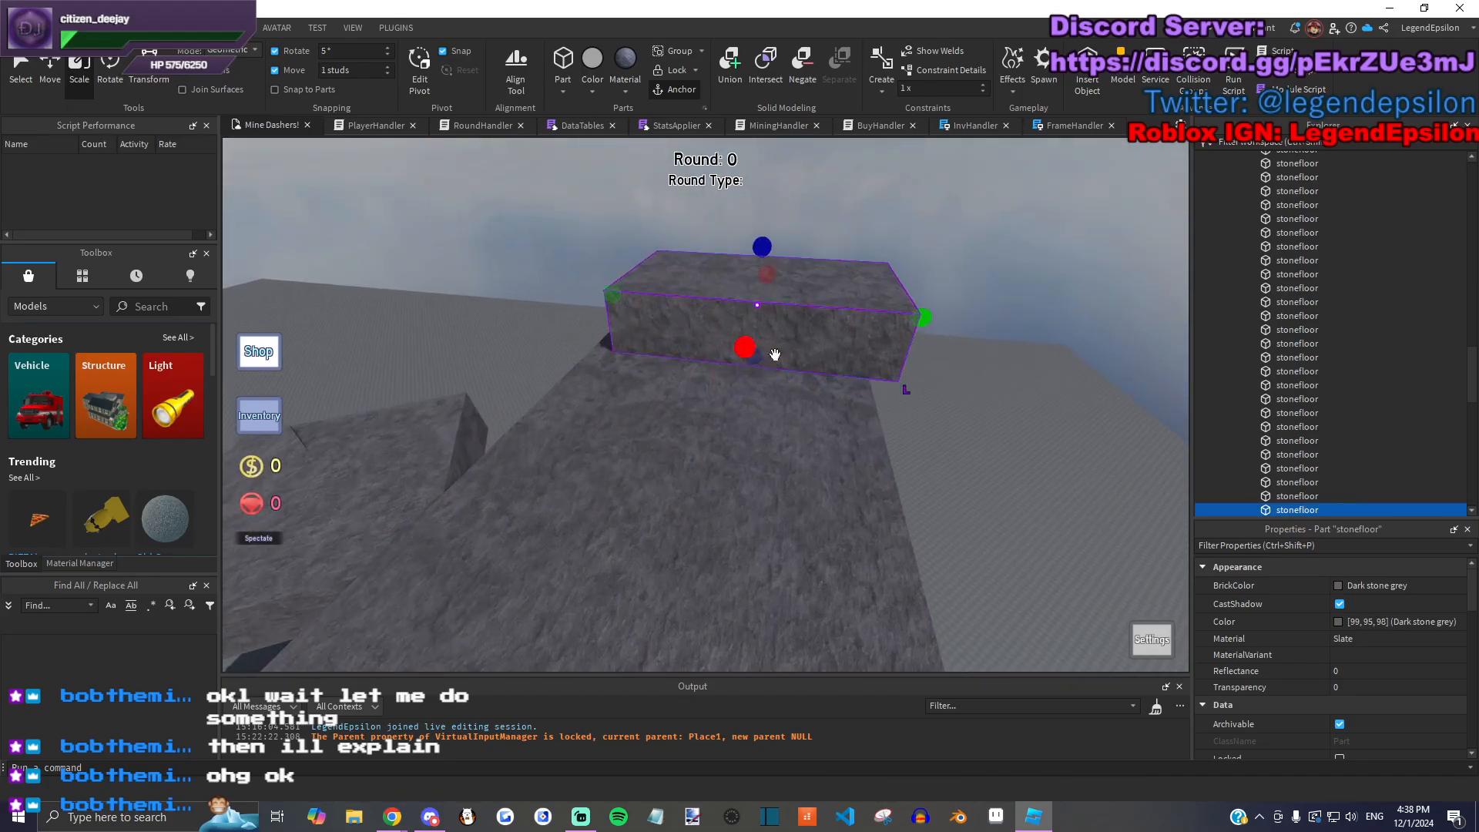
Step: Stretch the trial slab upward into a tall pillar, look it over and delete it
right_click_drag(749, 346, 816, 417)
left_click_drag(815, 416, 560, 200)
right_click_drag(560, 200, 563, 316)
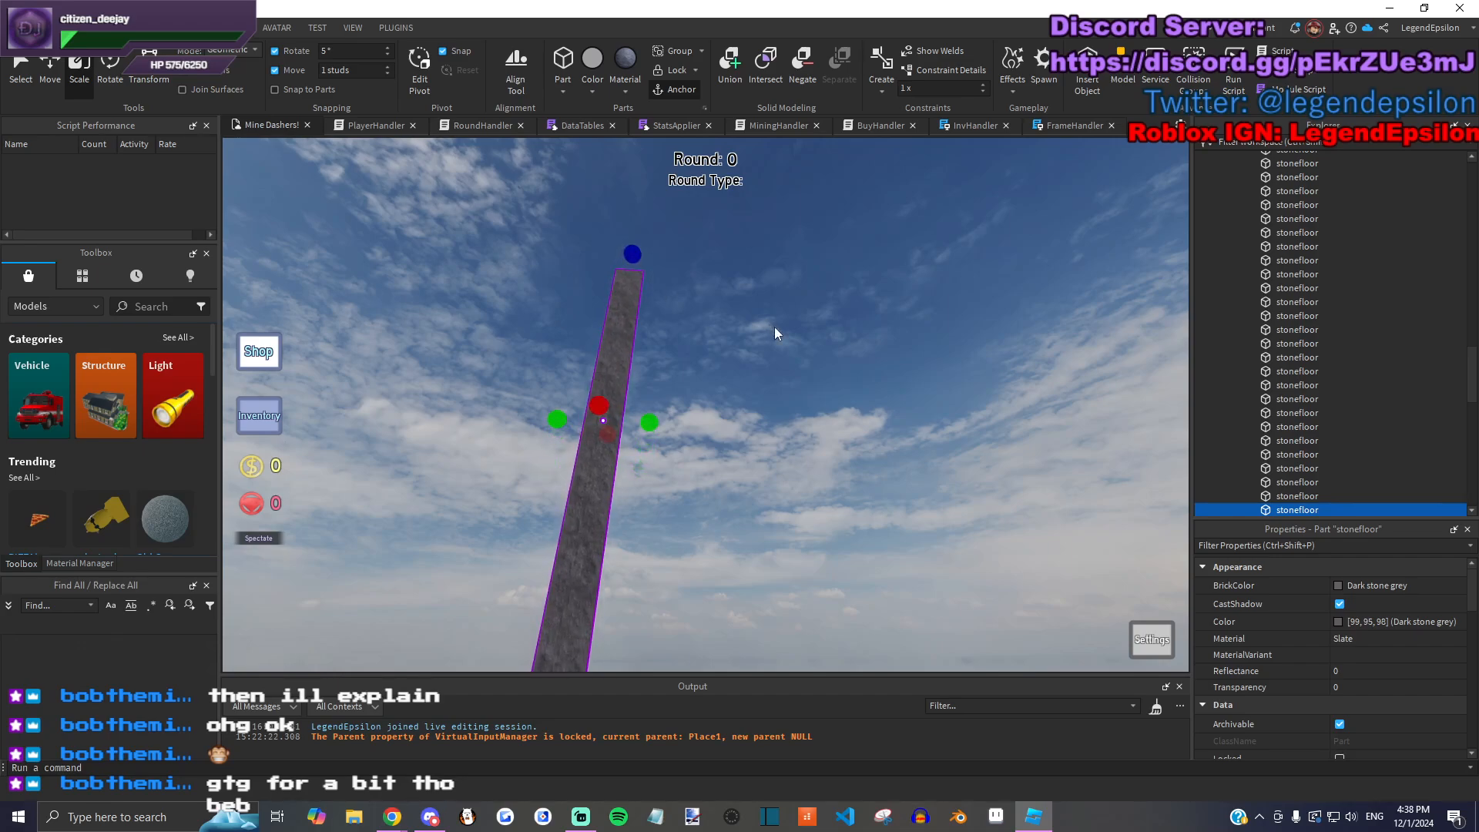
key("f")
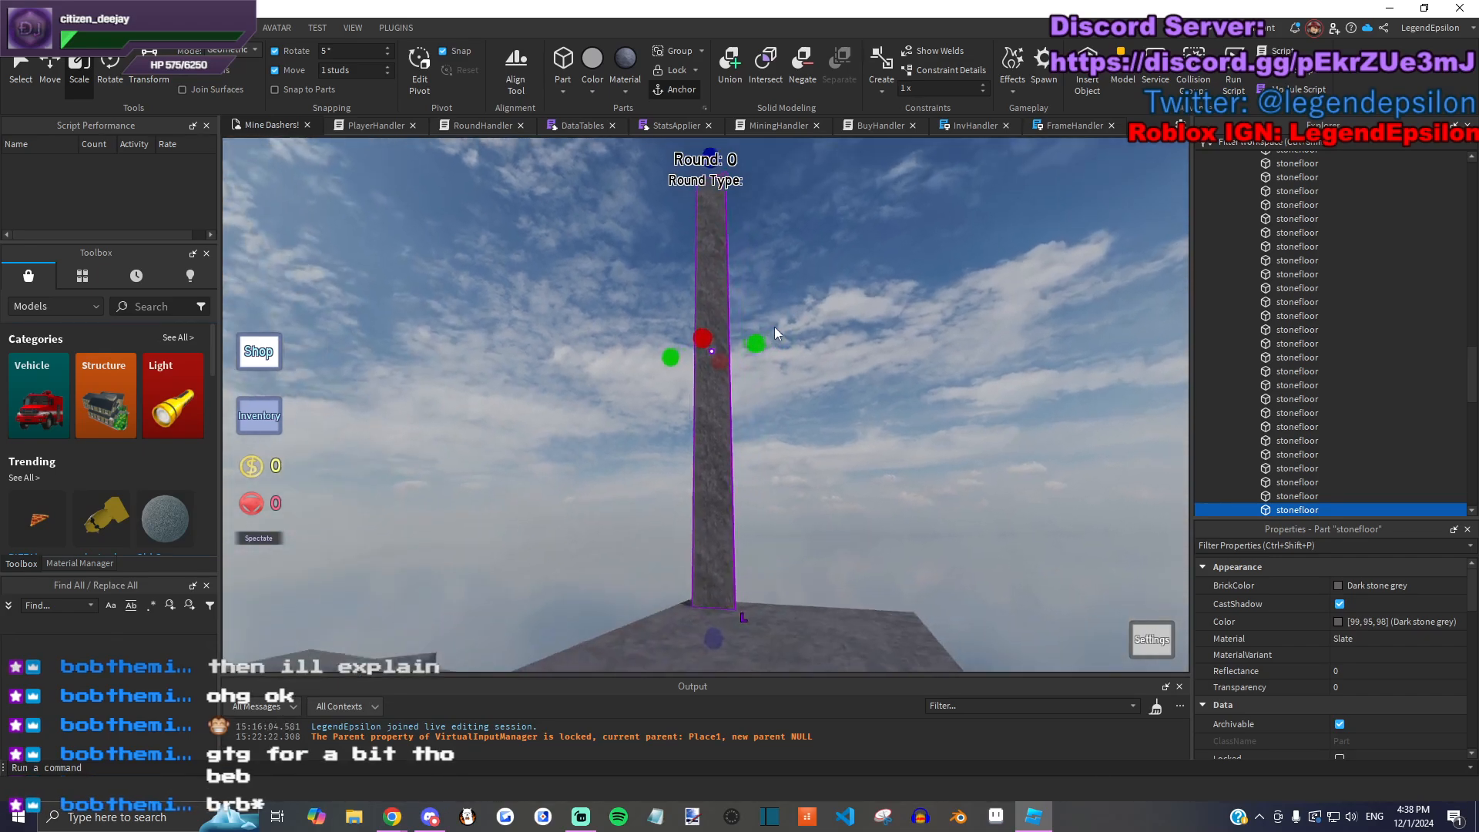
right_click_drag(774, 326, 815, 465)
key("Delete")
Step: Inspect the gap between the open ends of the neighbouring slab arms from several sides
left_click_drag(828, 494, 767, 337)
right_click_drag(736, 396, 713, 423)
key("w")
left_click_drag(678, 408, 701, 415)
key("w")
key("d")
left_click_drag(882, 388, 616, 374)
left_click_drag(627, 274, 595, 353)
right_click_drag(595, 348, 729, 439)
key("d")
key("w")
Step: Place another stonefloor slab at the neighbouring arm's end and rotate it toward the gap
left_click_drag(678, 404, 711, 319)
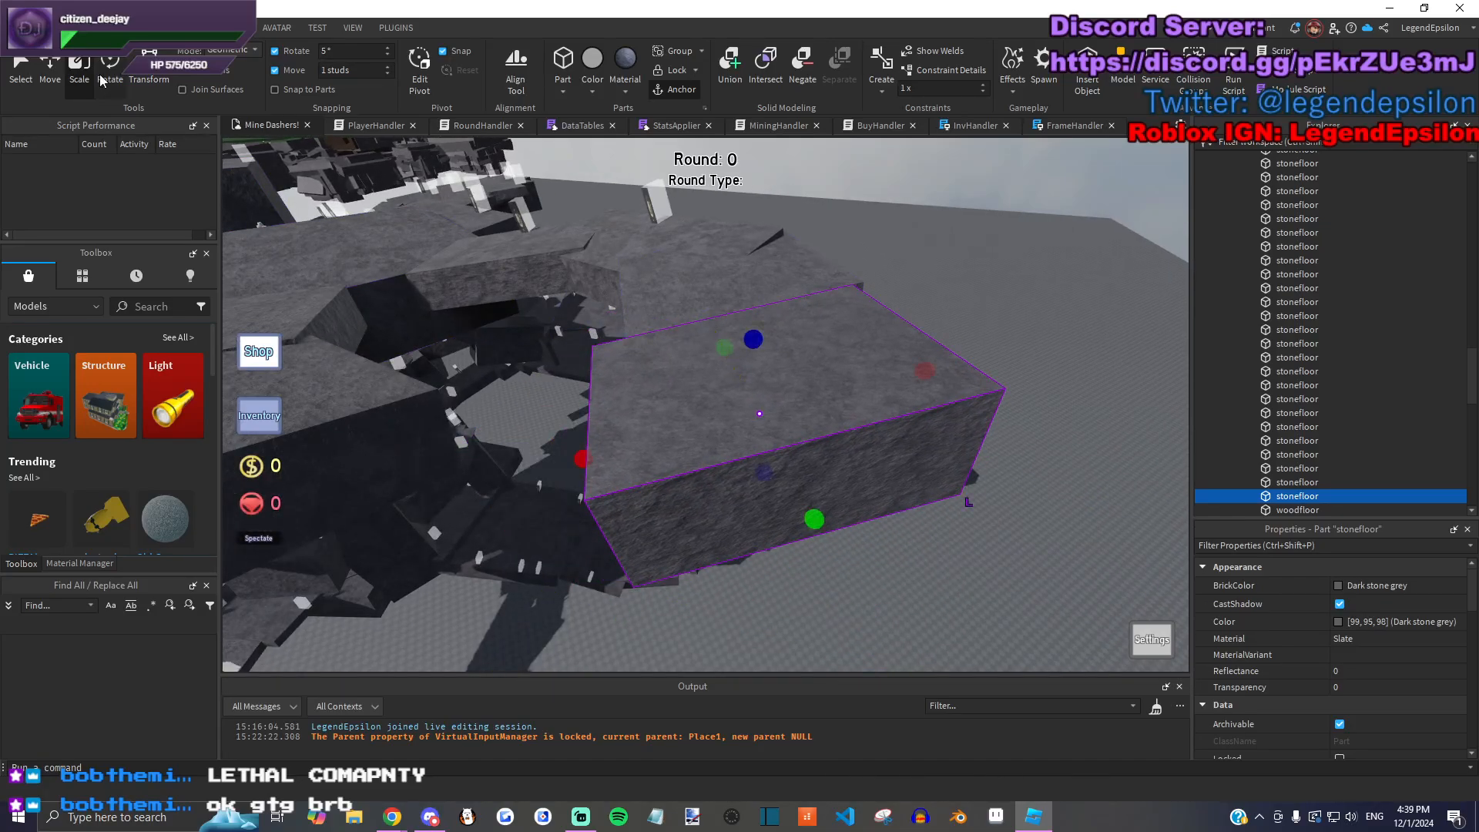
left_click_drag(712, 369, 720, 356)
right_click_drag(917, 462, 935, 473)
left_click_drag(818, 342, 488, 385)
left_click_drag(591, 449, 578, 447)
right_click_drag(577, 447, 579, 451)
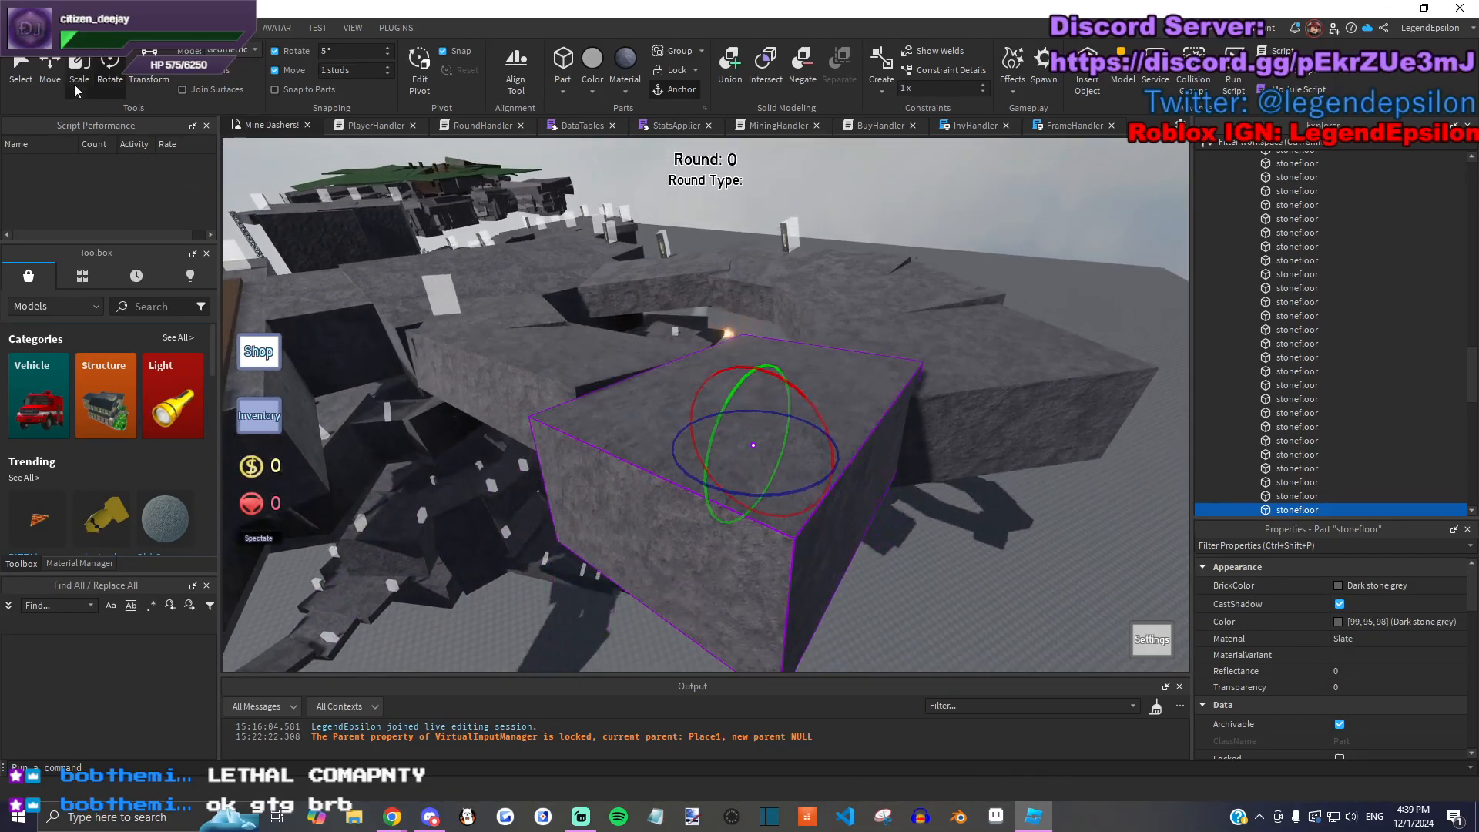
Step: Scale the rotated slab so it reaches across the gap toward the other arm
left_click(78, 77)
right_click_drag(601, 364, 608, 370)
left_click_drag(616, 398, 556, 384)
key("d")
Step: Duplicate the other arm's end slab and fit the slabs together to close the gap
left_click(860, 308)
key("w")
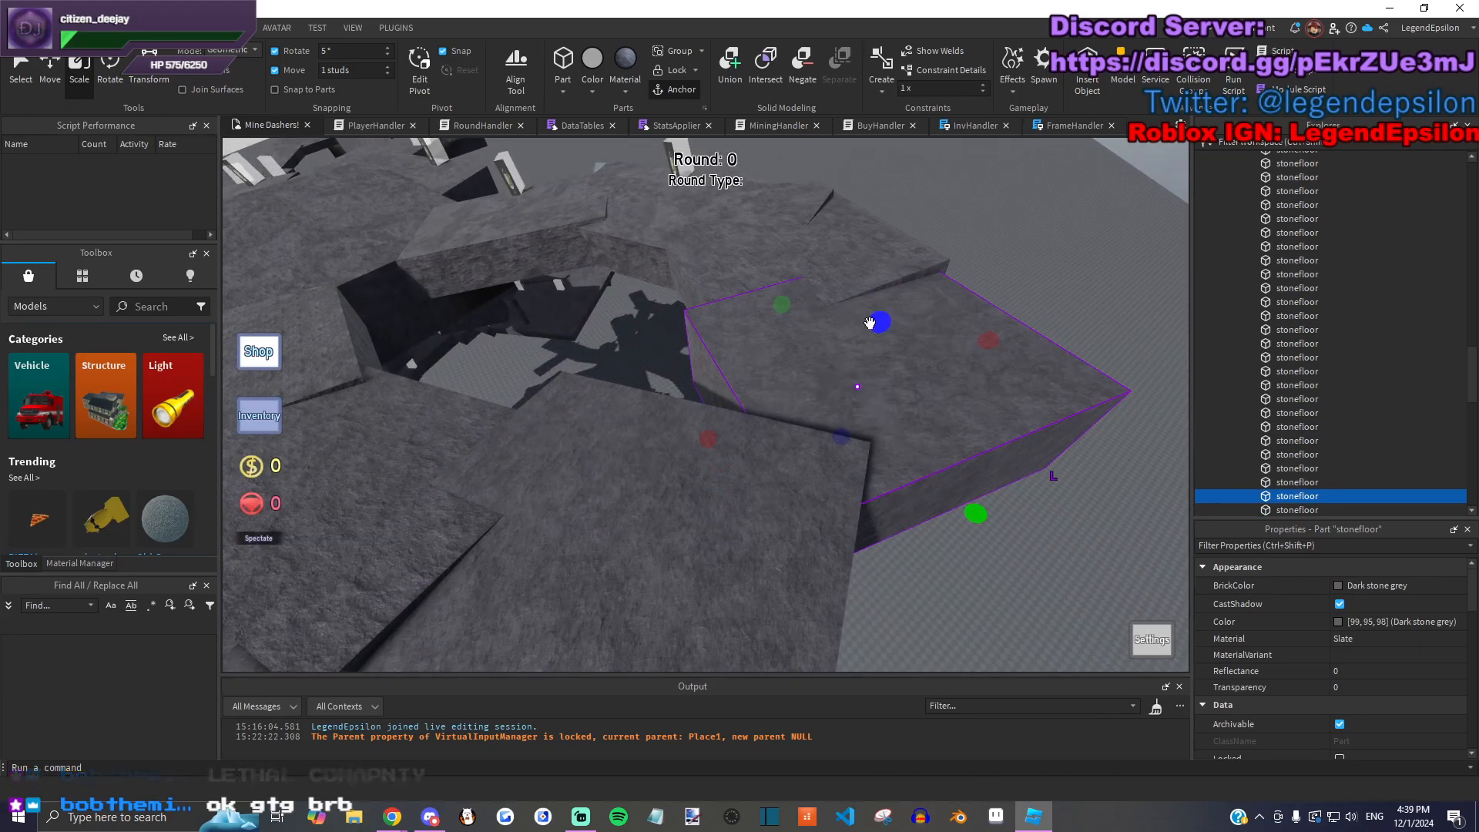
left_click_drag(663, 456, 675, 458)
right_click_drag(675, 458, 678, 458)
key("ctrl+d")
left_click_drag(737, 456, 641, 409)
key("d")
left_click_drag(813, 435, 999, 292)
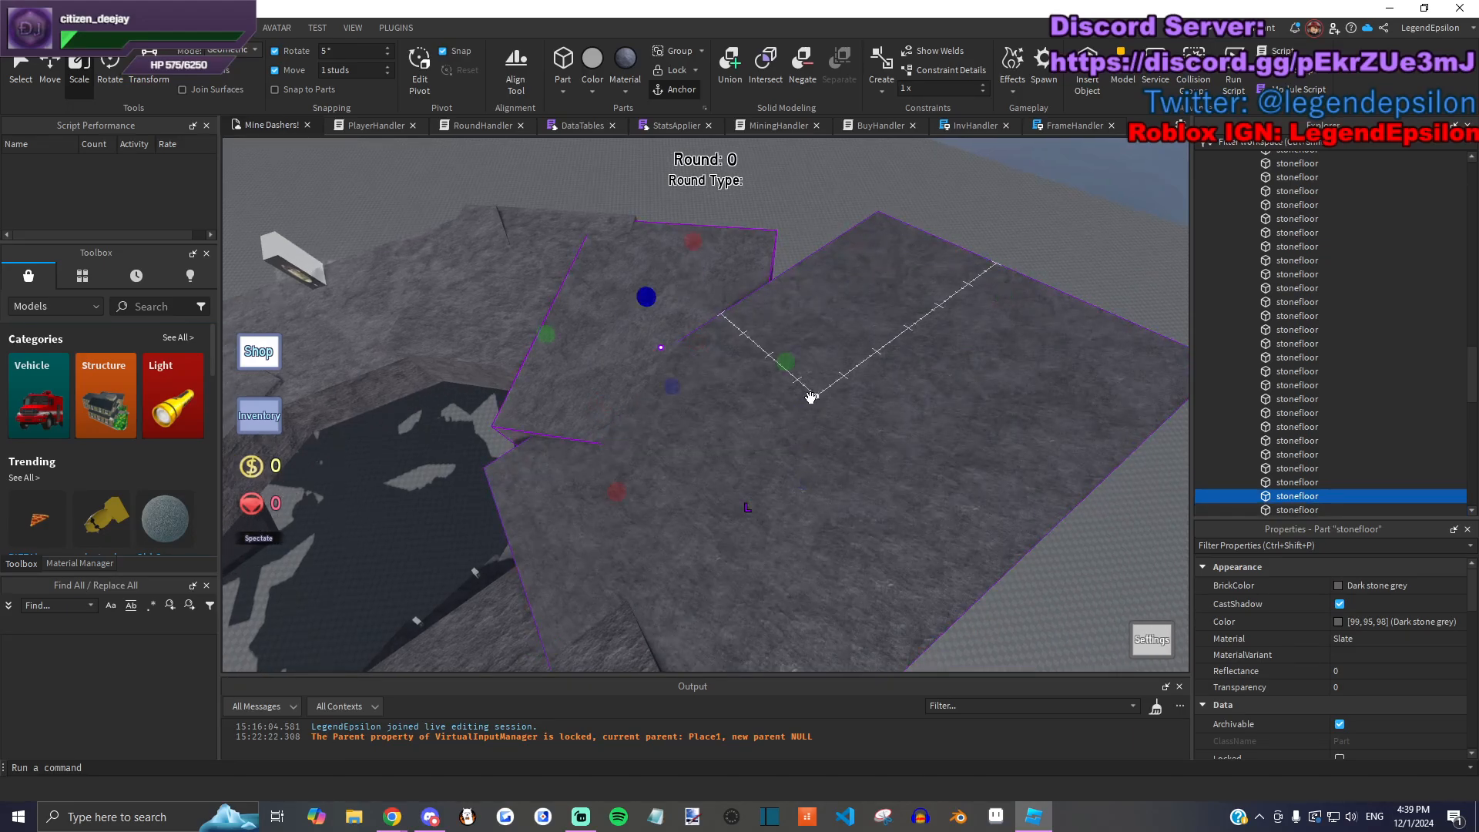
Step: Duplicate the stonefloor slab again and resize the copy into a wide slab joining both arm ends
key("ctrl+d")
right_click_drag(788, 373, 713, 376)
left_click_drag(681, 362, 641, 372)
right_click_drag(641, 372, 668, 321)
left_click_drag(667, 320, 675, 279)
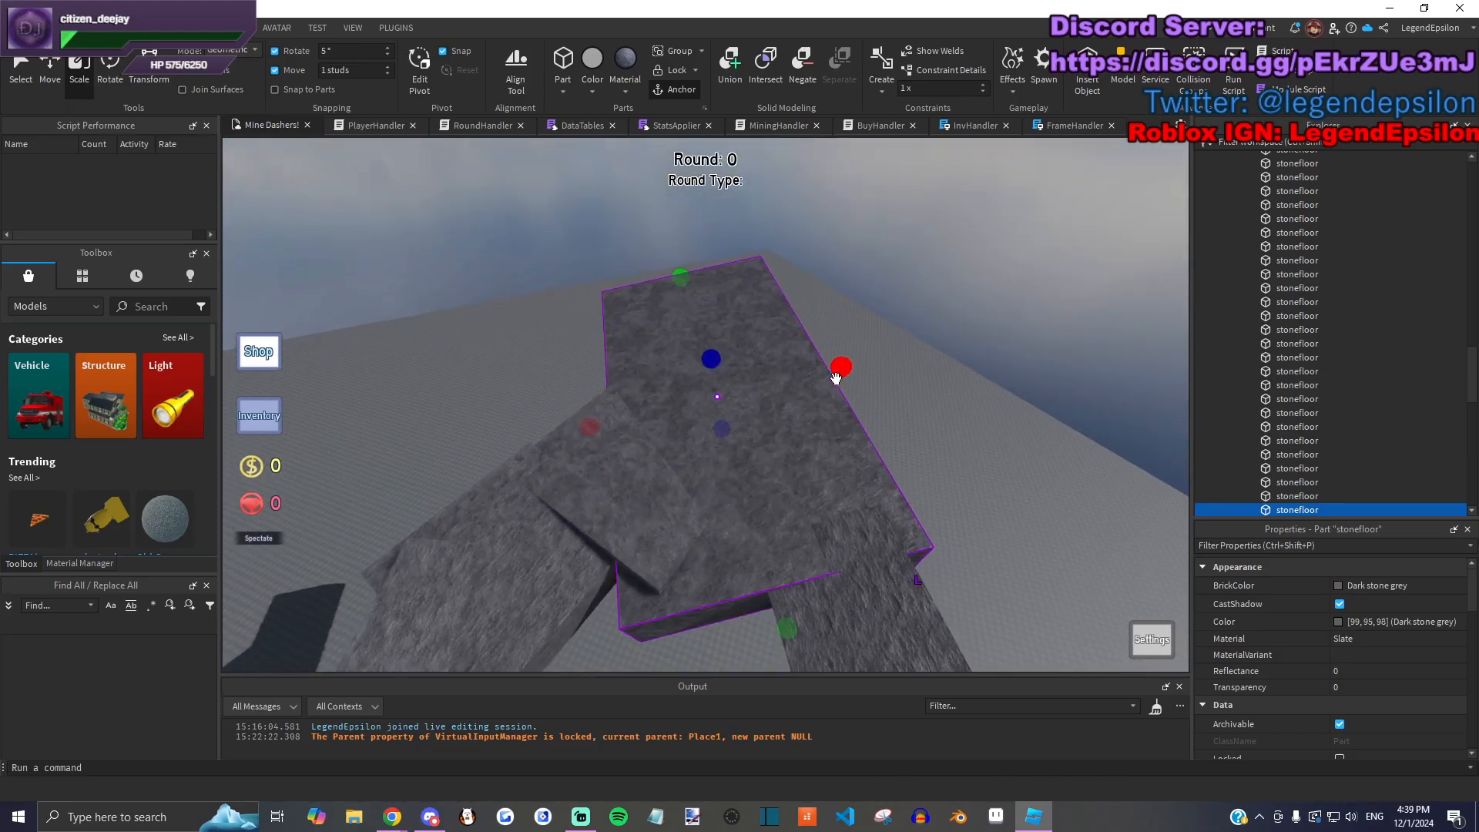
right_click_drag(835, 377, 815, 383)
left_click_drag(728, 444, 691, 323)
left_click_drag(719, 632, 713, 426)
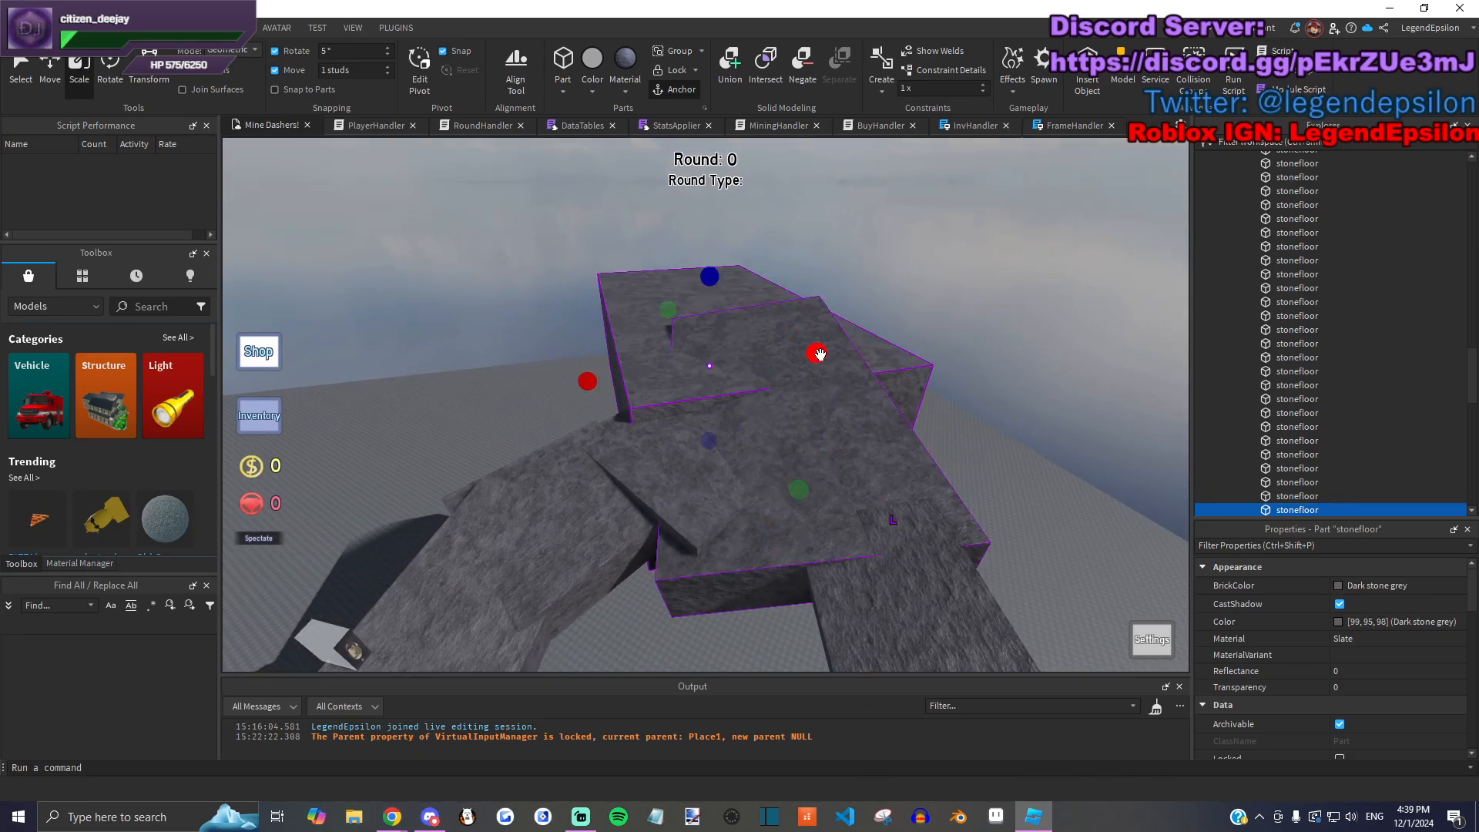
Step: Scale the outermost slab outward so it extends the wide joining slab
left_click(870, 461)
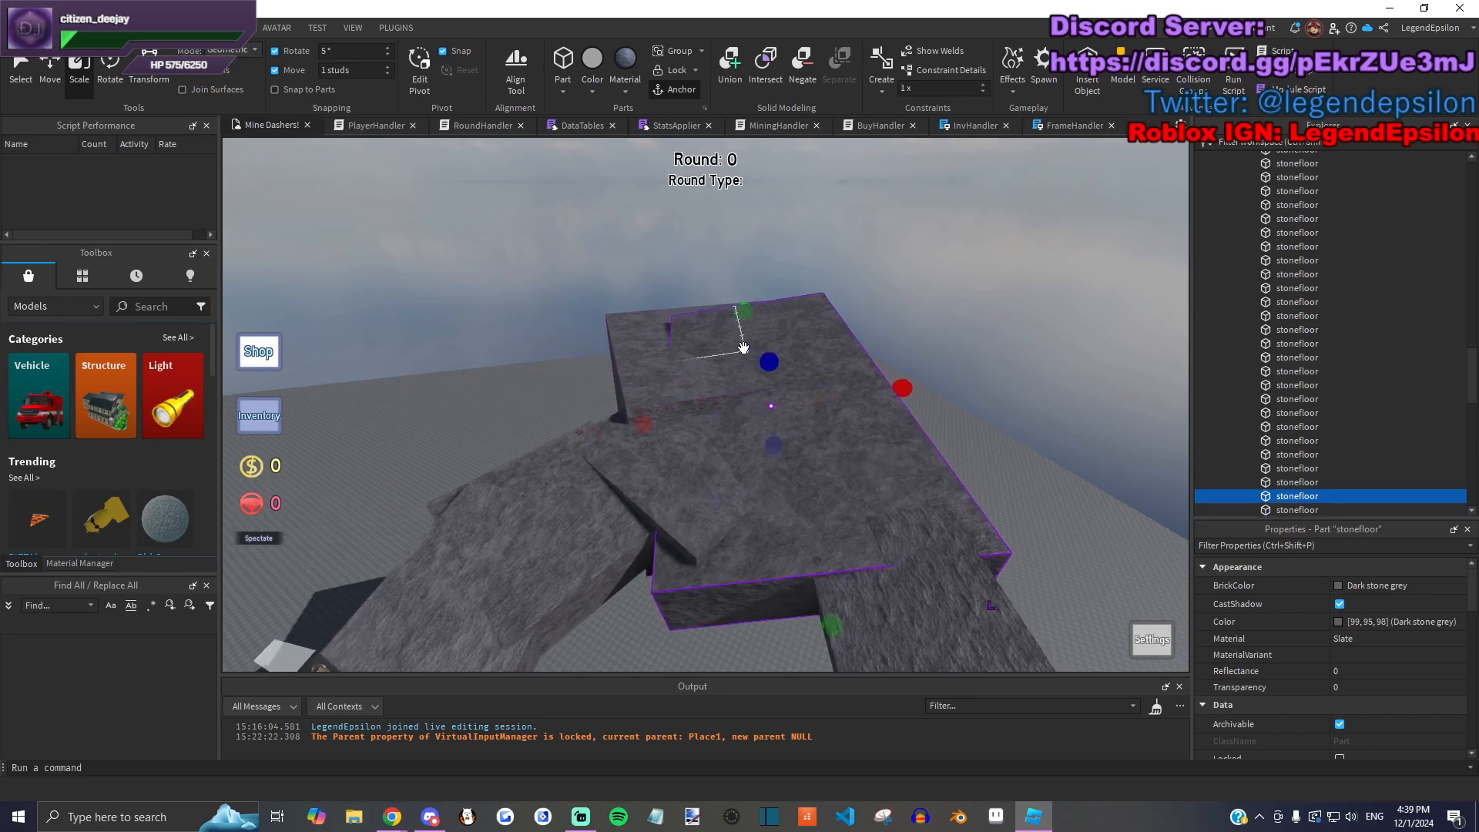
left_click_drag(752, 432, 738, 311)
left_click(754, 353)
key("w")
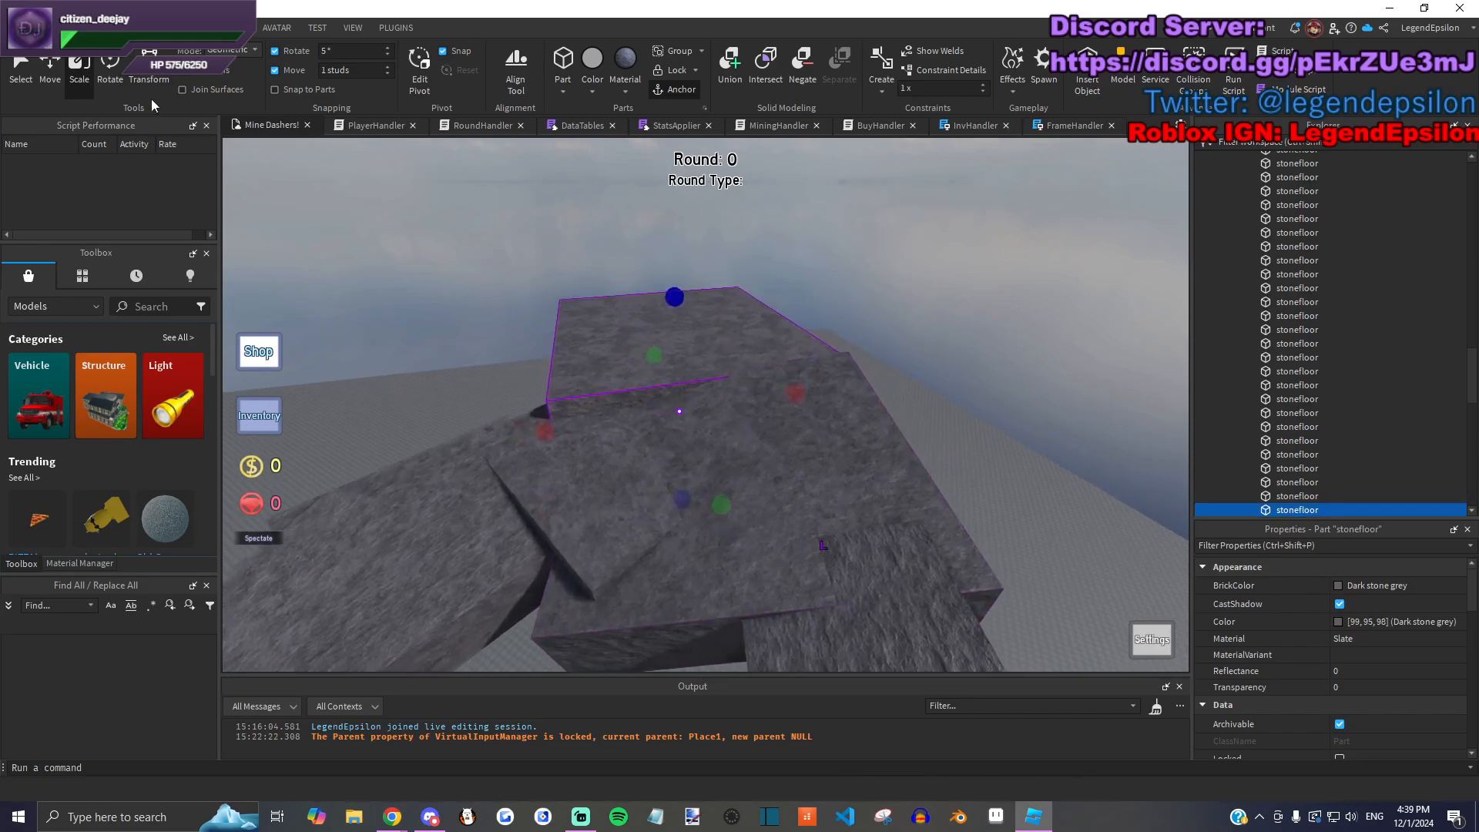
left_click(88, 81)
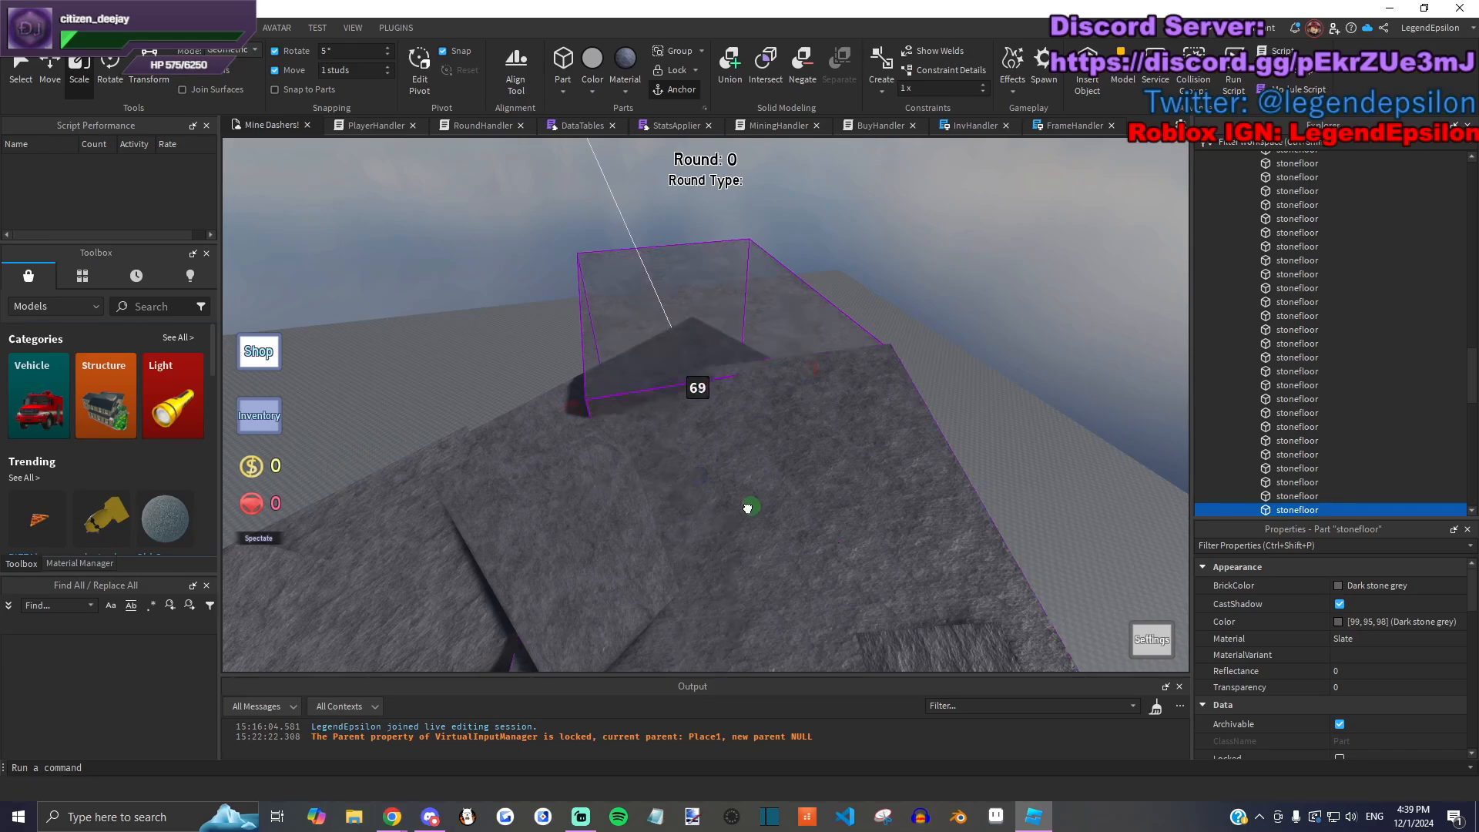
left_click_drag(748, 516, 830, 378)
right_click_drag(830, 377, 832, 443)
Step: Adjust the overlap between the joining slab and the outermost slab where their edges meet
left_click(803, 471)
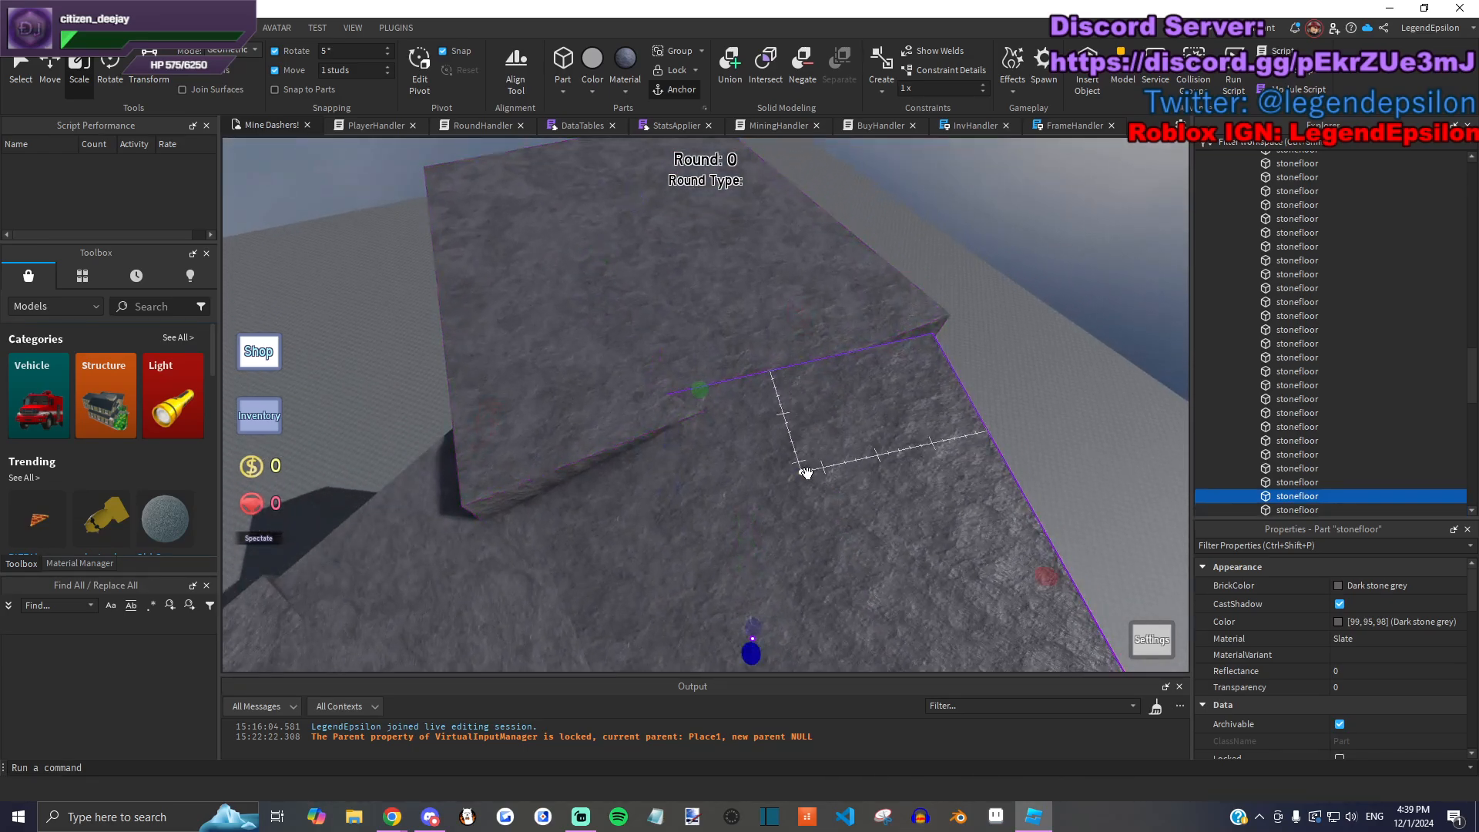
right_click_drag(740, 472, 522, 296)
left_click(522, 296)
left_click_drag(758, 418, 771, 429)
left_click(924, 284)
right_click_drag(925, 284, 932, 278)
left_click_drag(693, 231, 690, 266)
right_click_drag(689, 267, 768, 282)
left_click_drag(736, 290, 739, 305)
right_click_drag(858, 214, 700, 518)
left_click(900, 219)
left_click(614, 518)
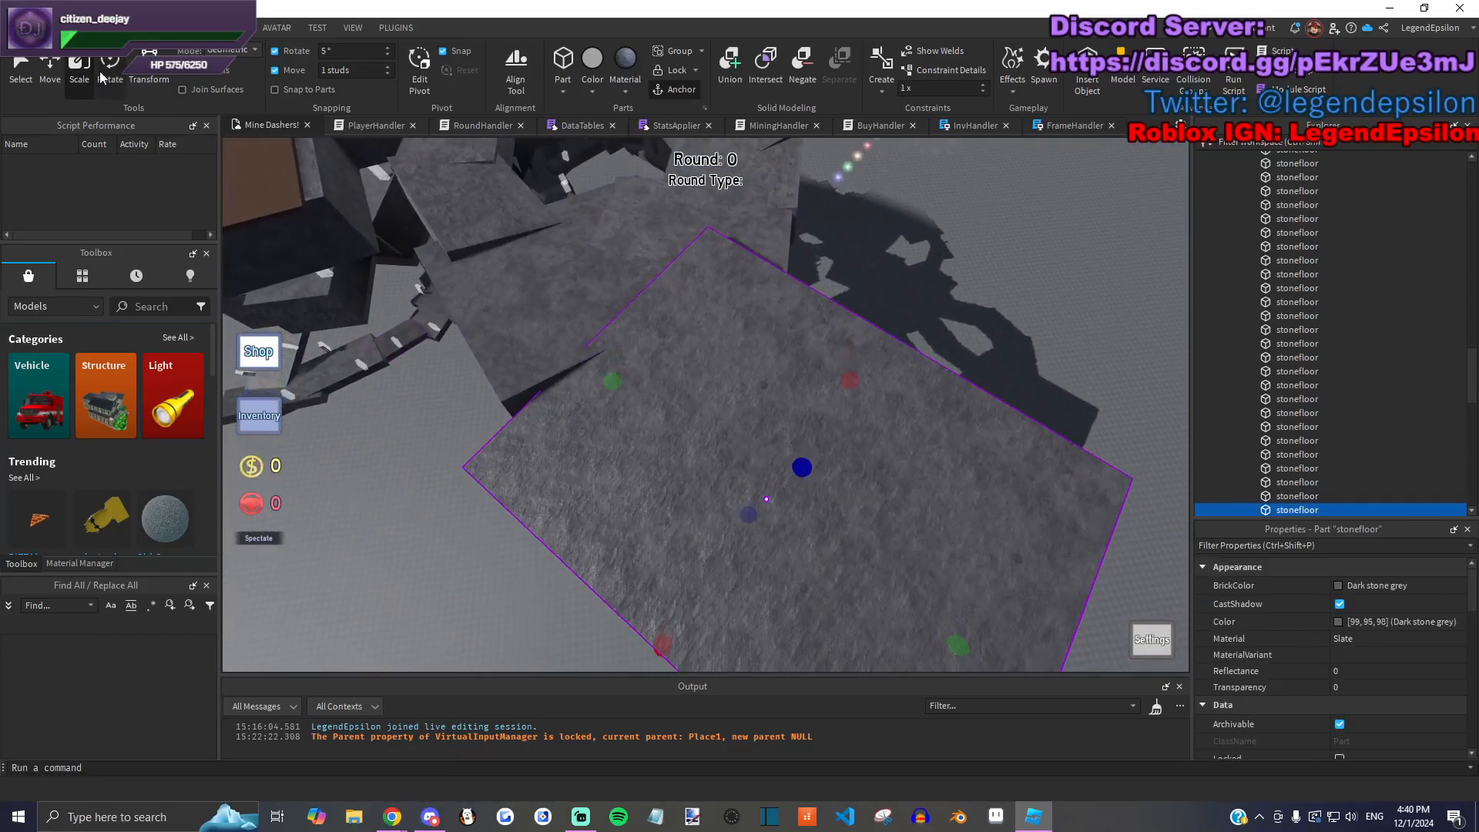
Step: Rotate the large outer slab into line with the joined arms, reposition it, and undo the last change
left_click_drag(749, 583, 661, 607)
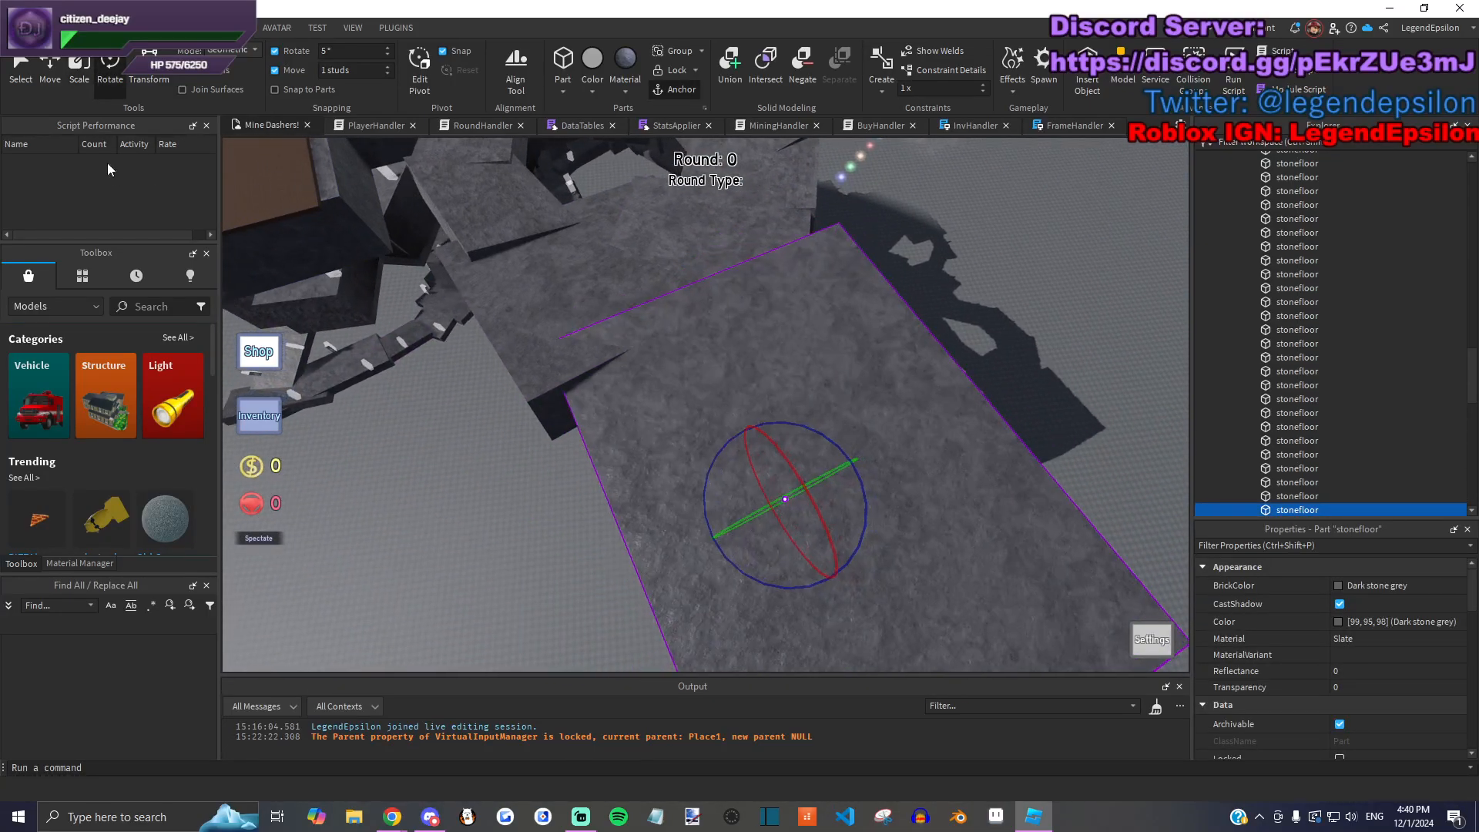
left_click(49, 68)
right_click_drag(717, 570, 736, 579)
mouse_move(745, 519)
left_mouse_down()
mouse_move(709, 540)
mouse_move(723, 539)
left_mouse_up()
right_click_drag(723, 538, 716, 548)
left_click(670, 617)
left_click_drag(824, 469, 802, 465)
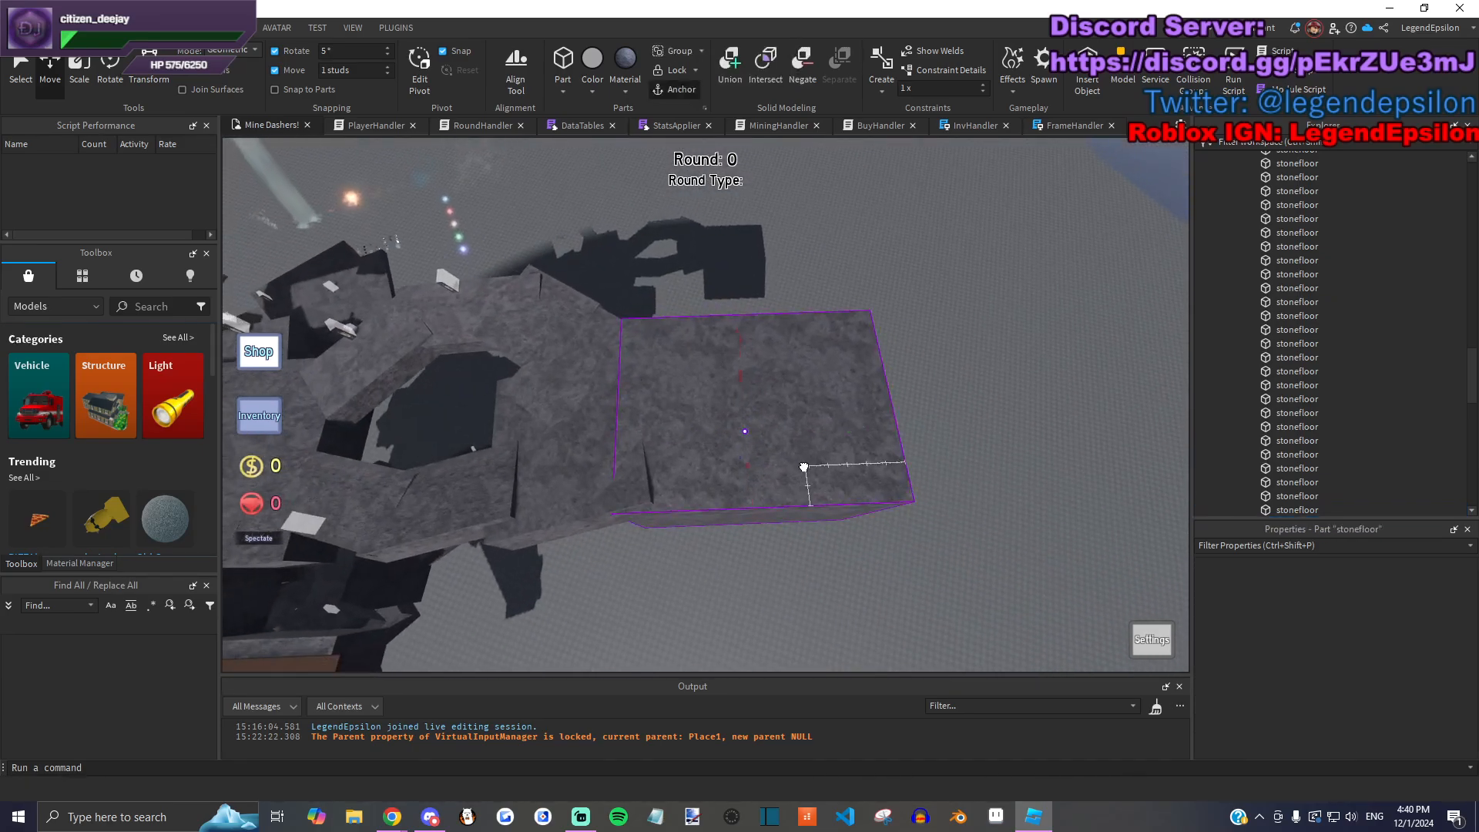
key("ctrl+z")
left_click(680, 568)
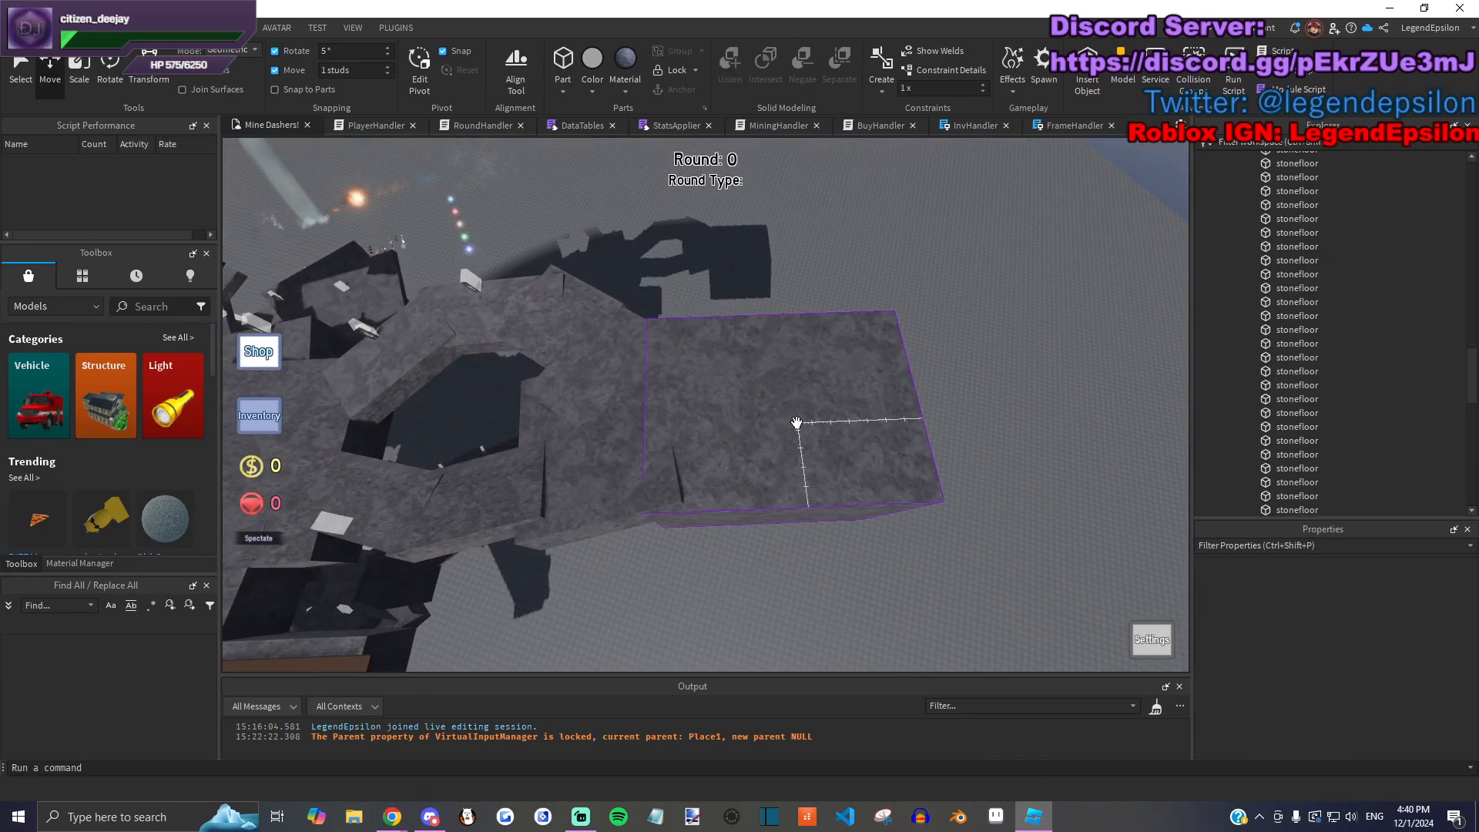
Step: Move a stonefloor slab onto the open end of the slab arm facing the lava map
right_click_drag(843, 397, 858, 406)
key("a")
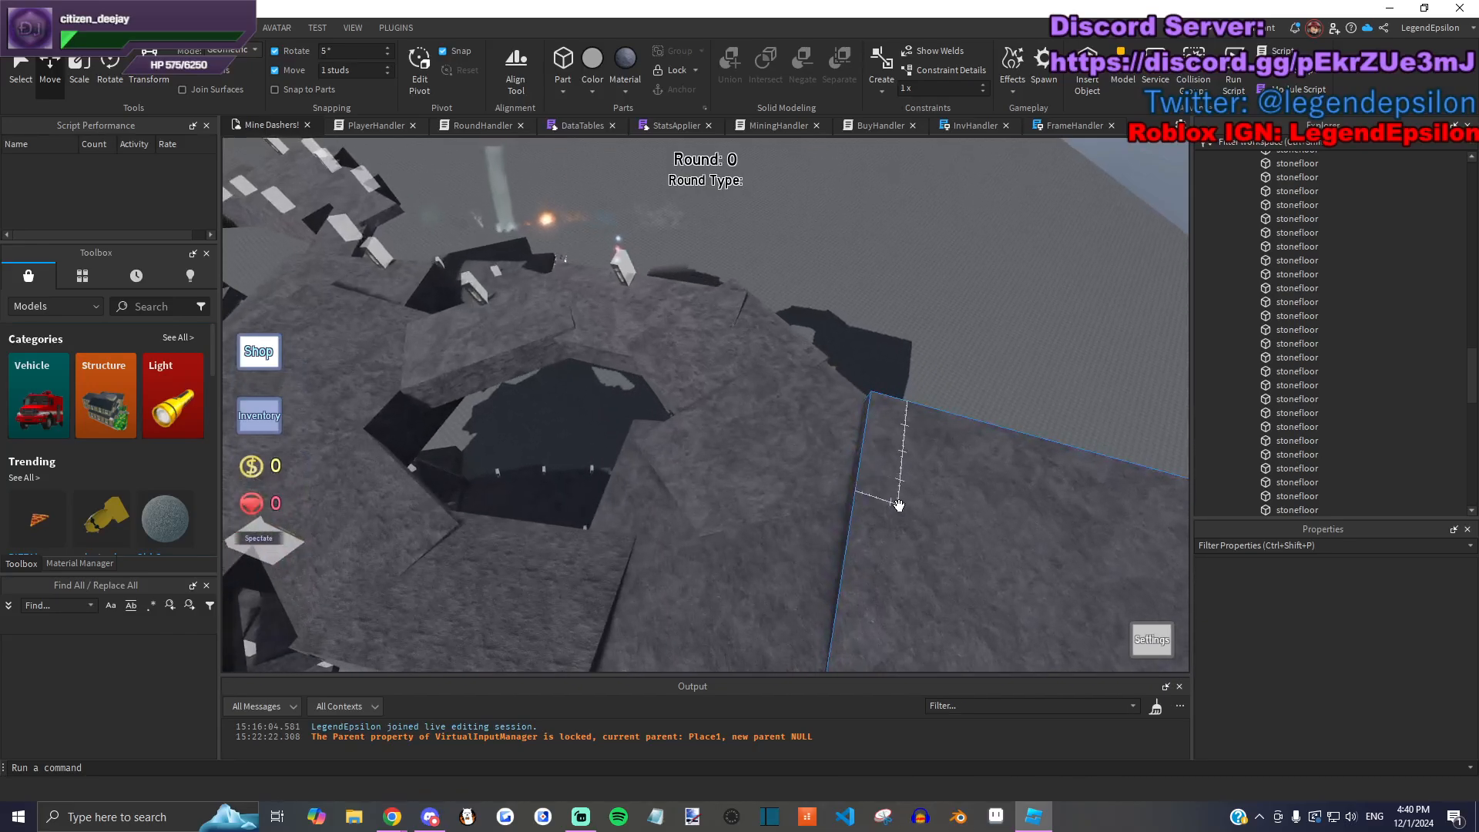
right_click_drag(899, 506, 899, 506)
left_click(776, 332)
right_click_drag(775, 332, 772, 333)
right_click_drag(768, 245, 768, 245)
left_click_drag(824, 256, 777, 289)
right_click_drag(785, 285, 834, 395)
left_click_drag(835, 395, 821, 413)
right_click_drag(821, 413, 821, 413)
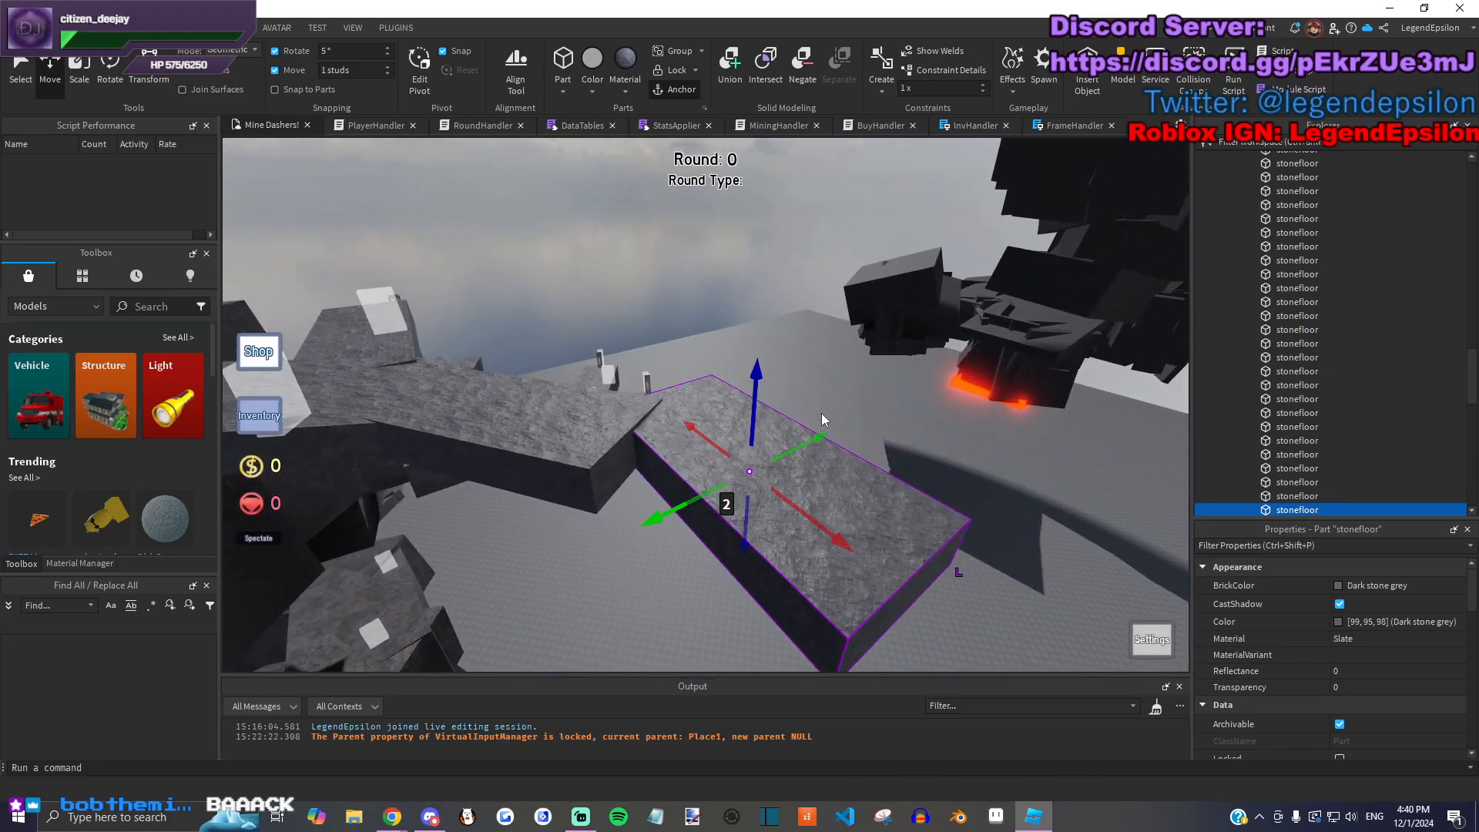
Step: Scale the slab at that arm's end on its sides into a large, flat, roughly square platform
key("a")
key("w")
key("e")
left_click(82, 76)
right_click_drag(592, 295, 591, 294)
left_click_drag(710, 374, 639, 448)
right_click_drag(703, 411, 703, 411)
left_click_drag(774, 373, 779, 367)
right_click_drag(779, 367, 798, 422)
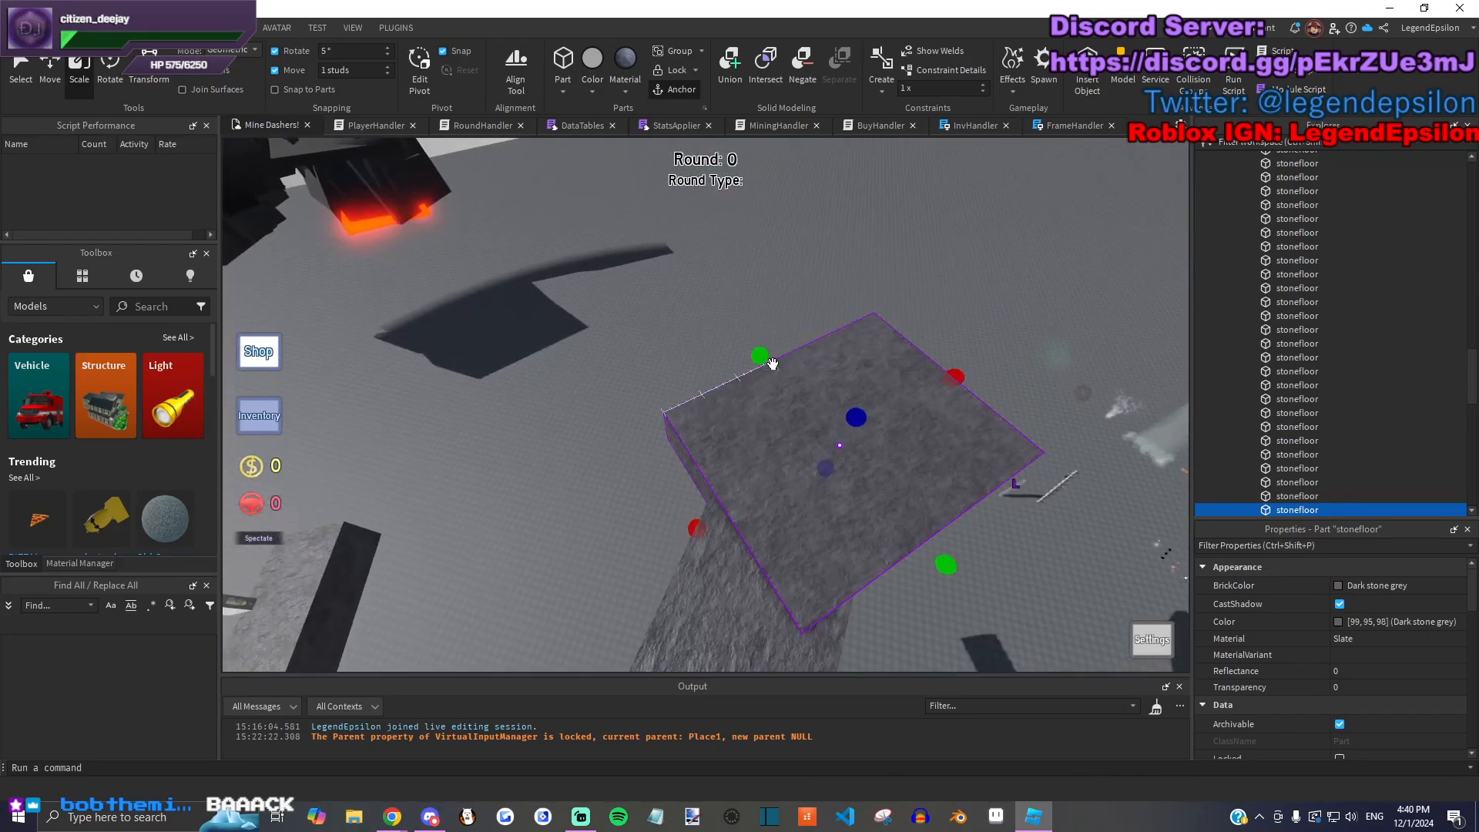
left_click_drag(945, 508, 909, 463)
right_click_drag(878, 344, 878, 344)
left_click_drag(878, 343, 926, 297)
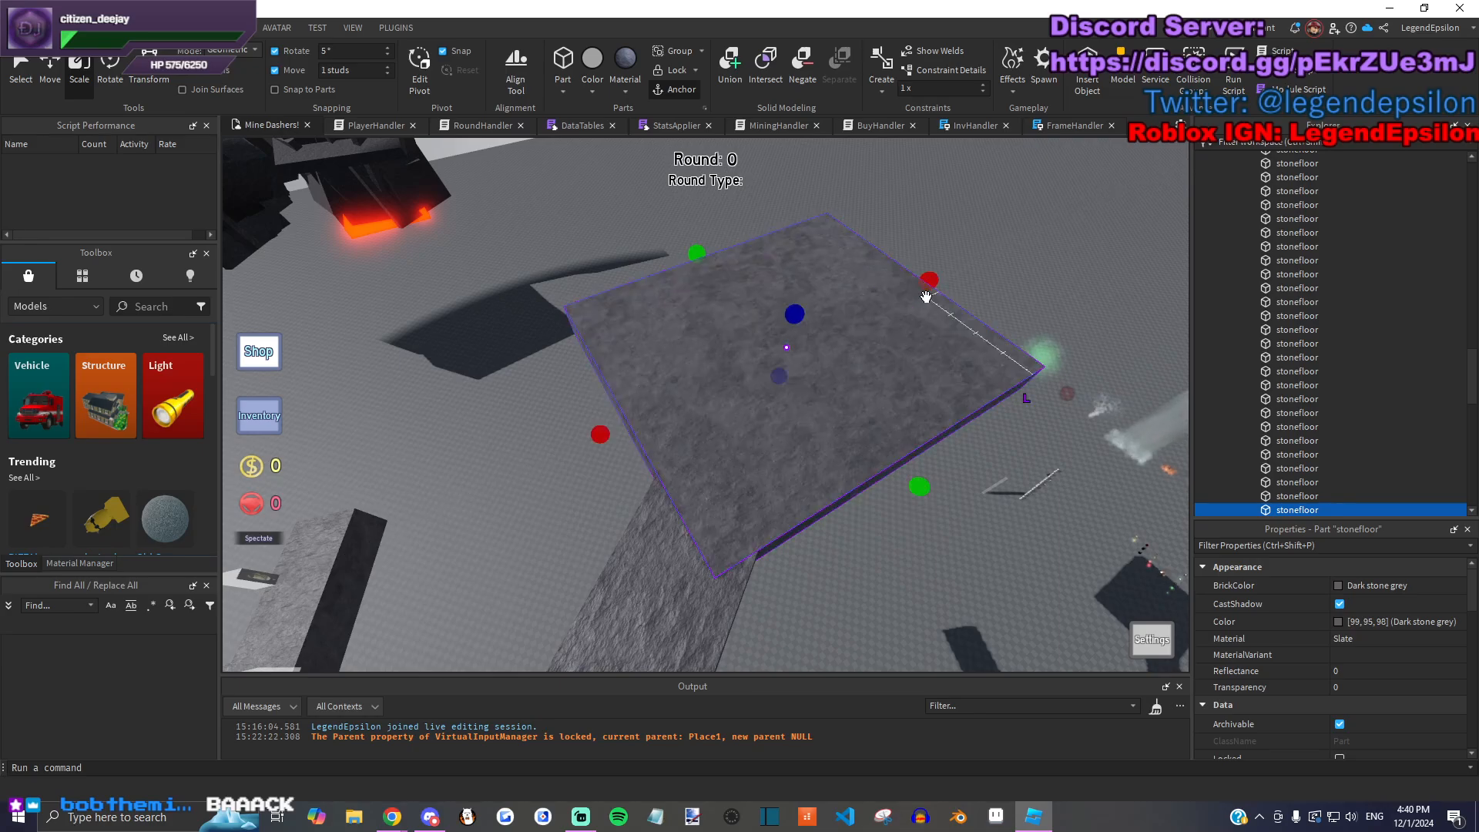
mouse_move(696, 253)
left_mouse_down()
mouse_move(700, 155)
mouse_move(709, 231)
left_mouse_up()
right_click_drag(782, 530, 716, 363)
scroll(716, 362, "up", 6)
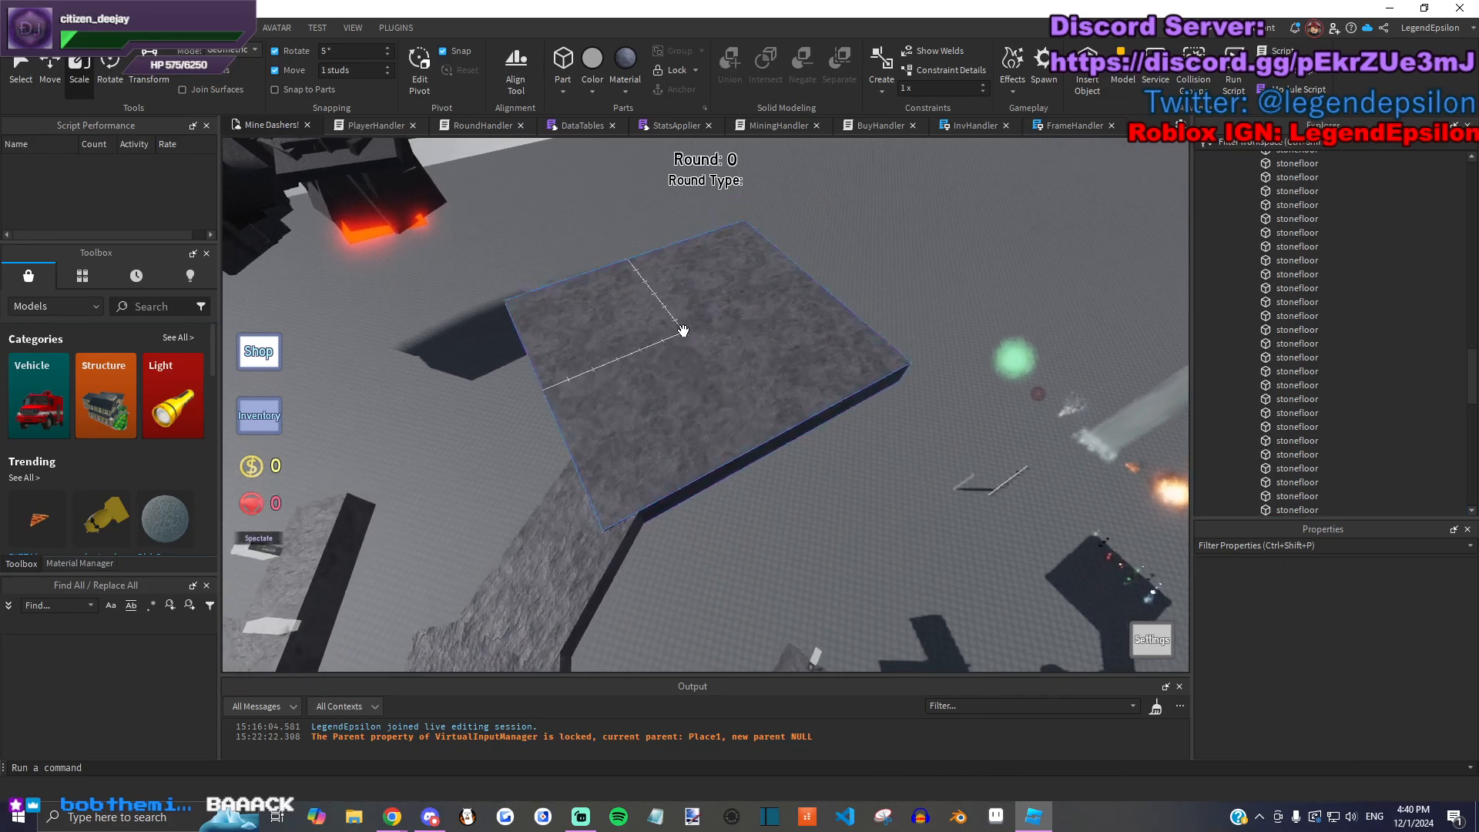
Step: Shrink a copy of the large end platform into a thin upright post standing on it near the edge
left_click(678, 322)
right_click_drag(693, 370, 795, 429)
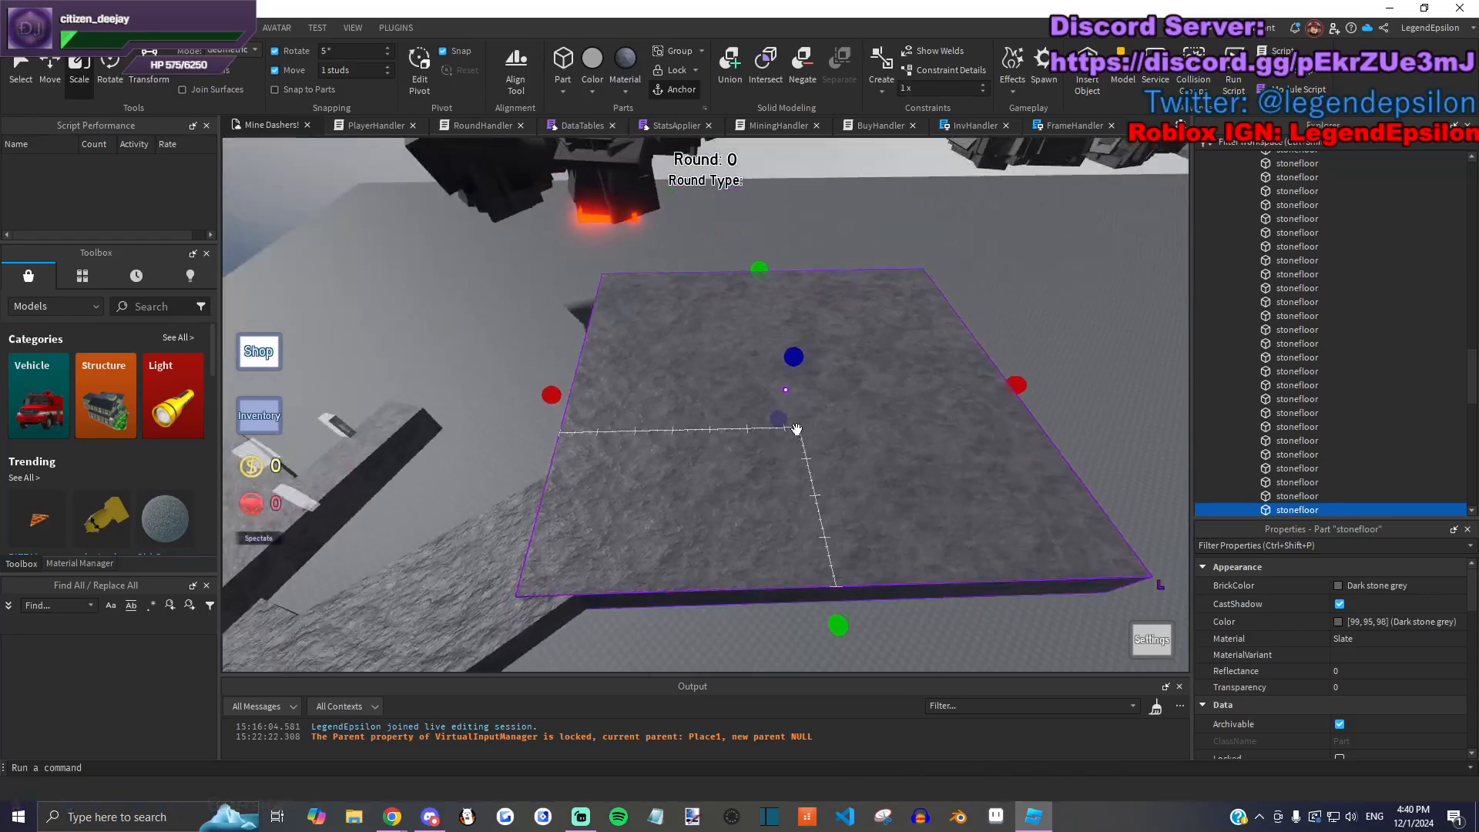
left_click_drag(1010, 385, 870, 493)
left_click_drag(868, 581, 822, 377)
scroll(808, 385, "up", 3)
right_click_drag(809, 385, 924, 370)
left_click_drag(993, 378, 1010, 354)
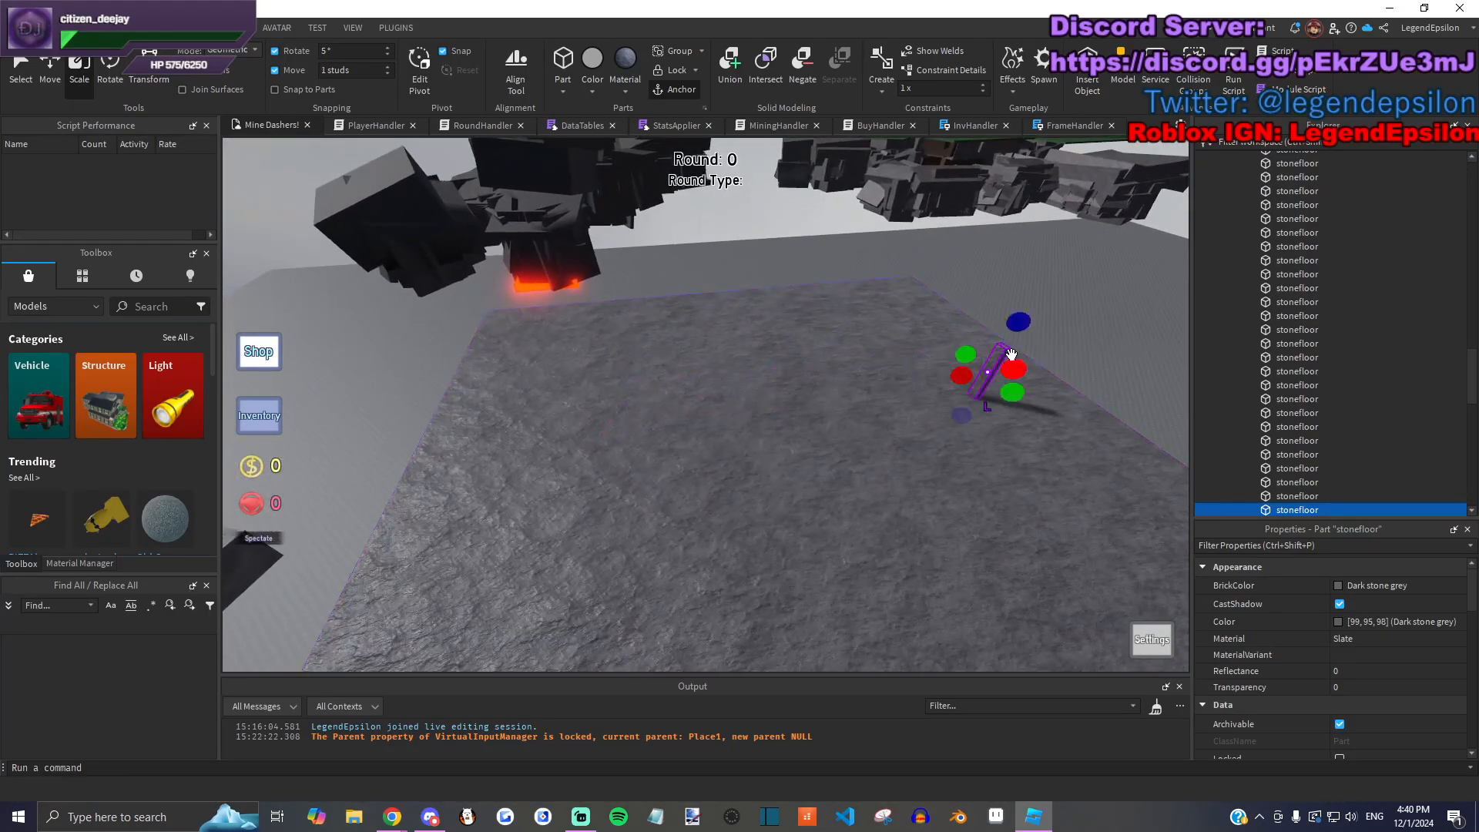
right_click_drag(984, 373, 969, 376)
Step: Set the small post's size to 1, 1, 6
scroll(969, 377, "up", 3)
scroll(1356, 652, "down", 3)
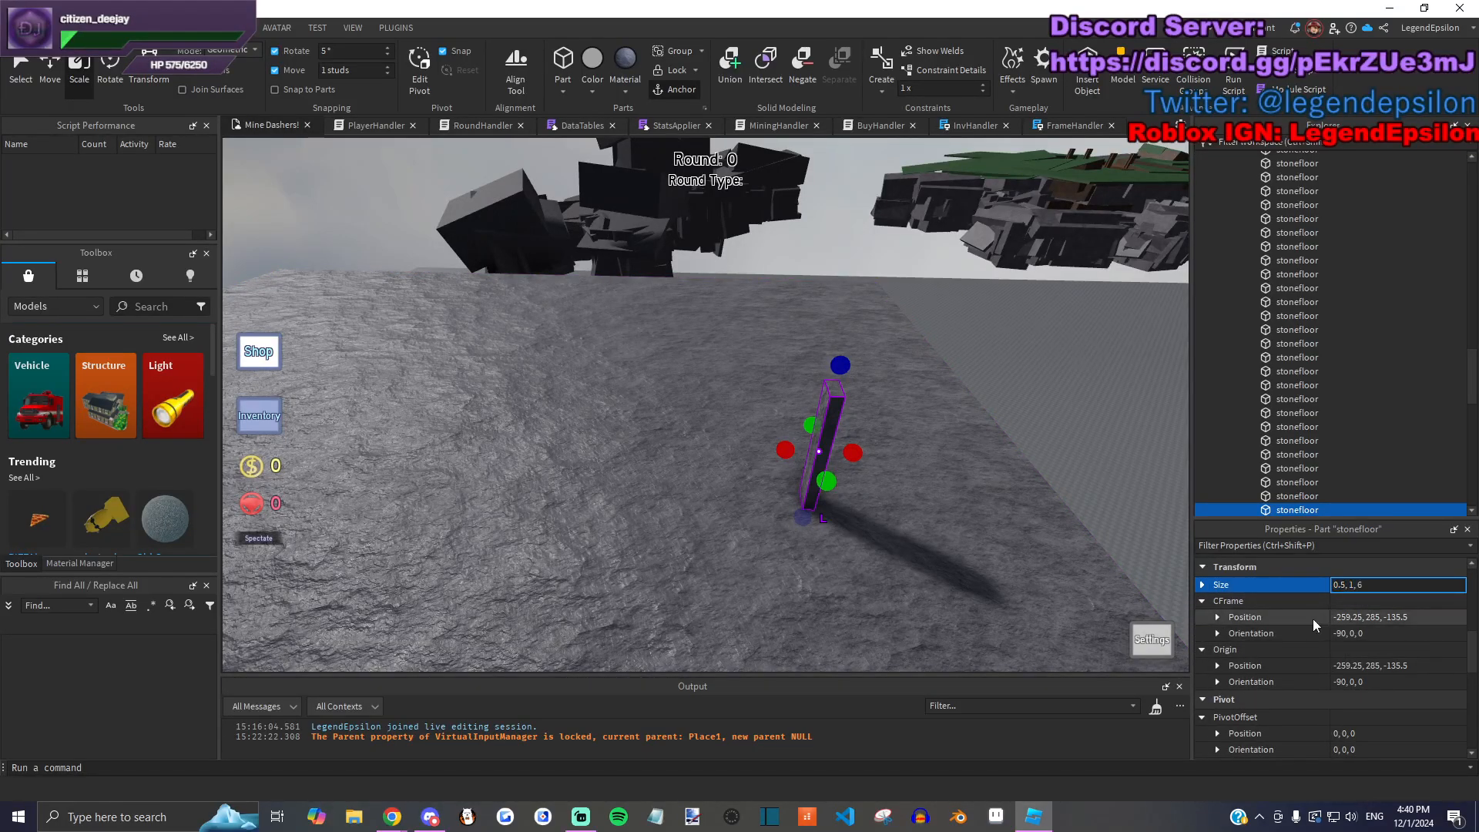
key("BackSpace")
key("BackSpace")
key("BackSpace")
type("1")
key("Return")
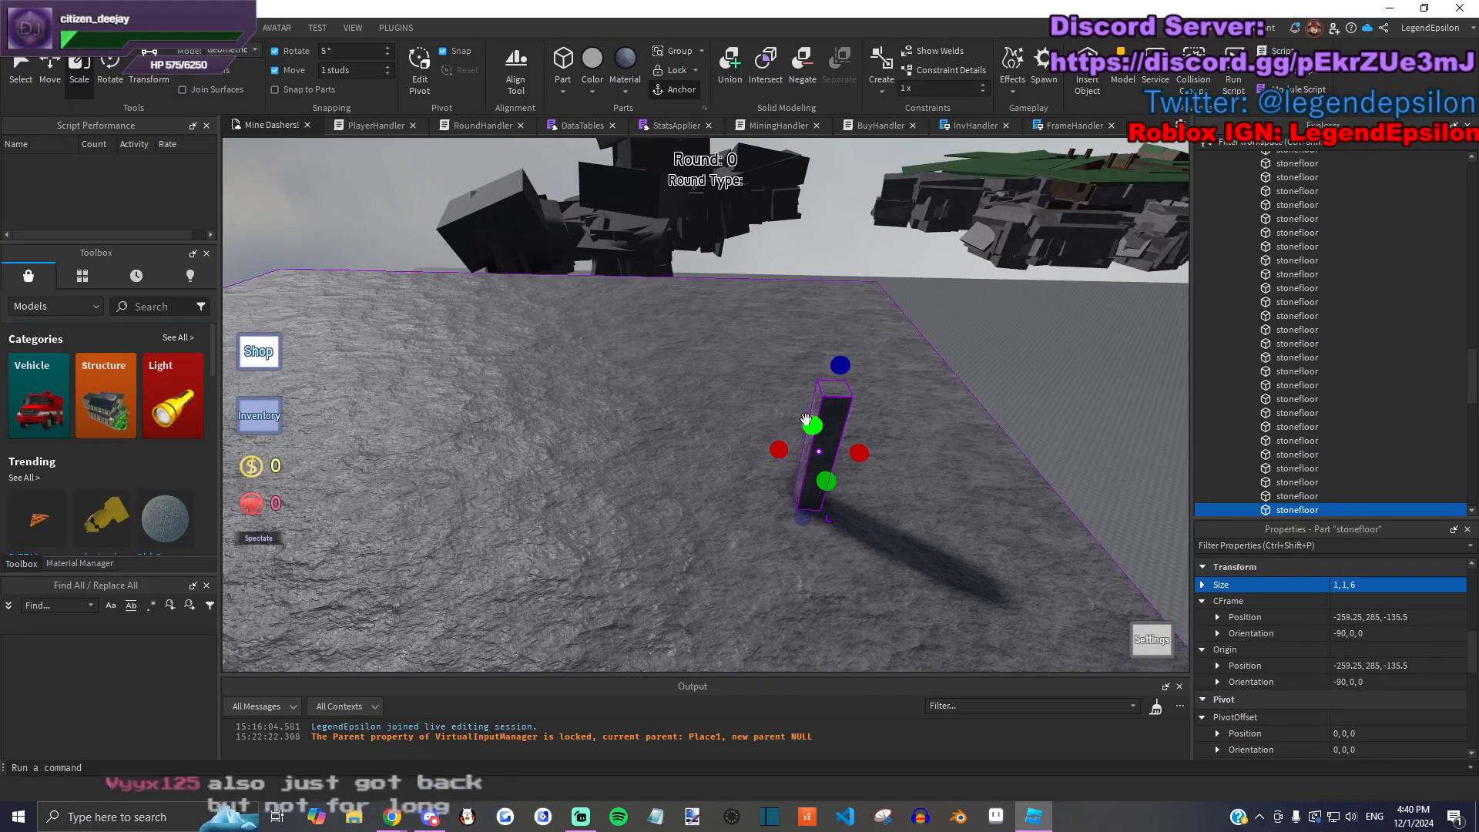
Step: Reposition the post on the platform and scale it upward into a tall, thin pole
left_click_drag(794, 423, 744, 308)
right_click_drag(743, 308, 724, 331)
left_click_drag(711, 412, 710, 205)
scroll(757, 245, "up", 2)
key("q")
Step: Change the tall pole's material to Fabric
scroll(1378, 664, "up", 3)
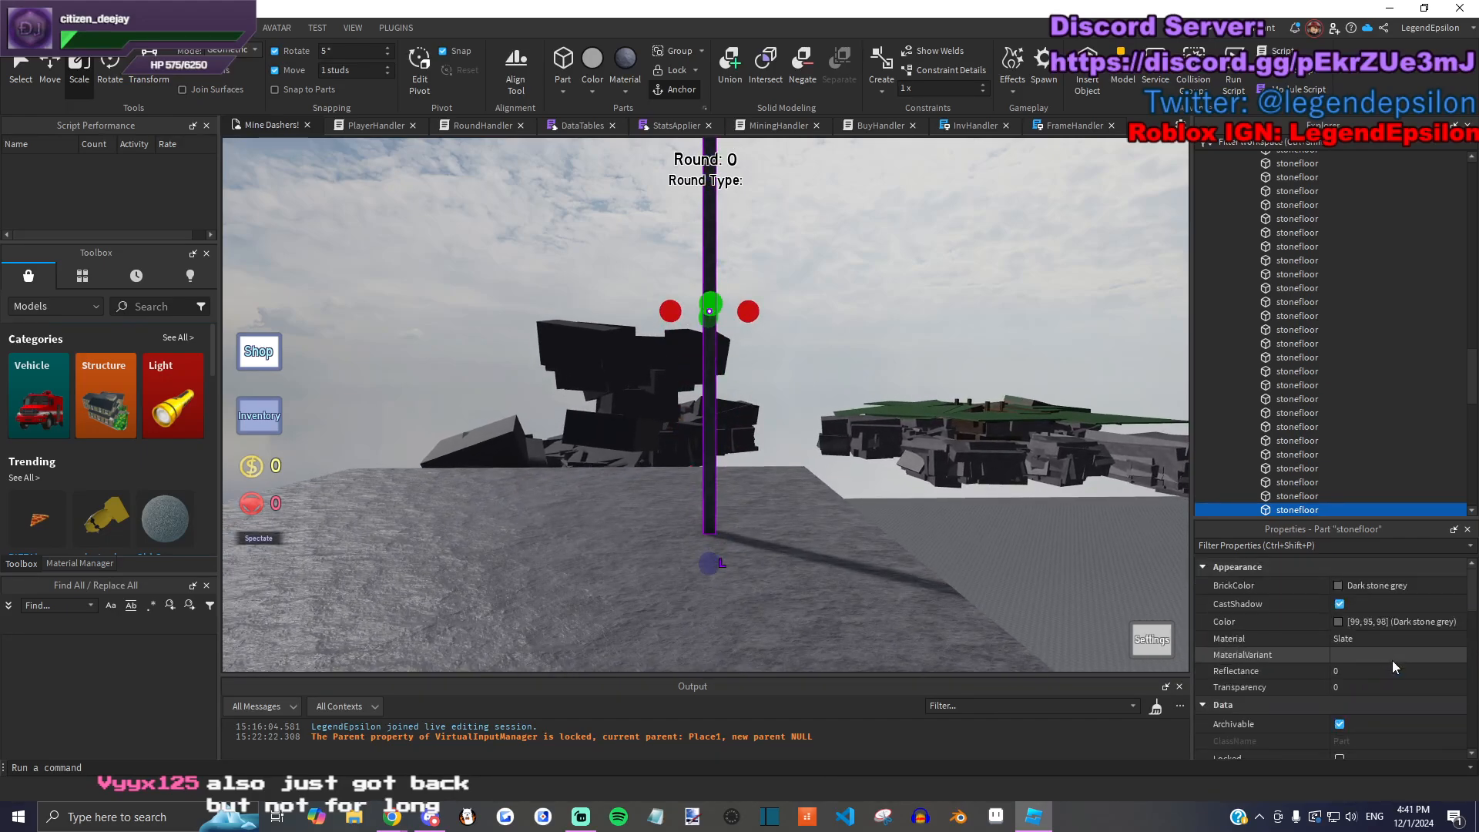
right_click_drag(969, 516, 1117, 586)
left_click(1380, 638)
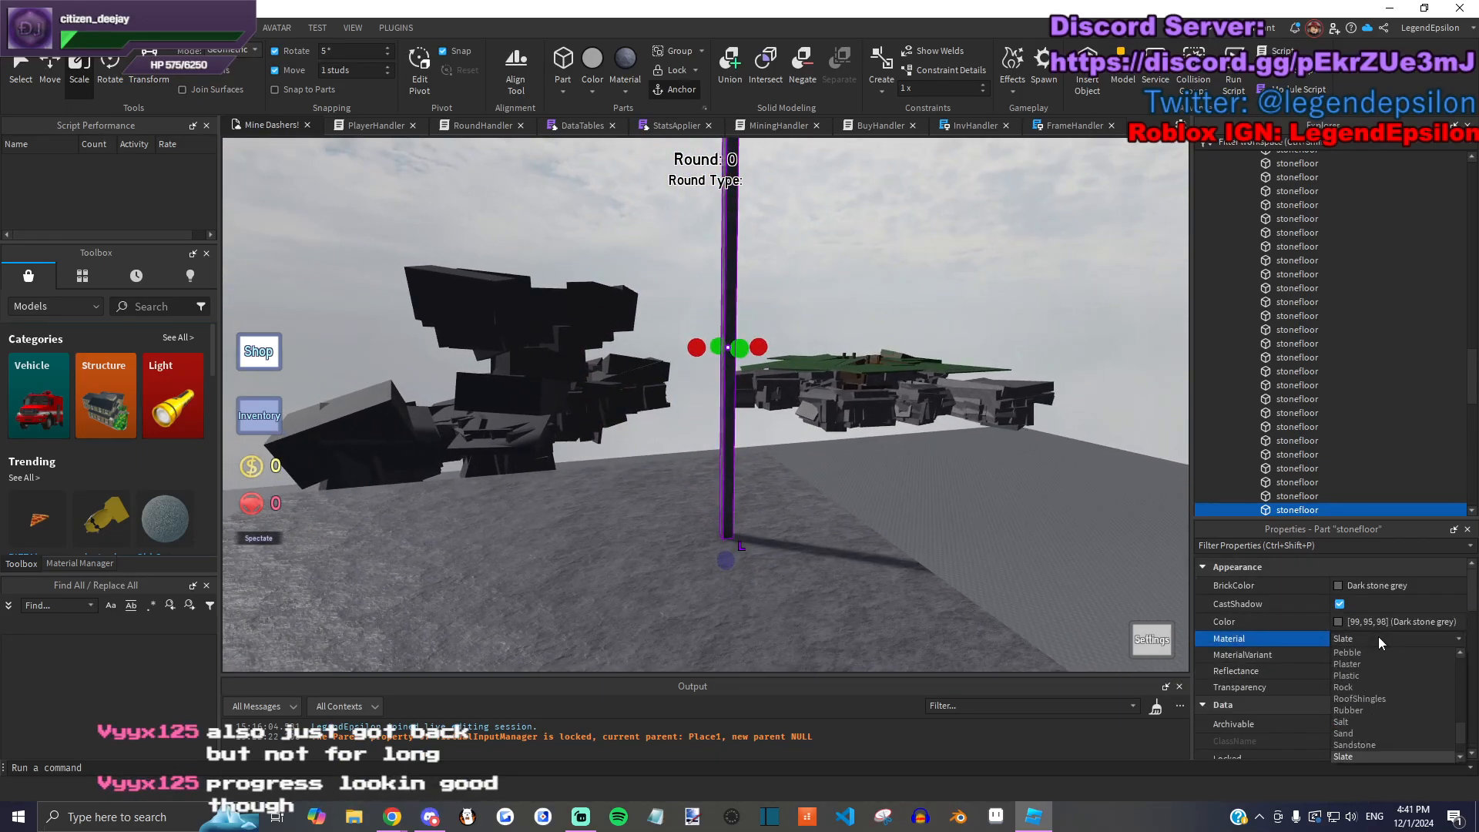
scroll(1390, 719, "up", 3)
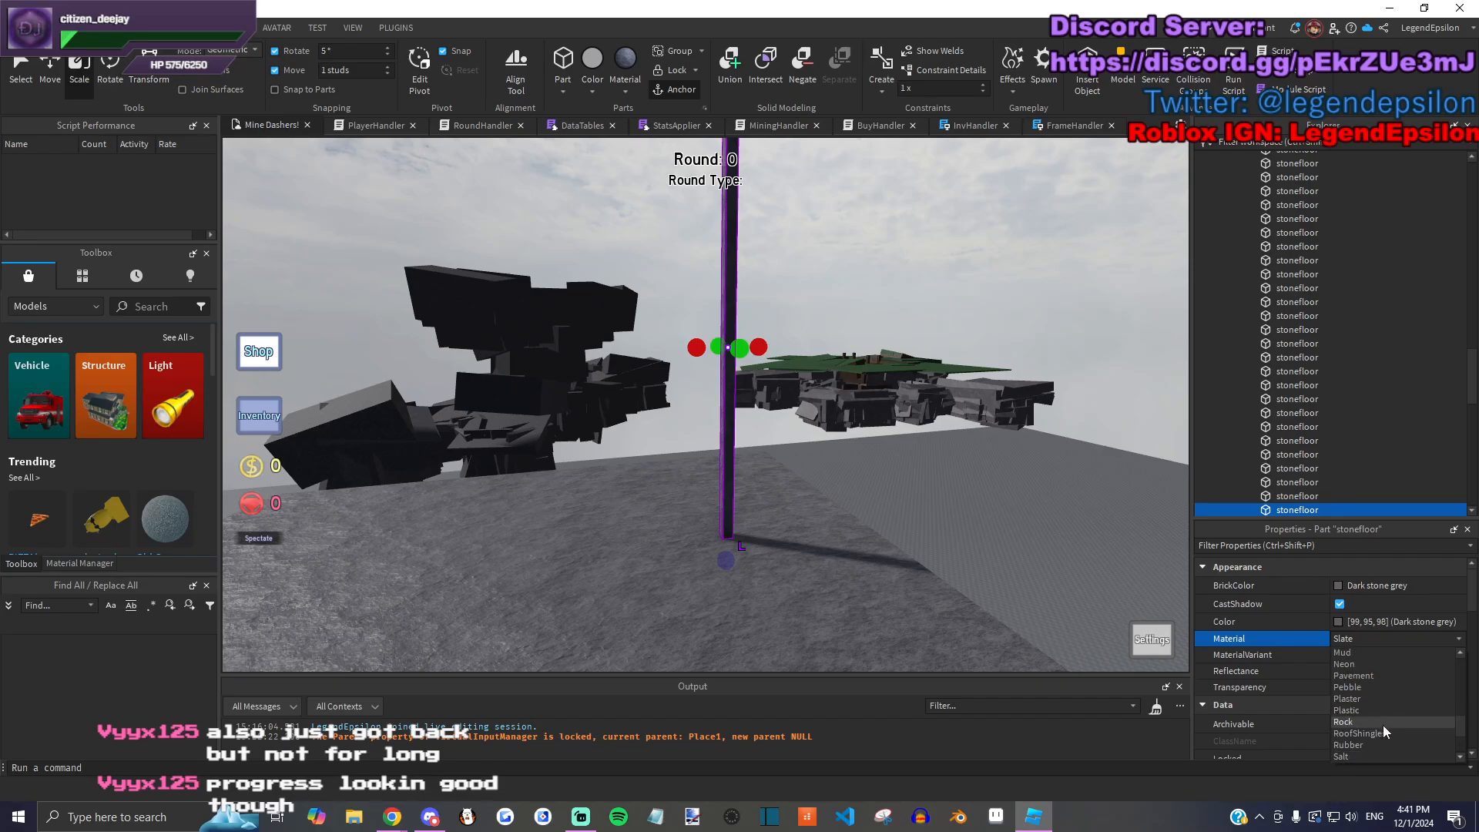
scroll(1383, 724, "up", 3)
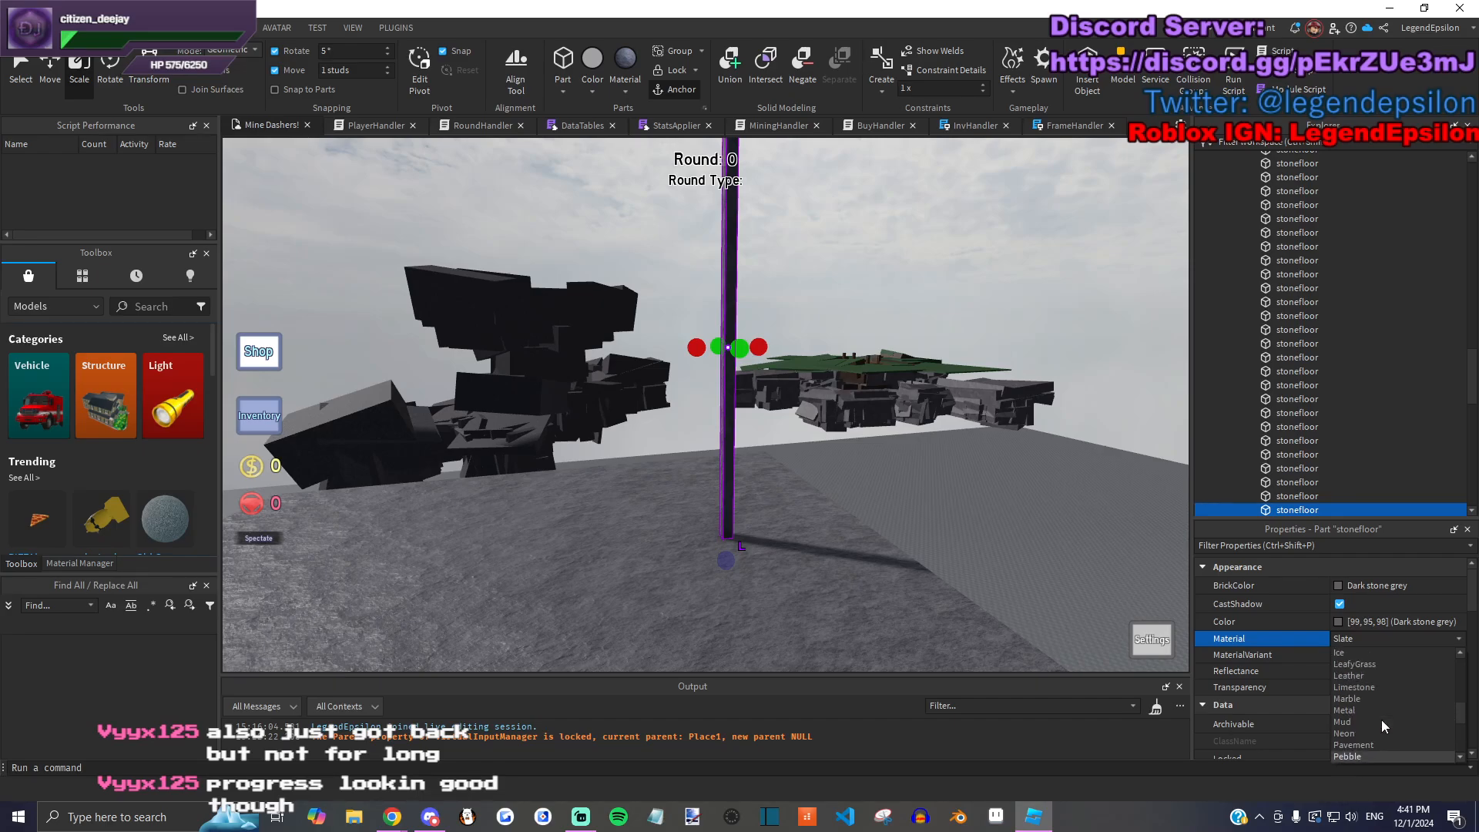
scroll(1370, 722, "up", 2)
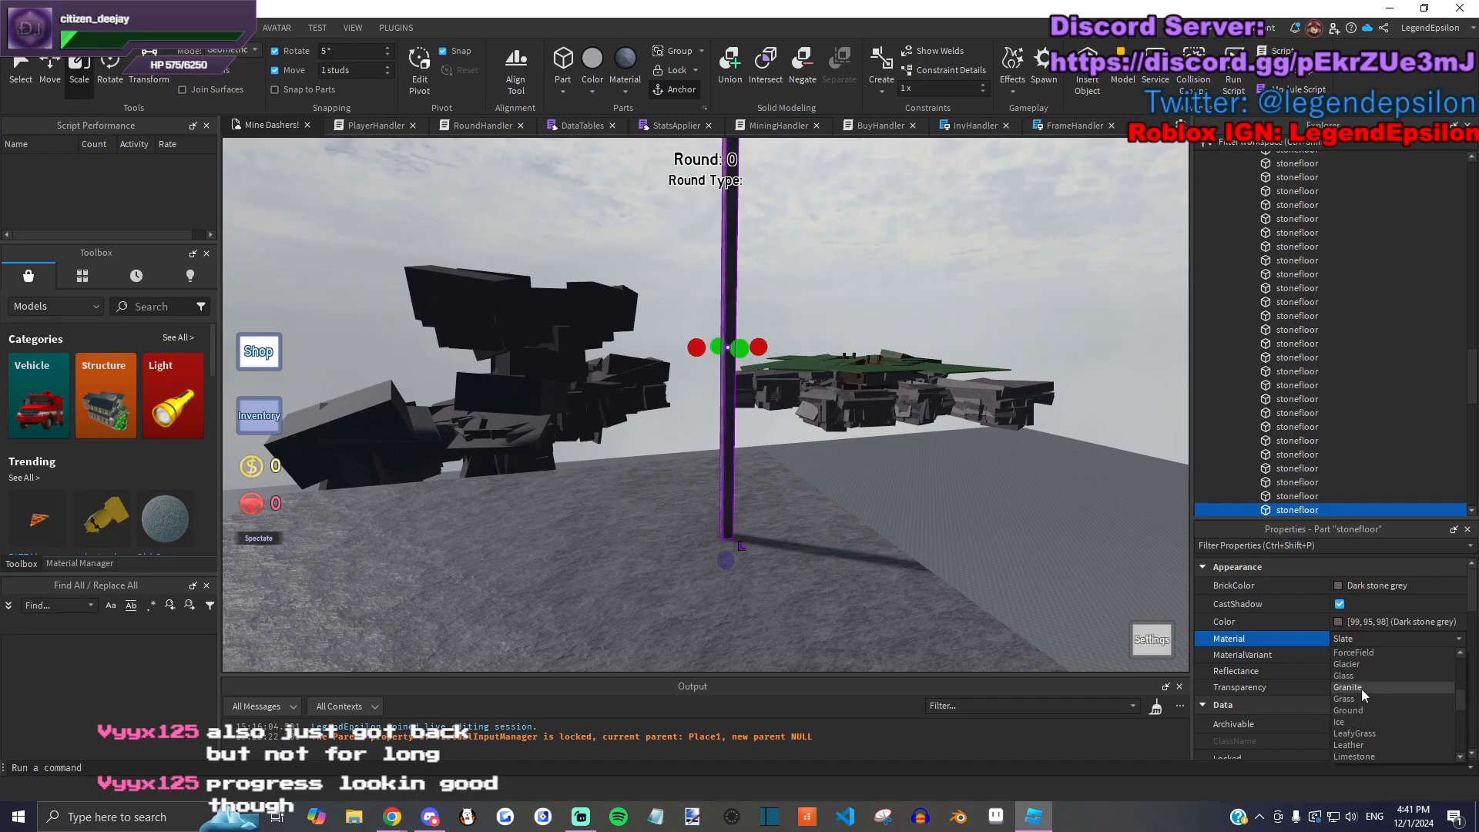
scroll(1370, 699, "up", 3)
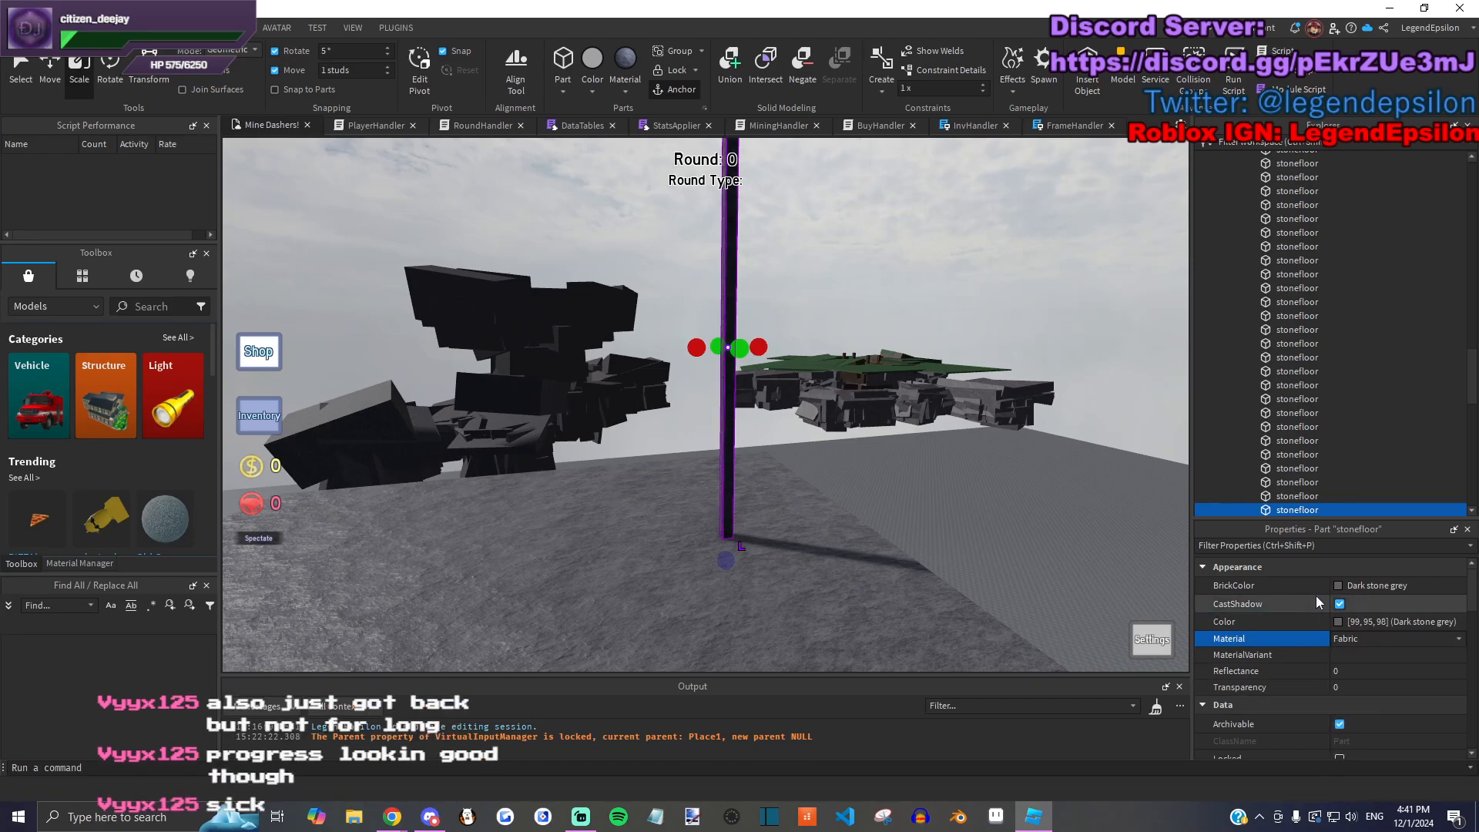
Step: Recolour the fabric pole, trying Institutional white before settling on the brick colour Cool yellow
left_click(1387, 585)
left_click(1256, 793)
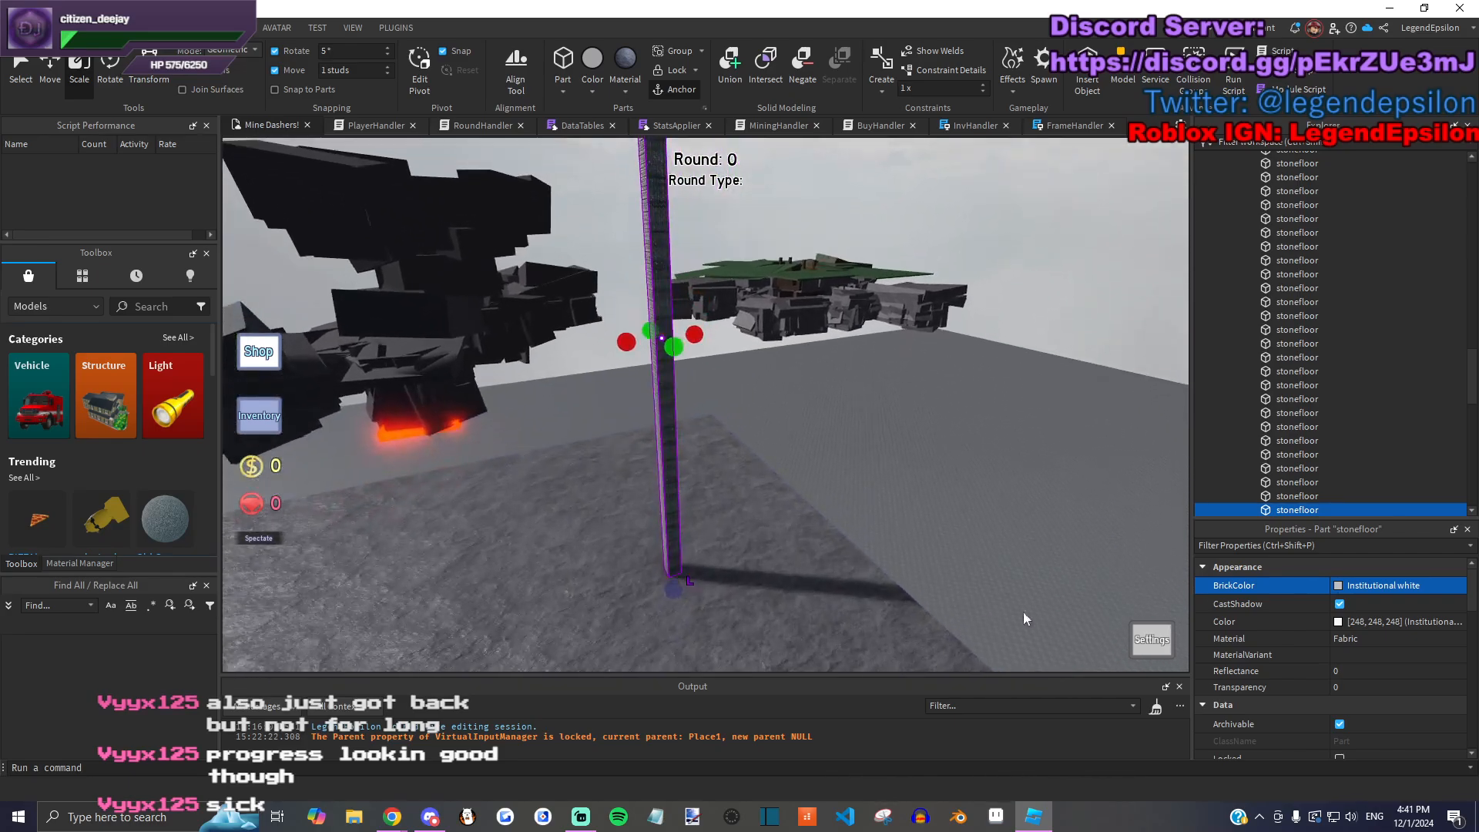
left_click(1379, 585)
left_click(1282, 670)
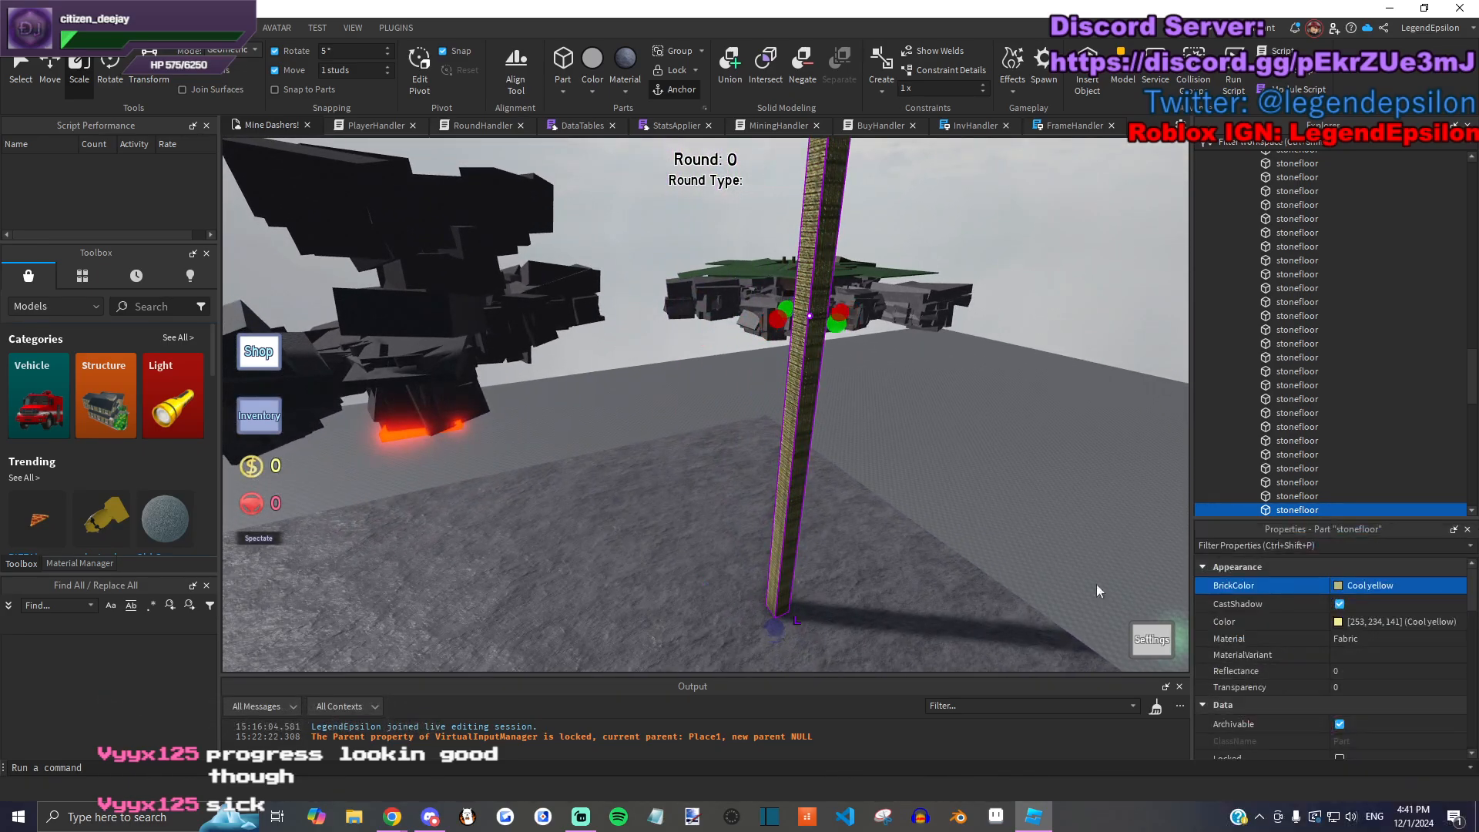
Step: Rename the Cool yellow fabric pole as rope
scroll(1283, 510, "down", 2)
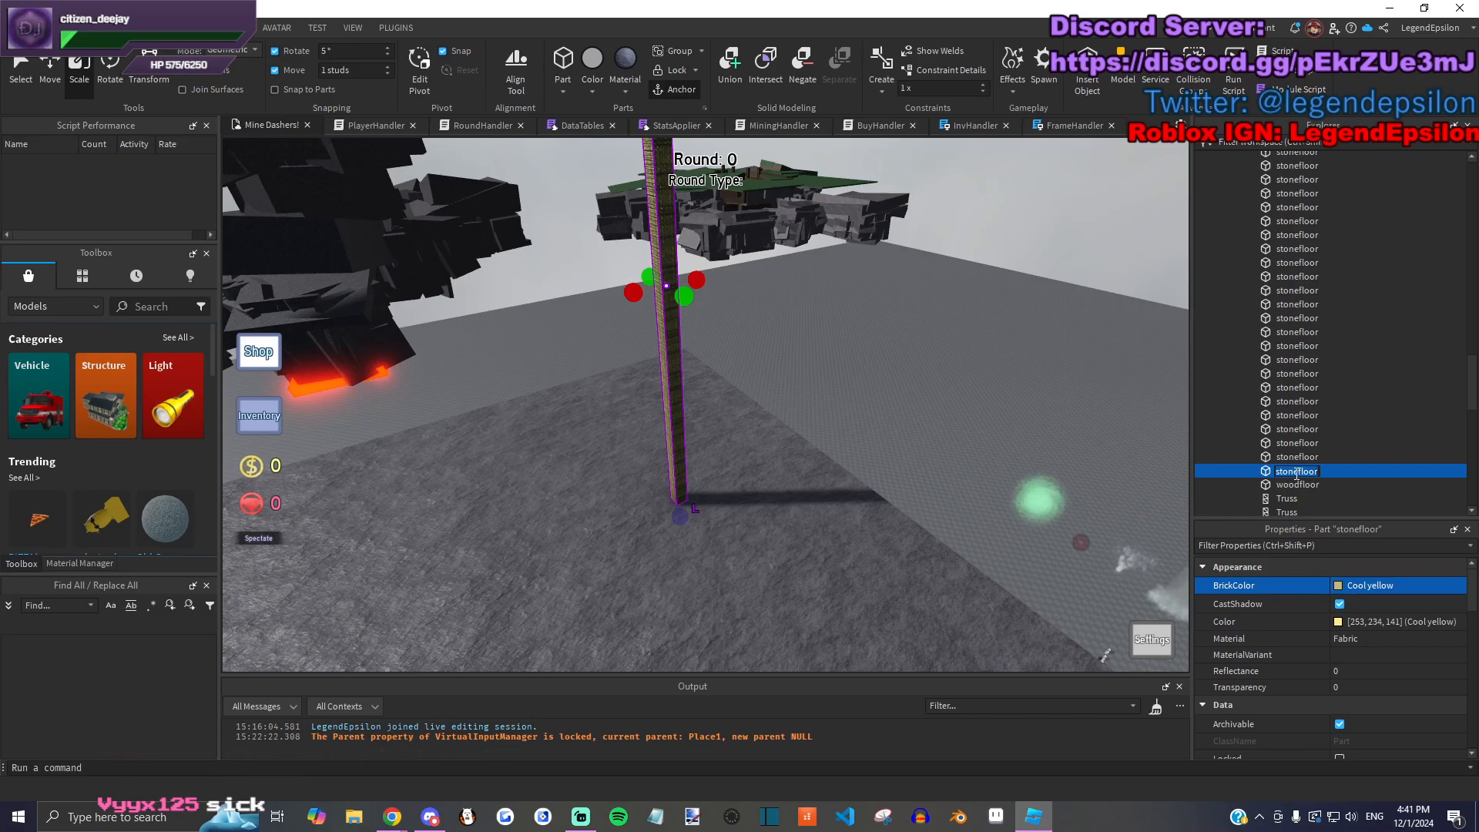
right_click_drag(888, 398, 881, 396)
scroll(832, 376, "up", 4)
right_click_drag(684, 305, 686, 308)
Step: Flip the rope's material direction with MaterialFlip and recolour the rope in a tan shade from the colour palette
double_click(397, 9)
double_click(392, 16)
left_click(408, 28)
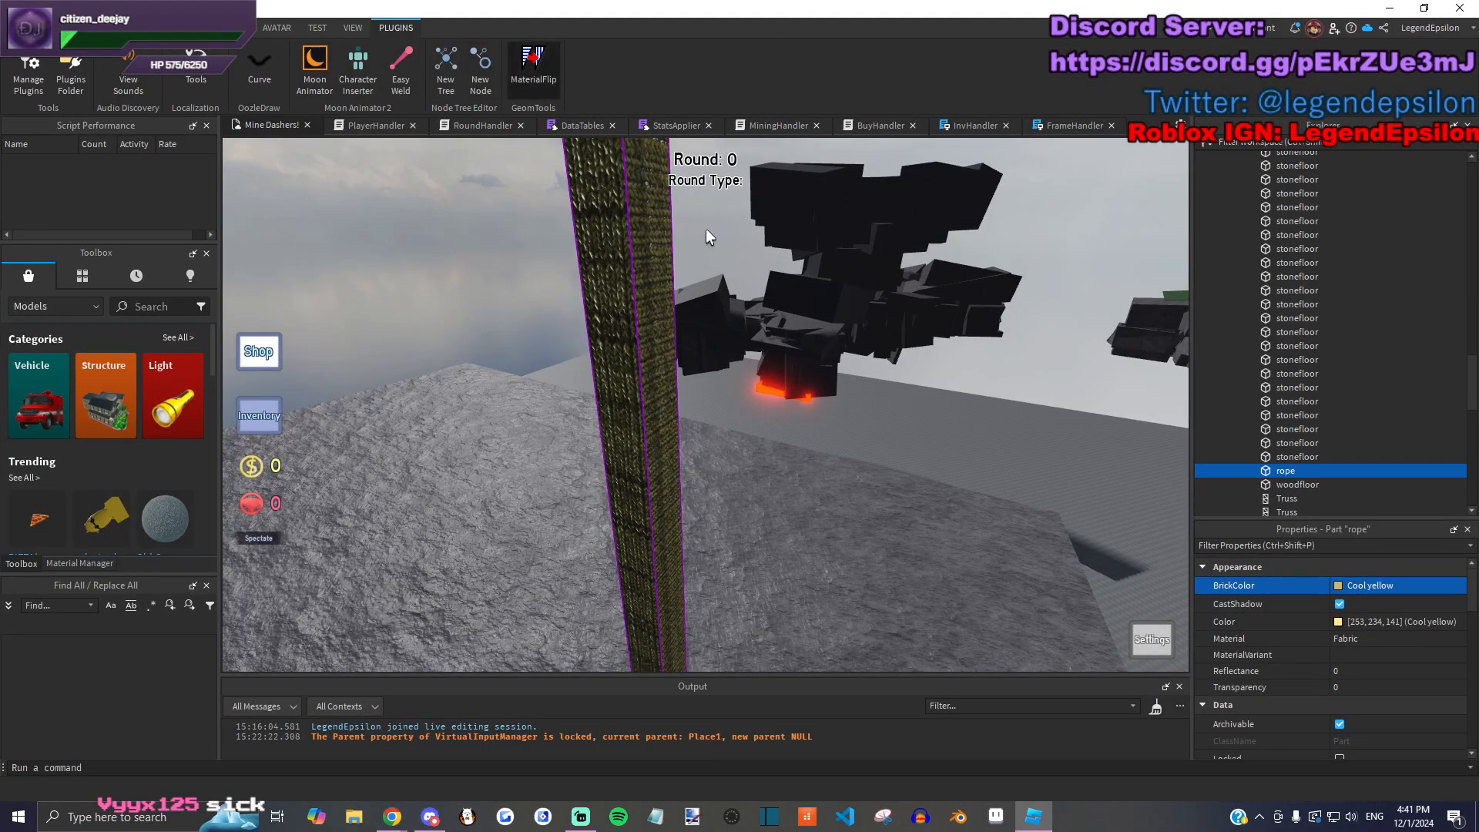
right_click_drag(627, 224, 712, 309)
left_click(921, 550)
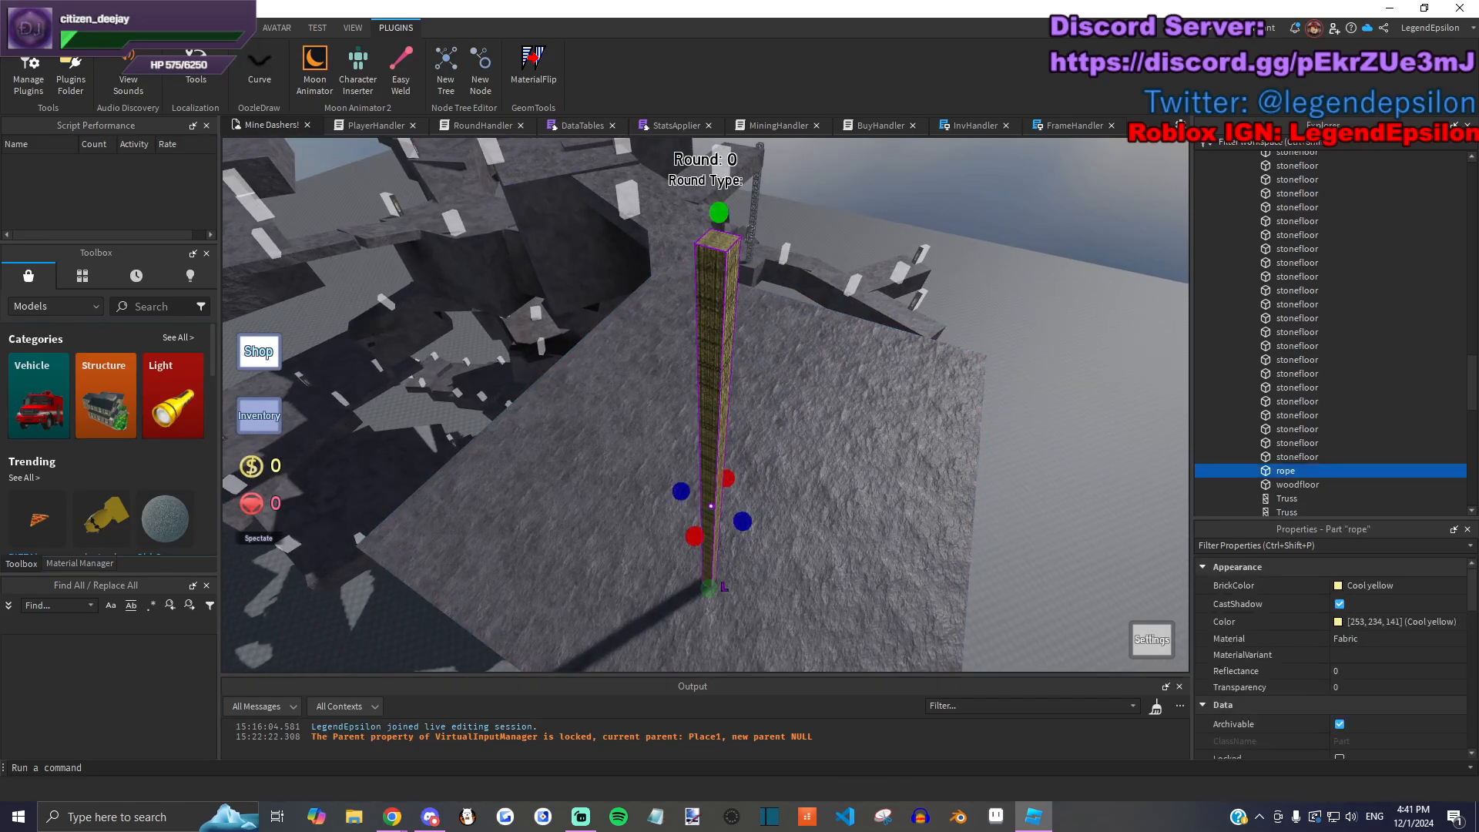
left_click(516, 86)
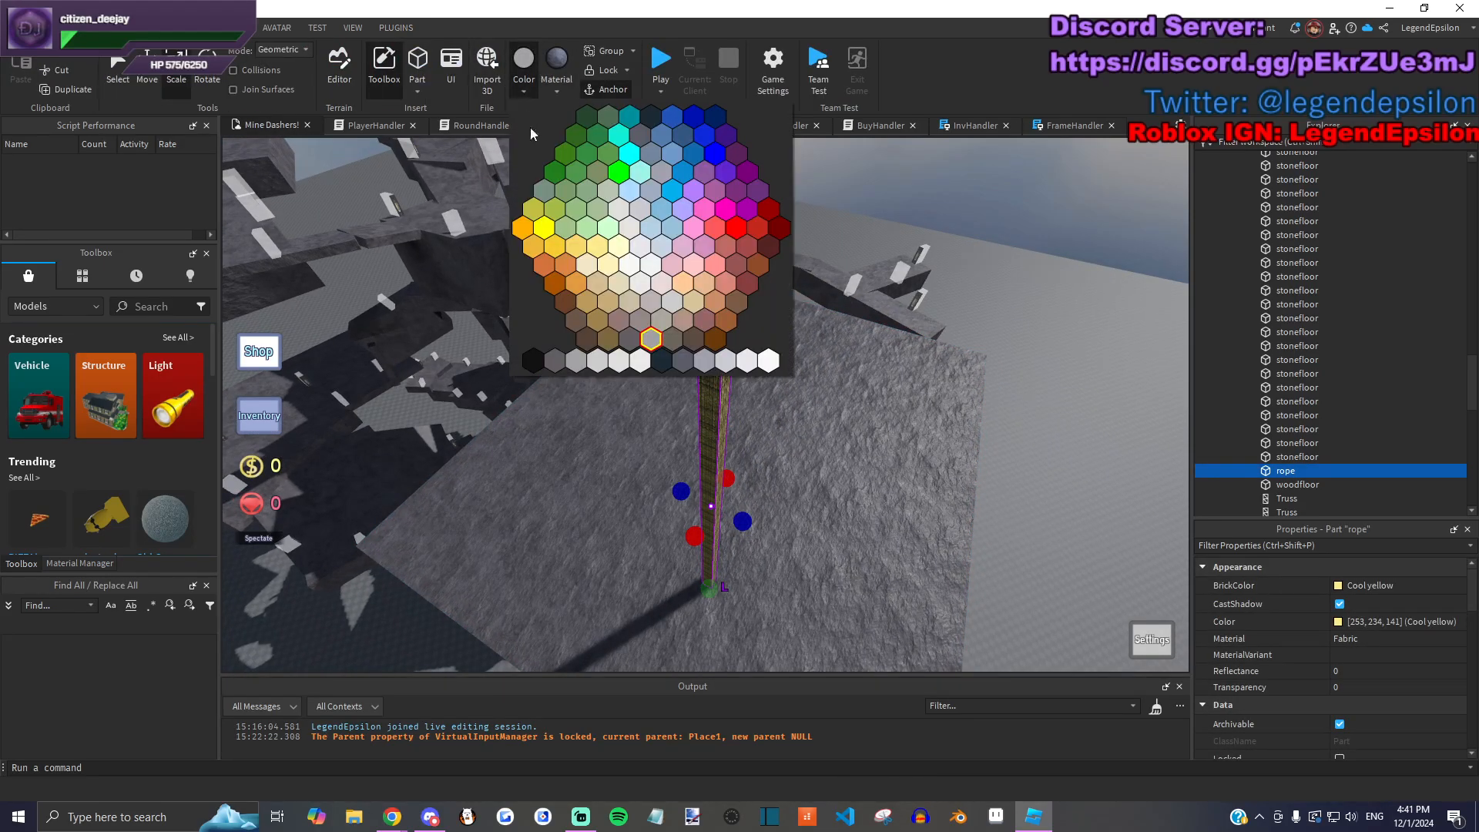
left_click(598, 285)
Step: Place a copy of the Medium brown WoodPlanks woodfloor on the large stone end platform
right_click_drag(837, 256, 993, 415)
key("f")
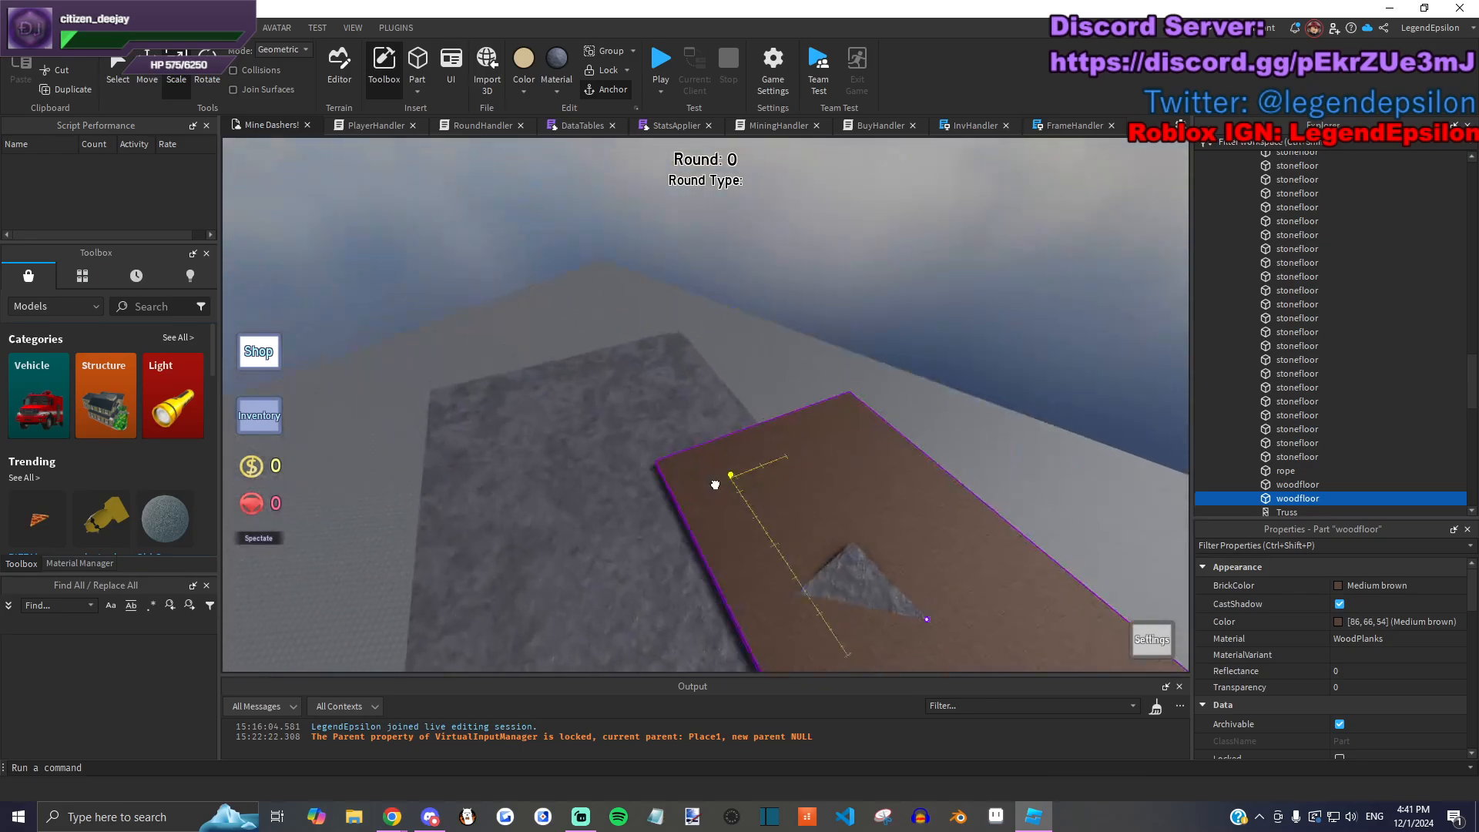
left_click_drag(911, 335, 712, 476)
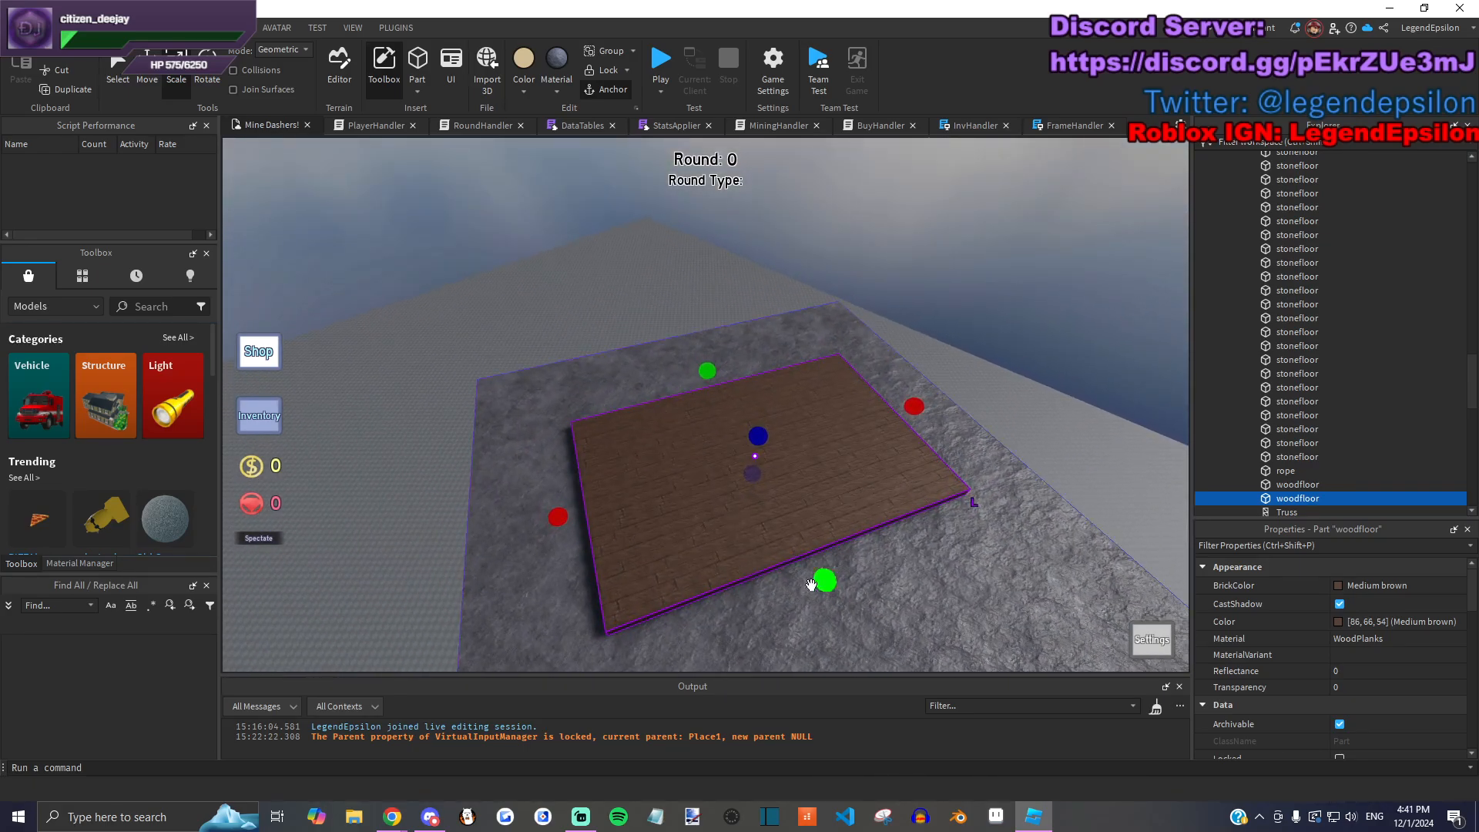
Step: Scale the copied wooden floor to fit on the end platform and rename it elevator
left_click_drag(825, 571, 633, 529)
key("q")
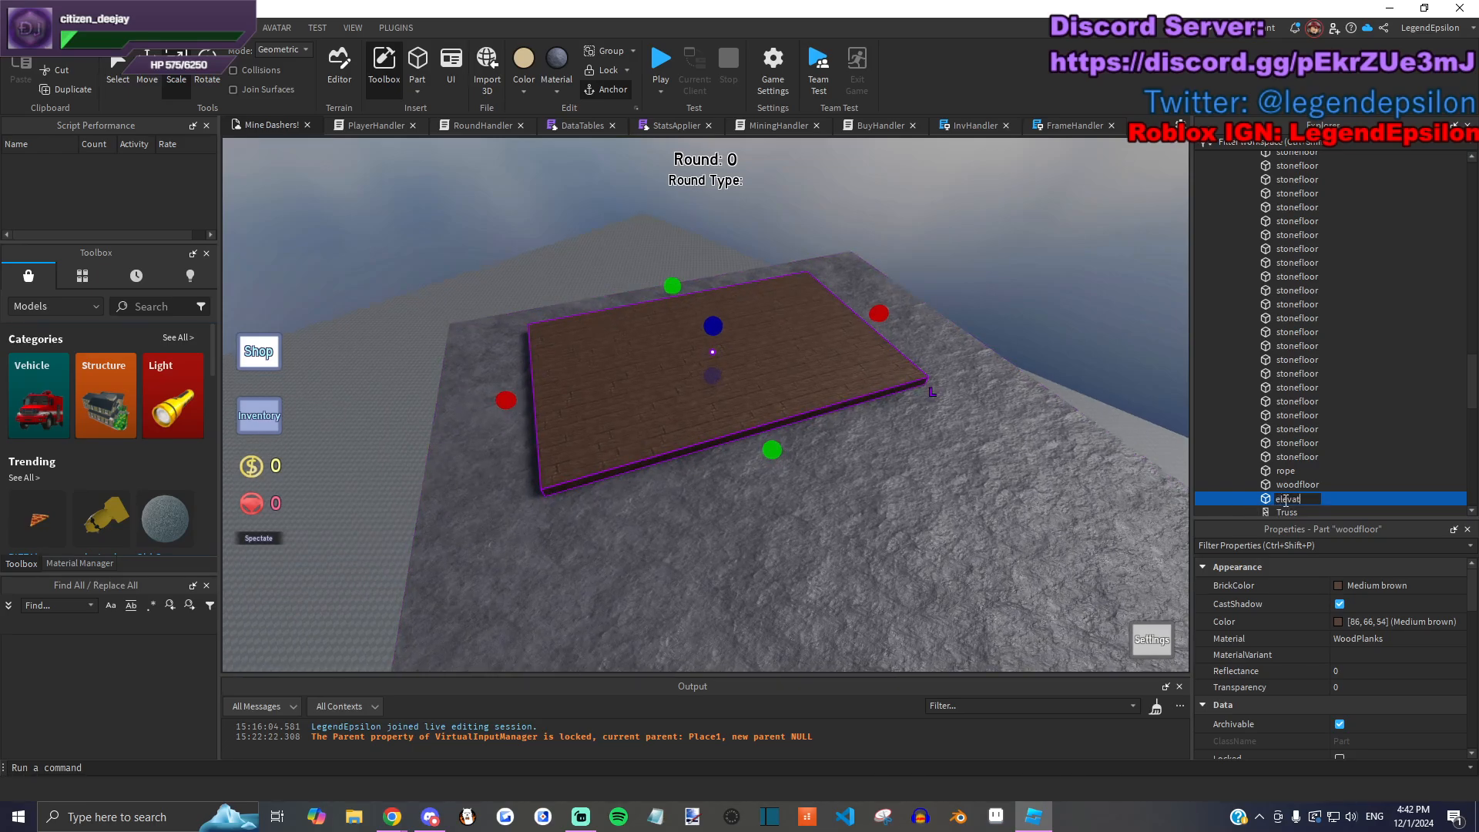
left_click(928, 207)
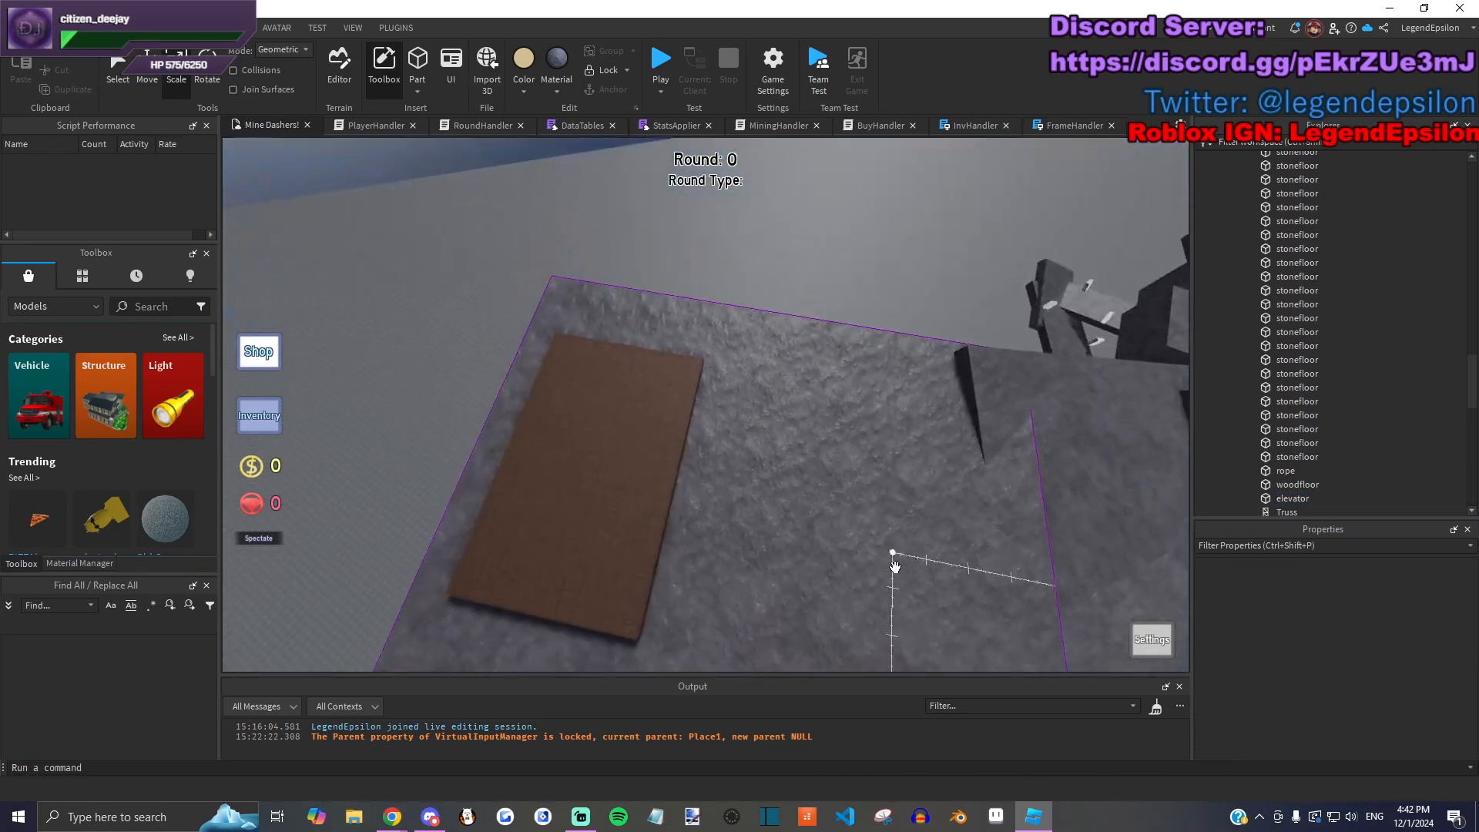
Step: Examine the Descent map's slab arms, inner ring and lower levels for spots that need more stone
right_click_drag(913, 547, 914, 547)
key("w")
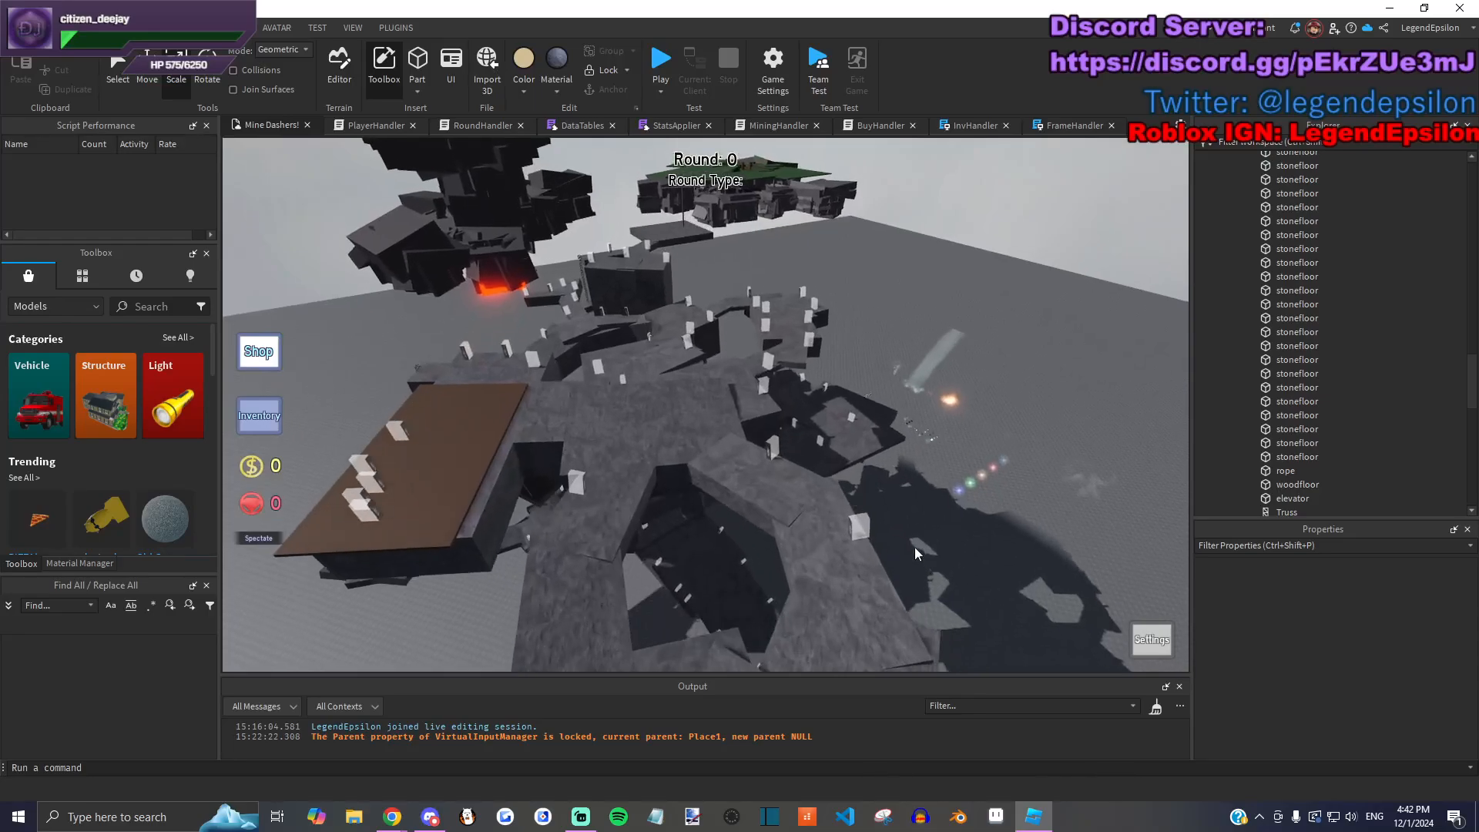
key("w")
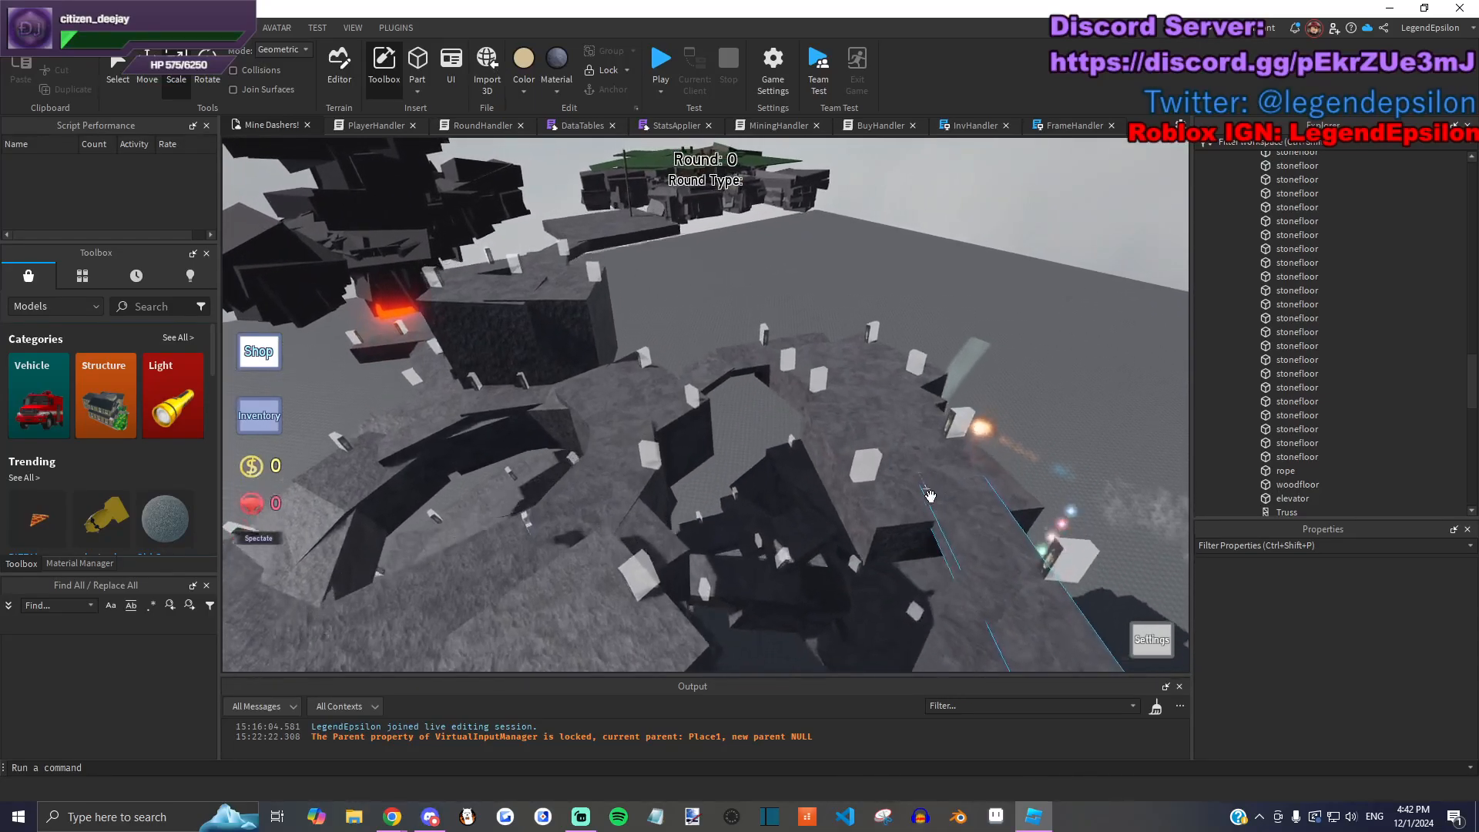
key("w")
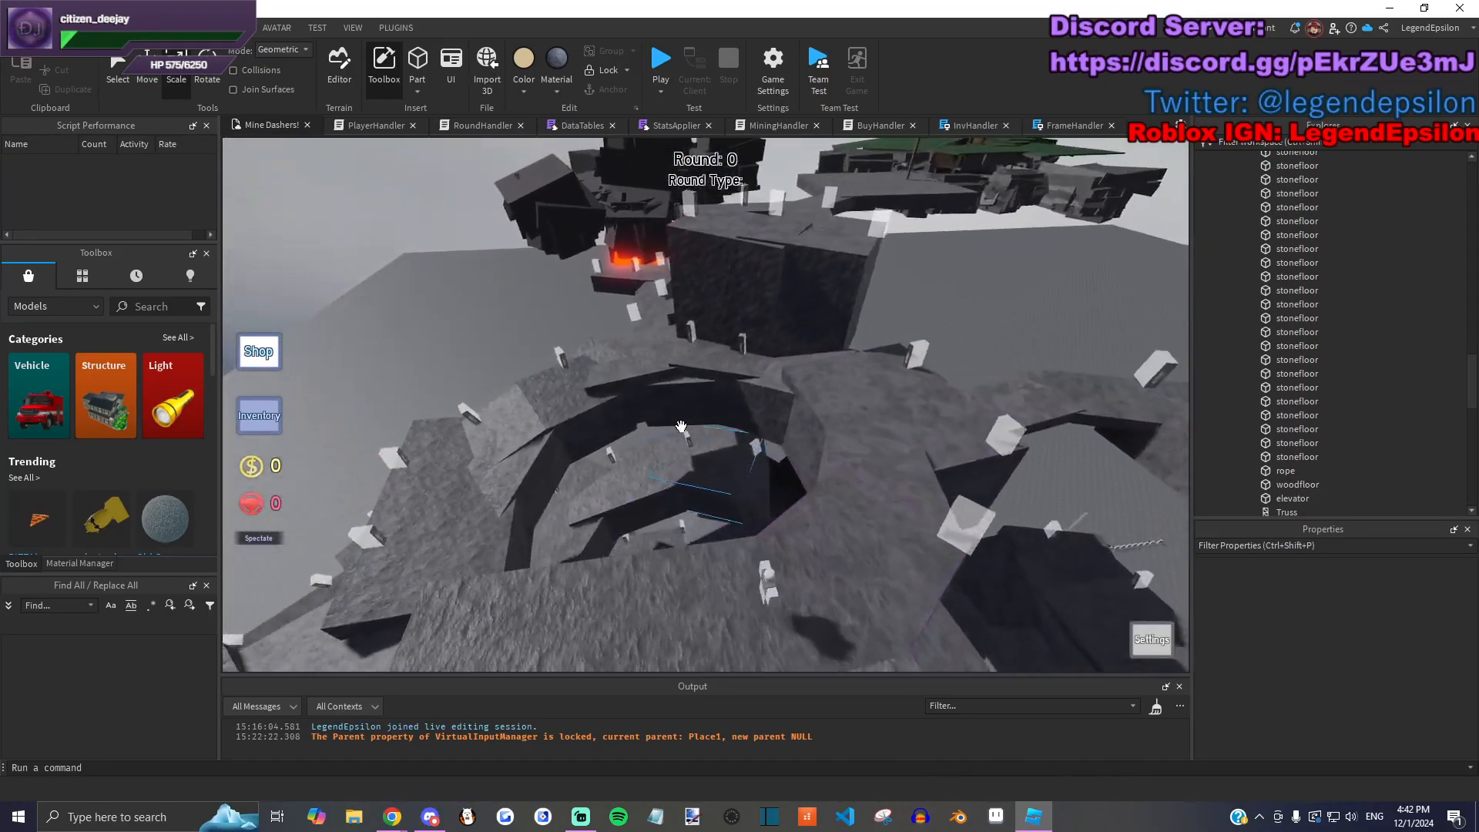
key("w")
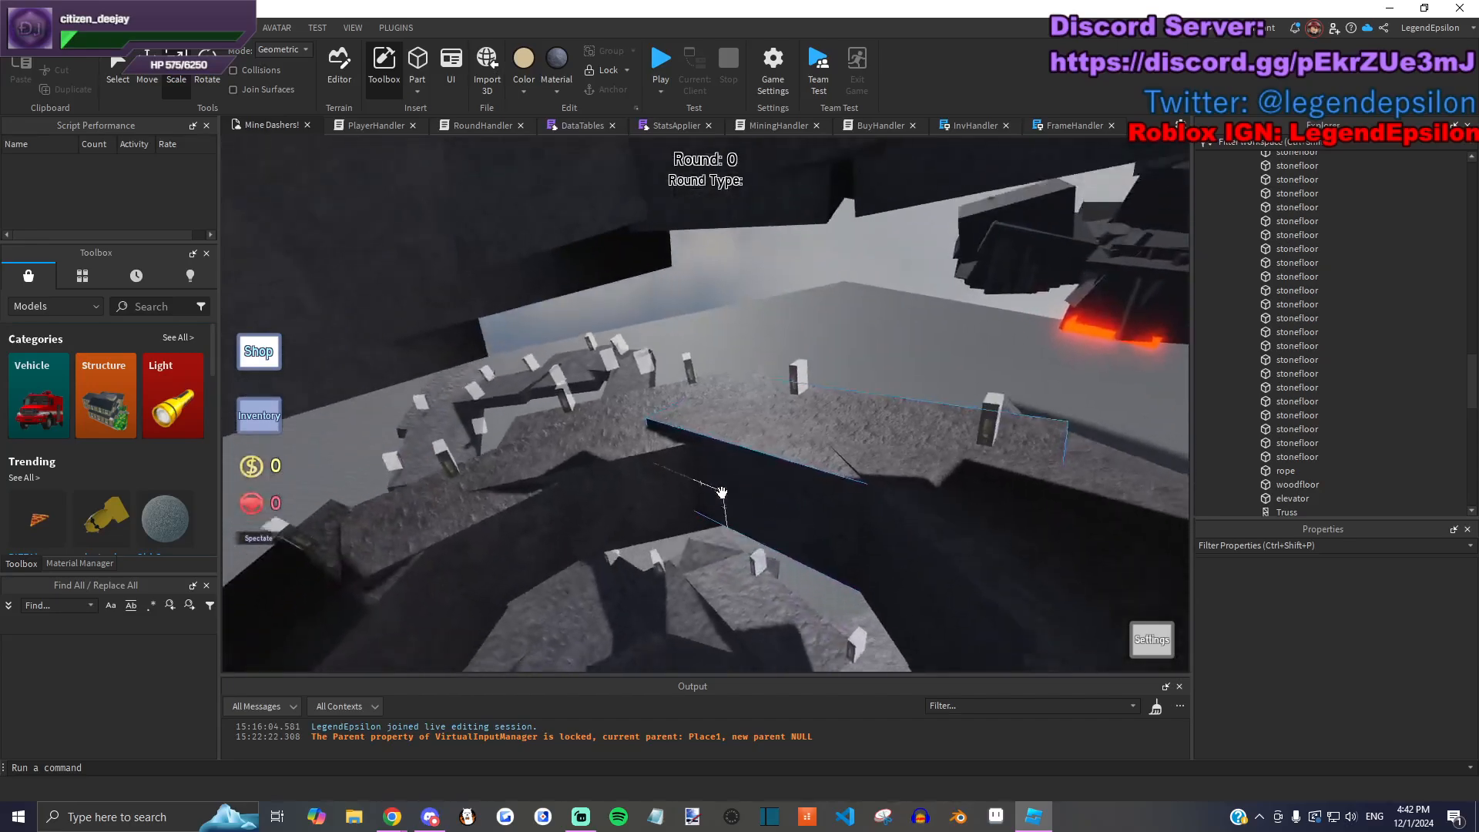
key("w")
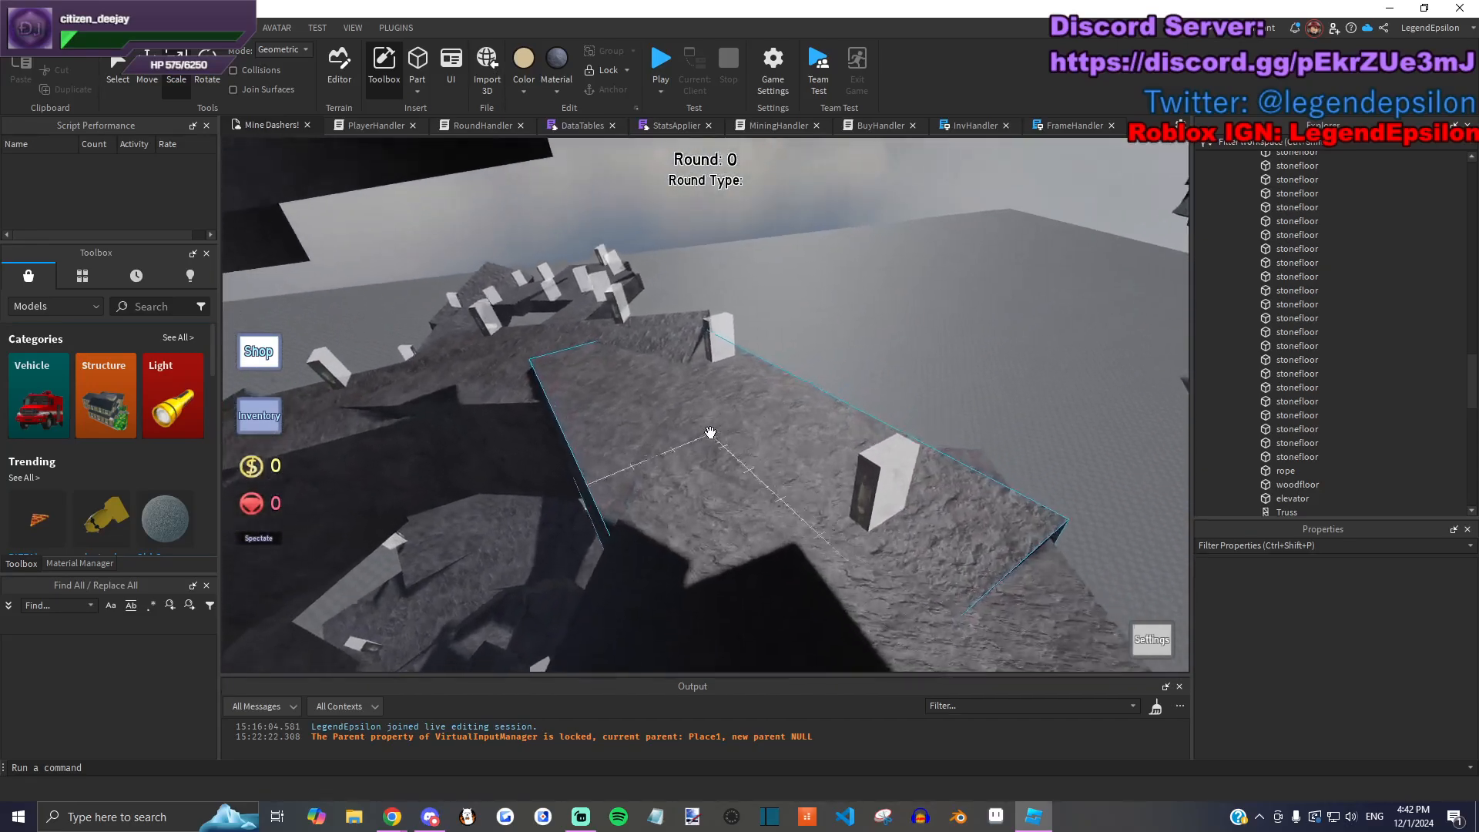
key("w")
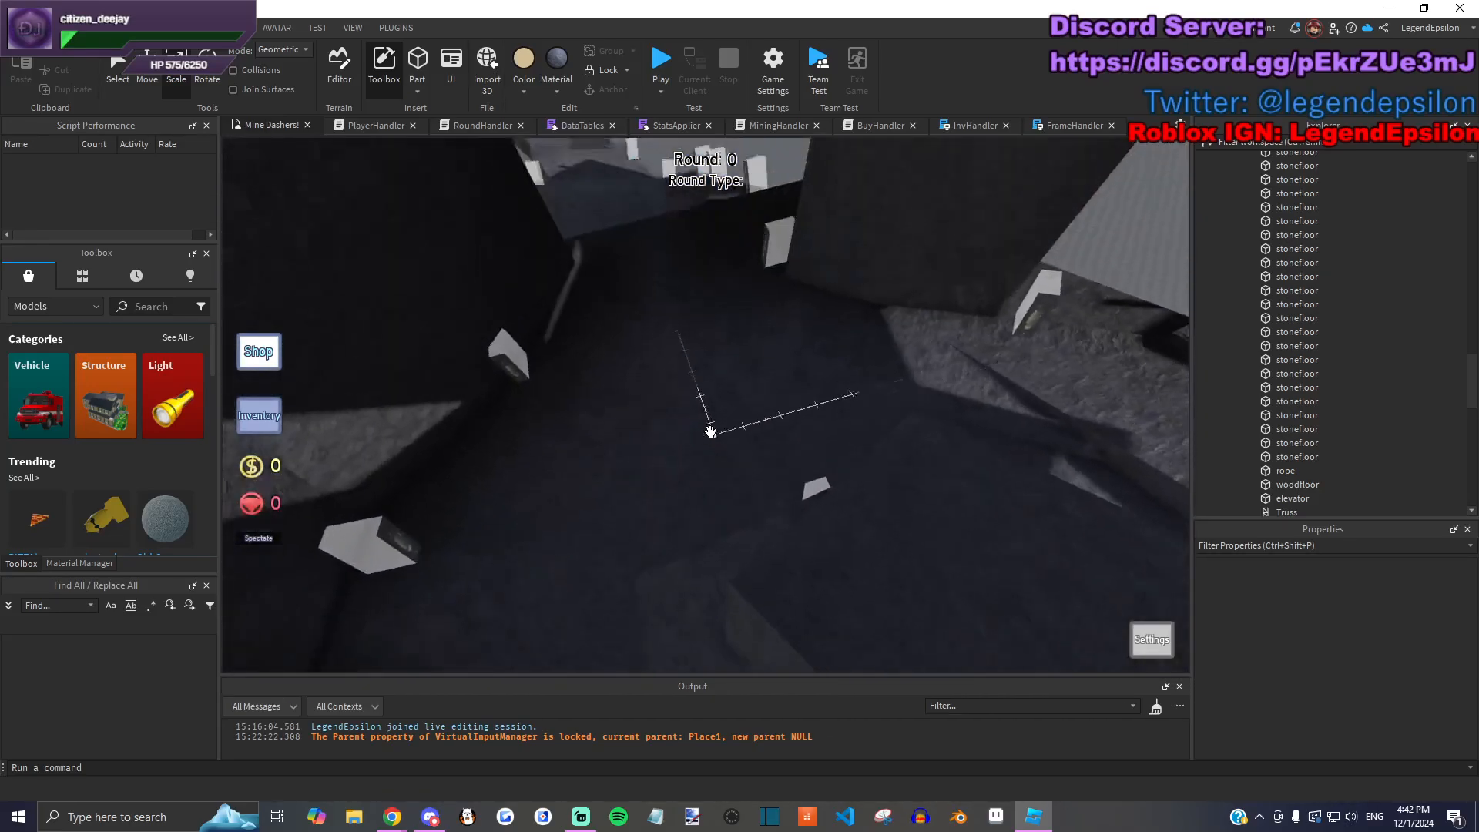
key("w")
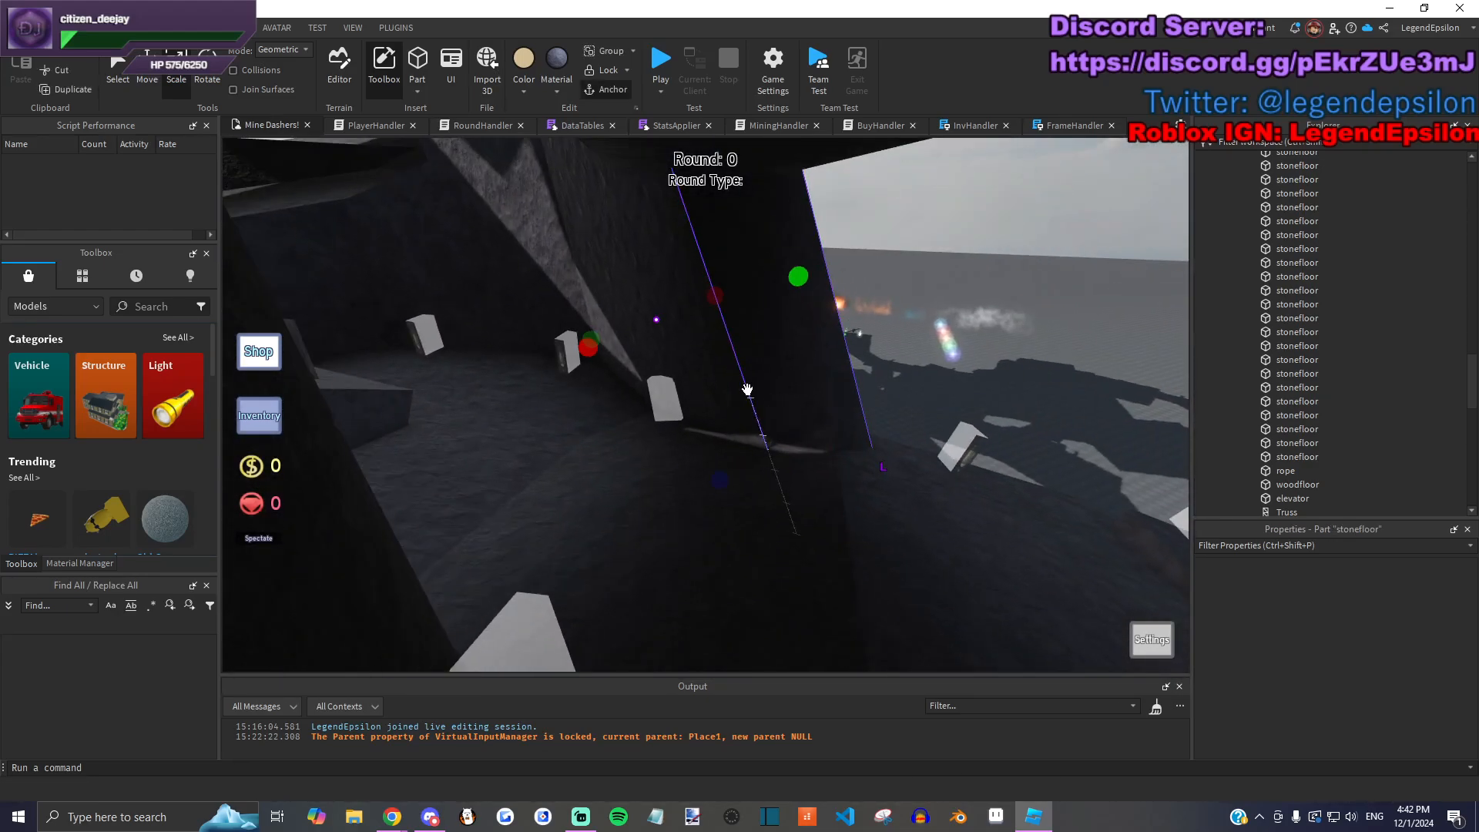
Step: Scale a copy of the tall stonefloor slab on the lower level down to 19.5, 38, 25 and rename it stonewall
left_click(747, 389)
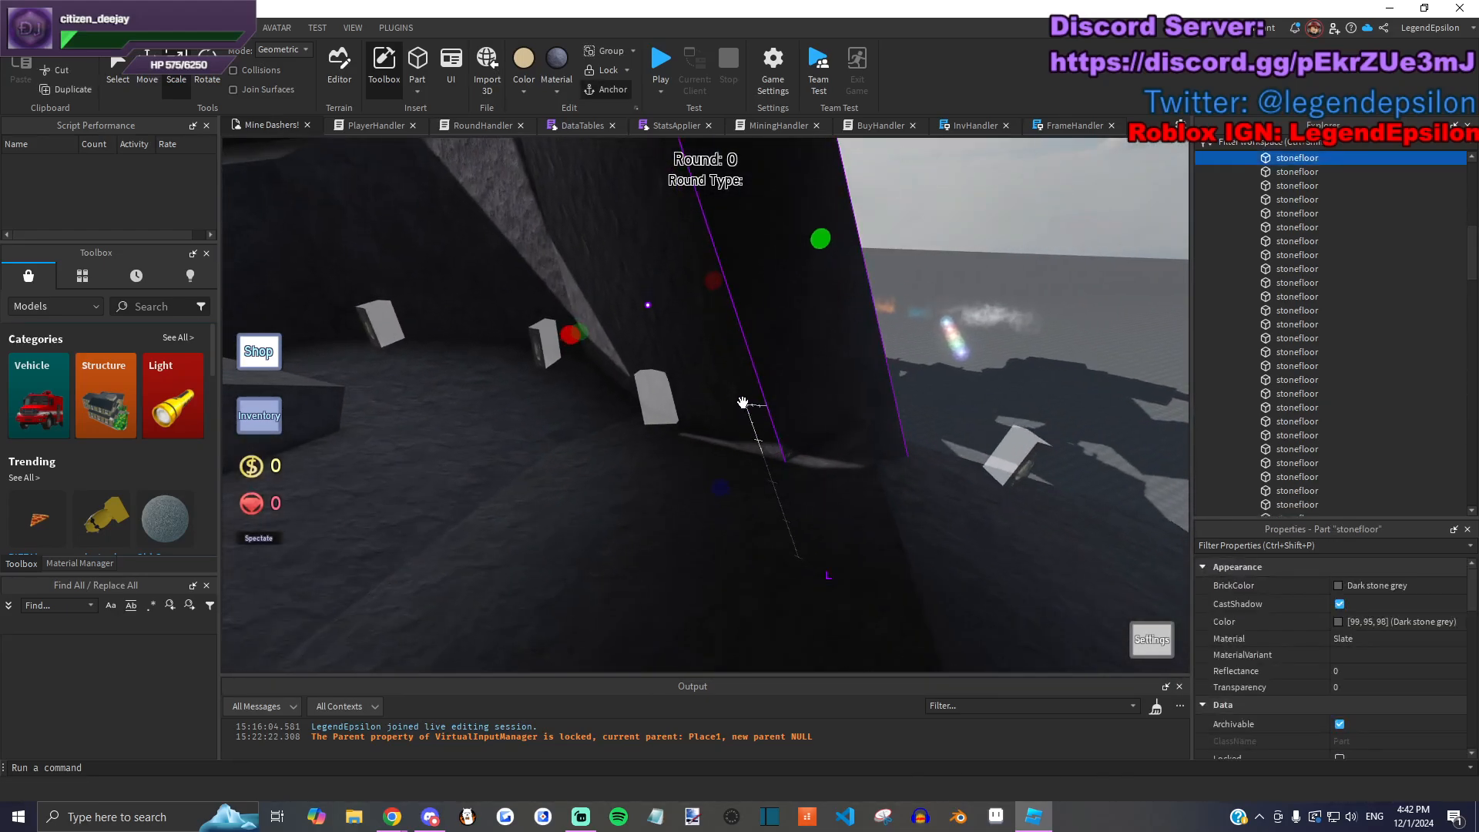
key("w")
key("s")
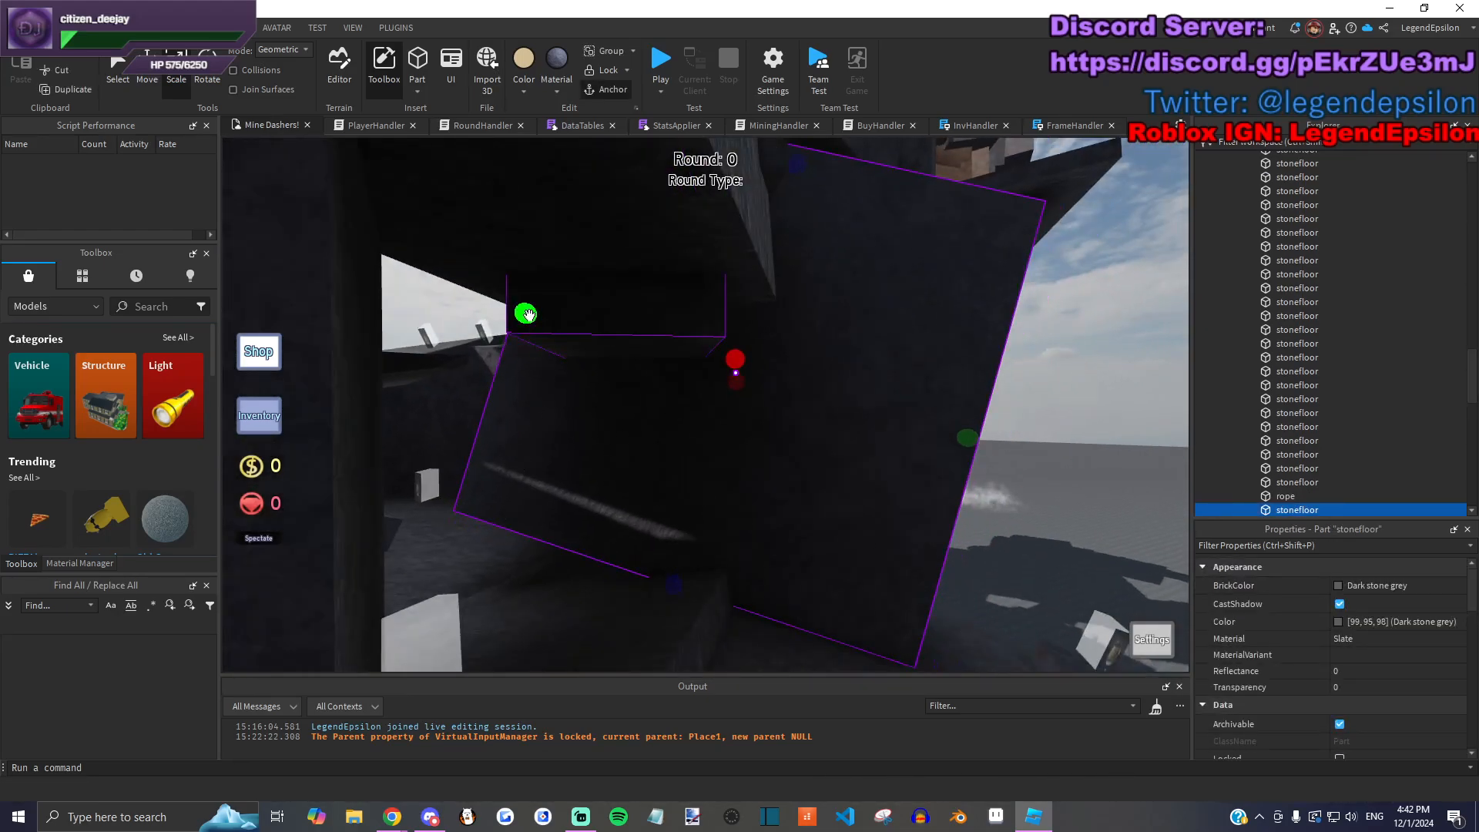
left_click_drag(524, 314, 677, 356)
right_click_drag(865, 386, 869, 347)
left_click_drag(875, 229, 875, 288)
key("w")
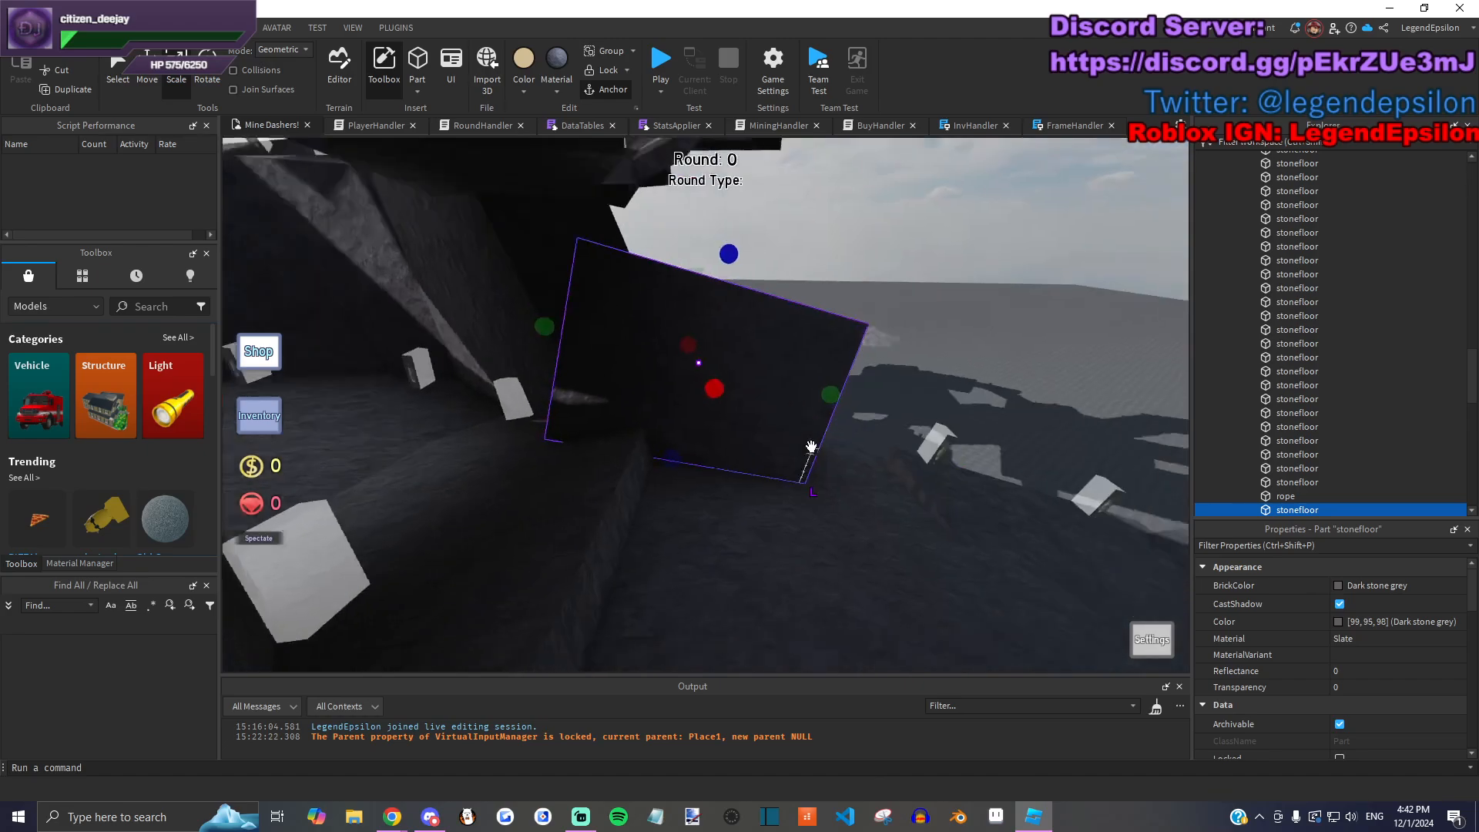
scroll(1369, 651, "down", 3)
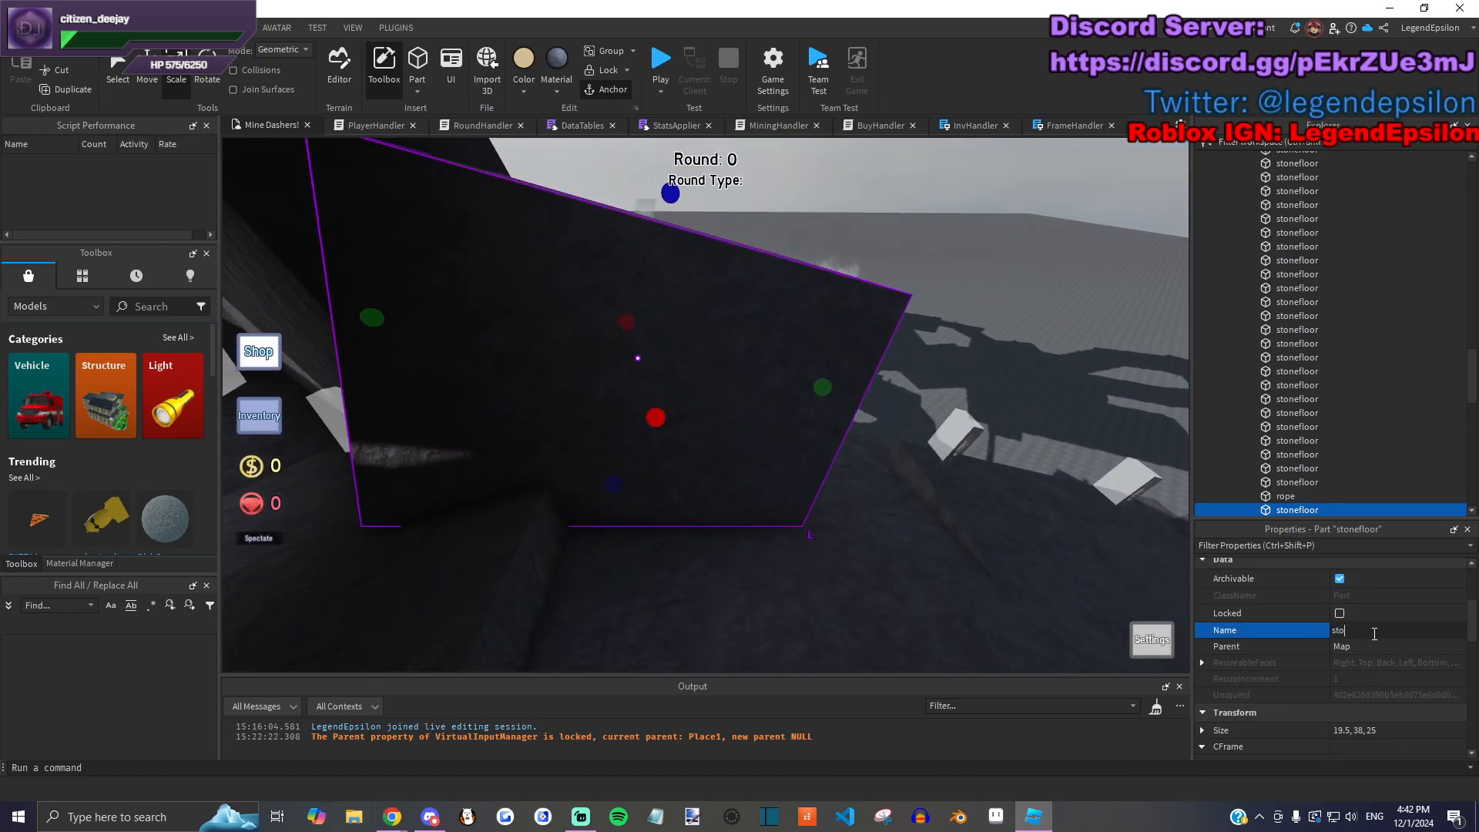
key("w")
Step: Move the stonewall block along the lower floor to its outer edge, past the leaning slab
left_click_drag(648, 601, 848, 485)
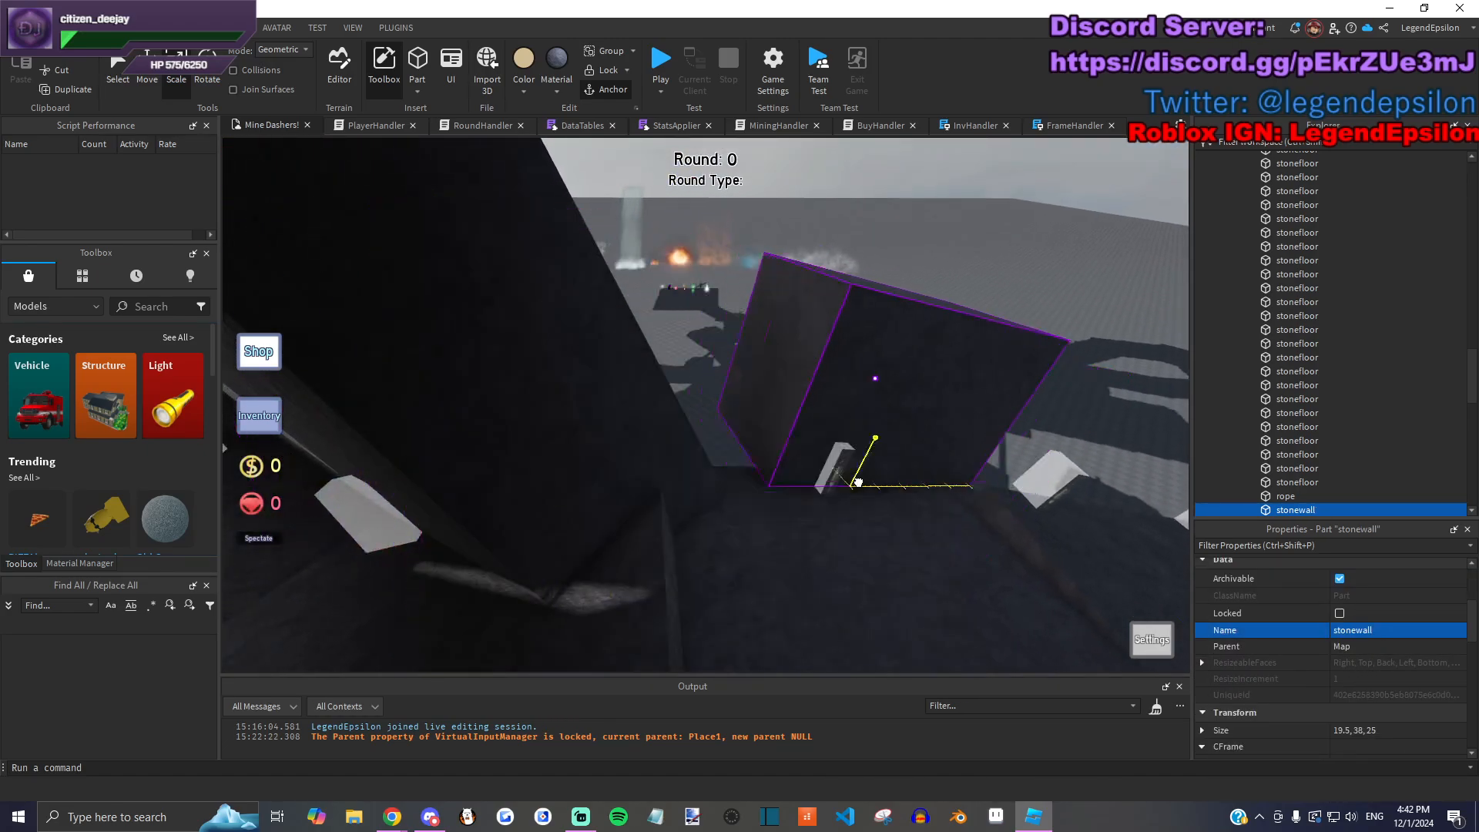
left_click_drag(743, 528, 819, 521)
right_click_drag(819, 521, 719, 561)
left_click_drag(720, 561, 801, 493)
right_click_drag(801, 493, 938, 538)
left_click_drag(938, 538, 922, 516)
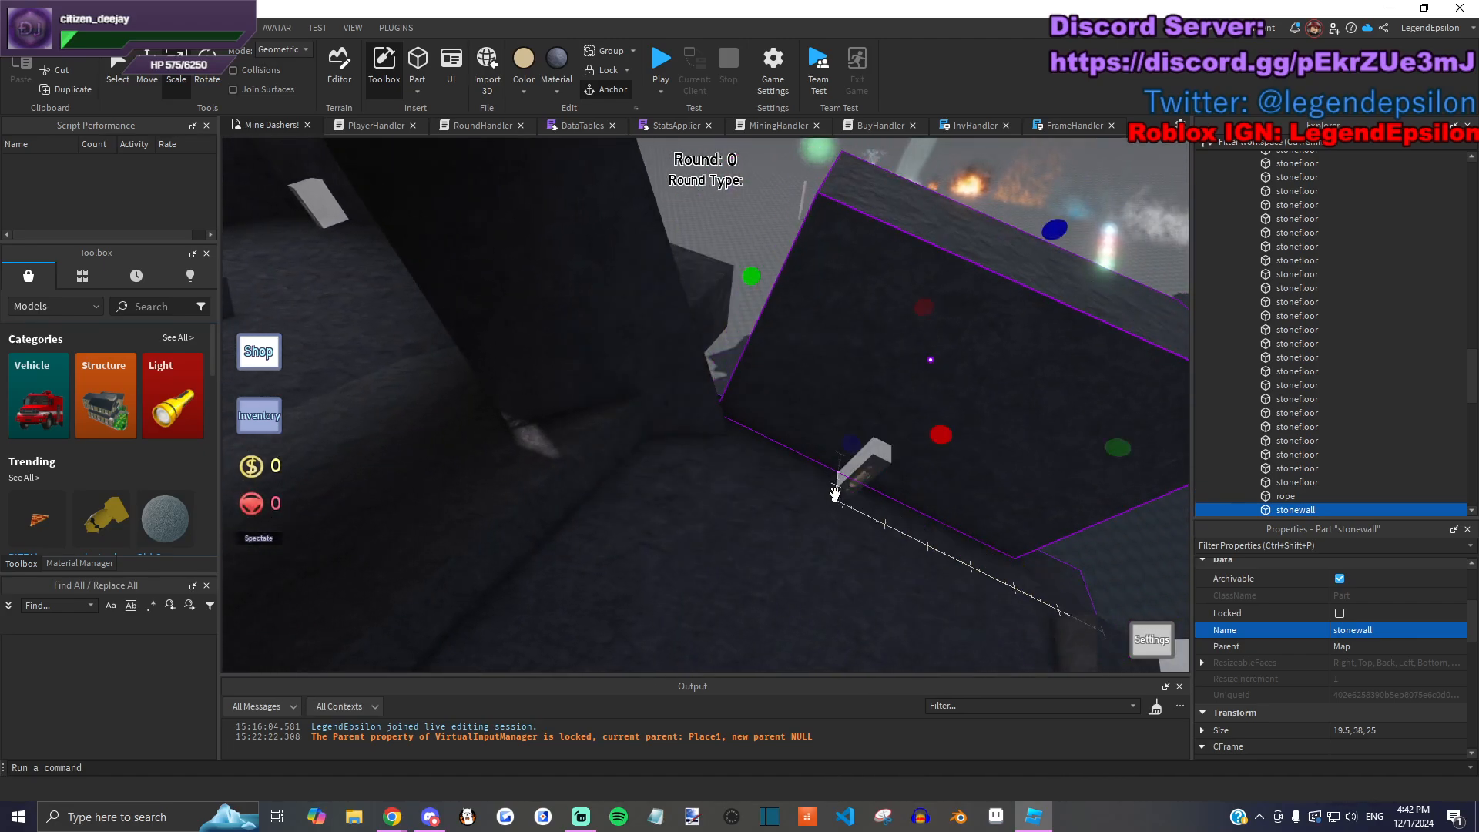
Step: Shift the stonewall back against the leaning slab and rotate it to follow the floor's outer edge
left_click_drag(832, 460, 695, 460)
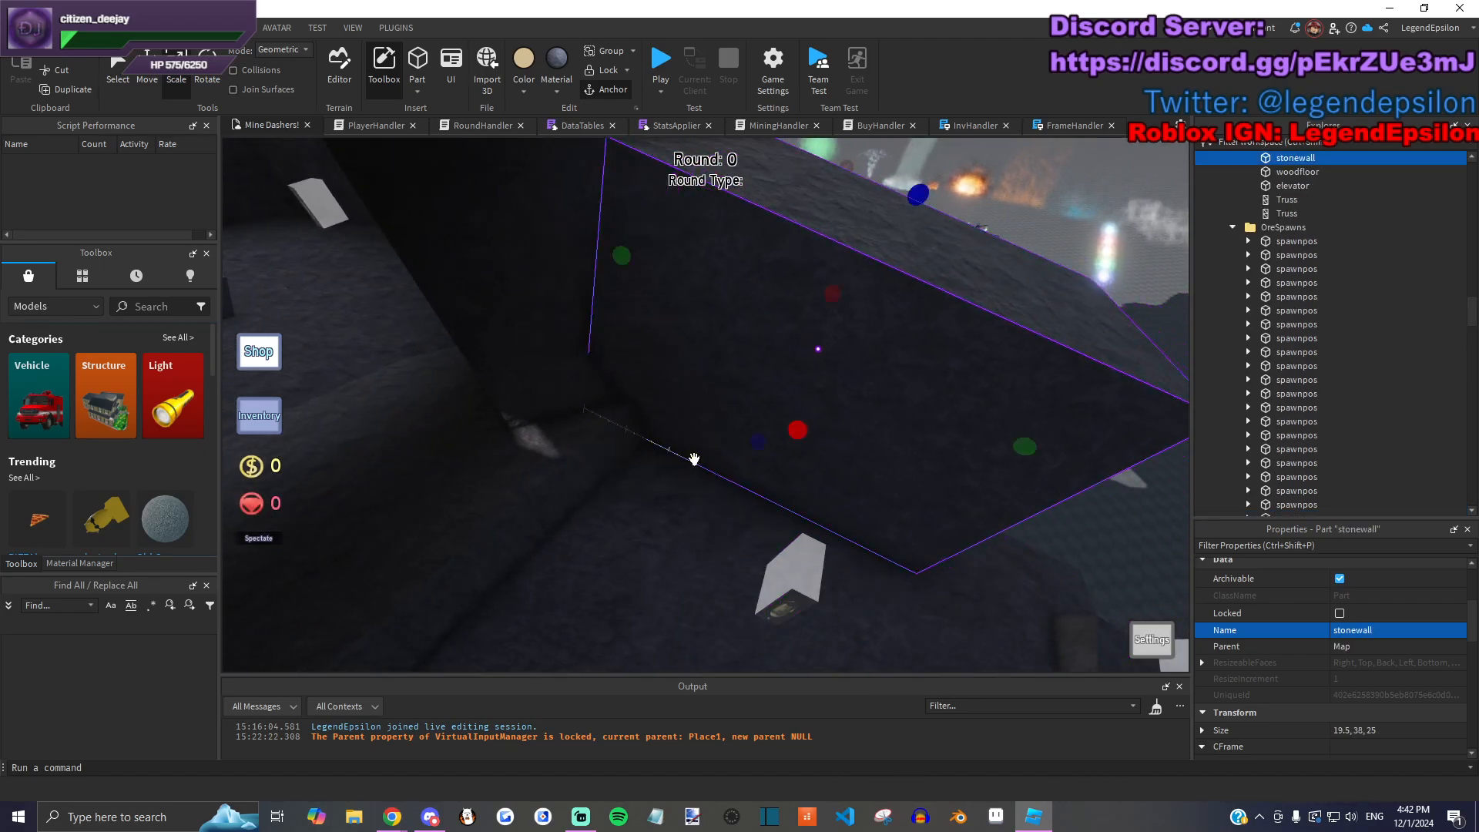
left_click_drag(774, 281, 745, 284)
left_click_drag(795, 389, 797, 396)
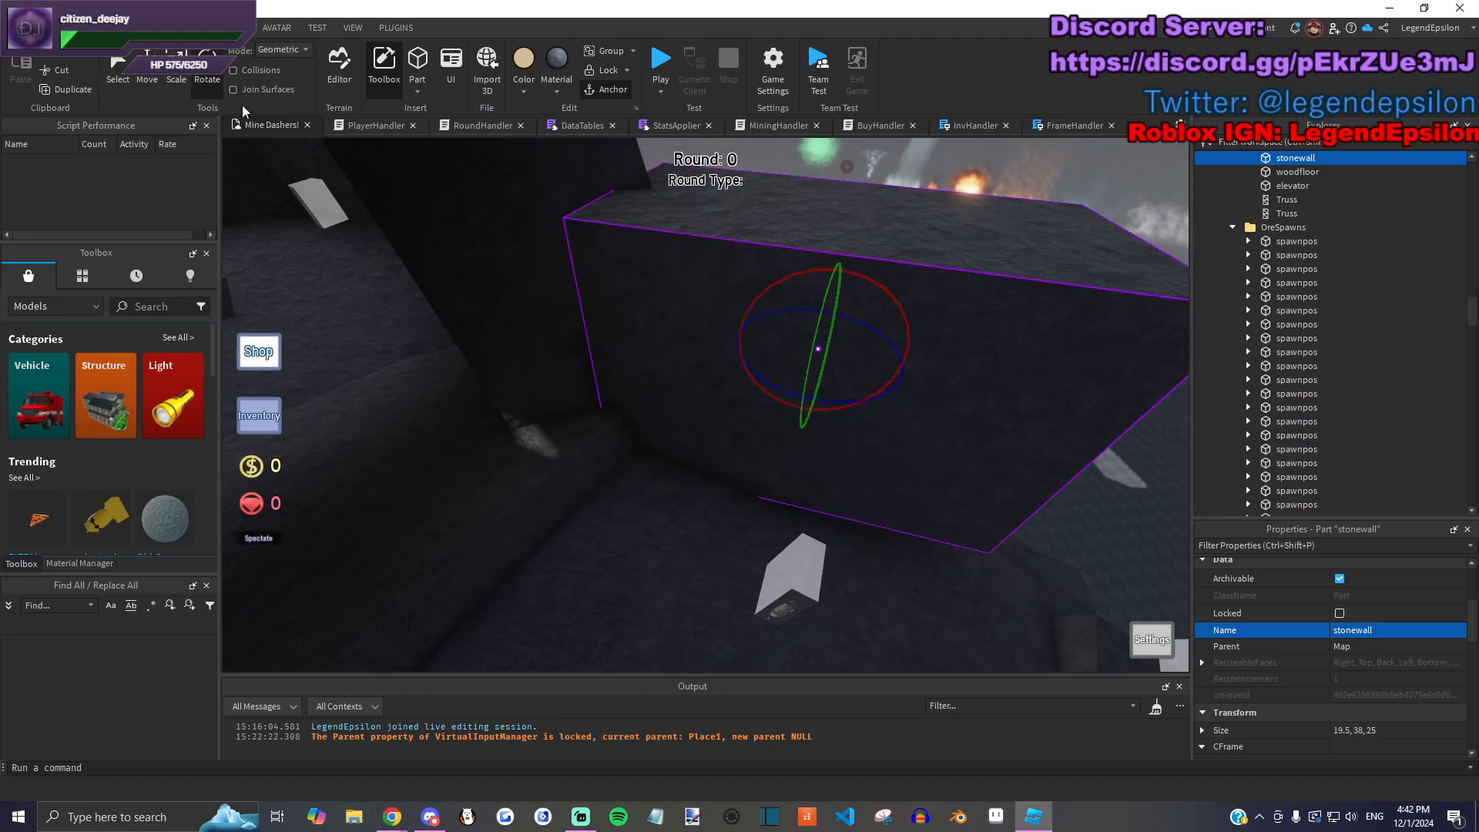
Step: Nudge and rotate the first stonewall block so it sits flush against the leaning slab at the floor's outer edge
key("ctrl+2")
left_click_drag(769, 321, 696, 400)
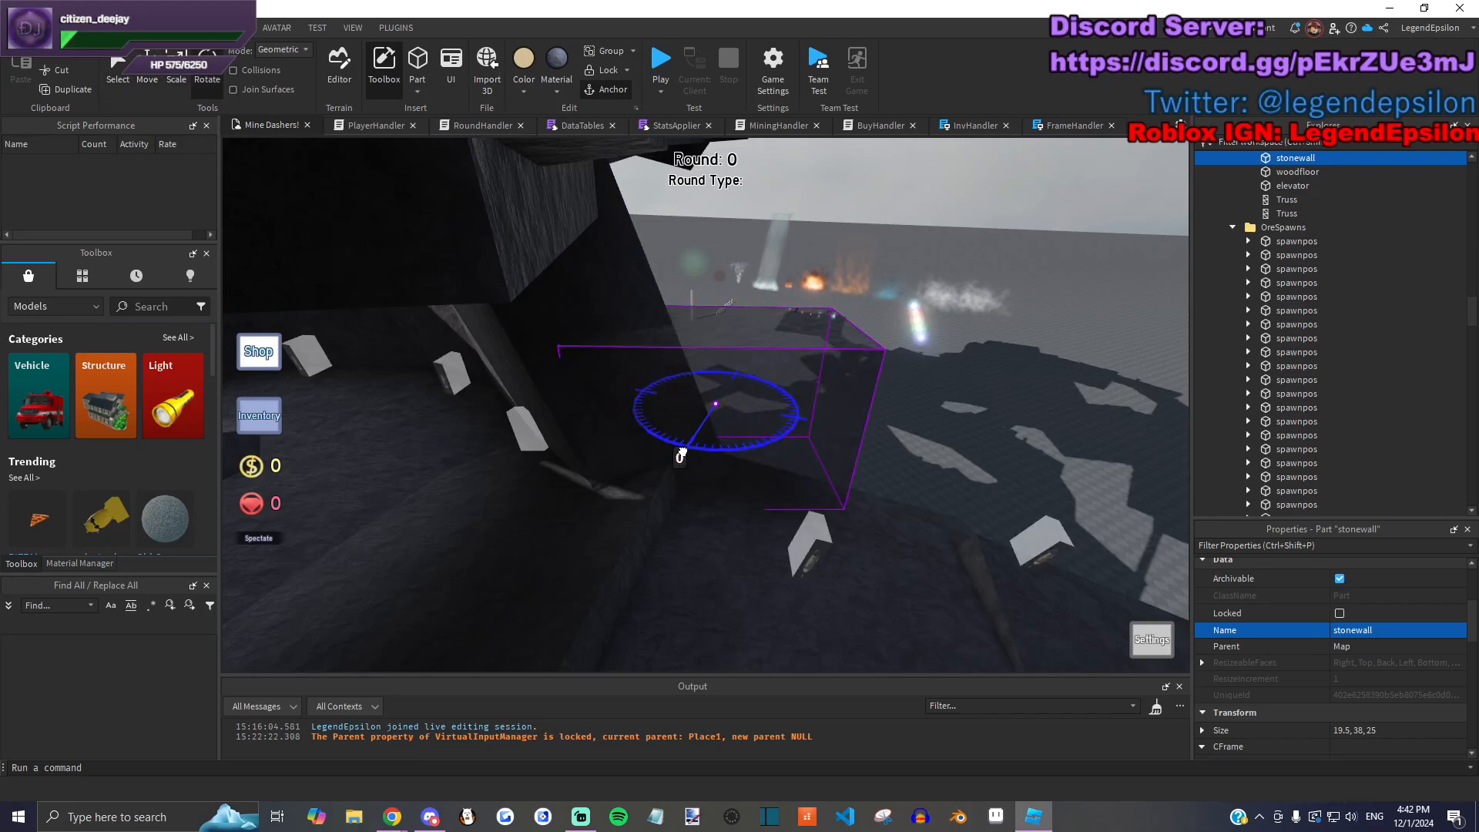
right_click_drag(650, 351, 768, 407)
left_click_drag(765, 398, 766, 401)
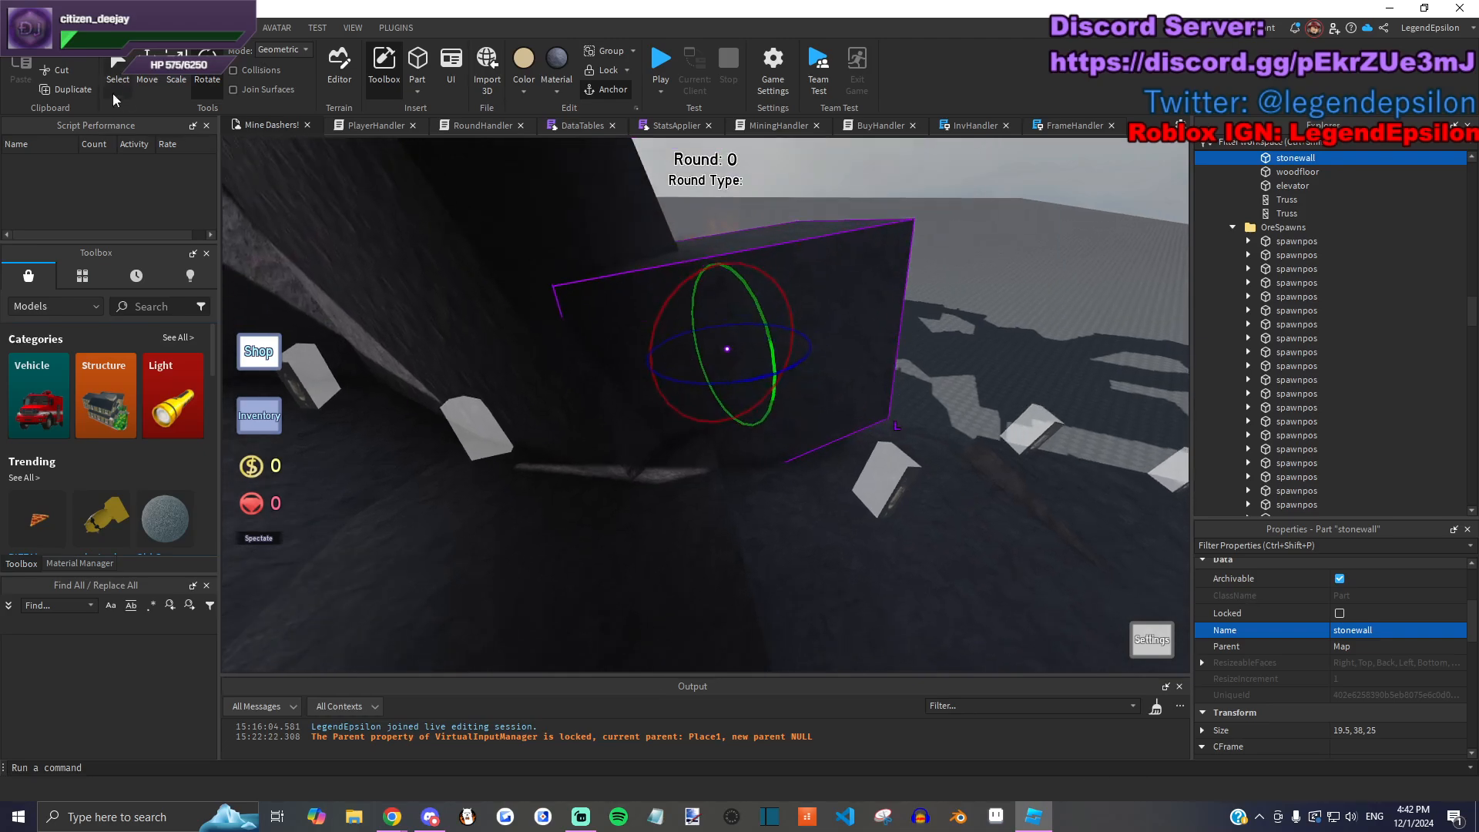
left_click_drag(595, 354, 545, 394)
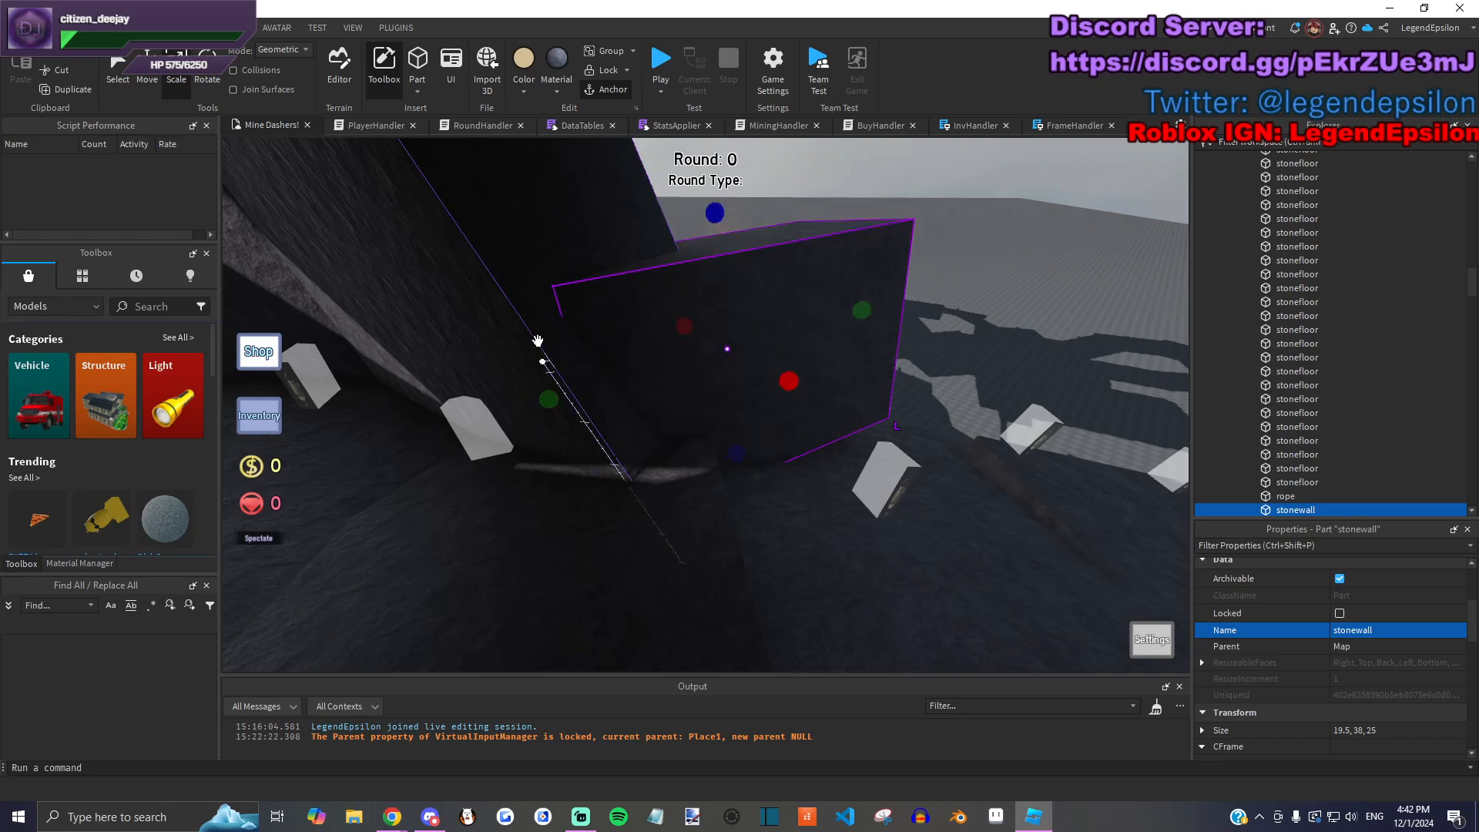
Step: Duplicate the stonewall beside the leaning slab and scale the copy to 19.5, 38, 60
left_click(545, 357)
left_click_drag(627, 247, 746, 342)
left_click(763, 449)
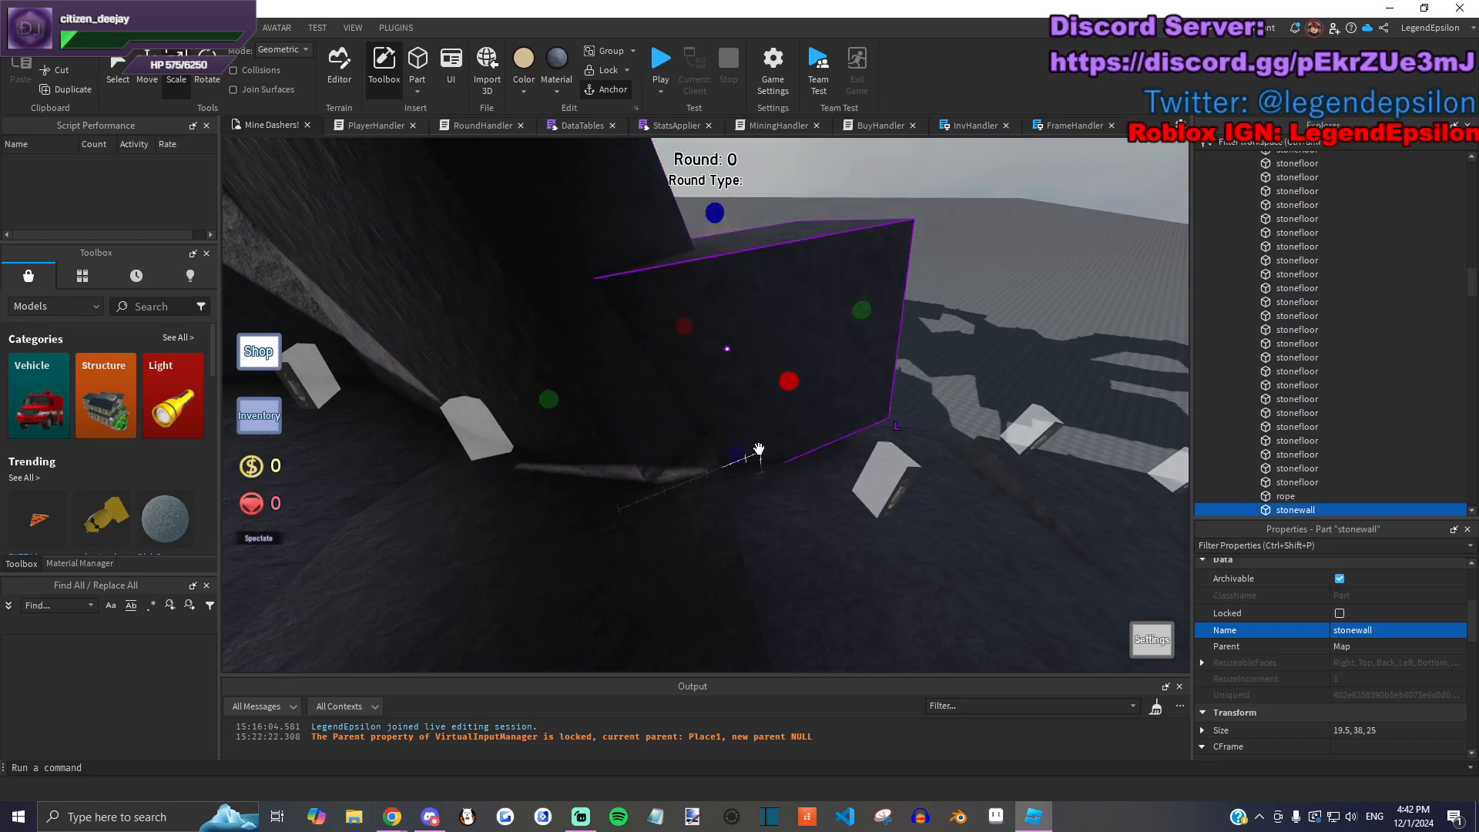
right_click_drag(759, 508, 784, 404)
left_click_drag(761, 396, 723, 277)
right_click_drag(724, 277, 589, 484)
left_click(781, 411)
mouse_move(772, 351)
left_mouse_down()
mouse_move(784, 349)
mouse_move(772, 355)
left_mouse_up()
right_click_drag(771, 357, 836, 404)
left_click(793, 409)
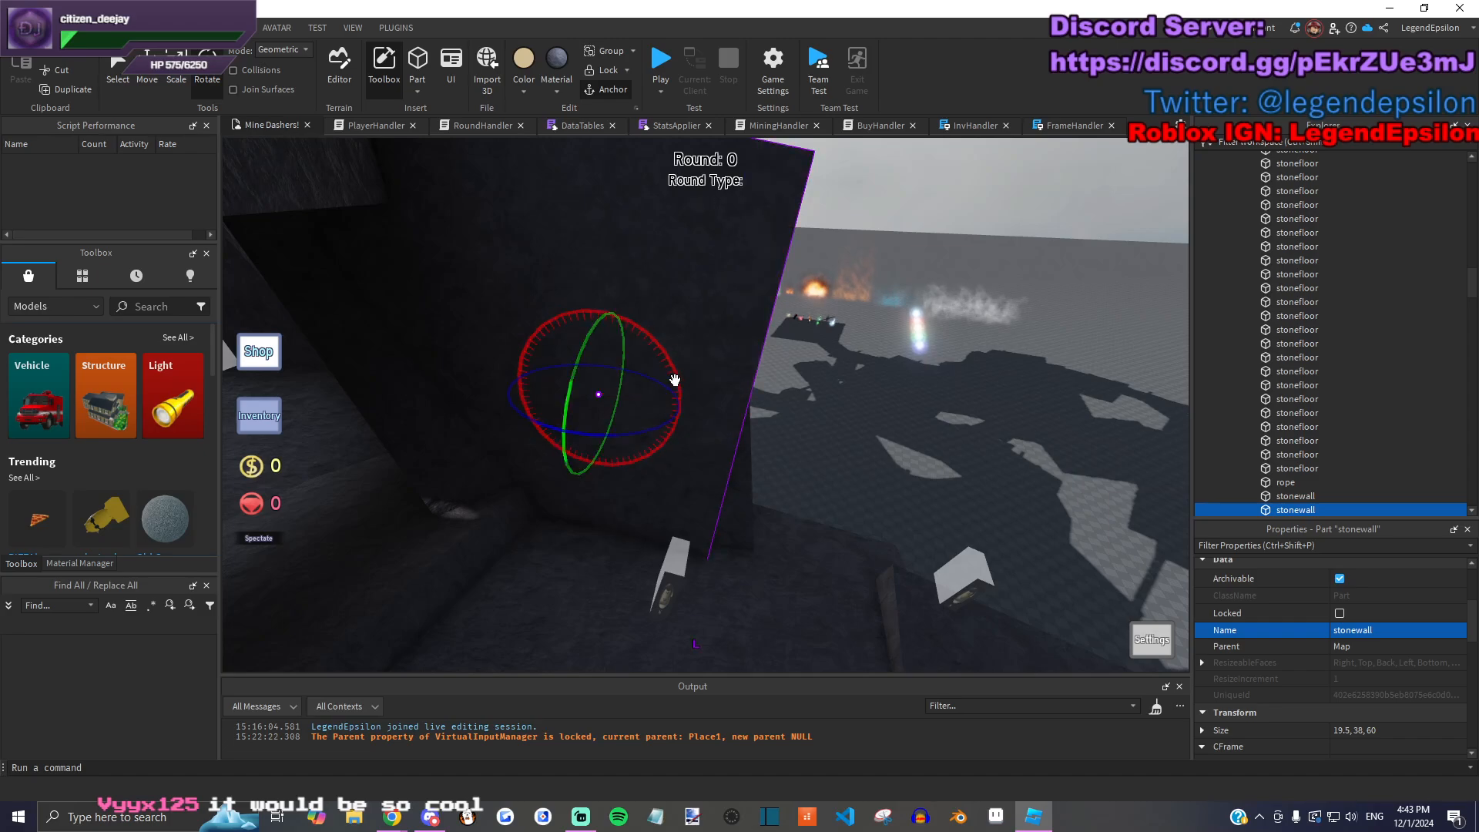
Step: Rotate the taller stonewall copy along the floor edge and place the nearby ore spawn position in front of it
left_click_drag(667, 370, 832, 442)
mouse_move(832, 442)
right_mouse_down()
mouse_move(799, 446)
mouse_move(812, 445)
right_mouse_up()
left_click_drag(683, 436, 693, 432)
key("a")
key("w")
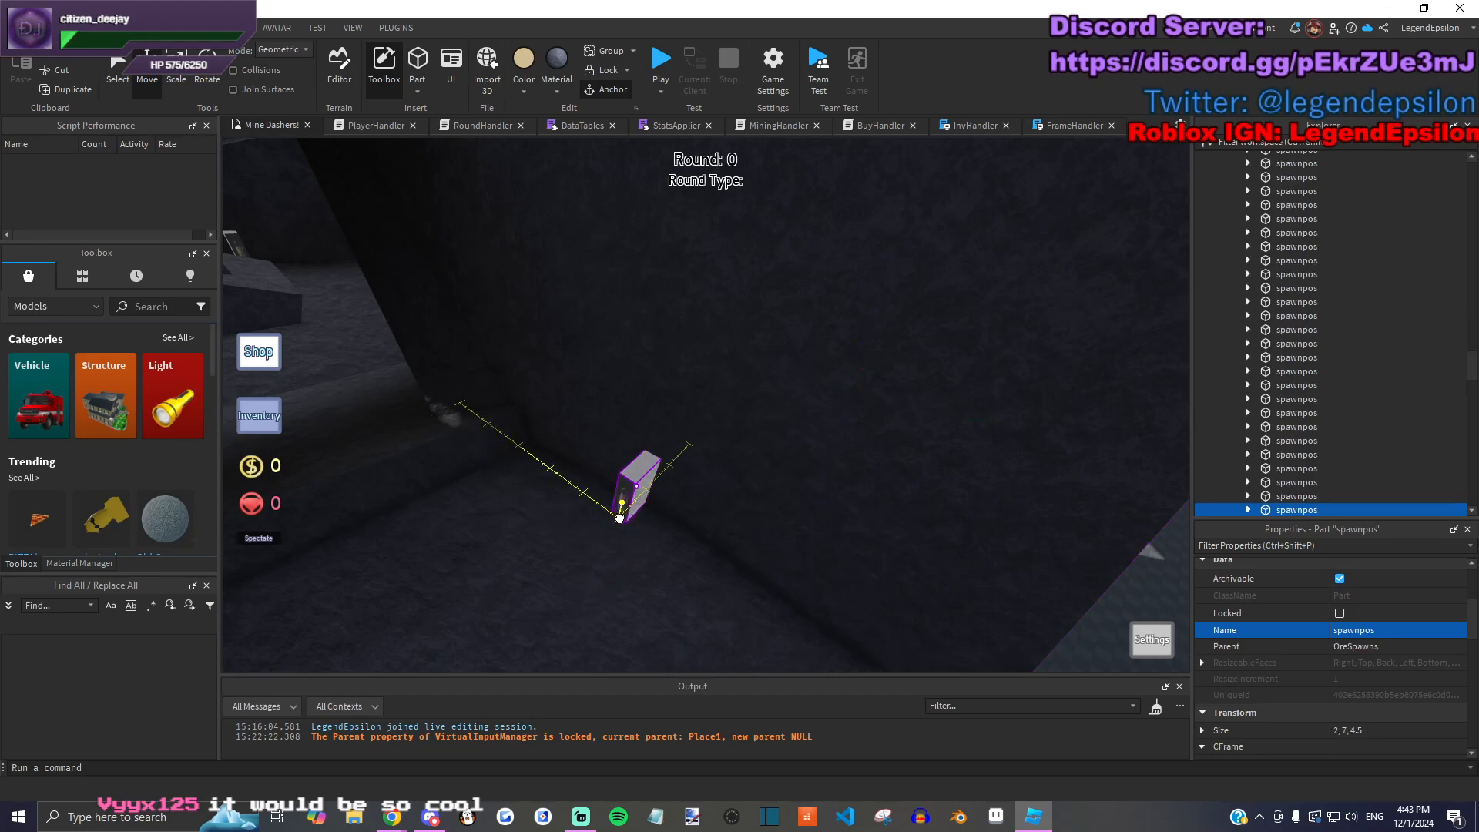
right_click_drag(617, 514, 690, 454)
key("s")
Step: Rotate the taller stonewall slightly more and shift it 1 stud along the floor's outer edge
left_click(694, 445)
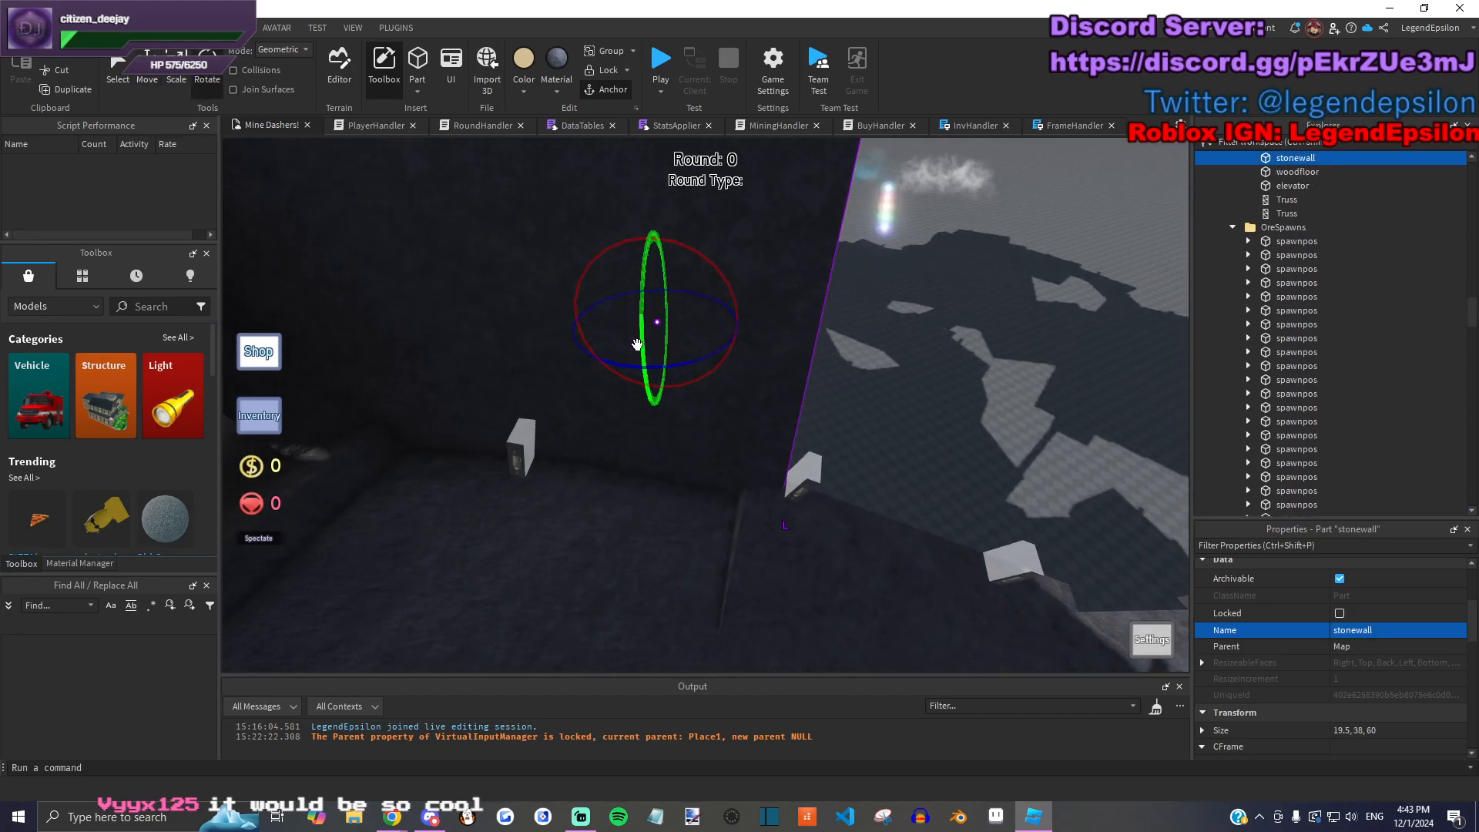
left_click_drag(672, 359, 612, 391)
key("s")
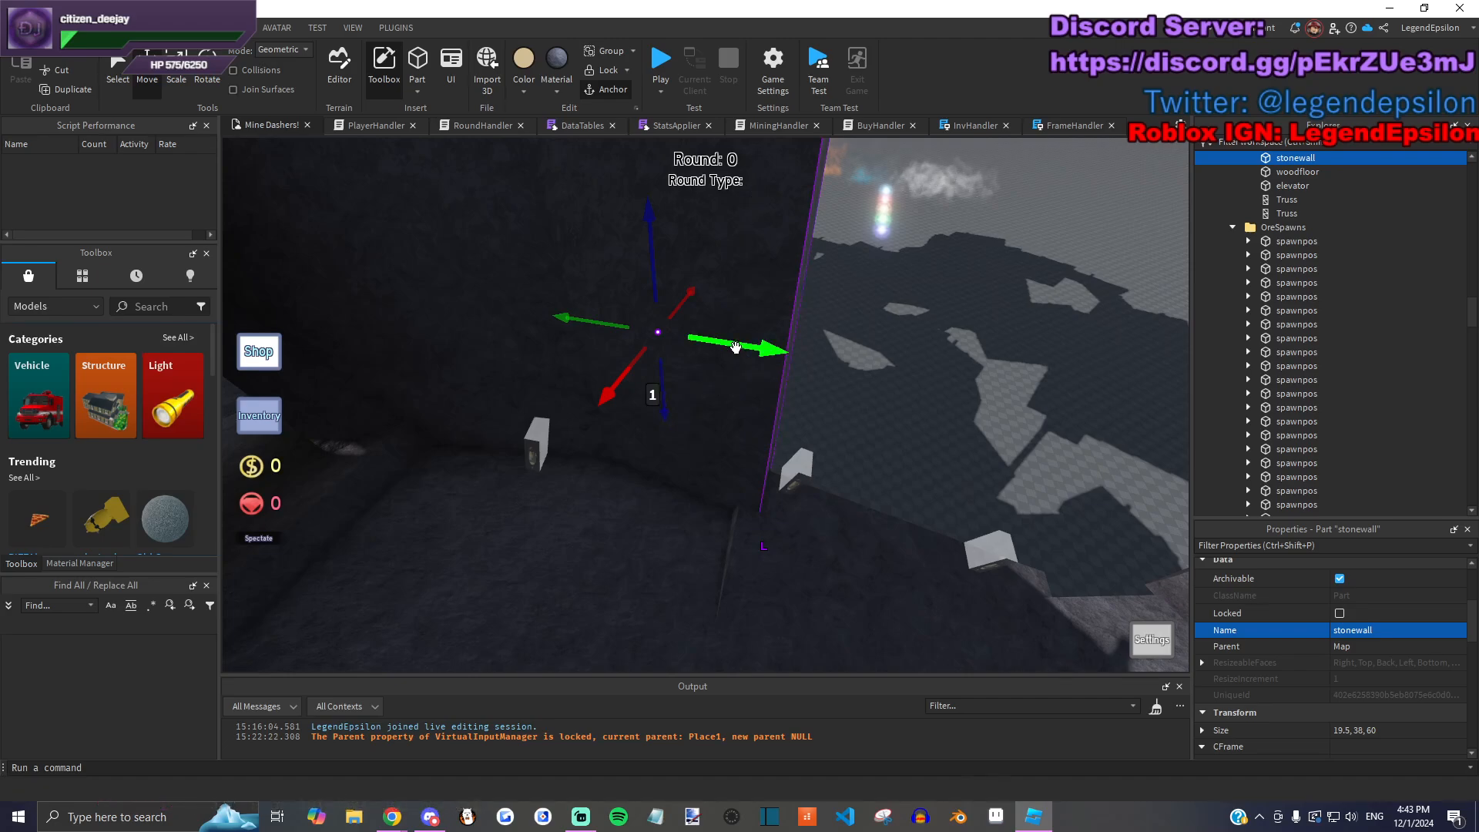
key("d")
right_click_drag(779, 431, 772, 453)
key("w")
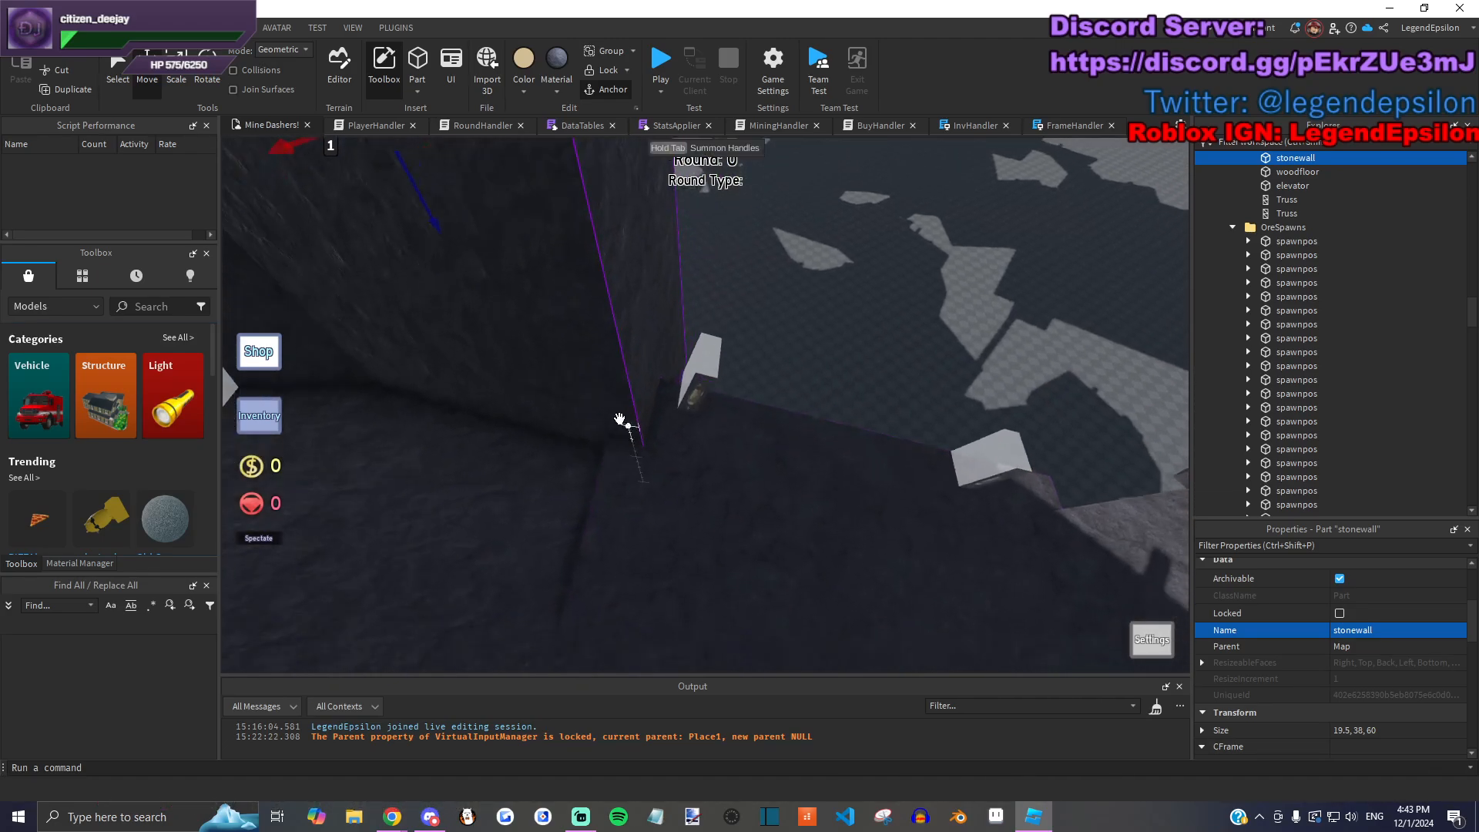
Step: Duplicate the taller stonewall, place the copy on the next section of floor edge and slide it 4 studs toward its neighbour
key("ctrl+d")
left_click_drag(528, 479, 735, 489)
left_click(207, 71)
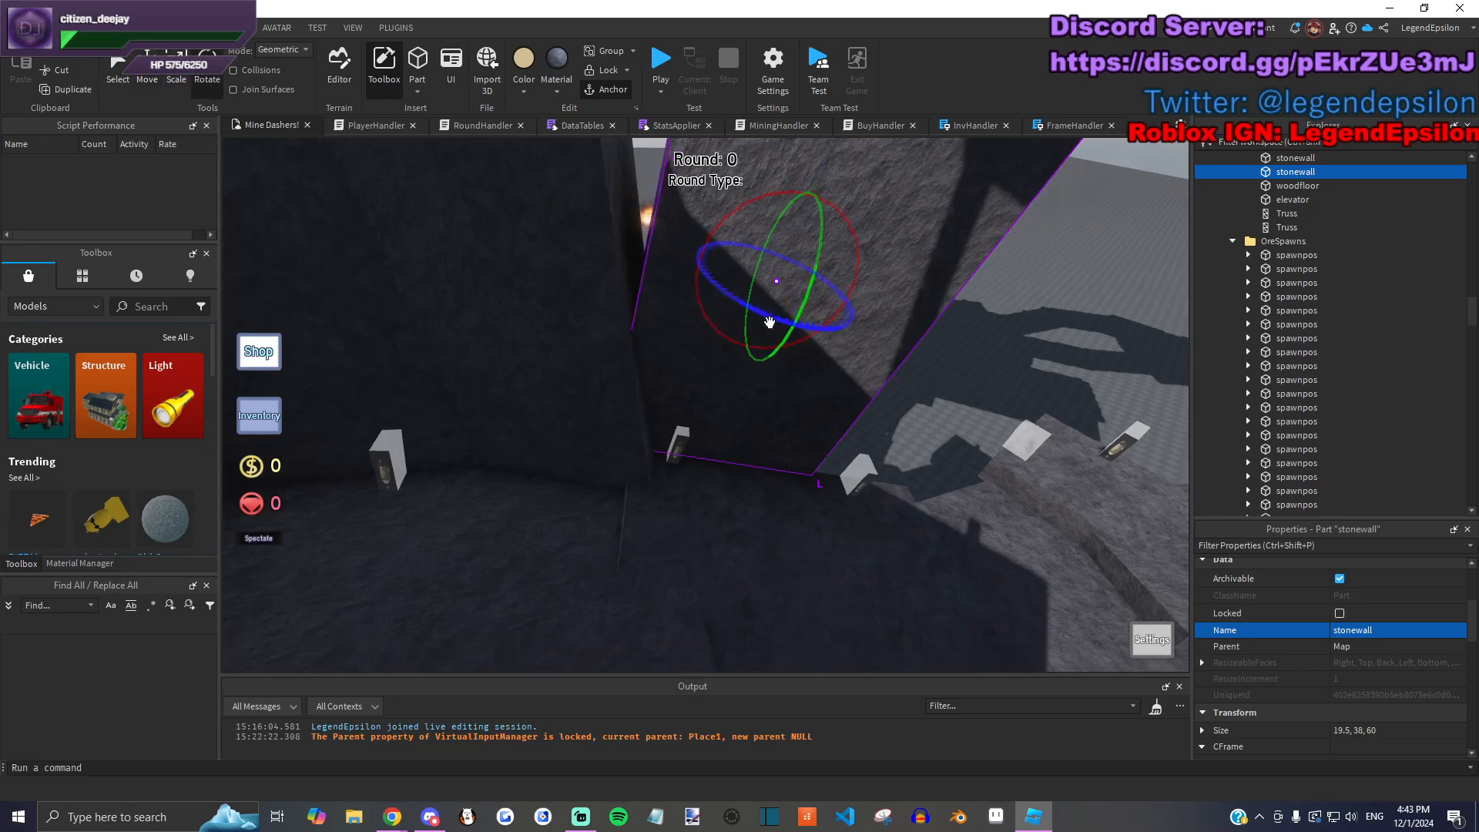
key("a")
left_click(183, 83)
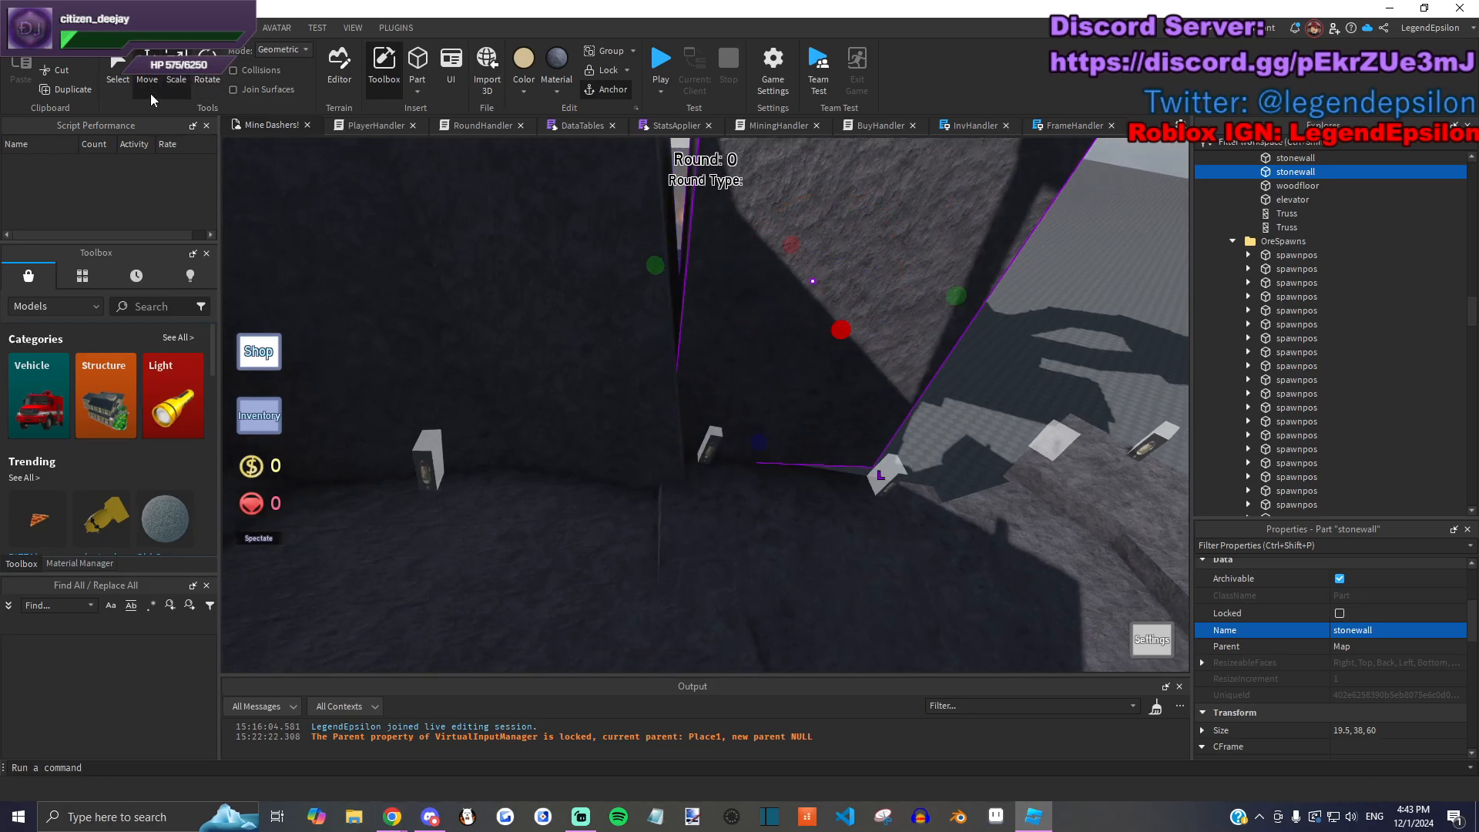
mouse_move(718, 291)
left_mouse_down()
mouse_move(715, 274)
mouse_move(696, 278)
left_mouse_up()
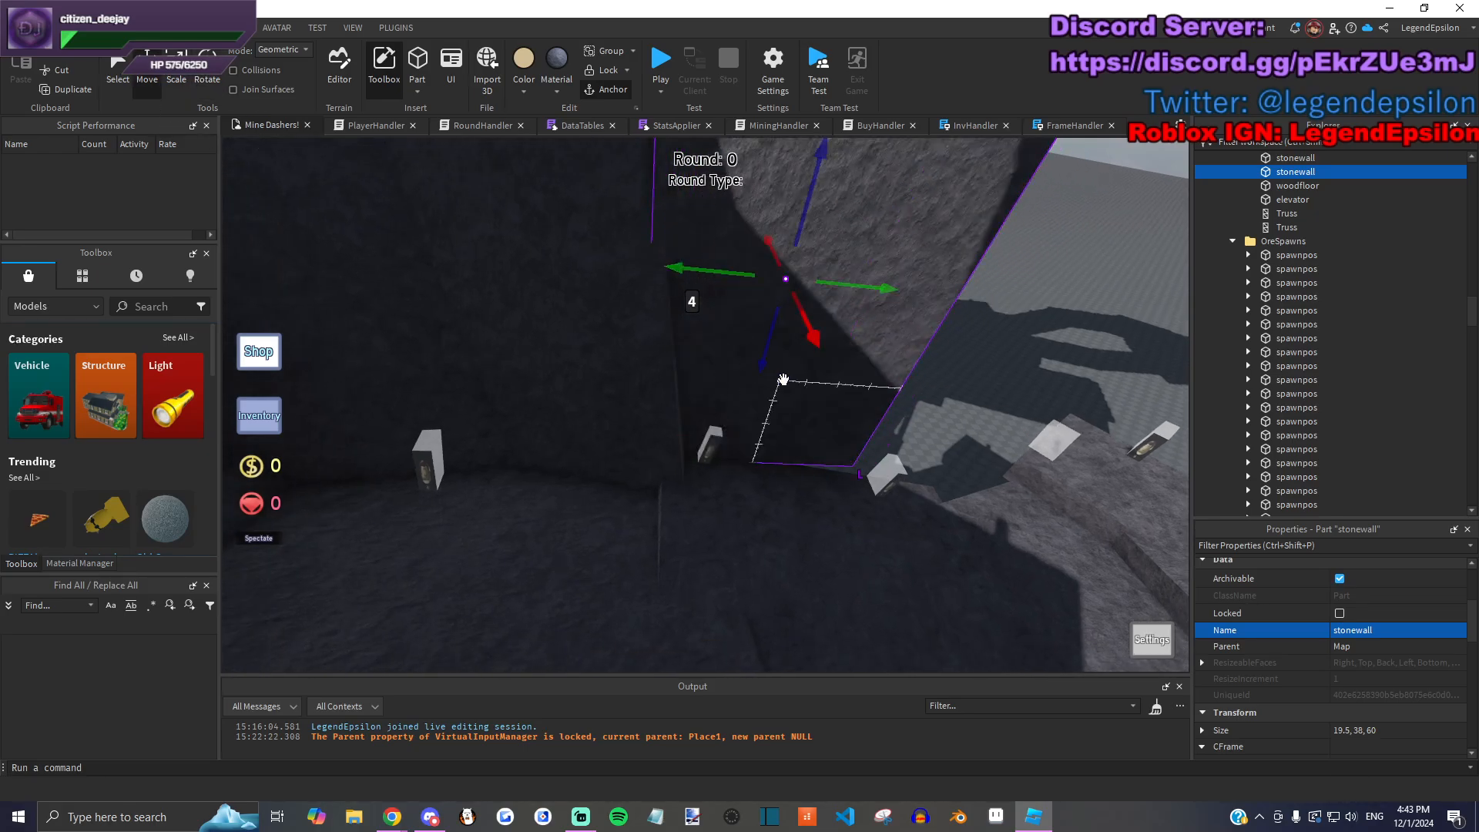
key("d")
Step: Rotate the new stonewall copy to follow the bend in the floor and shift it 2 studs across its thickness
key("ctrl+3")
key("d")
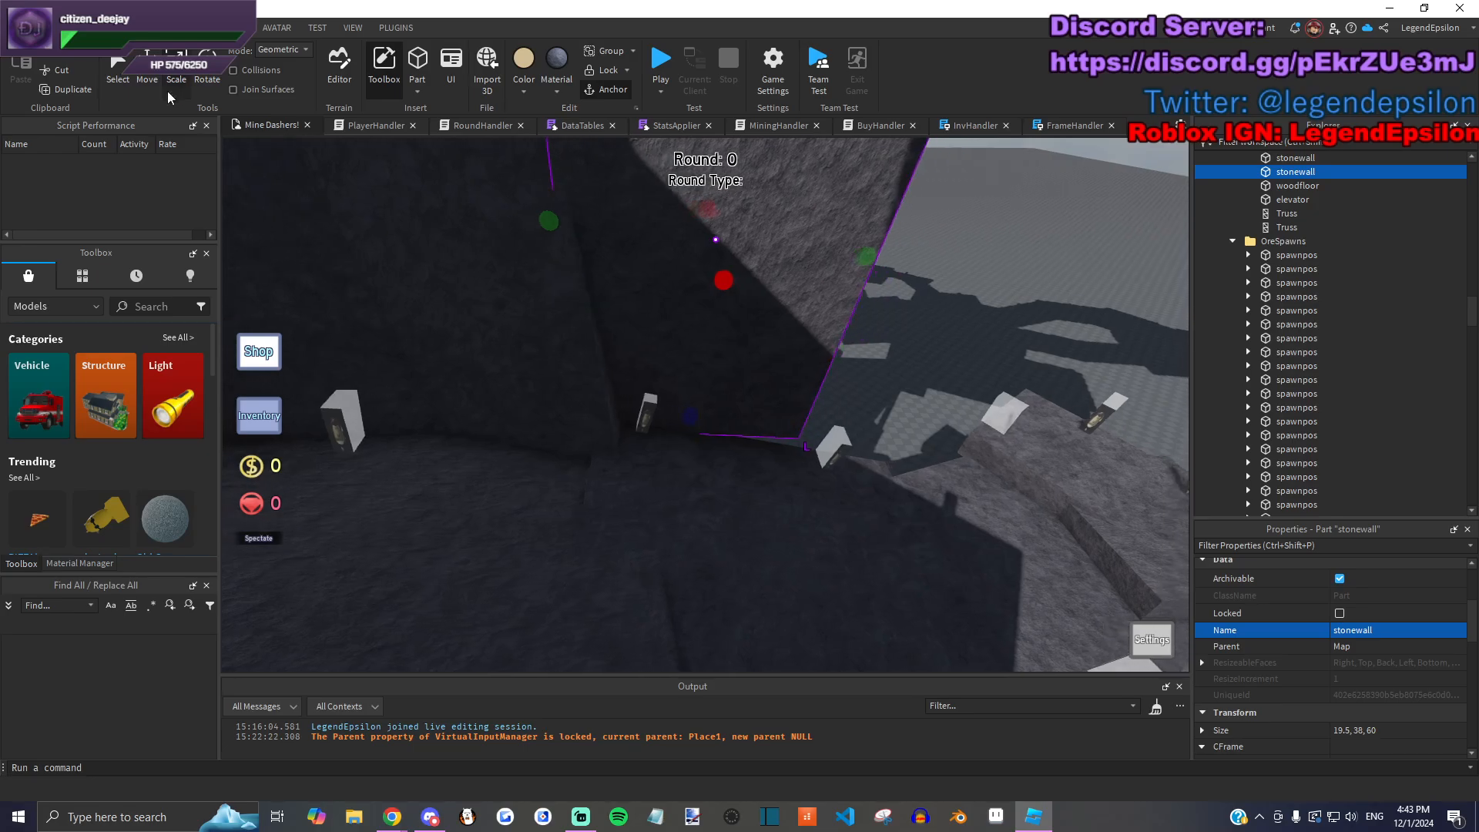
key("e")
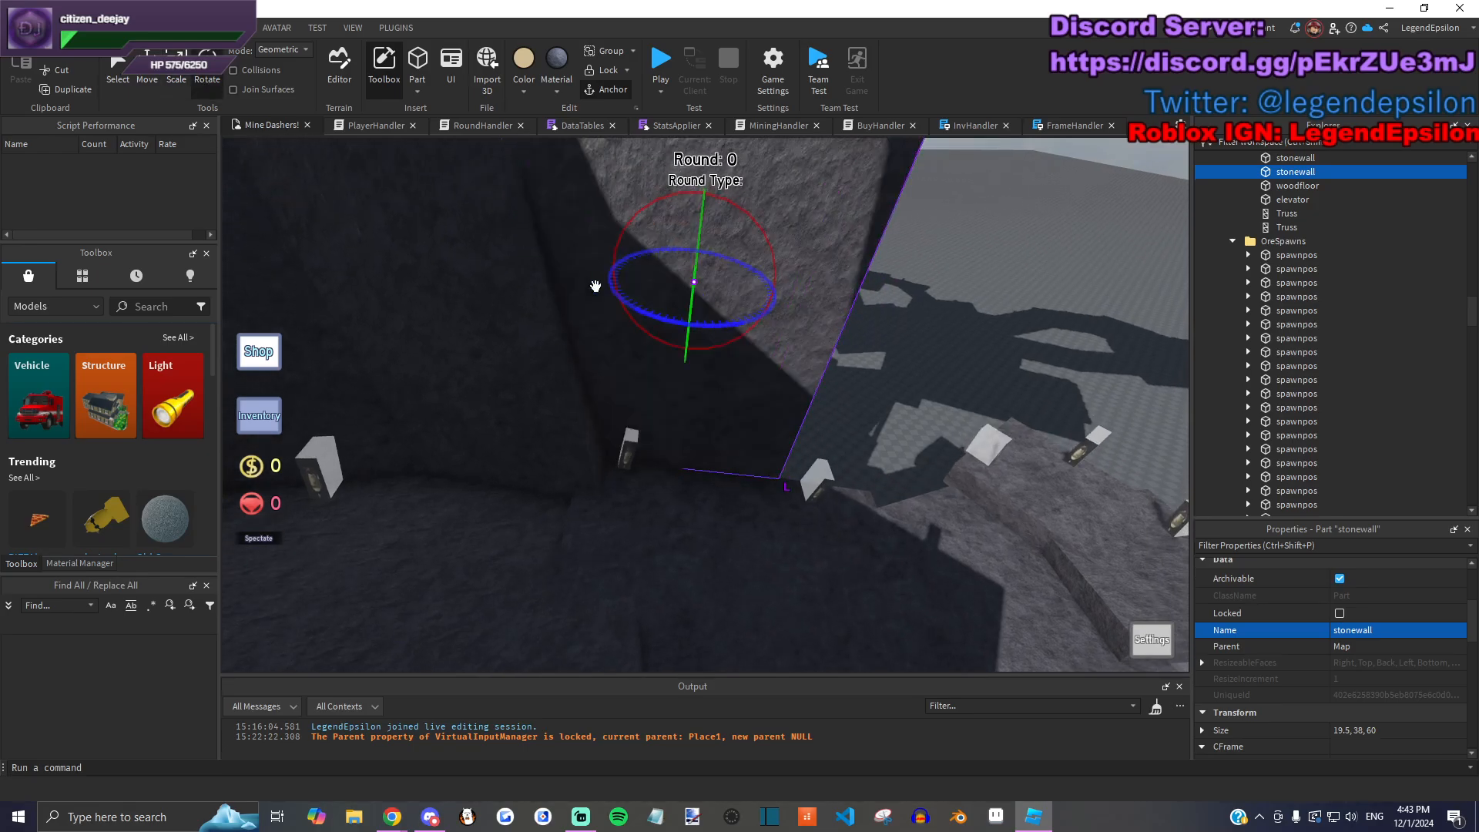
key("d")
key("ctrl+2")
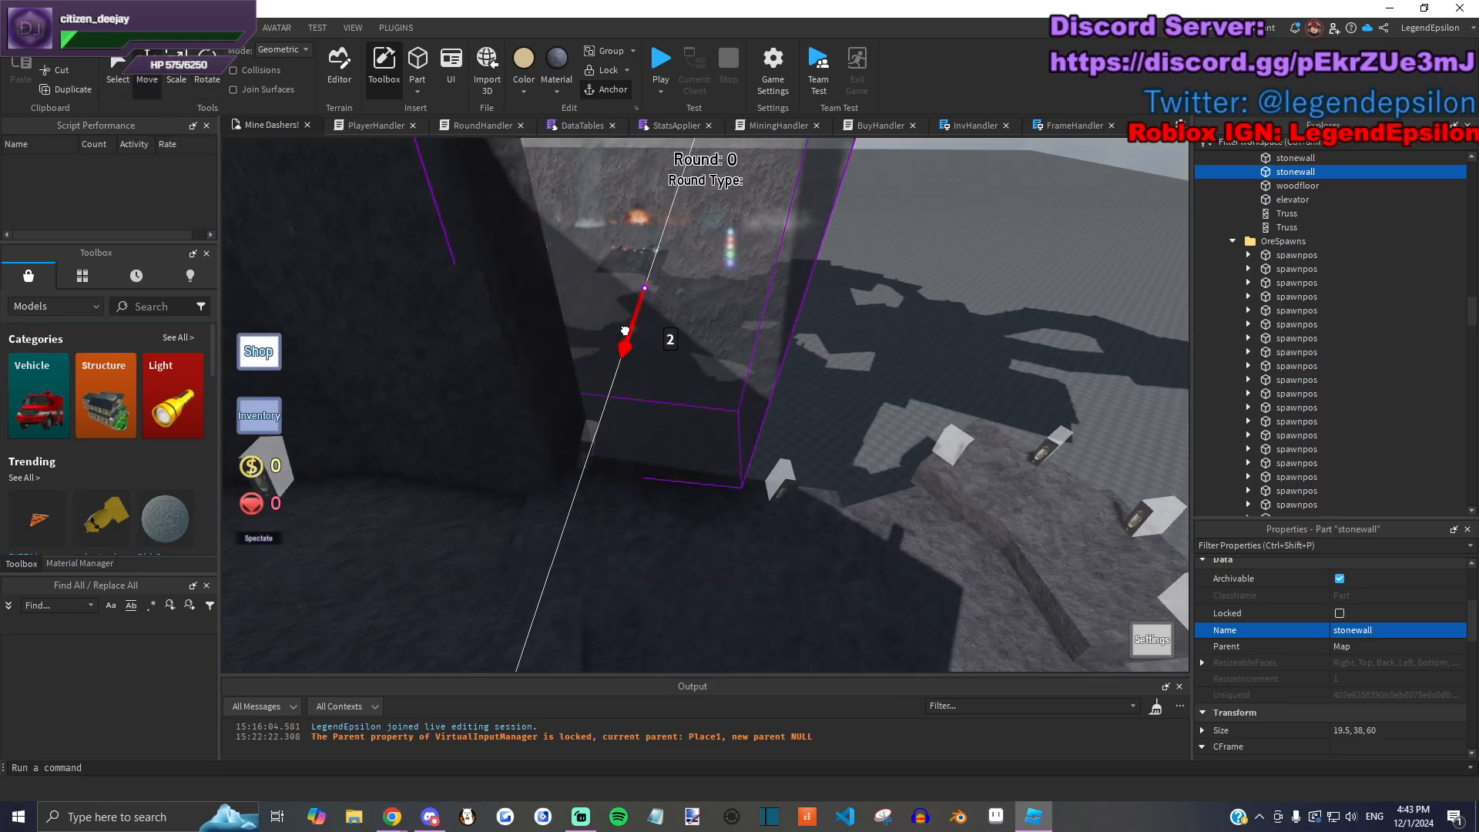
Step: Scale the newest stonewall at the bend up to 19.5, 74, 66
left_click(589, 455)
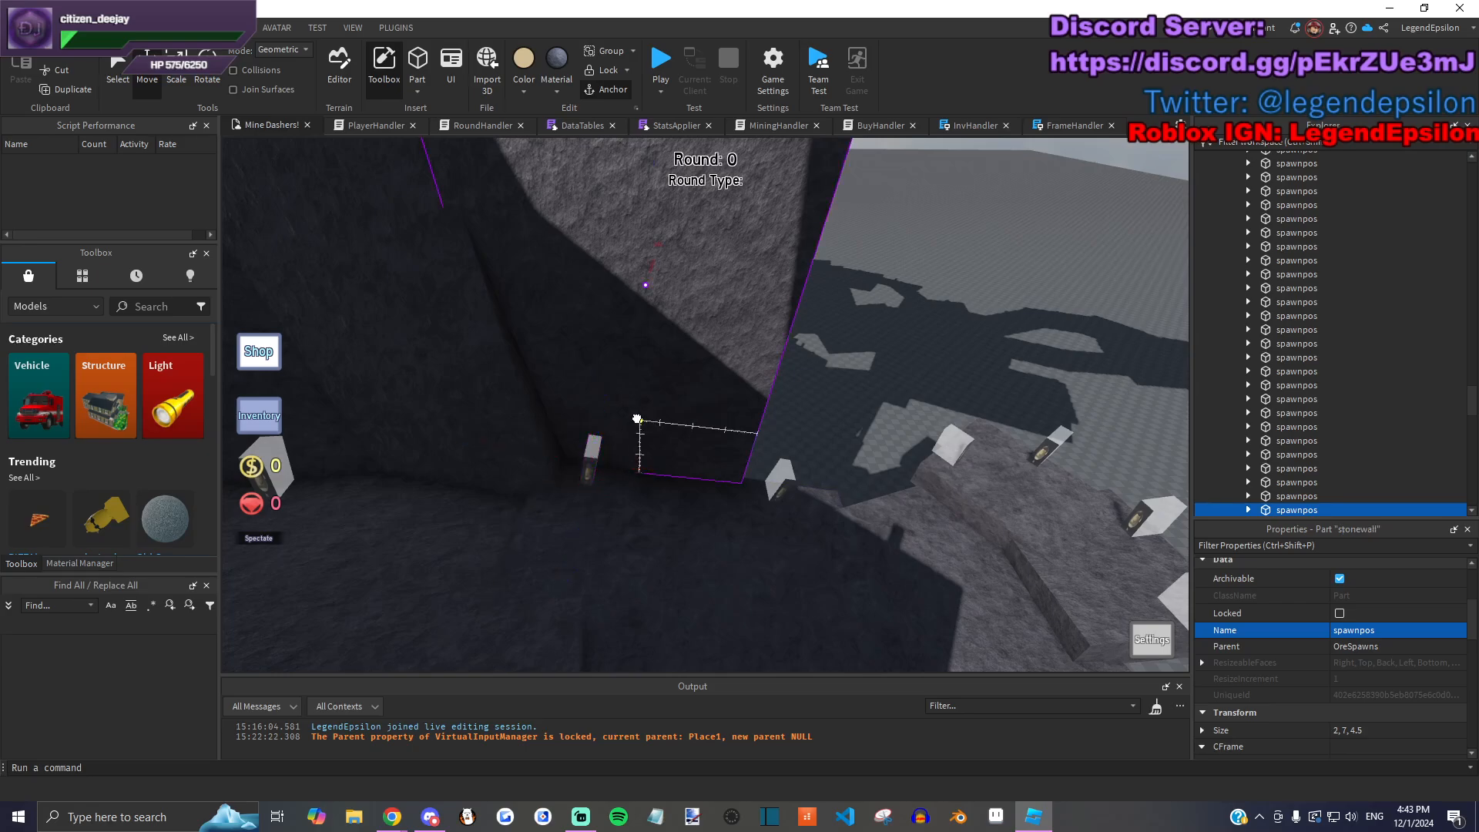
left_click(638, 419)
left_click_drag(620, 356, 689, 437)
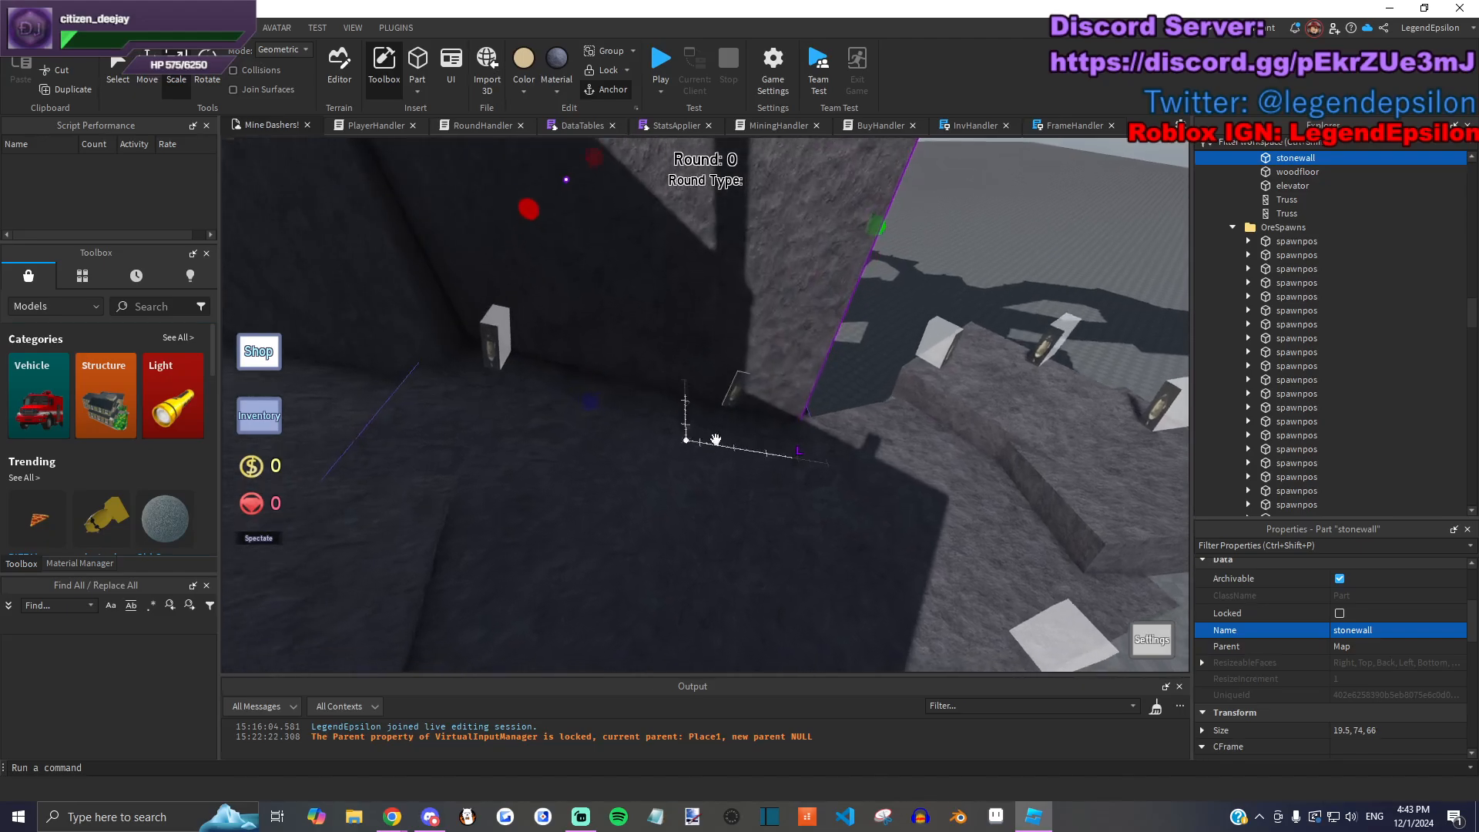
left_click(733, 388)
key("s")
key("ctrl+z")
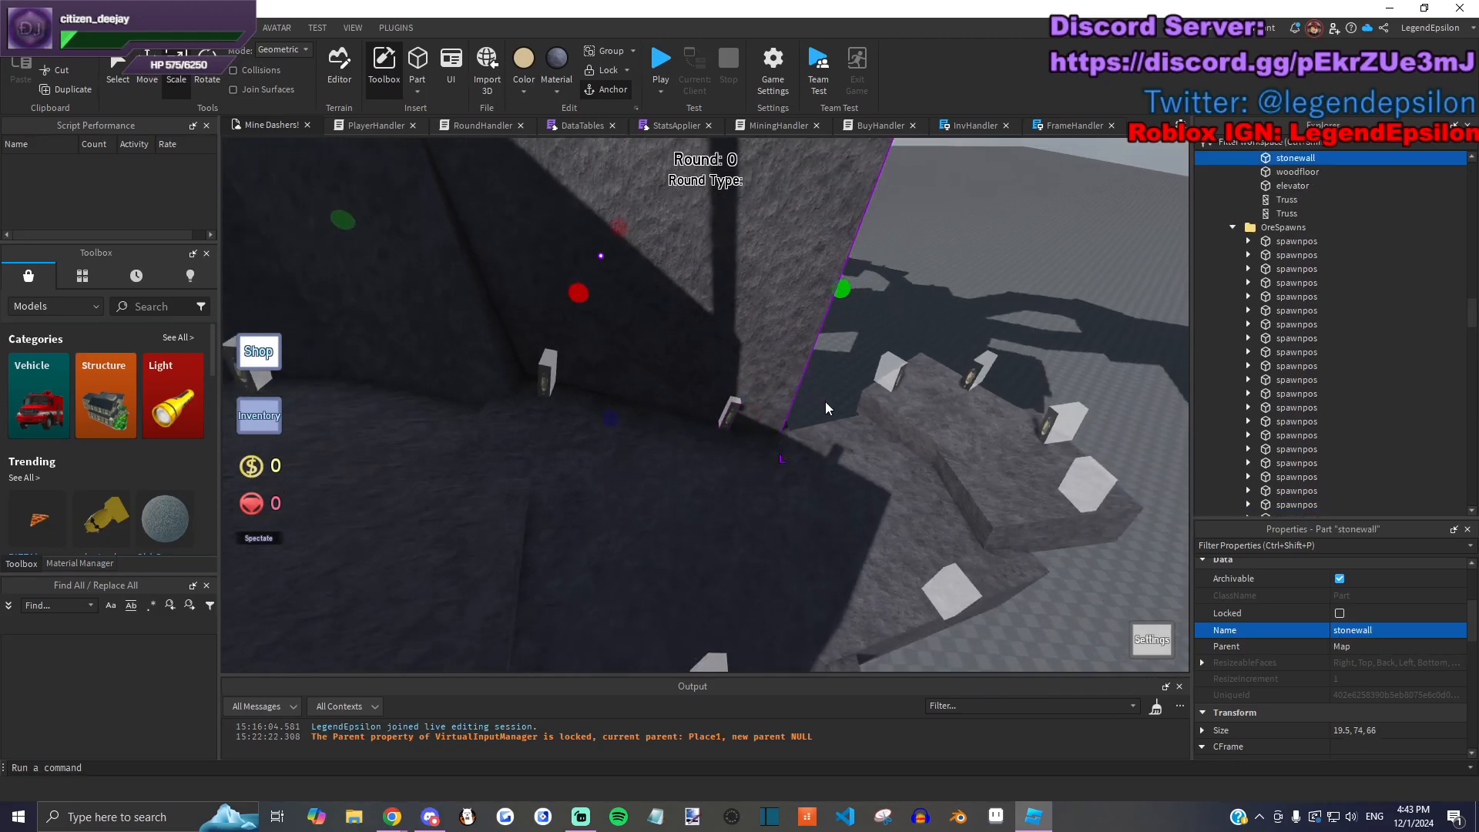
Step: Duplicate the enlarged stonewall and place the copy at the floor's next outer corner
left_click(825, 401)
right_click_drag(825, 401, 479, 372)
left_click(705, 458)
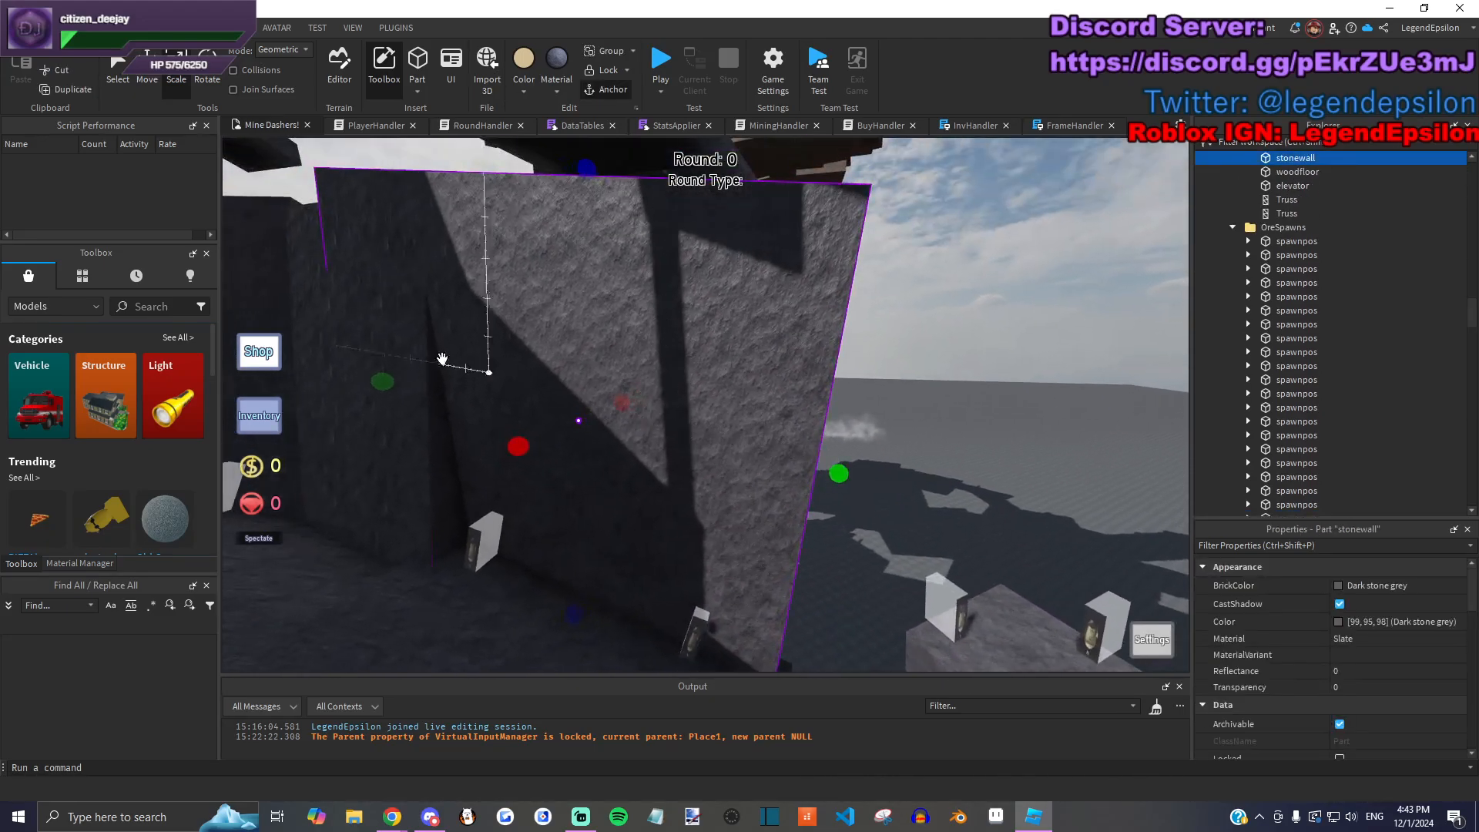
right_click_drag(467, 437, 705, 370)
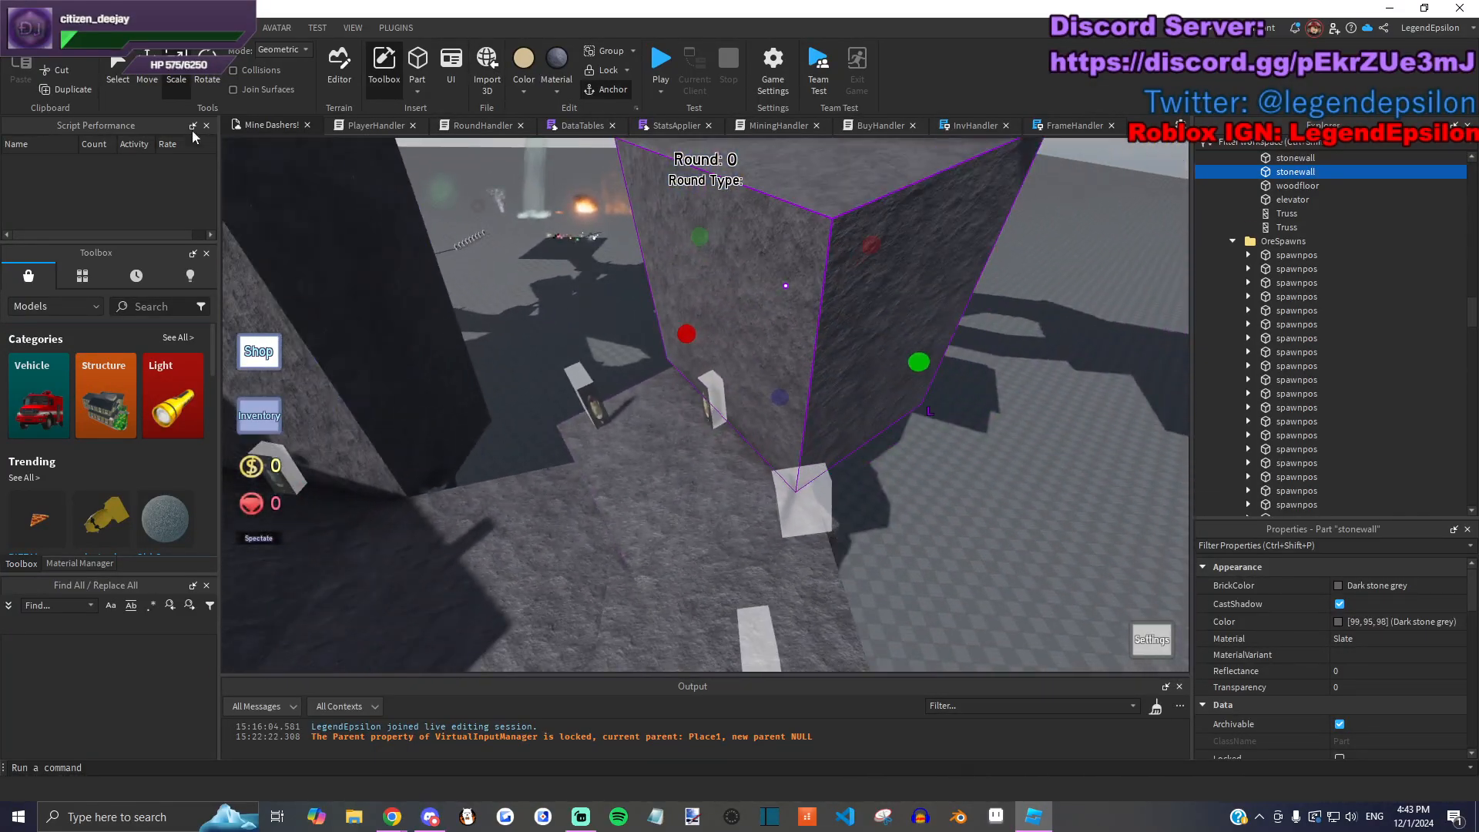
Step: Duplicate the corner stonewall onto the adjoining side of the floor and rotate the copy to follow that edge
key("ctrl+d")
right_click_drag(785, 333, 620, 300)
left_click_drag(838, 393, 809, 396)
left_click(177, 73)
right_click_drag(539, 347, 755, 462)
left_click(216, 85)
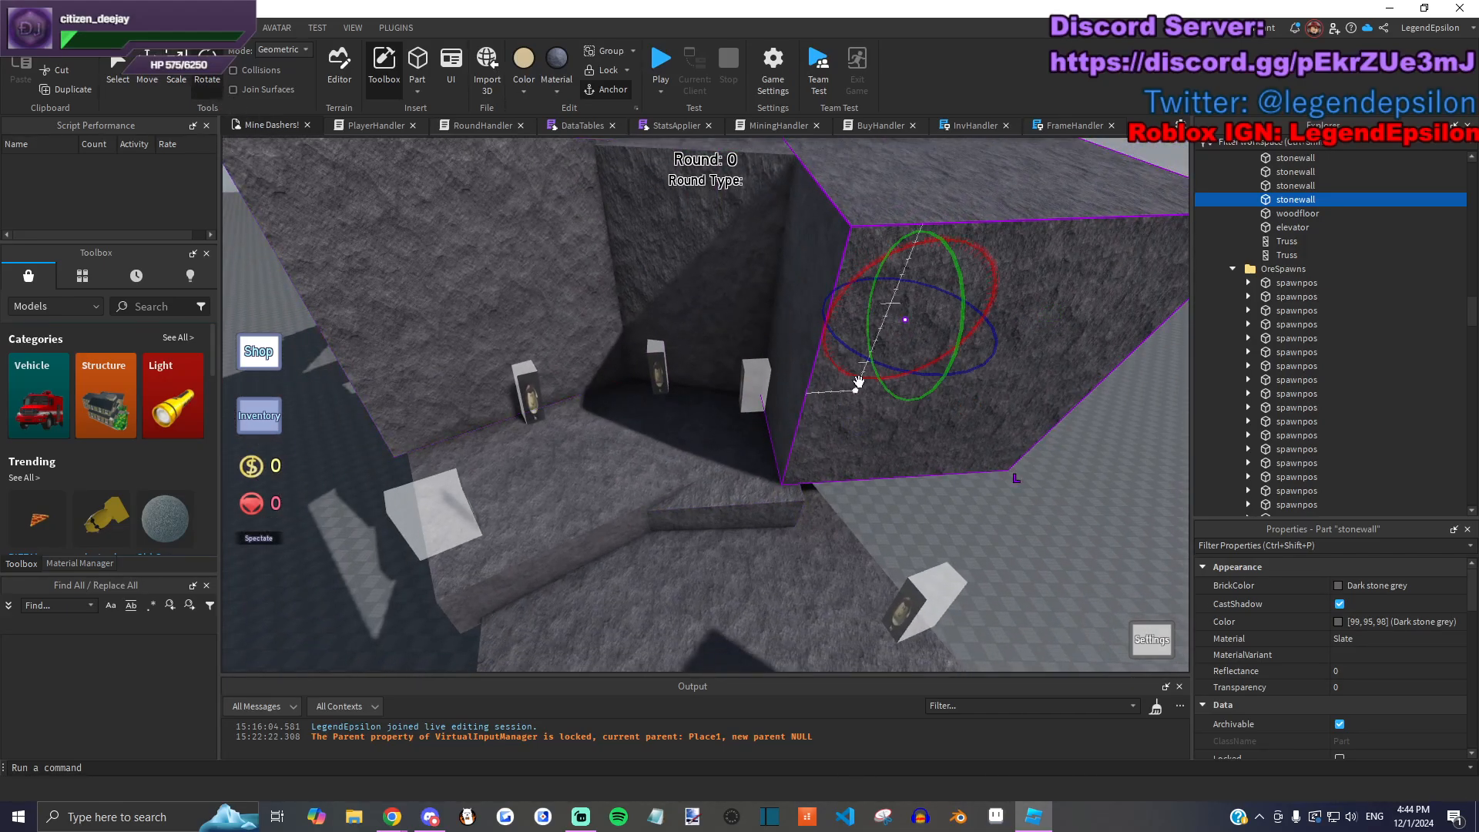
left_click_drag(872, 355, 915, 362)
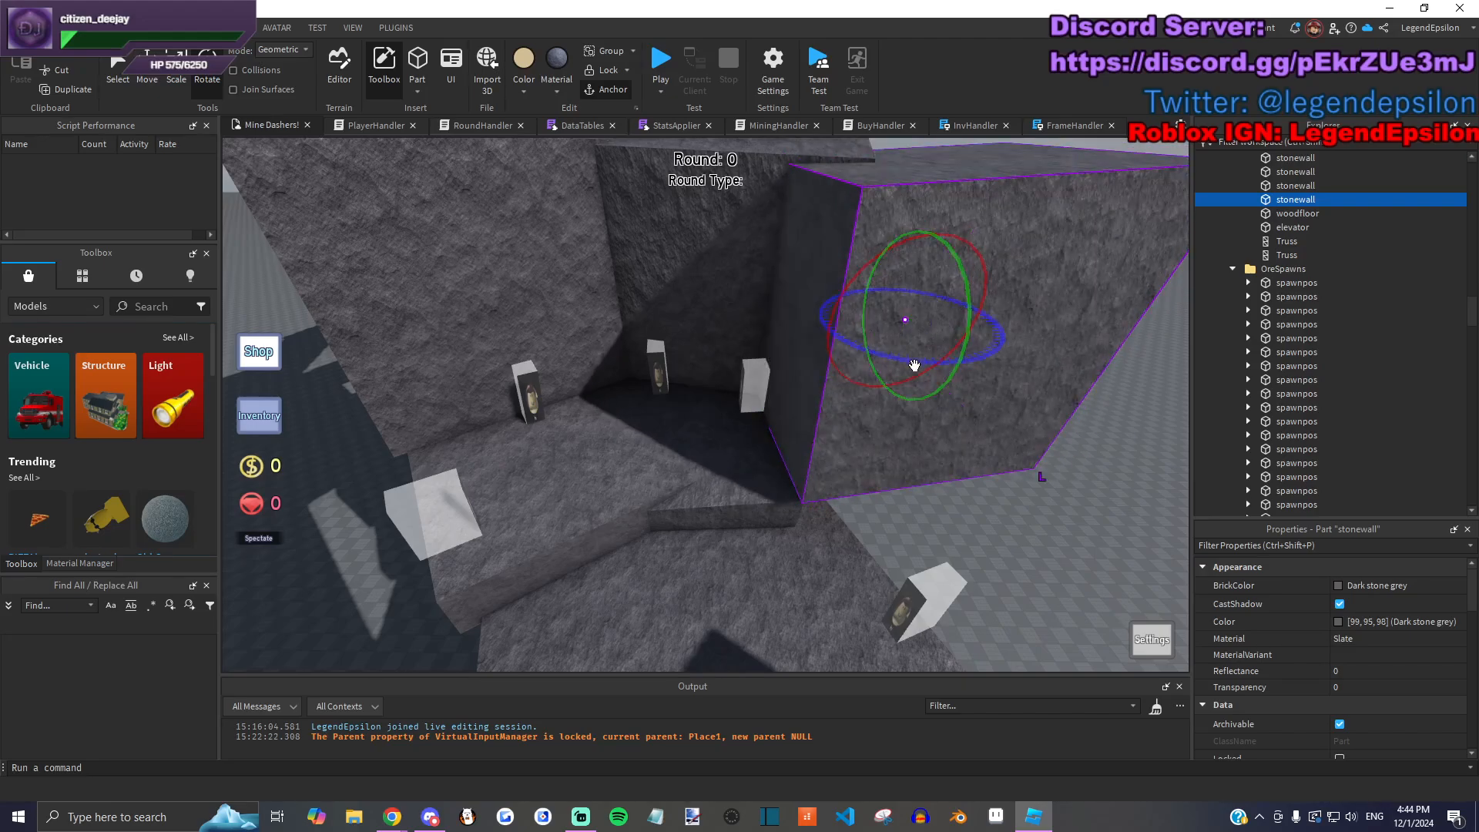
Step: Duplicate the stonewall past the low stone step, then rotate and shift the copy to line up with the floor edge
middle_click_drag(400, 224, 392, 177)
right_click_drag(844, 397, 727, 482)
key("ctrl+d")
left_click_drag(726, 482, 761, 547)
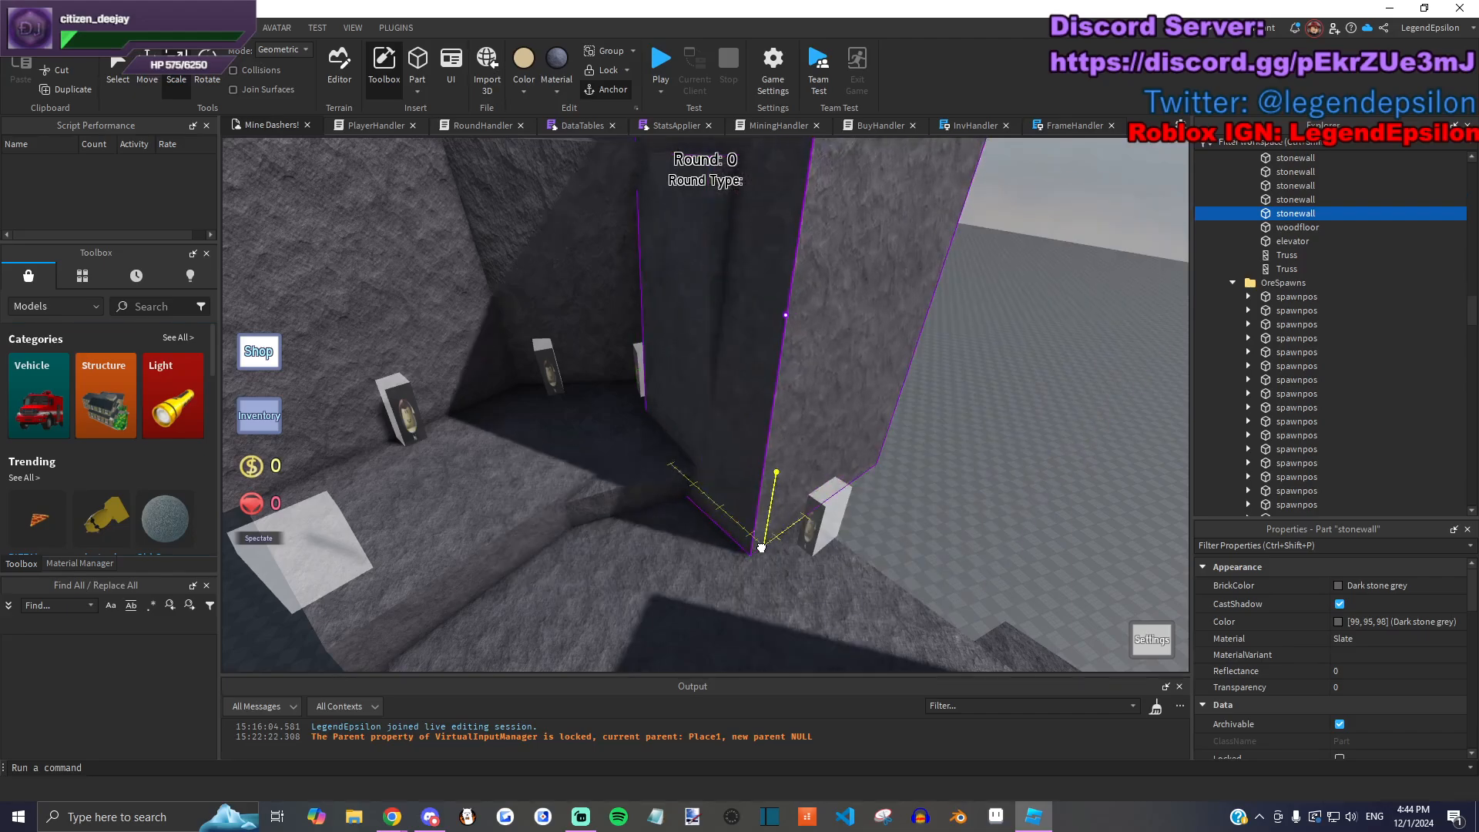
scroll(337, 171, "down", 2)
key("ctrl+4")
left_click_drag(814, 404, 762, 420)
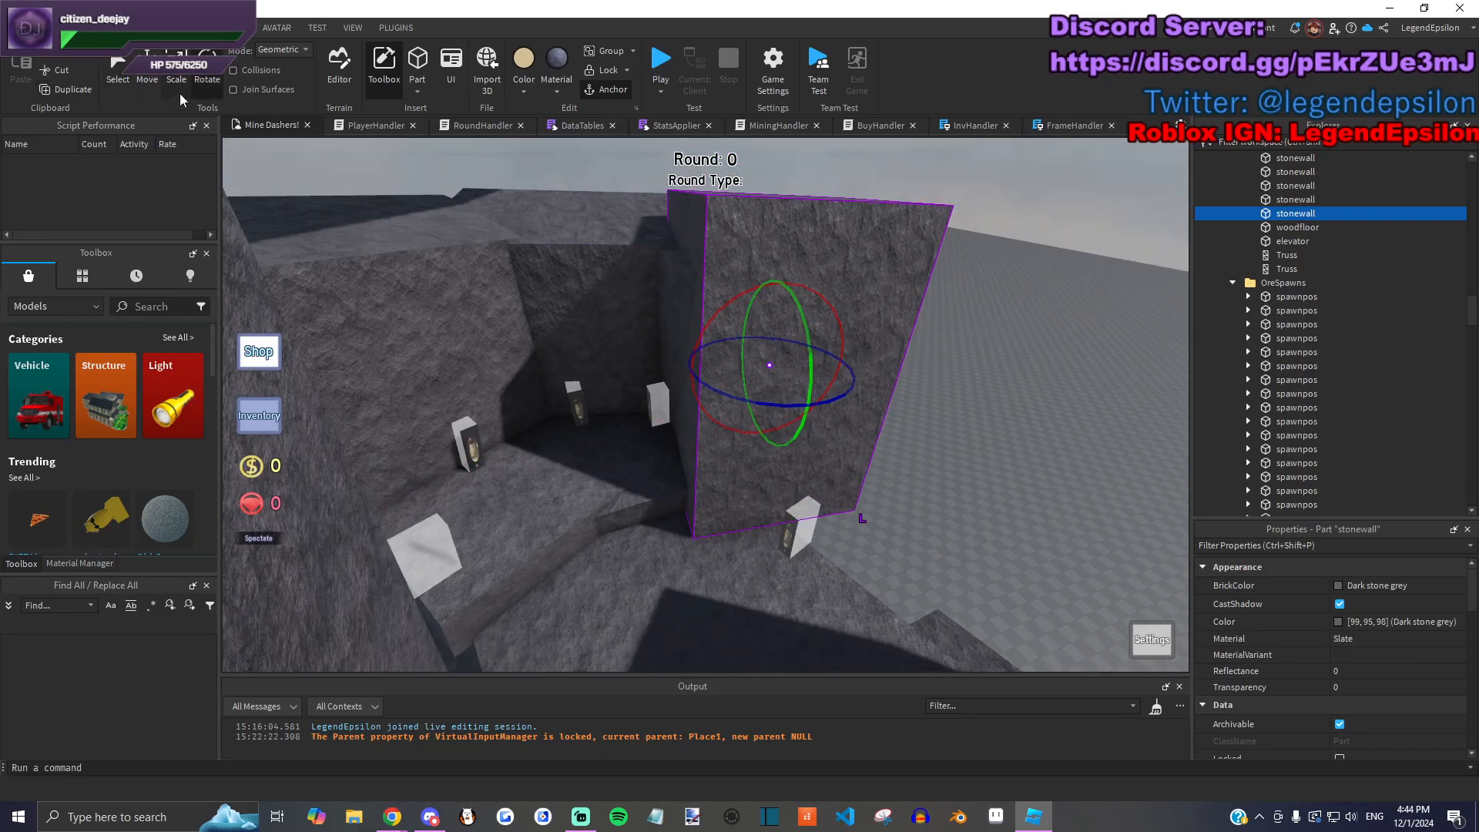
left_click_drag(700, 377, 707, 394)
left_click_drag(866, 432, 853, 421)
Step: Duplicate the stonewall onto the following shaded floor section and rotate the copy to continue the wall line
right_click_drag(853, 421, 621, 362)
left_click(501, 299)
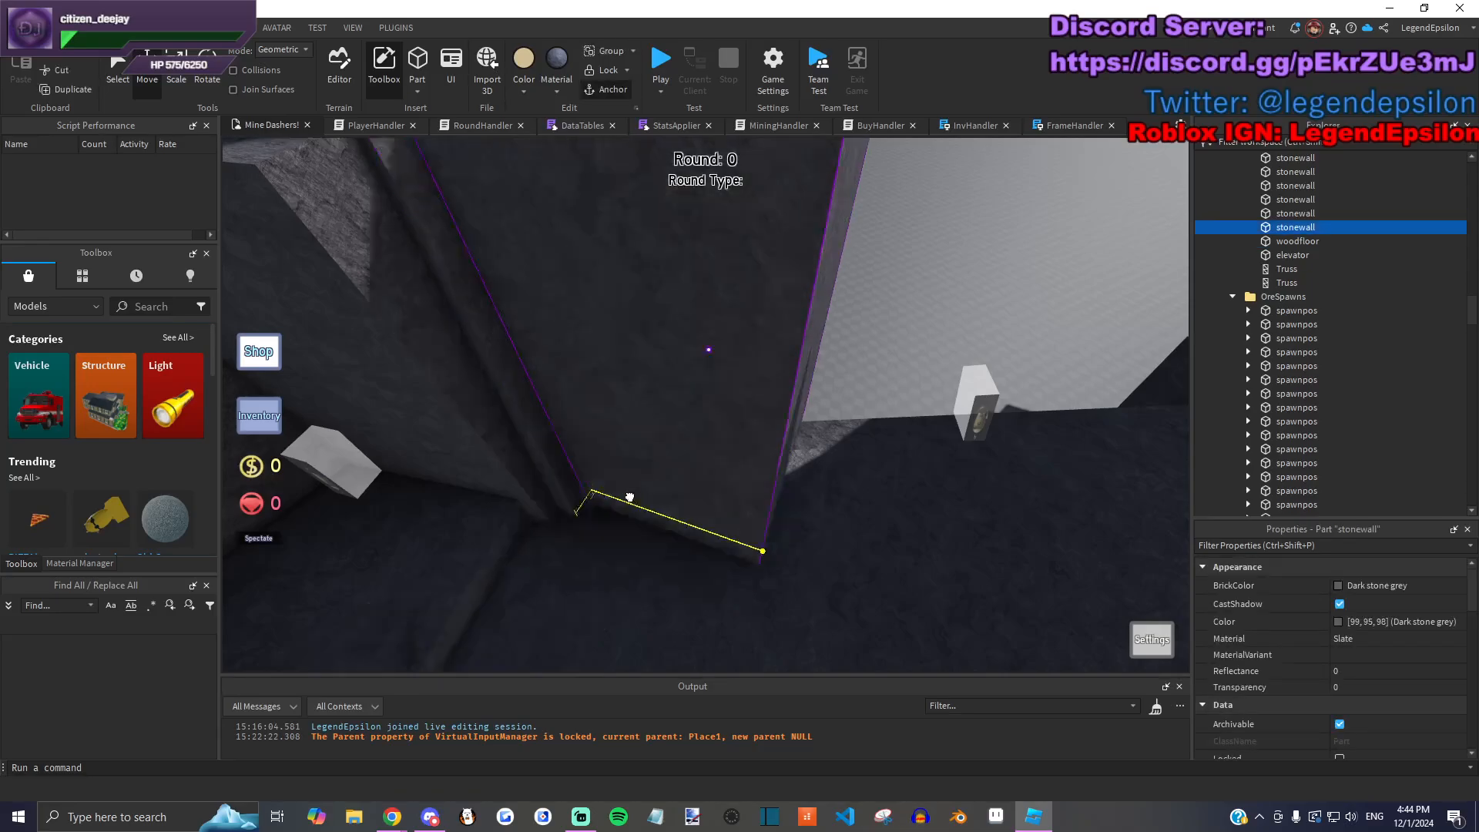
key("d")
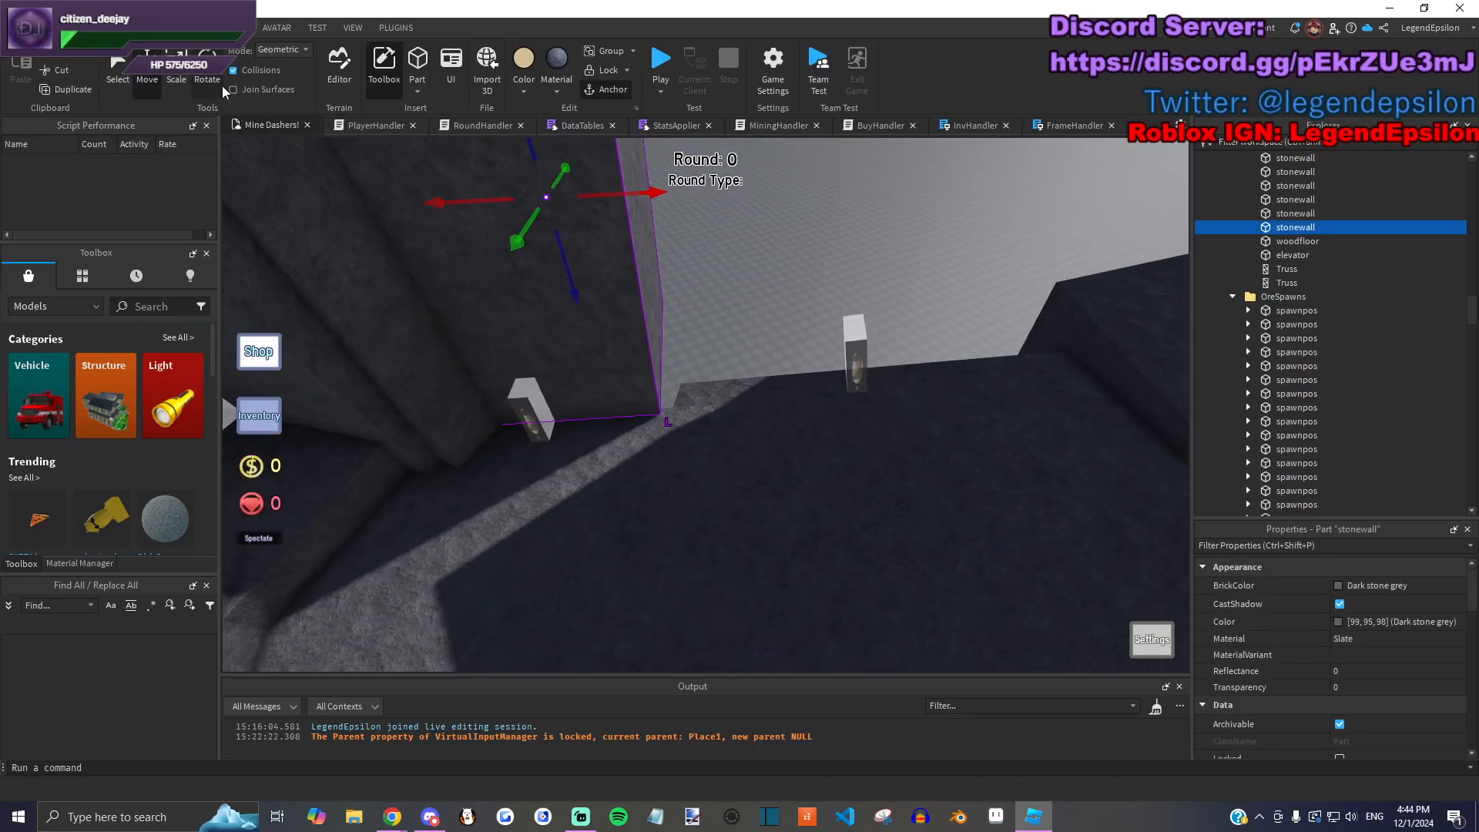
left_click(222, 86)
key("f")
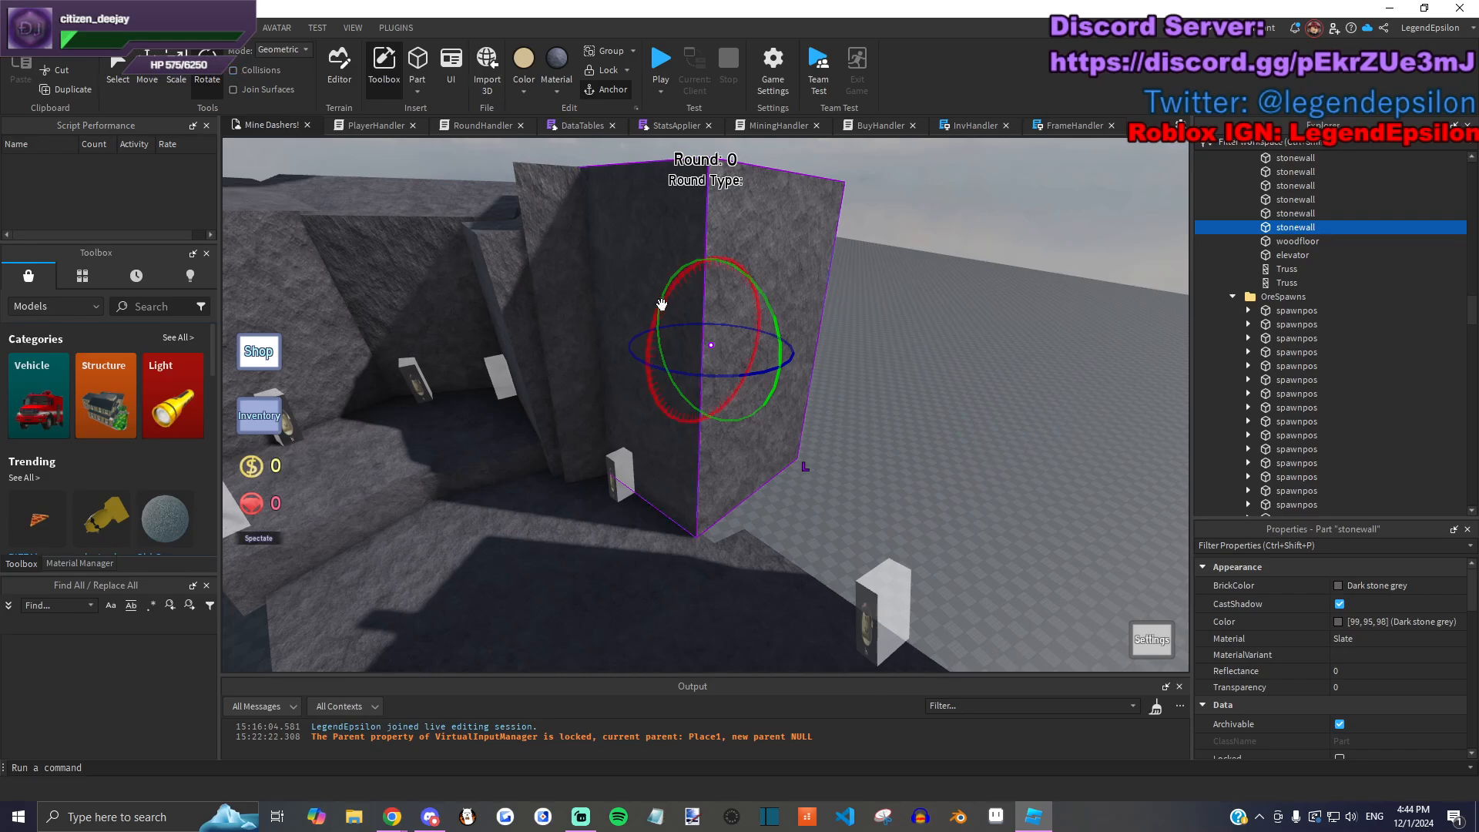
left_click_drag(649, 329, 654, 324)
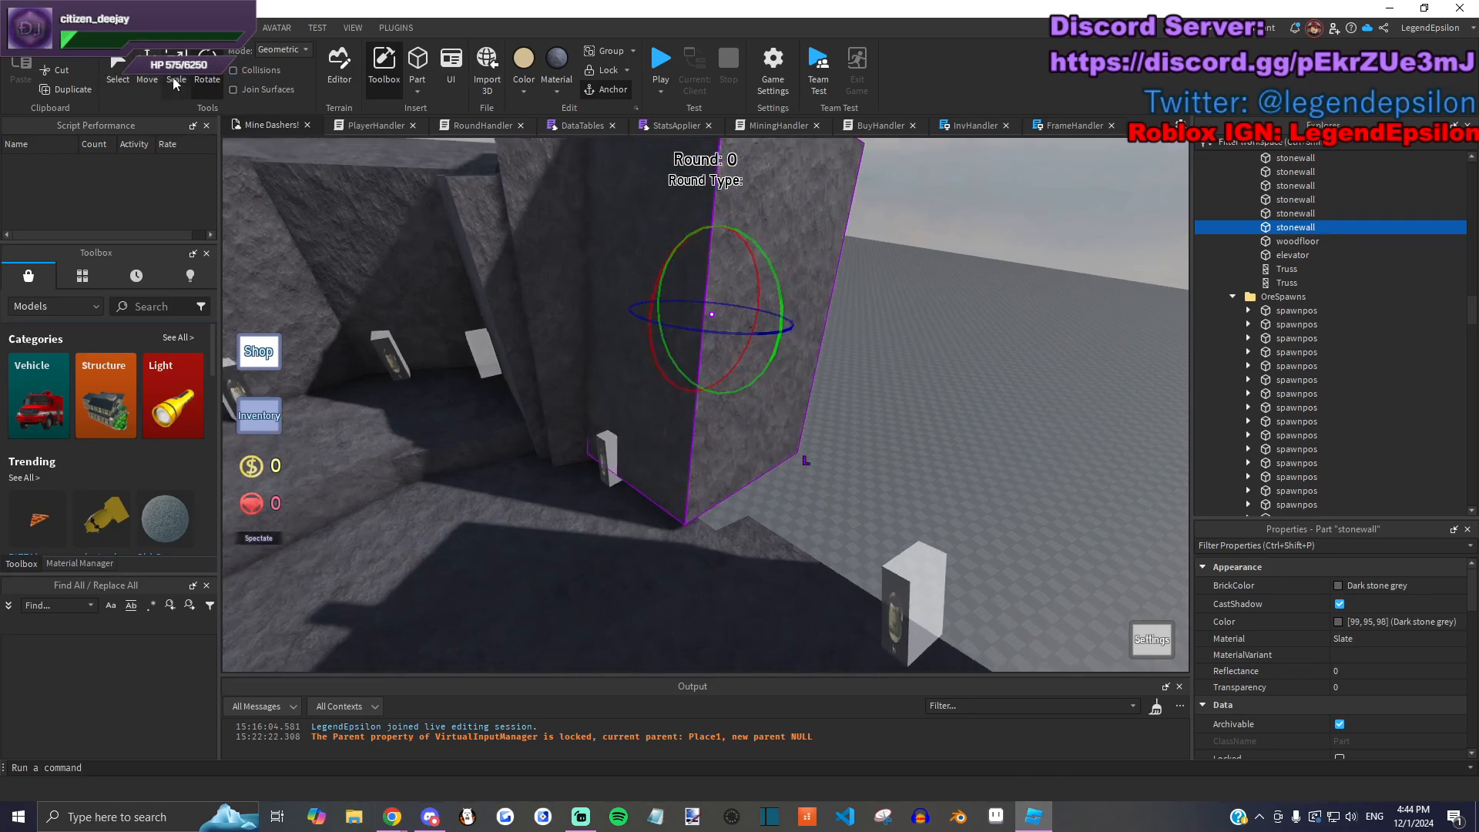
Step: Scale the stonewall copy wider along the shaded floor section's outer edge
left_click_drag(693, 476, 697, 431)
right_click_drag(698, 432, 664, 353)
left_click_drag(664, 353, 876, 308)
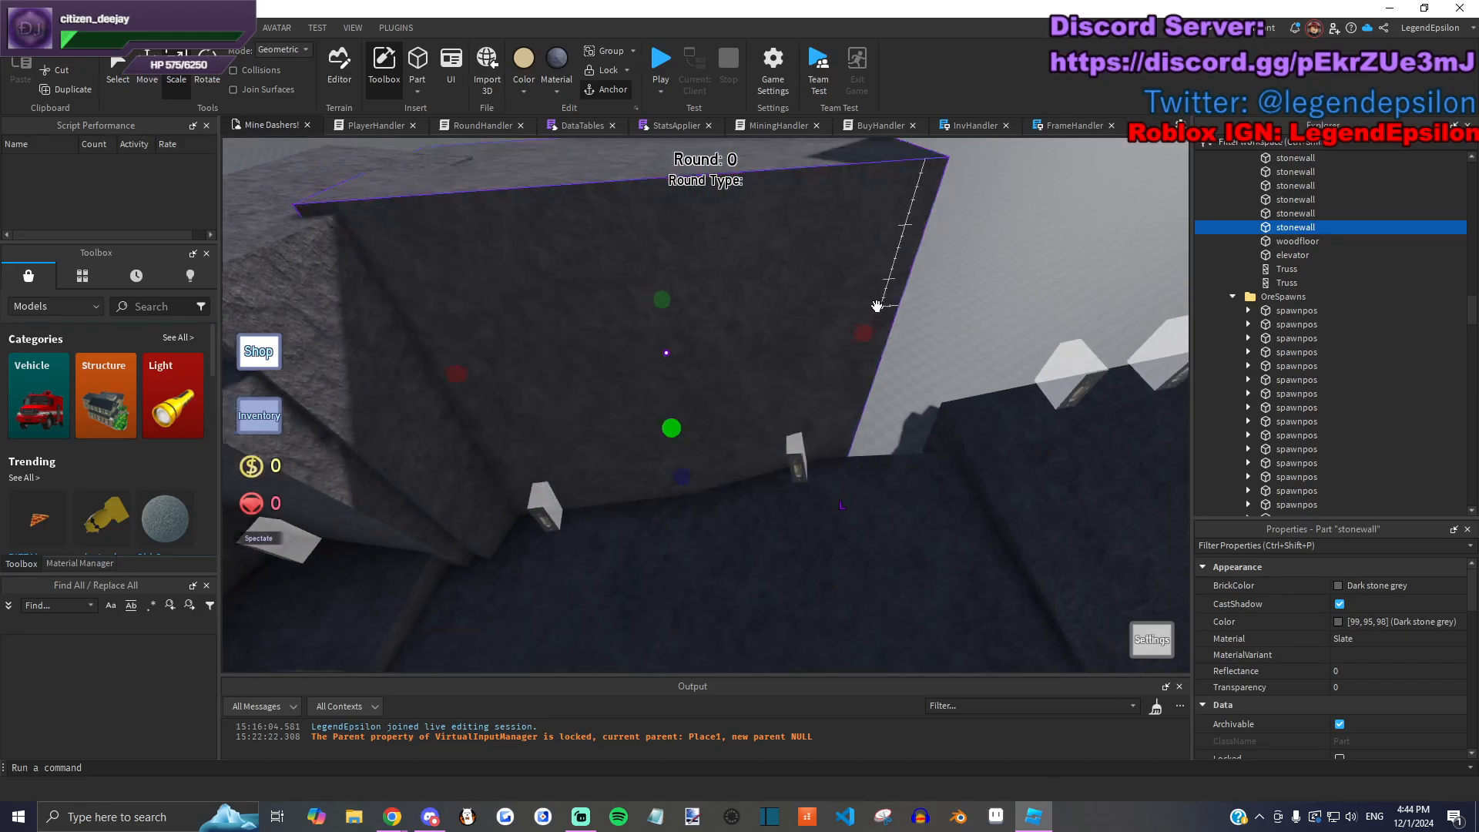
Step: Duplicate the widened stonewall and place the copy behind the ore spawn positions on the next stretch of floor
key("d")
key("ctrl+d")
left_click_drag(549, 468, 767, 460)
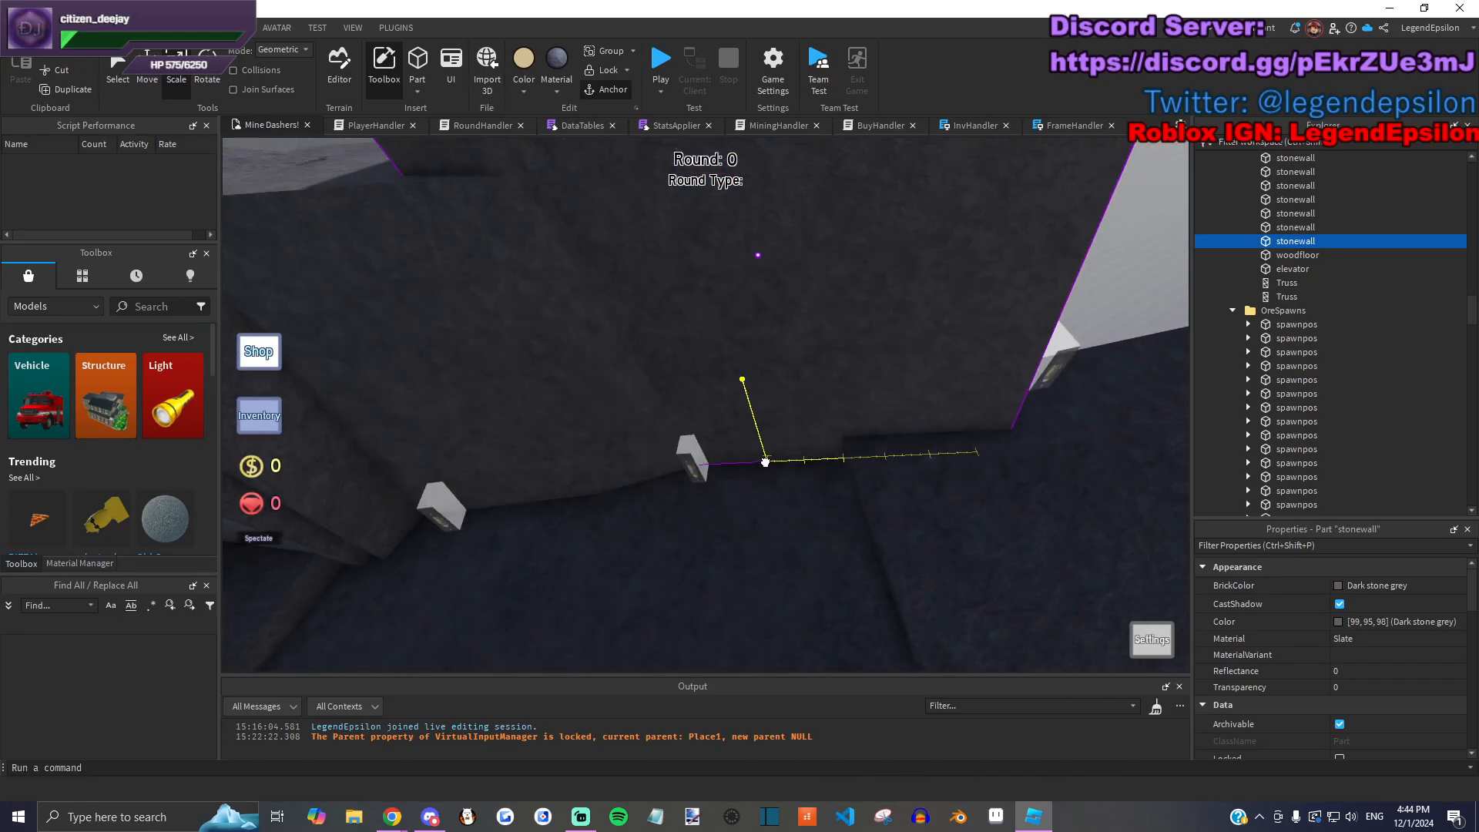
right_click_drag(764, 463, 782, 307)
left_click_drag(895, 254, 603, 420)
Step: Duplicate the stonewall once more, rotate the copy around the floor's curve and move it against its neighbour
key("ctrl+d")
left_click_drag(776, 416, 860, 396)
left_click(207, 77)
left_click_drag(782, 368, 797, 378)
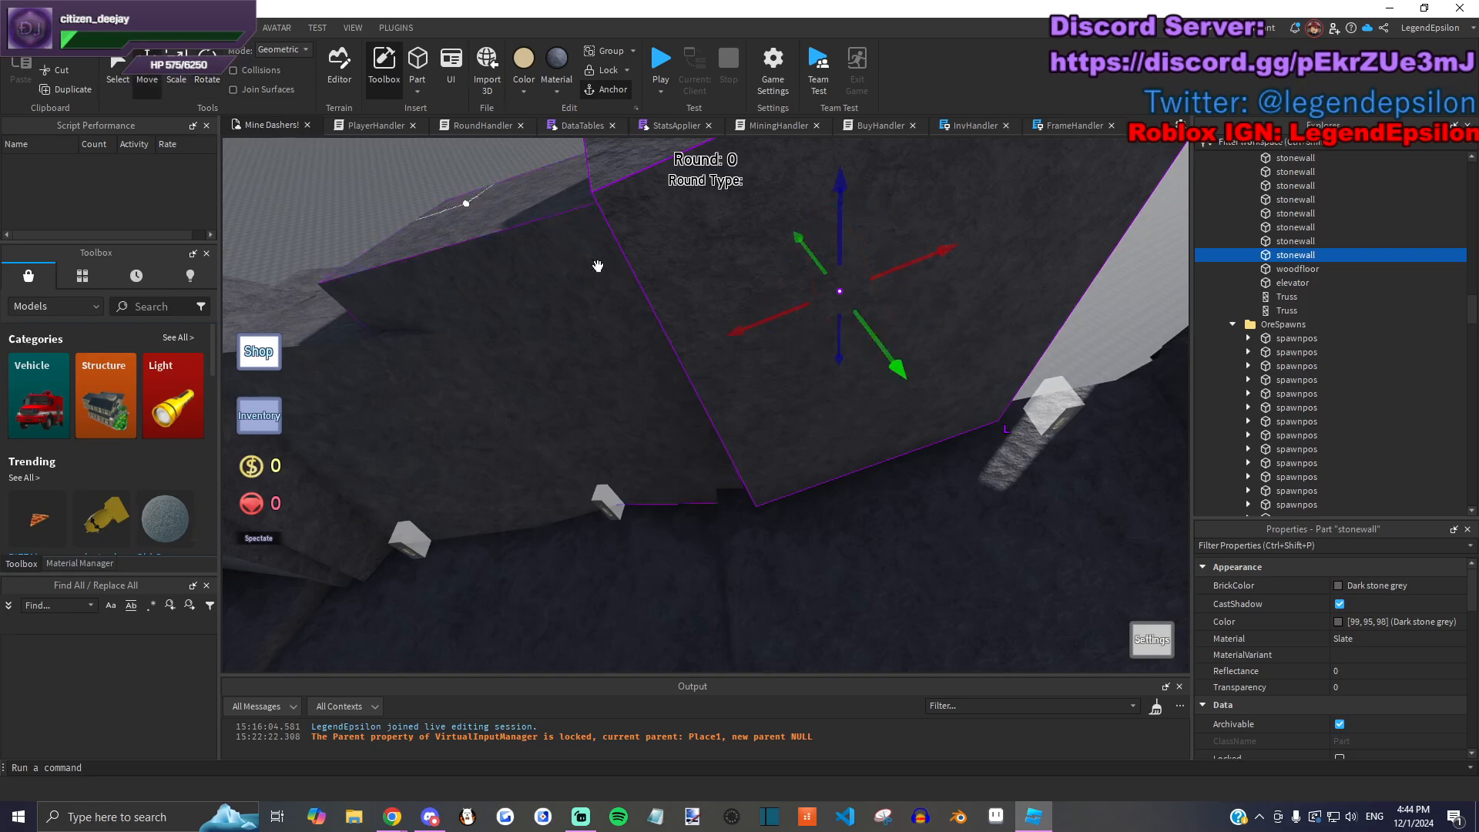
left_click_drag(786, 304, 782, 324)
left_click_drag(905, 364, 884, 346)
Step: Add another stonewall copy near the dark slab at the end of the curve and rotate it into line
scroll(880, 400, "up", 2)
left_click_drag(875, 453, 880, 493)
right_click_drag(880, 497, 878, 501)
left_click_drag(813, 490, 821, 556)
right_click_drag(830, 540, 818, 415)
left_click(821, 414)
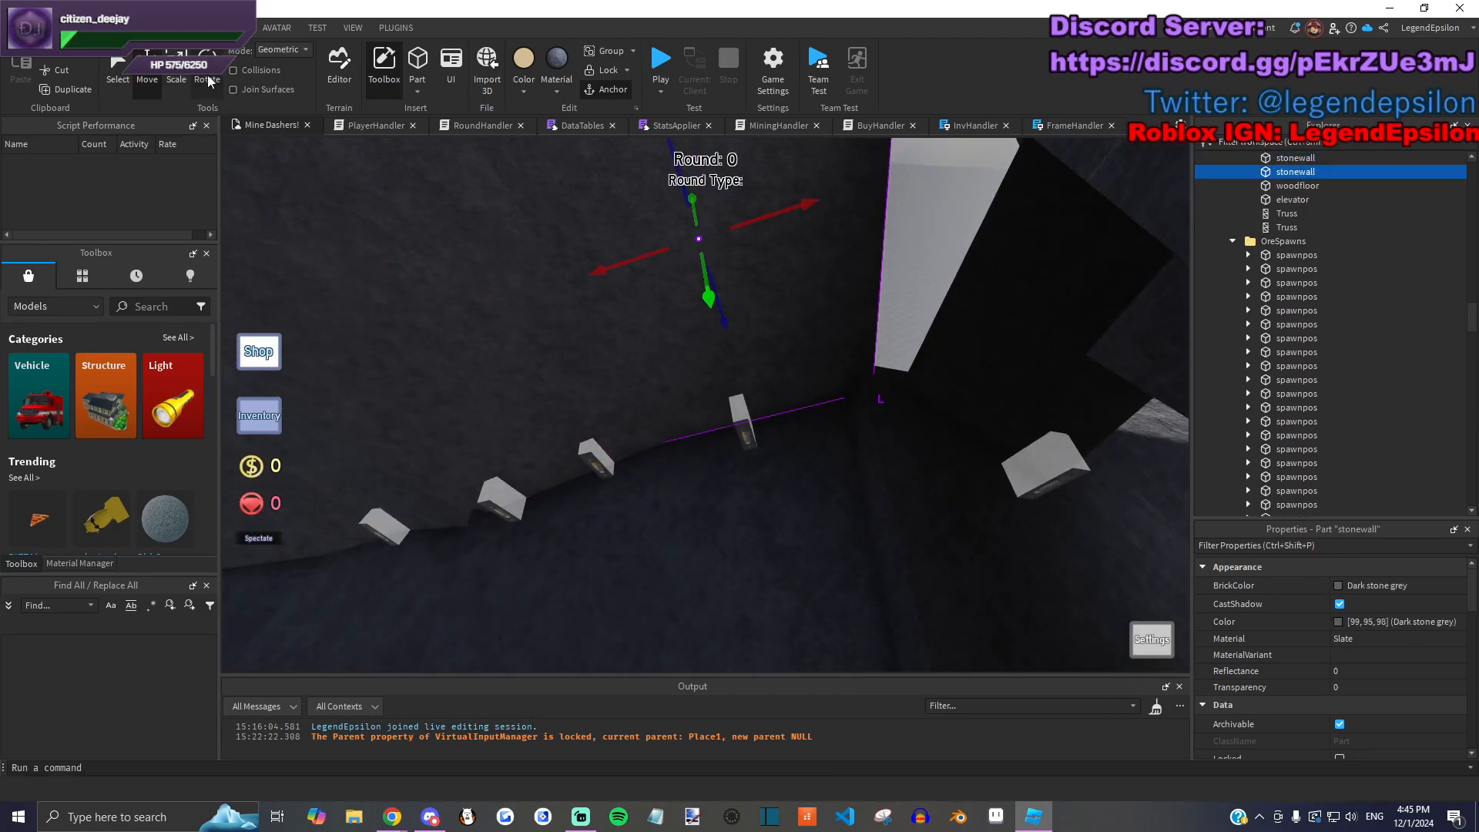
left_click_drag(745, 263, 585, 247)
Step: Scale the stone at the corner to close the gap beside the dark slab, and clear the selection
left_click(118, 77)
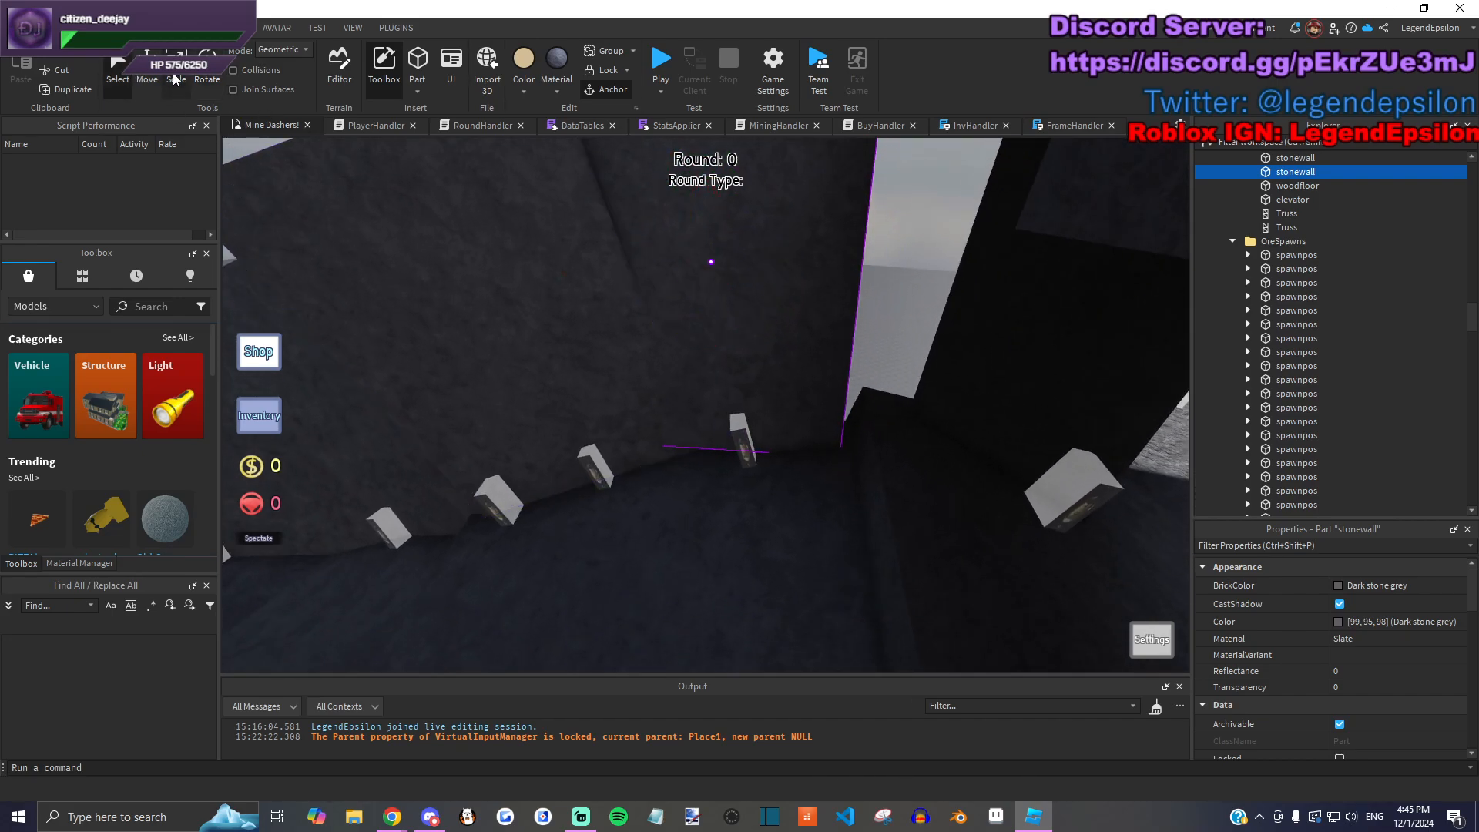
left_click_drag(686, 423, 700, 367)
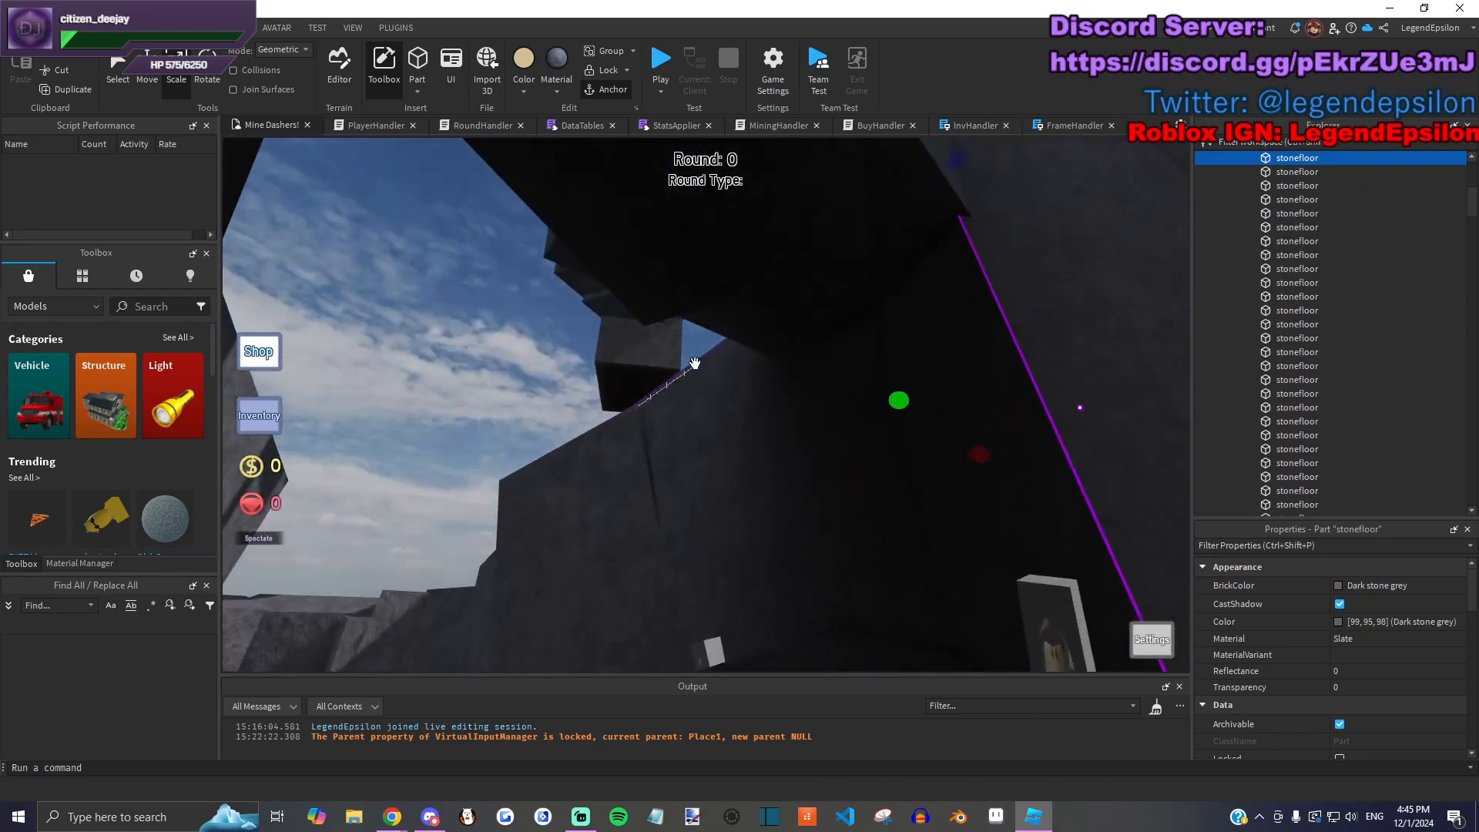
left_click(538, 354)
right_click_drag(538, 354, 728, 355)
scroll(667, 332, "up", 4)
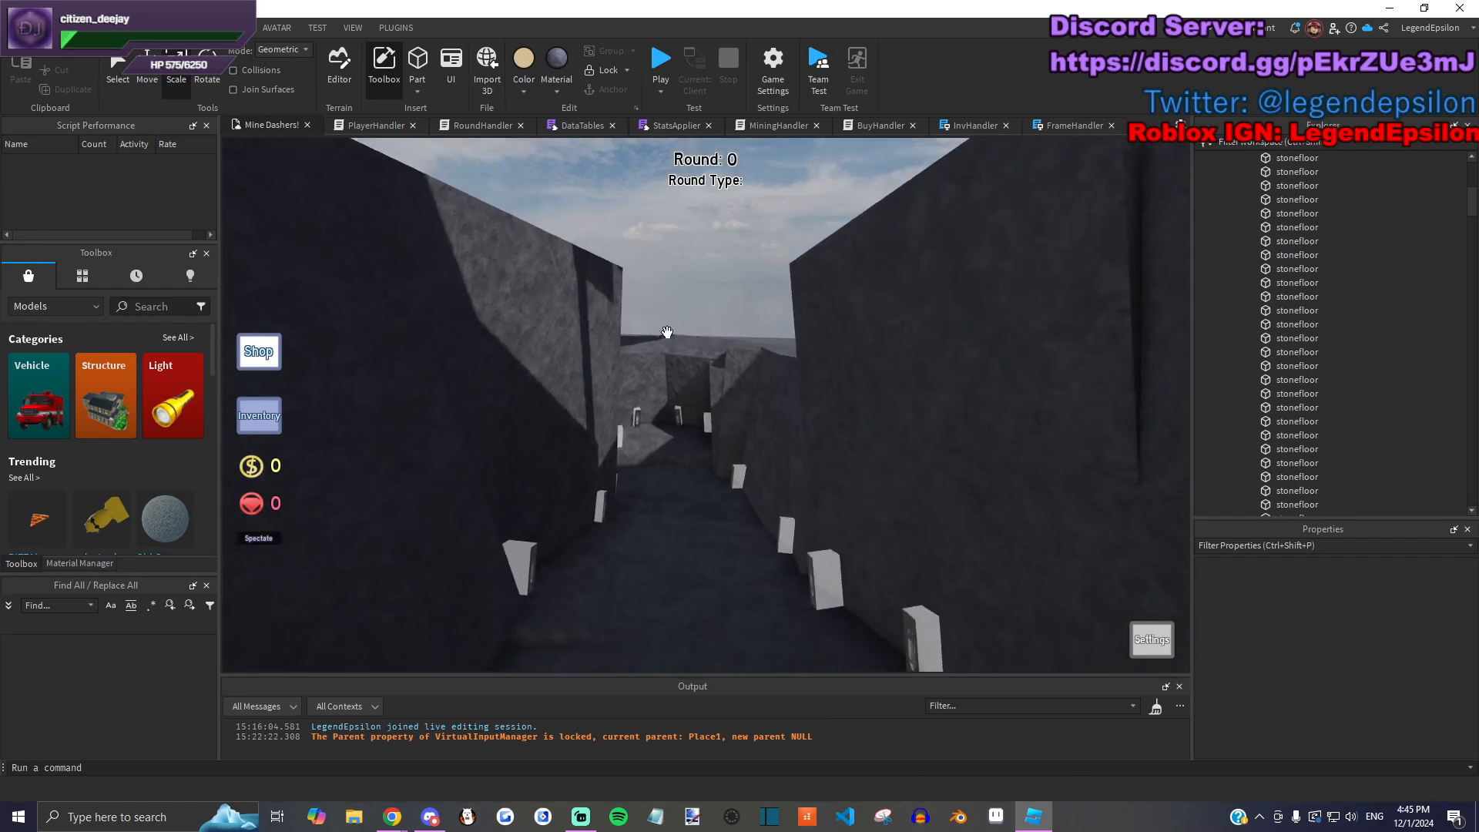
Step: Reposition the white spawnpos block near the open edge of the lit corner slab at the bend
scroll(667, 333, "up", 8)
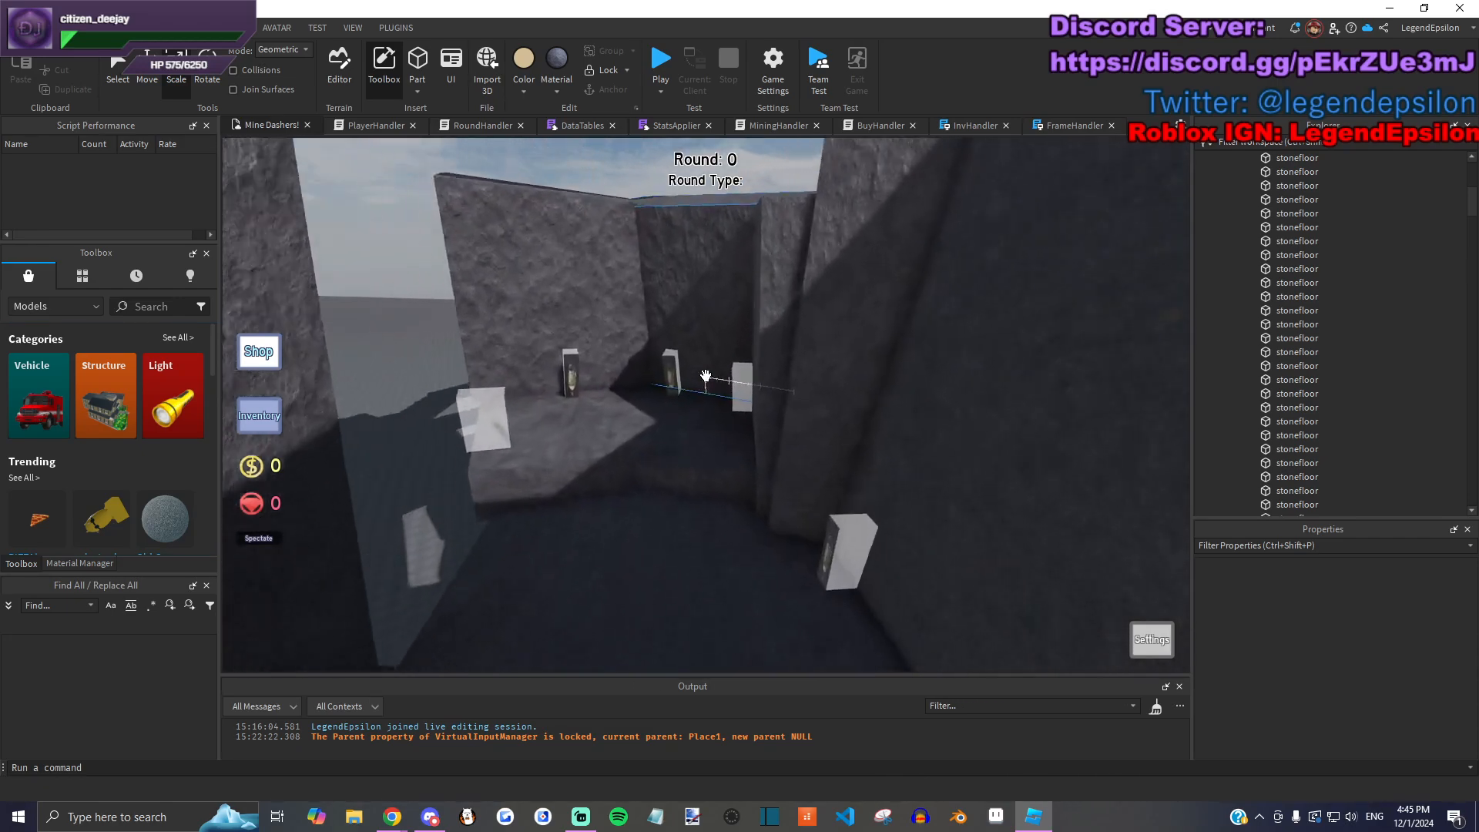
right_click_drag(704, 375, 886, 389)
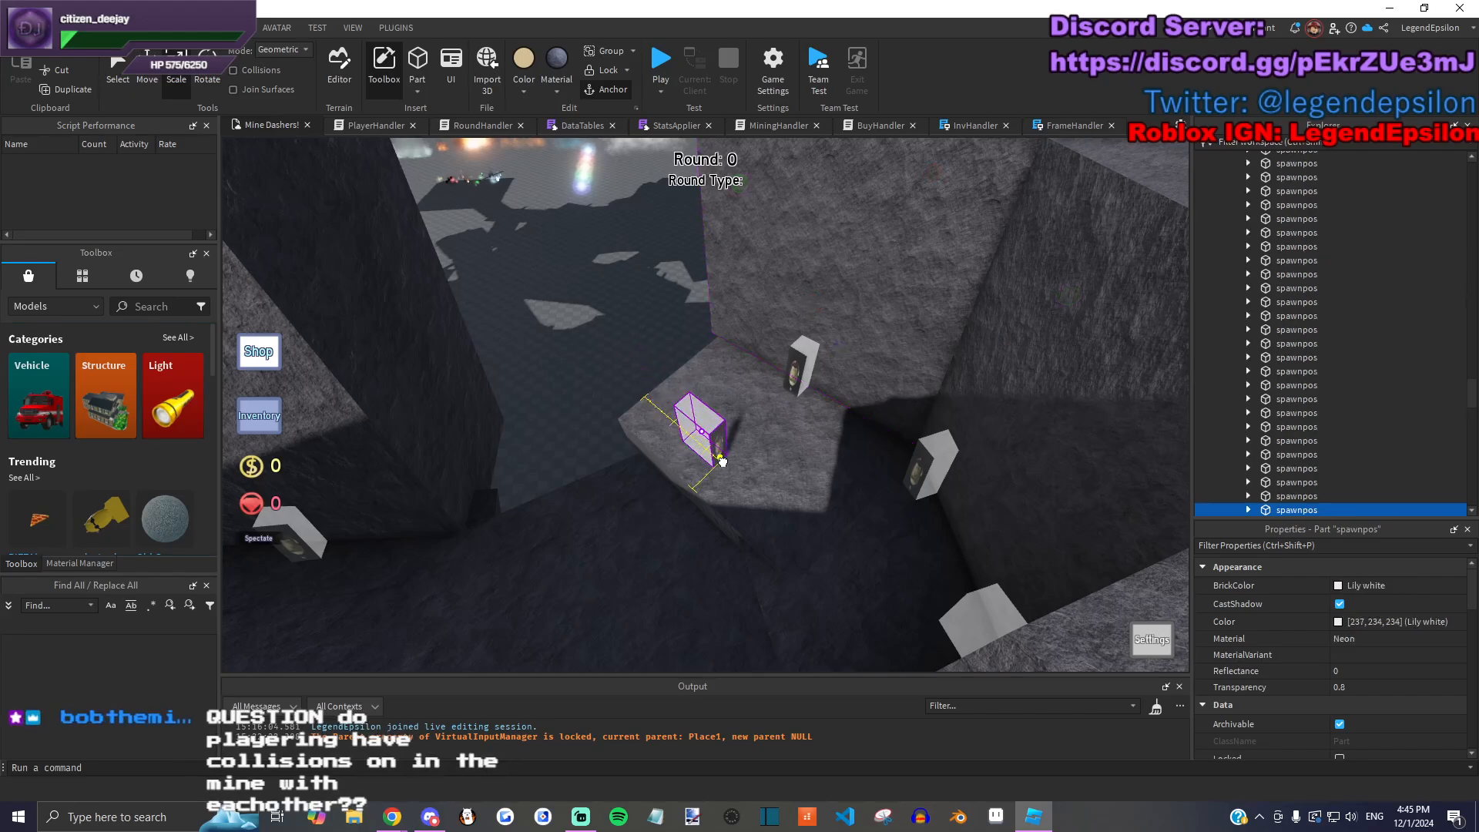
left_click(723, 461)
left_click_drag(722, 460, 768, 473)
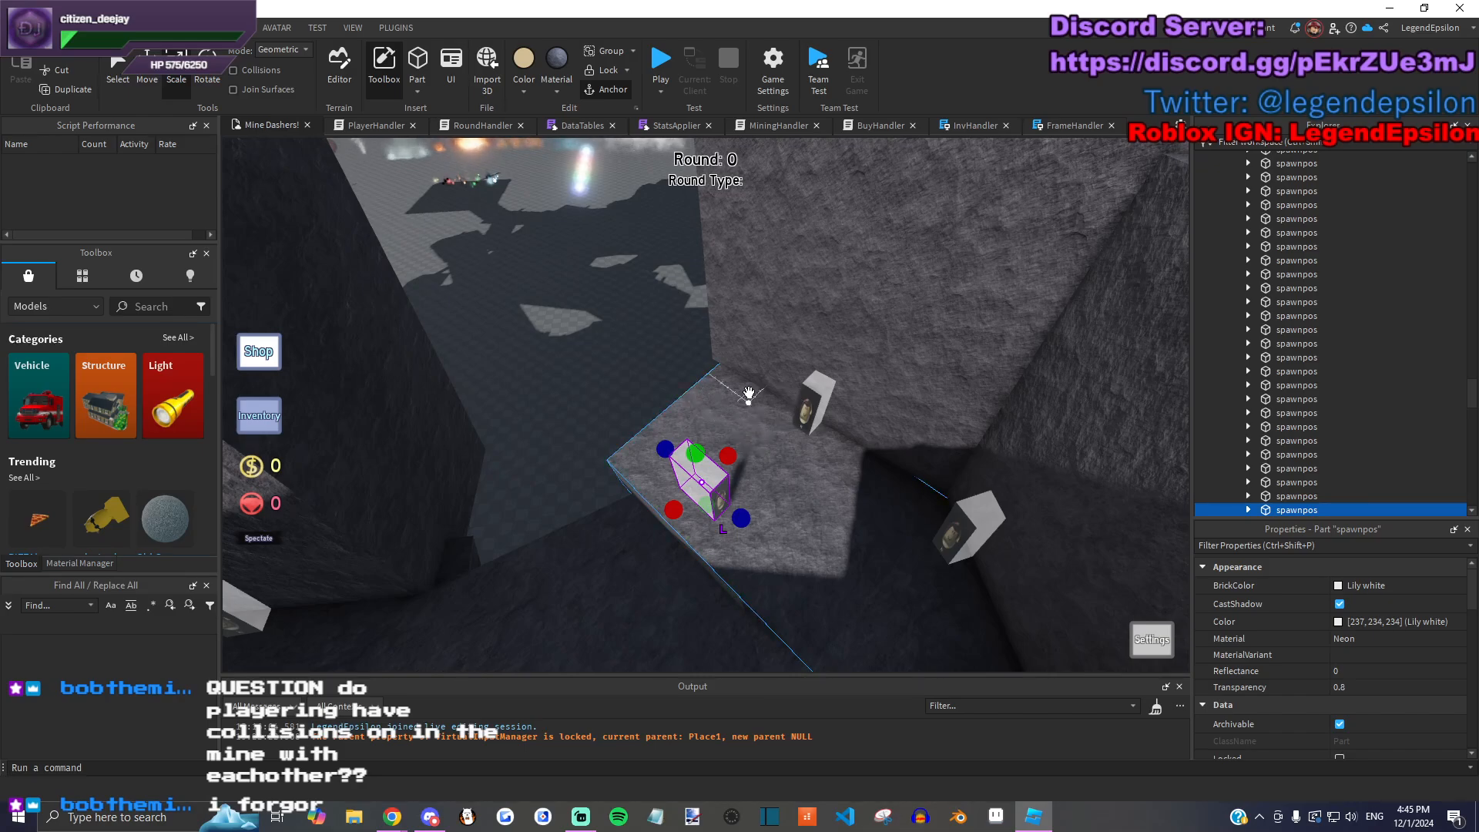
Step: Scale the stonefloor under the corner spawn positions by about 19.5 studs toward the back wall
left_click(749, 401)
scroll(763, 412, "up", 3)
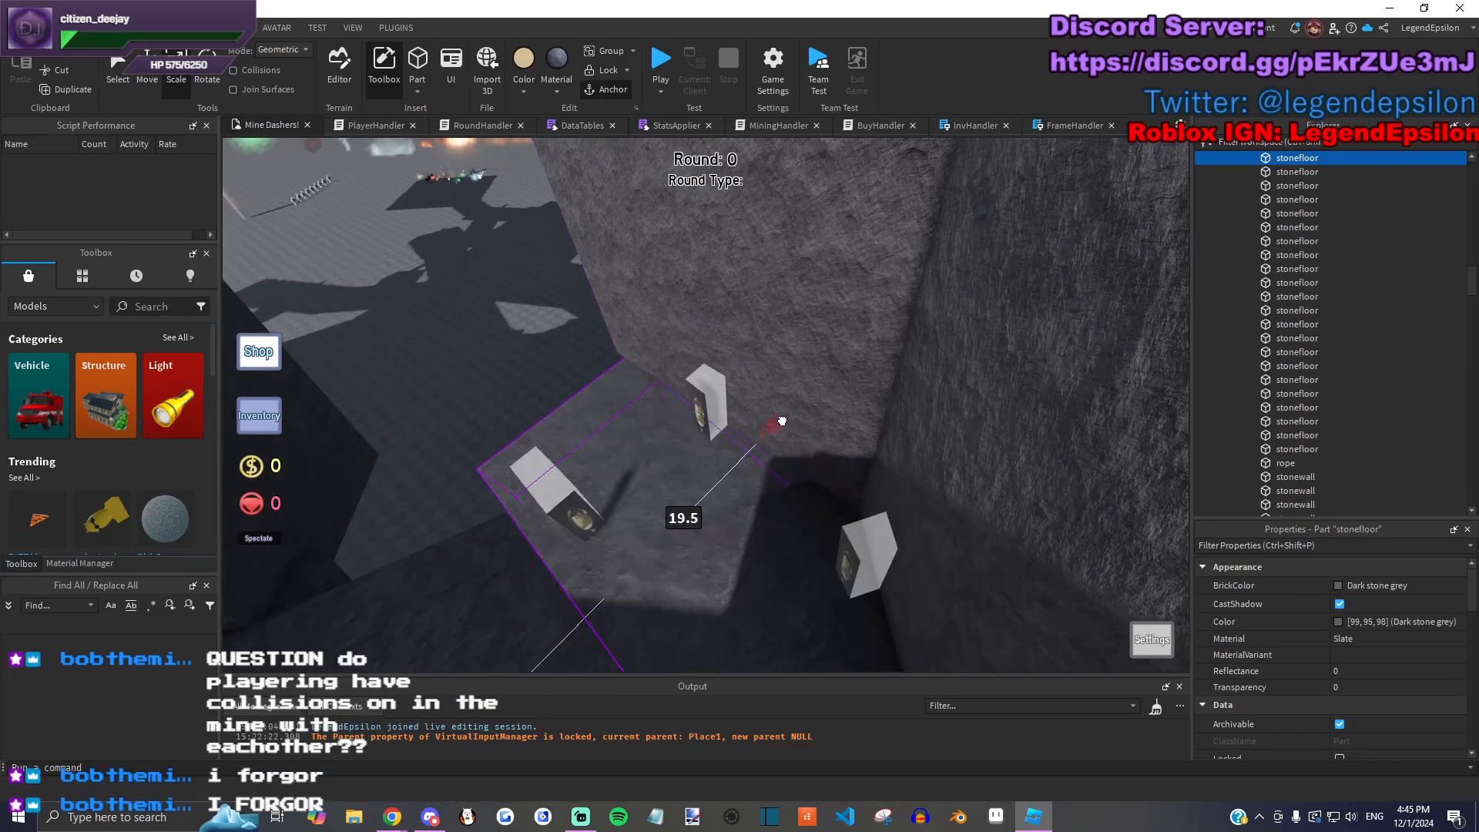
left_click_drag(777, 423, 789, 416)
right_click_drag(792, 413, 802, 409)
scroll(848, 370, "up", 3)
right_click_drag(917, 313, 901, 347)
Step: Duplicate the stonewall behind the corner spawn positions and place the copy along the slab's open edge
left_click(900, 347)
scroll(762, 347, "down", 2)
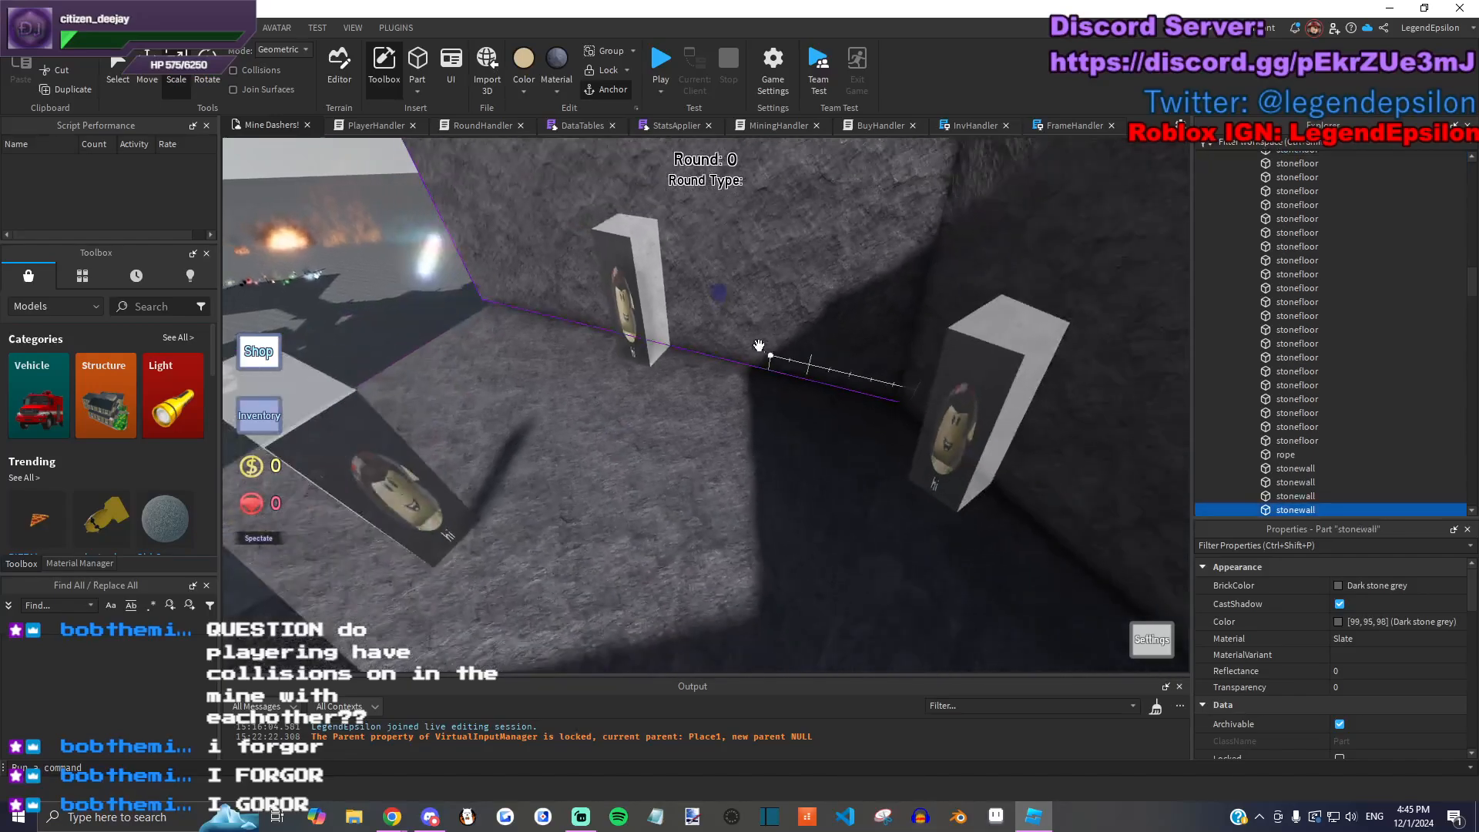
scroll(725, 294, "down", 4)
right_click_drag(733, 303, 763, 327)
left_click(837, 328)
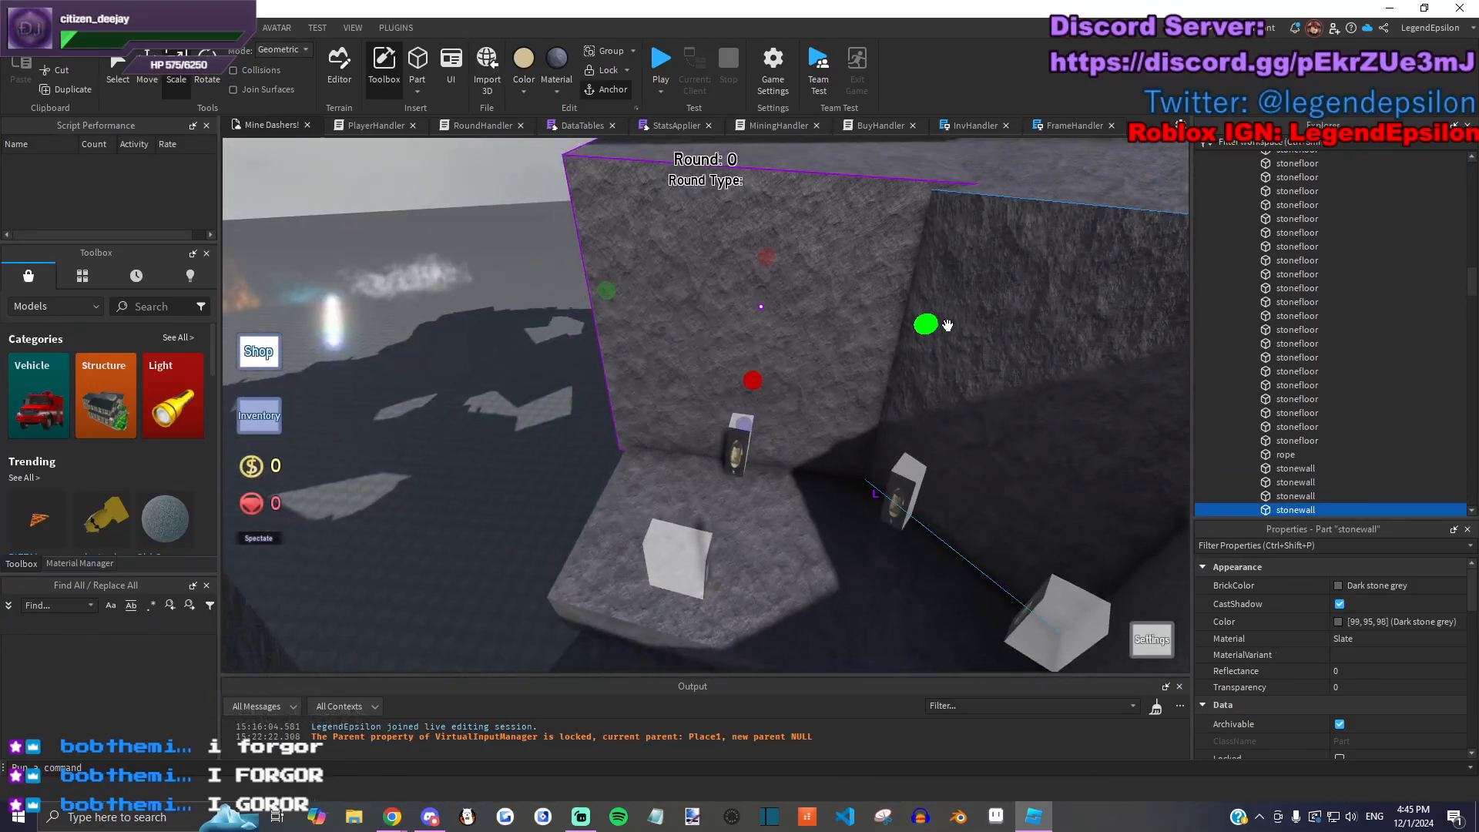
left_click_drag(836, 328, 805, 547)
left_click_drag(664, 518, 772, 526)
scroll(752, 496, "down", 4)
right_click_drag(678, 485, 725, 460)
Step: Rotate the wall copy 15 degrees about its vertical axis and move it into line with the slab edge and neighbouring wall
key("ctrl+4")
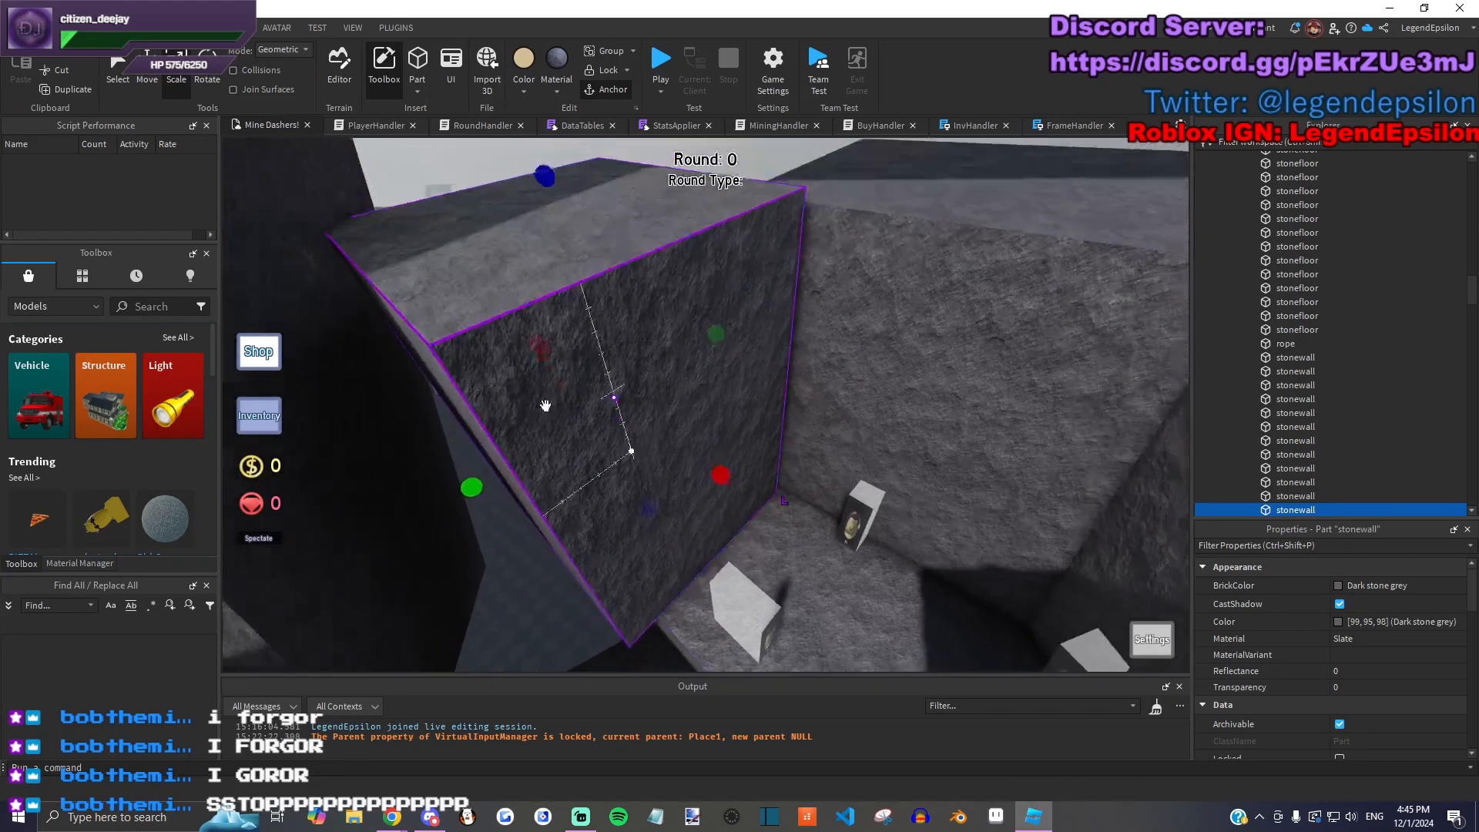
left_click_drag(704, 465, 693, 485)
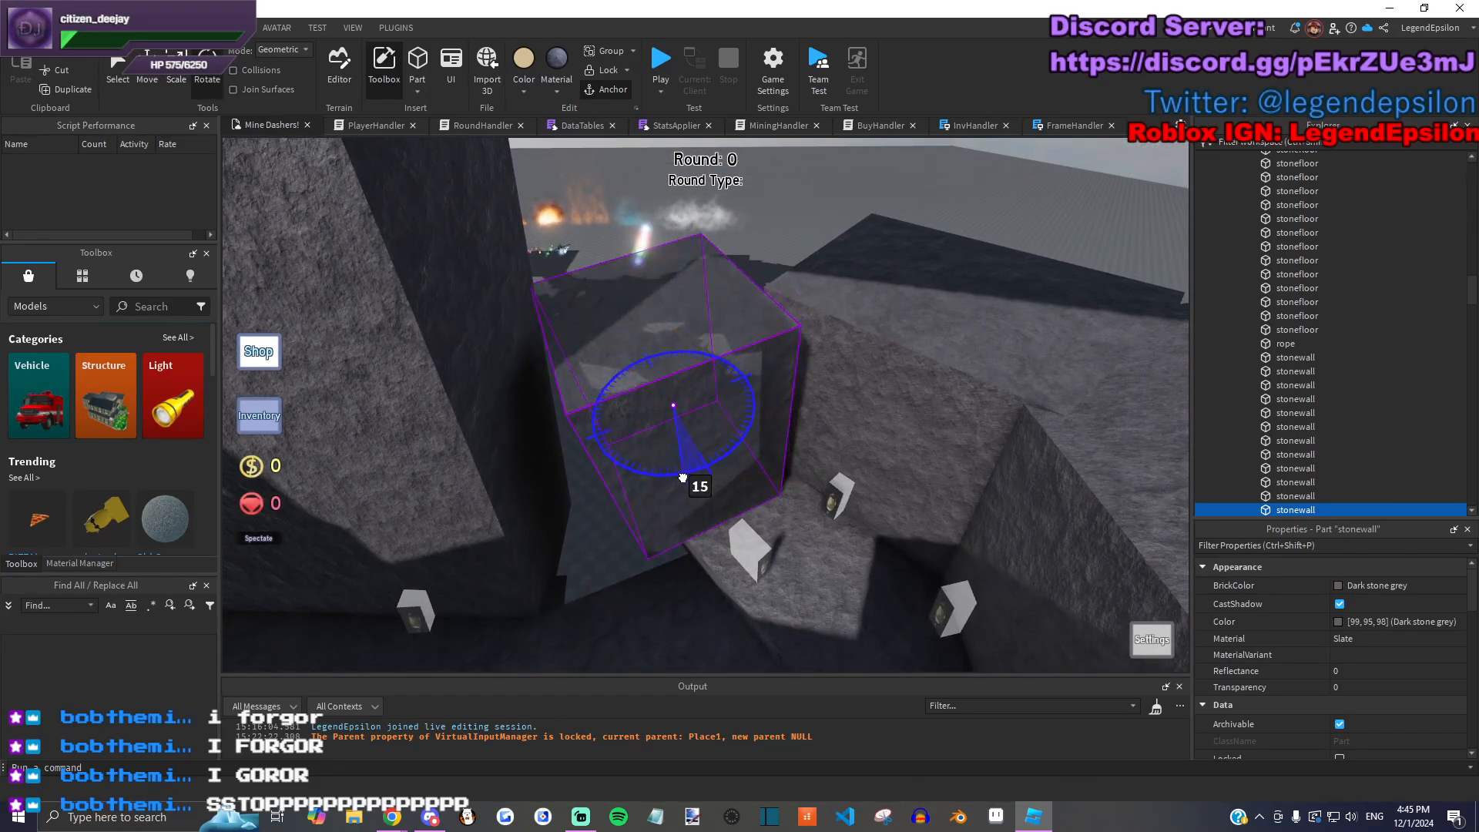
left_click_drag(867, 384, 717, 459)
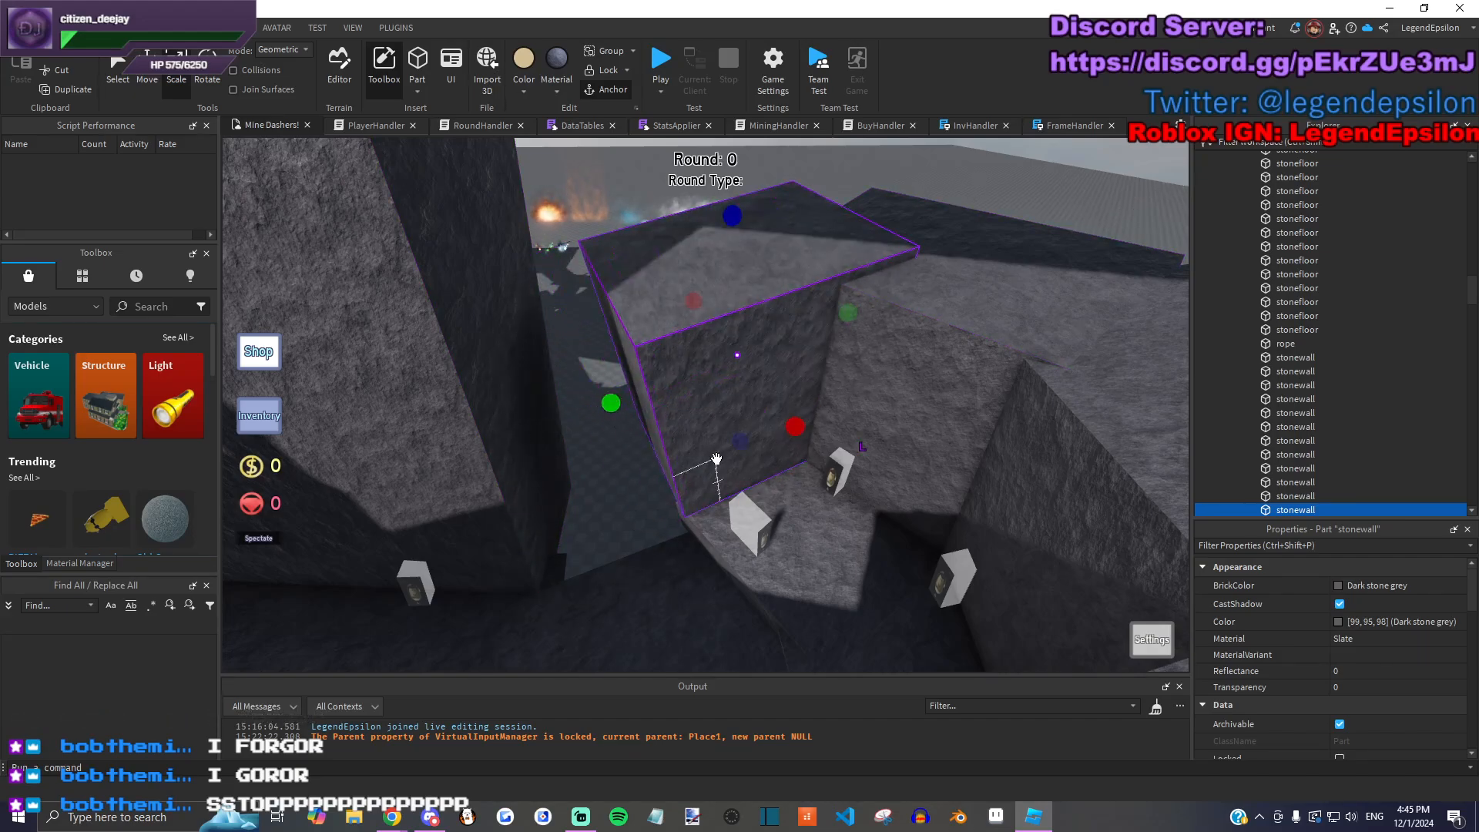
right_click_drag(738, 444, 746, 463)
Step: Duplicate the rotated stonewall, turn the copy to face the passage and move it into the remaining gap beside the tall wall
key("ctrl+d")
left_click_drag(793, 371, 639, 463)
right_click_drag(560, 402, 570, 404)
left_click_drag(741, 394, 688, 389)
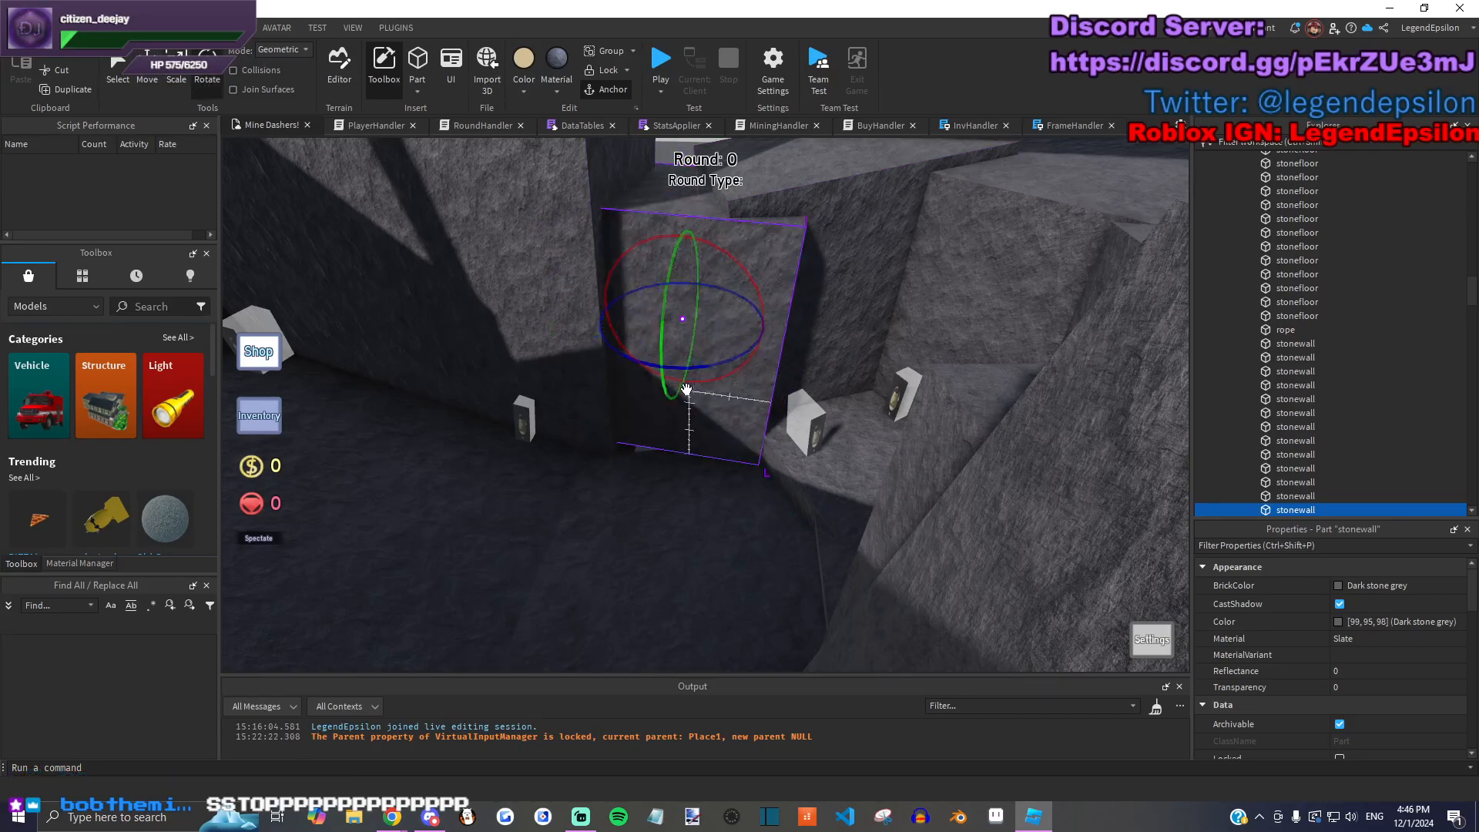
right_click_drag(683, 377, 659, 379)
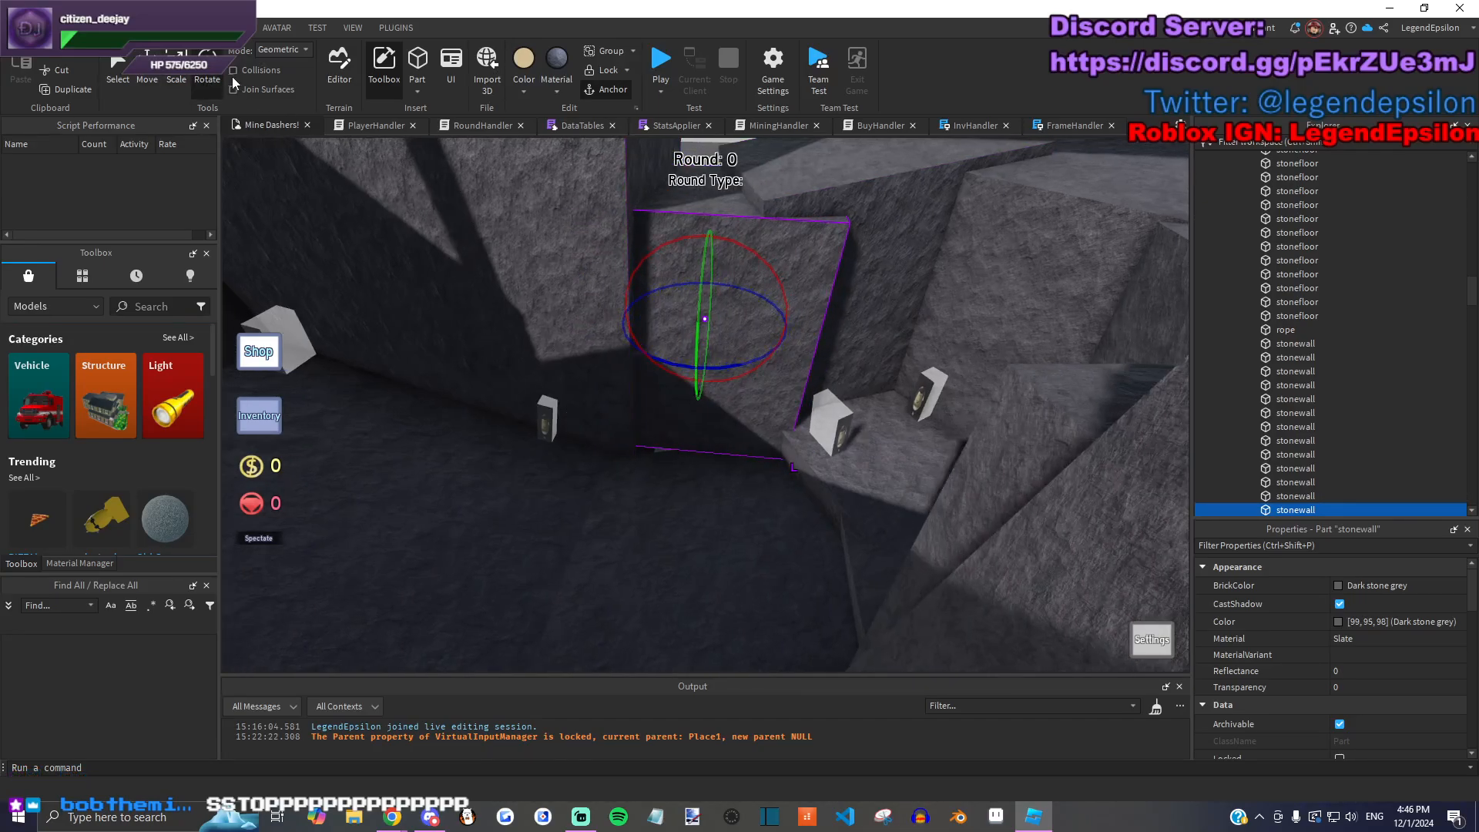
left_click_drag(859, 326, 664, 450)
Step: Scale the gap-filling stonewall upward to bring it closer to the height of the tall wall beside it
key("w")
left_click(631, 489)
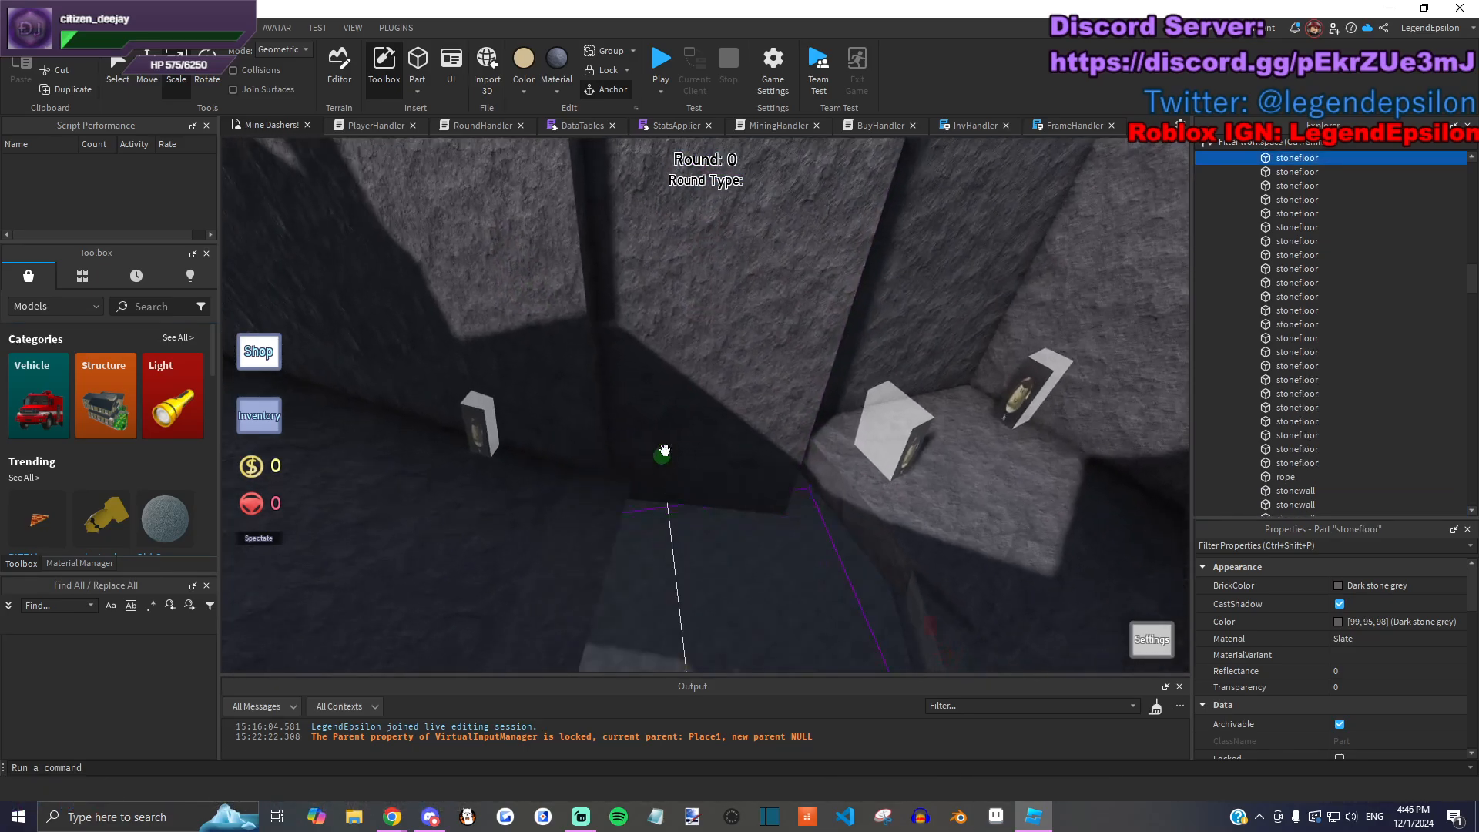
key("s")
right_click_drag(717, 372, 724, 369)
left_click_drag(722, 263, 732, 158)
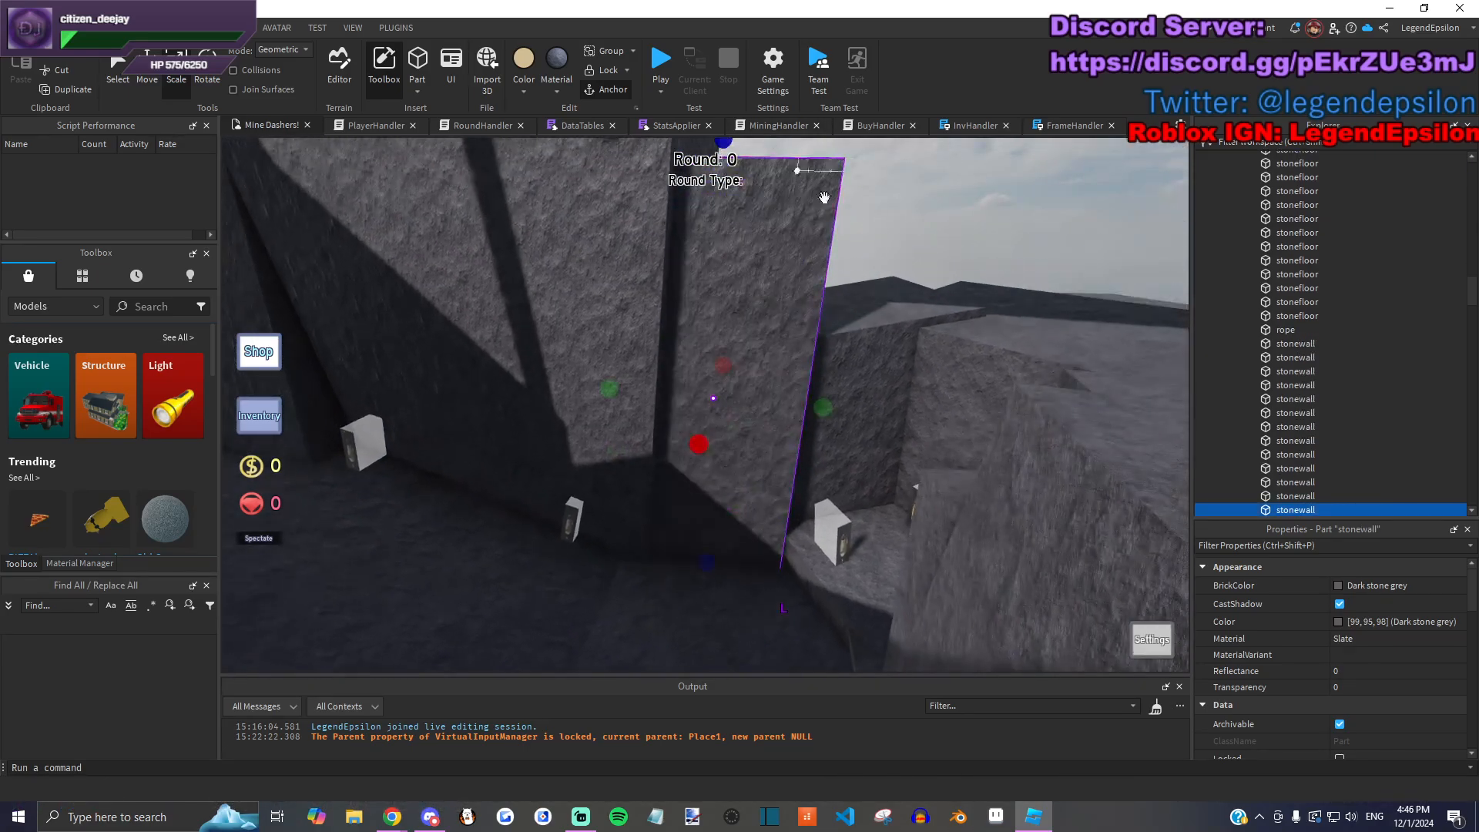
left_click(927, 241)
Step: Duplicate the stonefloor at the passage entrance and raise the copy to span the walls as a roof piece
key("s")
right_click_drag(927, 240, 746, 567)
key("w")
left_click(781, 470)
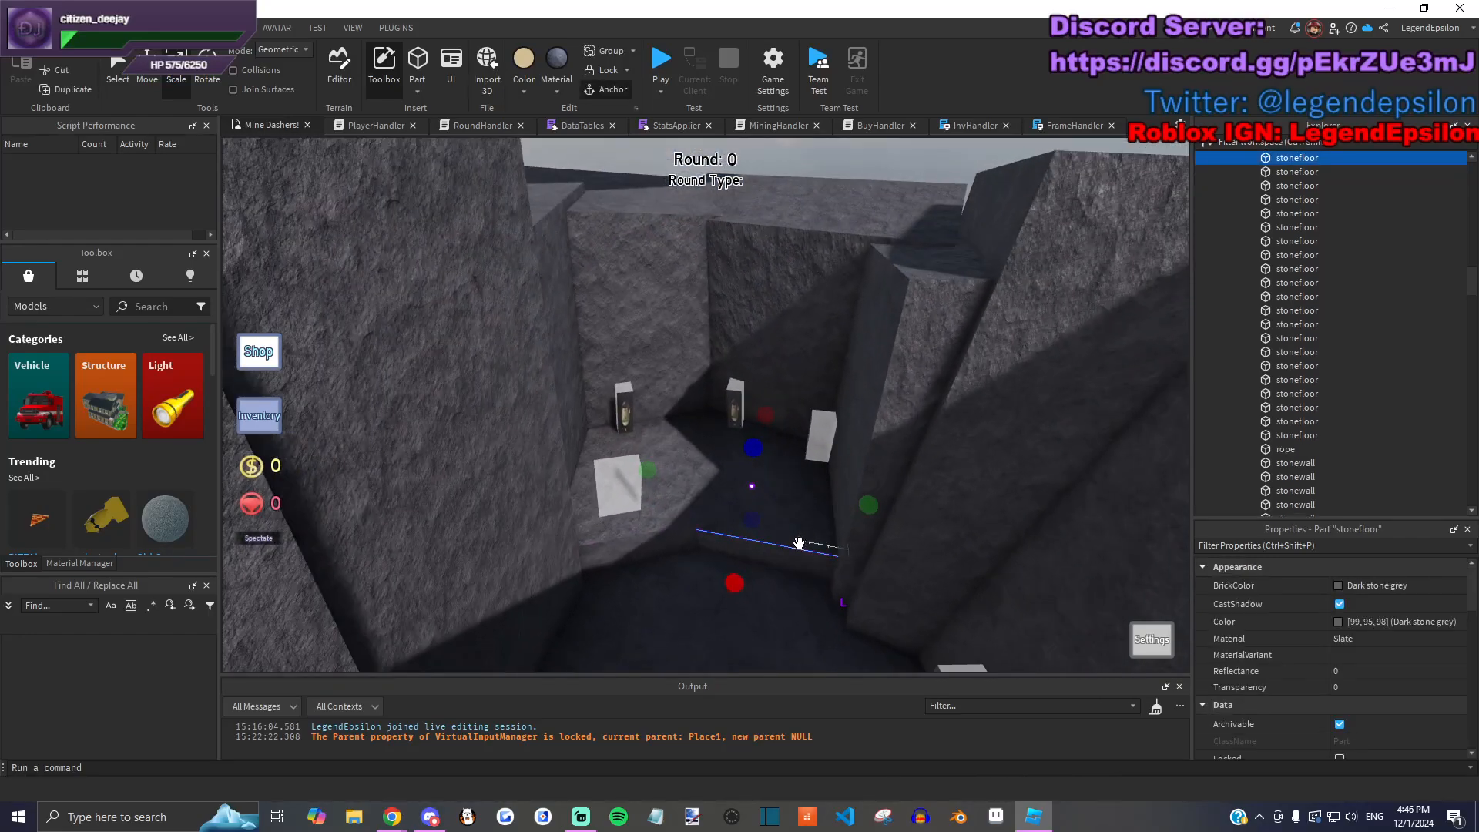
left_click(746, 577)
key("s")
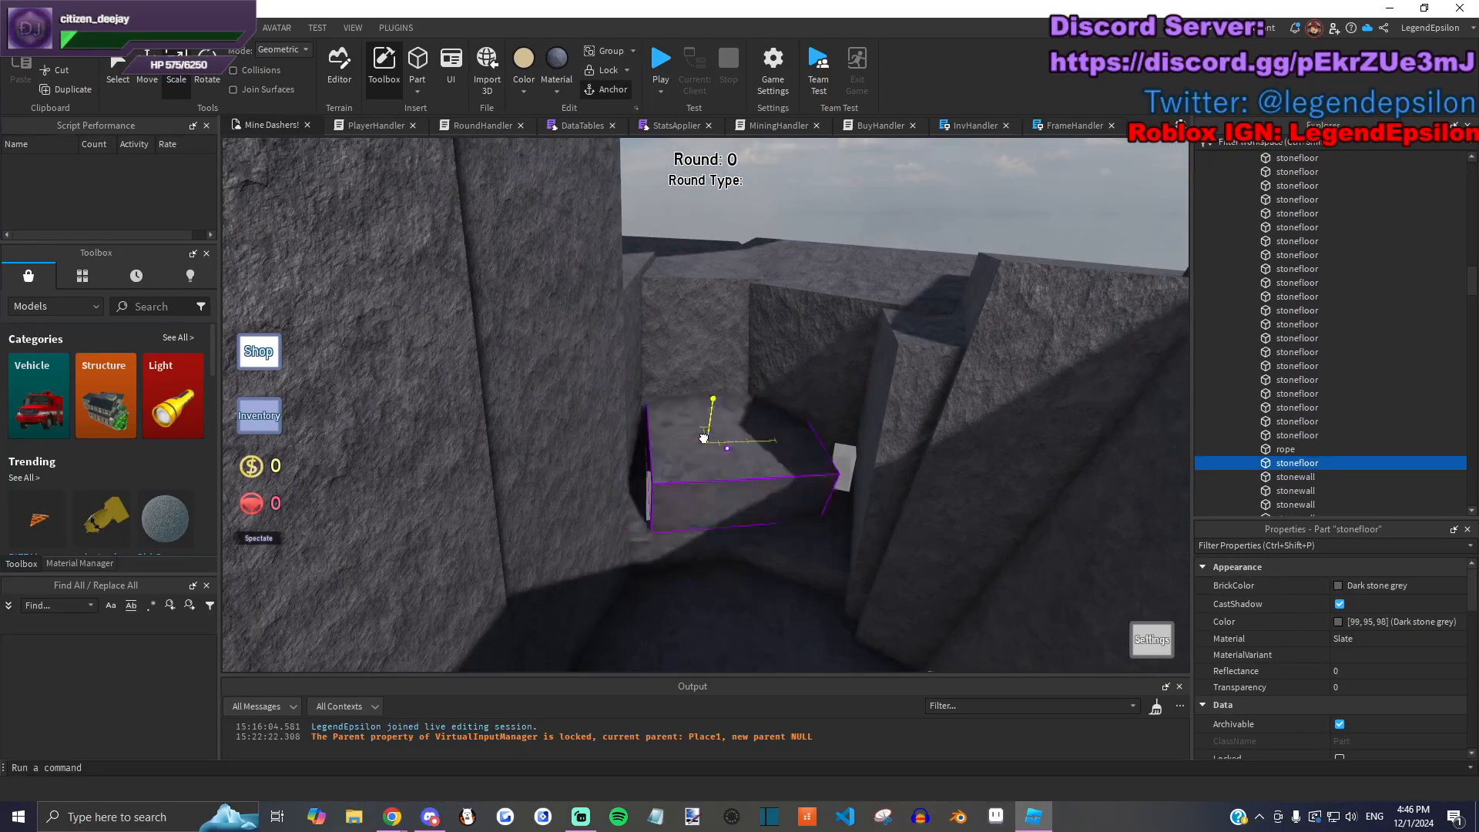
left_click_drag(710, 459, 718, 400)
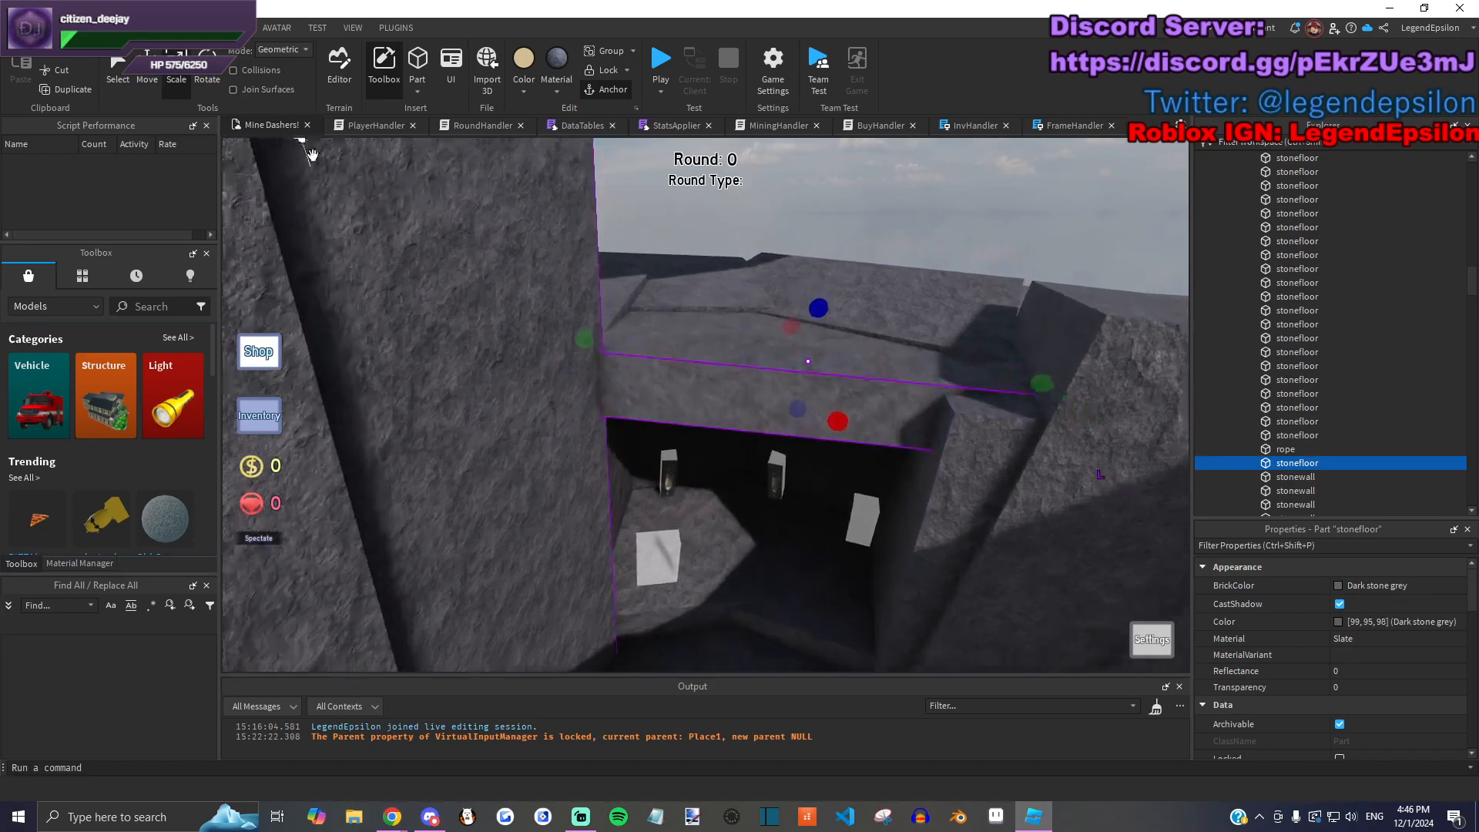
Step: Rotate the raised stonefloor so it slopes over the passage entrance between the two side walls
key("ctrl+4")
mouse_move(816, 380)
left_mouse_down()
mouse_move(825, 333)
mouse_move(842, 373)
mouse_move(800, 424)
mouse_move(809, 397)
left_mouse_up()
left_click_drag(888, 460, 875, 471)
key("w")
key("q")
key("q")
left_click(178, 80)
right_click_drag(911, 410, 623, 303)
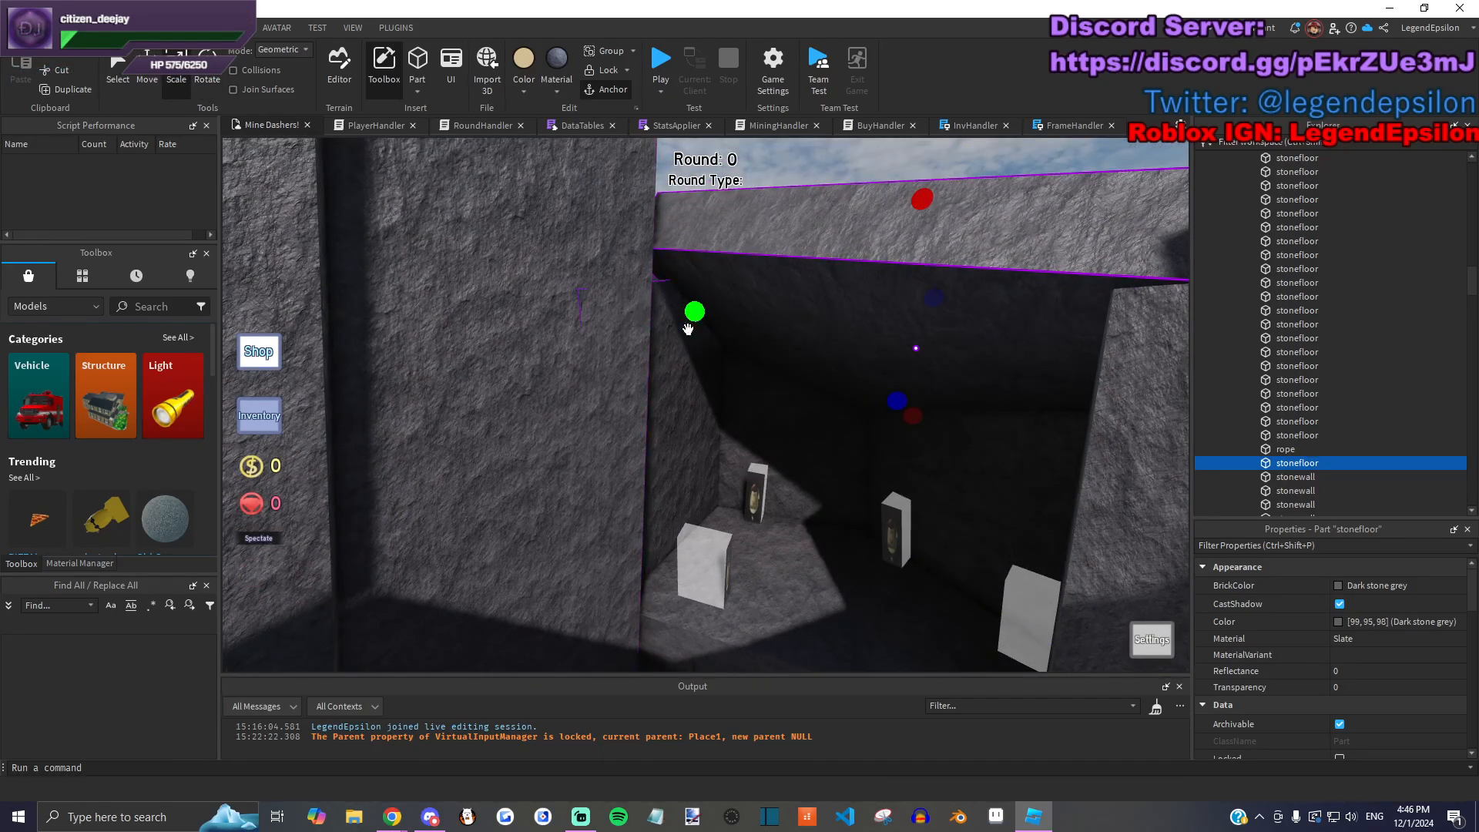
Step: Scale the stonewall beside the entrance to meet the sloping roof piece
left_click(678, 251)
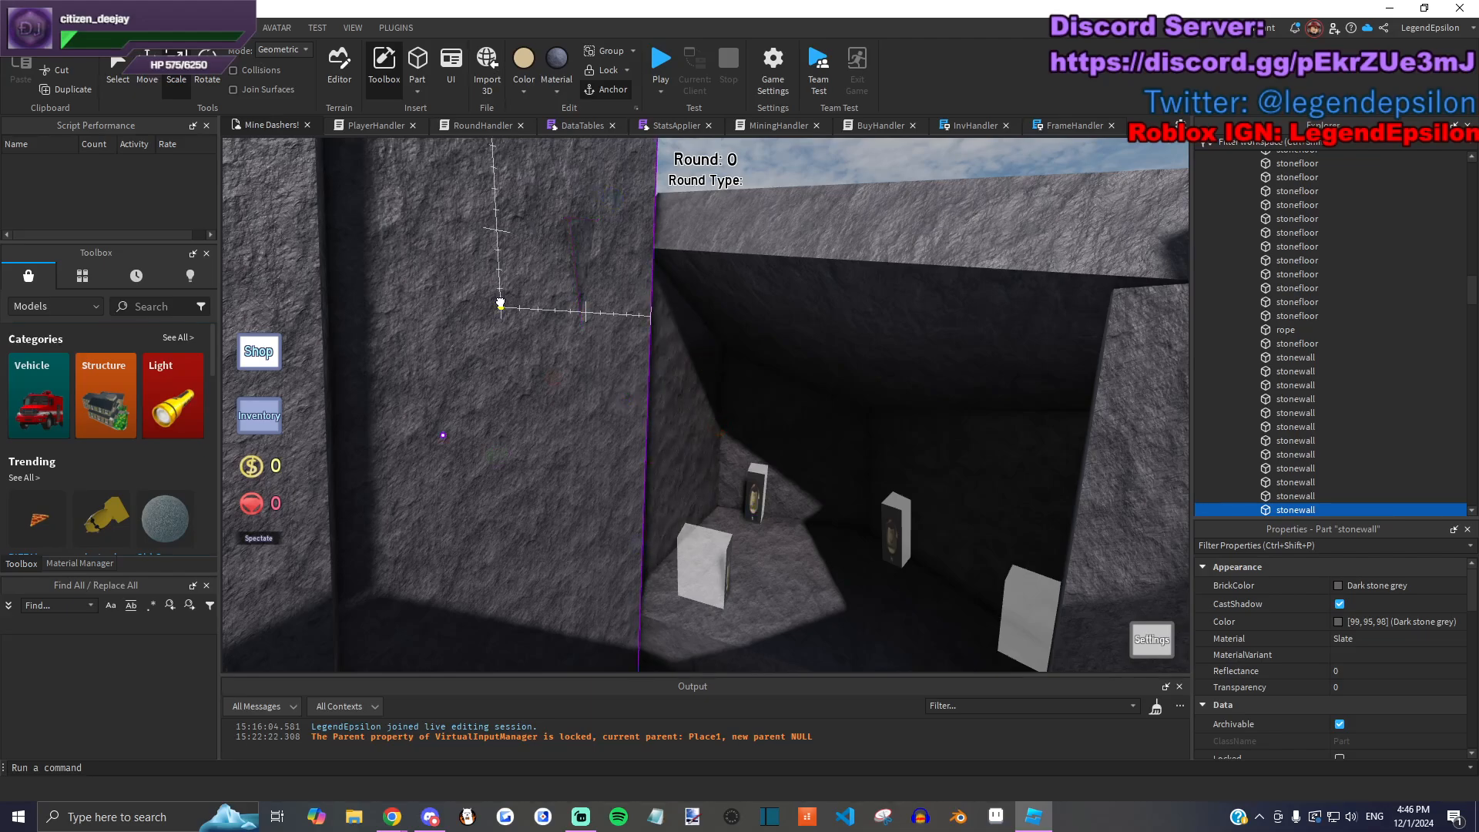
left_click(672, 332)
right_click_drag(552, 442, 455, 436)
mouse_move(565, 426)
left_mouse_down()
mouse_move(604, 435)
mouse_move(551, 437)
left_mouse_up()
key("s")
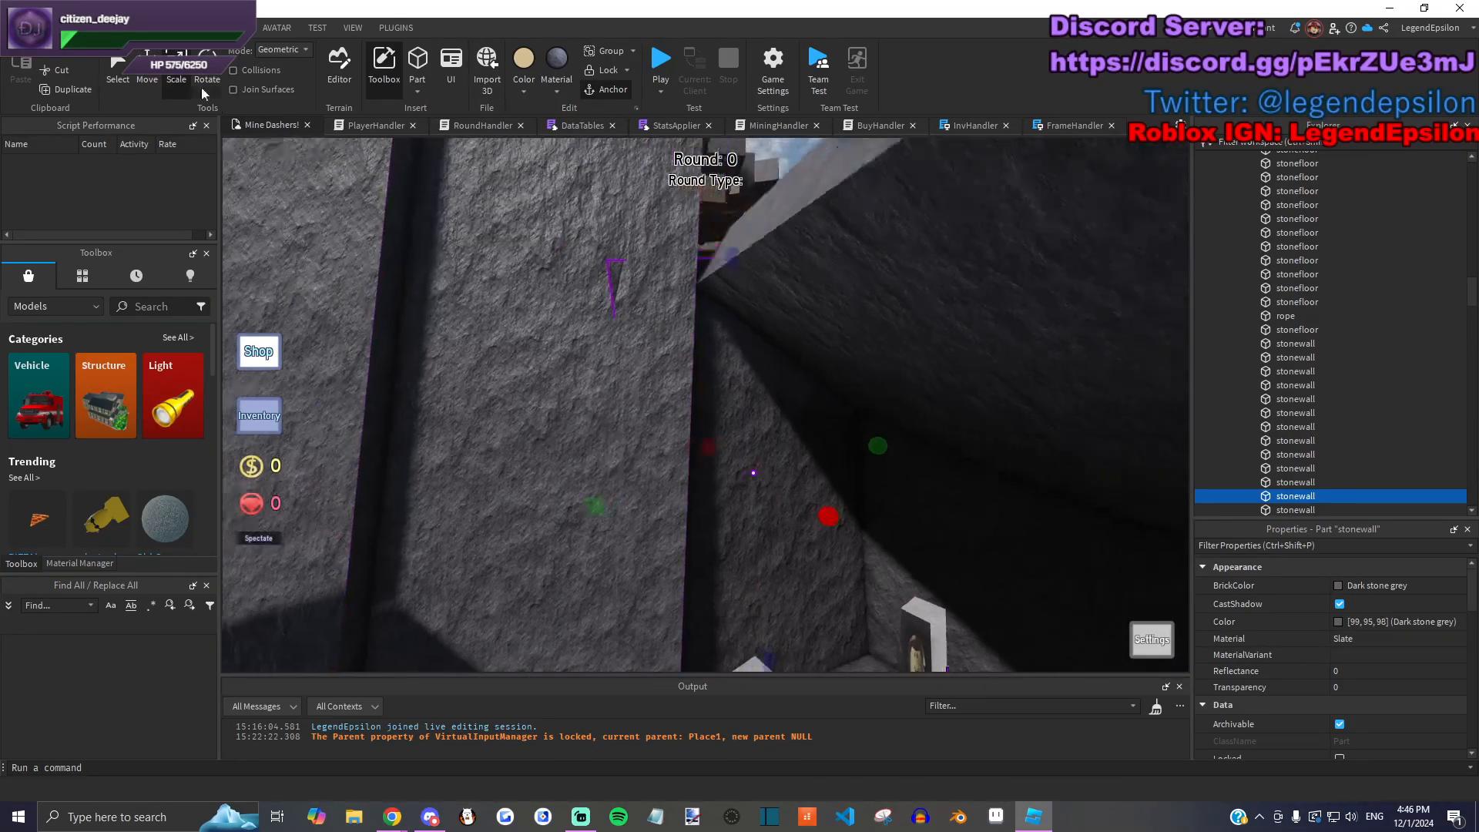
left_click_drag(678, 395, 685, 391)
Step: Resize the sloping overhead stonefloor by about 30.5 studs along the passage
right_click_drag(685, 391, 686, 343)
left_click(685, 342)
left_click(147, 70)
right_click_drag(778, 266, 795, 237)
left_click_drag(795, 235, 760, 198)
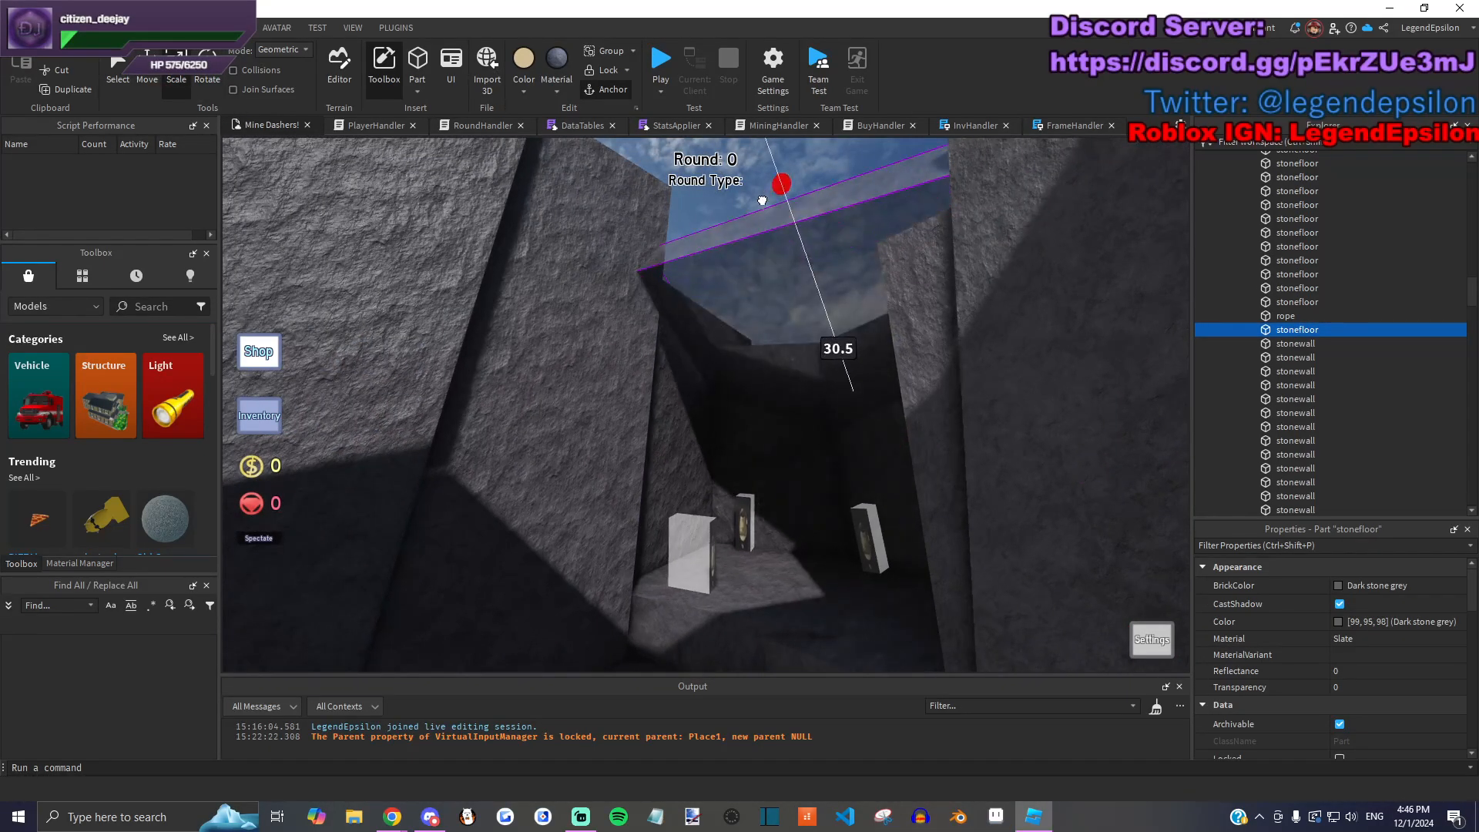
right_click_drag(759, 198, 778, 192)
Step: Duplicate the overhead stonefloor and fit the copy across the entrance between the side walls
key("ctrl+d")
left_click_drag(931, 506, 915, 443)
left_click_drag(866, 313, 863, 311)
right_click_drag(863, 311, 839, 300)
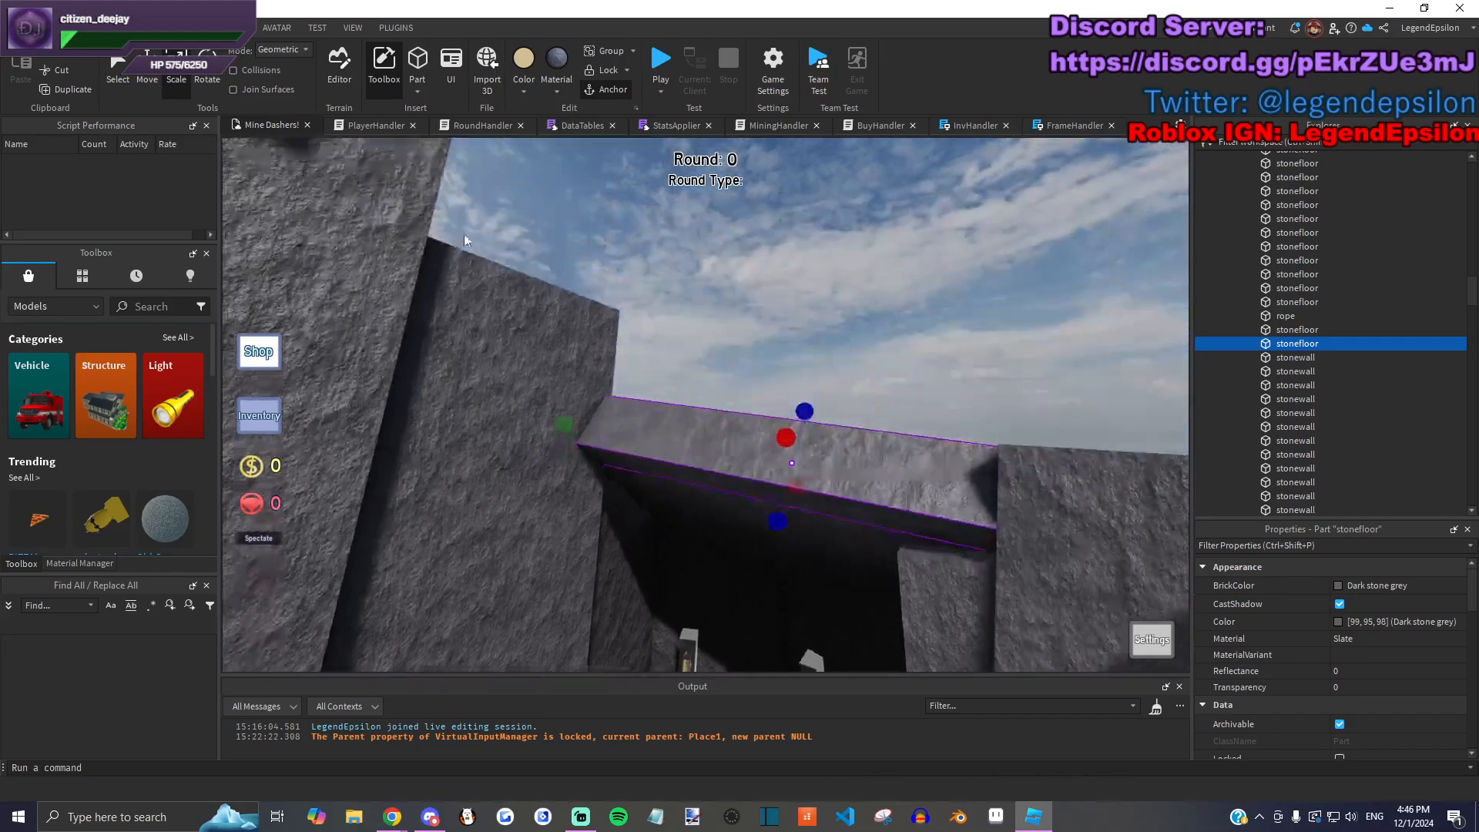
Step: Scale the front overhead stonefloor into a larger sloping face above the passage entrance
left_click(202, 91)
right_click_drag(705, 297, 740, 308)
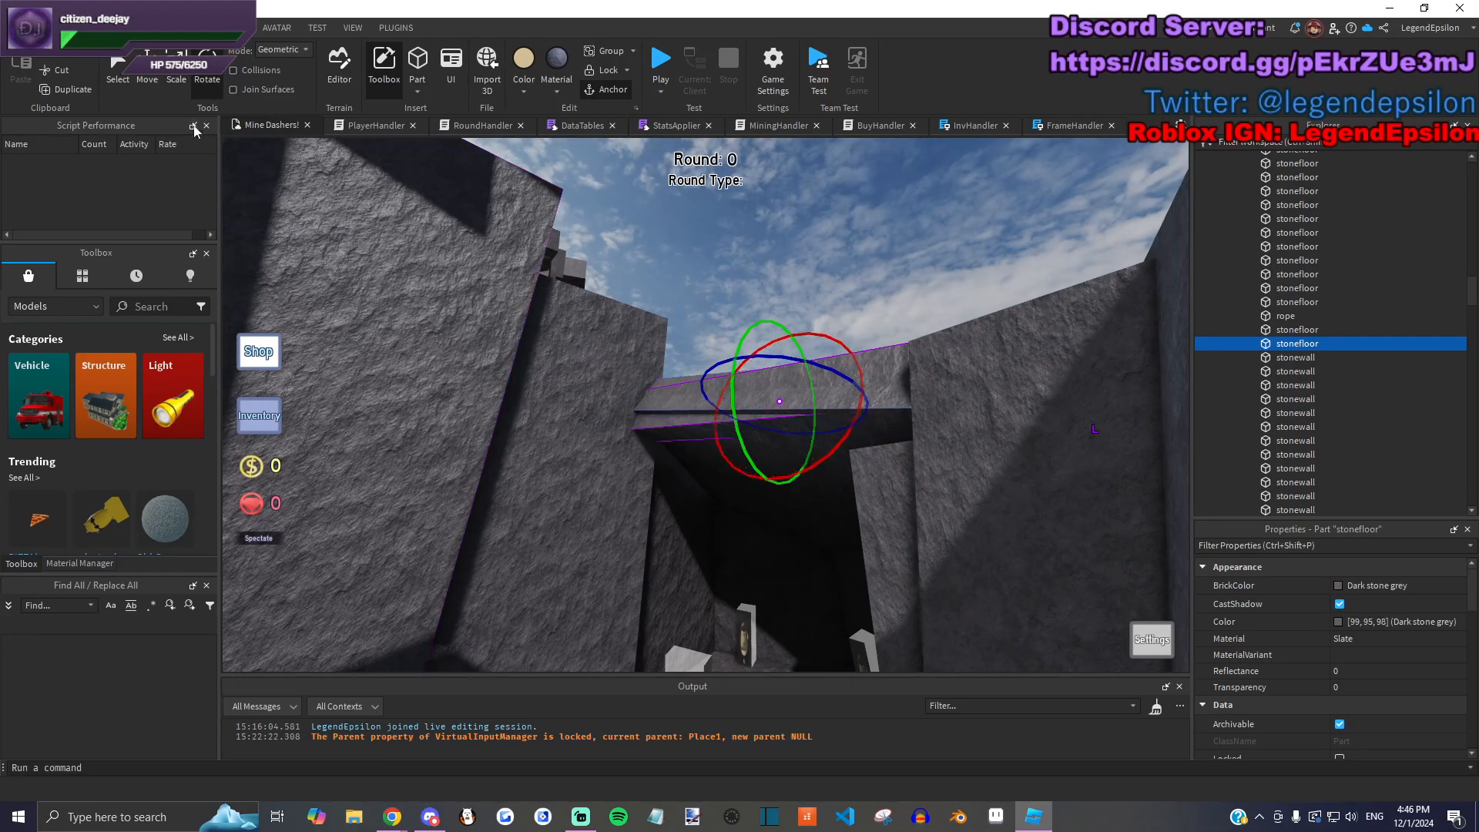
left_click(176, 73)
right_click_drag(778, 370, 790, 364)
left_click_drag(742, 324, 650, 298)
right_click_drag(650, 297, 793, 359)
left_click_drag(793, 359, 802, 282)
Step: Duplicate the sloping face and rotate the copy to a steeper angle above the entrance
left_click(207, 79)
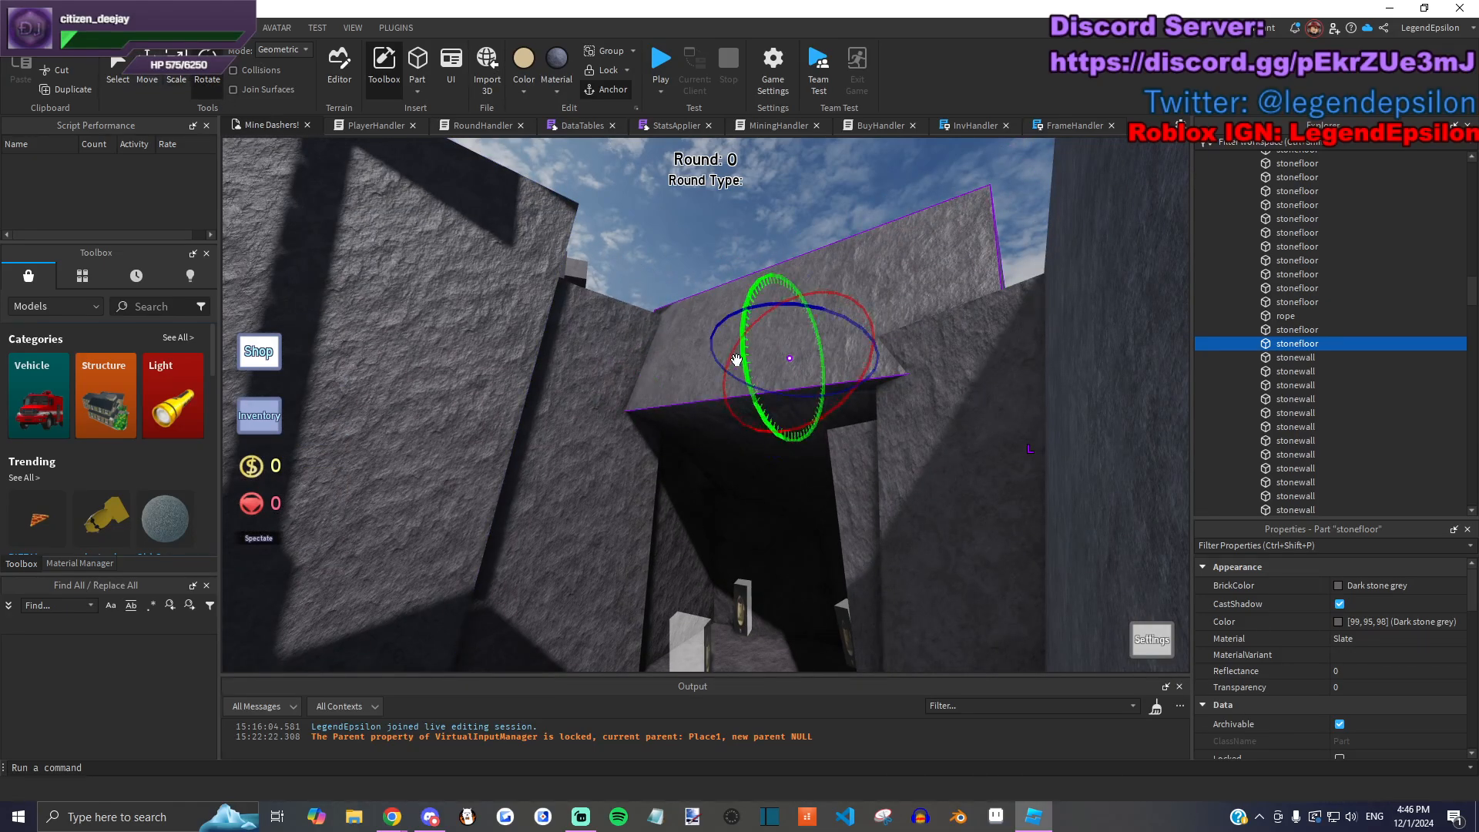
key("ctrl+d")
left_click_drag(759, 396, 868, 376)
left_click_drag(752, 310, 750, 330)
key("e")
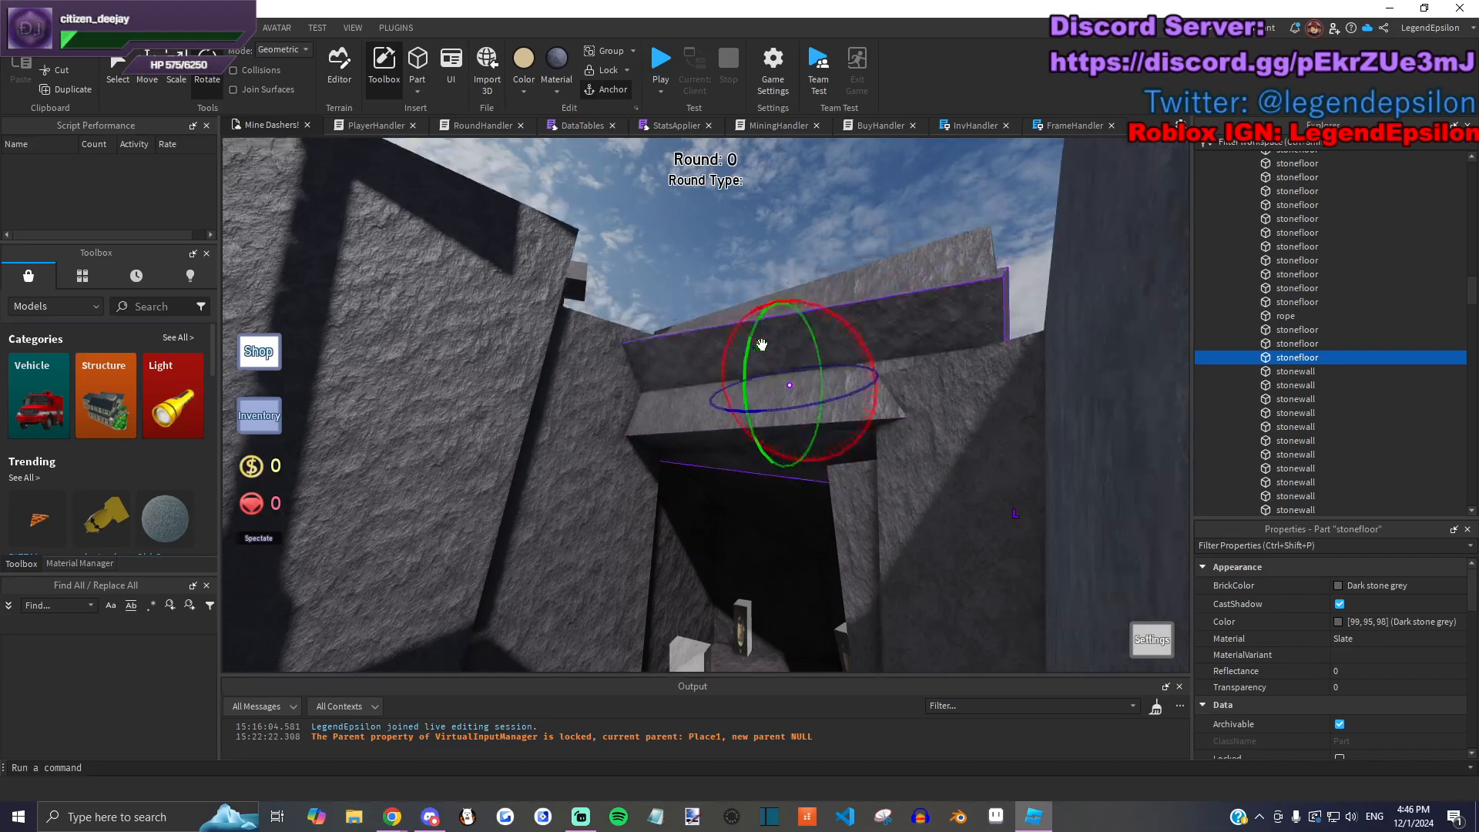
right_click_drag(750, 331, 787, 448)
left_click_drag(788, 460, 793, 462)
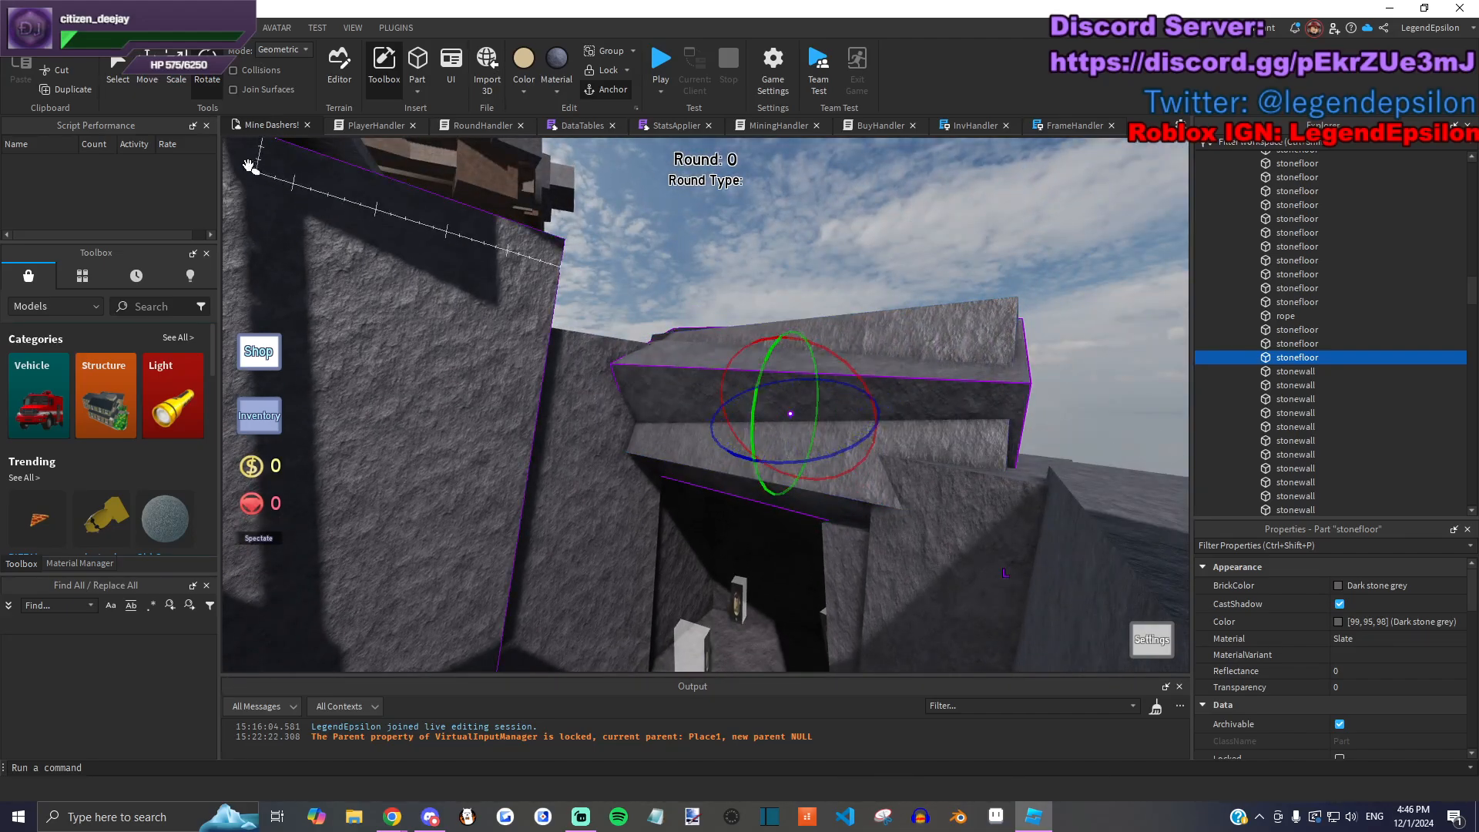
Step: Move the steeper copy 7 studs into place above the entrance and scale it to cover the opening between the side walls
left_click(141, 89)
left_click_drag(783, 308, 705, 297)
right_click_drag(705, 297, 320, 171)
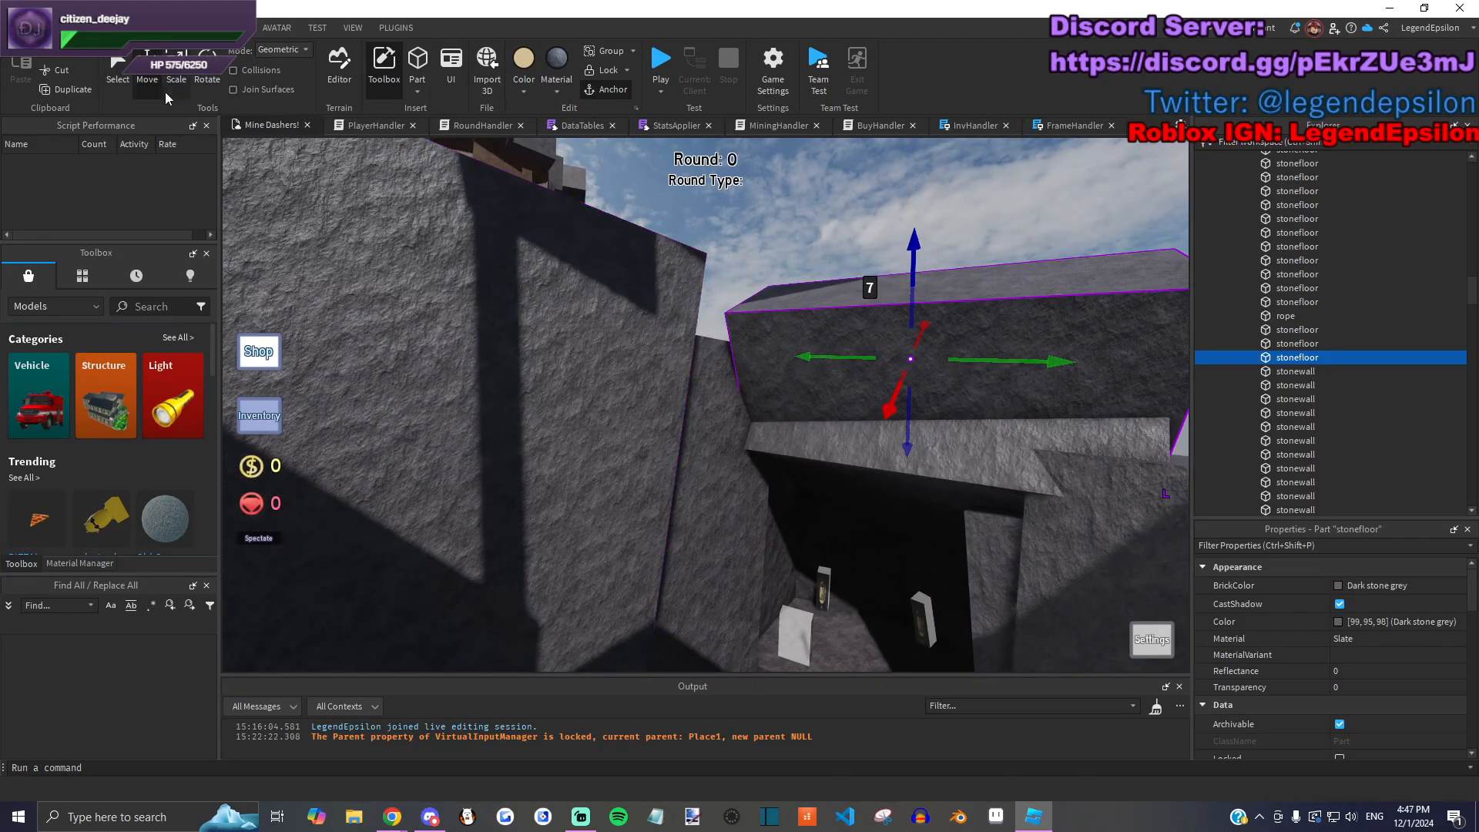
left_click_drag(736, 344, 720, 332)
right_click_drag(720, 331, 720, 323)
right_click_drag(963, 356, 828, 292)
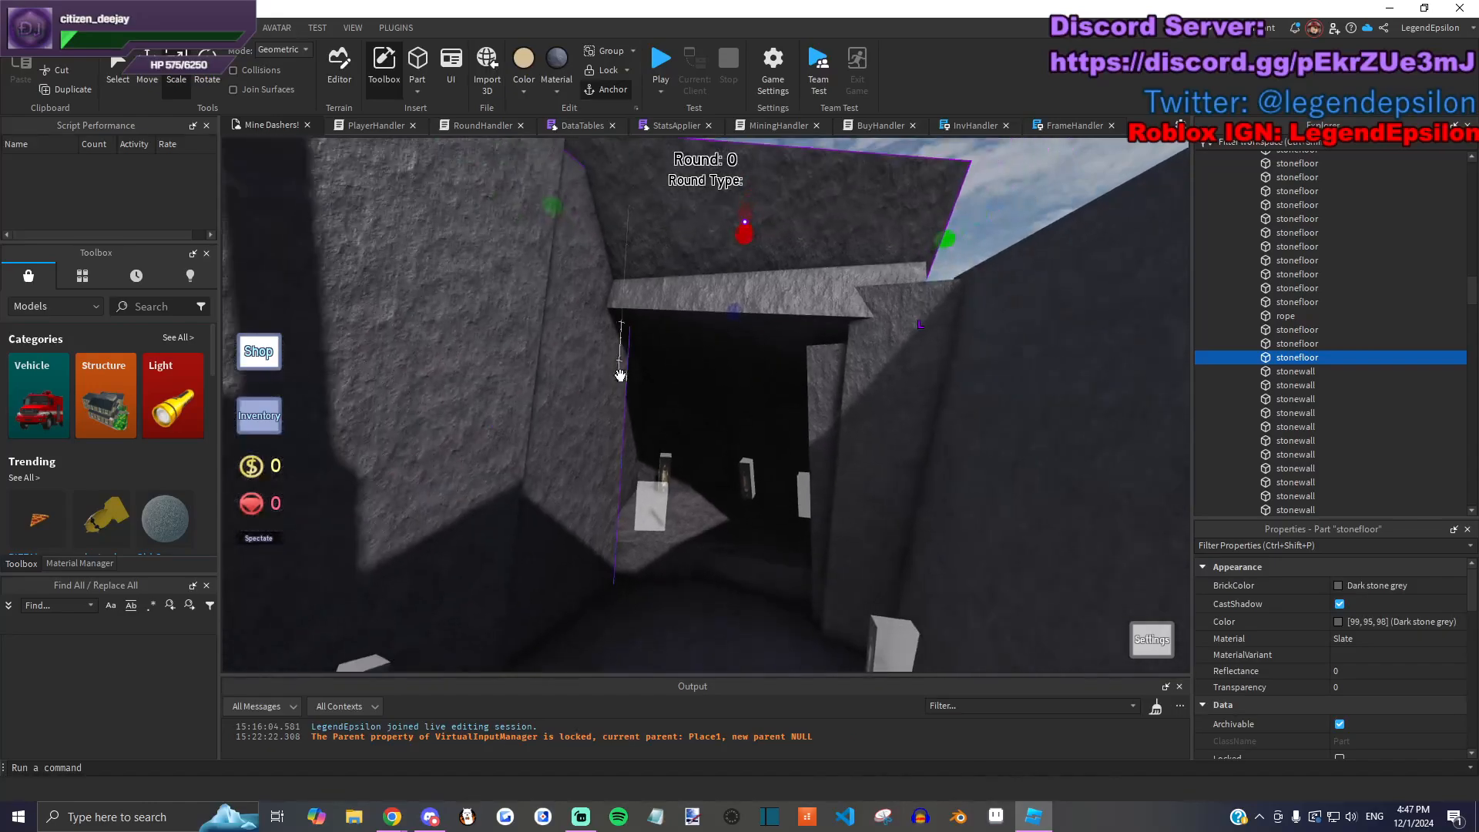
Step: Select the three overhead stonefloor pieces above the entrance and rename them to stonewall
left_click(620, 375)
left_click(703, 301)
left_click(695, 260, "ctrl")
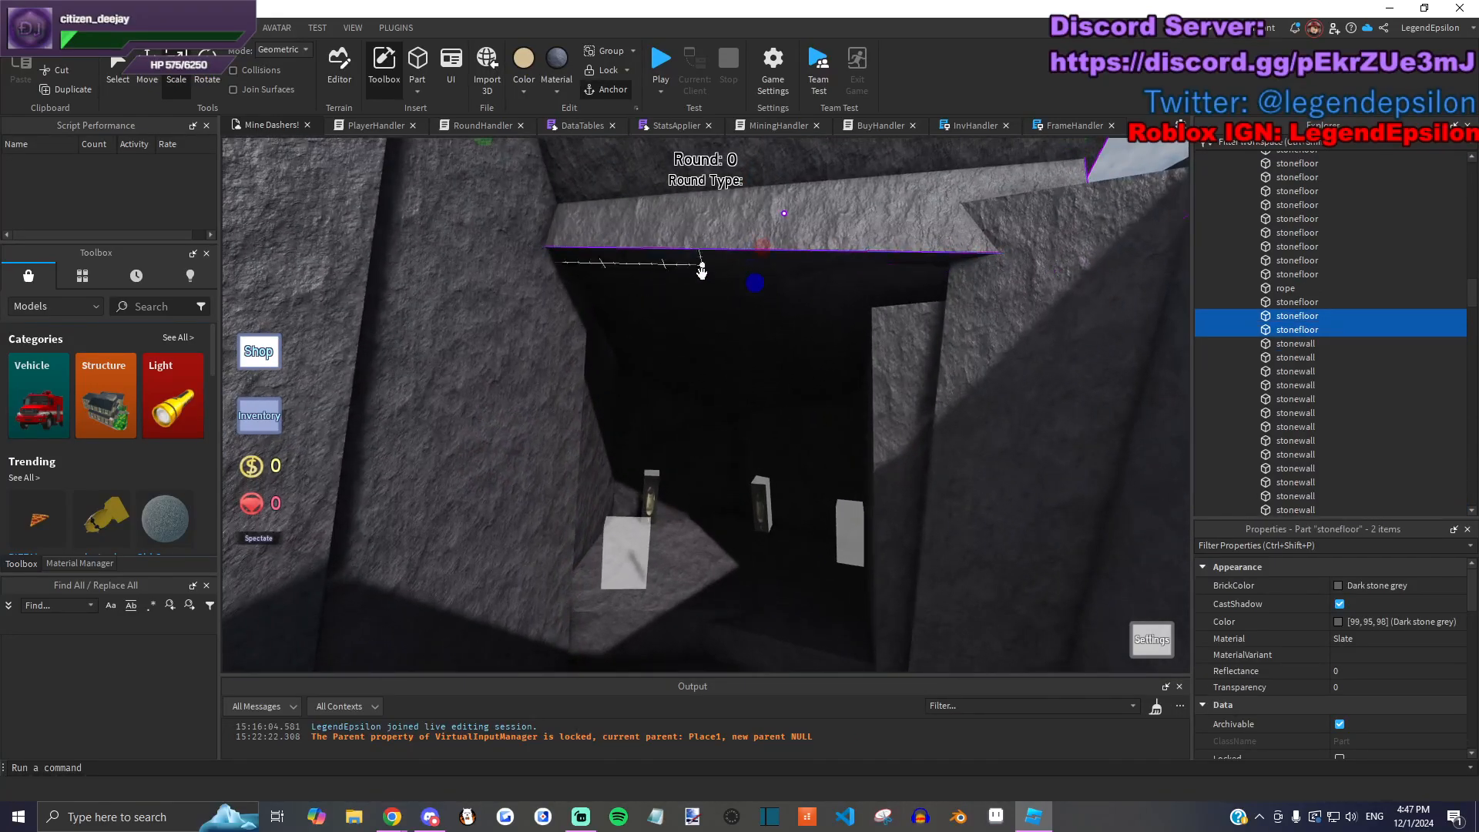
scroll(1387, 690, "down", 3)
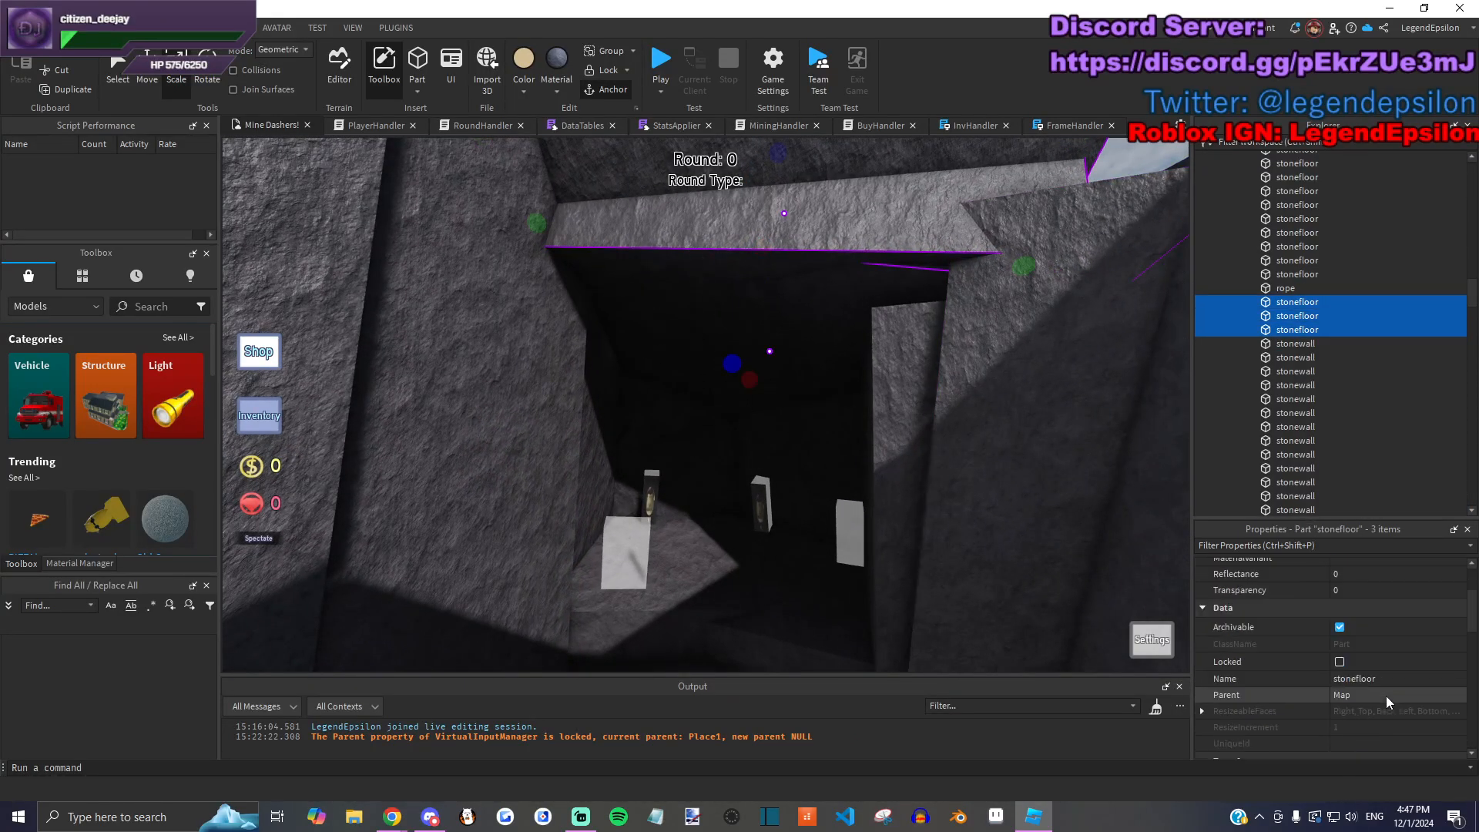
left_click(1390, 678)
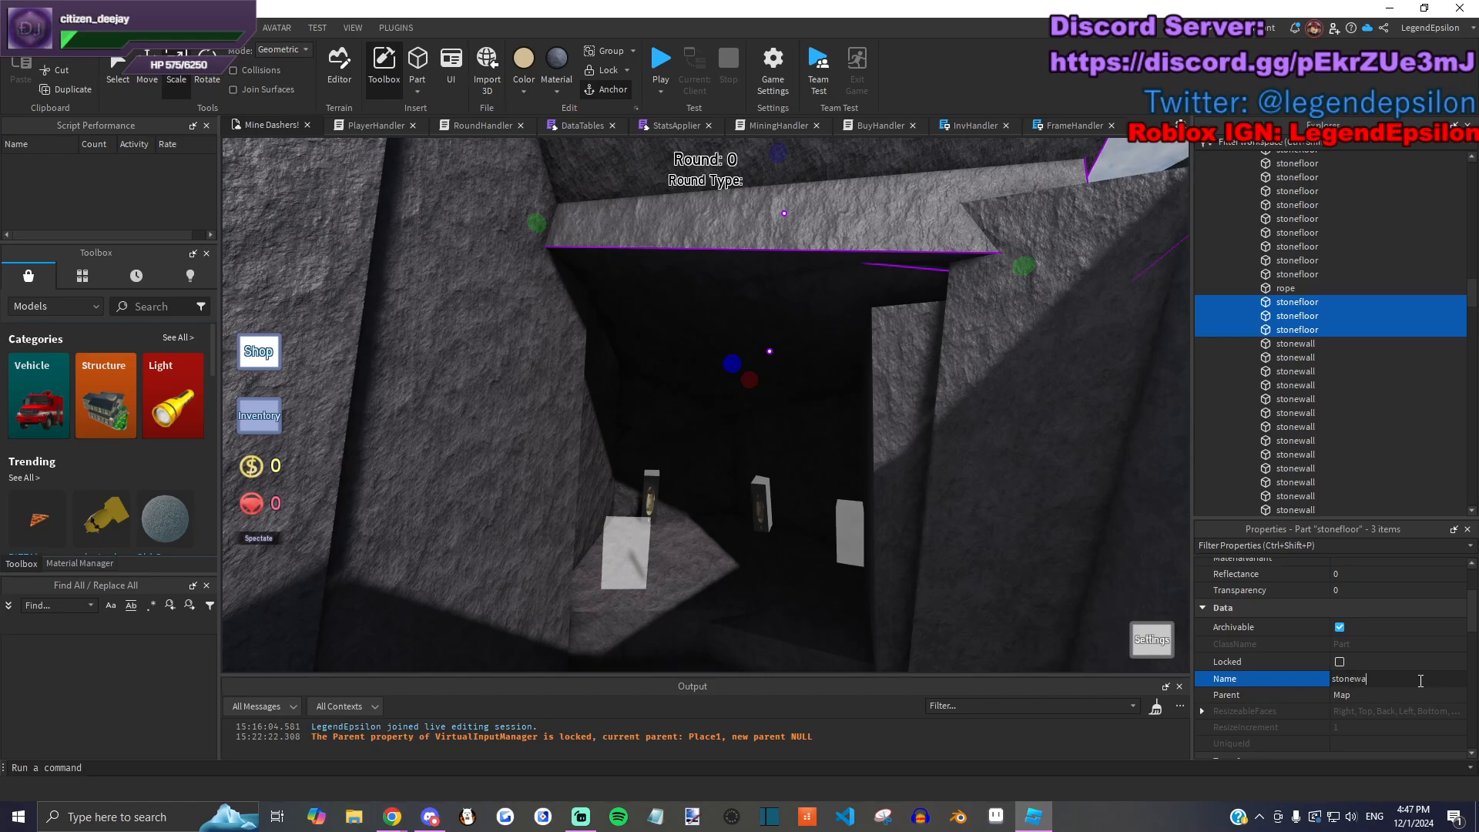
right_click_drag(930, 431, 928, 429)
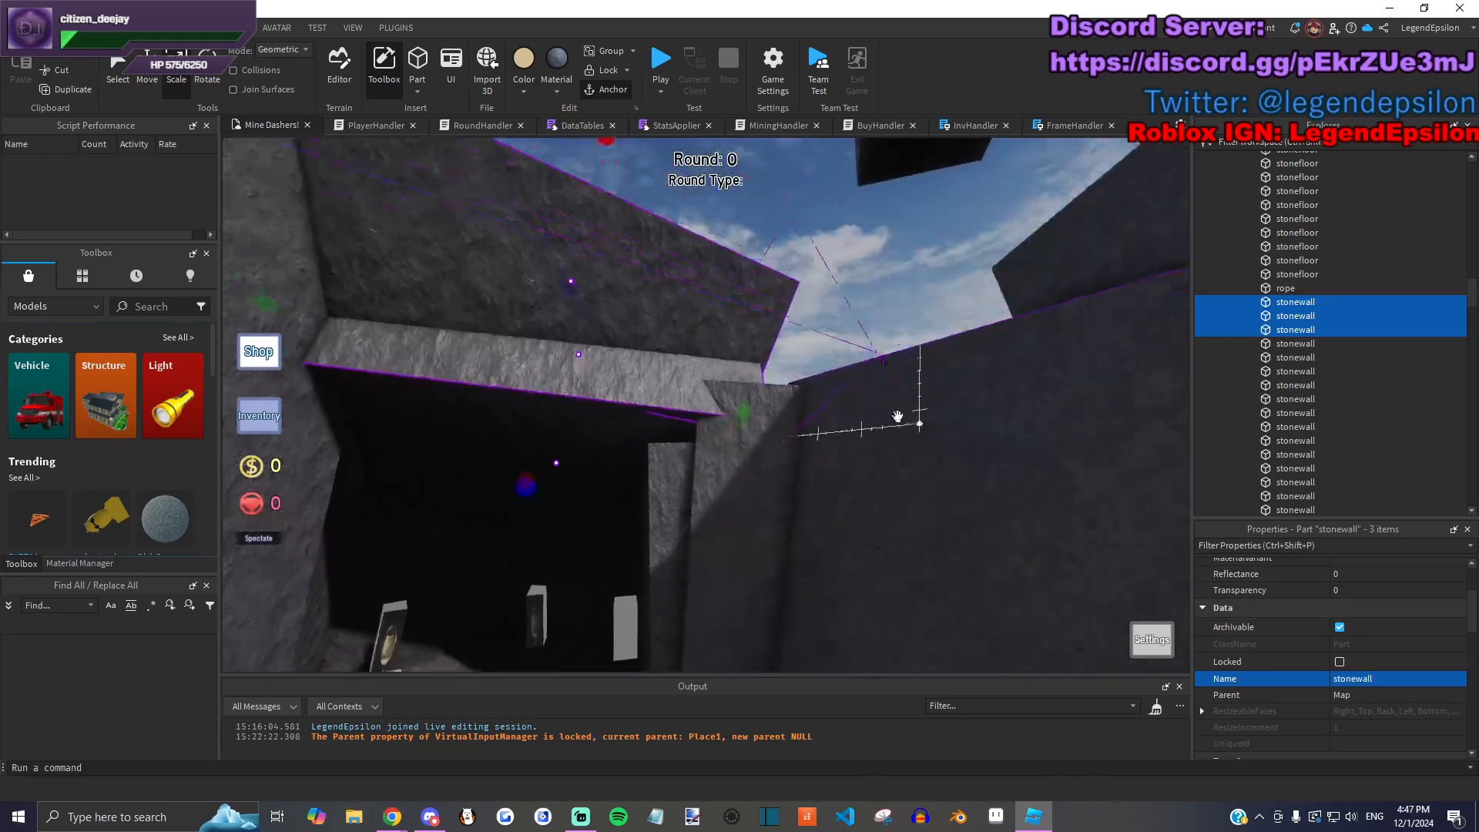
Step: Duplicate the dark stonewall outside the covered entrance and tilt the copy behind the spawn positions
left_click(864, 334)
left_click(751, 383)
right_click_drag(864, 334, 751, 384)
key("ctrl+4")
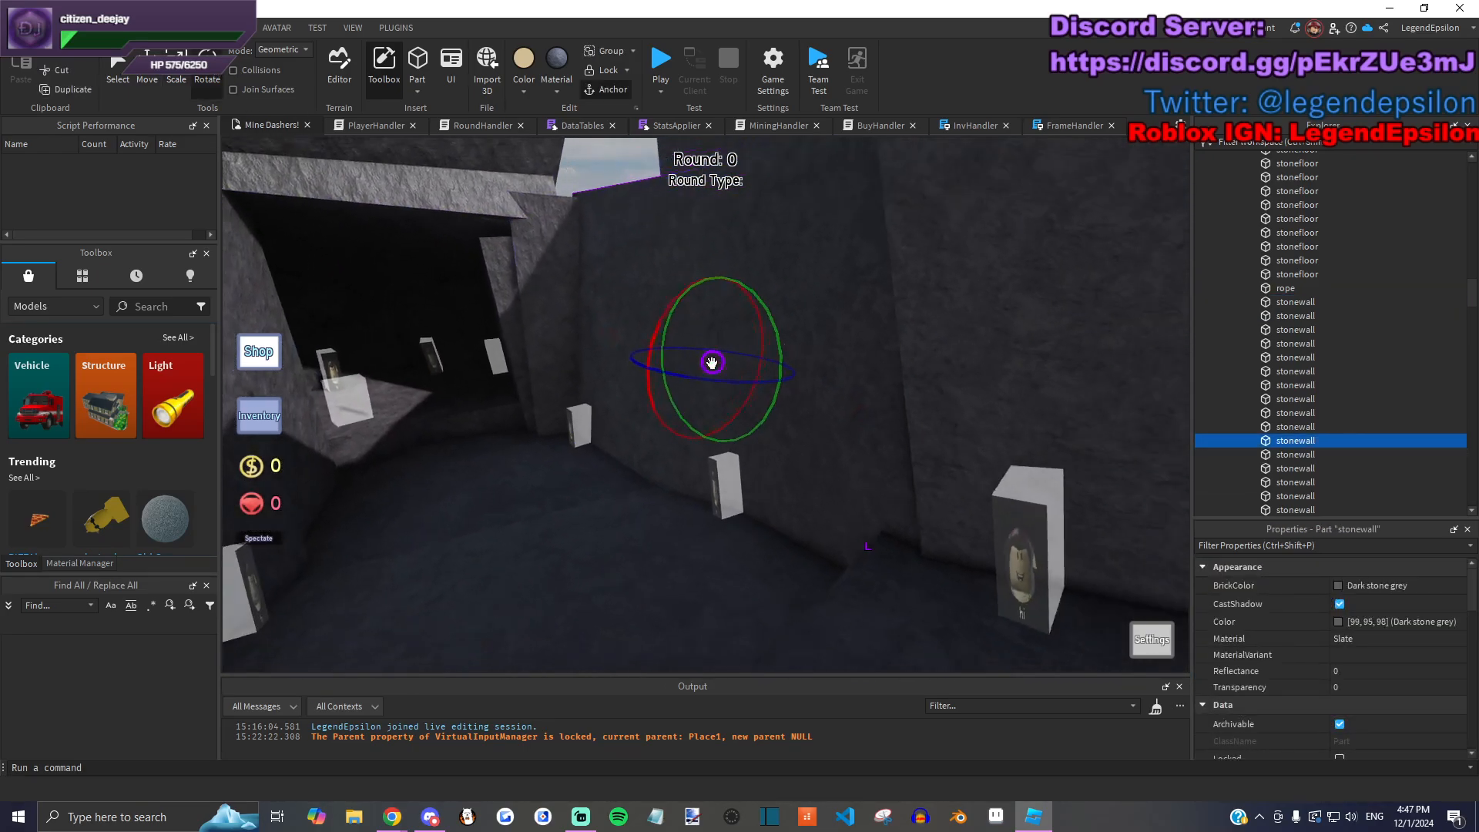
left_click_drag(649, 351, 630, 327)
right_click_drag(630, 328, 630, 328)
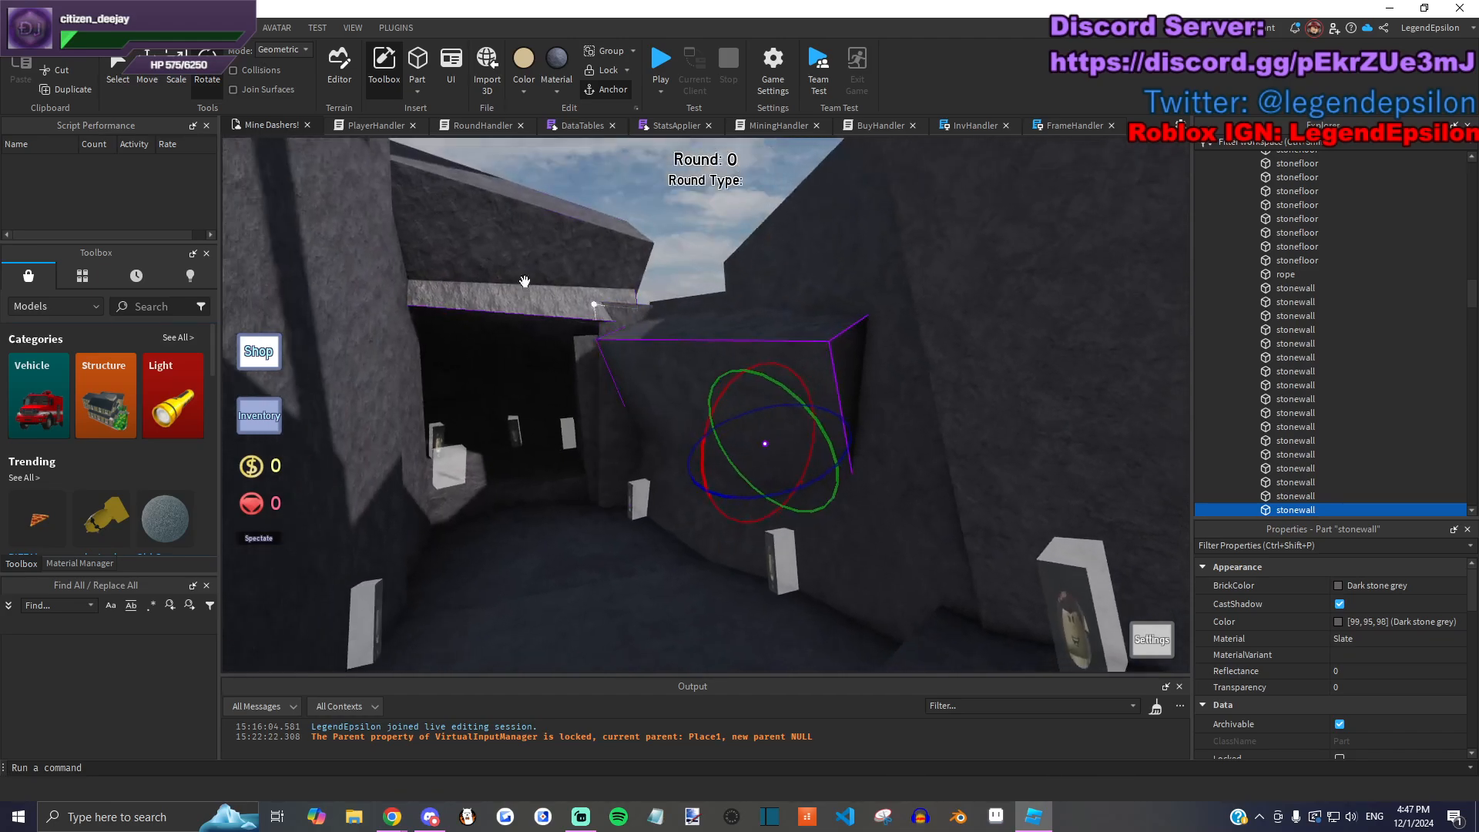
left_click_drag(748, 391, 696, 375)
Step: Scale the narrow stonewall beside the covered entrance toward its neighbour to close the gap
scroll(667, 363, "up", 5)
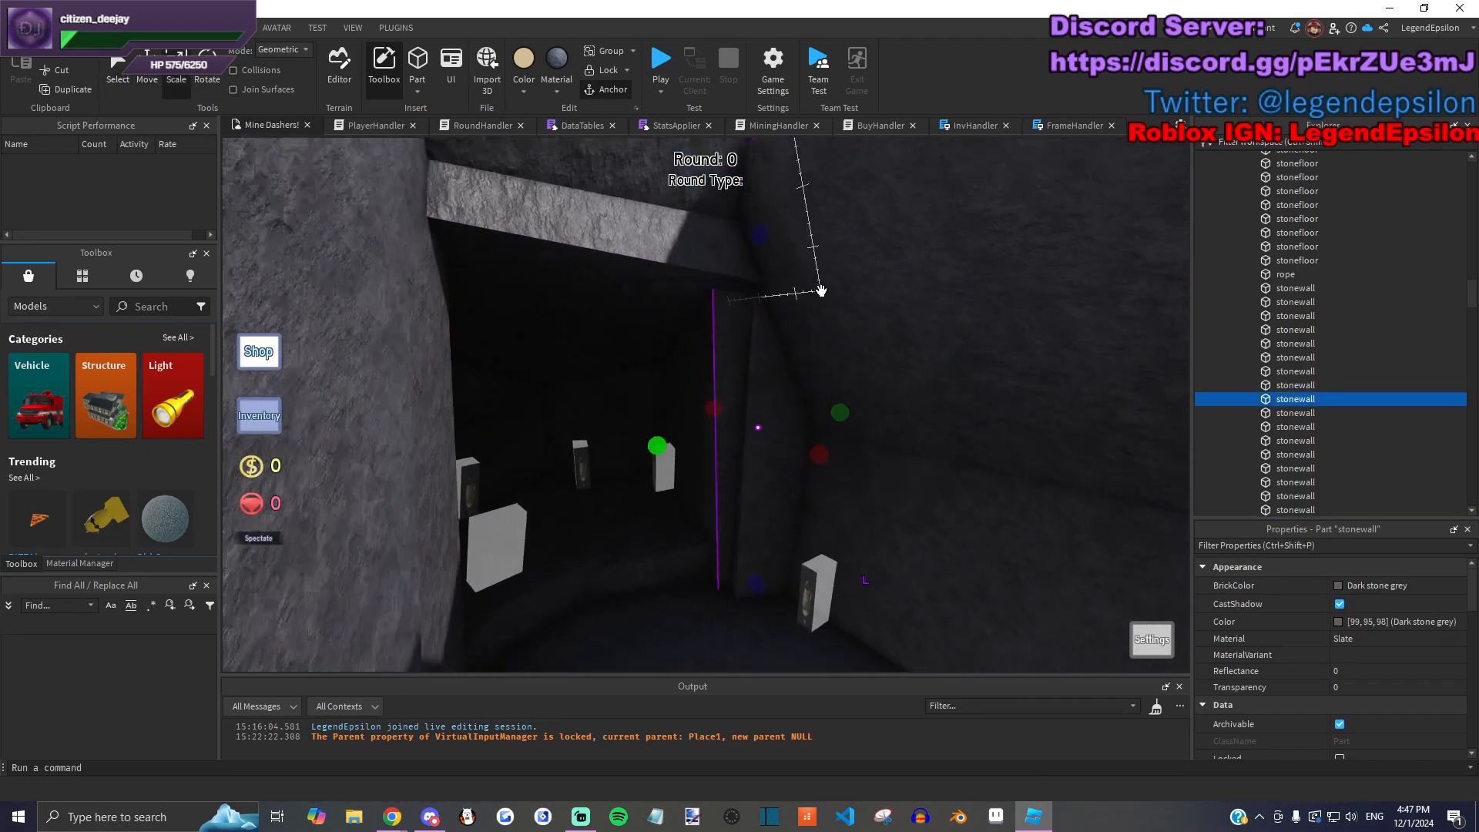
scroll(793, 270, "down", 5)
right_click_drag(792, 269, 766, 280)
left_click(705, 428)
left_click_drag(706, 428, 870, 424)
Step: Duplicate the stonewall beside the passage outside the covered entrance, tilt the copy inward and move it about 1 stud
right_click_drag(870, 424, 530, 250)
left_click(530, 249)
key("ctrl+4")
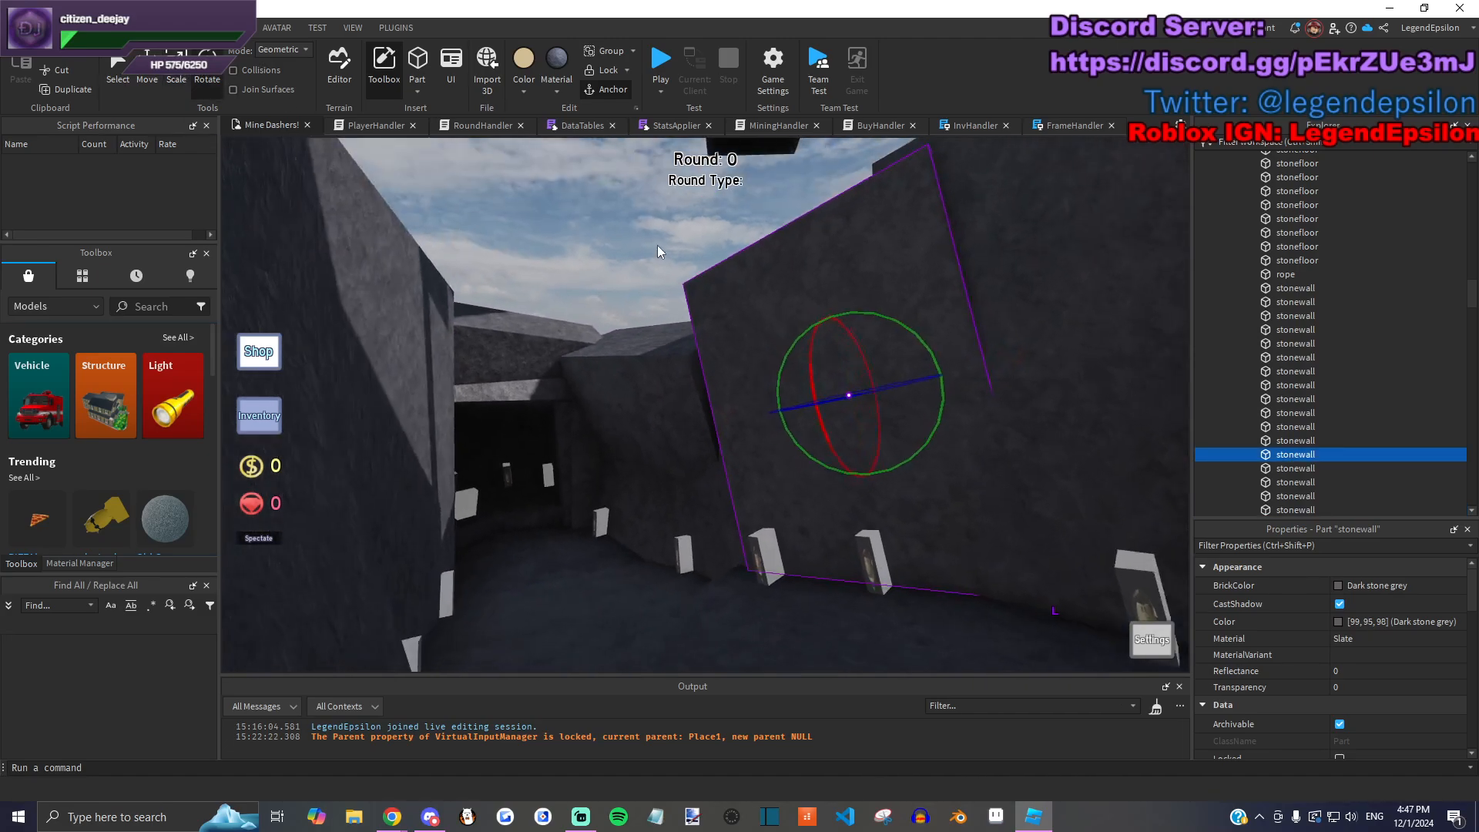
key("d")
left_click_drag(740, 379, 742, 412)
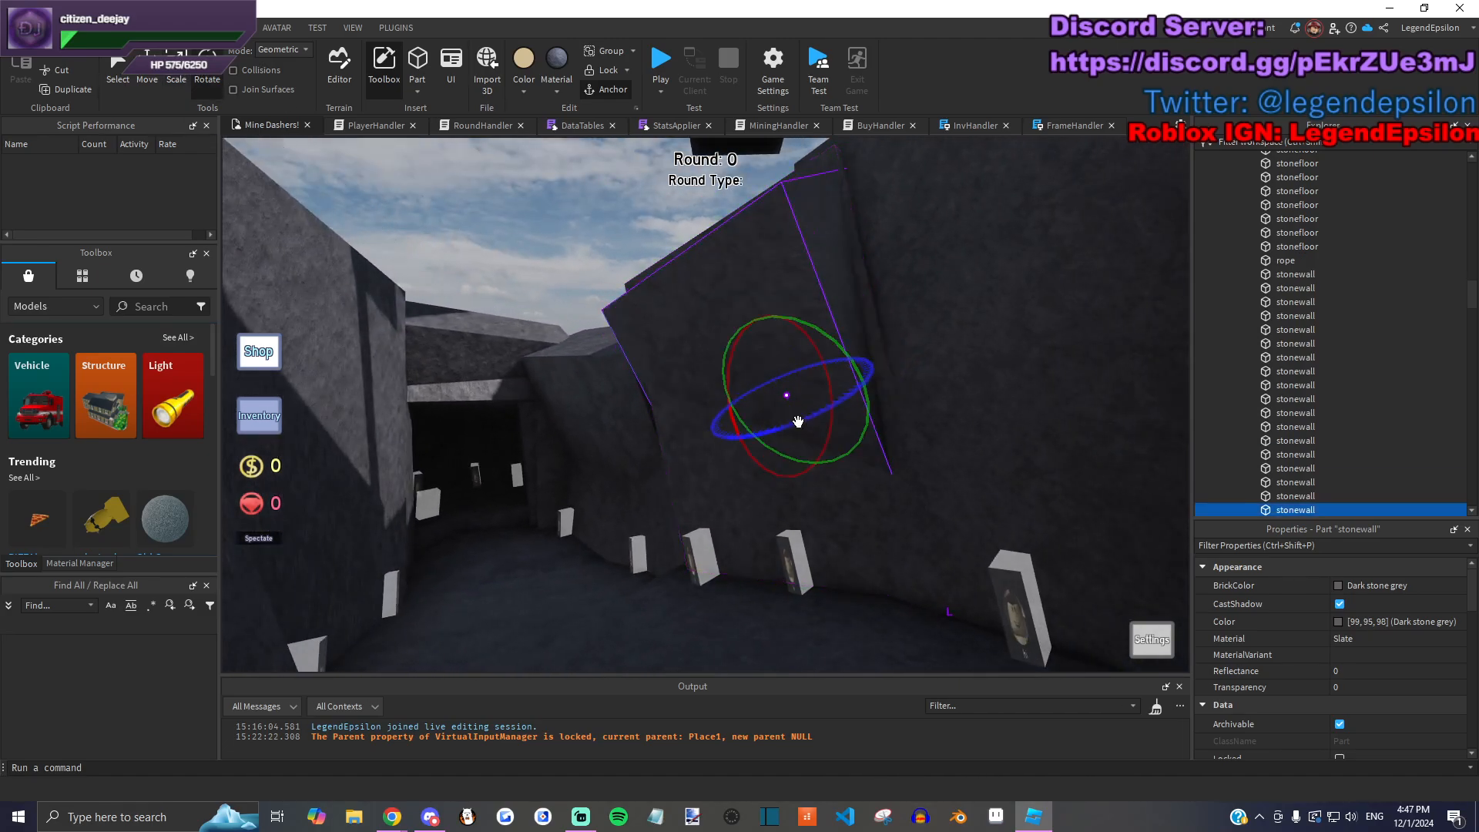
left_click_drag(737, 301, 719, 287)
left_click_drag(728, 420, 672, 393)
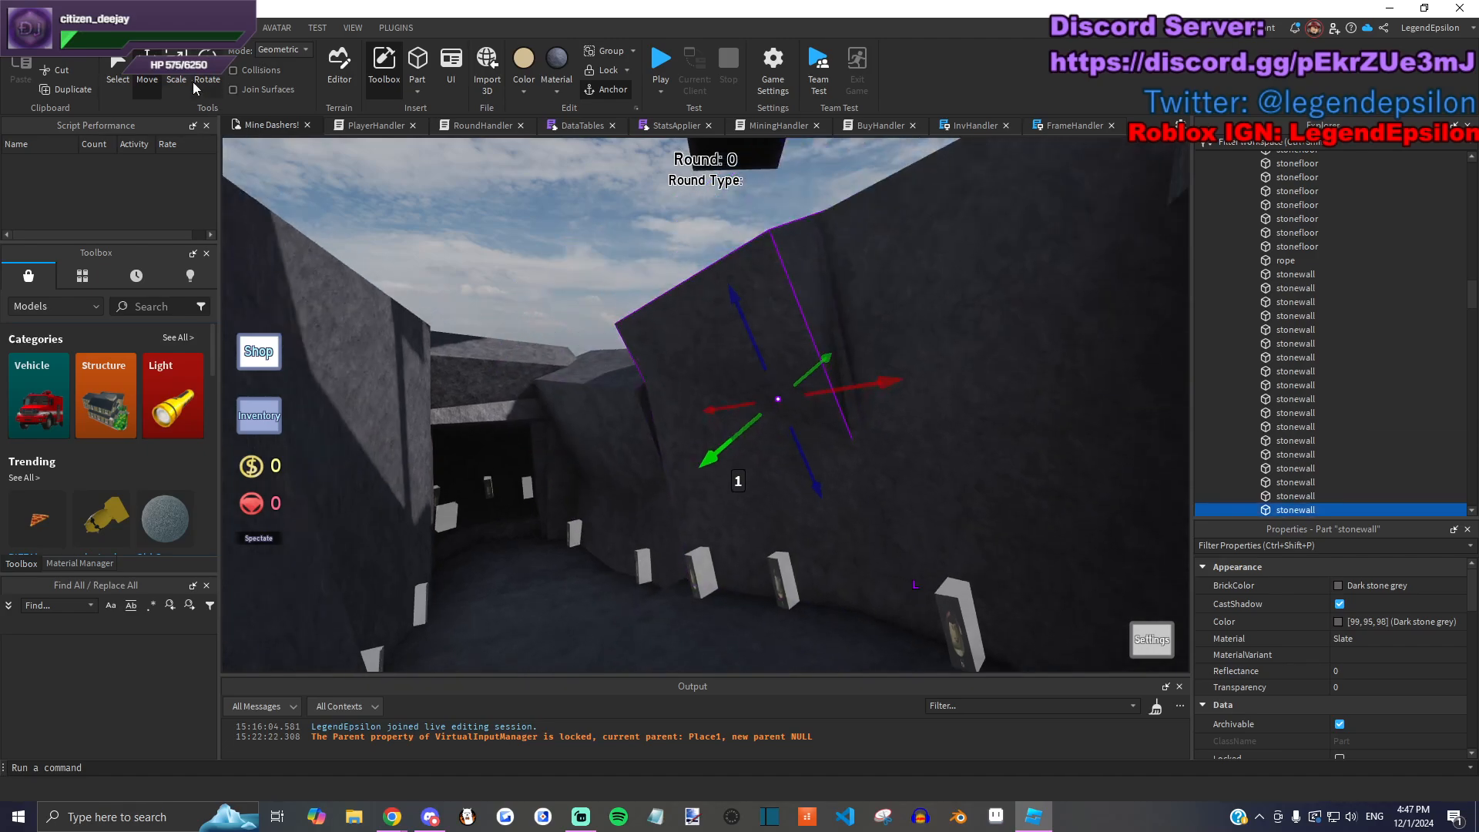
Step: Scale the tilted stonewall copy along the passage so it reaches toward the covered entrance
left_click(176, 77)
left_click(785, 472)
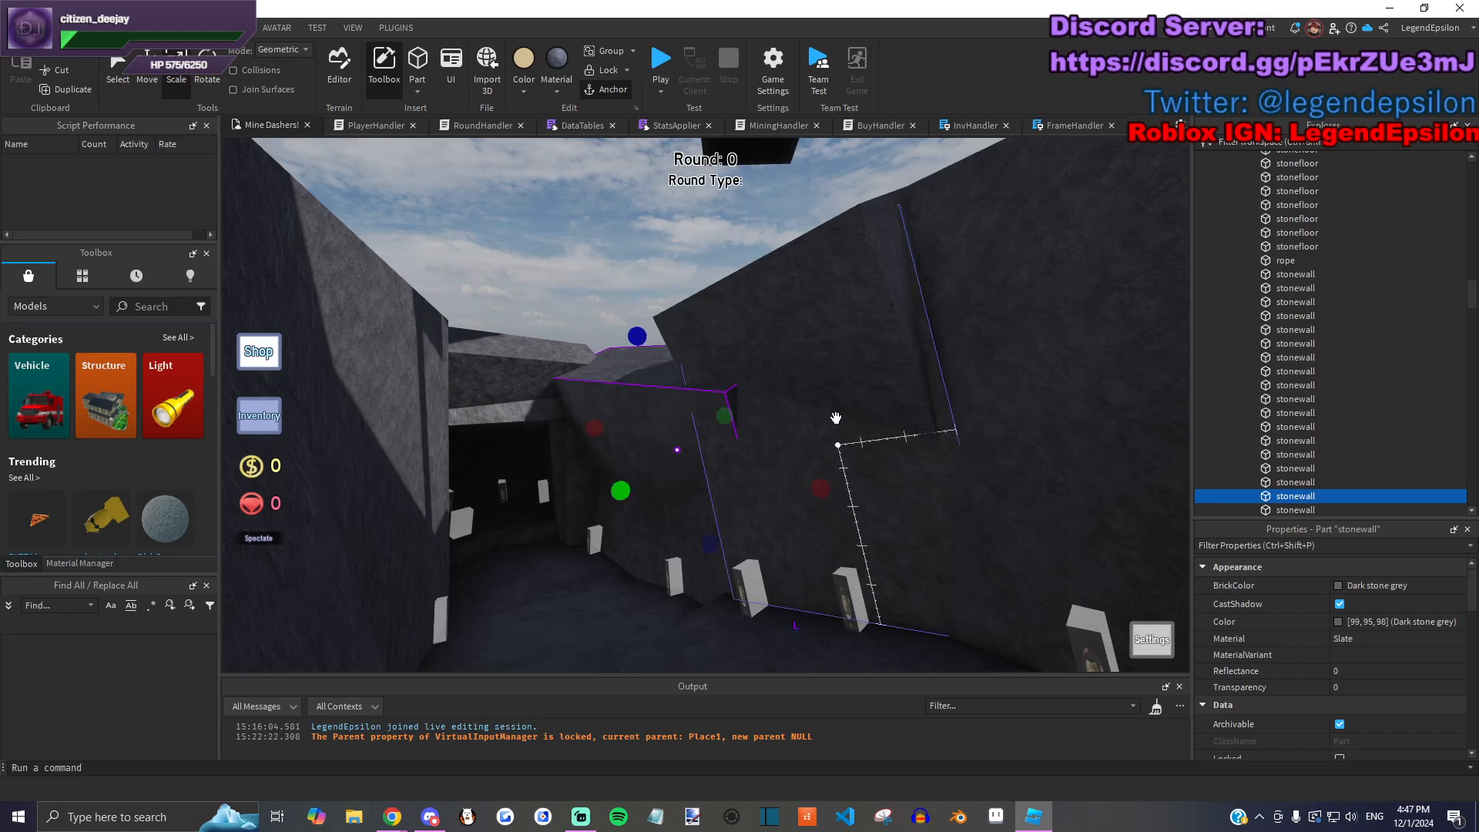
left_click(836, 447)
right_click_drag(835, 447, 763, 360)
left_click_drag(951, 357, 1014, 348)
right_click_drag(1014, 348, 874, 340)
left_click_drag(717, 421, 770, 385)
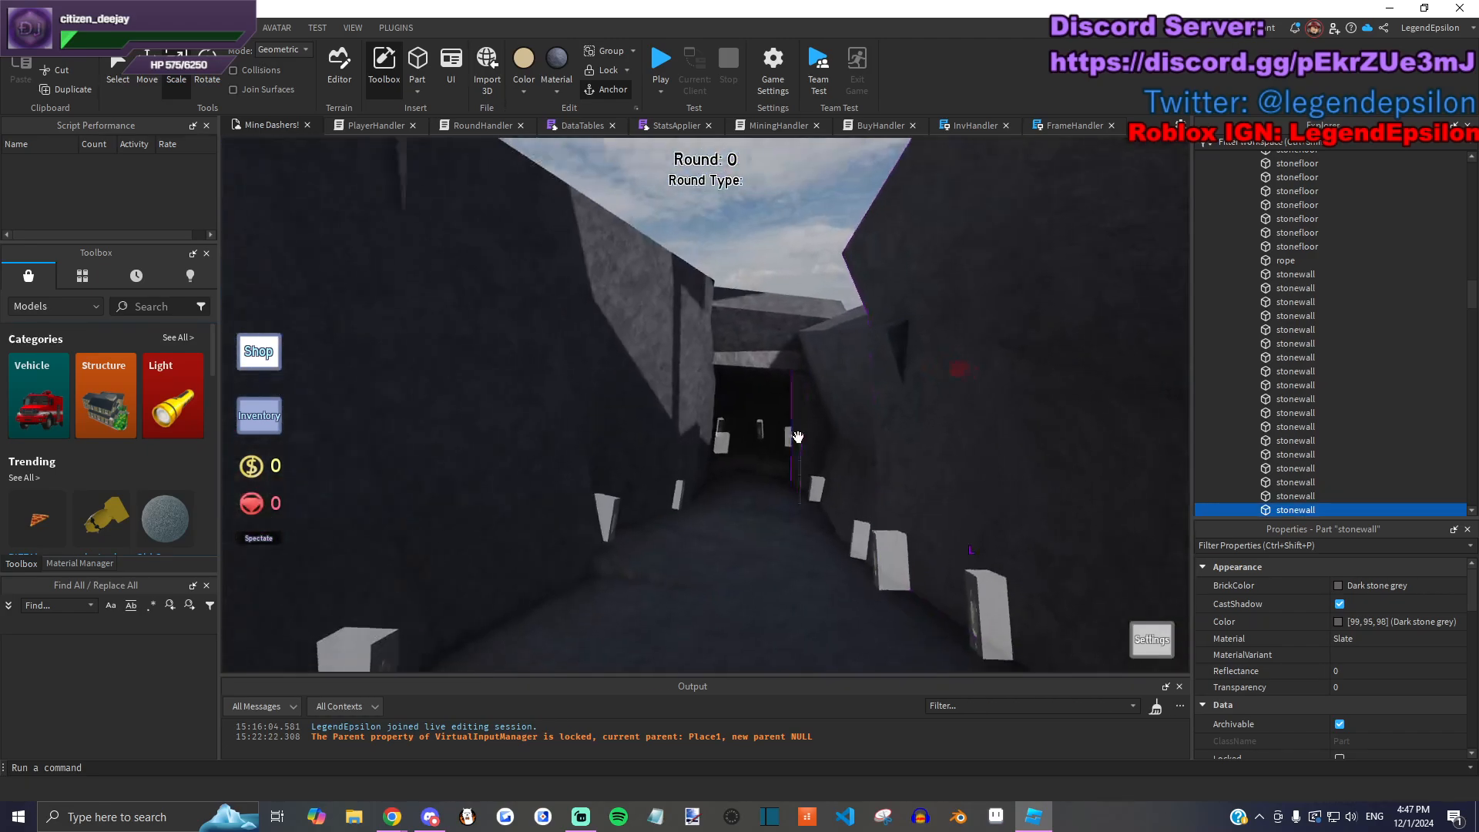
Step: Duplicate the stonewall on the opposite side of the passage and tilt the copy over the path
left_click(693, 347)
left_click(208, 77)
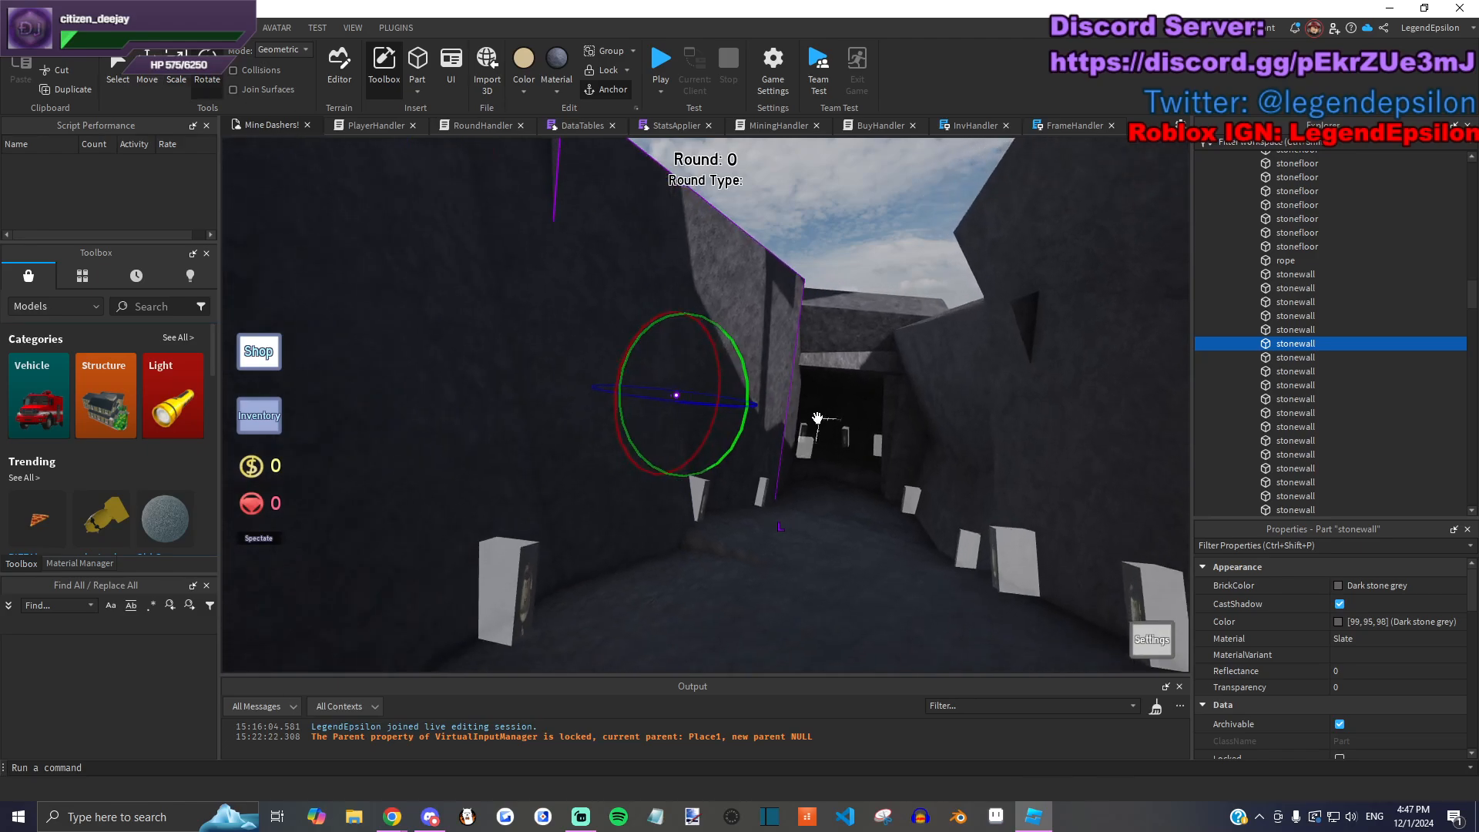
left_click(676, 396)
left_click_drag(678, 324, 576, 285)
right_click_drag(577, 285, 656, 415)
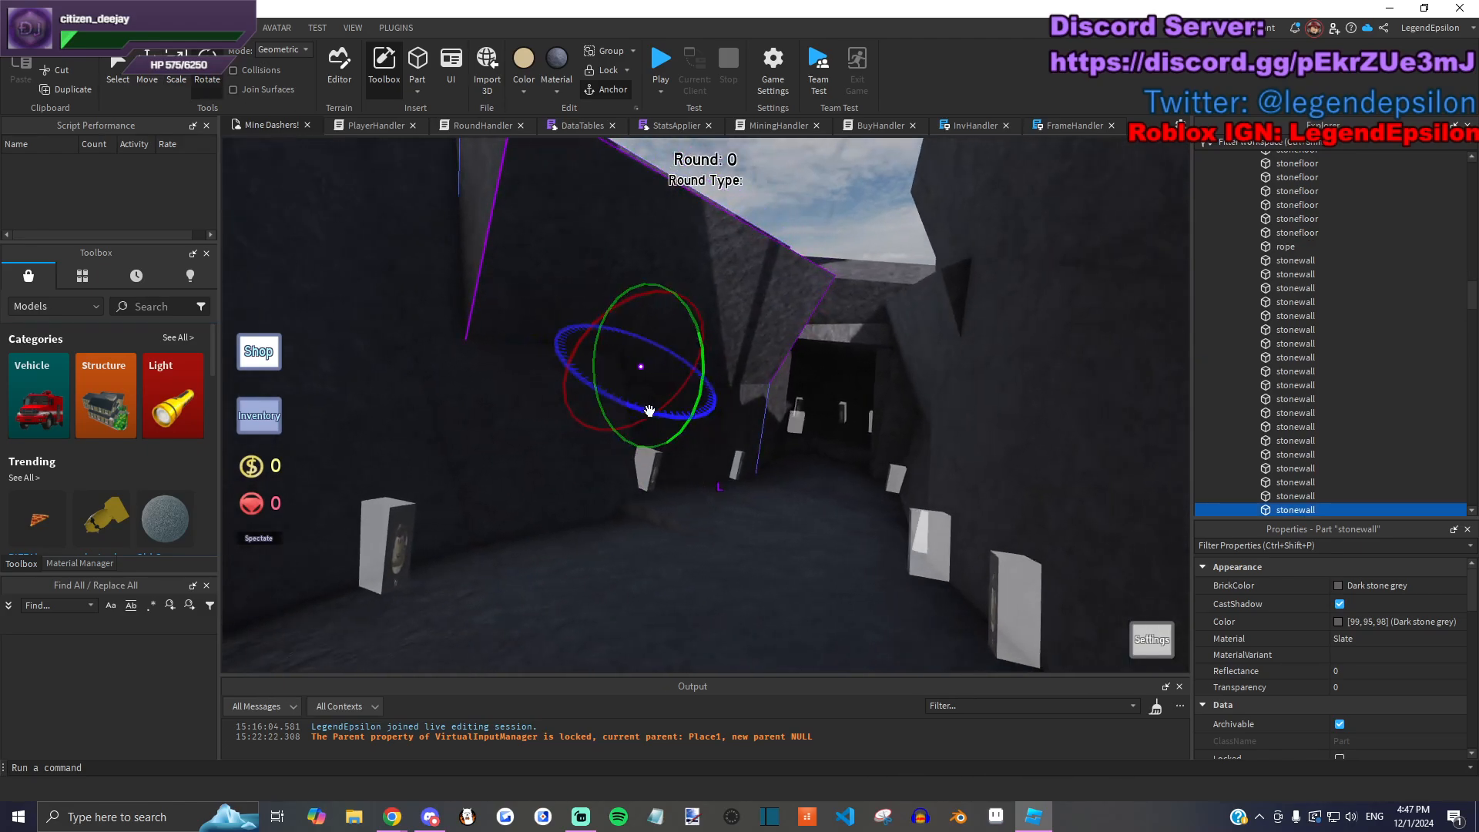
left_click_drag(642, 414, 289, 186)
Step: Move the tilted copy about 5 studs and scale it lengthwise along the passage wall
left_click_drag(726, 311, 744, 392)
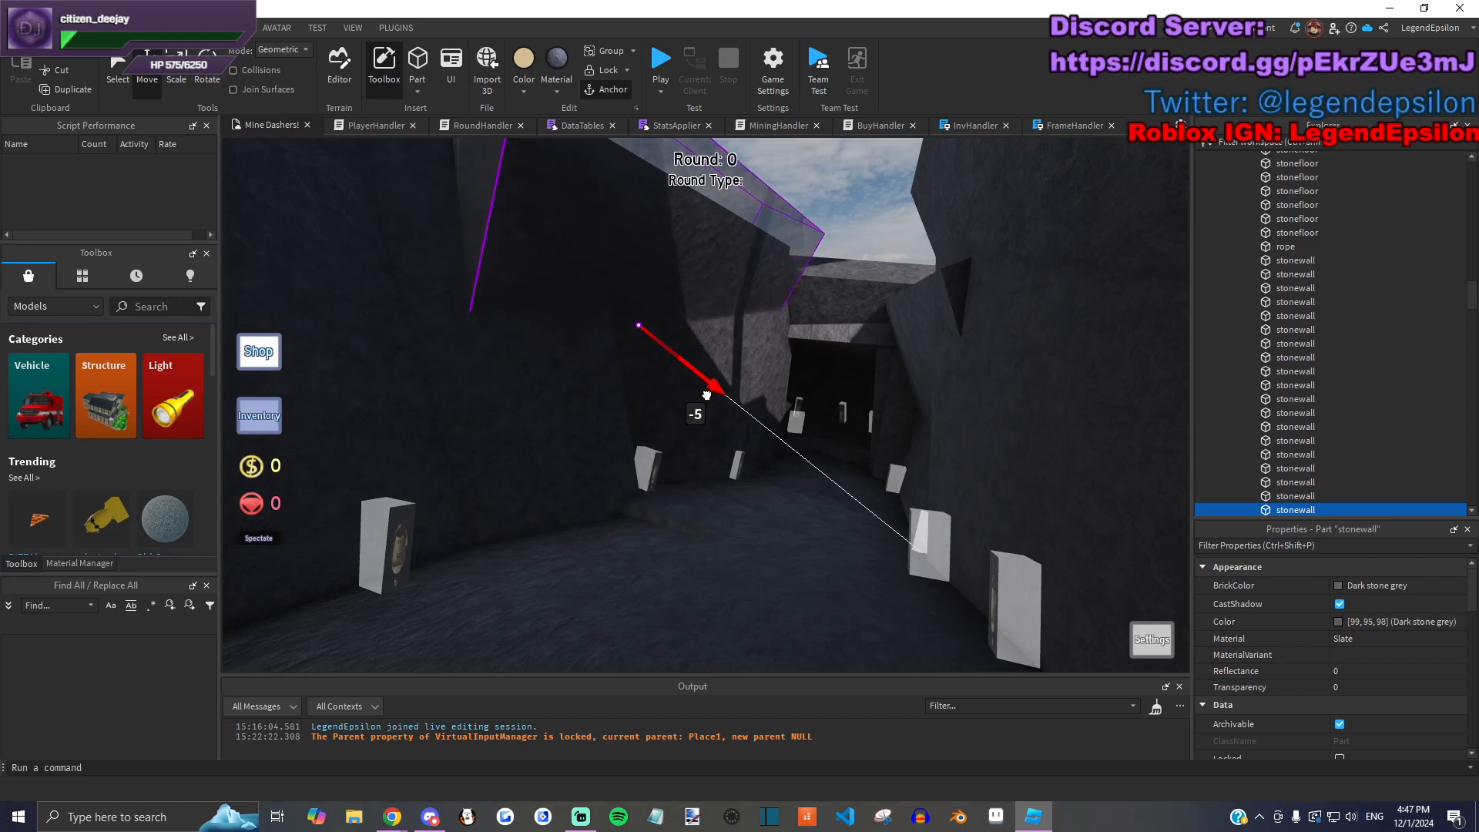
key("w")
left_click(721, 288)
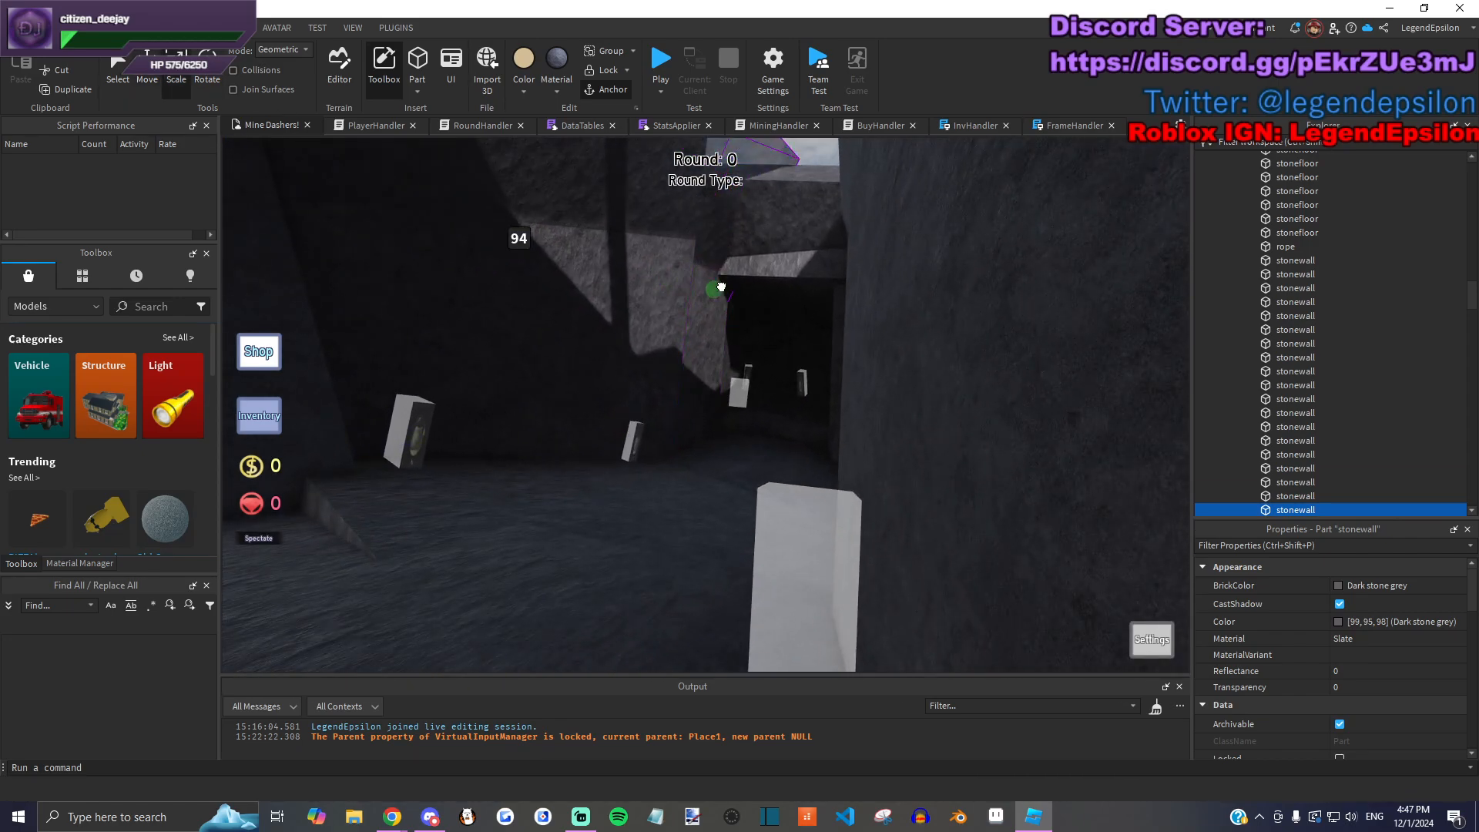
key("w")
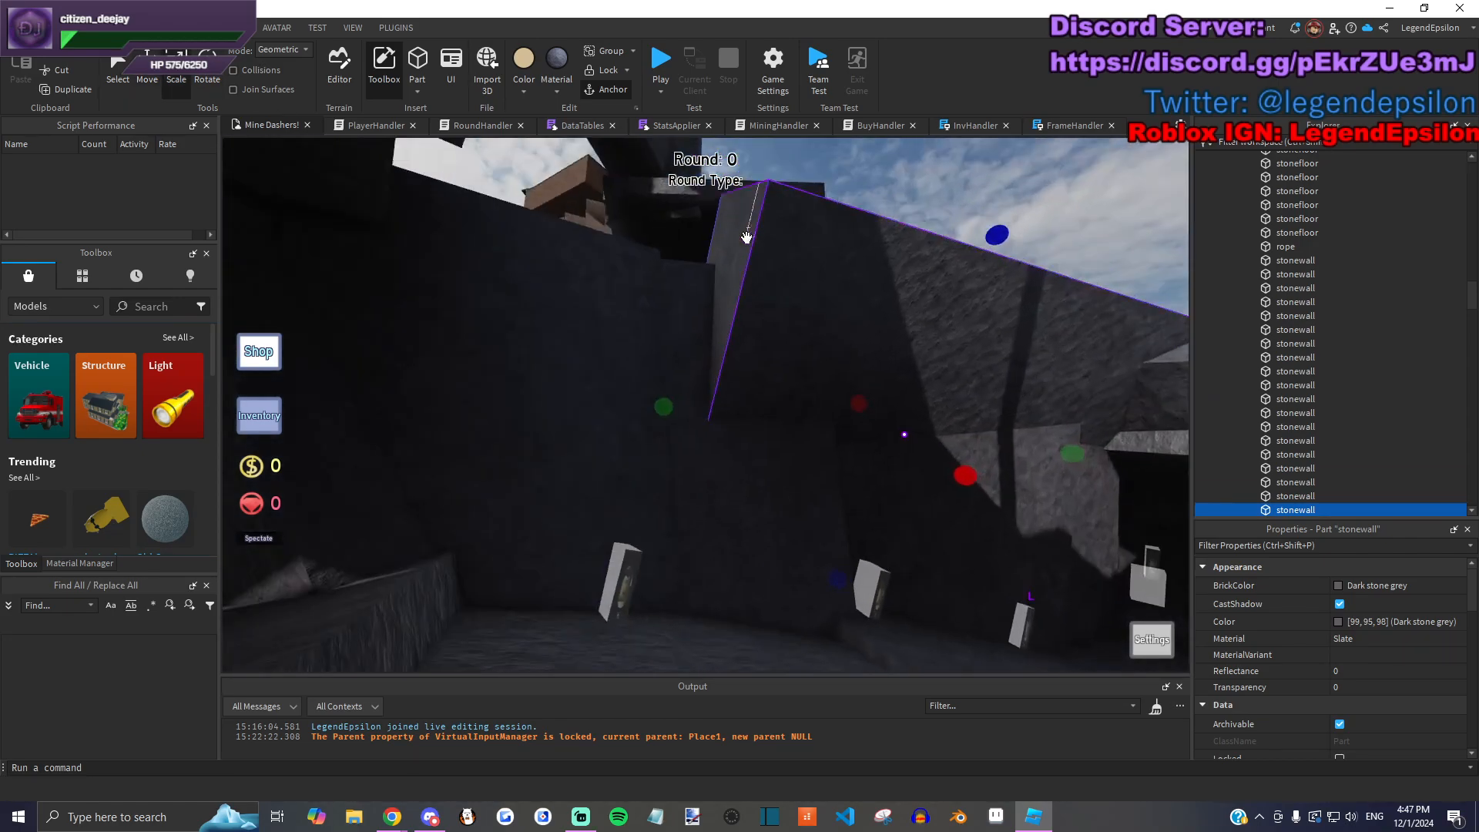
key("a")
Step: Duplicate the dark stonewall under the overhang, tilt the copy and move it about 11 studs
left_click(646, 385)
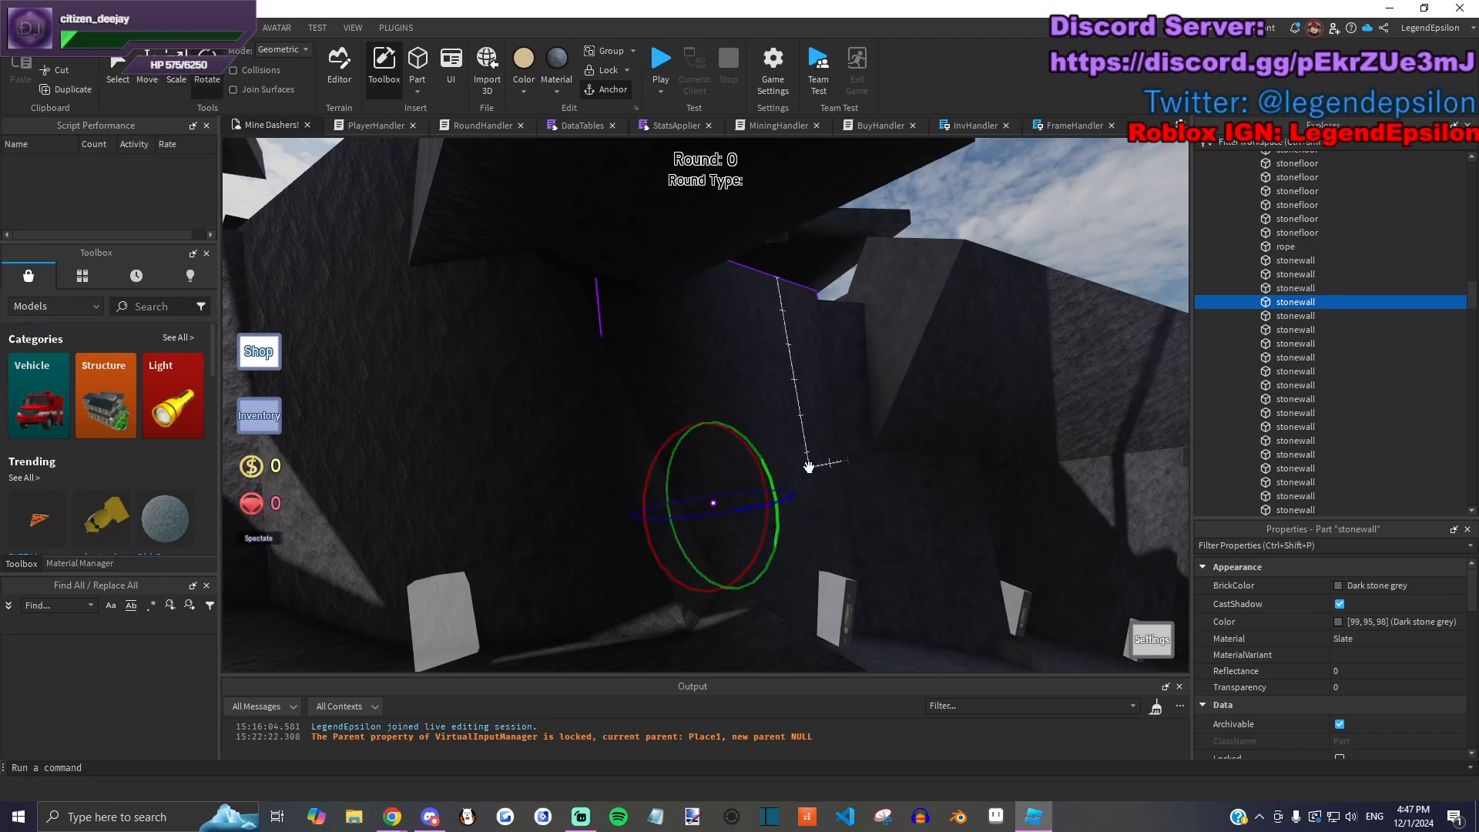
left_click_drag(768, 482, 710, 502)
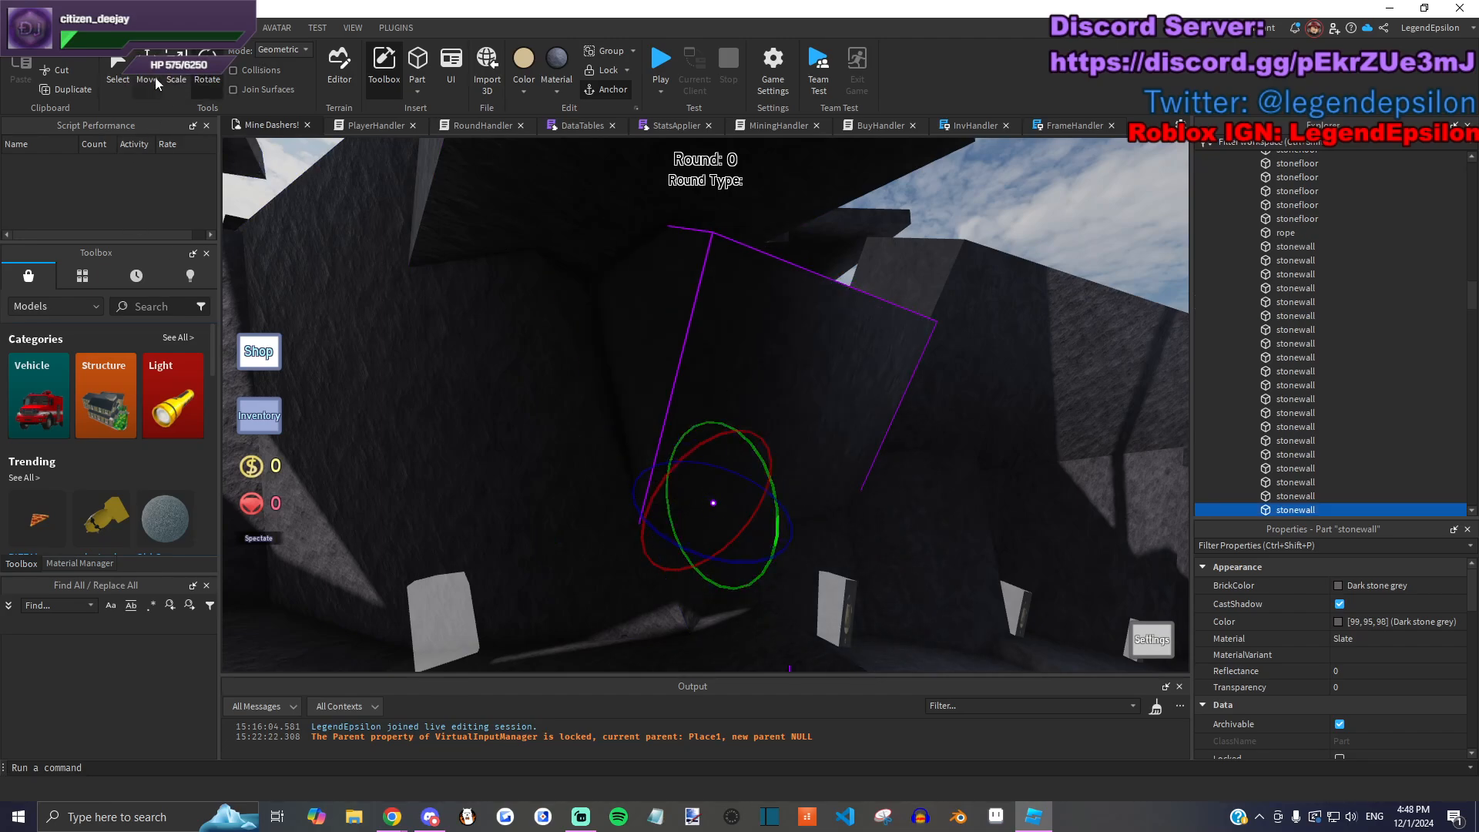
left_click_drag(738, 430, 766, 353)
left_click_drag(743, 462, 755, 452)
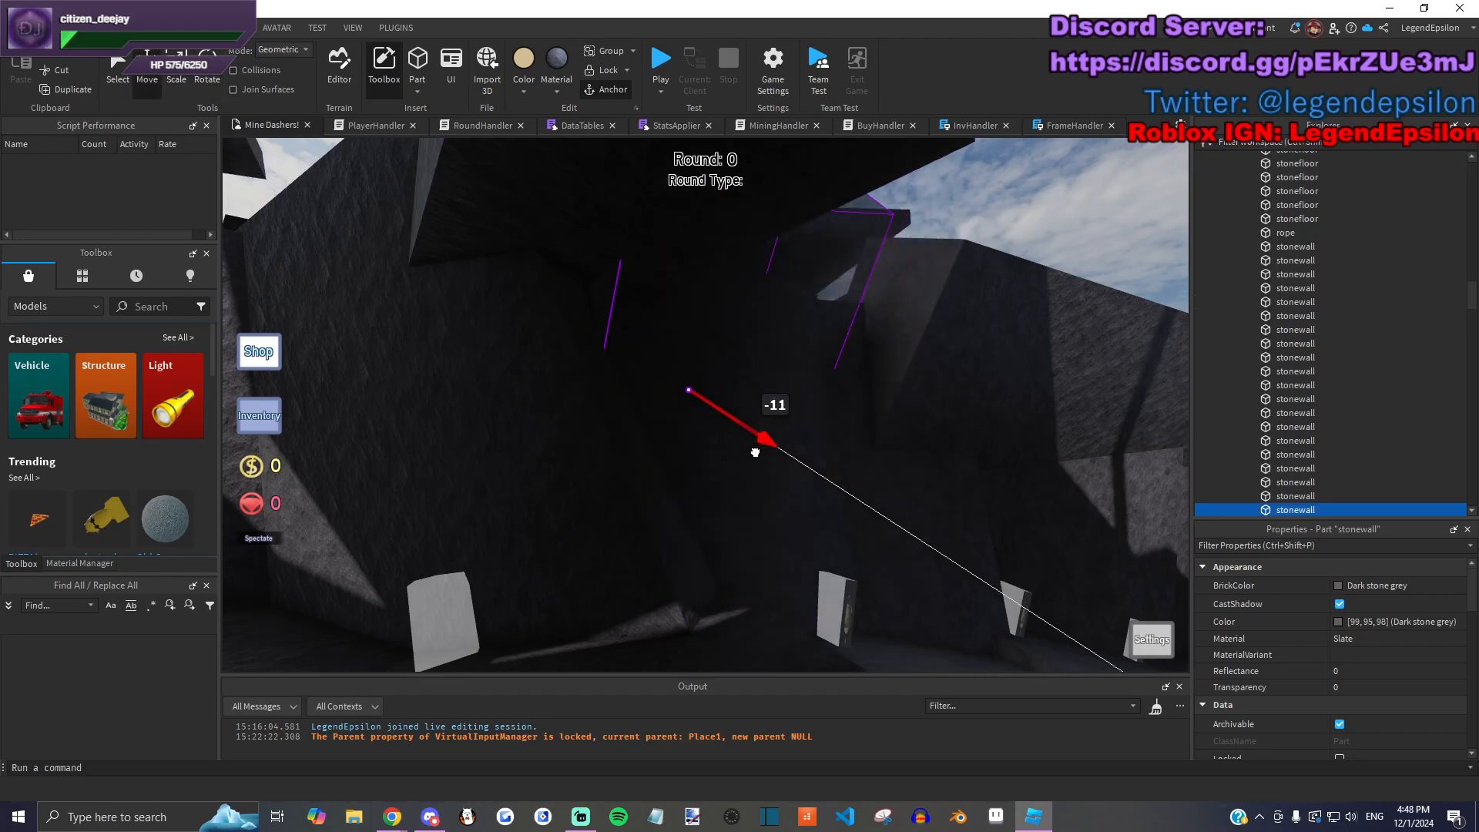
key("ctrl+4")
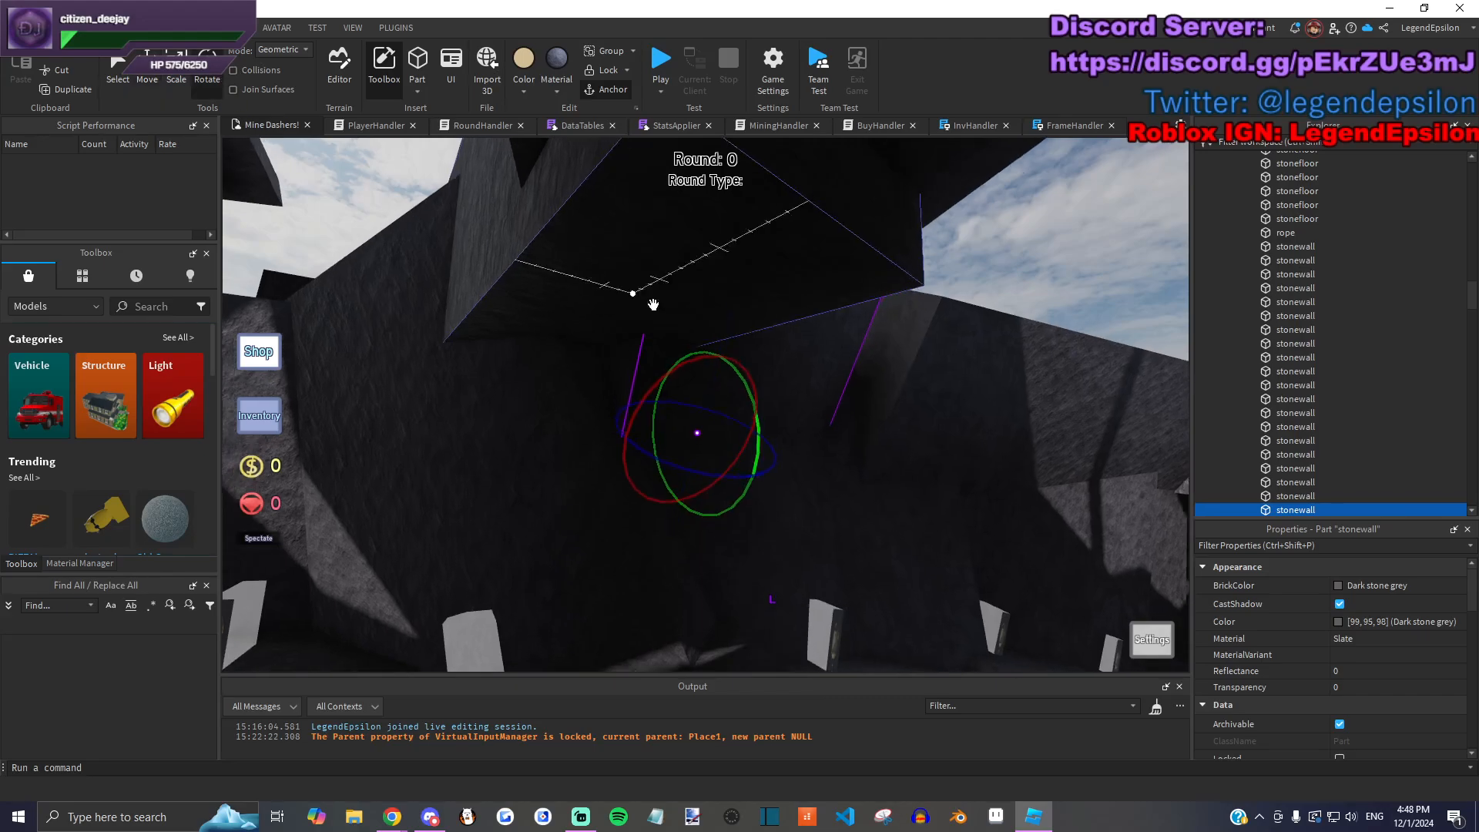
key("d")
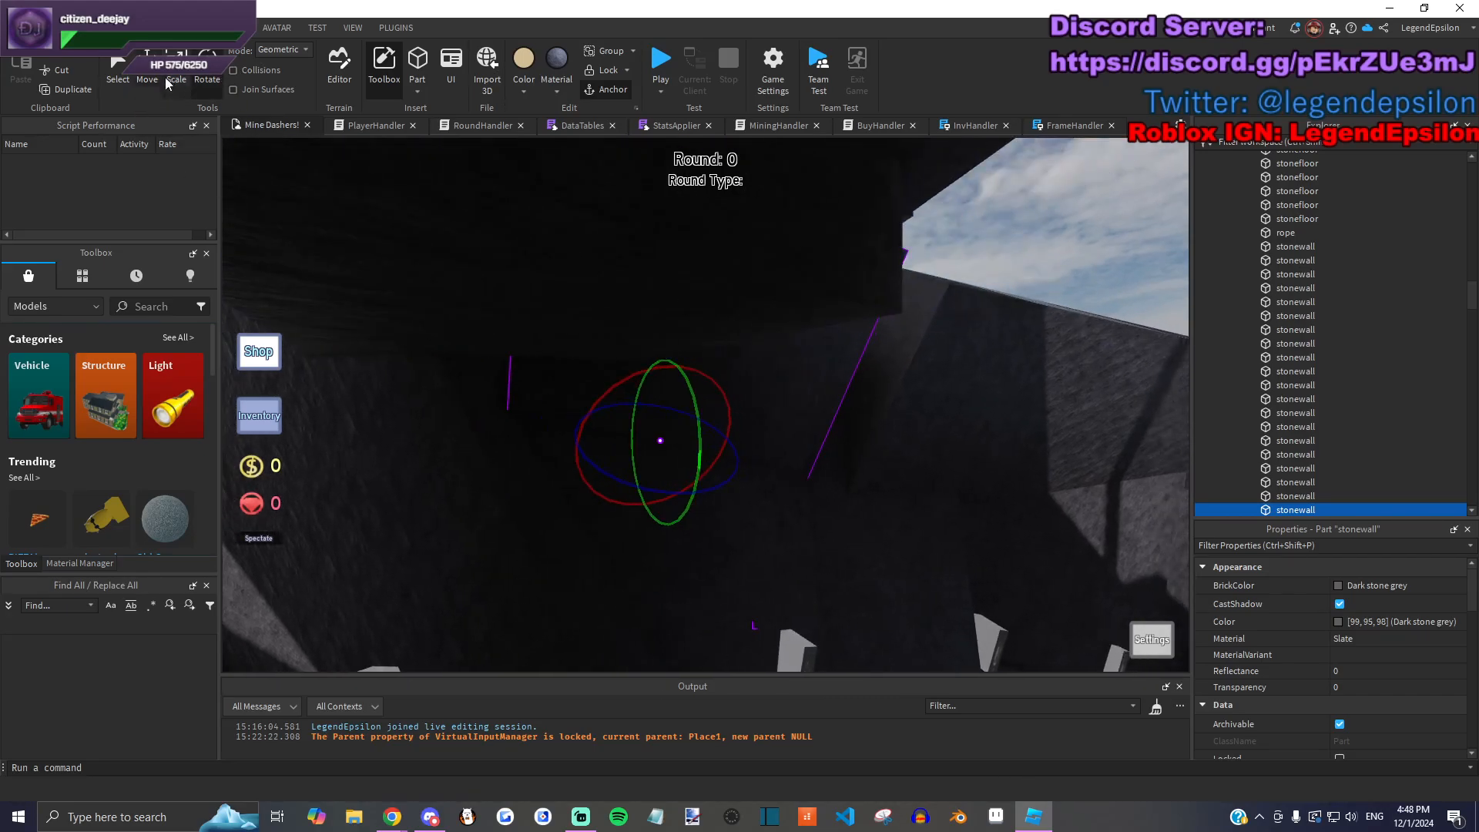
Step: Scale the tilted copy sideways beneath the overhang to cover the wall behind it
left_click(167, 76)
key("q")
left_click_drag(792, 420, 546, 412)
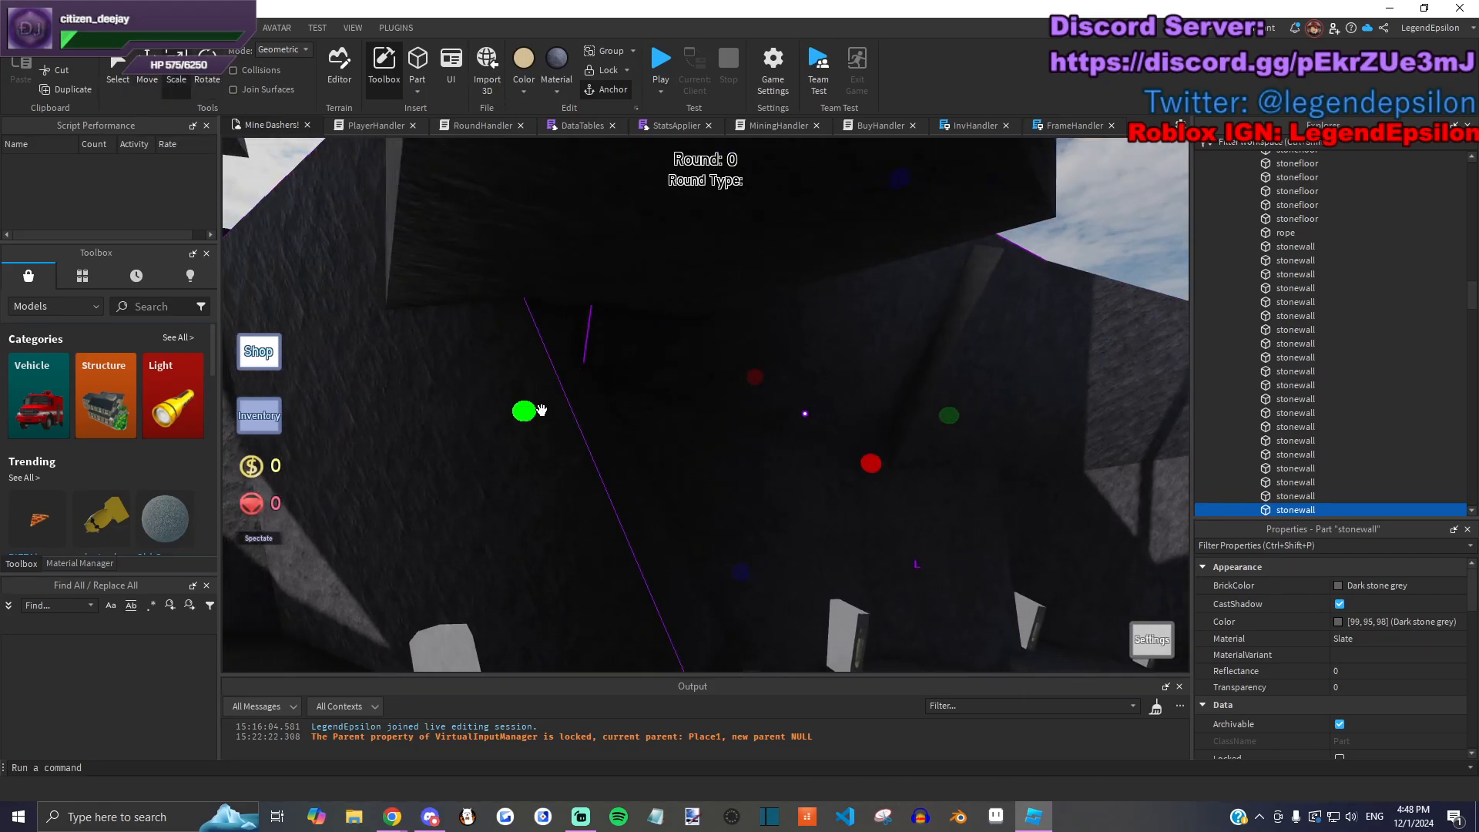
key("d")
Step: Scale the adjoining tilted stonewall outward along the side of the passage
left_click(901, 390)
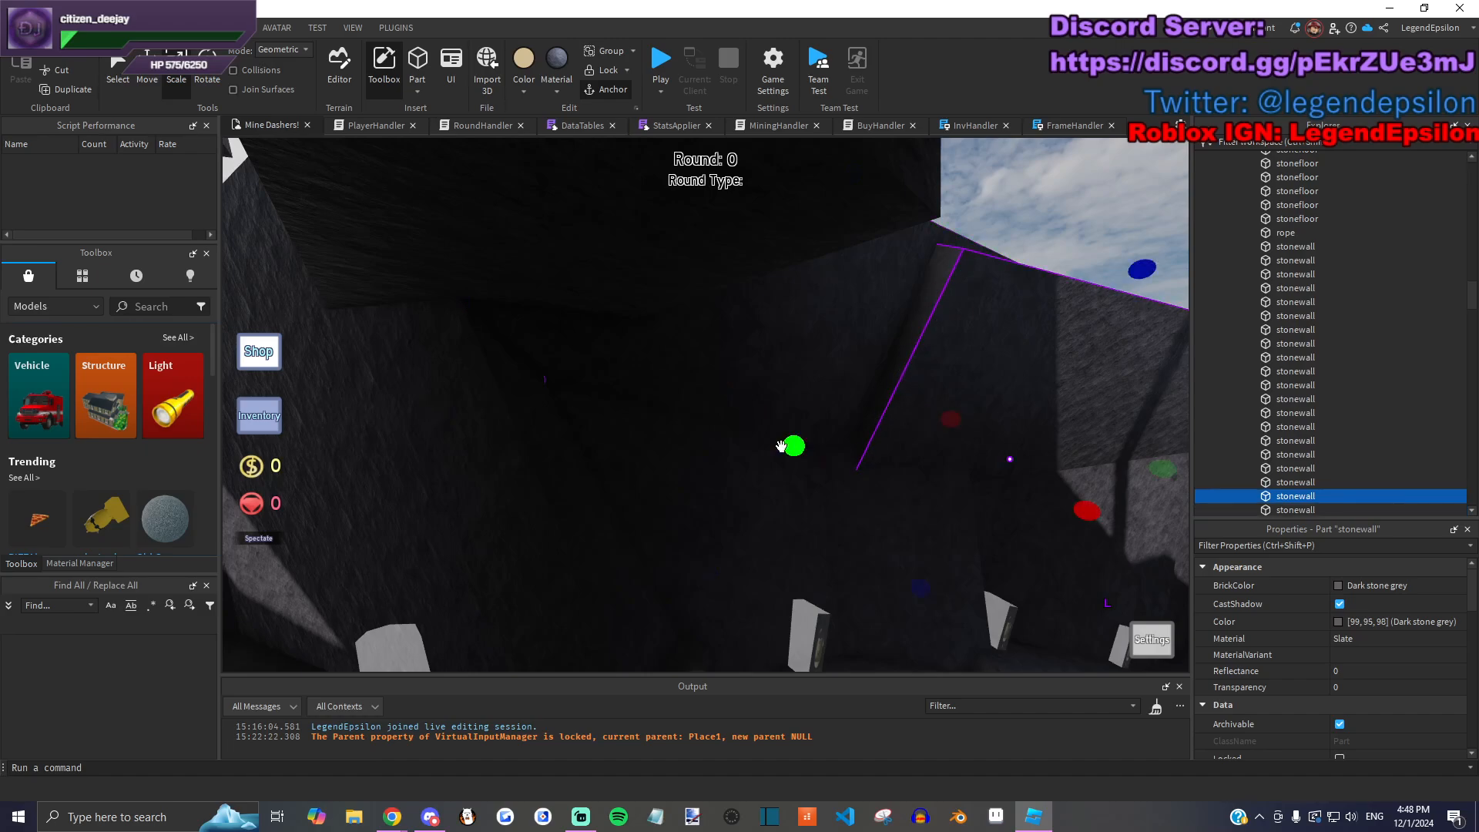
key("d")
left_click_drag(907, 462, 902, 400)
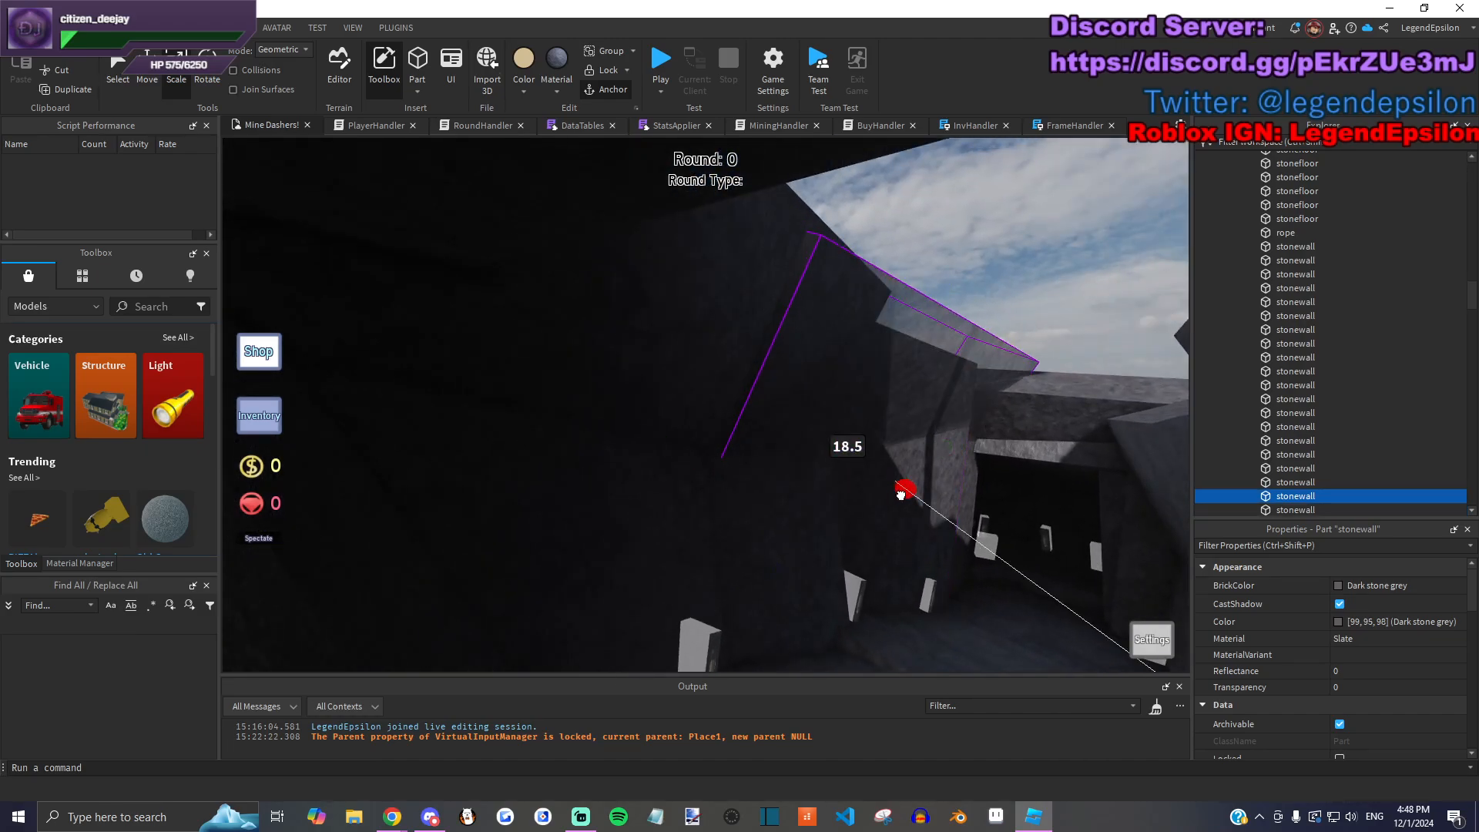
left_click(875, 432)
right_click_drag(875, 433, 782, 317)
Step: Duplicate the overhead stonewall above the entrance and scale the copy outward over the passage
left_click(783, 318)
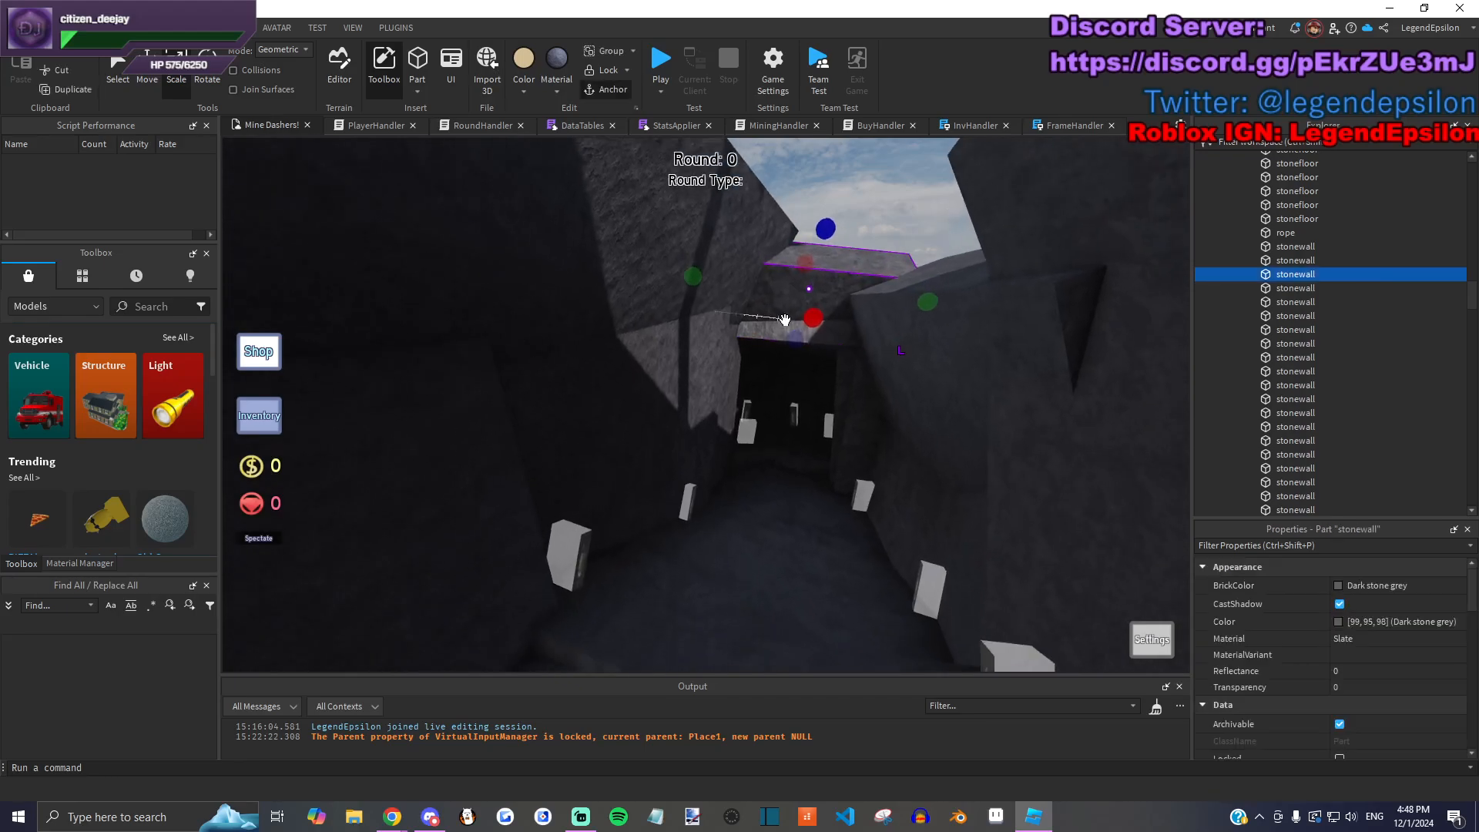
key("ctrl+d")
left_click_drag(779, 298, 729, 550)
left_click_drag(806, 447, 825, 355)
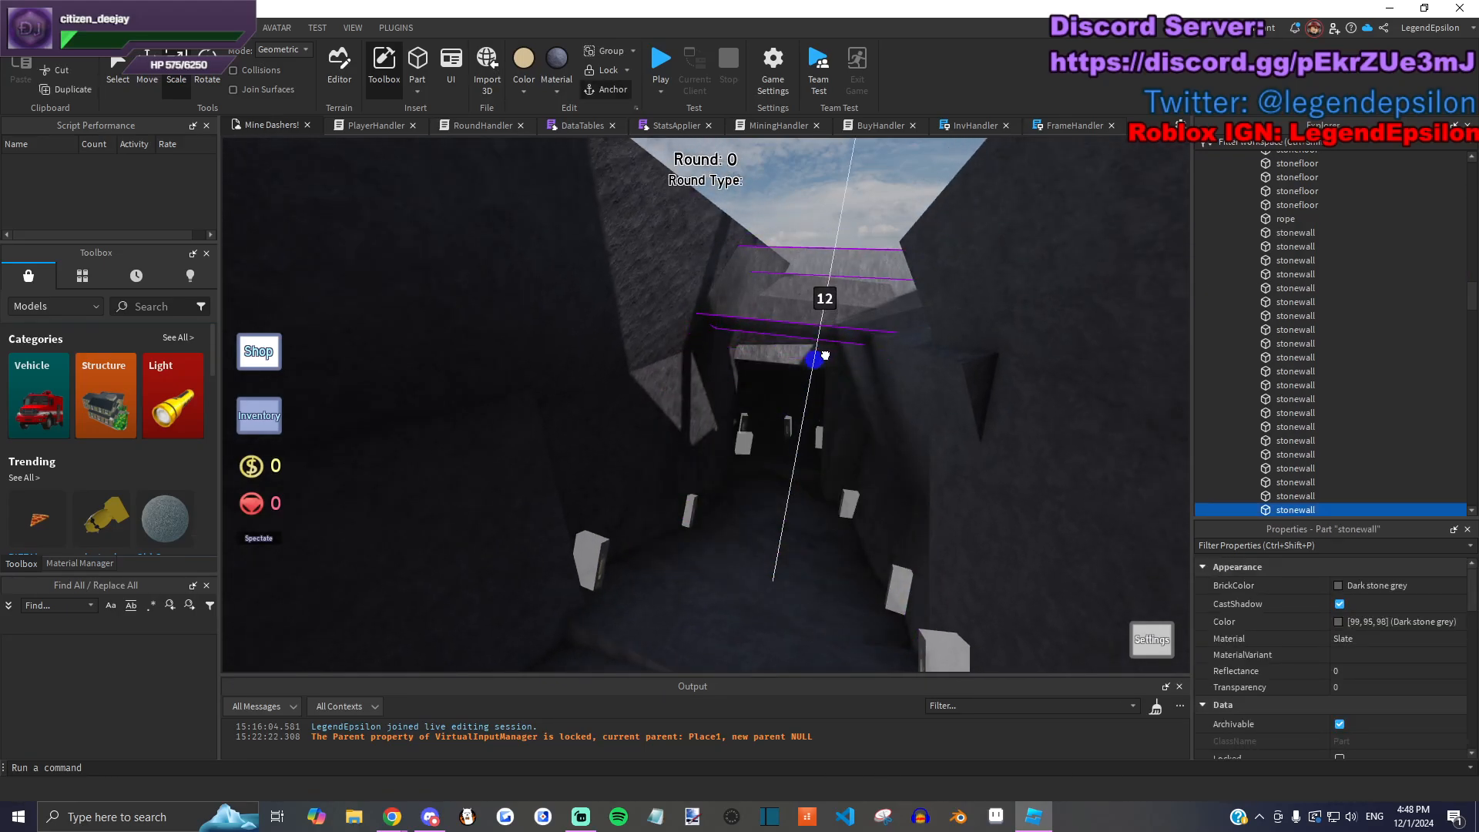
Step: Rotate the overhead copy slightly and scale it to fit between the passage's side walls
scroll(825, 355, "up", 5)
key("ctrl+4")
left_click_drag(871, 274, 849, 281)
right_click_drag(770, 231, 770, 262)
key("w")
key("ctrl+3")
right_click_drag(714, 325, 693, 323)
key("w")
left_click_drag(833, 245, 808, 312)
Step: Add another stonewall over the passage and fit it against the overhead piece and side walls
right_click_drag(808, 314, 802, 396)
key("s")
left_click(802, 396)
left_click_drag(841, 323, 793, 288)
right_click_drag(793, 288, 749, 357)
left_click(749, 357)
left_click_drag(769, 328, 850, 238)
right_click_drag(851, 238, 778, 293)
left_click_drag(692, 479, 707, 476)
left_click(739, 290)
Step: Rotate the overhead stonewall to slope across the passage between the side walls
key("a")
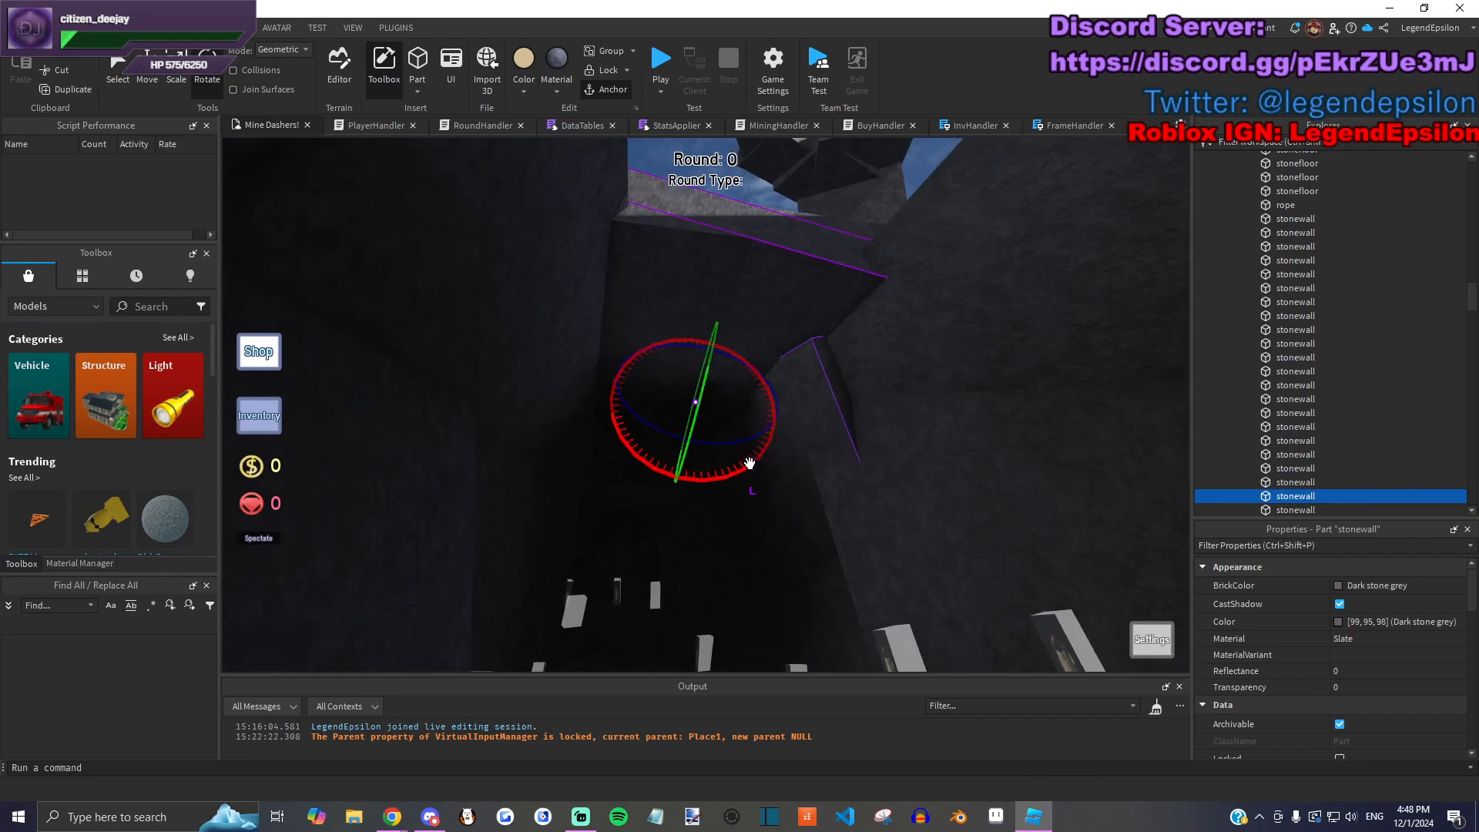
right_click_drag(749, 468, 747, 398)
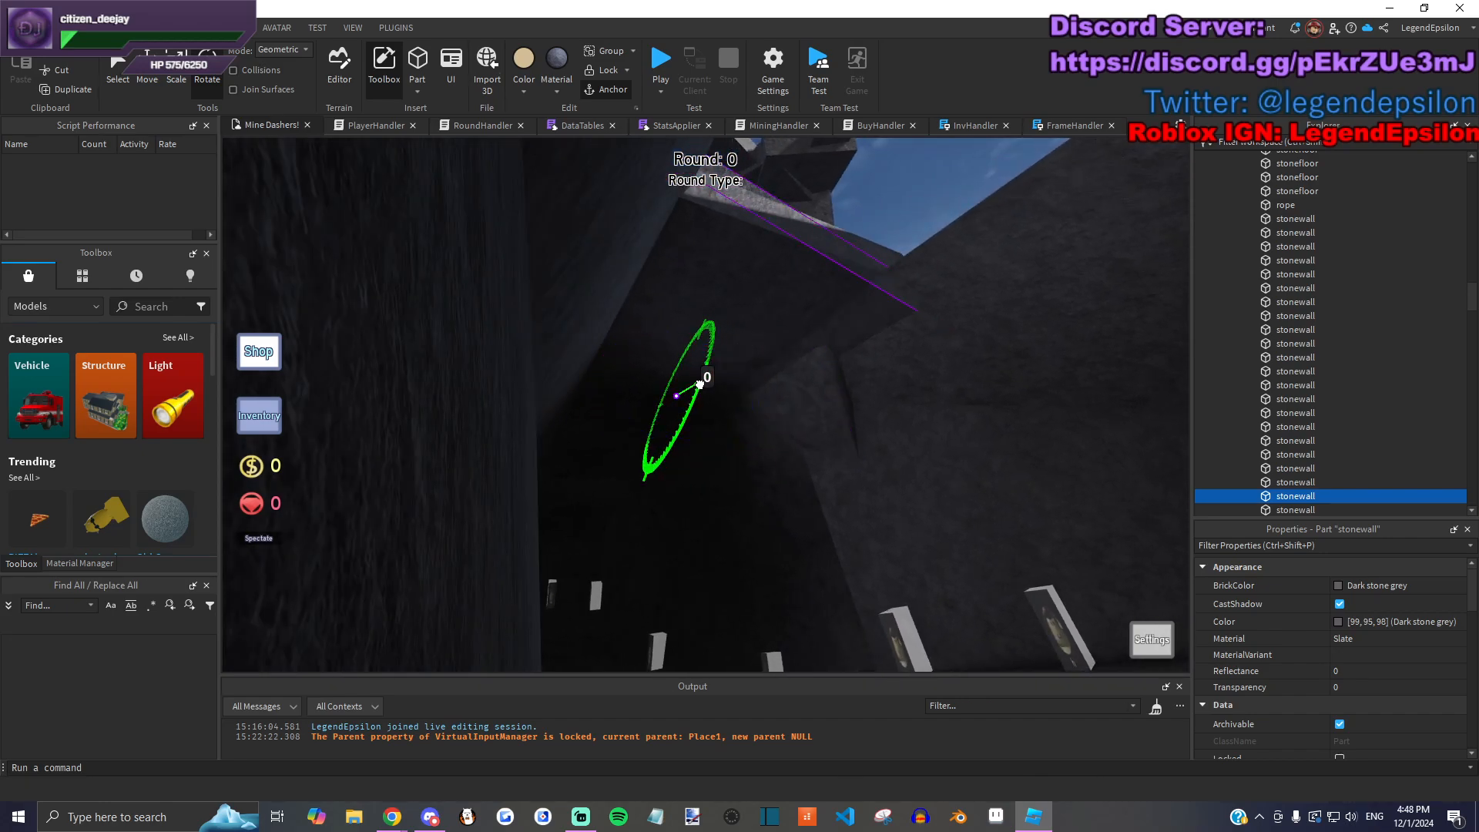
key("d")
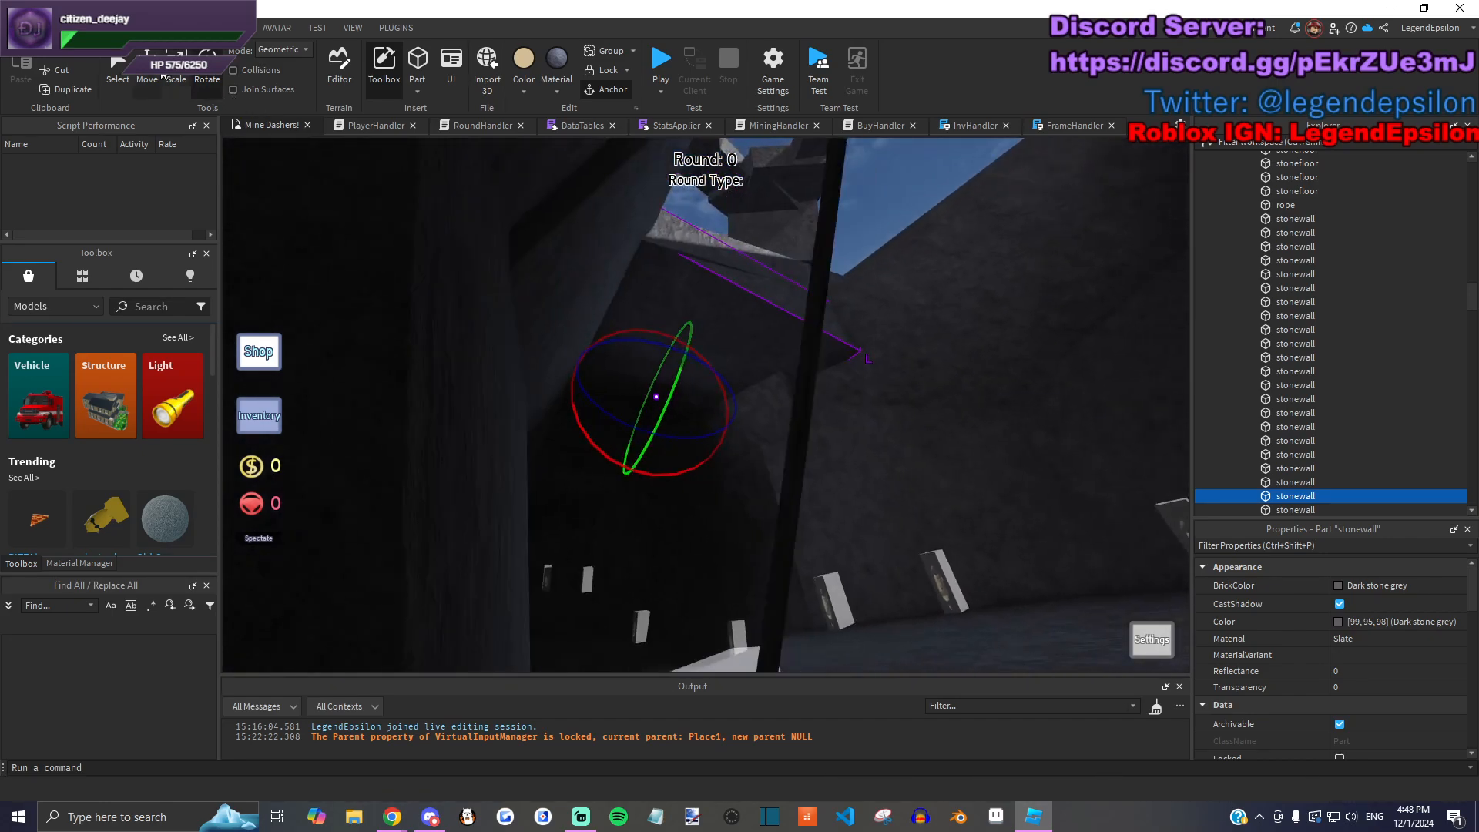
left_click_drag(700, 369, 712, 258)
left_click_drag(665, 358, 642, 373)
key("d")
Step: Scale the sloped overhead stonewall toward the side wall to close the remaining sky gap
left_click(176, 79)
left_click_drag(722, 412, 848, 224)
left_click_drag(800, 286, 722, 368)
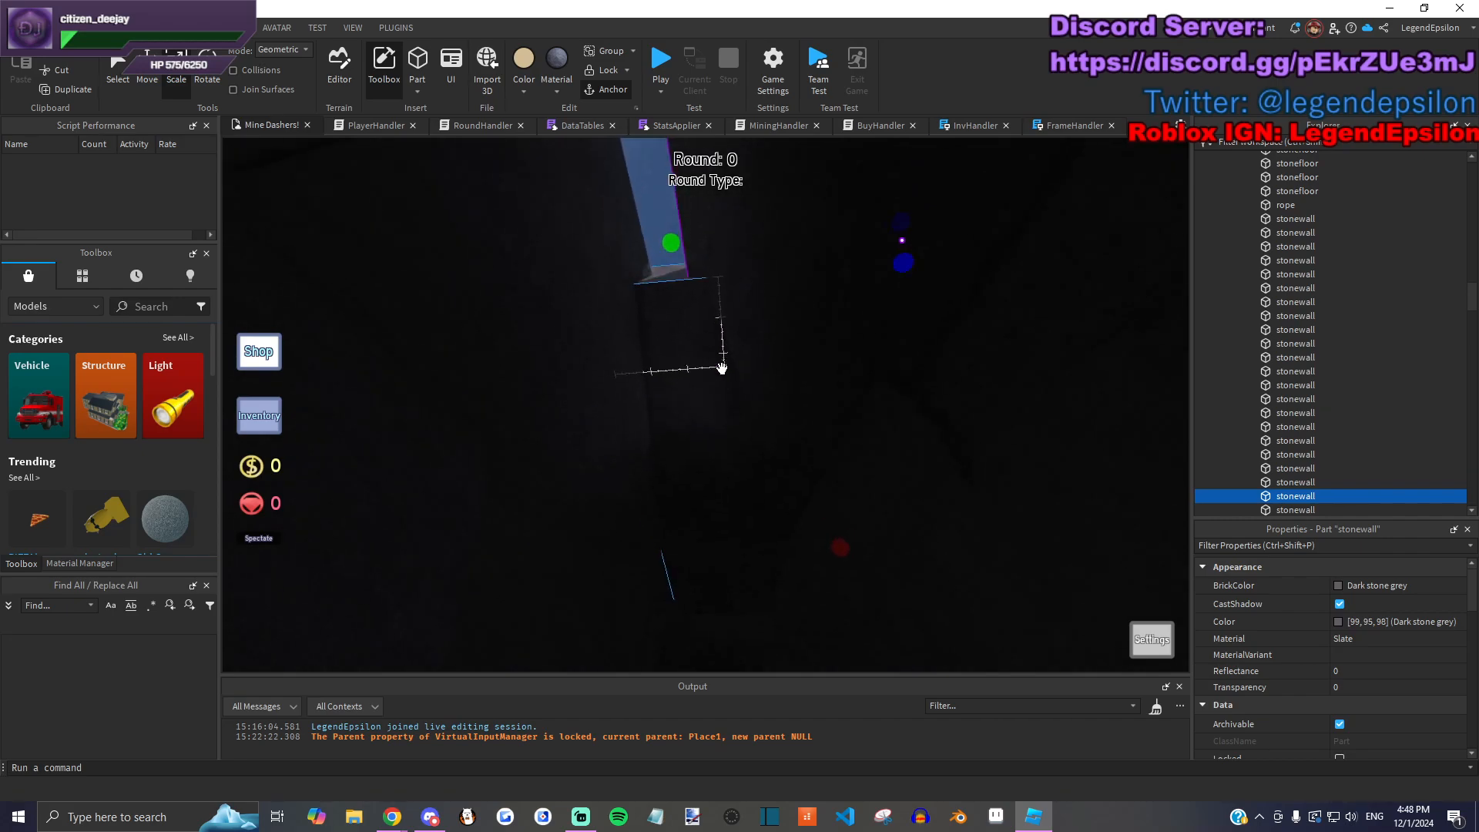
left_click_drag(664, 320, 701, 263)
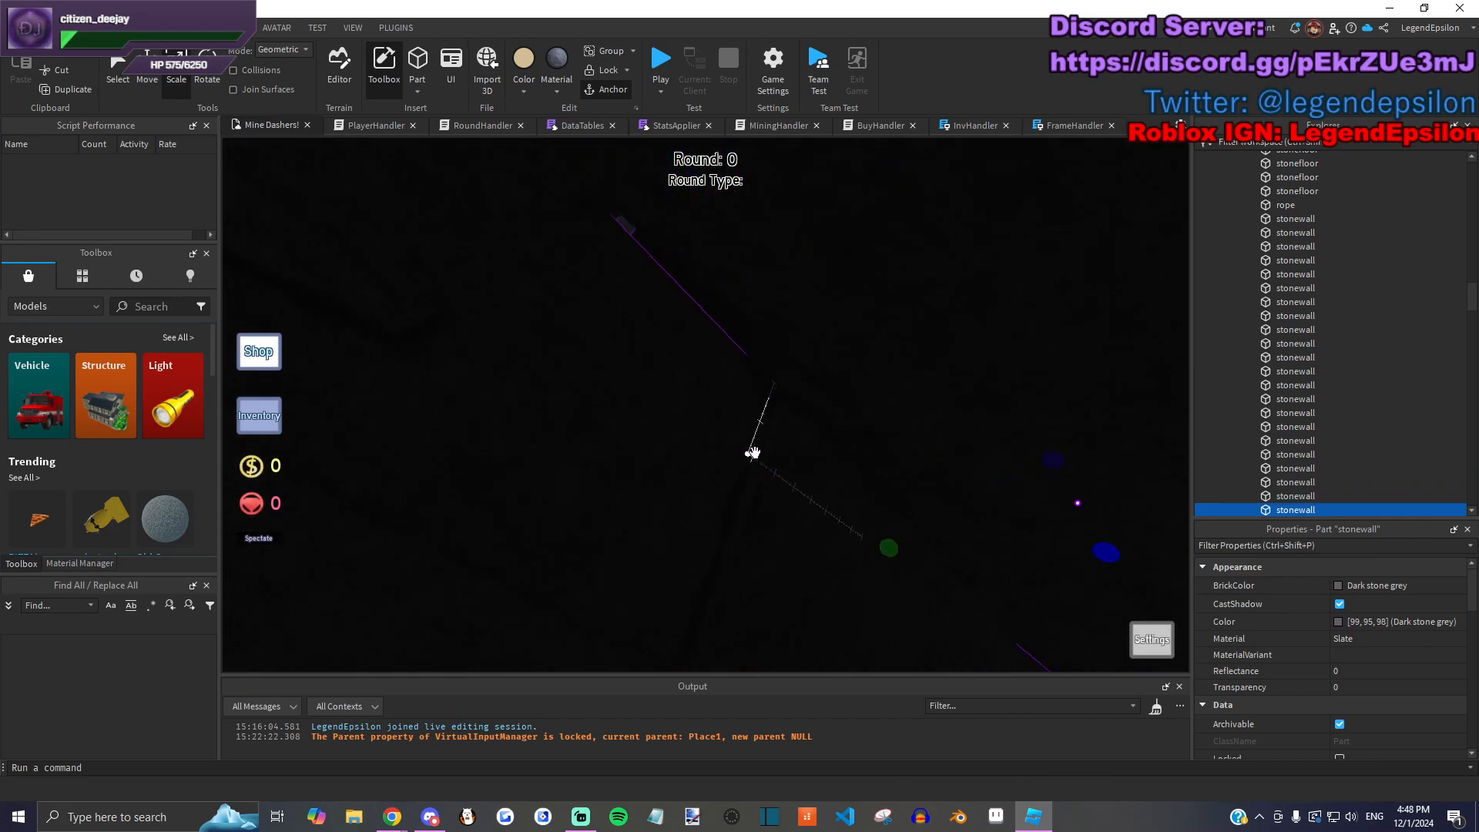
Step: Select the dark stonefloor slab on the rocky slope outside the roofed passage
left_click(858, 445)
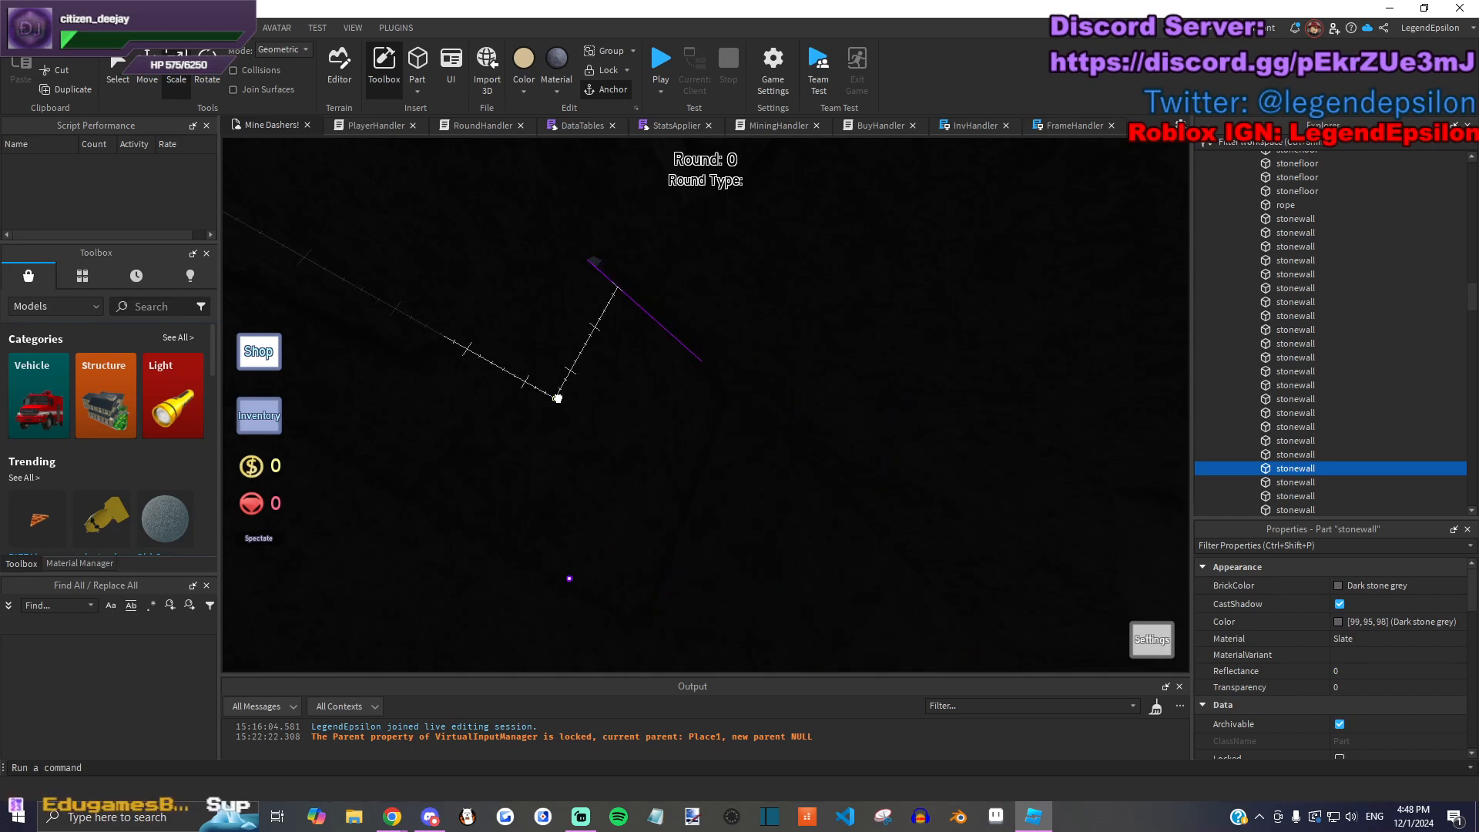
left_click(679, 373)
right_click_drag(659, 362, 663, 339)
left_click(832, 504)
right_click_drag(839, 512, 778, 434)
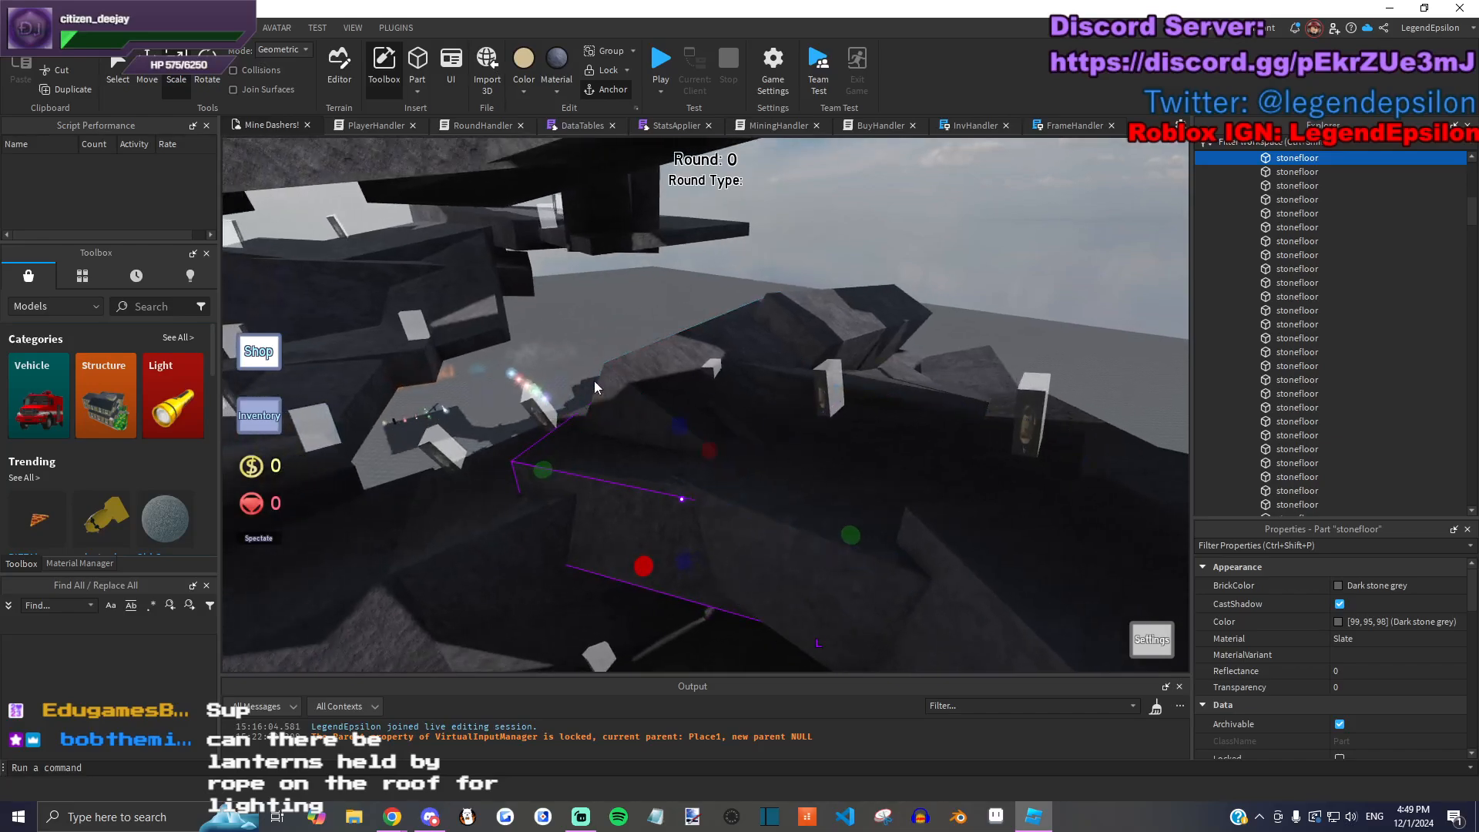
Step: Select a dark stonewall part inside the stone cave map and rotate it to line up with the neighbouring walls
left_click(612, 385)
right_click_drag(621, 387, 676, 379)
left_click(720, 419)
right_click_drag(765, 545, 761, 390)
right_click_drag(808, 339, 796, 342)
left_click_drag(805, 340, 798, 341)
right_click_drag(798, 340, 794, 343)
left_click(751, 423)
right_click_drag(750, 423, 201, 109)
left_click(1133, 416)
left_click(207, 69)
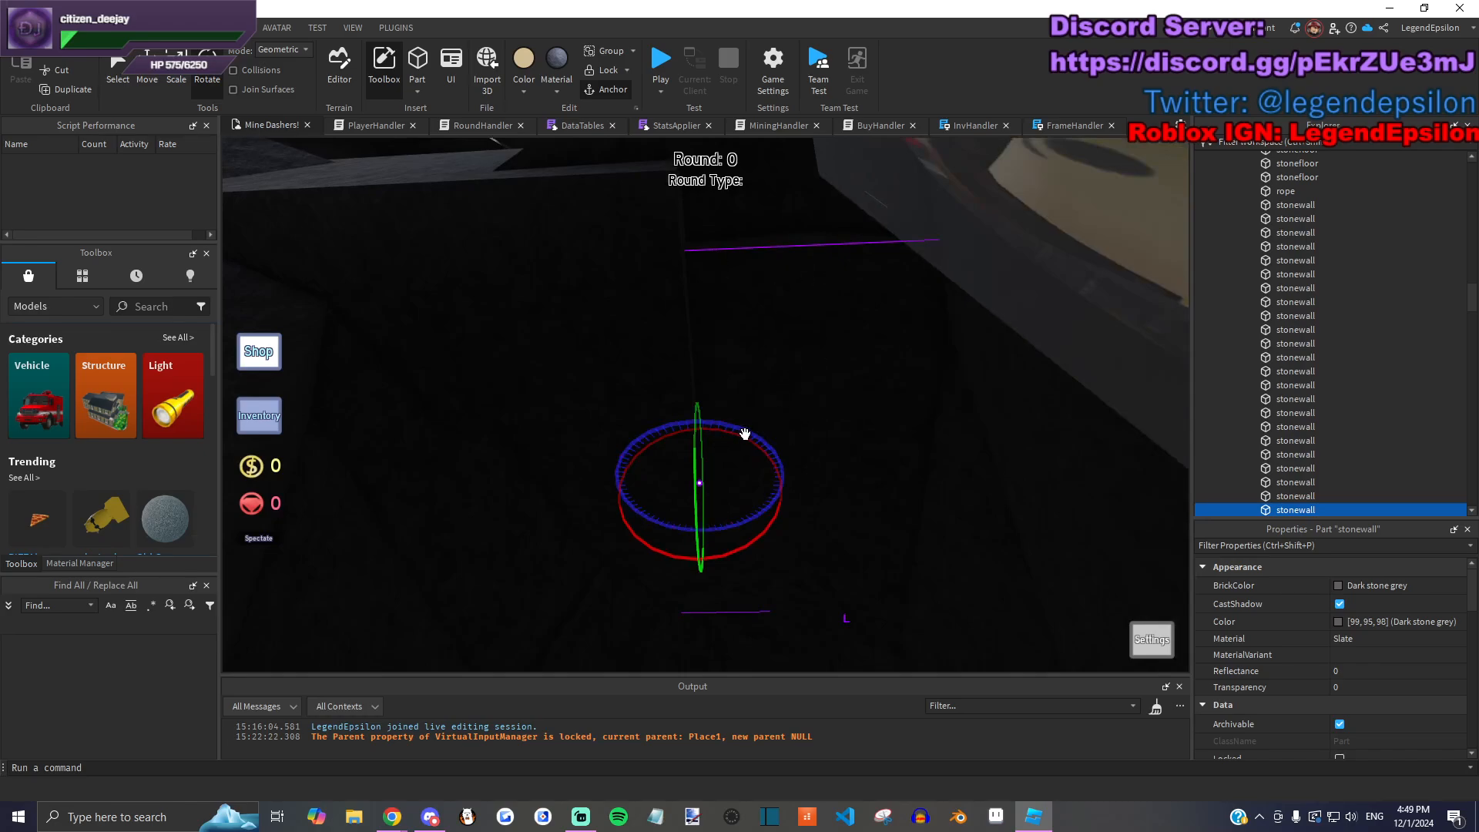
left_click_drag(747, 432, 715, 428)
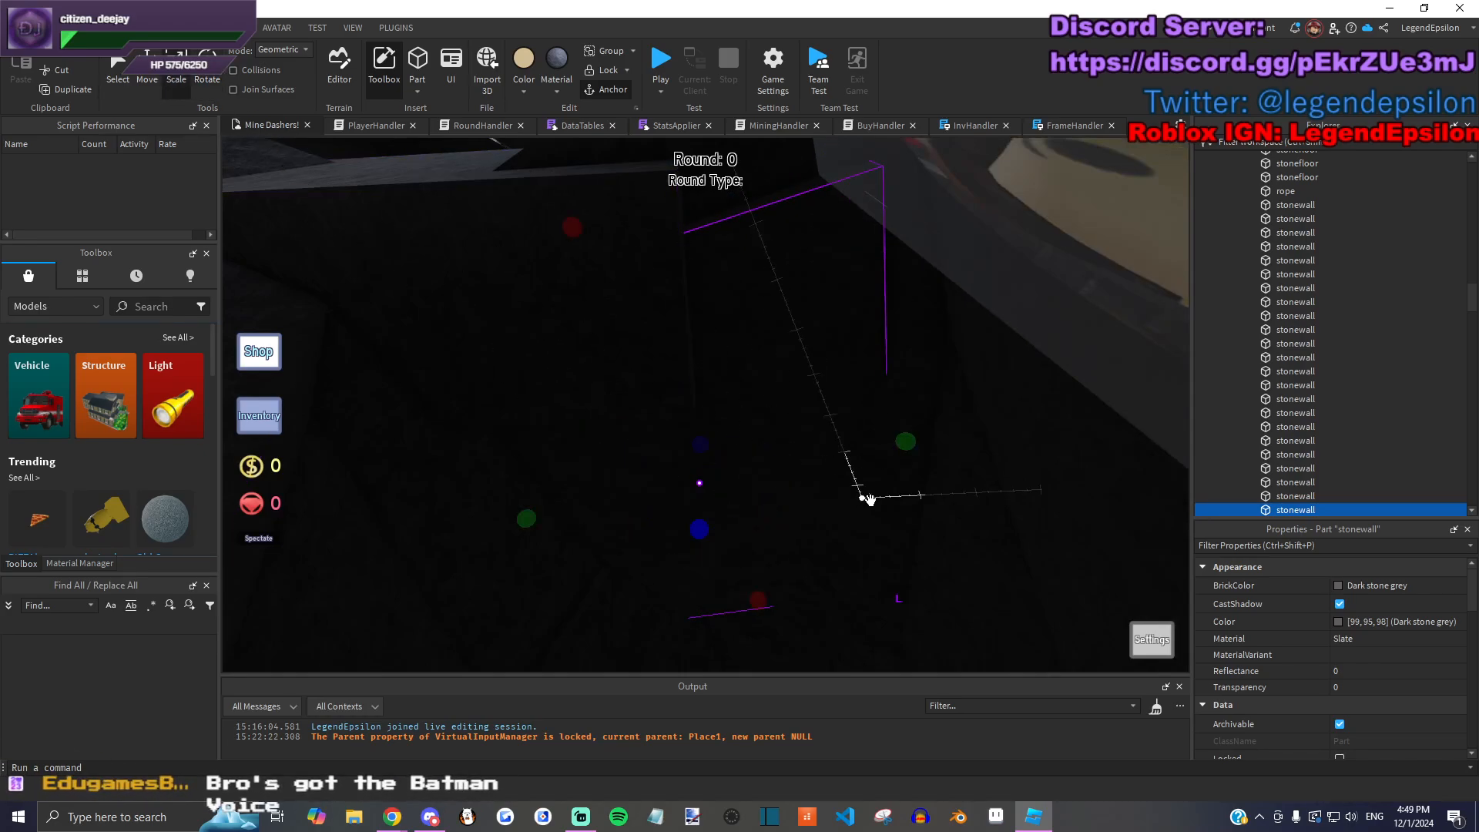
Step: Resize the rotated stonewall part so it extends across the dark opening in the cave wall
left_click_drag(909, 451, 710, 397)
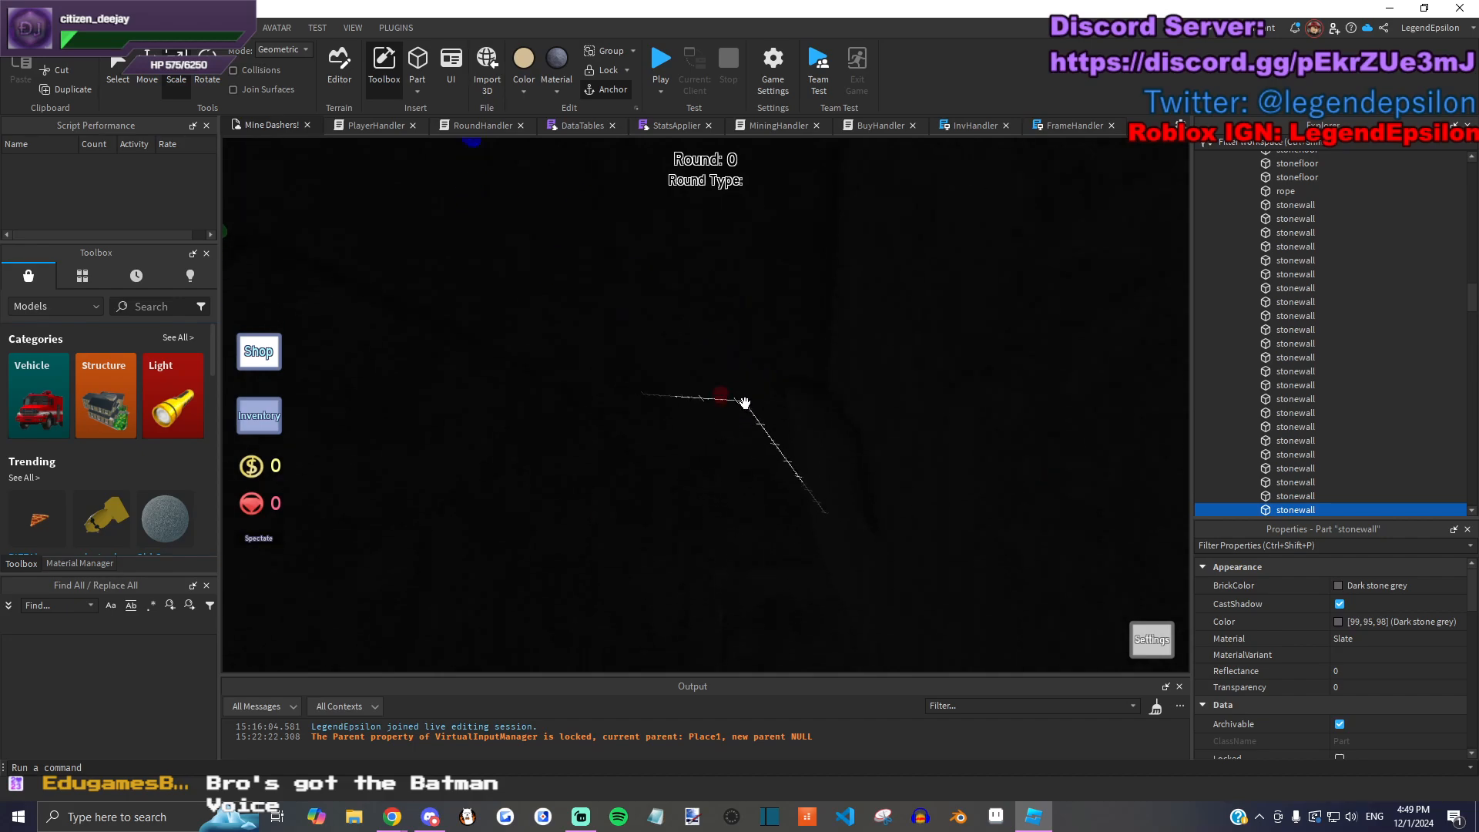
left_click_drag(875, 437, 893, 616)
left_click_drag(783, 327, 691, 325)
left_click_drag(734, 386, 806, 420)
Step: Select the adjacent stonewall part and stretch it toward the cave's open edge
left_click(806, 420)
mouse_move(806, 420)
right_mouse_down()
mouse_move(767, 429)
mouse_move(779, 445)
mouse_move(832, 406)
right_mouse_up()
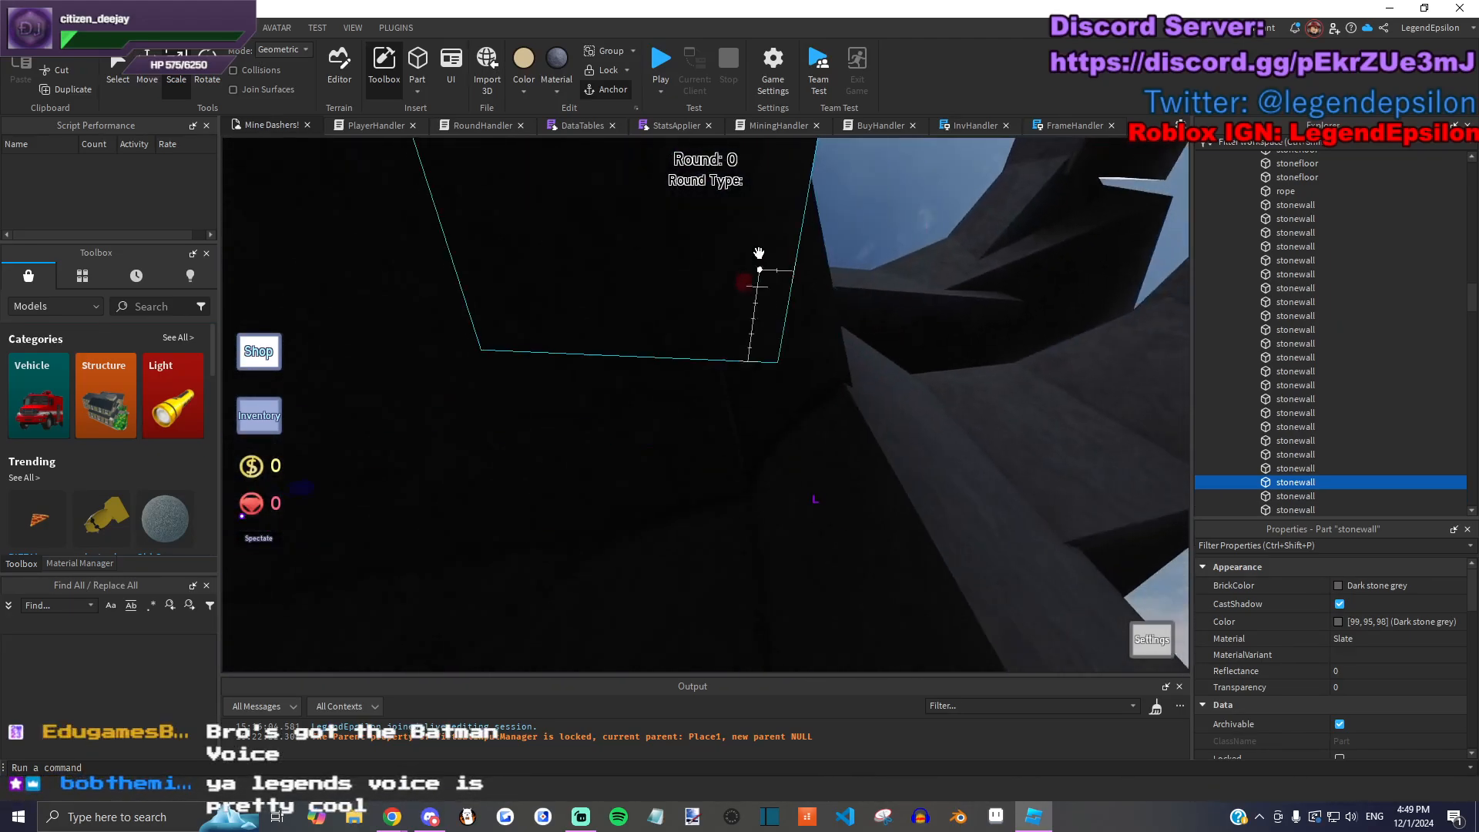
left_click_drag(751, 287, 707, 355)
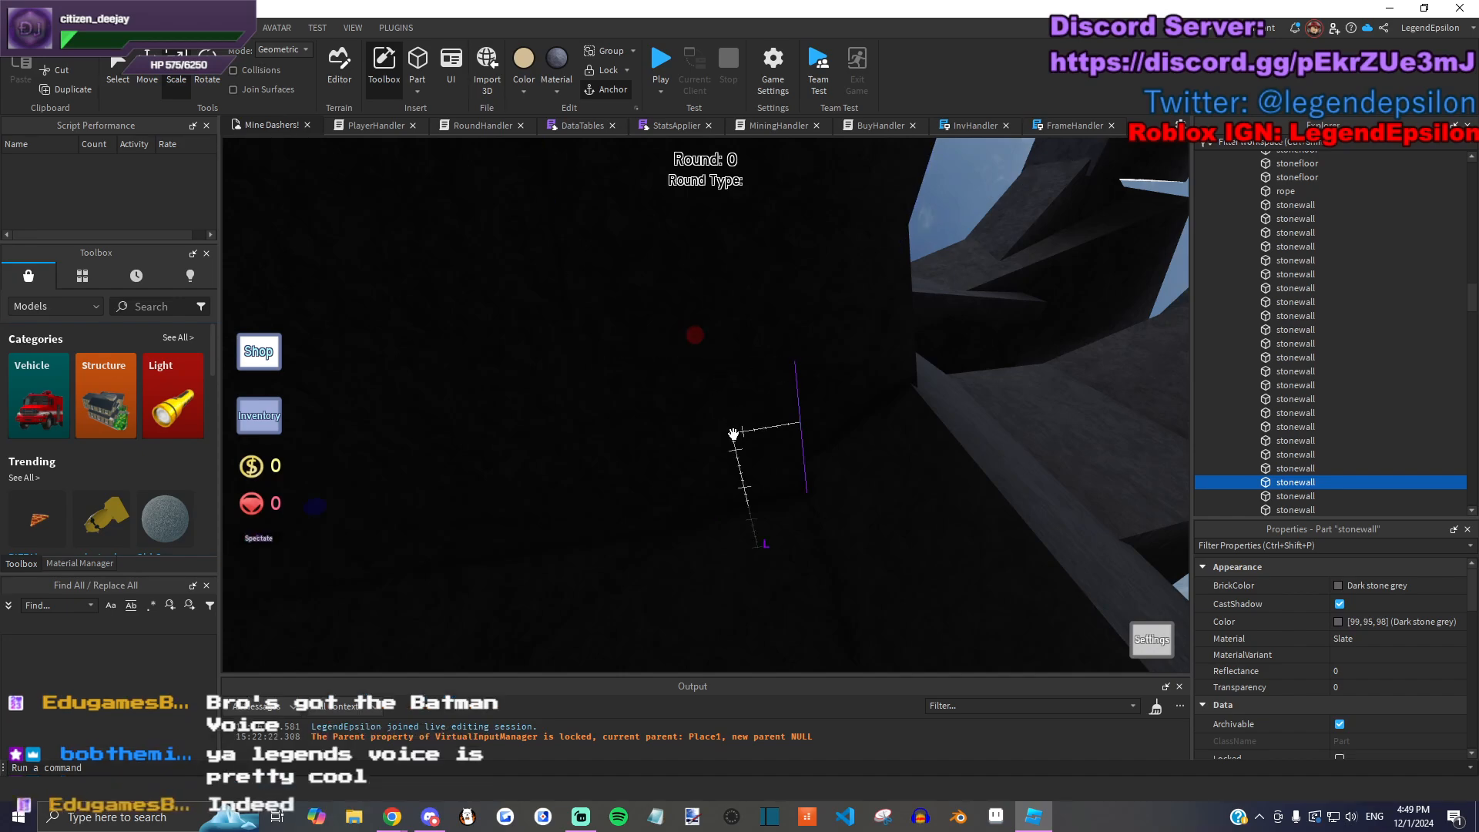
left_click(733, 430)
key("d")
Step: Inspect the stone cave map's walls and floors from inside and outside
left_click(792, 243)
right_click_drag(792, 243, 789, 240)
key("s")
right_click_drag(734, 407, 737, 402)
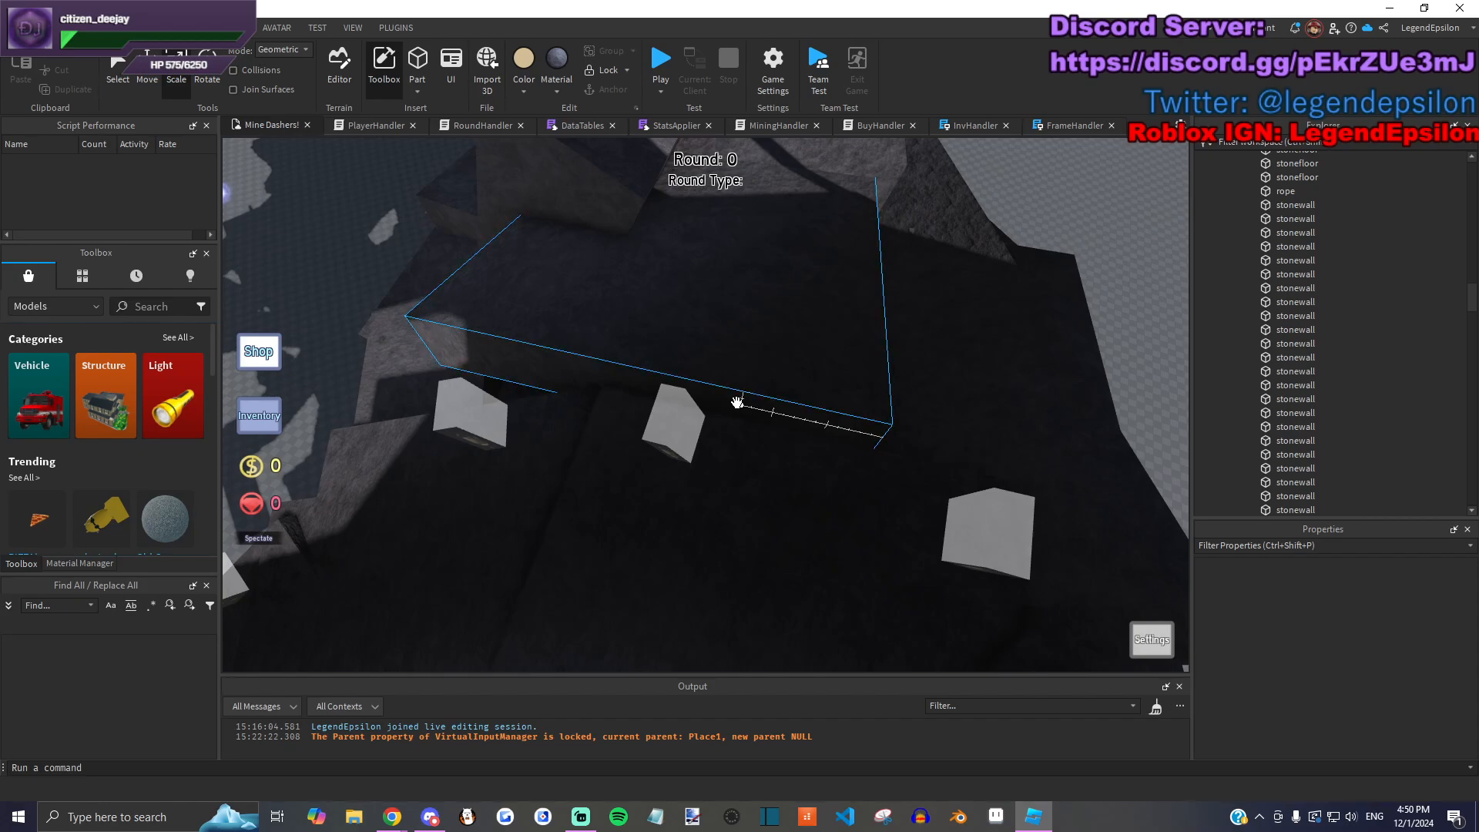
right_click_drag(721, 362, 723, 363)
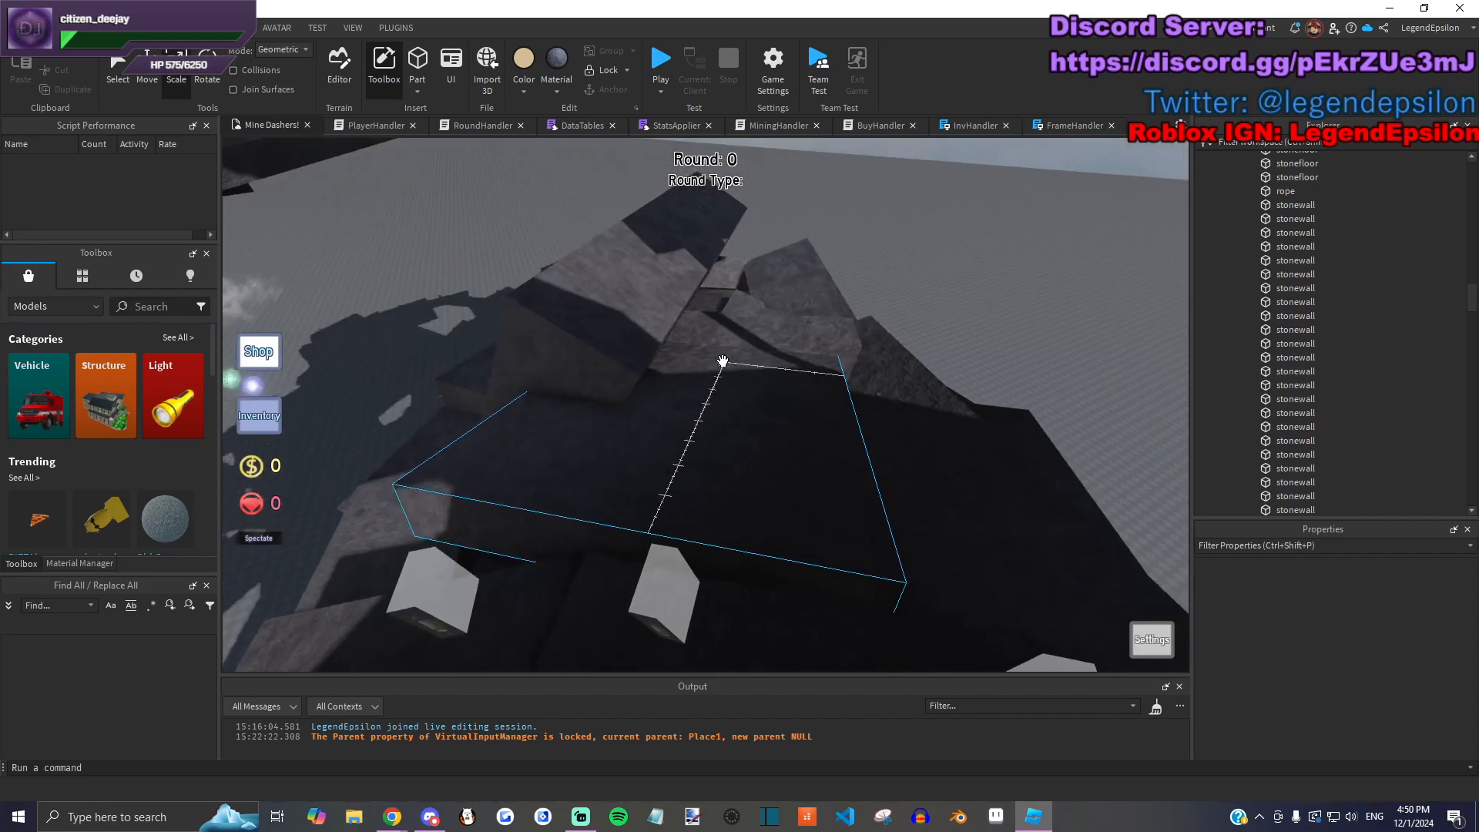
right_click_drag(949, 325, 949, 325)
right_click_drag(891, 416, 859, 458)
right_click_drag(794, 517, 785, 524)
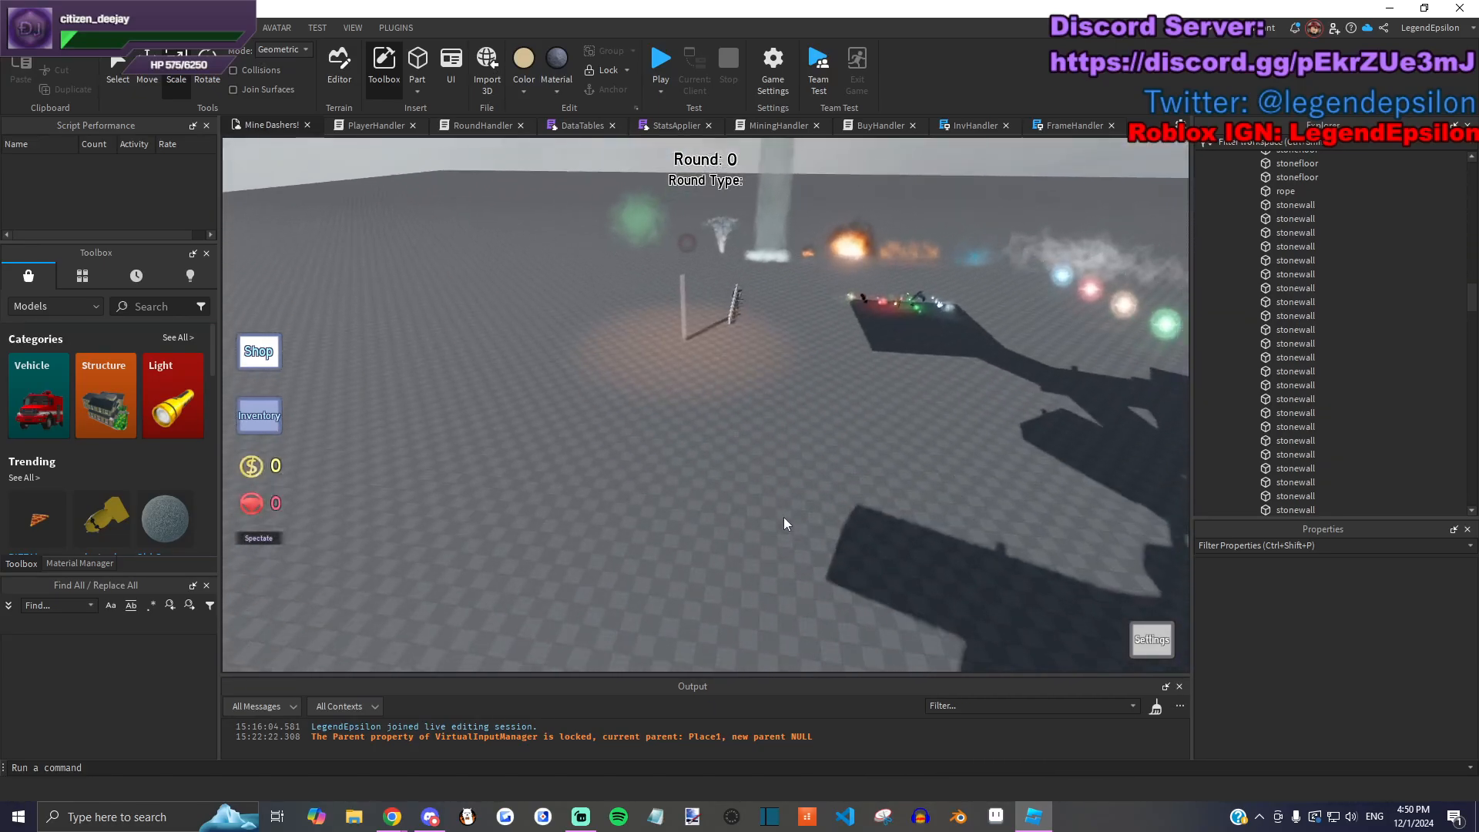
Step: Duplicate the lightbrick standing on the baseplate and place the copy on the floor of the cave tunnel
left_click(684, 335)
left_click(682, 337)
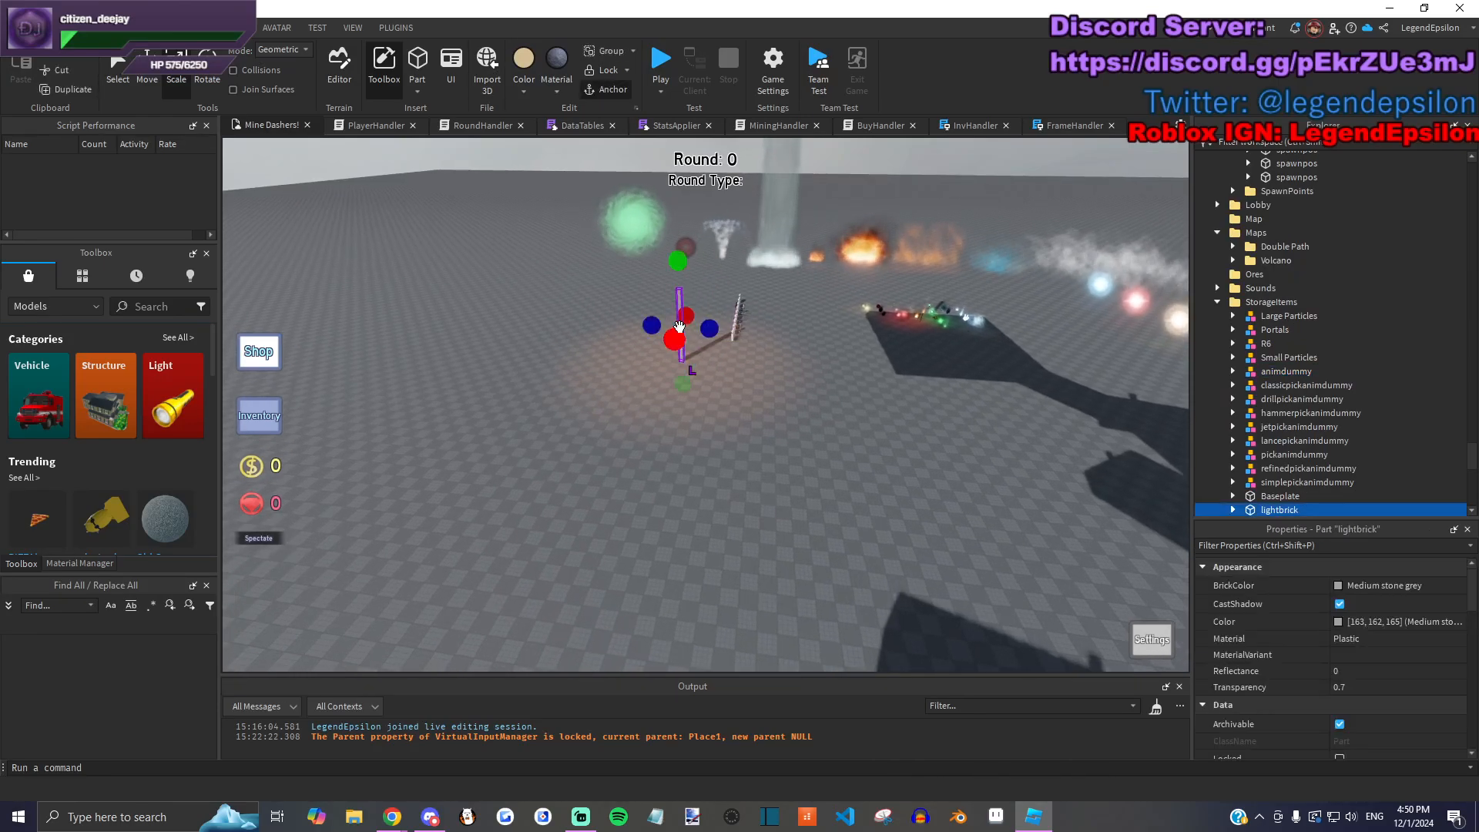
key("f")
right_click_drag(726, 498, 628, 517)
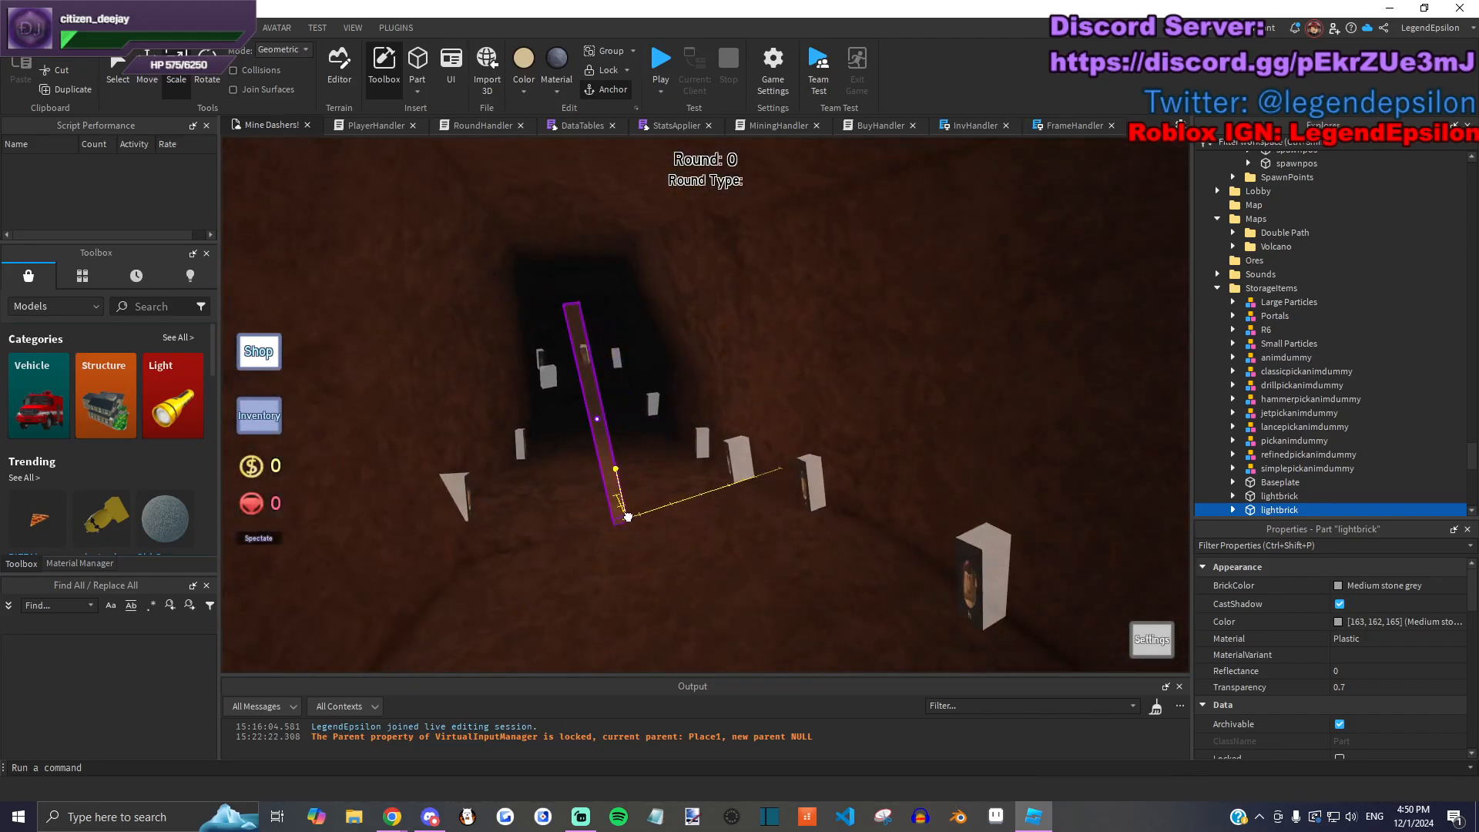
Step: Set the color of the tunnel lightbrick's PointLight to the pale yellow 255, 232, 162
scroll(1225, 416, "down", 2)
left_click(1232, 431)
left_click(1298, 445)
left_click(1338, 602)
left_click_drag(854, 259, 984, 267)
left_click(1007, 370)
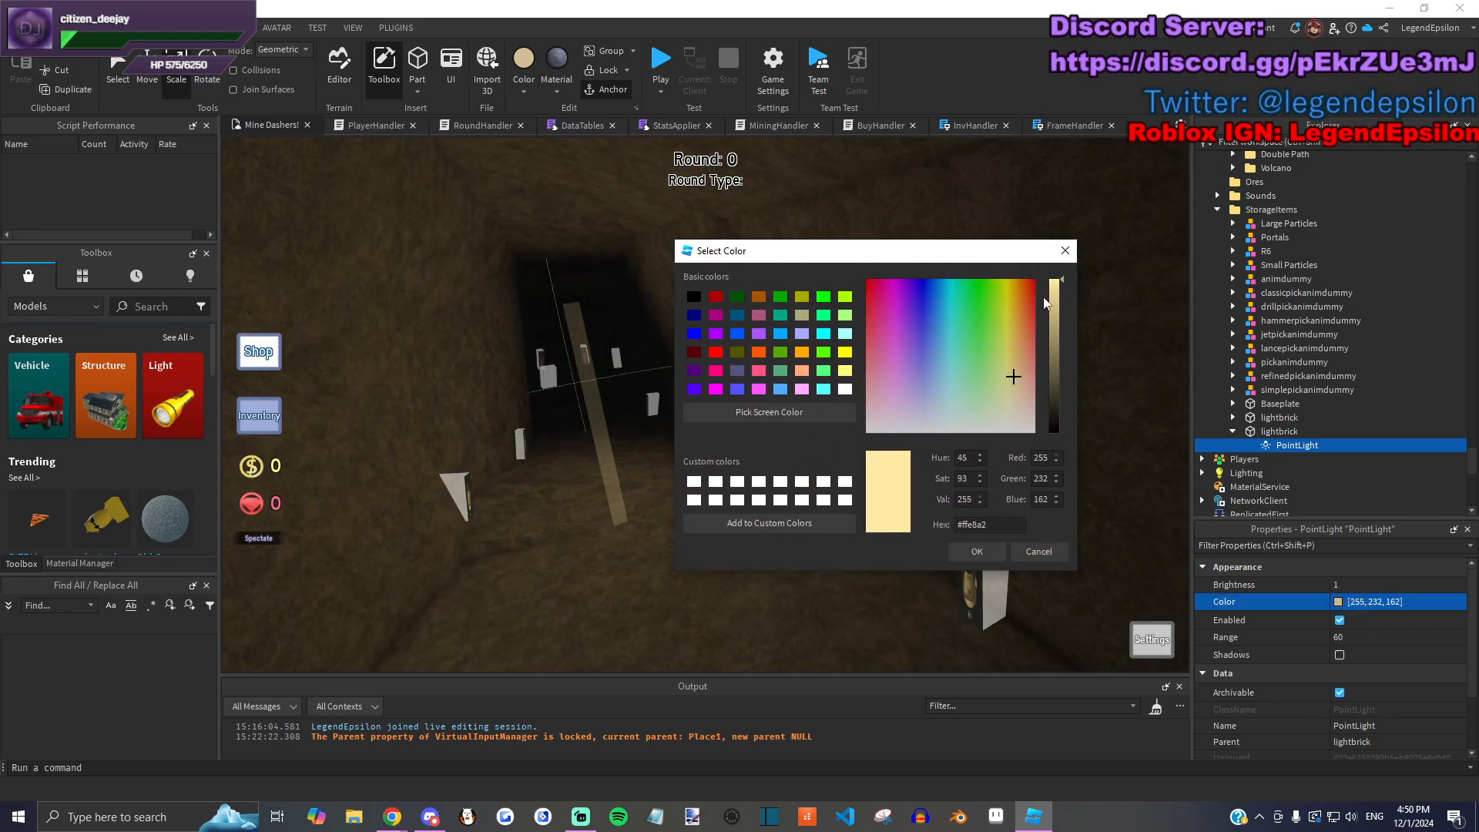
left_click(976, 551)
Step: Duplicate the pale yellow lightbrick repeatedly and place six copies through the tunnel and onto the stone floors beyond it
left_click(703, 493)
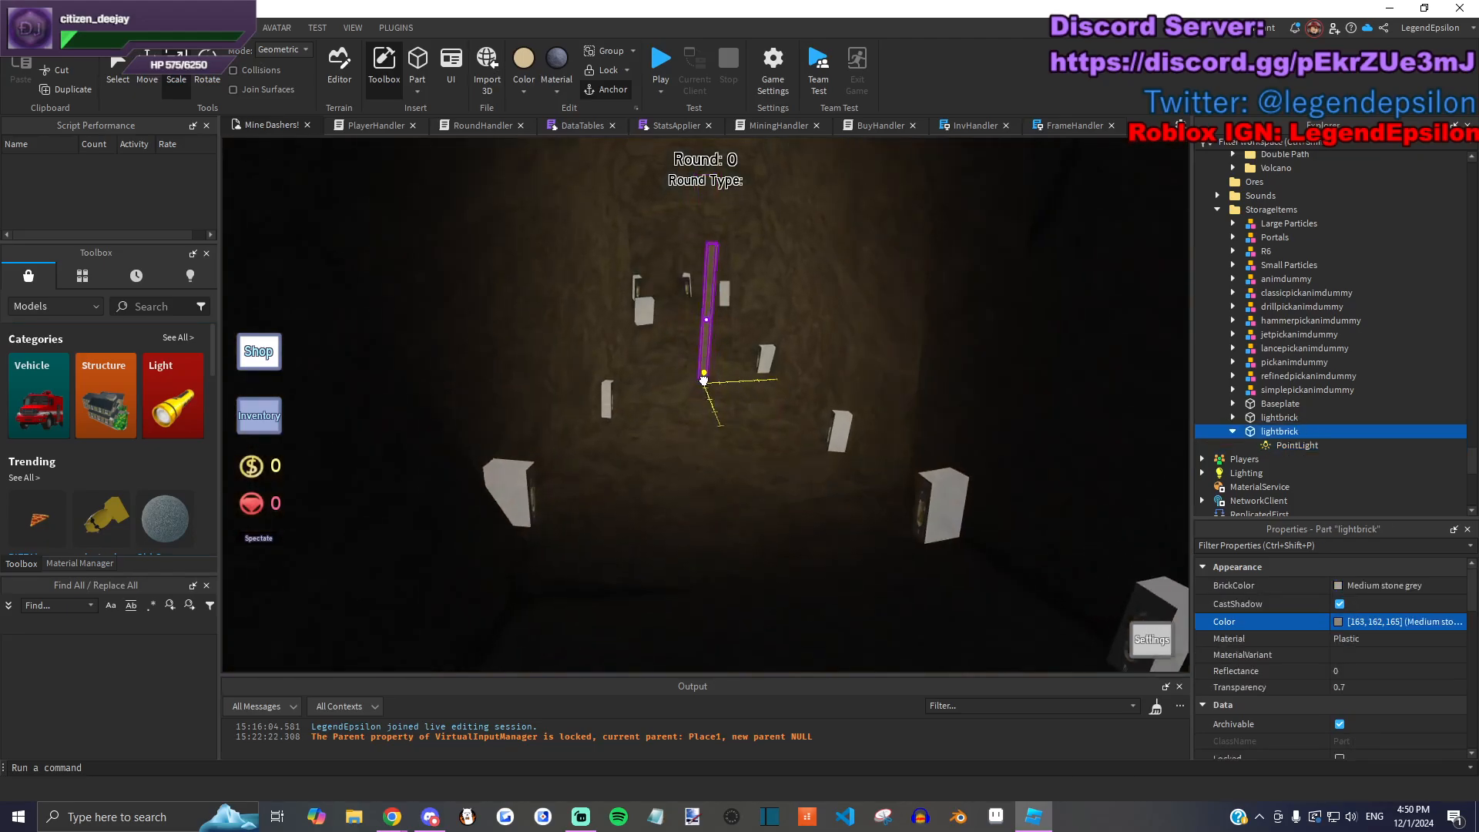
key("ctrl+d")
right_click_drag(743, 423, 615, 369)
key("ctrl+d")
key("ctrl+2")
key("ctrl+d")
key("ctrl+d")
key("ctrl+d")
key("ctrl+d")
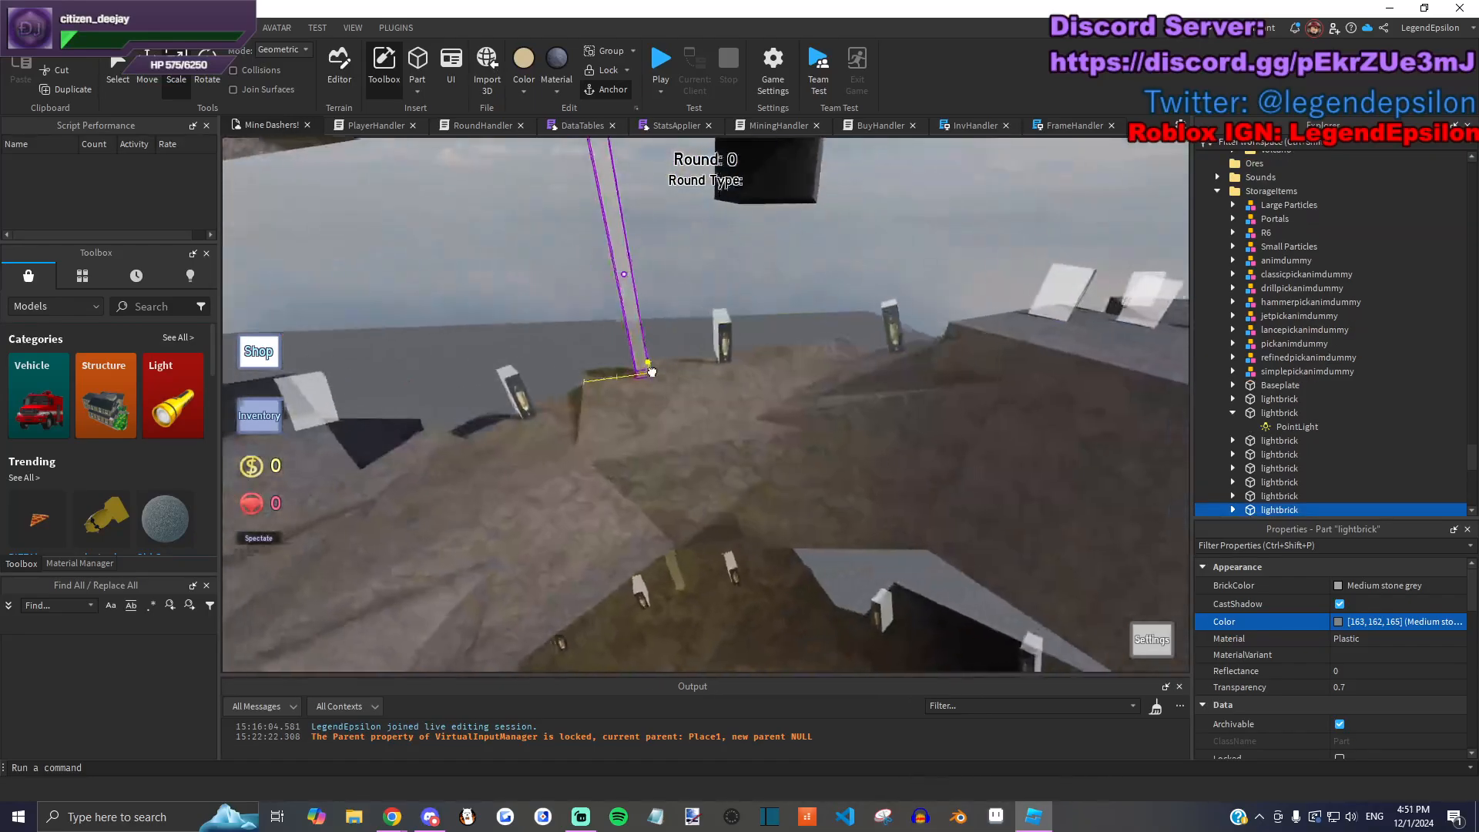
Step: Place more lightbrick copies along the stone ledges by the large stone wall and on the stepped path
key("ctrl+d")
right_click_drag(771, 347, 699, 449)
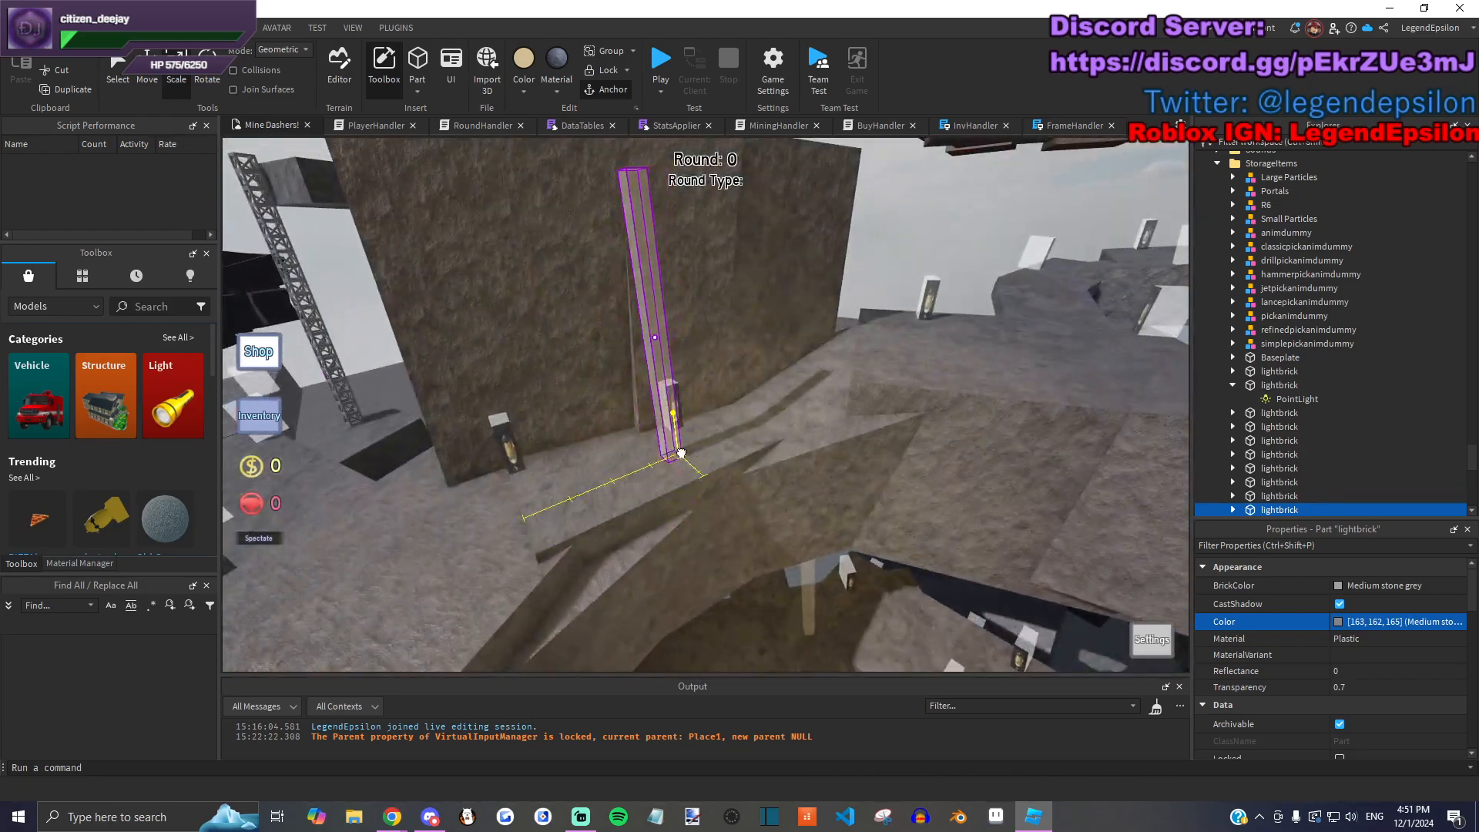
key("ctrl+d")
right_click_drag(681, 454, 830, 401)
key("ctrl+d")
right_click_drag(754, 363, 611, 375)
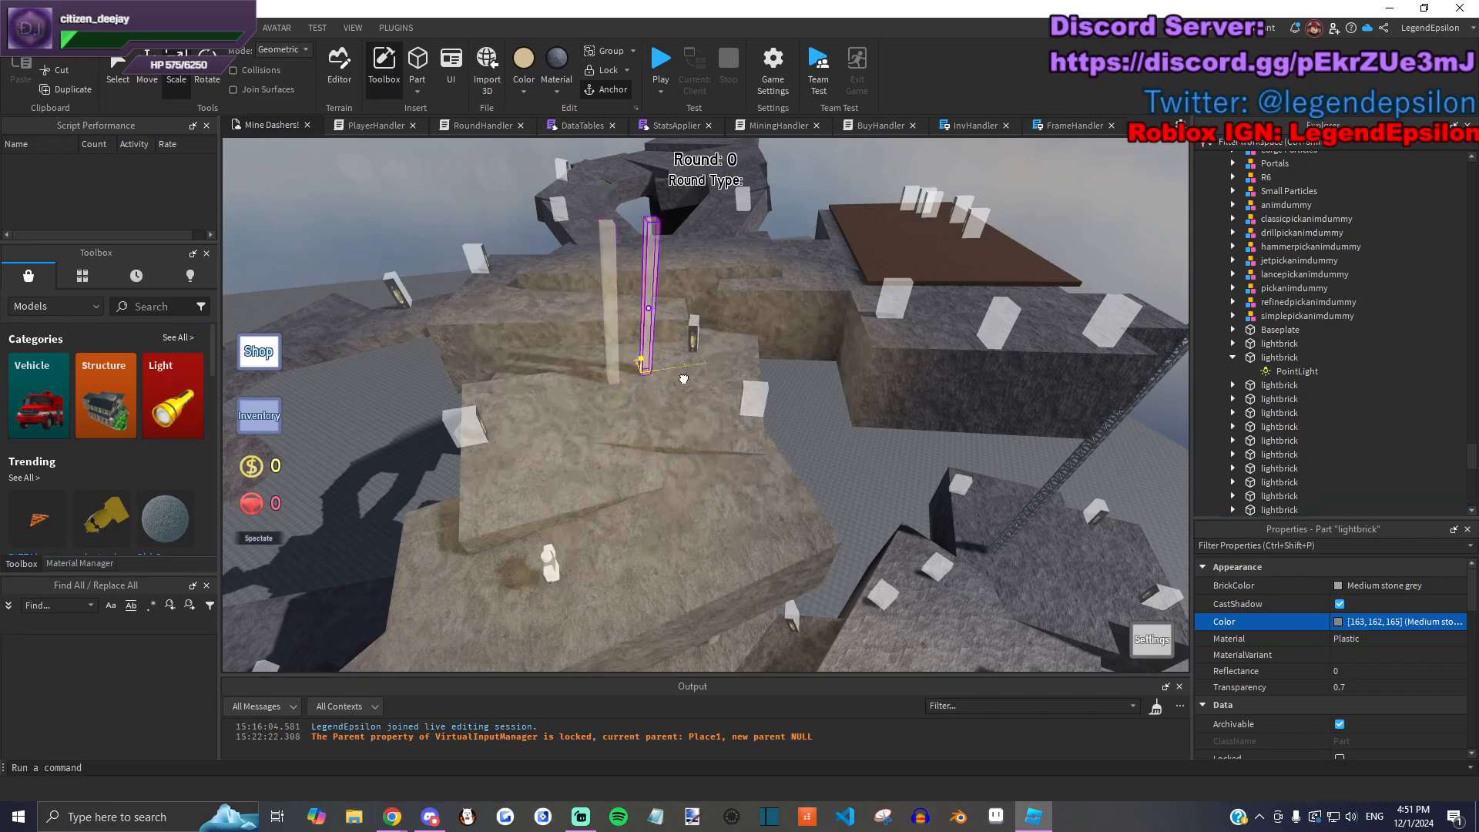
Step: Place further lightbrick copies along the narrow stone path that leads to the far platform
key("ctrl+d")
left_click_drag(650, 375, 938, 291)
right_click_drag(701, 261, 864, 315)
key("w")
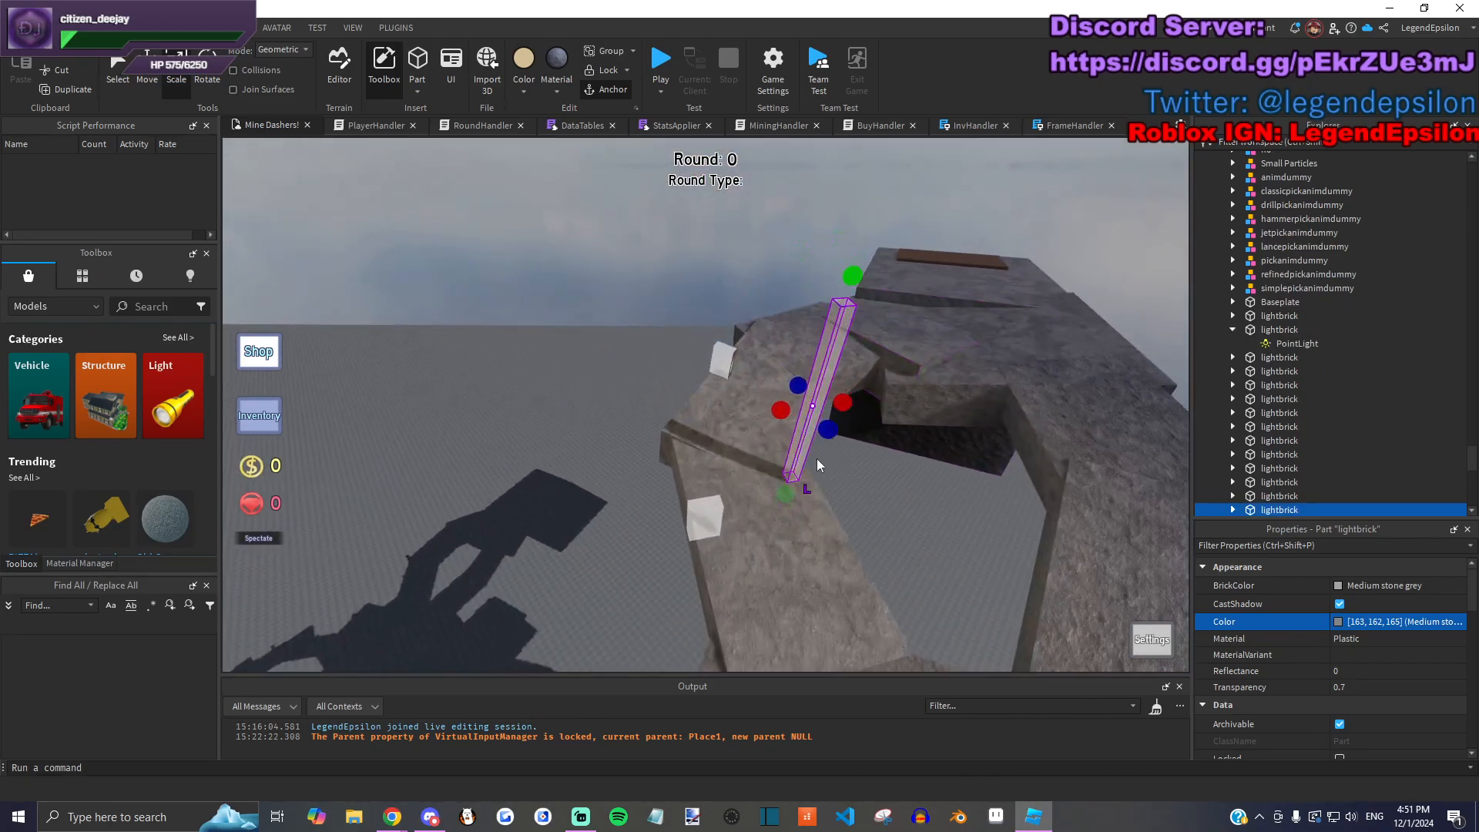
Step: Duplicate the lightbrick onto the far stone platform beside the brown floor, and reselect that copy
key("ctrl+d")
key("e")
left_click_drag(803, 455, 971, 329)
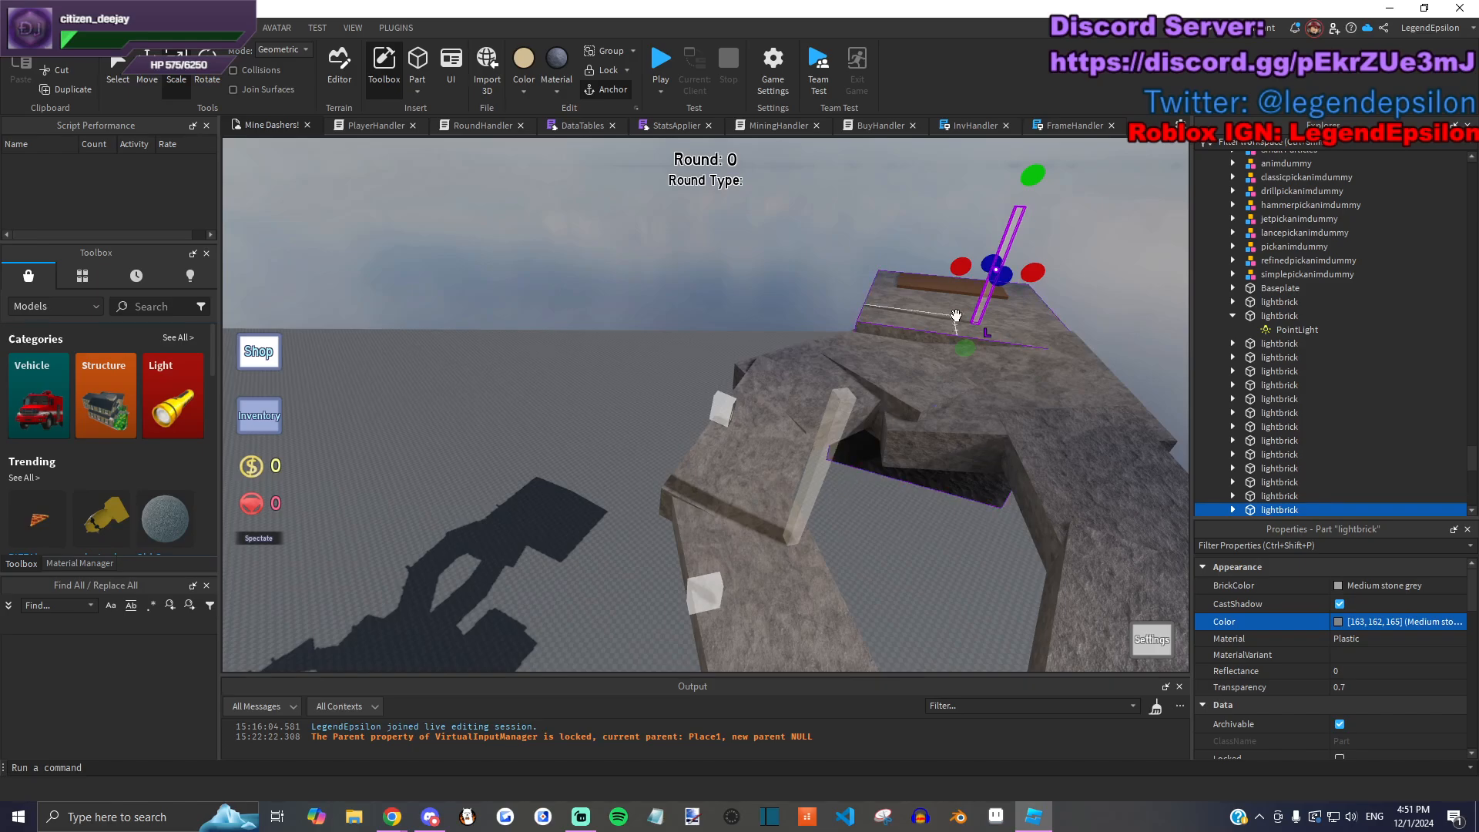
left_click(954, 315)
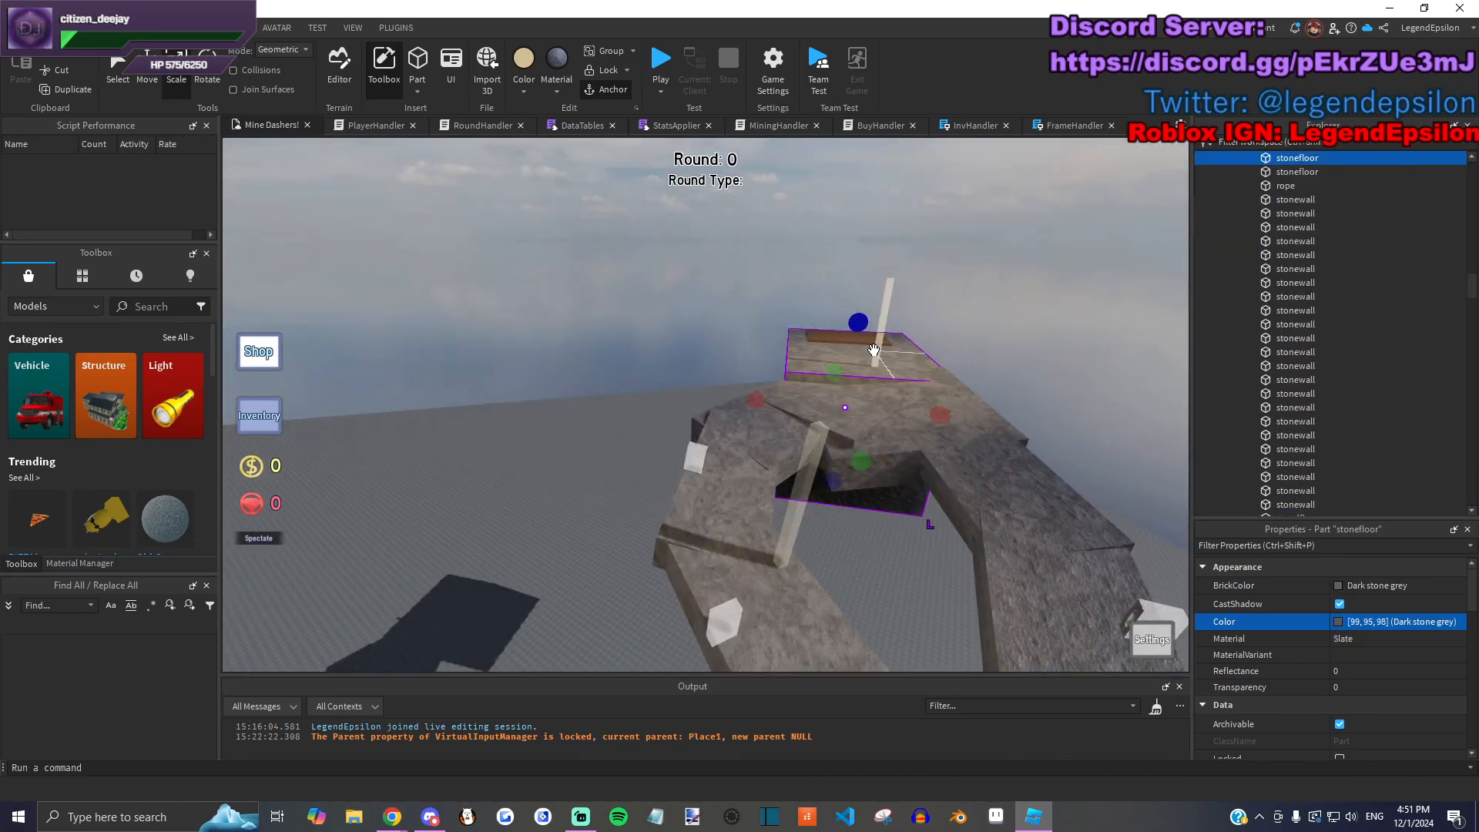
left_click(875, 350)
right_click_drag(876, 351, 938, 477)
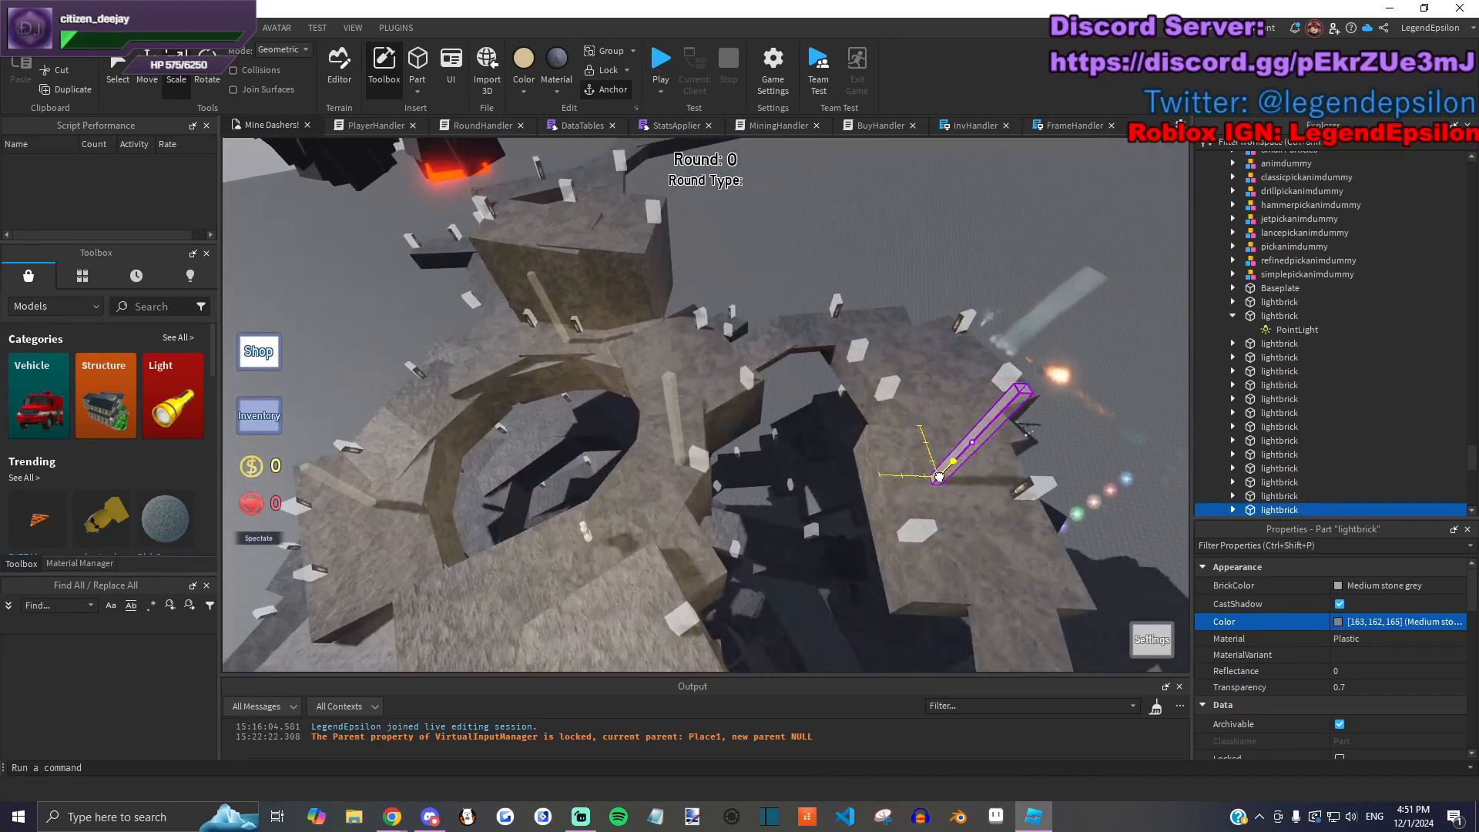
Step: Spread additional lightbrick copies over the remaining unlit stone floors, out to the ledge at the map's edge
key("ctrl+d")
left_click_drag(938, 428, 811, 390)
key("ctrl+d")
key("ctrl+d")
left_click_drag(552, 464, 762, 533)
right_click_drag(762, 534, 943, 593)
key("ctrl+d")
left_click_drag(947, 593, 568, 351)
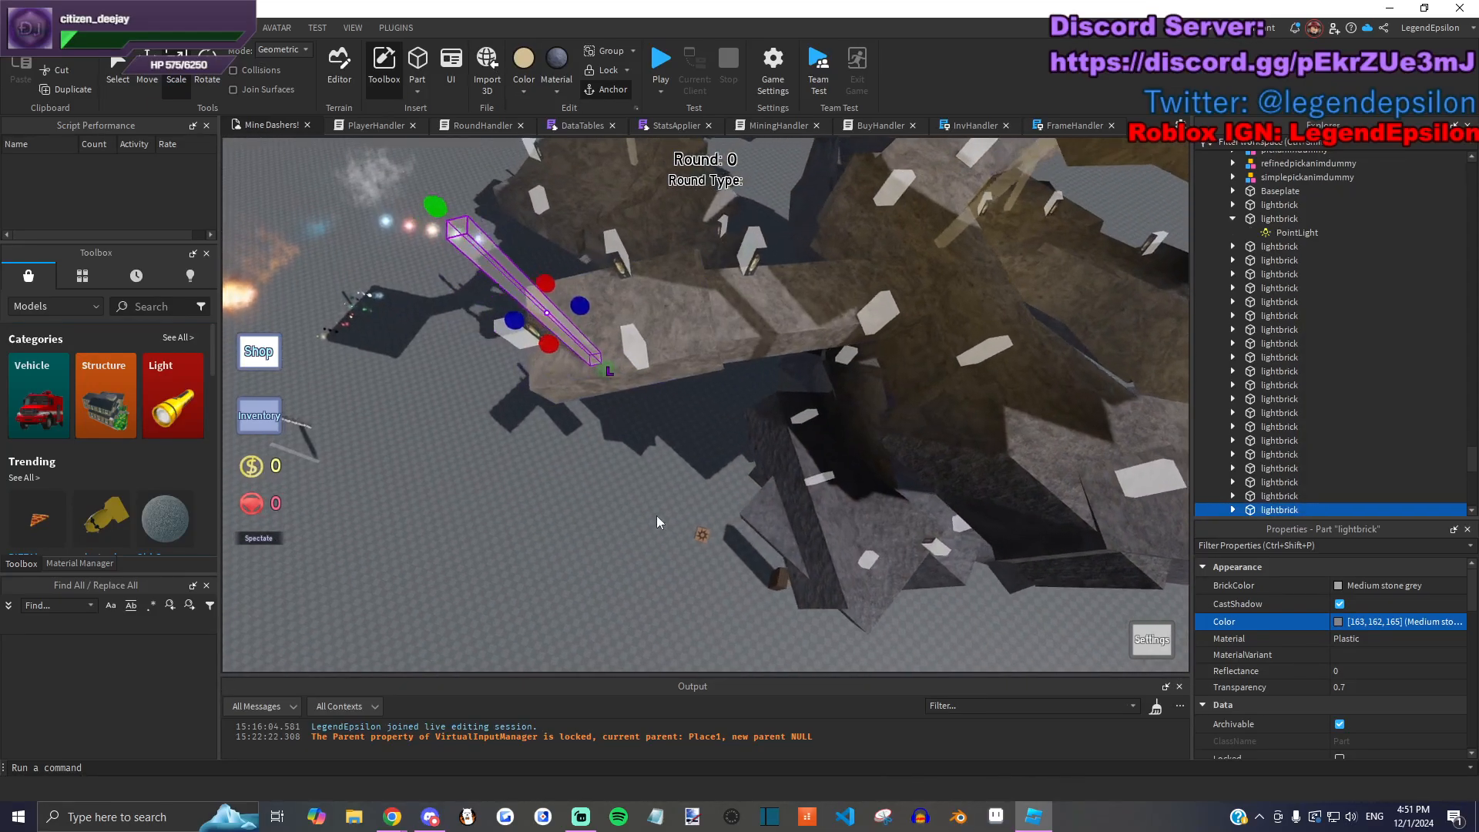
Step: Clear the selection and examine how the placed lightbricks light the cave interior
left_click(600, 611)
right_click_drag(601, 610, 662, 598)
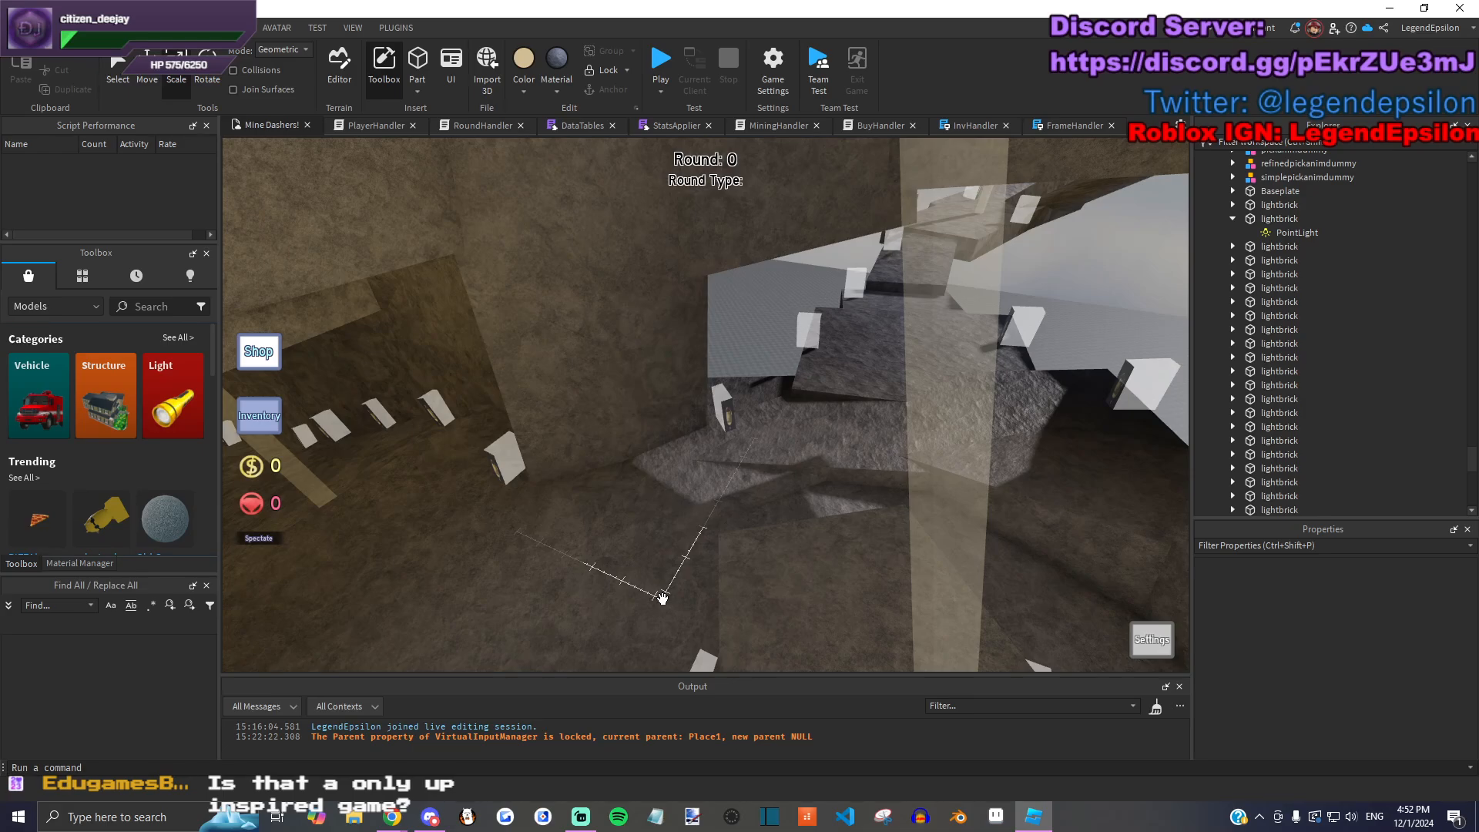
key("w")
right_click_drag(697, 429, 698, 432)
key("s")
right_click_drag(826, 489, 875, 444)
key("s")
key("s")
Step: Examine the neighbouring grass-topped map and its wood-framed interior for comparison with the stone map
right_click_drag(927, 362, 826, 403)
key("e")
key("w")
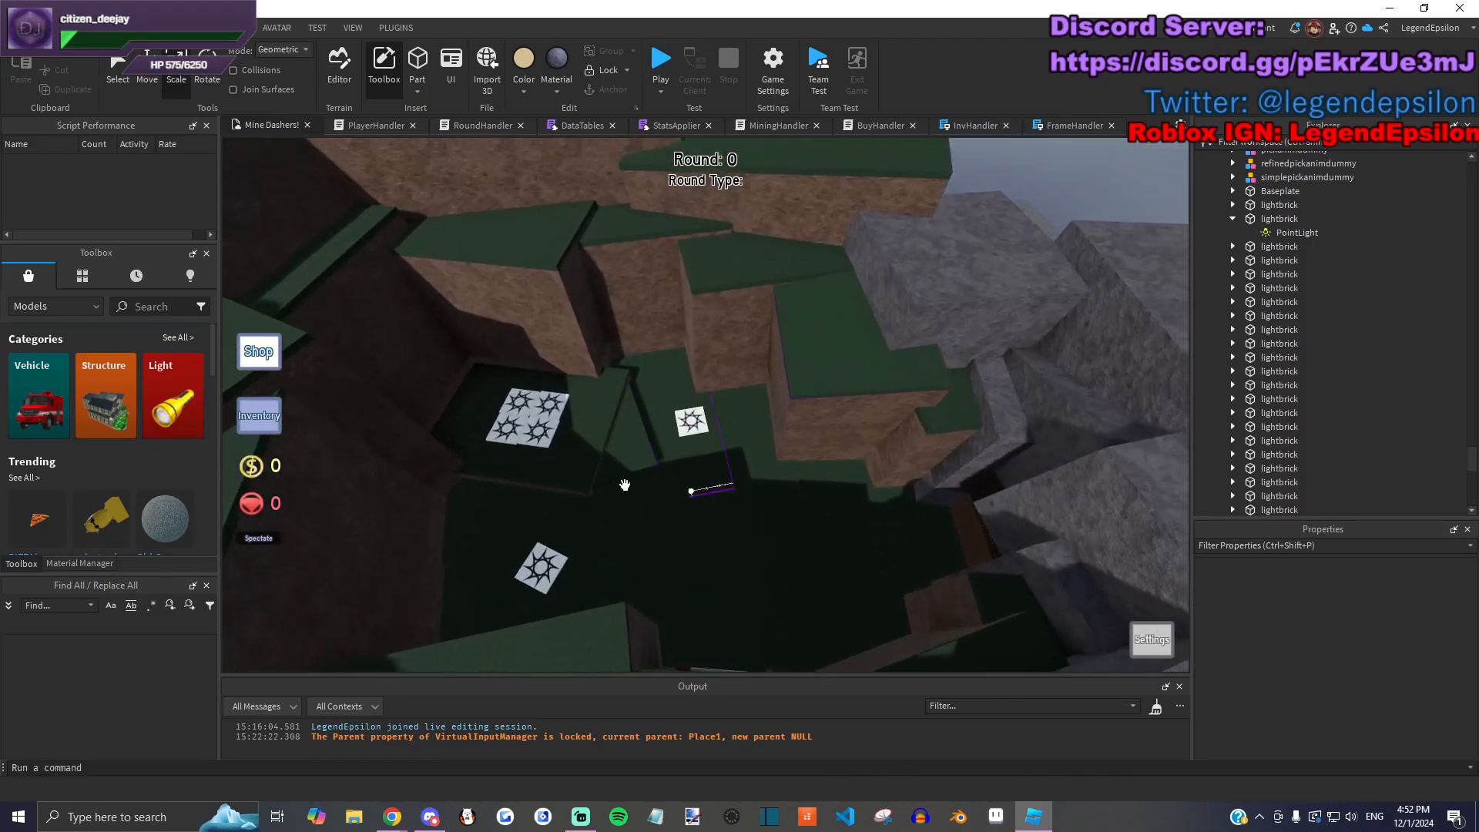
right_click_drag(769, 396, 710, 372)
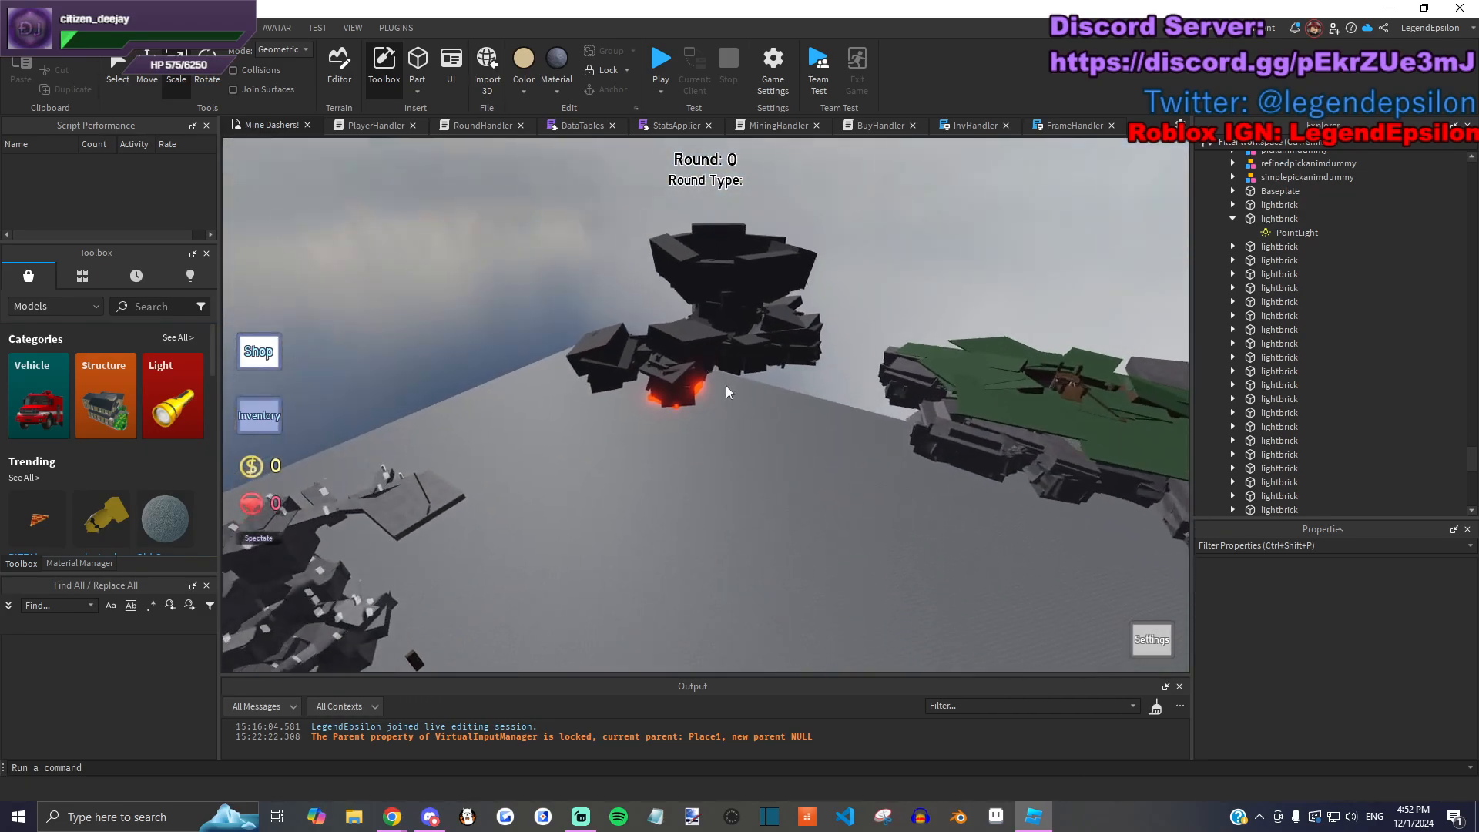
right_click_drag(712, 494, 608, 280)
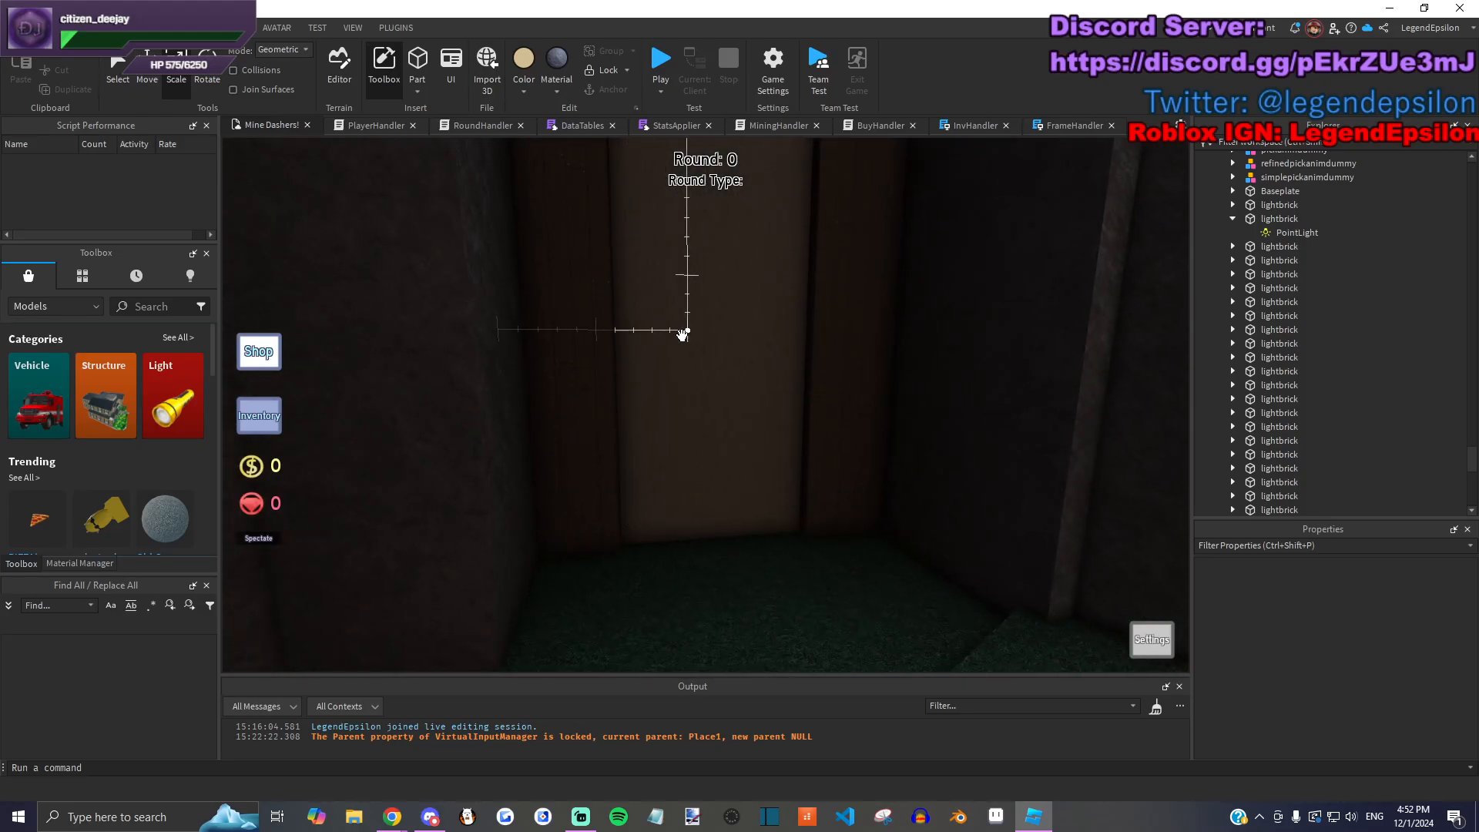
right_click_drag(769, 367, 877, 420)
key("w")
key("w")
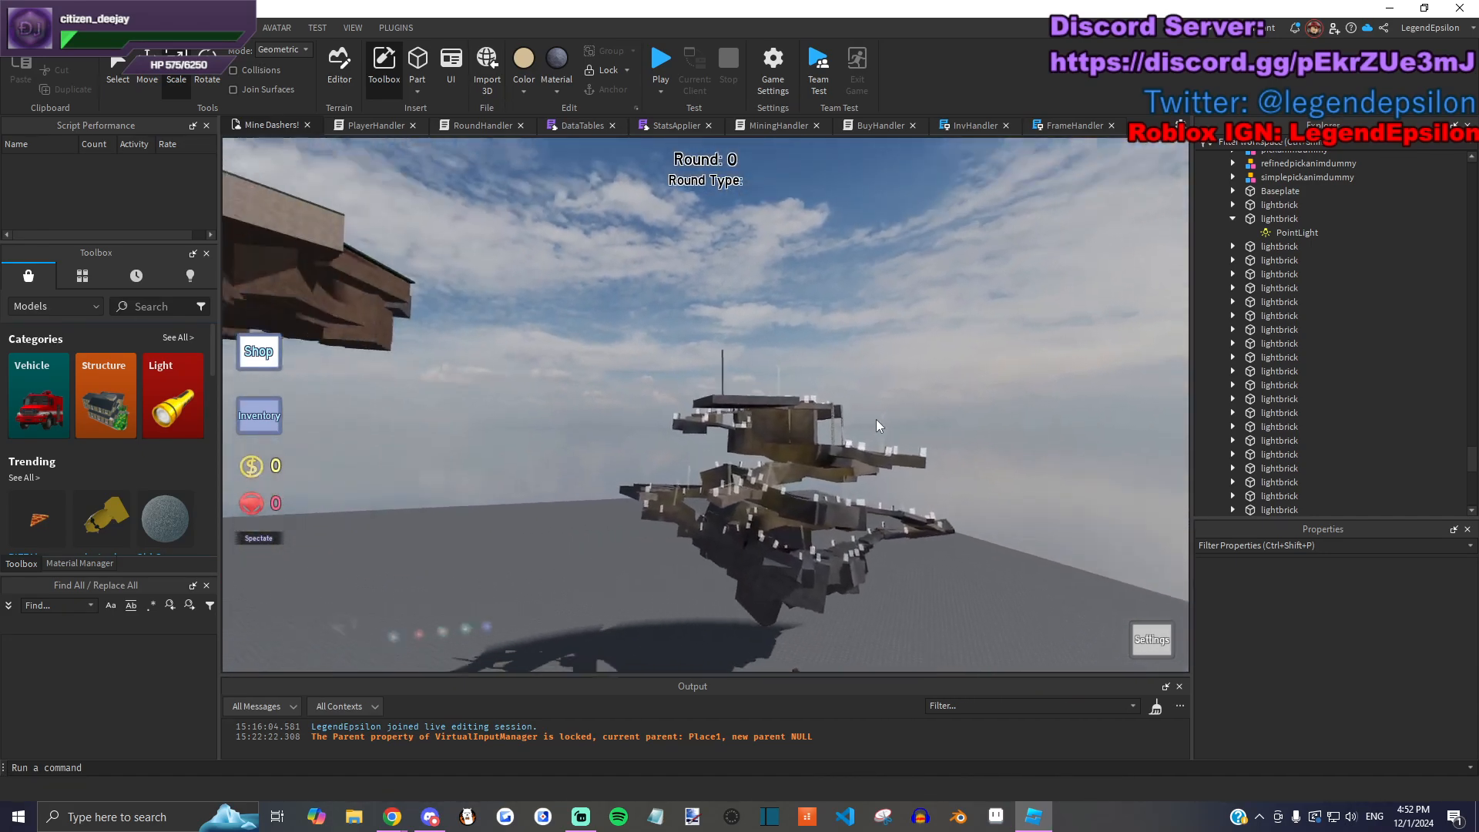
Step: Examine the lightbrick placement and lighting along the stone map's open paths, ledges and central pit
right_click_drag(876, 418, 811, 439)
key("w")
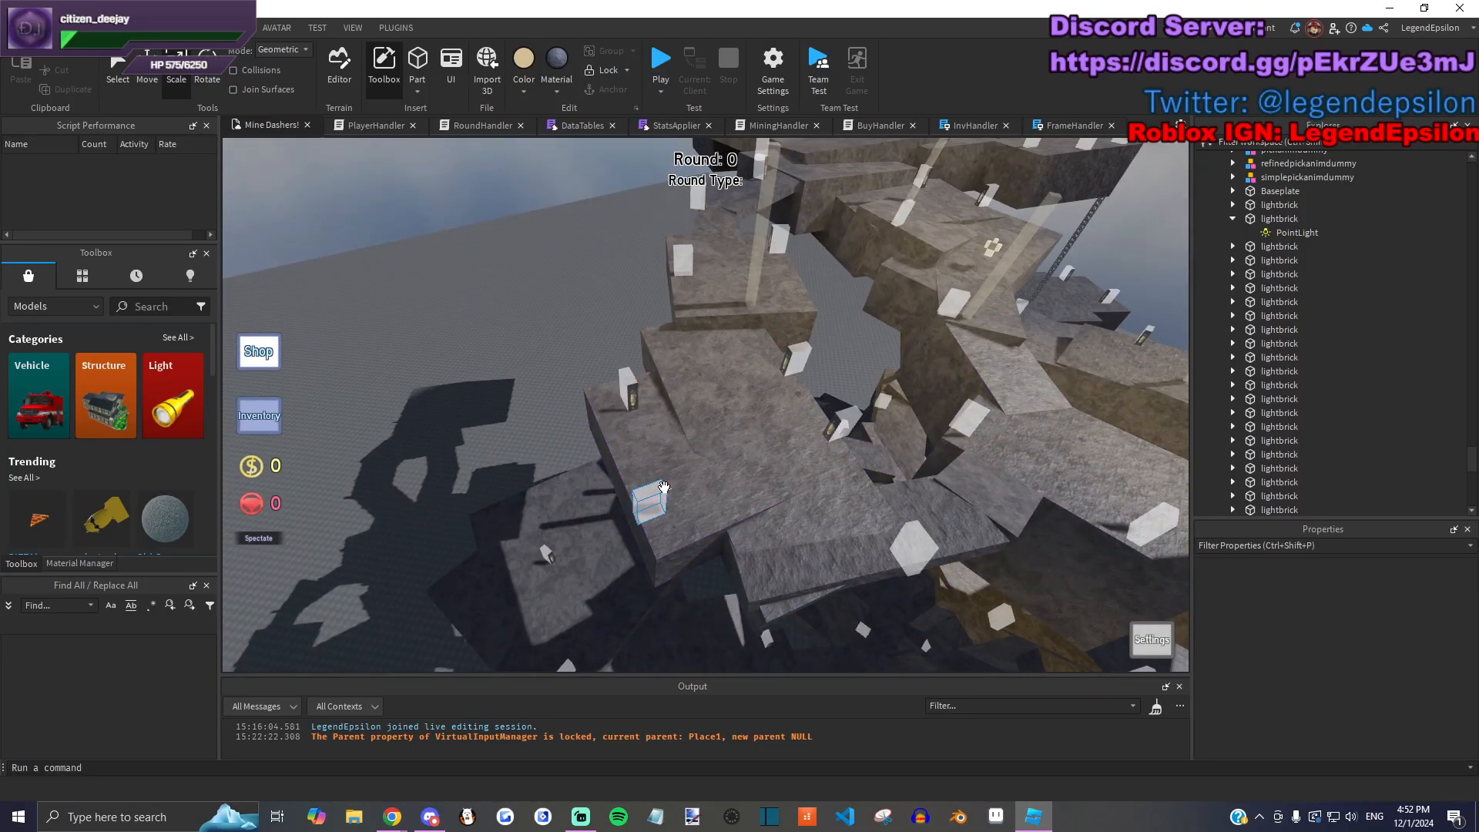
key("w")
mouse_move(785, 473)
right_mouse_down()
mouse_move(816, 491)
mouse_move(775, 494)
right_mouse_up()
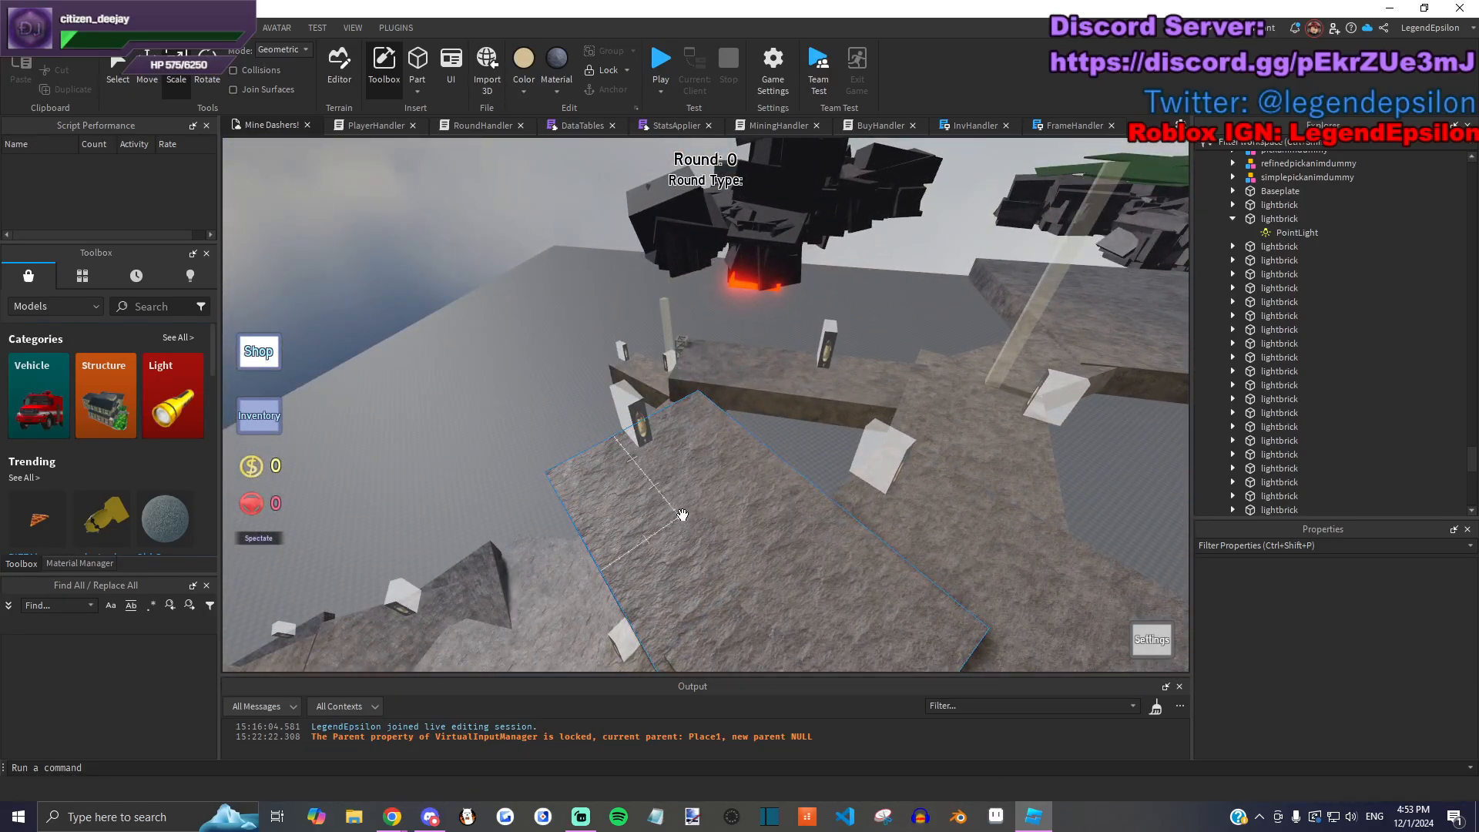
right_click_drag(672, 521, 740, 335)
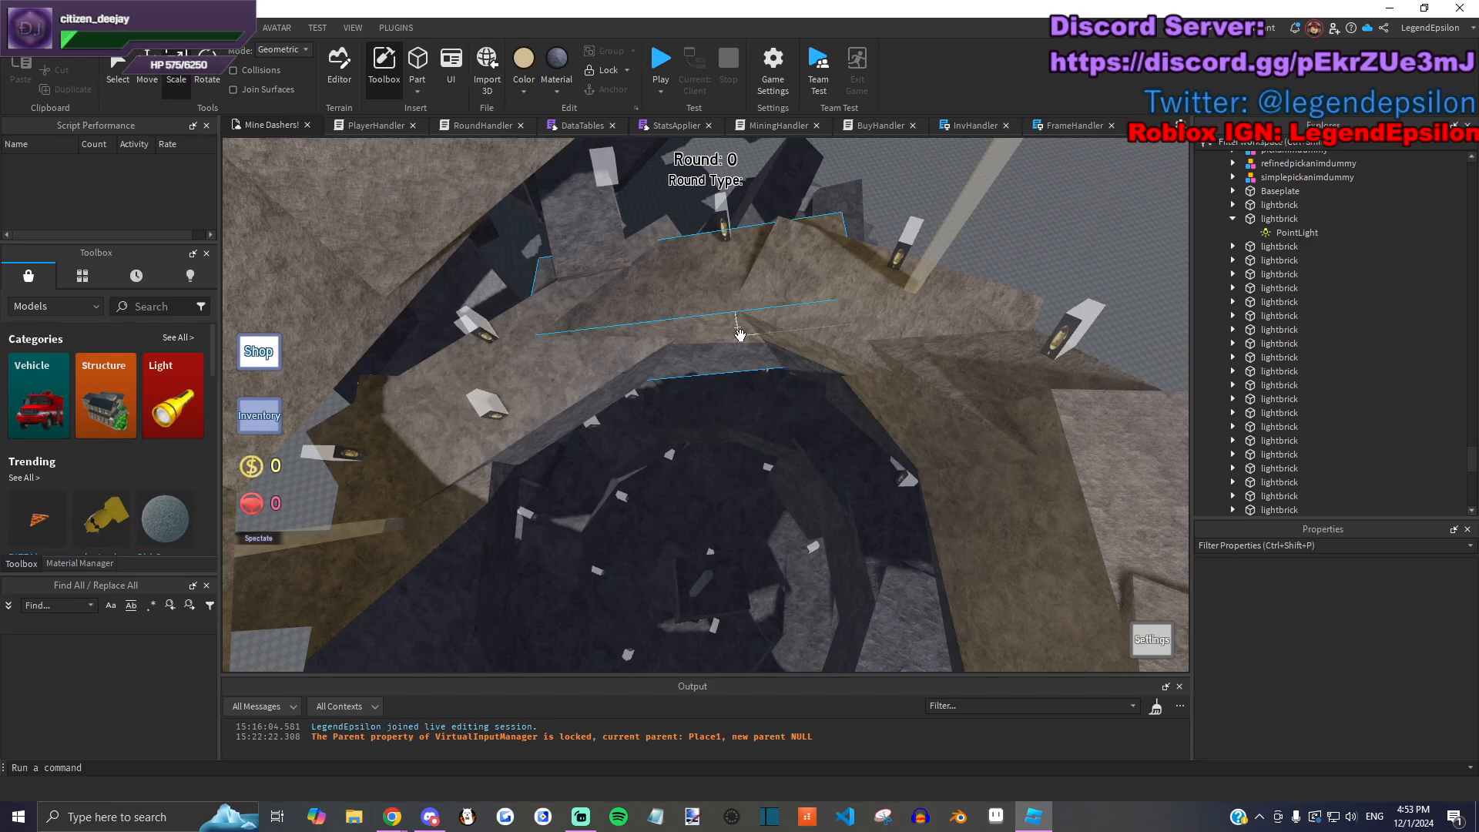
key("w")
right_click_drag(447, 282, 360, 516)
key("w")
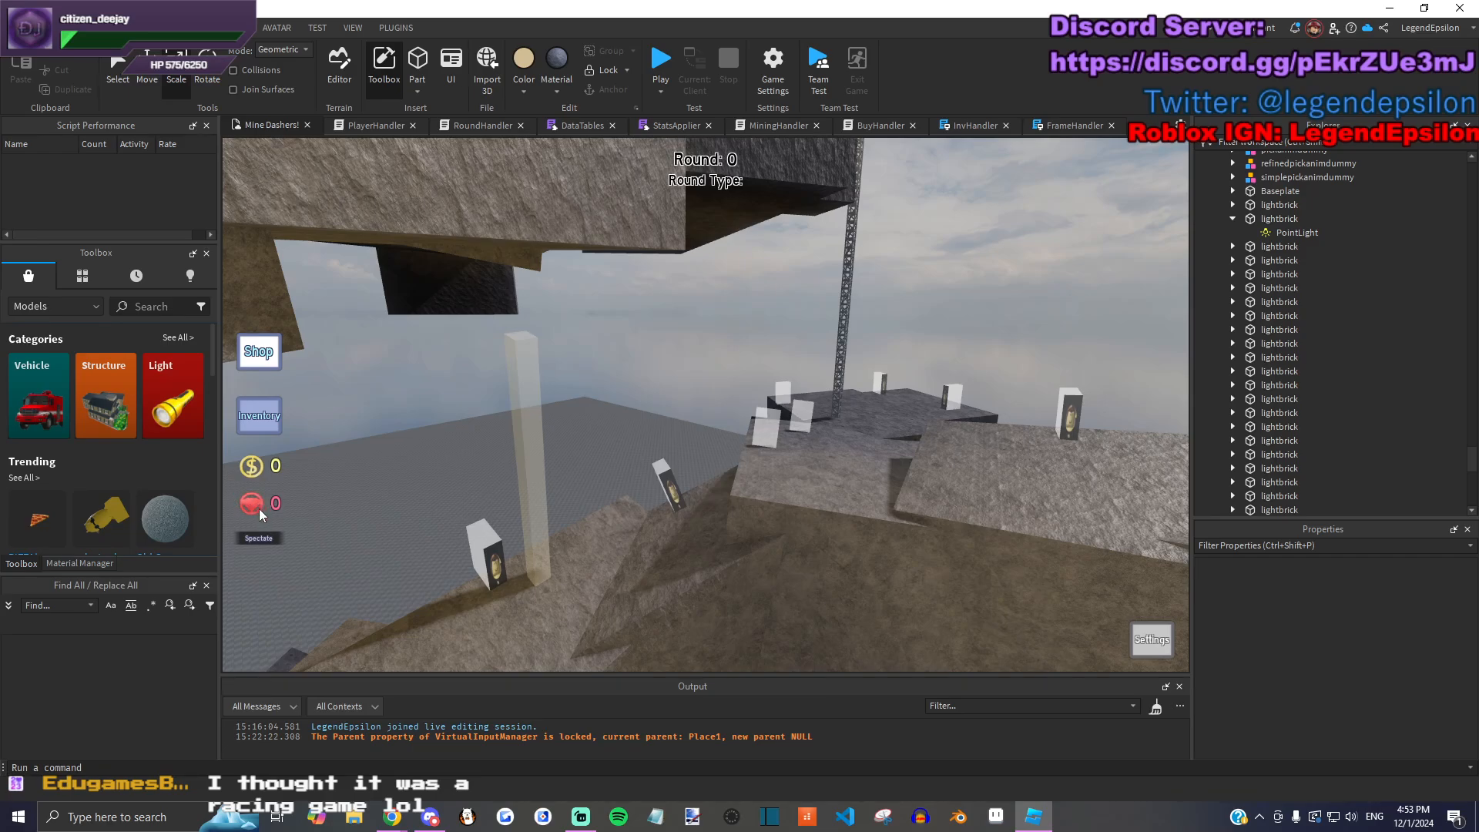
key("w")
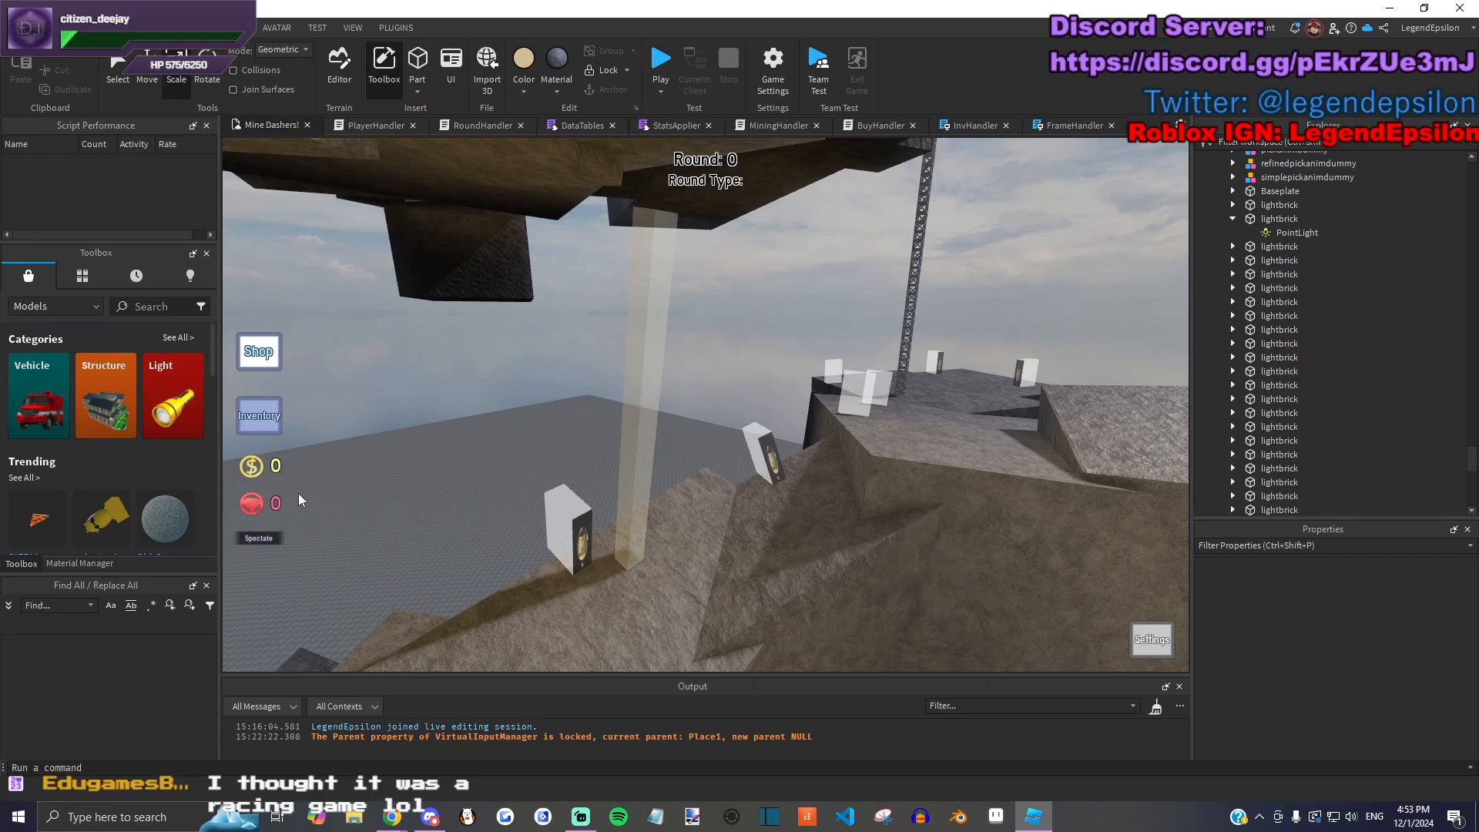
key("w")
right_click_drag(563, 374, 295, 511)
right_click_drag(445, 471, 741, 449)
key("w")
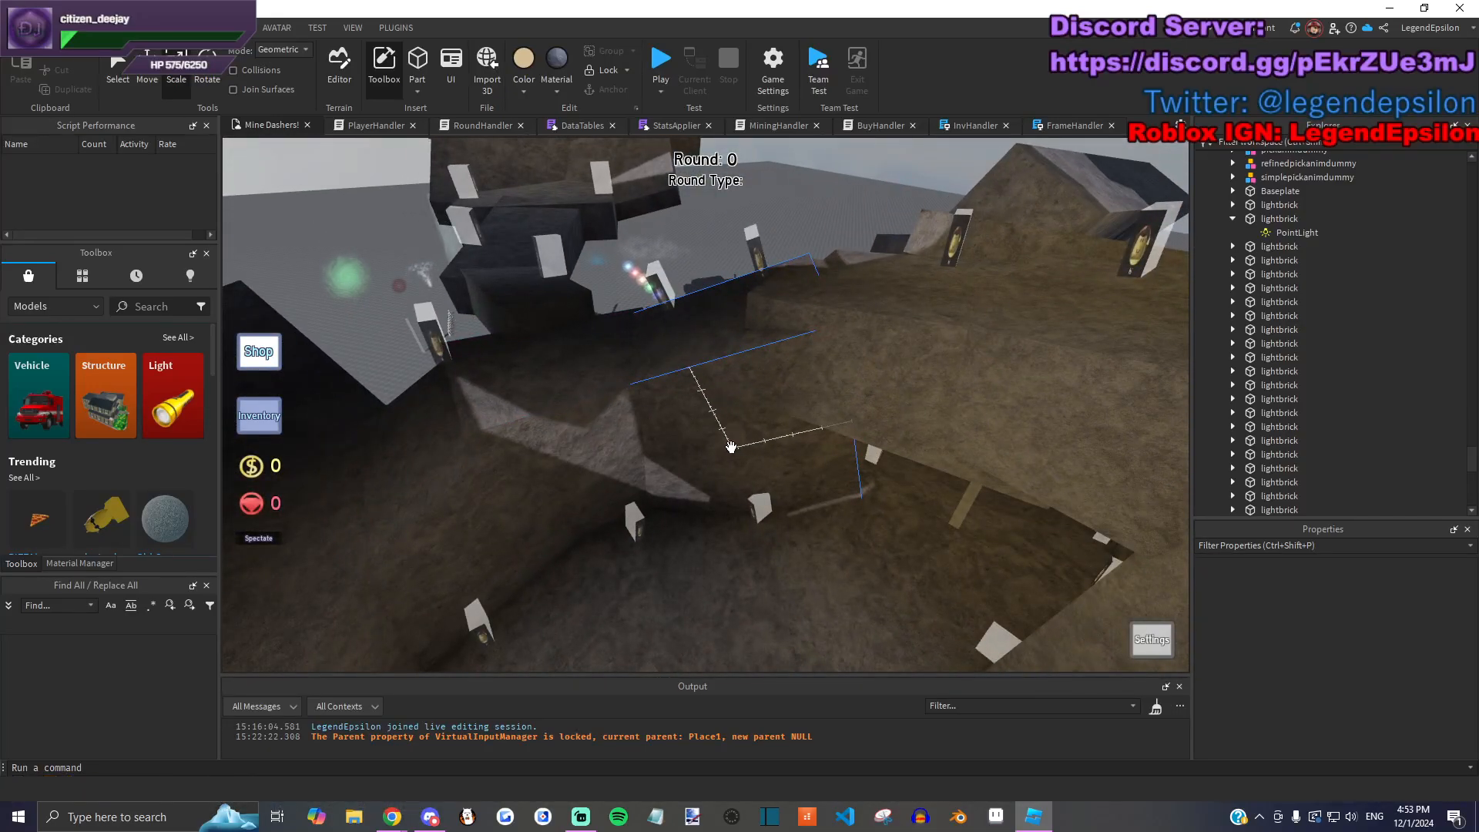
Step: Examine the lit tunnel, the darker outer floors and the whole stone map from above for dim areas
mouse_move(751, 437)
right_mouse_down()
mouse_move(787, 446)
mouse_move(821, 420)
mouse_move(816, 505)
mouse_move(815, 409)
mouse_move(755, 436)
mouse_move(726, 429)
right_mouse_up()
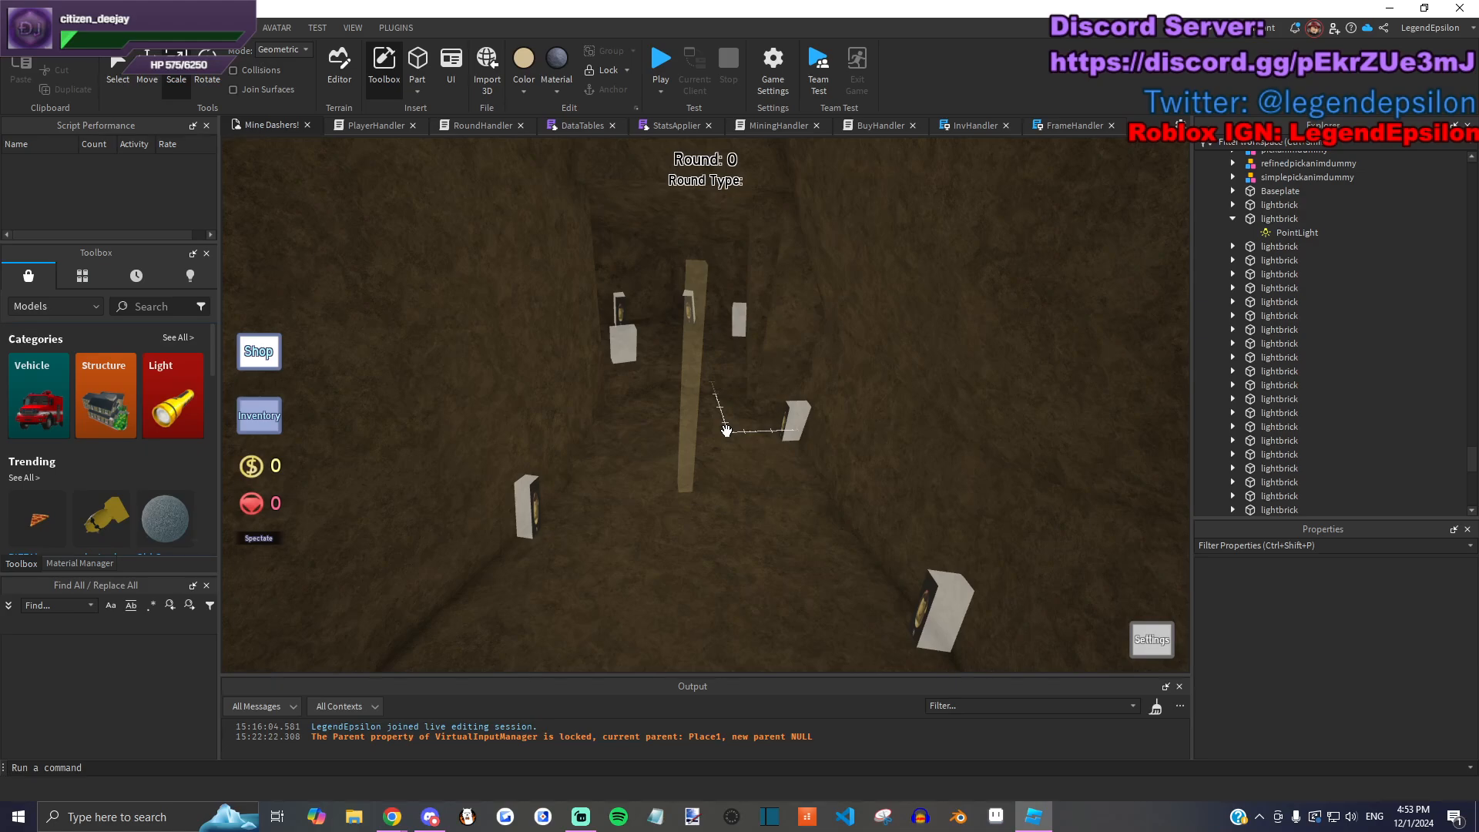
left_click_drag(726, 430, 773, 511)
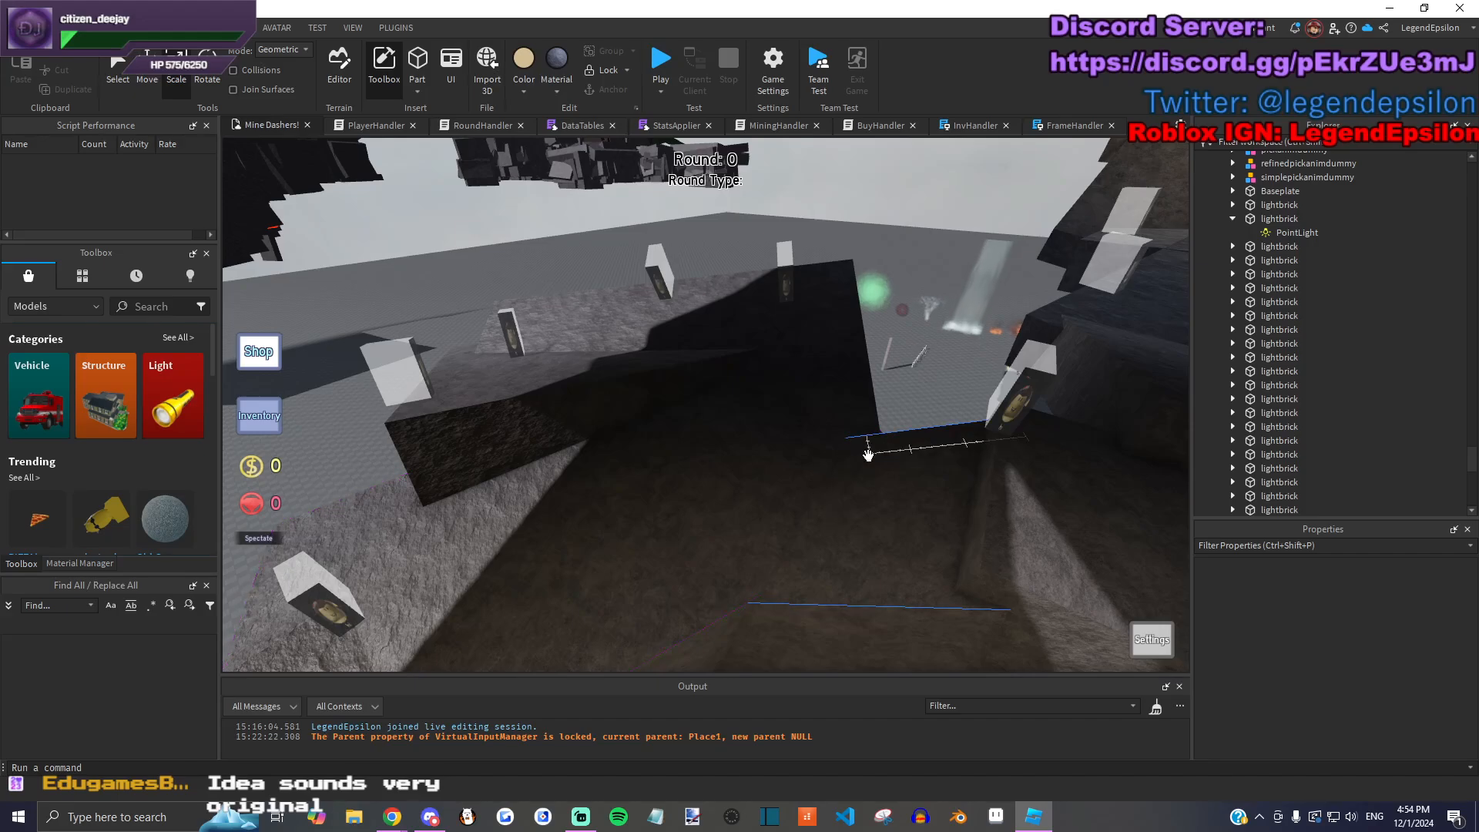
left_click_drag(863, 454, 794, 447)
right_click_drag(794, 447, 795, 458)
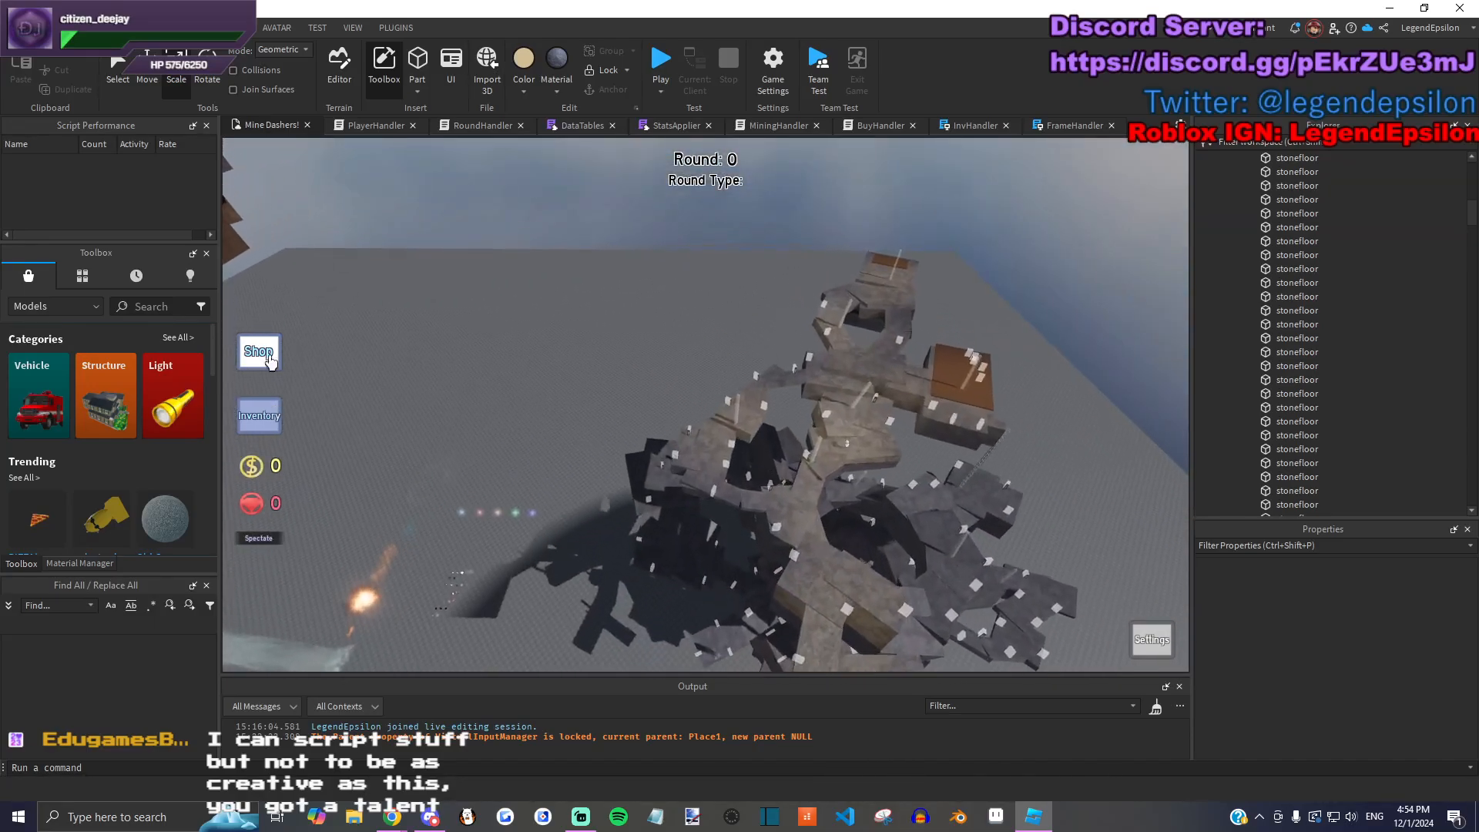
right_click_drag(834, 366, 876, 372)
scroll(876, 372, "up", 10)
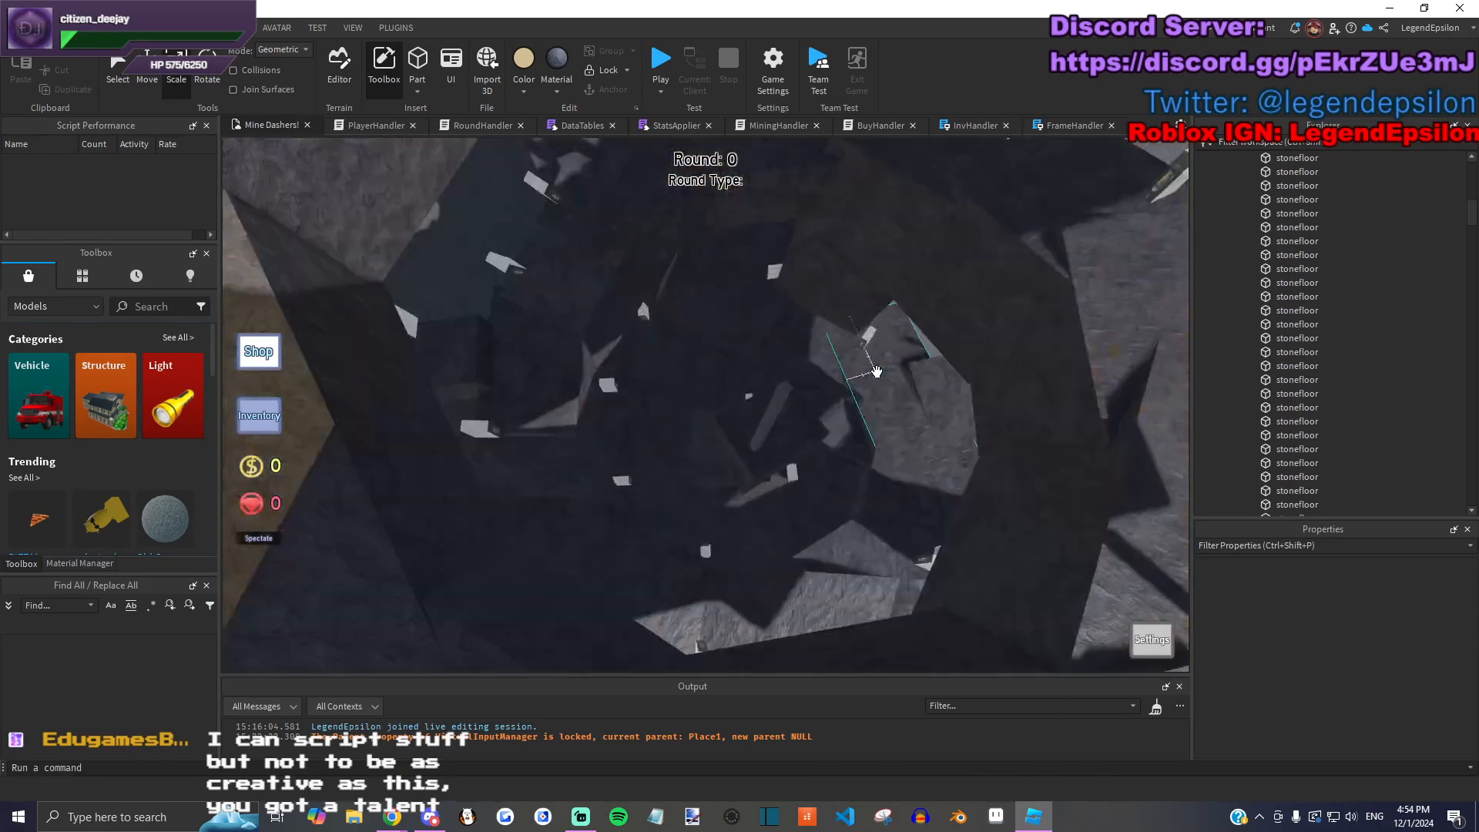
Step: Examine the outside of the grass-topped map and the stone map from a distance
scroll(876, 372, "up", 3)
right_click_drag(877, 372, 866, 390)
key("w")
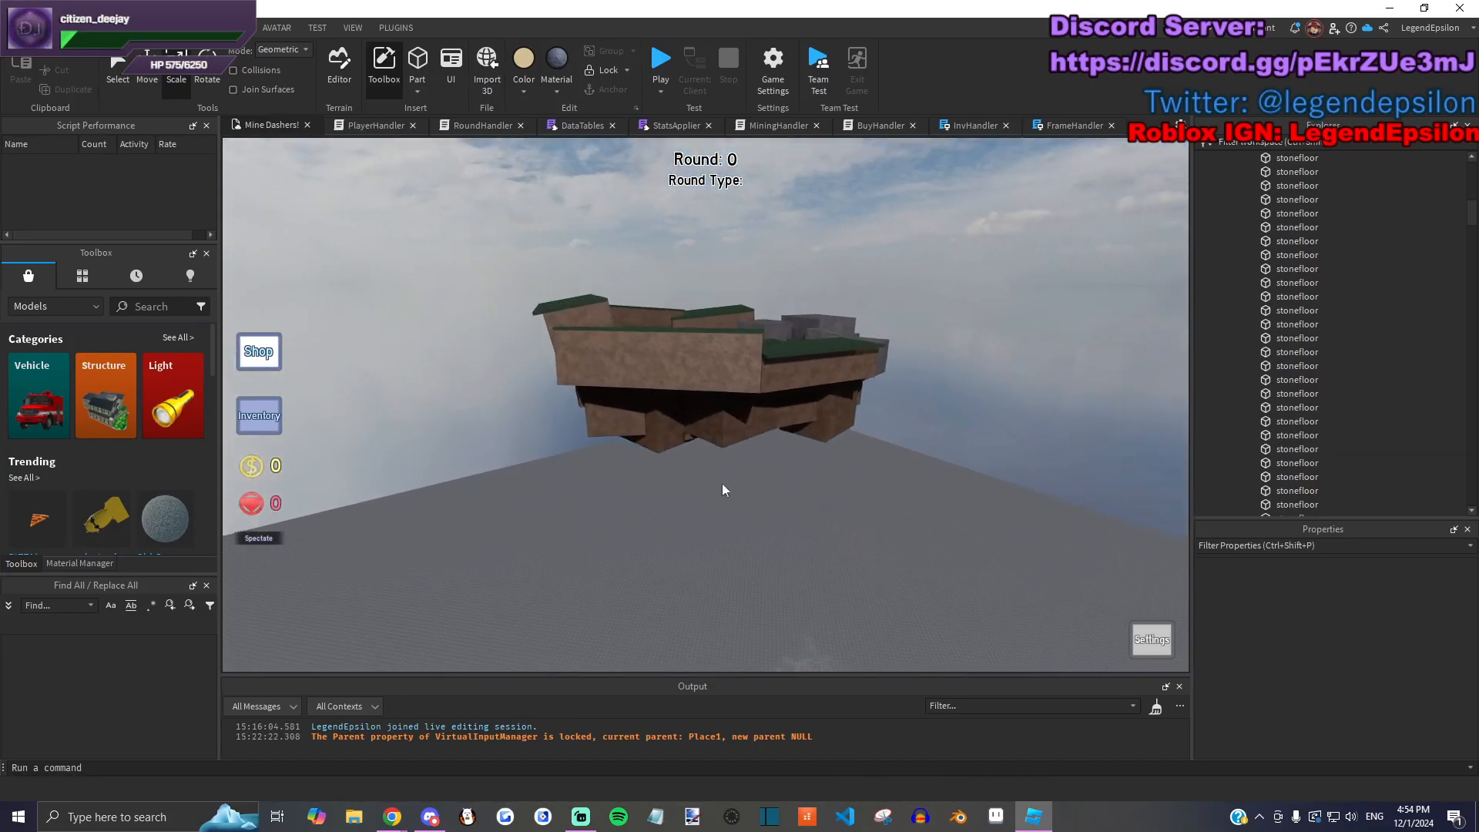
right_click_drag(761, 513, 761, 513)
key("w")
key("w")
key("w")
key("e")
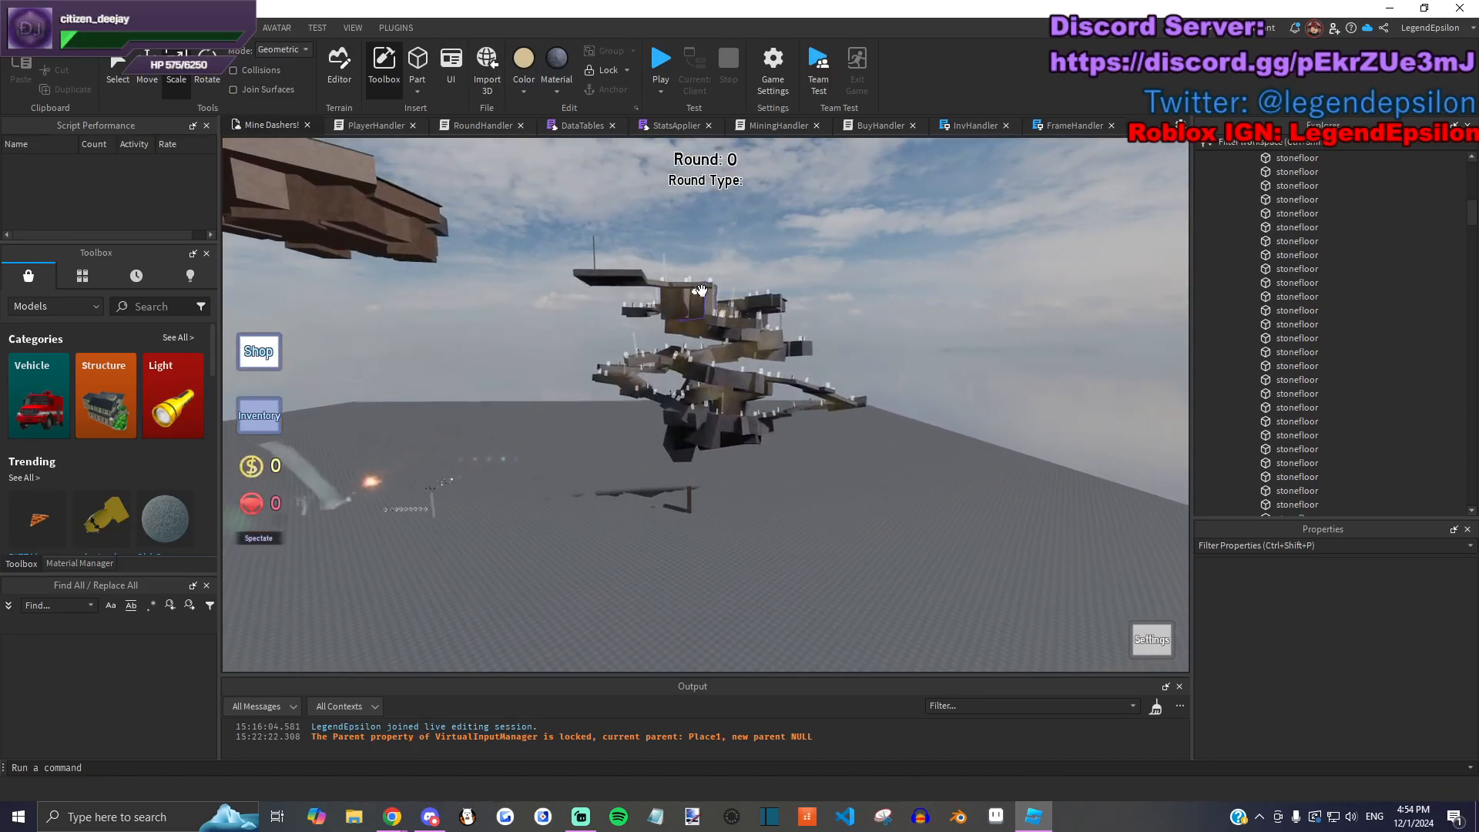
Step: Examine the stone map's central pit, lit tunnel and open paths up close for lighting and wall gaps
scroll(694, 291, "up", 10)
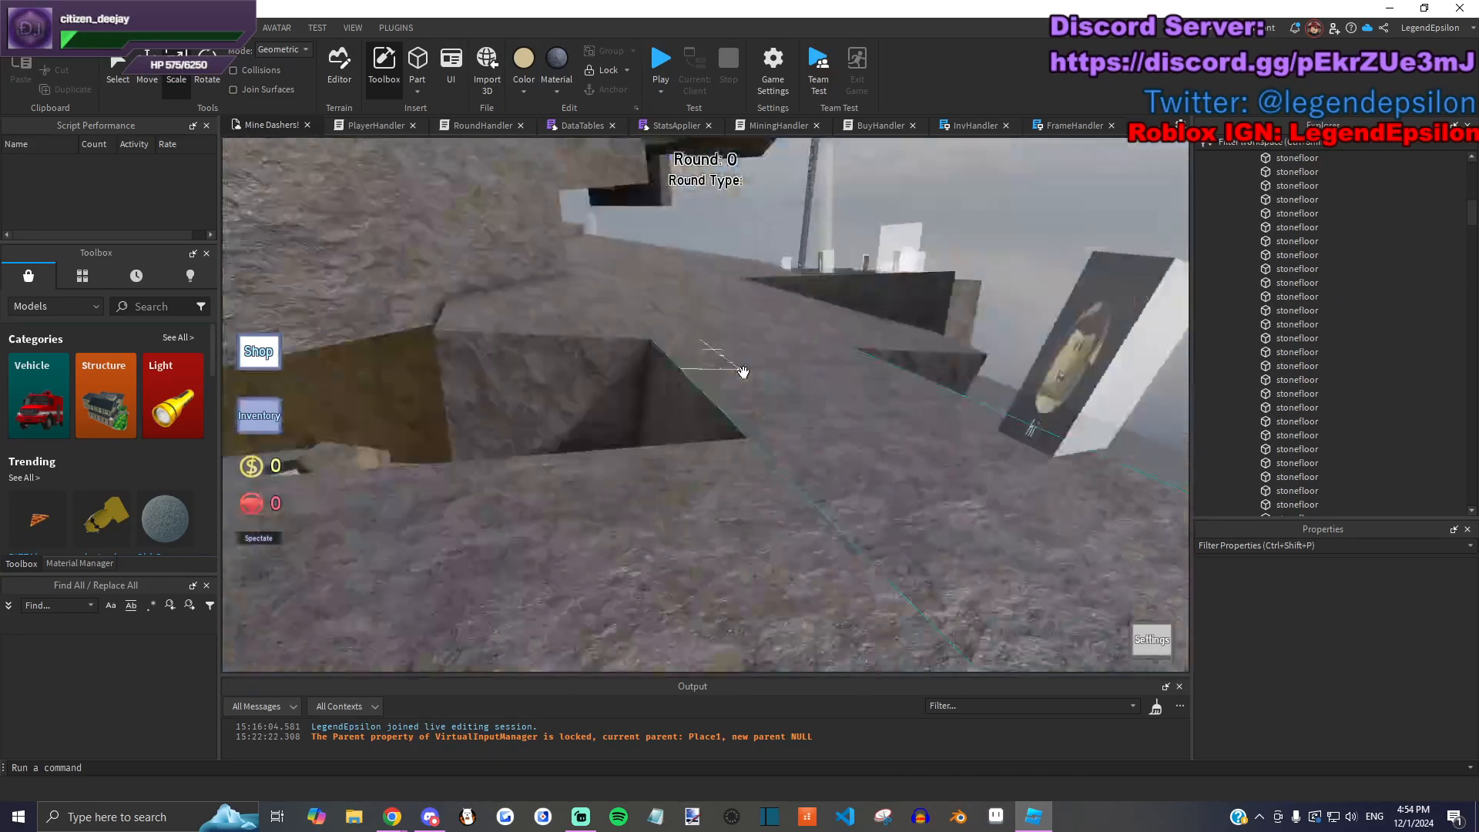
right_click_drag(743, 372, 745, 373)
scroll(747, 416, "up", 10)
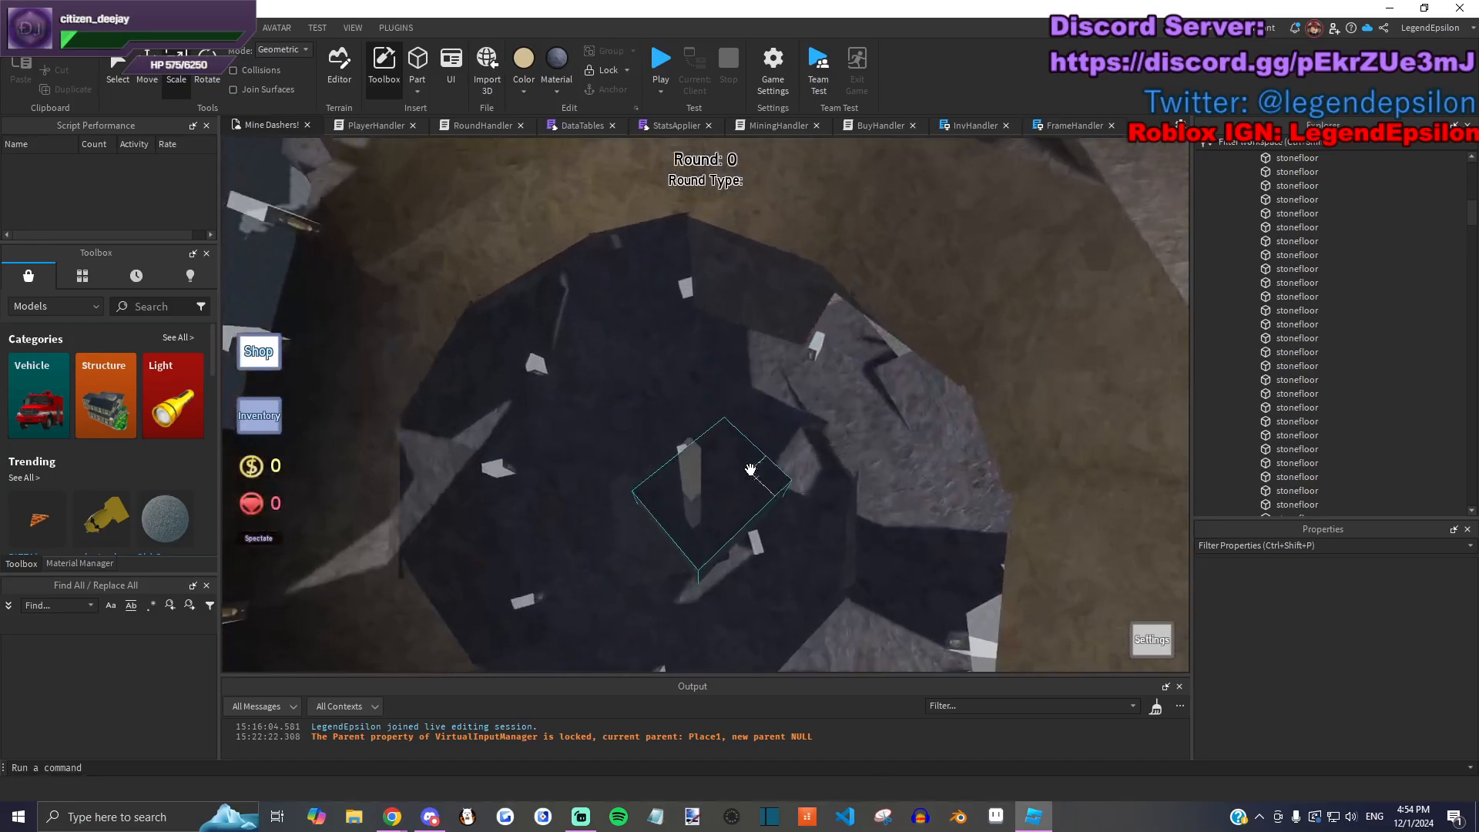
scroll(750, 469, "up", 10)
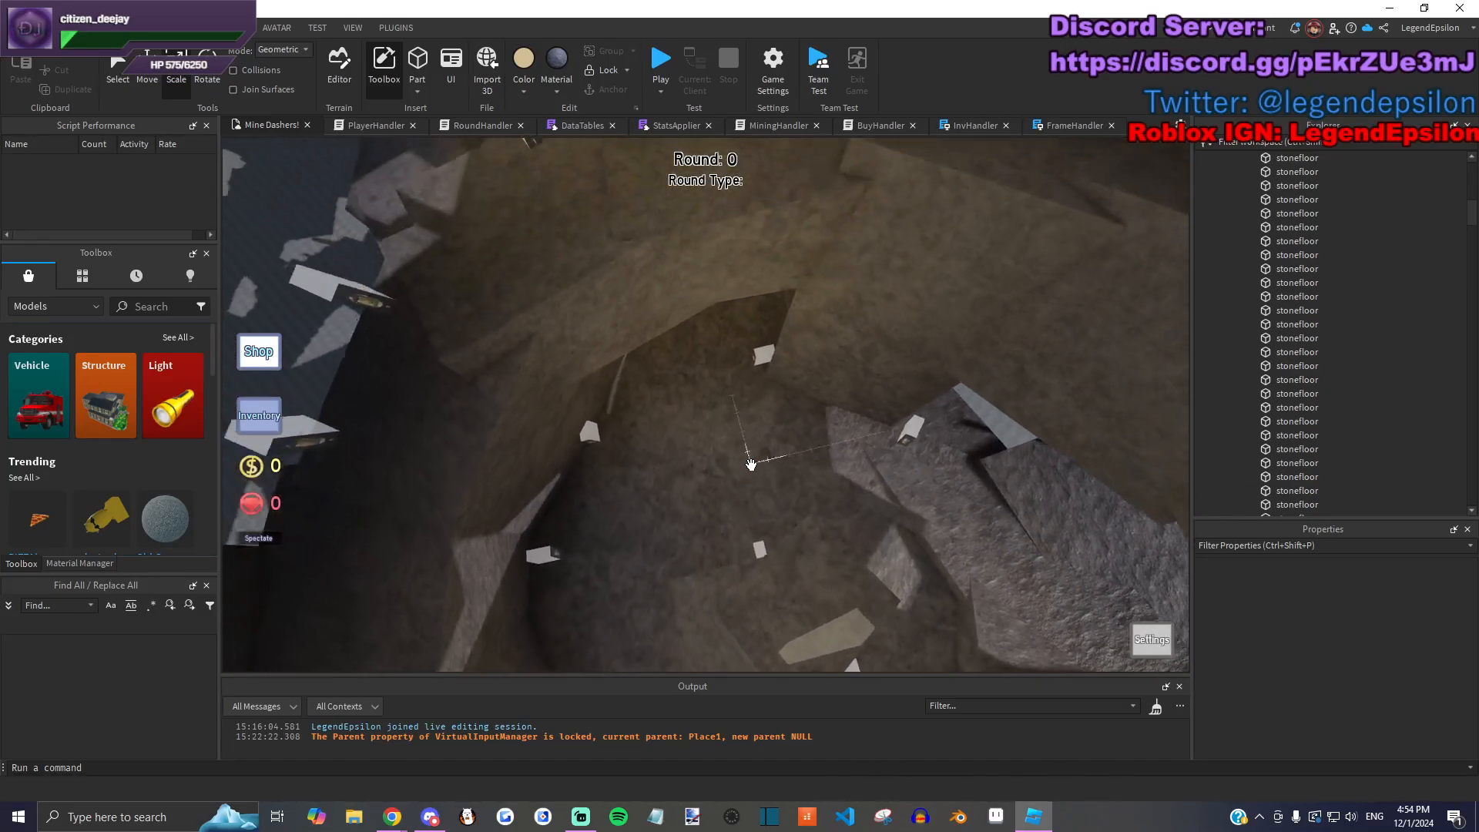
scroll(823, 385, "up", 10)
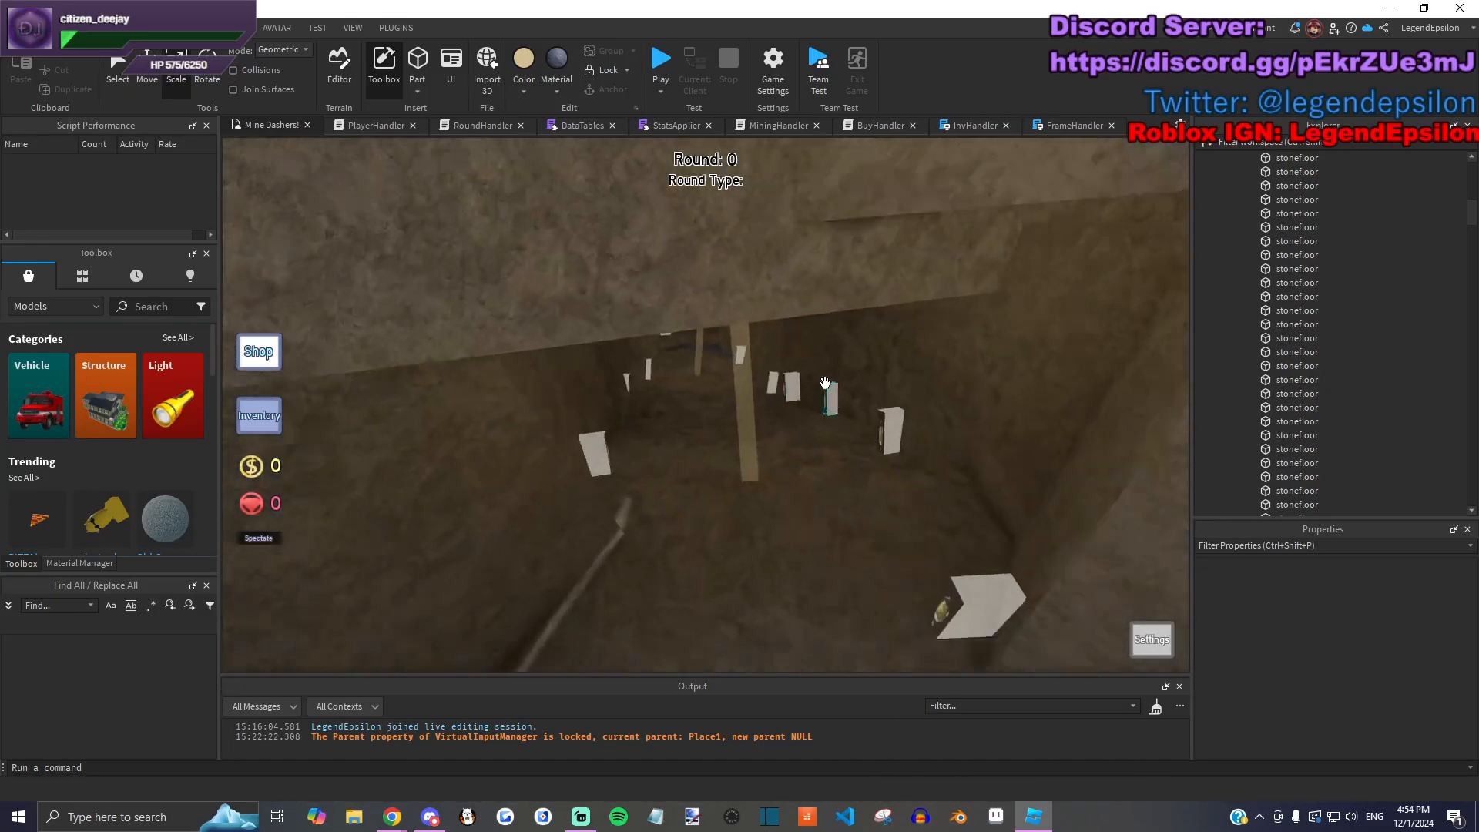
scroll(824, 383, "up", 5)
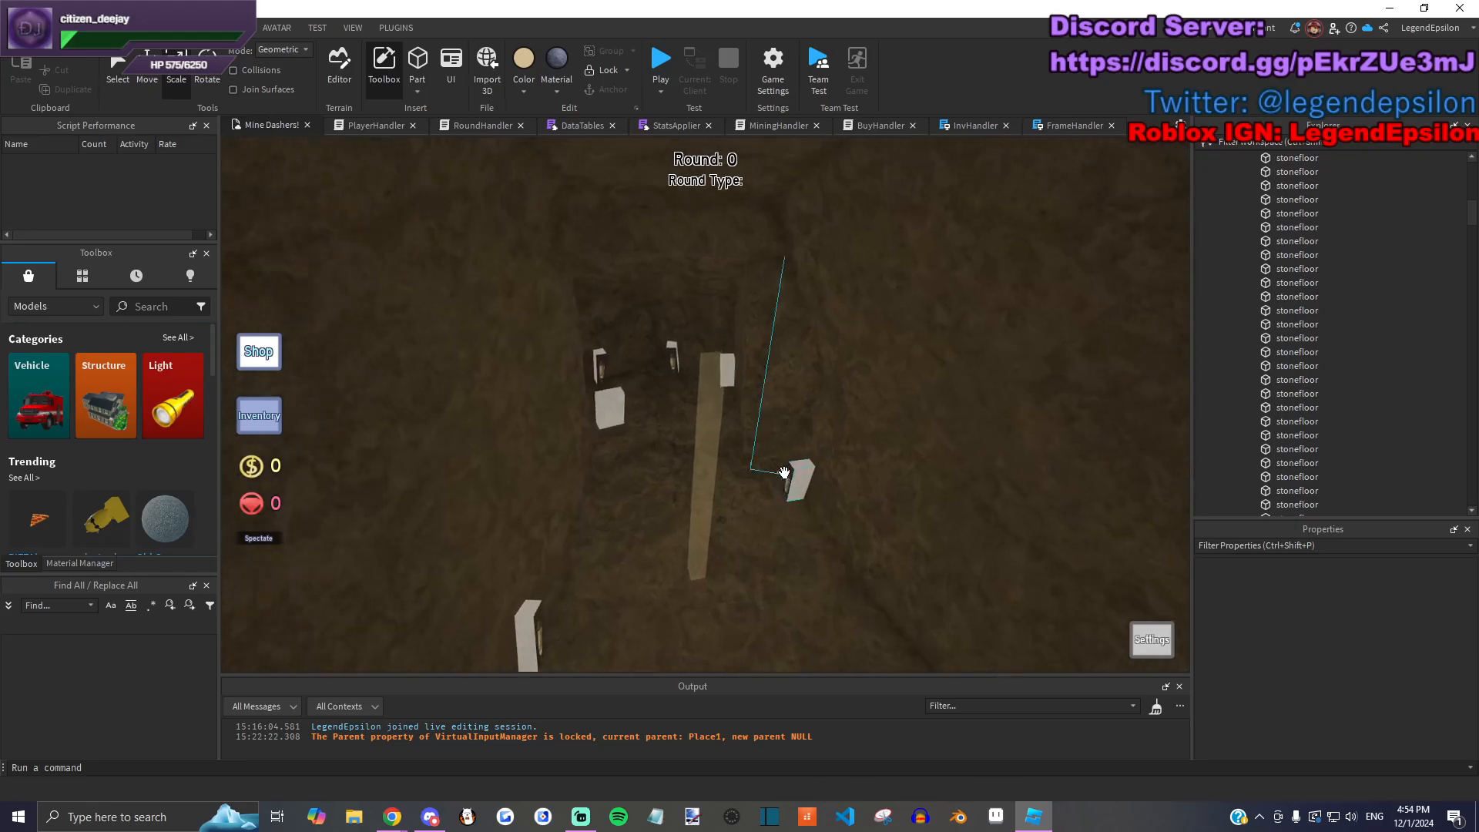
scroll(784, 471, "up", 15)
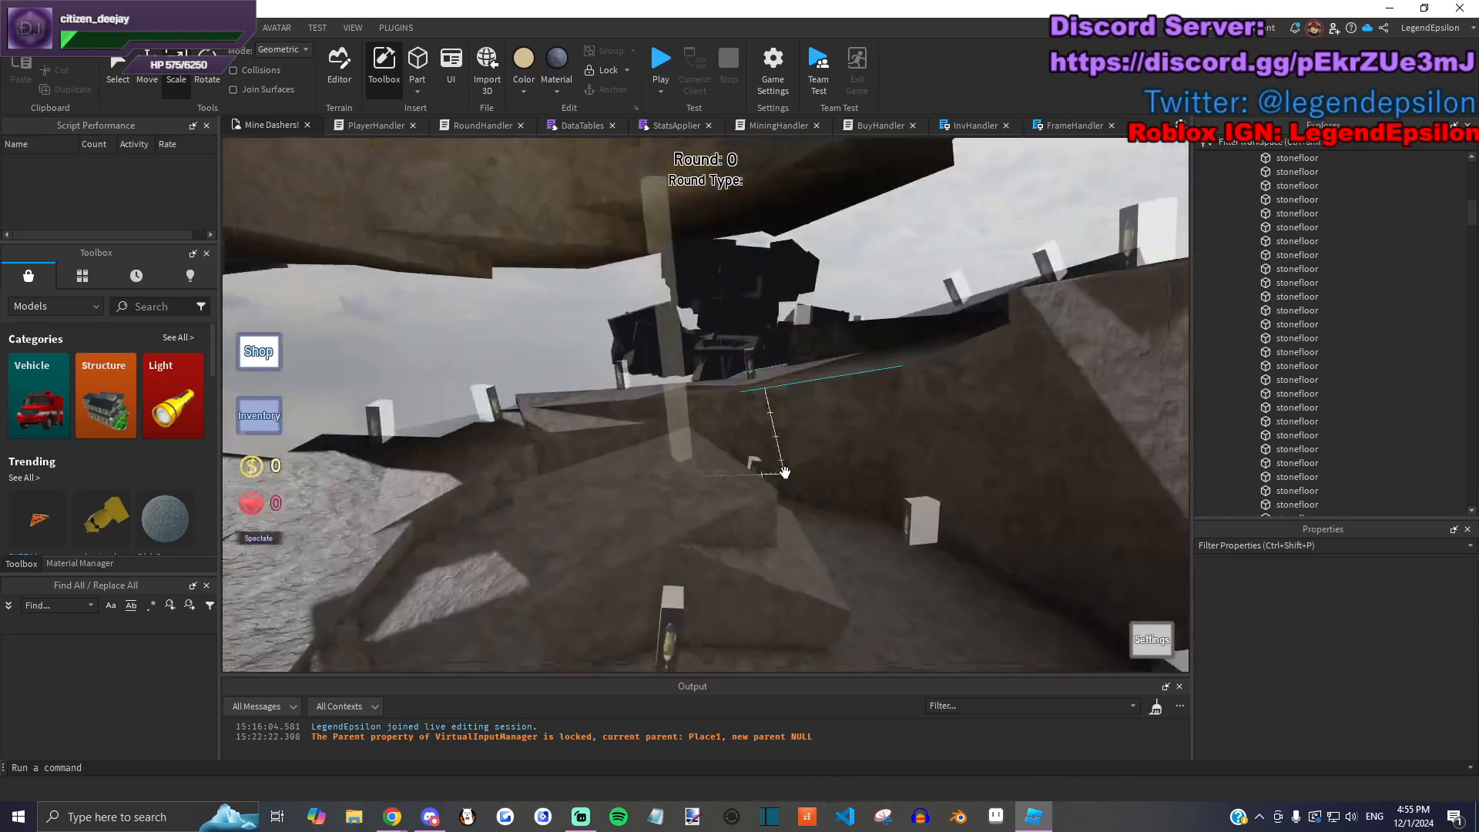
scroll(784, 471, "up", 15)
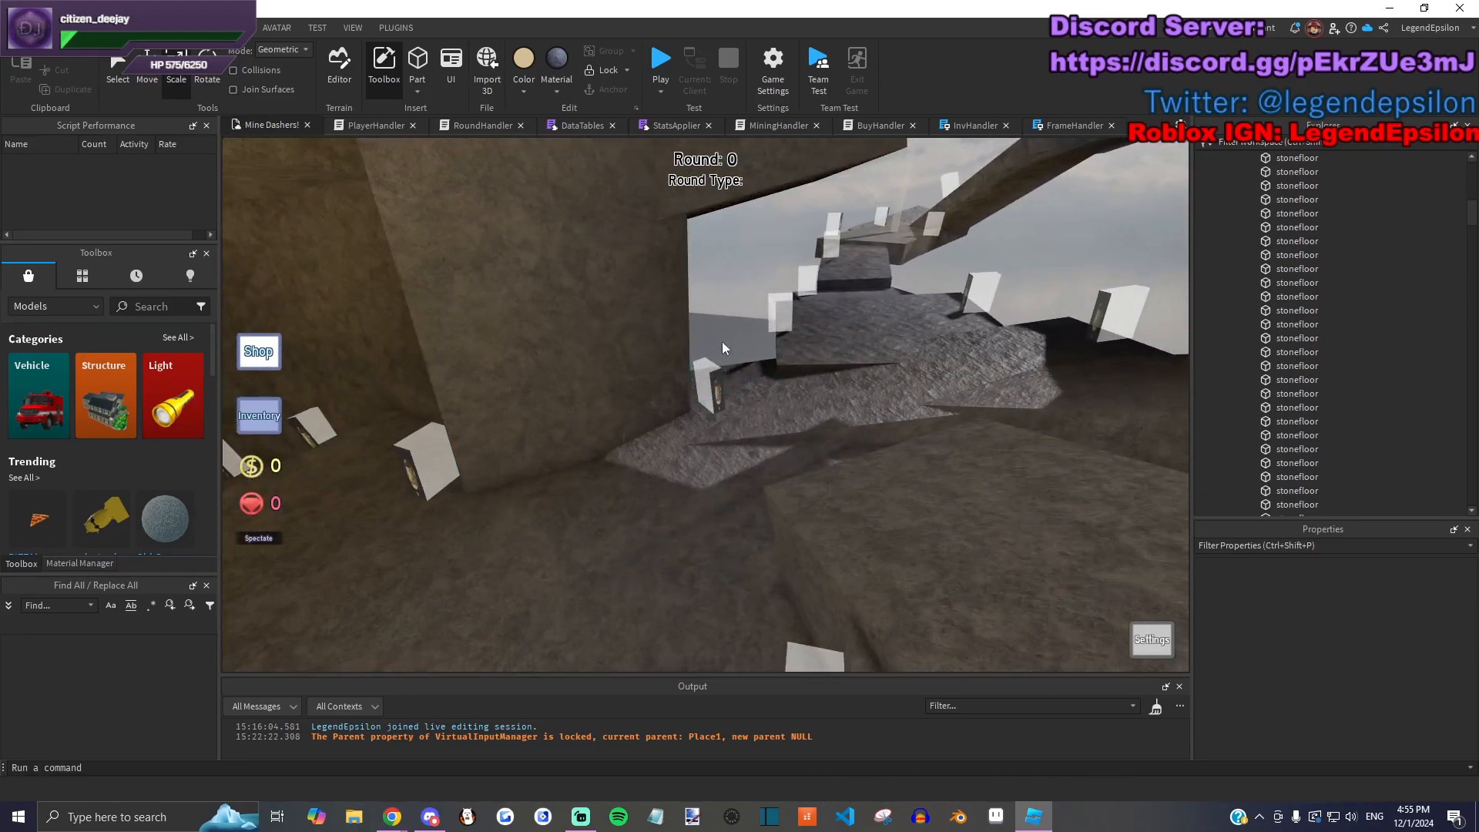
Step: Switch to the browser and open the Mine Dashers! page through the full Continue list on the Roblox home page
key("alt+Tab")
left_click(719, 377)
left_click(329, 7)
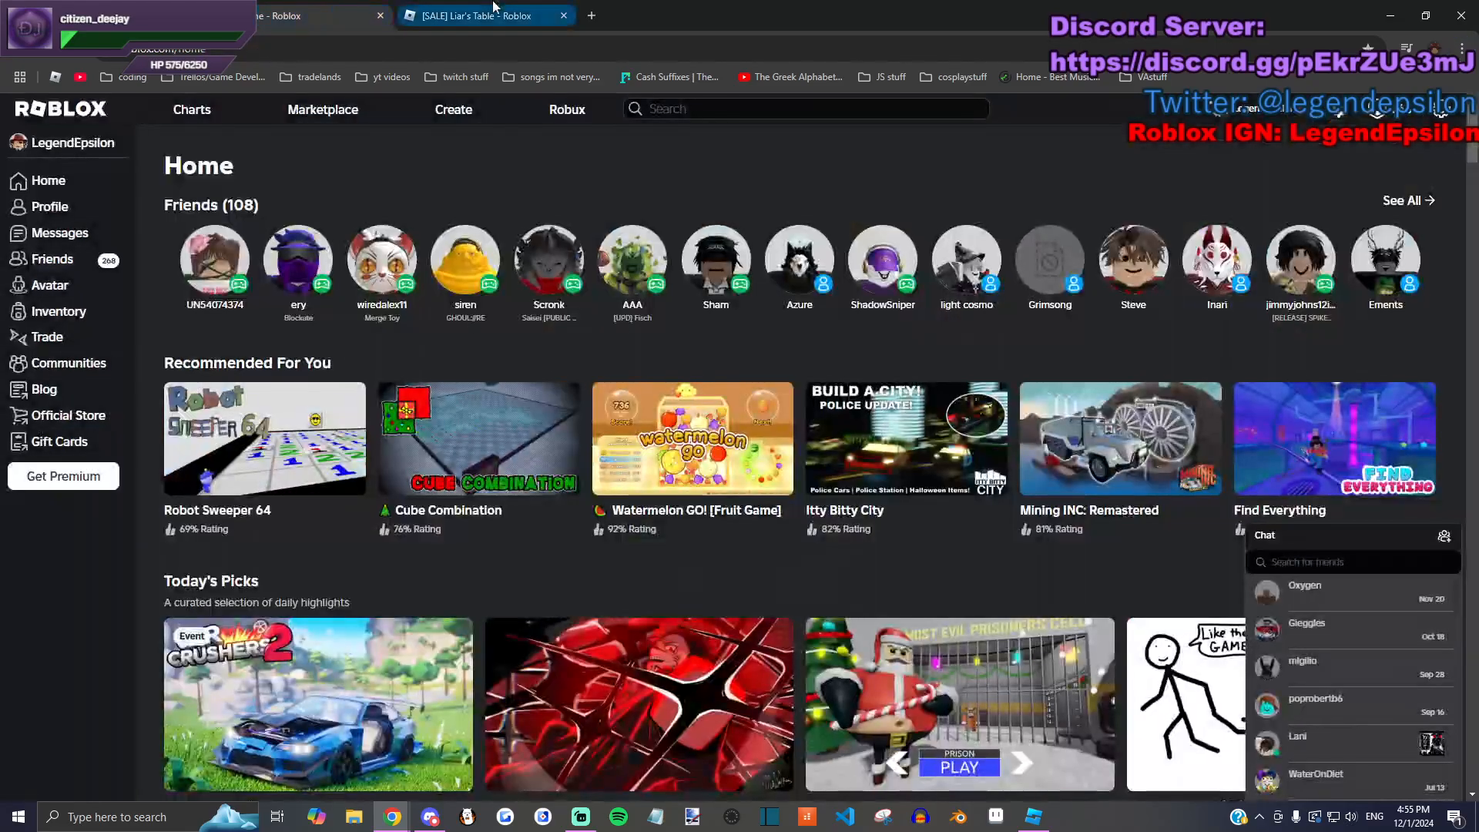
scroll(660, 457, "down", 8)
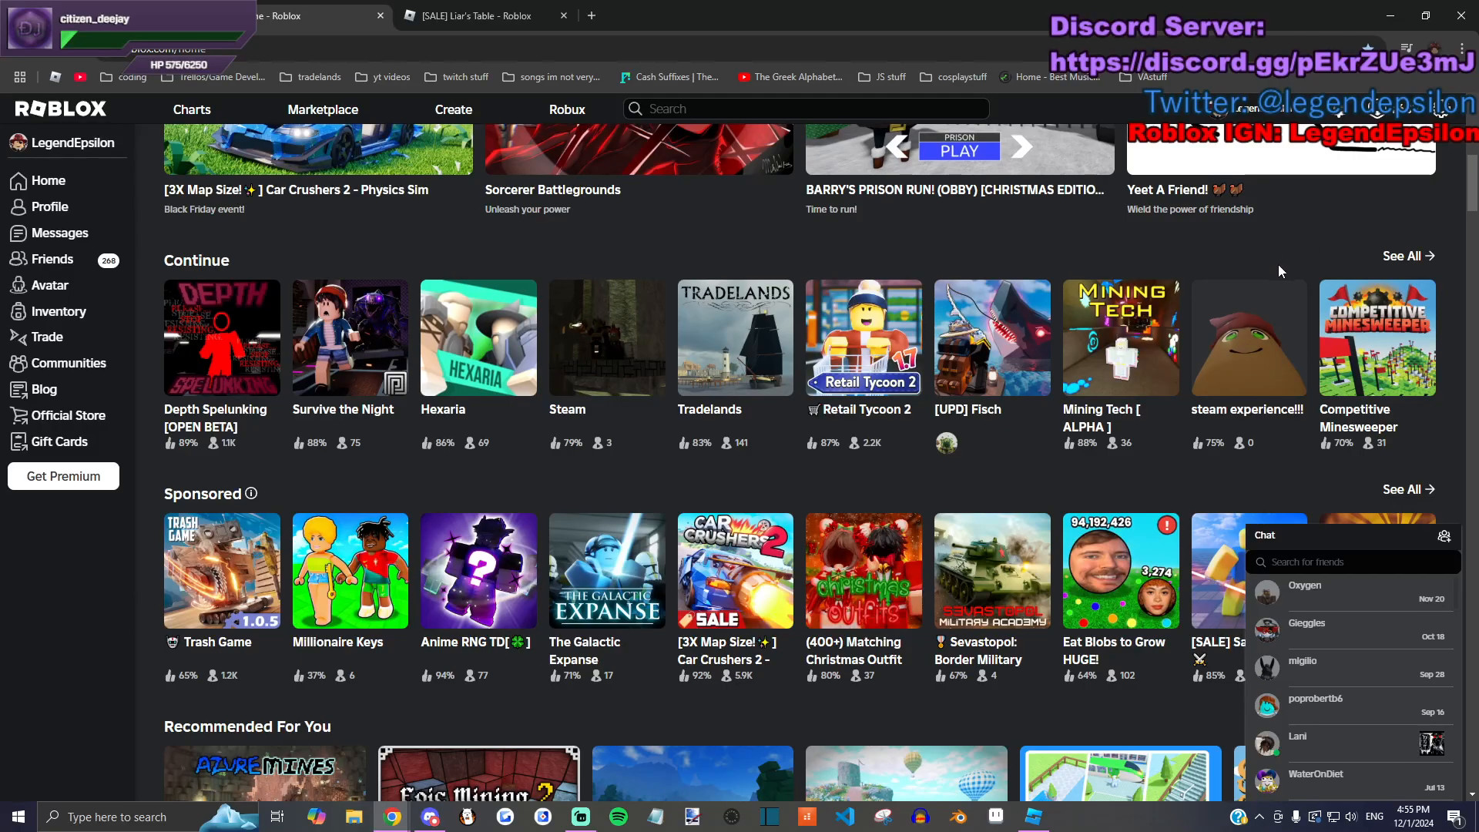
left_click(1402, 258)
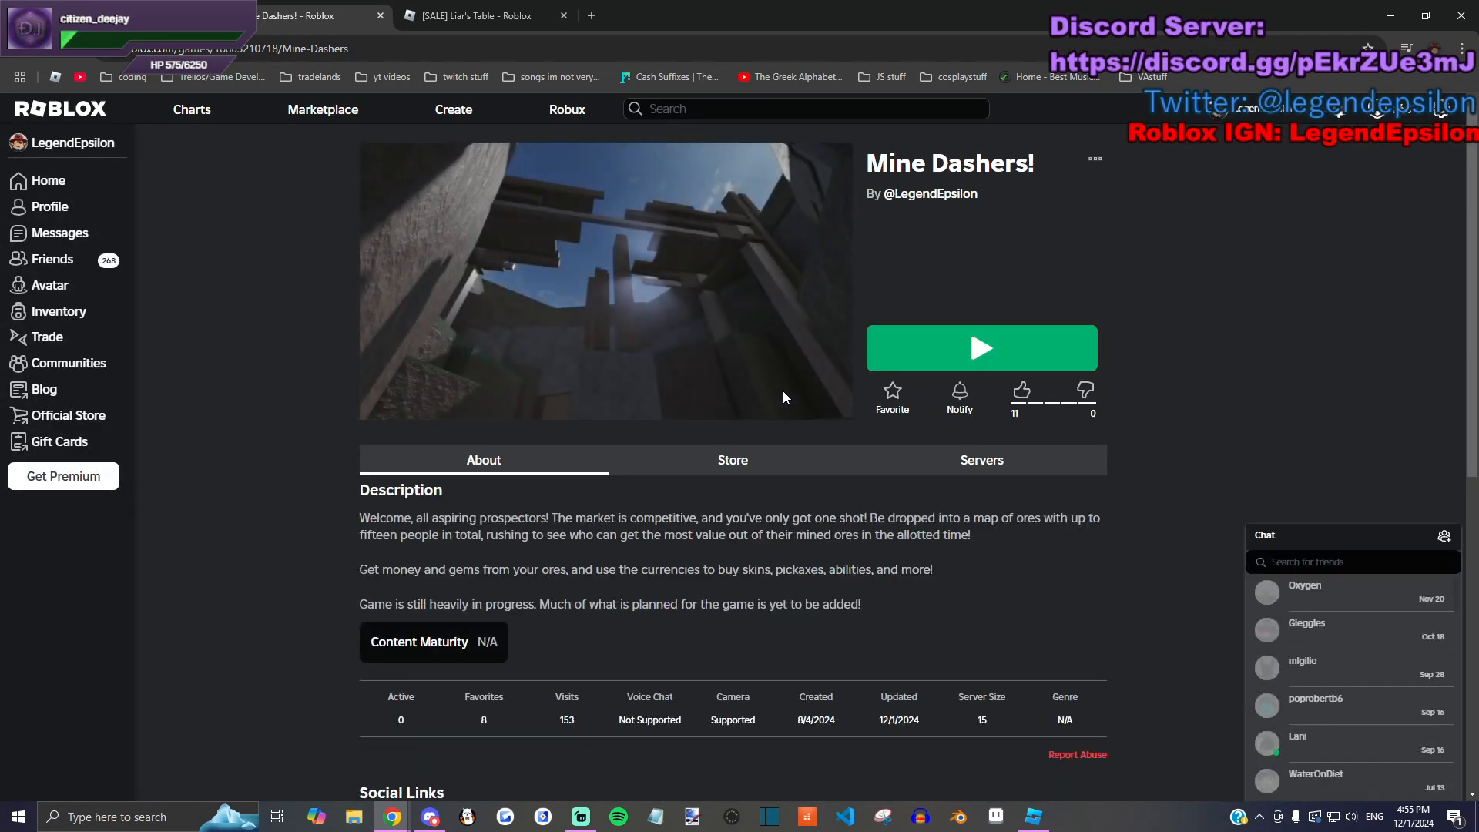
Step: Switch back to Roblox Studio and examine the wall between the lit tunnel and the open stone path
key("alt+Tab")
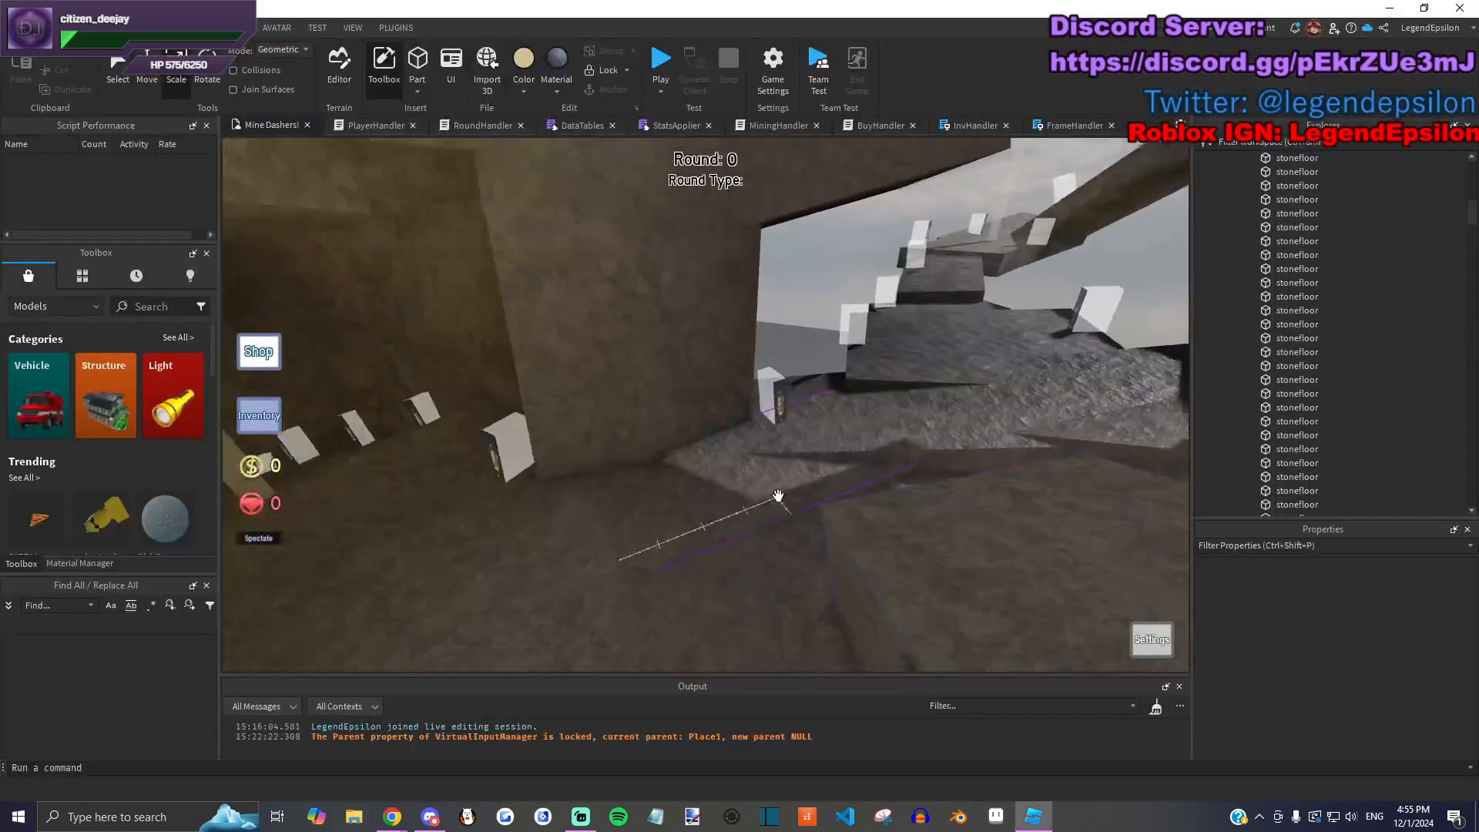
key("d")
middle_click_drag(809, 362, 766, 401)
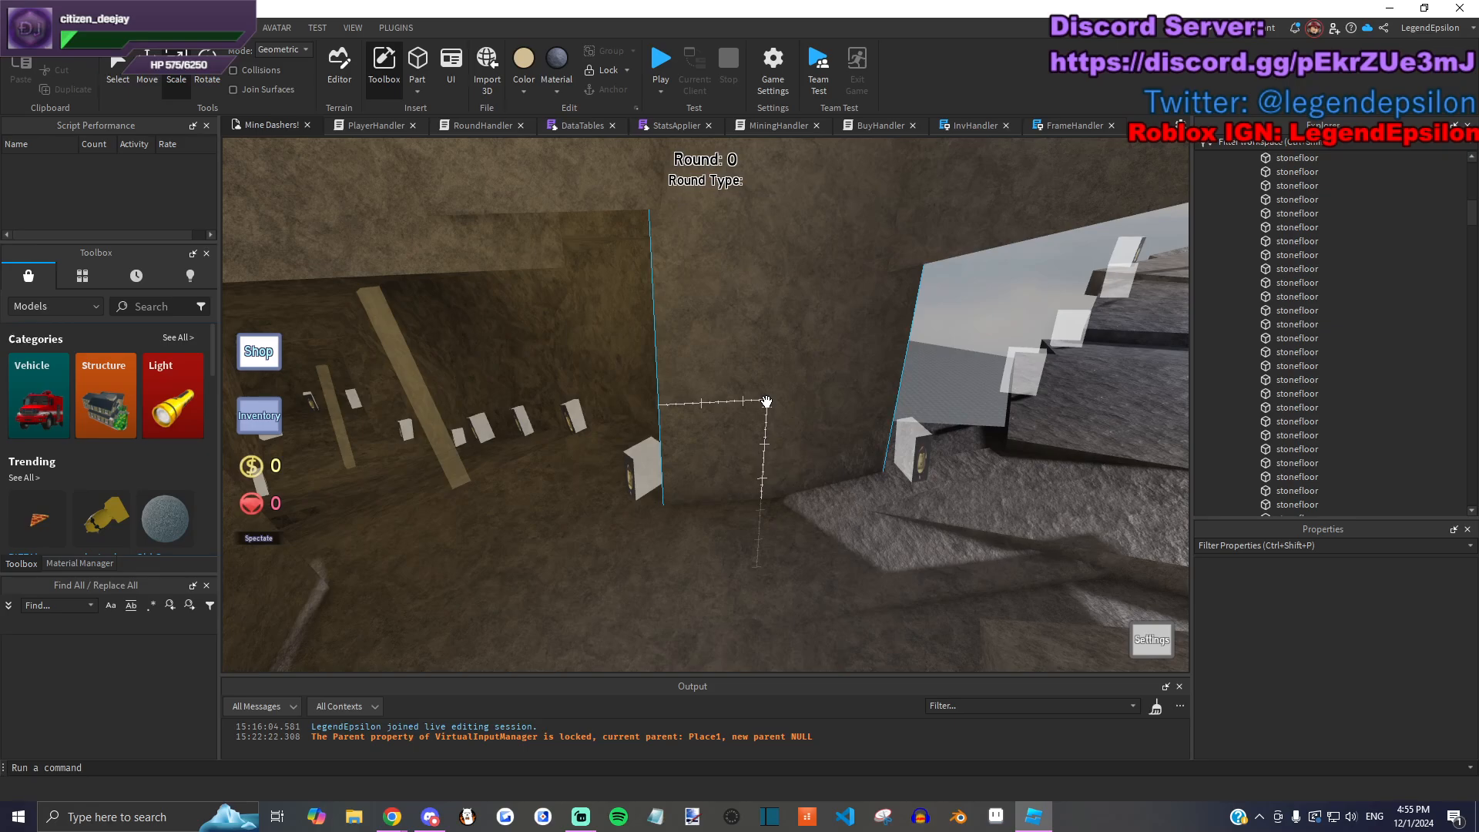
mouse_move(766, 401)
right_mouse_down()
mouse_move(786, 363)
mouse_move(825, 386)
mouse_move(756, 396)
mouse_move(825, 396)
mouse_move(677, 340)
mouse_move(762, 385)
right_mouse_up()
right_click(810, 390)
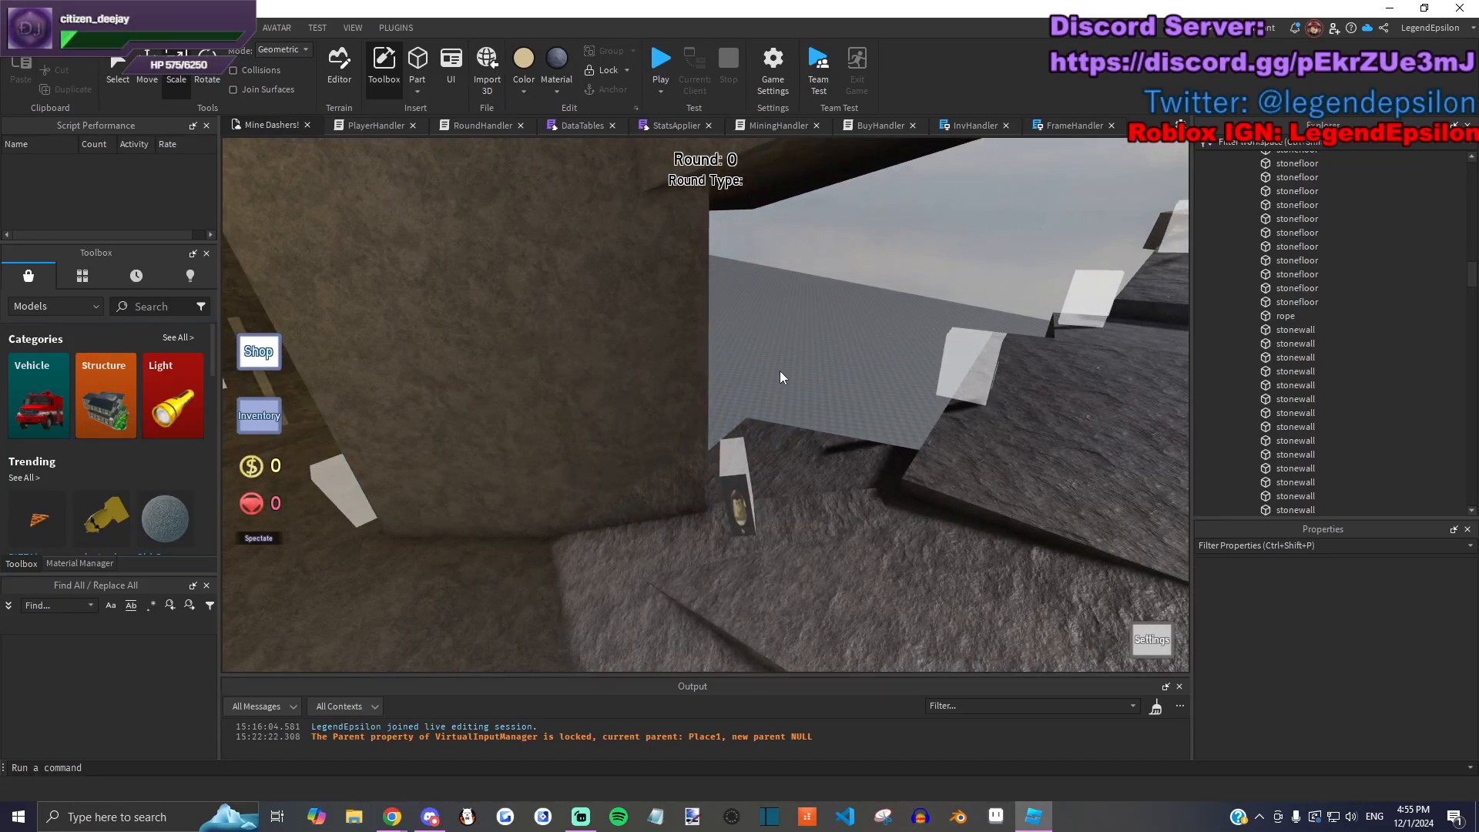
right_click_drag(780, 371, 765, 319)
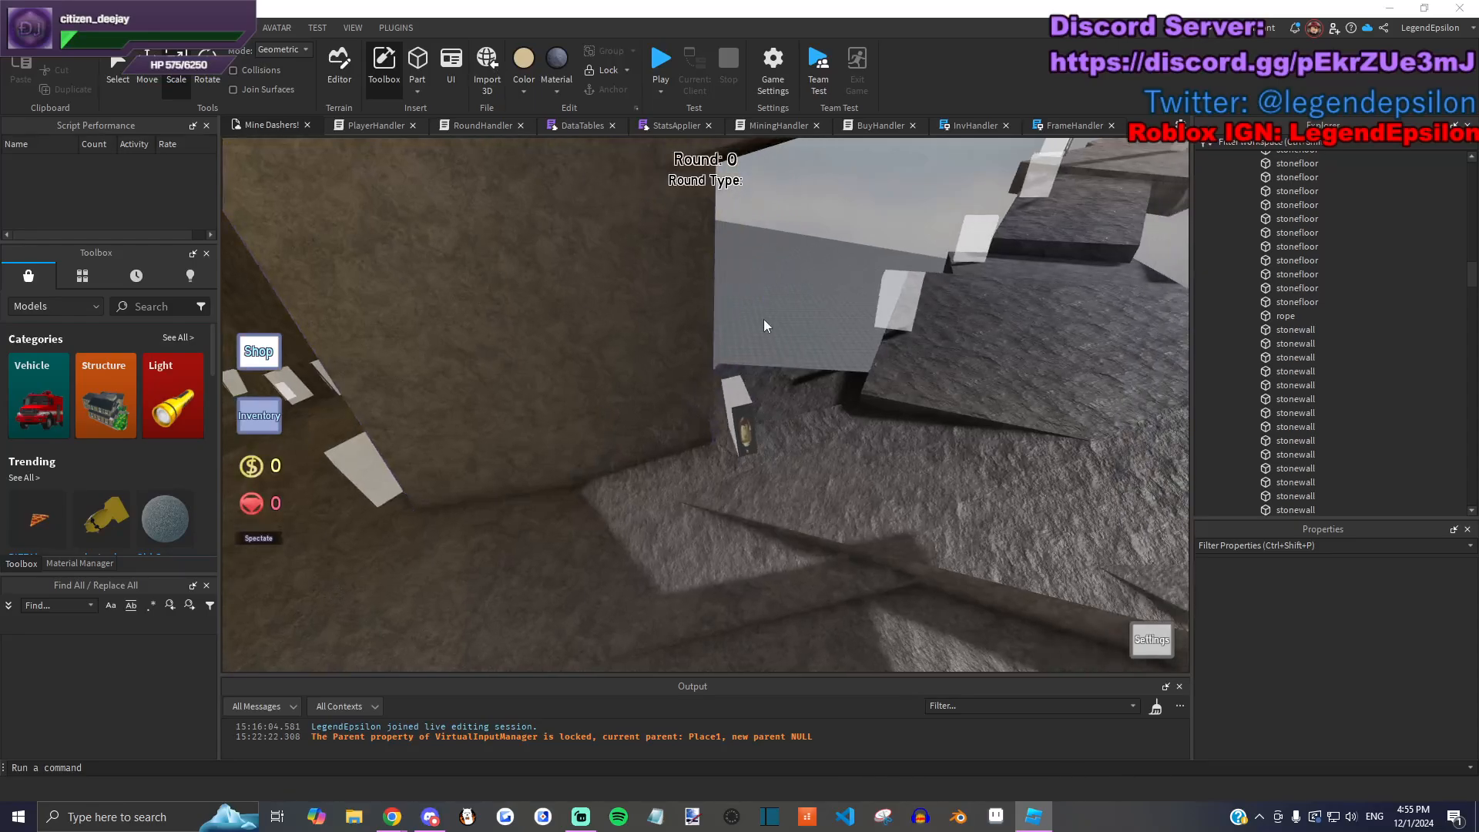
Step: Switch to the browser, open the Steam game page from the Roblox home page's Continue list and read its details
key("alt+Tab")
left_click(80, 115)
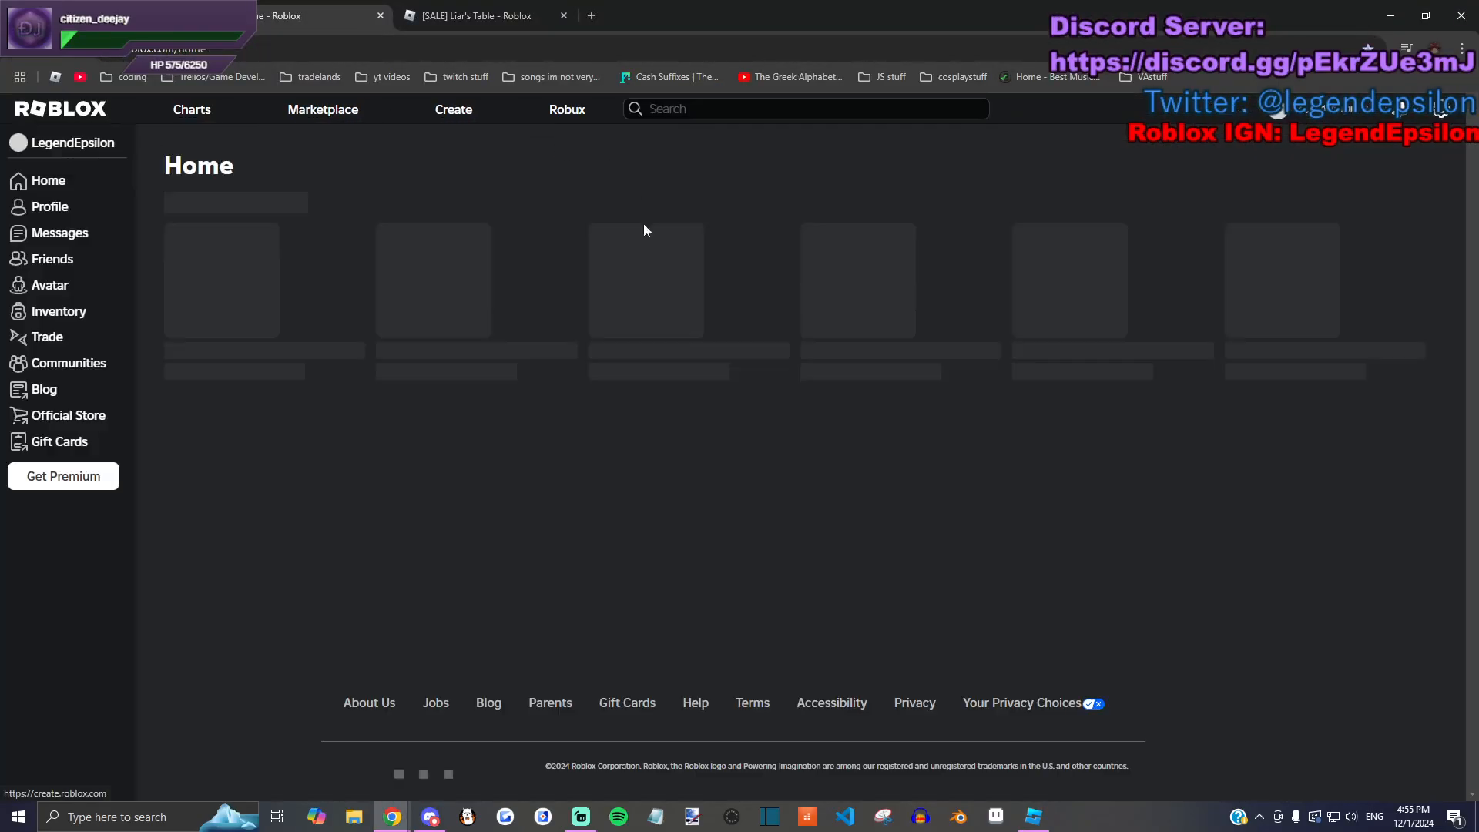
scroll(955, 341, "down", 5)
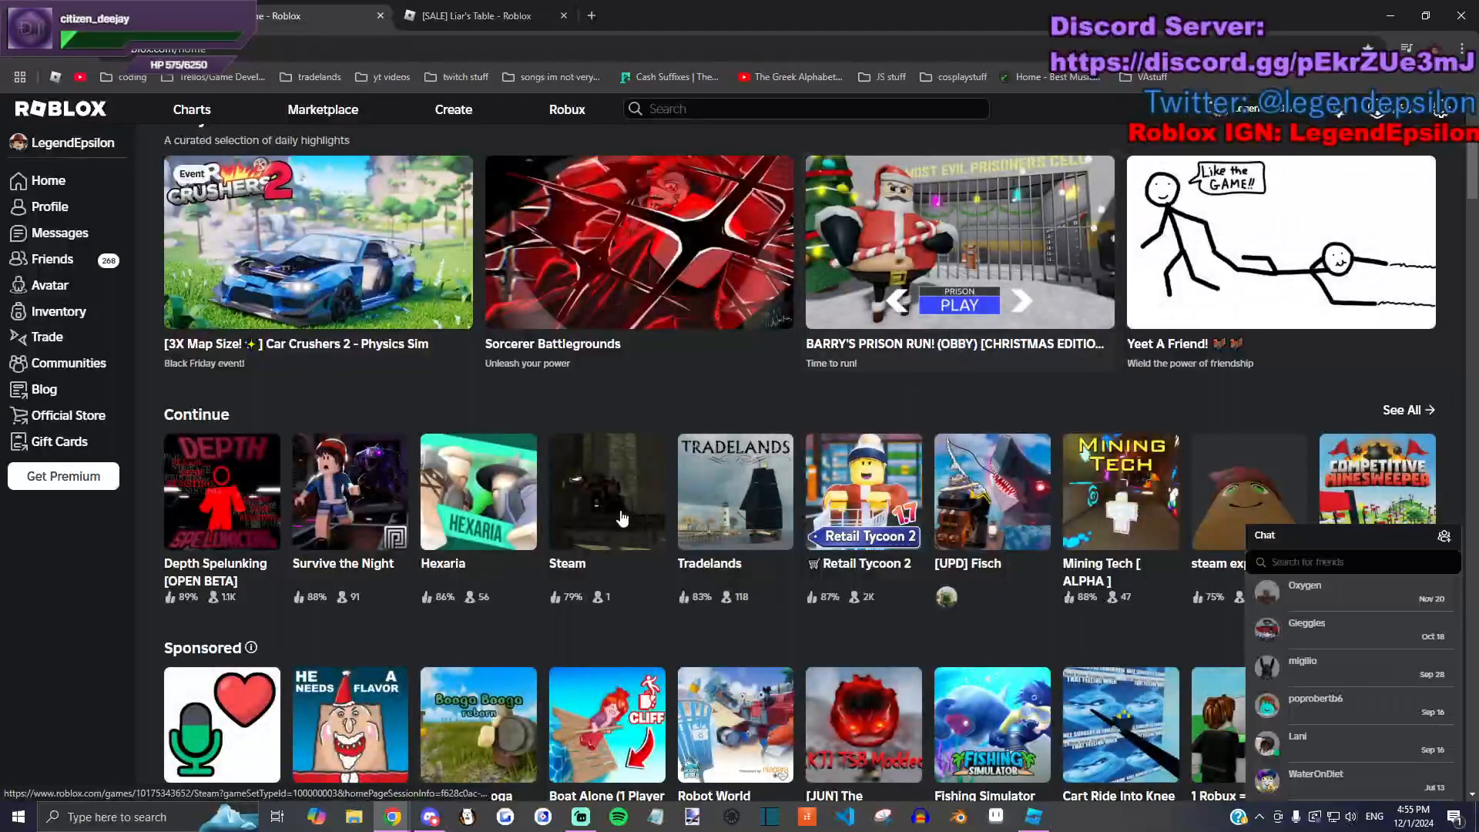
left_click(567, 540)
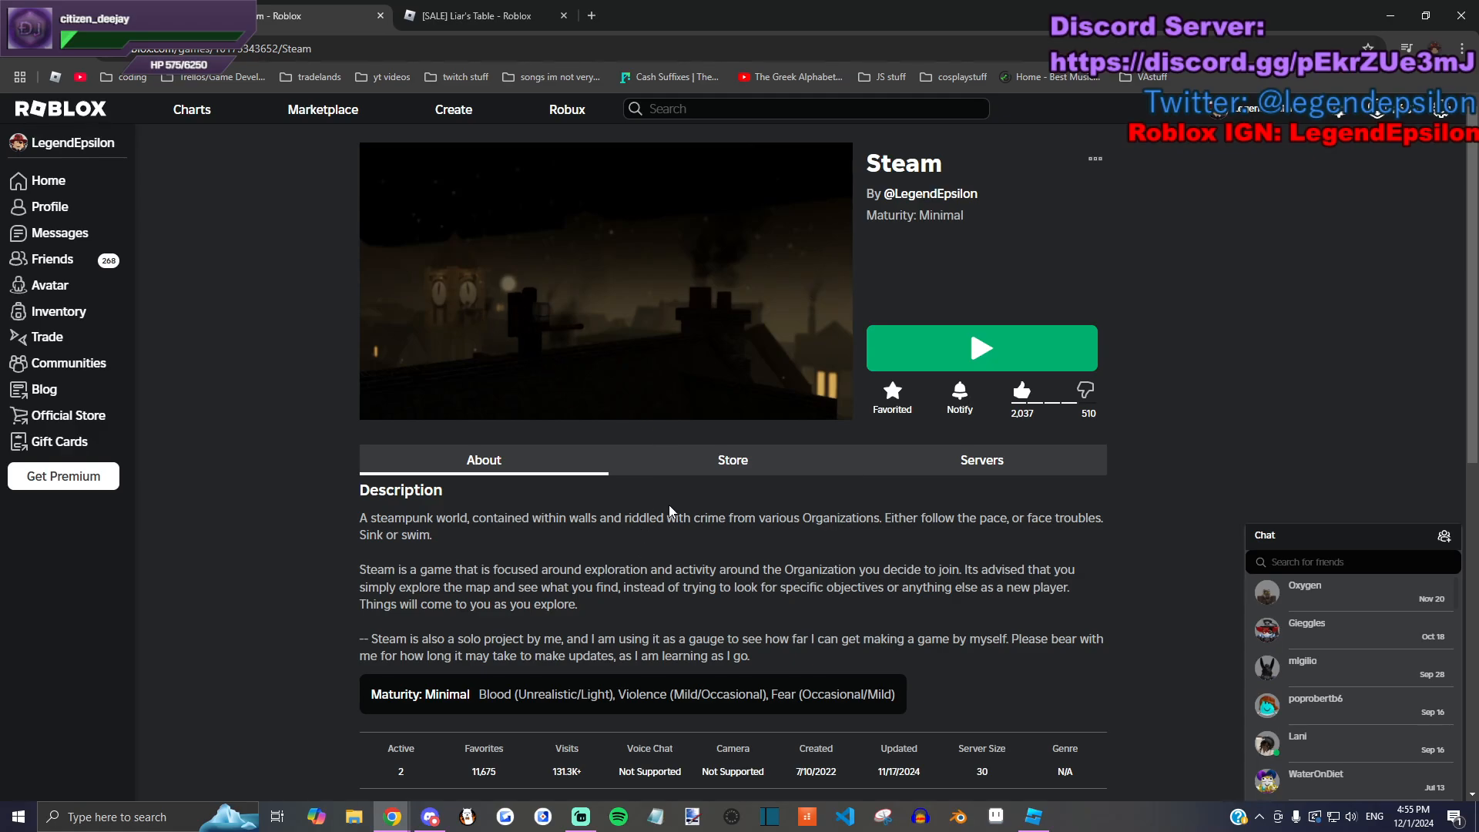
key("alt+Tab")
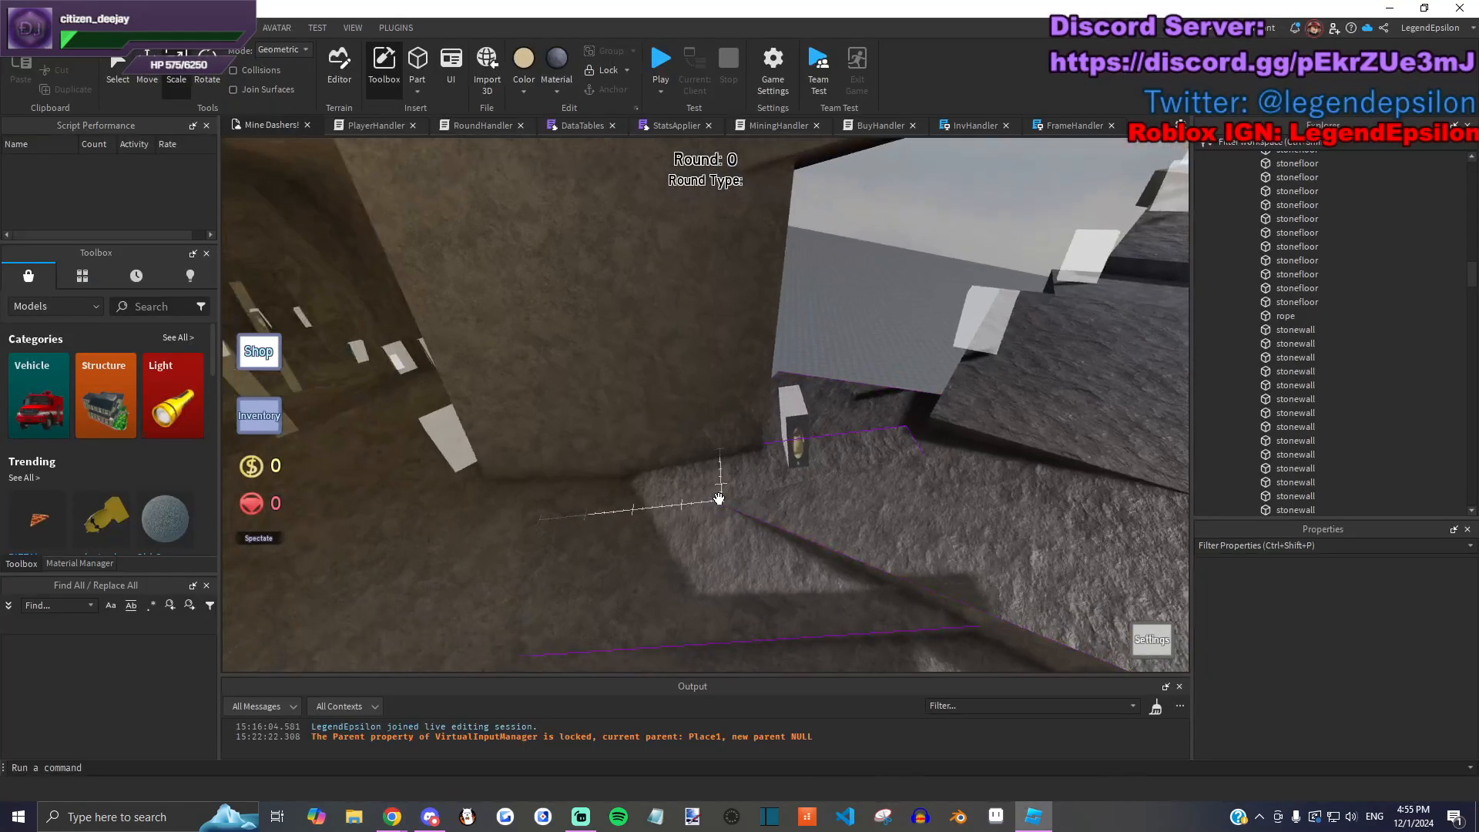
right_click_drag(804, 371, 670, 418)
key("alt+Tab")
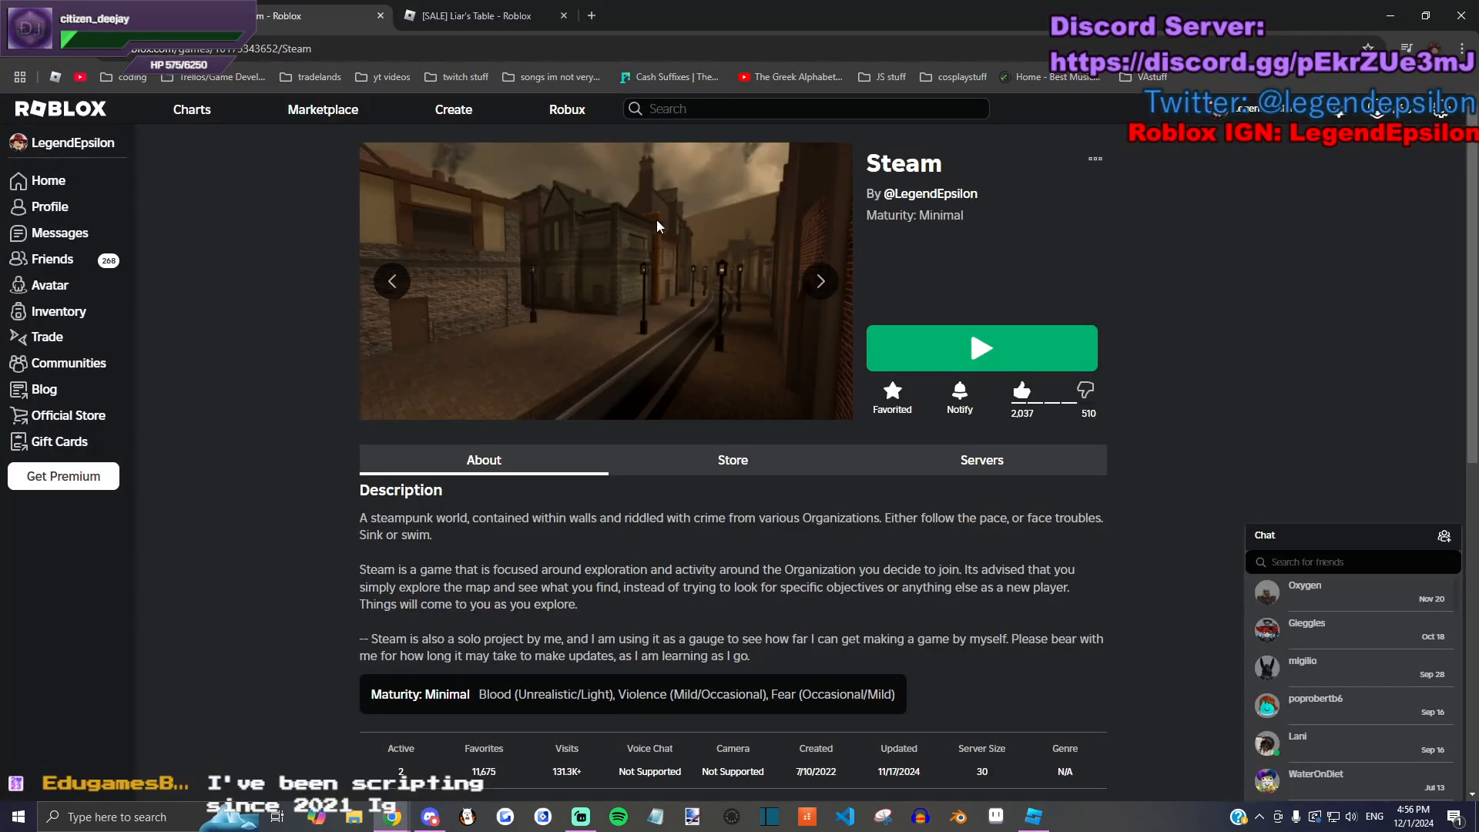
scroll(664, 229, "down", 2)
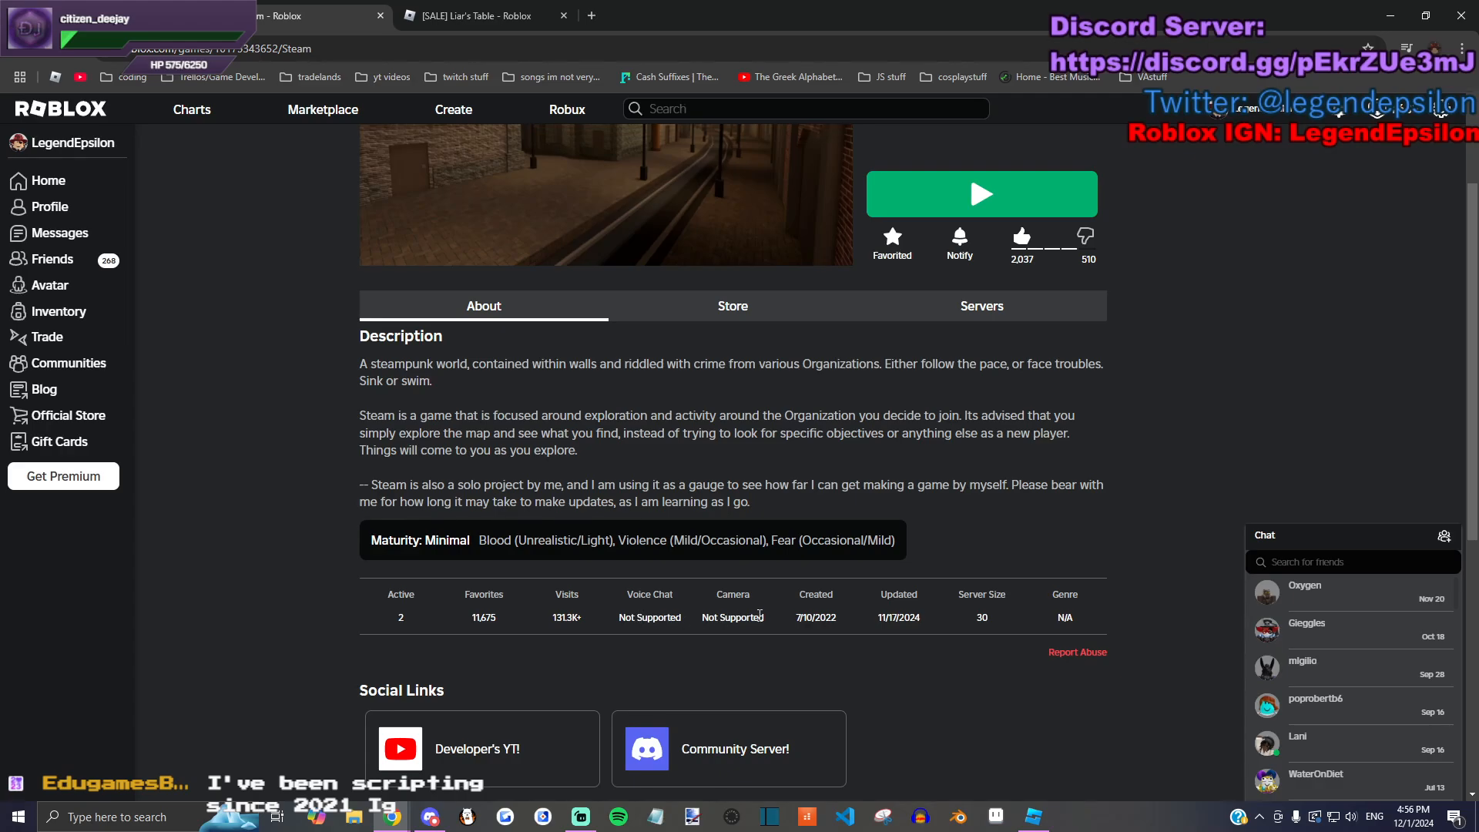
scroll(830, 624, "up", 2)
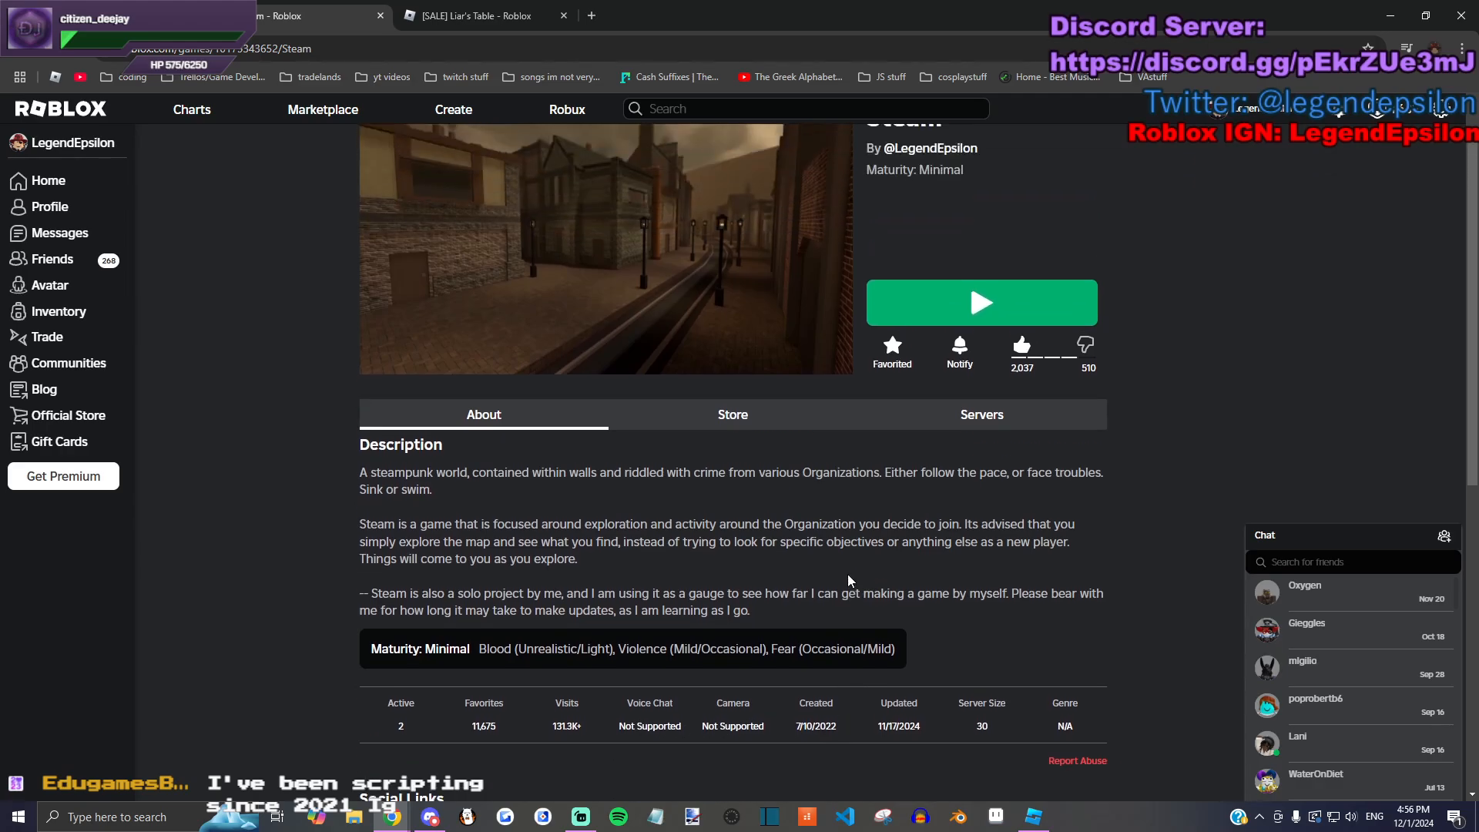
Step: Switch back to Roblox Studio and move the ore spawn beside the tunnel opening away from the wall's edge onto the stone floor
key("alt+Tab")
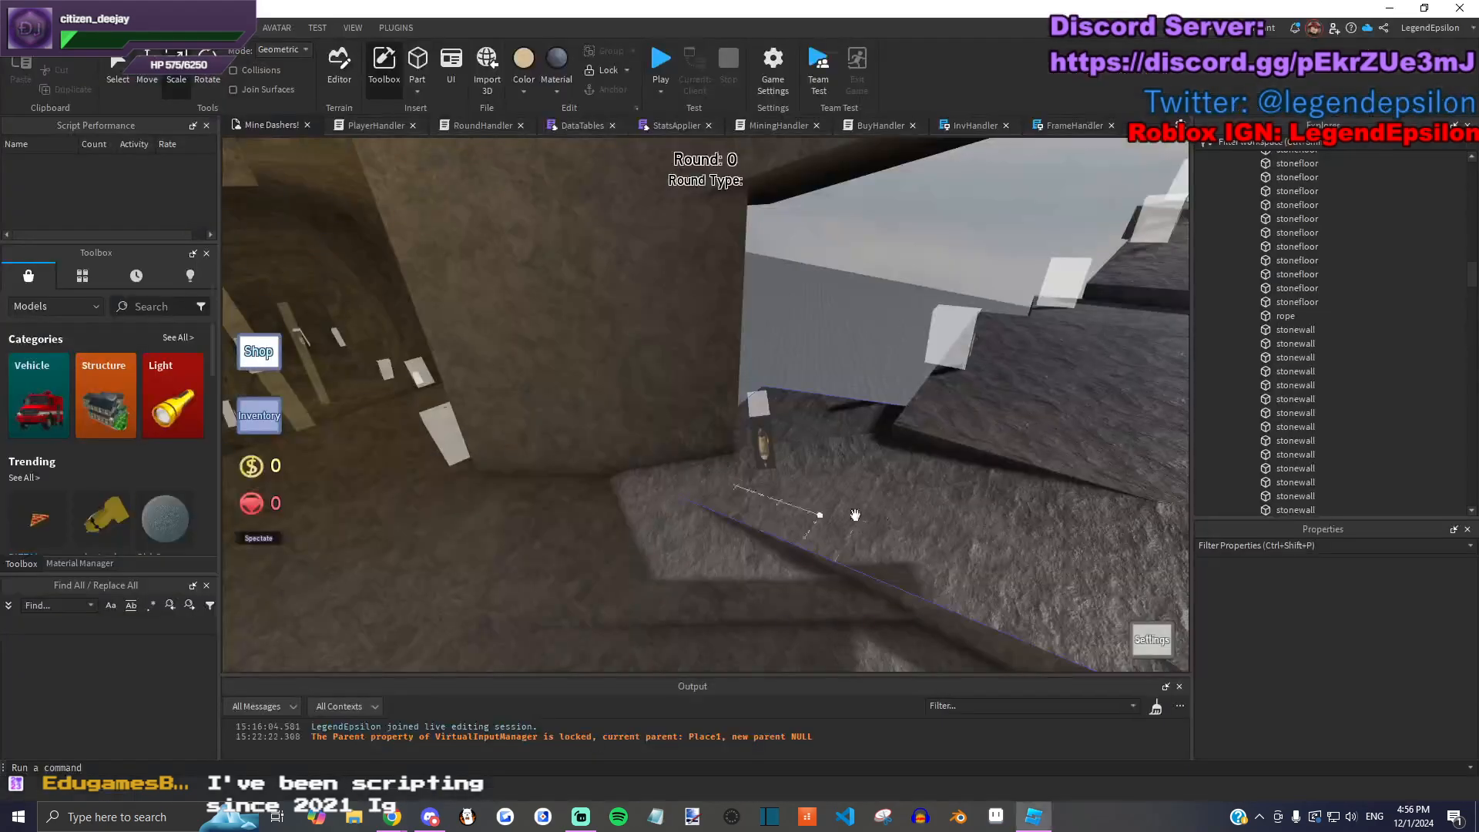
right_click_drag(815, 490, 683, 386)
left_click(639, 437)
key("Delete")
right_click_drag(669, 449, 818, 476)
right_click_drag(812, 412, 658, 480)
mouse_move(748, 468)
right_mouse_down()
mouse_move(765, 453)
mouse_move(739, 460)
mouse_move(832, 465)
mouse_move(771, 470)
right_mouse_up()
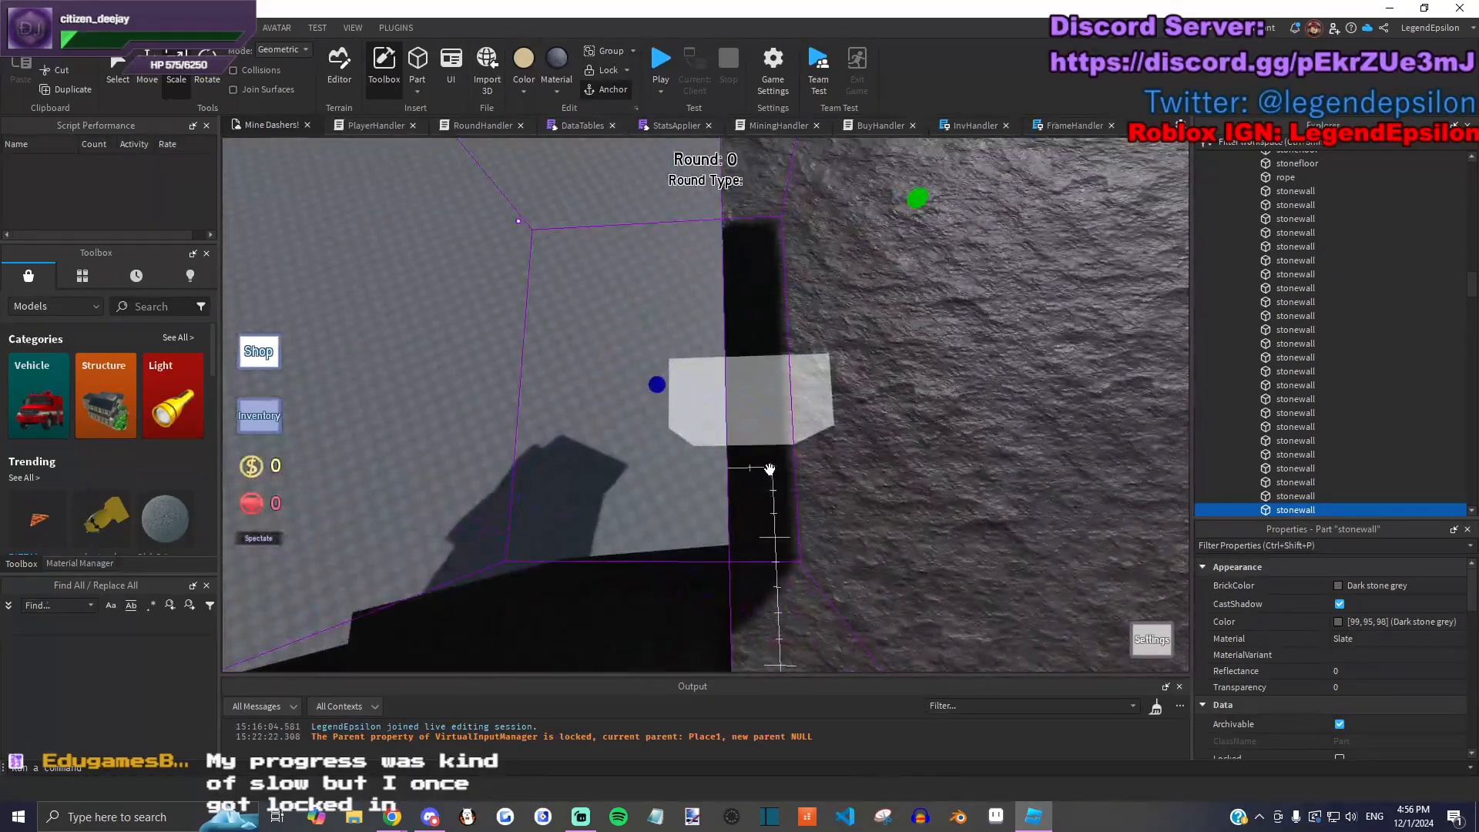
left_click_drag(780, 410, 894, 384)
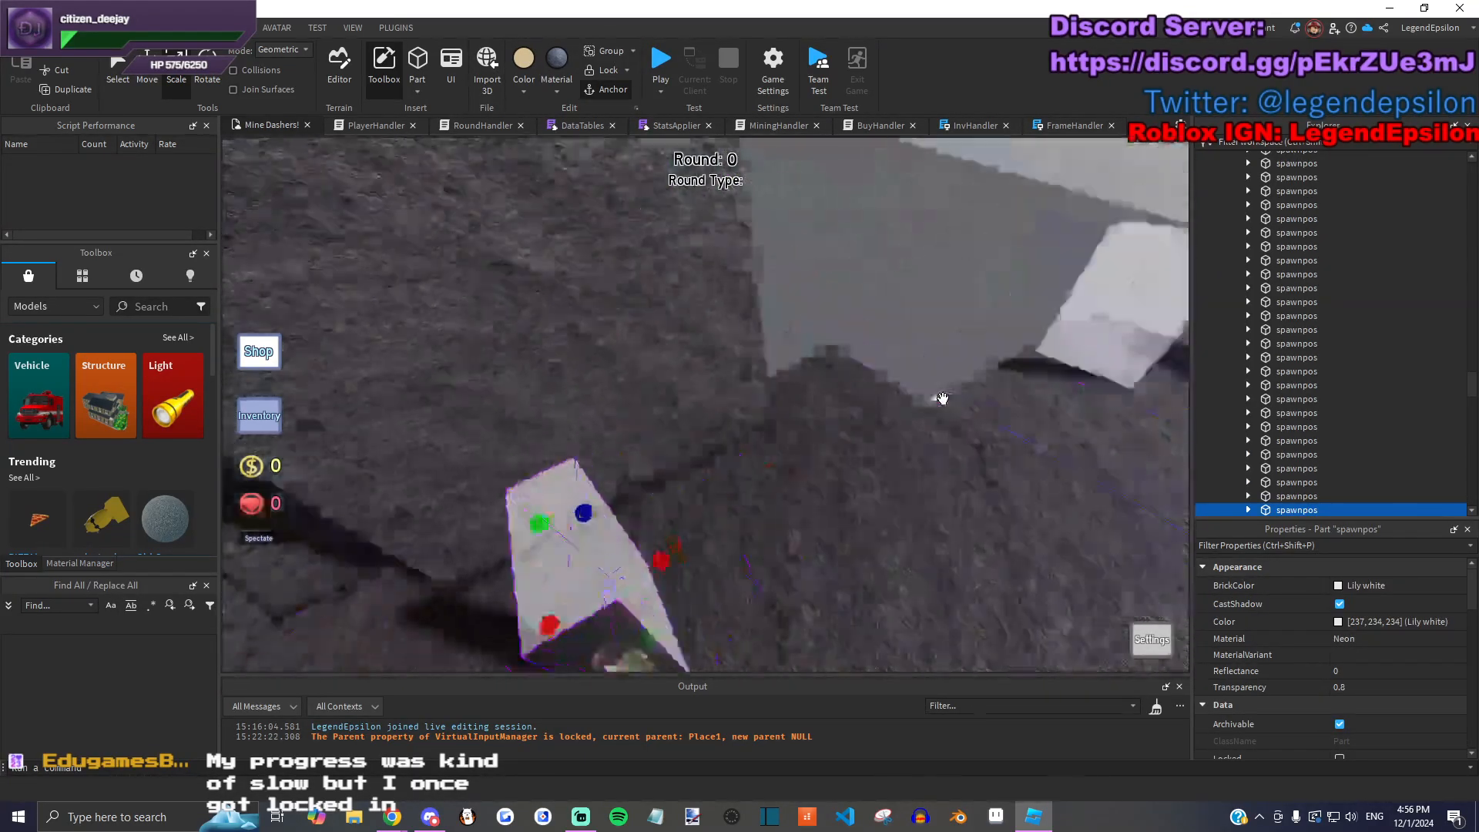
right_click_drag(944, 399, 944, 399)
Step: Rotate the short stone wall beside the tunnel opening slightly and enlarge it along the path and toward the floor
left_click(784, 382)
key("s")
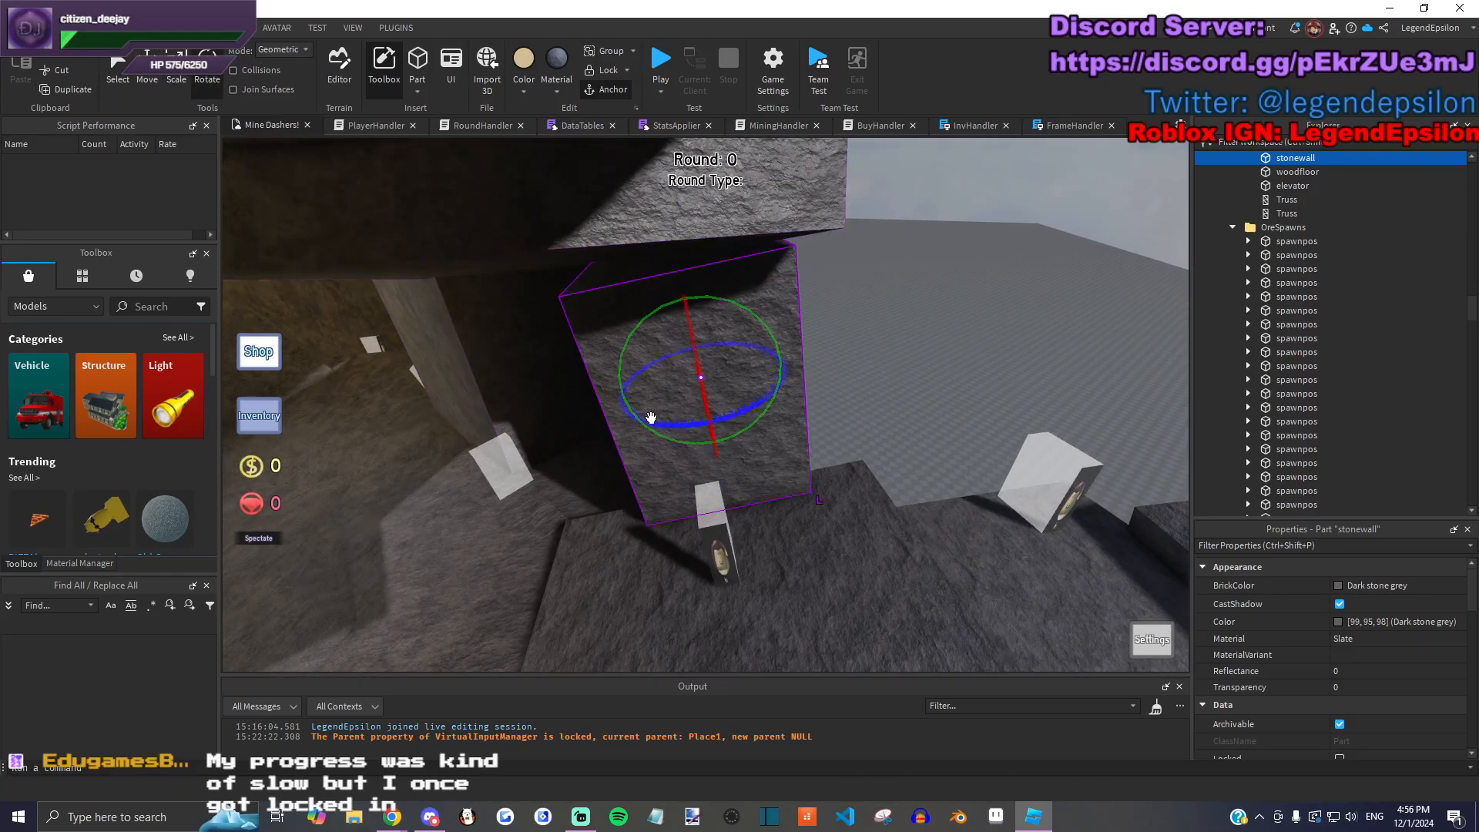
left_click_drag(659, 434, 656, 436)
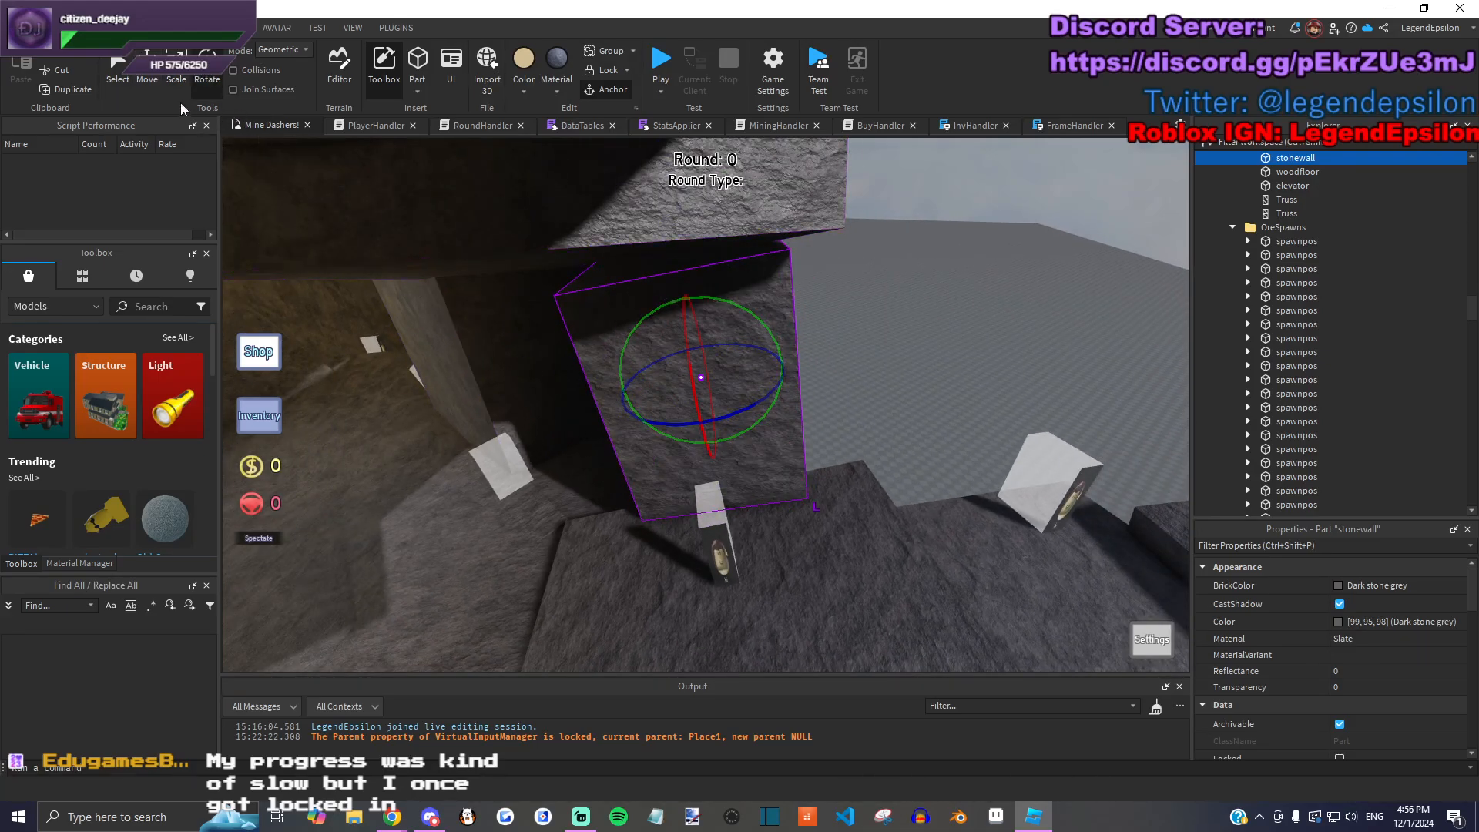
left_click_drag(816, 360, 943, 350)
key("w")
right_click_drag(928, 416, 881, 501)
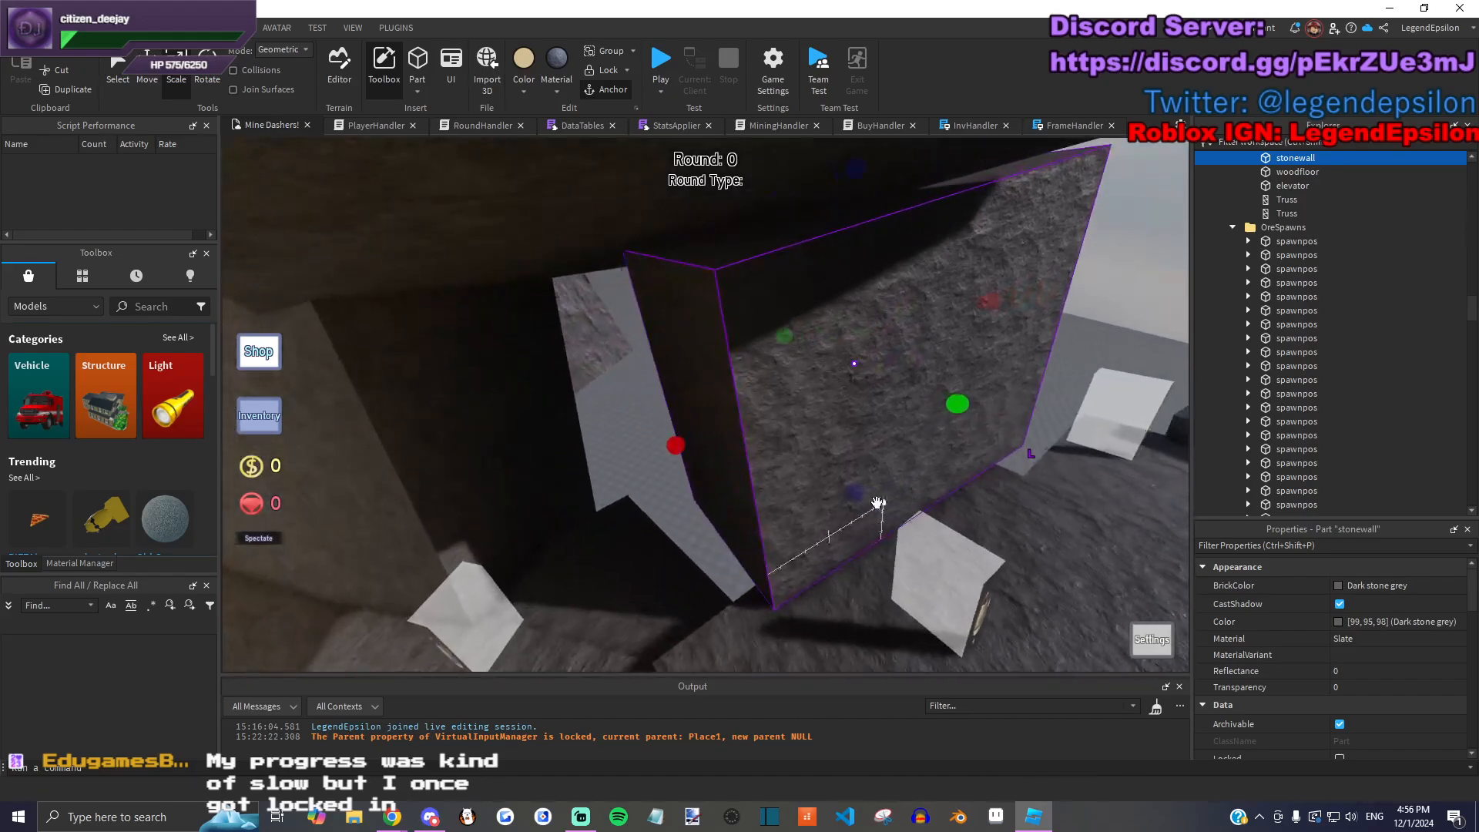
left_click_drag(858, 519, 860, 529)
Step: Rotate the same stone wall again and adjust its near end toward the gap by the tunnel wall
left_click(207, 68)
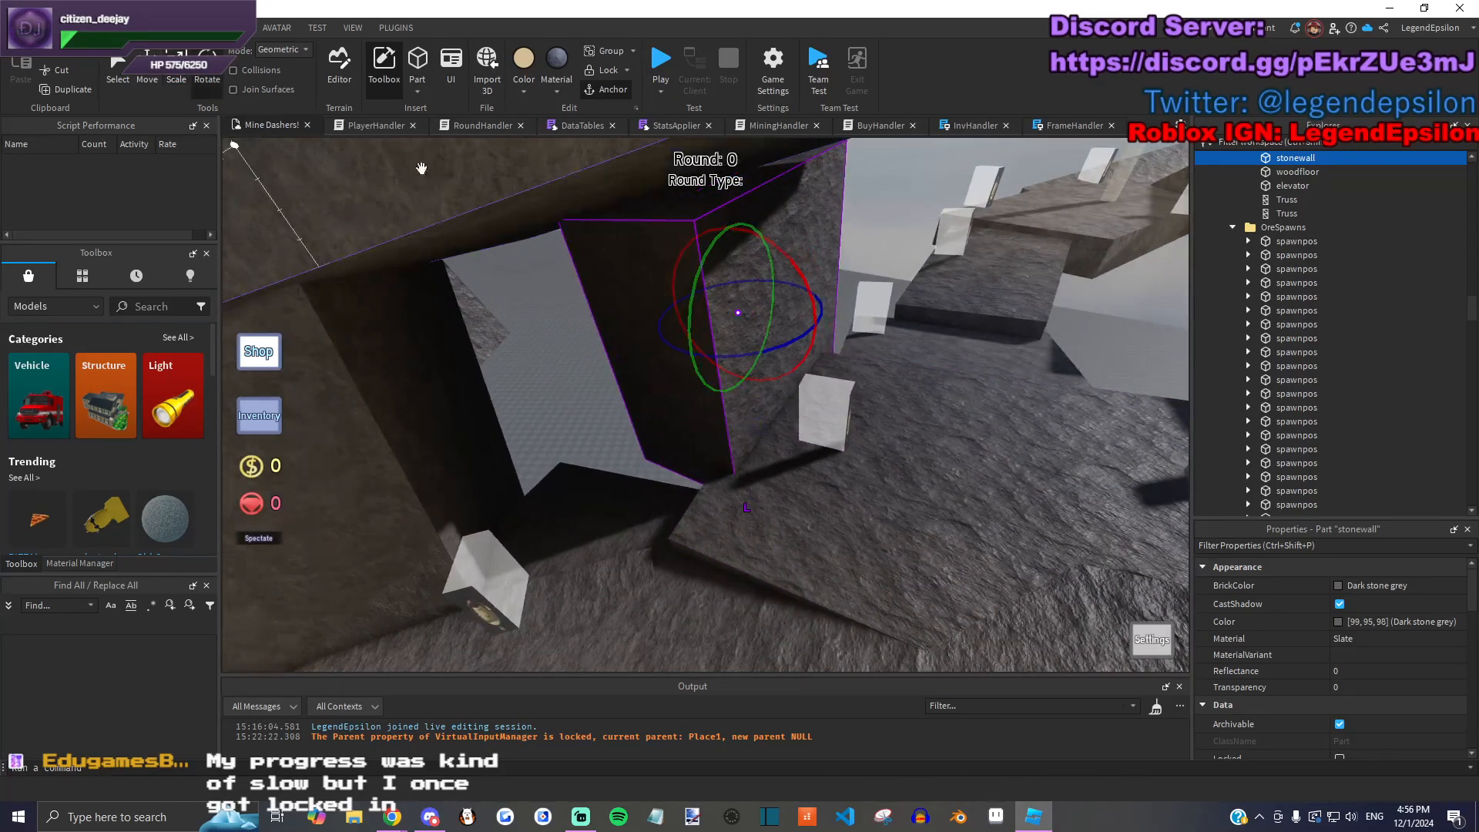
left_click_drag(756, 359, 747, 360)
key("s")
right_click_drag(746, 360, 756, 366)
left_click_drag(595, 380, 567, 404)
key("d")
right_click_drag(754, 410, 740, 399)
Step: Extend the large tunnel-side stonefloor slab across the gap to the short stone wall
left_click(581, 419)
key("s")
right_click_drag(608, 420, 798, 531)
left_click_drag(659, 360, 785, 359)
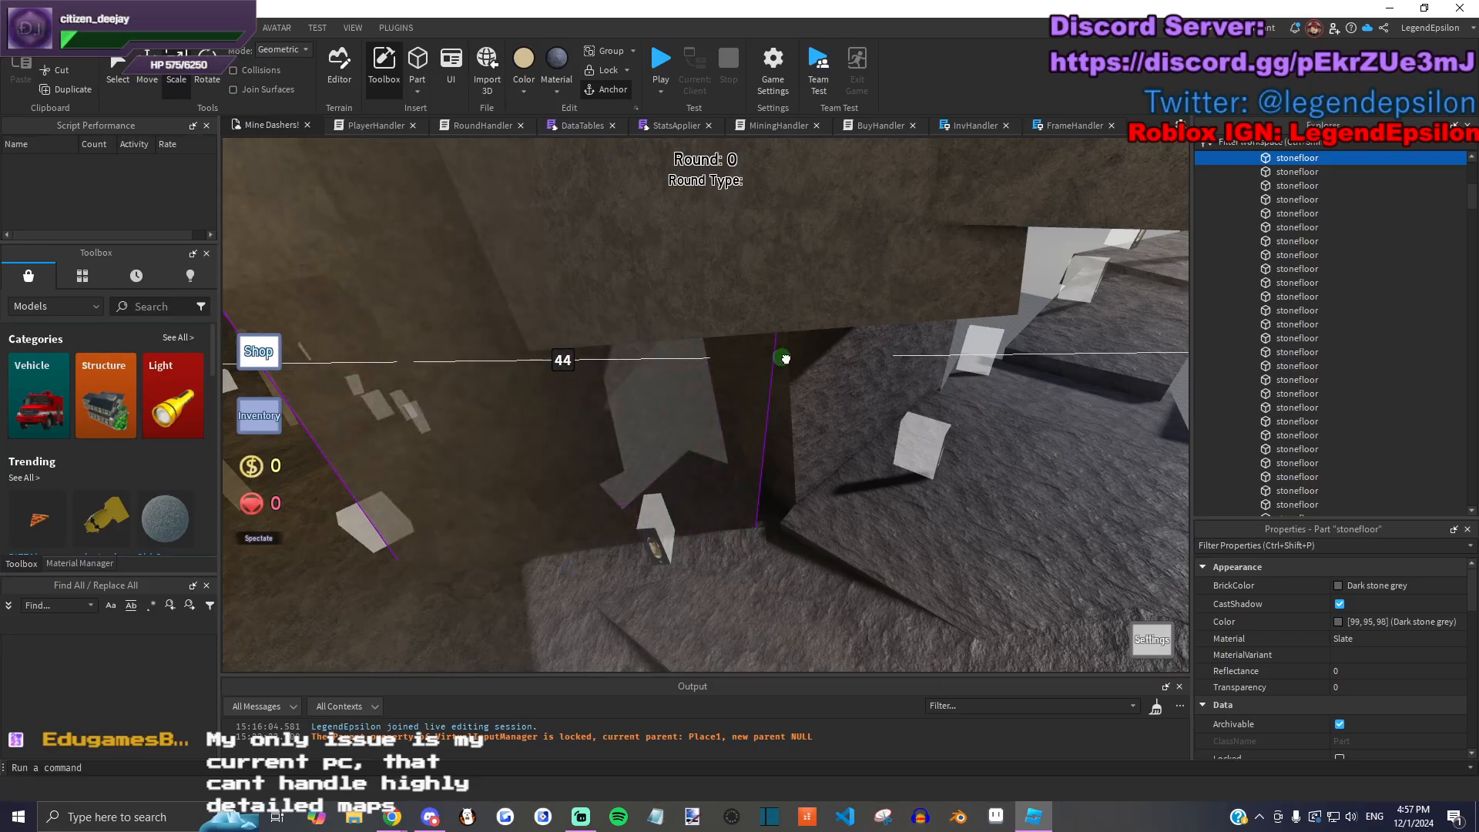
key("w")
right_click_drag(783, 420, 812, 452)
Step: Rotate the short stone wall so its edge lines up with the extended slab at the tunnel corner
left_click(798, 425)
key("s")
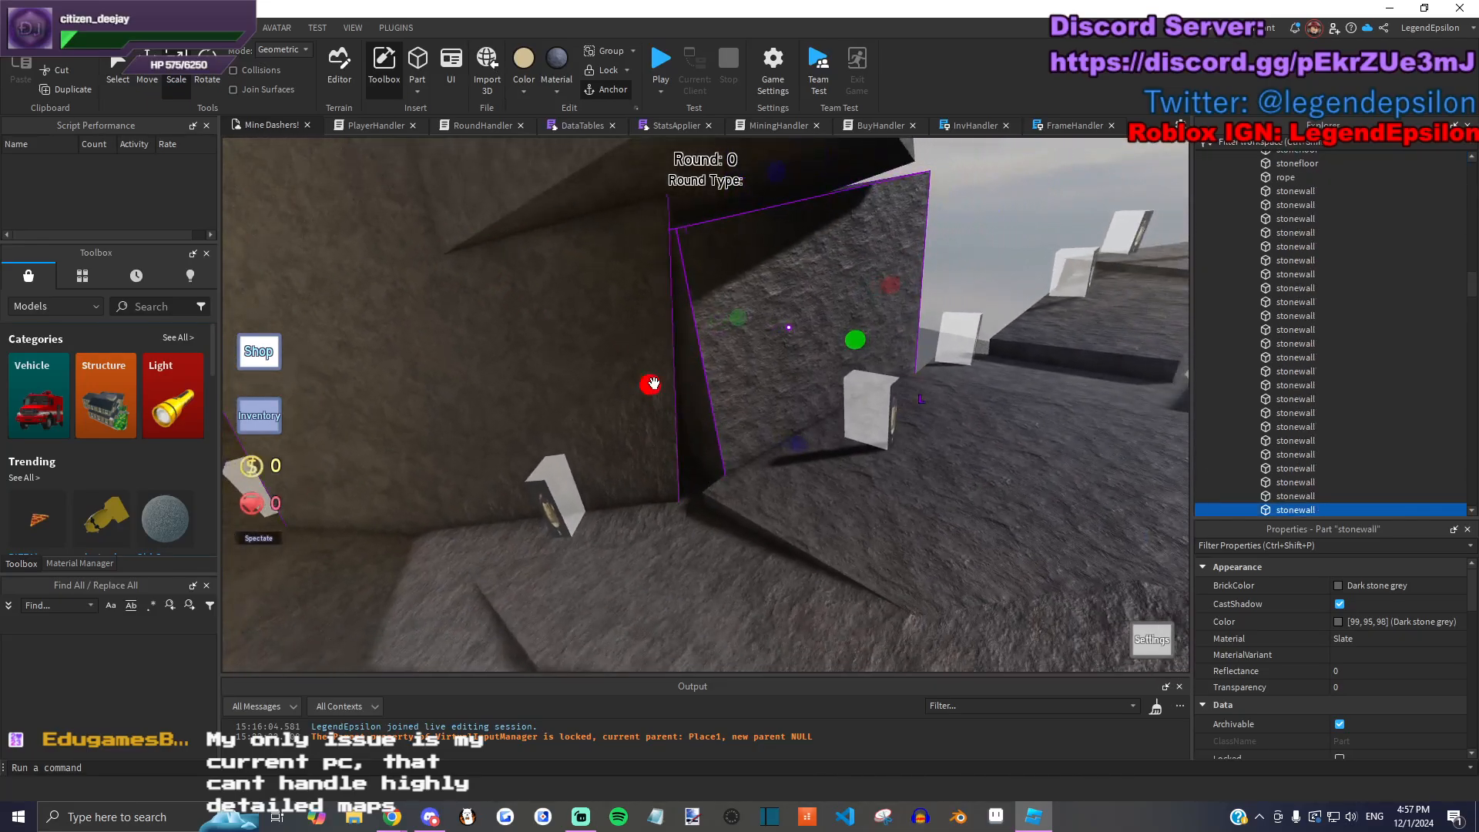
key("d")
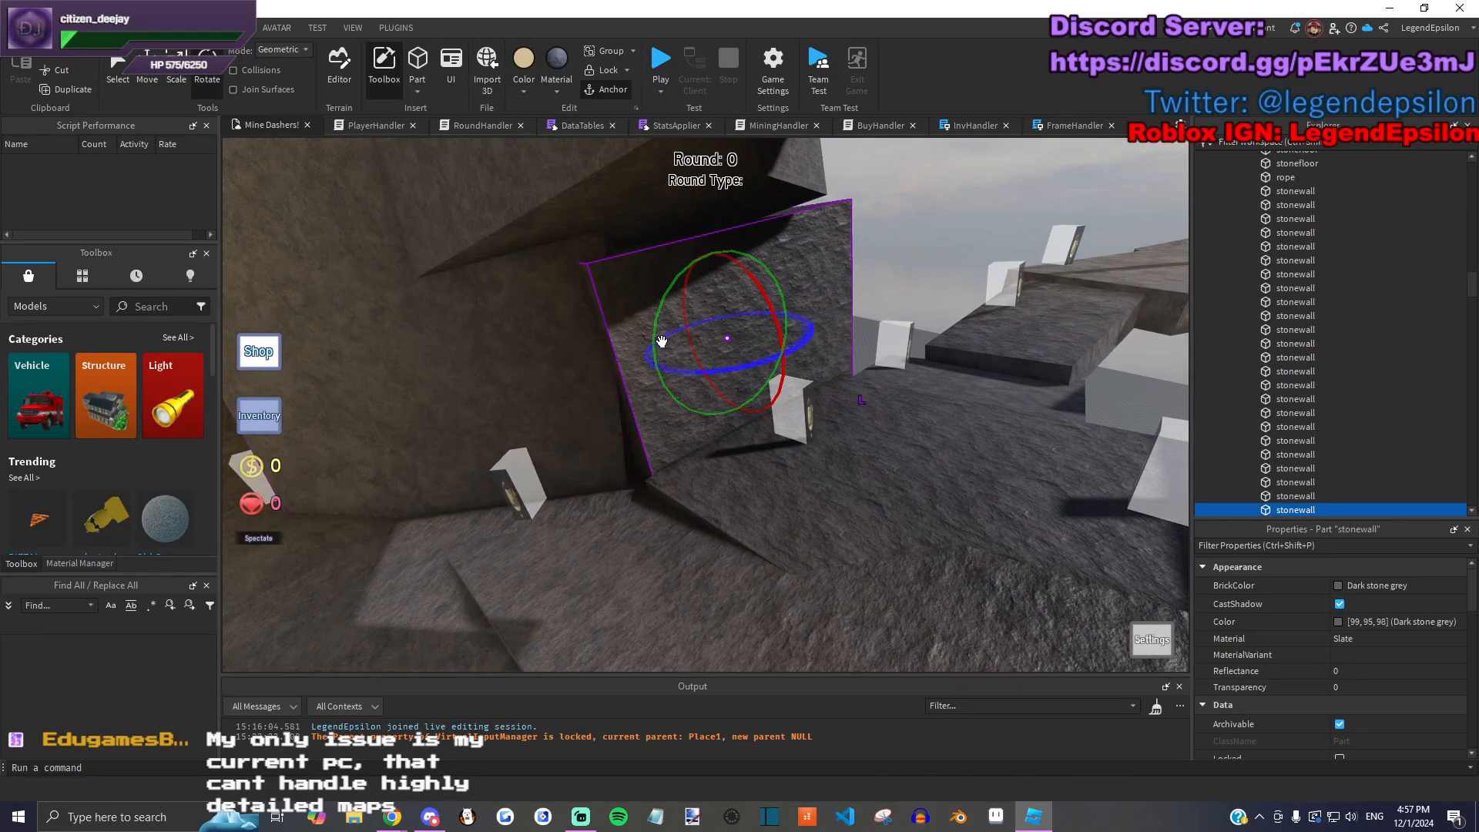
key("q")
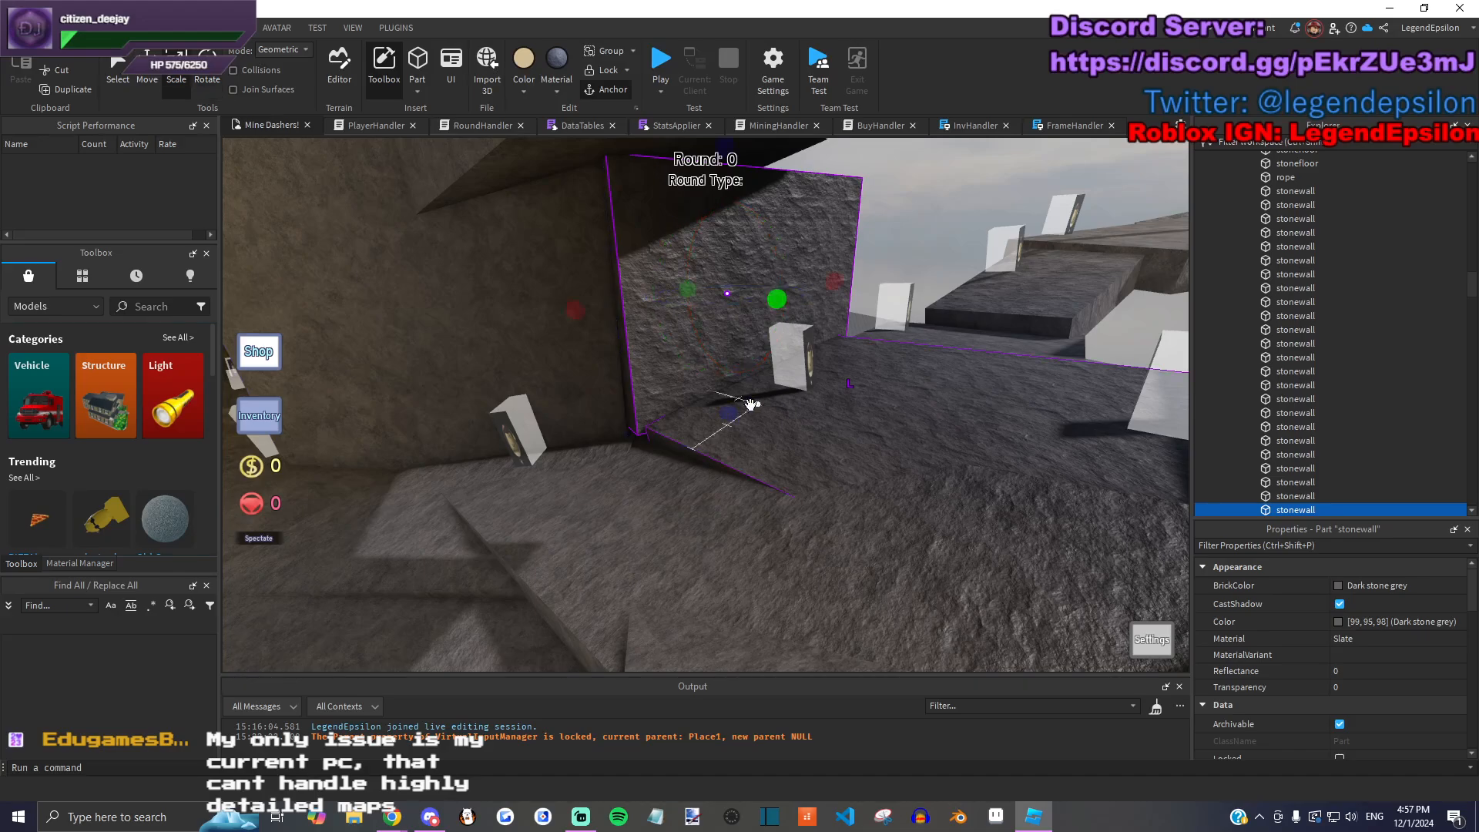
scroll(753, 405, "up", 4)
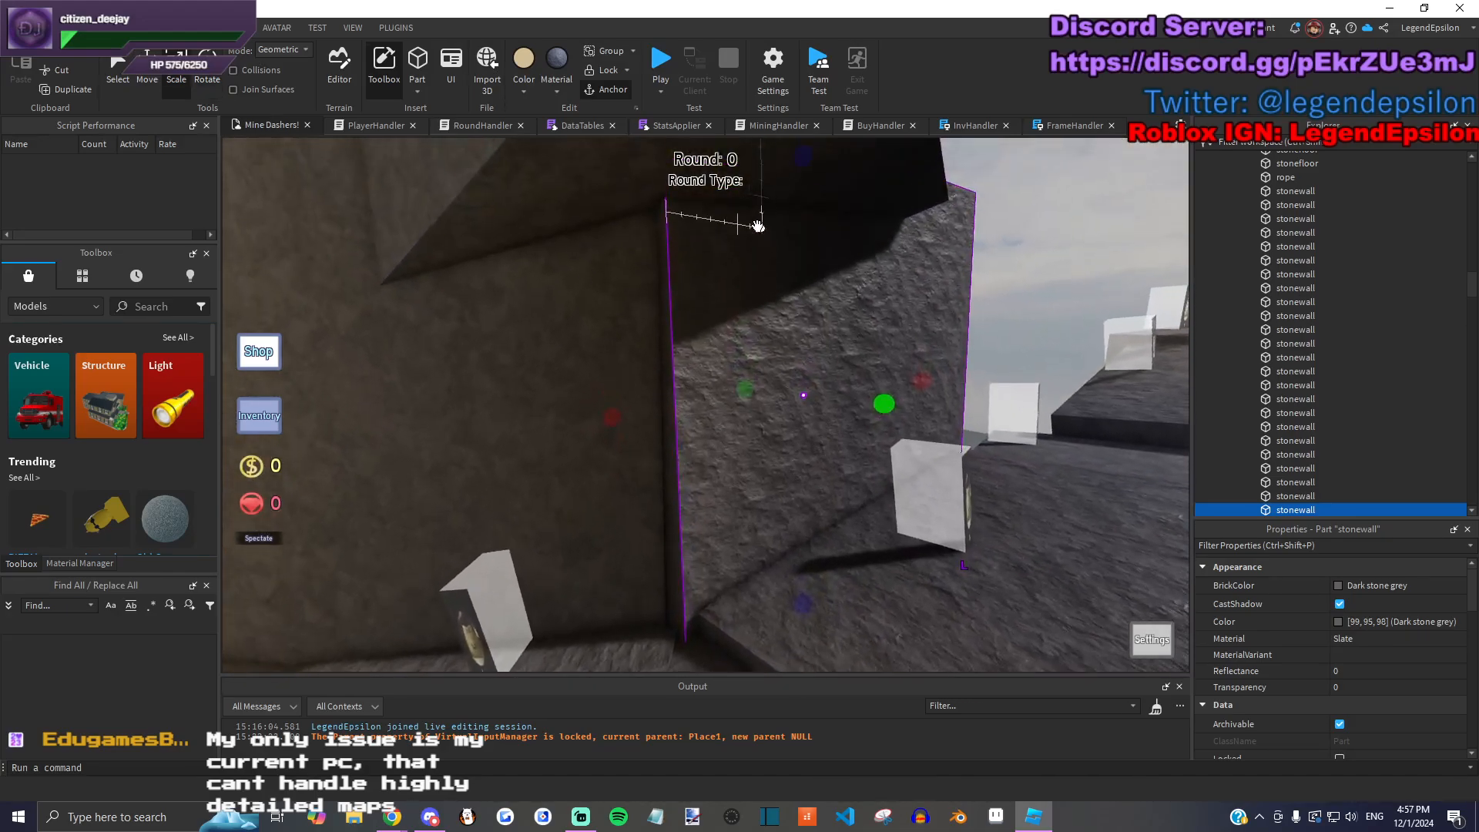
Step: Place another stone wall in the open gap beside the path and stretch it up to the rock ceiling, about 37 studs tall
right_click_drag(596, 421, 756, 501)
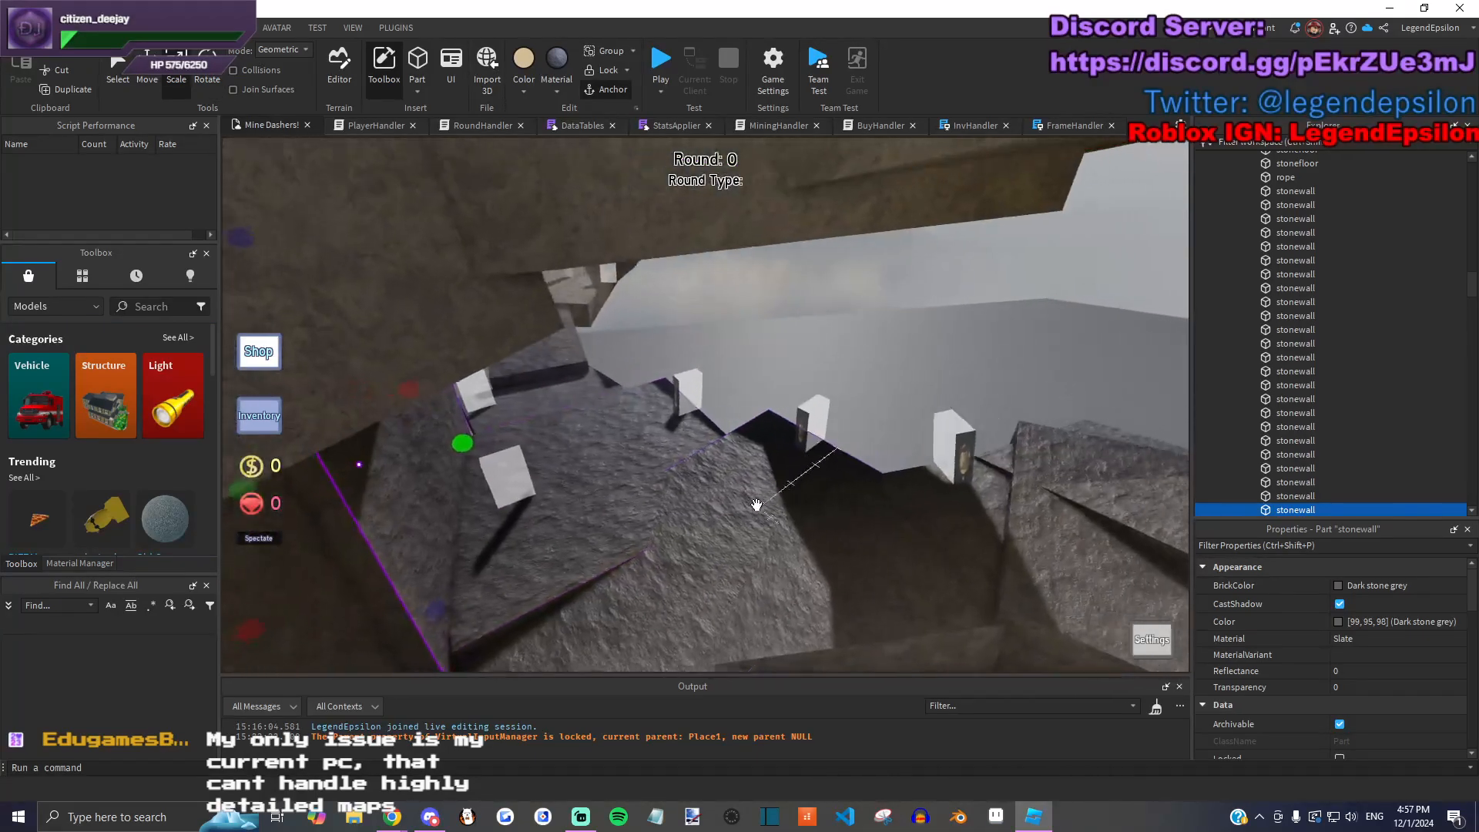
right_click_drag(652, 533, 778, 396)
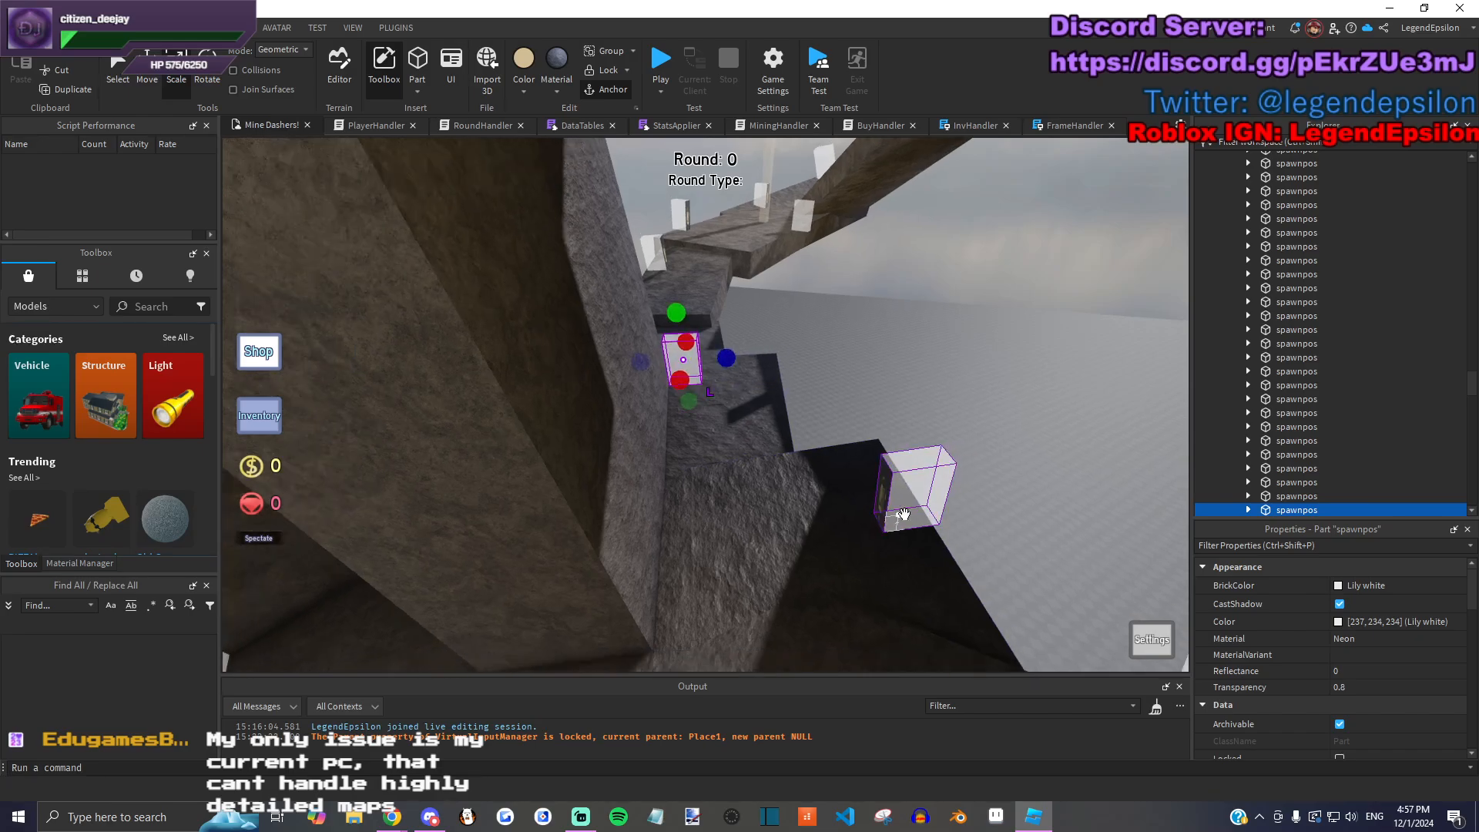
right_click_drag(699, 554, 678, 508)
left_click(886, 539)
right_click_drag(839, 601, 796, 286)
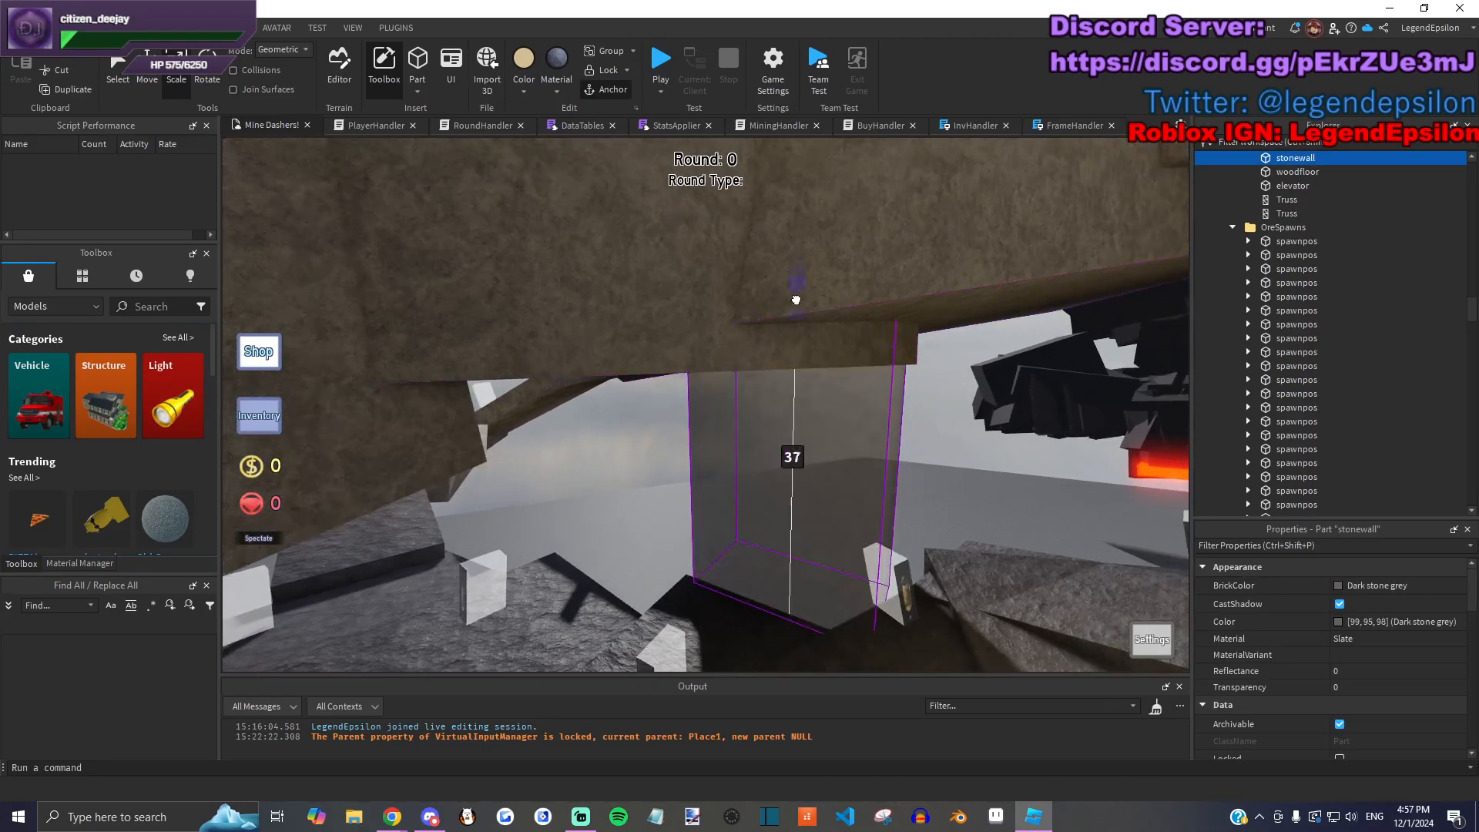
Step: Rotate the new stone wall around its vertical axis and shift it along the gap toward the path
right_click_drag(788, 355, 201, 90)
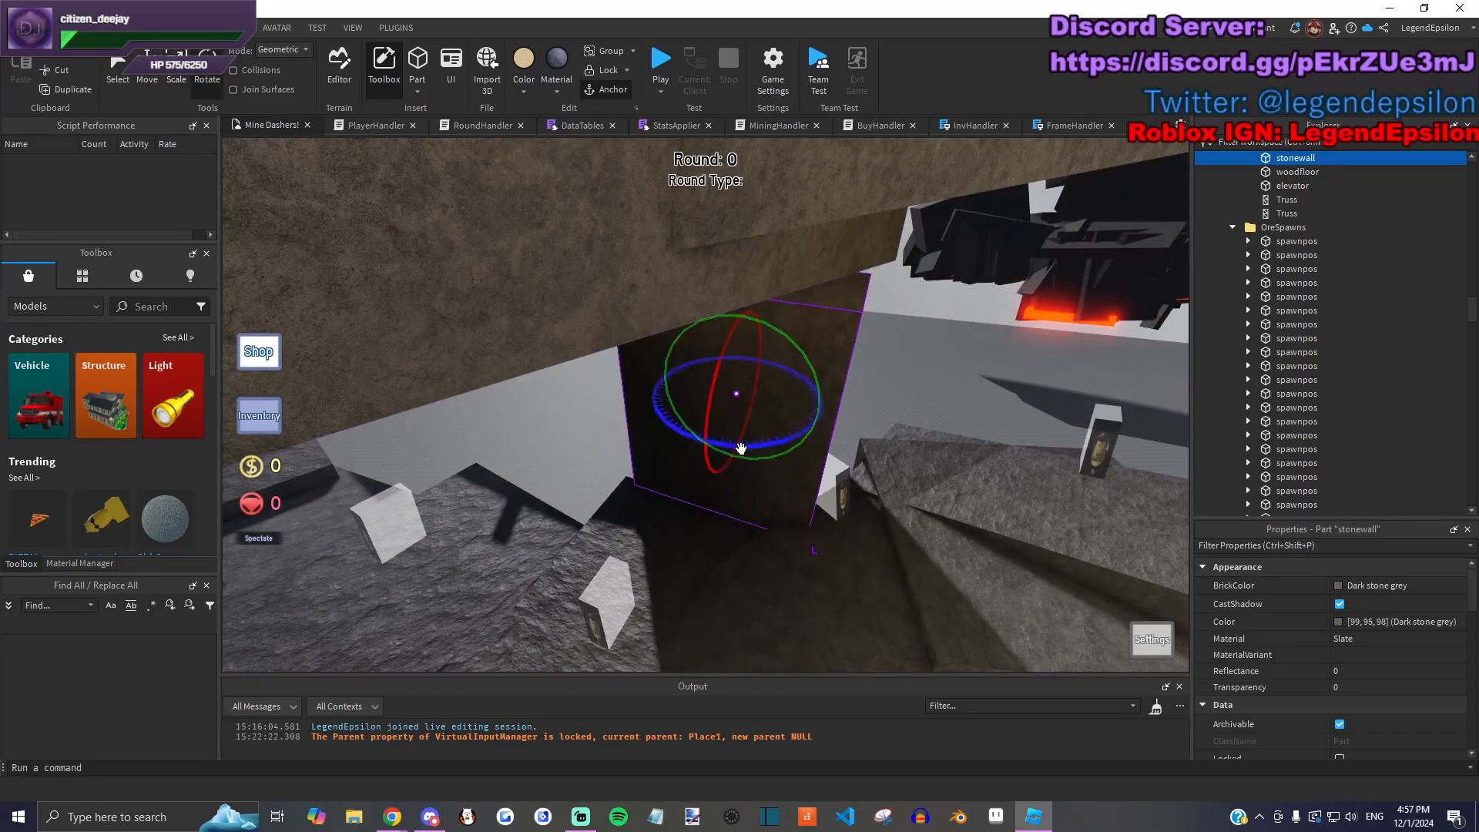
right_click_drag(561, 382, 206, 112)
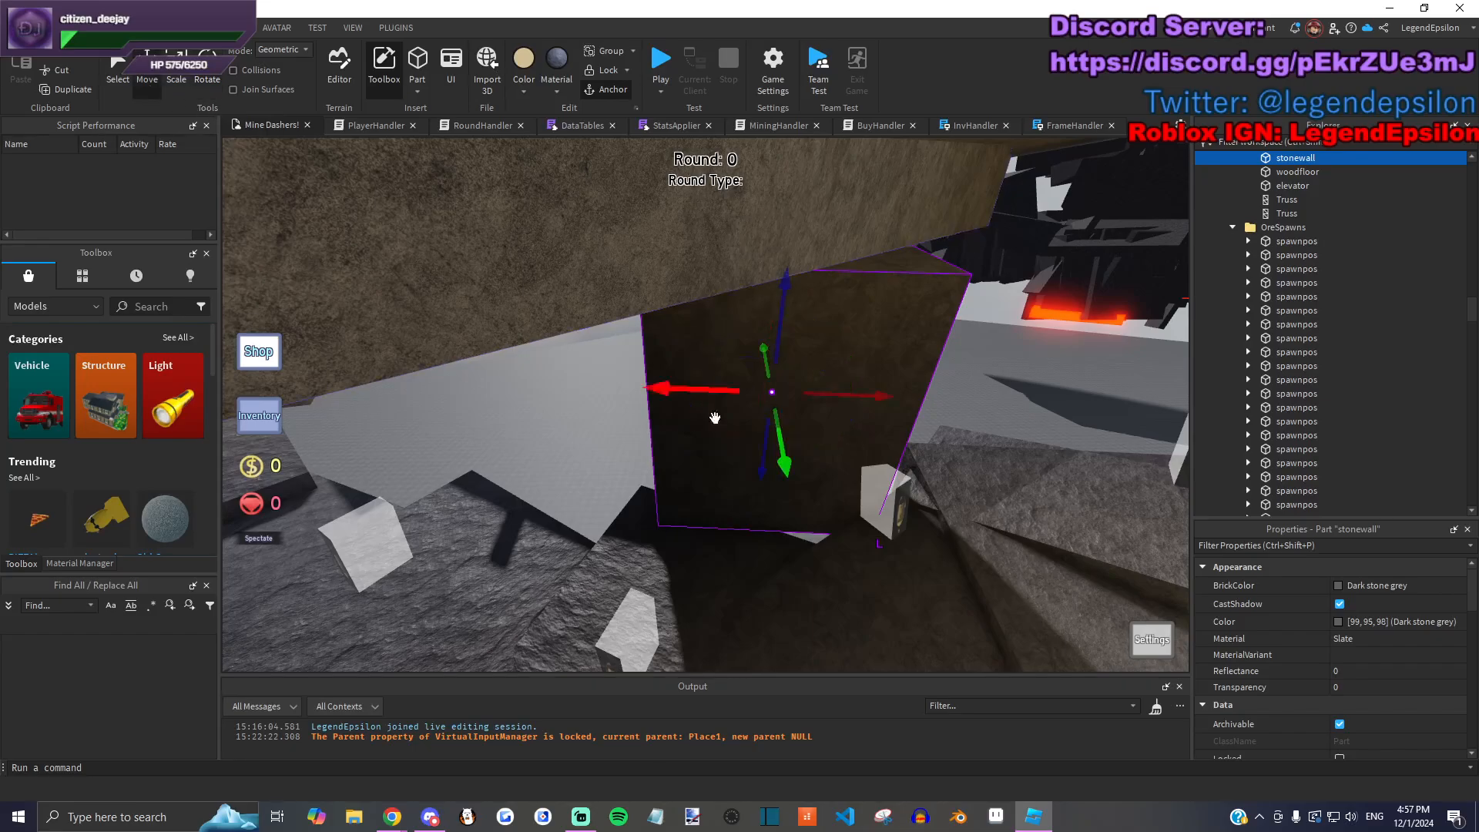
right_click_drag(784, 451, 609, 312)
key("ctrl+4")
scroll(819, 369, "up", 5)
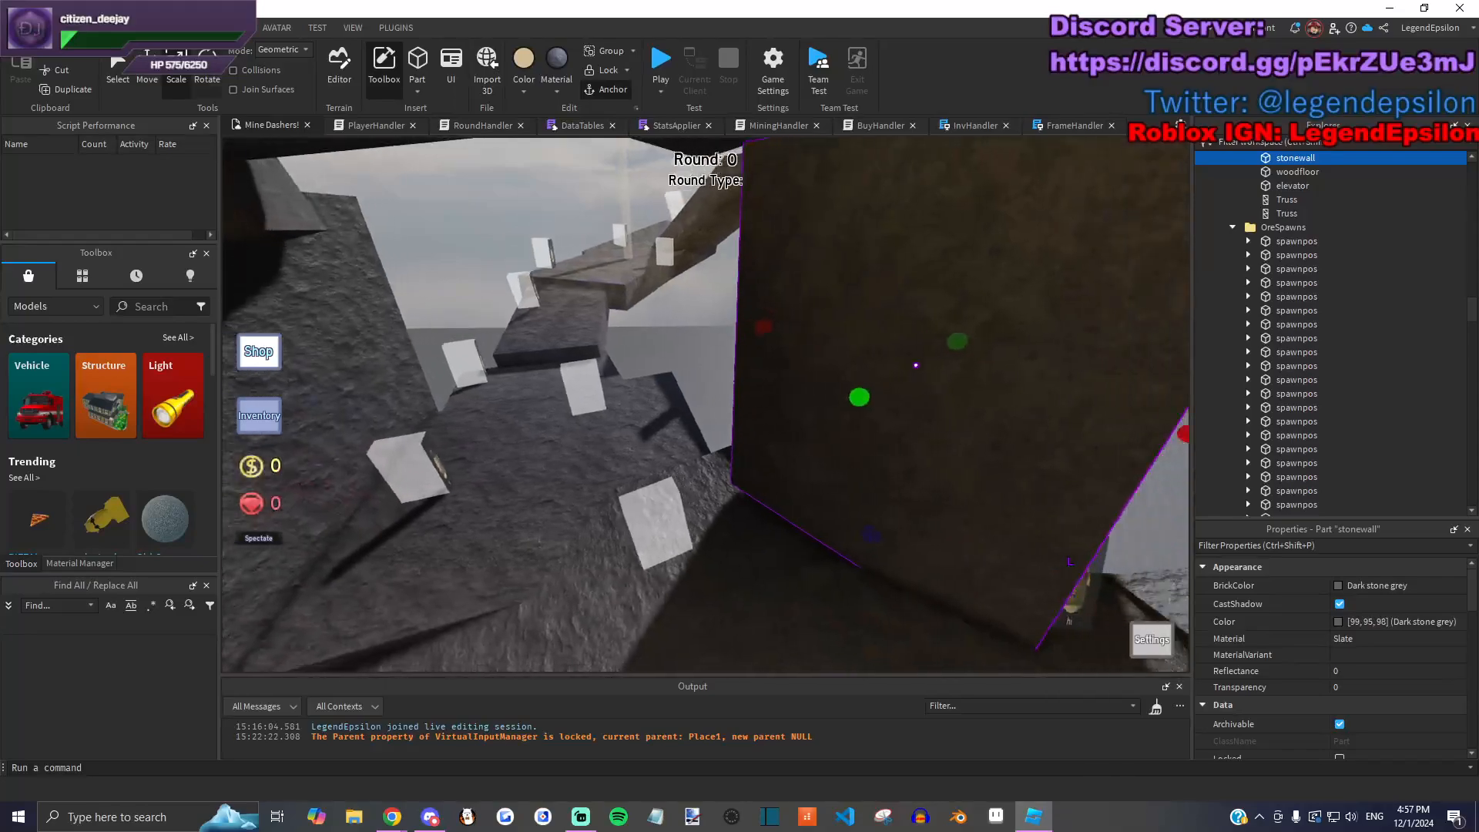
Step: Fine-tune the new stone wall's angle and nudge it by 2 studs against the tunnel floor edge
key("ctrl+2")
left_click_drag(609, 312, 208, 83)
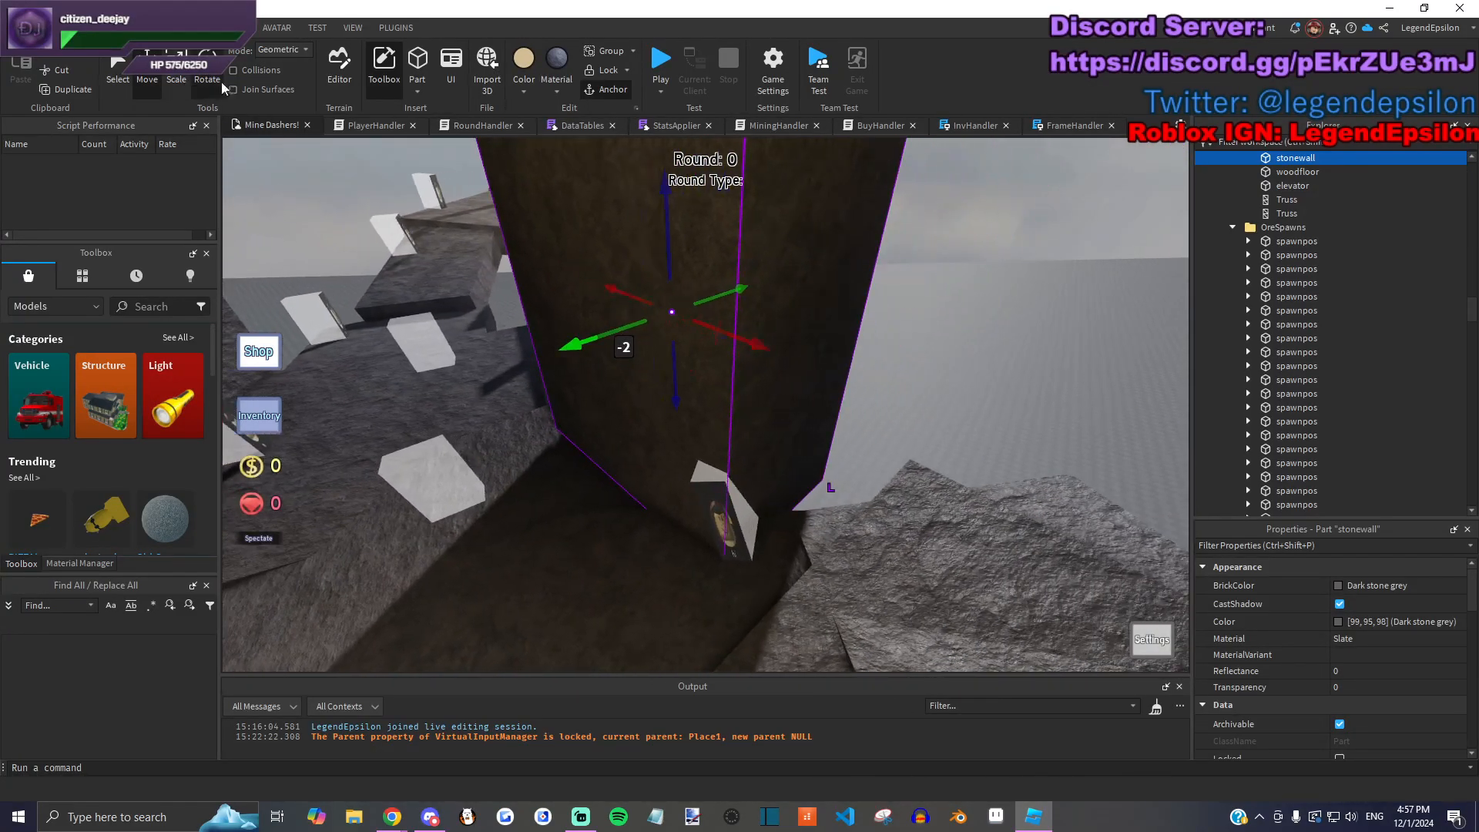
left_click_drag(608, 293, 616, 323)
right_click_drag(617, 323, 617, 293)
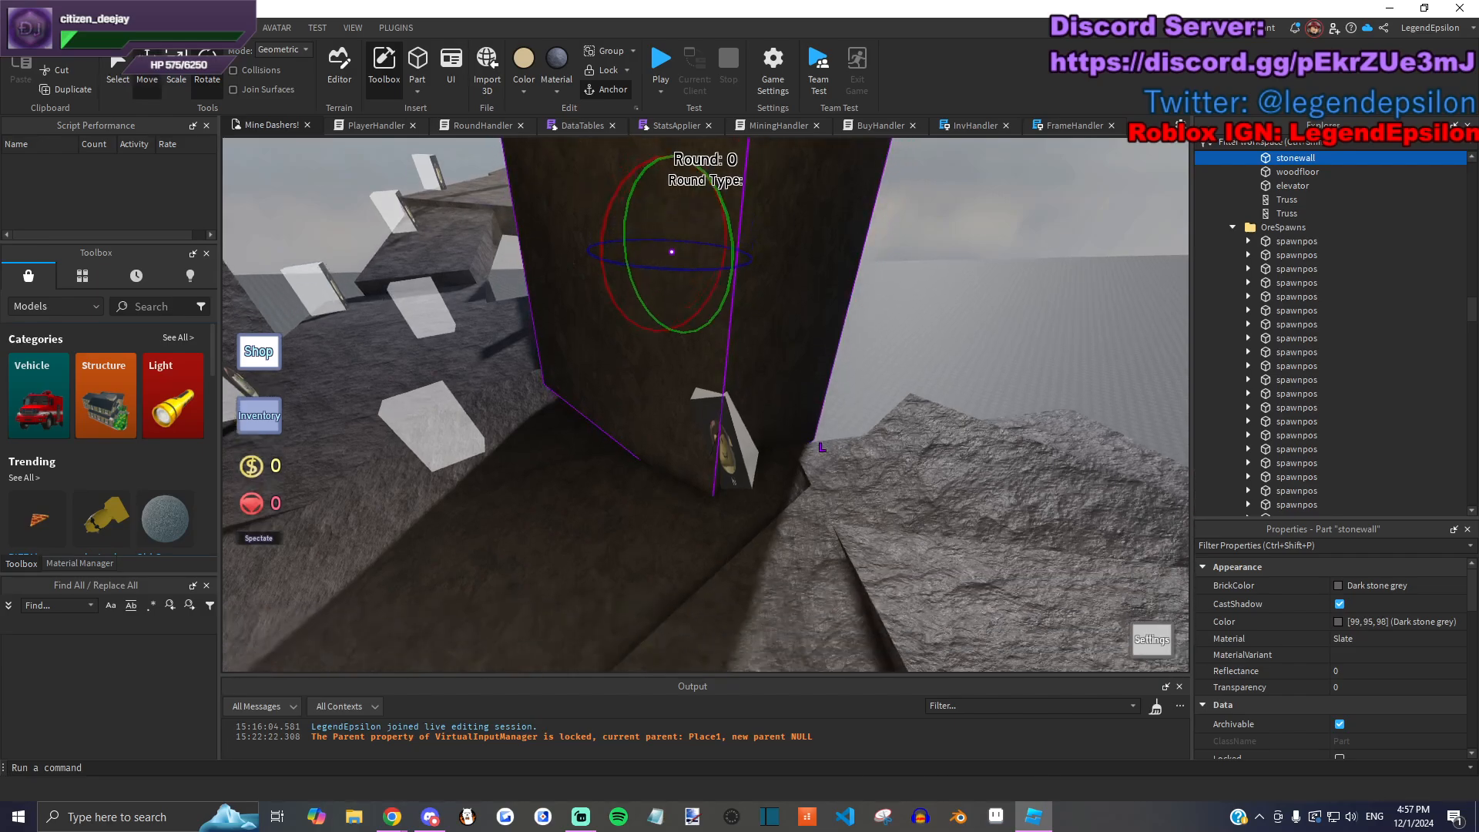
left_click_drag(589, 260, 803, 336)
scroll(829, 375, "up", 2)
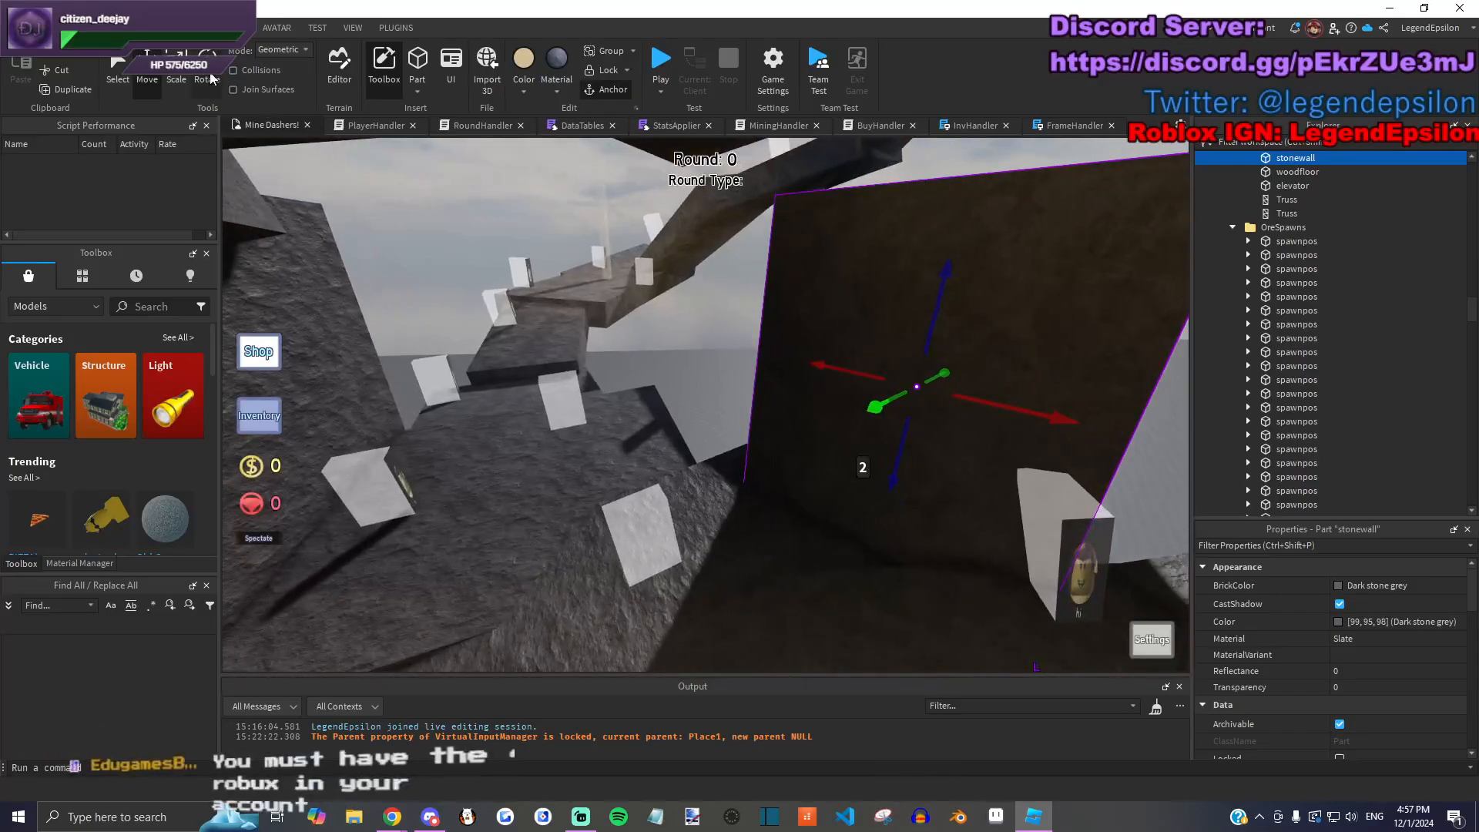
right_click_drag(529, 201, 603, 368)
left_click_drag(564, 370, 930, 609)
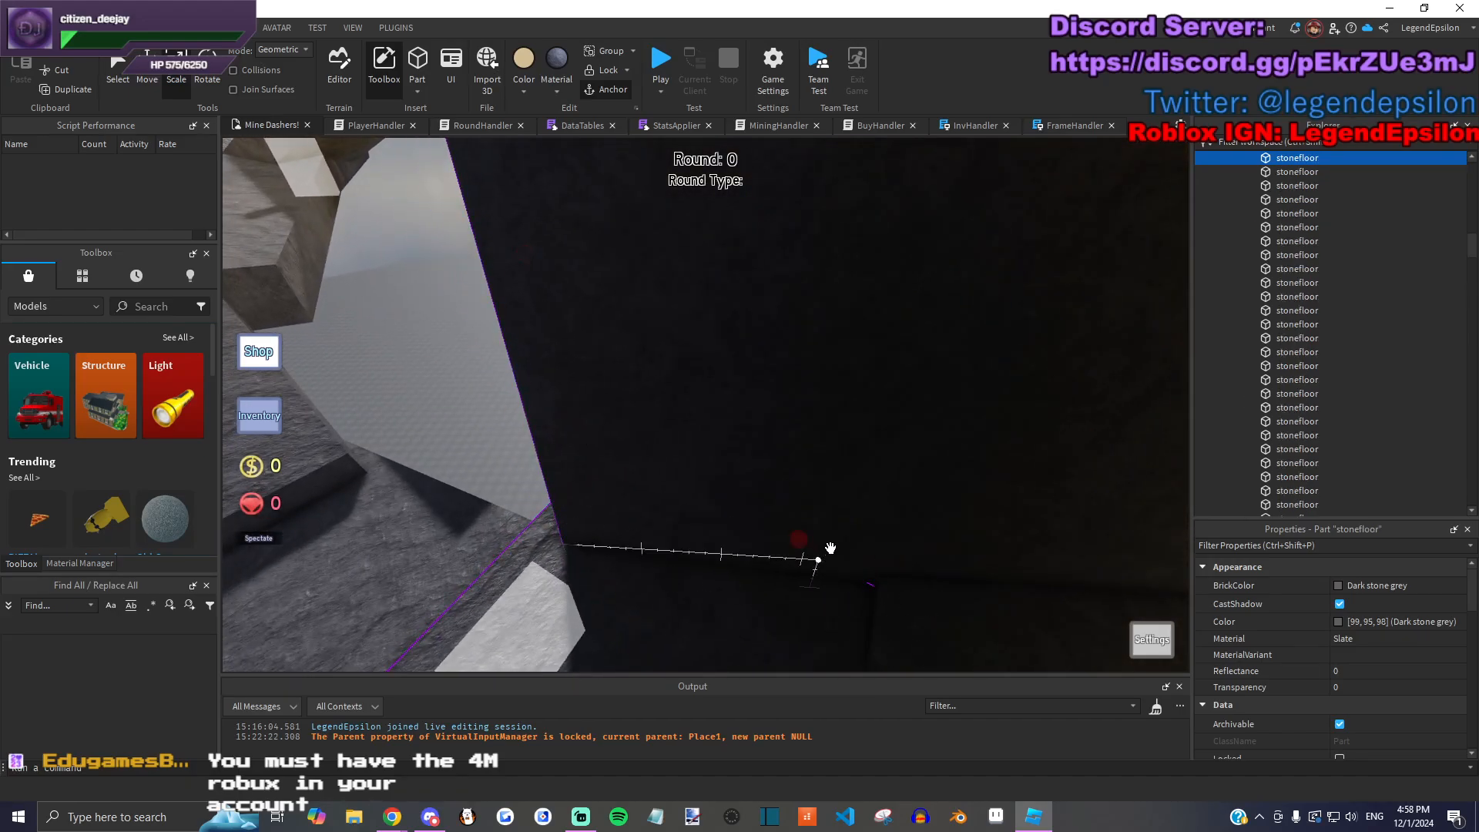
Step: Inspect the new stone wall from inside the cave and along the path for remaining gaps
left_click(618, 399)
right_click_drag(618, 399, 827, 380)
left_click(843, 416)
left_click(816, 372)
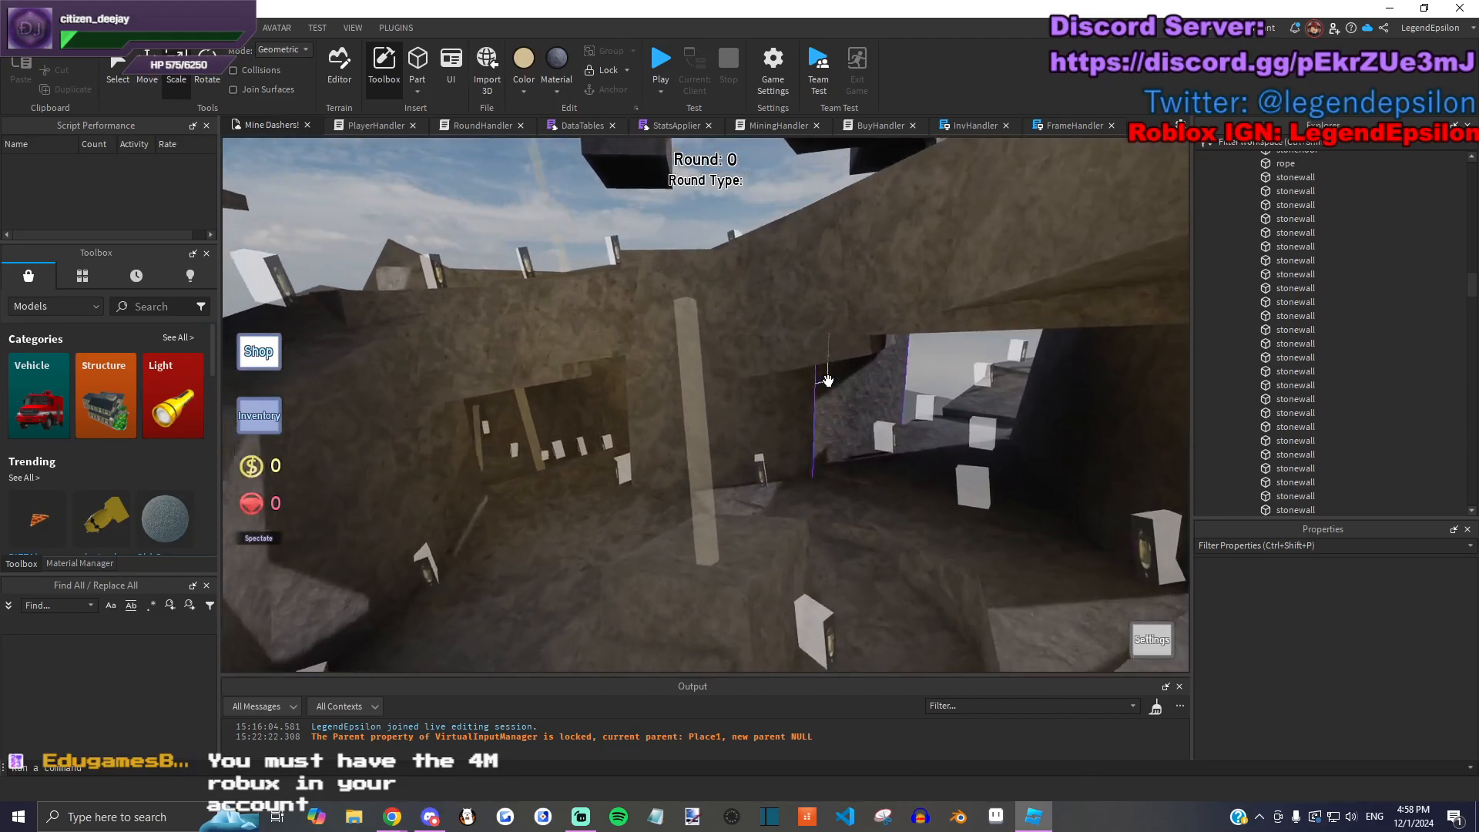
scroll(828, 381, "up", 1)
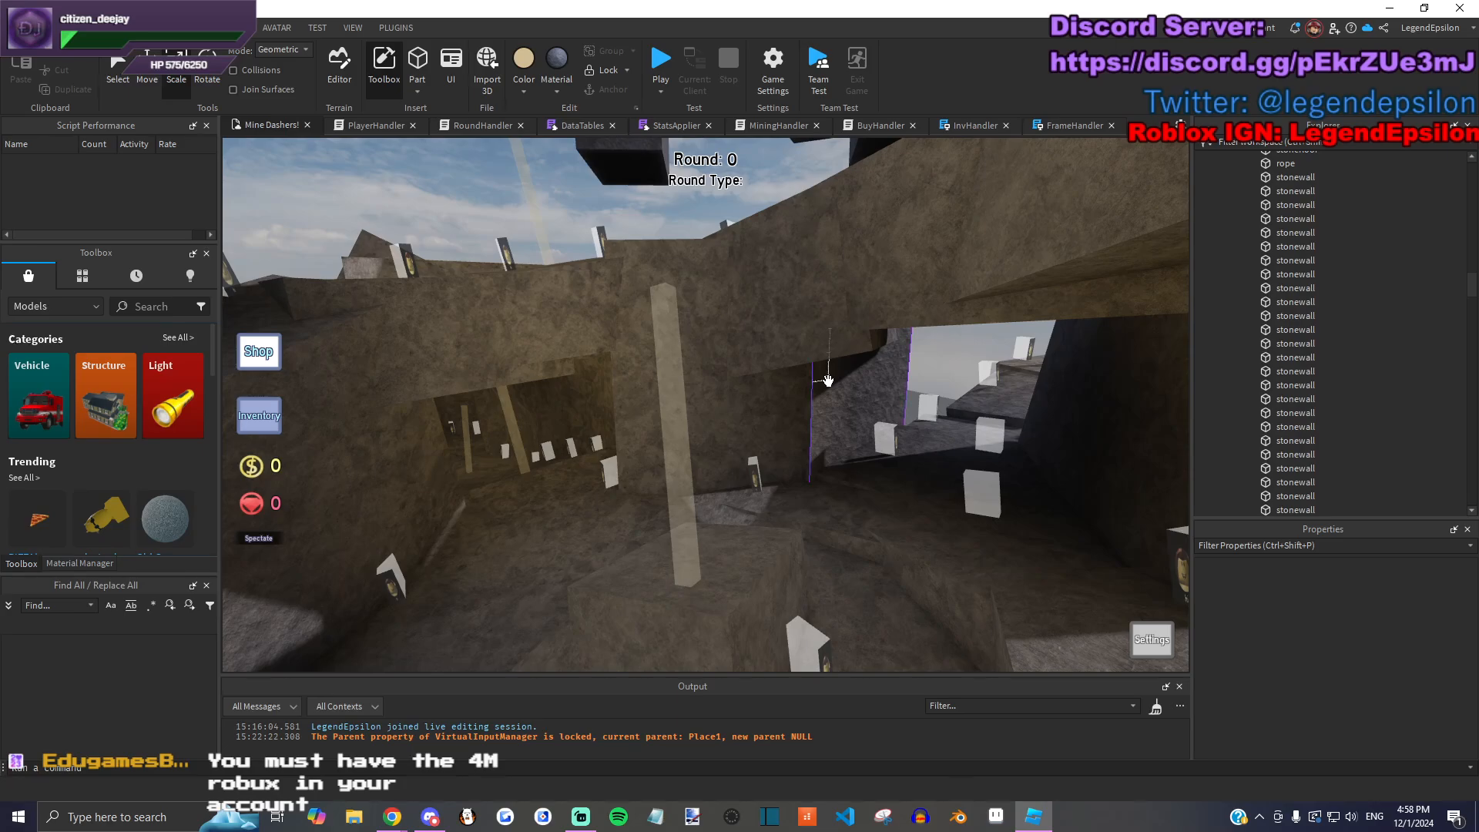
scroll(833, 385, "up", 10)
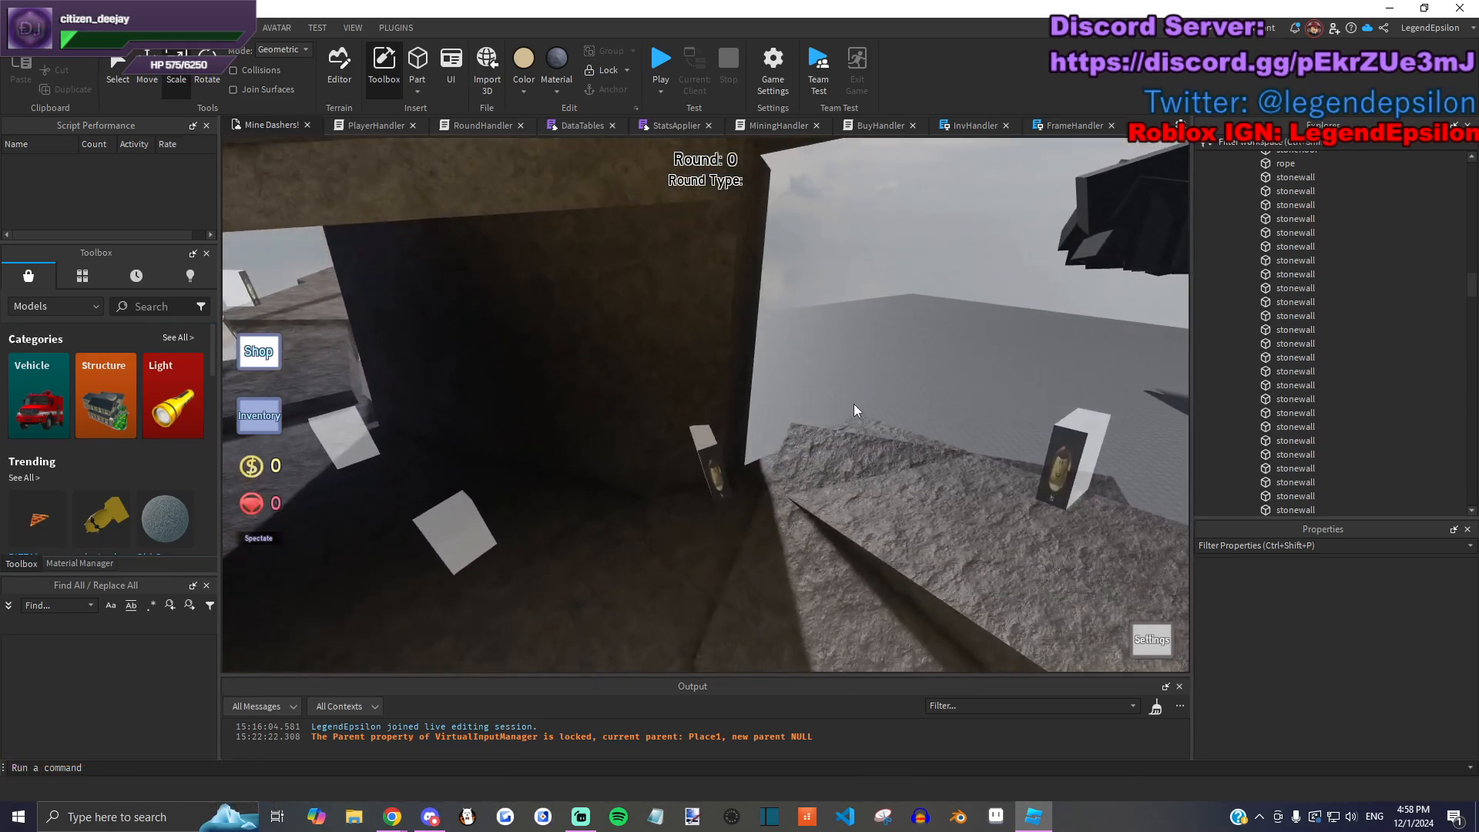
right_click_drag(853, 403, 853, 403)
Step: Duplicate the stone wall and place the copy beside it across the next opening
left_click(706, 342)
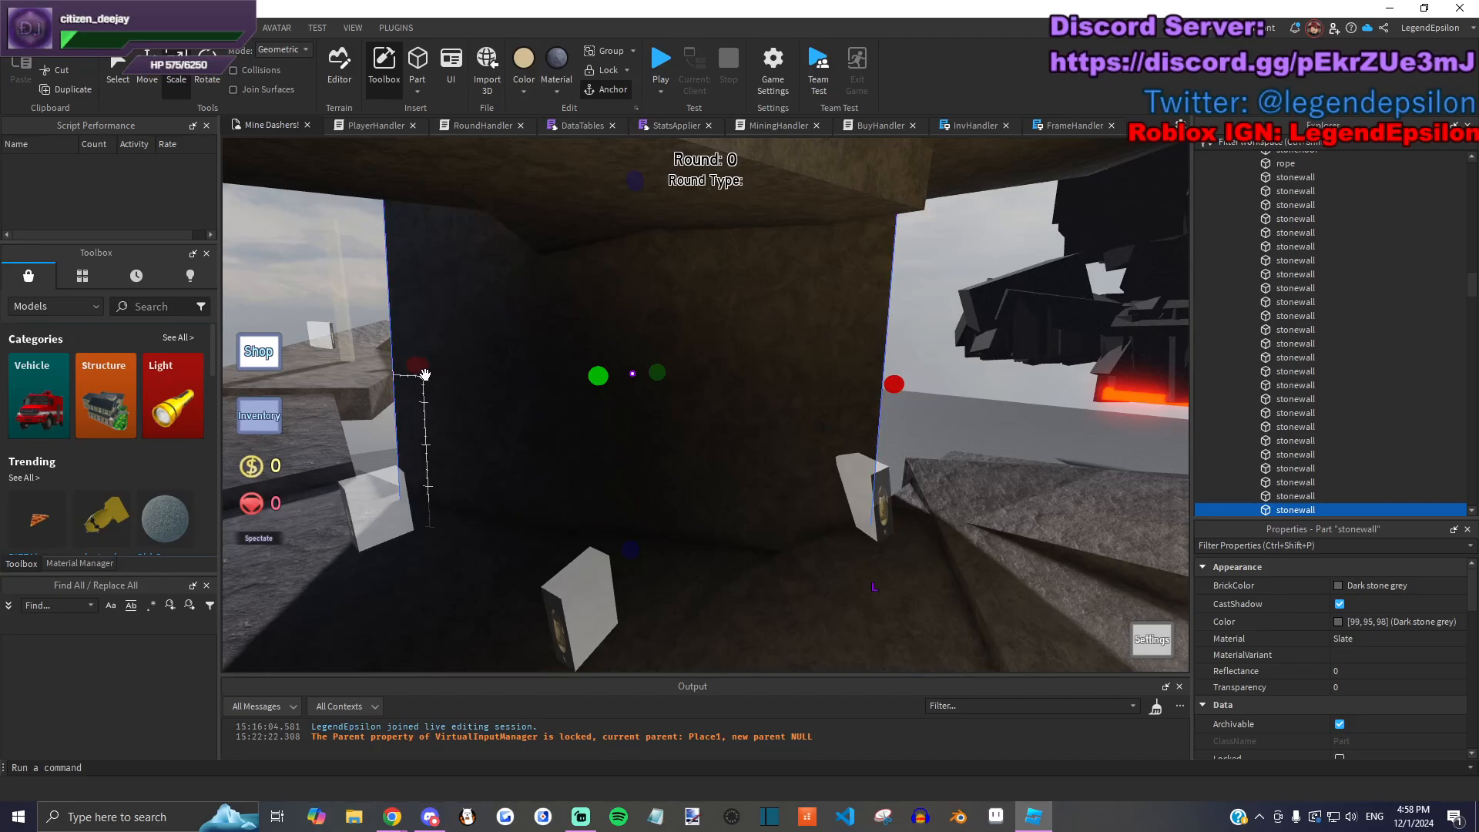
left_click_drag(624, 378, 624, 377)
right_click_drag(731, 288, 731, 287)
left_click_drag(748, 255, 757, 466)
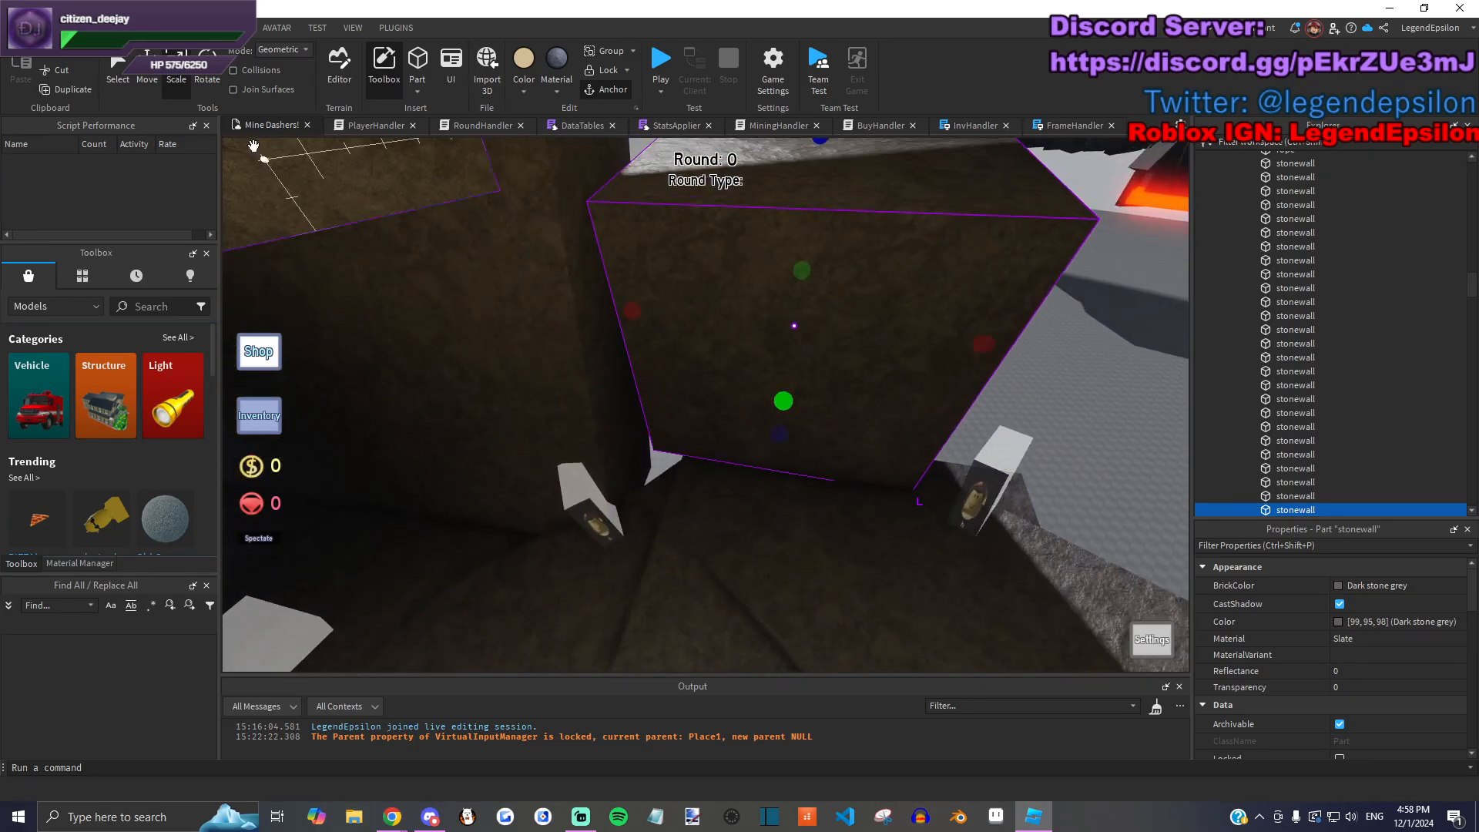
Step: Adjust the copied stone wall's width and position so its side meets the first wall
right_click_drag(755, 379, 778, 393)
left_click_drag(770, 352, 771, 351)
right_click_drag(771, 351, 769, 349)
right_click_drag(707, 288, 714, 296)
left_click_drag(594, 237, 519, 236)
Step: Resize the stone wall beside the path opening, stretching it up to the ceiling to about 38 studs tall
left_click_drag(753, 417, 732, 461)
right_click_drag(732, 461, 744, 465)
left_click_drag(809, 327, 893, 333)
right_click_drag(894, 333, 904, 339)
left_click_drag(578, 324, 569, 174)
right_click_drag(569, 173, 701, 384)
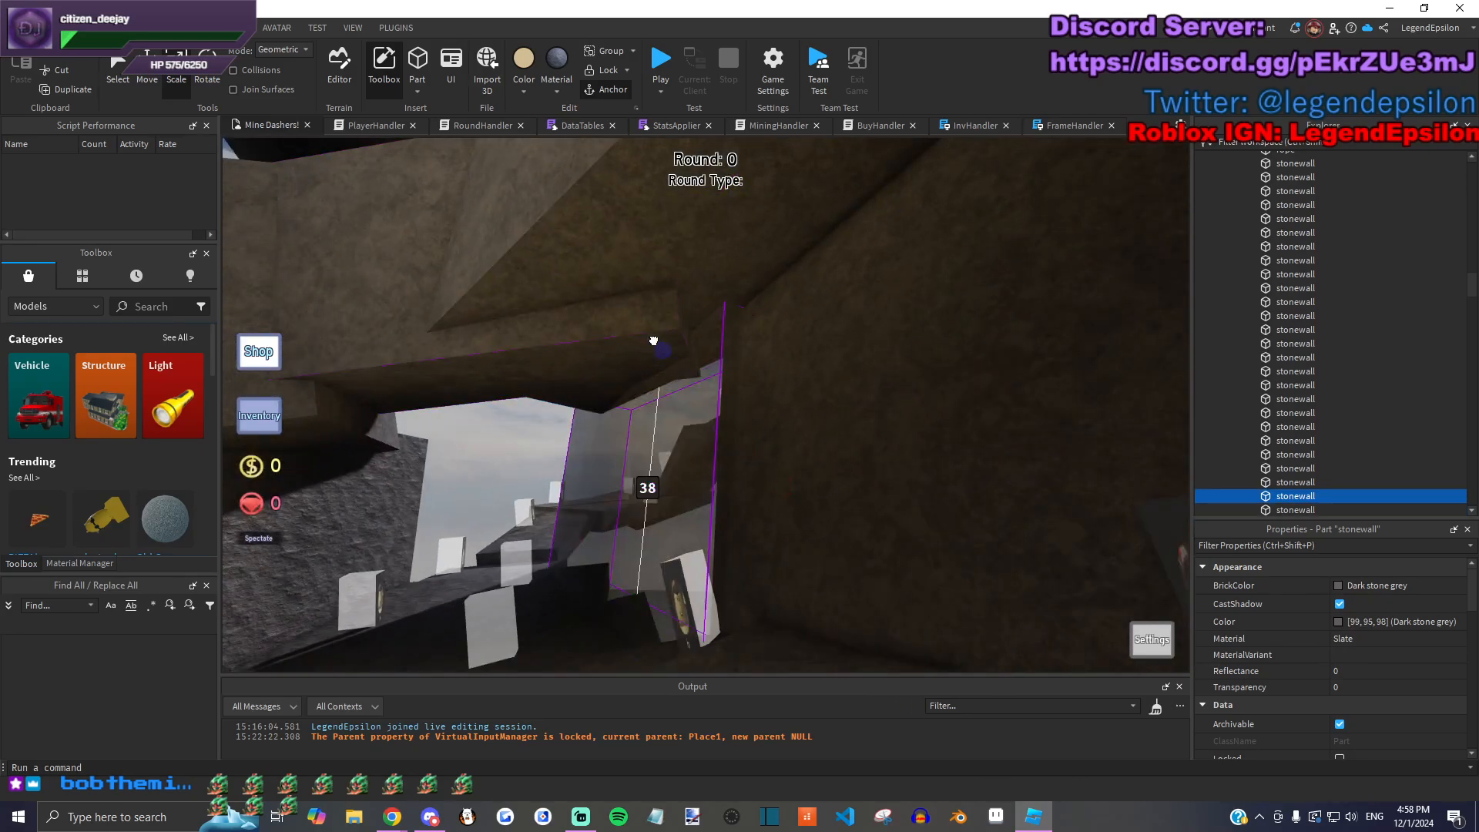
left_click_drag(793, 472, 795, 470)
left_click(622, 341)
right_click_drag(622, 342, 801, 482)
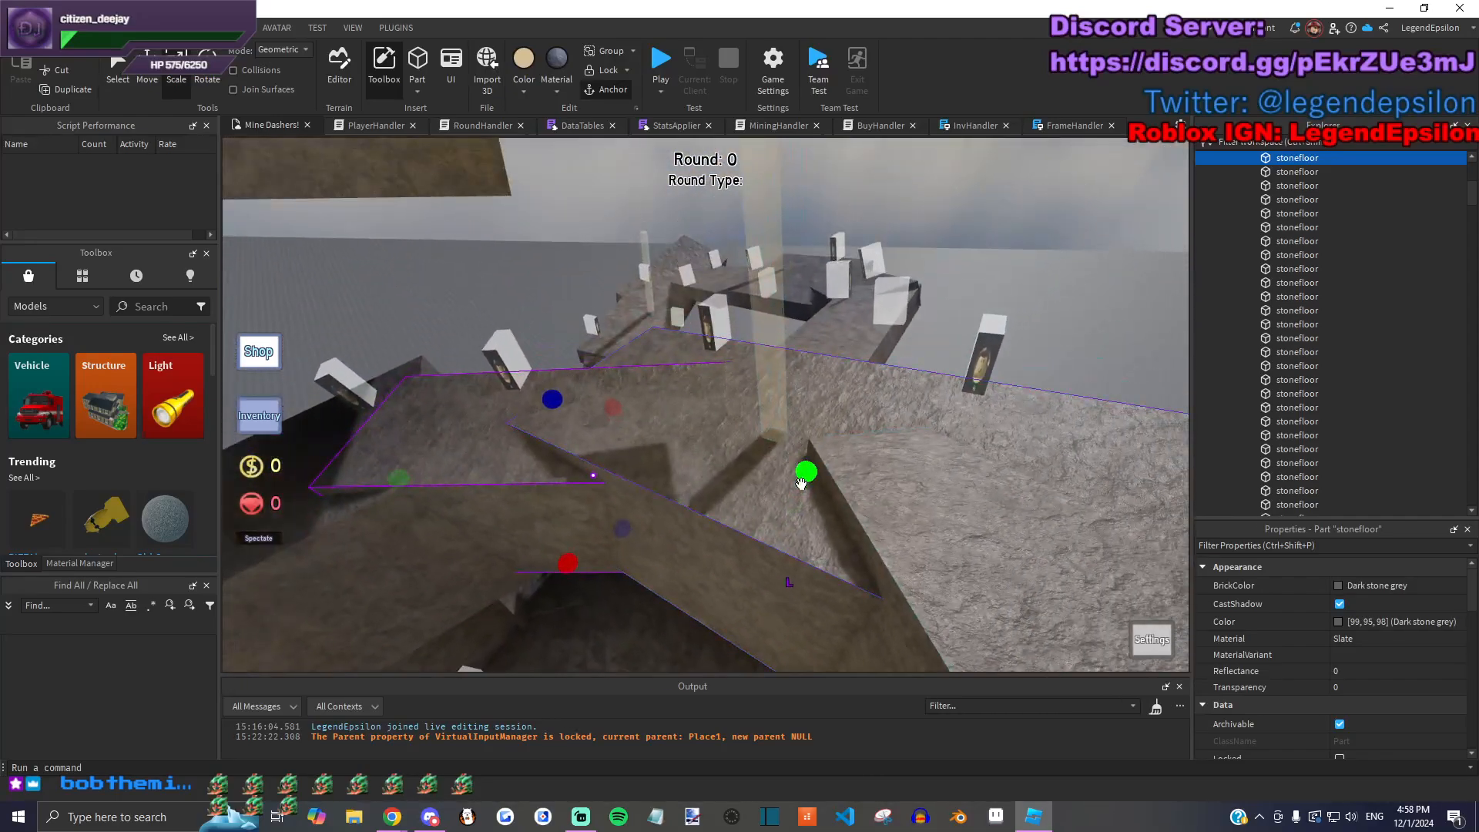
right_click_drag(965, 446, 775, 346)
right_click_drag(776, 282, 771, 341)
key("alt+Tab")
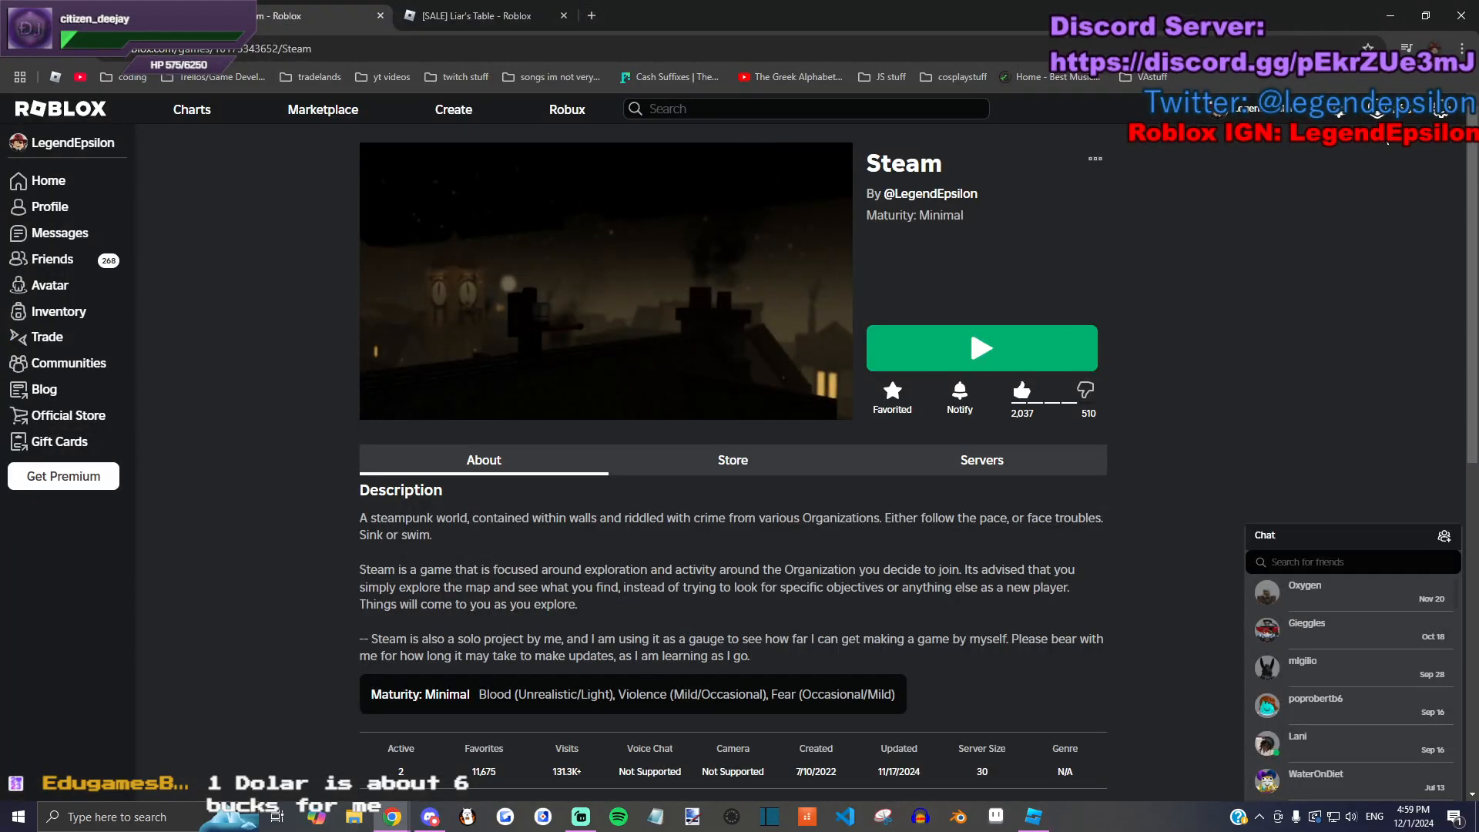
key("alt+Tab")
Step: Duplicate the end stone wall and position the copy along the opening at the cave's outer edge
right_click_drag(782, 348, 783, 348)
left_click(611, 241)
left_click_drag(610, 242, 607, 232)
right_click_drag(803, 427, 804, 473)
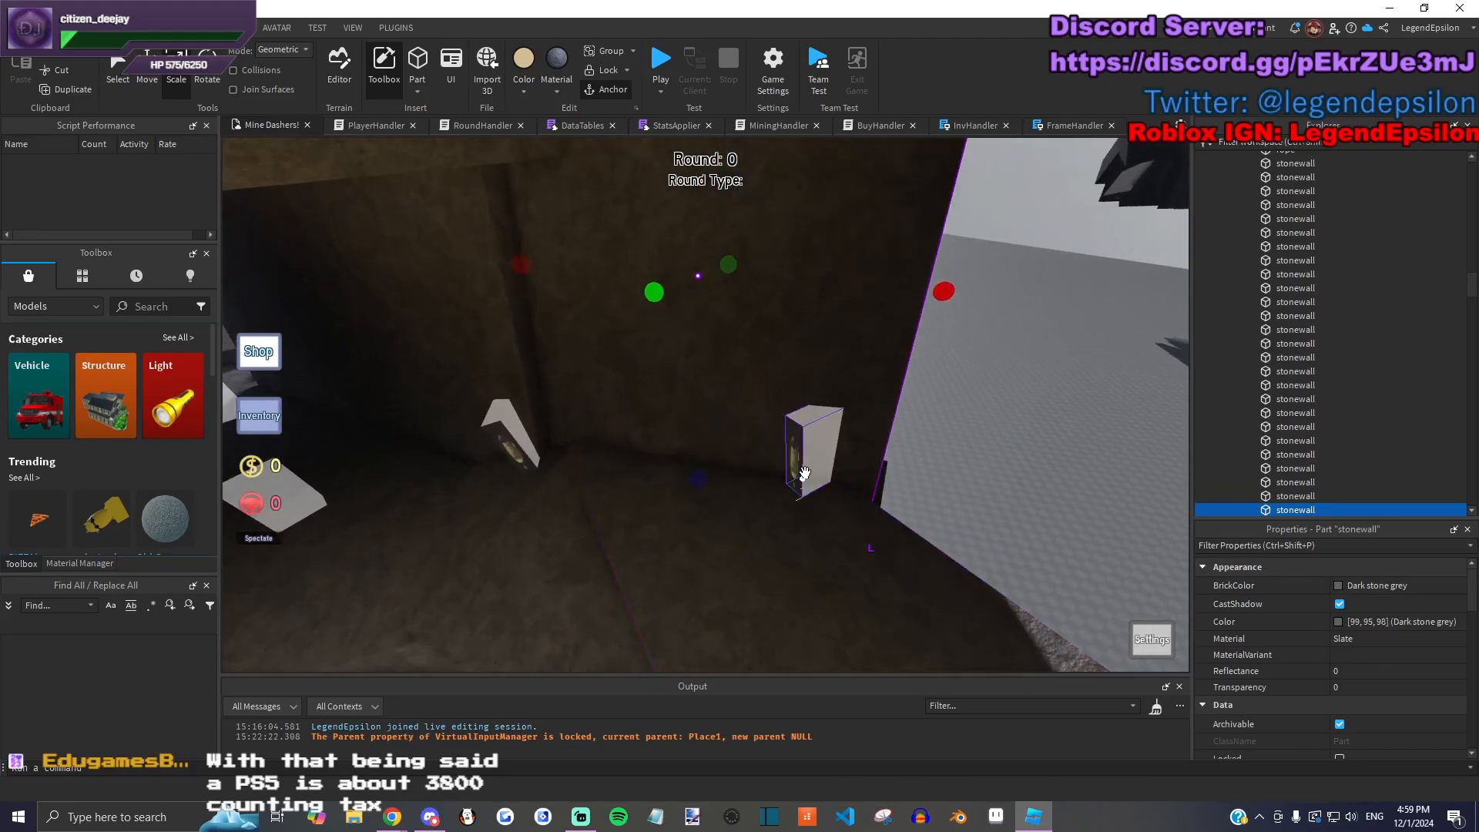
left_click(753, 370)
right_click_drag(753, 369, 754, 362)
key("ctrl+d")
left_click_drag(563, 343, 720, 329)
right_click_drag(720, 329, 627, 346)
left_click_drag(505, 389, 641, 399)
right_click_drag(625, 373, 611, 370)
Step: Rotate the copied stone wall so it continues the wall line around the opening
left_click(218, 76)
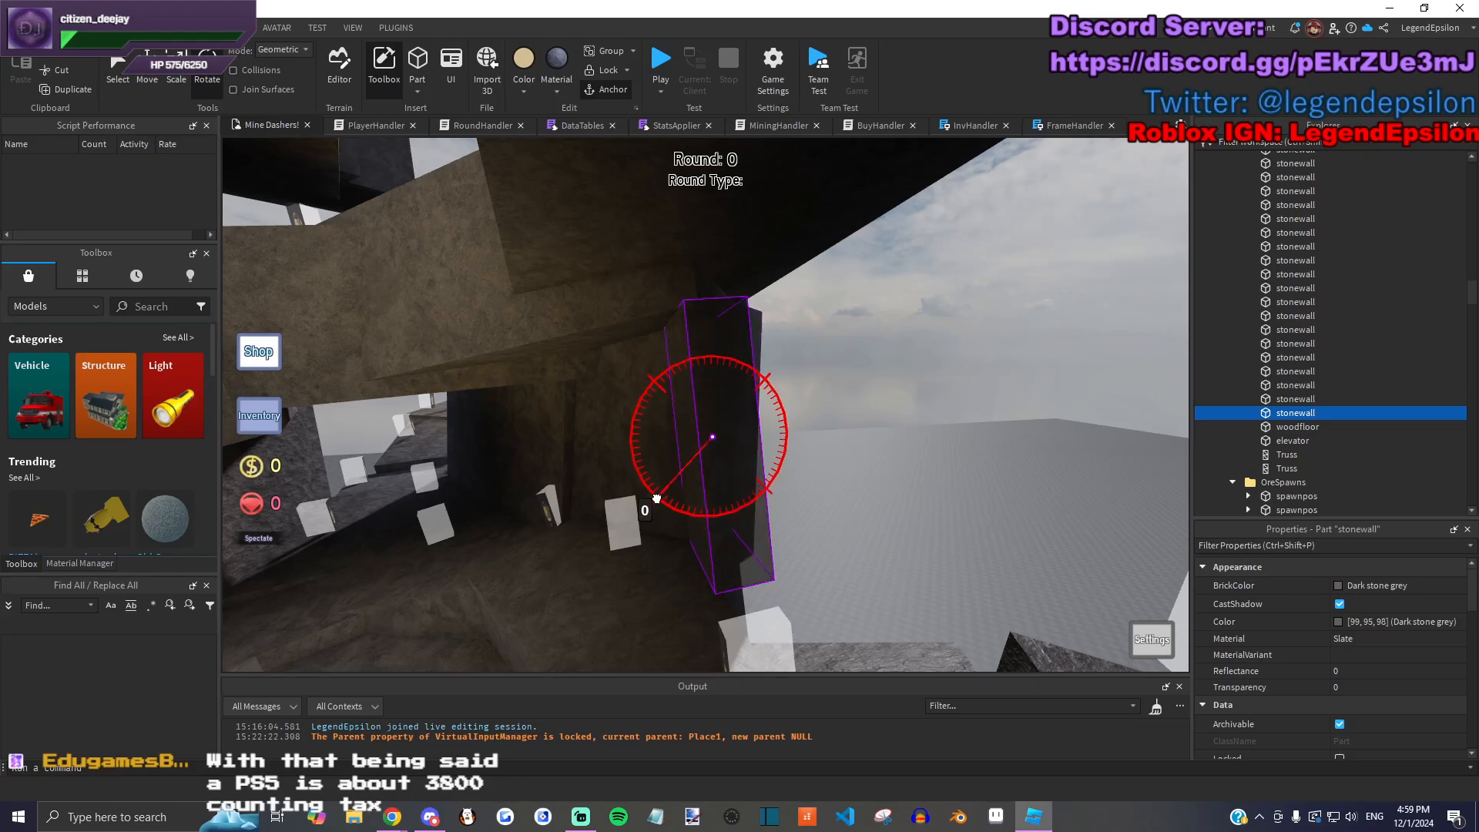
key("w")
key("q")
left_click_drag(730, 452, 677, 285)
right_click_drag(677, 285, 678, 389)
Step: Duplicate a stone wall from the row and move the copy into the opening beyond the row's end
left_click(436, 333)
right_click_drag(436, 332, 446, 353)
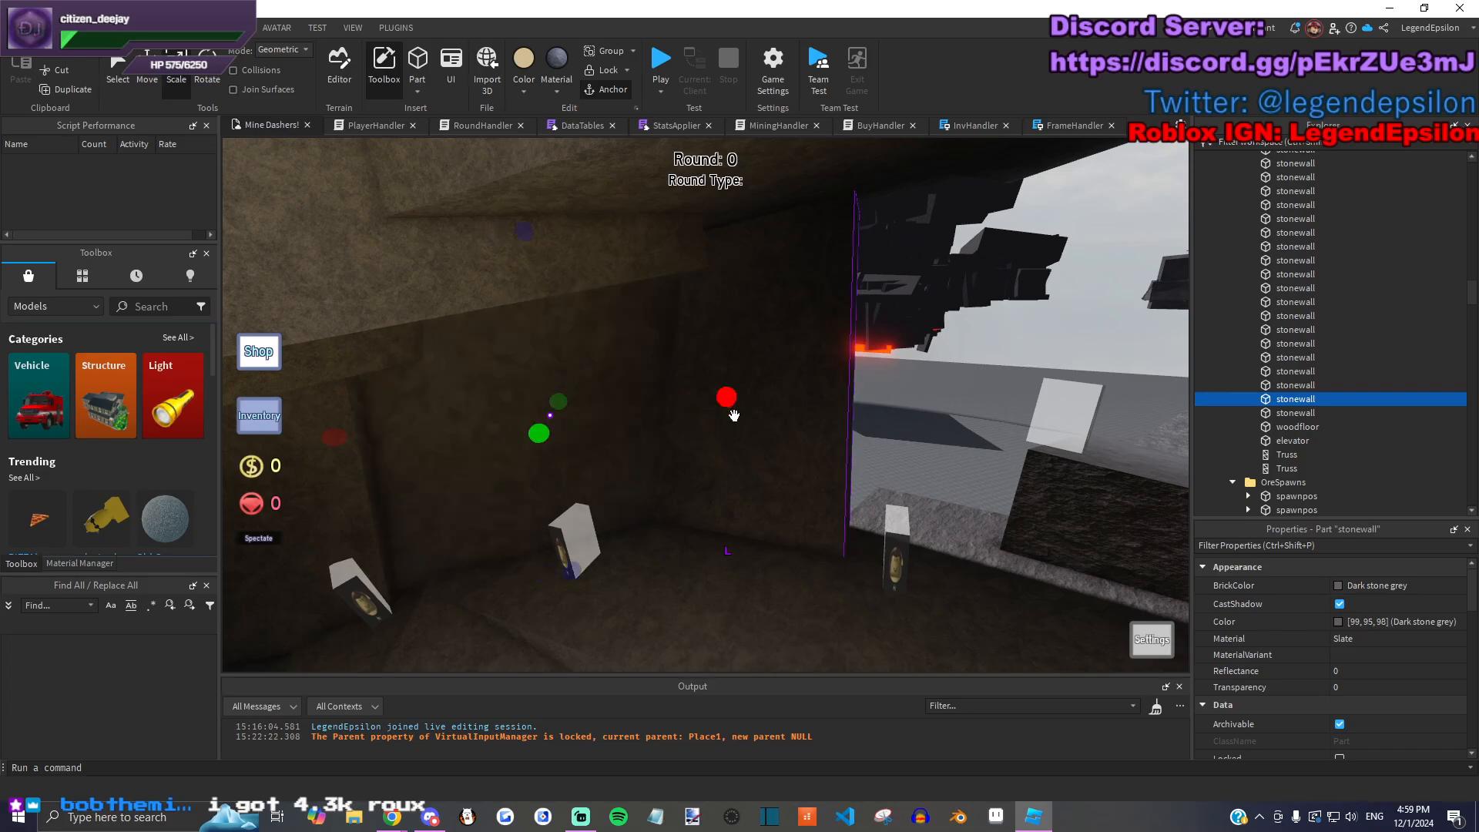
key("d")
left_click(820, 433)
key("w")
right_click_drag(818, 433, 816, 433)
left_click(594, 465)
right_click_drag(594, 465, 587, 440)
key("ctrl+d")
left_click_drag(587, 440, 710, 382)
left_click_drag(468, 336, 575, 298)
right_click_drag(575, 298, 573, 272)
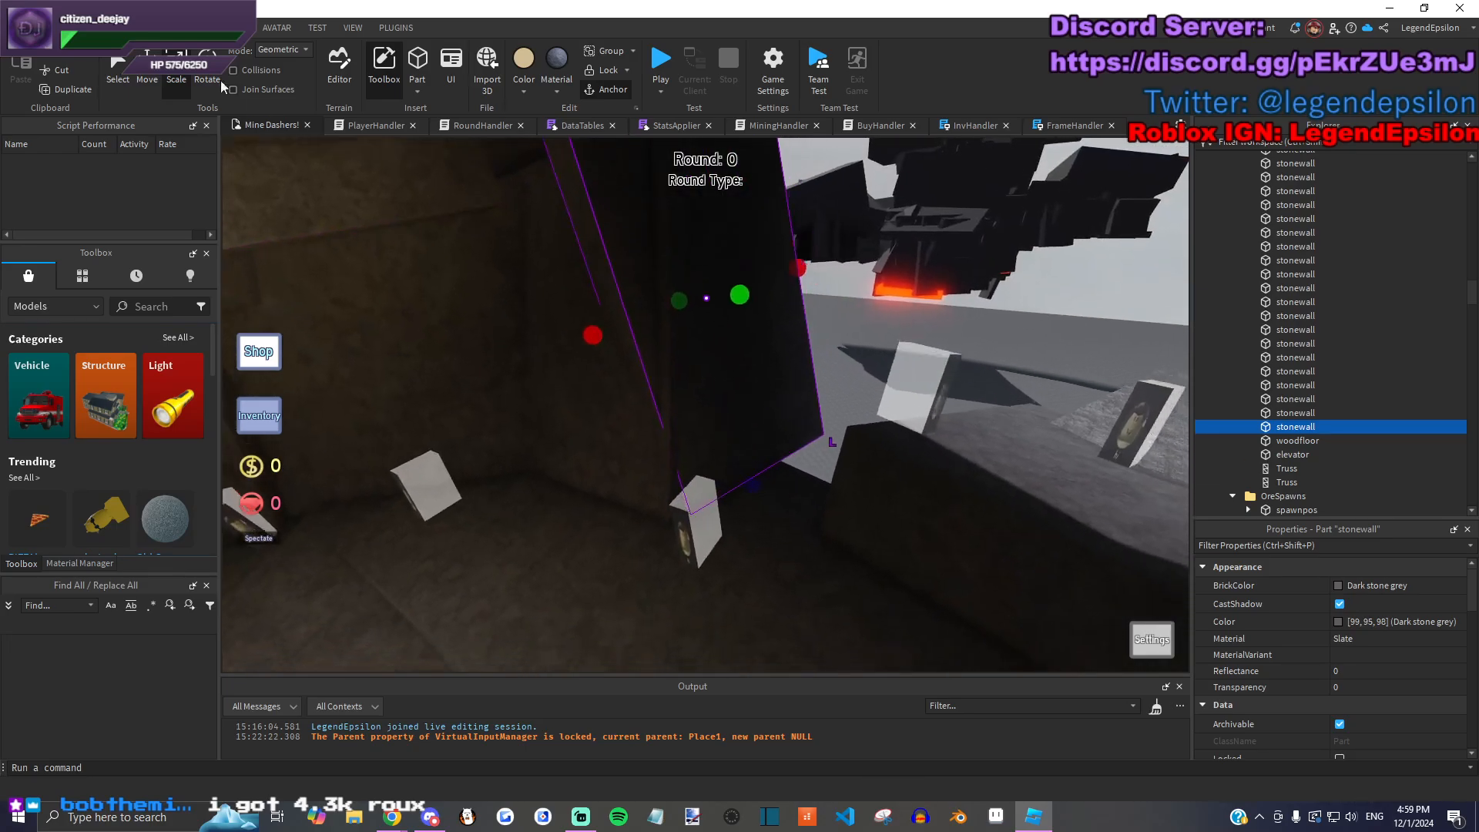
Step: Rotate the newest stone wall to follow the cave's curve and stretch its lower end into the floor
key("d")
left_click(211, 80)
key("e")
left_click_drag(586, 324, 574, 285)
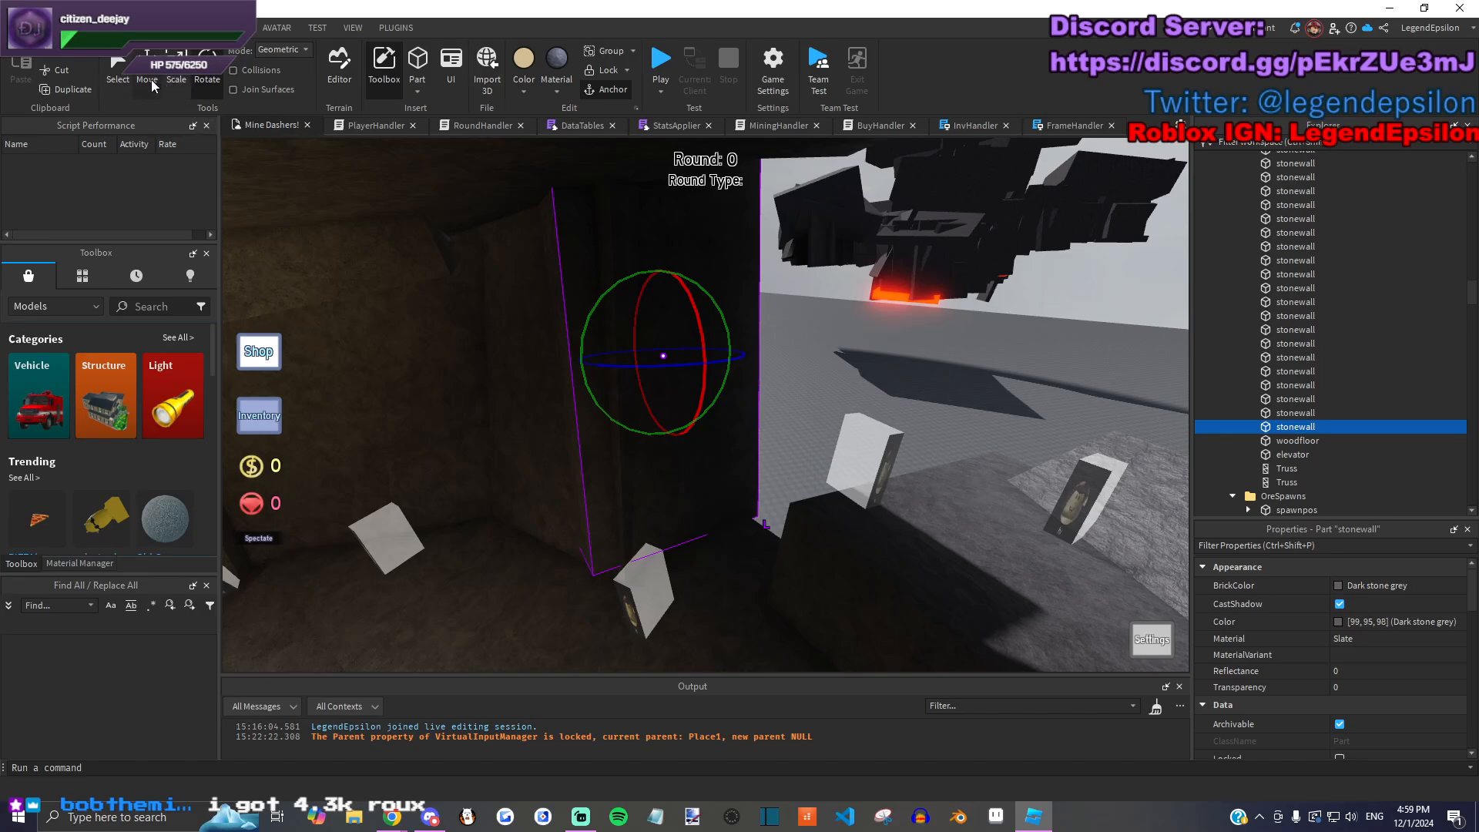
left_click_drag(652, 359, 651, 368)
key("w")
key("q")
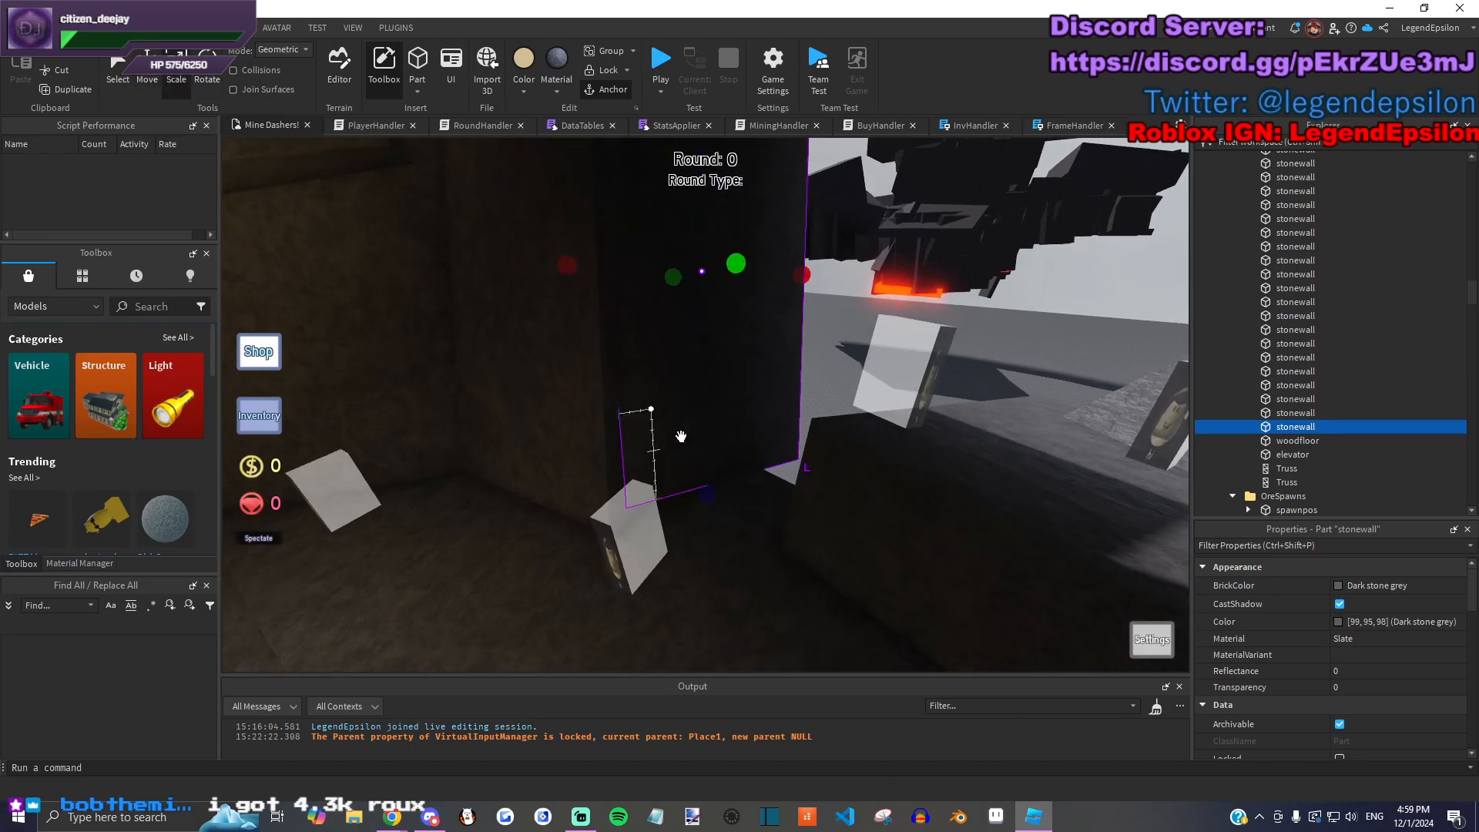
left_click_drag(707, 493, 714, 538)
Step: Adjust the newest stone wall and its neighbour so their edges meet without a gap
key("e")
key("w")
right_click_drag(719, 551, 720, 567)
left_click_drag(616, 393, 608, 409)
right_click_drag(607, 409, 642, 431)
left_click_drag(550, 260, 543, 229)
right_click_drag(543, 229, 621, 419)
key("q")
key("s")
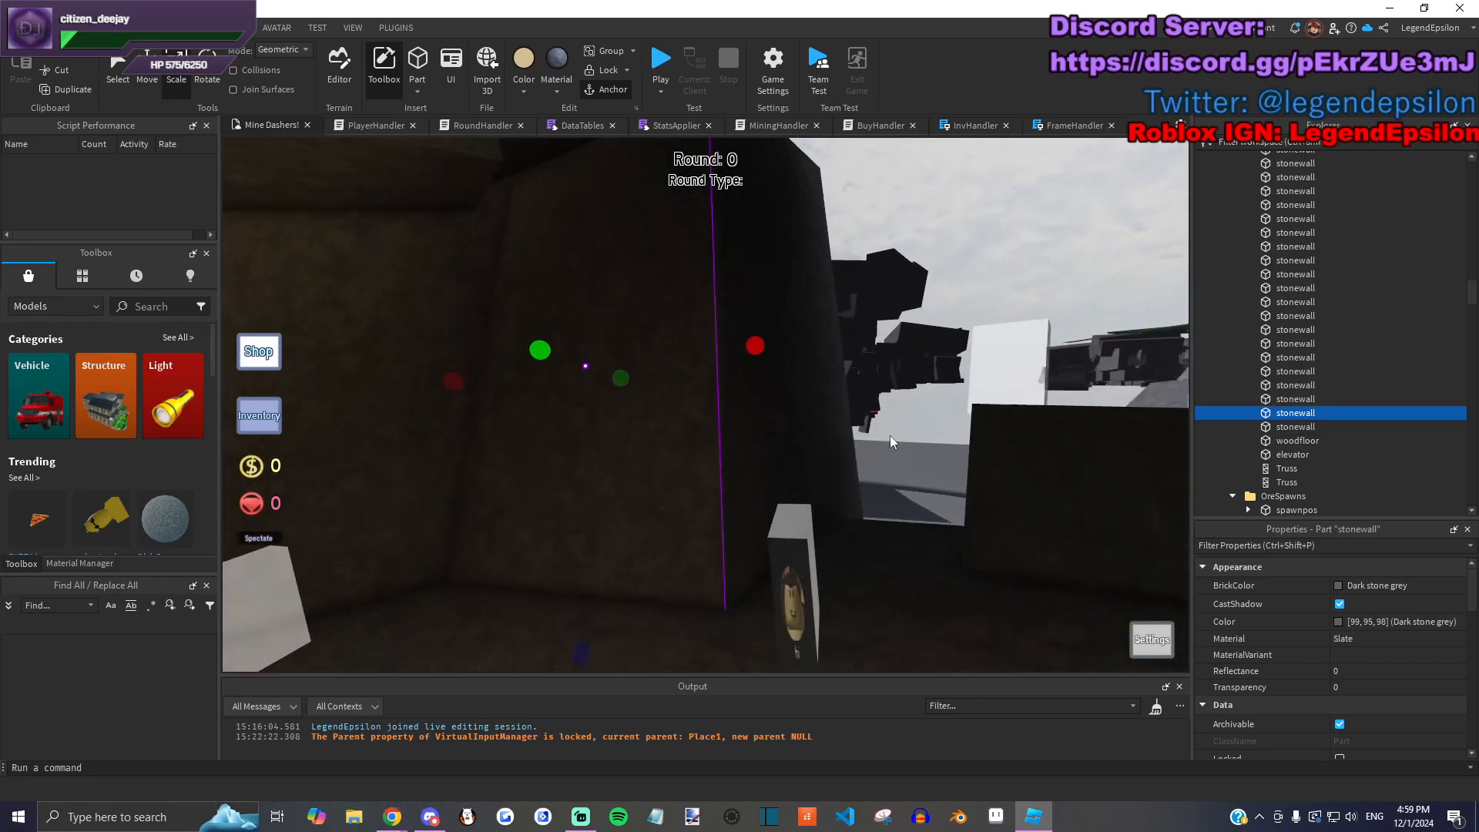
Step: Add another stone wall copy at the open end of the row and rotate it by about 20 degrees
left_click(883, 484)
key("e")
right_click_drag(883, 484, 886, 487)
left_click_drag(633, 521, 667, 496)
right_click_drag(667, 497, 733, 455)
key("s")
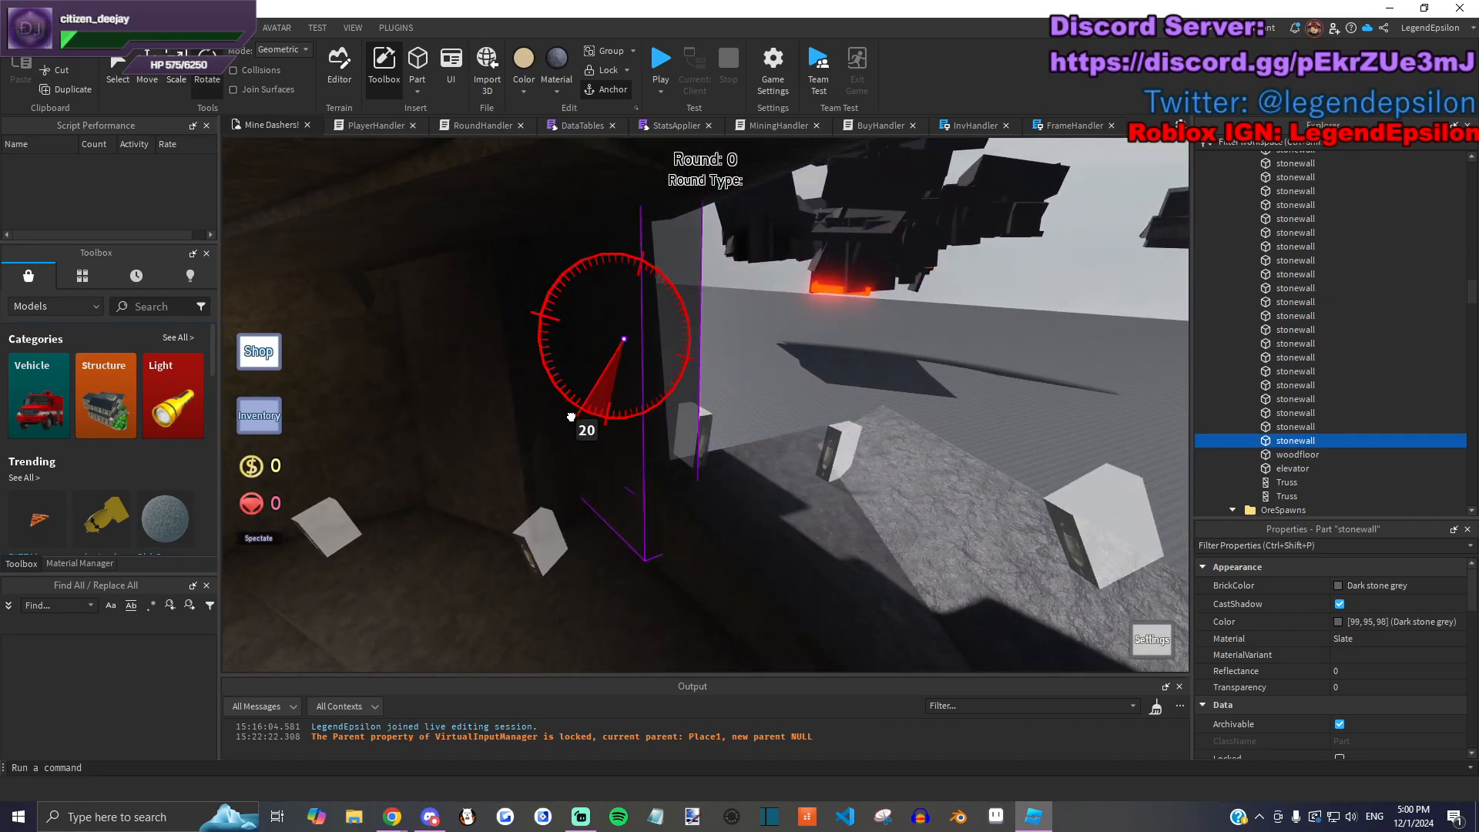
left_click_drag(571, 417, 571, 417)
right_click_drag(571, 417, 586, 416)
right_click_drag(582, 331, 594, 406)
left_click_drag(594, 406, 561, 423)
Step: Move the rotated stone wall into the remaining gap beside the raised stone floor, shifting it by about 5 studs
left_click(149, 74)
right_click_drag(510, 269, 563, 316)
left_click_drag(617, 405, 718, 412)
right_click_drag(718, 412, 904, 395)
left_click_drag(904, 395, 852, 414)
right_click_drag(851, 414, 557, 298)
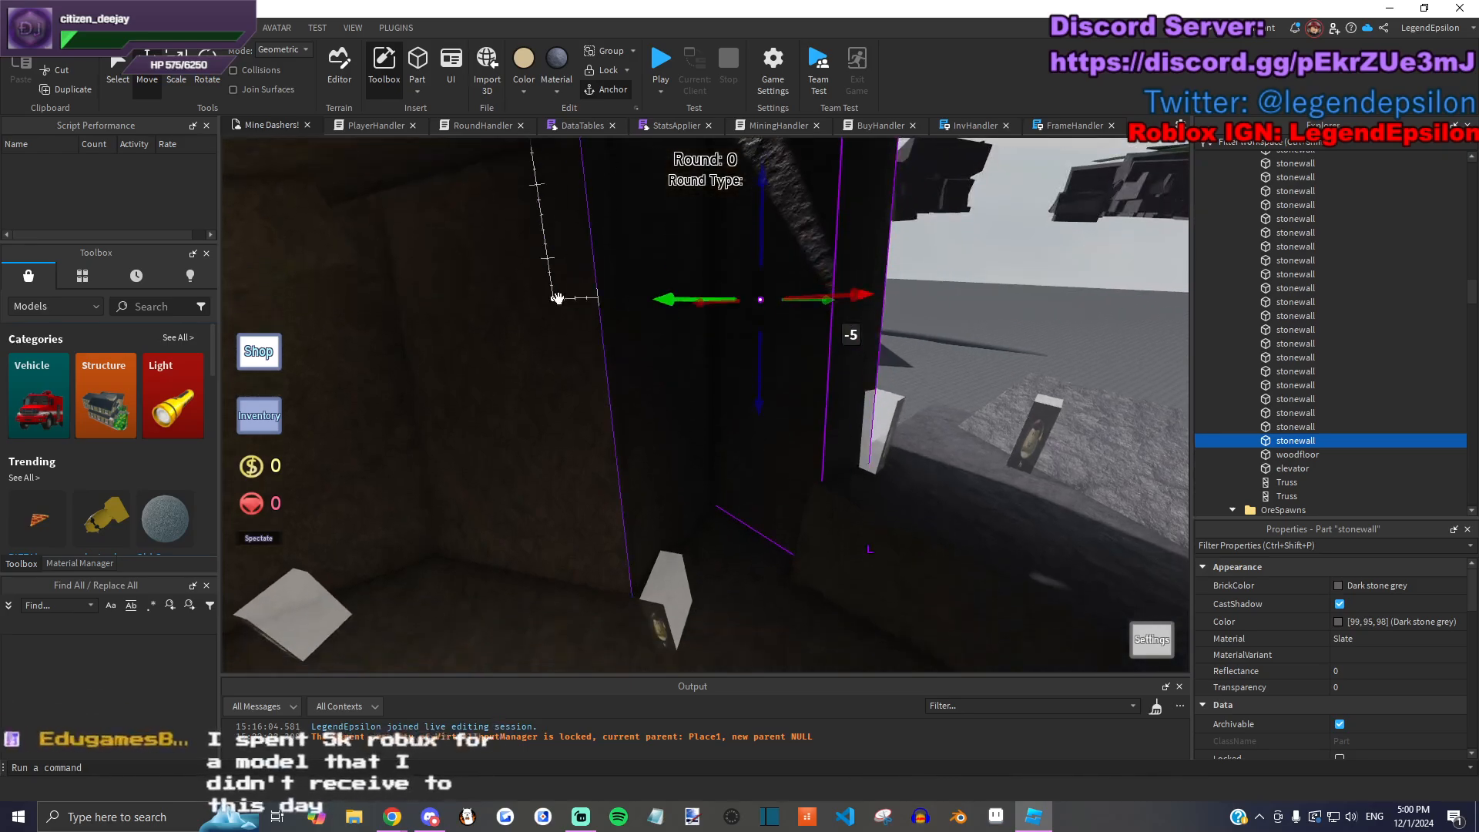
Step: Stretch the same stone wall down into the floor to about 47 studs tall and adjust its width across the gap
left_click(202, 79)
left_click(182, 76)
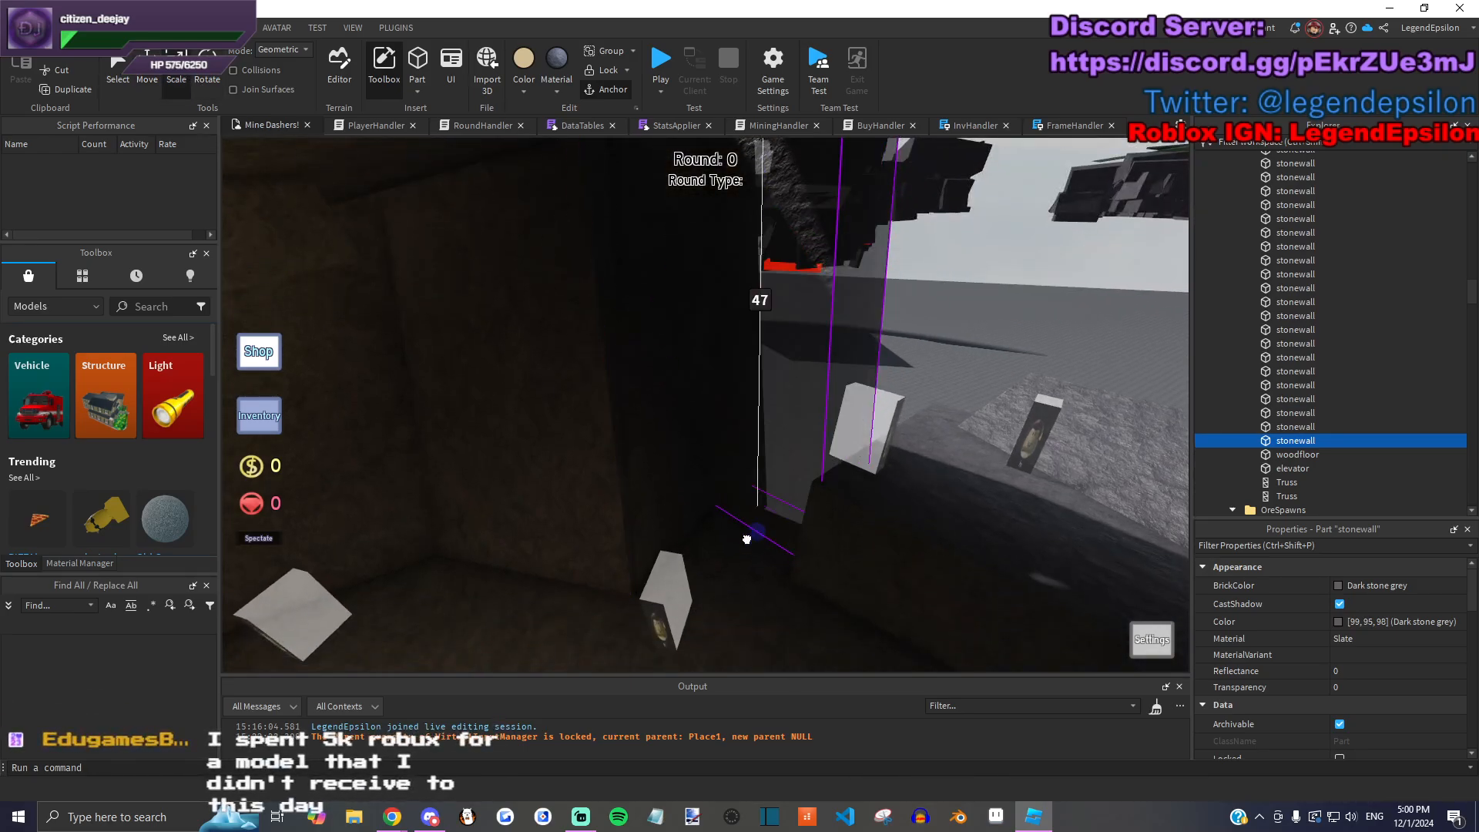
left_click_drag(674, 331, 693, 328)
right_click_drag(693, 328, 735, 330)
left_click(741, 405)
left_click_drag(734, 330, 816, 333)
right_click_drag(816, 333, 678, 401)
Step: Rotate the stone wall in the dark corner to line up with the wall beside it
left_click(908, 481)
left_click(630, 317)
left_click(647, 401)
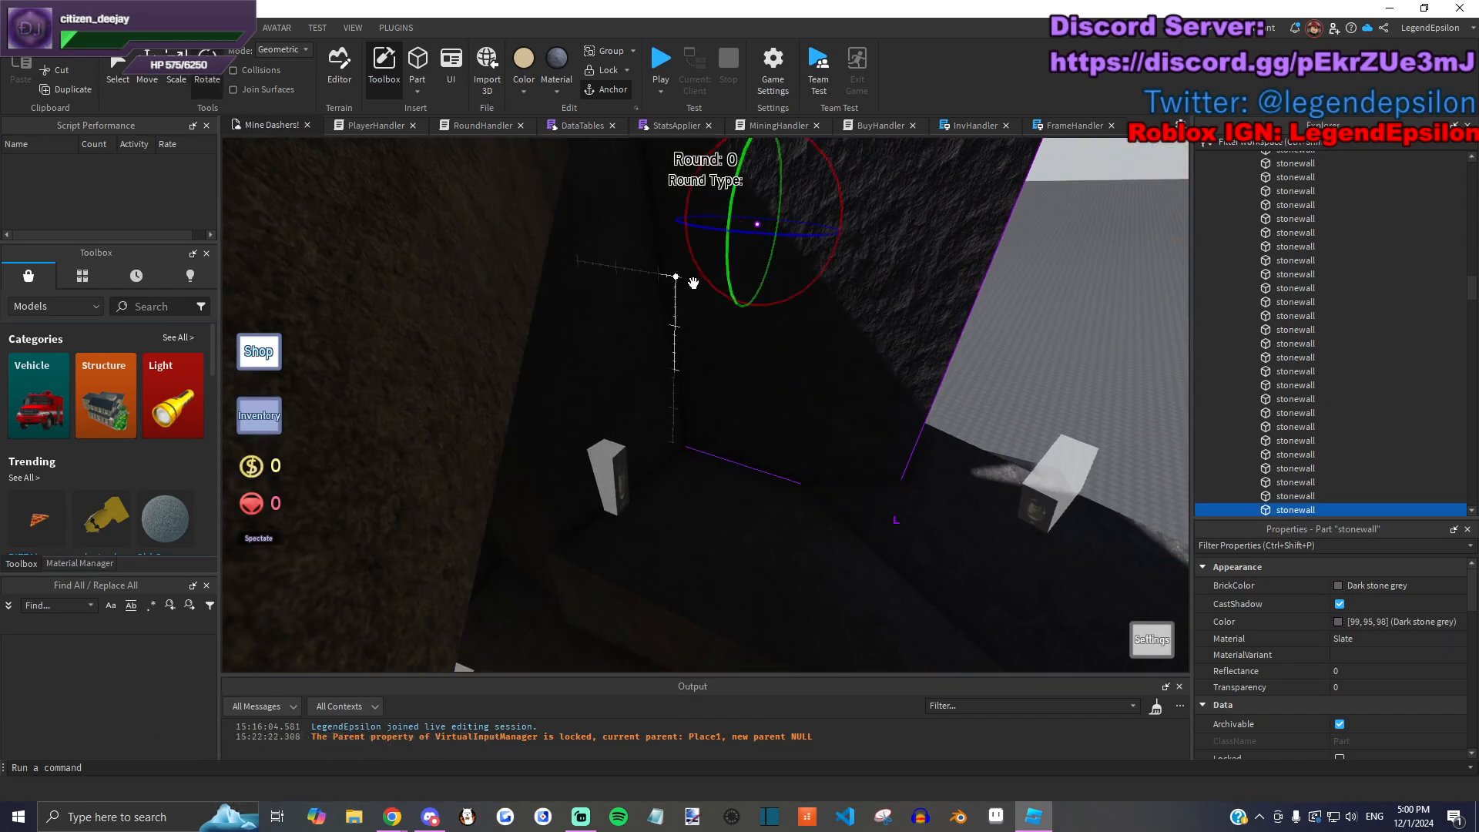
left_click_drag(775, 242, 802, 452)
right_click_drag(802, 452, 813, 444)
right_click_drag(857, 494, 868, 413)
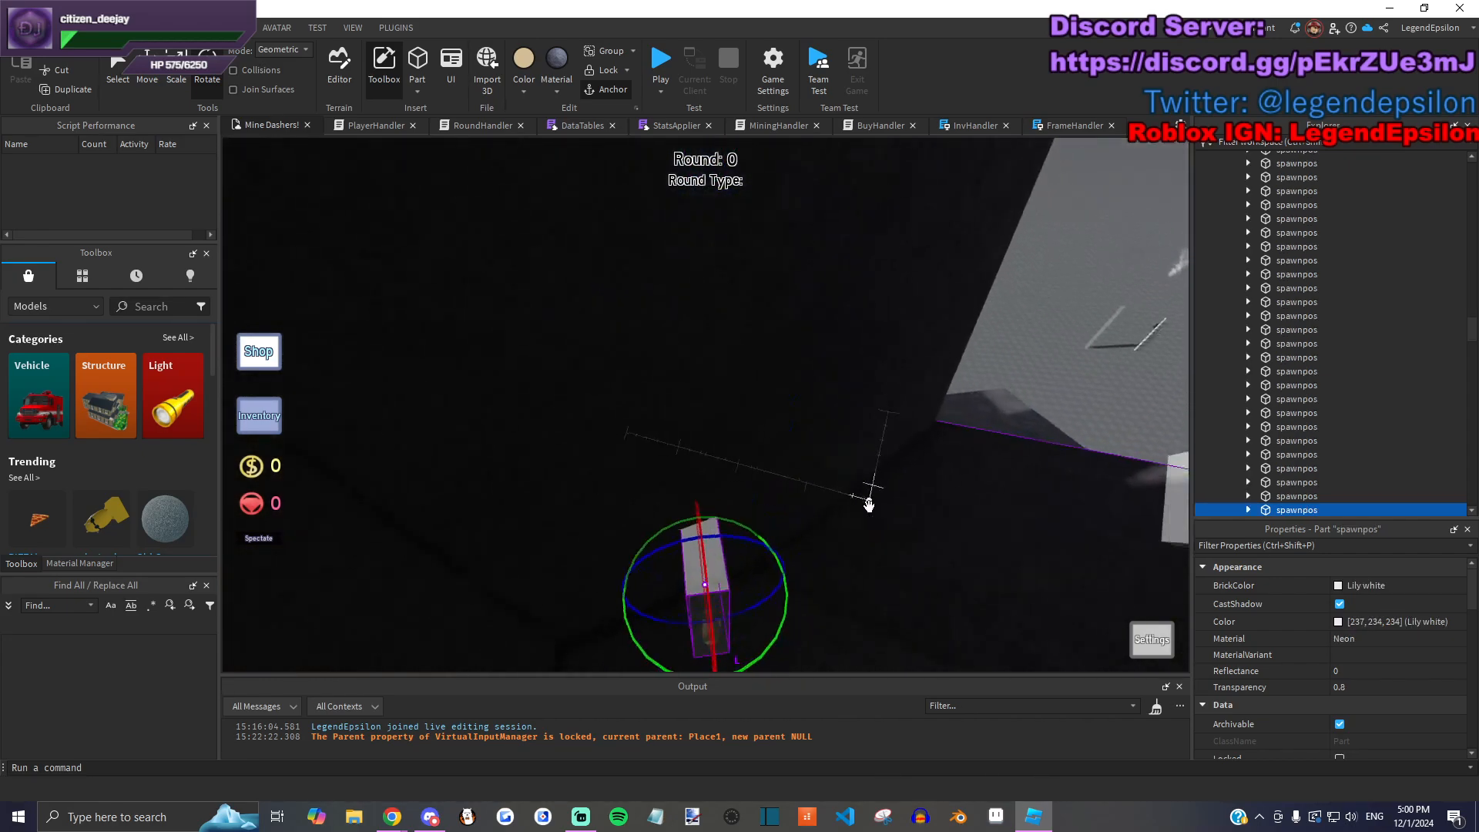
Step: Adjust the dark corner's stone wall so it fits against the floor and the neighbouring wall
left_click(868, 413)
right_click_drag(705, 400, 739, 439)
left_click_drag(752, 491, 761, 385)
right_click_drag(761, 386, 594, 373)
left_click_drag(539, 459, 582, 460)
right_click_drag(582, 461, 678, 555)
Step: Duplicate the corner stone wall, rotate the copy by about 55 degrees and move it 4 studs toward the opening
key("ctrl+d")
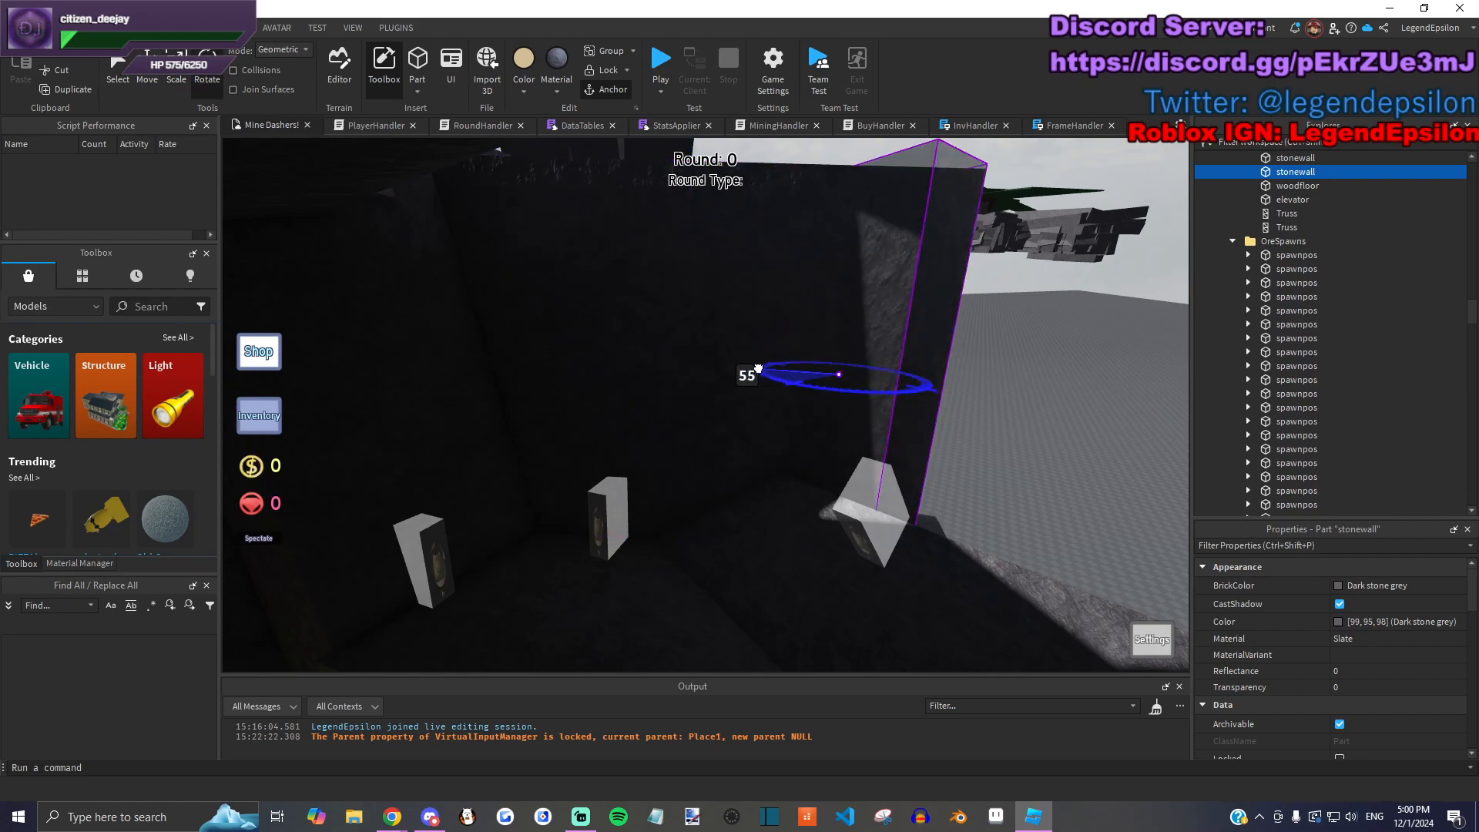
right_click_drag(738, 363, 709, 273)
key("ctrl+2")
left_click_drag(710, 273, 670, 281)
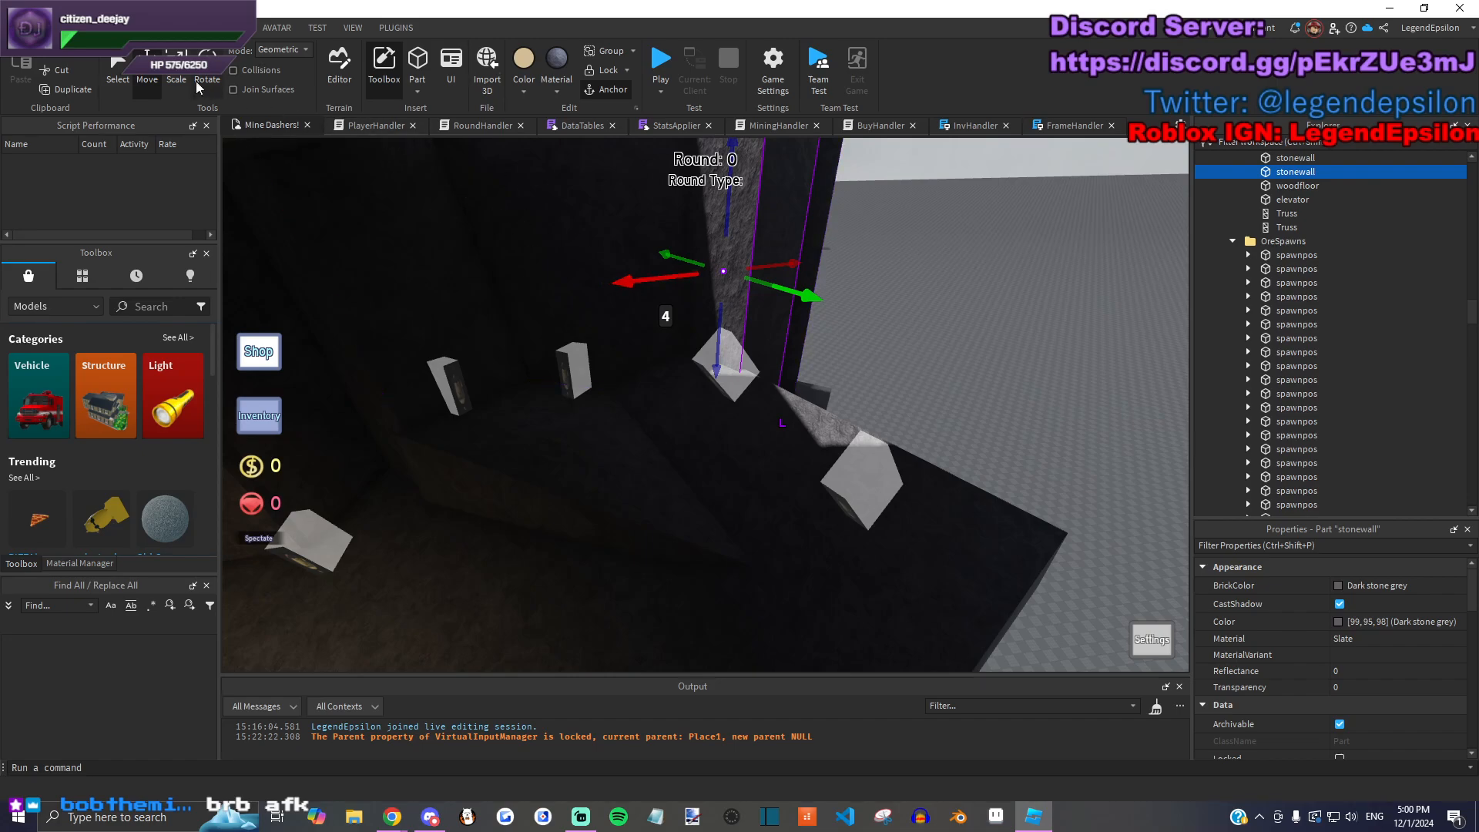
left_click_drag(793, 291, 793, 293)
Step: Move an ore spawn onto the dark floor in front of the newly placed stone walls
right_click_drag(793, 292, 693, 332)
key("ctrl+1")
left_click_drag(686, 300, 767, 387)
right_click_drag(767, 387, 863, 383)
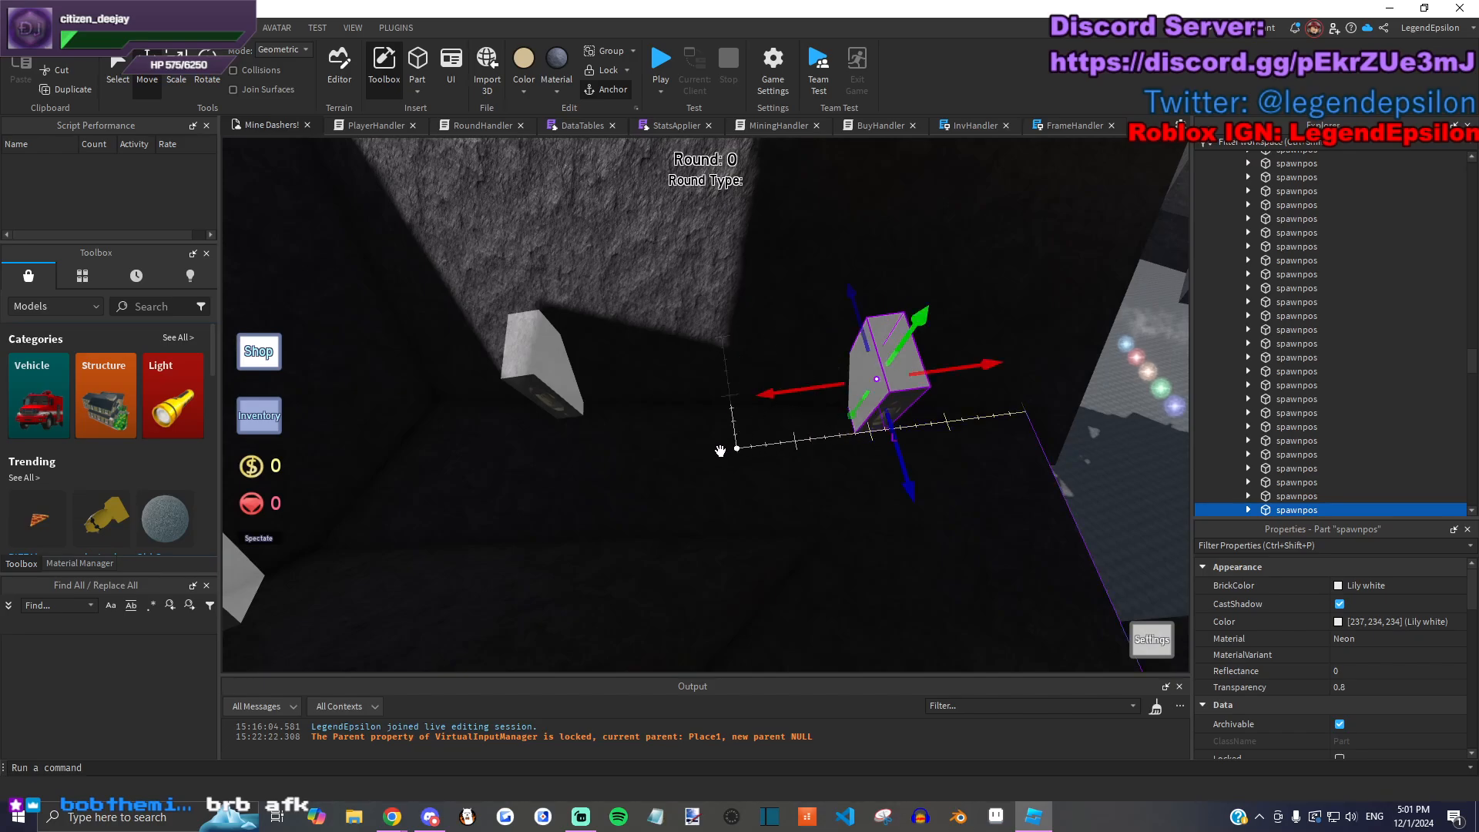
right_click_drag(707, 446, 708, 446)
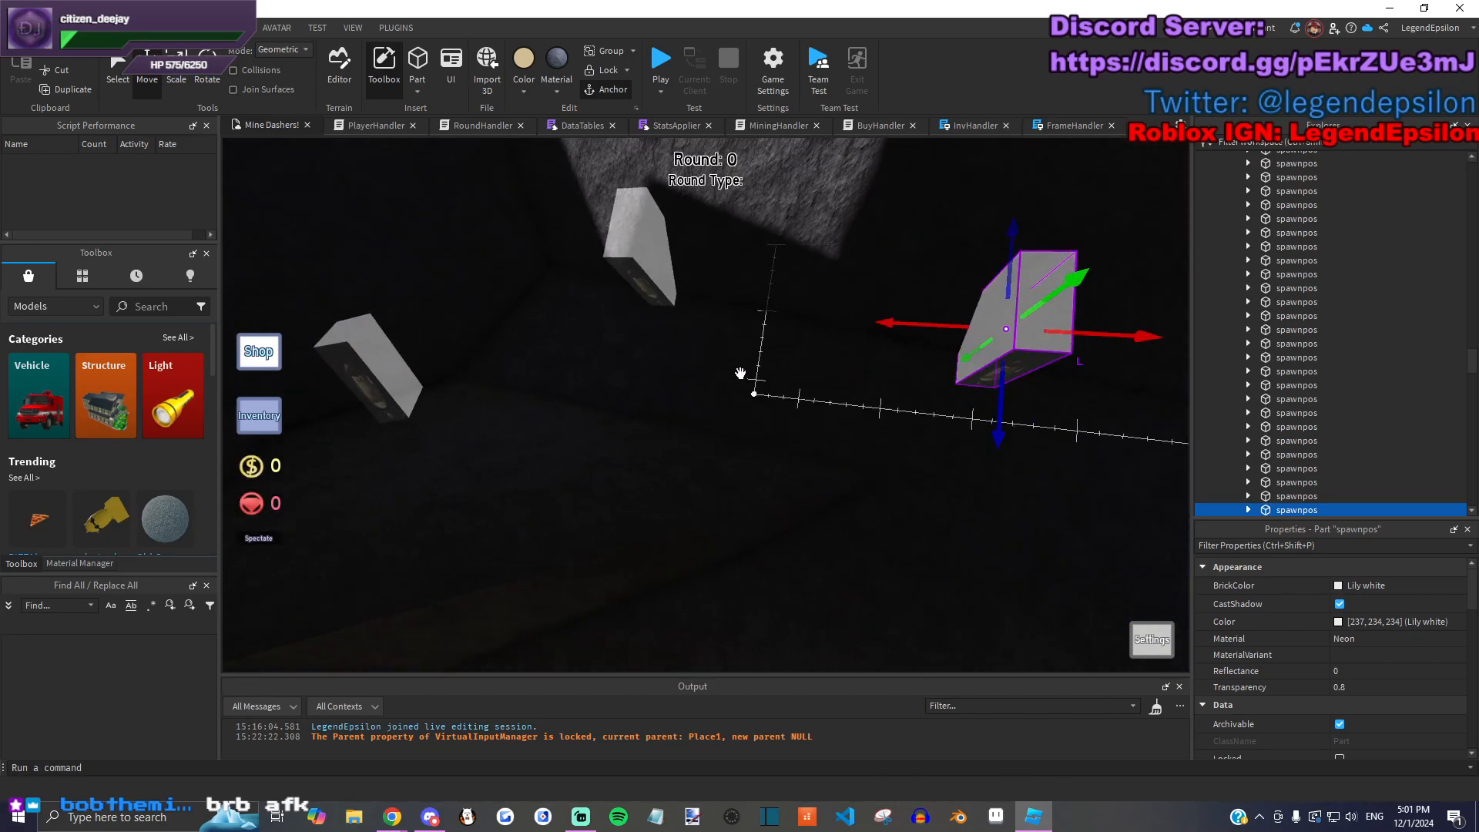
right_click_drag(699, 332, 702, 427)
scroll(691, 422, "up", 3)
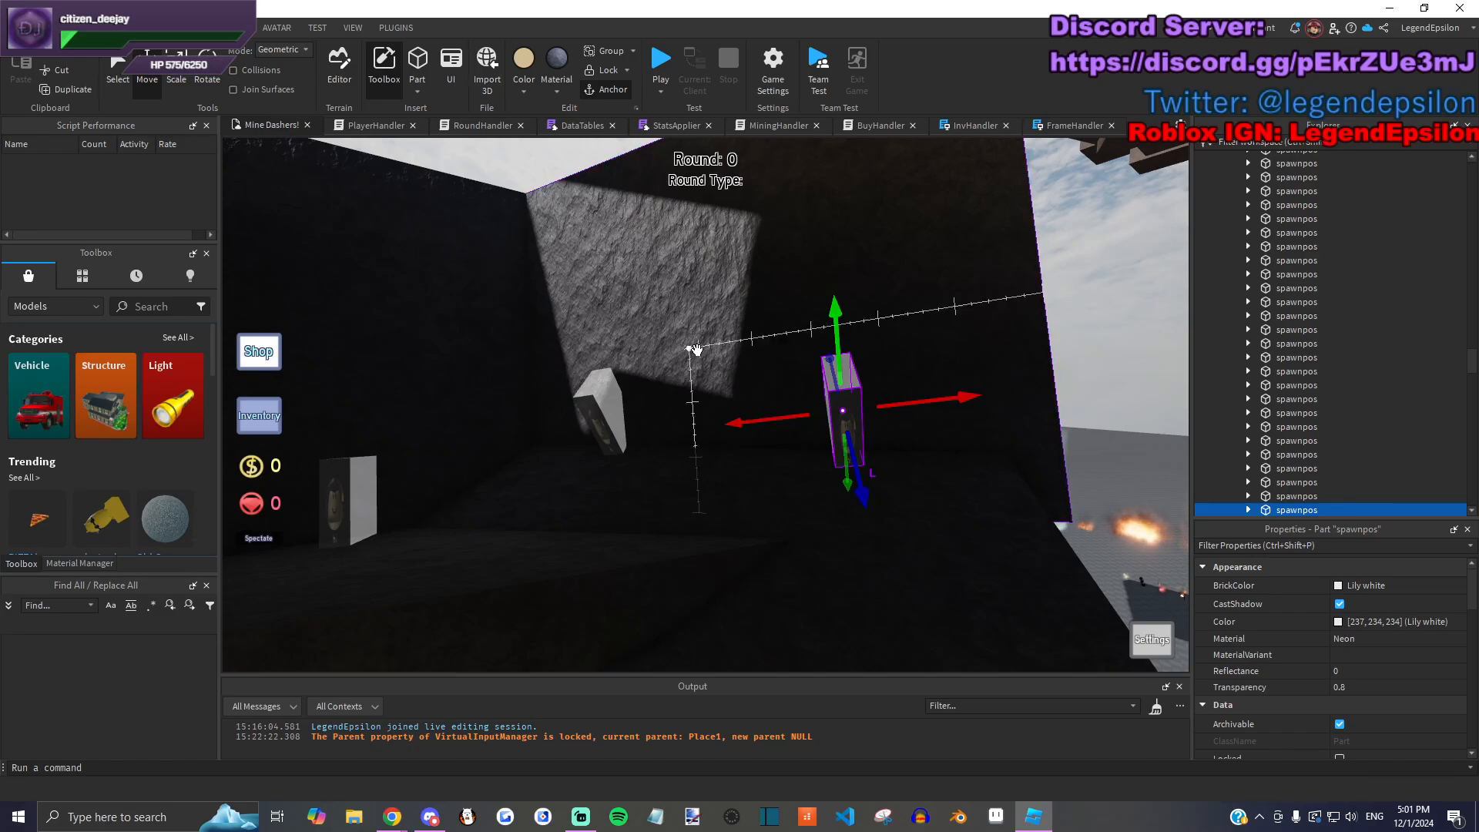
Step: Resize the stone wall standing at the open side of the dark corner, beside the ore spawns
right_click_drag(659, 374, 221, 125)
left_click(799, 501)
left_click(617, 397)
right_click_drag(502, 297, 761, 300)
left_click_drag(907, 477, 799, 540)
right_click_drag(799, 540, 663, 494)
right_click_drag(574, 520, 291, 102)
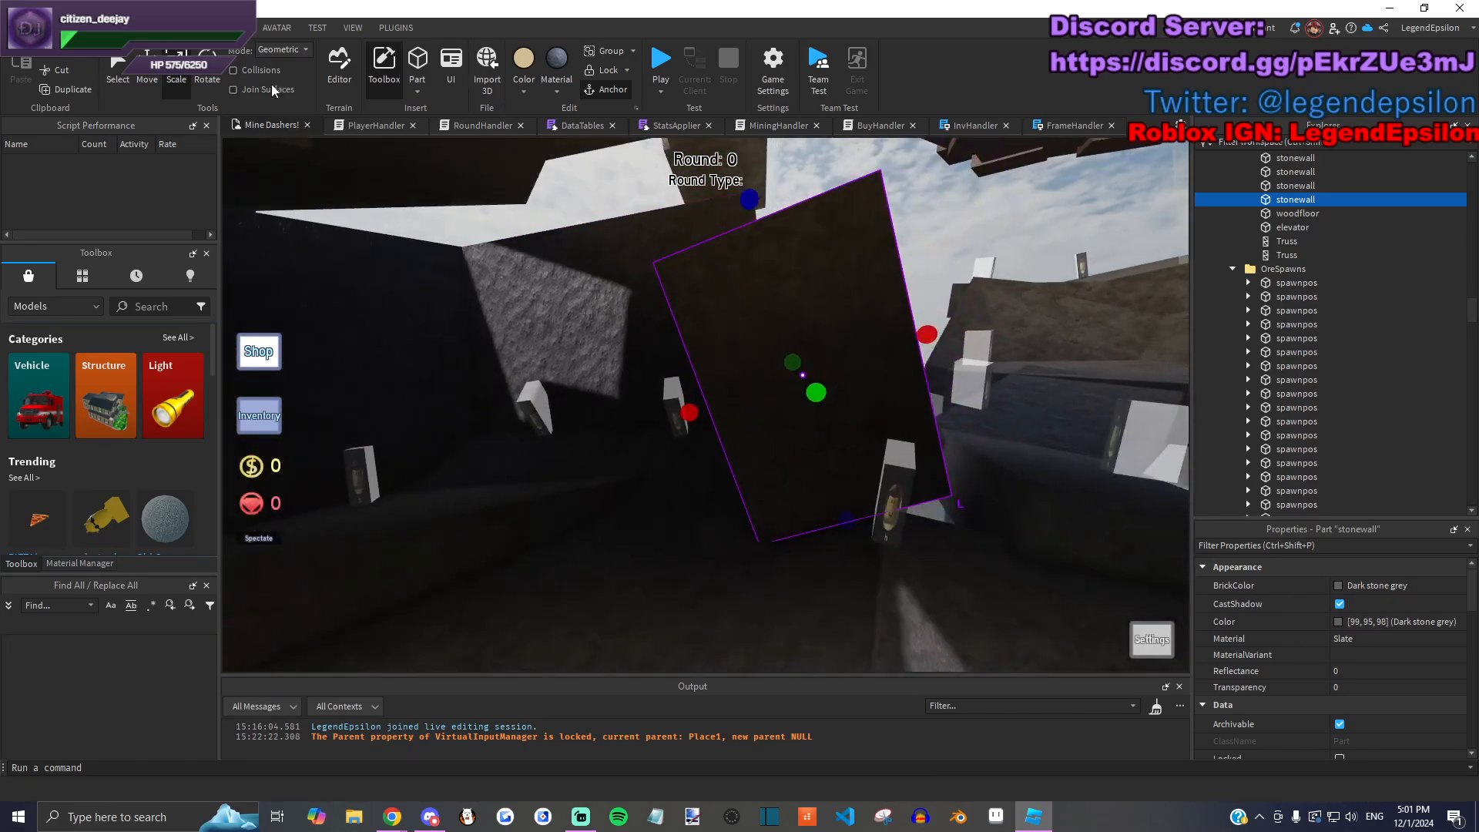
Step: Duplicate the stone wall at the dark corner and rotate the copy so it continues toward the opening
right_click_drag(585, 347, 784, 472)
key("ctrl+4")
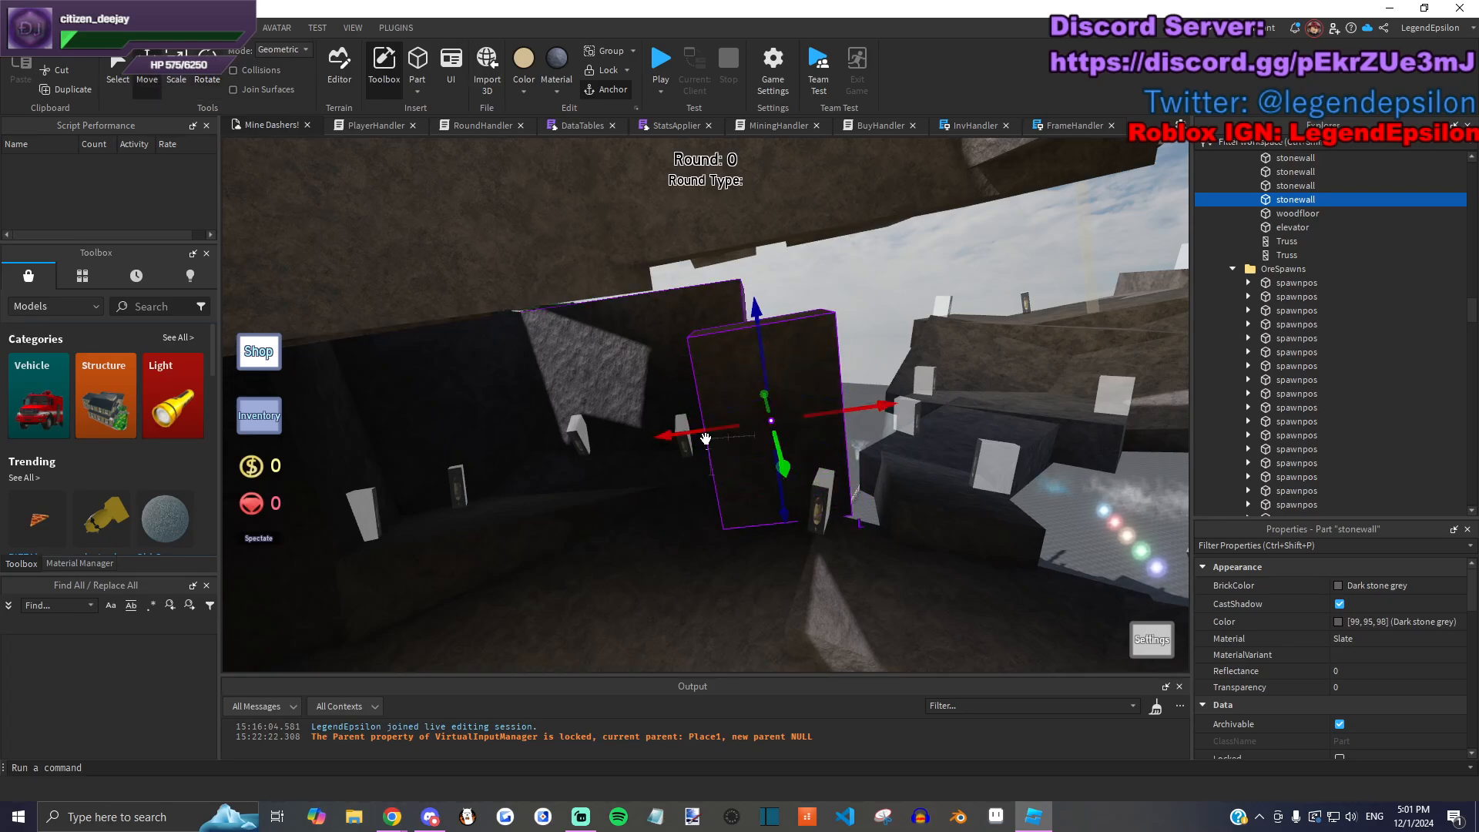
left_click_drag(720, 431, 352, 244)
left_click(174, 76)
right_click_drag(740, 431, 726, 412)
left_click_drag(726, 413, 684, 373)
right_click_drag(684, 373, 764, 433)
left_click_drag(786, 413, 881, 544)
right_click_drag(882, 545, 604, 436)
right_click_drag(597, 378, 676, 398)
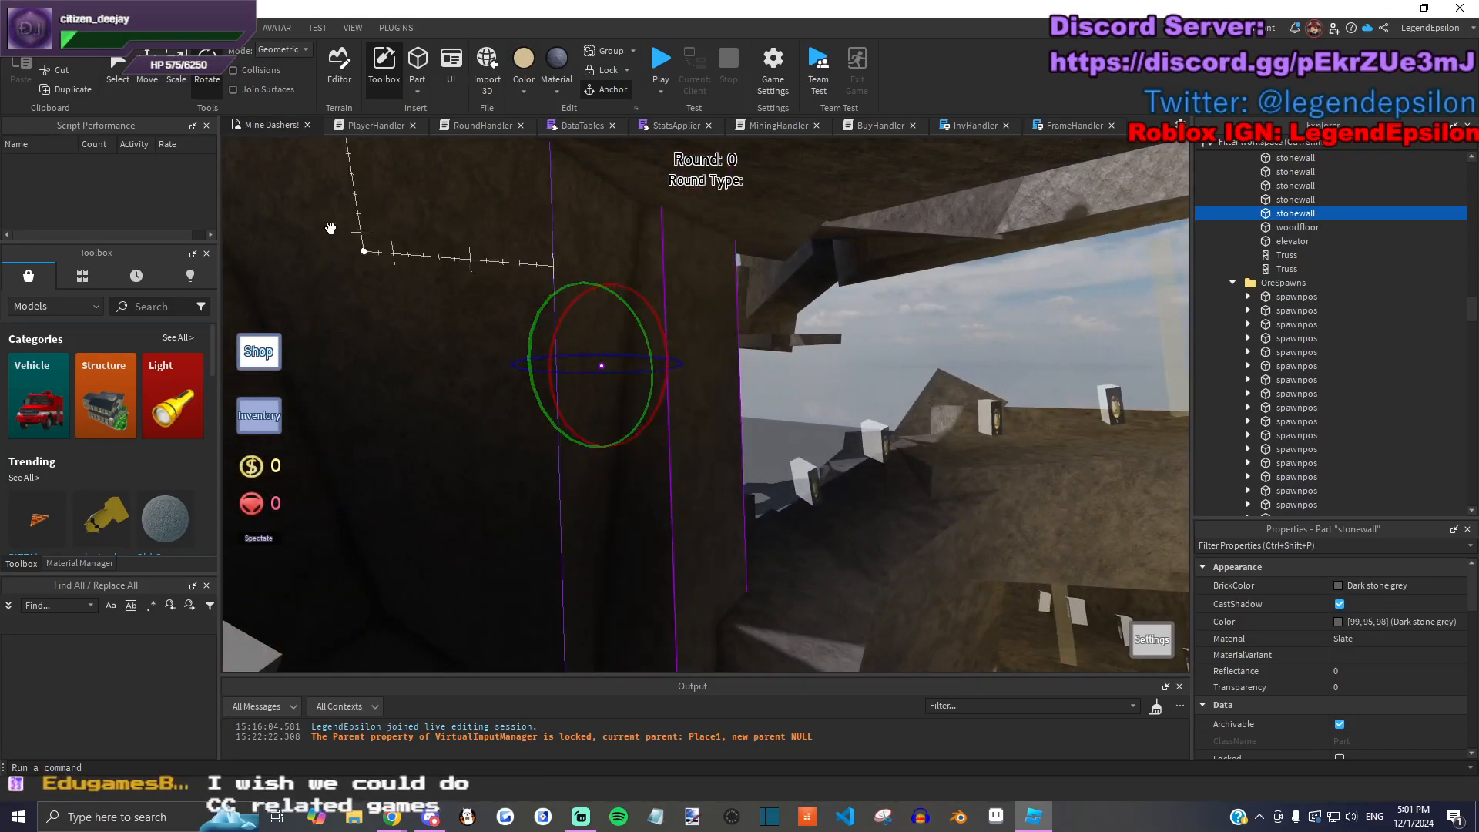
Step: Move the copied stone wall about 8 studs against its neighbour and adjust its width toward the opening
right_click_drag(372, 247, 347, 249)
left_click_drag(735, 370, 698, 358)
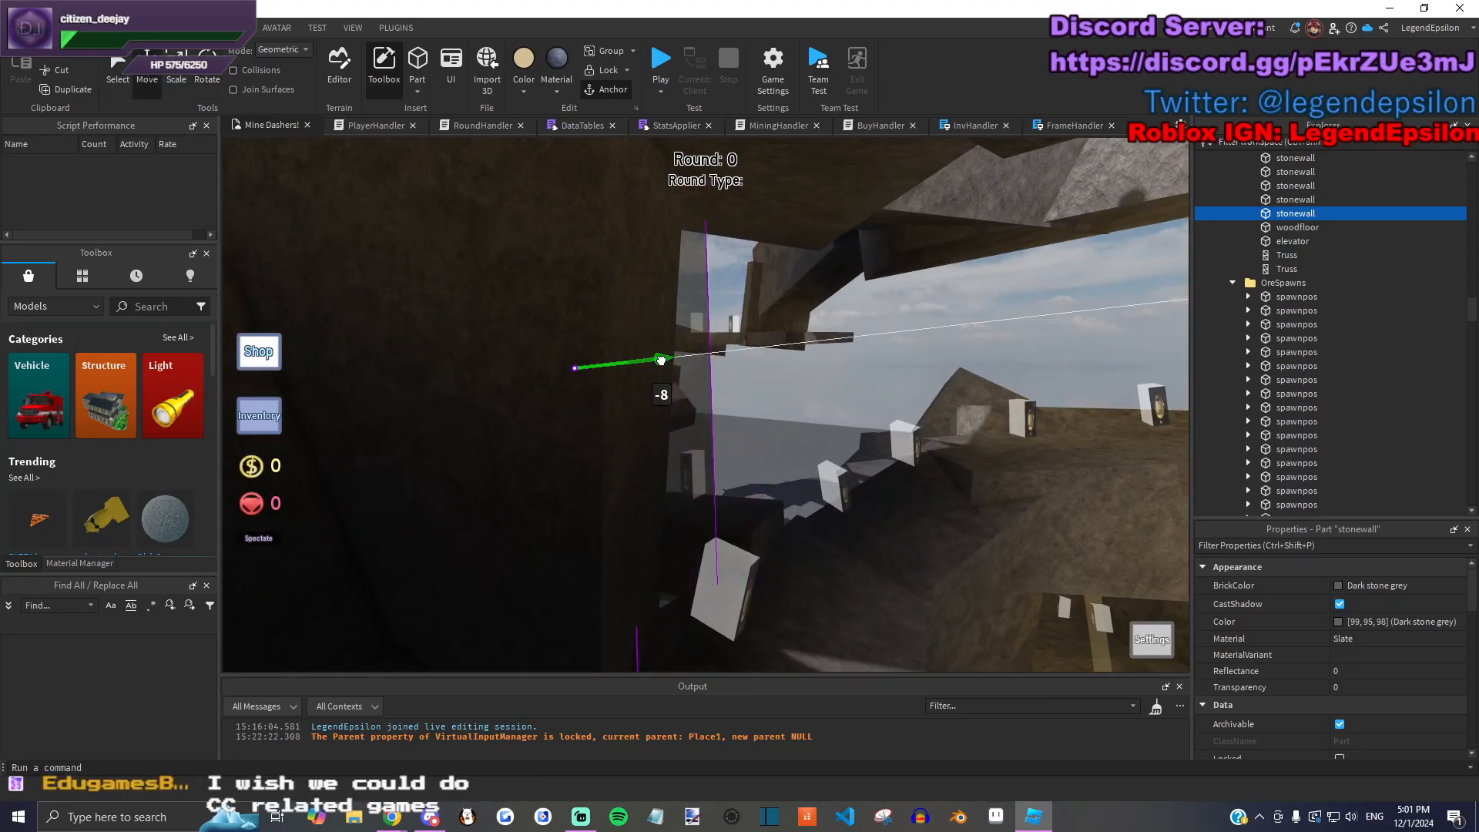
key("d")
key("w")
right_click_drag(560, 222, 571, 301)
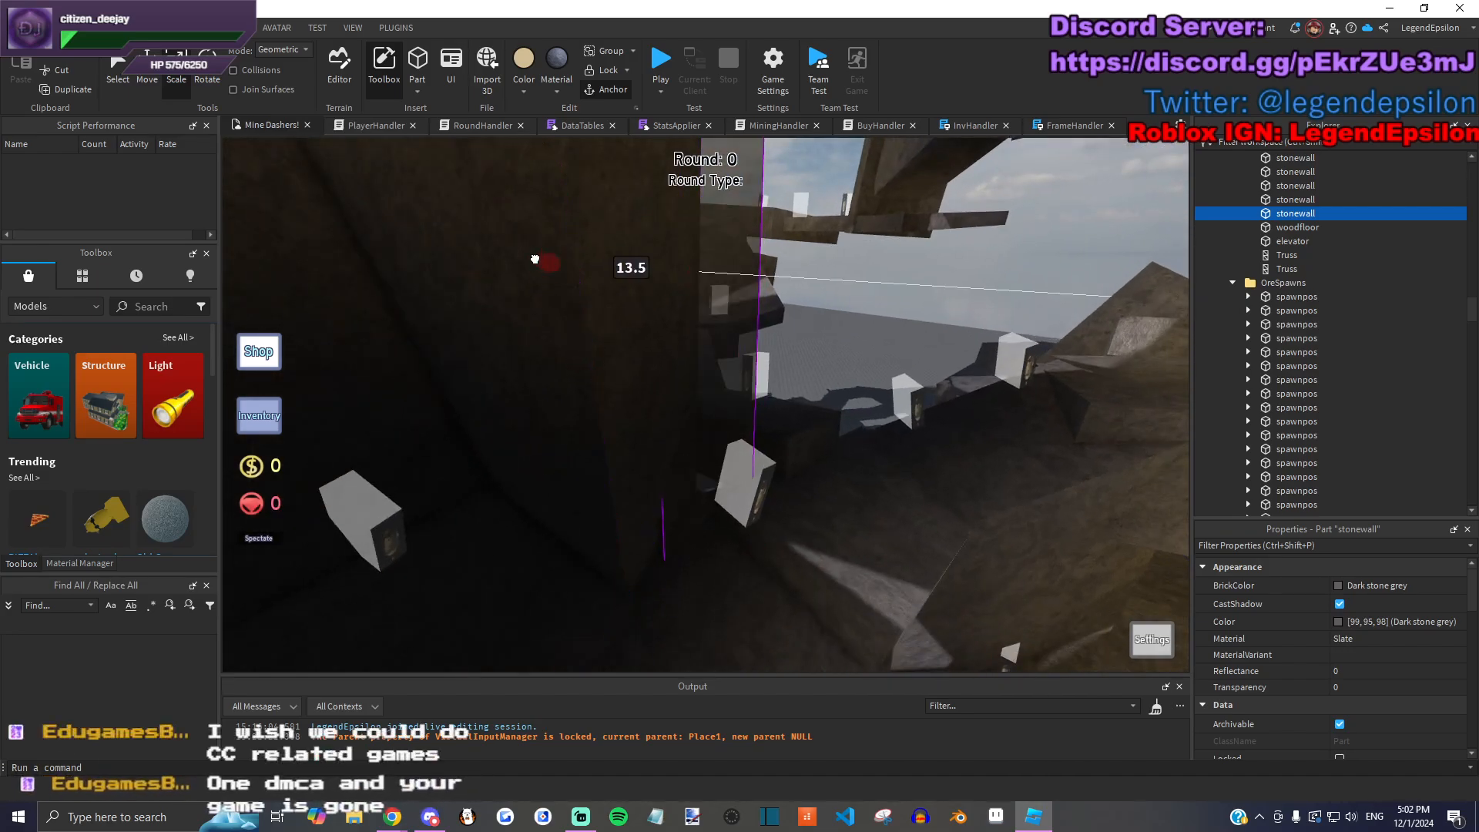
right_click_drag(663, 313, 812, 337)
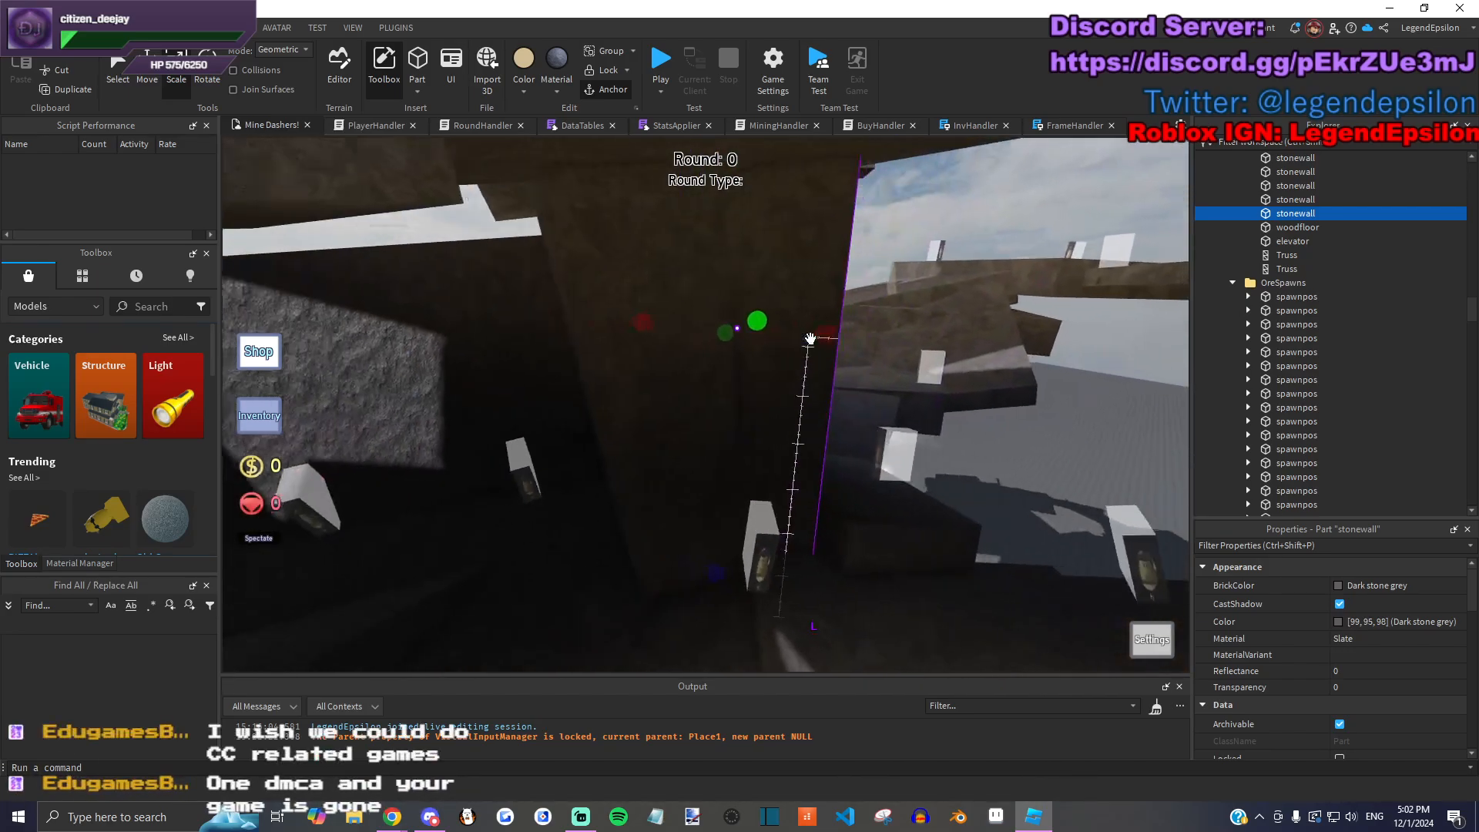
key("d")
left_click_drag(730, 326, 712, 325)
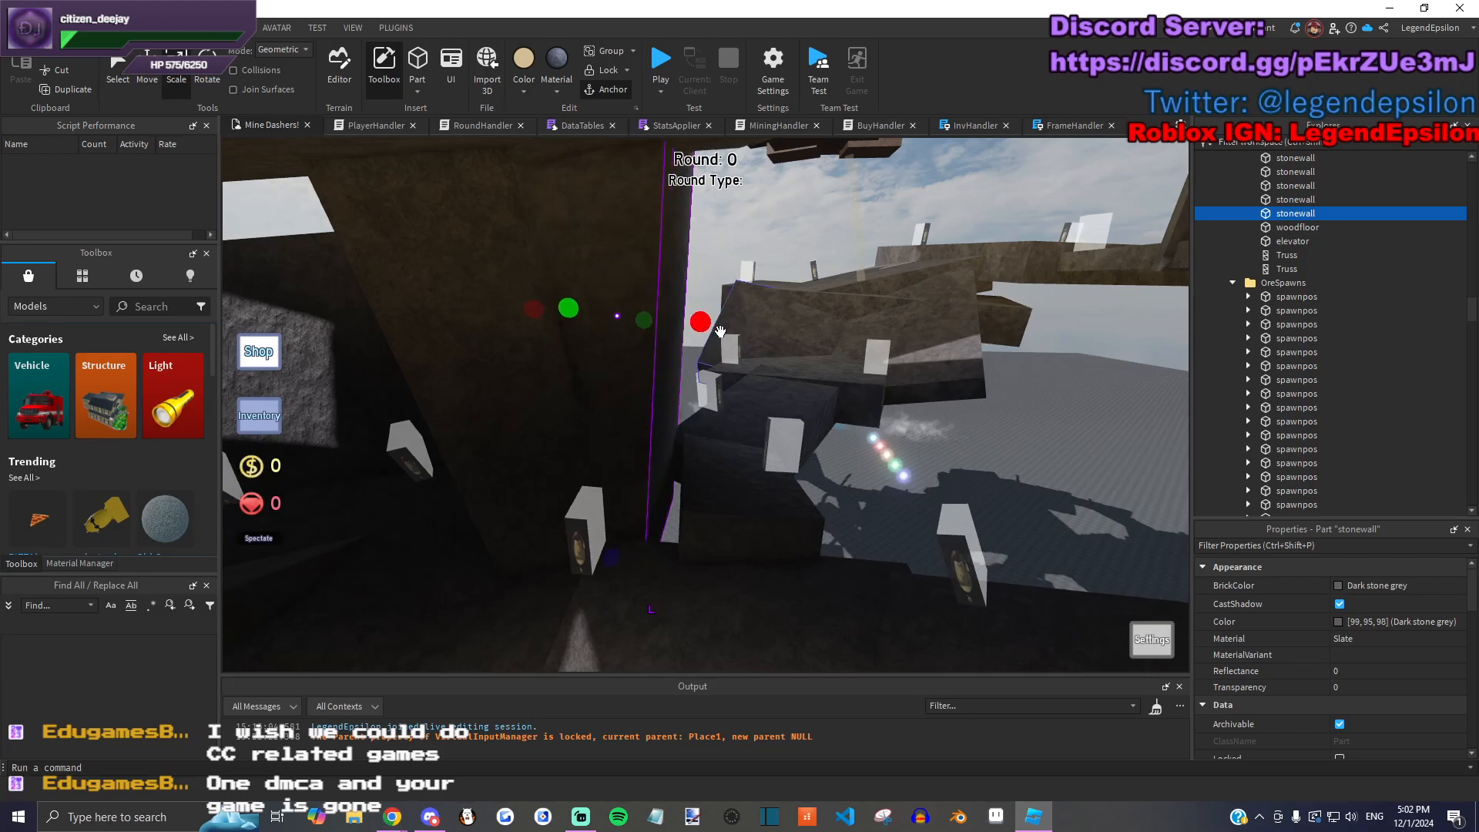
Step: Refine the copied wall's size at its open edge so it fits the floor ledge below
right_click_drag(714, 329, 721, 330)
key("s")
key("d")
right_click_drag(829, 339, 926, 340)
mouse_move(1022, 290)
left_mouse_down()
mouse_move(1064, 322)
mouse_move(1028, 312)
left_mouse_up()
right_click_drag(1028, 312, 1027, 320)
key("s")
key("d")
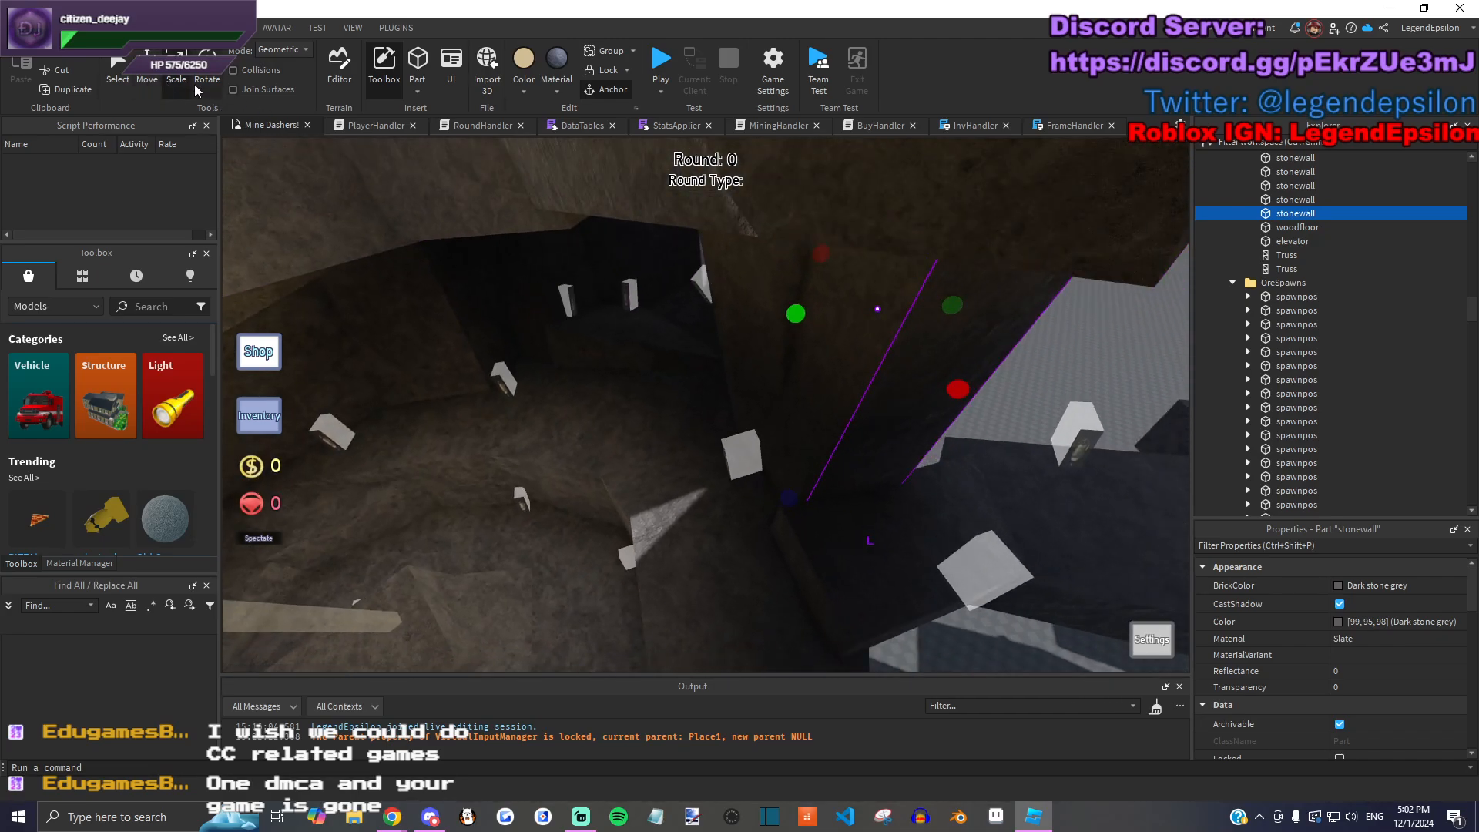
Step: Rotate the copied stone wall slightly and shift it inward against the adjoining cave wall
left_click_drag(845, 346, 836, 362)
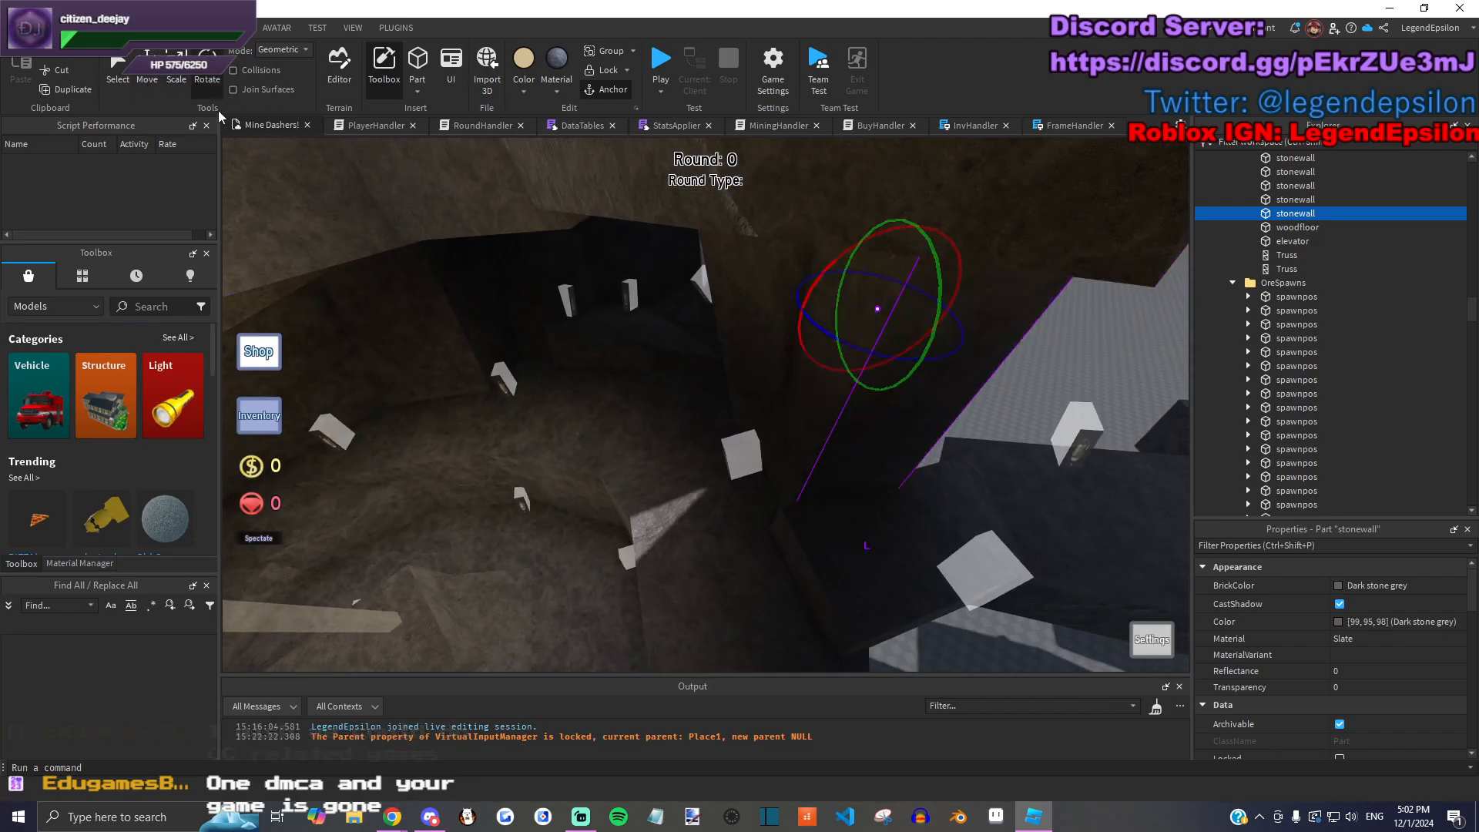
left_click(147, 68)
left_click_drag(856, 277, 743, 320)
right_click_drag(742, 320, 677, 529)
Step: Resize the stone floor block at the foot of the wall to about 16.5 studs along the opening
left_click(176, 68)
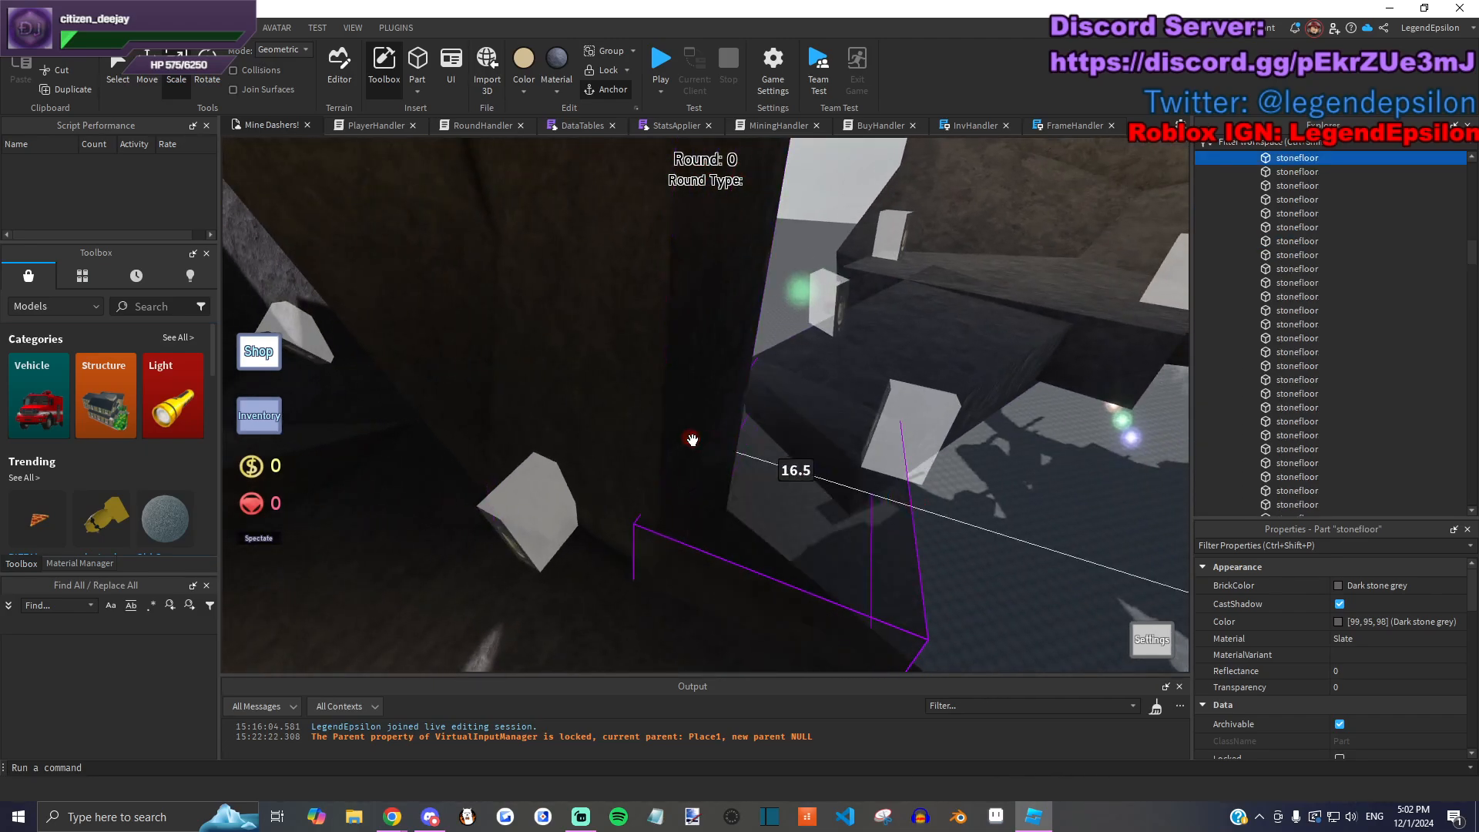
left_click_drag(693, 437, 700, 440)
right_click_drag(699, 440, 739, 478)
left_click(924, 516)
left_click(855, 517)
right_click_drag(924, 517, 799, 550)
left_click_drag(829, 553, 829, 544)
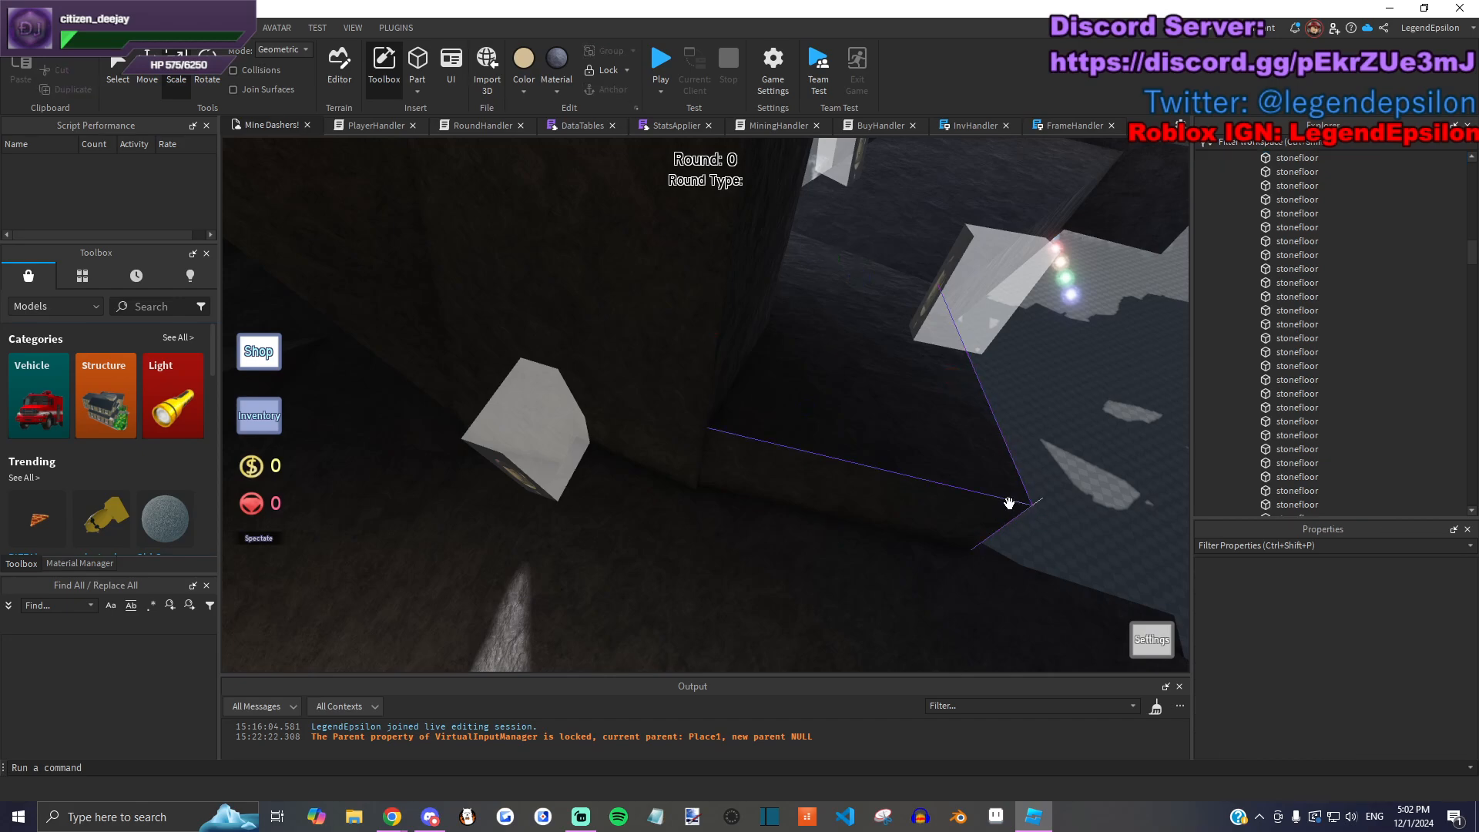
middle_click_drag(1011, 502, 871, 482)
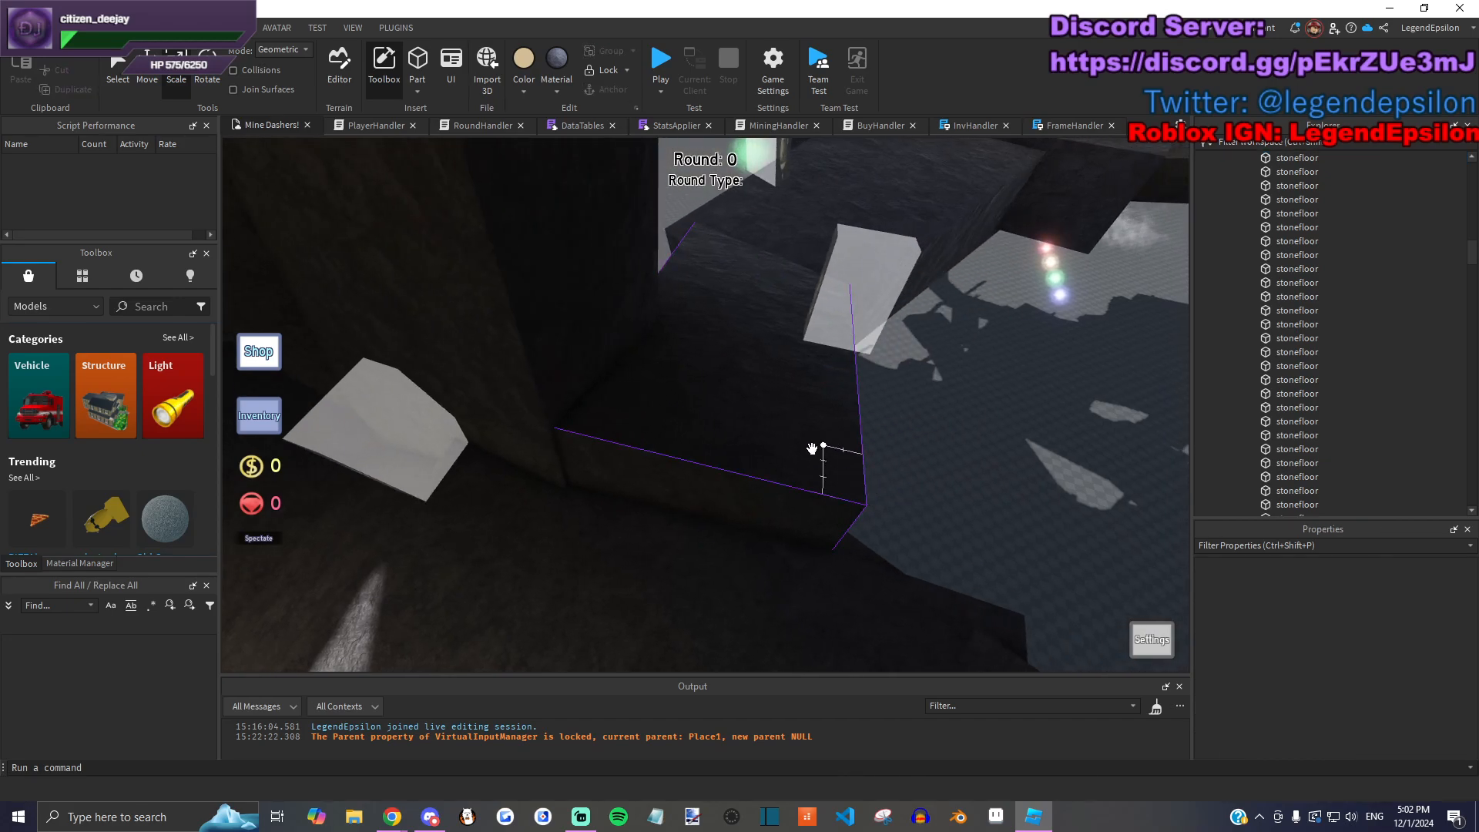
Step: Resize the stone wall beside the dark opening at its side and top edges to cover the gap
right_click_drag(797, 449, 816, 181)
left_click(693, 441)
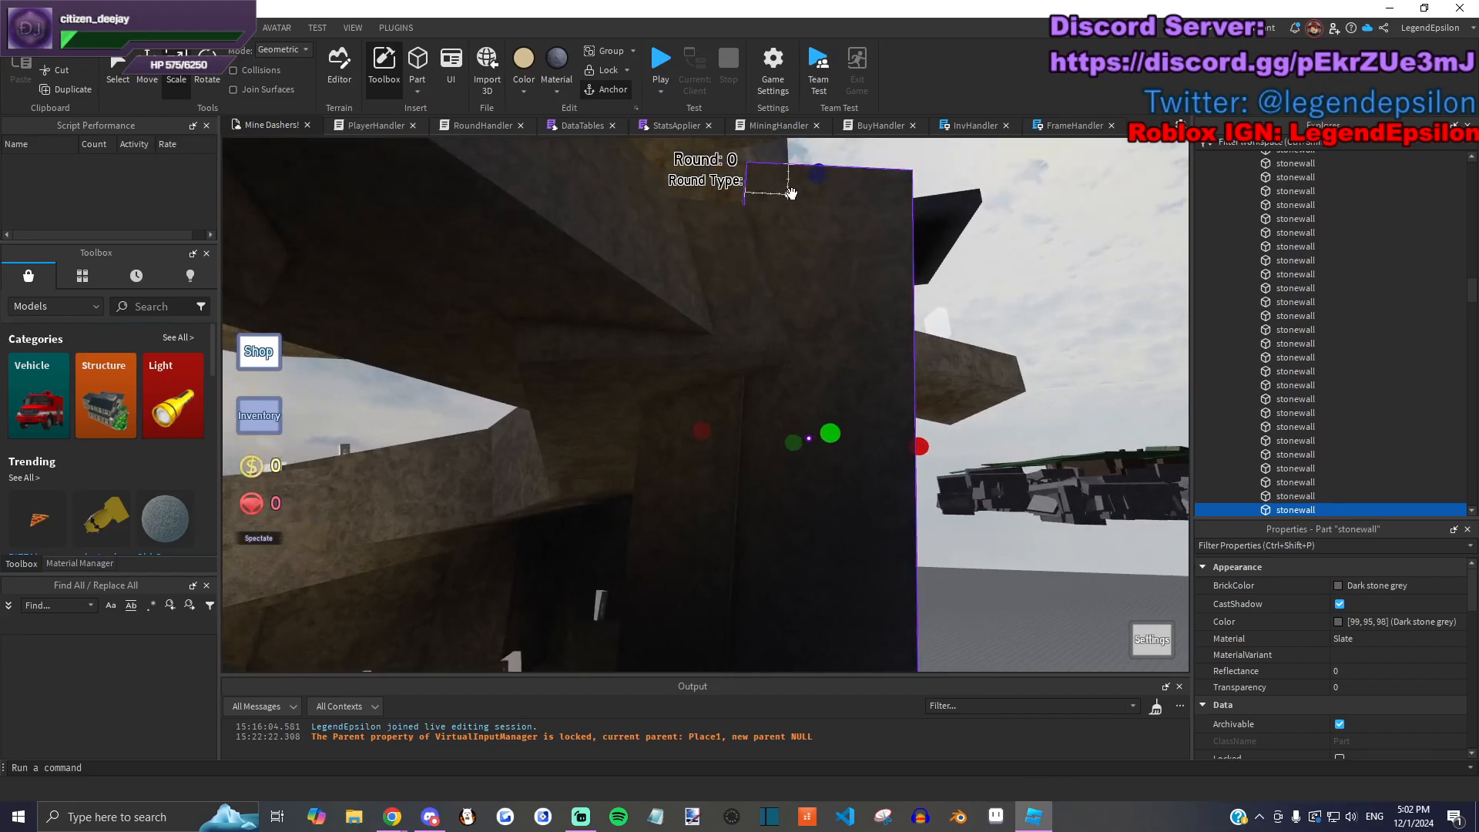
left_click_drag(817, 331, 844, 400)
right_click_drag(843, 400, 710, 439)
left_click_drag(709, 439, 842, 436)
right_click_drag(842, 436, 856, 406)
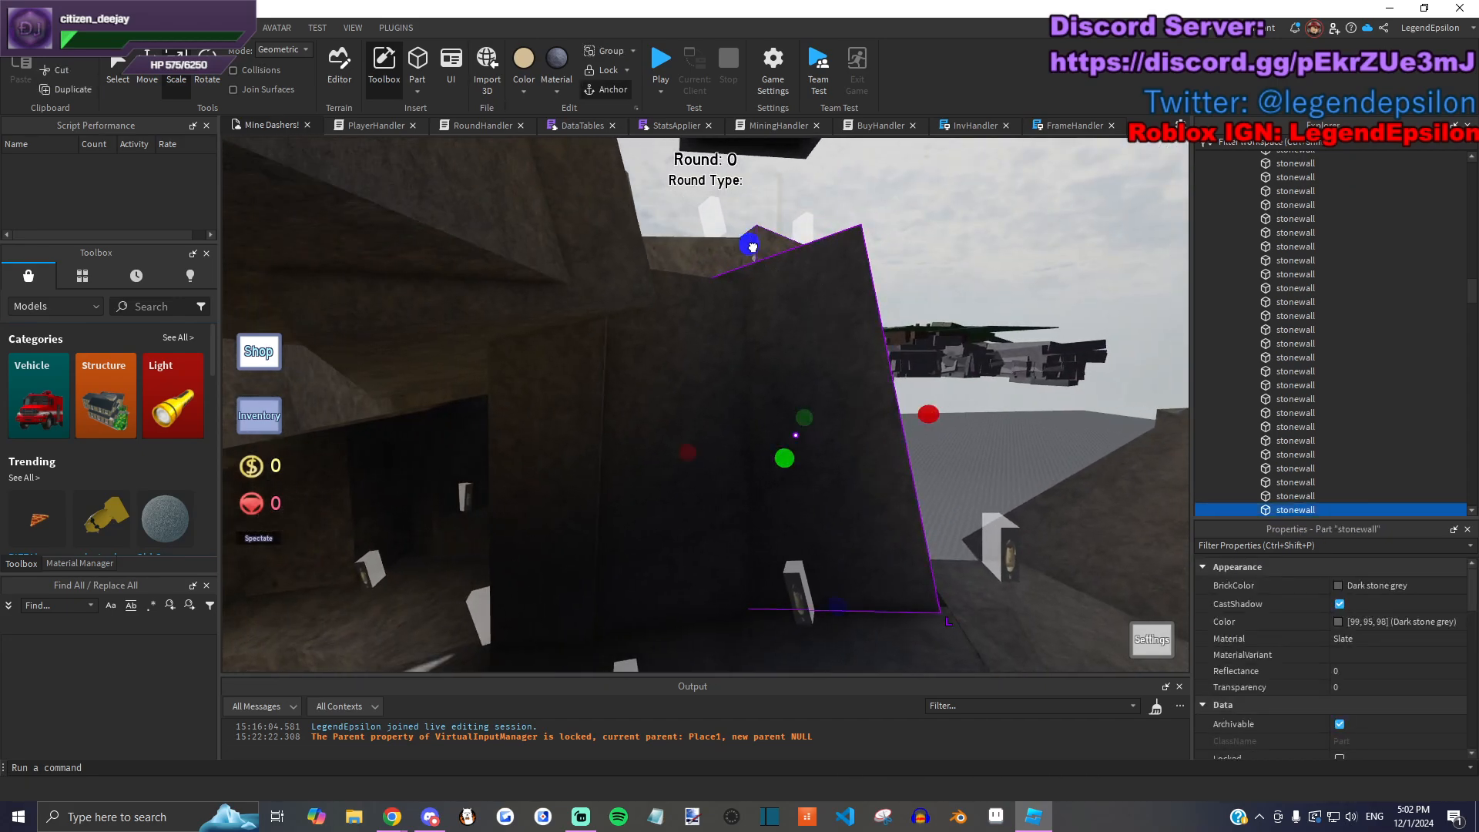
left_click_drag(753, 242, 779, 305)
right_click_drag(935, 452, 952, 455)
left_click(1057, 405)
right_click_drag(831, 423, 612, 414)
left_click(703, 416)
left_click_drag(612, 413, 645, 404)
right_click_drag(645, 405, 759, 362)
Step: Duplicate the stone wall and move the copy into the remaining gap in the cave's side
left_click(651, 462)
left_click(586, 479)
key("ctrl+d")
left_click_drag(586, 480, 713, 298)
key("d")
key("w")
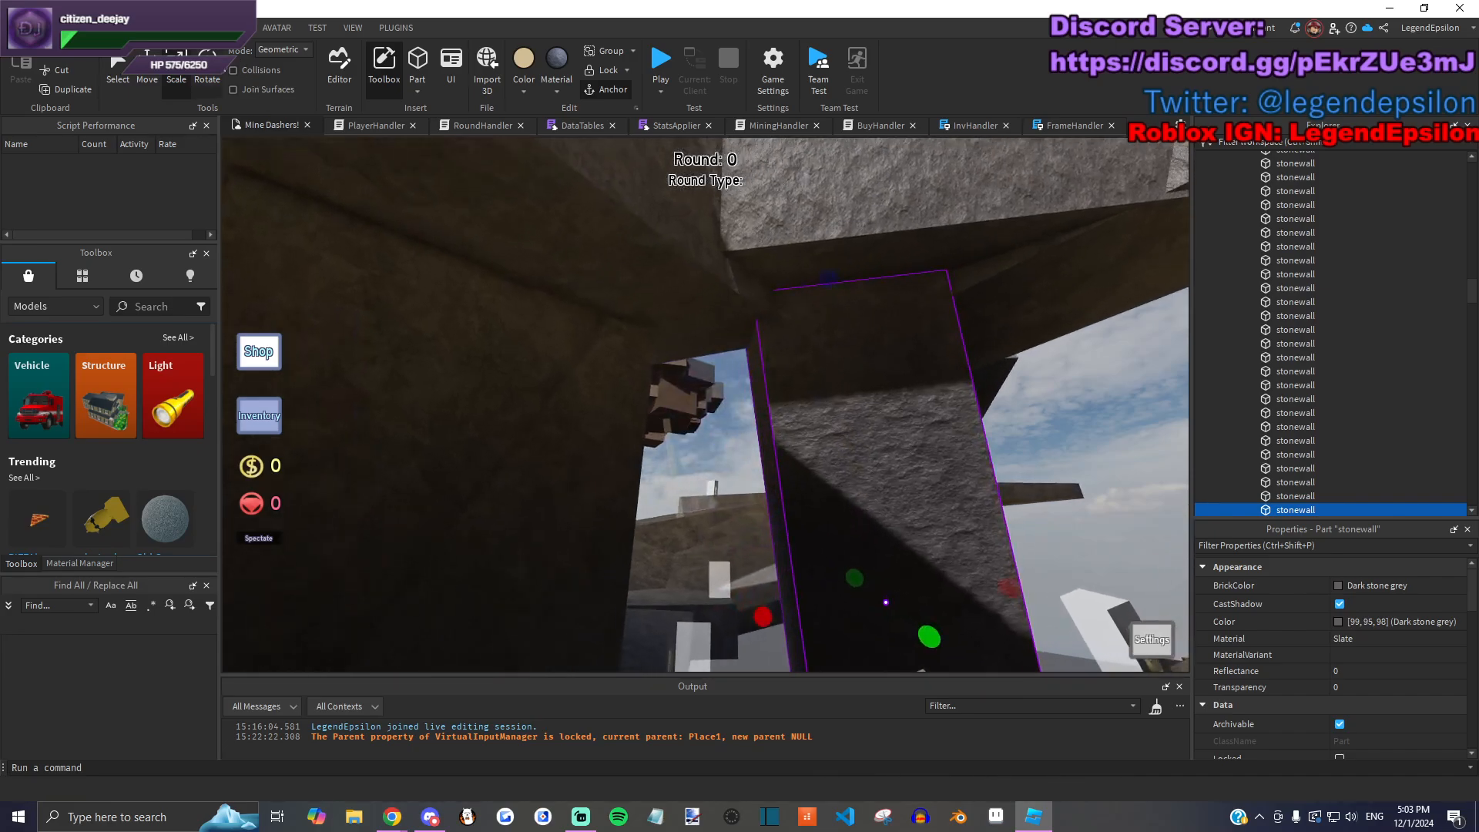
Step: Rotate the duplicated stone wall and fit its position and size to the adjoining wall and floor
key("ctrl+4")
left_click_drag(777, 442, 613, 404)
key("ctrl+2")
right_click_drag(614, 403, 724, 399)
key("ctrl+3")
right_click_drag(798, 447, 810, 447)
left_click_drag(810, 445, 754, 456)
Step: Adjust the ore spawns on the floor in front of the newly placed stone wall
left_click(764, 401)
right_click_drag(764, 401, 756, 481)
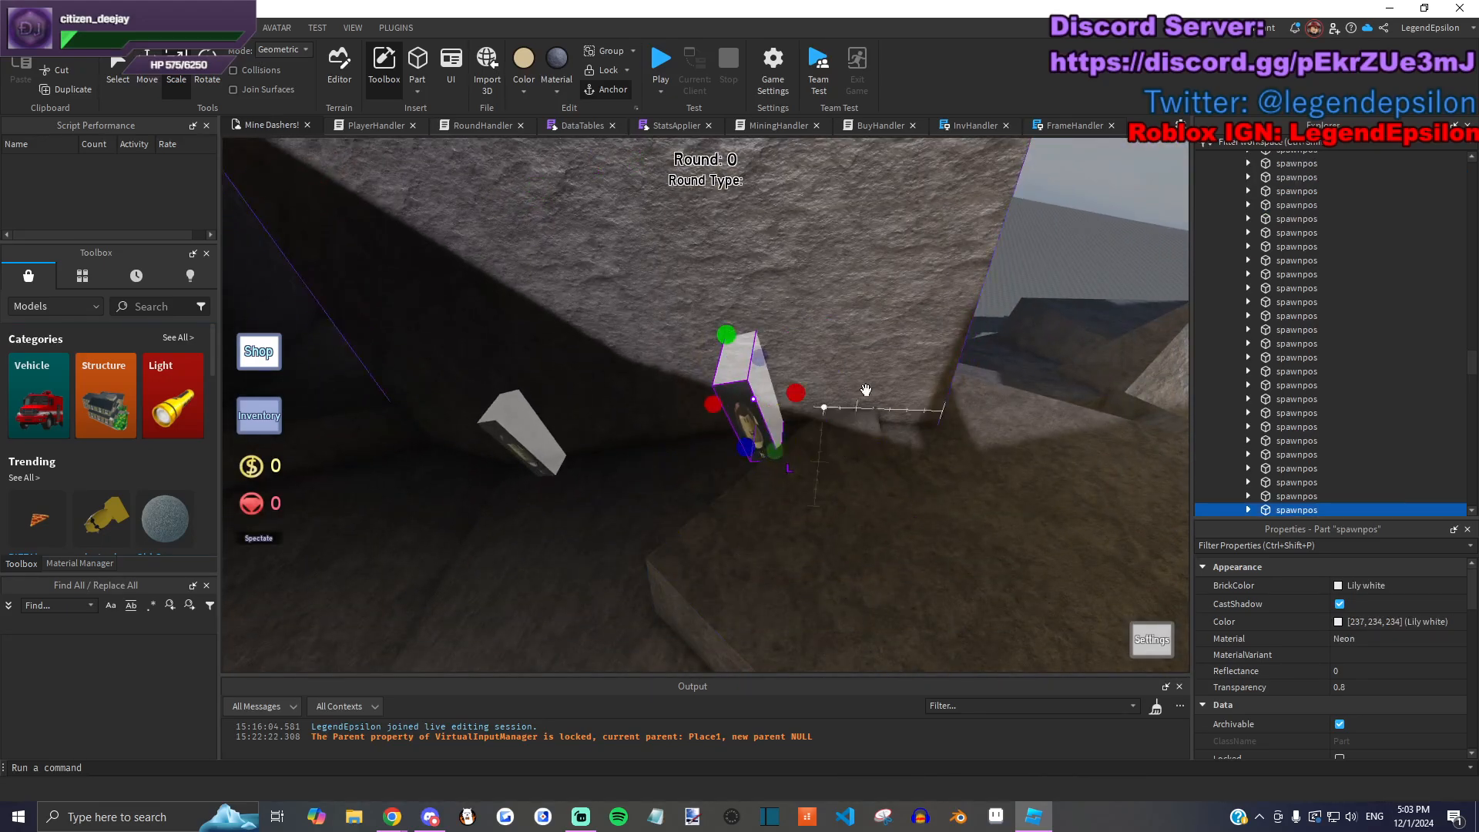
key("s")
left_click(979, 278)
right_click_drag(978, 278, 820, 389)
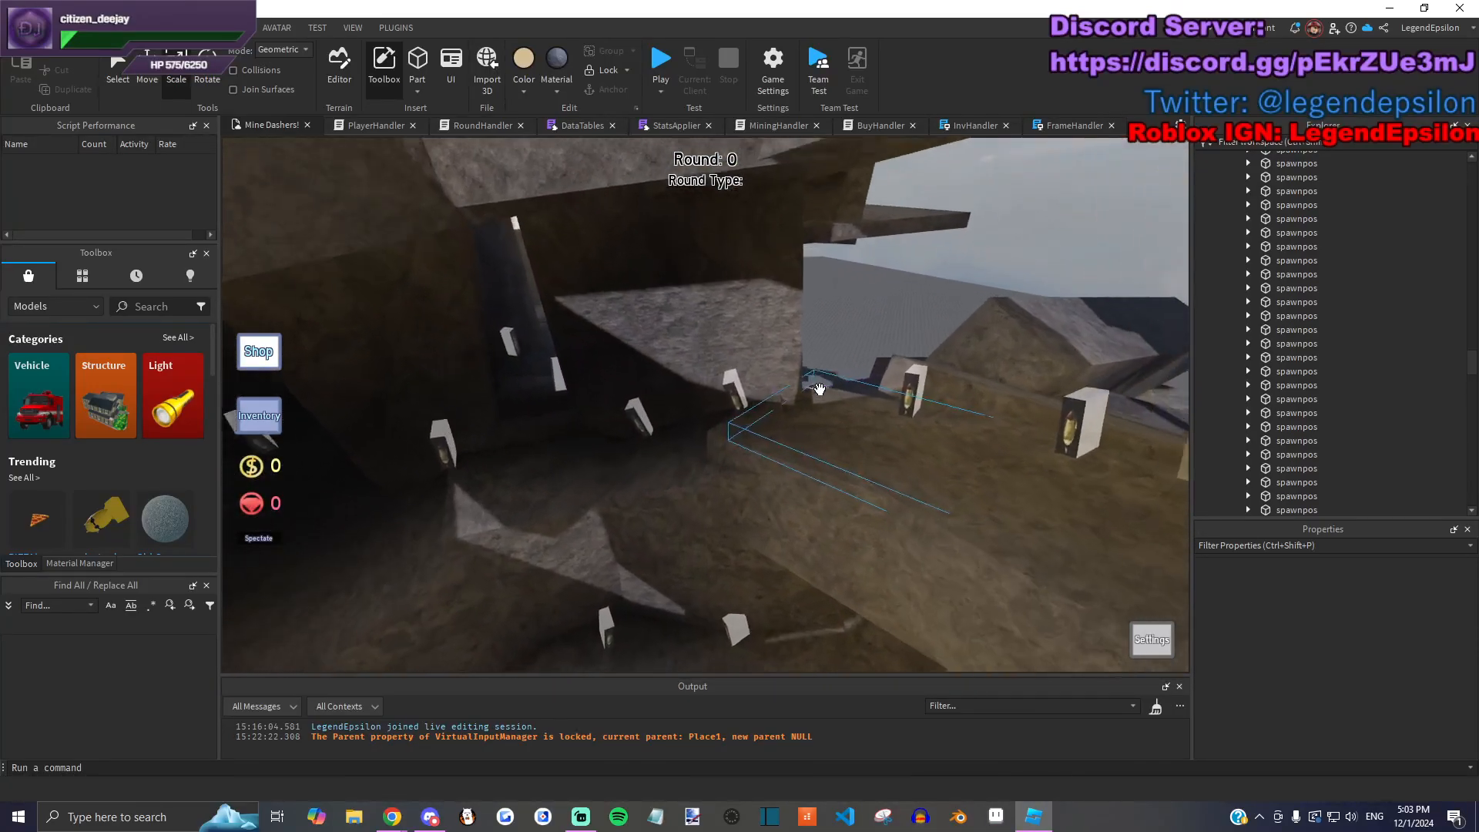
right_click_drag(810, 383, 551, 436)
left_click(778, 482)
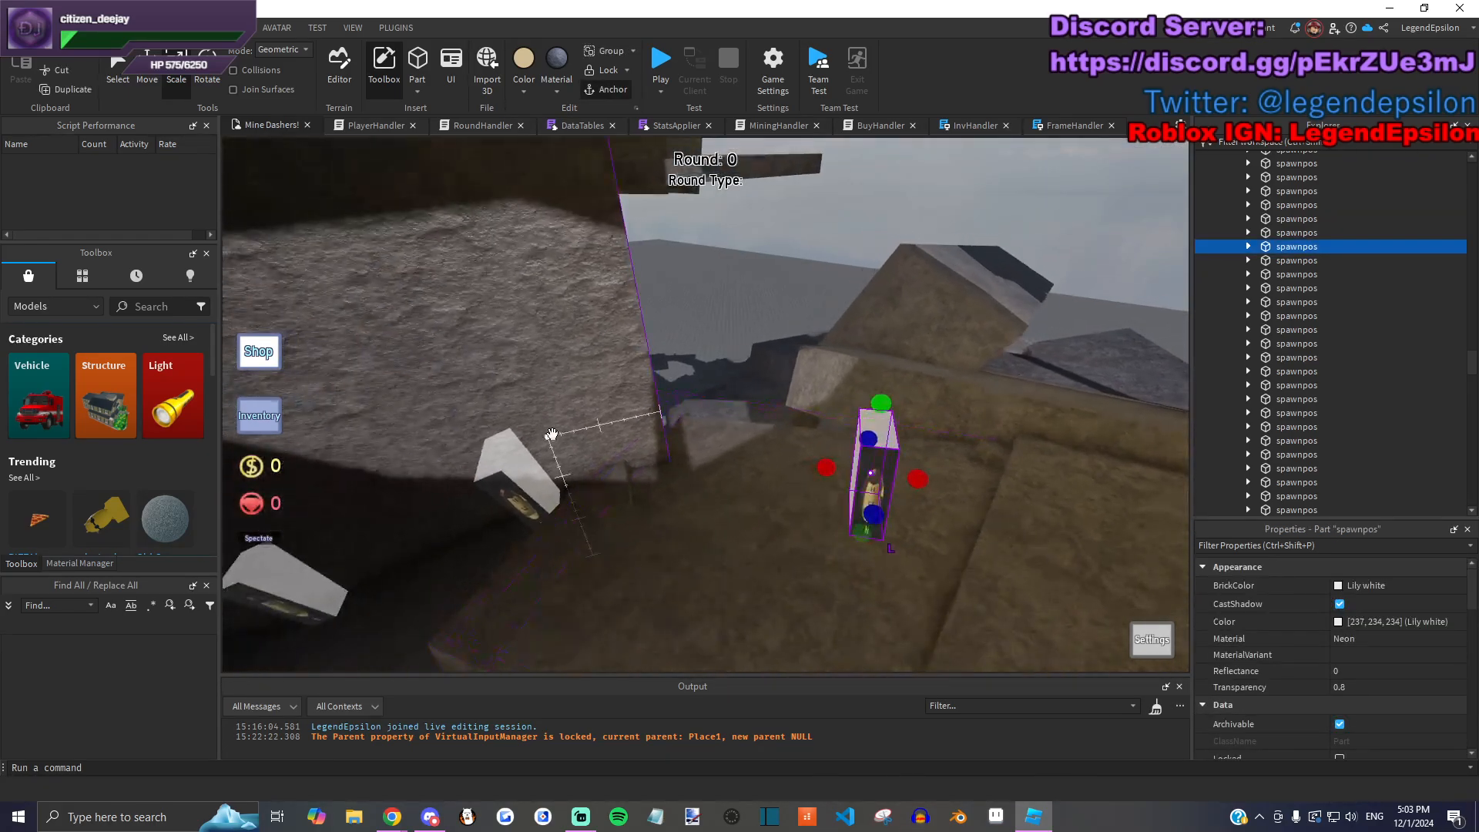
Step: Fit the stone wall behind the ore spawns along the cave's open side
right_click_drag(532, 380, 743, 511)
right_click_drag(639, 478, 697, 411)
left_click(683, 419)
left_click(814, 451)
right_click_drag(814, 451, 673, 466)
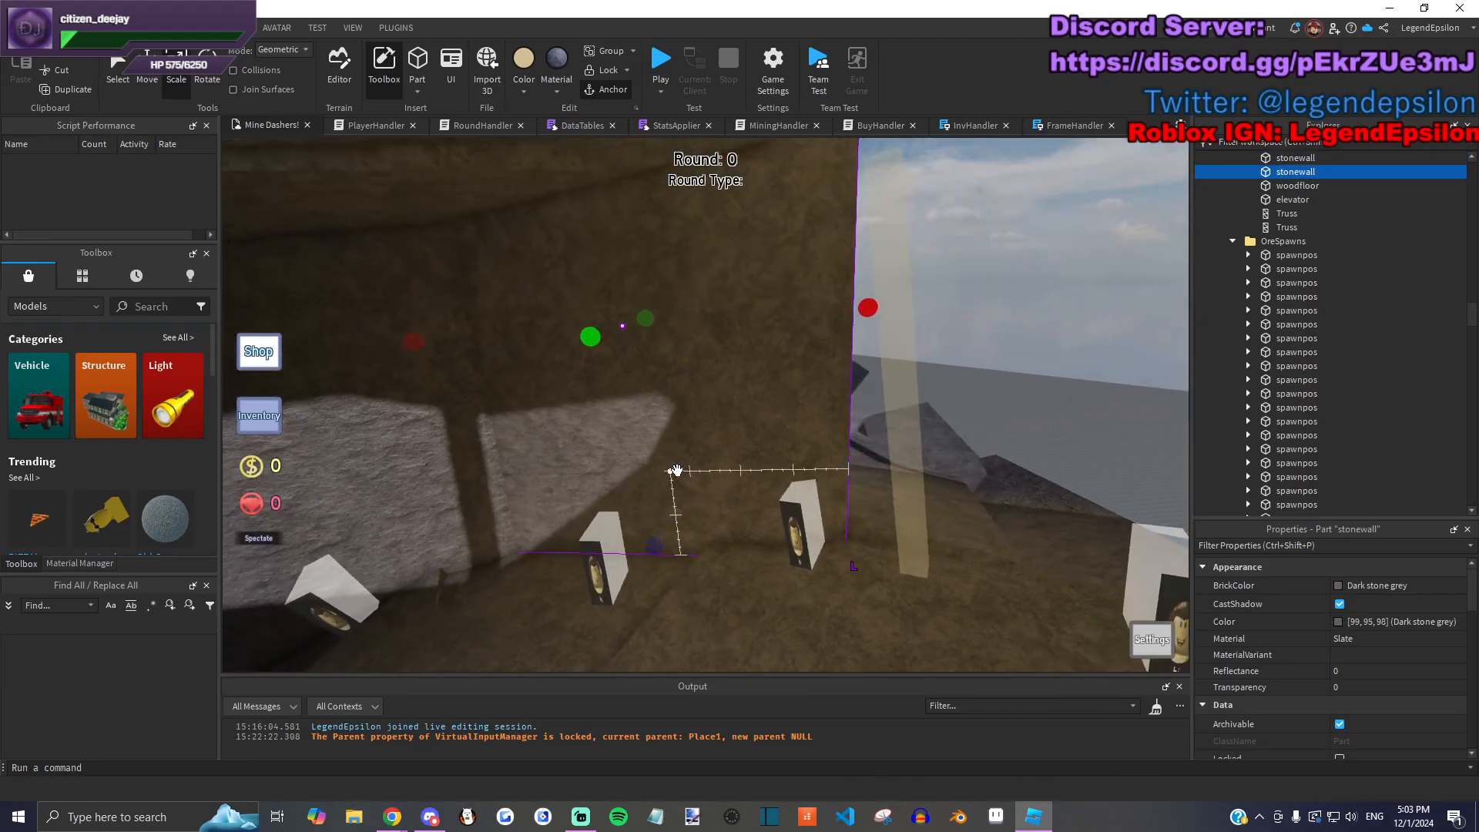
Step: Resize the stone floor slab above the wall to about 19.5 studs so it meets the wall's upper edge
right_click_drag(899, 296, 772, 344)
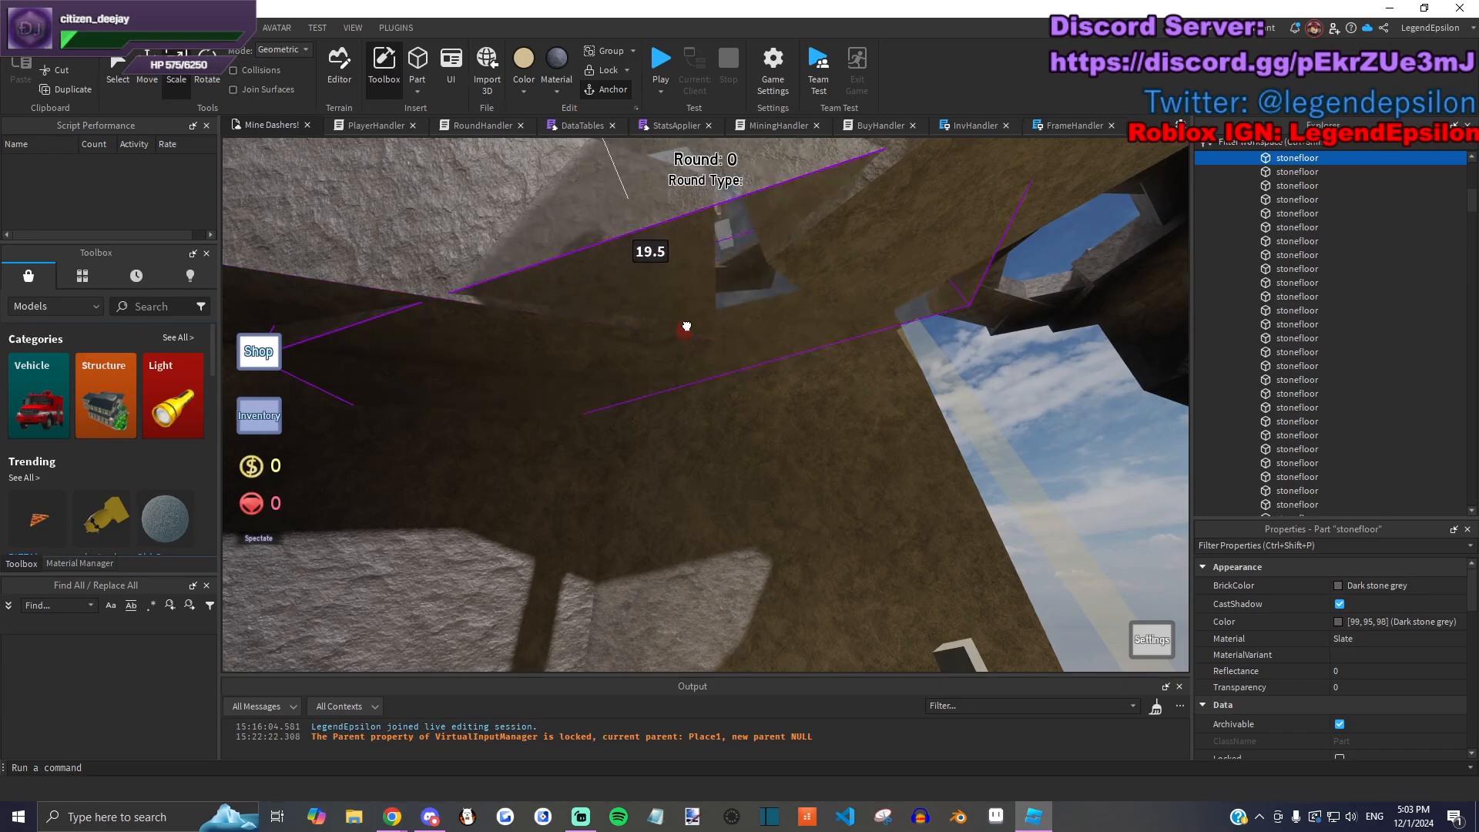
left_click(1015, 455)
right_click_drag(1056, 424, 409, 356)
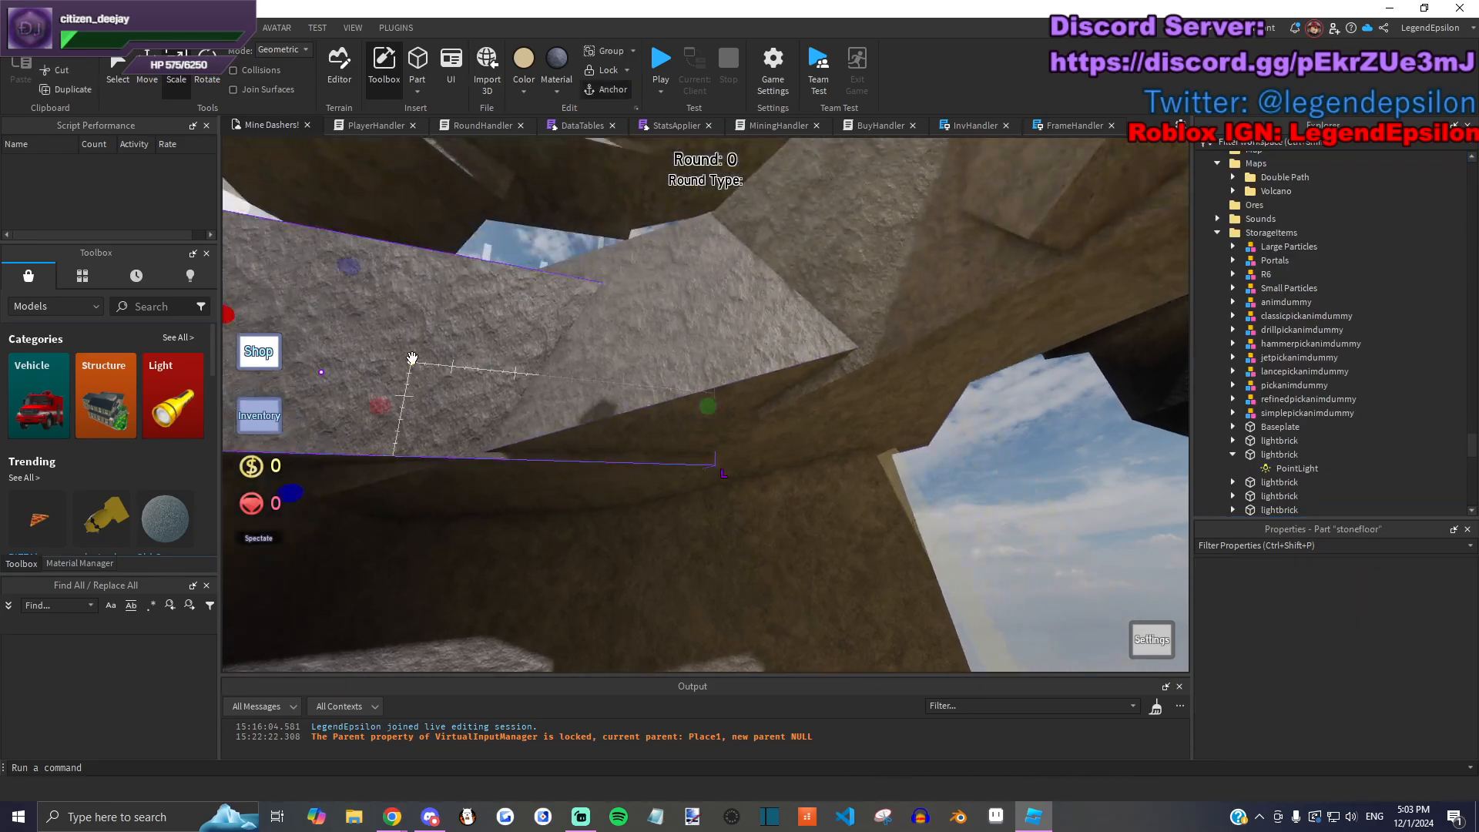
left_click(553, 487)
right_click_drag(477, 459, 528, 506)
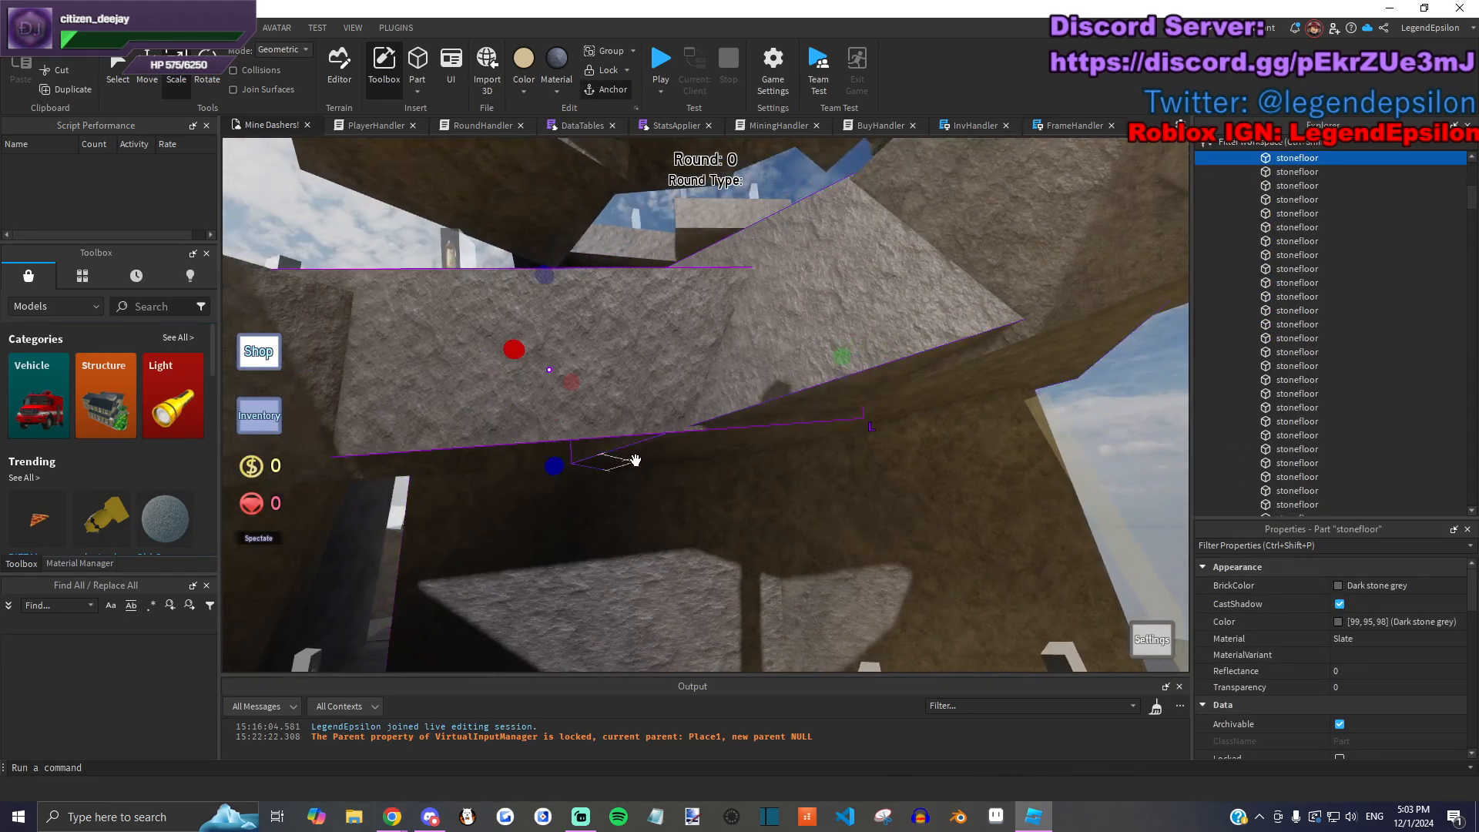
left_click_drag(827, 450, 662, 461)
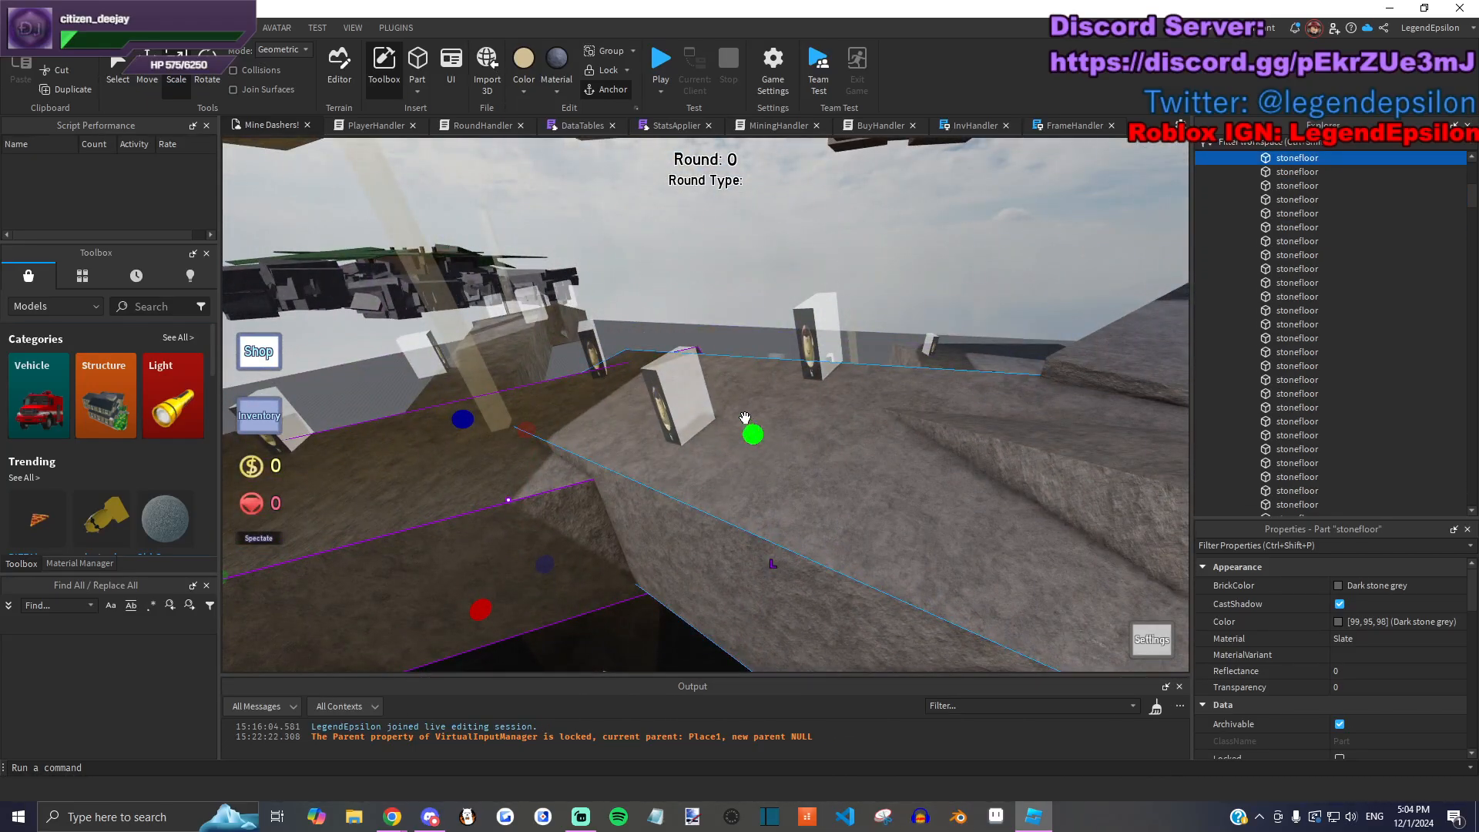
left_click_drag(811, 423, 661, 300)
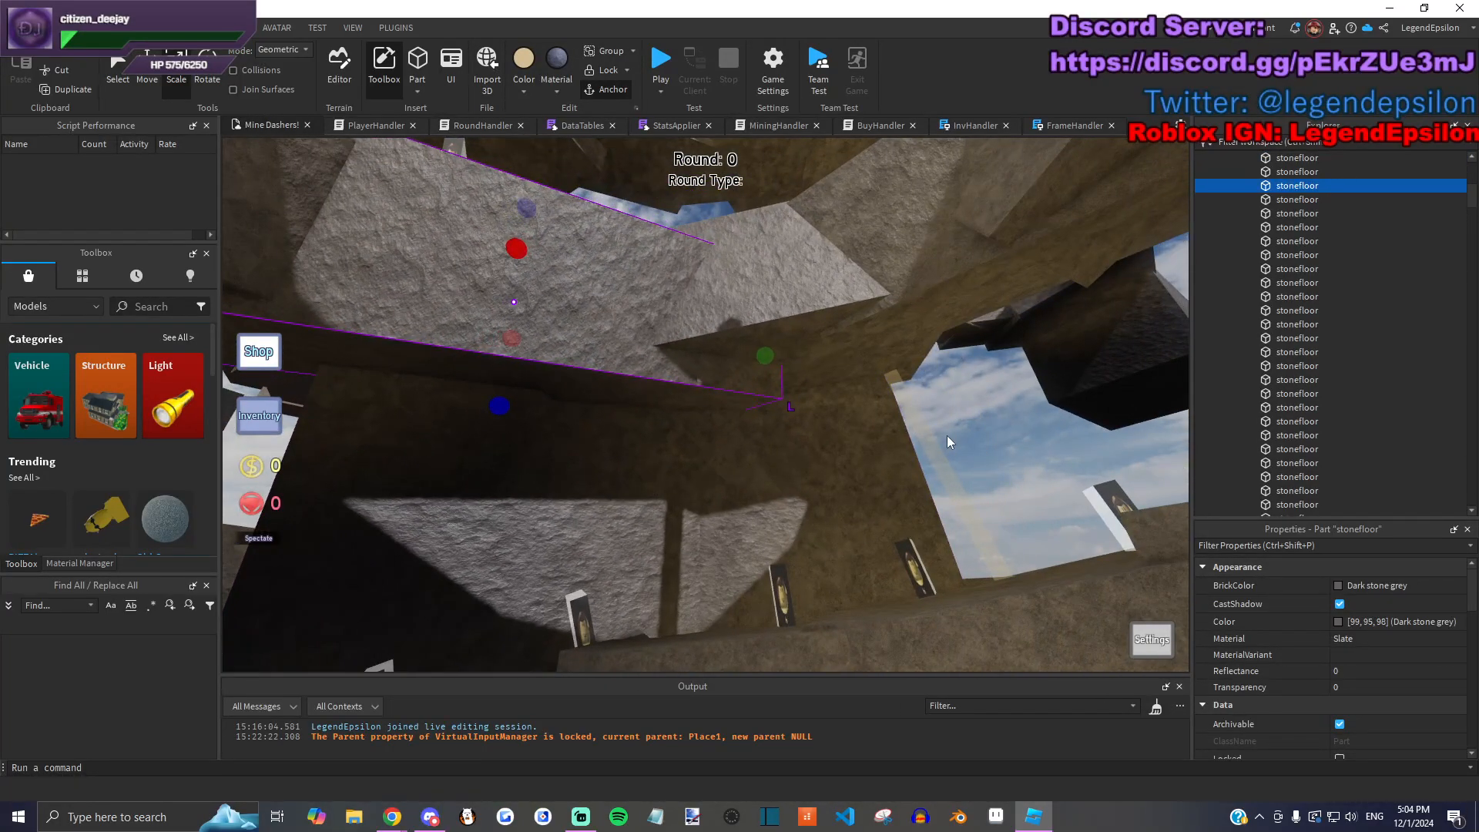
Step: Move the stone wall behind the ore spawns outward past the wooden beam toward the floor's open edge
left_click(730, 473)
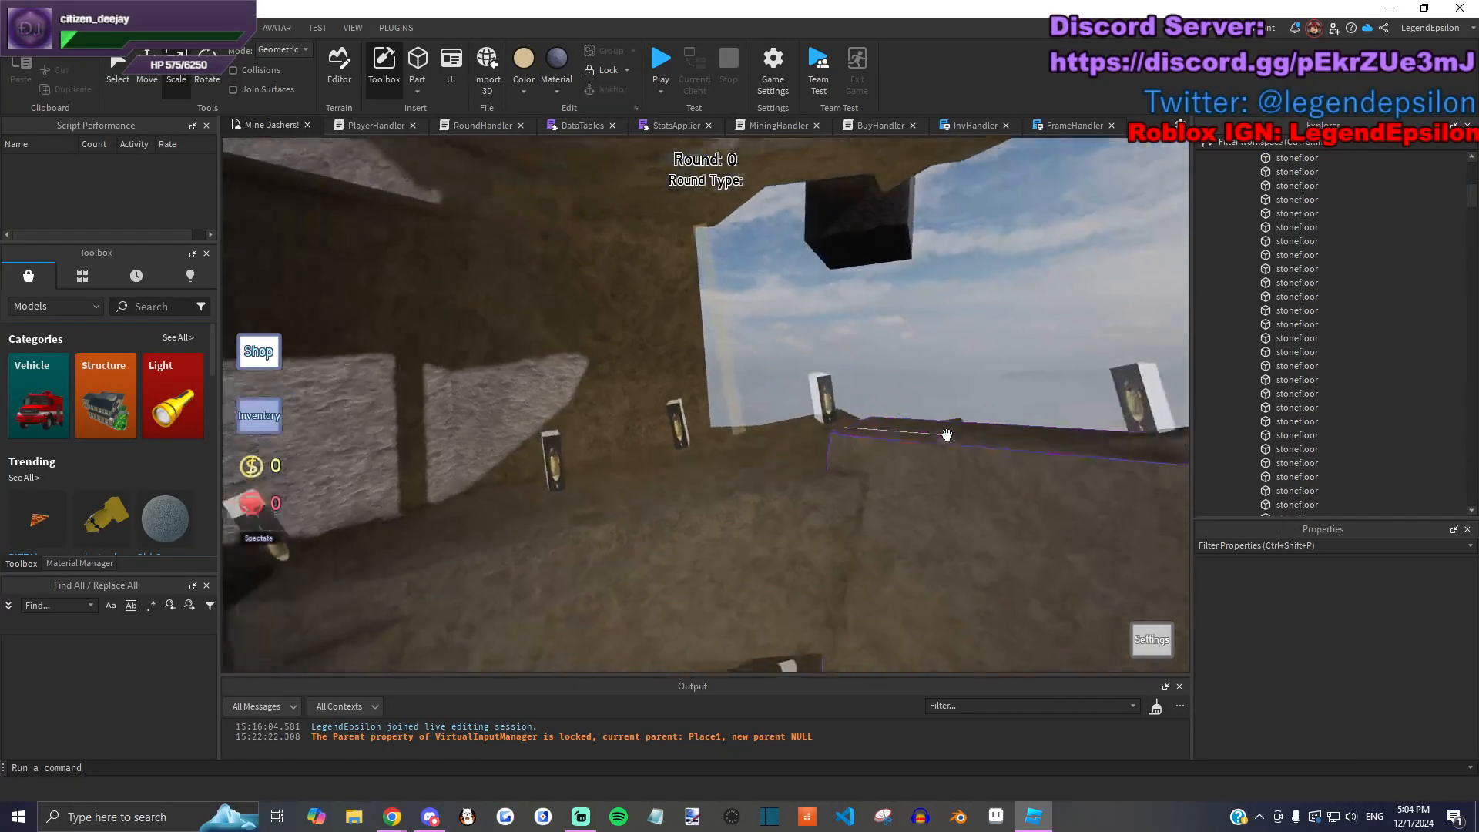
left_click(599, 406)
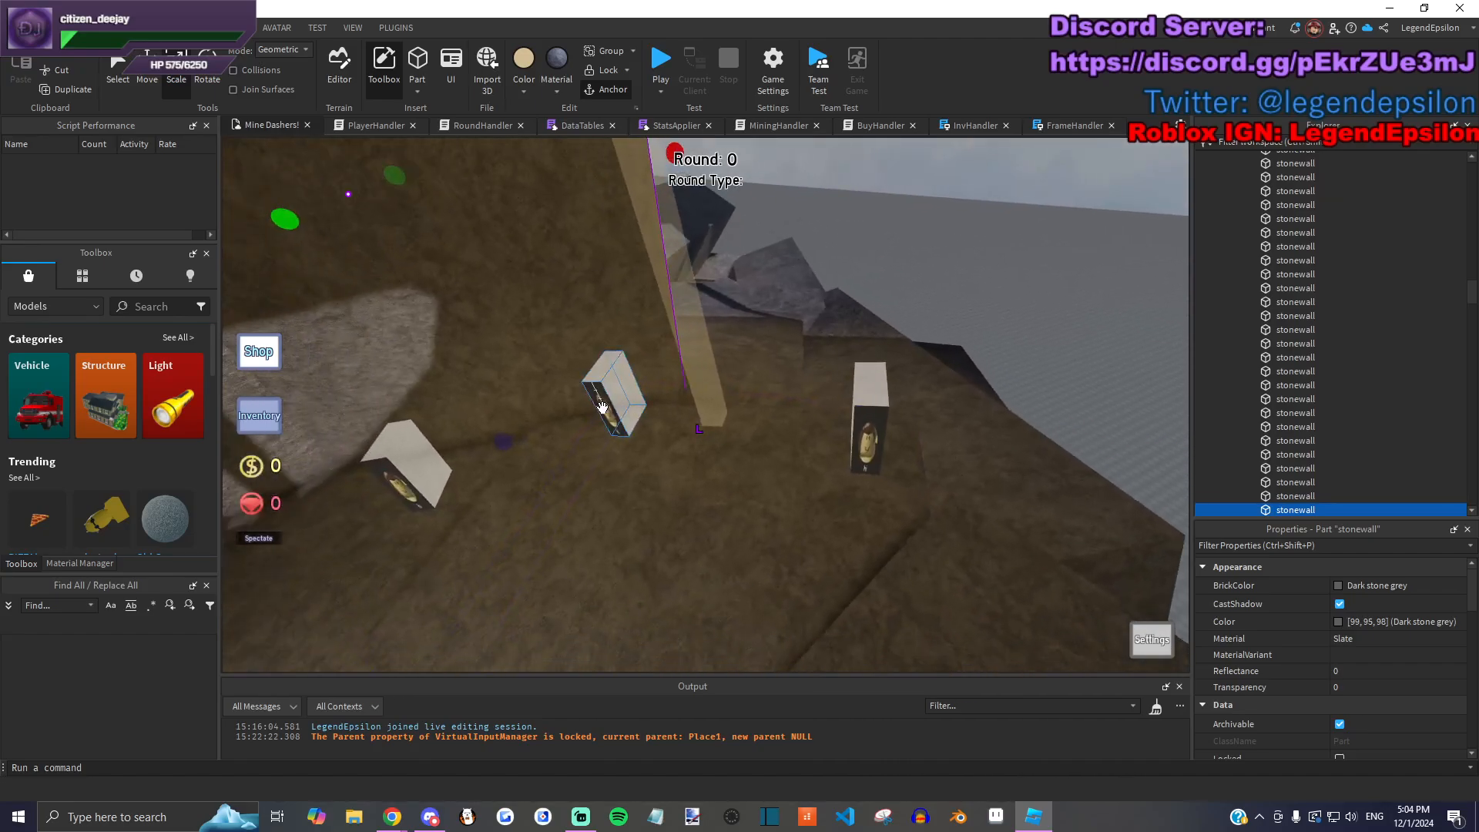
left_click_drag(469, 378, 185, 89)
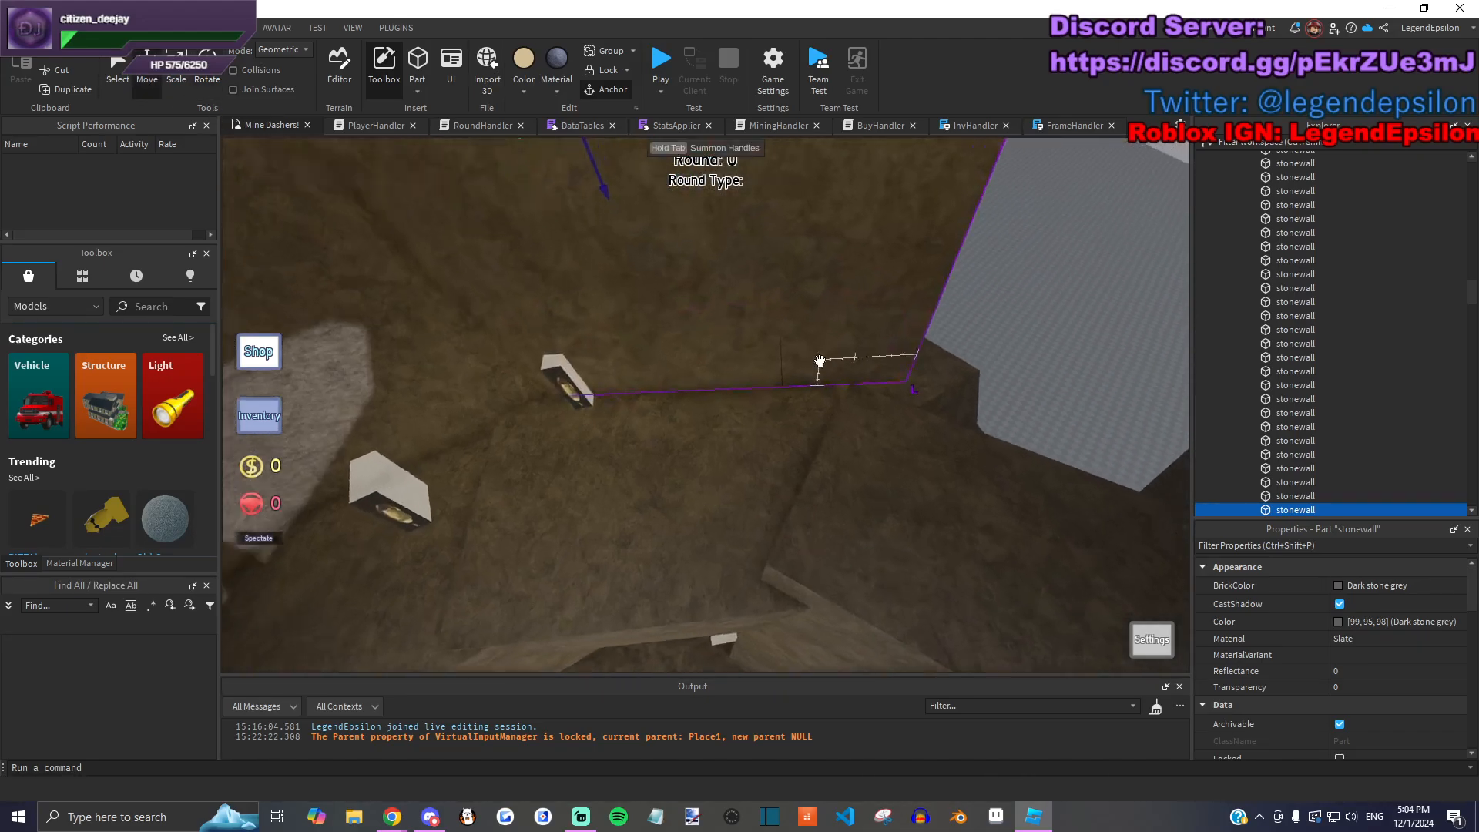
Step: Reposition the ore spawns along the foot of the moved stone wall
left_click(812, 531)
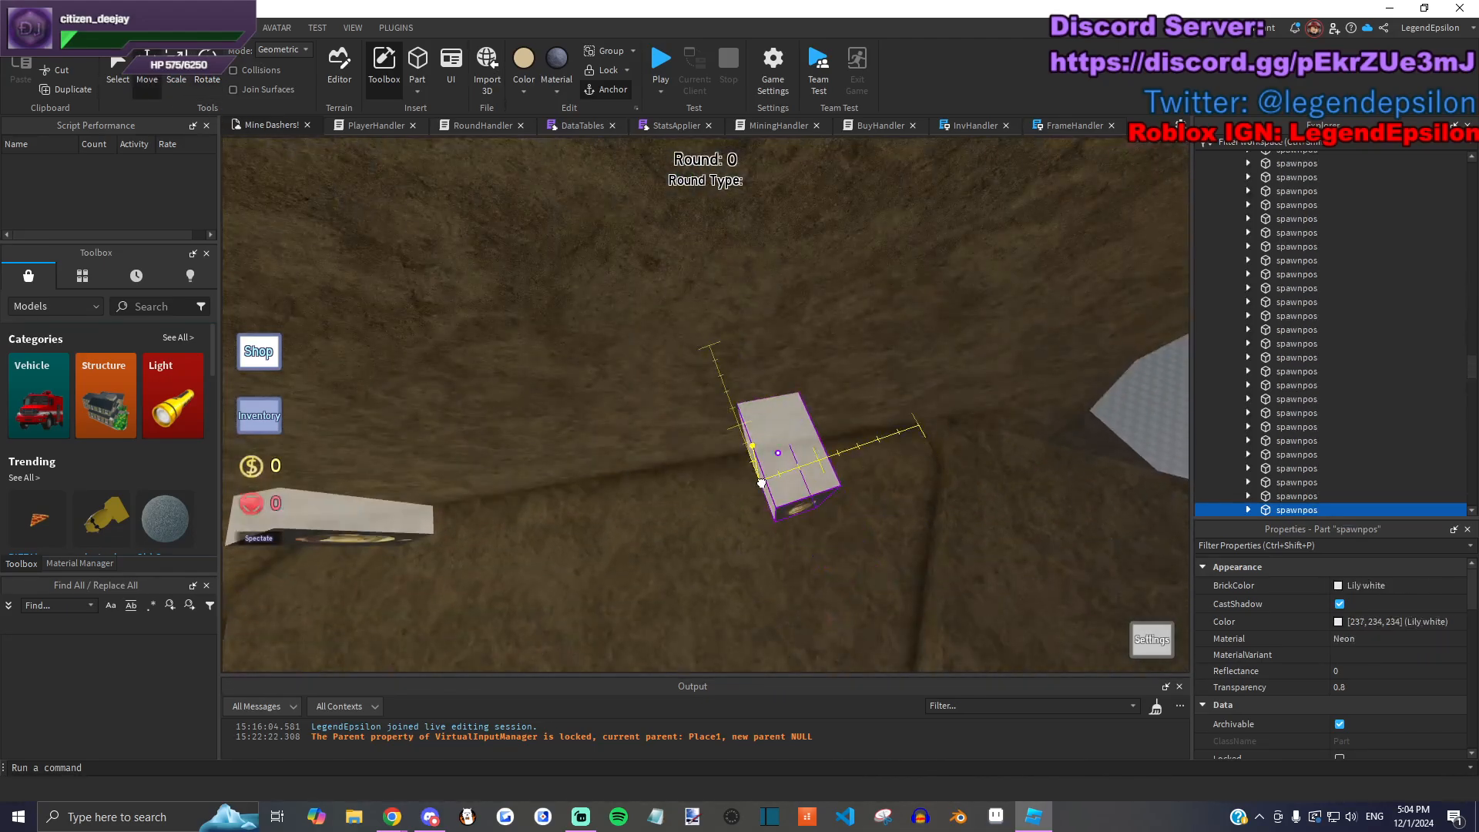
left_click(543, 540)
left_click(841, 501)
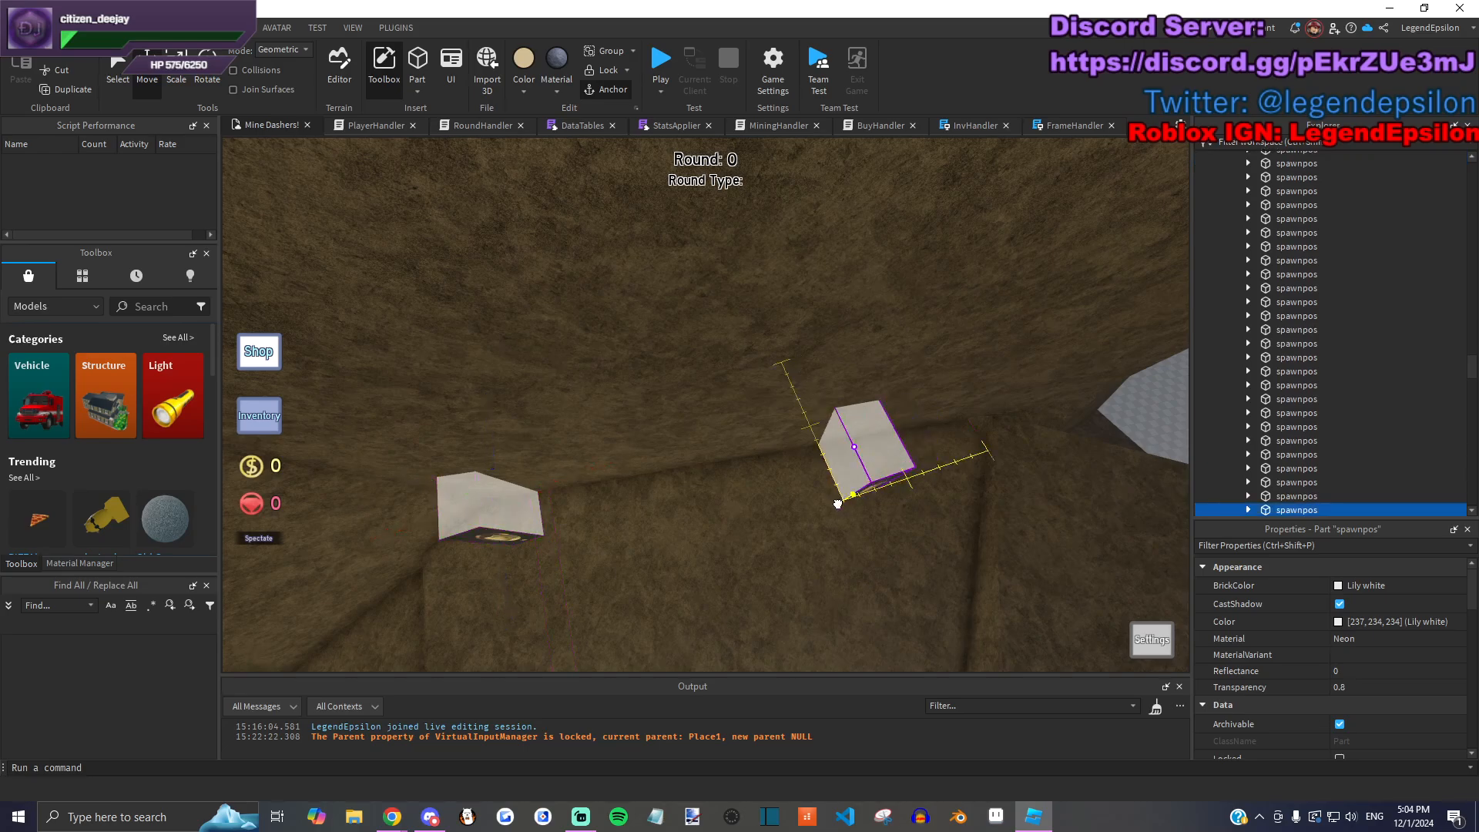
left_click(655, 374)
Step: Resize the stone wall behind the repositioned ore spawns to meet the adjoining floor slab
left_click(702, 496)
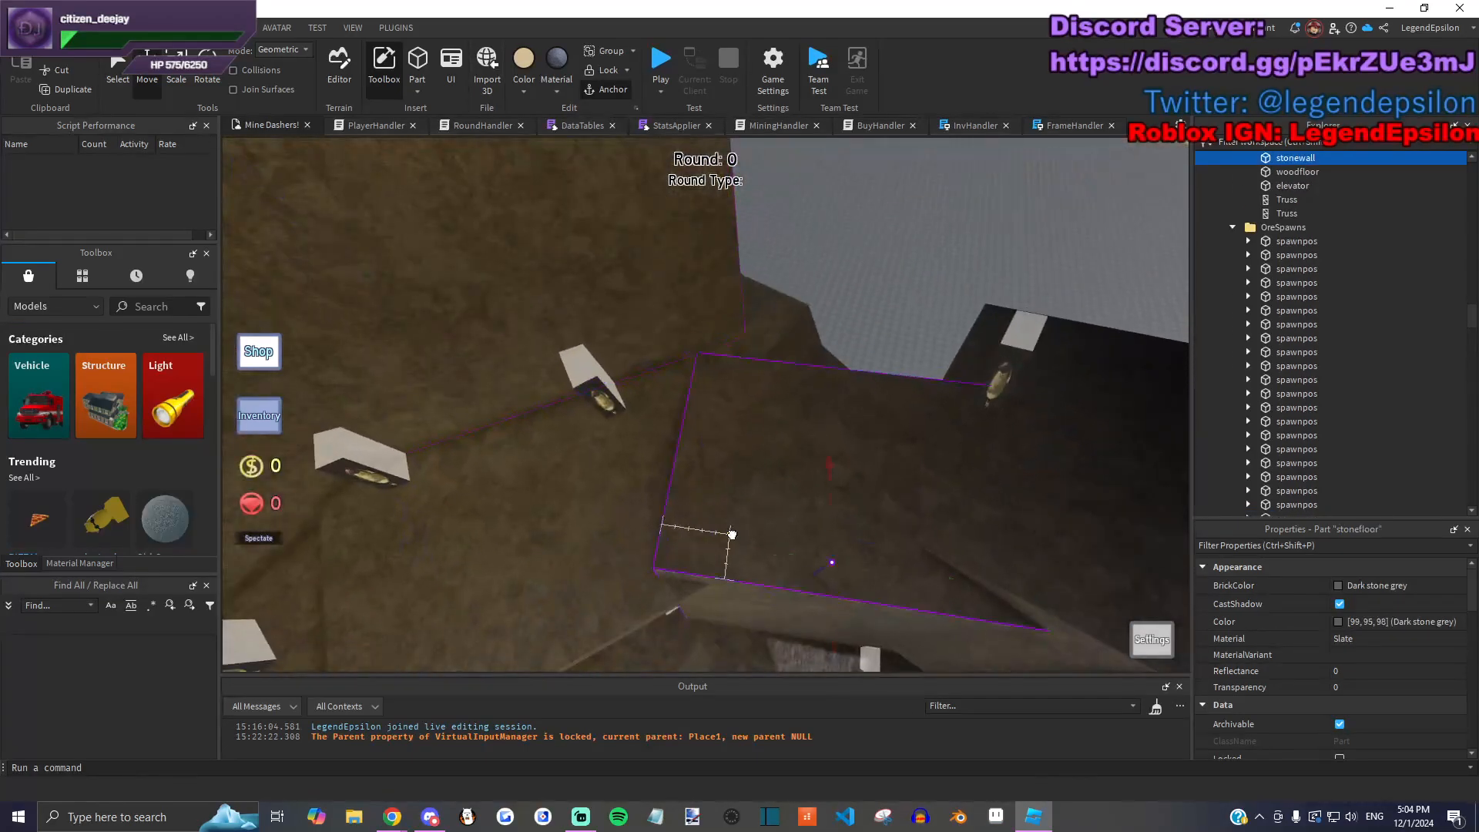
left_click(176, 73)
left_click(750, 366)
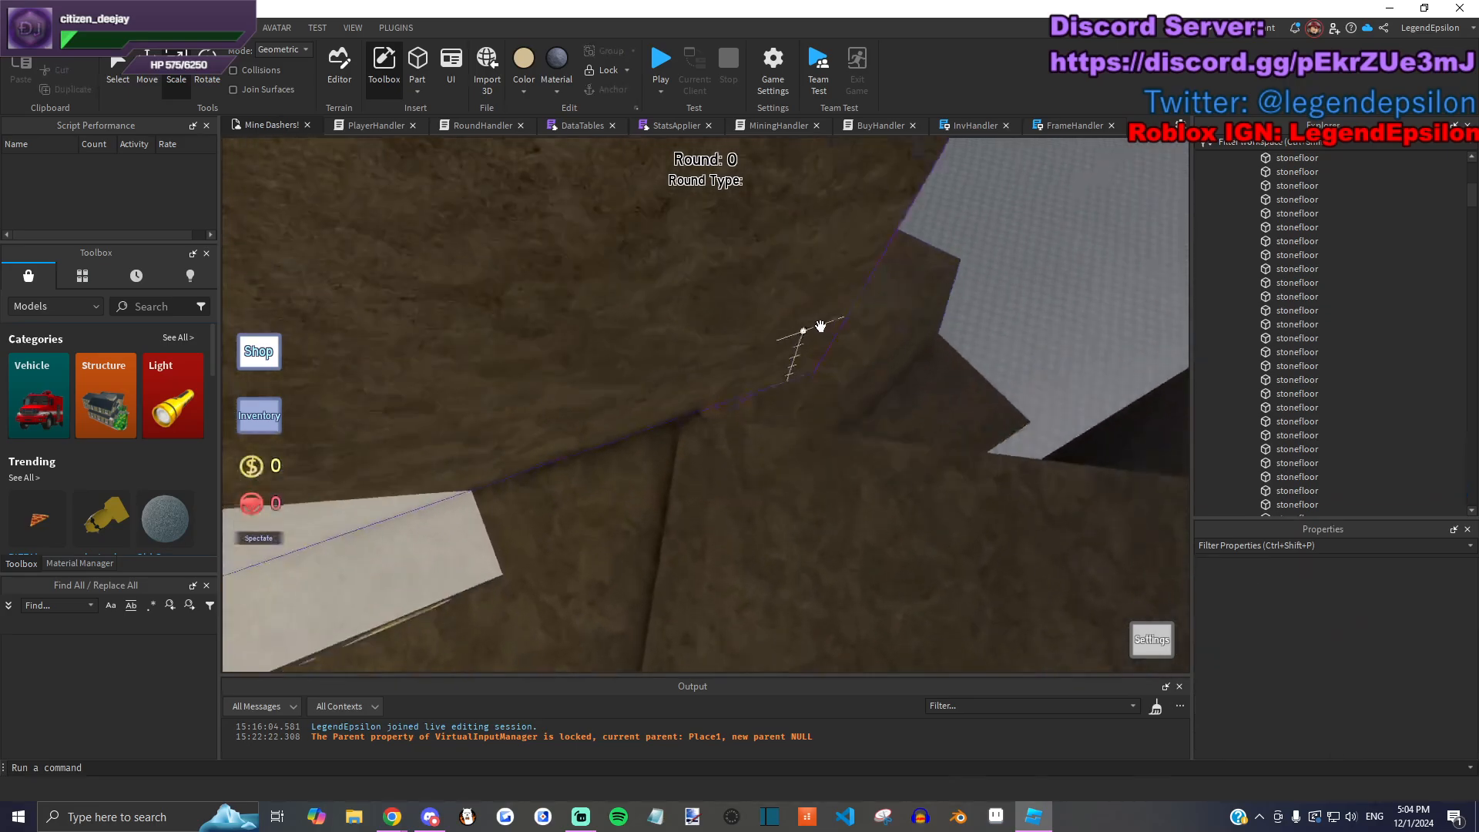
left_click(679, 393)
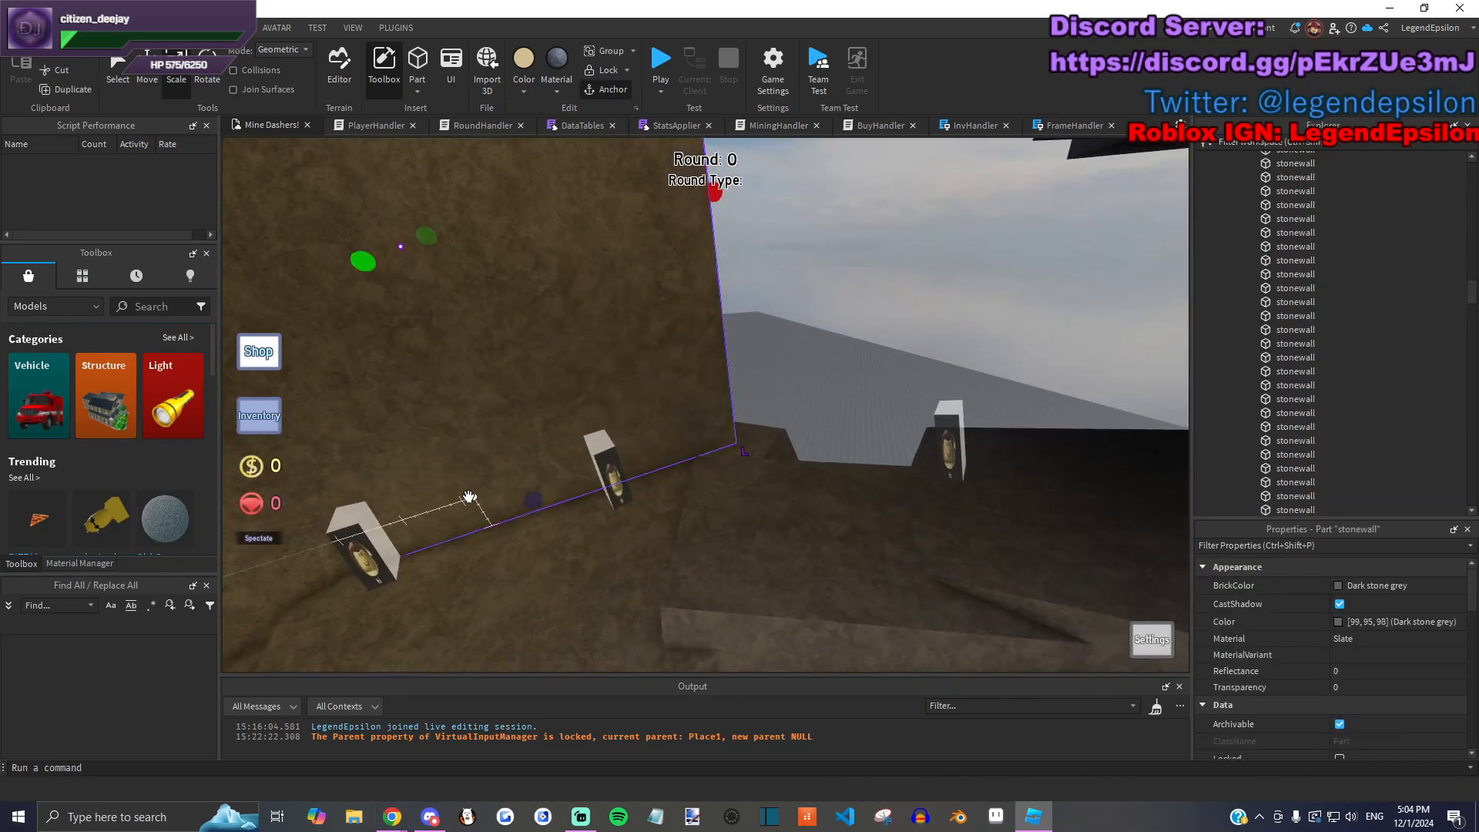
Step: Position a stone wall at an angle along the floor's outer edge and align it with the adjoining wall
right_click_drag(469, 496, 731, 528)
left_click_drag(722, 461, 731, 238)
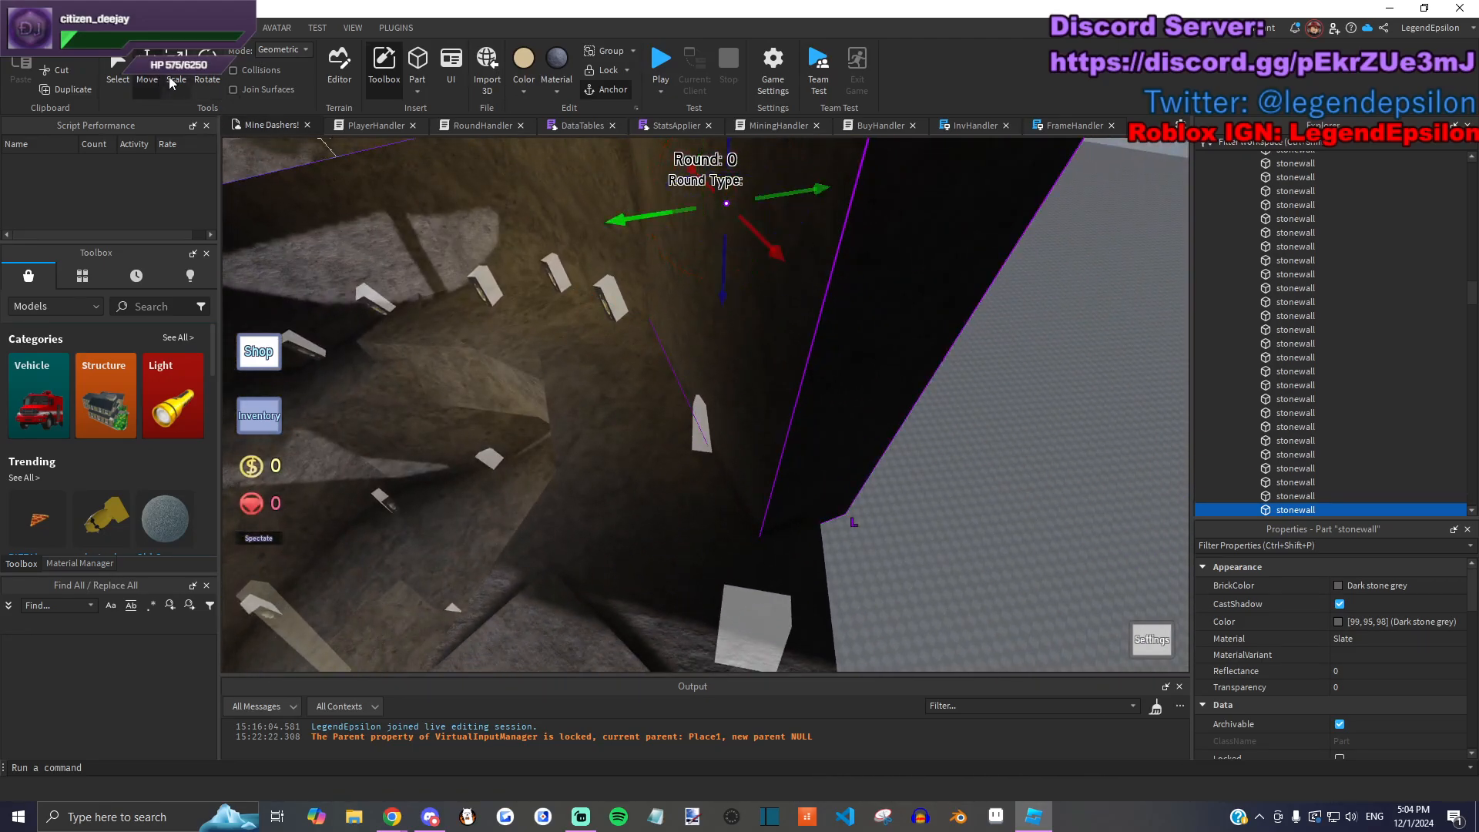
left_click_drag(675, 285, 785, 307)
right_click_drag(863, 376, 863, 378)
left_click_drag(608, 419, 627, 417)
right_click_drag(627, 420, 699, 425)
left_click_drag(795, 258, 789, 210)
Step: Resize the stone wall and the stone floor at the outer corner so their edges meet
right_click_drag(746, 350, 746, 349)
left_click_drag(802, 391, 717, 385)
right_click_drag(759, 396, 710, 433)
left_click(710, 433)
key("w")
left_click_drag(621, 551, 616, 524)
left_click(611, 392)
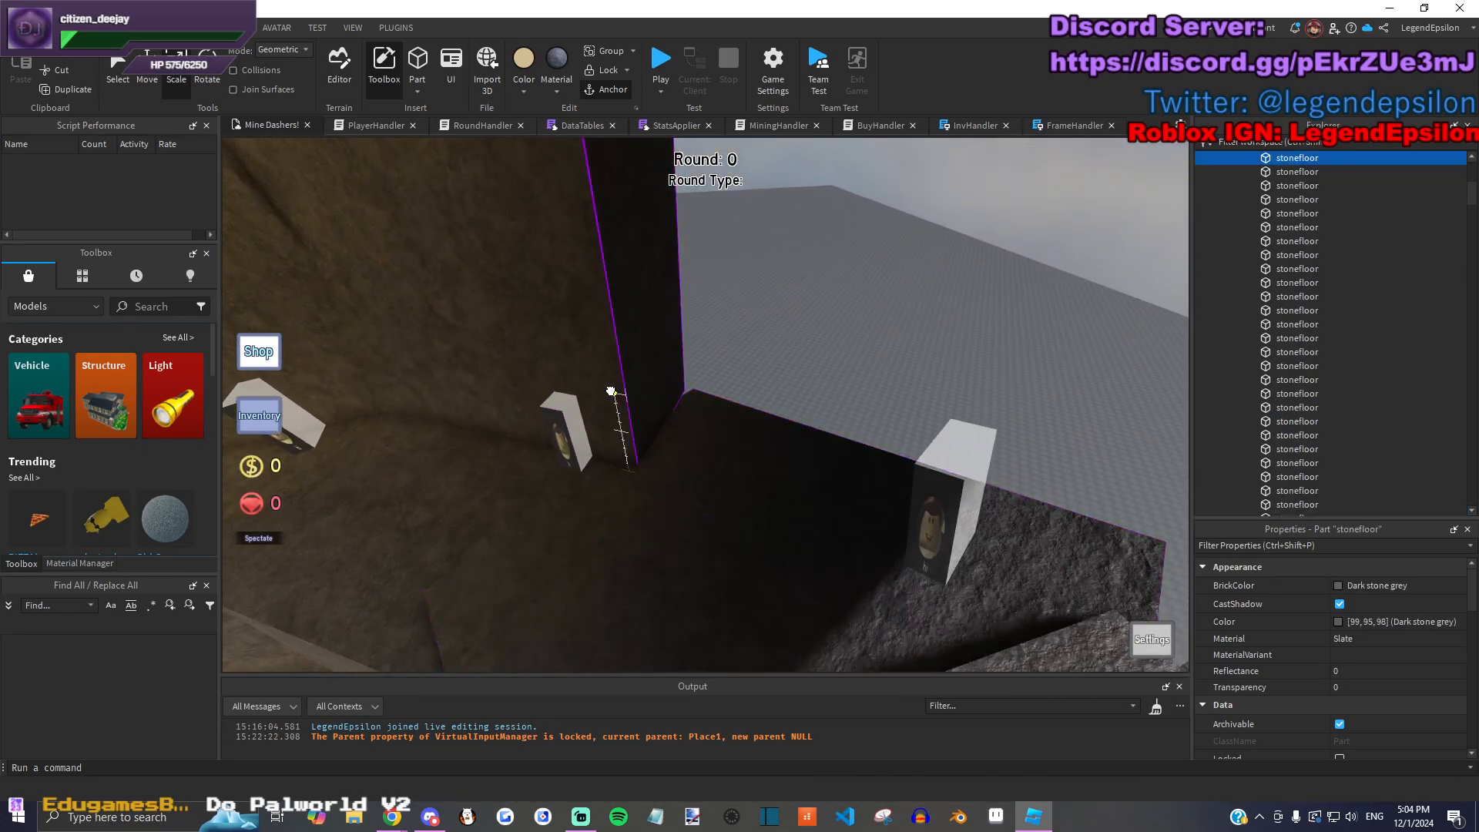
left_click_drag(530, 419, 539, 441)
right_click_drag(755, 417, 755, 418)
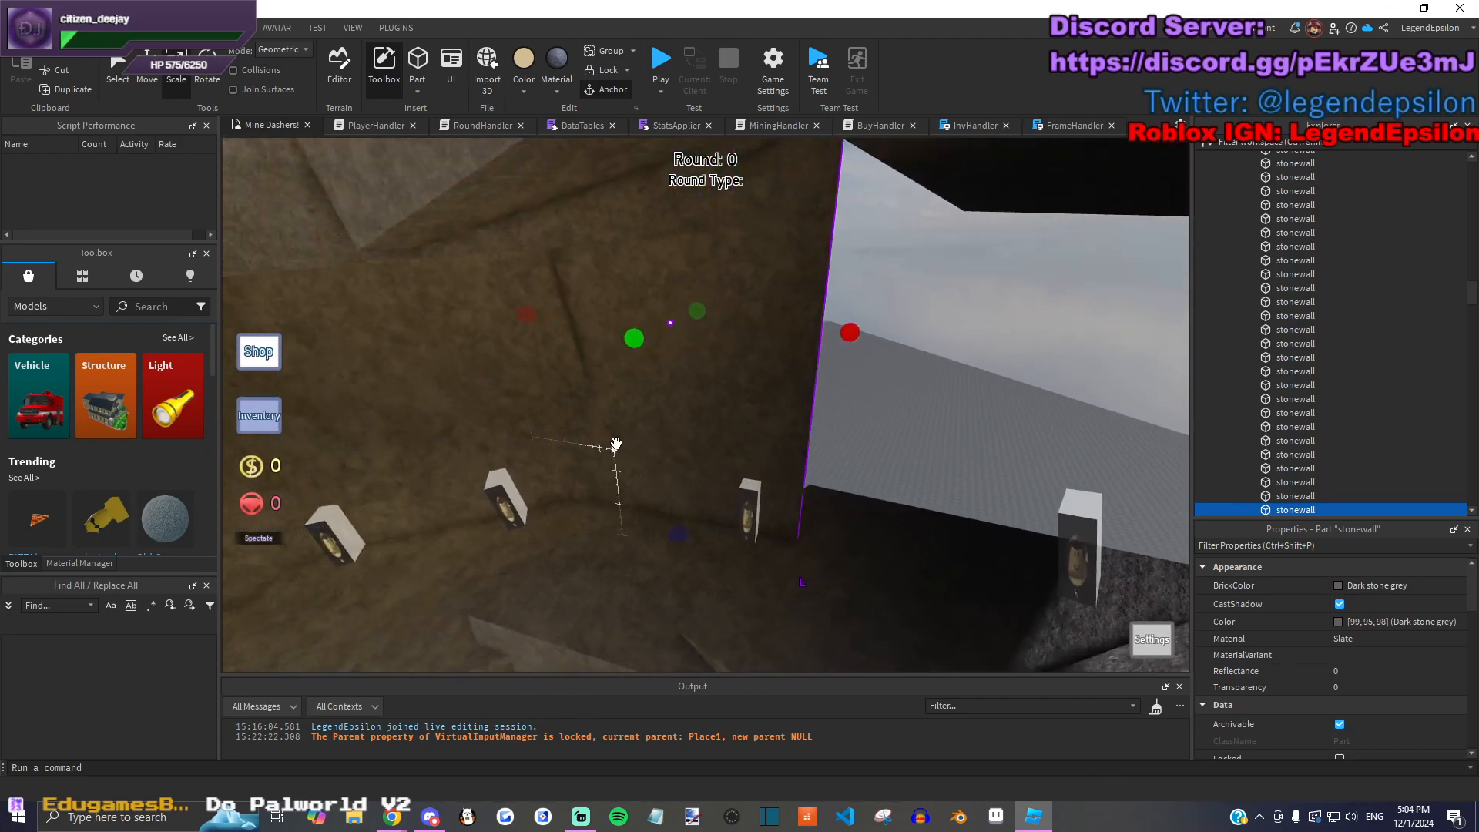
Step: Duplicate the stone wall behind the ore spawns and place the copy across the open gap beside it
left_click(538, 382)
right_click_drag(539, 383, 565, 515)
key("ctrl+d")
left_click_drag(535, 446, 792, 391)
left_click(668, 306)
right_click_drag(786, 456, 716, 354)
left_click(743, 409)
right_click_drag(601, 416, 894, 417)
left_click(893, 422)
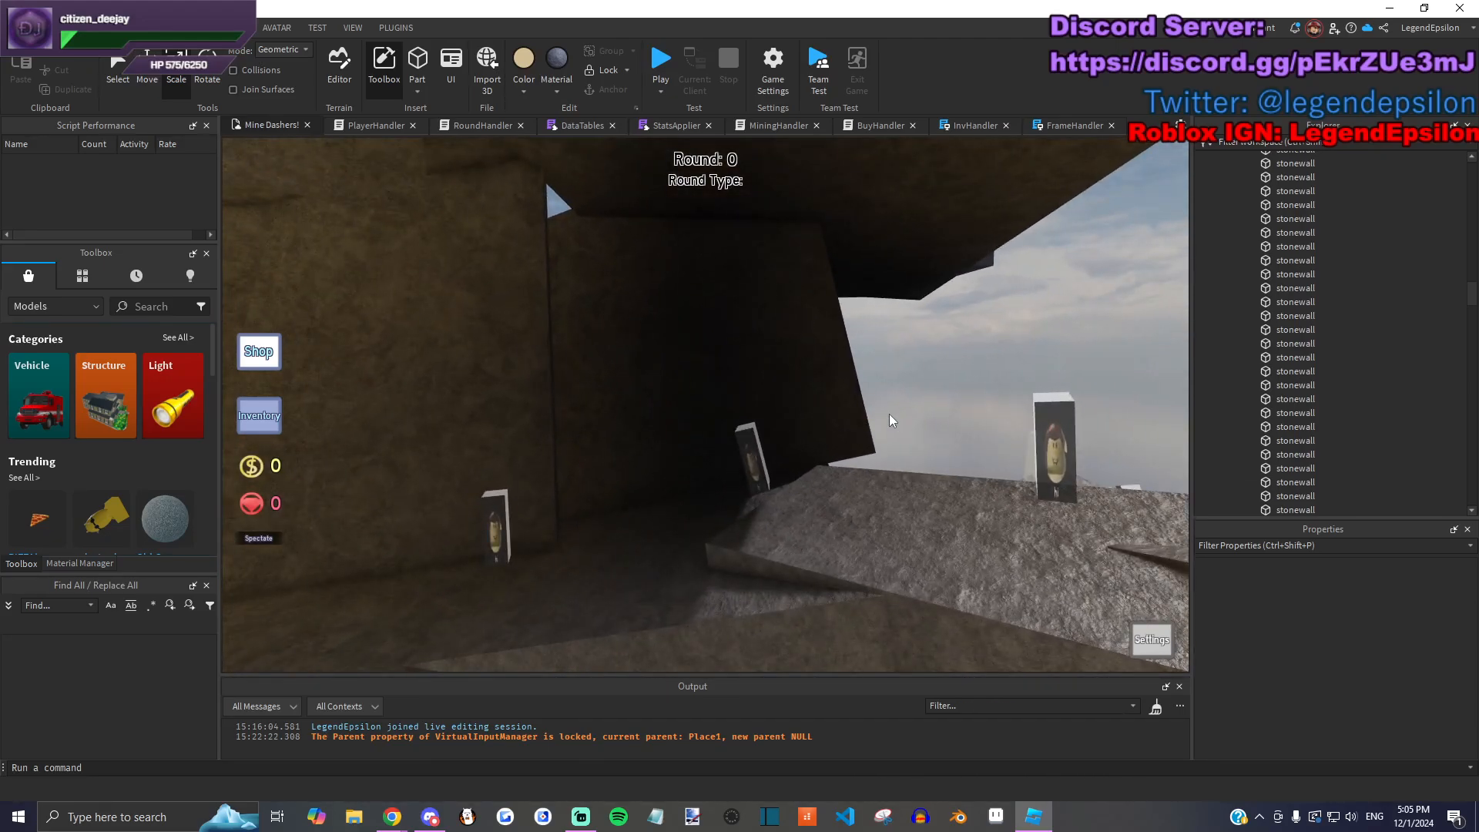
Step: Move the new stone wall against the adjoining wall and lower it into the floor
right_click_drag(889, 413, 747, 347)
left_click(739, 416)
key("ctrl+2")
left_click_drag(748, 373, 717, 383)
right_click_drag(716, 383, 704, 389)
left_click_drag(673, 335, 678, 462)
Step: Resize the moved stone wall to cover the remaining opening beside the floor slab
key("ctrl+3")
right_click_drag(630, 195, 832, 420)
left_click_drag(920, 411, 738, 379)
key("s")
left_click(967, 482)
key("w")
right_click_drag(785, 455, 800, 487)
key("w")
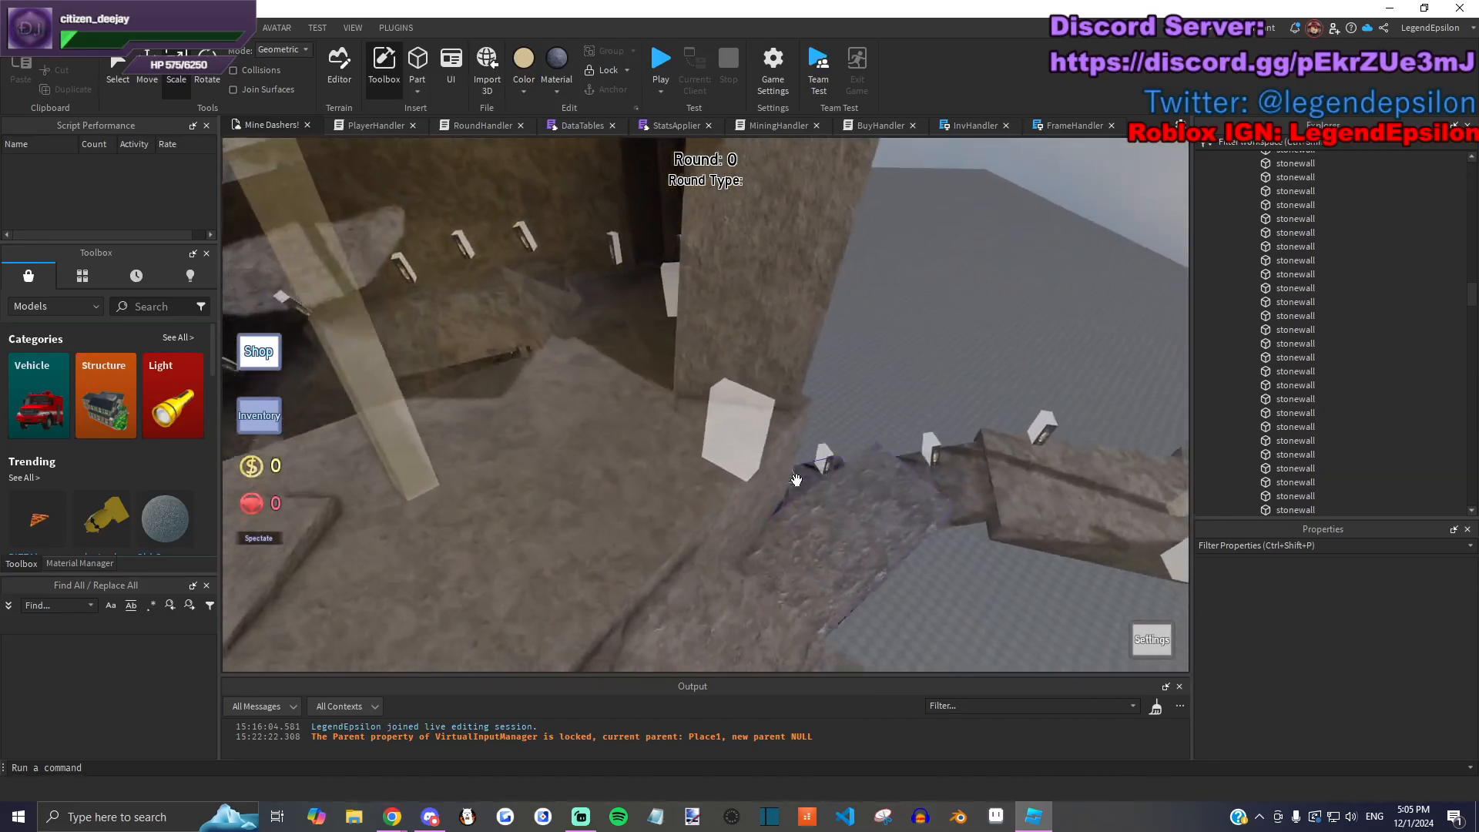
Step: Resize the stone wall at the cave's outer corner so its end meets the floor's edge
left_click(826, 481)
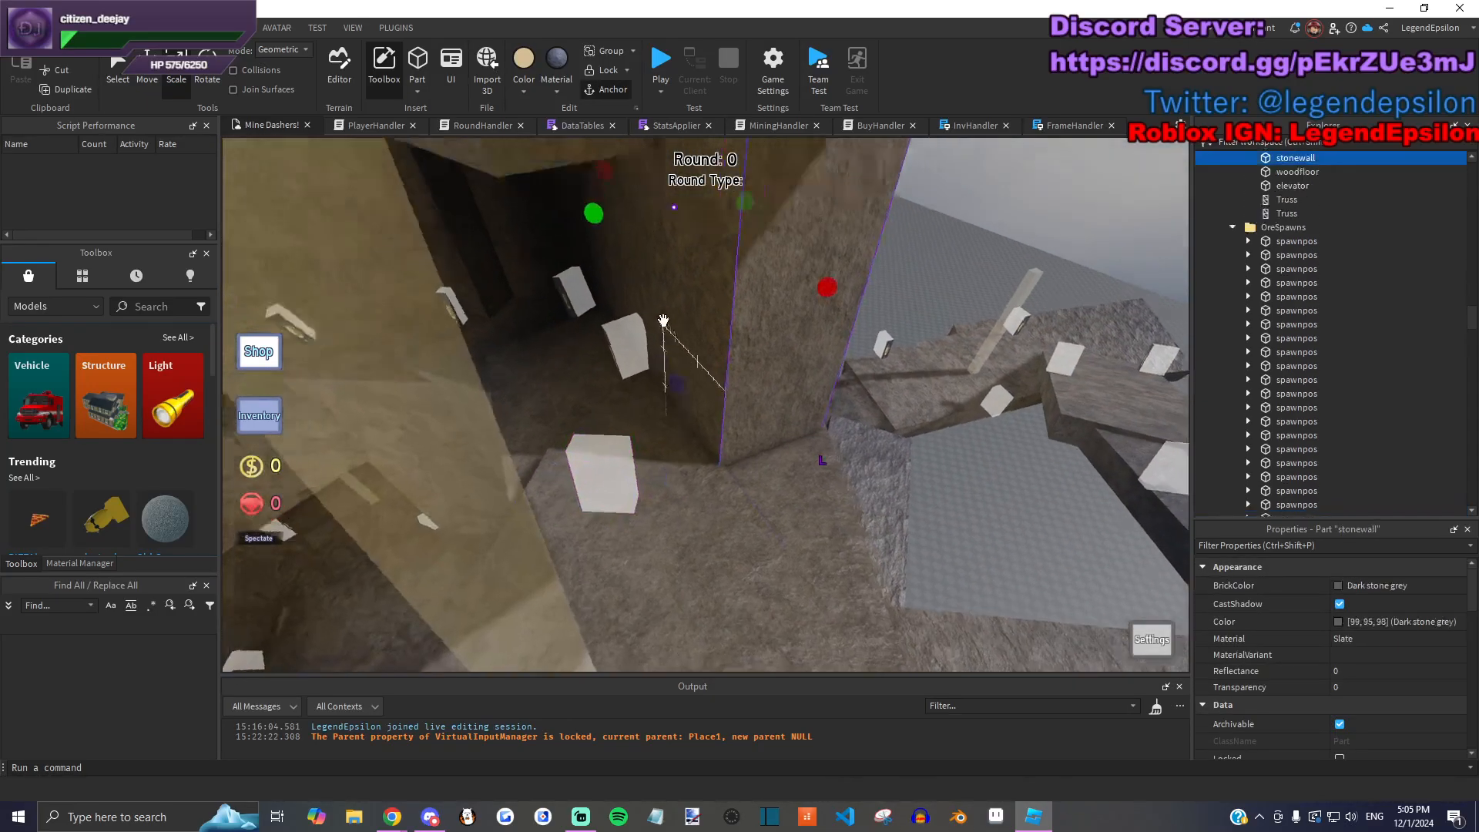
left_click_drag(657, 279, 607, 287)
right_click_drag(759, 338, 765, 336)
mouse_move(765, 330)
left_mouse_down()
mouse_move(723, 324)
mouse_move(739, 329)
left_mouse_up()
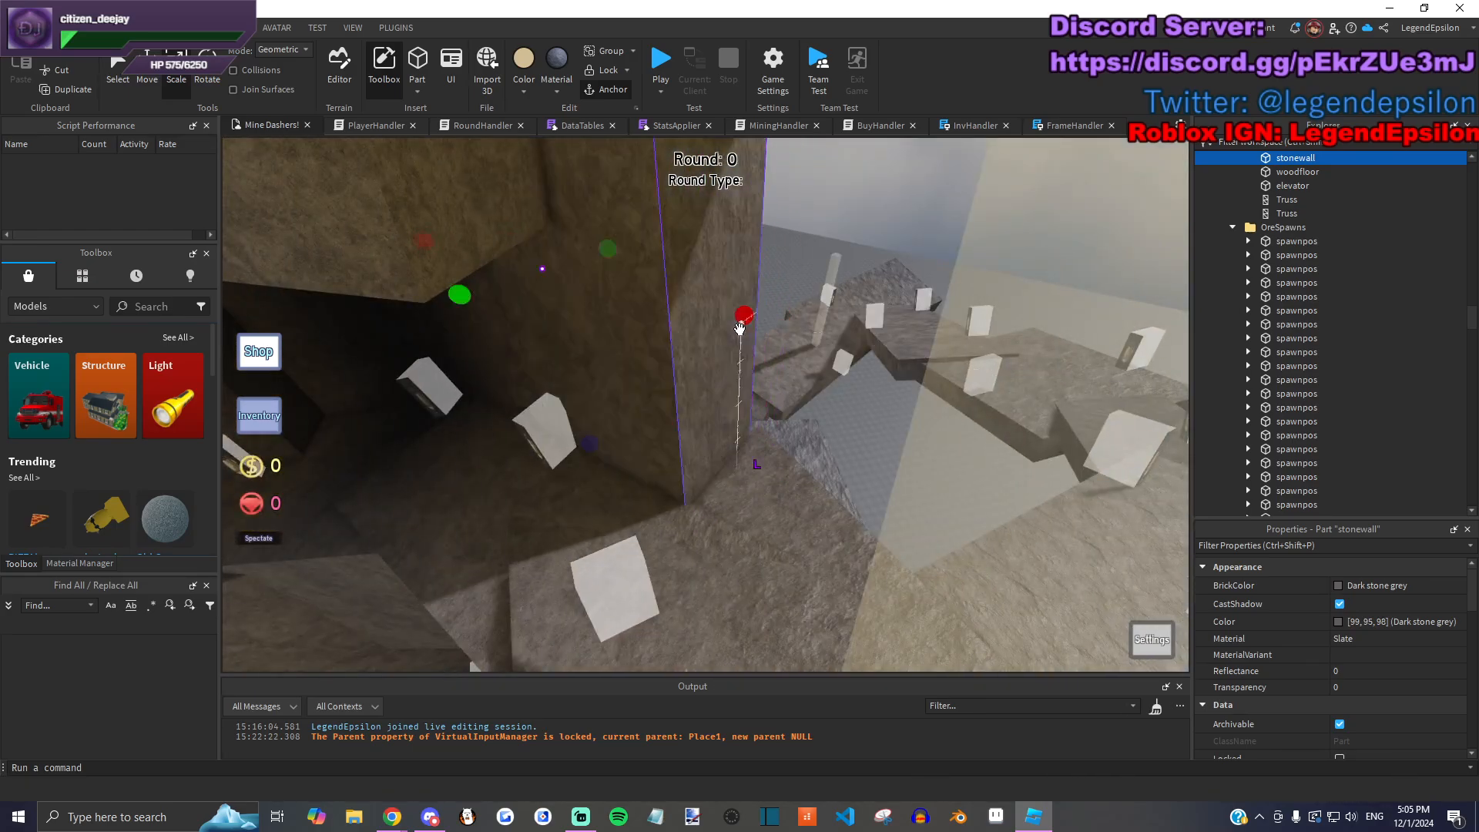
Step: Duplicate the corner stone wall, place the copy at its open end and rotate it to follow the floor edge
right_click_drag(740, 329, 730, 339)
key("ctrl+d")
left_click_drag(490, 505, 740, 400)
right_click_drag(740, 399, 732, 385)
left_click_drag(515, 365, 630, 376)
mouse_move(630, 376)
right_mouse_down()
mouse_move(608, 362)
mouse_move(630, 379)
right_mouse_up()
key("ctrl+4")
left_click_drag(604, 422, 493, 341)
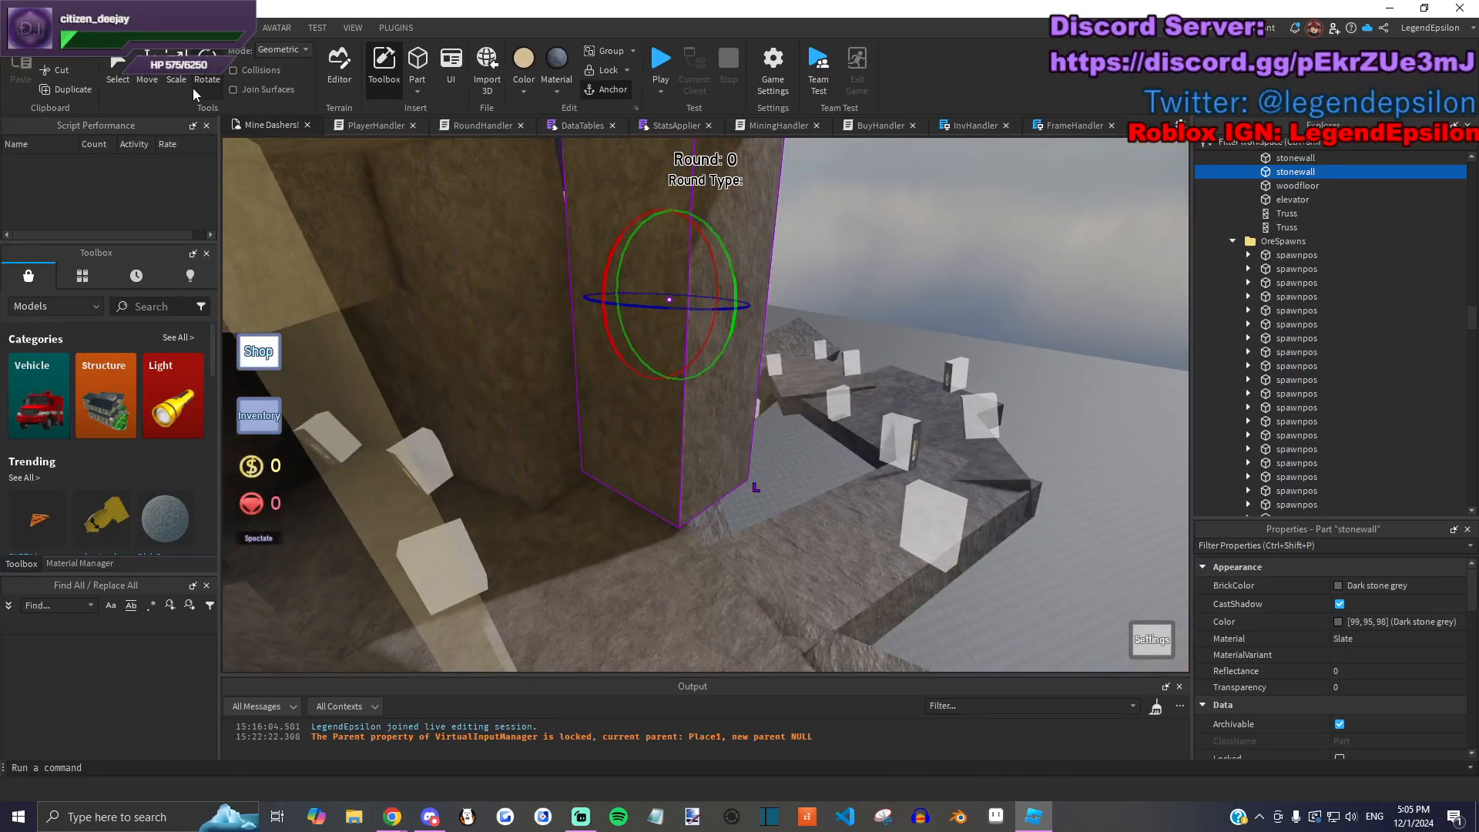
left_click(177, 77)
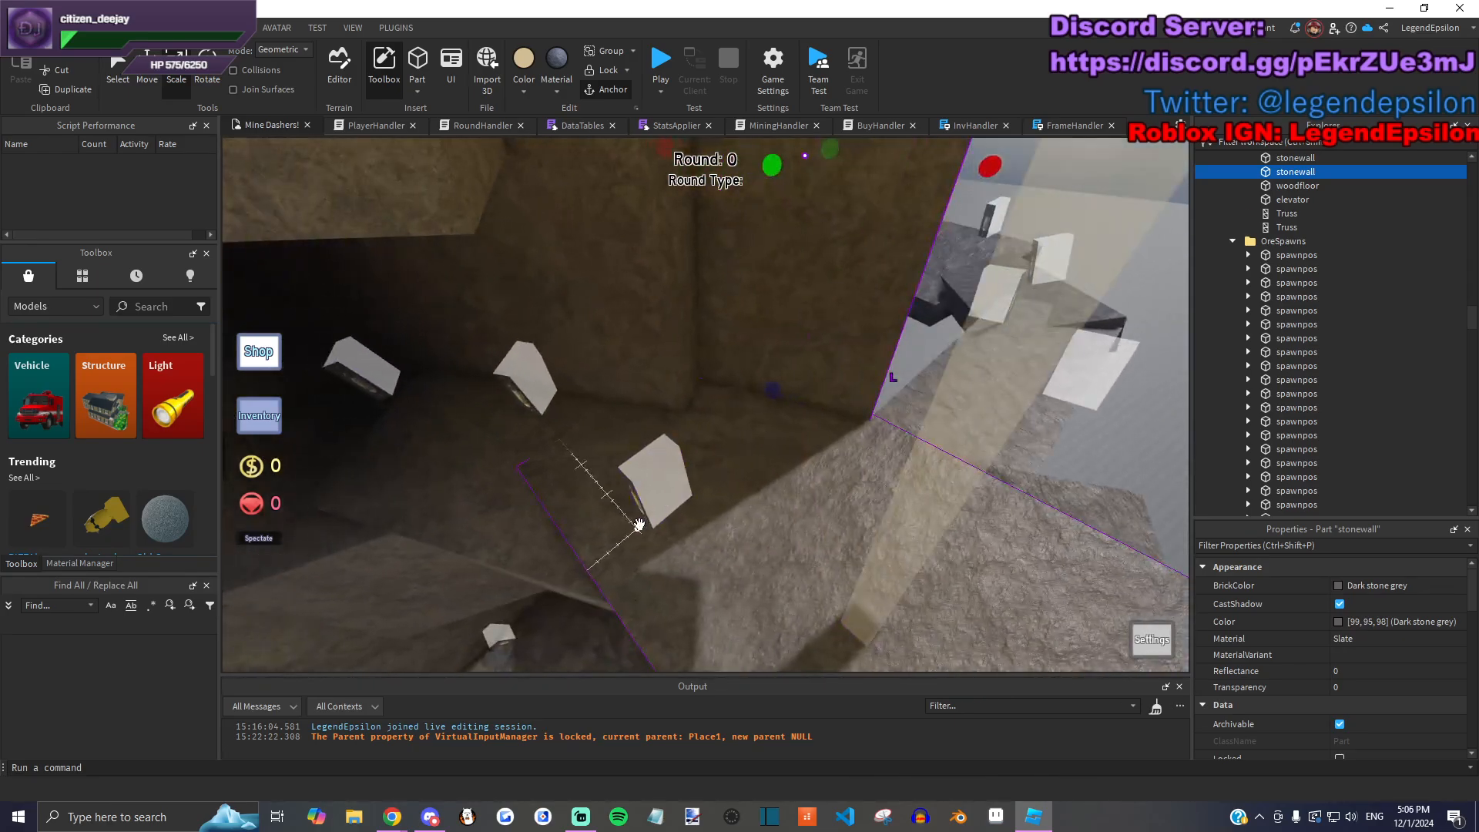
Step: Duplicate the rotated stone wall and position the copy along the next stretch of open floor edge
left_click(588, 529)
key("f")
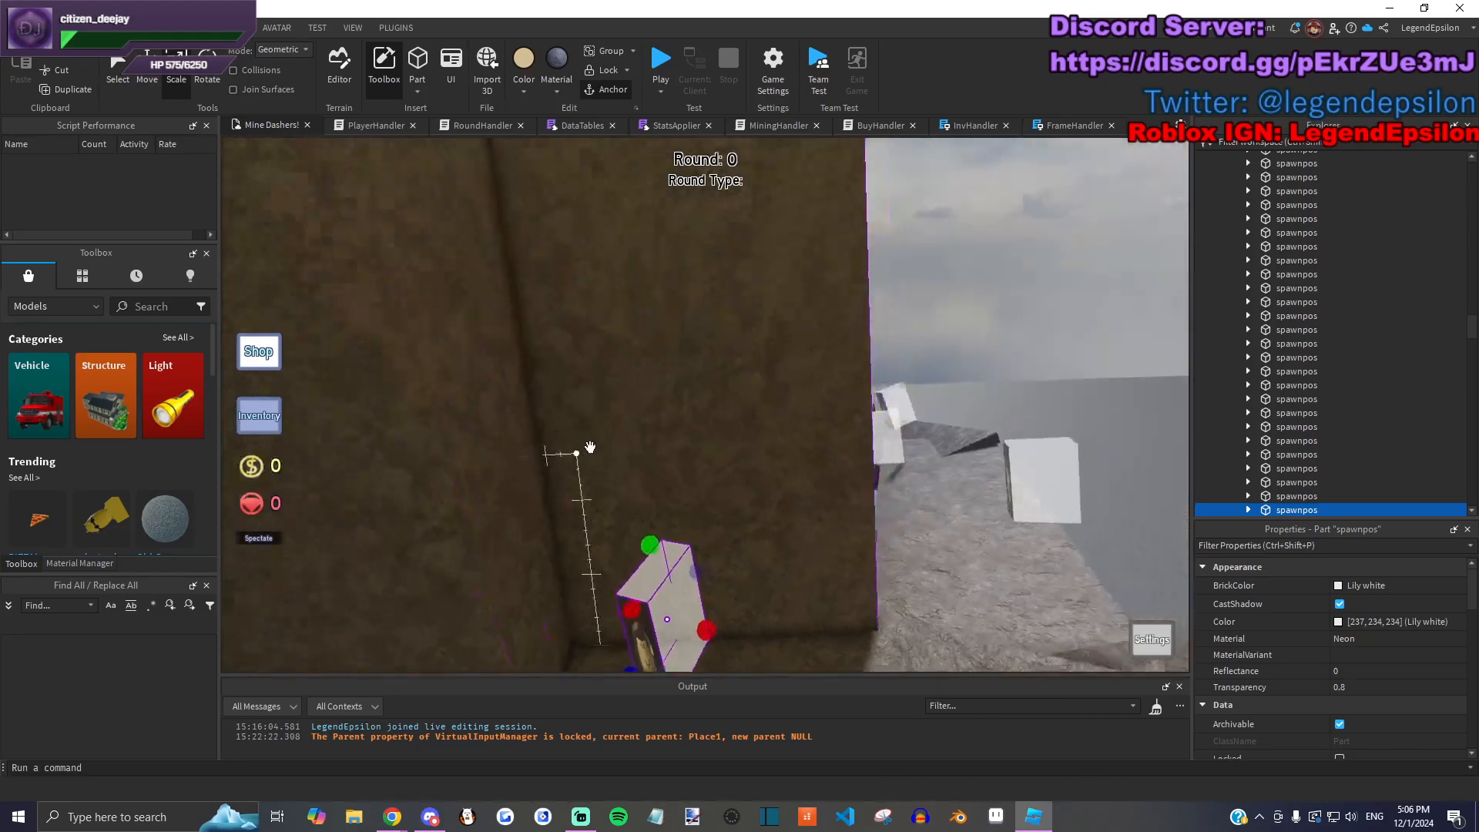
left_click(660, 399)
mouse_move(681, 400)
right_mouse_down()
mouse_move(644, 358)
mouse_move(663, 379)
mouse_move(653, 394)
right_mouse_up()
key("ctrl+d")
left_click_drag(413, 492, 869, 474)
left_click_drag(651, 499, 789, 447)
right_click_drag(789, 446, 855, 363)
Step: Duplicate the stone wall again, place the copy at the end of the row and rotate it
key("ctrl+d")
left_click_drag(855, 362, 809, 502)
left_click(207, 73)
left_click_drag(697, 422, 707, 419)
key("w")
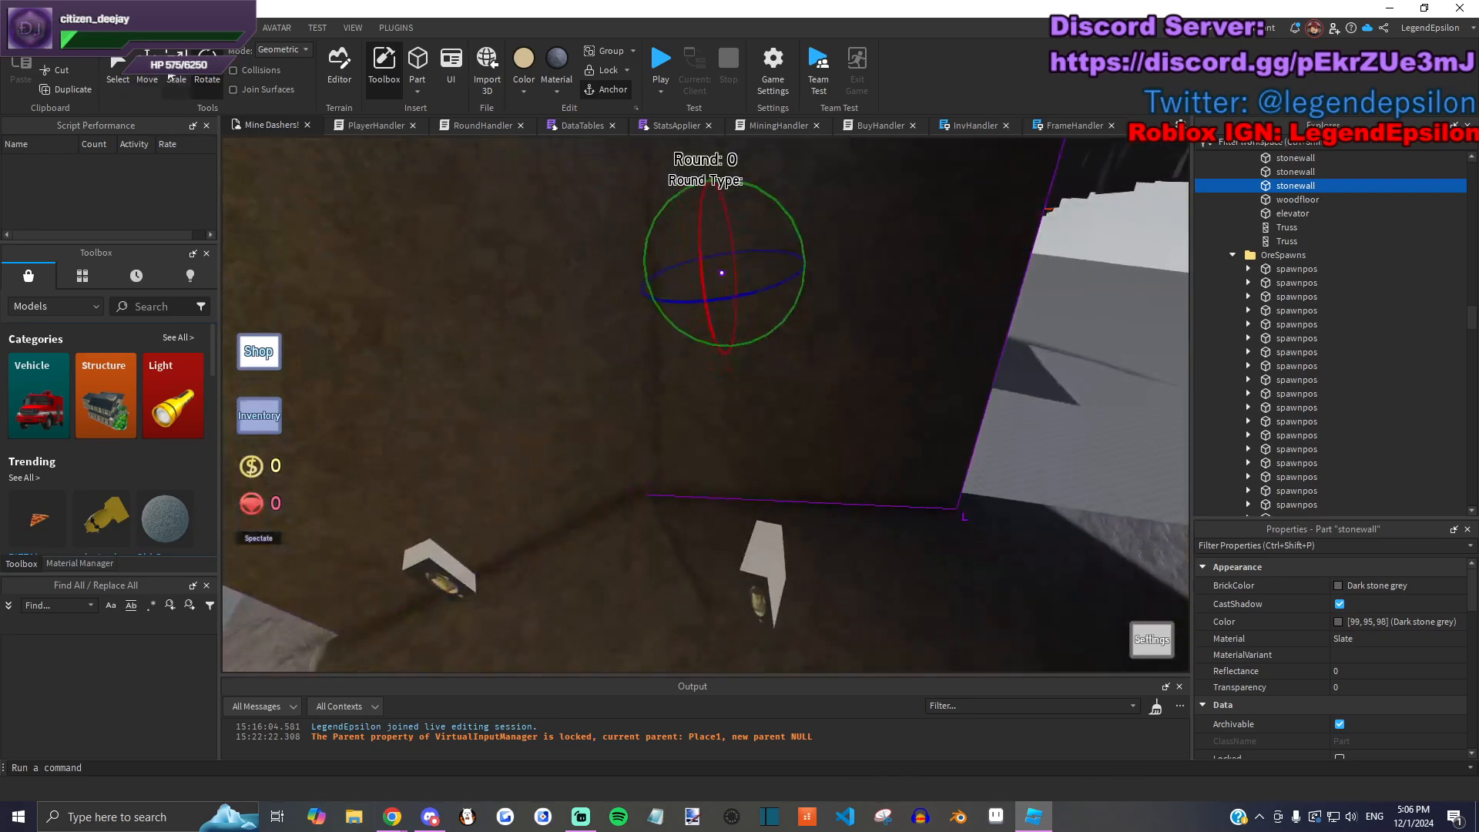
Step: Undo the stray wall change and adjust the last stone wall to meet its neighbour
left_click(592, 434)
left_click_drag(567, 526, 574, 507)
key("ctrl+z")
left_click(709, 410)
right_click_drag(724, 418, 656, 294)
left_click_drag(665, 279, 660, 287)
right_click_drag(655, 293, 594, 340)
Step: Duplicate the end stone wall, place the copy beyond it and angle and resize it to continue the wall line
key("ctrl+d")
left_click_drag(539, 483, 813, 447)
key("ctrl+4")
right_click_drag(738, 342, 683, 324)
left_click_drag(683, 325, 669, 331)
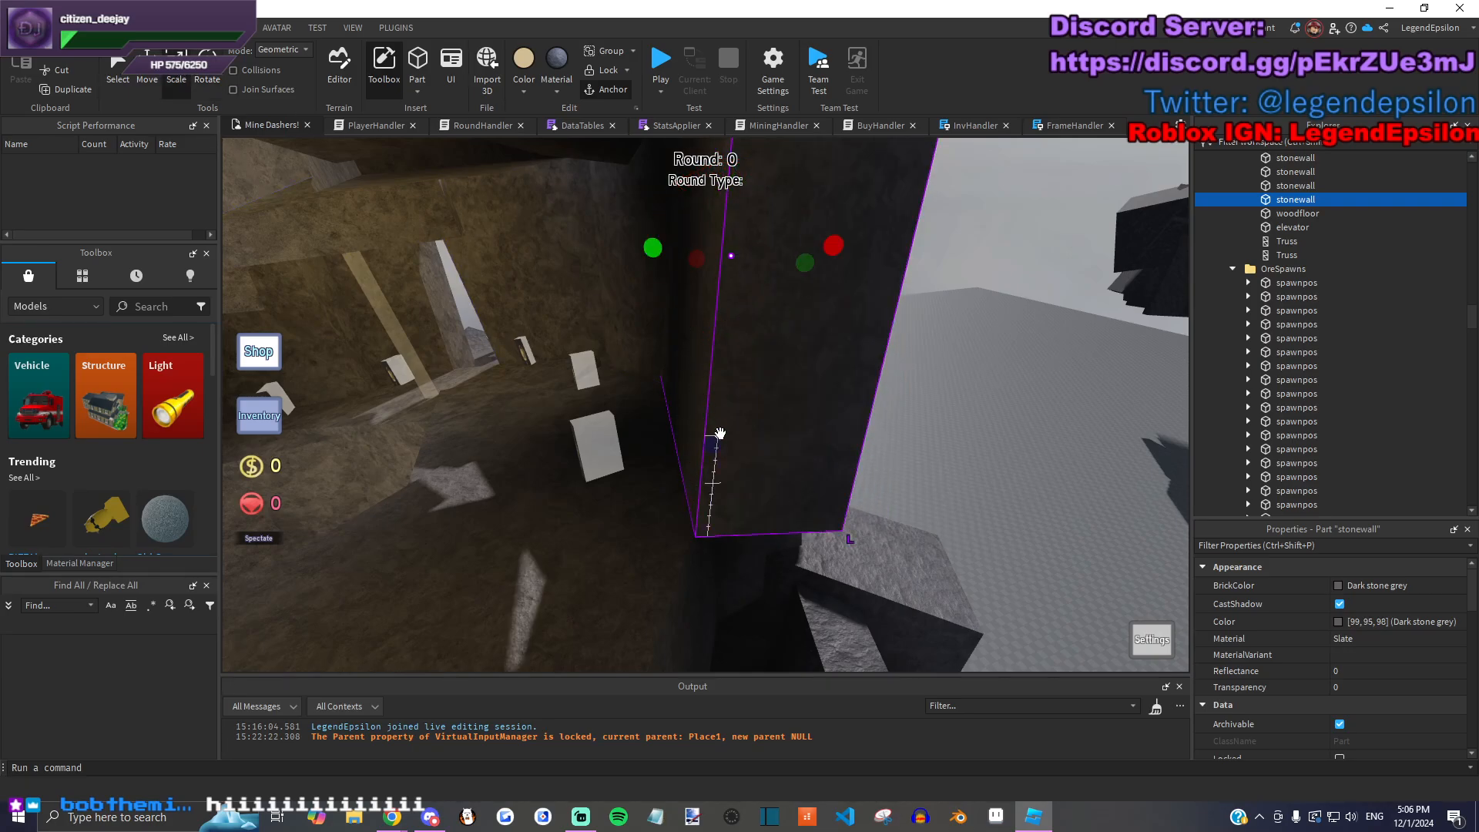
right_click_drag(706, 439, 753, 333)
left_click_drag(752, 334, 757, 391)
Step: Examine the seams between the new stone walls, the ceiling and the floor for remaining gaps
left_click(678, 457)
right_click_drag(674, 378, 776, 461)
left_click(742, 483)
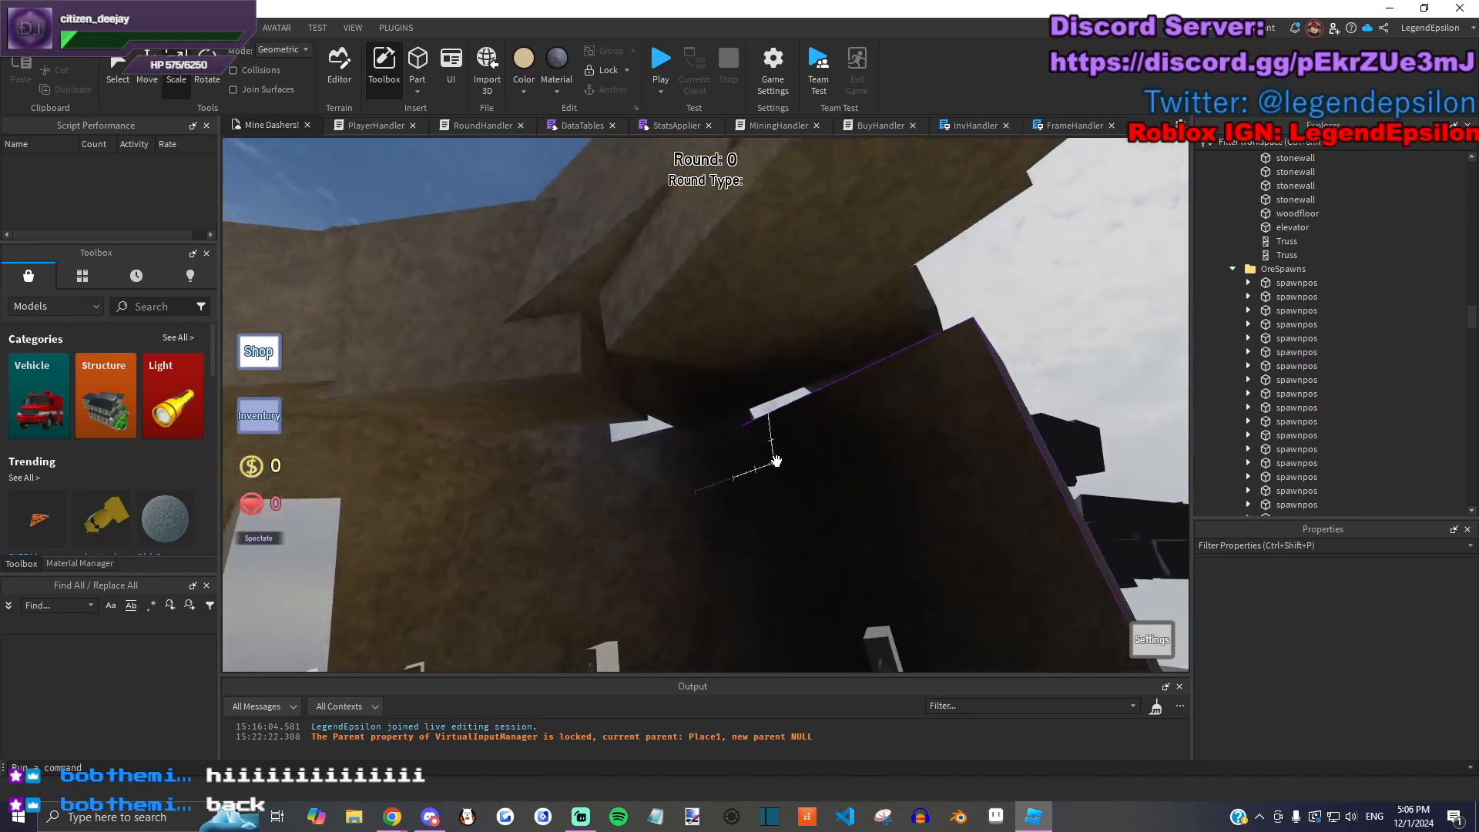
key("a")
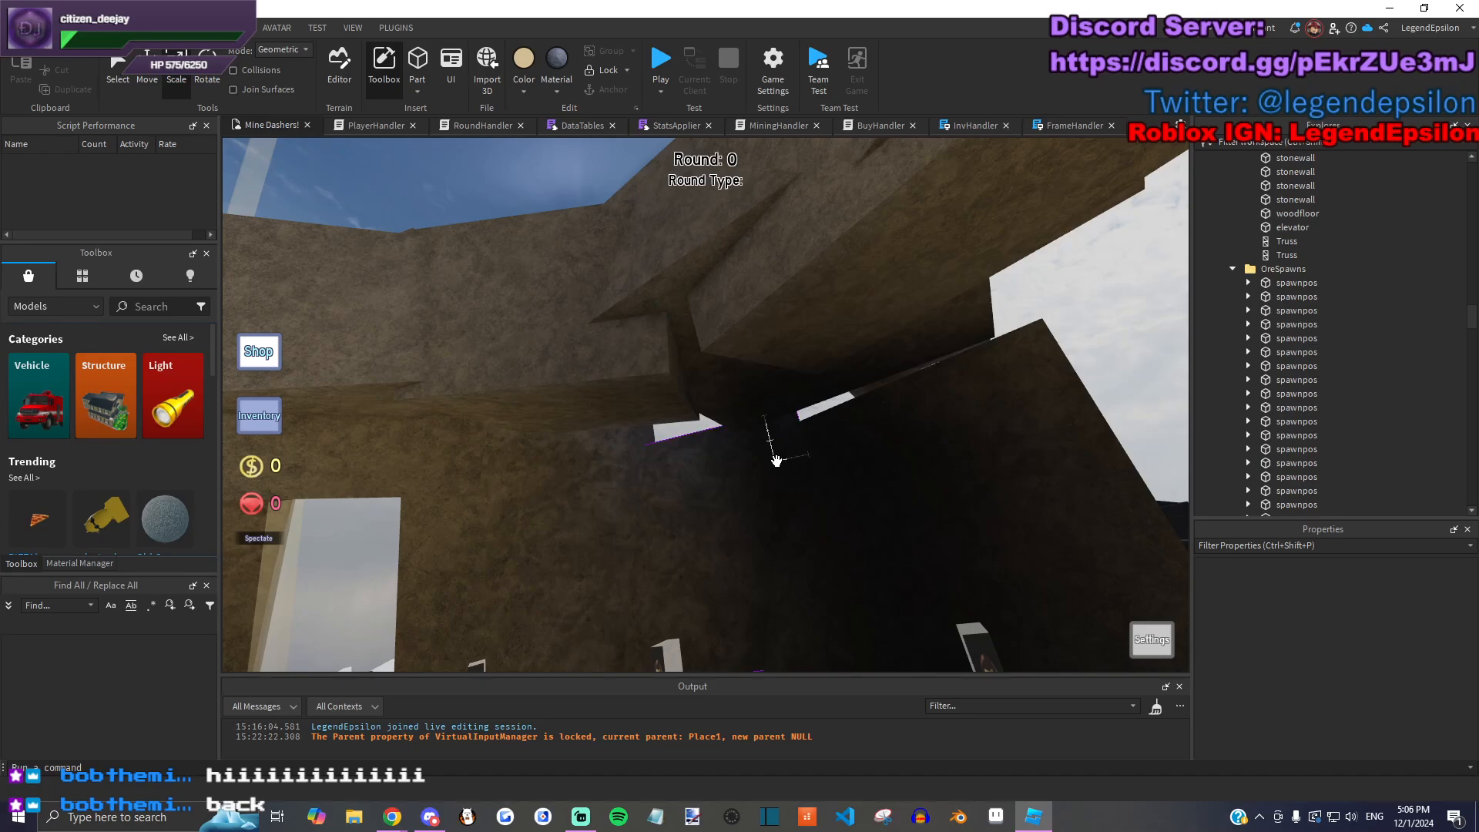
scroll(734, 435, "down", 3)
right_click_drag(735, 435, 734, 435)
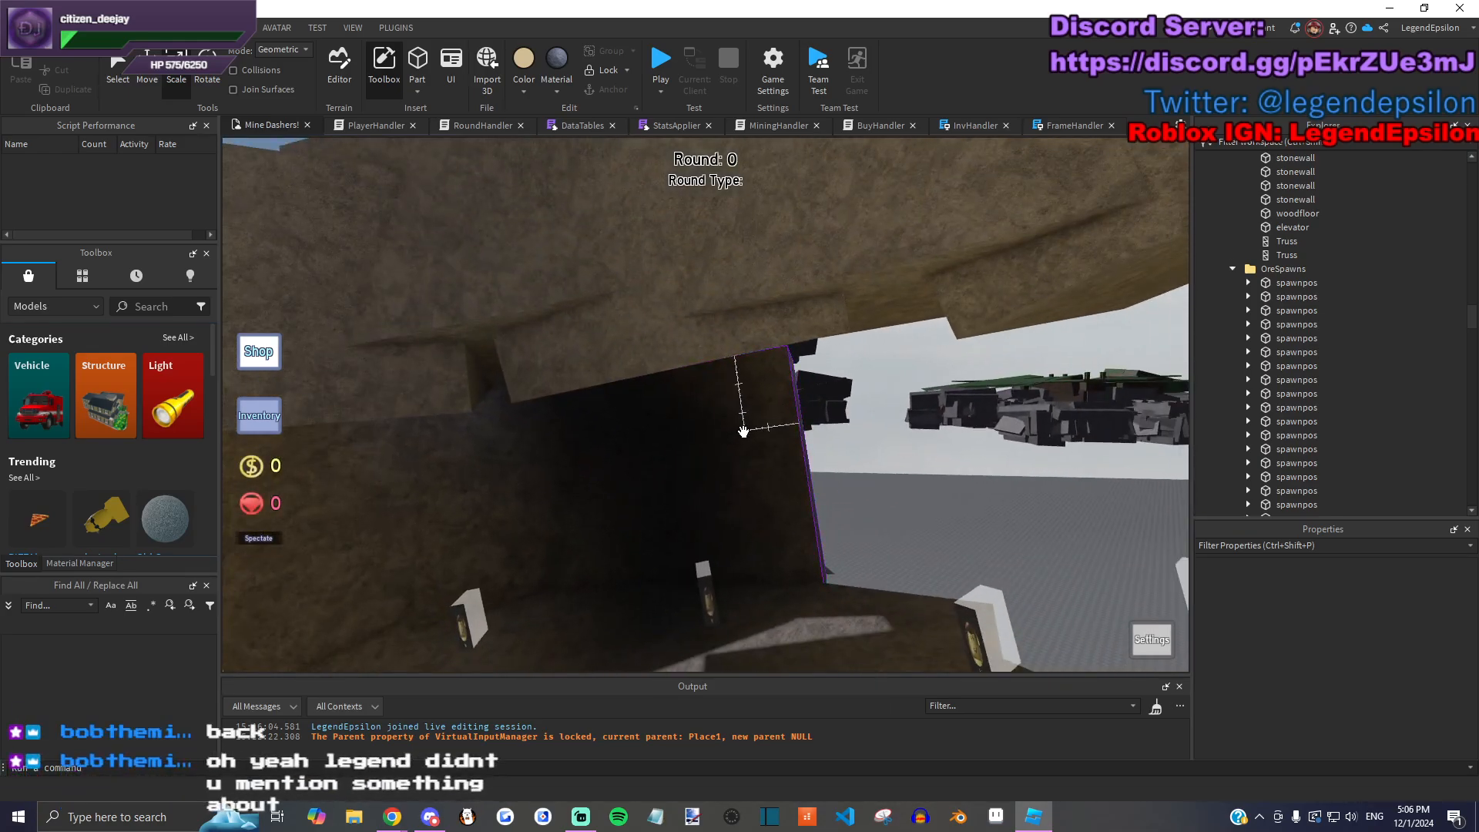
right_click_drag(744, 431, 644, 393)
left_click(645, 393)
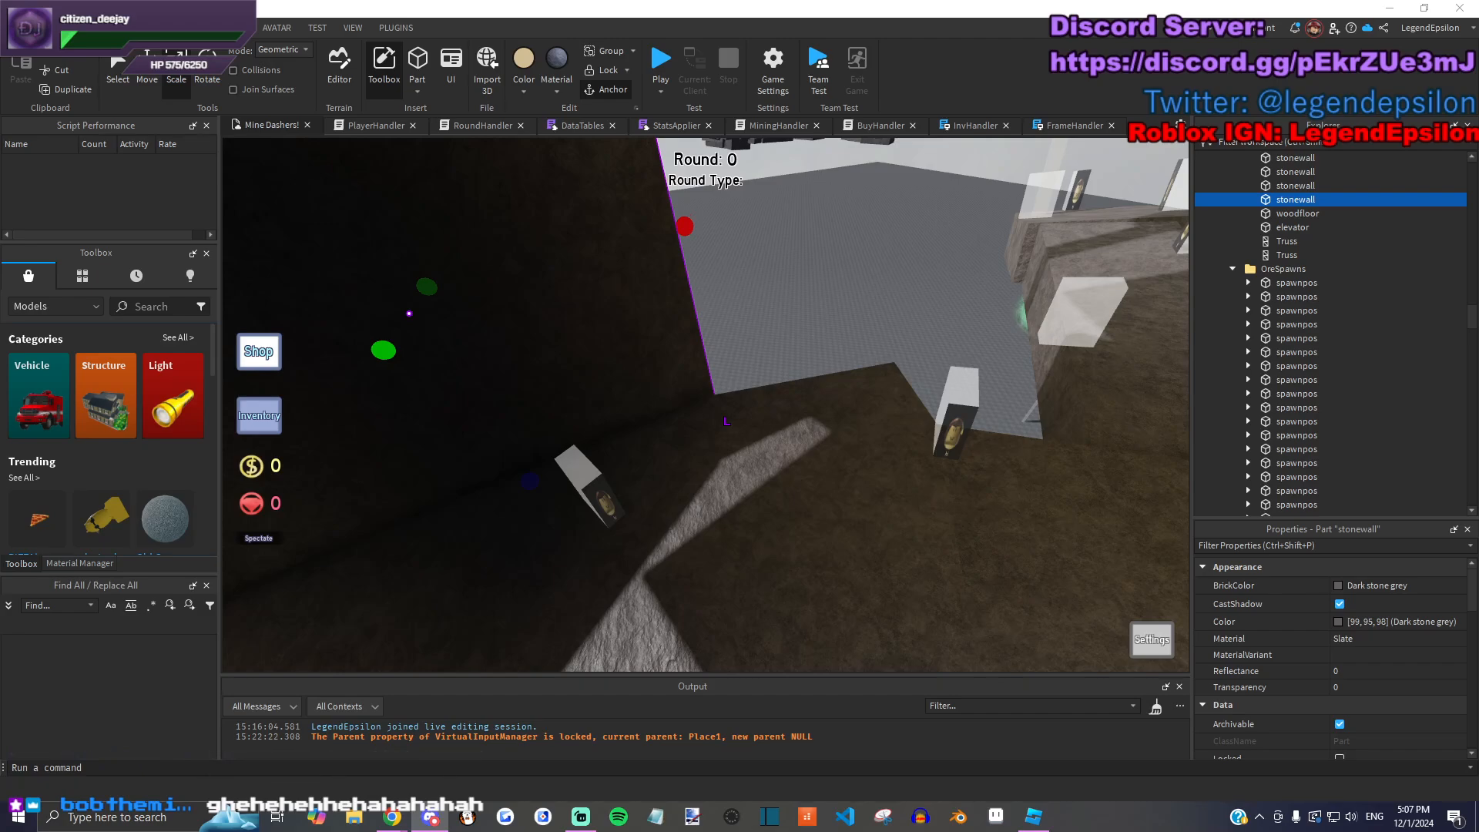
left_click(846, 314)
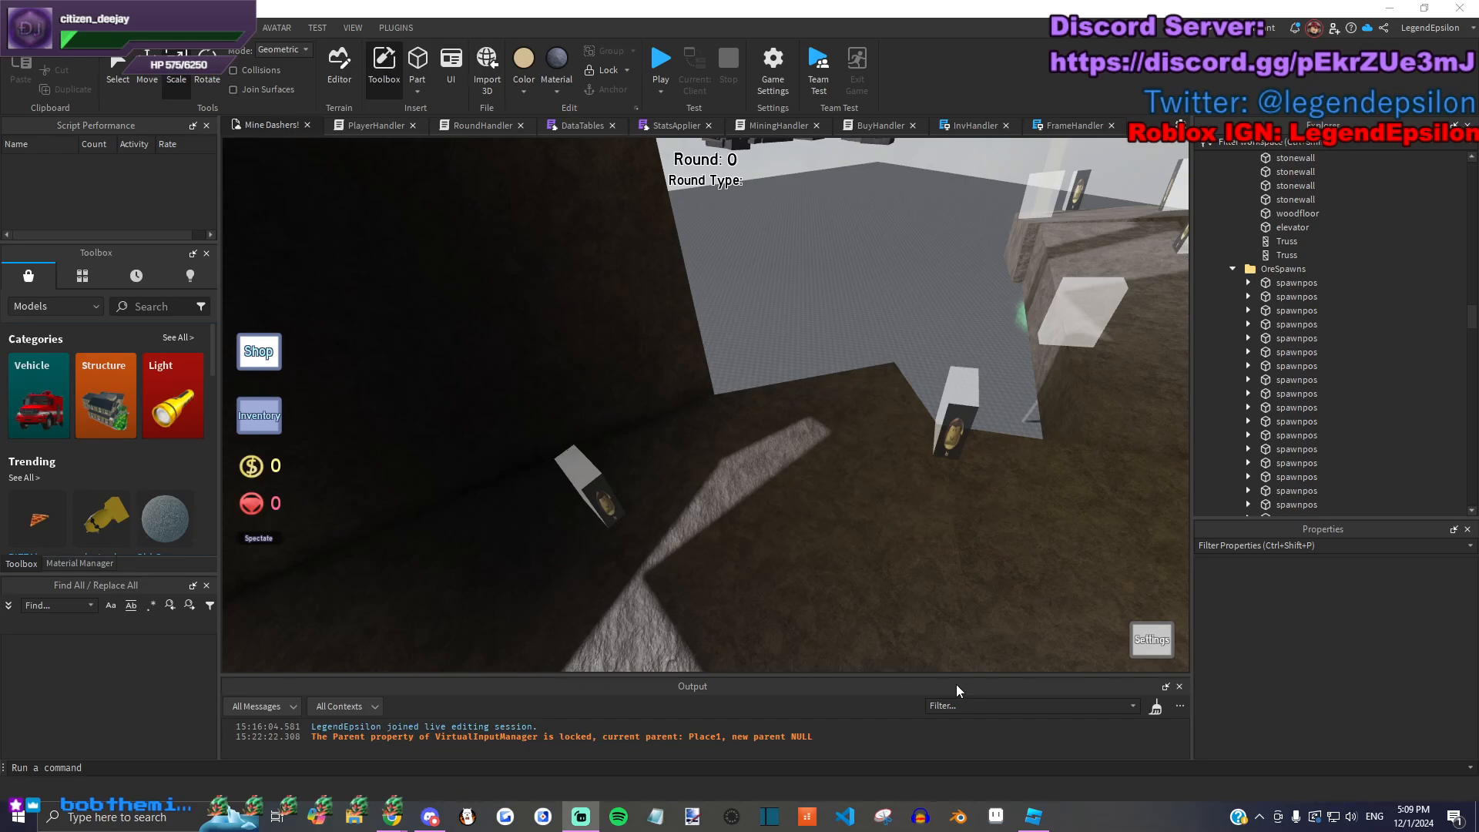
Step: Add another stone wall at the open end of the row and rotate it toward the floor edge
right_click_drag(820, 307, 741, 434)
left_click(741, 435)
key("ctrl+4")
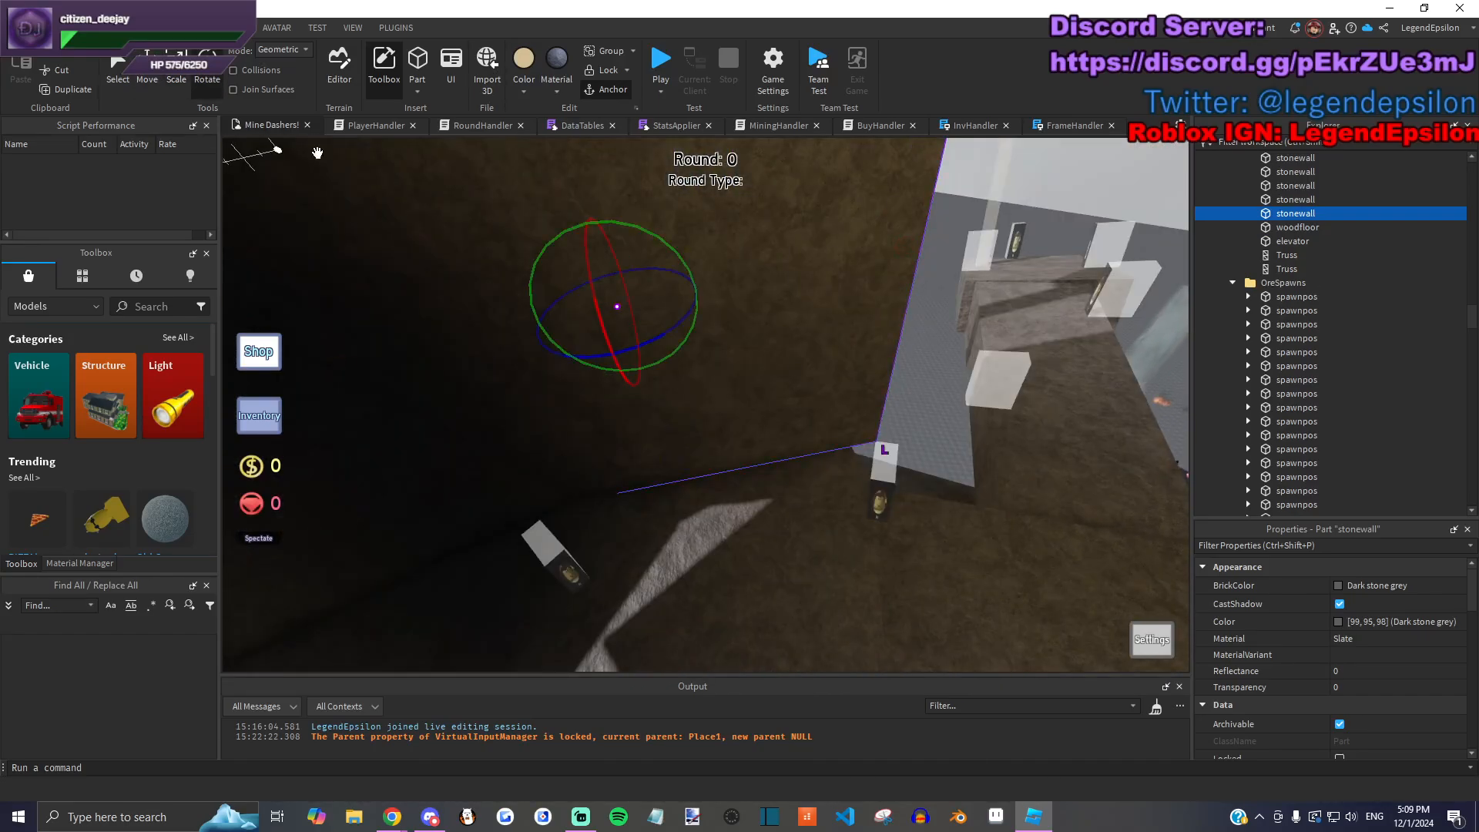
left_click_drag(618, 355, 630, 353)
right_click_drag(630, 353, 690, 373)
left_click_drag(690, 373, 669, 371)
Step: Shift the added stone wall into line with its neighbour and resize it along the floor edge
right_click_drag(668, 372, 614, 306)
key("ctrl+2")
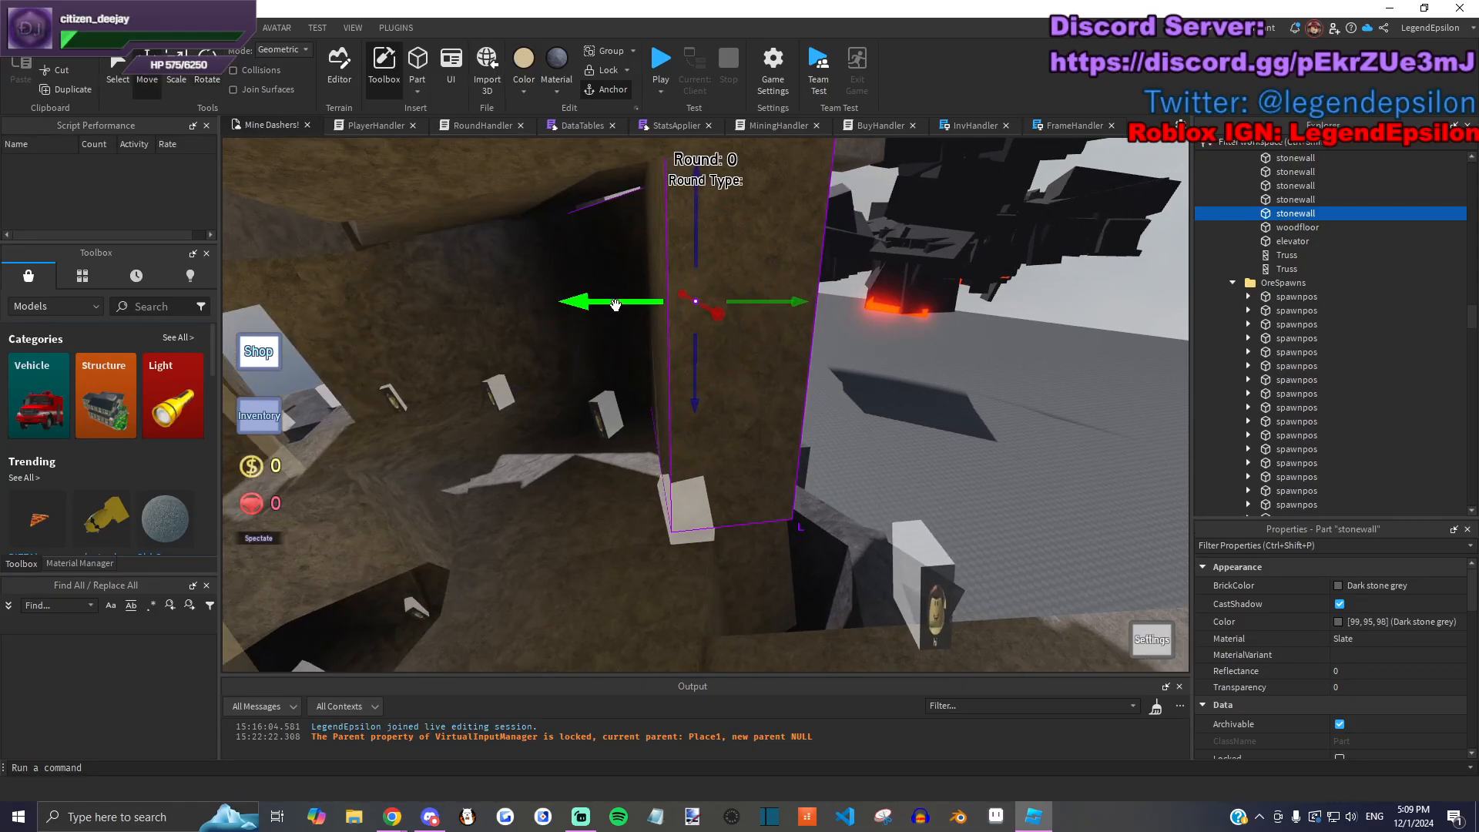
left_click_drag(614, 307, 627, 303)
mouse_move(627, 304)
right_mouse_down()
mouse_move(819, 406)
mouse_move(716, 330)
mouse_move(713, 375)
mouse_move(766, 403)
mouse_move(611, 307)
right_mouse_up()
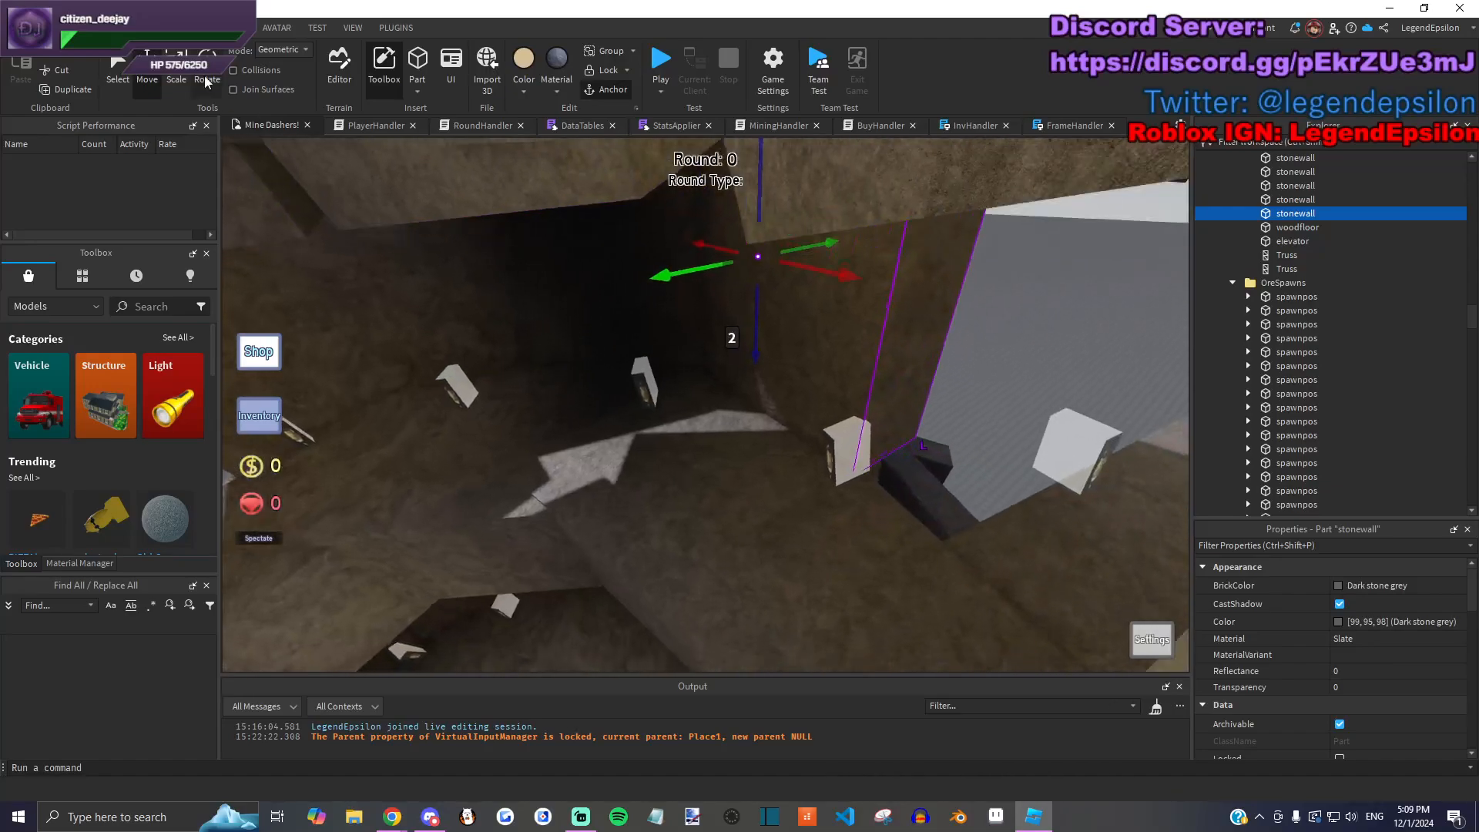
left_click(177, 71)
right_click_drag(801, 328, 801, 327)
left_click_drag(797, 324, 893, 343)
right_click_drag(893, 343, 875, 266)
left_click(871, 270)
Step: Rotate the end stone wall slightly so it follows the seam between the two floor slabs
key("a")
right_click_drag(878, 273, 673, 362)
scroll(672, 363, "down", 3)
left_click(671, 380)
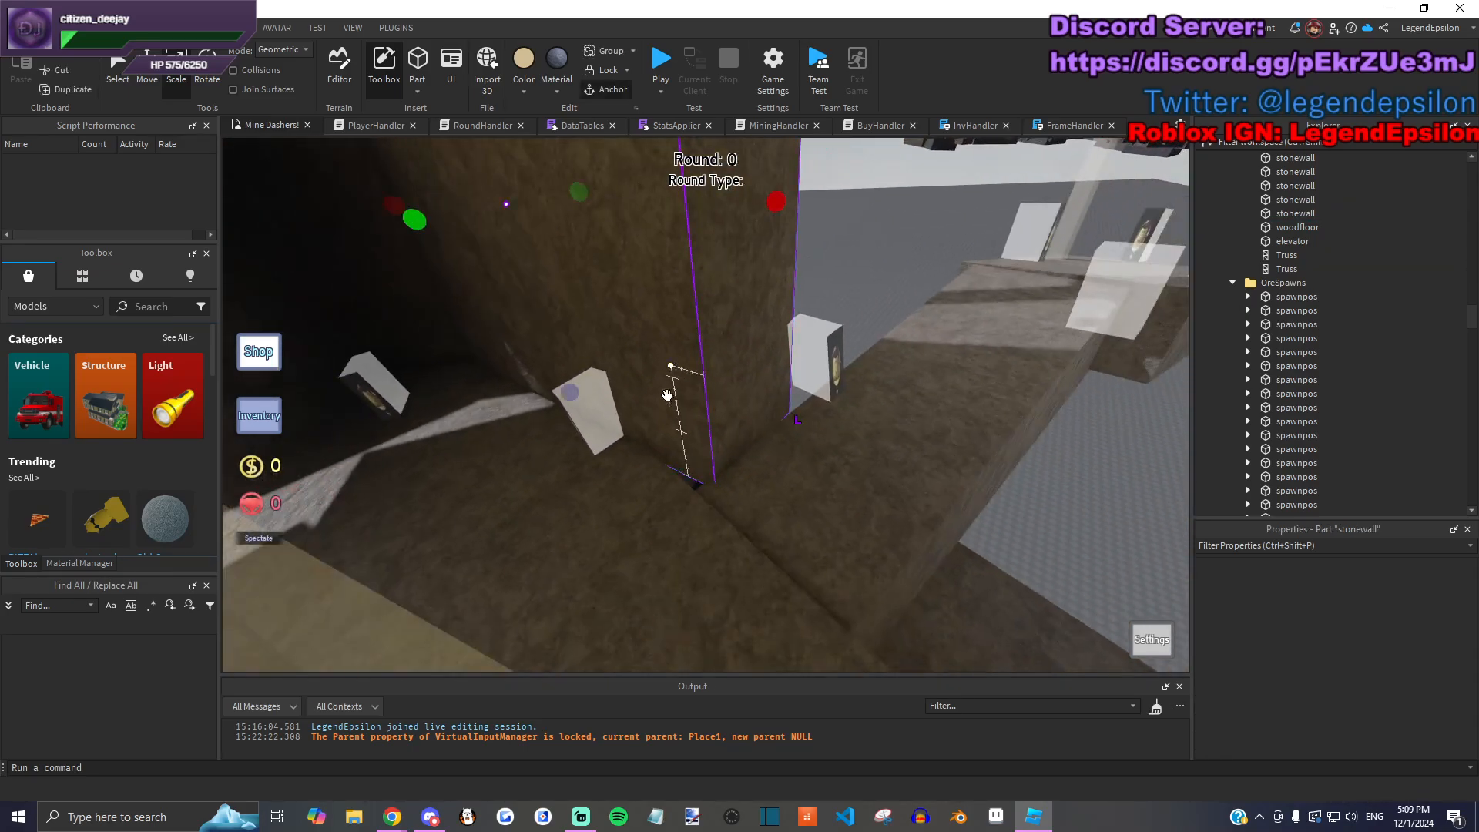
scroll(690, 404, "down", 3)
scroll(686, 406, "up", 3)
scroll(684, 403, "down", 2)
key("ctrl+4")
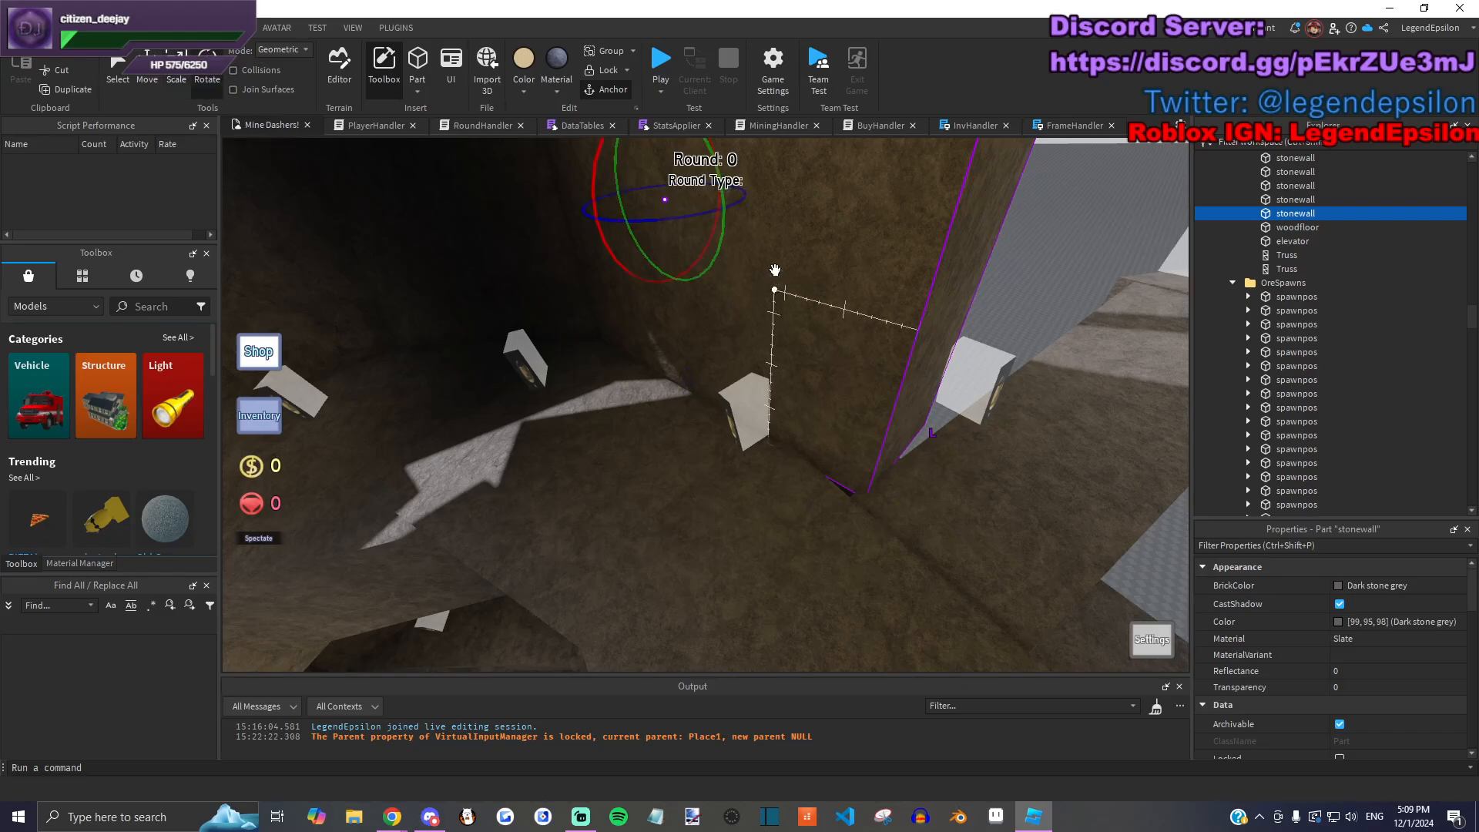
left_click_drag(644, 215, 632, 235)
right_click_drag(694, 363, 1186, 404)
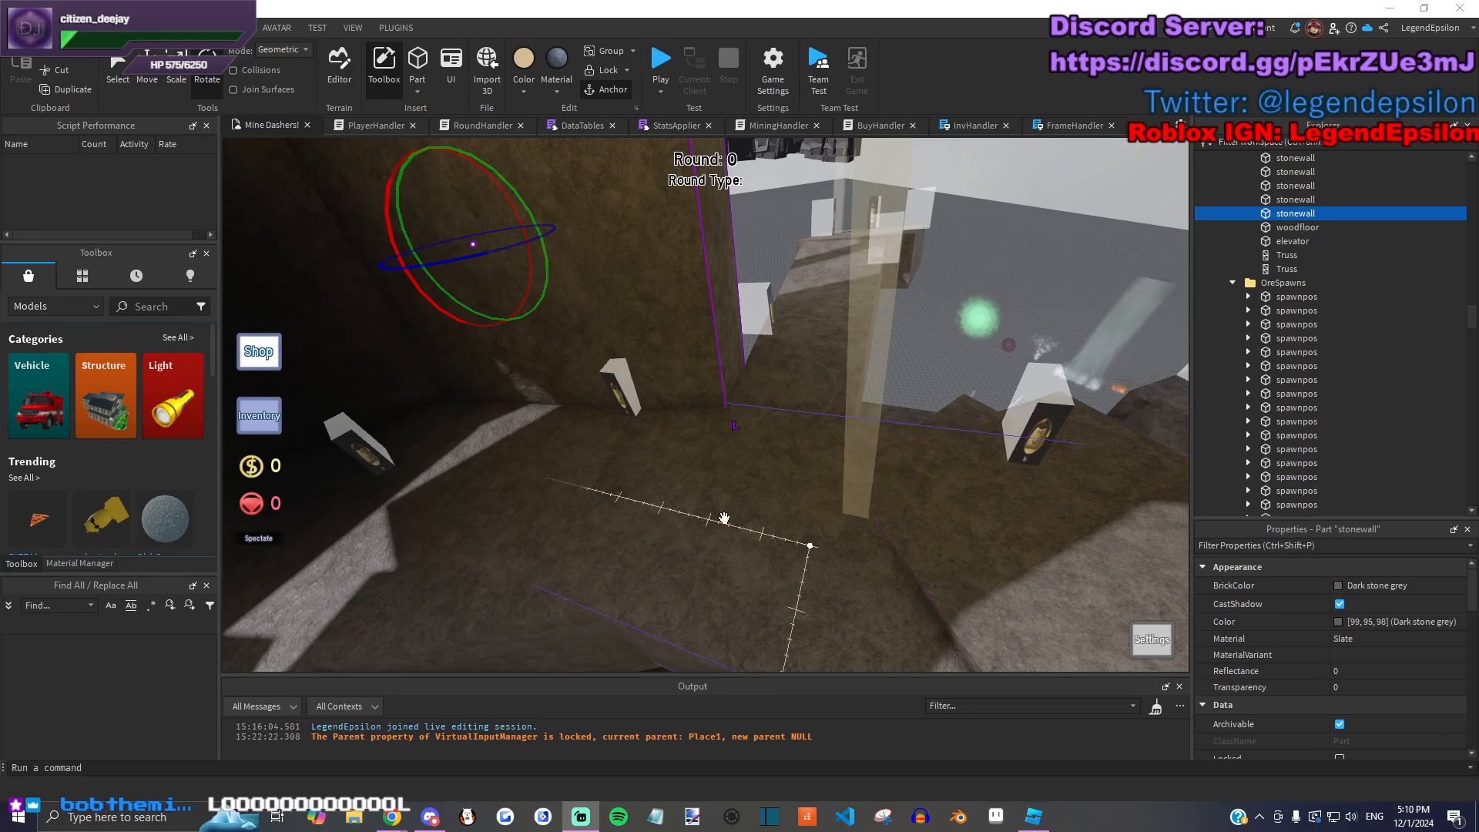
Step: Duplicate the end stone wall, place the copy across the next gap and resize it
left_click(926, 382)
right_click_drag(926, 382, 621, 320)
left_click(597, 382)
key("q")
left_click(177, 77)
key("ctrl+d")
left_click_drag(426, 365, 518, 284)
right_click_drag(518, 285, 875, 271)
left_click_drag(962, 327, 797, 362)
right_click_drag(964, 406, 915, 502)
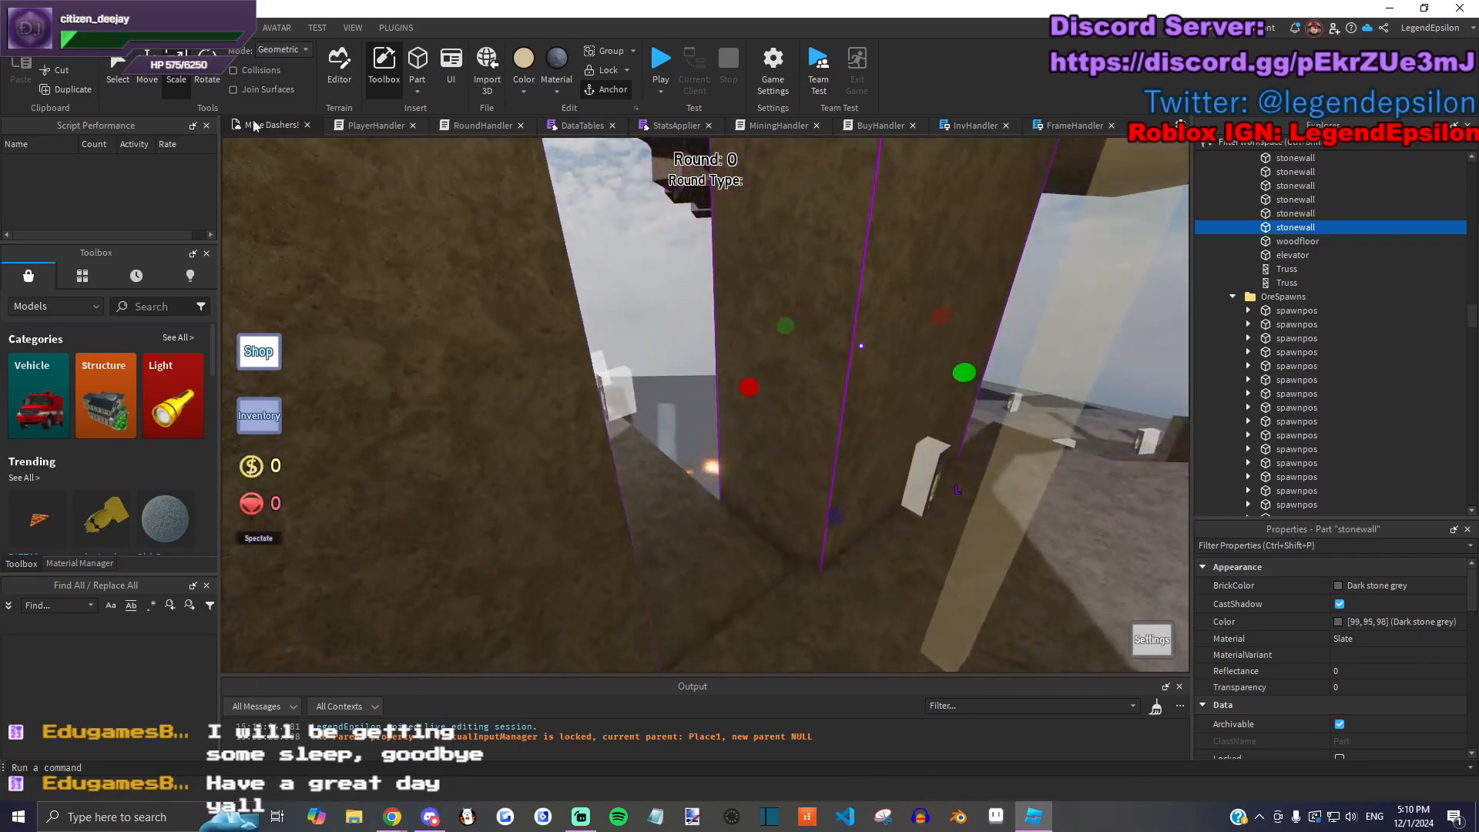
Step: Rotate the copied stone wall and move it into position beside the narrow opening
left_click(206, 66)
left_click_drag(849, 318, 875, 403)
left_click(139, 74)
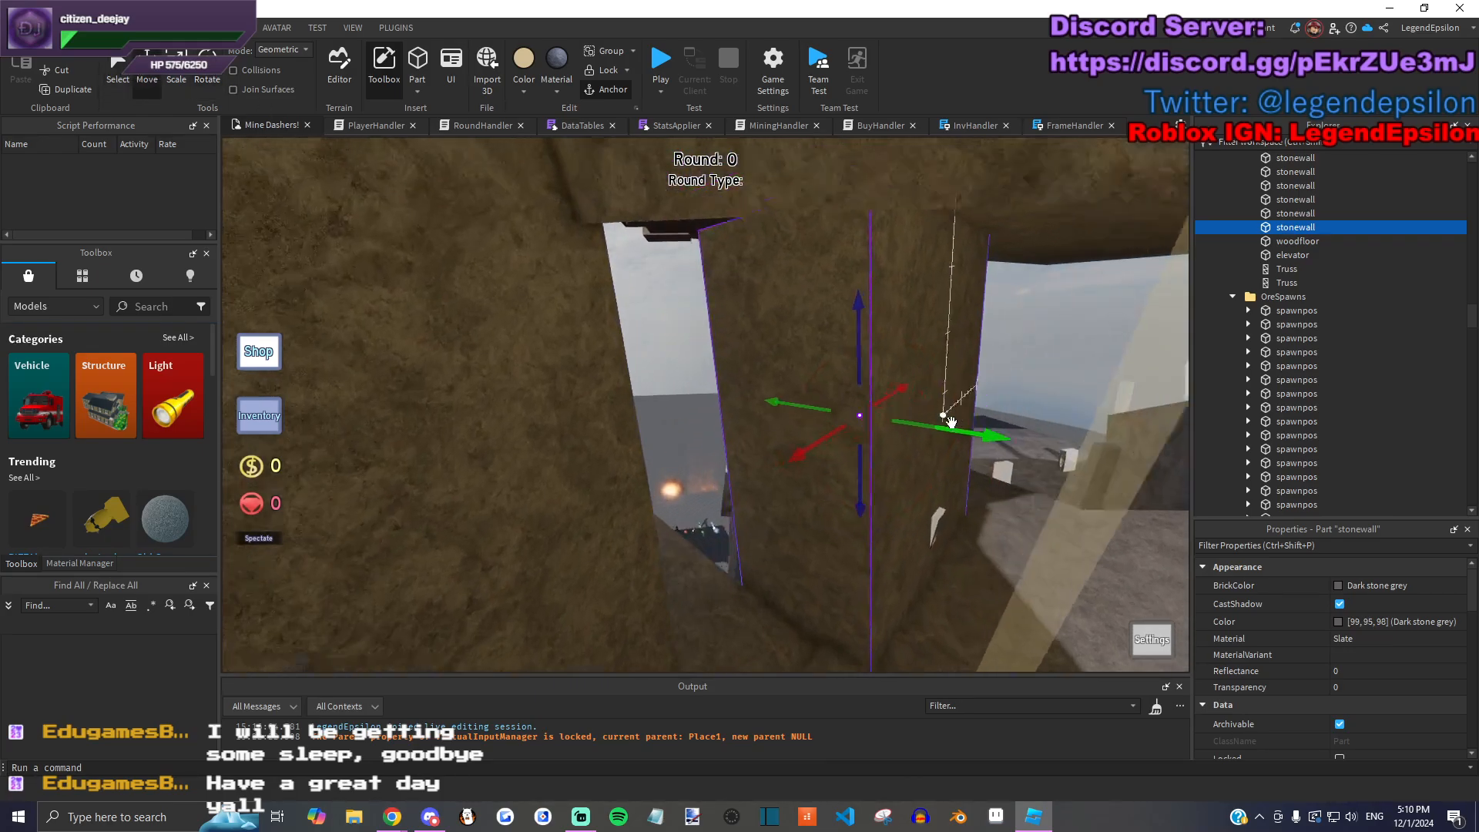
left_click_drag(848, 490, 608, 373)
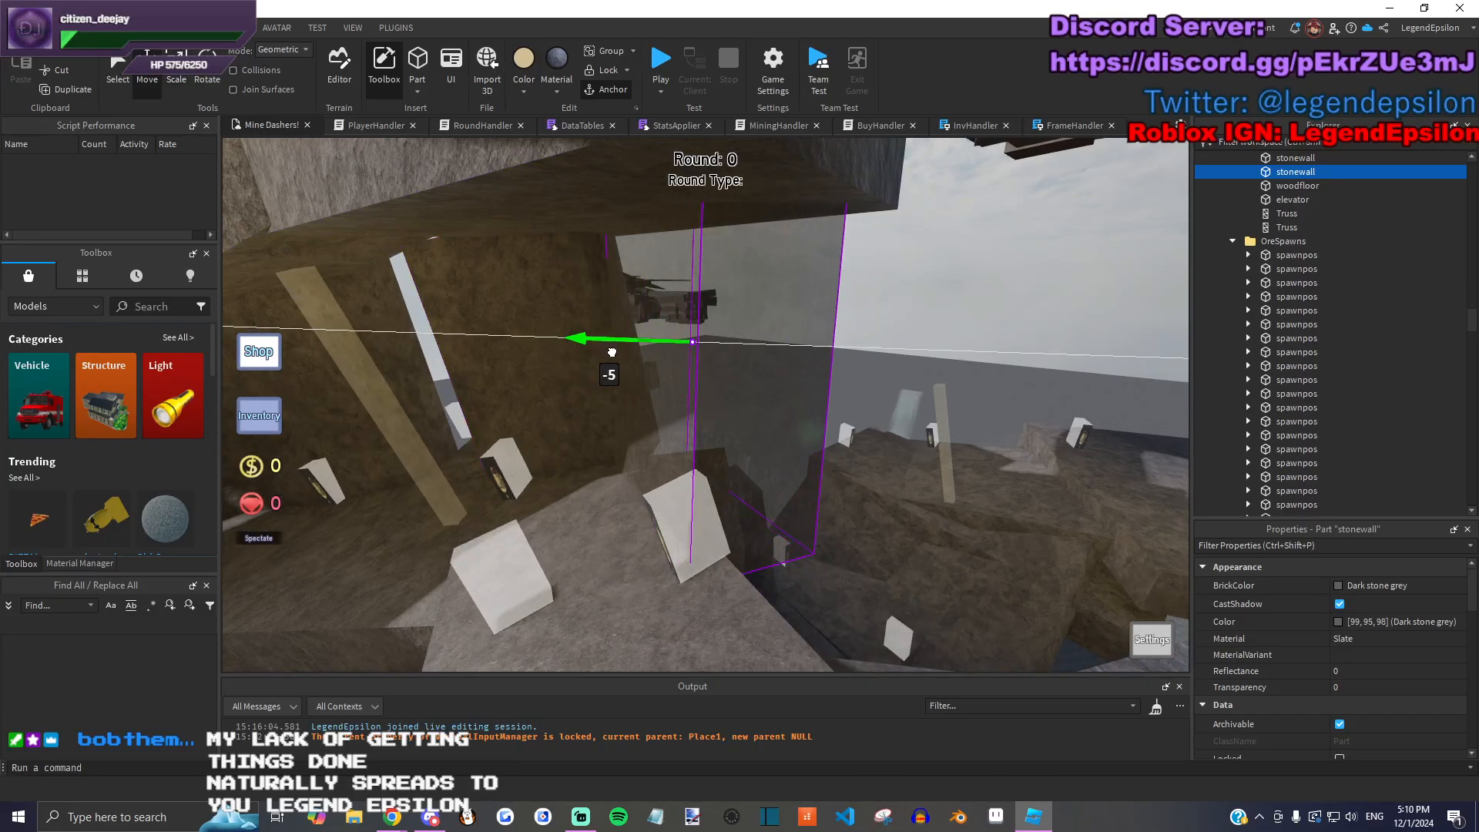
Step: Reposition the ore spawns on the stone floor around the moved wall
left_click(640, 542)
left_click_drag(641, 546, 922, 486)
left_click_drag(759, 440, 824, 555)
left_click_drag(826, 556, 715, 477)
left_click(418, 497)
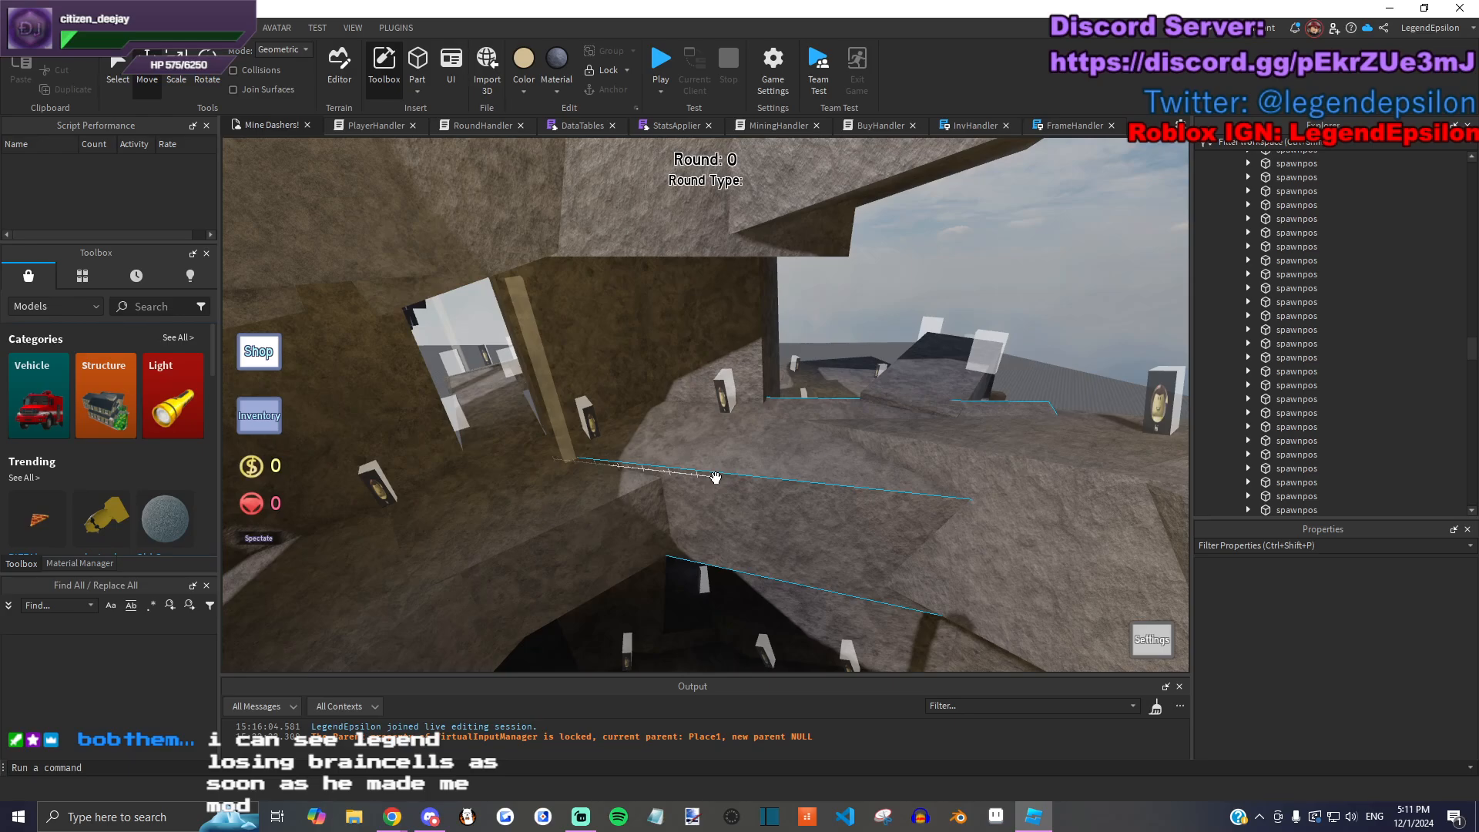
Step: Resize the stone wall behind the ledge's ore spawn so its end reaches the sloped floor slab
left_click_drag(716, 478, 794, 471)
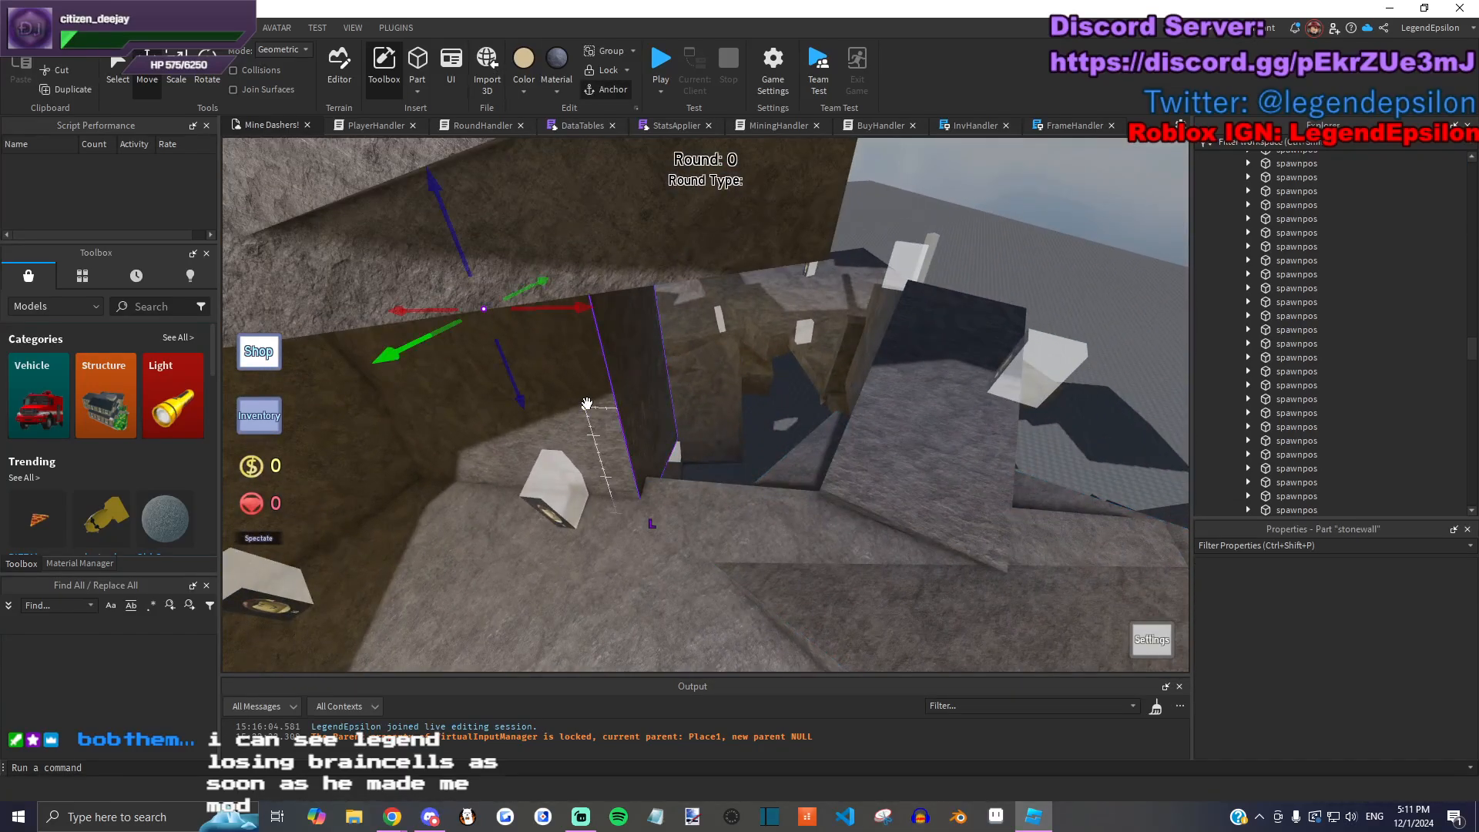
left_click_drag(587, 403, 554, 362)
right_click(699, 290)
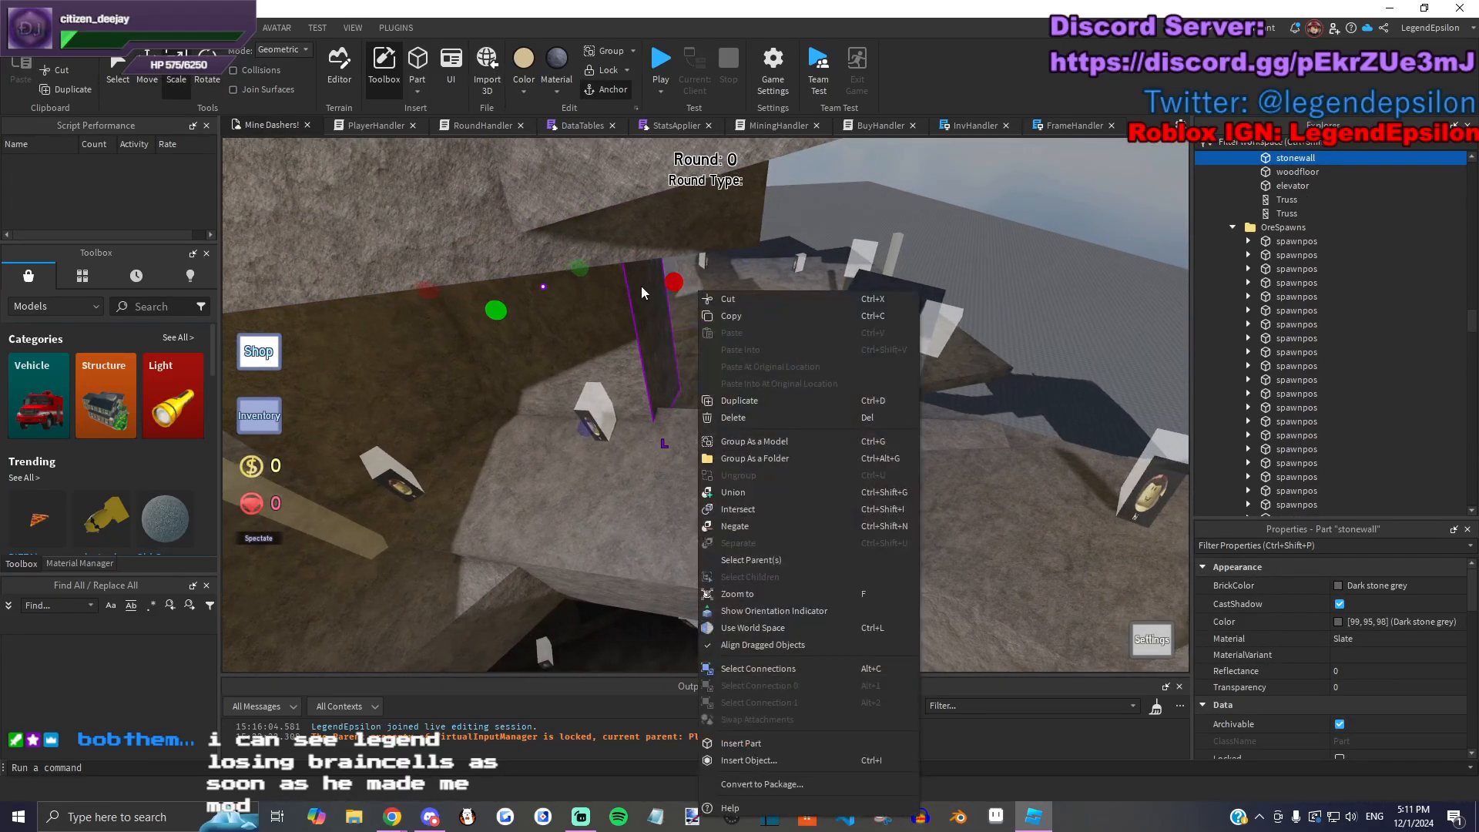
left_click(642, 291)
left_click_drag(645, 302, 775, 521)
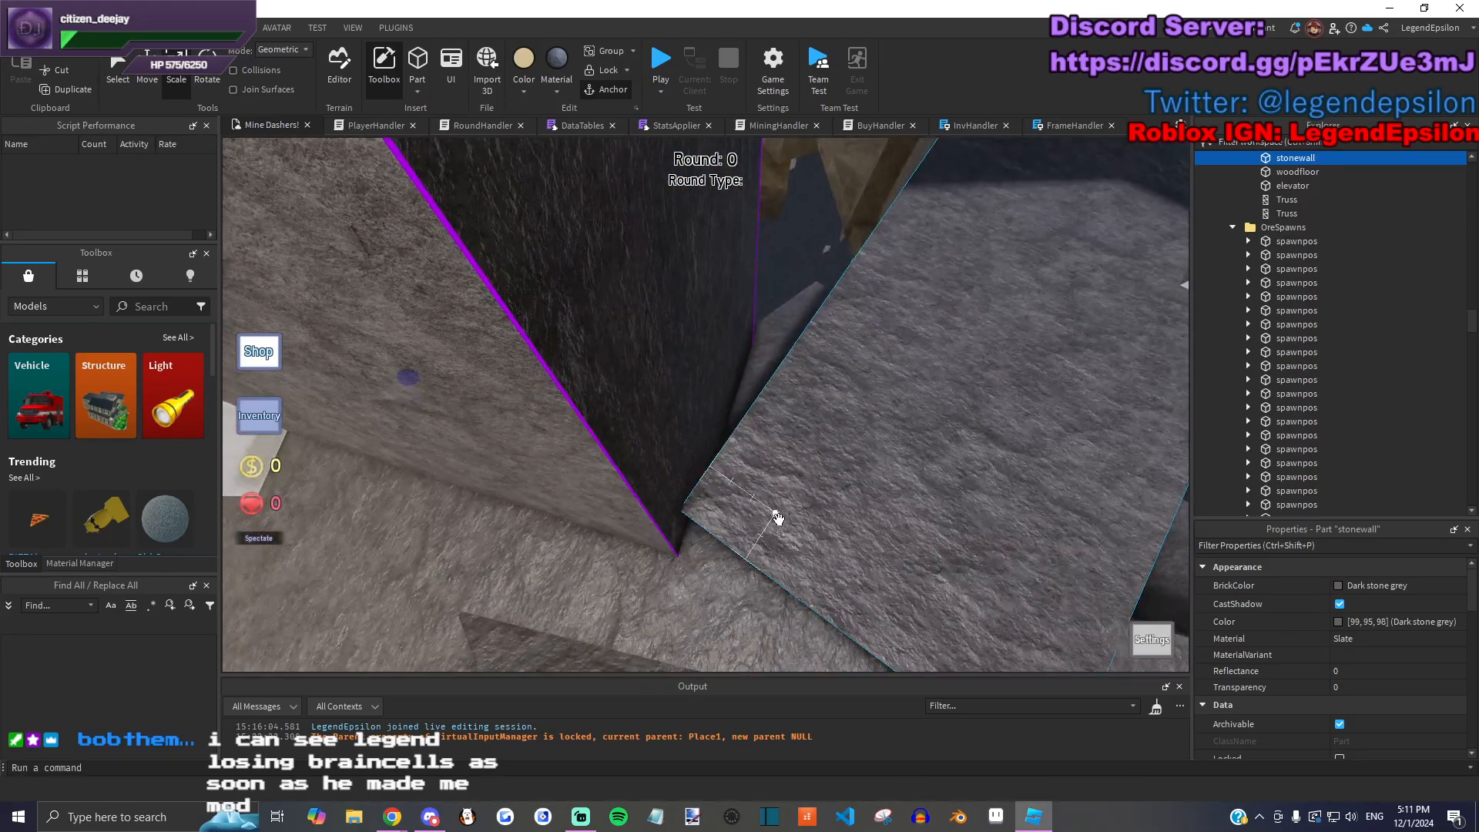
Step: Adjust the stone floor and the stone wall beside the narrow opening to meet the adjoining pieces
right_click_drag(832, 477, 449, 472)
left_click(449, 472)
right_click_drag(685, 468, 691, 481)
left_click(716, 374)
mouse_move(797, 430)
left_mouse_down()
mouse_move(800, 410)
mouse_move(779, 426)
left_mouse_up()
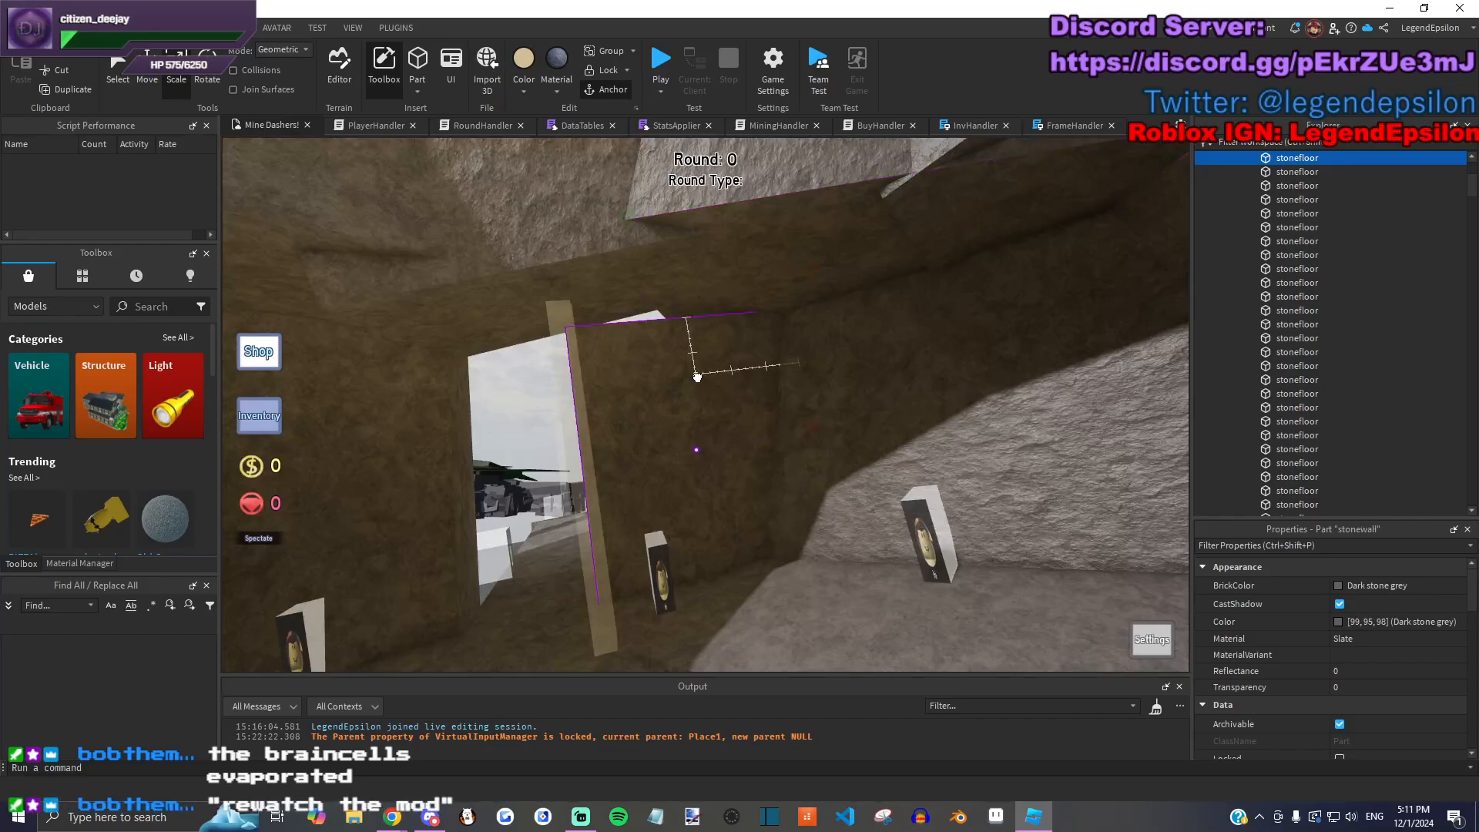
left_click_drag(697, 377, 693, 362)
left_click(684, 324)
Step: Position a stone wall behind the ore spawn on the ledge's open edge and rotate it
right_click_drag(687, 302, 746, 445)
left_click(745, 445)
key("s")
left_click_drag(664, 381, 667, 386)
right_click_drag(667, 385, 511, 555)
left_click_drag(512, 554, 648, 221)
key("ctrl+4")
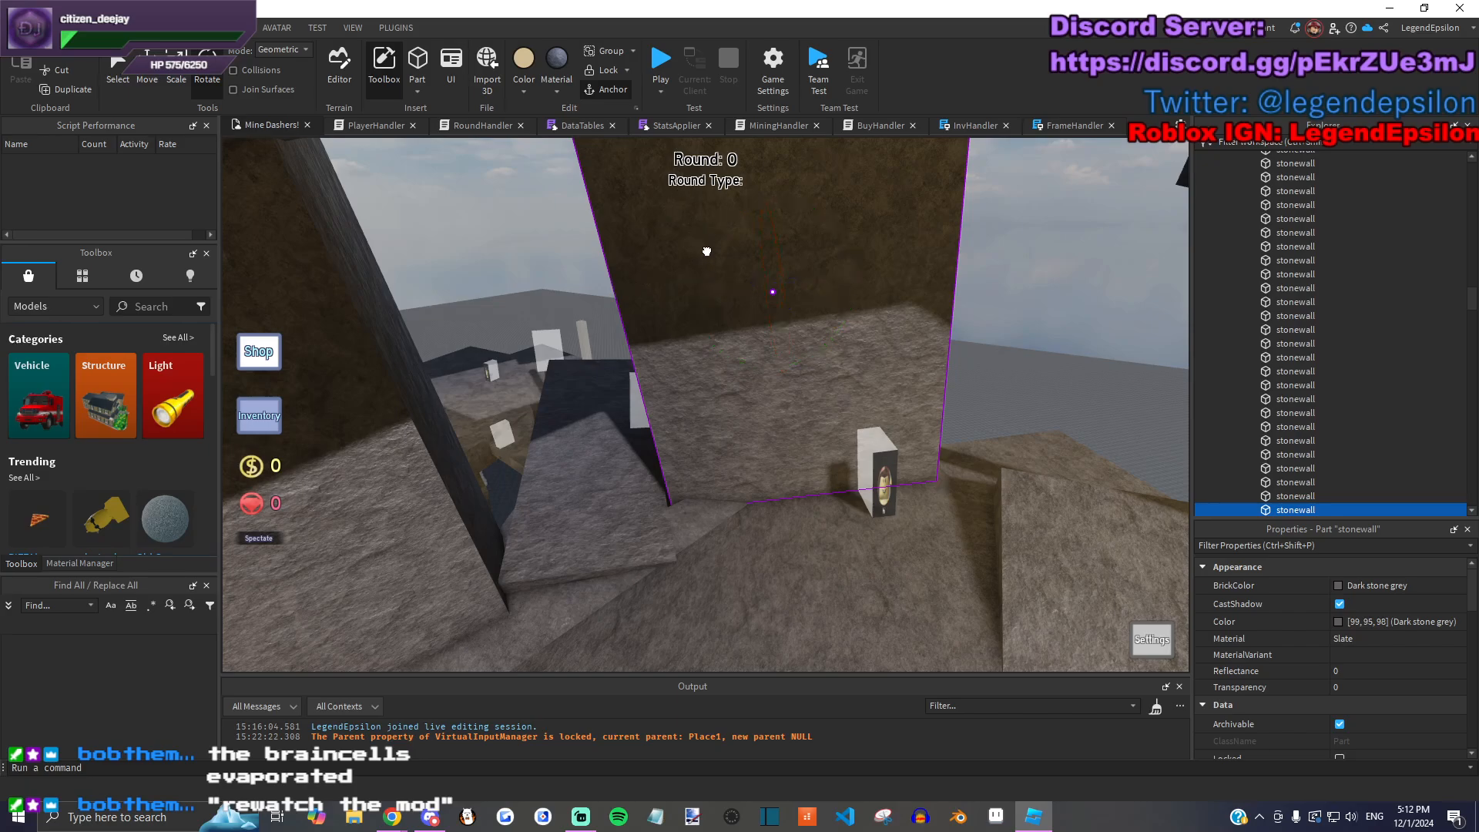
left_click_drag(706, 248, 672, 229)
left_click_drag(715, 325, 749, 282)
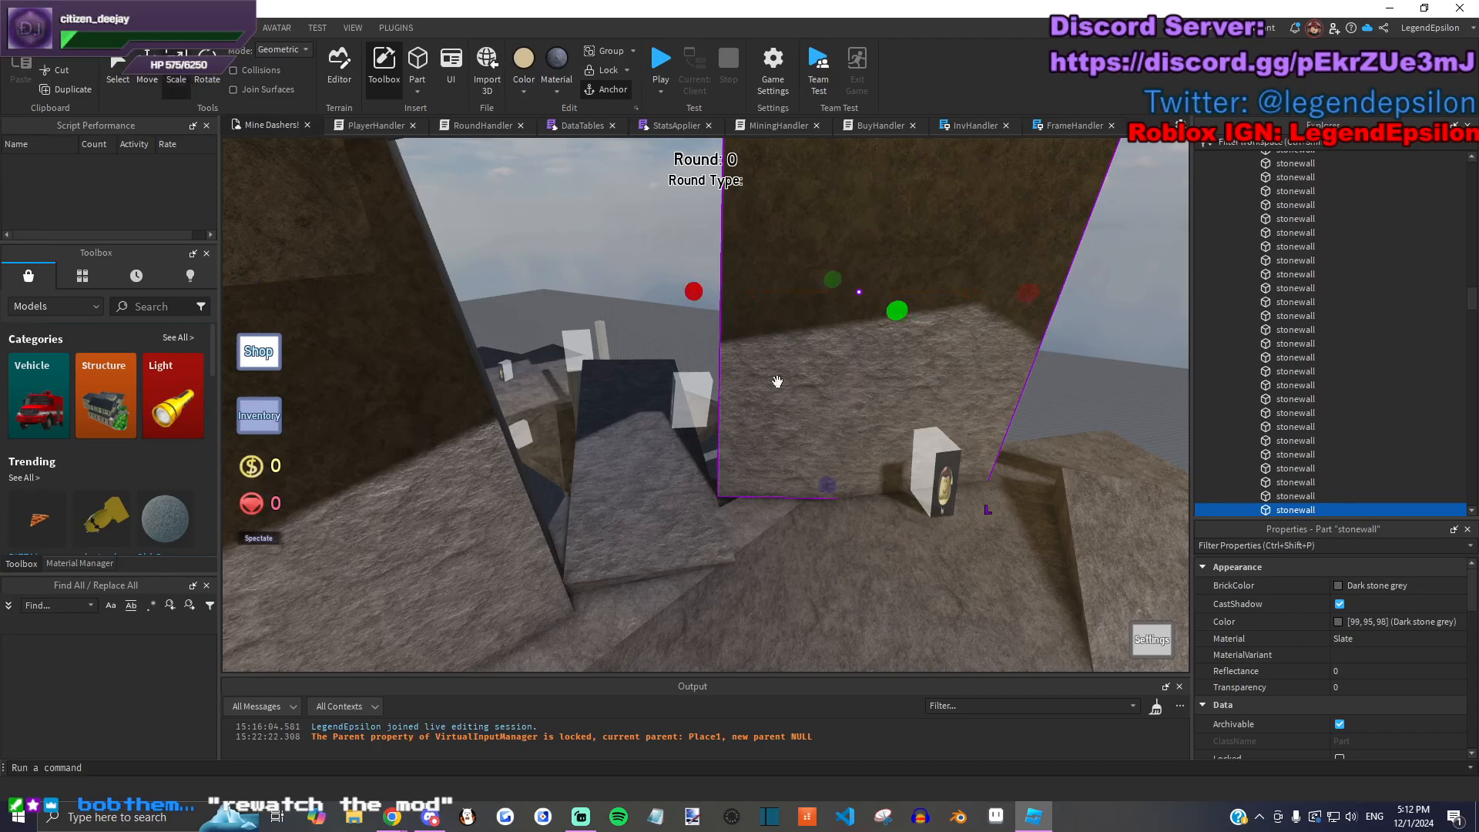
Step: Extend the ledge's stone wall down into the floor and rotate it to follow the edge
left_click_drag(828, 492, 822, 559)
right_click_drag(743, 439, 878, 374)
key("ctrl+4")
mouse_move(915, 364)
left_mouse_down()
mouse_move(940, 343)
mouse_move(916, 342)
left_mouse_up()
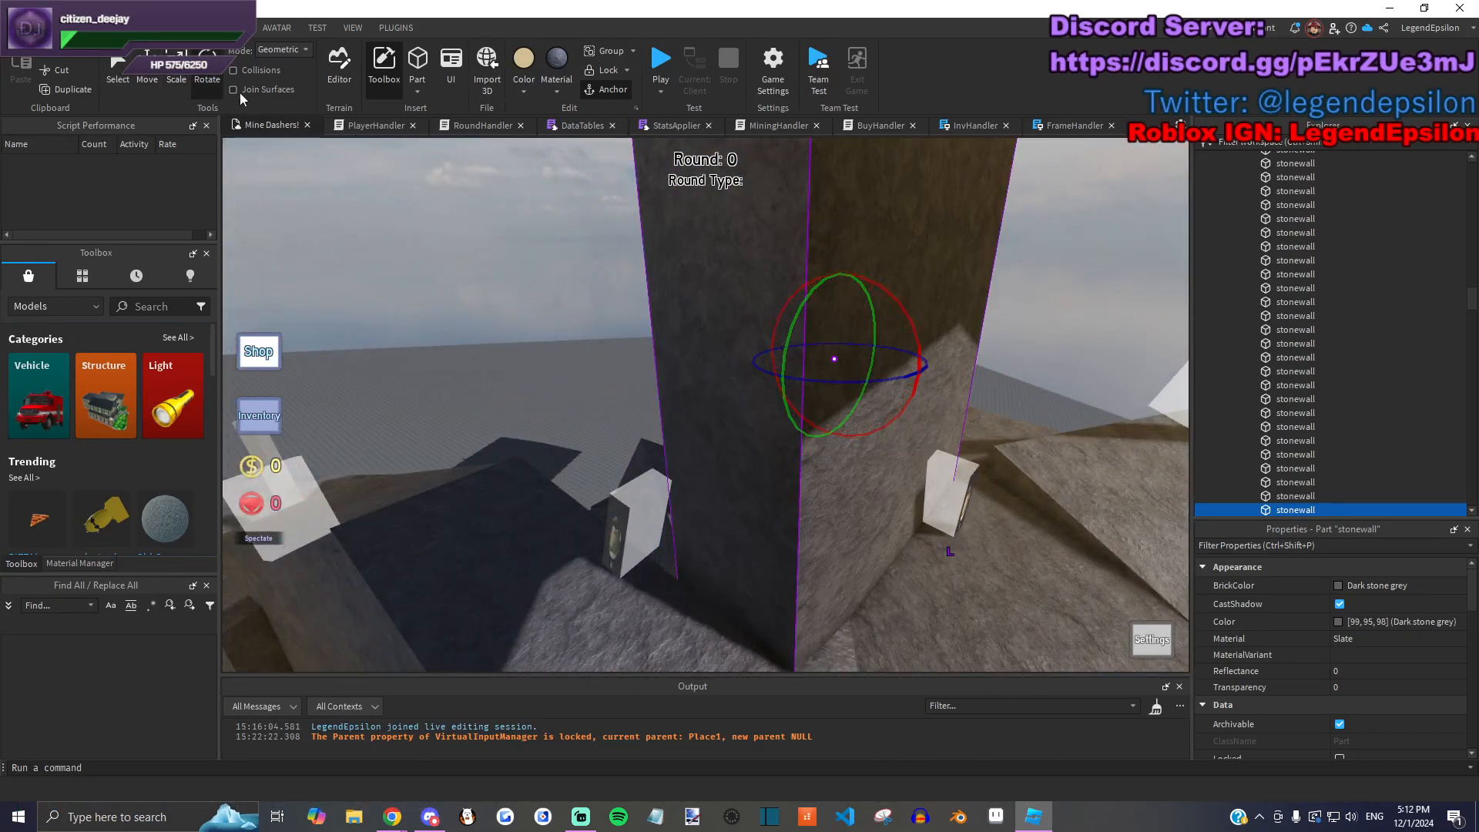
Step: Resize the ledge's rotated stone wall sideways to fit the floor edge
key("d")
left_click(177, 79)
left_click_drag(698, 329, 841, 331)
scroll(824, 354, "down", 2)
right_click_drag(811, 369, 812, 373)
Step: Duplicate the ledge's stone wall, place the copy at its end and rotate it along the next floor edge
key("w")
key("ctrl+d")
left_click_drag(532, 437, 906, 456)
key("s")
left_click(215, 86)
right_click_drag(741, 409, 741, 408)
left_click_drag(713, 318, 698, 273)
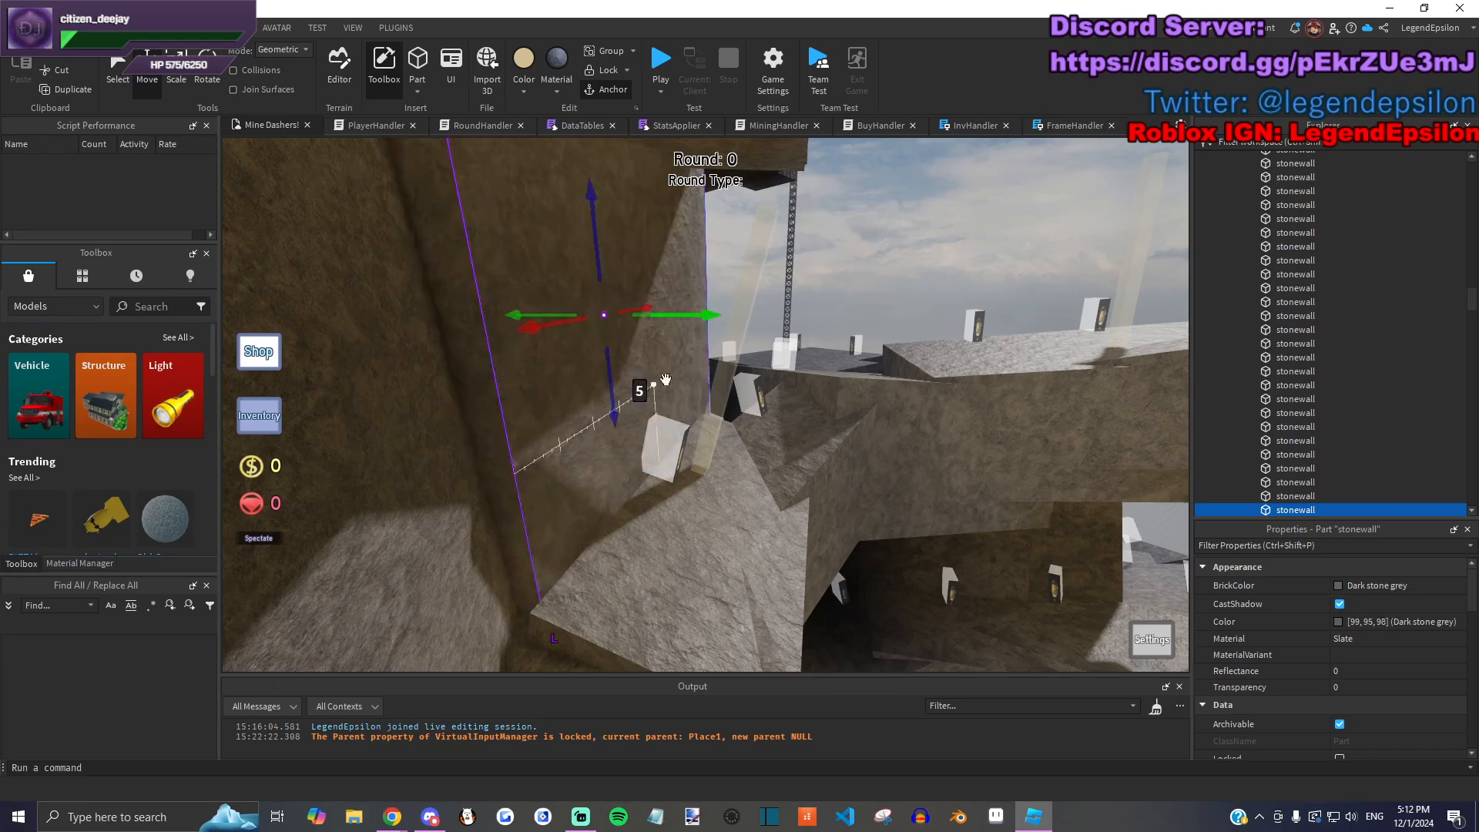
Step: Move the copied stone wall along the ledge's open floor edge and adjust its size to fit beside the ore spawn
key("w")
key("a")
key("e")
left_click_drag(764, 360, 791, 360)
right_click_drag(791, 360, 816, 463)
key("ctrl+3")
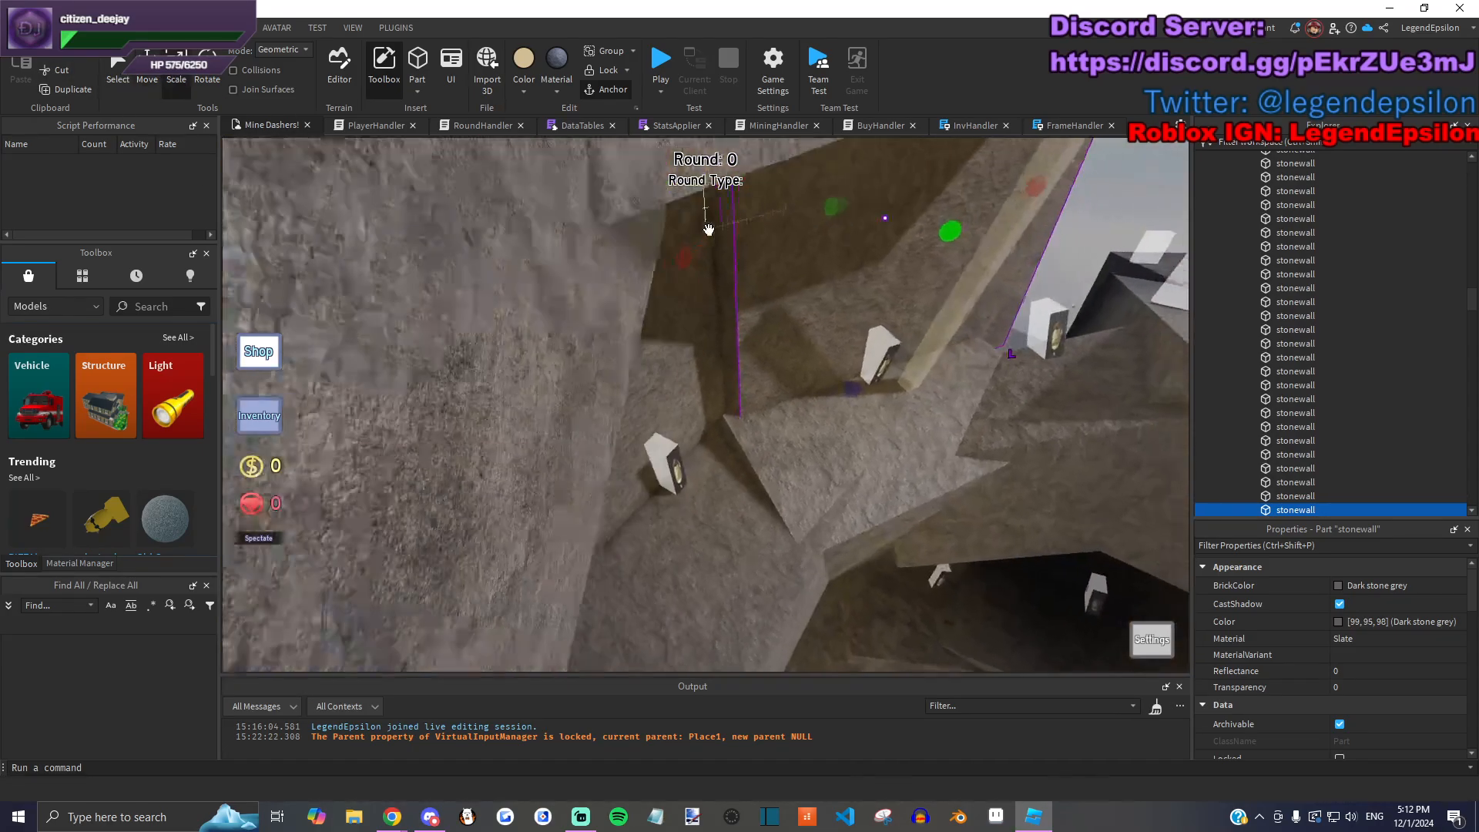
right_click_drag(592, 317, 690, 460)
key("w")
right_click_drag(655, 397, 735, 362)
left_click(735, 363)
right_click_drag(718, 312, 668, 340)
Step: Rotate the copied stone wall about its axes so it follows the floor edge behind the ore spawn
key("ctrl+4")
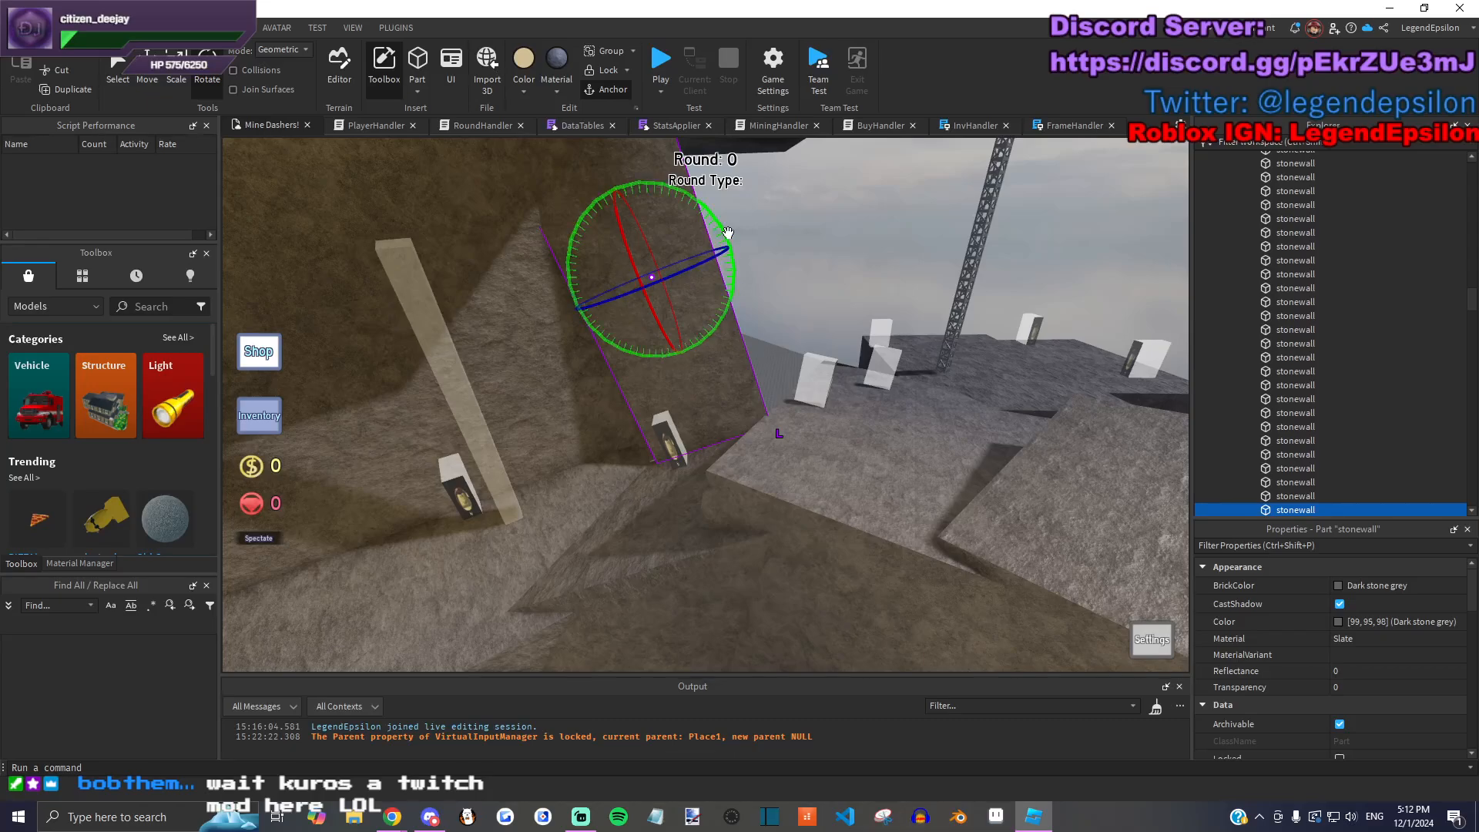
left_click_drag(735, 276, 732, 278)
right_click_drag(732, 277, 701, 323)
left_click_drag(678, 297, 676, 296)
right_click_drag(677, 296, 602, 255)
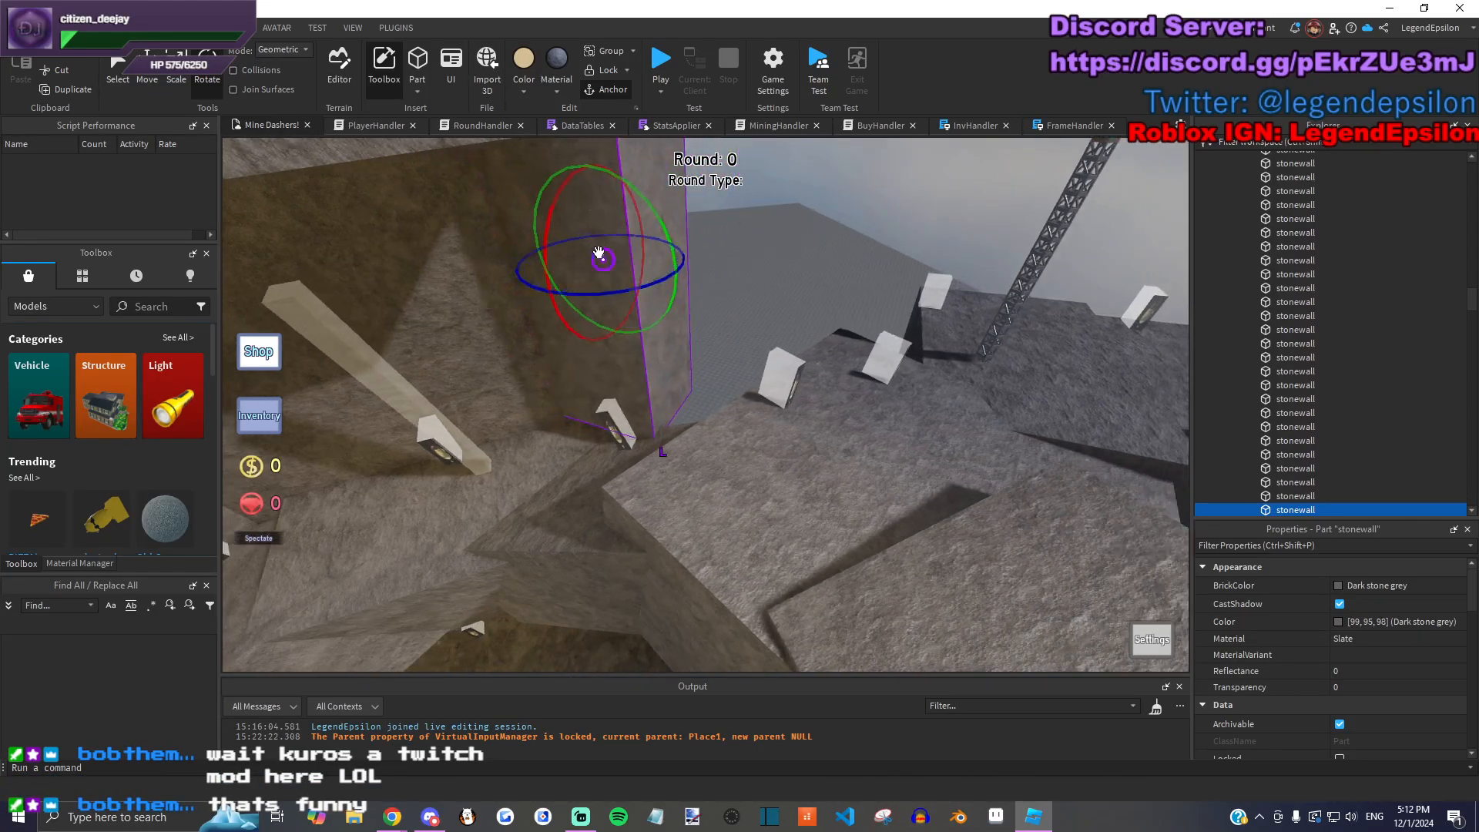
left_click_drag(546, 234, 547, 234)
right_click_drag(547, 234, 586, 246)
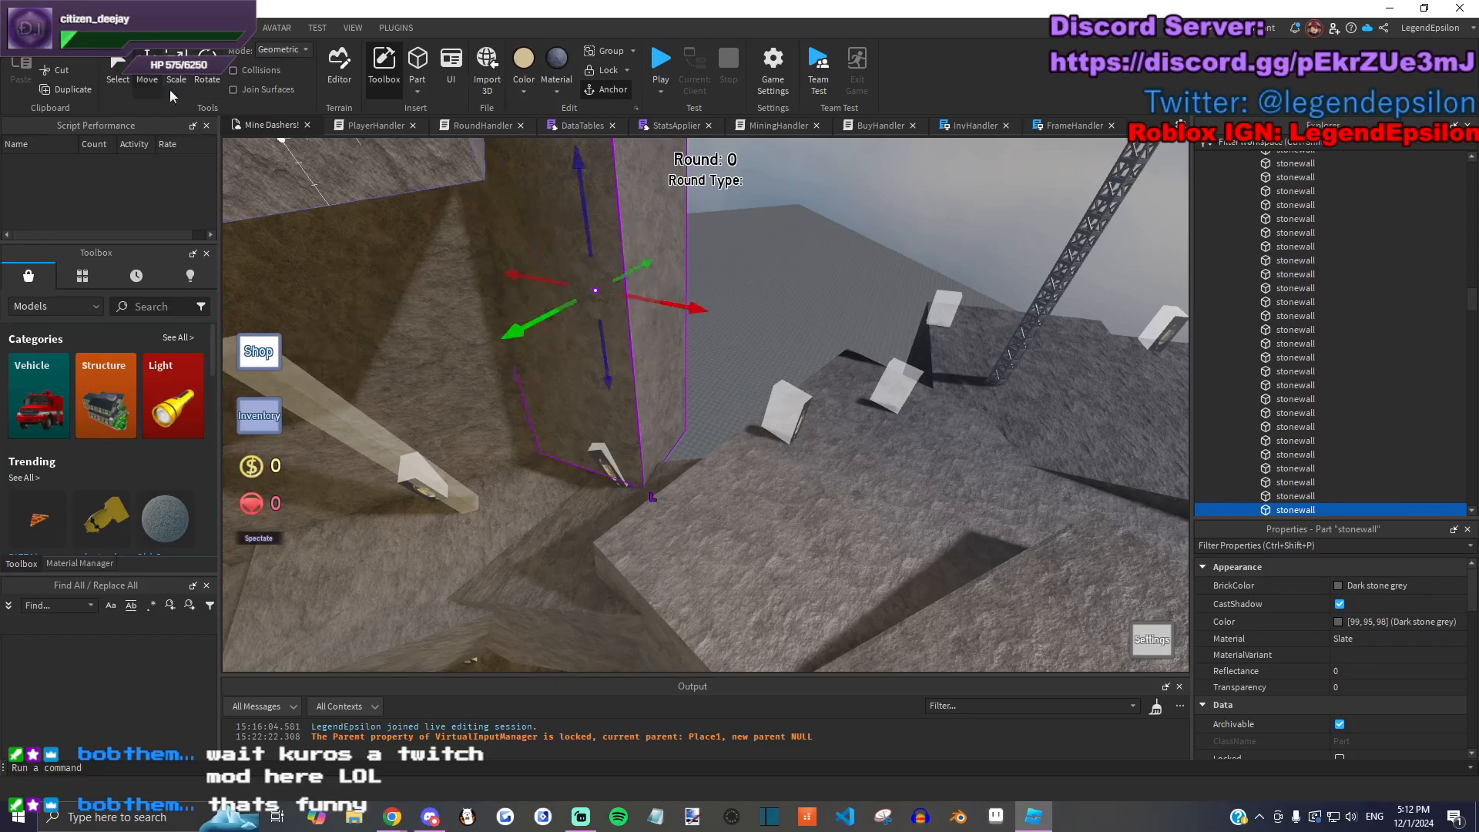
Step: Shift the rotated stone wall 4 studs across the gap and resize it sideways to the floor edge
key("w")
left_click_drag(580, 332, 581, 388)
key("ctrl+z")
right_click_drag(581, 387, 463, 423)
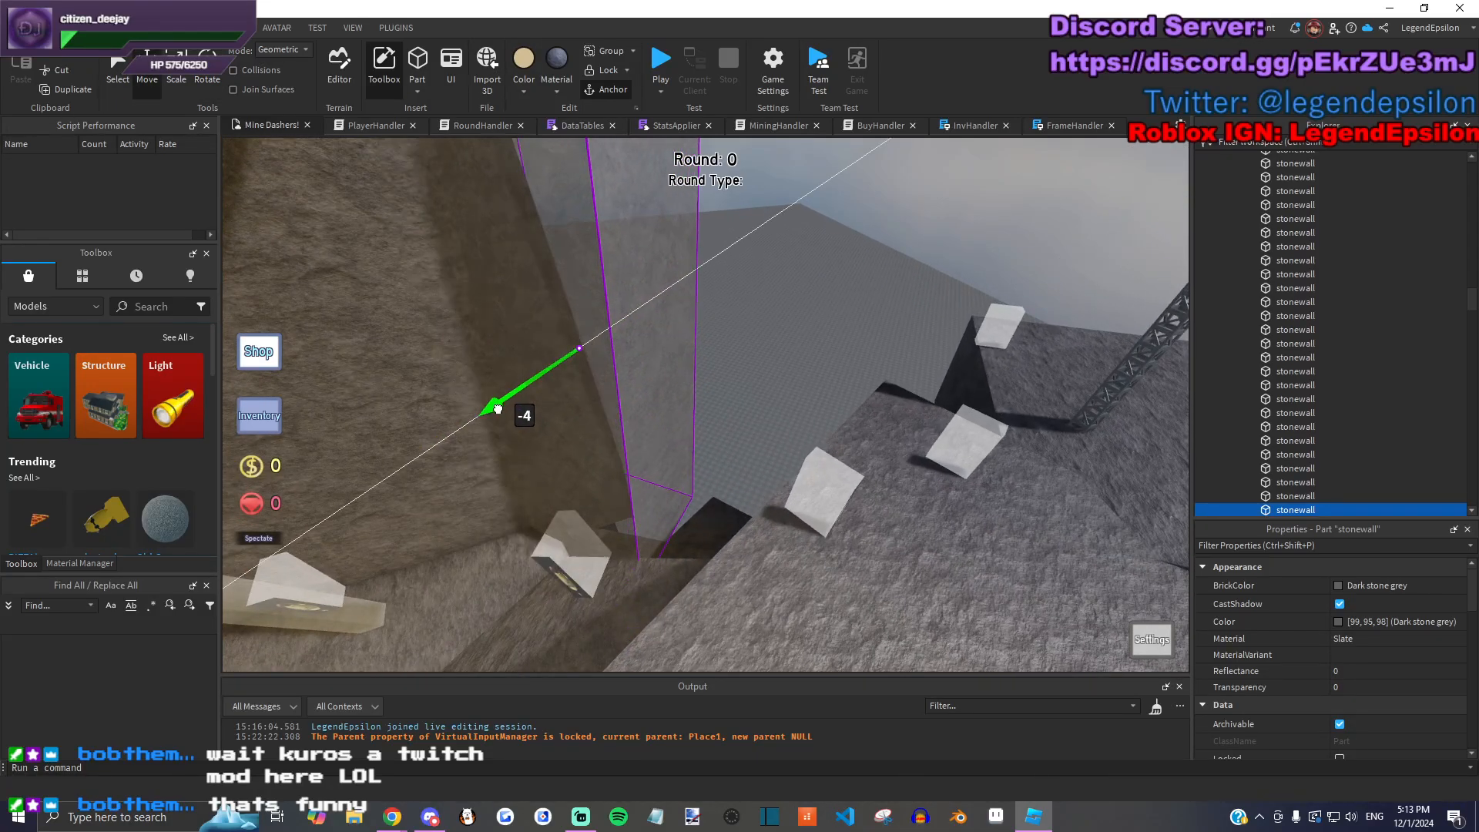
left_click_drag(487, 415, 488, 414)
right_click_drag(488, 414, 421, 196)
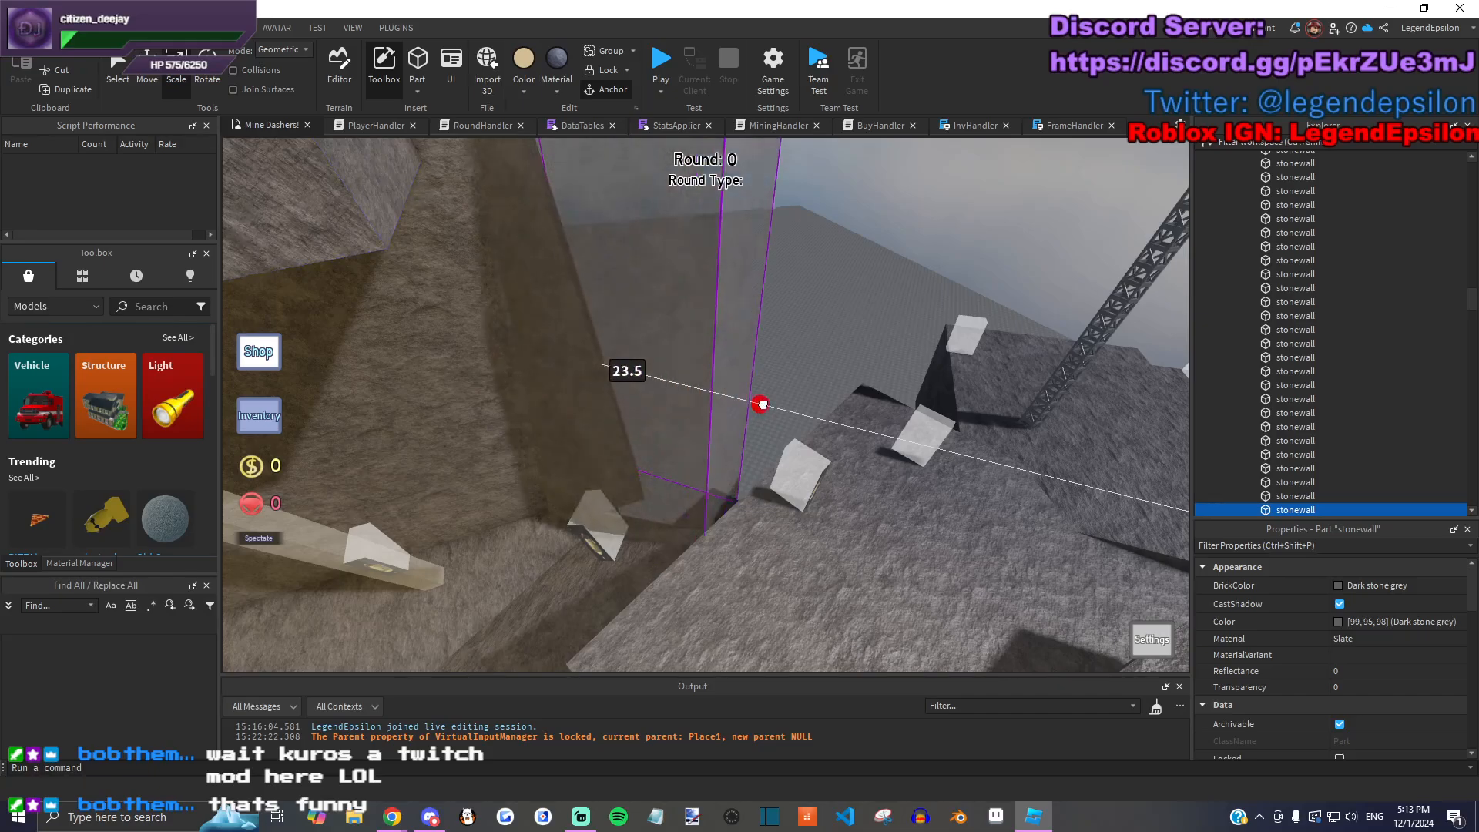
left_click_drag(771, 404, 742, 409)
right_click_drag(743, 409, 703, 409)
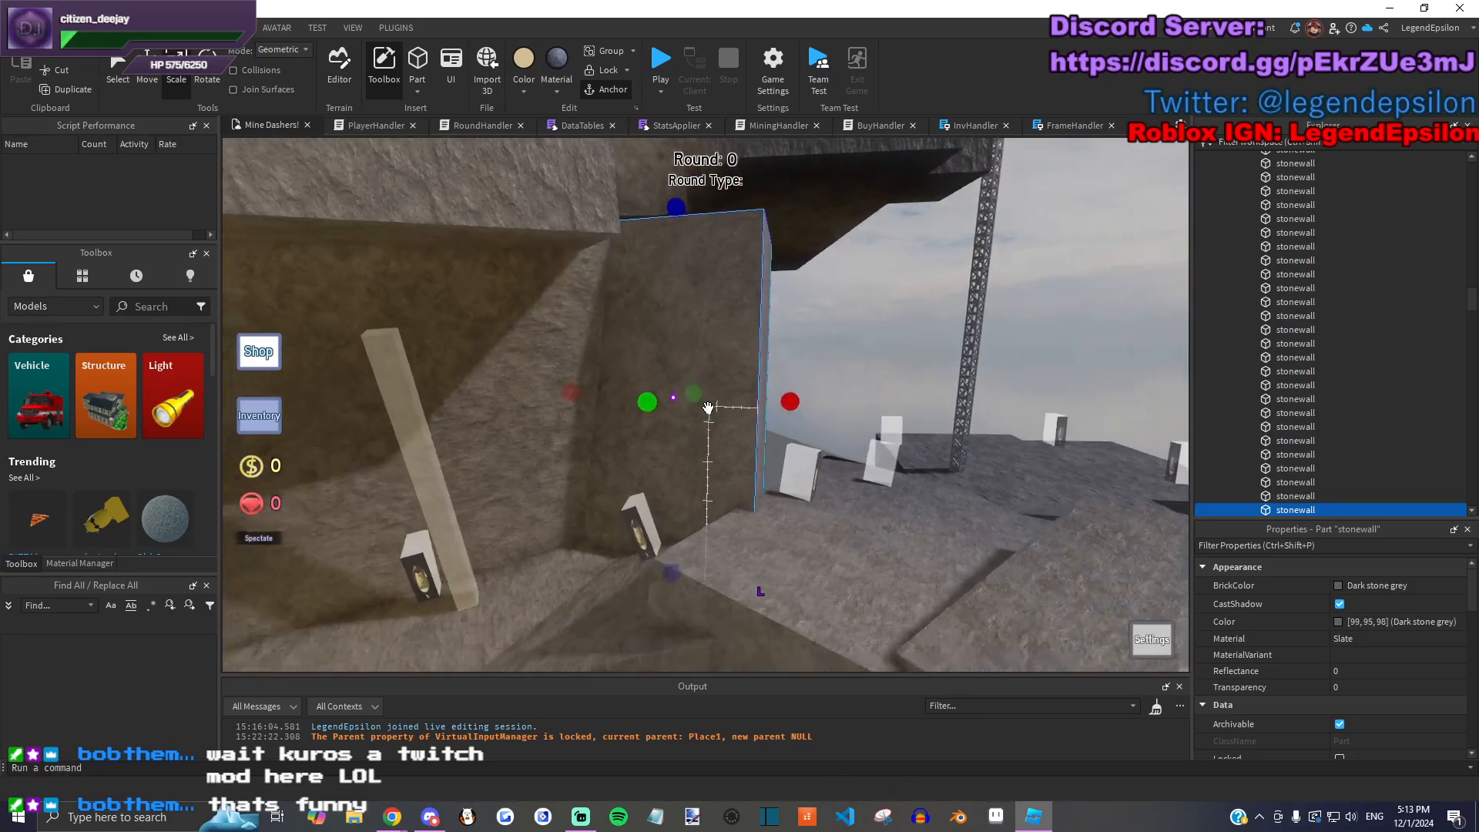
Step: Check the gap beside the stone wall, then place and resize a stone wall along the next open floor edge
left_click(803, 385)
right_click_drag(803, 383, 777, 343)
left_click(729, 356)
right_click_drag(857, 398, 658, 495)
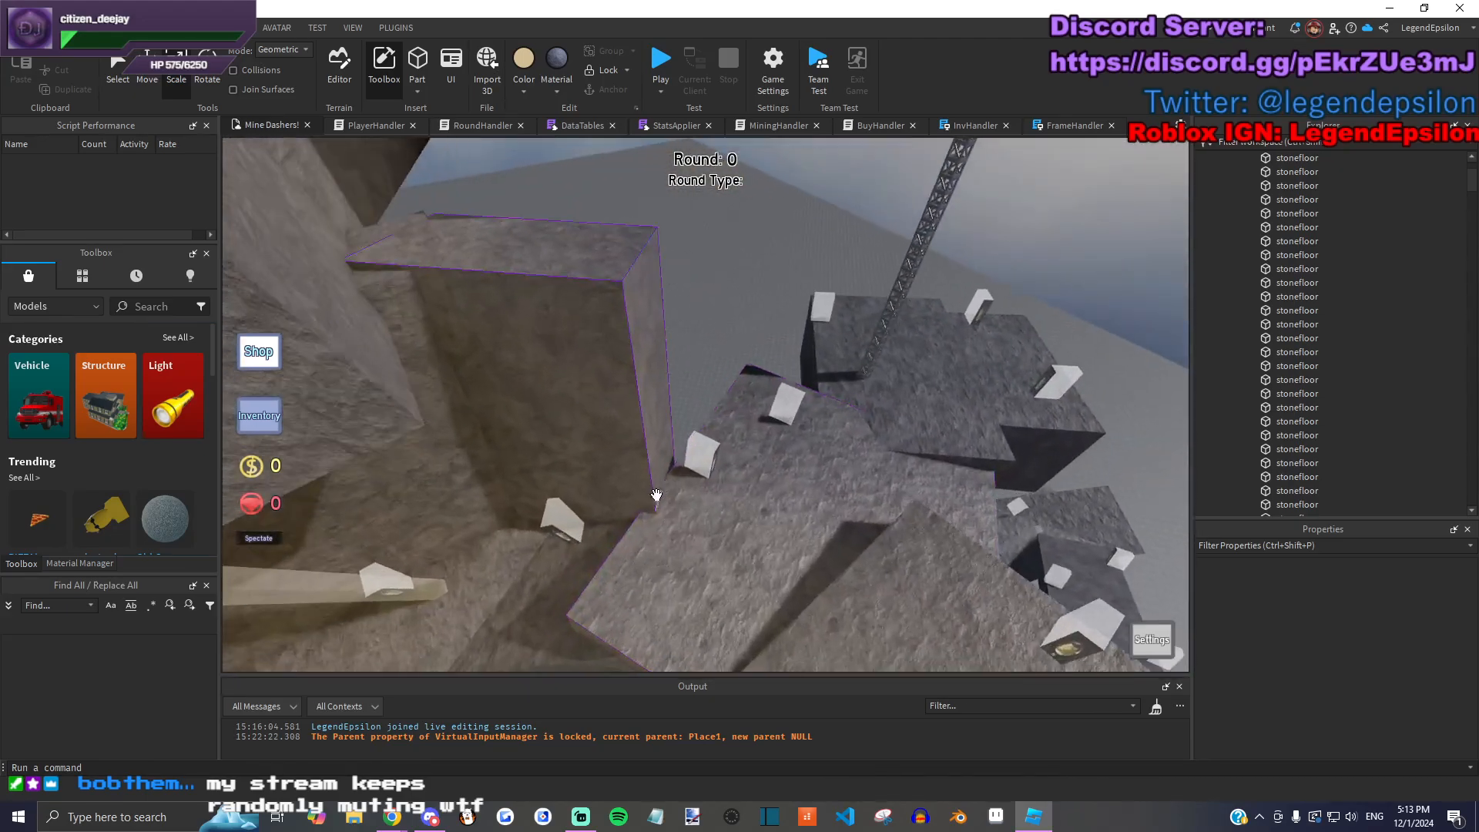
key("q")
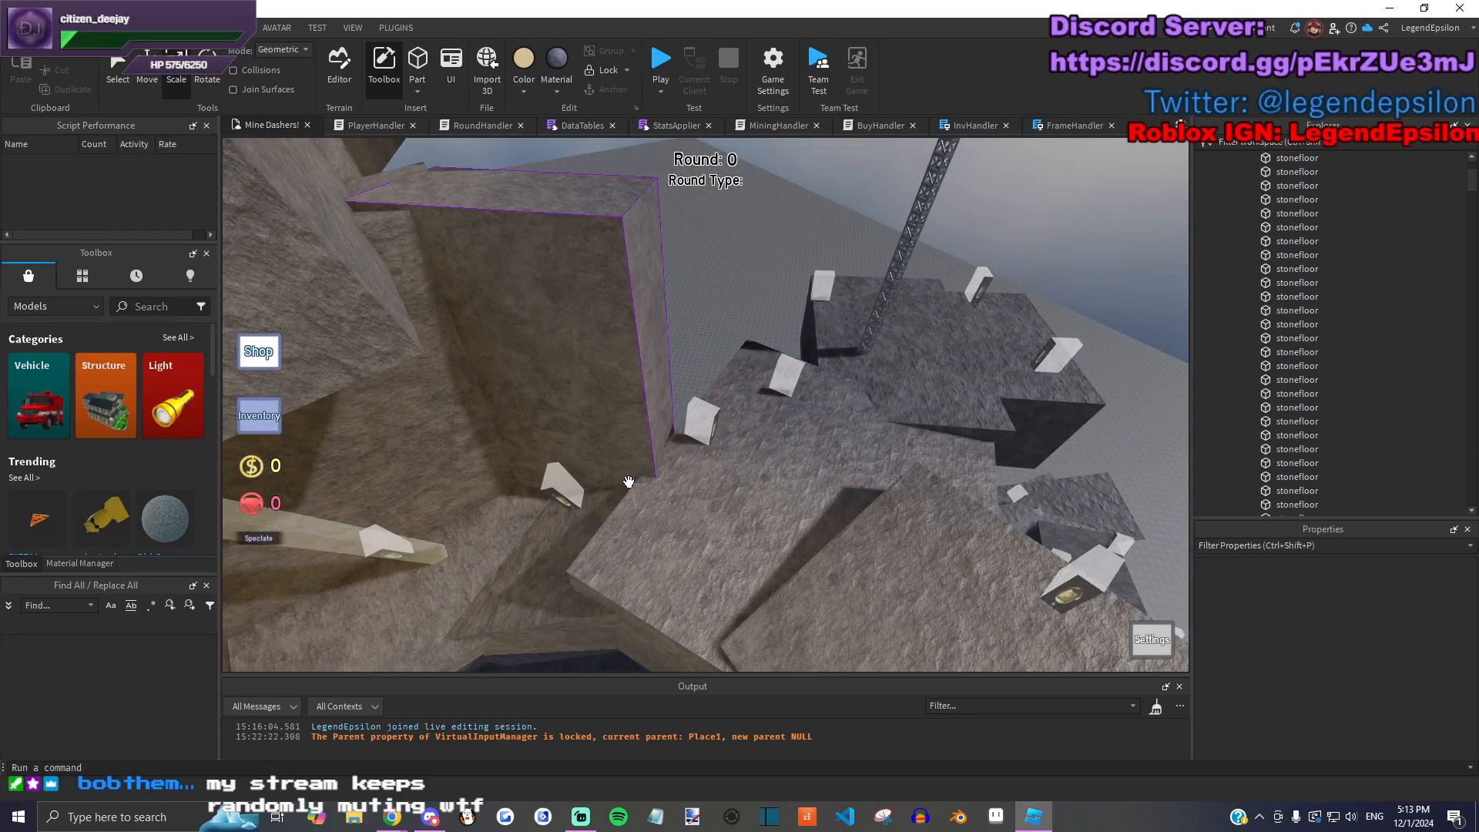
right_click_drag(597, 454, 670, 419)
left_click(671, 432)
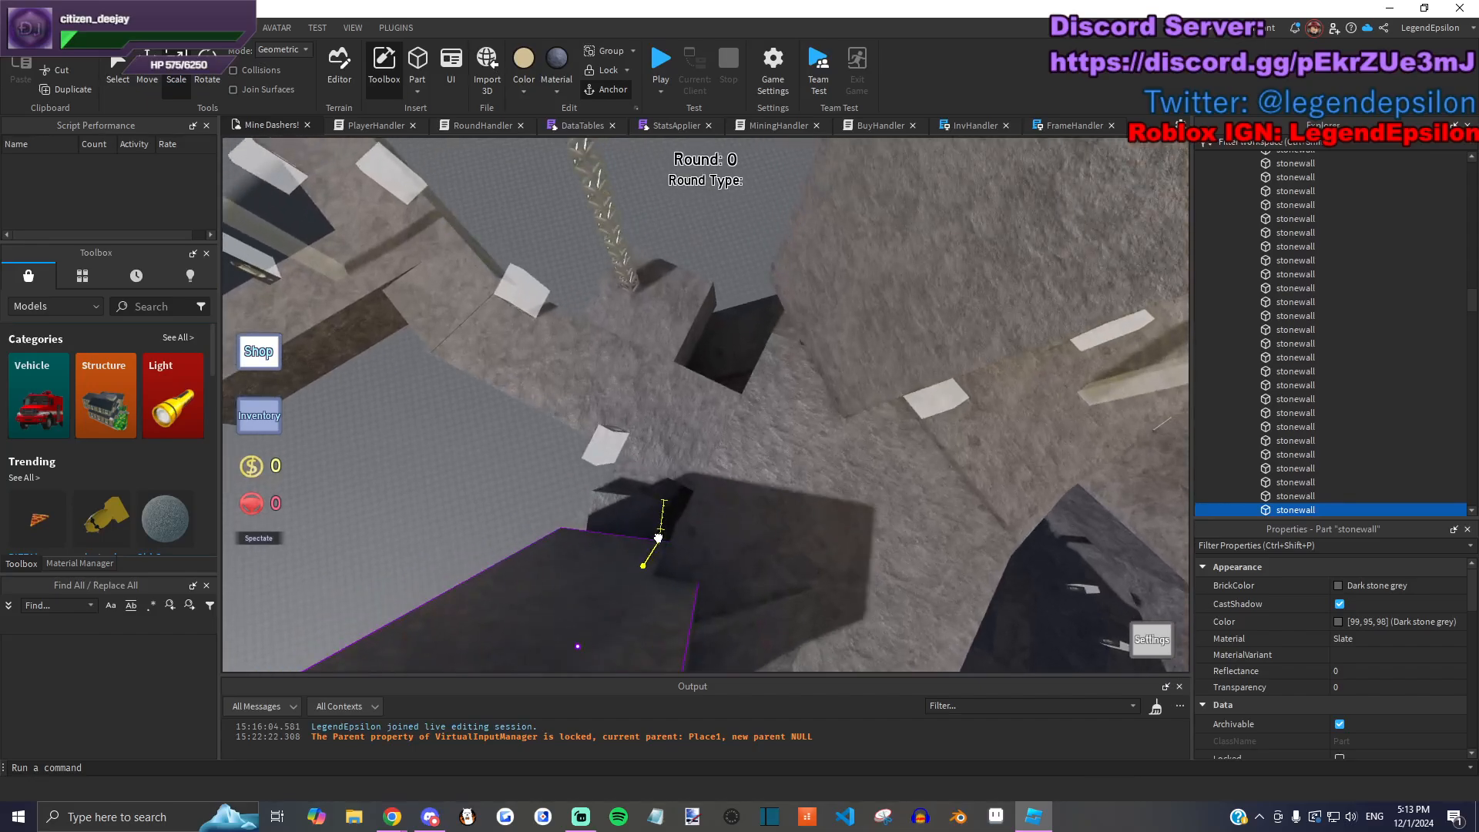
left_click_drag(765, 580, 702, 409)
left_click_drag(804, 422, 688, 436)
left_click_drag(819, 312, 609, 408)
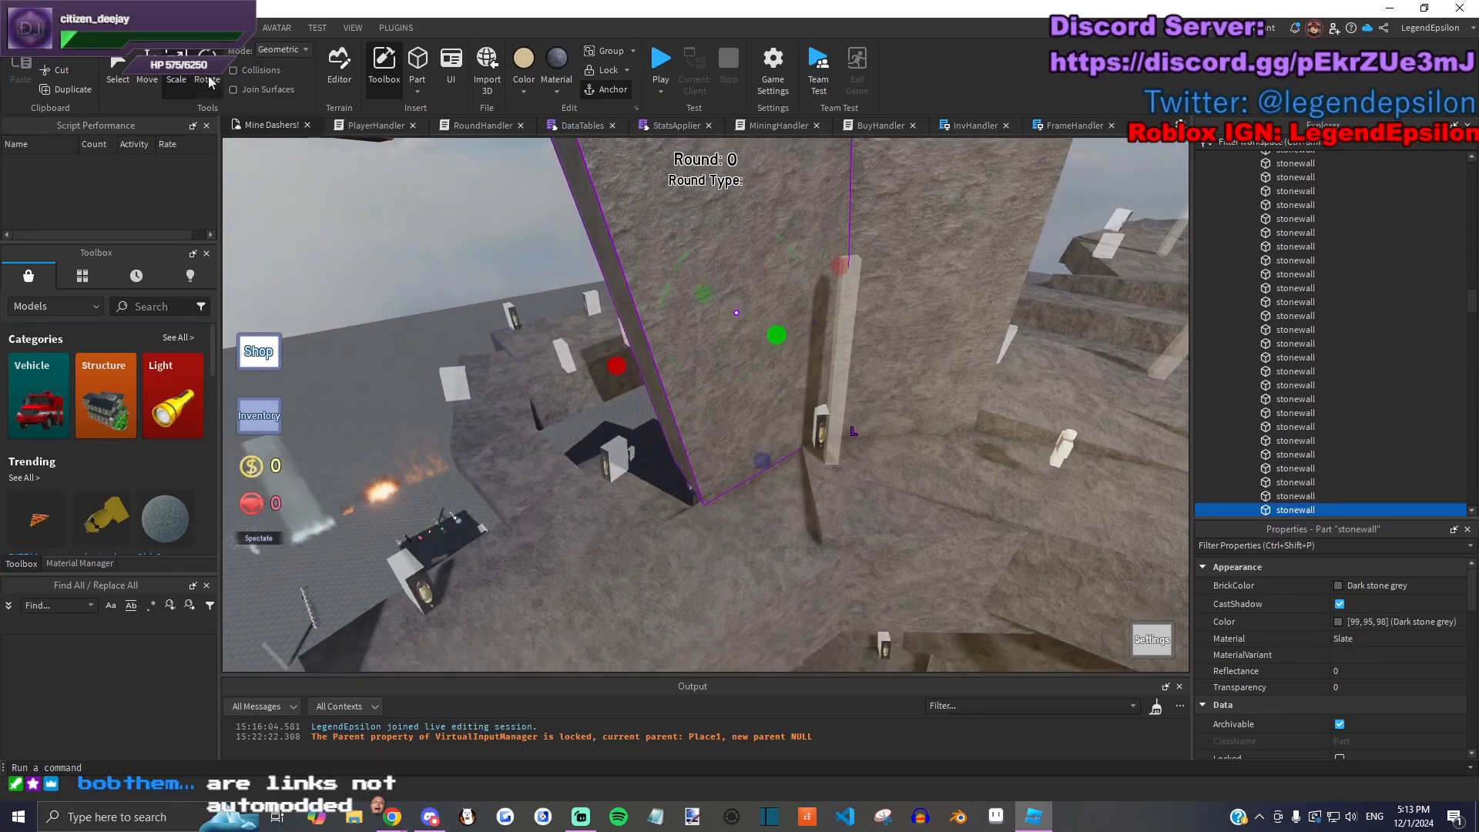
Step: Rotate the stone wall beside the tall post to align it with the open floor edge
left_click(208, 79)
left_click_drag(628, 320, 431, 245)
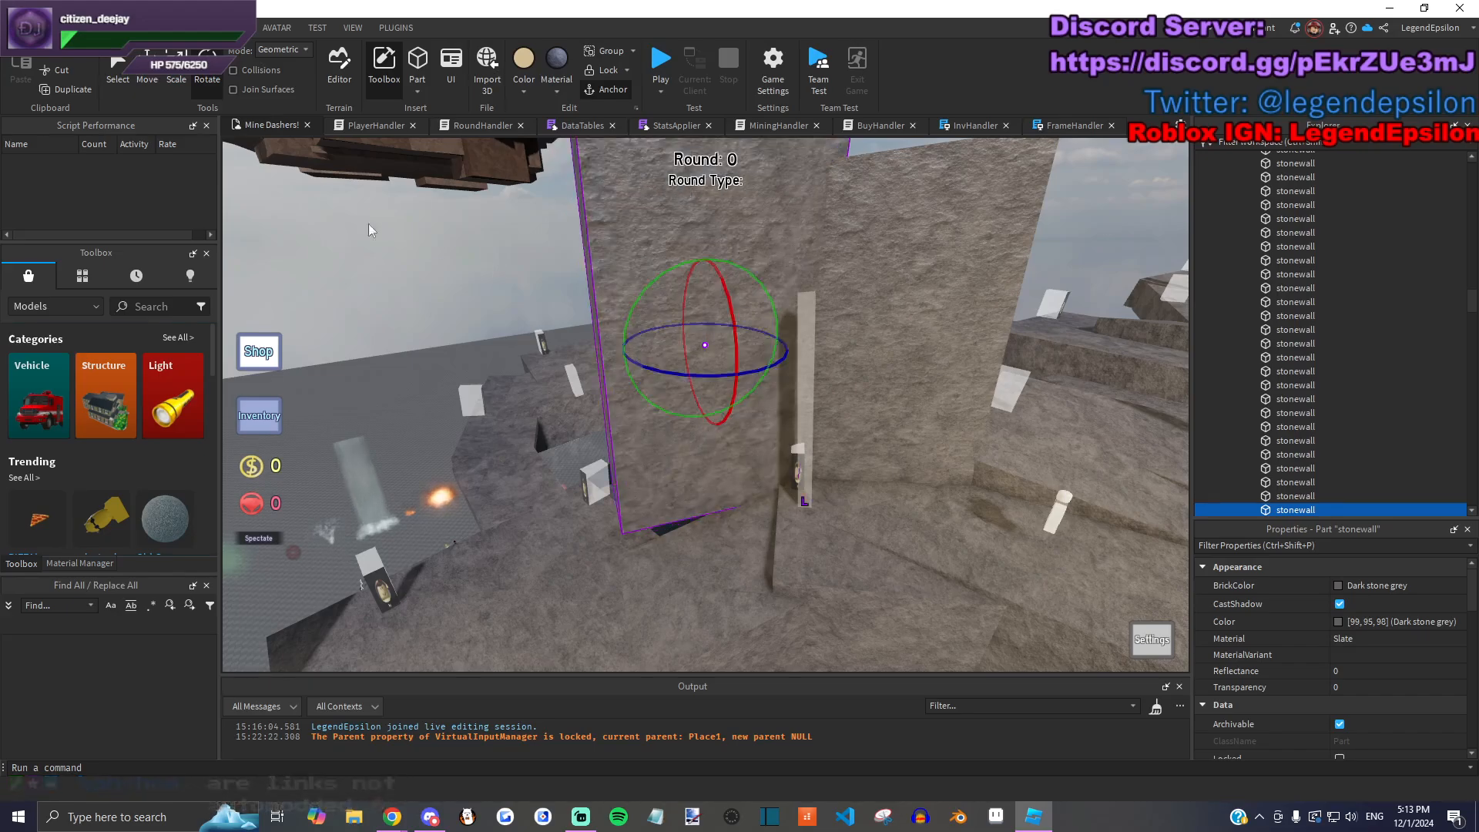
left_click_drag(716, 416, 605, 451)
Step: Shift the rotated stone wall behind the ore spawn and resize its width to cover the floor edge
scroll(604, 450, "up", 5)
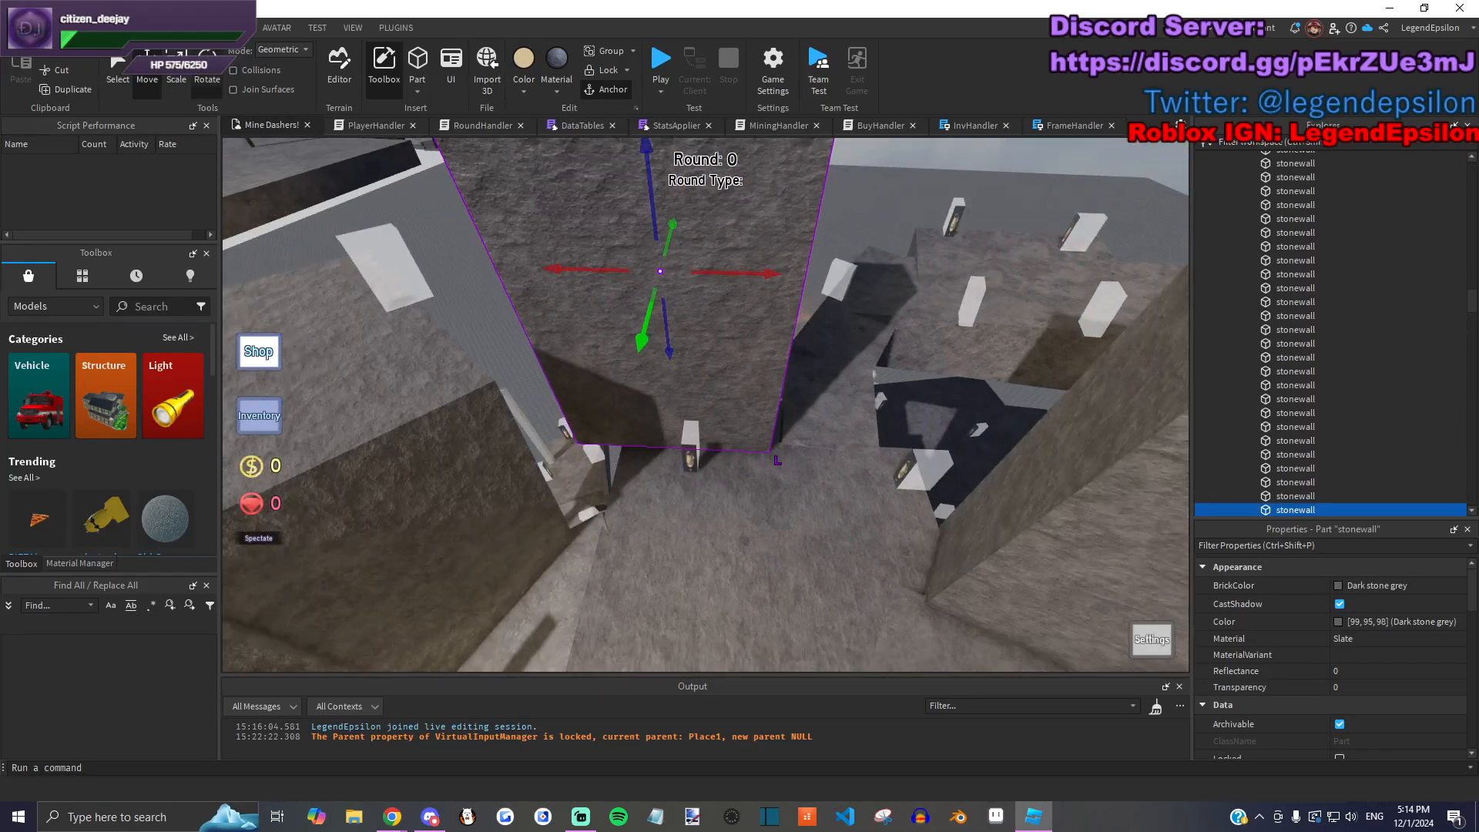
left_click_drag(744, 300, 618, 330)
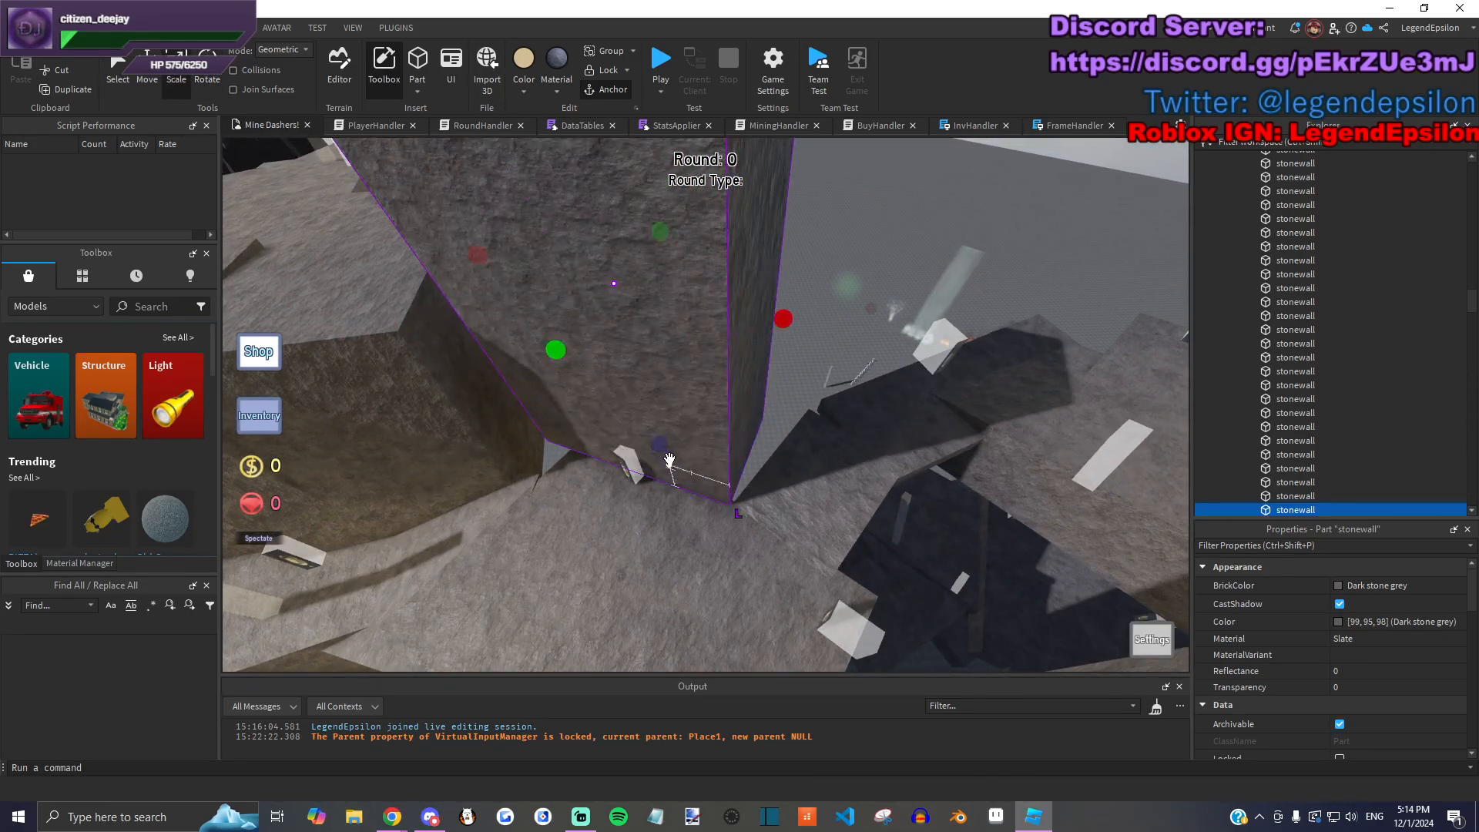
left_click_drag(600, 379, 643, 383)
left_click_drag(716, 277, 620, 395)
Step: Duplicate the stone wall, rotate the copy 25 degrees and move it 4 studs sideways along the floor edge
key("ctrl+d")
left_click_drag(744, 246, 765, 268)
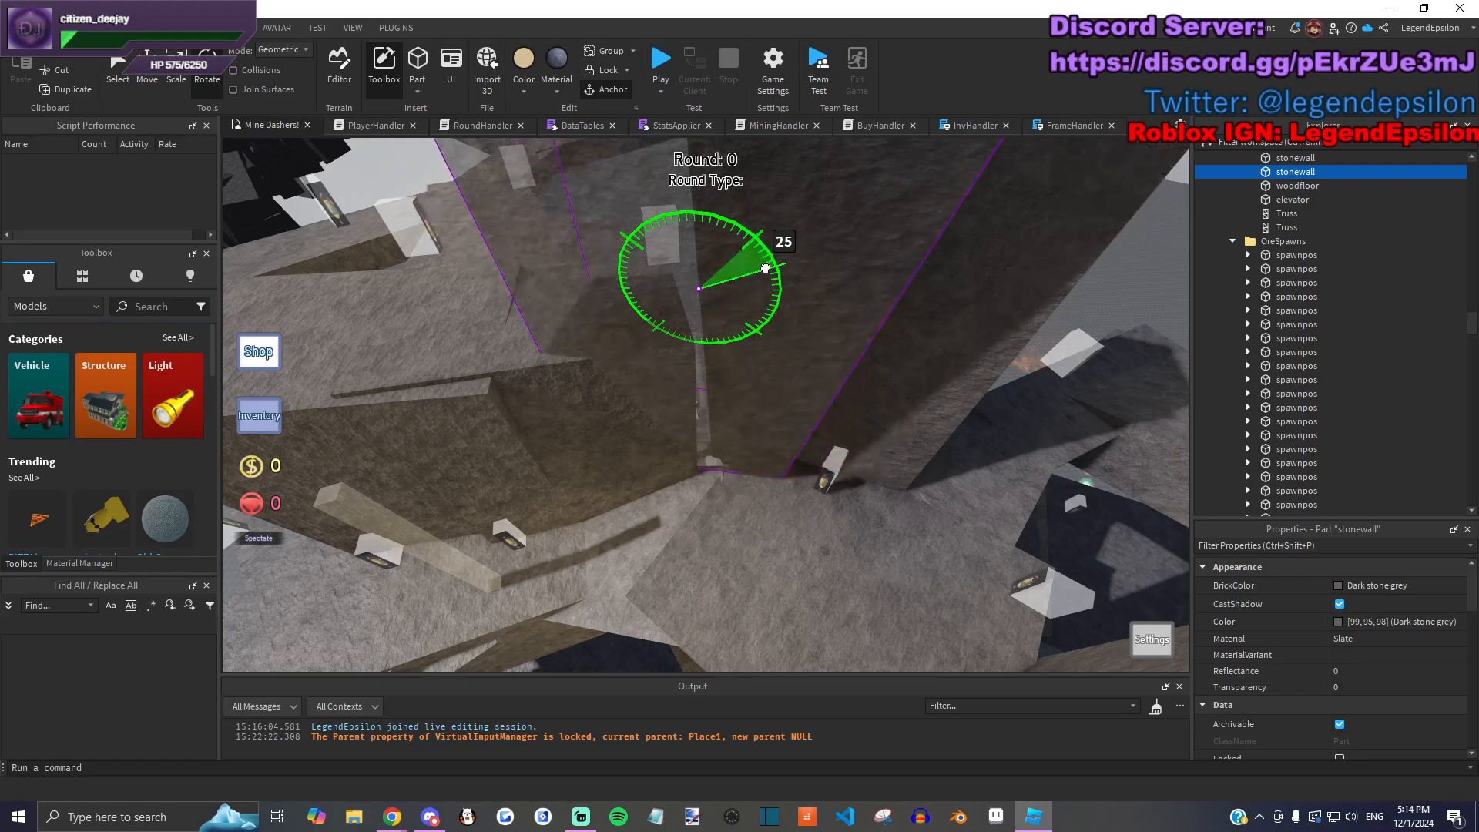
key("ctrl+2")
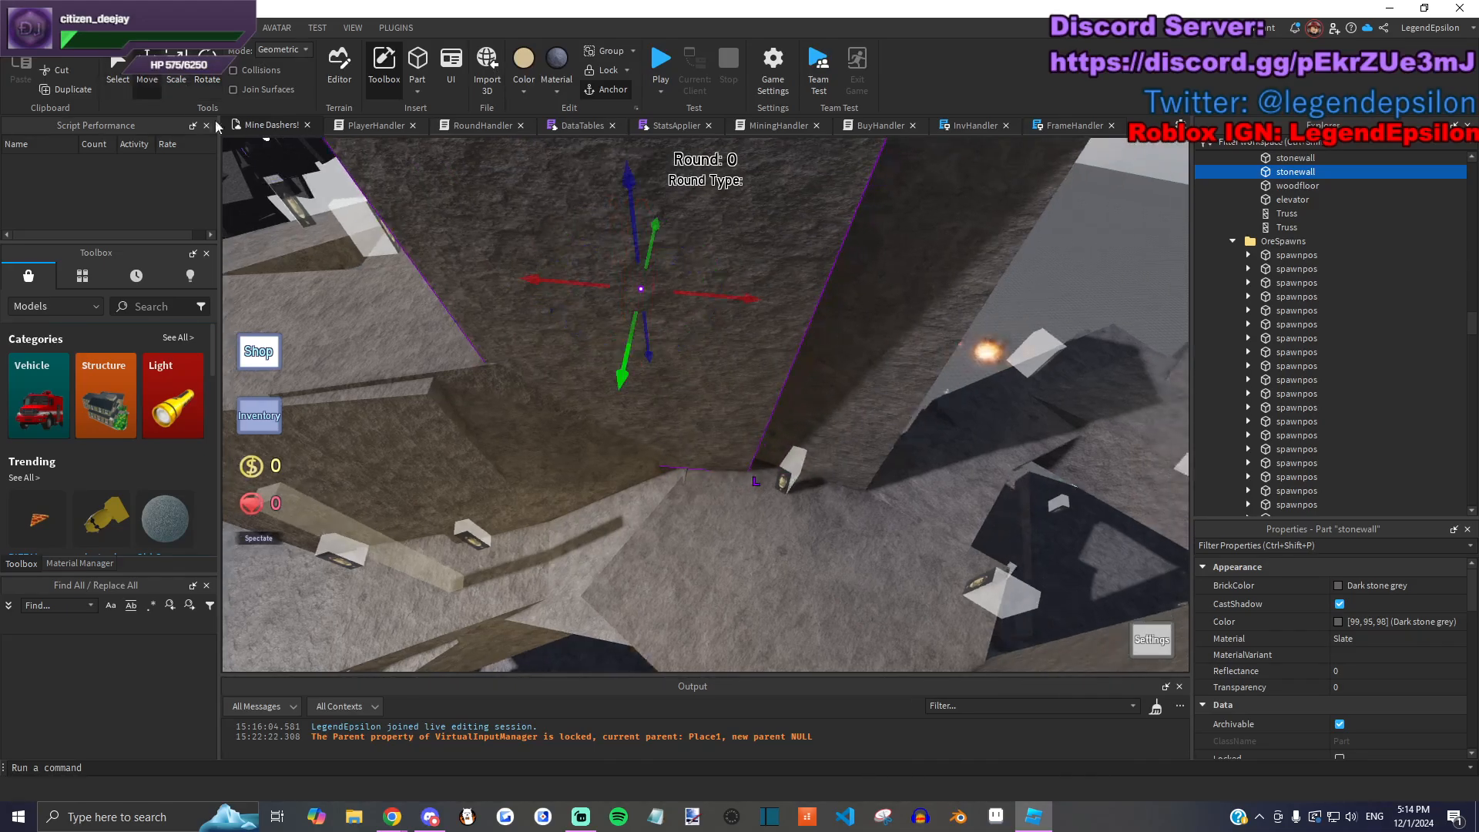
left_click_drag(667, 375, 656, 367)
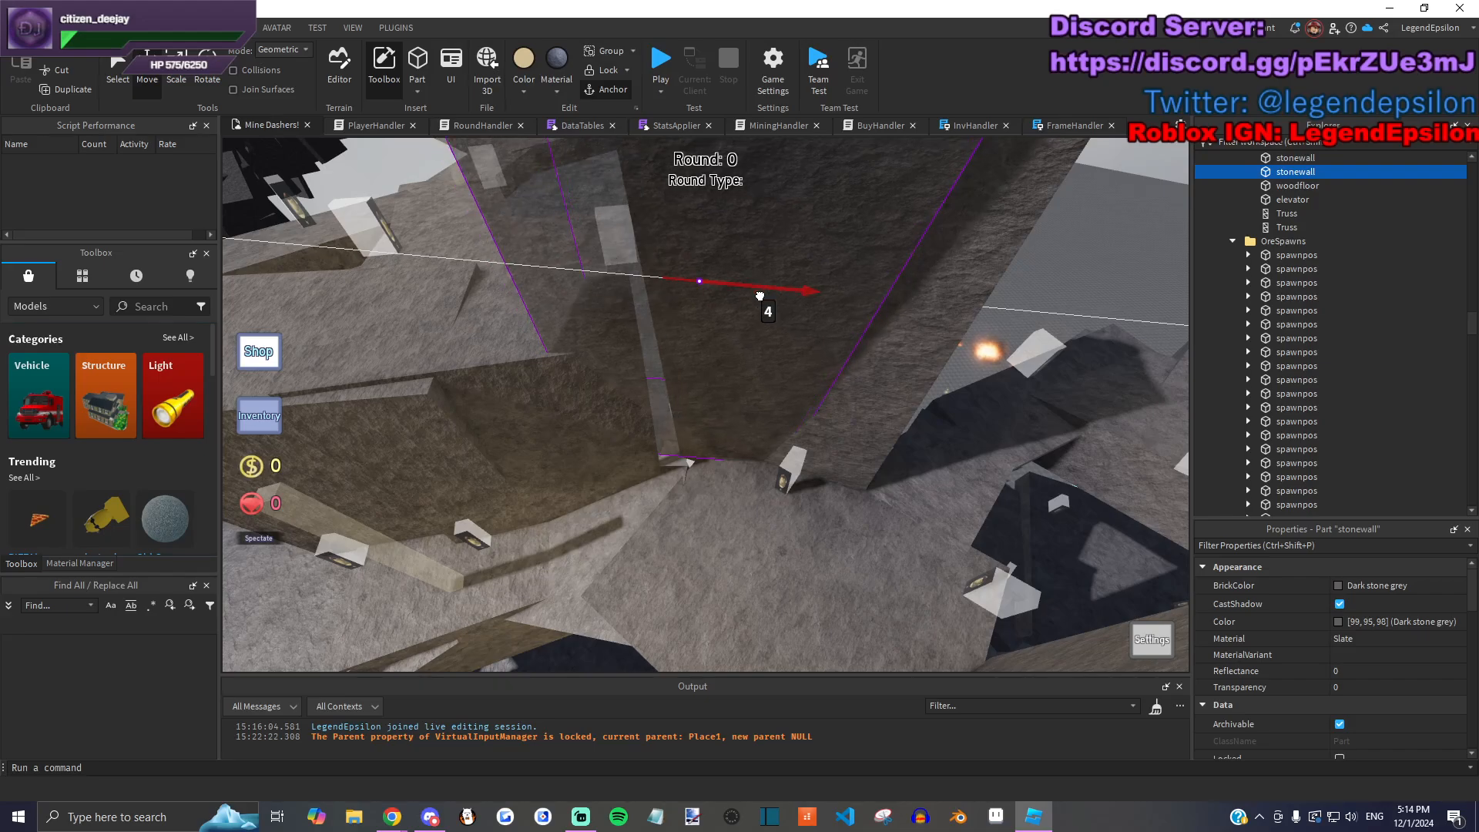
left_click_drag(760, 296, 760, 296)
Step: Adjust the copied wall's rotation and resize it to meet the adjoining raised stone floor
right_click_drag(445, 196, 847, 332)
left_click_drag(846, 319, 325, 123)
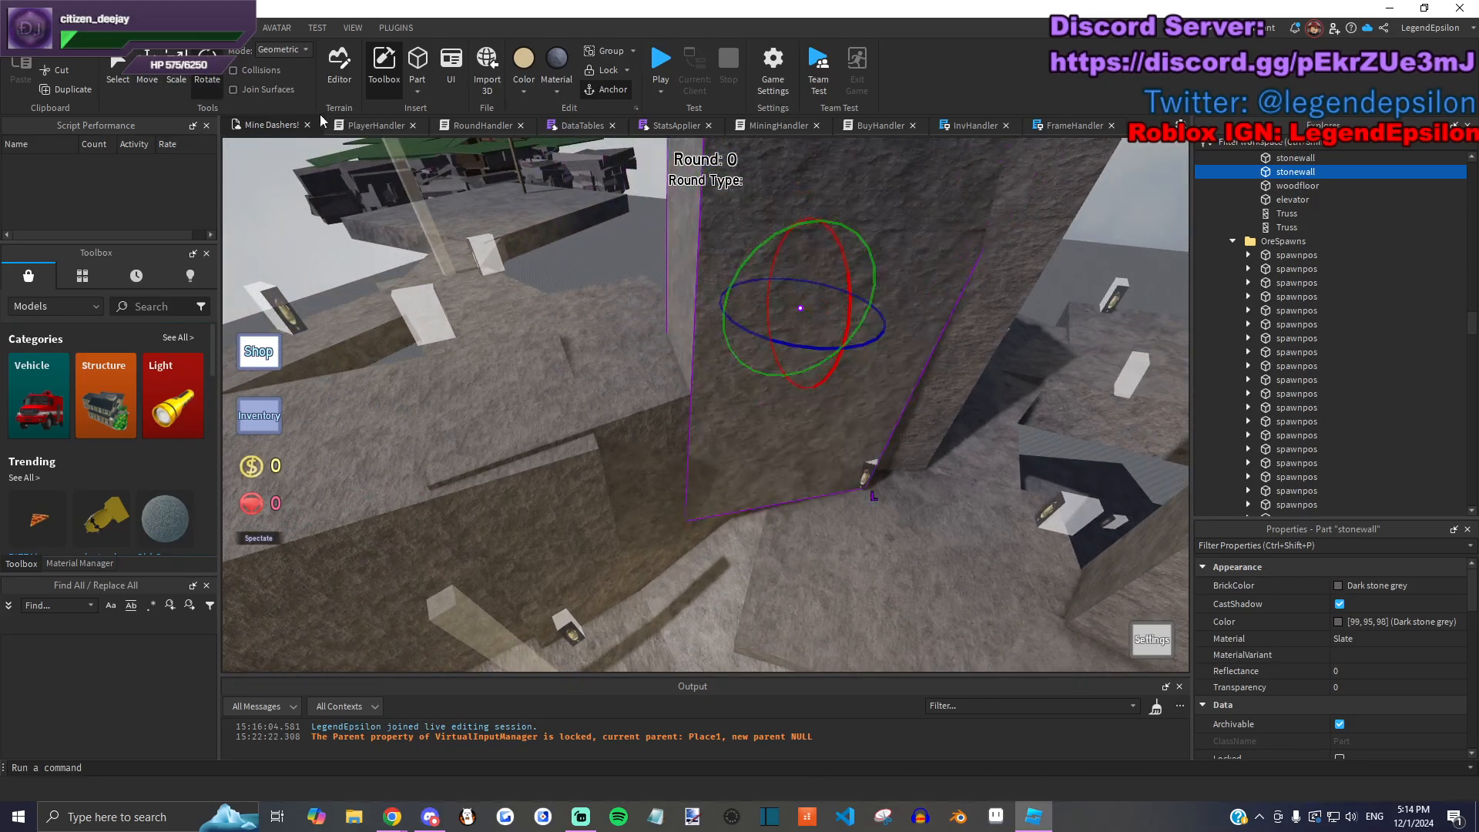
left_click(158, 82)
mouse_move(773, 470)
left_mouse_down()
mouse_move(768, 379)
mouse_move(766, 413)
mouse_move(631, 587)
mouse_move(685, 540)
mouse_move(666, 491)
mouse_move(709, 476)
mouse_move(694, 487)
mouse_move(779, 496)
left_mouse_up()
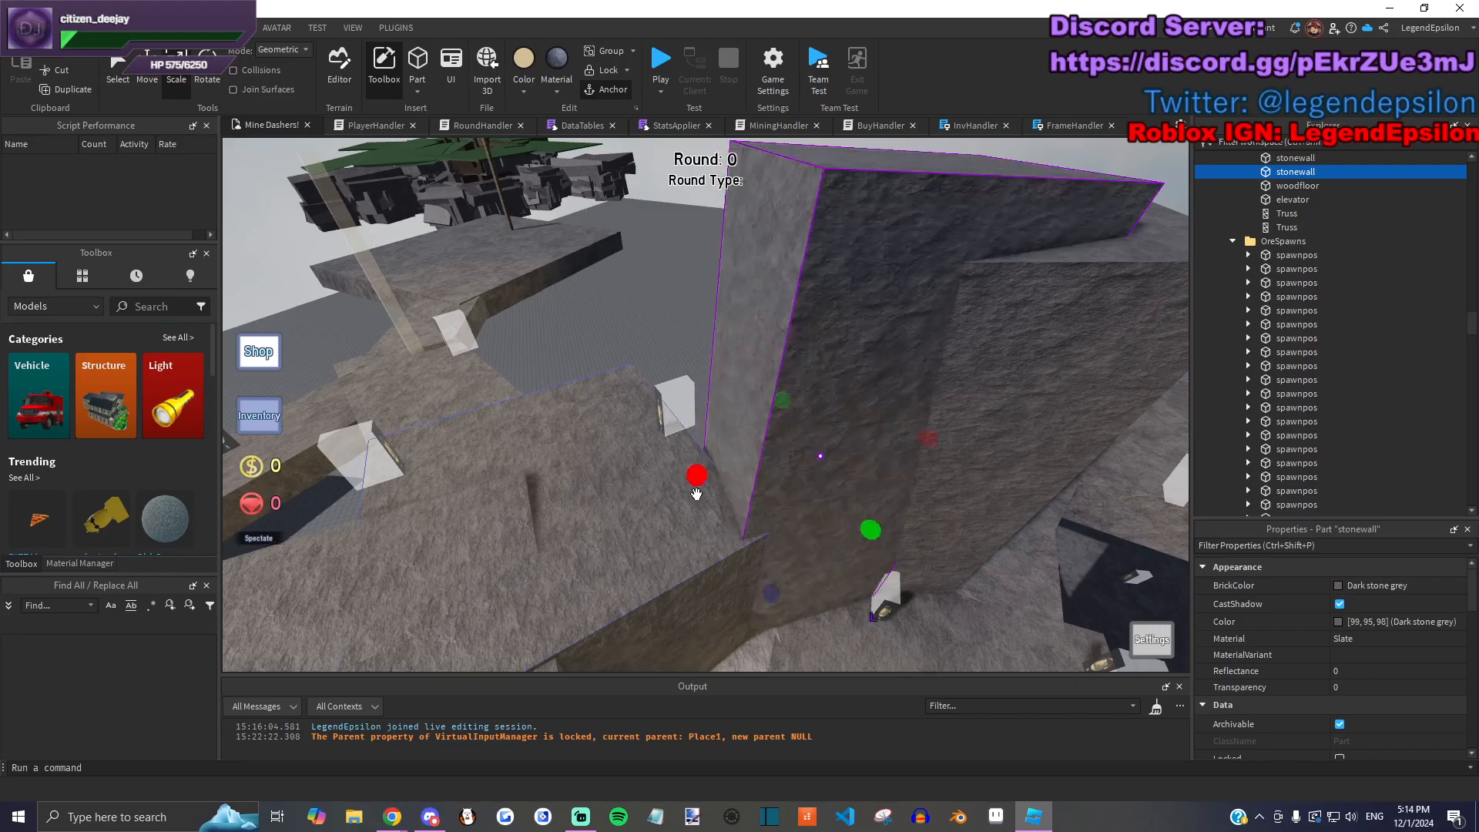
left_click(855, 283)
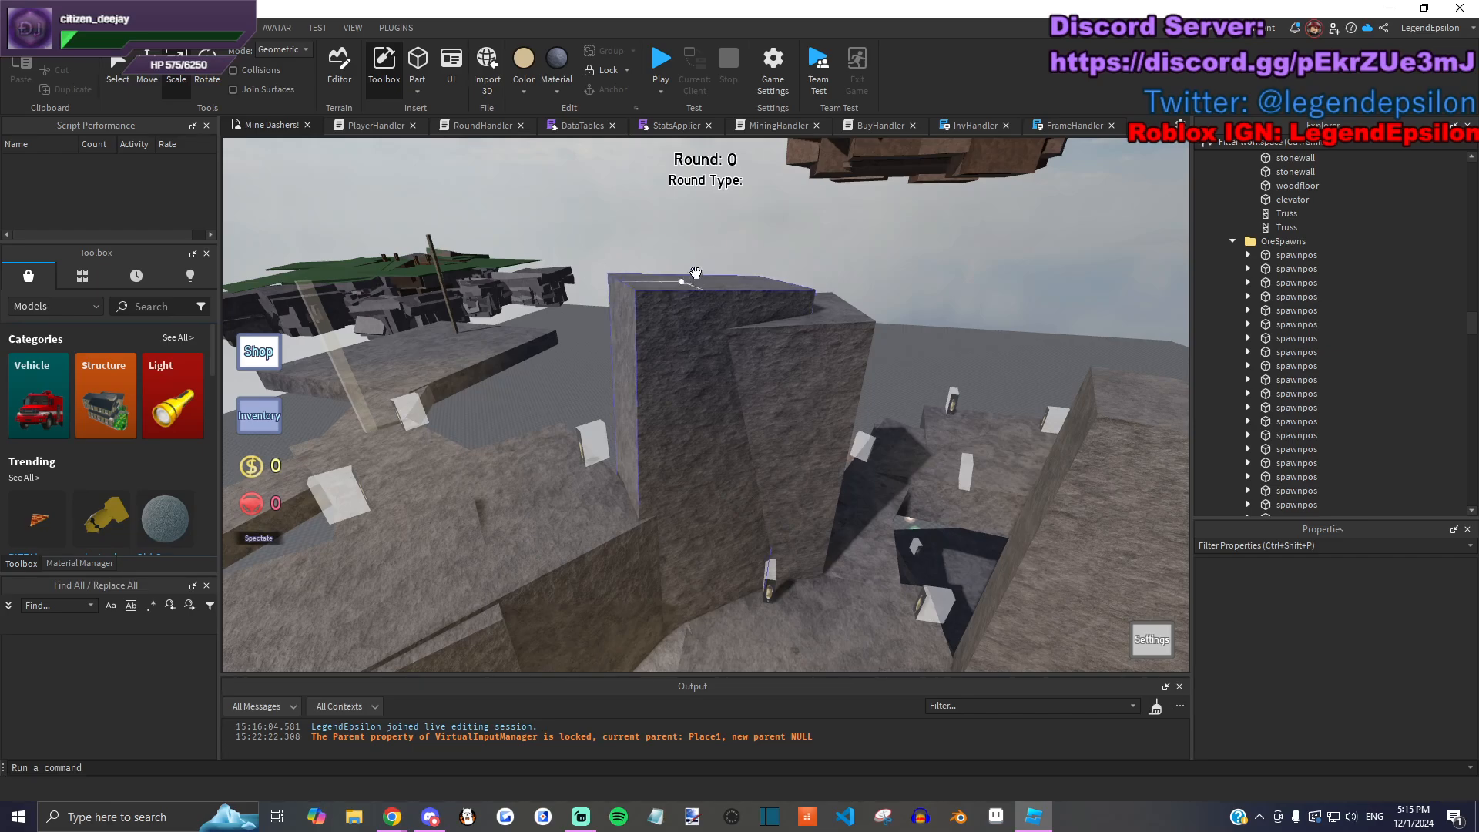
Step: Duplicate the tall stone wall at the end of the row and position the copies along the next open edge
right_click_drag(723, 254, 834, 304)
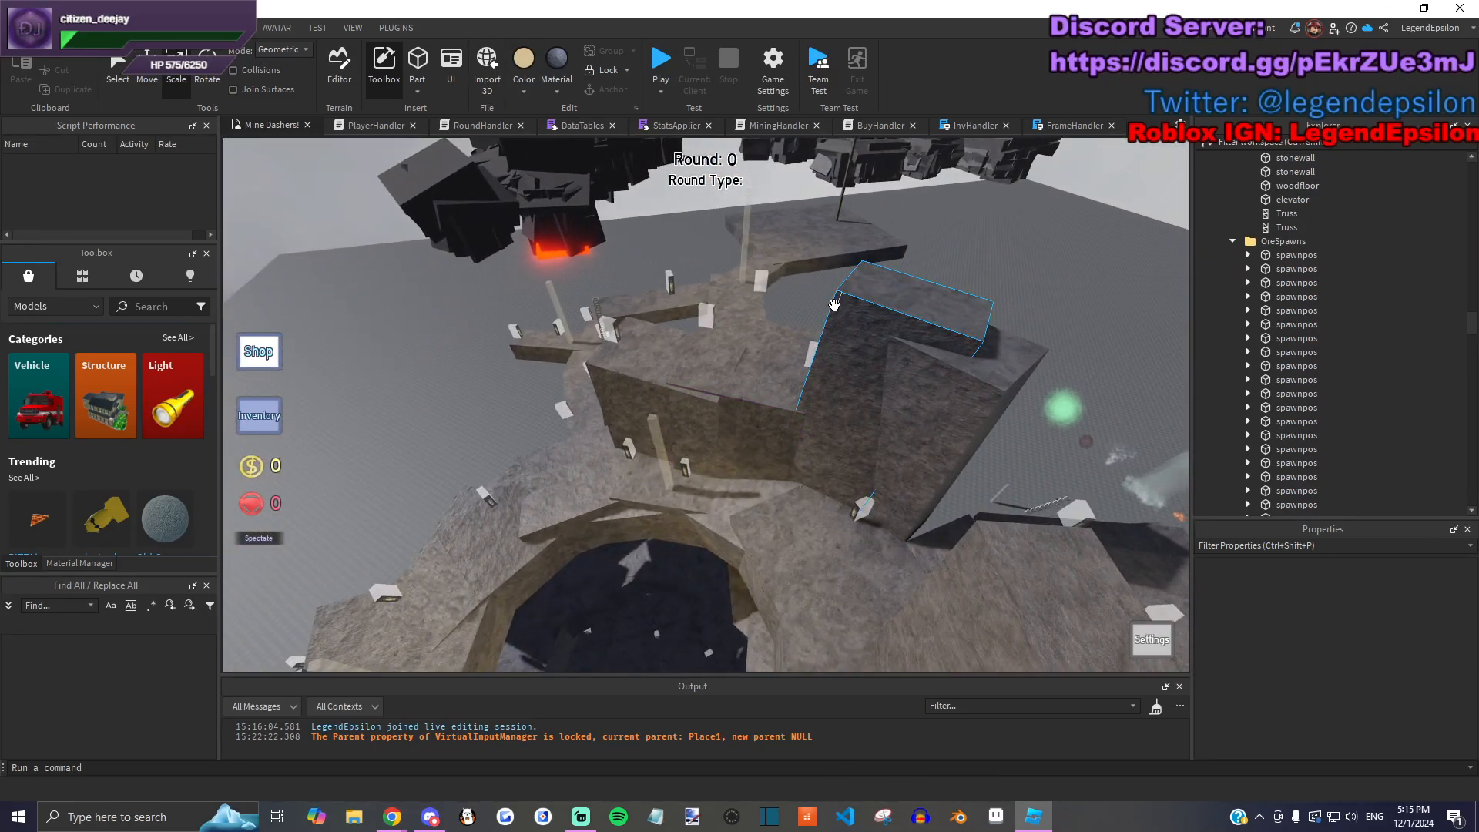
left_click(834, 307)
scroll(834, 307, "up", 5)
right_click_drag(720, 479, 705, 333)
left_click_drag(705, 332, 740, 330)
right_click_drag(739, 331, 678, 291)
key("ctrl+2")
left_click_drag(678, 291, 659, 279)
right_click_drag(659, 279, 816, 342)
Step: Duplicate the stone wall above the floor gap and place the copy behind the neighbouring ore spawn
left_click(581, 344)
right_click_drag(581, 343, 894, 345)
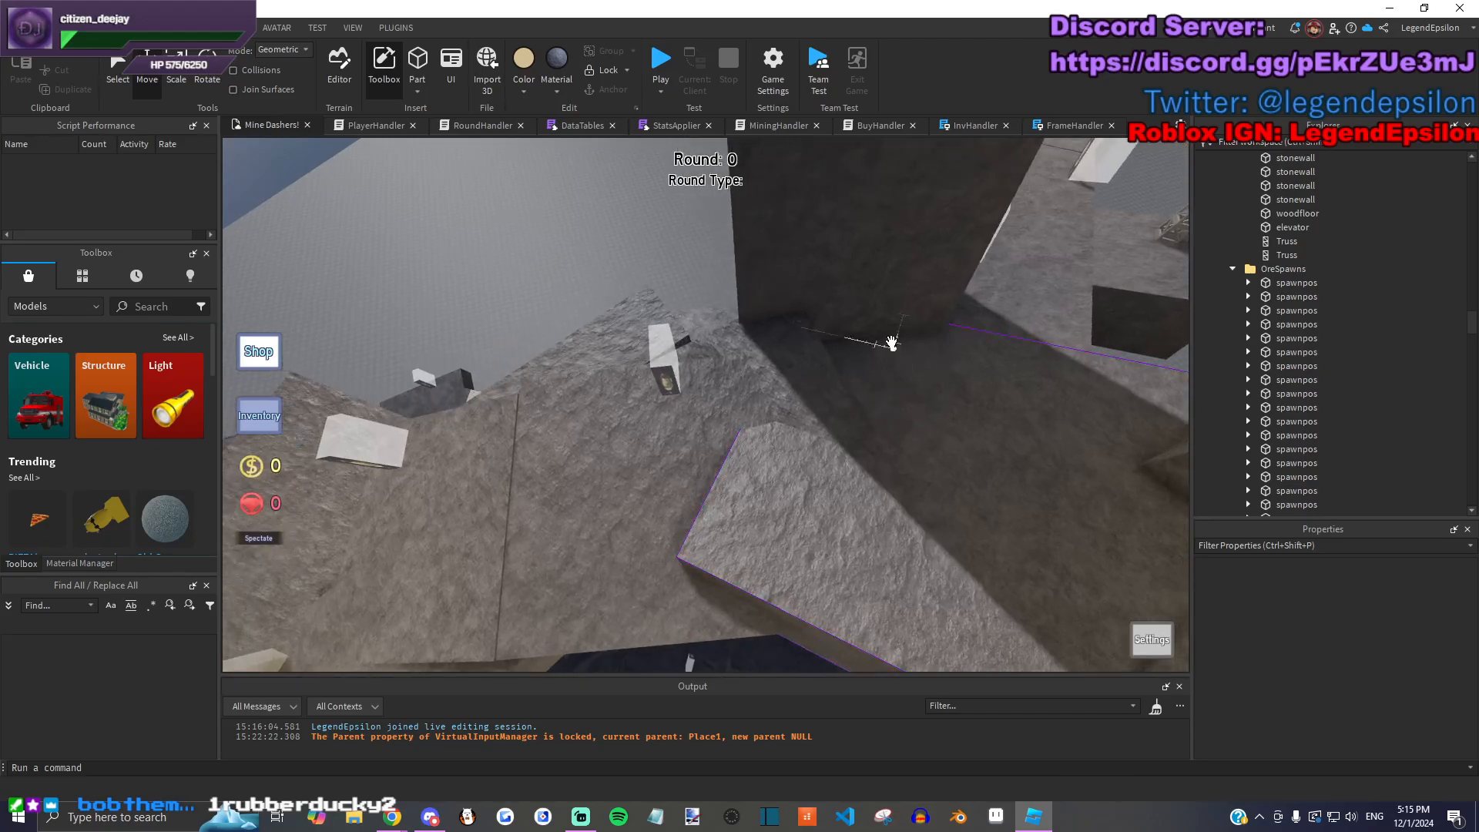
left_click(893, 345)
right_click_drag(885, 419, 931, 451)
left_click(936, 451)
left_click(947, 445)
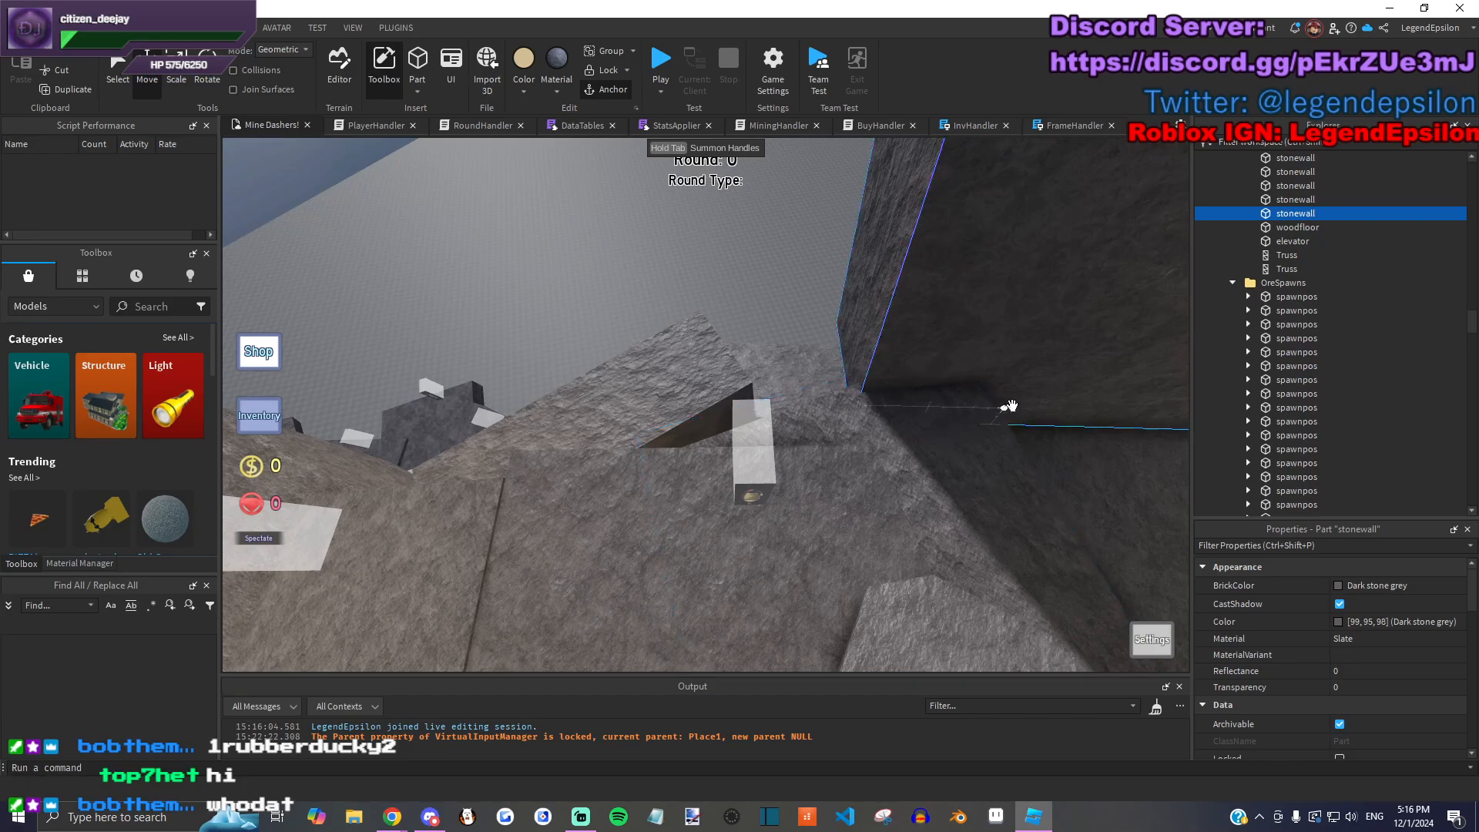
key("a")
left_click_drag(1060, 387, 732, 436)
key("d")
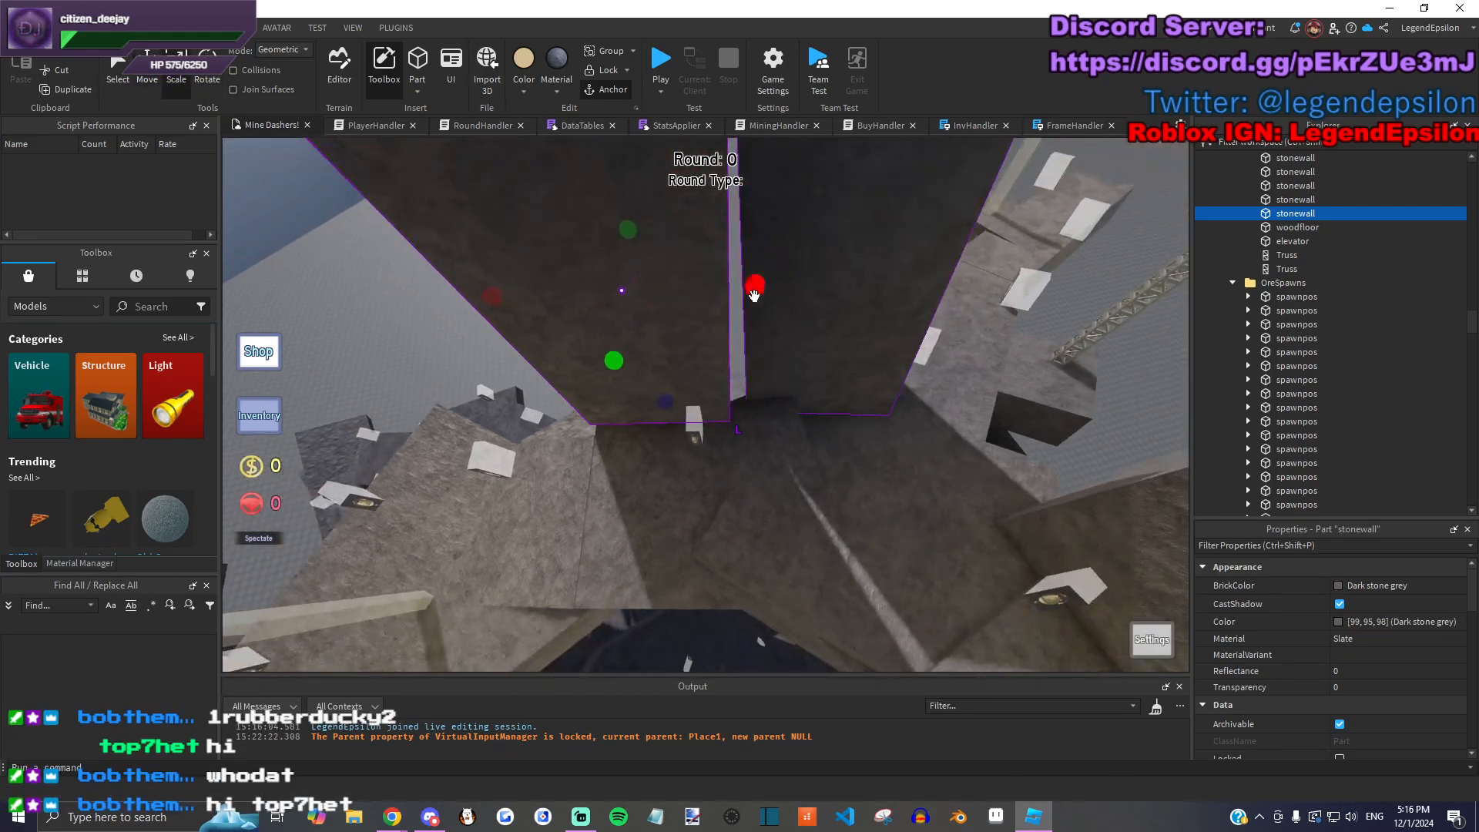
Step: Rotate the newly copied stone wall so it angles along the floor edge behind the ore spawn
left_click(206, 73)
left_click_drag(769, 371, 766, 262)
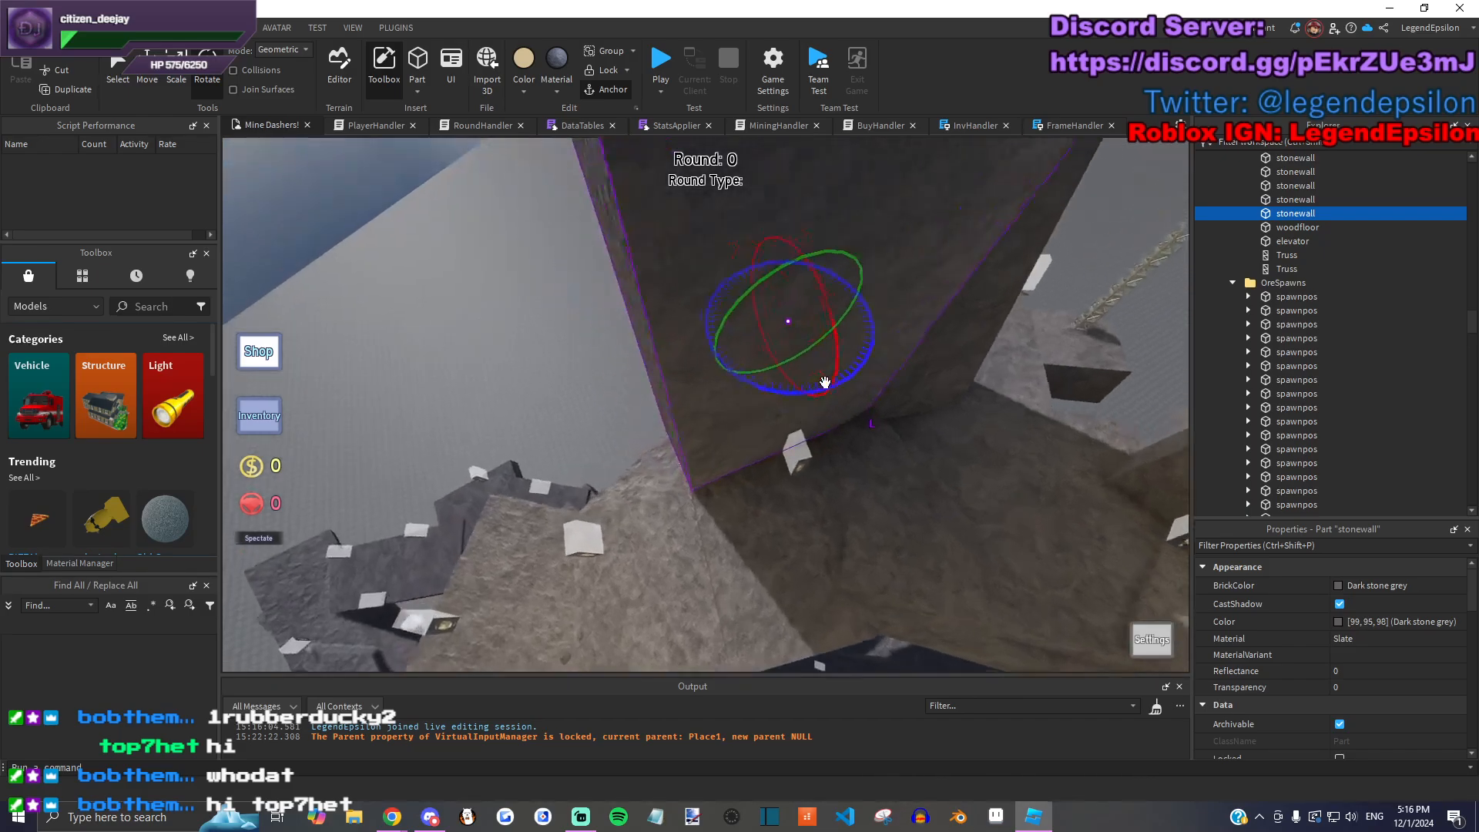
left_click_drag(821, 382, 840, 339)
left_click_drag(865, 290, 802, 374)
Step: Move the angled stone wall 4 studs toward the edge and extend its outer end over the open floor edge
left_click(148, 77)
key("s")
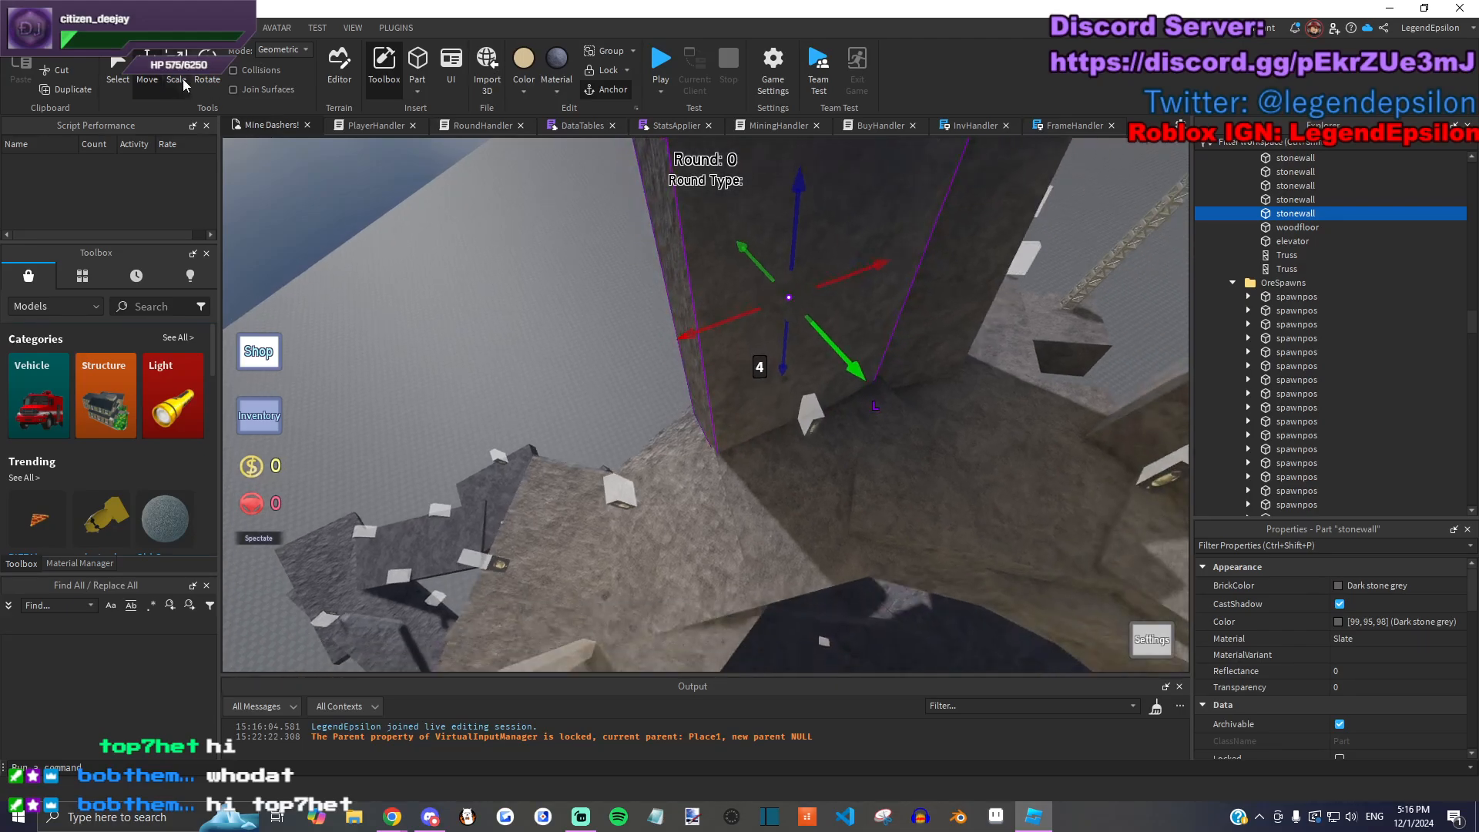
left_click(176, 77)
left_click_drag(710, 247, 571, 383)
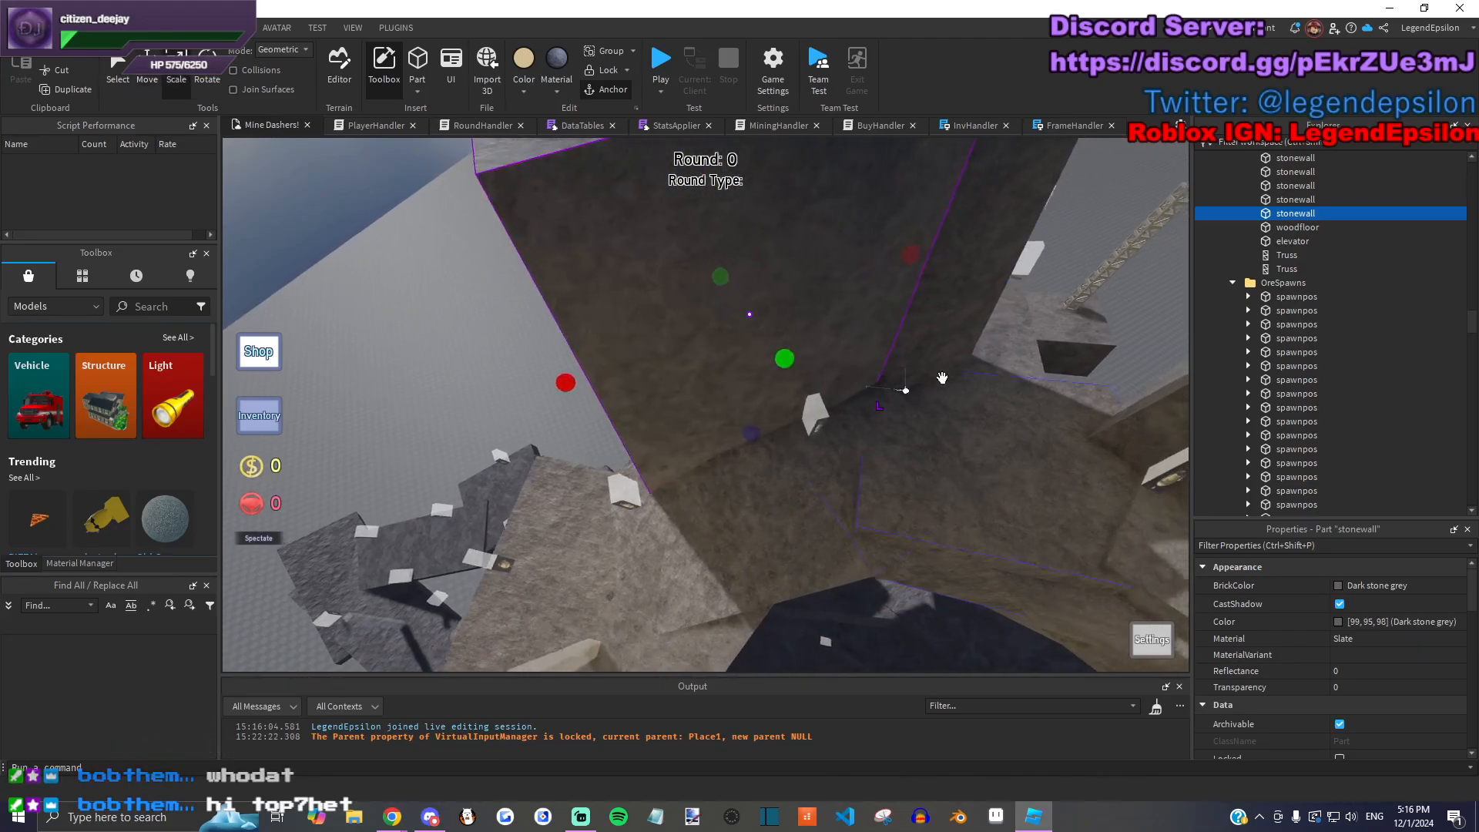
Step: Undo a misplaced wall adjustment and extend the angled stone wall's inner end across the adjoining wall
key("d")
left_click_drag(848, 245, 890, 228)
right_click_drag(890, 229, 829, 443)
left_click_drag(829, 442, 816, 438)
key("ctrl+z")
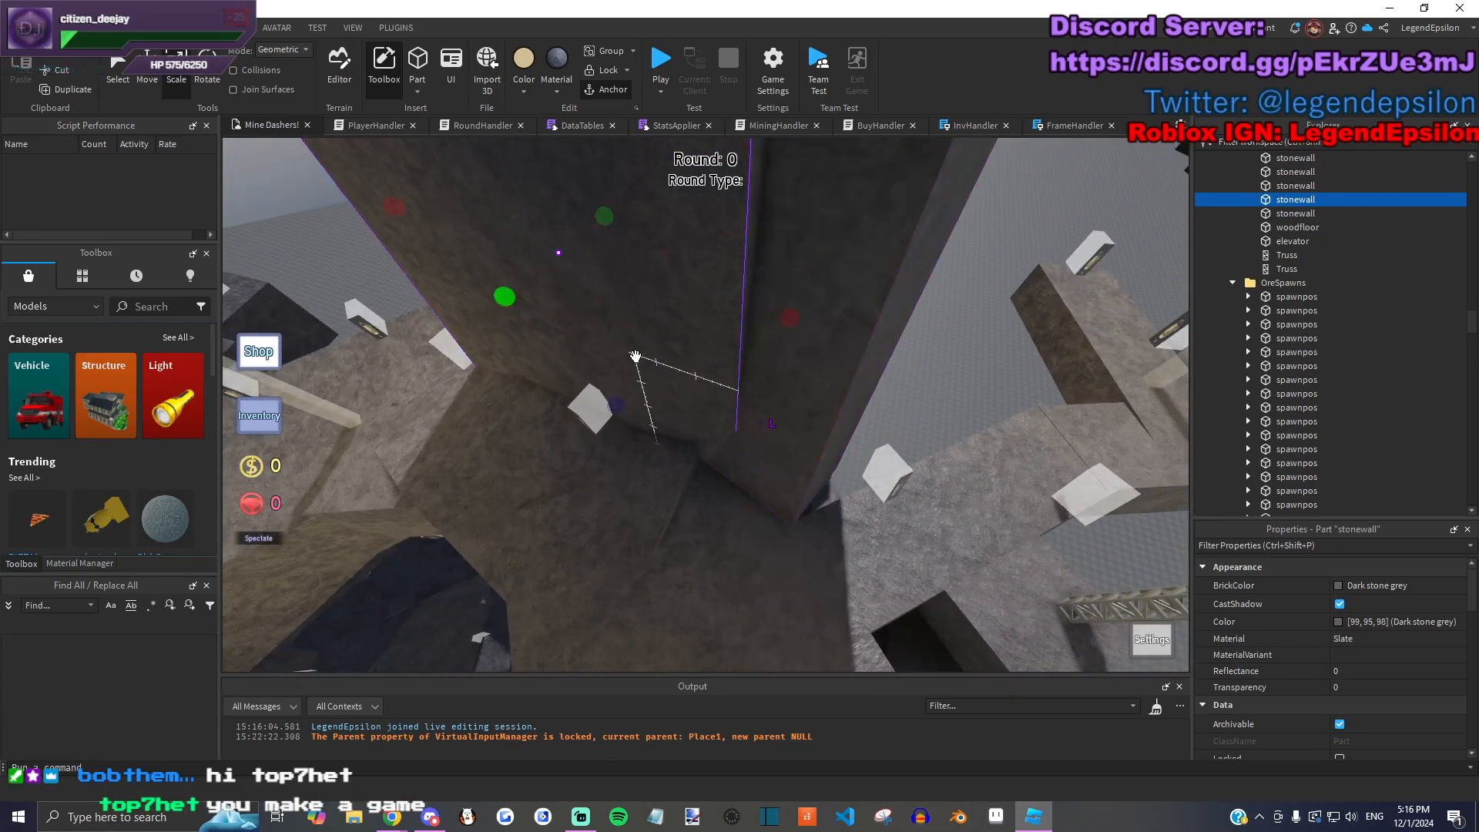
left_click_drag(802, 334, 866, 356)
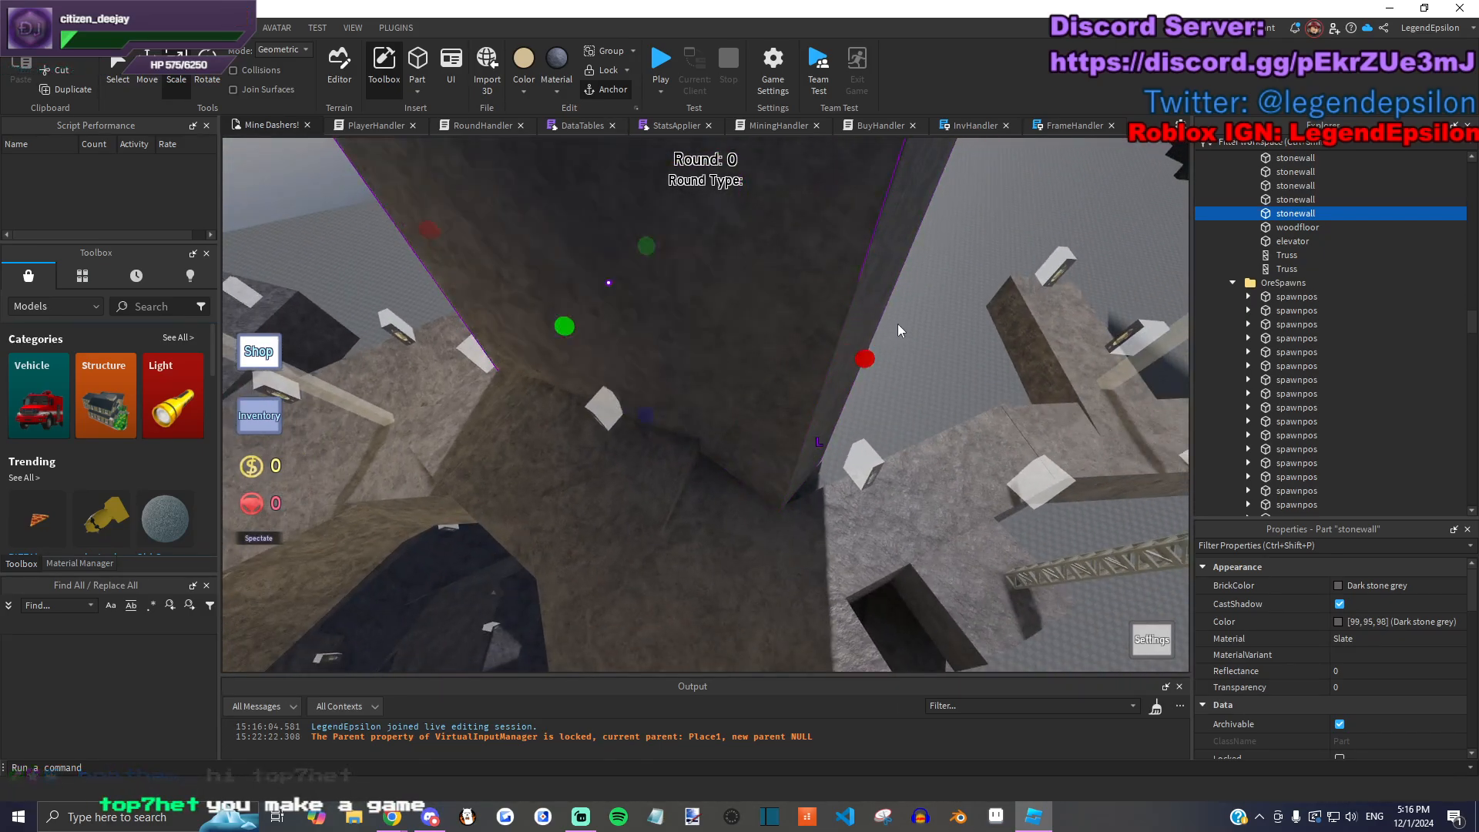
left_click(898, 331)
right_click_drag(899, 331, 829, 394)
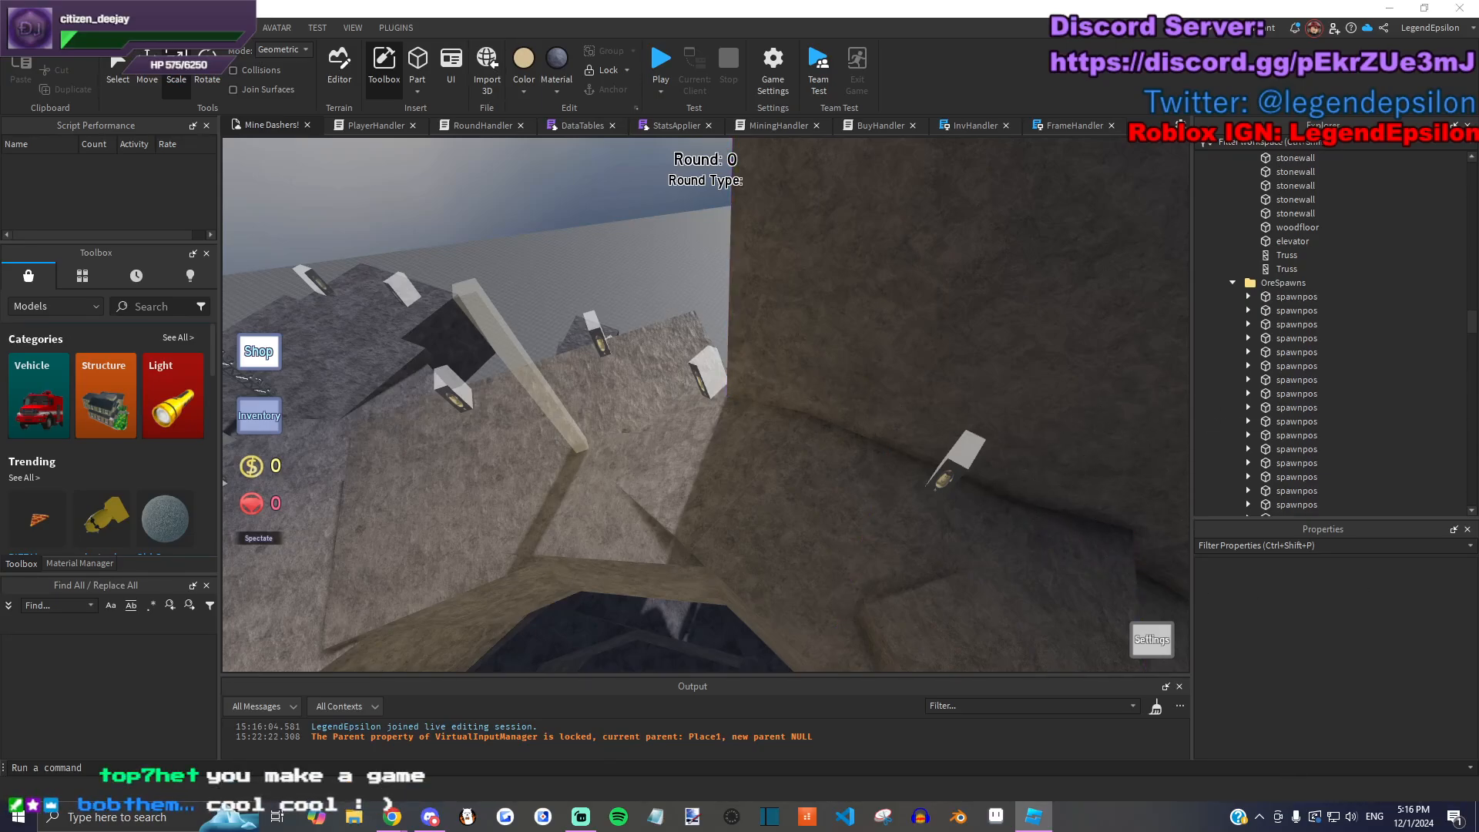
Step: Switch to File Explorer and view the saved Poké Ball drawings and the game's inventory and stats bar image
key("super+e")
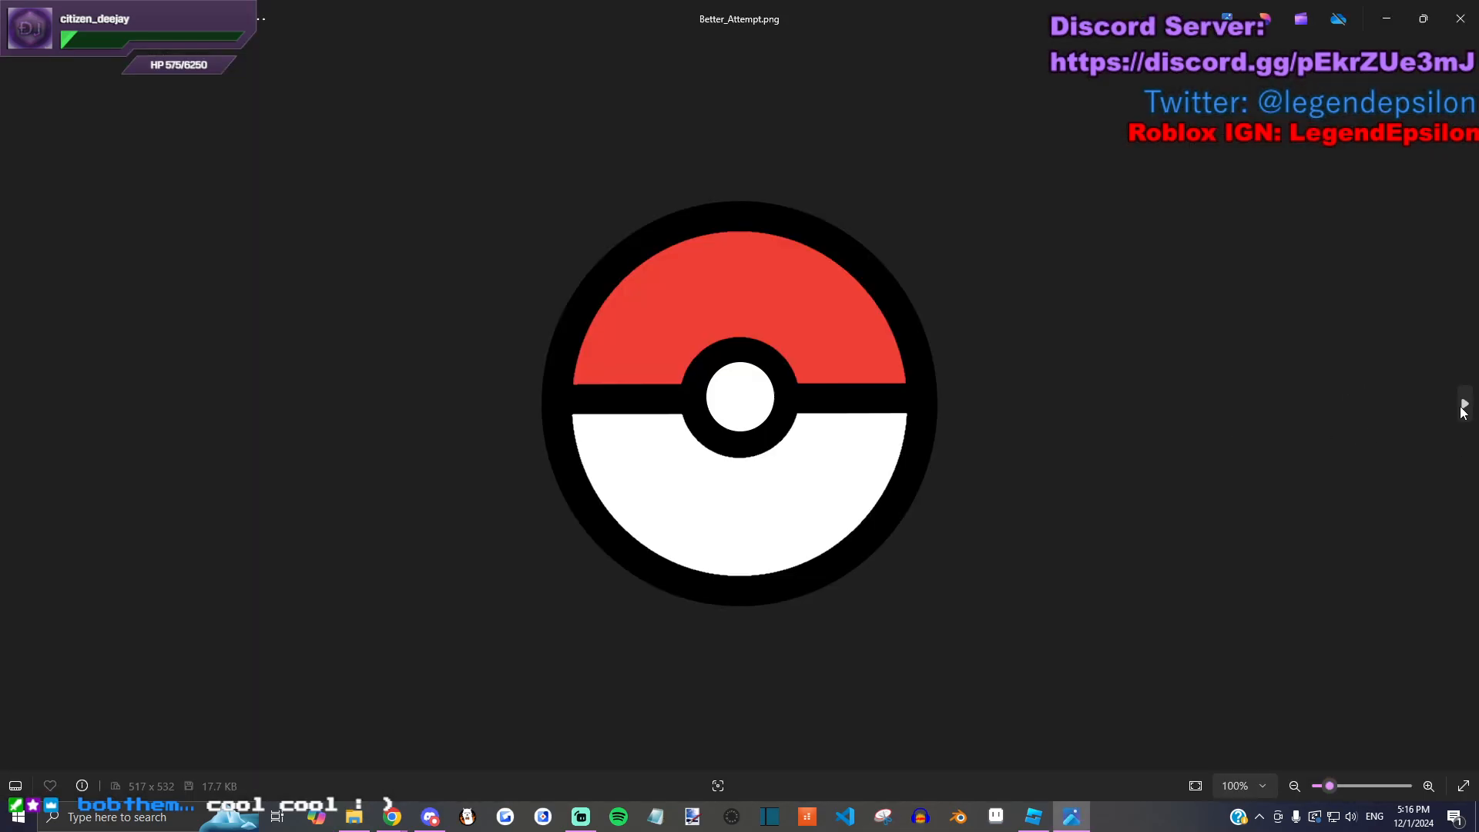
left_click(1462, 409)
left_click(1462, 408)
left_click(1462, 408)
left_click(1462, 408)
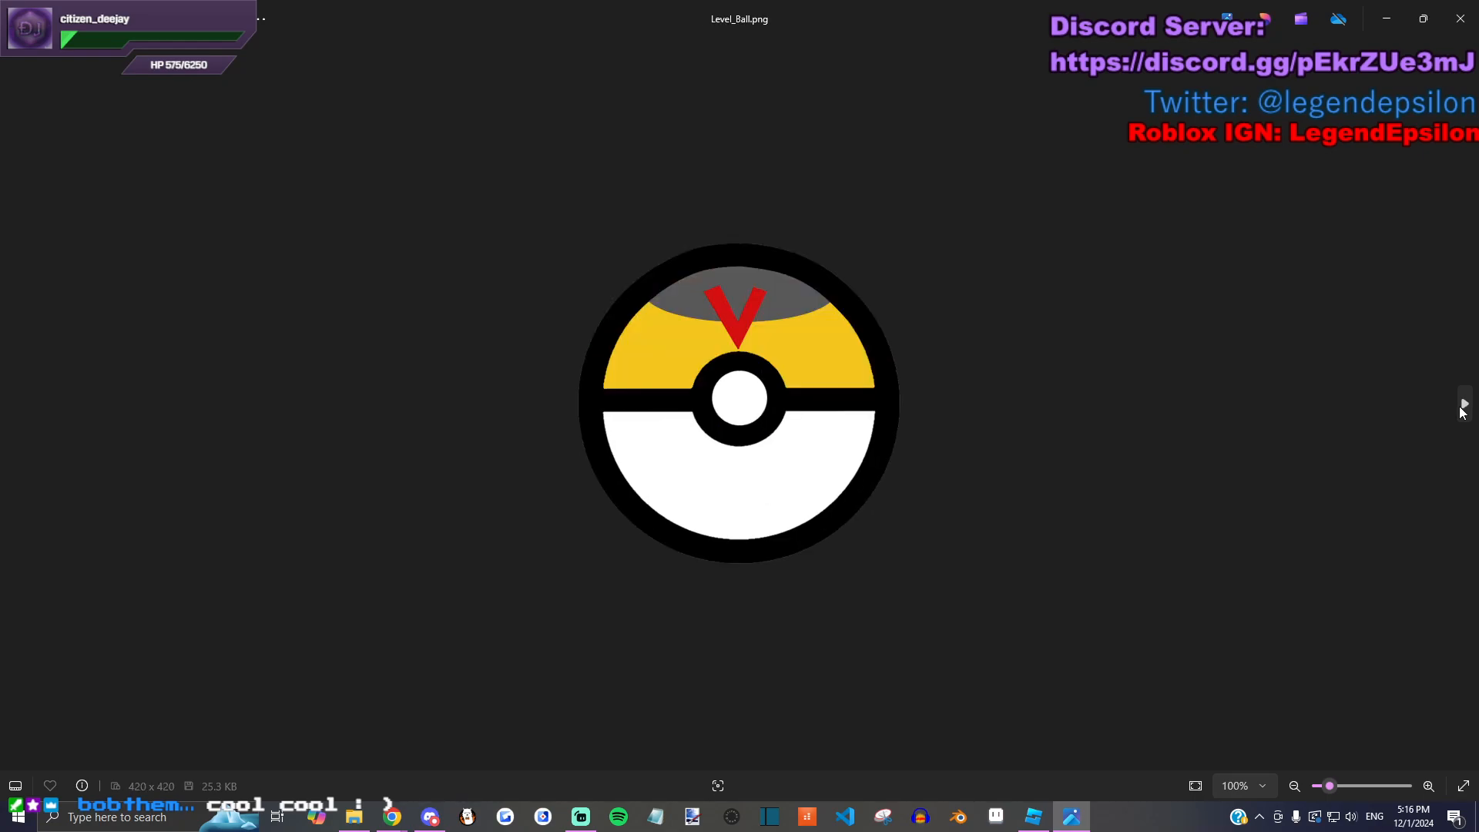
left_click(1462, 409)
left_click(1463, 405)
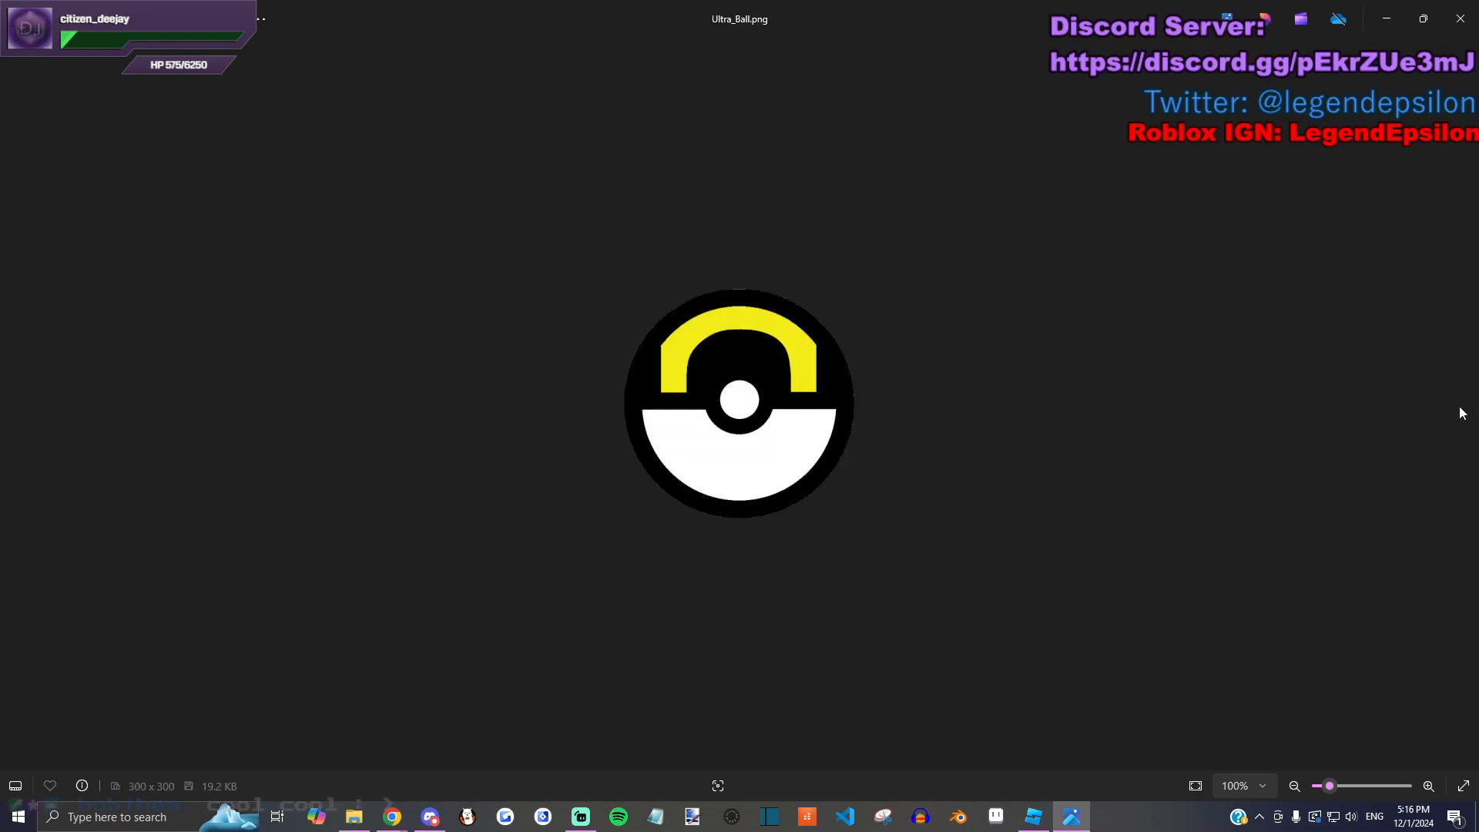
left_click(1459, 18)
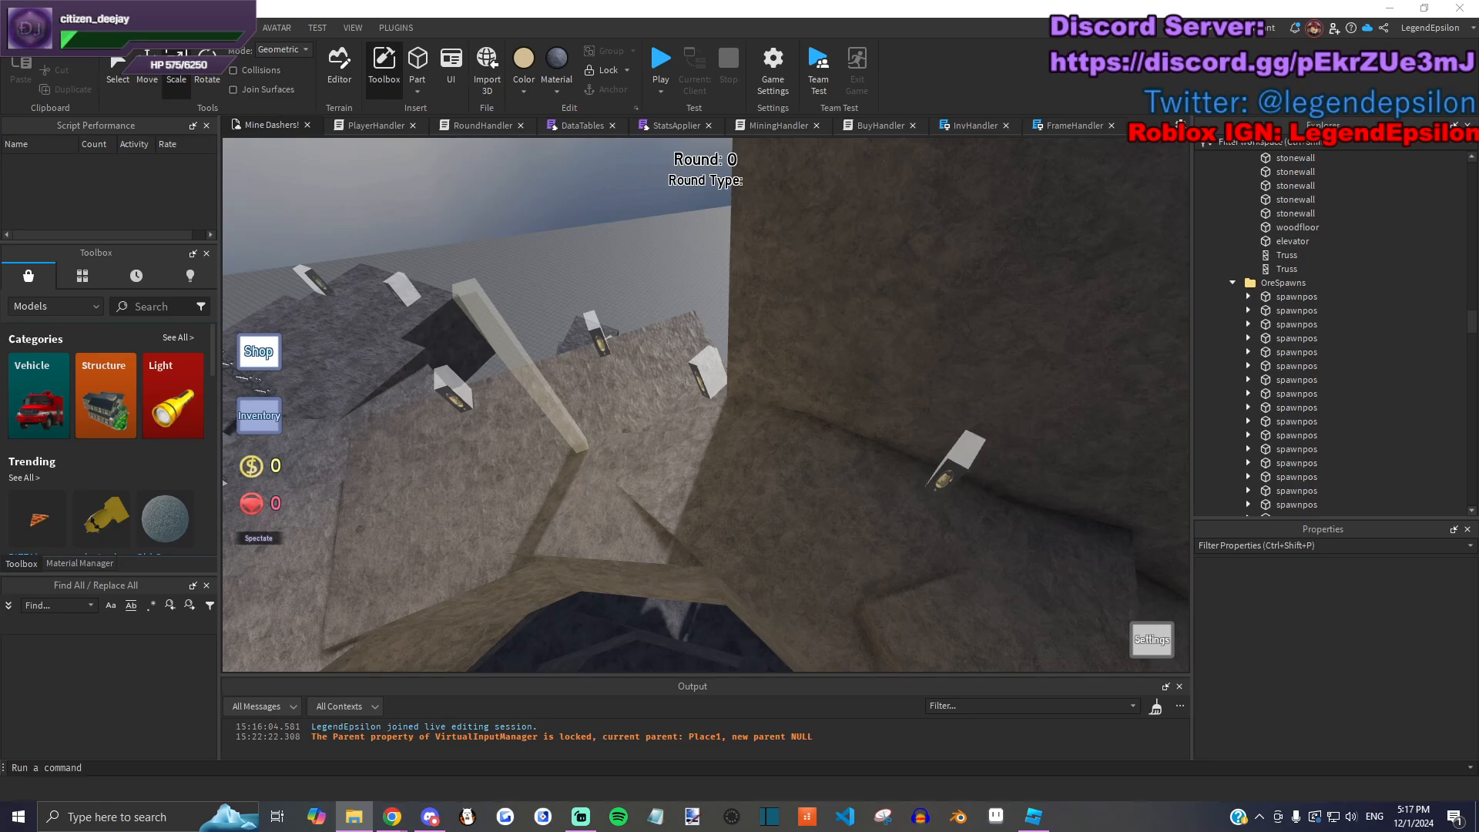
scroll(669, 414, "up", 8)
scroll(655, 420, "down", 3)
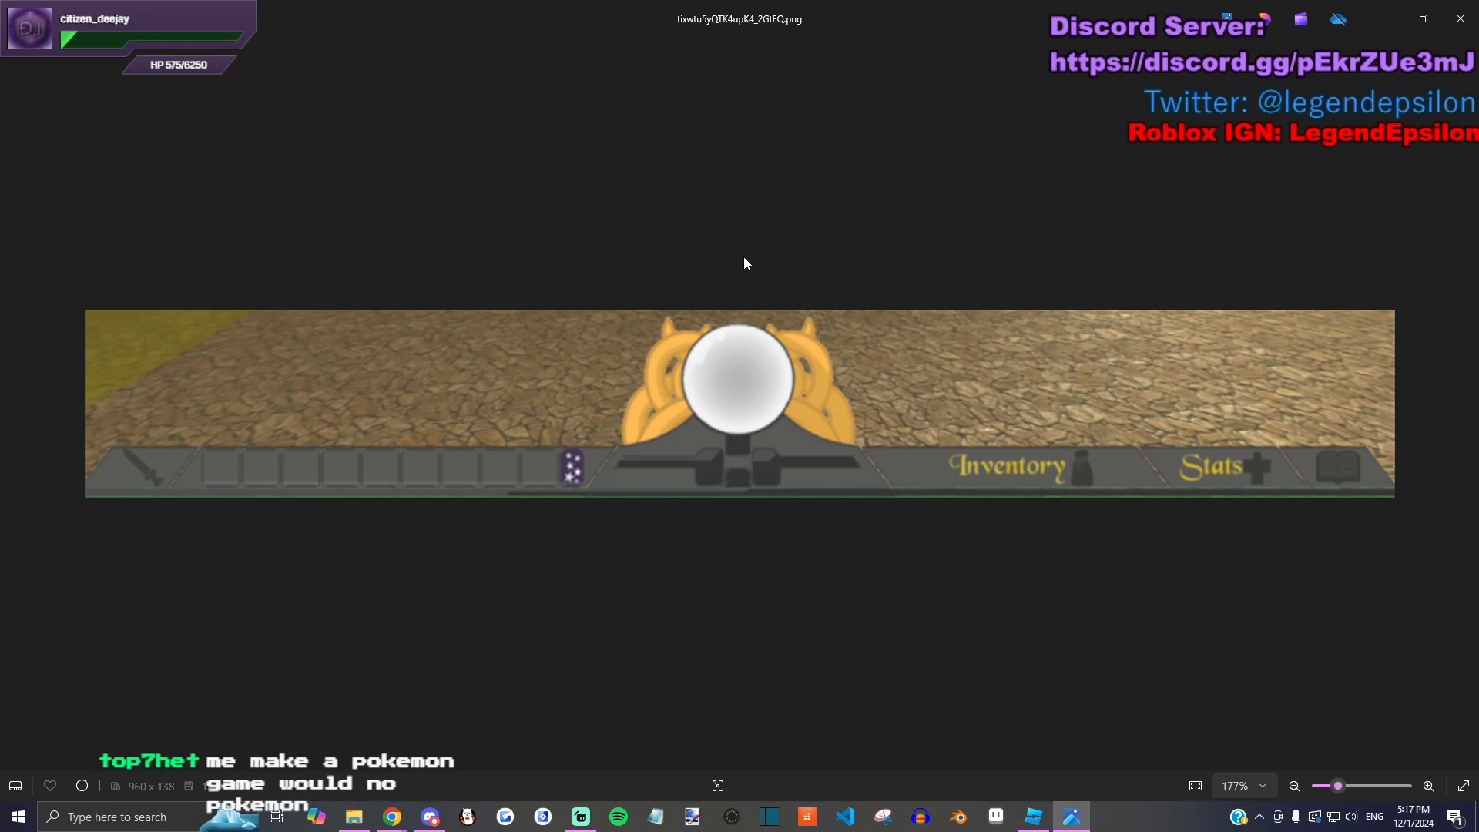
Step: Close the image viewer and examine the ore spawns and floor edge around the new stone wall
left_click(1460, 18)
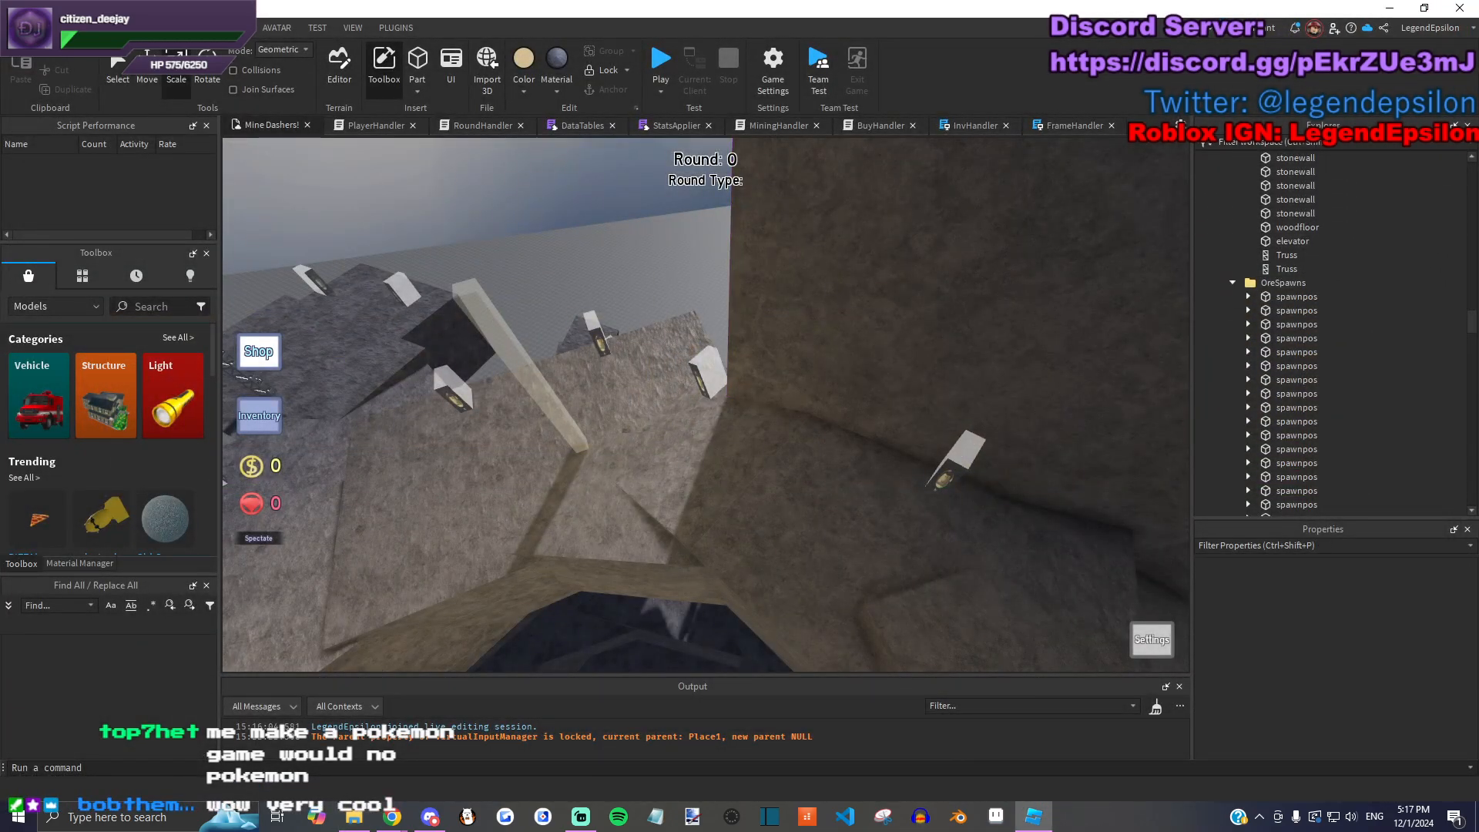
right_click_drag(813, 269, 774, 570)
left_click(771, 579)
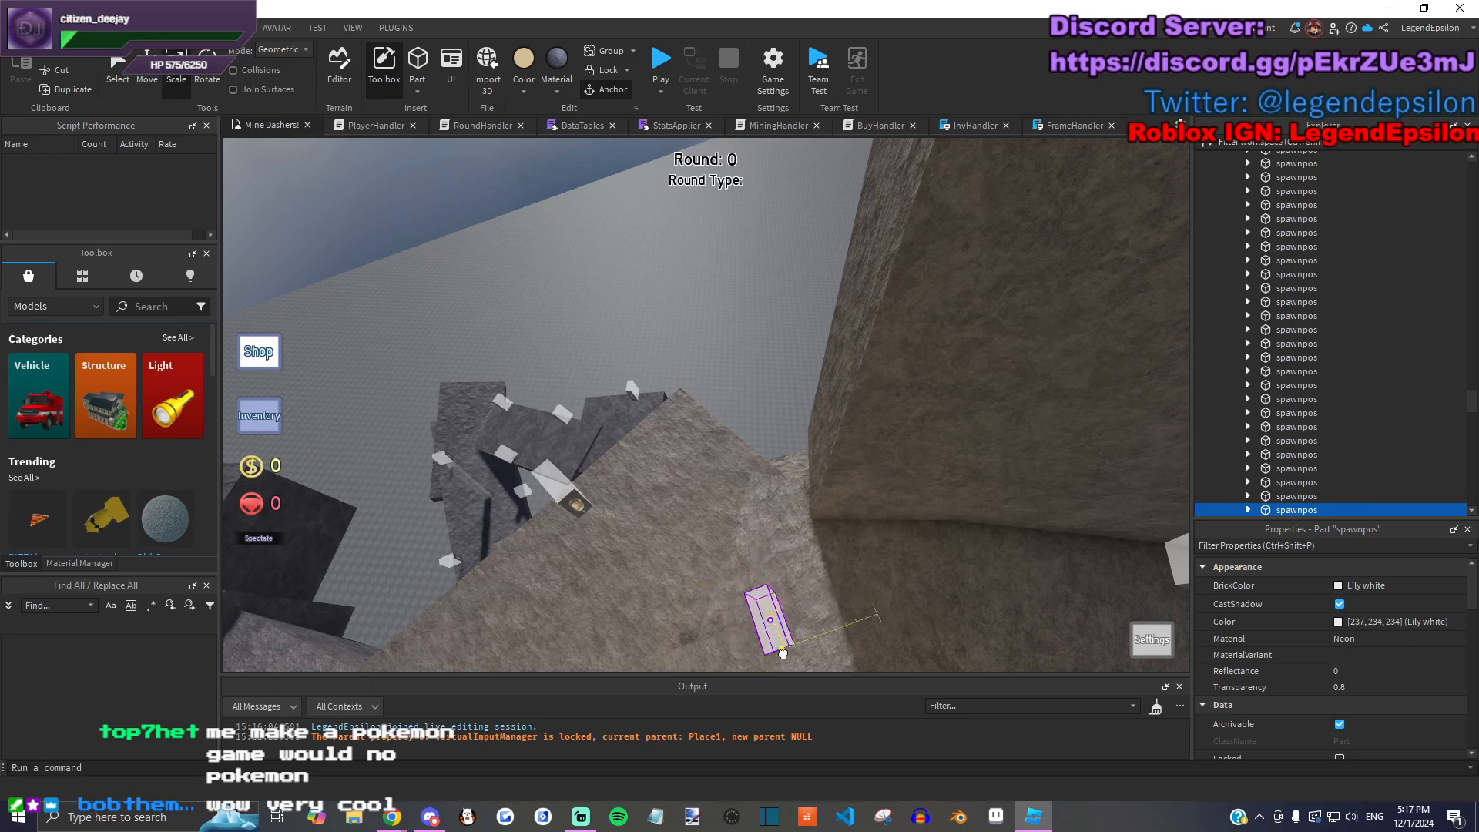
scroll(863, 572, "up", 5)
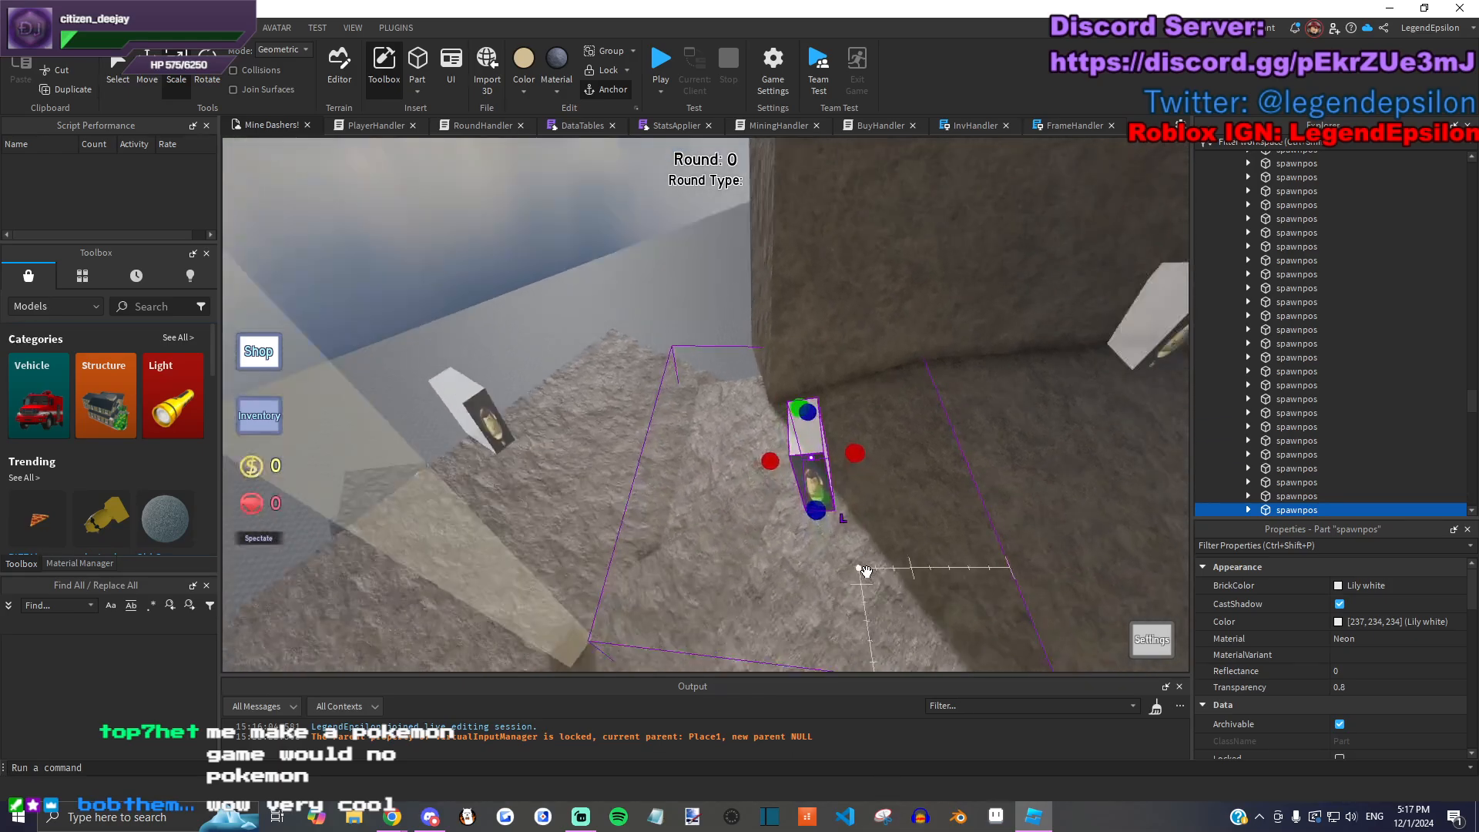
right_click_drag(866, 572, 776, 465)
left_click(689, 269)
right_click_drag(844, 400, 759, 429)
left_click(754, 514)
right_click_drag(753, 514, 770, 454)
Step: Duplicate the stone wall behind the ore spawns and rotate the copy by about 5 degrees
left_click(895, 410)
key("ctrl+d")
right_click_drag(895, 410, 1001, 399)
left_click(199, 73)
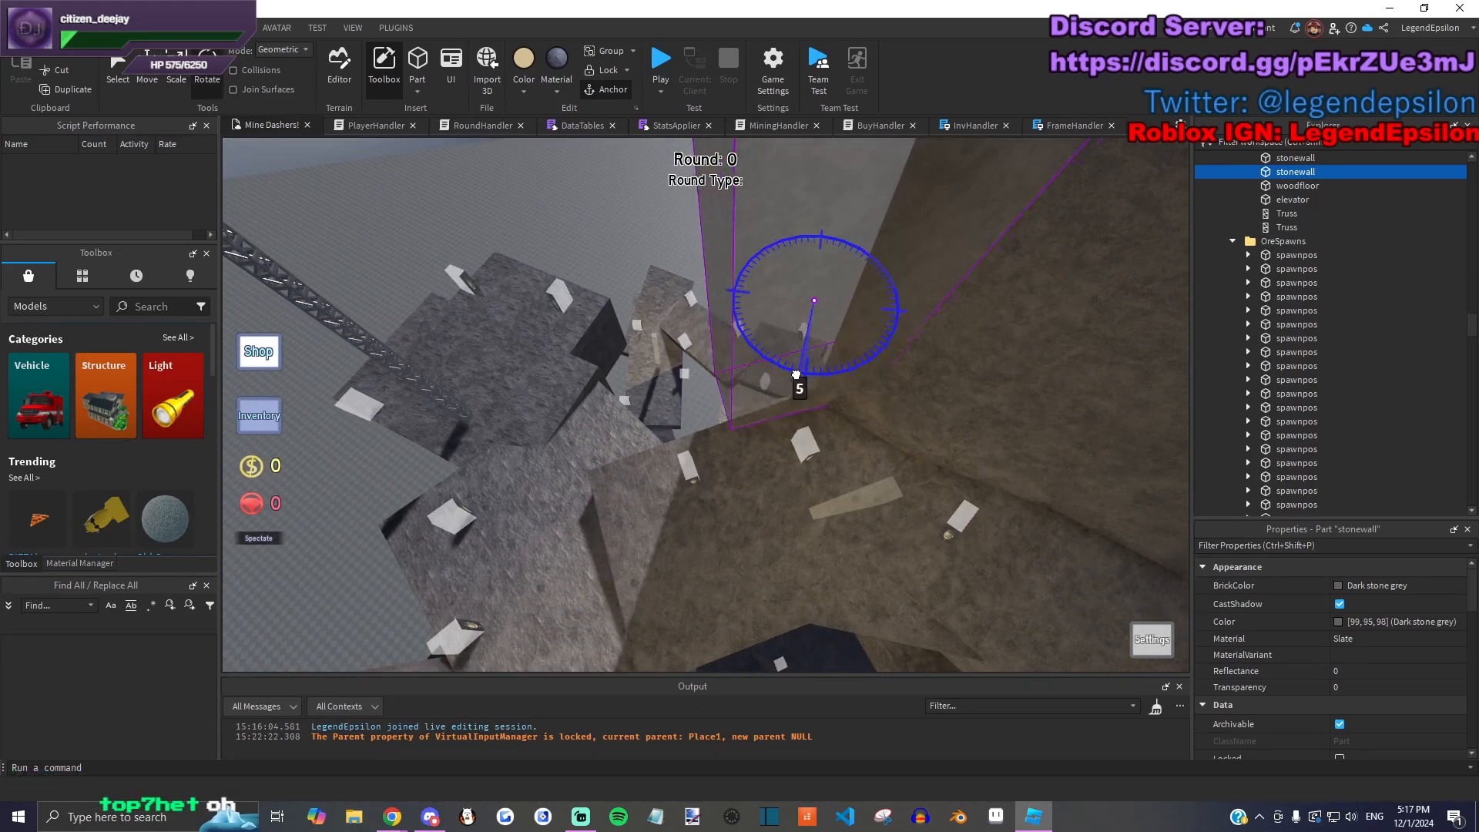
Step: Resize the outer side of the copied stone wall and move it 2 studs toward the ore spawns
left_click(176, 74)
left_click_drag(703, 317, 734, 383)
right_click_drag(734, 383, 431, 293)
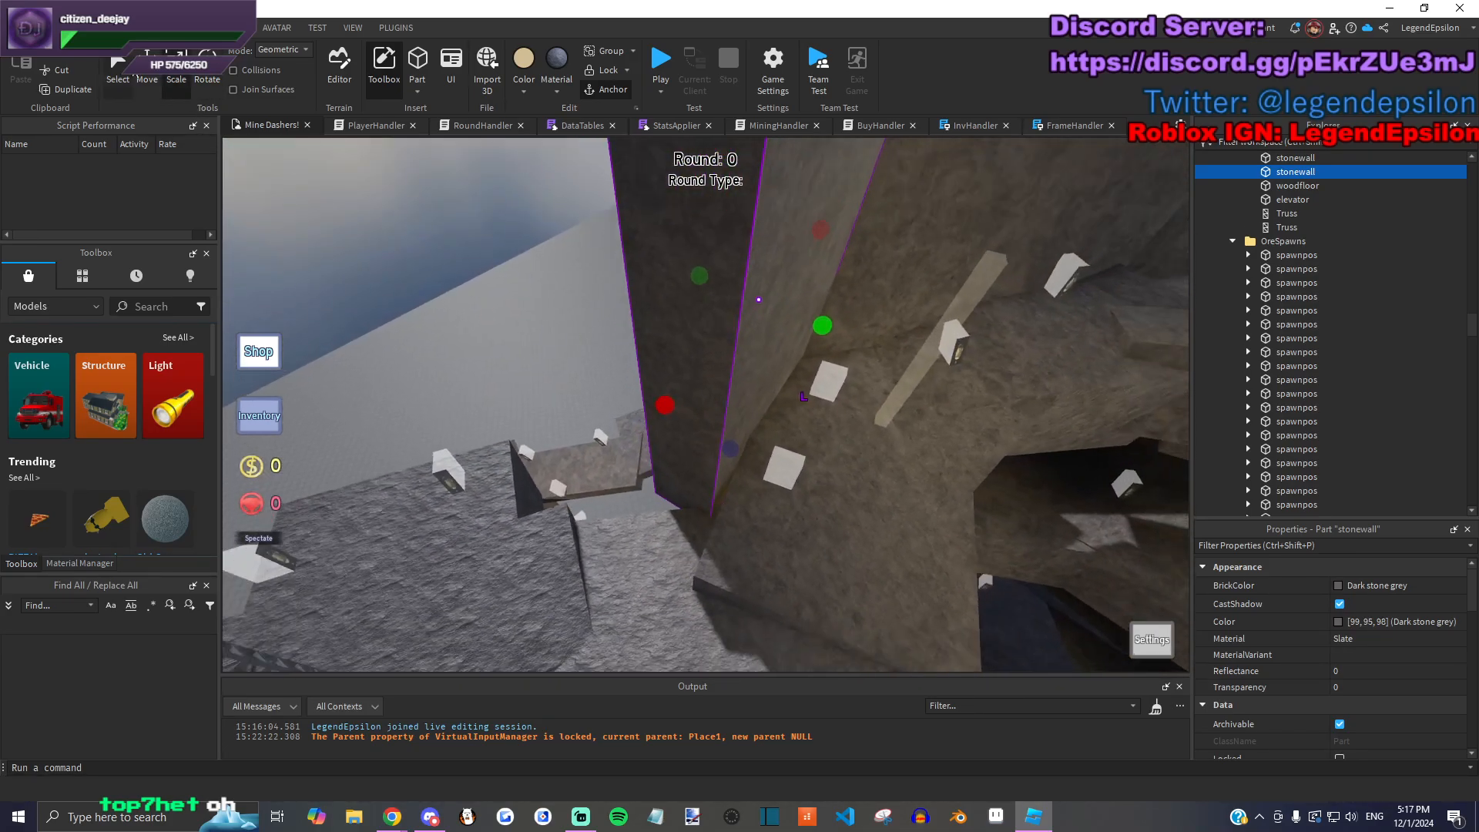
left_click_drag(836, 330, 839, 362)
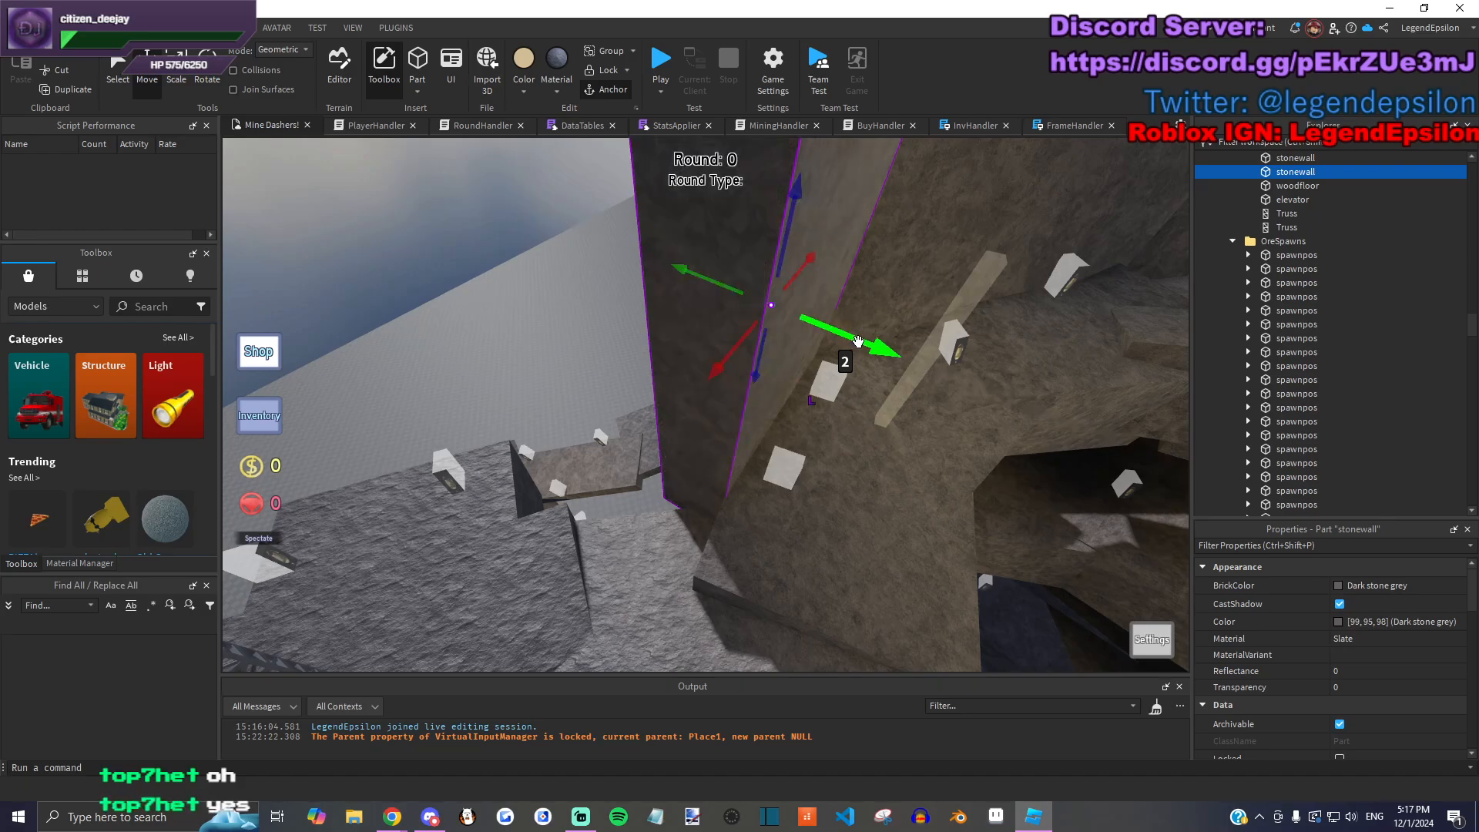
right_click_drag(875, 340, 693, 309)
left_click(176, 80)
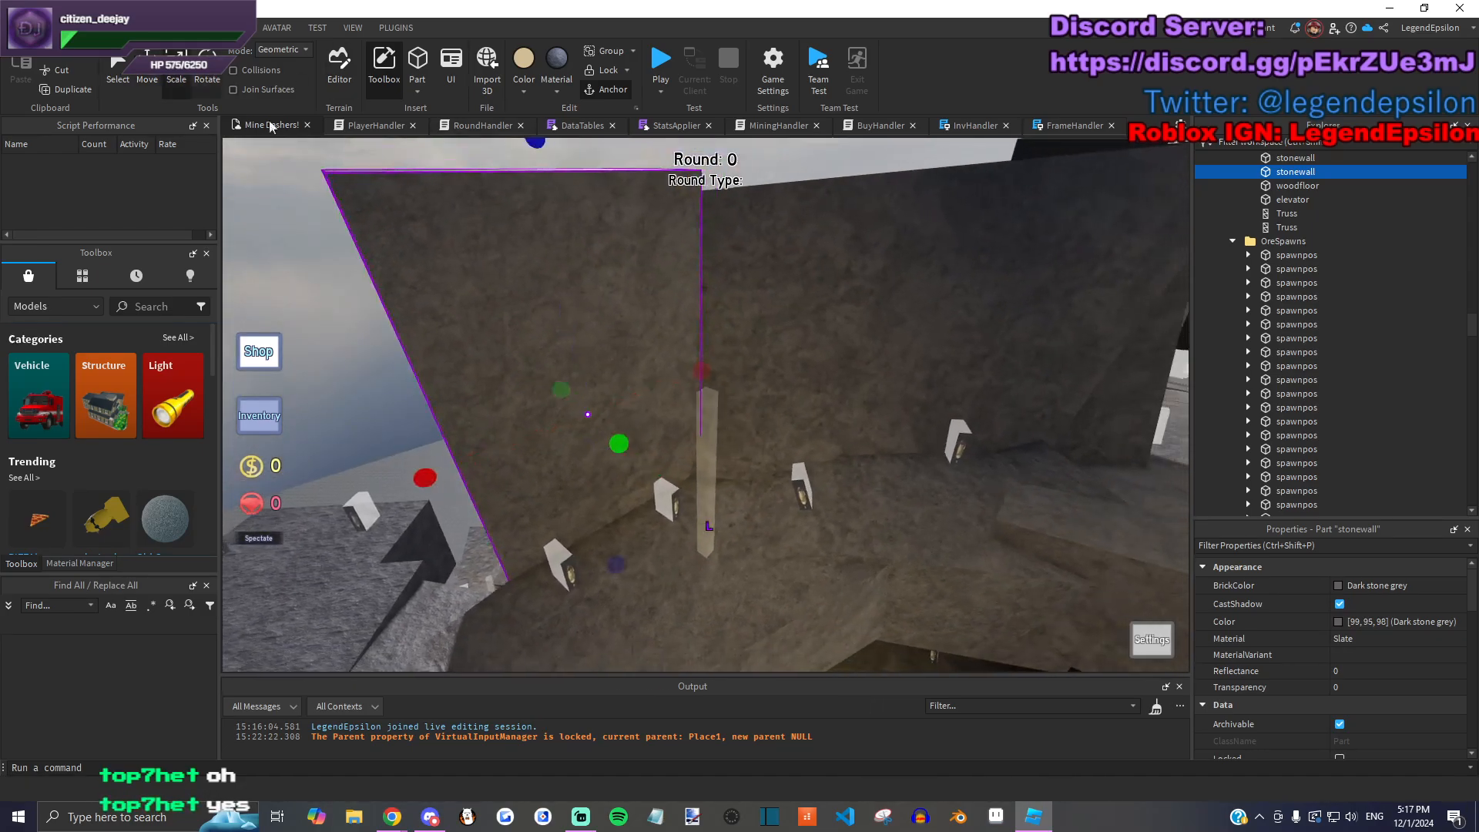
right_click_drag(771, 348, 819, 243)
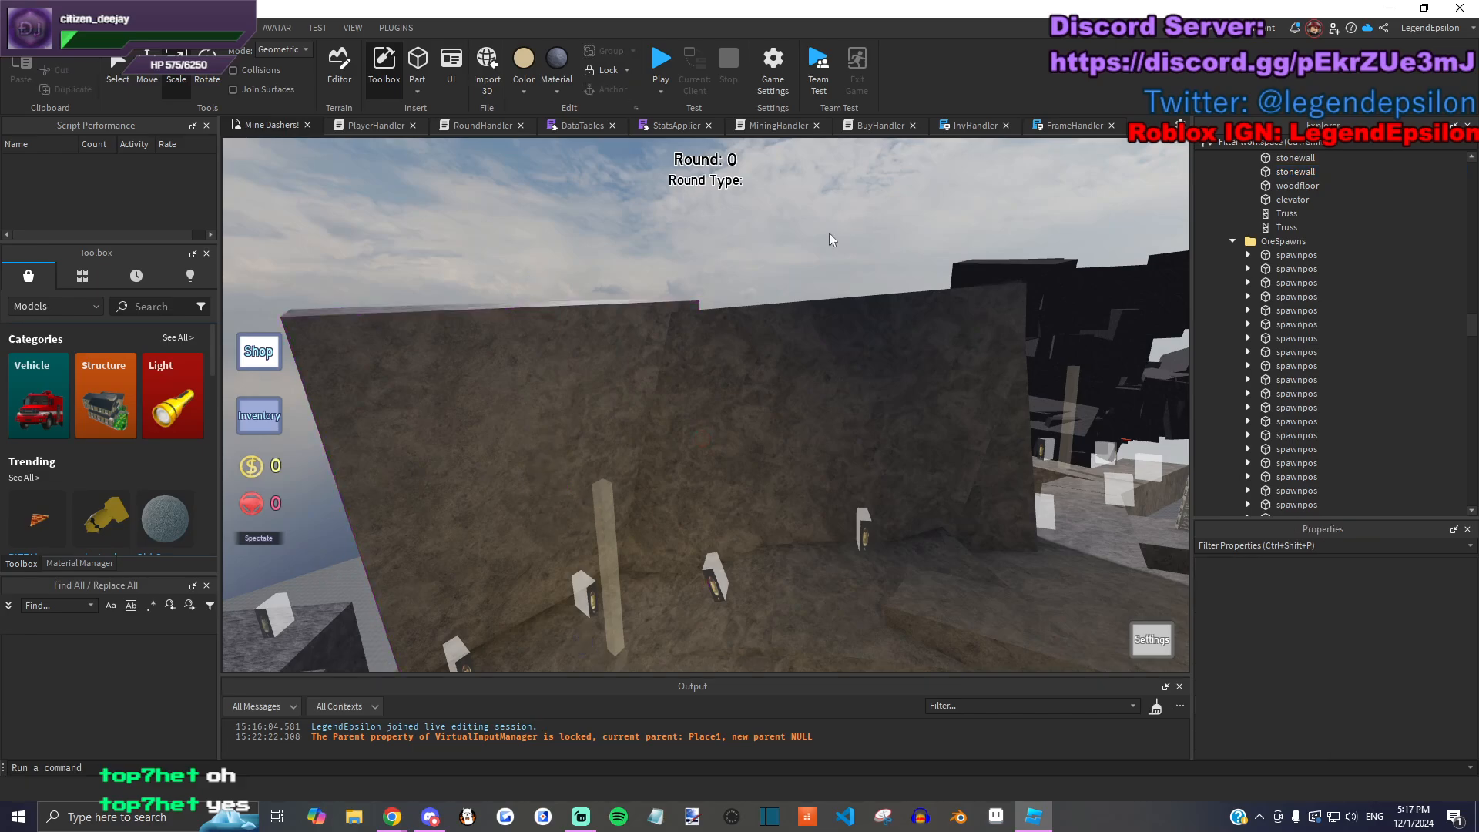
Step: Switch to the Creator Hub in the browser and open Epsilon Reform Project for editing in Roblox Studio
key("alt+Tab")
left_click(1151, 392)
left_click(453, 109)
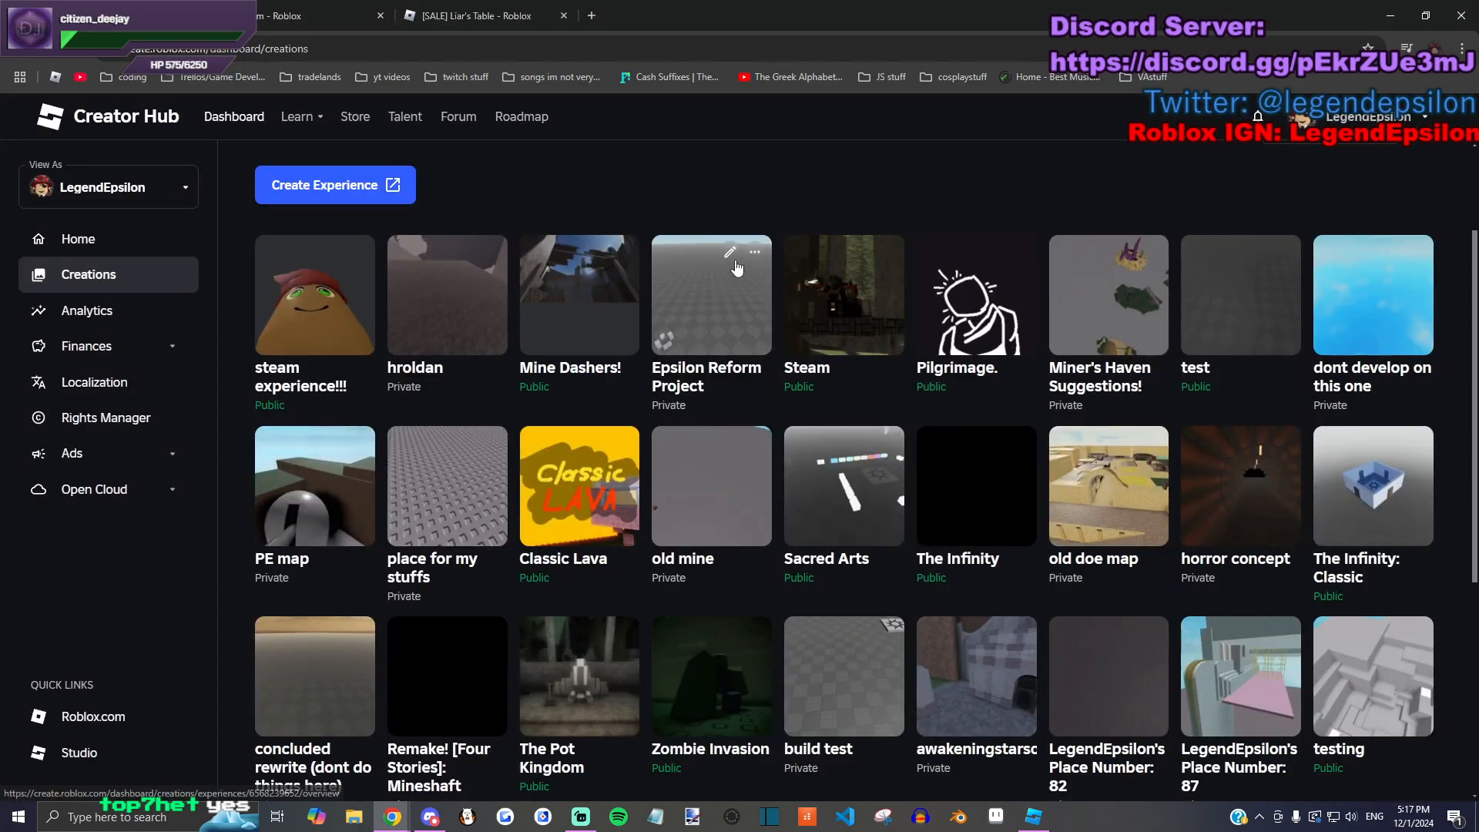
left_click(729, 251)
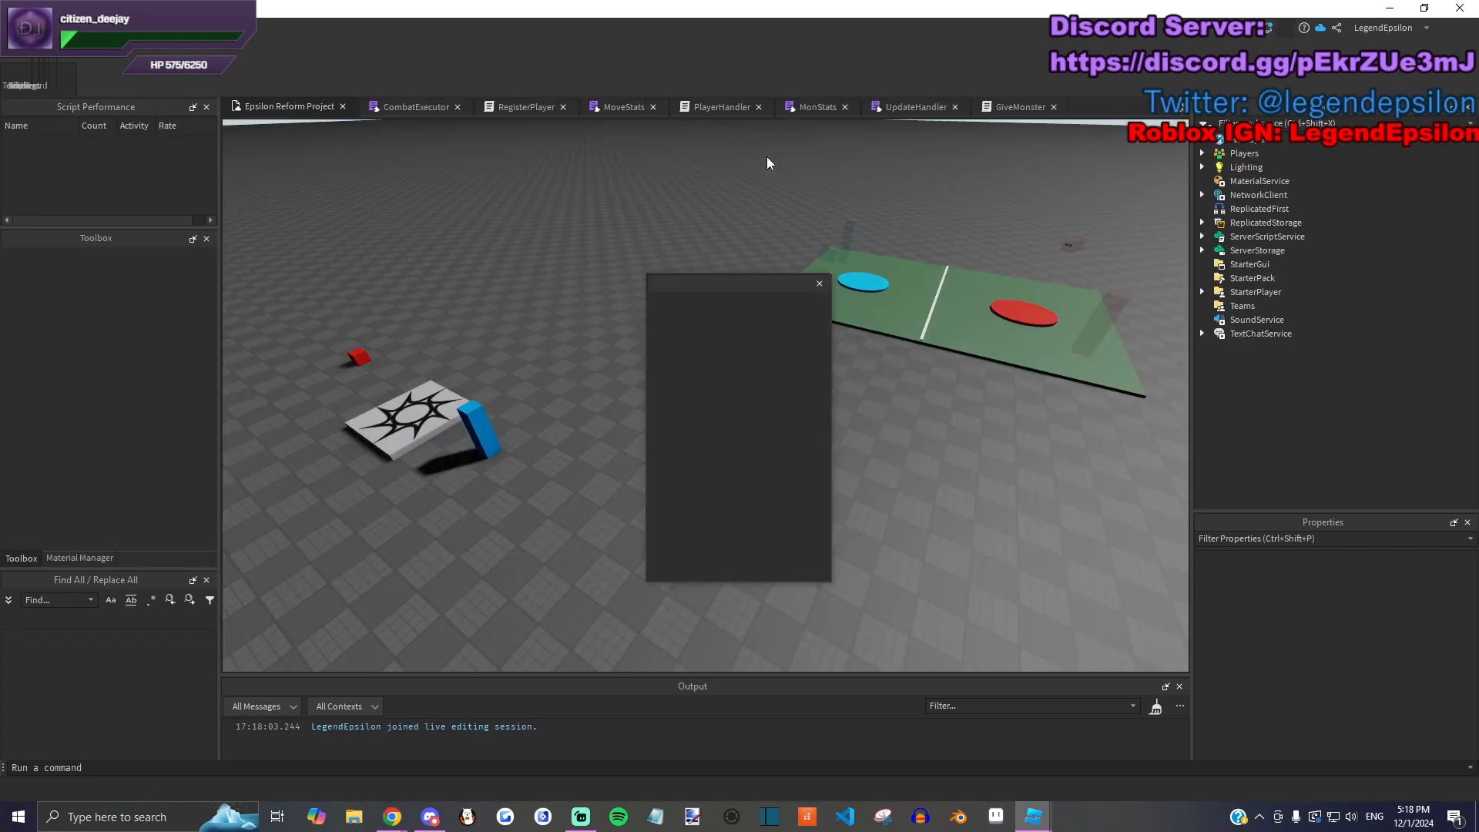
Step: Run and stop a solo playtest, and start a local server test with 2 players
left_click(658, 58)
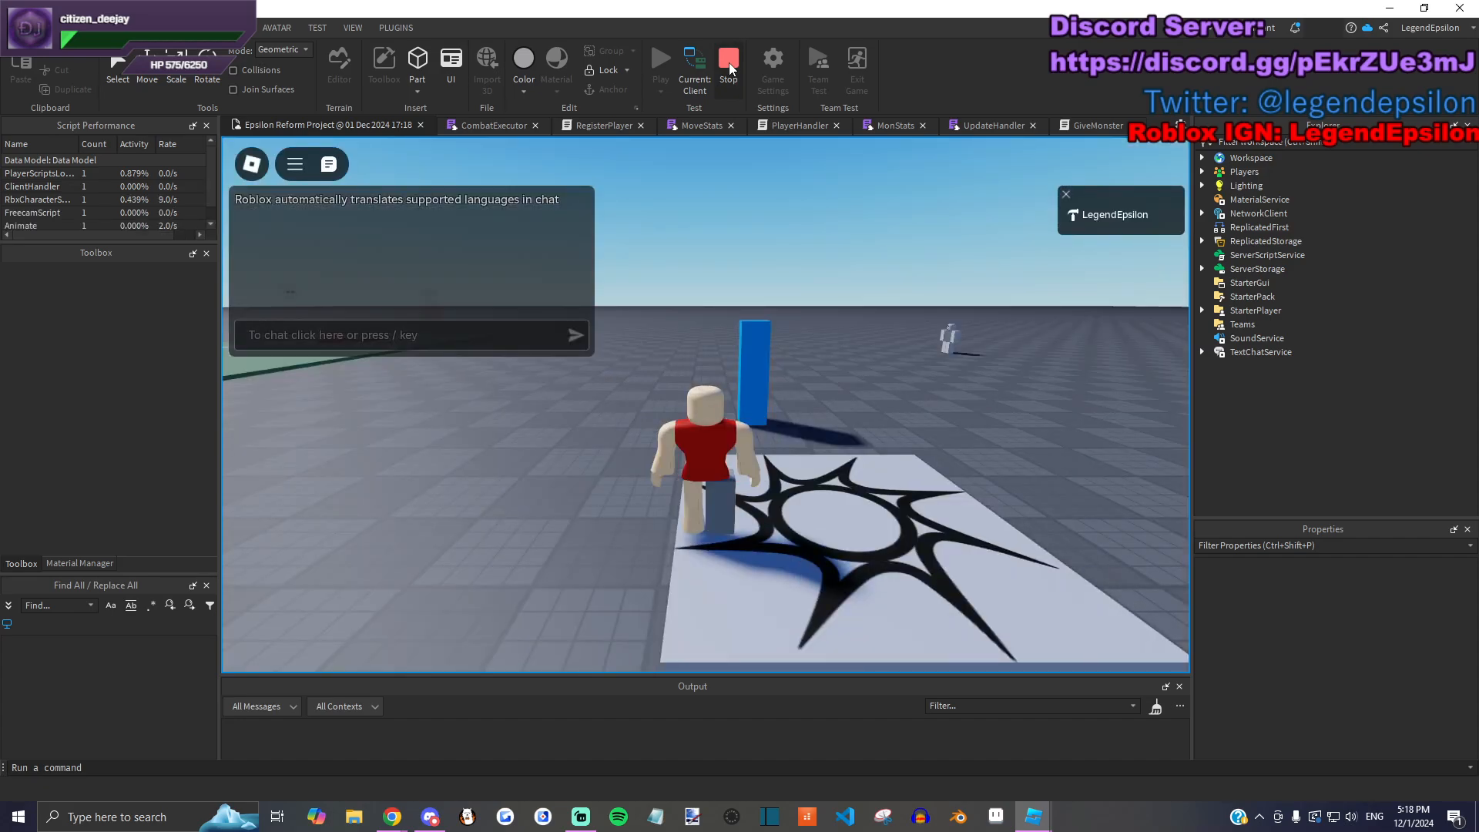
left_click(729, 62)
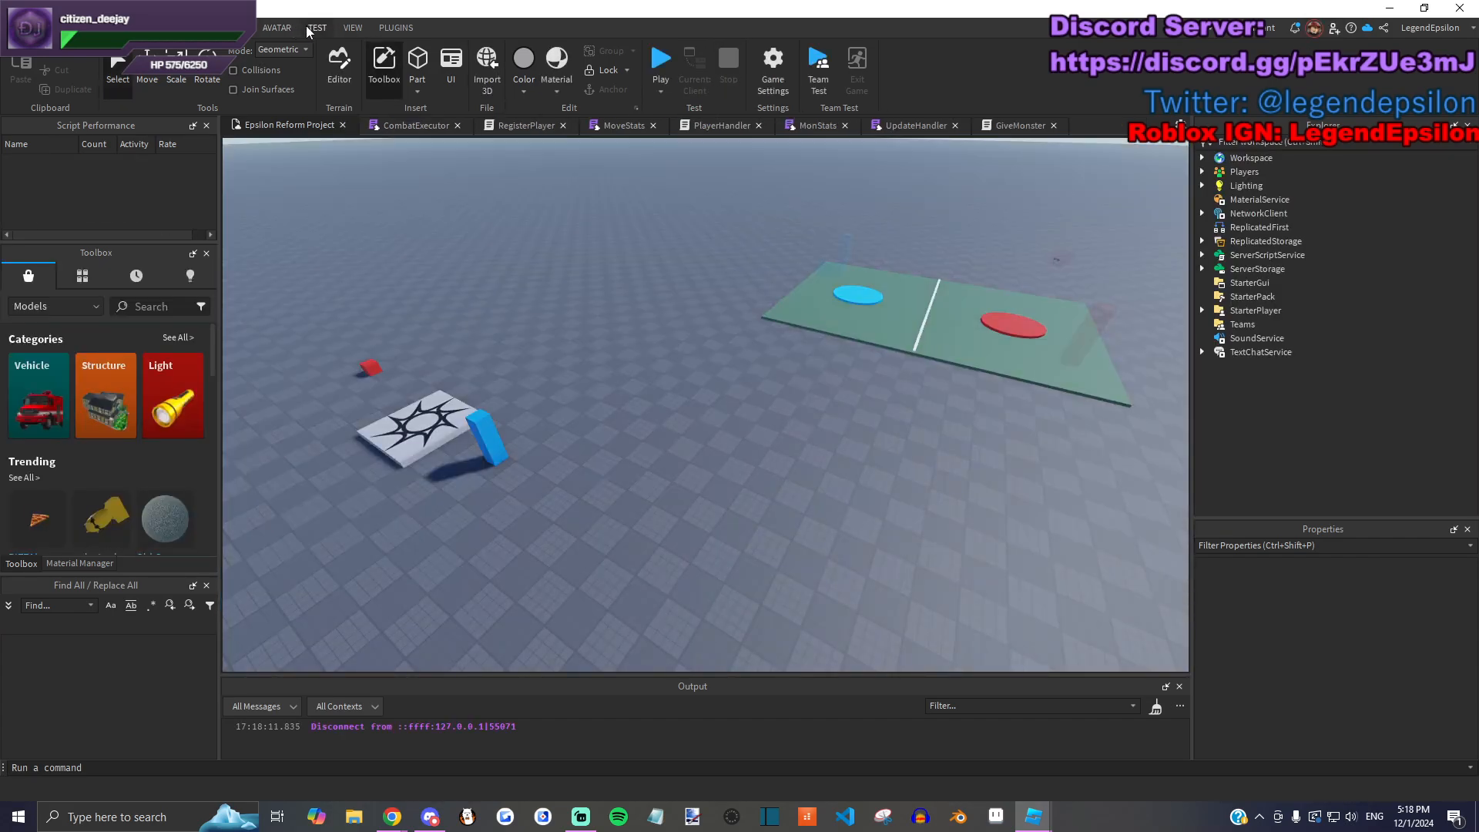
left_click(317, 28)
left_click(298, 69)
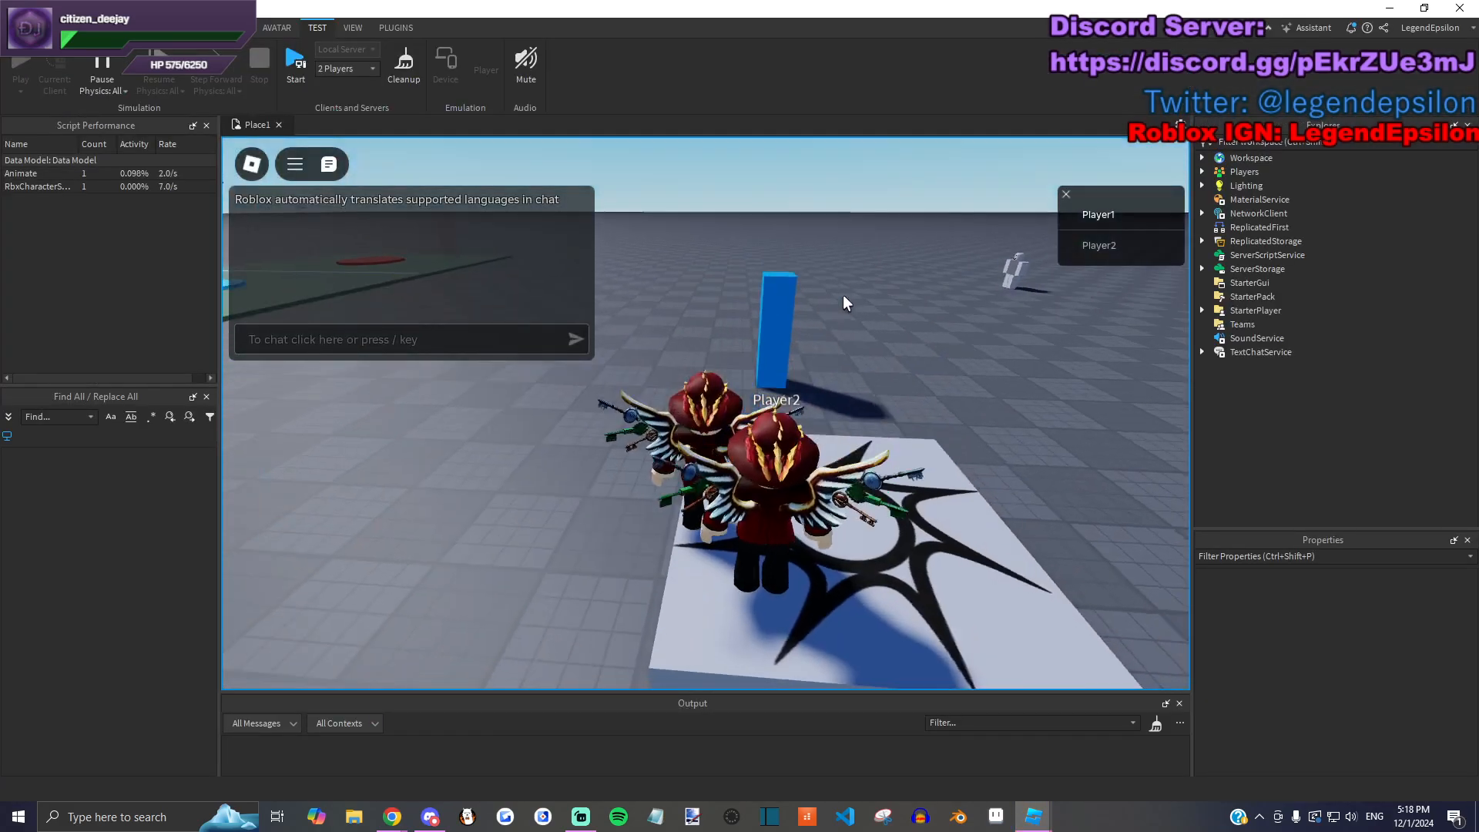
Step: Walk the player character into a monster battle and hide the chat window
right_click_drag(843, 296, 856, 397)
scroll(872, 369, "down", 3)
key("a")
key("d")
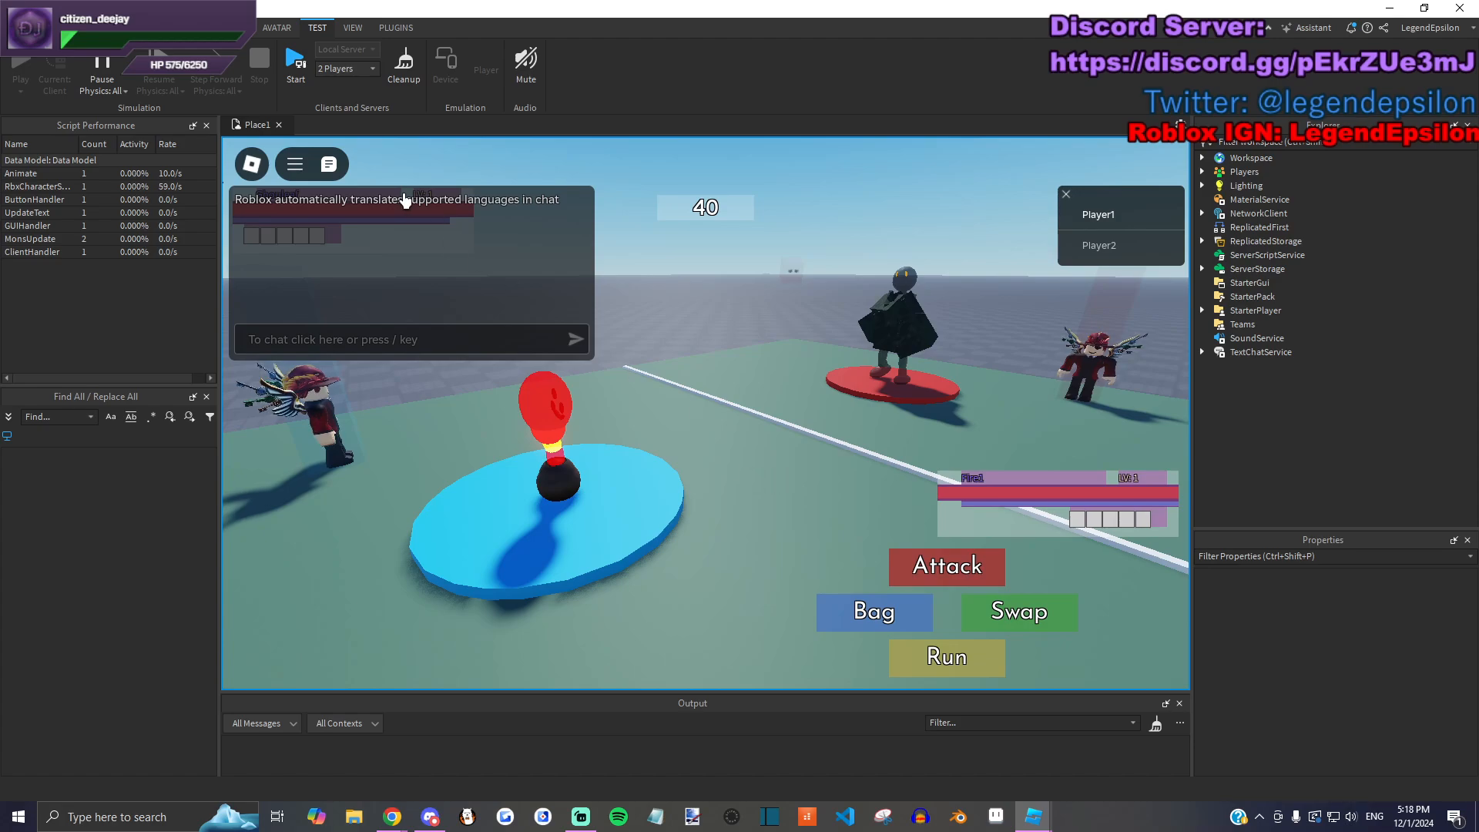
left_click(329, 164)
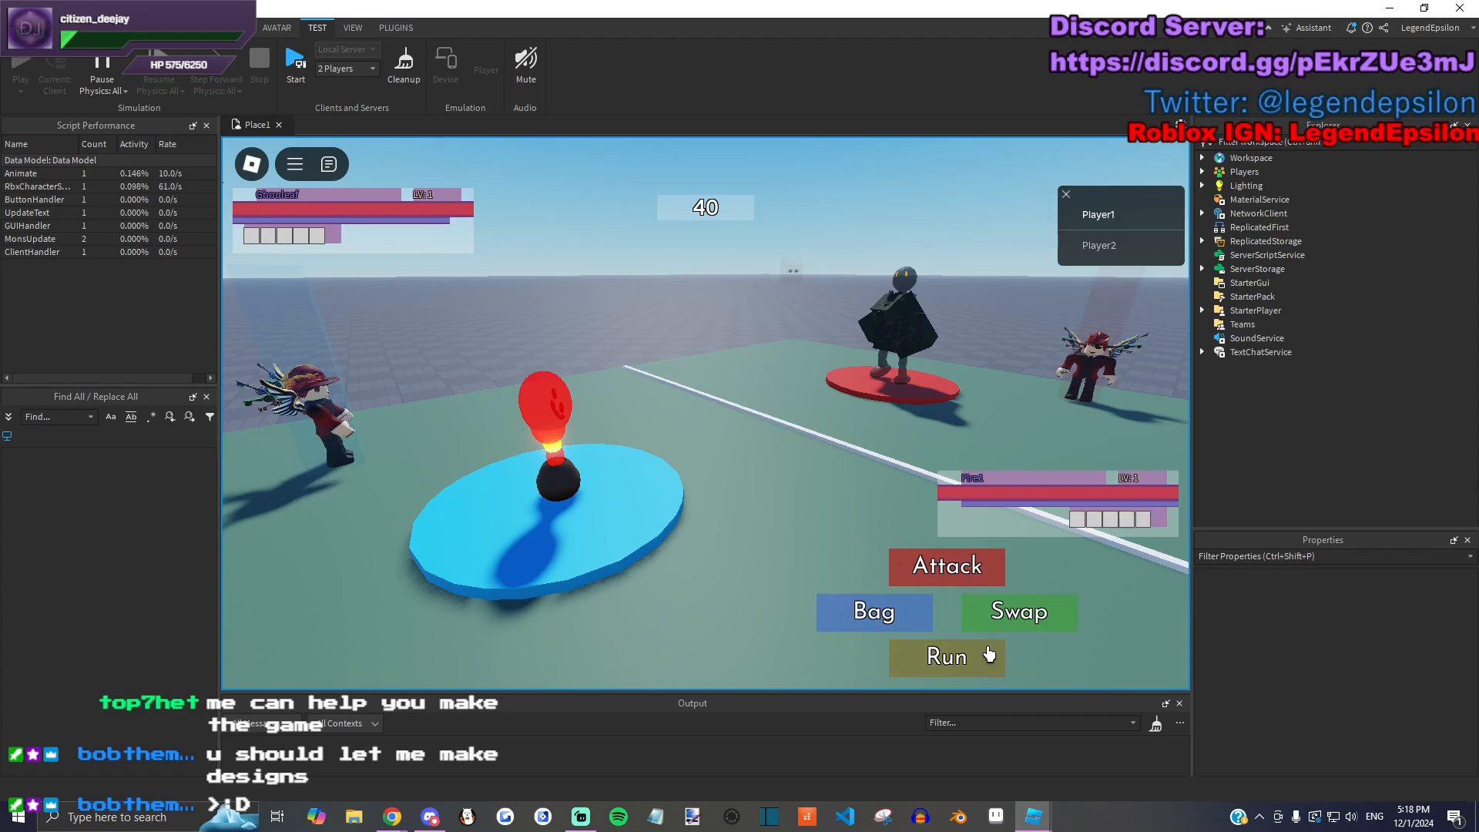
Step: View the Attack, Bag and Swap options of the battle interface
left_click(948, 566)
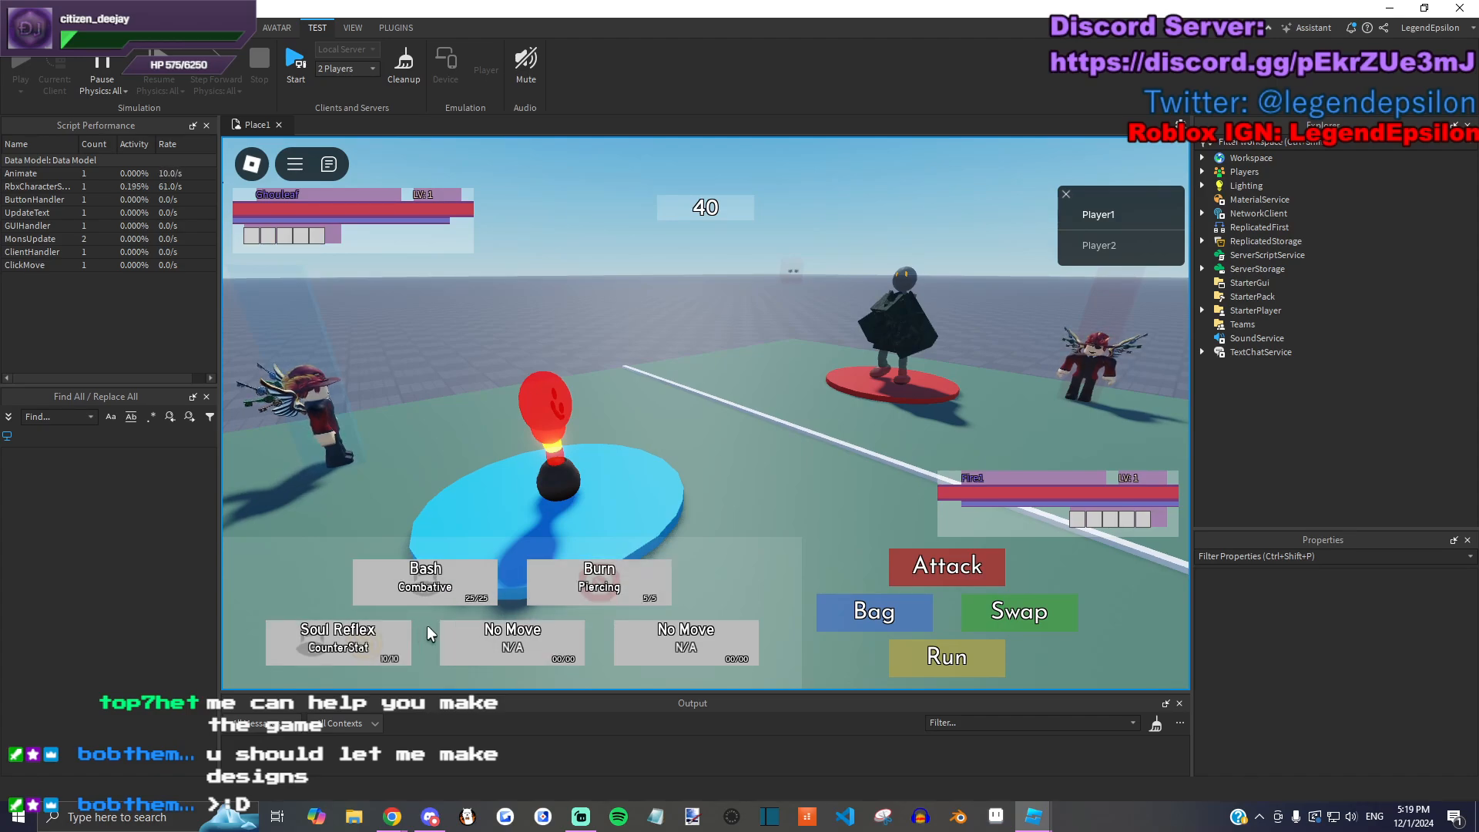
left_click(864, 609)
scroll(274, 585, "down", 3)
scroll(274, 585, "up", 3)
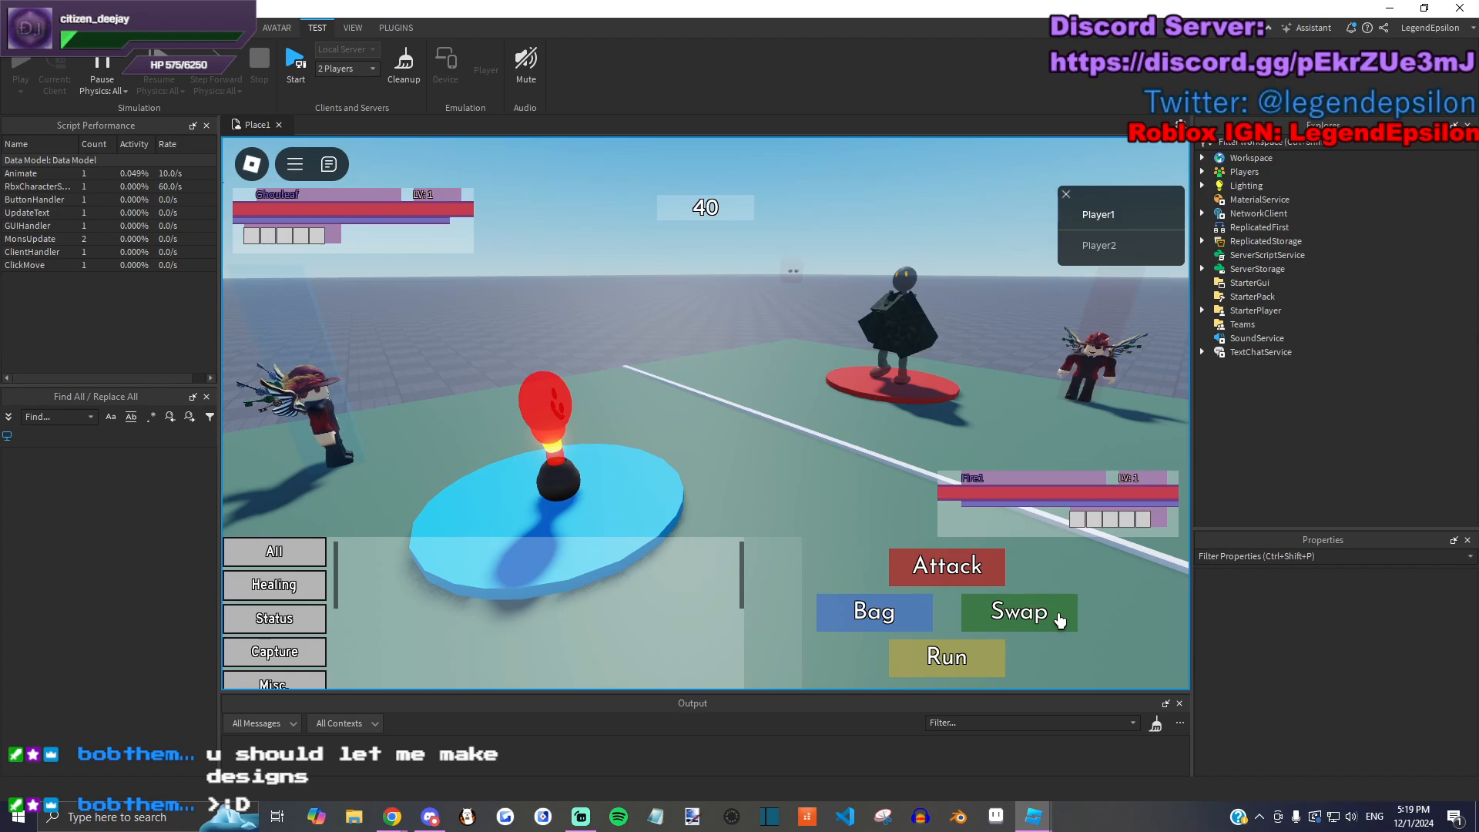
left_click(1060, 620)
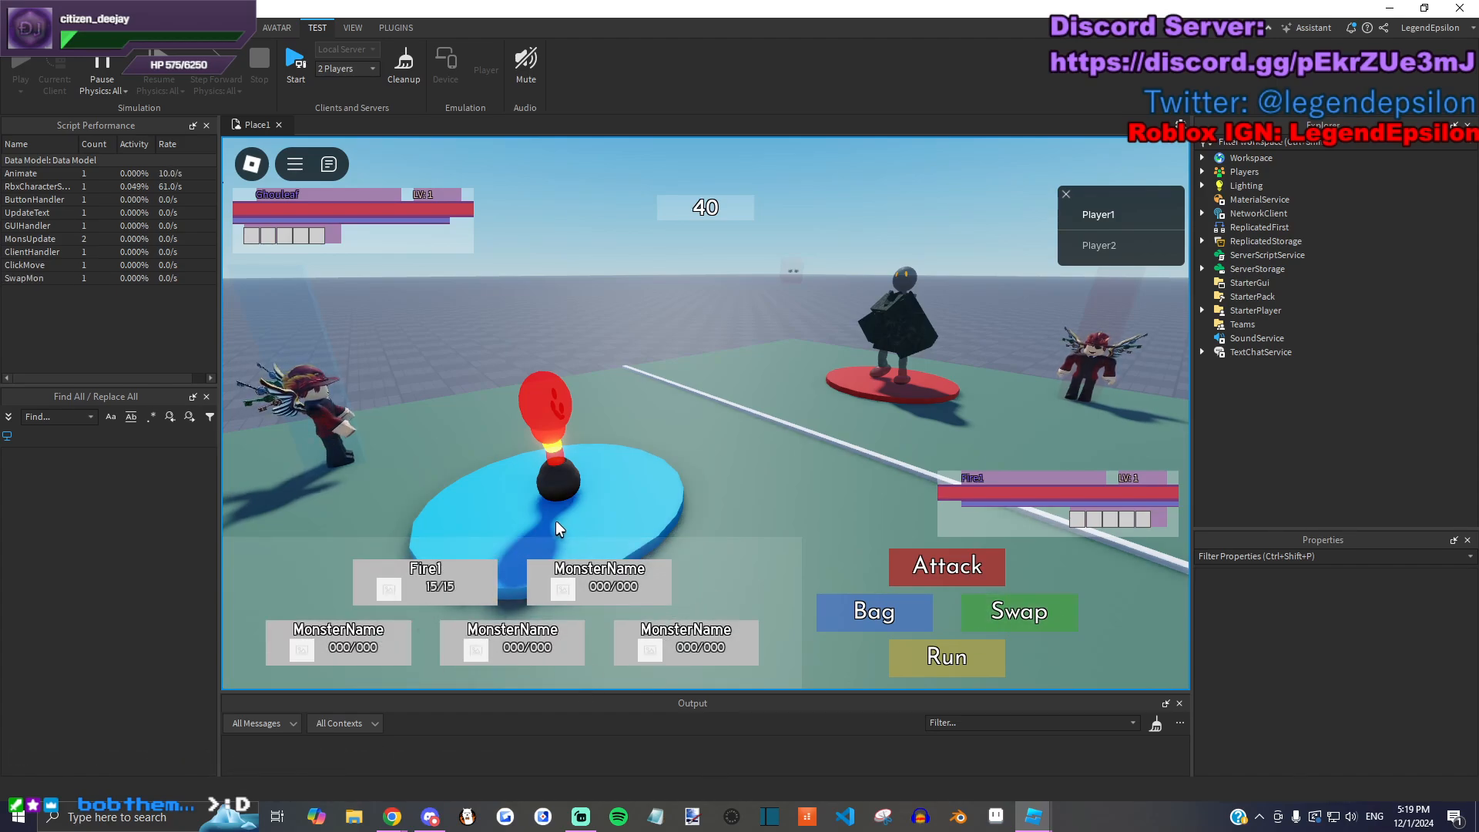
Step: End the two-player test and close the Epsilon Reform Project window
key("shift+F5")
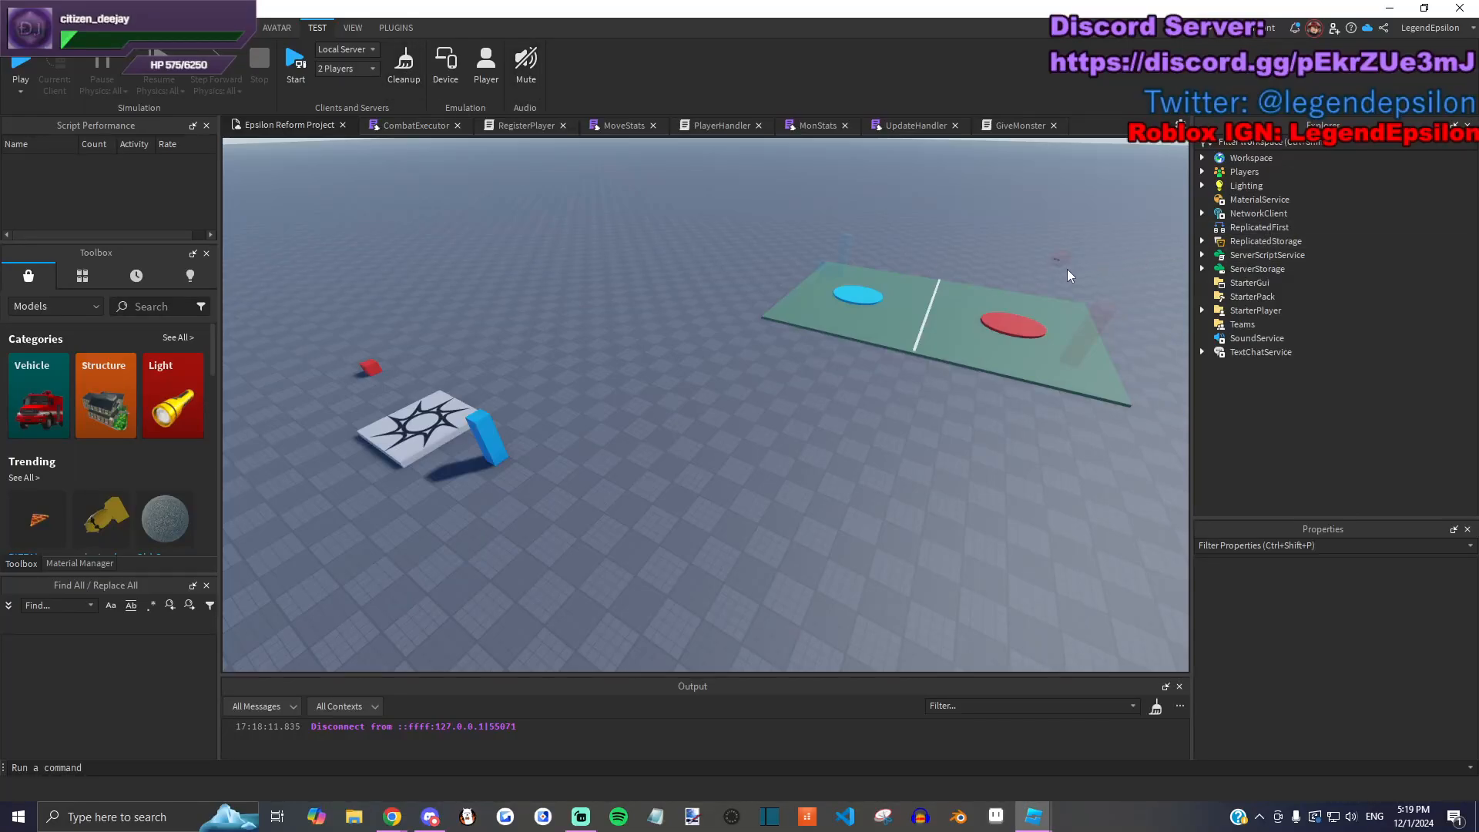
right_click_drag(844, 479, 879, 520)
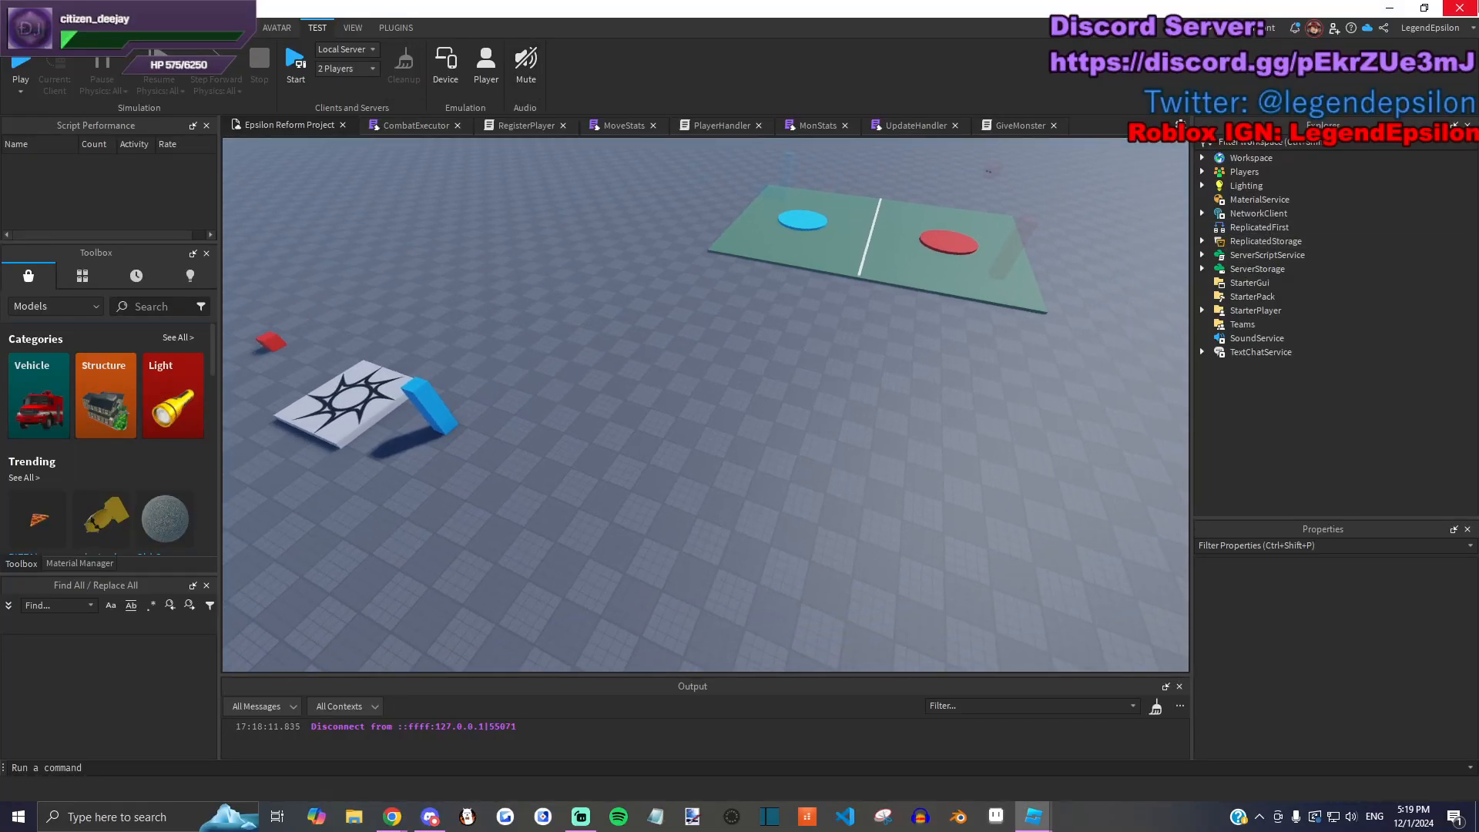
left_click(1459, 7)
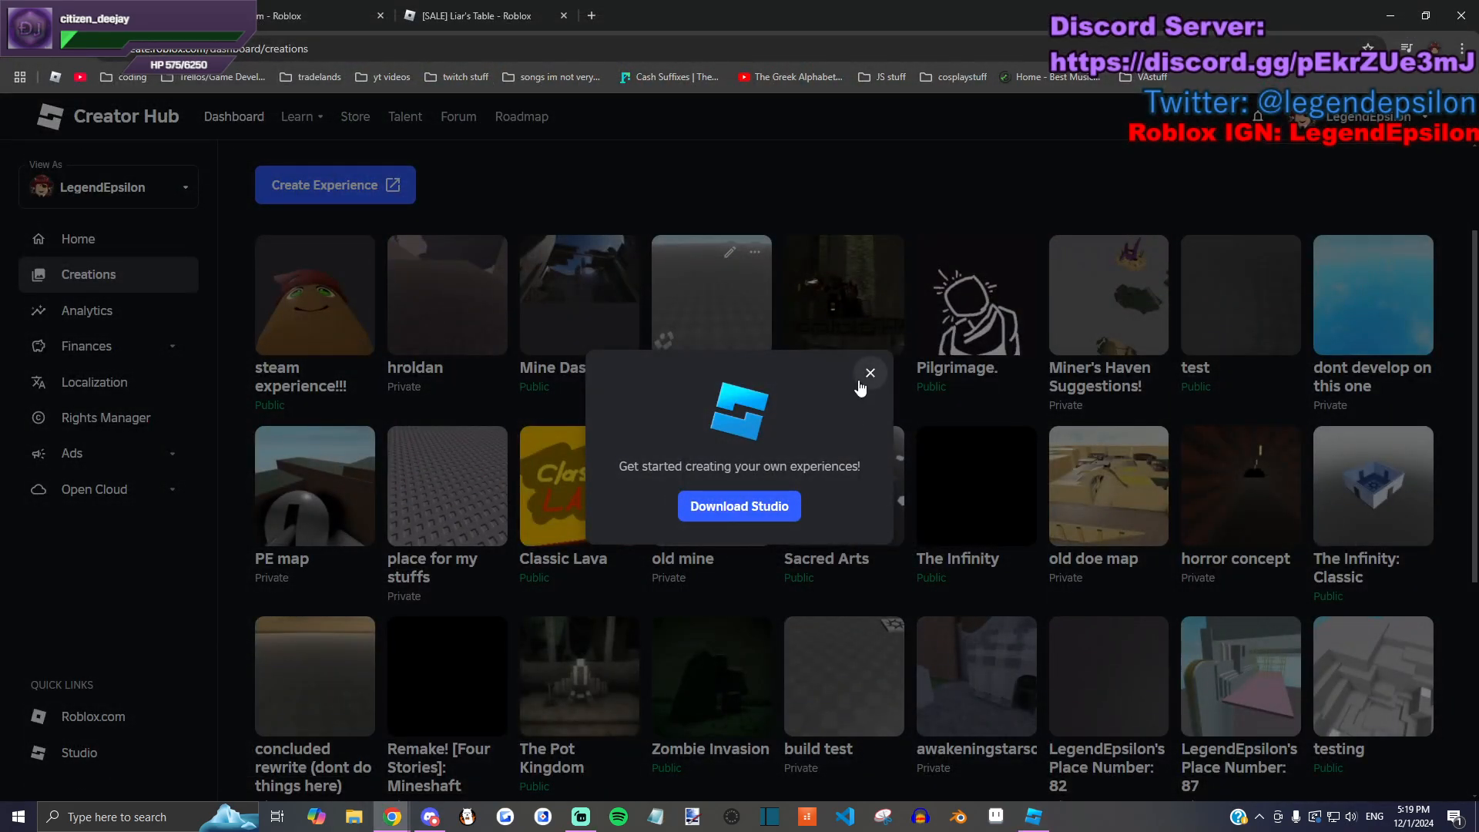
Step: Dismiss the Studio download prompt and open the bookmarked Monster Epsilon Project Trello board in a new browser tab
left_click(859, 382)
left_click(592, 15)
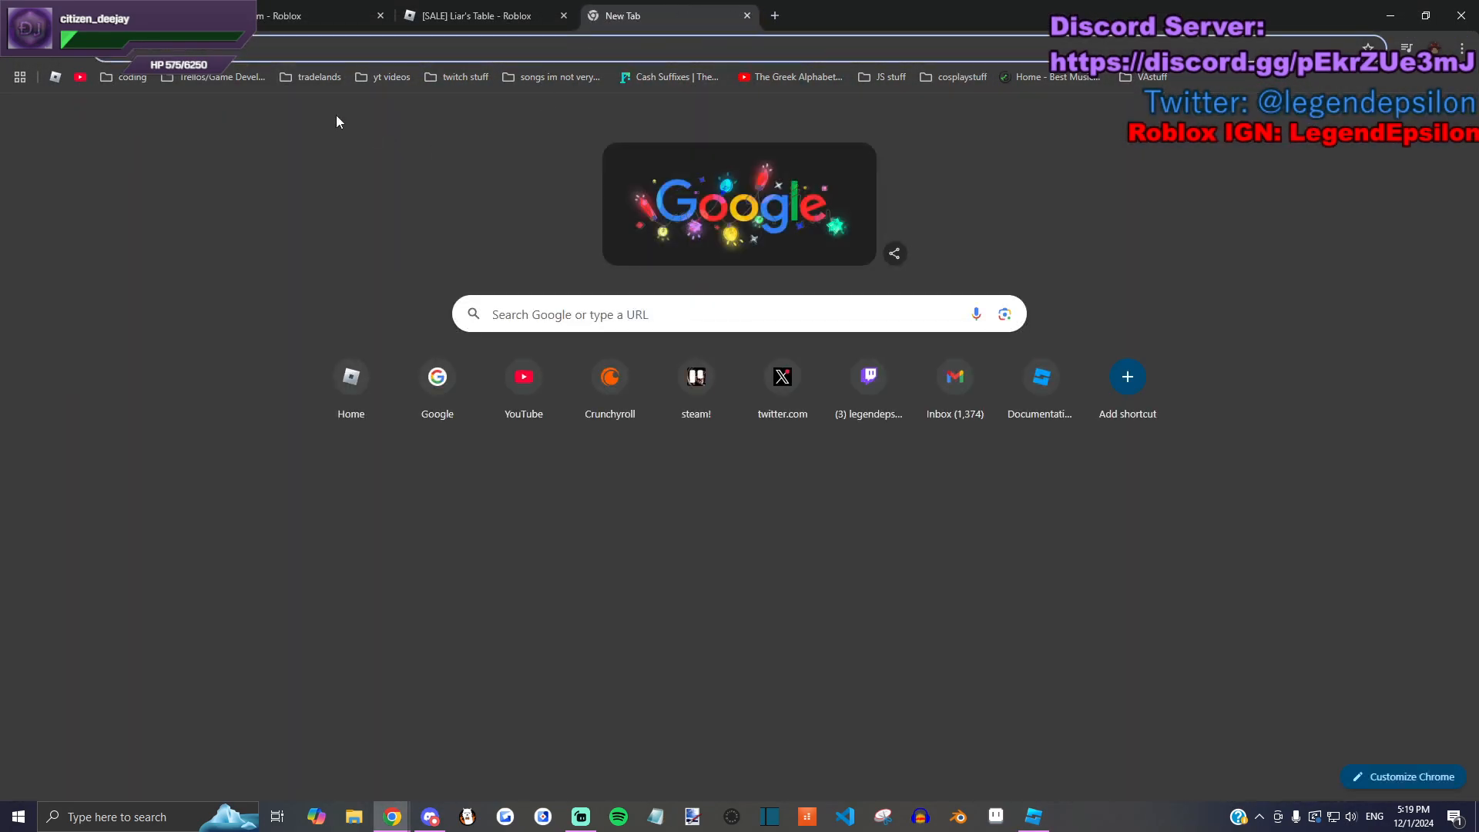
left_click(248, 77)
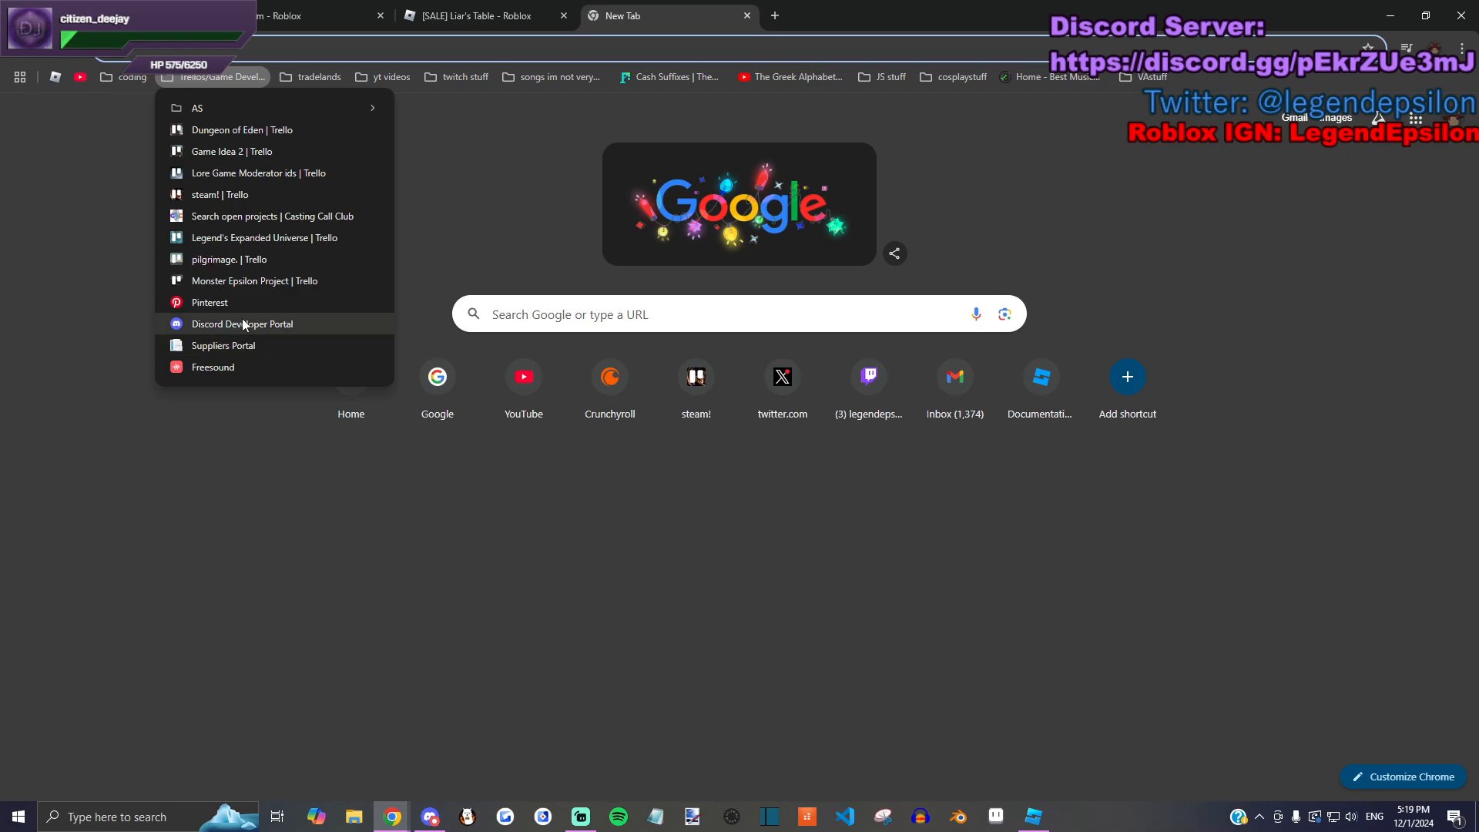
left_click(239, 279)
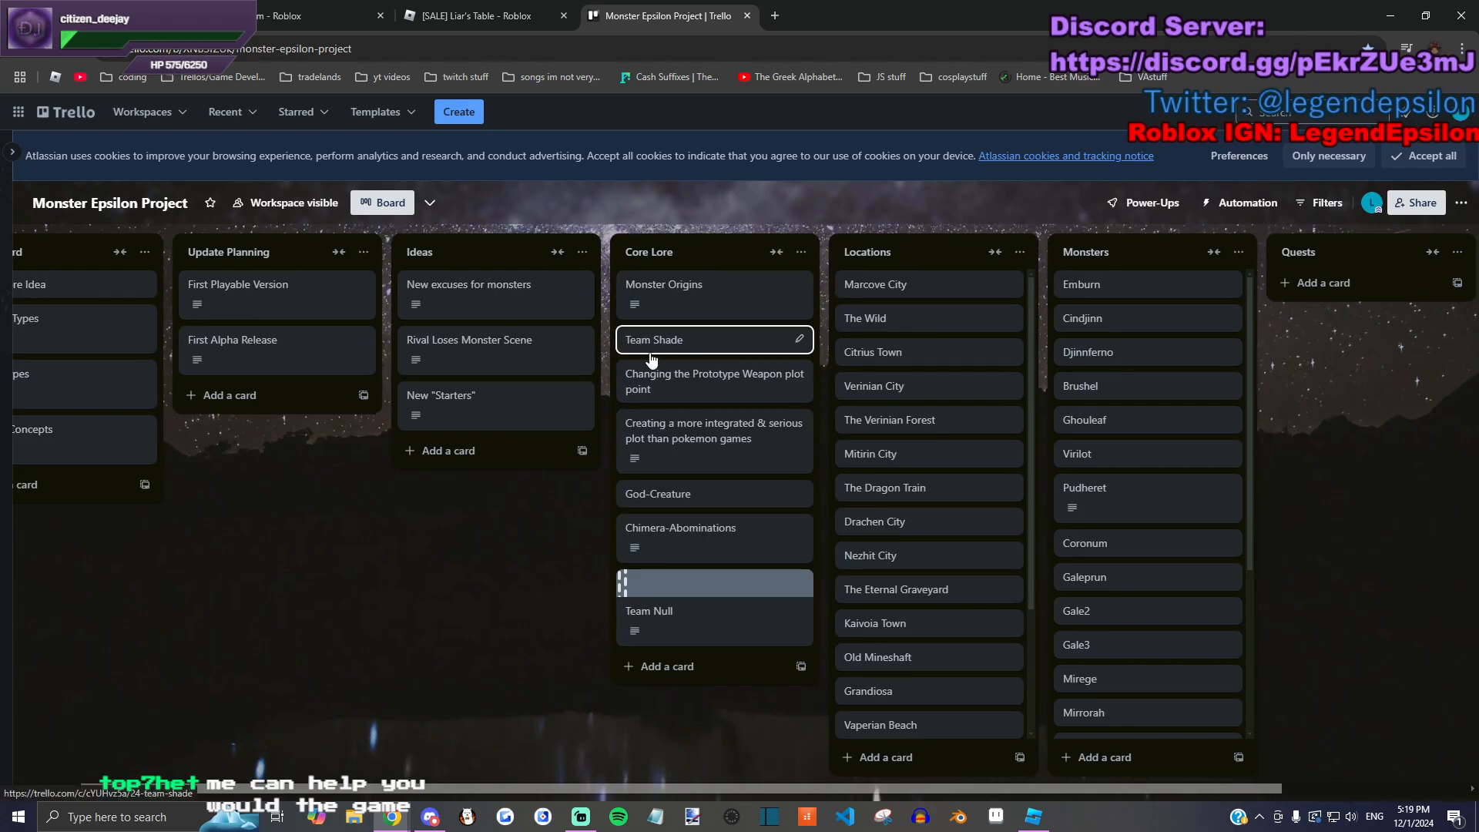
Step: Look through the board's Core Lore, Locations and Monsters lists and close the board
left_click_drag(519, 562, 312, 575)
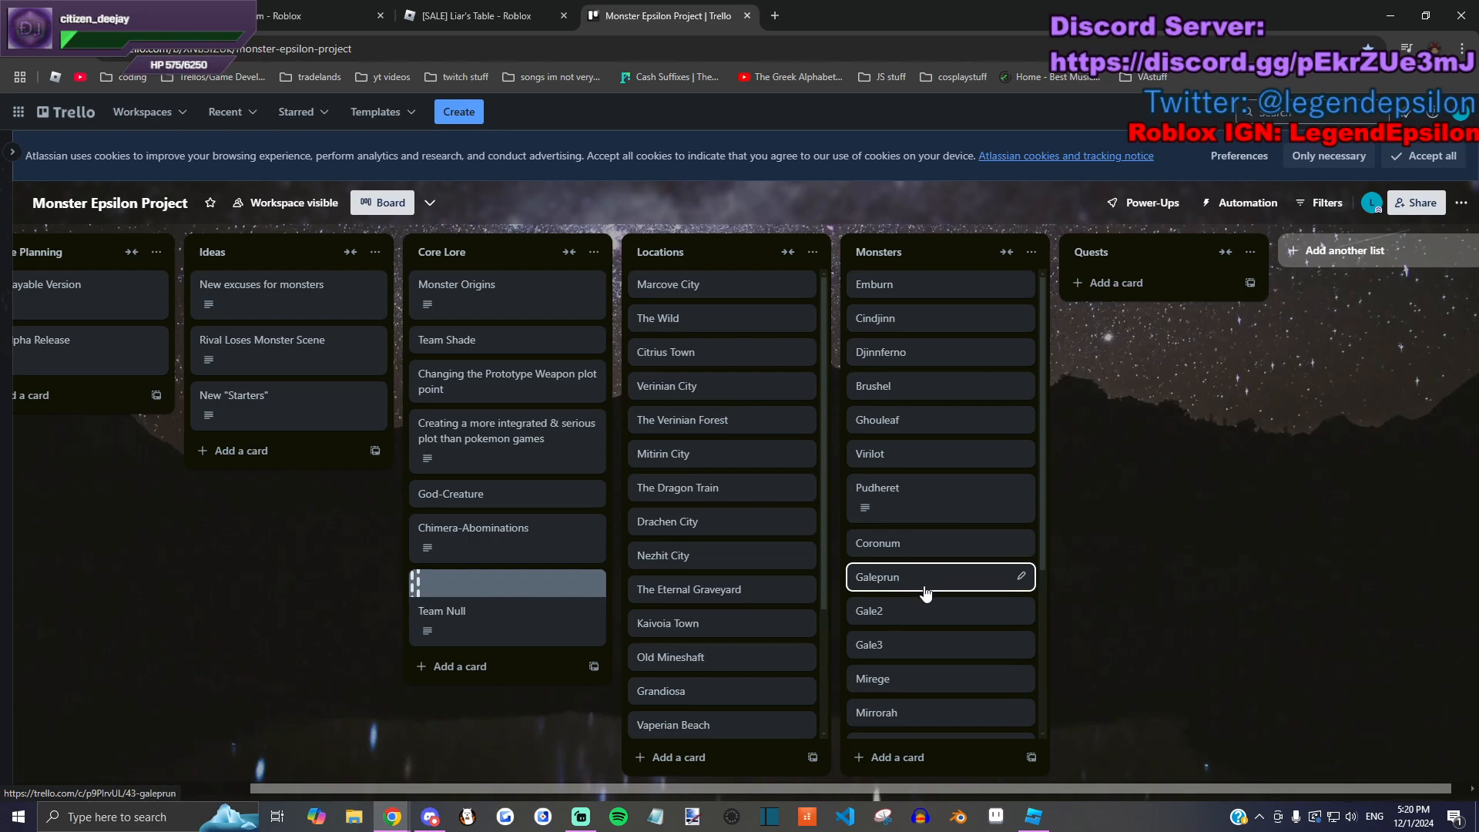
scroll(926, 593, "down", 2)
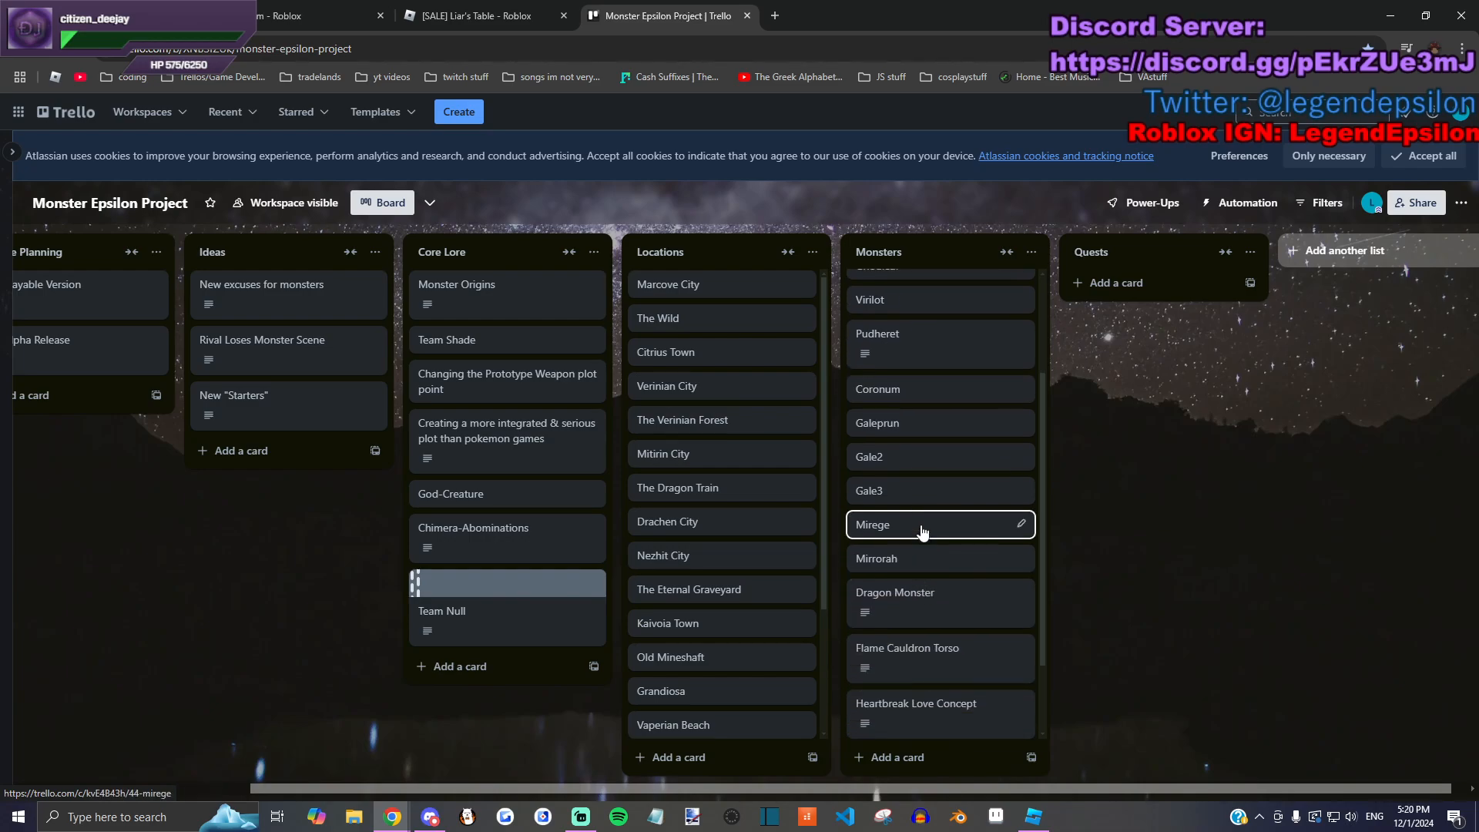
scroll(936, 606, "down", 2)
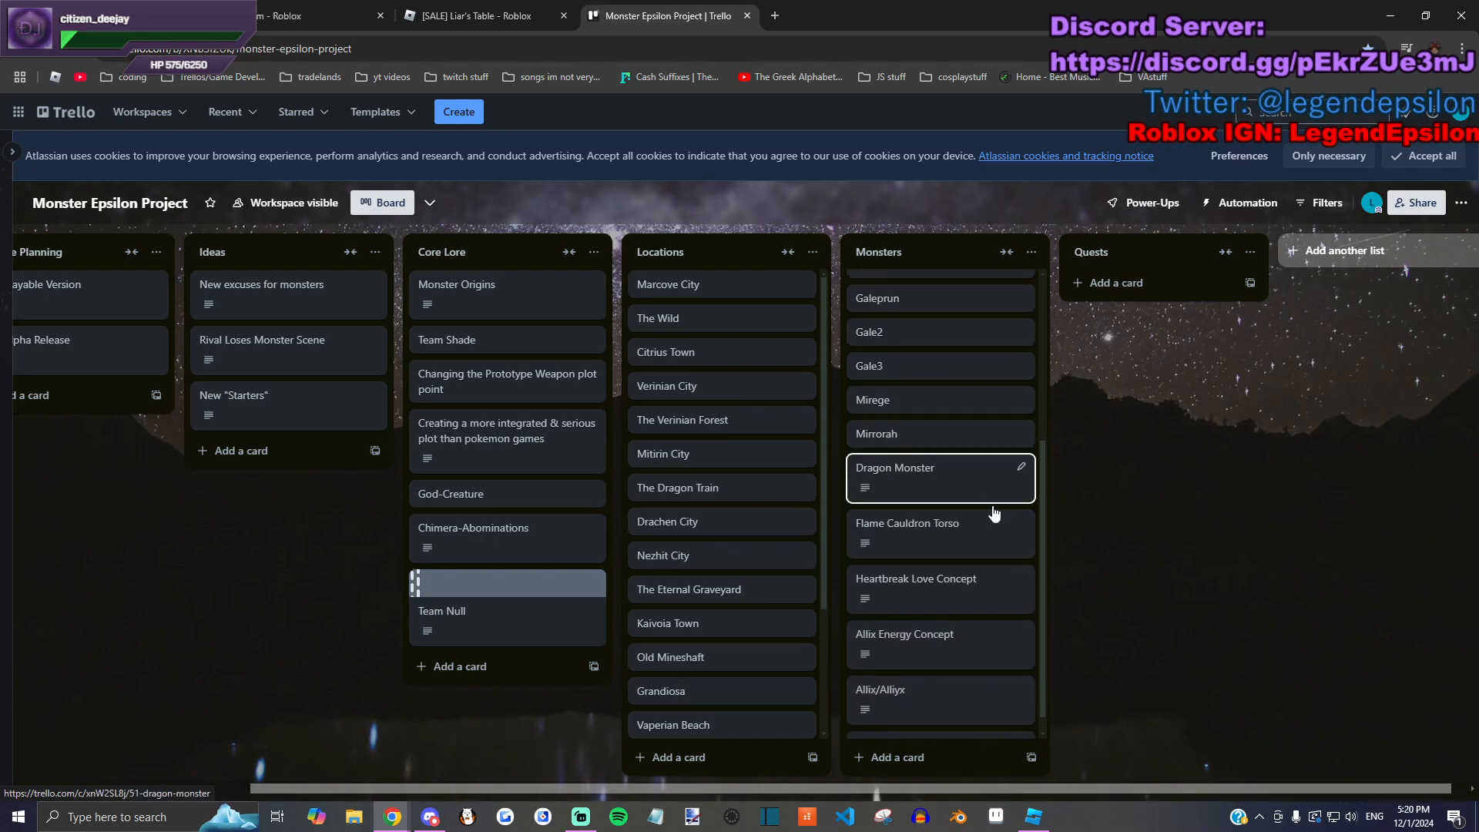
scroll(970, 500, "up", 4)
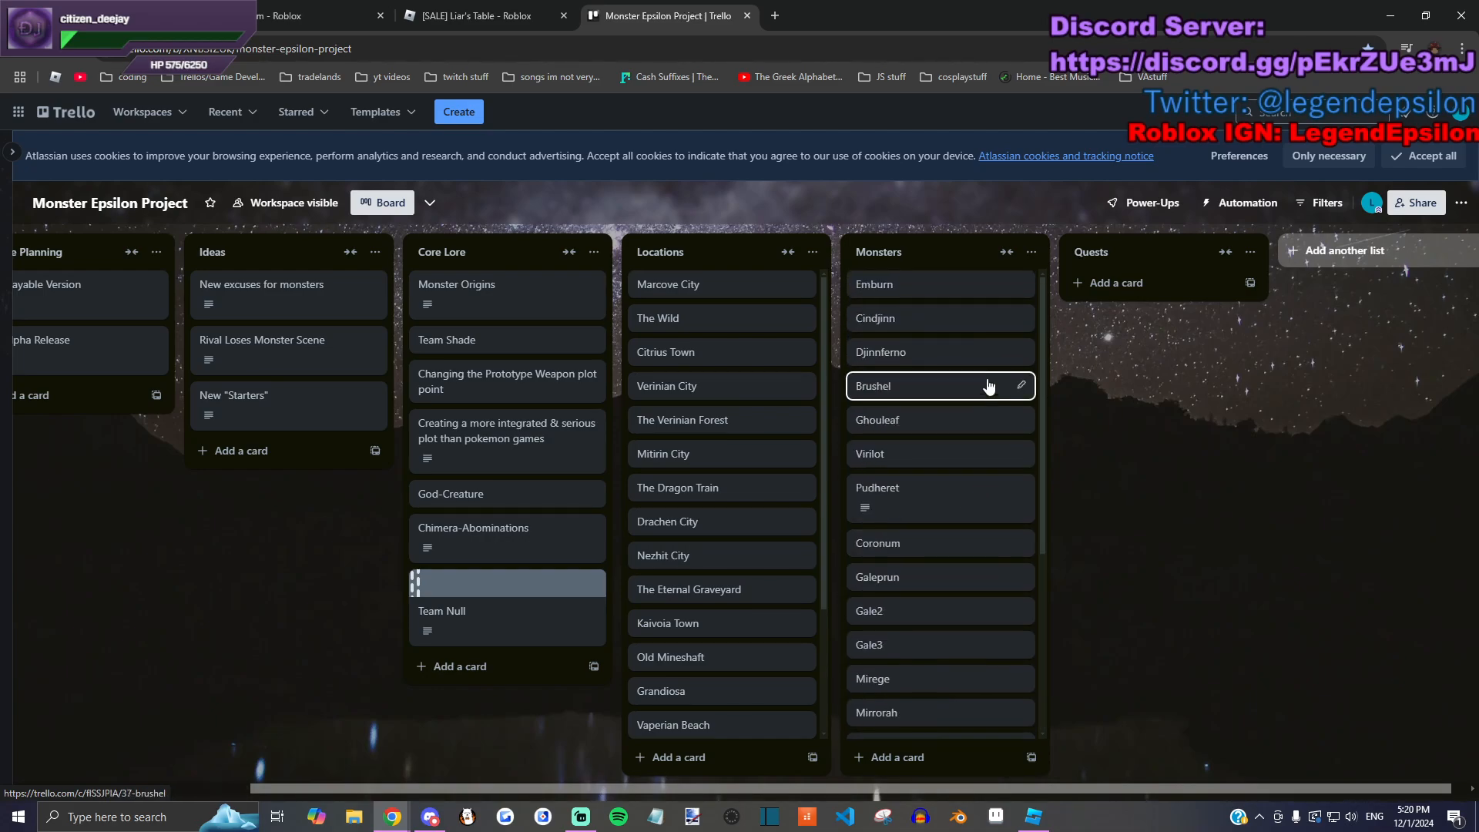
scroll(703, 611, "down", 2)
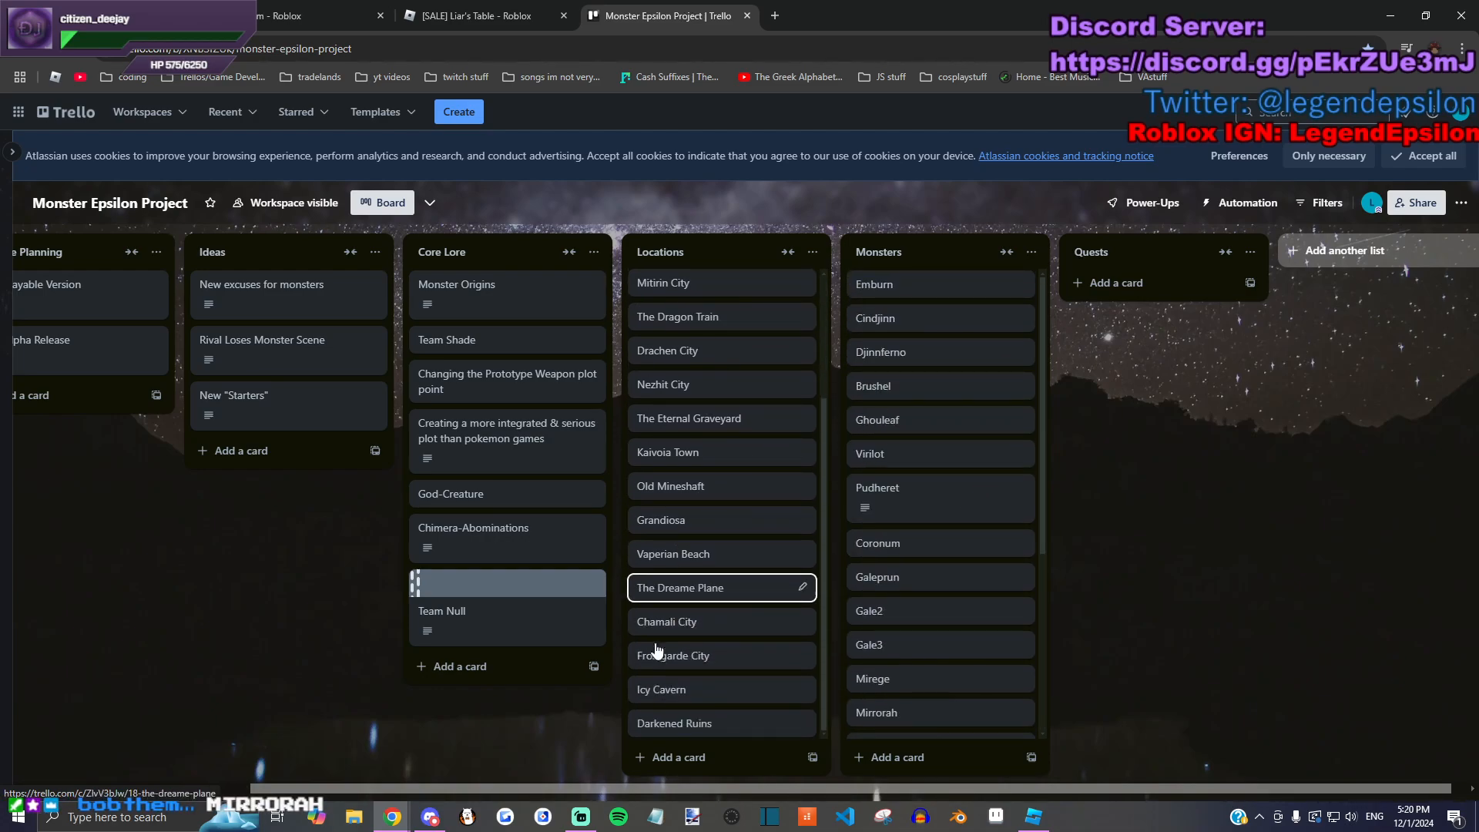
scroll(693, 539, "up", 2)
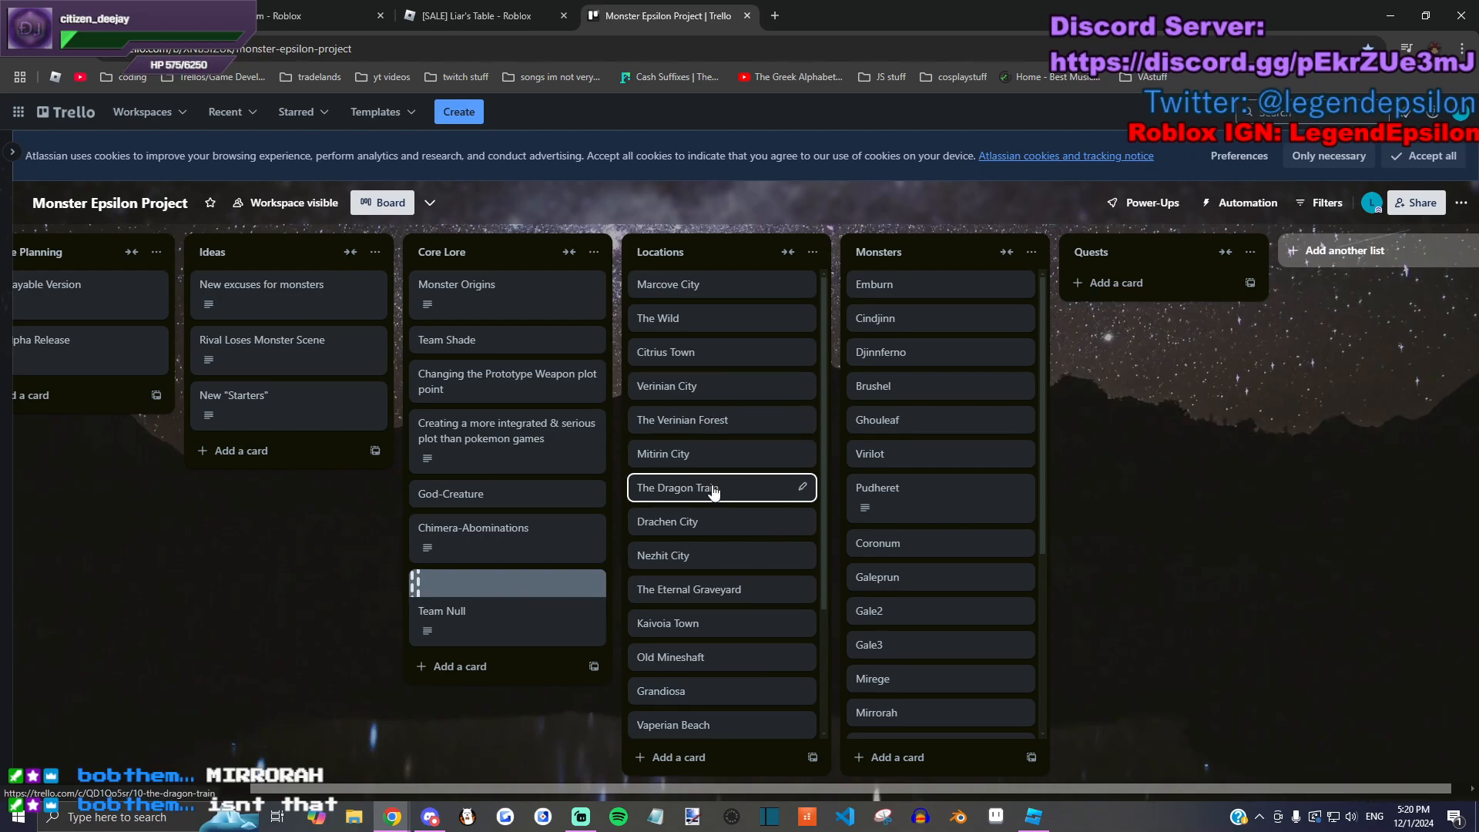
left_click(747, 15)
Step: Switch back to the Mine Dashers map in Roblox Studio and duplicate the outermost stone wall
key("alt+Tab")
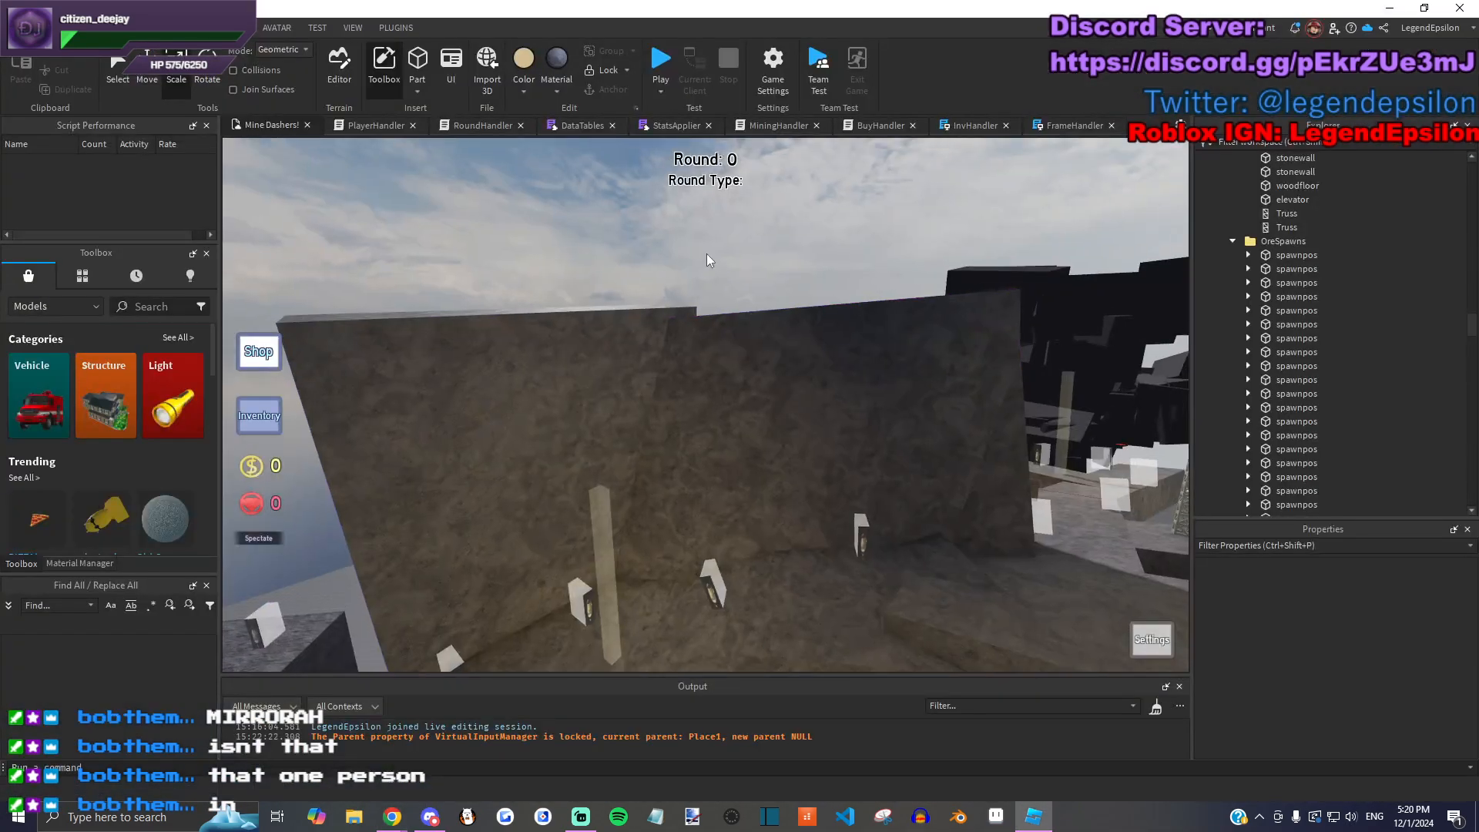
right_click_drag(706, 253, 806, 446)
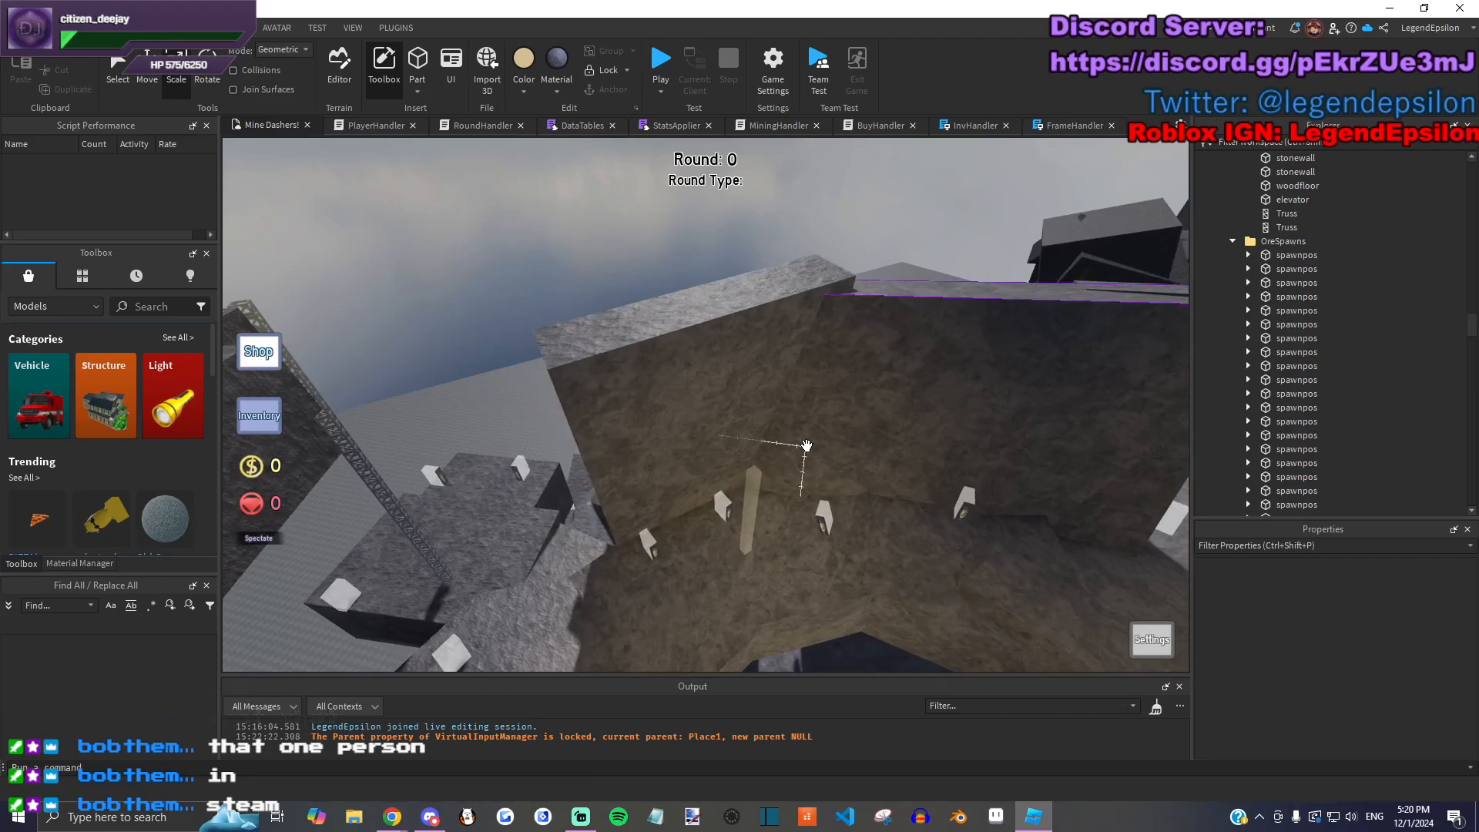
right_click_drag(807, 445, 806, 445)
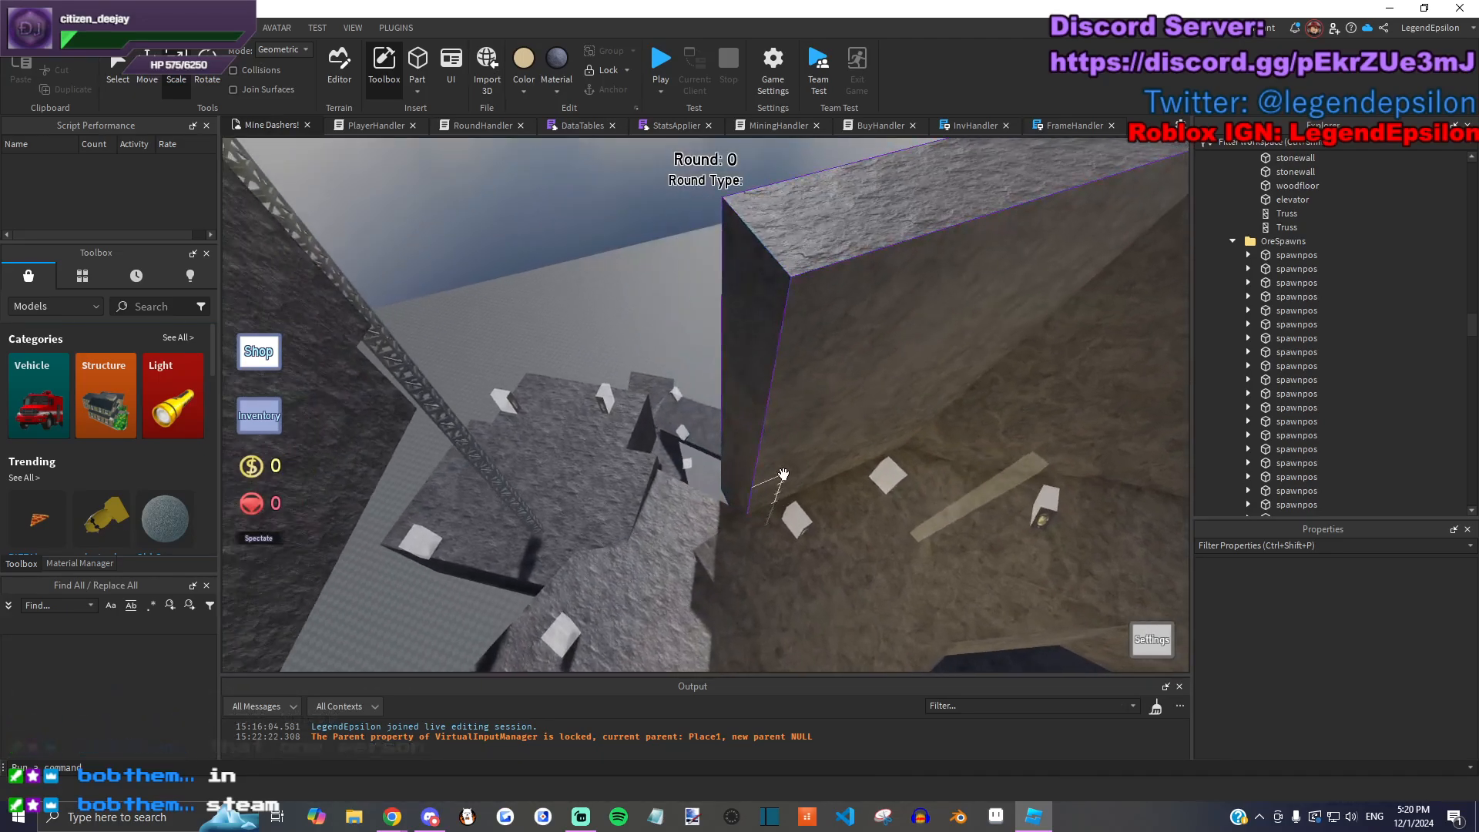
right_click_drag(704, 479, 705, 479)
left_click(889, 377)
right_click_drag(889, 377, 935, 275)
key("ctrl+d")
Step: Rotate the duplicated stone wall so it angles along the next stretch of open floor edge
left_click_drag(935, 275, 684, 609)
left_click(208, 79)
left_click_drag(678, 389, 675, 364)
left_click_drag(755, 307, 588, 356)
Step: Move the angled wall copy against the end of the adjoining stone wall
left_click(146, 71)
left_click_drag(660, 428, 660, 428)
left_click_drag(616, 351, 682, 385)
key("ctrl+4")
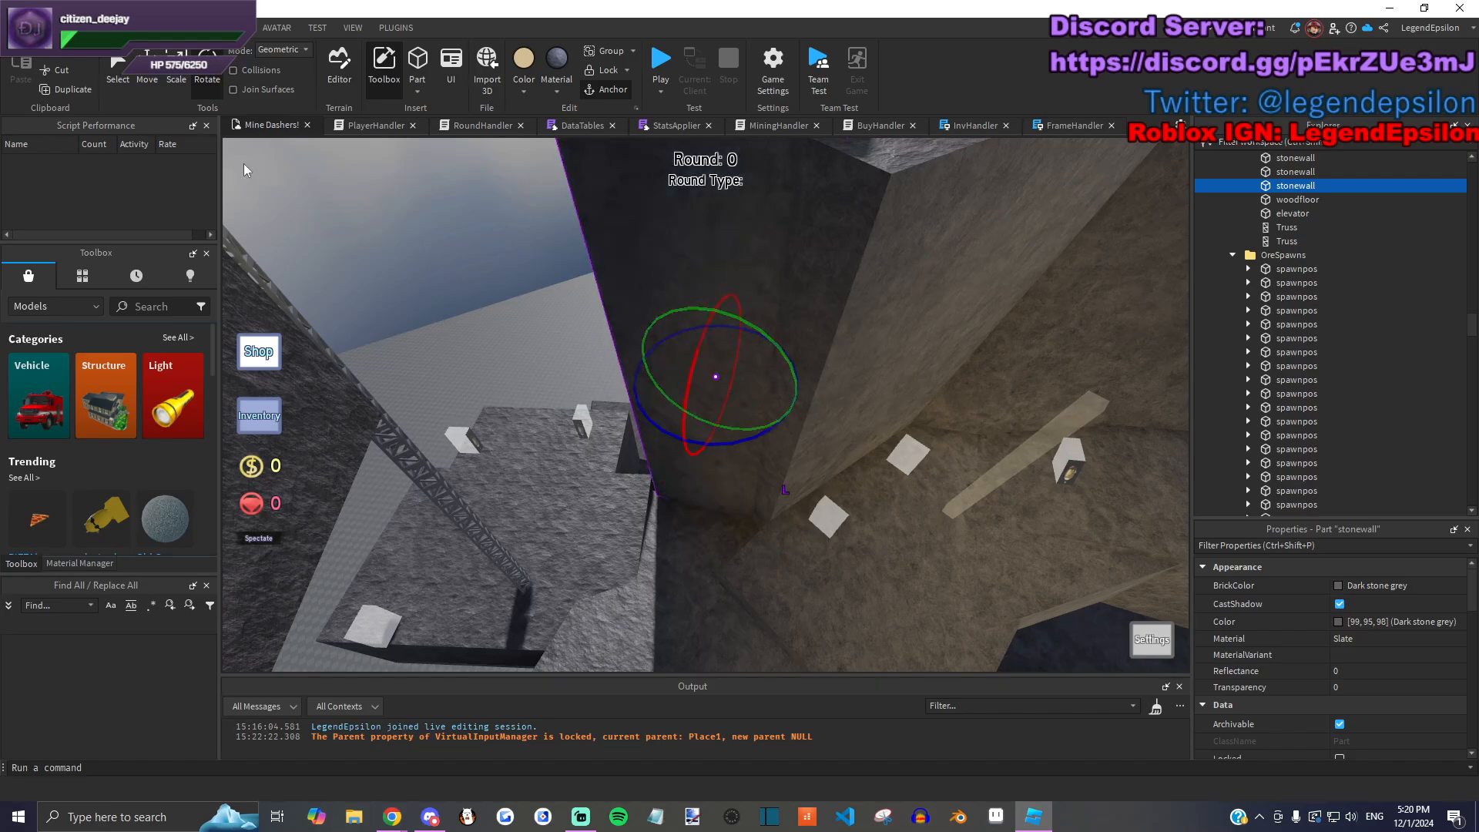
key("ctrl+2")
left_click_drag(681, 437, 676, 447)
Step: Switch to the browser and view the Discord-hosted Roblox screenshot of the monster models
key("alt+Tab")
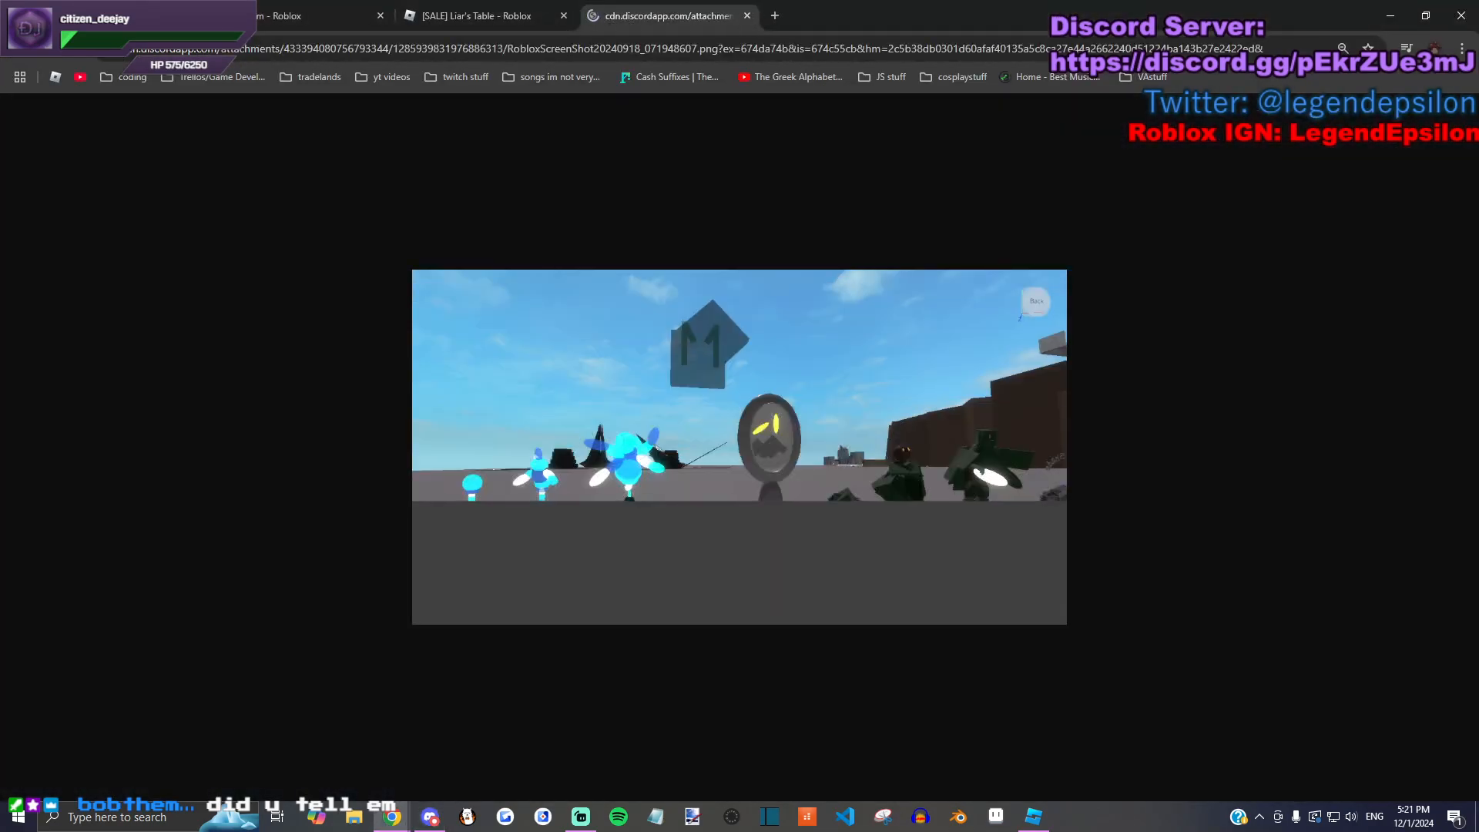
Step: Enlarge the Discord-hosted screenshot of the monster models to examine it, and close it
left_click(818, 470)
scroll(787, 511, "up", 2, "ctrl")
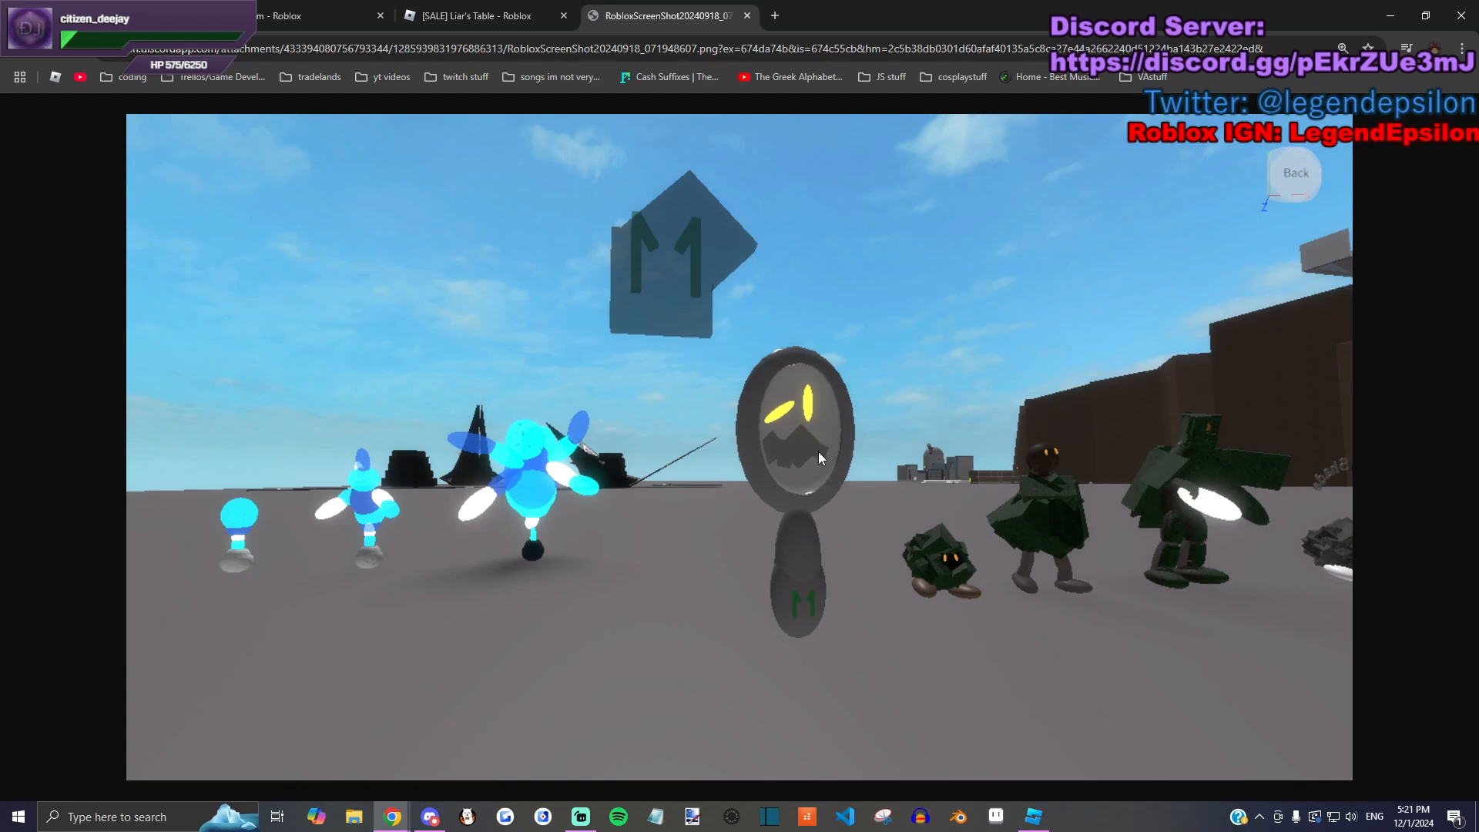
left_click(747, 15)
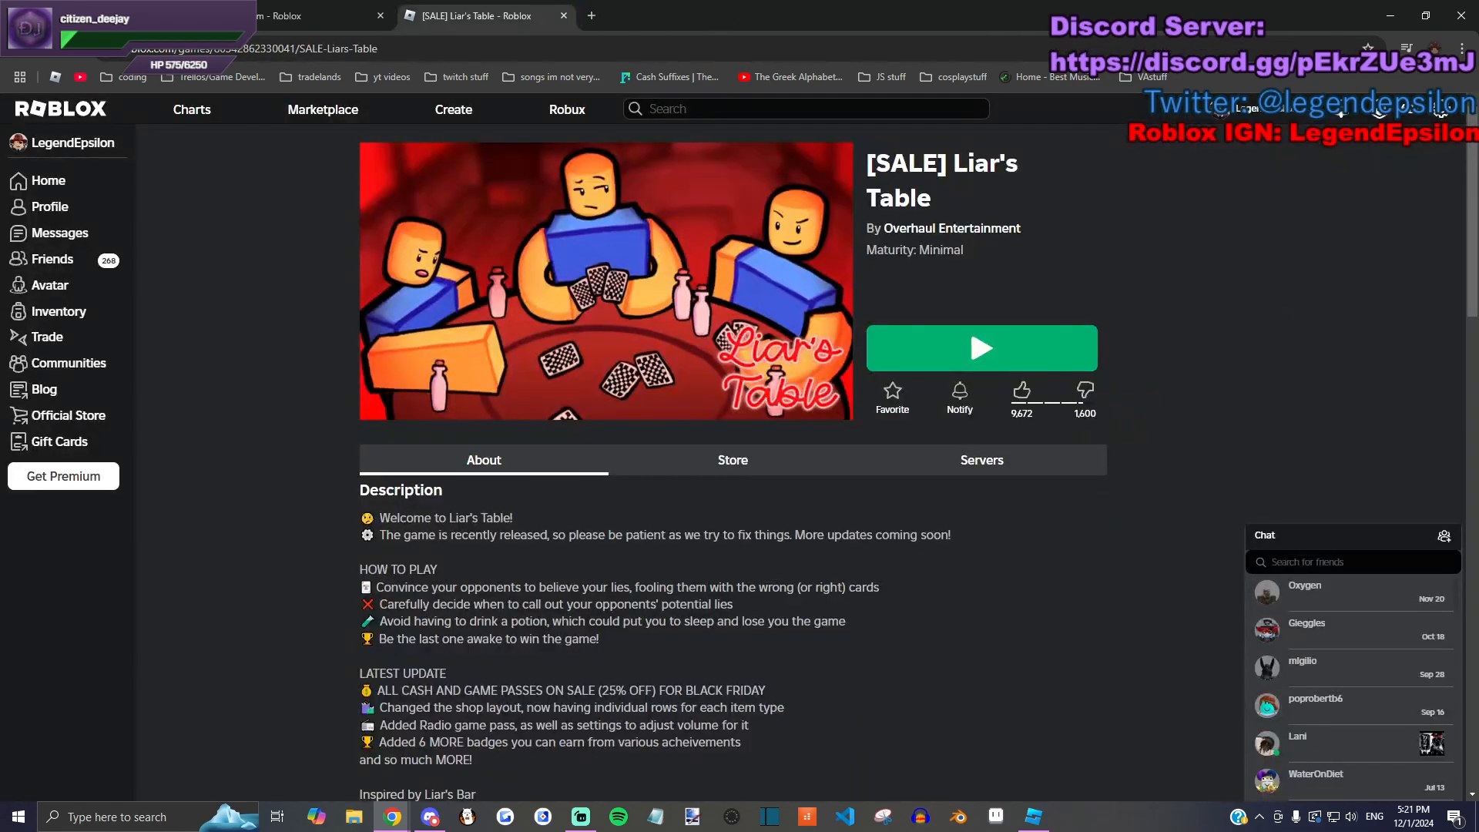
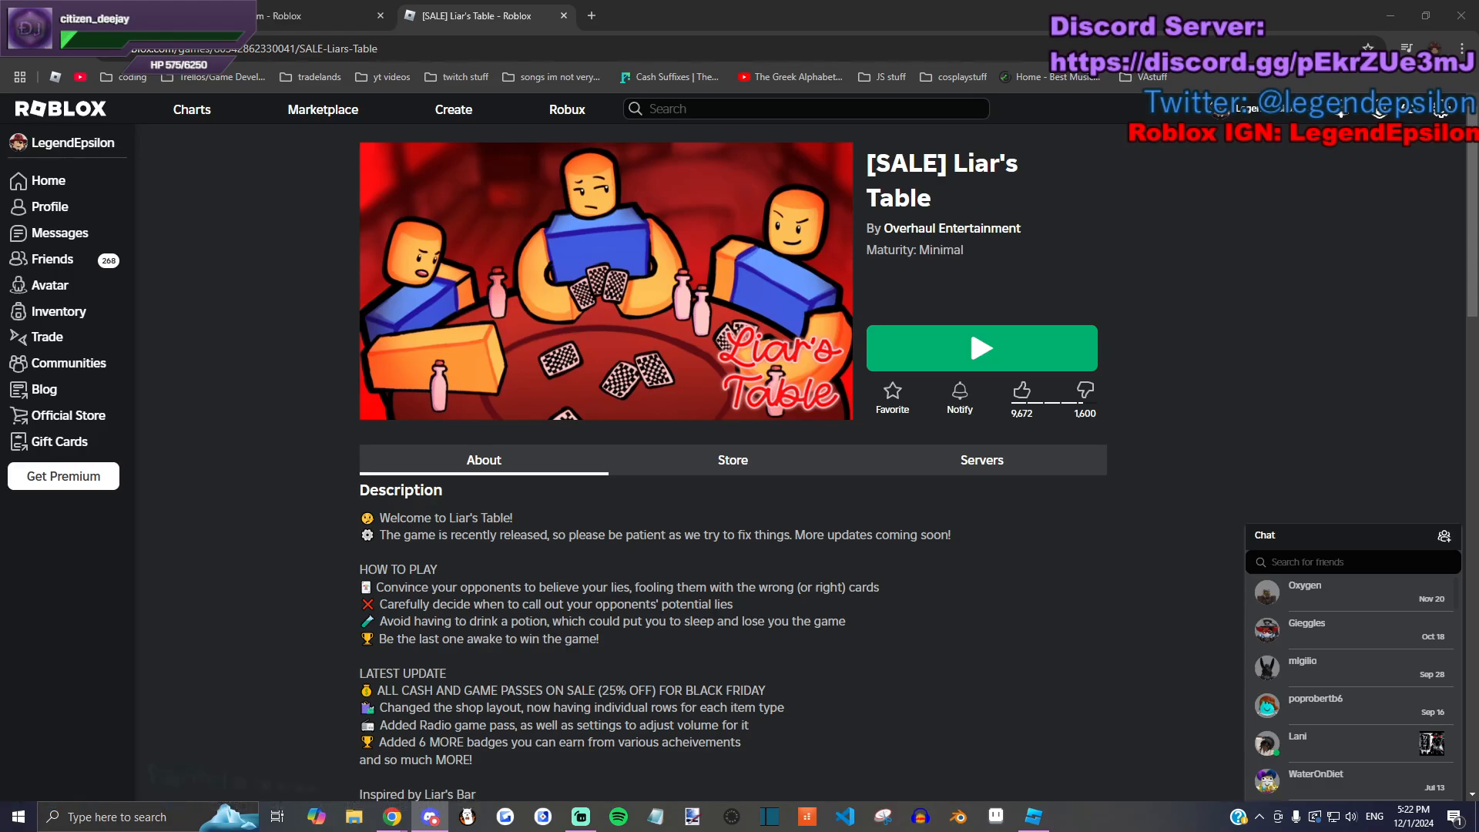
Step: View the Discord-hosted notebook sketches of the fish monster and the mirror ghost in the browser, enlarging the fish page, and close both
key("alt+Tab")
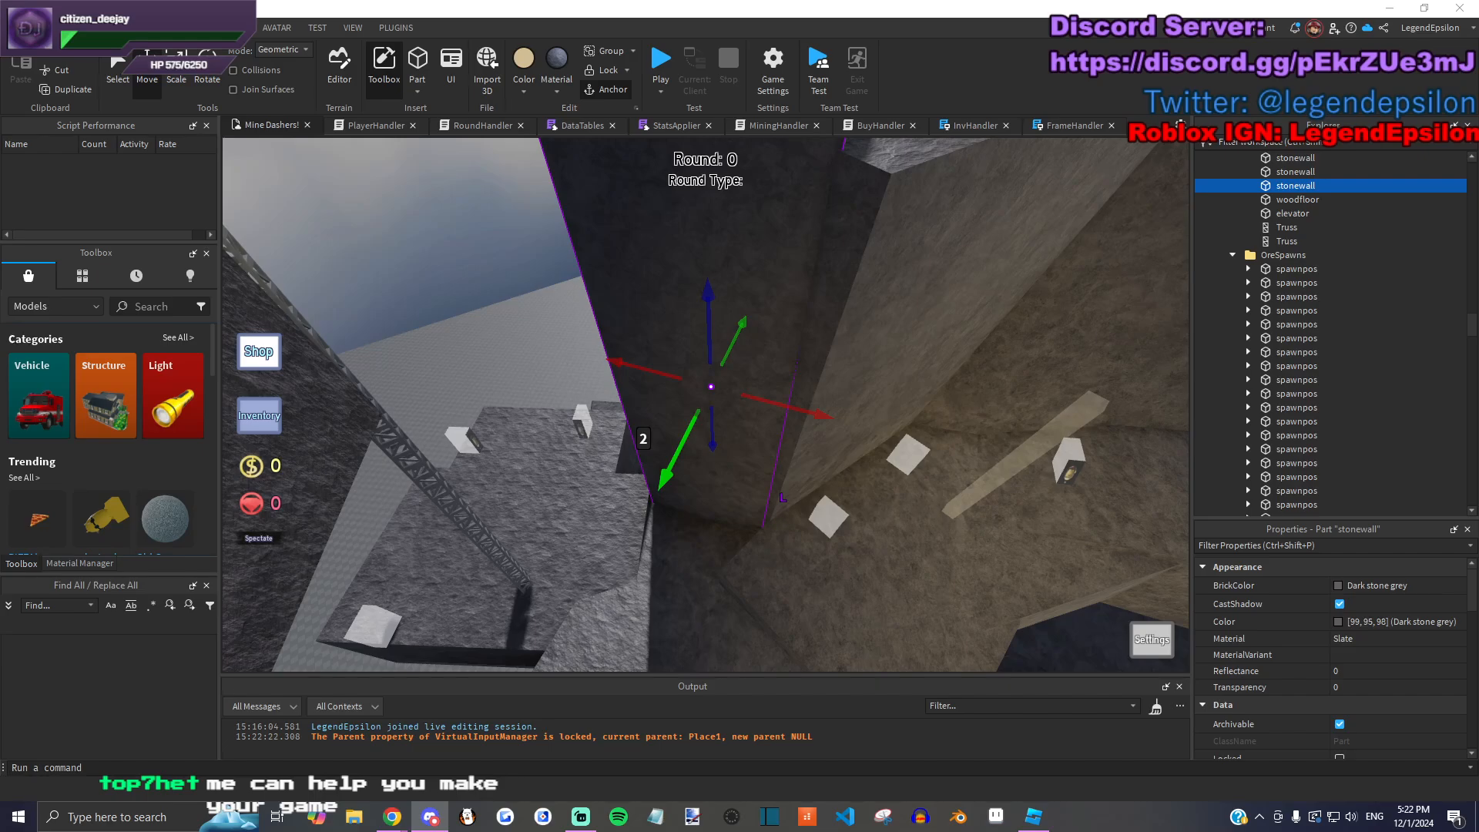
key("alt+Tab")
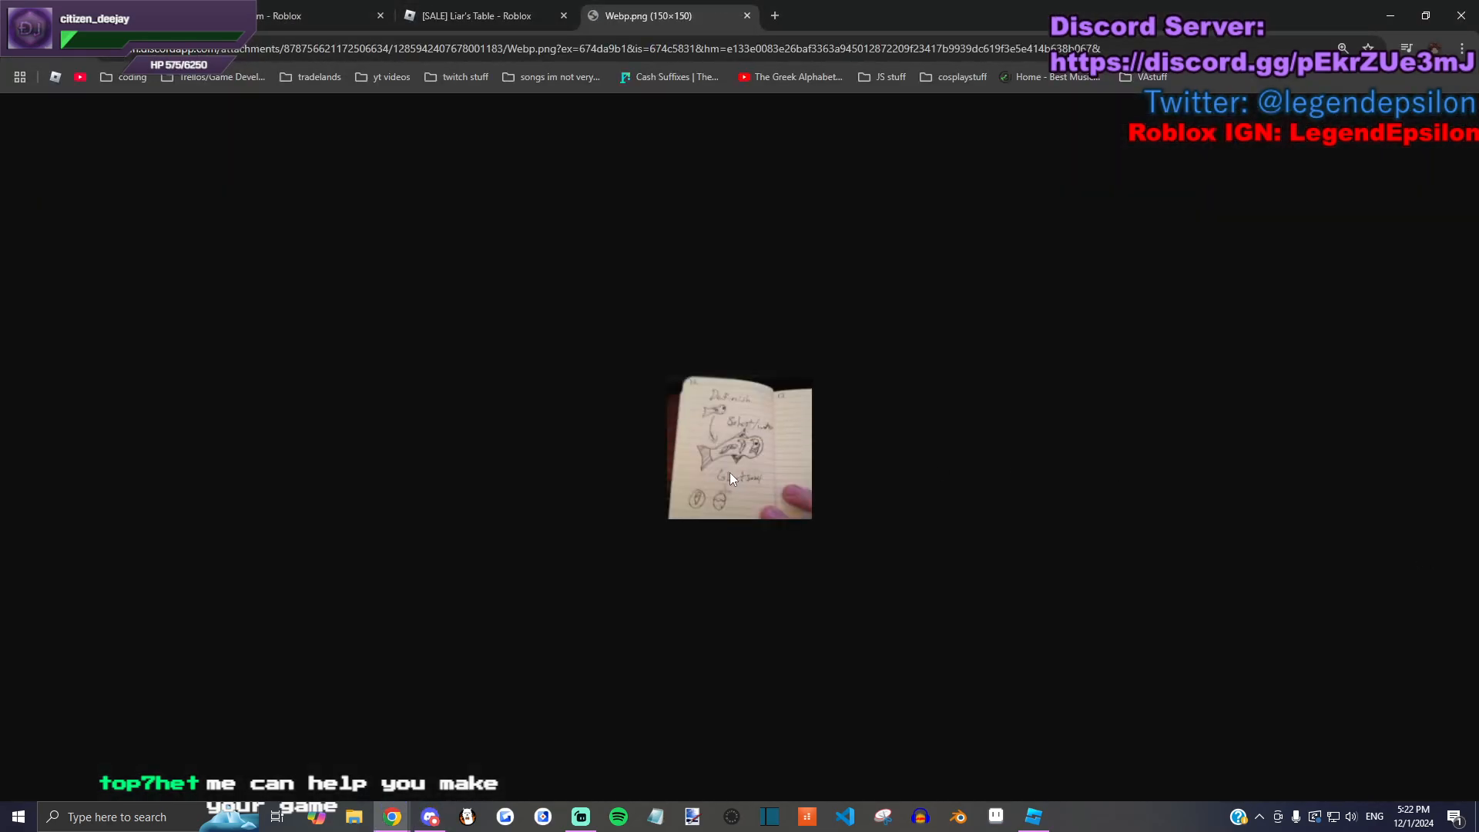
key("alt+Tab")
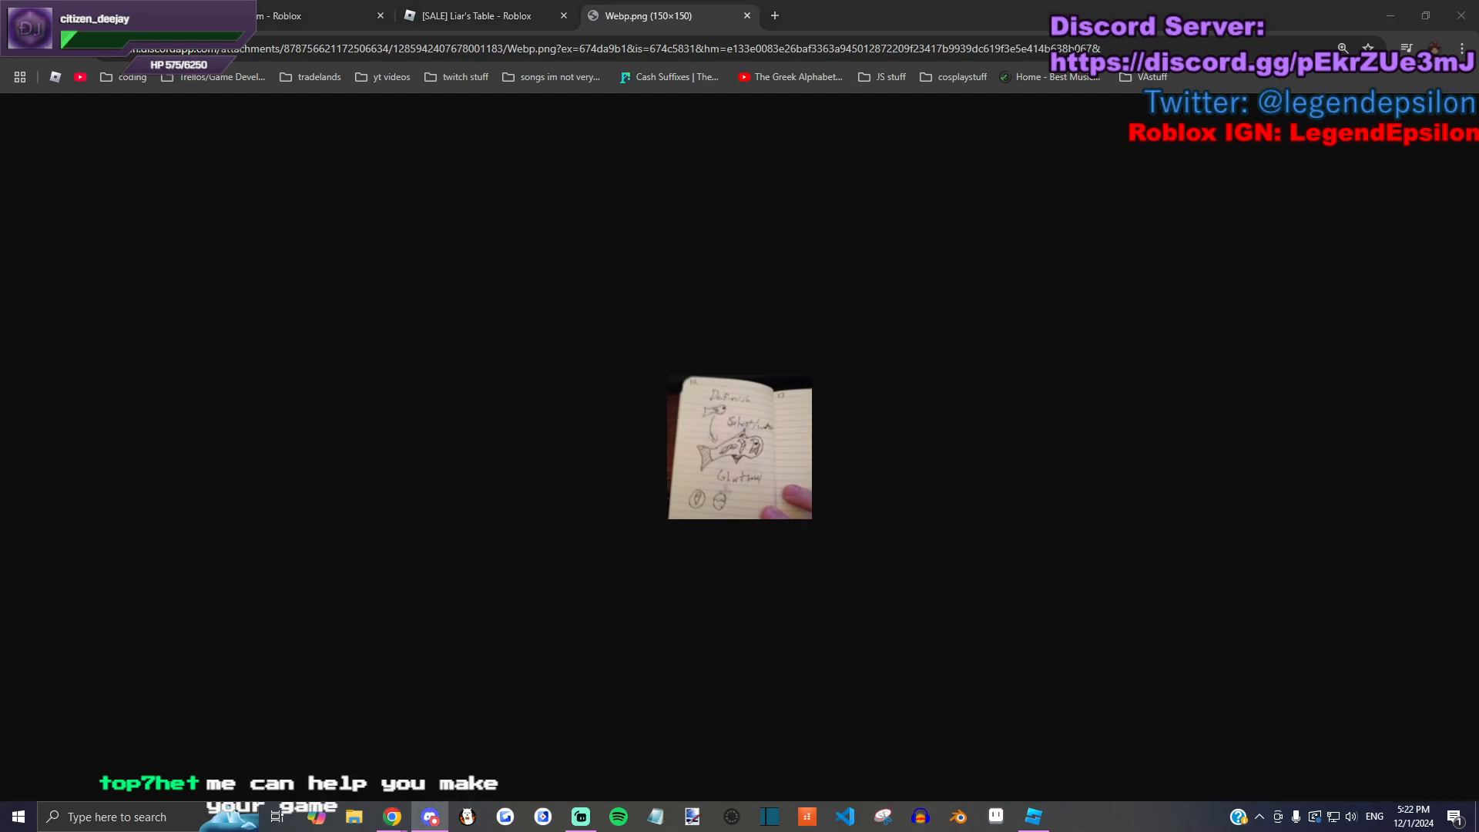
key("alt+Tab")
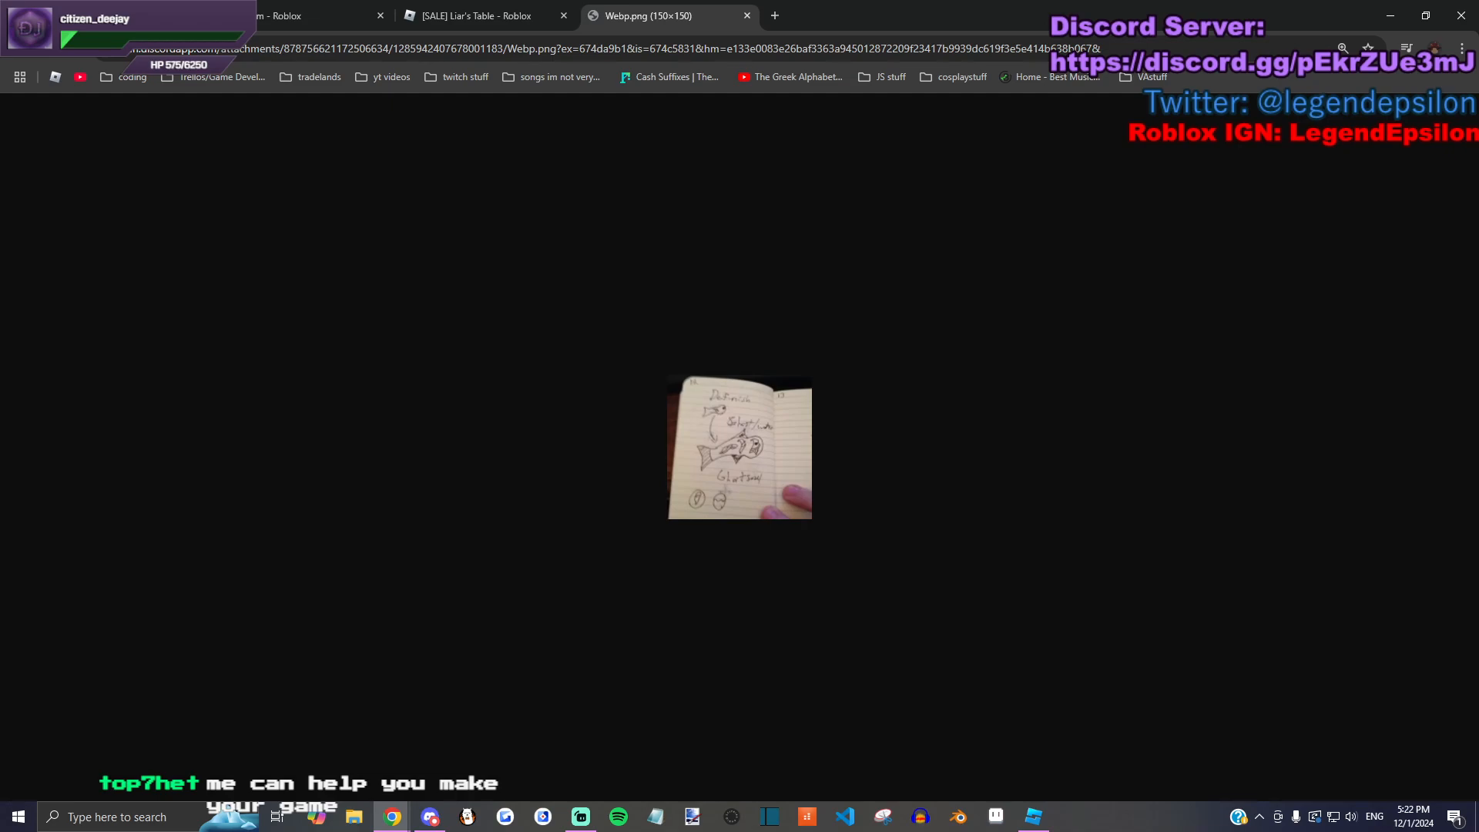
scroll(776, 476, "up", 6, "ctrl")
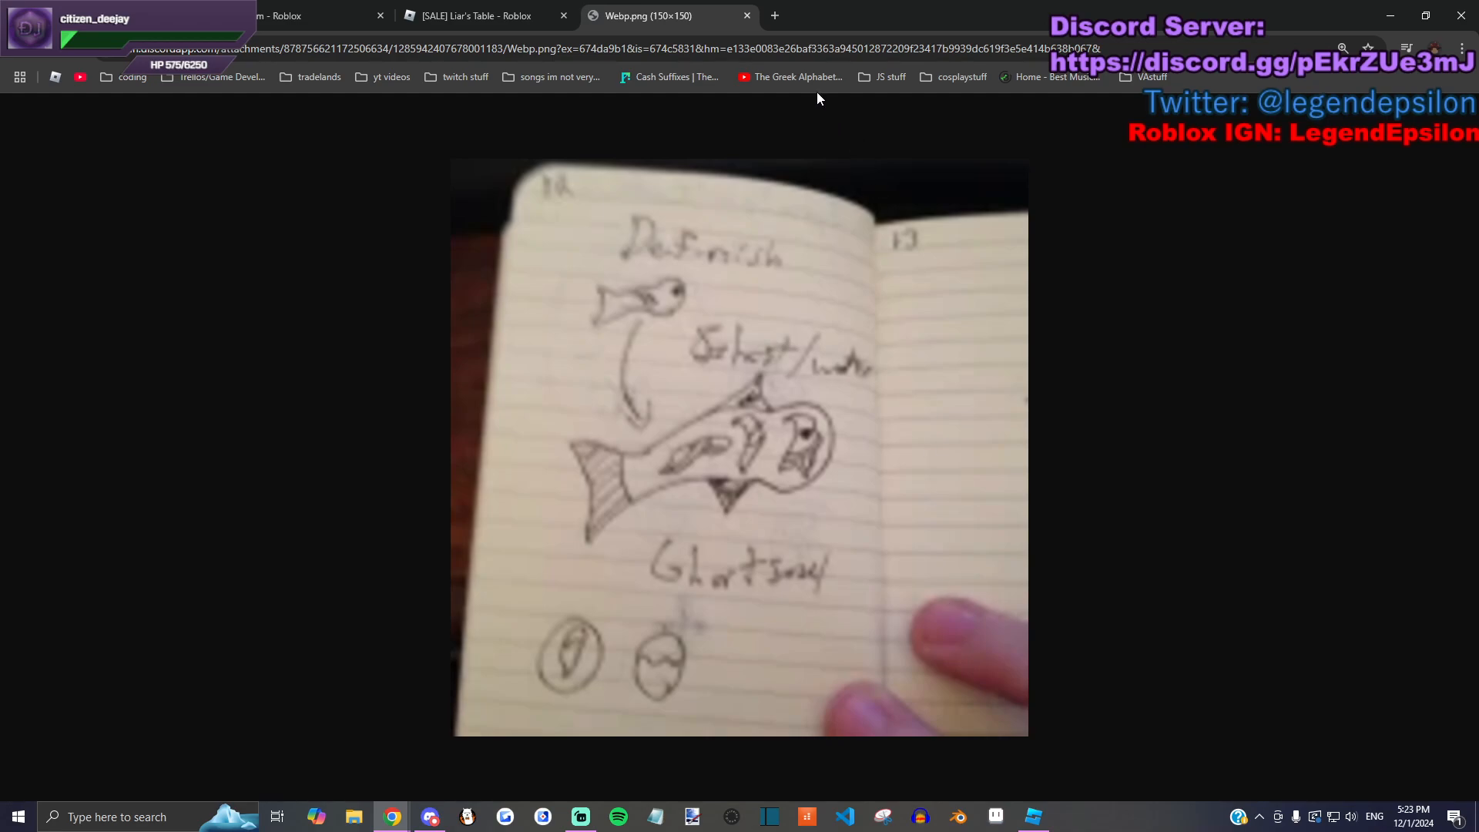
left_click(747, 16)
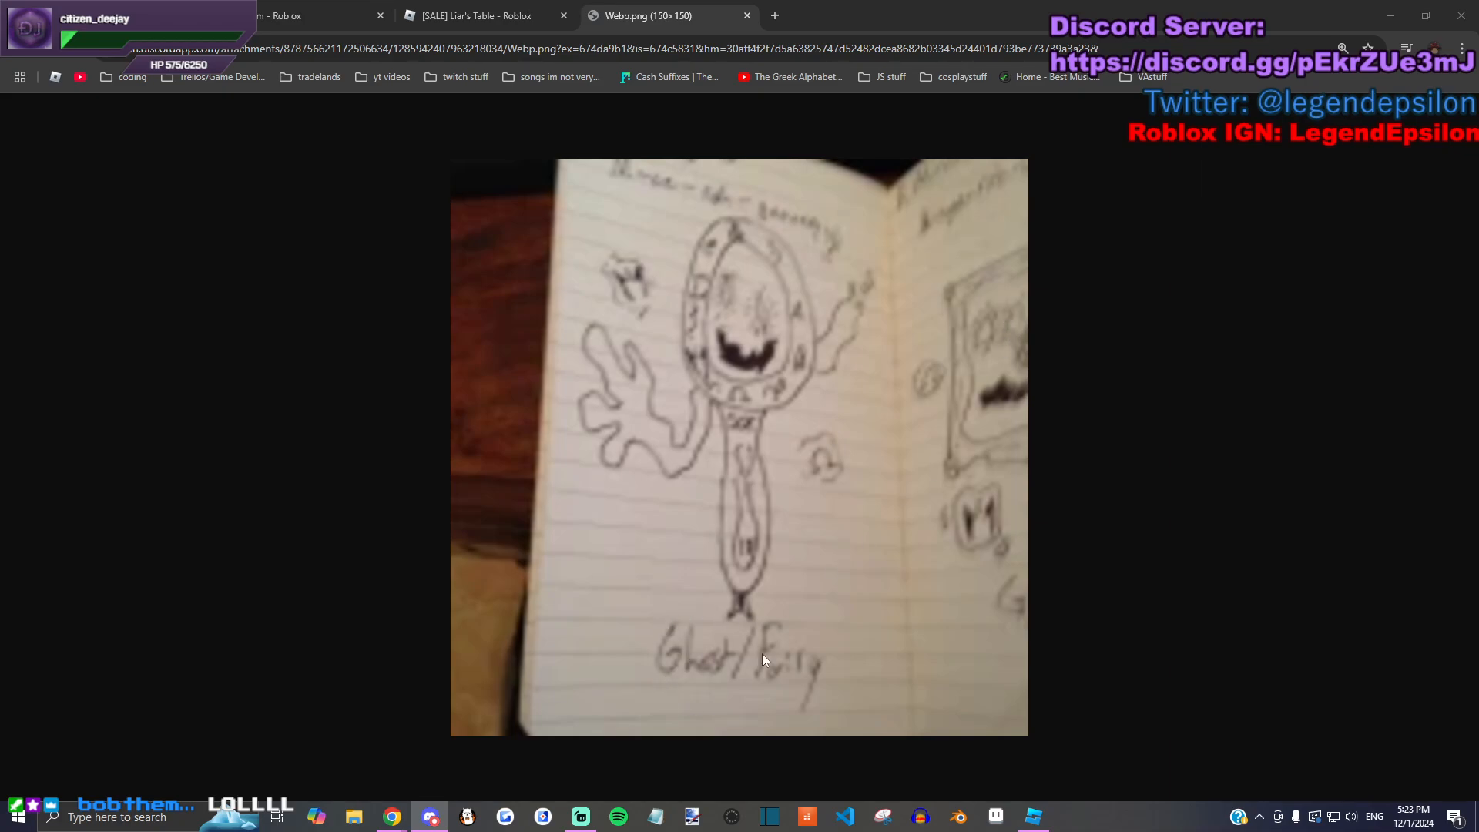
left_click(746, 15)
Step: Switch back to the Mine Dashers map in Roblox Studio and adjust the rotation of the angled stone wall beside its neighbour
key("alt+Tab")
left_click(876, 388)
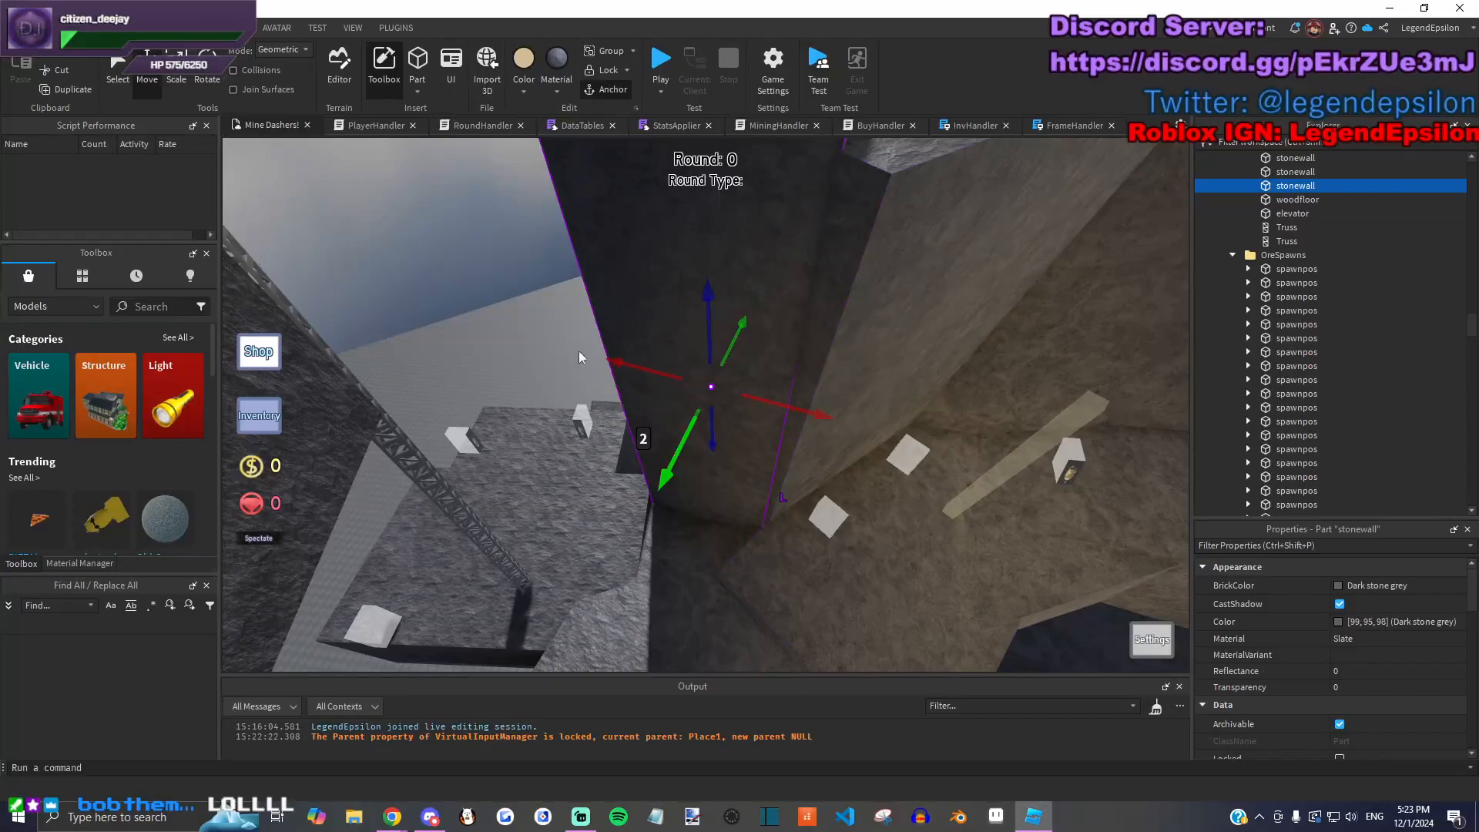
left_click(557, 340)
left_click(698, 375)
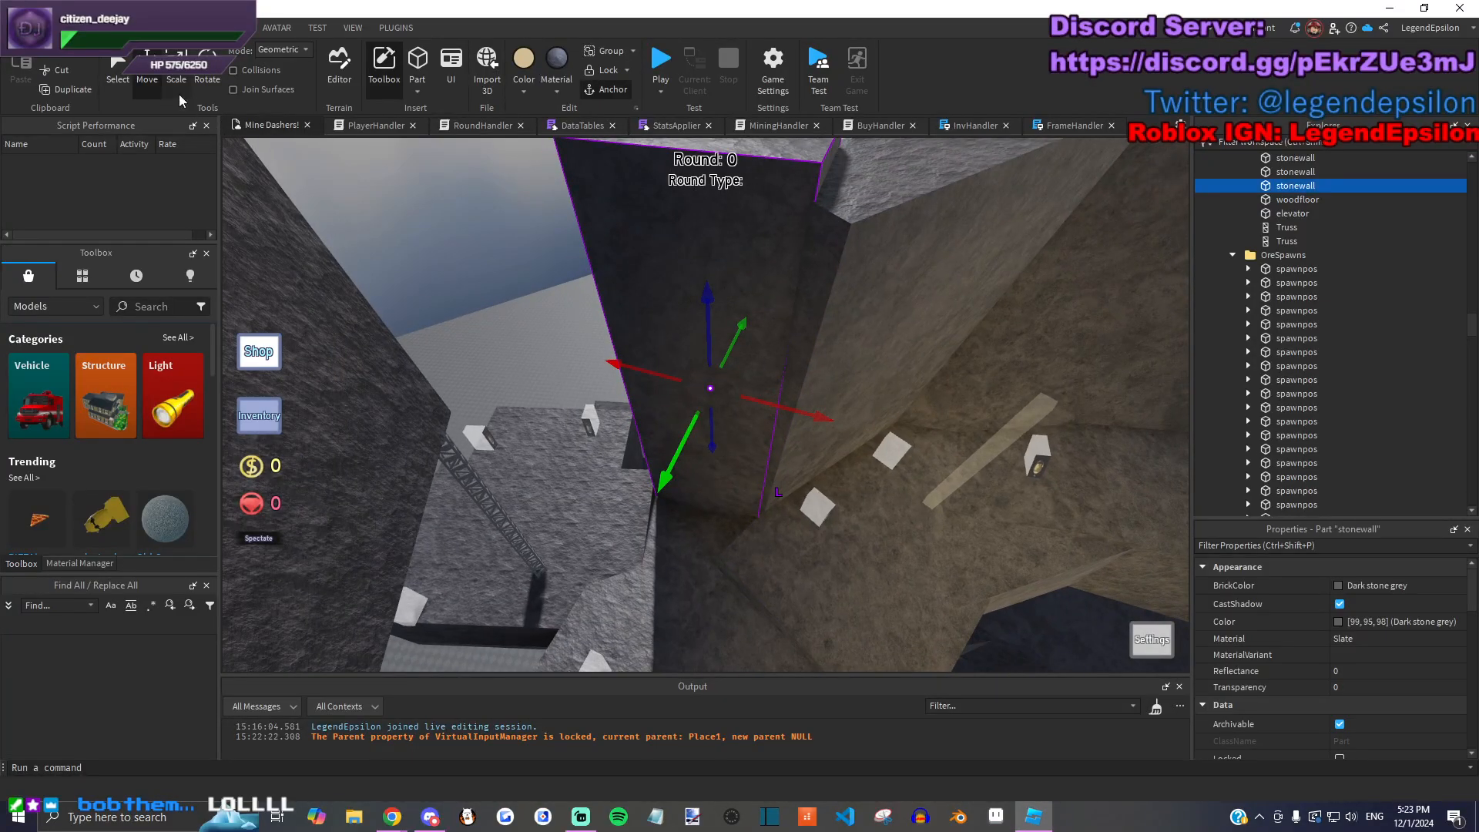
key("ctrl+4")
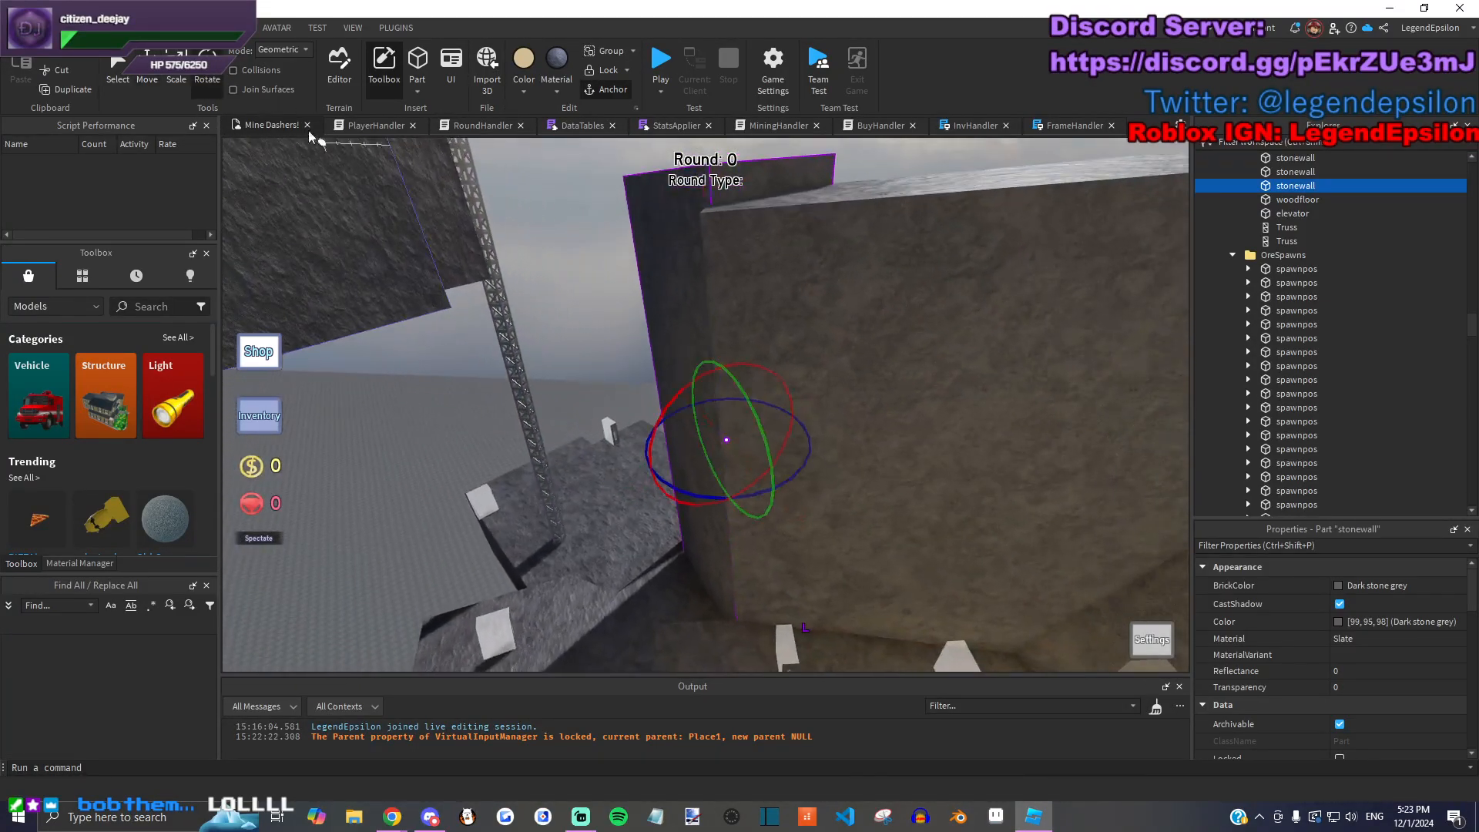
left_click_drag(607, 400, 621, 382)
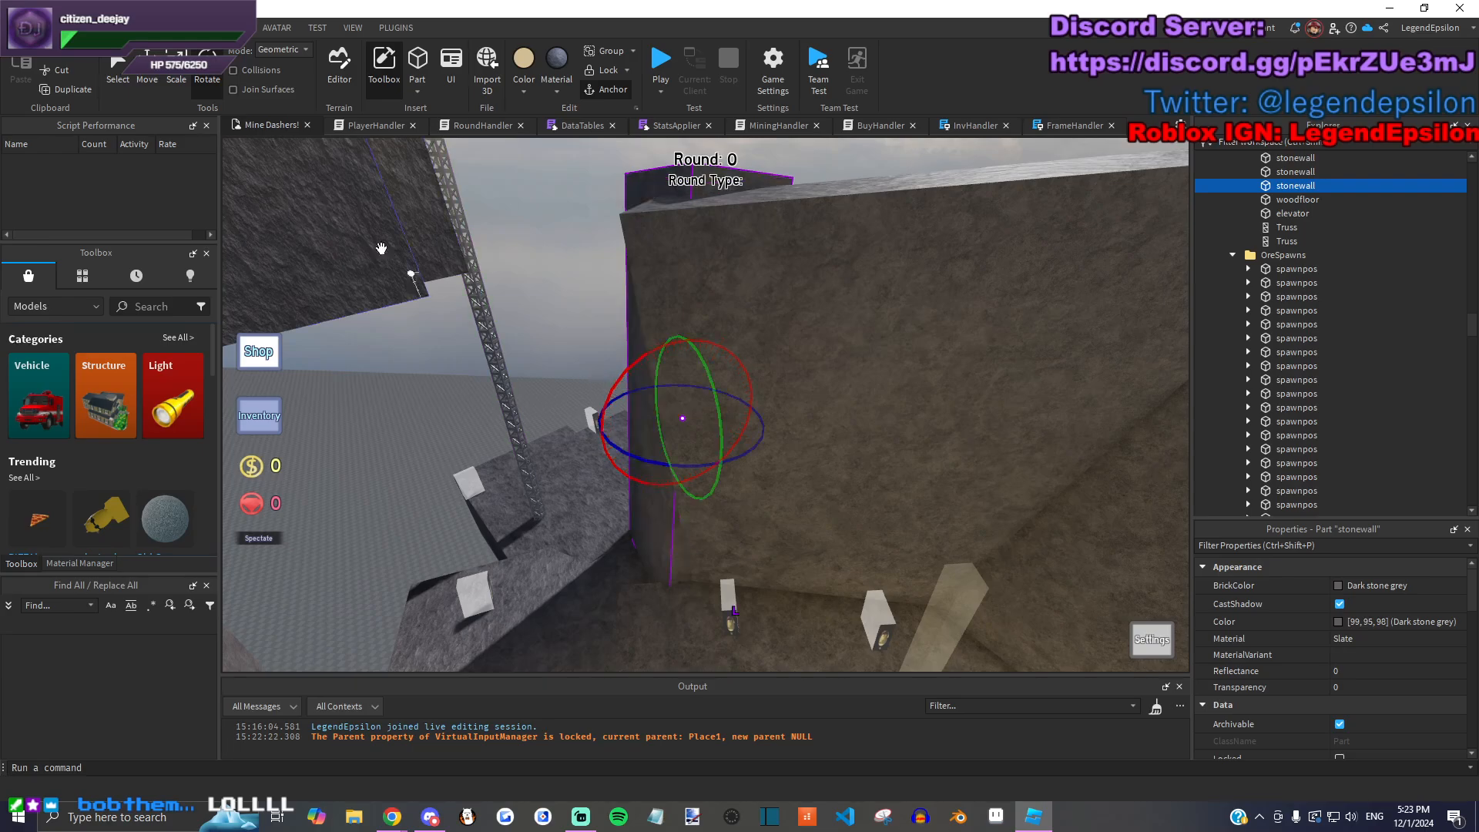
Step: Examine the angled stone wall's top, base and joint with the adjoining walls, along with the open floor edge beyond the truss
key("a")
key("w")
left_click(176, 70)
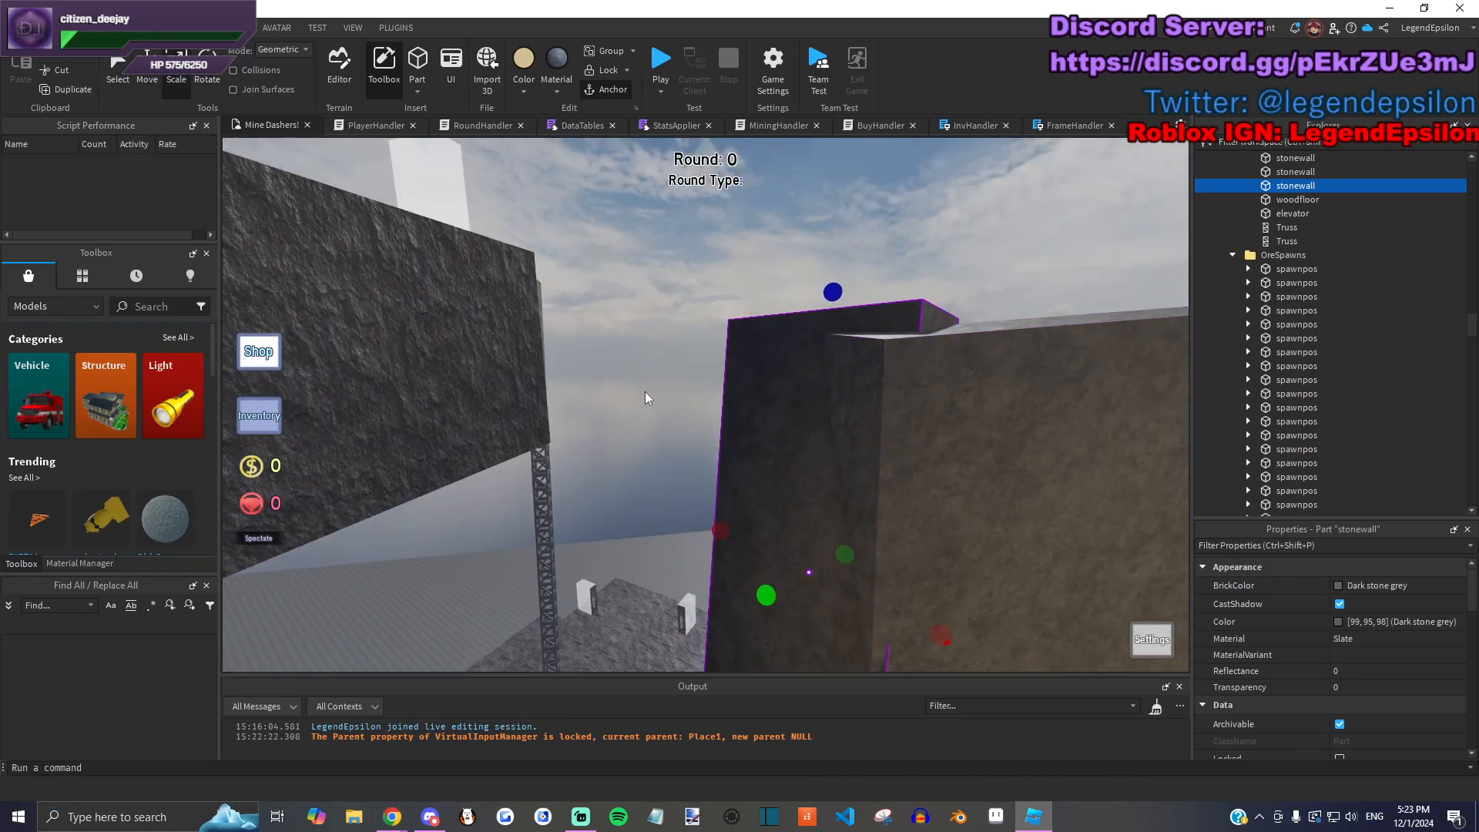
left_click(646, 394)
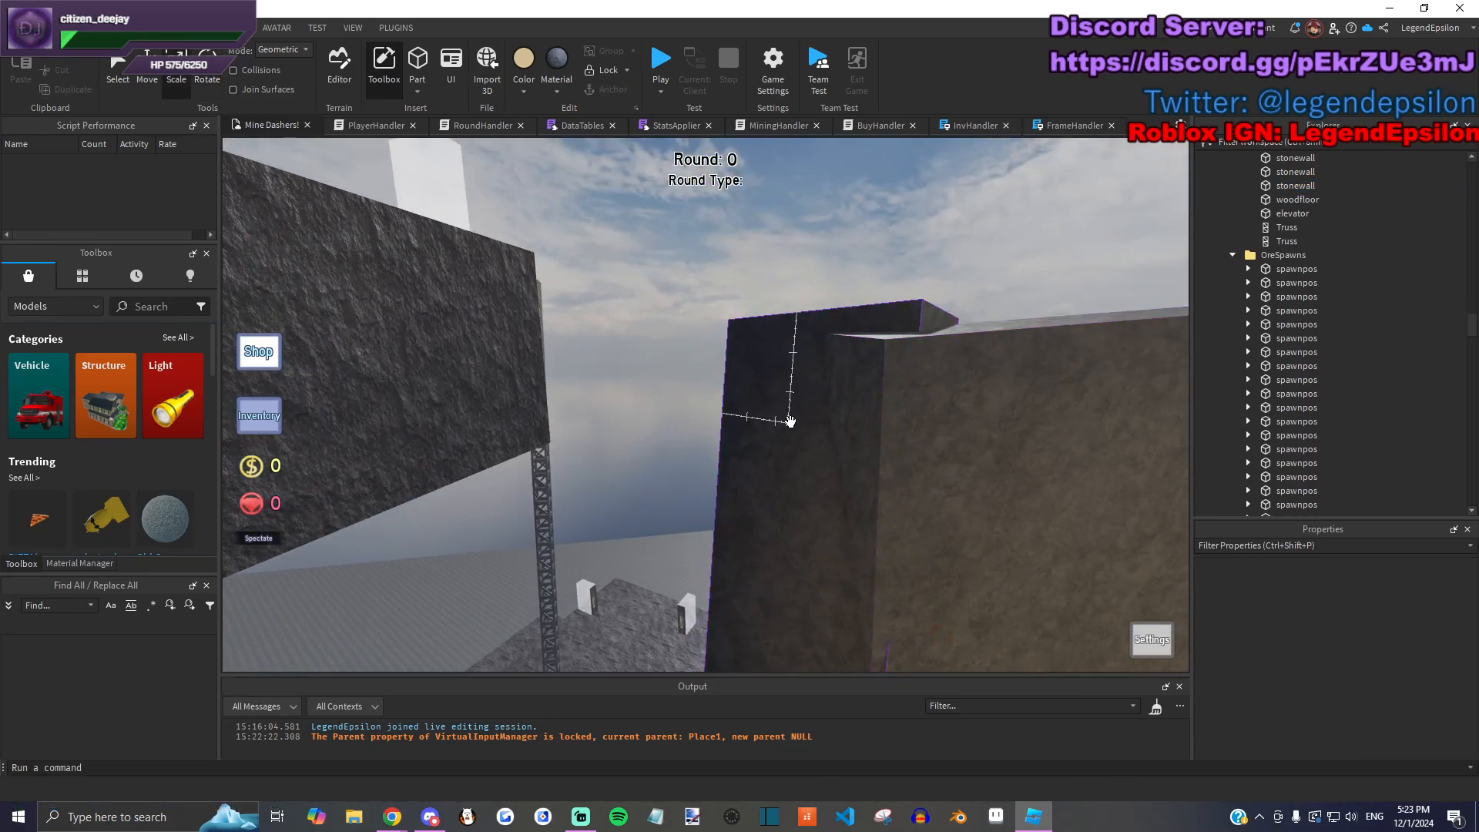
left_click(805, 524)
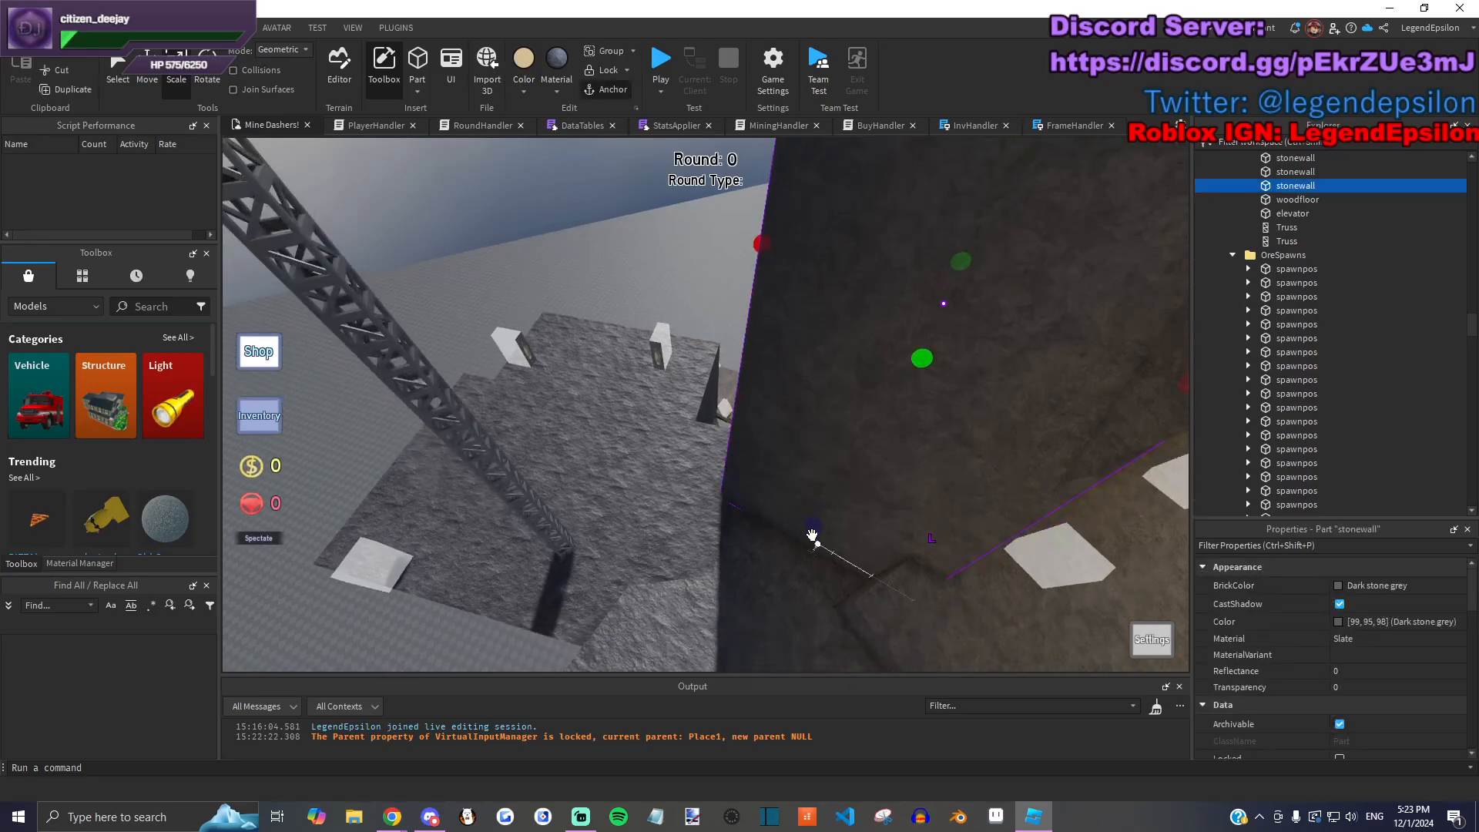
right_click_drag(805, 524, 919, 446)
key("ctrl+d")
right_click_drag(612, 308, 789, 422)
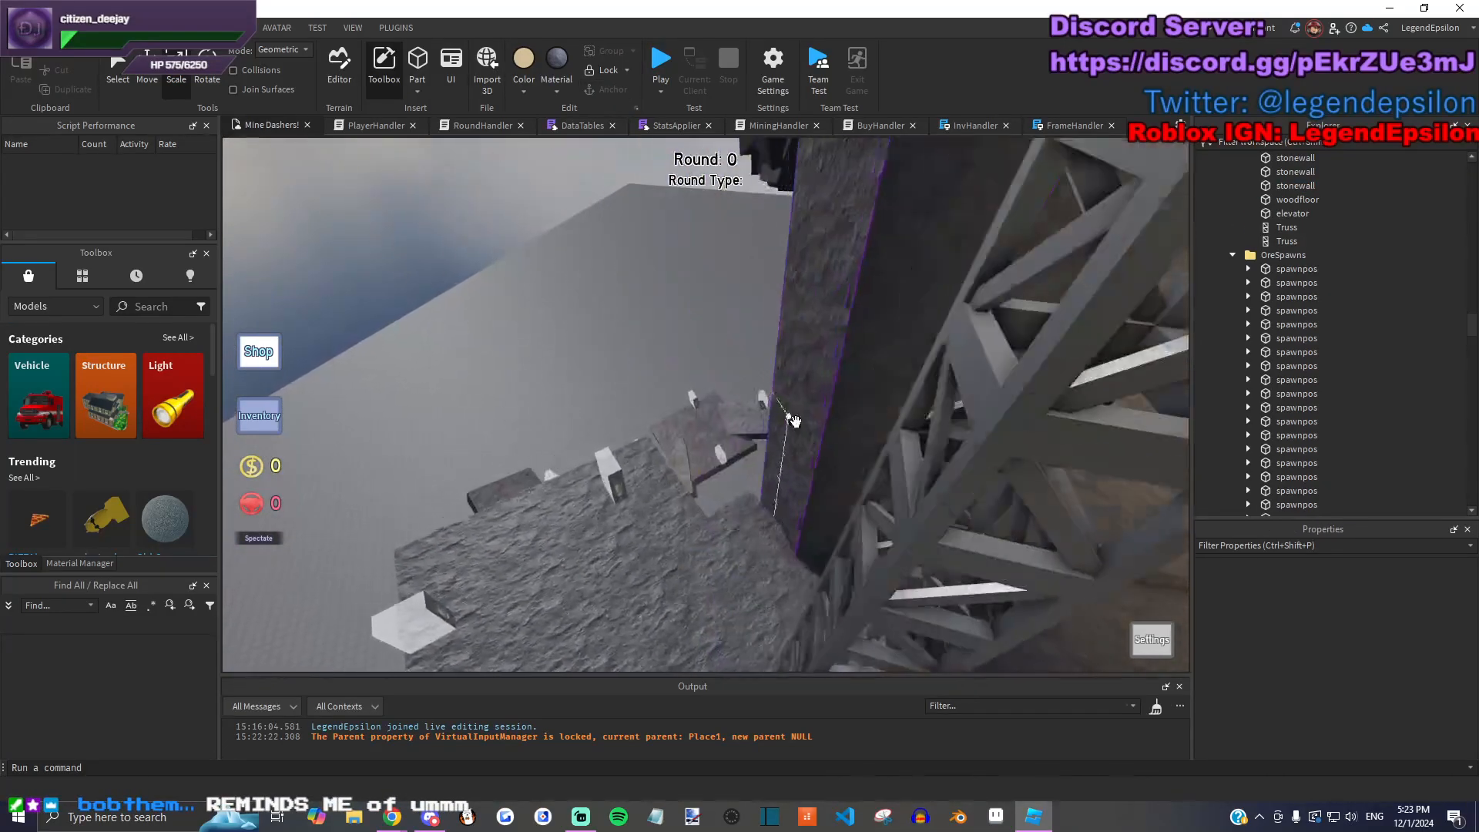
left_click_drag(798, 409, 766, 415)
left_click(655, 339)
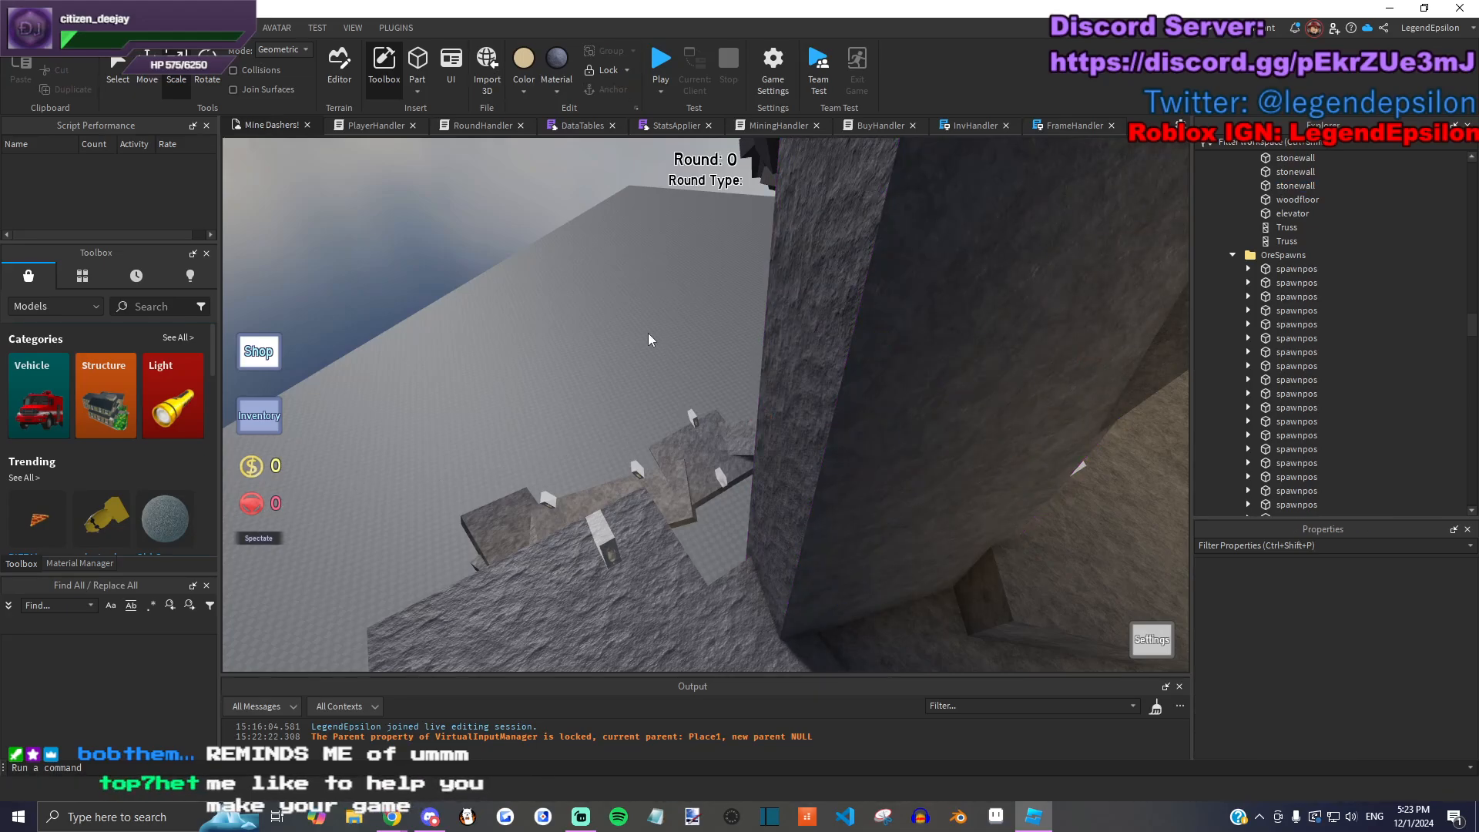
Step: Select the stone wall beside the open floor edge and resize it to run along that stretch
left_click(878, 338)
right_click_drag(880, 340, 604, 316)
left_click(938, 451)
left_click(844, 375)
left_click(883, 547)
left_click(858, 406)
left_click(832, 415)
left_click_drag(604, 316, 620, 323)
left_click(173, 85)
left_click_drag(683, 237, 755, 365)
right_click_drag(755, 364, 710, 307)
left_click_drag(710, 307, 703, 304)
mouse_move(704, 304)
right_mouse_down()
mouse_move(660, 419)
mouse_move(703, 301)
right_mouse_up()
left_click_drag(702, 301, 700, 400)
right_click_drag(700, 401, 741, 310)
Step: Rotate the stone wall along the floor edge and shift it so its base meets the floor
key("ctrl+4")
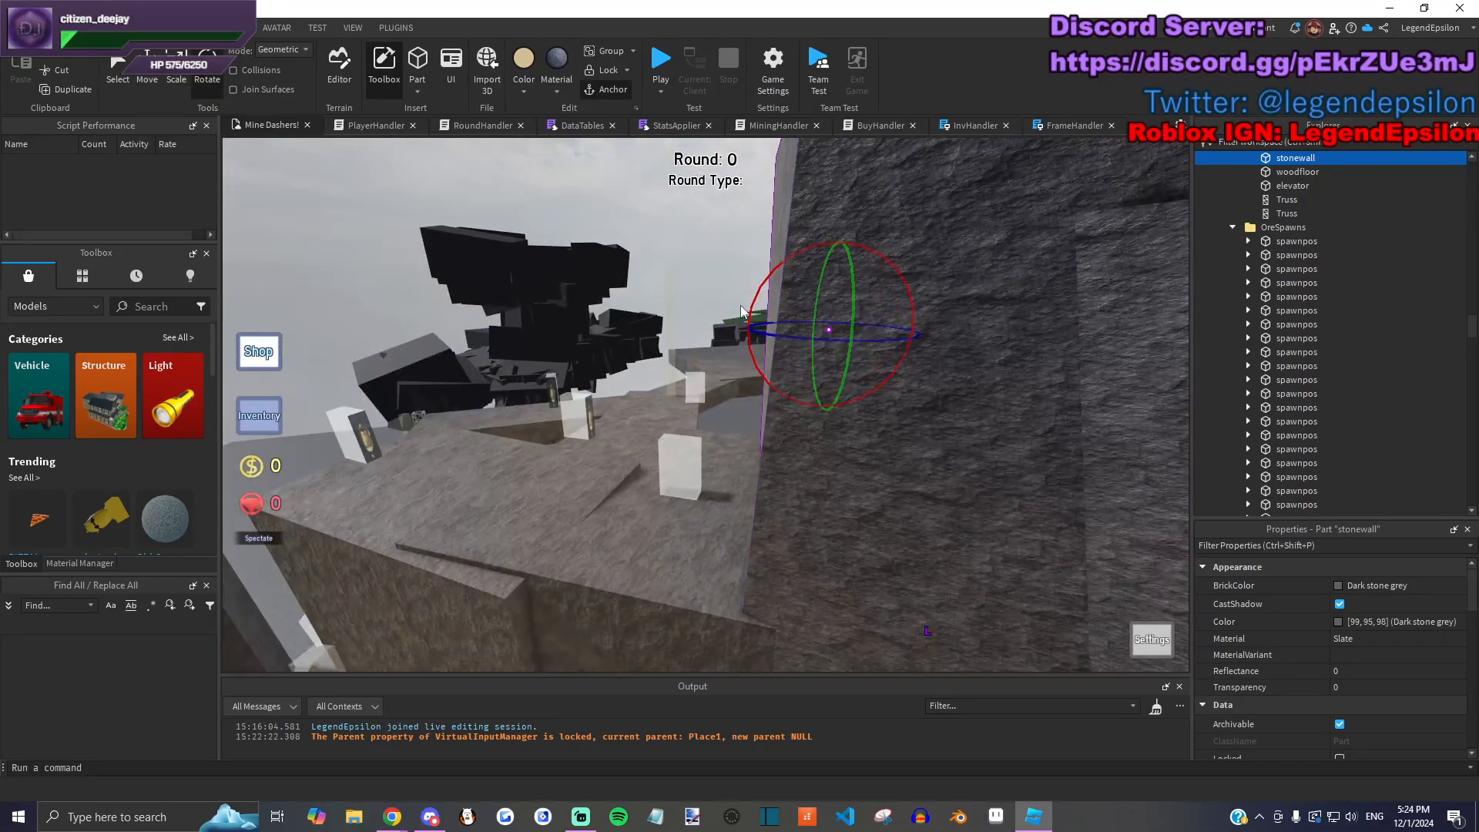
left_click_drag(753, 302, 759, 296)
right_click_drag(760, 301, 770, 320)
key("ctrl+2")
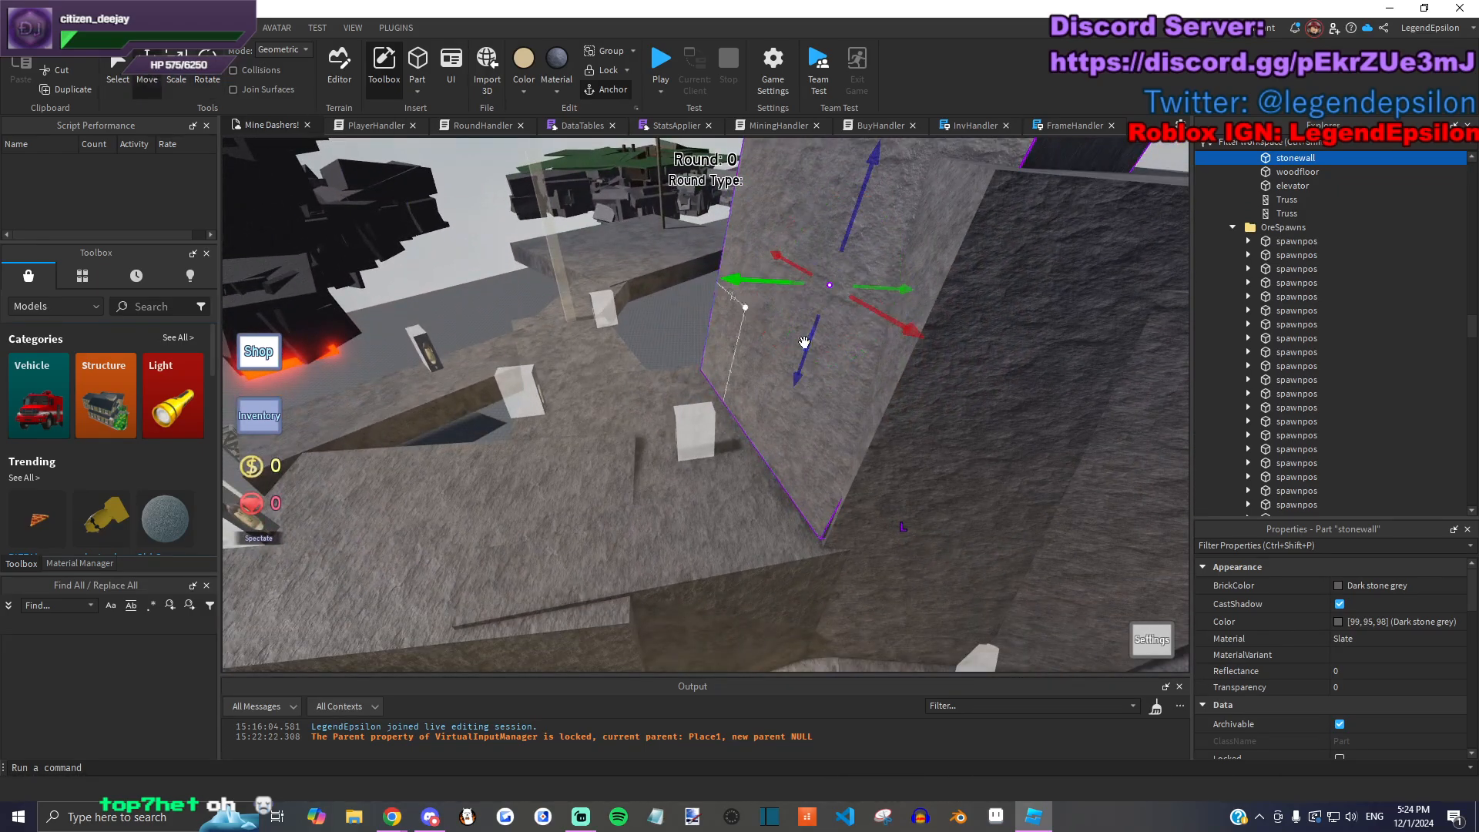
left_click_drag(812, 365, 801, 378)
Step: Duplicate the stone wall and position the copy at an angle off its end along the next floor edge
right_click_drag(802, 378, 914, 430)
key("ctrl+d")
left_click_drag(914, 429, 714, 394)
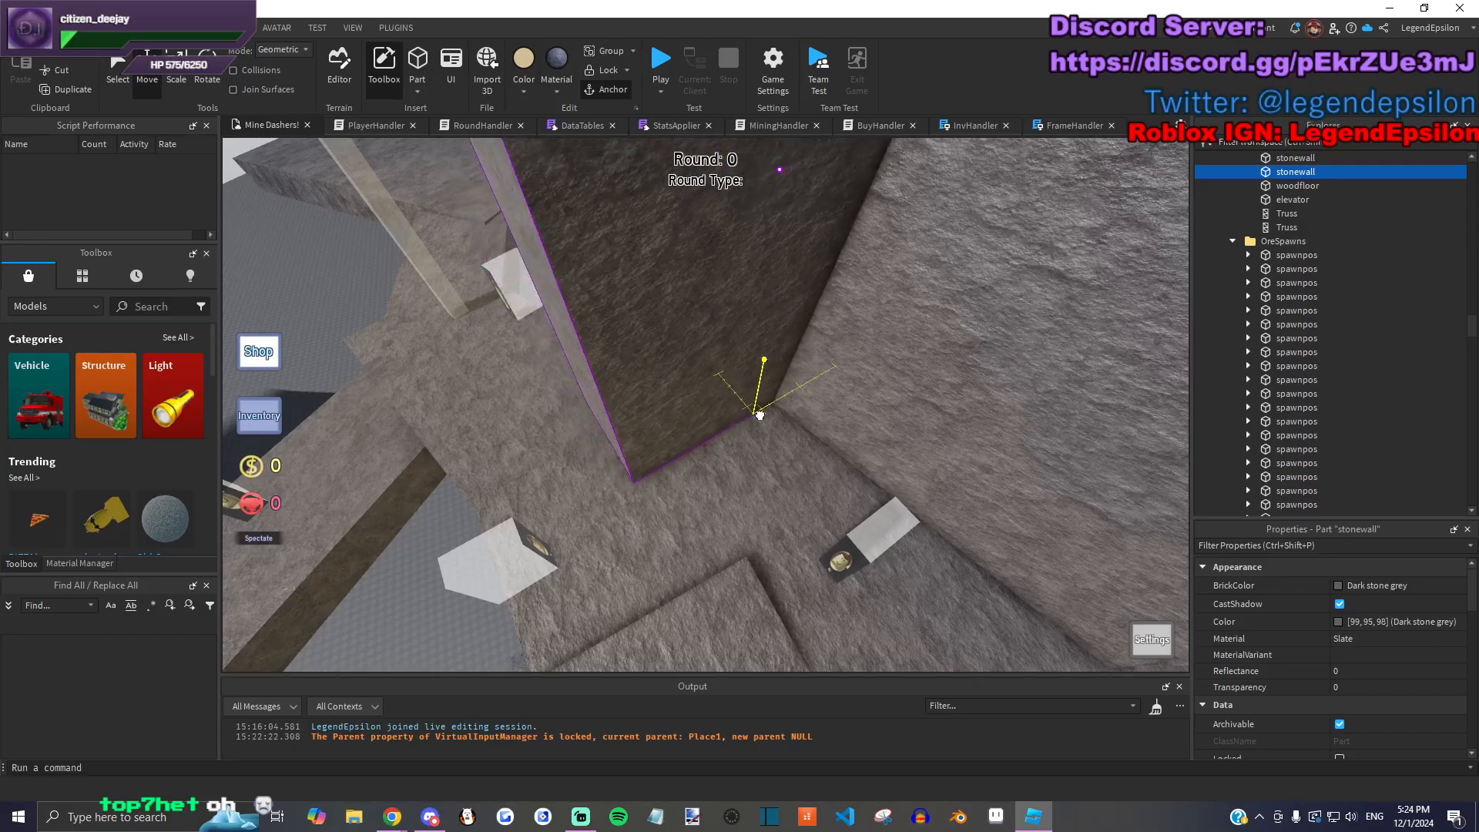
key("f")
key("ctrl+4")
left_click_drag(715, 445, 717, 444)
right_click_drag(717, 444, 862, 405)
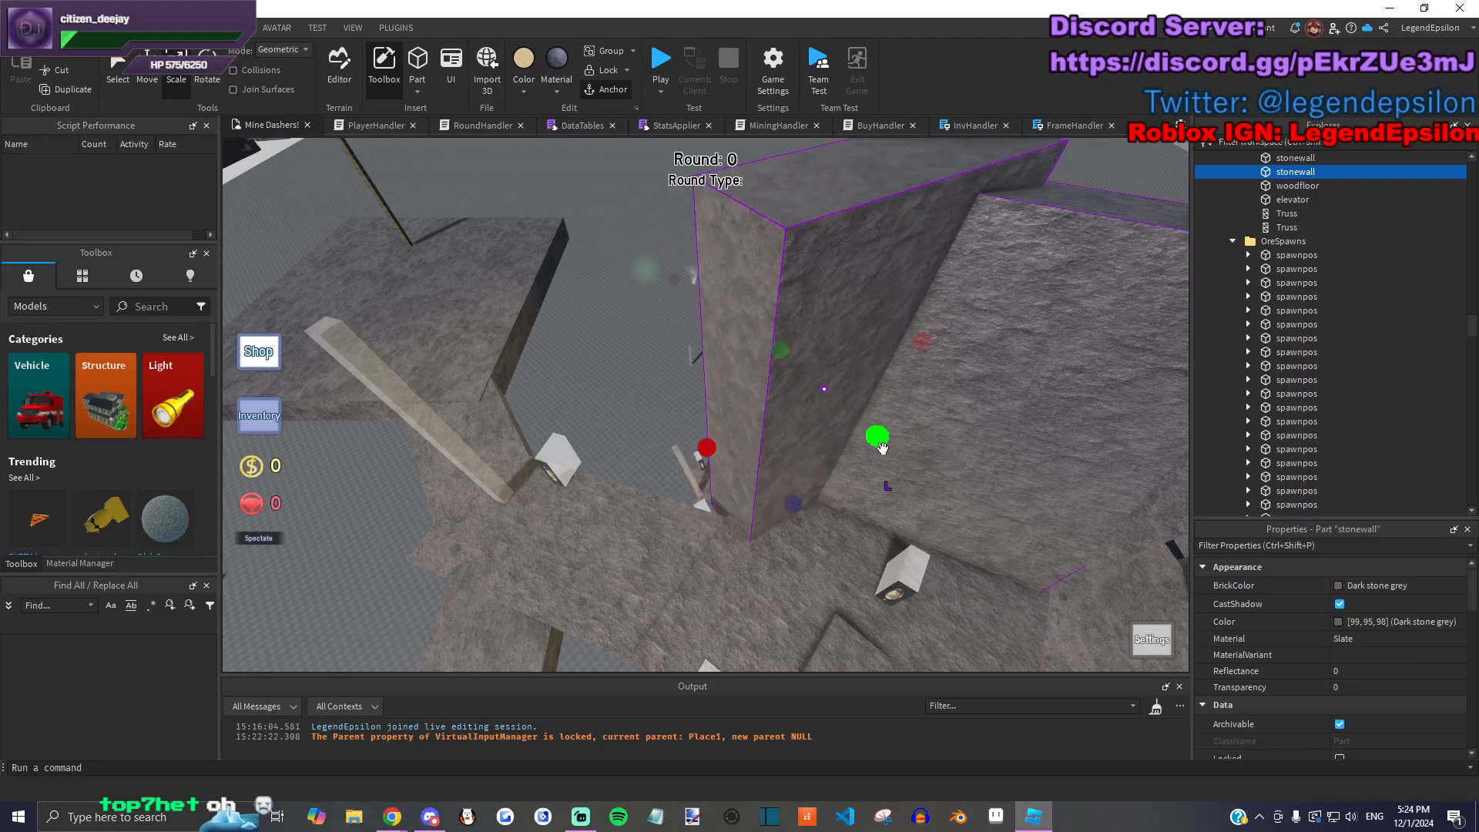
Step: Resize the angled wall copy to fit the next stretch of open floor edge
right_click_drag(870, 362, 912, 460)
right_click_drag(778, 529, 684, 508)
key("w")
left_click(679, 503)
mouse_move(684, 509)
left_mouse_down()
mouse_move(811, 224)
mouse_move(786, 323)
mouse_move(755, 362)
mouse_move(762, 428)
mouse_move(789, 403)
left_mouse_up()
Step: Rotate the stone slab beneath the cave ceiling to follow the slope of the surrounding slabs
key("ctrl+4")
left_click_drag(866, 363, 891, 343)
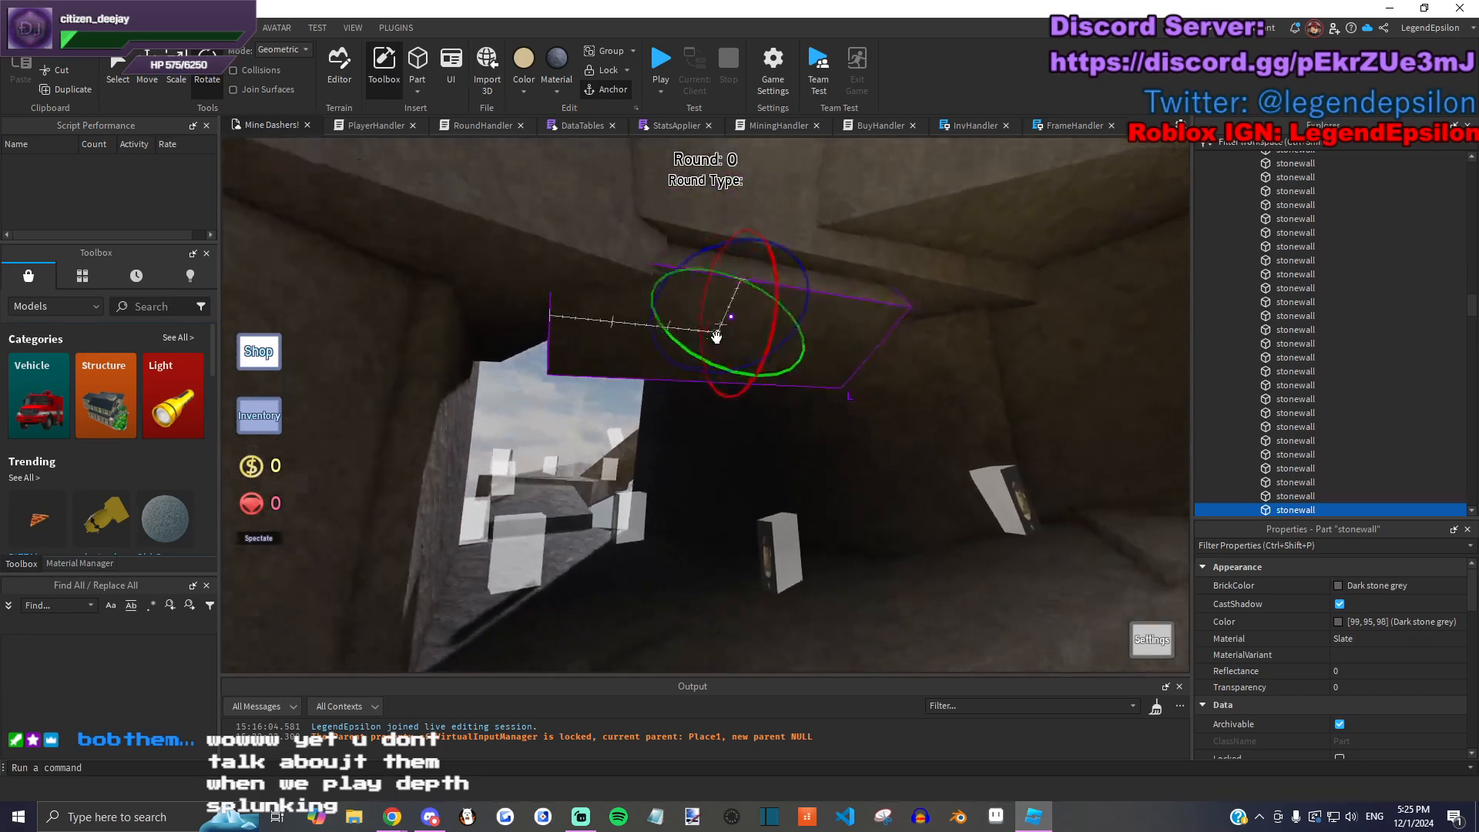
left_click_drag(782, 344, 677, 314)
key("ctrl+2")
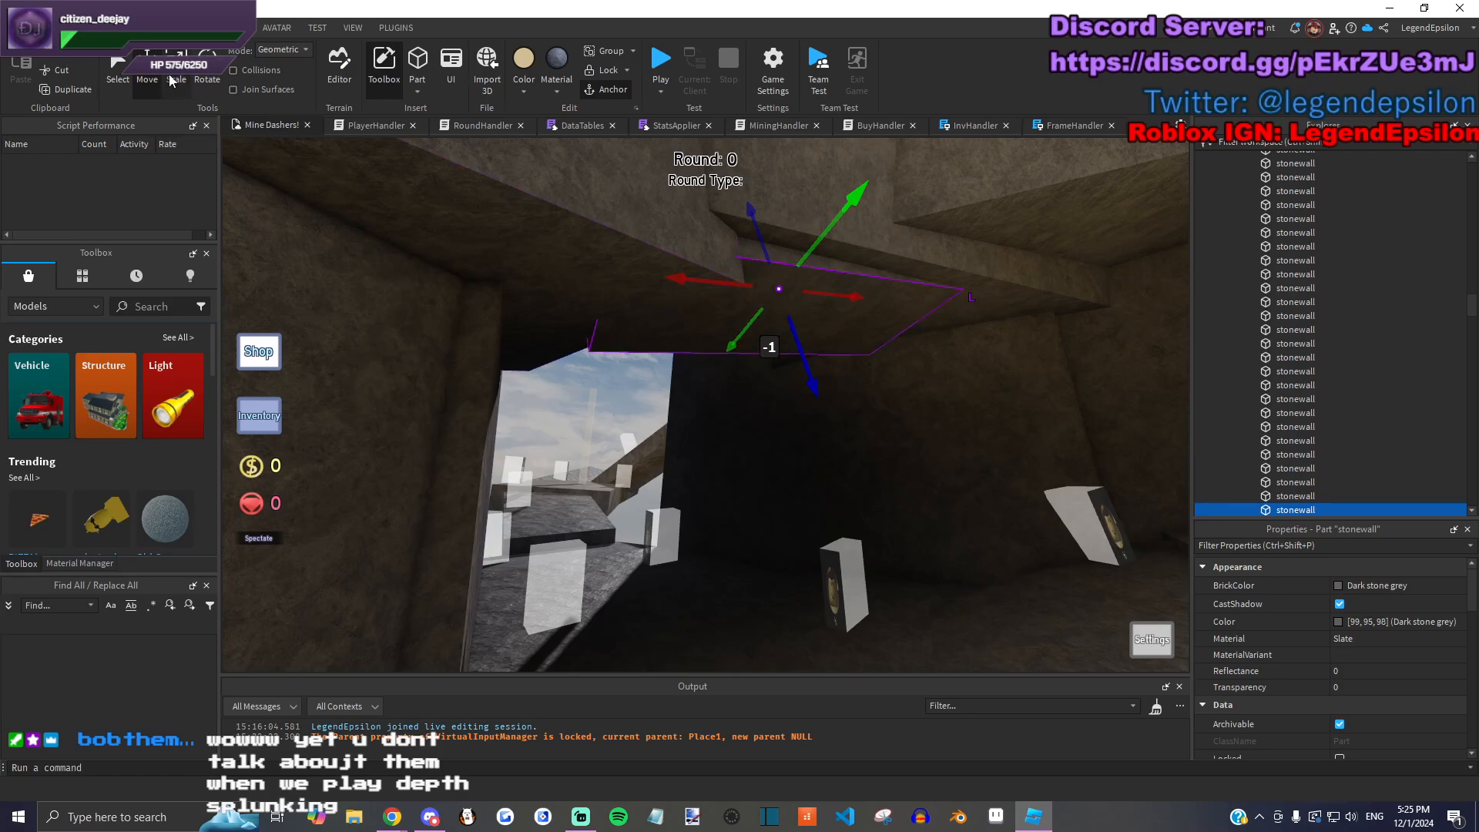
Step: Move the stone slab into the gap between the ceiling slabs and the cave wall
right_click_drag(424, 300, 751, 323)
left_click_drag(752, 324, 967, 321)
mouse_move(737, 349)
left_mouse_down()
mouse_move(604, 419)
mouse_move(385, 333)
mouse_move(729, 336)
left_mouse_up()
key("w")
key("a")
left_click_drag(825, 412, 847, 300)
Step: Stretch the ceiling slab sideways and turn it to line up with the top of the cave wall
left_click(208, 71)
left_click(176, 71)
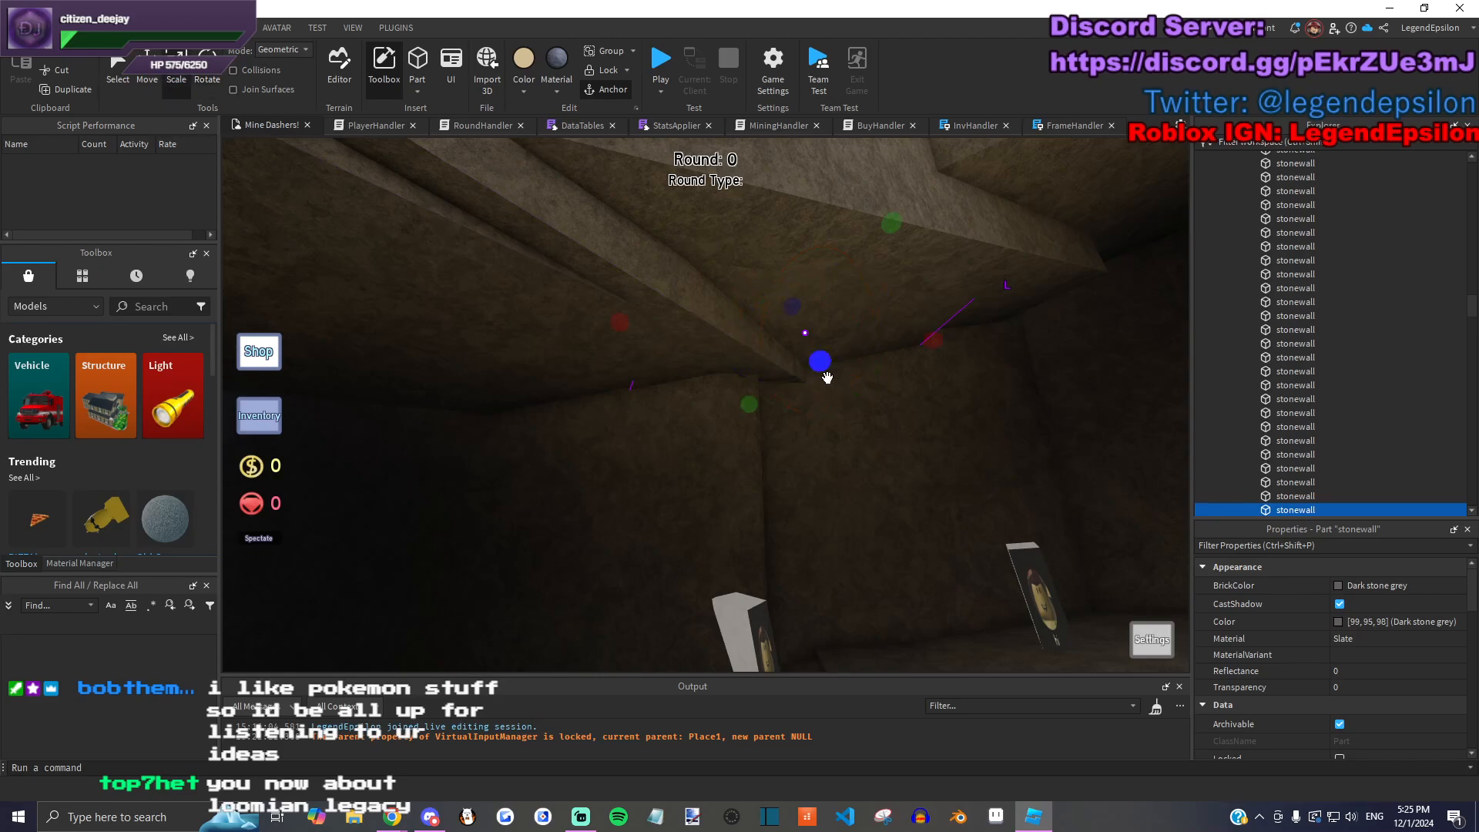
left_click_drag(616, 337, 933, 376)
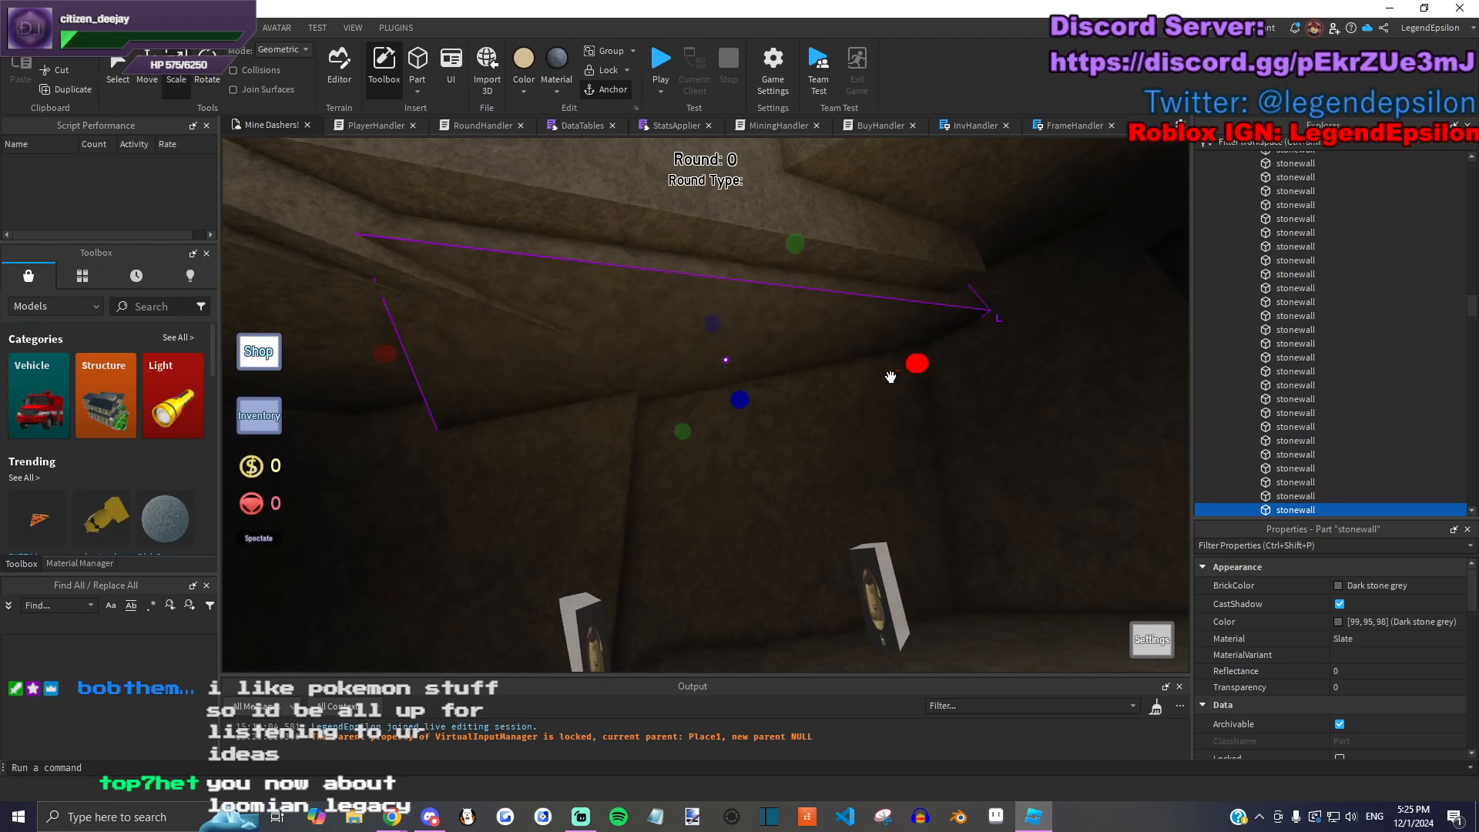
key("ctrl+4")
left_click_drag(681, 399, 783, 380)
key("a")
Step: Lengthen the ceiling slab so it reaches farther along the cave wall
left_click(179, 77)
left_click_drag(433, 299, 426, 305)
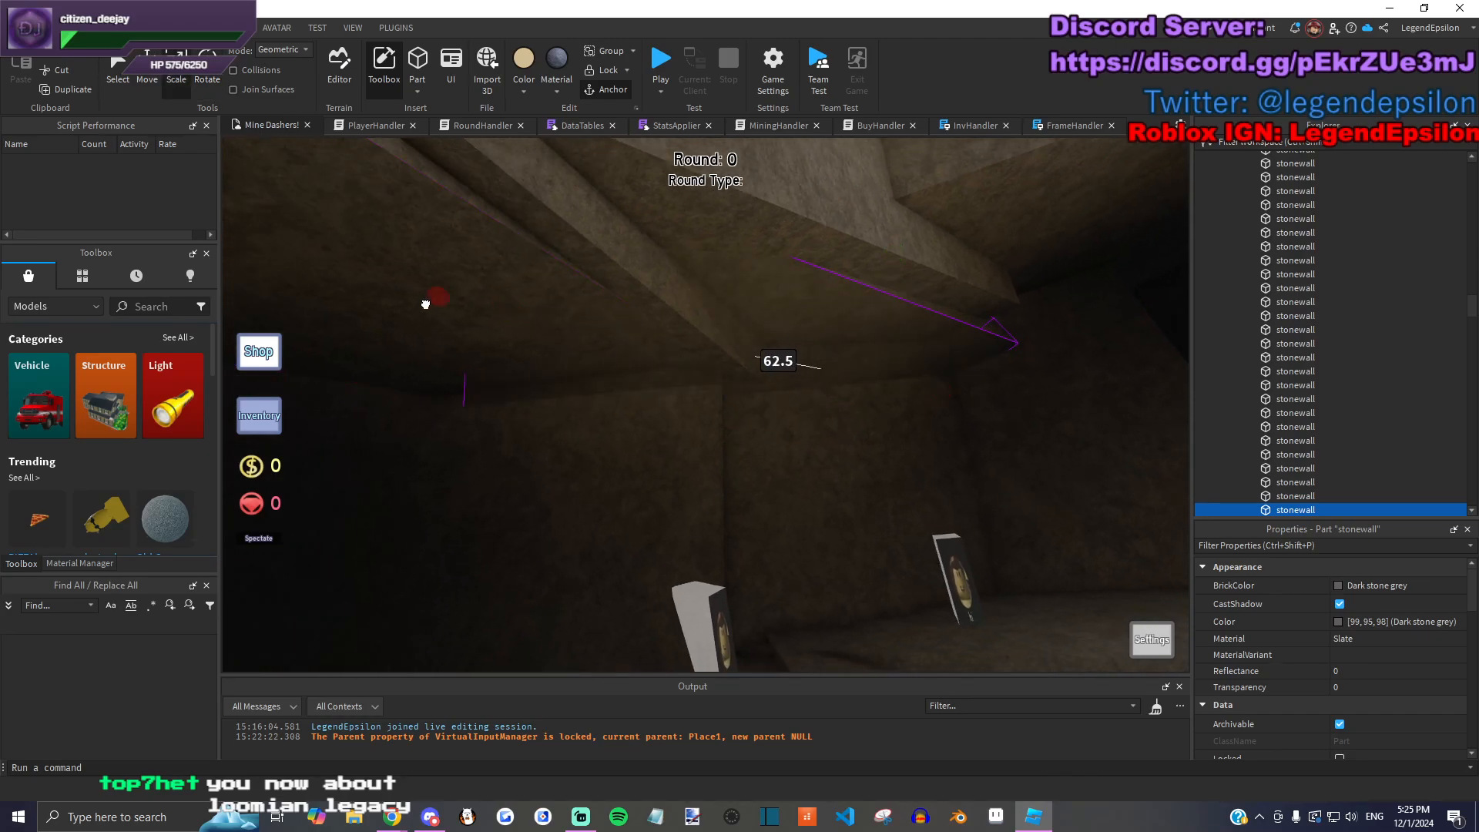
left_click_drag(807, 394, 806, 397)
left_click_drag(478, 313, 384, 317)
key("d")
Step: Tilt the ceiling slab on two axes to match the neighbouring ceiling slab near the cave opening
left_click_drag(697, 456, 885, 297)
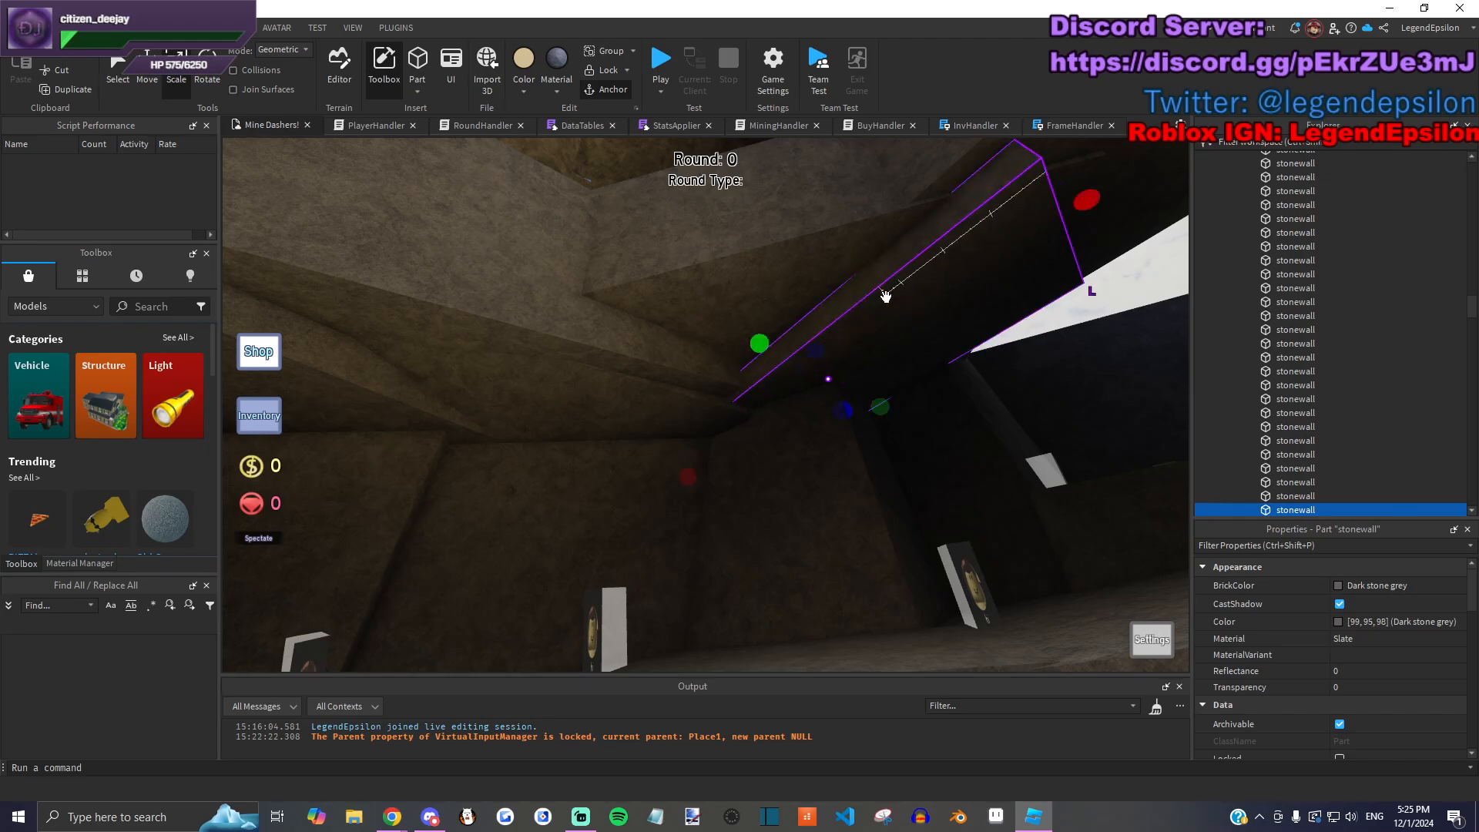
left_click_drag(698, 476, 754, 308)
left_click_drag(865, 416, 846, 416)
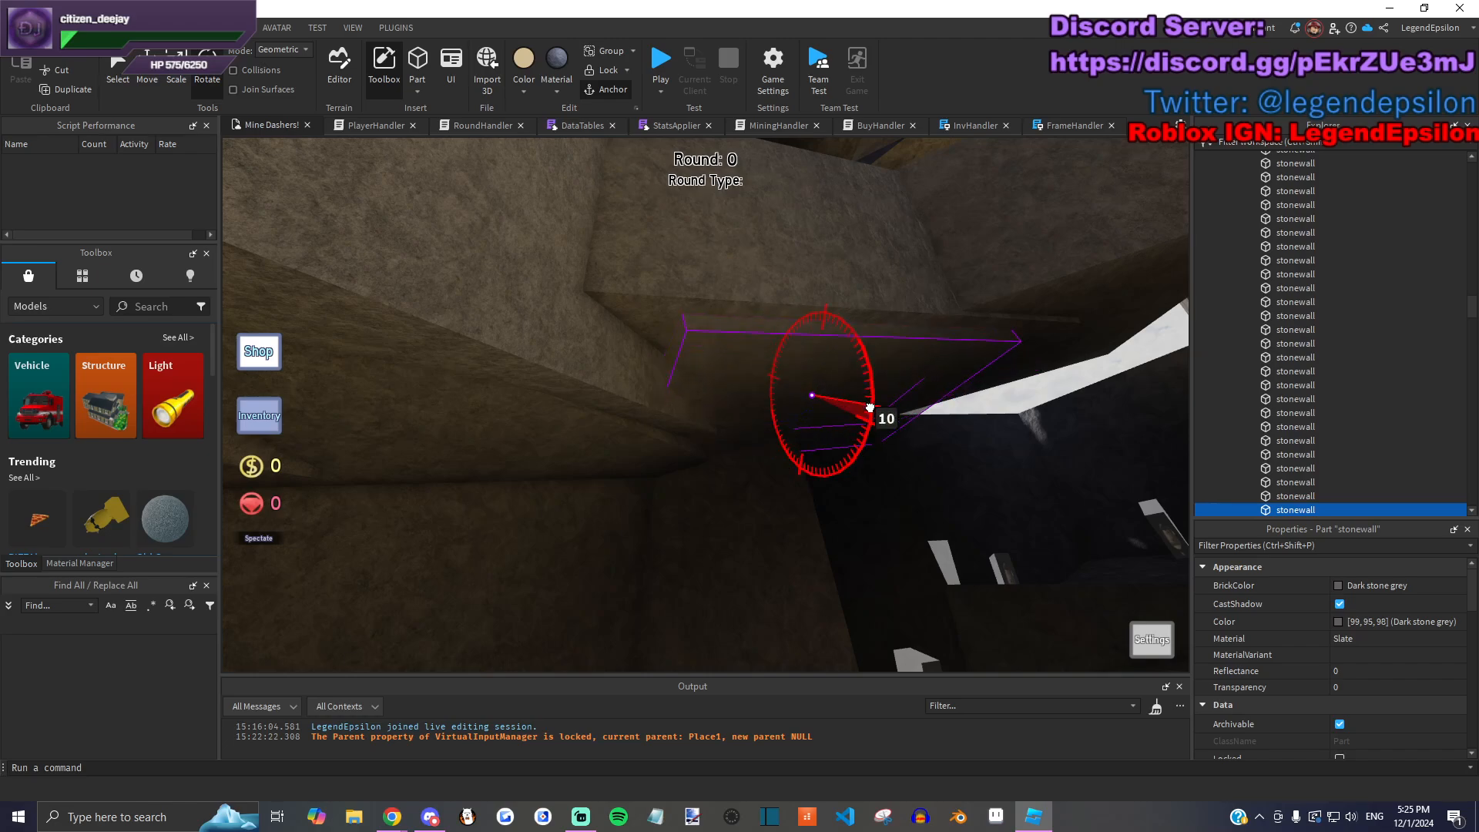
left_click_drag(779, 465, 789, 459)
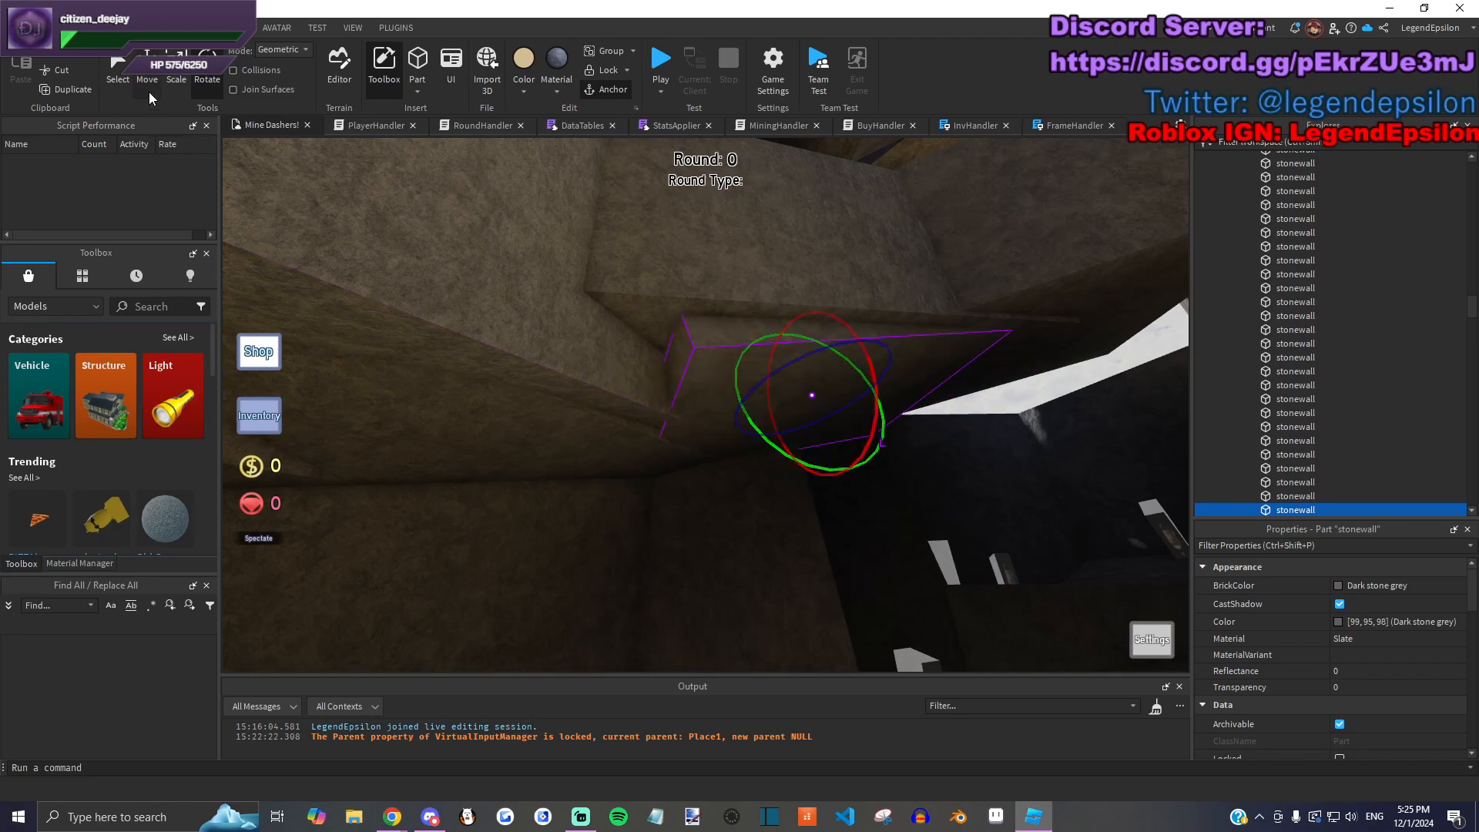
key("q")
Step: Extend the tilted ceiling slab across the dark gap above the ore spawns
left_click(176, 81)
left_click_drag(757, 425, 741, 441)
left_click_drag(624, 386, 666, 331)
key("d")
left_click_drag(817, 362, 917, 352)
key("q")
right_click_drag(713, 419, 663, 365)
left_click_drag(663, 365, 732, 368)
key("w")
key("a")
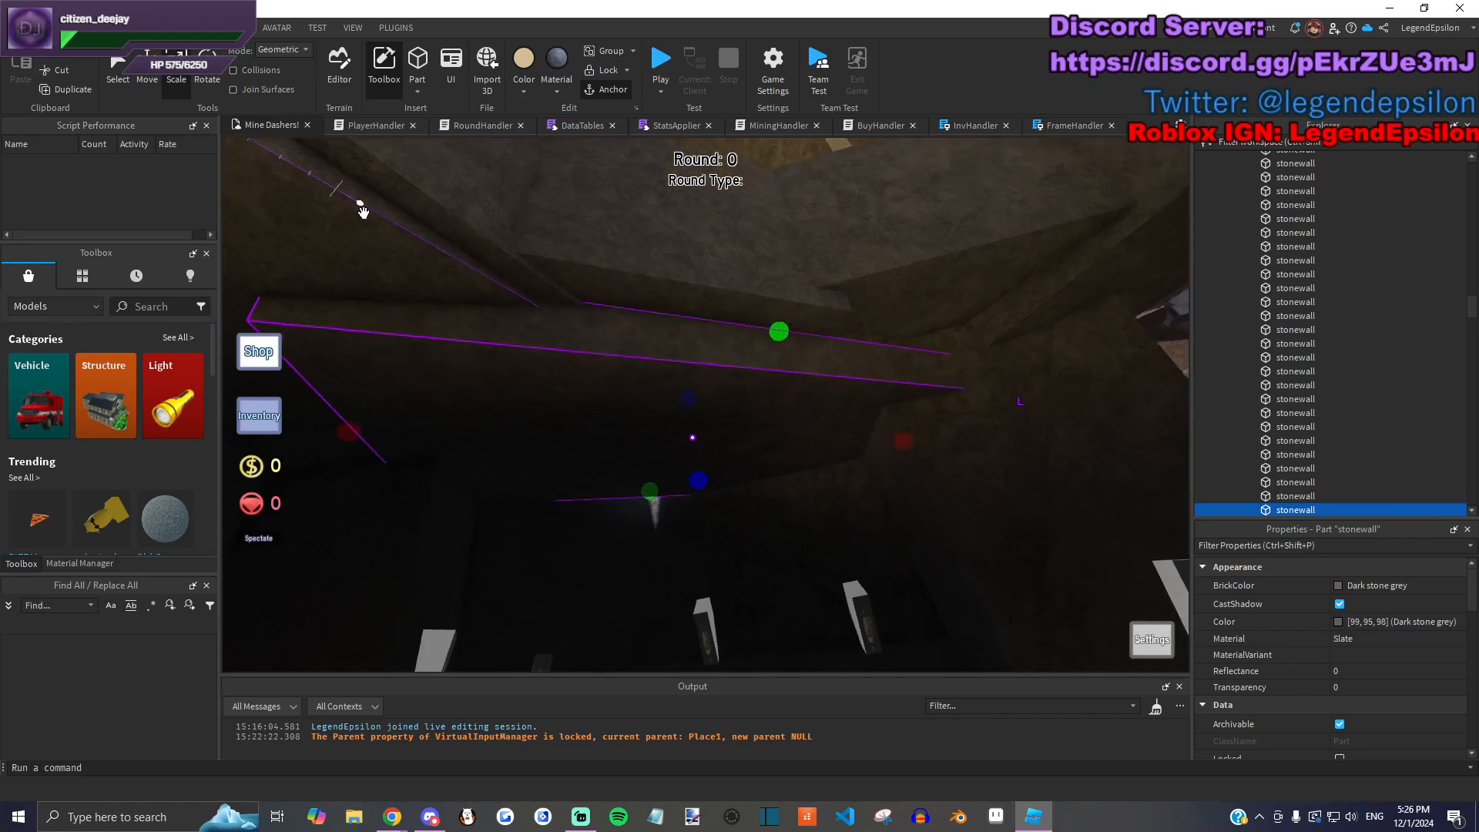
Step: Rotate the ceiling slab slightly and stretch its end toward the far cave wall
left_click(197, 80)
left_click_drag(800, 425, 801, 399)
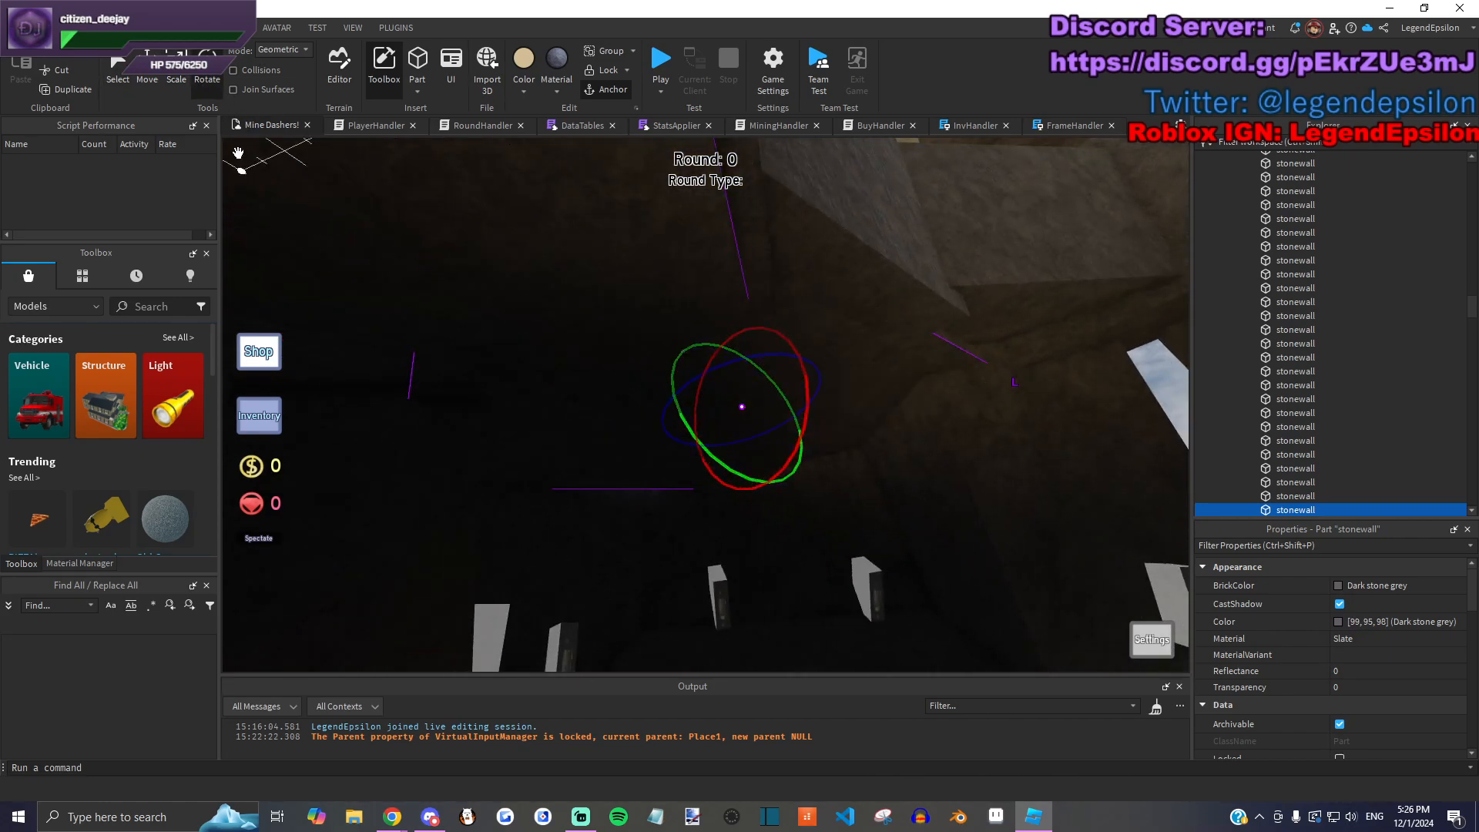
key("q")
left_click(177, 80)
left_click_drag(651, 433, 483, 437)
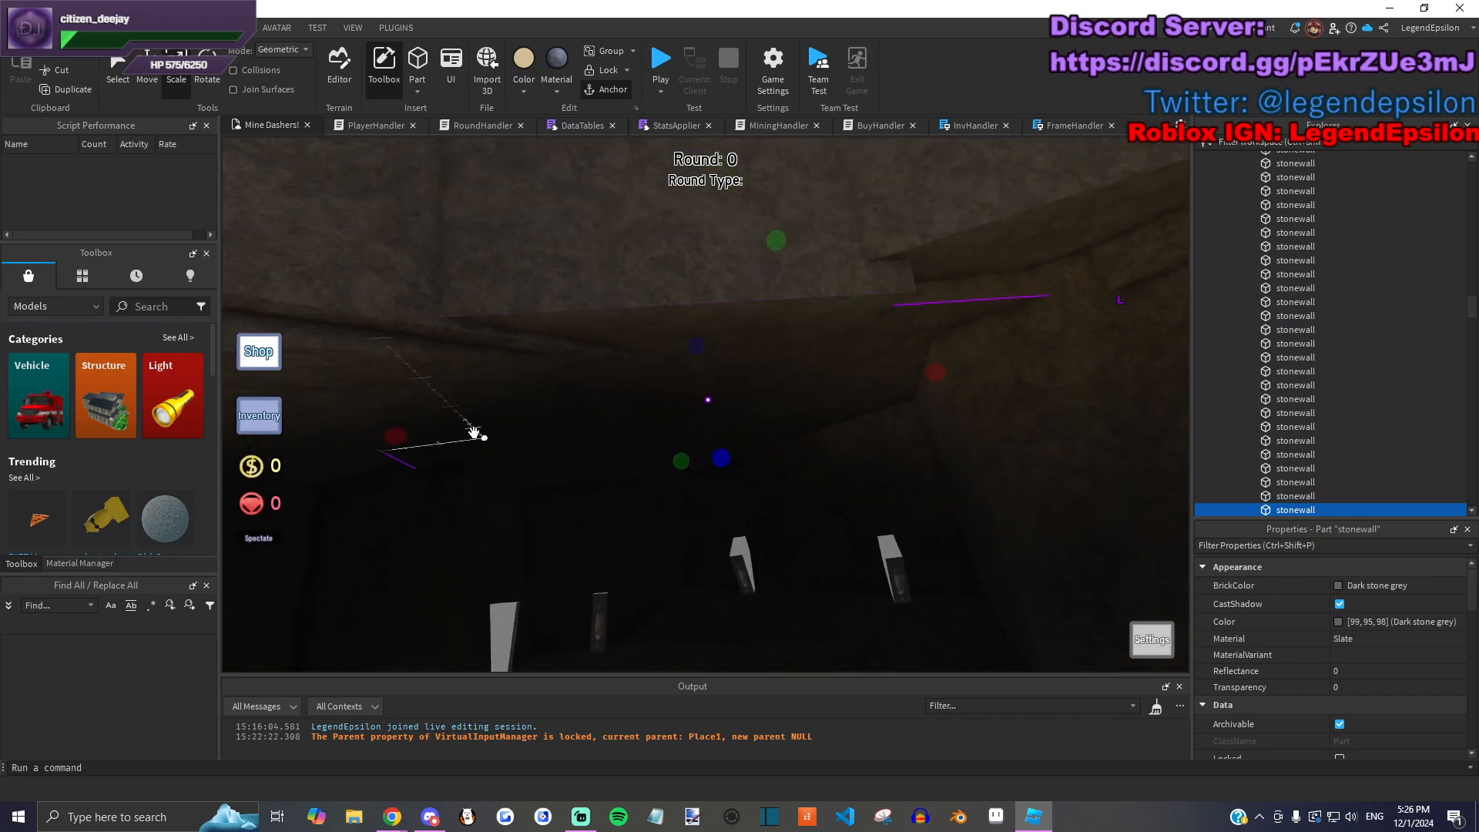
left_click_drag(377, 432, 369, 397)
Step: Rotate the long ceiling slab by 5 degrees to line it up with the cave wall near the opening
right_click_drag(663, 419, 887, 259)
key("w")
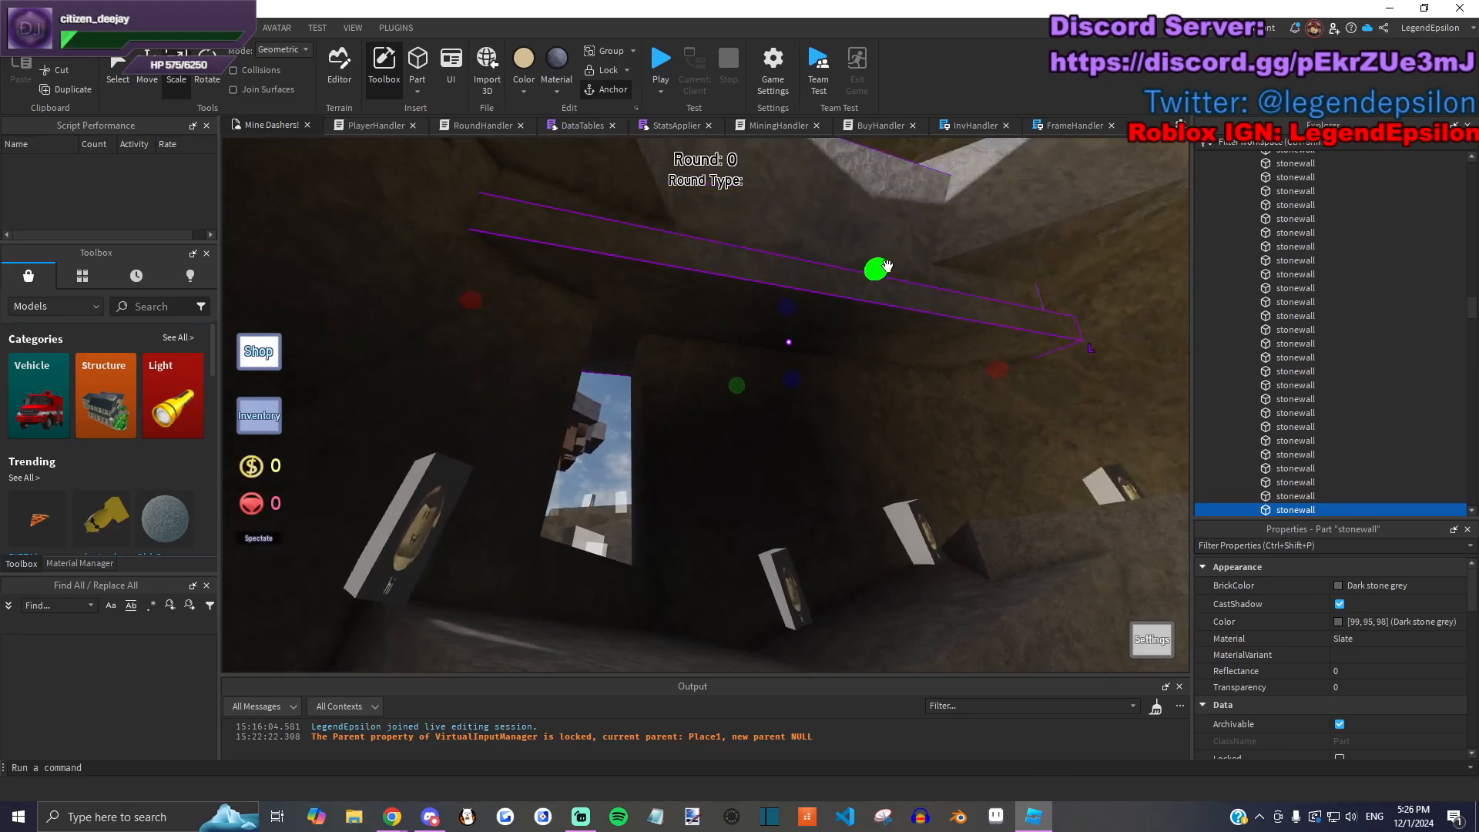
left_click(209, 88)
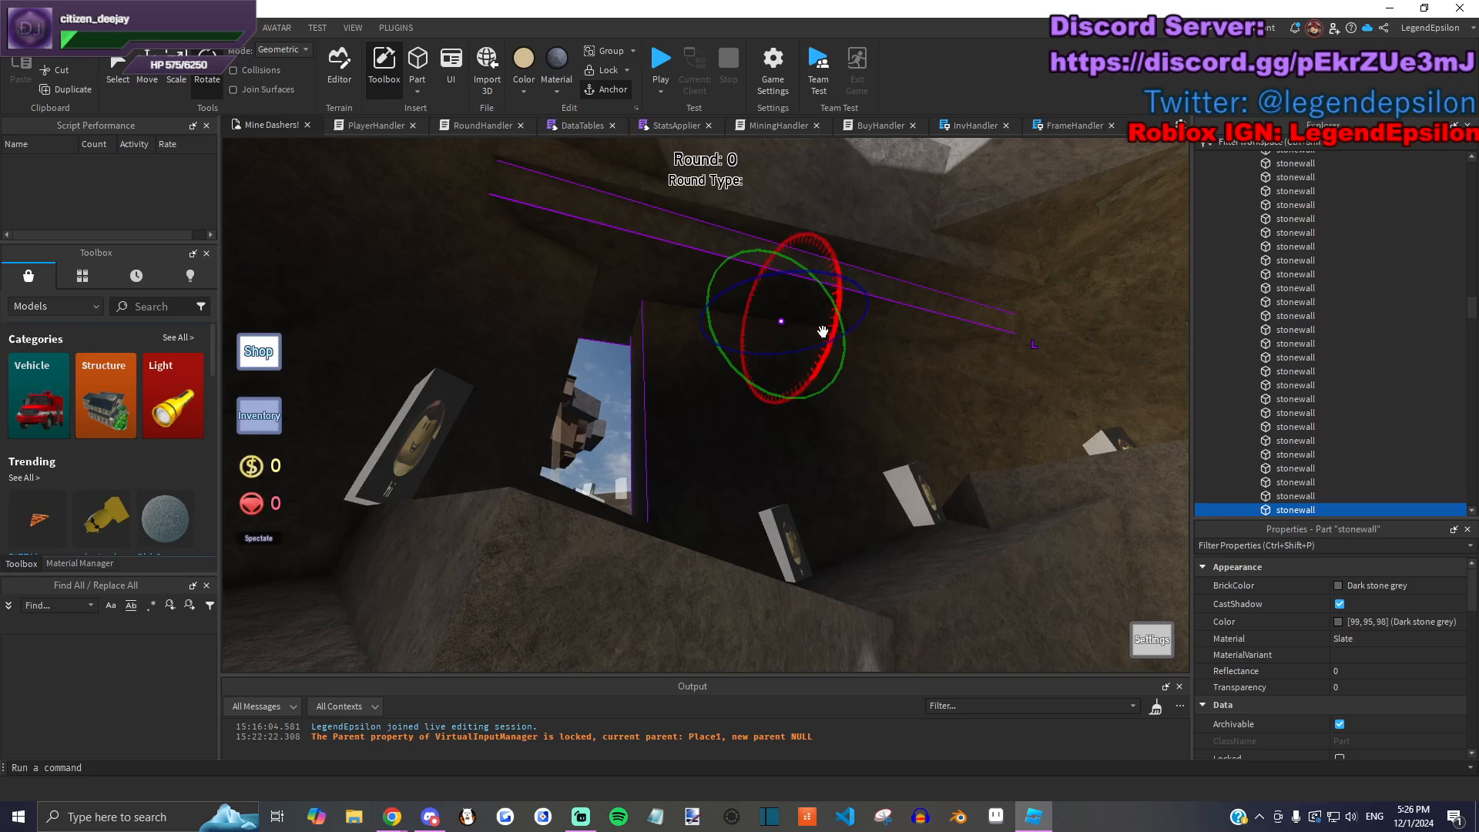
right_click_drag(838, 306, 919, 423)
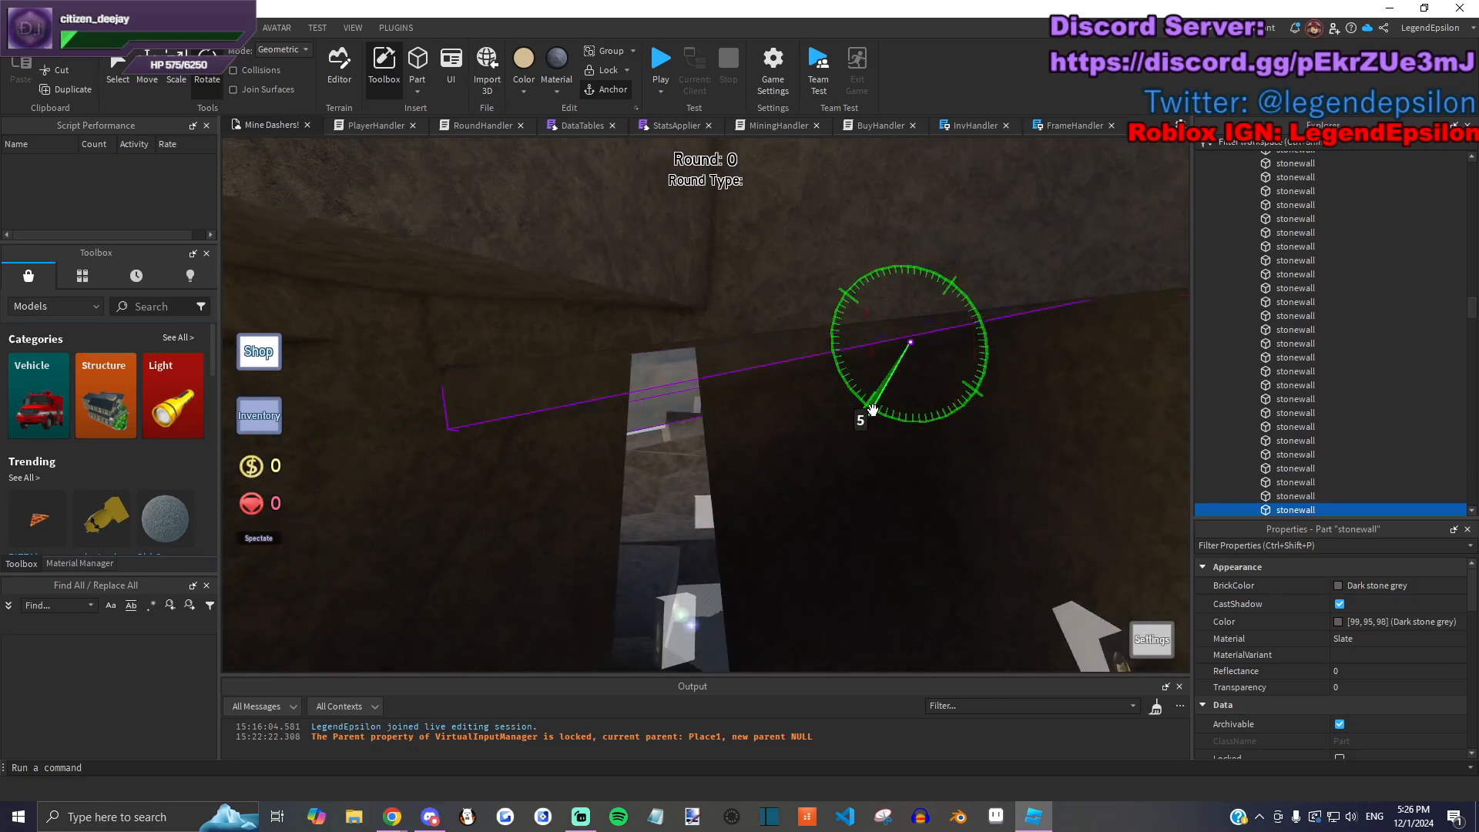
Step: Resize the ceiling slab and shift it 1 stud so it sits against the neighbouring ceiling stone
left_click(173, 80)
right_click_drag(475, 375, 670, 308)
left_click_drag(802, 385, 802, 340)
left_click(142, 70)
left_click_drag(783, 421, 794, 438)
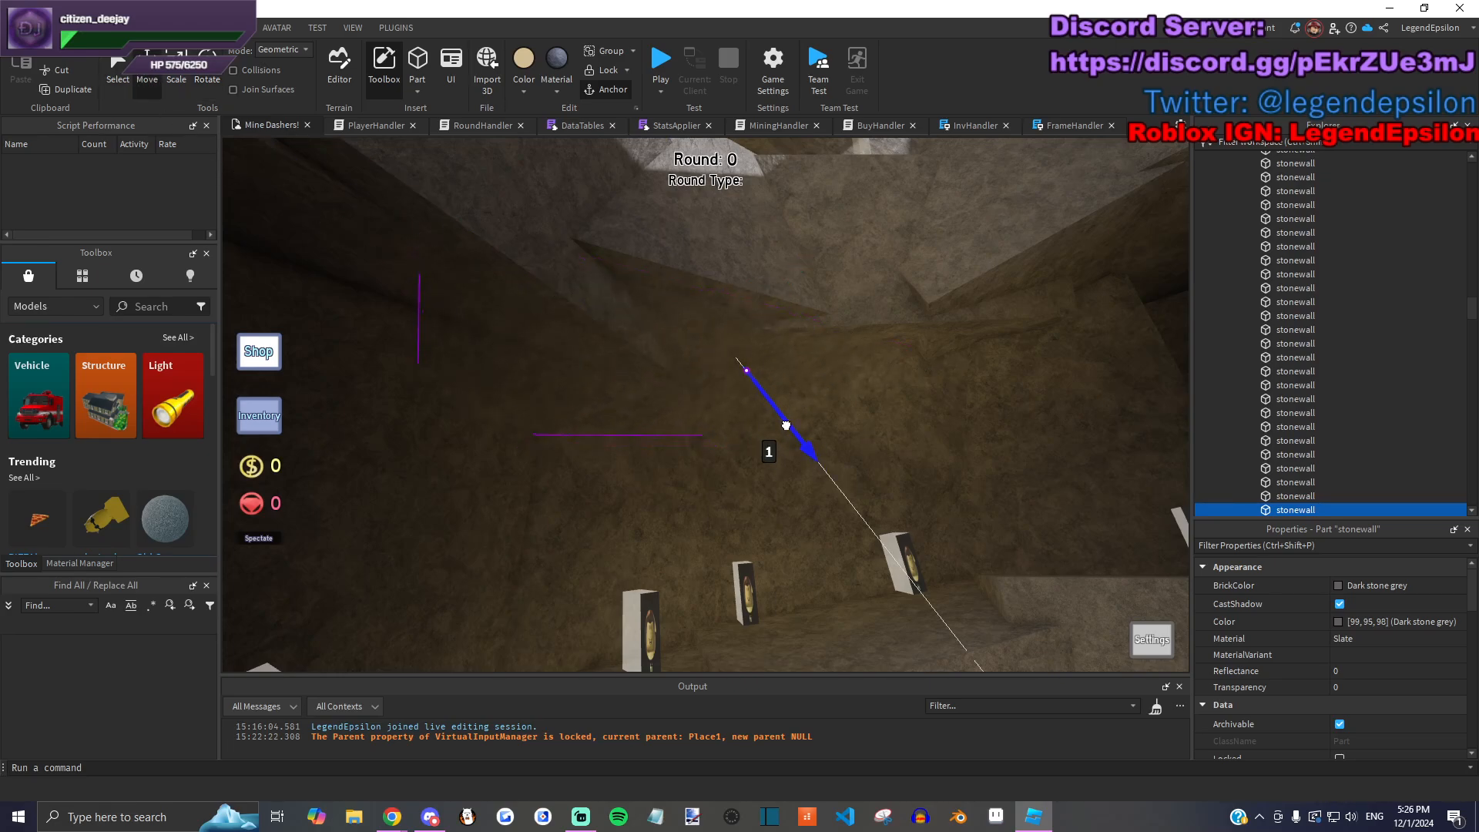
key("q")
Step: Adjust the ceiling slab's length and width to fit the gap above the ore spawns
left_click(176, 69)
left_click_drag(693, 412, 532, 365)
key("s")
left_click_drag(260, 291, 280, 275)
key("w")
left_click_drag(855, 360, 793, 381)
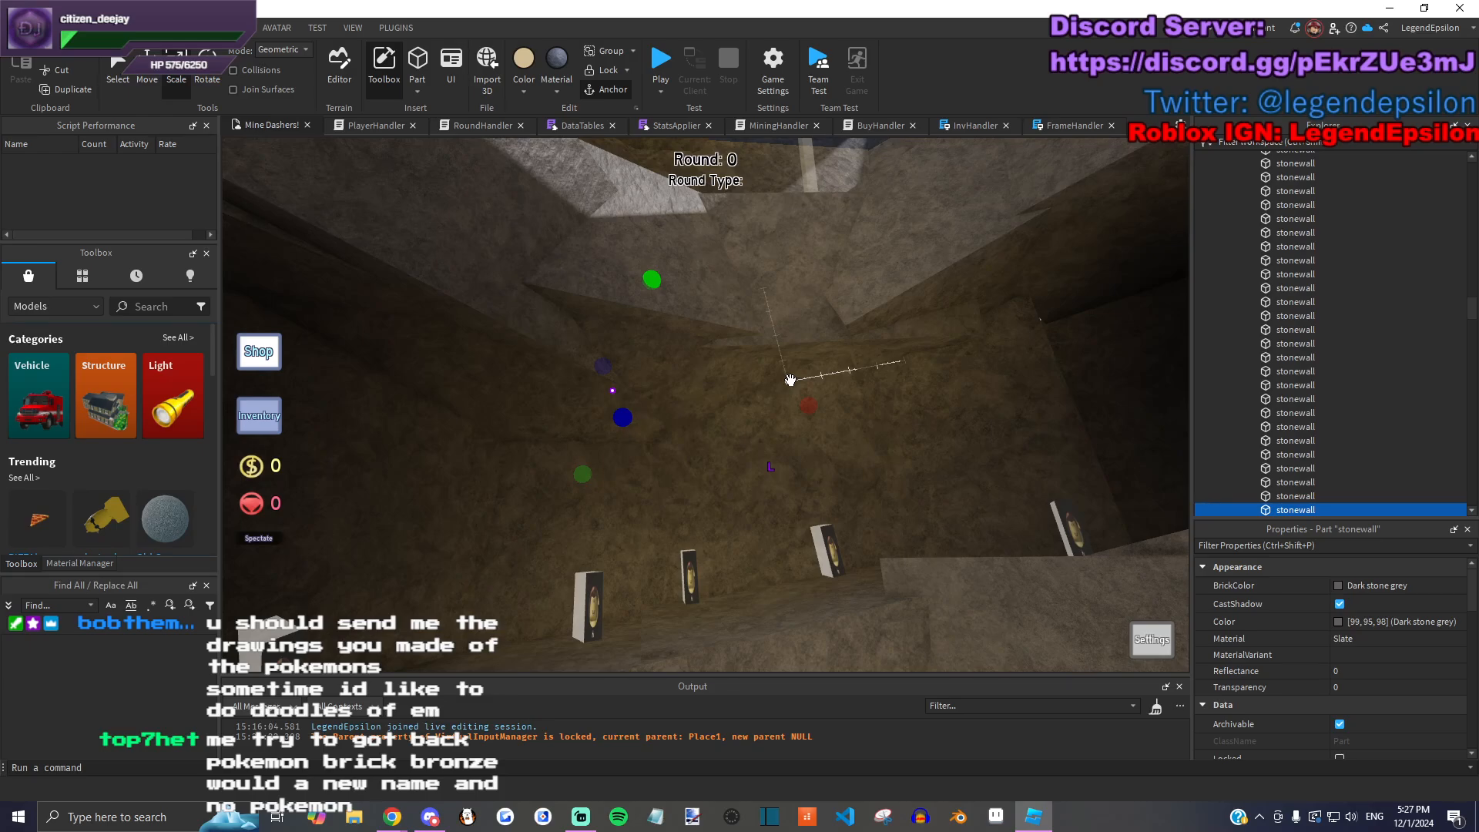
right_click_drag(789, 380, 661, 422)
left_click_drag(661, 422, 621, 420)
Step: Resize the ceiling slab again and place a stonewall slab above the narrow sky opening
right_click_drag(678, 390, 693, 393)
key("ctrl+3")
left_click_drag(597, 447, 720, 416)
left_click_drag(570, 432, 611, 489)
left_click(610, 432)
right_click_drag(747, 461, 544, 389)
left_click(859, 436)
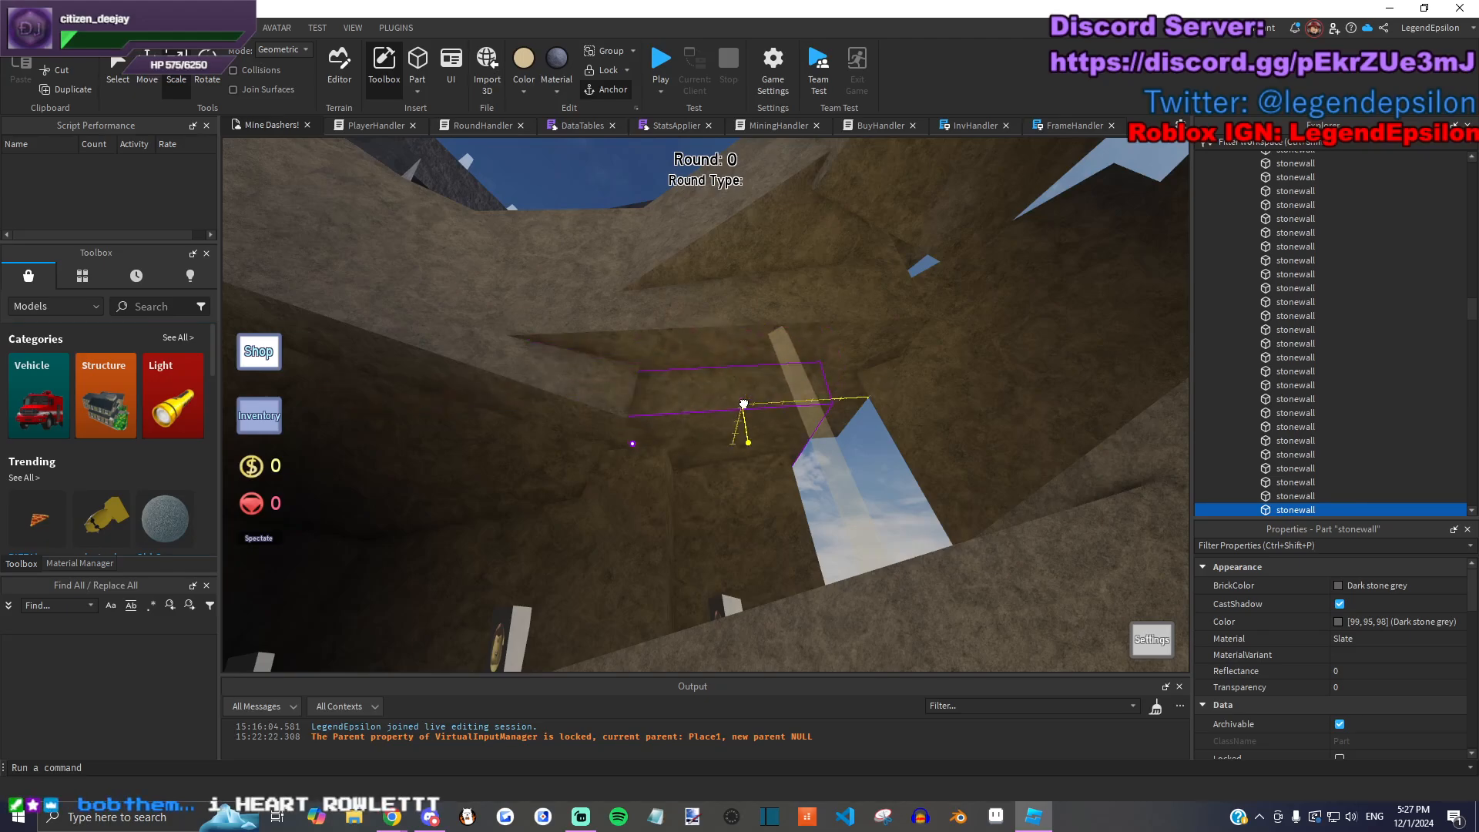
Step: Rotate the slab above the sky opening and move it 2 studs toward the ceiling
key("ctrl+4")
right_click_drag(516, 451, 805, 453)
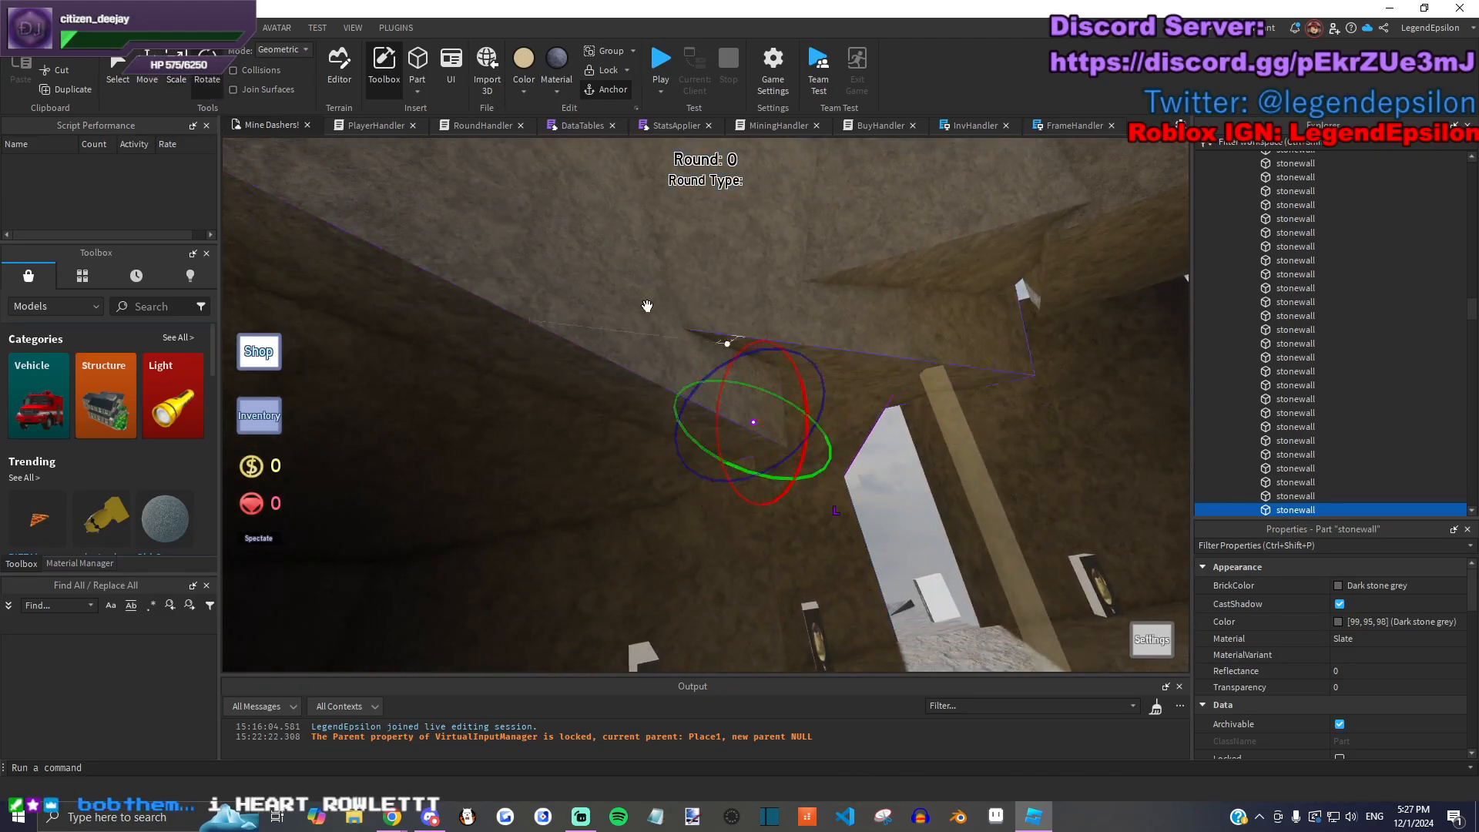
right_click_drag(700, 331, 736, 333)
key("ctrl+2")
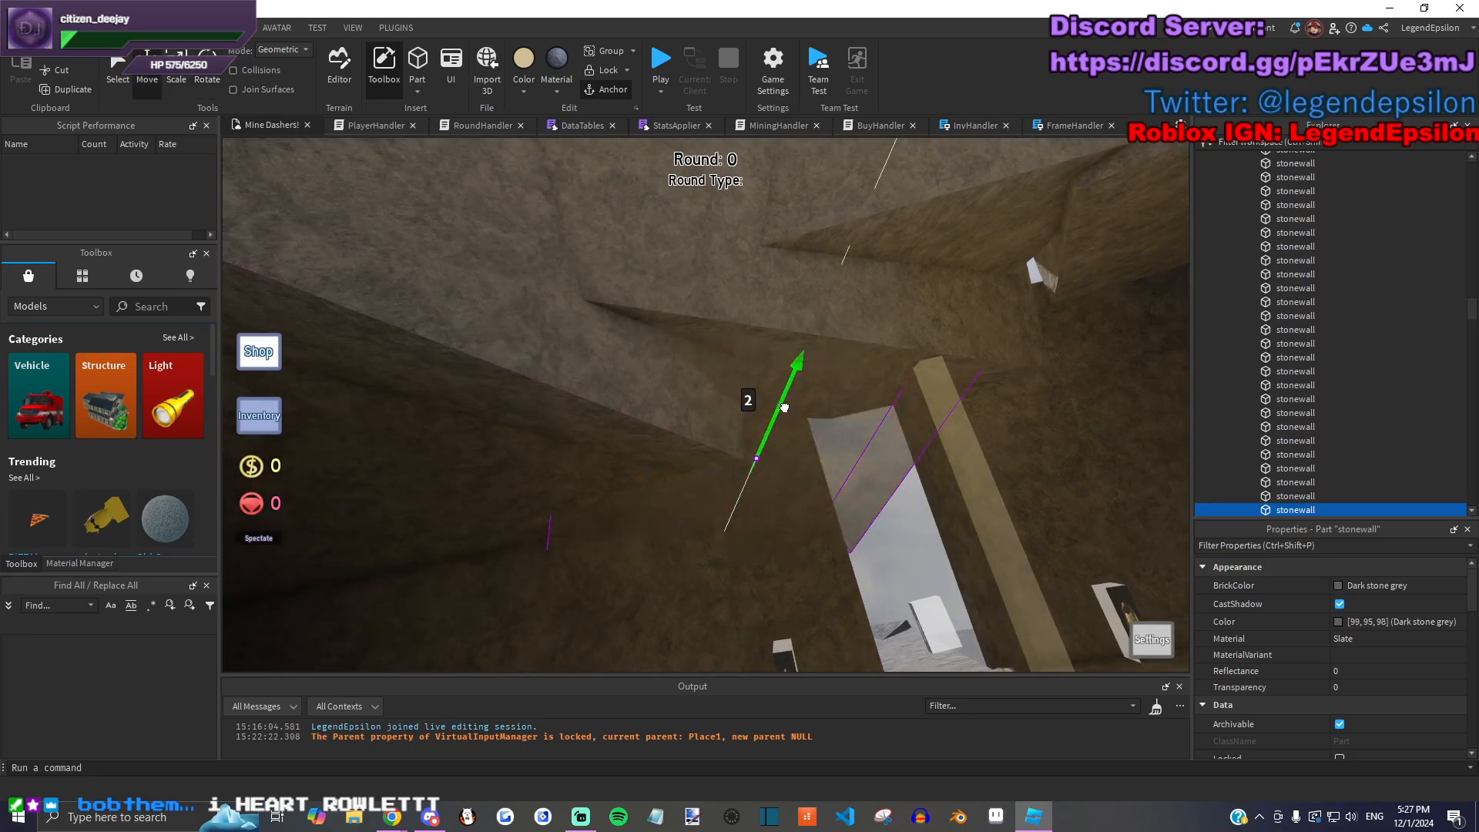
Step: Resize the slab's ends and height to fit the ceiling edge beside the sky opening
left_click(177, 67)
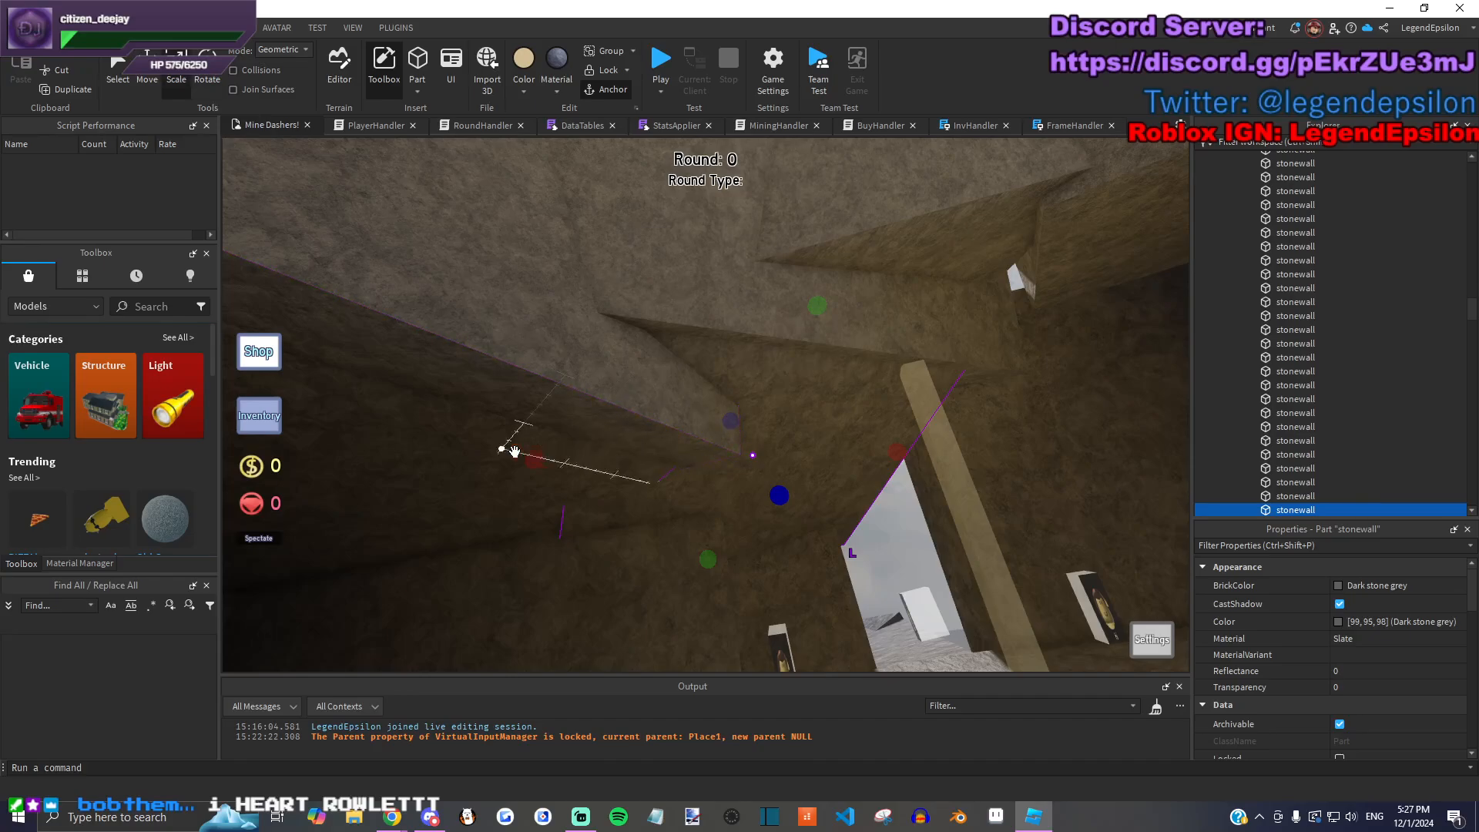
right_click_drag(484, 469, 771, 370)
left_click_drag(885, 380, 826, 393)
left_click_drag(606, 451, 665, 350)
right_click_drag(702, 318, 807, 327)
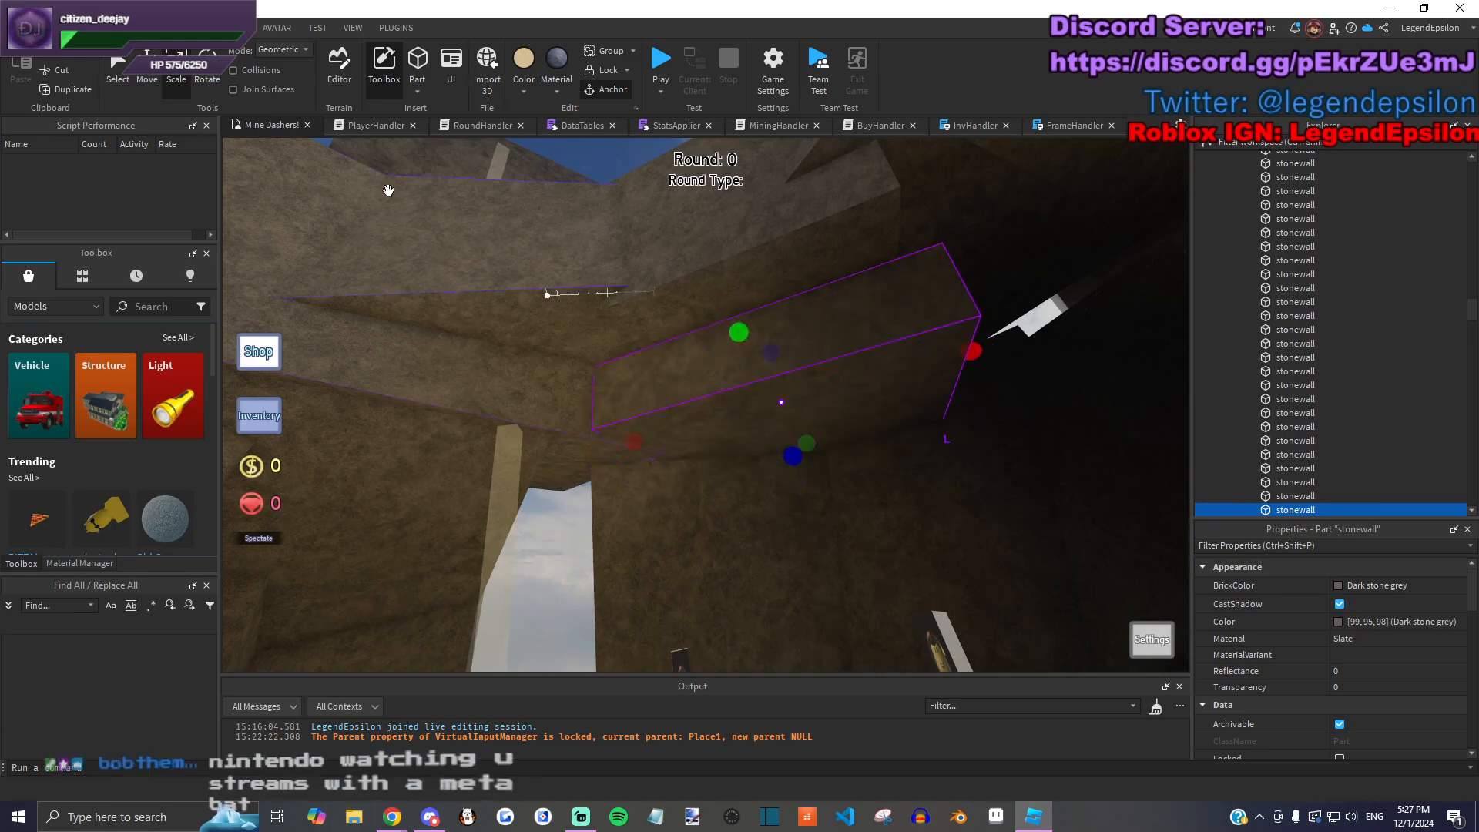
Step: Rotate the ceiling slab to follow the wall and move it 2 studs along its depth axis
key("ctrl+4")
left_click_drag(723, 381, 655, 338)
key("a")
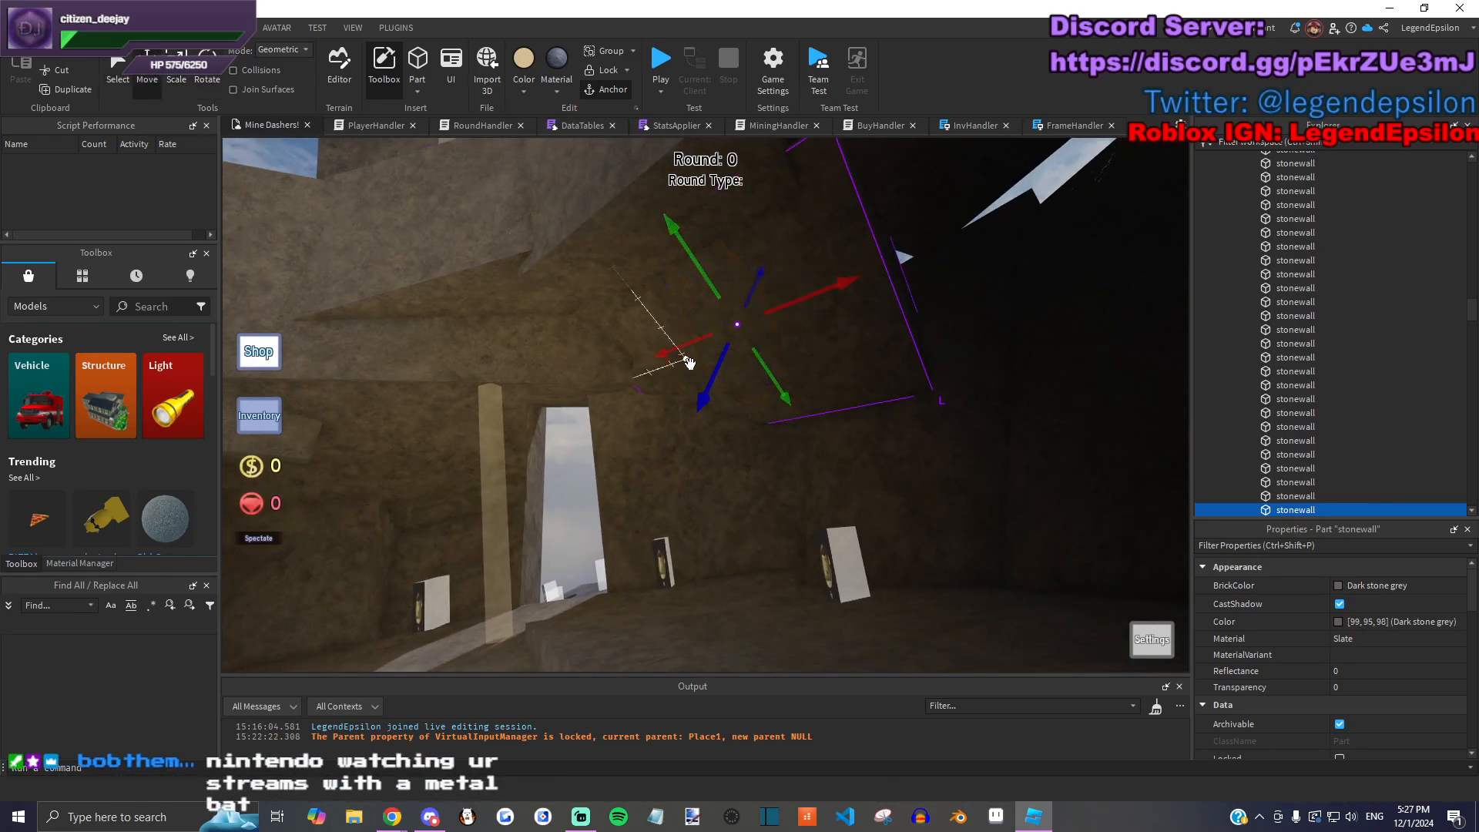
left_click_drag(706, 397, 706, 398)
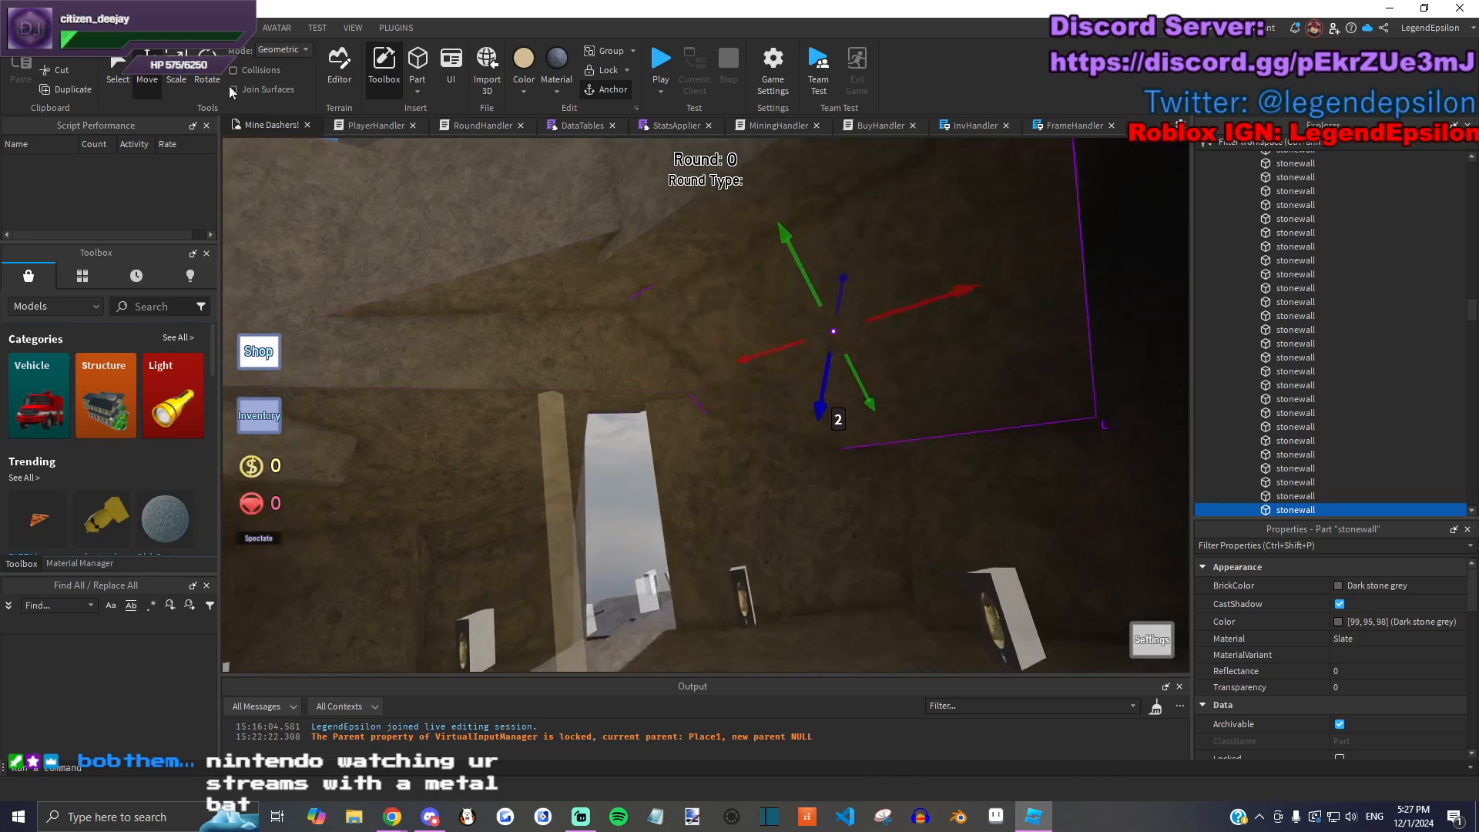
Step: Stretch the ceiling slab across the dark corner to cover the remaining gaps along the wall
key("ctrl+3")
right_click_drag(658, 397, 822, 414)
left_click_drag(536, 273, 541, 265)
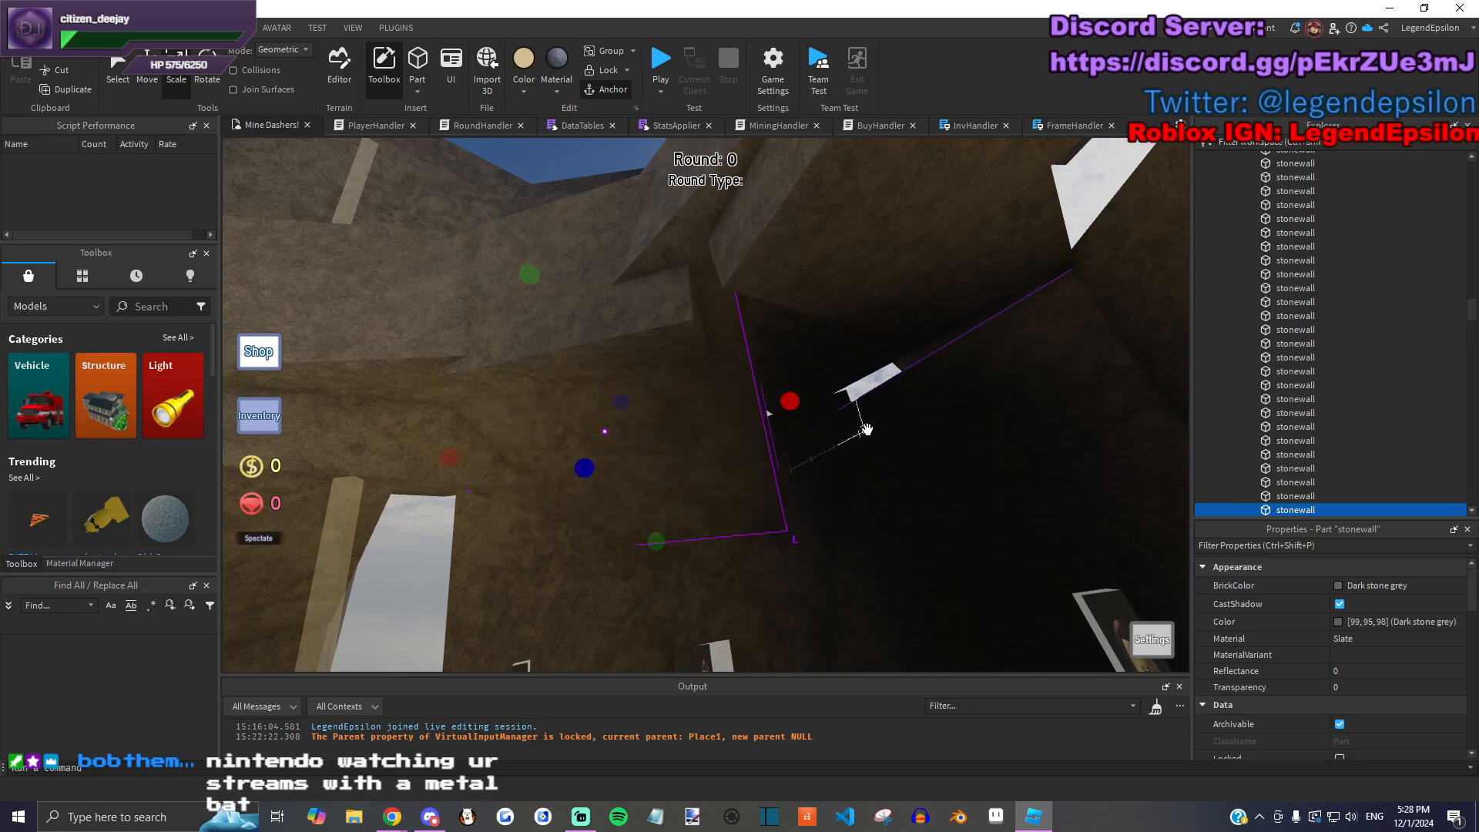
left_click_drag(718, 534, 920, 396)
right_click_drag(920, 396, 821, 308)
left_click_drag(778, 425, 855, 352)
right_click_drag(855, 352, 901, 350)
left_click_drag(1019, 331, 909, 338)
key("w")
Step: Reposition the stretched slab in the dark corner and rotate it slightly to match the ceiling
left_click(154, 76)
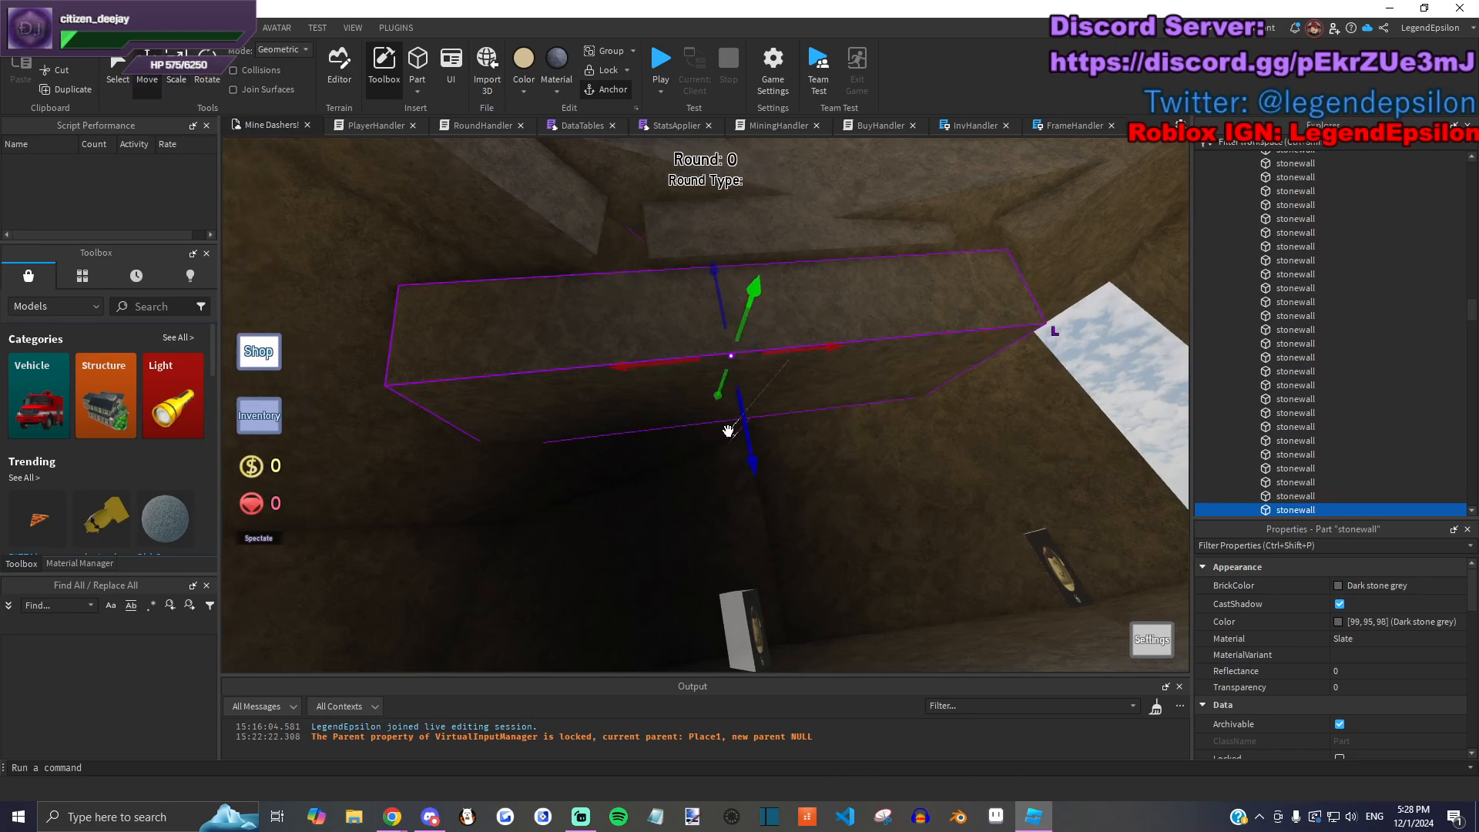
left_click_drag(726, 422, 730, 389)
left_click(207, 76)
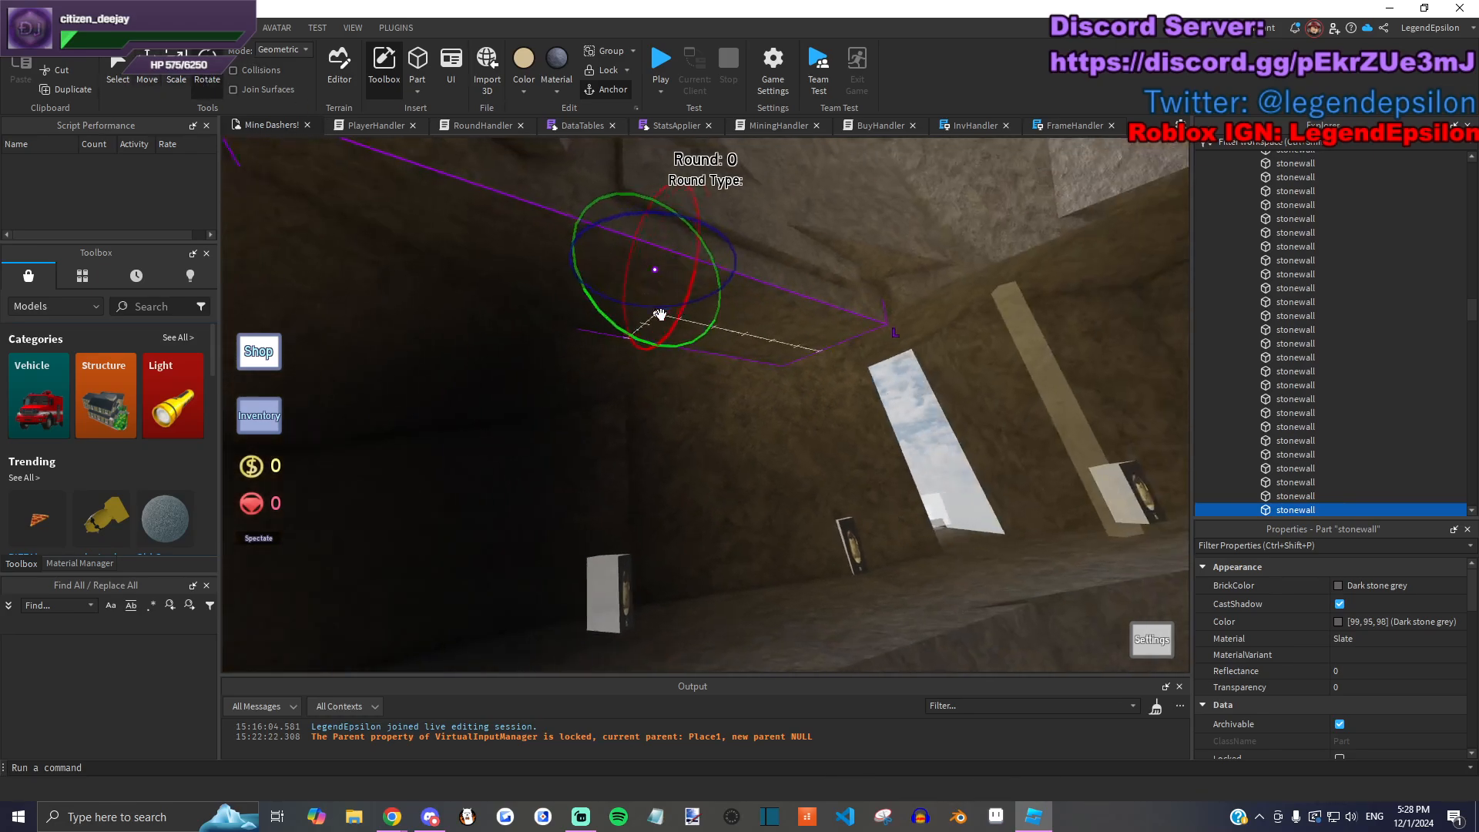
left_click_drag(735, 266, 737, 269)
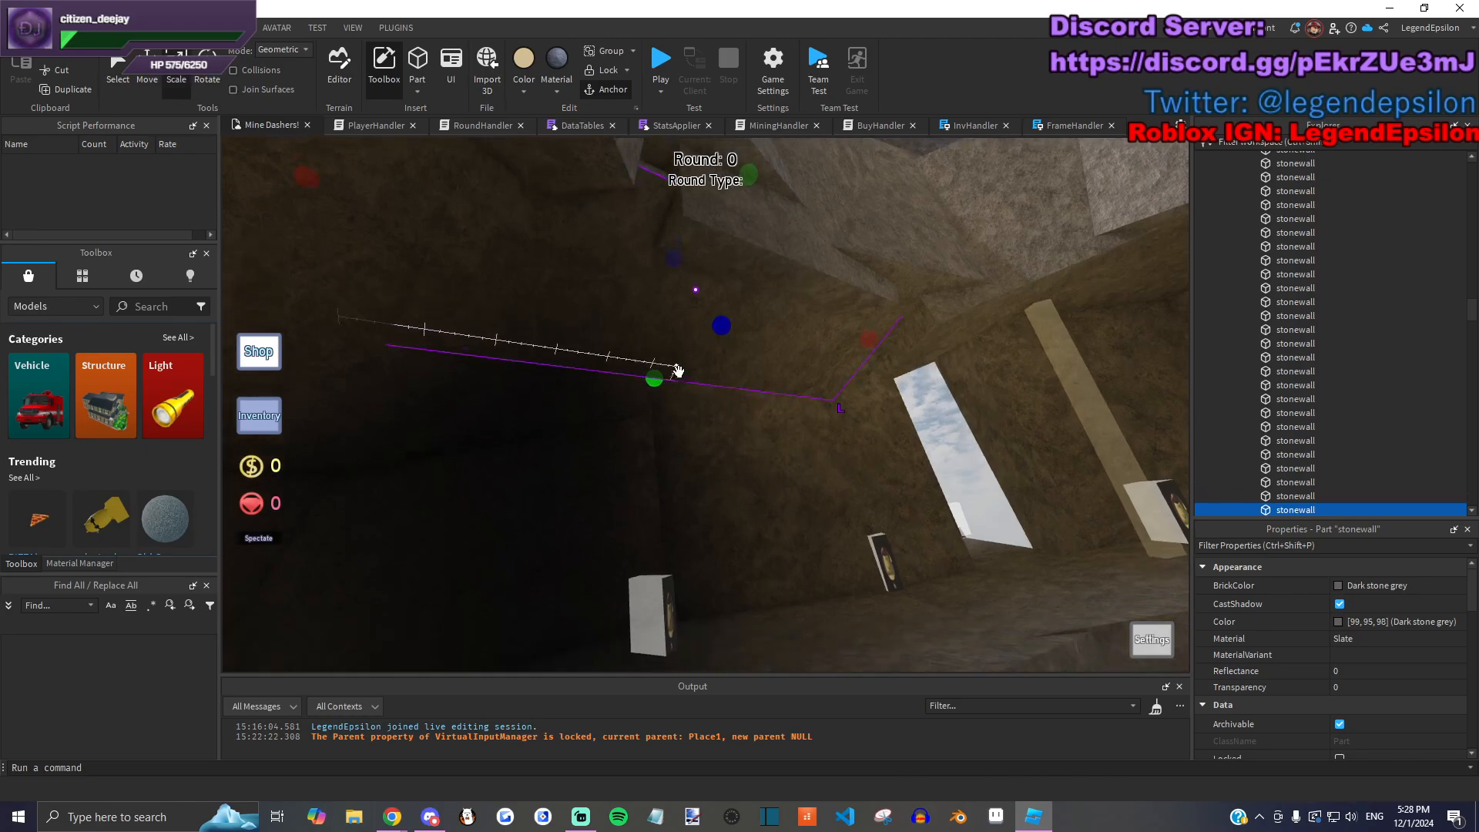
Step: Resize the dark corner's ceiling slab up to the sky opening and deselect it
left_click_drag(334, 307, 761, 425)
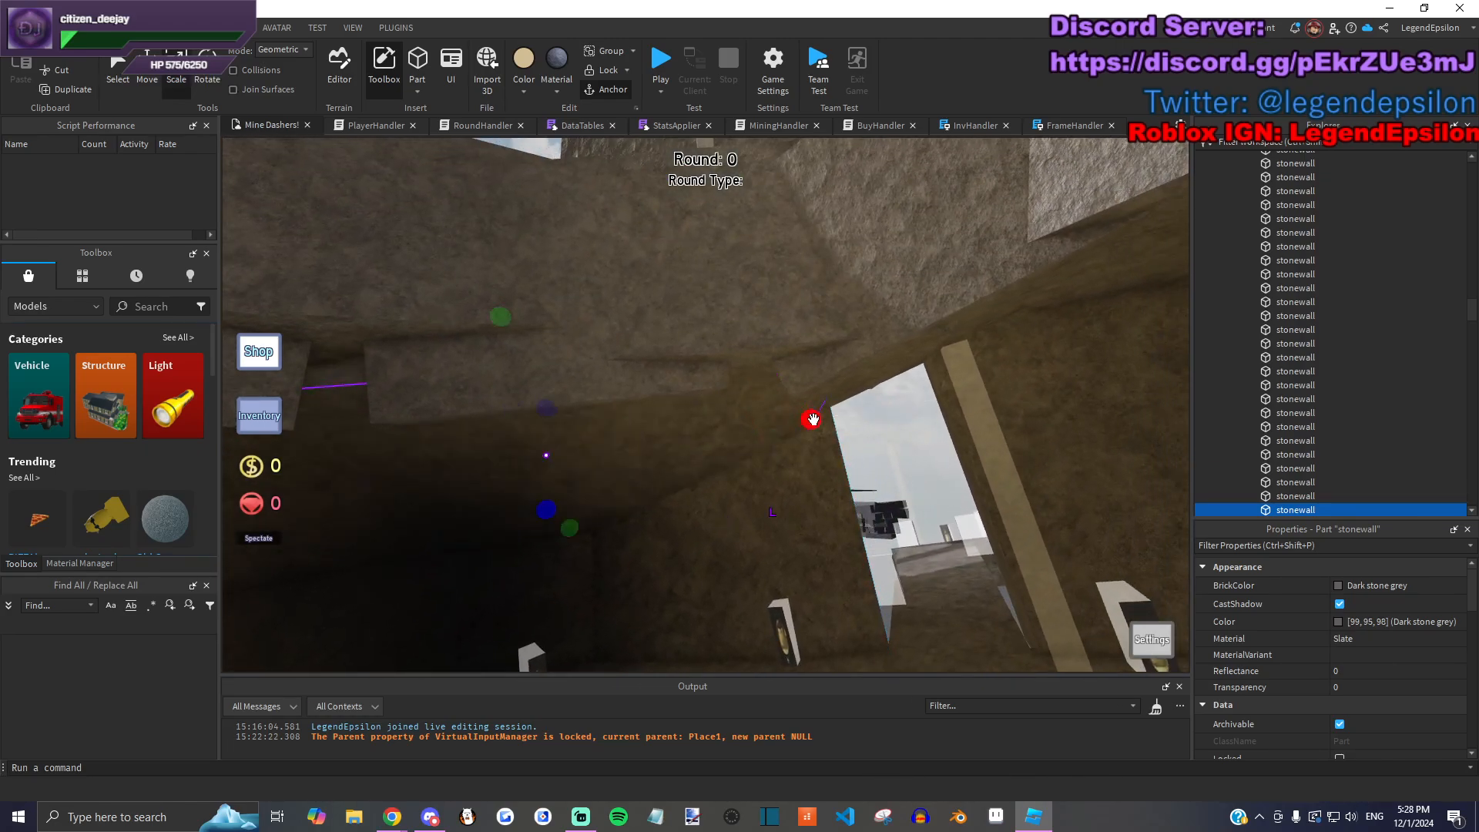
right_click_drag(812, 420, 733, 396)
left_click(667, 398)
left_click_drag(704, 448, 705, 495)
right_click_drag(796, 466, 892, 422)
left_click(695, 388)
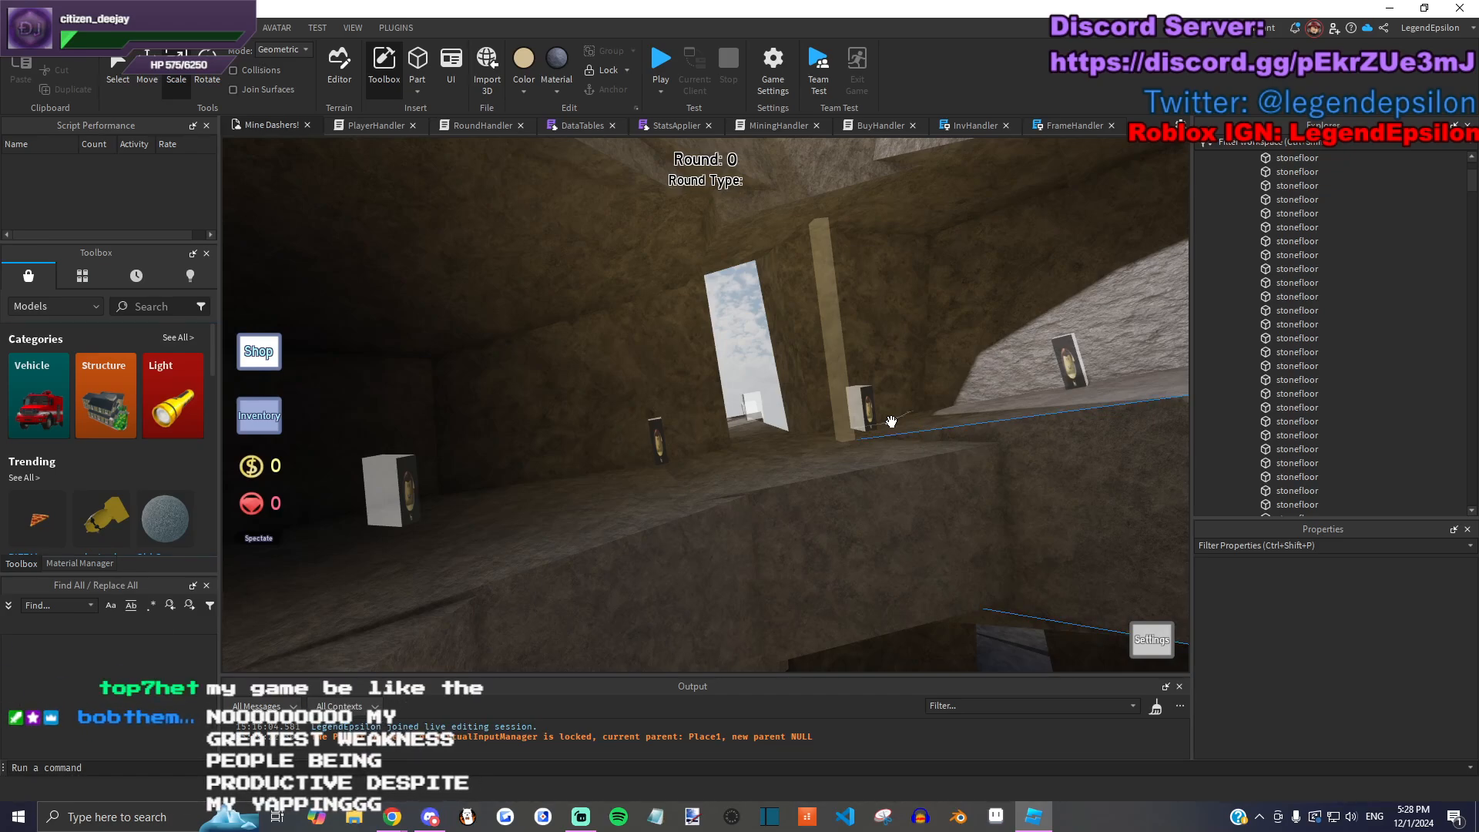
Step: Place a stonewall slab at the ceiling edge beside the translucent beam
right_click_drag(882, 380, 481, 395)
left_click(610, 397)
left_click_drag(703, 388, 775, 362)
right_click_drag(774, 362, 823, 410)
left_click_drag(823, 410, 825, 468)
right_click_drag(825, 467, 867, 439)
Step: Rotate the slab beside the translucent beam by about 30 degrees and tilt it to match the ceiling
key("ctrl+4")
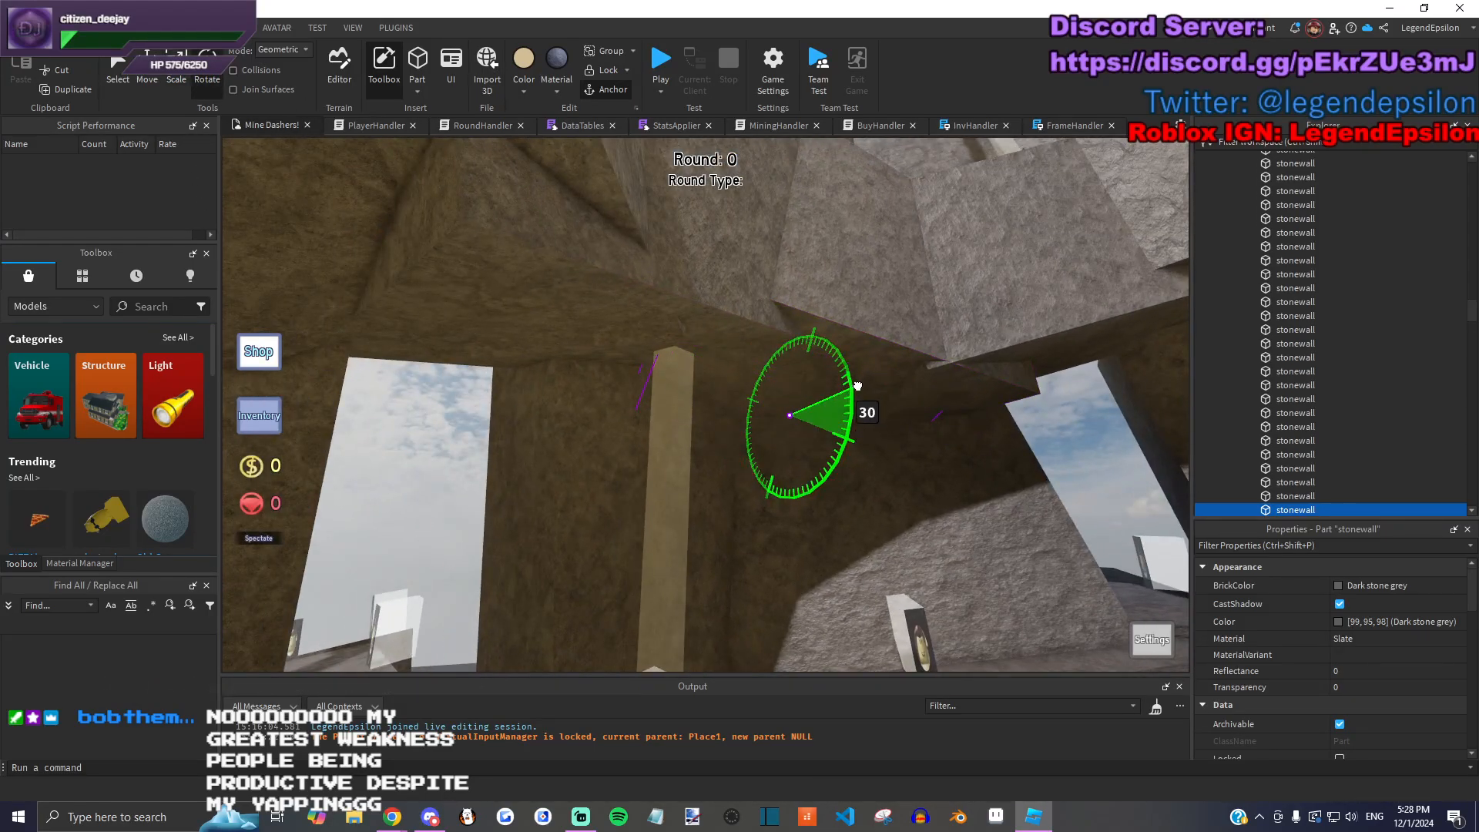
right_click_drag(739, 362, 717, 432)
left_click_drag(713, 476, 712, 475)
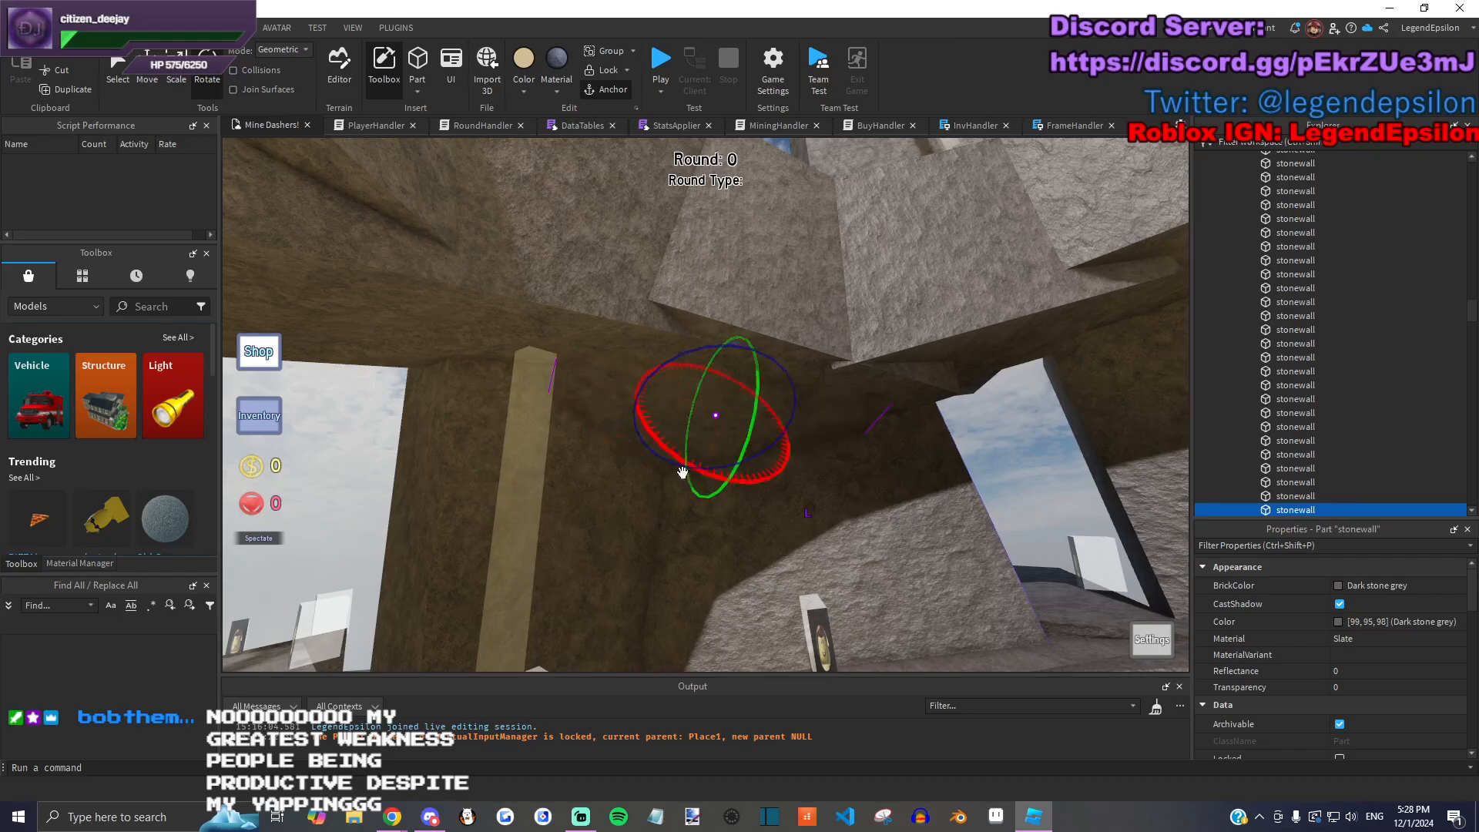
right_click_drag(612, 388, 662, 383)
Step: Lengthen the tilted slab by about 49 studs along the wall top and adjust its width
key("ctrl+3")
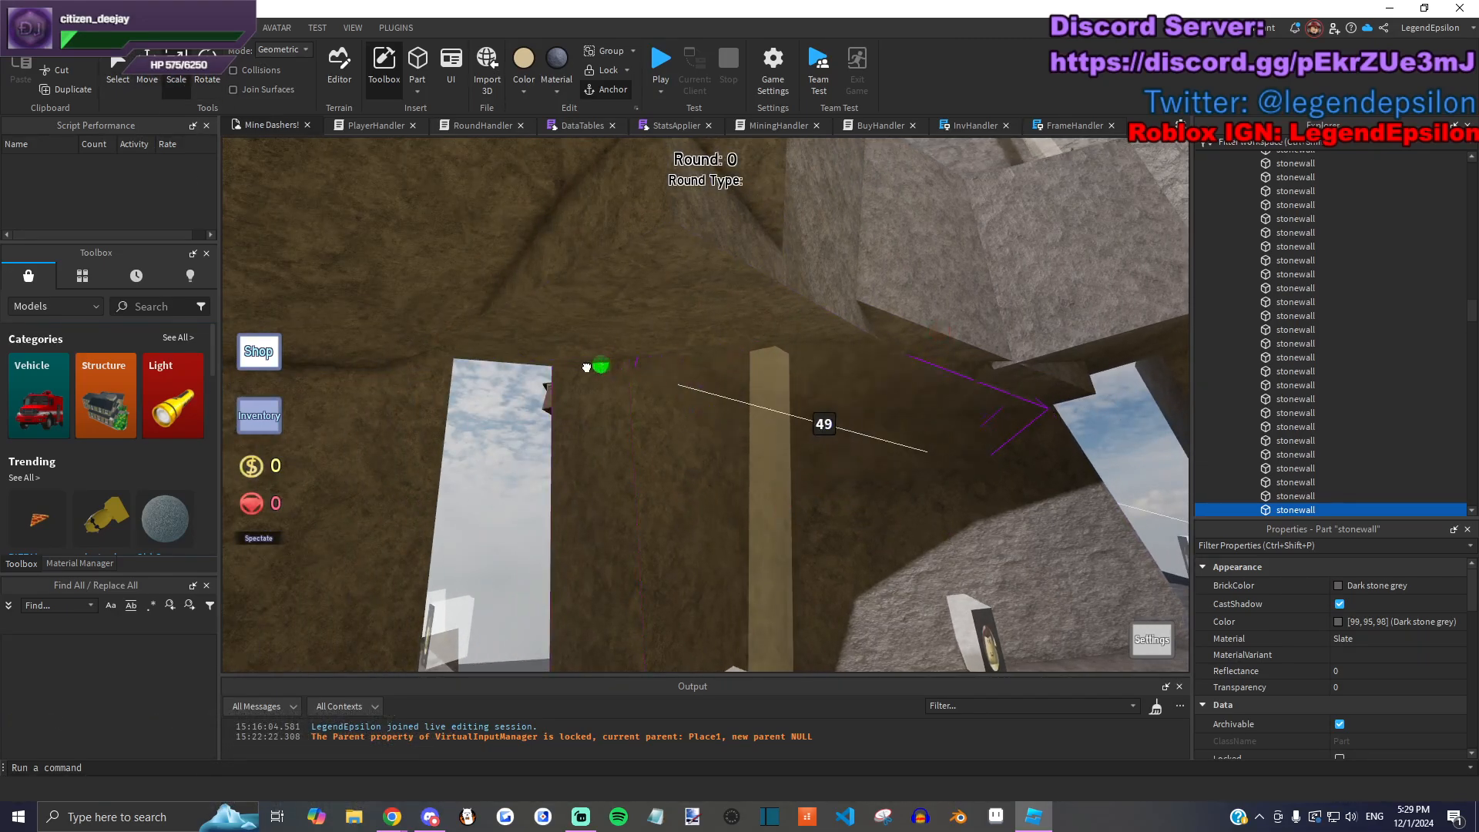
left_click_drag(573, 362, 568, 220)
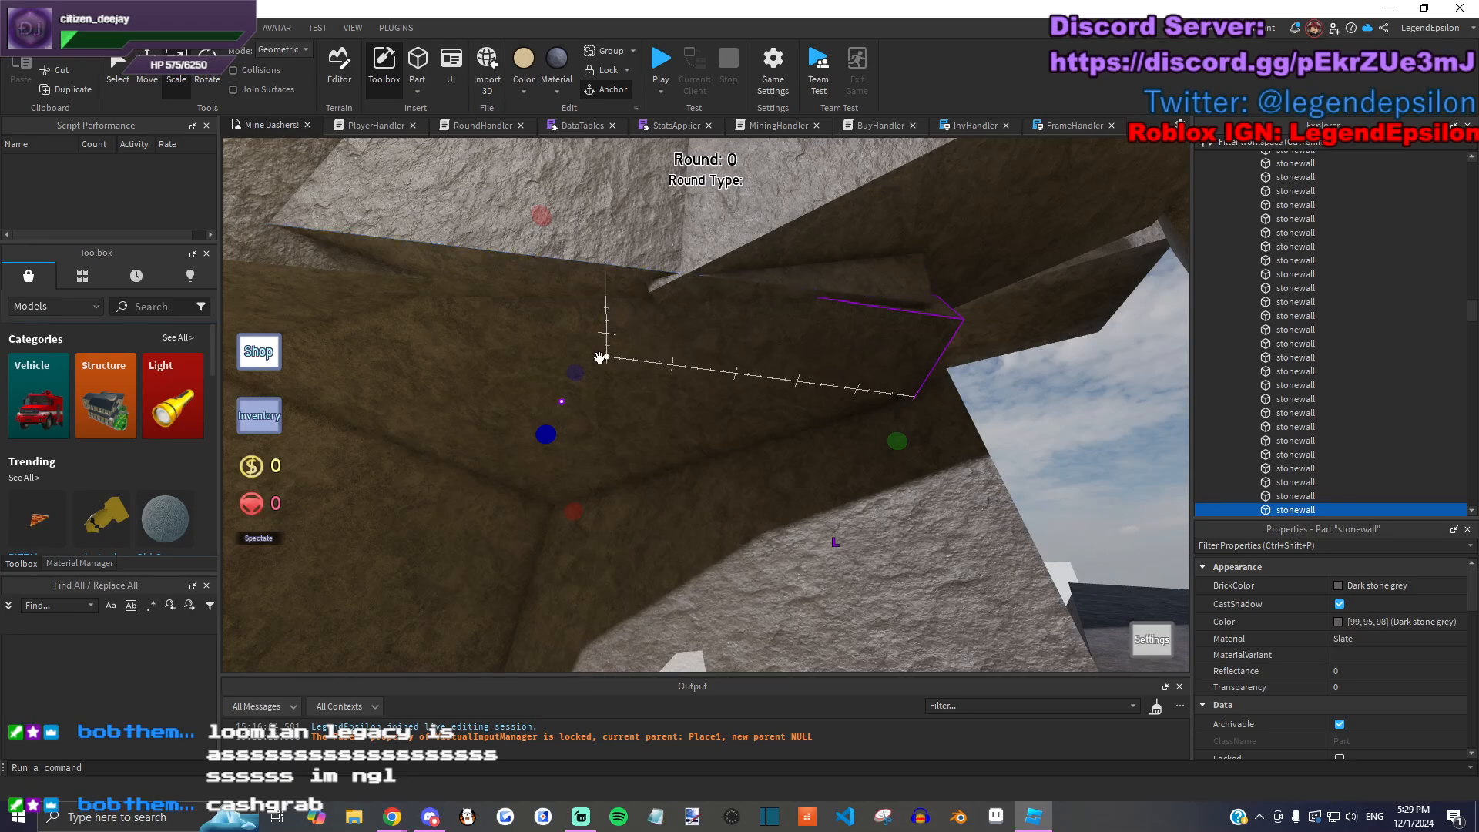
left_click_drag(570, 375, 574, 339)
right_click_drag(686, 378, 732, 422)
key("q")
key("a")
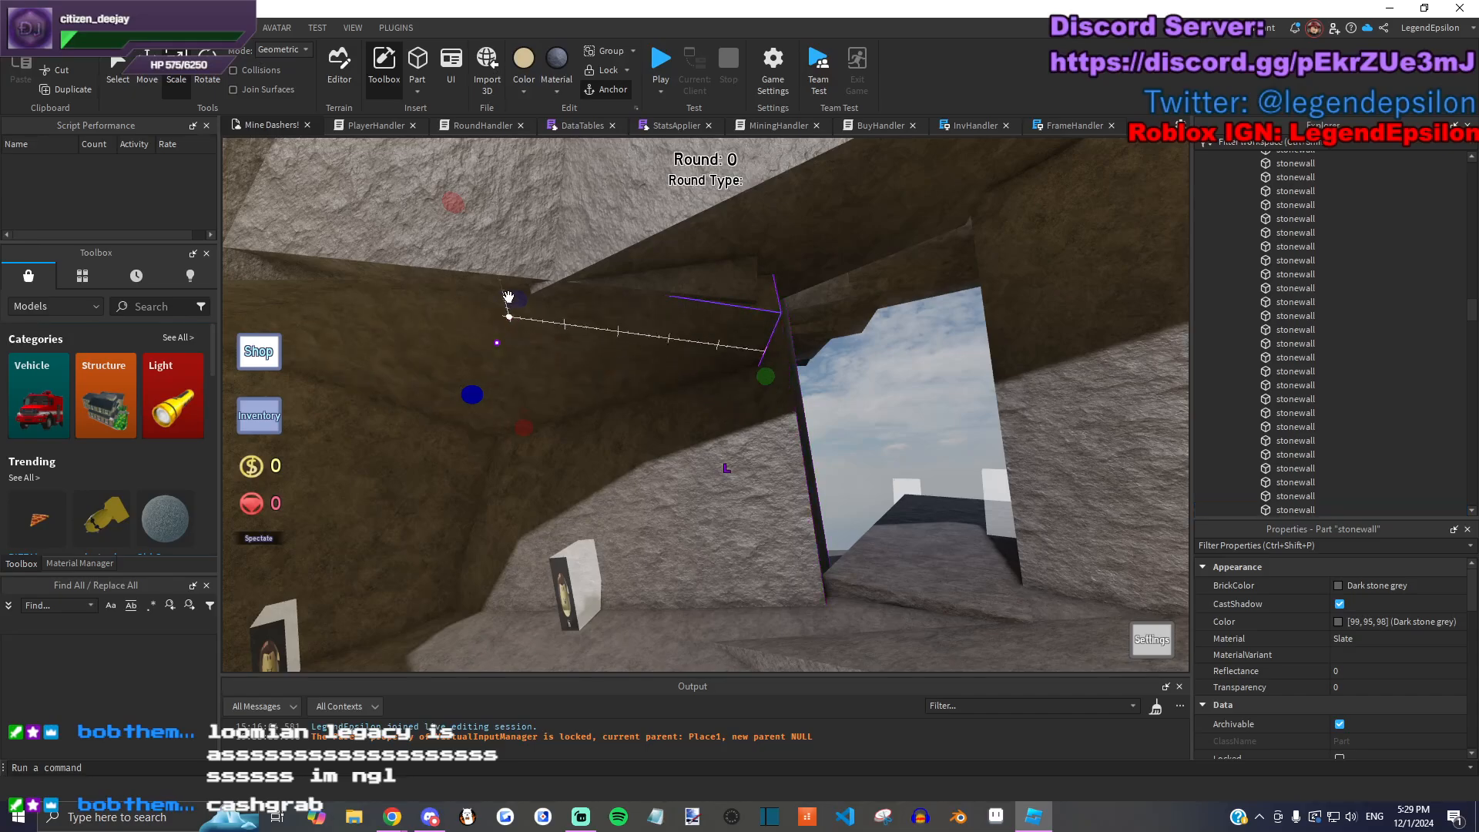
Step: Shorten the slab's end near the large opening and resize its other sides to fit the ceiling seam
left_click_drag(765, 396, 686, 403)
right_click_drag(686, 403, 647, 392)
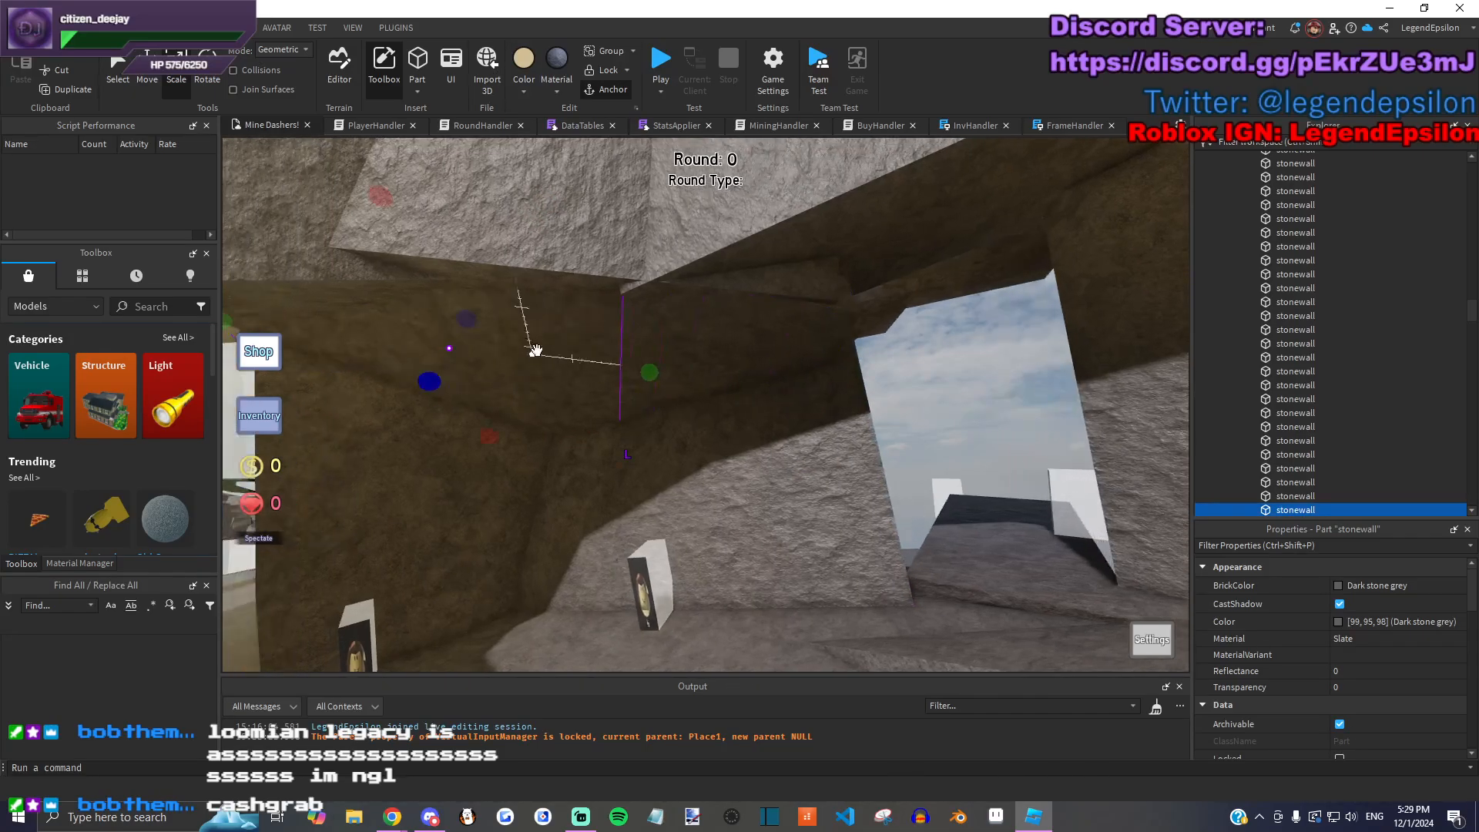
left_click_drag(538, 353, 544, 354)
right_click_drag(539, 354, 545, 354)
left_click_drag(545, 354, 772, 301)
right_click_drag(774, 298, 778, 282)
left_click_drag(777, 281, 853, 265)
Step: Rotate the slab under the ceiling overhang and move it 8 studs outward into the corner gap
left_click(208, 74)
right_click_drag(650, 240, 659, 251)
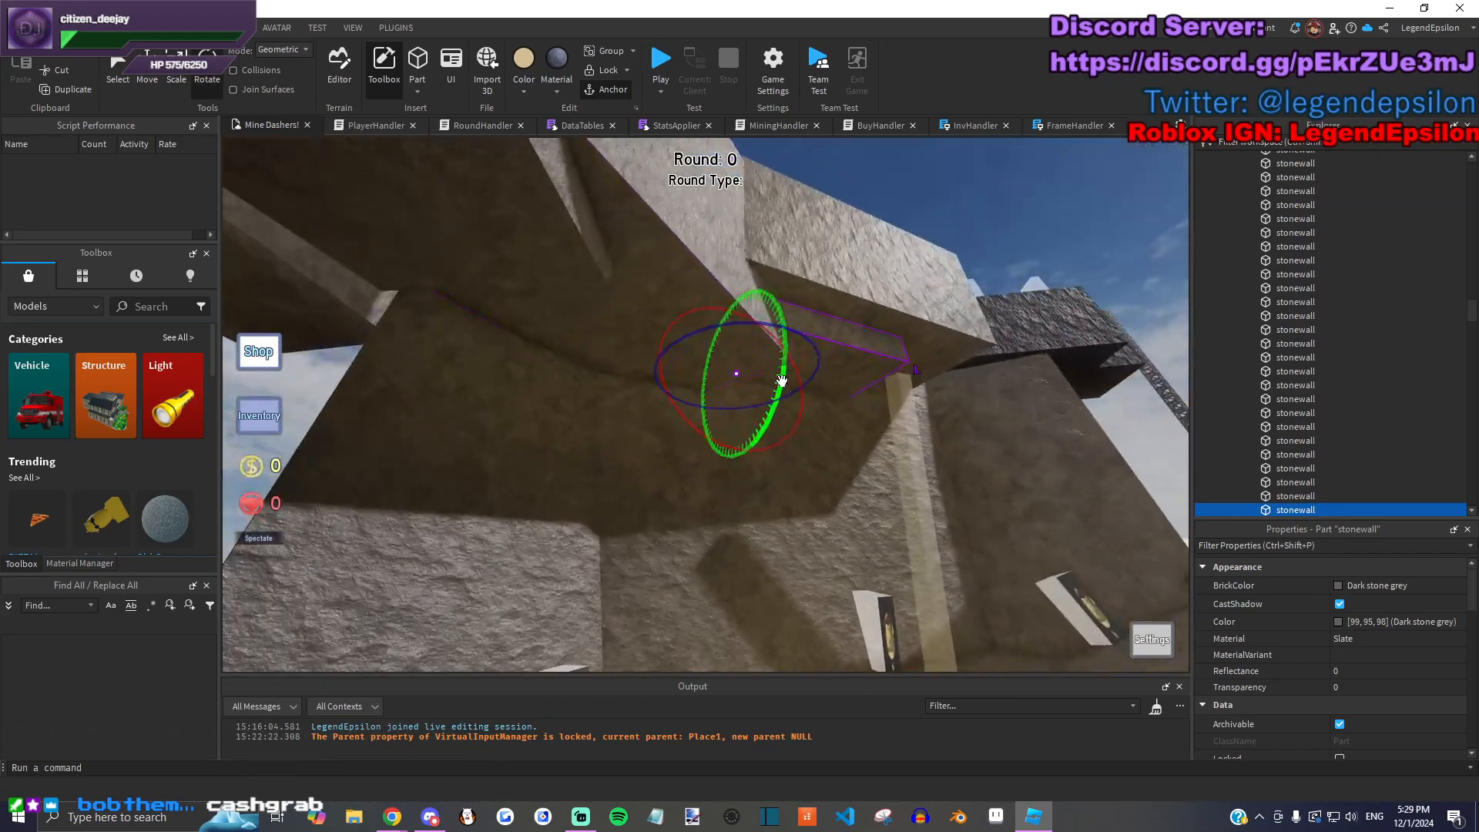
left_click_drag(723, 284, 710, 339)
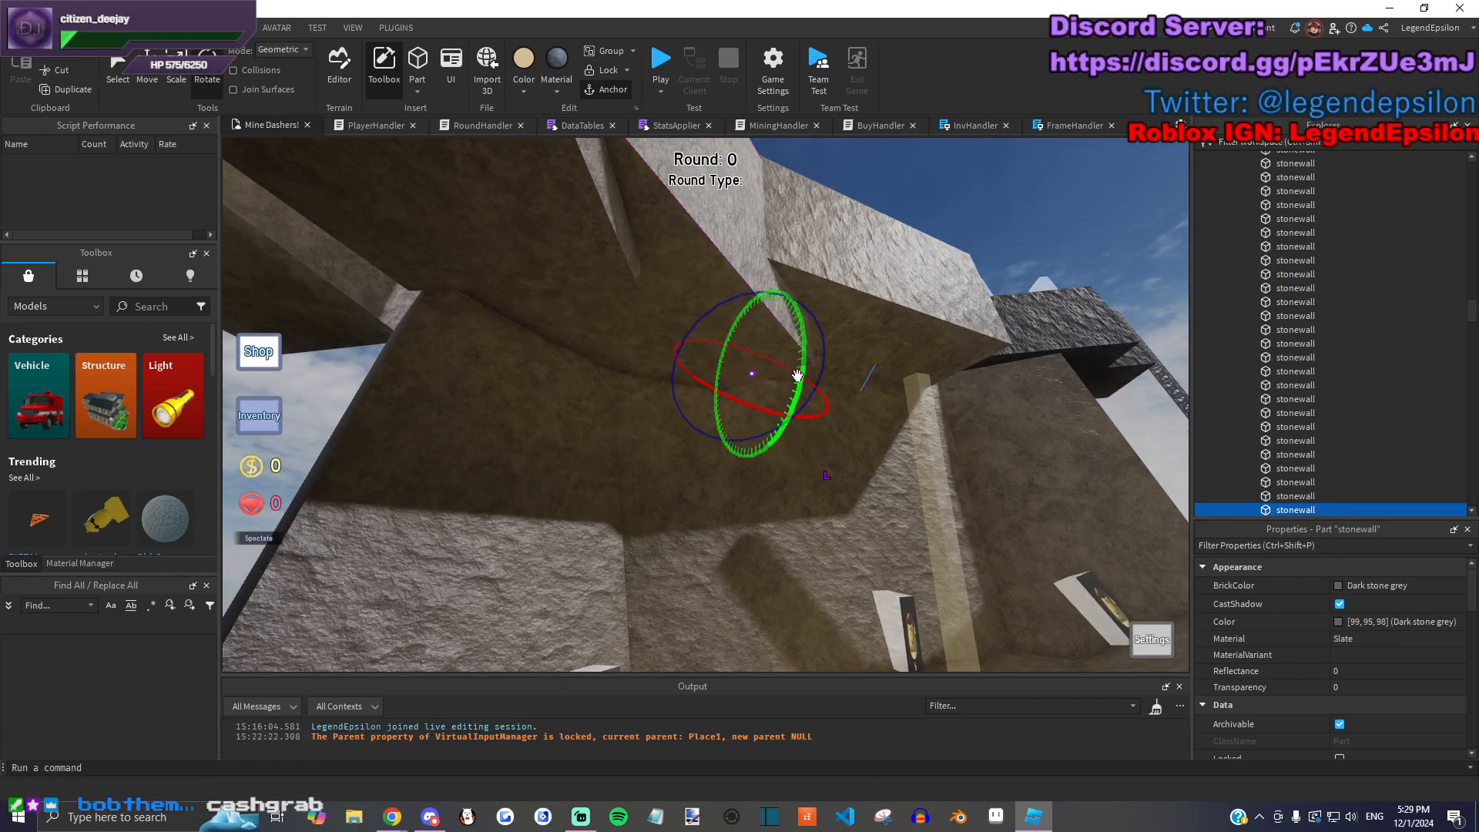
left_click(148, 82)
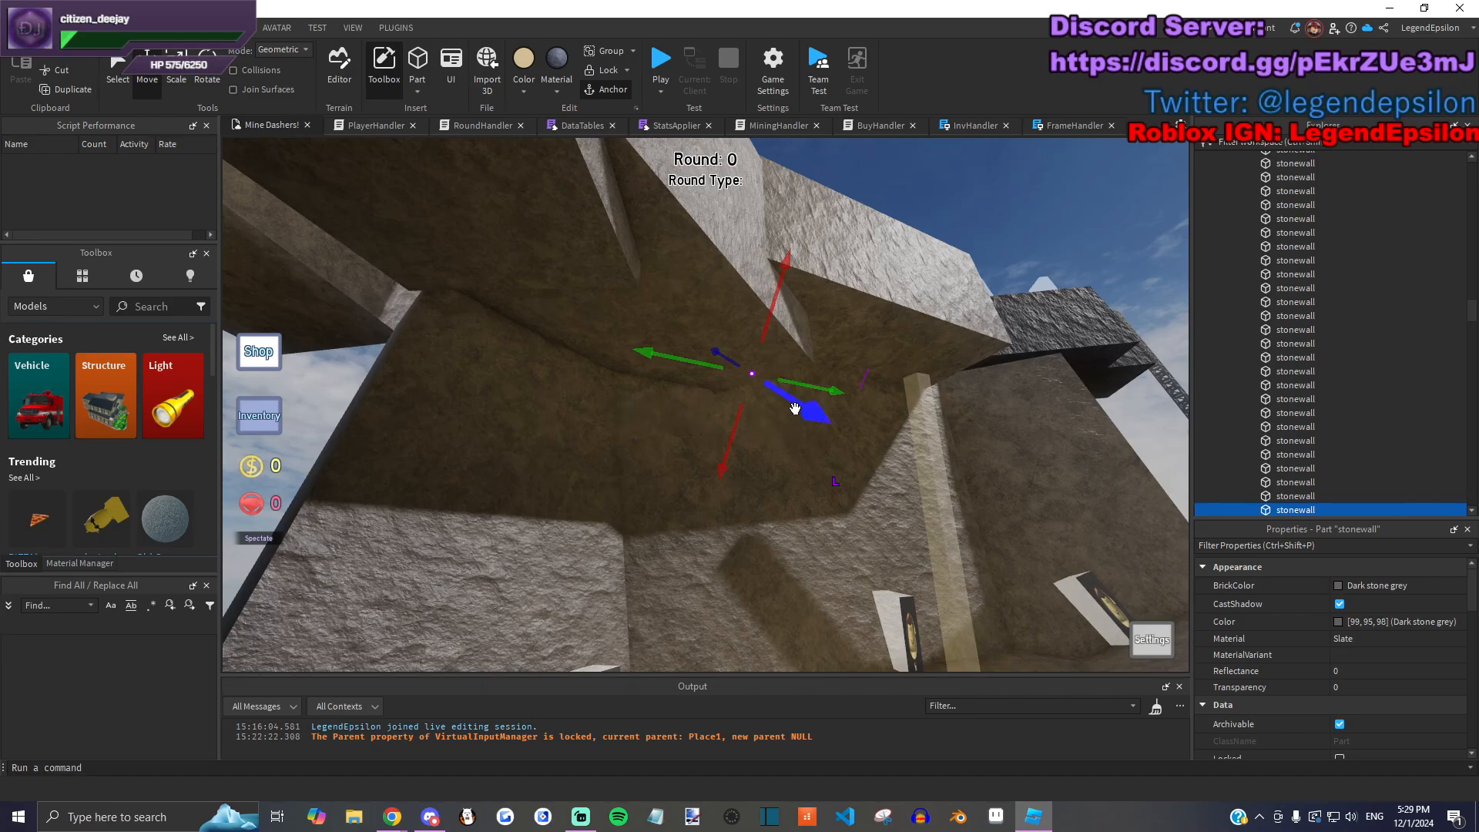
left_click_drag(833, 432, 829, 430)
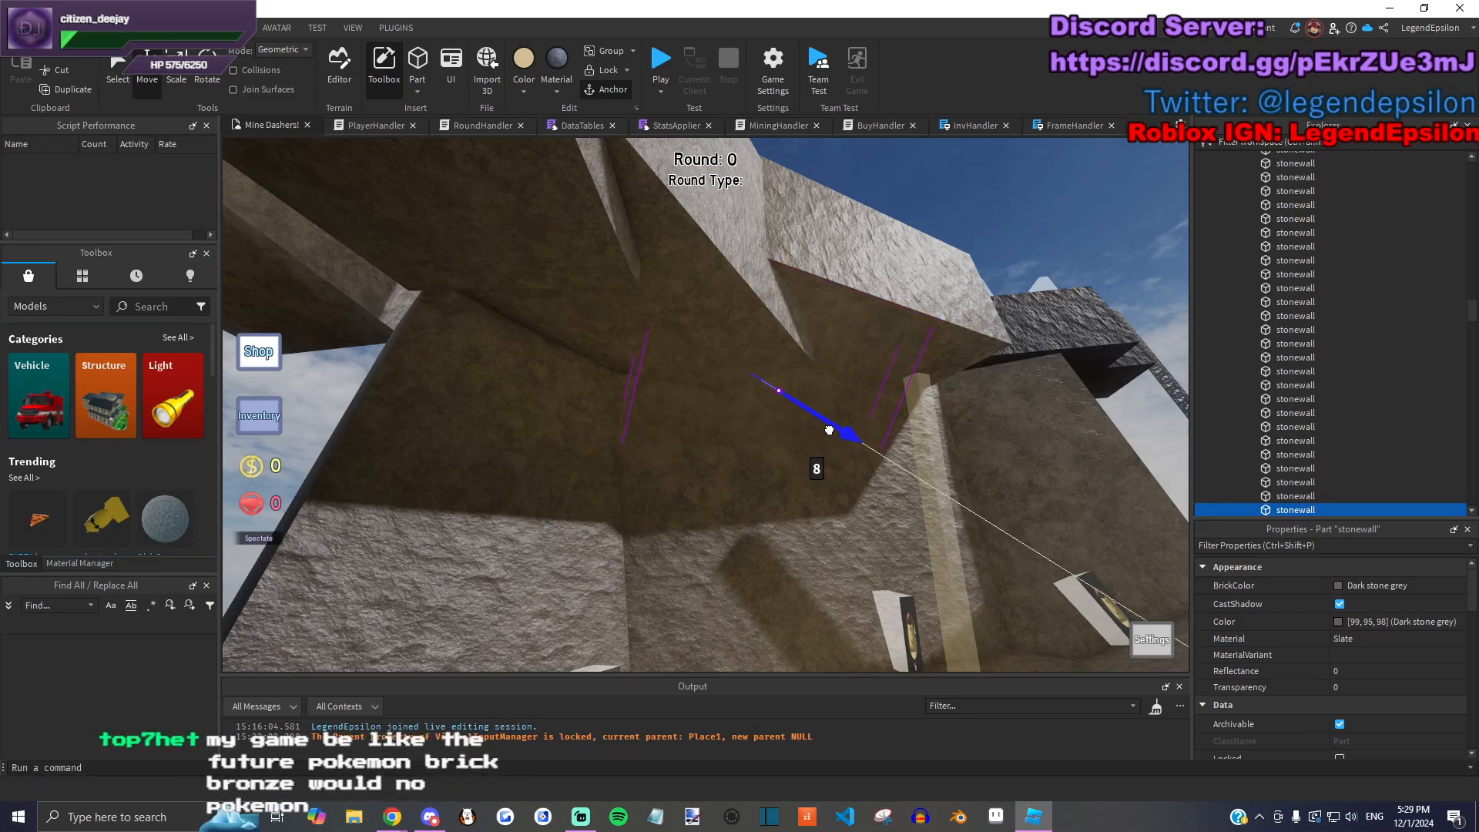
left_click_drag(683, 337, 686, 271)
Step: Check the overhang slab's fit from inside the cave and deselect it
right_click_drag(812, 285, 754, 376)
left_click(851, 233)
right_click_drag(776, 327, 670, 354)
left_click(719, 330)
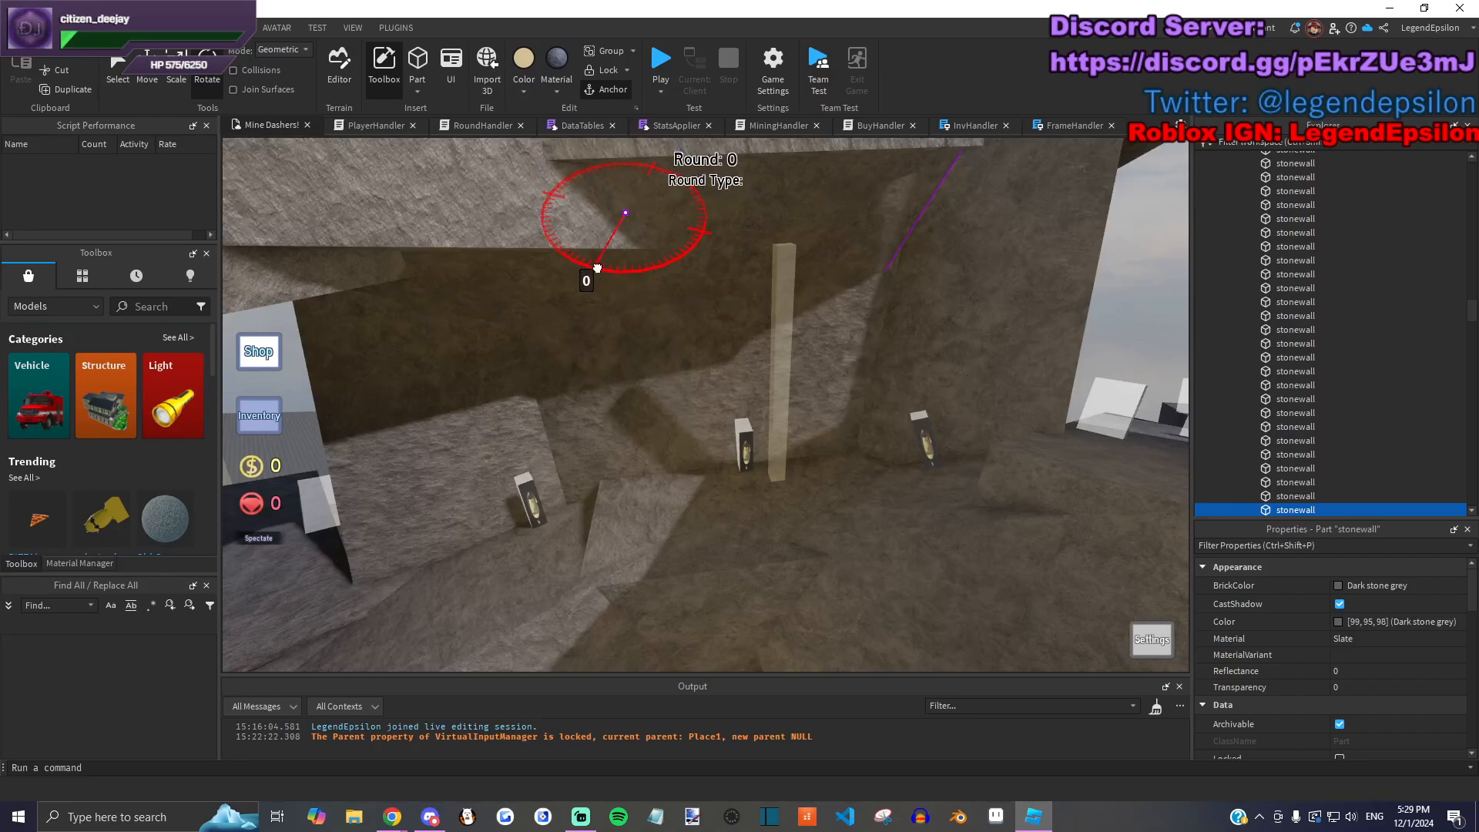
right_click_drag(594, 277, 608, 173)
left_click(701, 180)
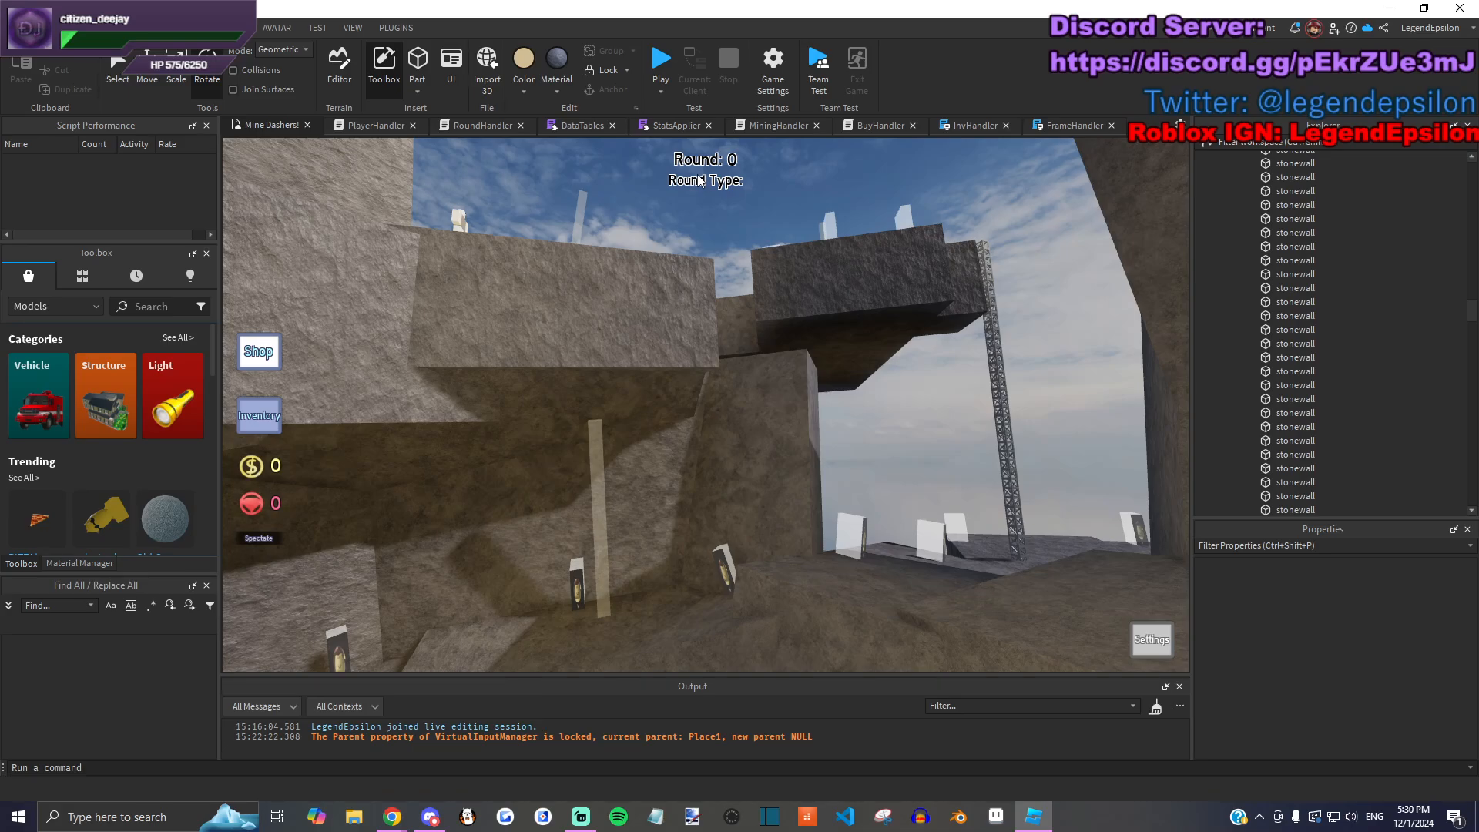
Step: Select the tall stonewall at the cave's open outer edge and focus on it
right_click_drag(701, 180, 656, 158)
right_click_drag(829, 214, 775, 245)
scroll(778, 246, "down", 8)
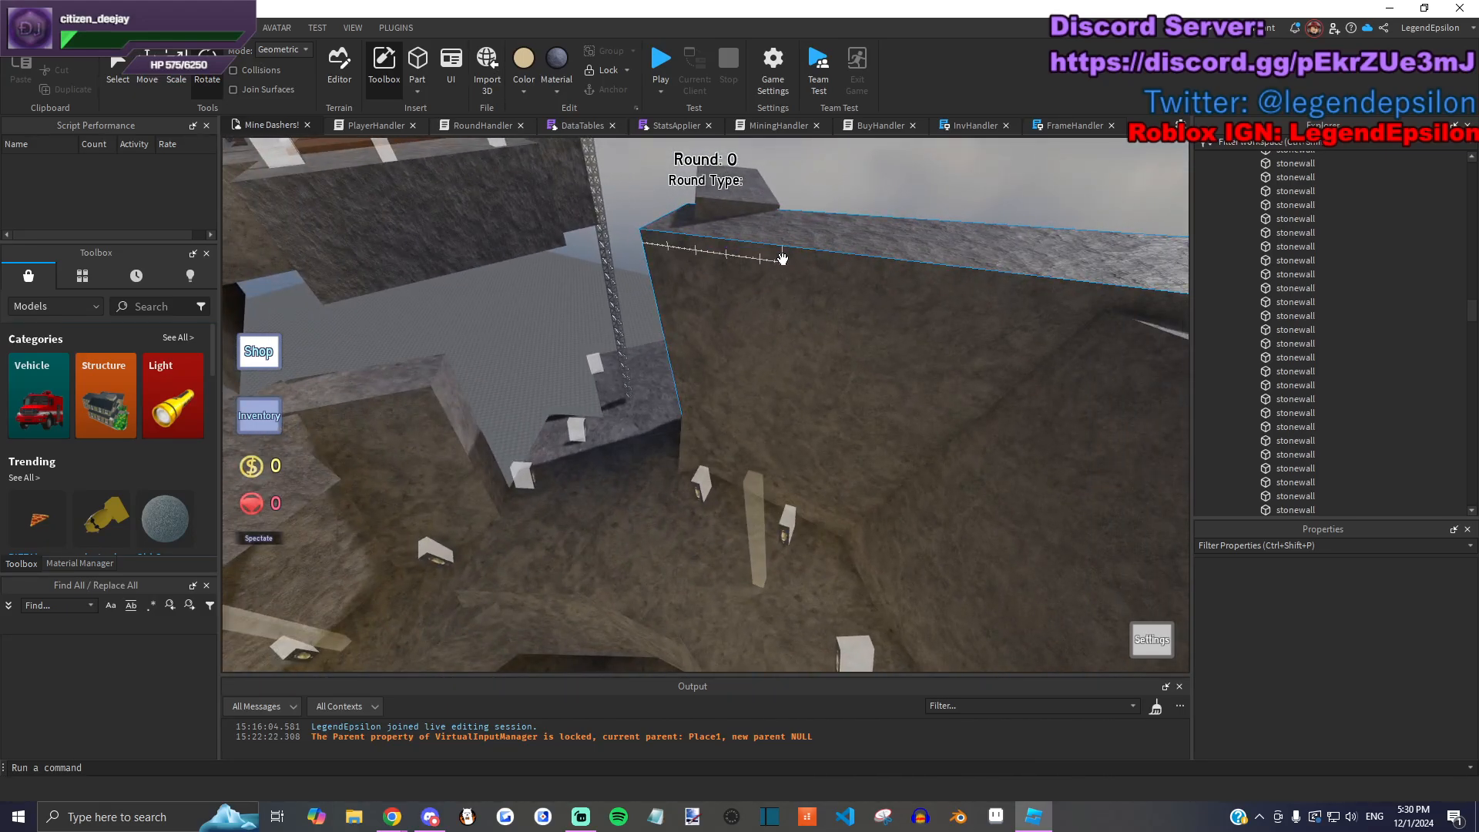
right_click_drag(782, 258, 909, 330)
key("w")
left_click(909, 331)
left_click(928, 397)
key("f")
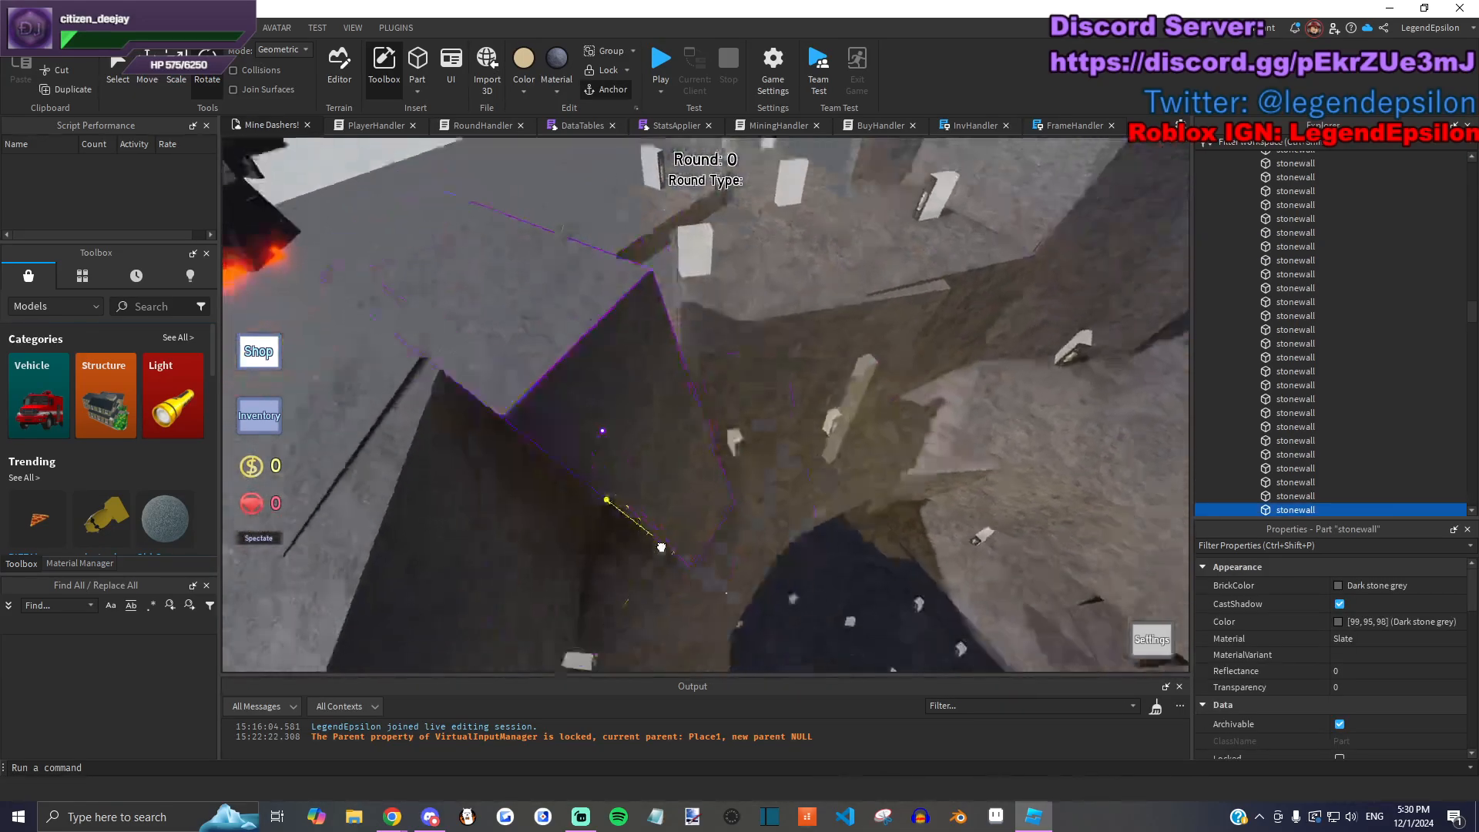
Step: Rotate the tall stonewall at the cave's open outer edge and resize its sides and top to fit the gap
key("ctrl+4")
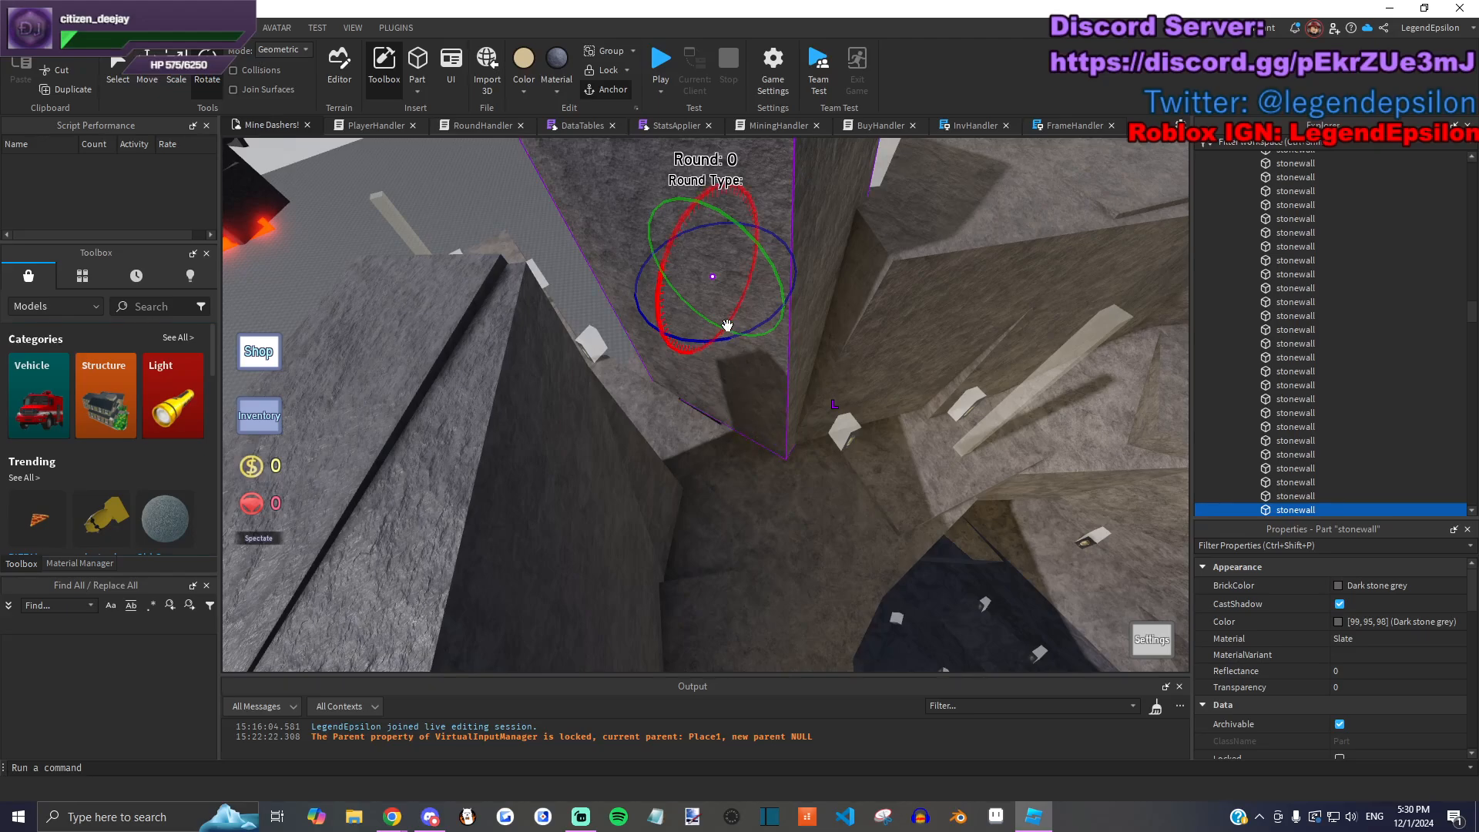
left_click_drag(678, 256, 778, 401)
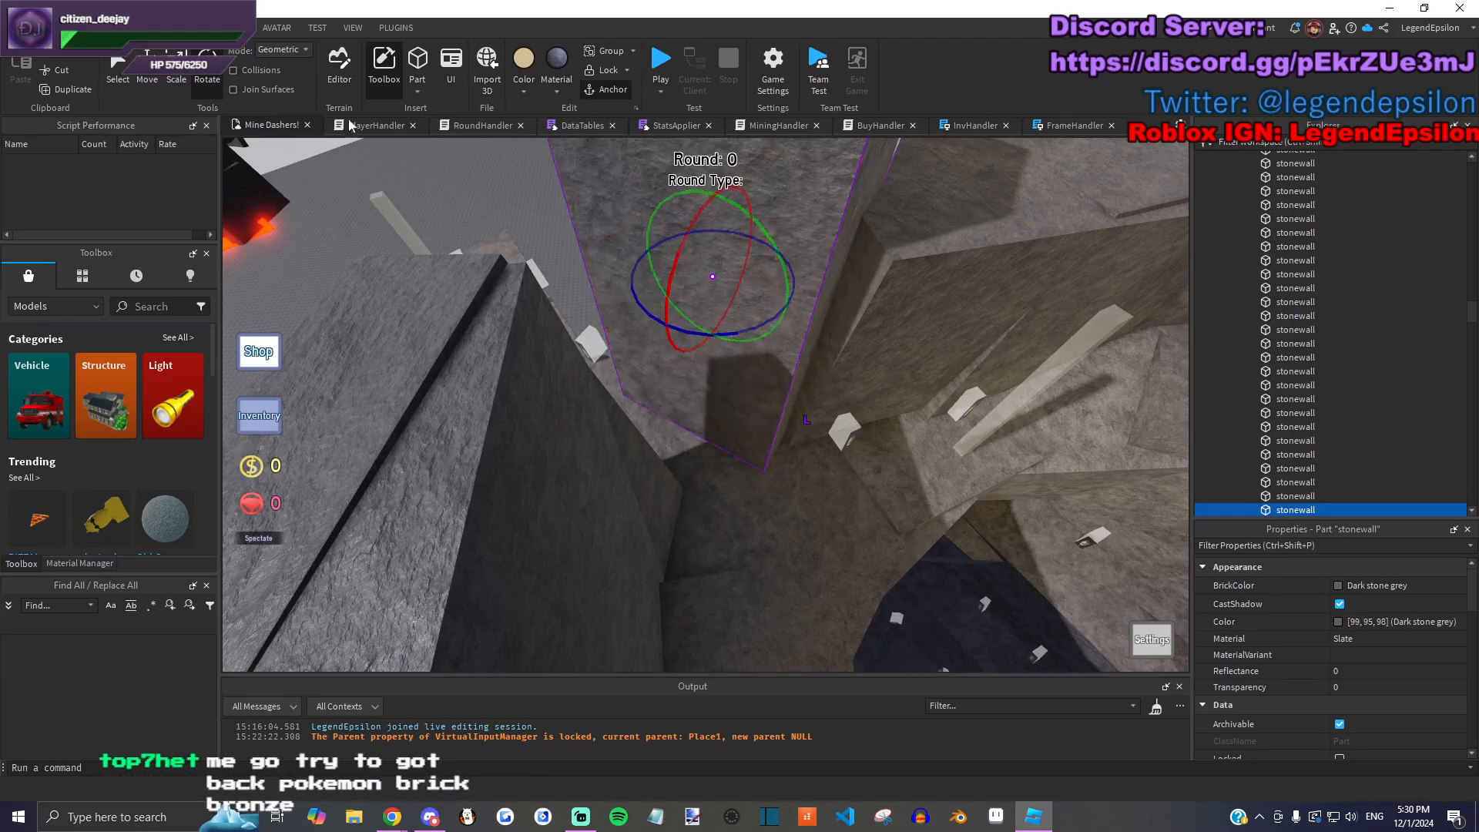
key("d")
left_click_drag(772, 322, 670, 278)
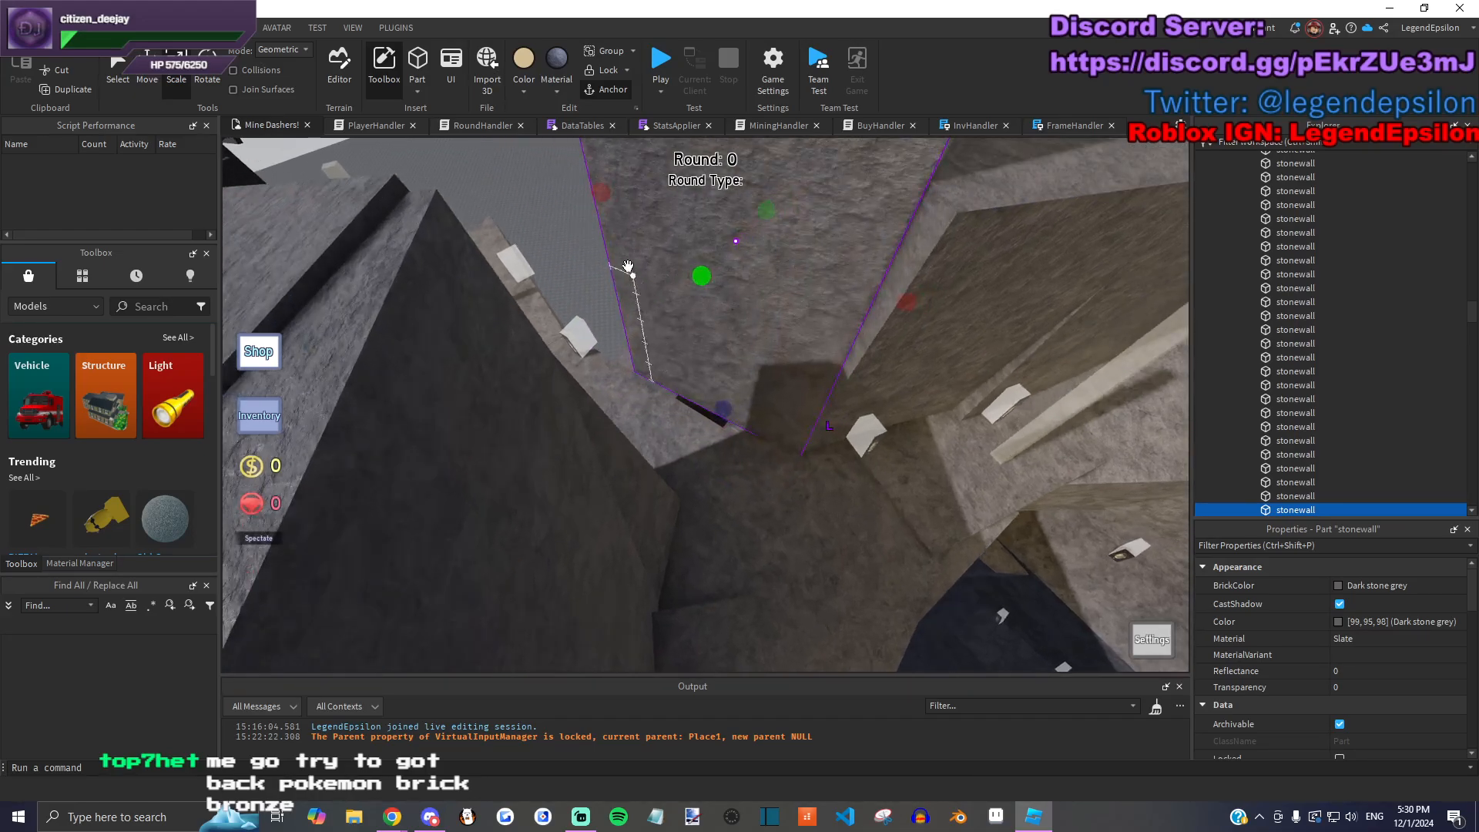
left_click_drag(628, 140, 659, 147)
right_click_drag(693, 231, 820, 263)
left_click_drag(820, 263, 793, 528)
right_click_drag(792, 527, 678, 447)
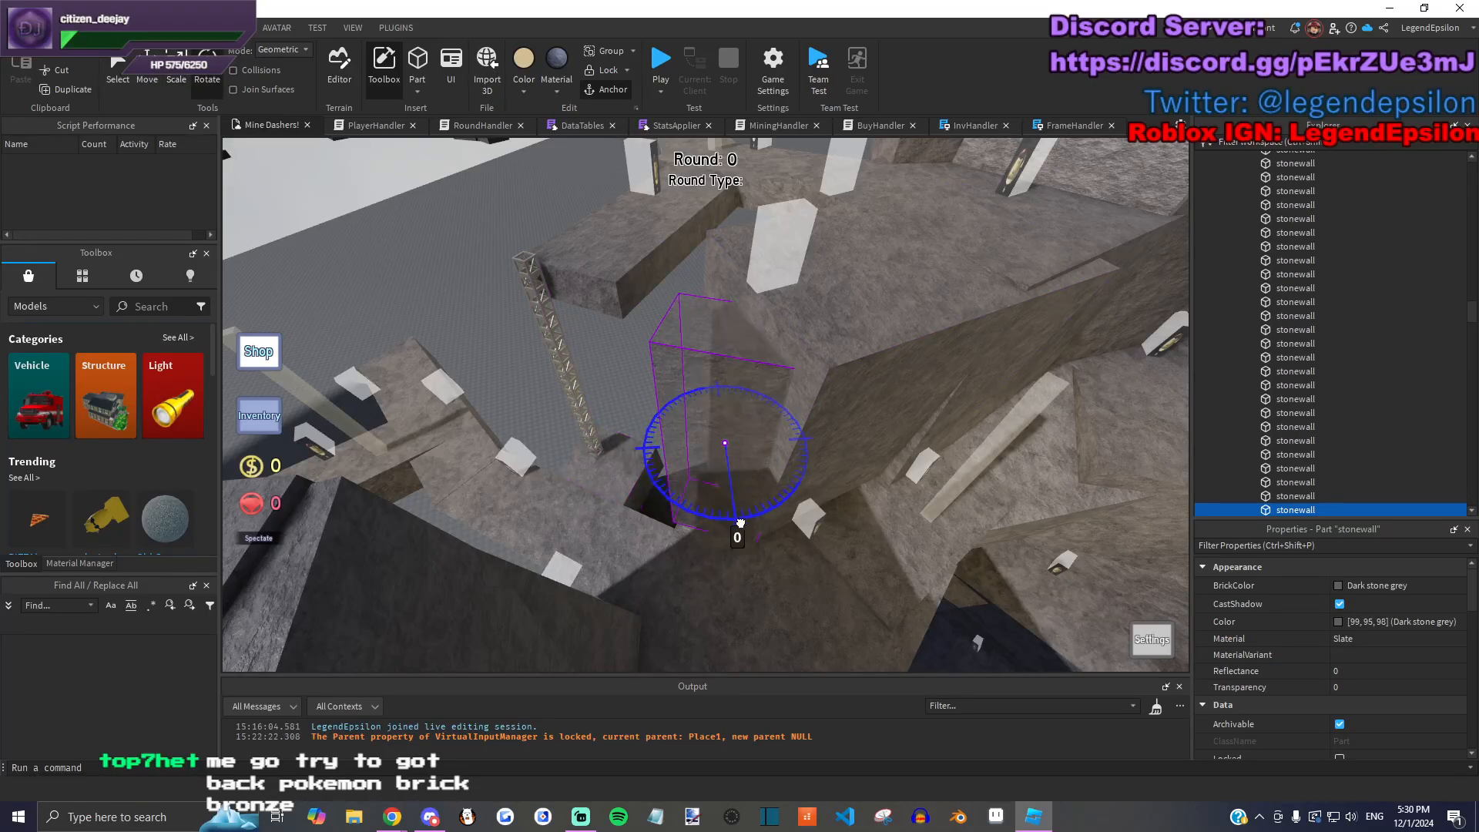
Step: Shift the outer-edge stonewall into the corner between the neighbouring slabs and adjust its height
scroll(434, 306, "up", 3)
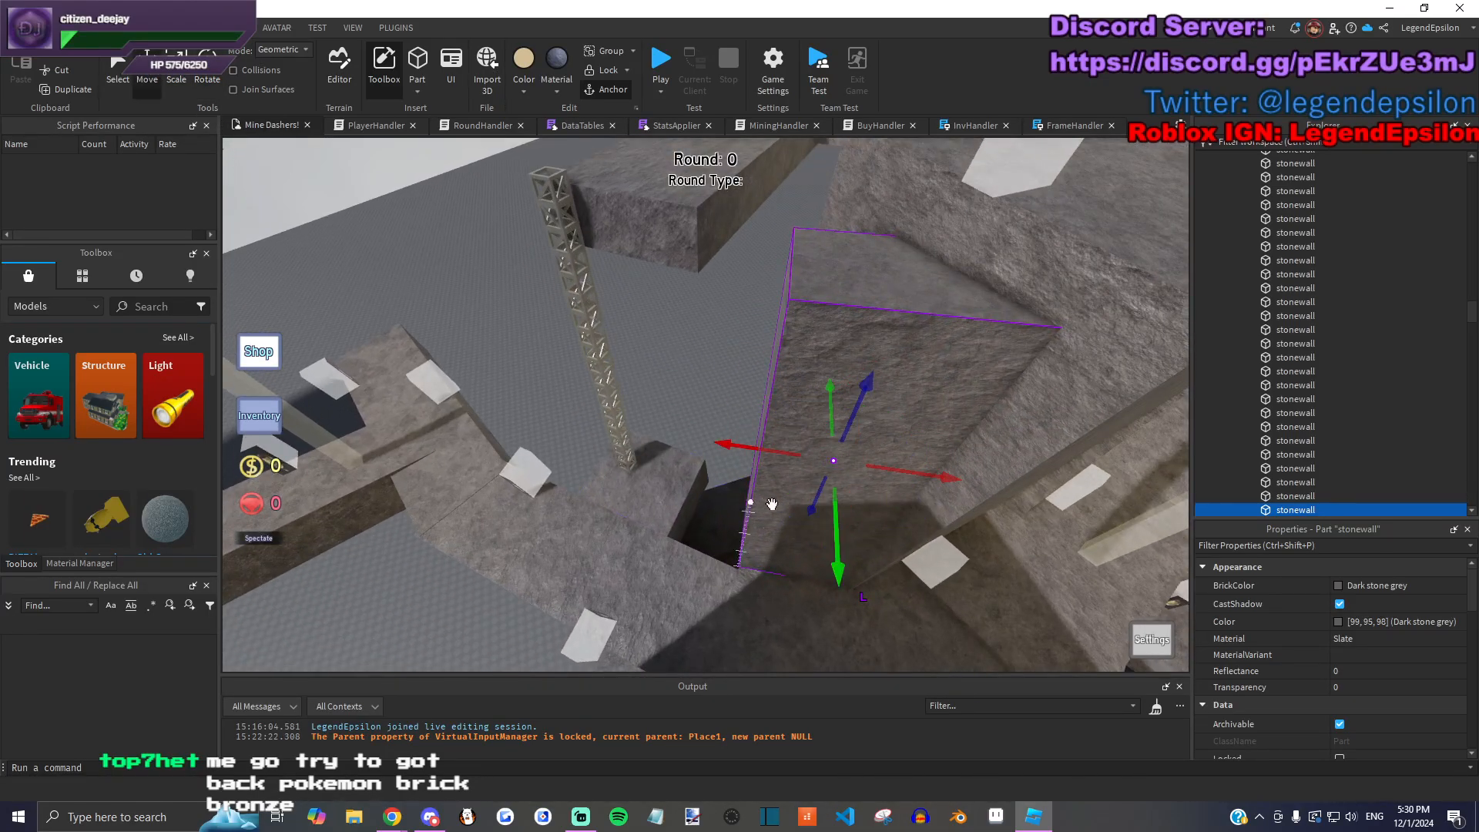
left_click_drag(835, 539, 852, 366)
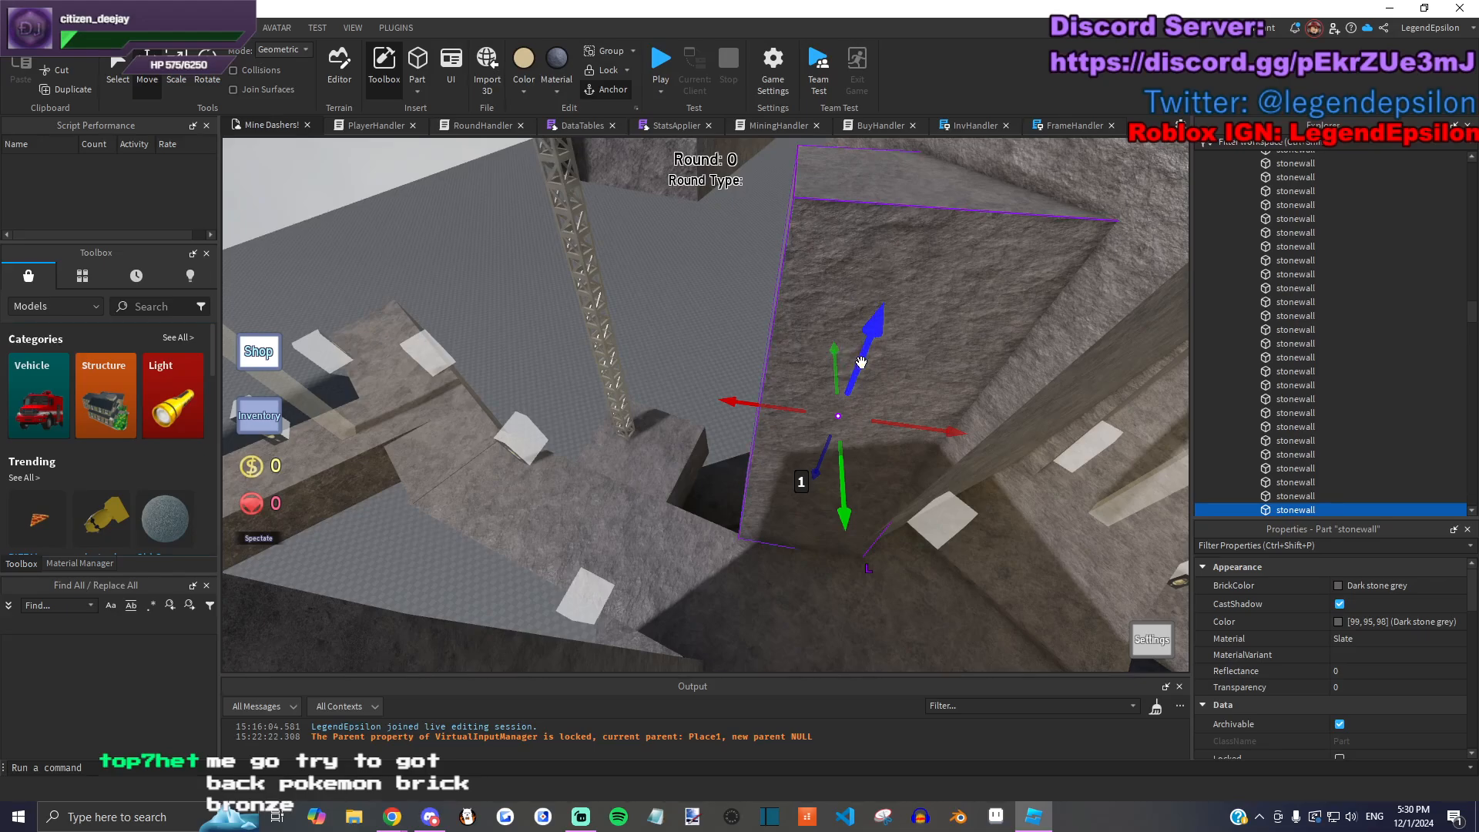
scroll(859, 360, "down", 5)
key("ctrl+3")
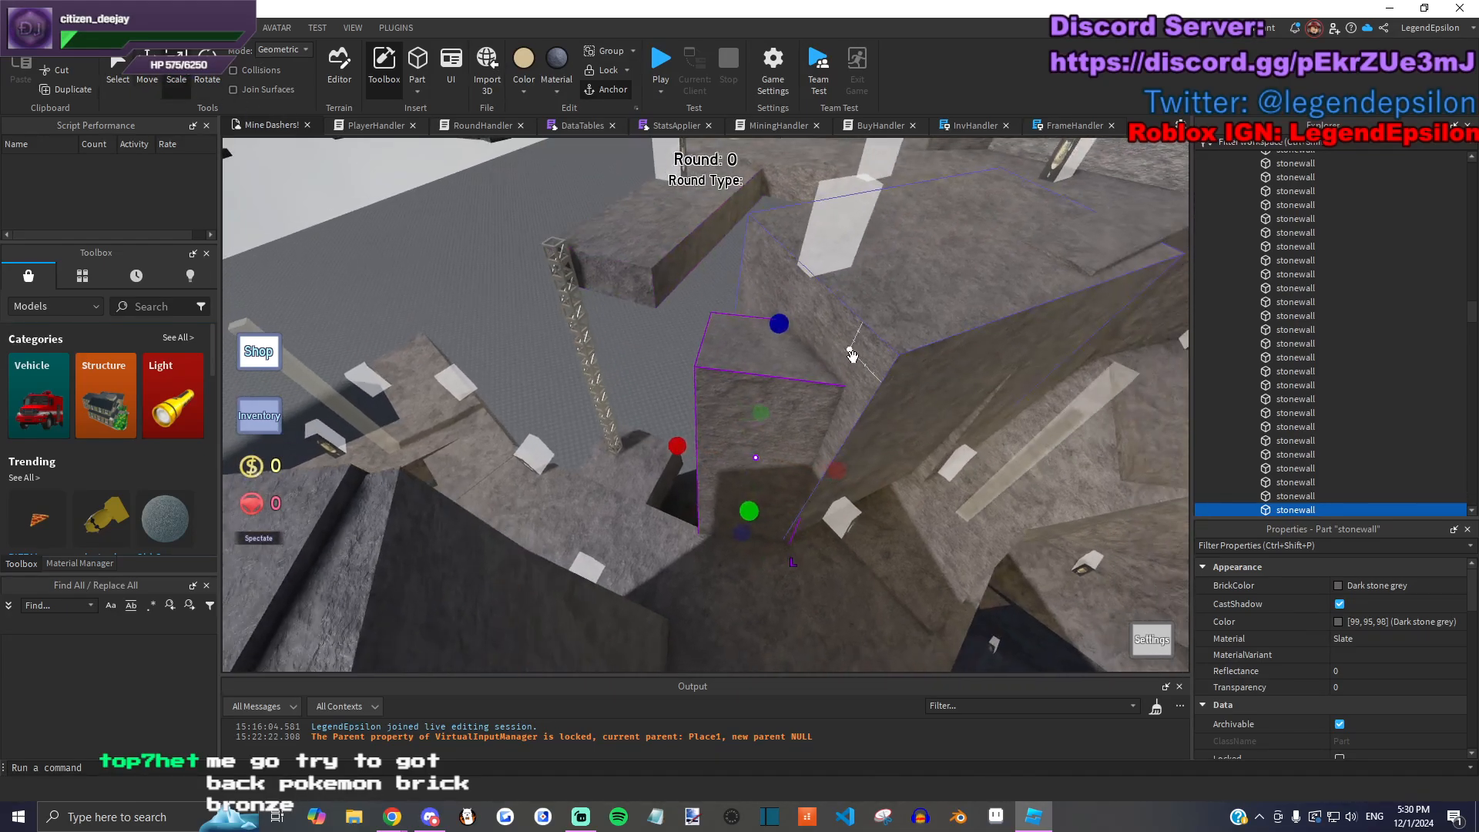
left_click_drag(779, 323, 822, 383)
mouse_move(822, 383)
right_mouse_down()
mouse_move(716, 406)
mouse_move(765, 234)
mouse_move(812, 362)
mouse_move(848, 401)
mouse_move(770, 347)
mouse_move(862, 432)
mouse_move(737, 413)
mouse_move(801, 362)
mouse_move(845, 377)
right_mouse_up()
Step: Select the other tall stonewall near the ledge, rotate it and move it toward the ledge's open edge
left_click(868, 436)
key("ctrl+4")
mouse_move(821, 398)
left_mouse_down()
mouse_move(865, 402)
mouse_move(840, 396)
left_mouse_up()
left_click(148, 71)
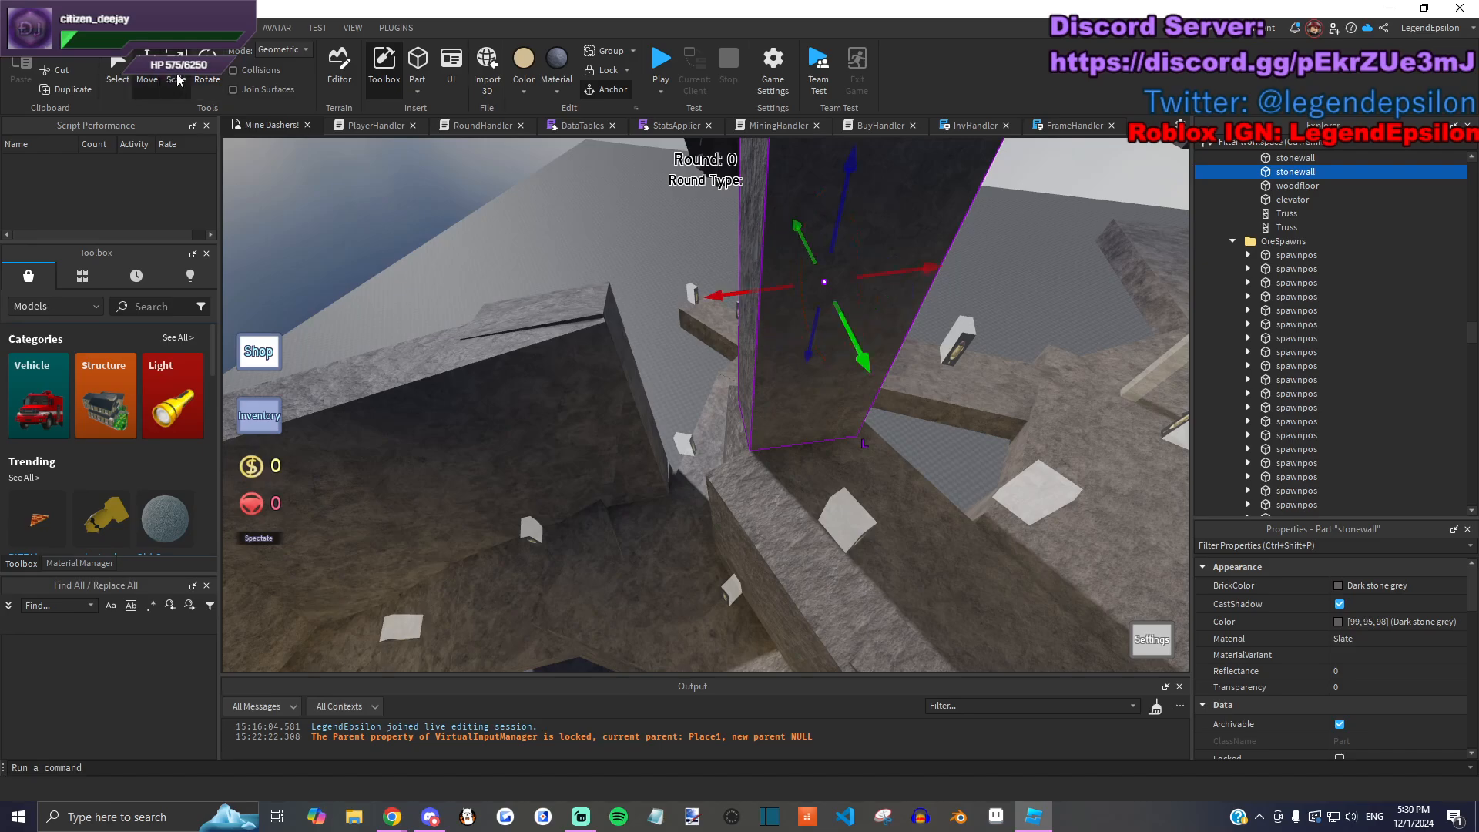
left_click_drag(909, 319, 843, 358)
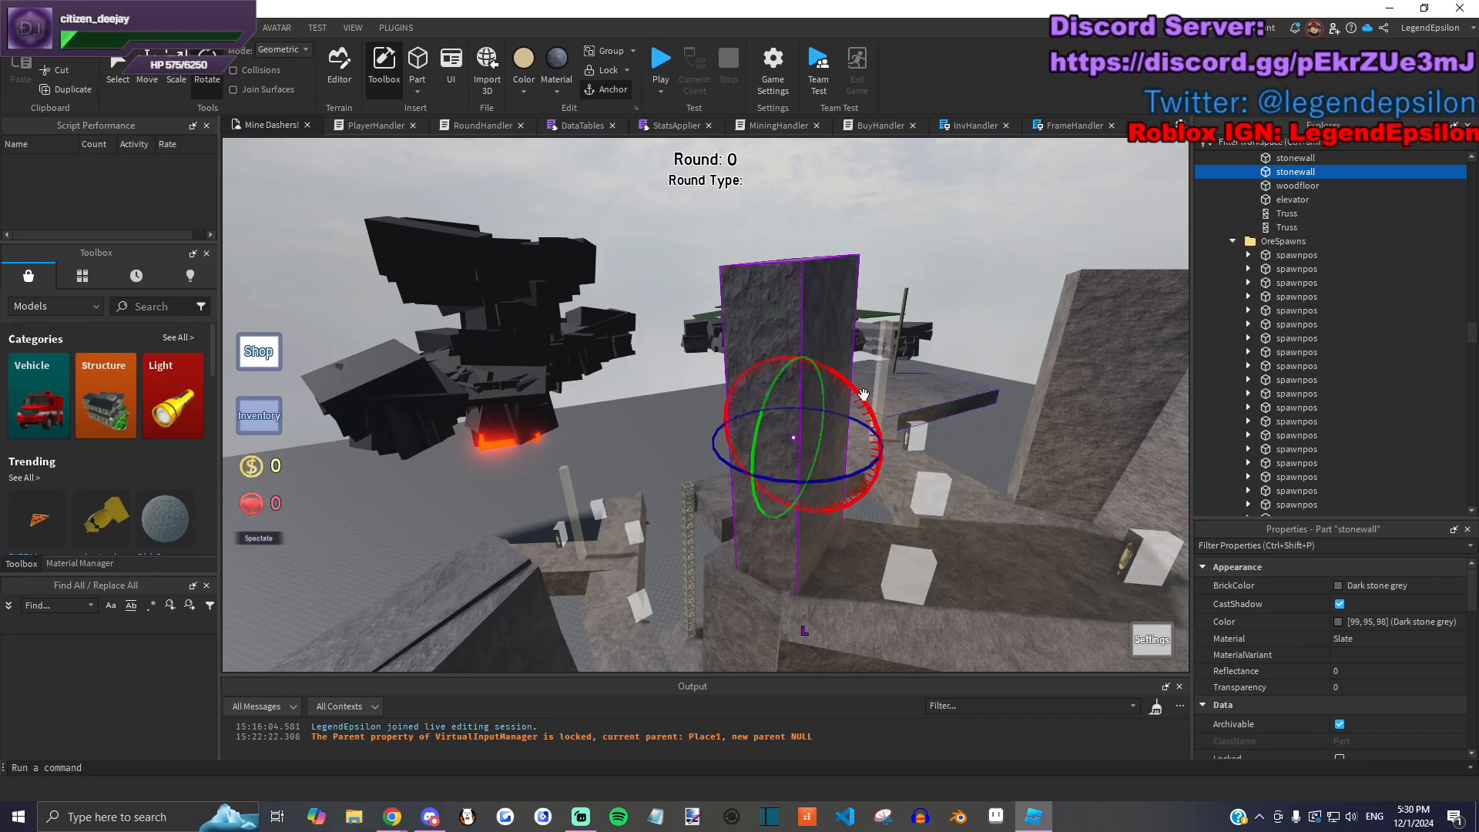
scroll(737, 426, "up", 5)
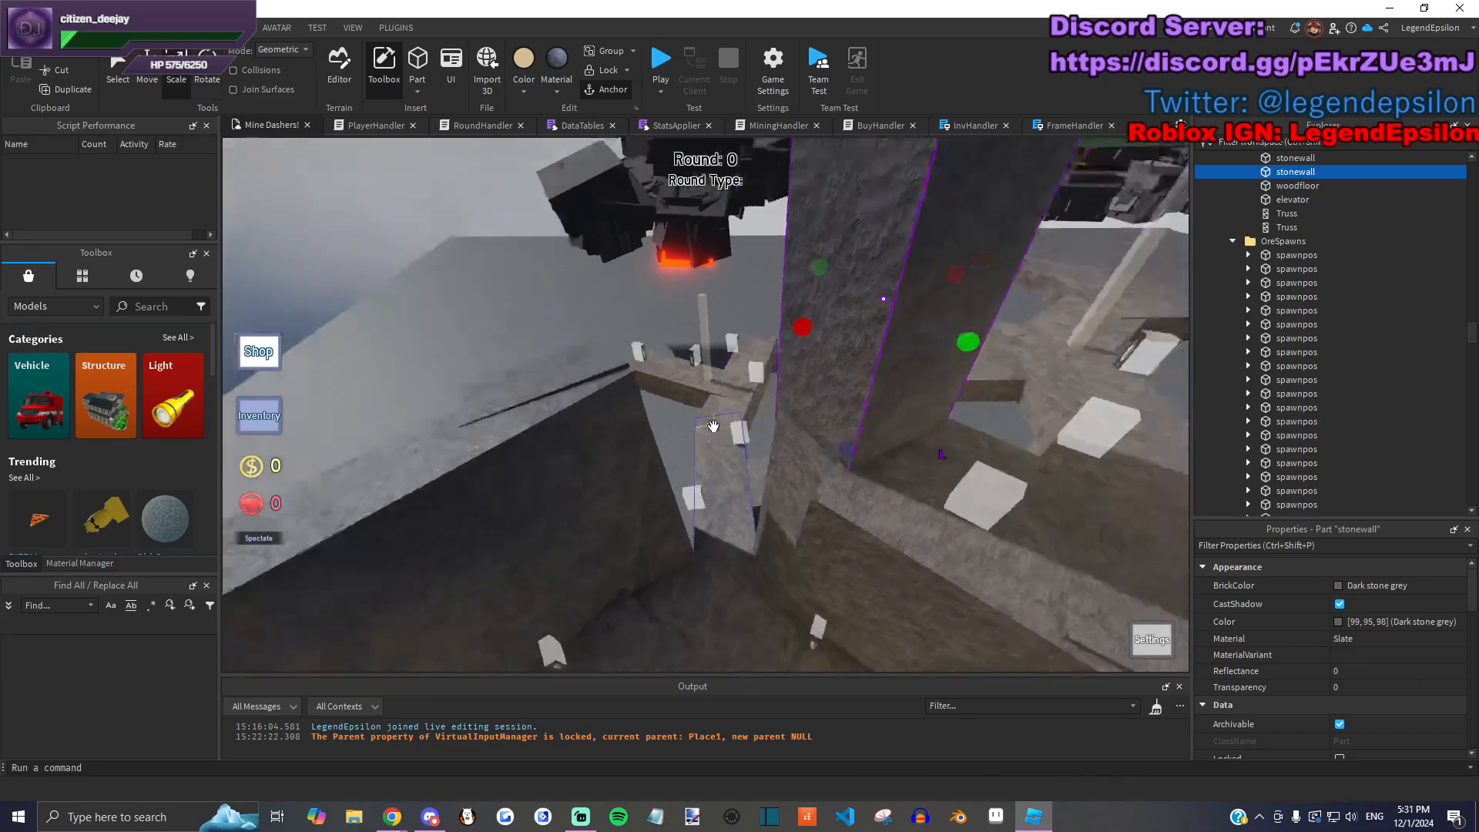
Step: Reselect the tall stonewall on the ledge and rotate it 10 degrees about its vertical axis
left_click(828, 497)
scroll(808, 499, "down", 5)
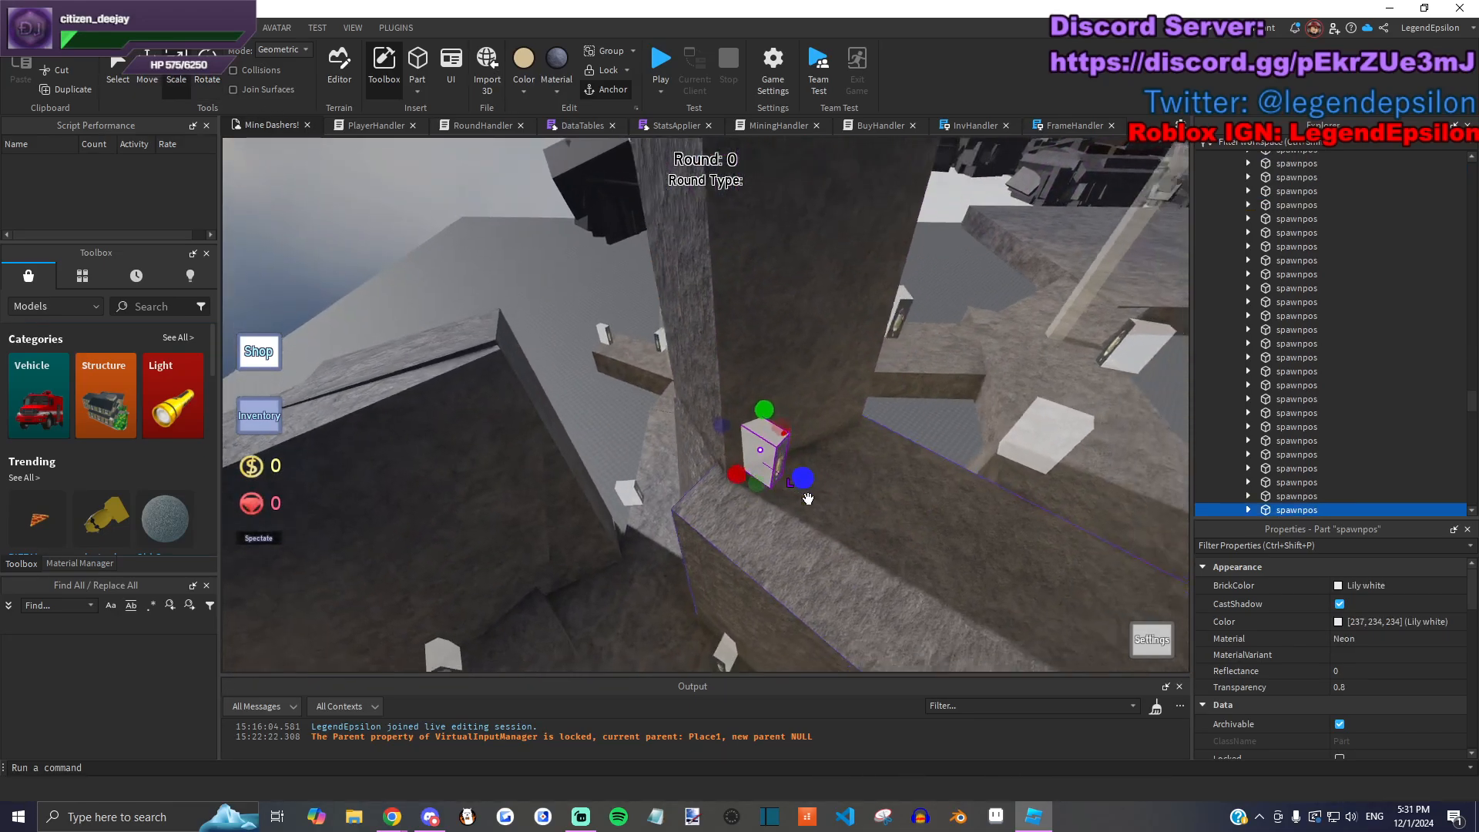
left_click(680, 430)
key("ctrl+d")
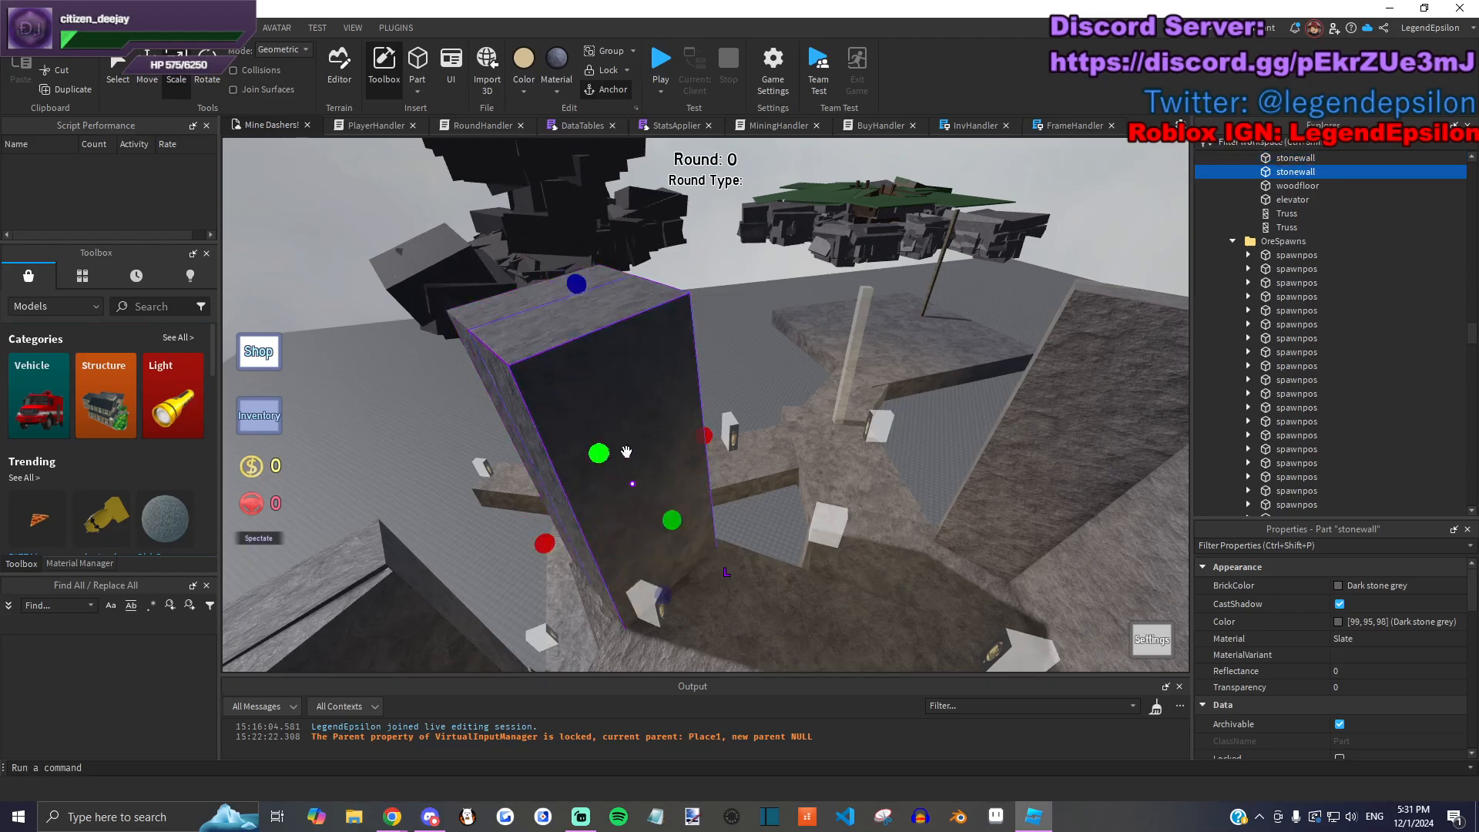
scroll(589, 441, "up", 5)
right_click_drag(724, 444, 678, 404)
left_click(204, 77)
left_click_drag(679, 404, 693, 409)
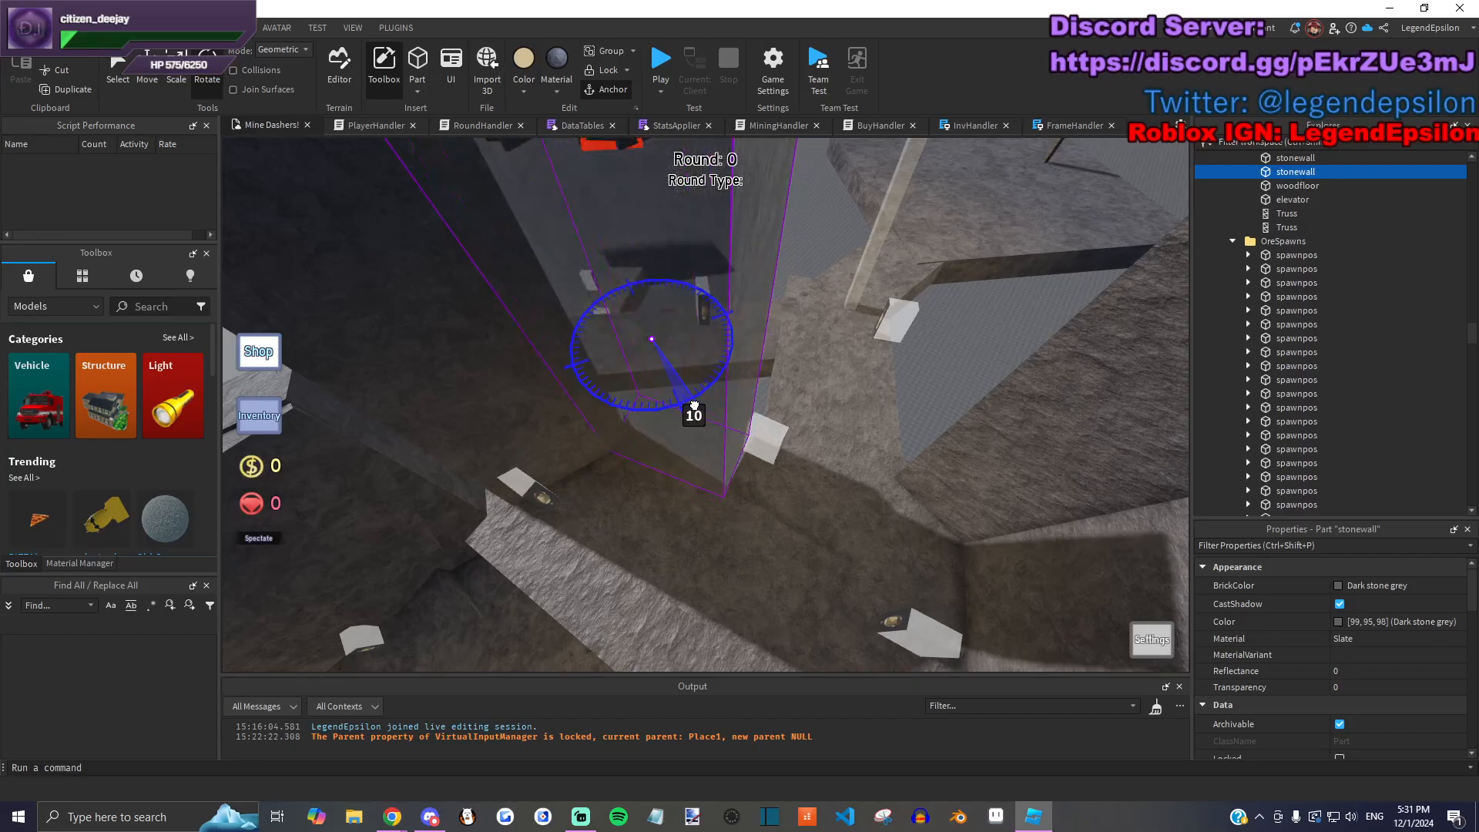
Step: Resize the rotated stonewall's sides to cover the gap beside the ledge
key("ctrl+3")
right_click_drag(693, 409, 393, 148)
left_click_drag(731, 378, 755, 391)
right_click_drag(756, 391, 736, 382)
left_click_drag(606, 272, 652, 260)
right_click_drag(651, 260, 710, 349)
left_click(678, 378)
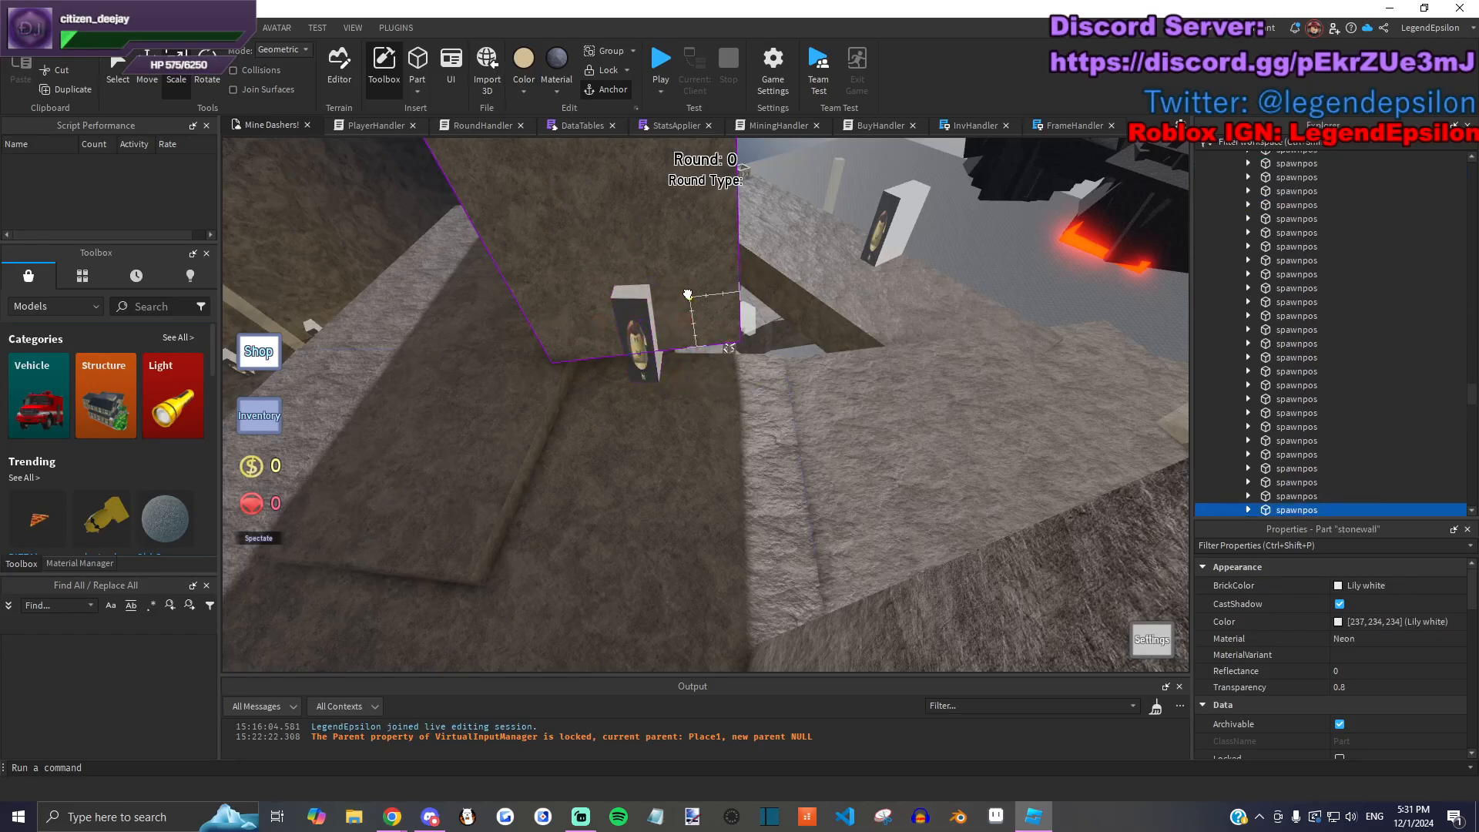
left_click(687, 299)
left_click_drag(657, 301, 677, 363)
right_click_drag(678, 363, 616, 308)
Step: Inspect the stonewalls and spawn marker around the ledge for remaining gaps and clear the selection
key("ctrl+4")
right_click_drag(847, 254, 892, 257)
left_click(908, 339)
right_click_drag(908, 339, 743, 332)
left_click(885, 339)
left_click(764, 182)
right_click_drag(738, 220, 738, 220)
scroll(579, 382, "down", 2)
scroll(580, 382, "down", 2)
right_click_drag(580, 382, 580, 384)
scroll(627, 463, "up", 2)
left_click(533, 413)
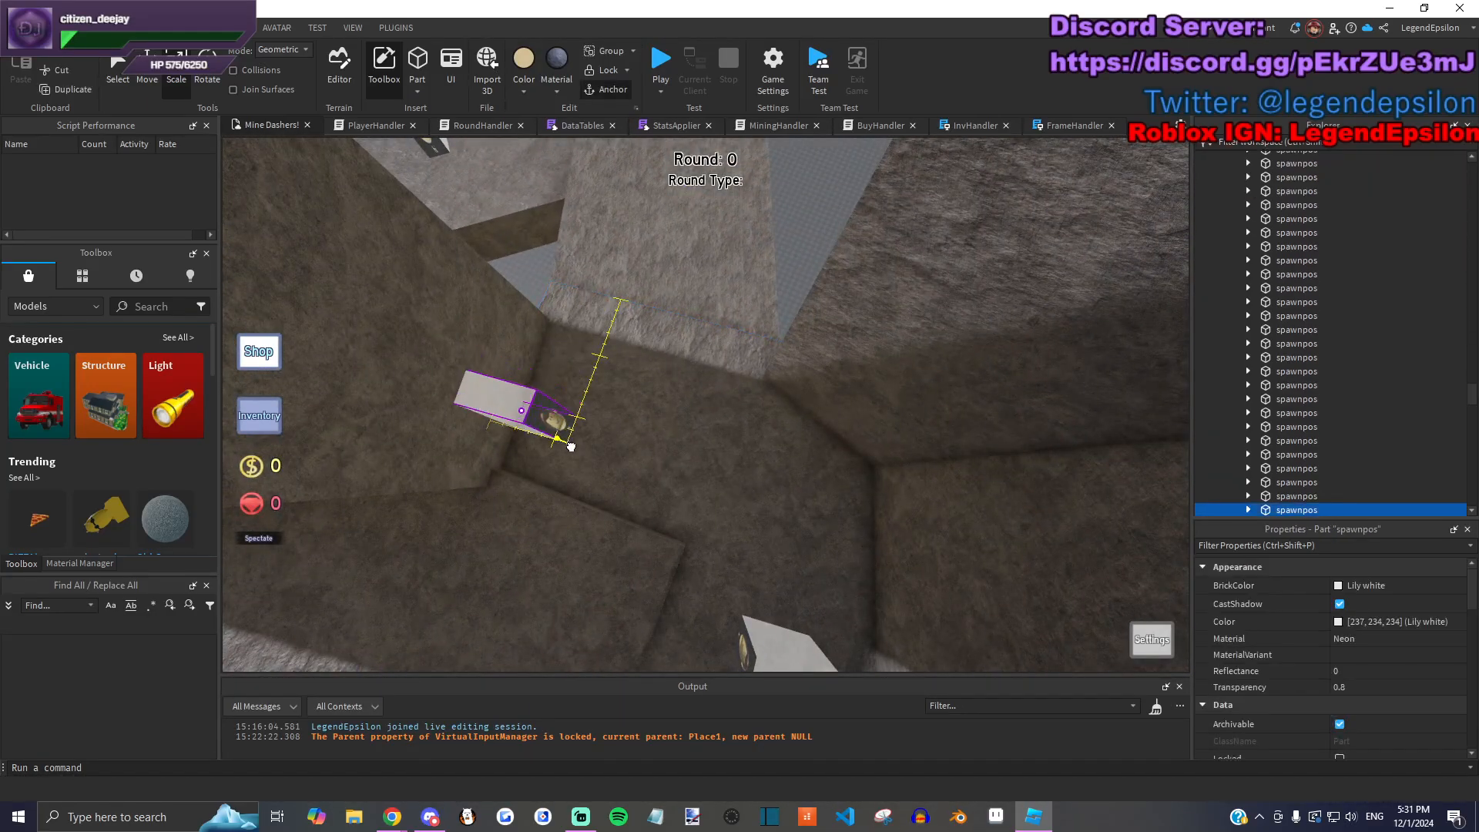
right_click_drag(709, 373, 710, 373)
left_click(723, 397)
Step: Review the whole cave map from above and along its outer edges for remaining openings
key("s")
right_click_drag(674, 453, 675, 454)
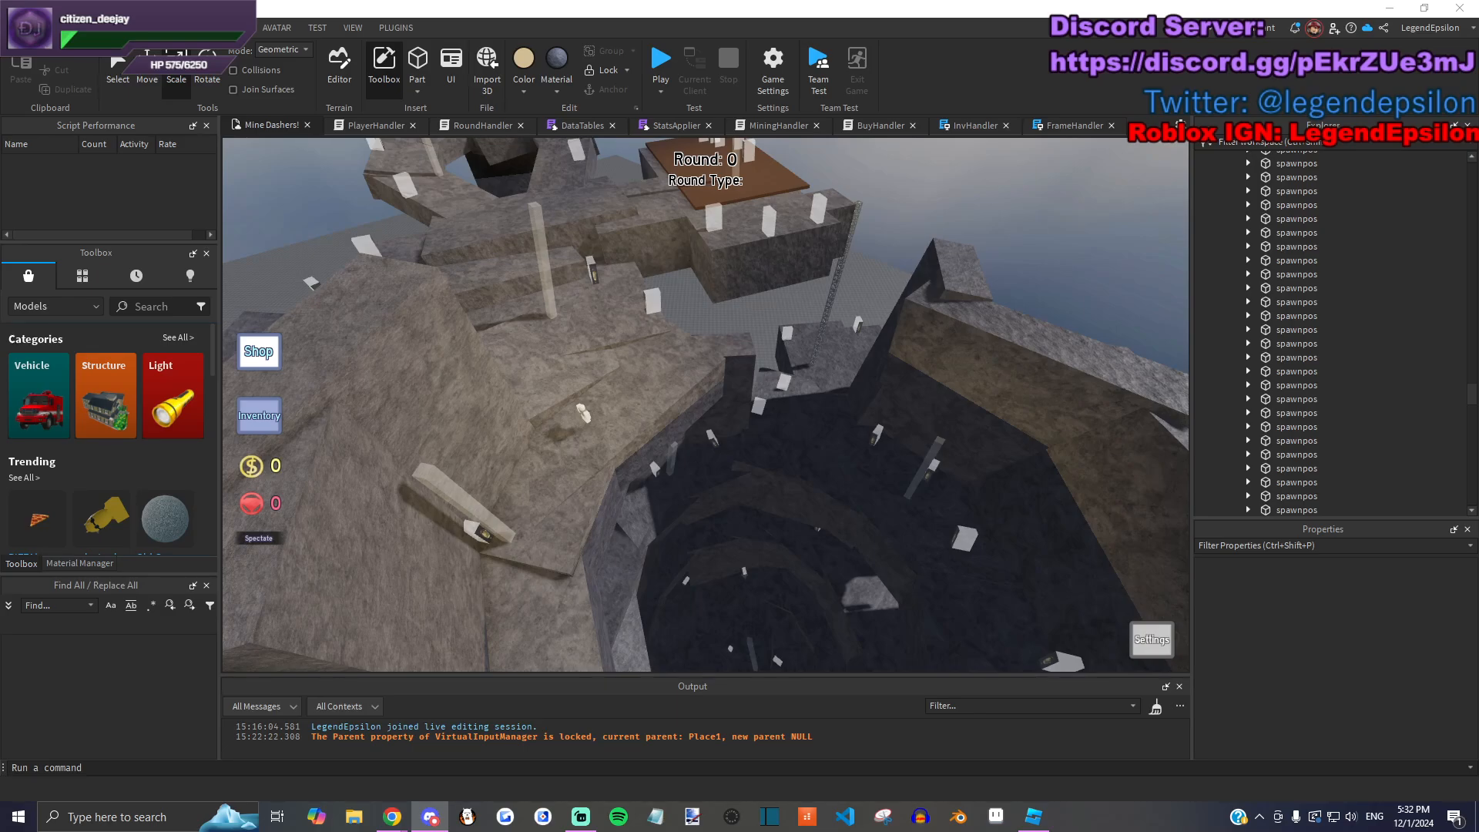
left_click(1023, 275)
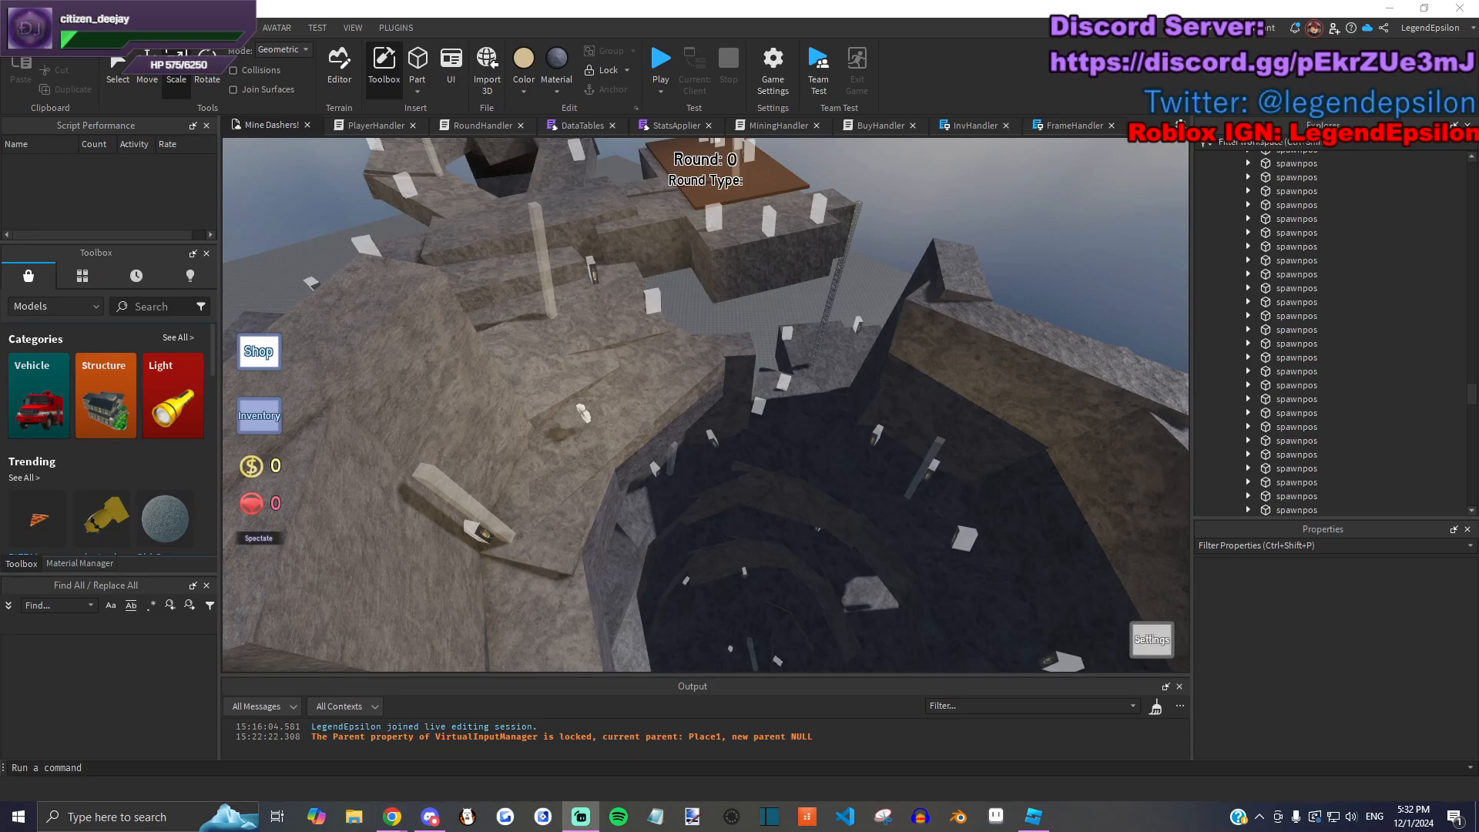
right_click_drag(1024, 421, 788, 278)
scroll(788, 278, "down", 6)
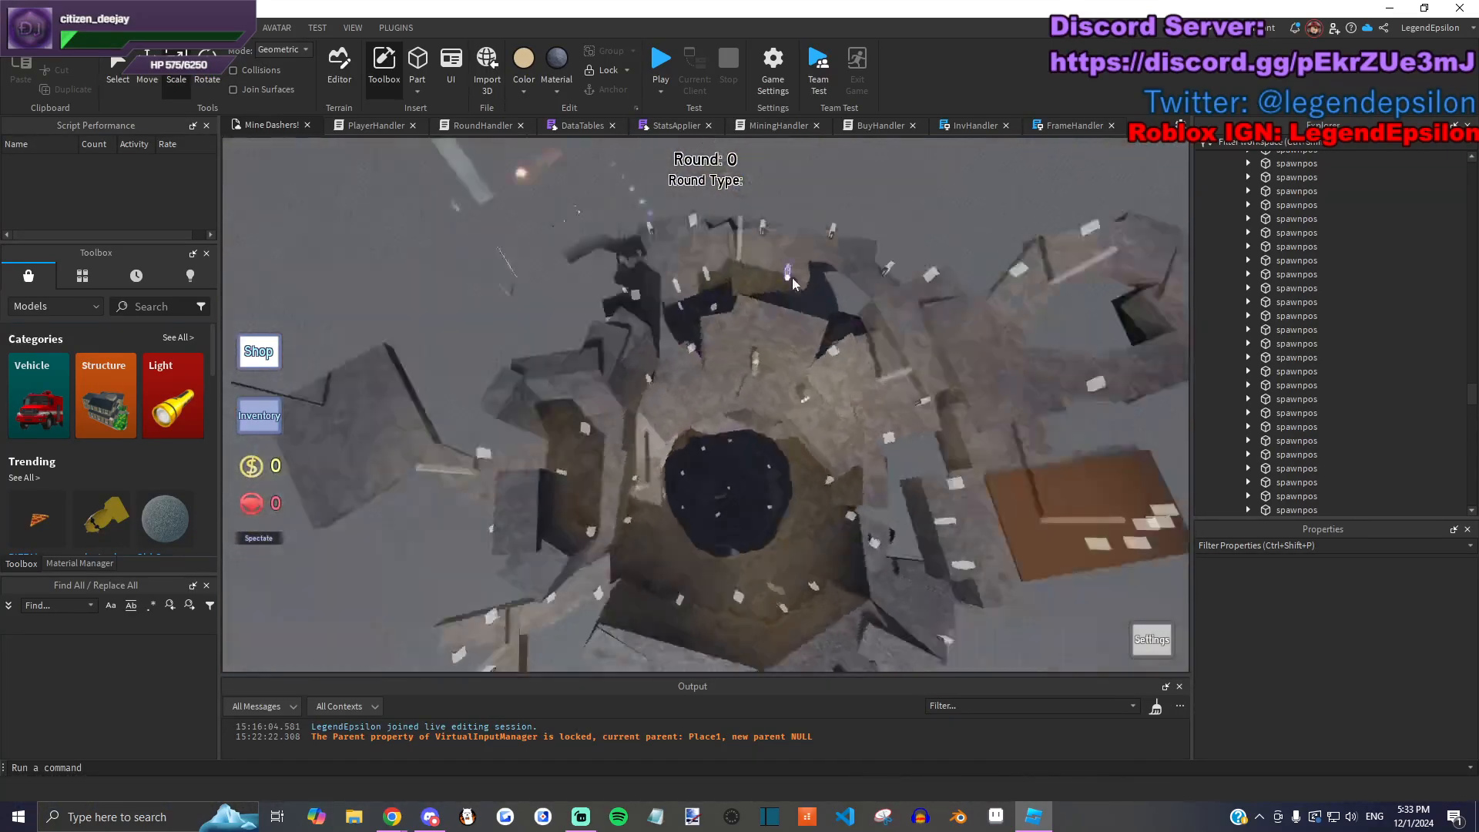
scroll(788, 277, "up", 5)
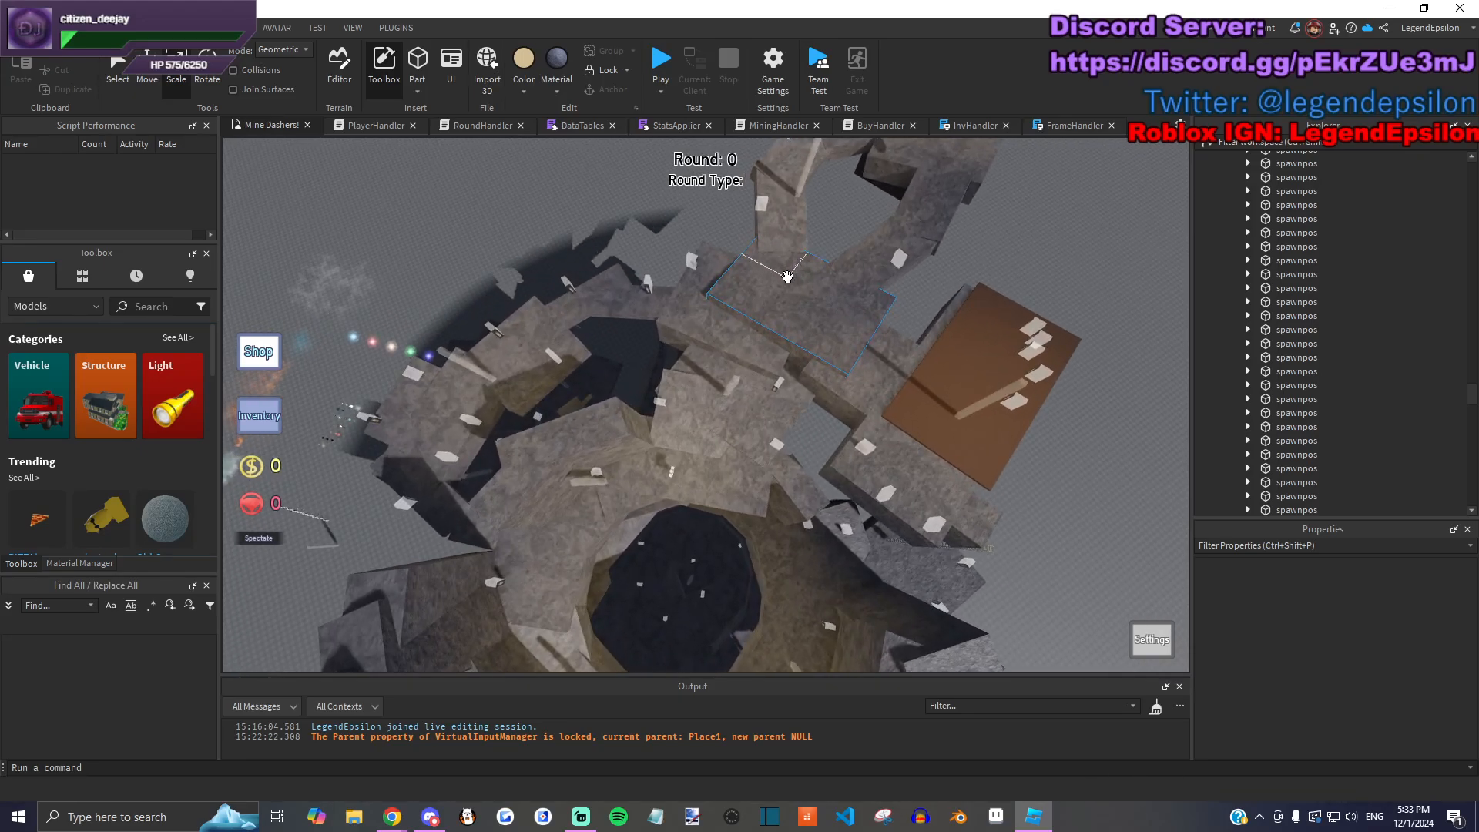
scroll(821, 484, "up", 6)
right_click_drag(821, 483, 939, 289)
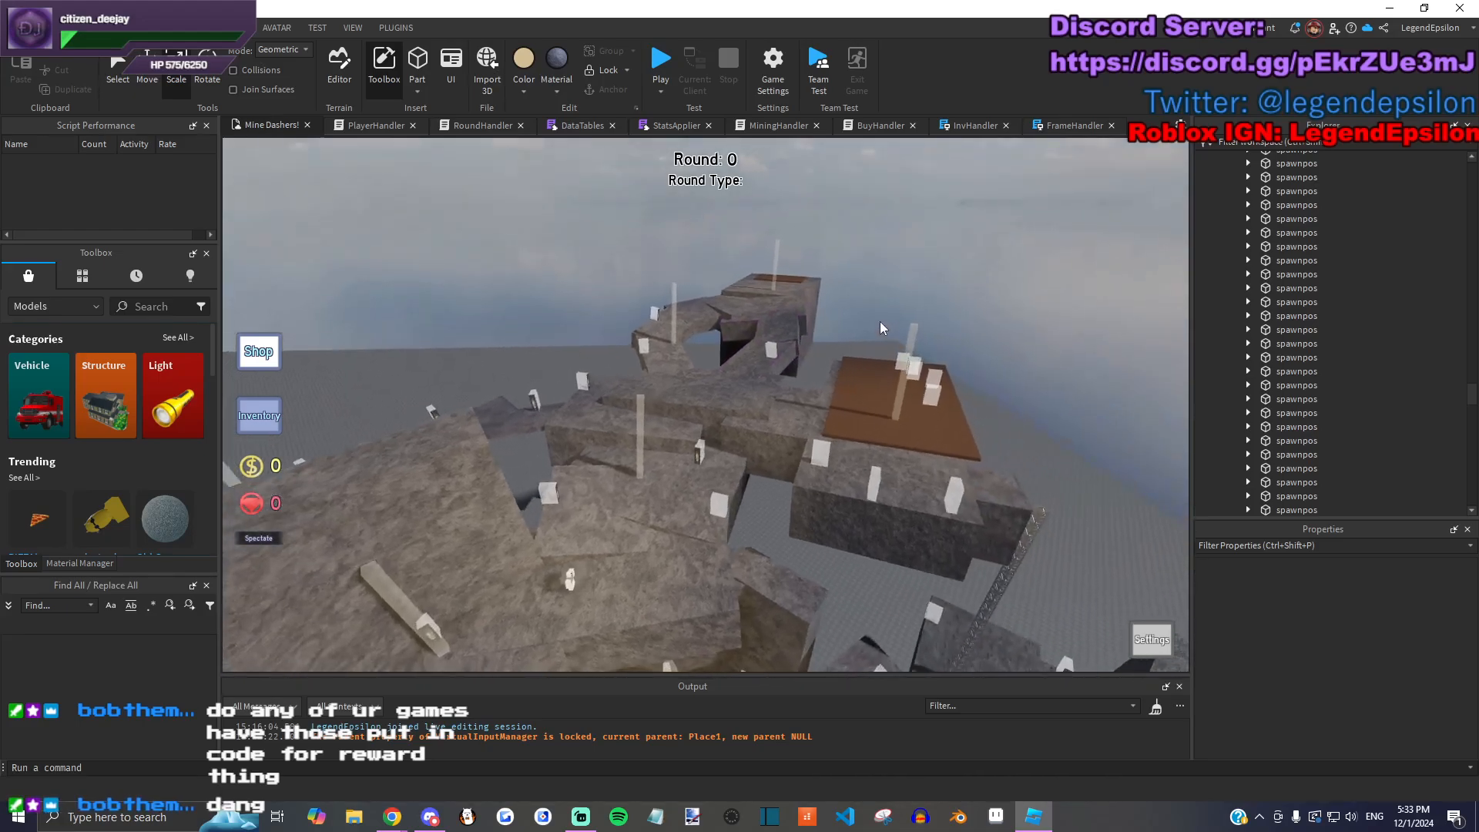
key("w")
right_click_drag(859, 318, 791, 447)
scroll(791, 446, "down", 5)
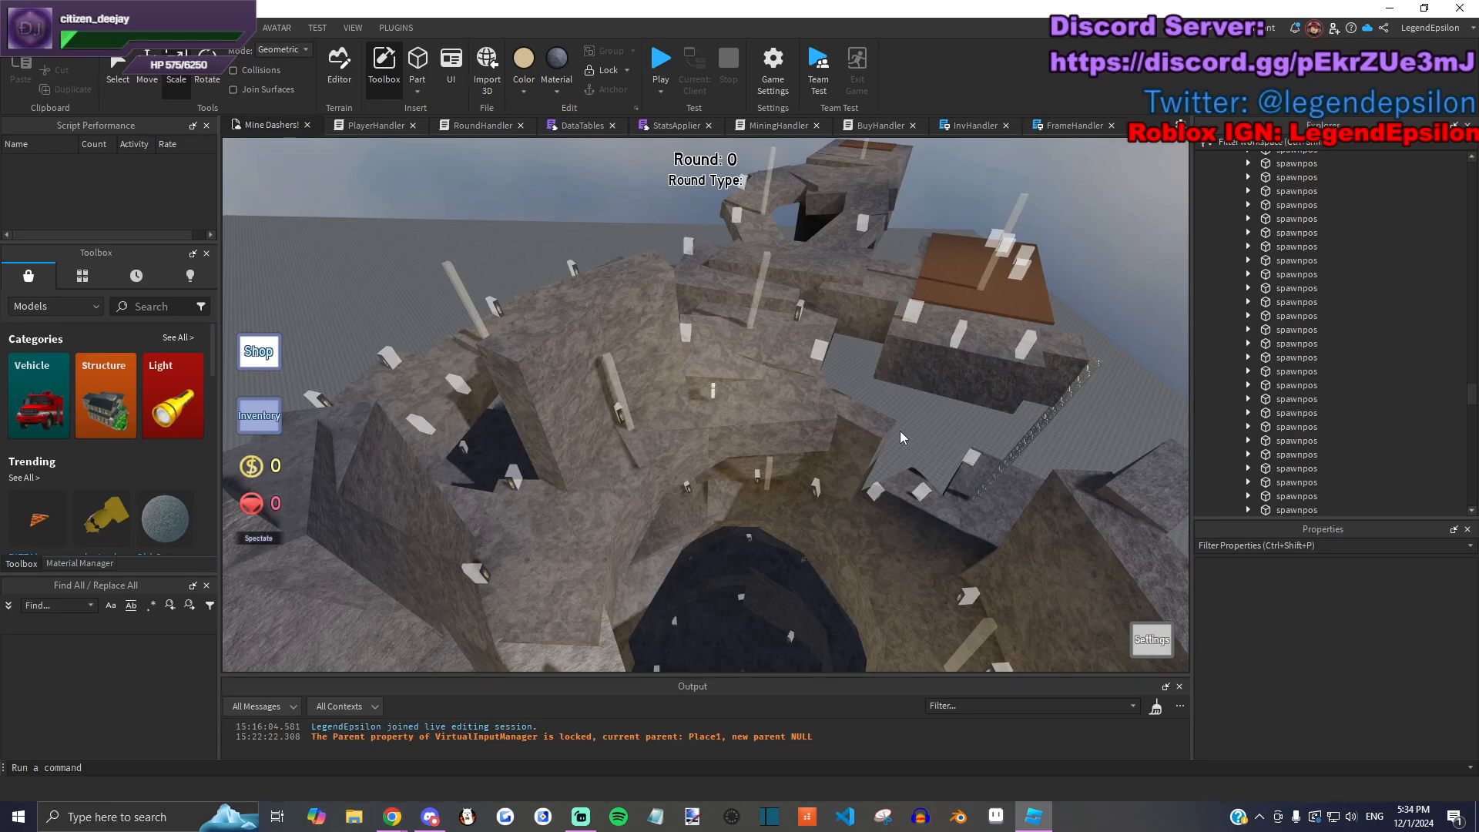
right_click_drag(899, 437, 685, 330)
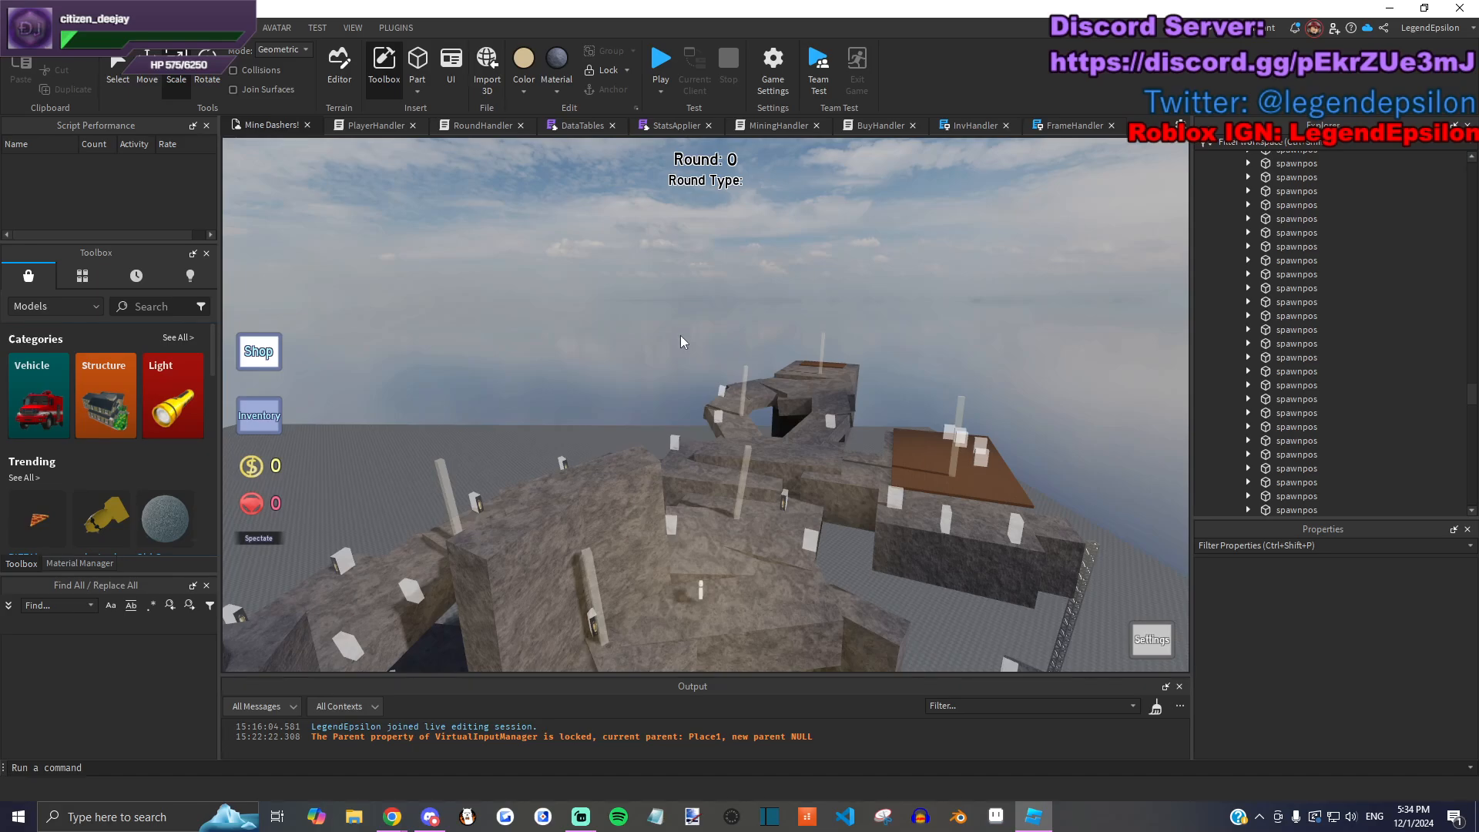
key("alt+Tab")
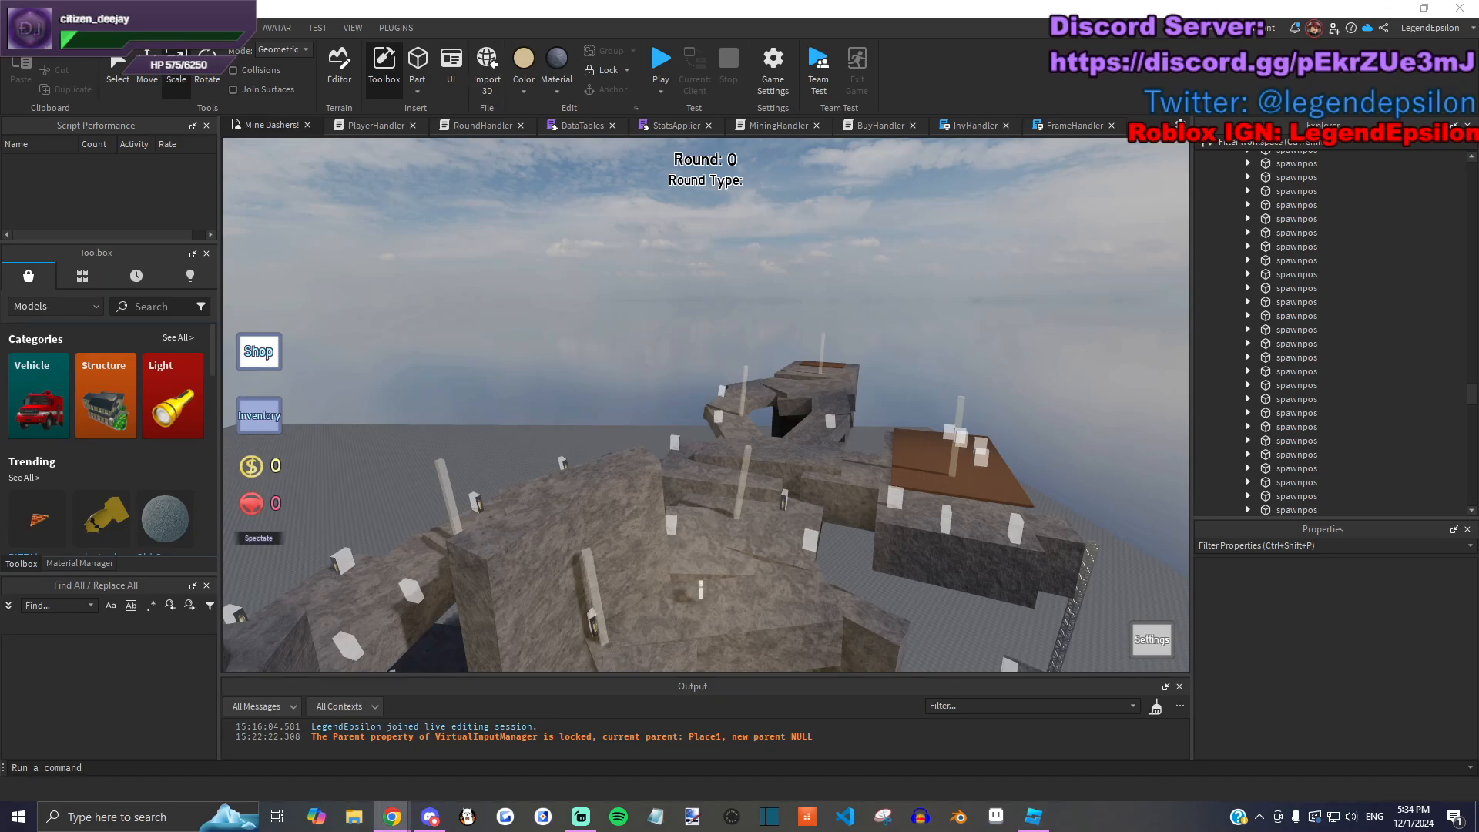
key("alt+Tab")
key("alt+Tab")
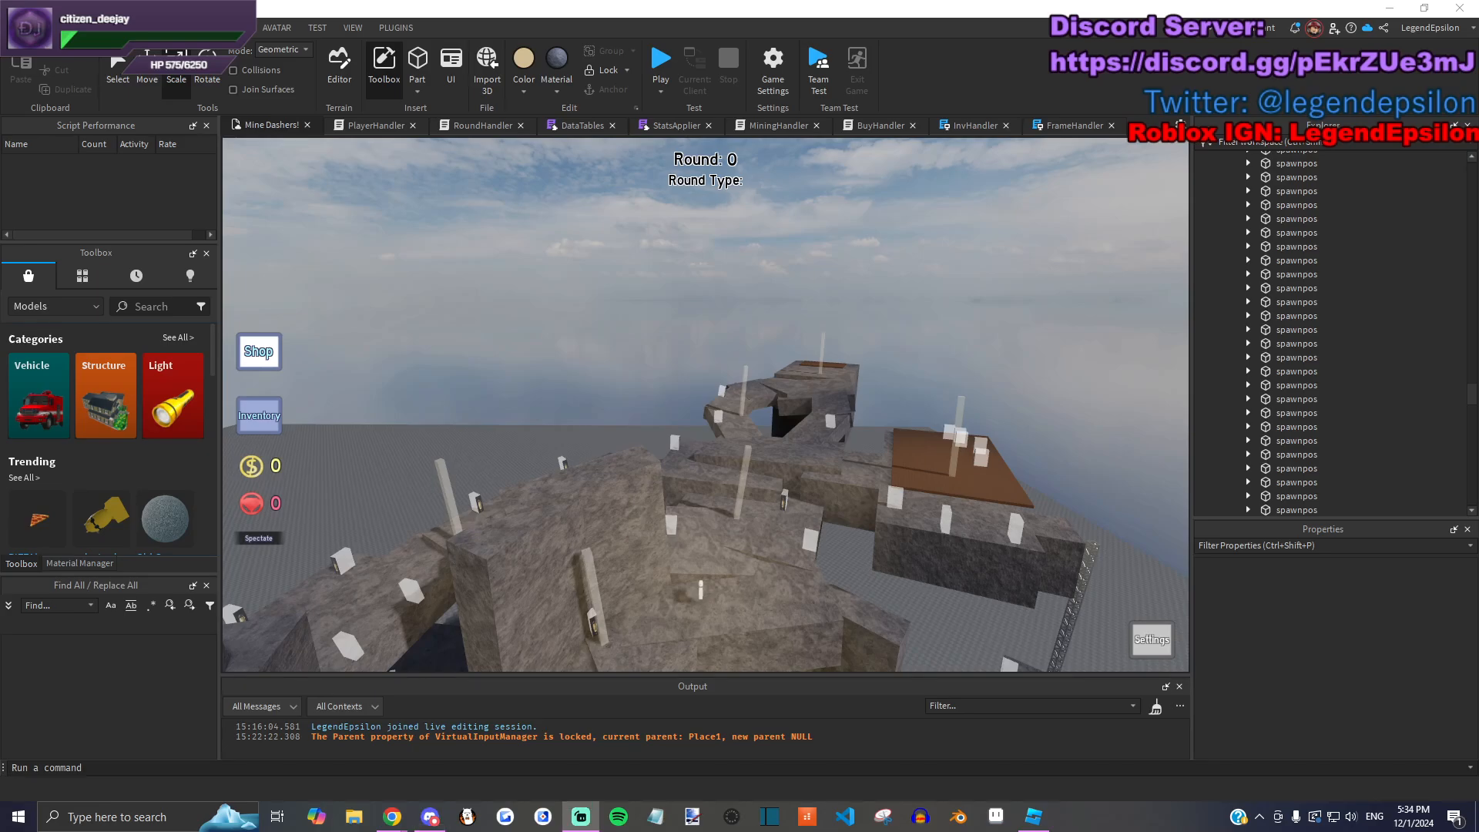
key("alt+Tab")
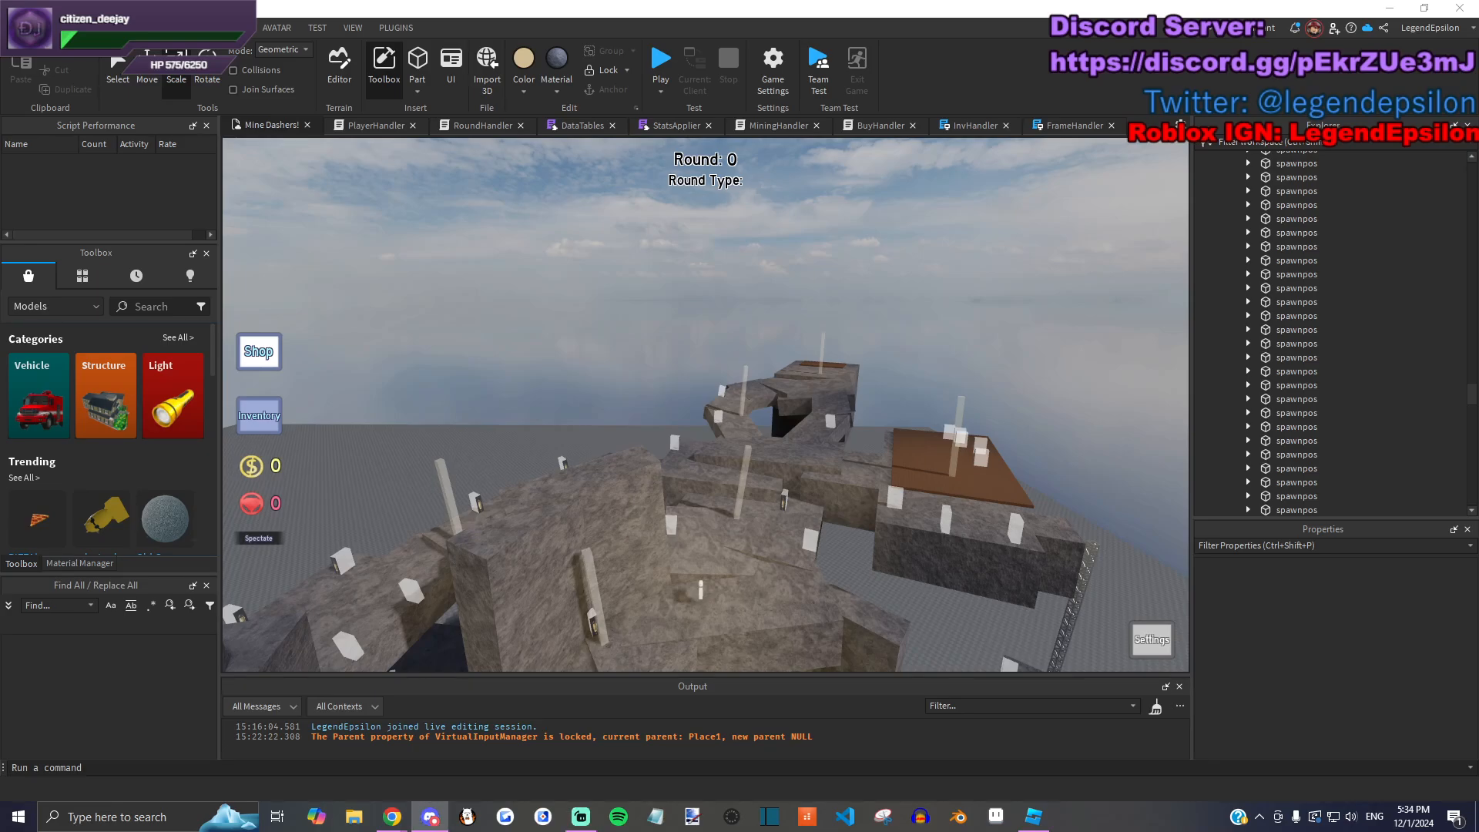
key("alt+Tab")
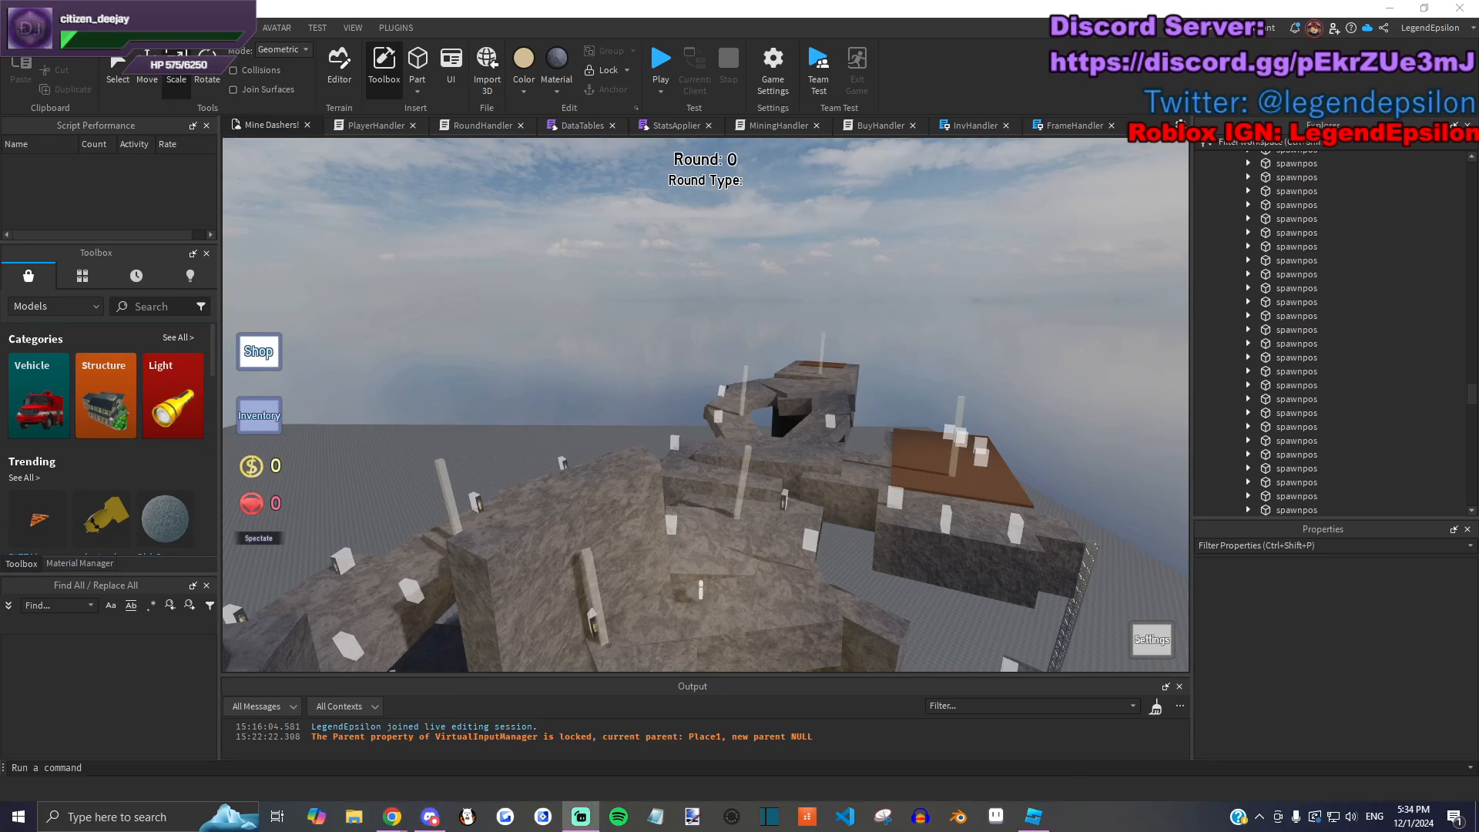
key("alt+Tab")
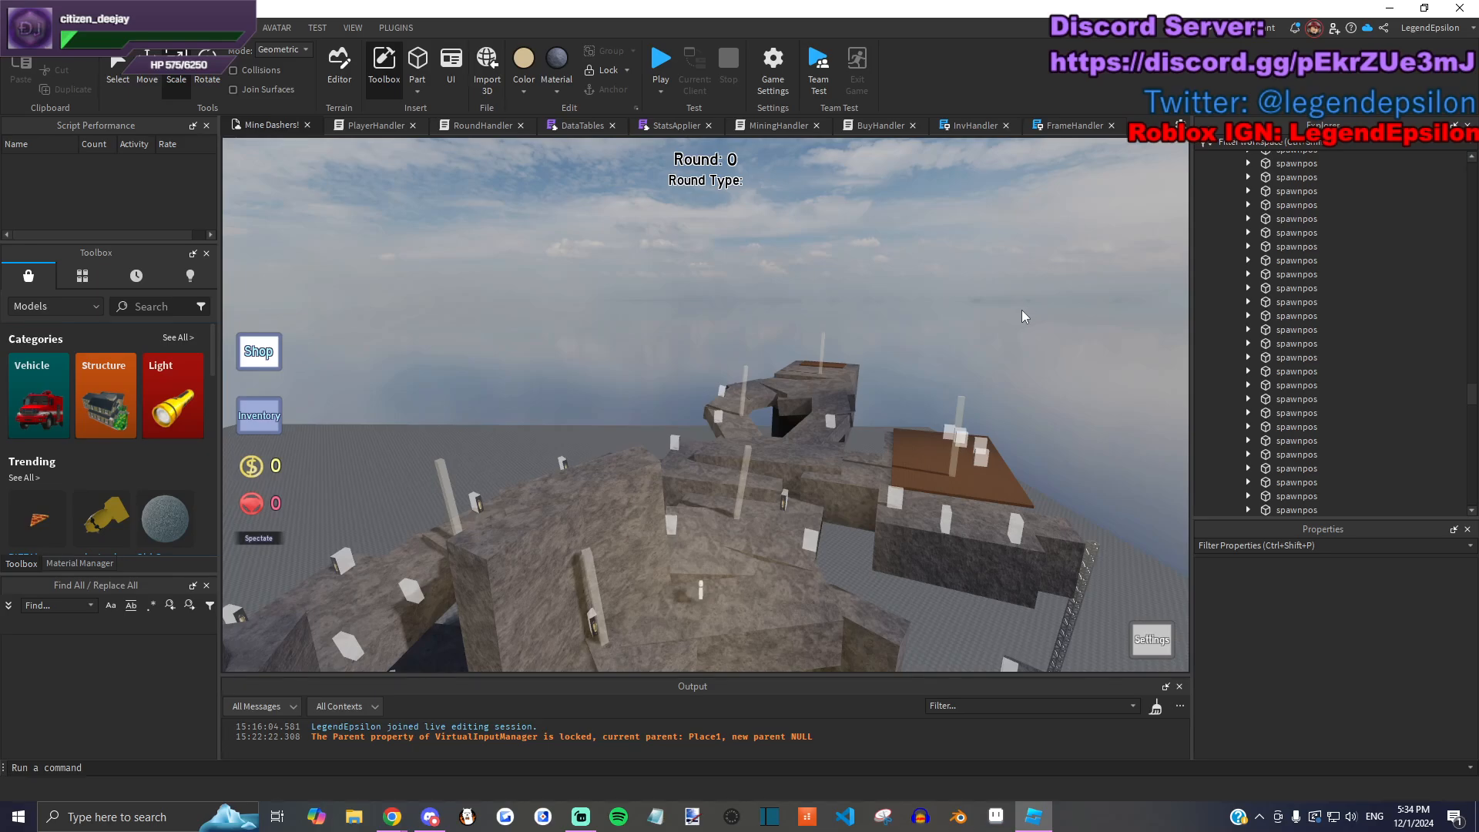